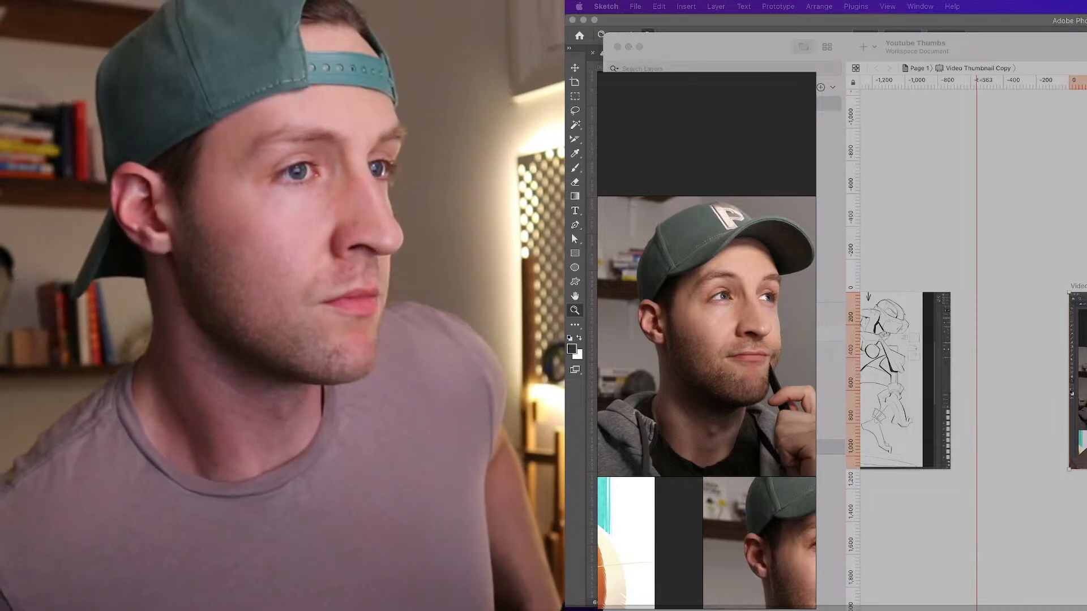
- Switch to Photoshop with the self p.psdc cartoon portrait and enlarge the face on the canvas
{"action": "key", "text": "Return"}
{"action": "key", "text": "ctrl+Up"}
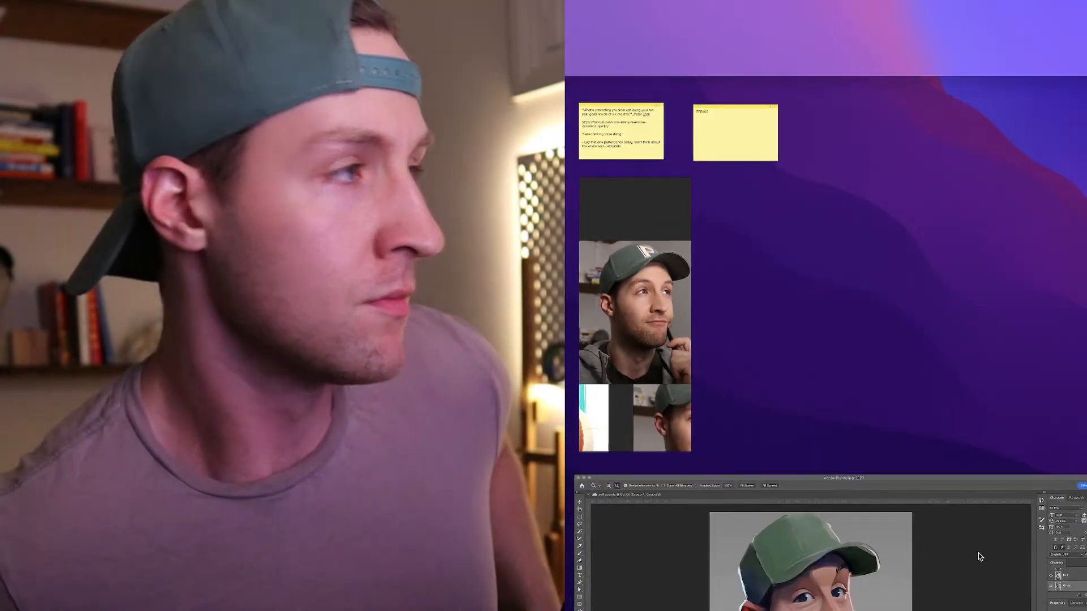
{"action": "left_click", "coordinate": [978, 552]}
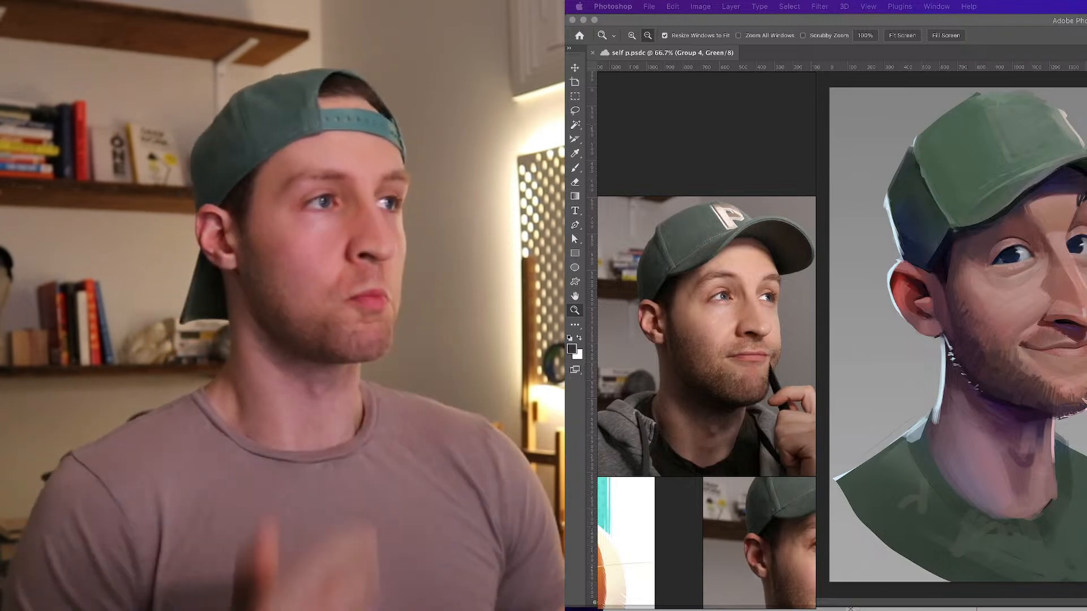
{"action": "left_click", "coordinate": [1053, 293]}
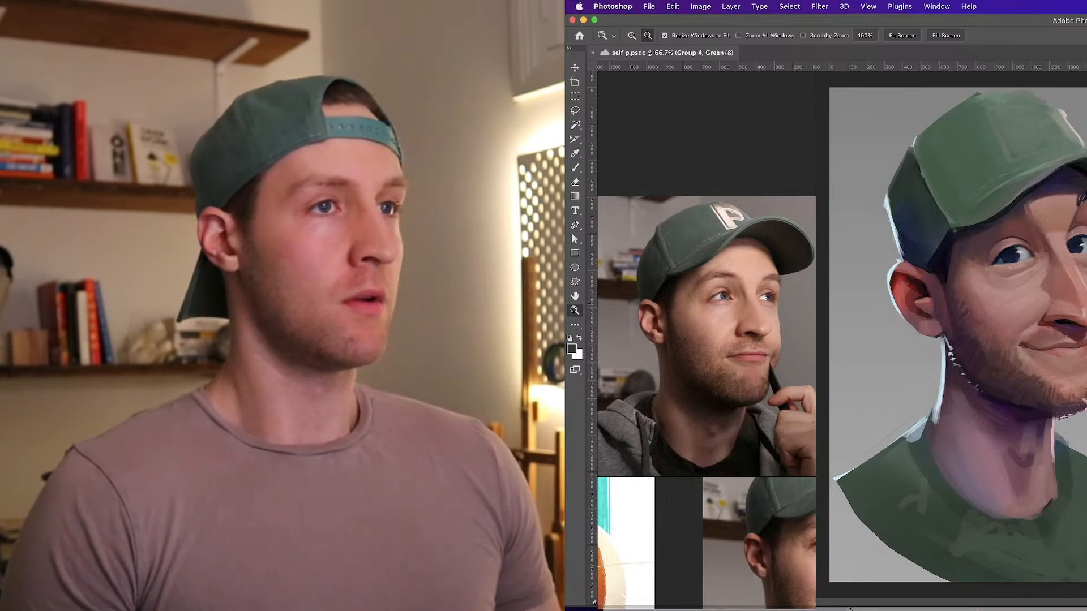
{"action": "scroll", "coordinate": [1041, 322], "scroll_direction": "up", "scroll_amount": 2}
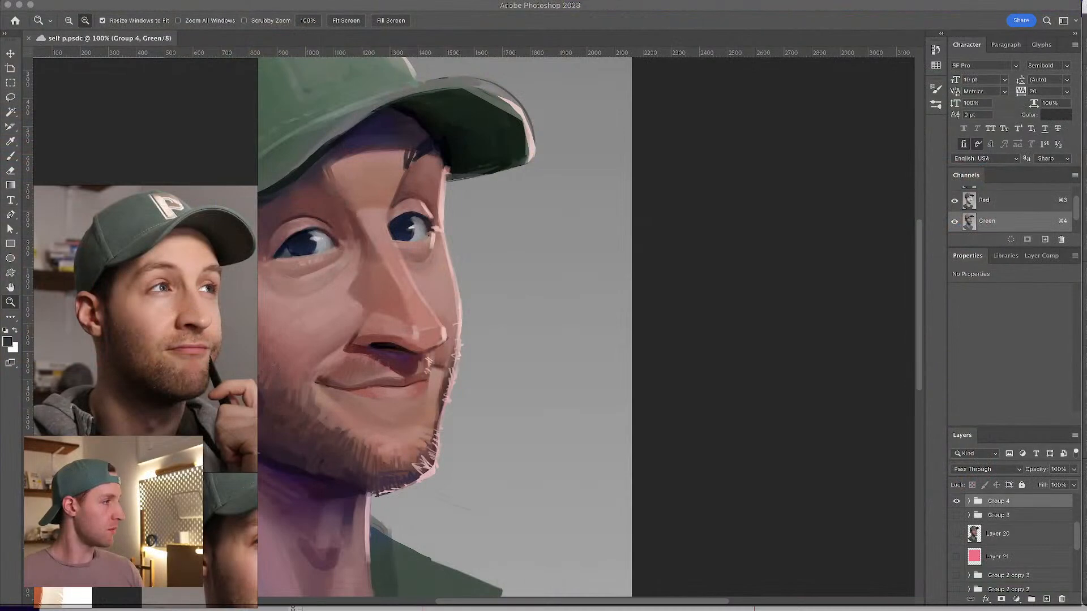
- Show the Color panel, make it smaller, and place it in the empty area beside the portrait's cap
{"action": "key", "text": "F6"}
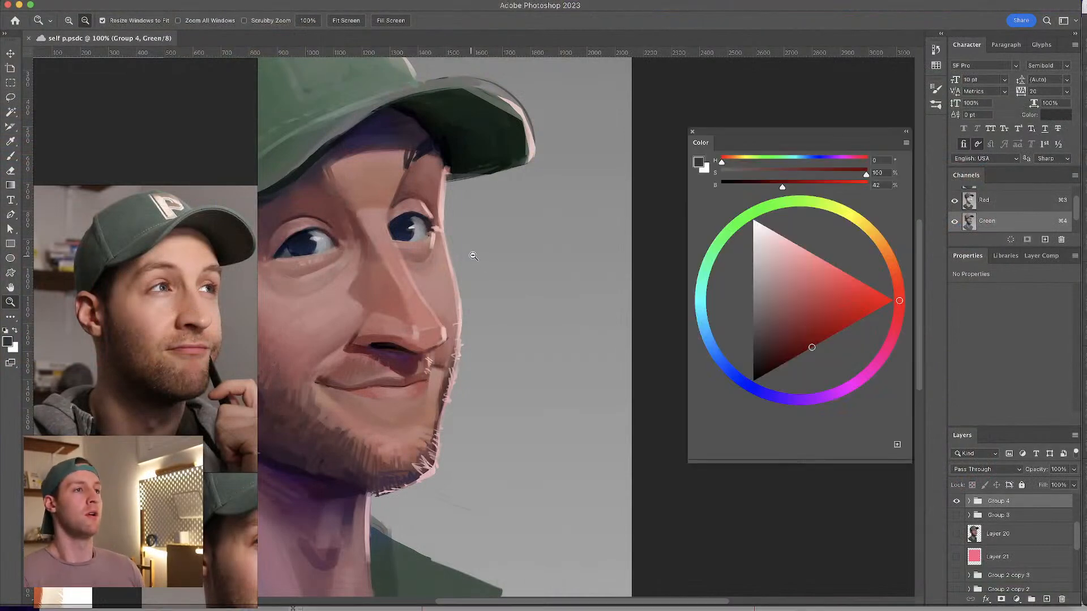
{"action": "scroll", "coordinate": [470, 255], "scroll_direction": "left", "scroll_amount": 10}
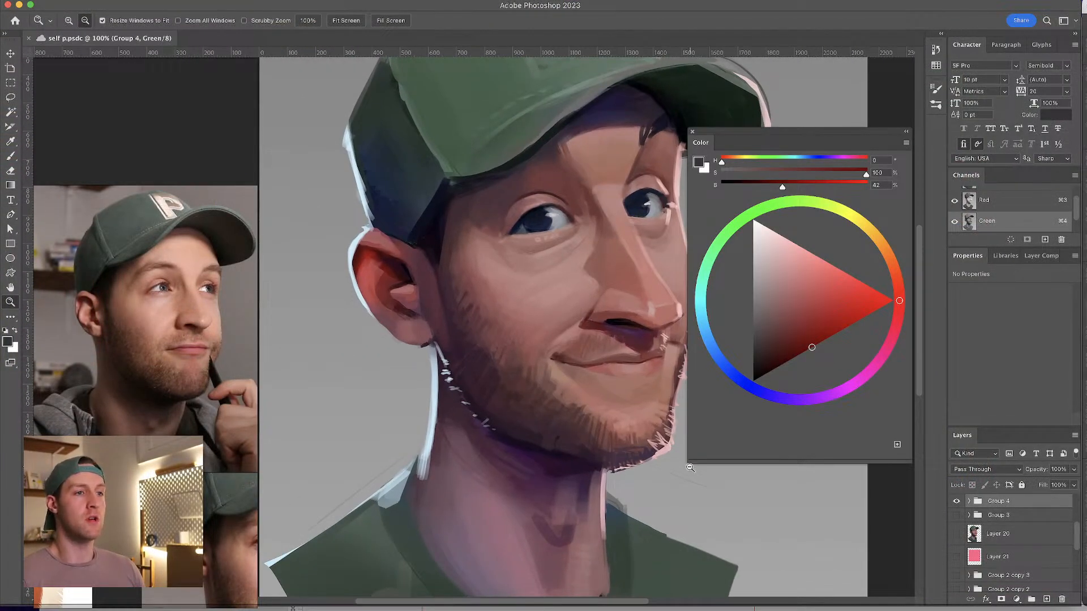
{"action": "left_click_drag", "start_coordinate": [689, 463], "coordinate": [776, 327]}
{"action": "left_click_drag", "start_coordinate": [626, 345], "coordinate": [620, 336]}
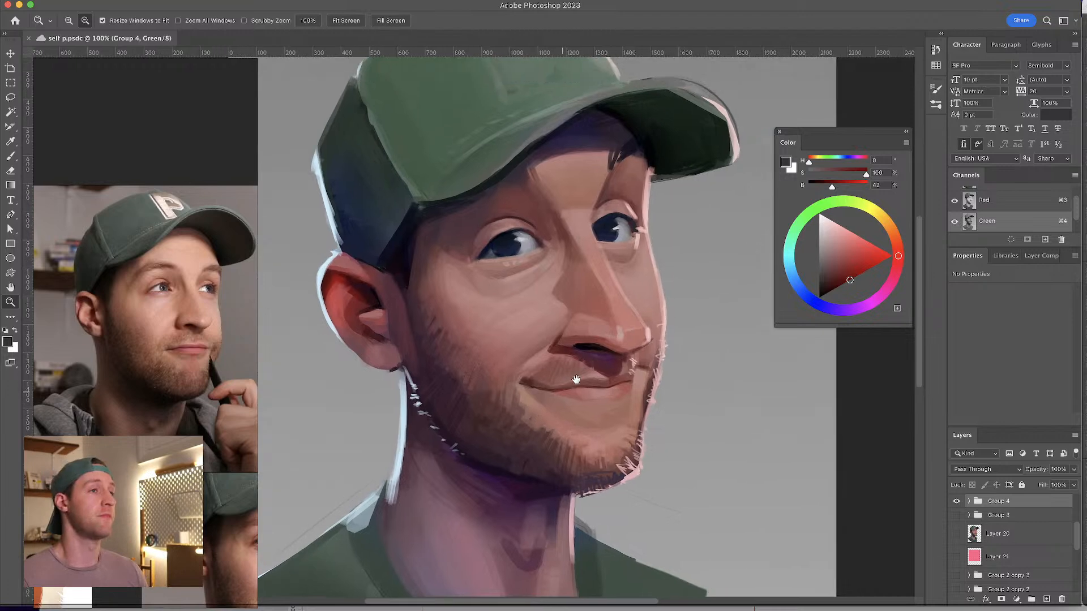
{"action": "key", "text": "super+minus"}
{"action": "key", "text": "super+plus"}
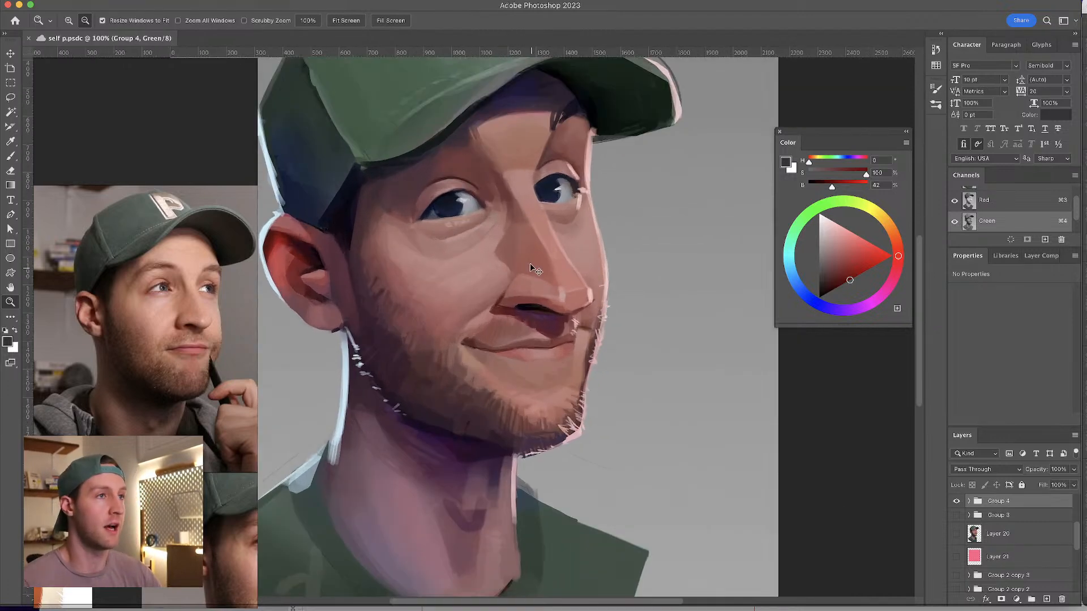
{"action": "left_click", "coordinate": [529, 304], "text": "alt"}
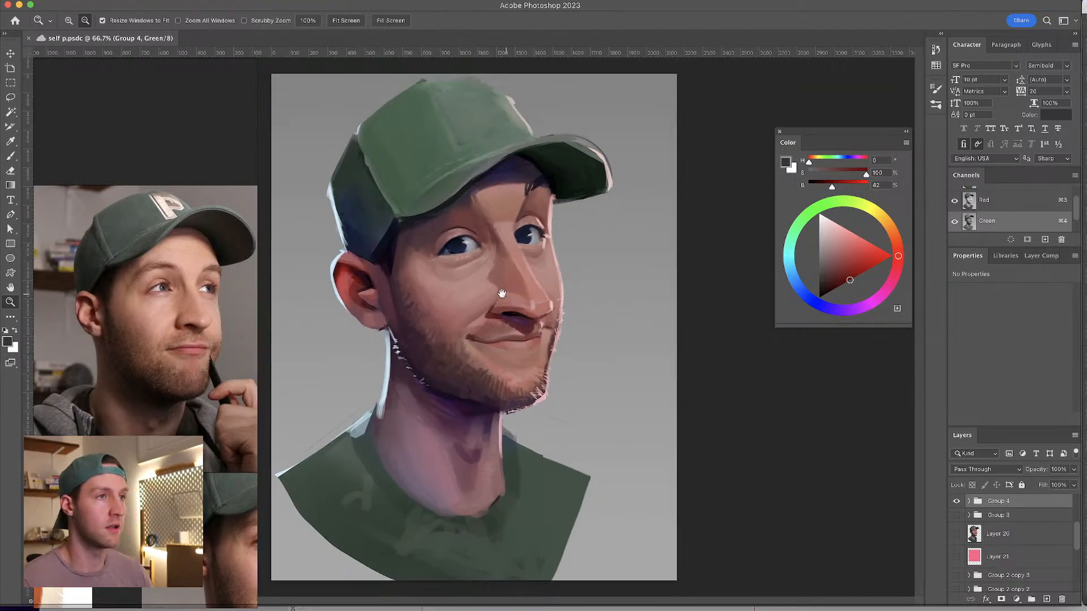
{"action": "scroll", "coordinate": [1071, 528], "scroll_direction": "up", "scroll_amount": 1}
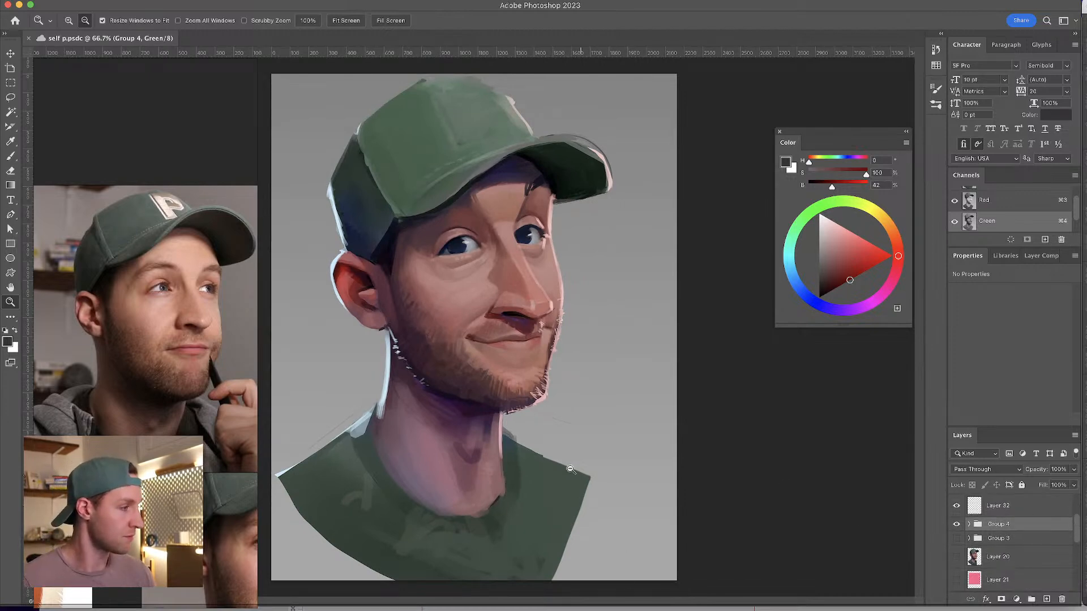
{"action": "left_click_drag", "start_coordinate": [851, 137], "coordinate": [847, 81]}
{"action": "key", "text": "F6"}
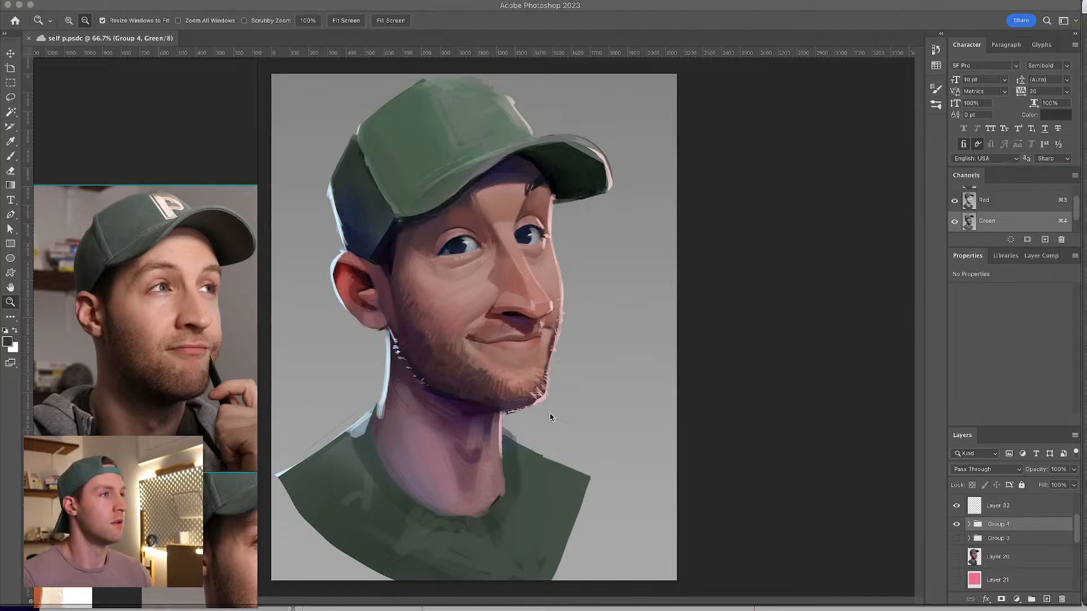
{"action": "key", "text": "F6"}
- Expand Group 4, select Layer 31, and compare the portrait with that layer shown and hidden
{"action": "left_click", "coordinate": [969, 525]}
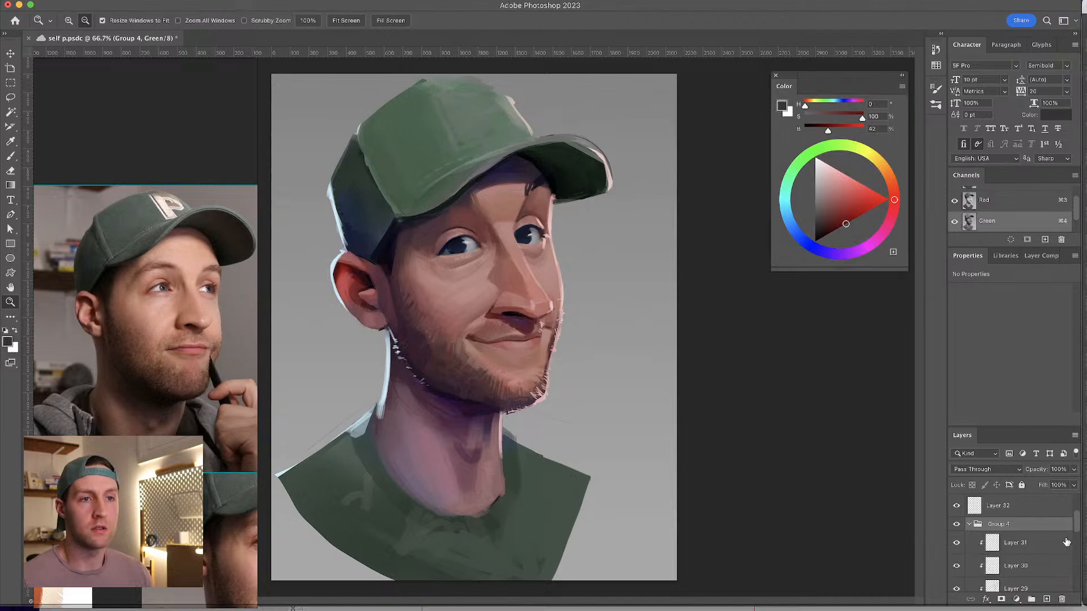
{"action": "left_click_drag", "start_coordinate": [1079, 523], "coordinate": [1077, 533]}
{"action": "left_click", "coordinate": [1019, 519]}
{"action": "left_click", "coordinate": [956, 520]}
{"action": "left_click", "coordinate": [956, 520]}
{"action": "left_click", "coordinate": [956, 520]}
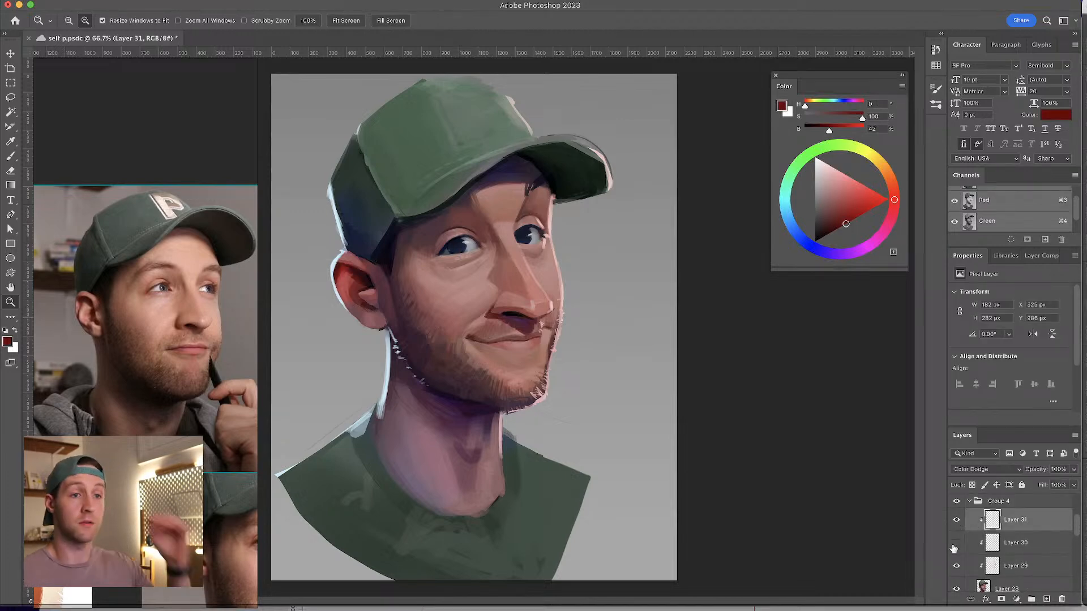
- Hide Layer 30 and Layer 31 in Group 4, comparing the portrait with and without each light effect
{"action": "left_click", "coordinate": [956, 543]}
{"action": "left_click", "coordinate": [955, 545]}
{"action": "left_click", "coordinate": [955, 545]}
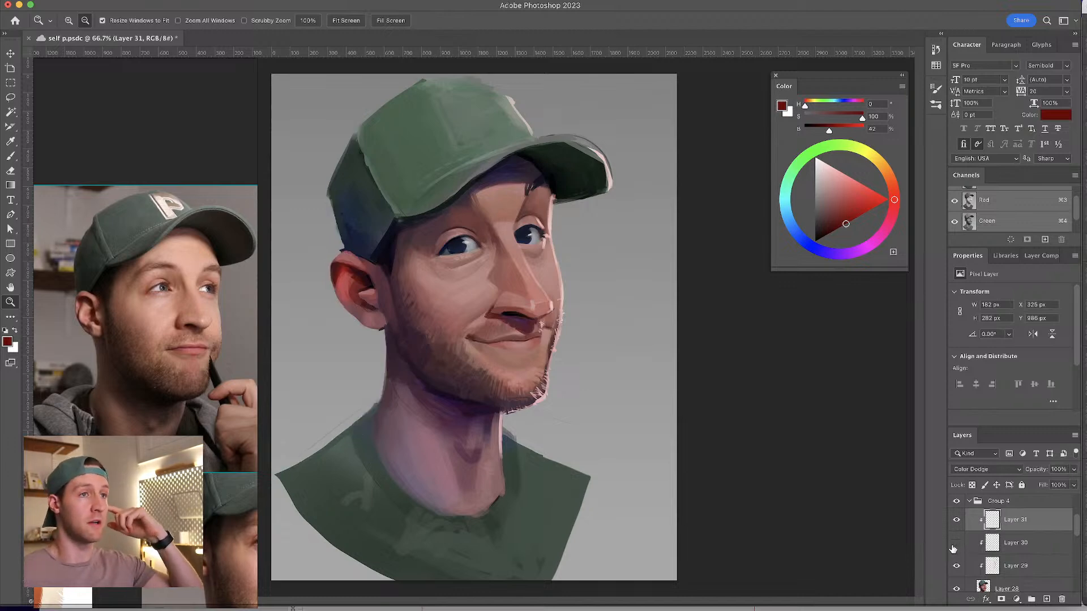
{"action": "left_click", "coordinate": [952, 548]}
{"action": "left_click", "coordinate": [951, 550]}
{"action": "left_click", "coordinate": [959, 524]}
{"action": "left_click", "coordinate": [955, 528]}
{"action": "left_click", "coordinate": [953, 531]}
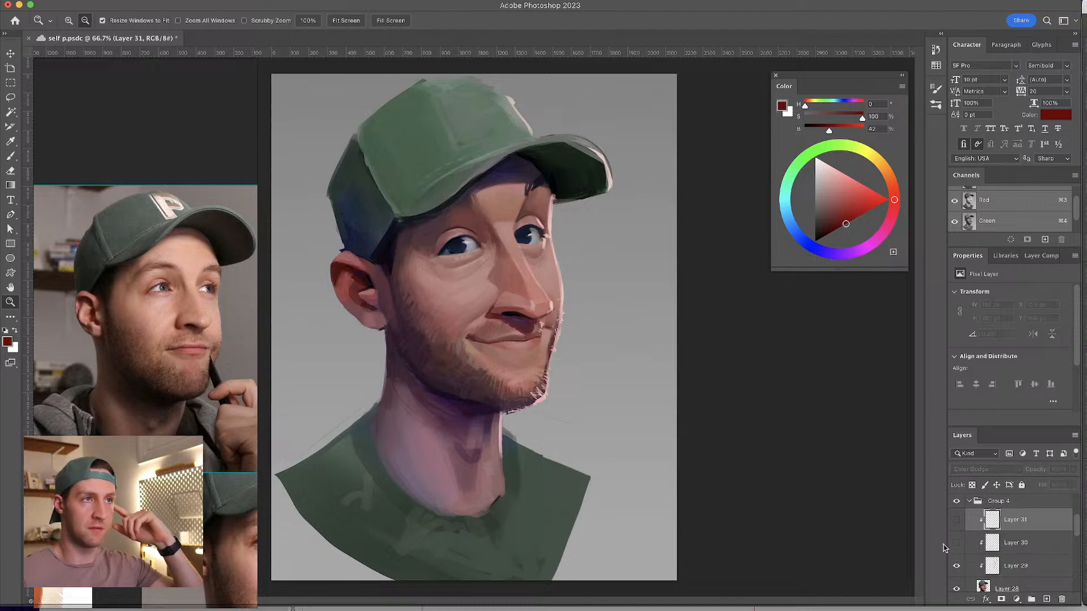
- Hide the rim-light Layer 29 and select the portrait painting on Layer 28
{"action": "left_click", "coordinate": [955, 568]}
{"action": "left_click", "coordinate": [955, 568]}
{"action": "left_click", "coordinate": [954, 571]}
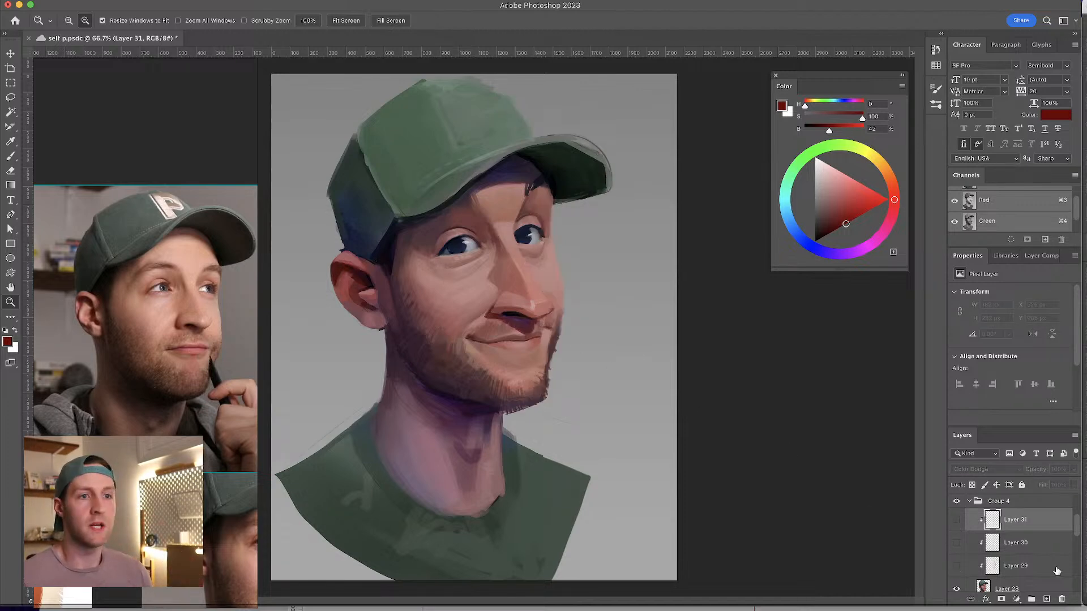
{"action": "left_click_drag", "start_coordinate": [1079, 532], "coordinate": [1076, 541]}
{"action": "left_click", "coordinate": [1043, 569]}
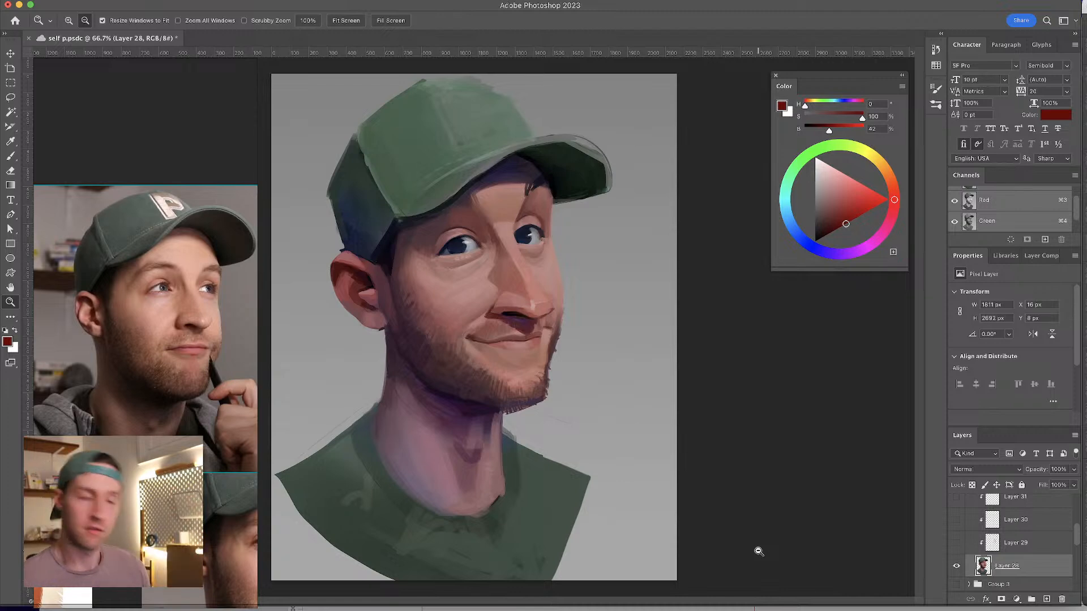
- Try the Brush tool with a dark red scribble on the front of the cap, and undo it
{"action": "key", "text": "b"}
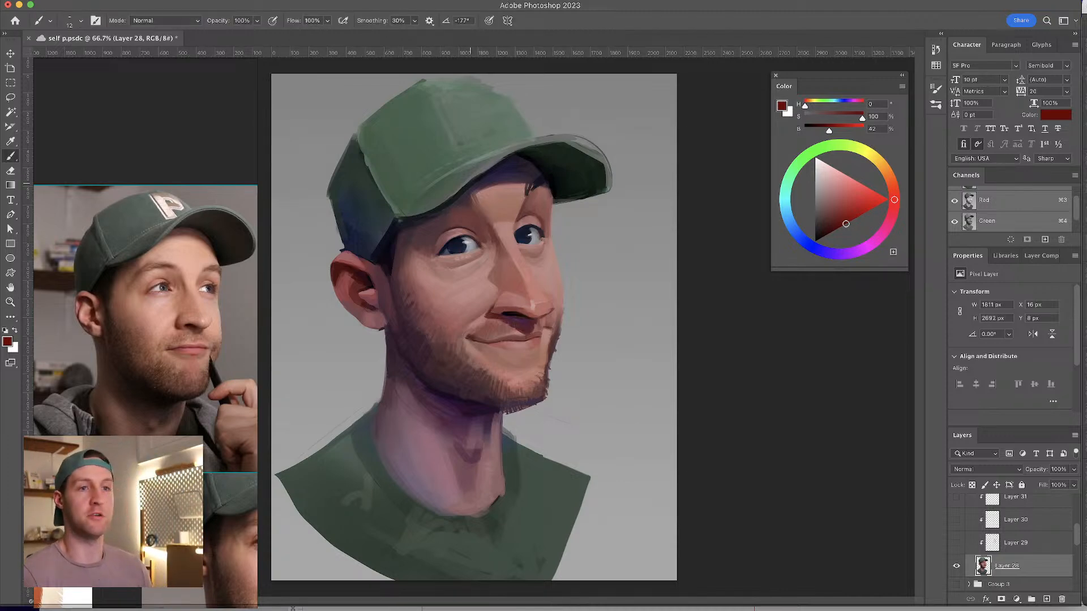
{"action": "mouse_move", "coordinate": [449, 91]}
{"action": "left_mouse_down"}
{"action": "mouse_move", "coordinate": [456, 97]}
{"action": "mouse_move", "coordinate": [402, 94]}
{"action": "left_mouse_up"}
{"action": "left_click_drag", "start_coordinate": [401, 153], "coordinate": [478, 168]}
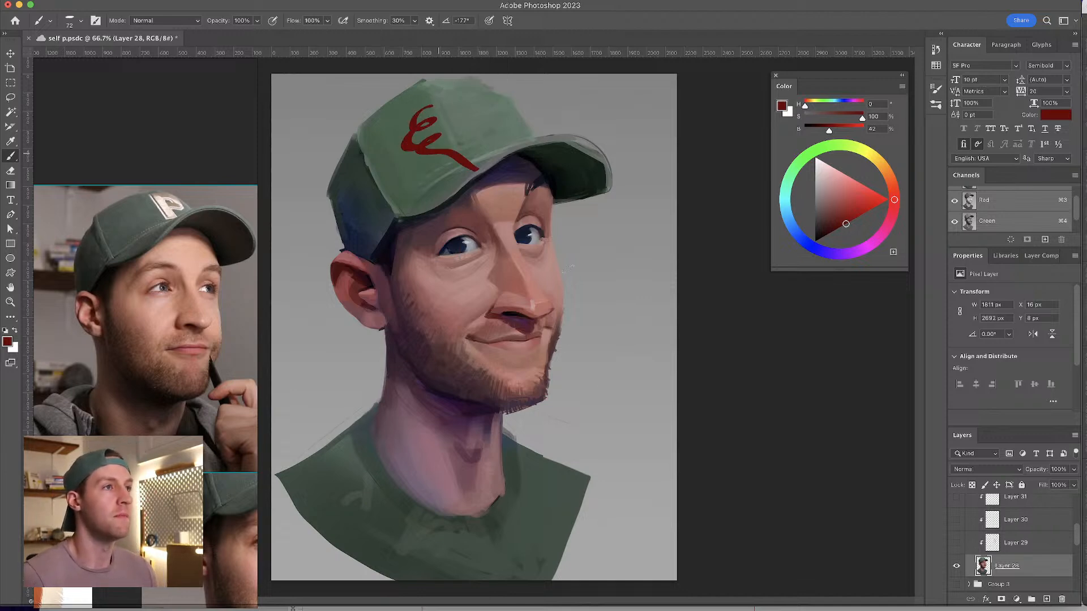
{"action": "key", "text": "z"}
{"action": "key", "text": "super+z"}
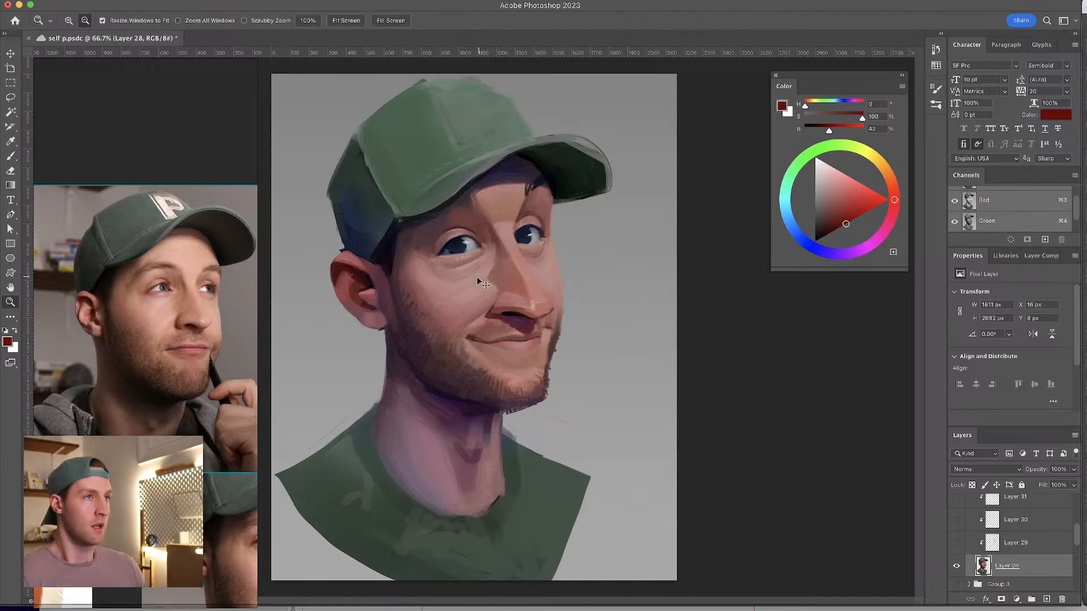
- Paint several thin dark red test strokes on the grey background beside the face, undoing them
{"action": "key", "text": "b"}
{"action": "mouse_move", "coordinate": [589, 242]}
{"action": "left_mouse_down"}
{"action": "mouse_move", "coordinate": [607, 316]}
{"action": "mouse_move", "coordinate": [661, 529]}
{"action": "left_mouse_up"}
{"action": "key", "text": "super+z"}
{"action": "left_click_drag", "start_coordinate": [646, 211], "coordinate": [642, 197]}
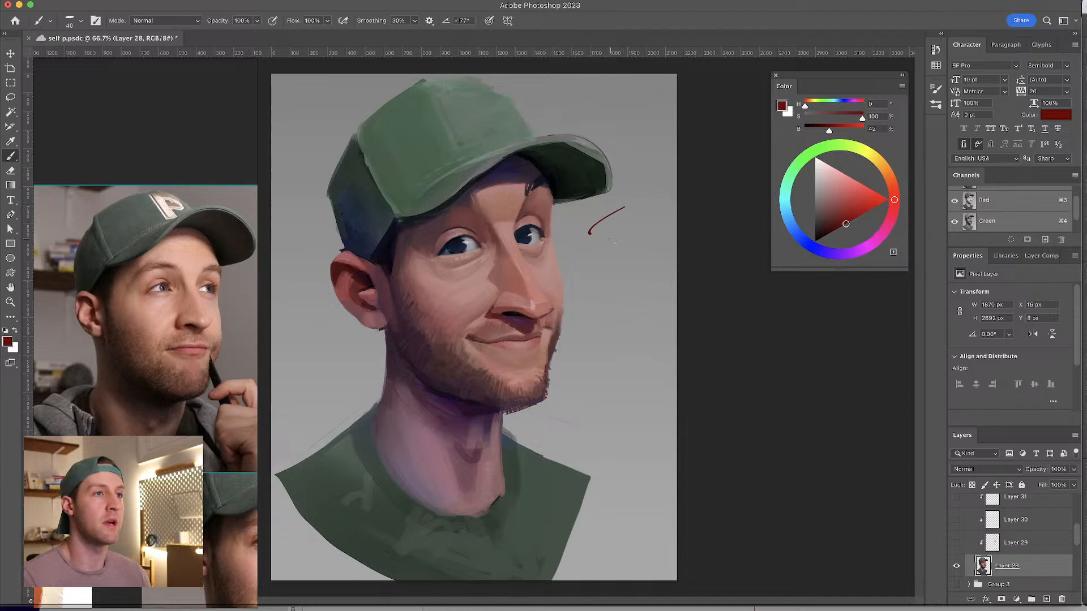
{"action": "left_click_drag", "start_coordinate": [625, 350], "coordinate": [646, 408]}
{"action": "key", "text": "super+z"}
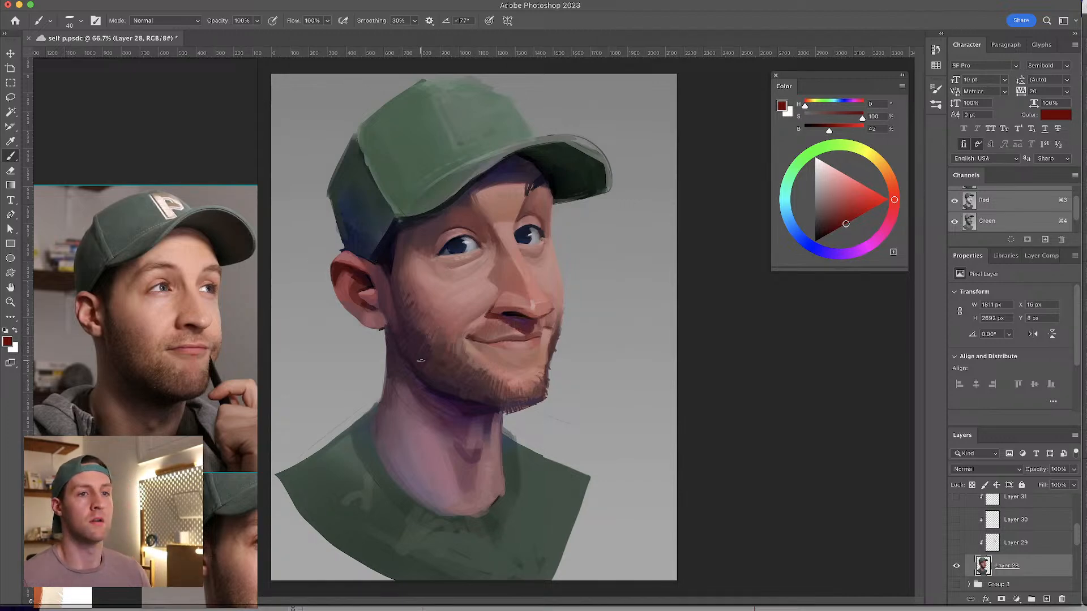
{"action": "scroll", "coordinate": [1078, 538], "scroll_direction": "down", "scroll_amount": 1}
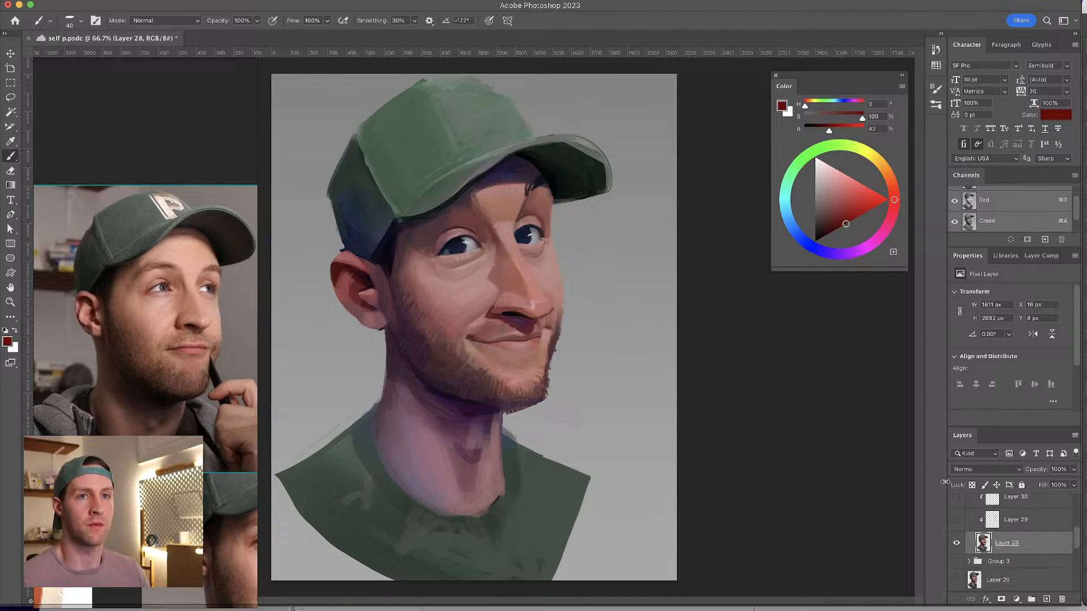
{"action": "left_click_drag", "start_coordinate": [588, 294], "coordinate": [628, 453]}
{"action": "key", "text": "super+z"}
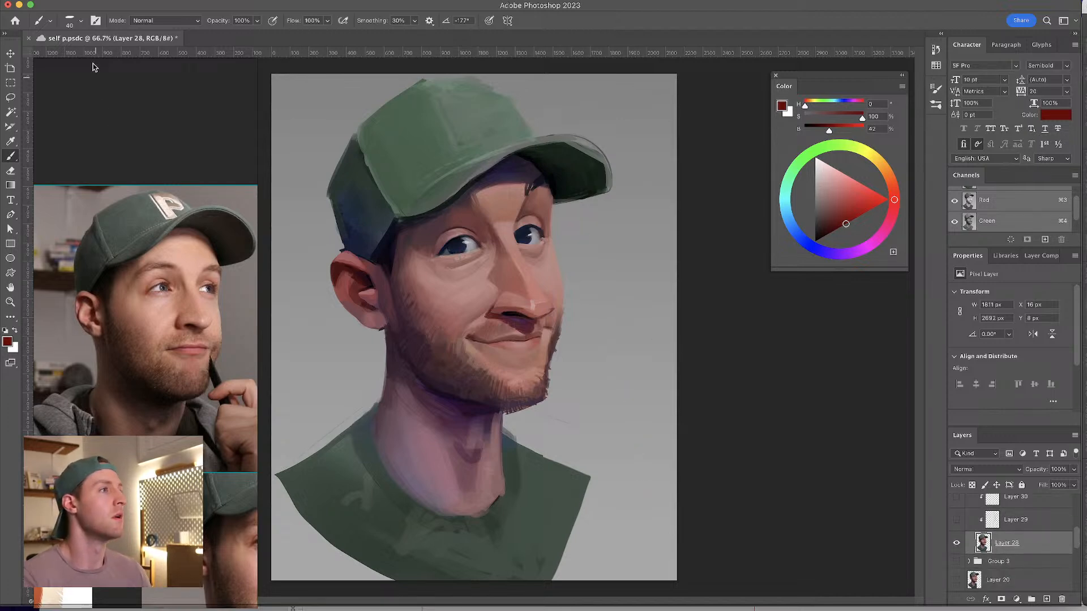
- Show the Shape Dynamics settings of the current elliptical brush and check the Control choices for Angle Jitter
{"action": "left_click", "coordinate": [80, 23]}
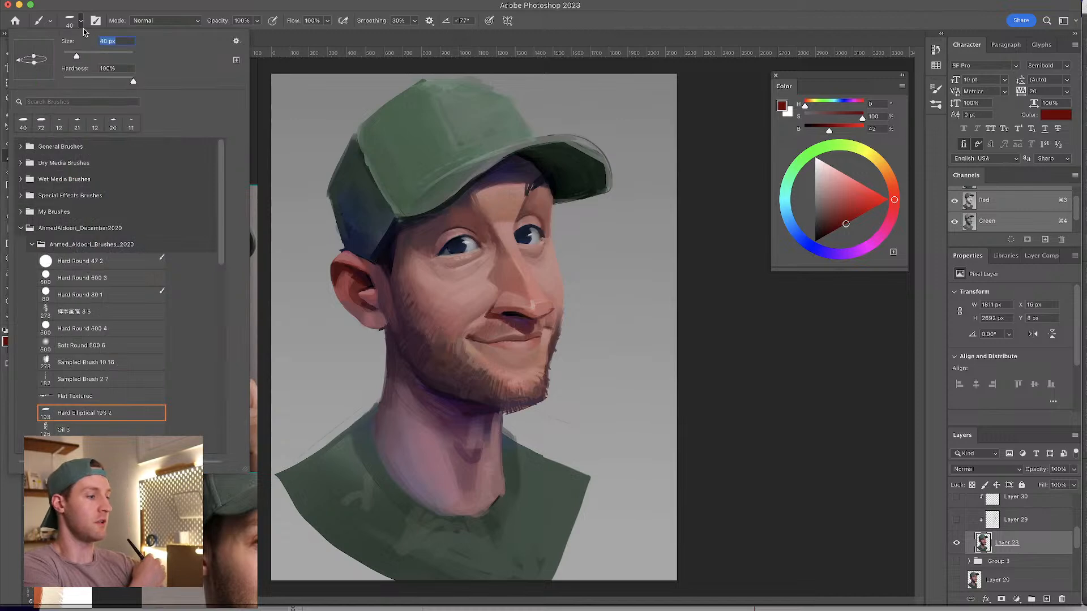
{"action": "left_click", "coordinate": [937, 88]}
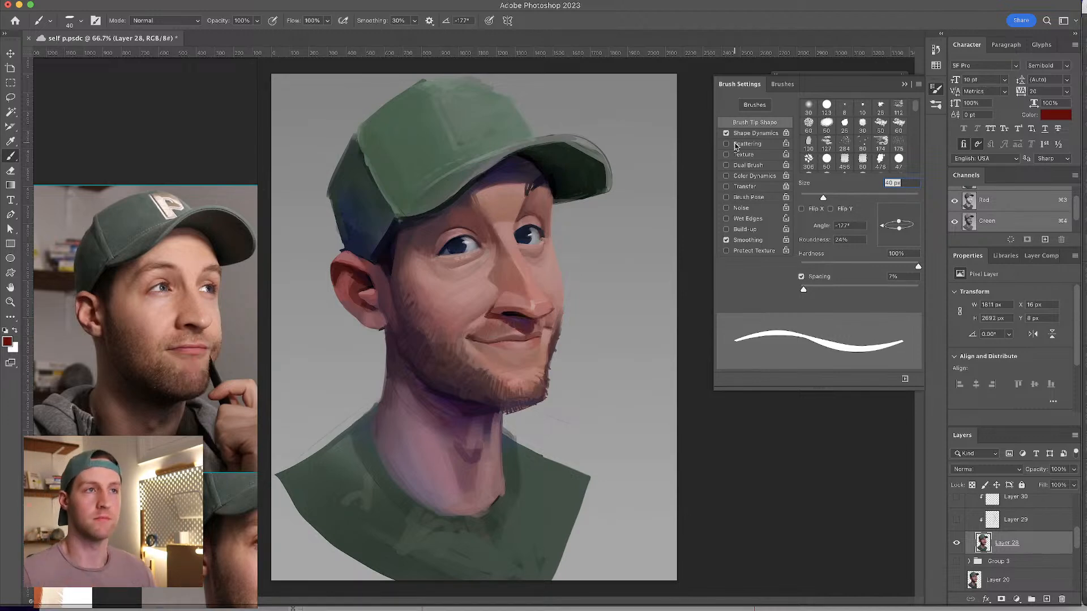
{"action": "left_click", "coordinate": [771, 134]}
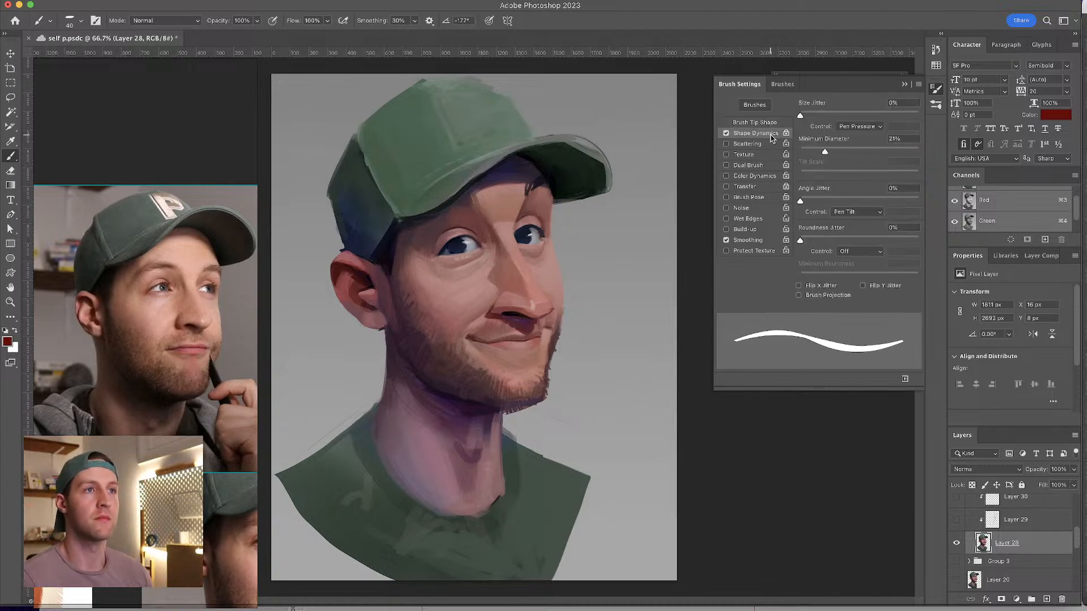
{"action": "left_click", "coordinate": [880, 214]}
{"action": "left_click", "coordinate": [879, 213]}
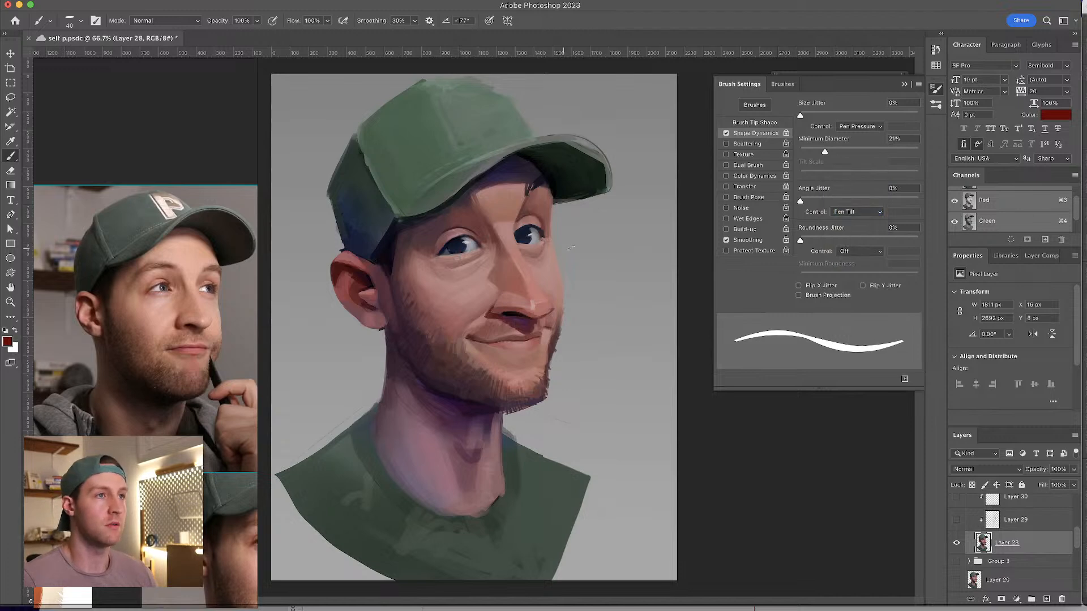
- Try the tilt-controlled brush angle with red strokes beside the face and undo each one
{"action": "mouse_move", "coordinate": [562, 223]}
{"action": "left_mouse_down"}
{"action": "mouse_move", "coordinate": [566, 266]}
{"action": "mouse_move", "coordinate": [617, 271]}
{"action": "mouse_move", "coordinate": [609, 443]}
{"action": "mouse_move", "coordinate": [561, 368]}
{"action": "left_mouse_up"}
{"action": "key", "text": "ctrl+z"}
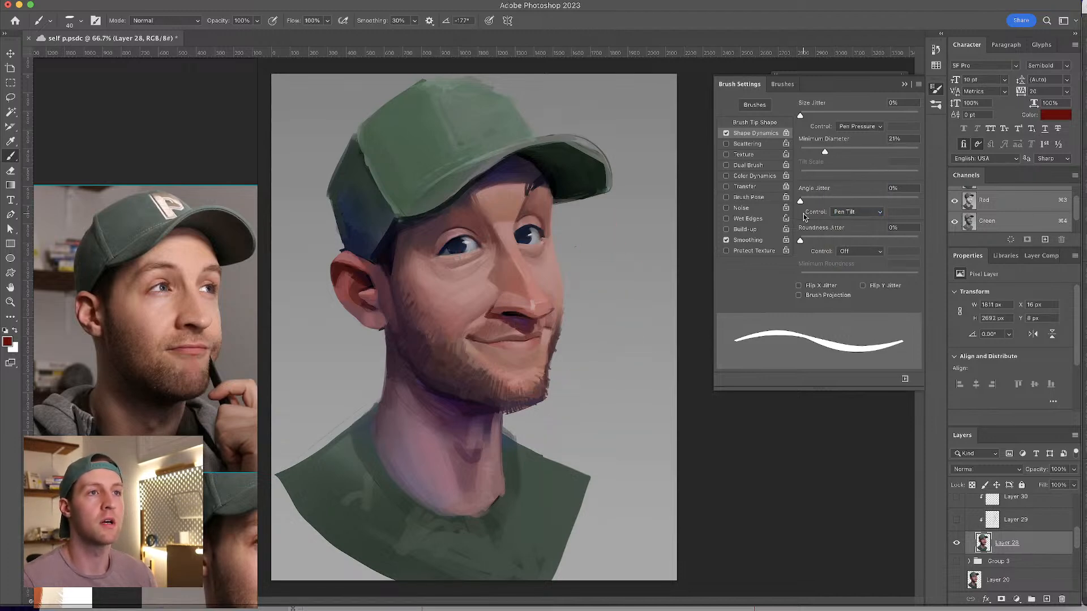
{"action": "left_click_drag", "start_coordinate": [617, 215], "coordinate": [639, 305]}
{"action": "key", "text": "ctrl+z"}
- Enable Transfer for the brush with the opacity jitter minimum at 40%, and save the document
{"action": "left_click", "coordinate": [726, 187]}
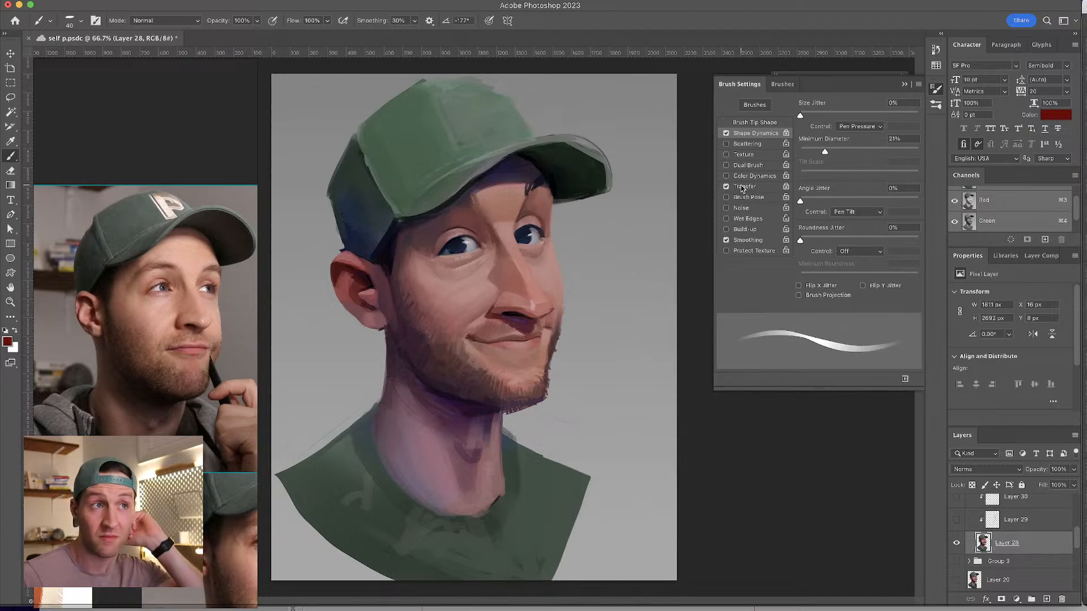
{"action": "left_click", "coordinate": [745, 187]}
{"action": "key", "text": "ctrl+s"}
{"action": "mouse_move", "coordinate": [831, 139]}
{"action": "left_mouse_down"}
{"action": "mouse_move", "coordinate": [859, 141]}
{"action": "mouse_move", "coordinate": [838, 140]}
{"action": "left_mouse_up"}
{"action": "mouse_move", "coordinate": [570, 215]}
{"action": "left_mouse_down"}
{"action": "mouse_move", "coordinate": [614, 266]}
{"action": "mouse_move", "coordinate": [594, 458]}
{"action": "left_mouse_up"}
{"action": "key", "text": "ctrl+z"}
{"action": "left_click_drag", "start_coordinate": [839, 140], "coordinate": [849, 140]}
- Set the brush smoothing to 0%, test it with red strokes and a zigzag beside the face, and undo them
{"action": "left_click_drag", "start_coordinate": [378, 21], "coordinate": [362, 21]}
{"action": "mouse_move", "coordinate": [582, 242]}
{"action": "left_mouse_down"}
{"action": "mouse_move", "coordinate": [600, 242]}
{"action": "mouse_move", "coordinate": [592, 334]}
{"action": "left_mouse_up"}
{"action": "key", "text": "ctrl+z"}
{"action": "mouse_move", "coordinate": [589, 256]}
{"action": "left_mouse_down"}
{"action": "mouse_move", "coordinate": [579, 256]}
{"action": "mouse_move", "coordinate": [599, 294]}
{"action": "mouse_move", "coordinate": [622, 257]}
{"action": "mouse_move", "coordinate": [674, 358]}
{"action": "left_mouse_up"}
{"action": "key", "text": "ctrl+z"}
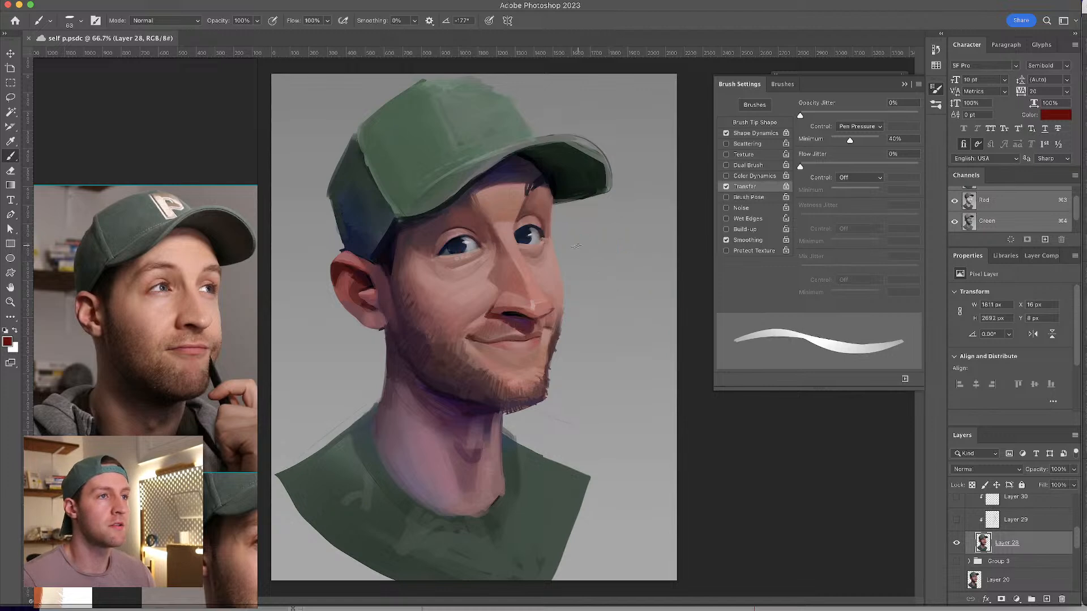
{"action": "mouse_move", "coordinate": [575, 232]}
{"action": "left_mouse_down"}
{"action": "mouse_move", "coordinate": [593, 264]}
{"action": "mouse_move", "coordinate": [672, 198]}
{"action": "left_mouse_up"}
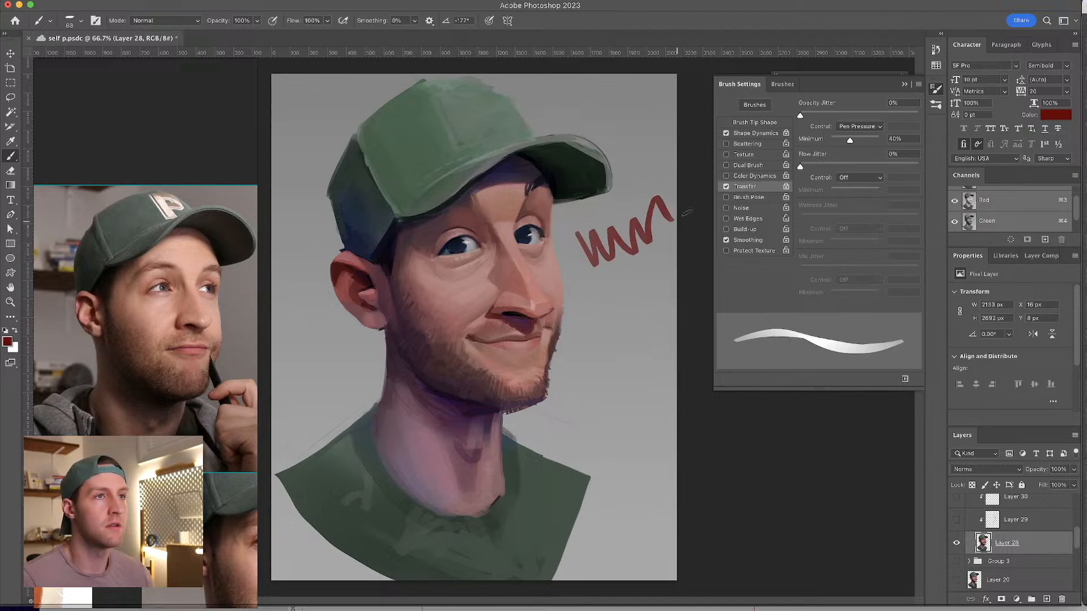
{"action": "key", "text": "ctrl+z"}
- Set the brush's minimum diameter to 71% in Shape Dynamics, test it with red strokes beside the face, and undo the strokes
{"action": "left_click", "coordinate": [756, 135]}
{"action": "left_click_drag", "start_coordinate": [830, 154], "coordinate": [885, 154]}
{"action": "left_click_drag", "start_coordinate": [608, 218], "coordinate": [634, 269]}
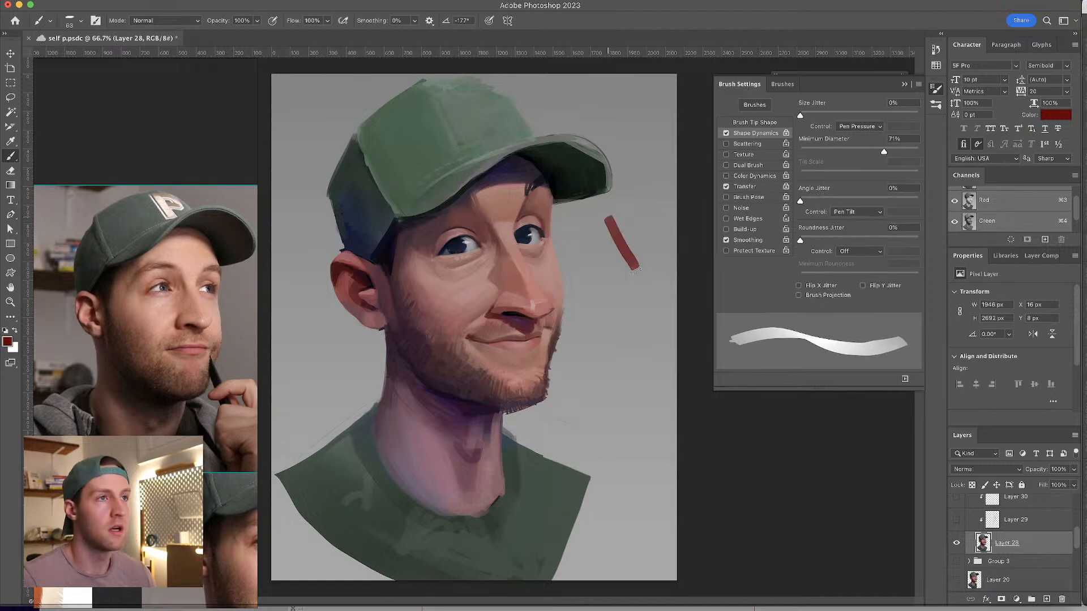
{"action": "left_click_drag", "start_coordinate": [606, 223], "coordinate": [646, 329]}
{"action": "key", "text": "super+z"}
{"action": "key", "text": "super+z"}
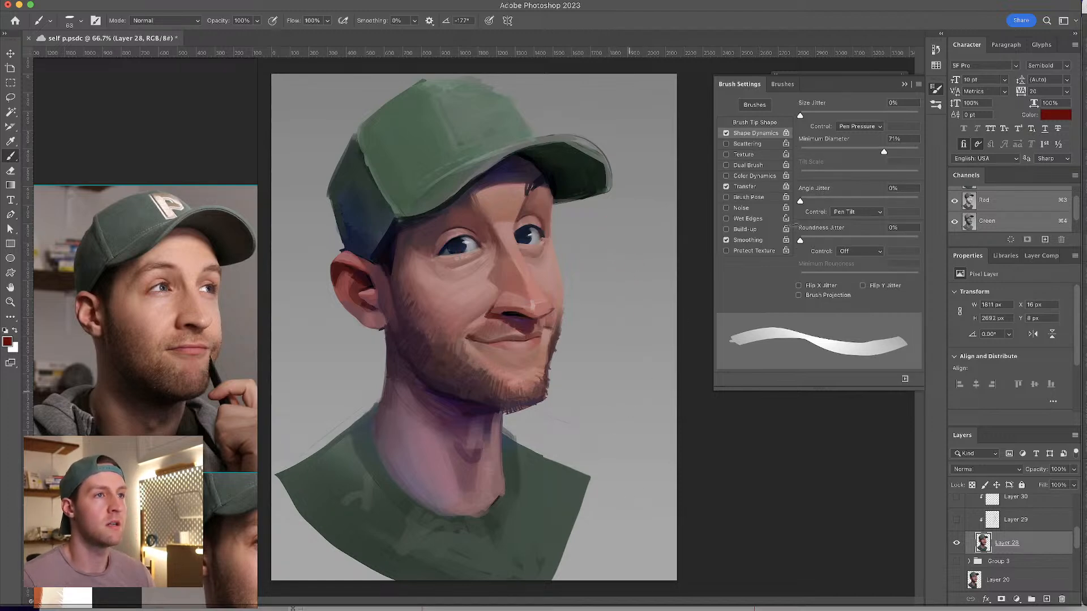
- Set the brush's minimum diameter to 83%, test it with curved red strokes beside the face, and undo them
{"action": "left_click_drag", "start_coordinate": [885, 151], "coordinate": [900, 151]}
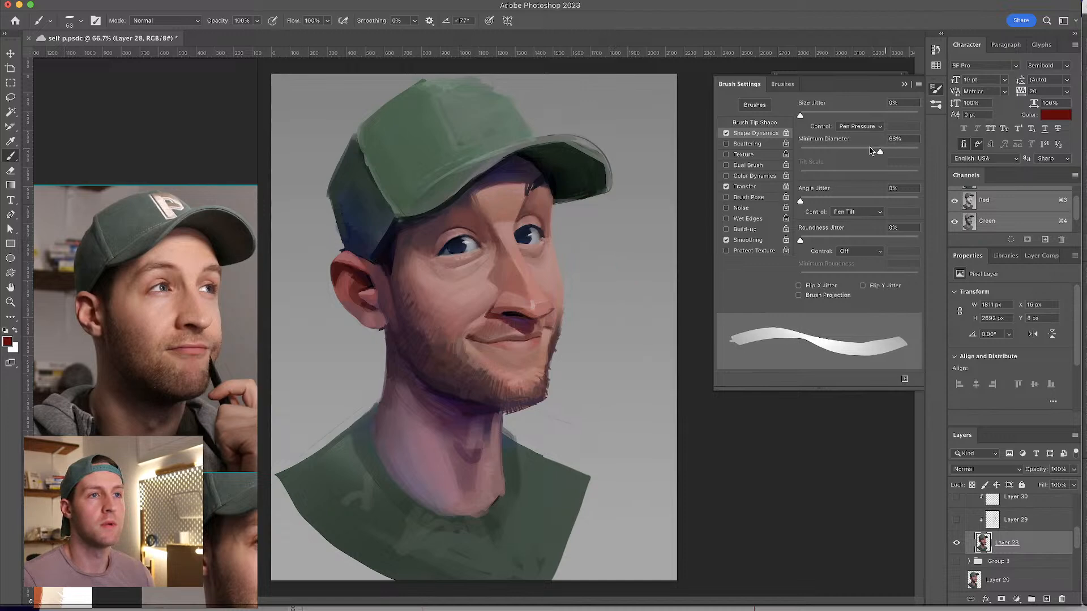
{"action": "left_click_drag", "start_coordinate": [572, 224], "coordinate": [640, 335]}
{"action": "key", "text": "super+z"}
{"action": "left_click_drag", "start_coordinate": [571, 226], "coordinate": [622, 306]}
{"action": "left_click_drag", "start_coordinate": [590, 227], "coordinate": [642, 317]}
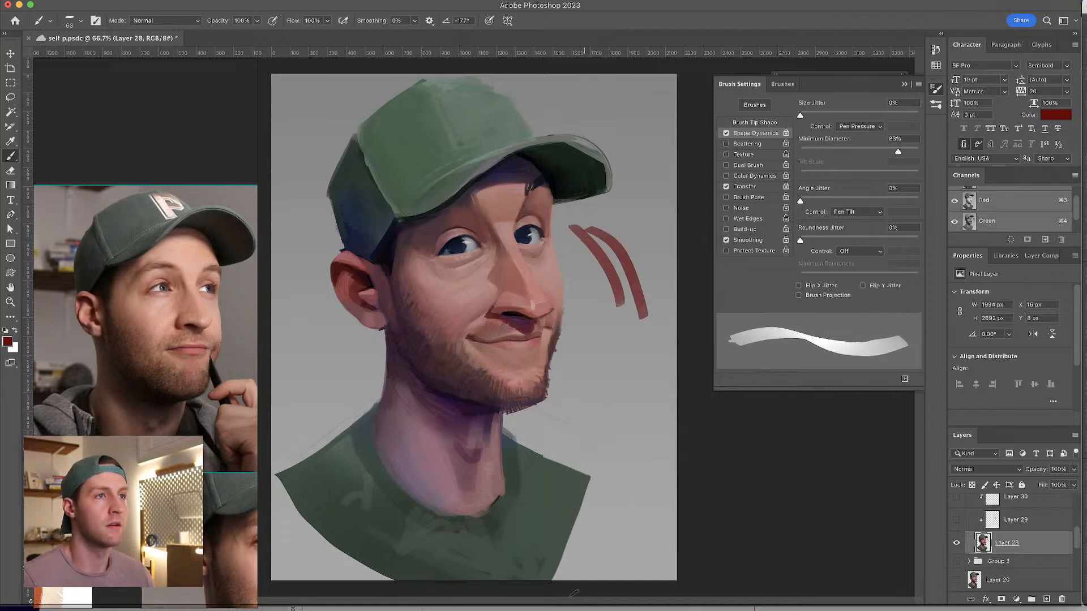
{"action": "key", "text": "super+z"}
{"action": "key", "text": "super+z"}
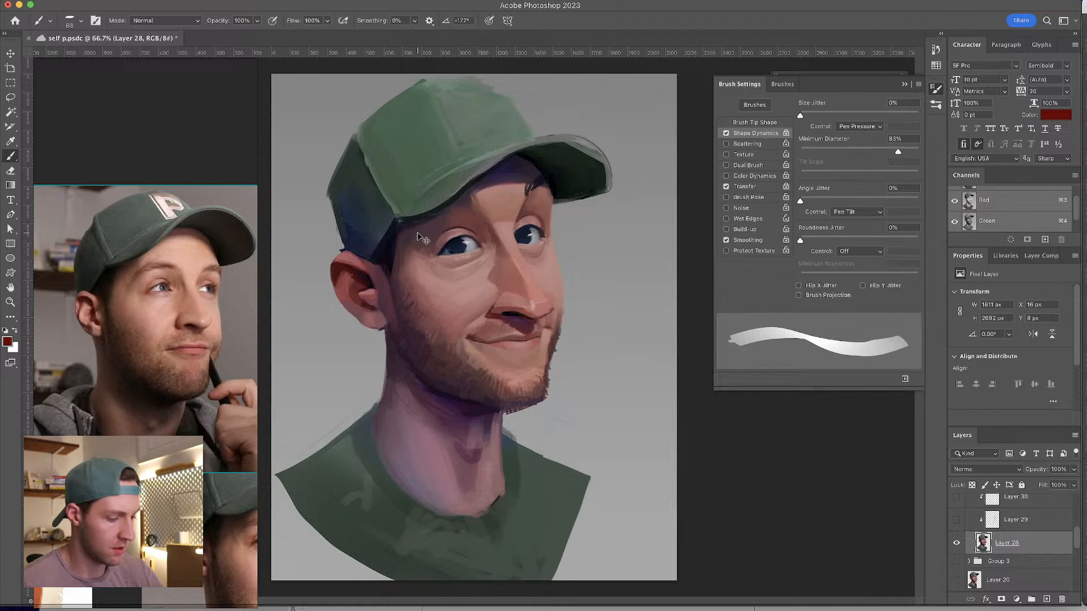
- Examine the brushwork on the cheek and near eye at 200% and put the brush settings away
{"action": "key", "text": "super+plus"}
{"action": "scroll", "coordinate": [571, 336], "scroll_direction": "up", "scroll_amount": 5}
{"action": "scroll", "coordinate": [571, 336], "scroll_direction": "left", "scroll_amount": 4}
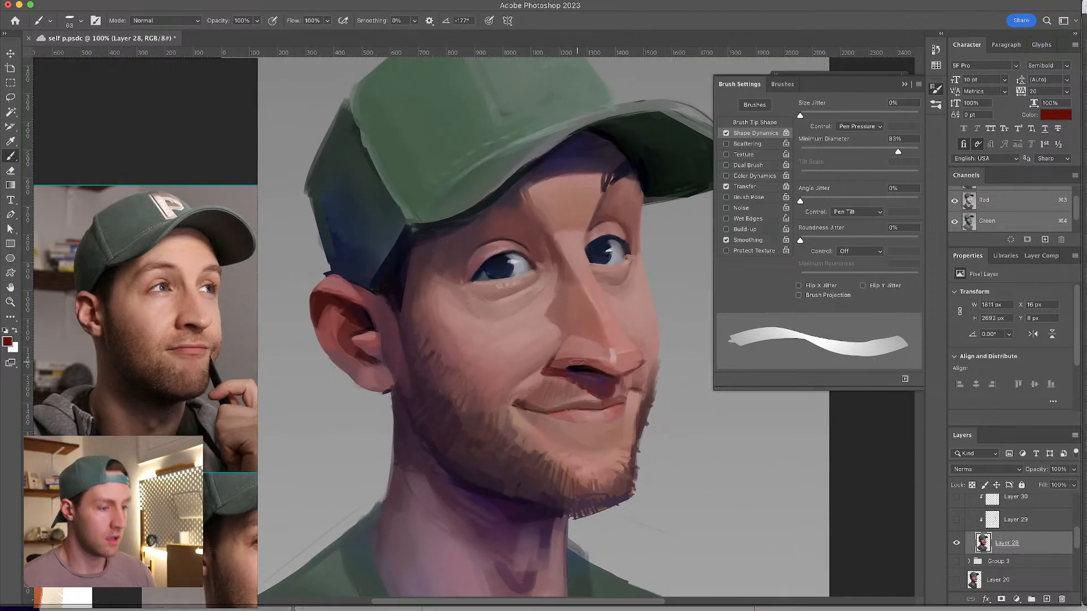
{"action": "key", "text": "super+plus"}
{"action": "mouse_move", "coordinate": [538, 275]}
{"action": "left_mouse_down"}
{"action": "mouse_move", "coordinate": [550, 174]}
{"action": "mouse_move", "coordinate": [533, 242]}
{"action": "left_mouse_up"}
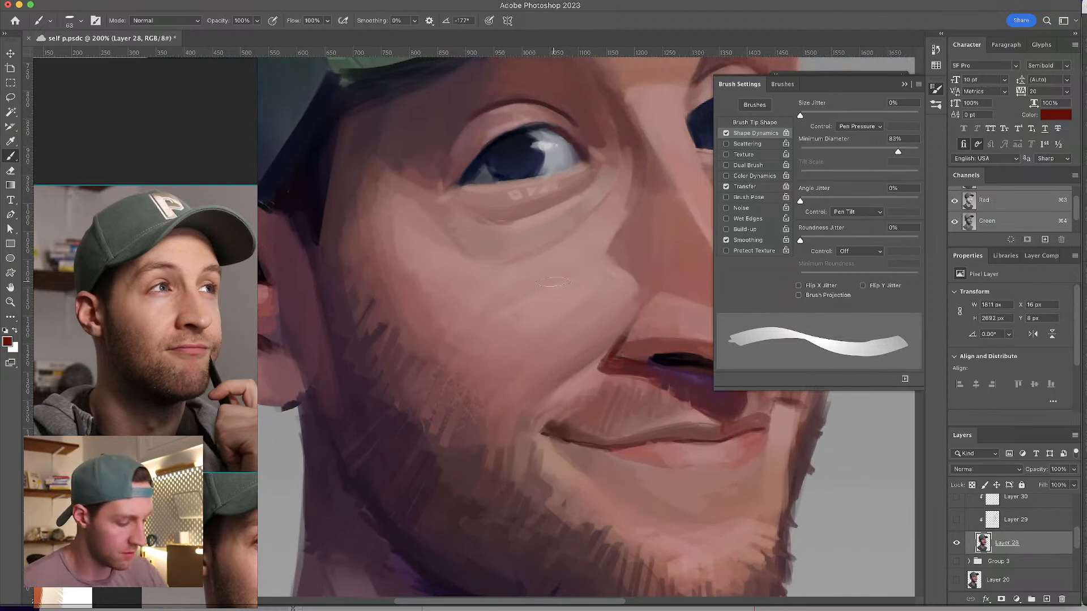
{"action": "scroll", "coordinate": [524, 294], "scroll_direction": "right", "scroll_amount": 3}
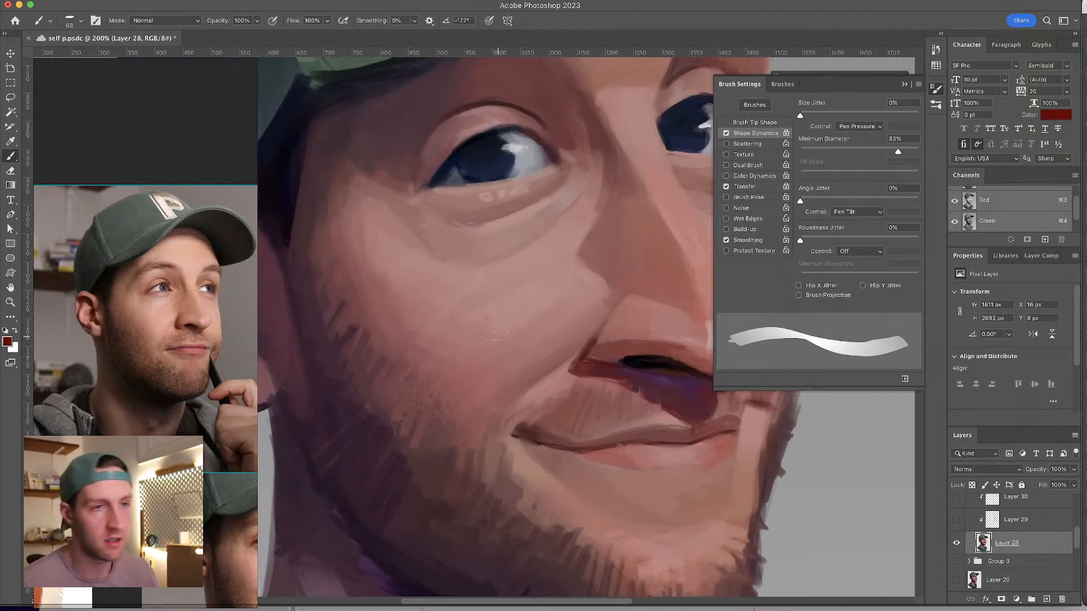
{"action": "scroll", "coordinate": [512, 269], "scroll_direction": "right", "scroll_amount": 3}
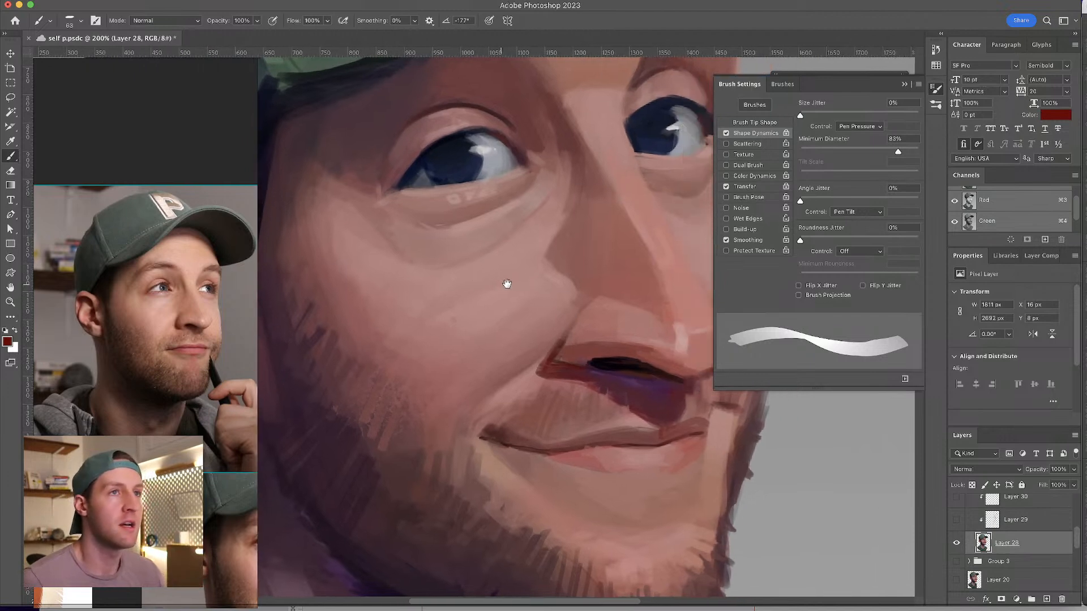
{"action": "left_click", "coordinate": [905, 84]}
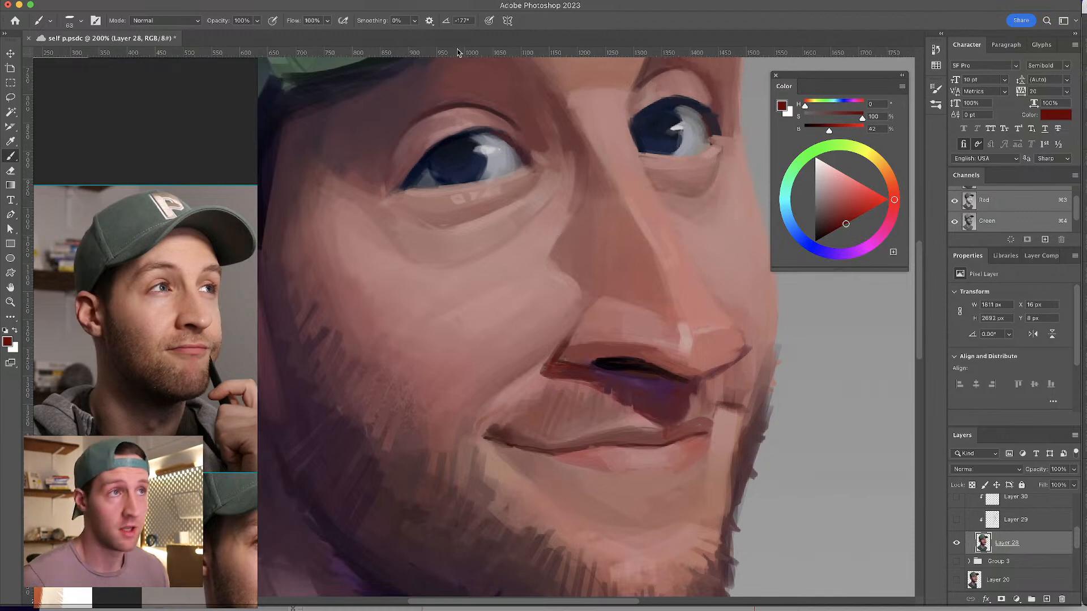
- Soften the edge of the nose bridge and the area below the forehead with a smaller brush and sampled skin tones
{"action": "scroll", "coordinate": [588, 175], "scroll_direction": "right", "scroll_amount": 4}
{"action": "scroll", "coordinate": [588, 175], "scroll_direction": "up", "scroll_amount": 3}
{"action": "left_click_drag", "start_coordinate": [568, 145], "coordinate": [583, 122]}
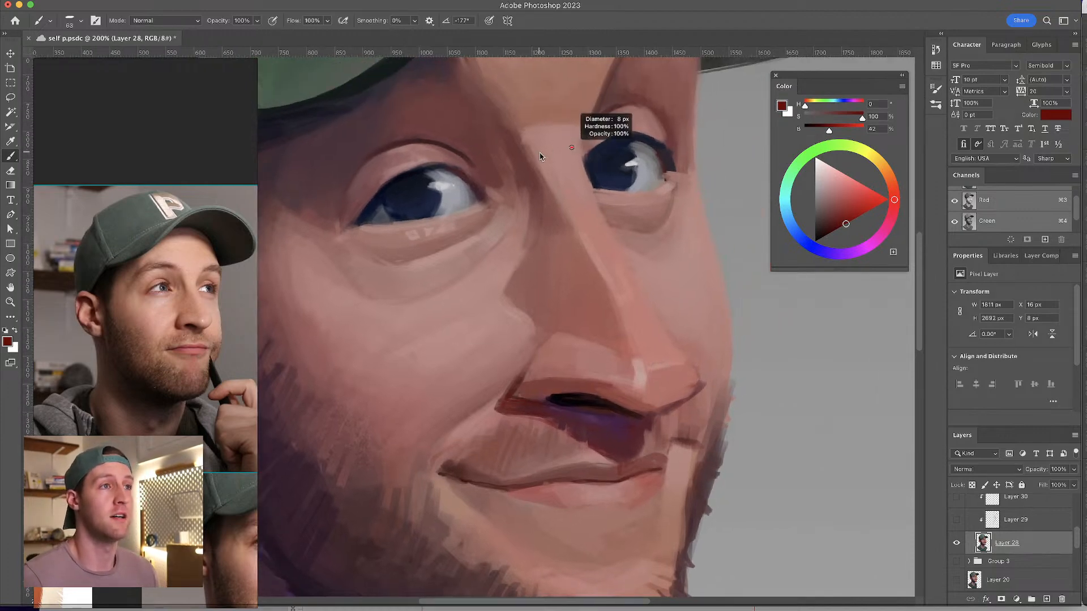
{"action": "left_click", "coordinate": [587, 181], "text": "alt"}
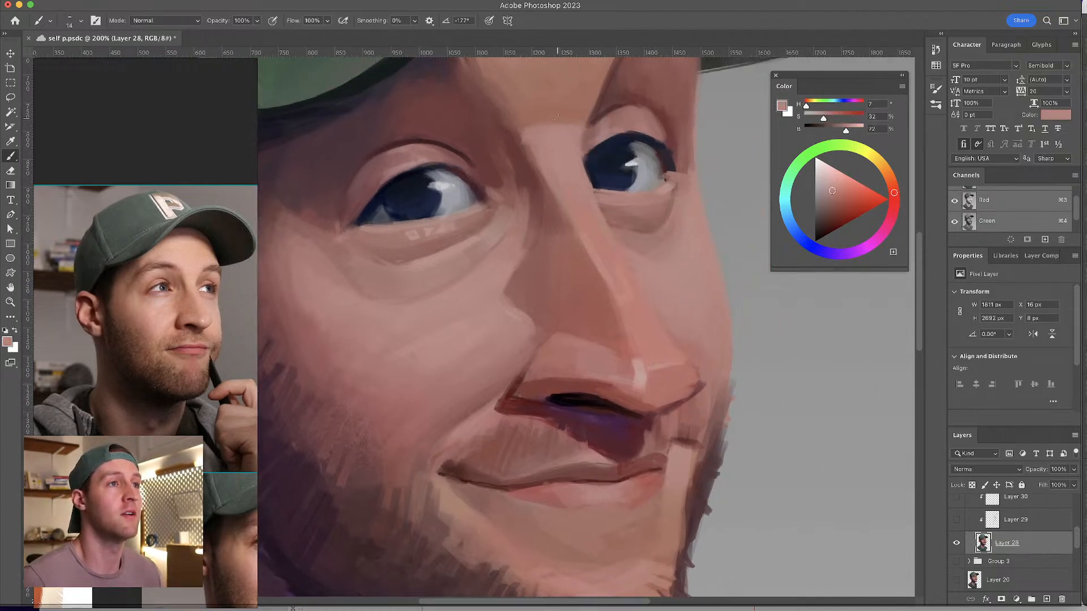
{"action": "left_click_drag", "start_coordinate": [562, 136], "coordinate": [577, 170]}
{"action": "left_click", "coordinate": [576, 162], "text": "alt"}
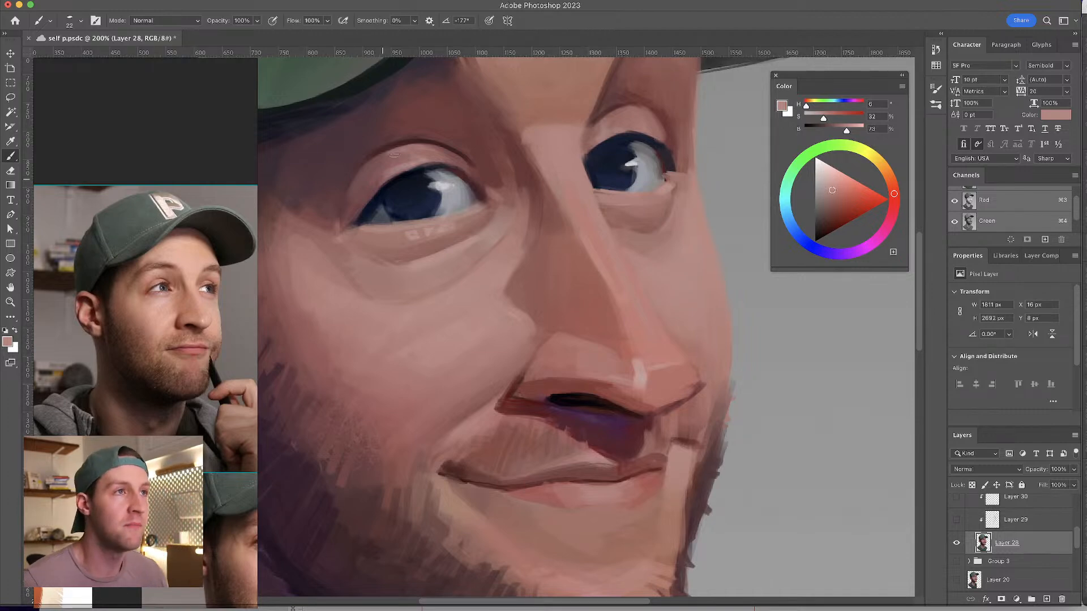
{"action": "left_click", "coordinate": [547, 112], "text": "alt"}
{"action": "left_click_drag", "start_coordinate": [548, 112], "coordinate": [528, 123]}
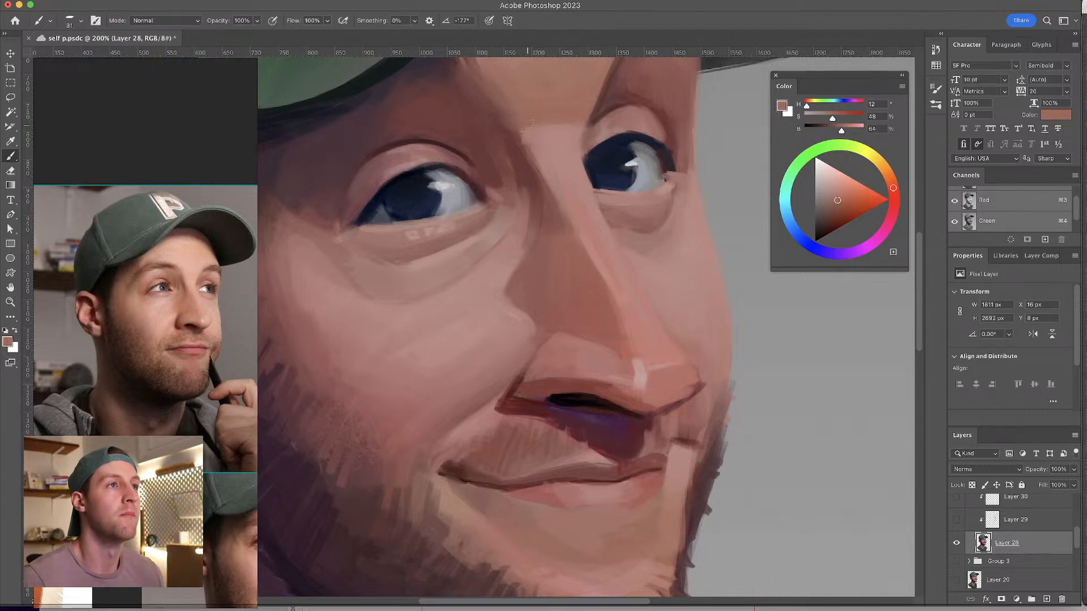
- Shade the outer white of the far eye with small strokes in greys sampled repeatedly from the eye
{"action": "scroll", "coordinate": [562, 148], "scroll_direction": "up", "scroll_amount": 3}
{"action": "scroll", "coordinate": [615, 296], "scroll_direction": "down", "scroll_amount": 3}
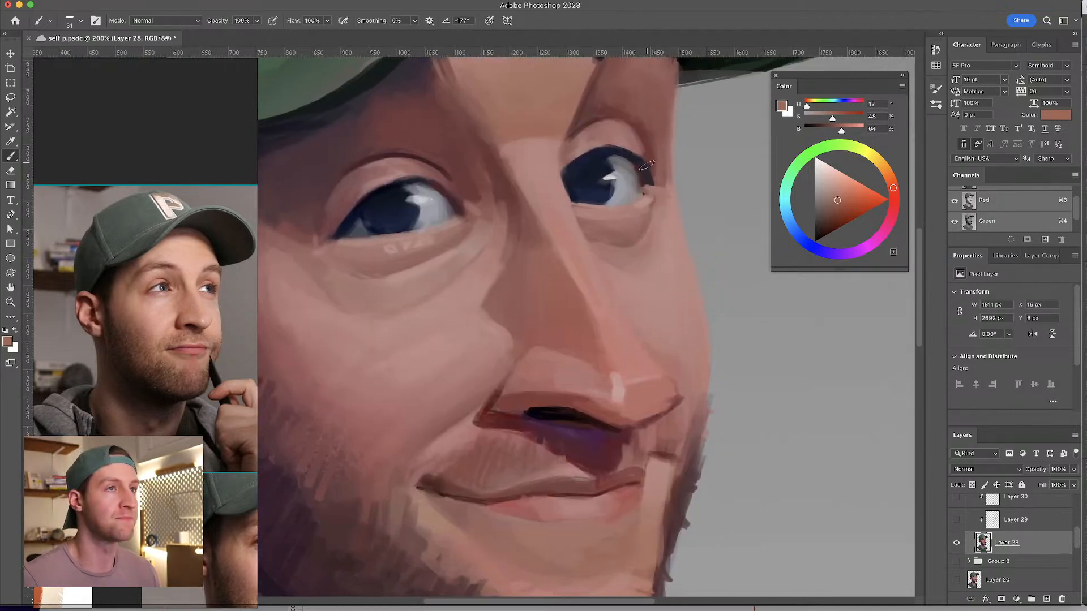
{"action": "left_click", "coordinate": [635, 182], "text": "alt"}
{"action": "left_click_drag", "start_coordinate": [635, 181], "coordinate": [630, 170]}
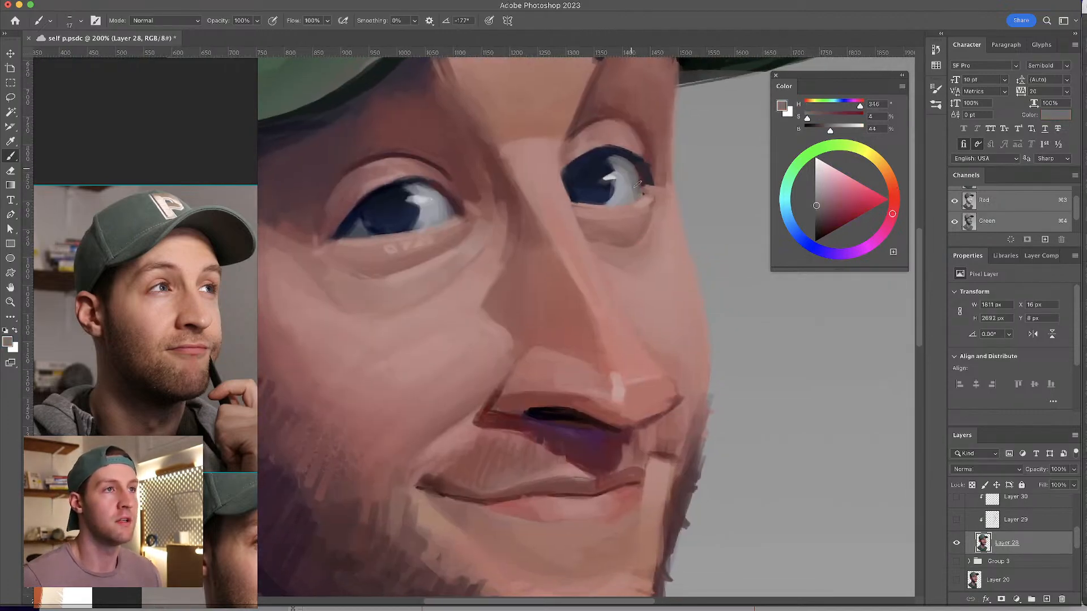
{"action": "key", "text": "alt"}
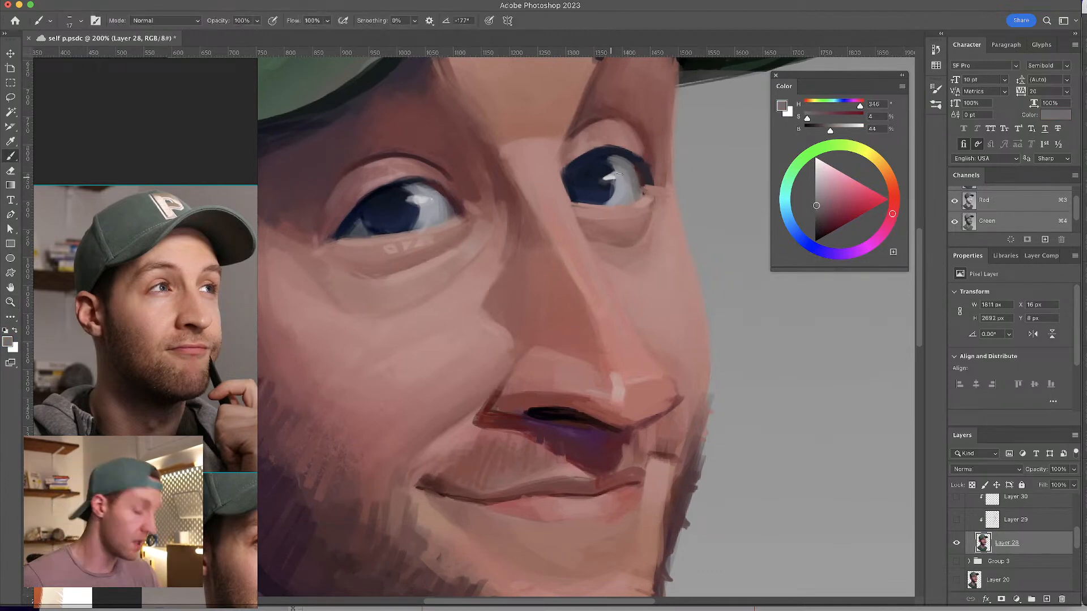
{"action": "left_click", "coordinate": [628, 175], "text": "alt"}
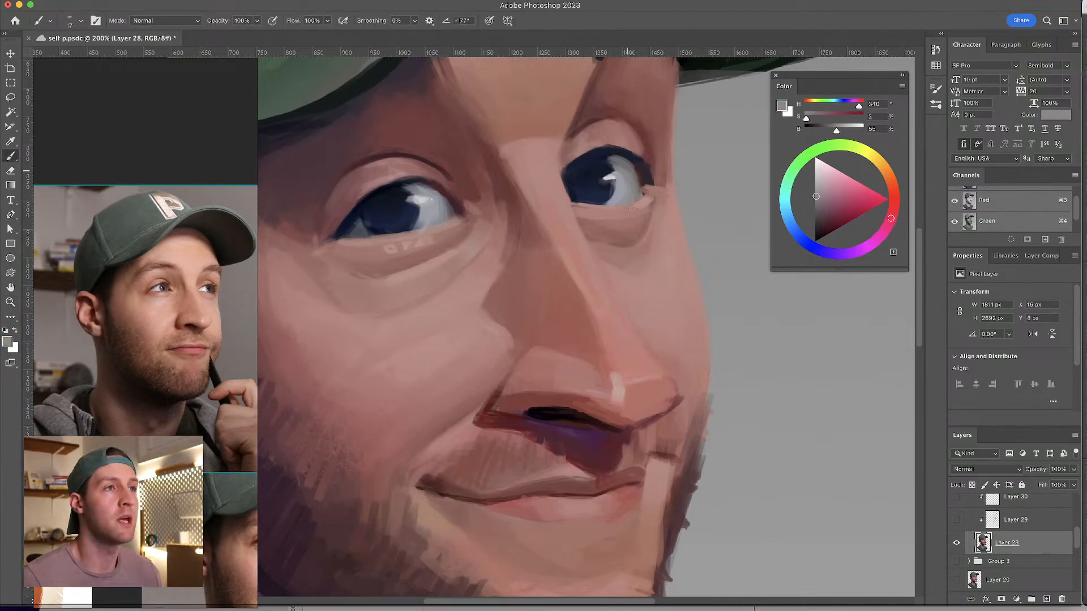
{"action": "left_click", "coordinate": [630, 170], "text": "alt"}
{"action": "left_click", "coordinate": [625, 171], "text": "alt"}
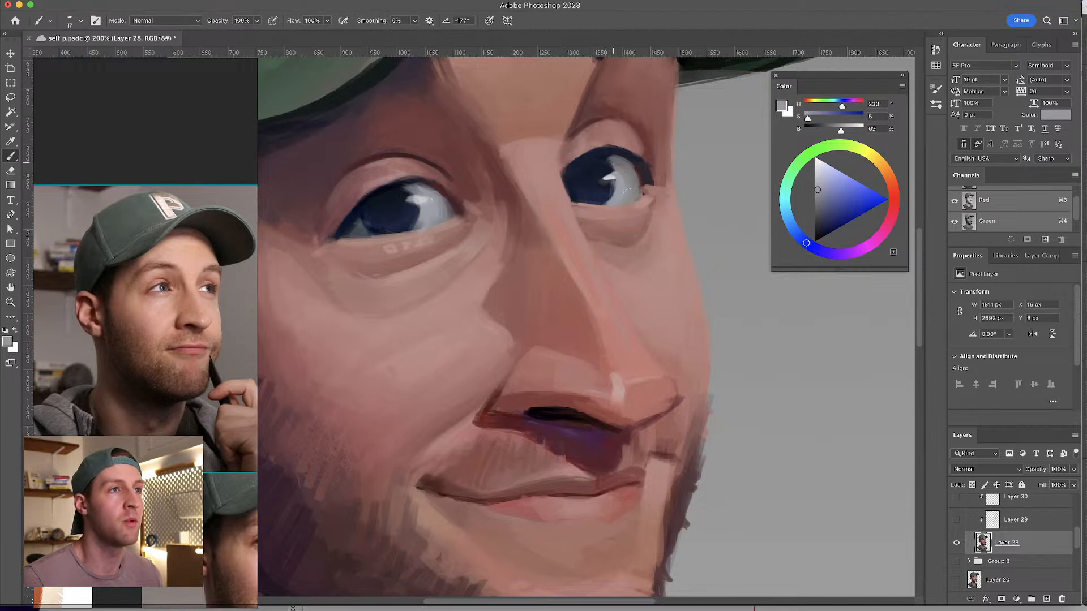
{"action": "left_click", "coordinate": [622, 180], "text": "alt"}
{"action": "left_click", "coordinate": [627, 168], "text": "alt"}
{"action": "left_click", "coordinate": [618, 165], "text": "alt"}
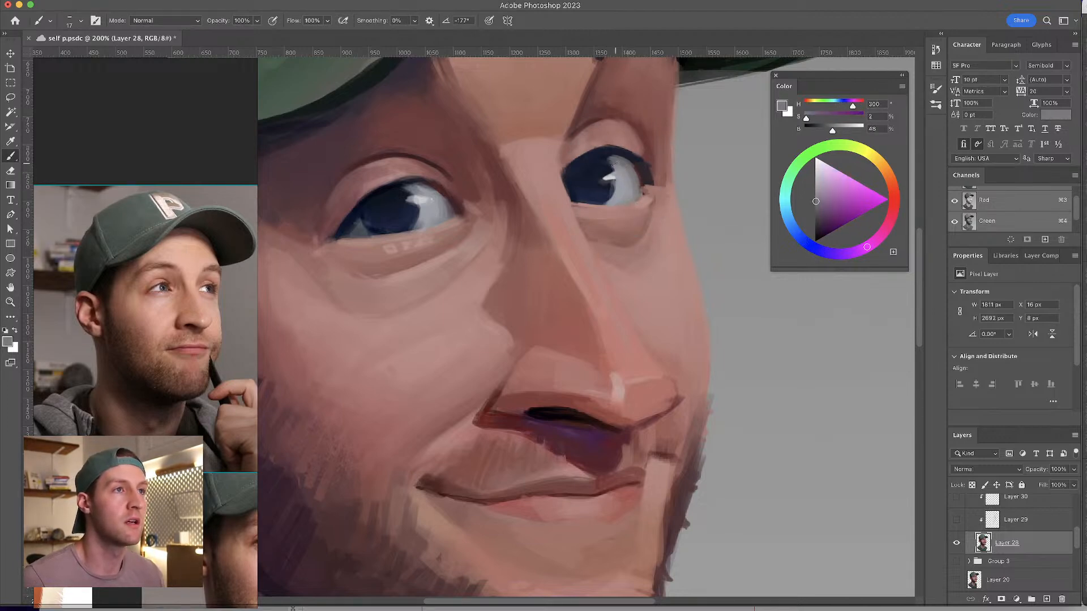
{"action": "left_click", "coordinate": [618, 169], "text": "alt"}
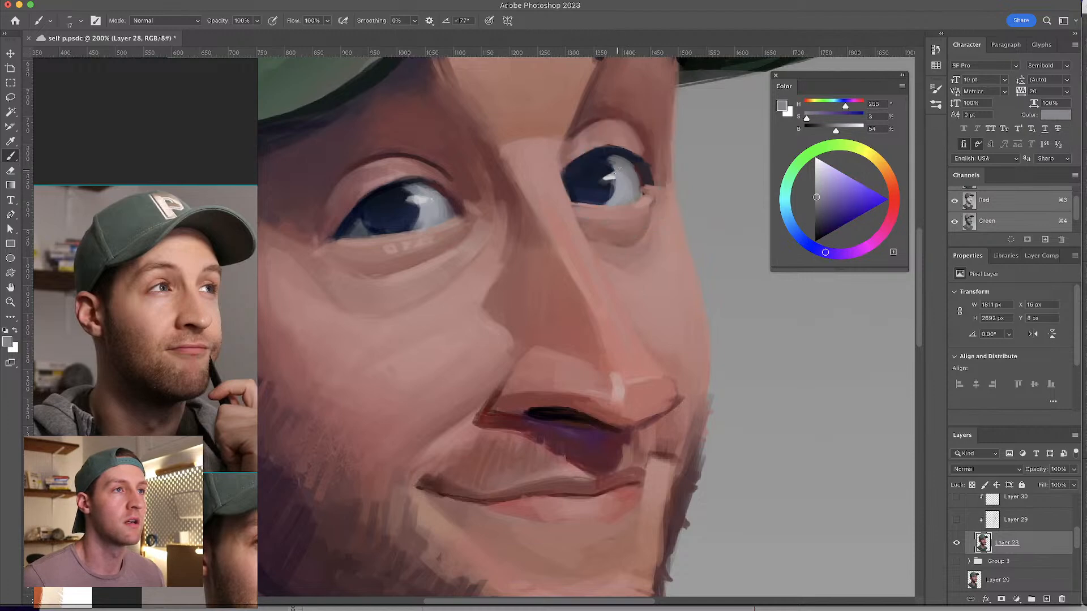
- Darken the outer corner of the far eye's upper lid with the dark blue sampled from the lash line
{"action": "left_click", "coordinate": [641, 166], "text": "alt"}
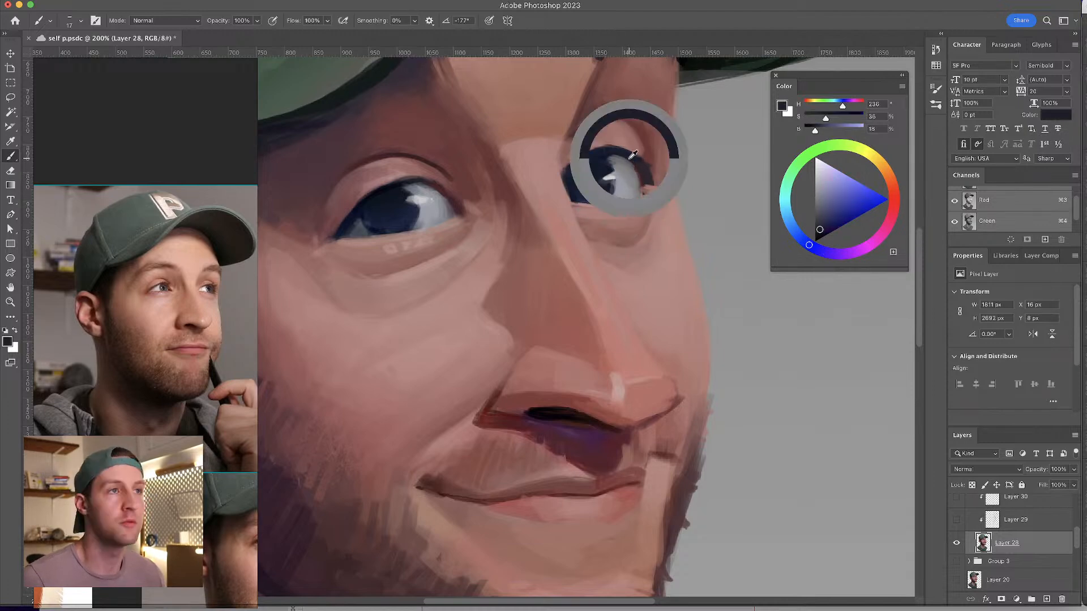
{"action": "left_click_drag", "start_coordinate": [645, 176], "coordinate": [648, 191]}
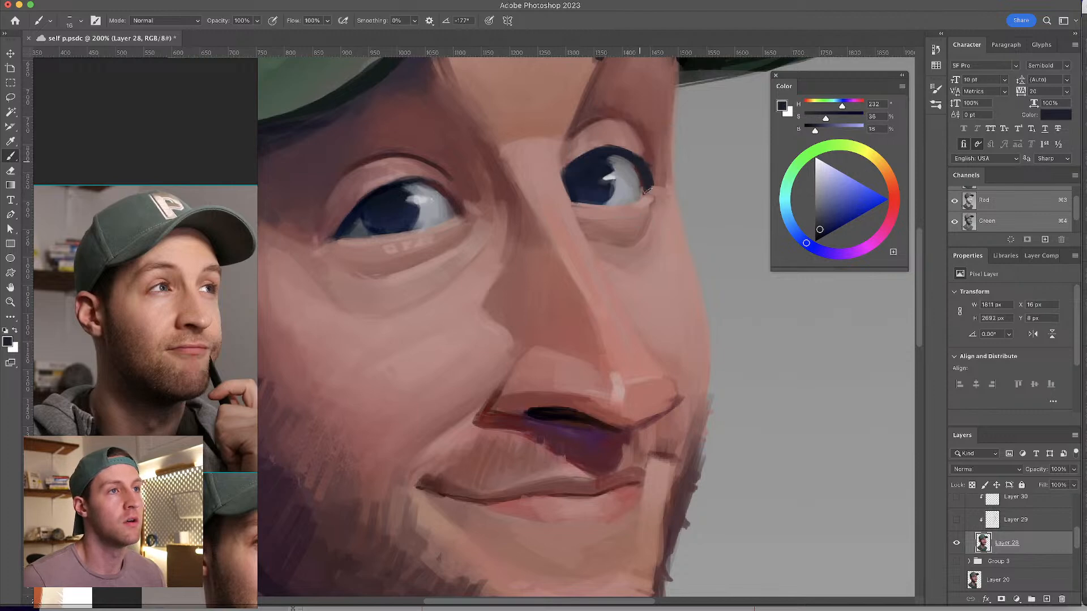
{"action": "left_click_drag", "start_coordinate": [598, 301], "coordinate": [603, 285]}
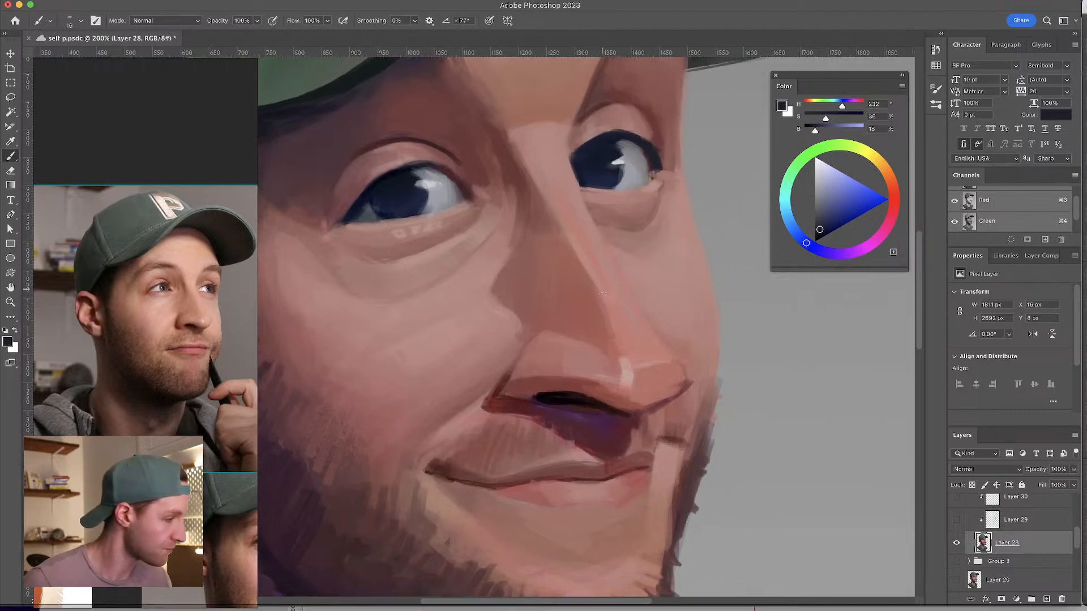
{"action": "key", "text": "ctrl+minus"}
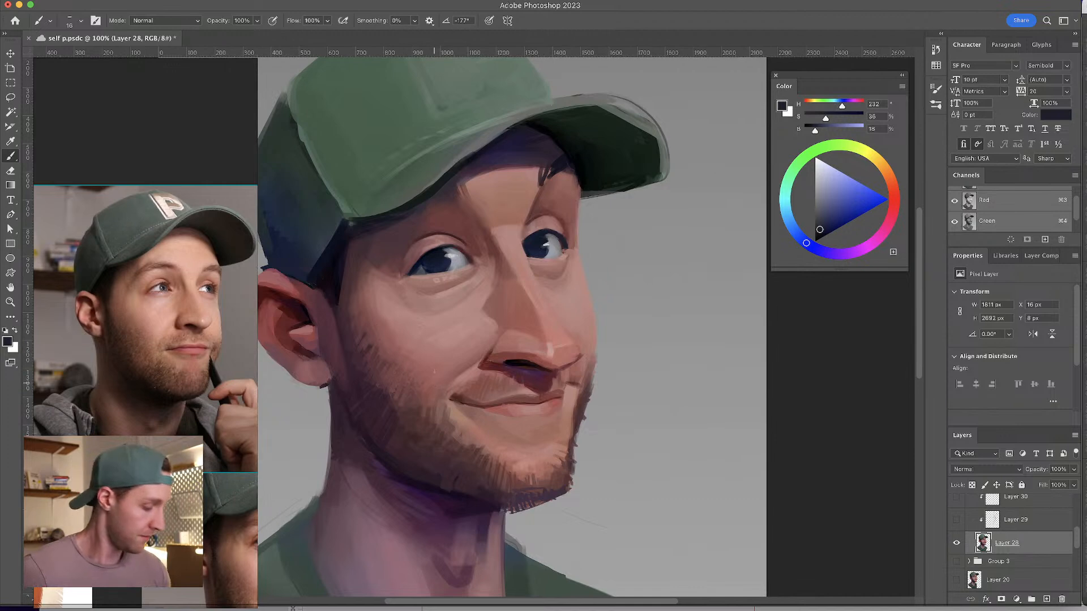
- Duplicate Layer 28, move the copy out above Group 4, and collapse that group
{"action": "left_click_drag", "start_coordinate": [452, 233], "coordinate": [548, 254]}
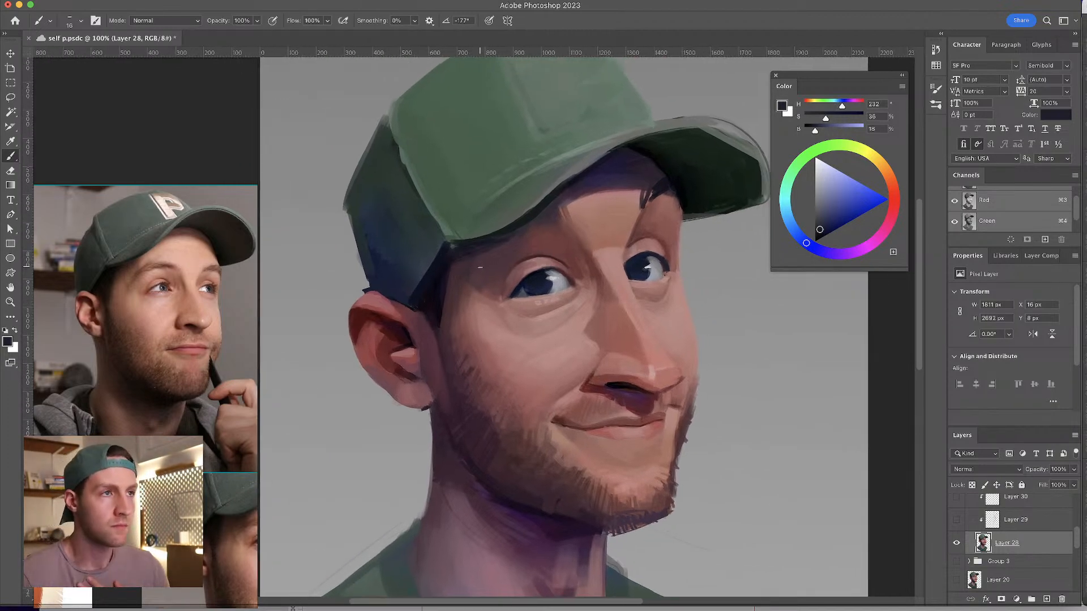
{"action": "left_click_drag", "start_coordinate": [1078, 542], "coordinate": [1076, 532]}
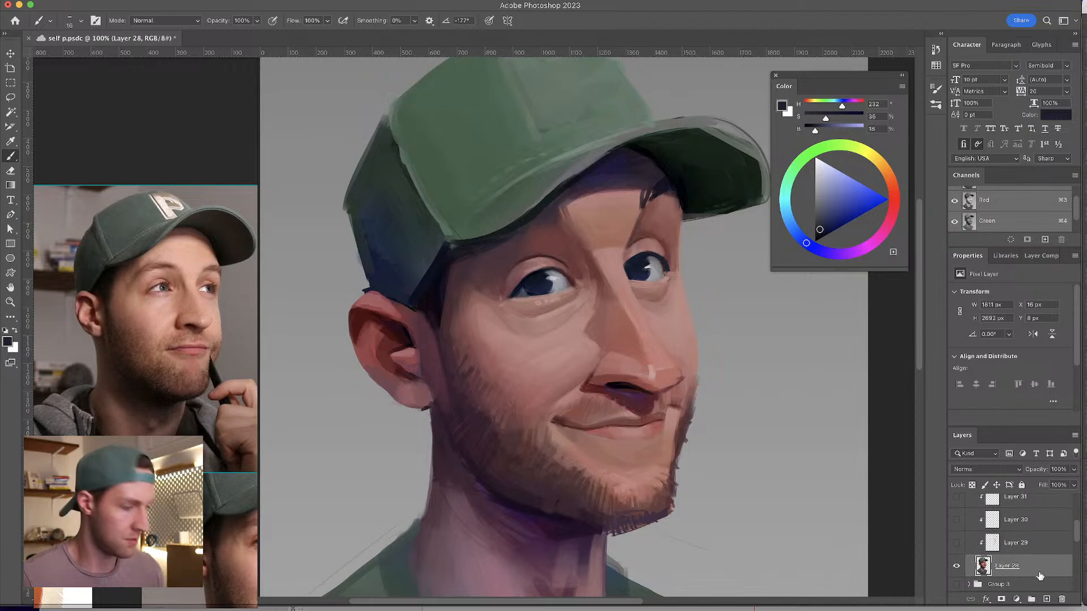
{"action": "key", "text": "super+j"}
{"action": "left_click_drag", "start_coordinate": [1039, 566], "coordinate": [1012, 544]}
{"action": "left_click", "coordinate": [969, 570]}
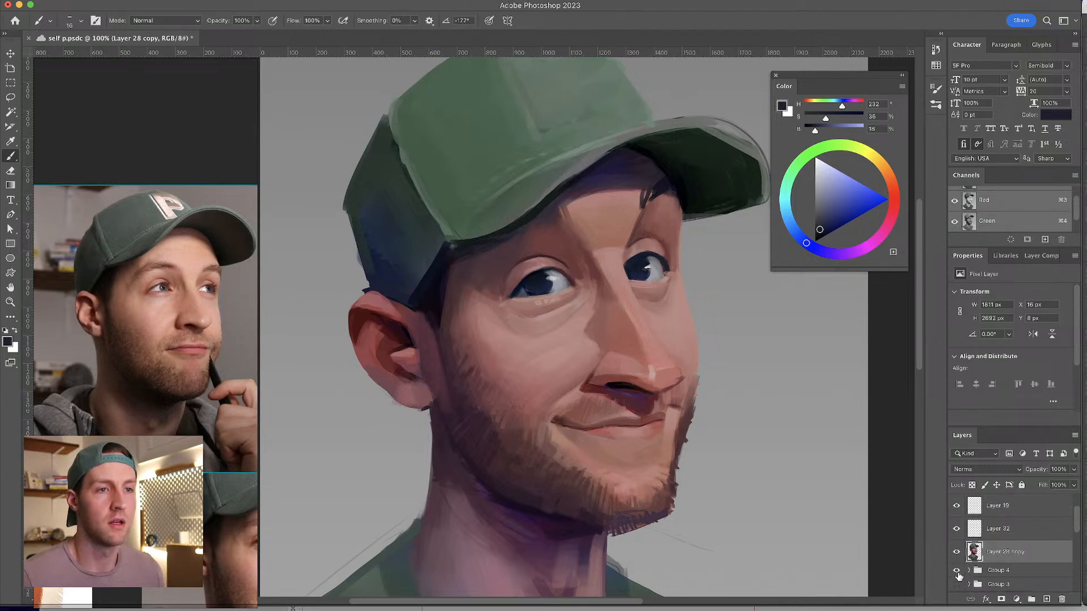
- Hide Group 4 and toggle Layer 28 copy off and on to compare the color painting with the grayscale version
{"action": "left_click", "coordinate": [957, 554]}
{"action": "left_click", "coordinate": [958, 554]}
{"action": "left_click", "coordinate": [958, 554]}
{"action": "left_click", "coordinate": [957, 554]}
{"action": "left_click", "coordinate": [957, 554]}
{"action": "left_click", "coordinate": [958, 553]}
{"action": "left_click", "coordinate": [958, 553]}
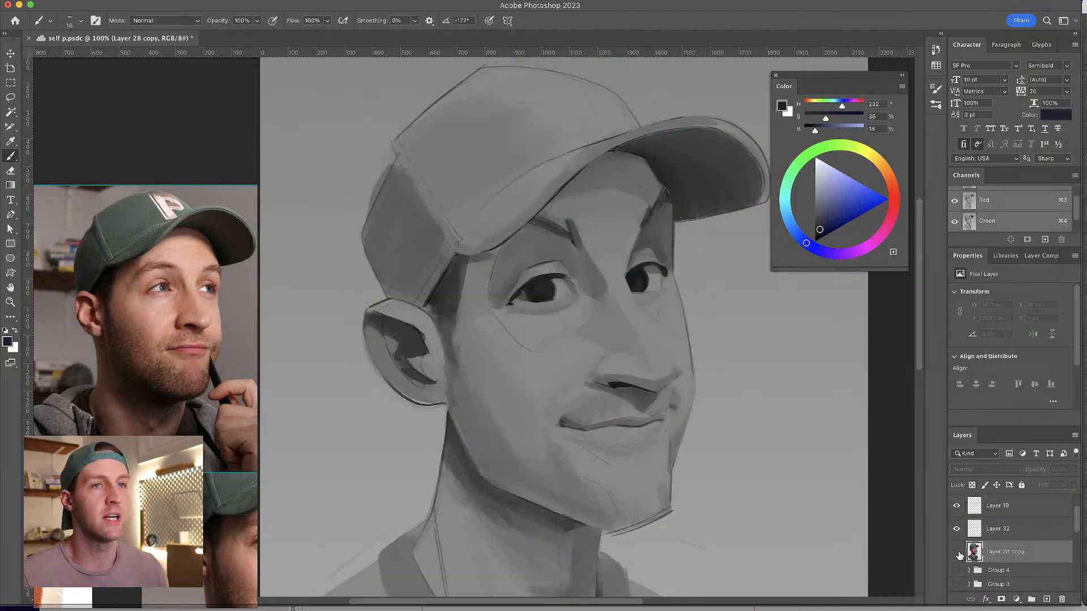
{"action": "left_click", "coordinate": [956, 553]}
{"action": "left_click", "coordinate": [957, 555]}
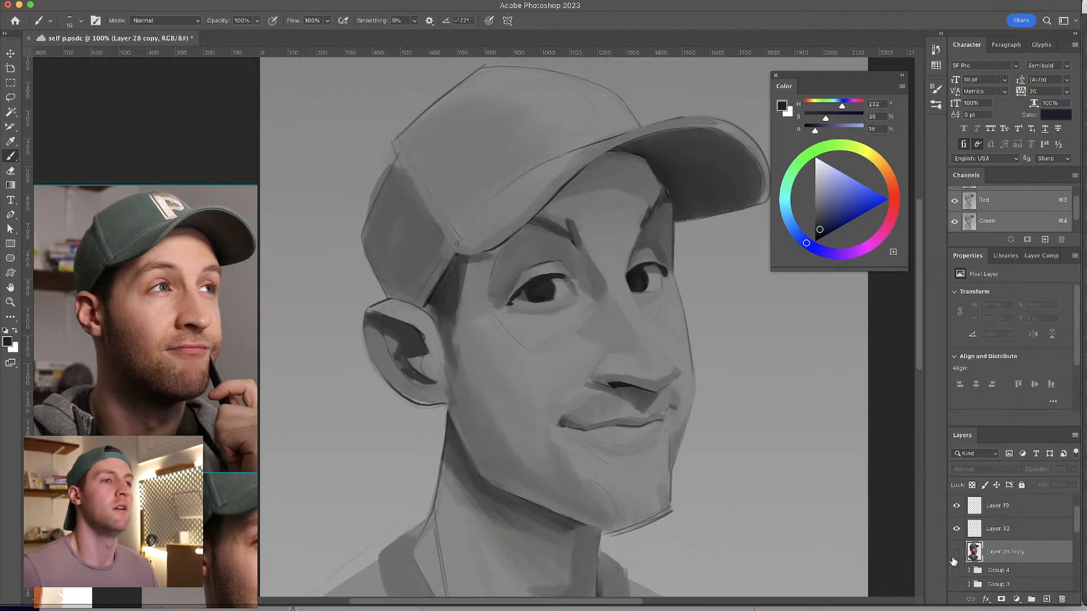
{"action": "left_click", "coordinate": [956, 554]}
{"action": "left_click", "coordinate": [957, 555]}
{"action": "left_click", "coordinate": [956, 554]}
{"action": "left_click", "coordinate": [956, 554]}
{"action": "left_click", "coordinate": [956, 554]}
{"action": "left_click", "coordinate": [956, 554]}
{"action": "left_click", "coordinate": [957, 554]}
{"action": "left_click_drag", "start_coordinate": [689, 306], "coordinate": [683, 286]}
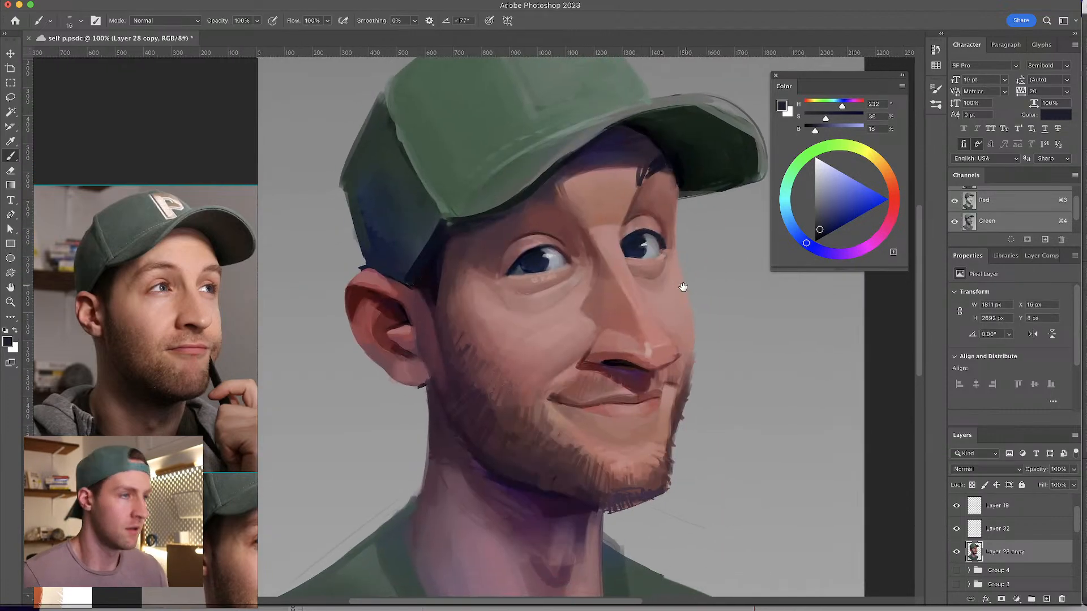
{"action": "key", "text": "super+f"}
{"action": "key", "text": "super+f"}
{"action": "key", "text": "super+f"}
{"action": "key", "text": "super+f"}
{"action": "key", "text": "super+f"}
{"action": "key", "text": "super+f"}
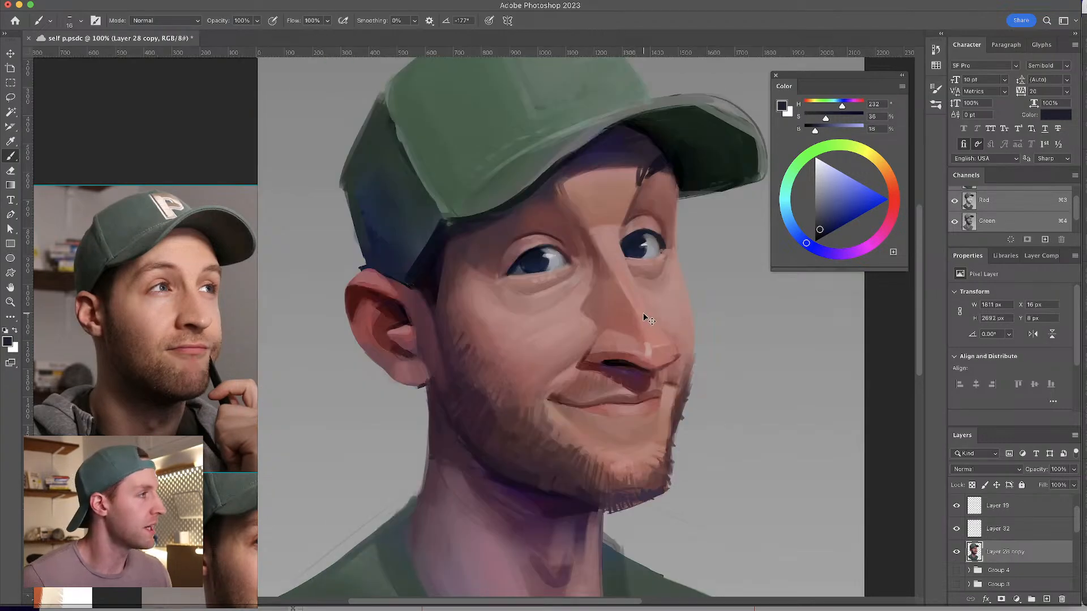
- Blend the near temple and outer cheek on Layer 28 copy with muted reds sampled repeatedly from the surrounding skin
{"action": "left_click_drag", "start_coordinate": [644, 315], "coordinate": [677, 301]}
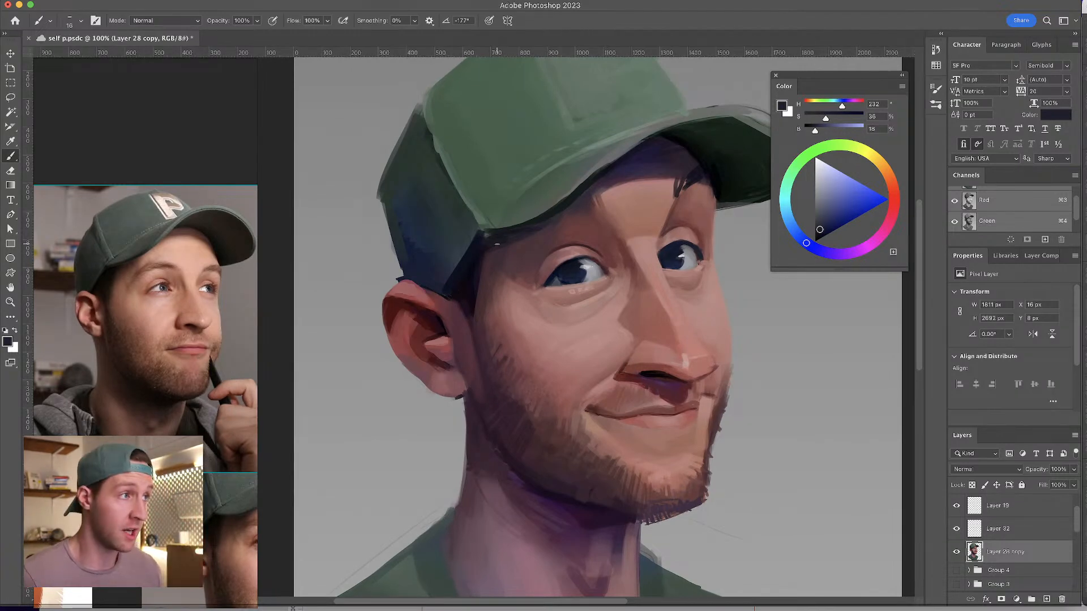
{"action": "left_click", "coordinate": [520, 283], "text": "alt"}
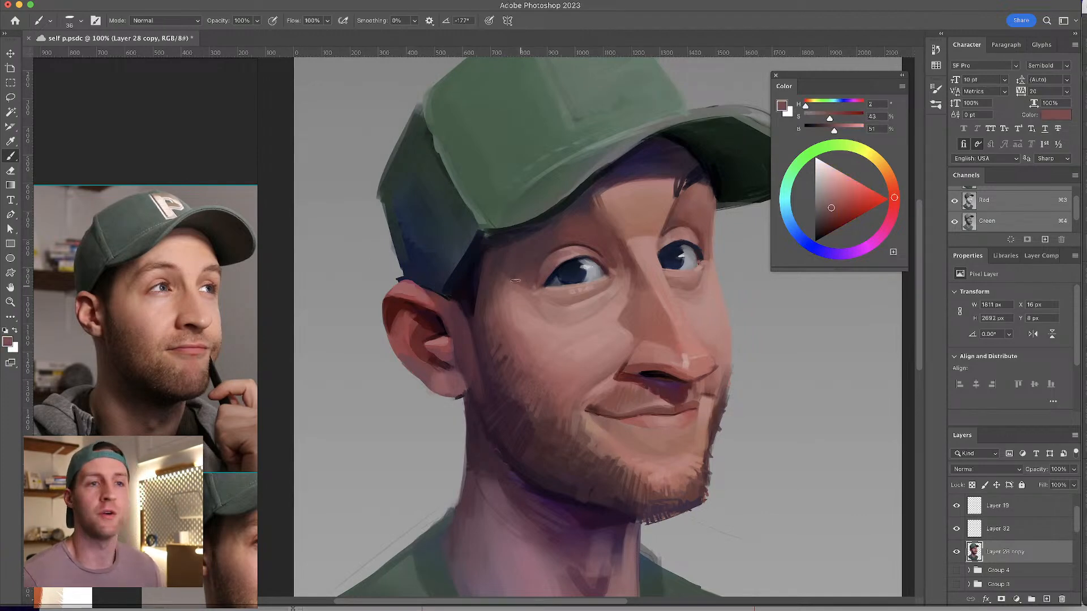
{"action": "left_click", "coordinate": [526, 287], "text": "alt"}
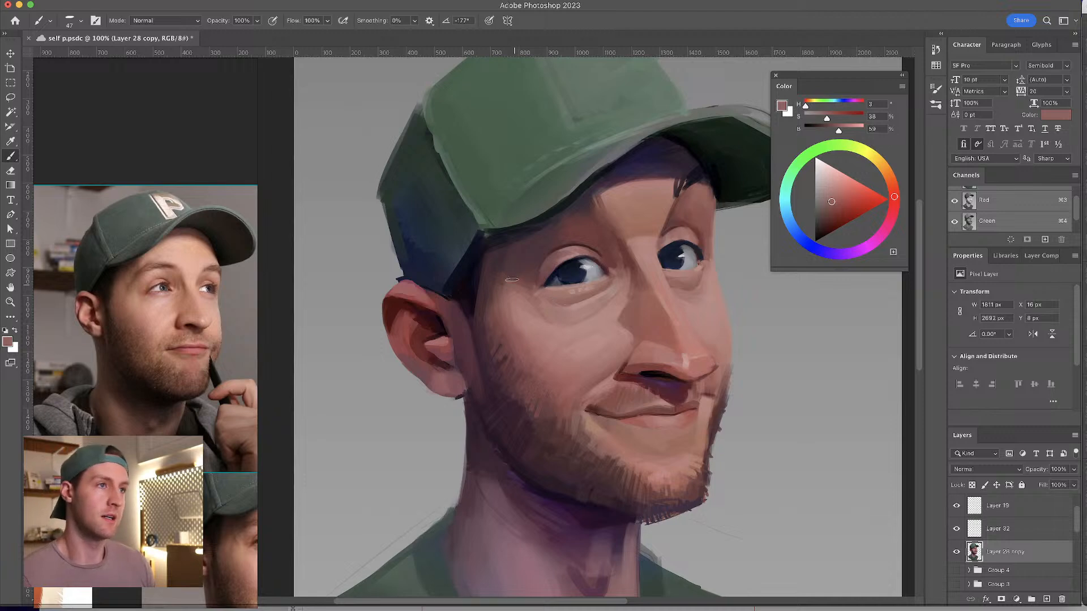
{"action": "left_click", "coordinate": [520, 285], "text": "alt"}
{"action": "left_click_drag", "start_coordinate": [521, 287], "coordinate": [529, 267]}
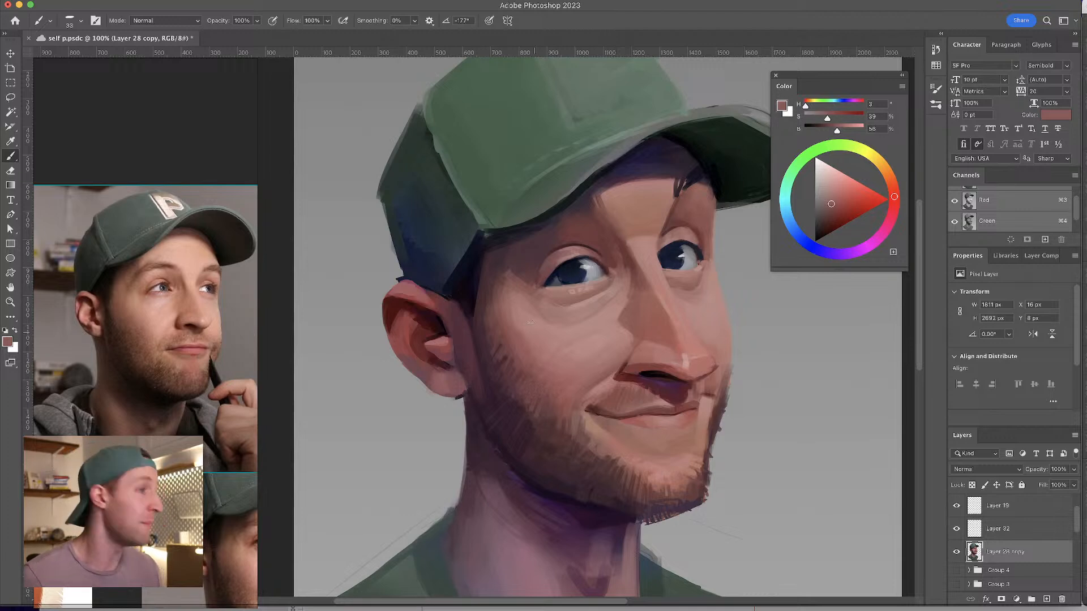
{"action": "left_click", "coordinate": [504, 325], "text": "alt"}
{"action": "left_click_drag", "start_coordinate": [509, 329], "coordinate": [535, 360]}
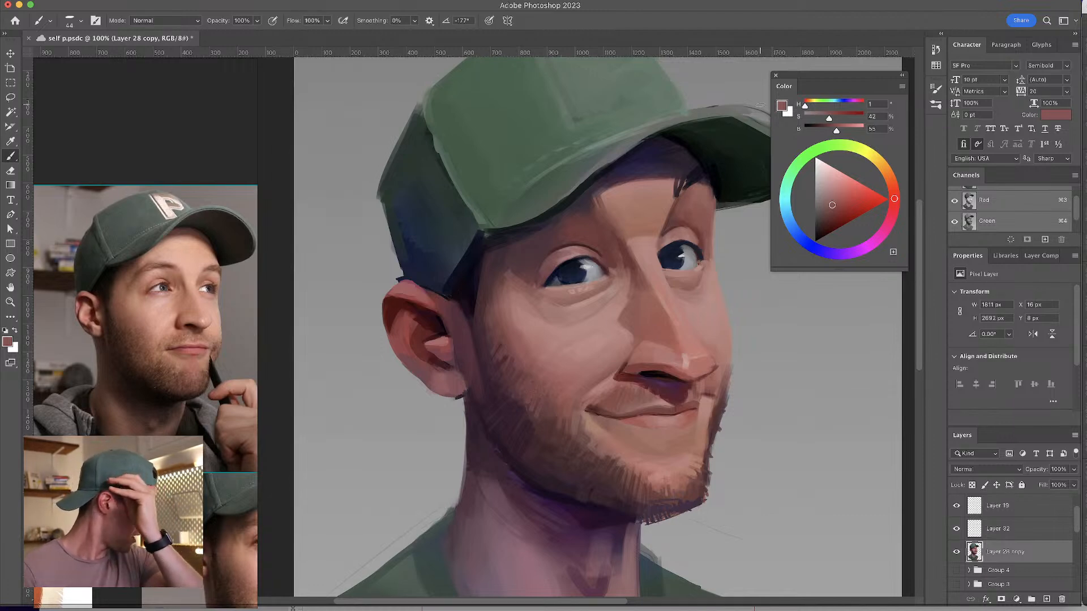
- Check the brush's Shape Dynamics settings and sample pink skin tones from the nose bridge and far cheek
{"action": "left_click", "coordinate": [936, 87]}
{"action": "left_click", "coordinate": [937, 86]}
{"action": "left_click", "coordinate": [936, 88]}
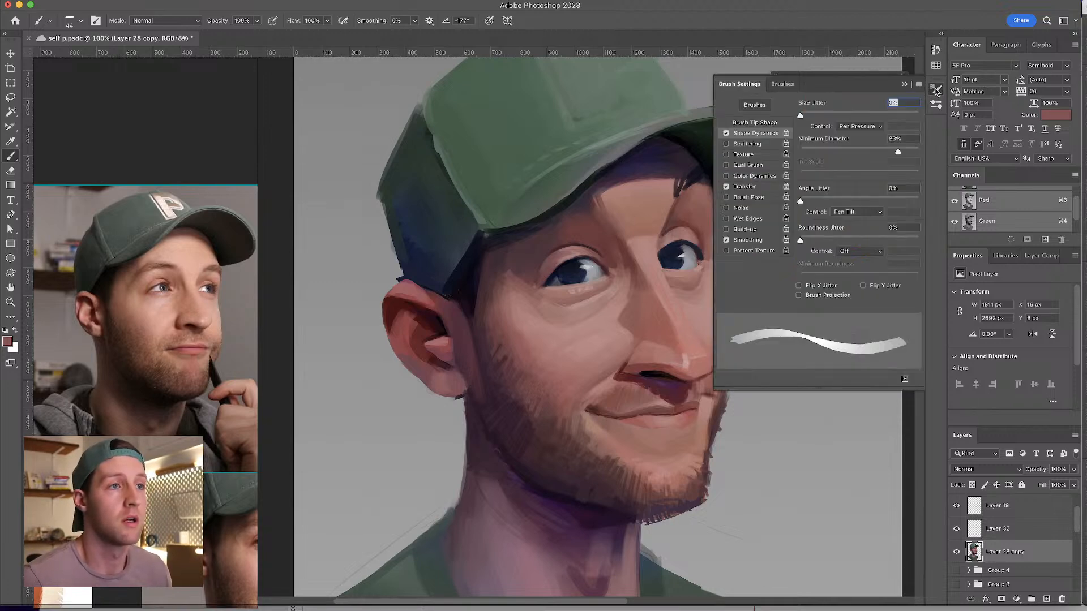
{"action": "left_click", "coordinate": [937, 88]}
{"action": "left_click", "coordinate": [645, 256], "text": "alt"}
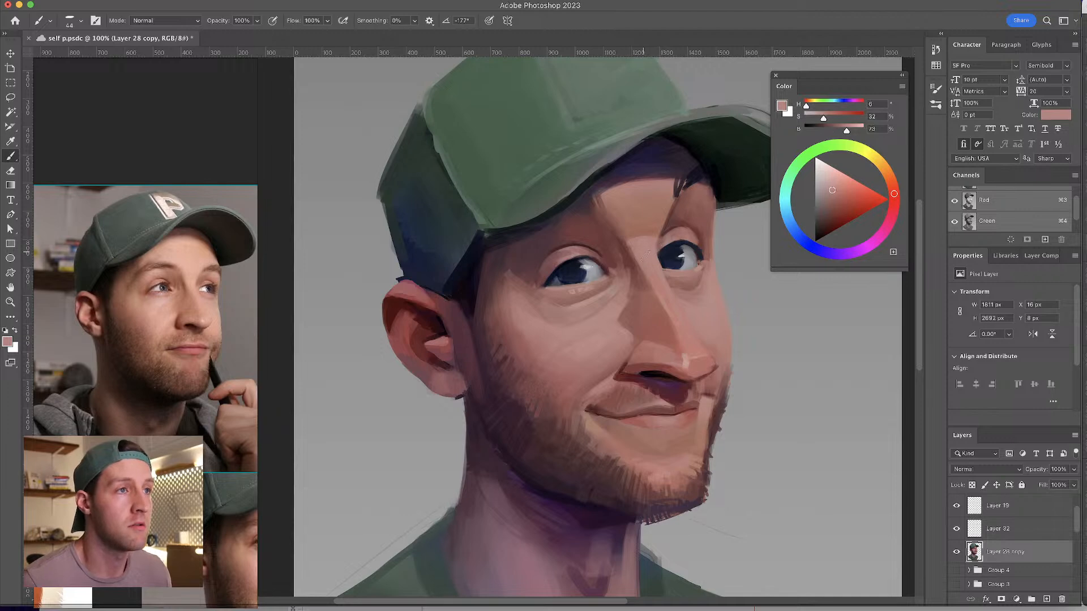
{"action": "left_click", "coordinate": [669, 304], "text": "alt"}
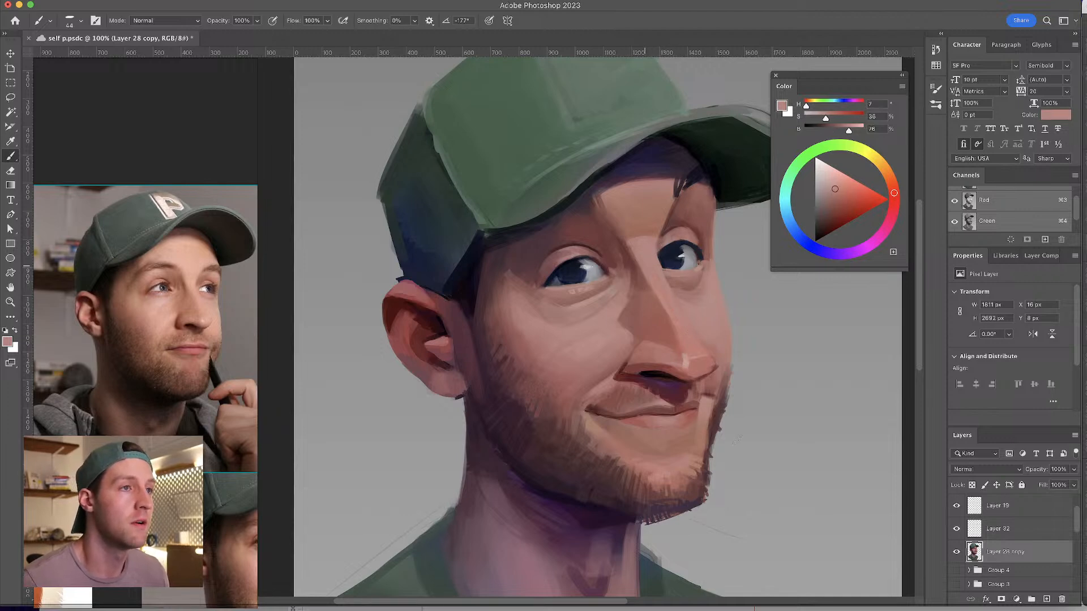
- Lower the minimum opacity under pen pressure in the brush's Transfer settings to 18%
{"action": "left_click", "coordinate": [937, 106]}
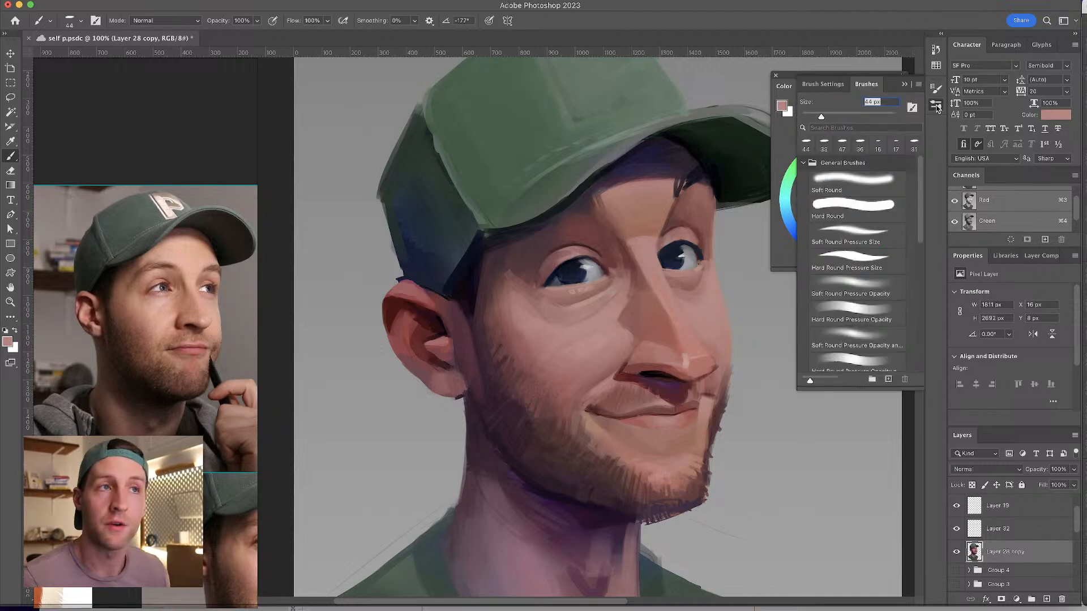
{"action": "left_click", "coordinate": [937, 107]}
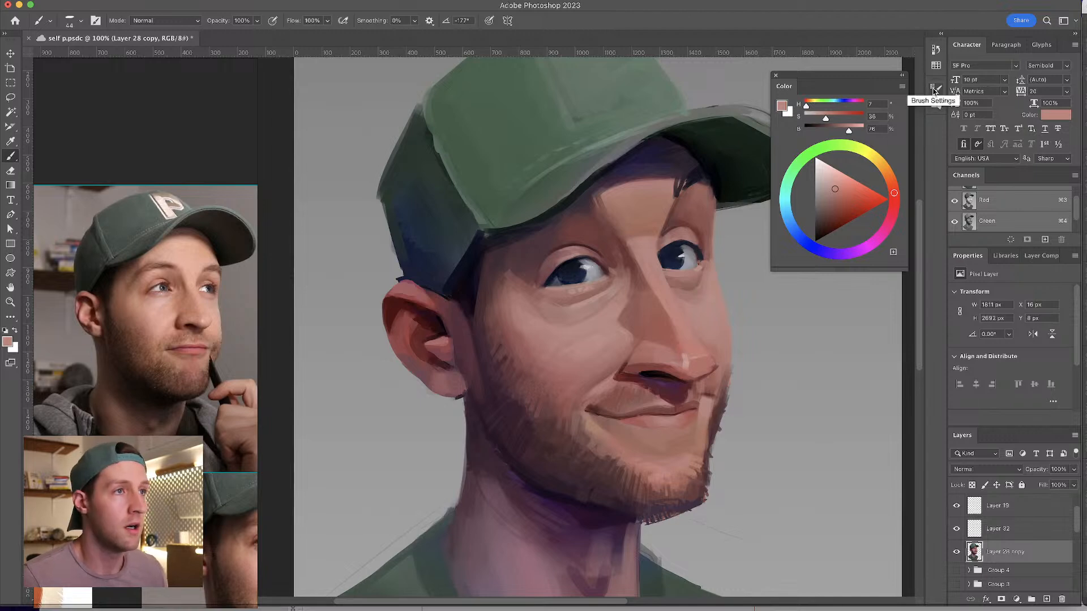
{"action": "left_click", "coordinate": [935, 91]}
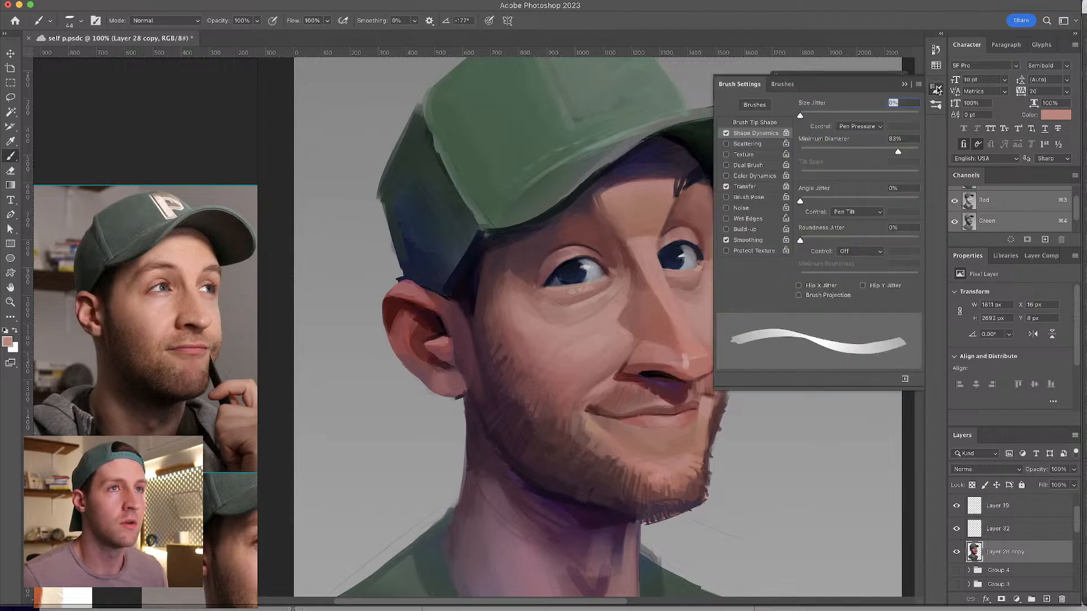
{"action": "left_click", "coordinate": [761, 187]}
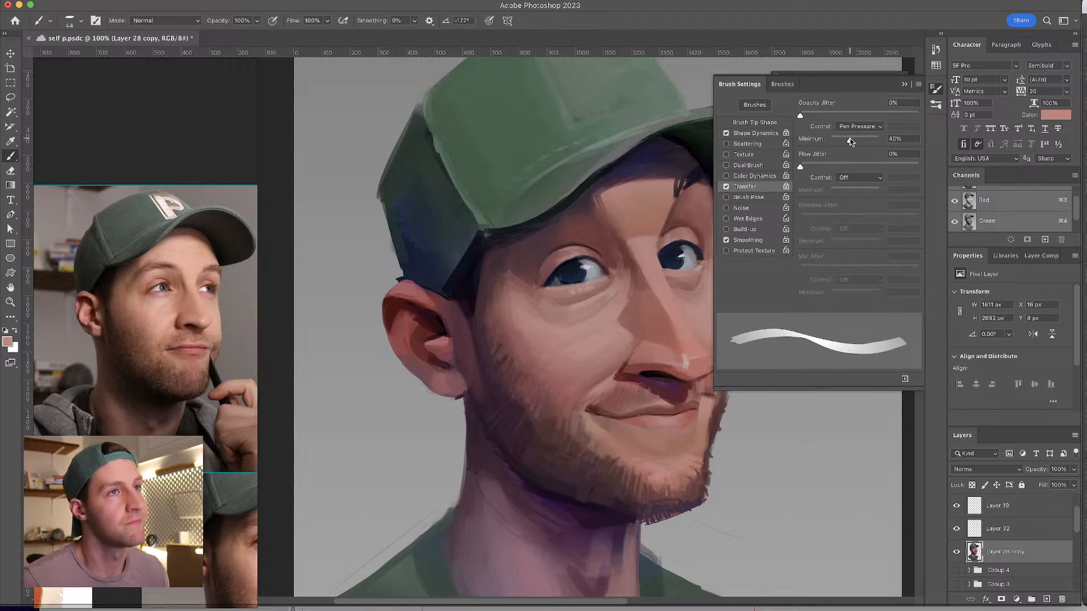
{"action": "left_click_drag", "start_coordinate": [850, 142], "coordinate": [836, 140]}
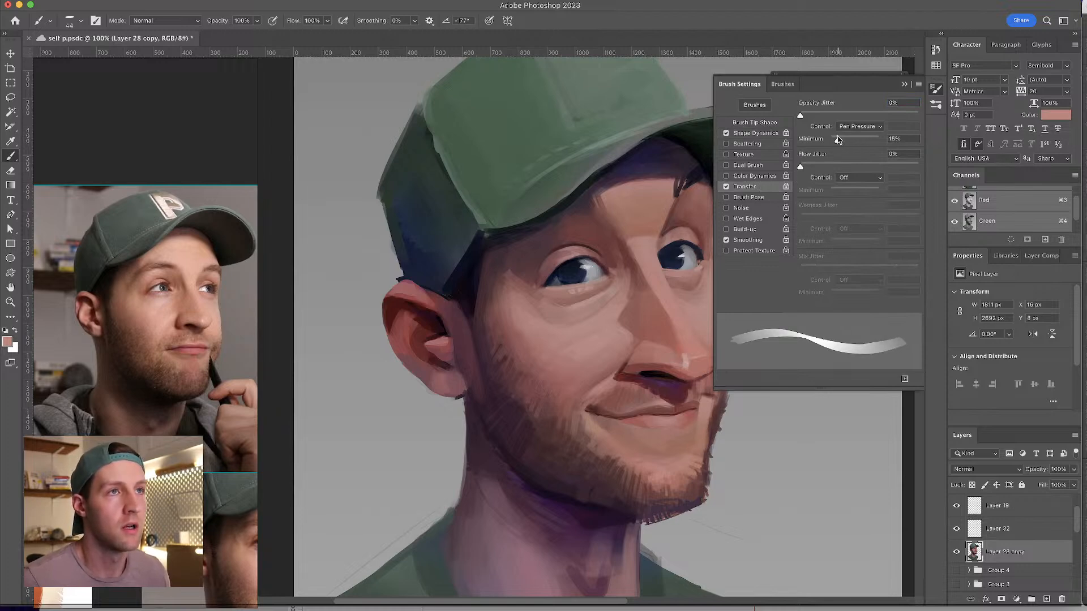
{"action": "left_click", "coordinate": [904, 84]}
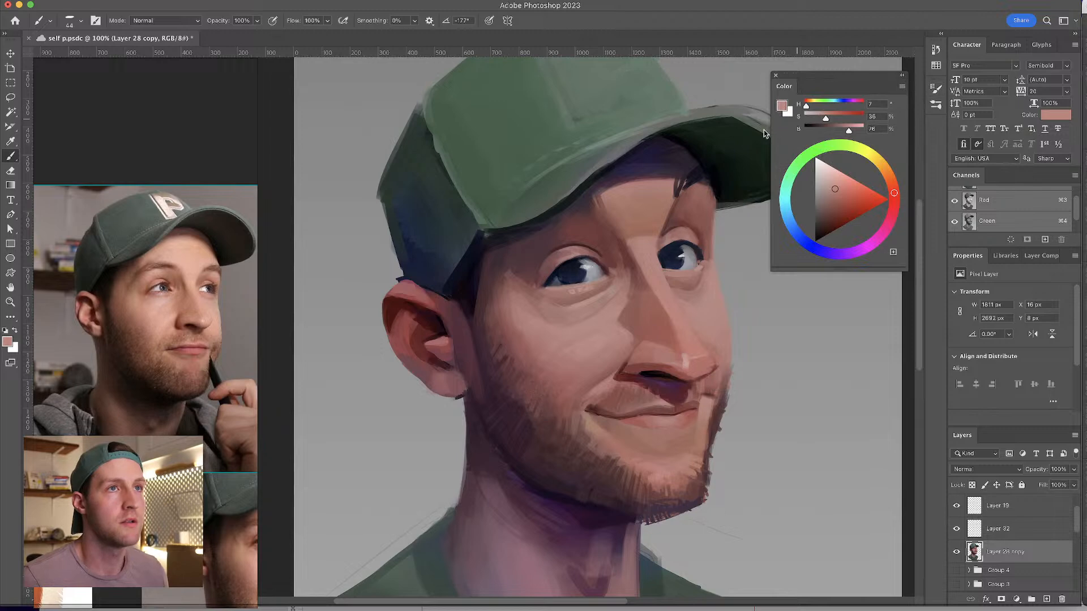
- Soften the near cheek above the beard with a larger brush in reddish skin tones sampled from the cheek
{"action": "left_click", "coordinate": [646, 293], "text": "alt"}
{"action": "left_click_drag", "start_coordinate": [874, 74], "coordinate": [876, 67]}
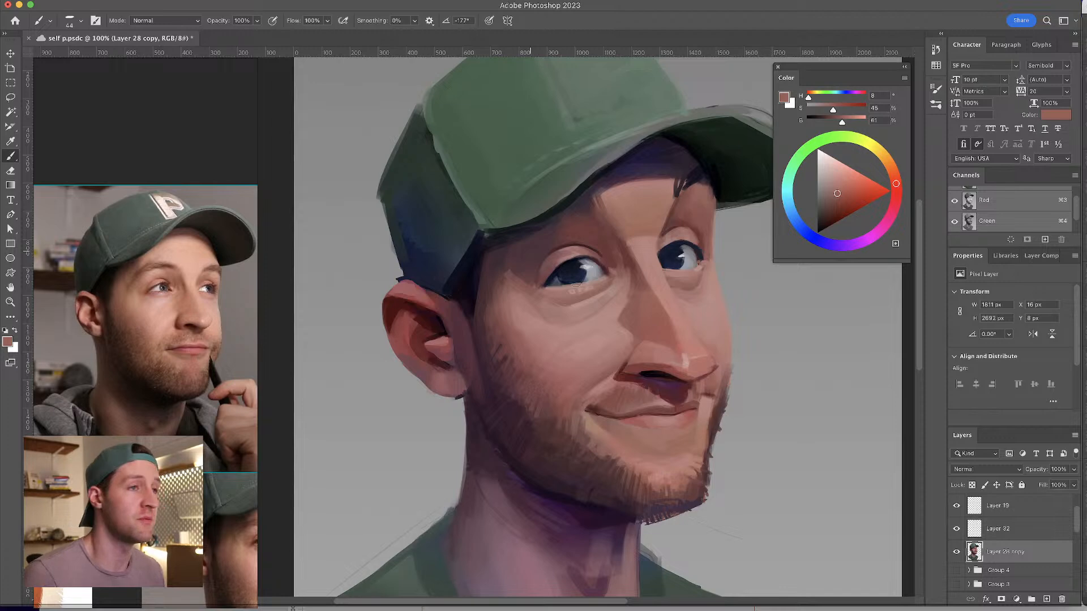
{"action": "left_click", "coordinate": [518, 349], "text": "alt"}
{"action": "key", "text": "bracketright"}
{"action": "left_click", "coordinate": [536, 346], "text": "alt"}
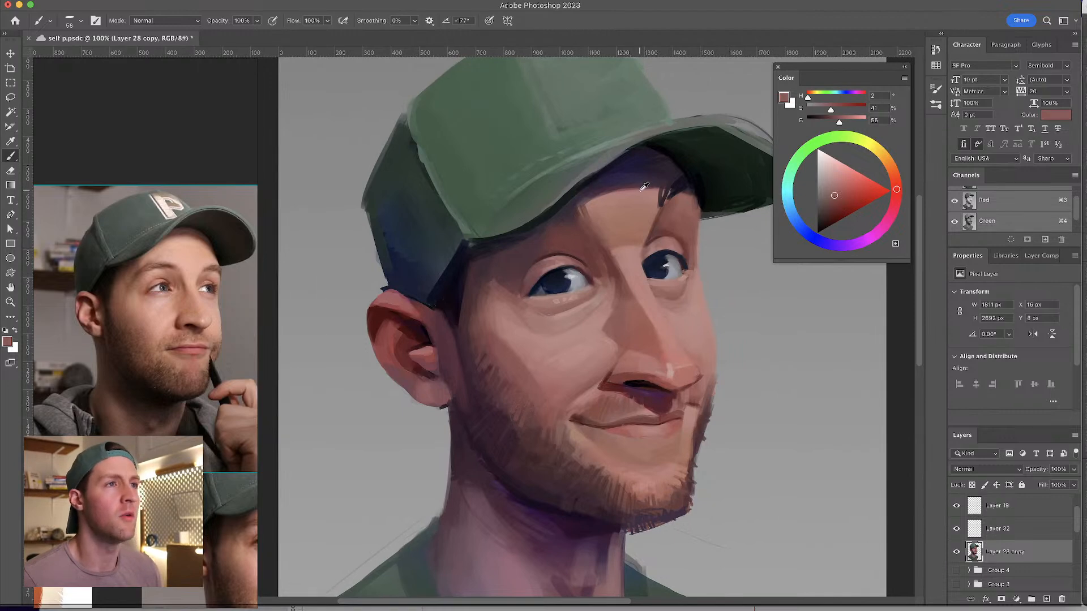
- Blend the forehead between the brows with sampled pinks, enlarging the brush for broad strokes and reducing it to 58 px
{"action": "left_click", "coordinate": [644, 186], "text": "alt"}
{"action": "key", "text": "bracketright"}
{"action": "key", "text": "bracketright"}
{"action": "key", "text": "bracketright"}
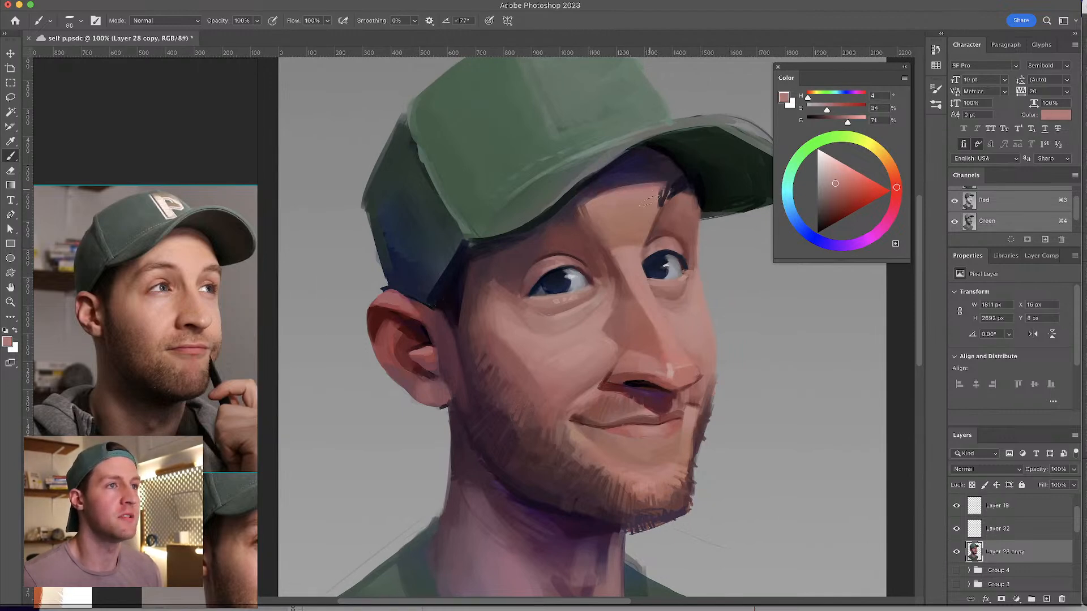
{"action": "left_click", "coordinate": [626, 206], "text": "alt"}
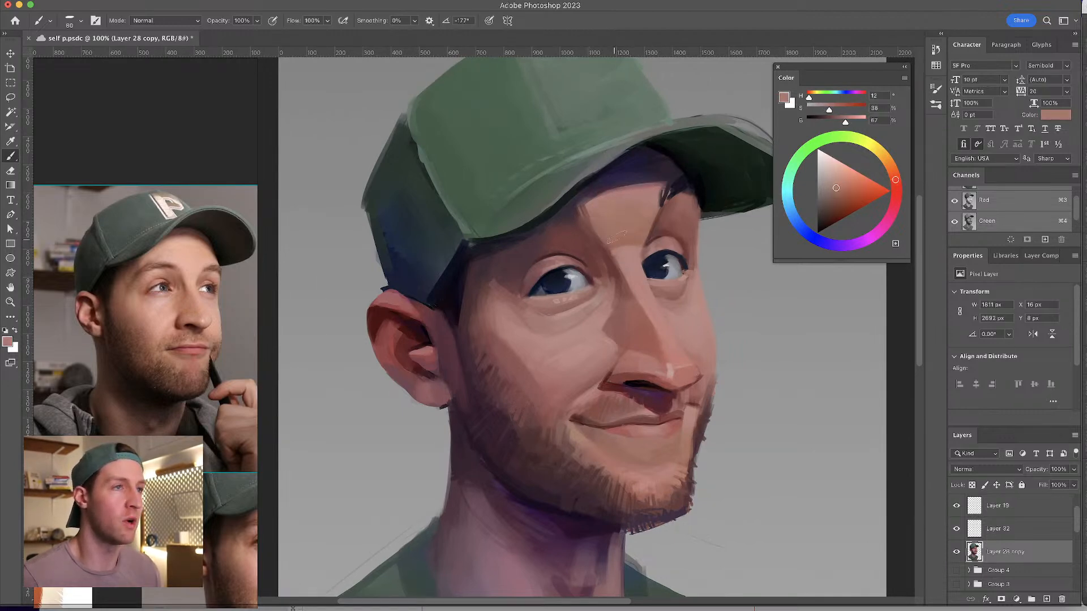
{"action": "left_click", "coordinate": [621, 192], "text": "alt"}
{"action": "key", "text": "bracketleft"}
{"action": "key", "text": "bracketleft"}
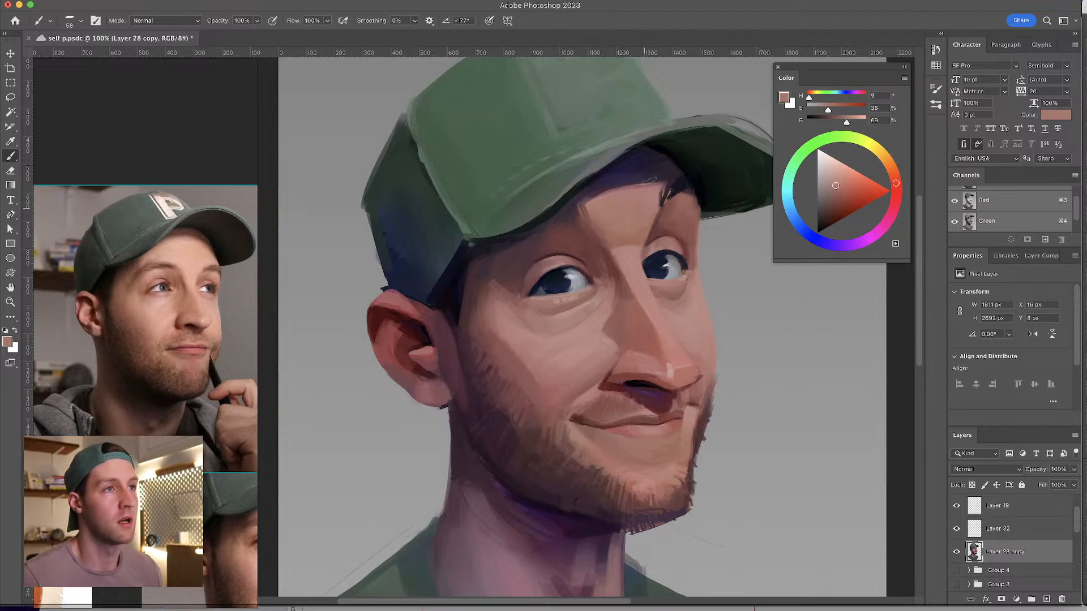
- Blend the lower forehead into the nose bridge and the shadows at both inner eye sockets with tones sampled there
{"action": "left_click", "coordinate": [621, 225], "text": "alt"}
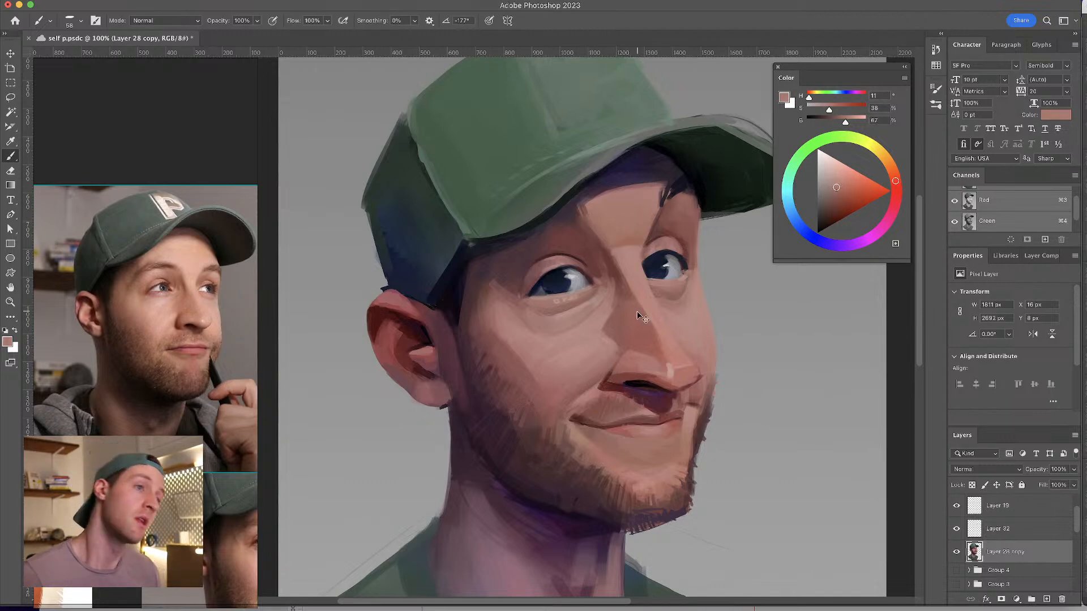
{"action": "left_click", "coordinate": [632, 225], "text": "alt"}
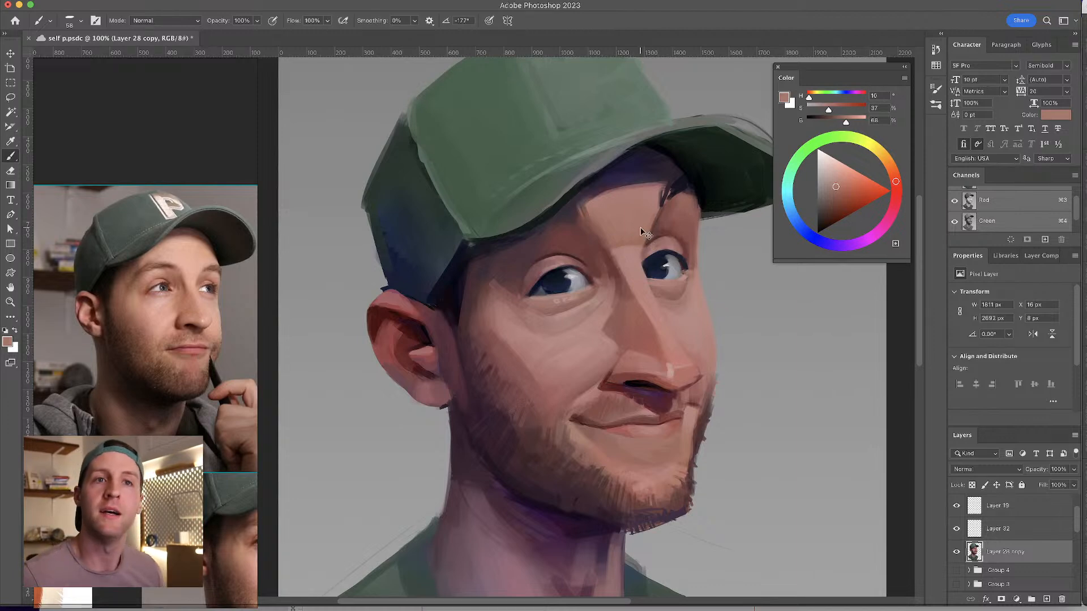
{"action": "left_click", "coordinate": [624, 232], "text": "alt"}
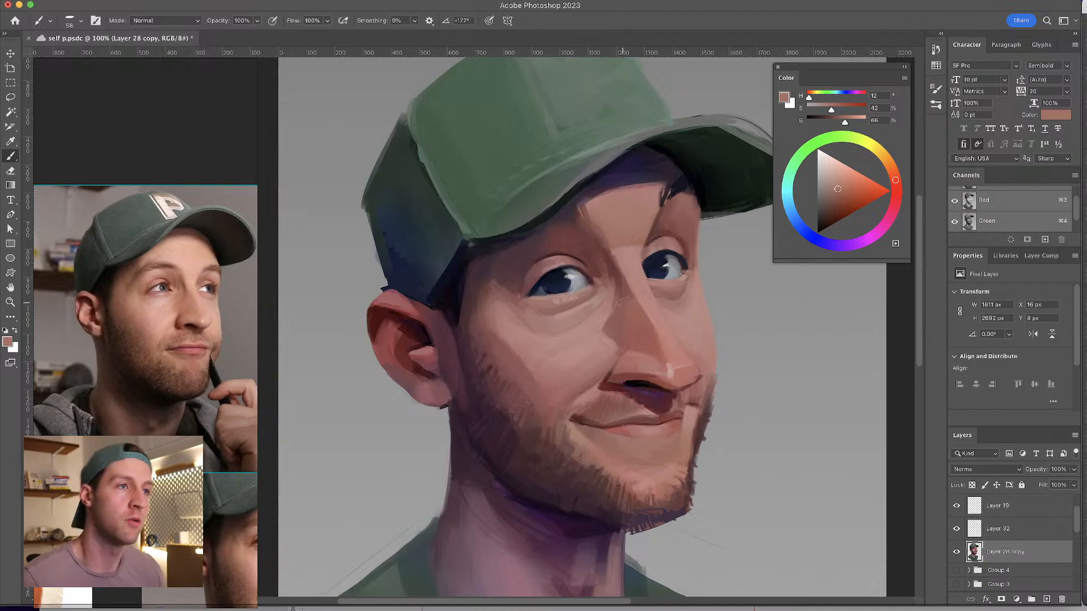
{"action": "left_click", "coordinate": [600, 245], "text": "alt"}
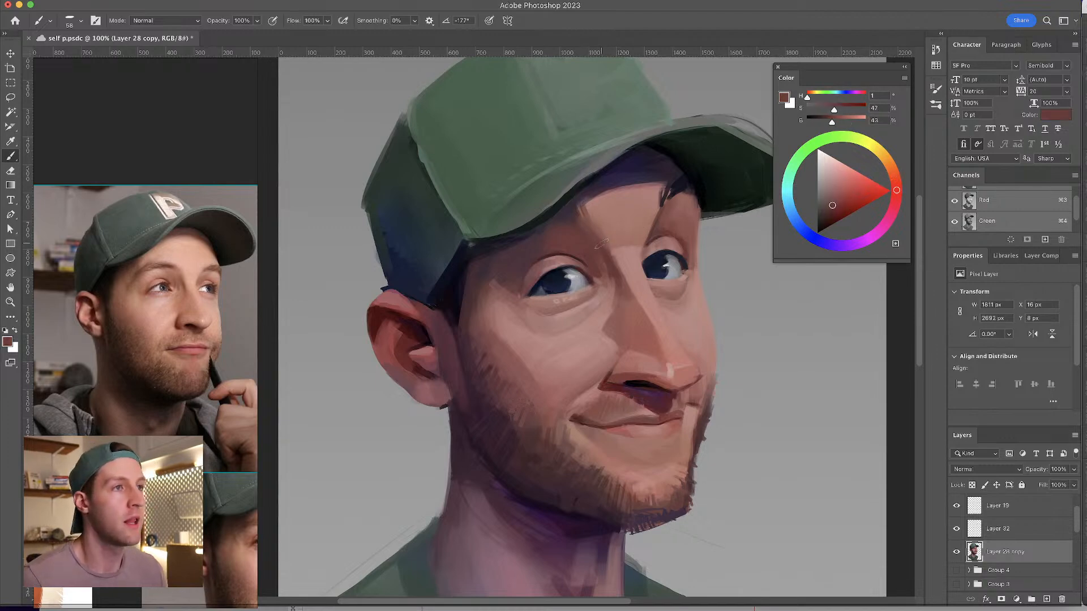
{"action": "left_click", "coordinate": [670, 228], "text": "alt"}
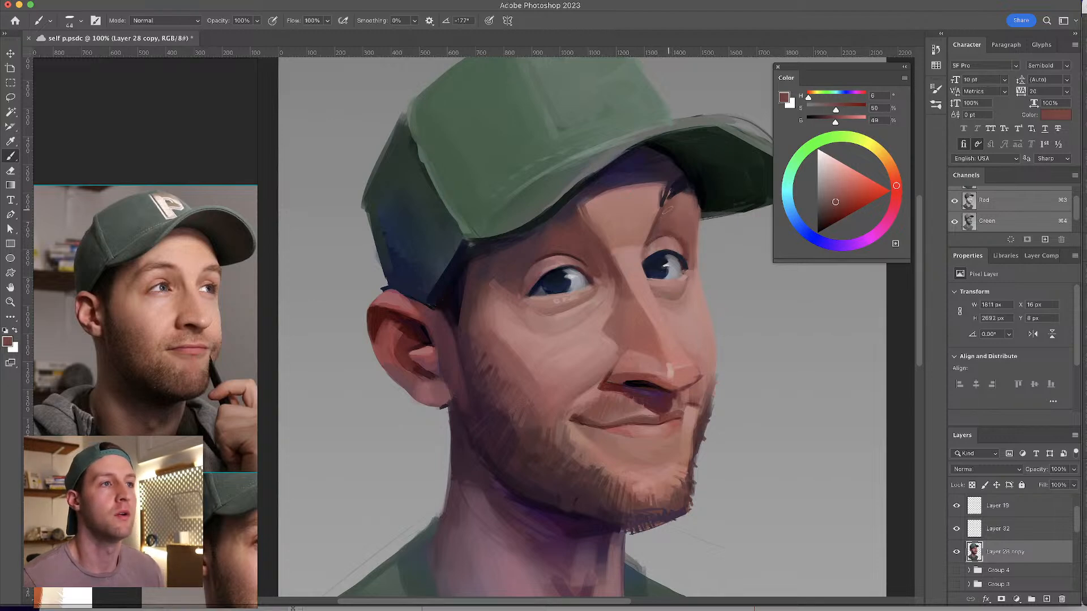
{"action": "left_click", "coordinate": [656, 246], "text": "alt"}
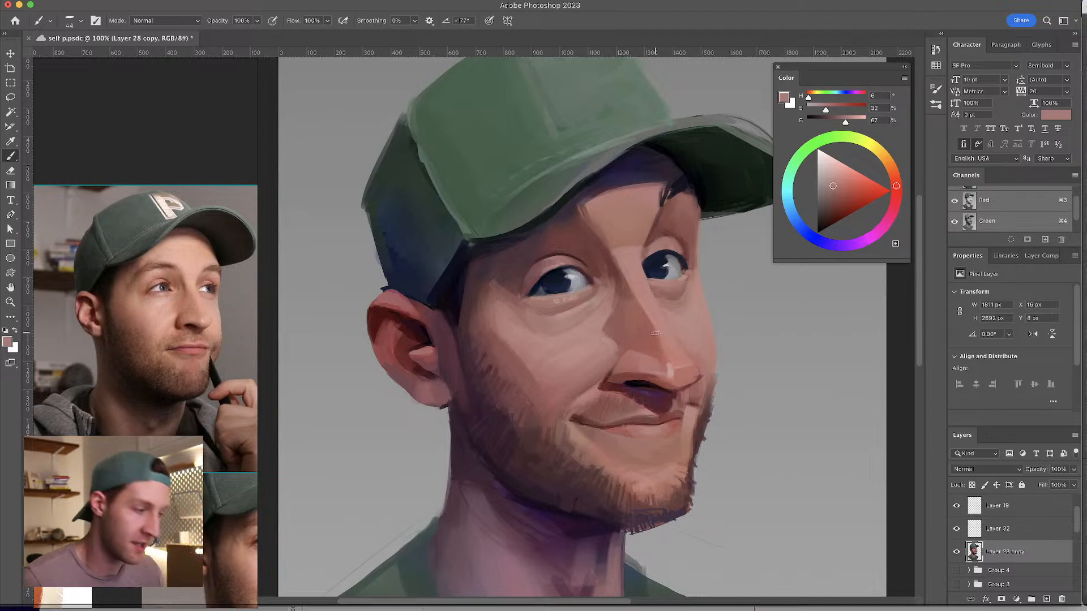
- Smooth the shaded skin between the far brow and eye with reddish browns sampled from the two sockets
{"action": "left_click", "coordinate": [569, 224], "text": "alt"}
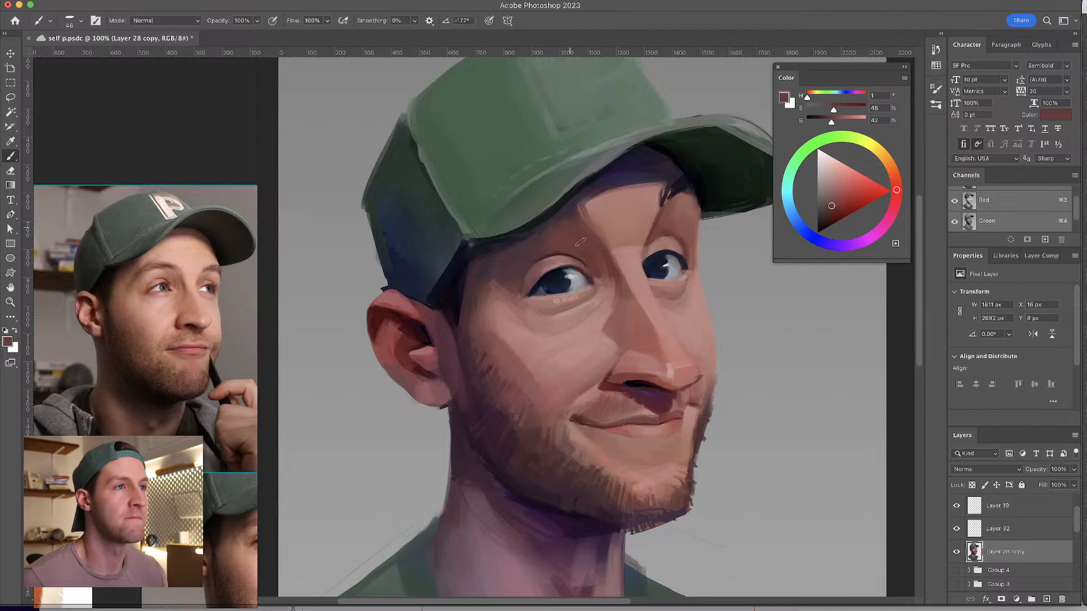
{"action": "left_click", "coordinate": [670, 205], "text": "alt"}
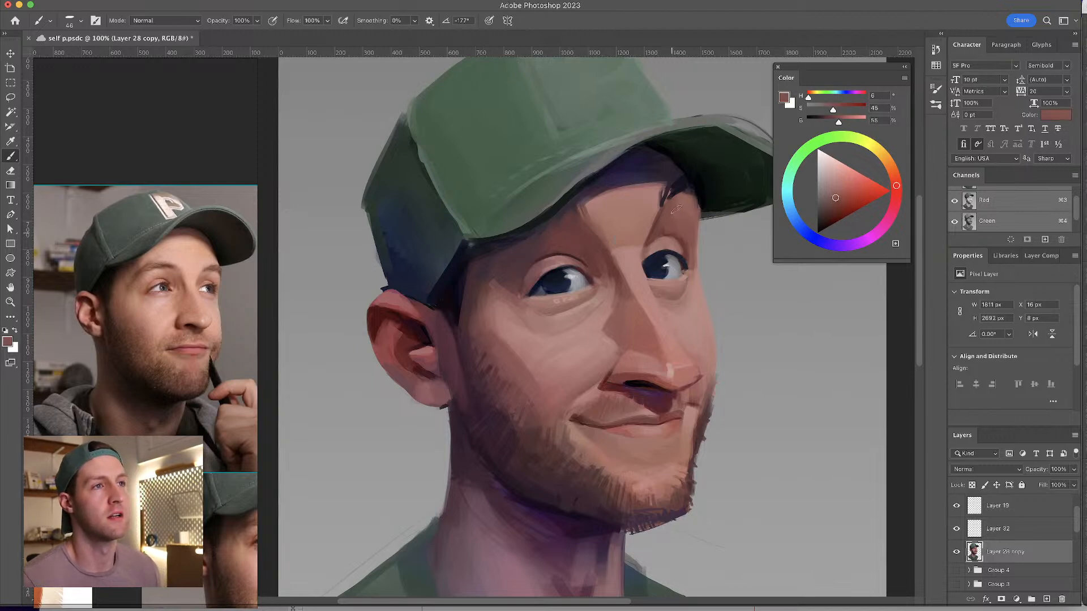
{"action": "left_click", "coordinate": [666, 215], "text": "alt"}
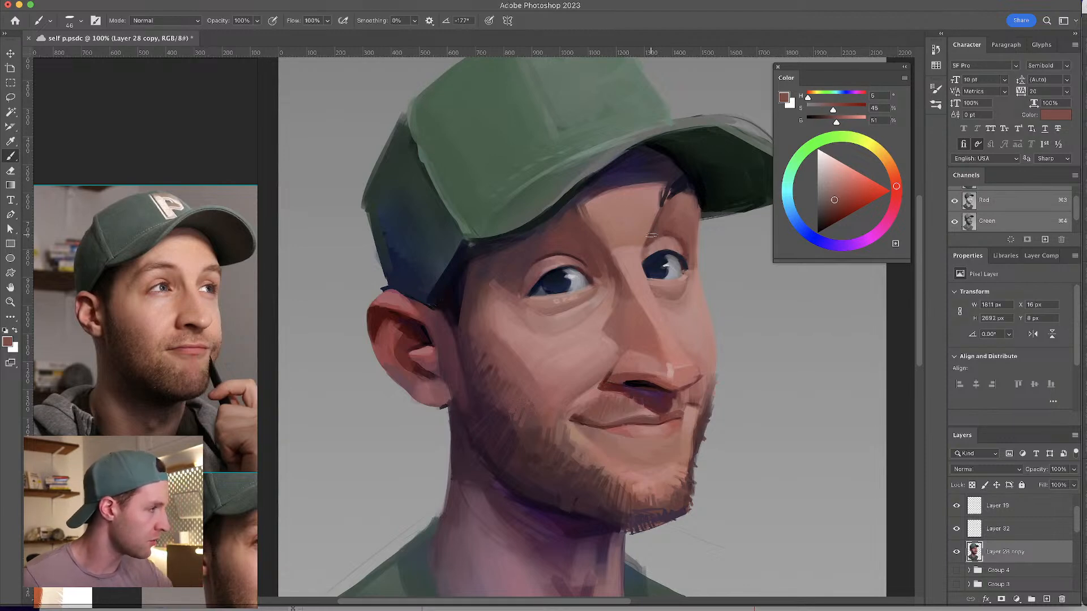
{"action": "left_click", "coordinate": [674, 215], "text": "alt"}
{"action": "left_click_drag", "start_coordinate": [674, 214], "coordinate": [677, 214]}
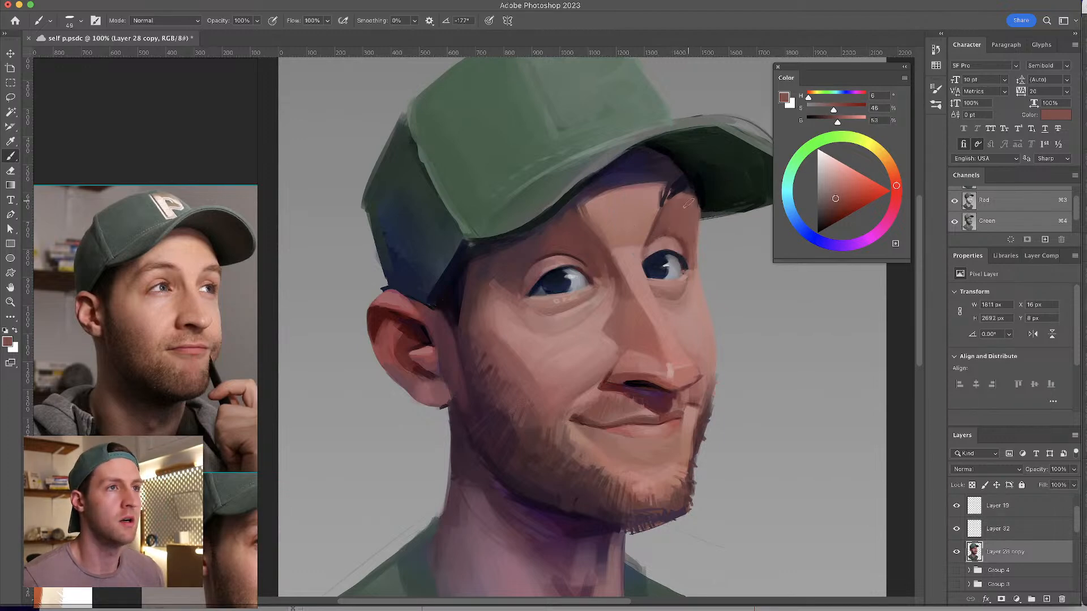
- Blend the brow area above the near eye with dark reds sampled under the cap's edge
{"action": "left_click", "coordinate": [579, 227], "text": "alt"}
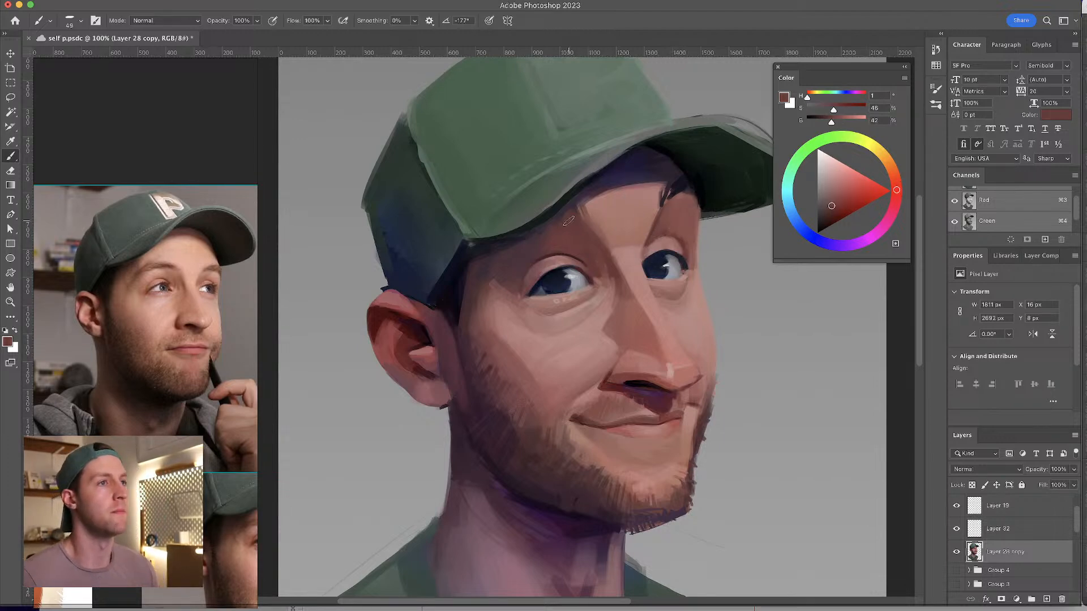
{"action": "left_click", "coordinate": [526, 248], "text": "alt"}
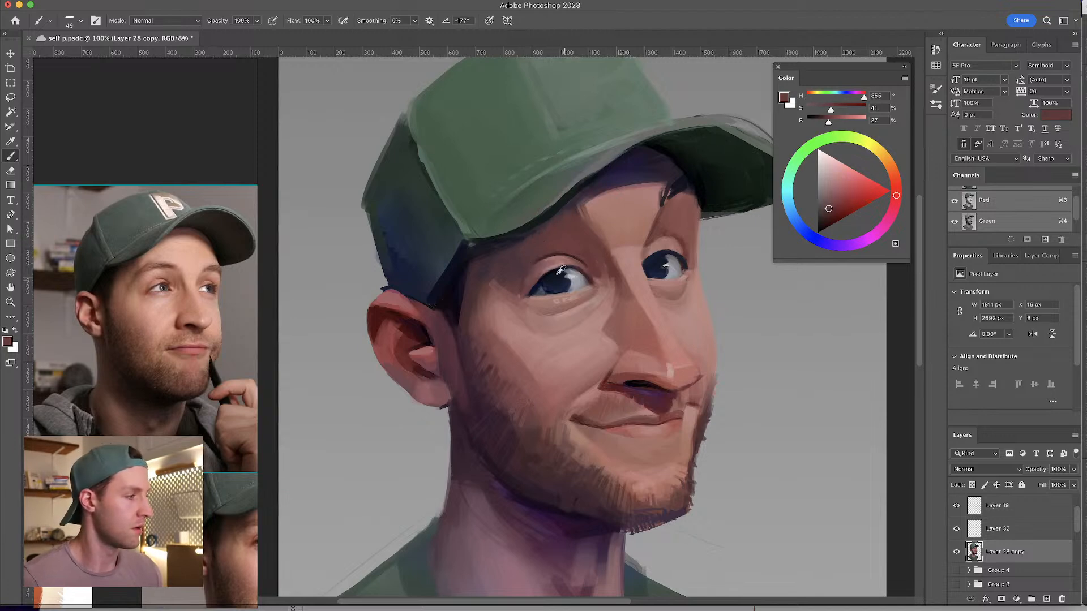
{"action": "left_click", "coordinate": [530, 249], "text": "alt"}
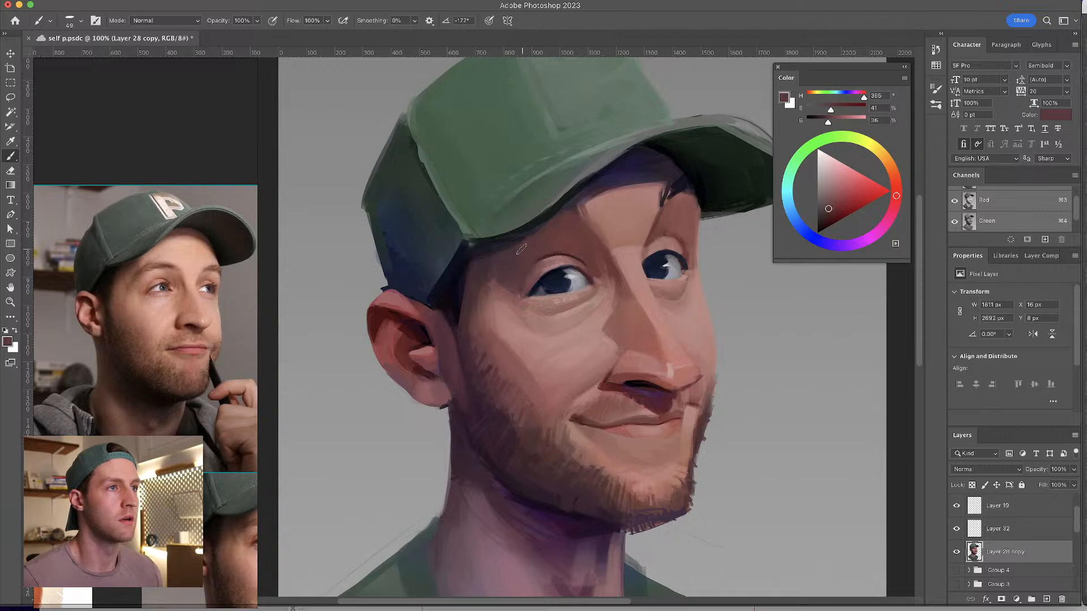
- Refine the near eye's upper lid crease and the shadow beside the nose bridge with small strokes in sampled dark reds
{"action": "left_click", "coordinate": [552, 257], "text": "alt"}
{"action": "left_click", "coordinate": [546, 256], "text": "alt"}
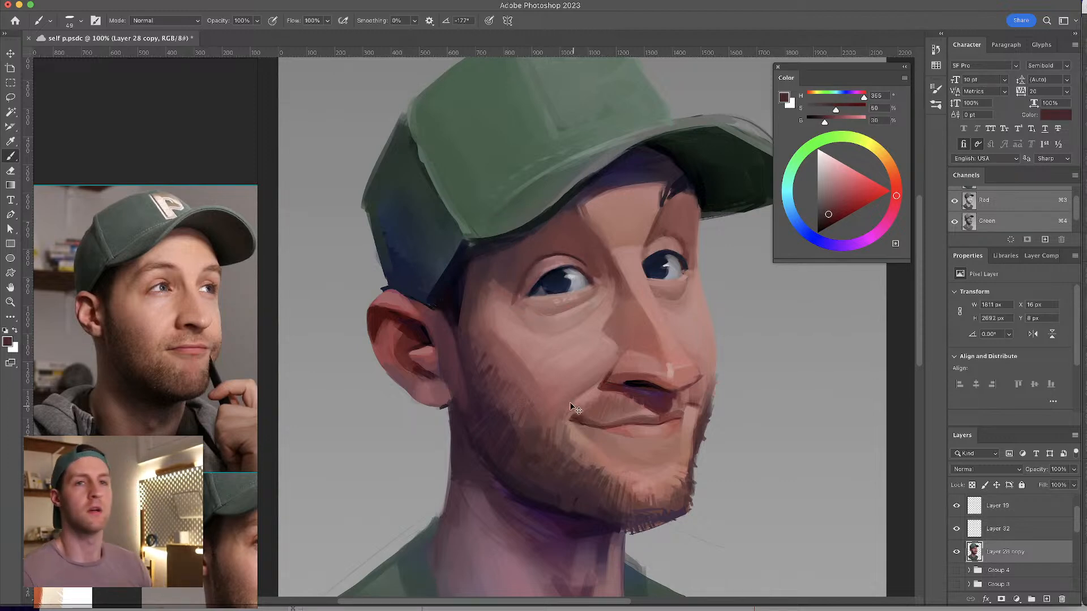
{"action": "left_click", "coordinate": [546, 256], "text": "alt"}
{"action": "left_click_drag", "start_coordinate": [546, 256], "coordinate": [544, 258]}
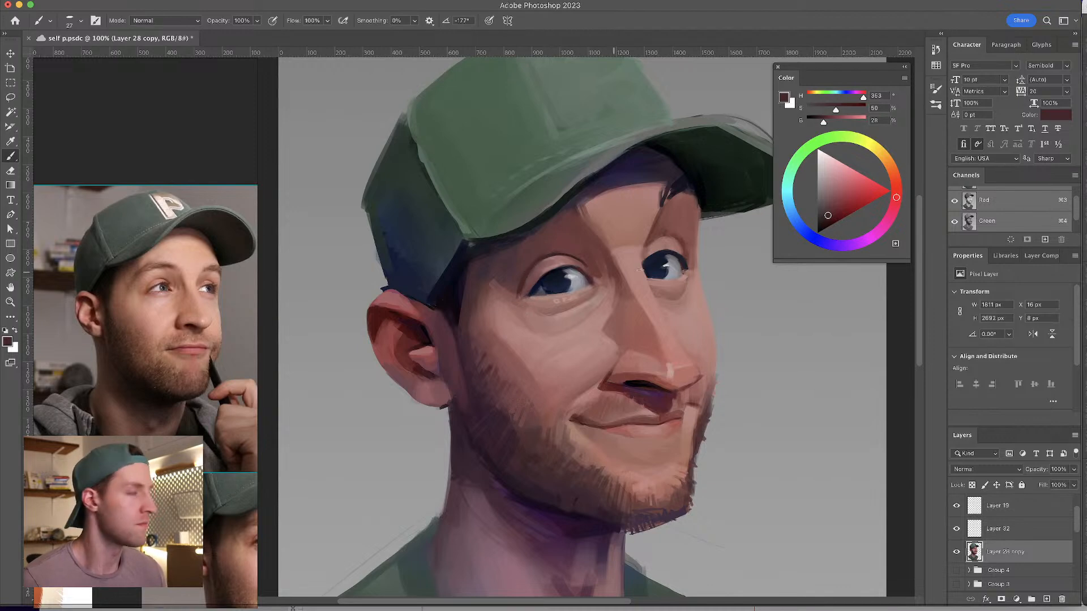
{"action": "left_click", "coordinate": [605, 253], "text": "alt"}
{"action": "left_click_drag", "start_coordinate": [604, 258], "coordinate": [606, 258]}
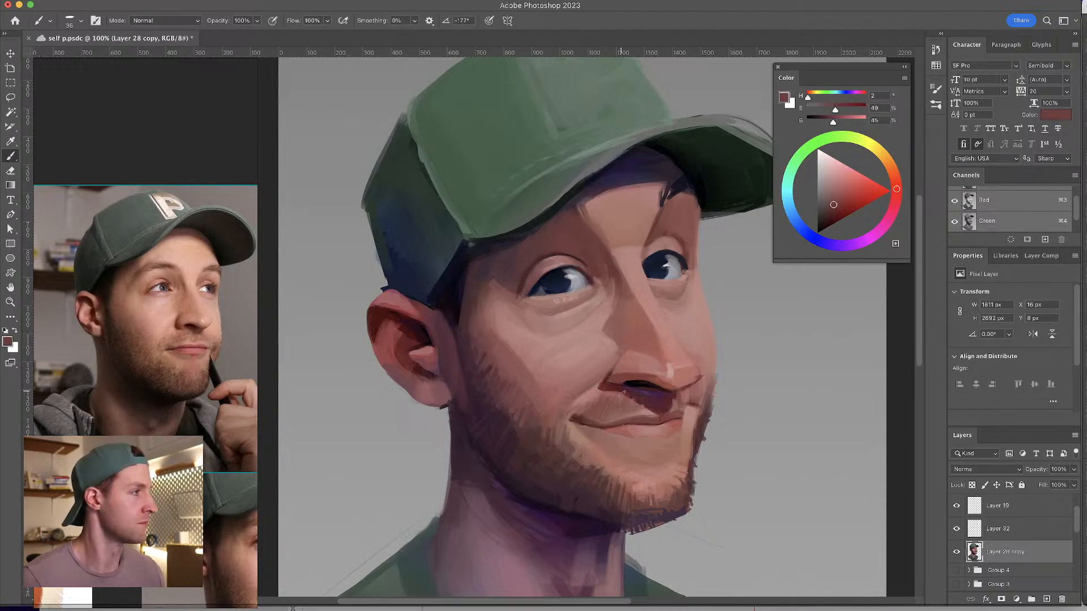
- Blend the lower forehead between the brows into the upper nose bridge with lighter skin tones sampled around that transition
{"action": "left_click", "coordinate": [604, 276], "text": "alt"}
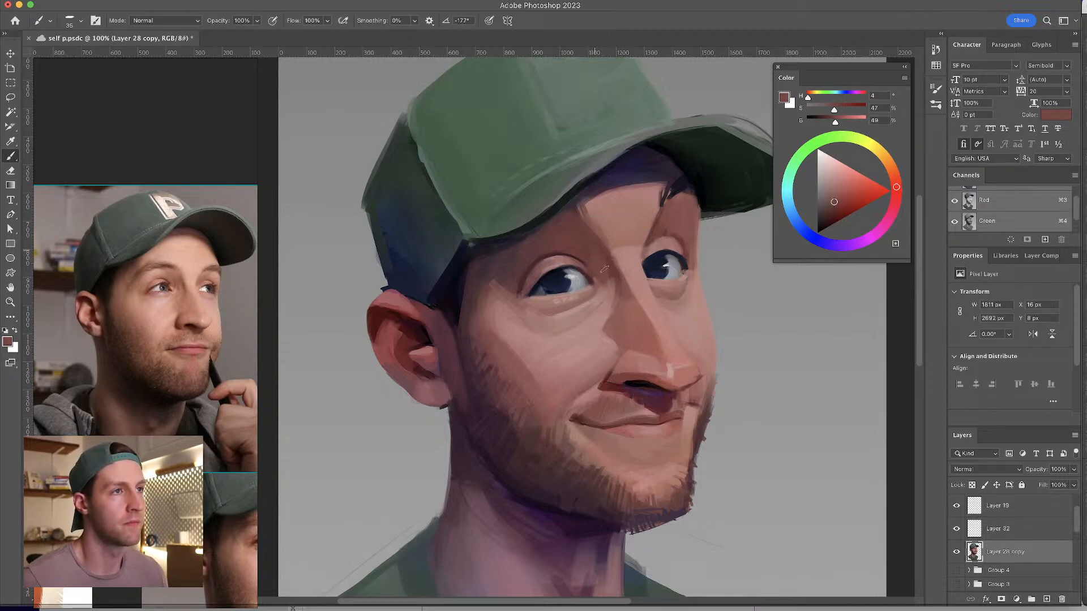
{"action": "left_click", "coordinate": [606, 225], "text": "alt"}
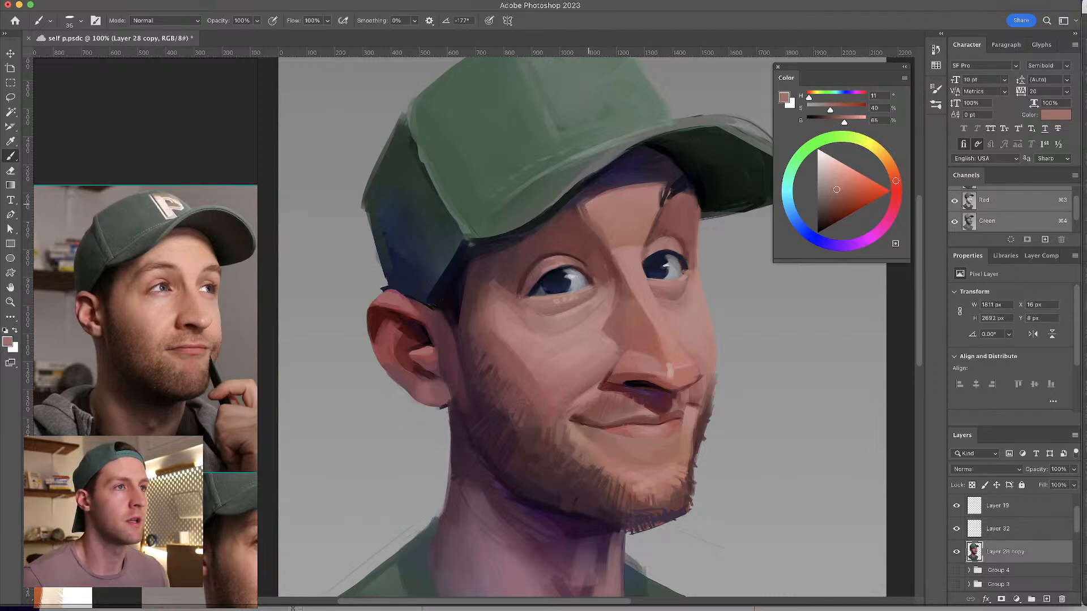
{"action": "left_click", "coordinate": [608, 222], "text": "alt"}
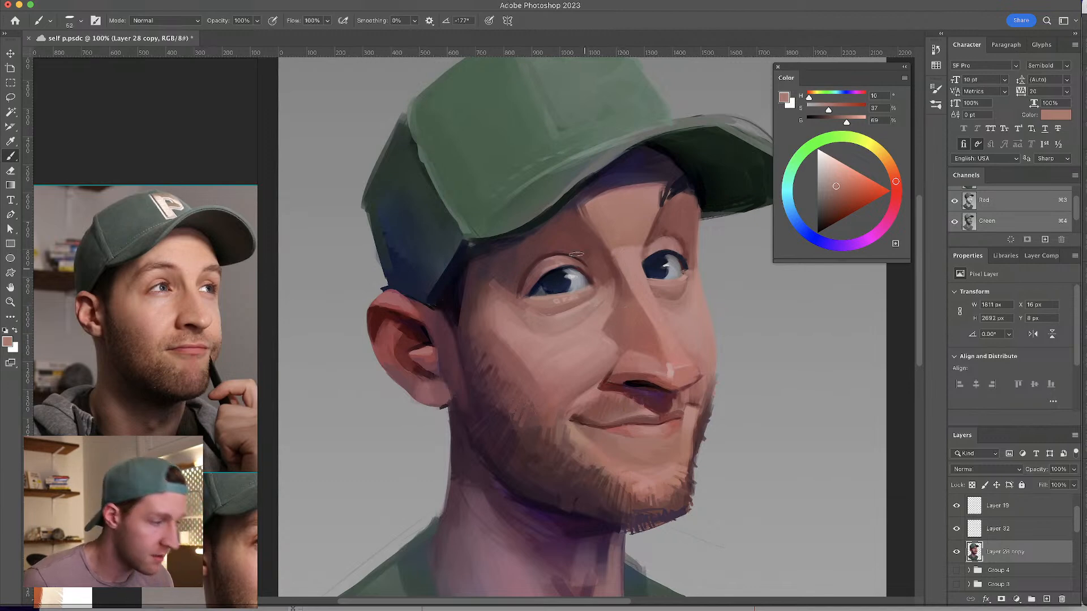
{"action": "left_click", "coordinate": [620, 232], "text": "alt"}
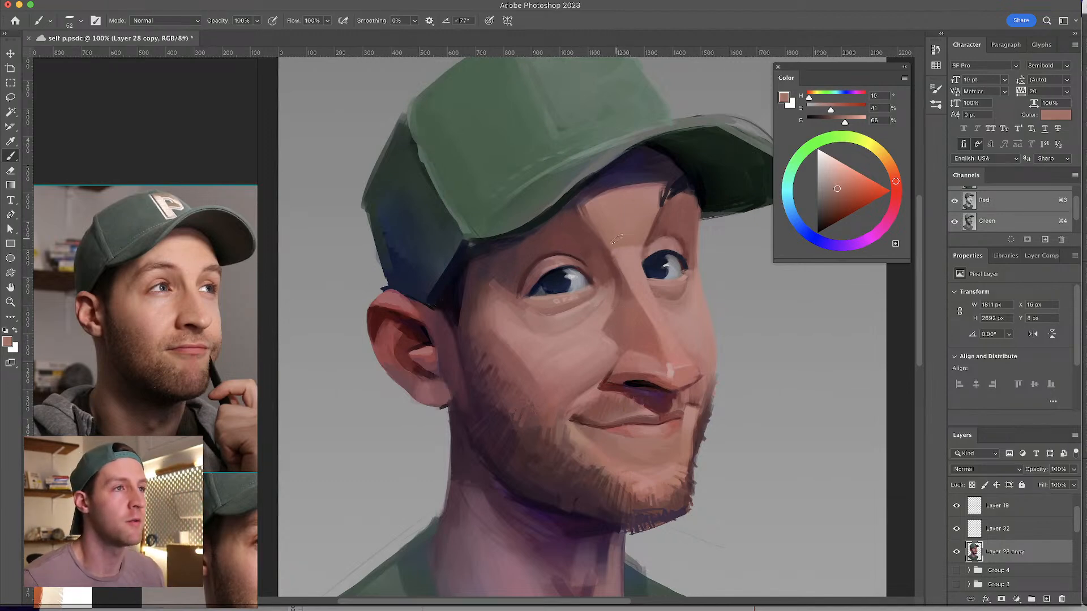
{"action": "left_click", "coordinate": [617, 206], "text": "alt"}
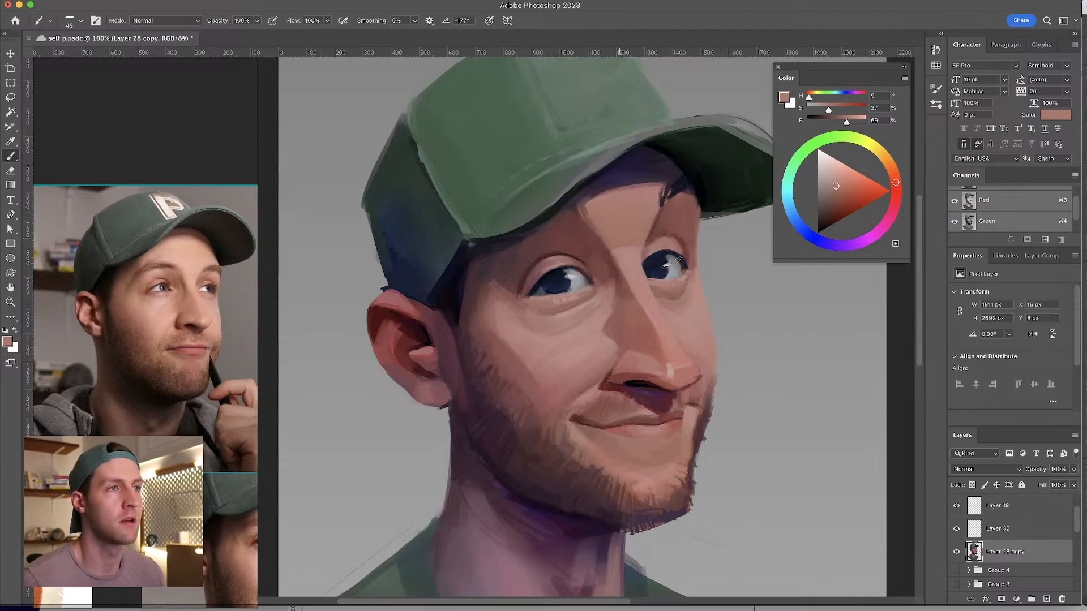
{"action": "left_click", "coordinate": [623, 253], "text": "alt"}
- Refine the shadow between the nose bridge and the near eye's inner corner with reddish tones sampled there, using a smaller brush, about 24 px
{"action": "key", "text": "["}
{"action": "key", "text": "["}
{"action": "key", "text": "["}
{"action": "left_click", "coordinate": [616, 271], "text": "alt"}
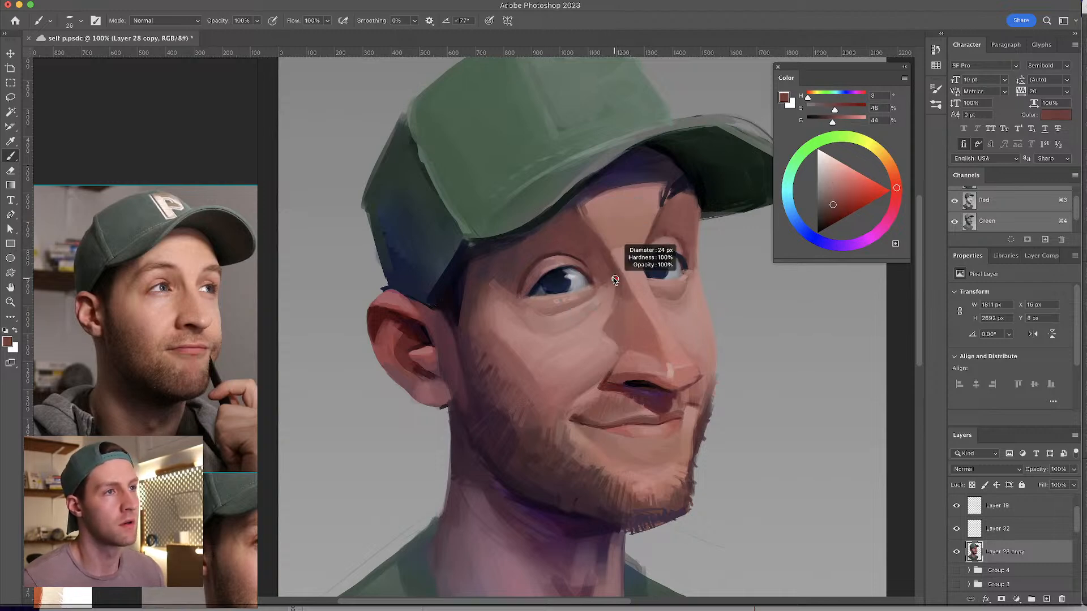
{"action": "left_click", "coordinate": [614, 290], "text": "alt"}
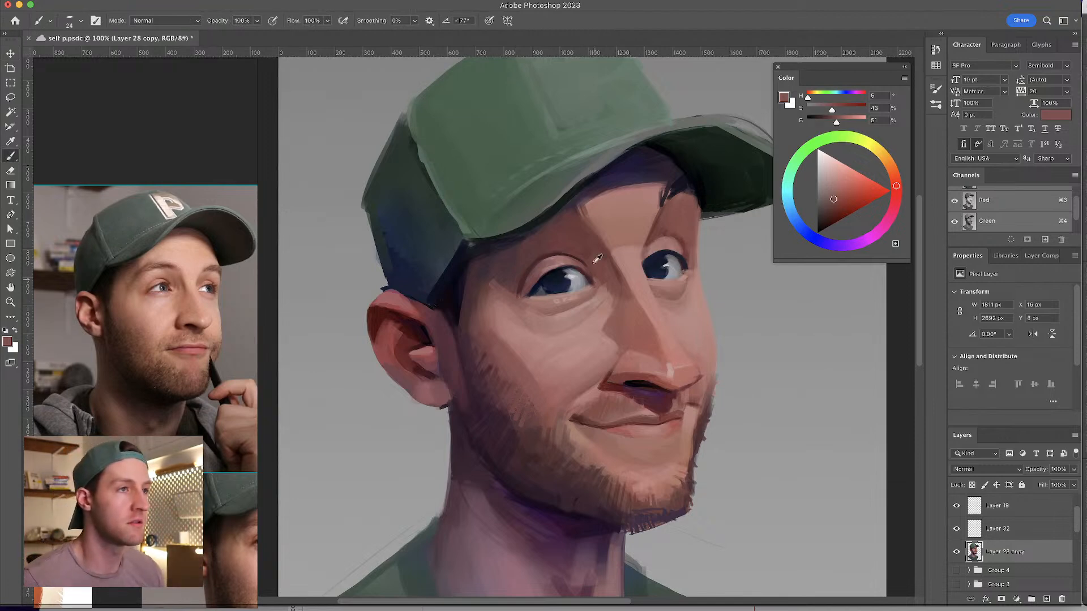
{"action": "left_click", "coordinate": [581, 295], "text": "alt"}
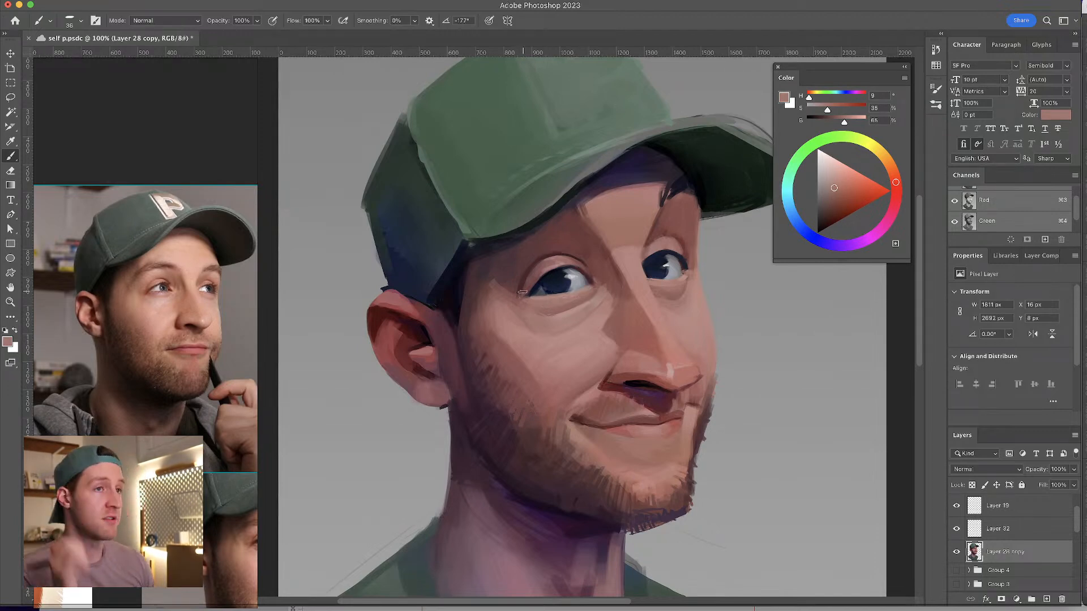
- Smooth the lower lid and the skin beneath the far eye with a 27 px brush and pinkish tones sampled around it
{"action": "left_click", "coordinate": [659, 278], "text": "alt"}
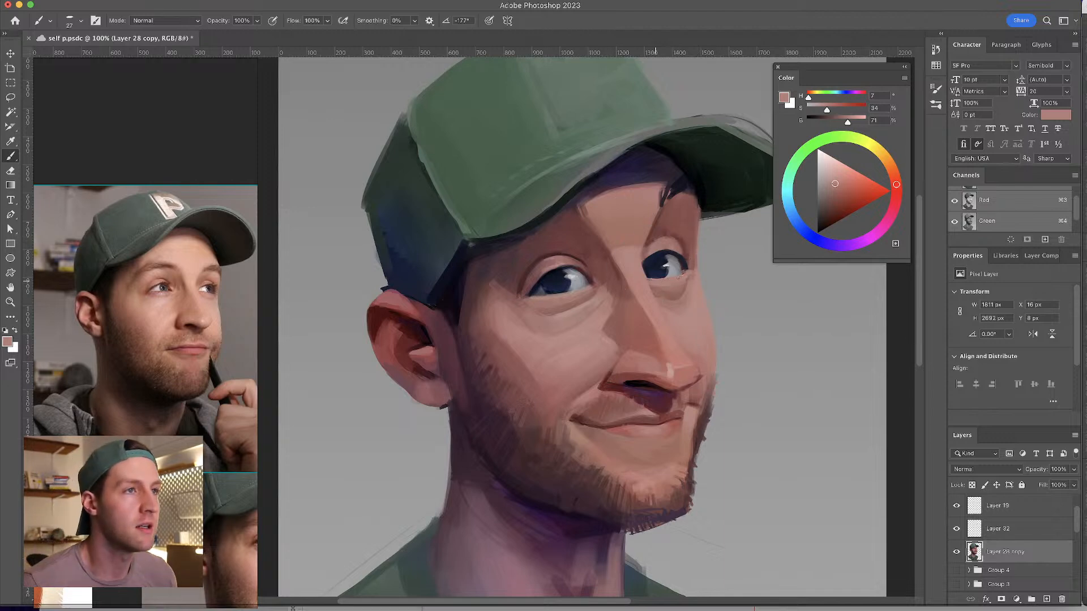
{"action": "left_click", "coordinate": [674, 285], "text": "alt"}
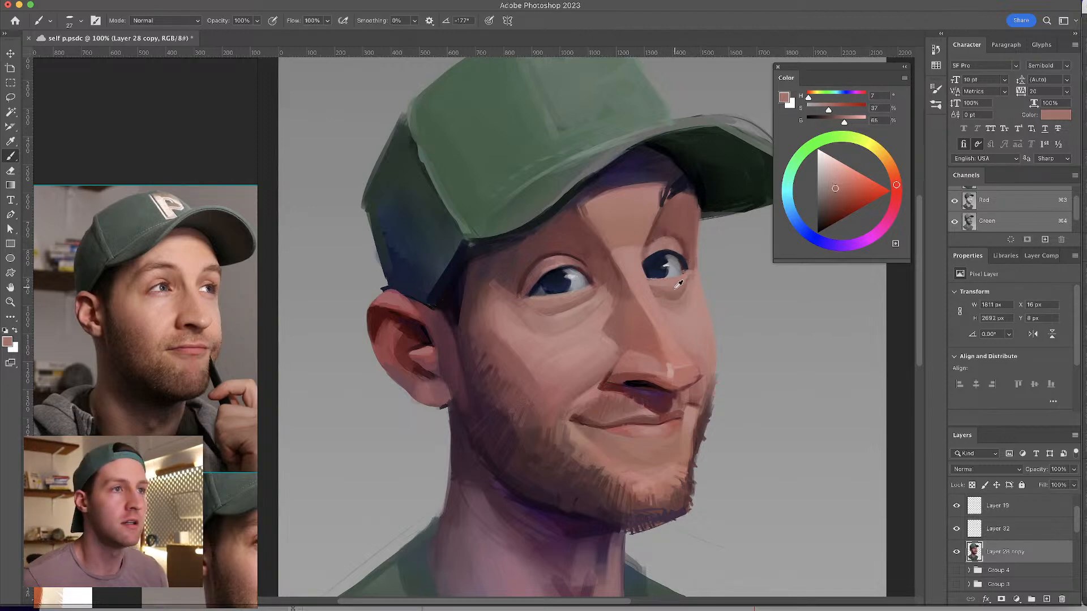
{"action": "left_click", "coordinate": [660, 288], "text": "alt"}
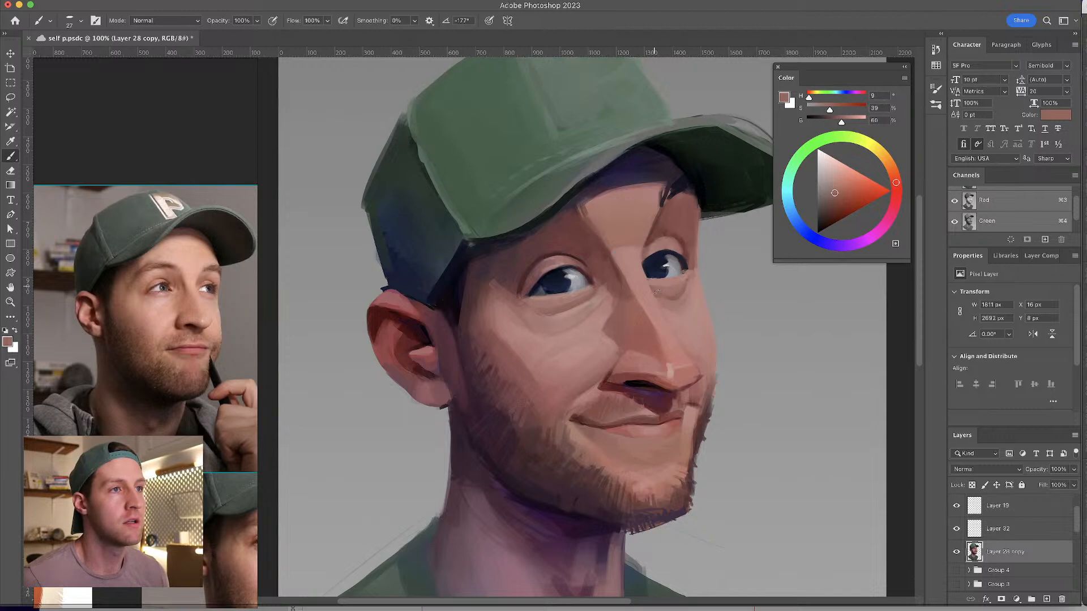
{"action": "left_click", "coordinate": [664, 286], "text": "alt"}
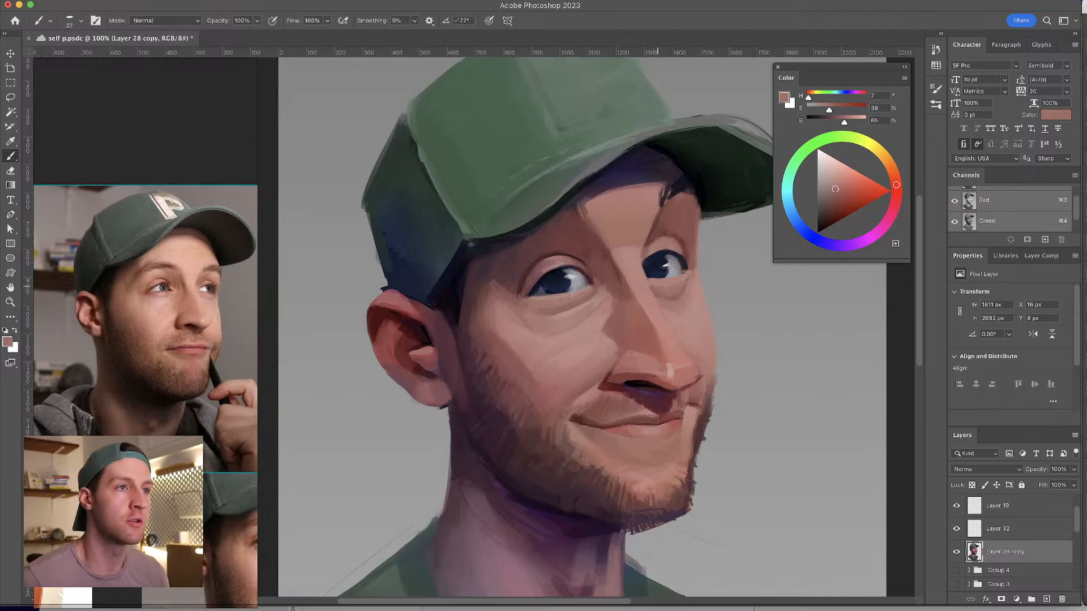
{"action": "left_click", "coordinate": [687, 282], "text": "alt"}
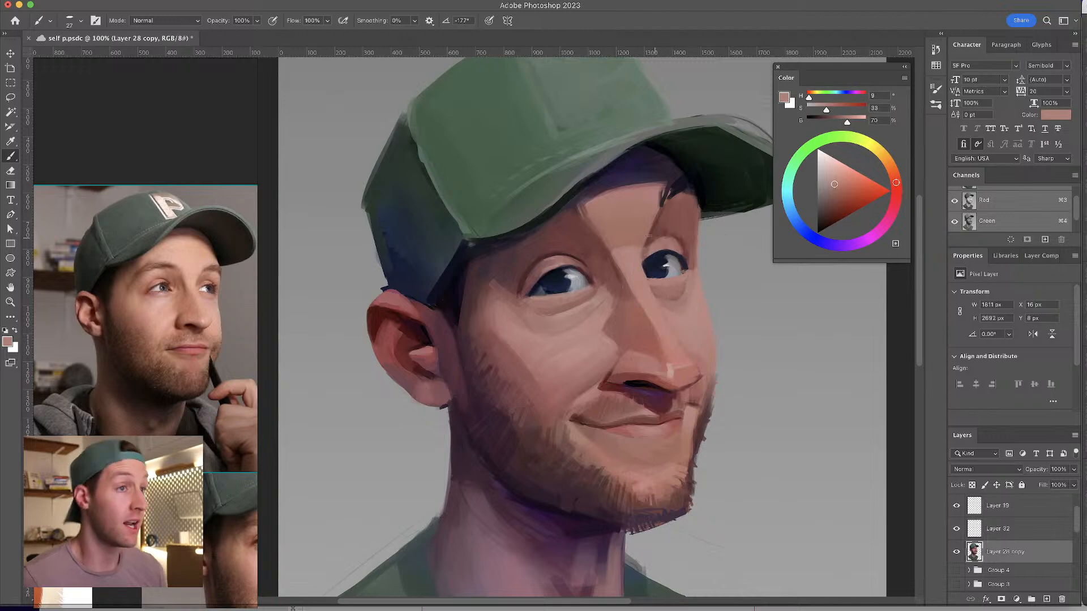
{"action": "left_click", "coordinate": [698, 284], "text": "alt"}
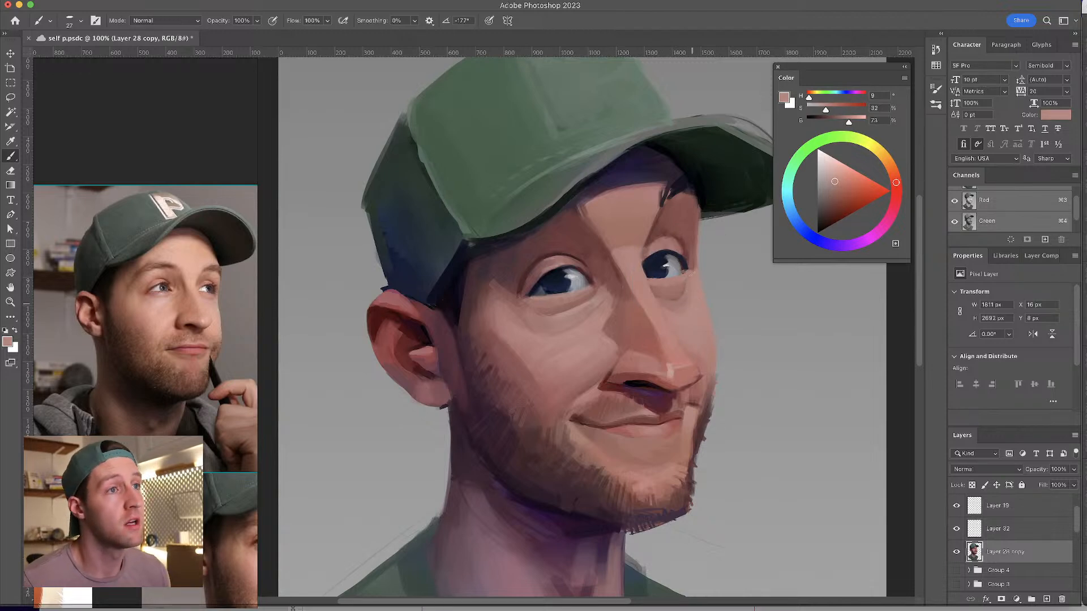
- Blend the temple beside the near eye's outer corner with muted reds sampled there, using a brush of about 43 px
{"action": "left_click", "coordinate": [505, 283], "text": "alt"}
{"action": "left_click", "coordinate": [501, 275], "text": "alt"}
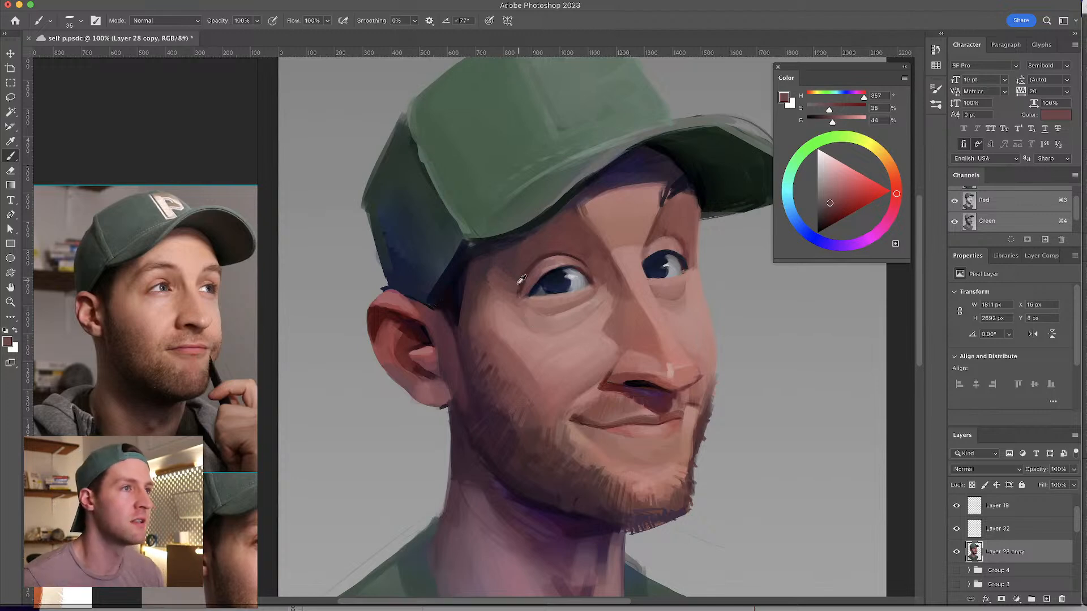
{"action": "left_click", "coordinate": [490, 279], "text": "alt"}
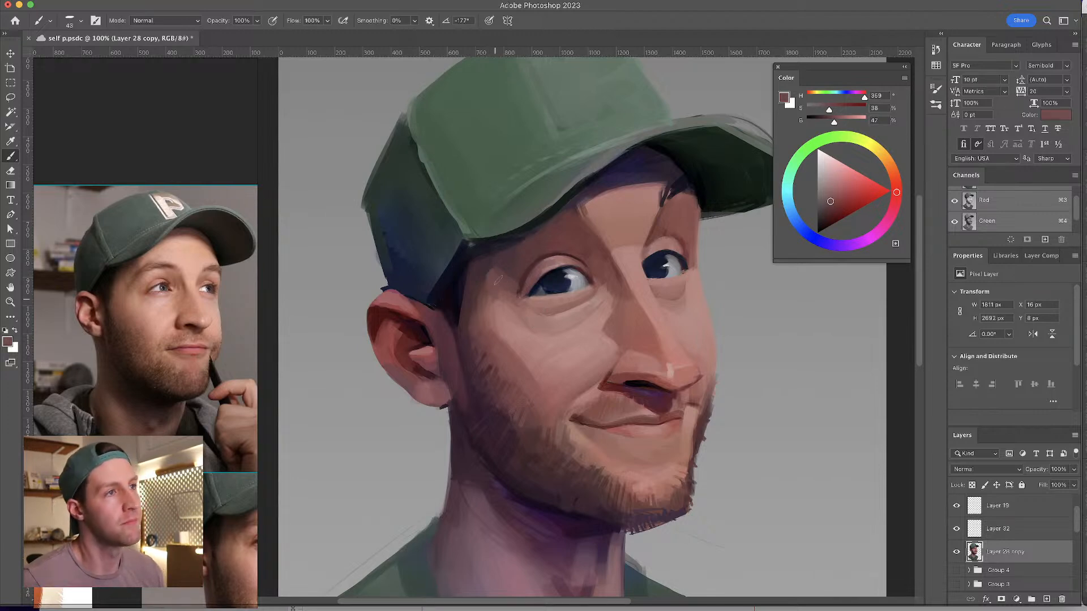
{"action": "left_click", "coordinate": [500, 288], "text": "alt"}
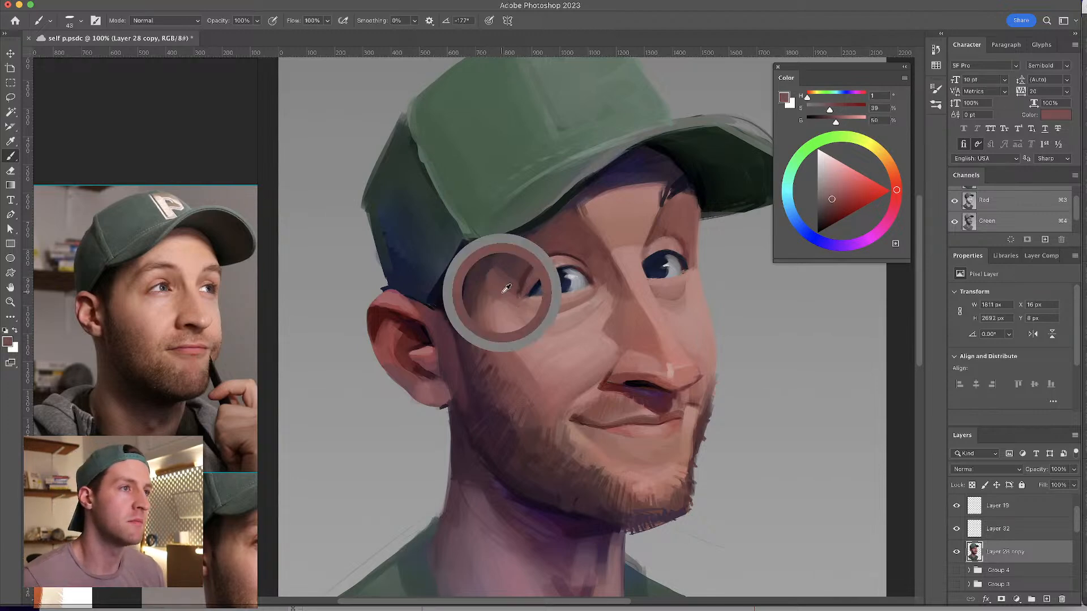
{"action": "left_click", "coordinate": [499, 302], "text": "alt"}
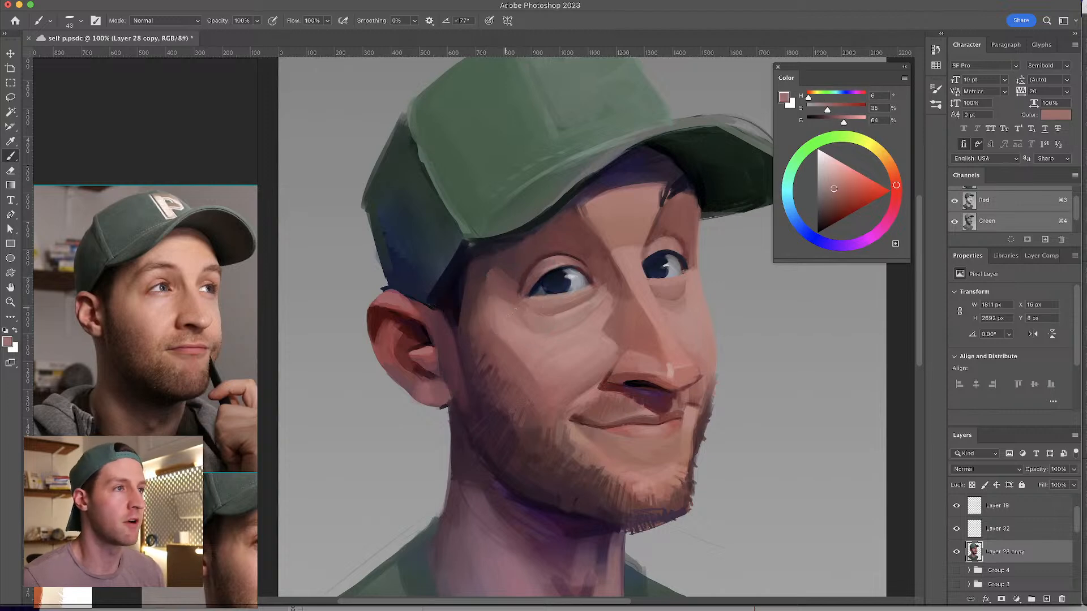
{"action": "left_click", "coordinate": [504, 295], "text": "alt"}
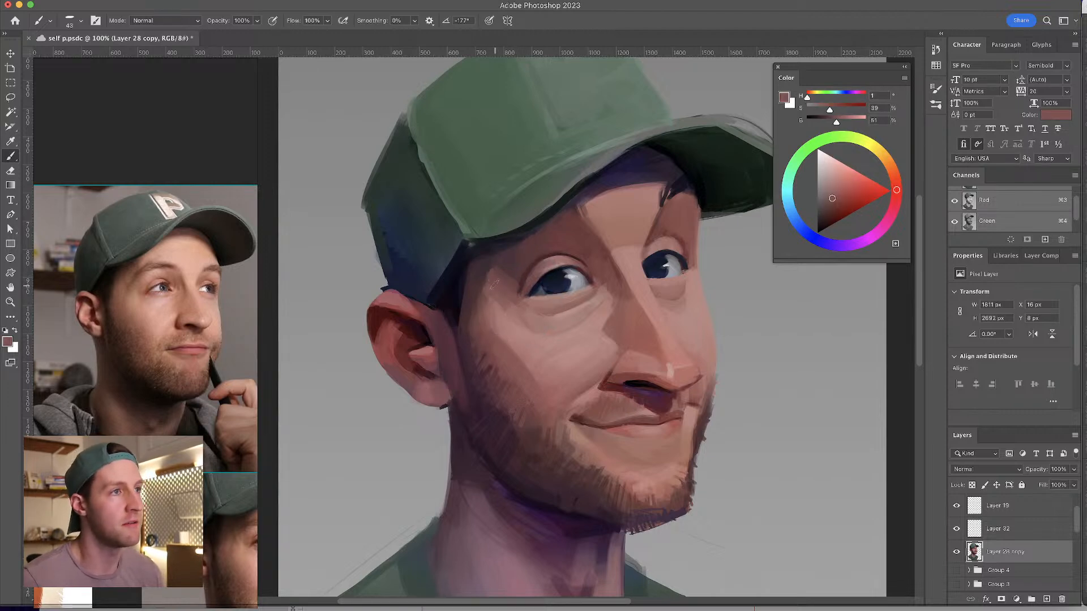
- Blend the upper cheek below the near eye toward the sideburn with skin tones sampled along the cheek
{"action": "left_click", "coordinate": [508, 310], "text": "alt"}
{"action": "left_click", "coordinate": [518, 321], "text": "alt"}
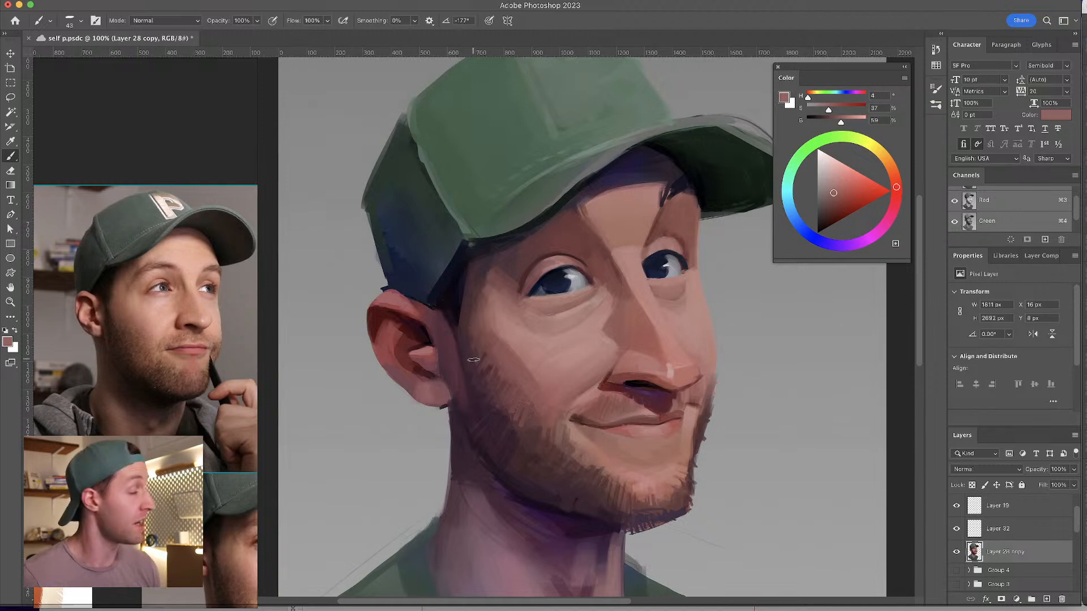
{"action": "left_click", "coordinate": [492, 332], "text": "alt"}
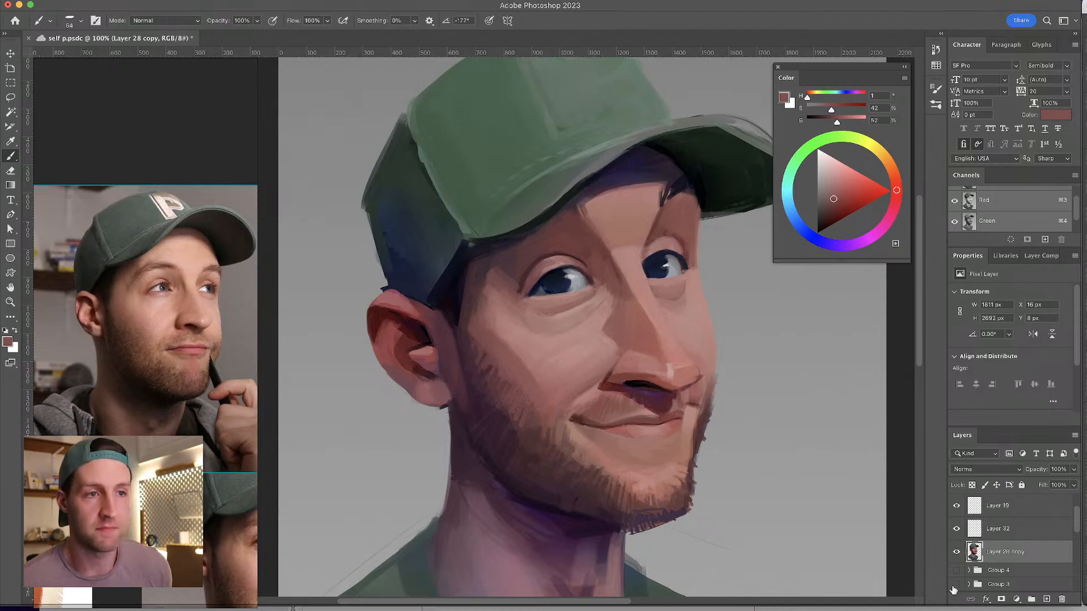
- Compare the color painting with the grayscale version by toggling the visibility of Layer 28 copy, leaving it hidden
{"action": "left_click", "coordinate": [957, 552]}
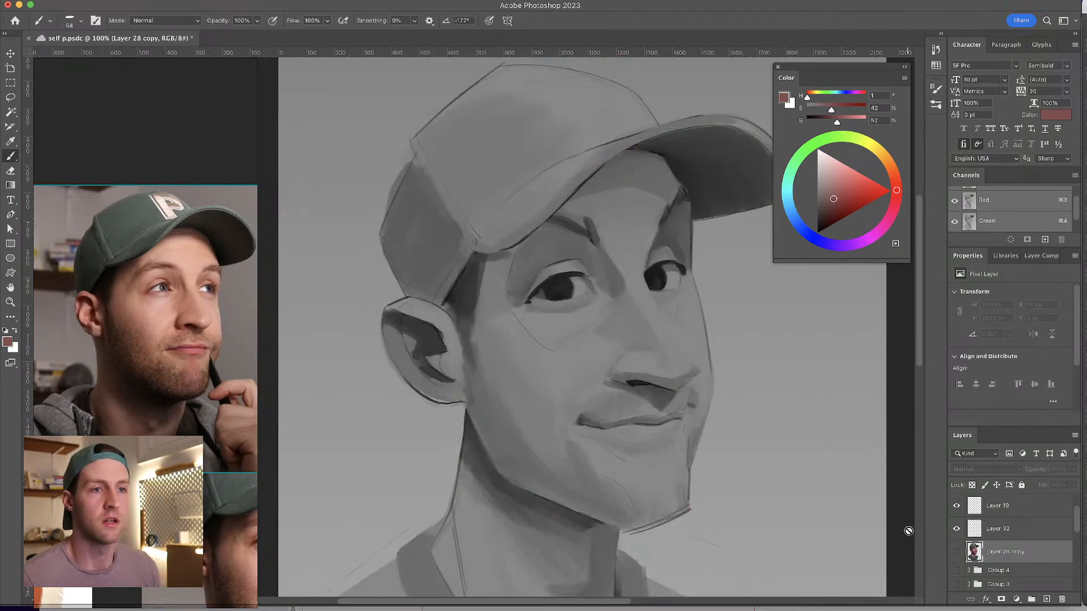
{"action": "left_click", "coordinate": [956, 552]}
{"action": "left_click", "coordinate": [956, 552]}
{"action": "left_click", "coordinate": [957, 552]}
{"action": "left_click", "coordinate": [956, 552]}
{"action": "left_click", "coordinate": [956, 552]}
{"action": "left_click", "coordinate": [956, 552]}
{"action": "scroll", "coordinate": [1077, 519], "scroll_direction": "down", "scroll_amount": 5}
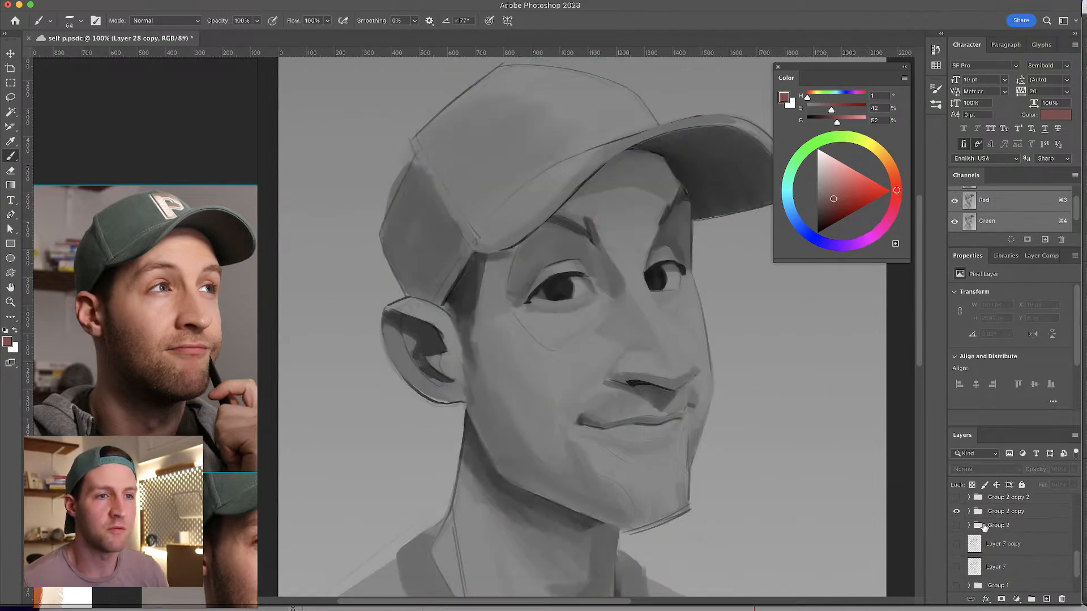
- Step back through the earlier sketch stages by showing Group 2, Layer 7 copy and Layer 7 one at a time
{"action": "left_click", "coordinate": [956, 525]}
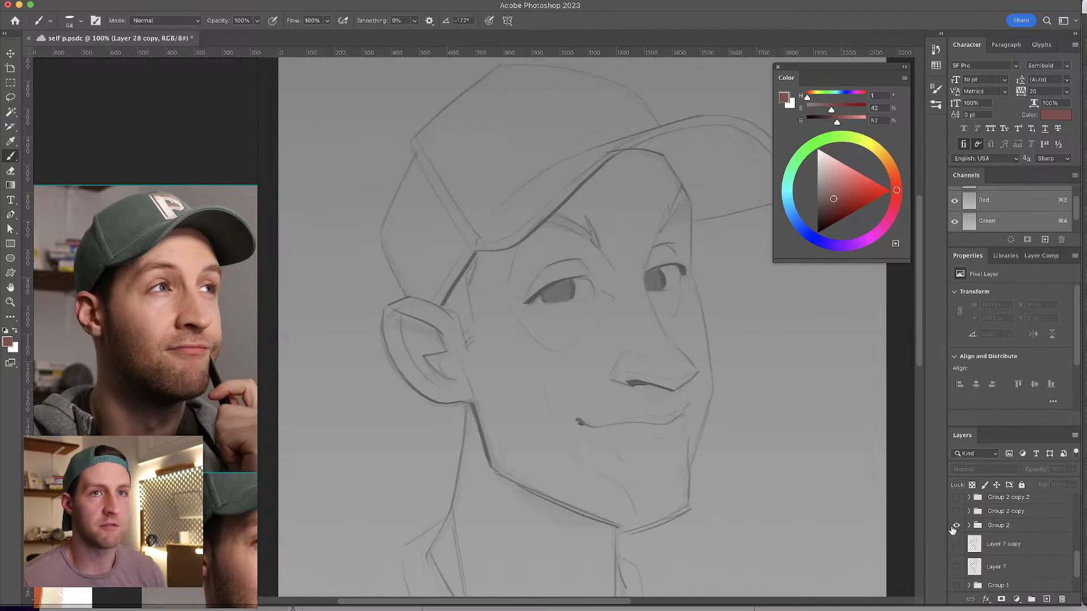
{"action": "left_click", "coordinate": [956, 526]}
{"action": "left_click", "coordinate": [956, 544]}
{"action": "left_click", "coordinate": [956, 545]}
{"action": "left_click", "coordinate": [956, 568]}
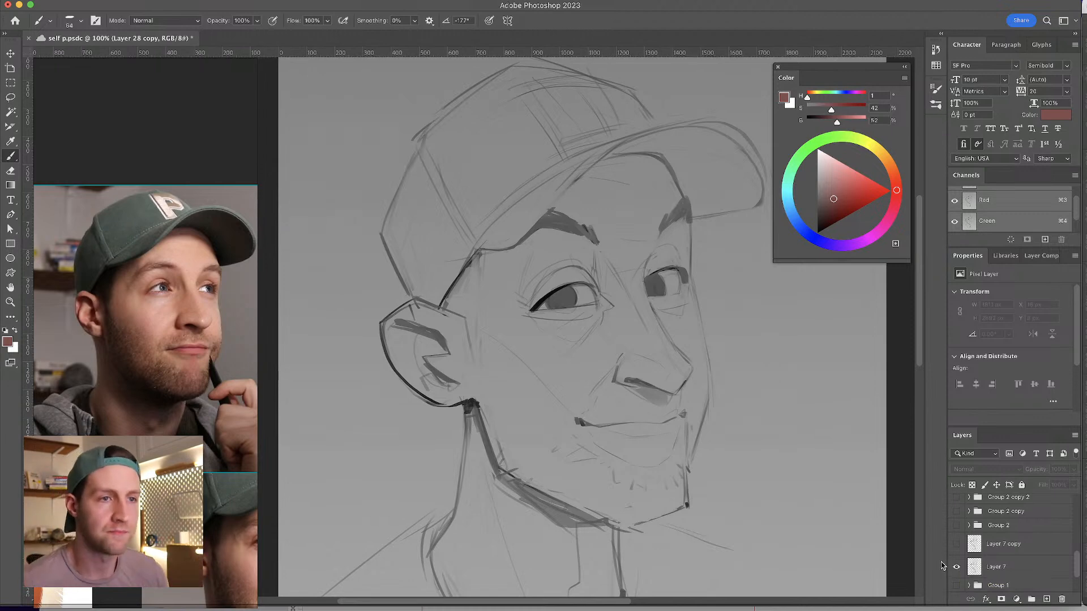
- Review the stages in forward order, one at a time, from the Layer 7 sketch to the shaded Group 2 copy 2
{"action": "left_click", "coordinate": [956, 566]}
{"action": "left_click", "coordinate": [956, 544]}
{"action": "left_click", "coordinate": [956, 544]}
{"action": "left_click", "coordinate": [956, 525]}
{"action": "left_click", "coordinate": [956, 525]}
{"action": "left_click", "coordinate": [956, 511]}
{"action": "left_click", "coordinate": [956, 511]}
{"action": "left_click", "coordinate": [956, 497]}
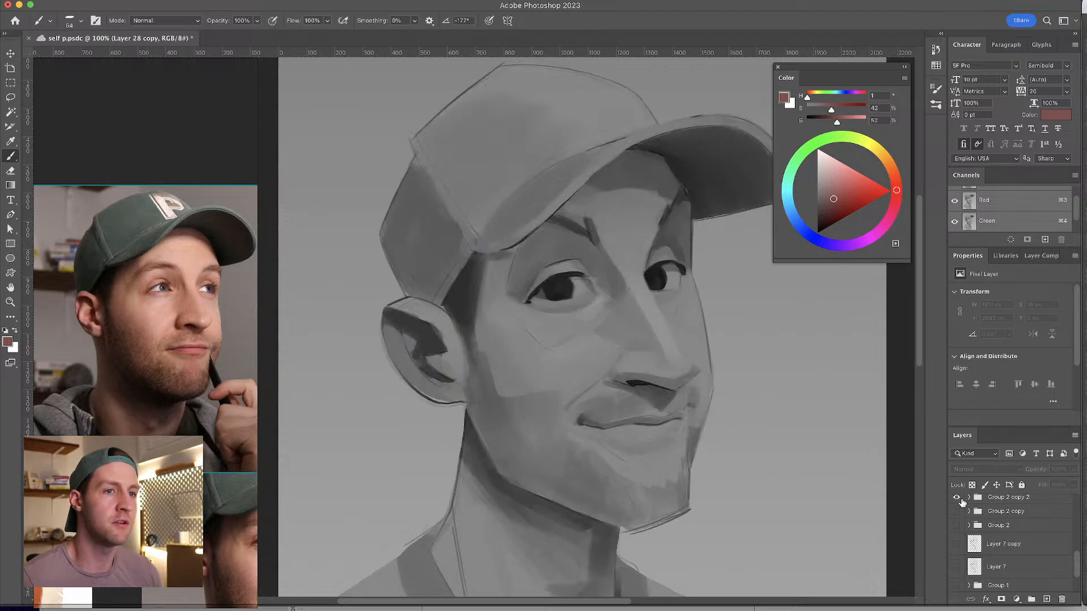
- View the Group 2 copy 3 stage and make the Layer 28 copy color painting visible again
{"action": "scroll", "coordinate": [1076, 549], "scroll_direction": "up", "scroll_amount": 3}
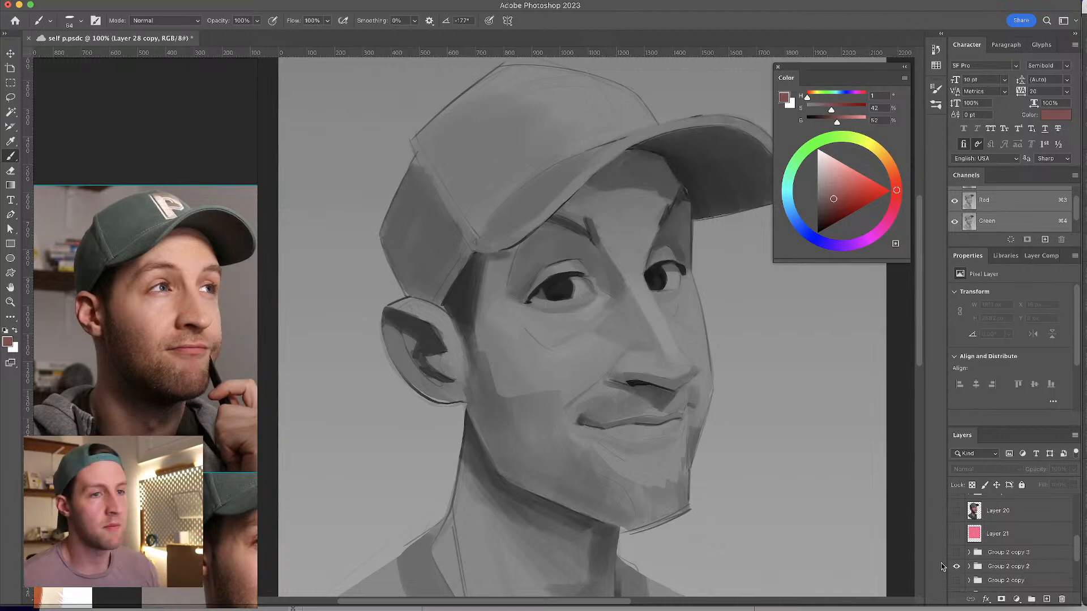
{"action": "left_click", "coordinate": [957, 555]}
{"action": "left_click", "coordinate": [957, 555]}
{"action": "scroll", "coordinate": [1076, 528], "scroll_direction": "up", "scroll_amount": 2}
{"action": "scroll", "coordinate": [1074, 527], "scroll_direction": "up", "scroll_amount": 2}
{"action": "left_click", "coordinate": [956, 551]}
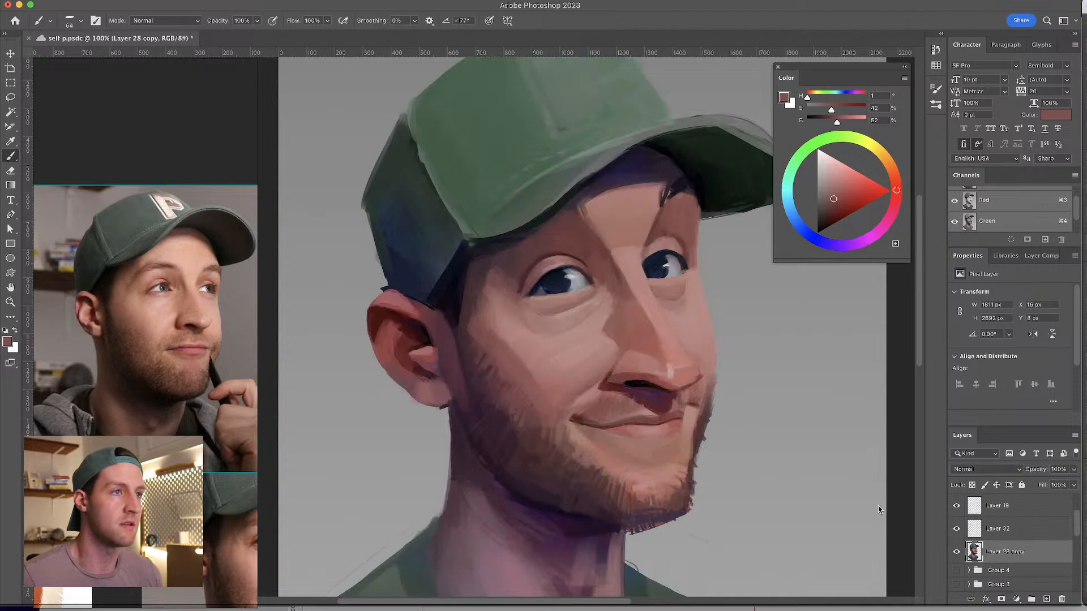
- Blend the forehead plane above the nose bridge with a larger brush, about 75 px, and skin tones sampled there
{"action": "left_click", "coordinate": [639, 243], "text": "alt"}
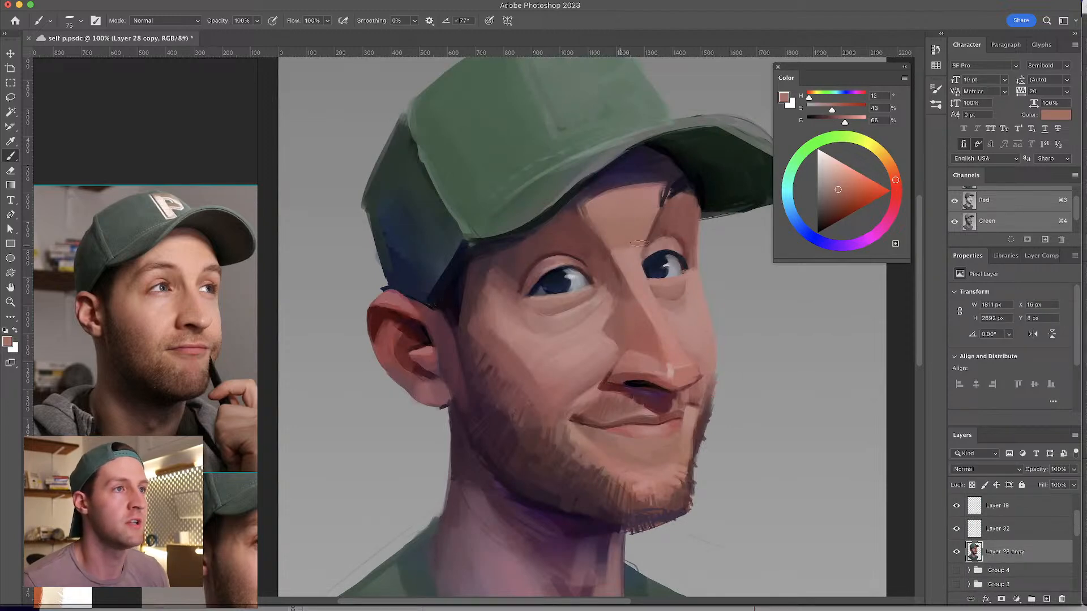
{"action": "left_click", "coordinate": [627, 222], "text": "alt"}
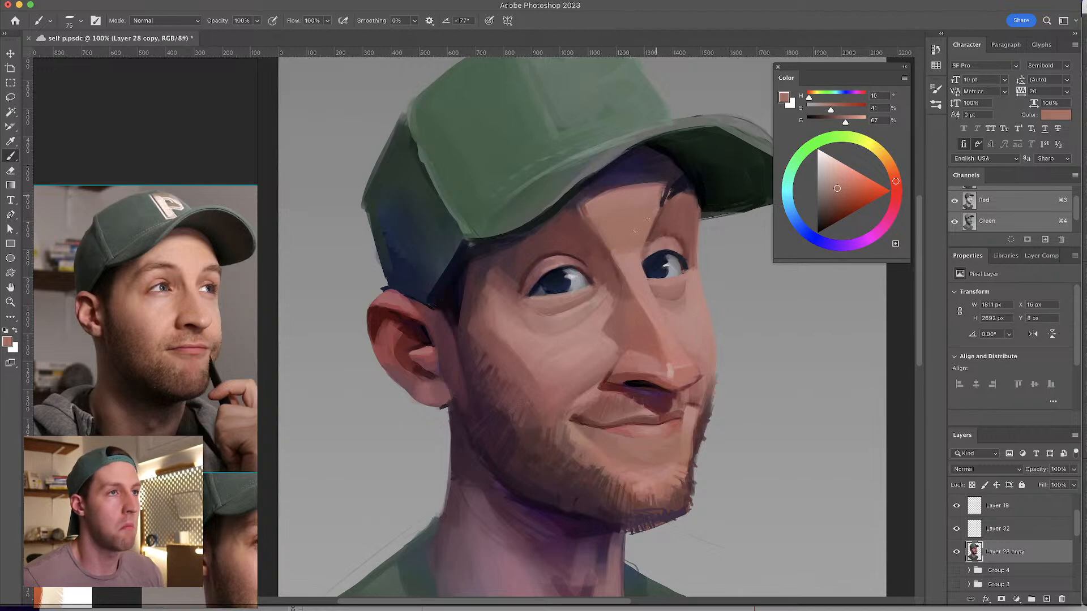
{"action": "left_click", "coordinate": [631, 214], "text": "alt"}
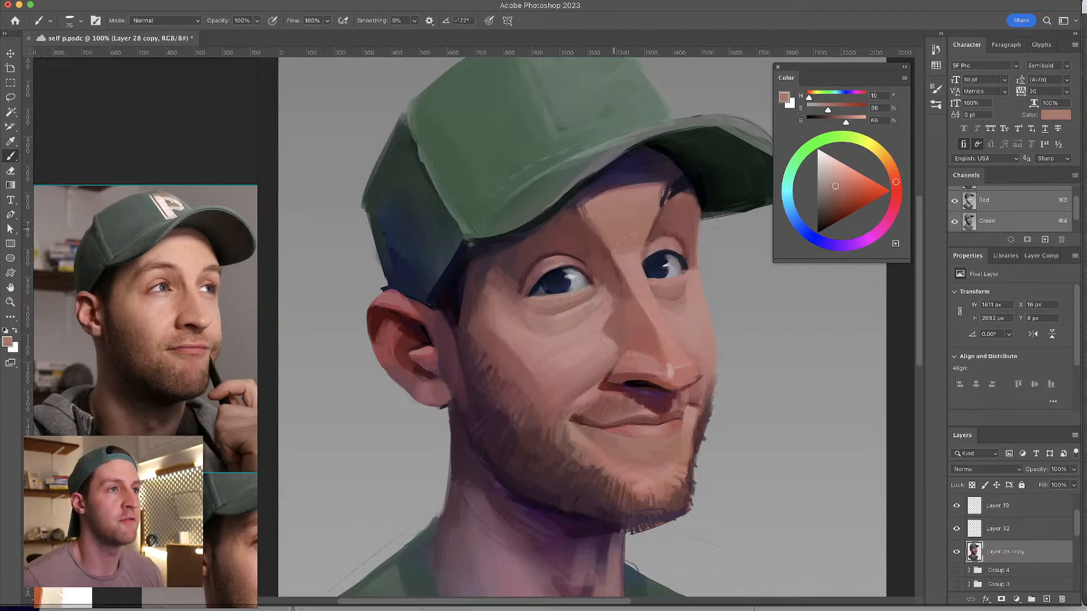
- Blend the near eye socket beside the nose bridge with a smaller brush, about 39 px, and dark reddish tones sampled there
{"action": "left_click", "coordinate": [591, 255], "text": "alt"}
{"action": "key", "text": "bracketleft"}
{"action": "key", "text": "bracketleft"}
{"action": "key", "text": "bracketleft"}
{"action": "left_click", "coordinate": [586, 257], "text": "alt"}
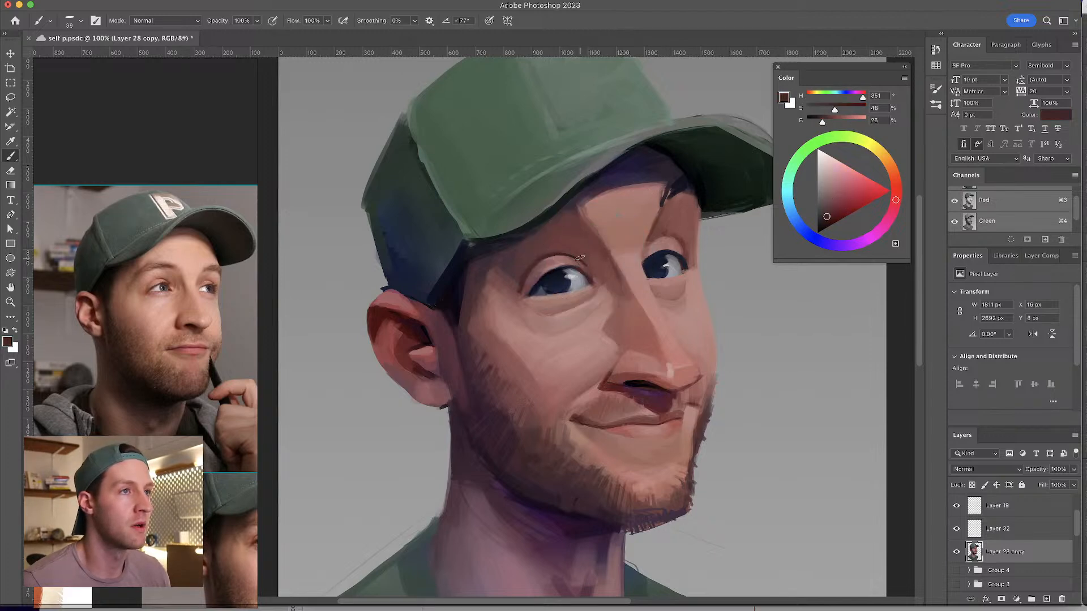
{"action": "key", "text": "bracketleft"}
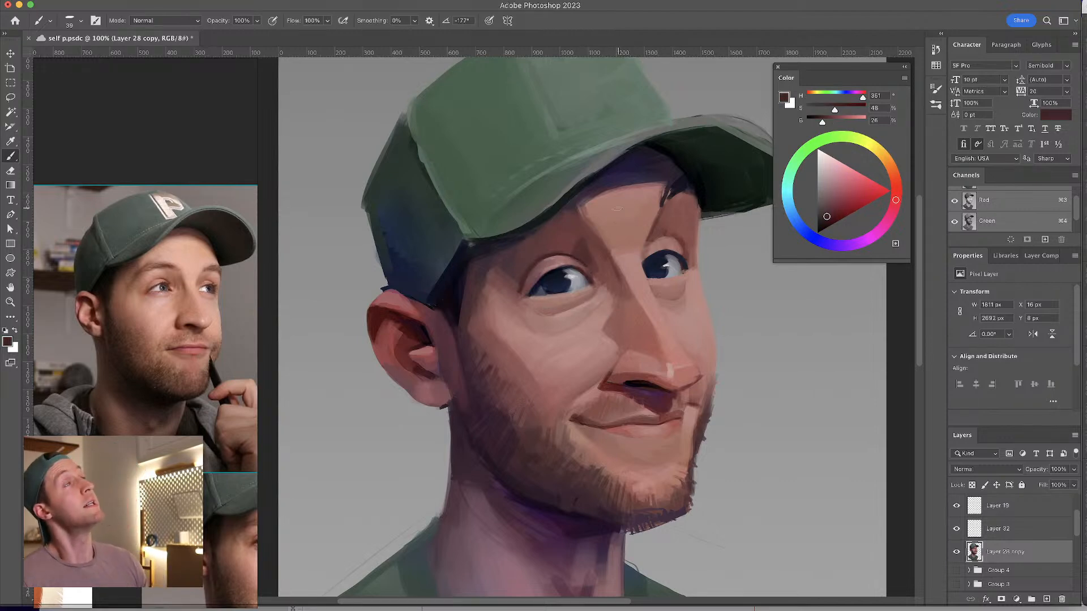
{"action": "left_click", "coordinate": [583, 241], "text": "alt"}
{"action": "left_click", "coordinate": [576, 250], "text": "alt"}
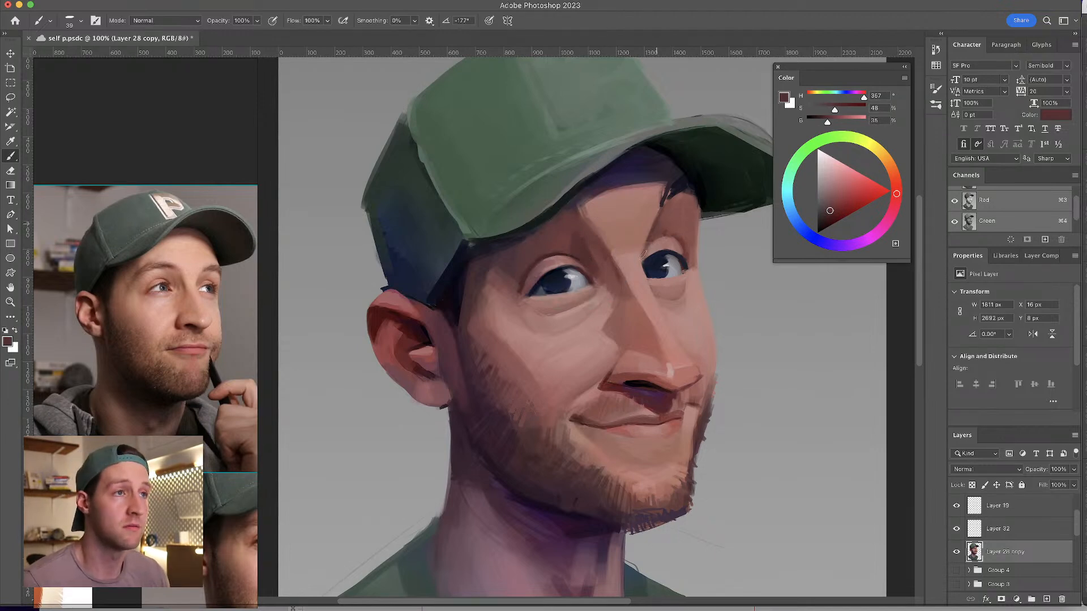
- Blend the far eye's socket below the brow with reddish-brown tones sampled along its shadow
{"action": "left_click", "coordinate": [675, 232], "text": "alt"}
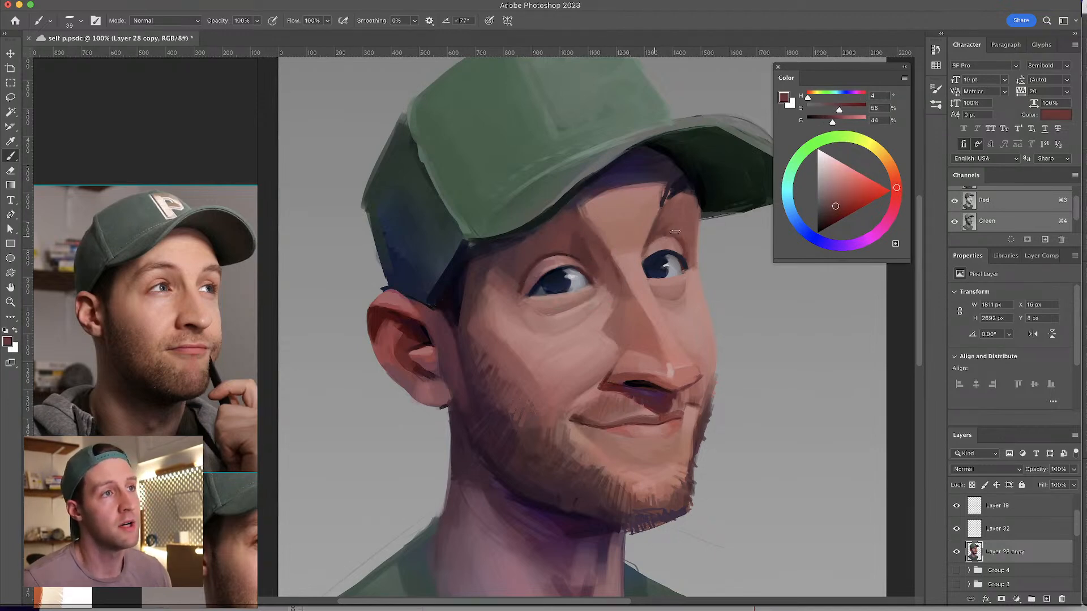
{"action": "left_click", "coordinate": [674, 224], "text": "alt"}
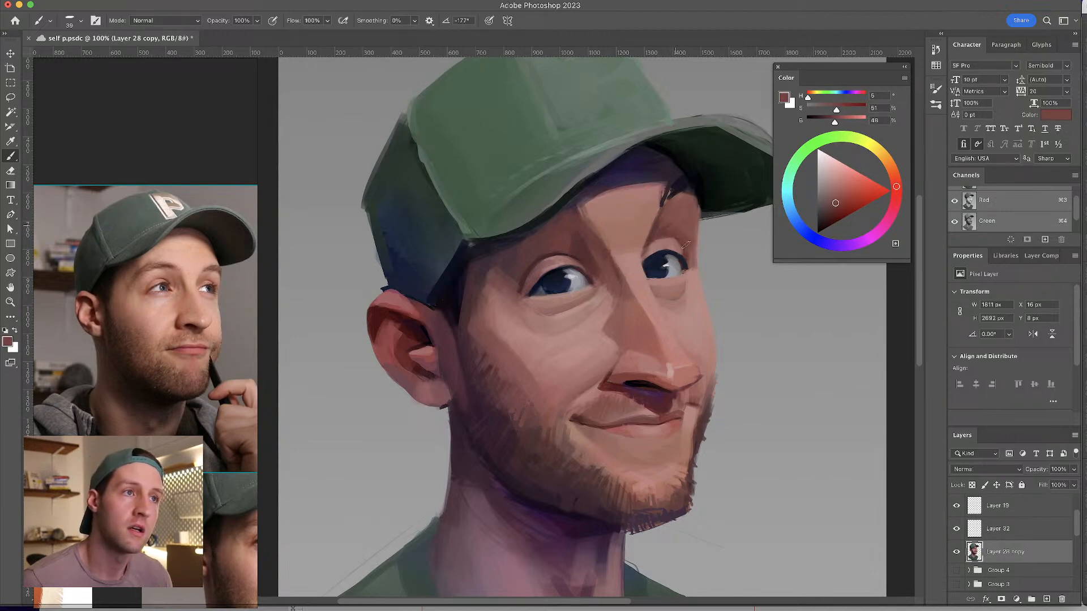
{"action": "left_click", "coordinate": [686, 213], "text": "alt"}
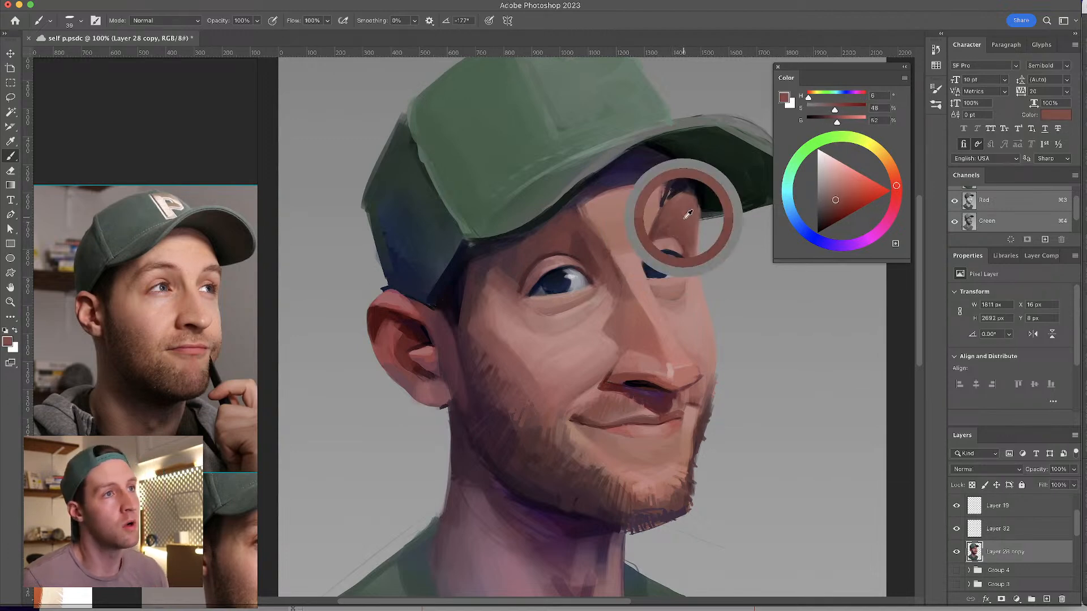
- Blend the near eye's upper lid and the cheek beside the nose with lighter skin tones sampled from each area
{"action": "left_click", "coordinate": [561, 258], "text": "alt"}
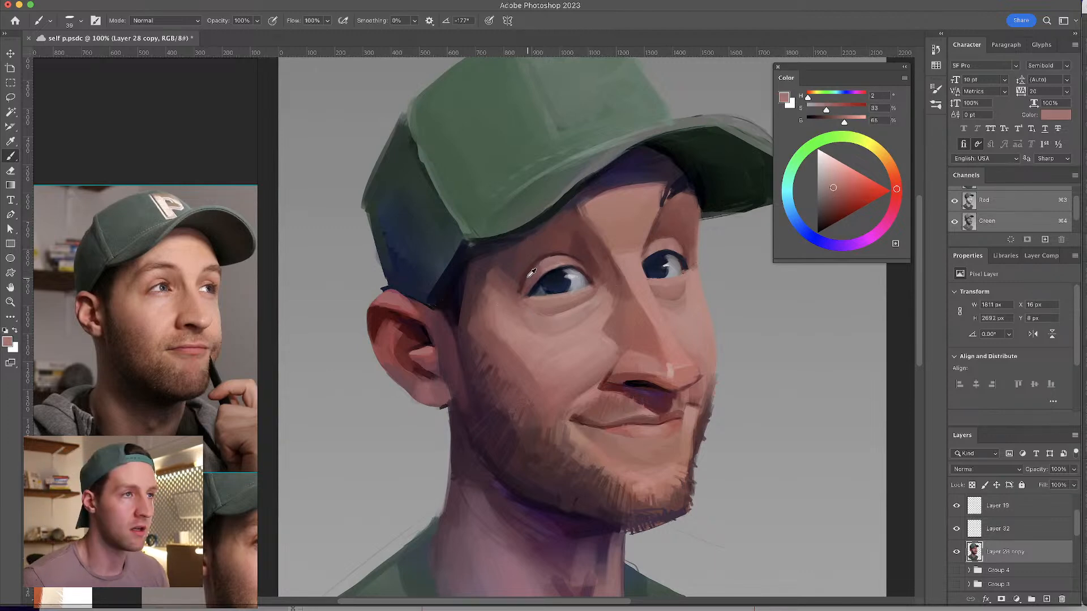
{"action": "left_click", "coordinate": [540, 264], "text": "alt"}
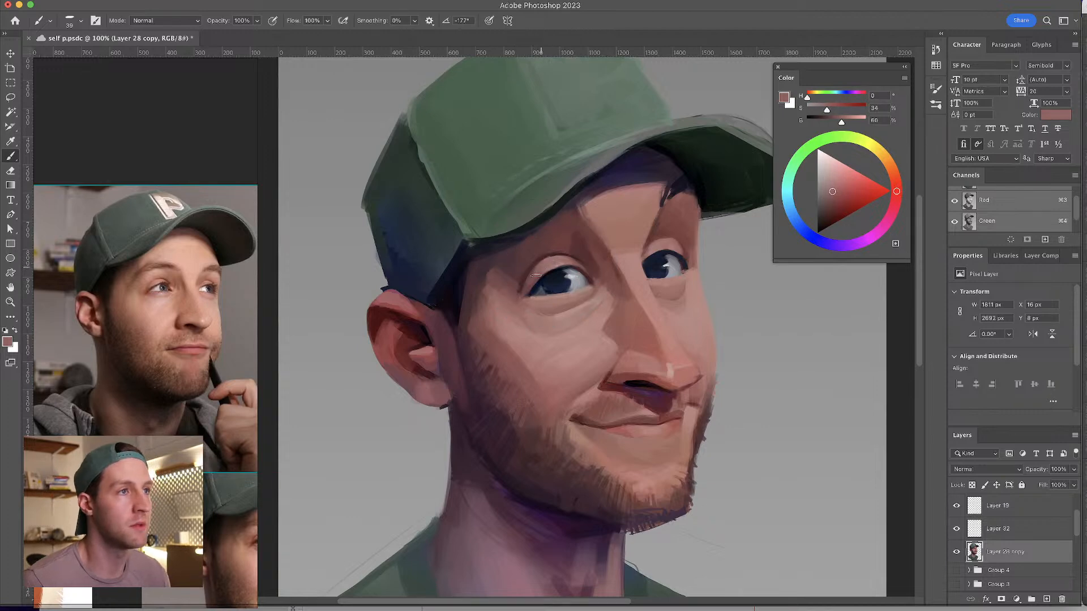
{"action": "left_click", "coordinate": [611, 330], "text": "alt"}
{"action": "left_click", "coordinate": [611, 342], "text": "alt"}
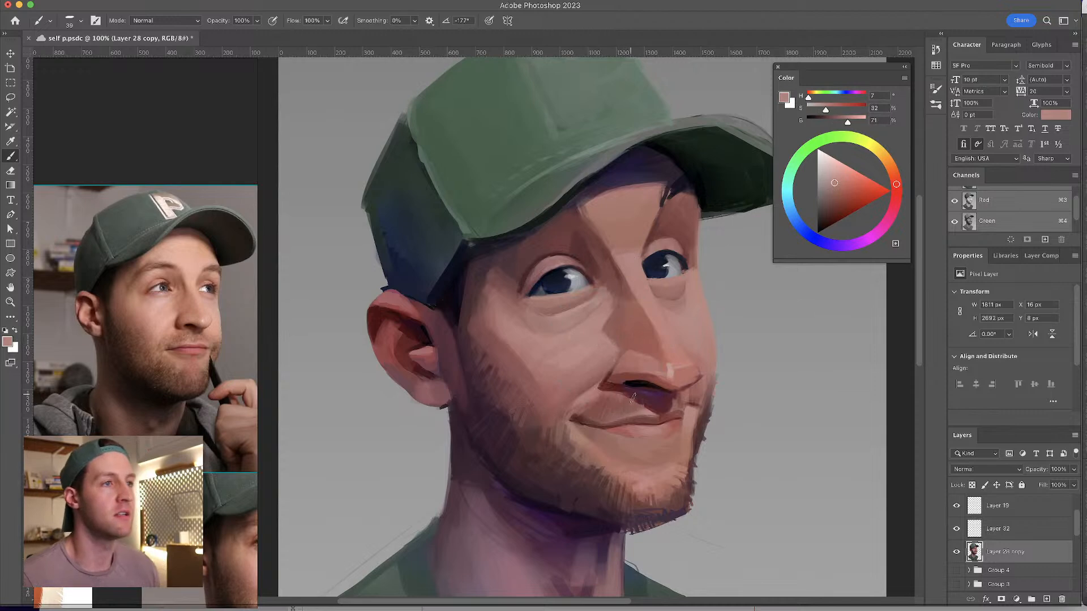
- Blend the outer brow area above the near eye with a larger brush, about 54 px, and dark tones sampled under the cap
{"action": "left_click", "coordinate": [516, 263], "text": "alt"}
{"action": "left_click_drag", "start_coordinate": [517, 264], "coordinate": [518, 264]}
{"action": "left_click", "coordinate": [527, 249], "text": "alt"}
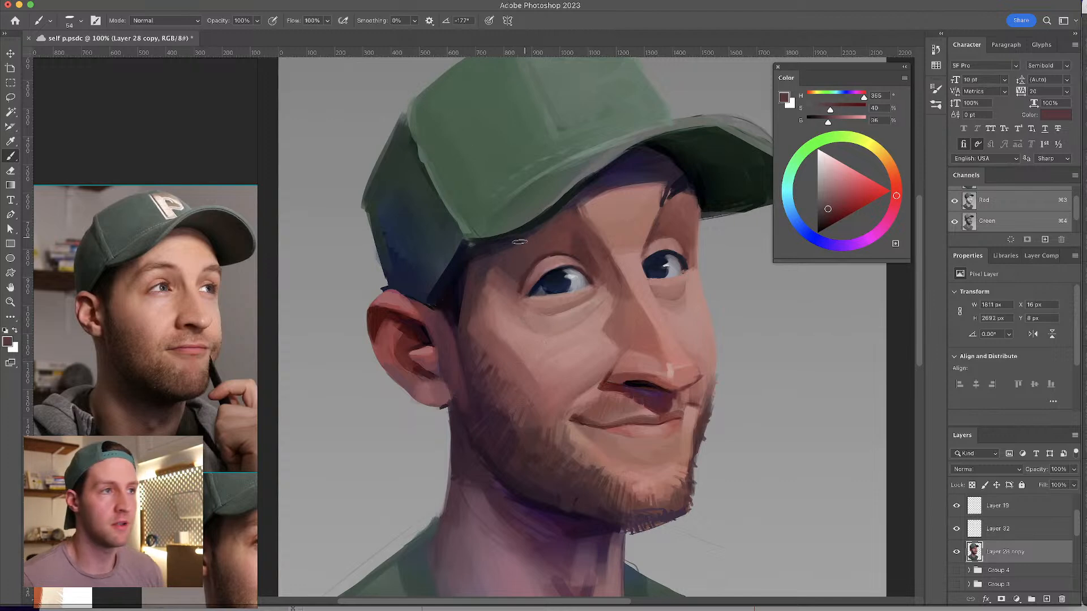
{"action": "left_click", "coordinate": [509, 267], "text": "alt"}
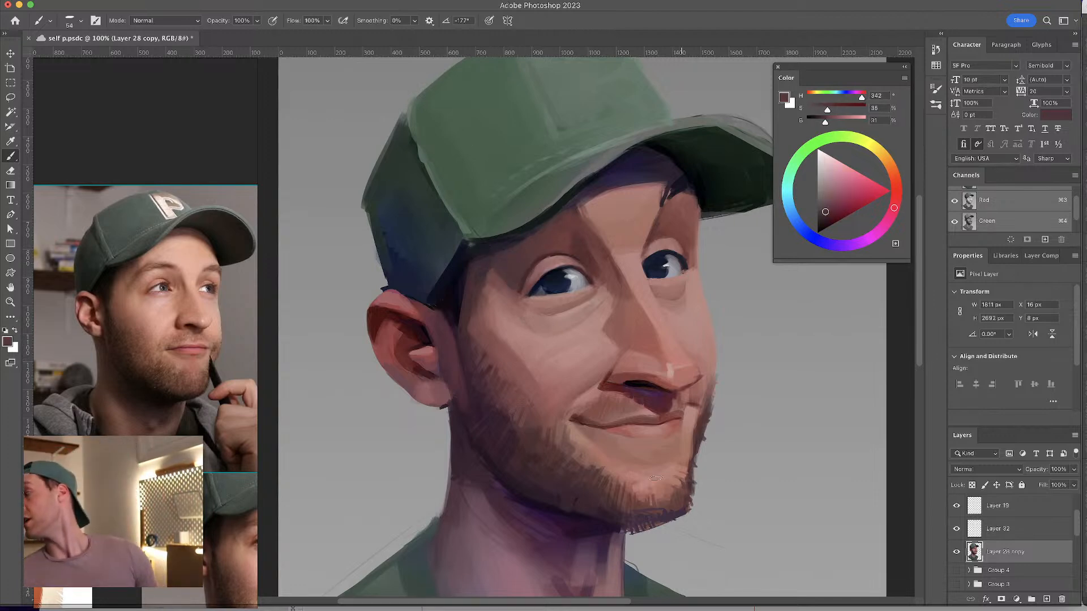
{"action": "left_click", "coordinate": [537, 232], "text": "alt"}
{"action": "left_click", "coordinate": [547, 228], "text": "alt"}
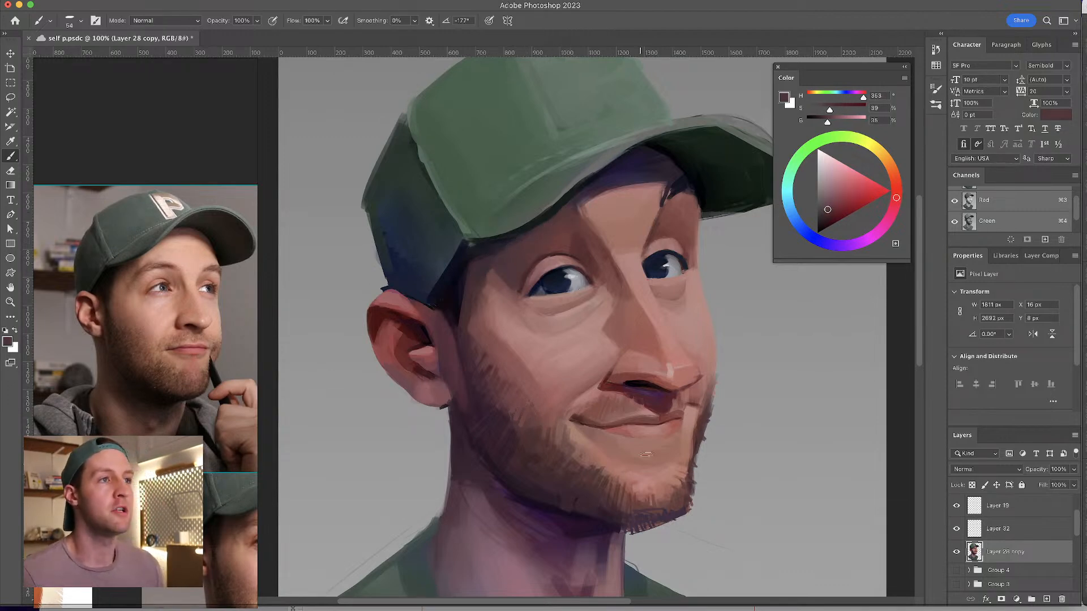
- Blend the near eye's socket into its upper lid with sampled skin tones, reducing the brush to about 27 px
{"action": "left_click", "coordinate": [674, 214], "text": "alt"}
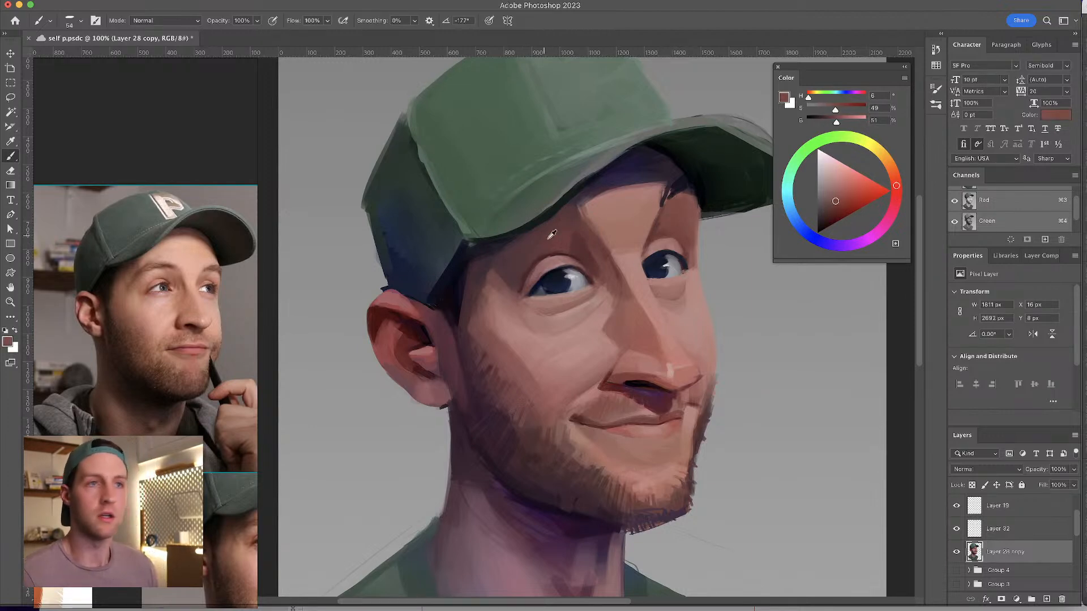
{"action": "left_click", "coordinate": [573, 239], "text": "alt"}
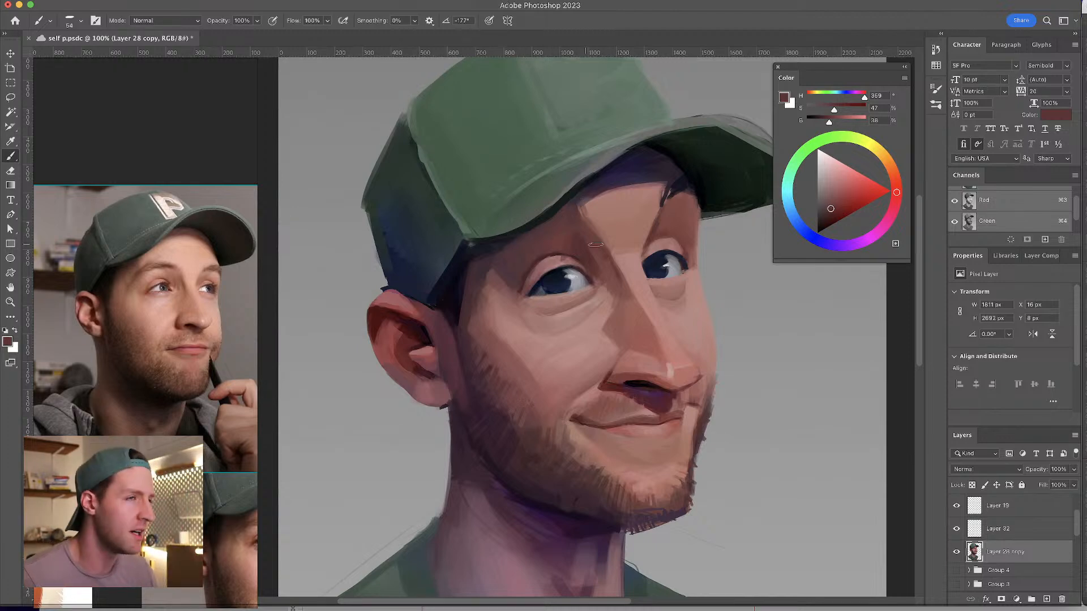
{"action": "left_click", "coordinate": [564, 259], "text": "alt"}
{"action": "left_click_drag", "start_coordinate": [563, 259], "coordinate": [558, 261]}
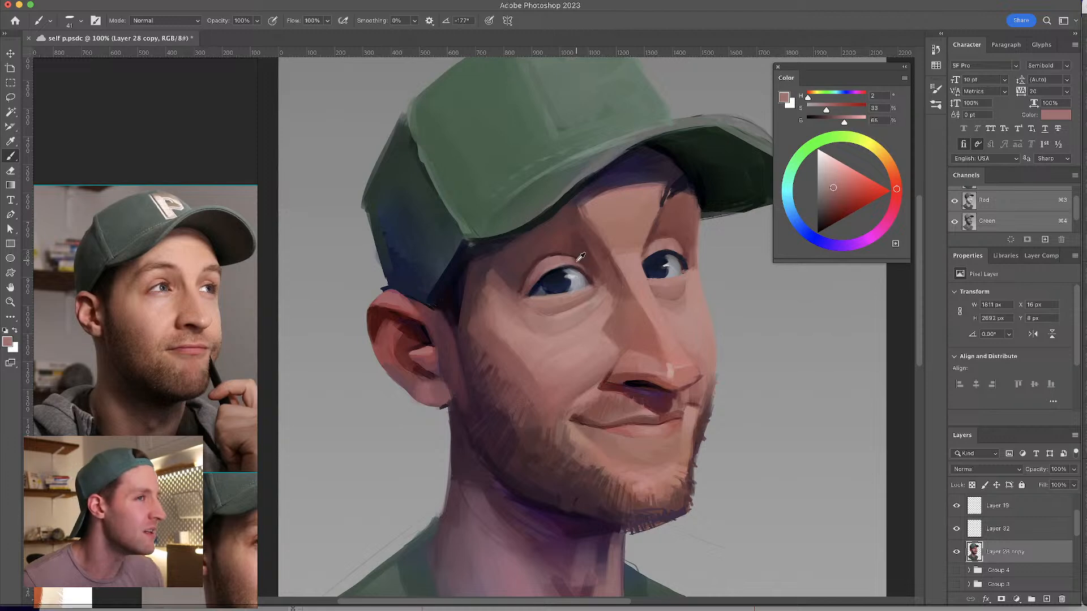
{"action": "left_click_drag", "start_coordinate": [560, 259], "coordinate": [552, 262]}
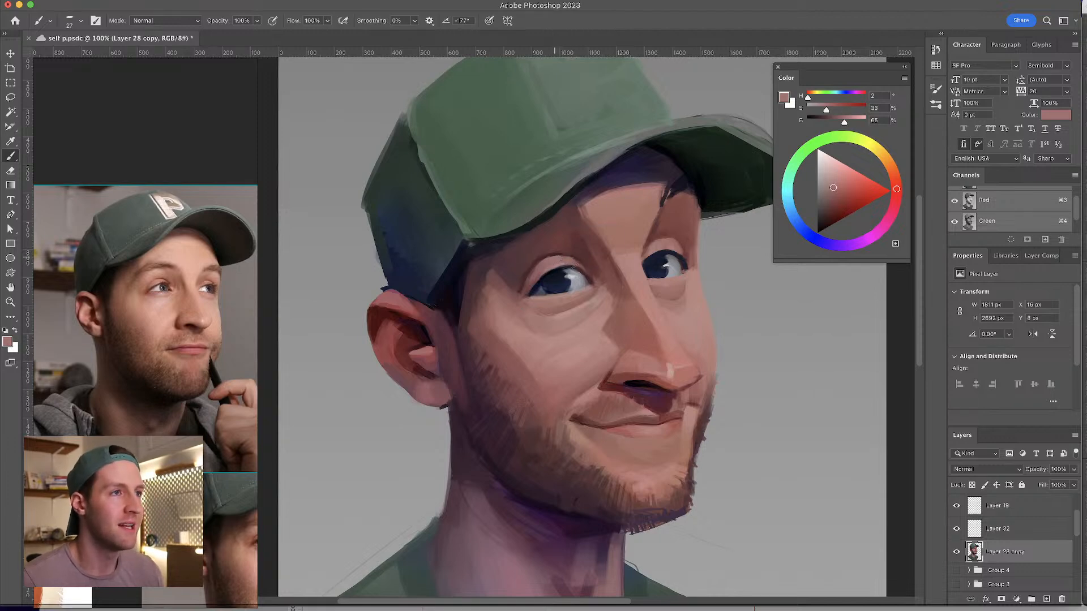
- Compare the color painting with the grayscale Group 2 copy 2 stage by repeatedly hiding and showing Layer 28 copy
{"action": "left_click", "coordinate": [956, 570]}
{"action": "left_click", "coordinate": [957, 551]}
{"action": "left_click", "coordinate": [957, 552]}
{"action": "scroll", "coordinate": [956, 546], "scroll_direction": "down", "scroll_amount": 2}
{"action": "left_click", "coordinate": [957, 525]}
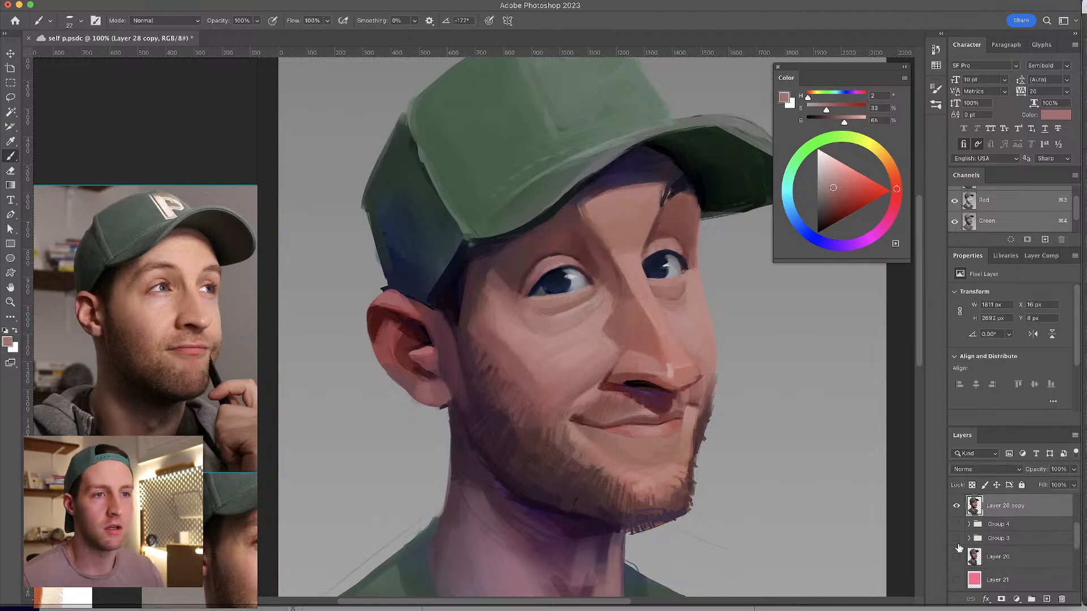
{"action": "scroll", "coordinate": [1076, 538], "scroll_direction": "down", "scroll_amount": 2}
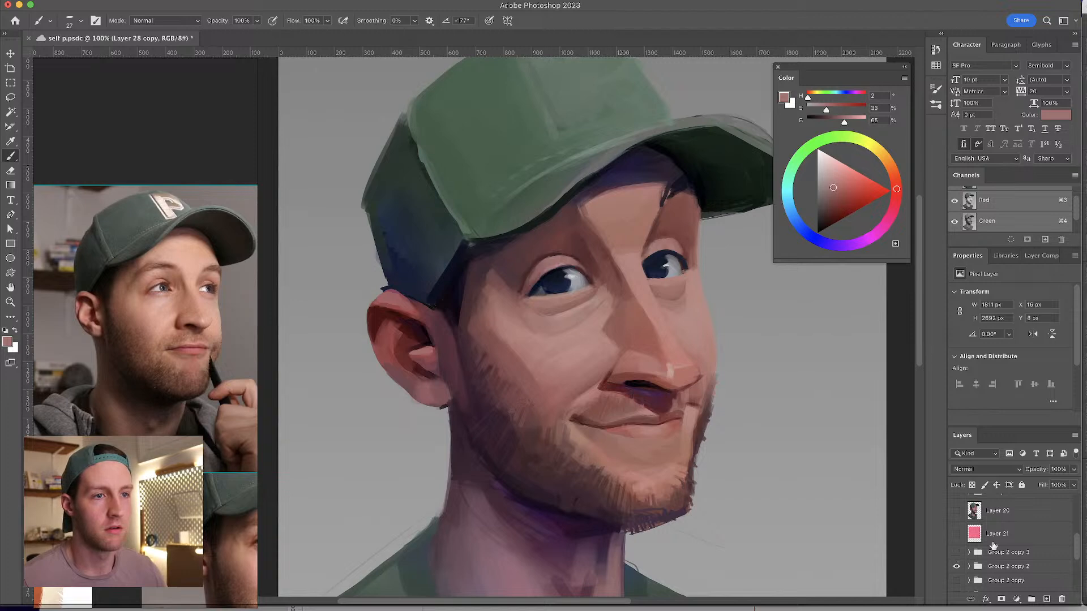
{"action": "scroll", "coordinate": [1075, 538], "scroll_direction": "up", "scroll_amount": 3}
{"action": "left_click", "coordinate": [955, 507]}
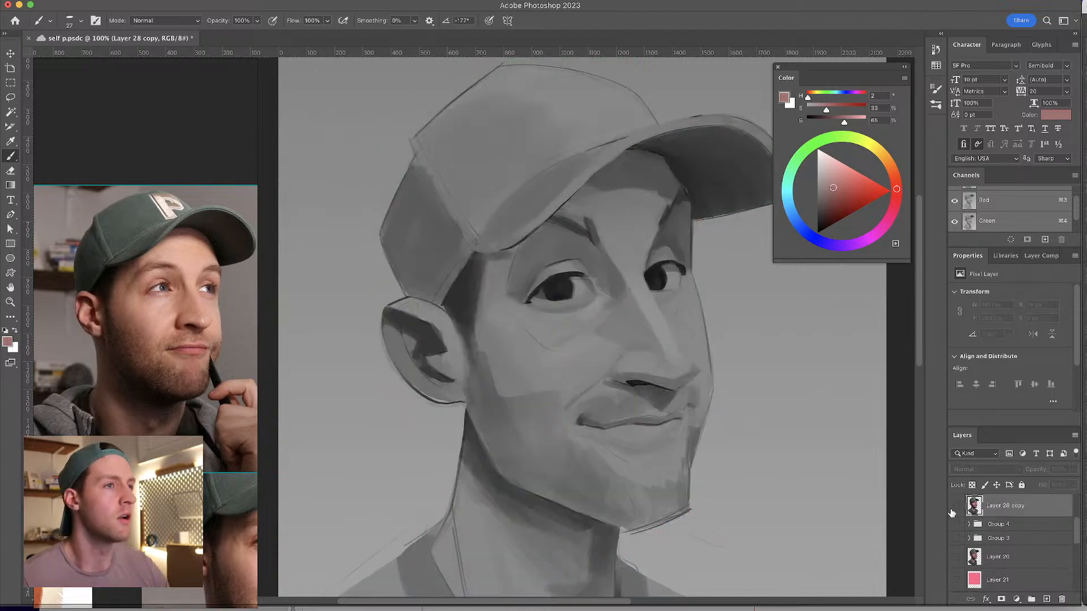
{"action": "left_click", "coordinate": [956, 507]}
{"action": "left_click", "coordinate": [956, 507]}
{"action": "left_click", "coordinate": [955, 507]}
{"action": "left_click", "coordinate": [956, 507]}
{"action": "left_click", "coordinate": [955, 507]}
{"action": "left_click", "coordinate": [955, 508]}
{"action": "left_click", "coordinate": [956, 507]}
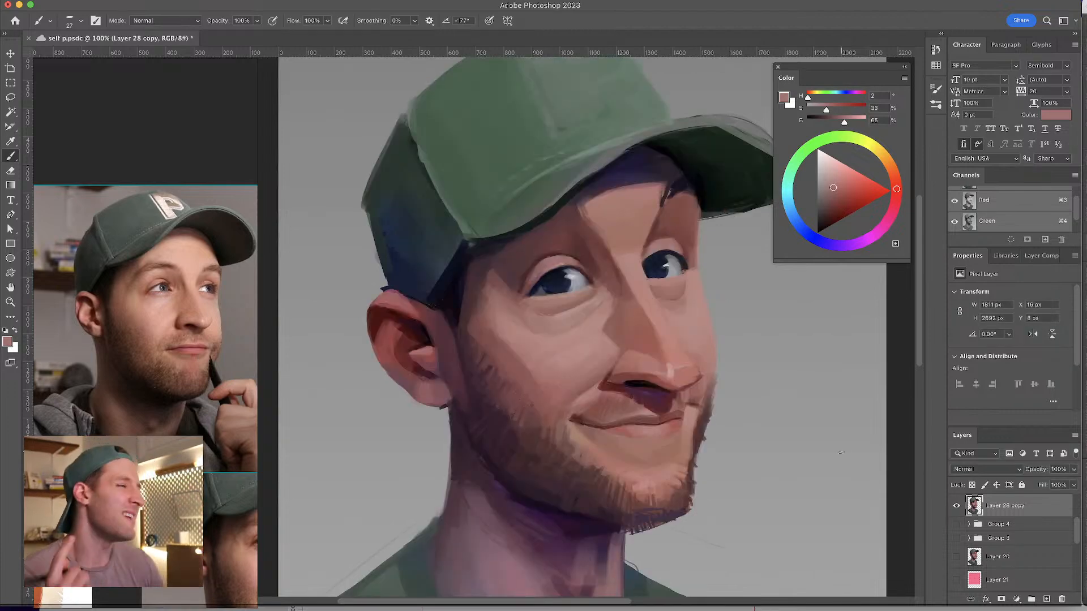
{"action": "mouse_move", "coordinate": [1077, 530]}
{"action": "left_mouse_down"}
{"action": "mouse_move", "coordinate": [1080, 512]}
{"action": "mouse_move", "coordinate": [1077, 524]}
{"action": "left_mouse_up"}
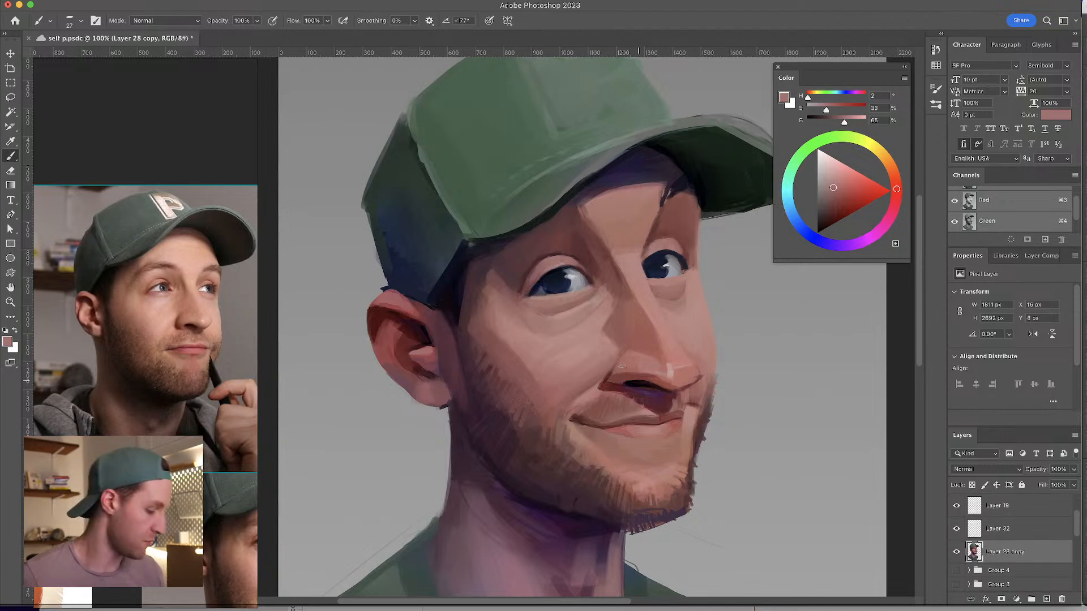
- Blend the bag and lower lid under the near eye with brushes of about 41 and 31 px and skin tones sampled there
{"action": "left_click", "coordinate": [531, 318], "text": "alt"}
{"action": "left_click_drag", "start_coordinate": [531, 317], "coordinate": [536, 317]}
{"action": "left_click", "coordinate": [562, 312], "text": "alt"}
{"action": "left_click", "coordinate": [549, 320], "text": "alt"}
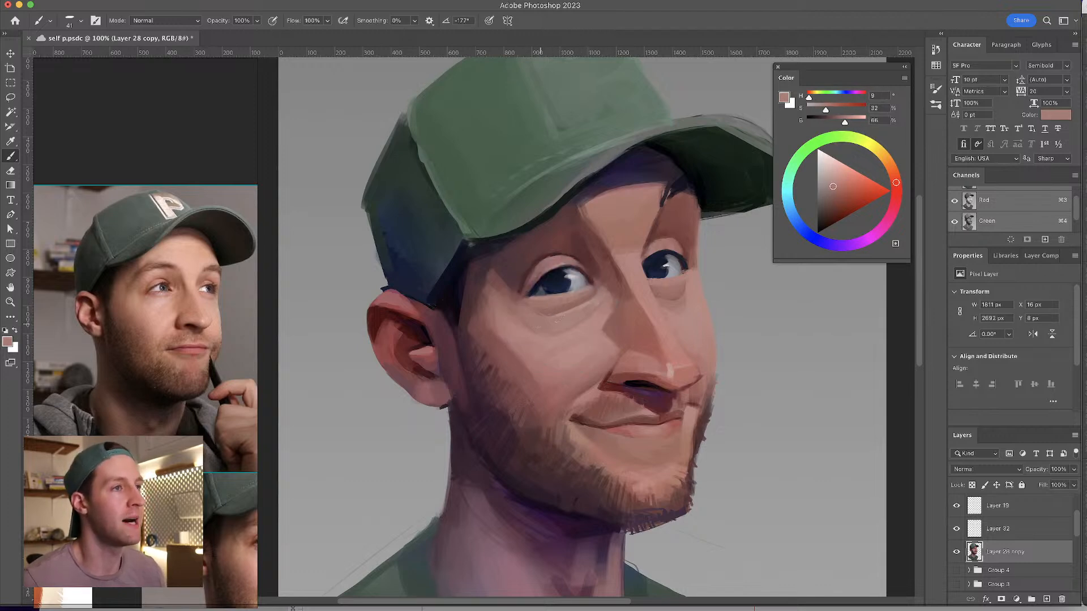
{"action": "left_click_drag", "start_coordinate": [541, 312], "coordinate": [521, 301]}
{"action": "left_click", "coordinate": [554, 306], "text": "alt"}
{"action": "left_click", "coordinate": [568, 294], "text": "alt"}
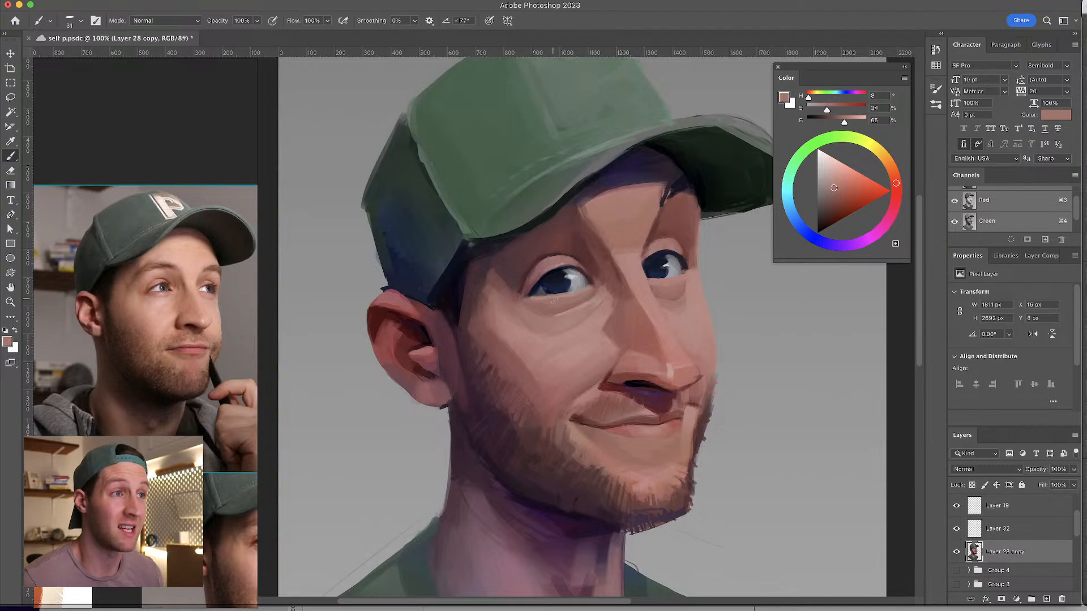
- Blend the shadowed side plane of the nose bridge with a brush of about 35 px and reddish tones sampled along it
{"action": "left_click", "coordinate": [592, 247], "text": "alt"}
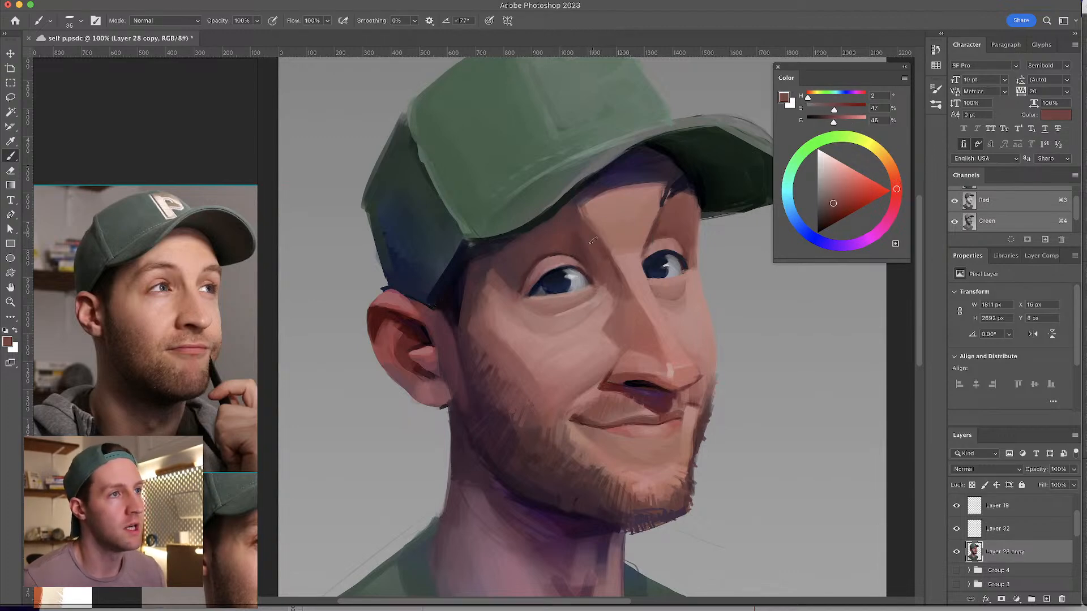
{"action": "left_click", "coordinate": [617, 277], "text": "alt"}
{"action": "left_click", "coordinate": [621, 310], "text": "alt"}
{"action": "left_click", "coordinate": [621, 305], "text": "alt"}
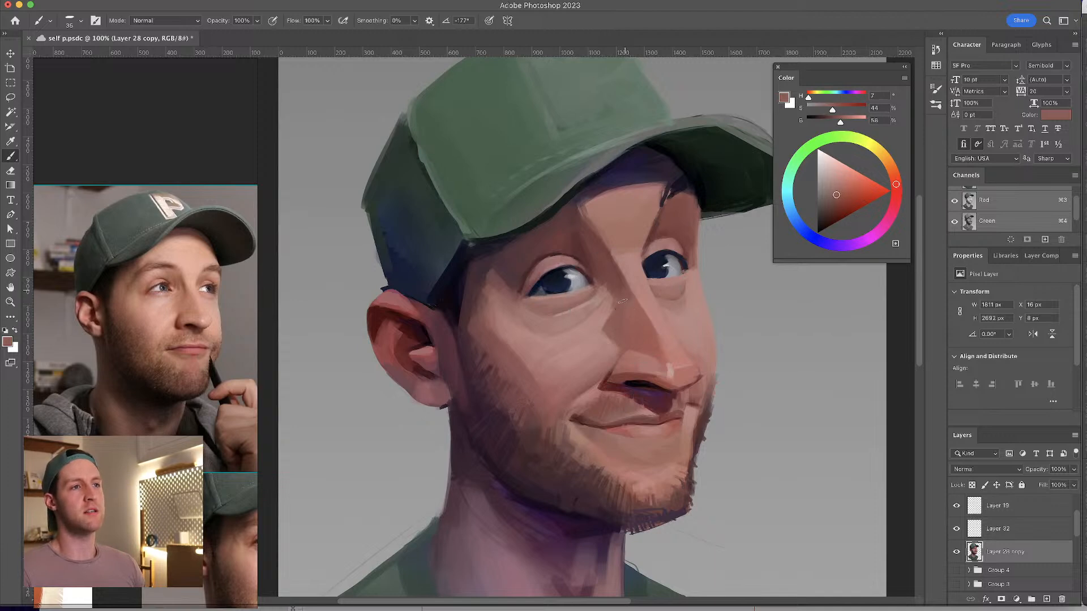
{"action": "left_click", "coordinate": [629, 316], "text": "alt"}
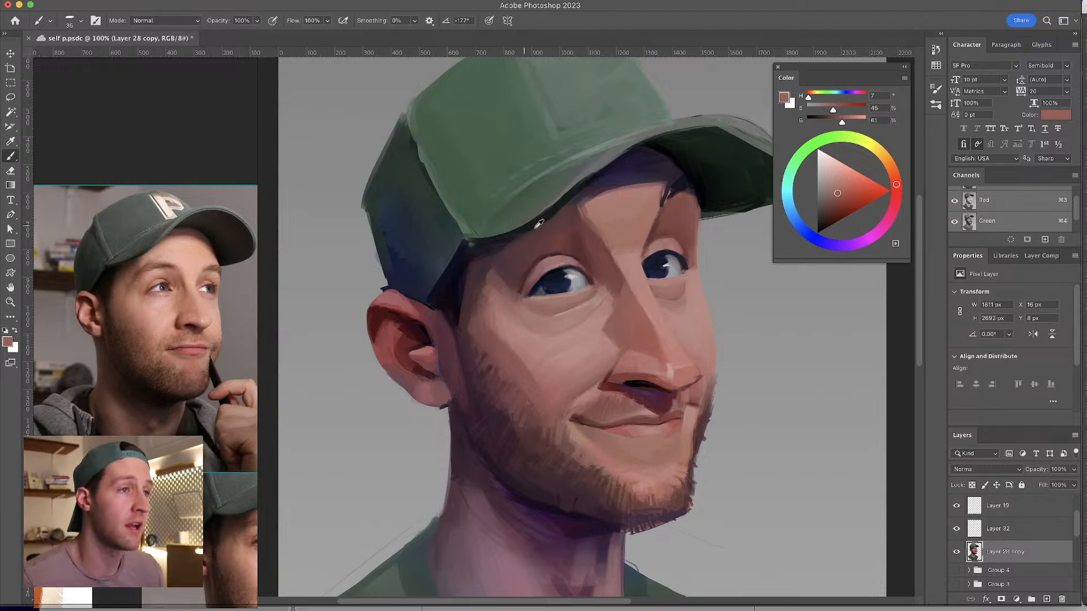
- Soften the transition between the near eye's inner corner and the nose with a 31 px brush and tones sampled there
{"action": "left_click", "coordinate": [609, 292], "text": "alt"}
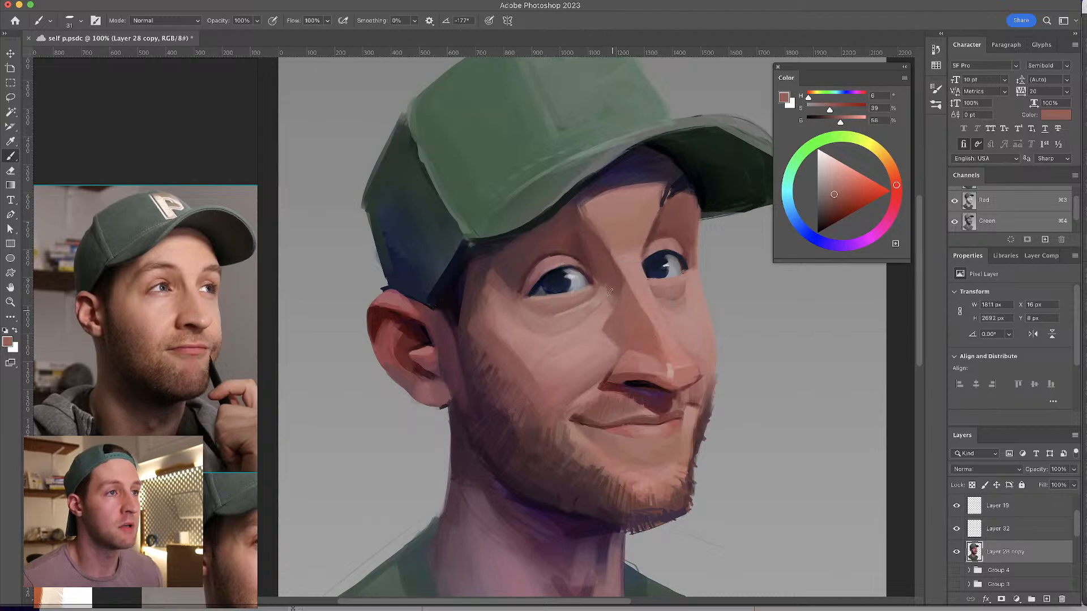
{"action": "left_click", "coordinate": [613, 294], "text": "alt"}
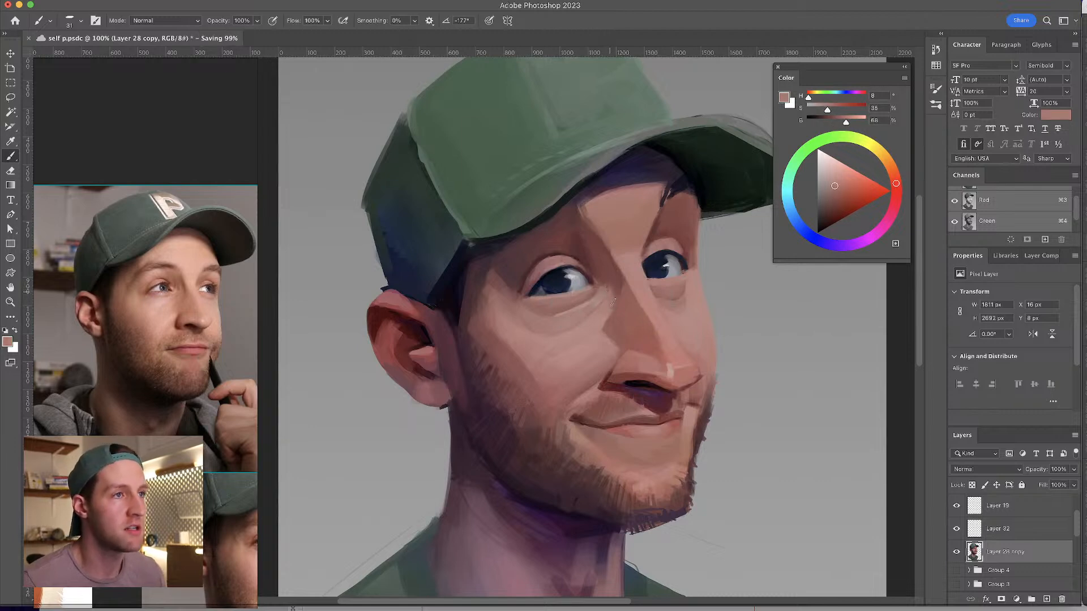
{"action": "left_click", "coordinate": [615, 286], "text": "alt"}
{"action": "left_click", "coordinate": [614, 291], "text": "alt"}
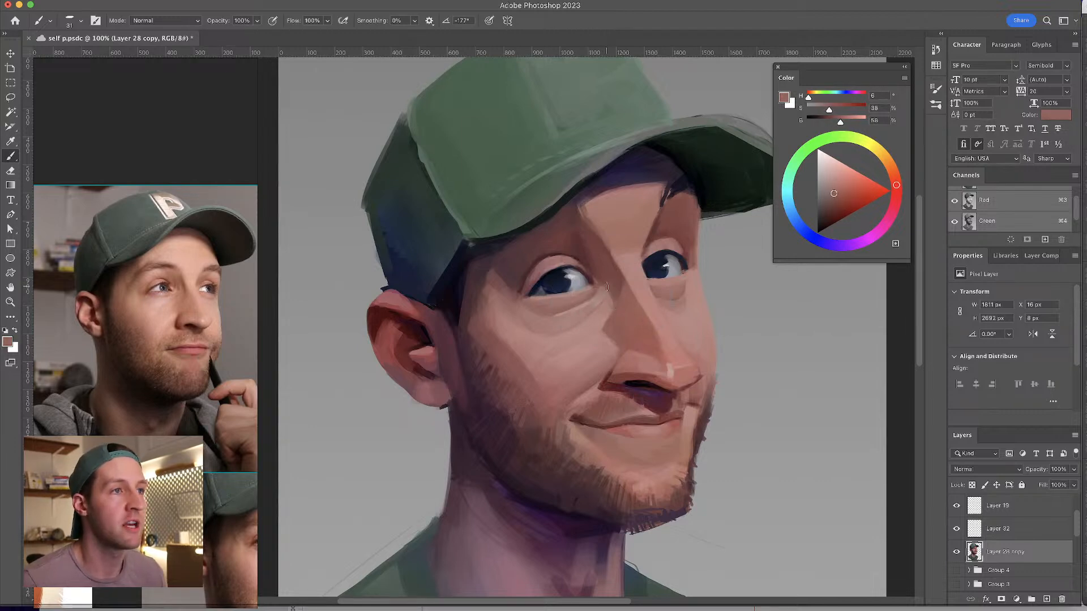
{"action": "left_click", "coordinate": [611, 268], "text": "alt"}
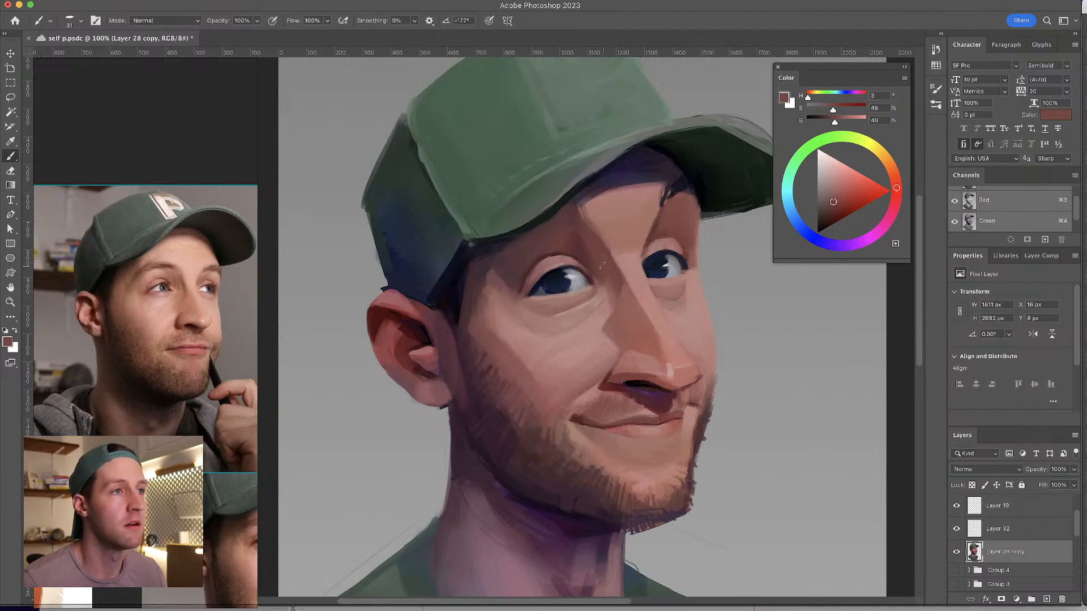
- Blend the inner edge of the far eye's socket up toward the brow with dark tones sampled along it
{"action": "left_click", "coordinate": [656, 226], "text": "alt"}
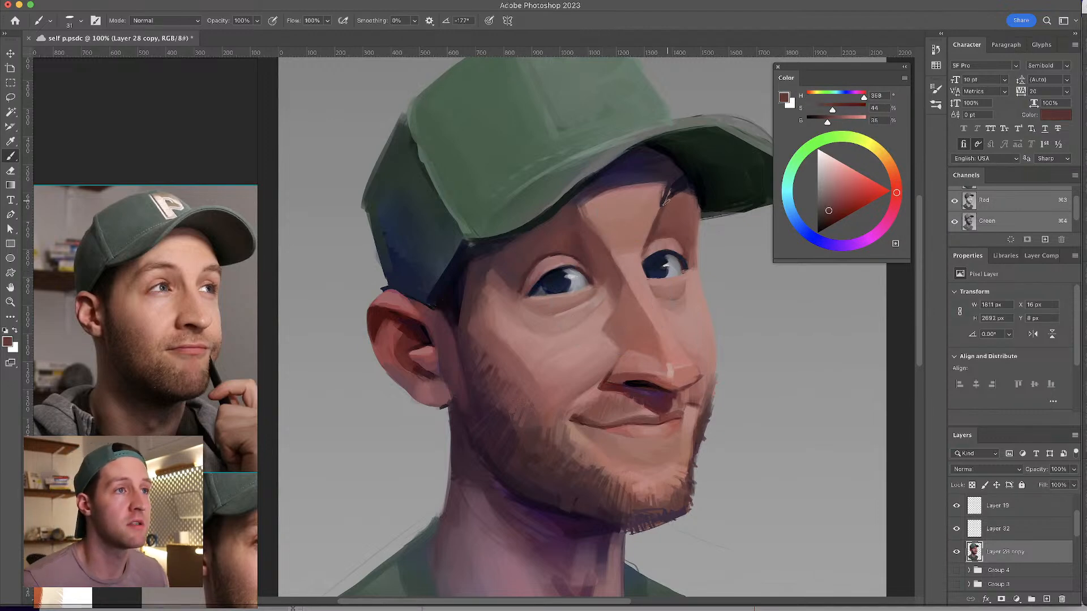
{"action": "left_click", "coordinate": [662, 218], "text": "alt"}
{"action": "left_click", "coordinate": [674, 209], "text": "alt"}
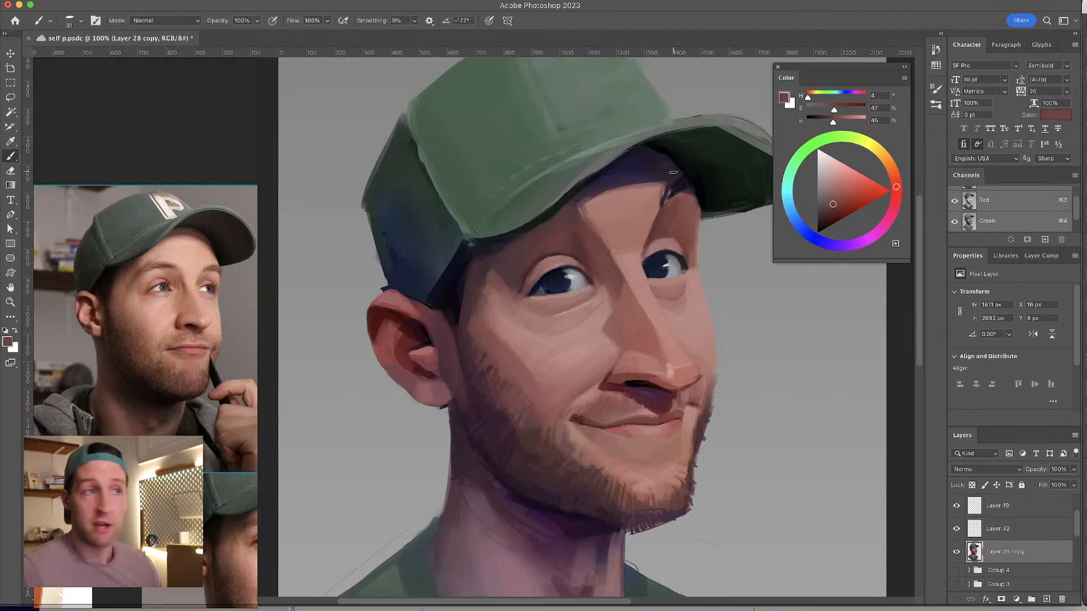
- Blend the brow plane above the near eye with a larger brush, about 46 px, and reddish-brown tones sampled under the cap brim
{"action": "left_click", "coordinate": [573, 225], "text": "alt"}
{"action": "left_click_drag", "start_coordinate": [573, 225], "coordinate": [568, 225]}
{"action": "left_click", "coordinate": [560, 240], "text": "alt"}
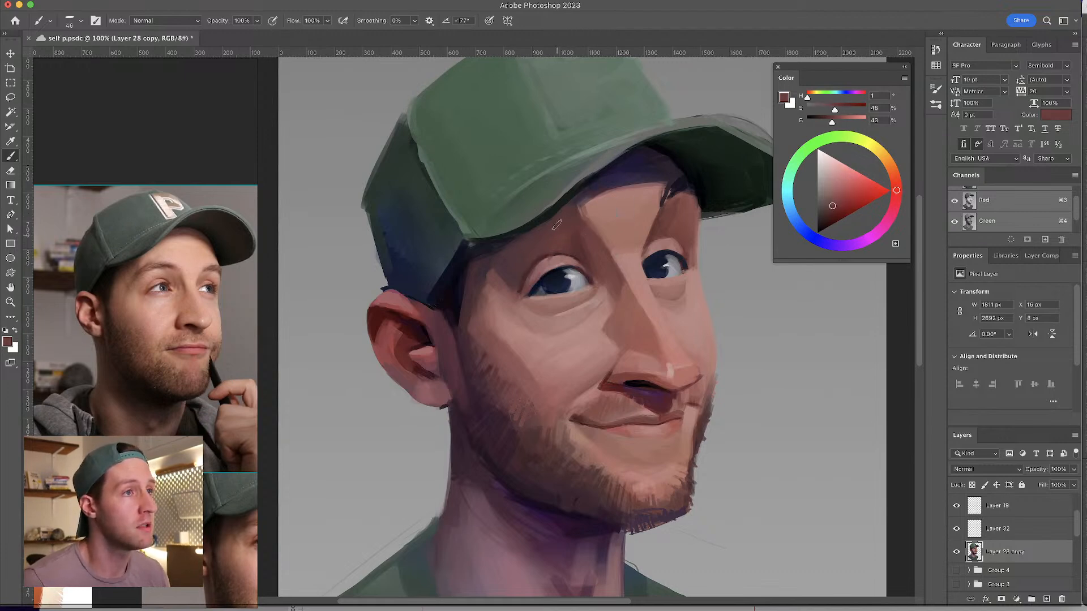
{"action": "left_click", "coordinate": [557, 230], "text": "alt"}
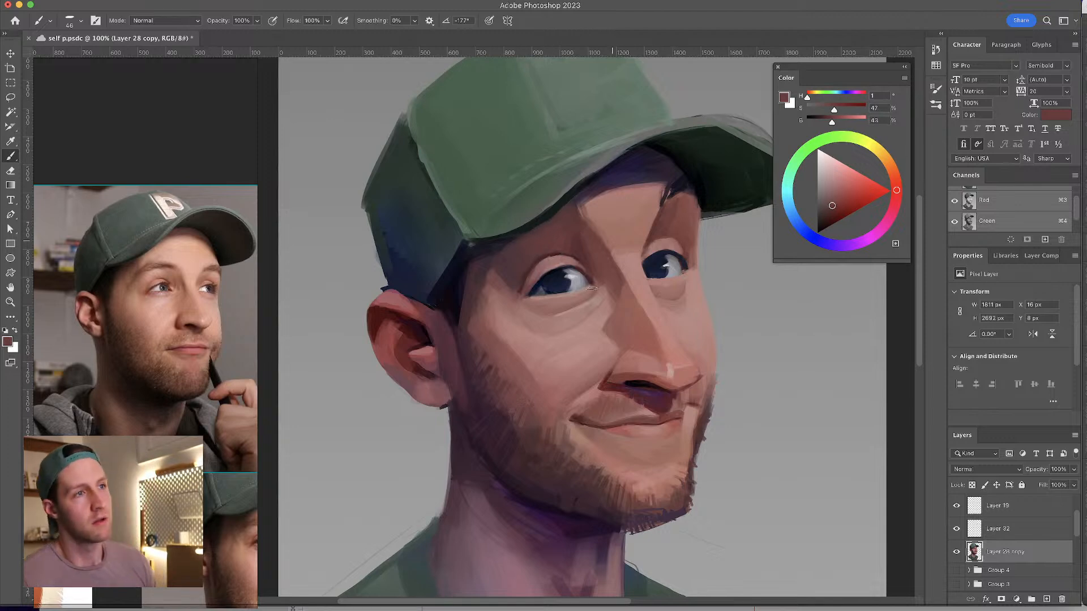
{"action": "left_click_drag", "start_coordinate": [585, 288], "coordinate": [588, 276]}
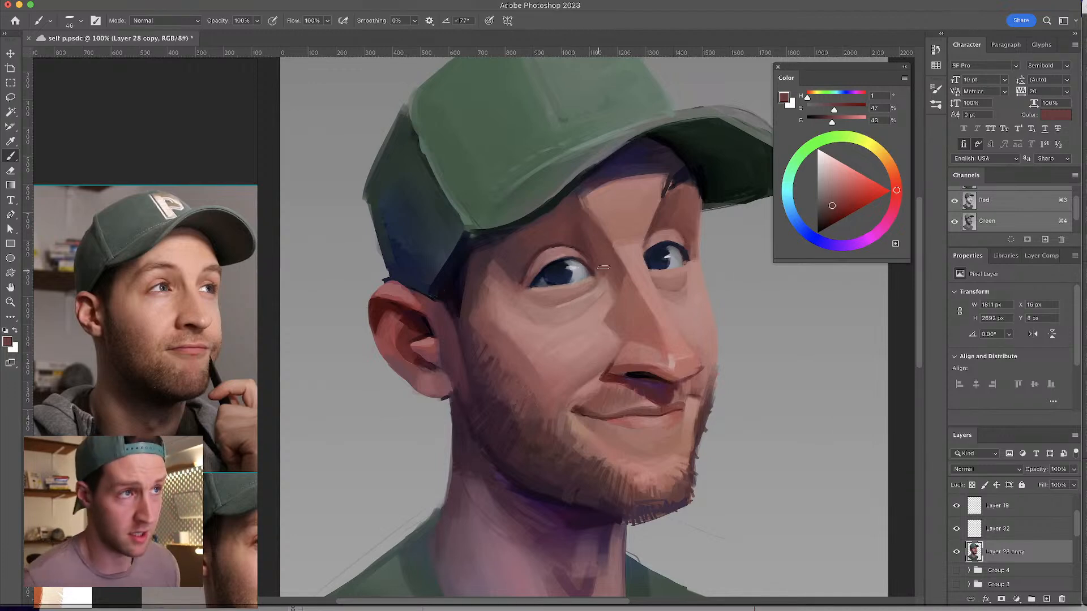
- Blend the skin around the near eye's upper lid and inner corner with tones sampled nearby, reducing the brush to 29 px
{"action": "left_click", "coordinate": [532, 240], "text": "alt"}
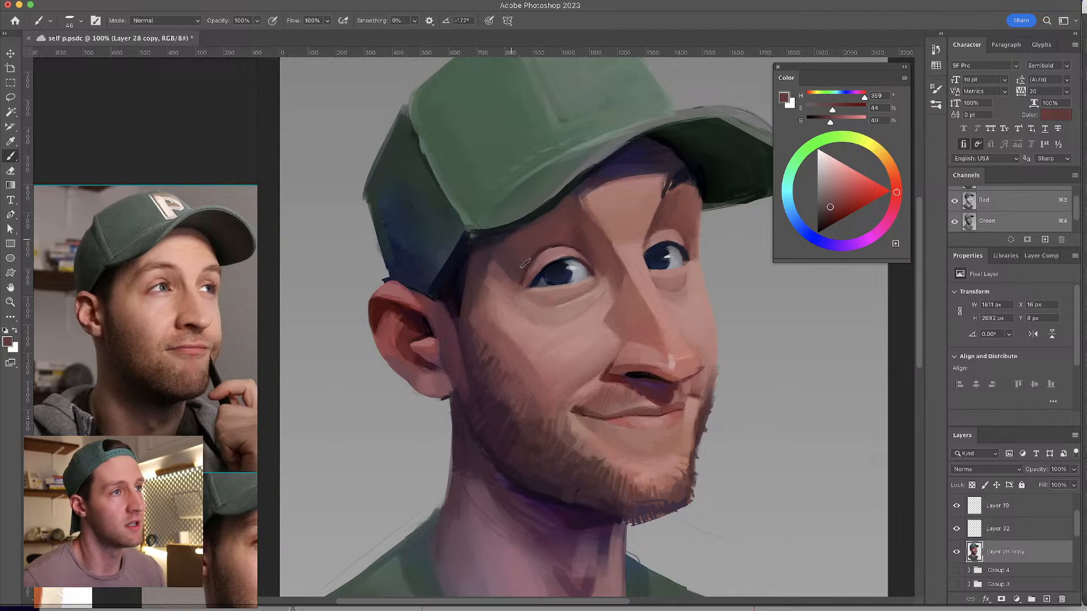
{"action": "left_click_drag", "start_coordinate": [591, 257], "coordinate": [574, 255]}
{"action": "key", "text": "bracketleft"}
{"action": "key", "text": "bracketleft"}
{"action": "left_click", "coordinate": [605, 235], "text": "alt"}
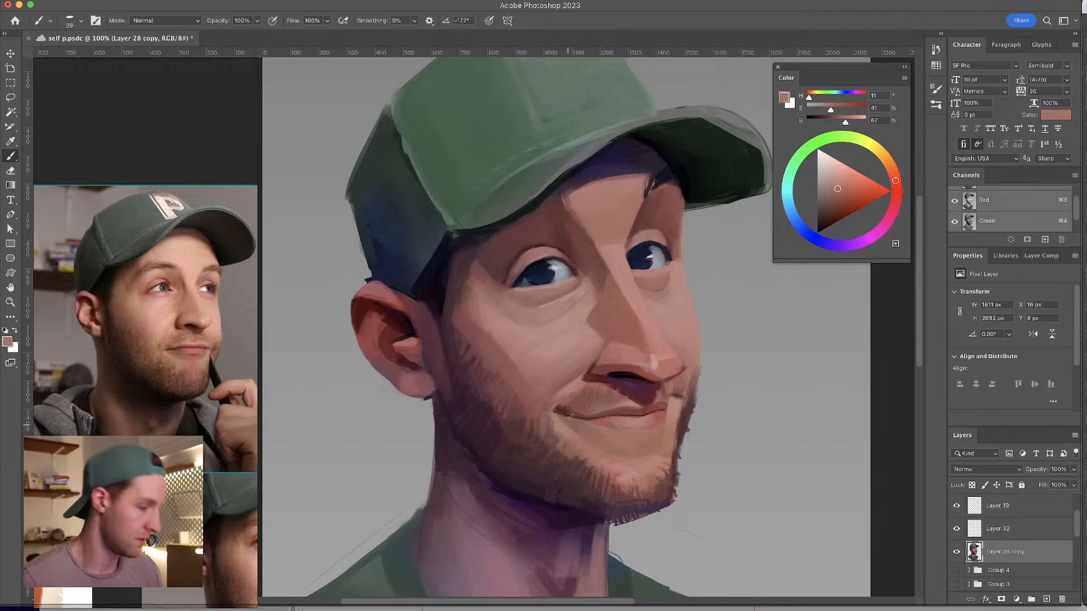
- Flip the canvas horizontally and paint the far eye's upper lid with socket and lid tones sampled nearby, using brushes of 13 and 17 px
{"action": "key", "text": "super+f"}
{"action": "left_click_drag", "start_coordinate": [449, 247], "coordinate": [554, 200]}
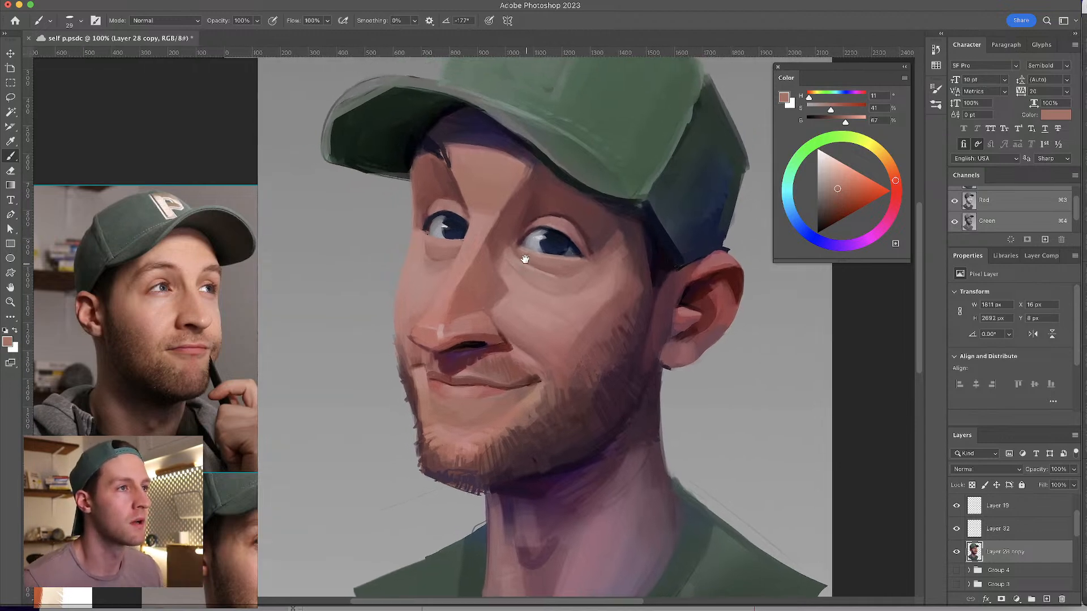
{"action": "left_click", "coordinate": [434, 198], "text": "alt"}
{"action": "left_click_drag", "start_coordinate": [435, 198], "coordinate": [435, 197]}
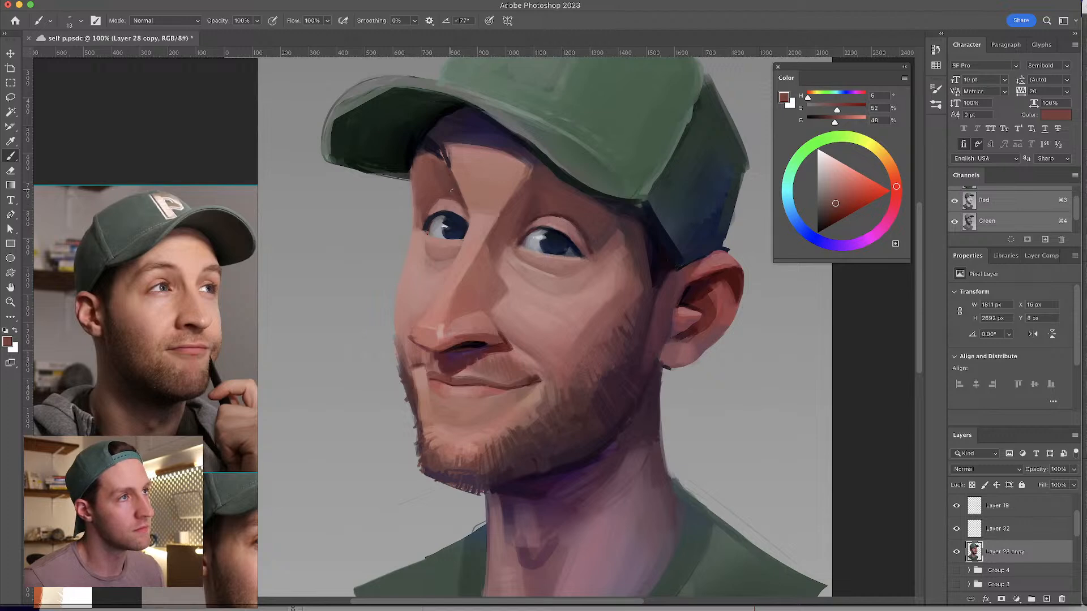
{"action": "left_click", "coordinate": [458, 205], "text": "alt"}
{"action": "left_click_drag", "start_coordinate": [457, 206], "coordinate": [465, 214], "text": "alt"}
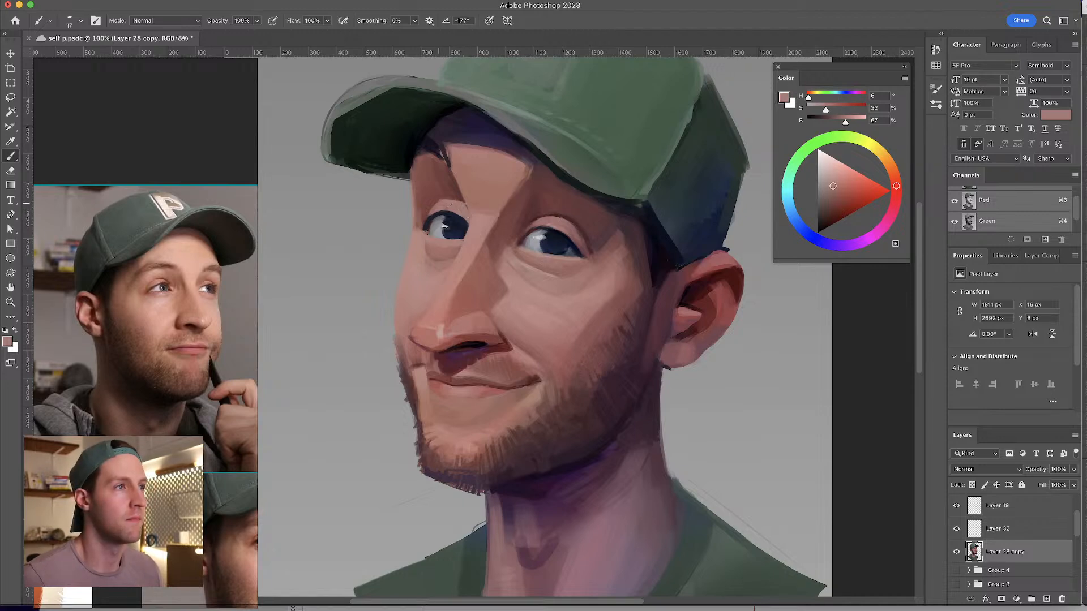
- Refine the crease above the far eye's upper lid with a 17 px brush and reddish-brown tones sampled from the socket
{"action": "left_click", "coordinate": [444, 198], "text": "alt"}
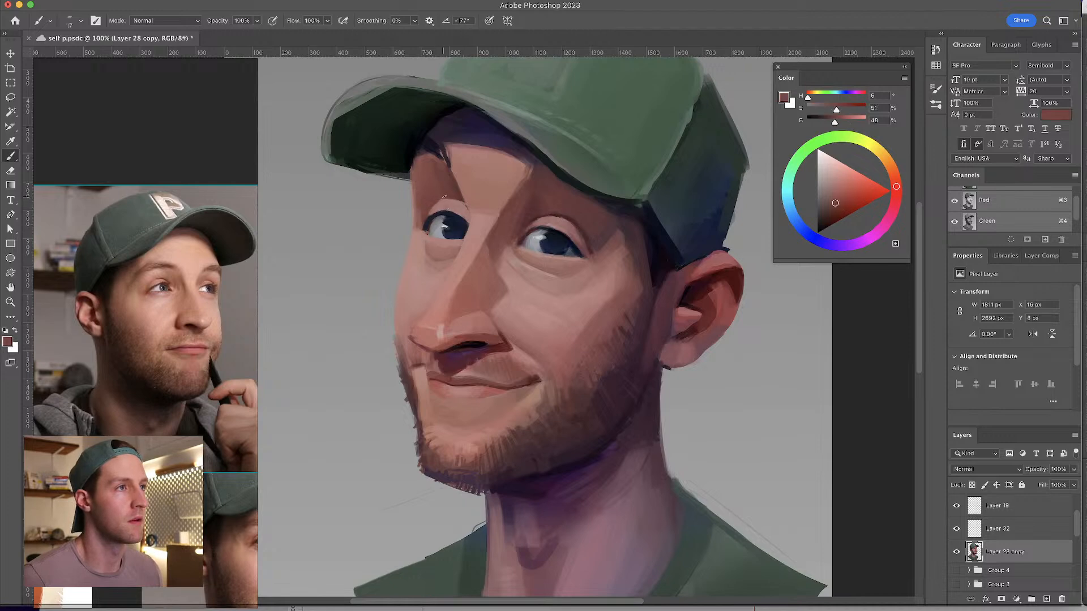
{"action": "left_click_drag", "start_coordinate": [437, 198], "coordinate": [457, 201]}
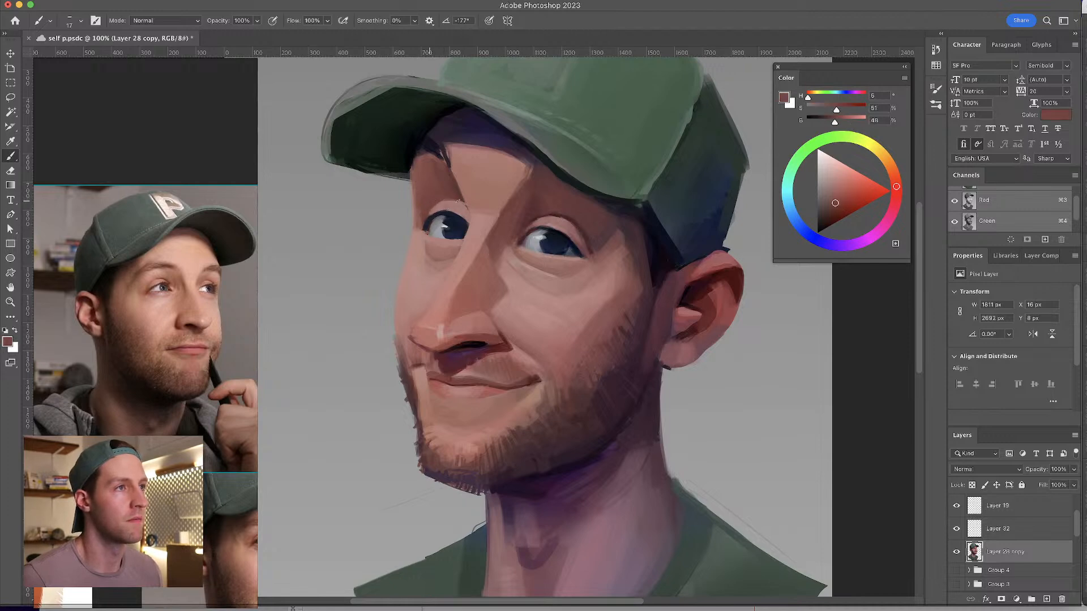
{"action": "left_click", "coordinate": [445, 193], "text": "alt"}
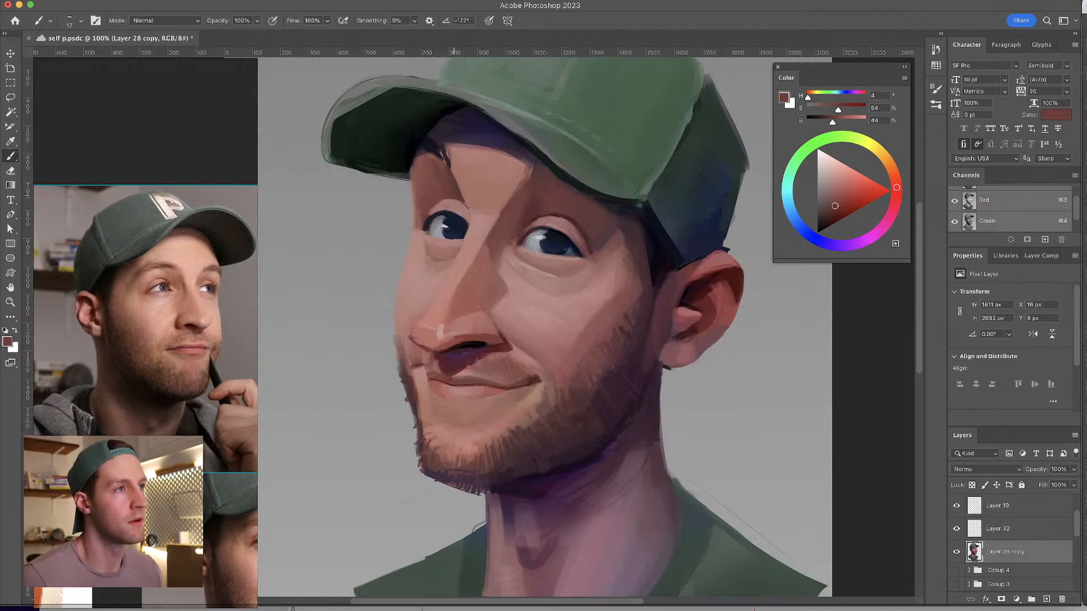
{"action": "left_click_drag", "start_coordinate": [471, 212], "coordinate": [468, 217]}
{"action": "left_click", "coordinate": [467, 209], "text": "alt"}
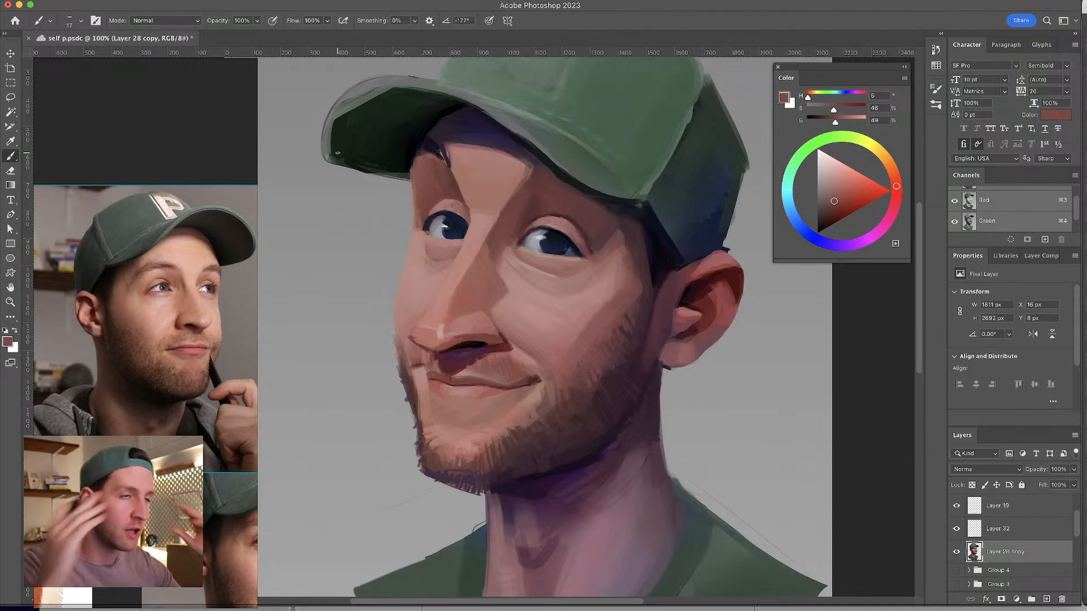
- Soften the near cheek's edge above the beard with a 36 px brush, and sample the dark brow tone above the near eye at 26 px
{"action": "left_click", "coordinate": [620, 310], "text": "alt"}
{"action": "left_click_drag", "start_coordinate": [618, 308], "coordinate": [628, 309]}
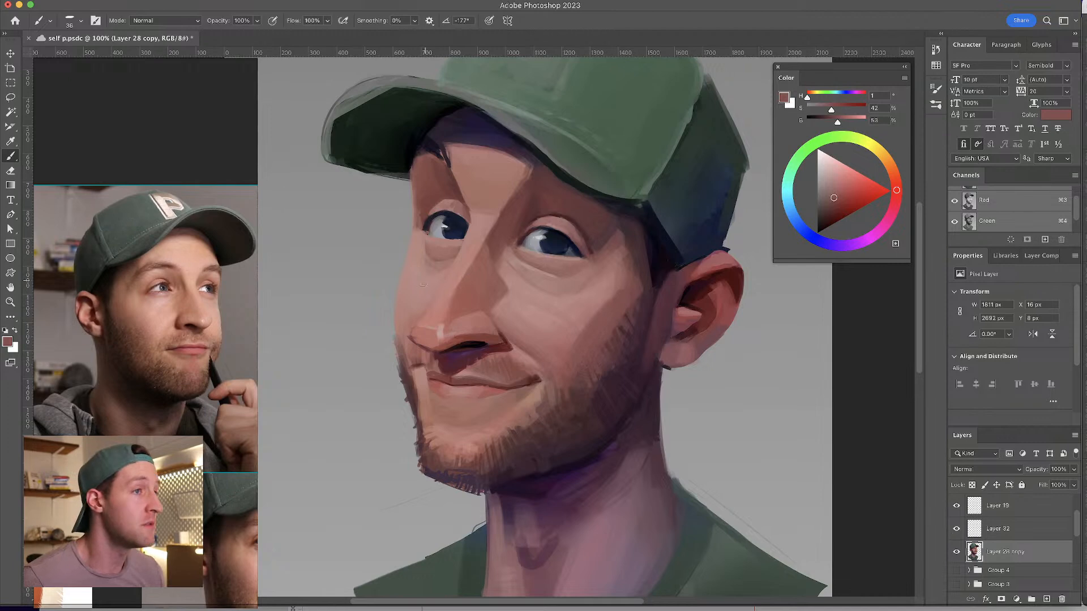
{"action": "scroll", "coordinate": [439, 296], "scroll_direction": "up", "scroll_amount": 2}
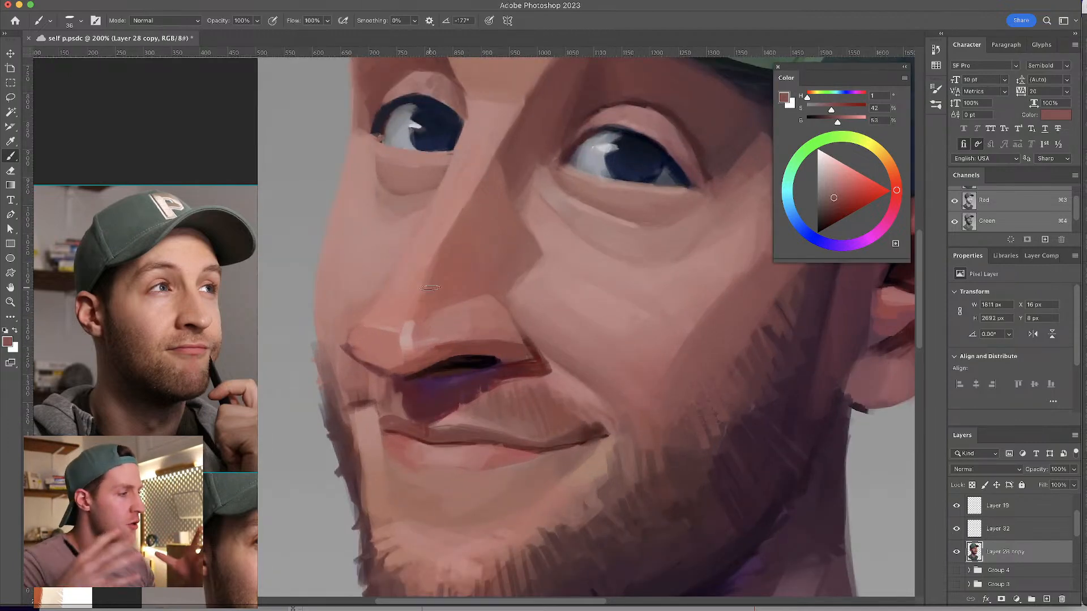
{"action": "left_click_drag", "start_coordinate": [568, 236], "coordinate": [539, 278]}
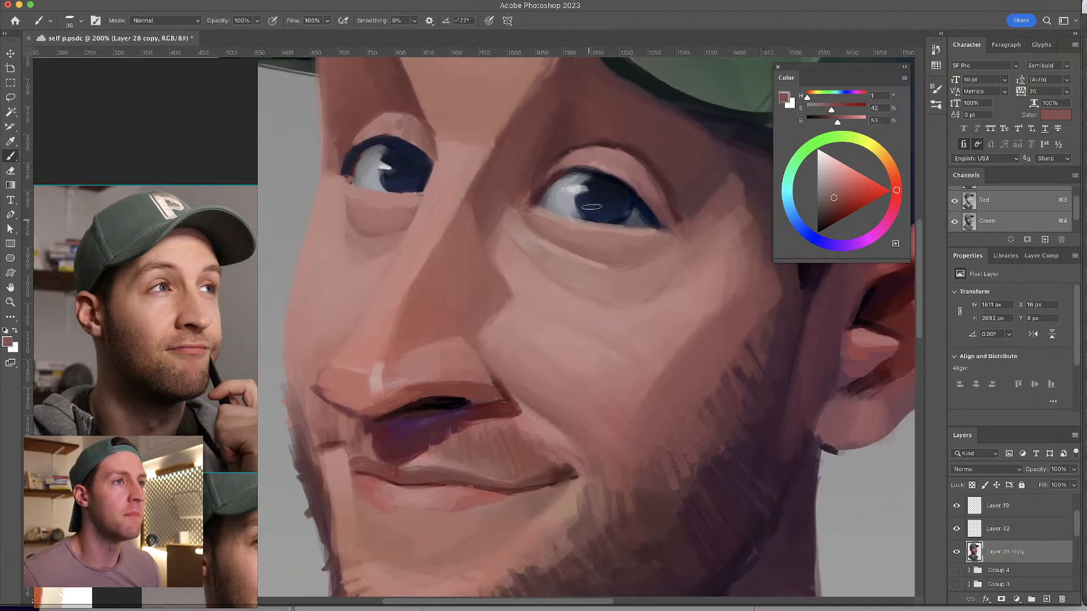
{"action": "left_click", "coordinate": [589, 121], "text": "alt"}
{"action": "key", "text": "bracketleft"}
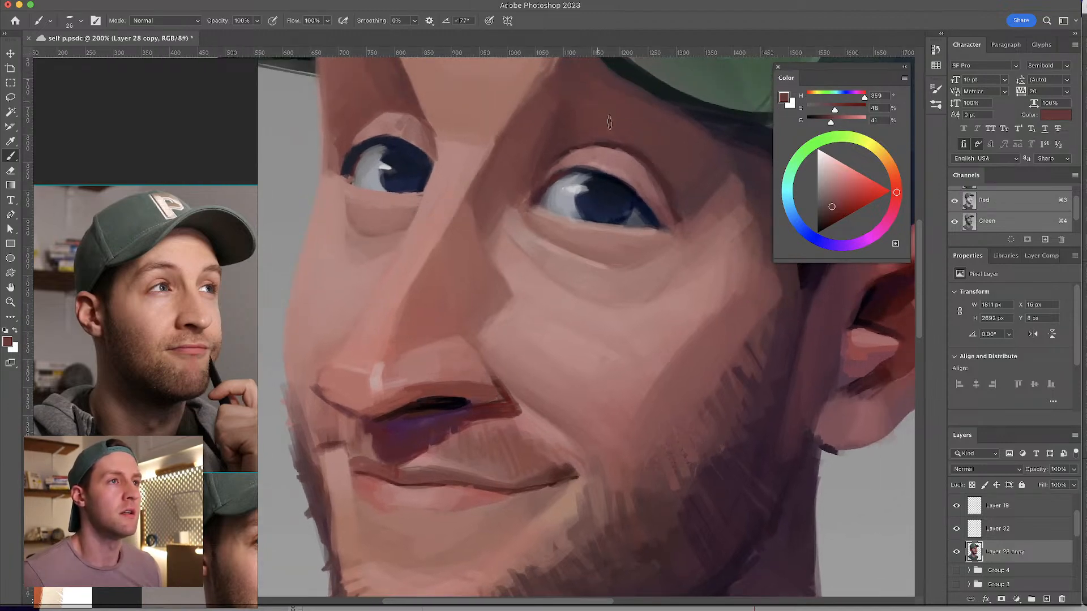
- Hide Layer 28 copy and briefly show Group 3 to compare the painting with its earlier color and grayscale stages
{"action": "left_click", "coordinate": [957, 551]}
{"action": "scroll", "coordinate": [1077, 524], "scroll_direction": "down", "scroll_amount": 3}
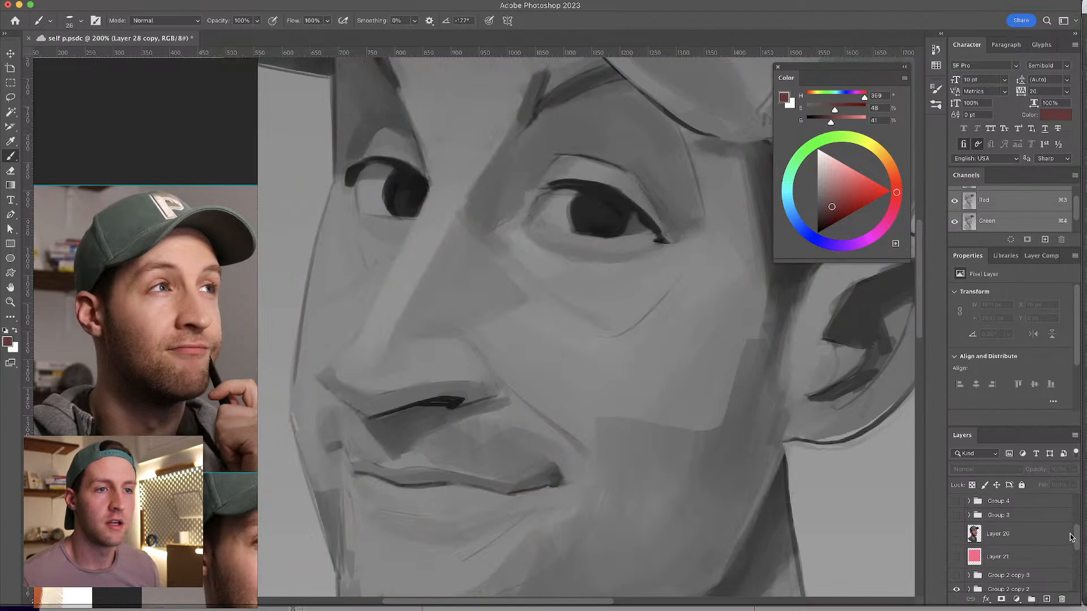
{"action": "left_click", "coordinate": [957, 539]}
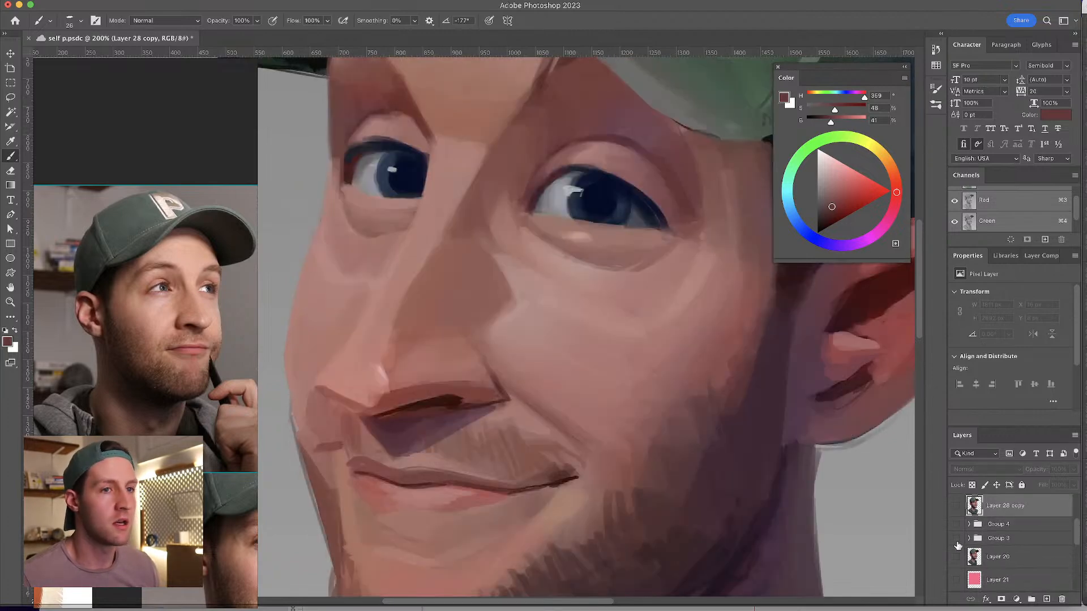
{"action": "left_click", "coordinate": [957, 538]}
{"action": "scroll", "coordinate": [1076, 550], "scroll_direction": "down", "scroll_amount": 2}
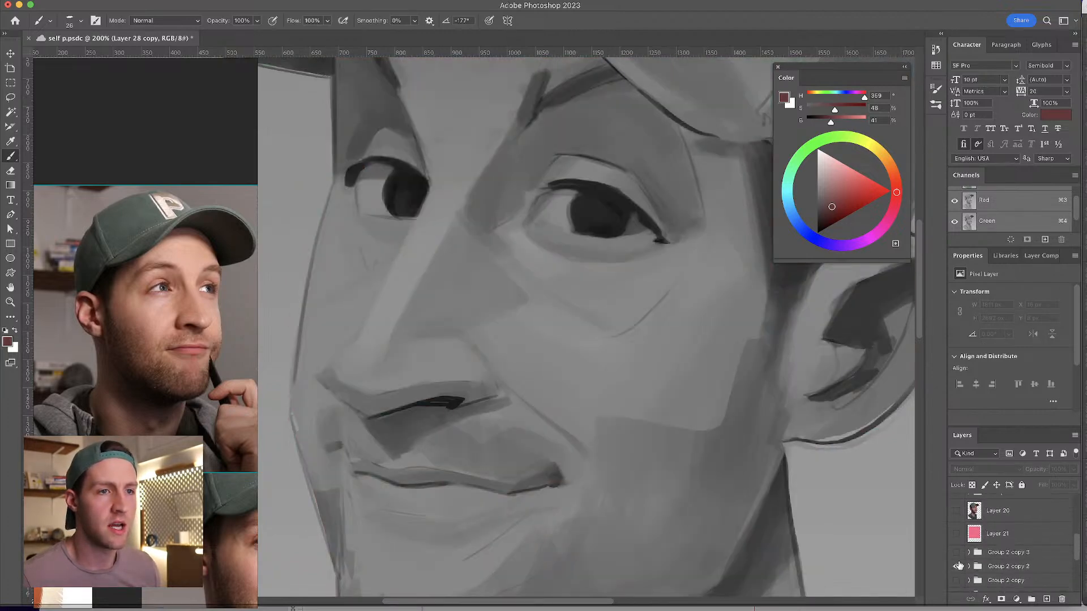
{"action": "key", "text": "super+minus"}
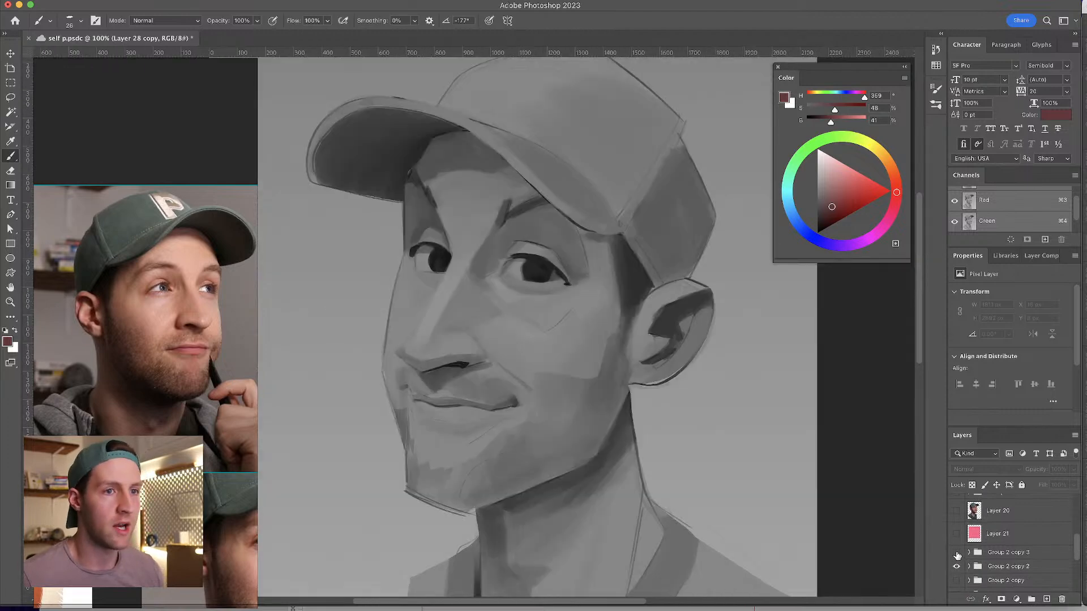
- Reveal the early color pass in Group 2 copy 3 for comparison, and bring back Layer 28 copy
{"action": "left_click", "coordinate": [957, 560]}
{"action": "left_click", "coordinate": [956, 555]}
{"action": "left_click", "coordinate": [969, 553]}
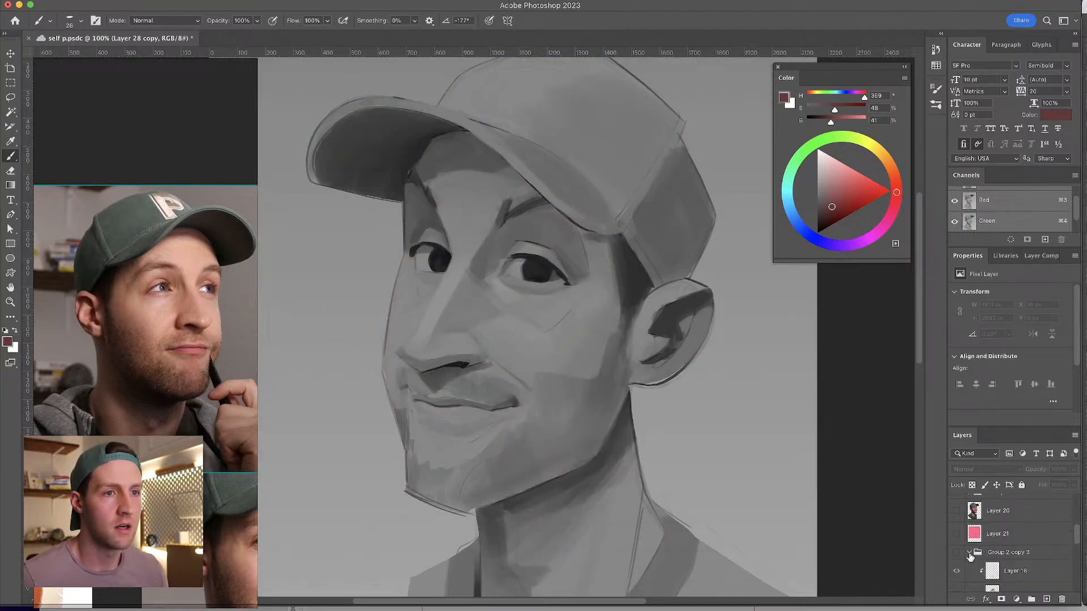
{"action": "scroll", "coordinate": [1070, 549], "scroll_direction": "down", "scroll_amount": 2}
{"action": "scroll", "coordinate": [1070, 558], "scroll_direction": "up", "scroll_amount": 2}
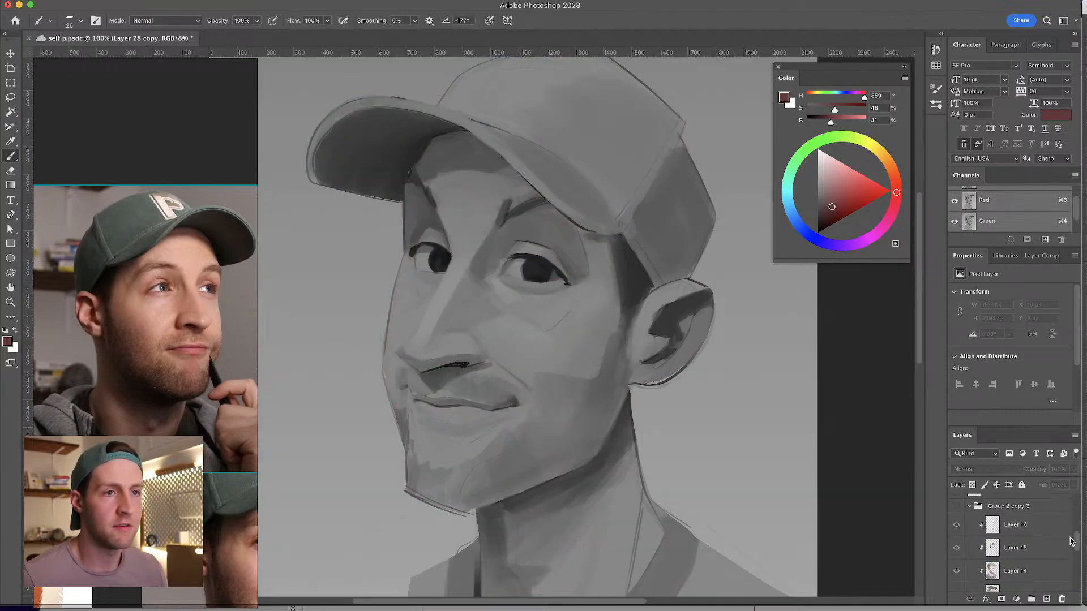
{"action": "mouse_move", "coordinate": [1078, 542]}
{"action": "left_mouse_down"}
{"action": "mouse_move", "coordinate": [1077, 530]}
{"action": "mouse_move", "coordinate": [1073, 547]}
{"action": "left_mouse_up"}
{"action": "left_click", "coordinate": [957, 554]}
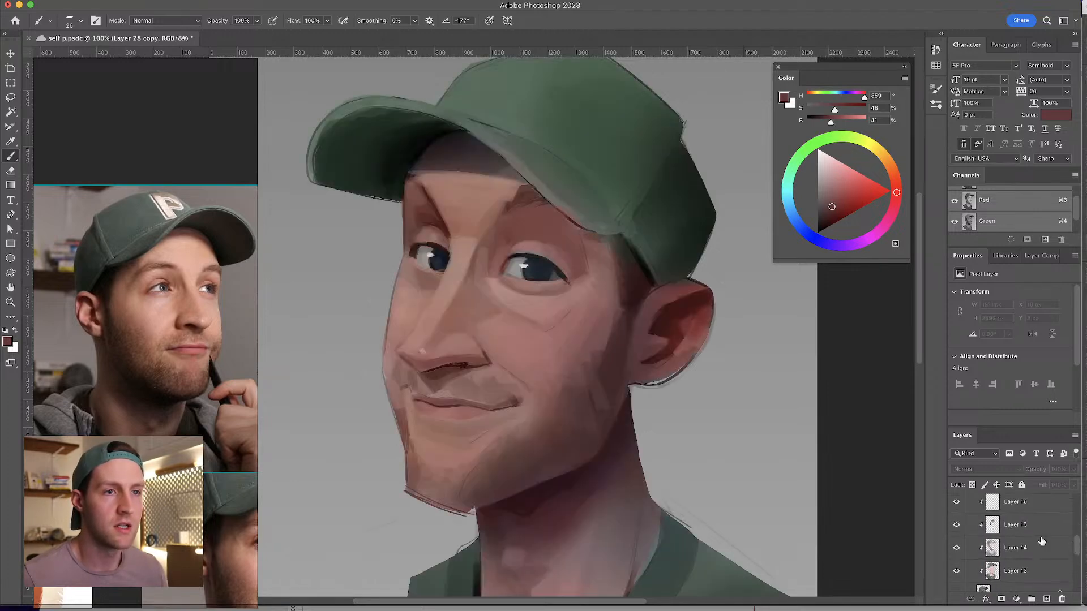
{"action": "mouse_move", "coordinate": [956, 503]}
{"action": "left_mouse_down"}
{"action": "mouse_move", "coordinate": [959, 579]}
{"action": "mouse_move", "coordinate": [956, 502]}
{"action": "left_mouse_up"}
{"action": "left_click_drag", "start_coordinate": [1078, 544], "coordinate": [1077, 529]}
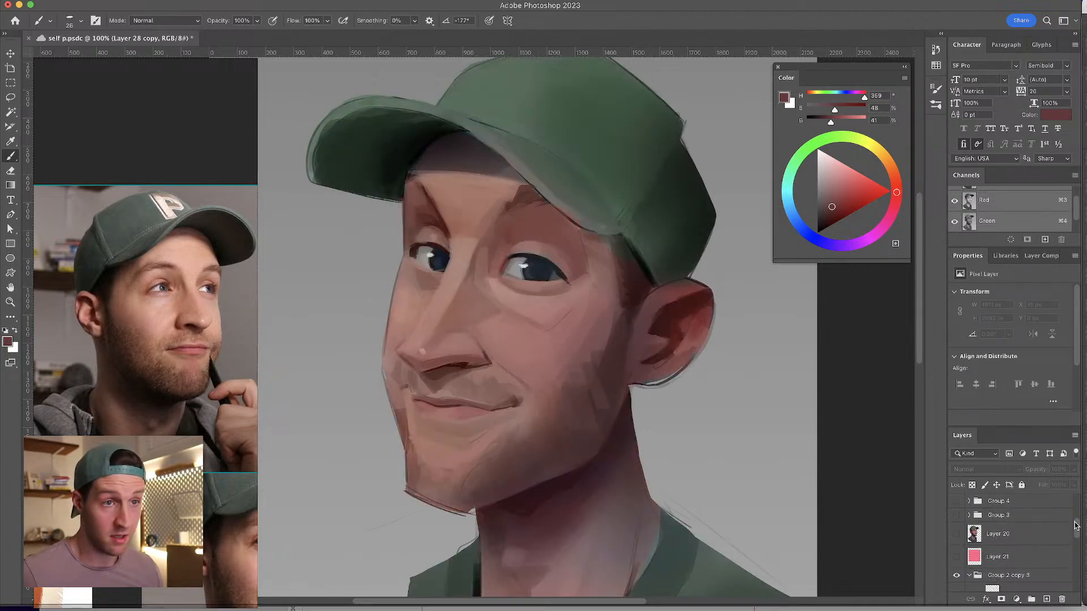
{"action": "scroll", "coordinate": [956, 572], "scroll_direction": "up", "scroll_amount": 3}
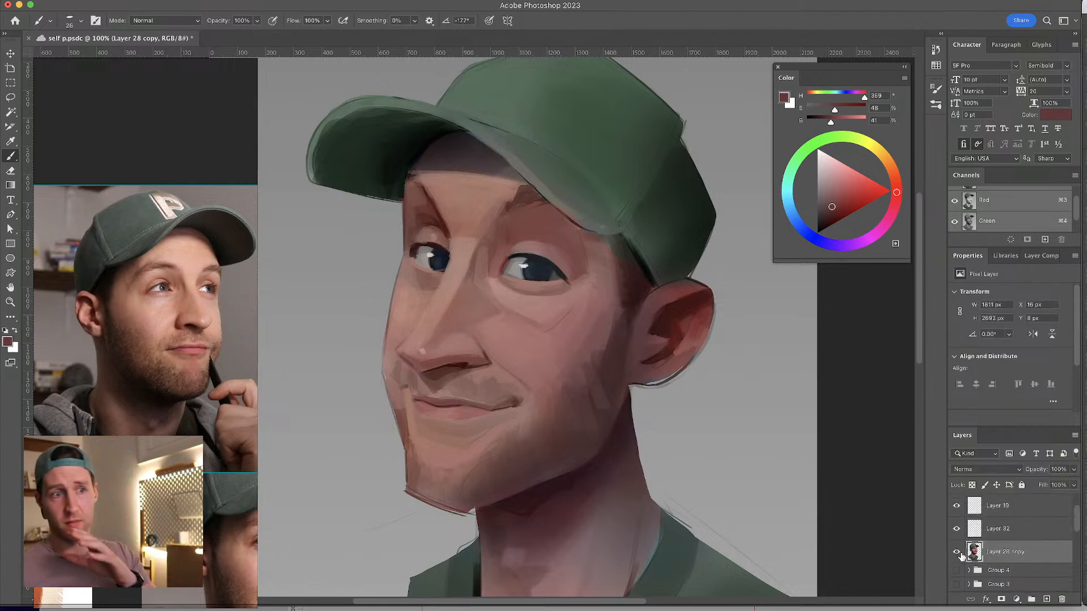
{"action": "left_click", "coordinate": [957, 552]}
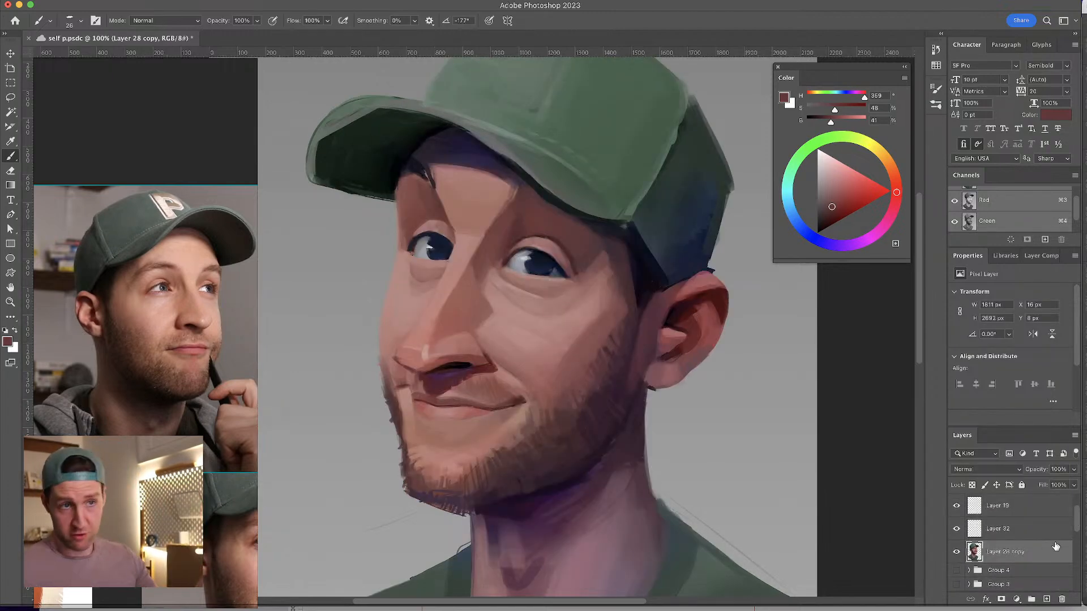
- Hide Layer 19 and Layer 32, and make Layer 28 copy the active layer
{"action": "left_click_drag", "start_coordinate": [1078, 526], "coordinate": [1068, 553]}
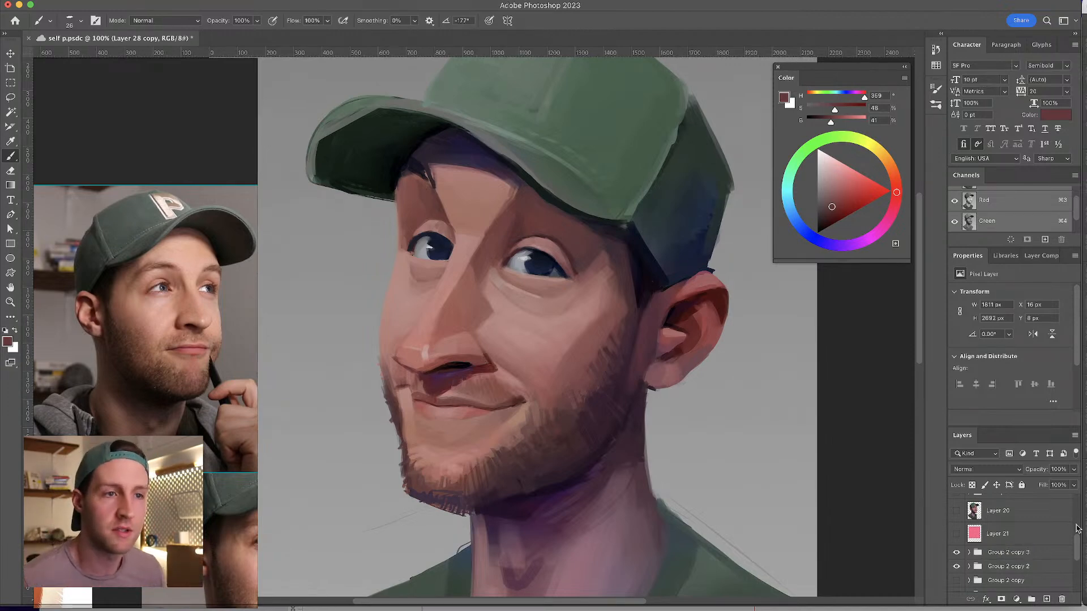
{"action": "left_click_drag", "start_coordinate": [1072, 544], "coordinate": [1077, 510]}
{"action": "left_click", "coordinate": [990, 550]}
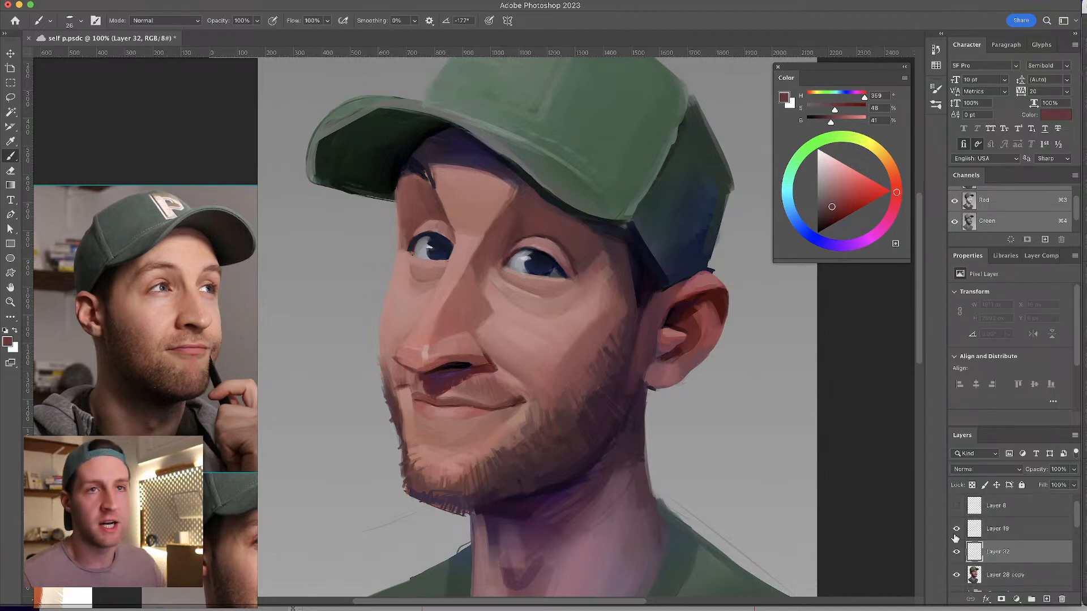
{"action": "left_click", "coordinate": [956, 552]}
{"action": "left_click", "coordinate": [1046, 577]}
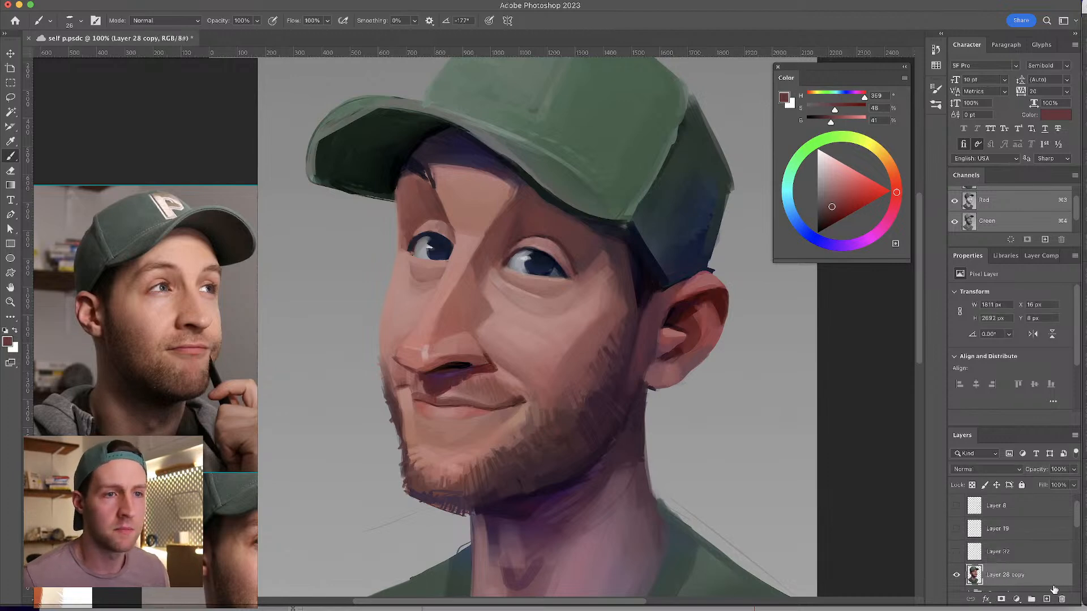
{"action": "left_click_drag", "start_coordinate": [1080, 520], "coordinate": [1077, 530]}
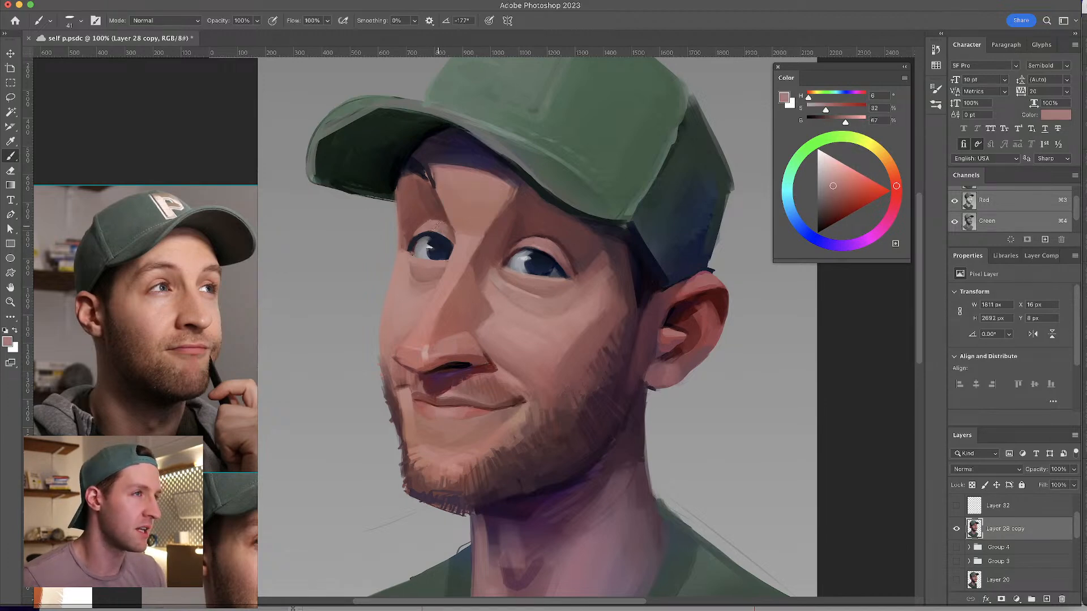
- Blend the far side of the nose tip with sampled pinkish-red tones, reducing the brush from 41 to 35 px
{"action": "left_click", "coordinate": [437, 223], "text": "alt"}
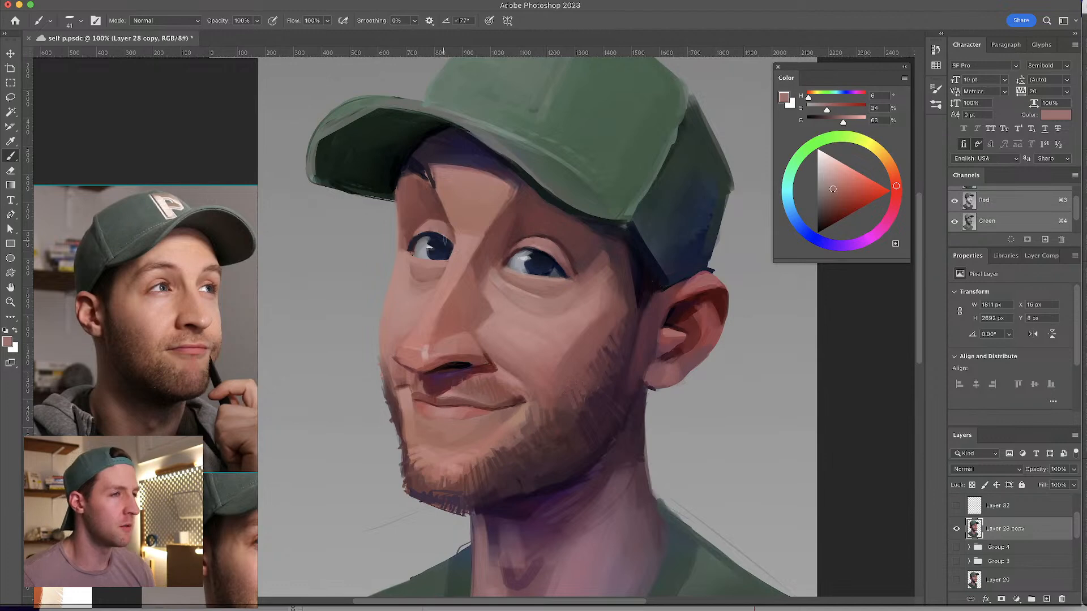
{"action": "left_click_drag", "start_coordinate": [409, 345], "coordinate": [411, 343]}
{"action": "left_click", "coordinate": [410, 352], "text": "alt"}
{"action": "key", "text": "bracketleft"}
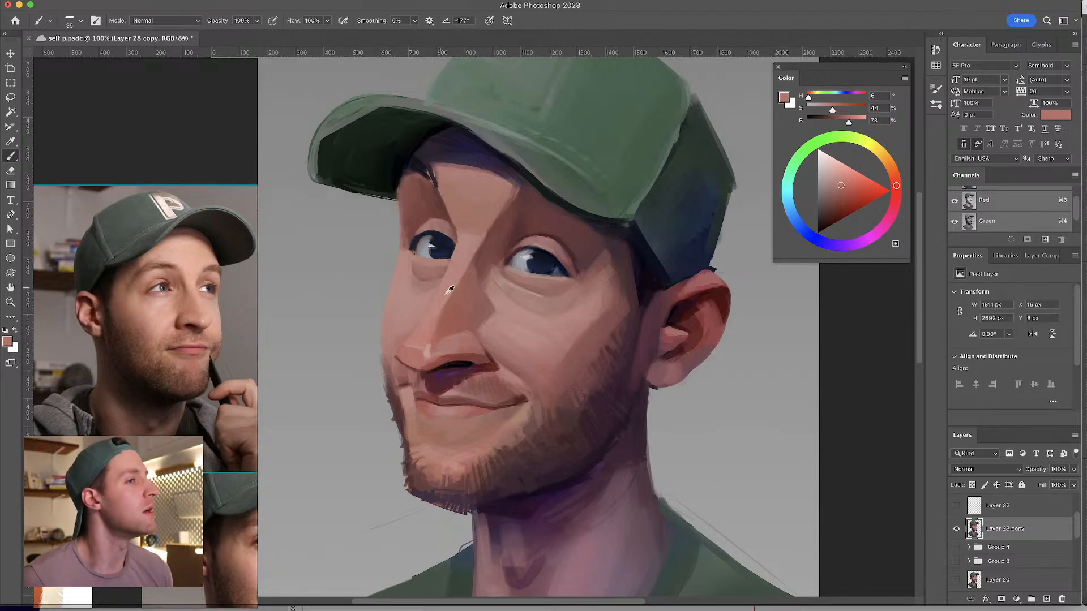
- Blend the shadowed side plane of the nose bridge with reddish tones sampled along it and brushes of 45 and 30 px
{"action": "left_click", "coordinate": [479, 276], "text": "alt"}
{"action": "key", "text": "bracketright"}
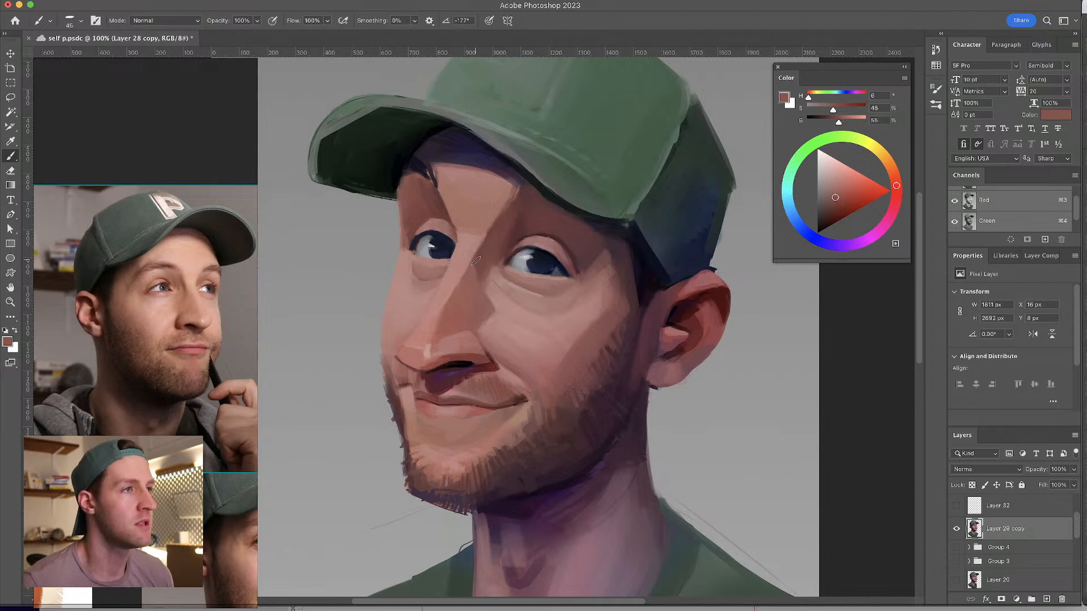
{"action": "left_click", "coordinate": [480, 283], "text": "alt"}
{"action": "left_click_drag", "start_coordinate": [483, 285], "coordinate": [475, 287]}
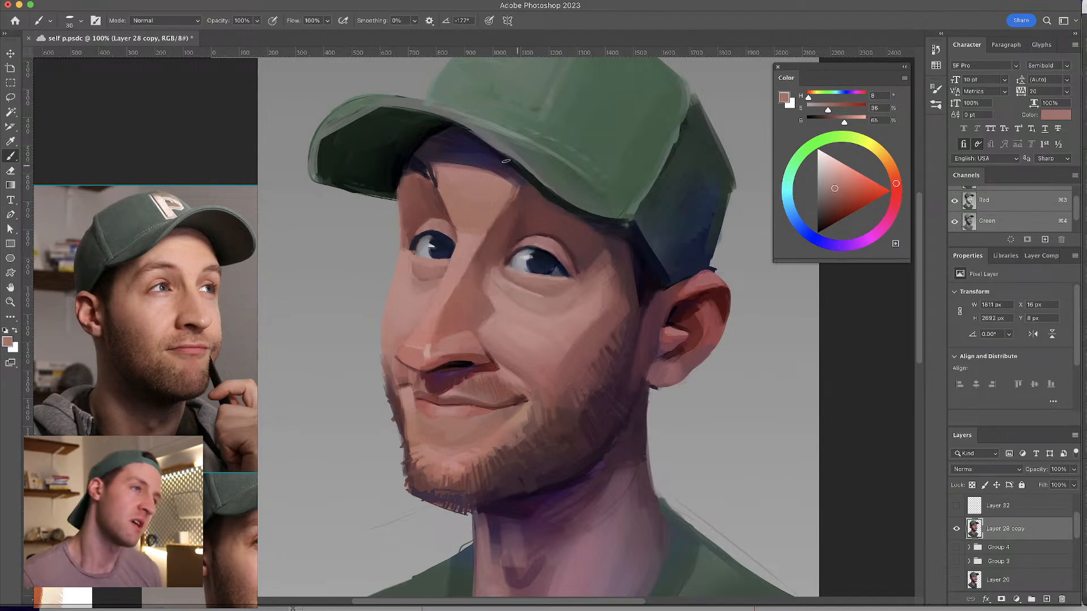
- Blend the plane beside the nose bridge and below the near eye's inner corner with sampled pinkish skin tones and a 30 px brush
{"action": "left_click", "coordinate": [494, 281], "text": "alt"}
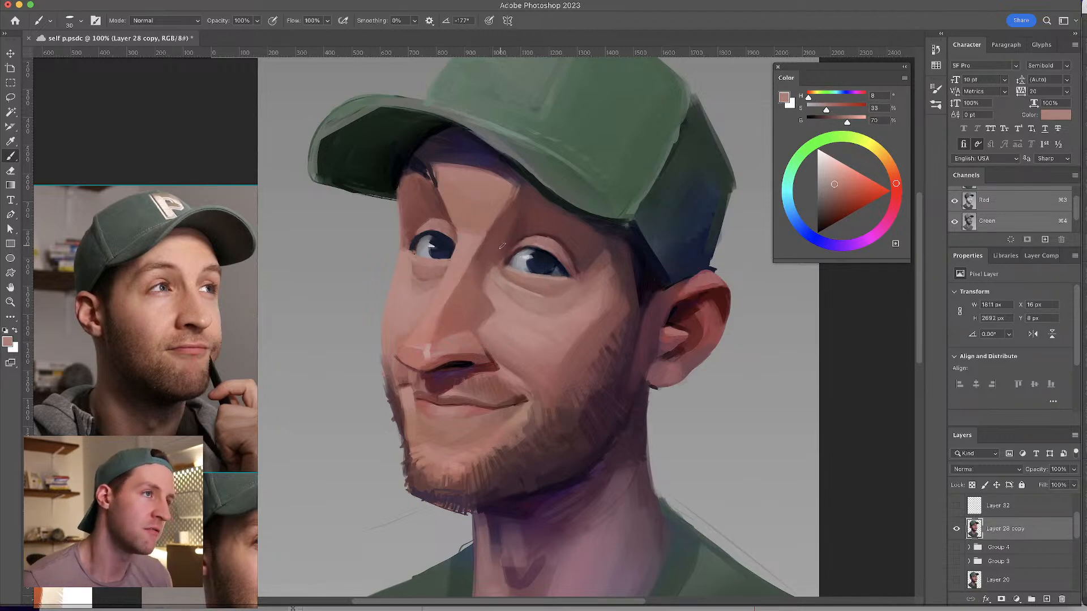
{"action": "left_click", "coordinate": [495, 274], "text": "alt"}
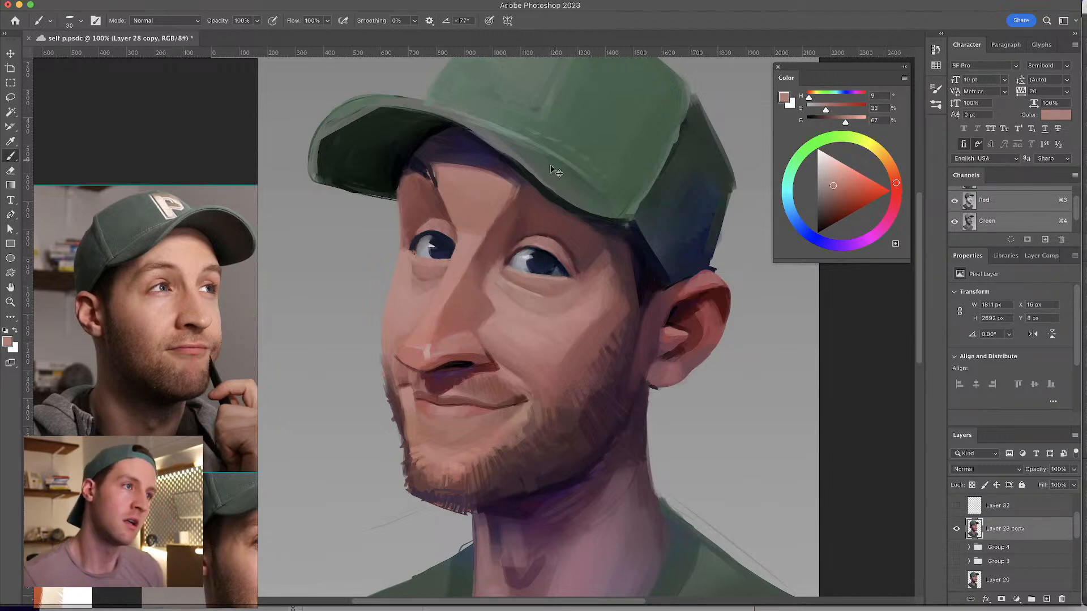
{"action": "left_click", "coordinate": [493, 315], "text": "alt"}
{"action": "left_click", "coordinate": [495, 315], "text": "alt"}
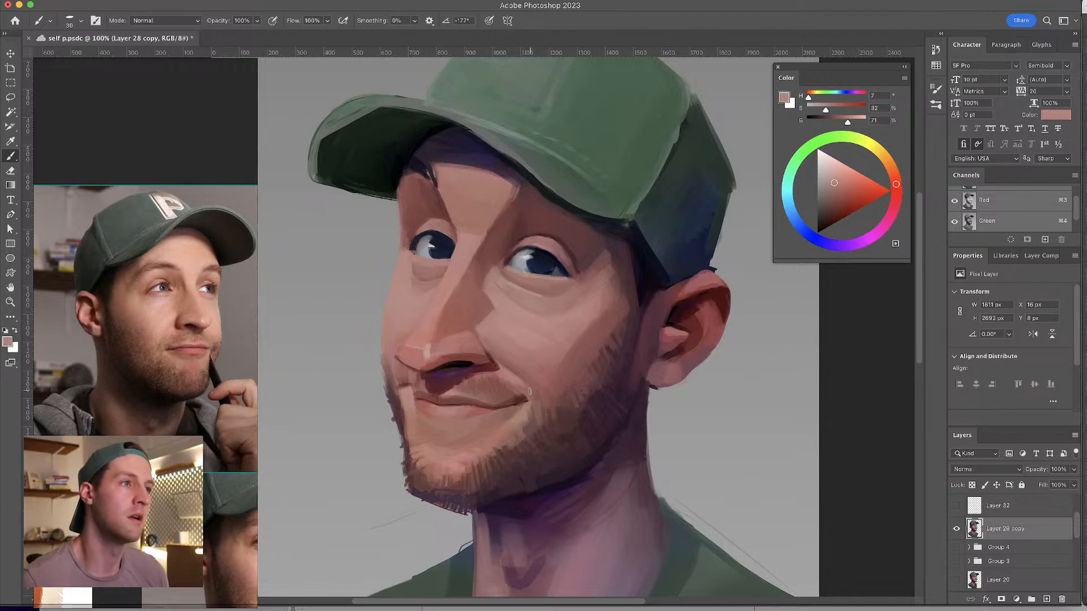
- Blend the brow corner planes above both eyes with sampled reddish-brown tones, using brushes of 41 and 33 px
{"action": "left_click", "coordinate": [501, 199], "text": "alt"}
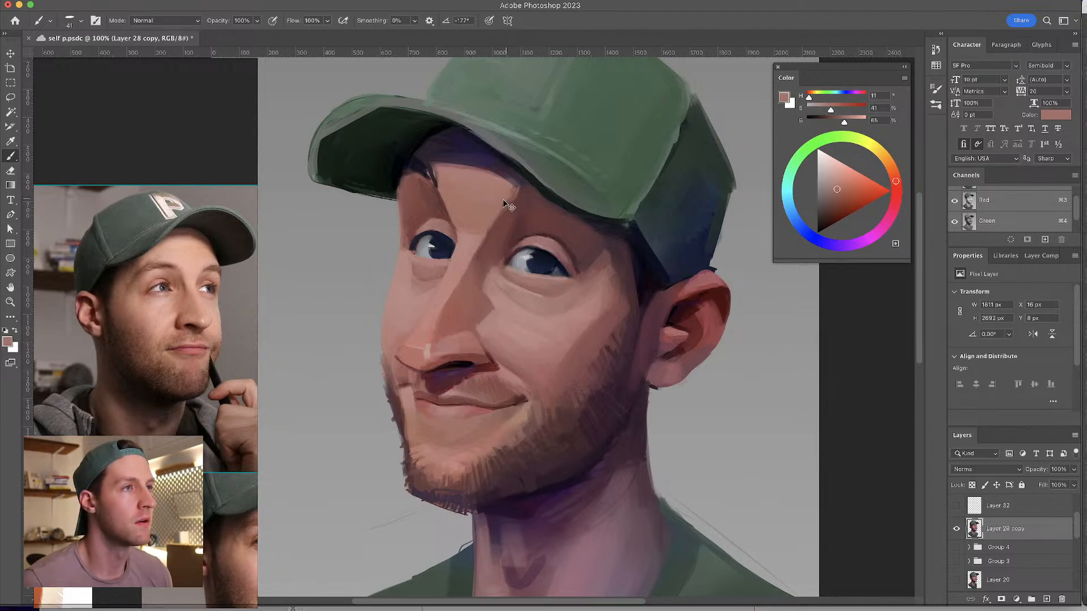
{"action": "left_click", "coordinate": [514, 191], "text": "alt"}
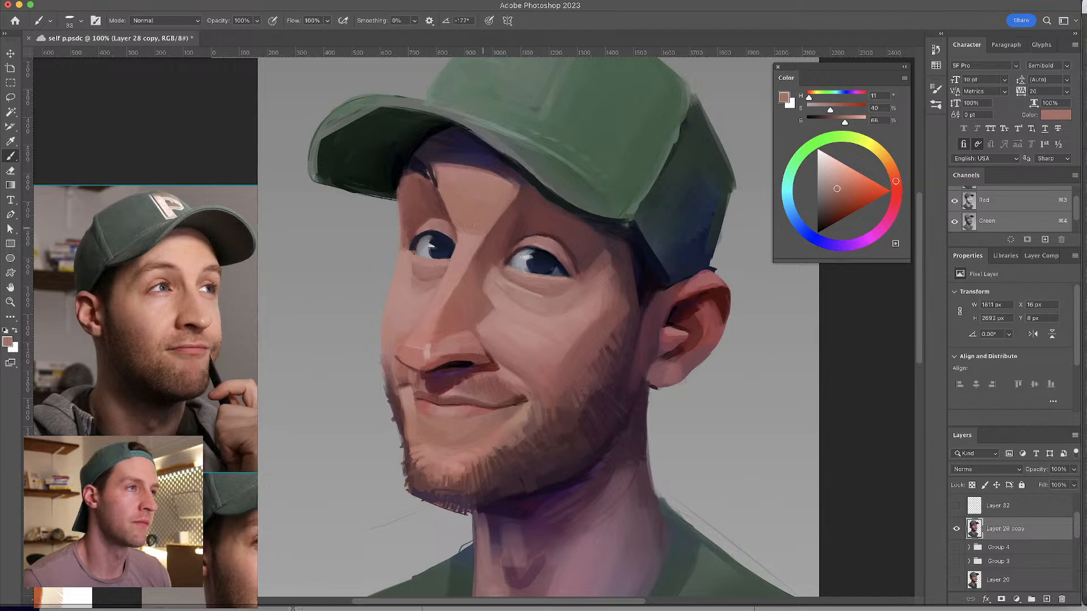
{"action": "left_click", "coordinate": [437, 207], "text": "alt"}
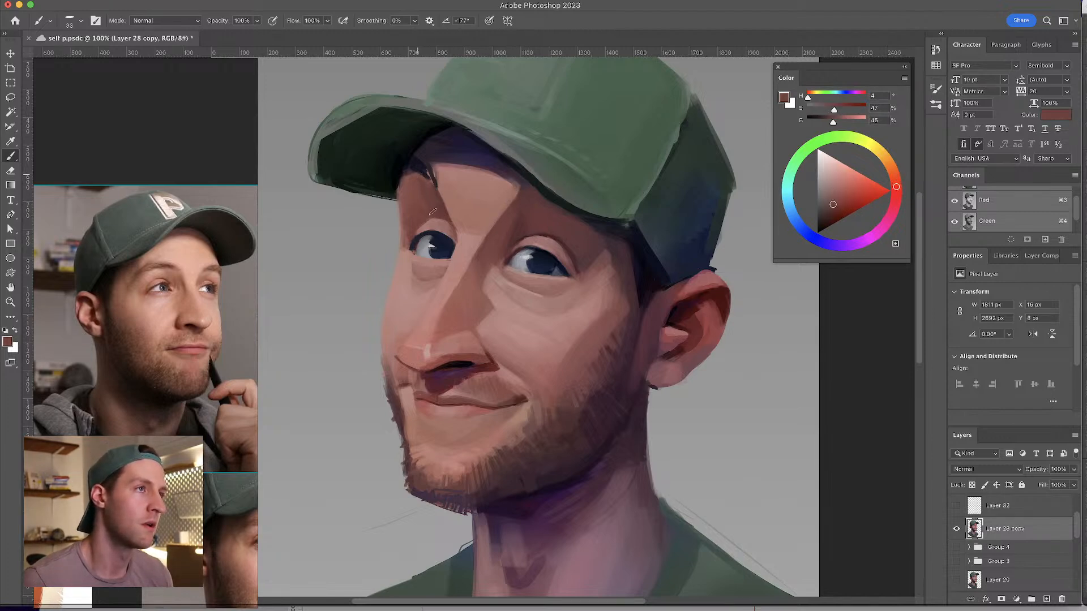
{"action": "left_click_drag", "start_coordinate": [572, 241], "coordinate": [573, 239]}
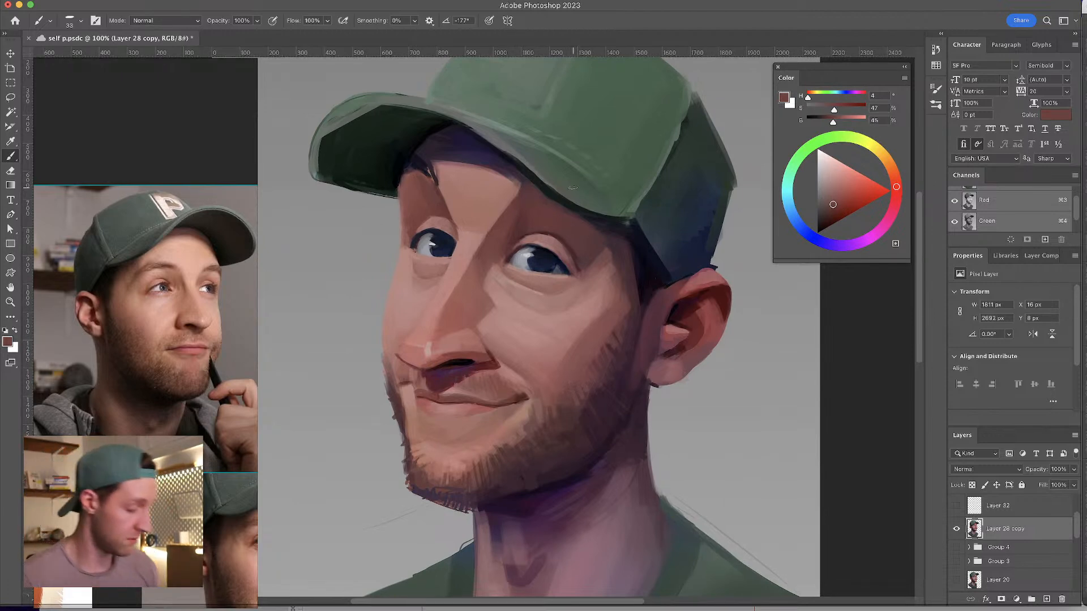
- Blend the side plane of the face between the temple and ear with sampled muted red and dark maroon tones
{"action": "left_click", "coordinate": [620, 302], "text": "alt"}
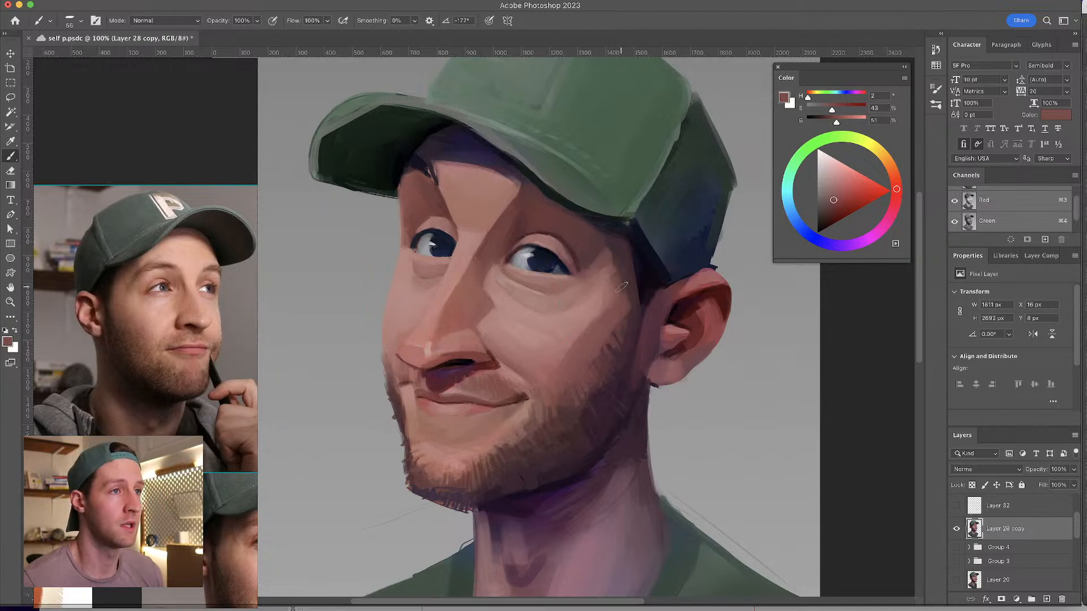
{"action": "left_click", "coordinate": [623, 287], "text": "alt"}
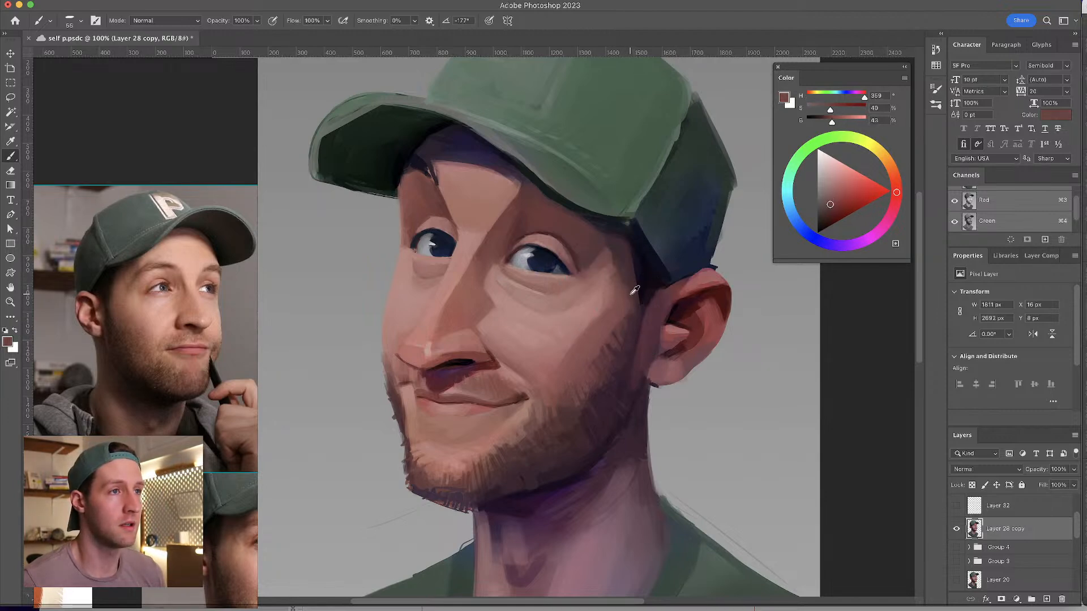
{"action": "left_click", "coordinate": [634, 292], "text": "alt"}
{"action": "left_click", "coordinate": [635, 312], "text": "alt"}
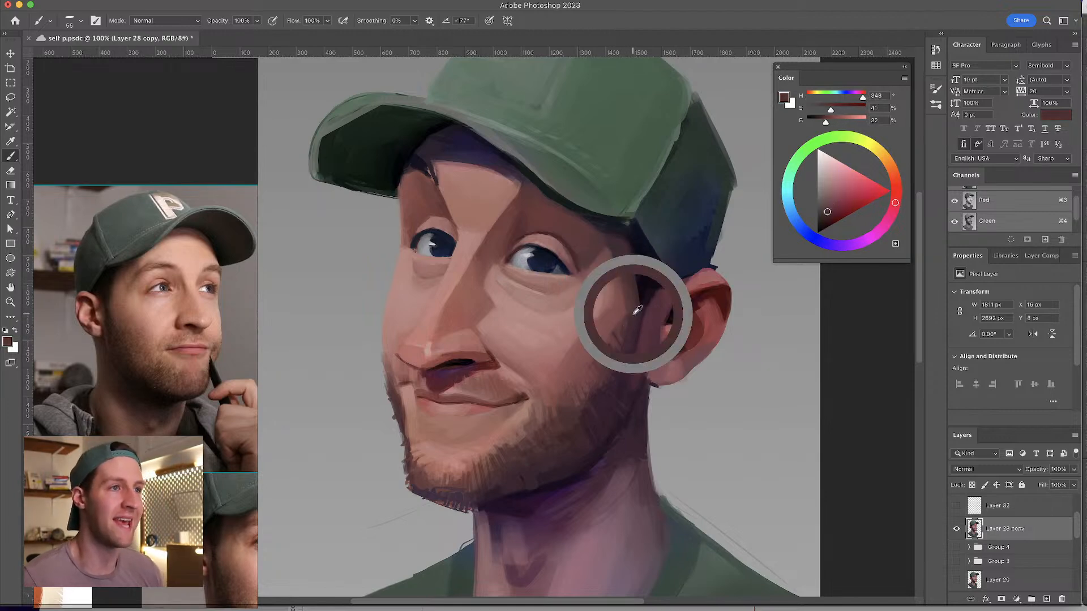
{"action": "left_click", "coordinate": [627, 294], "text": "alt"}
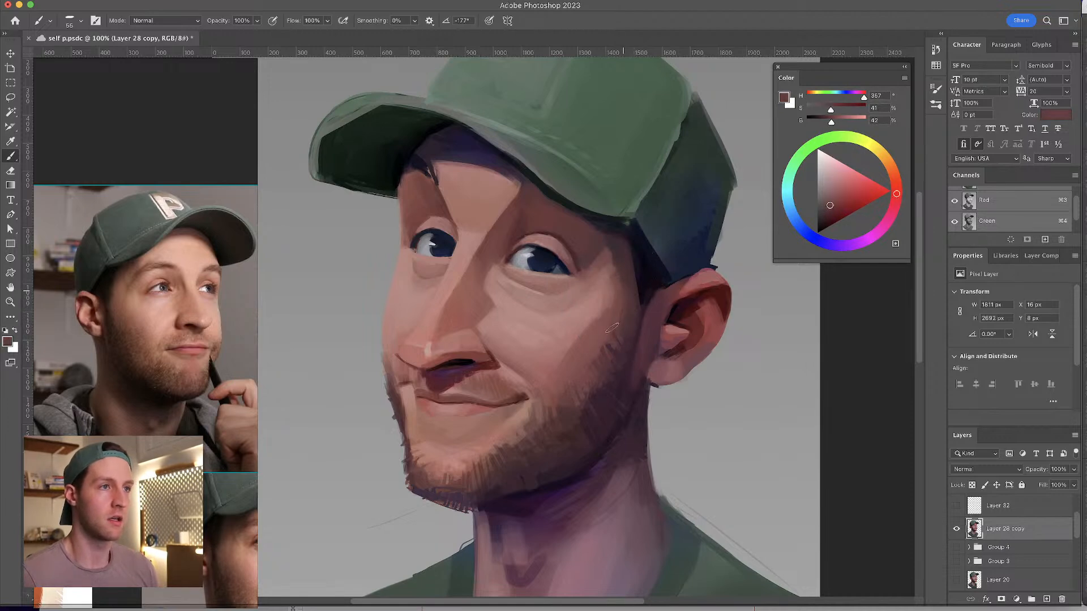
{"action": "left_click", "coordinate": [627, 307], "text": "alt"}
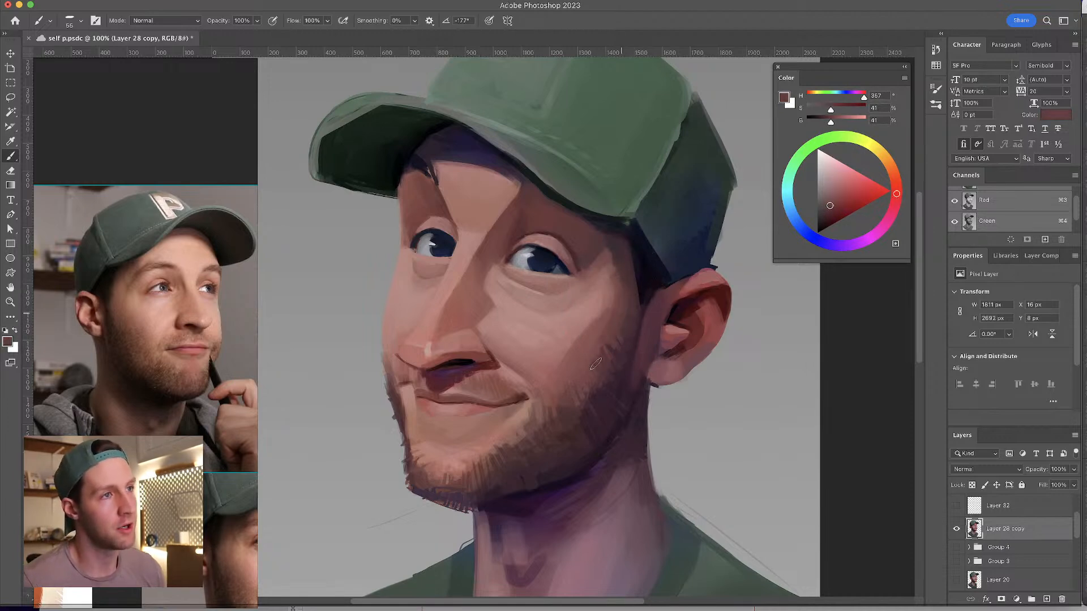
- Blend the transition from the near cheek into the upper beard edge with muted reds sampled along it
{"action": "left_click", "coordinate": [605, 340], "text": "alt"}
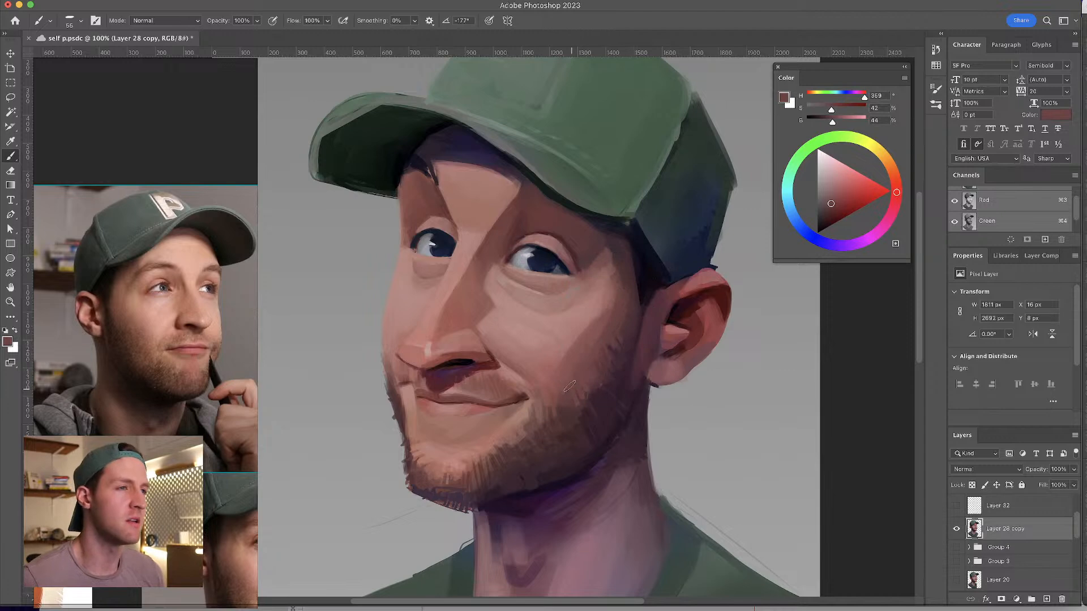
{"action": "left_click", "coordinate": [593, 341], "text": "alt"}
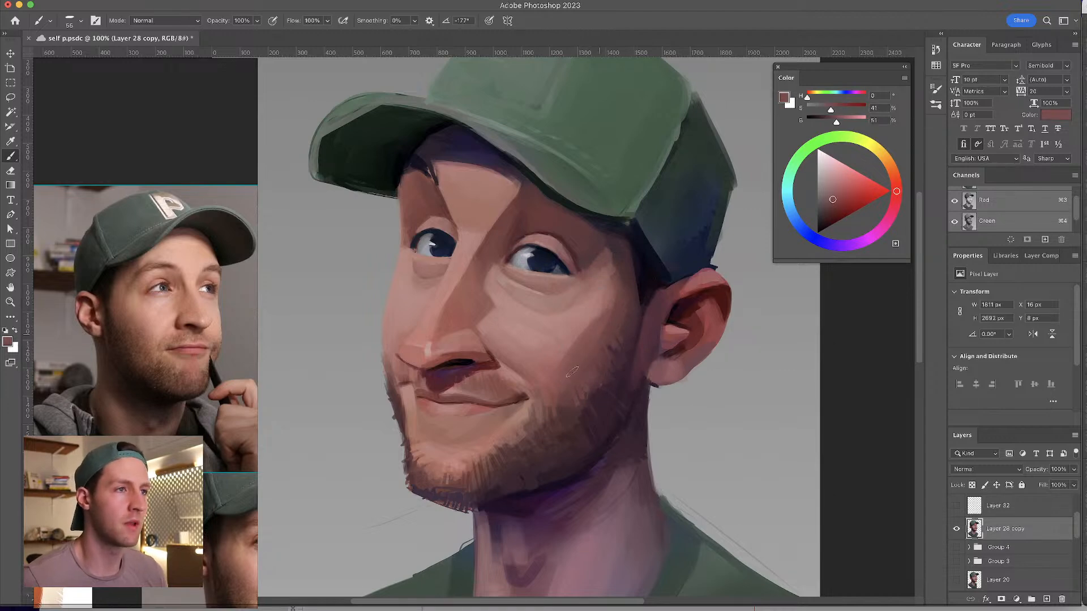
{"action": "left_click", "coordinate": [605, 332], "text": "alt"}
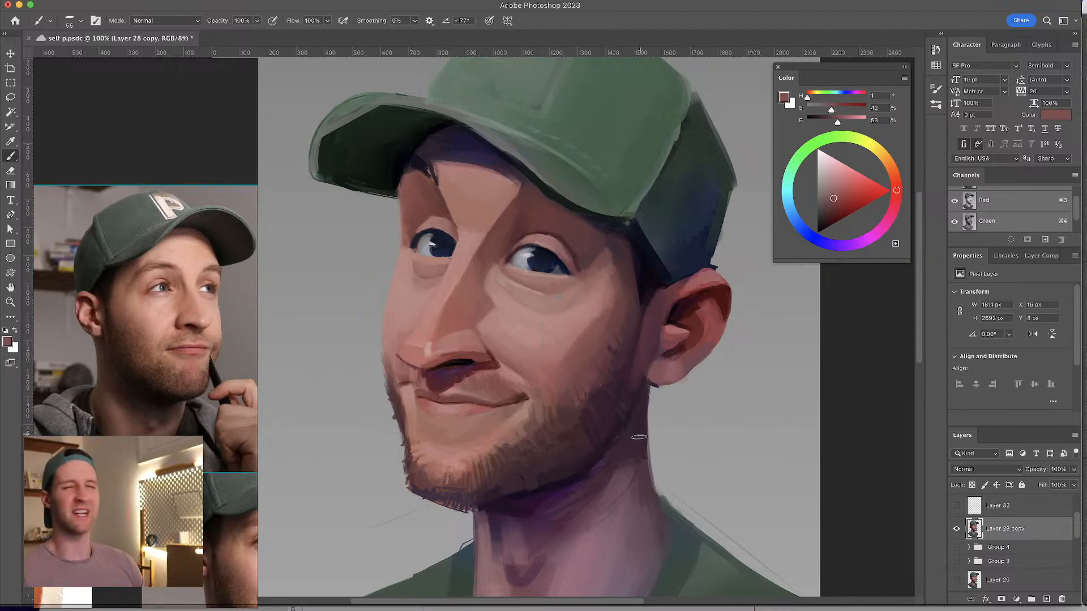
{"action": "left_click", "coordinate": [595, 359], "text": "alt"}
{"action": "left_click", "coordinate": [575, 388], "text": "alt"}
{"action": "left_click_drag", "start_coordinate": [575, 388], "coordinate": [574, 390]}
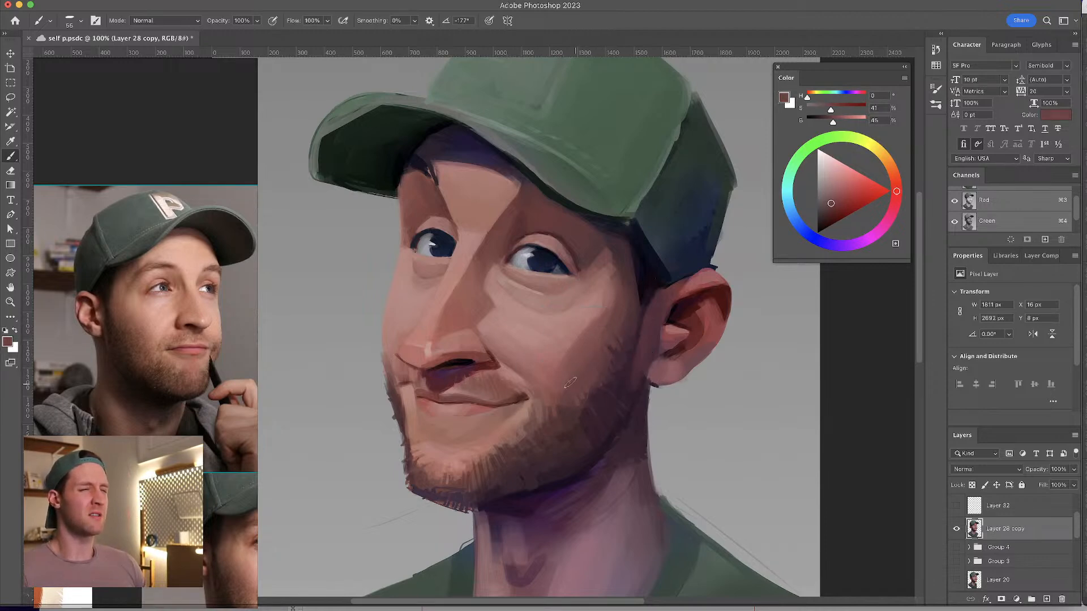
{"action": "left_click", "coordinate": [573, 395], "text": "alt"}
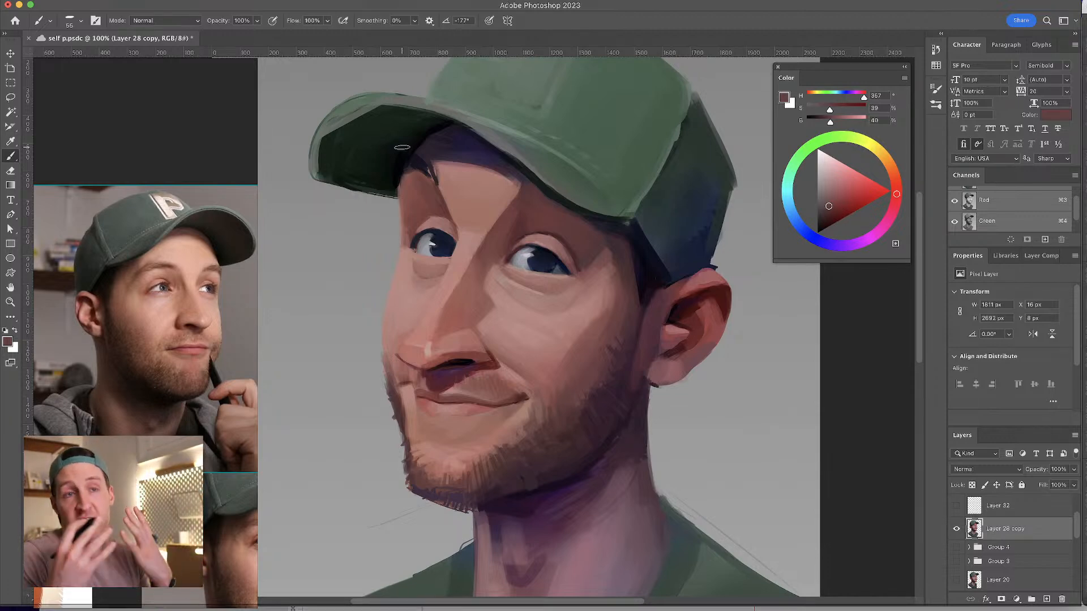
- Sample the dark blue tones around the near eye's iris and pupil, using a small brush
{"action": "left_click", "coordinate": [557, 252], "text": "alt"}
{"action": "left_click_drag", "start_coordinate": [557, 252], "coordinate": [555, 259]}
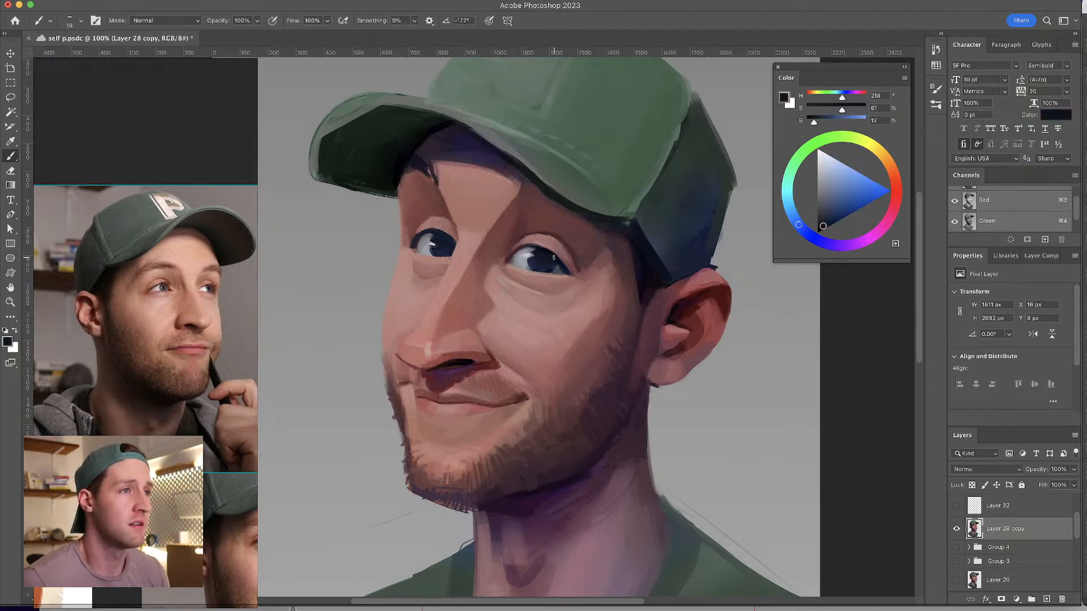
{"action": "left_click", "coordinate": [555, 255], "text": "alt"}
{"action": "left_click", "coordinate": [554, 256], "text": "alt"}
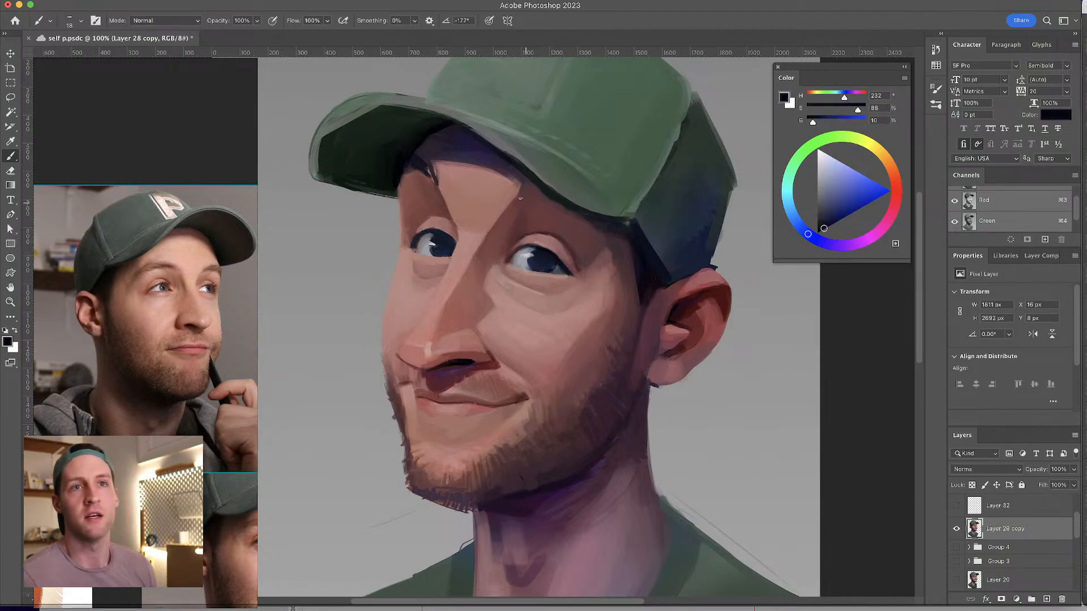
- Sample the maroon, near-black blue and violet tones along the upper lash lines of both eyes
{"action": "left_click", "coordinate": [536, 245], "text": "alt"}
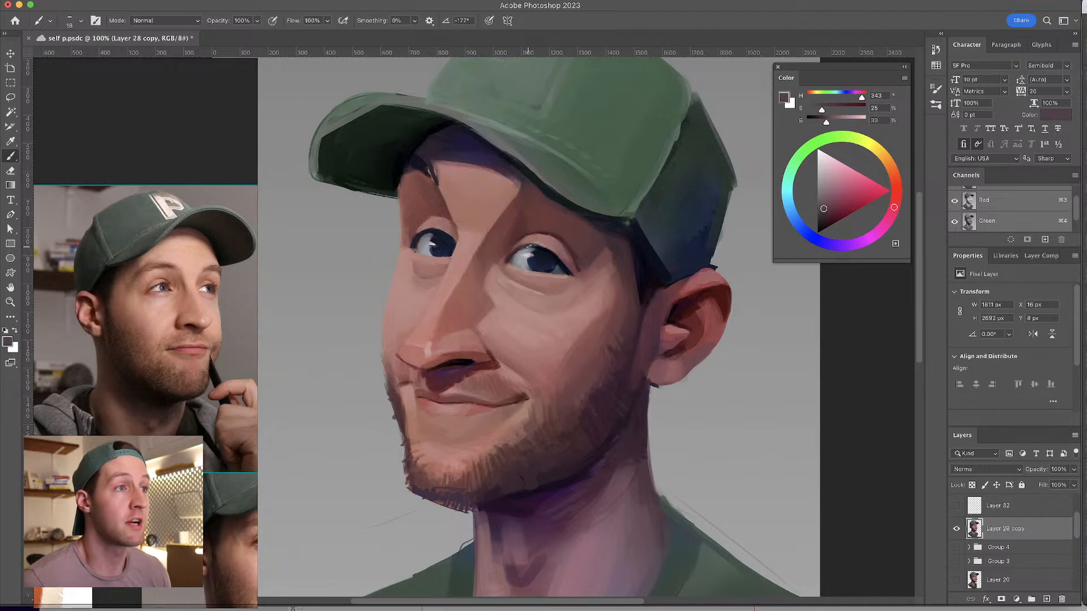
{"action": "left_click", "coordinate": [529, 247], "text": "alt"}
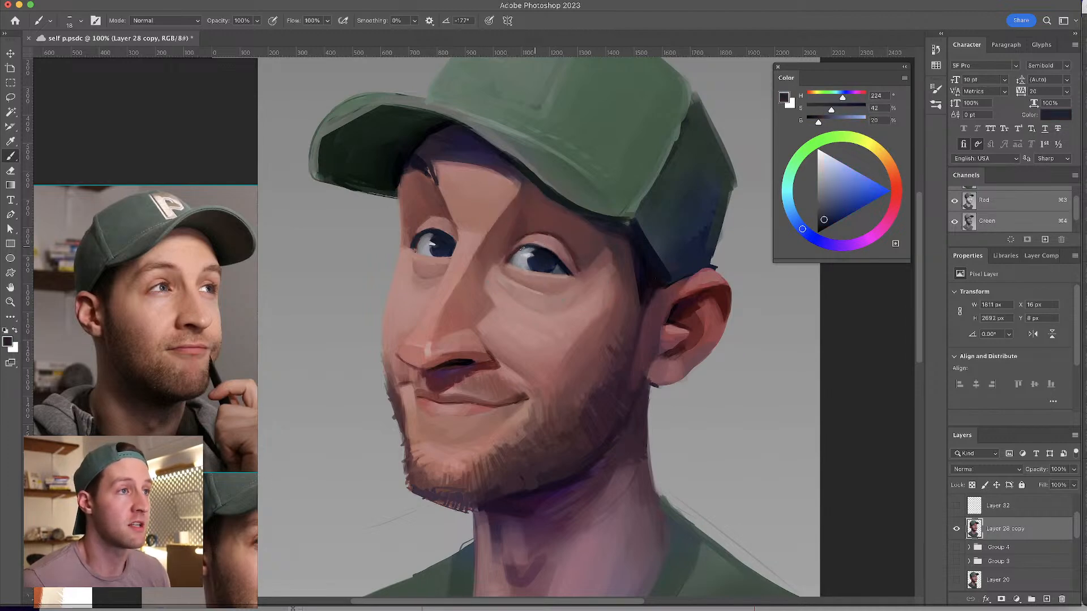
{"action": "left_click", "coordinate": [539, 246], "text": "alt"}
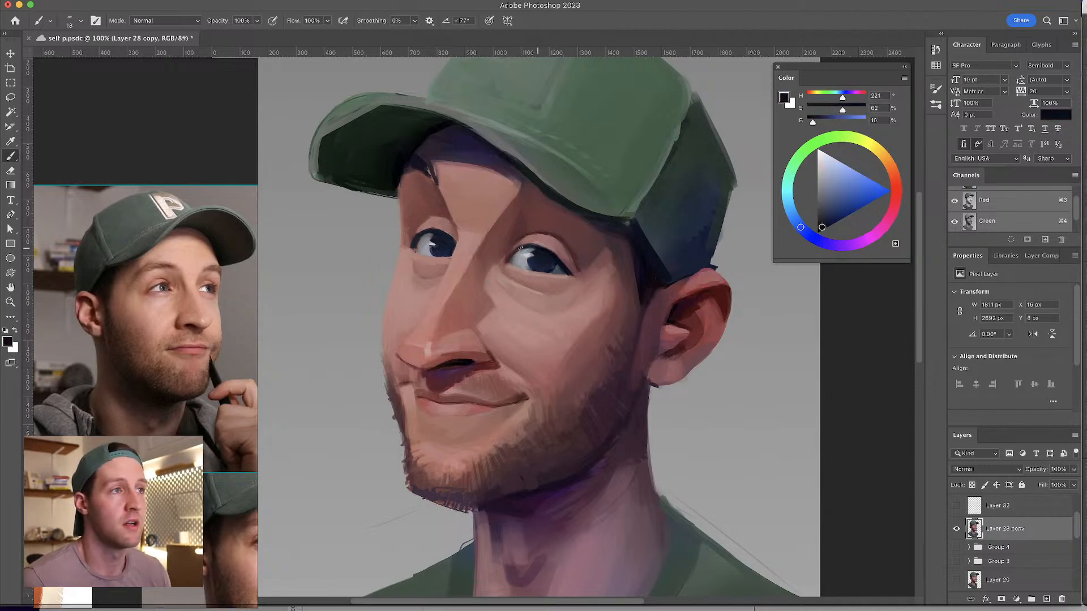
{"action": "left_click", "coordinate": [516, 252], "text": "alt"}
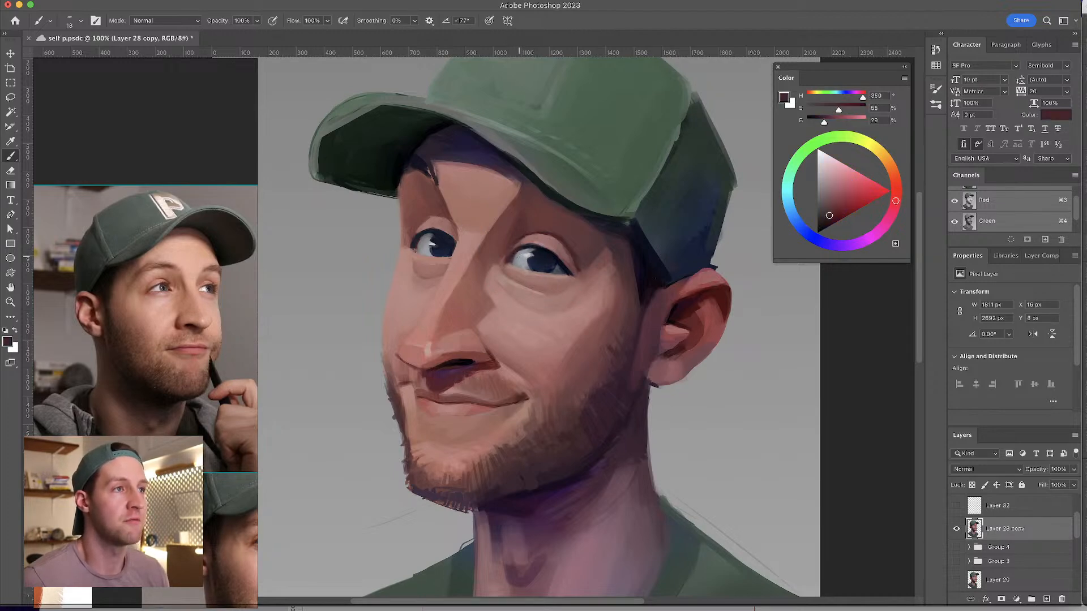
{"action": "left_click", "coordinate": [419, 243], "text": "alt"}
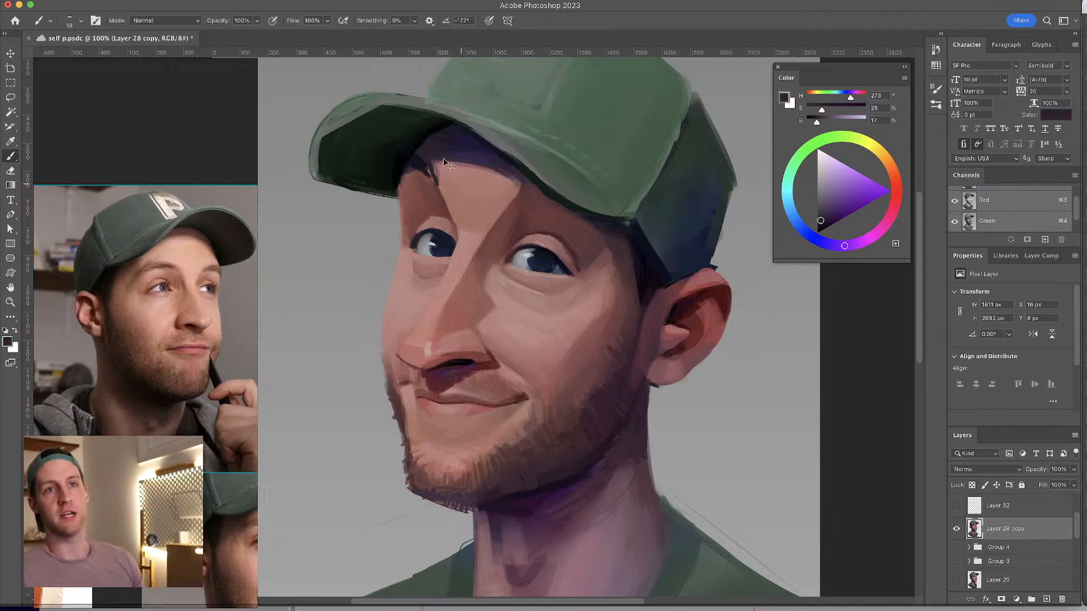
{"action": "left_click", "coordinate": [432, 242], "text": "alt"}
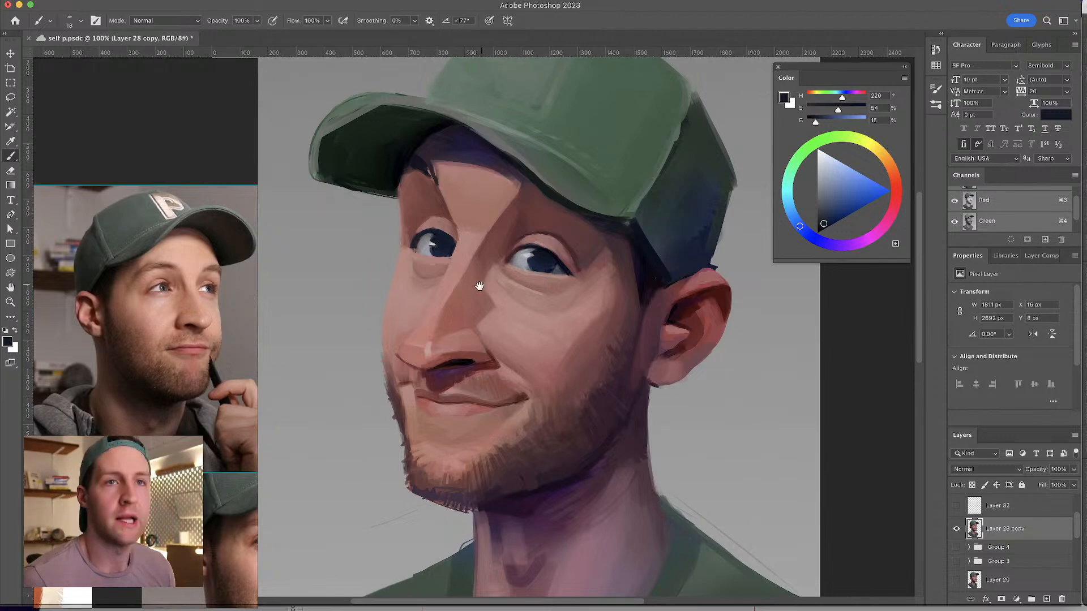
- Sample the dark reddish-brown shadow tones under the nose around the nostril
{"action": "scroll", "coordinate": [478, 284], "scroll_direction": "up", "scroll_amount": 2}
{"action": "left_click", "coordinate": [480, 366], "text": "alt"}
{"action": "right_click", "coordinate": [474, 371]}
{"action": "key", "text": "Escape"}
{"action": "left_click", "coordinate": [479, 369], "text": "alt"}
{"action": "left_click", "coordinate": [473, 371], "text": "alt"}
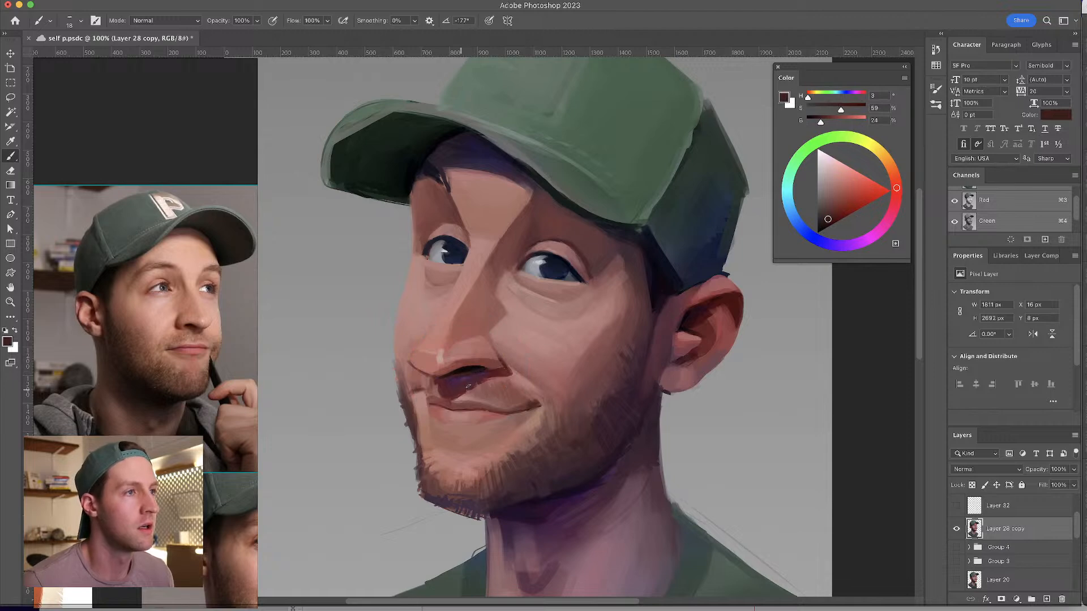
- Blend the far eye socket with sampled reddish-brown tones, enlarging the brush from 20 to 41 px
{"action": "left_click", "coordinate": [445, 221], "text": "alt"}
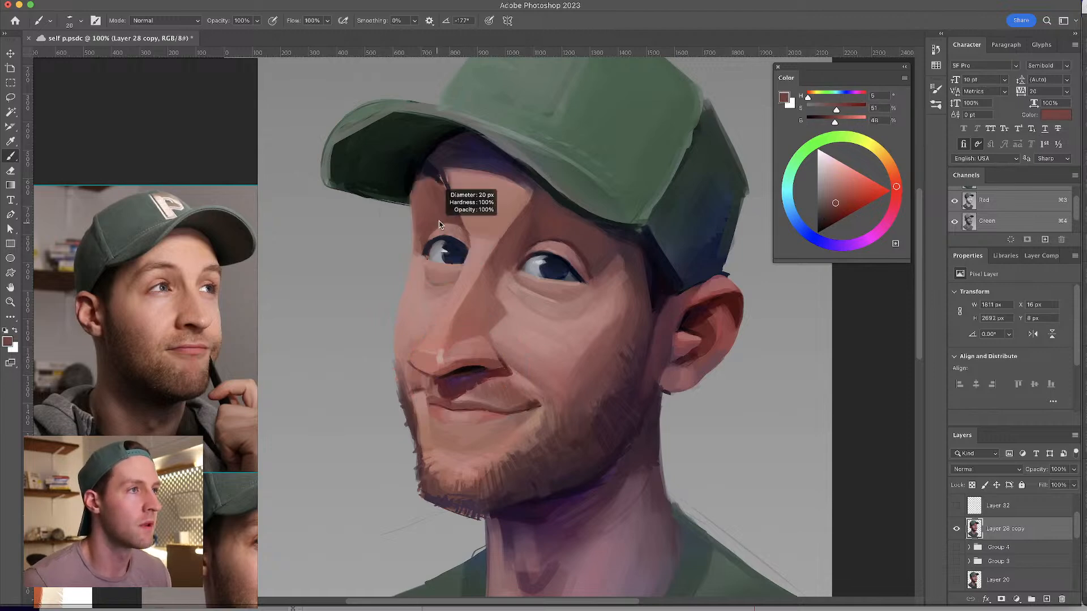
{"action": "left_click", "coordinate": [417, 208], "text": "alt"}
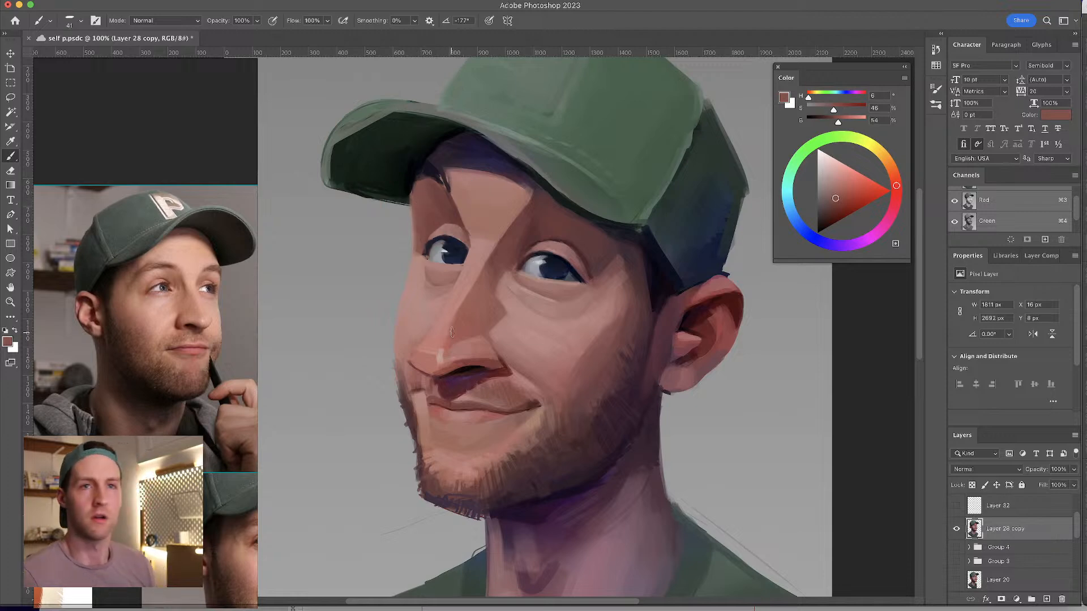
{"action": "left_click_drag", "start_coordinate": [497, 257], "coordinate": [478, 255]}
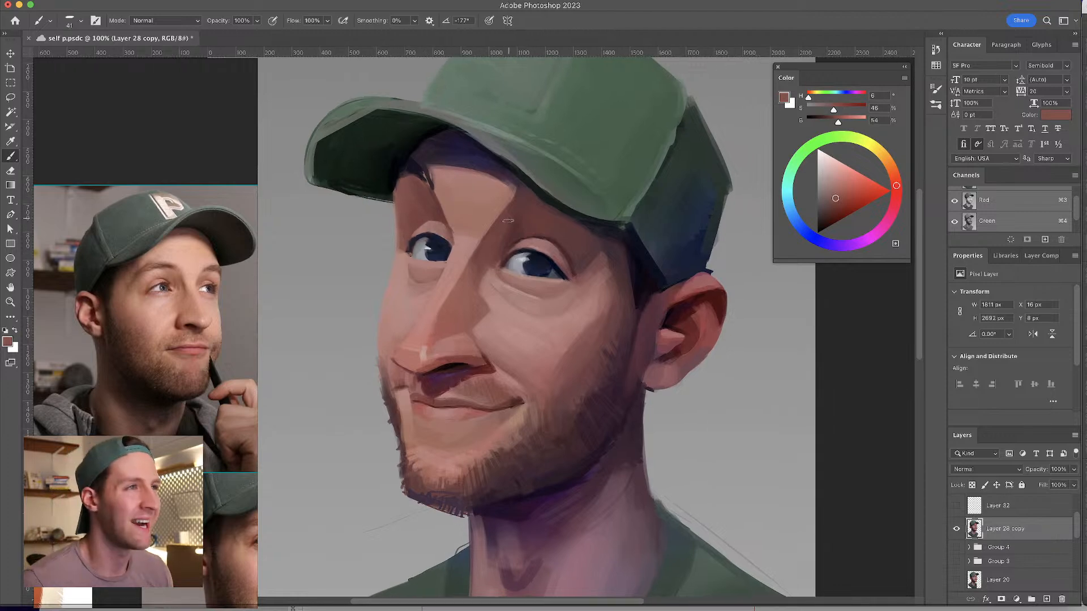
- Paint a short zigzag mark in sampled dark red on the gray background in front of the cap brim
{"action": "left_click", "coordinate": [509, 215], "text": "alt"}
{"action": "left_click_drag", "start_coordinate": [511, 211], "coordinate": [625, 265]}
{"action": "left_click_drag", "start_coordinate": [399, 143], "coordinate": [376, 161]}
{"action": "mouse_move", "coordinate": [358, 102]}
{"action": "left_mouse_down"}
{"action": "mouse_move", "coordinate": [365, 116]}
{"action": "mouse_move", "coordinate": [361, 106]}
{"action": "mouse_move", "coordinate": [351, 114]}
{"action": "mouse_move", "coordinate": [375, 172]}
{"action": "left_mouse_up"}
{"action": "key", "text": "ctrl+z"}
{"action": "key", "text": "ctrl+z"}
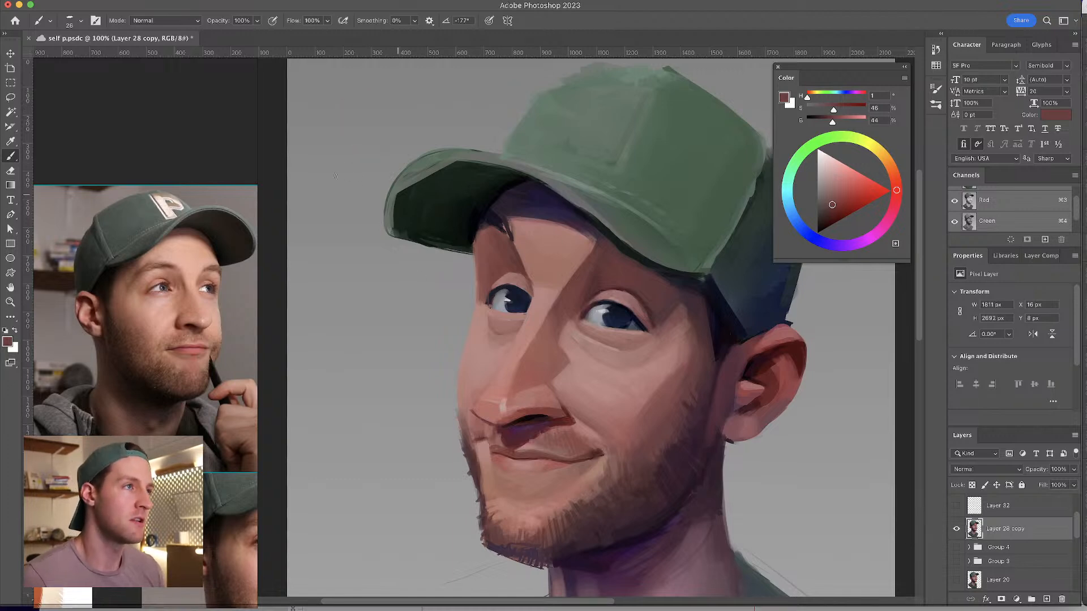
{"action": "mouse_move", "coordinate": [294, 142]}
{"action": "left_mouse_down"}
{"action": "mouse_move", "coordinate": [348, 177]}
{"action": "mouse_move", "coordinate": [327, 180]}
{"action": "mouse_move", "coordinate": [365, 183]}
{"action": "left_mouse_up"}
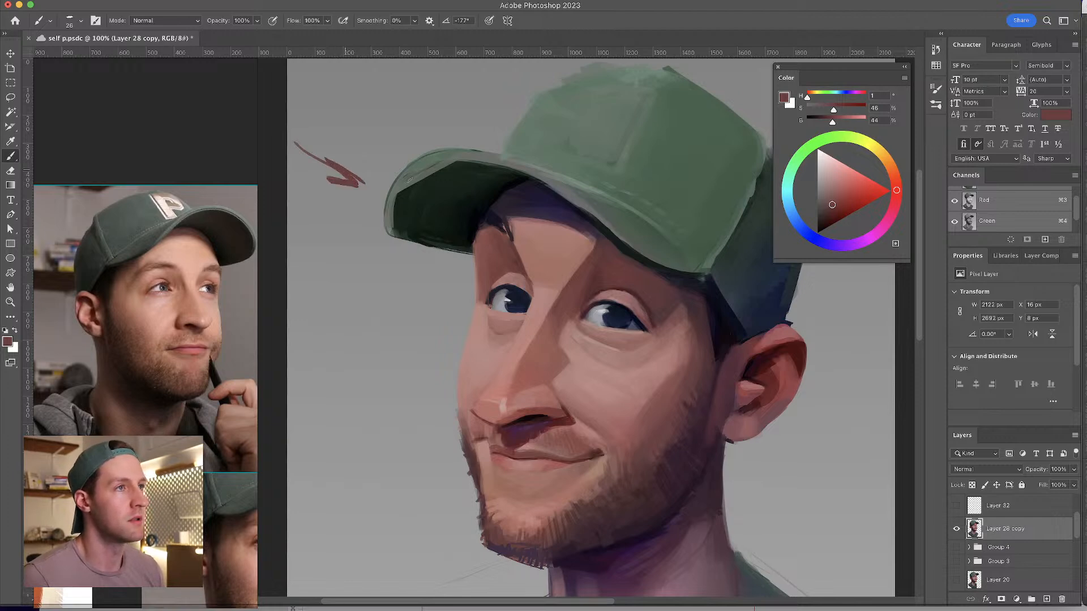
- Try a wider dark purple cap shadow across the forehead and brows with a 73 px brush
{"action": "left_click", "coordinate": [533, 215], "text": "alt"}
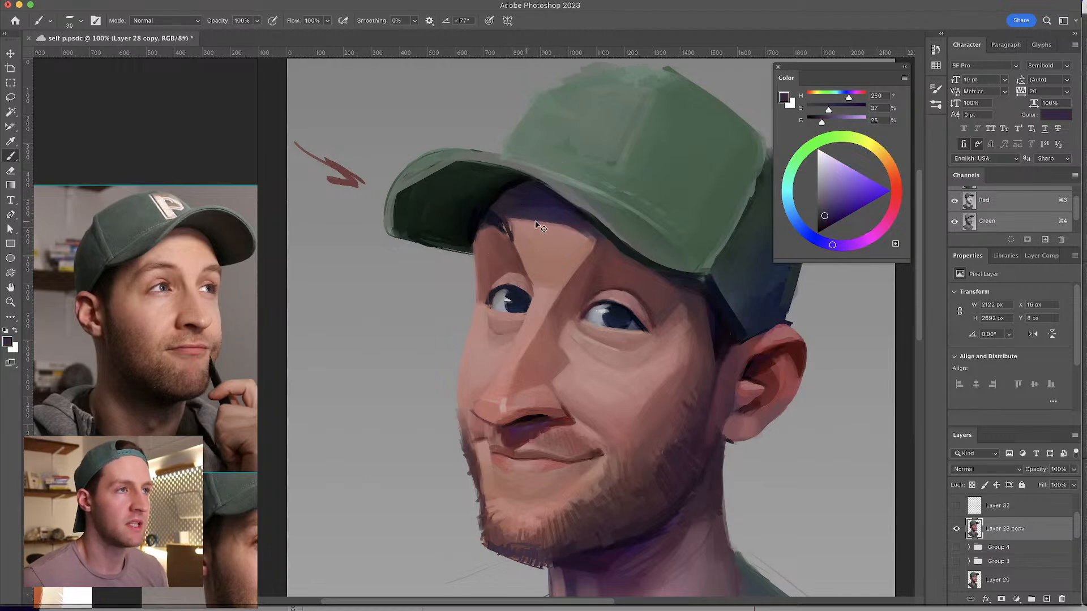
{"action": "left_click", "coordinate": [536, 205], "text": "alt"}
{"action": "mouse_move", "coordinate": [514, 237]}
{"action": "left_mouse_down"}
{"action": "mouse_move", "coordinate": [632, 261]}
{"action": "mouse_move", "coordinate": [523, 225]}
{"action": "mouse_move", "coordinate": [592, 240]}
{"action": "mouse_move", "coordinate": [519, 234]}
{"action": "mouse_move", "coordinate": [523, 221]}
{"action": "mouse_move", "coordinate": [617, 253]}
{"action": "mouse_move", "coordinate": [519, 229]}
{"action": "mouse_move", "coordinate": [488, 240]}
{"action": "mouse_move", "coordinate": [496, 225]}
{"action": "mouse_move", "coordinate": [513, 248]}
{"action": "left_mouse_up"}
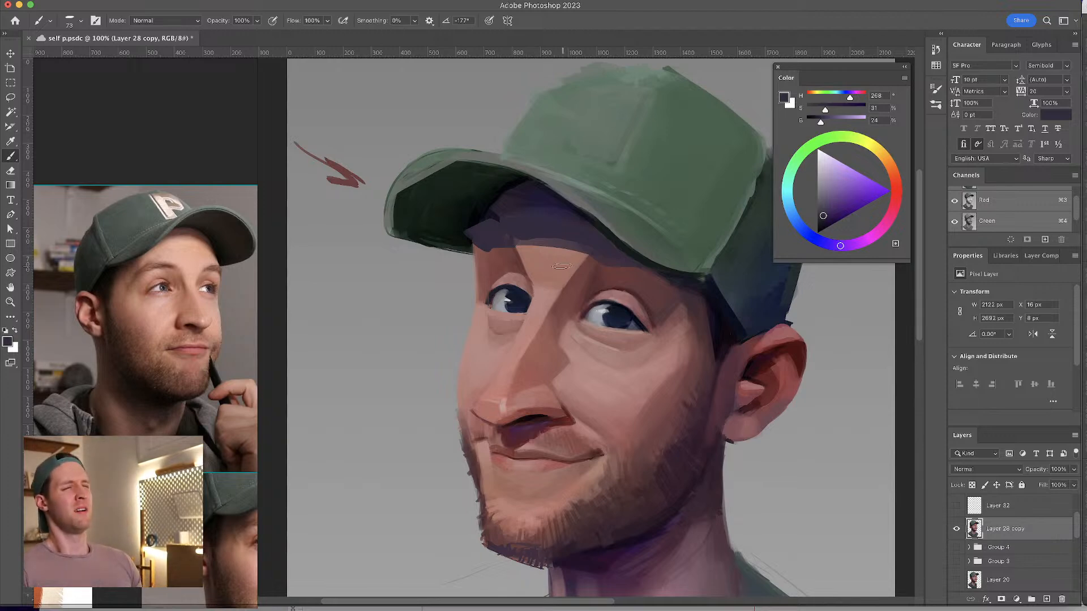
{"action": "key", "text": "super+z"}
- Flip the canvas view horizontally and sample the dark reddish-brown shadow above the near eye beside the nose bridge
{"action": "key", "text": "super+shift+h"}
{"action": "left_click_drag", "start_coordinate": [495, 209], "coordinate": [652, 151]}
{"action": "left_click", "coordinate": [512, 222], "text": "alt"}
{"action": "left_click_drag", "start_coordinate": [513, 222], "coordinate": [506, 221]}
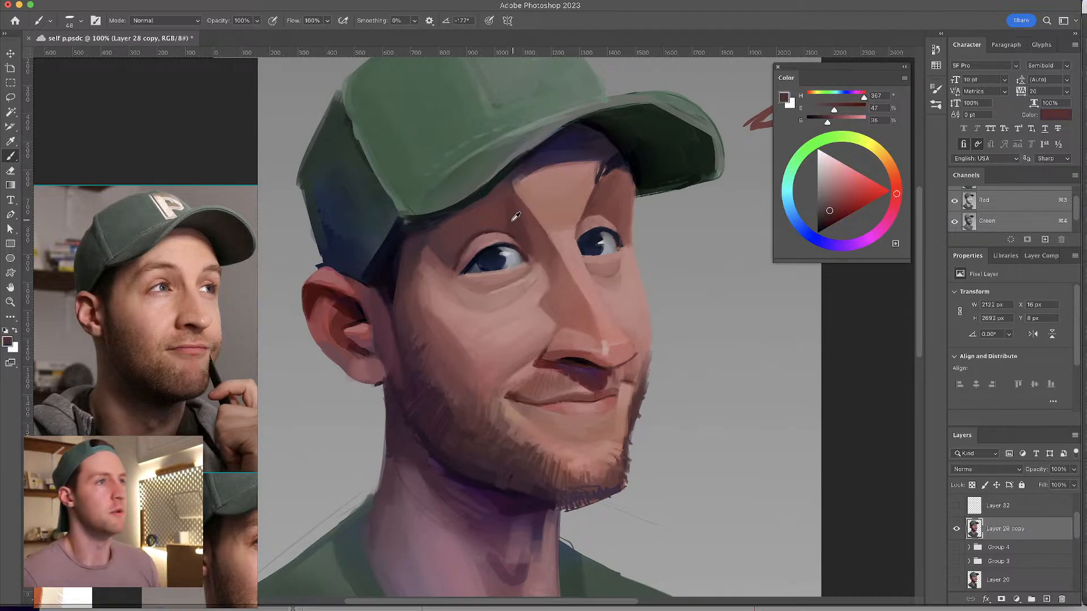
- Blend the near cheek's side plane between ear and beard with sampled reddish-brown and dark plum tones, using a 62 px brush
{"action": "left_click", "coordinate": [453, 337], "text": "alt"}
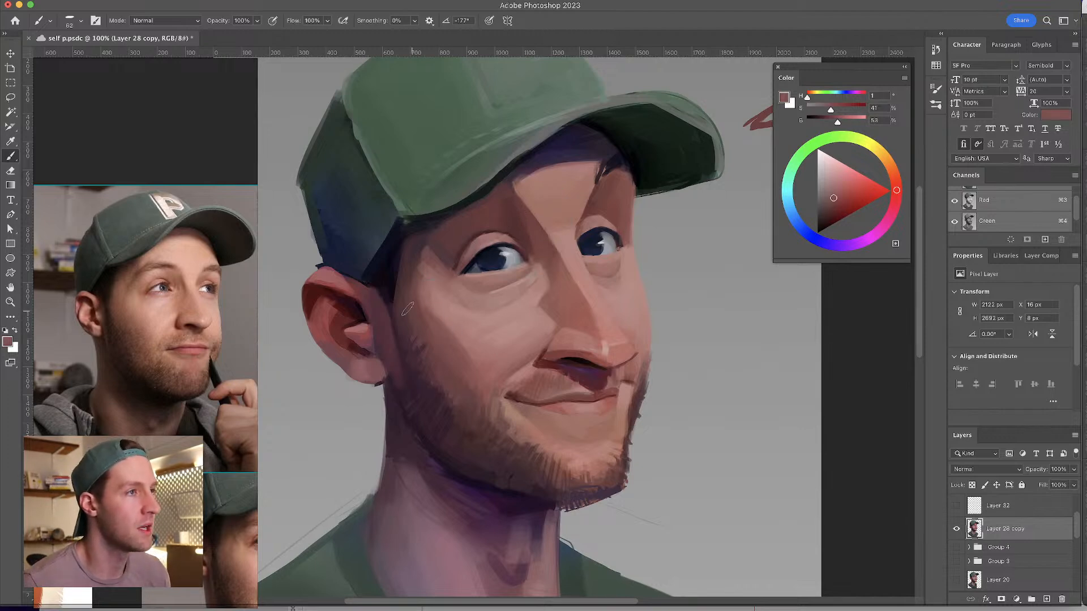
{"action": "left_click", "coordinate": [429, 338], "text": "alt"}
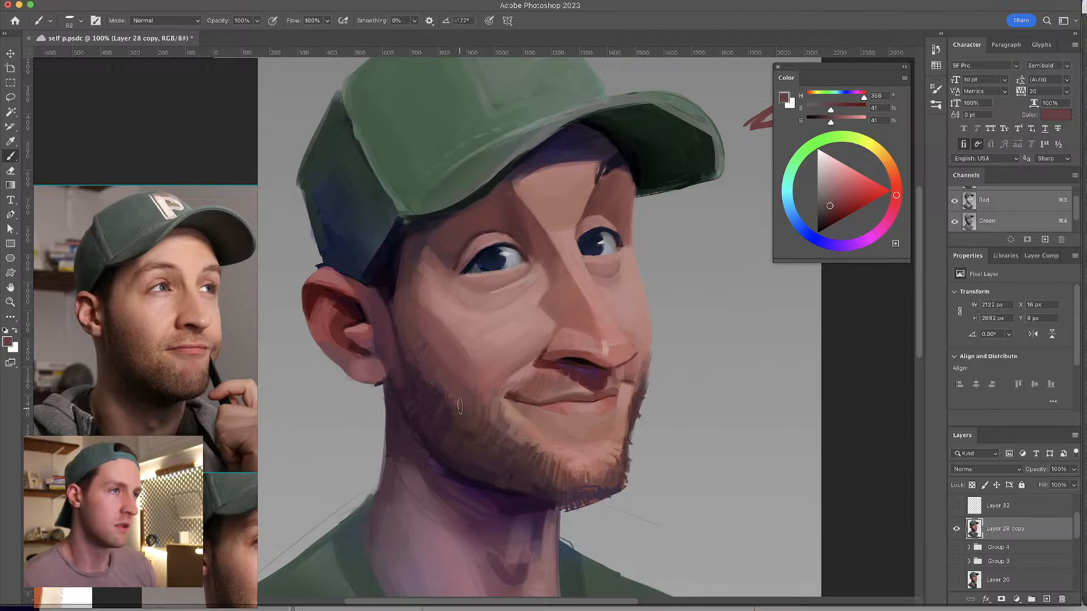
{"action": "left_click", "coordinate": [425, 337], "text": "alt"}
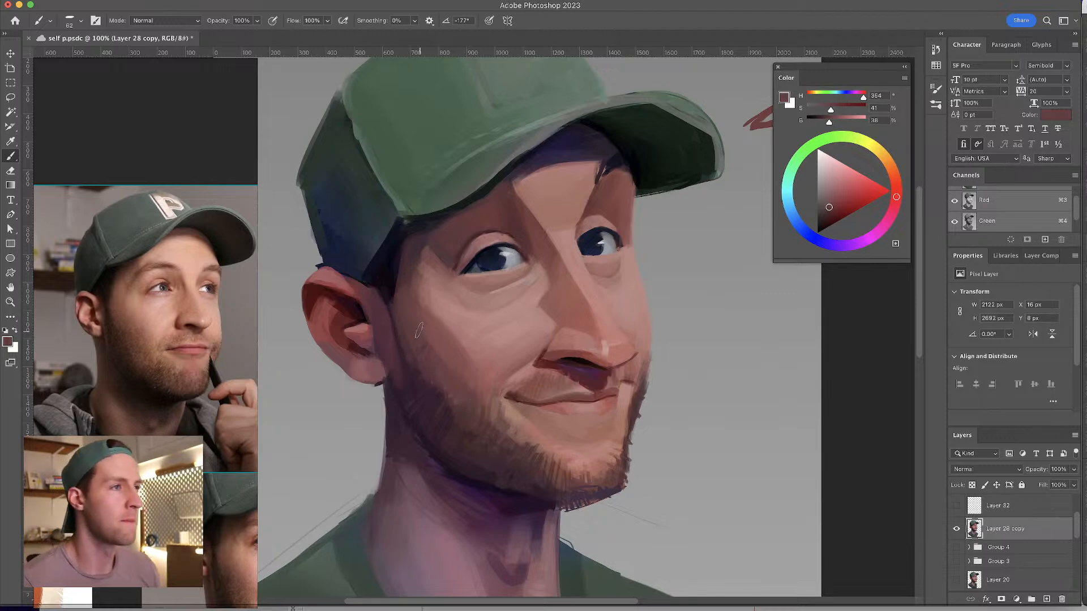
{"action": "left_click", "coordinate": [417, 369], "text": "alt"}
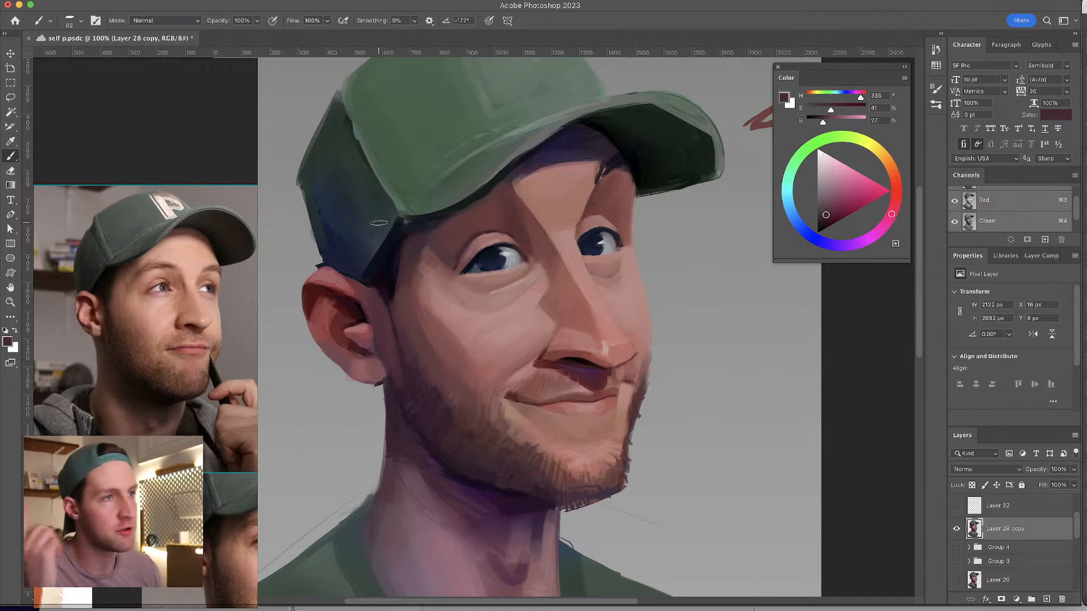
{"action": "left_click", "coordinate": [431, 376], "text": "alt"}
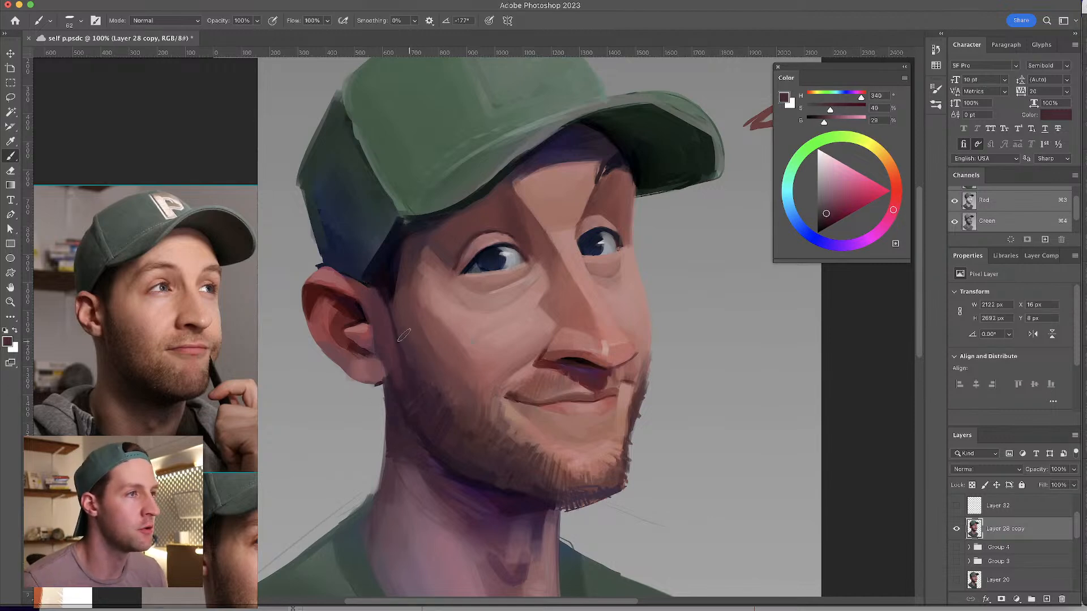
{"action": "left_click", "coordinate": [445, 337], "text": "alt"}
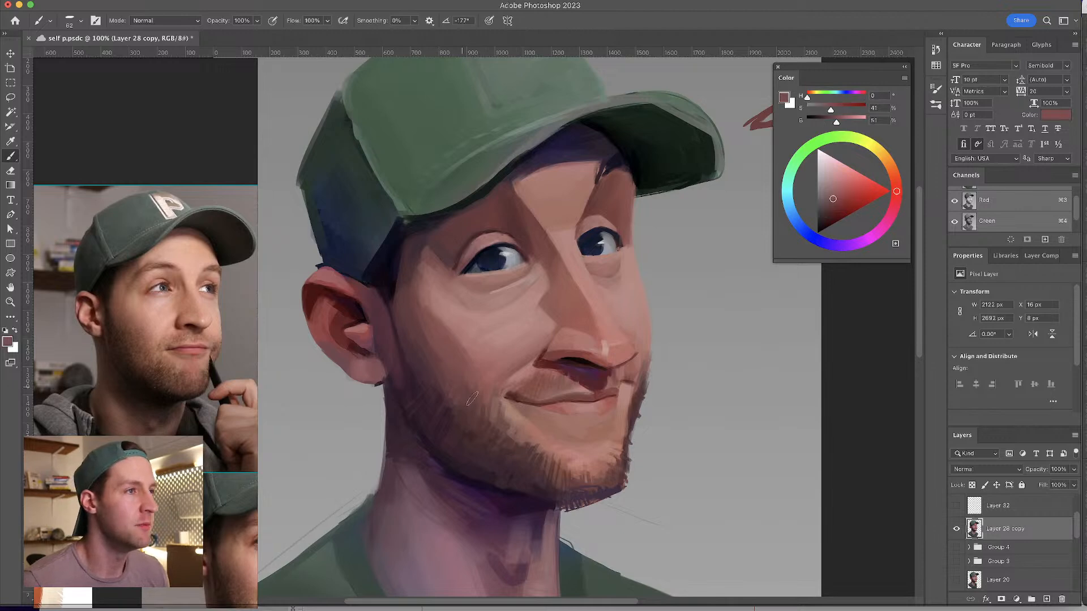
- Soften the front of the near cheek down to the smile line with sampled pink skin tones
{"action": "left_click", "coordinate": [467, 340], "text": "alt"}
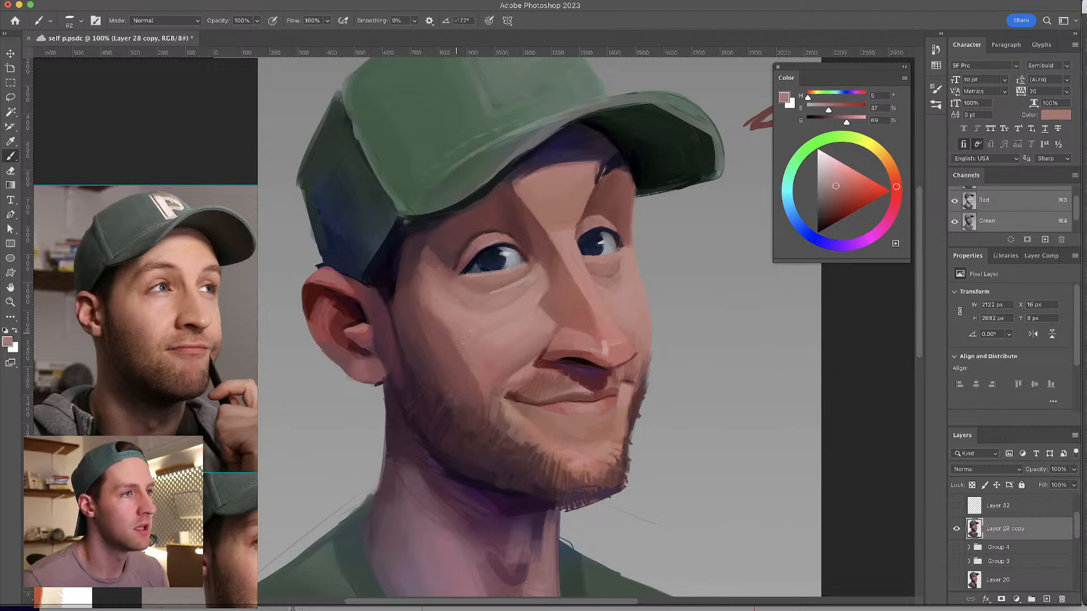
{"action": "left_click", "coordinate": [484, 352], "text": "alt"}
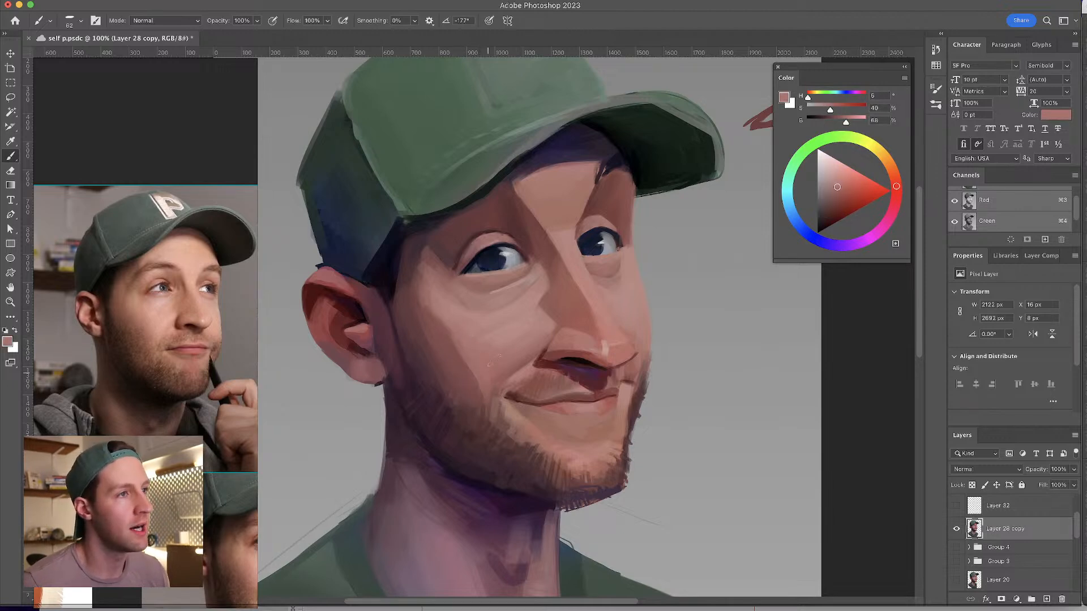
{"action": "left_click", "coordinate": [495, 374], "text": "alt"}
{"action": "left_click", "coordinate": [493, 365], "text": "alt"}
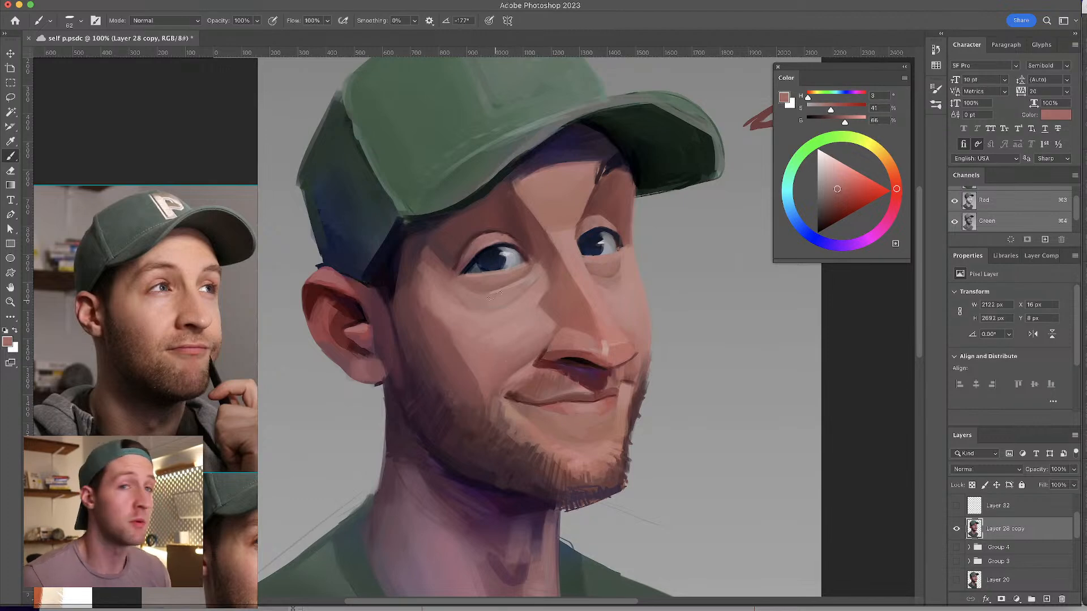
{"action": "left_click", "coordinate": [477, 383], "text": "alt"}
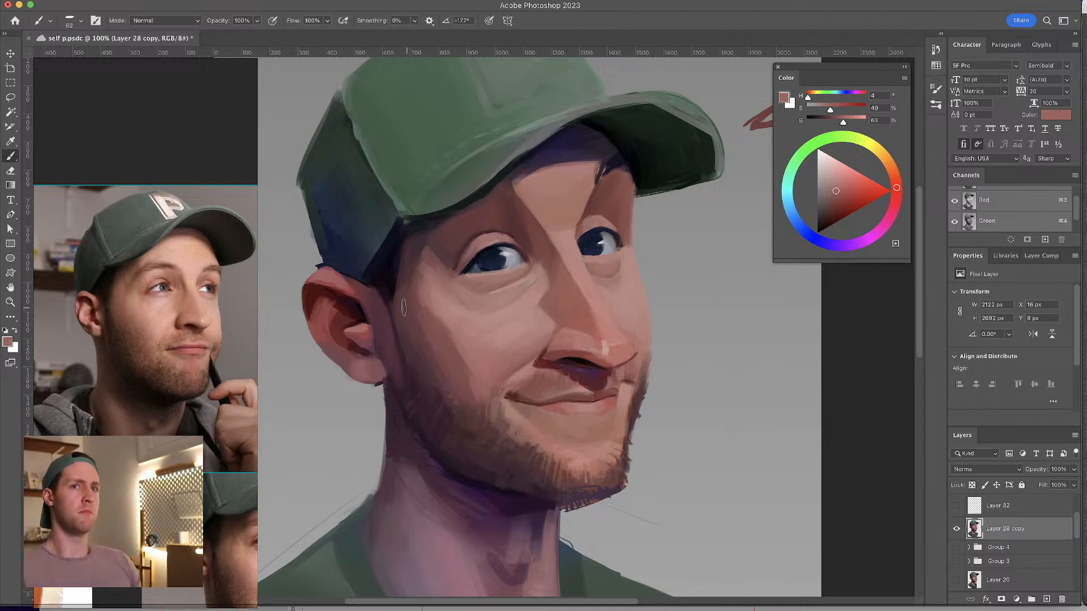
- Sample muted red midtones along the near cheek's shadow edge and blend the transition toward the beard
{"action": "left_click", "coordinate": [470, 363], "text": "alt"}
{"action": "left_click", "coordinate": [453, 342], "text": "alt"}
{"action": "left_click", "coordinate": [472, 358], "text": "alt"}
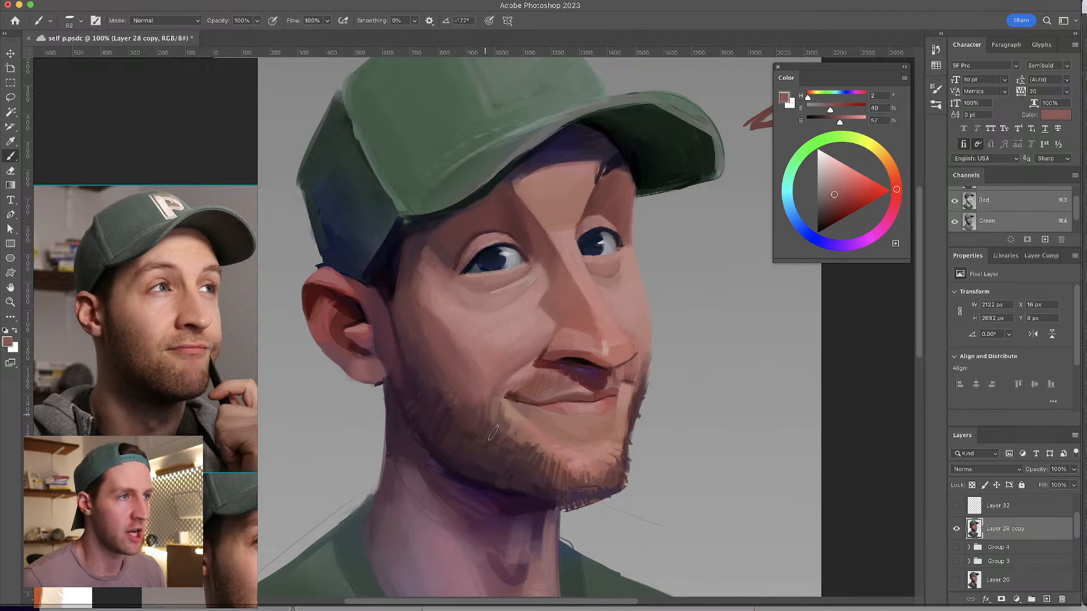
{"action": "left_click", "coordinate": [476, 361], "text": "alt"}
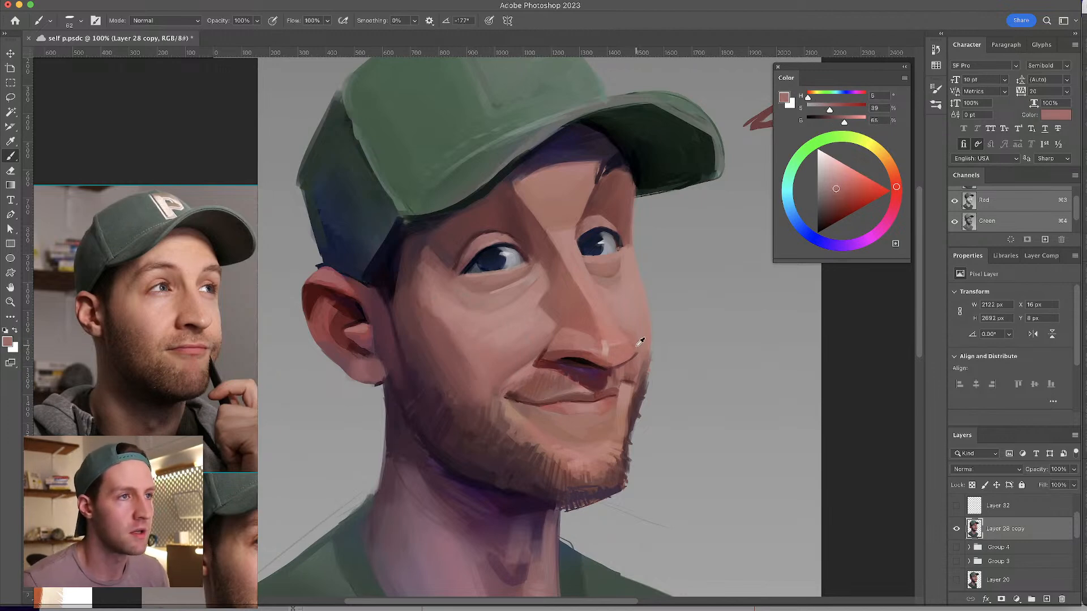
- Paint the far cheek with its sampled skin tone shifted to a brighter orange of hue 12 and saturation 41, reducing the brush to 48 px
{"action": "left_click", "coordinate": [640, 328], "text": "alt"}
{"action": "left_click", "coordinate": [638, 317], "text": "alt"}
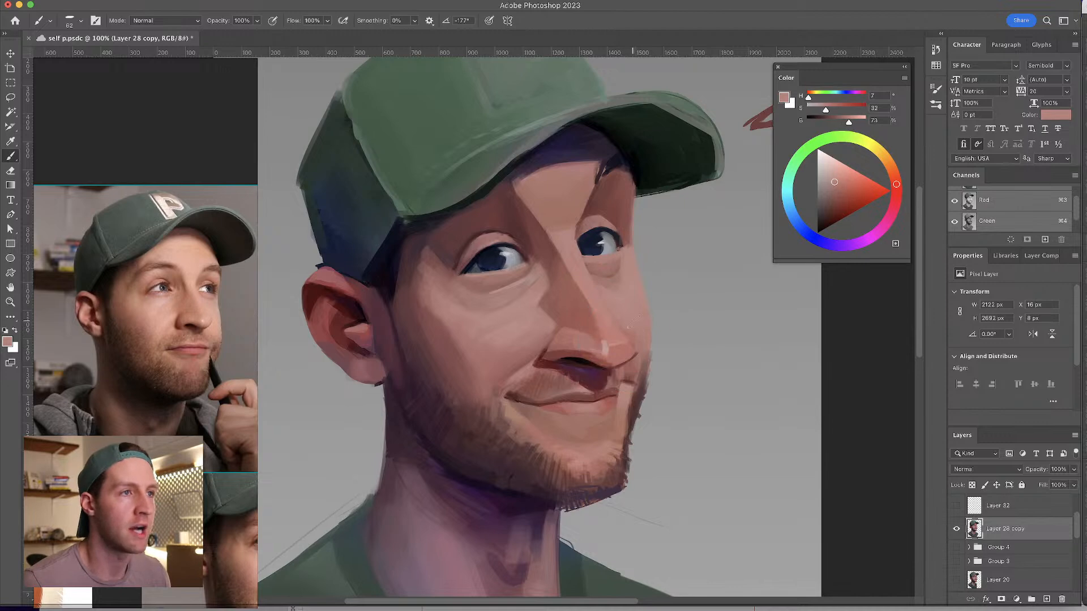
{"action": "left_click", "coordinate": [895, 180]}
{"action": "left_click", "coordinate": [842, 177]}
{"action": "left_click", "coordinate": [843, 178]}
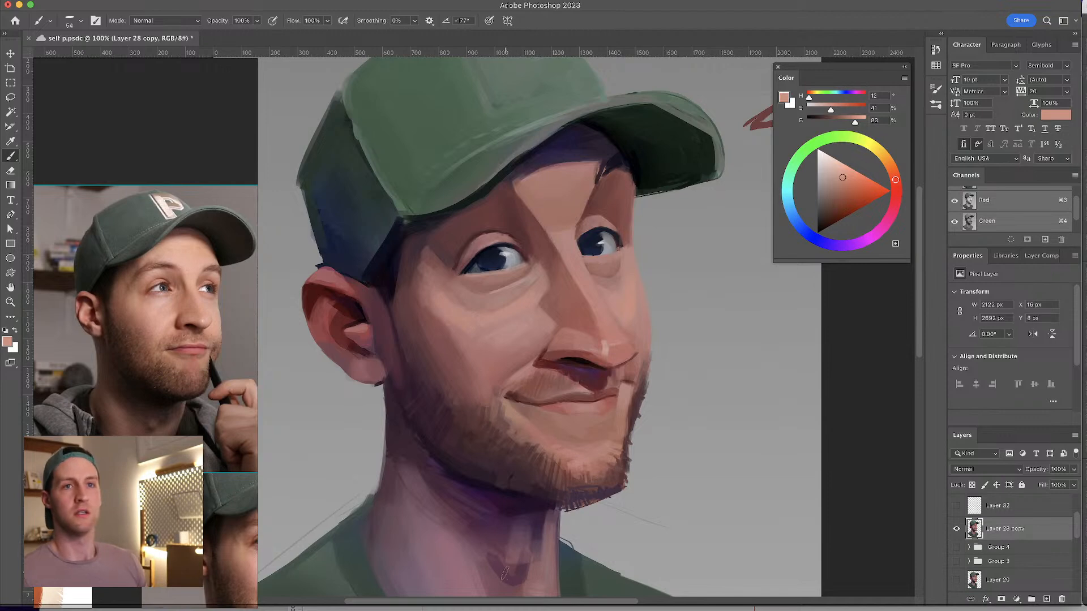
{"action": "key", "text": "bracketleft"}
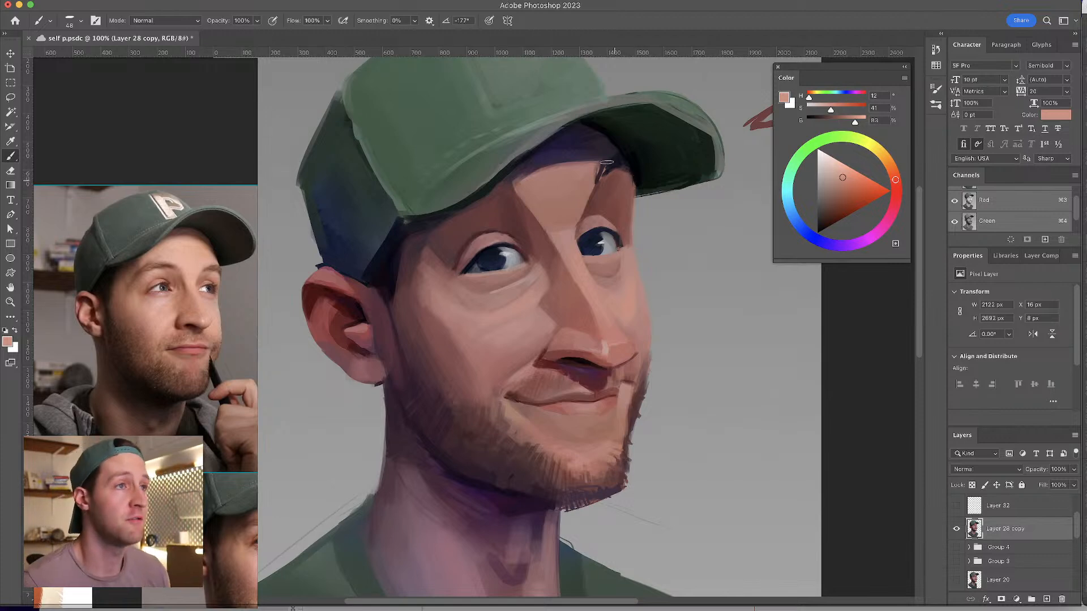
- Refine the shadows above both eyes with sampled reddish-brown and plum tones, reducing the brush to 17 px
{"action": "left_click", "coordinate": [583, 192], "text": "alt"}
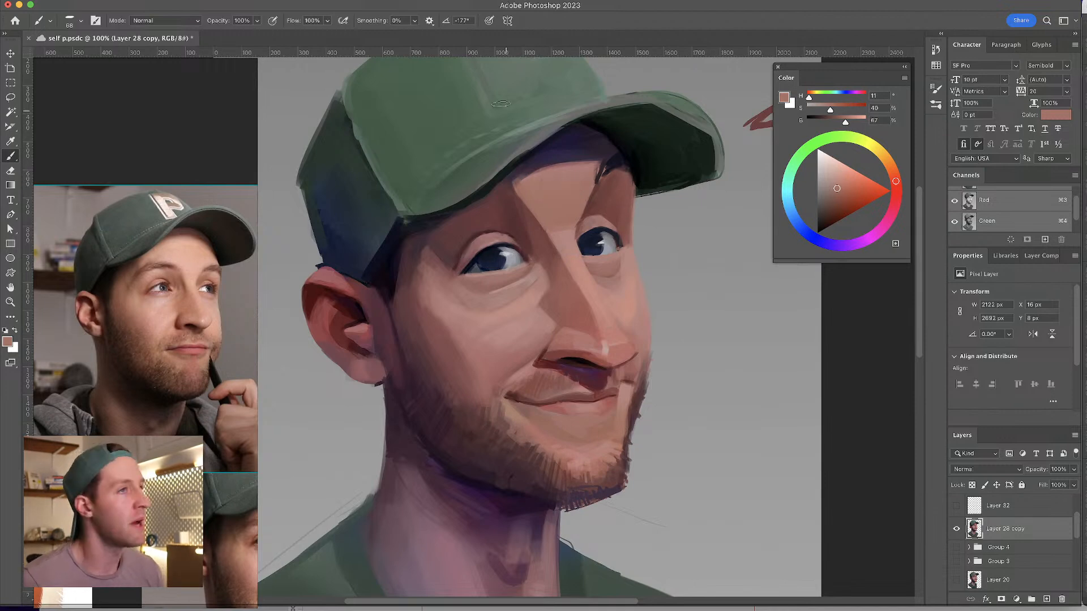
{"action": "left_click", "coordinate": [516, 222], "text": "alt"}
{"action": "left_click_drag", "start_coordinate": [507, 233], "coordinate": [505, 239]}
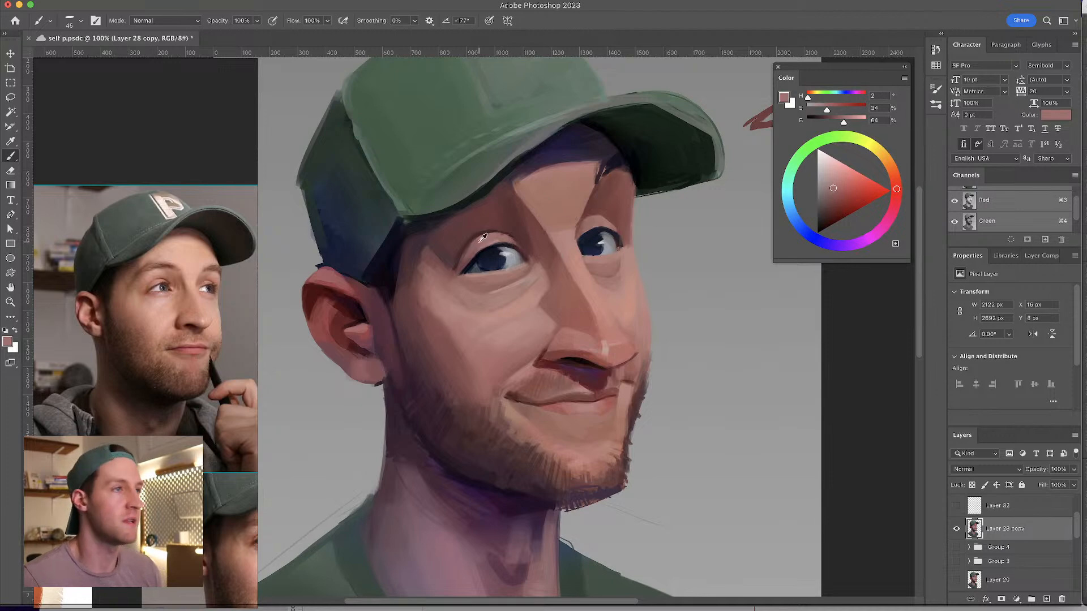
{"action": "left_click", "coordinate": [483, 233], "text": "alt"}
{"action": "left_click_drag", "start_coordinate": [586, 210], "coordinate": [597, 214]}
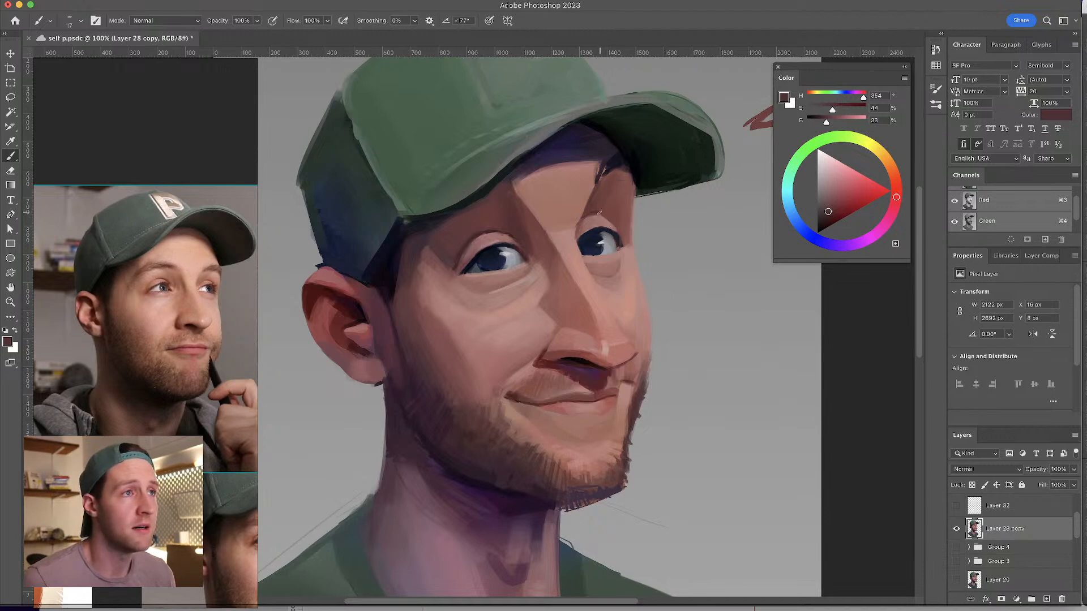
- Touch up the near eye's upper lid with sampled dusty pink tones, using a 17 px brush
{"action": "left_click", "coordinate": [510, 231], "text": "alt"}
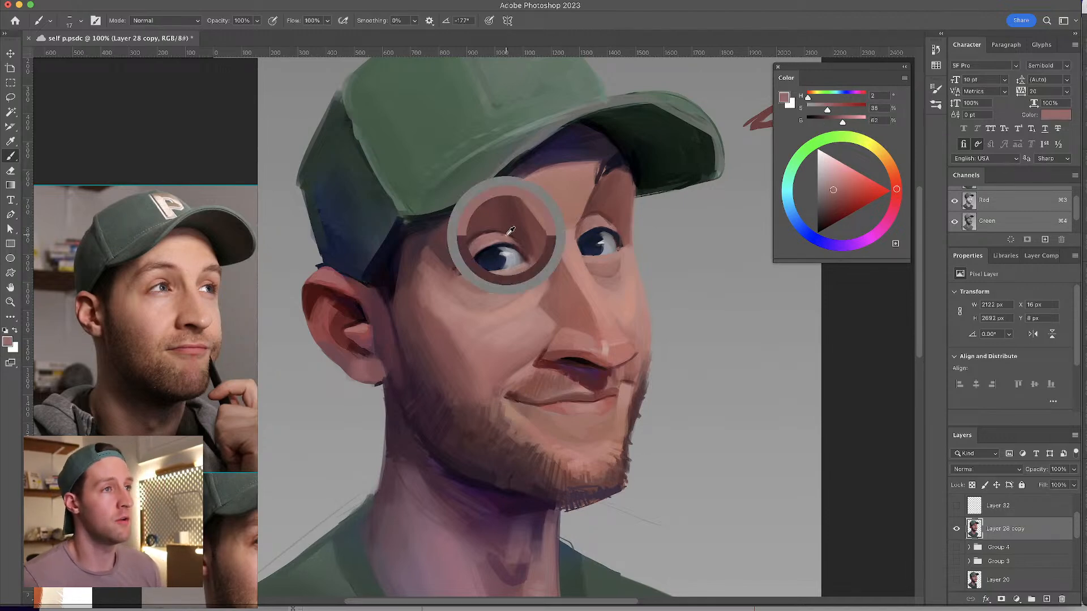
{"action": "left_click", "coordinate": [498, 233], "text": "alt"}
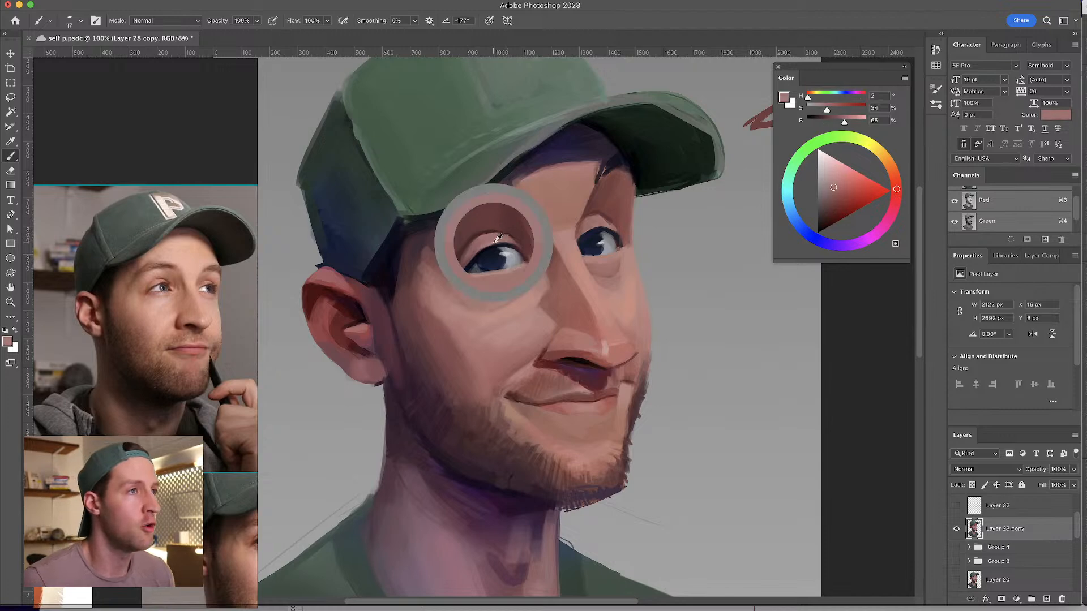
{"action": "left_click", "coordinate": [490, 242], "text": "alt"}
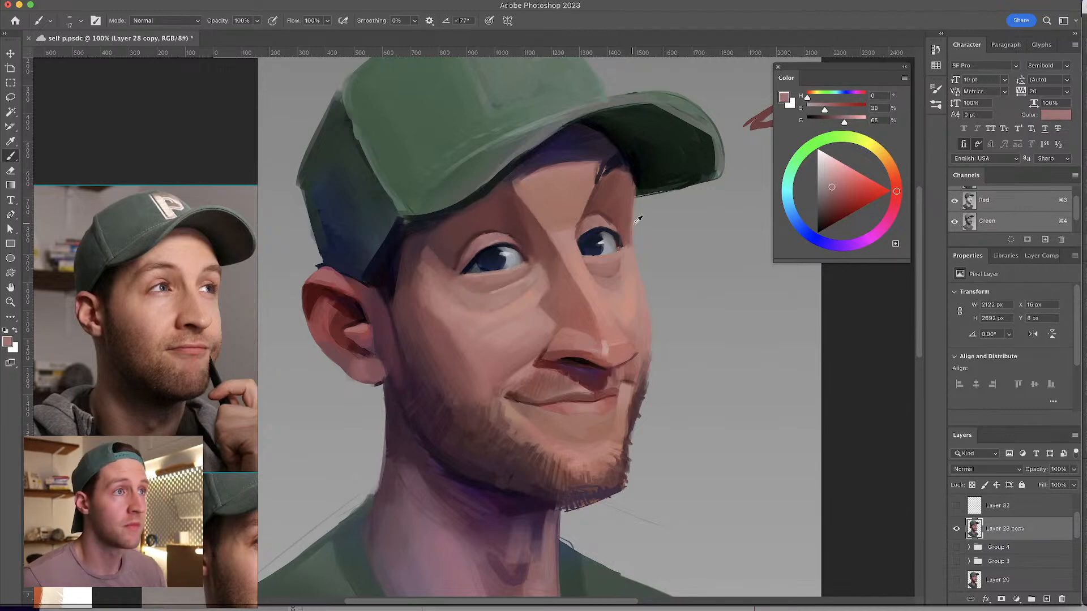
- Refine the far eye's upper lid and socket with sampled pink and reddish-brown tones, using a small brush
{"action": "left_click", "coordinate": [605, 224], "text": "alt"}
{"action": "left_click_drag", "start_coordinate": [605, 223], "coordinate": [603, 223]}
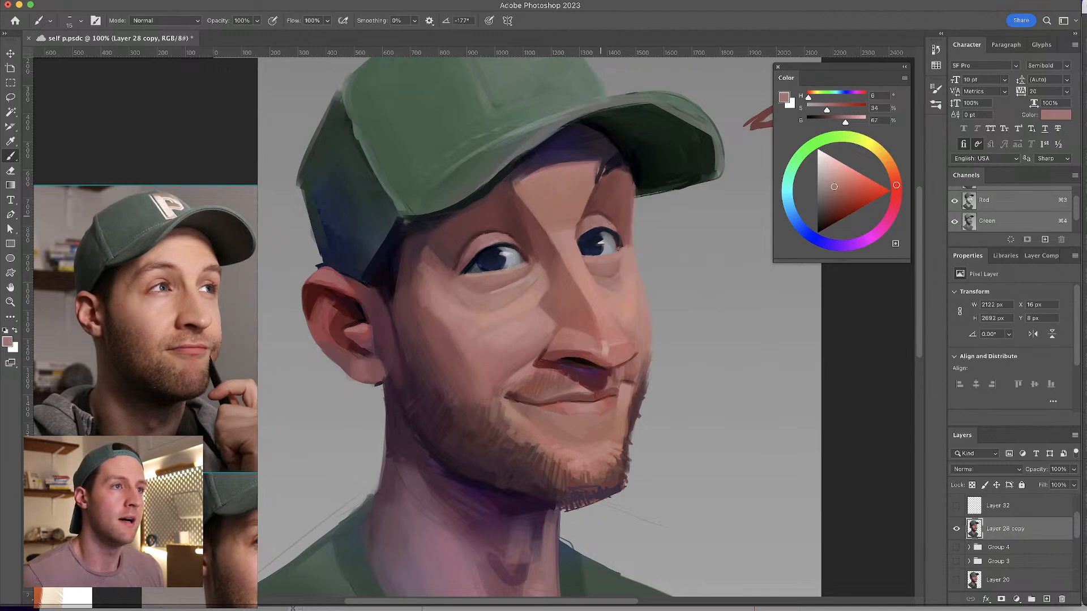
{"action": "left_click", "coordinate": [613, 211], "text": "alt"}
{"action": "left_click", "coordinate": [618, 202], "text": "alt"}
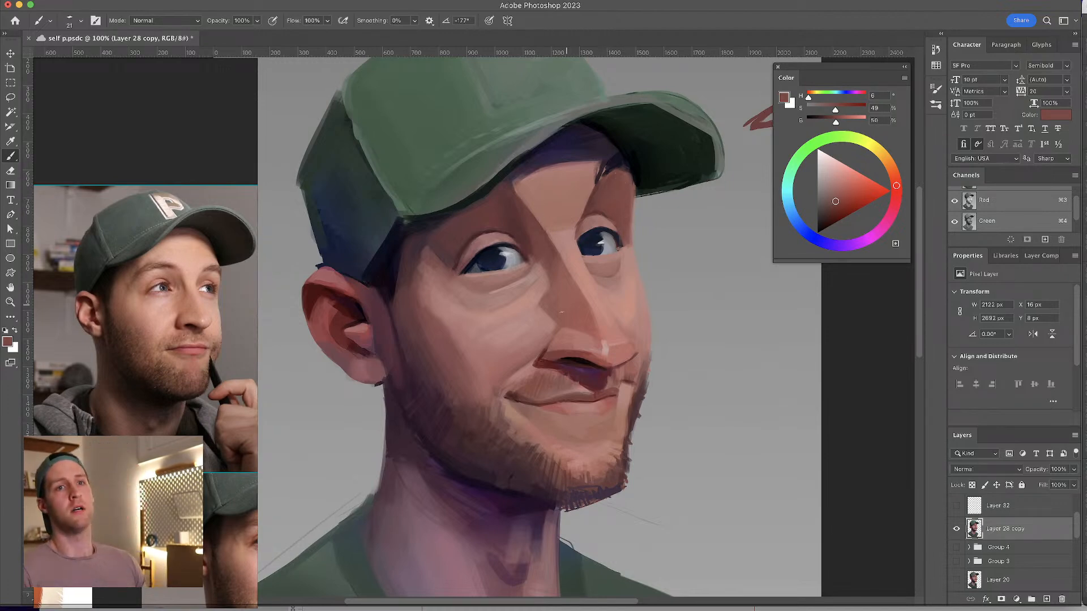
- Soften the area under the near eye with sampled light skin tones at 39 px, and sample the reddish-brown temple shadow
{"action": "left_click", "coordinate": [531, 291], "text": "alt"}
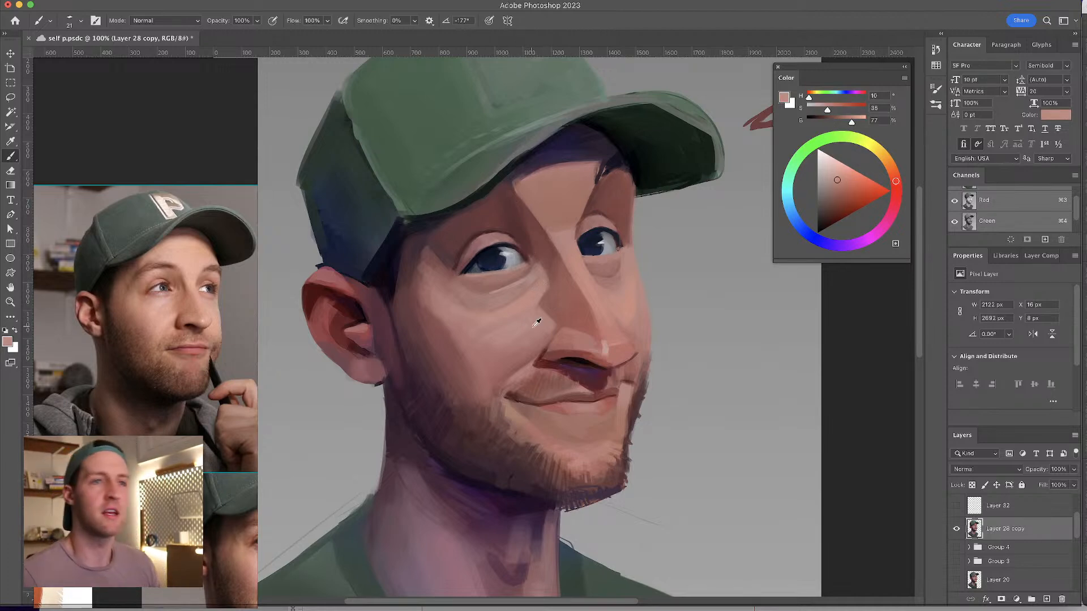
{"action": "left_click", "coordinate": [529, 303], "text": "alt"}
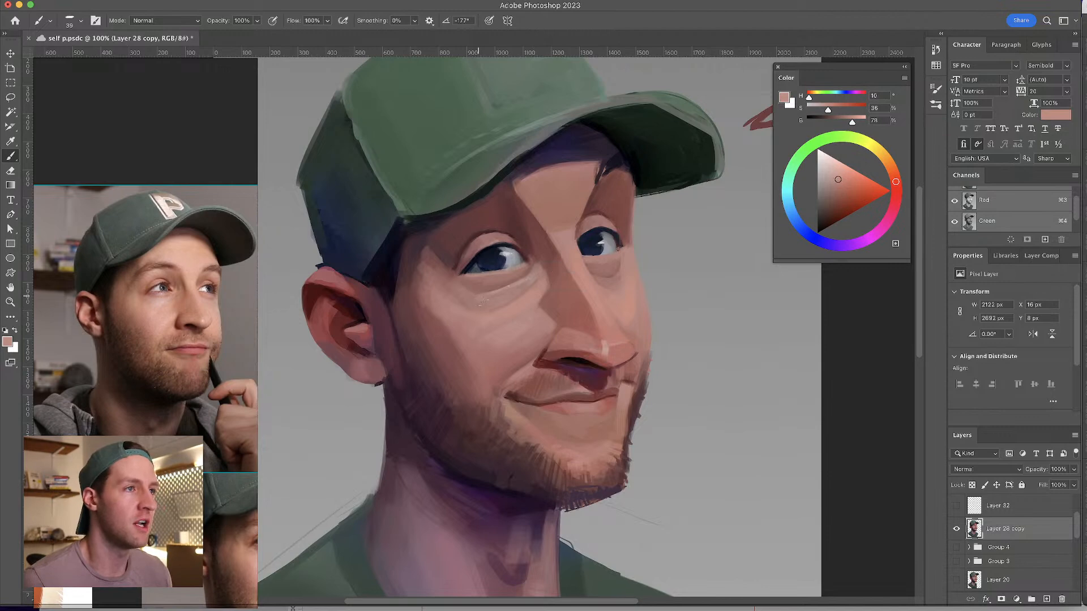
{"action": "left_click", "coordinate": [535, 273], "text": "alt"}
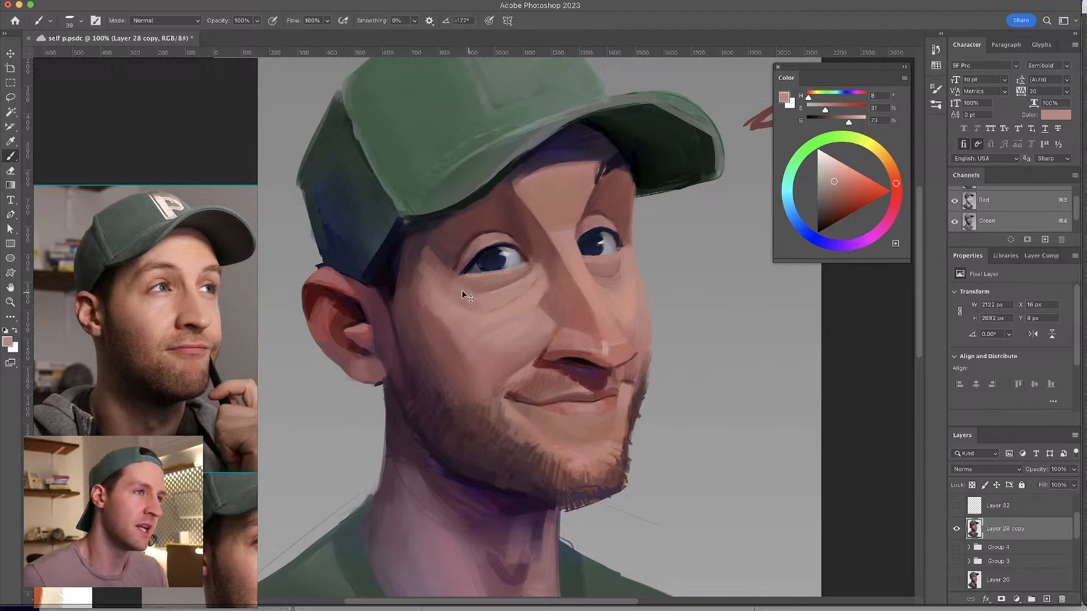
{"action": "left_click", "coordinate": [482, 295], "text": "alt"}
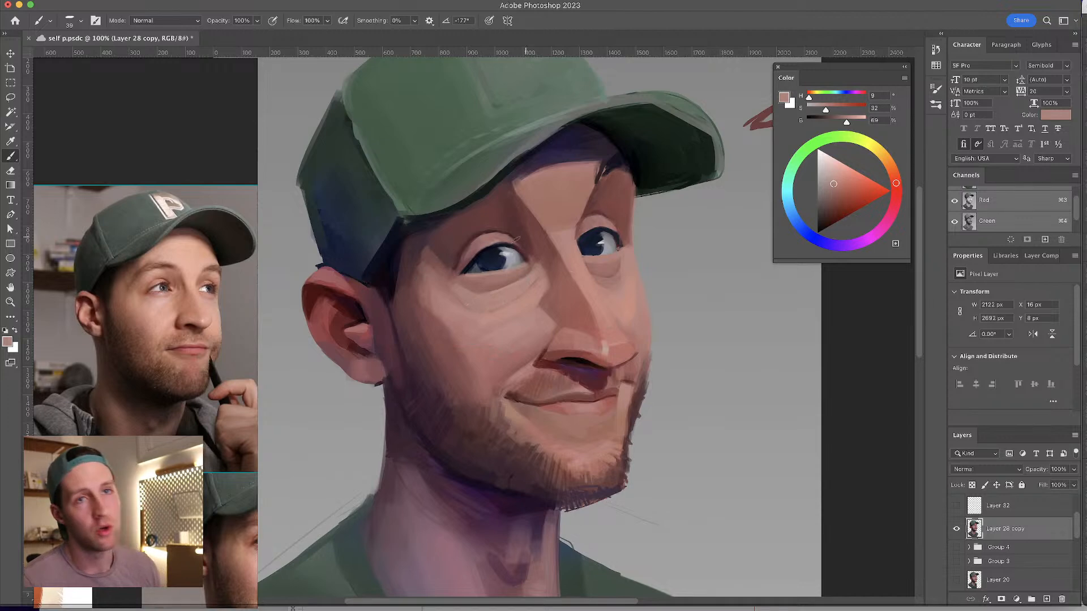
{"action": "left_click", "coordinate": [422, 260], "text": "alt"}
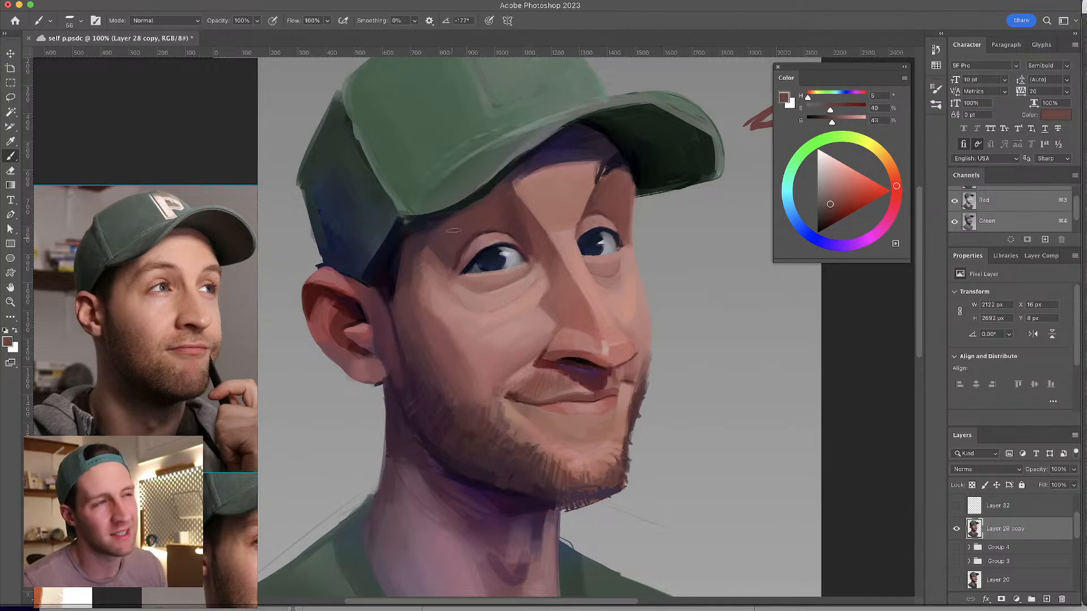
- Blend the far cheek below the eye with sampled light skin tones and the far eye socket with sampled reddish brown
{"action": "left_click", "coordinate": [485, 322], "text": "alt"}
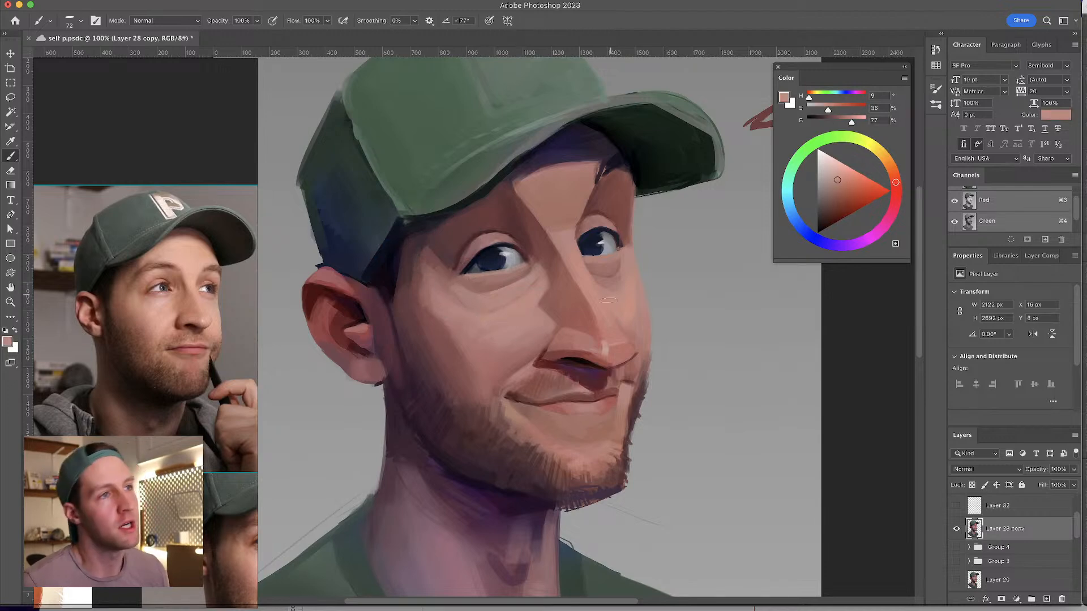
{"action": "left_click", "coordinate": [626, 292], "text": "alt"}
{"action": "left_click", "coordinate": [630, 276], "text": "alt"}
{"action": "left_click_drag", "start_coordinate": [630, 275], "coordinate": [633, 282]}
{"action": "left_click", "coordinate": [610, 194], "text": "alt"}
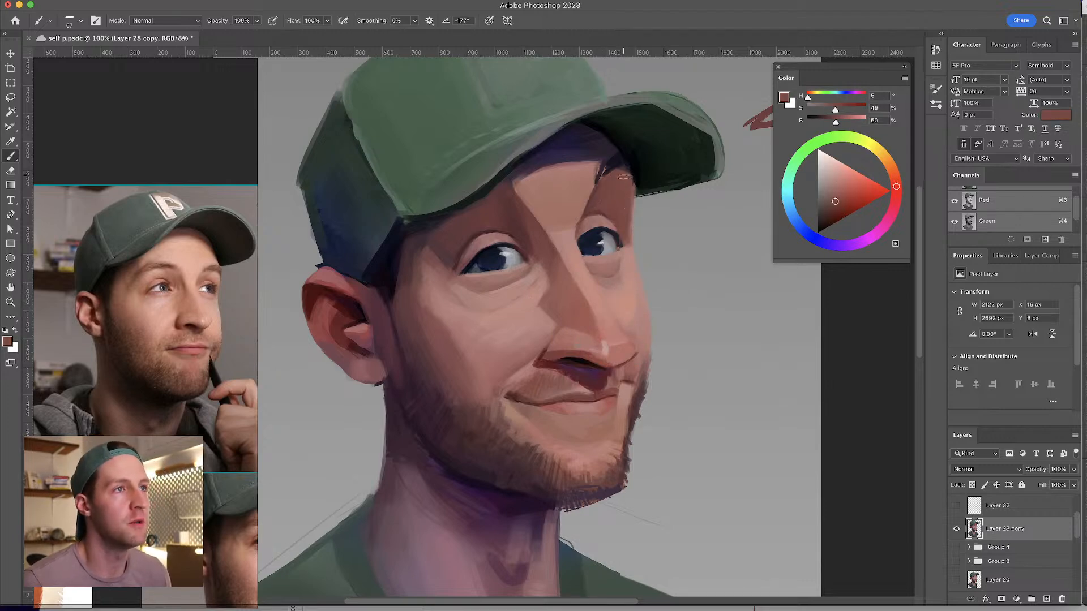
- Rework the near edge of the lit forehead plane under the cap with sampled pinkish skin tones
{"action": "left_click", "coordinate": [526, 180], "text": "alt"}
{"action": "left_click_drag", "start_coordinate": [526, 180], "coordinate": [517, 182]}
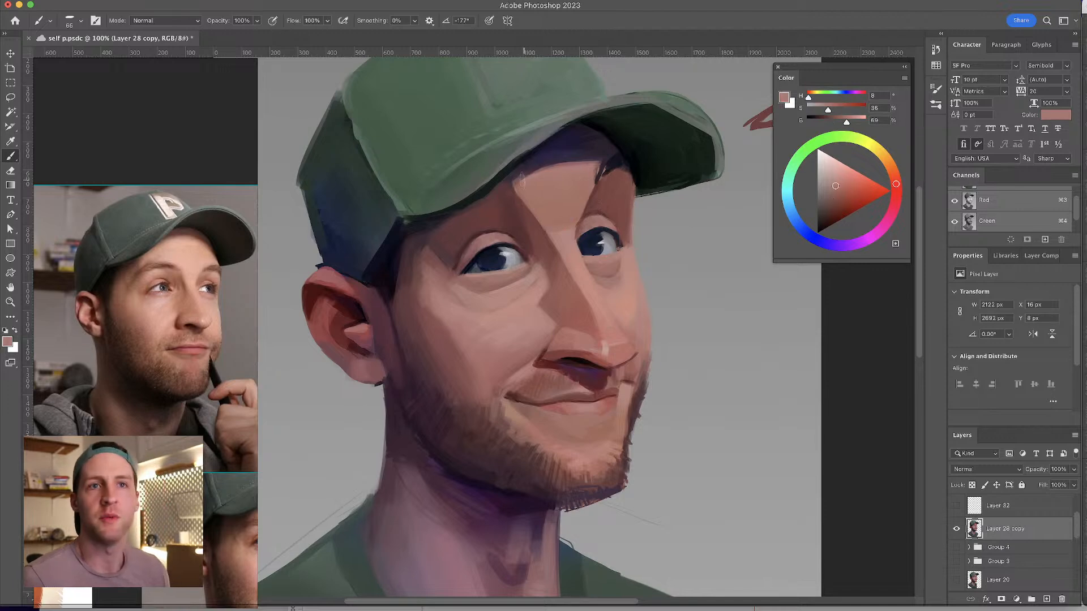
{"action": "left_click", "coordinate": [537, 173], "text": "alt"}
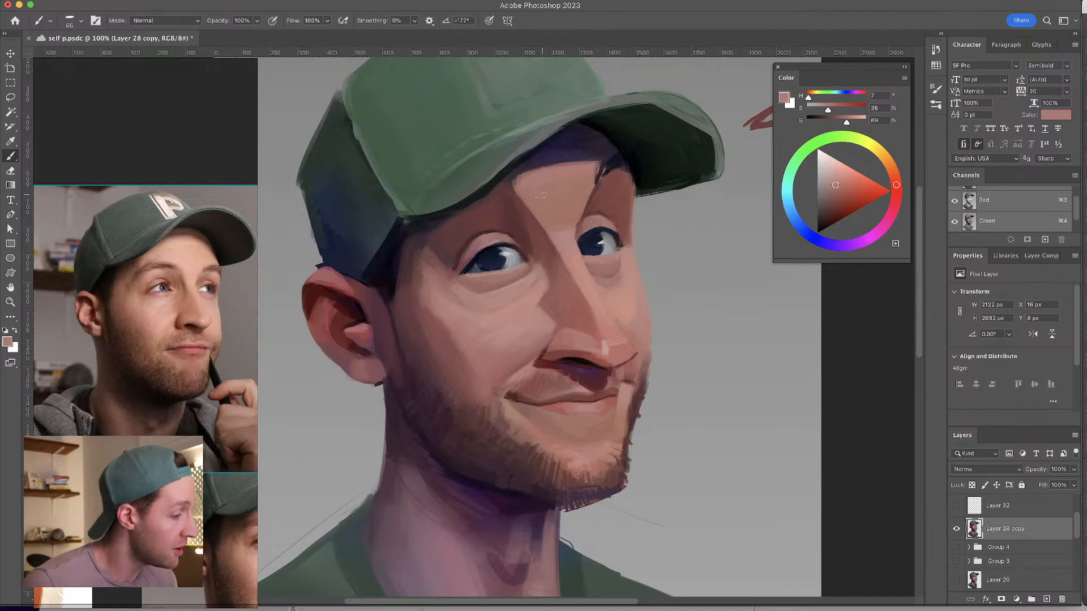
{"action": "left_click", "coordinate": [532, 171], "text": "alt"}
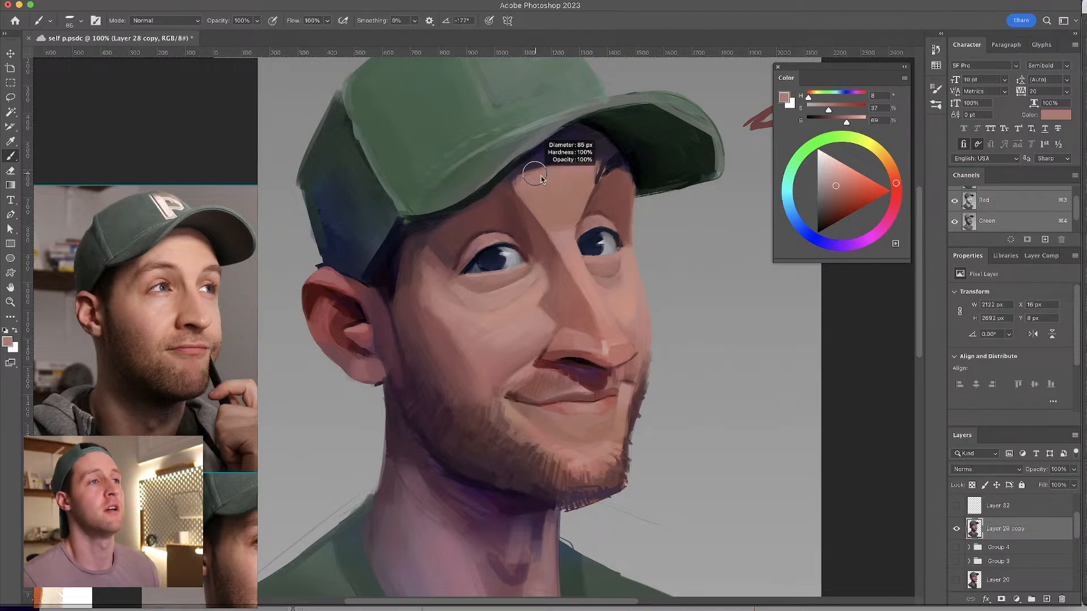
{"action": "mouse_move", "coordinate": [532, 171]}
{"action": "left_mouse_down"}
{"action": "mouse_move", "coordinate": [518, 176]}
{"action": "mouse_move", "coordinate": [599, 168]}
{"action": "left_mouse_up"}
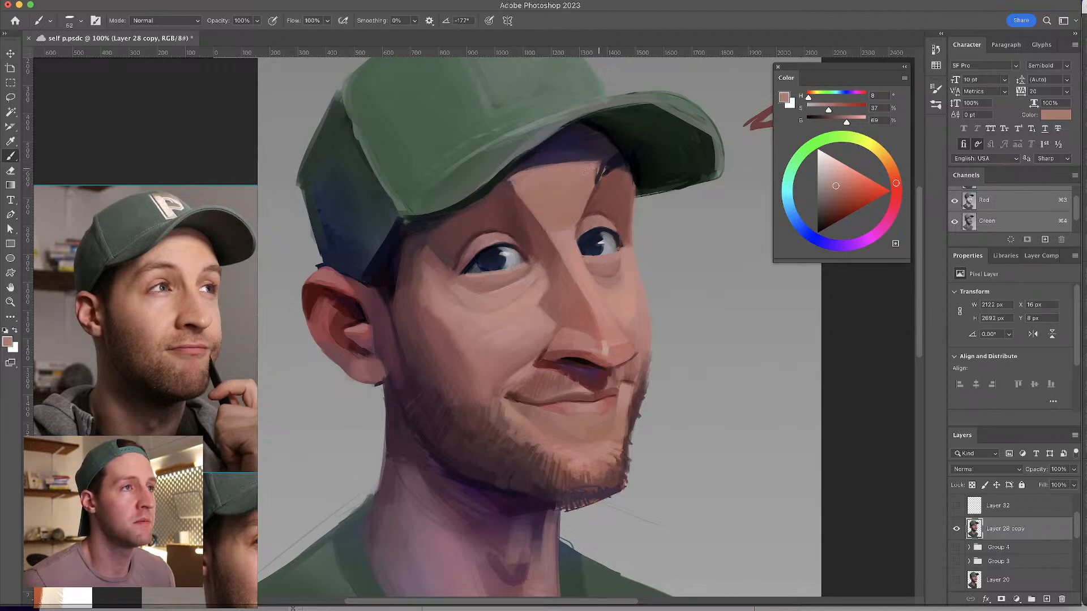
- Refine the near eye socket below the cap brim with sampled reddish browns, and darken the upper lid crease with a 22 px brush
{"action": "left_click", "coordinate": [501, 193], "text": "alt"}
{"action": "left_click", "coordinate": [484, 215], "text": "alt"}
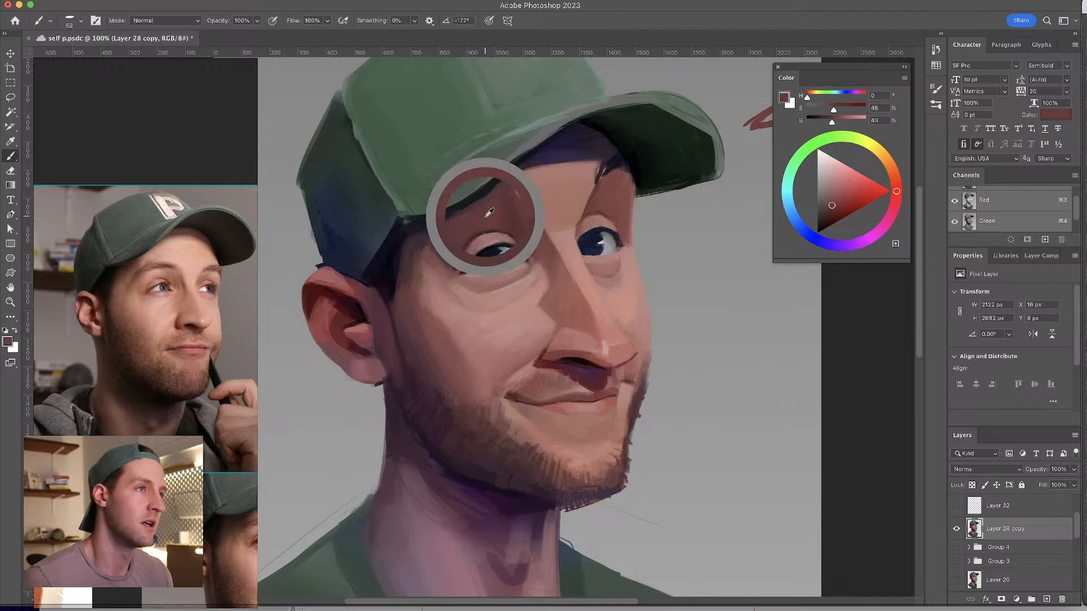
{"action": "left_click", "coordinate": [453, 227], "text": "alt"}
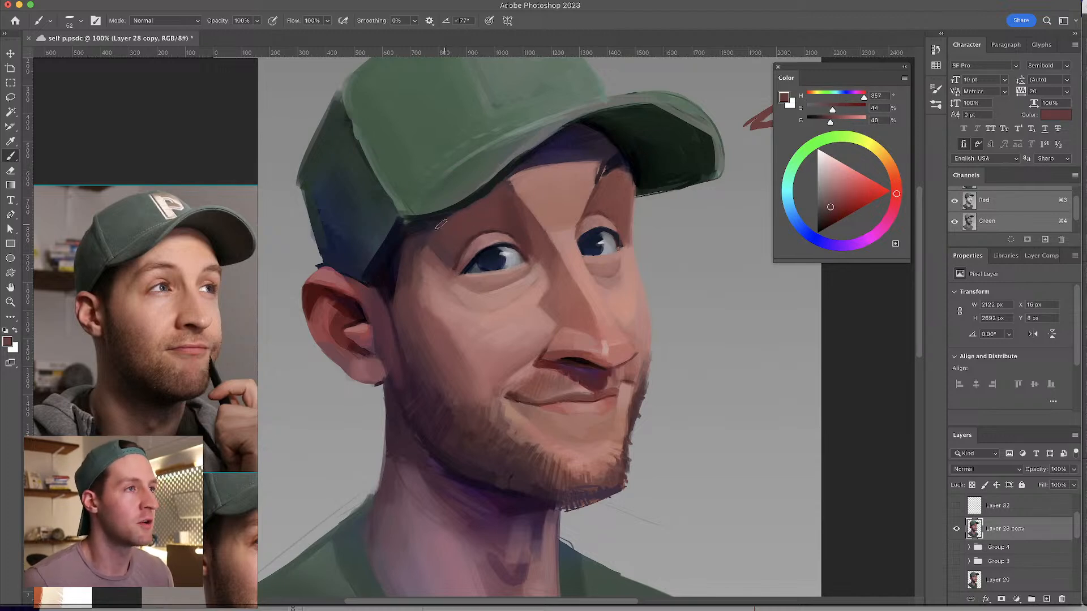
{"action": "left_click", "coordinate": [477, 232], "text": "alt"}
{"action": "left_click_drag", "start_coordinate": [477, 233], "coordinate": [475, 234]}
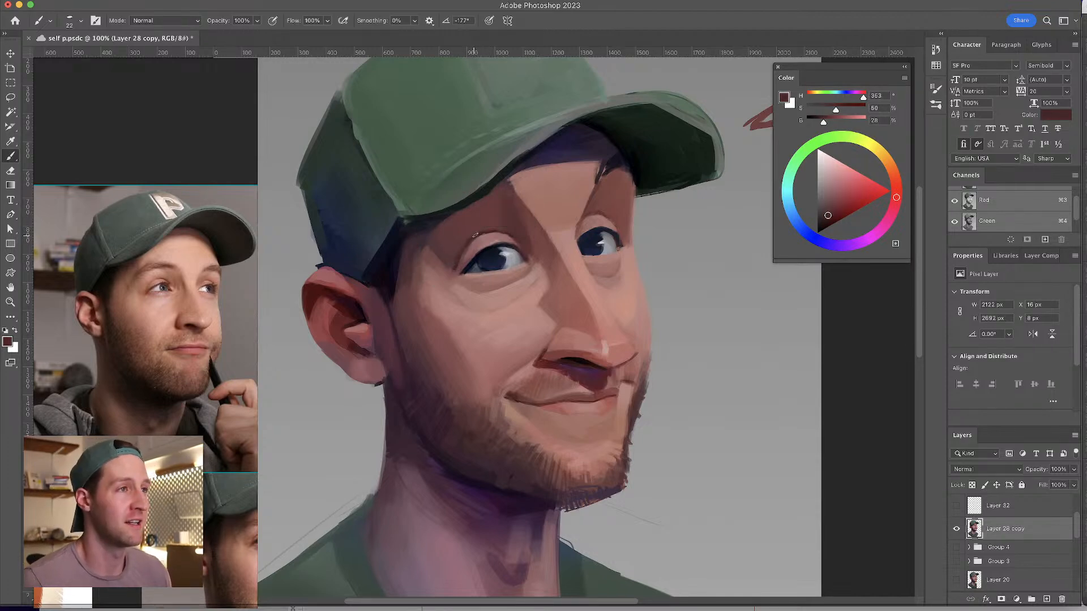
- Repaint the shaded side panel of the cap with sampled dark green, using a 50 px brush
{"action": "left_click", "coordinate": [390, 227], "text": "alt"}
{"action": "left_click", "coordinate": [342, 138], "text": "alt"}
{"action": "left_click_drag", "start_coordinate": [343, 139], "coordinate": [354, 153]}
{"action": "left_click", "coordinate": [350, 157], "text": "alt"}
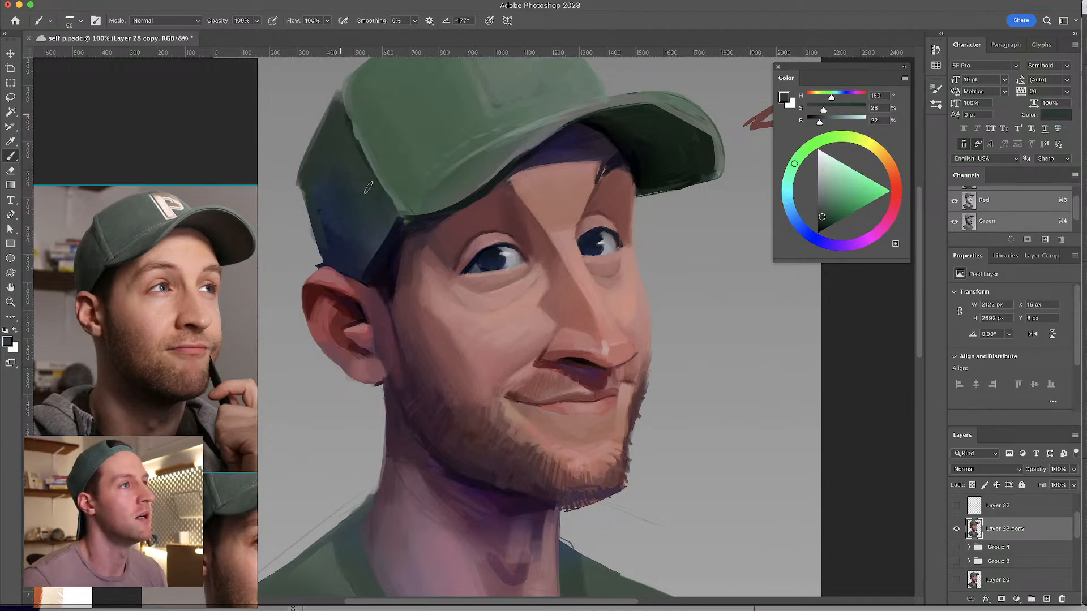
{"action": "left_click_drag", "start_coordinate": [340, 109], "coordinate": [374, 177]}
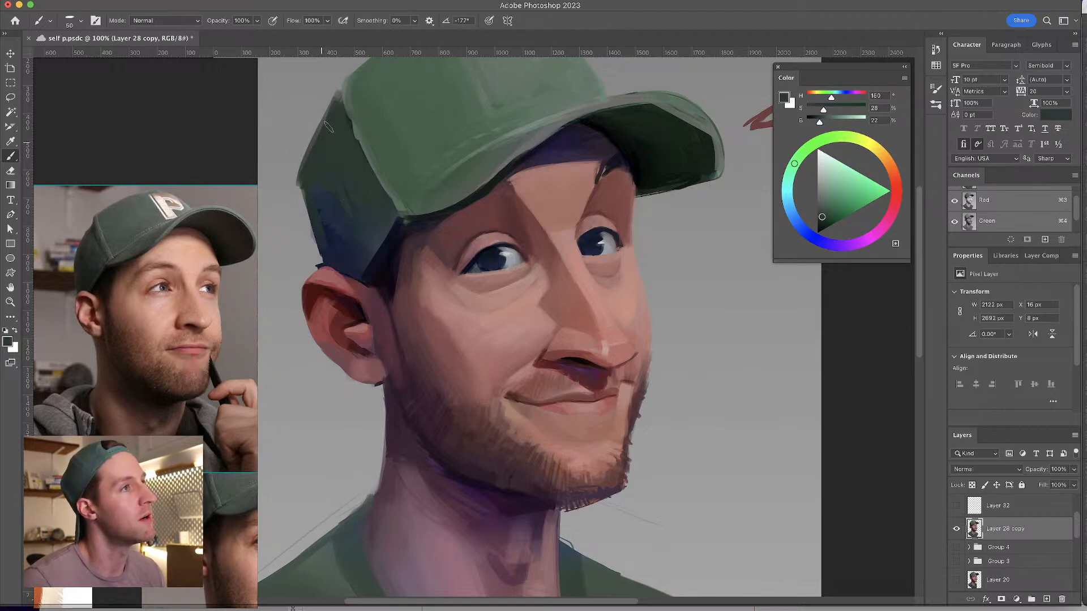
{"action": "left_click_drag", "start_coordinate": [384, 188], "coordinate": [367, 234]}
{"action": "scroll", "coordinate": [367, 235], "scroll_direction": "down", "scroll_amount": 5}
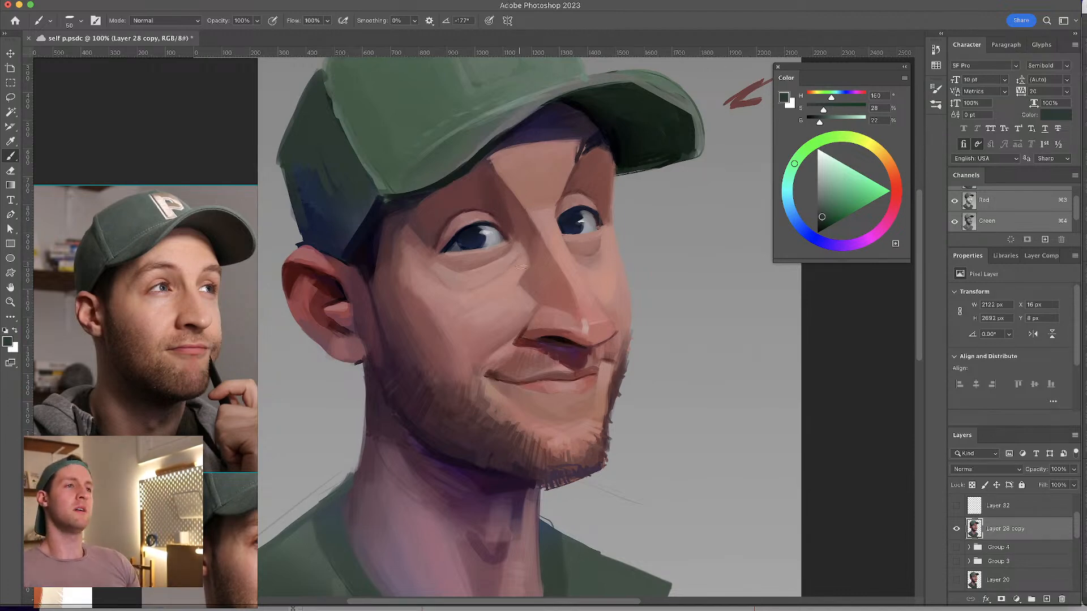
- Sharpen the inner edge of the far eye socket up to the brow with sampled reddish brown, using a small brush
{"action": "left_click", "coordinate": [581, 170], "text": "alt"}
{"action": "left_click_drag", "start_coordinate": [575, 174], "coordinate": [570, 173]}
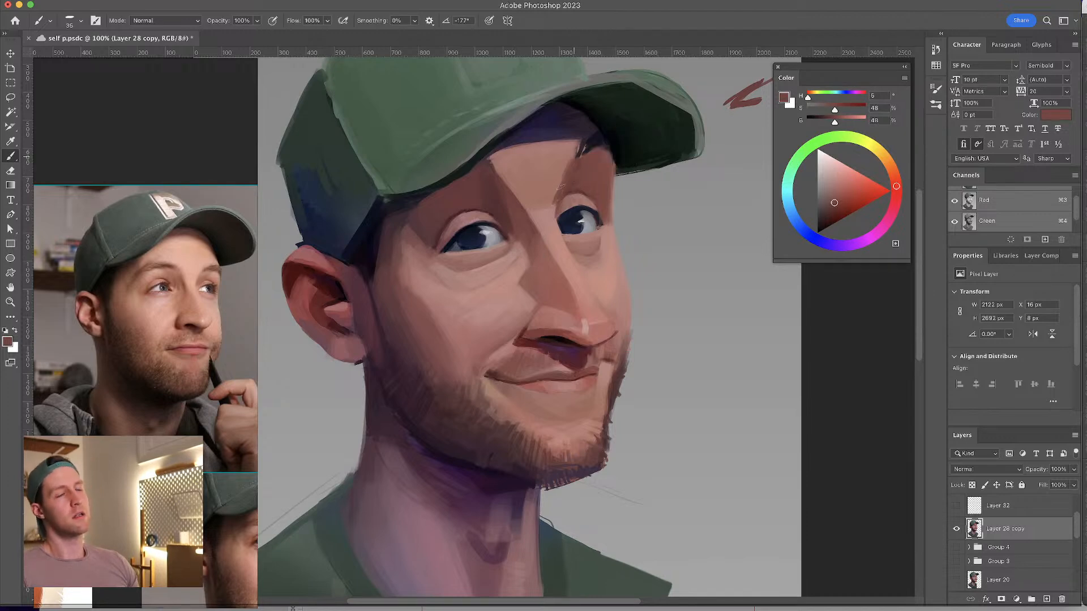
{"action": "left_click", "coordinate": [577, 177], "text": "alt"}
{"action": "left_click_drag", "start_coordinate": [576, 175], "coordinate": [575, 152]}
{"action": "left_click_drag", "start_coordinate": [554, 209], "coordinate": [575, 150]}
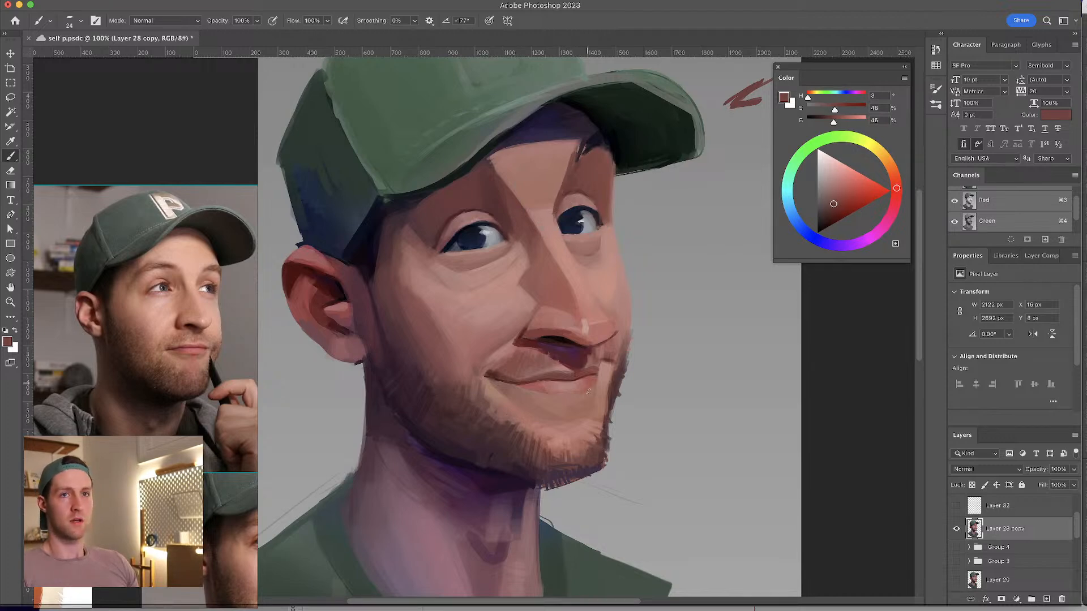
- Check the portrait in a mirrored view and with the canvas view rotated 180°
{"action": "key", "text": "ctrl+shift+h"}
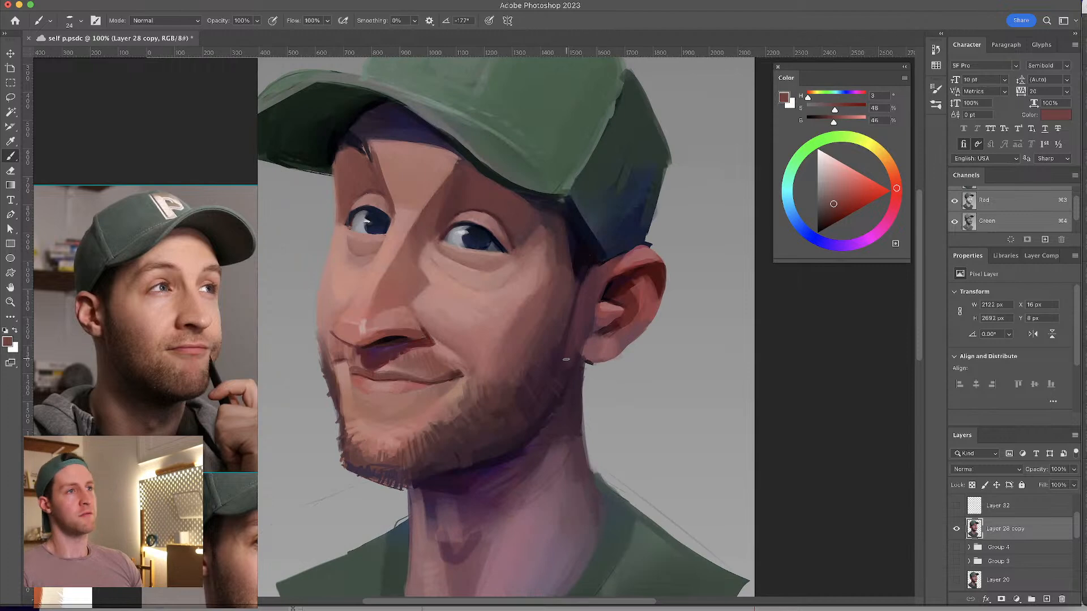
{"action": "key", "text": "ctrl+shift+h"}
{"action": "key", "text": "ctrl+shift+h"}
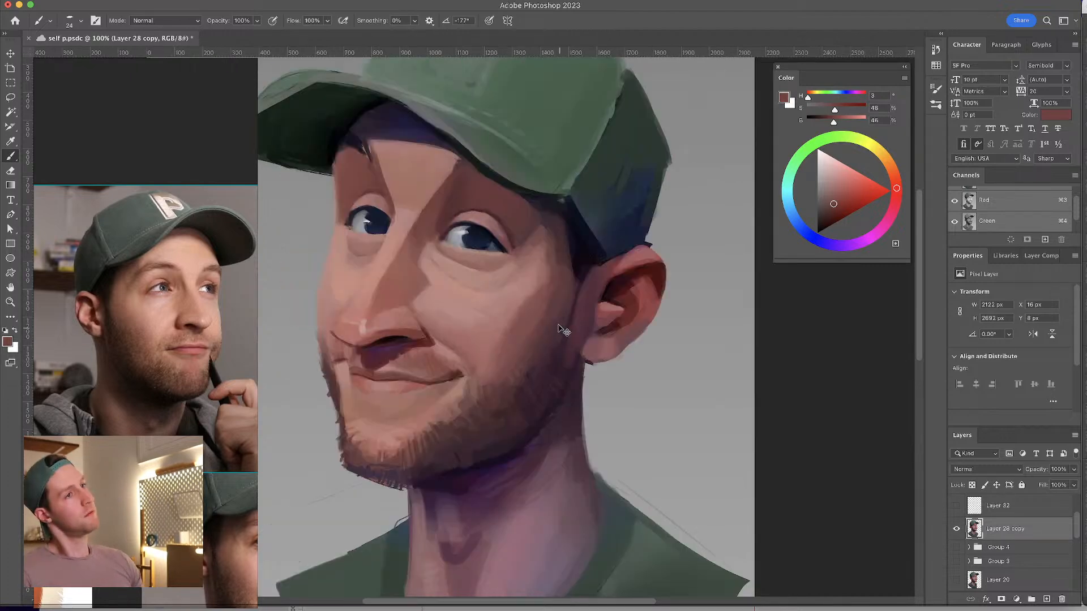
{"action": "key", "text": "ctrl+shift+h"}
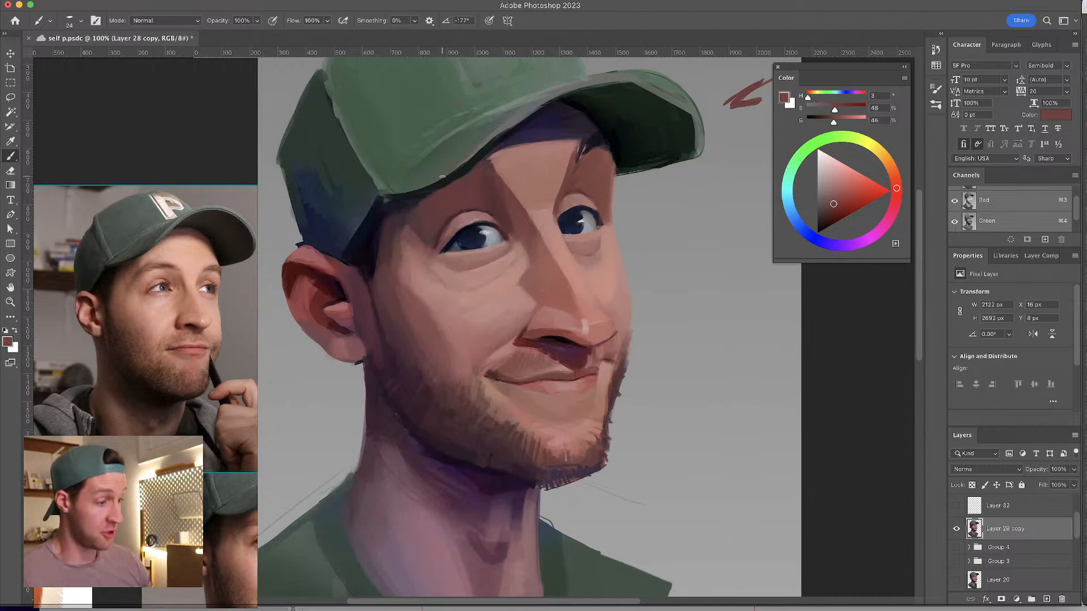
{"action": "key", "text": "r"}
{"action": "left_click_drag", "start_coordinate": [722, 219], "coordinate": [350, 362]}
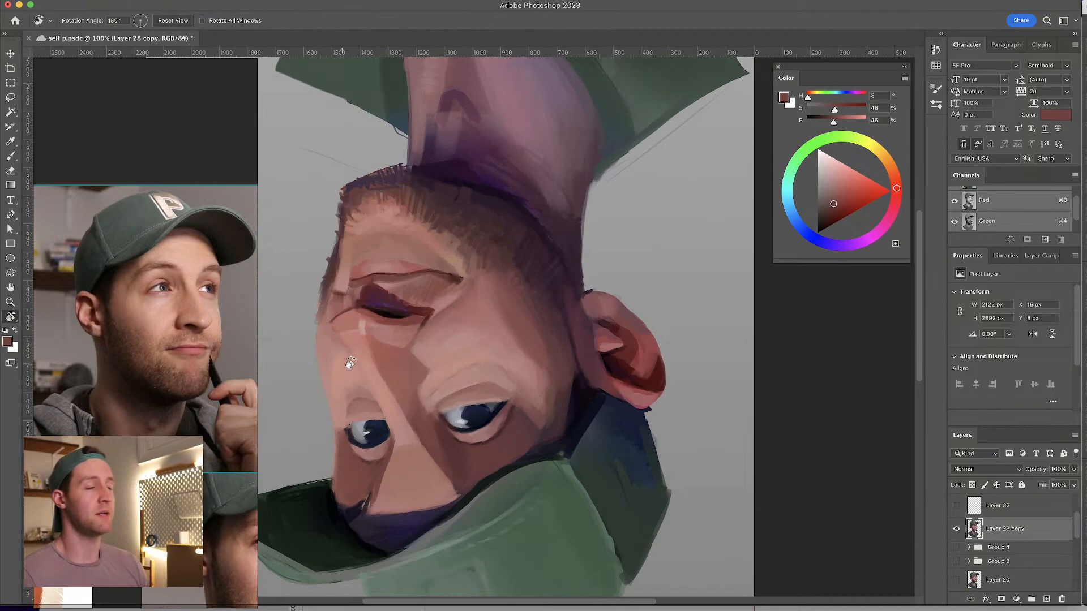
{"action": "left_click_drag", "start_coordinate": [516, 295], "coordinate": [652, 242]}
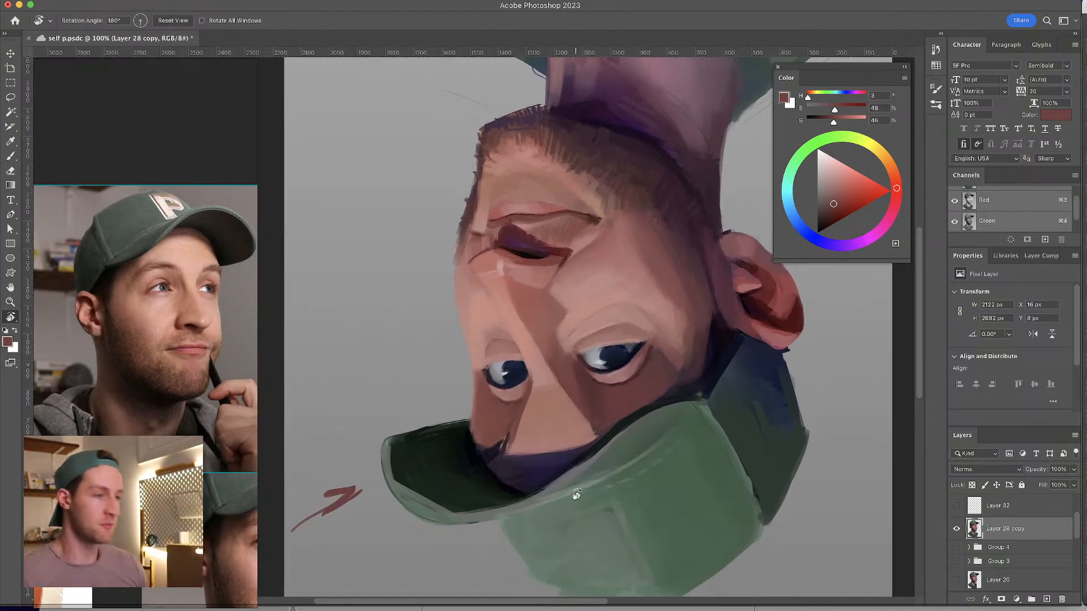
- Blend the skin under both eyes with sampled pinkish tones, and the near cheek's beard edge with sampled reddish brown at 48 px
{"action": "key", "text": "b"}
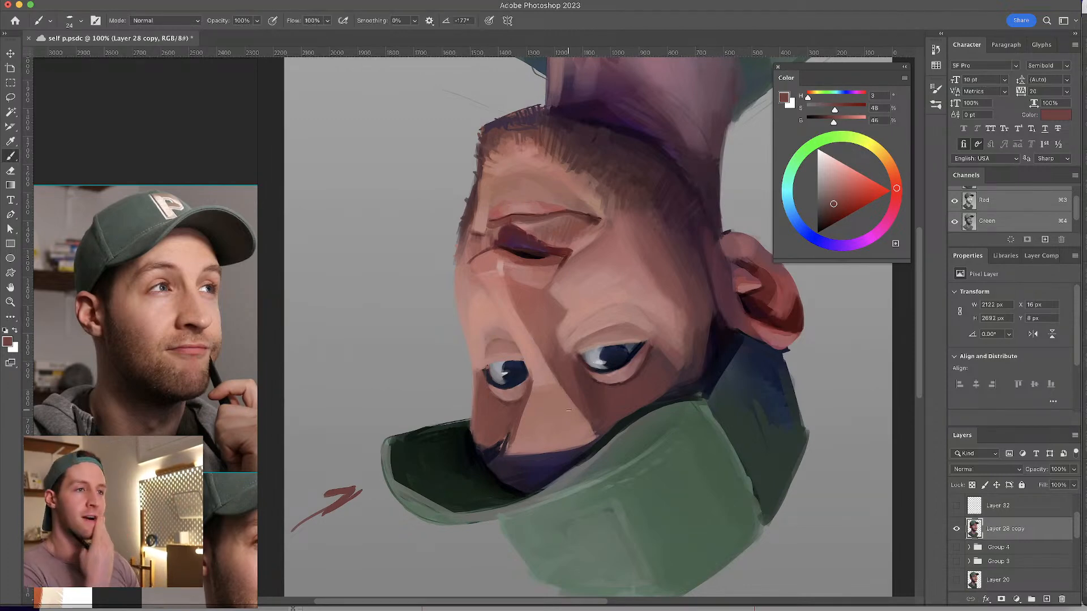
{"action": "left_click", "coordinate": [495, 342], "text": "alt"}
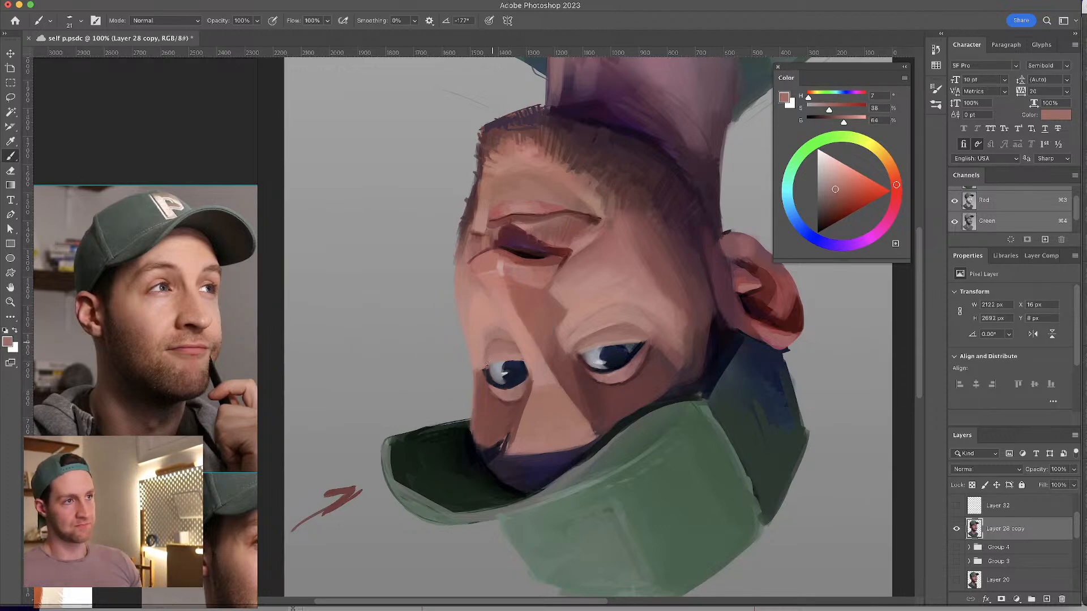
{"action": "left_click", "coordinate": [491, 351], "text": "alt"}
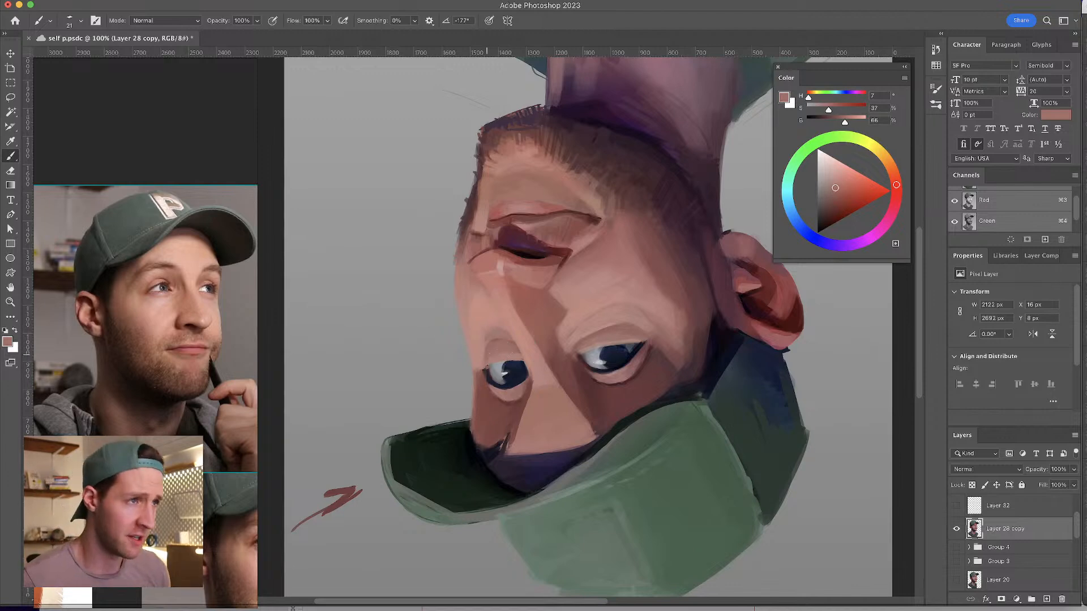
{"action": "left_click", "coordinate": [620, 329], "text": "alt"}
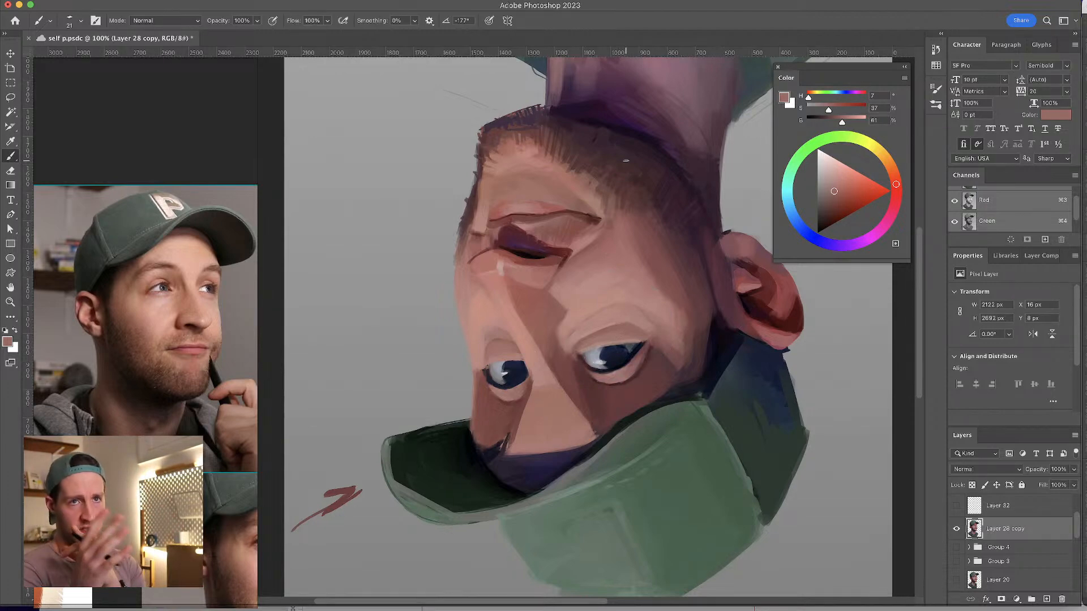
{"action": "left_click", "coordinate": [653, 232], "text": "alt"}
{"action": "left_click_drag", "start_coordinate": [654, 232], "coordinate": [660, 241]}
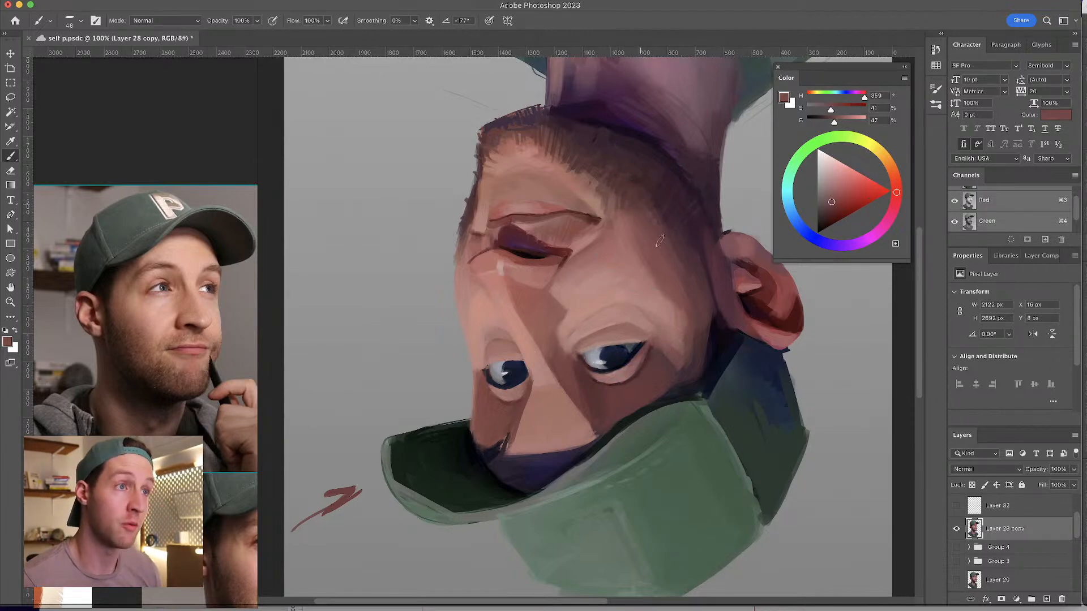
- Refine the nose bridge, nostril wing and shaded underside of the nose with sampled light pink and reddish skin tones
{"action": "left_click", "coordinate": [507, 305], "text": "alt"}
{"action": "left_click_drag", "start_coordinate": [508, 304], "coordinate": [501, 305]}
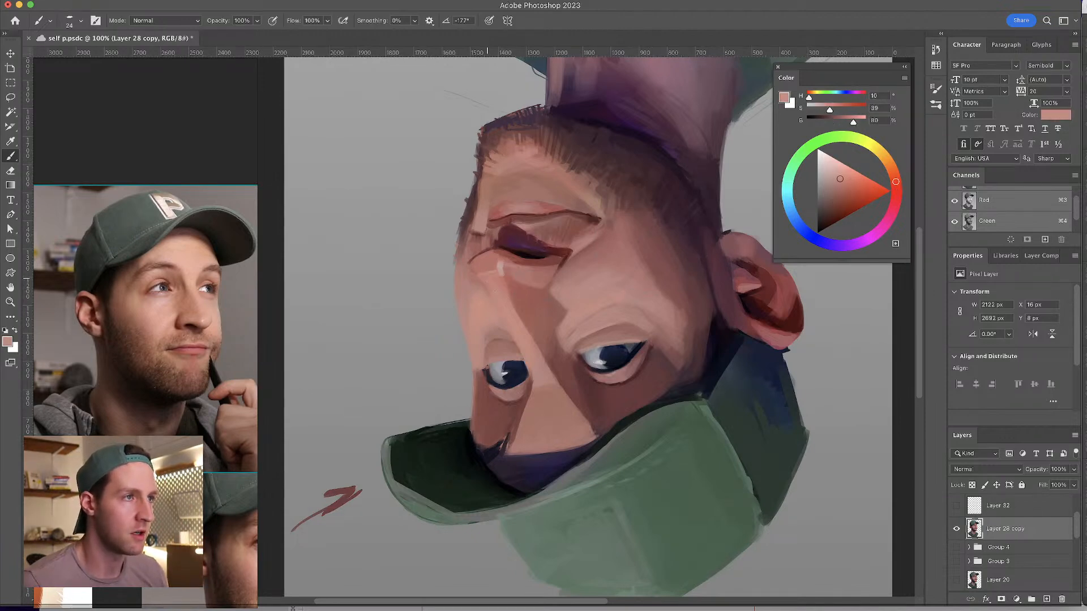
{"action": "left_click", "coordinate": [555, 258], "text": "alt"}
{"action": "left_click_drag", "start_coordinate": [556, 255], "coordinate": [545, 287]}
{"action": "left_click", "coordinate": [556, 267], "text": "alt"}
{"action": "left_click", "coordinate": [556, 267], "text": "alt"}
{"action": "left_click_drag", "start_coordinate": [549, 249], "coordinate": [552, 249]}
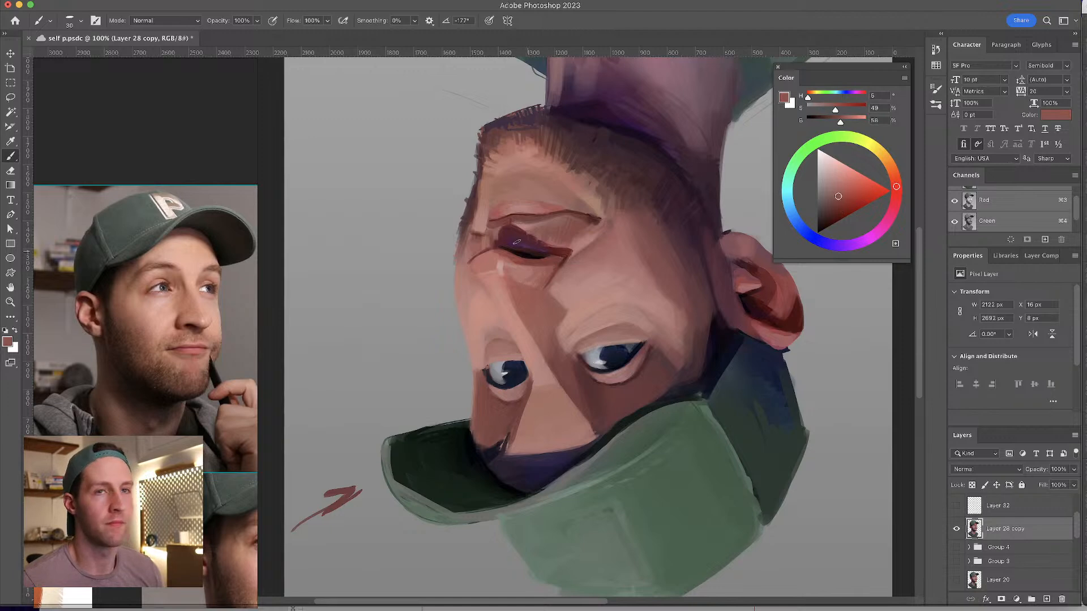
{"action": "left_click", "coordinate": [529, 273], "text": "alt"}
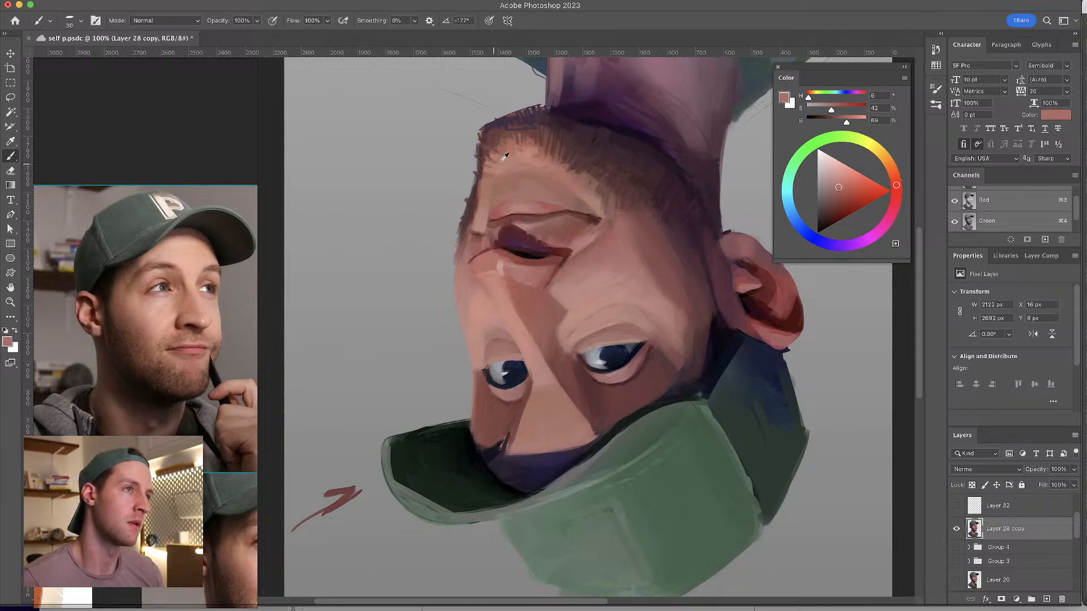
- Shape the shadow plane between the lower lip and chin with sampled brownish skin tones, and sample the tone under the near eye
{"action": "left_click", "coordinate": [541, 180], "text": "alt"}
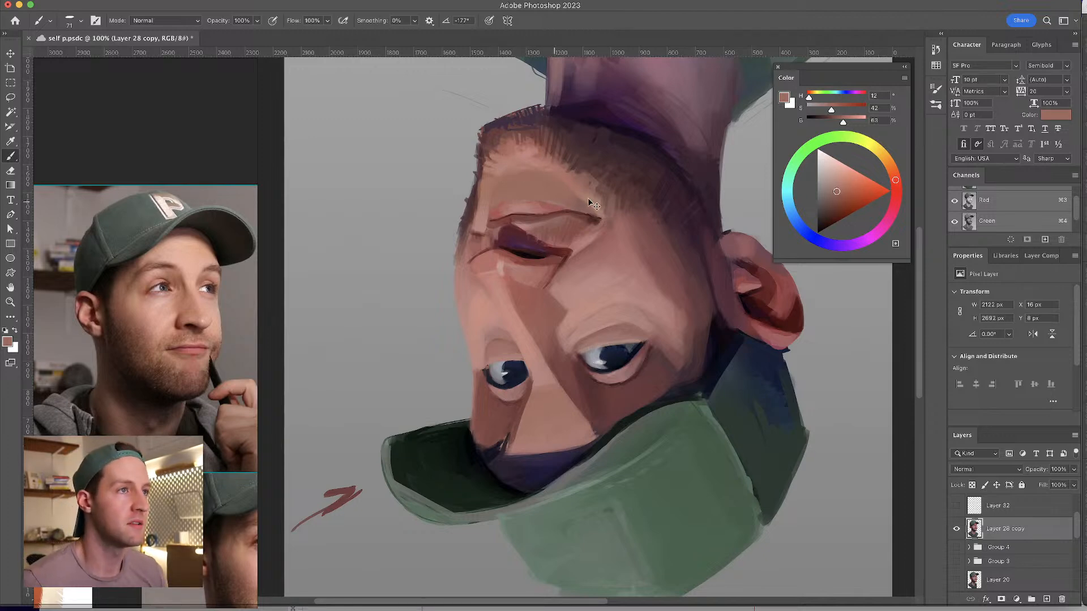
{"action": "left_click", "coordinate": [545, 176], "text": "alt"}
{"action": "left_click_drag", "start_coordinate": [545, 176], "coordinate": [548, 182]}
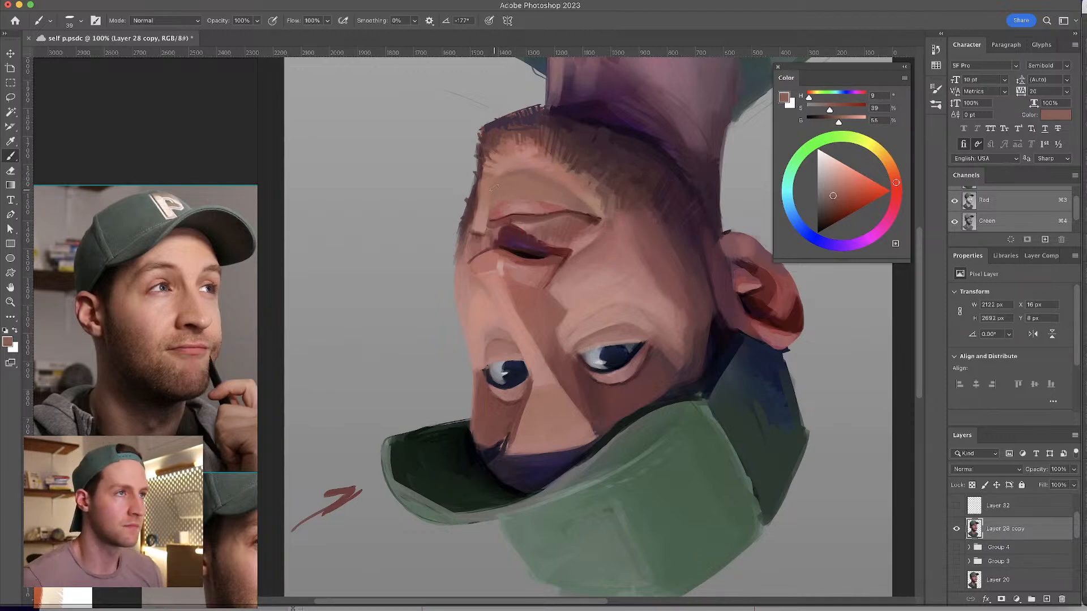
{"action": "scroll", "coordinate": [508, 278], "scroll_direction": "down", "scroll_amount": 1}
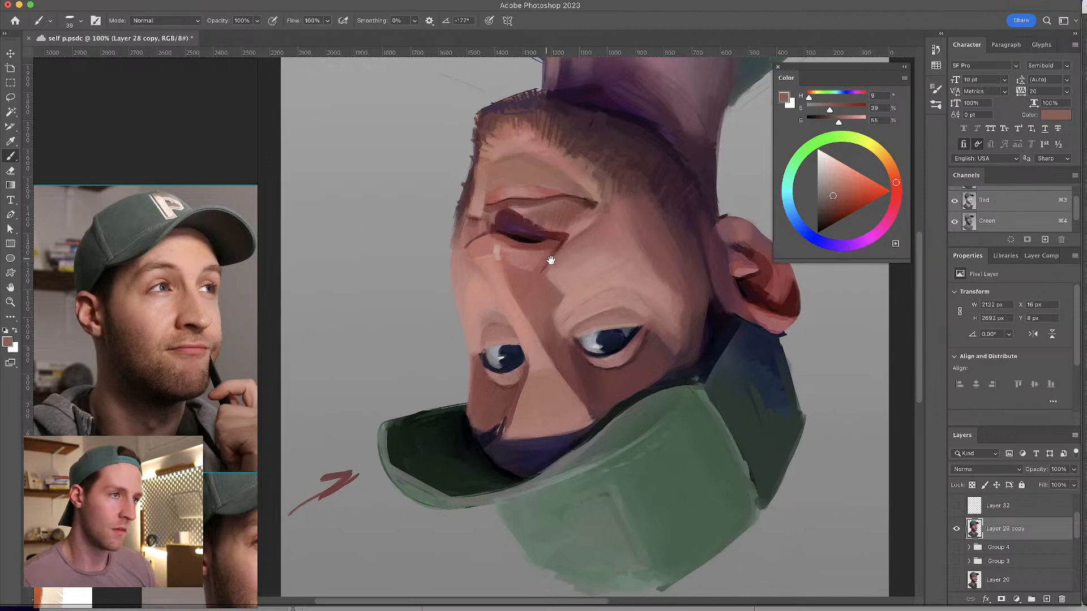
{"action": "left_click", "coordinate": [597, 313], "text": "alt"}
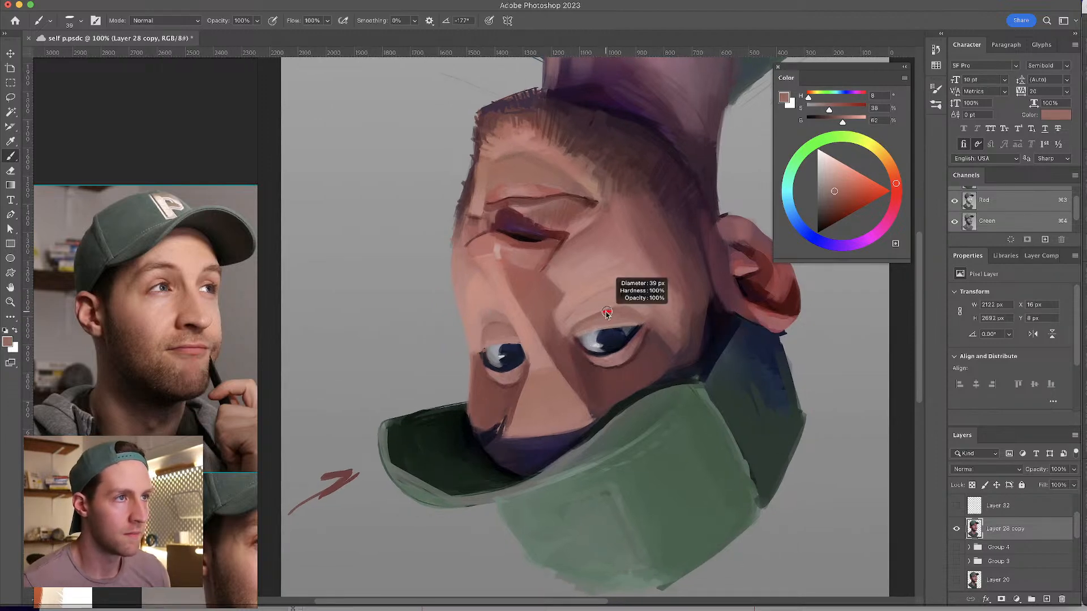
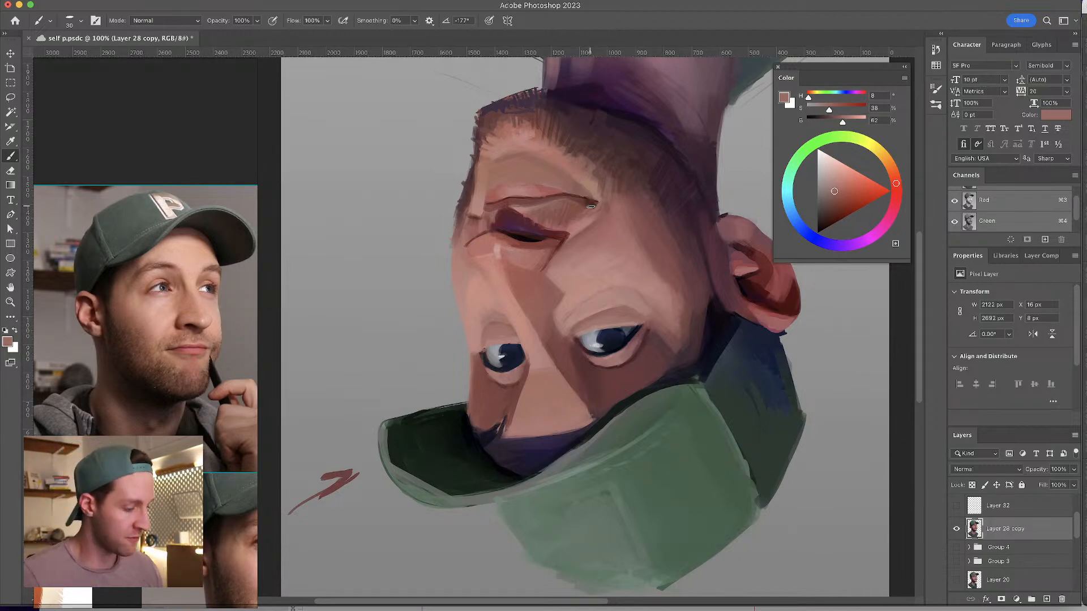
- Return the view rotation to 0°, warm the near cheek with a more saturated pink, and blend it with sampled skin tones
{"action": "key", "text": "r"}
{"action": "left_click_drag", "start_coordinate": [775, 369], "coordinate": [356, 306]}
{"action": "scroll", "coordinate": [649, 213], "scroll_direction": "left", "scroll_amount": 10}
{"action": "scroll", "coordinate": [650, 212], "scroll_direction": "down", "scroll_amount": 4}
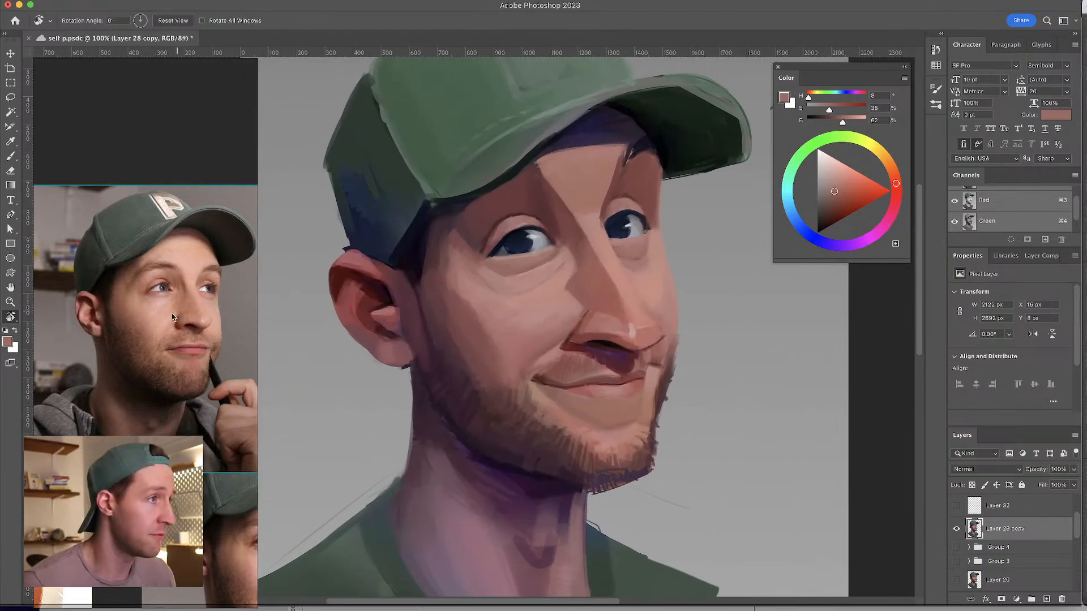
{"action": "key", "text": "b"}
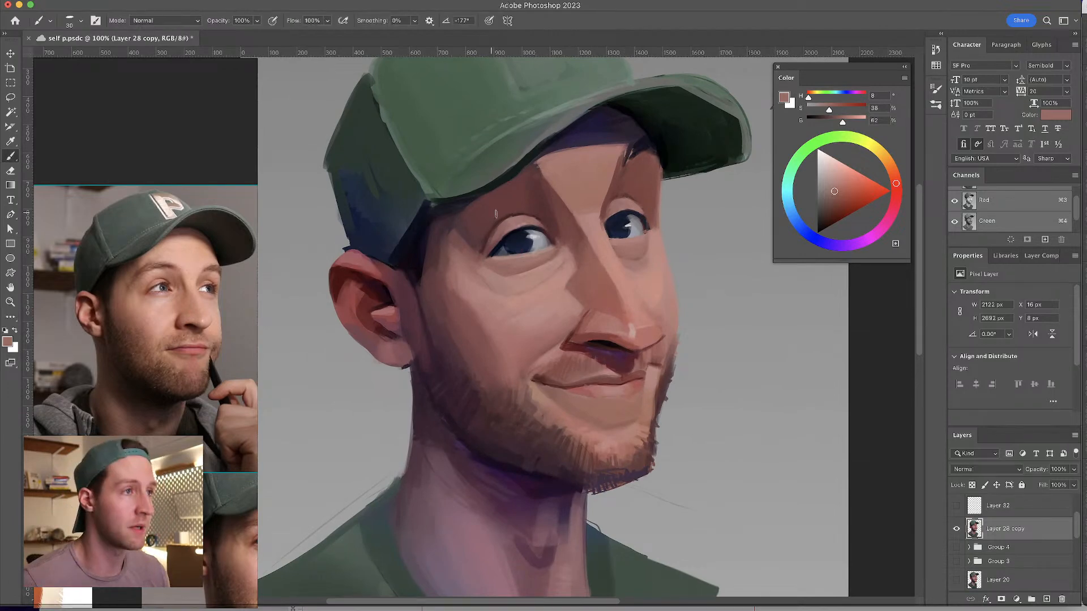
{"action": "left_click_drag", "start_coordinate": [834, 189], "coordinate": [848, 180]}
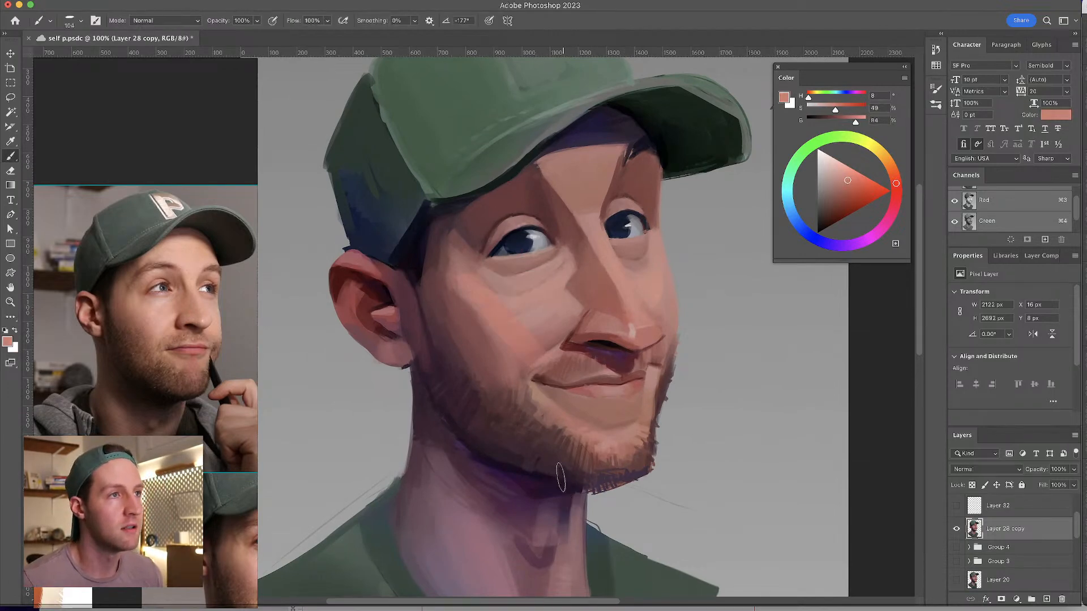
{"action": "left_click", "coordinate": [521, 300], "text": "alt"}
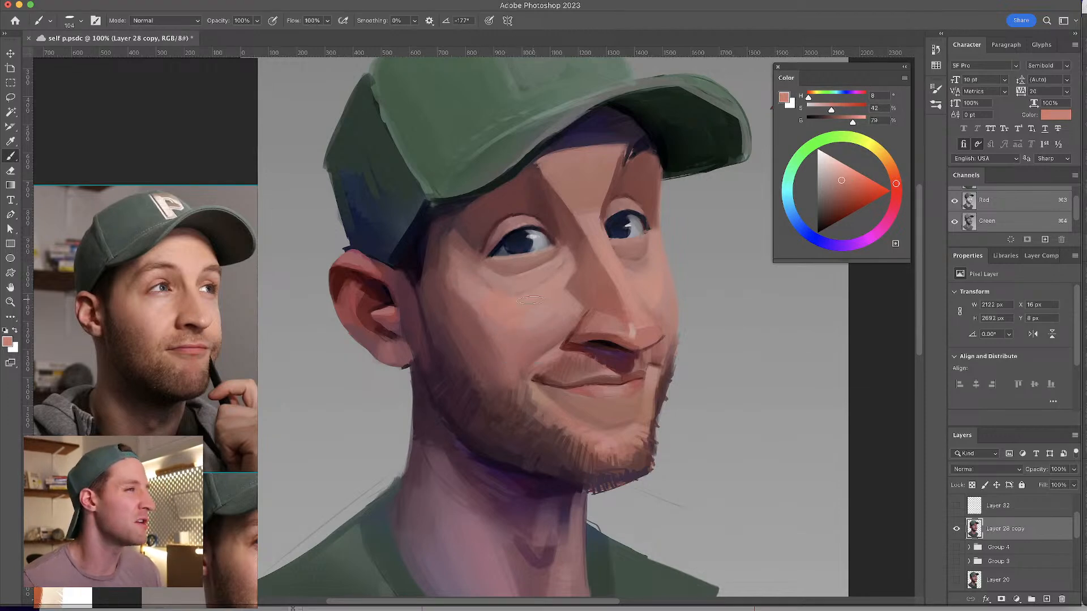
{"action": "left_click", "coordinate": [518, 296], "text": "alt"}
{"action": "left_click_drag", "start_coordinate": [509, 300], "coordinate": [488, 300]}
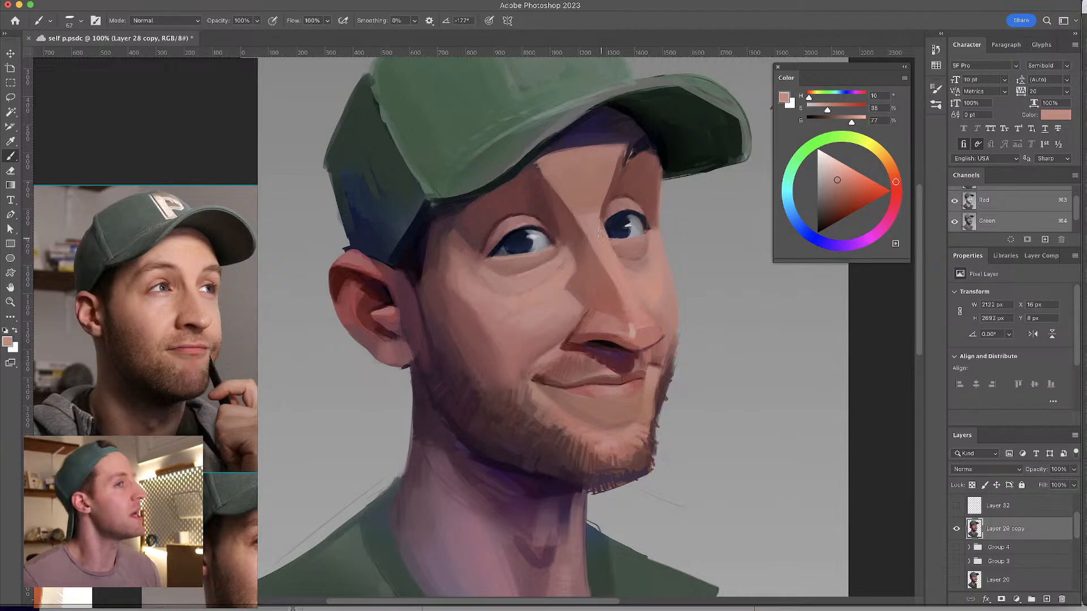
- Soften the upper nose bridge between the eyes with sampled light skin tones at 43 px
{"action": "left_click", "coordinate": [594, 213], "text": "alt"}
{"action": "left_click", "coordinate": [594, 212], "text": "alt"}
{"action": "left_click_drag", "start_coordinate": [594, 213], "coordinate": [583, 218]}
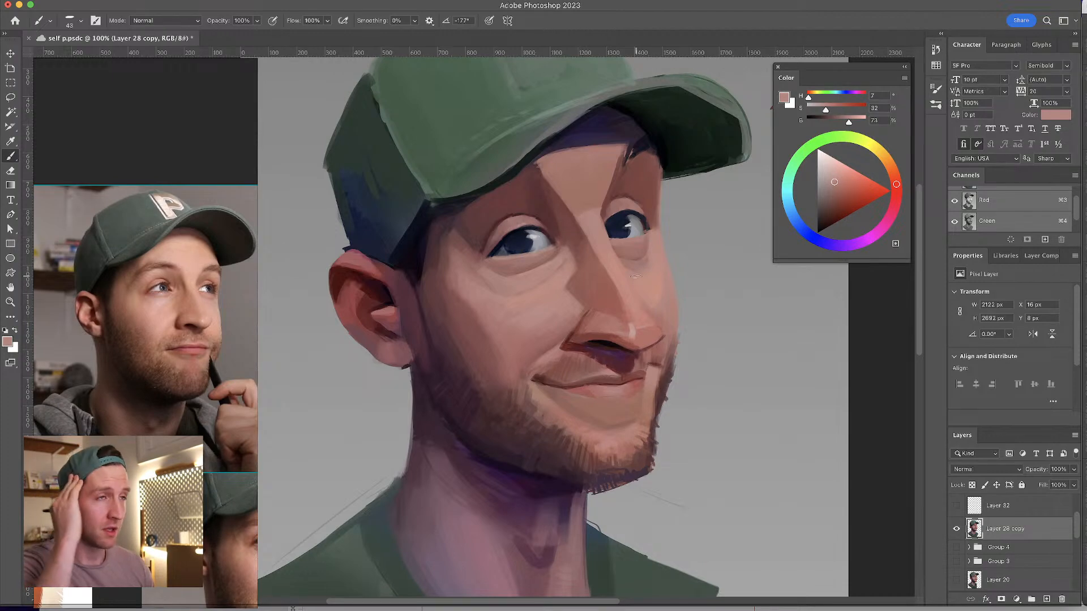
- Rework the far eye socket's edge against the forehead with sampled reddish brown at 33 px, and sample the dark purple under the nose
{"action": "left_click", "coordinate": [606, 195], "text": "alt"}
{"action": "key", "text": "bracketleft"}
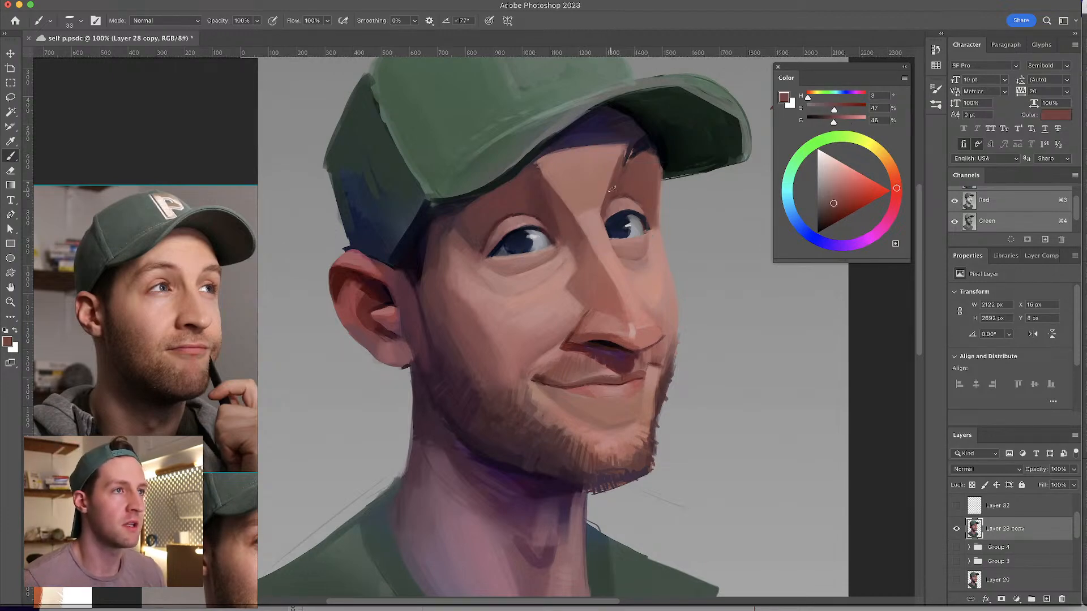
{"action": "left_click", "coordinate": [623, 182], "text": "alt"}
{"action": "left_click_drag", "start_coordinate": [613, 174], "coordinate": [602, 204]}
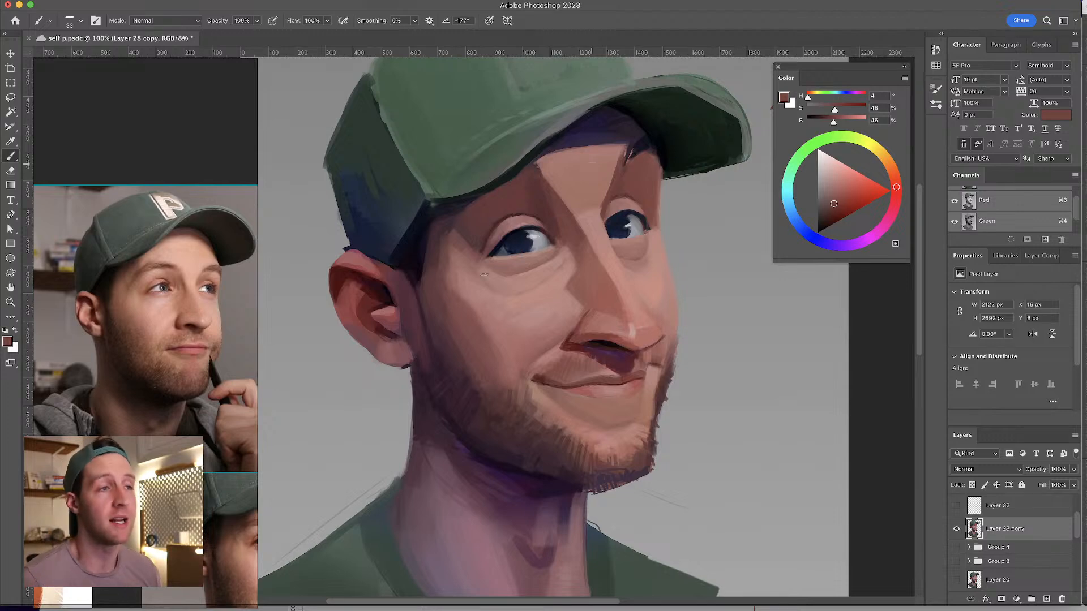
{"action": "left_click", "coordinate": [619, 351], "text": "alt"}
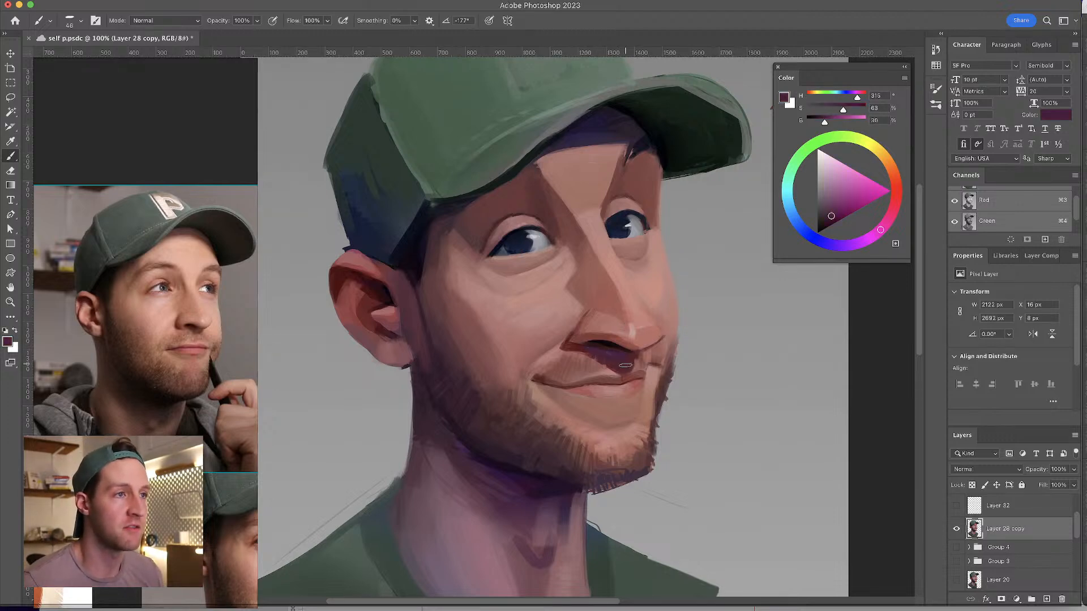
- Touch up the shadow under the nose with sampled dark purple, and mix an orange-brown from the skin tone beside the nose
{"action": "left_click", "coordinate": [621, 358], "text": "alt"}
{"action": "mouse_move", "coordinate": [621, 355]}
{"action": "left_mouse_down"}
{"action": "mouse_move", "coordinate": [590, 352]}
{"action": "mouse_move", "coordinate": [622, 355]}
{"action": "left_mouse_up"}
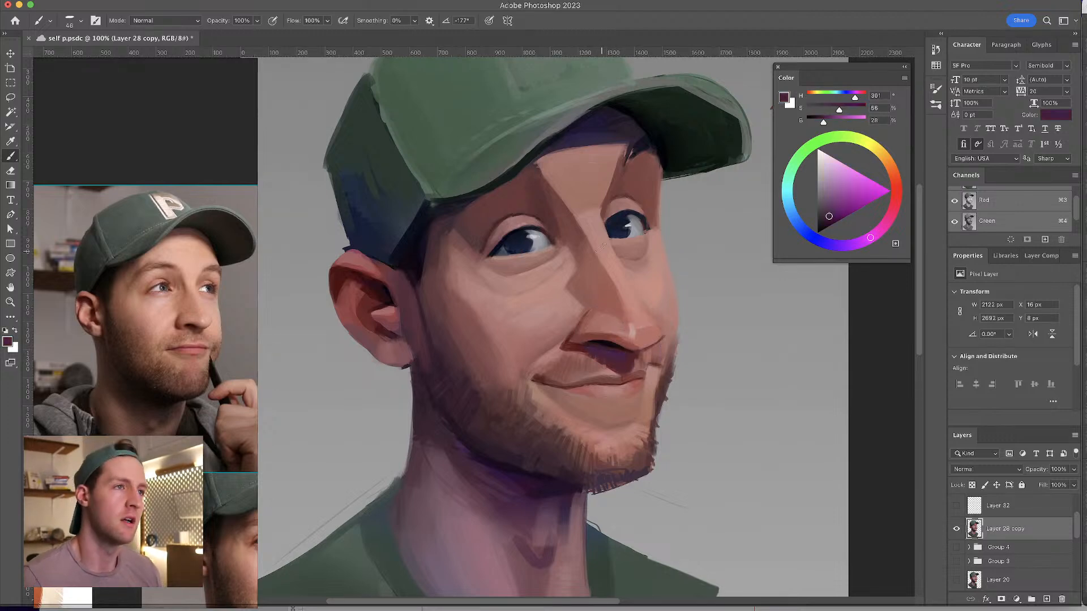
{"action": "left_click", "coordinate": [533, 292], "text": "alt"}
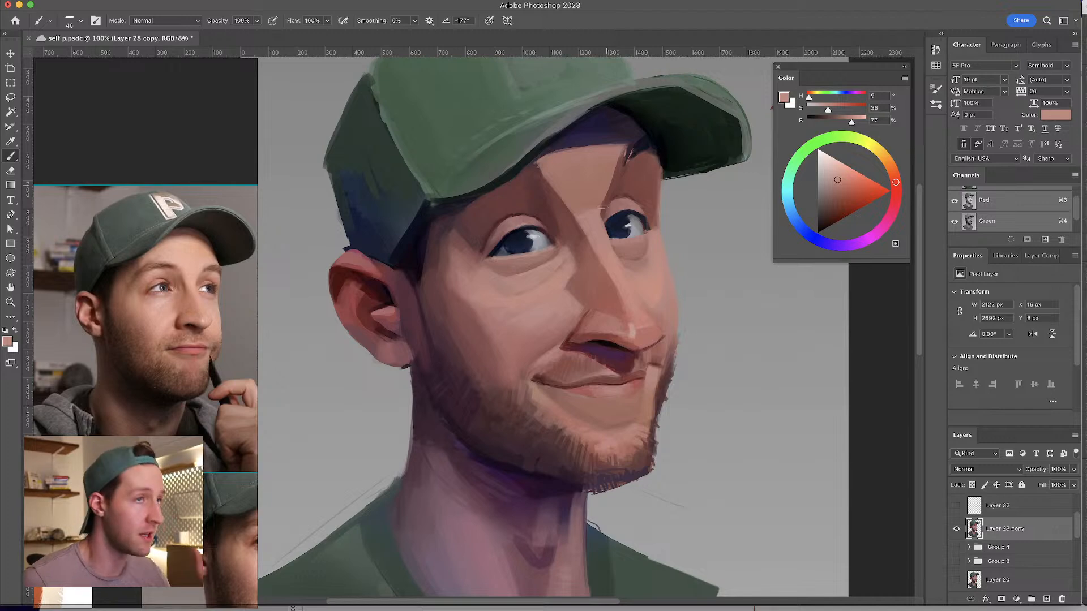
{"action": "left_click", "coordinate": [597, 299], "text": "alt"}
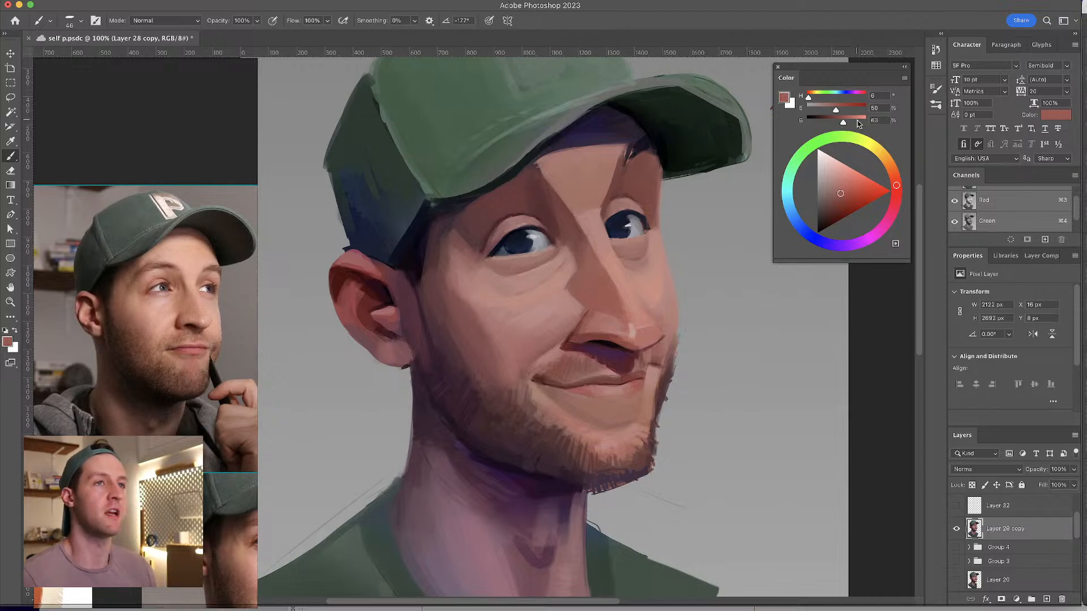
{"action": "mouse_move", "coordinate": [835, 109]}
{"action": "left_mouse_down"}
{"action": "mouse_move", "coordinate": [823, 110]}
{"action": "mouse_move", "coordinate": [848, 110]}
{"action": "mouse_move", "coordinate": [838, 122]}
{"action": "mouse_move", "coordinate": [818, 96]}
{"action": "mouse_move", "coordinate": [842, 110]}
{"action": "mouse_move", "coordinate": [841, 125]}
{"action": "left_mouse_up"}
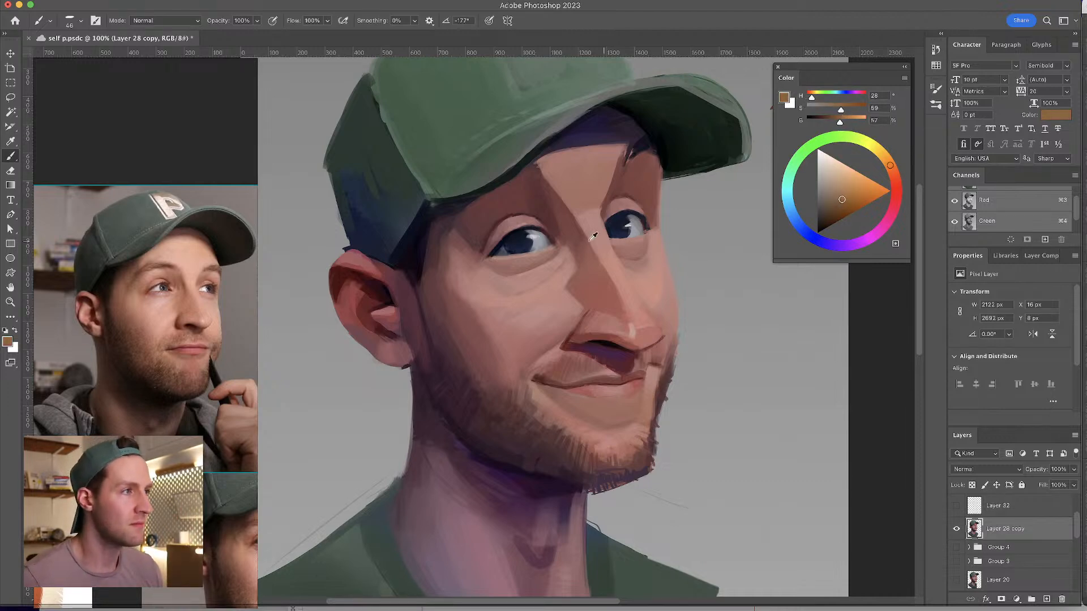
- Blend the shadowed side of the nose into the near cheek with sampled pinkish skin tones at 46 px
{"action": "left_click", "coordinate": [575, 292], "text": "alt"}
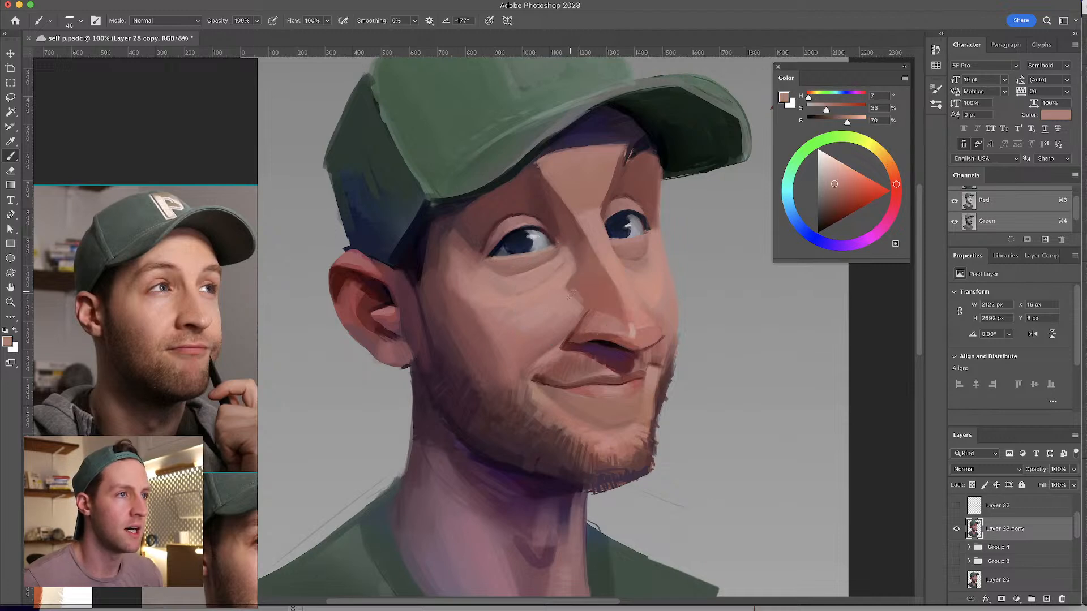
{"action": "left_click", "coordinate": [583, 293], "text": "alt"}
{"action": "left_click", "coordinate": [572, 292], "text": "alt"}
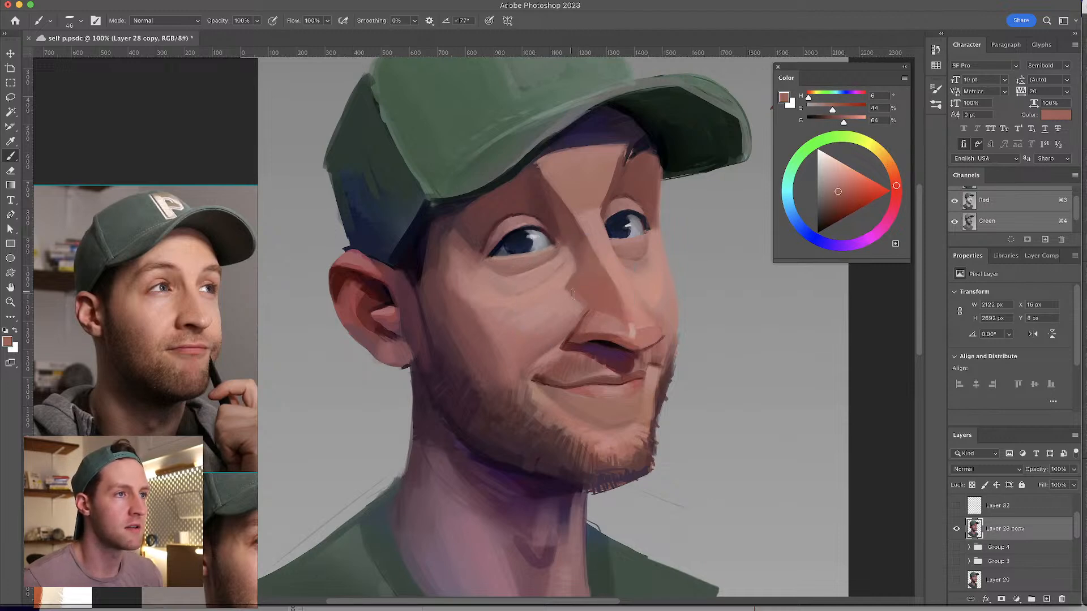
{"action": "left_click", "coordinate": [574, 292], "text": "alt"}
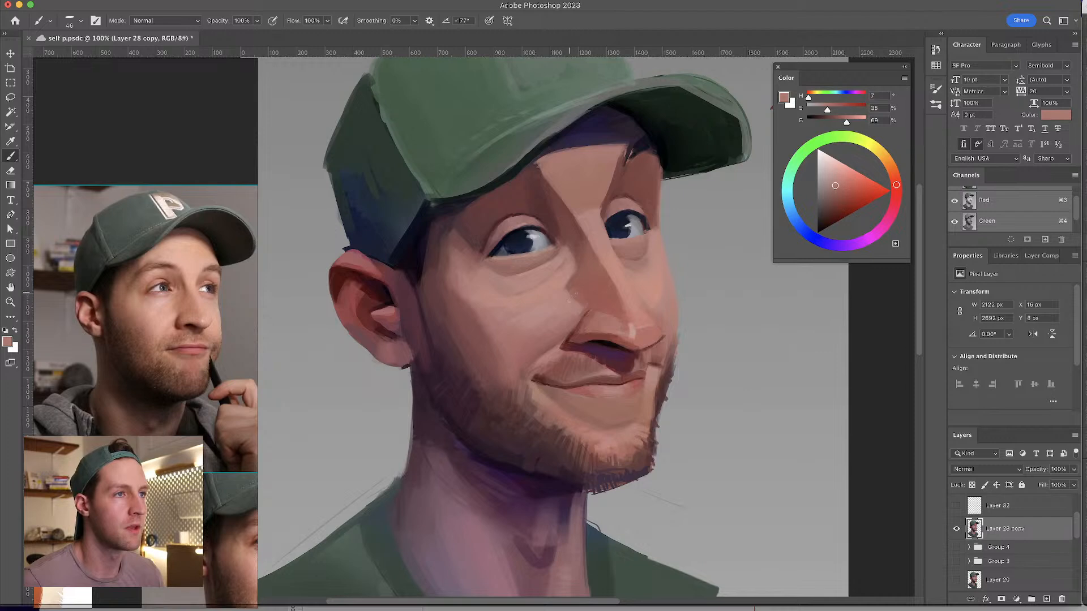
{"action": "left_click", "coordinate": [577, 287], "text": "alt"}
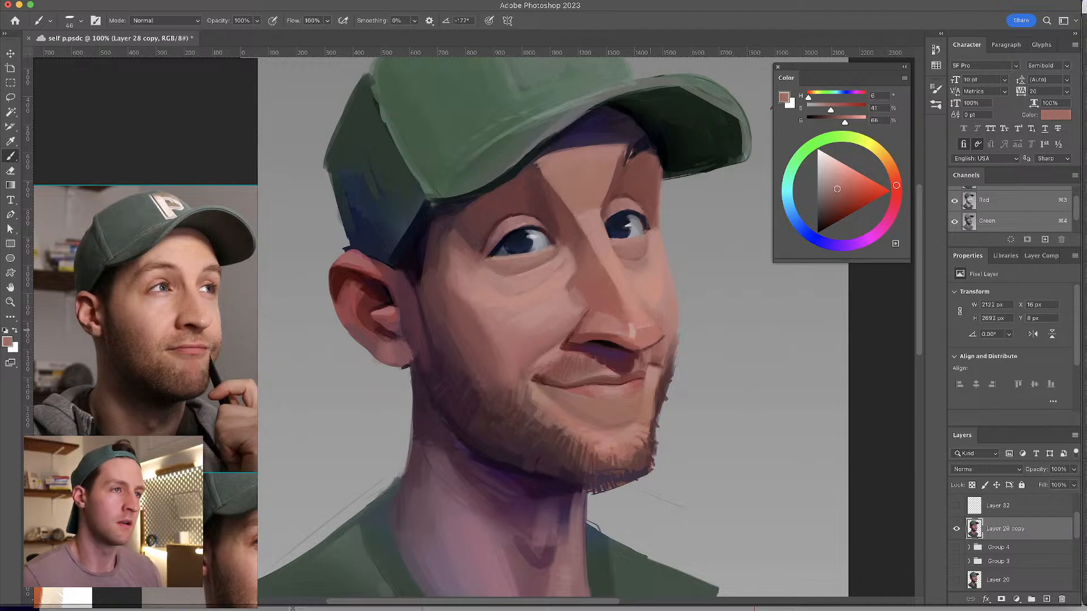
{"action": "left_click", "coordinate": [588, 298], "text": "alt"}
{"action": "left_click", "coordinate": [583, 291], "text": "alt"}
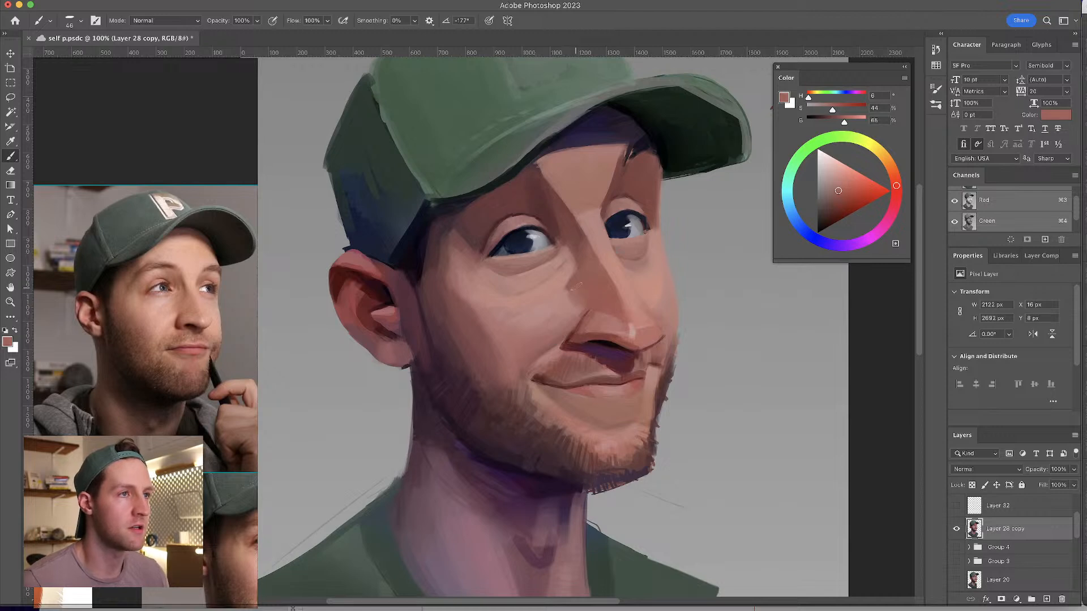
- Refine the edge of the nose's side plane above the nostril with sampled reddish skin tones
{"action": "left_click", "coordinate": [571, 296], "text": "alt"}
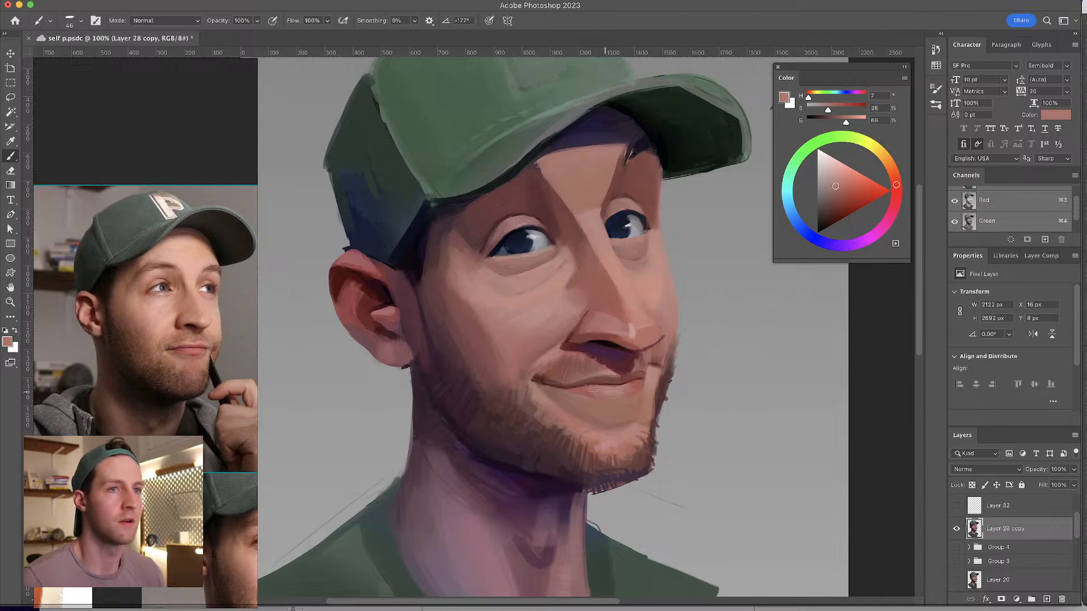
{"action": "left_click", "coordinate": [589, 291], "text": "alt"}
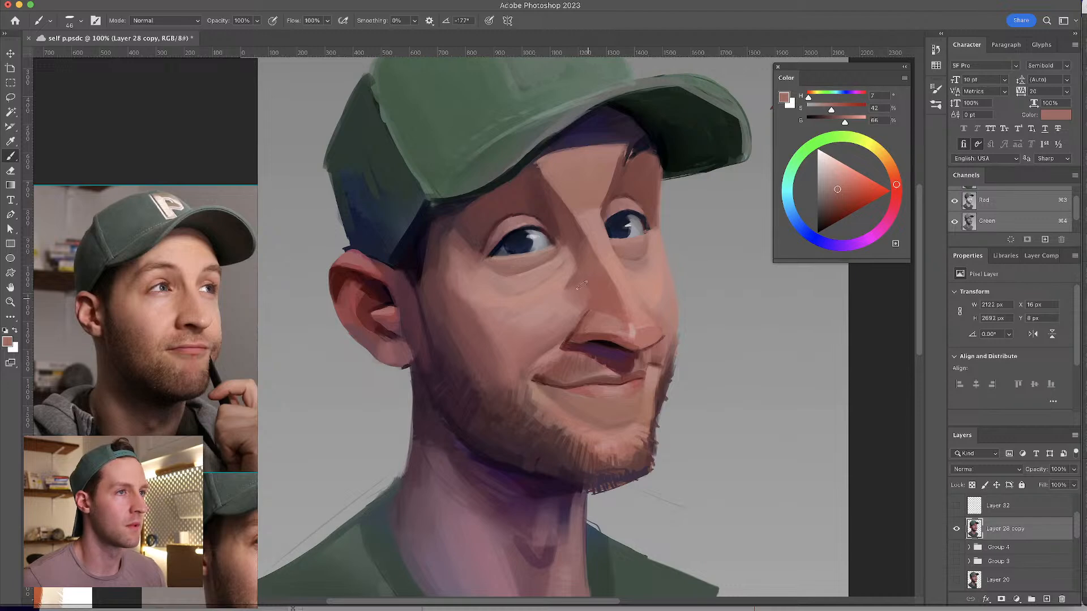
{"action": "left_click", "coordinate": [594, 292], "text": "alt"}
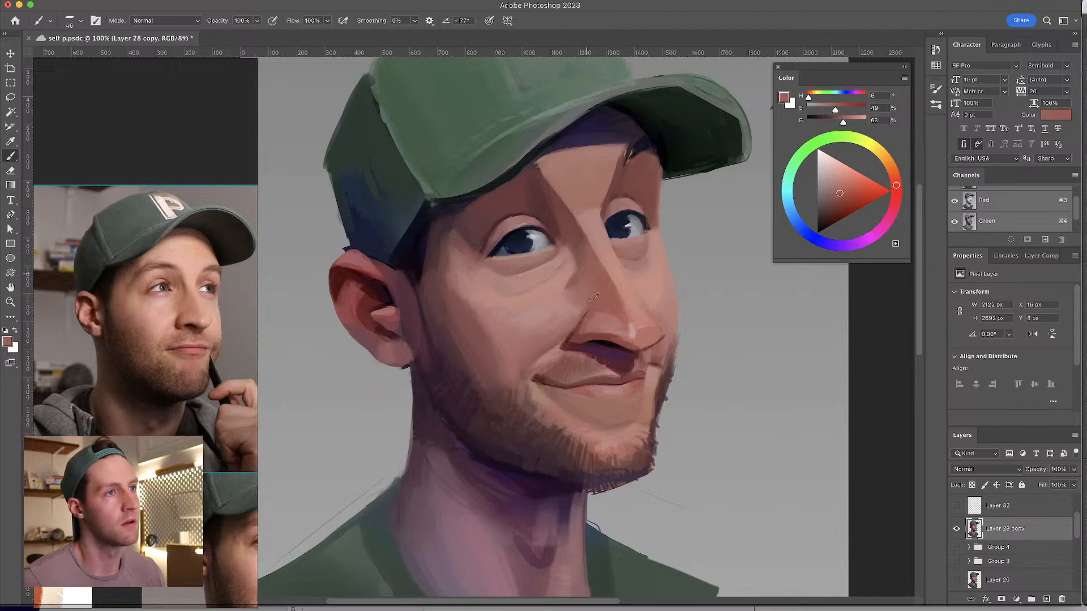
{"action": "left_click", "coordinate": [579, 295], "text": "alt"}
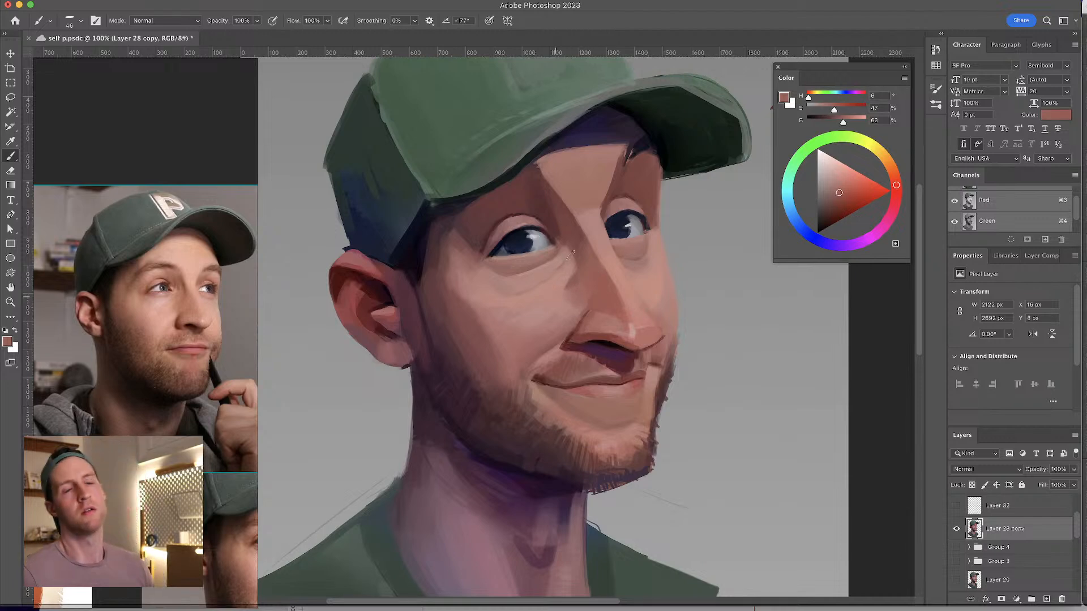
- Define the fold beside the near nostril with sampled light pink at 24 px and dark reddish brown at 14 px
{"action": "left_click", "coordinate": [563, 274], "text": "alt"}
{"action": "left_click_drag", "start_coordinate": [562, 281], "coordinate": [552, 282]}
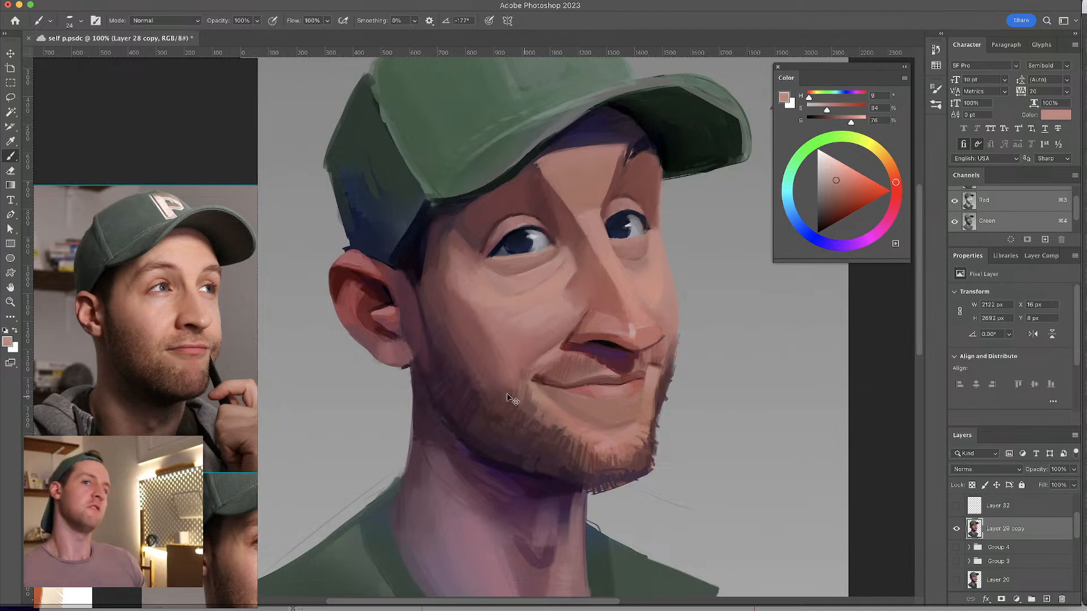
{"action": "left_click", "coordinate": [574, 333], "text": "alt"}
{"action": "left_click_drag", "start_coordinate": [573, 335], "coordinate": [568, 334]}
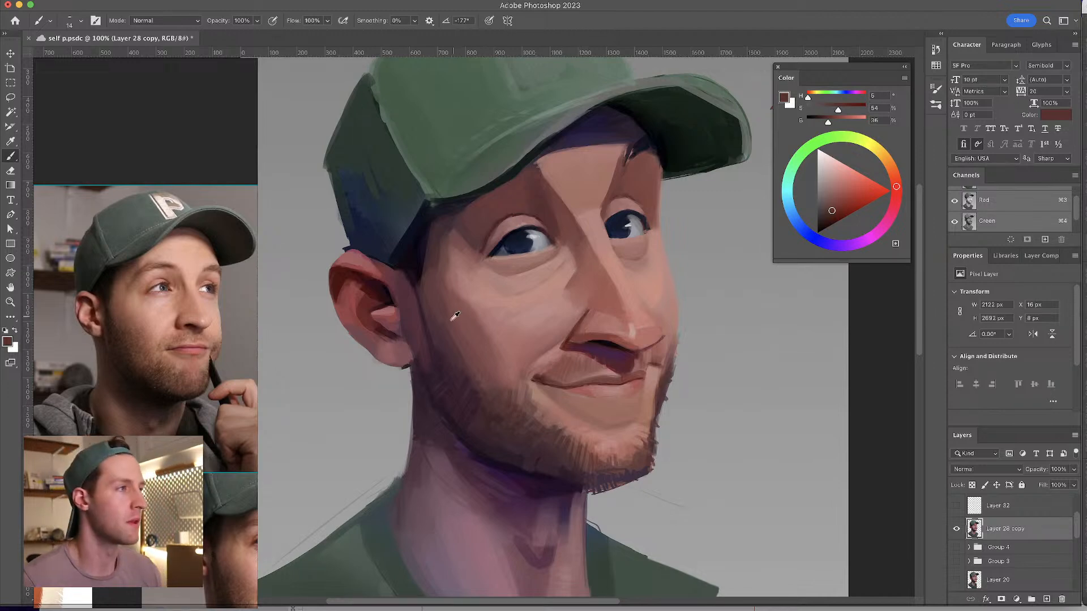
- Darken the side of the face near the ear with sampled dark purple at 26 px, and soften it with a larger muted-red brush
{"action": "left_click", "coordinate": [432, 340], "text": "alt"}
{"action": "mouse_move", "coordinate": [413, 291]}
{"action": "left_mouse_down"}
{"action": "mouse_move", "coordinate": [426, 357]}
{"action": "mouse_move", "coordinate": [412, 294]}
{"action": "left_mouse_up"}
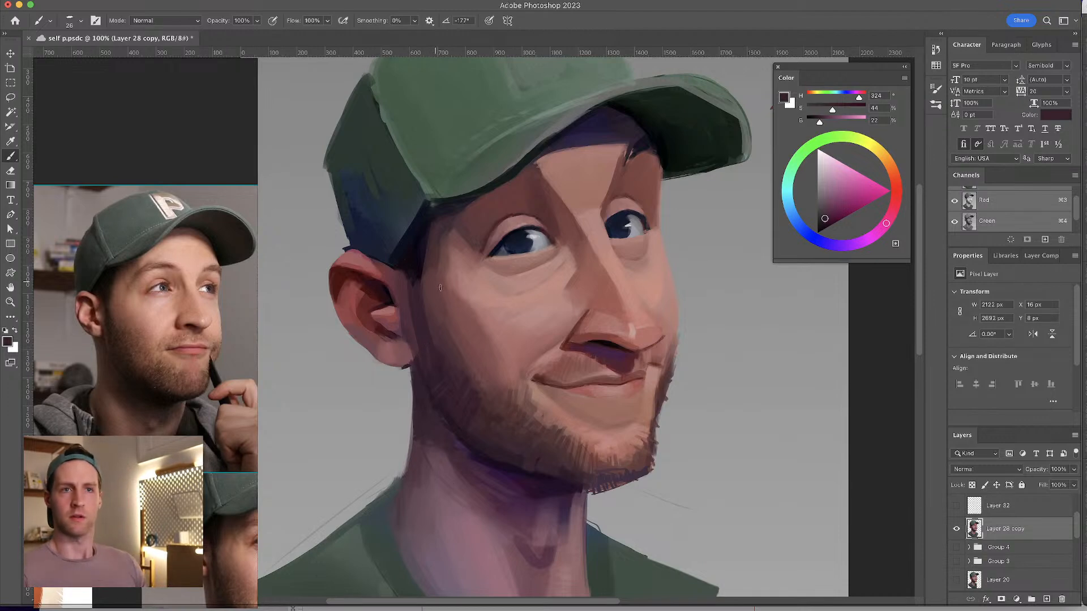
{"action": "left_click", "coordinate": [457, 313], "text": "alt"}
{"action": "key", "text": "bracketright"}
{"action": "key", "text": "bracketright"}
{"action": "key", "text": "bracketright"}
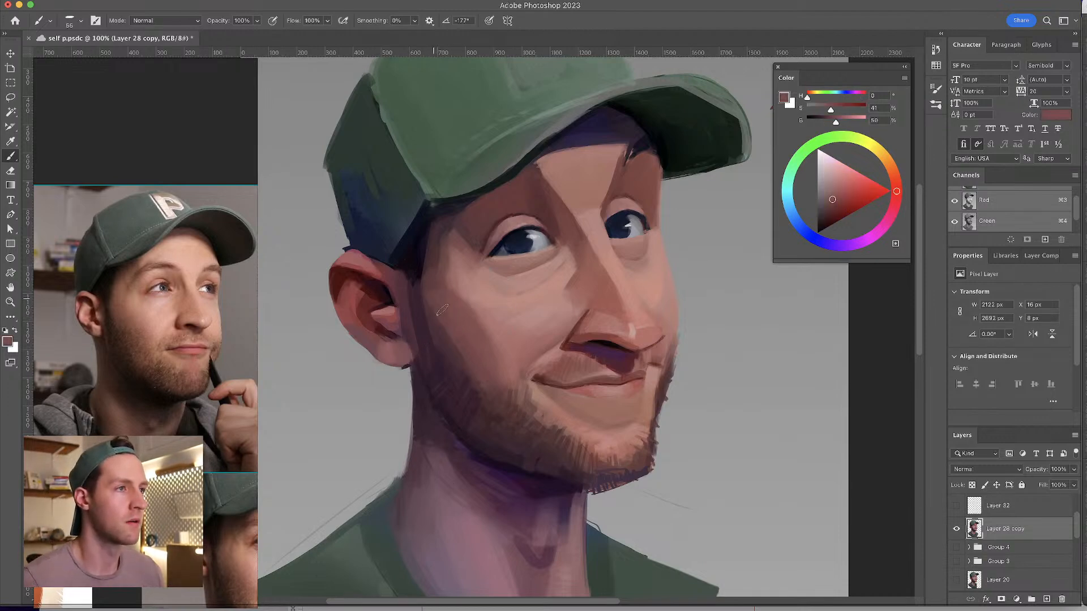
- Paint a more saturated red flush on the near cheek, mixed from the sampled cheek tone
{"action": "left_click", "coordinate": [495, 334], "text": "alt"}
{"action": "key", "text": "bracketleft"}
{"action": "key", "text": "bracketleft"}
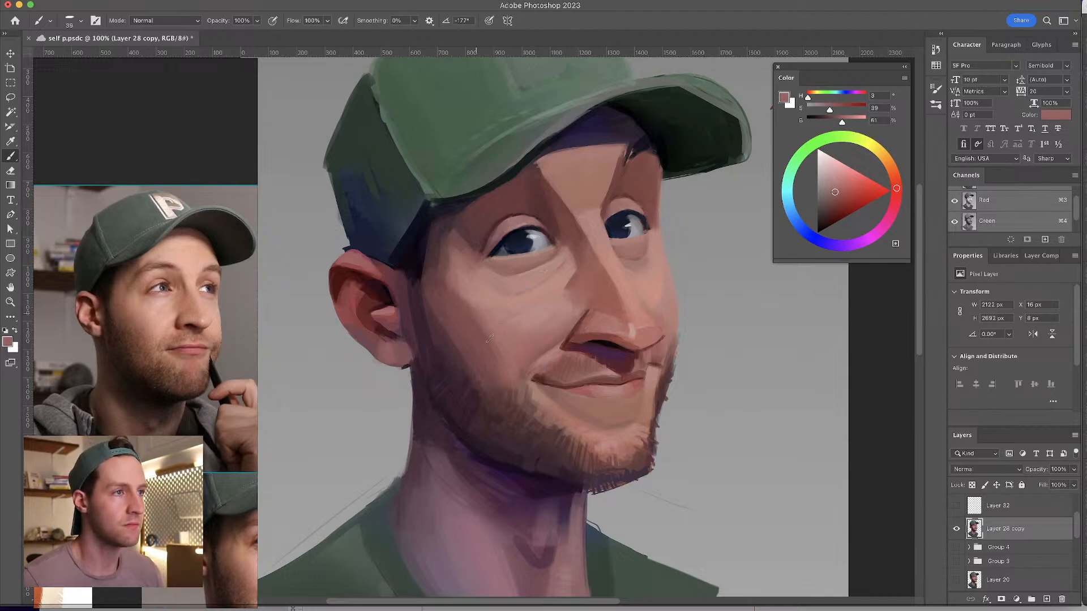
{"action": "left_click_drag", "start_coordinate": [834, 192], "coordinate": [845, 191]}
{"action": "left_click_drag", "start_coordinate": [480, 317], "coordinate": [478, 314]}
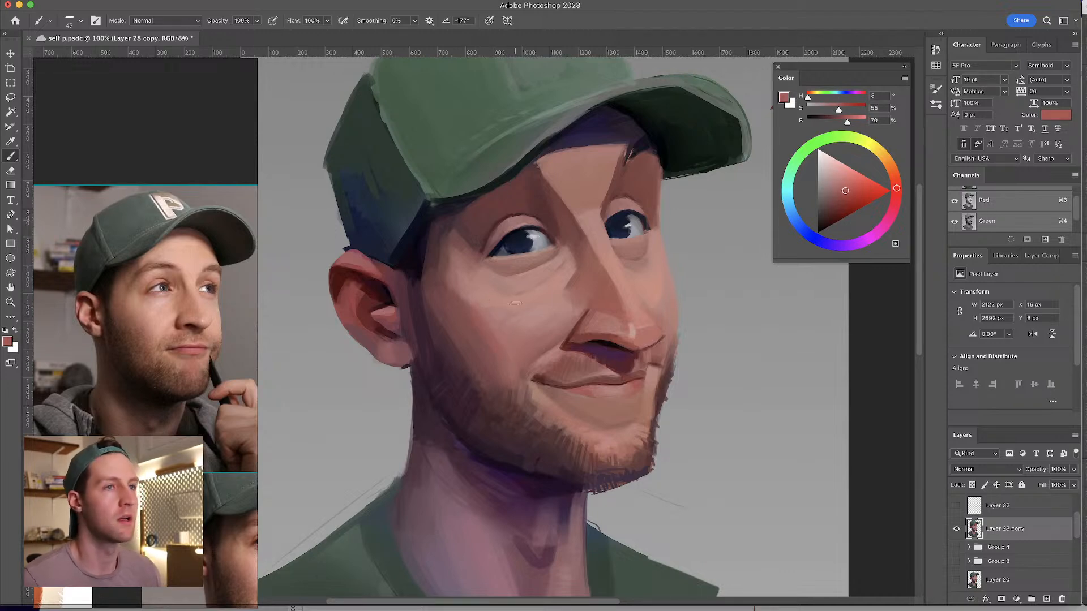
{"action": "left_click", "coordinate": [485, 325], "text": "alt"}
{"action": "left_click_drag", "start_coordinate": [478, 327], "coordinate": [486, 328]}
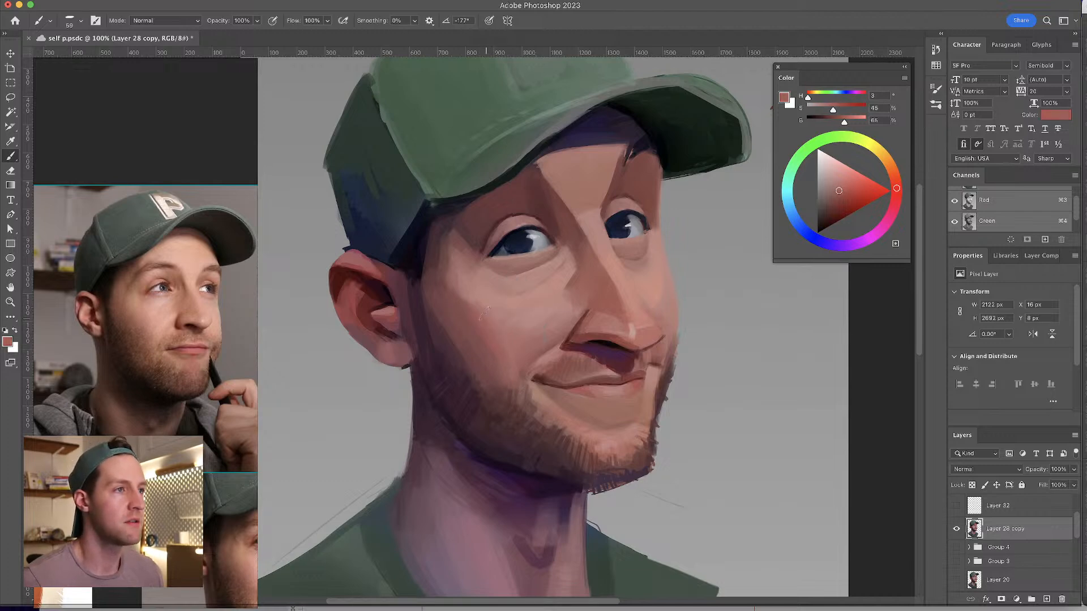
- Blend the cheek flush into the surrounding face planes with sampled pink tones at the same brush size
{"action": "left_click", "coordinate": [467, 308], "text": "alt"}
{"action": "left_click", "coordinate": [485, 318], "text": "alt"}
{"action": "left_click", "coordinate": [473, 305], "text": "alt"}
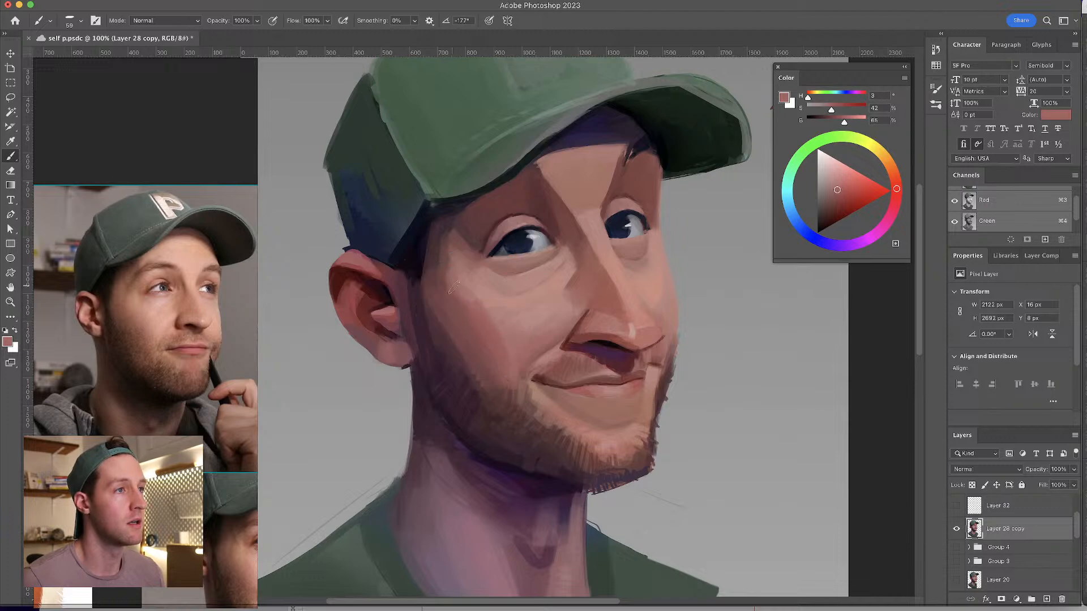
{"action": "left_click", "coordinate": [484, 313], "text": "alt"}
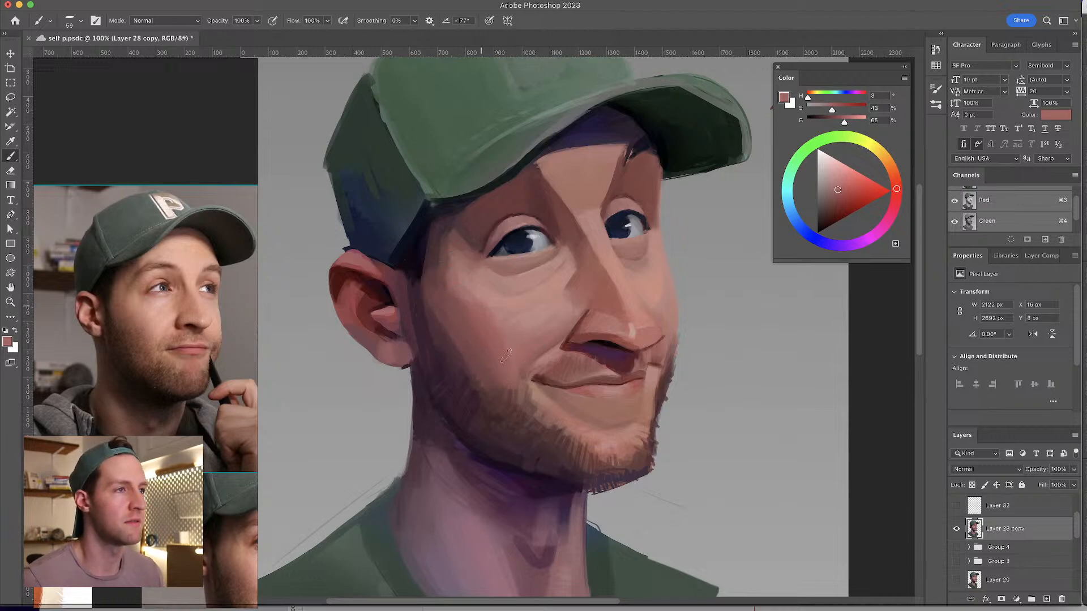
{"action": "left_click", "coordinate": [501, 326], "text": "alt"}
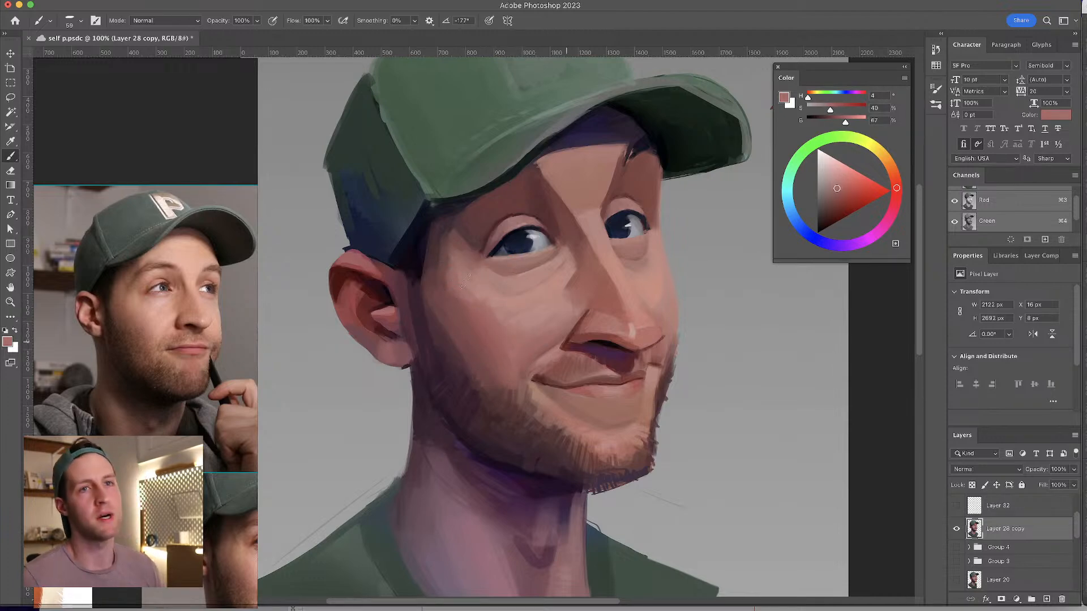
{"action": "left_click", "coordinate": [495, 292], "text": "alt"}
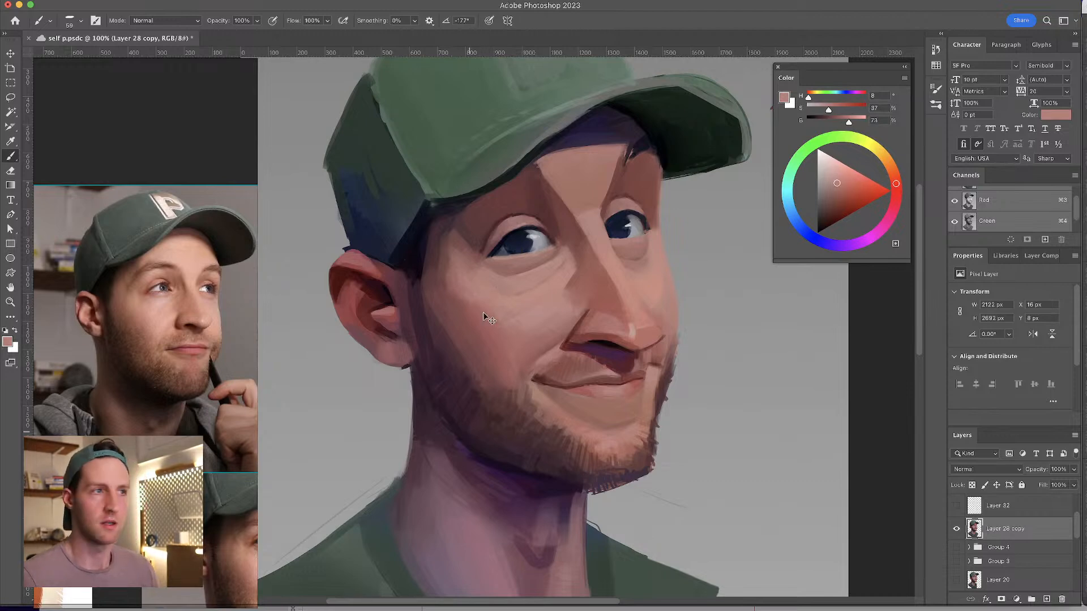
{"action": "left_click", "coordinate": [492, 294], "text": "alt"}
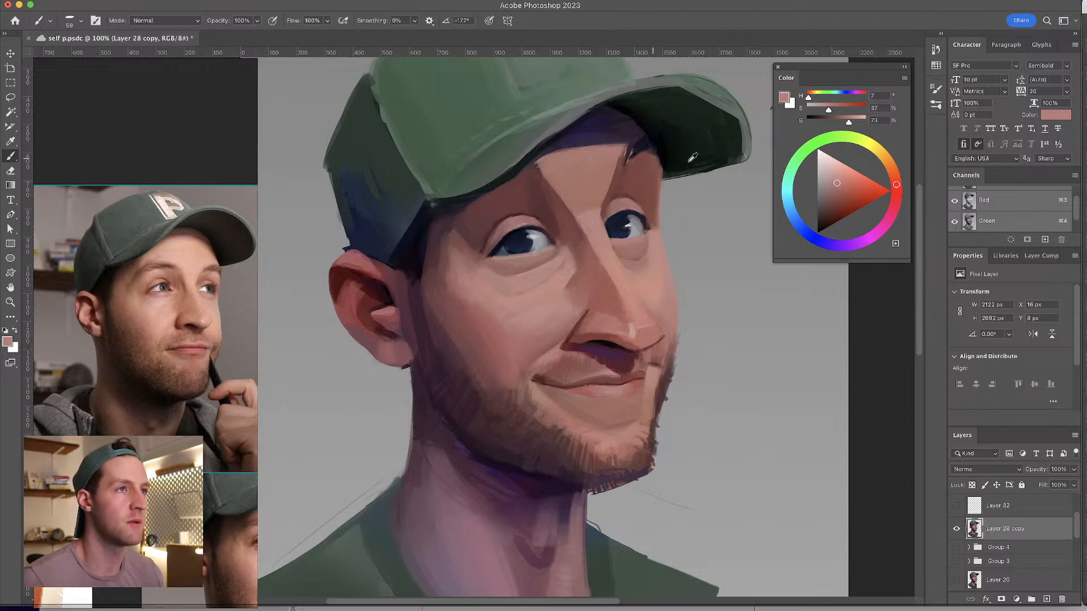
- Warm the forehead under the cap brim and the chin with a saturated red, enlarging the brush up to 157 px
{"action": "left_click", "coordinate": [850, 194]}
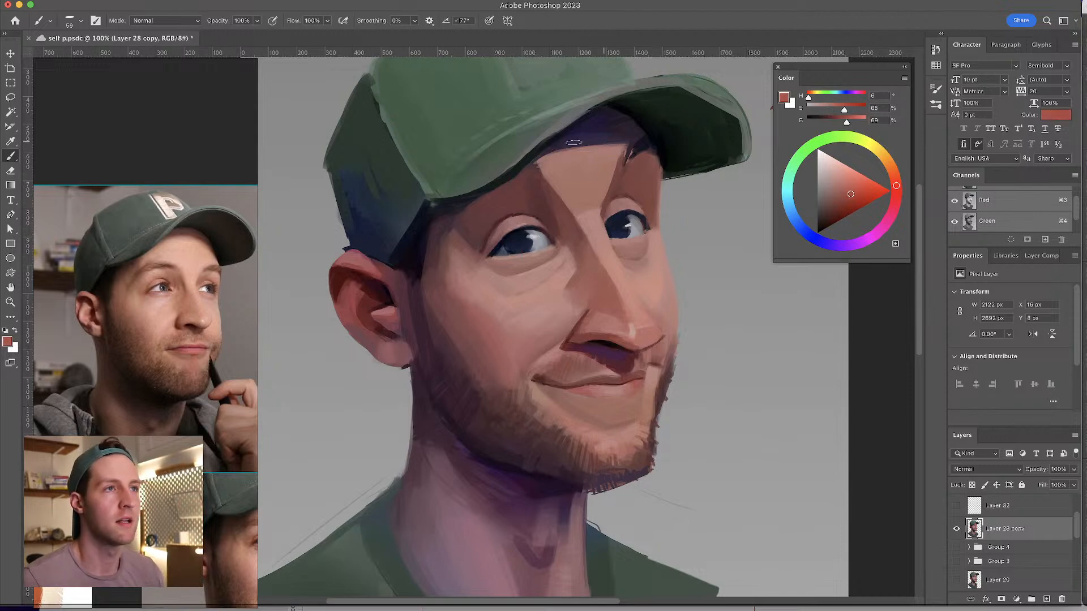
{"action": "left_click_drag", "start_coordinate": [584, 148], "coordinate": [599, 147]}
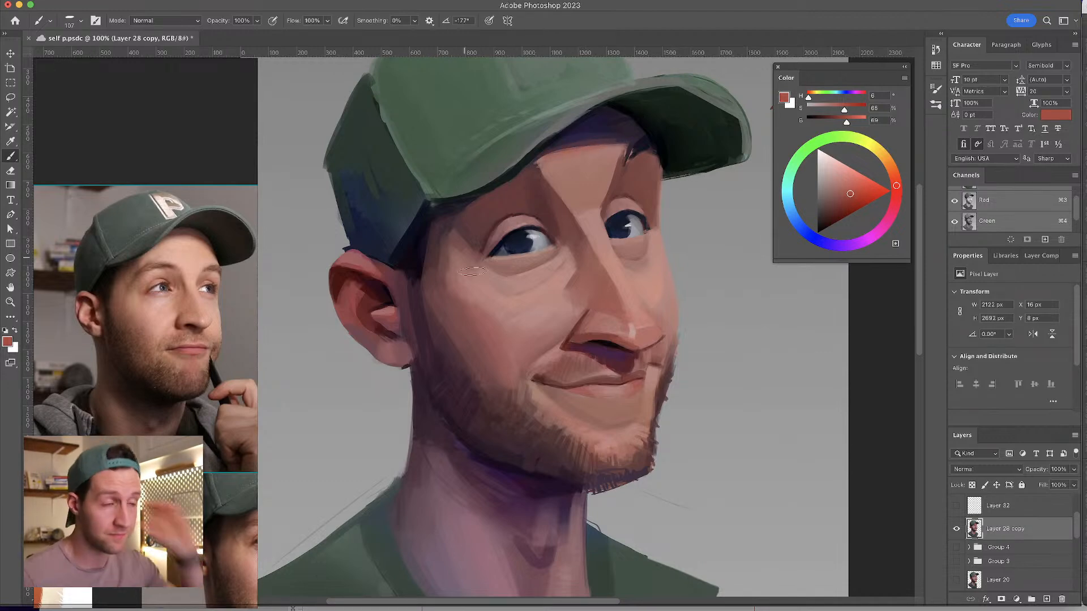
{"action": "left_click_drag", "start_coordinate": [614, 396], "coordinate": [599, 397]}
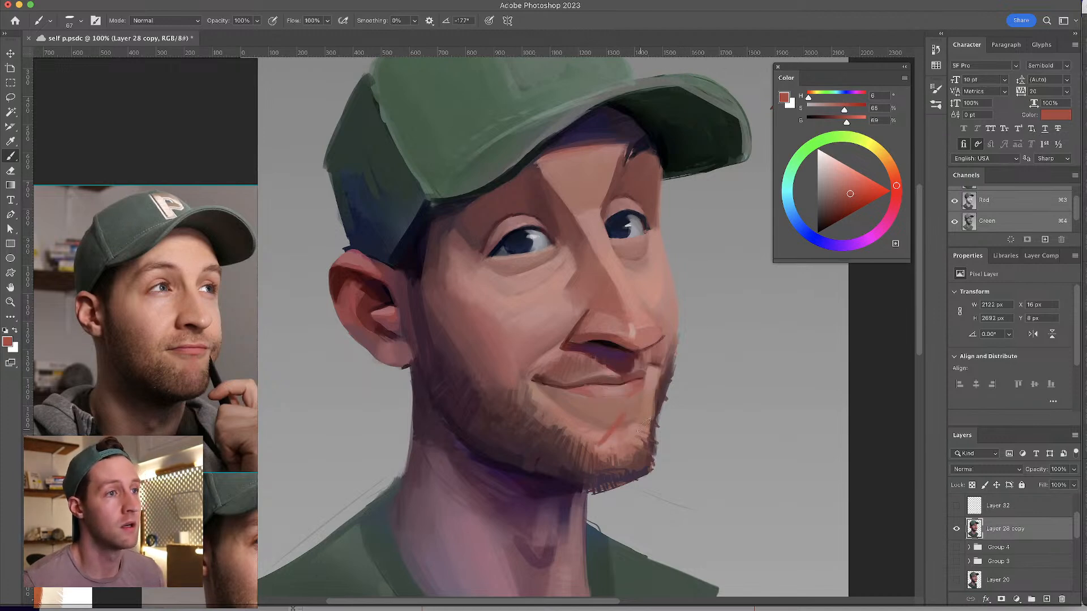
{"action": "left_click_drag", "start_coordinate": [607, 414], "coordinate": [631, 416]}
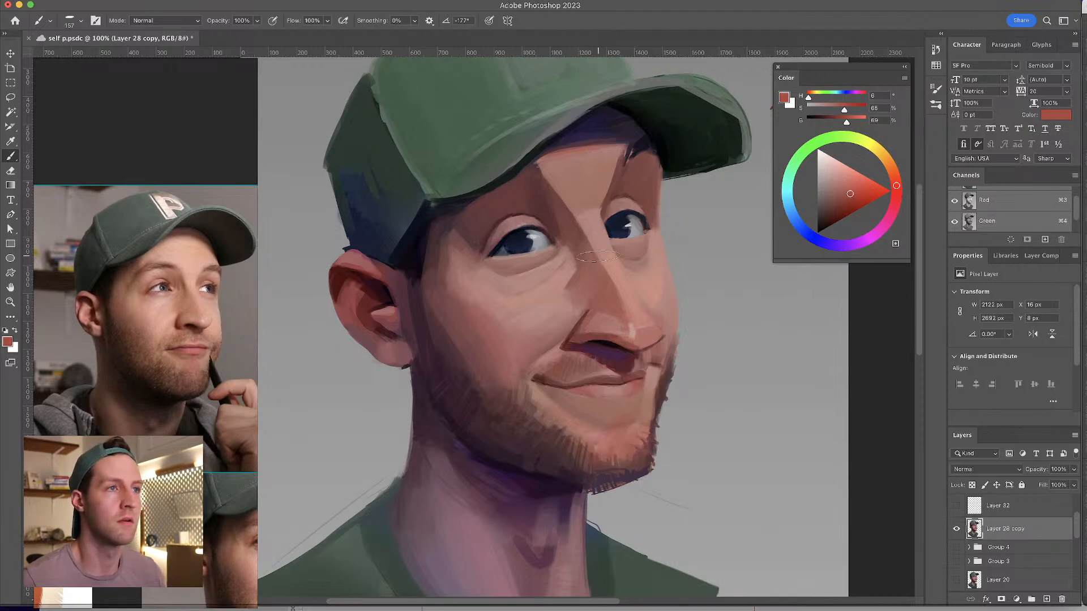
{"action": "left_click", "coordinate": [609, 449], "text": "alt"}
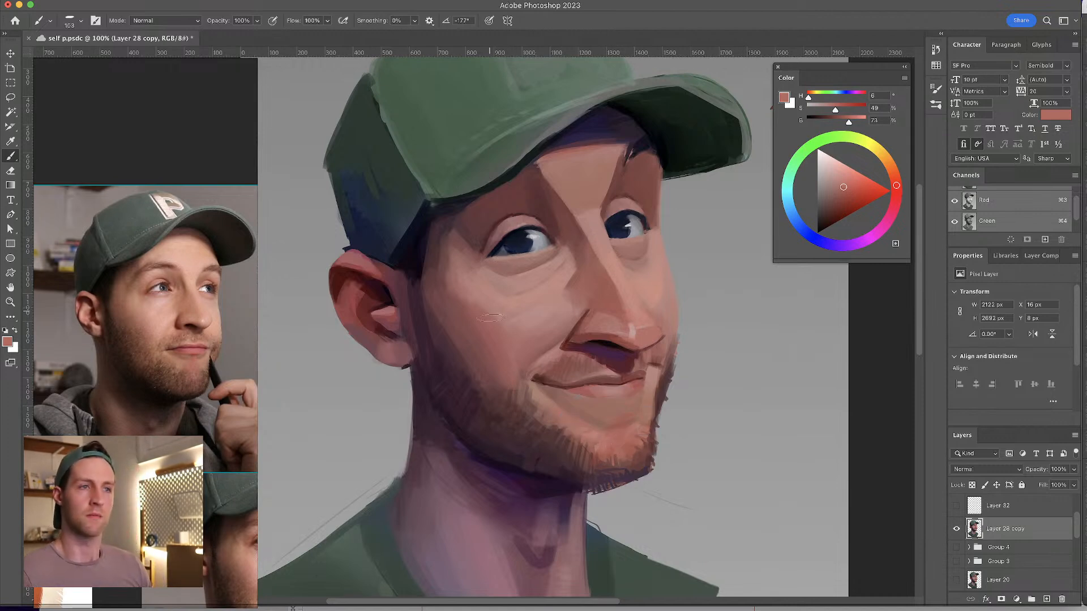
- Block in the cast shadow on the neck below the jaw with sampled dark purple
{"action": "scroll", "coordinate": [512, 266], "scroll_direction": "down", "scroll_amount": 3}
{"action": "left_click_drag", "start_coordinate": [490, 471], "coordinate": [499, 354]}
{"action": "left_click", "coordinate": [498, 340], "text": "alt"}
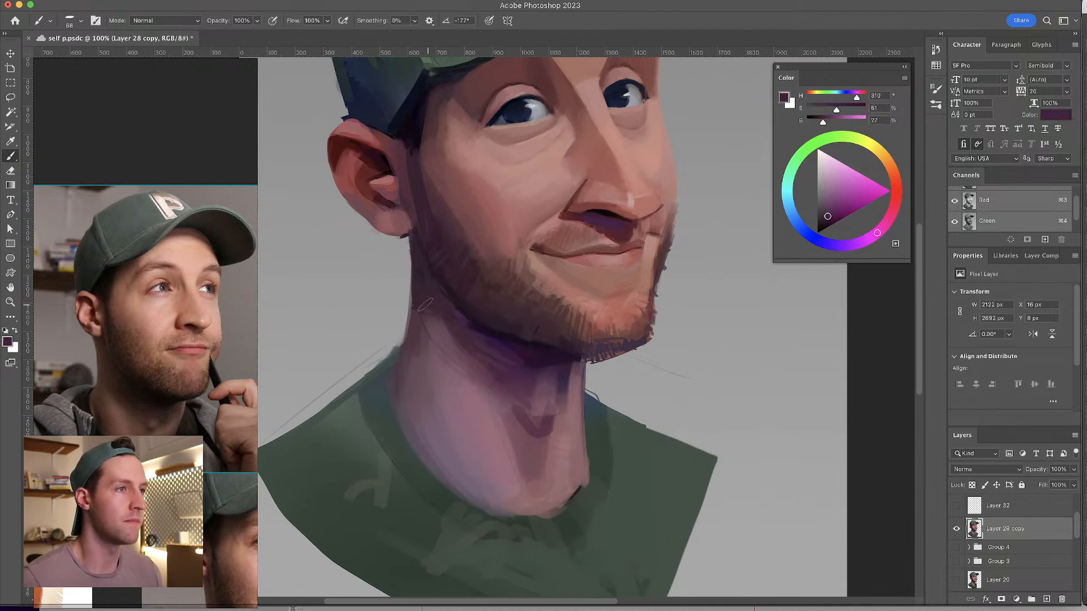
{"action": "left_click_drag", "start_coordinate": [551, 419], "coordinate": [551, 443]}
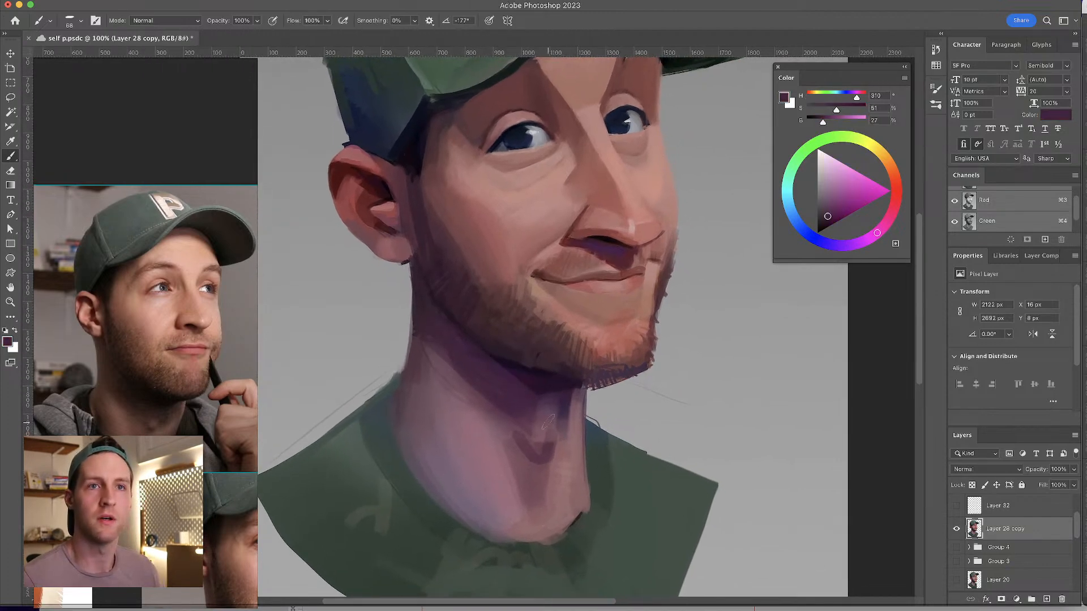
{"action": "left_click", "coordinate": [480, 381], "text": "alt"}
{"action": "mouse_move", "coordinate": [430, 357]}
{"action": "left_mouse_down"}
{"action": "mouse_move", "coordinate": [509, 419]}
{"action": "mouse_move", "coordinate": [543, 396]}
{"action": "mouse_move", "coordinate": [560, 403]}
{"action": "left_mouse_up"}
- Extend the cast shadow across the neck and soften its lower edge with sampled dark purples
{"action": "left_click", "coordinate": [546, 385], "text": "alt"}
{"action": "left_click", "coordinate": [547, 381], "text": "alt"}
{"action": "scroll", "coordinate": [572, 375], "scroll_direction": "down", "scroll_amount": 1}
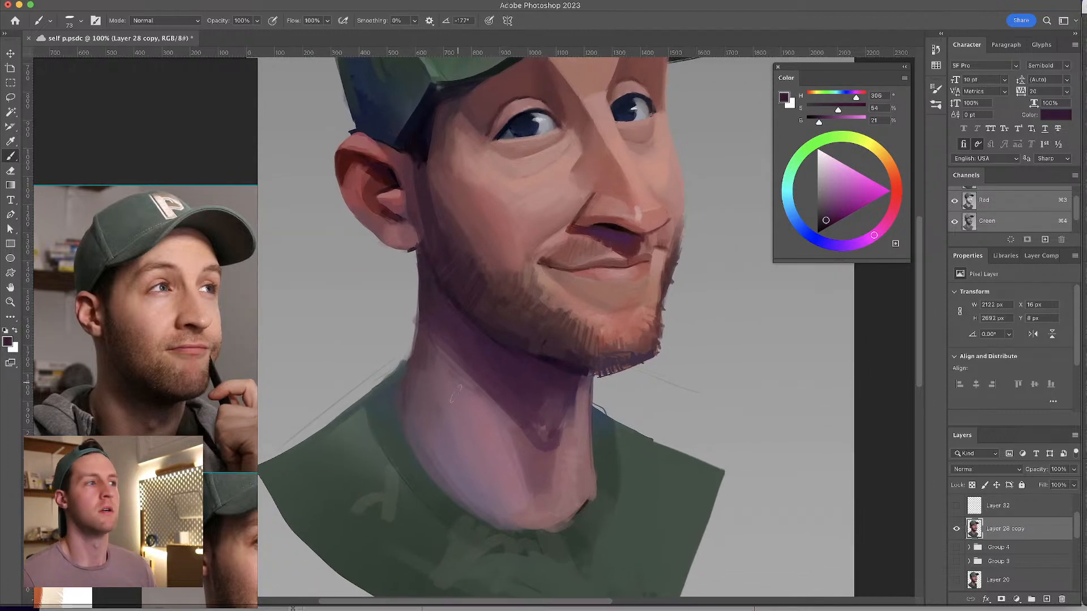
{"action": "left_click", "coordinate": [492, 378], "text": "alt"}
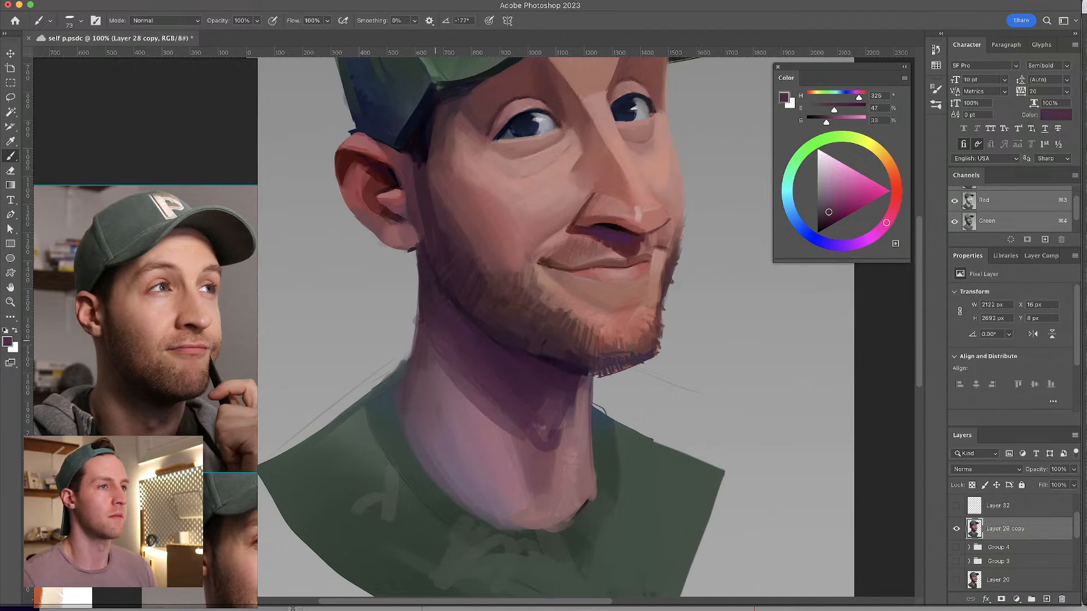
{"action": "left_click", "coordinate": [532, 488], "text": "alt"}
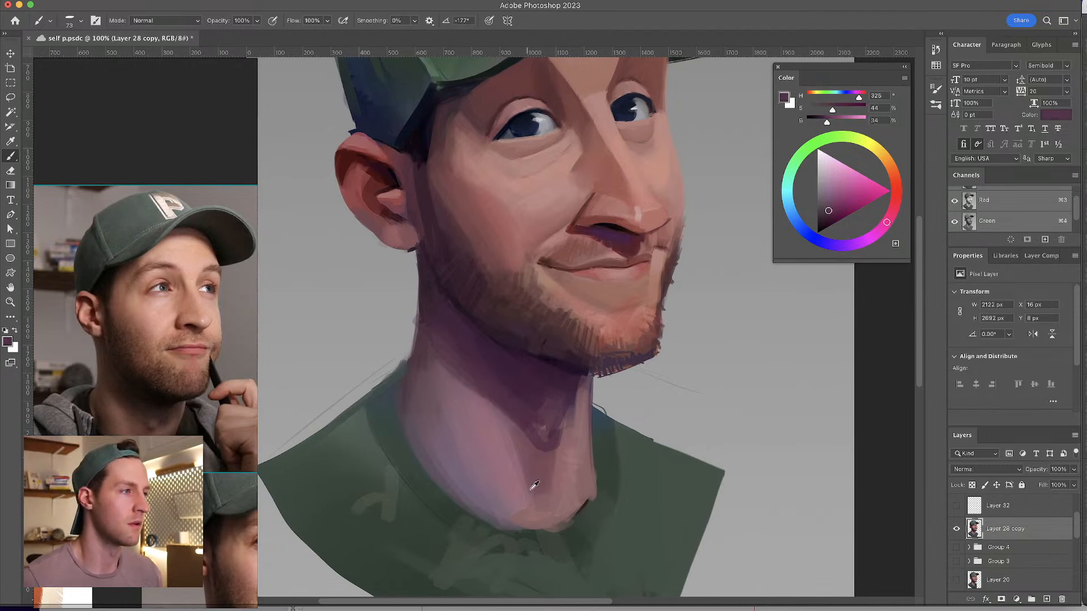
- Paint the front plane of the throat from the shadow down to the collar with a sampled dusky pink
{"action": "left_click", "coordinate": [532, 447], "text": "alt"}
{"action": "left_click_drag", "start_coordinate": [527, 438], "coordinate": [526, 521]}
{"action": "left_click_drag", "start_coordinate": [529, 478], "coordinate": [546, 523]}
{"action": "left_click_drag", "start_coordinate": [557, 458], "coordinate": [556, 523]}
{"action": "left_click", "coordinate": [554, 494], "text": "alt"}
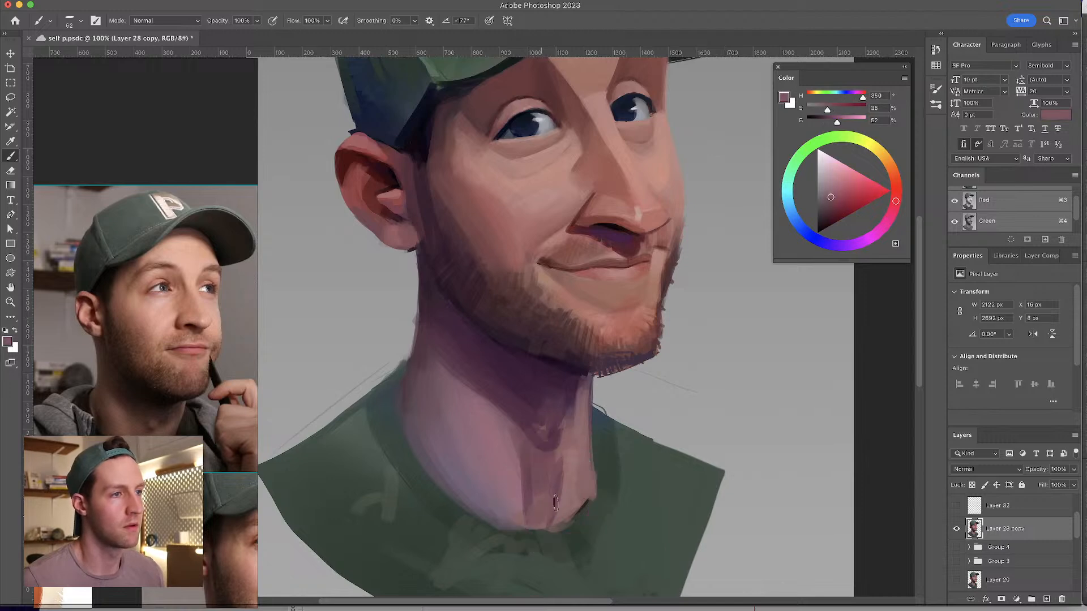
{"action": "left_click_drag", "start_coordinate": [527, 455], "coordinate": [542, 527]}
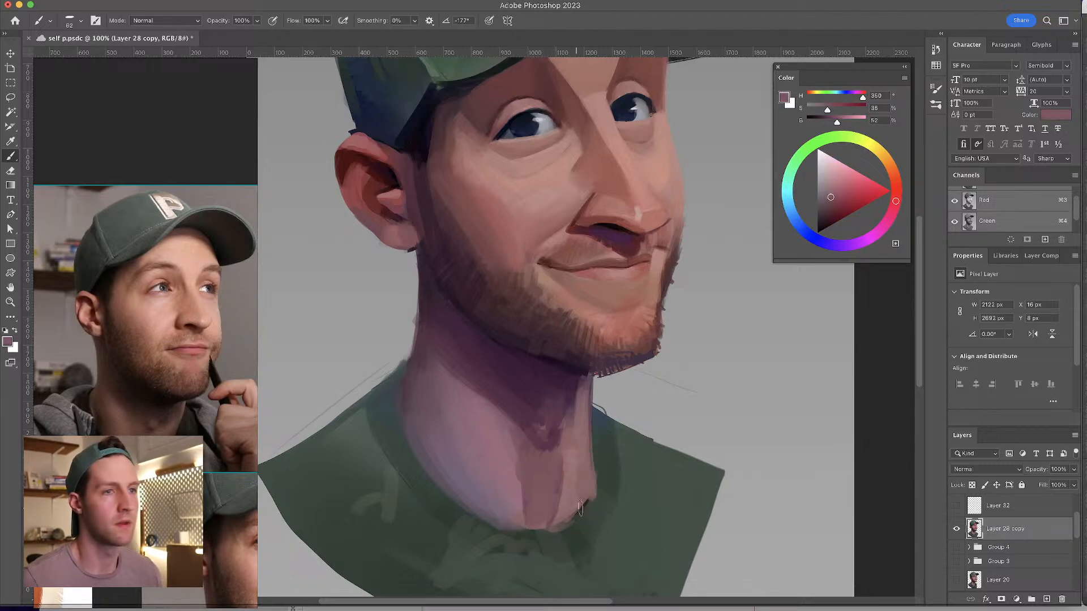
{"action": "left_click_drag", "start_coordinate": [529, 456], "coordinate": [535, 518]}
- Stroke sampled skin tones down the far side of the throat, then undo the last stroke
{"action": "left_click", "coordinate": [566, 460], "text": "alt"}
{"action": "left_click_drag", "start_coordinate": [566, 452], "coordinate": [560, 508]}
{"action": "left_click", "coordinate": [570, 445], "text": "alt"}
{"action": "left_click_drag", "start_coordinate": [571, 448], "coordinate": [562, 499]}
{"action": "key", "text": "super+z"}
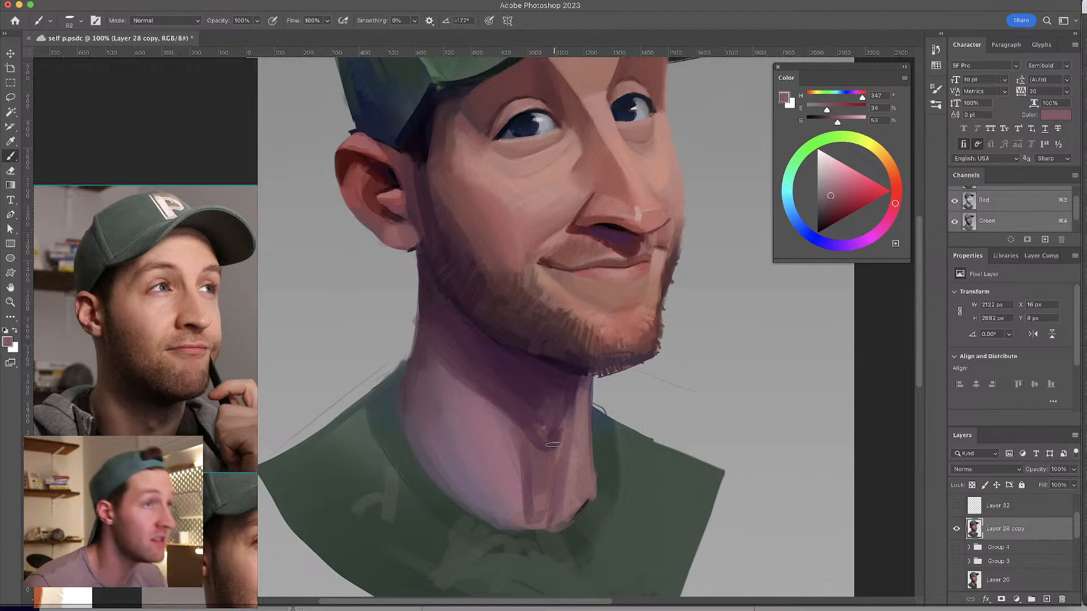
- Darken the shadow under the cap brim above the far eye with sampled dark violet
{"action": "left_click_drag", "start_coordinate": [592, 293], "coordinate": [577, 377]}
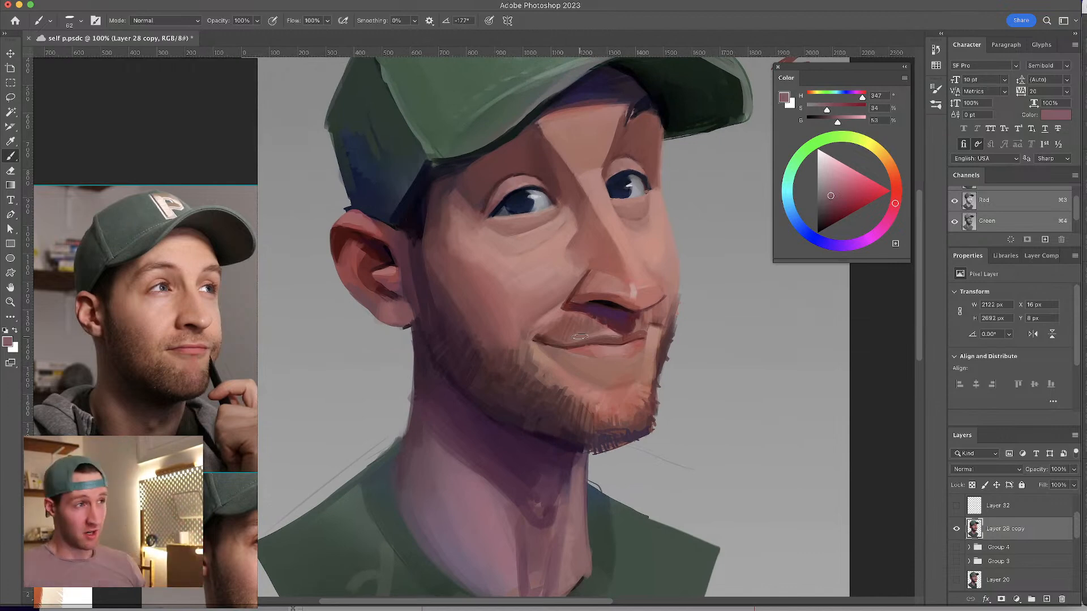
{"action": "left_click_drag", "start_coordinate": [541, 347], "coordinate": [542, 341]}
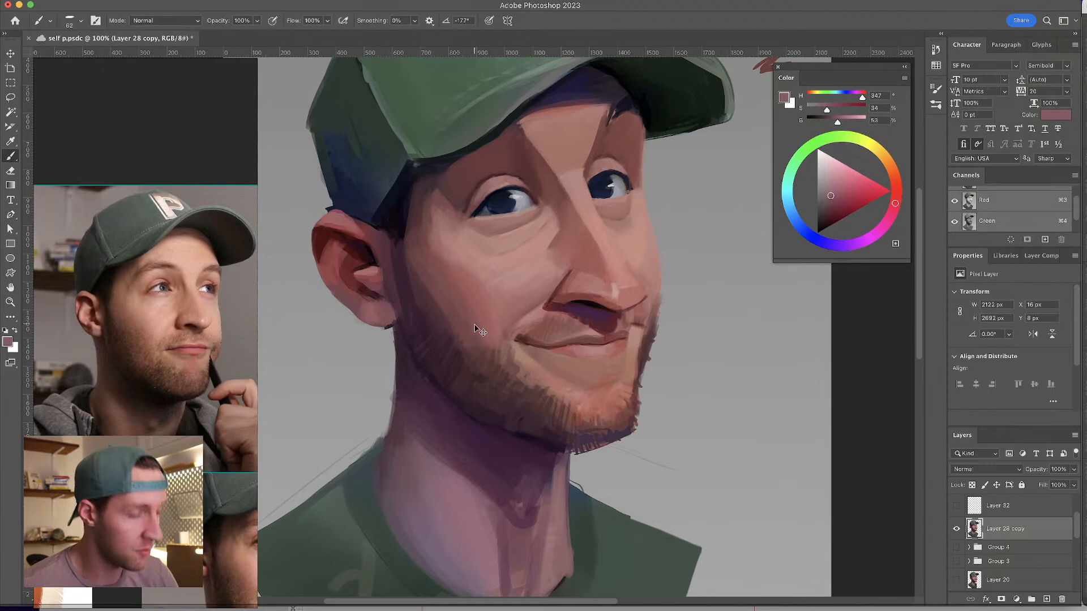
{"action": "key", "text": "super+minus"}
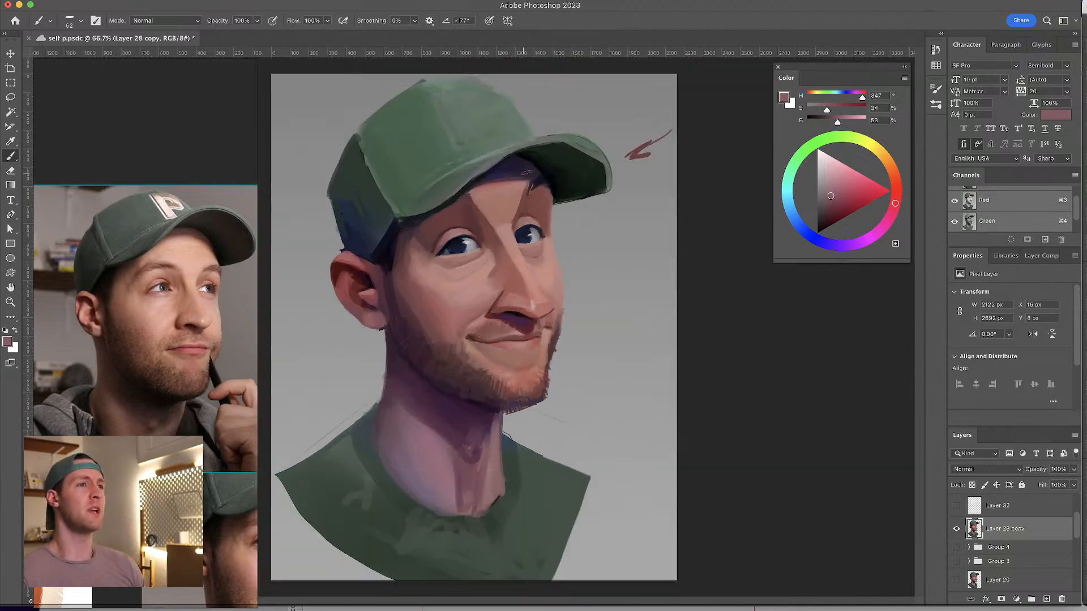
{"action": "left_click", "coordinate": [526, 168], "text": "alt"}
{"action": "left_click_drag", "start_coordinate": [526, 169], "coordinate": [524, 175]}
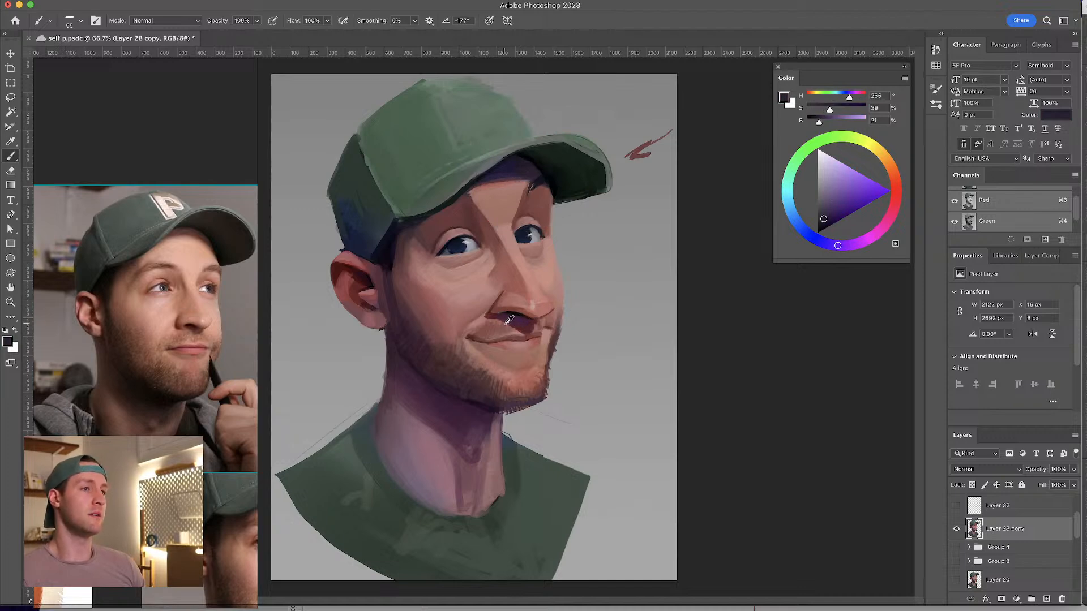
- Blend the neck shadow's near side with sampled purple and pink tones, enlarging the brush to 146 px
{"action": "left_click", "coordinate": [434, 400], "text": "alt"}
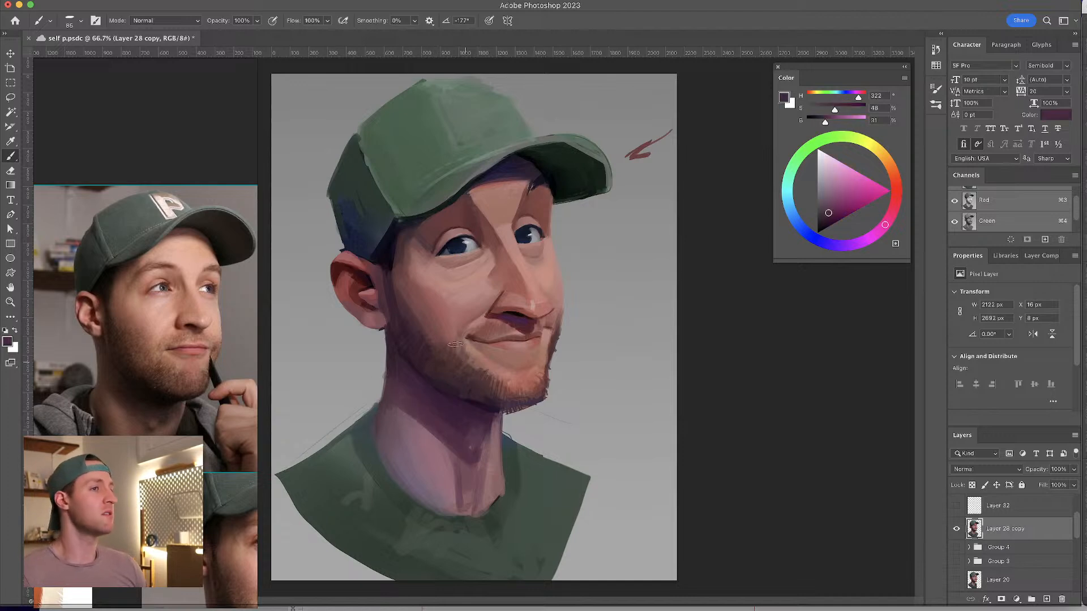
{"action": "left_click", "coordinate": [511, 321], "text": "alt"}
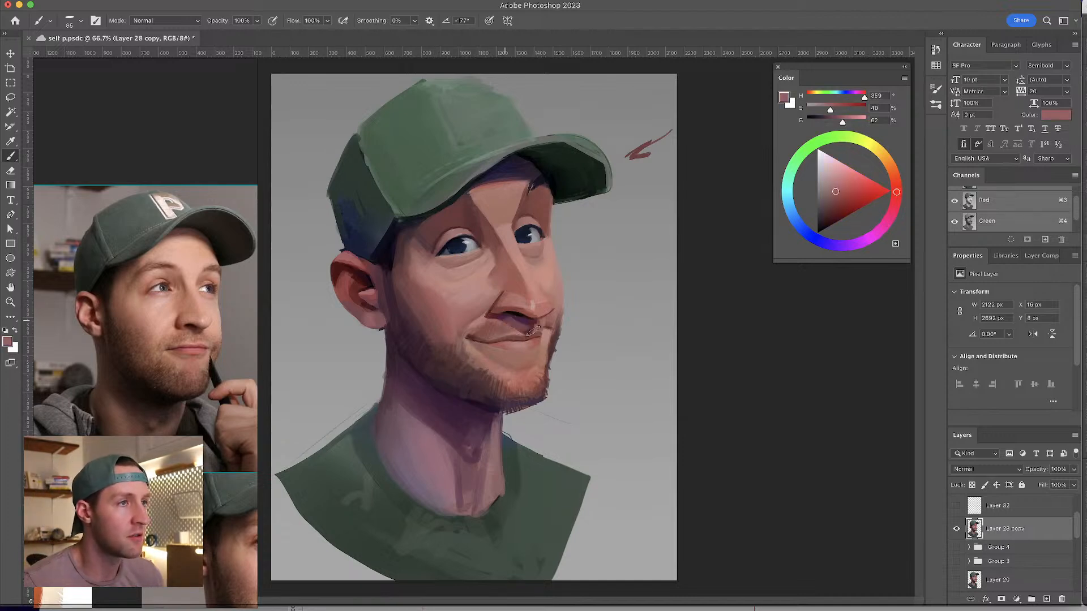
{"action": "left_click", "coordinate": [419, 422], "text": "alt"}
{"action": "left_click_drag", "start_coordinate": [419, 423], "coordinate": [441, 424]}
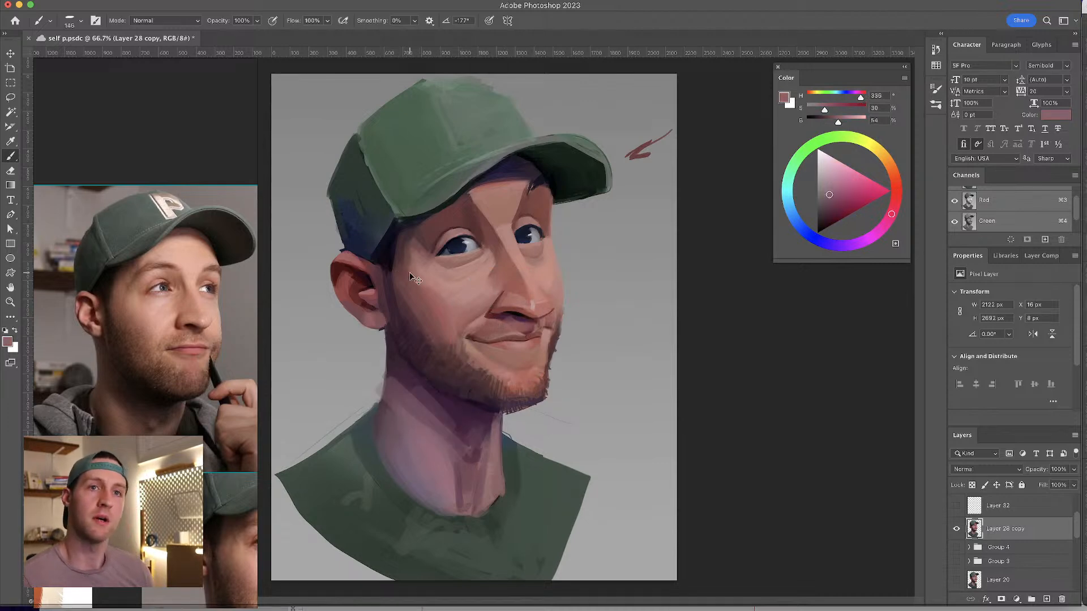
- Blend the brim's cast shadow into the upper forehead with sampled dark violet and muted red tones
{"action": "left_click", "coordinate": [526, 176], "text": "alt"}
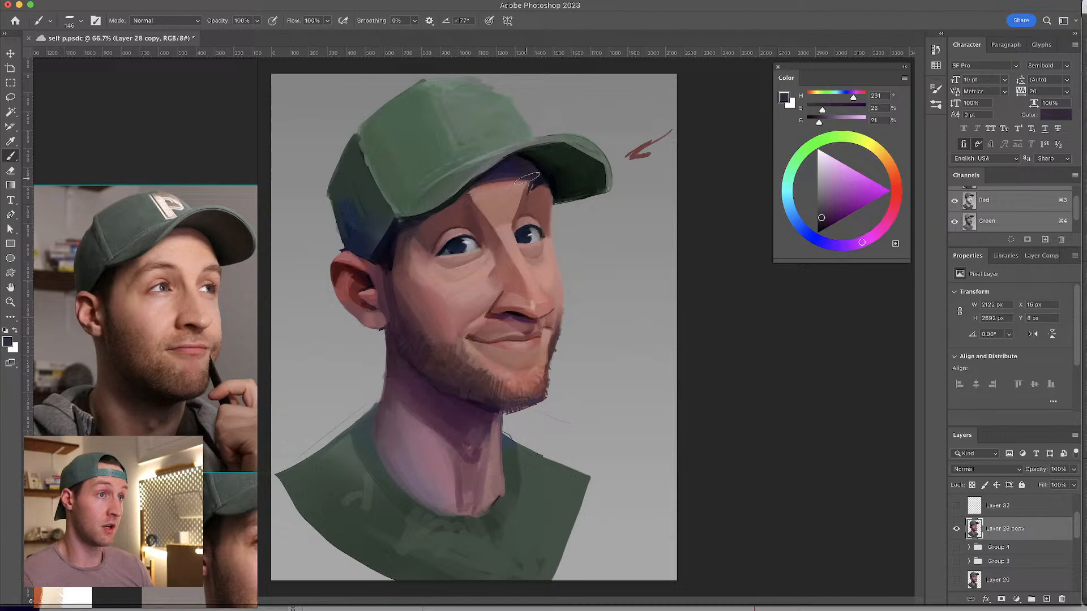
{"action": "left_click", "coordinate": [512, 186], "text": "alt"}
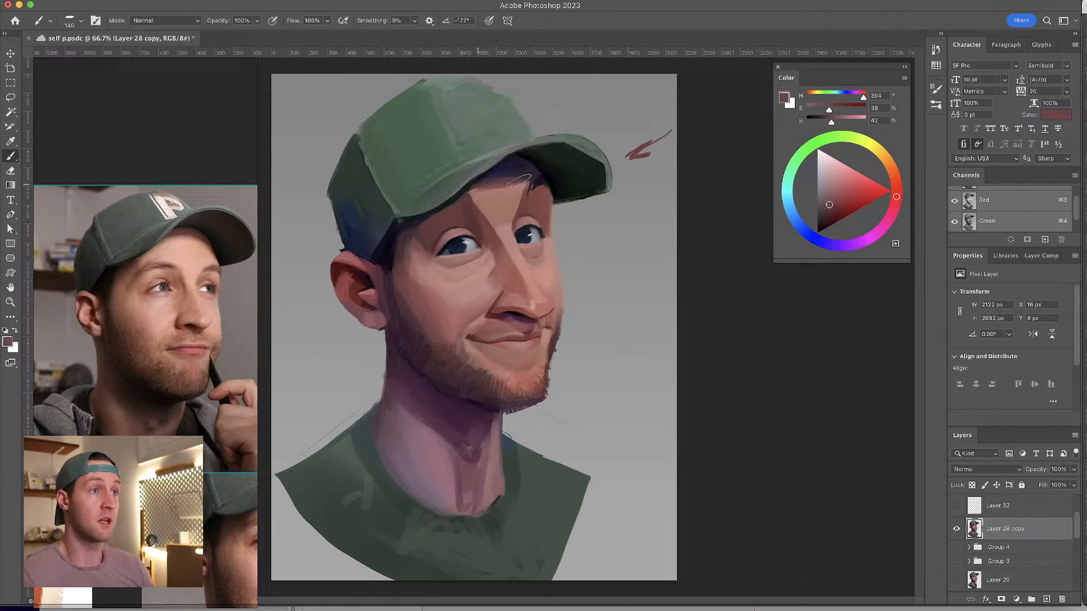
{"action": "left_click", "coordinate": [509, 181], "text": "alt"}
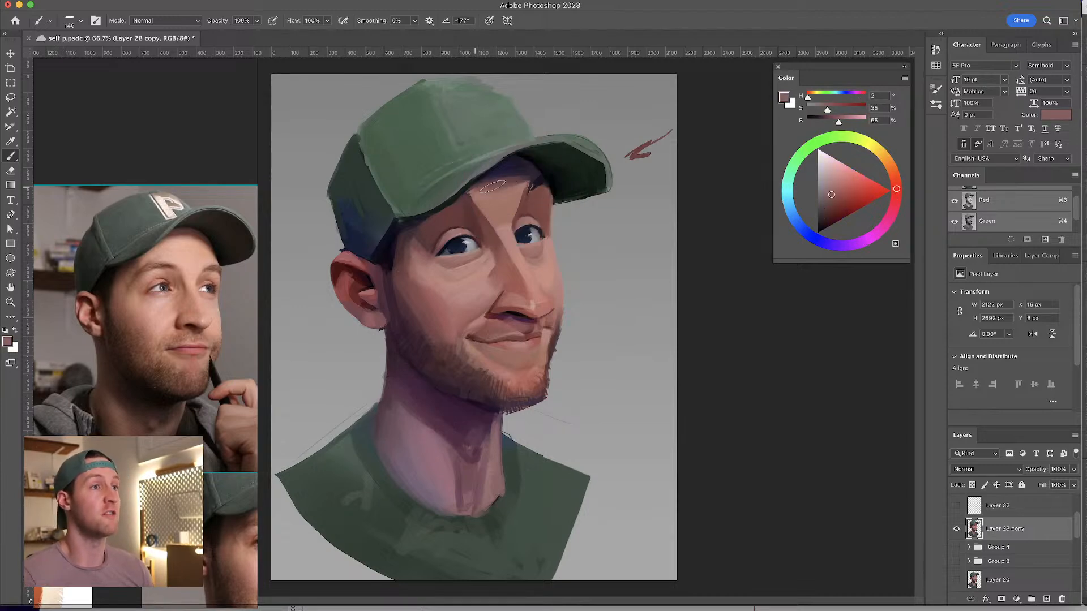
{"action": "left_click", "coordinate": [521, 170], "text": "alt"}
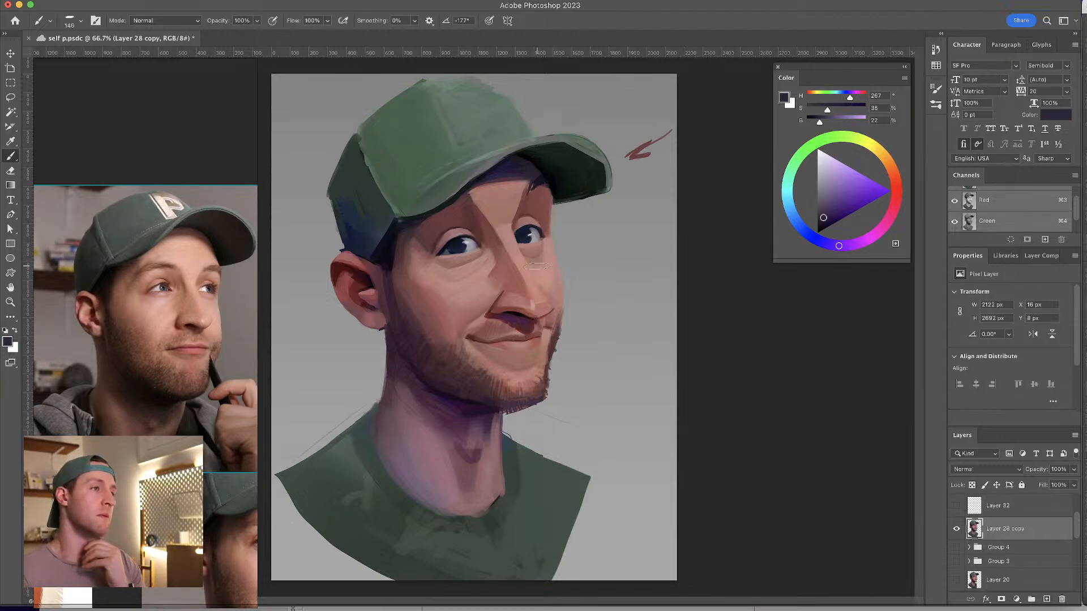
- Rework the side plane of the near cheek with a sampled muted red and a smaller brush
{"action": "left_click", "coordinate": [419, 288], "text": "alt"}
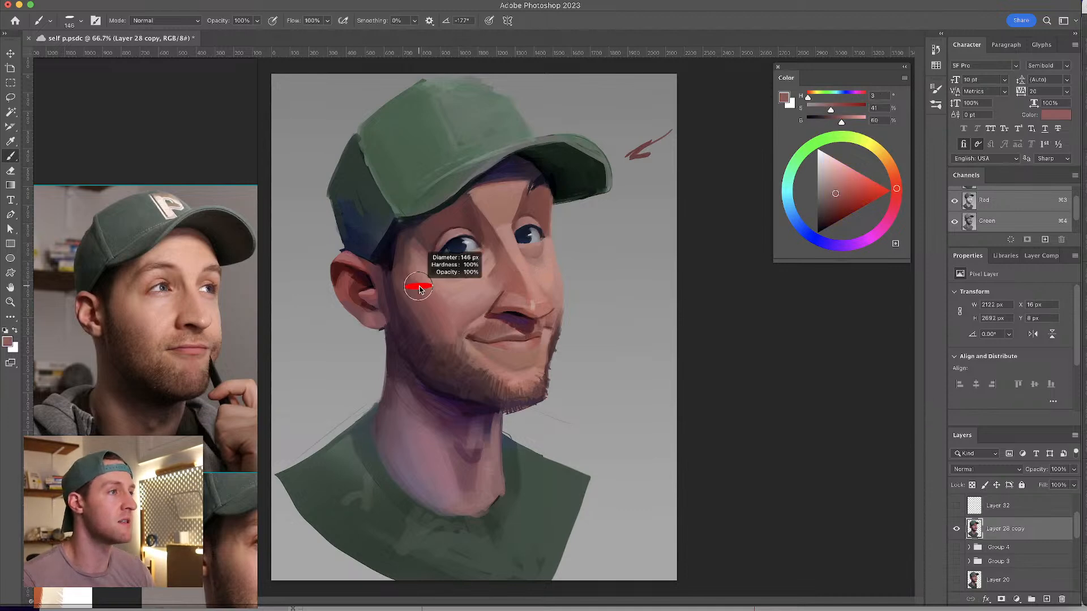
{"action": "left_click", "coordinate": [419, 289], "text": "alt"}
{"action": "left_click_drag", "start_coordinate": [421, 289], "coordinate": [413, 287]}
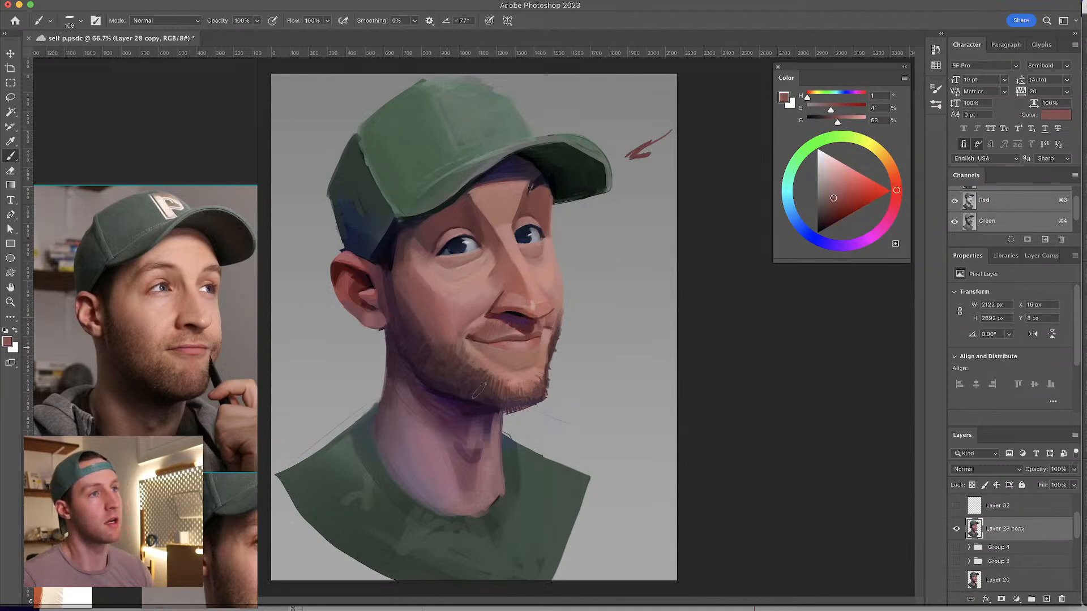
- Sample the dark purple shadow beneath the cap's brim and add a new layer above Layer 28 copy in Multiply mode
{"action": "left_click", "coordinate": [518, 172], "text": "alt"}
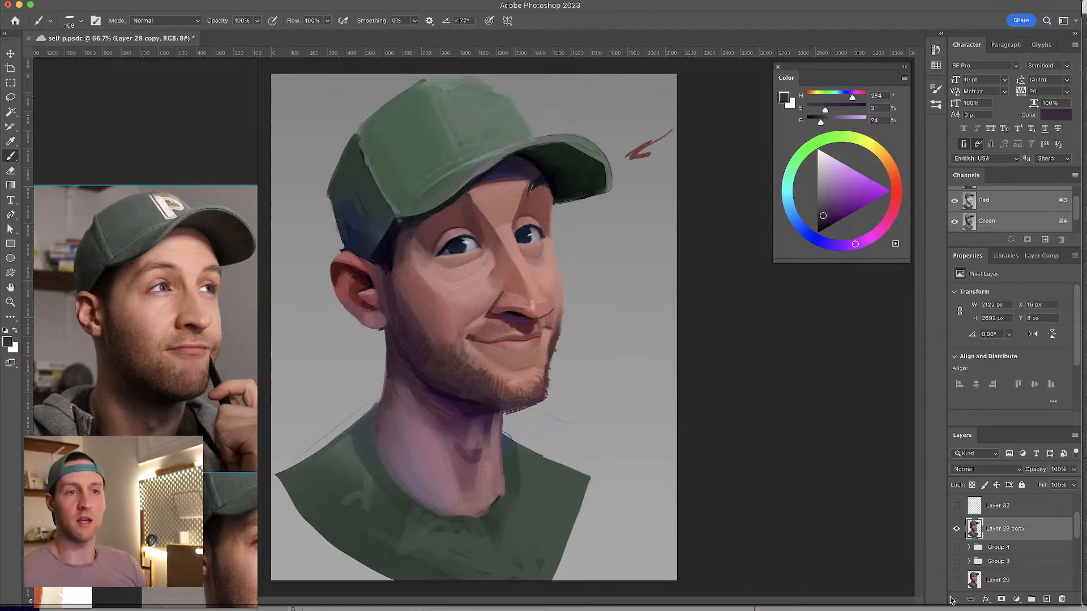
{"action": "left_click", "coordinate": [1046, 599]}
{"action": "left_click", "coordinate": [1008, 470]}
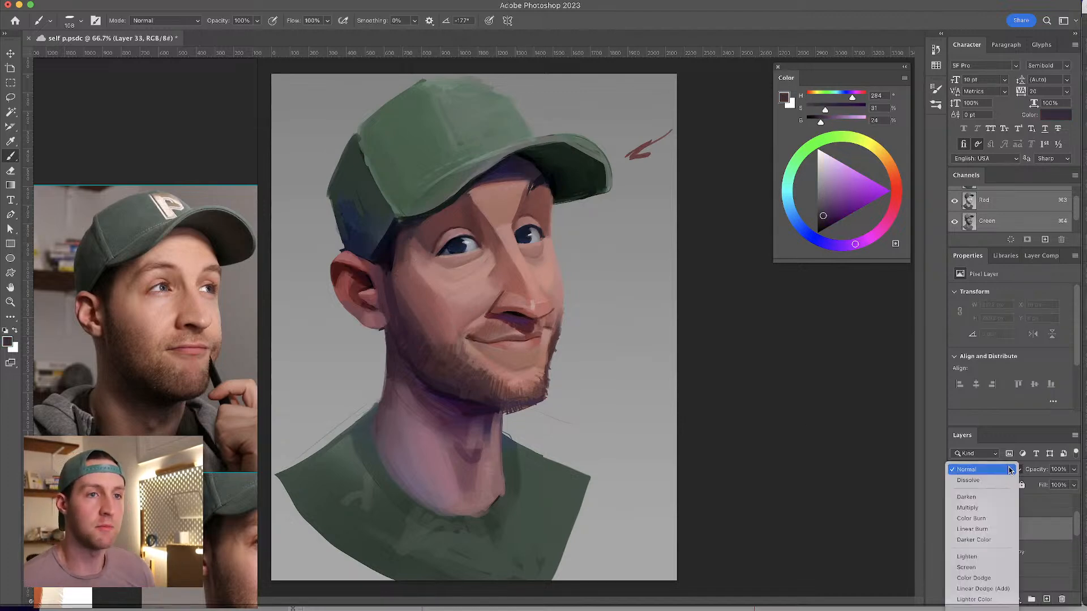
{"action": "left_click", "coordinate": [994, 508]}
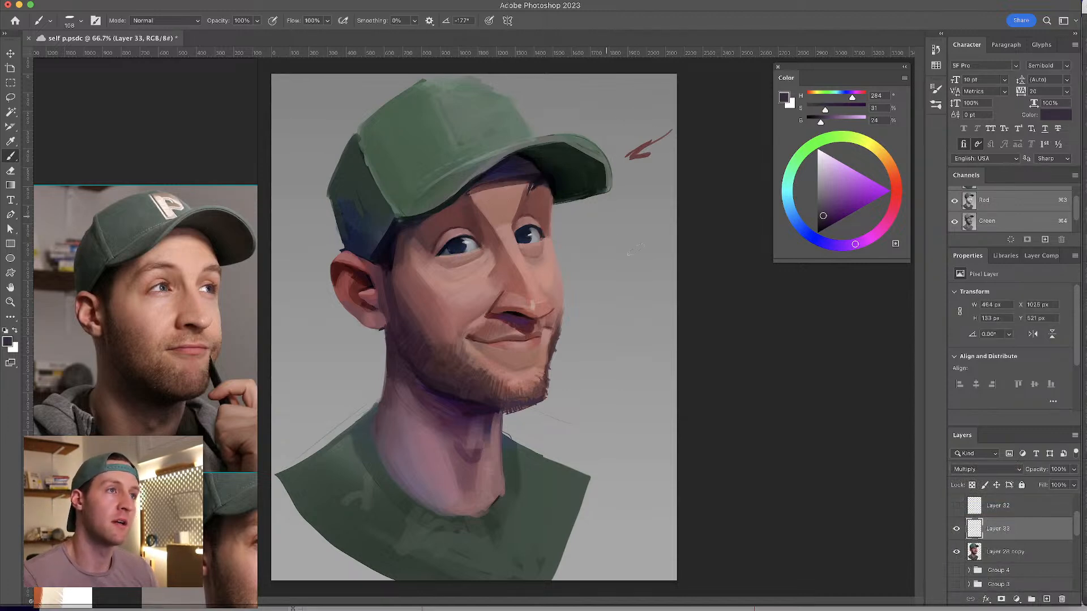
- Paint a dark arrow-like mark beneath the red one beside the brim and shade the neck under the jaw
{"action": "left_click_drag", "start_coordinate": [512, 183], "coordinate": [492, 183]}
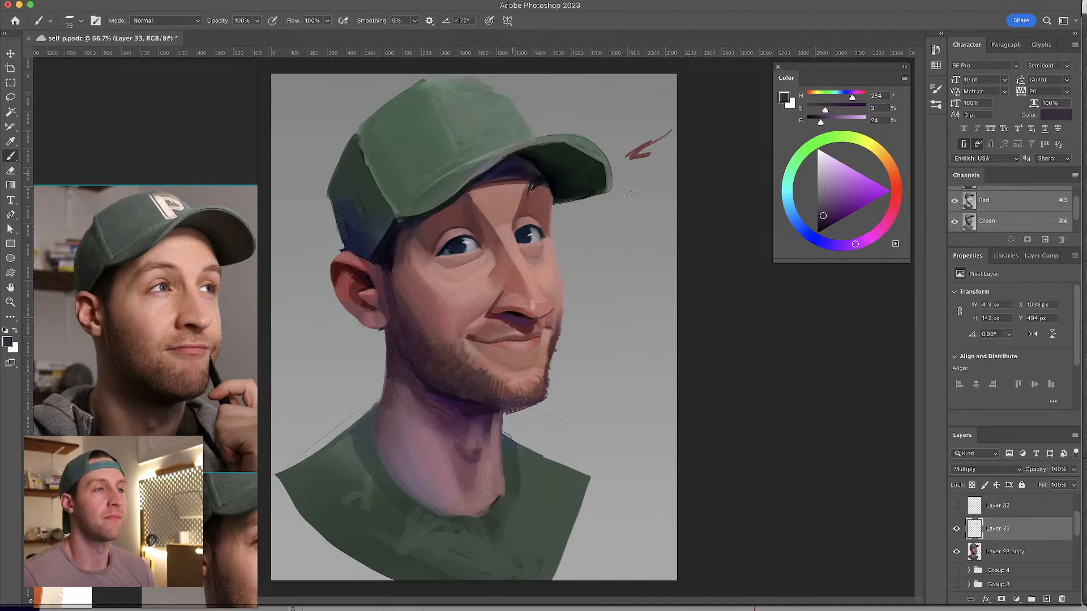
{"action": "left_click_drag", "start_coordinate": [668, 192], "coordinate": [593, 211]}
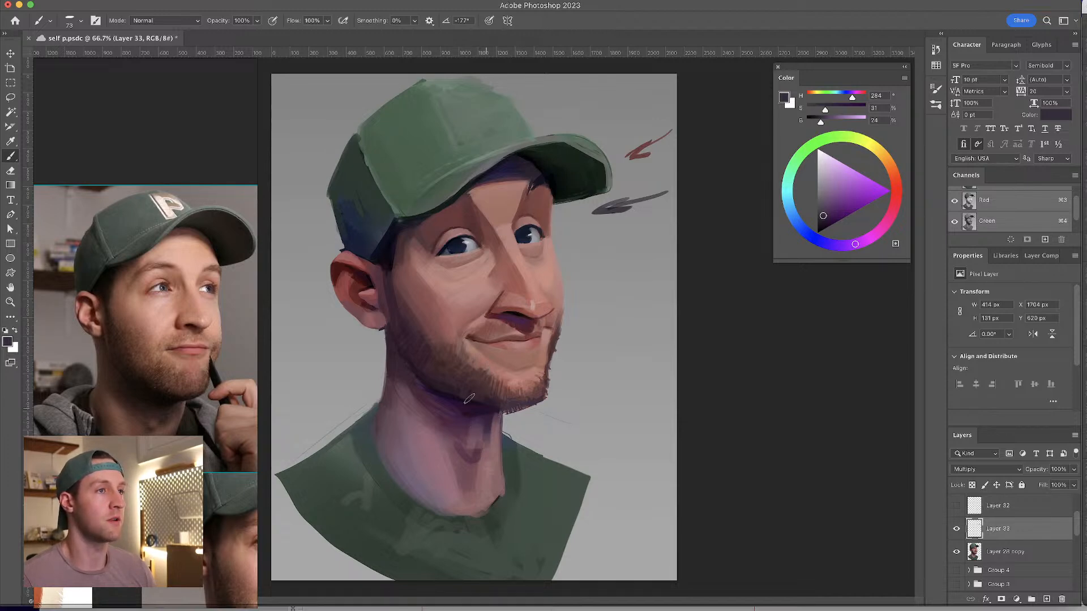
{"action": "left_click_drag", "start_coordinate": [418, 394], "coordinate": [502, 412]}
{"action": "mouse_move", "coordinate": [486, 420]}
{"action": "left_mouse_down"}
{"action": "mouse_move", "coordinate": [447, 426]}
{"action": "mouse_move", "coordinate": [396, 381]}
{"action": "mouse_move", "coordinate": [407, 373]}
{"action": "mouse_move", "coordinate": [445, 405]}
{"action": "mouse_move", "coordinate": [493, 413]}
{"action": "left_mouse_up"}
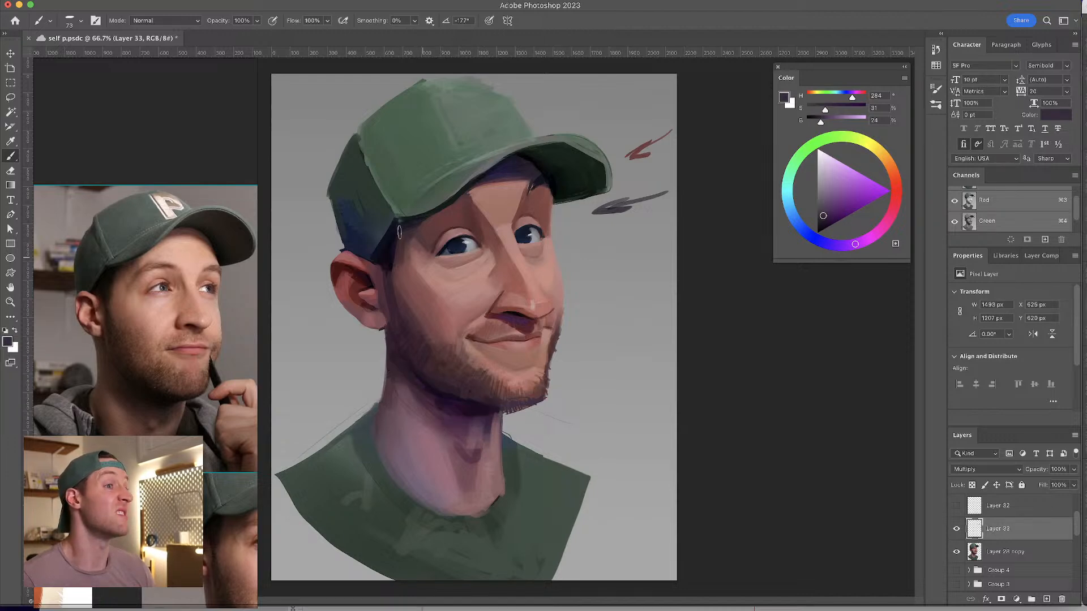
{"action": "left_click_drag", "start_coordinate": [430, 261], "coordinate": [447, 262]}
{"action": "key", "text": "super+z"}
- Sample the dark blue under the brim, paint the cap's cast shadow across the forehead and touch in shade beneath the nose
{"action": "left_click", "coordinate": [512, 167], "text": "alt"}
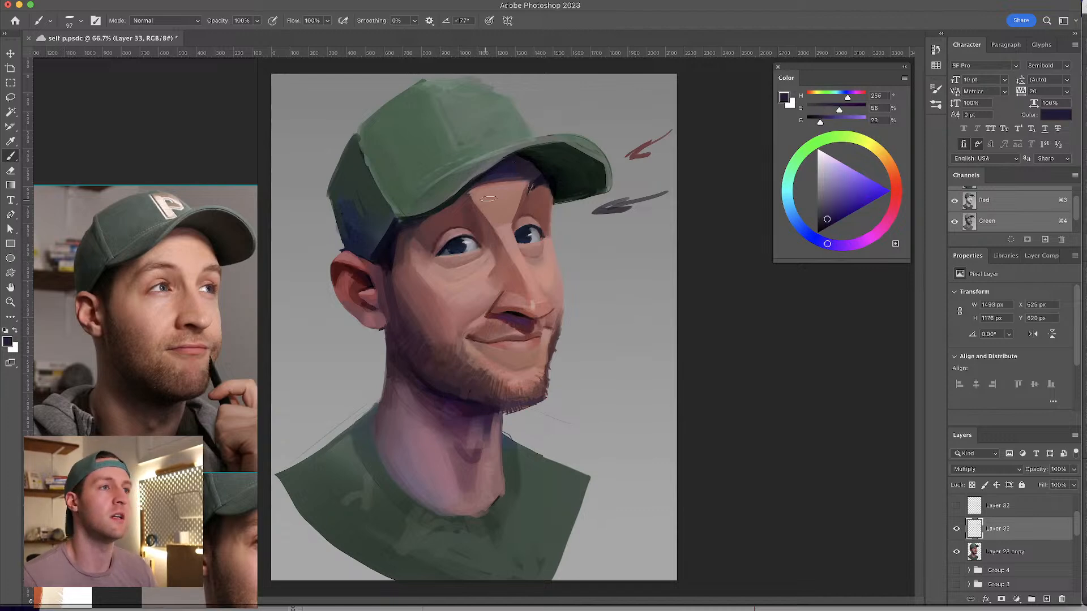
{"action": "mouse_move", "coordinate": [475, 194]}
{"action": "left_mouse_down"}
{"action": "mouse_move", "coordinate": [530, 187]}
{"action": "mouse_move", "coordinate": [466, 225]}
{"action": "mouse_move", "coordinate": [454, 227]}
{"action": "mouse_move", "coordinate": [461, 198]}
{"action": "mouse_move", "coordinate": [444, 229]}
{"action": "mouse_move", "coordinate": [420, 227]}
{"action": "mouse_move", "coordinate": [430, 236]}
{"action": "mouse_move", "coordinate": [449, 204]}
{"action": "mouse_move", "coordinate": [483, 199]}
{"action": "mouse_move", "coordinate": [468, 206]}
{"action": "mouse_move", "coordinate": [479, 191]}
{"action": "mouse_move", "coordinate": [468, 193]}
{"action": "mouse_move", "coordinate": [512, 166]}
{"action": "mouse_move", "coordinate": [534, 195]}
{"action": "mouse_move", "coordinate": [530, 169]}
{"action": "mouse_move", "coordinate": [508, 162]}
{"action": "mouse_move", "coordinate": [473, 223]}
{"action": "left_mouse_up"}
{"action": "key", "text": "super+z"}
{"action": "key", "text": "super+z"}
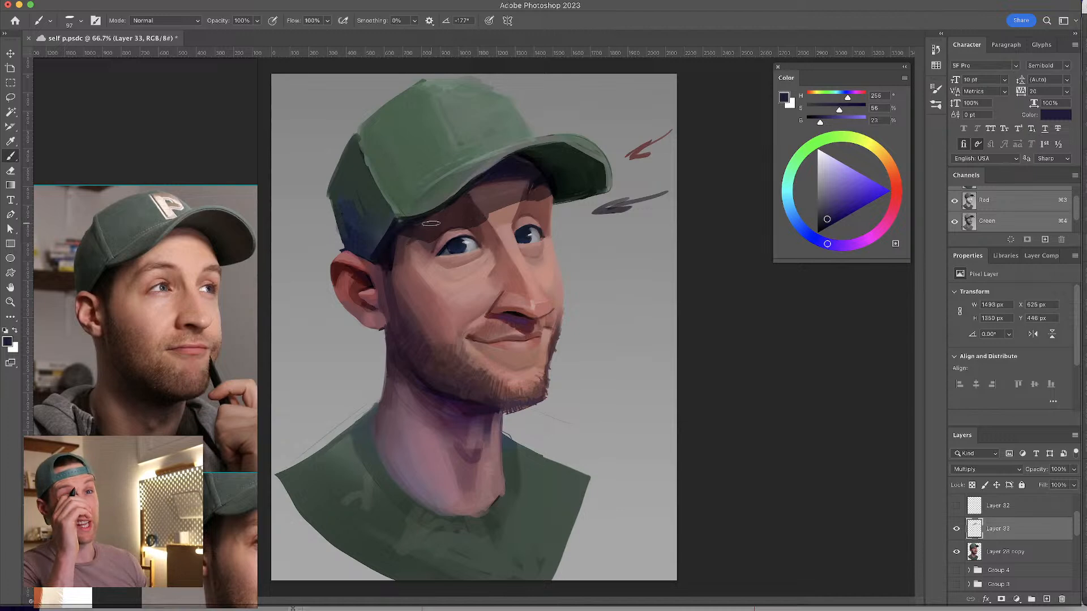
{"action": "key", "text": "super+z"}
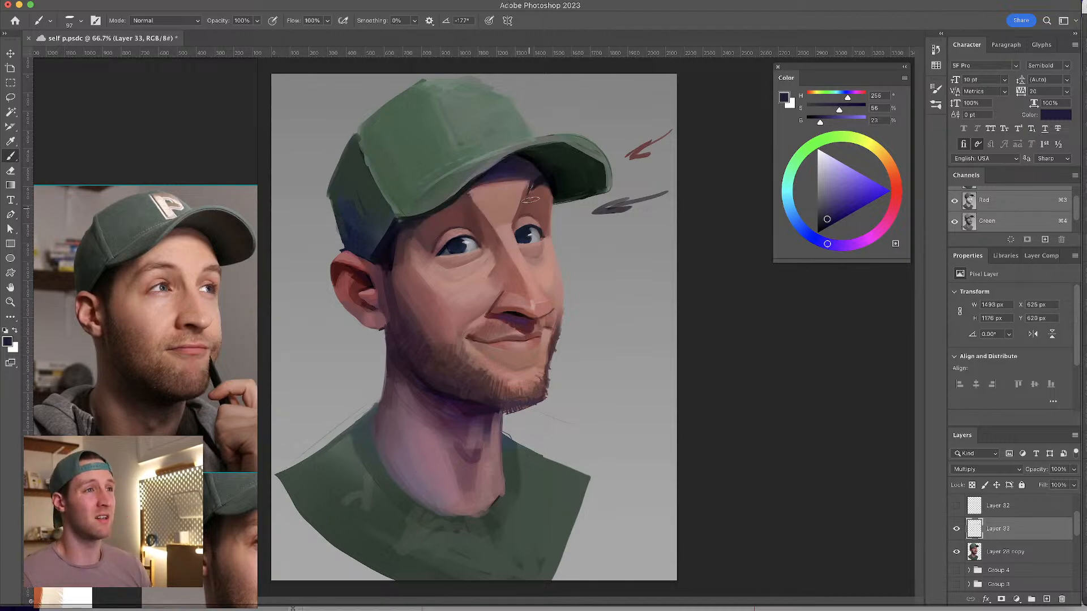
{"action": "mouse_move", "coordinate": [532, 187]}
{"action": "left_mouse_down"}
{"action": "mouse_move", "coordinate": [398, 237]}
{"action": "mouse_move", "coordinate": [442, 218]}
{"action": "left_mouse_up"}
{"action": "mouse_move", "coordinate": [521, 188]}
{"action": "left_mouse_down"}
{"action": "mouse_move", "coordinate": [464, 202]}
{"action": "mouse_move", "coordinate": [529, 182]}
{"action": "mouse_move", "coordinate": [482, 187]}
{"action": "mouse_move", "coordinate": [518, 176]}
{"action": "mouse_move", "coordinate": [517, 166]}
{"action": "left_mouse_up"}
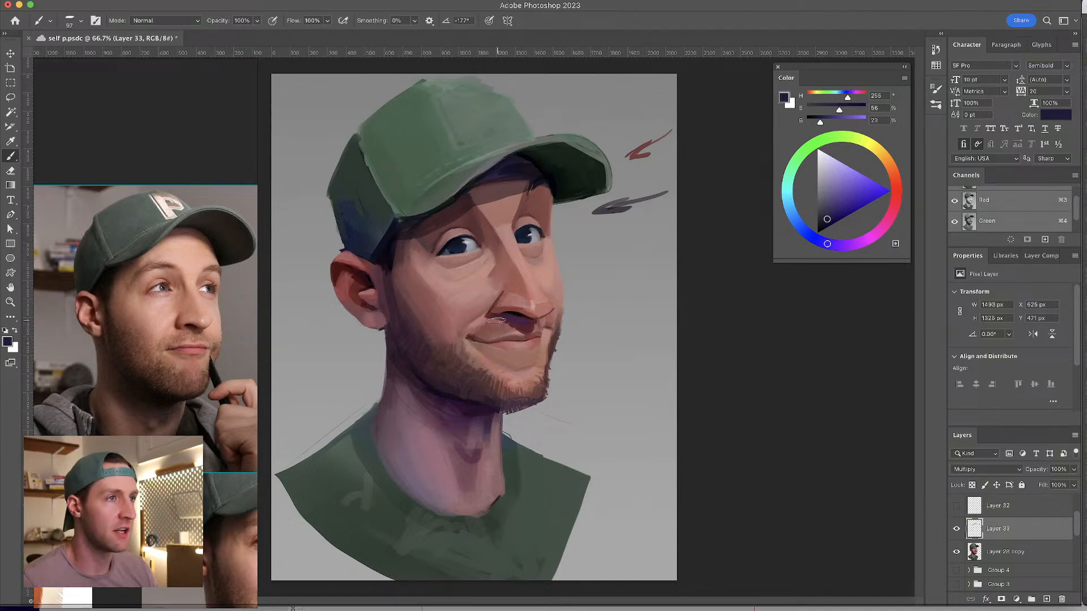
{"action": "left_click_drag", "start_coordinate": [508, 323], "coordinate": [497, 323]}
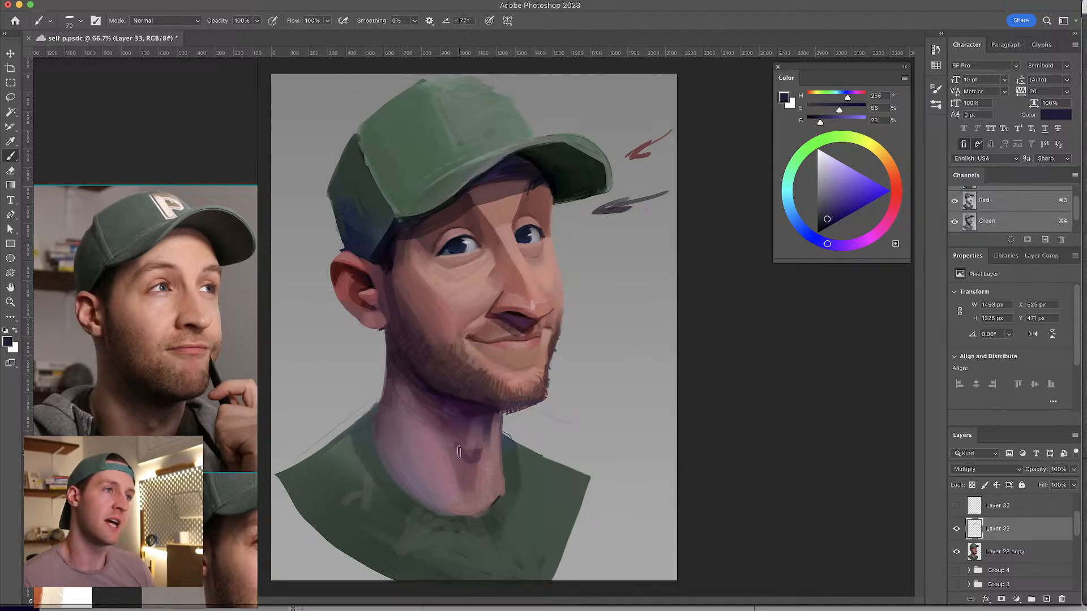
- Paint a deeper cast shadow across the neck, following the jawline from the ear to the throat
{"action": "mouse_move", "coordinate": [416, 402]}
{"action": "left_mouse_down"}
{"action": "mouse_move", "coordinate": [461, 466]}
{"action": "mouse_move", "coordinate": [498, 417]}
{"action": "left_mouse_up"}
{"action": "key", "text": "super+z"}
{"action": "mouse_move", "coordinate": [390, 376]}
{"action": "left_mouse_down"}
{"action": "mouse_move", "coordinate": [436, 427]}
{"action": "mouse_move", "coordinate": [498, 417]}
{"action": "mouse_move", "coordinate": [419, 388]}
{"action": "mouse_move", "coordinate": [481, 458]}
{"action": "mouse_move", "coordinate": [377, 340]}
{"action": "left_mouse_up"}
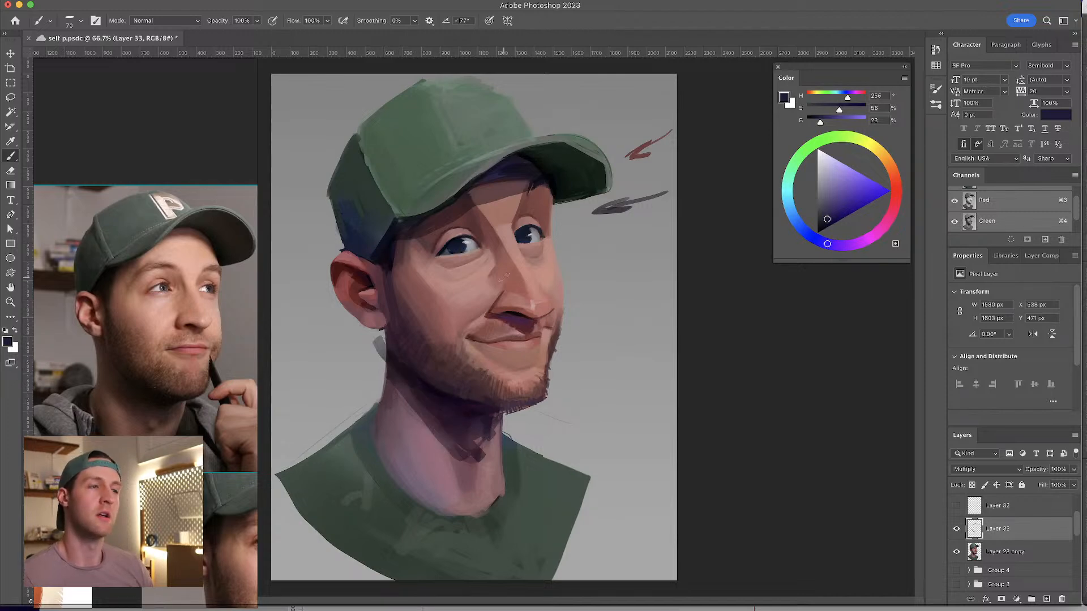
- Compare the portrait with and without the Multiply shadow layer
{"action": "left_click", "coordinate": [957, 529]}
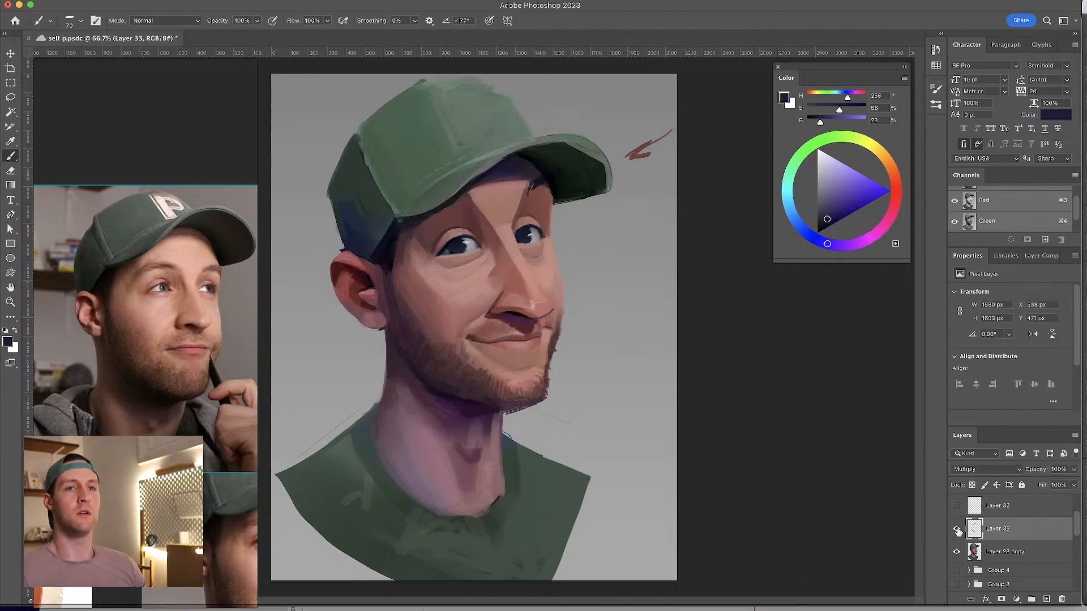
{"action": "left_click", "coordinate": [956, 529]}
{"action": "left_click", "coordinate": [957, 531]}
{"action": "left_click", "coordinate": [956, 531]}
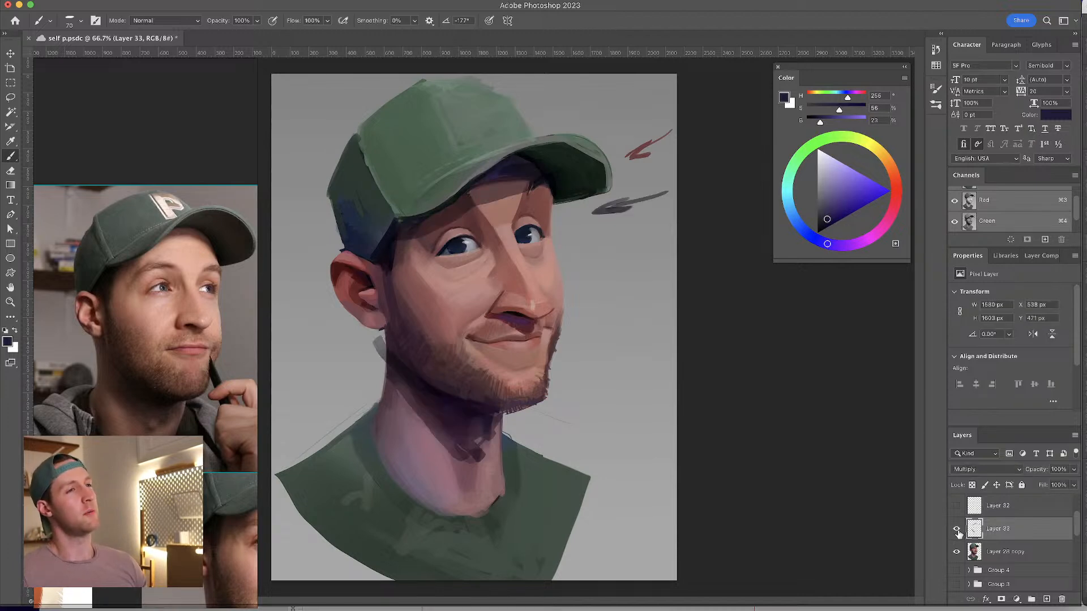
{"action": "left_click", "coordinate": [956, 531]}
{"action": "left_click", "coordinate": [957, 531]}
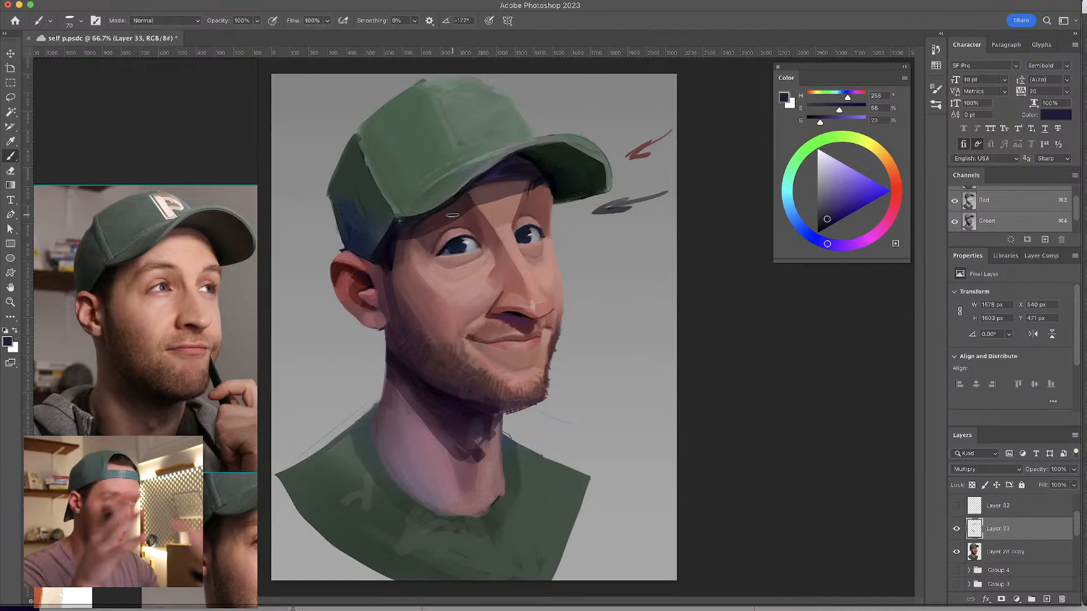
- Add a dab of shadow under the brim above the forehead and try a darker stroke along the neck
{"action": "left_click", "coordinate": [498, 171]}
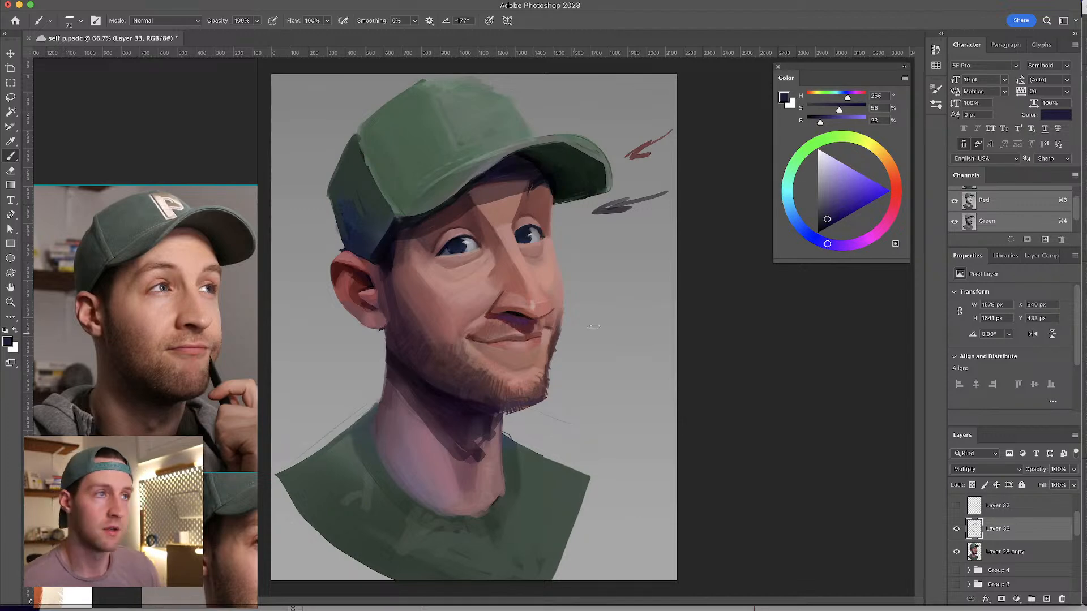
{"action": "left_click_drag", "start_coordinate": [390, 367], "coordinate": [448, 422]}
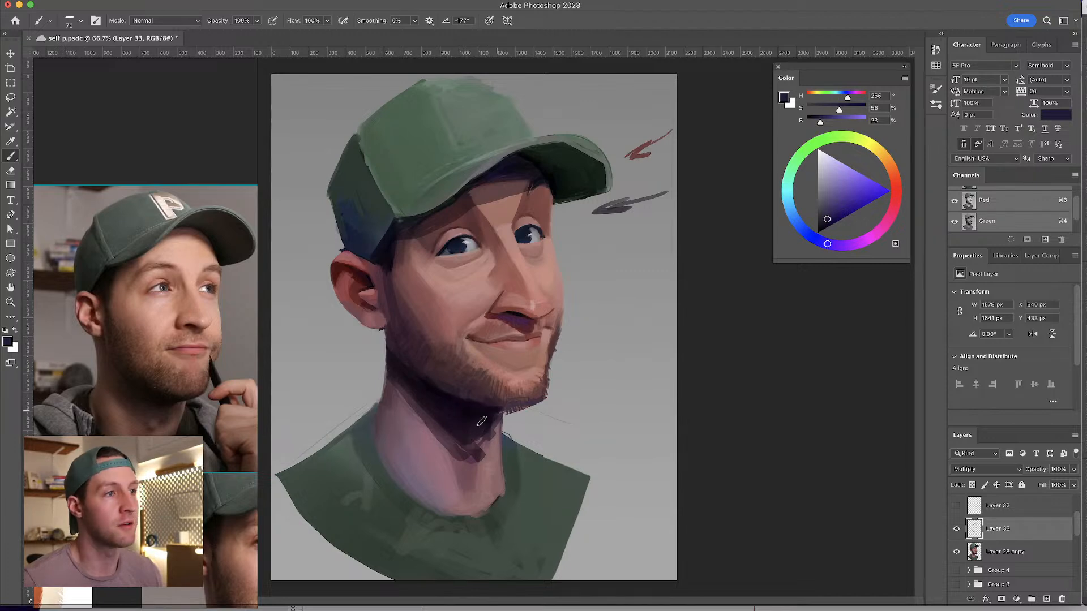
{"action": "key", "text": "super+z"}
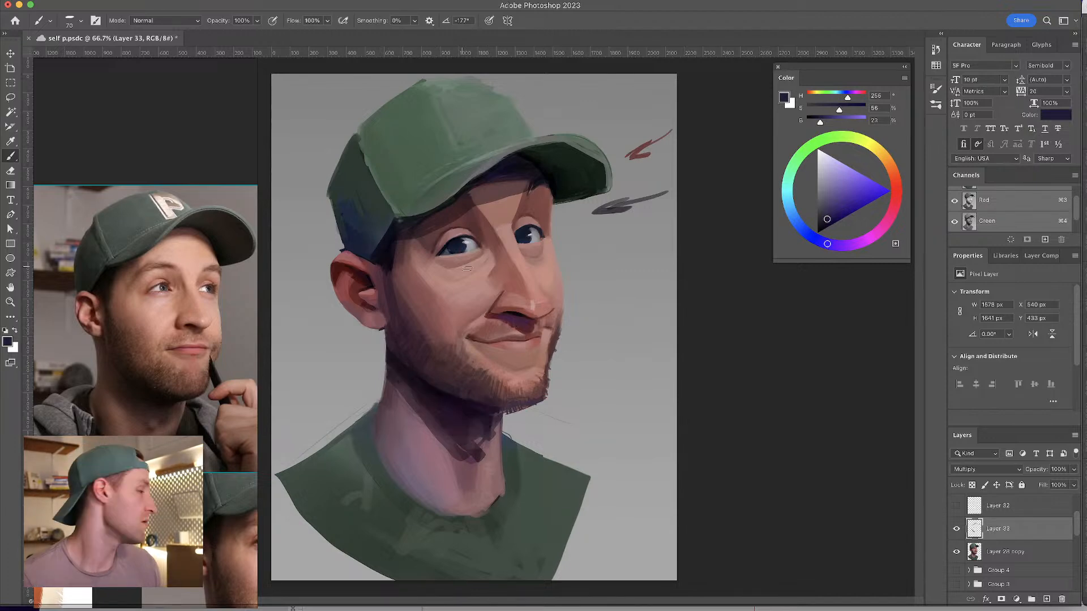
- Rework the neck shadow with the Soft Round brush at 144 px, undoing the excess dark strokes
{"action": "left_click", "coordinate": [81, 24]}
{"action": "left_click_drag", "start_coordinate": [220, 241], "coordinate": [221, 278]}
{"action": "left_click", "coordinate": [130, 273]}
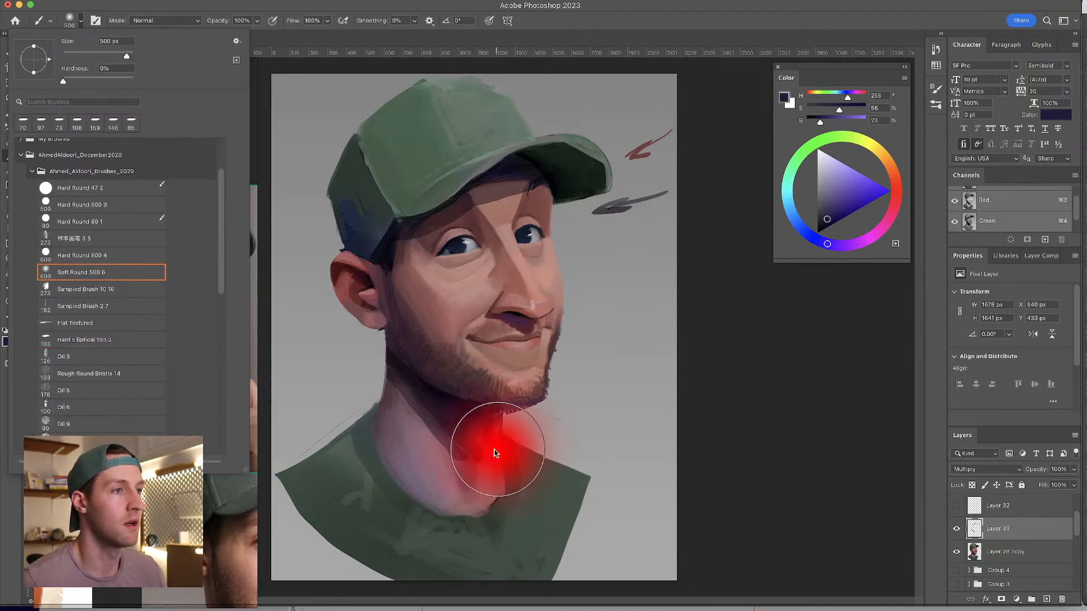
{"action": "left_click", "coordinate": [498, 453]}
{"action": "left_click_drag", "start_coordinate": [493, 439], "coordinate": [462, 484]}
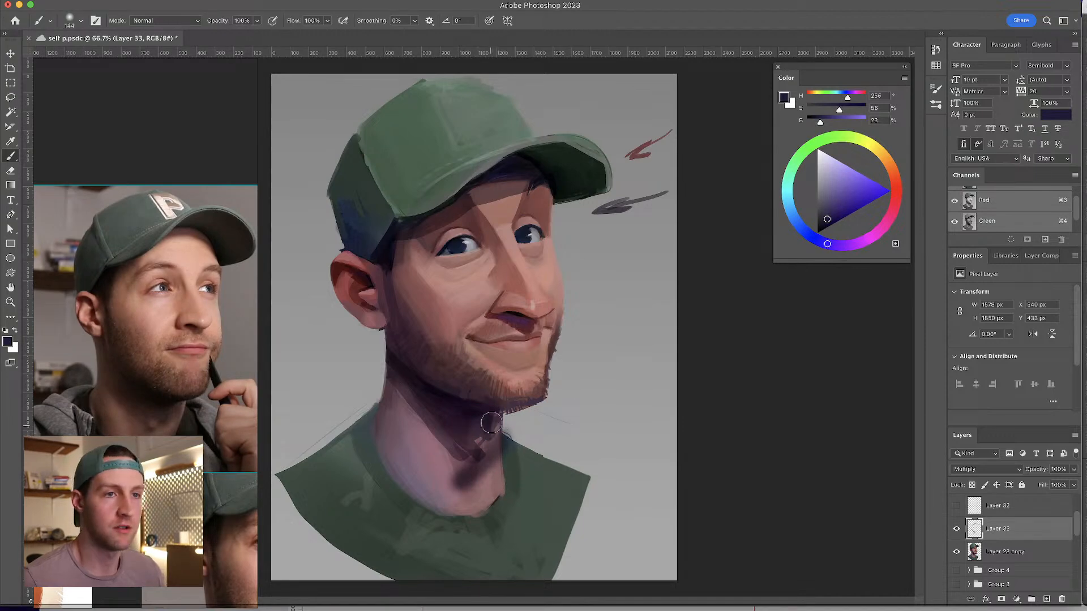
{"action": "key", "text": "ctrl+z"}
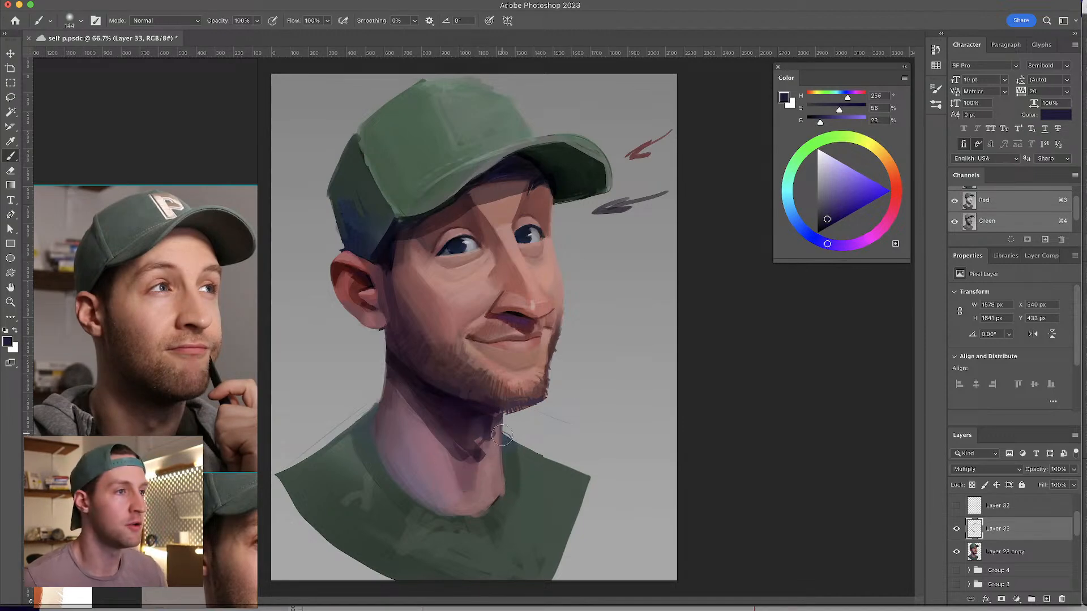
{"action": "key", "text": "ctrl+z"}
{"action": "key", "text": "ctrl+z"}
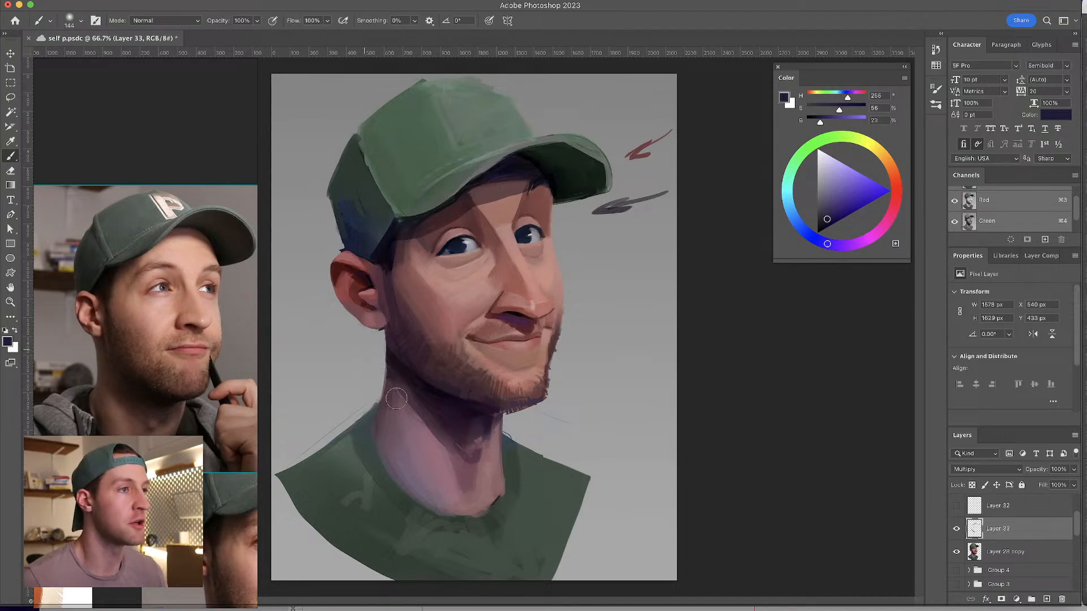
{"action": "key", "text": "ctrl+z"}
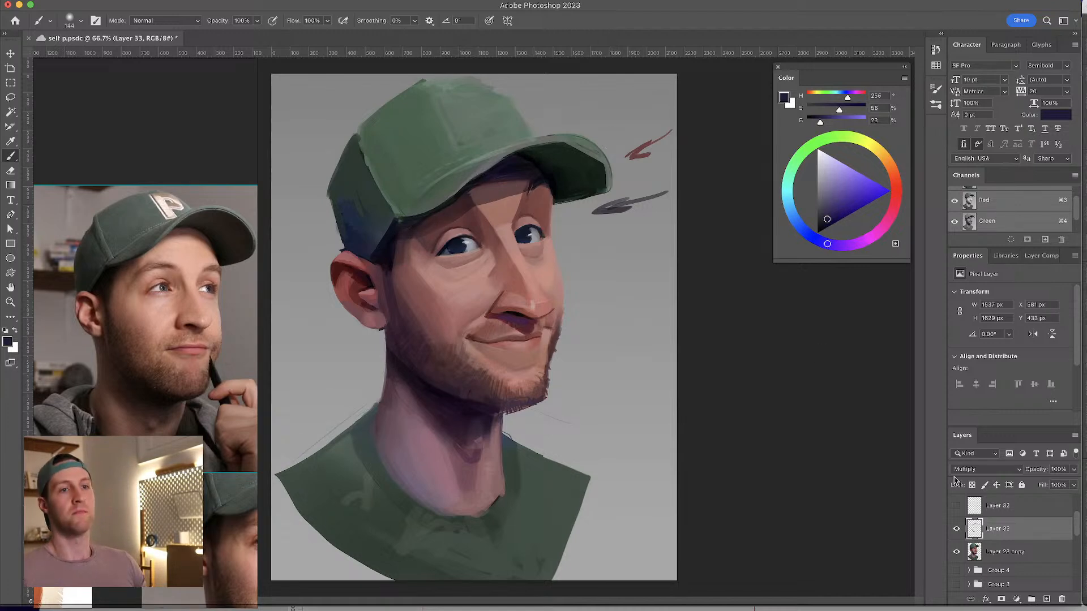
- Check the reworked shadows by hiding and showing the Multiply layer, and look at its blend mode options
{"action": "left_click", "coordinate": [956, 529]}
{"action": "left_click", "coordinate": [956, 529]}
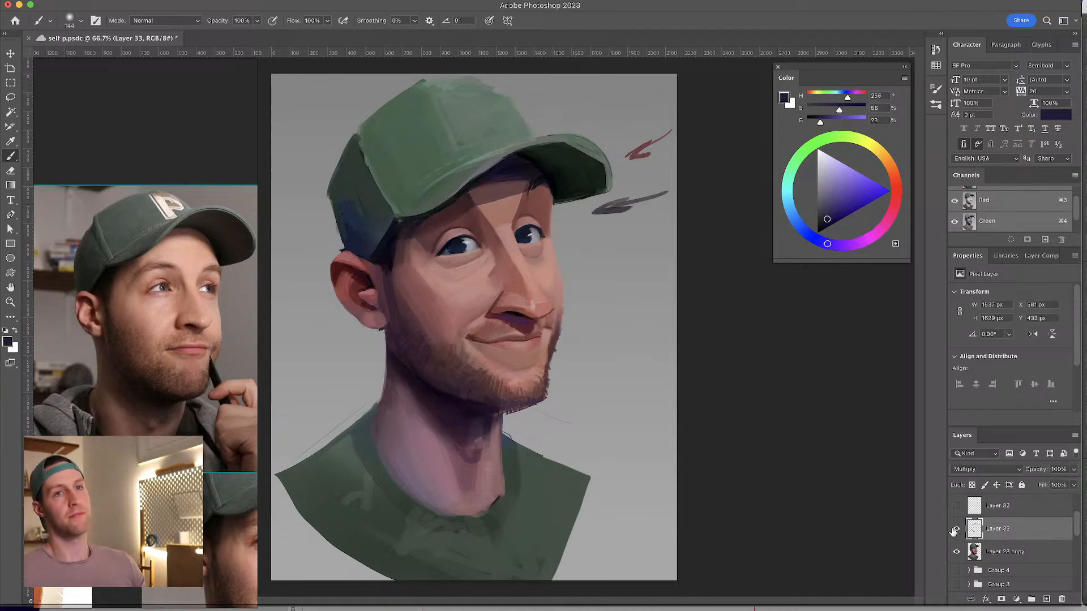
{"action": "left_click", "coordinate": [957, 530]}
{"action": "left_click", "coordinate": [956, 529]}
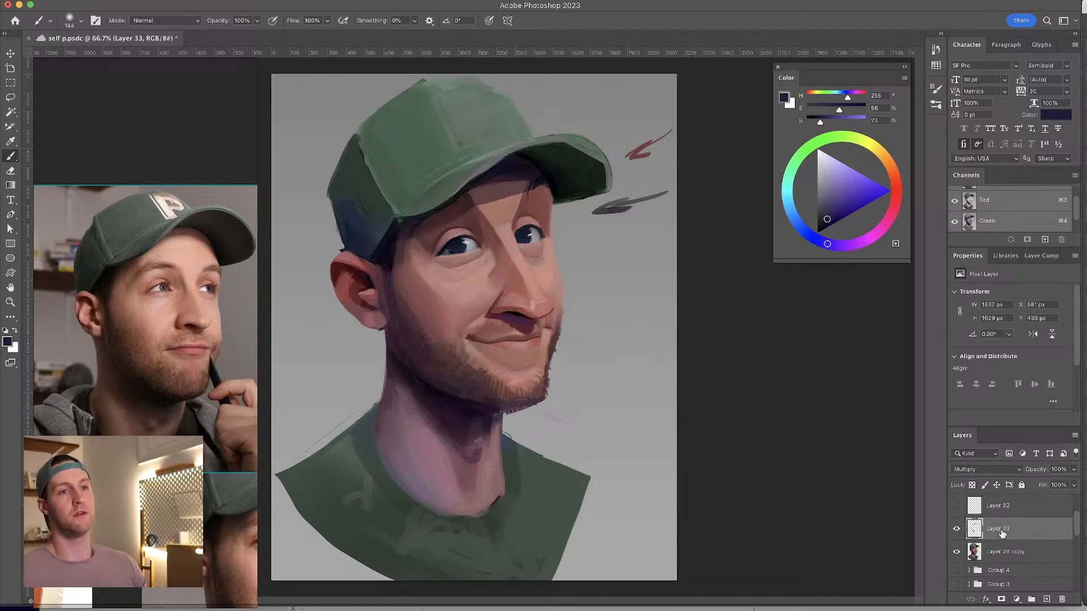
{"action": "left_click", "coordinate": [988, 472]}
{"action": "left_click", "coordinate": [990, 474]}
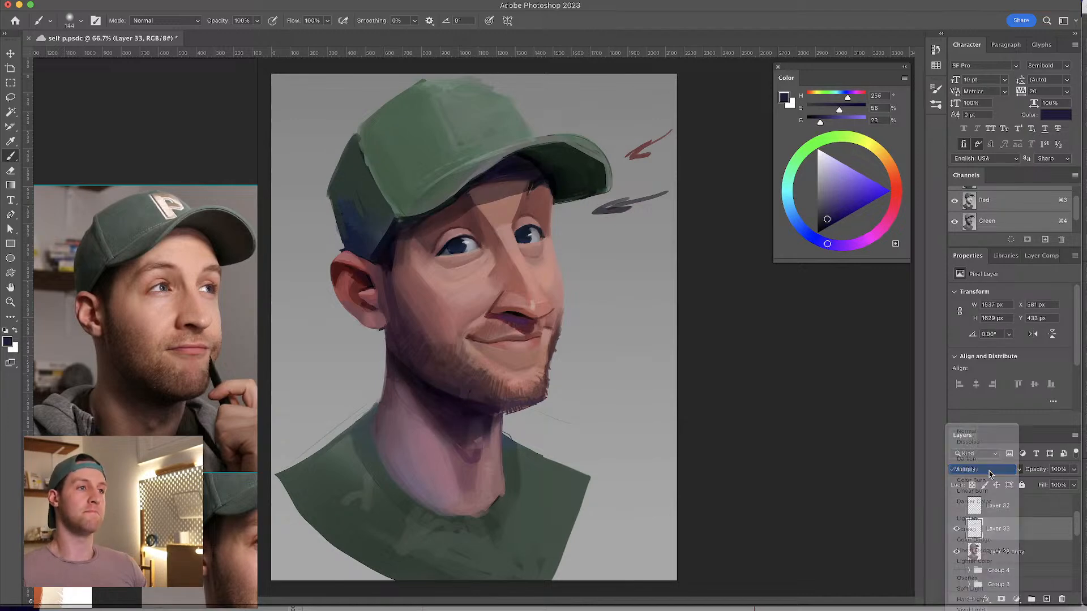
{"action": "left_click", "coordinate": [956, 533]}
{"action": "left_click", "coordinate": [955, 532]}
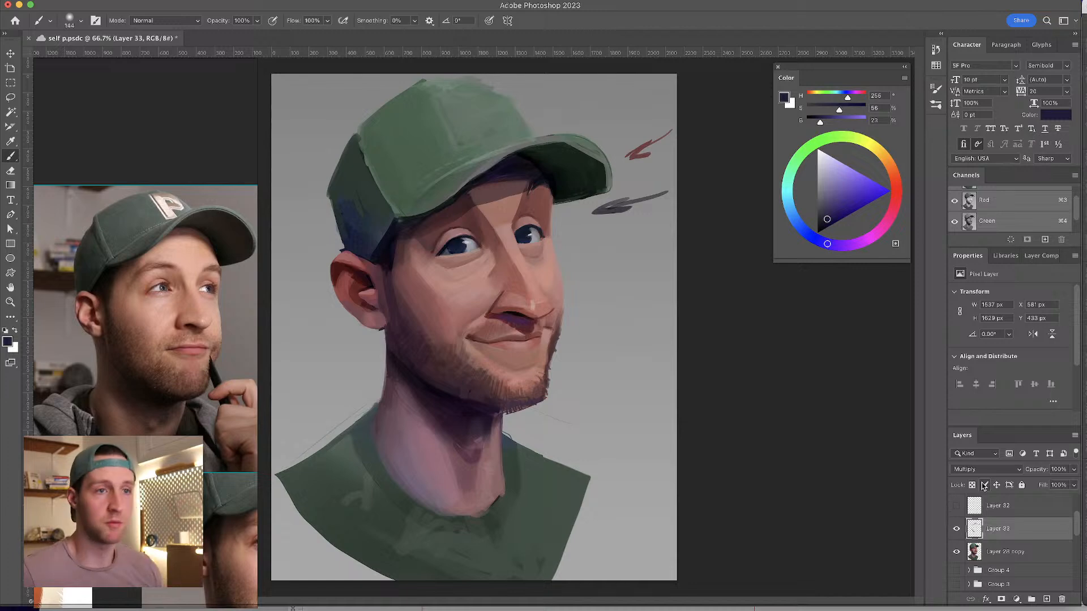
- Lower the opacity of the Multiply shadow layer to about 56%
{"action": "left_click", "coordinate": [1072, 471]}
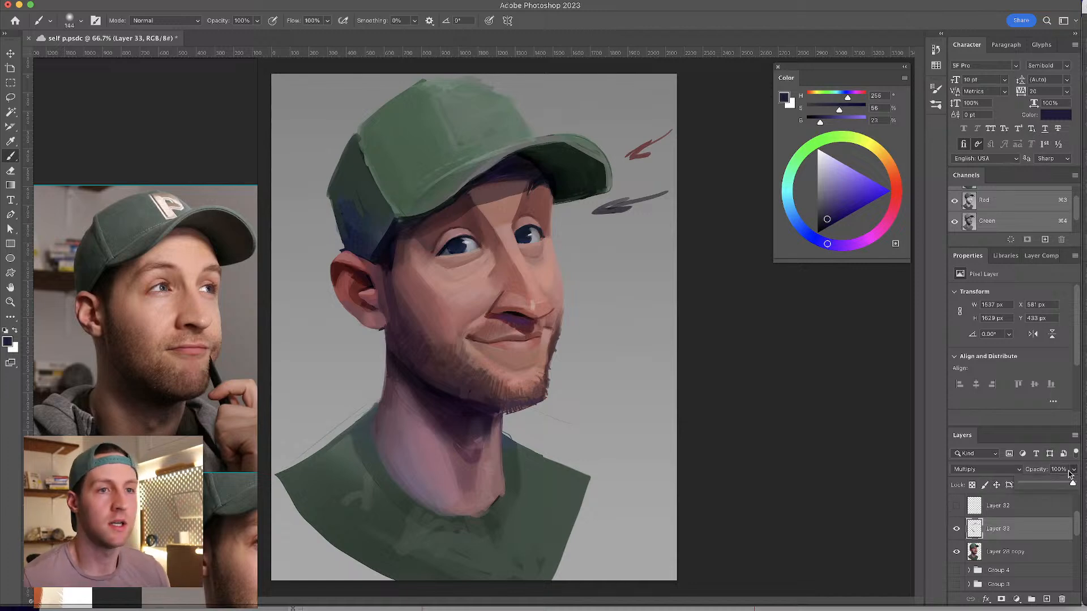
{"action": "left_click_drag", "start_coordinate": [1028, 484], "coordinate": [1043, 484]}
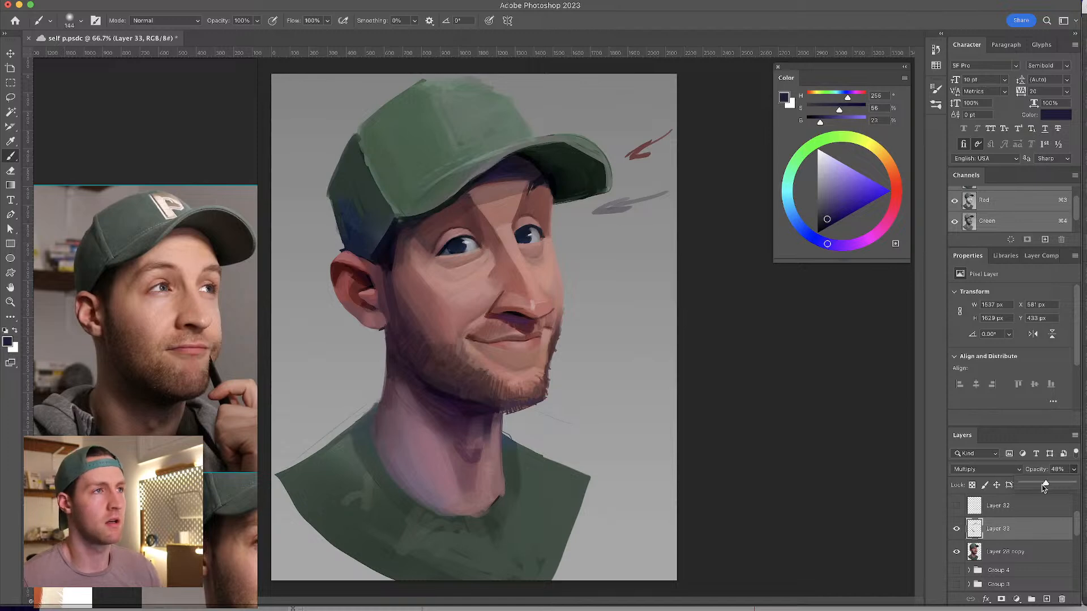
{"action": "left_click_drag", "start_coordinate": [1050, 482], "coordinate": [1048, 486]}
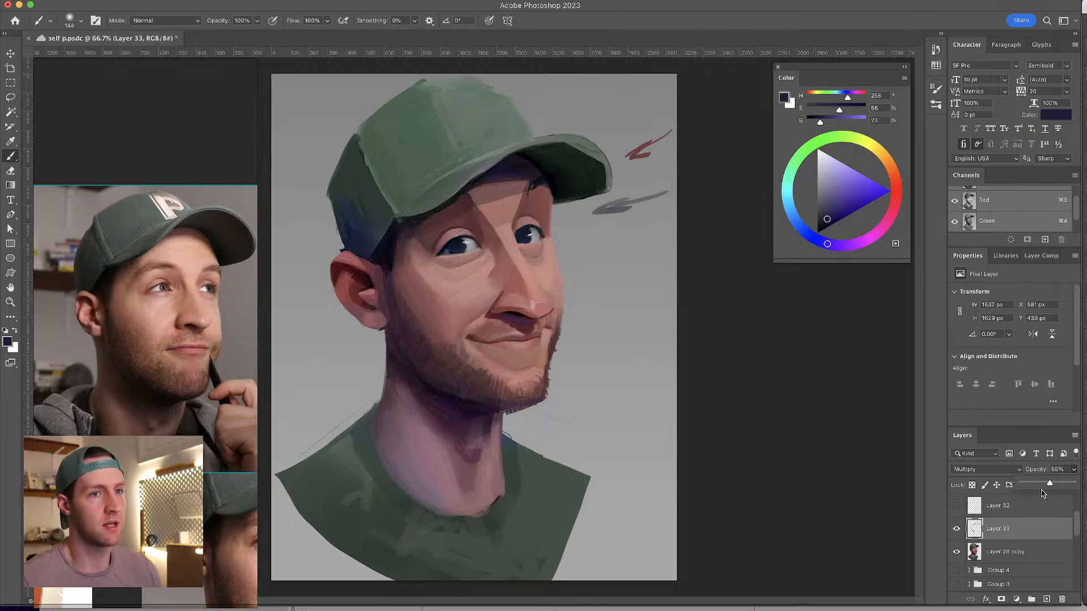
- Group the Multiply shadow layer with Layer 28 copy, duplicate the group and merge the duplicate into a single layer
{"action": "left_click", "coordinate": [1014, 552]}
{"action": "left_click", "coordinate": [1016, 524], "text": "shift"}
{"action": "key", "text": "super+g"}
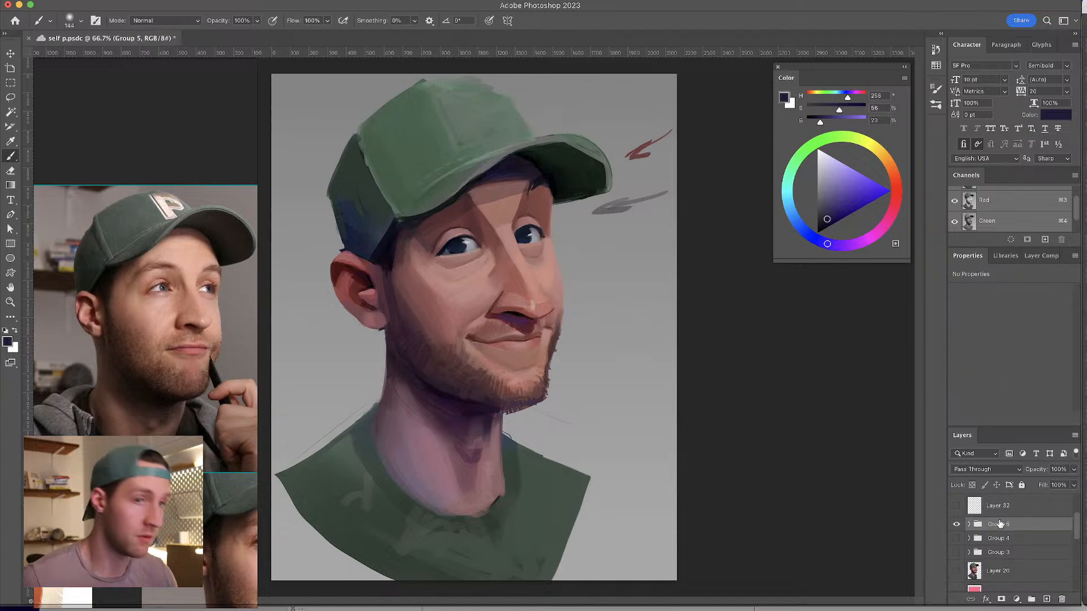
{"action": "key", "text": "super+j"}
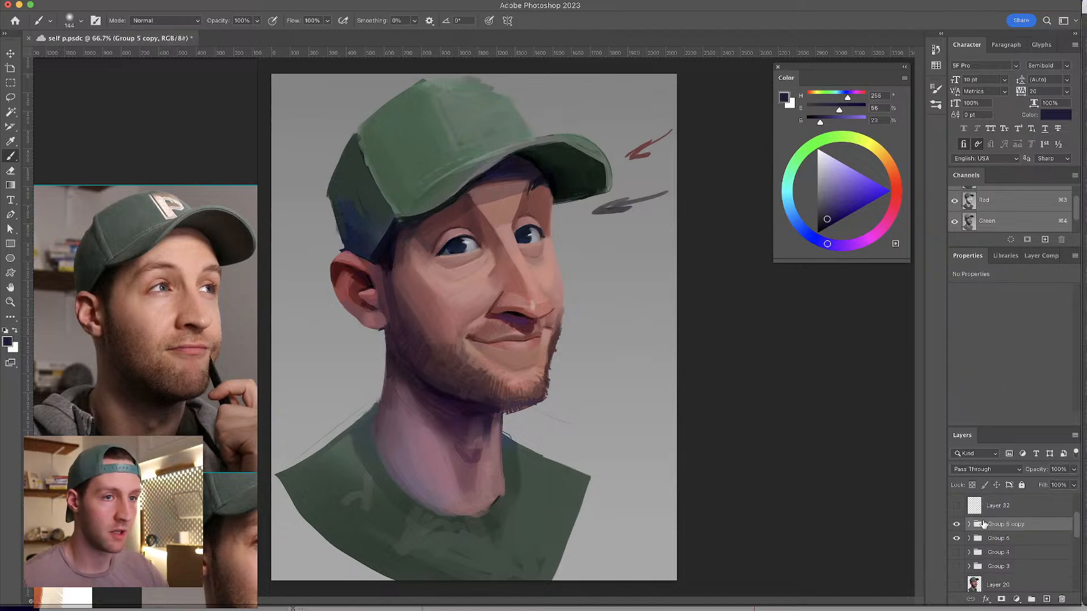
{"action": "key", "text": "super+e"}
- Hide the original Group 5 and leave the merged copy visible
{"action": "left_click", "coordinate": [956, 529]}
{"action": "left_click", "coordinate": [956, 547]}
{"action": "left_click", "coordinate": [956, 529]}
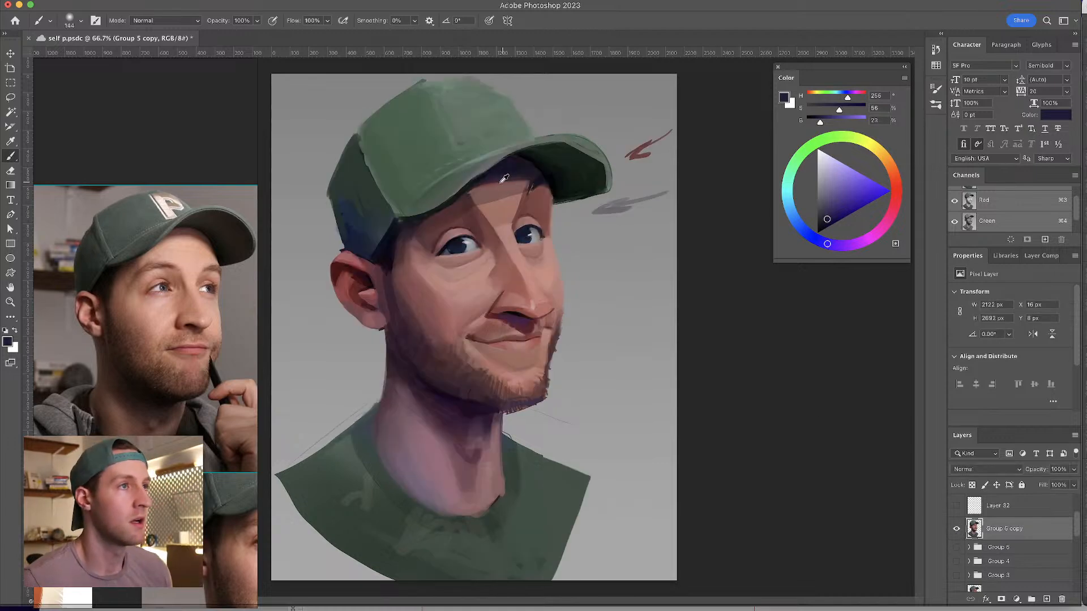
- Switch to the Hard Elliptical brush at 193 px for painting on the forehead
{"action": "left_click", "coordinate": [81, 20]}
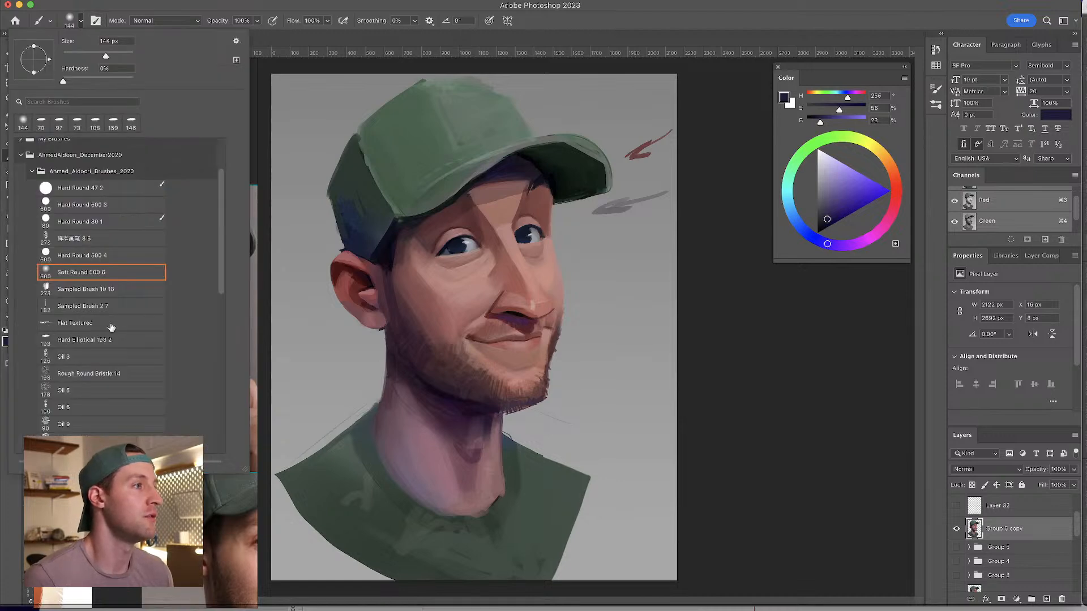
{"action": "left_click", "coordinate": [107, 342]}
{"action": "left_click", "coordinate": [512, 190]}
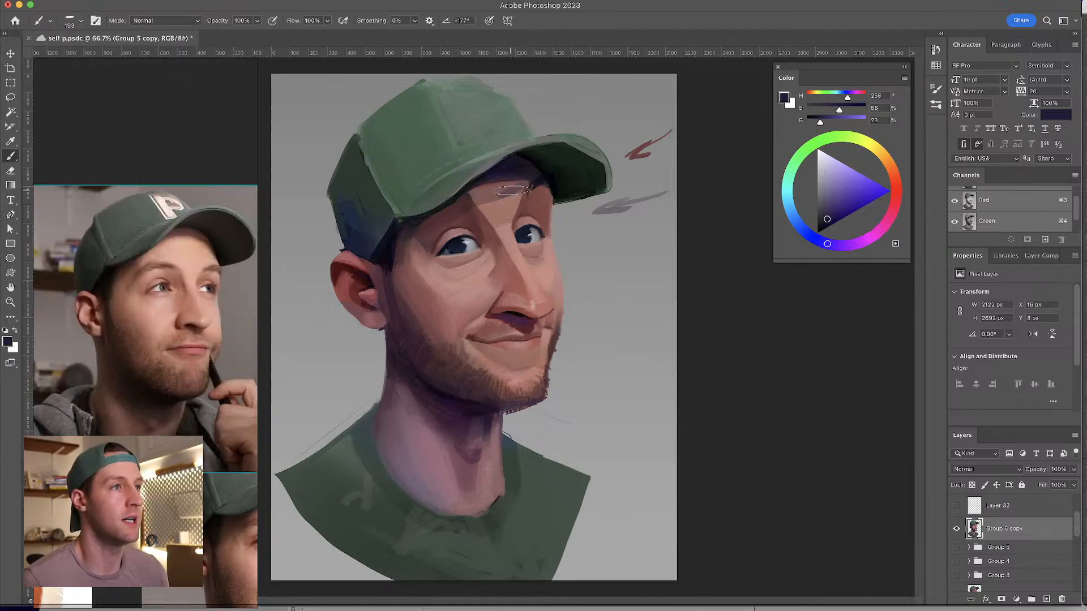
- Repaint the edge of the cap's cast shadow across the forehead with sampled dark purple and plum tones, using a smaller brush
{"action": "left_click_drag", "start_coordinate": [513, 180], "coordinate": [504, 177]}
{"action": "left_click", "coordinate": [517, 180], "text": "alt"}
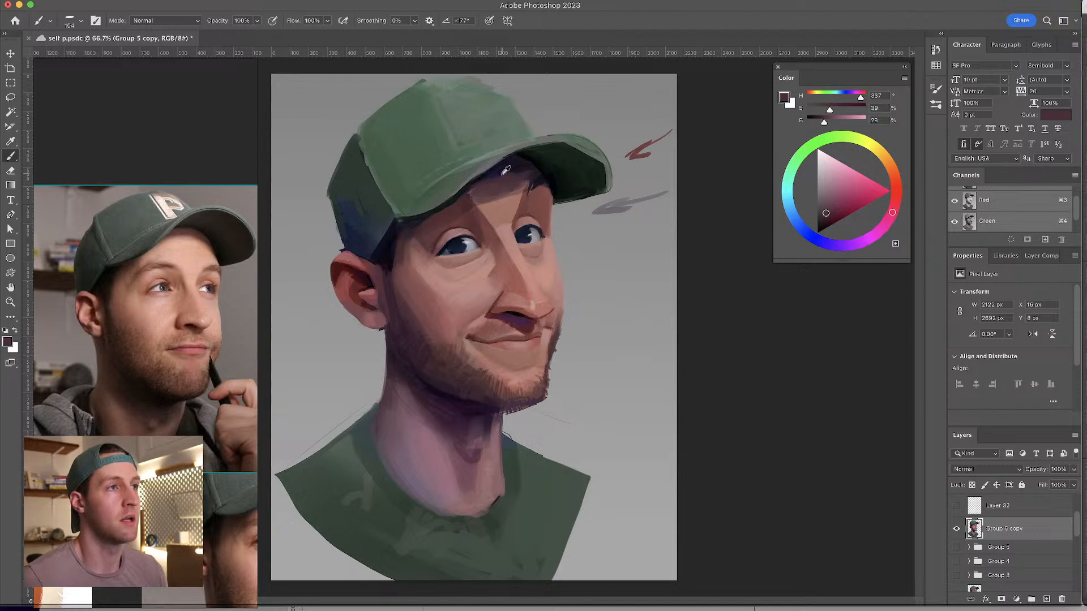
{"action": "left_click", "coordinate": [504, 173], "text": "alt"}
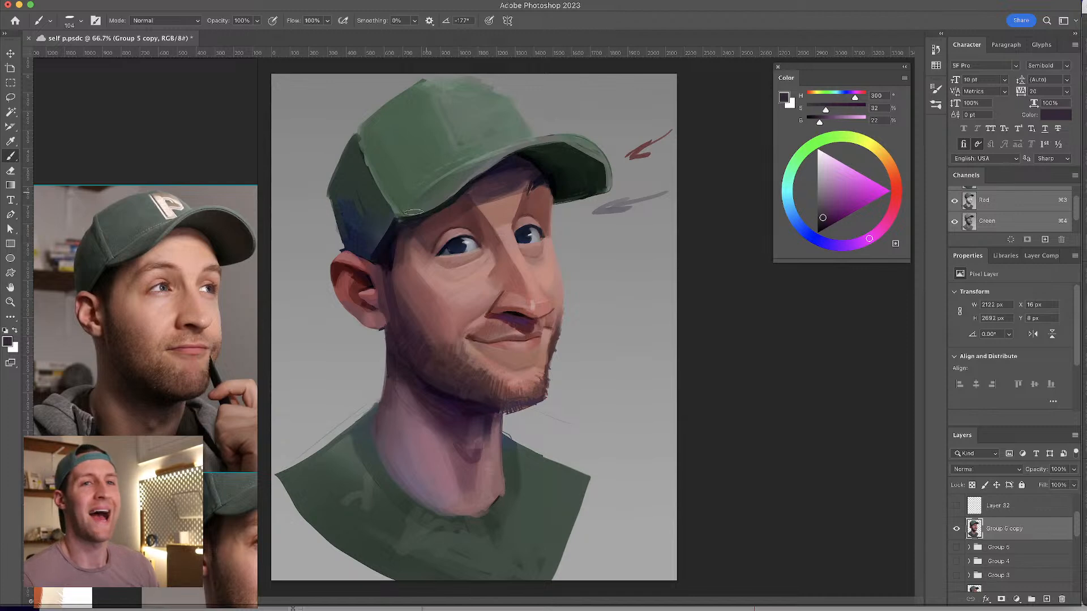
{"action": "left_click", "coordinate": [463, 205], "text": "alt"}
{"action": "left_click_drag", "start_coordinate": [466, 210], "coordinate": [452, 210]}
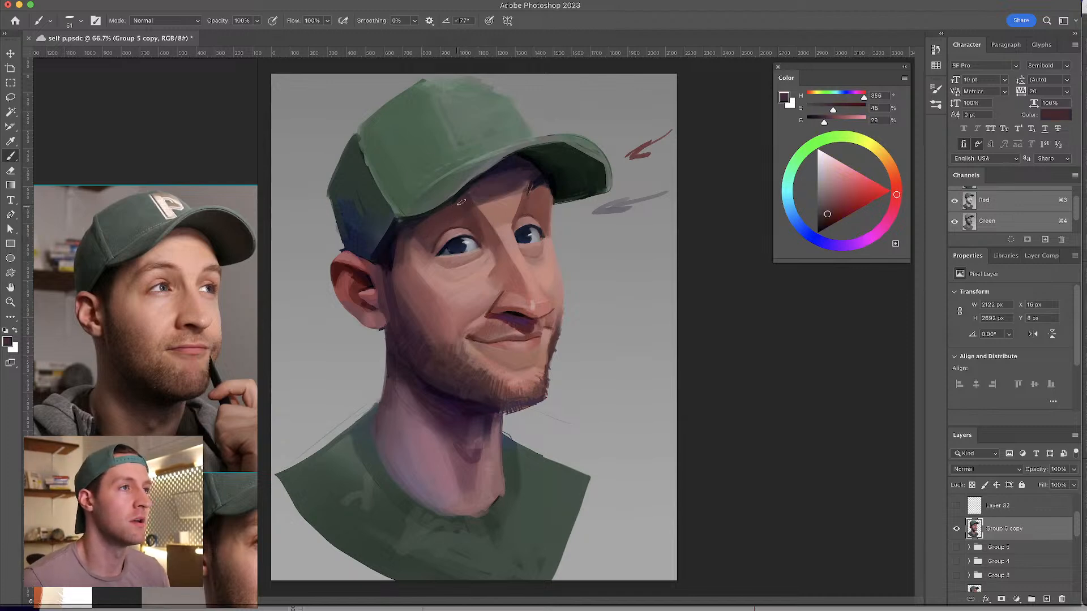
{"action": "left_click", "coordinate": [507, 191], "text": "alt"}
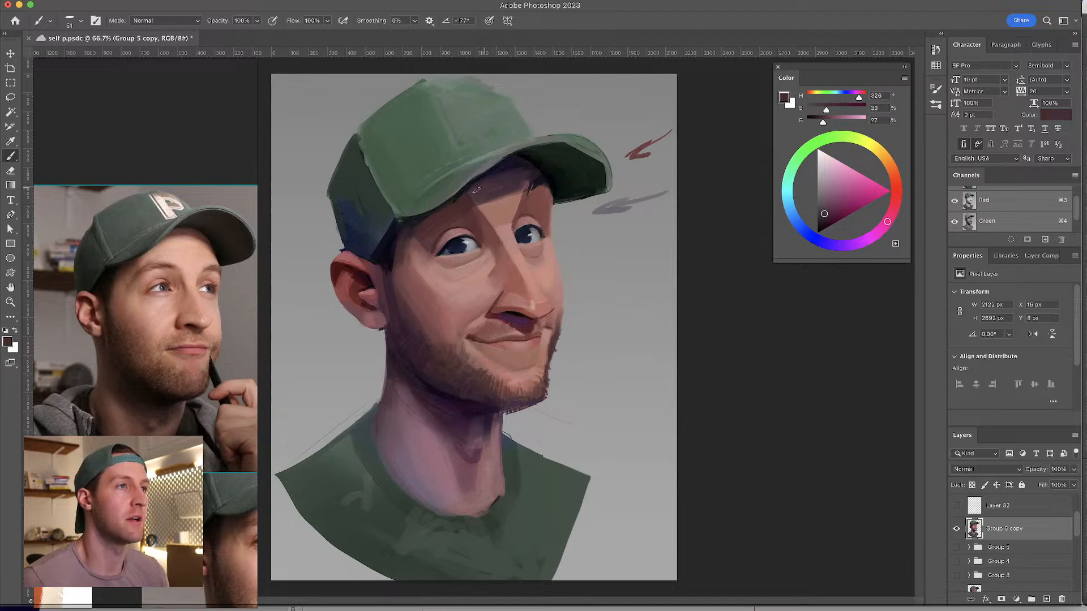
{"action": "left_click", "coordinate": [513, 165], "text": "alt"}
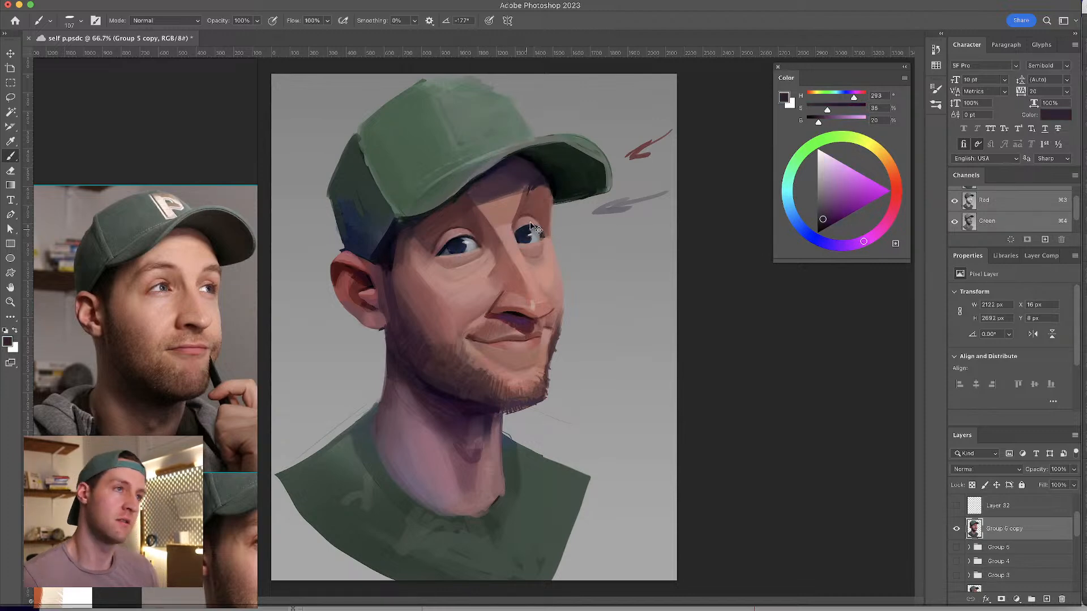
- Blend the forehead shadow under the brim with sampled plum tones and a 57 px brush
{"action": "left_click", "coordinate": [519, 182], "text": "alt"}
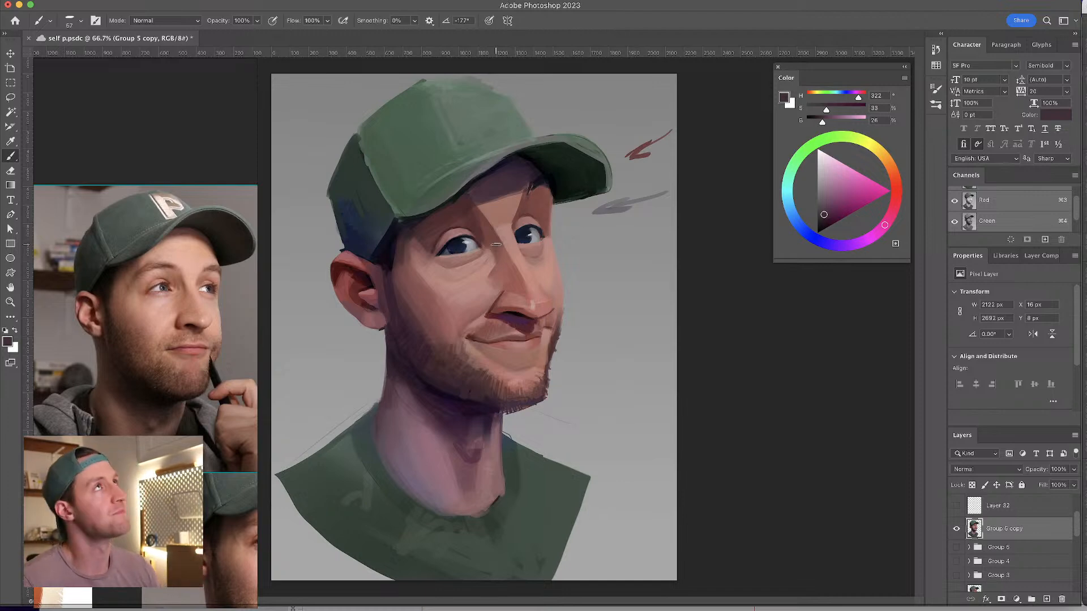
{"action": "left_click", "coordinate": [524, 164], "text": "alt"}
{"action": "left_click", "coordinate": [519, 173], "text": "alt"}
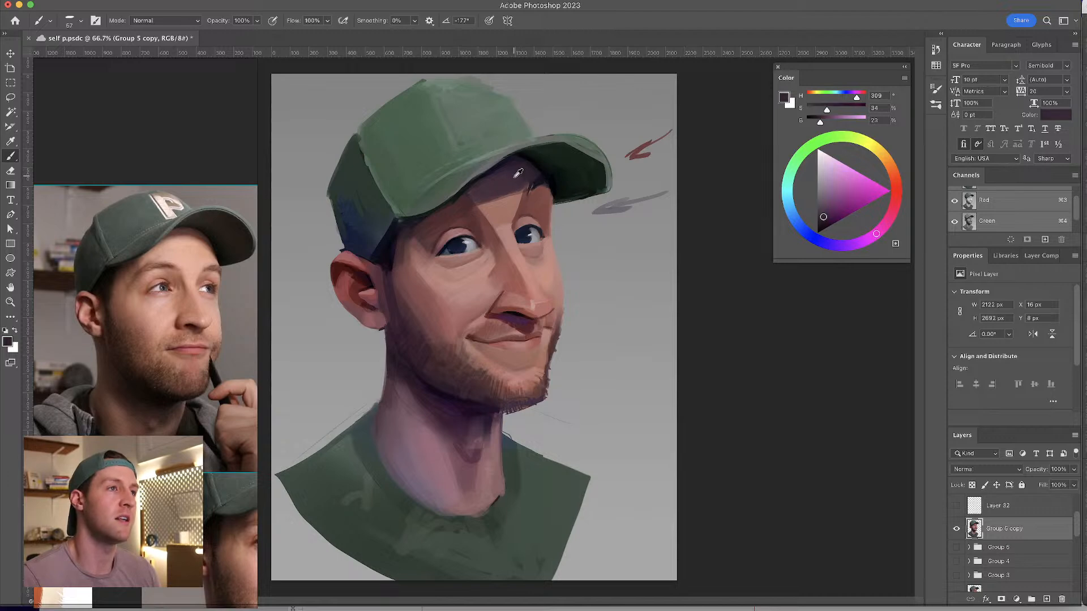
{"action": "left_click", "coordinate": [474, 189], "text": "alt"}
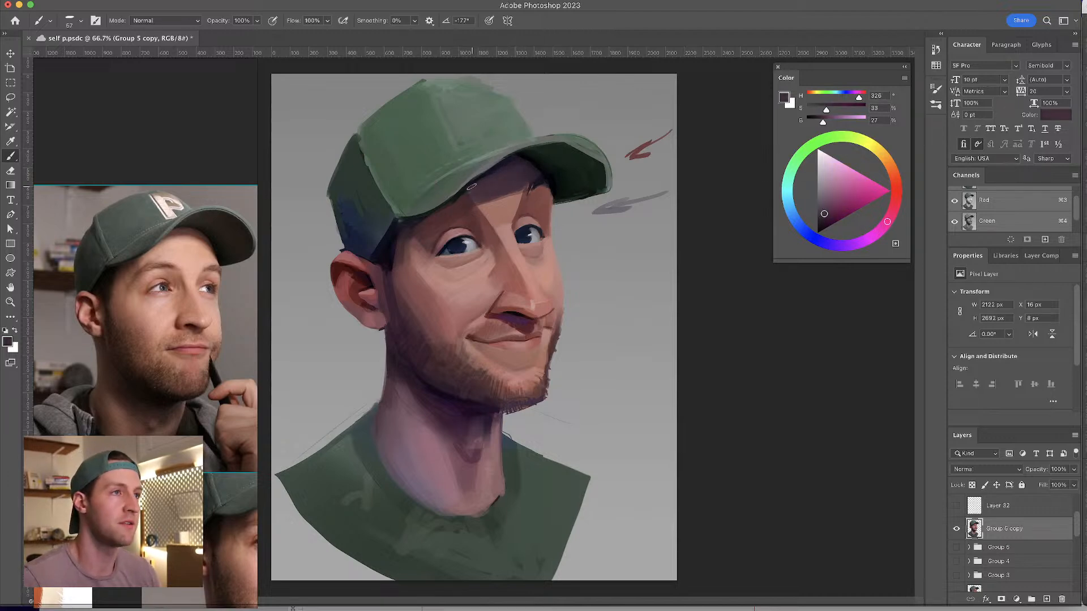
{"action": "left_click", "coordinate": [501, 191], "text": "alt"}
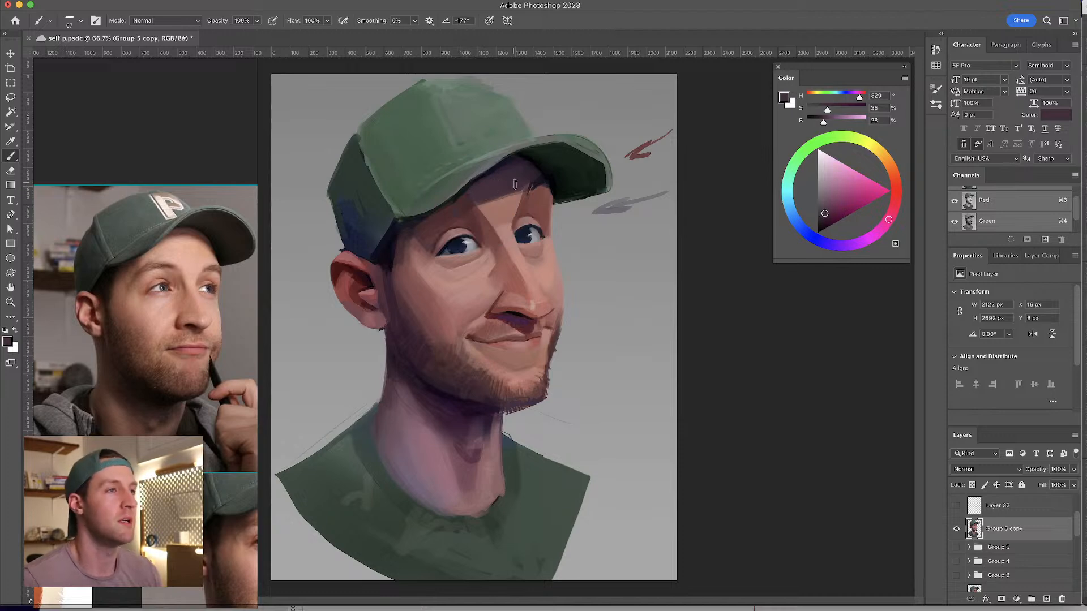
{"action": "left_click", "coordinate": [528, 172], "text": "alt"}
- Refine the brim shadow near the far brow with a sampled plum tone at 100% zoom and save the document
{"action": "key", "text": "z"}
{"action": "left_click", "coordinate": [514, 187]}
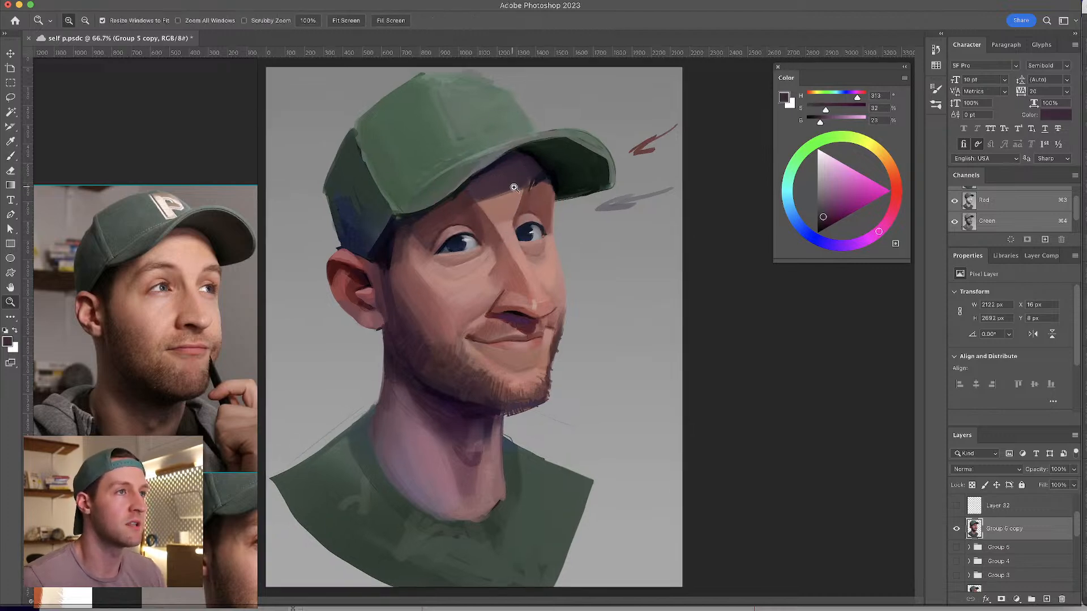
{"action": "left_click", "coordinate": [514, 187]}
{"action": "key", "text": "b"}
{"action": "left_click", "coordinate": [520, 183], "text": "alt"}
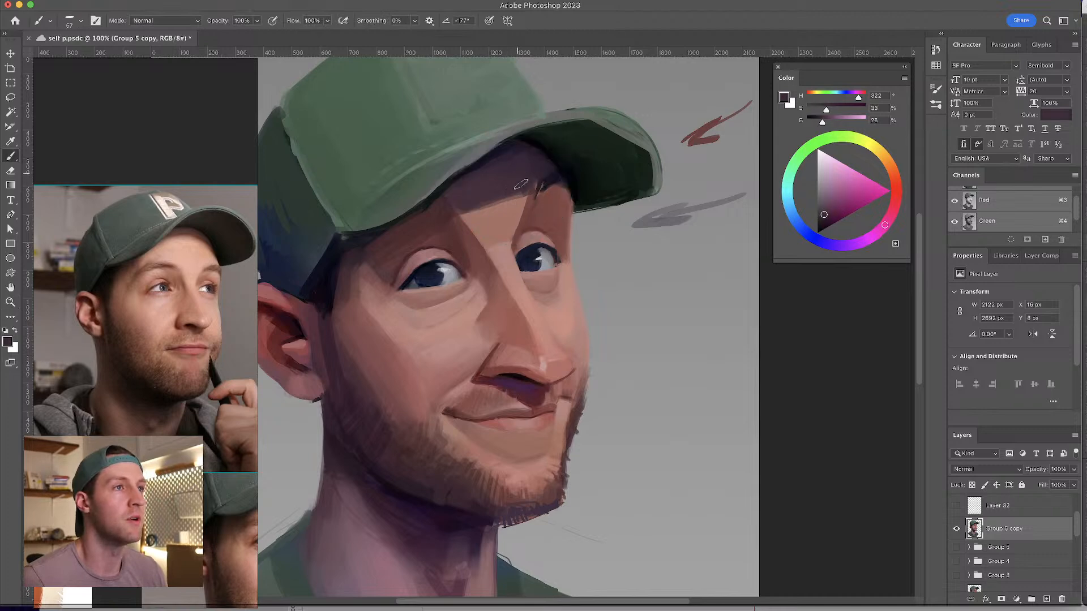
{"action": "left_click_drag", "start_coordinate": [513, 190], "coordinate": [589, 155]}
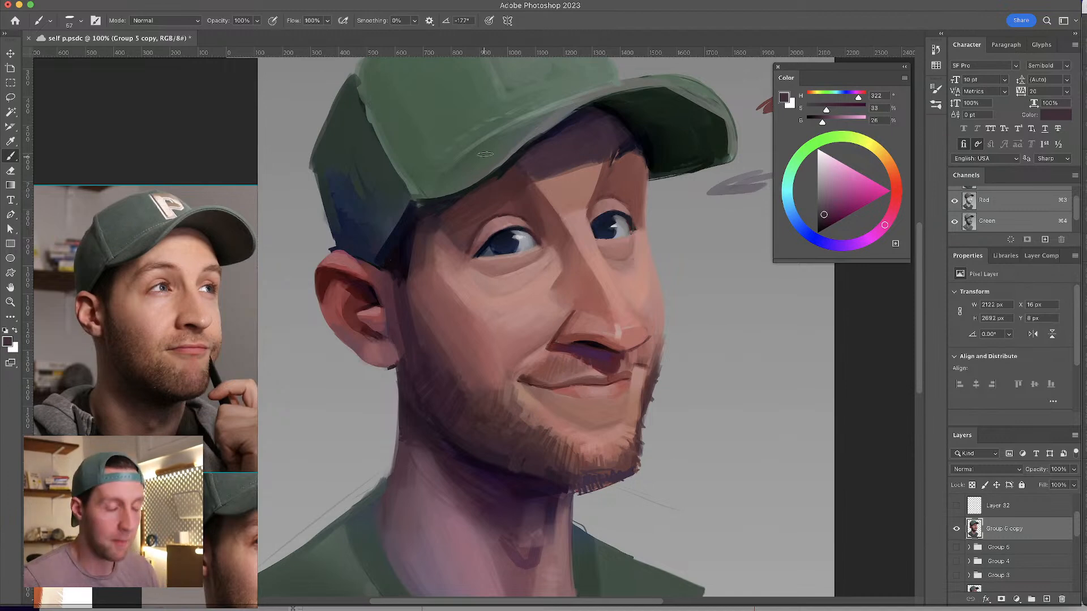
{"action": "mouse_move", "coordinate": [516, 265]}
{"action": "left_mouse_down"}
{"action": "mouse_move", "coordinate": [513, 255]}
{"action": "mouse_move", "coordinate": [515, 281]}
{"action": "left_mouse_up"}
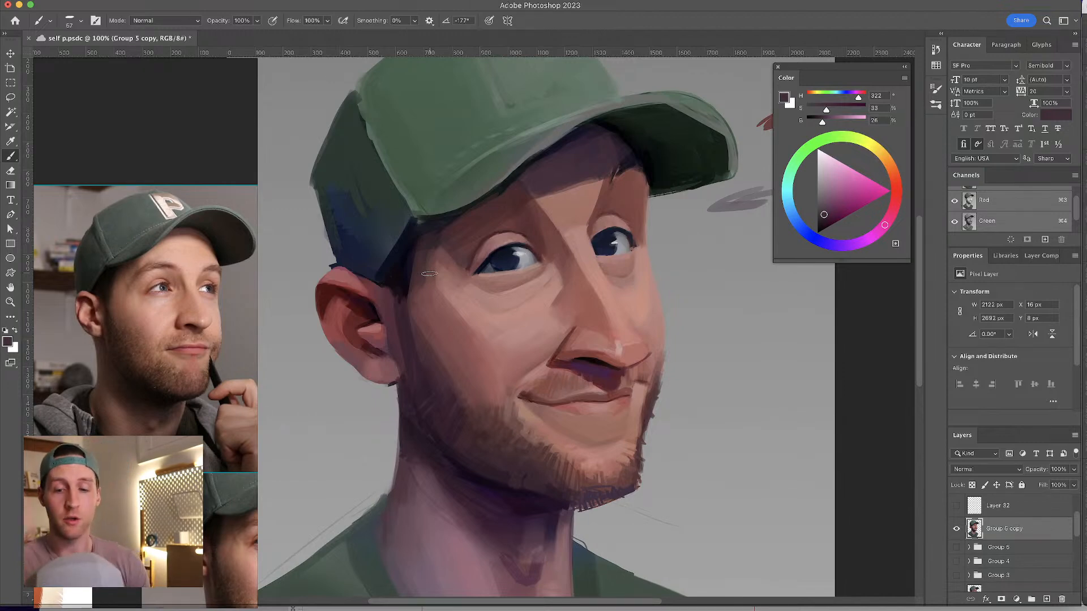
{"action": "key", "text": "super+s"}
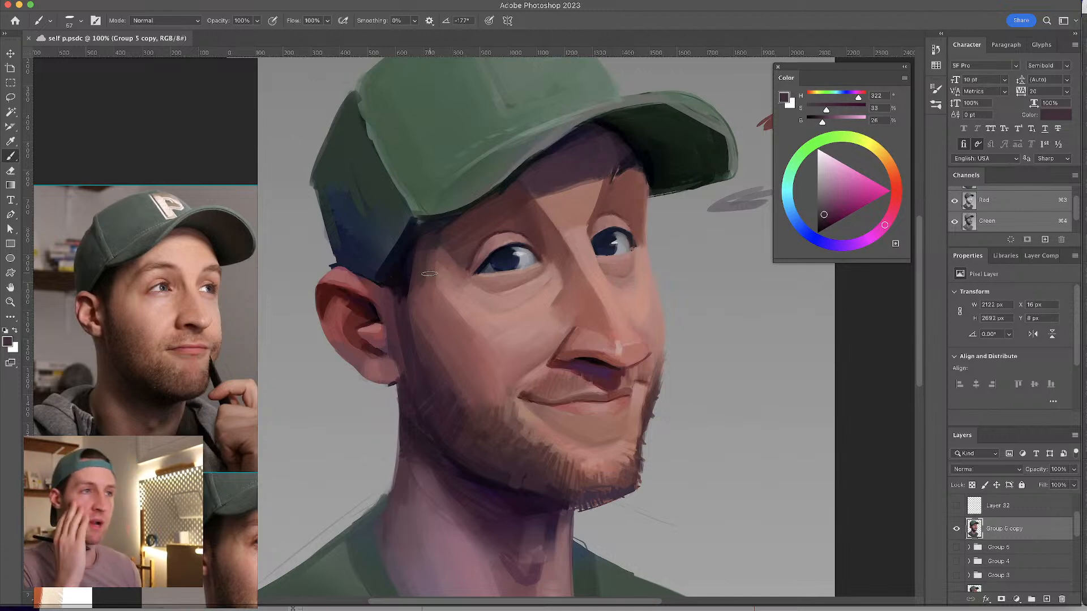
- Sketch a dark plum arrow over the grey light-direction arrow beside the face, pointing towards the head
{"action": "left_click_drag", "start_coordinate": [572, 214], "coordinate": [567, 216]}
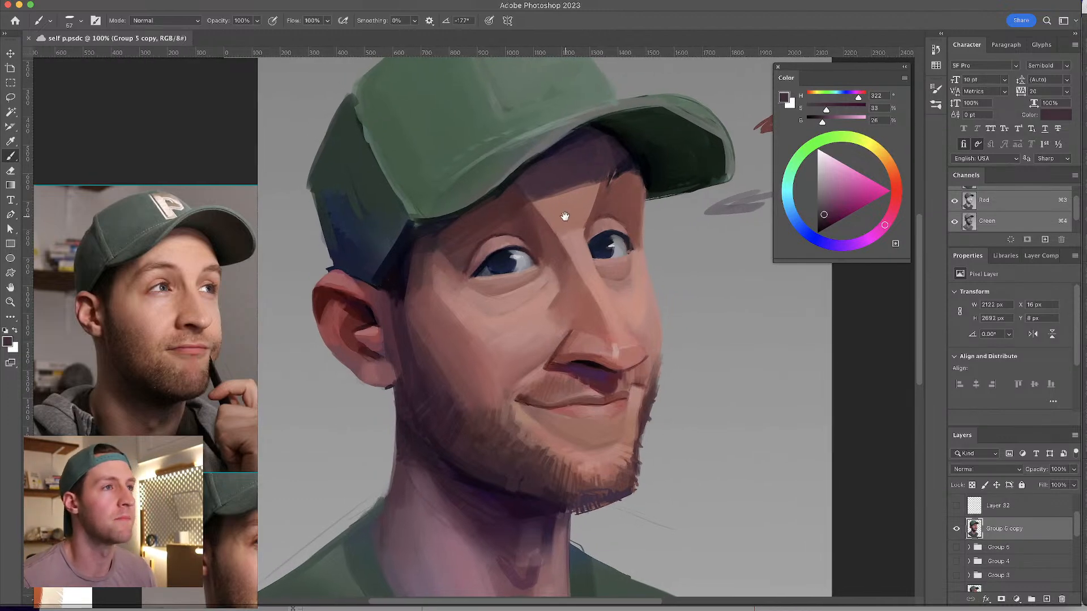
{"action": "key", "text": "super+equal"}
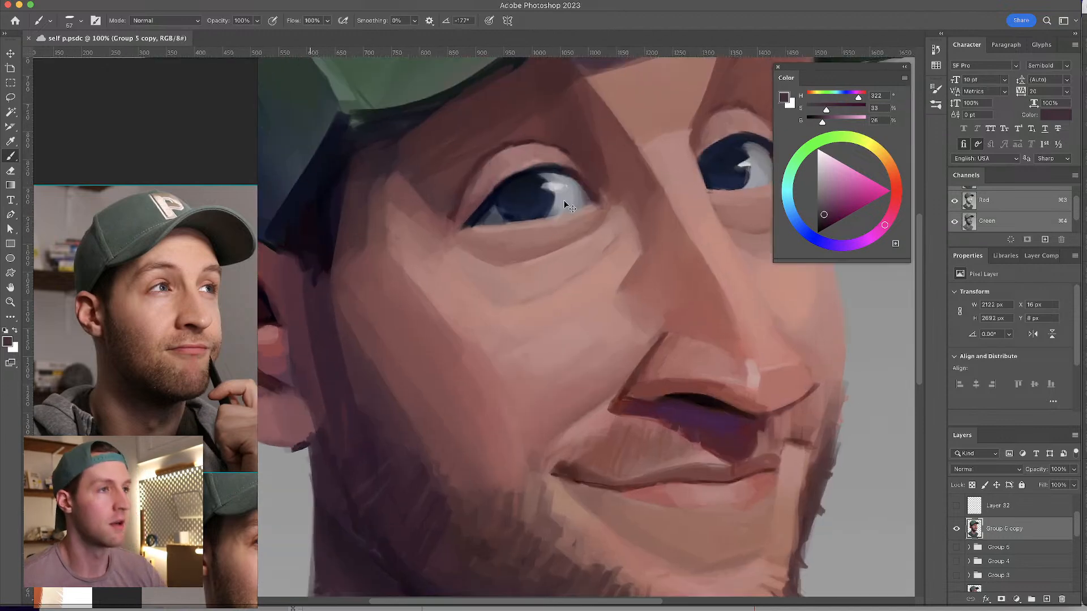
{"action": "mouse_move", "coordinate": [609, 193]}
{"action": "left_mouse_down"}
{"action": "mouse_move", "coordinate": [544, 322]}
{"action": "mouse_move", "coordinate": [544, 300]}
{"action": "mouse_move", "coordinate": [554, 339]}
{"action": "left_mouse_up"}
{"action": "key", "text": "super+minus"}
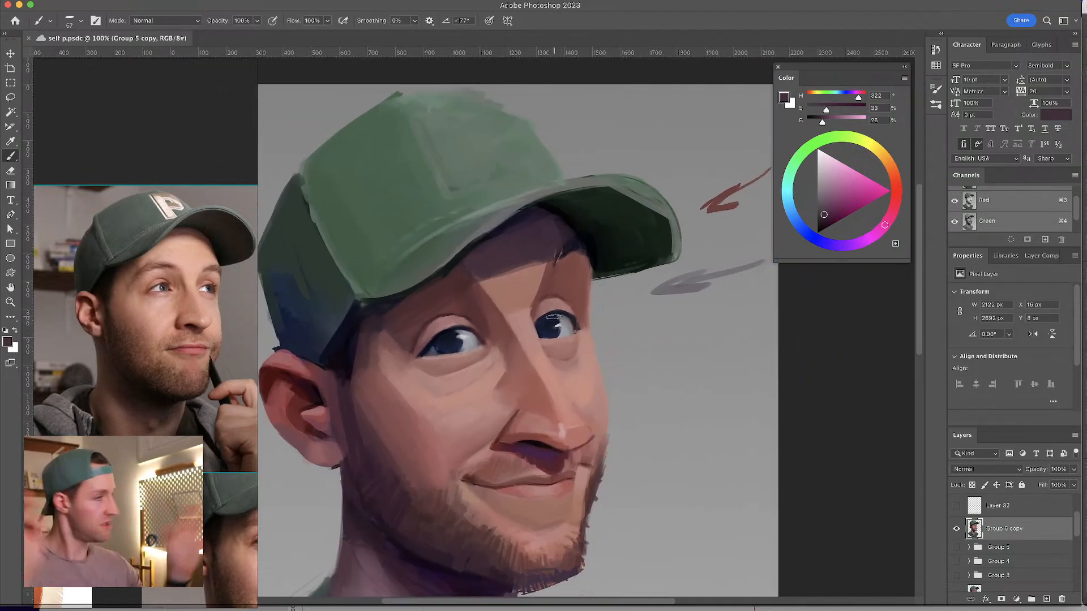
{"action": "left_click_drag", "start_coordinate": [611, 220], "coordinate": [560, 243]}
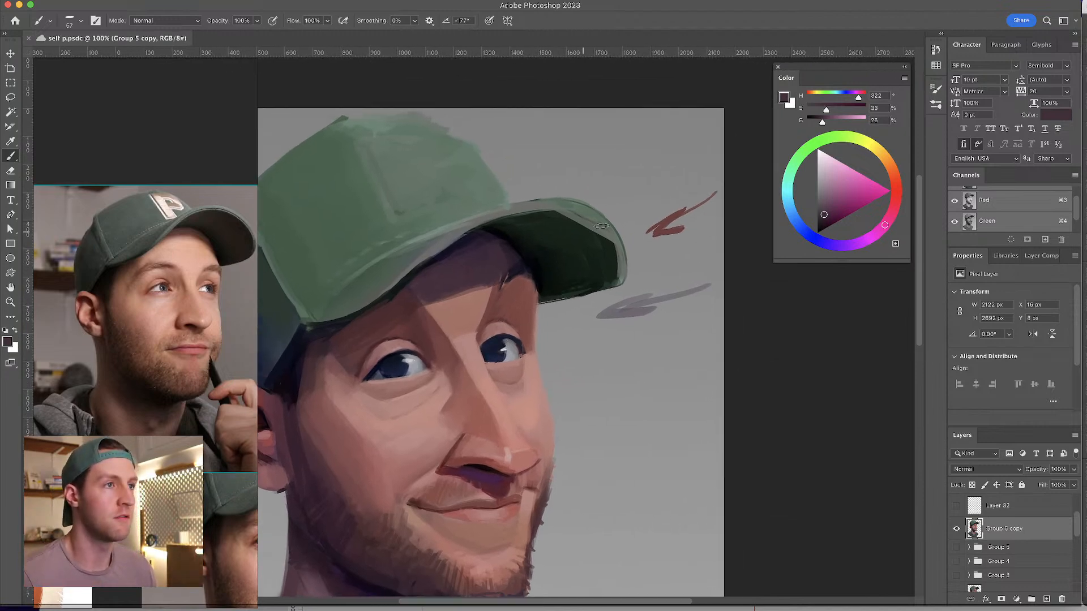
{"action": "mouse_move", "coordinate": [720, 262]}
{"action": "left_mouse_down"}
{"action": "mouse_move", "coordinate": [604, 318]}
{"action": "mouse_move", "coordinate": [641, 316]}
{"action": "left_mouse_up"}
{"action": "mouse_move", "coordinate": [562, 326]}
{"action": "left_mouse_down"}
{"action": "mouse_move", "coordinate": [614, 296]}
{"action": "mouse_move", "coordinate": [634, 298]}
{"action": "mouse_move", "coordinate": [388, 301]}
{"action": "mouse_move", "coordinate": [476, 245]}
{"action": "mouse_move", "coordinate": [462, 246]}
{"action": "left_mouse_up"}
- Paint along the lit bridge of the nose with a sampled light skin tone, reducing the brush to 38 px
{"action": "key", "text": "super+plus"}
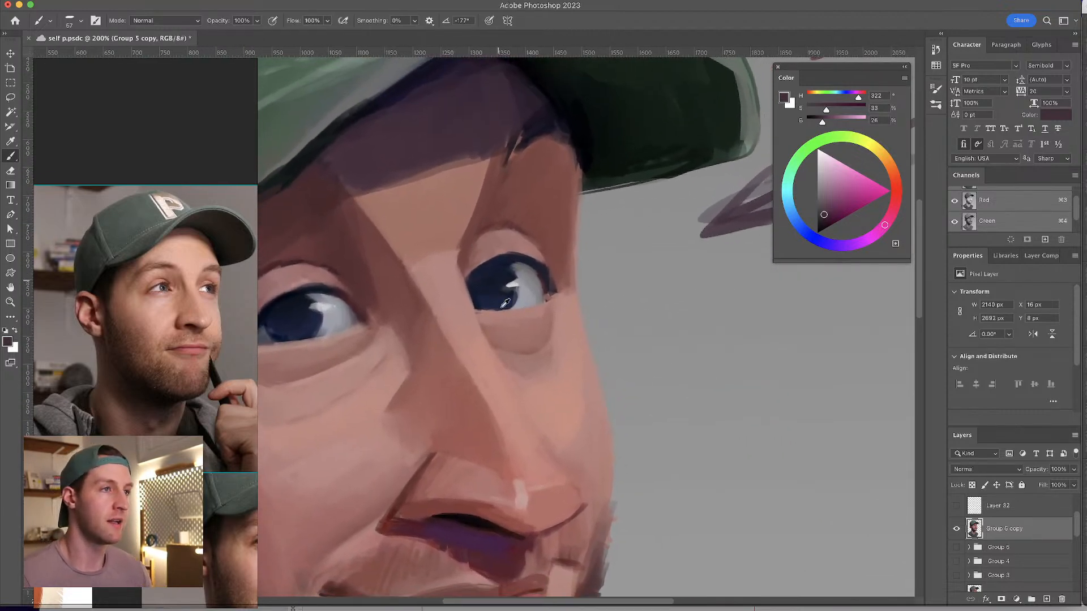
{"action": "left_click", "coordinate": [487, 353], "text": "alt"}
{"action": "key", "text": "bracketleft"}
{"action": "key", "text": "bracketleft"}
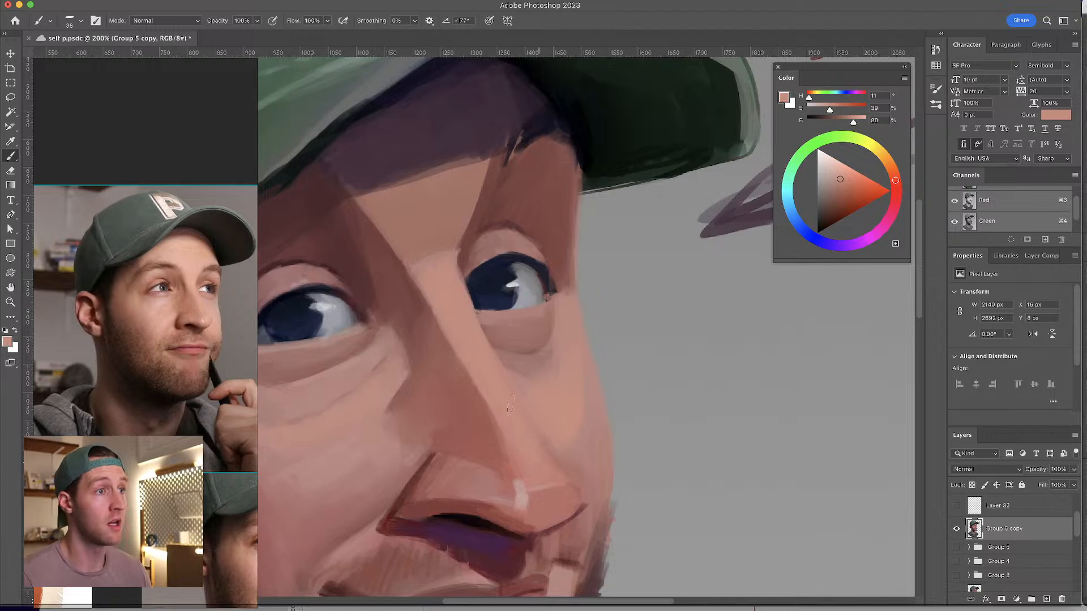
{"action": "key", "text": "super+minus"}
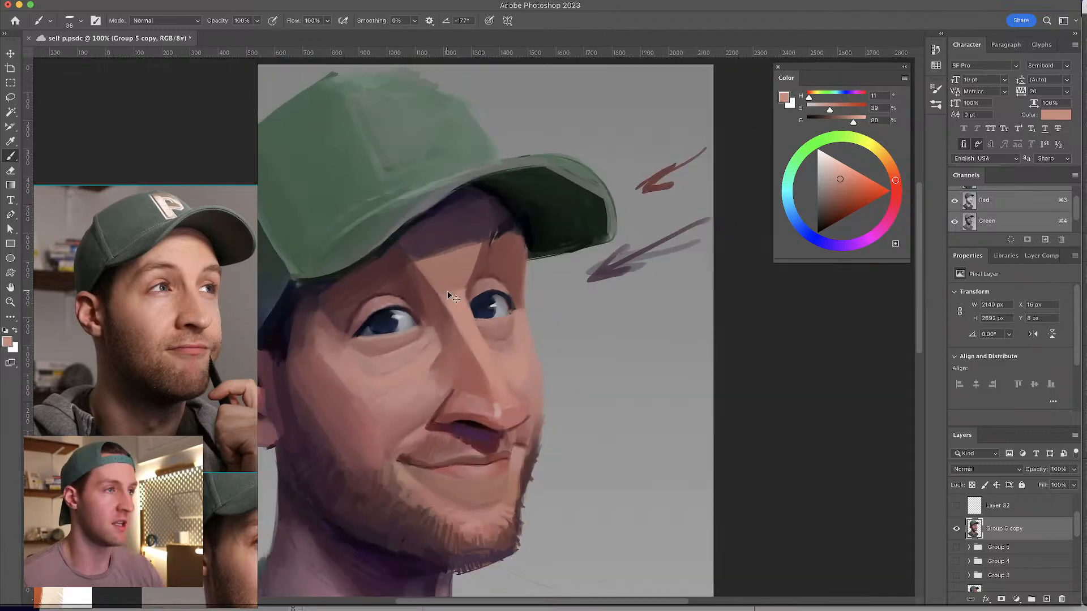
- Even out the lit forehead patch between the brows with a sampled mid skin tone (H 11, S 40, B 66)
{"action": "key", "text": "super+minus"}
{"action": "key", "text": "super+plus"}
{"action": "key", "text": "super+plus"}
{"action": "left_click_drag", "start_coordinate": [551, 269], "coordinate": [502, 458]}
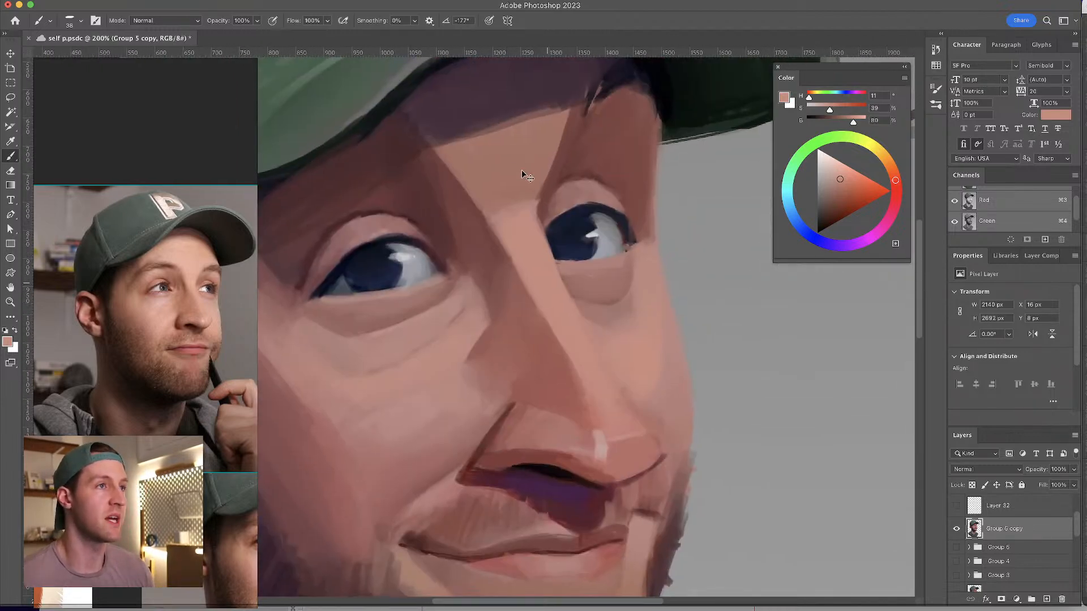
{"action": "left_click", "coordinate": [505, 159], "text": "alt"}
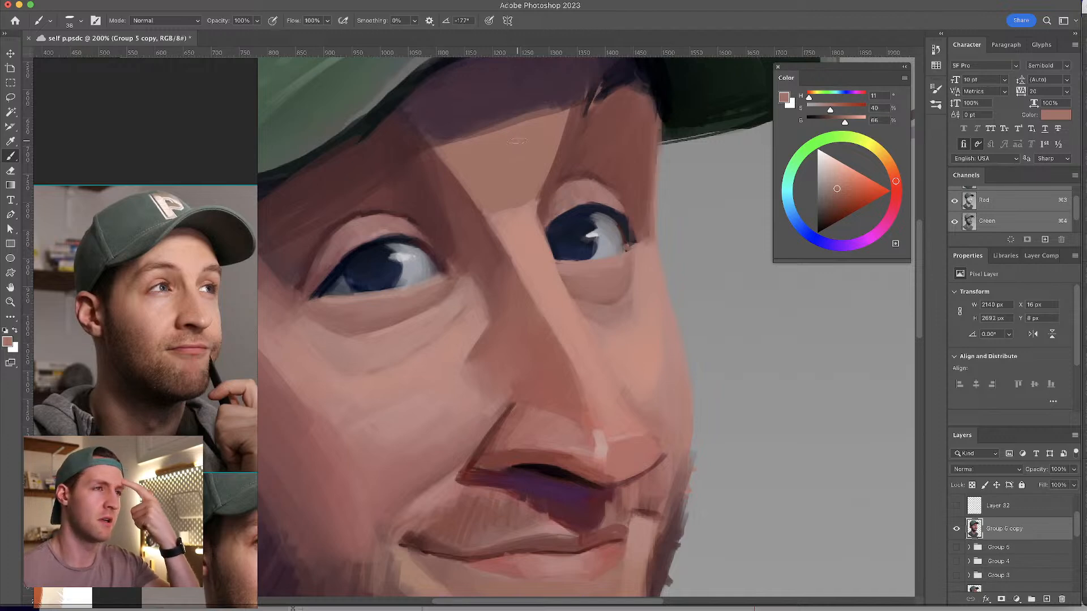
{"action": "mouse_move", "coordinate": [524, 173]}
{"action": "left_mouse_down"}
{"action": "mouse_move", "coordinate": [509, 162]}
{"action": "mouse_move", "coordinate": [546, 231]}
{"action": "mouse_move", "coordinate": [520, 189]}
{"action": "left_mouse_up"}
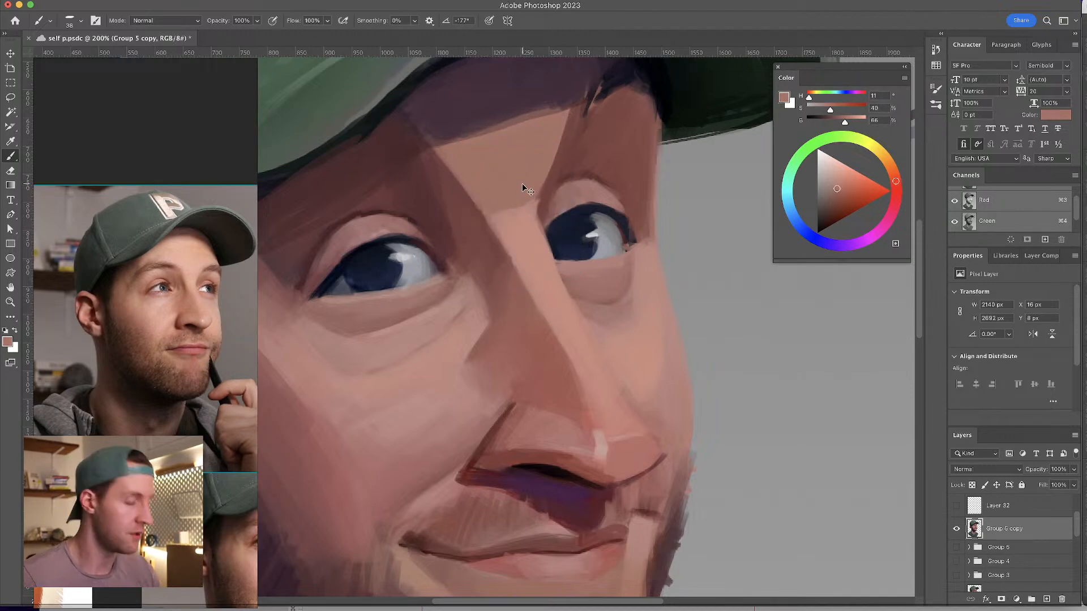
- Check the portrait's values in the grayscale proof view, close up and at 100%, and return to colour
{"action": "key", "text": "super+y"}
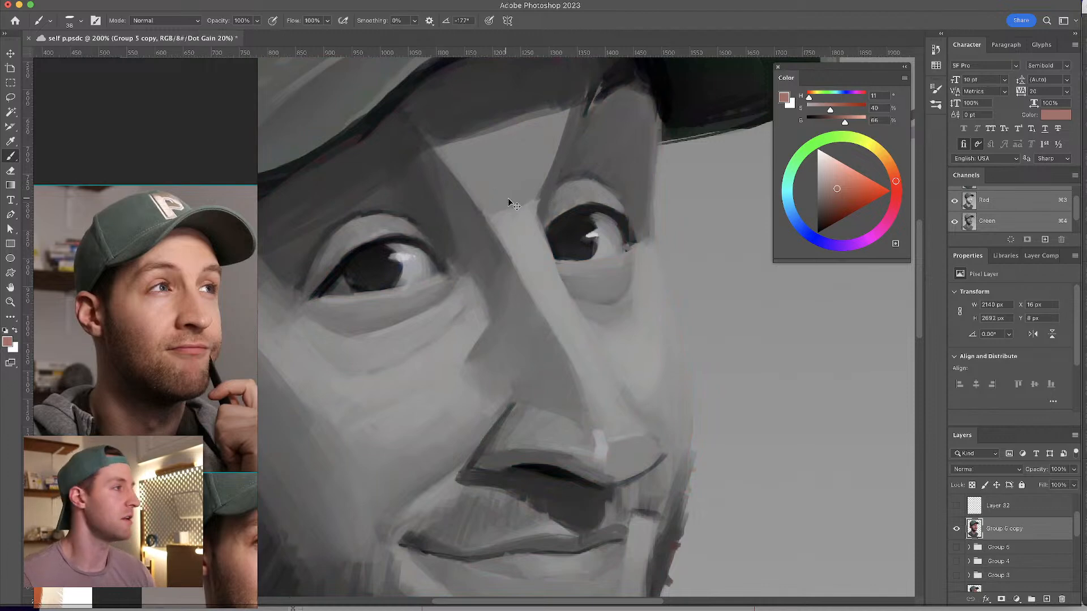
{"action": "mouse_move", "coordinate": [510, 194]}
{"action": "left_mouse_down"}
{"action": "mouse_move", "coordinate": [626, 214]}
{"action": "mouse_move", "coordinate": [586, 195]}
{"action": "left_mouse_up"}
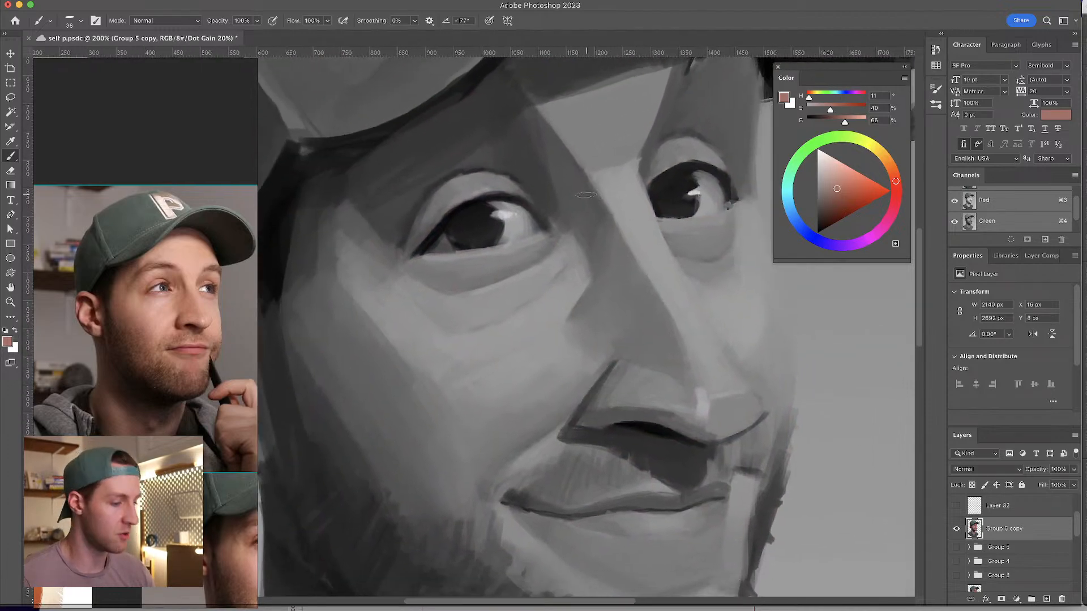
{"action": "key", "text": "z"}
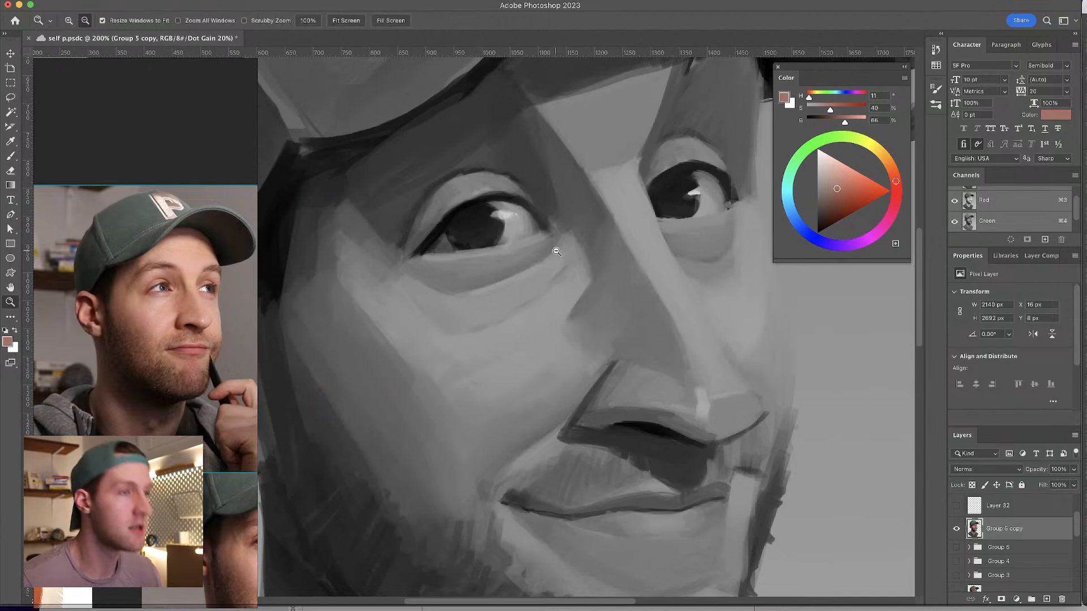
{"action": "left_click", "coordinate": [557, 252], "text": "alt"}
{"action": "key", "text": "b"}
{"action": "left_click_drag", "start_coordinate": [520, 301], "coordinate": [538, 331]}
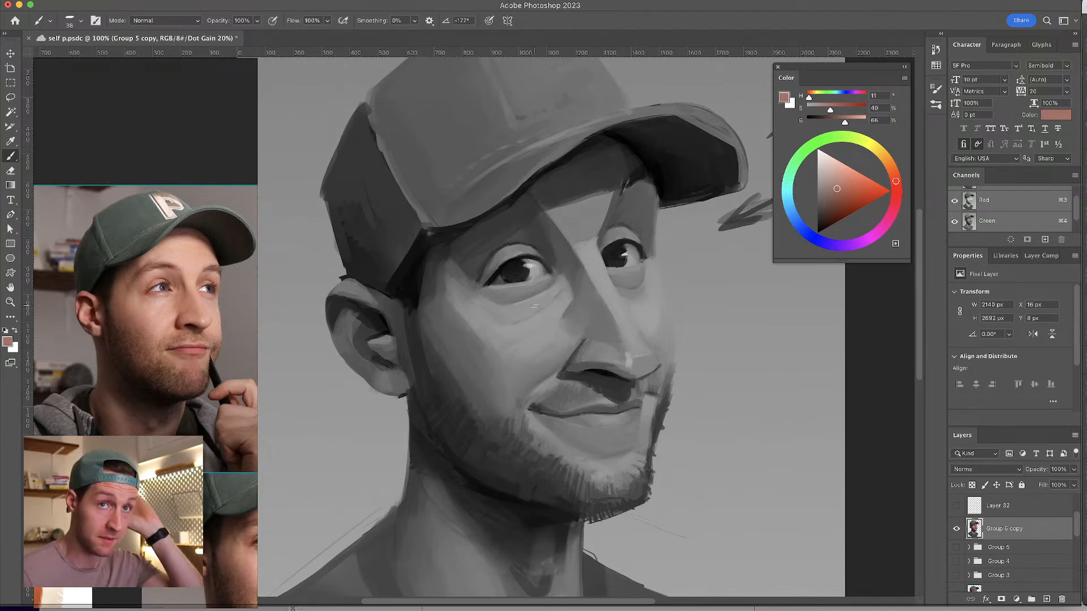
{"action": "key", "text": "ctrl+y"}
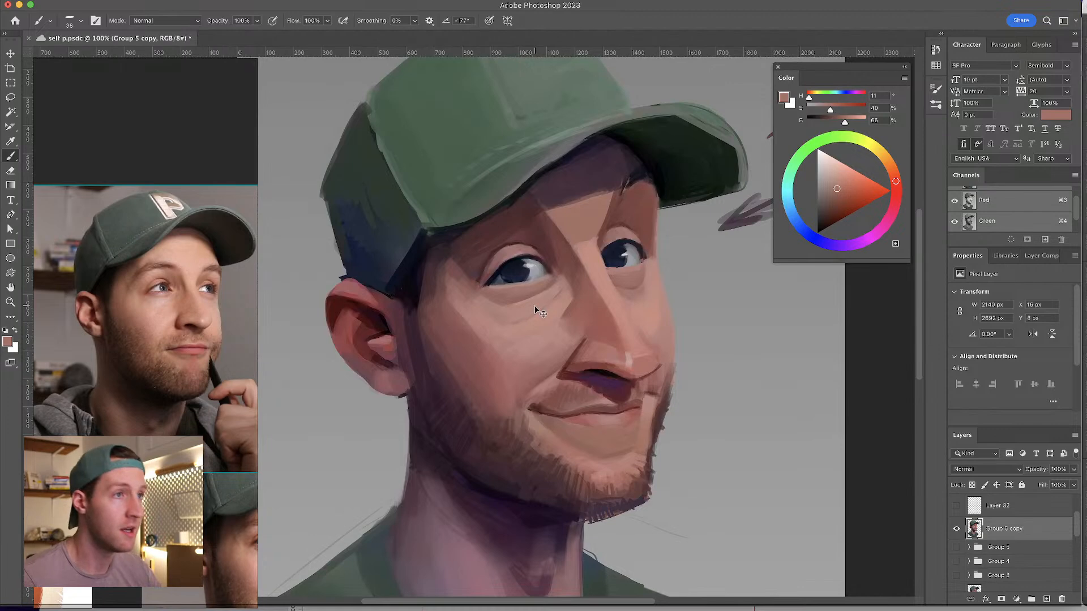
- Even out the shadowed socket above the far eye with a sampled dark reddish brown (H 5, S 50, B 48) at brush size 41 px
{"action": "key", "text": "ctrl+plus"}
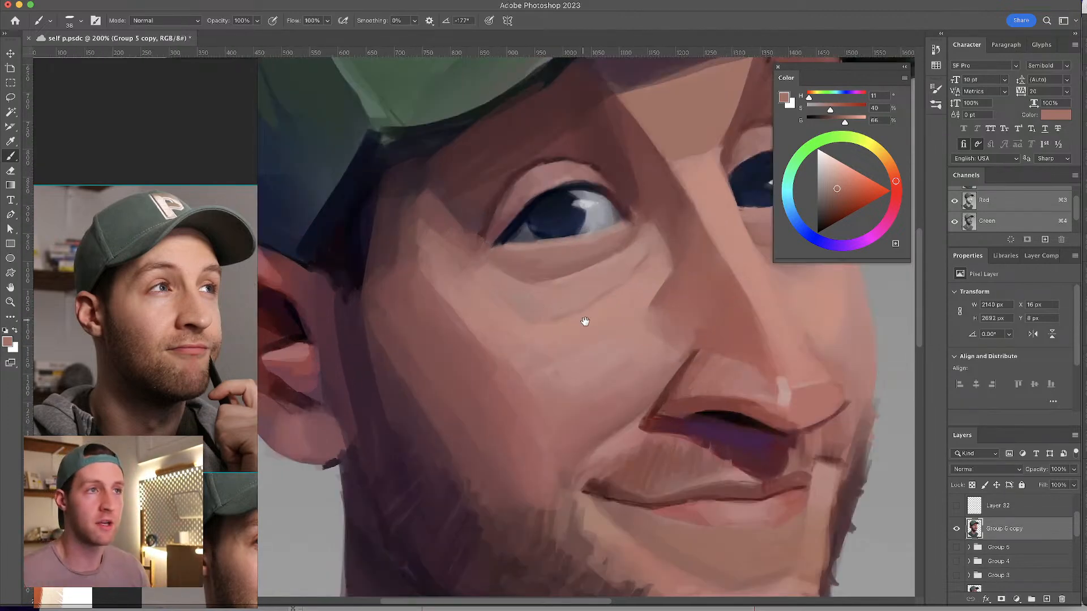
{"action": "left_click_drag", "start_coordinate": [582, 316], "coordinate": [466, 359]}
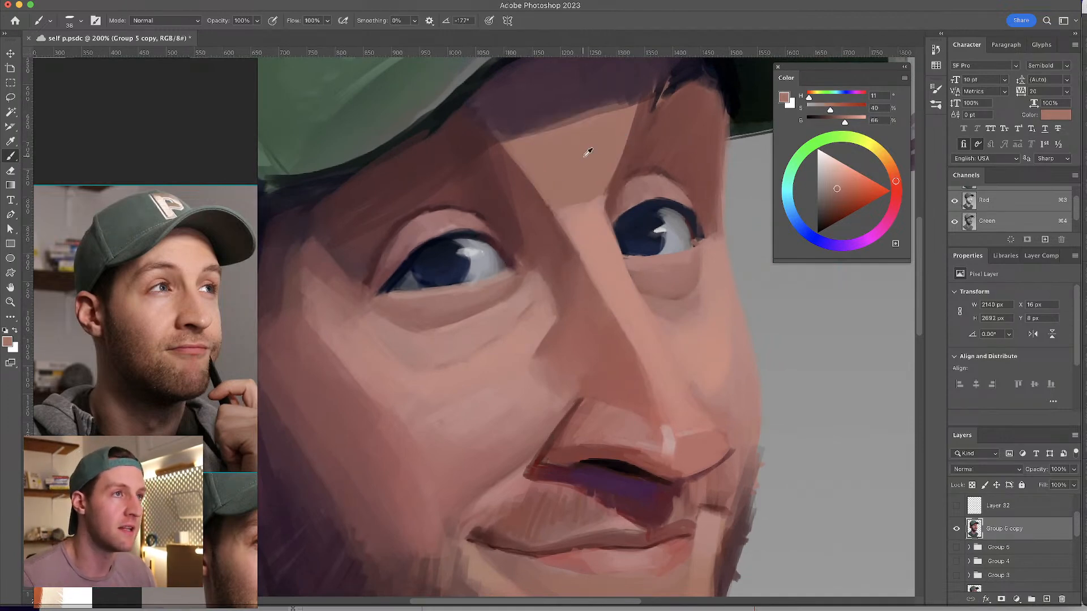
{"action": "left_click", "coordinate": [679, 134], "text": "alt"}
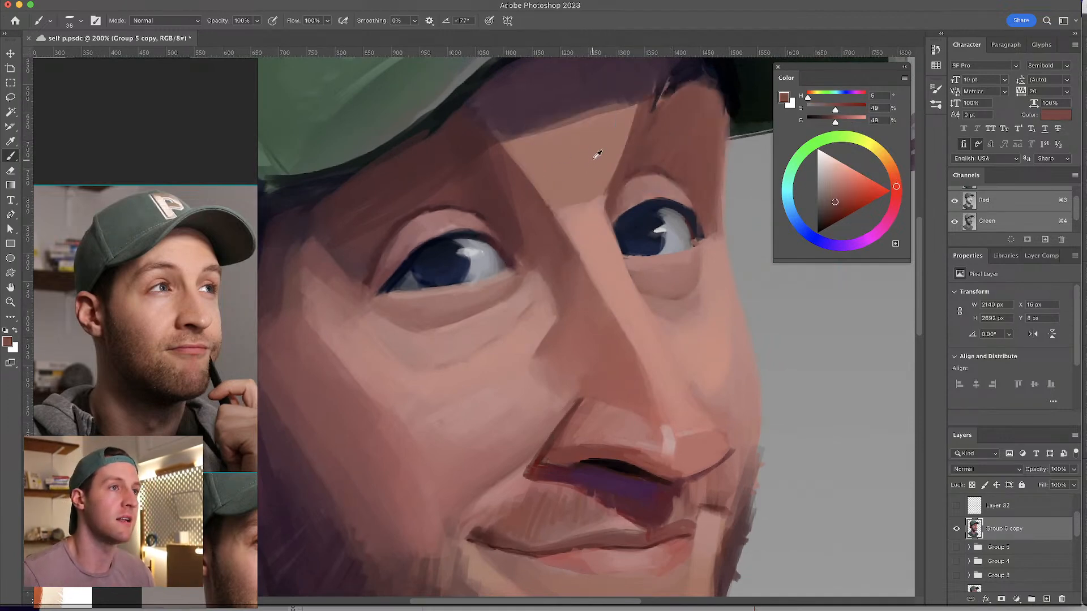
{"action": "left_click", "coordinate": [591, 152], "text": "alt"}
{"action": "left_click", "coordinate": [666, 182], "text": "alt"}
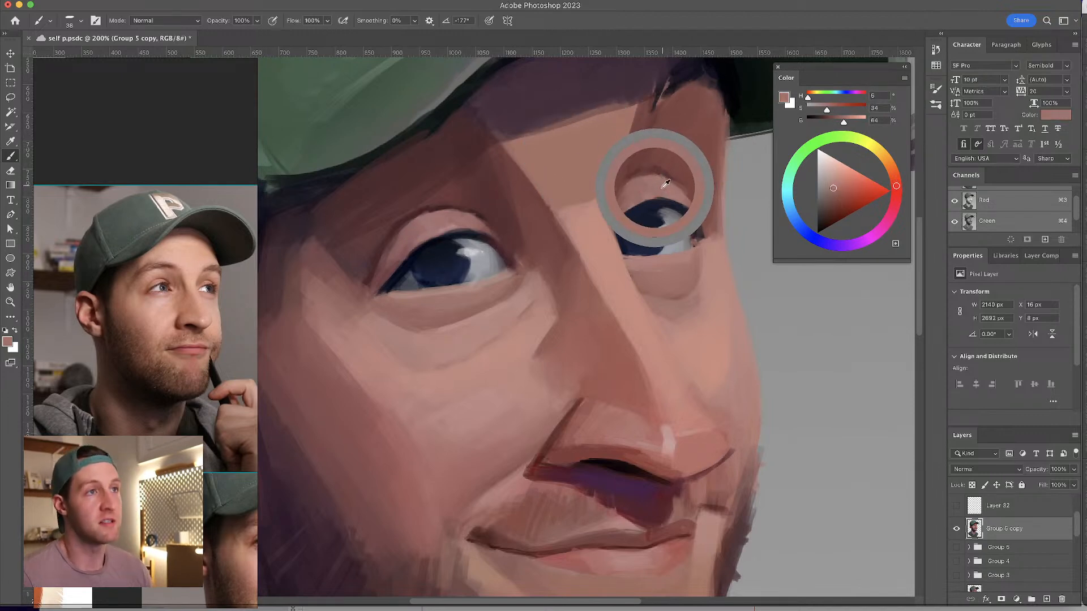
{"action": "left_click", "coordinate": [679, 130], "text": "alt"}
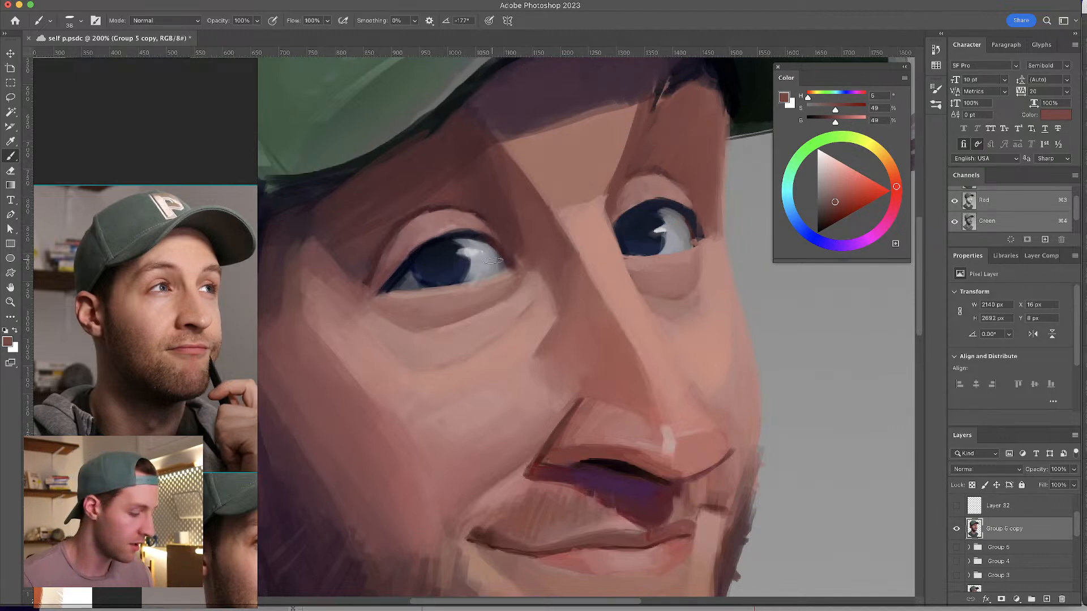
{"action": "left_click", "coordinate": [666, 162], "text": "alt"}
{"action": "left_click_drag", "start_coordinate": [657, 167], "coordinate": [658, 167]}
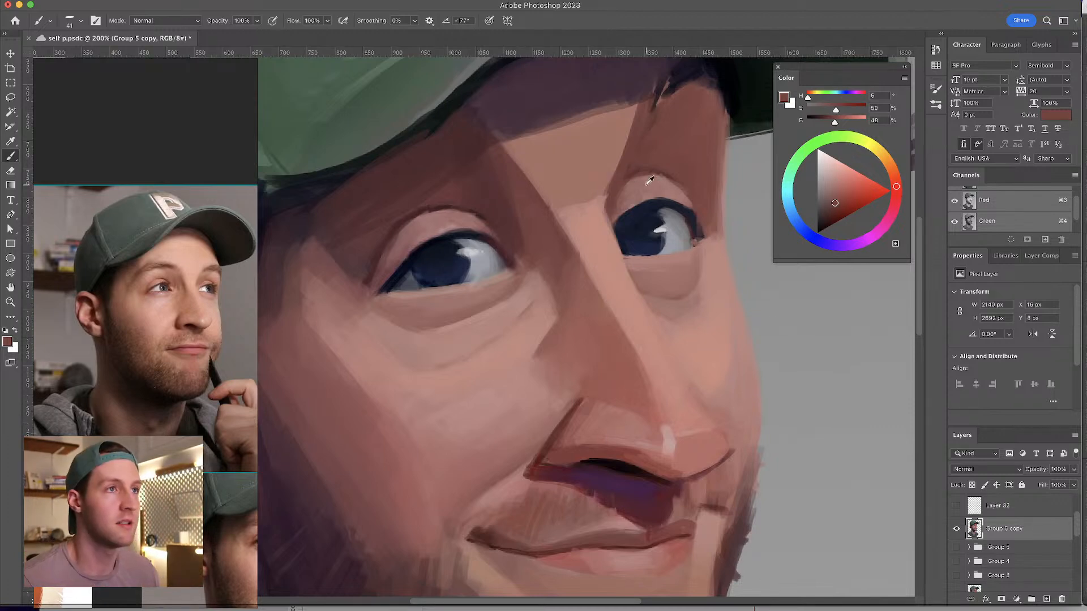
- Refine the far eye's upper lid edge with sampled dusky pink tones (H 5, S 34–36), reducing the brush to 24 px
{"action": "left_click", "coordinate": [648, 179], "text": "alt"}
{"action": "left_click", "coordinate": [627, 183], "text": "alt"}
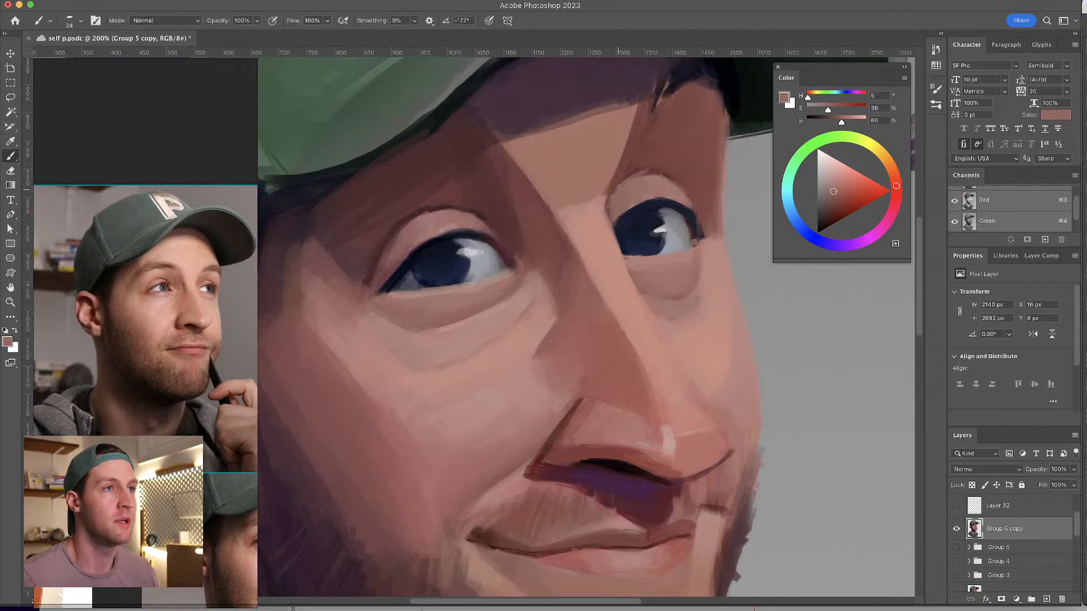
{"action": "left_click", "coordinate": [650, 179], "text": "alt"}
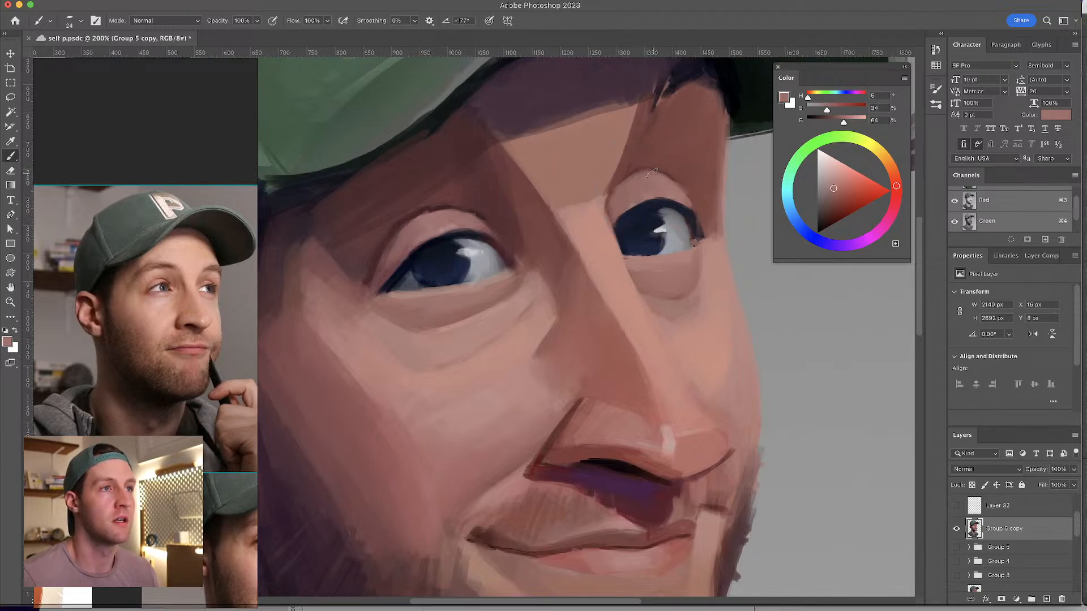
- Blend the shadow between the near eye and the nose with a sampled reddish brown (H 2, S 47, B 45) and a 17 px brush
{"action": "key", "text": "v"}
{"action": "scroll", "coordinate": [680, 167], "scroll_direction": "down", "scroll_amount": 1}
{"action": "scroll", "coordinate": [680, 167], "scroll_direction": "left", "scroll_amount": 1}
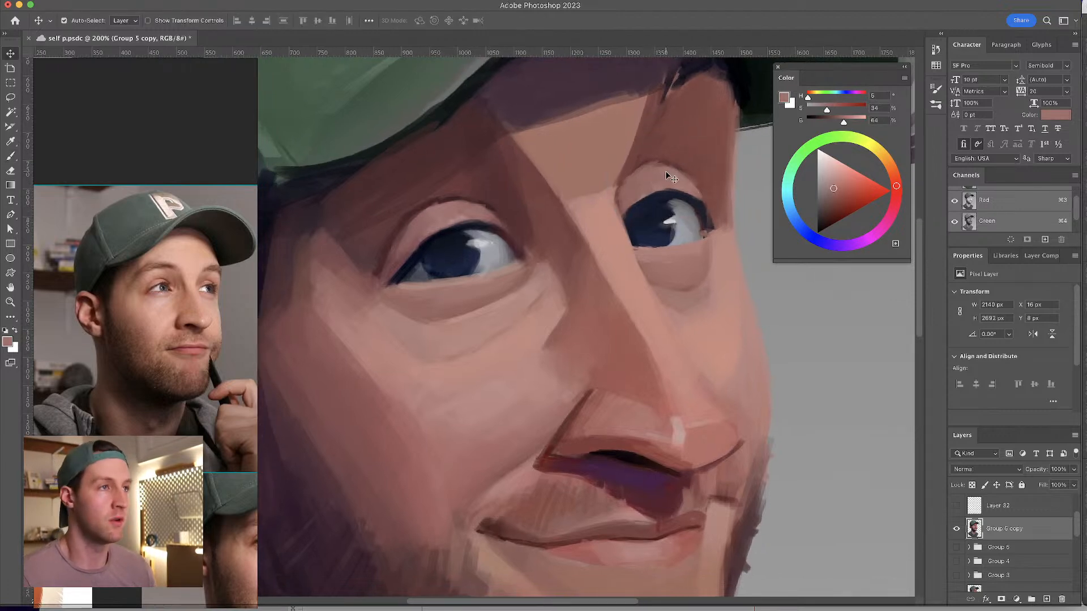
{"action": "scroll", "coordinate": [670, 176], "scroll_direction": "left", "scroll_amount": 3}
{"action": "key", "text": "b"}
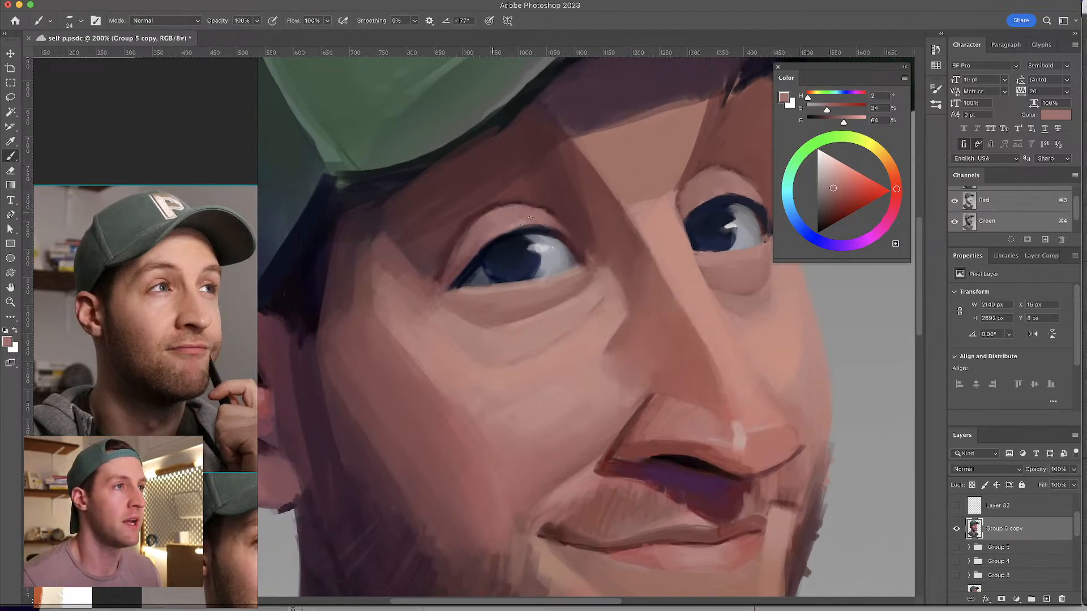
{"action": "left_click", "coordinate": [535, 197], "text": "alt"}
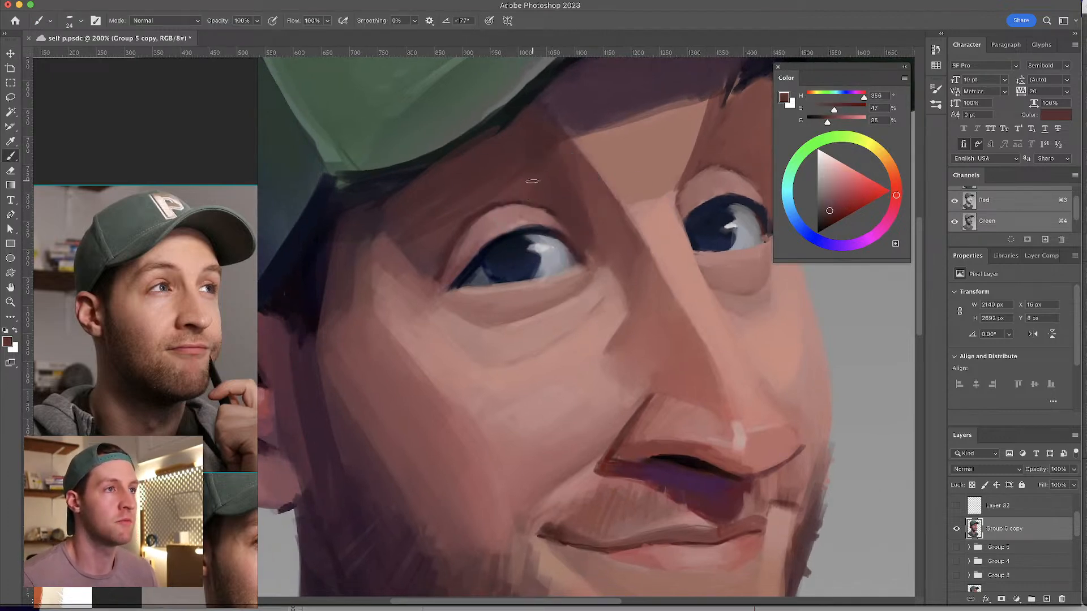
{"action": "left_click", "coordinate": [583, 180], "text": "alt"}
{"action": "left_click_drag", "start_coordinate": [580, 195], "coordinate": [587, 234]}
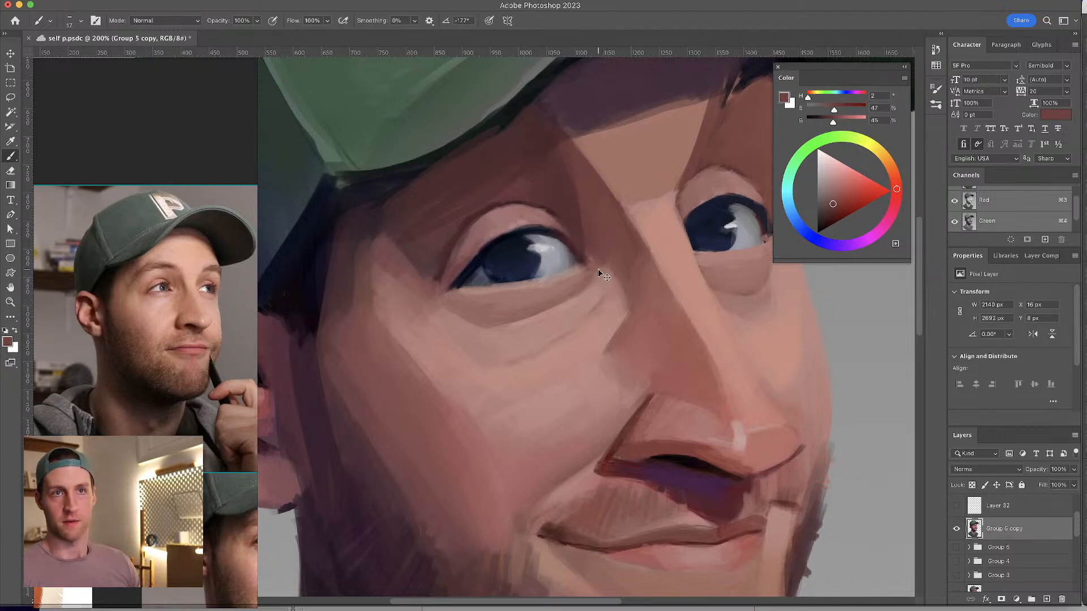
- Paint a slanted light peach bar (H 11, S 39, B 80) on the grey background beside the face, enlarging the brush to 39 px
{"action": "scroll", "coordinate": [598, 270], "scroll_direction": "right", "scroll_amount": 5}
{"action": "left_click", "coordinate": [597, 270], "text": "alt"}
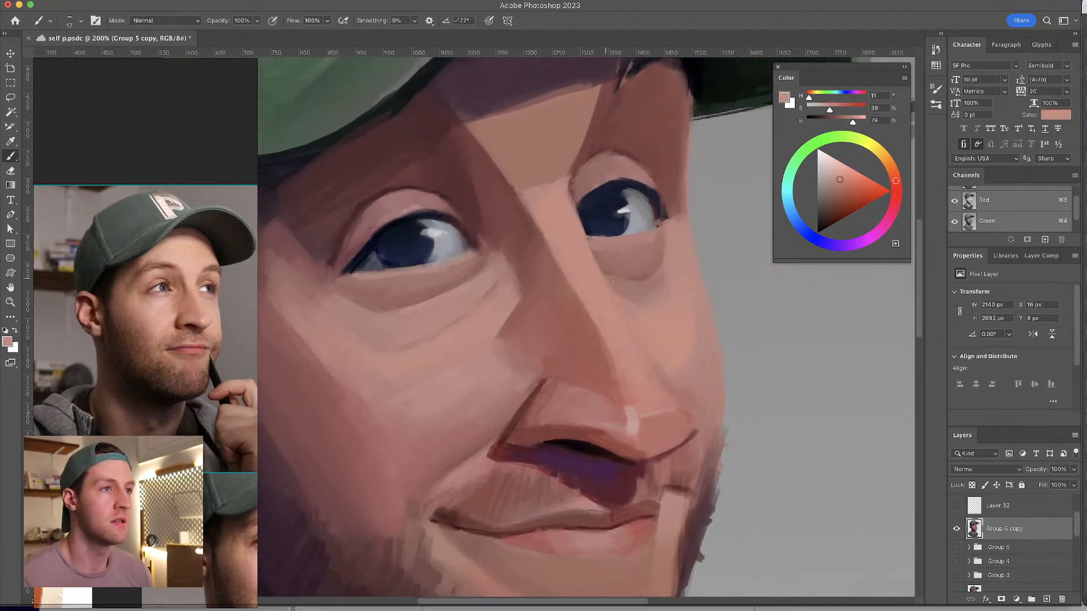
{"action": "scroll", "coordinate": [597, 270], "scroll_direction": "right", "scroll_amount": 5}
{"action": "mouse_move", "coordinate": [615, 217]}
{"action": "left_mouse_down"}
{"action": "mouse_move", "coordinate": [641, 225]}
{"action": "mouse_move", "coordinate": [646, 197]}
{"action": "left_mouse_up"}
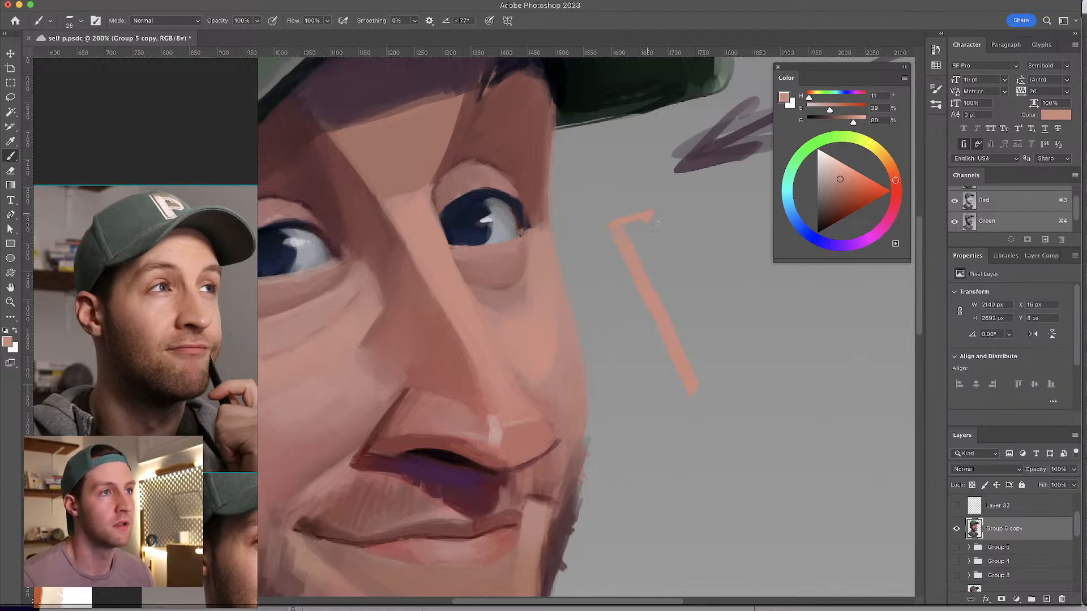
{"action": "left_click_drag", "start_coordinate": [630, 247], "coordinate": [625, 229]}
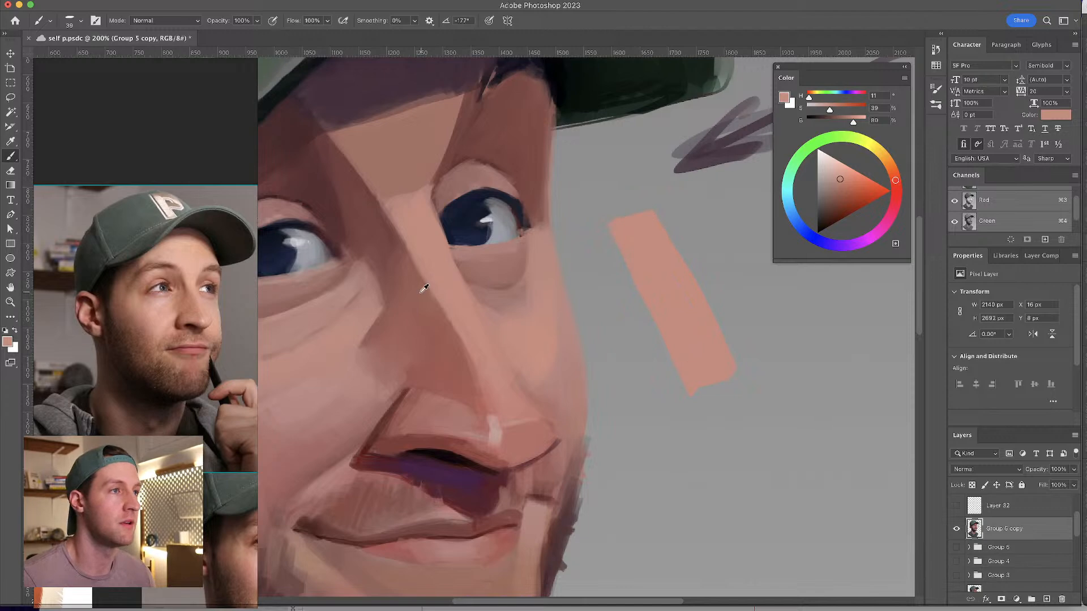
- Turn the peach bar into a box with a sampled dark reddish-brown side plane and a red-brown underside (H 5, S 56, B 59)
{"action": "left_click", "coordinate": [389, 249], "text": "alt"}
{"action": "left_click_drag", "start_coordinate": [605, 233], "coordinate": [677, 396]}
{"action": "mouse_move", "coordinate": [611, 238]}
{"action": "left_mouse_down"}
{"action": "mouse_move", "coordinate": [692, 402]}
{"action": "mouse_move", "coordinate": [606, 236]}
{"action": "mouse_move", "coordinate": [673, 384]}
{"action": "left_mouse_up"}
{"action": "key", "text": "ctrl+z"}
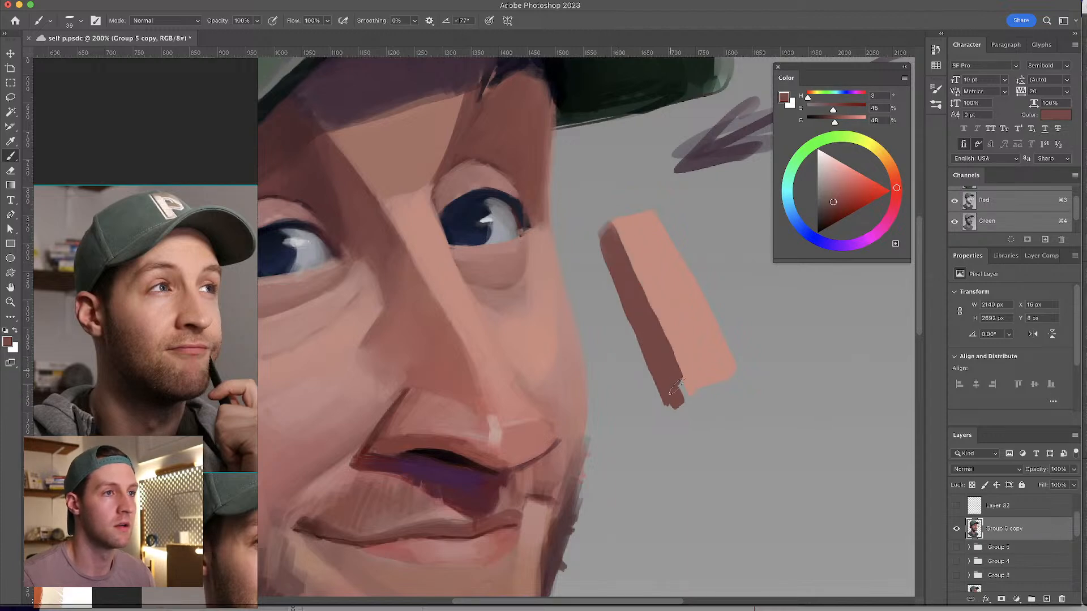
{"action": "left_click_drag", "start_coordinate": [594, 244], "coordinate": [661, 366]}
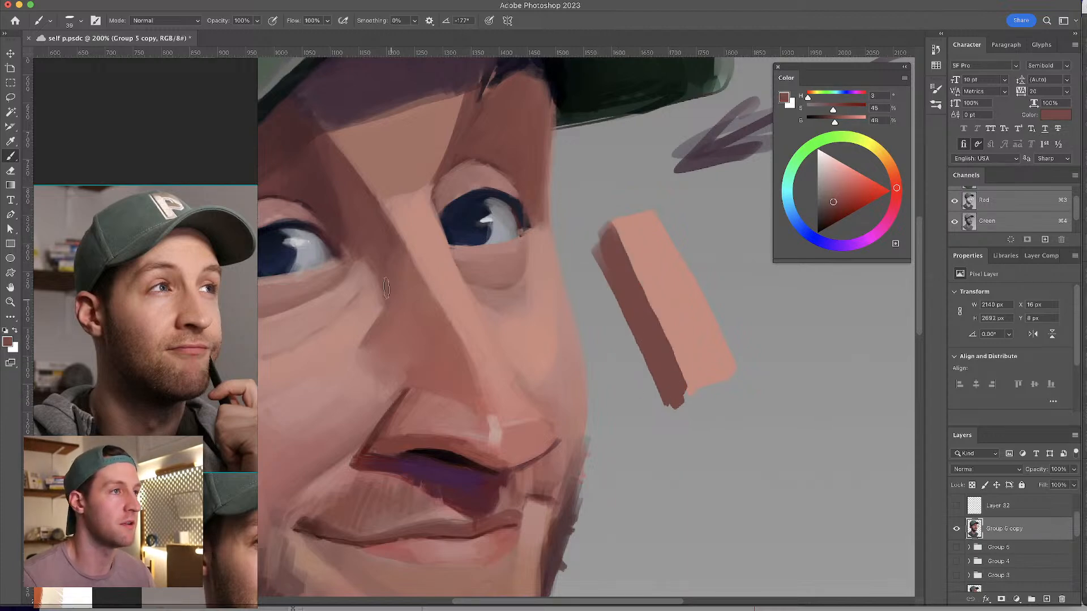
{"action": "left_click", "coordinate": [494, 455], "text": "alt"}
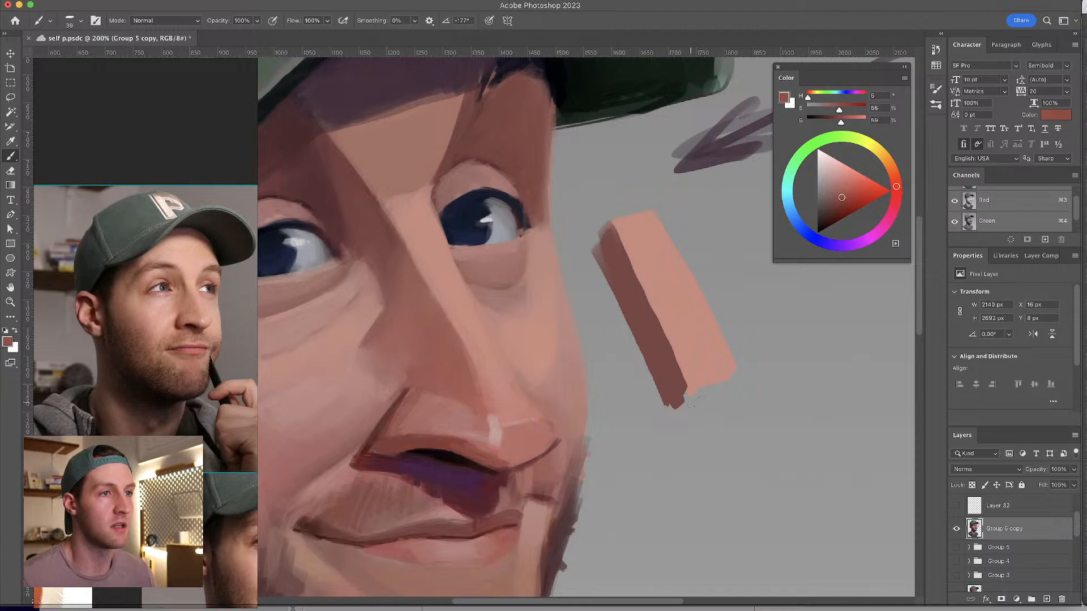
{"action": "mouse_move", "coordinate": [727, 374]}
{"action": "left_mouse_down"}
{"action": "mouse_move", "coordinate": [686, 385]}
{"action": "mouse_move", "coordinate": [675, 408]}
{"action": "mouse_move", "coordinate": [716, 397]}
{"action": "mouse_move", "coordinate": [733, 366]}
{"action": "mouse_move", "coordinate": [696, 395]}
{"action": "left_mouse_up"}
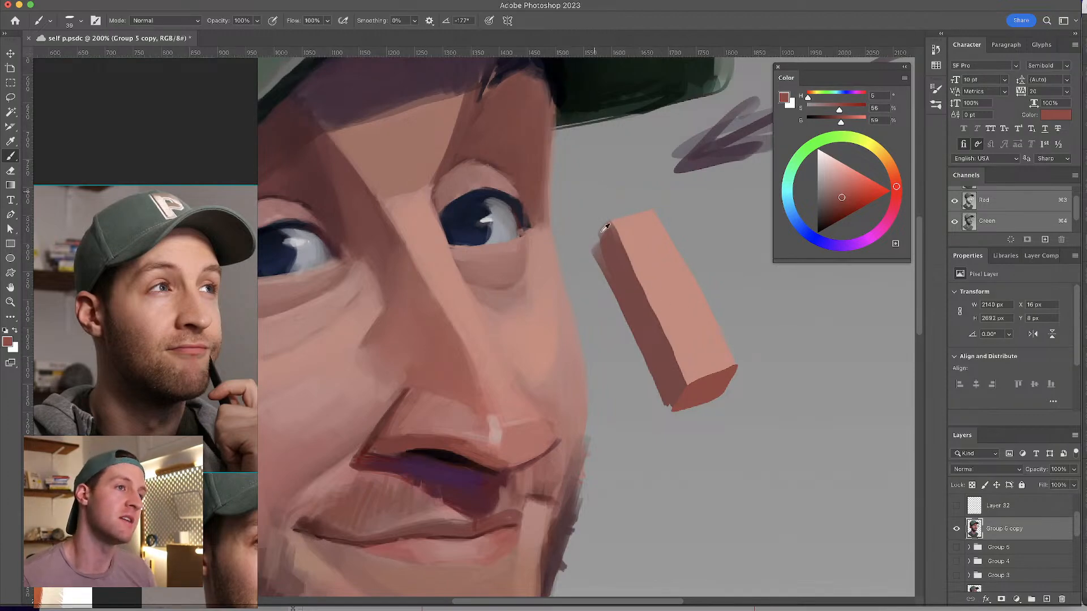
- Straighten the box's edge between its light front and dark side with the sampled peach, using a mirrored canvas and a 20 px brush
{"action": "left_click", "coordinate": [646, 263], "text": "alt"}
{"action": "left_click_drag", "start_coordinate": [615, 224], "coordinate": [679, 351]}
{"action": "left_click_drag", "start_coordinate": [638, 285], "coordinate": [677, 371]}
{"action": "key", "text": "super+z"}
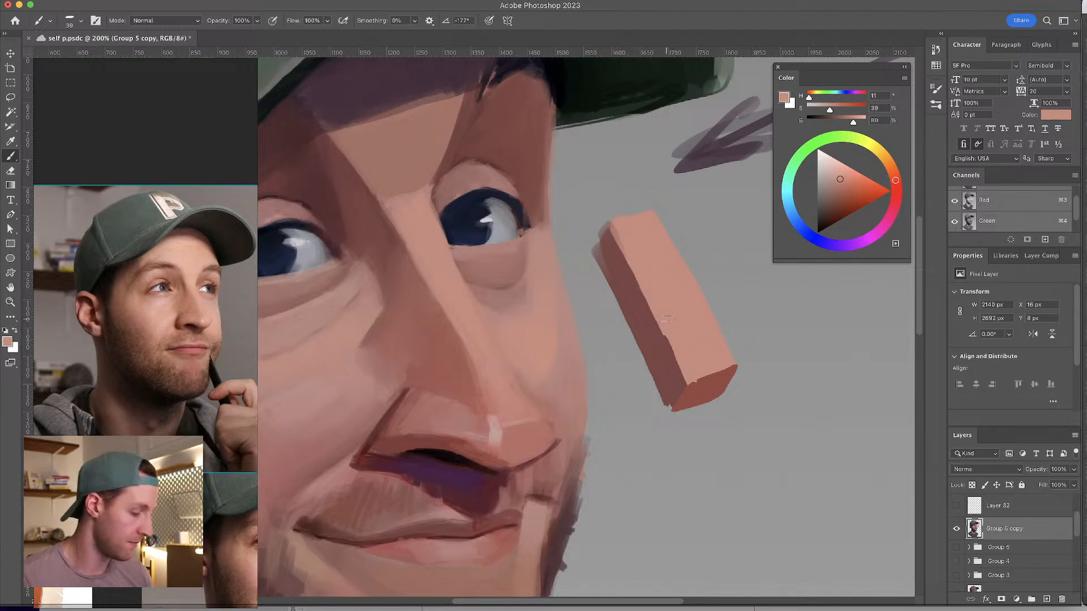
{"action": "key", "text": "super+f"}
{"action": "mouse_move", "coordinate": [502, 264]}
{"action": "left_mouse_down"}
{"action": "mouse_move", "coordinate": [662, 234]}
{"action": "mouse_move", "coordinate": [740, 241]}
{"action": "left_mouse_up"}
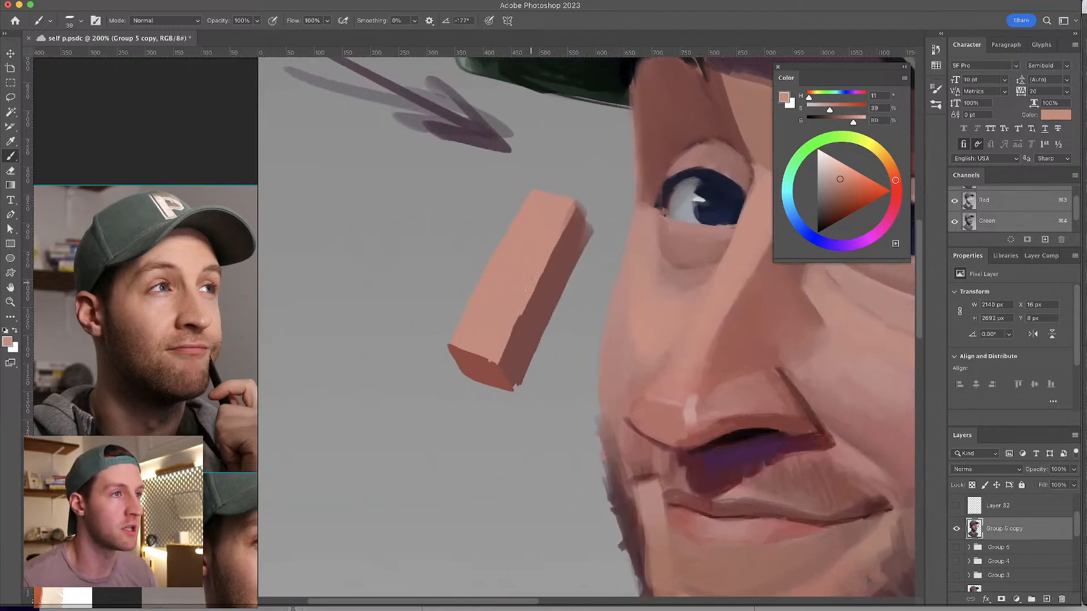
{"action": "key", "text": "bracketleft"}
{"action": "key", "text": "bracketleft"}
{"action": "left_click_drag", "start_coordinate": [520, 312], "coordinate": [507, 357]}
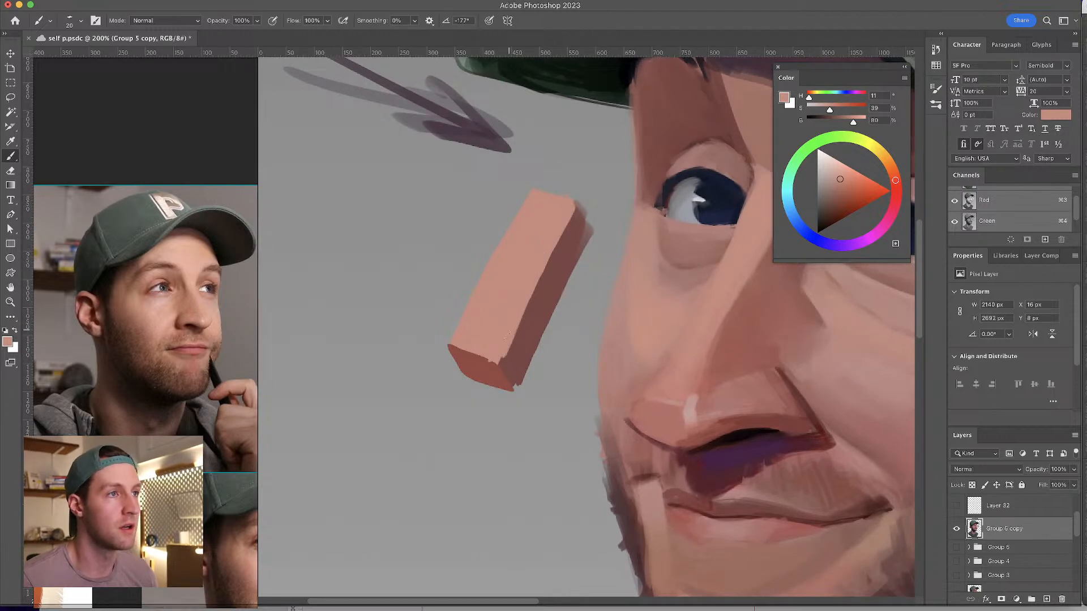
- Soften the box's edge between the light and shadow planes using the Soft Round brush at 30 px
{"action": "left_click", "coordinate": [81, 21]}
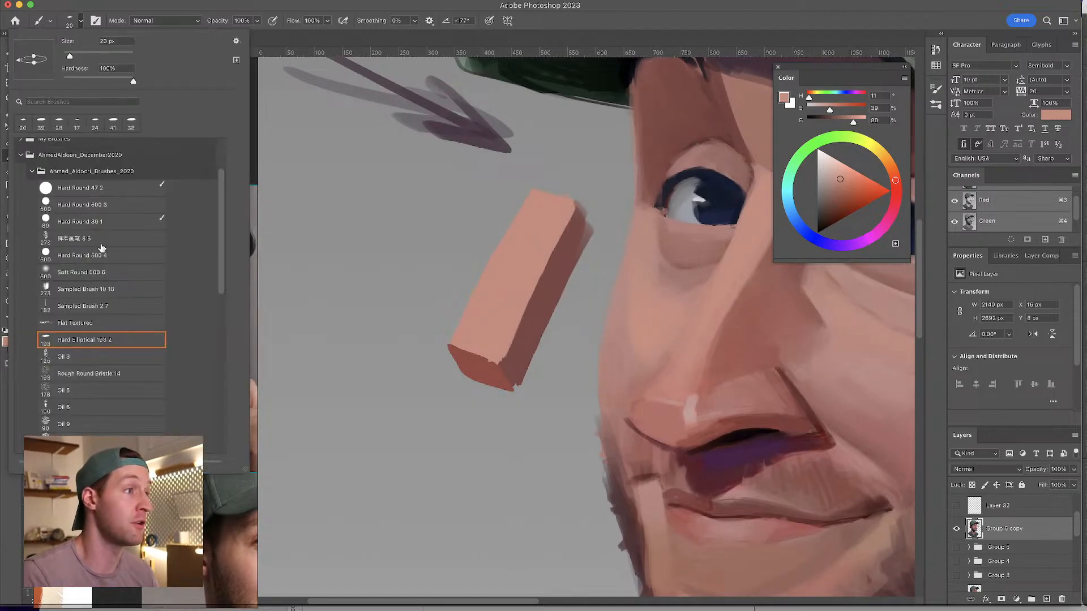
{"action": "left_click", "coordinate": [97, 272]}
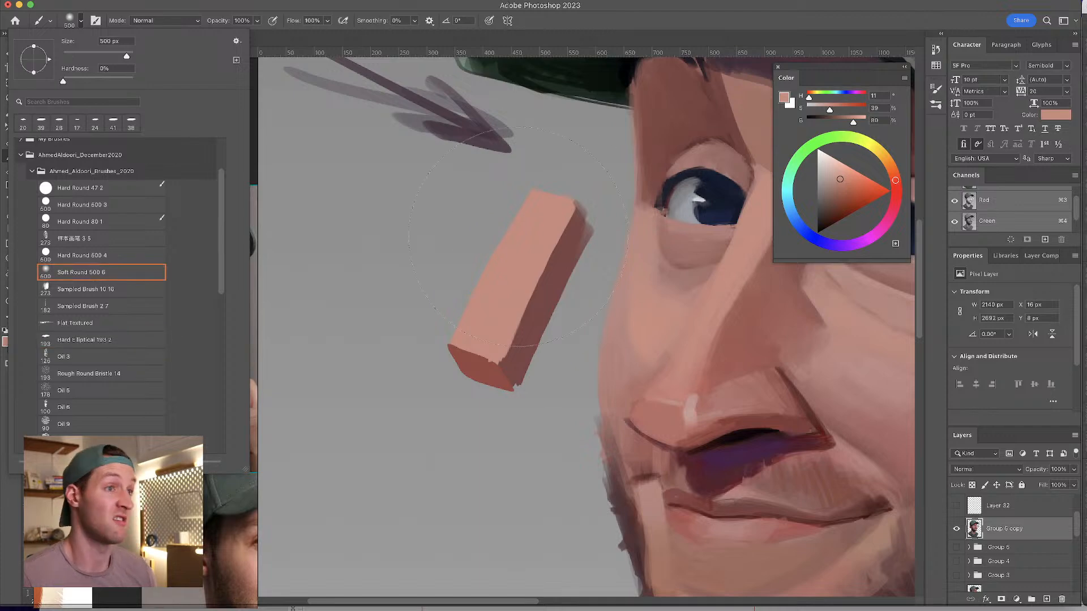
{"action": "left_click", "coordinate": [523, 243]}
{"action": "mouse_move", "coordinate": [522, 243]}
{"action": "left_mouse_down"}
{"action": "mouse_move", "coordinate": [570, 214]}
{"action": "mouse_move", "coordinate": [501, 347]}
{"action": "left_mouse_up"}
{"action": "left_click", "coordinate": [540, 276], "text": "alt"}
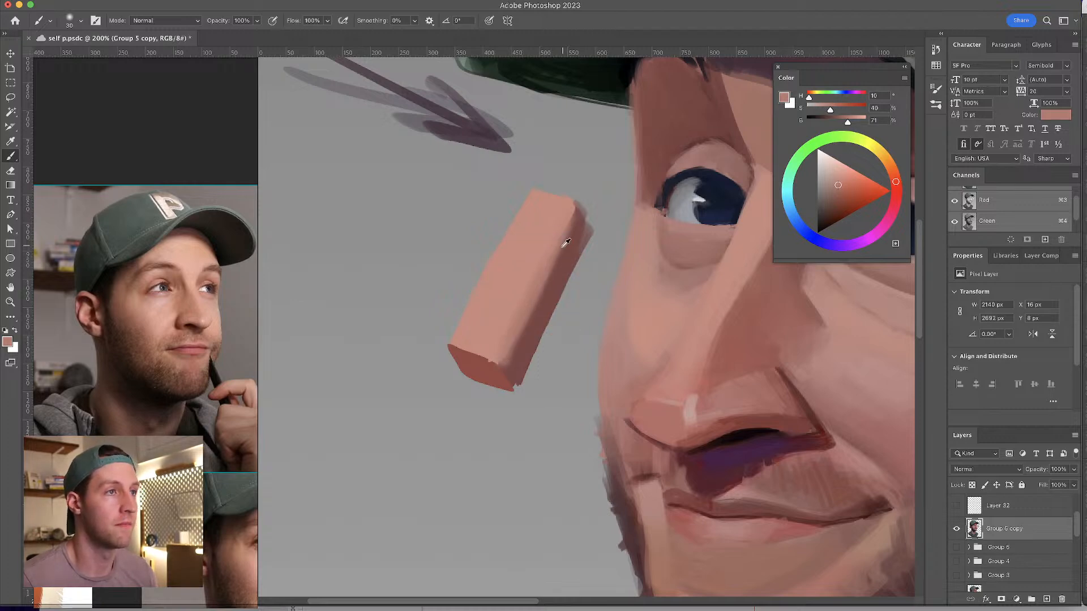
- Blend sampled mid tones along the full length of the box's soft edge, enlarging the soft brush to 42 px
{"action": "left_click", "coordinate": [551, 260], "text": "alt"}
{"action": "left_click", "coordinate": [541, 269], "text": "alt"}
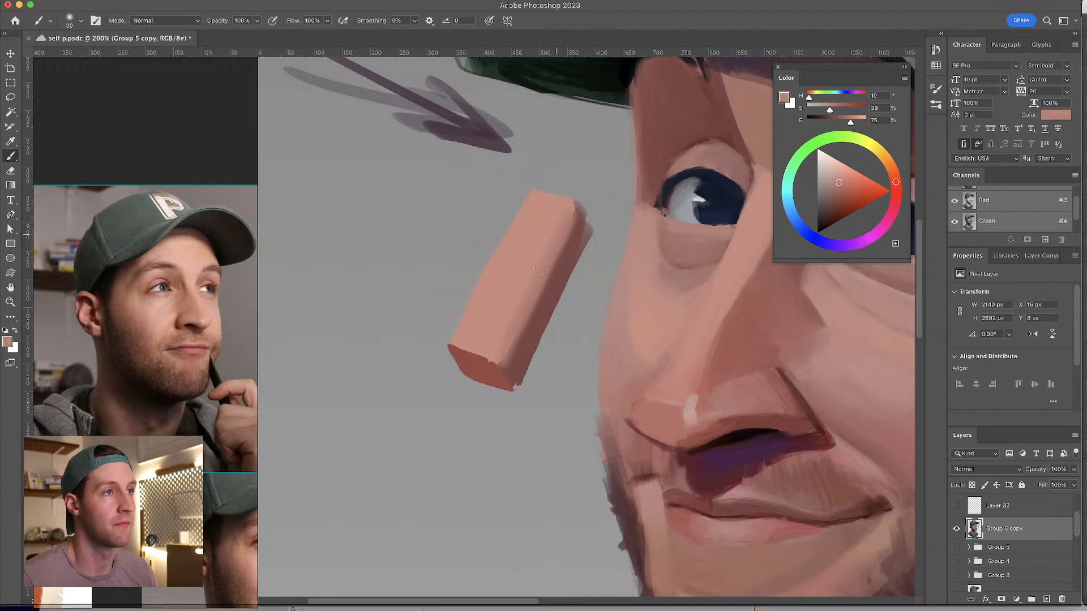
{"action": "left_click", "coordinate": [530, 276], "text": "alt"}
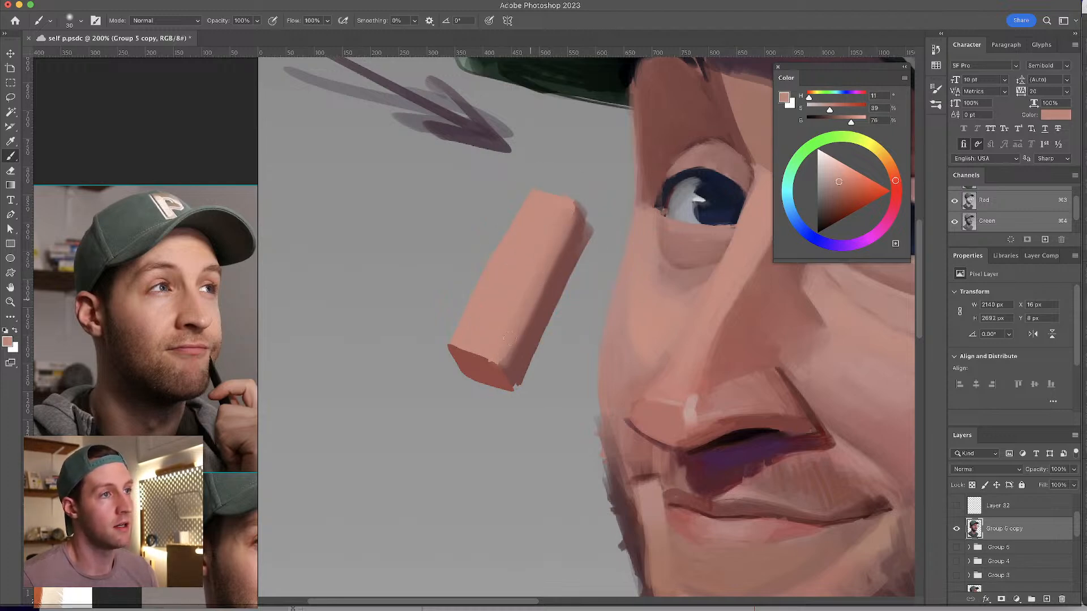
{"action": "left_click", "coordinate": [513, 358], "text": "alt"}
{"action": "mouse_move", "coordinate": [513, 358]}
{"action": "left_mouse_down"}
{"action": "mouse_move", "coordinate": [525, 311]}
{"action": "mouse_move", "coordinate": [501, 374]}
{"action": "left_mouse_up"}
{"action": "left_click_drag", "start_coordinate": [546, 290], "coordinate": [575, 215]}
{"action": "left_click", "coordinate": [529, 297], "text": "alt"}
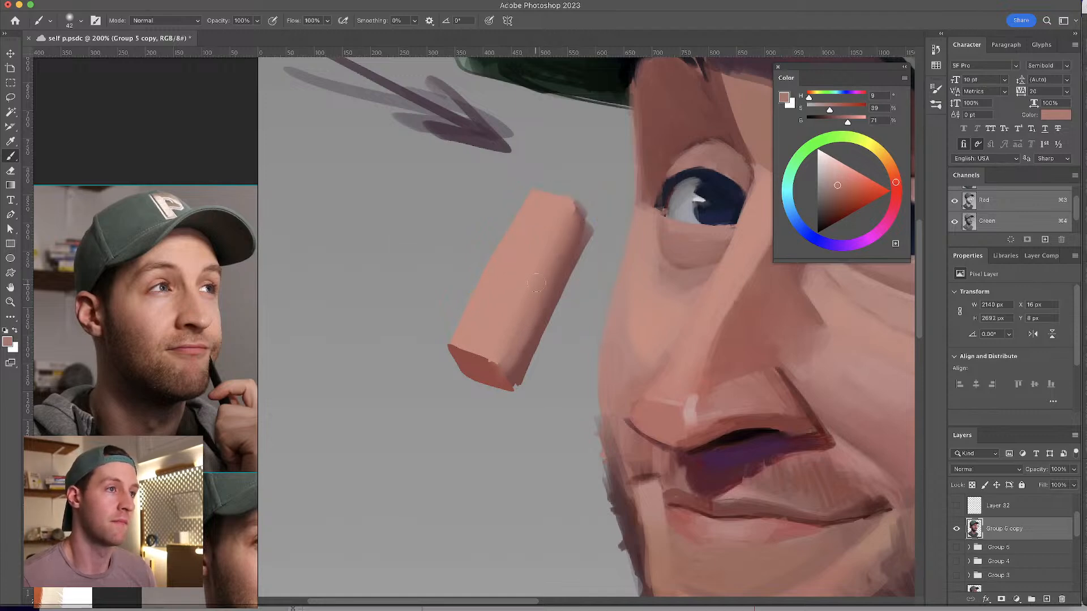
- Return to the Hard Elliptical brush and clean up the smudged upper corner and outer side of the box, reducing it to 37 px
{"action": "left_click", "coordinate": [81, 21]}
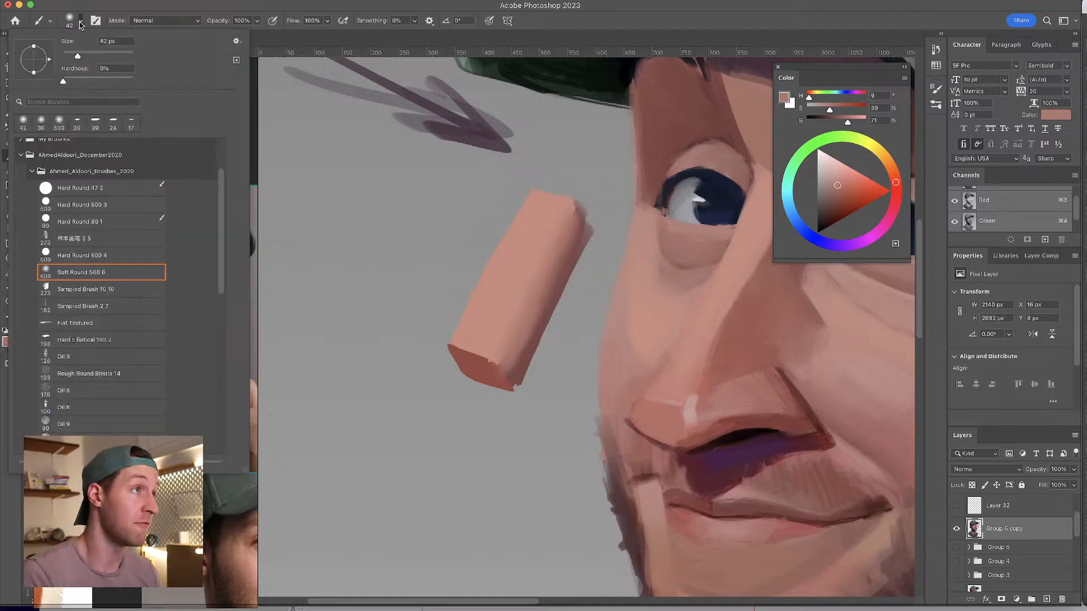
{"action": "left_click", "coordinate": [86, 339]}
{"action": "left_click", "coordinate": [557, 172]}
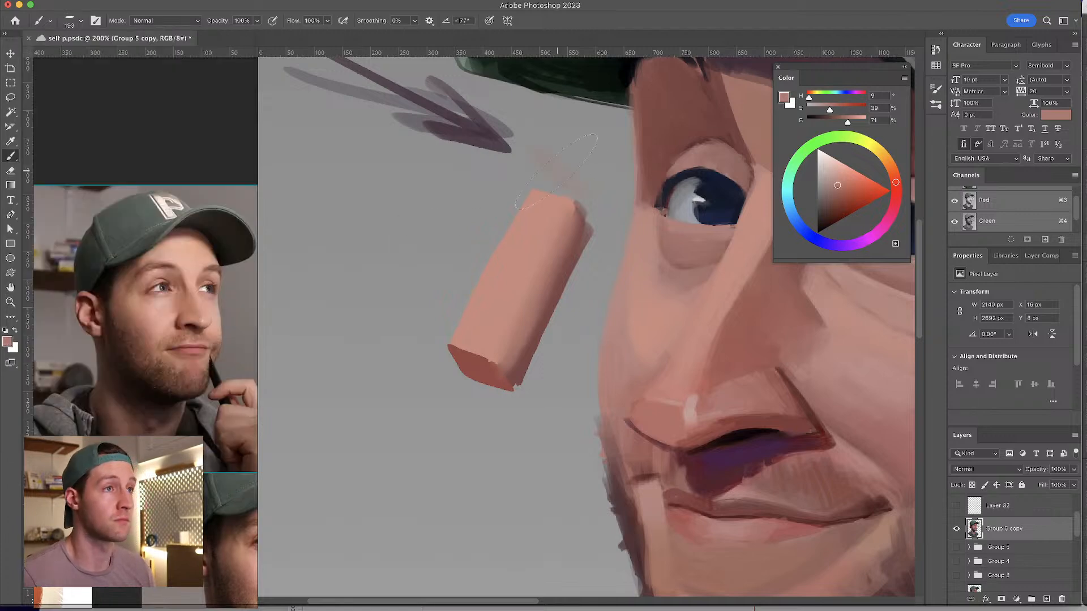
{"action": "left_click_drag", "start_coordinate": [548, 173], "coordinate": [437, 172]}
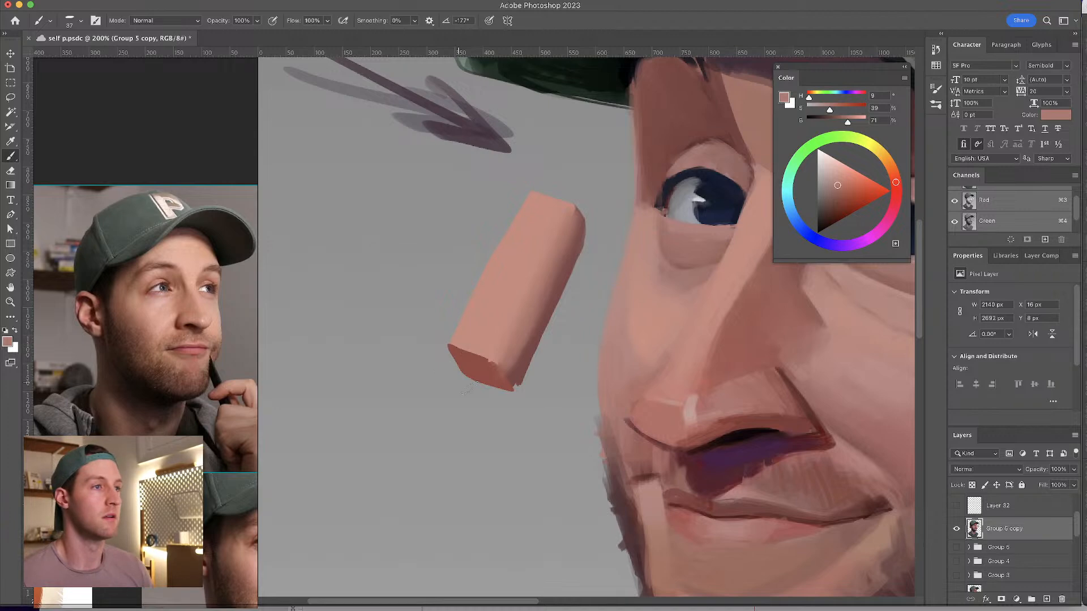
- Tidy the box's underside corners and darken the underside with deep red (H 5, S 72, B 47), unmirroring the canvas
{"action": "left_click_drag", "start_coordinate": [453, 343], "coordinate": [461, 352]}
{"action": "left_click", "coordinate": [461, 352], "text": "alt"}
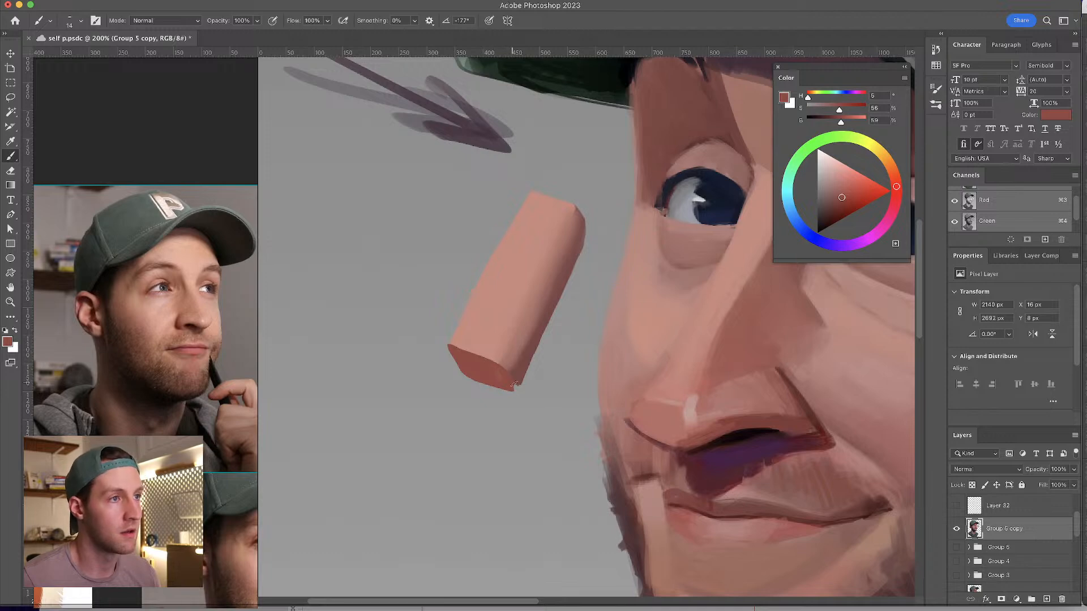
{"action": "left_click", "coordinate": [454, 371], "text": "alt"}
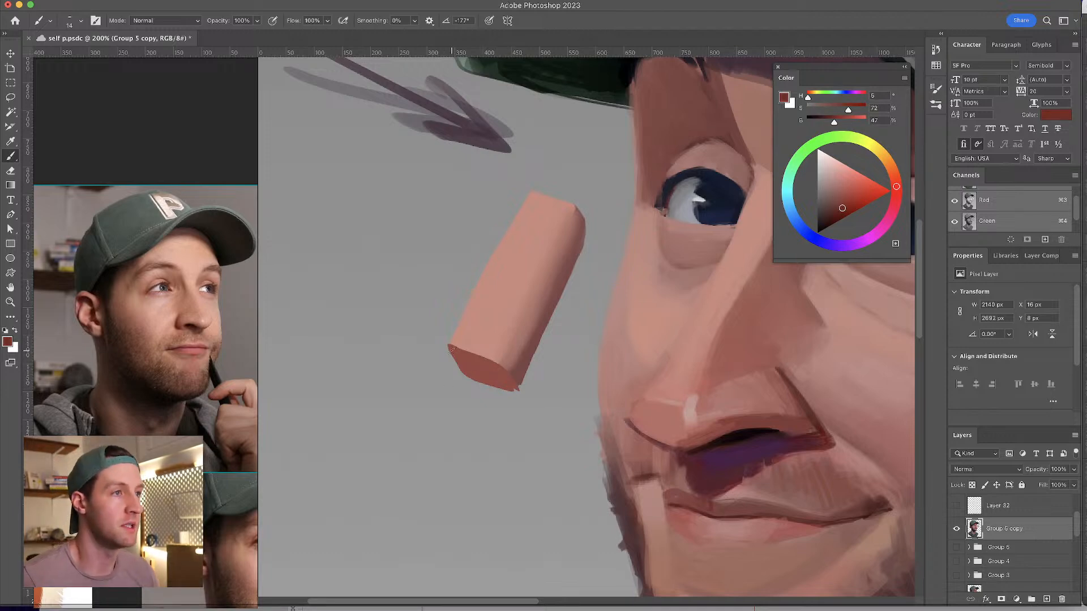
{"action": "key", "text": "h"}
{"action": "mouse_move", "coordinate": [484, 324]}
{"action": "left_mouse_down"}
{"action": "mouse_move", "coordinate": [472, 302]}
{"action": "mouse_move", "coordinate": [495, 338]}
{"action": "mouse_move", "coordinate": [472, 362]}
{"action": "mouse_move", "coordinate": [520, 347]}
{"action": "mouse_move", "coordinate": [531, 322]}
{"action": "mouse_move", "coordinate": [473, 361]}
{"action": "mouse_move", "coordinate": [531, 329]}
{"action": "mouse_move", "coordinate": [479, 350]}
{"action": "mouse_move", "coordinate": [495, 337]}
{"action": "mouse_move", "coordinate": [477, 356]}
{"action": "mouse_move", "coordinate": [523, 328]}
{"action": "mouse_move", "coordinate": [484, 353]}
{"action": "left_mouse_up"}
{"action": "key", "text": "ctrl+z"}
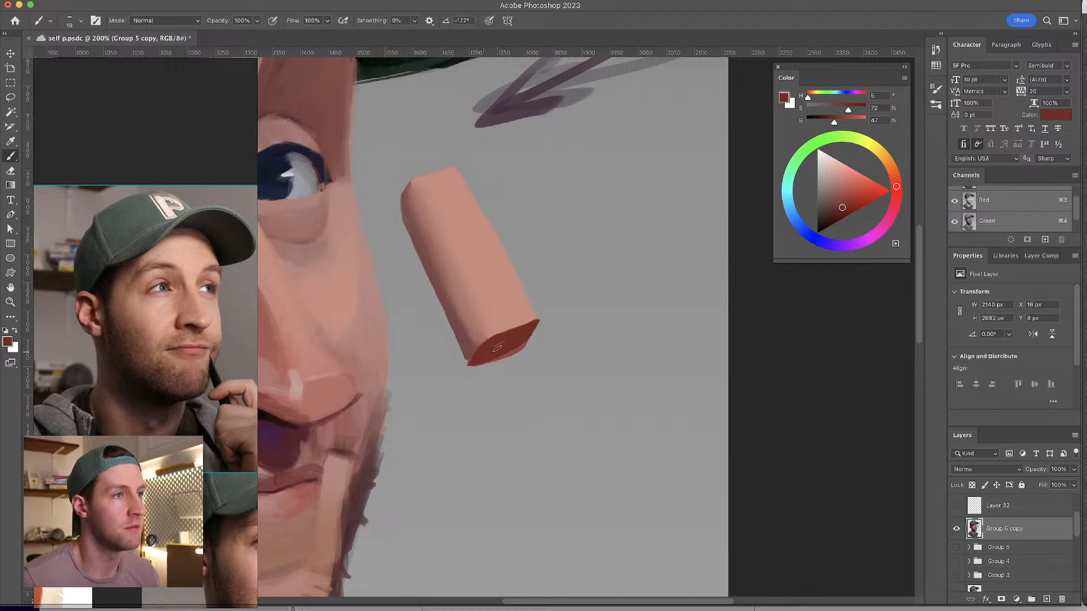
{"action": "scroll", "coordinate": [649, 225], "scroll_direction": "left", "scroll_amount": 3}
{"action": "scroll", "coordinate": [650, 226], "scroll_direction": "up", "scroll_amount": 1}
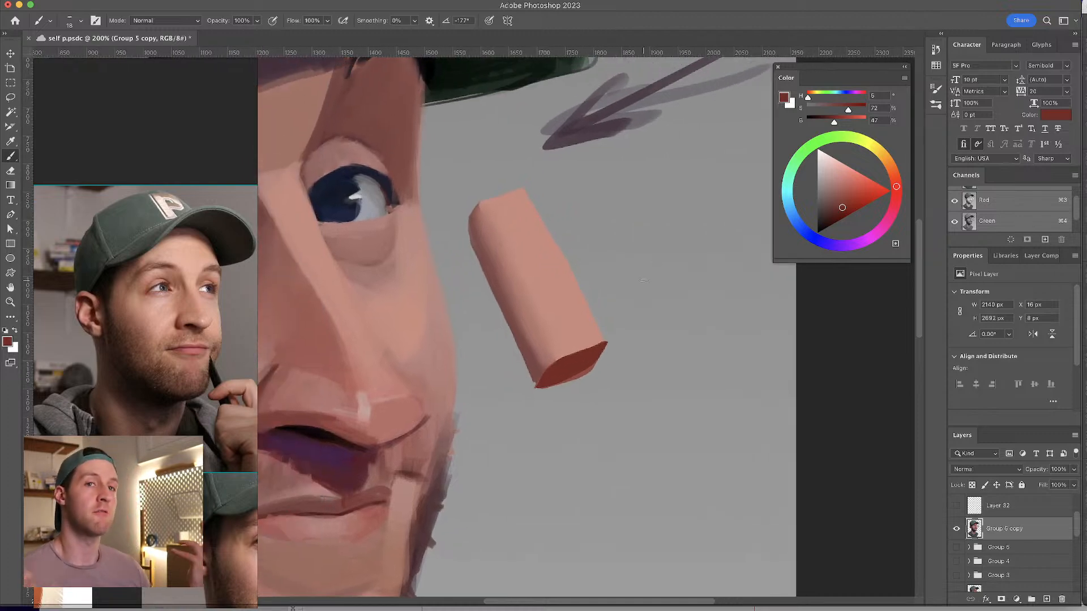
{"action": "left_click", "coordinate": [481, 230], "text": "alt"}
{"action": "mouse_move", "coordinate": [474, 221]}
{"action": "left_mouse_down"}
{"action": "mouse_move", "coordinate": [536, 358]}
{"action": "mouse_move", "coordinate": [531, 339]}
{"action": "mouse_move", "coordinate": [478, 215]}
{"action": "mouse_move", "coordinate": [536, 404]}
{"action": "mouse_move", "coordinate": [508, 216]}
{"action": "mouse_move", "coordinate": [508, 246]}
{"action": "mouse_move", "coordinate": [555, 220]}
{"action": "left_mouse_up"}
{"action": "key", "text": "ctrl+z"}
- Sample the skin tone along the shadow edge of the nose bridge and refine that edge with the brush at 10 px
{"action": "left_click_drag", "start_coordinate": [403, 218], "coordinate": [396, 217]}
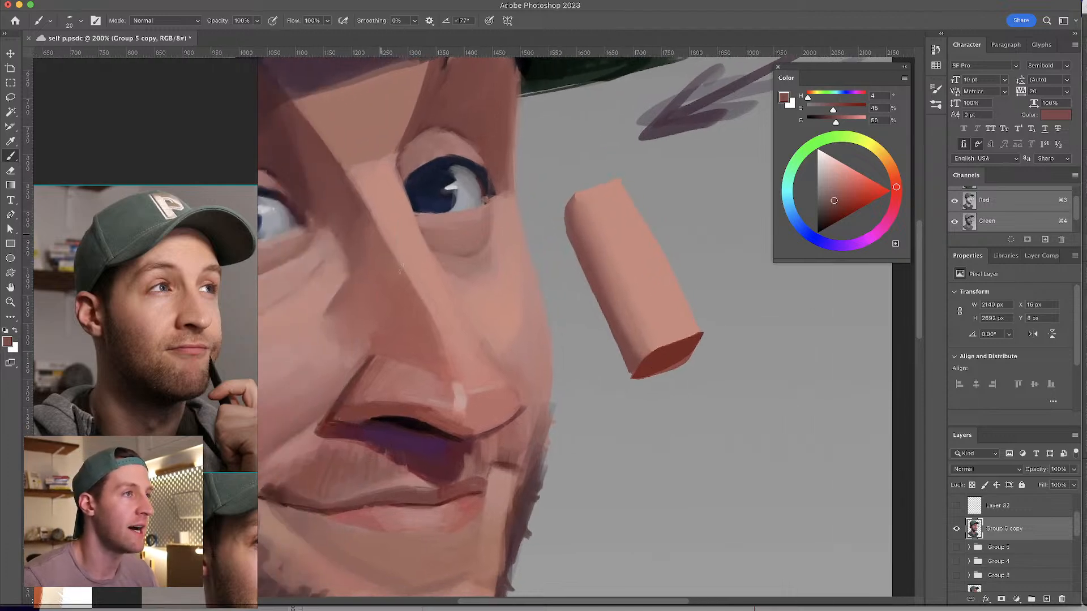
{"action": "left_click_drag", "start_coordinate": [448, 323], "coordinate": [486, 318]}
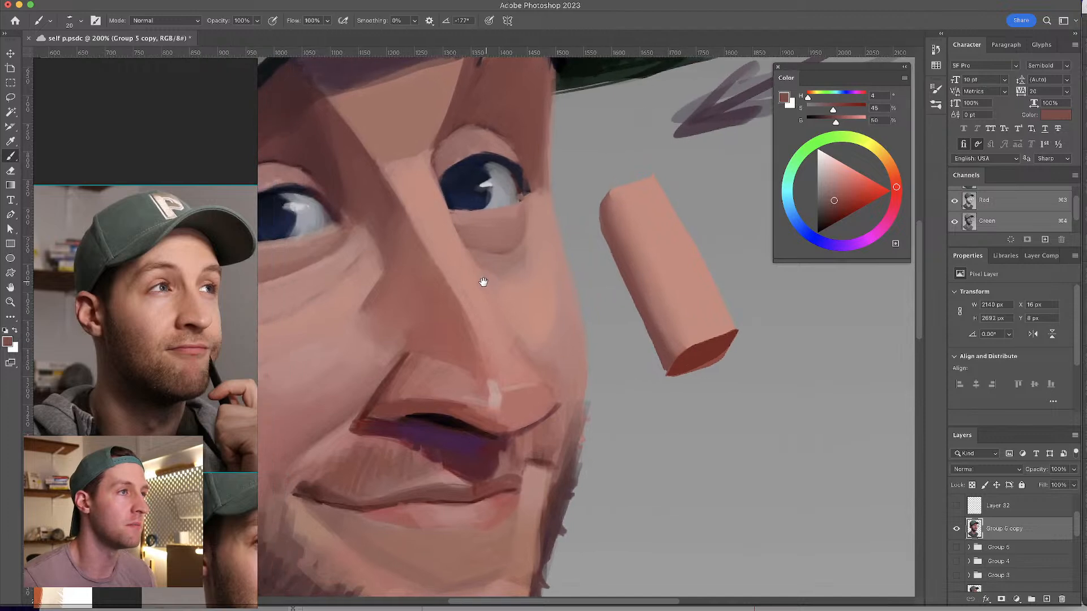
{"action": "left_click_drag", "start_coordinate": [430, 223], "coordinate": [424, 223]}
{"action": "left_click", "coordinate": [425, 223], "text": "alt"}
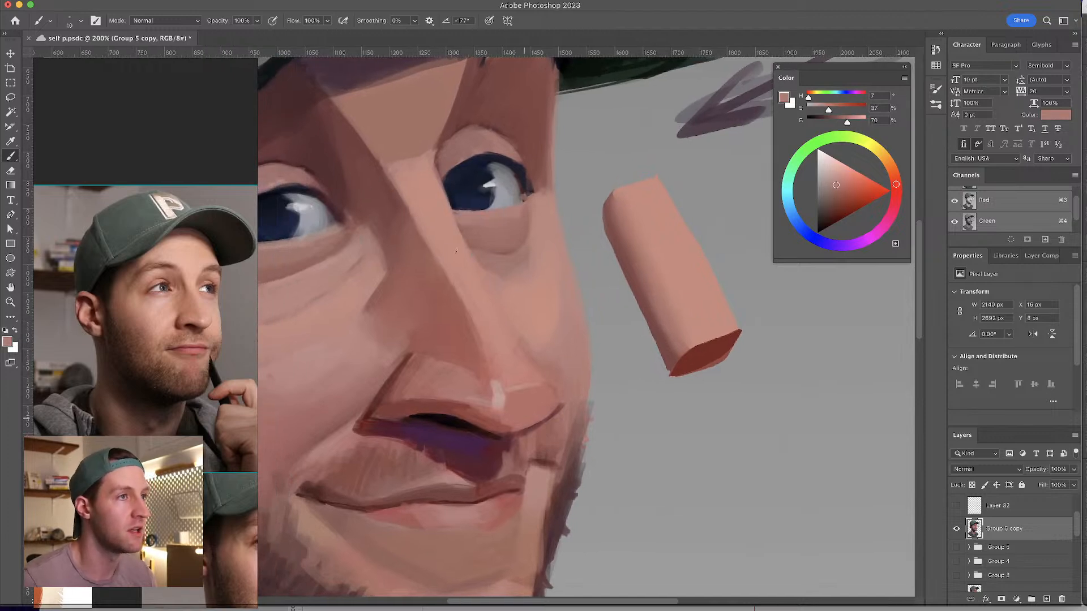
{"action": "left_click_drag", "start_coordinate": [524, 340], "coordinate": [531, 306]}
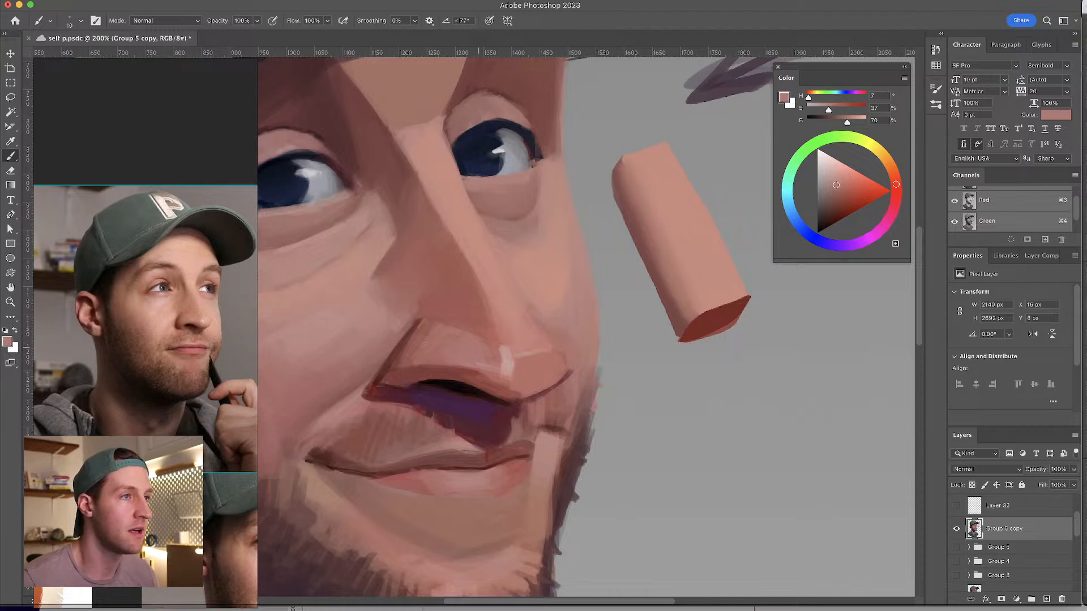
- Blend sampled darker and lighter tones across the upper plane of the nostril wing with the brush at 28 px
{"action": "left_click", "coordinate": [417, 342], "text": "alt"}
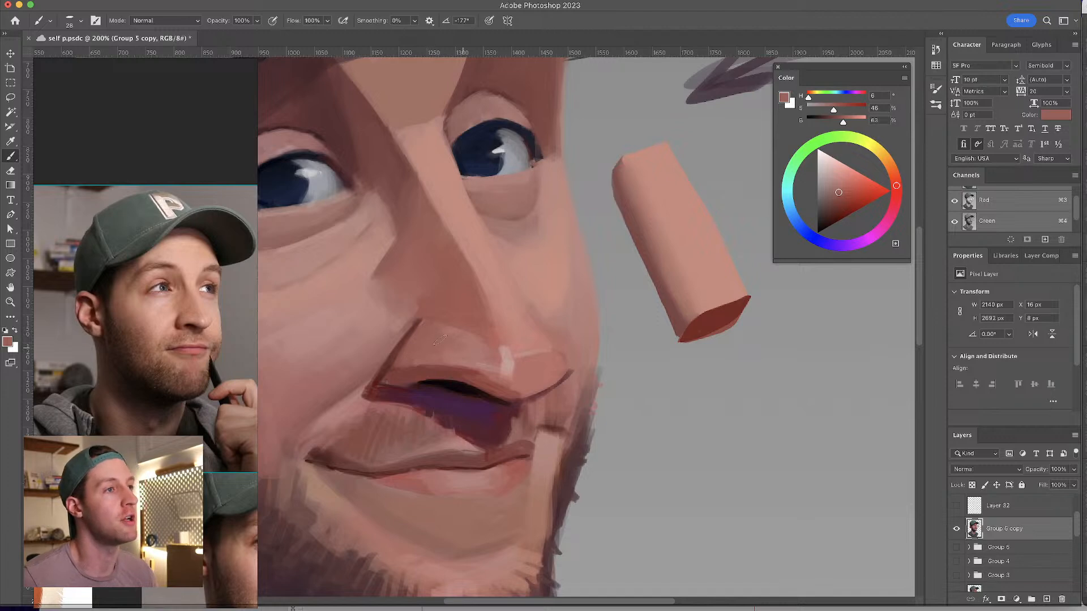
{"action": "left_click", "coordinate": [461, 346], "text": "alt"}
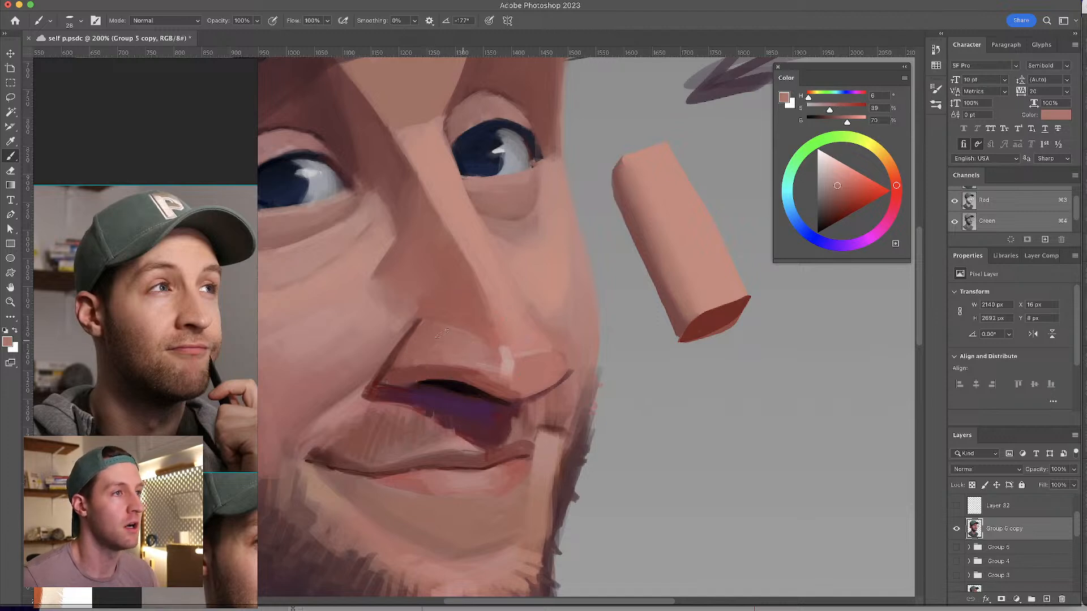
{"action": "left_click", "coordinate": [412, 347], "text": "alt"}
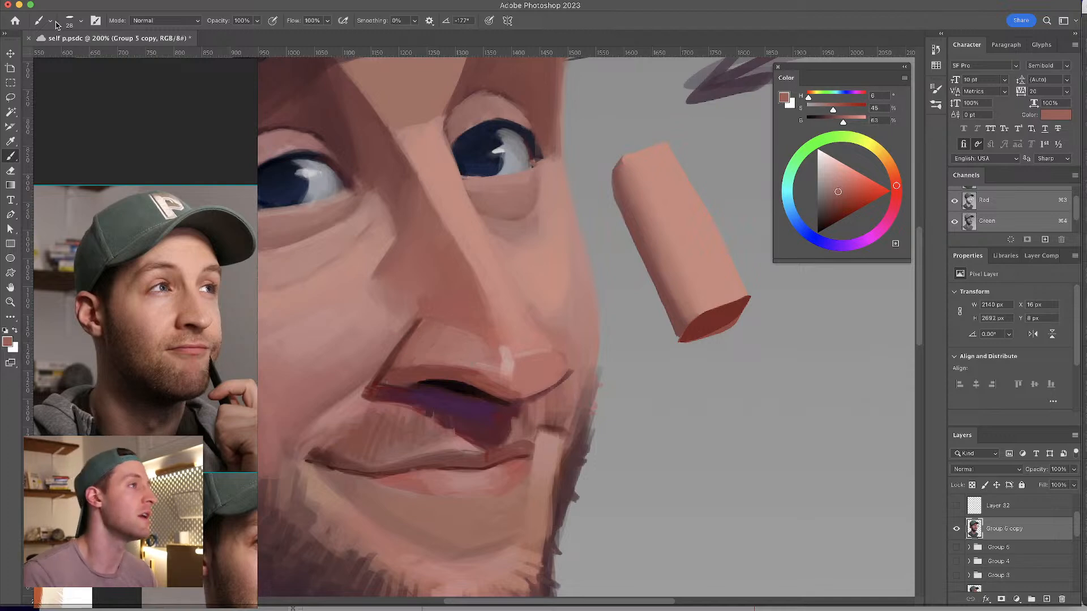
- Switch to the Soft Round 500 brush, reduce it to about 95 px, and lasso the nostril wing's upper plane
{"action": "left_click", "coordinate": [81, 20]}
{"action": "left_click", "coordinate": [90, 272]}
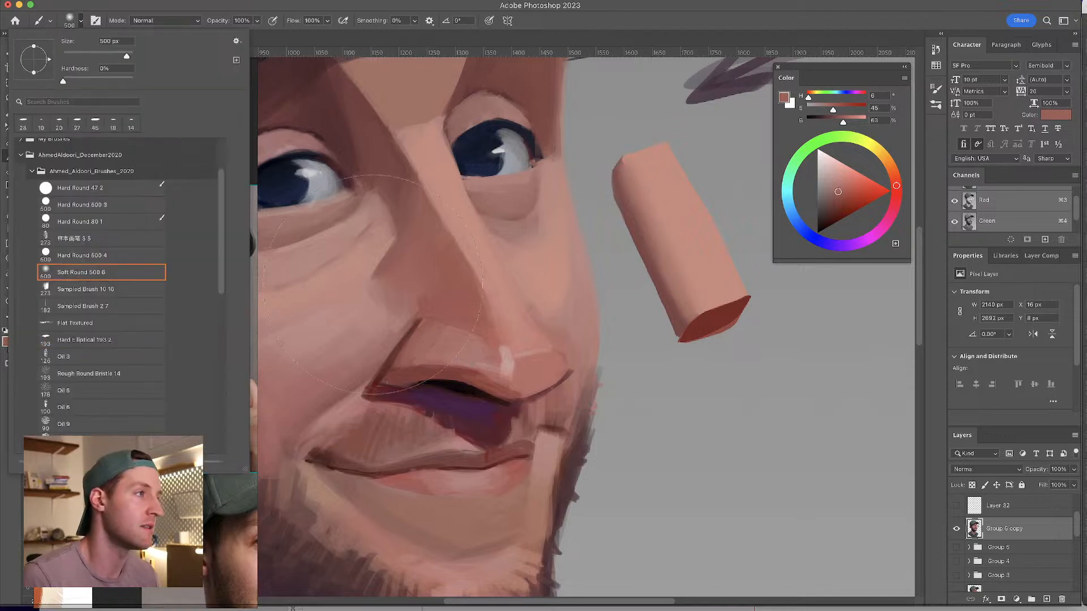
{"action": "left_click", "coordinate": [464, 314]}
{"action": "left_click_drag", "start_coordinate": [463, 314], "coordinate": [351, 315]}
{"action": "left_click", "coordinate": [12, 98]}
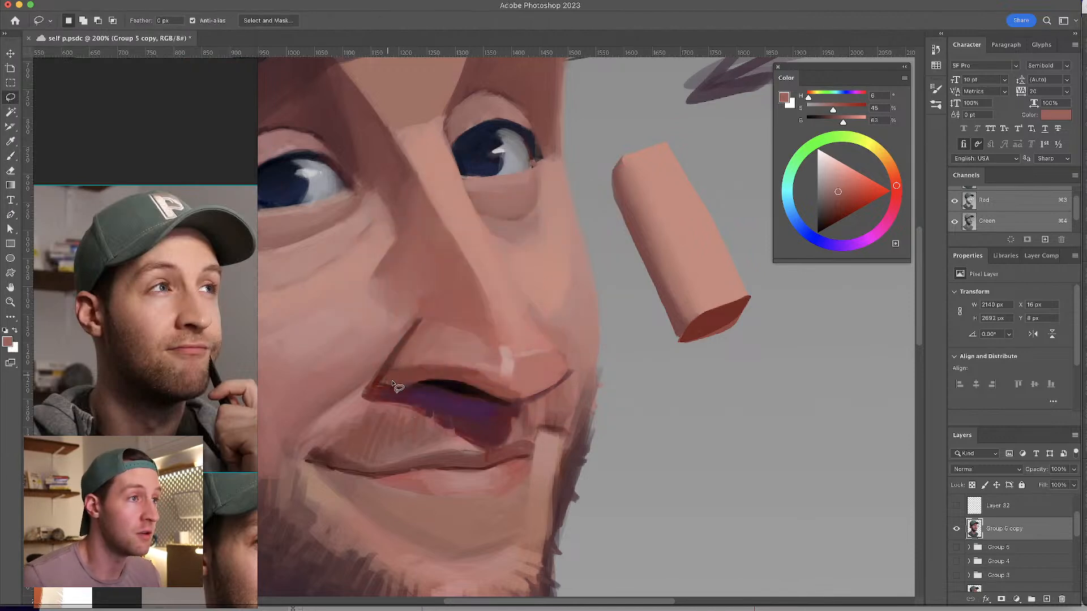
{"action": "mouse_move", "coordinate": [377, 387]}
{"action": "left_mouse_down"}
{"action": "mouse_move", "coordinate": [406, 363]}
{"action": "mouse_move", "coordinate": [397, 369]}
{"action": "mouse_move", "coordinate": [434, 364]}
{"action": "mouse_move", "coordinate": [508, 381]}
{"action": "mouse_move", "coordinate": [512, 350]}
{"action": "mouse_move", "coordinate": [503, 340]}
{"action": "mouse_move", "coordinate": [494, 355]}
{"action": "mouse_move", "coordinate": [481, 334]}
{"action": "mouse_move", "coordinate": [422, 320]}
{"action": "mouse_move", "coordinate": [378, 386]}
{"action": "left_mouse_up"}
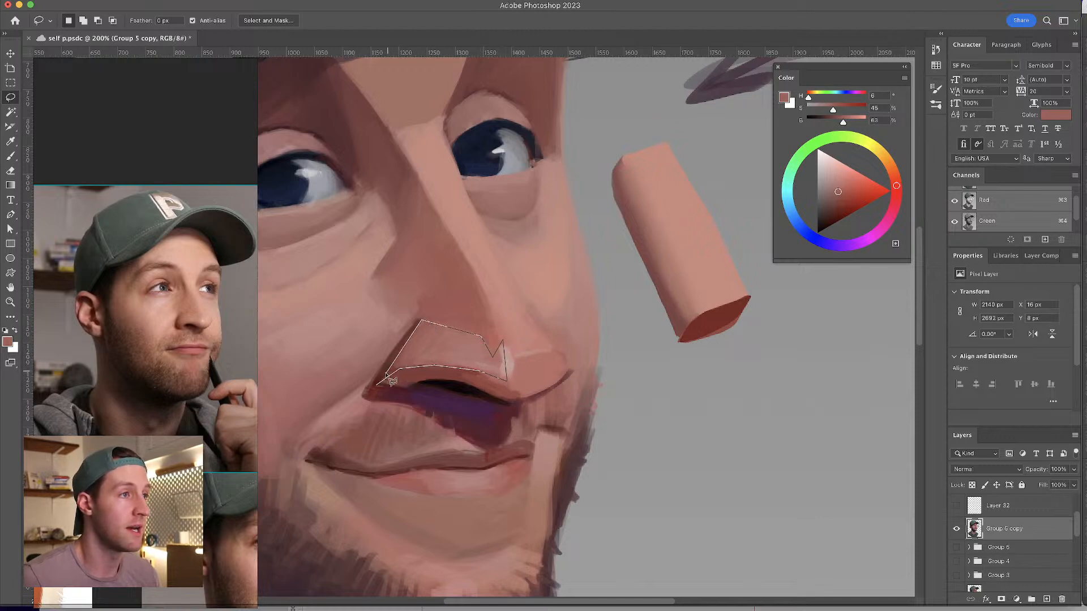
- Paint a soft gradient of sampled reddish tones inside the nostril wing selection, and deselect it
{"action": "key", "text": "b"}
{"action": "left_click_drag", "start_coordinate": [425, 341], "coordinate": [406, 347]}
{"action": "left_click", "coordinate": [415, 339], "text": "alt"}
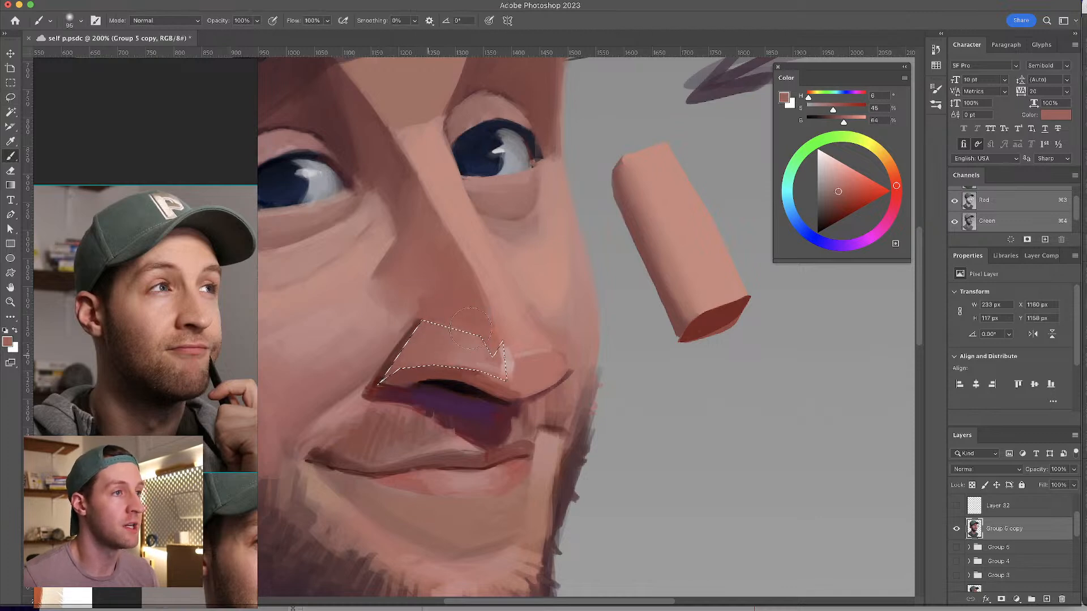
{"action": "left_click", "coordinate": [478, 350], "text": "alt"}
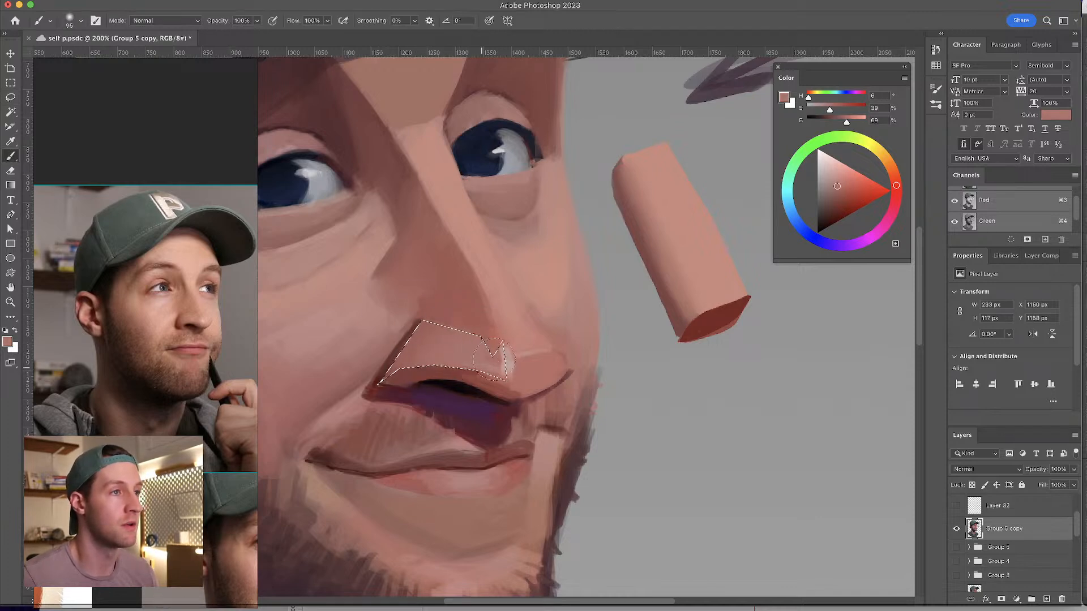
{"action": "left_click", "coordinate": [443, 347], "text": "alt"}
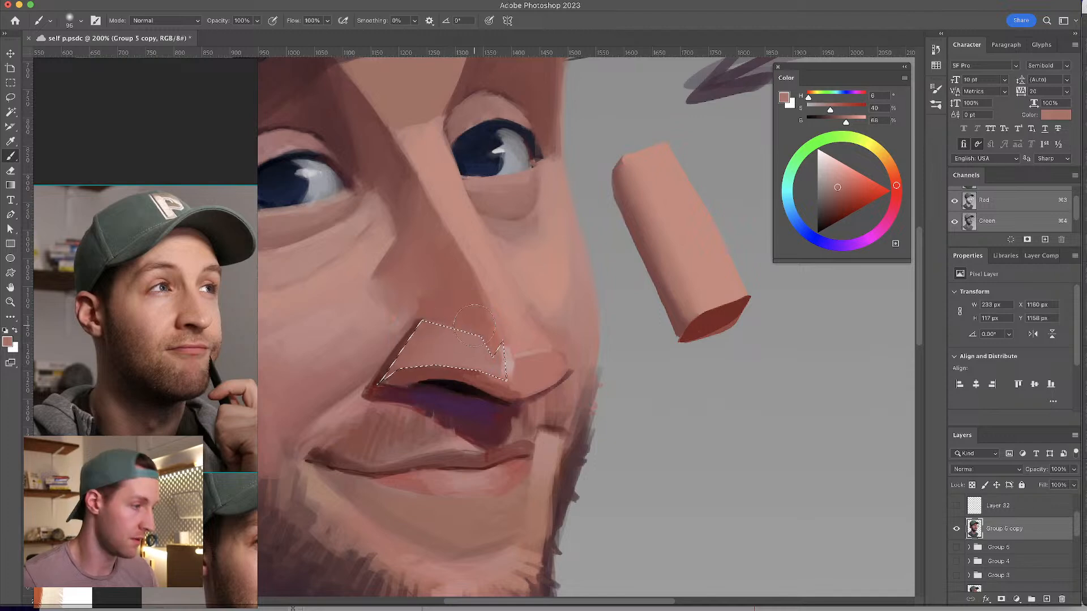
{"action": "key", "text": "ctrl+d"}
- Check the softened nostril wing in the full portrait and up close, with the selection cleared
{"action": "left_click_drag", "start_coordinate": [461, 267], "coordinate": [510, 271]}
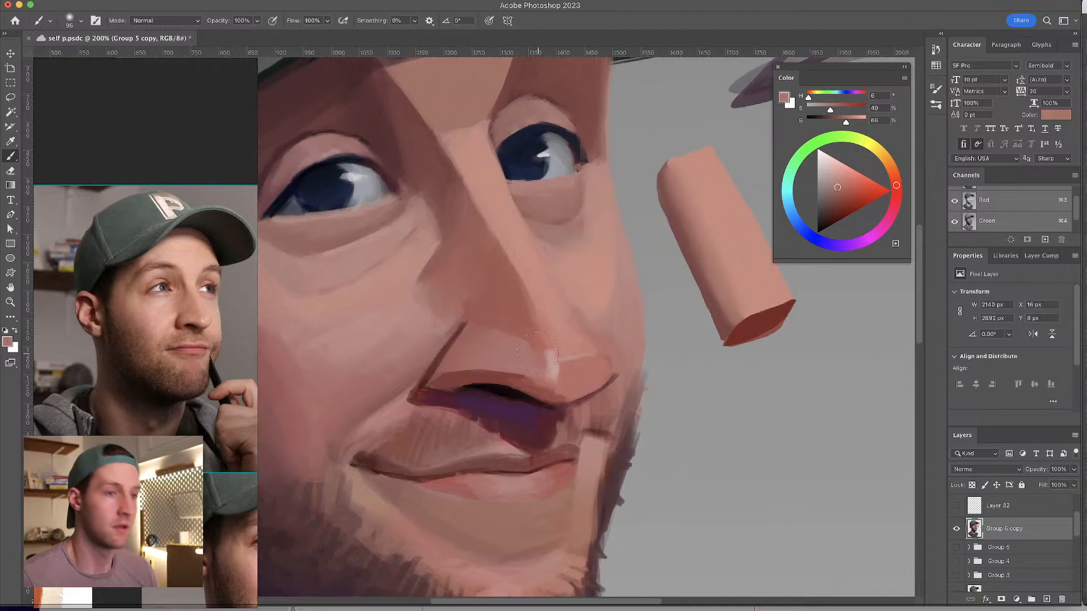
{"action": "key", "text": "ctrl+minus"}
{"action": "key", "text": "ctrl+minus"}
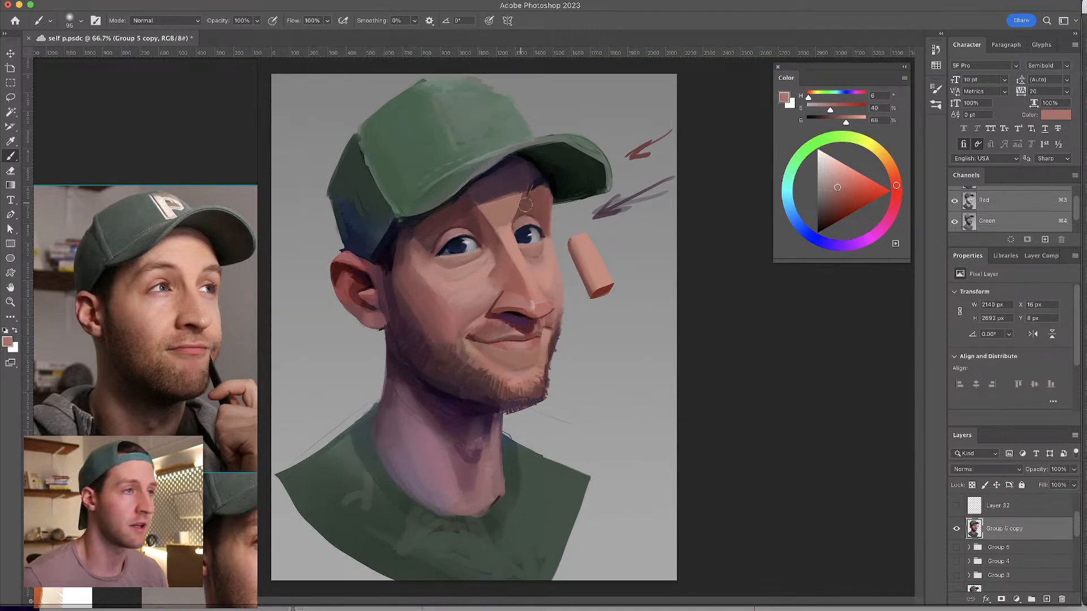
{"action": "key", "text": "ctrl+plus"}
{"action": "key", "text": "ctrl+plus"}
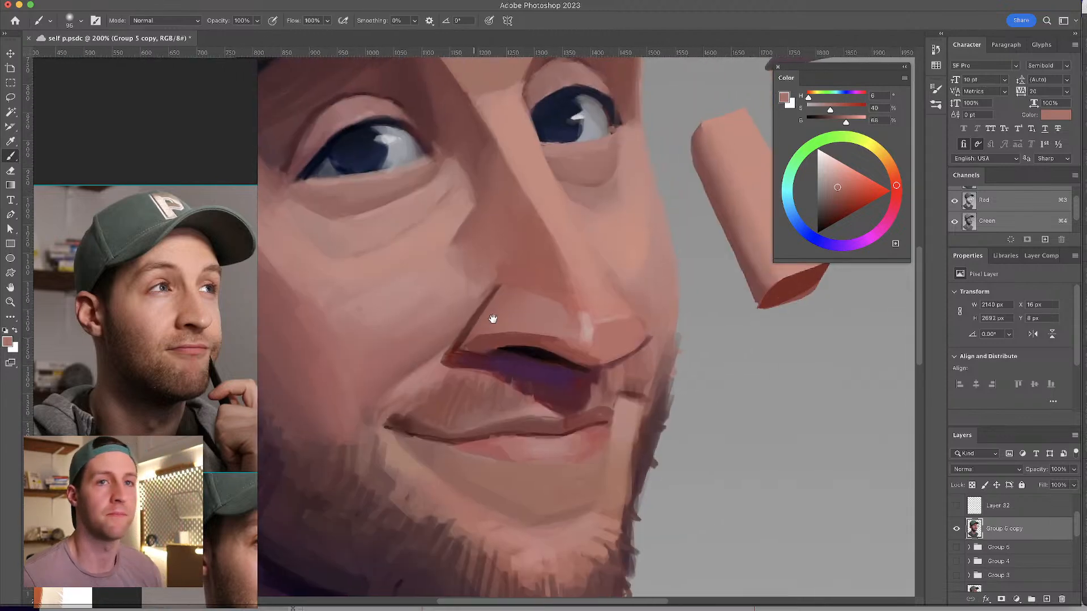
{"action": "left_click_drag", "start_coordinate": [487, 321], "coordinate": [476, 331]}
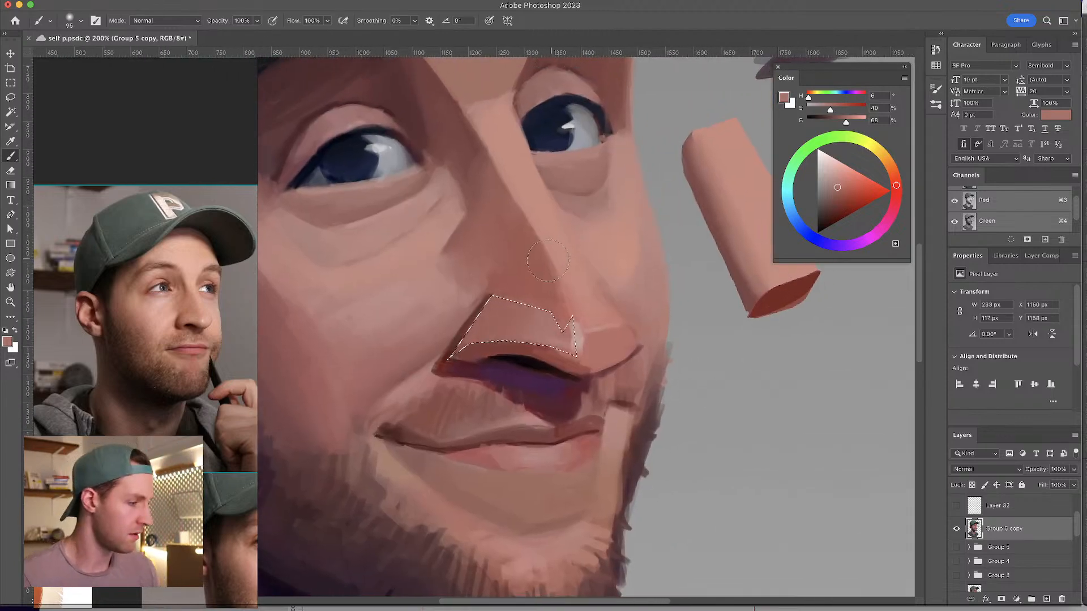
{"action": "key", "text": "super+d"}
{"action": "left_click_drag", "start_coordinate": [556, 262], "coordinate": [509, 321]}
{"action": "key", "text": "v"}
{"action": "mouse_move", "coordinate": [630, 201]}
{"action": "left_mouse_down"}
{"action": "mouse_move", "coordinate": [696, 152]}
{"action": "mouse_move", "coordinate": [666, 164]}
{"action": "left_mouse_up"}
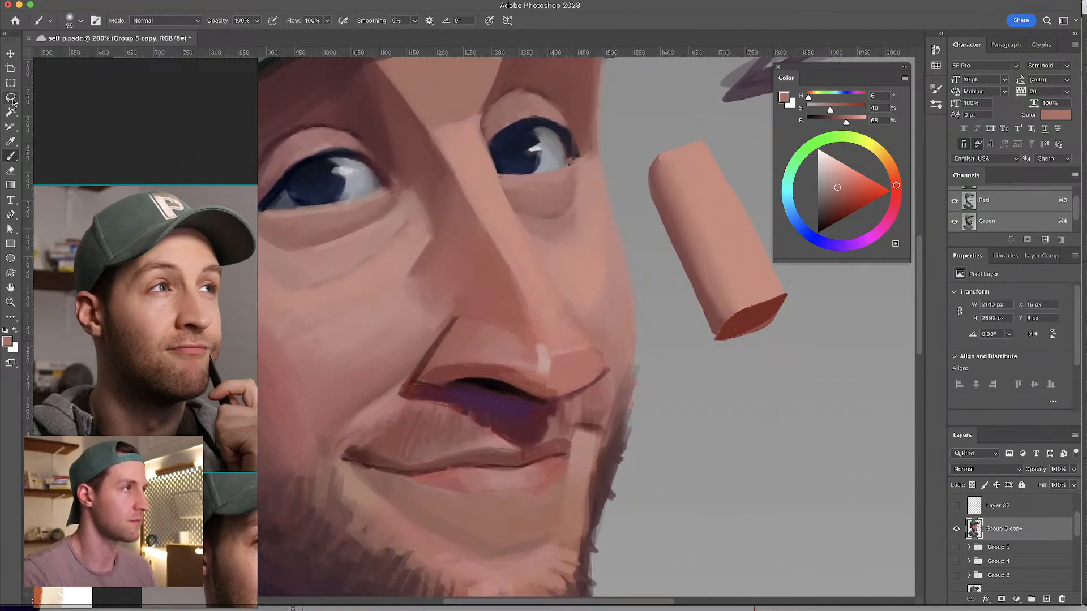
- Return to the Hard Elliptical brush at a small size and blend sampled skin tones on the cheek beside the nose
{"action": "left_click", "coordinate": [81, 20]}
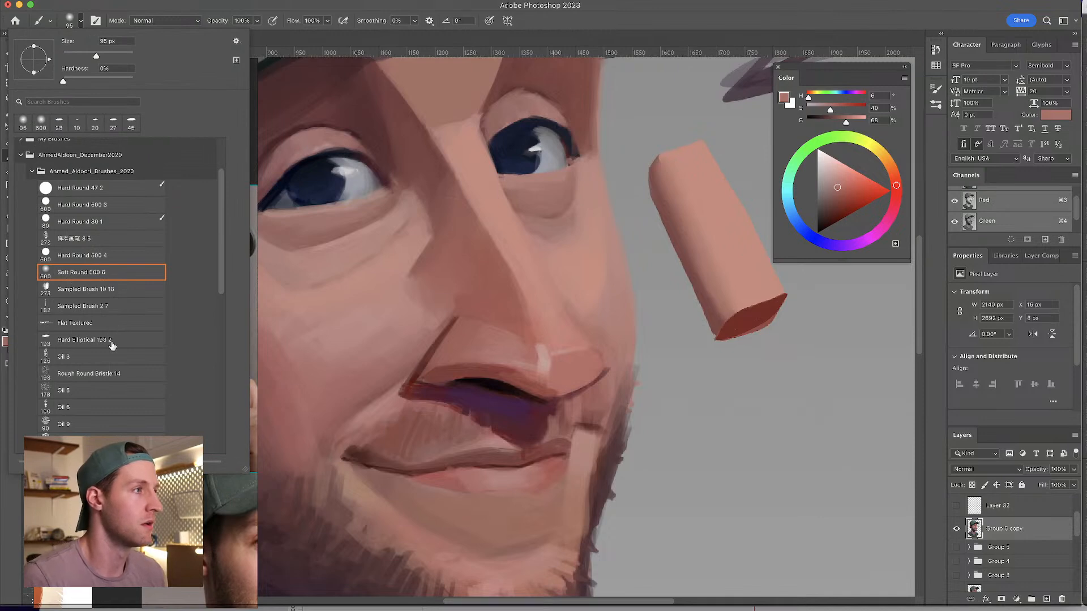
{"action": "left_click", "coordinate": [85, 339]}
{"action": "left_click", "coordinate": [584, 282]}
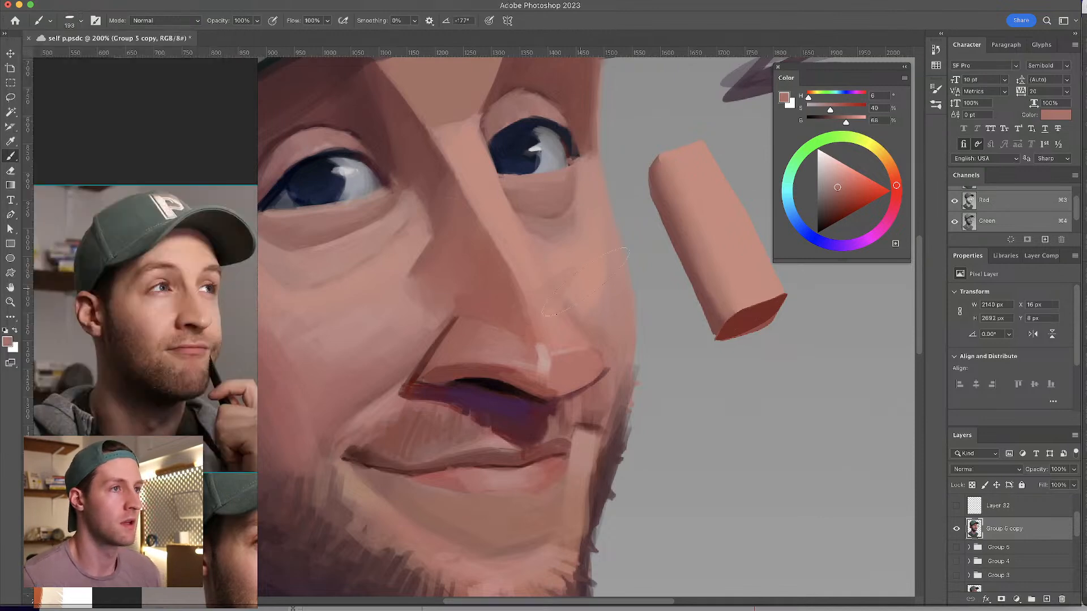
{"action": "left_click_drag", "start_coordinate": [583, 255], "coordinate": [572, 253]}
{"action": "left_click", "coordinate": [559, 253], "text": "alt"}
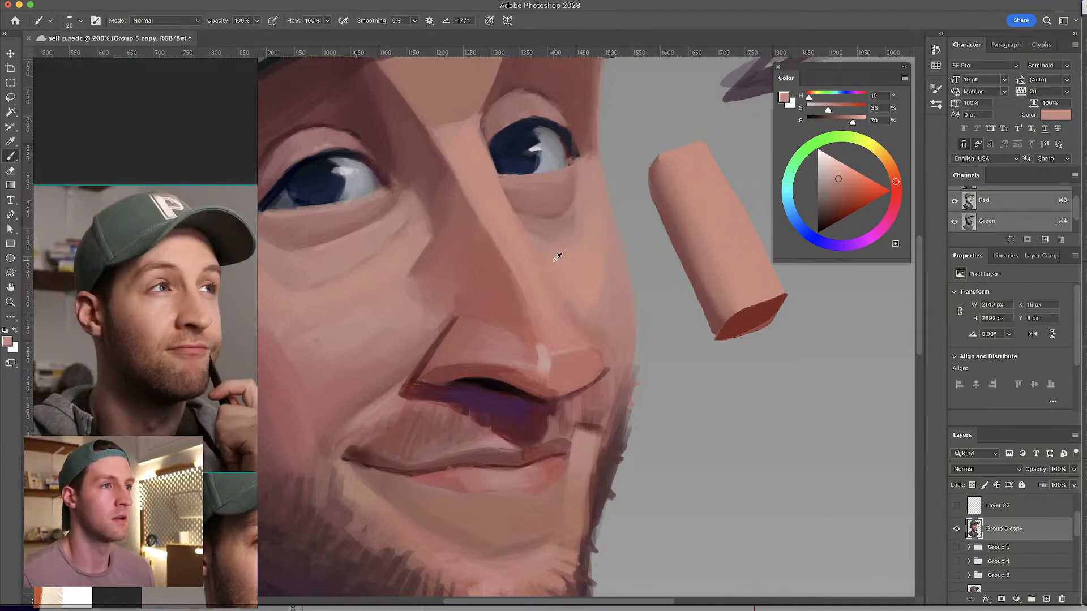
{"action": "left_click", "coordinate": [550, 250], "text": "alt"}
{"action": "left_click", "coordinate": [578, 313], "text": "alt"}
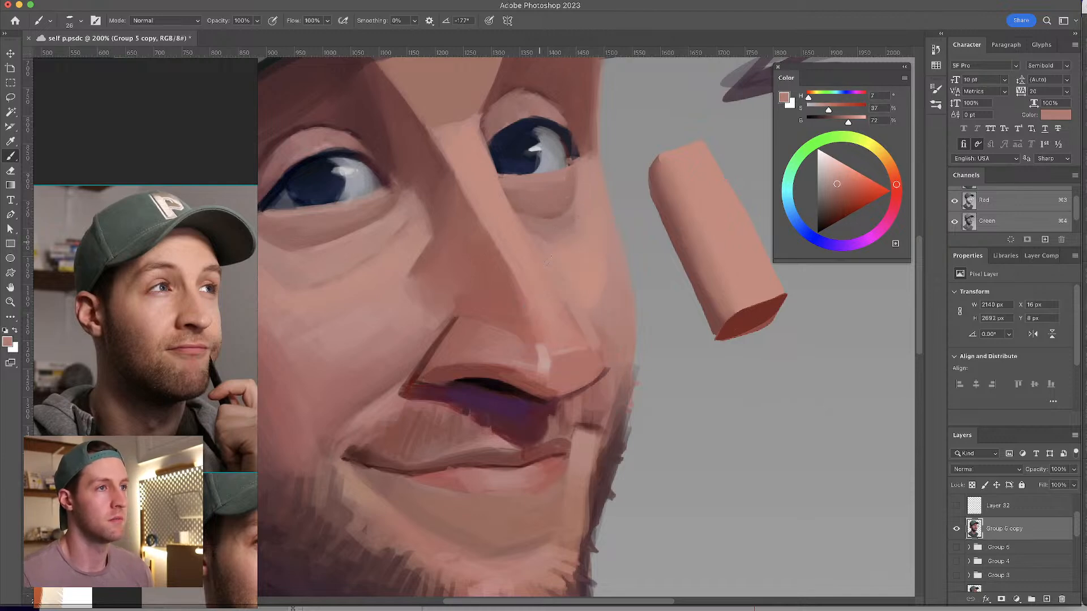
{"action": "left_click", "coordinate": [577, 278], "text": "alt"}
{"action": "left_click", "coordinate": [561, 284], "text": "alt"}
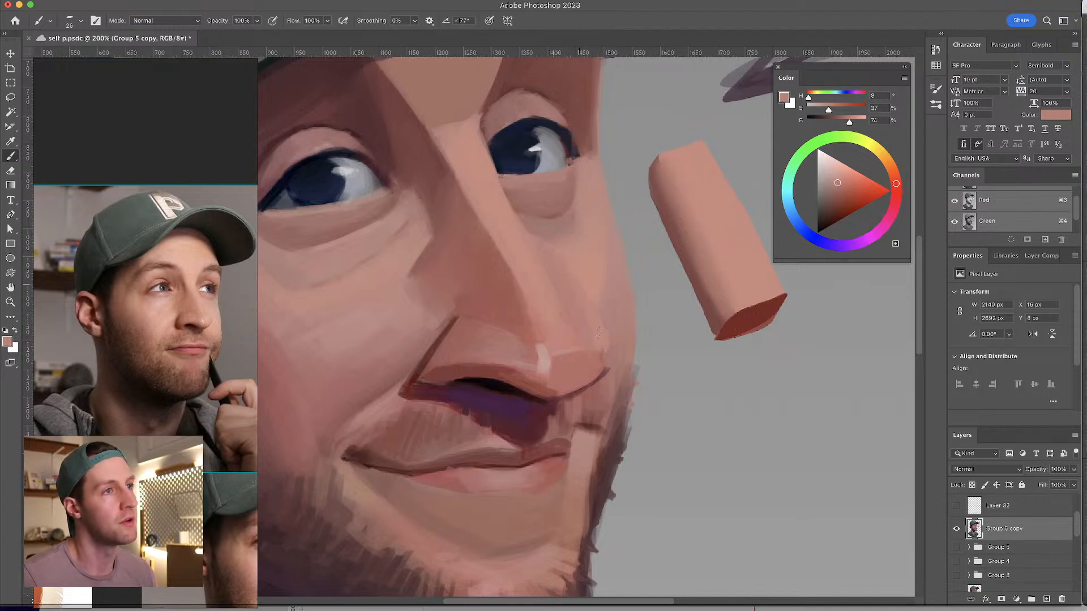
- Smooth the far cheek's plane transitions with repeatedly sampled light skin tones, enlarging the brush to 44 px
{"action": "left_click", "coordinate": [580, 276], "text": "alt"}
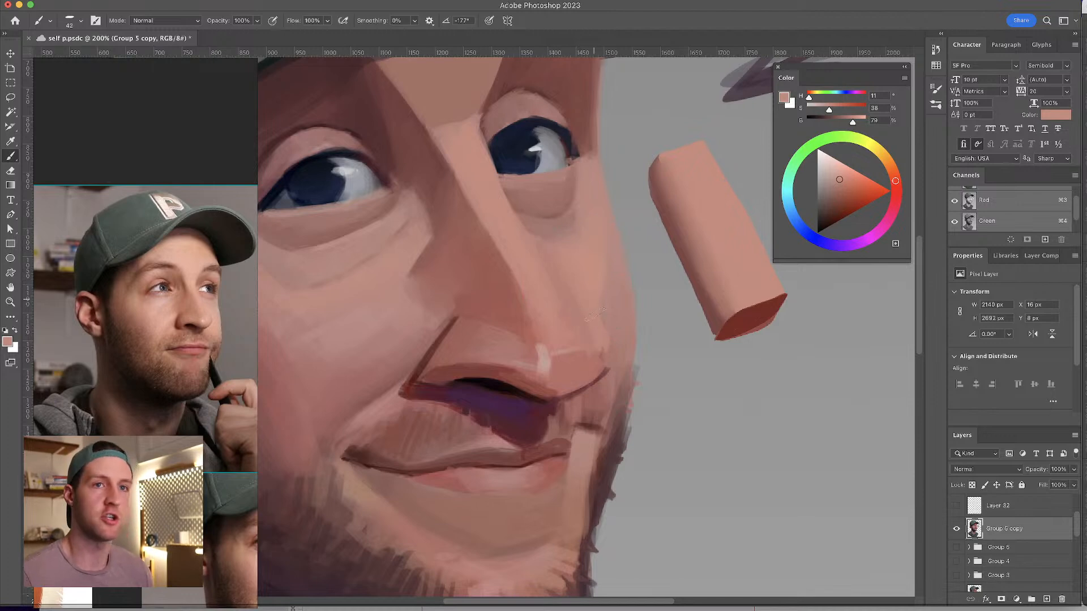
{"action": "scroll", "coordinate": [595, 291], "scroll_direction": "left", "scroll_amount": 3}
{"action": "left_click", "coordinate": [609, 303], "text": "alt"}
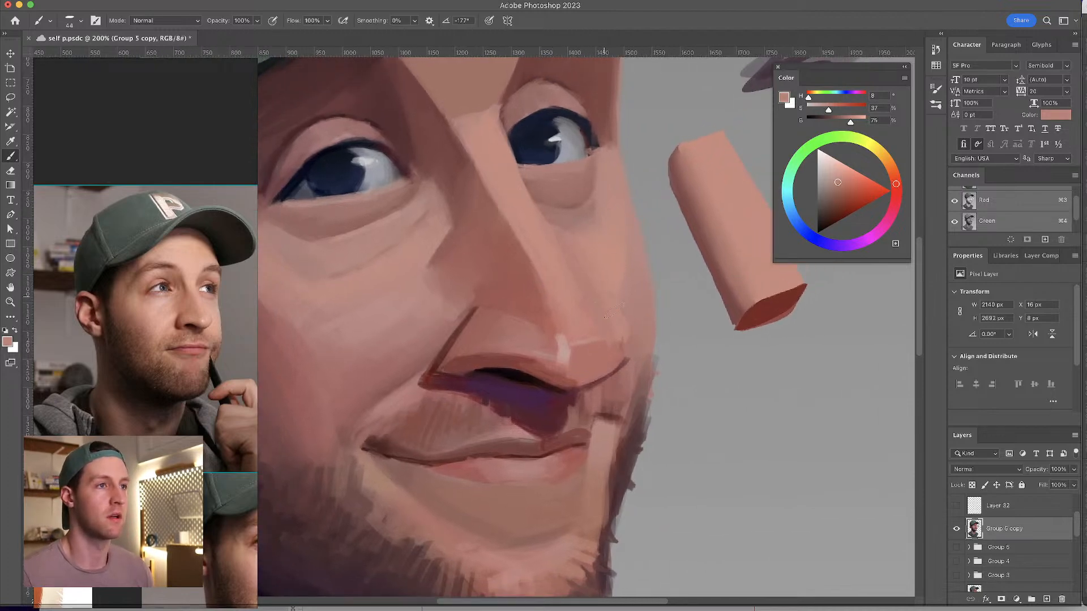
{"action": "left_click", "coordinate": [615, 284], "text": "alt"}
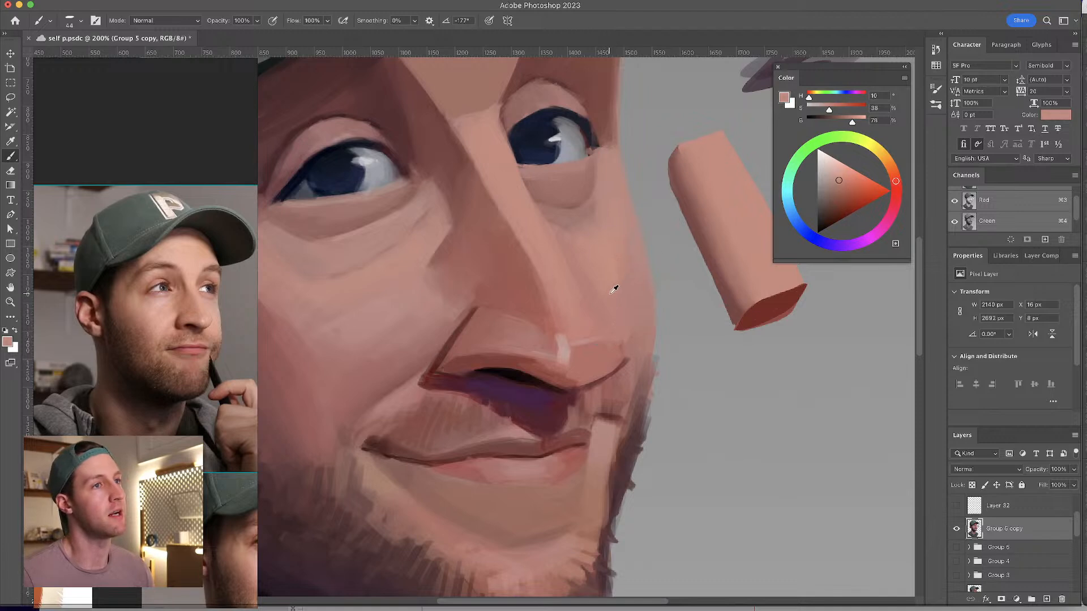
{"action": "left_click", "coordinate": [617, 262], "text": "alt"}
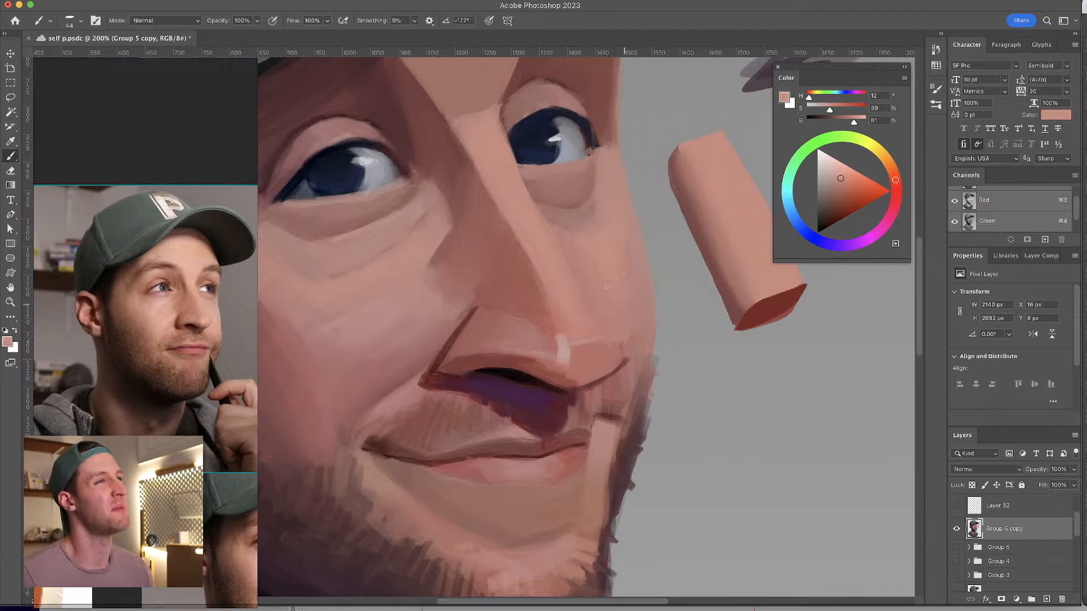
{"action": "left_click", "coordinate": [608, 283], "text": "alt"}
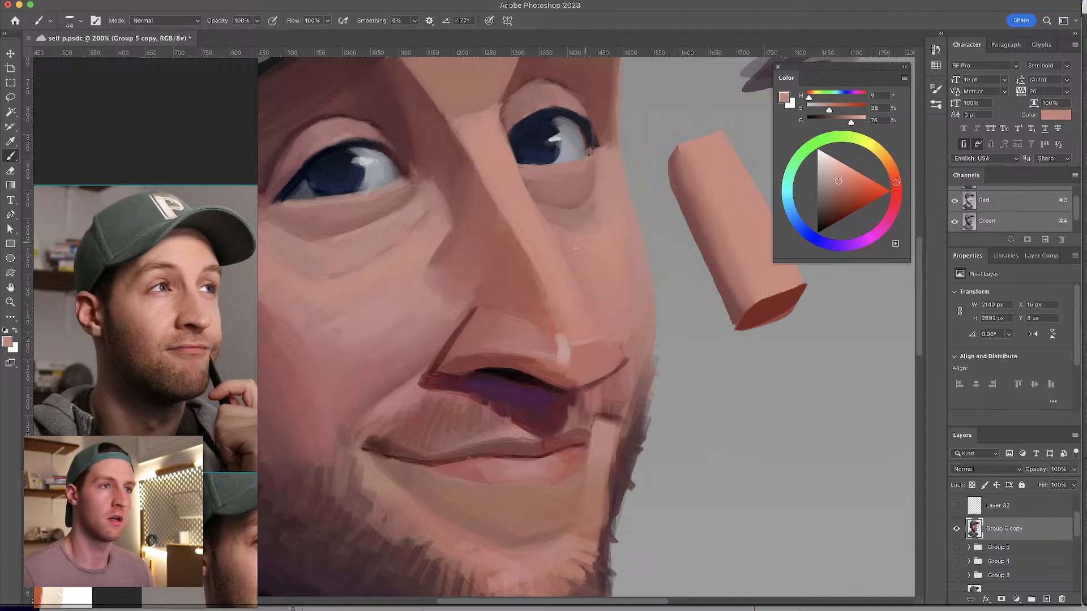
- Blend warmer sampled pinks between the nose tip and far cheek with a smaller brush, and check the whole portrait
{"action": "left_click_drag", "start_coordinate": [634, 337], "coordinate": [626, 342]}
{"action": "left_click", "coordinate": [592, 321], "text": "alt"}
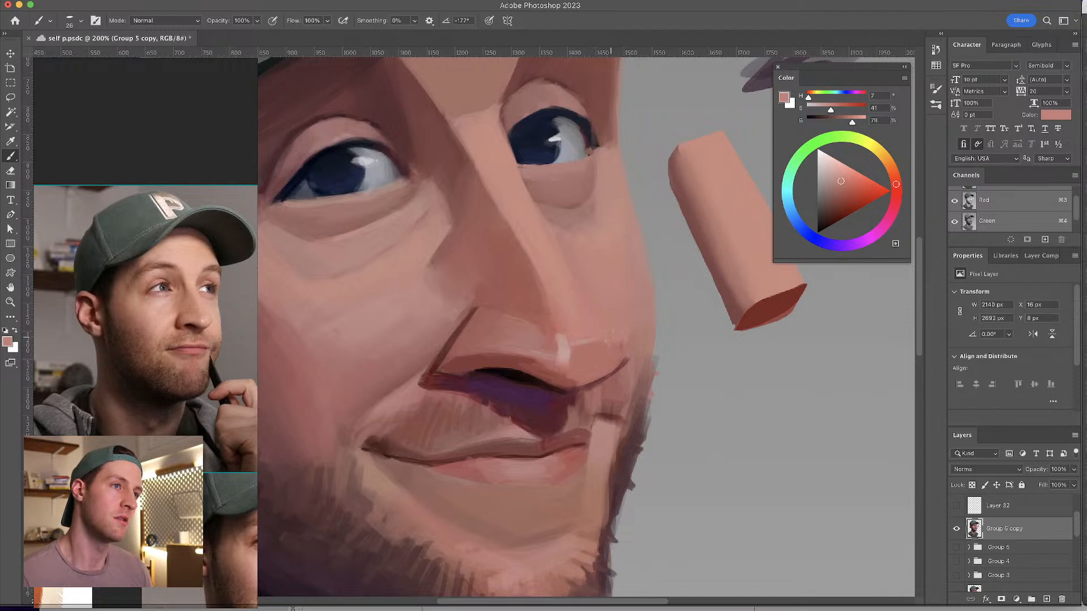
{"action": "left_click", "coordinate": [562, 273], "text": "alt"}
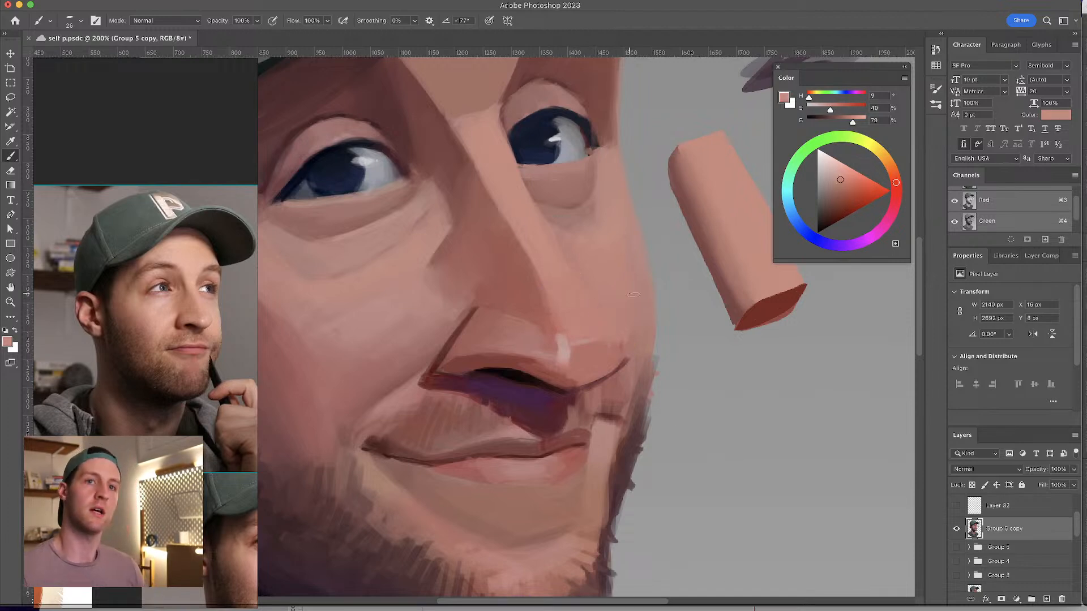
{"action": "scroll", "coordinate": [604, 311], "scroll_direction": "up", "scroll_amount": 1}
{"action": "key", "text": "super+minus"}
{"action": "key", "text": "super+minus"}
{"action": "key", "text": "super+plus"}
{"action": "key", "text": "super+plus"}
- Sample skin and shadow tones around the forehead and mix a muted pink with hue 340 for the cap's shadow edge
{"action": "left_click_drag", "start_coordinate": [583, 238], "coordinate": [586, 375]}
{"action": "key", "text": "bracketleft"}
{"action": "left_click", "coordinate": [566, 182], "text": "alt"}
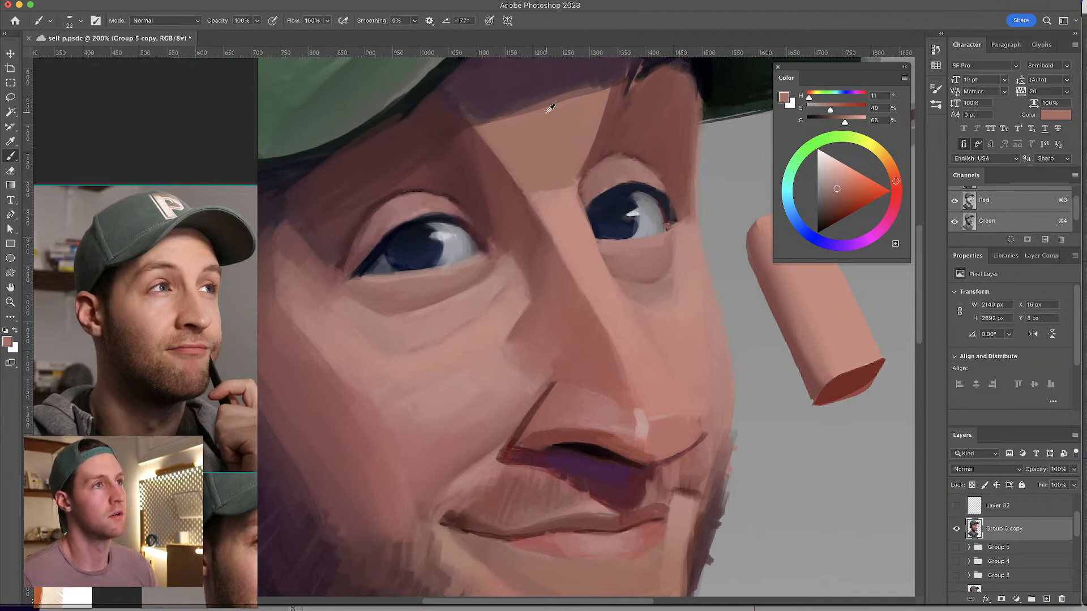
{"action": "left_click_drag", "start_coordinate": [552, 151], "coordinate": [550, 247]}
{"action": "left_click", "coordinate": [578, 252], "text": "alt"}
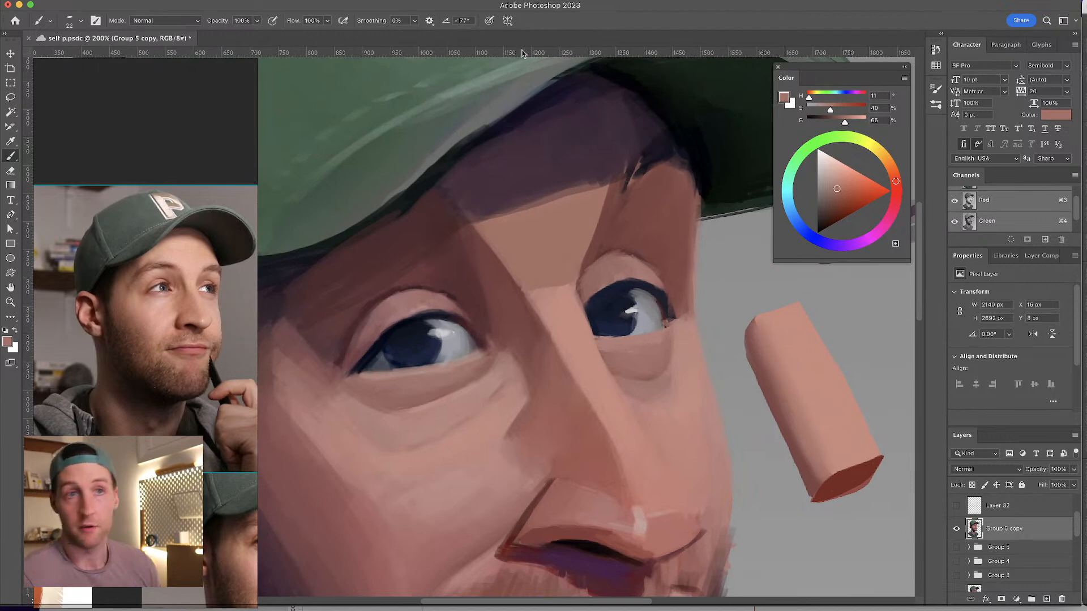
{"action": "left_click", "coordinate": [575, 184], "text": "alt"}
{"action": "left_click_drag", "start_coordinate": [566, 178], "coordinate": [608, 177]}
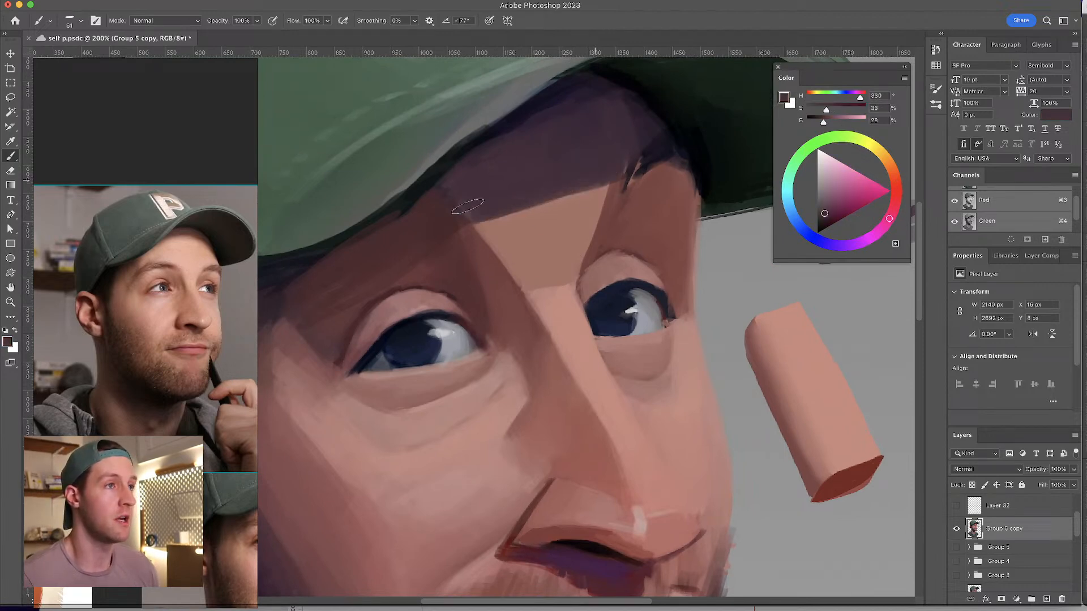
{"action": "left_click", "coordinate": [893, 210]}
{"action": "left_click_drag", "start_coordinate": [829, 204], "coordinate": [848, 200]}
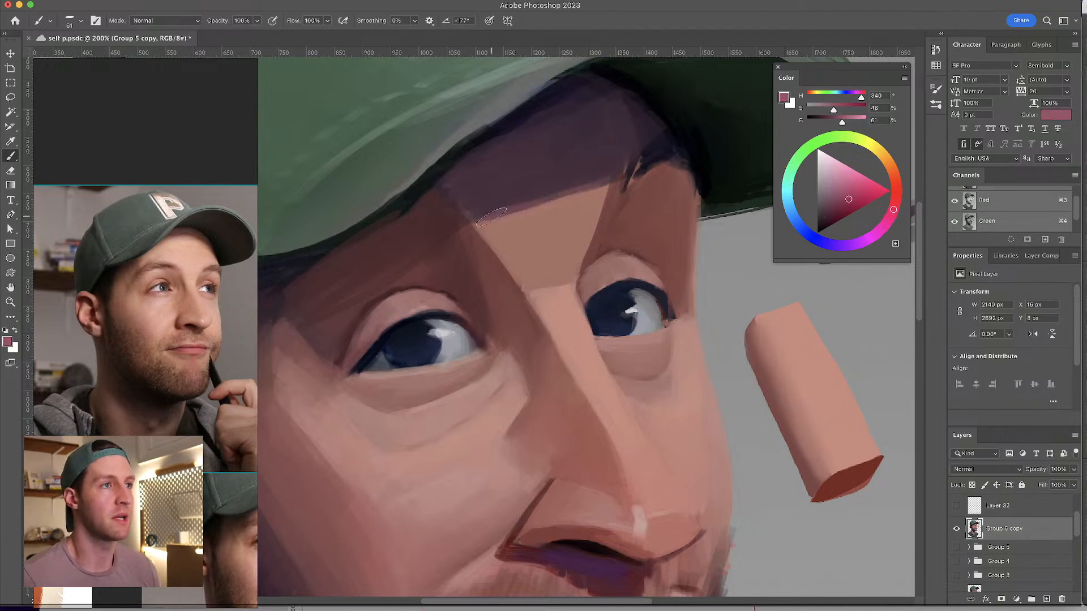
- Paint a saturated red band along the forehead's cap-shadow edge and blend it with sampled shadow and skin tones
{"action": "left_click", "coordinate": [566, 198], "text": "alt"}
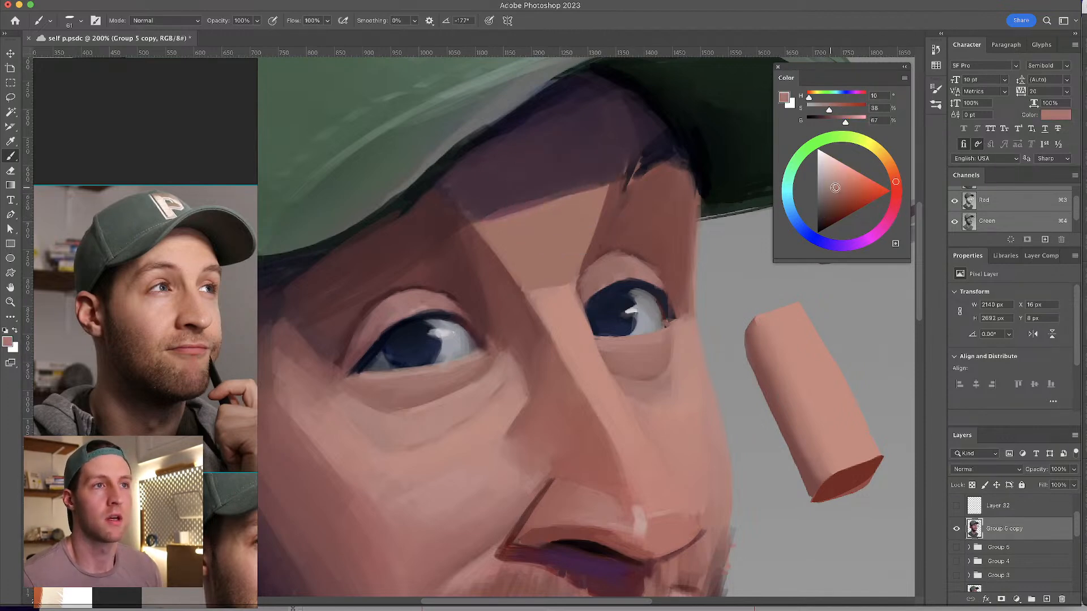
{"action": "left_click", "coordinate": [896, 195]}
{"action": "left_click", "coordinate": [859, 192]}
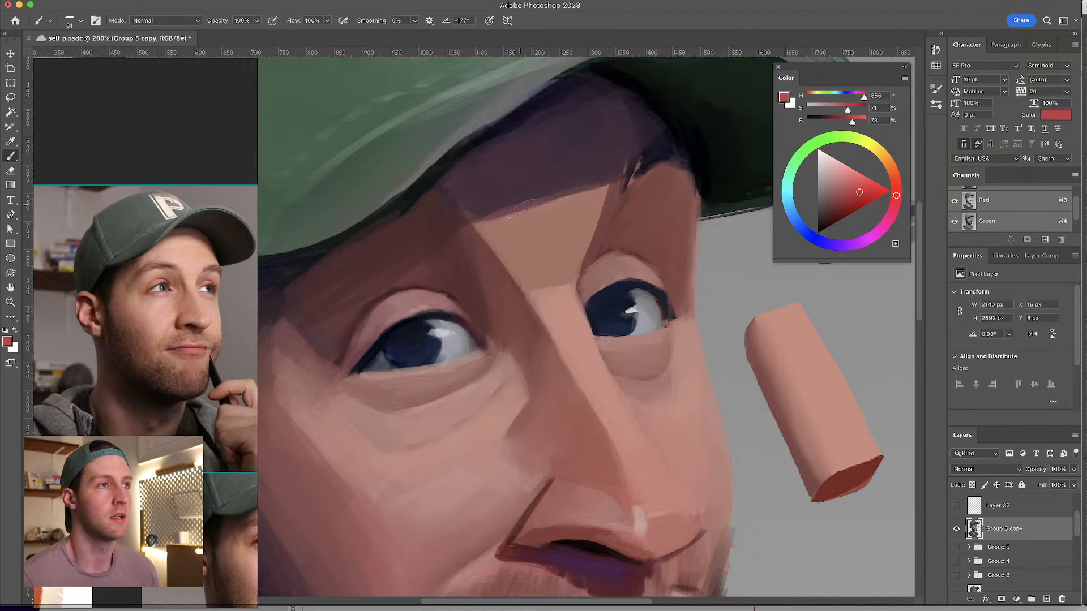
{"action": "left_click_drag", "start_coordinate": [486, 224], "coordinate": [586, 190]}
{"action": "left_click", "coordinate": [586, 190], "text": "alt"}
{"action": "left_click", "coordinate": [566, 190], "text": "alt"}
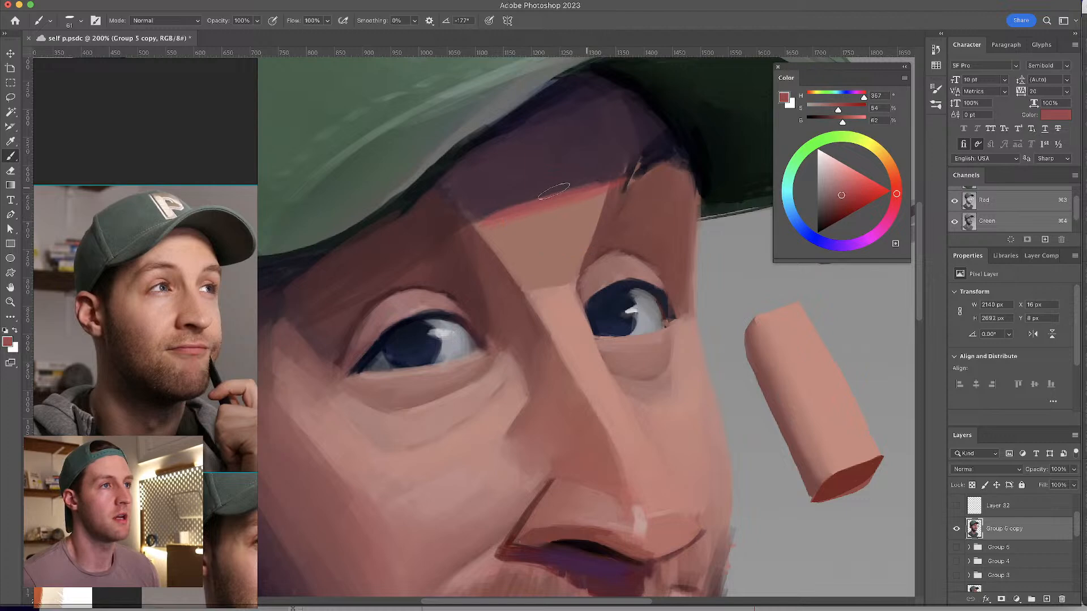
{"action": "left_click", "coordinate": [586, 172], "text": "alt"}
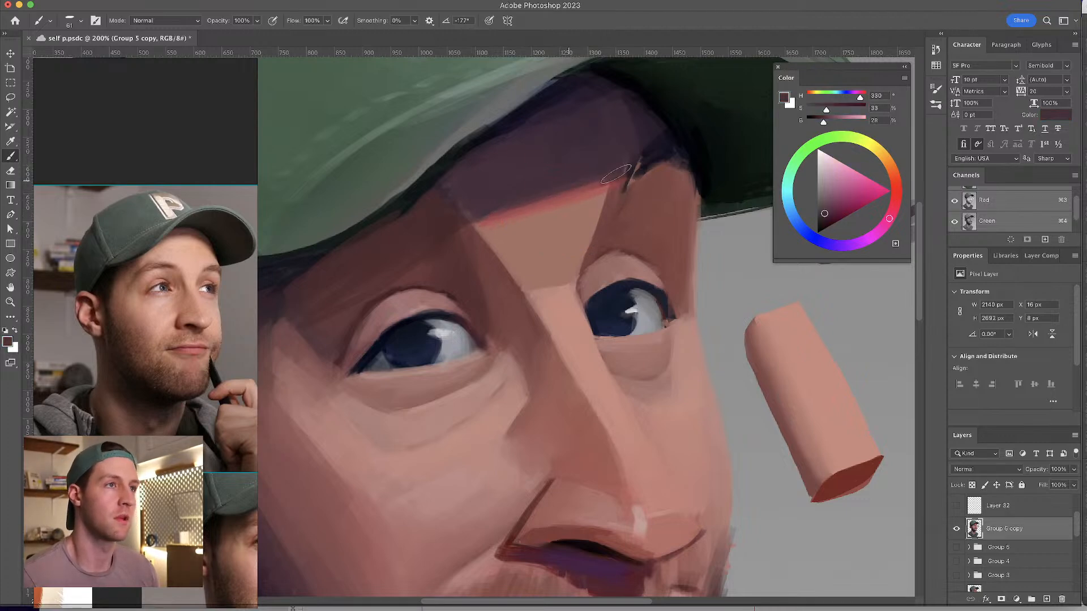
{"action": "left_click", "coordinate": [583, 207], "text": "alt"}
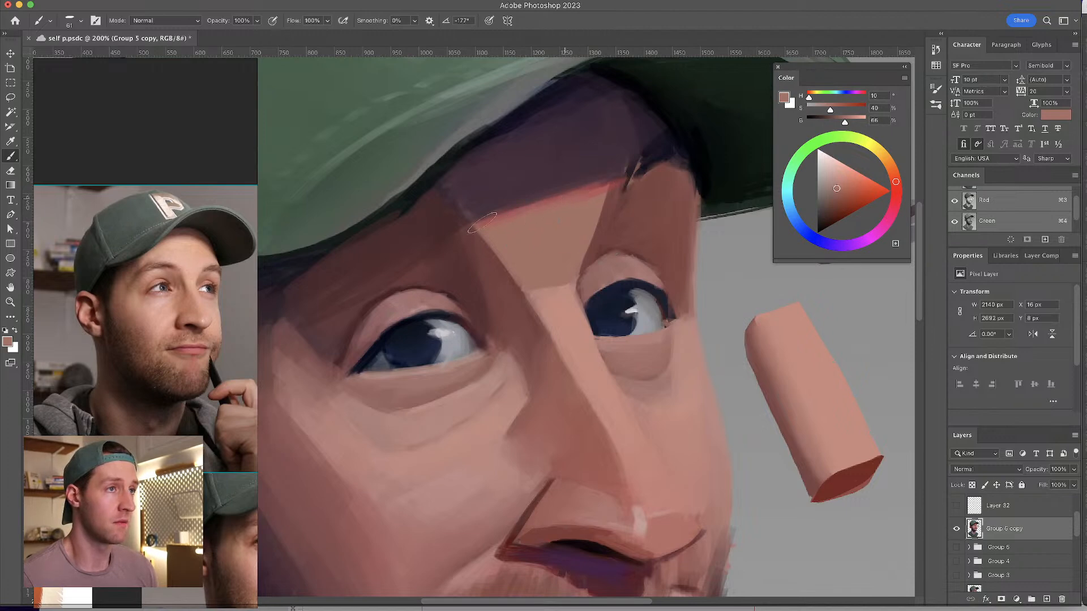
- Shrink the brush to 28 px and paint sampled reddish brown where the far brow meets the forehead plane
{"action": "left_click", "coordinate": [633, 188], "text": "alt"}
{"action": "key", "text": "bracketleft"}
{"action": "key", "text": "bracketleft"}
{"action": "key", "text": "bracketleft"}
{"action": "key", "text": "bracketleft"}
{"action": "left_click_drag", "start_coordinate": [610, 205], "coordinate": [626, 179]}
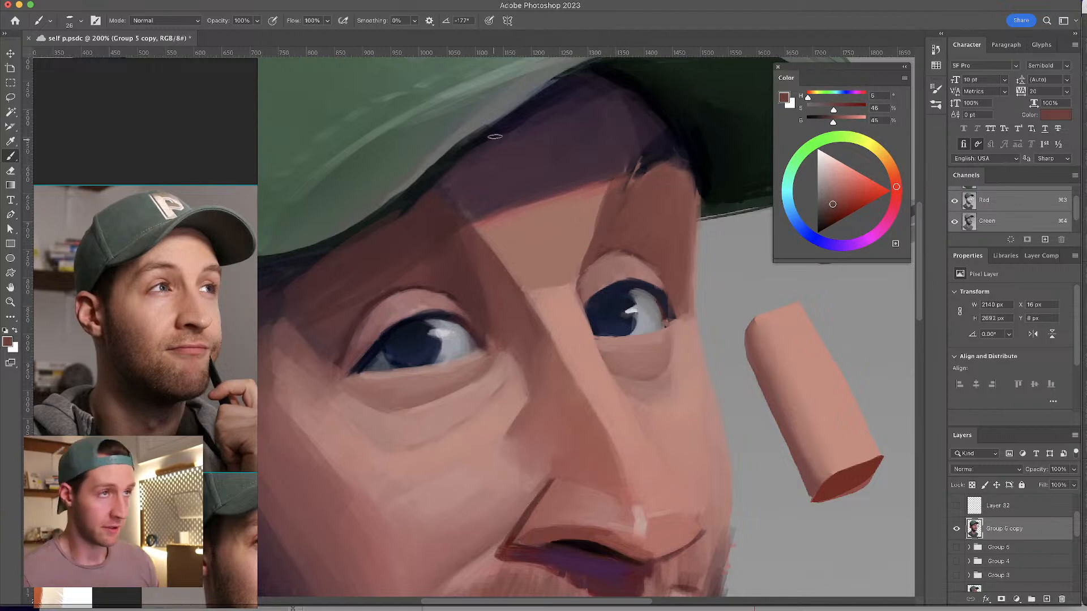
- Soften the red forehead shadow edge with sampled skin and dusty red tones, enlarging the brush to 44 px
{"action": "left_click", "coordinate": [585, 194], "text": "alt"}
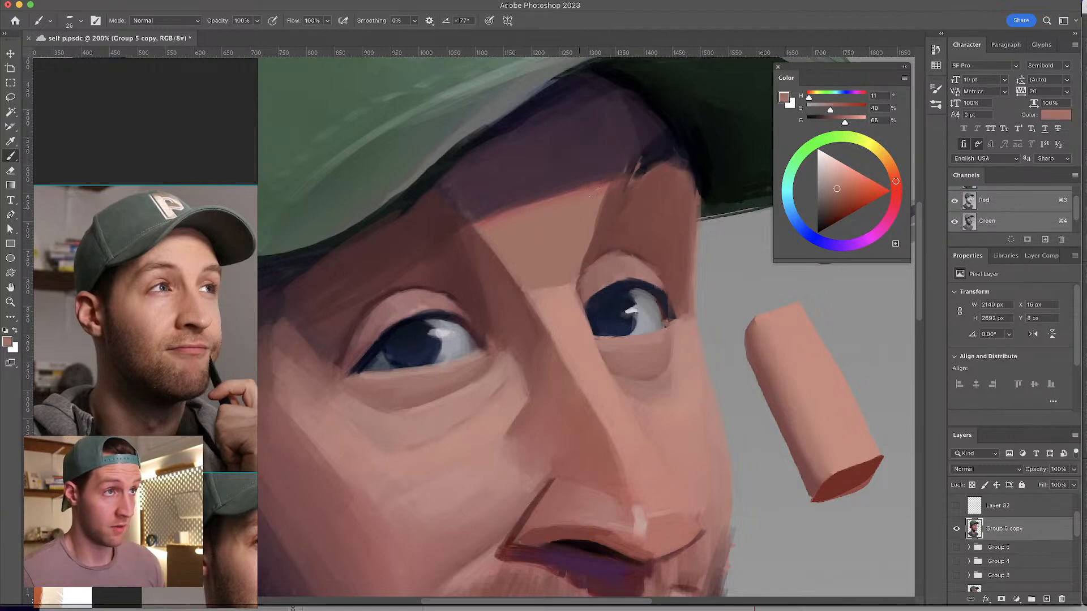
{"action": "left_click_drag", "start_coordinate": [502, 227], "coordinate": [542, 200]}
{"action": "left_click", "coordinate": [535, 201], "text": "alt"}
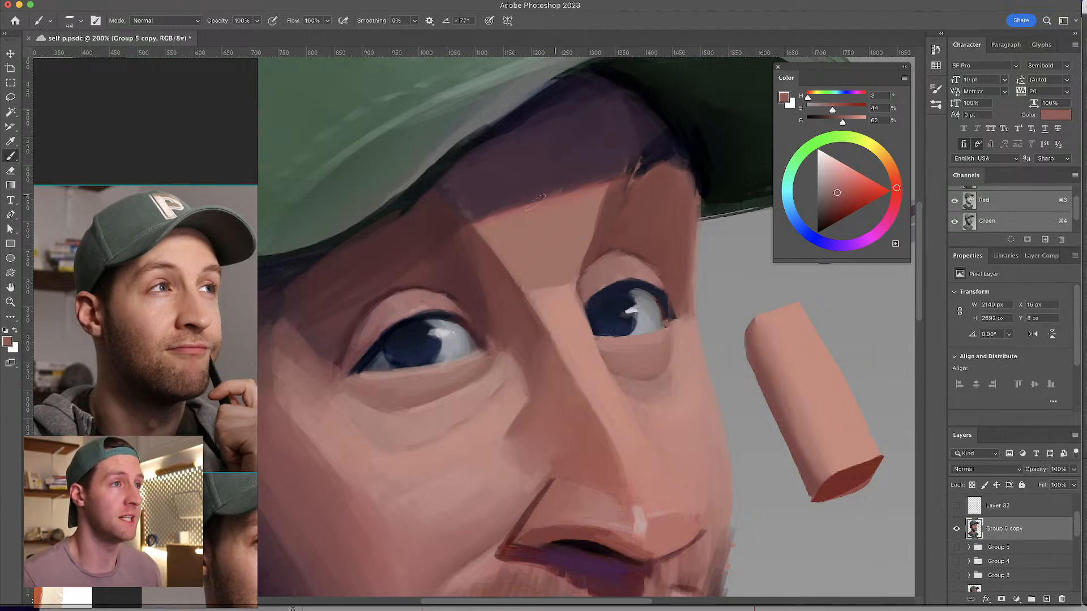
{"action": "left_click", "coordinate": [531, 207], "text": "alt"}
{"action": "left_click_drag", "start_coordinate": [530, 206], "coordinate": [473, 224]}
{"action": "left_click", "coordinate": [597, 180], "text": "alt"}
- Blend sampled pink skin tones between the near eye's inner corner and the nose bridge with a smaller brush
{"action": "scroll", "coordinate": [562, 201], "scroll_direction": "down", "scroll_amount": 3}
{"action": "mouse_move", "coordinate": [560, 205]}
{"action": "left_mouse_down"}
{"action": "mouse_move", "coordinate": [550, 238]}
{"action": "mouse_move", "coordinate": [549, 210]}
{"action": "mouse_move", "coordinate": [549, 311]}
{"action": "left_mouse_up"}
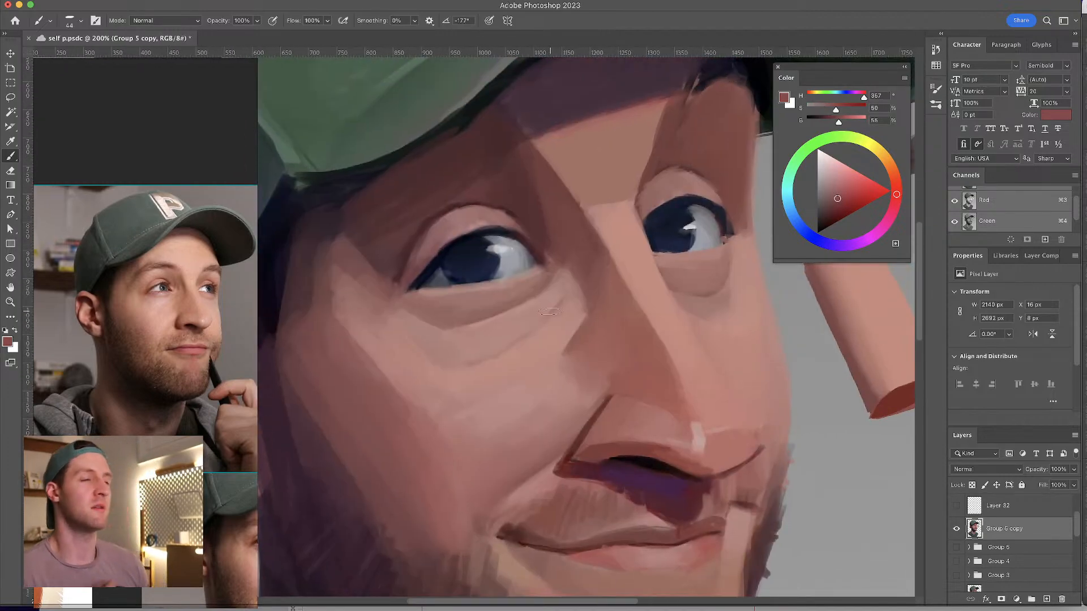
{"action": "key", "text": "bracketleft"}
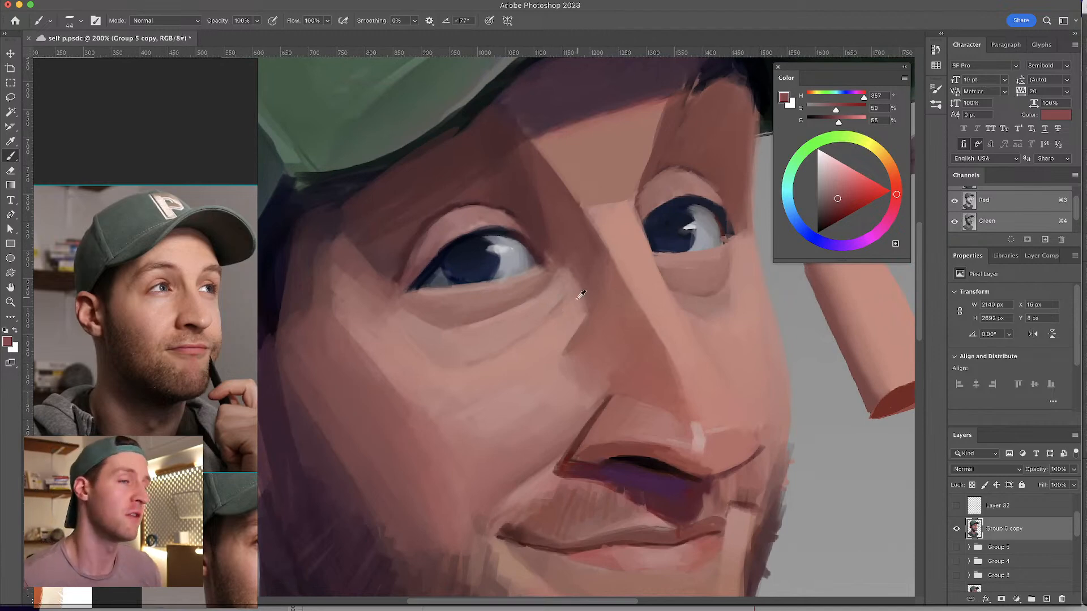
{"action": "left_click", "coordinate": [583, 291], "text": "alt"}
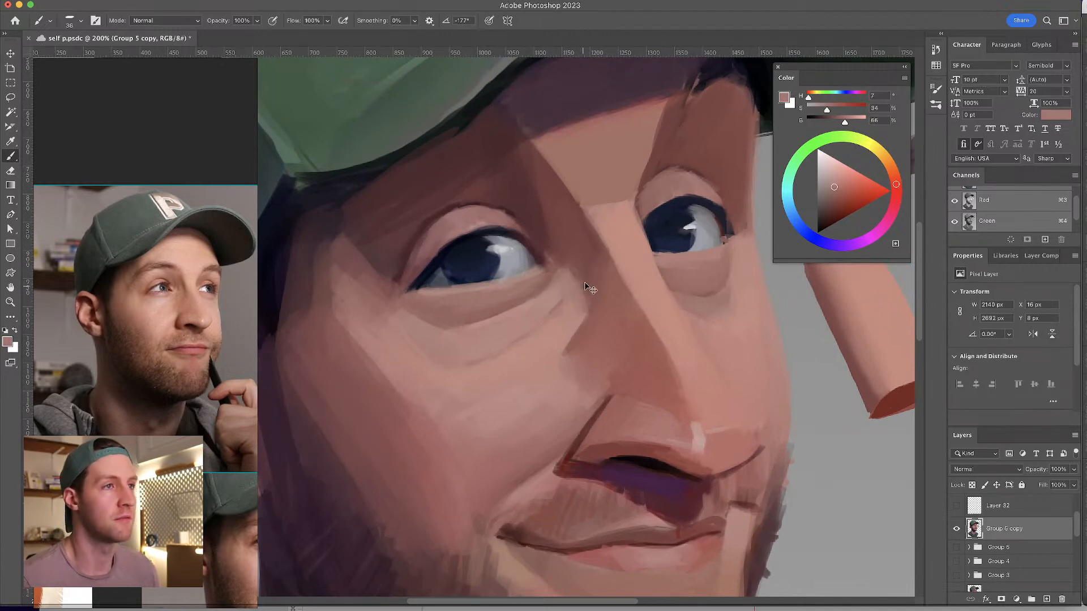
{"action": "left_click_drag", "start_coordinate": [583, 290], "coordinate": [576, 261]}
{"action": "left_click", "coordinate": [571, 267], "text": "alt"}
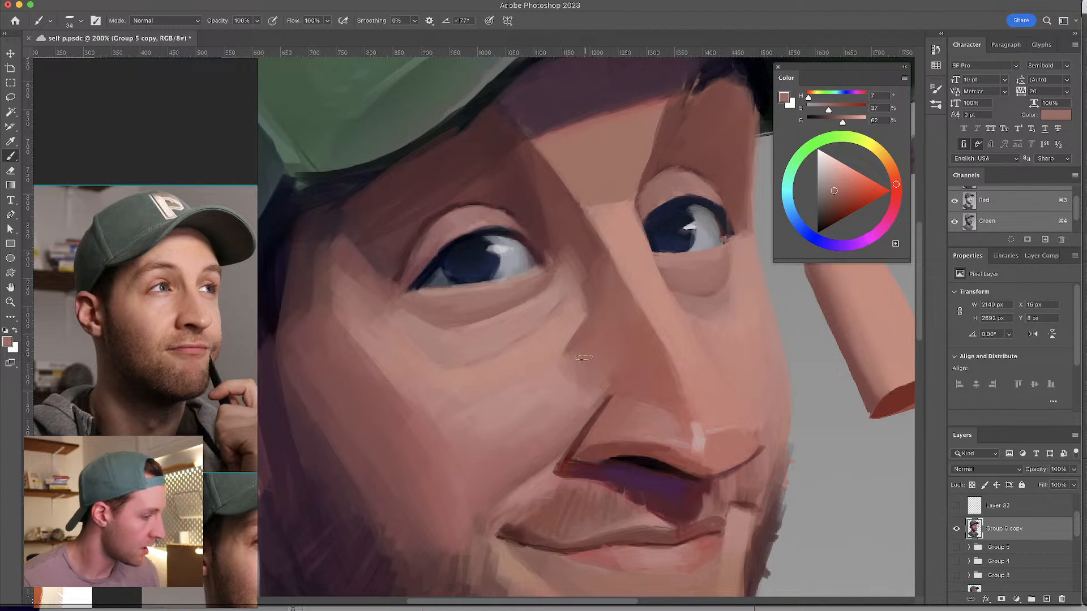
- Check the whole portrait's values by toggling the greyscale proof preview on and off, returning to full colour
{"action": "scroll", "coordinate": [608, 345], "scroll_direction": "down", "scroll_amount": 3}
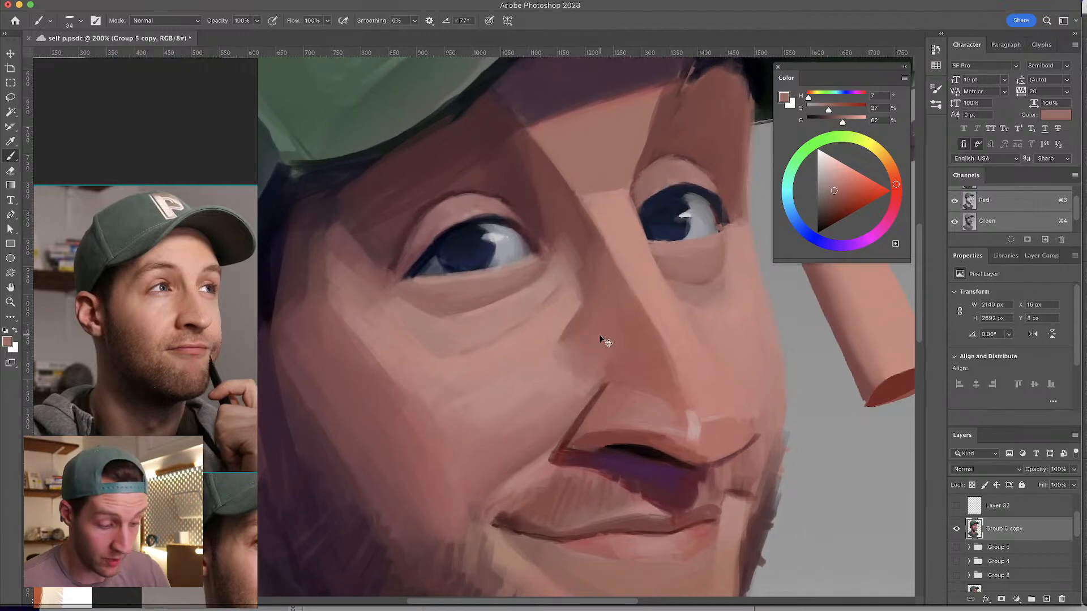
{"action": "scroll", "coordinate": [601, 326], "scroll_direction": "down", "scroll_amount": 3}
{"action": "scroll", "coordinate": [603, 315], "scroll_direction": "down", "scroll_amount": 2}
{"action": "scroll", "coordinate": [604, 320], "scroll_direction": "up", "scroll_amount": 3}
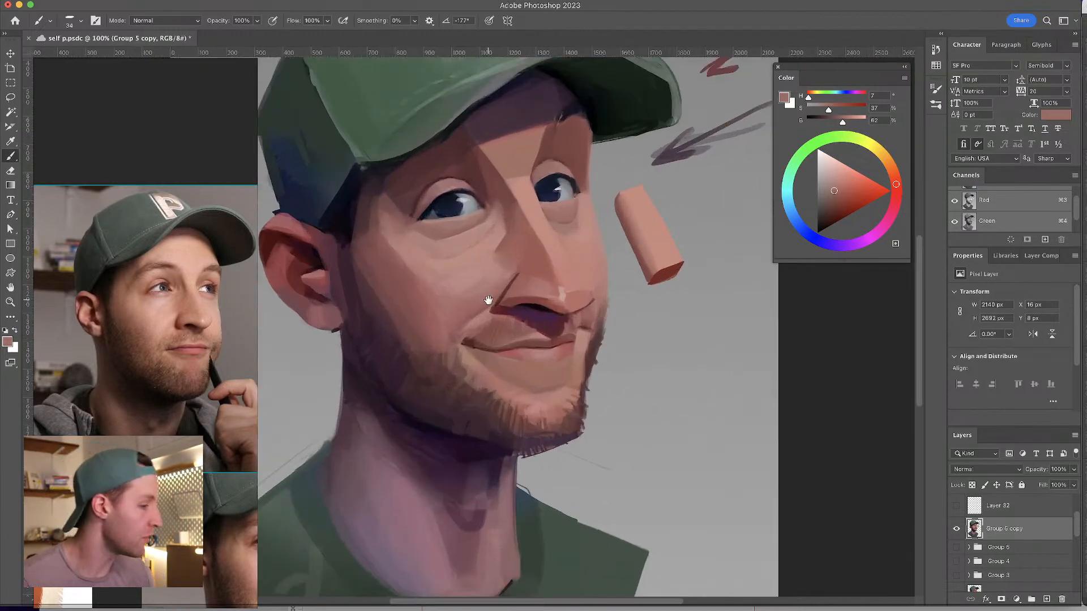
{"action": "scroll", "coordinate": [492, 301], "scroll_direction": "up", "scroll_amount": 1}
{"action": "key", "text": "super+y"}
{"action": "key", "text": "super+y"}
{"action": "key", "text": "super+y"}
{"action": "key", "text": "super+y"}
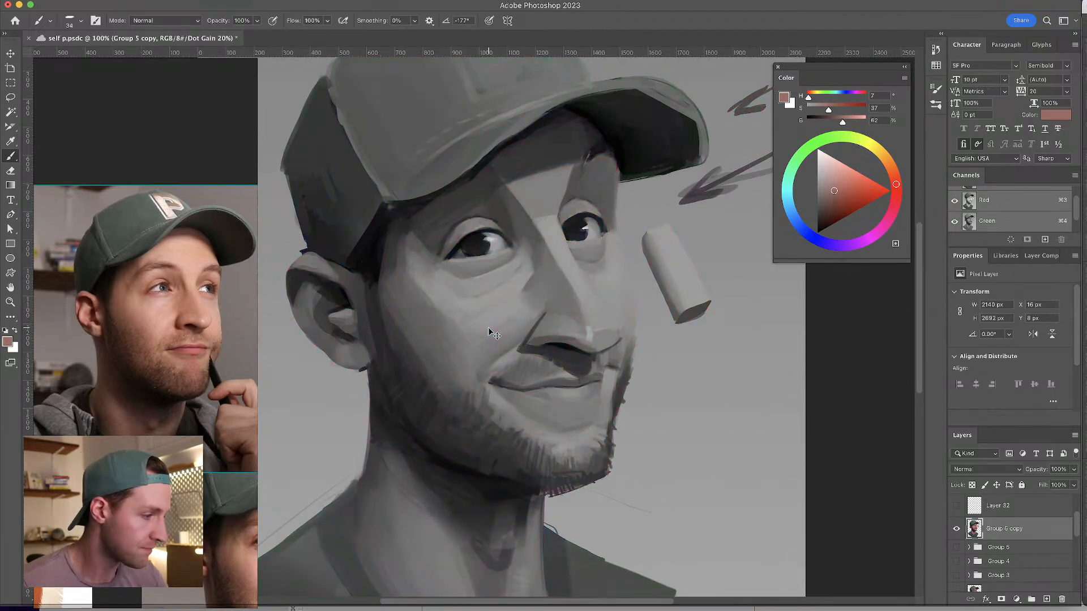
{"action": "key", "text": "super+y"}
{"action": "key", "text": "super+y"}
{"action": "key", "text": "super+y"}
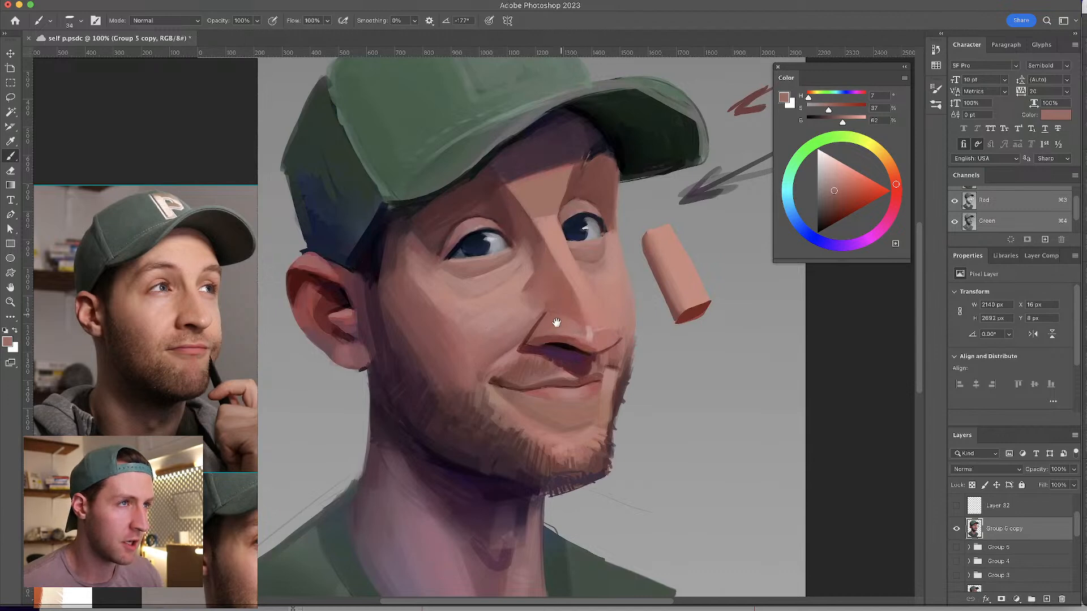
- Refine the far upper eyelid's inner edge with sampled browns and pinks, using a 22 px brush
{"action": "scroll", "coordinate": [562, 314], "scroll_direction": "up", "scroll_amount": 5}
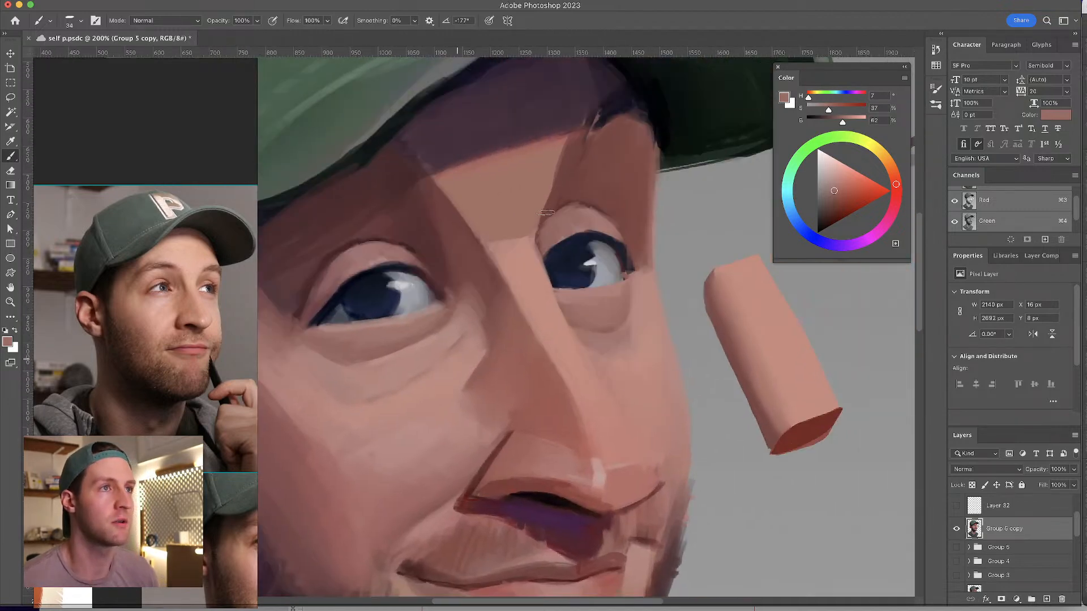
{"action": "left_click", "coordinate": [562, 205], "text": "alt"}
{"action": "left_click_drag", "start_coordinate": [557, 212], "coordinate": [542, 225]}
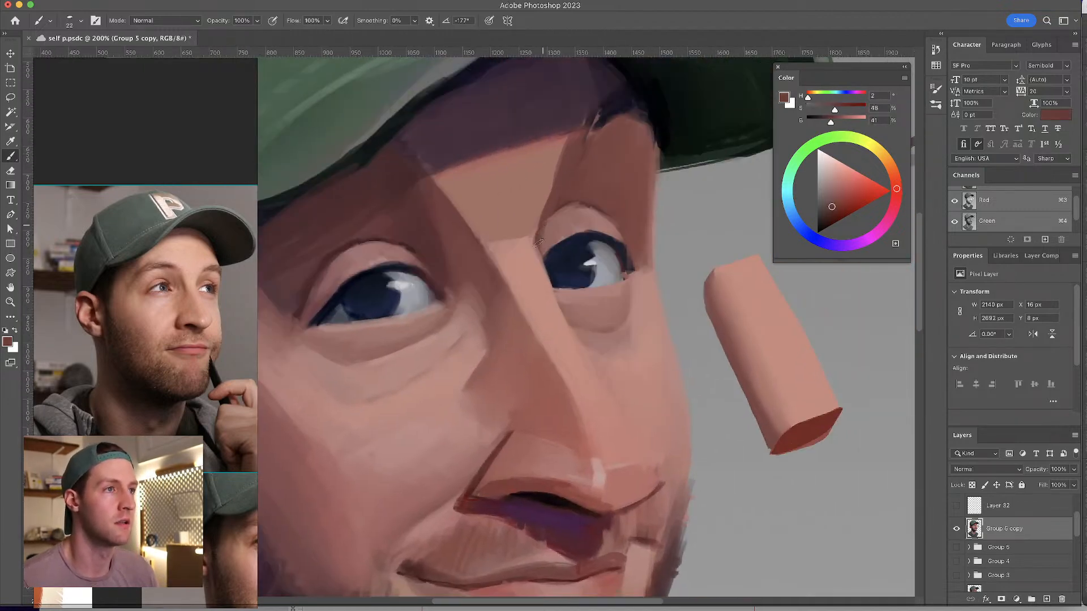
{"action": "left_click", "coordinate": [542, 242], "text": "alt"}
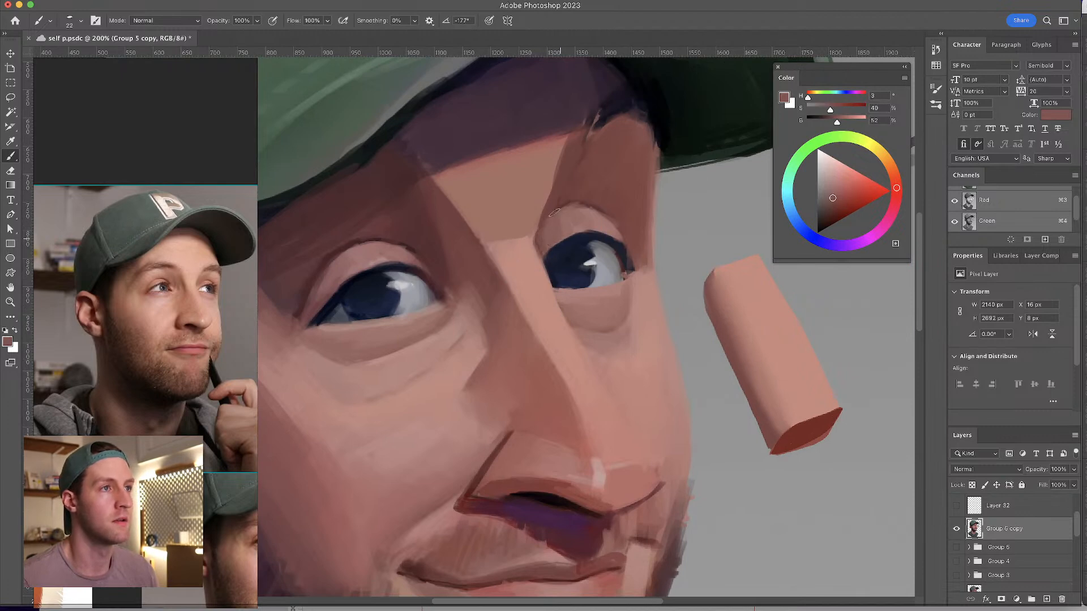
{"action": "left_click", "coordinate": [585, 215], "text": "alt"}
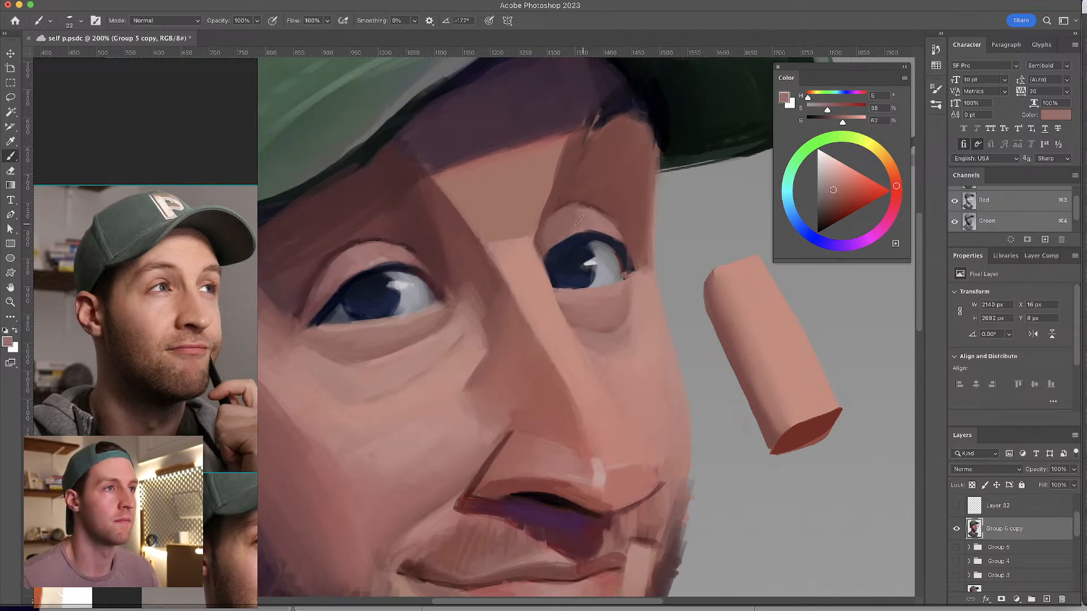
- Define the near upper eyelid's crease with a sampled dark red-brown and an 11 px brush
{"action": "left_click", "coordinate": [371, 245], "text": "alt"}
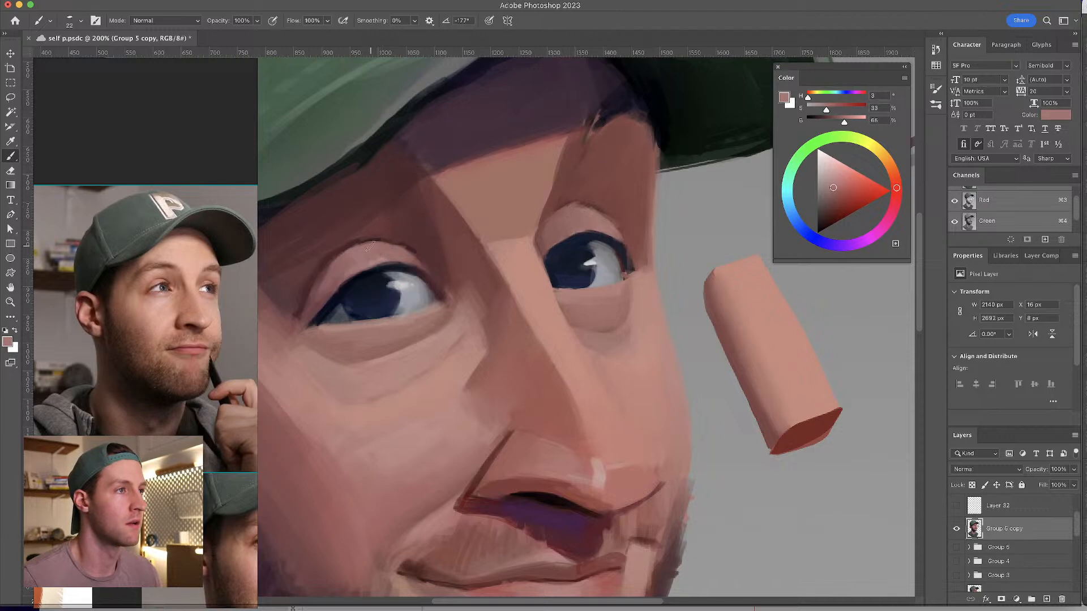
{"action": "key", "text": "bracketleft"}
{"action": "left_click", "coordinate": [373, 239], "text": "alt"}
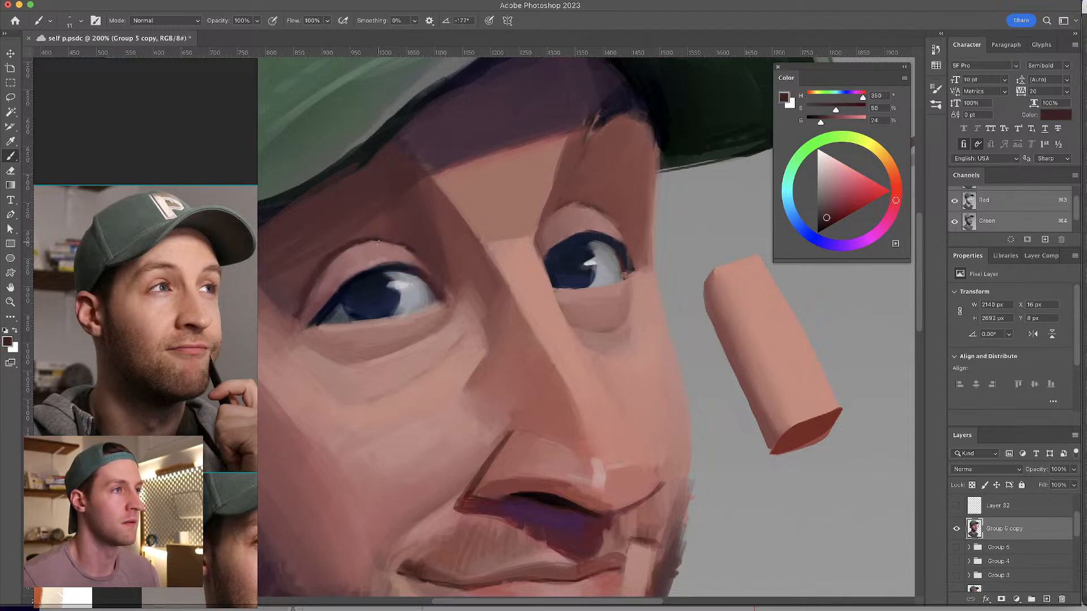
{"action": "mouse_move", "coordinate": [353, 243]}
{"action": "left_mouse_down"}
{"action": "mouse_move", "coordinate": [387, 242]}
{"action": "mouse_move", "coordinate": [432, 275]}
{"action": "left_mouse_up"}
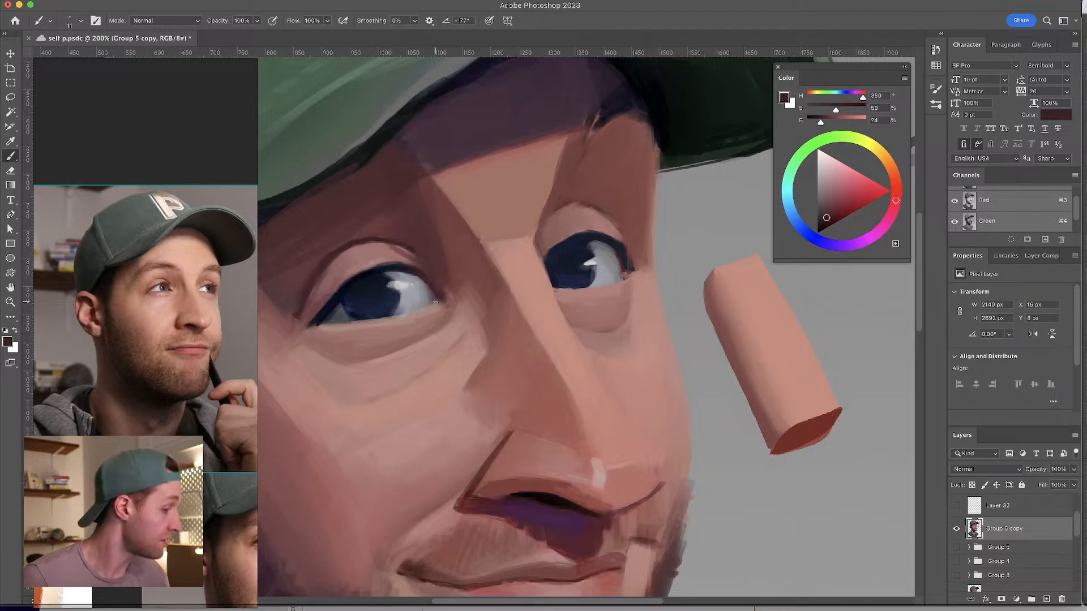
- Clean up the near eyelid's crease with sampled lid pink and socket brown, using a 20 px brush
{"action": "left_click_drag", "start_coordinate": [605, 207], "coordinate": [641, 178]}
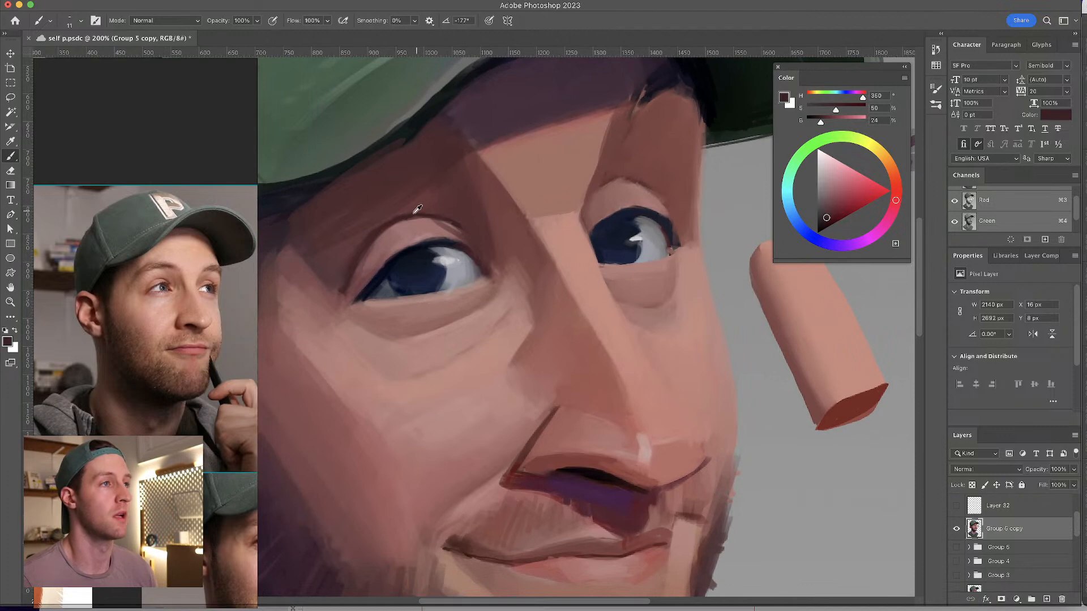
{"action": "left_click", "coordinate": [447, 224], "text": "alt"}
{"action": "key", "text": "bracketright"}
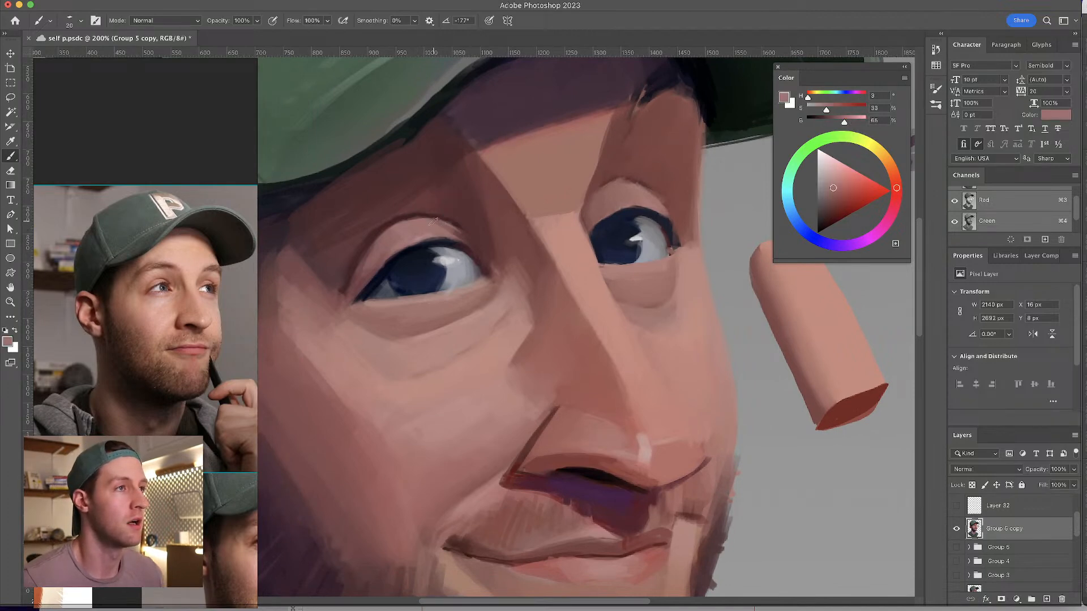
{"action": "left_click", "coordinate": [467, 240], "text": "alt"}
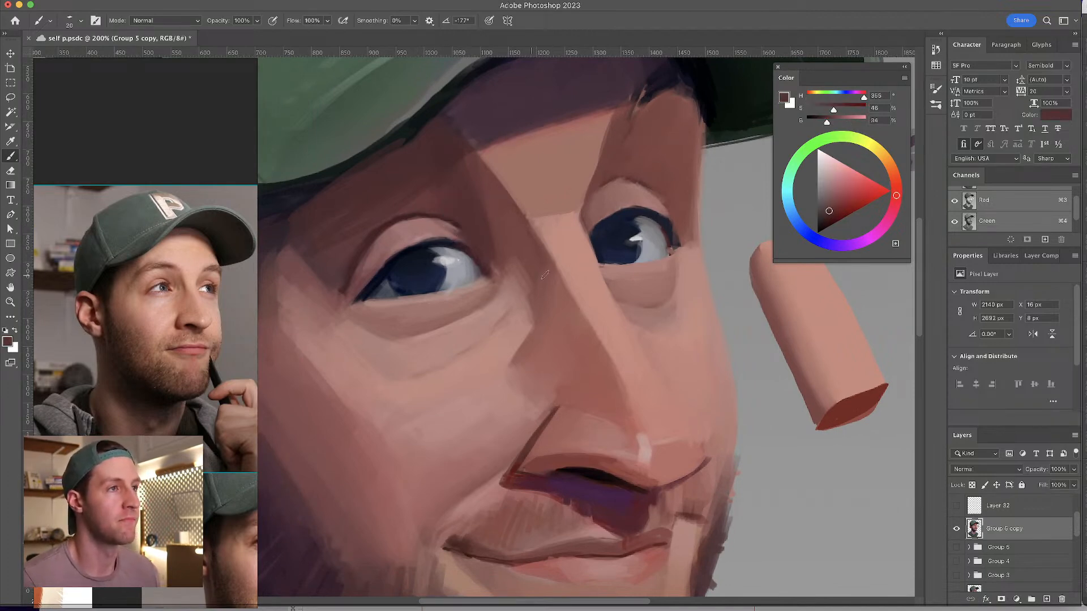
- Smooth the shadow planes above the near eye and at its outer brow with sampled dark red-browns
{"action": "scroll", "coordinate": [566, 282], "scroll_direction": "down", "scroll_amount": 5}
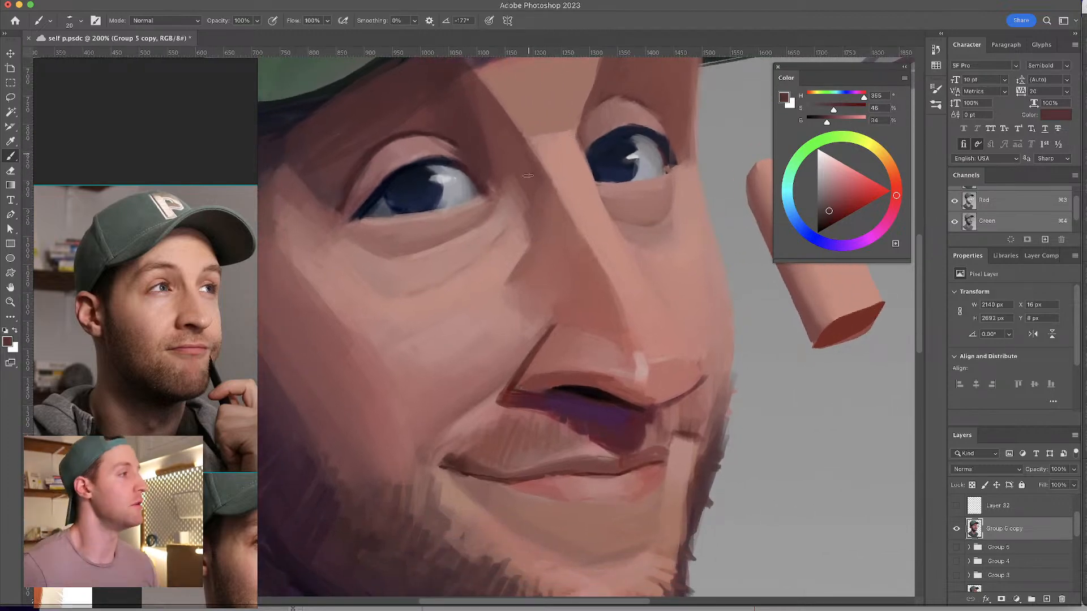
{"action": "mouse_move", "coordinate": [534, 218]}
{"action": "left_mouse_down"}
{"action": "mouse_move", "coordinate": [549, 243]}
{"action": "mouse_move", "coordinate": [605, 208]}
{"action": "left_mouse_up"}
{"action": "left_click", "coordinate": [509, 95], "text": "alt"}
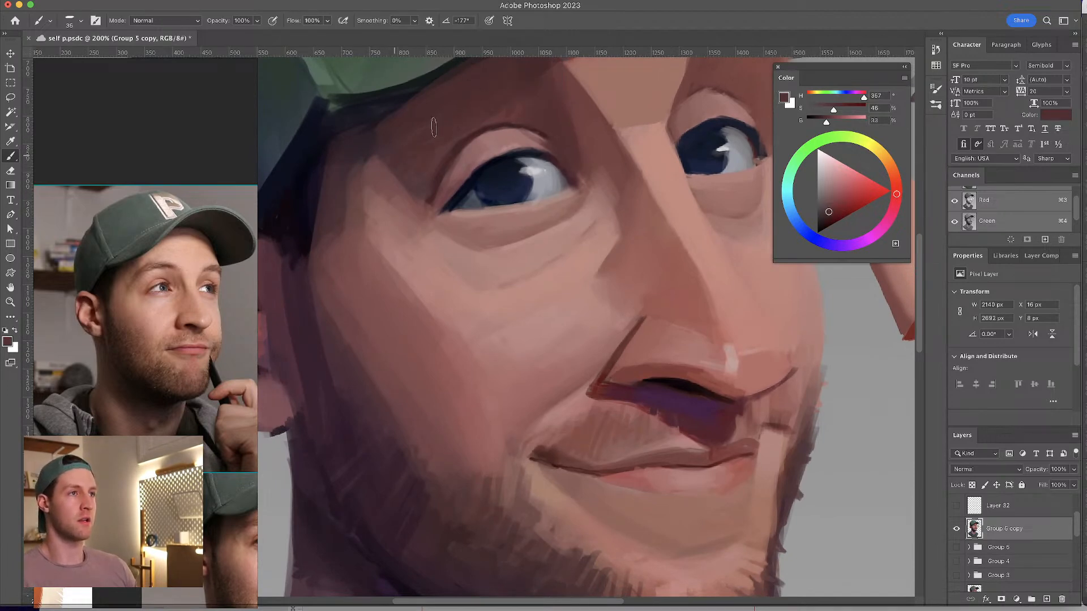
{"action": "left_click", "coordinate": [402, 125], "text": "alt"}
{"action": "left_click_drag", "start_coordinate": [414, 160], "coordinate": [415, 160]}
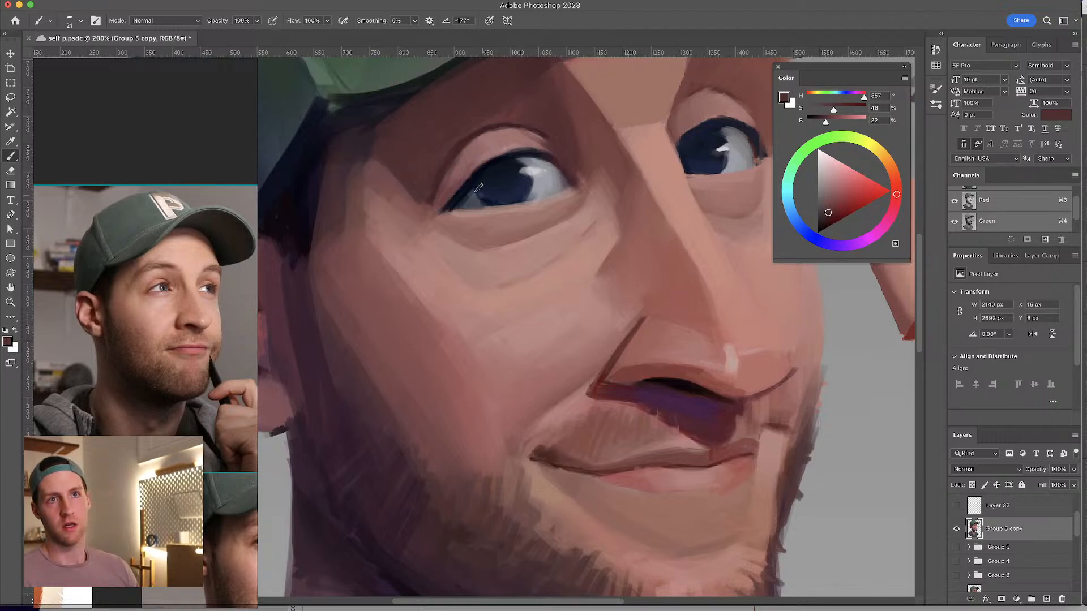
- Try long dark red-brown strokes along the far eye socket's edge beside the forehead plane, undoing each one
{"action": "scroll", "coordinate": [483, 196], "scroll_direction": "up", "scroll_amount": 4}
{"action": "scroll", "coordinate": [483, 196], "scroll_direction": "right", "scroll_amount": 5}
{"action": "left_click_drag", "start_coordinate": [560, 134], "coordinate": [527, 224]}
{"action": "key", "text": "super+z"}
{"action": "left_click_drag", "start_coordinate": [564, 133], "coordinate": [531, 218]}
{"action": "key", "text": "super+z"}
{"action": "left_click_drag", "start_coordinate": [554, 153], "coordinate": [533, 209]}
{"action": "key", "text": "super+z"}
- Paint the far eye socket's inner edge in dark red-brown and rework the brow shadow with a sampled tone
{"action": "left_click_drag", "start_coordinate": [560, 138], "coordinate": [527, 255]}
{"action": "scroll", "coordinate": [528, 210], "scroll_direction": "left", "scroll_amount": 3}
{"action": "scroll", "coordinate": [527, 209], "scroll_direction": "down", "scroll_amount": 1}
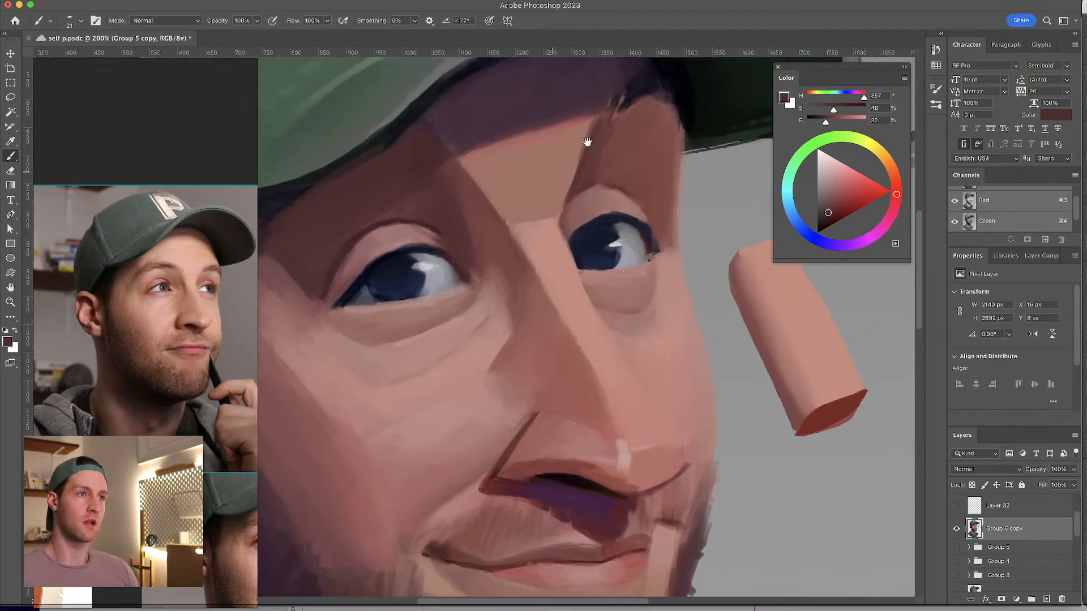
{"action": "left_click", "coordinate": [611, 109], "text": "alt"}
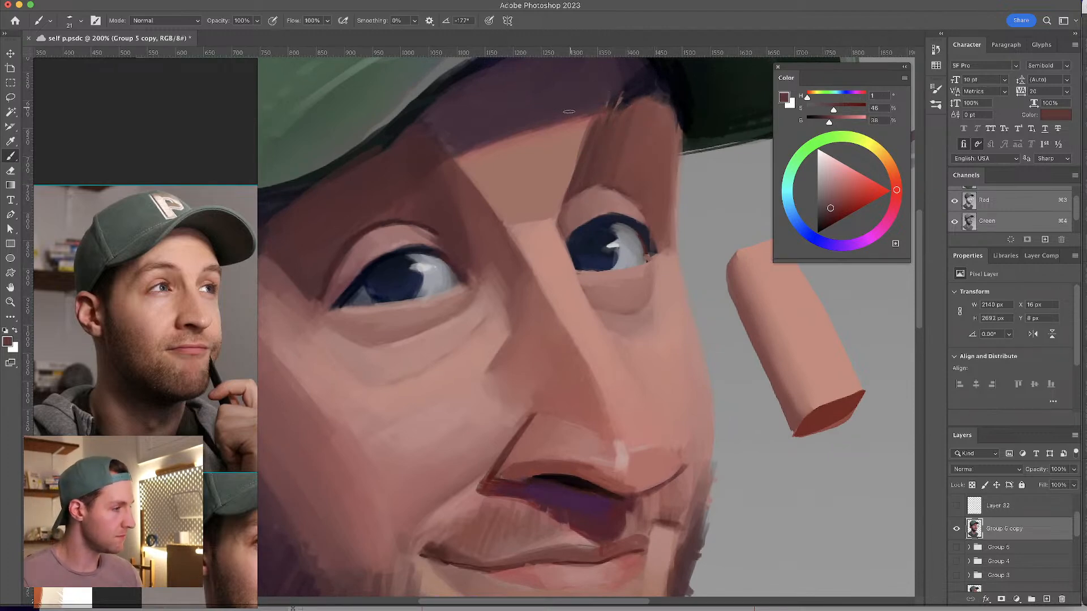
- Refine the near eyelid's upper edge with sampled lid pinks and a muted red-brown, using a 21 px brush
{"action": "scroll", "coordinate": [660, 223], "scroll_direction": "down", "scroll_amount": 2}
{"action": "scroll", "coordinate": [660, 223], "scroll_direction": "left", "scroll_amount": 1}
{"action": "mouse_move", "coordinate": [683, 227]}
{"action": "left_mouse_down"}
{"action": "mouse_move", "coordinate": [676, 248]}
{"action": "mouse_move", "coordinate": [699, 250]}
{"action": "left_mouse_up"}
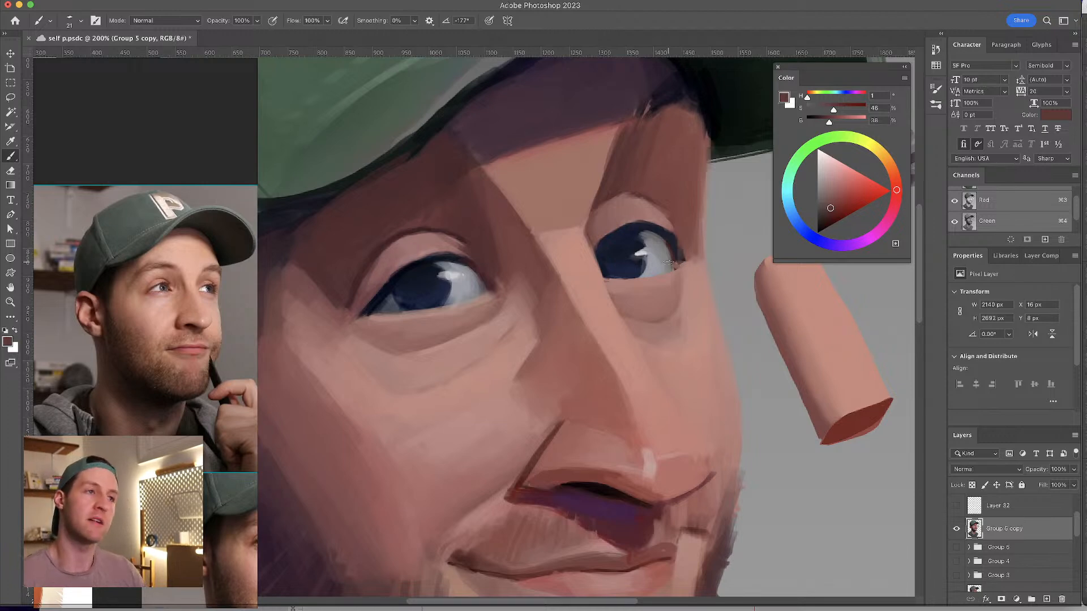
{"action": "left_click_drag", "start_coordinate": [529, 315], "coordinate": [551, 317]}
{"action": "left_click", "coordinate": [462, 237], "text": "alt"}
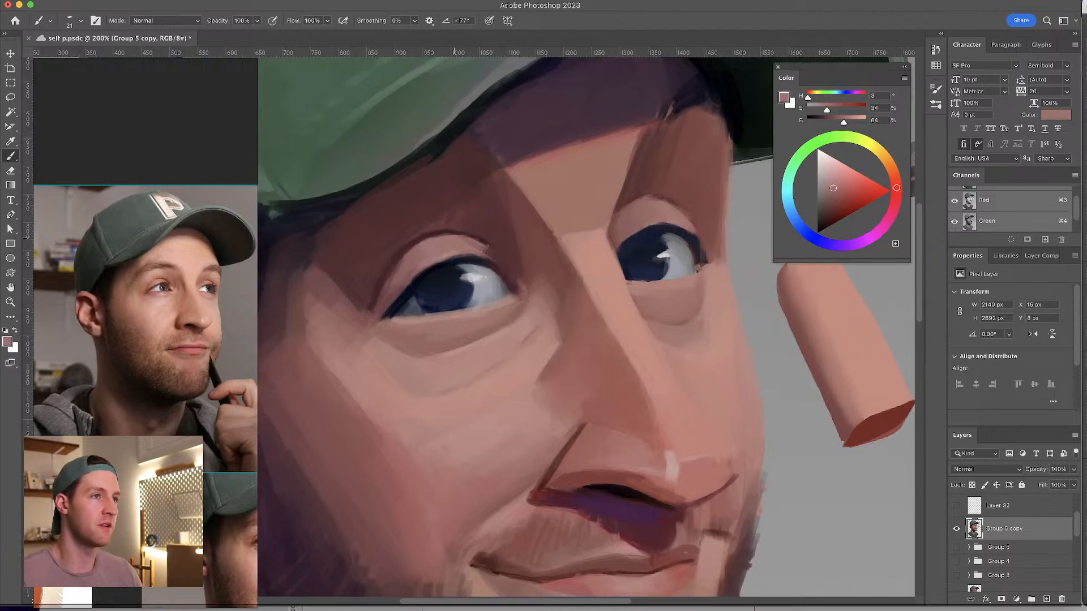
{"action": "left_click", "coordinate": [475, 249], "text": "alt"}
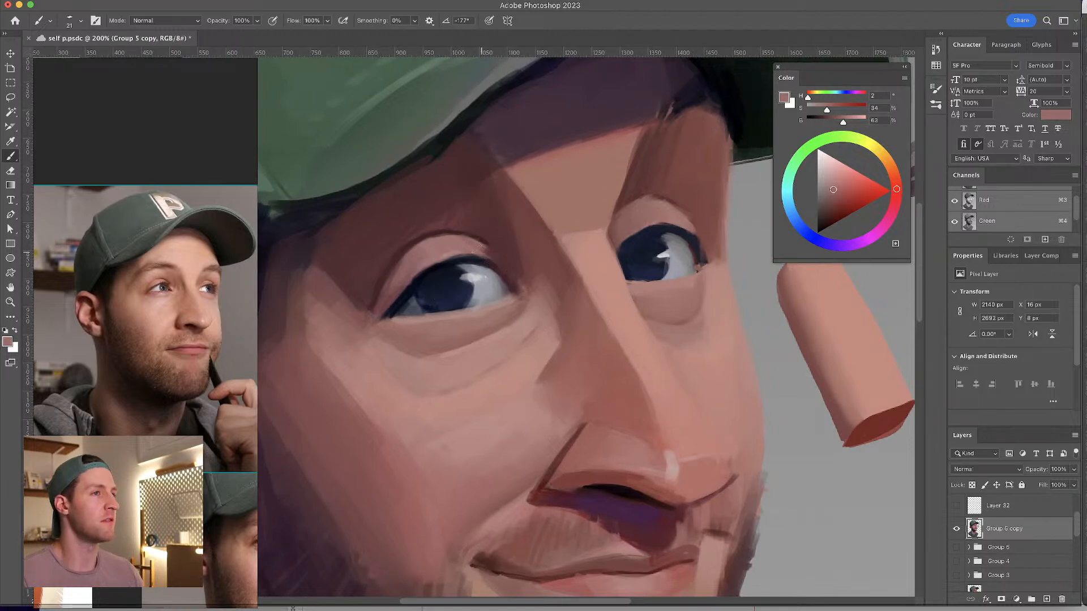
{"action": "left_click", "coordinate": [487, 254], "text": "alt"}
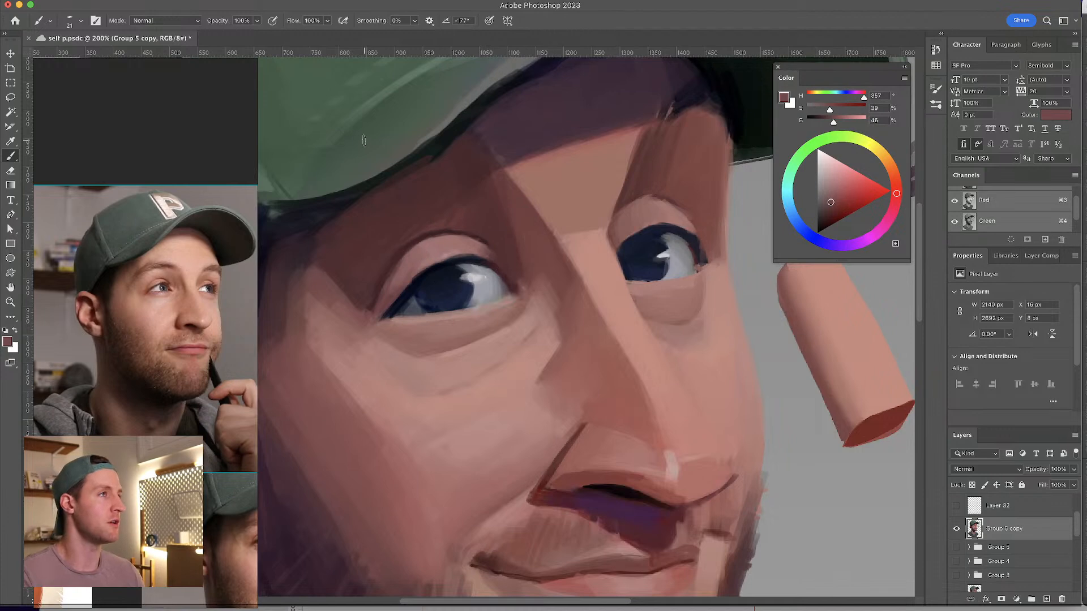
{"action": "left_click", "coordinate": [150, 3]}
{"action": "mouse_move", "coordinate": [151, 24]}
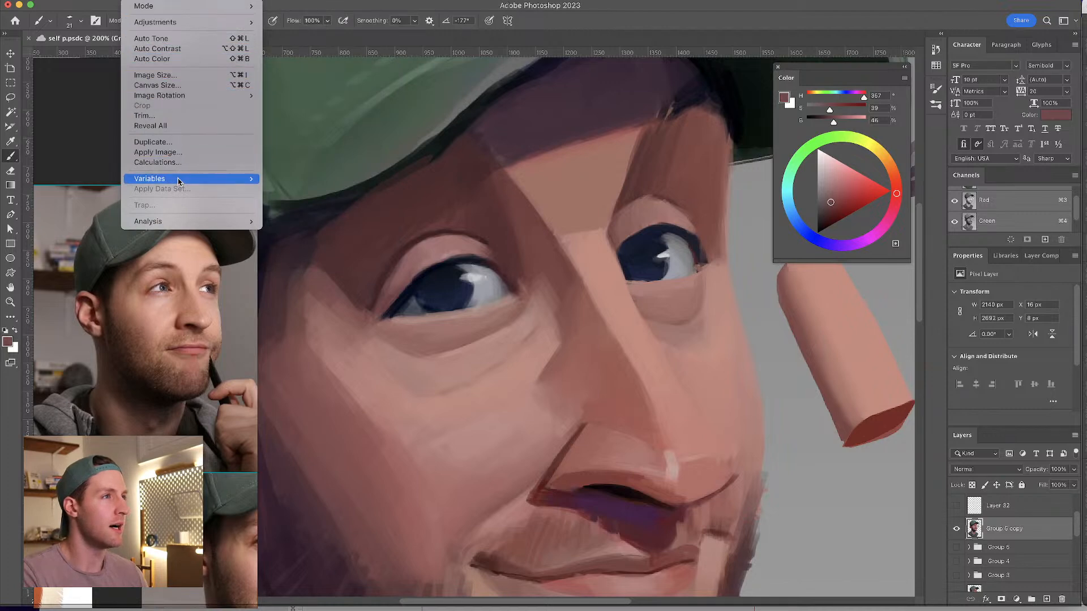
{"action": "mouse_move", "coordinate": [178, 10]}
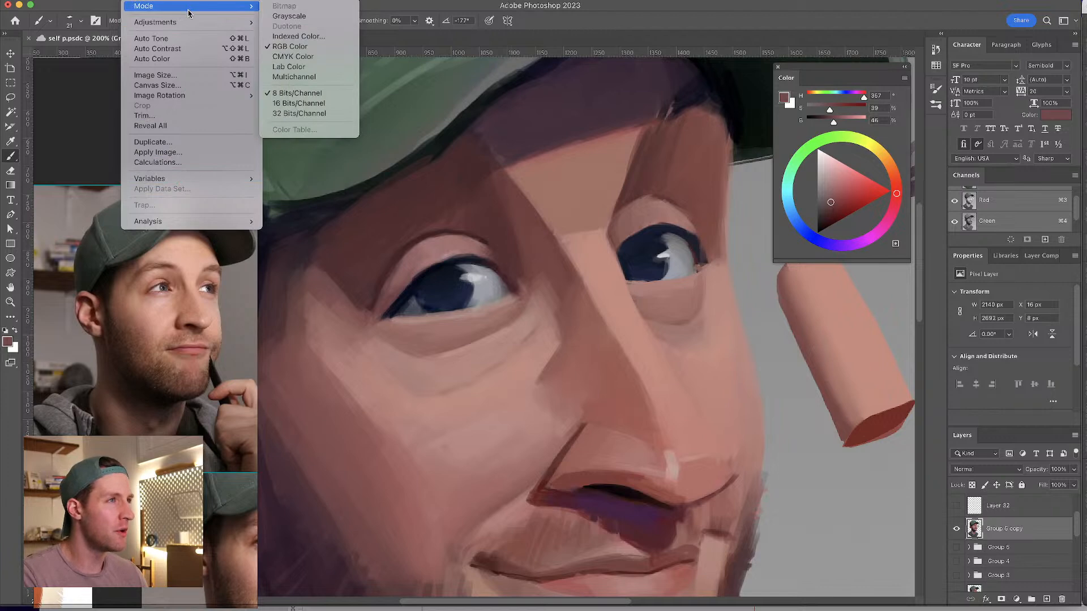
{"action": "mouse_move", "coordinate": [190, 97]}
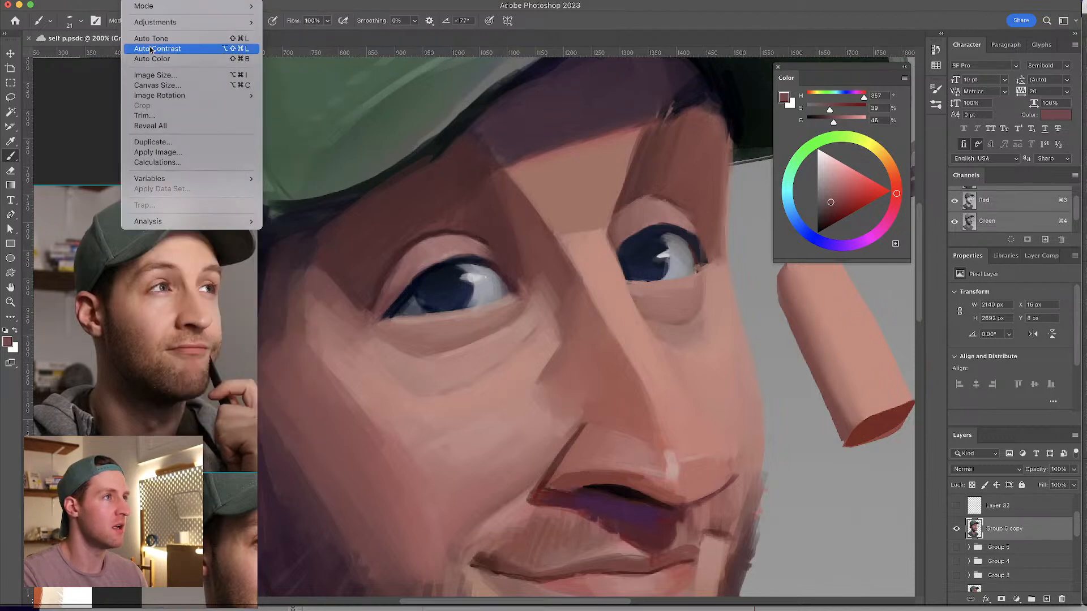
{"action": "left_click", "coordinate": [506, 186]}
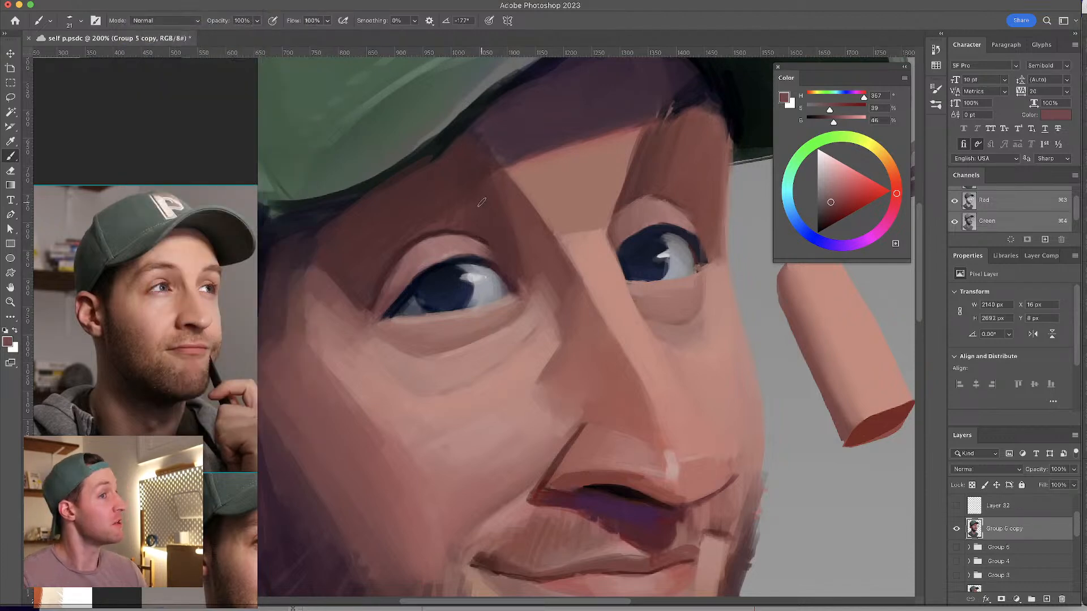
{"action": "left_click", "coordinate": [459, 205], "text": "alt"}
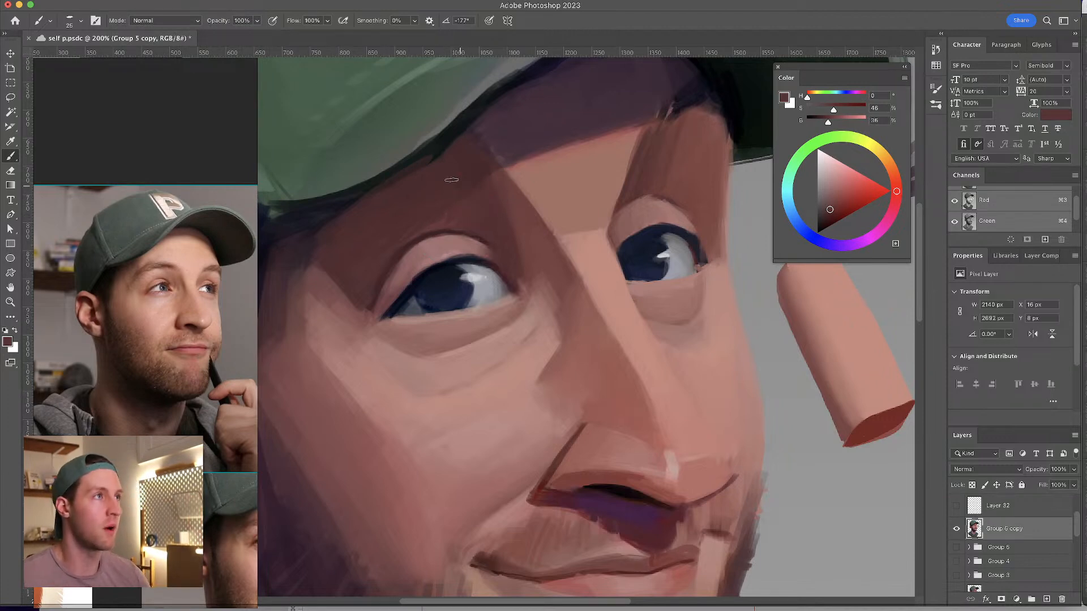
{"action": "left_click", "coordinate": [139, 2]}
{"action": "mouse_move", "coordinate": [159, 6]}
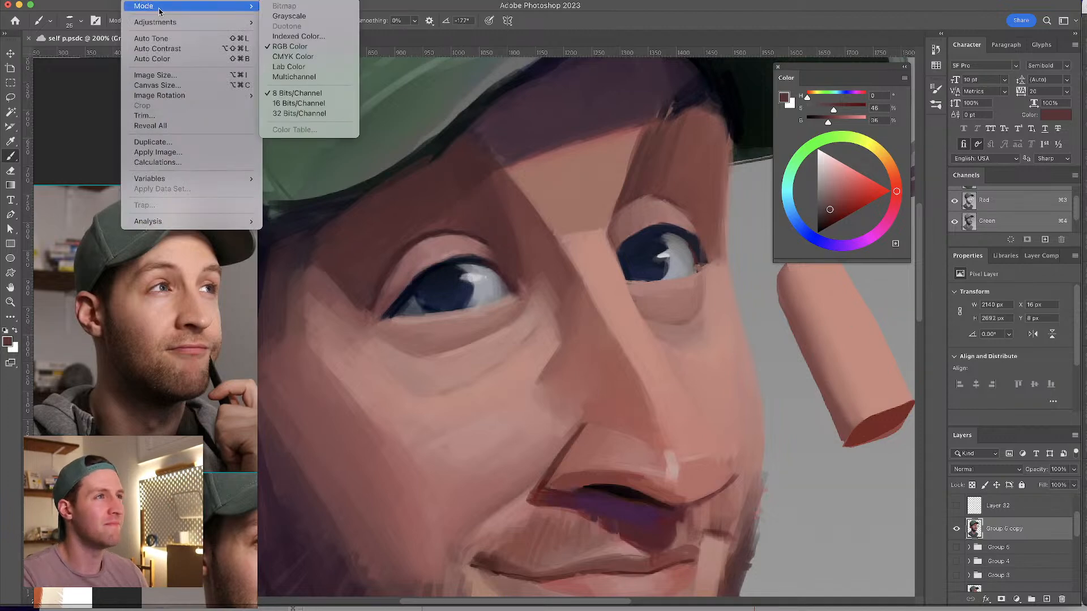
{"action": "mouse_move", "coordinate": [163, 27]}
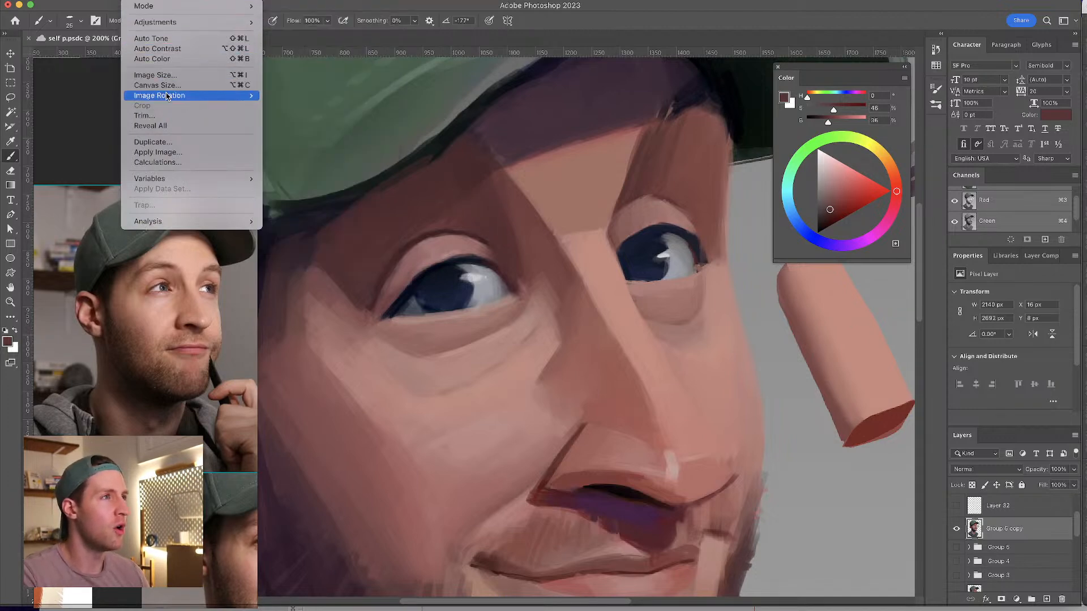
{"action": "left_click", "coordinate": [485, 218]}
- Blend the brow shadow above the near eye with sampled dark red-browns and save the document
{"action": "left_click", "coordinate": [454, 218], "text": "alt"}
{"action": "key", "text": "super+s"}
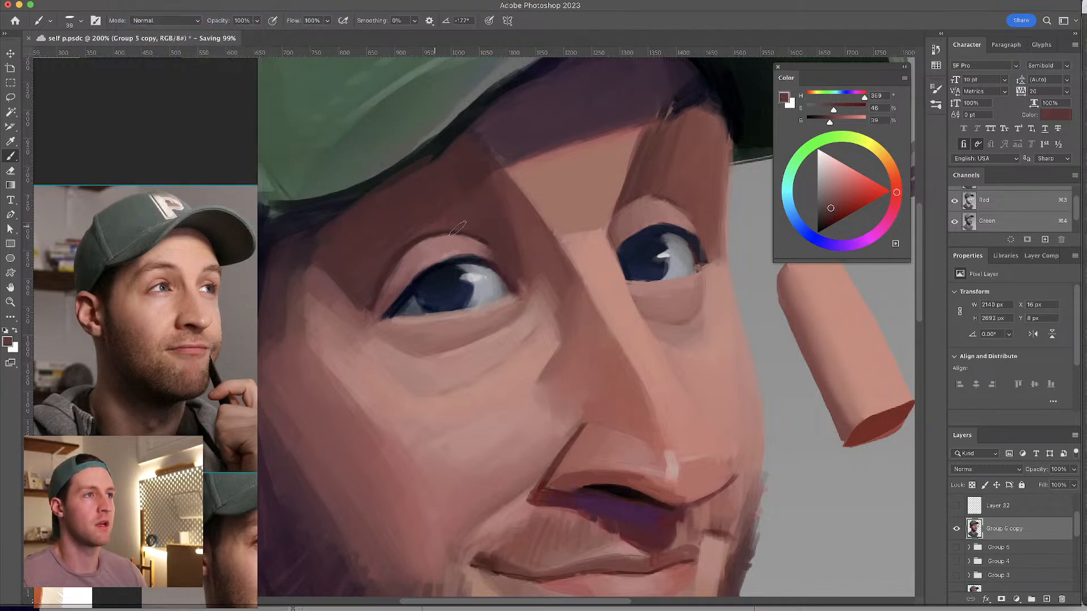
{"action": "left_click", "coordinate": [456, 207], "text": "alt"}
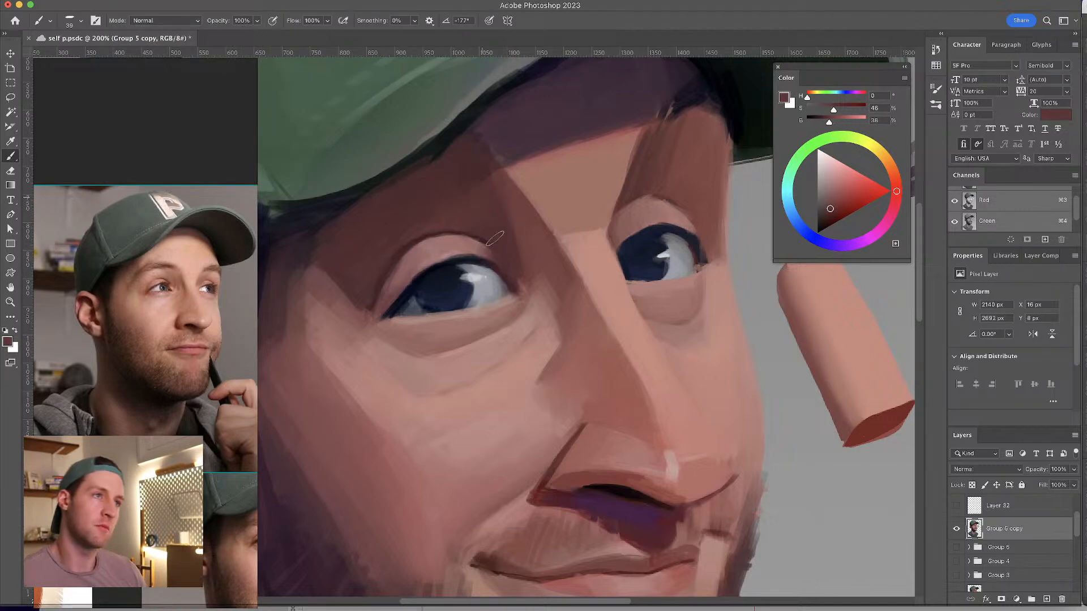
{"action": "left_click", "coordinate": [482, 164], "text": "alt"}
{"action": "left_click_drag", "start_coordinate": [482, 170], "coordinate": [483, 180]}
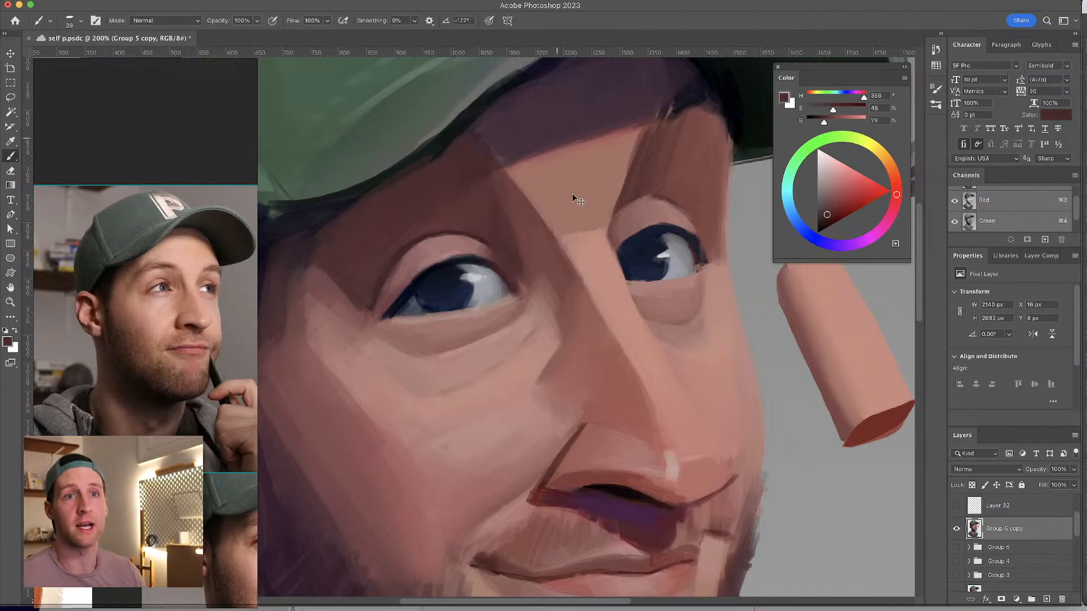
- Smooth the shadows at the near socket's inner side and above the far eye with sampled red-browns, enlarging the brush to 39 px
{"action": "scroll", "coordinate": [577, 187], "scroll_direction": "up", "scroll_amount": 3}
{"action": "left_click", "coordinate": [529, 235], "text": "alt"}
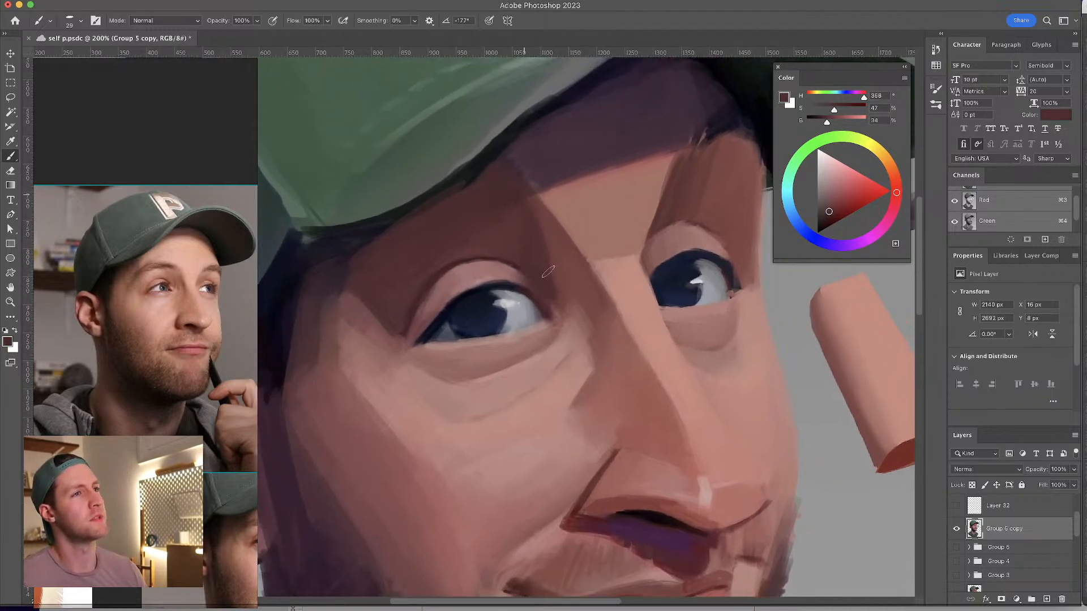
{"action": "left_click", "coordinate": [682, 176], "text": "alt"}
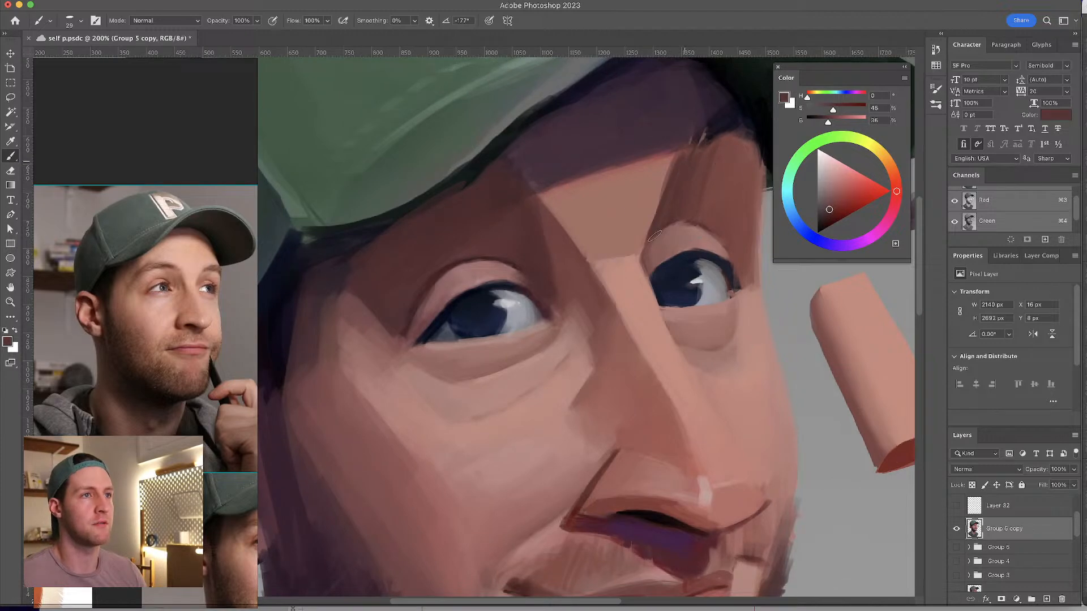
{"action": "left_click", "coordinate": [708, 169], "text": "alt"}
{"action": "key", "text": "bracketright"}
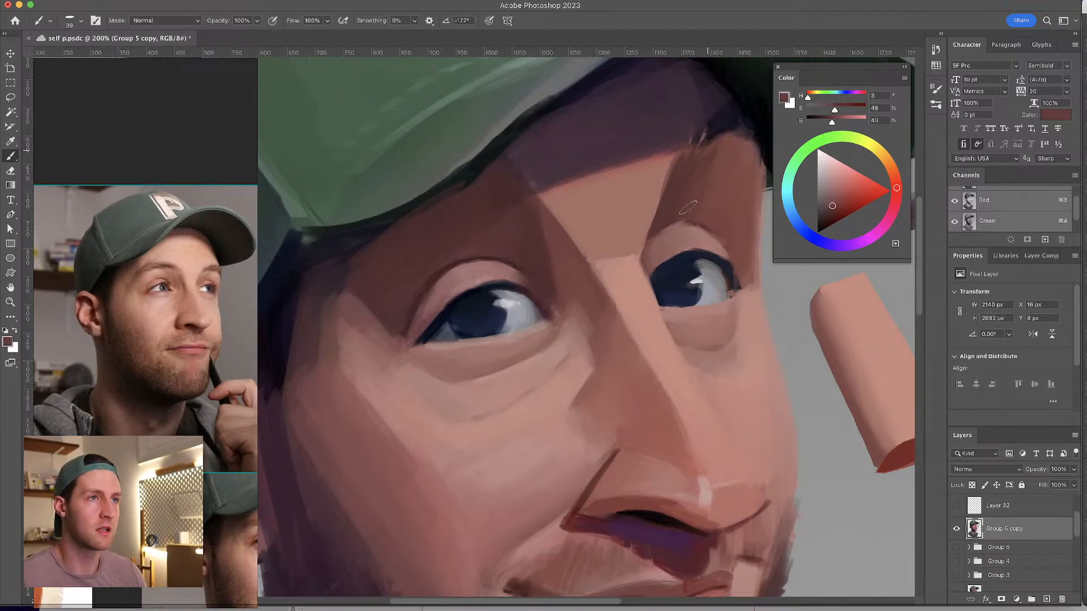
{"action": "scroll", "coordinate": [700, 152], "scroll_direction": "down", "scroll_amount": 3}
{"action": "scroll", "coordinate": [701, 142], "scroll_direction": "down", "scroll_amount": 1}
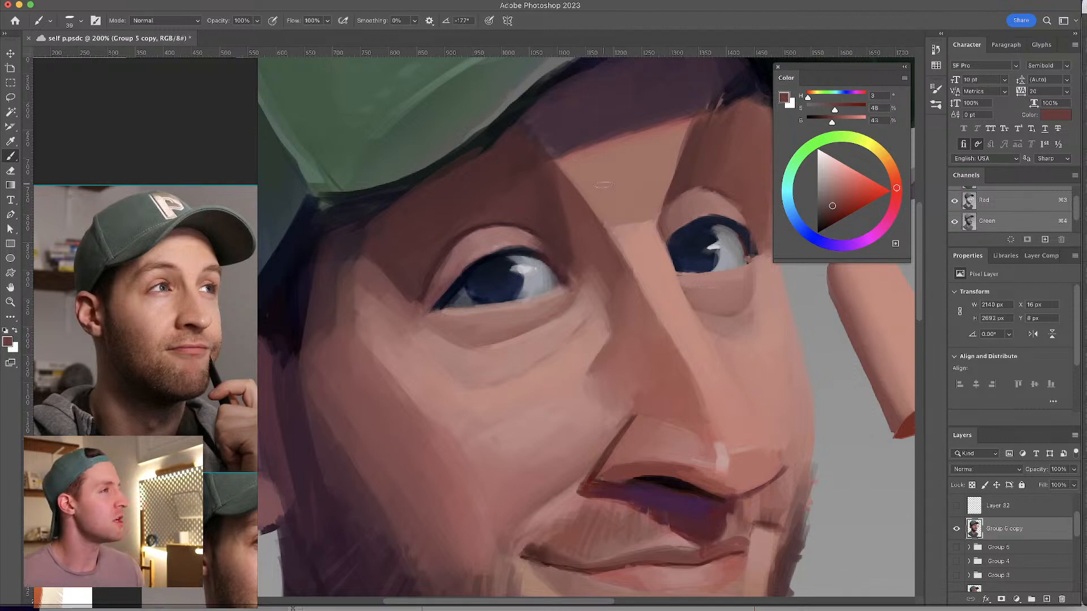
- Look through the available brush presets around the Hard Elliptical brush and in the other brush groups
{"action": "left_click", "coordinate": [80, 21]}
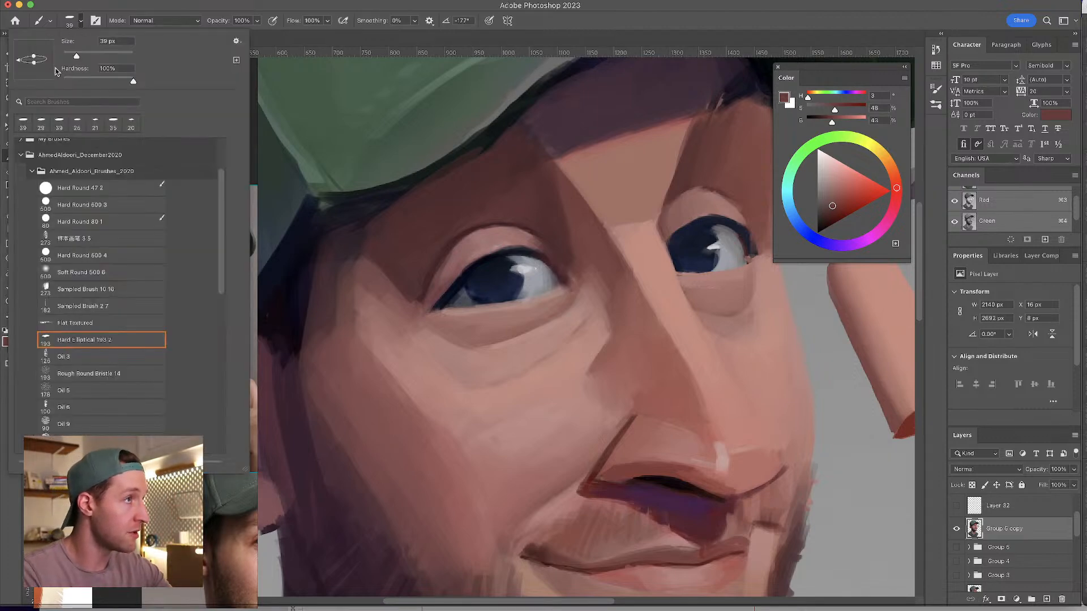
{"action": "scroll", "coordinate": [221, 191], "scroll_direction": "down", "scroll_amount": 1}
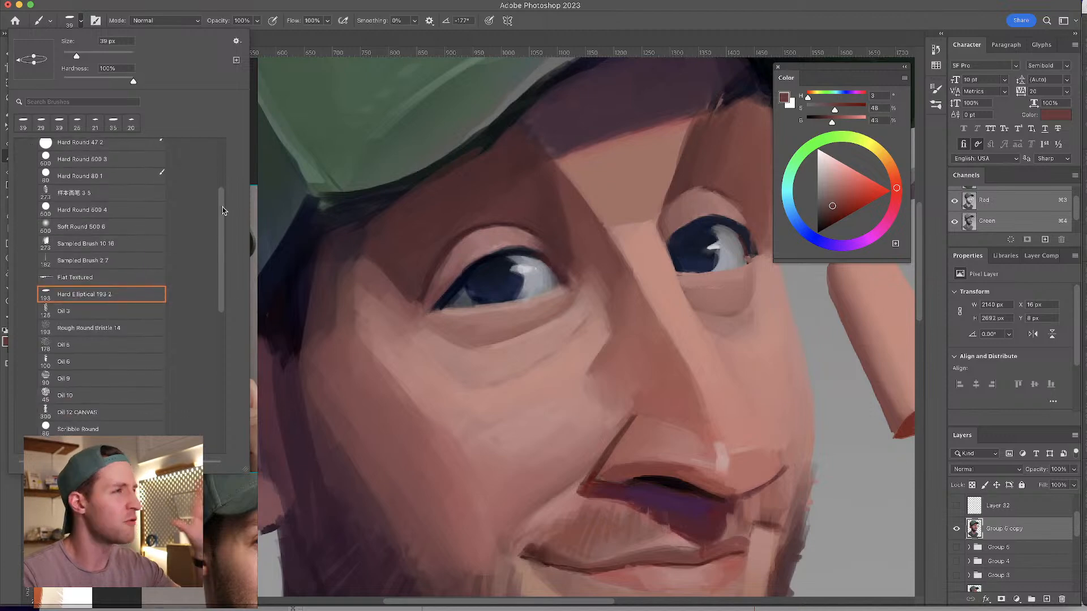
{"action": "scroll", "coordinate": [221, 191], "scroll_direction": "up", "scroll_amount": 2}
{"action": "left_click_drag", "start_coordinate": [221, 190], "coordinate": [220, 354]}
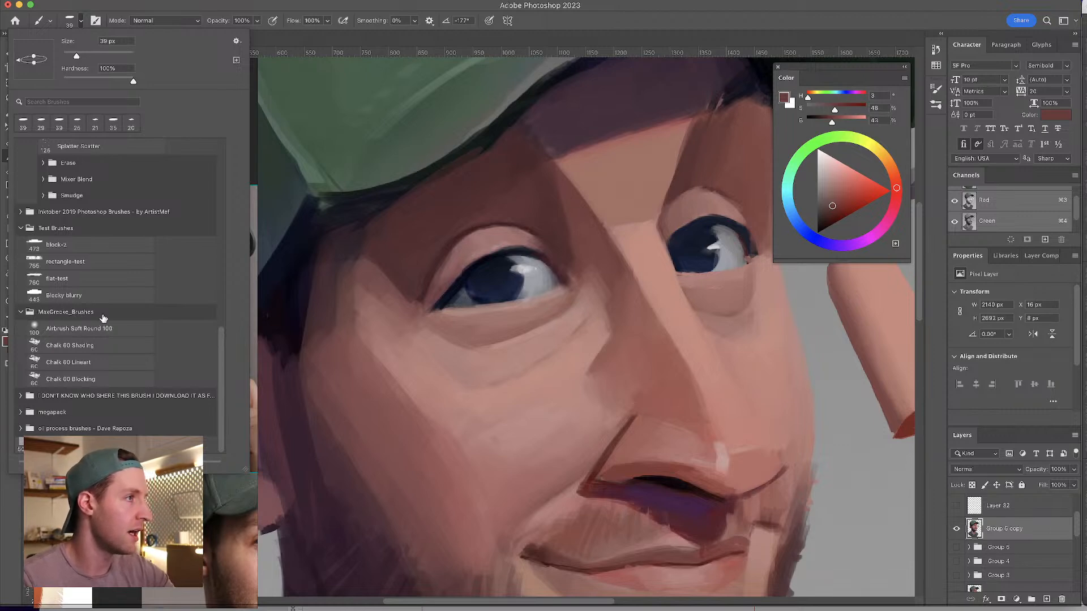
{"action": "mouse_move", "coordinate": [221, 347]}
{"action": "left_mouse_down"}
{"action": "mouse_move", "coordinate": [218, 205]}
{"action": "mouse_move", "coordinate": [214, 245]}
{"action": "mouse_move", "coordinate": [209, 222]}
{"action": "mouse_move", "coordinate": [206, 231]}
{"action": "left_mouse_up"}
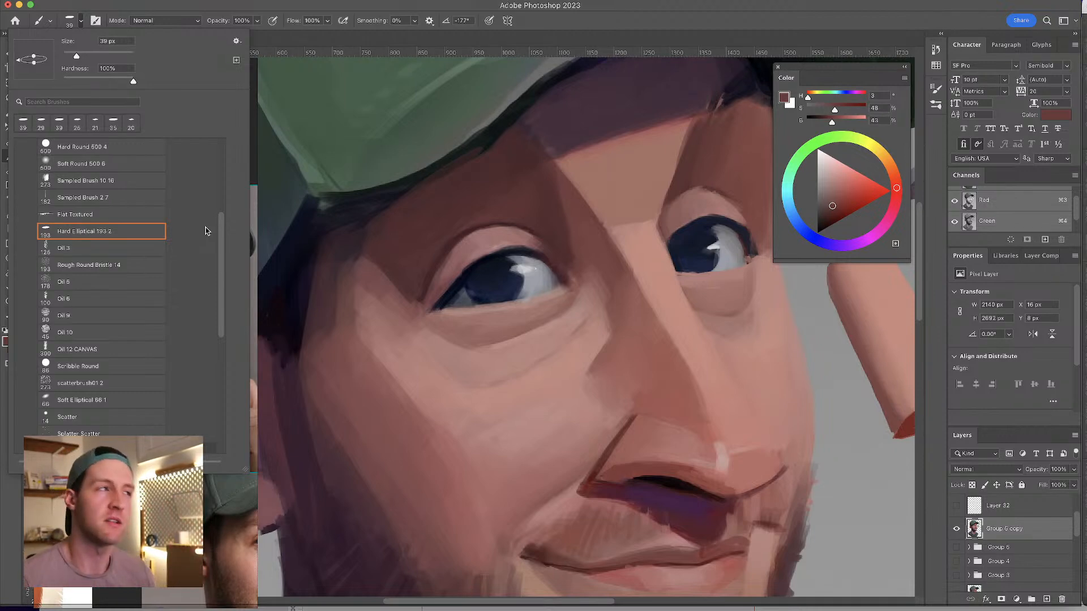
{"action": "left_click", "coordinate": [81, 22]}
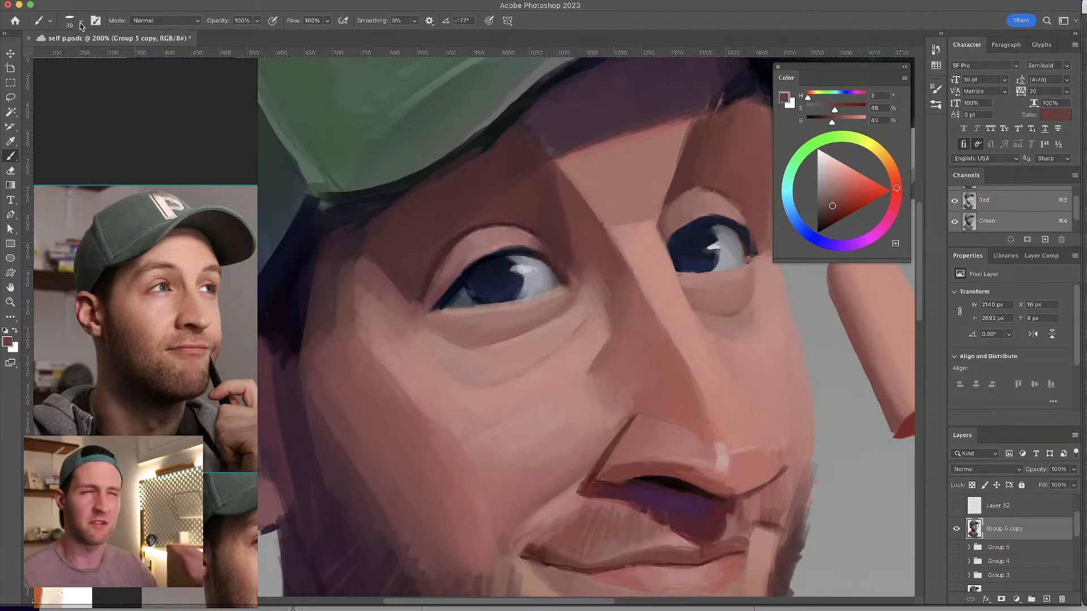
- Even out the dark plane above the near eye with repeatedly sampled red-browns, using a 39 px brush
{"action": "left_click_drag", "start_coordinate": [522, 197], "coordinate": [511, 200]}
{"action": "left_click", "coordinate": [504, 177], "text": "alt"}
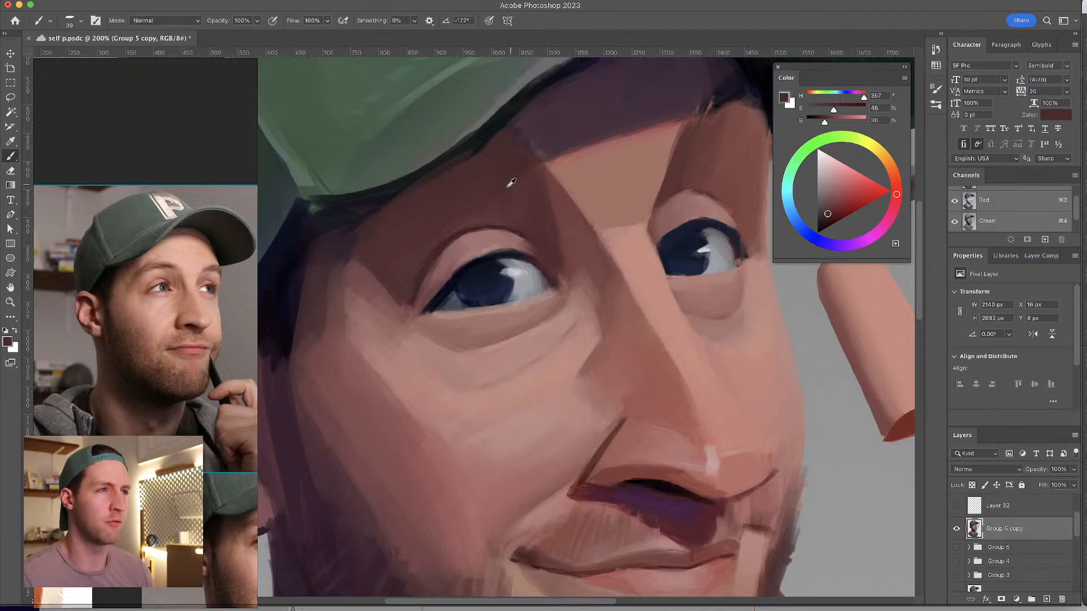
{"action": "left_click", "coordinate": [510, 180], "text": "alt"}
{"action": "left_click", "coordinate": [509, 181], "text": "alt"}
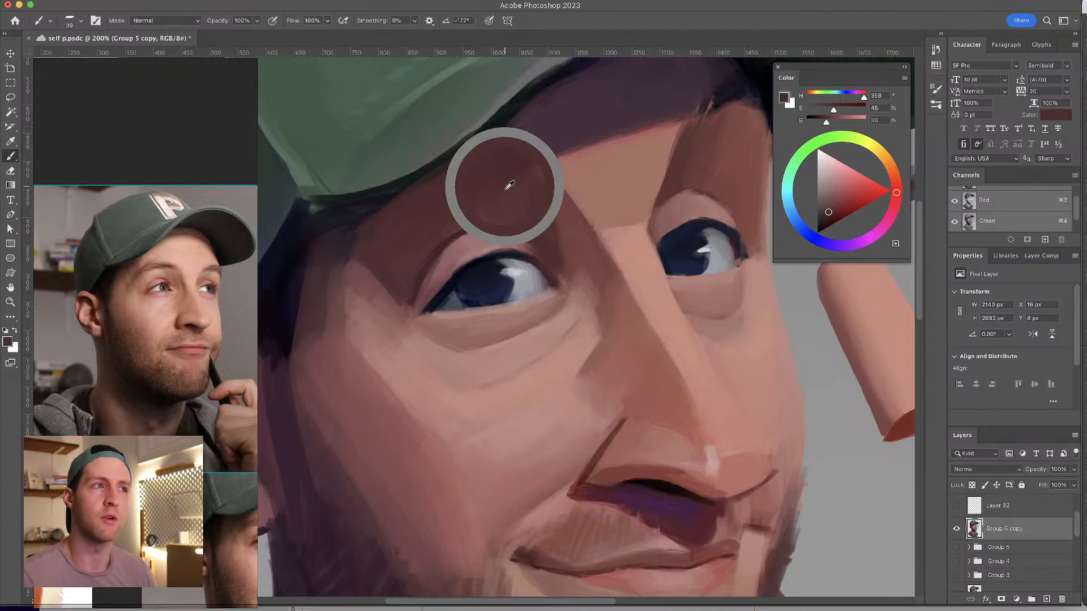
{"action": "left_click_drag", "start_coordinate": [554, 197], "coordinate": [578, 182]}
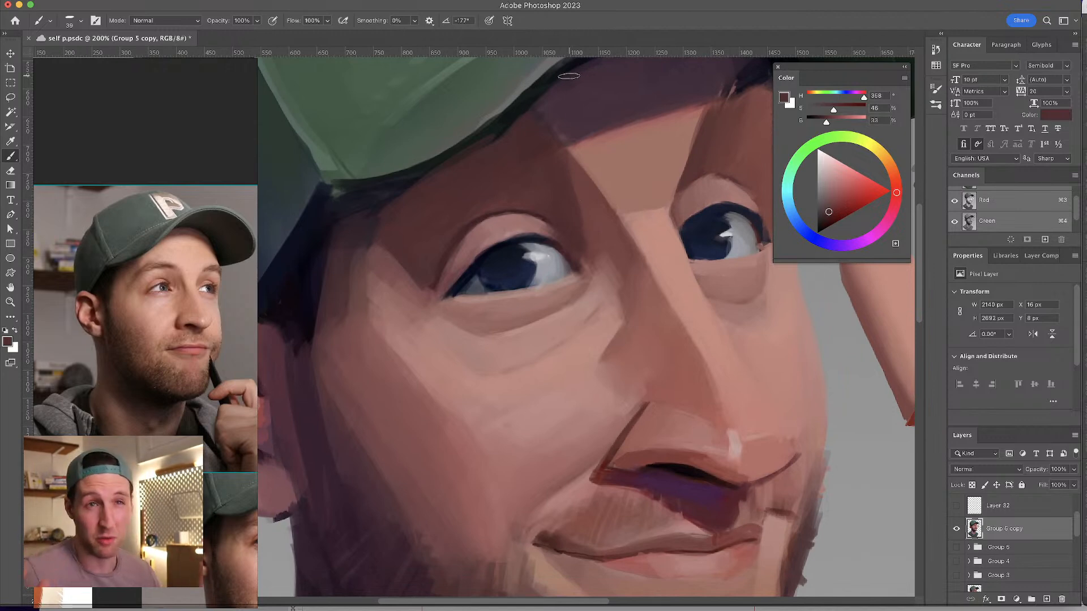
- Soften the transition between the cap's purple forehead shadow and the near brow with sampled purple-browns, using a 24 px brush
{"action": "scroll", "coordinate": [486, 238], "scroll_direction": "right", "scroll_amount": 3}
{"action": "scroll", "coordinate": [487, 238], "scroll_direction": "up", "scroll_amount": 1}
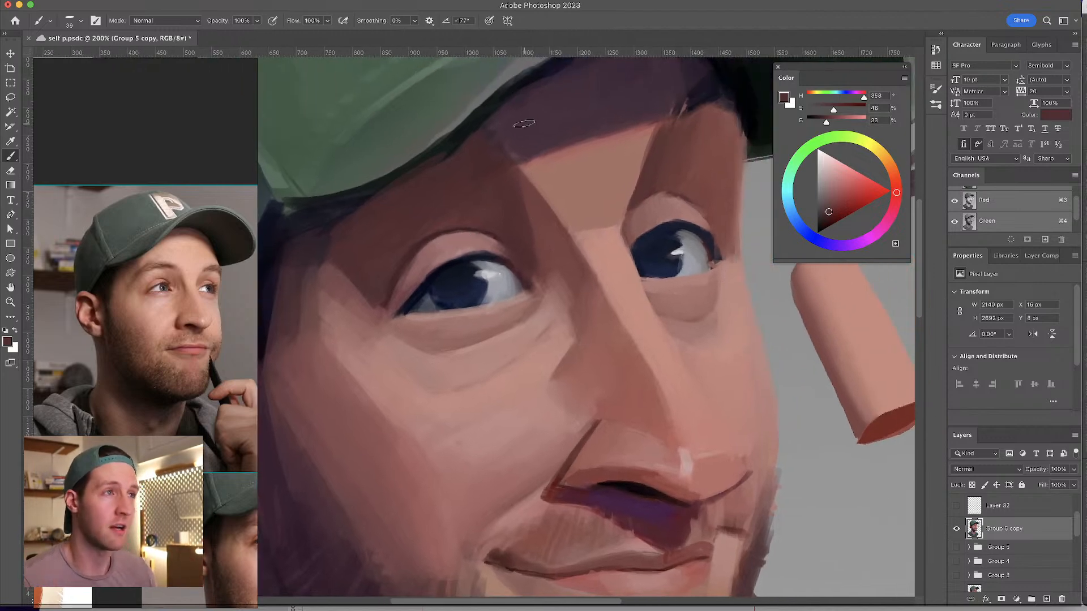
{"action": "left_click", "coordinate": [506, 133], "text": "alt"}
{"action": "key", "text": "bracketleft"}
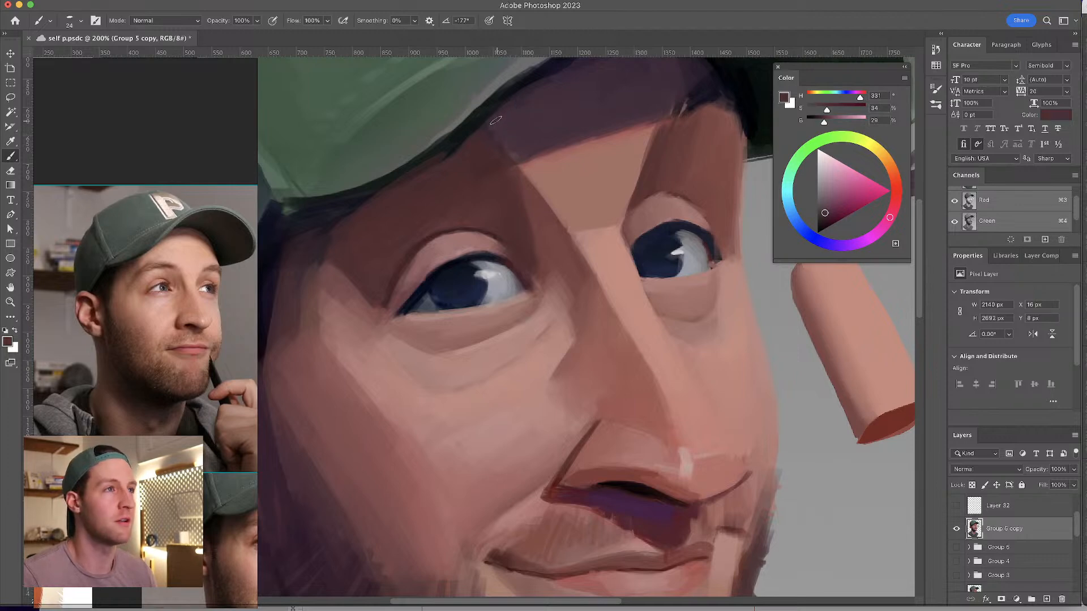
{"action": "left_click", "coordinate": [497, 148], "text": "alt"}
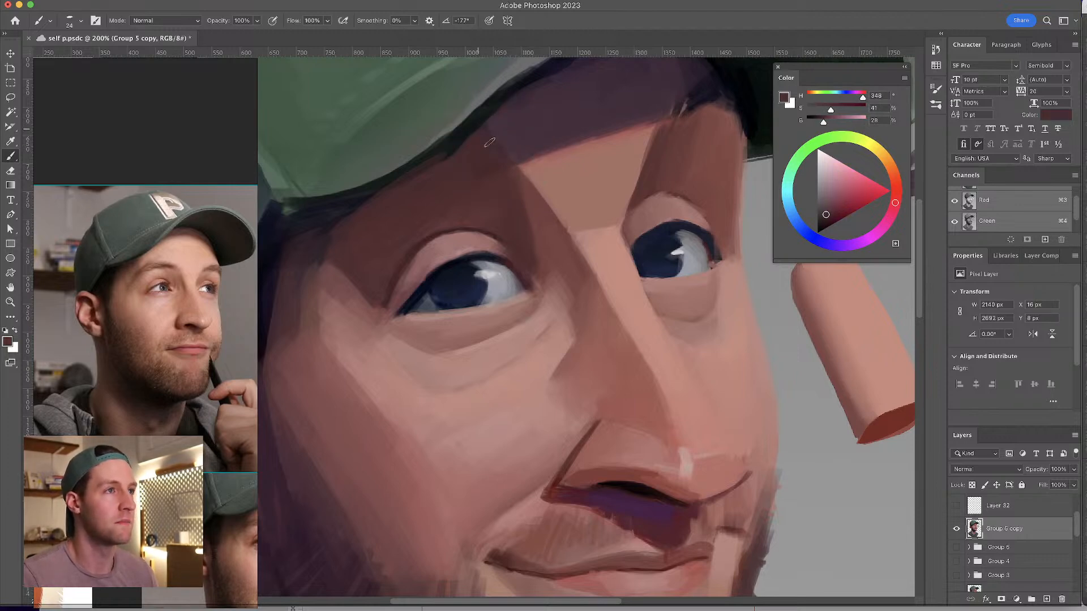
{"action": "scroll", "coordinate": [628, 266], "scroll_direction": "left", "scroll_amount": 2}
{"action": "scroll", "coordinate": [629, 266], "scroll_direction": "down", "scroll_amount": 1}
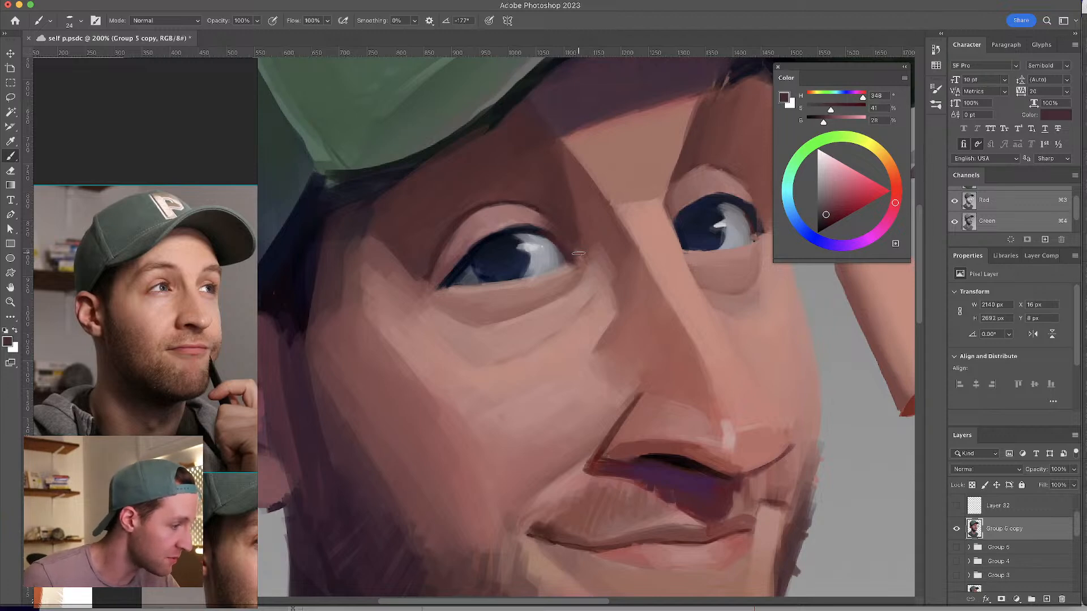
- Touch up the inner part of the near eyelid with sampled muted pinks, using a 24 px brush
{"action": "left_click_drag", "start_coordinate": [661, 226], "coordinate": [643, 225]}
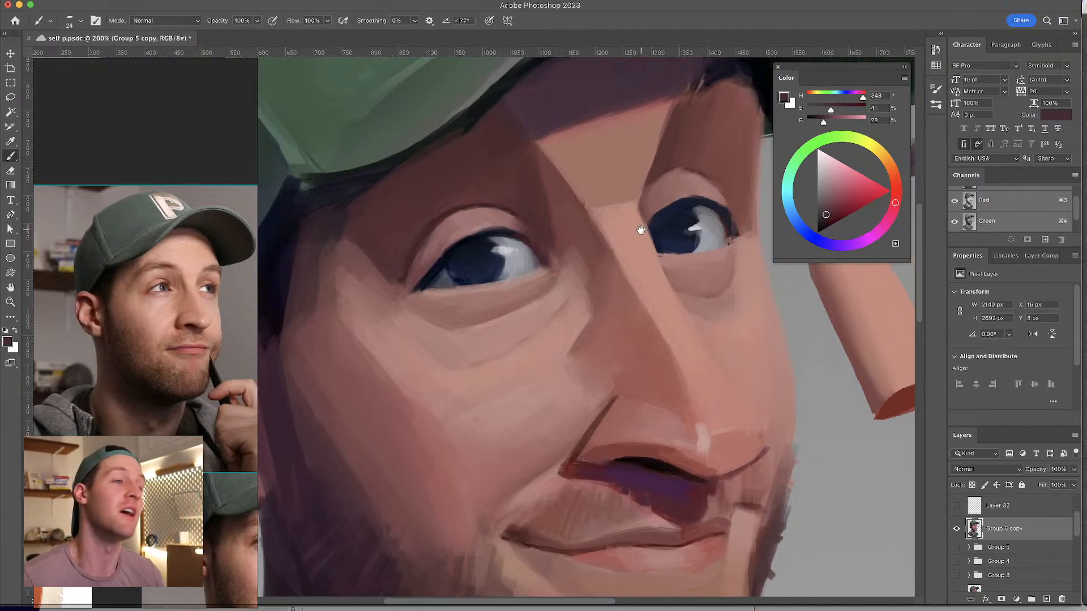
{"action": "left_click", "coordinate": [511, 218], "text": "alt"}
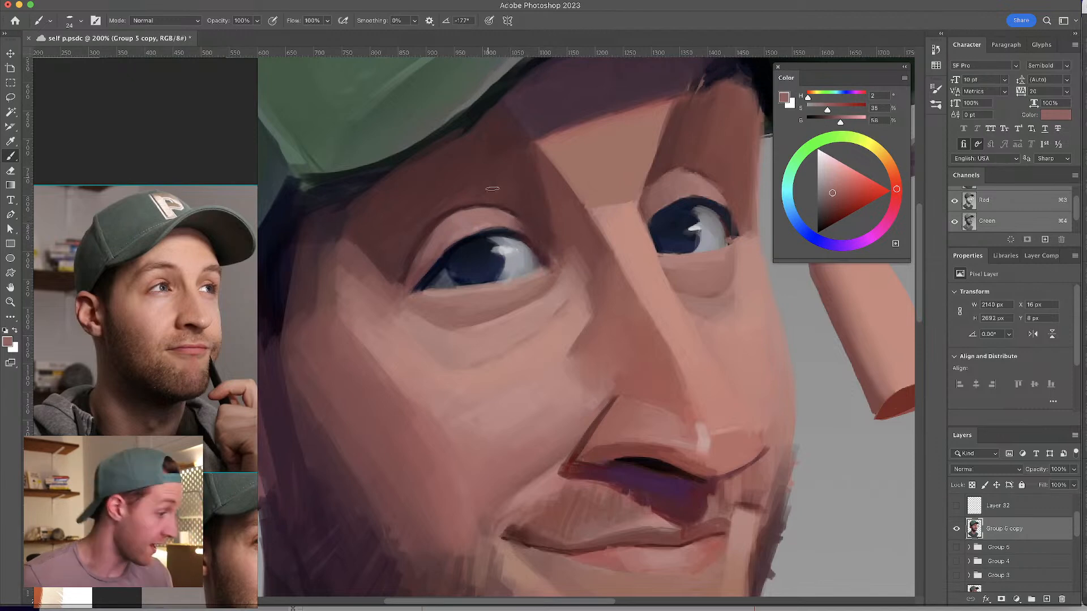
{"action": "left_click", "coordinate": [518, 221], "text": "alt"}
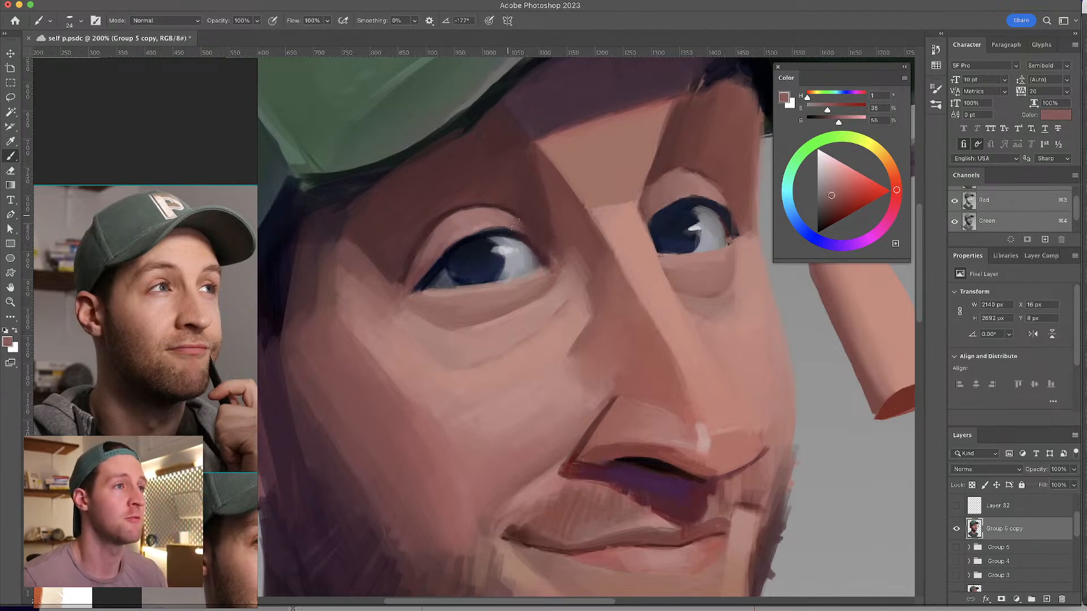
- Define the far eyelid's crease with a sampled dark red-brown, reducing the brush to 14 px
{"action": "left_click", "coordinate": [461, 205], "text": "alt"}
{"action": "left_click_drag", "start_coordinate": [684, 171], "coordinate": [666, 175]}
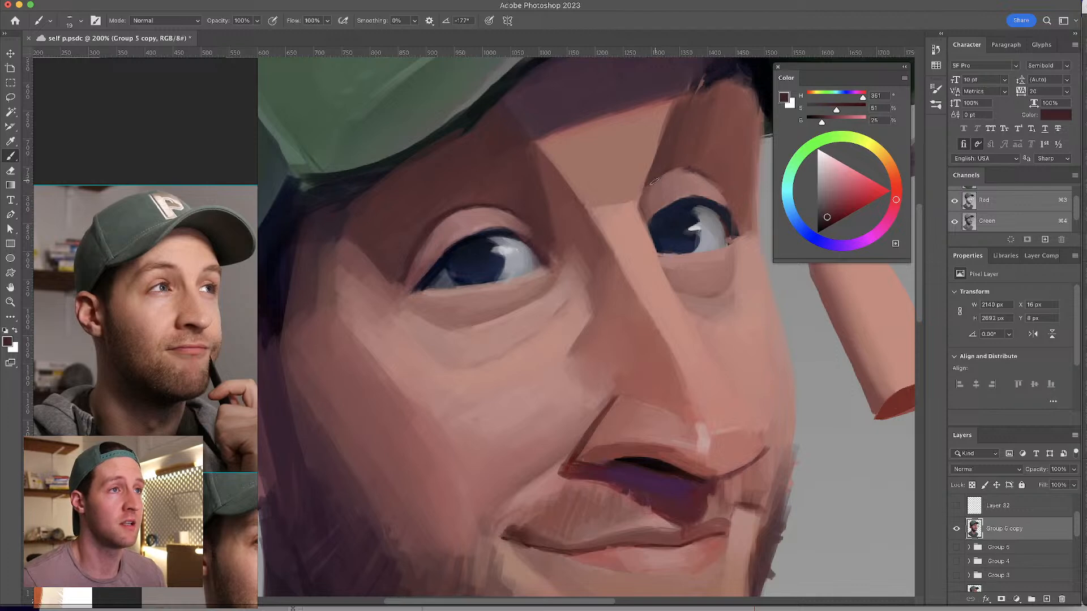
{"action": "left_click_drag", "start_coordinate": [702, 171], "coordinate": [689, 168]}
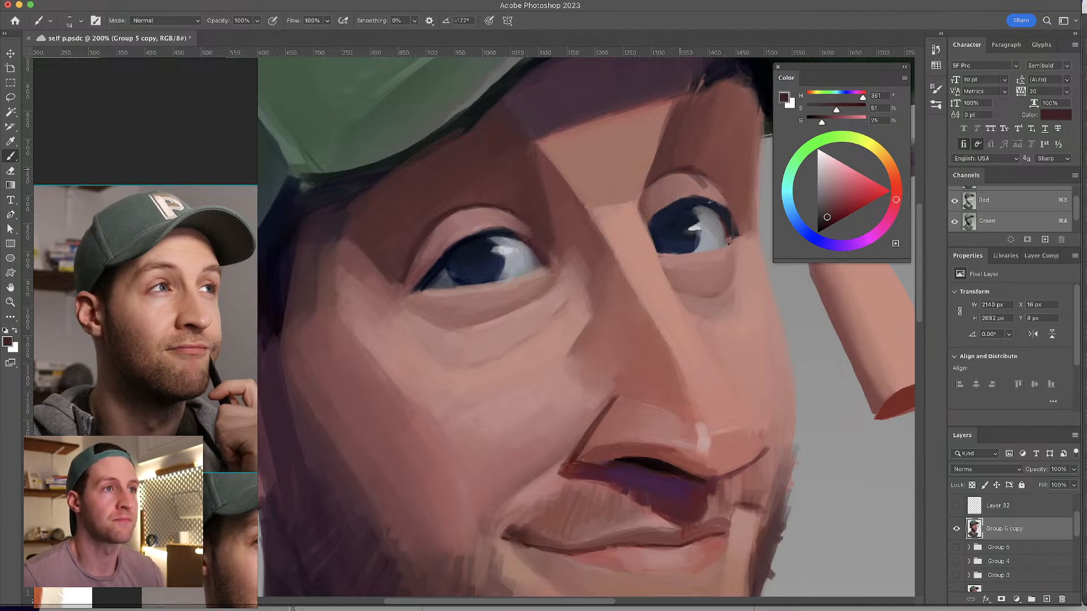
- Refine the near eyelid's crease and inner corner with sampled dark red-browns, using a 21 px and a 12 px brush
{"action": "left_click_drag", "start_coordinate": [692, 158], "coordinate": [715, 144]}
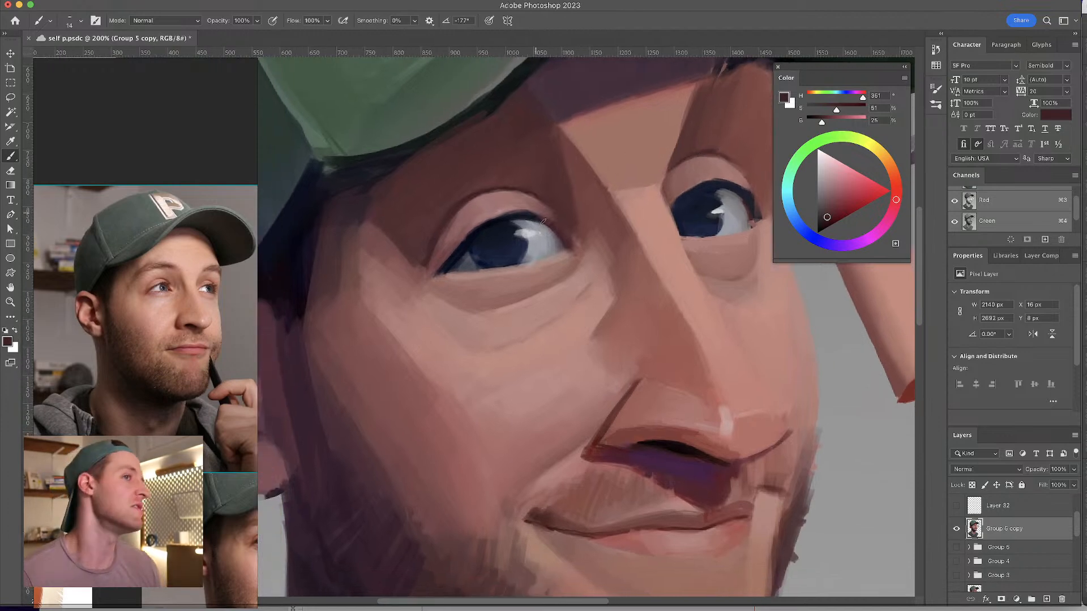
{"action": "left_click", "coordinate": [553, 211], "text": "alt"}
{"action": "left_click_drag", "start_coordinate": [552, 210], "coordinate": [556, 210]}
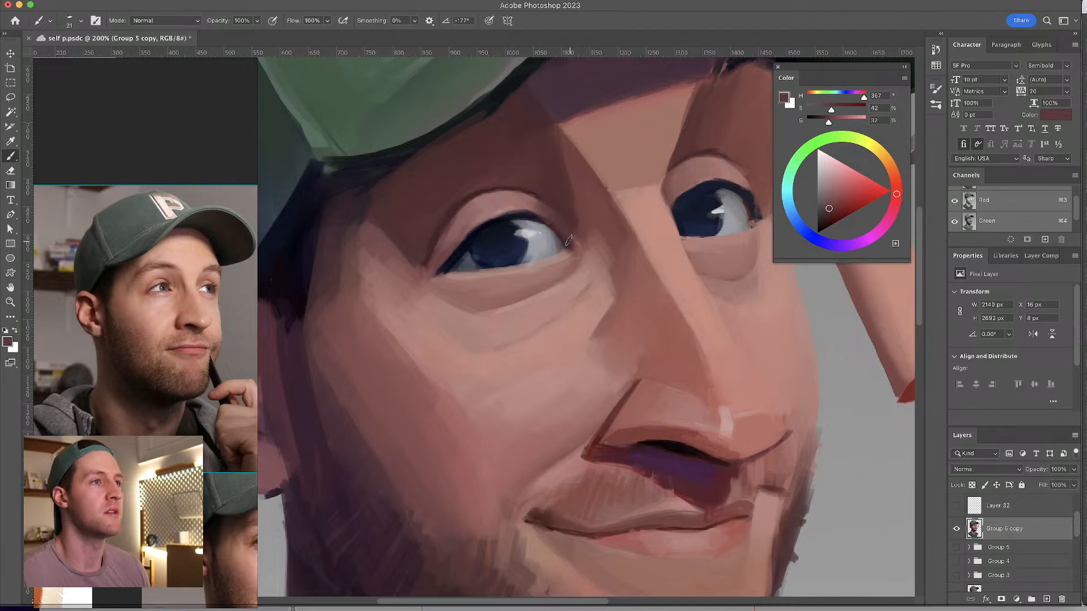
{"action": "left_click", "coordinate": [554, 208], "text": "alt"}
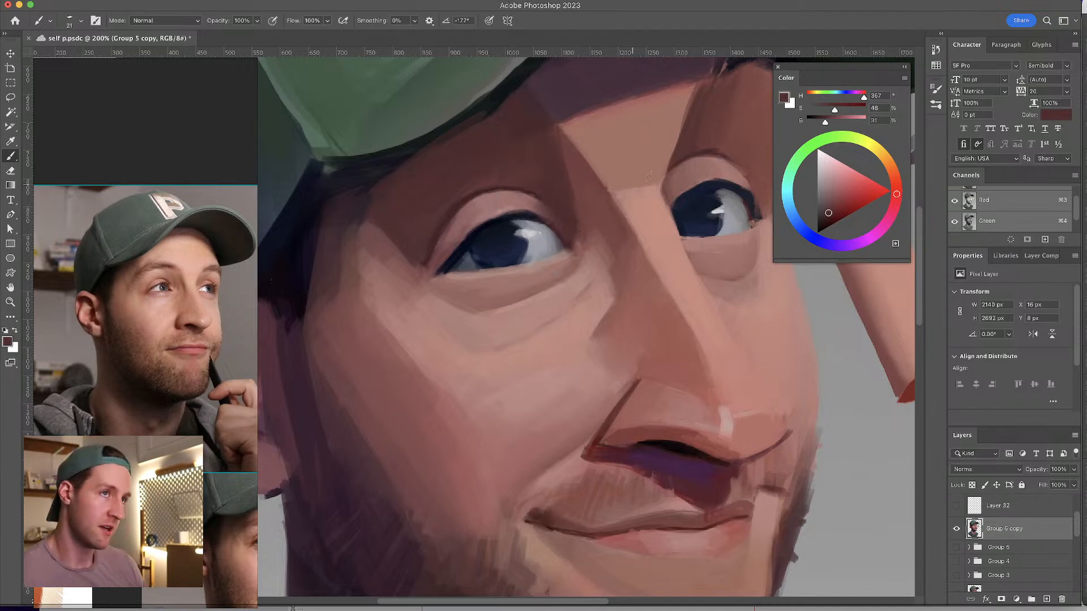
{"action": "left_click", "coordinate": [487, 188], "text": "alt"}
{"action": "left_click_drag", "start_coordinate": [548, 196], "coordinate": [538, 199]}
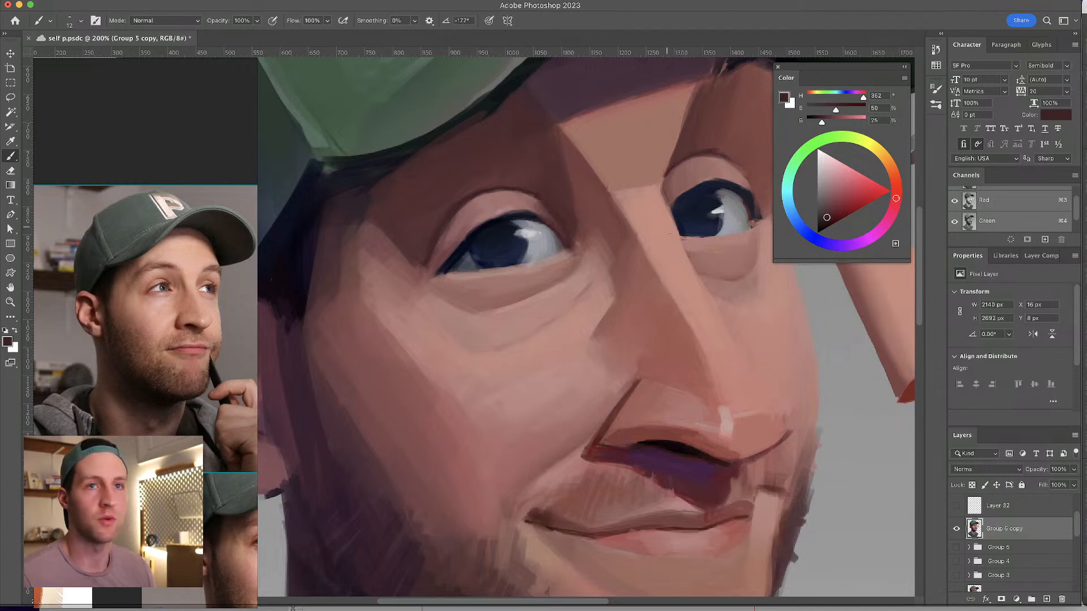
{"action": "mouse_move", "coordinate": [622, 183]}
{"action": "left_mouse_down"}
{"action": "mouse_move", "coordinate": [661, 151]}
{"action": "mouse_move", "coordinate": [638, 182]}
{"action": "left_mouse_up"}
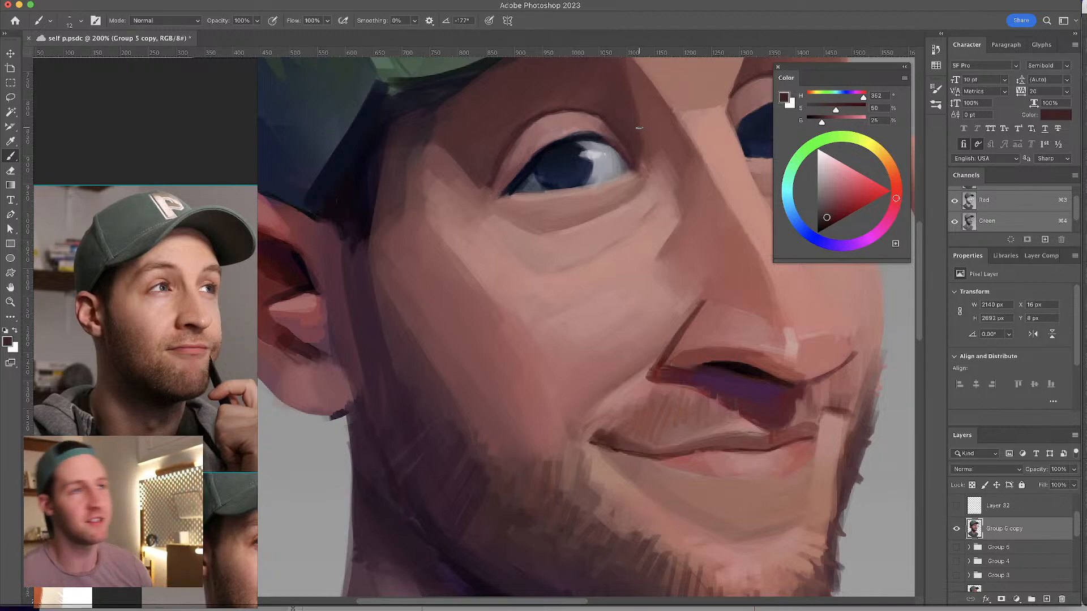
- Blend the shadow plane between the near eye's inner corner and the nose bridge with sampled red-browns, using a 23 px brush
{"action": "left_click_drag", "start_coordinate": [594, 230], "coordinate": [560, 295]}
{"action": "left_click", "coordinate": [616, 178], "text": "alt"}
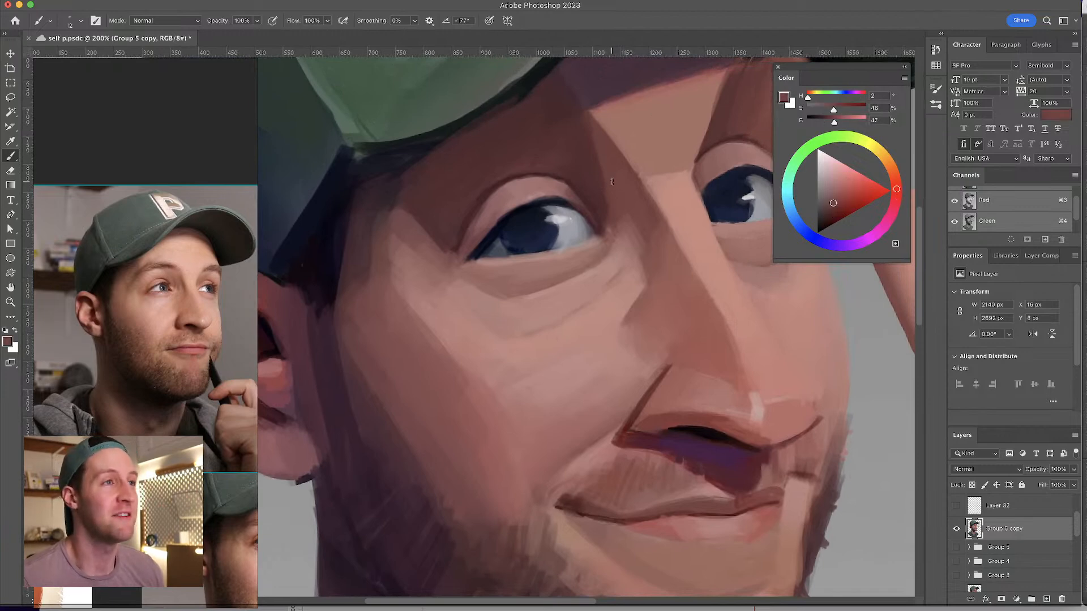
{"action": "left_click", "coordinate": [604, 145], "text": "alt"}
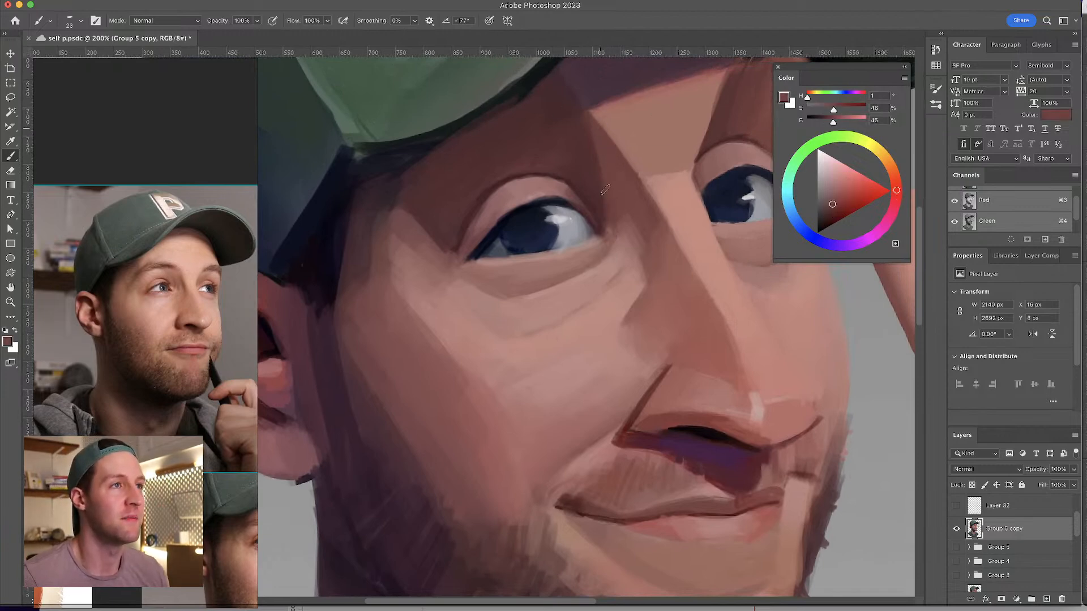
{"action": "left_click", "coordinate": [601, 152], "text": "alt"}
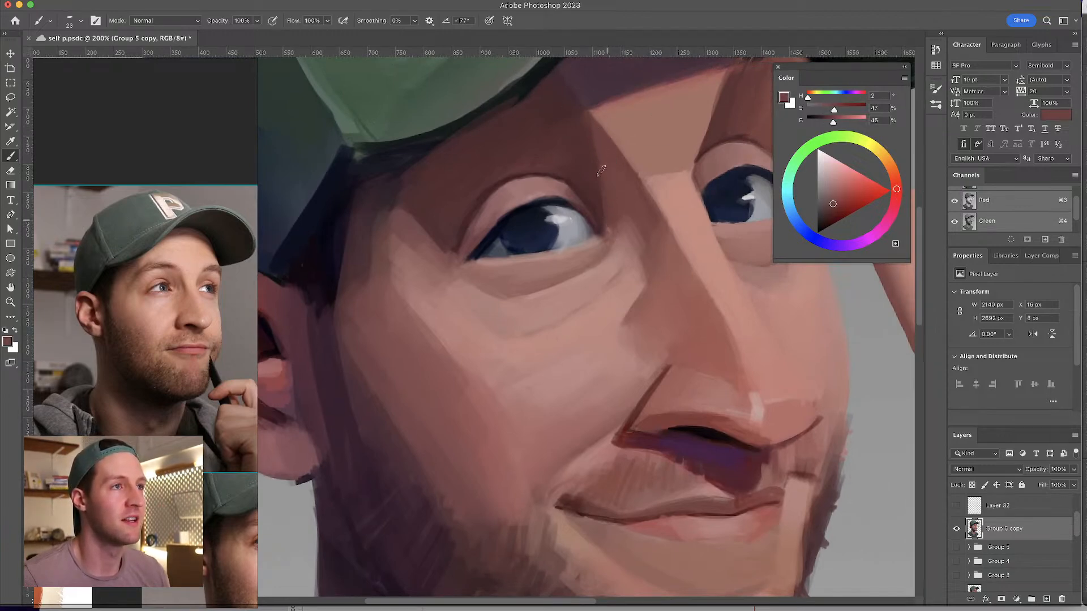
{"action": "scroll", "coordinate": [633, 226], "scroll_direction": "up", "scroll_amount": 5}
{"action": "scroll", "coordinate": [633, 227], "scroll_direction": "right", "scroll_amount": 3}
{"action": "left_click", "coordinate": [547, 245], "text": "alt"}
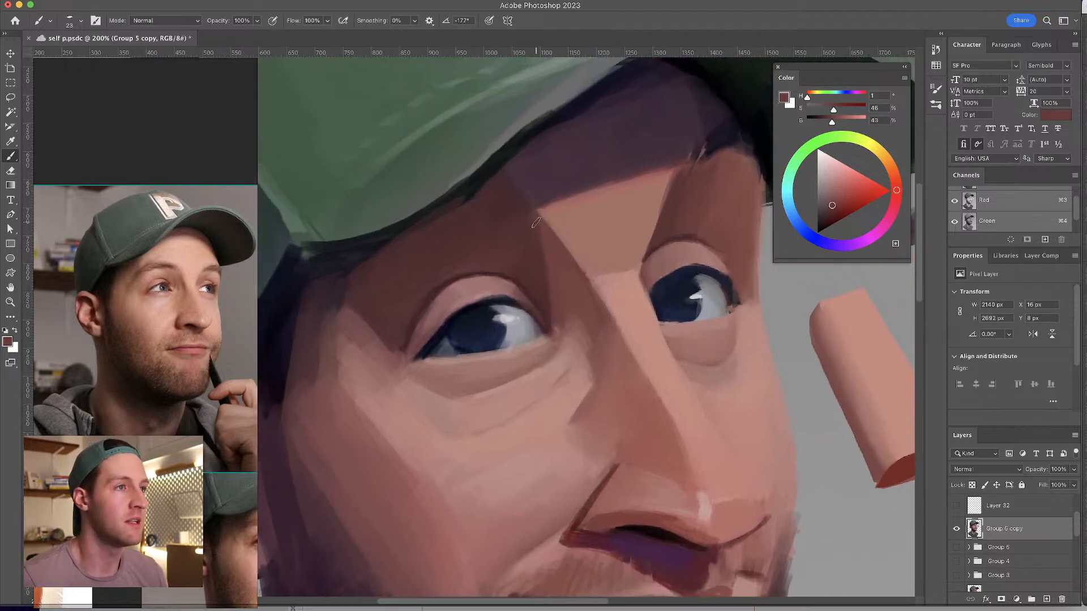
{"action": "left_click", "coordinate": [544, 252], "text": "alt"}
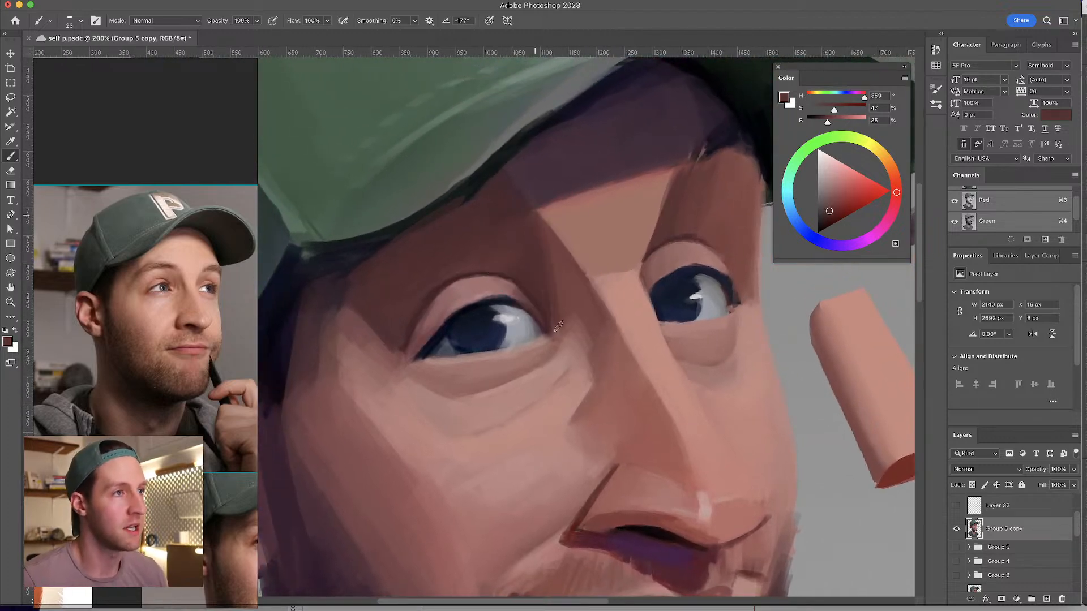
- Clean up the edge between the far eye socket and the nose bridge with sampled skin tones, reducing the brush to 14 px
{"action": "left_click", "coordinate": [668, 182], "text": "alt"}
{"action": "left_click_drag", "start_coordinate": [679, 163], "coordinate": [662, 202]}
{"action": "mouse_move", "coordinate": [679, 165]}
{"action": "left_mouse_down"}
{"action": "mouse_move", "coordinate": [663, 213]}
{"action": "mouse_move", "coordinate": [675, 176]}
{"action": "left_mouse_up"}
{"action": "left_click", "coordinate": [638, 248], "text": "alt"}
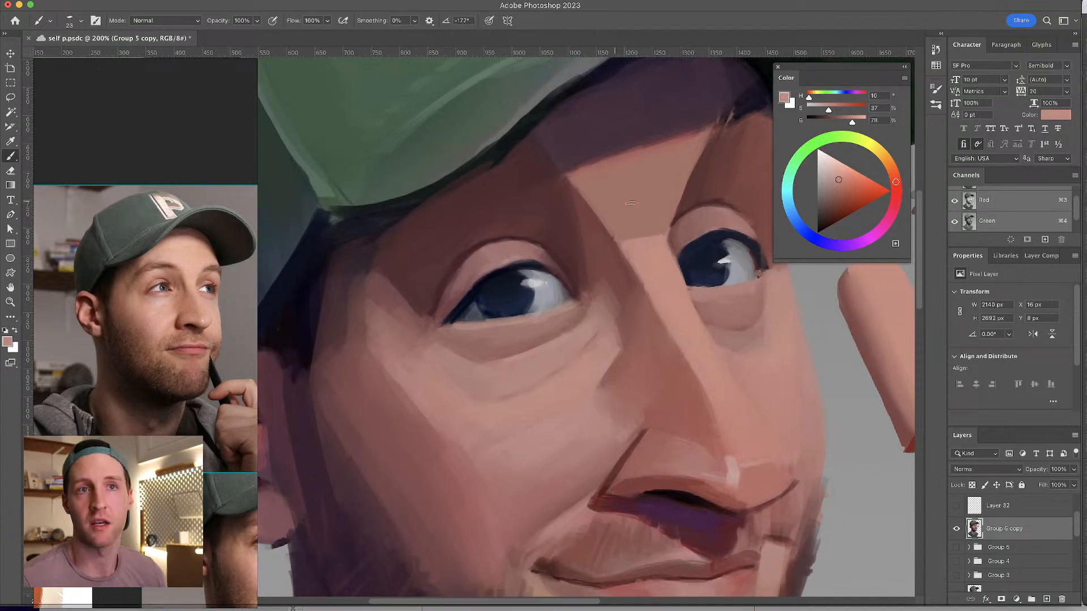
{"action": "left_click", "coordinate": [674, 229], "text": "alt"}
{"action": "left_click", "coordinate": [672, 232], "text": "alt"}
{"action": "left_click_drag", "start_coordinate": [672, 231], "coordinate": [663, 231]}
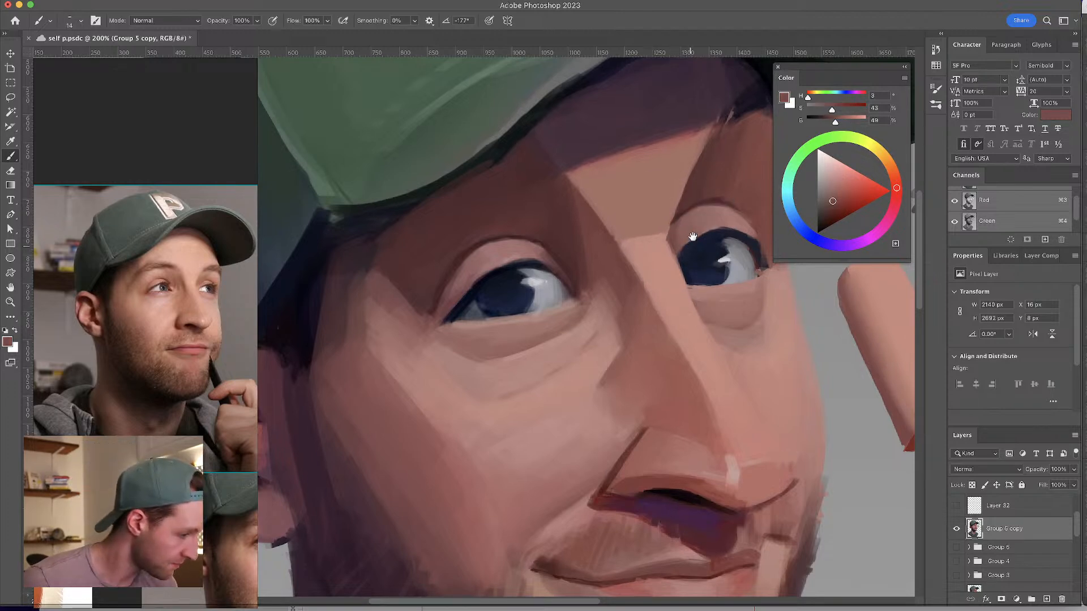
{"action": "scroll", "coordinate": [691, 293], "scroll_direction": "down", "scroll_amount": 2}
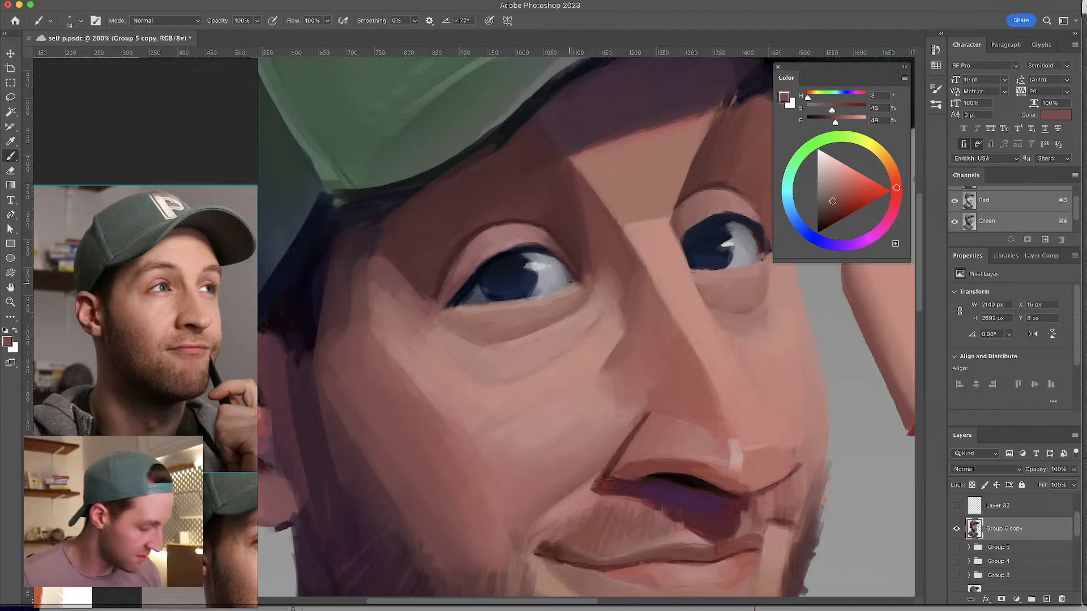
- Touch up the edge where the forehead plane meets the nose bridge with sampled muted skin tones, using a 17 px brush
{"action": "left_click_drag", "start_coordinate": [543, 194], "coordinate": [566, 209]}
{"action": "key", "text": "v"}
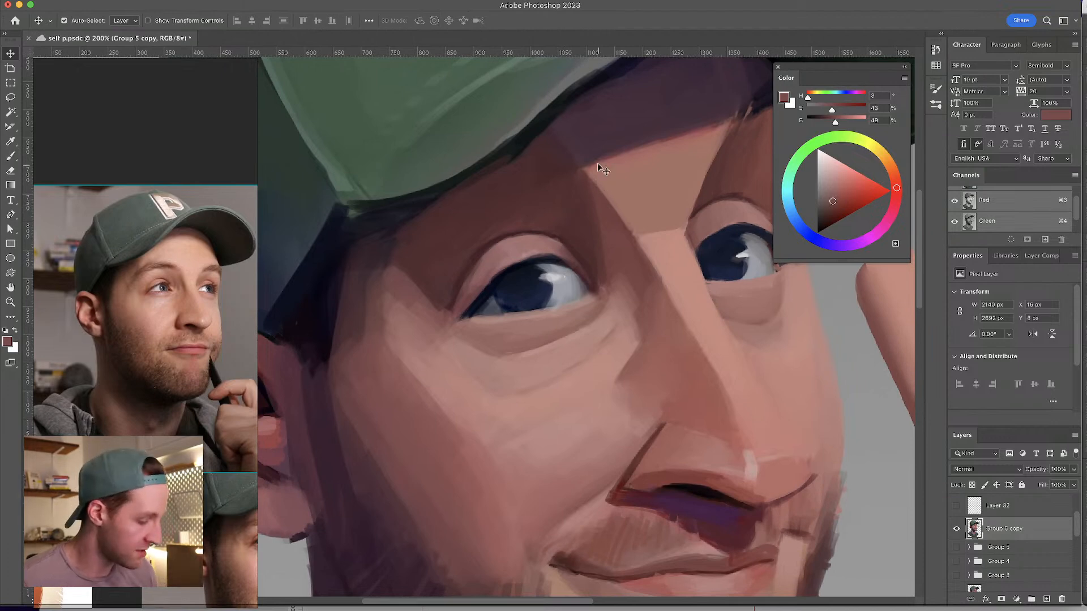
{"action": "key", "text": "b"}
{"action": "left_click", "coordinate": [632, 225], "text": "alt"}
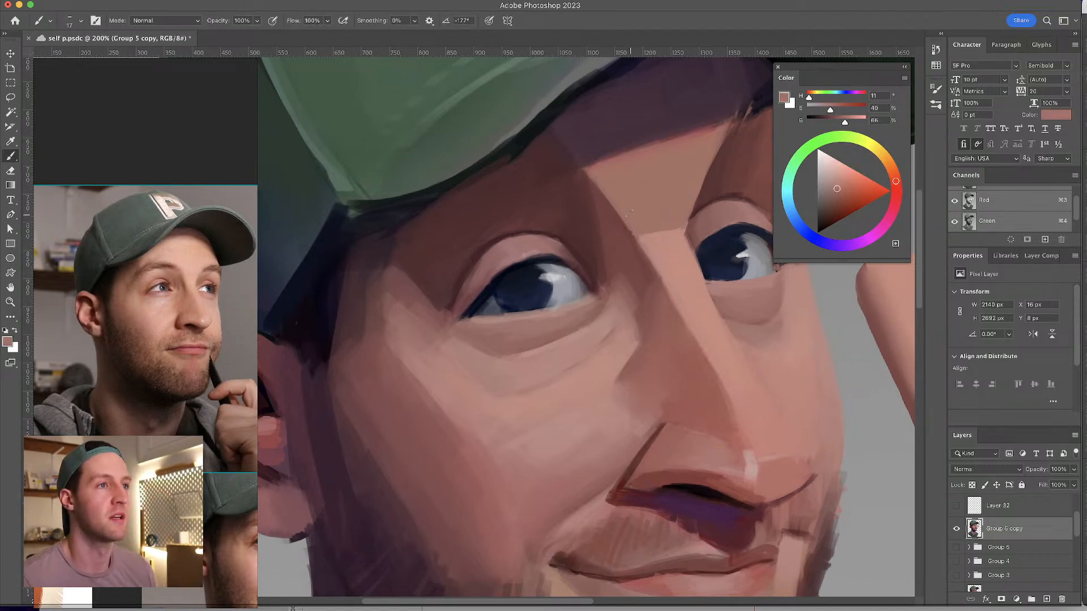
{"action": "mouse_move", "coordinate": [636, 233]}
{"action": "left_mouse_down"}
{"action": "mouse_move", "coordinate": [687, 192]}
{"action": "mouse_move", "coordinate": [703, 202]}
{"action": "left_mouse_up"}
{"action": "left_click", "coordinate": [643, 231], "text": "alt"}
- Soften the nose's side plane beside the near eye's inner corner with sampled red-browns, enlarging the brush to 25 px
{"action": "left_click", "coordinate": [669, 268], "text": "alt"}
{"action": "key", "text": "bracketright"}
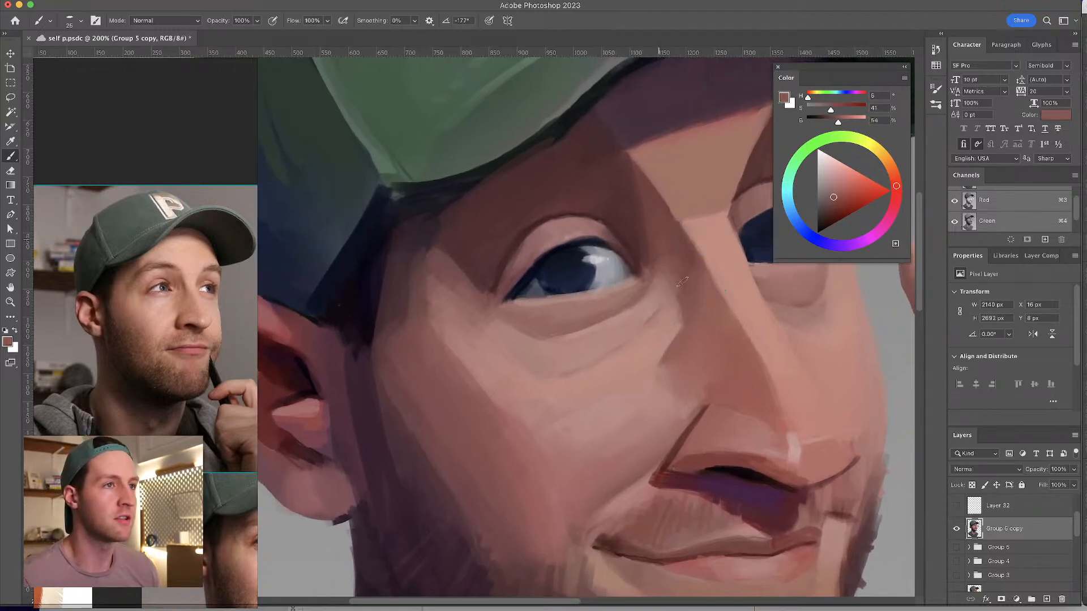
{"action": "left_click", "coordinate": [674, 248], "text": "alt"}
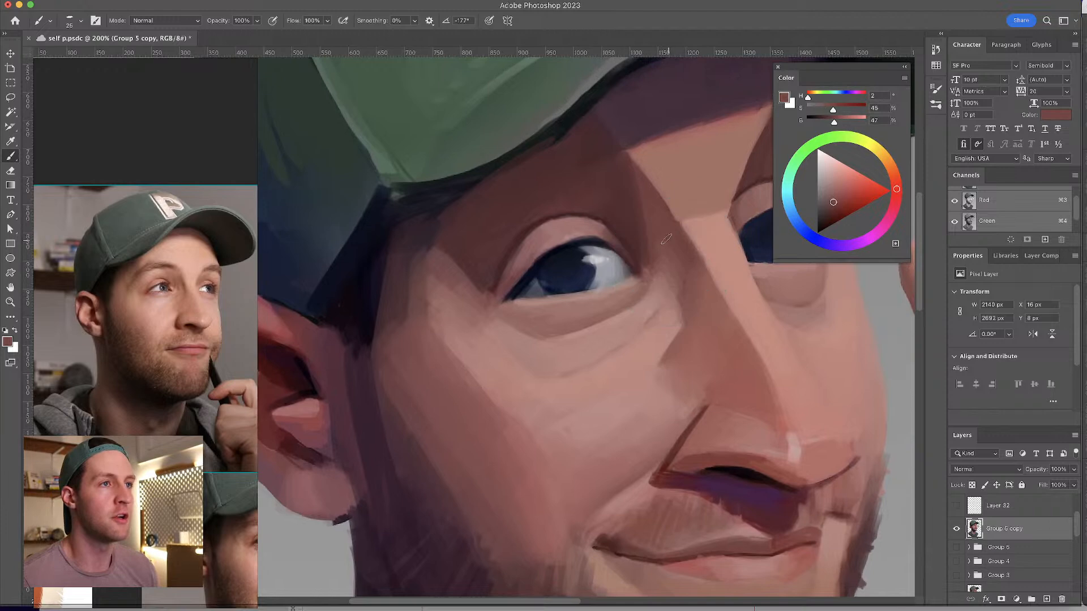
{"action": "left_click", "coordinate": [671, 276], "text": "alt"}
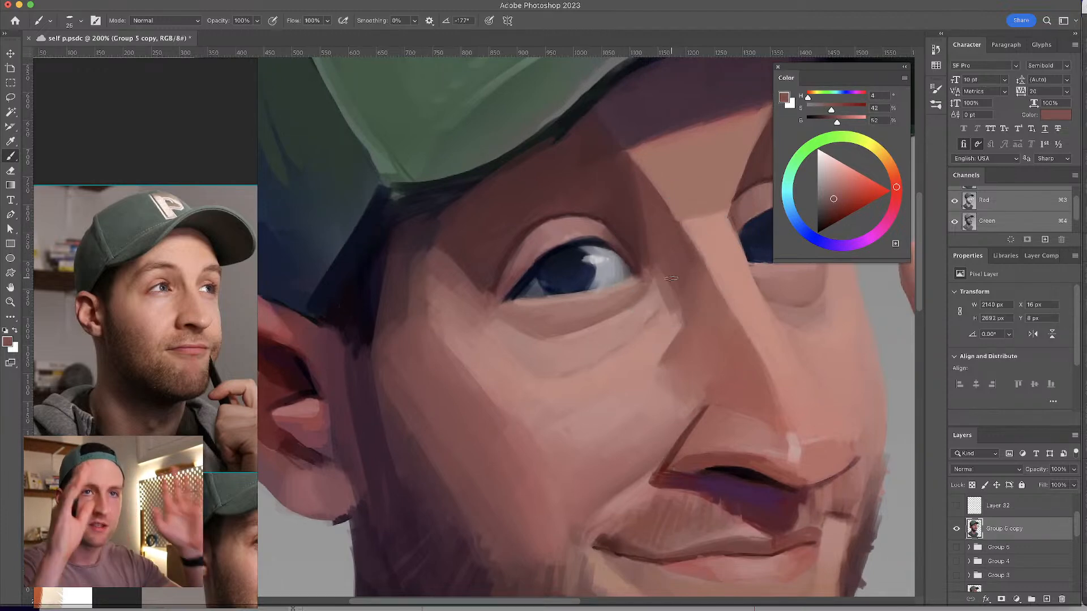
{"action": "scroll", "coordinate": [671, 278], "scroll_direction": "right", "scroll_amount": 5}
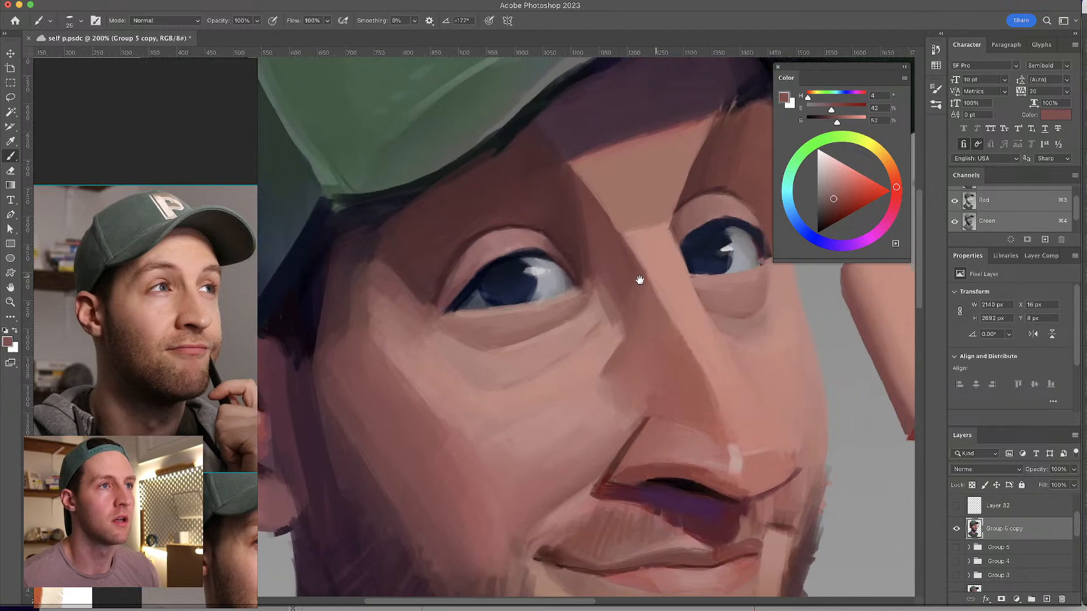
- Touch up the lower edge of the cap's forehead shadow with a sampled purple-brown, using a 28 px brush
{"action": "left_click", "coordinate": [688, 112], "text": "alt"}
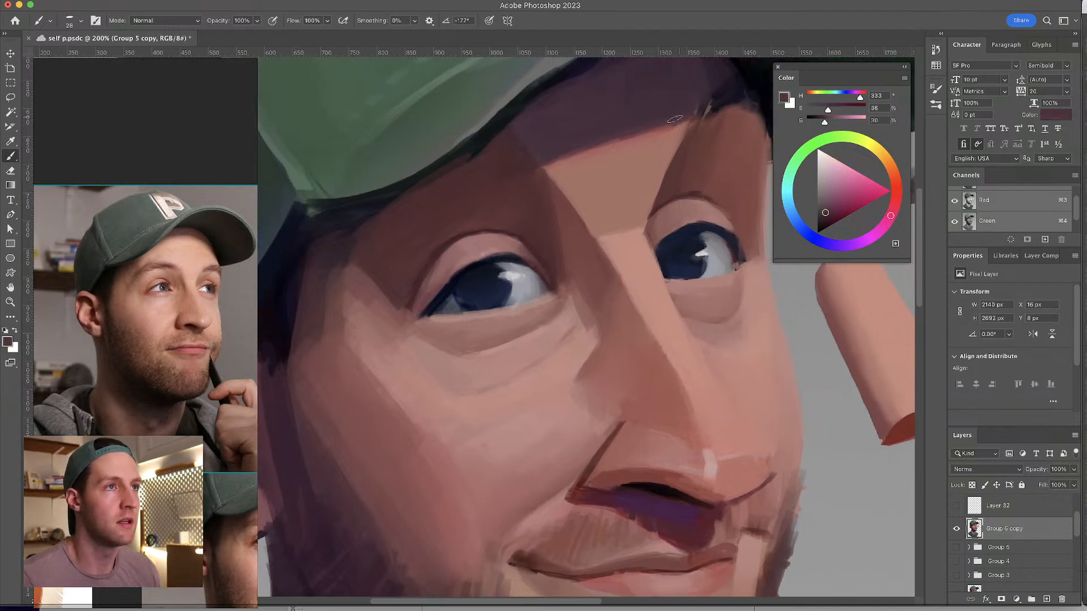
{"action": "key", "text": "ctrl+minus"}
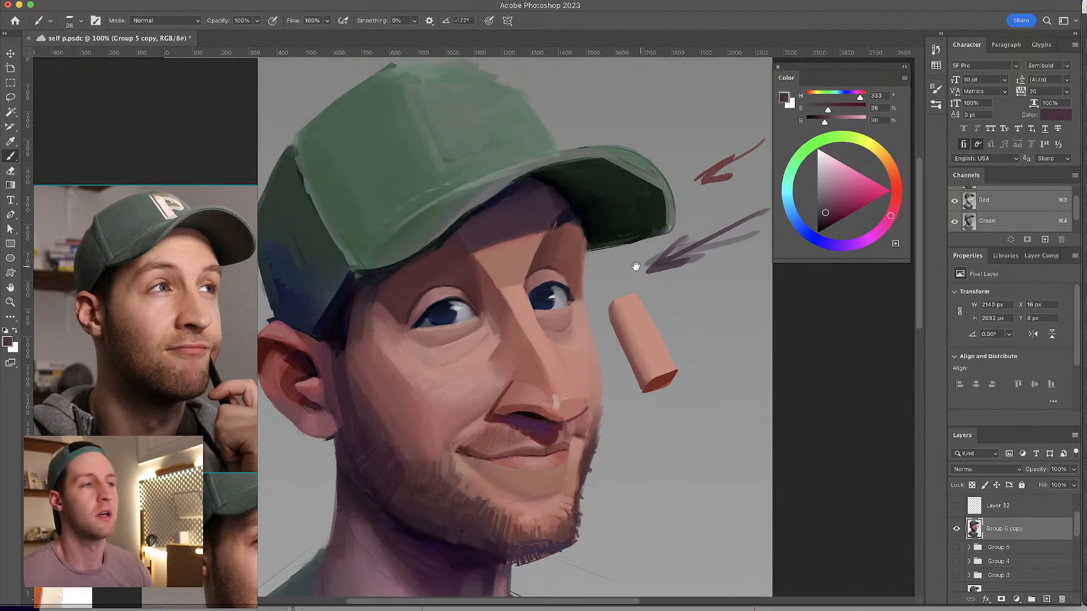
{"action": "scroll", "coordinate": [648, 238], "scroll_direction": "left", "scroll_amount": 3}
{"action": "scroll", "coordinate": [648, 238], "scroll_direction": "down", "scroll_amount": 2}
{"action": "scroll", "coordinate": [679, 225], "scroll_direction": "right", "scroll_amount": 3}
{"action": "scroll", "coordinate": [679, 225], "scroll_direction": "up", "scroll_amount": 2}
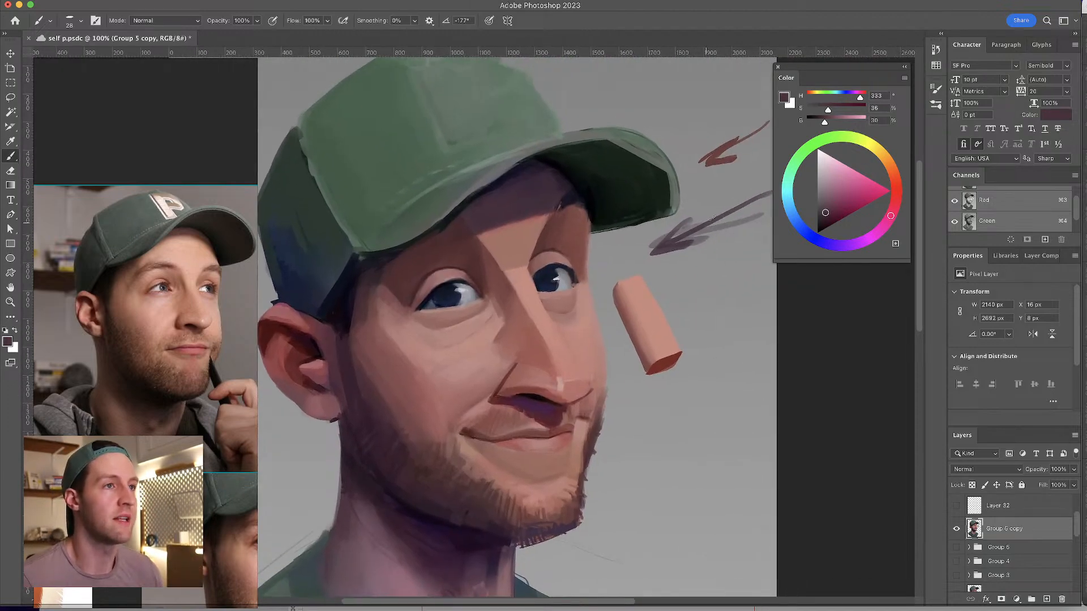
- Reinforce the lower light-direction arrow beside the face with a dark purple-brown stroke
{"action": "left_click_drag", "start_coordinate": [686, 217], "coordinate": [657, 250]}
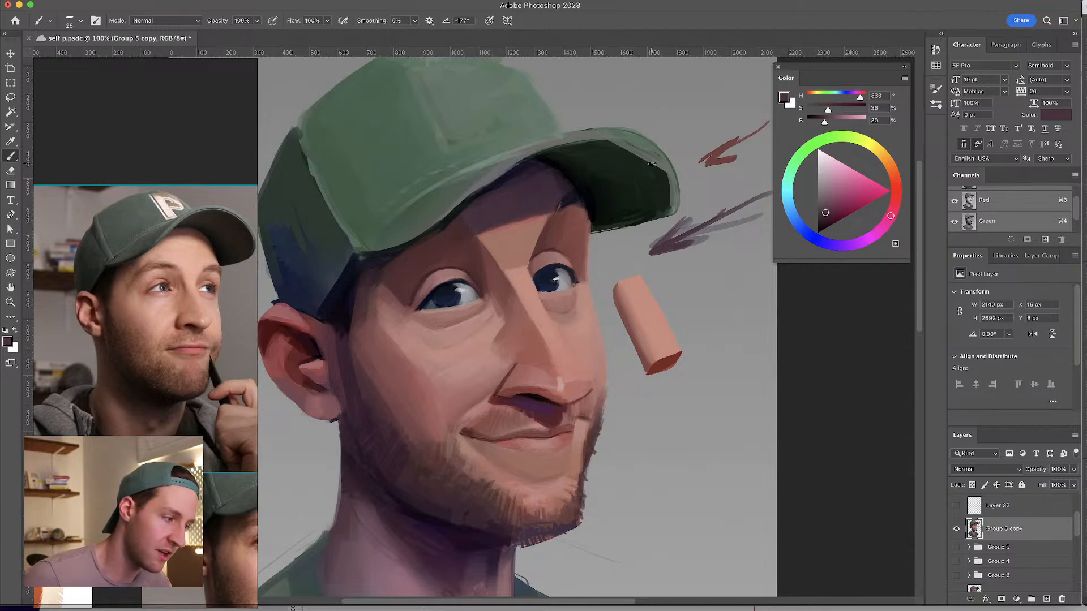
{"action": "mouse_move", "coordinate": [570, 283]}
{"action": "left_mouse_down"}
{"action": "mouse_move", "coordinate": [626, 273]}
{"action": "mouse_move", "coordinate": [635, 283]}
{"action": "mouse_move", "coordinate": [628, 273]}
{"action": "left_mouse_up"}
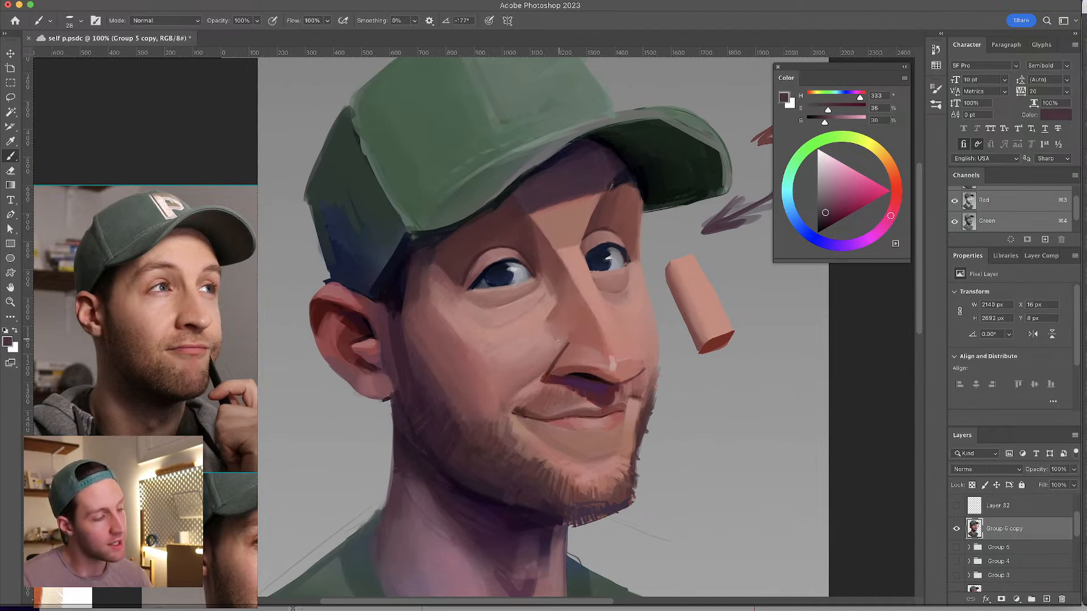
{"action": "left_click_drag", "start_coordinate": [560, 306], "coordinate": [612, 284]}
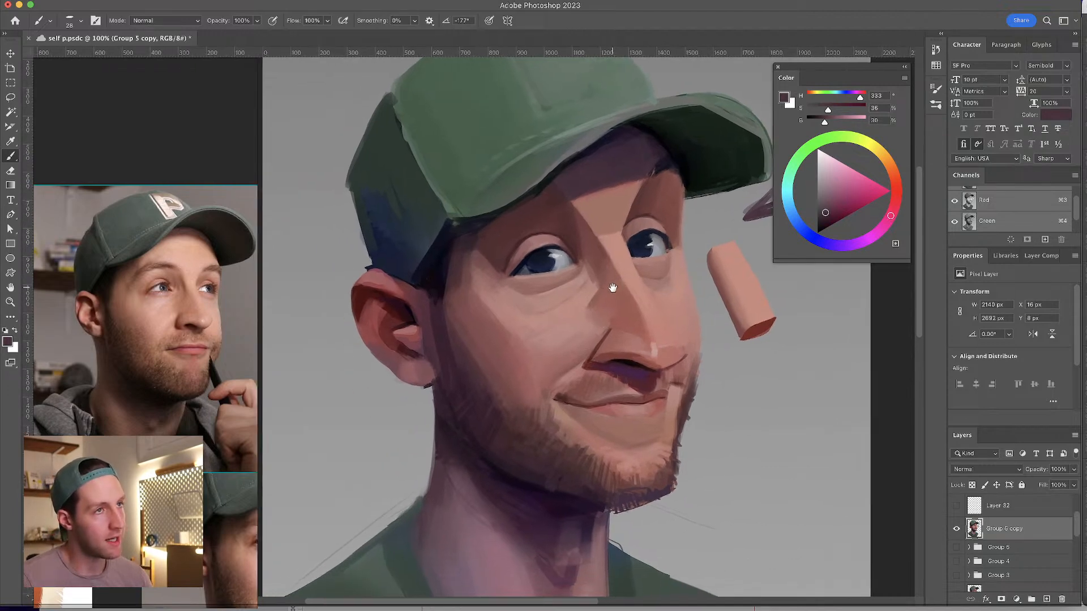
- Deepen the forehead shadow beneath the cap's brim with sampled dark purples, enlarging the brush to 65 px
{"action": "left_click", "coordinate": [622, 168], "text": "alt"}
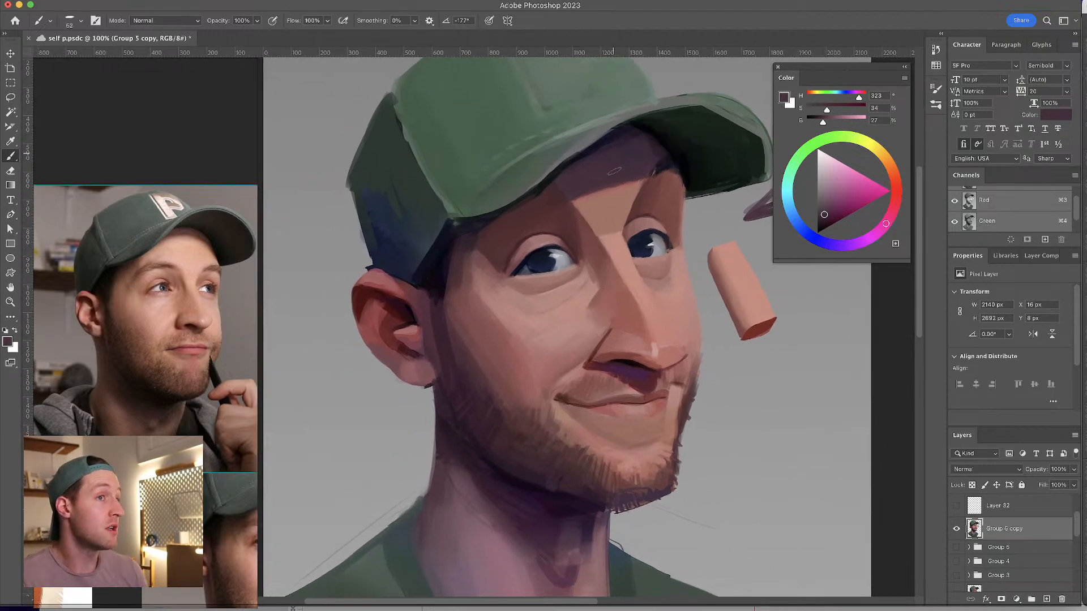
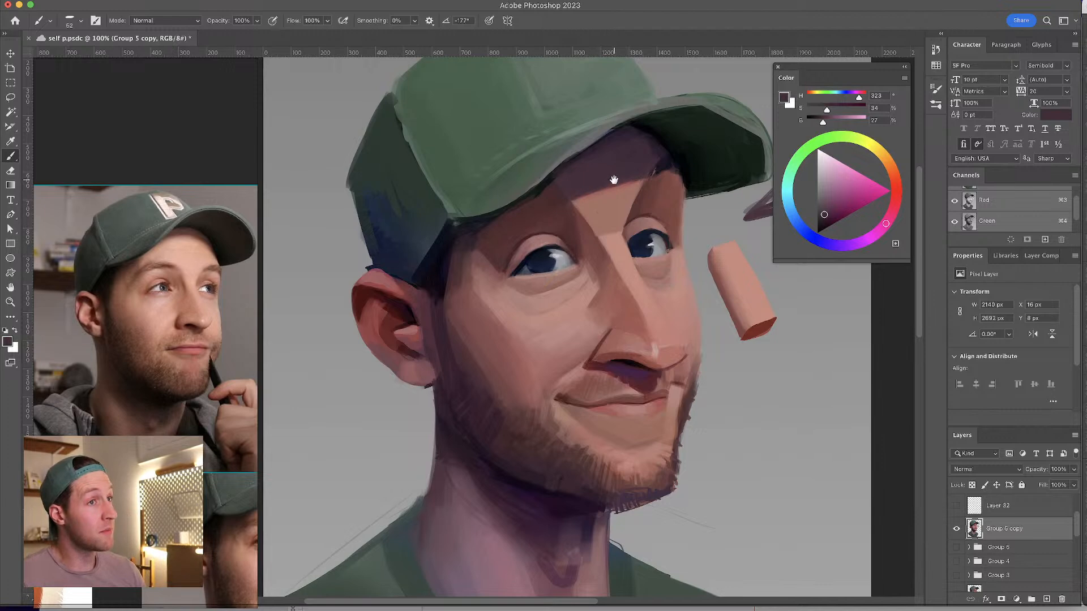
{"action": "left_click_drag", "start_coordinate": [615, 179], "coordinate": [582, 197]}
{"action": "left_click", "coordinate": [619, 161], "text": "alt"}
{"action": "left_click_drag", "start_coordinate": [611, 161], "coordinate": [619, 160]}
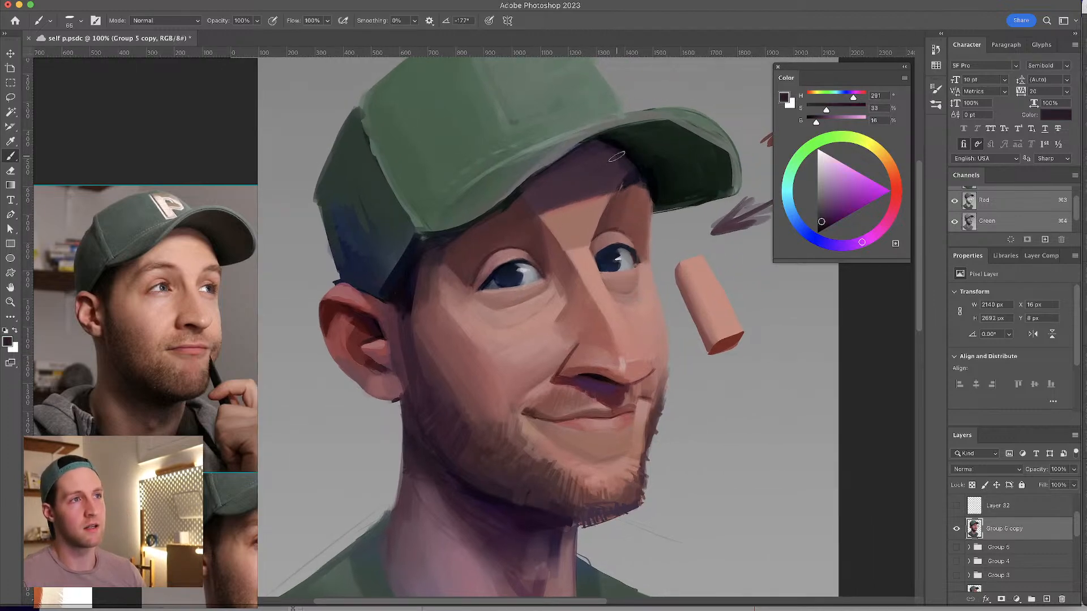
{"action": "left_click", "coordinate": [619, 178], "text": "alt"}
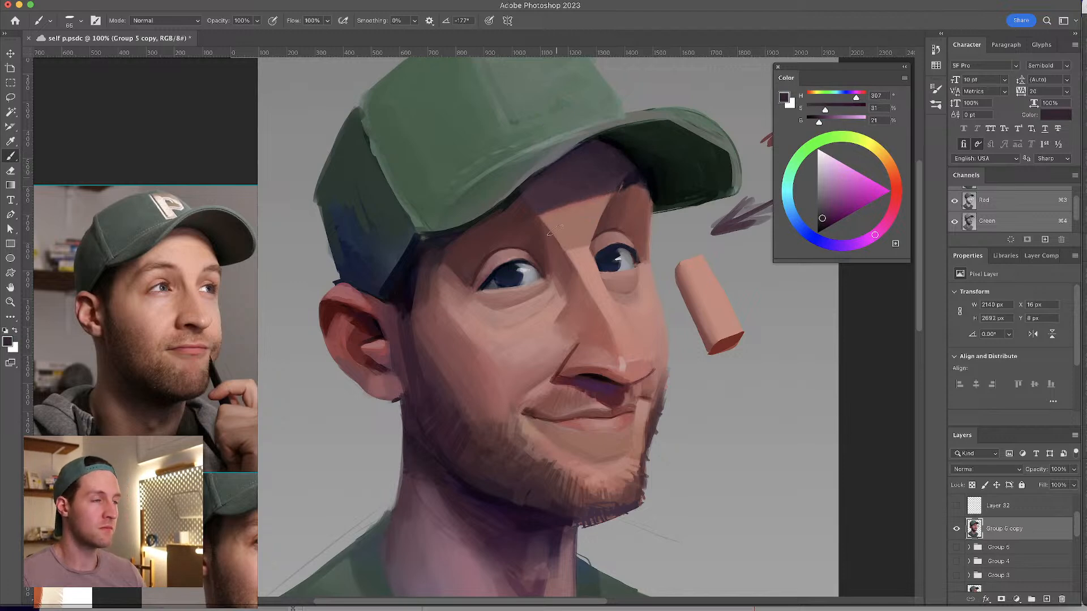
- Blend the shadow plane beside the upper nose bridge with a sampled red-brown, using a 41 px brush
{"action": "mouse_move", "coordinate": [573, 271]}
{"action": "left_mouse_down"}
{"action": "mouse_move", "coordinate": [584, 268]}
{"action": "mouse_move", "coordinate": [558, 234]}
{"action": "left_mouse_up"}
{"action": "left_click", "coordinate": [566, 249], "text": "alt"}
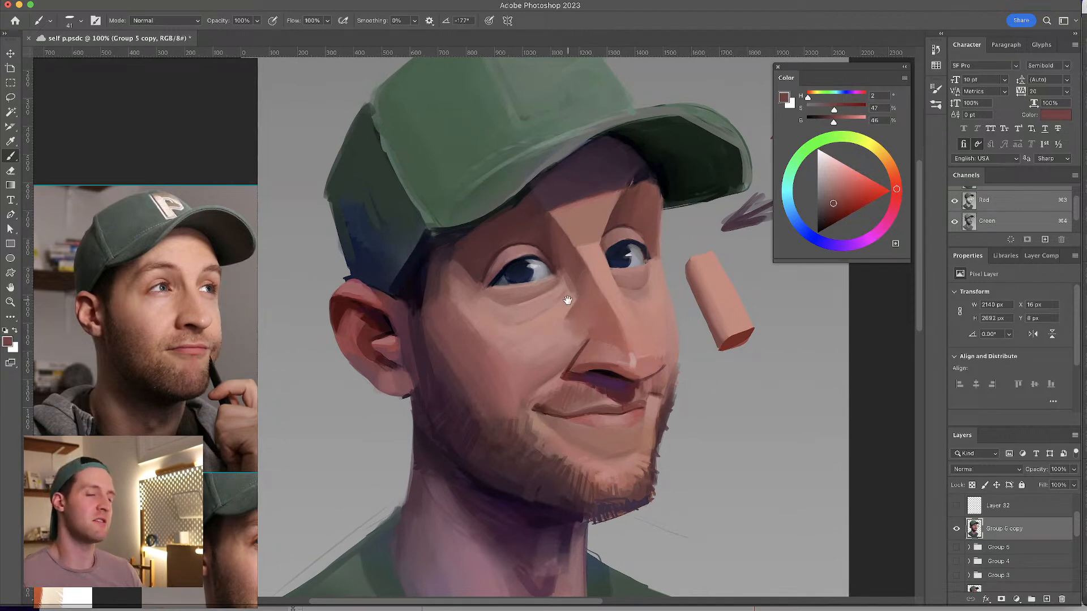
{"action": "mouse_move", "coordinate": [566, 296]}
{"action": "left_mouse_down"}
{"action": "mouse_move", "coordinate": [499, 335]}
{"action": "mouse_move", "coordinate": [519, 313]}
{"action": "left_mouse_up"}
- Extend the lower light-direction arrow toward the face with a red-brown stroke
{"action": "key", "text": "super+minus"}
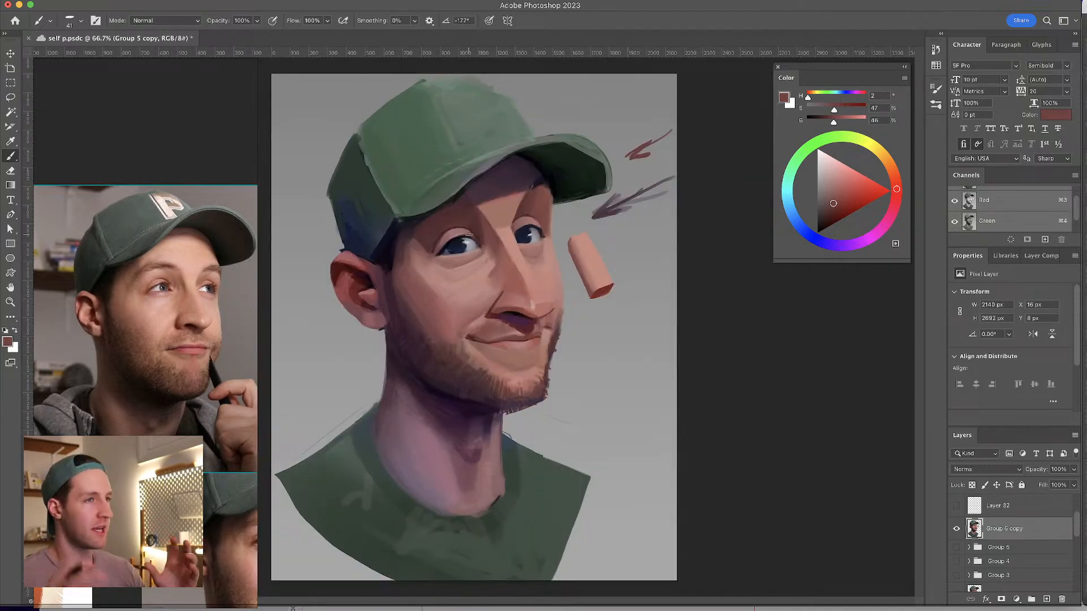
{"action": "scroll", "coordinate": [469, 236], "scroll_direction": "up", "scroll_amount": 2}
{"action": "scroll", "coordinate": [470, 236], "scroll_direction": "up", "scroll_amount": 3}
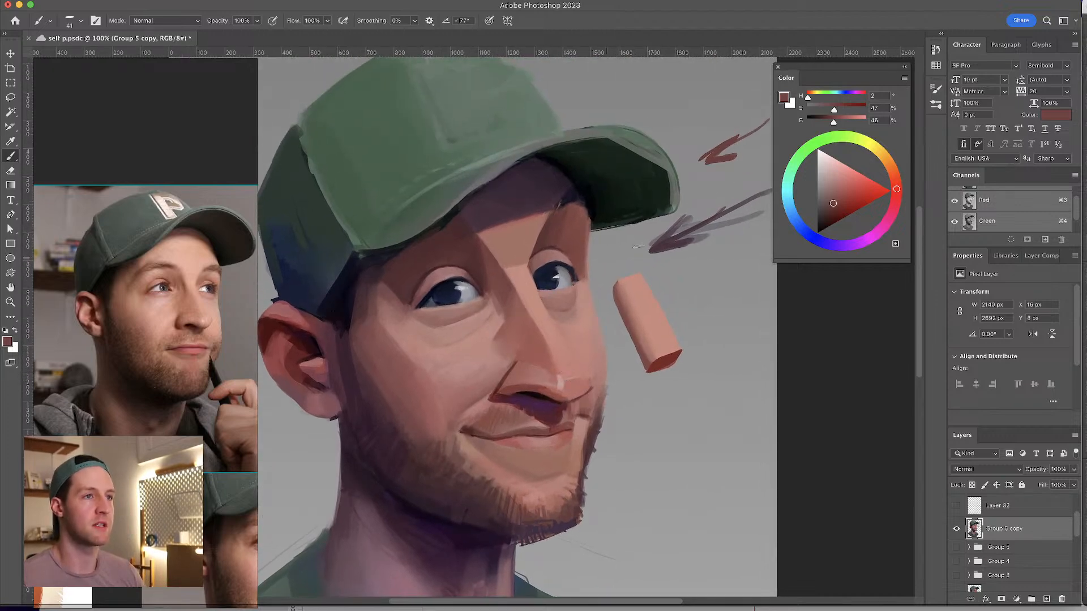
{"action": "left_click_drag", "start_coordinate": [708, 217], "coordinate": [620, 266]}
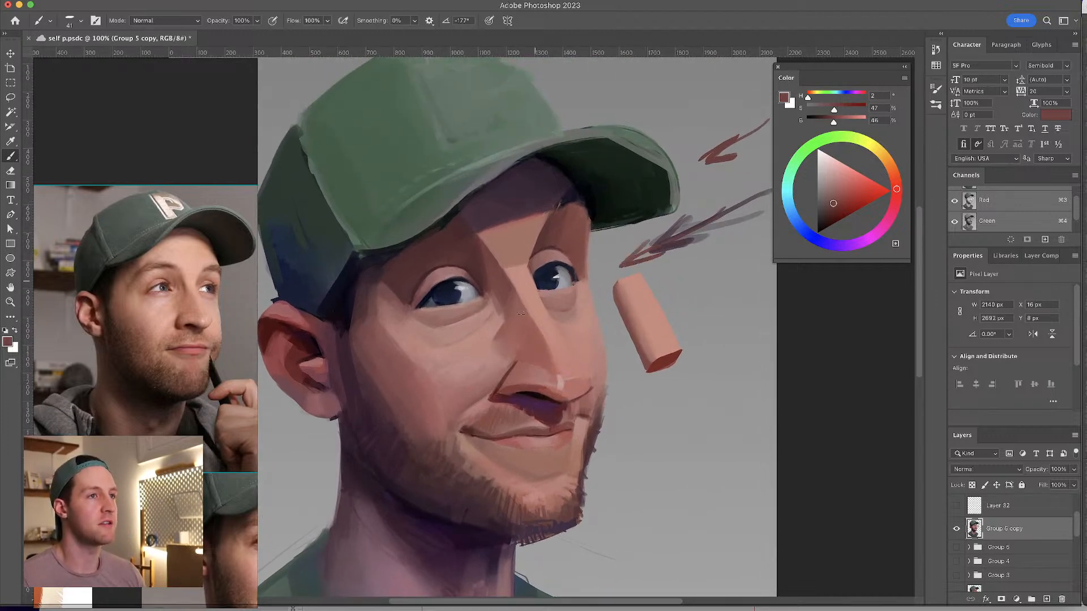
- Refine the skin under the far eye beside the nose with sampled light pinks, using small brush sizes down to 17 px
{"action": "left_click", "coordinate": [539, 302], "text": "alt"}
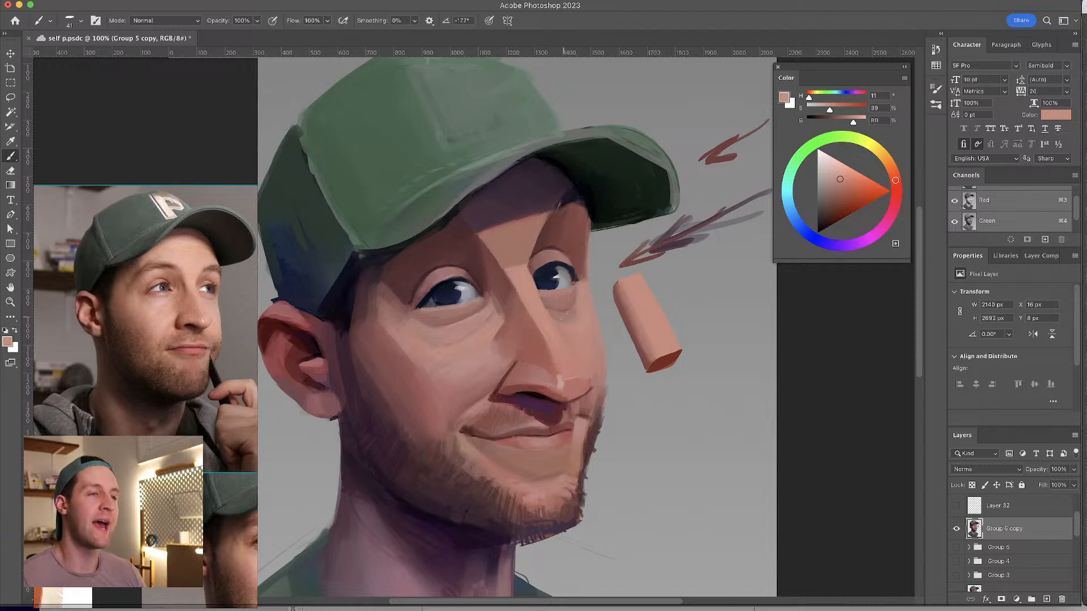
{"action": "key", "text": "["}
{"action": "left_click", "coordinate": [555, 317], "text": "alt"}
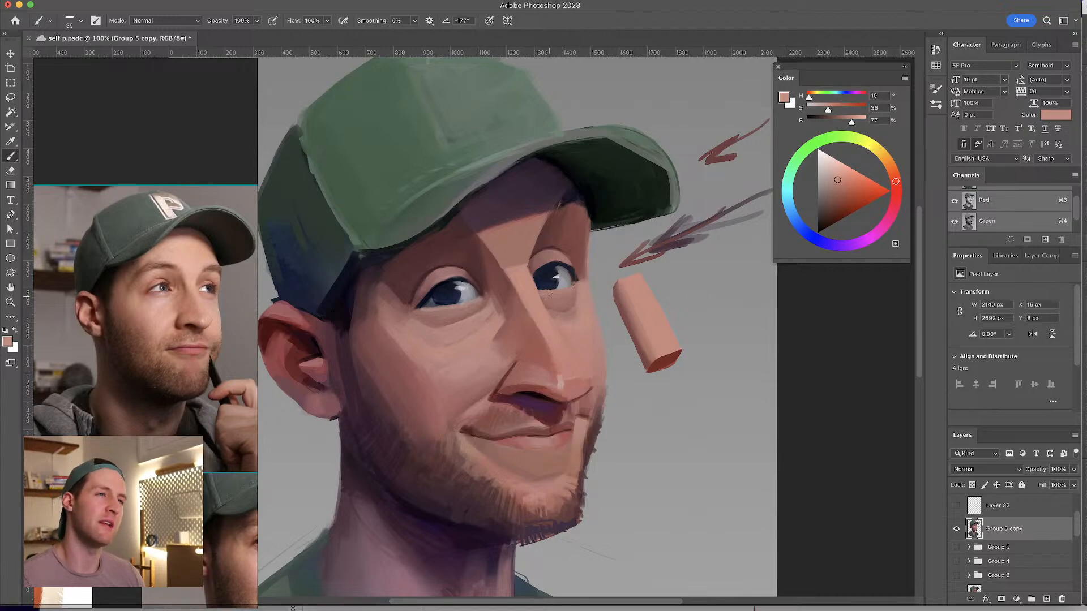
{"action": "left_click_drag", "start_coordinate": [566, 295], "coordinate": [561, 295]}
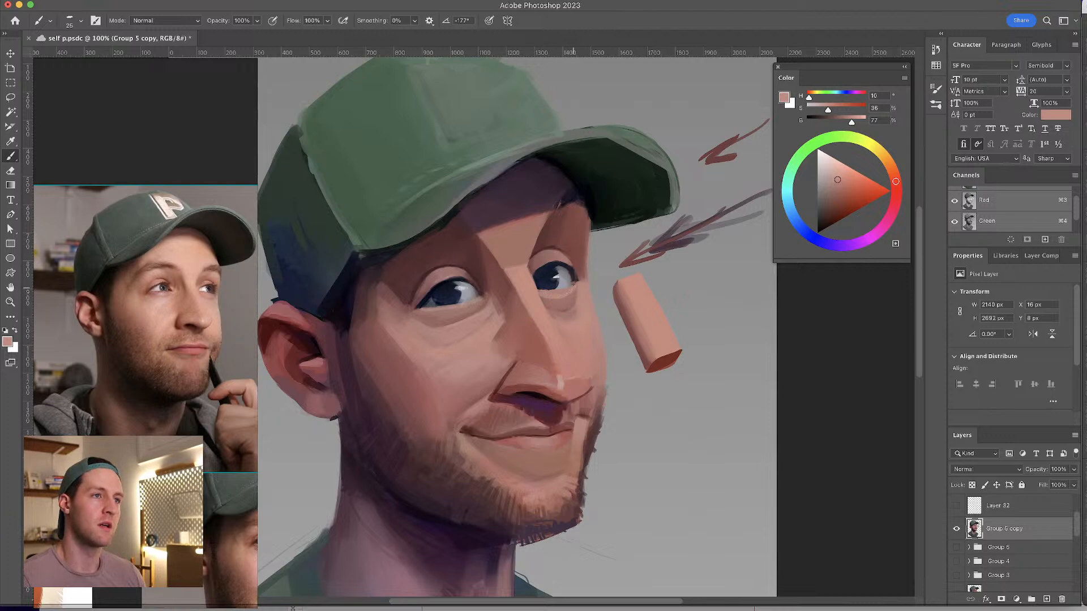
{"action": "left_click_drag", "start_coordinate": [560, 295], "coordinate": [555, 295]}
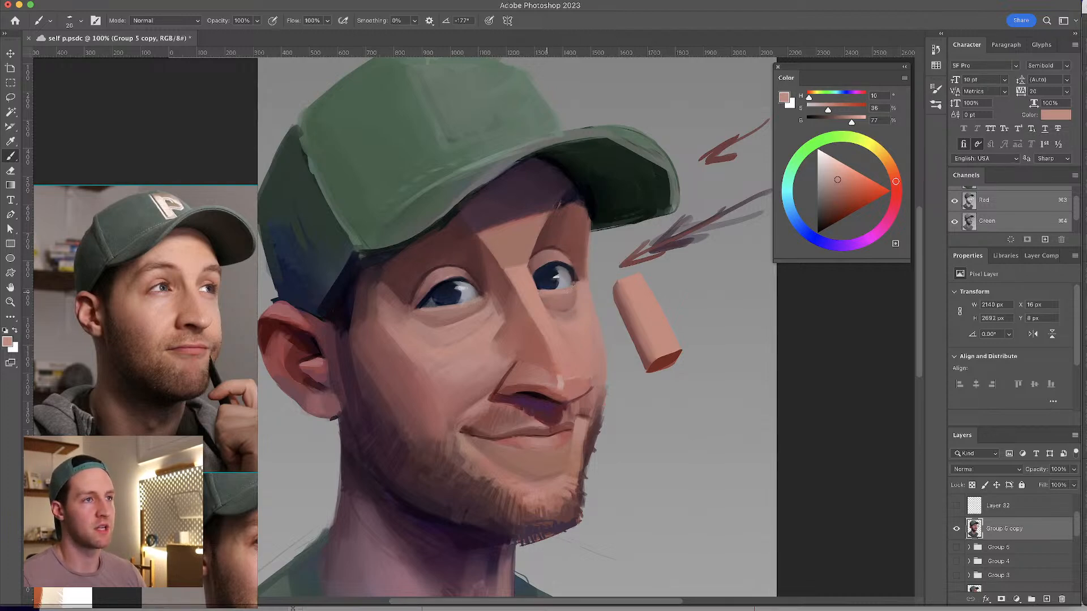
{"action": "left_click_drag", "start_coordinate": [571, 289], "coordinate": [571, 289]}
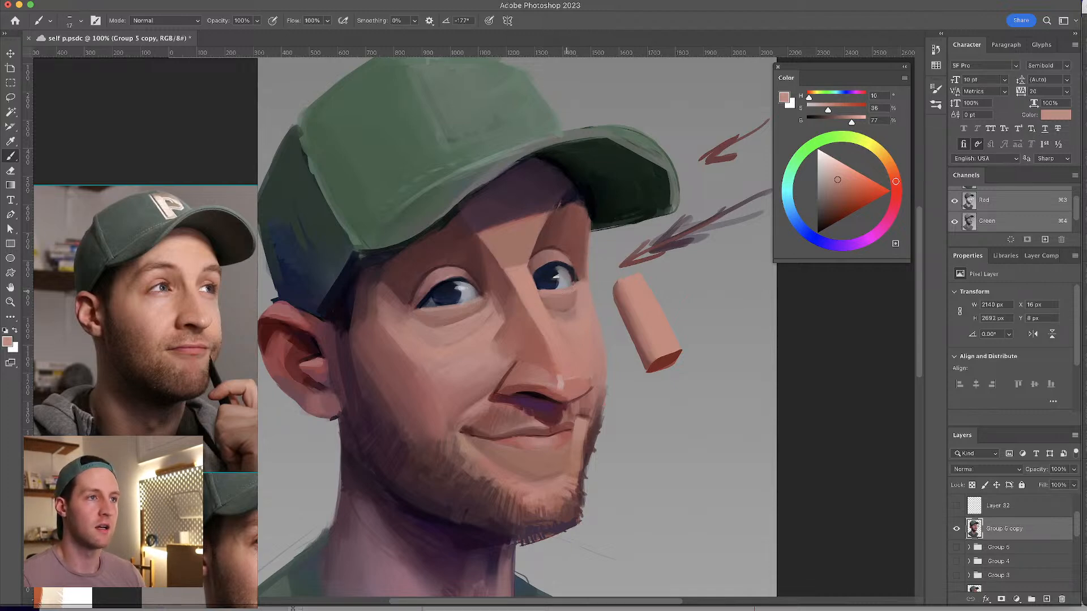
{"action": "left_click", "coordinate": [569, 295], "text": "alt"}
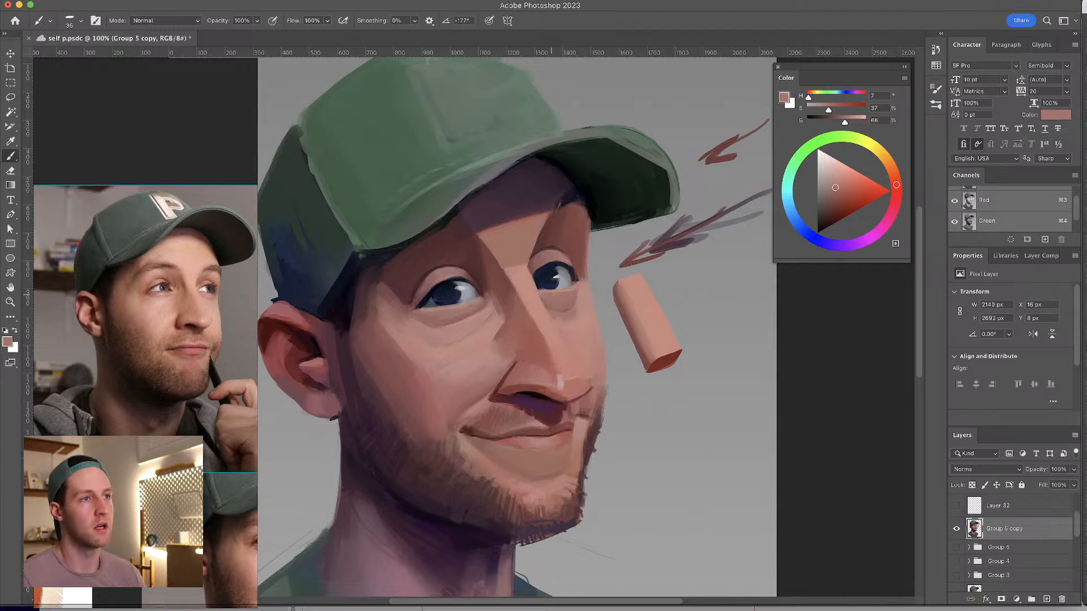
{"action": "left_click", "coordinate": [572, 286], "text": "alt"}
{"action": "left_click_drag", "start_coordinate": [572, 285], "coordinate": [569, 287]}
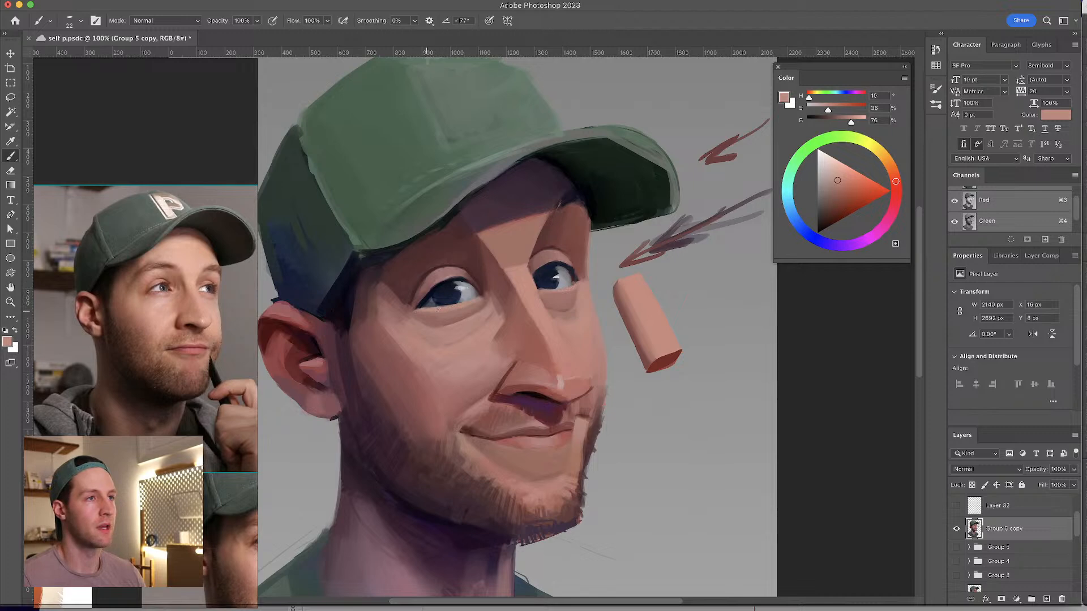
- Deepen the shadow between the near eye's inner corner and the nose bridge with sampled red-browns and dark purple, using a 47 px brush
{"action": "left_click", "coordinate": [505, 294], "text": "alt"}
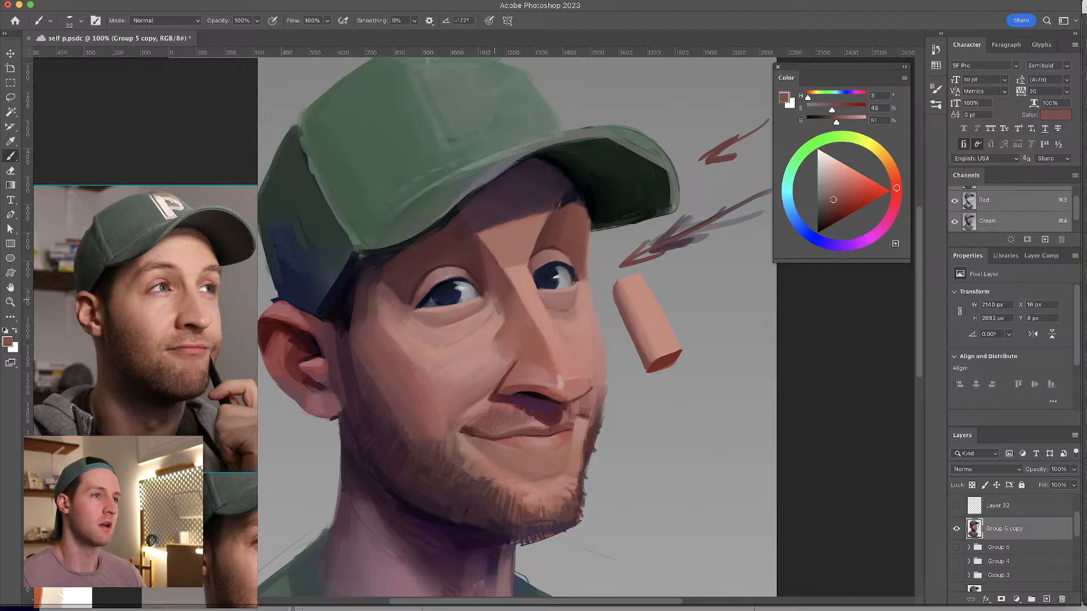
{"action": "key", "text": "bracketright"}
{"action": "left_click", "coordinate": [485, 206], "text": "alt"}
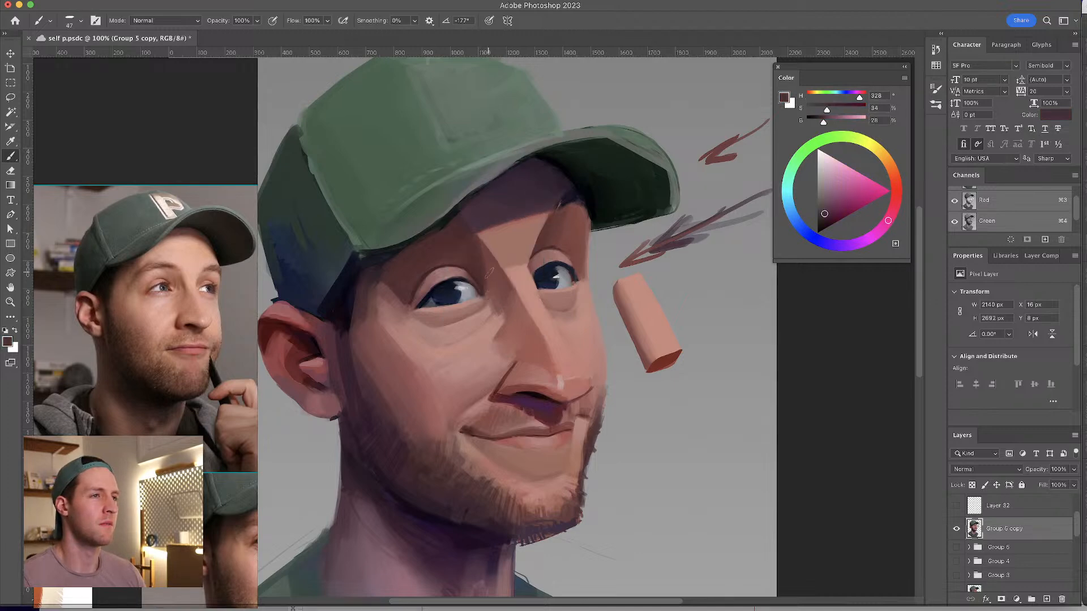
{"action": "mouse_move", "coordinate": [490, 263]}
{"action": "left_mouse_down"}
{"action": "mouse_move", "coordinate": [505, 292]}
{"action": "mouse_move", "coordinate": [498, 304]}
{"action": "left_mouse_up"}
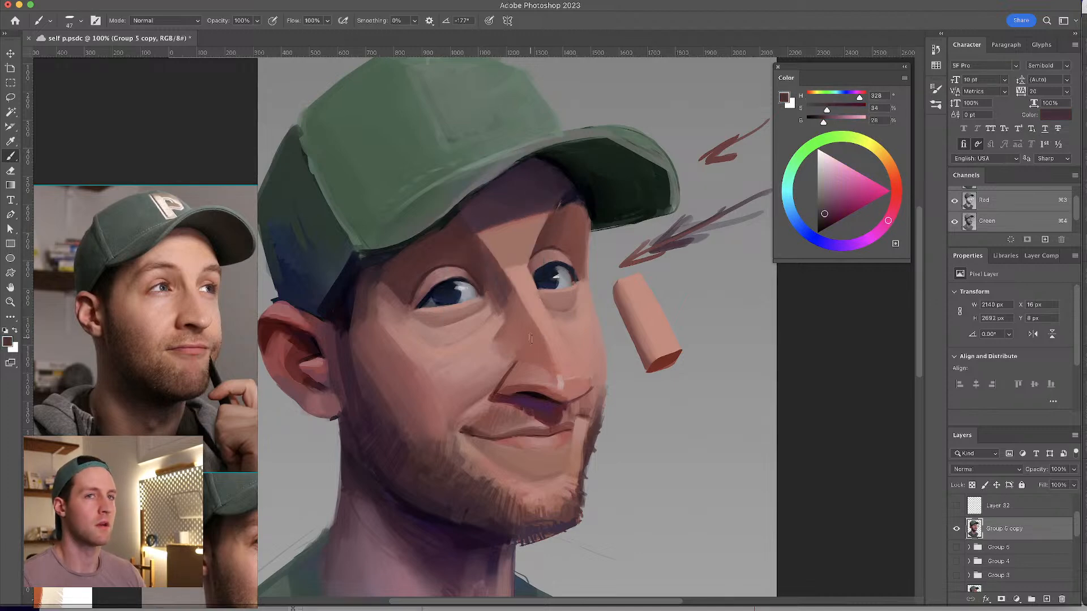
{"action": "left_click", "coordinate": [492, 267], "text": "alt"}
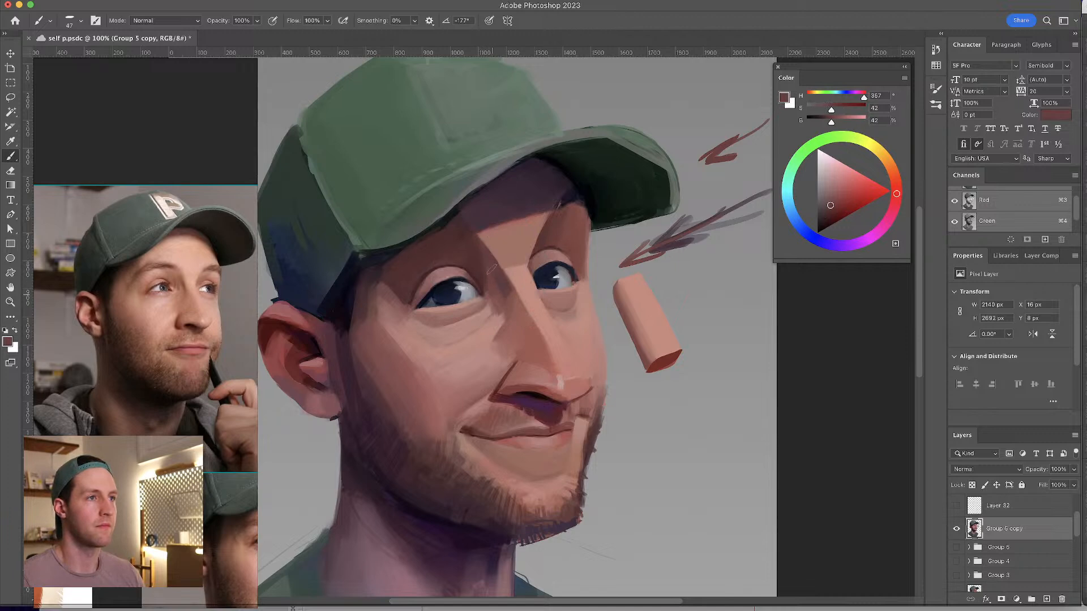
{"action": "mouse_move", "coordinate": [499, 300]}
{"action": "left_mouse_down"}
{"action": "mouse_move", "coordinate": [493, 318]}
{"action": "mouse_move", "coordinate": [429, 315]}
{"action": "left_mouse_up"}
- Refine the near eye's upper lid and outer corner with sampled muted pinks at 26 px, and sample the far eyelid's pink
{"action": "left_click", "coordinate": [459, 309], "text": "alt"}
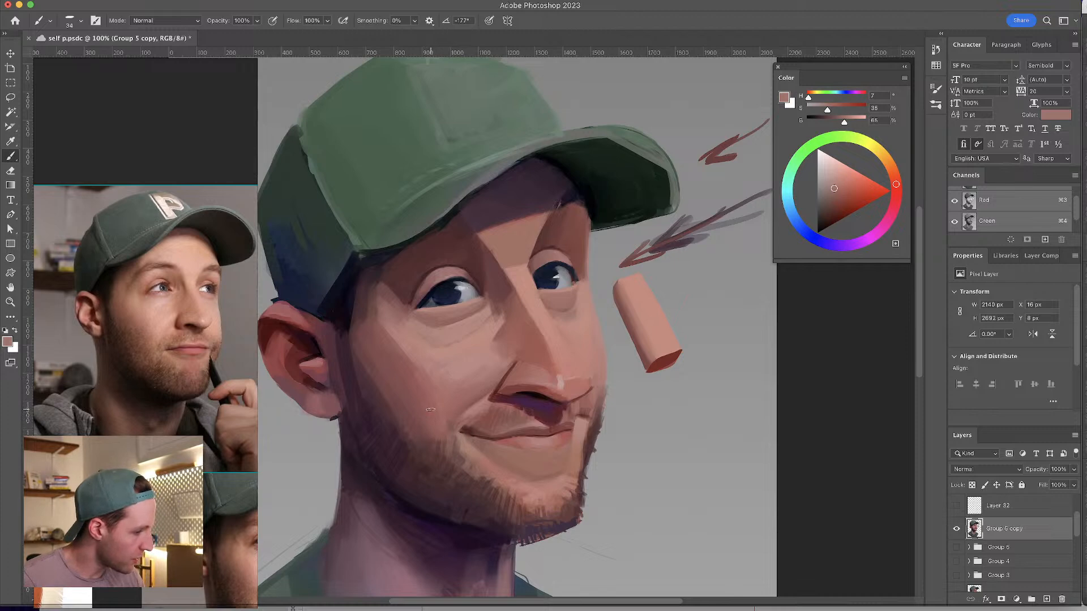
{"action": "left_click_drag", "start_coordinate": [445, 320], "coordinate": [457, 327]}
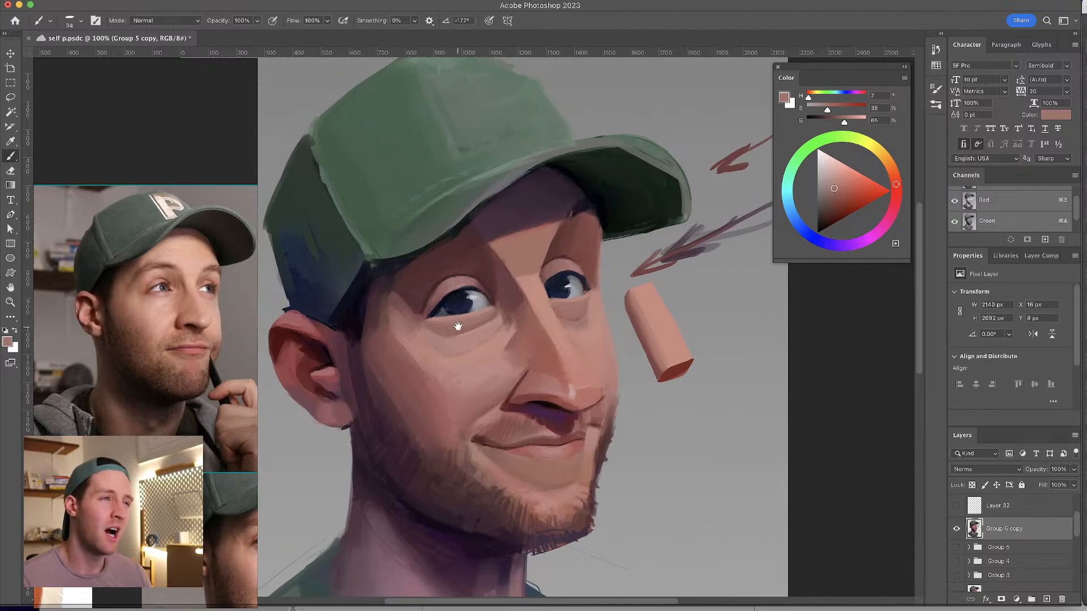
{"action": "left_click", "coordinate": [433, 294], "text": "alt"}
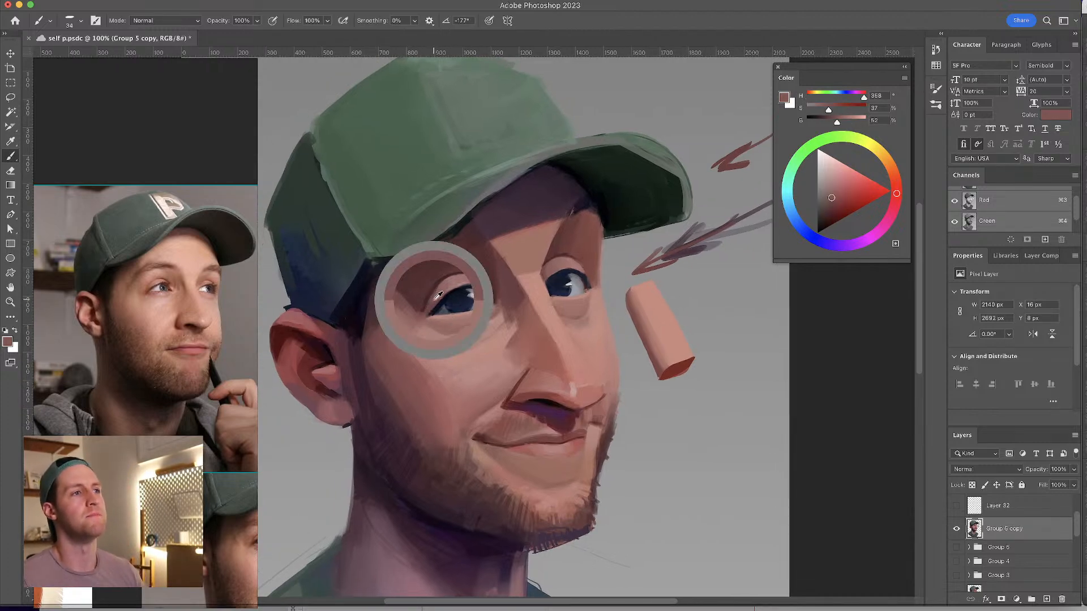
{"action": "left_click", "coordinate": [433, 298], "text": "alt"}
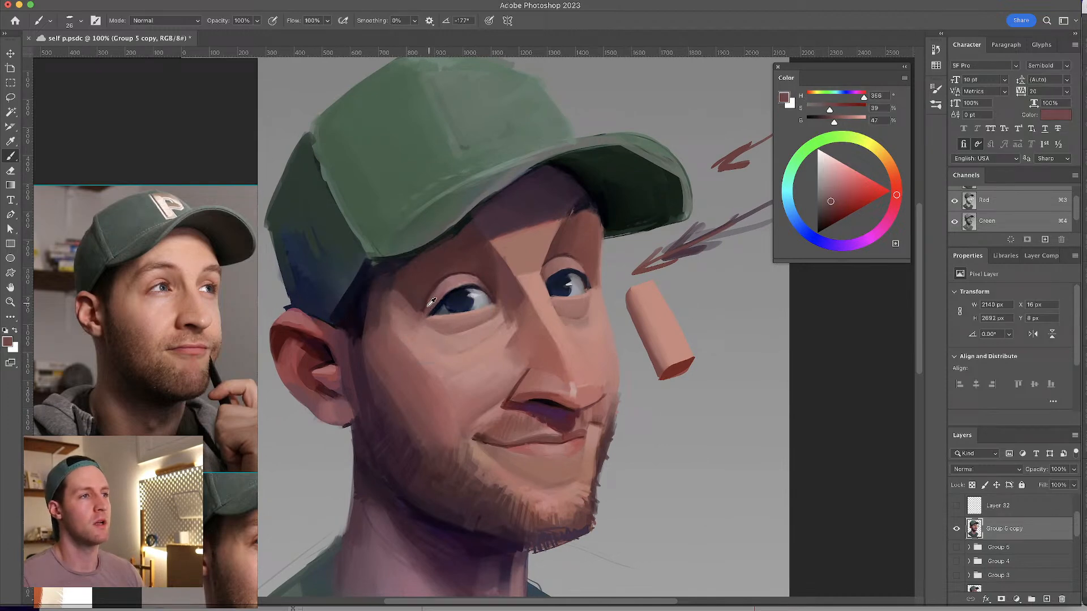
{"action": "left_click", "coordinate": [440, 288], "text": "alt"}
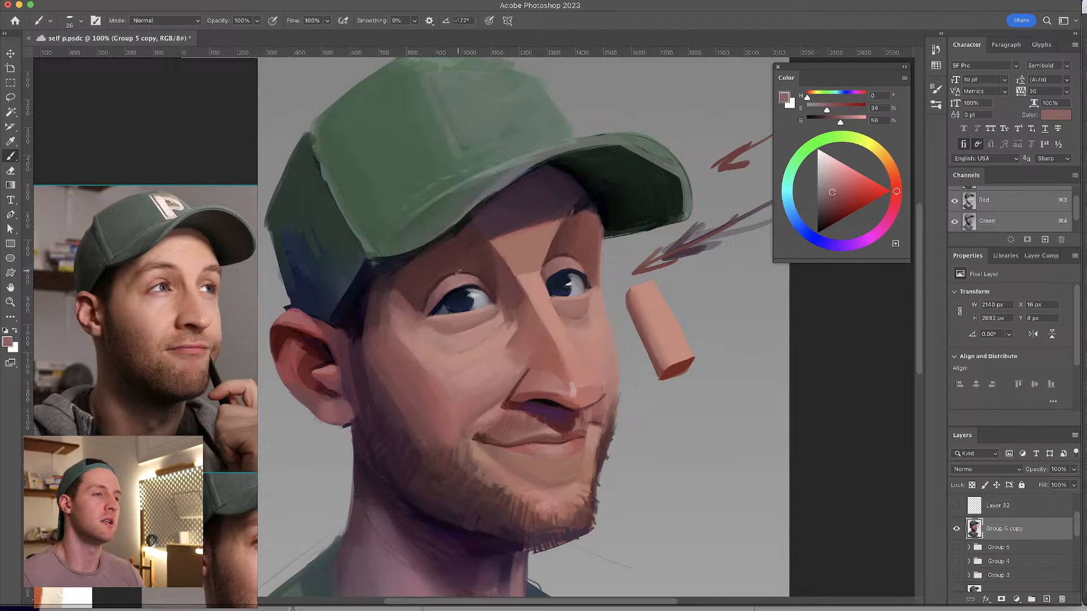
{"action": "left_click", "coordinate": [451, 279], "text": "alt"}
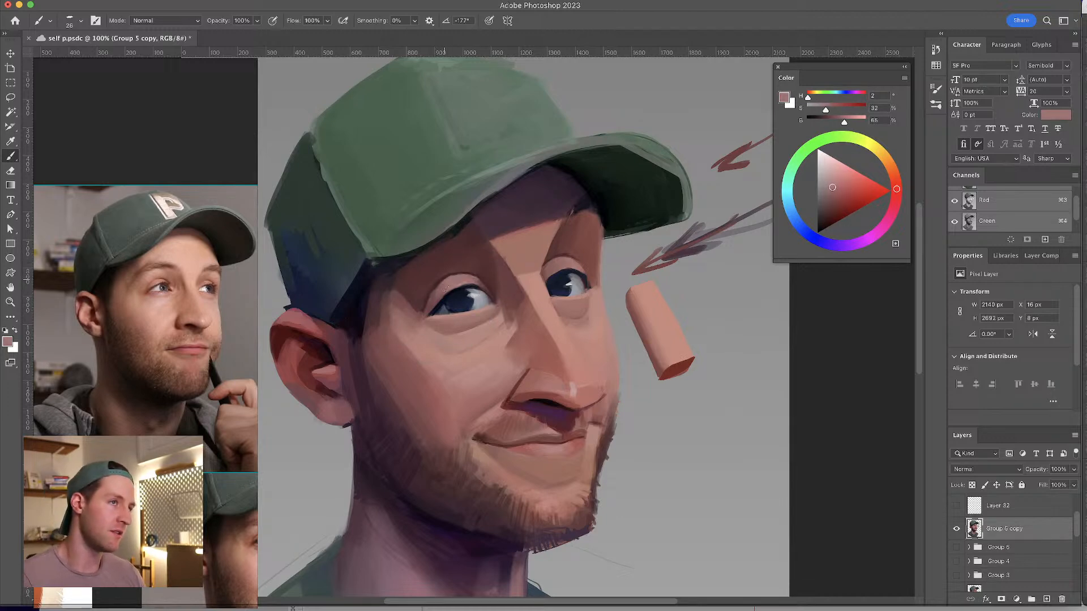
{"action": "left_click", "coordinate": [457, 276], "text": "alt"}
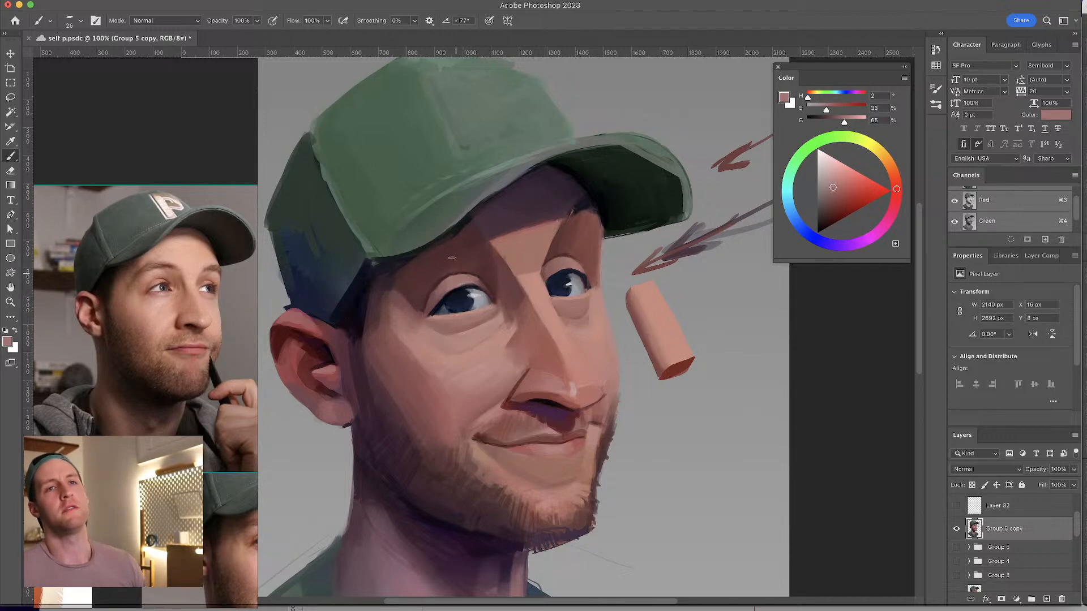
{"action": "left_click", "coordinate": [578, 260], "text": "alt"}
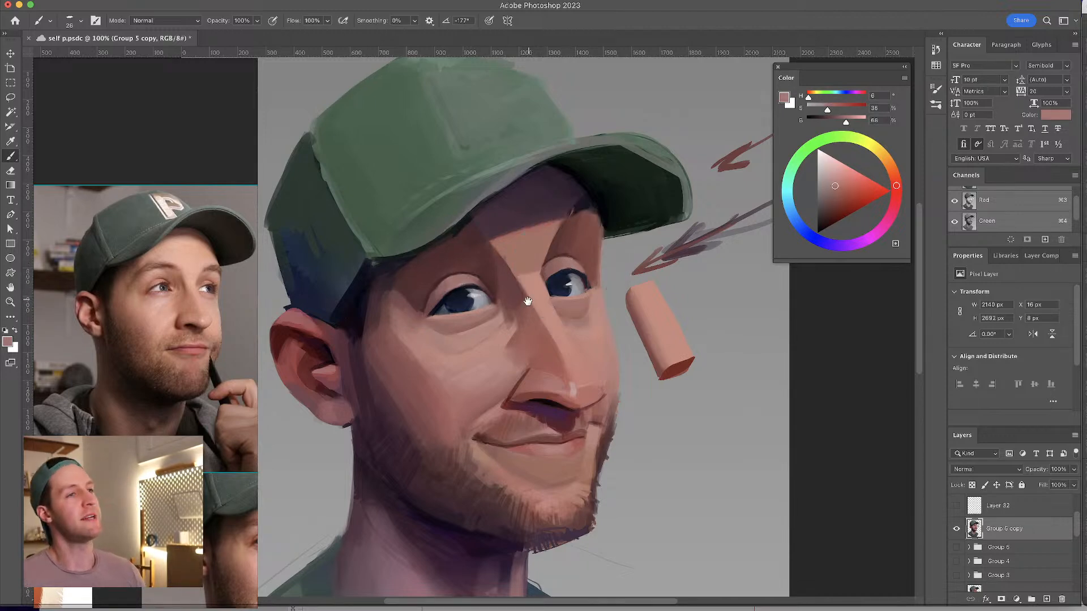
- Paint a hard-edged light pink plane on the near cheek beside the nose with a 32 px brush
{"action": "key", "text": "super+equal"}
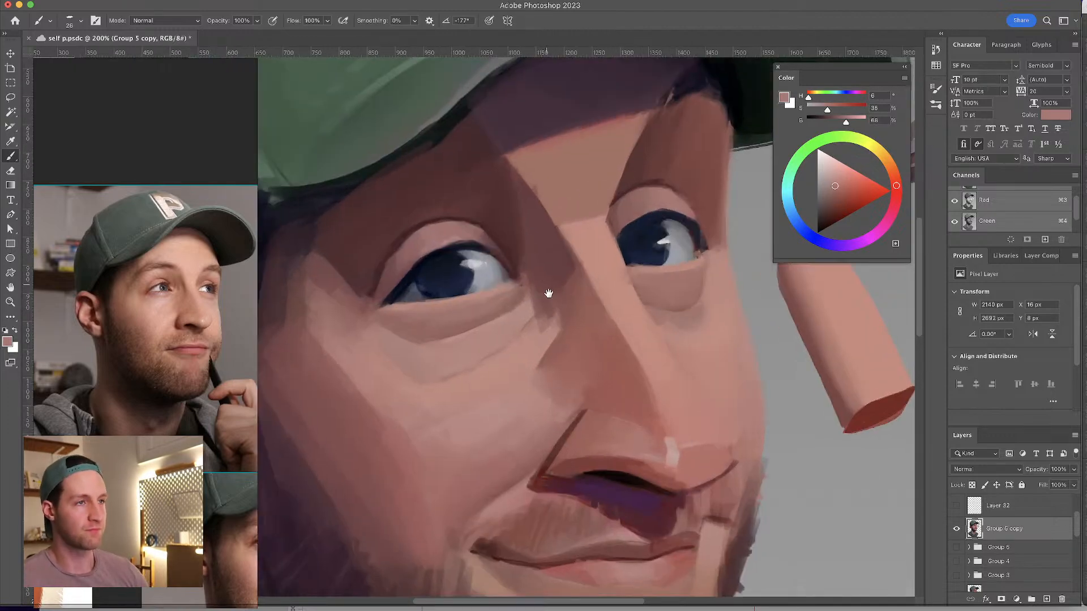
{"action": "left_click_drag", "start_coordinate": [544, 282], "coordinate": [543, 223]}
{"action": "left_click", "coordinate": [570, 398], "text": "alt"}
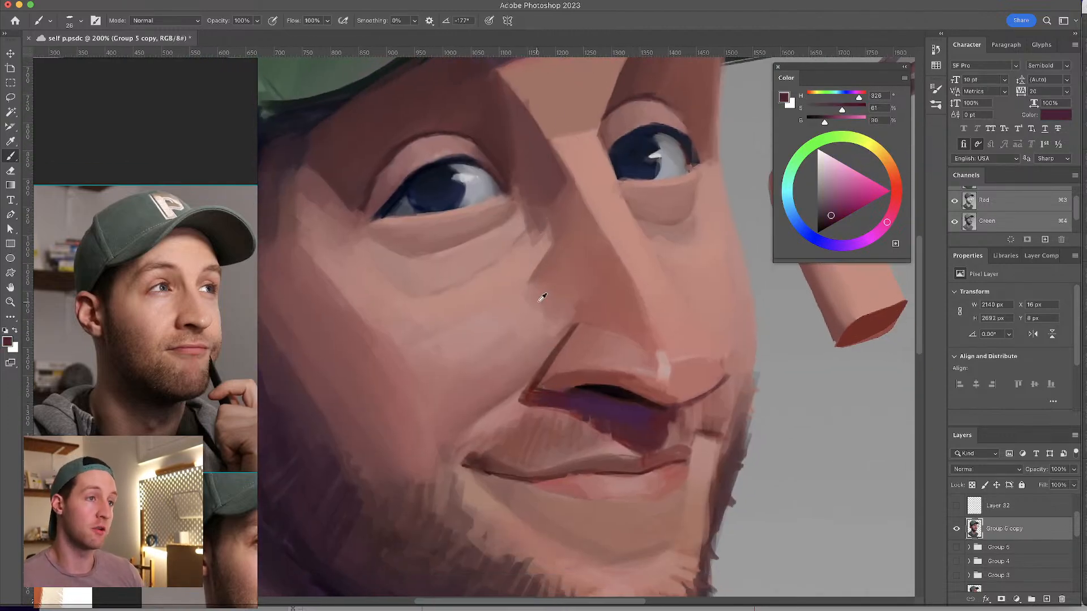
{"action": "key", "text": "bracketright"}
{"action": "left_click_drag", "start_coordinate": [497, 313], "coordinate": [485, 311]}
{"action": "left_click", "coordinate": [457, 361], "text": "alt"}
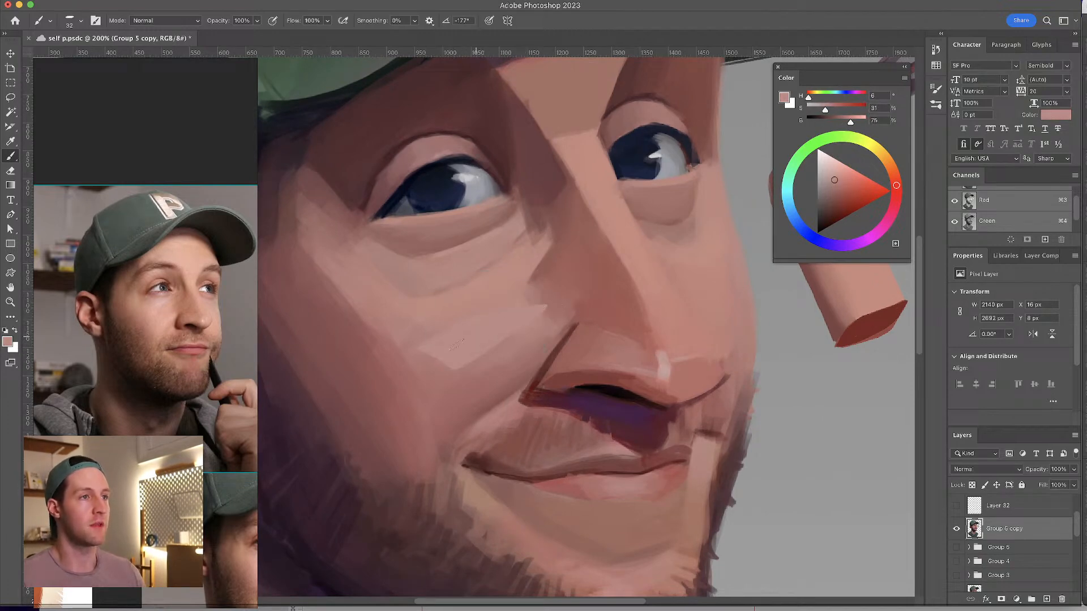
- Define the darker cheek plane above the smile line with sampled mid pinks, enlarging the brush to 57 px
{"action": "left_click", "coordinate": [459, 376], "text": "alt"}
{"action": "key", "text": "bracketright"}
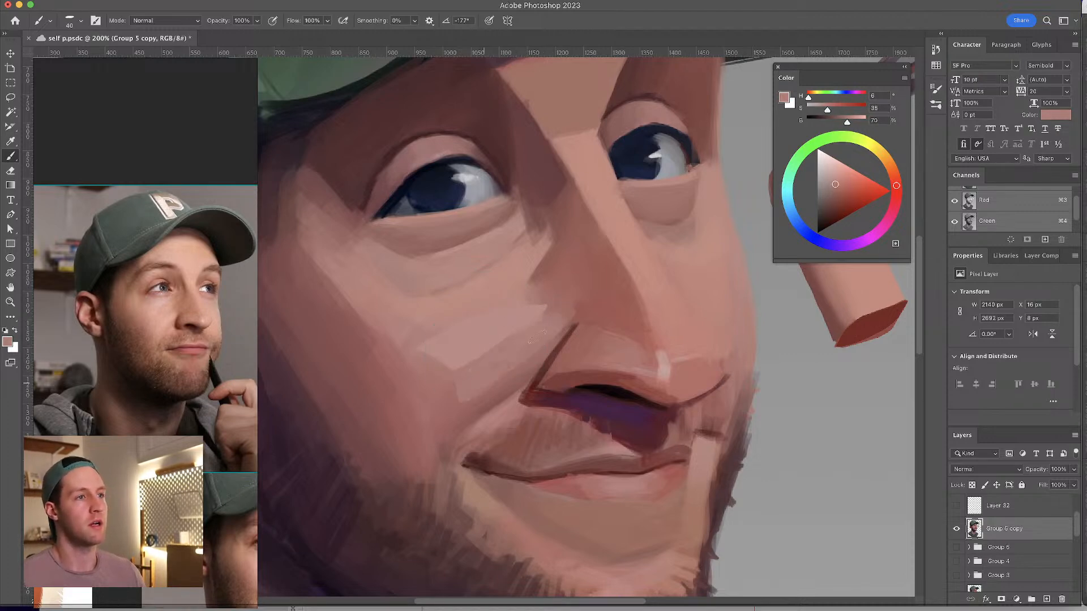
{"action": "left_click", "coordinate": [436, 366], "text": "alt"}
{"action": "left_click_drag", "start_coordinate": [429, 368], "coordinate": [435, 370]}
{"action": "left_click", "coordinate": [498, 381], "text": "alt"}
{"action": "left_click_drag", "start_coordinate": [498, 381], "coordinate": [498, 388]}
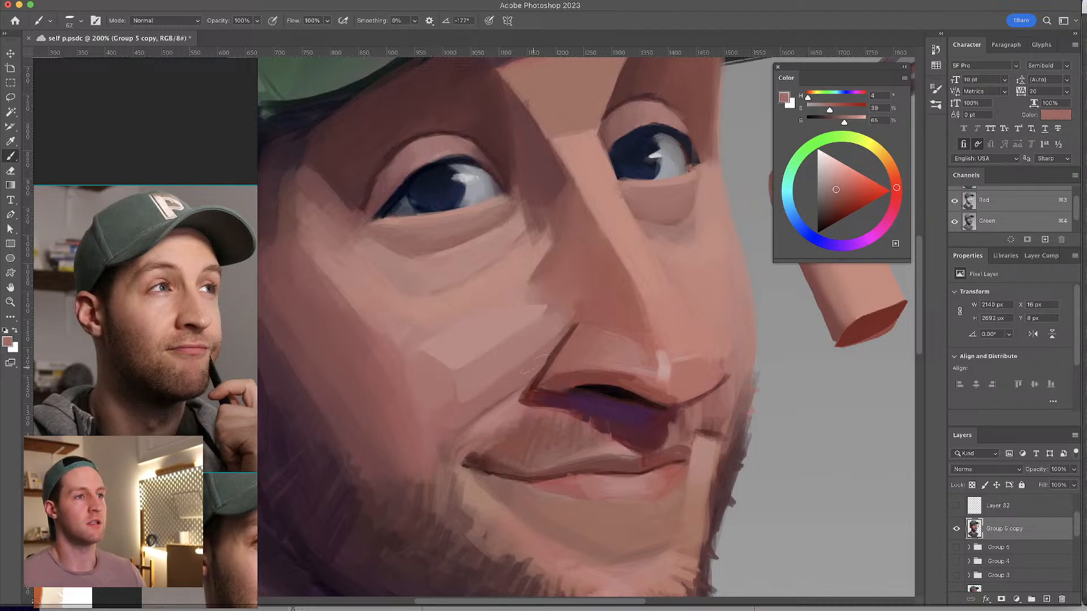
- Blend the upper near cheek below the eye bag with a sampled light peach-pink
{"action": "left_click_drag", "start_coordinate": [502, 315], "coordinate": [514, 364]}
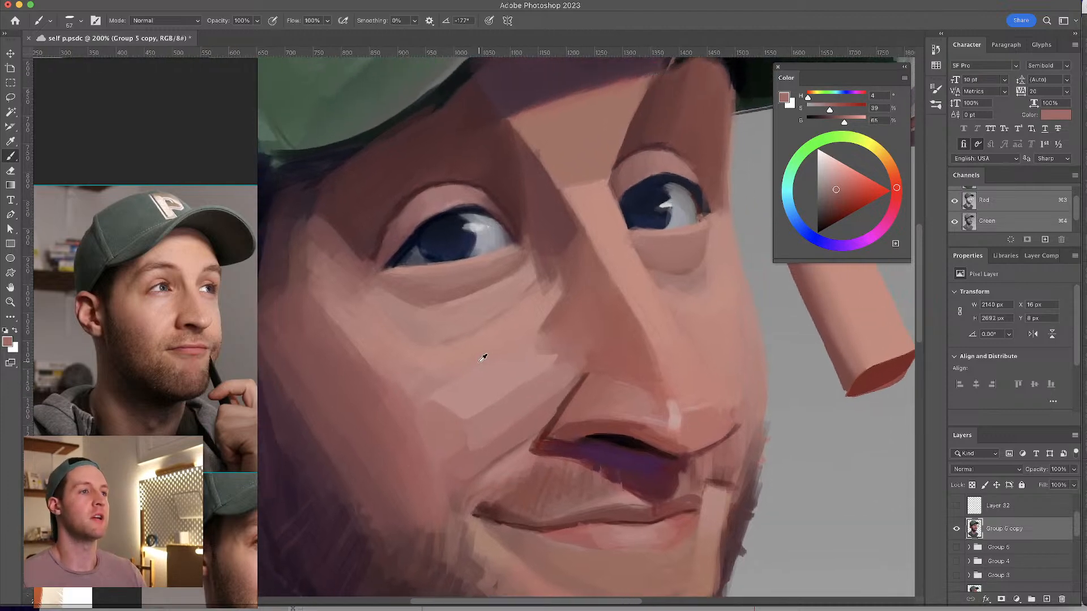
{"action": "left_click", "coordinate": [461, 359], "text": "alt"}
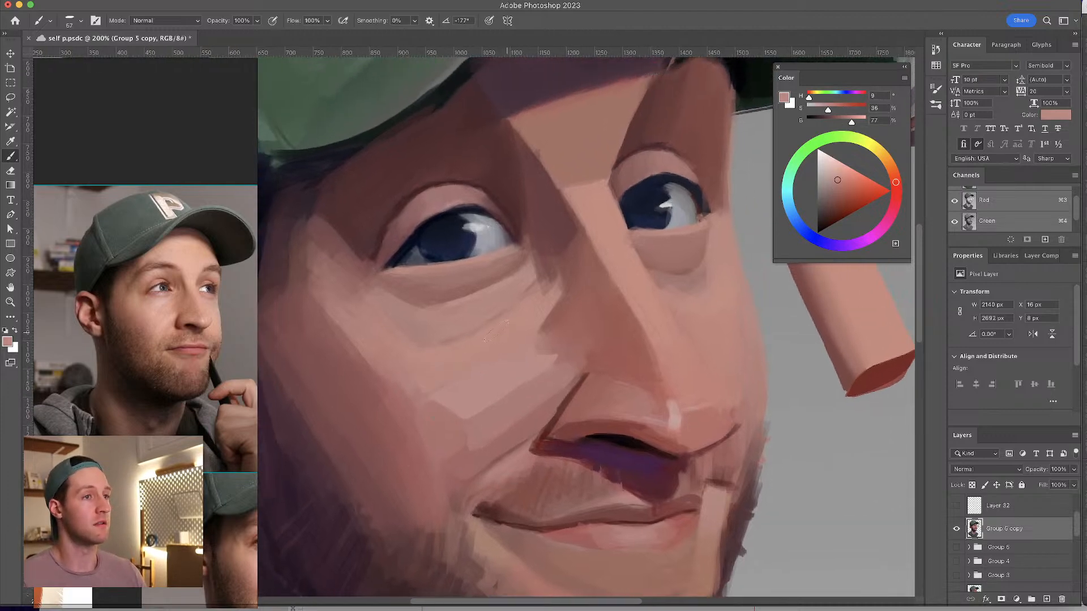
{"action": "left_click_drag", "start_coordinate": [514, 320], "coordinate": [476, 331]}
- Soften the transition around the far eye's lower lid and outer cheek with a sampled pink, using an 18 px brush
{"action": "left_click_drag", "start_coordinate": [612, 318], "coordinate": [594, 318]}
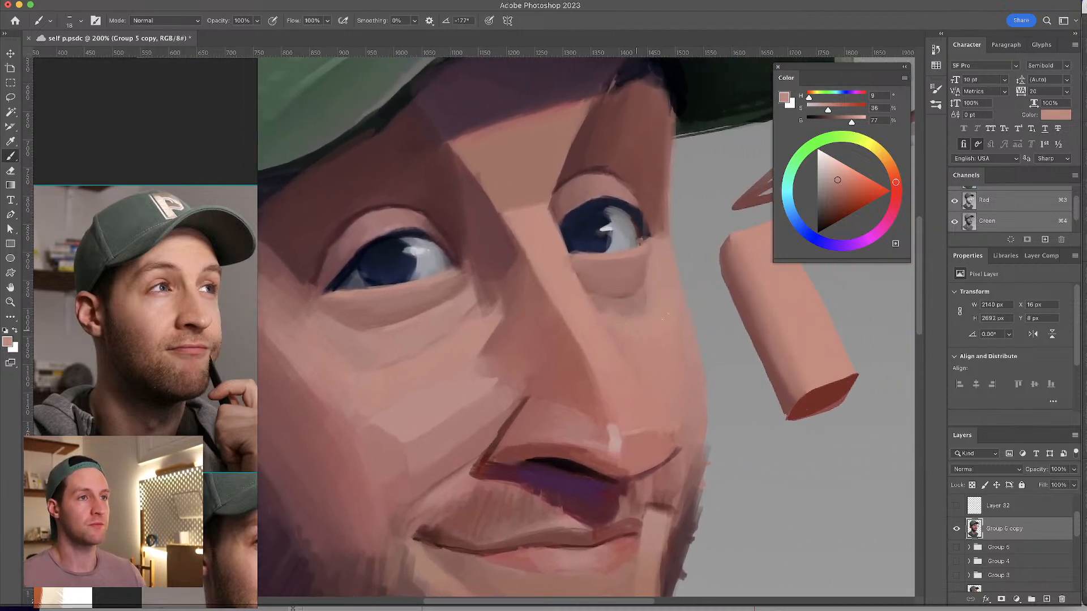
{"action": "left_click", "coordinate": [665, 249], "text": "alt"}
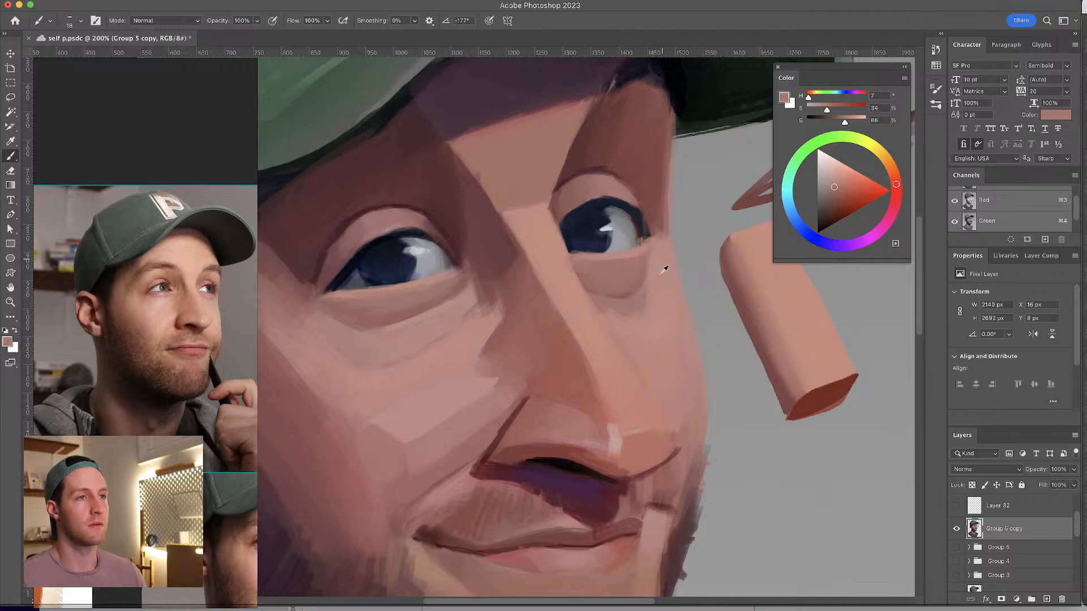
{"action": "left_click_drag", "start_coordinate": [651, 284], "coordinate": [665, 253]}
{"action": "left_click_drag", "start_coordinate": [614, 296], "coordinate": [690, 277]}
- Blend the outer end of the near eye's lower lid into the cheek with a sampled pink
{"action": "left_click", "coordinate": [401, 318], "text": "alt"}
{"action": "left_click_drag", "start_coordinate": [392, 323], "coordinate": [384, 311]}
{"action": "mouse_move", "coordinate": [400, 413]}
{"action": "left_mouse_down"}
{"action": "mouse_move", "coordinate": [346, 323]}
{"action": "mouse_move", "coordinate": [354, 317]}
{"action": "mouse_move", "coordinate": [317, 235]}
{"action": "mouse_move", "coordinate": [408, 353]}
{"action": "left_mouse_up"}
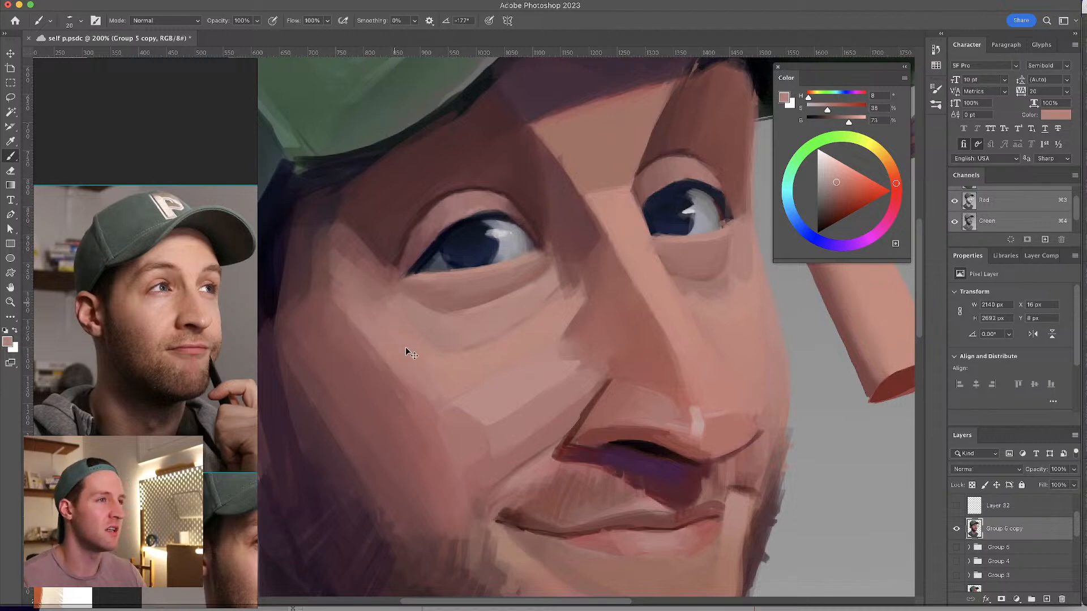
{"action": "left_click_drag", "start_coordinate": [391, 313], "coordinate": [397, 313]}
- Lighten the cheekbone edge outside the near eye with sampled pinks, undoing the last stroke and reworking it with a 40 px brush
{"action": "left_click", "coordinate": [351, 264], "text": "alt"}
{"action": "mouse_move", "coordinate": [346, 259]}
{"action": "left_mouse_down"}
{"action": "mouse_move", "coordinate": [397, 328]}
{"action": "mouse_move", "coordinate": [383, 317]}
{"action": "left_mouse_up"}
{"action": "left_click", "coordinate": [390, 317], "text": "alt"}
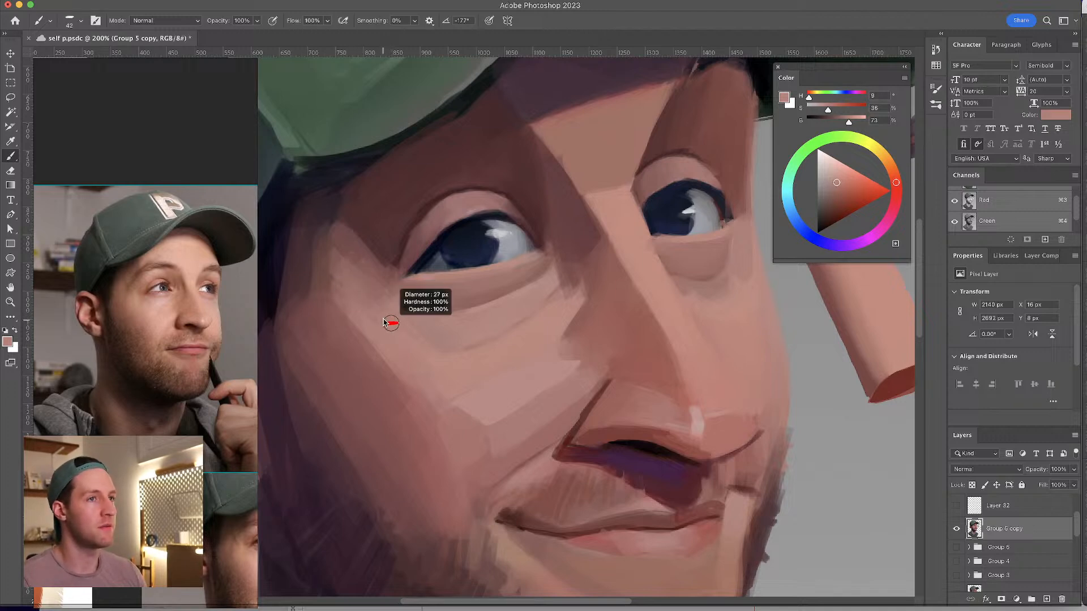
{"action": "mouse_move", "coordinate": [356, 259]}
{"action": "left_mouse_down"}
{"action": "mouse_move", "coordinate": [386, 304]}
{"action": "mouse_move", "coordinate": [352, 264]}
{"action": "left_mouse_up"}
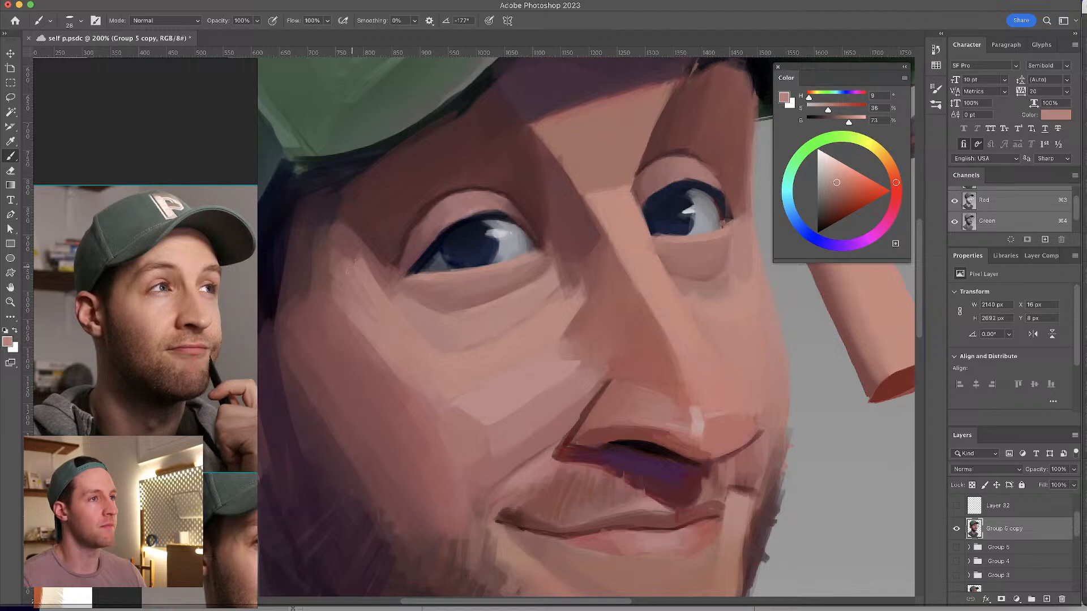
{"action": "key", "text": "super+z"}
{"action": "left_click", "coordinate": [378, 309], "text": "alt"}
{"action": "left_click_drag", "start_coordinate": [359, 290], "coordinate": [365, 290]}
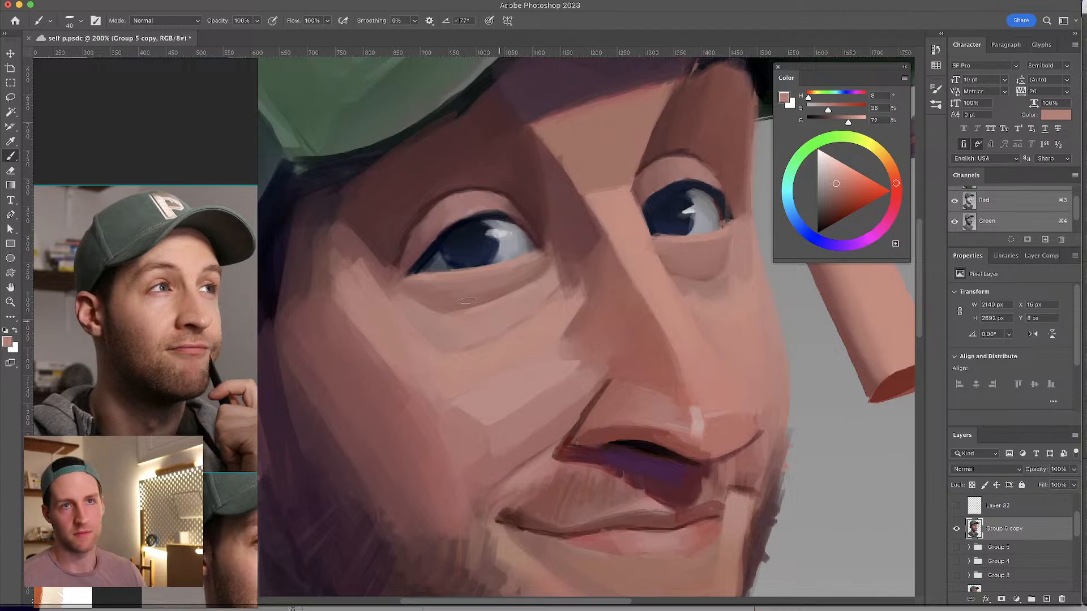
- Blend the cheekbone into the temple shadow beside the near eye's outer corner with progressively darker sampled pinks at 40 px
{"action": "scroll", "coordinate": [477, 304], "scroll_direction": "left", "scroll_amount": 2}
{"action": "left_click", "coordinate": [389, 271], "text": "alt"}
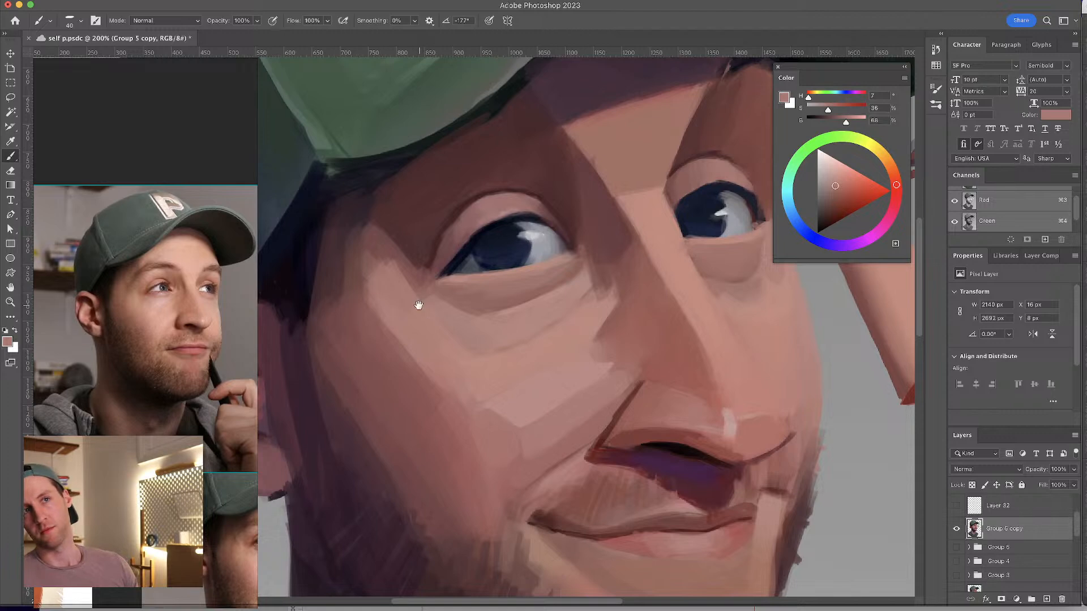
{"action": "scroll", "coordinate": [421, 303], "scroll_direction": "left", "scroll_amount": 1}
{"action": "left_click", "coordinate": [412, 270], "text": "alt"}
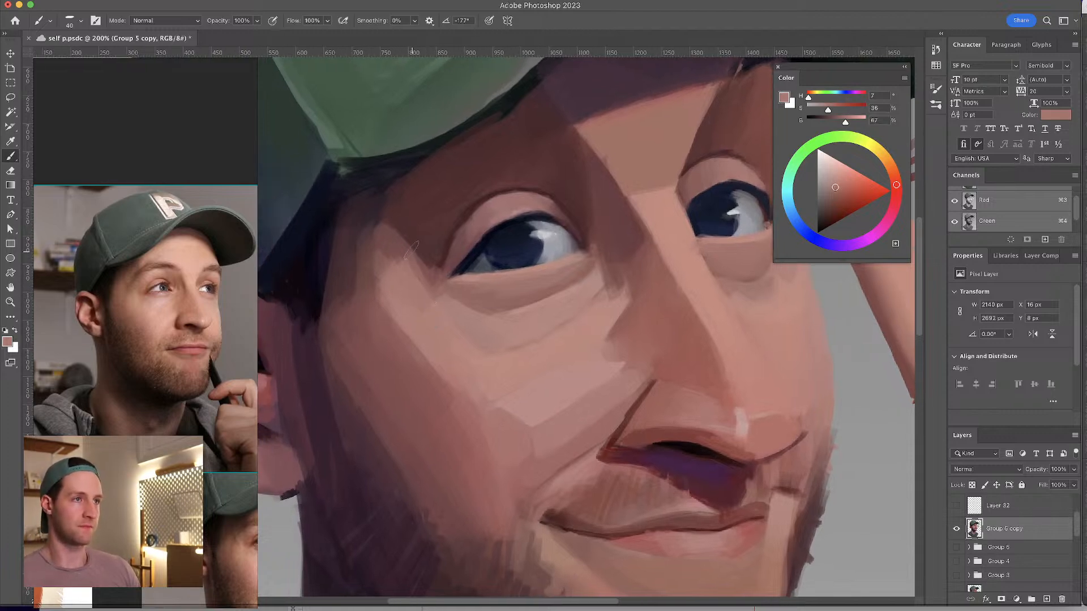
{"action": "left_click", "coordinate": [400, 252], "text": "alt"}
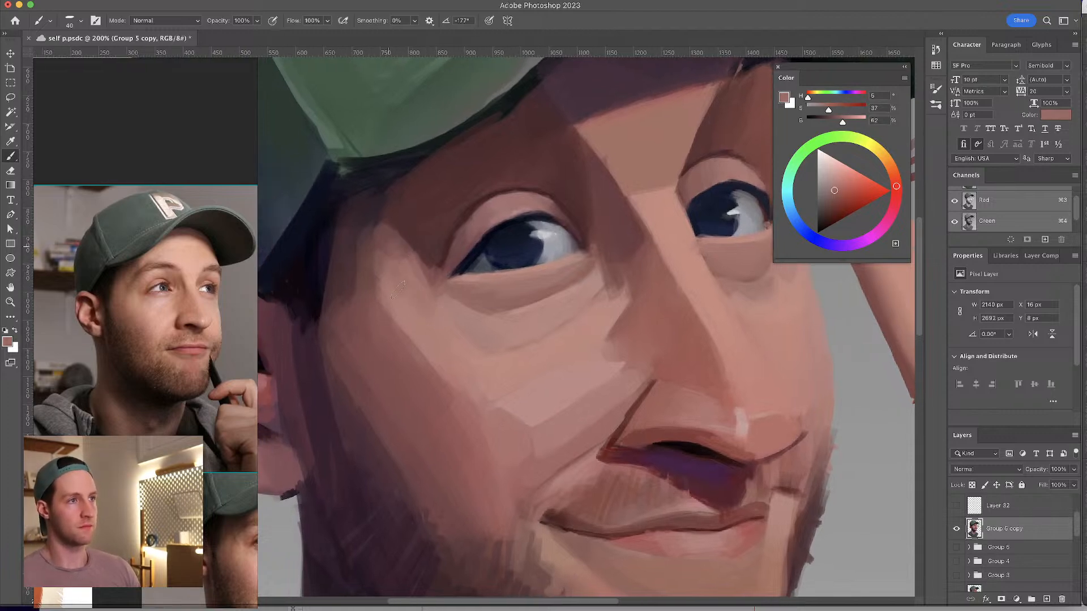
- Blend the cheekbone edge outside the near eye with sampled mid pinks
{"action": "left_click", "coordinate": [417, 302], "text": "alt"}
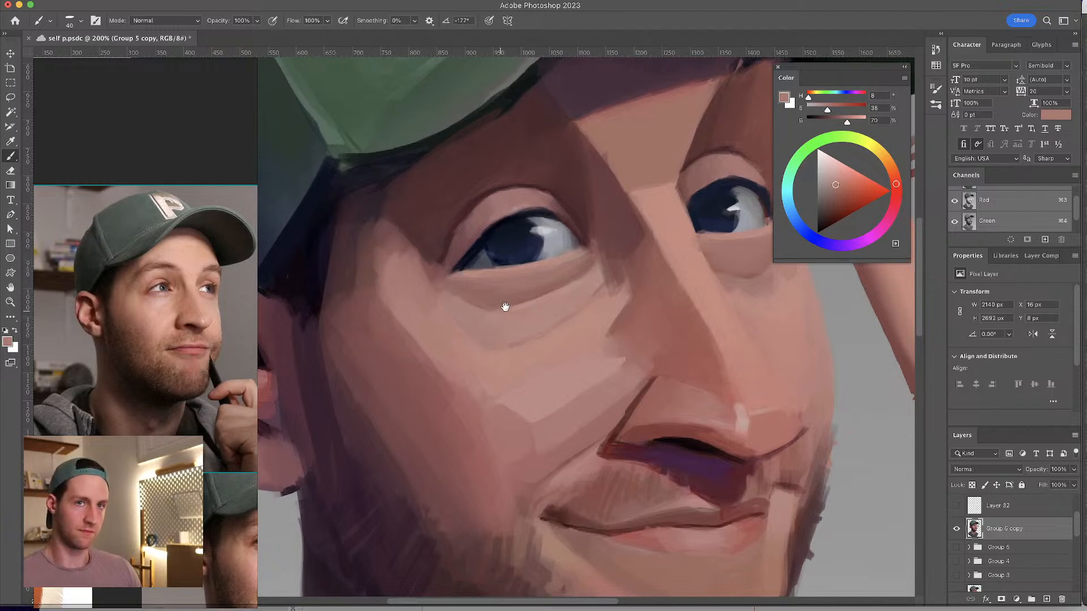
{"action": "scroll", "coordinate": [502, 308], "scroll_direction": "down", "scroll_amount": 1}
{"action": "scroll", "coordinate": [502, 308], "scroll_direction": "left", "scroll_amount": 1}
{"action": "left_click", "coordinate": [399, 293], "text": "alt"}
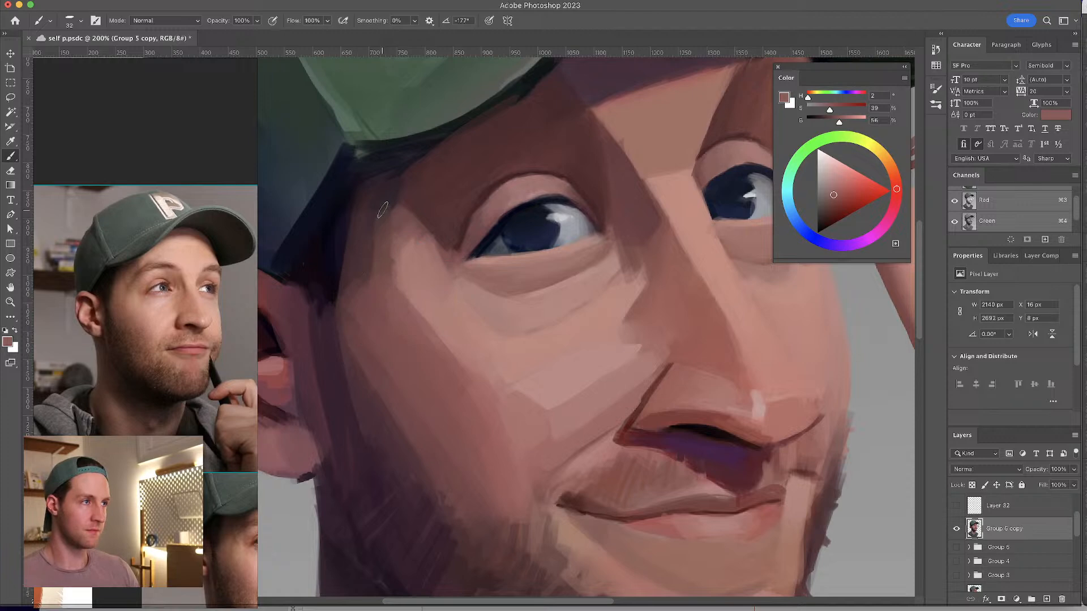
- Deepen and smooth the temple shadow outside the near eye with sampled dark reddish tones, using a larger brush
{"action": "left_click", "coordinate": [381, 236], "text": "alt"}
{"action": "key", "text": "bracketright"}
{"action": "key", "text": "bracketright"}
{"action": "left_click_drag", "start_coordinate": [390, 294], "coordinate": [399, 172]}
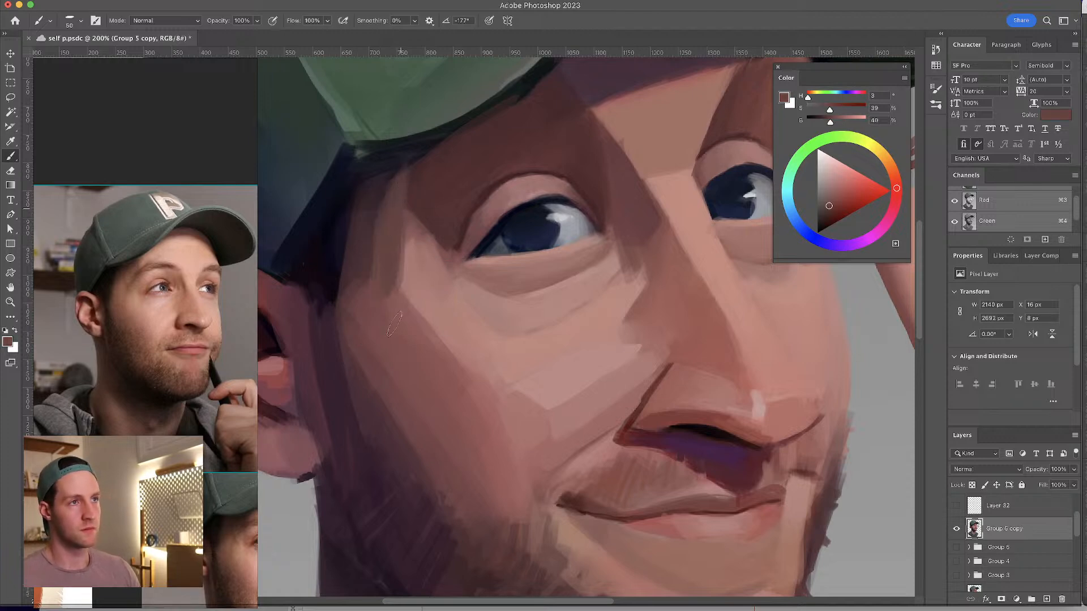
{"action": "left_click", "coordinate": [380, 230], "text": "alt"}
{"action": "left_click_drag", "start_coordinate": [376, 224], "coordinate": [391, 225]}
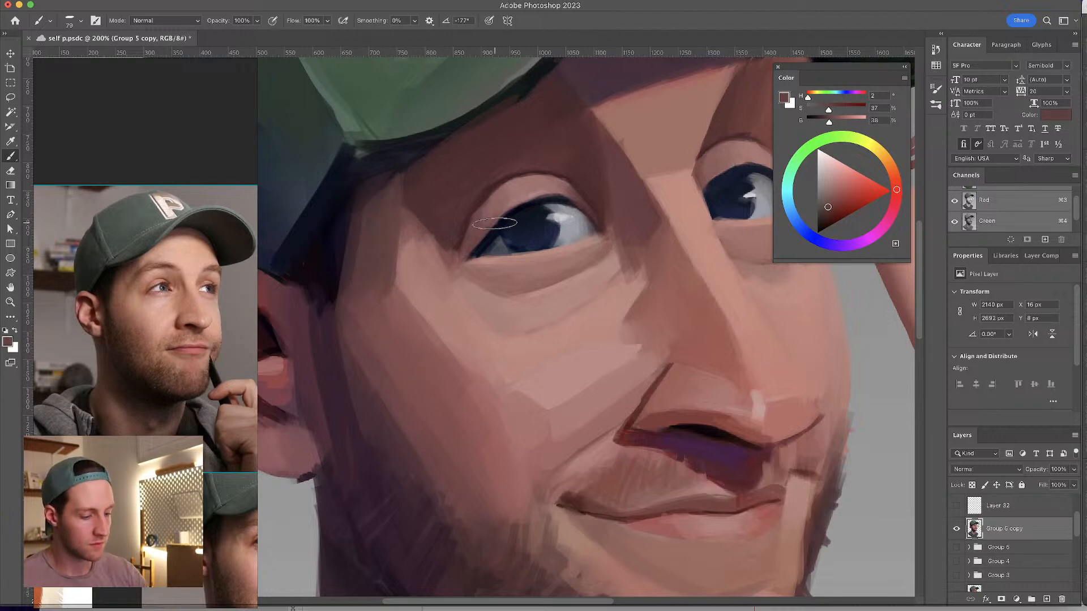
- Soften the temple-to-cheekbone plane change beside the near eye with sampled reds and pinks at 100% zoom
{"action": "key", "text": "super+minus"}
{"action": "left_click", "coordinate": [432, 292], "text": "alt"}
{"action": "left_click_drag", "start_coordinate": [436, 317], "coordinate": [432, 317]}
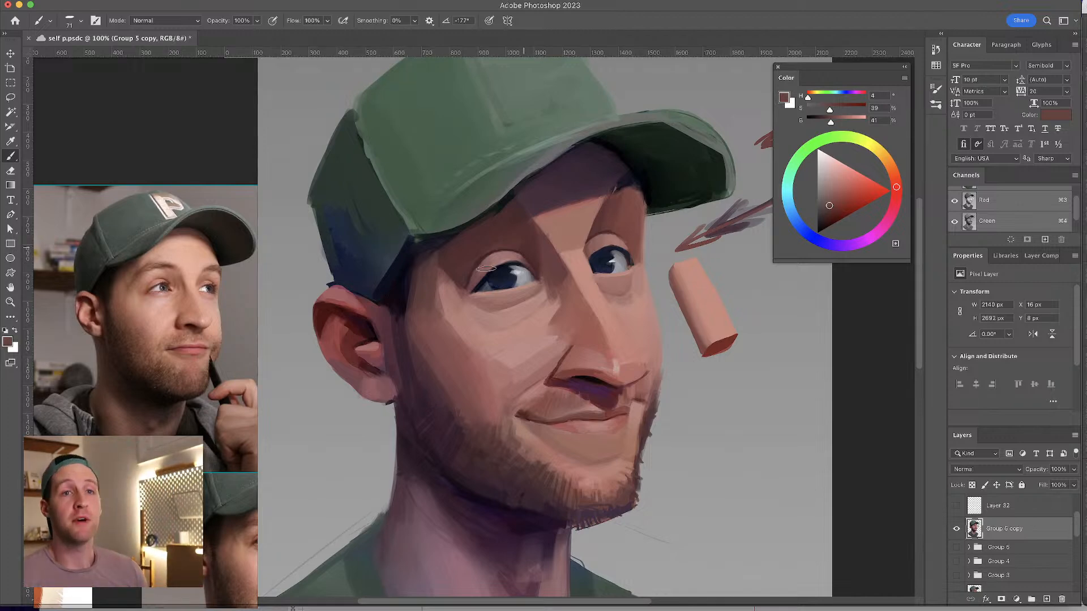
{"action": "left_click", "coordinate": [436, 325], "text": "alt"}
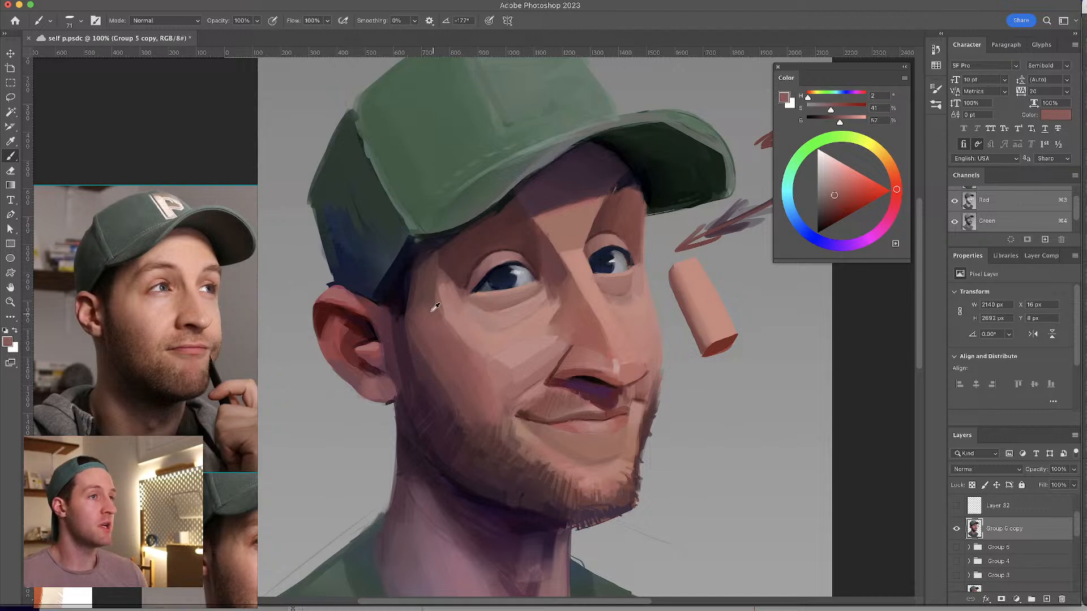
{"action": "left_click", "coordinate": [430, 312], "text": "alt"}
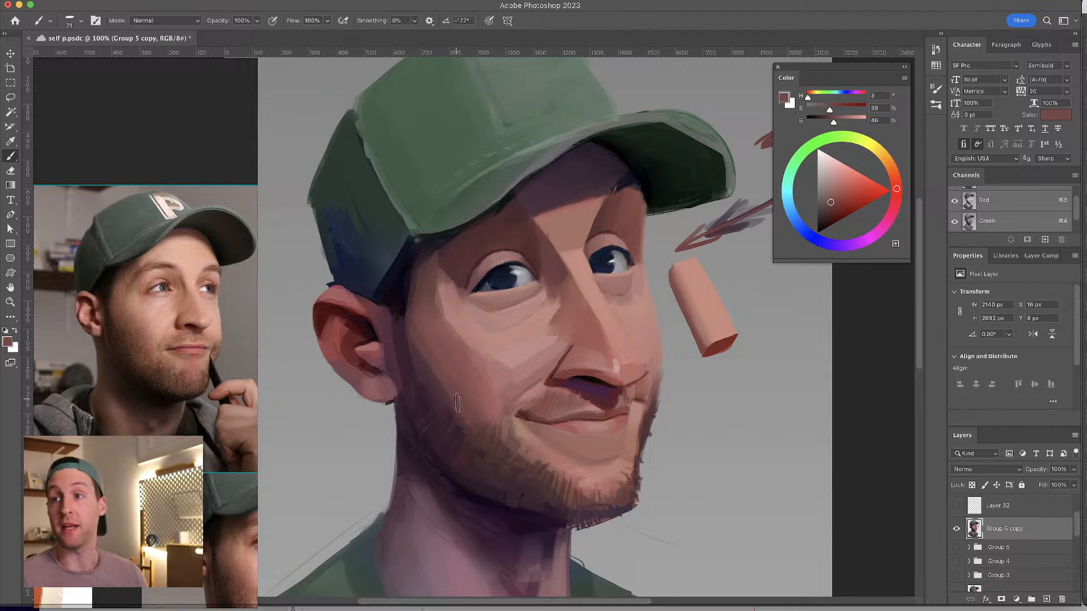
{"action": "left_click", "coordinate": [440, 321], "text": "alt"}
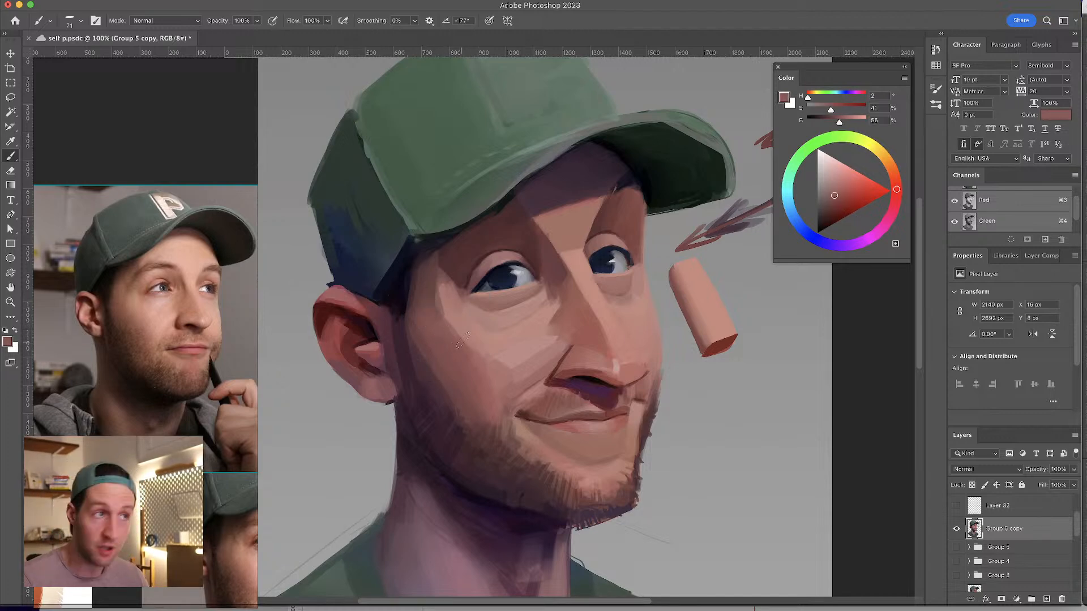
{"action": "left_click", "coordinate": [445, 305], "text": "alt"}
{"action": "left_click_drag", "start_coordinate": [467, 323], "coordinate": [462, 323]}
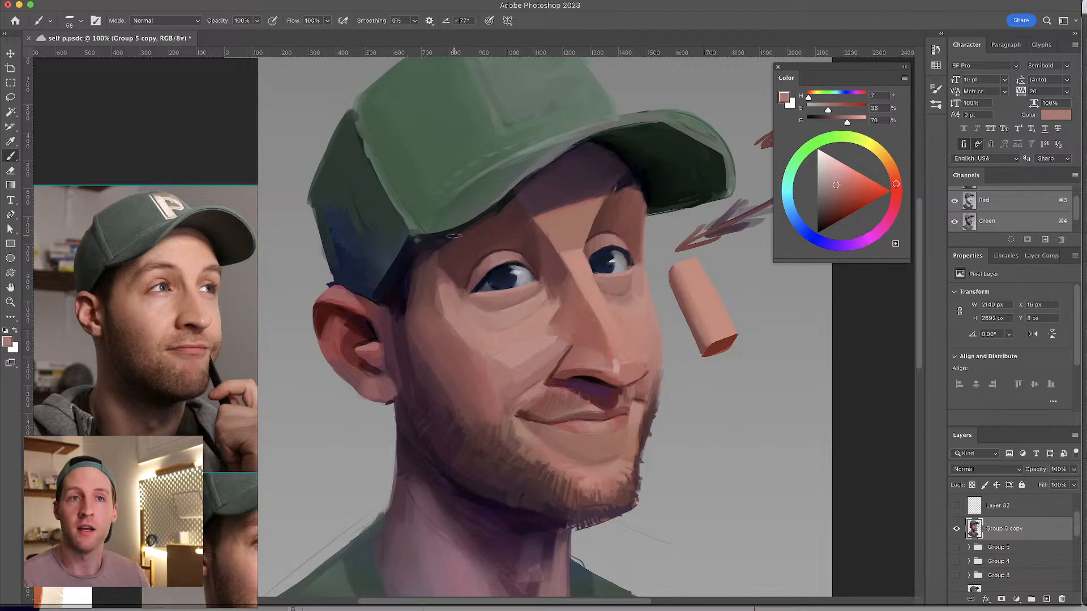
- Touch up the outer cheek beneath the far eye with a sampled light pink at 46 px
{"action": "left_click", "coordinate": [649, 296], "text": "alt"}
{"action": "left_click_drag", "start_coordinate": [646, 298], "coordinate": [639, 300]}
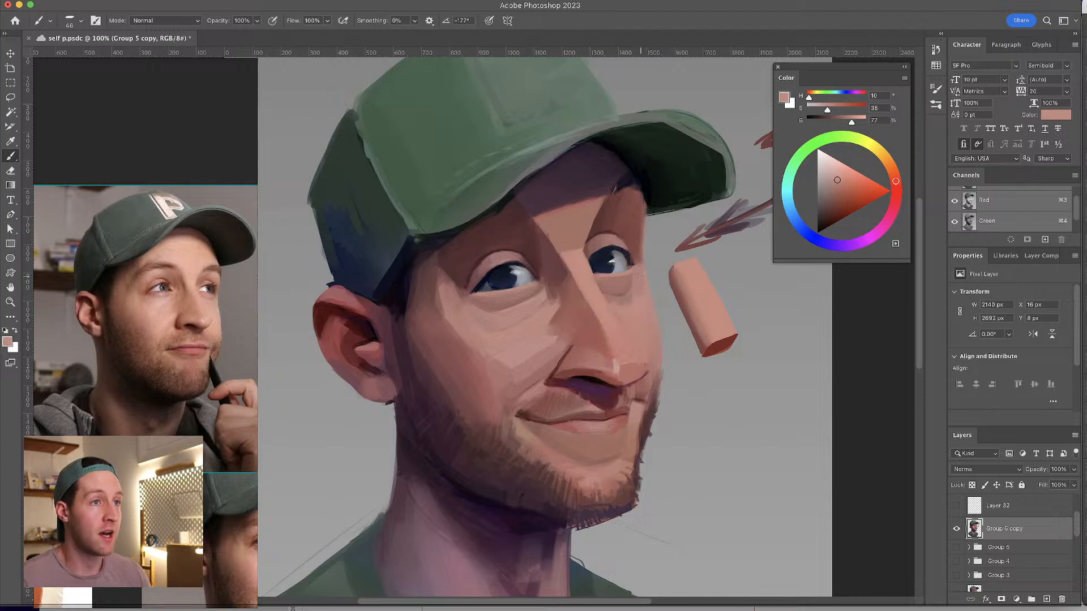
{"action": "left_click", "coordinate": [640, 295], "text": "alt"}
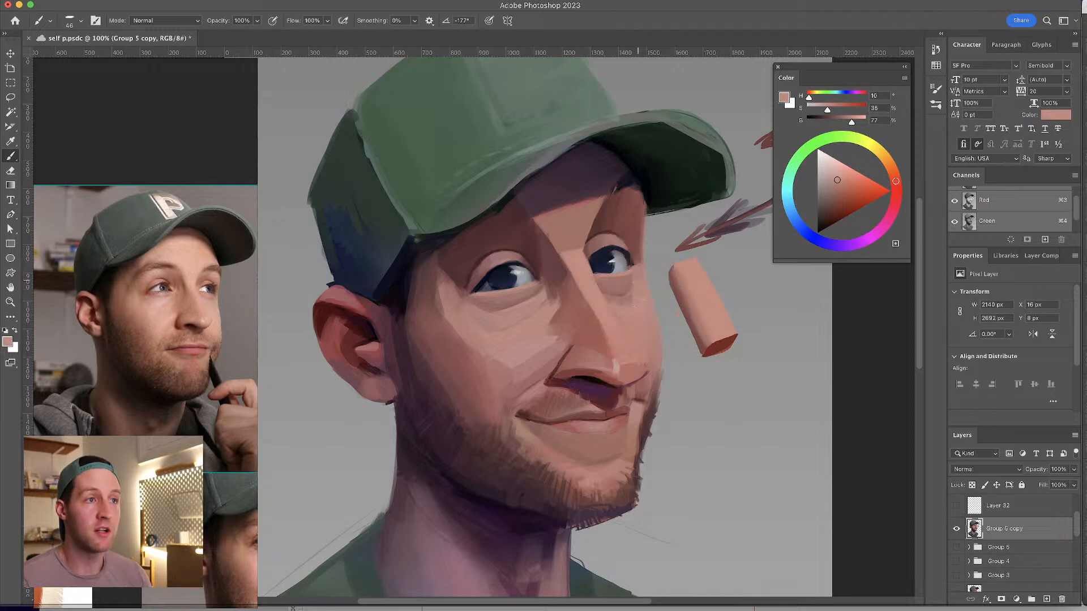
- Refine the lower edge of the forehead shadow between the brows with sampled tan and reddish tones
{"action": "left_click", "coordinate": [550, 290], "text": "alt"}
{"action": "left_click", "coordinate": [563, 266], "text": "alt"}
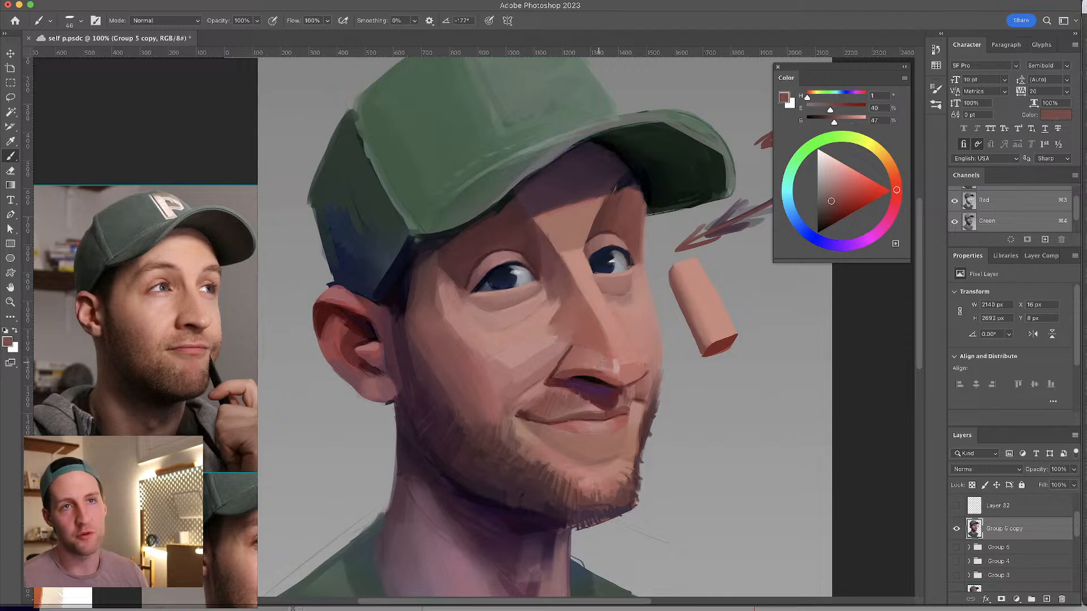
{"action": "left_click", "coordinate": [553, 229], "text": "alt"}
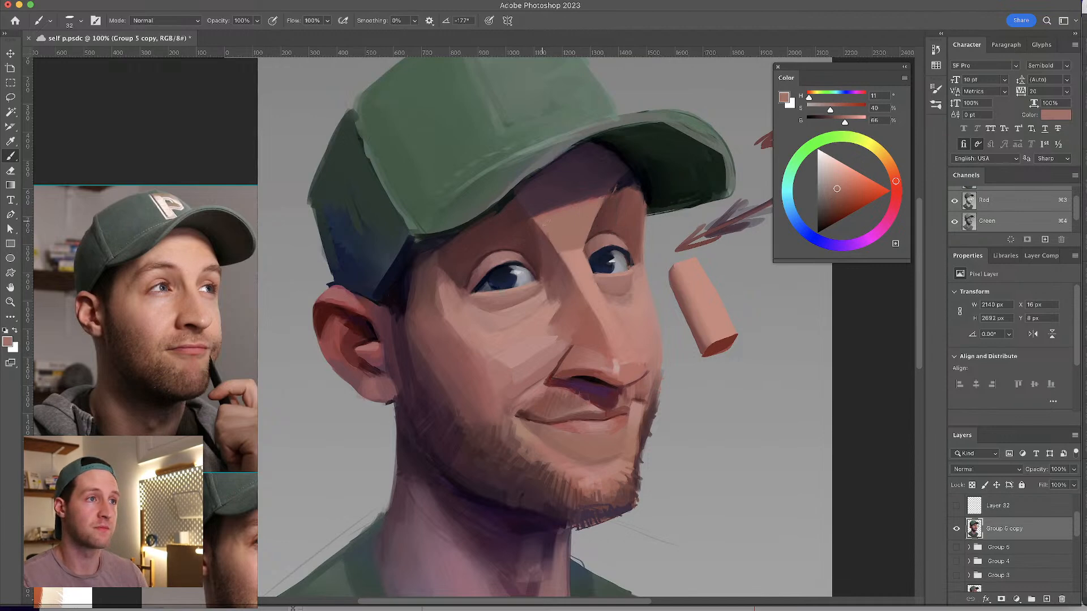
{"action": "left_click", "coordinate": [587, 203], "text": "alt"}
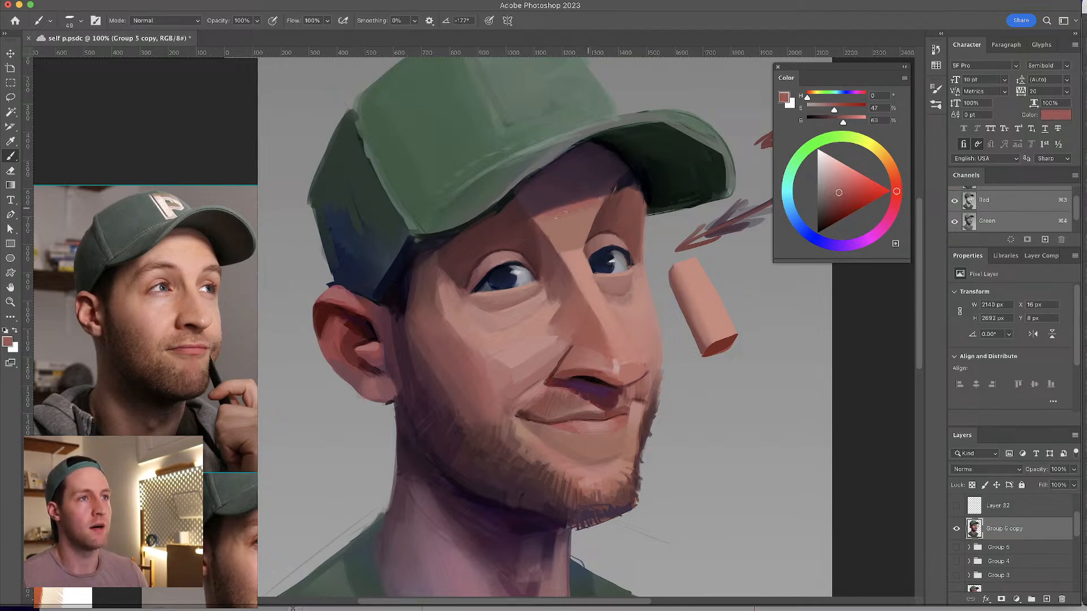
{"action": "left_click", "coordinate": [586, 218], "text": "alt"}
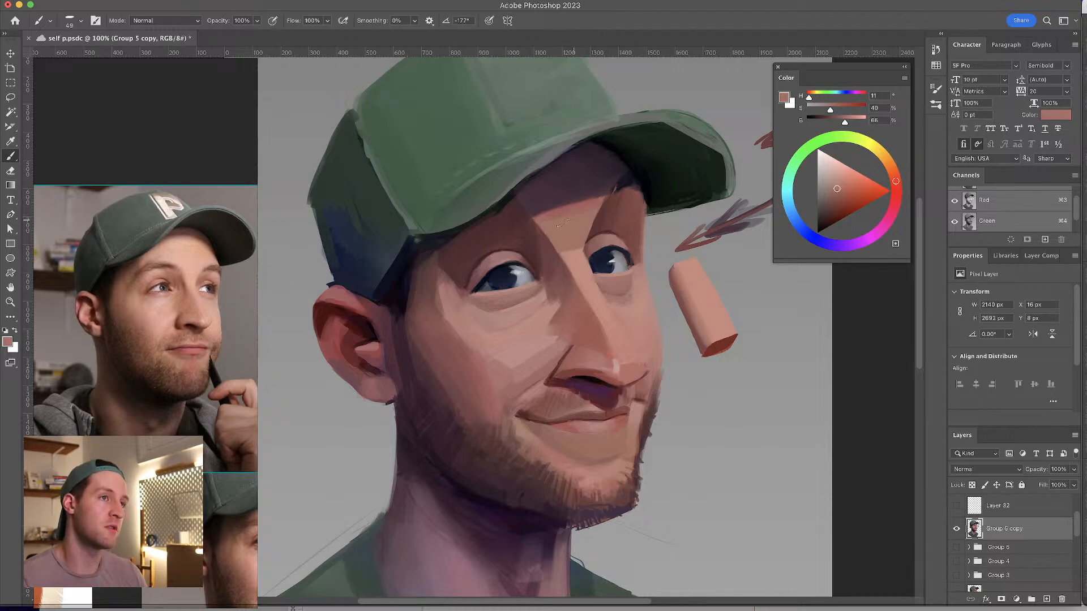
{"action": "left_click", "coordinate": [601, 197], "text": "alt"}
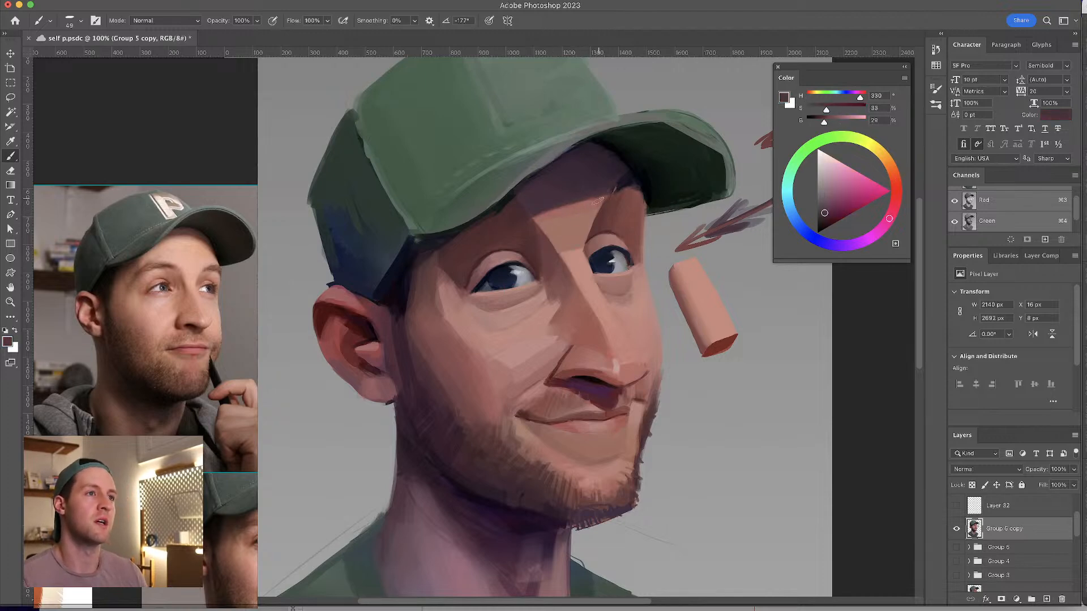
{"action": "left_click_drag", "start_coordinate": [554, 213], "coordinate": [581, 211]}
- Rework the forehead shadow beneath the cap brim with sampled dark purples, varying the brush size
{"action": "key", "text": "bracketright"}
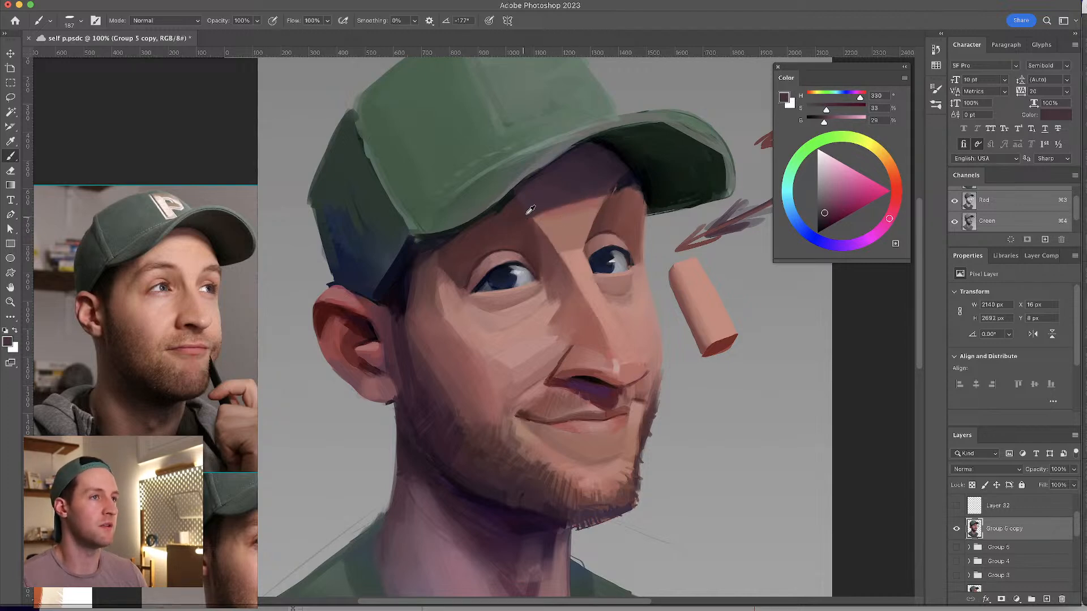
{"action": "left_click", "coordinate": [610, 178], "text": "alt"}
{"action": "left_click_drag", "start_coordinate": [613, 165], "coordinate": [595, 166]}
{"action": "left_click", "coordinate": [606, 160], "text": "alt"}
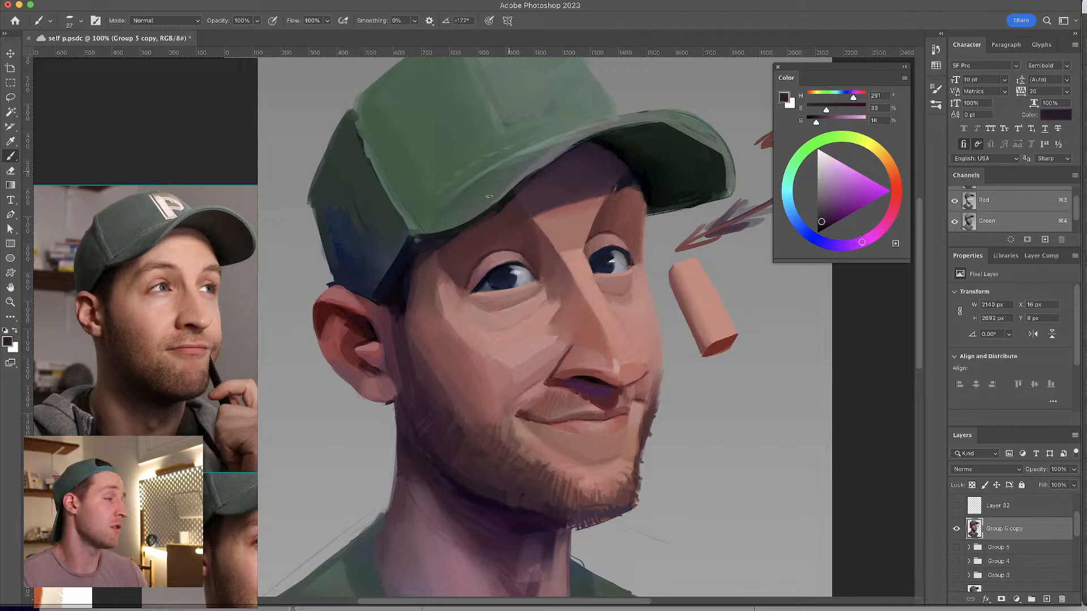
{"action": "left_click", "coordinate": [617, 179], "text": "alt"}
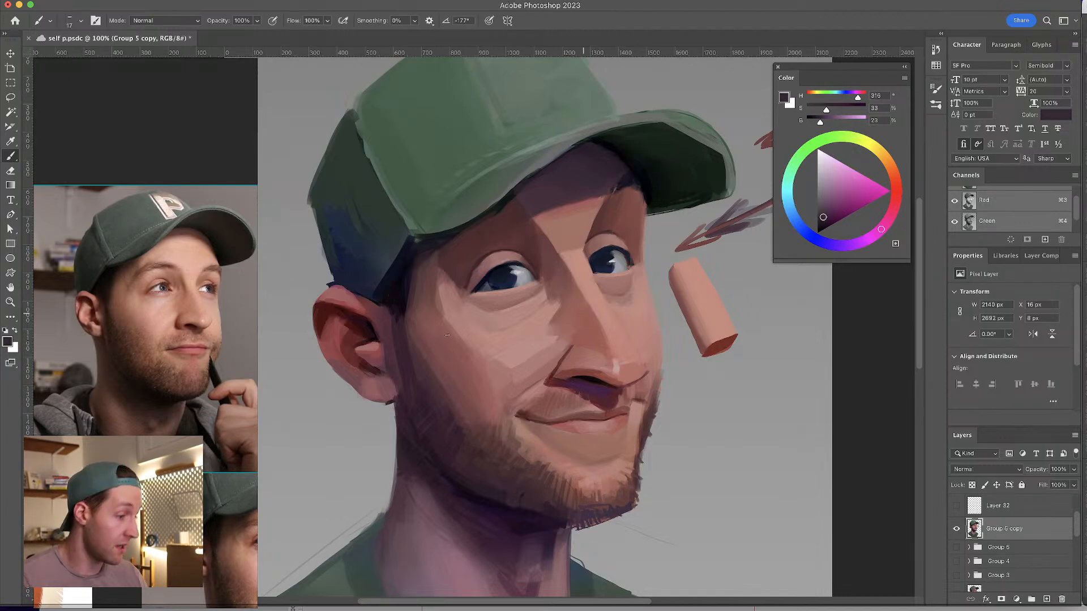
- Sample a muted pink from the near eye's upper lid and paint an oval swatch of it below the cylinder study
{"action": "scroll", "coordinate": [474, 262], "scroll_direction": "up", "scroll_amount": 1}
{"action": "mouse_move", "coordinate": [622, 266]}
{"action": "left_mouse_down"}
{"action": "mouse_move", "coordinate": [461, 328]}
{"action": "mouse_move", "coordinate": [444, 371]}
{"action": "left_mouse_up"}
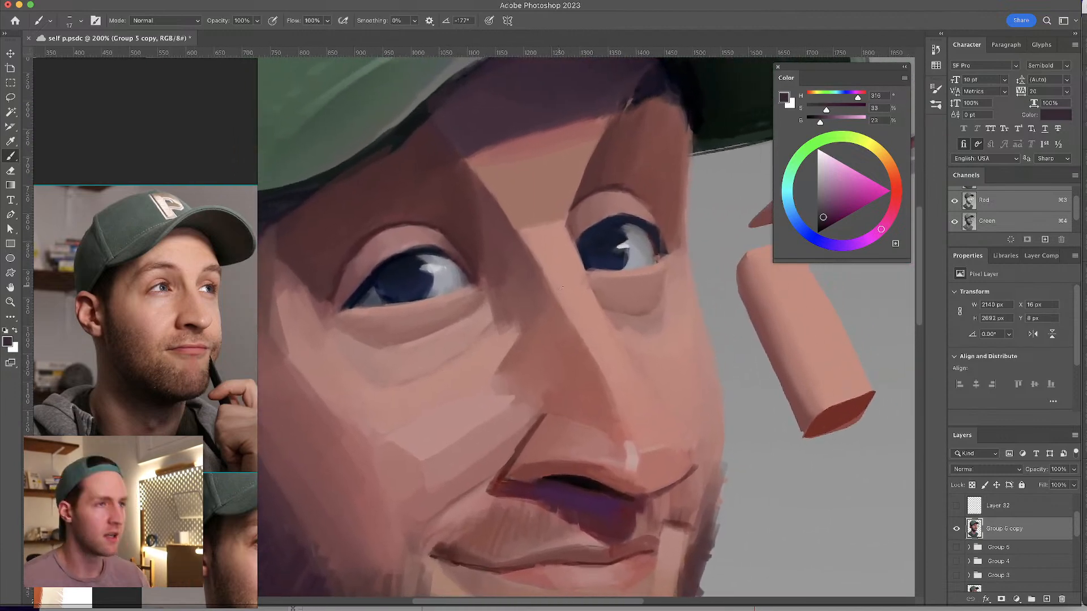
{"action": "scroll", "coordinate": [559, 285], "scroll_direction": "right", "scroll_amount": 2}
{"action": "scroll", "coordinate": [559, 285], "scroll_direction": "down", "scroll_amount": 1}
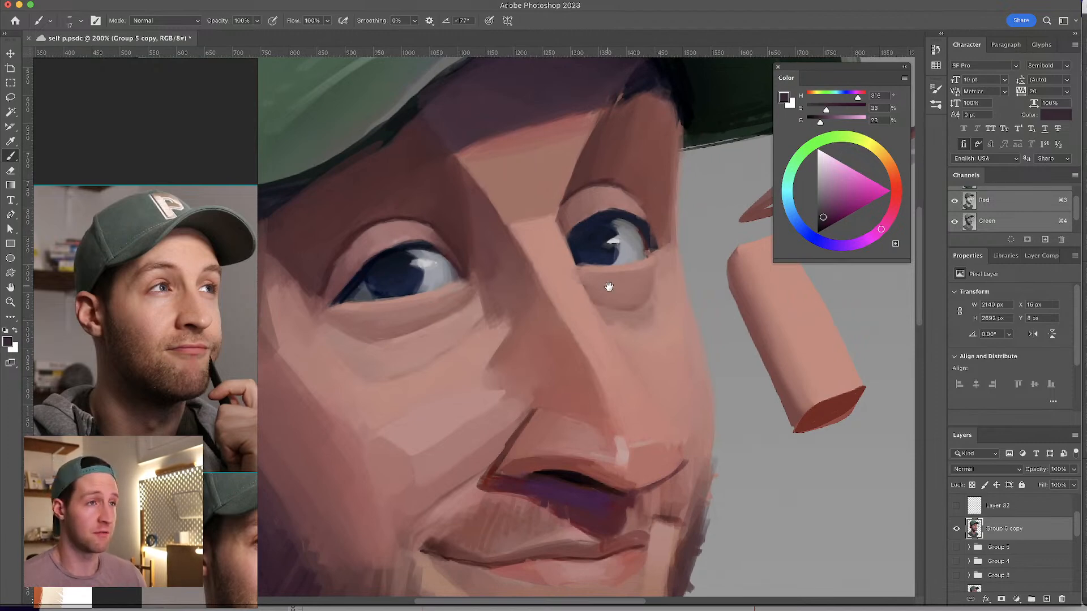
{"action": "scroll", "coordinate": [607, 286], "scroll_direction": "left", "scroll_amount": 3}
{"action": "left_click", "coordinate": [390, 250], "text": "alt"}
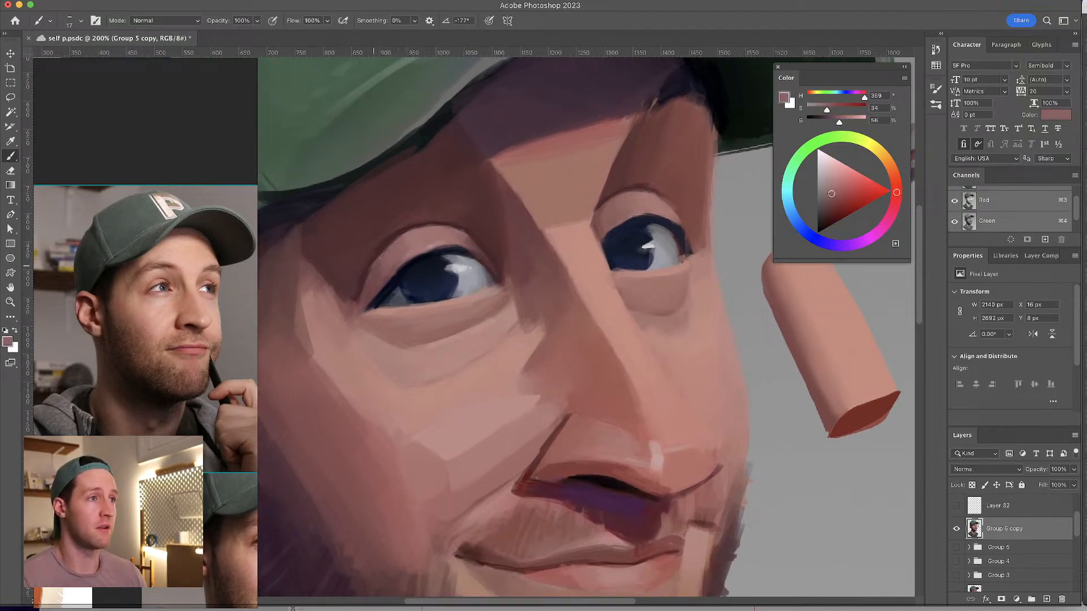
{"action": "scroll", "coordinate": [567, 240], "scroll_direction": "right", "scroll_amount": 2}
{"action": "scroll", "coordinate": [567, 240], "scroll_direction": "down", "scroll_amount": 1}
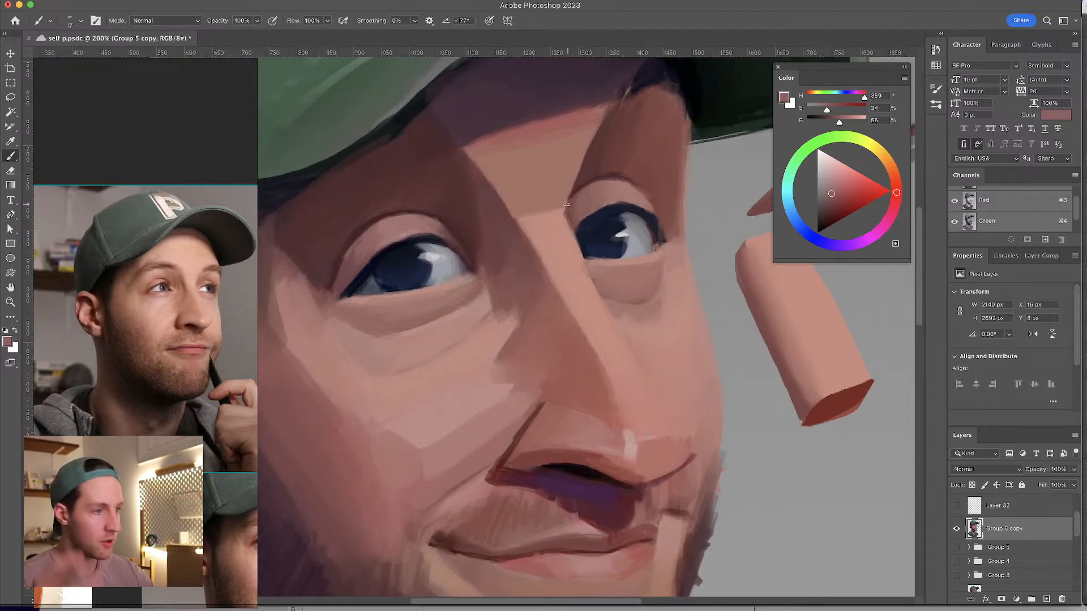
{"action": "scroll", "coordinate": [565, 377], "scroll_direction": "down", "scroll_amount": 2}
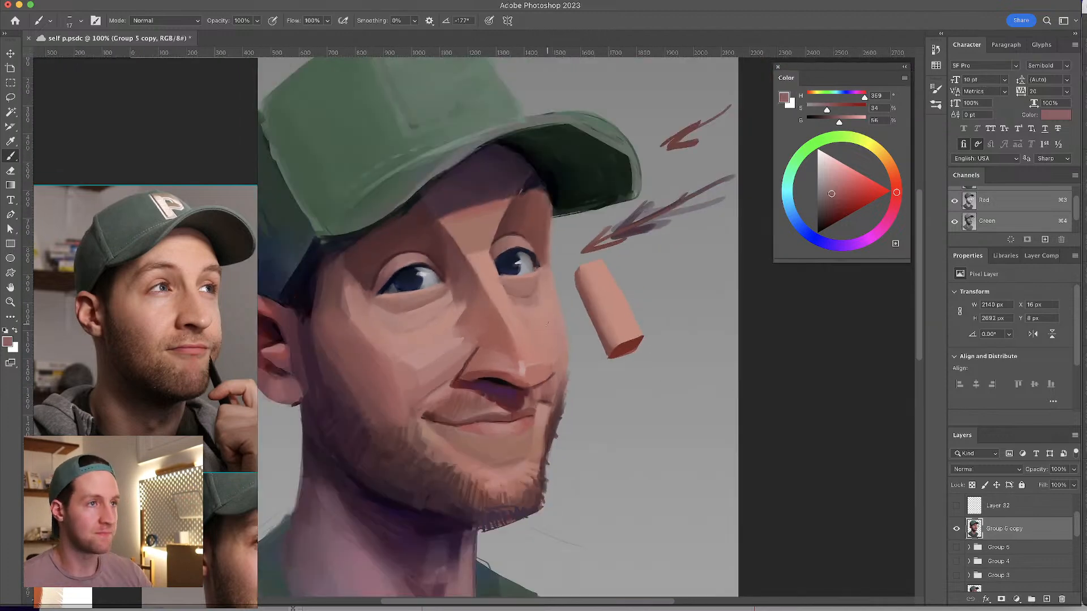
{"action": "scroll", "coordinate": [519, 345], "scroll_direction": "up", "scroll_amount": 2}
{"action": "scroll", "coordinate": [572, 325], "scroll_direction": "down", "scroll_amount": 1}
{"action": "mouse_move", "coordinate": [683, 401]}
{"action": "left_mouse_down"}
{"action": "mouse_move", "coordinate": [693, 429]}
{"action": "mouse_move", "coordinate": [702, 377]}
{"action": "left_mouse_up"}
{"action": "left_click_drag", "start_coordinate": [702, 419], "coordinate": [671, 439]}
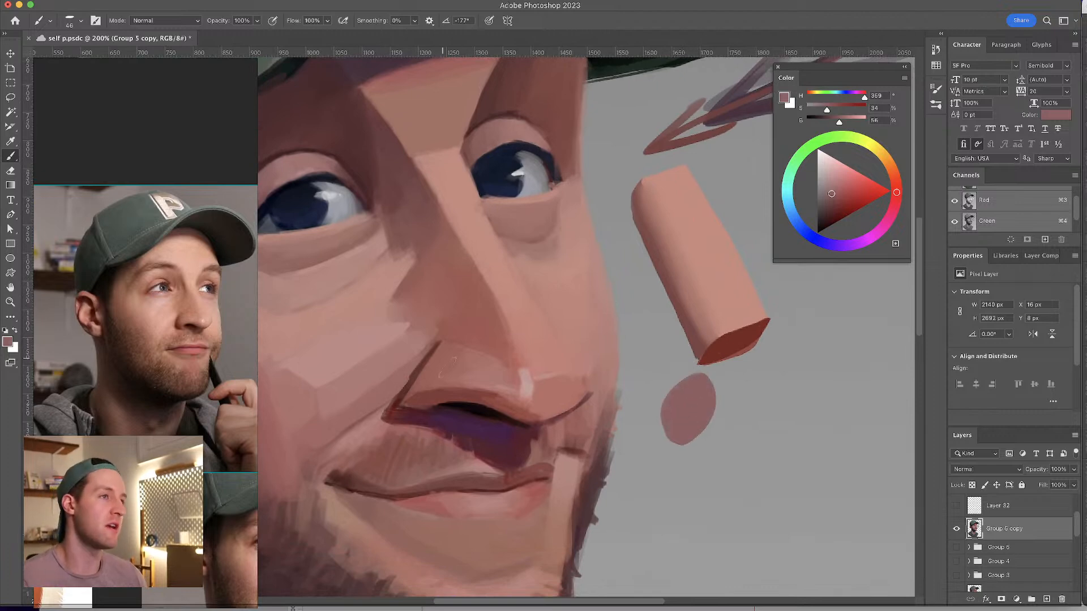
- Paint a warmer pink (H 6, S 45, B 73) over most of the muted swatch and try out more saturated reds
{"action": "mouse_move", "coordinate": [561, 341]}
{"action": "left_mouse_down"}
{"action": "mouse_move", "coordinate": [566, 289]}
{"action": "mouse_move", "coordinate": [580, 320]}
{"action": "mouse_move", "coordinate": [534, 342]}
{"action": "mouse_move", "coordinate": [543, 323]}
{"action": "mouse_move", "coordinate": [578, 368]}
{"action": "left_mouse_up"}
{"action": "mouse_move", "coordinate": [702, 394]}
{"action": "left_mouse_down"}
{"action": "mouse_move", "coordinate": [705, 379]}
{"action": "mouse_move", "coordinate": [708, 419]}
{"action": "left_mouse_up"}
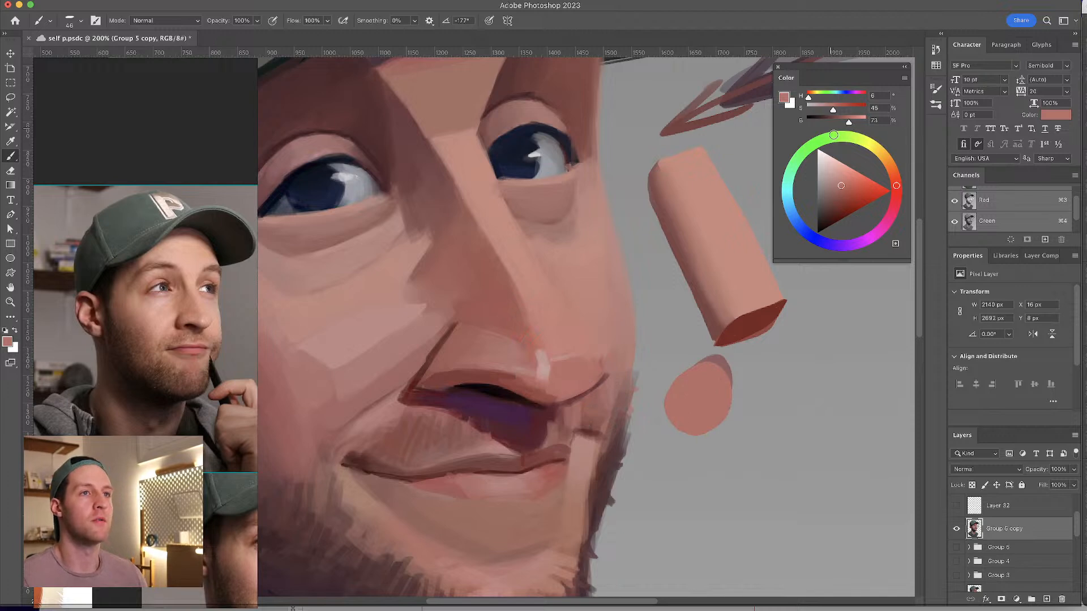
{"action": "left_click_drag", "start_coordinate": [834, 110], "coordinate": [837, 111]}
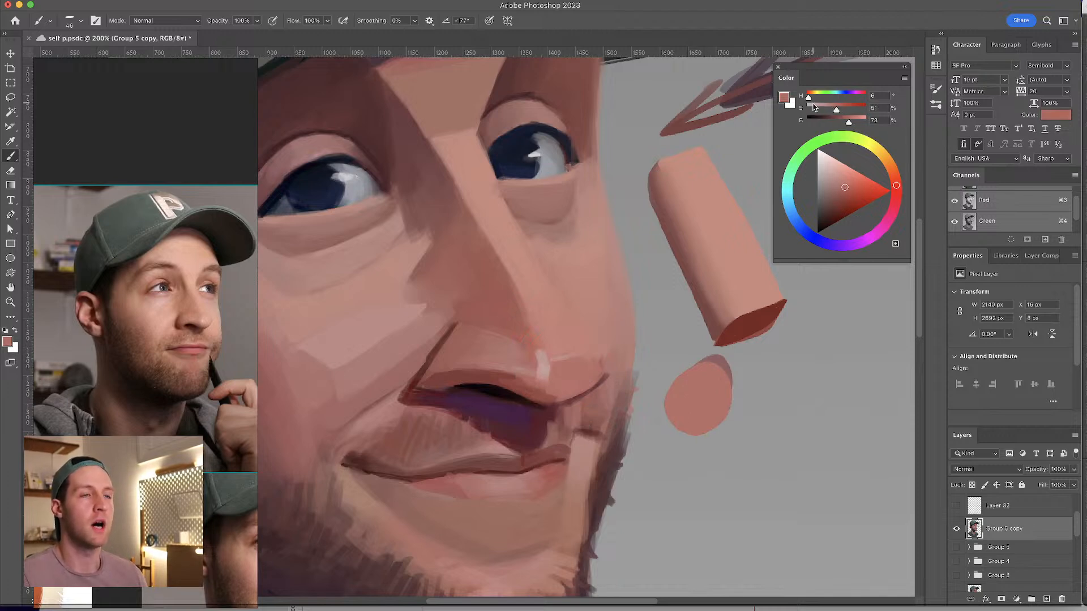
{"action": "left_click_drag", "start_coordinate": [702, 238], "coordinate": [663, 220]}
{"action": "left_click_drag", "start_coordinate": [848, 186], "coordinate": [854, 197]}
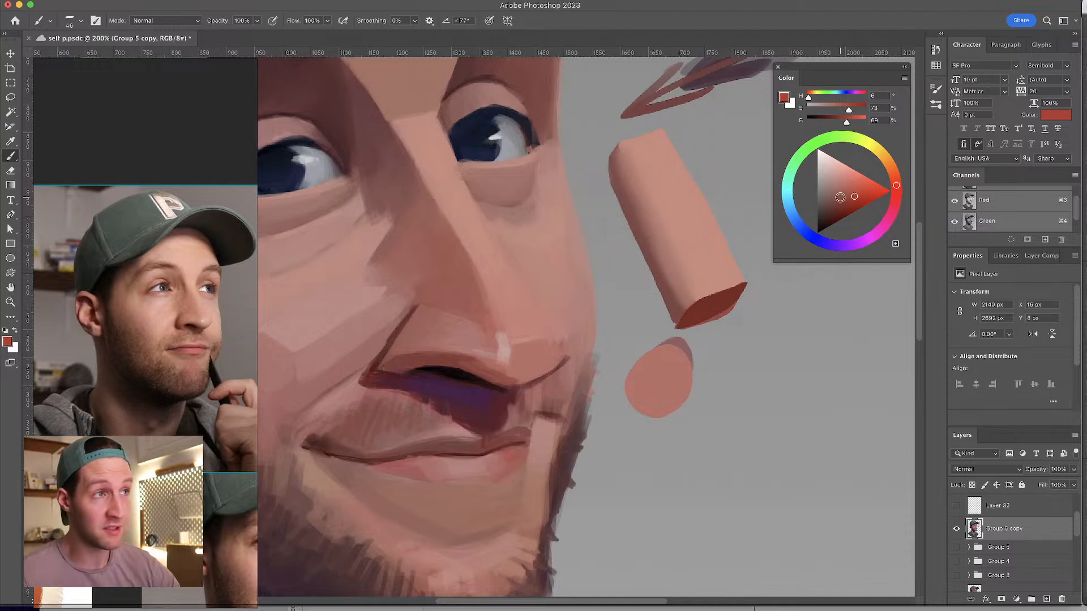
{"action": "left_click_drag", "start_coordinate": [673, 316], "coordinate": [627, 264]}
- Paint a round dark navy swatch (H 229, S 61, B 31) just below the pink swatch
{"action": "left_click", "coordinate": [806, 232]}
{"action": "left_click", "coordinate": [833, 207]}
{"action": "mouse_move", "coordinate": [636, 391]}
{"action": "left_mouse_down"}
{"action": "mouse_move", "coordinate": [637, 368]}
{"action": "mouse_move", "coordinate": [657, 380]}
{"action": "mouse_move", "coordinate": [628, 385]}
{"action": "mouse_move", "coordinate": [670, 389]}
{"action": "left_mouse_up"}
{"action": "left_click", "coordinate": [830, 215]}
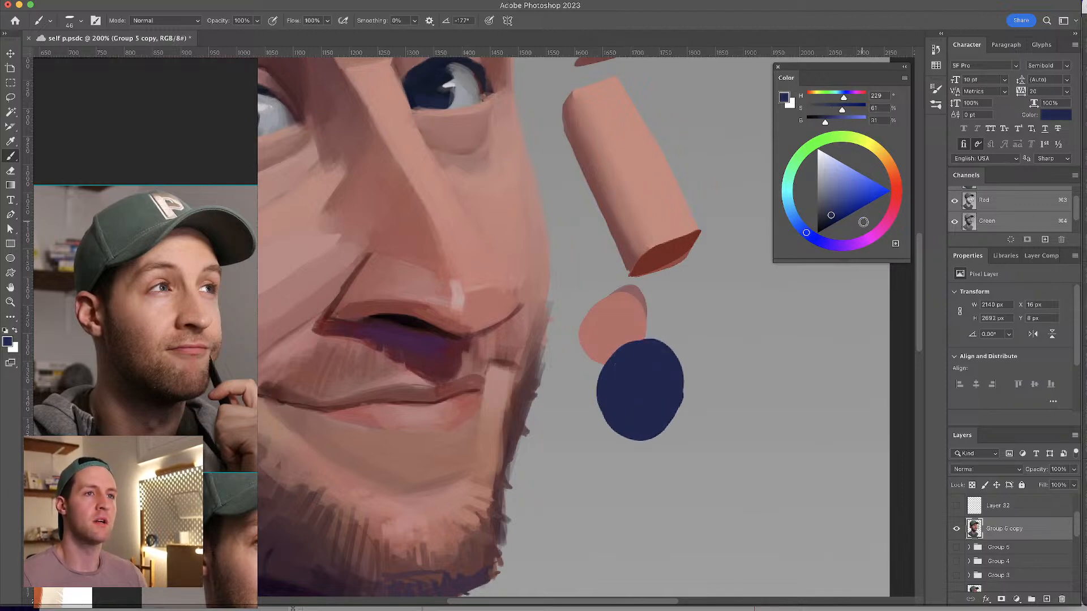
- Paint a red swatch beside the navy one, undo it, and repaint it in a darker red
{"action": "left_click", "coordinate": [896, 192]}
{"action": "left_click", "coordinate": [848, 206]}
{"action": "left_click_drag", "start_coordinate": [848, 206], "coordinate": [852, 200]}
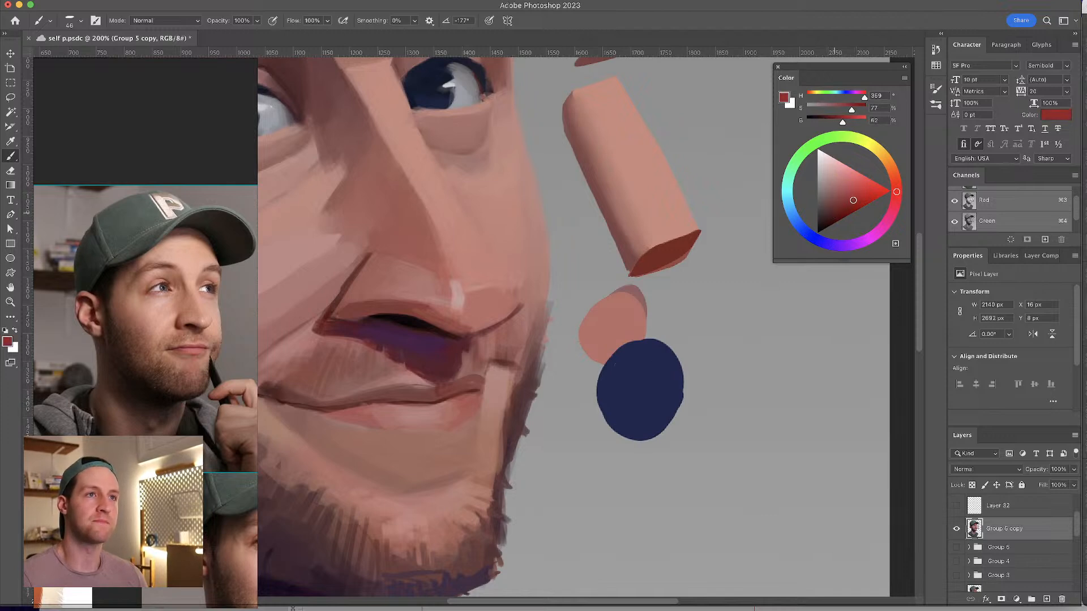
{"action": "mouse_move", "coordinate": [746, 361]}
{"action": "left_mouse_down"}
{"action": "mouse_move", "coordinate": [758, 396]}
{"action": "mouse_move", "coordinate": [734, 363]}
{"action": "left_mouse_up"}
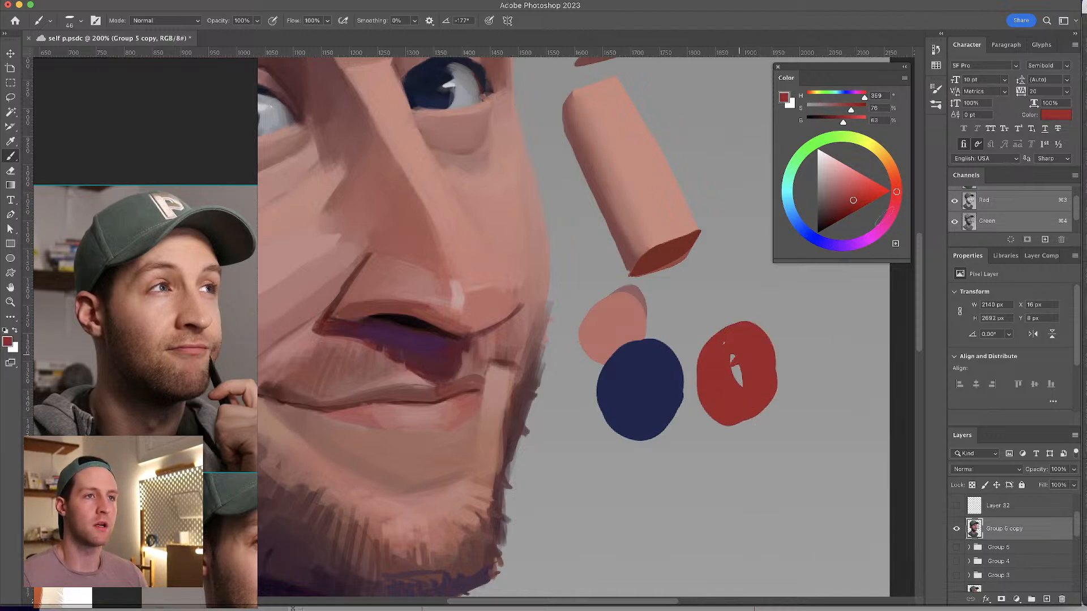
{"action": "key", "text": "super+z"}
{"action": "left_click_drag", "start_coordinate": [858, 199], "coordinate": [843, 208]}
{"action": "mouse_move", "coordinate": [733, 346]}
{"action": "left_mouse_down"}
{"action": "mouse_move", "coordinate": [717, 369]}
{"action": "mouse_move", "coordinate": [741, 408]}
{"action": "mouse_move", "coordinate": [760, 376]}
{"action": "mouse_move", "coordinate": [735, 360]}
{"action": "left_mouse_up"}
- Choose an ochre and paint a round swatch of it above the navy and dark red ones
{"action": "left_click_drag", "start_coordinate": [896, 191], "coordinate": [878, 173]}
{"action": "mouse_move", "coordinate": [844, 209]}
{"action": "left_mouse_down"}
{"action": "mouse_move", "coordinate": [887, 162]}
{"action": "mouse_move", "coordinate": [854, 198]}
{"action": "left_mouse_up"}
{"action": "mouse_move", "coordinate": [693, 278]}
{"action": "left_mouse_down"}
{"action": "mouse_move", "coordinate": [676, 317]}
{"action": "mouse_move", "coordinate": [678, 301]}
{"action": "mouse_move", "coordinate": [679, 329]}
{"action": "mouse_move", "coordinate": [703, 328]}
{"action": "mouse_move", "coordinate": [700, 296]}
{"action": "left_mouse_up"}
- Paint a cream swatch (H 32, S 14, B 94) above the ochre and red ones to complete the limited palette
{"action": "scroll", "coordinate": [700, 295], "scroll_direction": "down", "scroll_amount": 2}
{"action": "left_click_drag", "start_coordinate": [834, 171], "coordinate": [826, 160]}
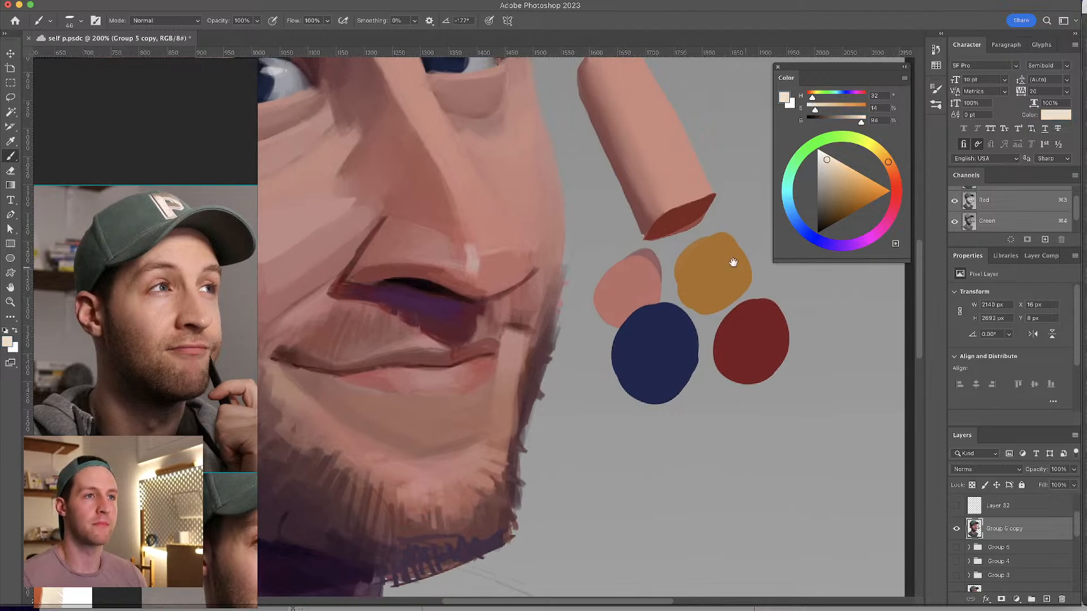
{"action": "left_click_drag", "start_coordinate": [743, 266], "coordinate": [705, 286]}
{"action": "mouse_move", "coordinate": [727, 226]}
{"action": "left_mouse_down"}
{"action": "mouse_move", "coordinate": [731, 260]}
{"action": "mouse_move", "coordinate": [735, 235]}
{"action": "mouse_move", "coordinate": [747, 233]}
{"action": "left_mouse_up"}
{"action": "left_click_drag", "start_coordinate": [596, 294], "coordinate": [633, 310]}
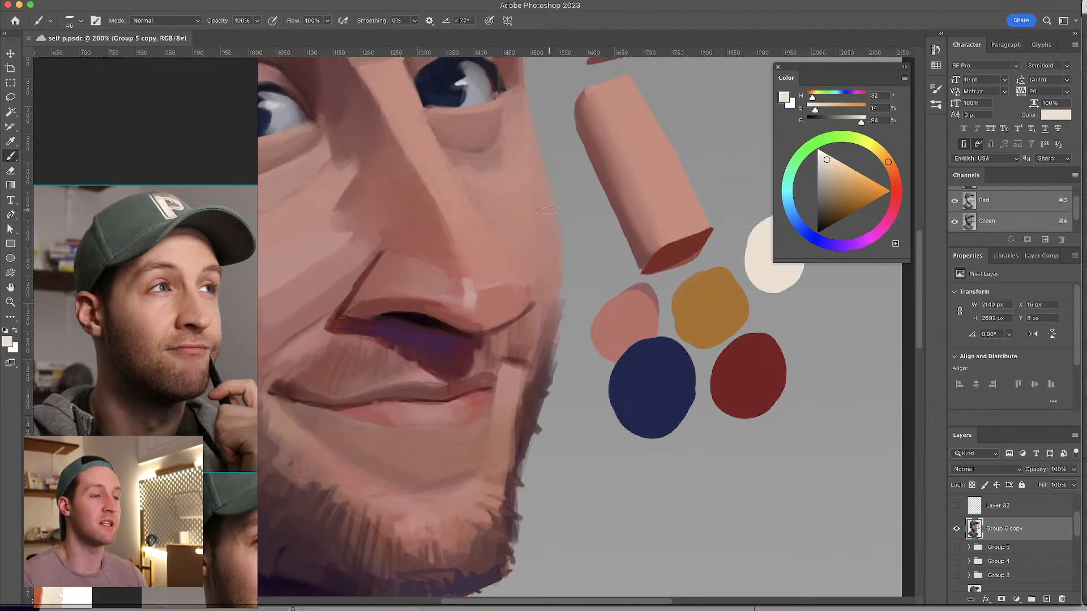
- Paint a dark red dab below the red swatch and mix cream into it for a muted pink
{"action": "left_click_drag", "start_coordinate": [663, 307], "coordinate": [569, 299]}
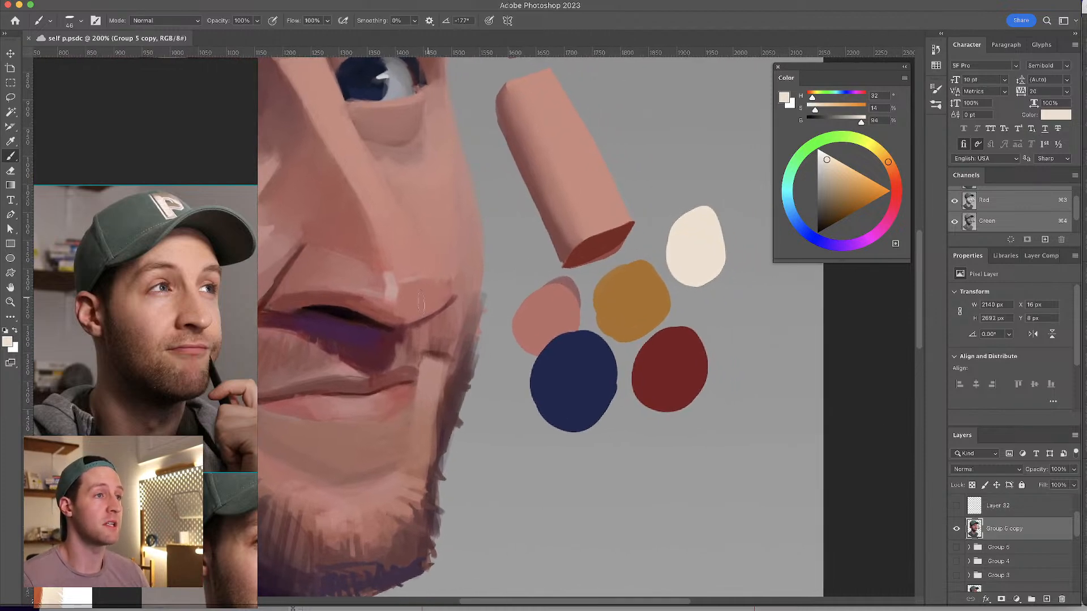
{"action": "left_click", "coordinate": [697, 369], "text": "alt"}
{"action": "mouse_move", "coordinate": [671, 458]}
{"action": "left_mouse_down"}
{"action": "mouse_move", "coordinate": [652, 497]}
{"action": "mouse_move", "coordinate": [695, 486]}
{"action": "mouse_move", "coordinate": [681, 466]}
{"action": "mouse_move", "coordinate": [690, 456]}
{"action": "mouse_move", "coordinate": [682, 462]}
{"action": "mouse_move", "coordinate": [710, 467]}
{"action": "mouse_move", "coordinate": [702, 452]}
{"action": "left_mouse_up"}
{"action": "left_click", "coordinate": [697, 263], "text": "alt"}
{"action": "left_click", "coordinate": [677, 472], "text": "alt"}
{"action": "left_click", "coordinate": [674, 471], "text": "alt"}
{"action": "left_click", "coordinate": [704, 267], "text": "alt"}
{"action": "left_click", "coordinate": [686, 461], "text": "alt"}
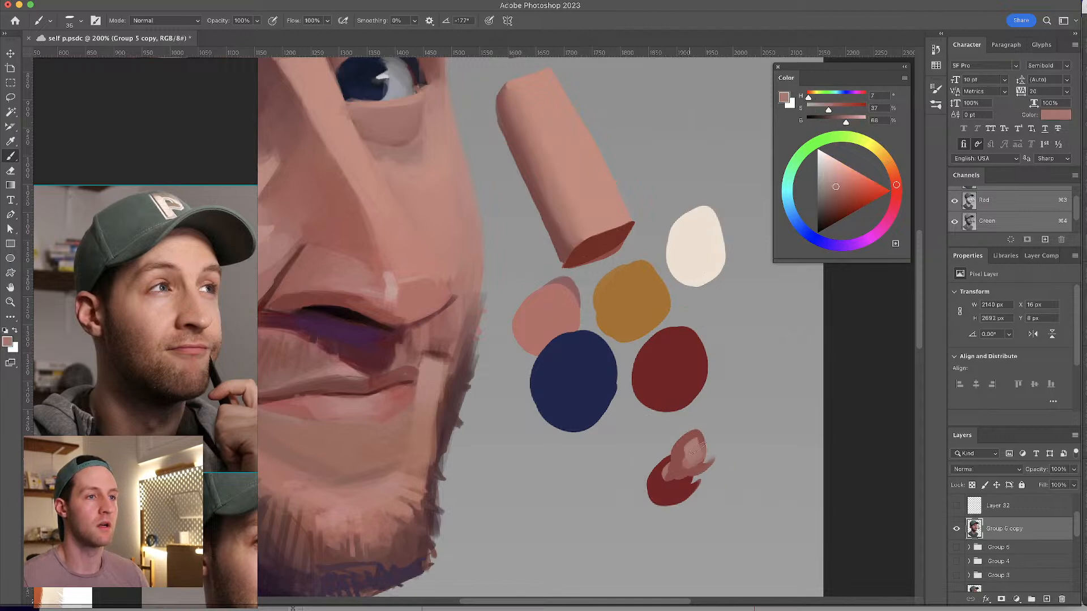
- Extend the pink blend with ochre, dark red and cream, mixing it into a warm orange-brown skin tone
{"action": "left_click", "coordinate": [651, 309], "text": "alt"}
{"action": "left_click", "coordinate": [684, 462], "text": "alt"}
{"action": "mouse_move", "coordinate": [692, 451]}
{"action": "left_mouse_down"}
{"action": "mouse_move", "coordinate": [718, 446]}
{"action": "mouse_move", "coordinate": [709, 437]}
{"action": "mouse_move", "coordinate": [723, 456]}
{"action": "mouse_move", "coordinate": [703, 462]}
{"action": "mouse_move", "coordinate": [707, 452]}
{"action": "mouse_move", "coordinate": [716, 463]}
{"action": "mouse_move", "coordinate": [721, 443]}
{"action": "mouse_move", "coordinate": [704, 453]}
{"action": "mouse_move", "coordinate": [721, 439]}
{"action": "mouse_move", "coordinate": [700, 445]}
{"action": "mouse_move", "coordinate": [715, 459]}
{"action": "mouse_move", "coordinate": [712, 437]}
{"action": "mouse_move", "coordinate": [720, 456]}
{"action": "mouse_move", "coordinate": [724, 433]}
{"action": "mouse_move", "coordinate": [680, 485]}
{"action": "mouse_move", "coordinate": [721, 460]}
{"action": "mouse_move", "coordinate": [719, 438]}
{"action": "mouse_move", "coordinate": [731, 422]}
{"action": "mouse_move", "coordinate": [732, 441]}
{"action": "mouse_move", "coordinate": [753, 421]}
{"action": "left_mouse_up"}
{"action": "left_click", "coordinate": [670, 376], "text": "alt"}
{"action": "left_click", "coordinate": [719, 447], "text": "alt"}
{"action": "left_click", "coordinate": [716, 231], "text": "alt"}
{"action": "left_click", "coordinate": [718, 439], "text": "alt"}
{"action": "left_click", "coordinate": [671, 490], "text": "alt"}
{"action": "left_click", "coordinate": [720, 450], "text": "alt"}
{"action": "left_click", "coordinate": [730, 422], "text": "alt"}
{"action": "left_click_drag", "start_coordinate": [734, 464], "coordinate": [773, 436]}
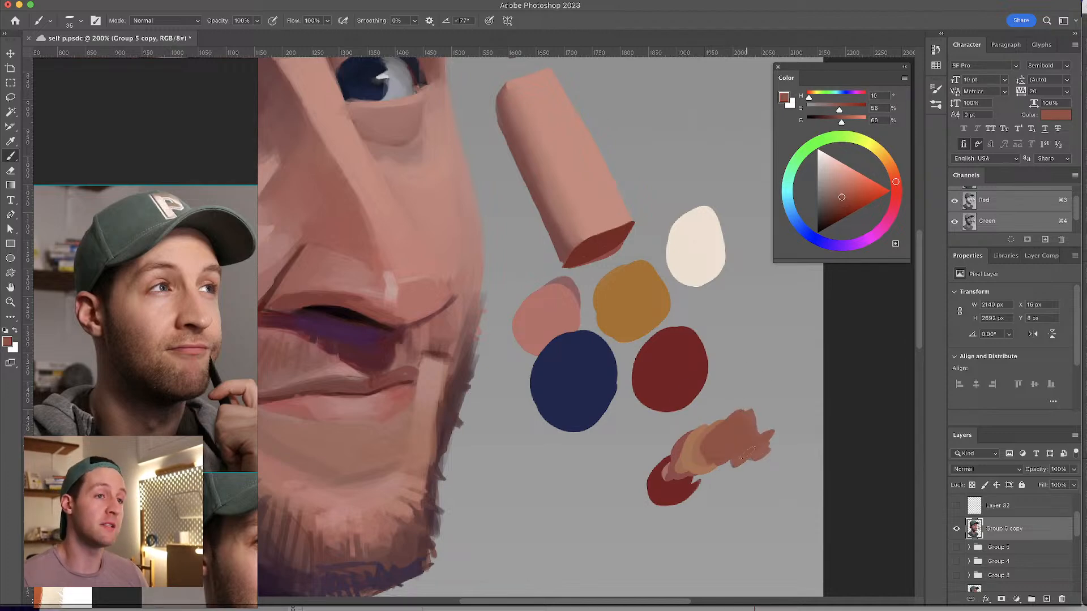
- Sample the mixed orange-brown and paint a patch of it on the rounded nostril wing near the nose tip
{"action": "scroll", "coordinate": [731, 364], "scroll_direction": "left", "scroll_amount": 3}
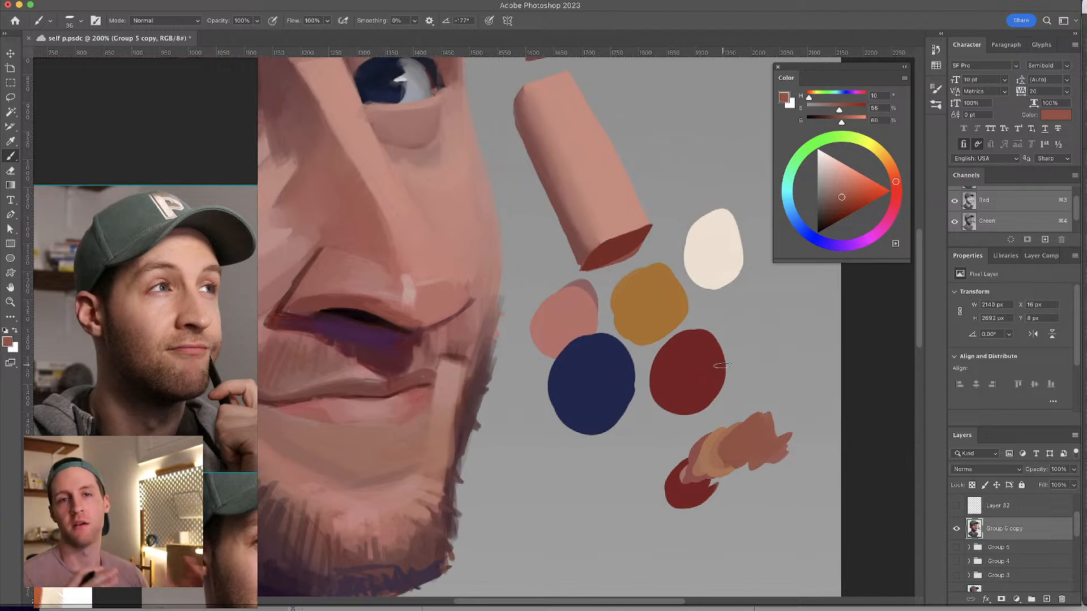
{"action": "left_click_drag", "start_coordinate": [698, 411], "coordinate": [703, 412]}
{"action": "left_click", "coordinate": [773, 444], "text": "alt"}
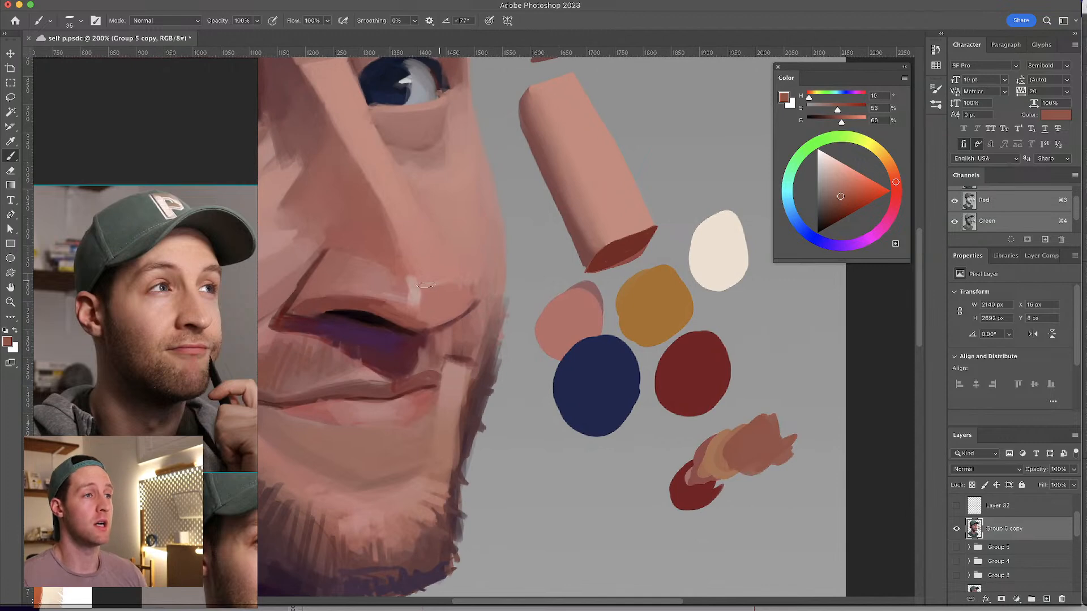
{"action": "left_click_drag", "start_coordinate": [433, 288], "coordinate": [449, 304]}
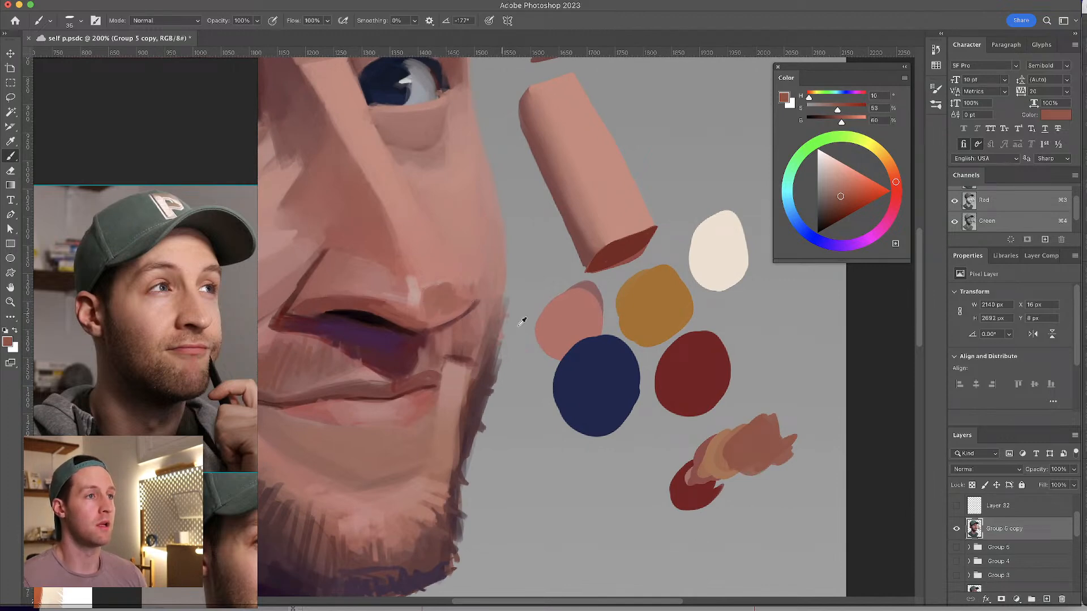
- Try a brighter red beside the dark red swatch and mix it into the orange-brown blend
{"action": "left_click", "coordinate": [703, 358], "text": "alt"}
{"action": "left_click", "coordinate": [860, 190]}
{"action": "mouse_move", "coordinate": [728, 359]}
{"action": "left_mouse_down"}
{"action": "mouse_move", "coordinate": [714, 388]}
{"action": "mouse_move", "coordinate": [725, 333]}
{"action": "mouse_move", "coordinate": [740, 365]}
{"action": "mouse_move", "coordinate": [727, 359]}
{"action": "left_mouse_up"}
{"action": "mouse_move", "coordinate": [770, 425]}
{"action": "left_mouse_down"}
{"action": "mouse_move", "coordinate": [779, 451]}
{"action": "mouse_move", "coordinate": [747, 459]}
{"action": "mouse_move", "coordinate": [784, 419]}
{"action": "mouse_move", "coordinate": [773, 445]}
{"action": "mouse_move", "coordinate": [784, 439]}
{"action": "mouse_move", "coordinate": [776, 430]}
{"action": "mouse_move", "coordinate": [798, 446]}
{"action": "left_mouse_up"}
{"action": "left_click", "coordinate": [775, 439], "text": "alt"}
{"action": "left_click", "coordinate": [728, 274], "text": "alt"}
{"action": "key", "text": "ctrl+z"}
{"action": "left_click", "coordinate": [778, 440], "text": "alt"}
{"action": "left_click", "coordinate": [780, 431], "text": "alt"}
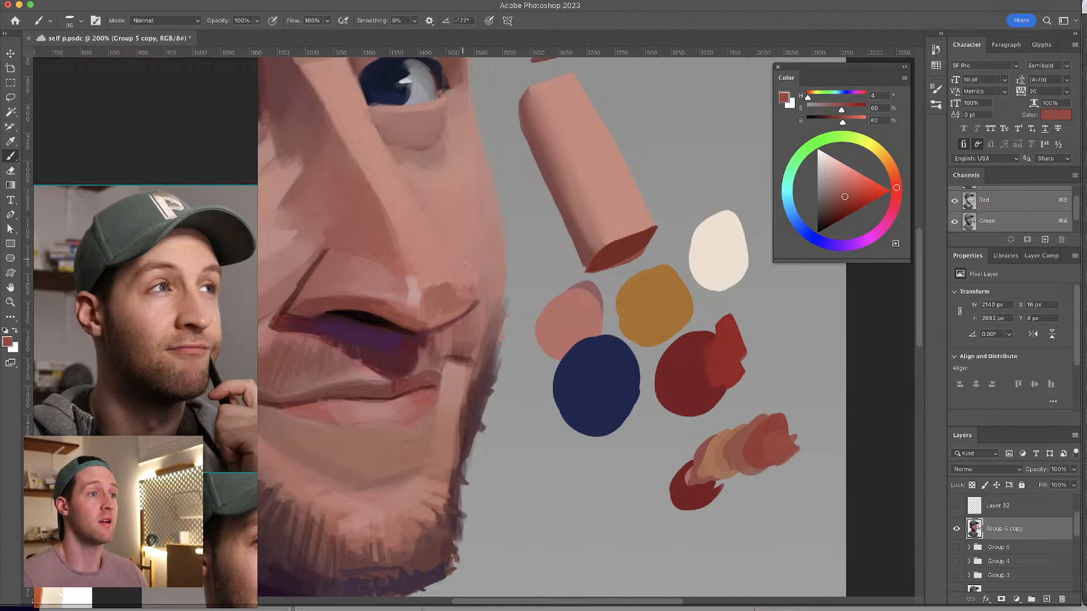
- Try the redder mix on the nostril wing and undo it together with the brighter red strokes
{"action": "mouse_move", "coordinate": [434, 292]}
{"action": "left_mouse_down"}
{"action": "mouse_move", "coordinate": [435, 317]}
{"action": "mouse_move", "coordinate": [455, 288]}
{"action": "mouse_move", "coordinate": [438, 318]}
{"action": "left_mouse_up"}
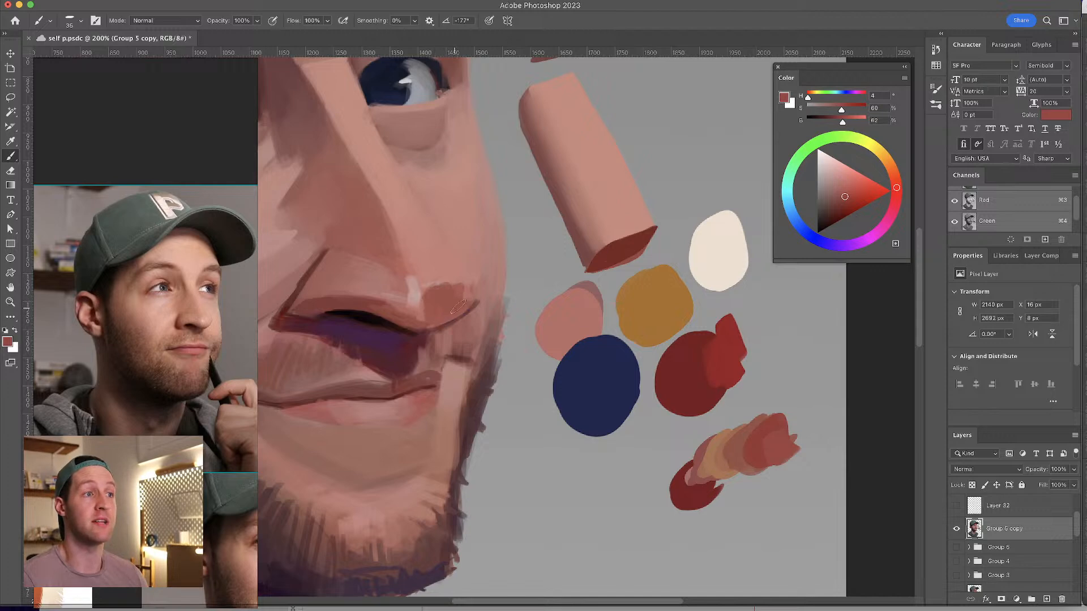
{"action": "left_click_drag", "start_coordinate": [470, 275], "coordinate": [529, 309]}
{"action": "key", "text": "z"}
{"action": "key", "text": "x"}
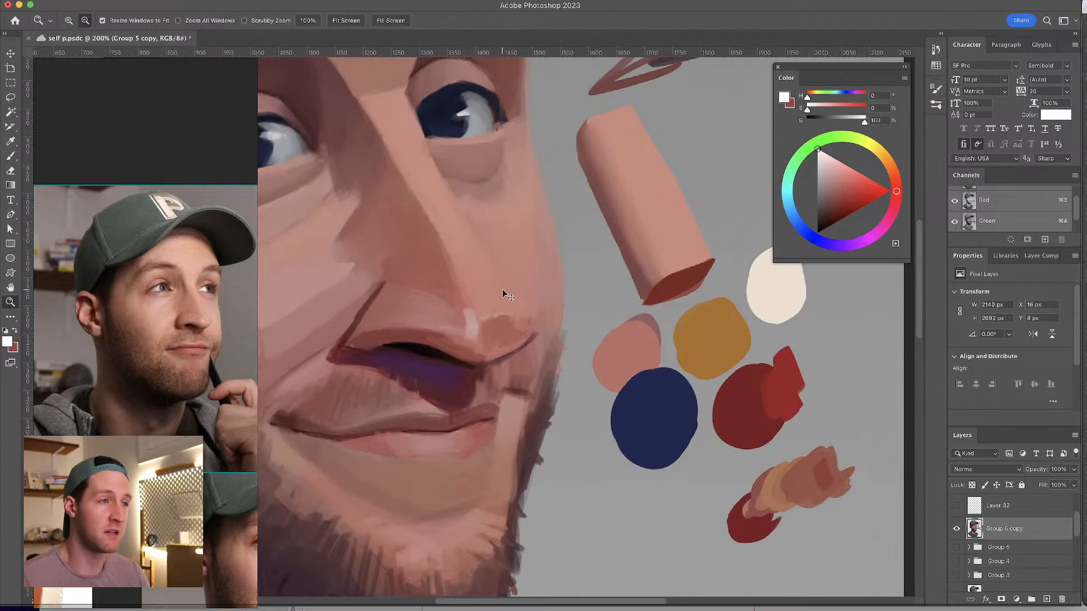
- Blend the orange-brown patch on the nostril wing into the surrounding skin with tones sampled from the nose
{"action": "left_click_drag", "start_coordinate": [606, 315], "coordinate": [664, 340]}
{"action": "key", "text": "b"}
{"action": "left_click", "coordinate": [641, 408], "text": "alt"}
{"action": "mouse_move", "coordinate": [637, 404]}
{"action": "left_mouse_down"}
{"action": "mouse_move", "coordinate": [614, 379]}
{"action": "mouse_move", "coordinate": [649, 389]}
{"action": "mouse_move", "coordinate": [639, 405]}
{"action": "left_mouse_up"}
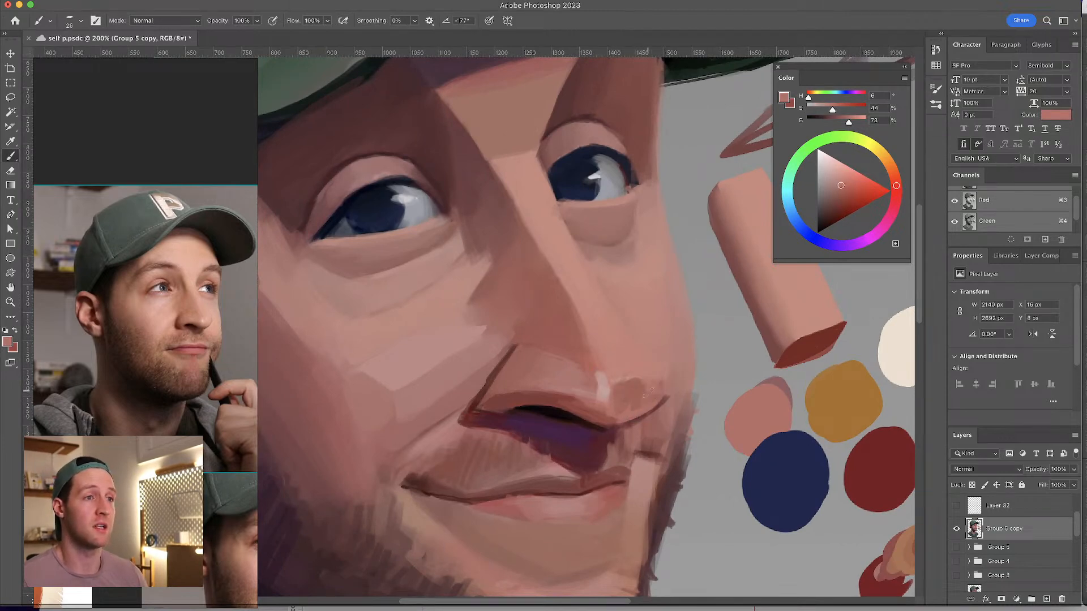
{"action": "left_click", "coordinate": [629, 401], "text": "alt"}
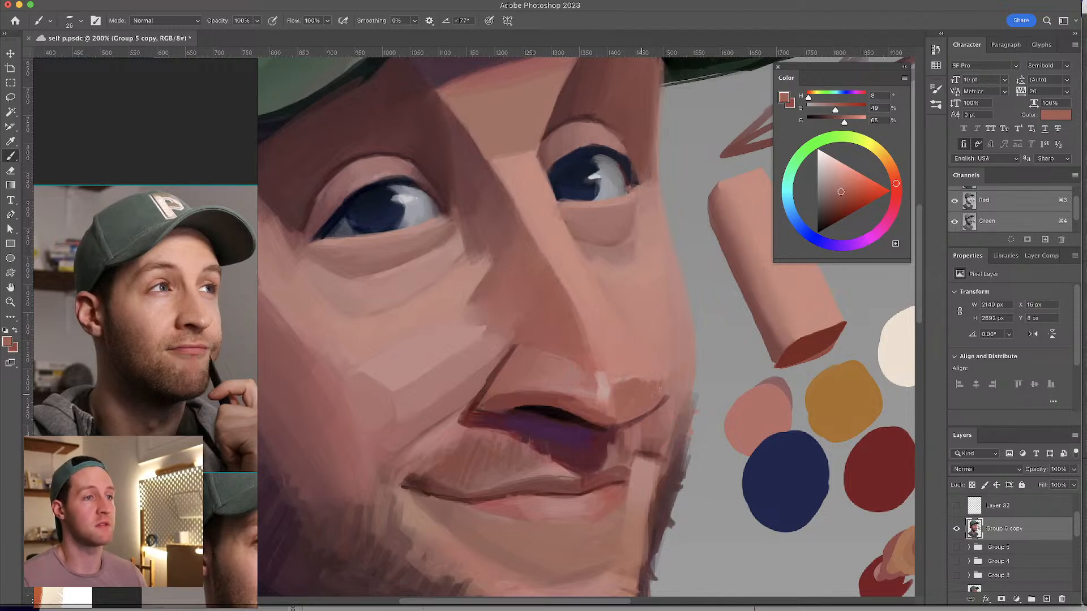
{"action": "left_click", "coordinate": [607, 406], "text": "alt"}
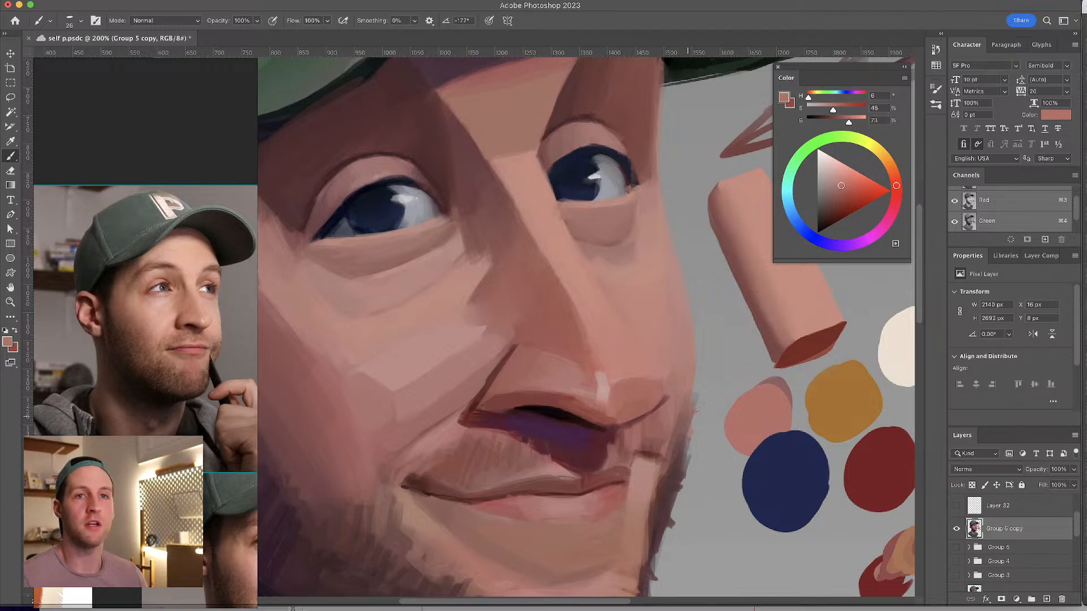
- Soften the transition from the nostril wing to the side of the nose above it with sampled pinks
{"action": "left_click_drag", "start_coordinate": [656, 333], "coordinate": [649, 266]}
{"action": "left_click", "coordinate": [621, 310], "text": "alt"}
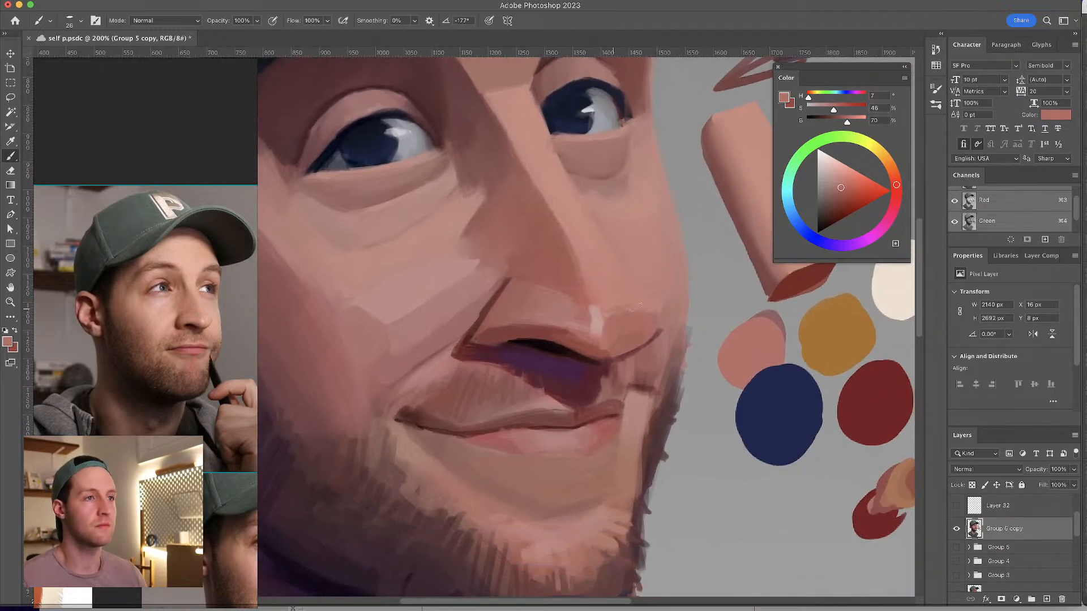
{"action": "left_click", "coordinate": [628, 301], "text": "alt"}
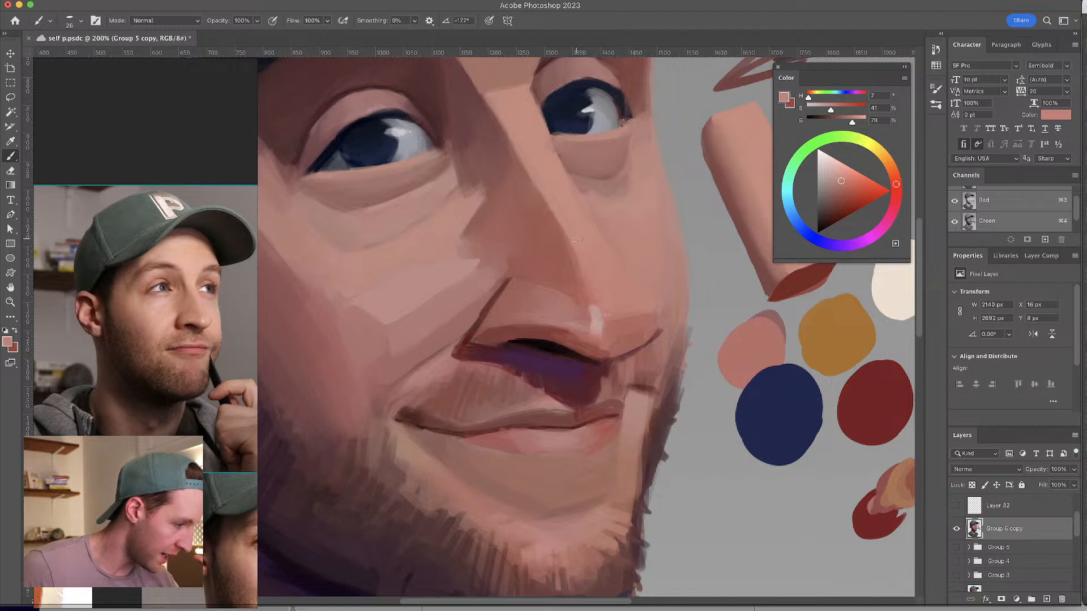
- Try dabbing navy from the palette onto the lower edge of the orange-brown mix
{"action": "mouse_move", "coordinate": [666, 288]}
{"action": "left_mouse_down"}
{"action": "mouse_move", "coordinate": [581, 313]}
{"action": "mouse_move", "coordinate": [520, 276]}
{"action": "left_mouse_up"}
{"action": "left_click", "coordinate": [681, 398], "text": "alt"}
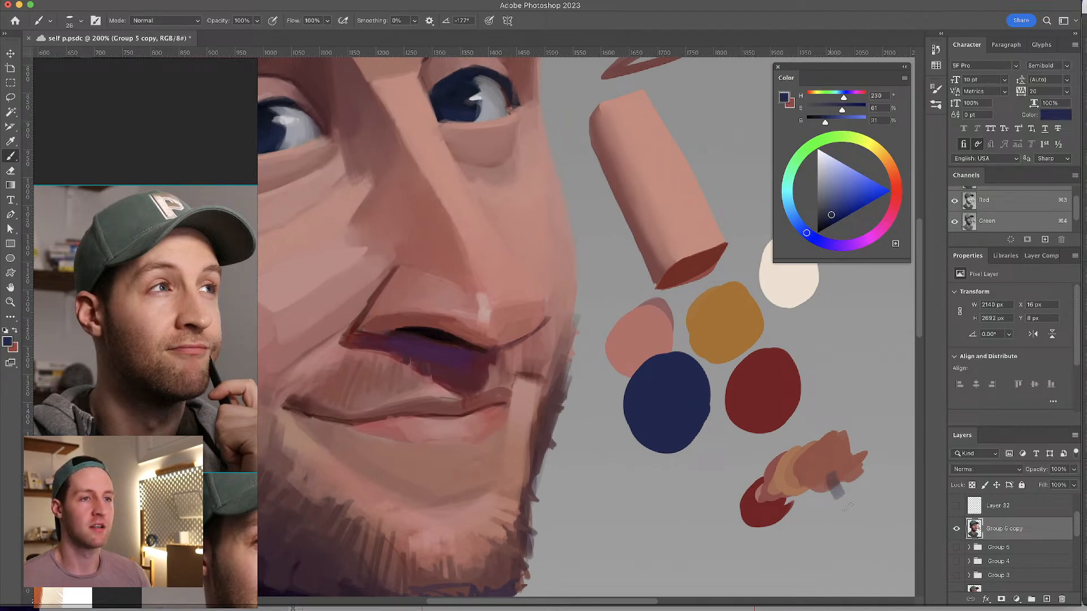
{"action": "left_click", "coordinate": [844, 466], "text": "alt"}
{"action": "scroll", "coordinate": [747, 402], "scroll_direction": "left", "scroll_amount": 3}
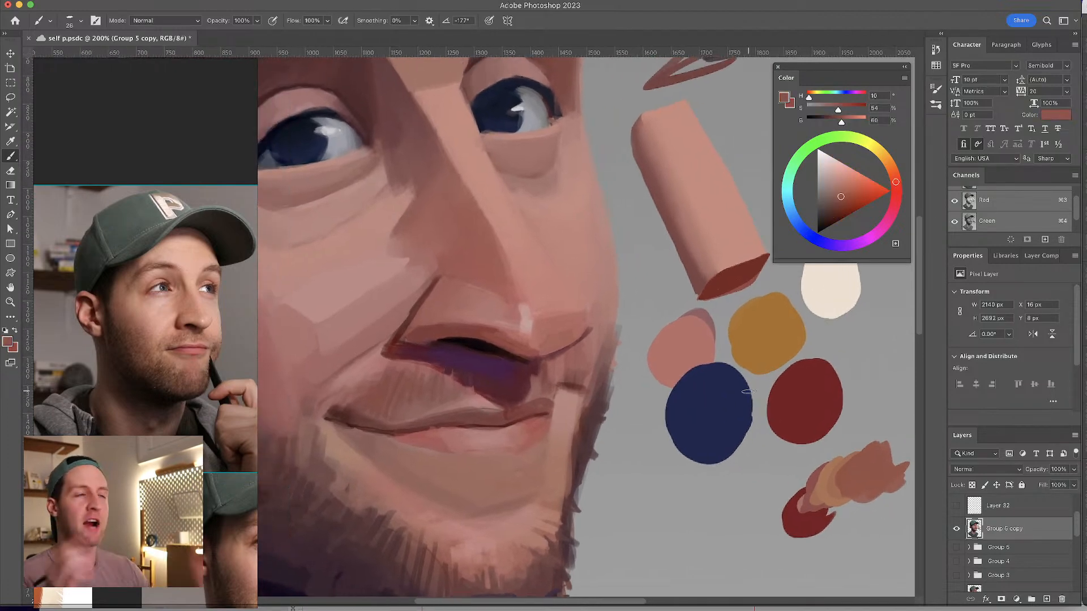
- Refine the nose bridge below the brow and the cheek beside the nose with sampled light skin tones
{"action": "scroll", "coordinate": [666, 347], "scroll_direction": "left", "scroll_amount": 3}
{"action": "scroll", "coordinate": [666, 346], "scroll_direction": "up", "scroll_amount": 3}
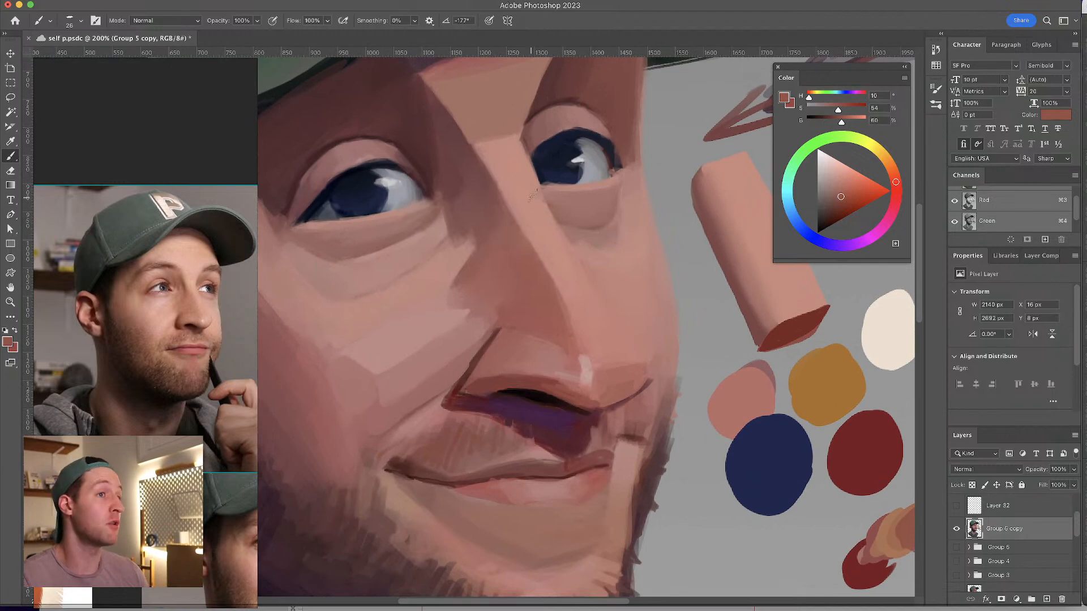
{"action": "left_click", "coordinate": [523, 173], "text": "alt"}
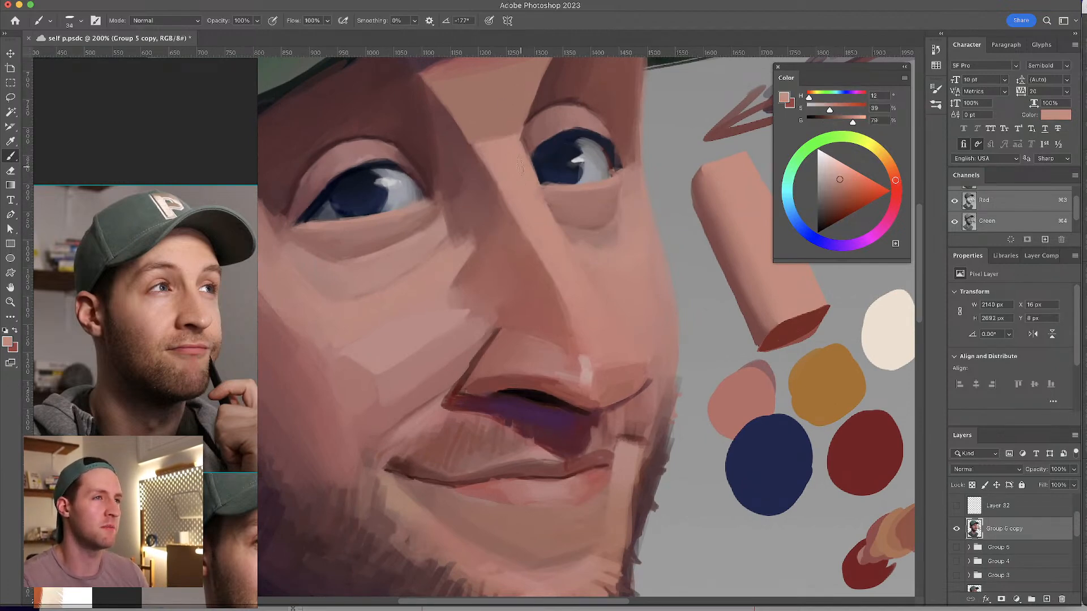
{"action": "scroll", "coordinate": [601, 275], "scroll_direction": "left", "scroll_amount": 3}
{"action": "scroll", "coordinate": [601, 275], "scroll_direction": "down", "scroll_amount": 1}
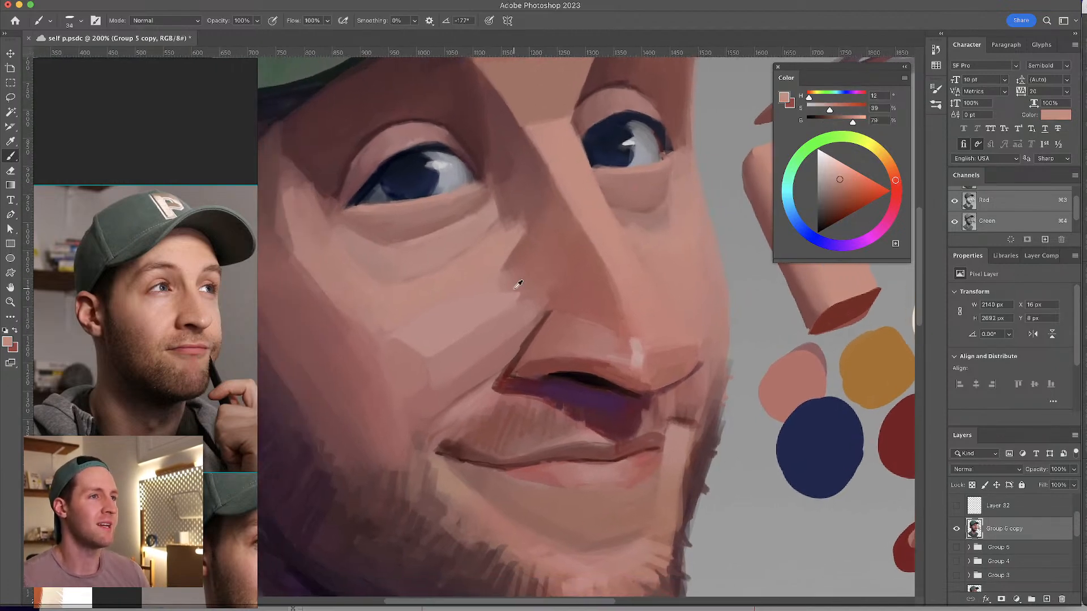
{"action": "left_click", "coordinate": [506, 285], "text": "alt"}
{"action": "left_click", "coordinate": [520, 278], "text": "alt"}
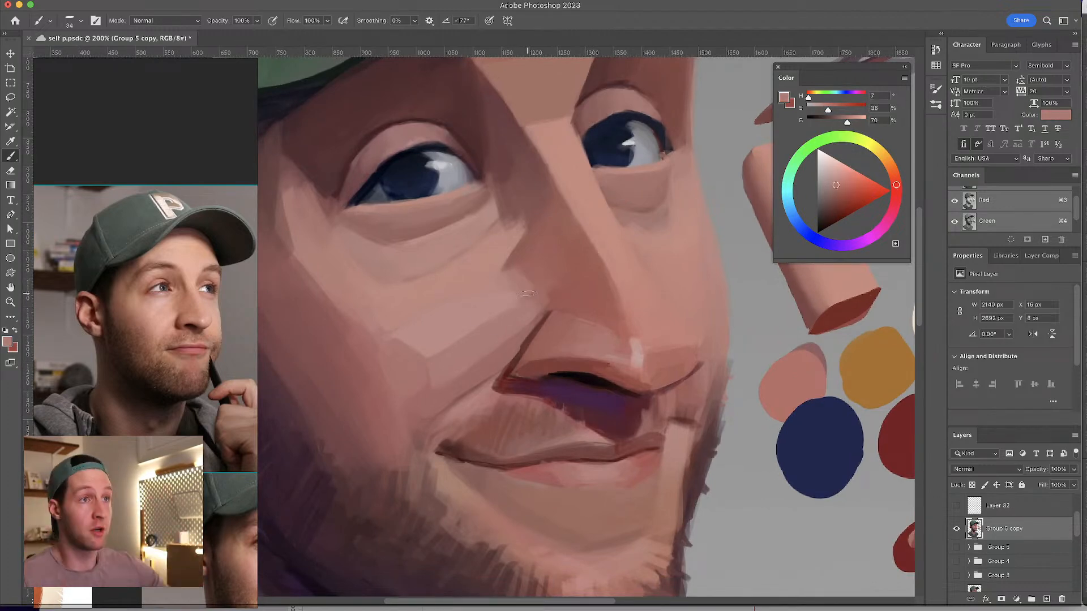
- Smooth the skin below the far eye's lower lid with sampled pinks
{"action": "scroll", "coordinate": [574, 306], "scroll_direction": "up", "scroll_amount": 2}
{"action": "scroll", "coordinate": [574, 306], "scroll_direction": "left", "scroll_amount": 2}
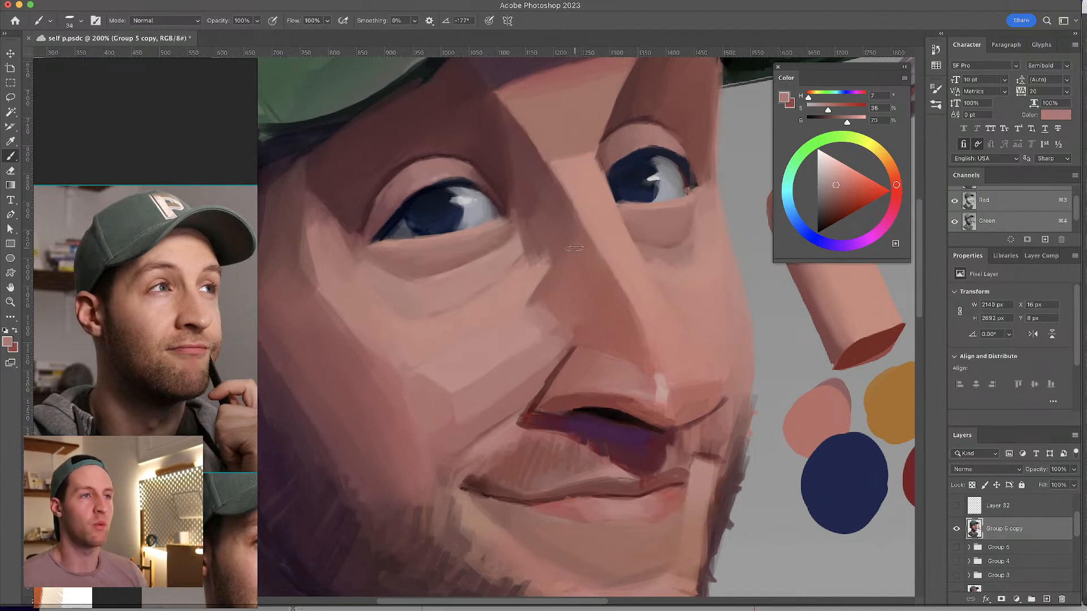
{"action": "left_click", "coordinate": [691, 265], "text": "alt"}
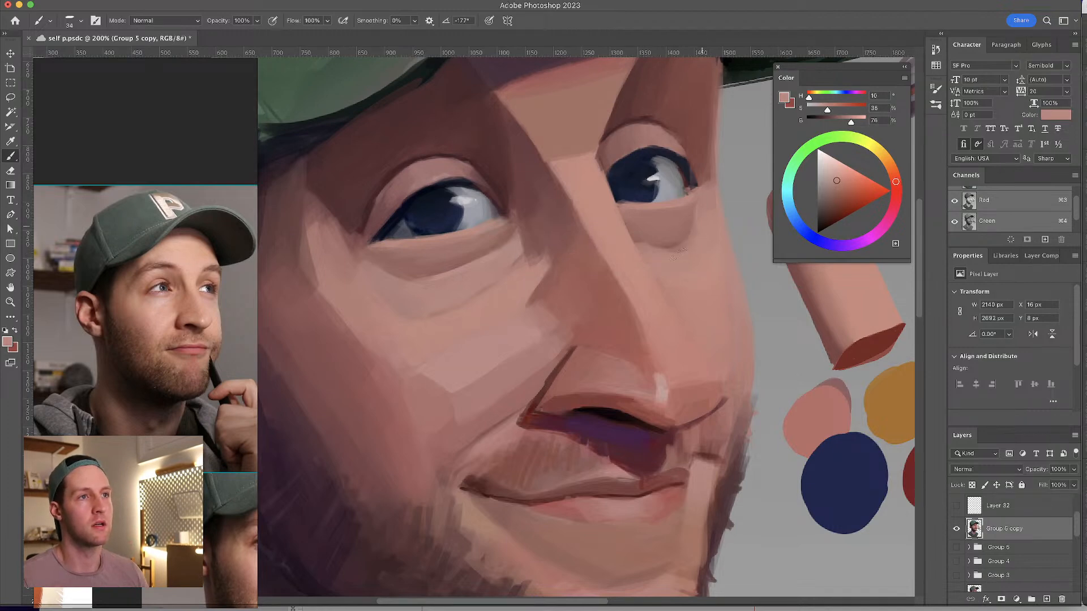
{"action": "left_click_drag", "start_coordinate": [710, 236], "coordinate": [661, 266]}
{"action": "left_click", "coordinate": [504, 268], "text": "alt"}
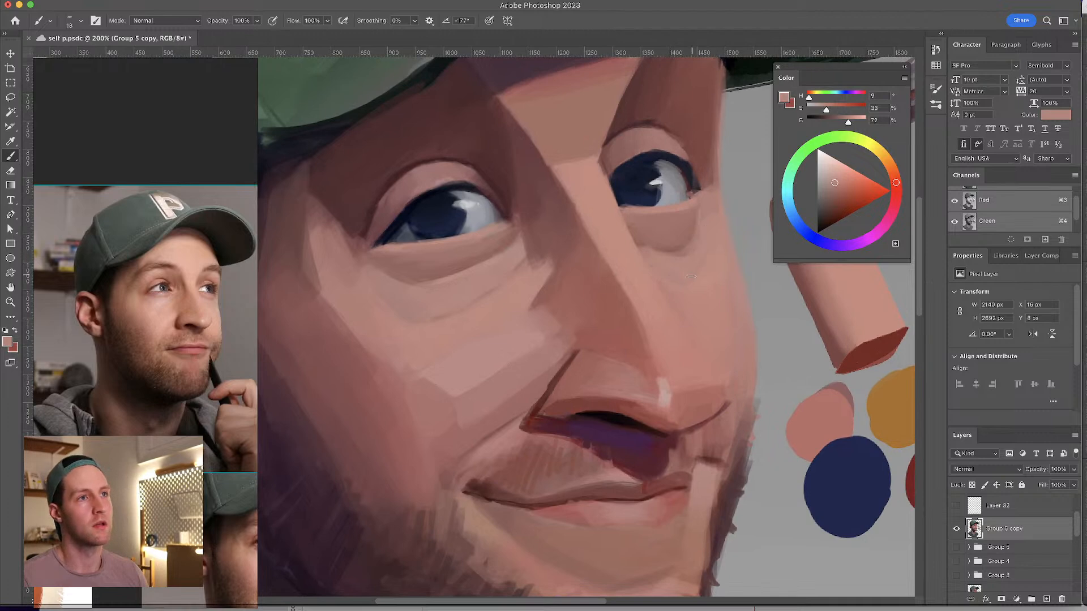
- Blend the skin between the near eye's inner corner and the nose with a sampled skin tone
{"action": "scroll", "coordinate": [708, 233], "scroll_direction": "down", "scroll_amount": 3}
{"action": "scroll", "coordinate": [707, 232], "scroll_direction": "left", "scroll_amount": 3}
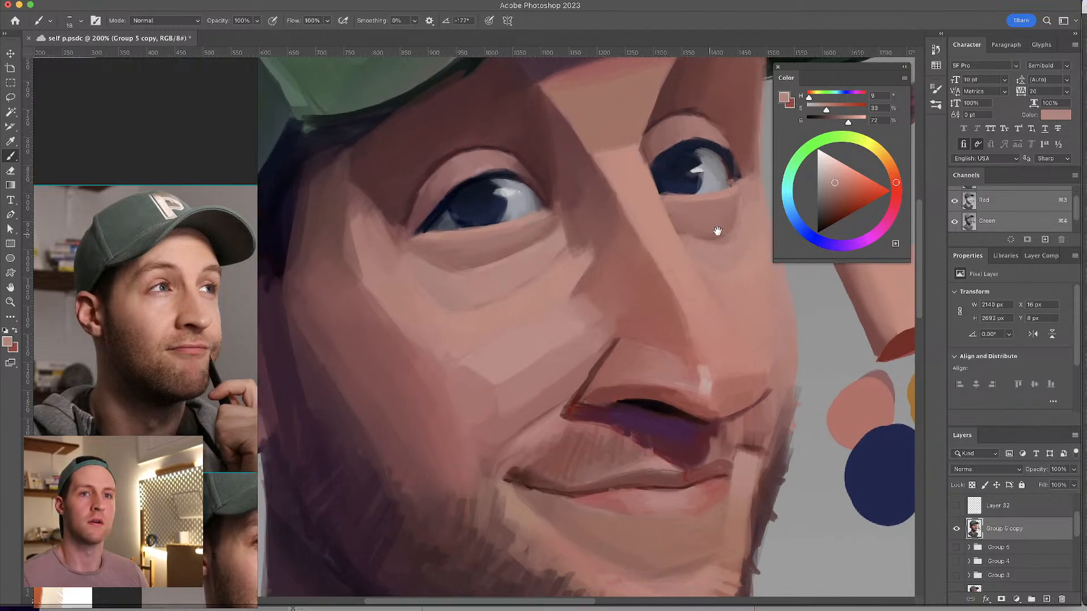
{"action": "left_click", "coordinate": [593, 225], "text": "alt"}
{"action": "left_click_drag", "start_coordinate": [593, 226], "coordinate": [598, 225]}
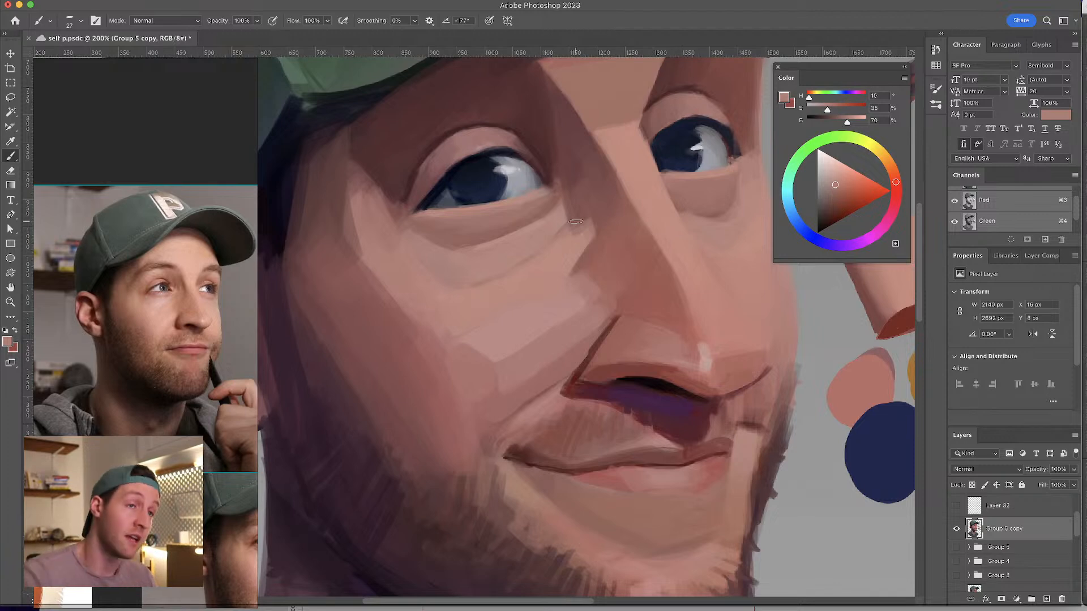
- Soften the shadow edge between the side of the nose and the near cheek with sampled mid-tones
{"action": "left_click_drag", "start_coordinate": [588, 346], "coordinate": [628, 374]}
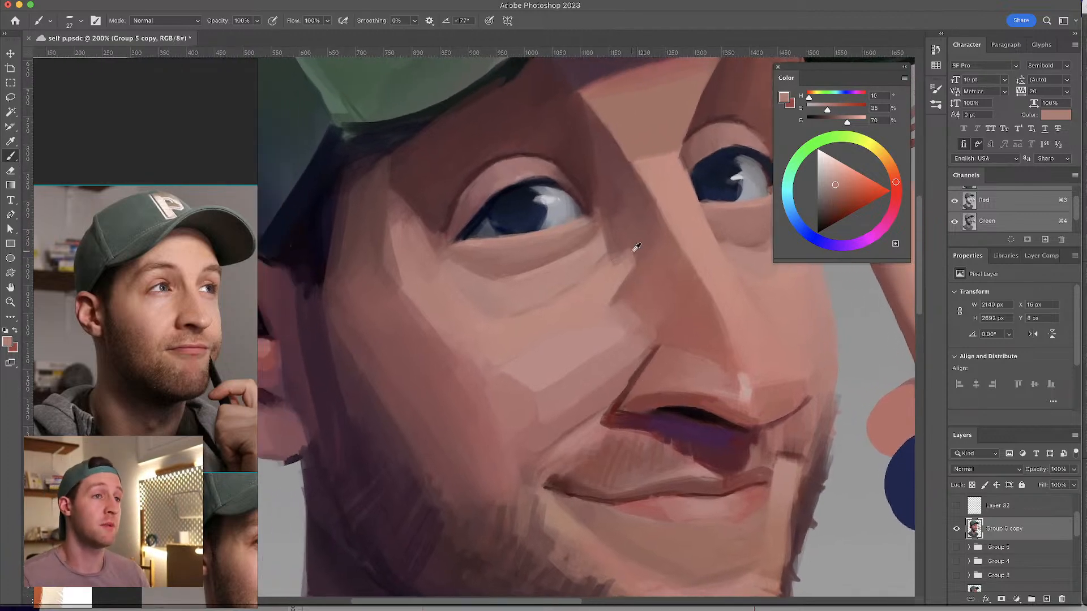
{"action": "left_click", "coordinate": [631, 245], "text": "alt"}
{"action": "left_click", "coordinate": [632, 256], "text": "alt"}
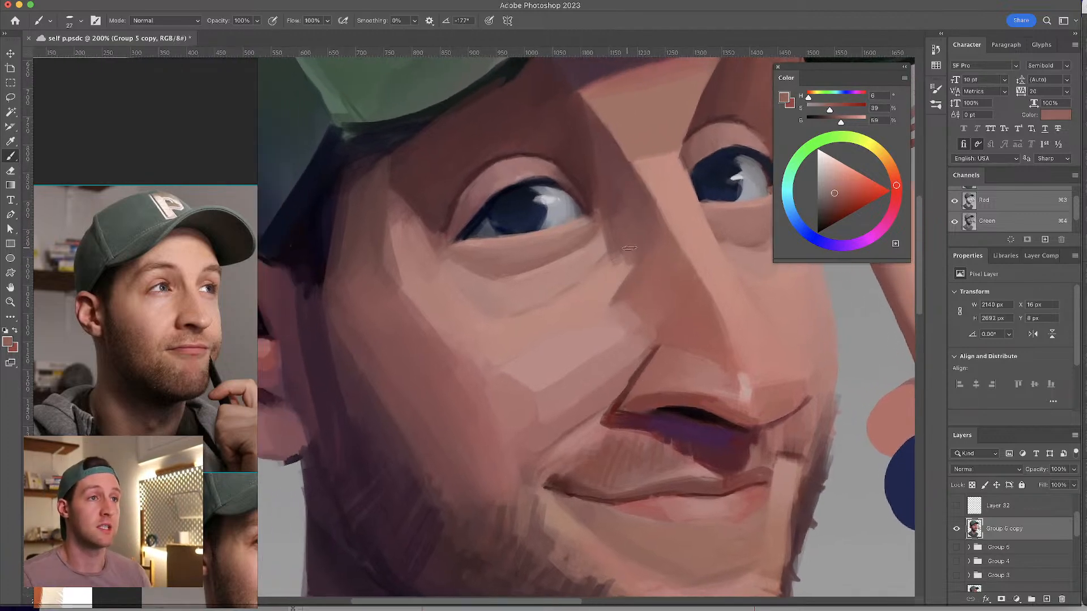
{"action": "left_click", "coordinate": [627, 258], "text": "alt"}
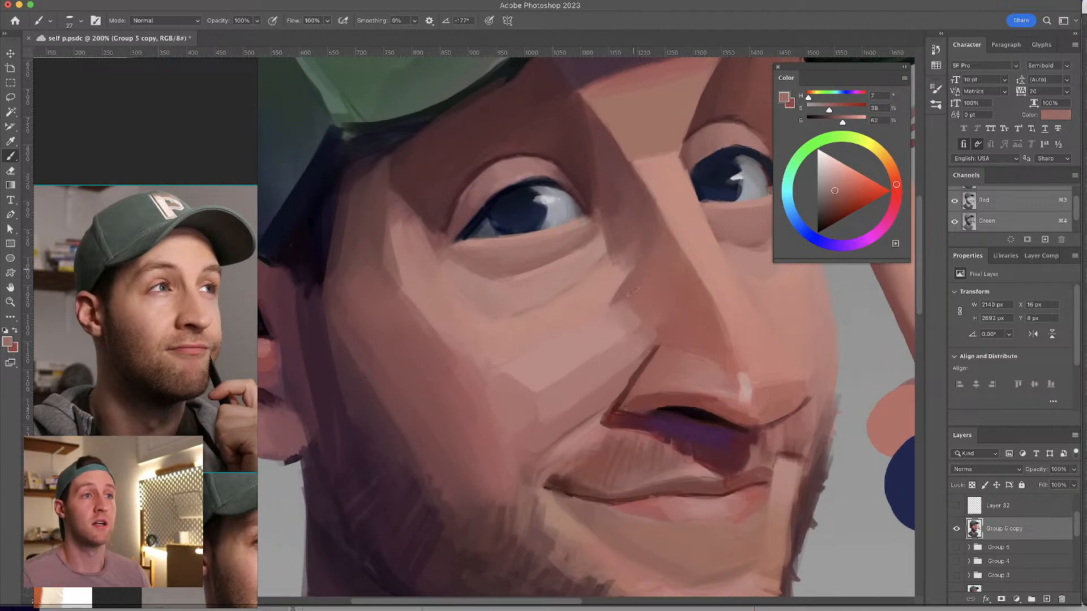
{"action": "left_click", "coordinate": [624, 267], "text": "alt"}
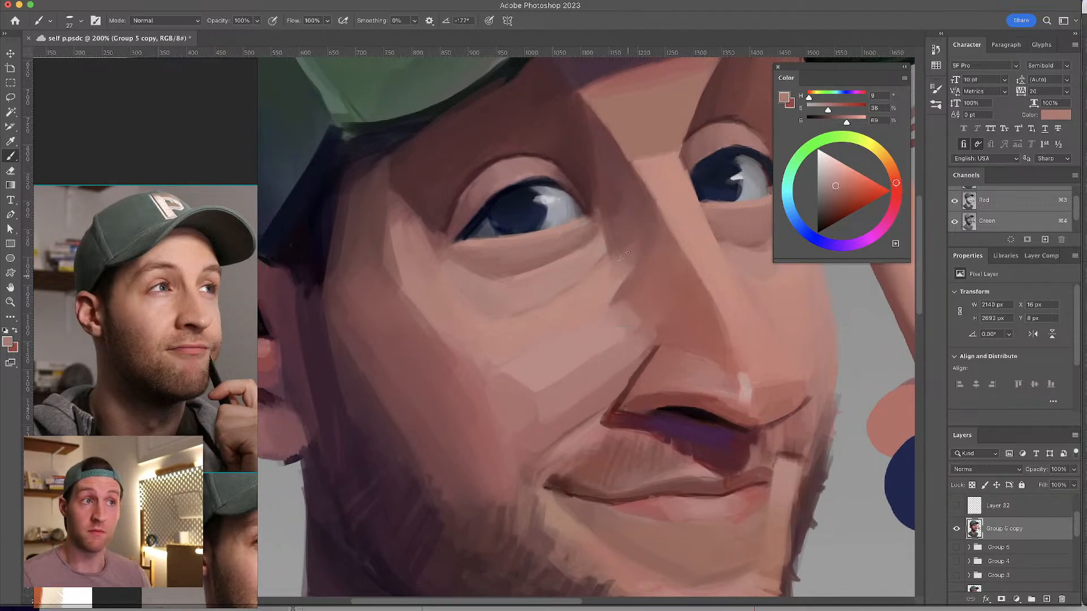
{"action": "left_click", "coordinate": [604, 274], "text": "alt"}
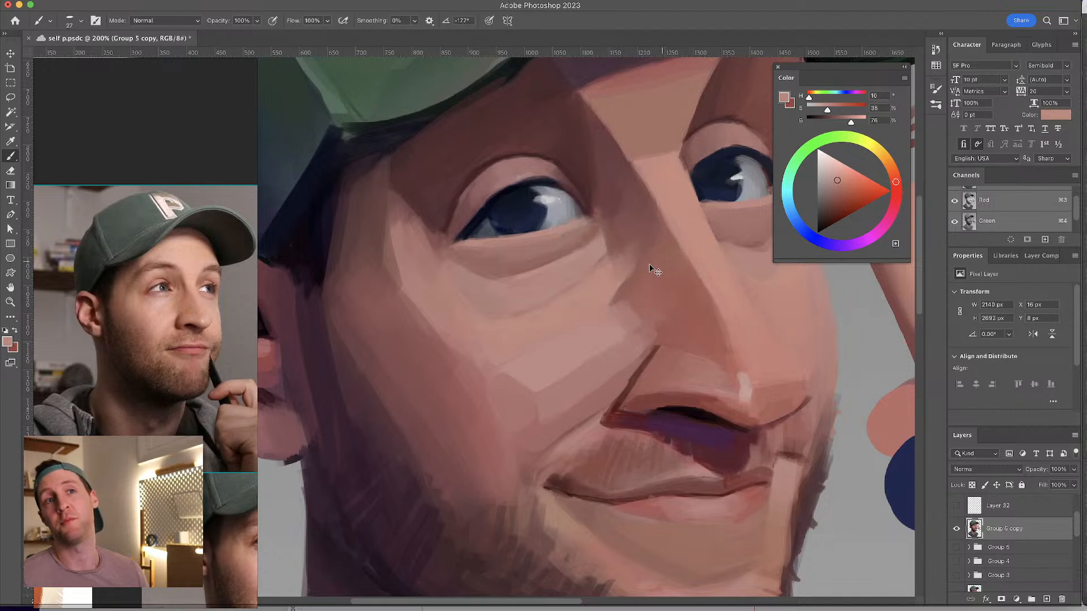
- Refine the edge between the dark brow shadow and the lit plane between the eyebrows using sampled tones
{"action": "scroll", "coordinate": [651, 261], "scroll_direction": "up", "scroll_amount": 3}
{"action": "scroll", "coordinate": [651, 261], "scroll_direction": "right", "scroll_amount": 1}
{"action": "left_click", "coordinate": [598, 227], "text": "alt"}
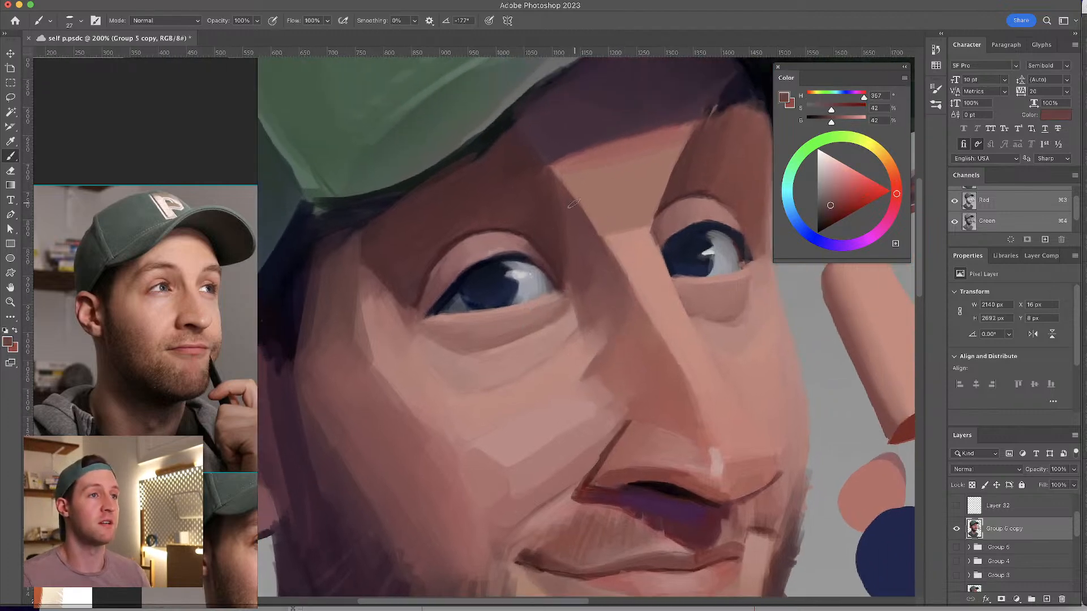
{"action": "left_click_drag", "start_coordinate": [590, 223], "coordinate": [557, 169]}
{"action": "left_click", "coordinate": [577, 190], "text": "alt"}
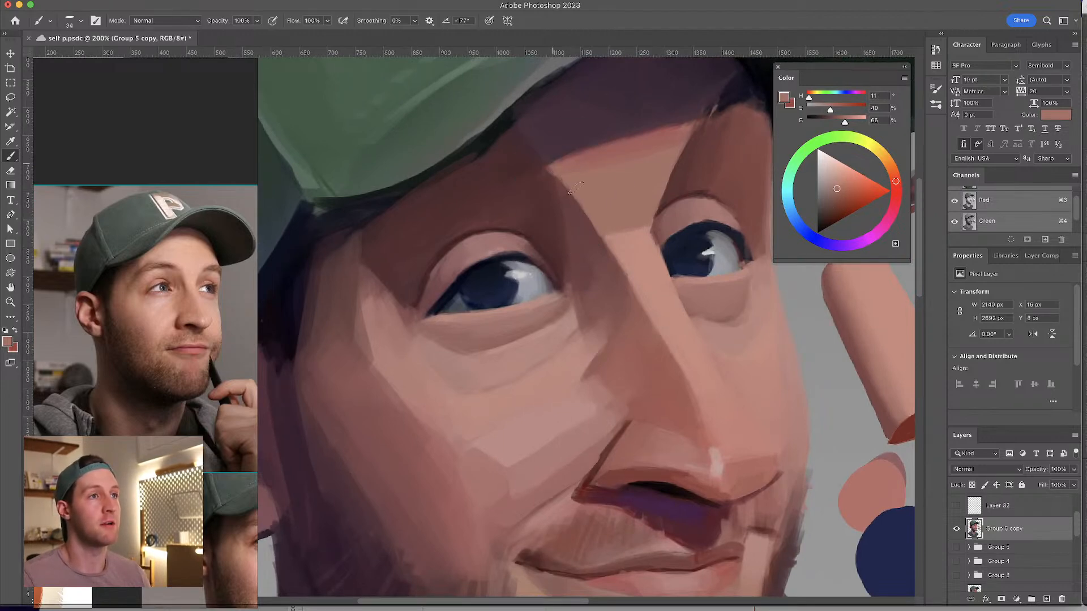
{"action": "left_click_drag", "start_coordinate": [599, 180], "coordinate": [639, 150]}
{"action": "mouse_move", "coordinate": [644, 202]}
{"action": "left_mouse_down"}
{"action": "mouse_move", "coordinate": [619, 224]}
{"action": "mouse_move", "coordinate": [590, 213]}
{"action": "mouse_move", "coordinate": [549, 239]}
{"action": "left_mouse_up"}
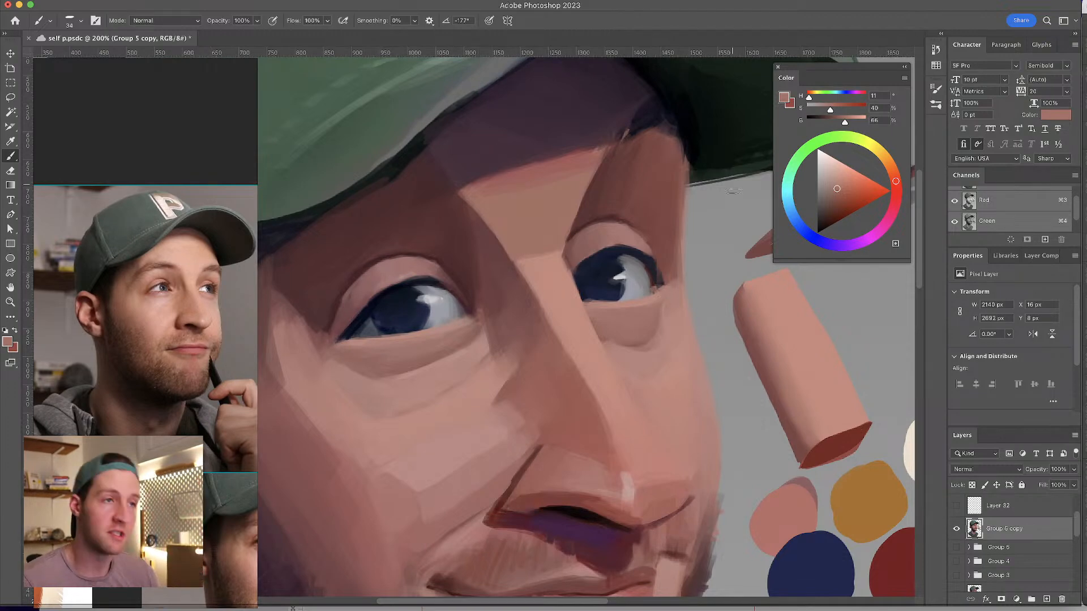
- Refine the crease above the near nostril wing with sampled skin tones and a smaller brush
{"action": "scroll", "coordinate": [656, 283], "scroll_direction": "down", "scroll_amount": 5}
{"action": "scroll", "coordinate": [657, 283], "scroll_direction": "left", "scroll_amount": 3}
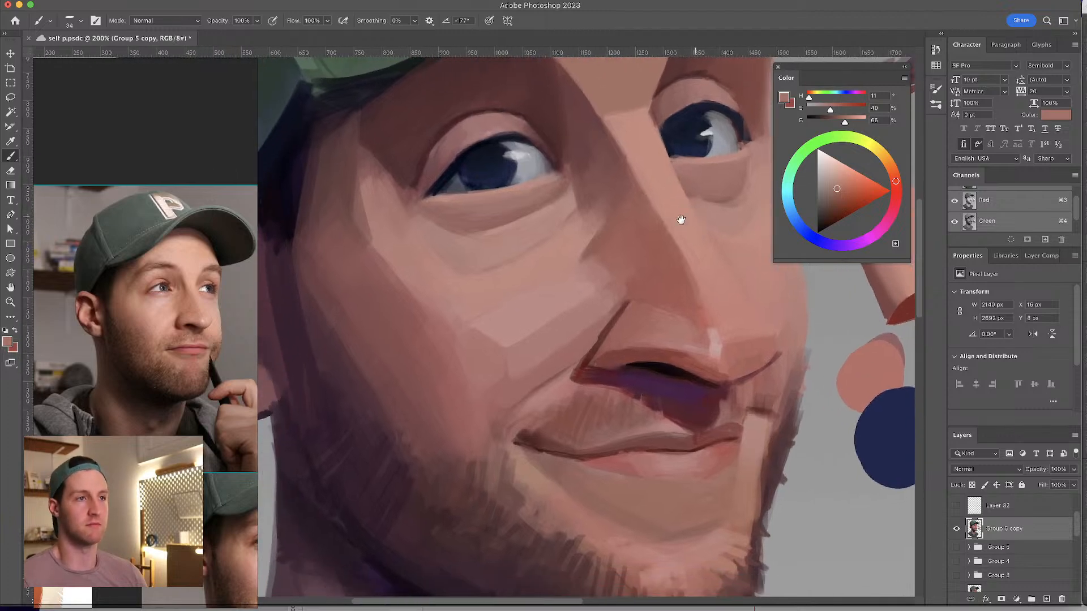
{"action": "left_click", "coordinate": [611, 274], "text": "alt"}
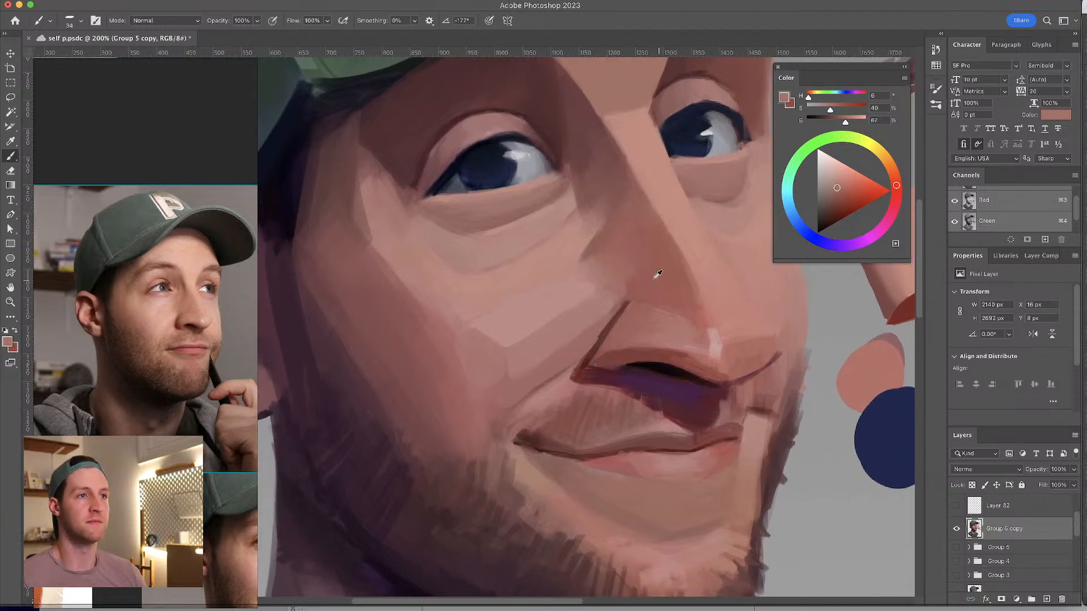
{"action": "left_click", "coordinate": [631, 300], "text": "alt"}
{"action": "key", "text": "bracketleft"}
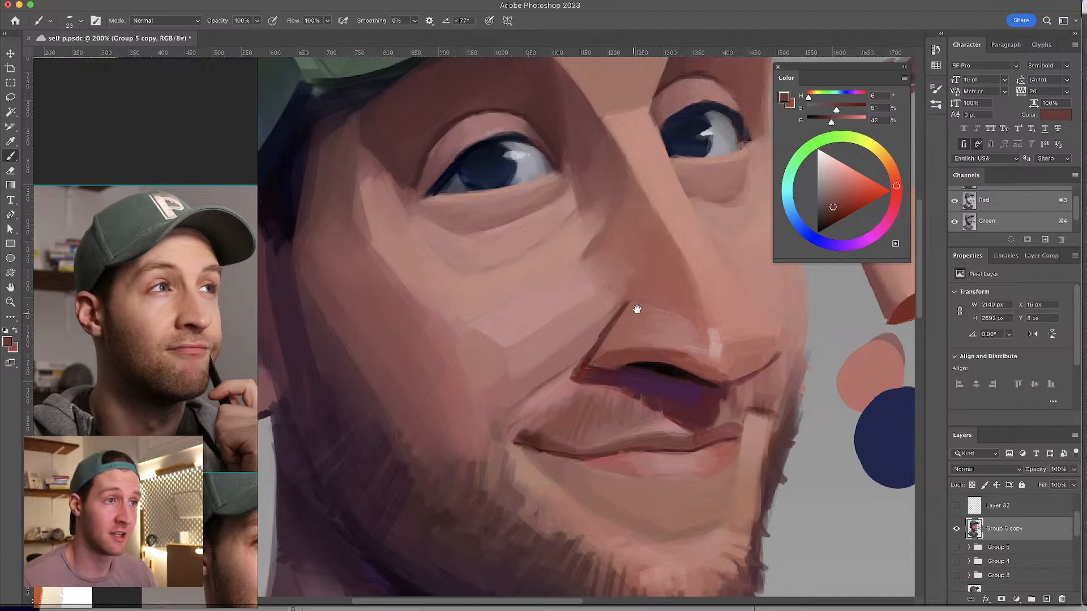
{"action": "left_click_drag", "start_coordinate": [631, 311], "coordinate": [502, 257]}
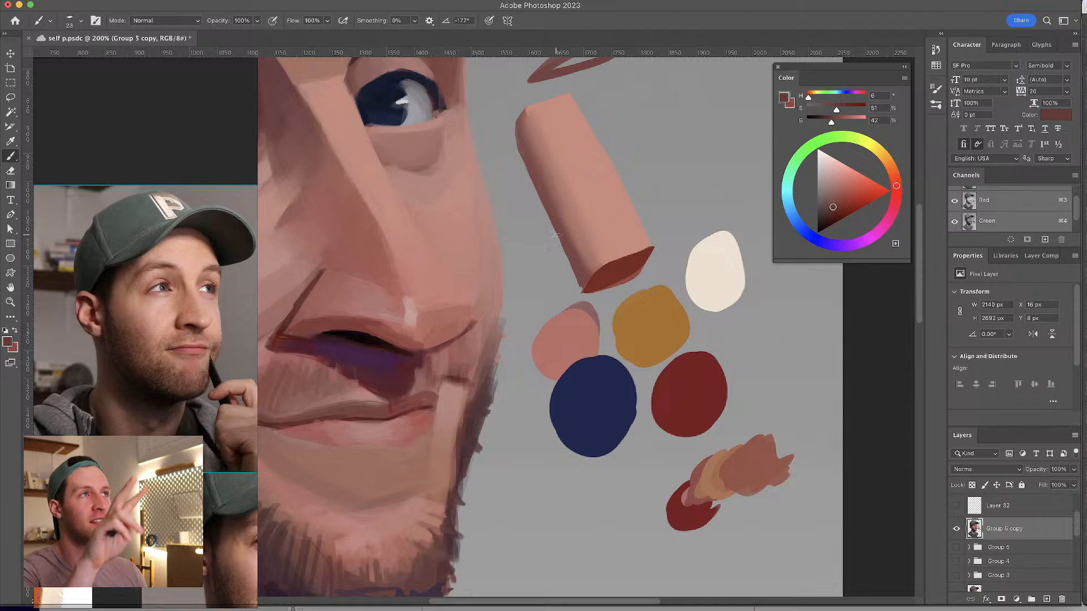
{"action": "mouse_move", "coordinate": [749, 340]}
{"action": "left_mouse_down"}
{"action": "mouse_move", "coordinate": [770, 336]}
{"action": "mouse_move", "coordinate": [752, 318]}
{"action": "mouse_move", "coordinate": [753, 365]}
{"action": "left_mouse_up"}
{"action": "key", "text": "ctrl+z"}
{"action": "mouse_move", "coordinate": [785, 328]}
{"action": "left_mouse_down"}
{"action": "mouse_move", "coordinate": [746, 324]}
{"action": "mouse_move", "coordinate": [784, 352]}
{"action": "mouse_move", "coordinate": [751, 323]}
{"action": "mouse_move", "coordinate": [754, 349]}
{"action": "mouse_move", "coordinate": [781, 346]}
{"action": "mouse_move", "coordinate": [772, 324]}
{"action": "mouse_move", "coordinate": [743, 345]}
{"action": "mouse_move", "coordinate": [784, 395]}
{"action": "mouse_move", "coordinate": [794, 277]}
{"action": "left_mouse_up"}
{"action": "key", "text": "ctrl+z"}
{"action": "key", "text": "ctrl+z"}
{"action": "key", "text": "ctrl+z"}
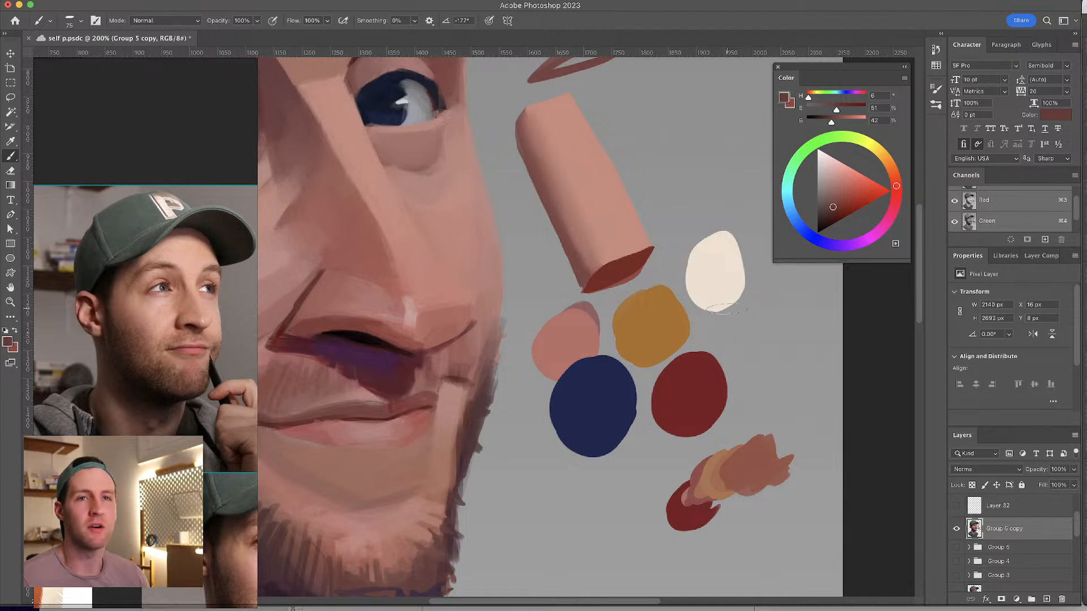
{"action": "left_click_drag", "start_coordinate": [677, 116], "coordinate": [690, 182]}
{"action": "left_click_drag", "start_coordinate": [741, 124], "coordinate": [699, 195]}
{"action": "key", "text": "ctrl+z"}
{"action": "key", "text": "ctrl+z"}
- Blend the shadow between the near eye's inner corner and the nose bridge with a sampled reddish mid-tone
{"action": "mouse_move", "coordinate": [414, 163]}
{"action": "left_mouse_down"}
{"action": "mouse_move", "coordinate": [557, 277]}
{"action": "mouse_move", "coordinate": [673, 265]}
{"action": "mouse_move", "coordinate": [647, 243]}
{"action": "left_mouse_up"}
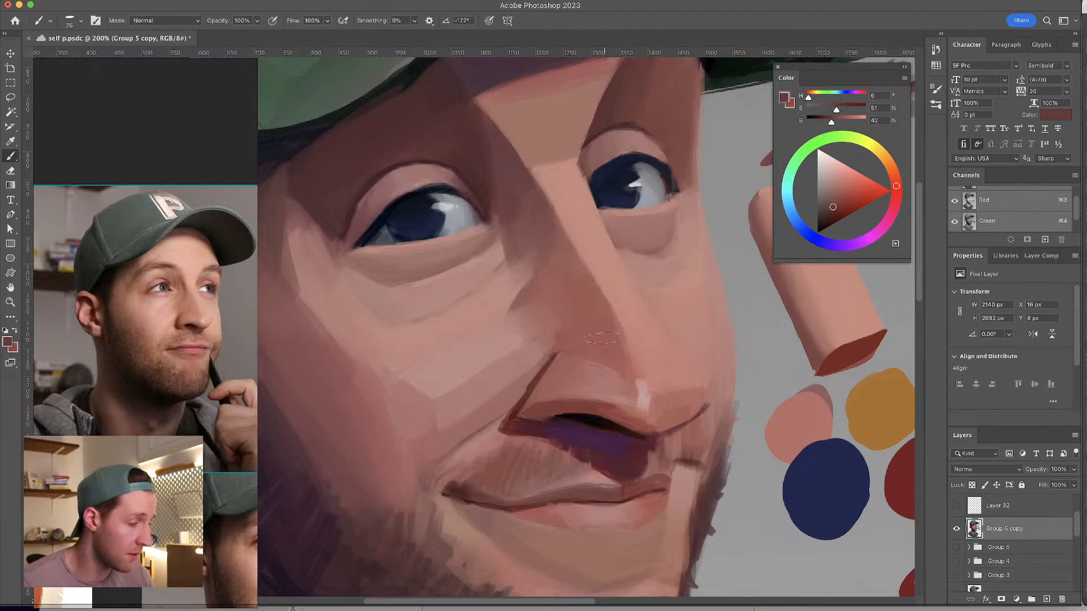
{"action": "scroll", "coordinate": [563, 337], "scroll_direction": "left", "scroll_amount": 3}
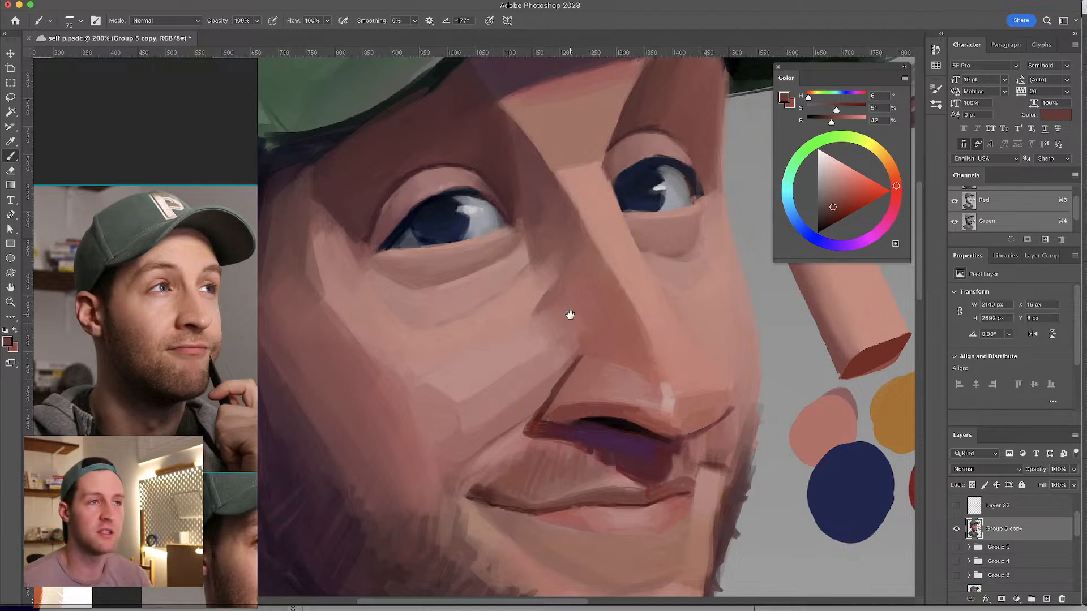
{"action": "scroll", "coordinate": [570, 315], "scroll_direction": "down", "scroll_amount": 2}
{"action": "scroll", "coordinate": [570, 315], "scroll_direction": "left", "scroll_amount": 2}
{"action": "left_click", "coordinate": [583, 238], "text": "alt"}
{"action": "left_click_drag", "start_coordinate": [586, 234], "coordinate": [572, 239]}
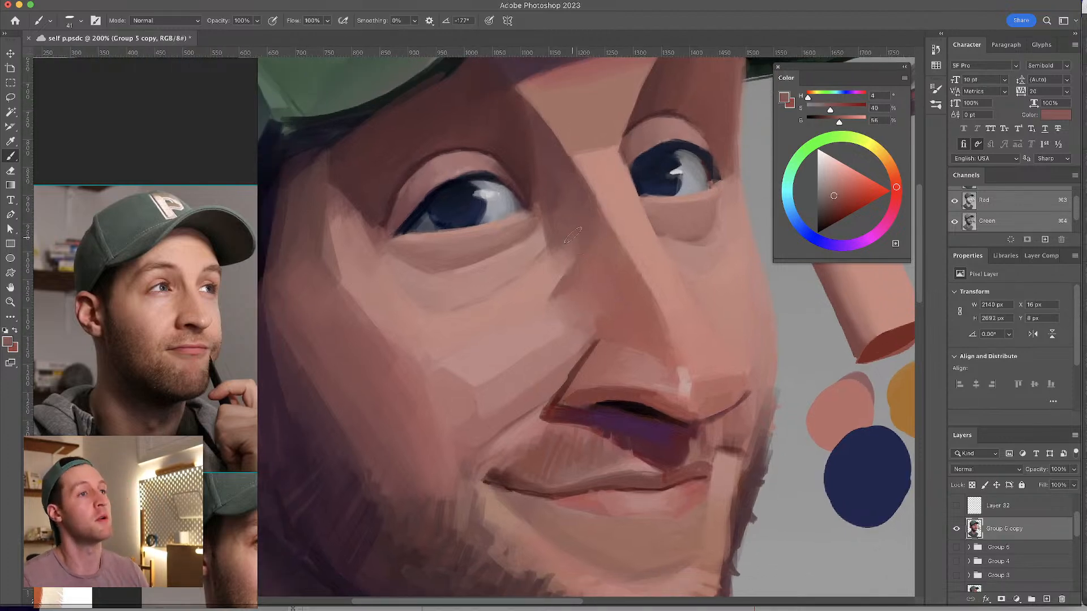
- Smooth the dark brow shadow above the near eye's upper lid with sampled dark browns, adjusting the brush size
{"action": "scroll", "coordinate": [586, 250], "scroll_direction": "up", "scroll_amount": 2}
{"action": "scroll", "coordinate": [586, 251], "scroll_direction": "left", "scroll_amount": 4}
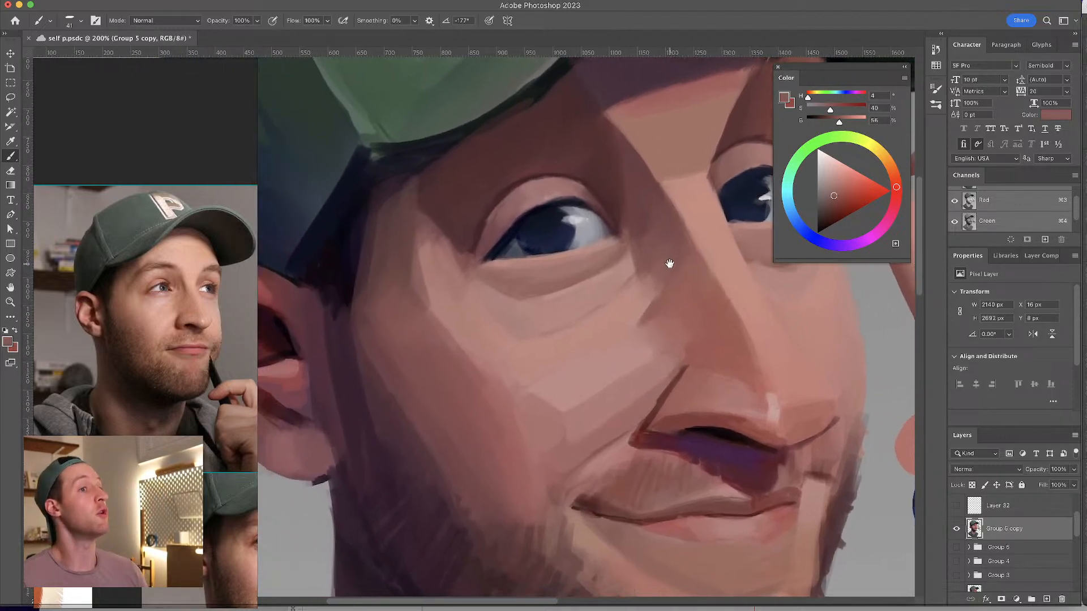
{"action": "left_click", "coordinate": [578, 158], "text": "alt"}
{"action": "left_click_drag", "start_coordinate": [579, 158], "coordinate": [567, 153]}
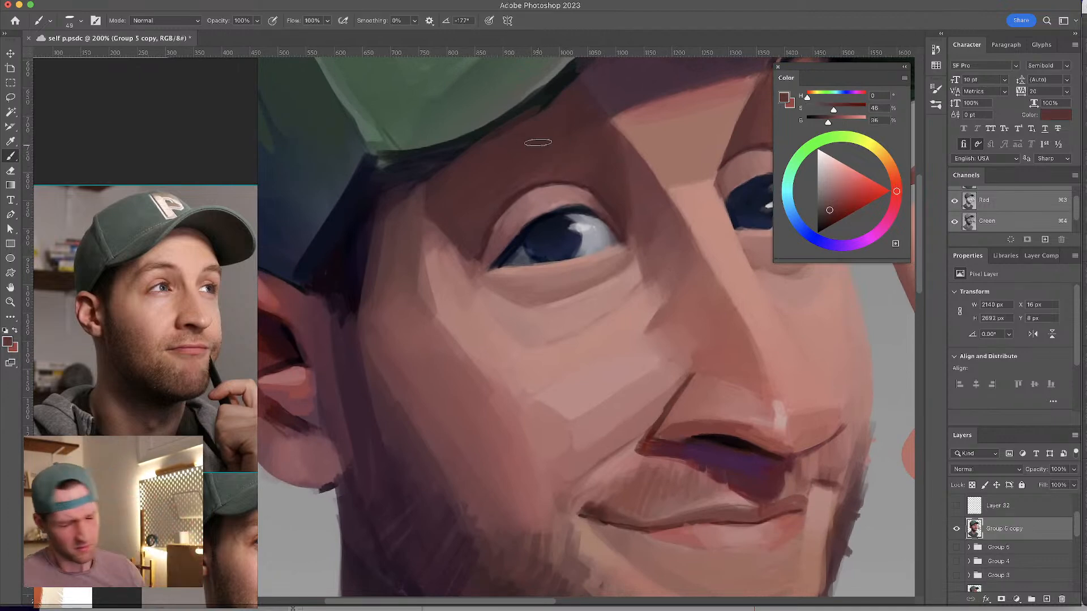
{"action": "left_click", "coordinate": [563, 162], "text": "alt"}
{"action": "key", "text": "bracketright"}
{"action": "key", "text": "bracketleft"}
{"action": "key", "text": "bracketleft"}
{"action": "key", "text": "bracketleft"}
{"action": "key", "text": "bracketleft"}
{"action": "left_click", "coordinate": [563, 161], "text": "alt"}
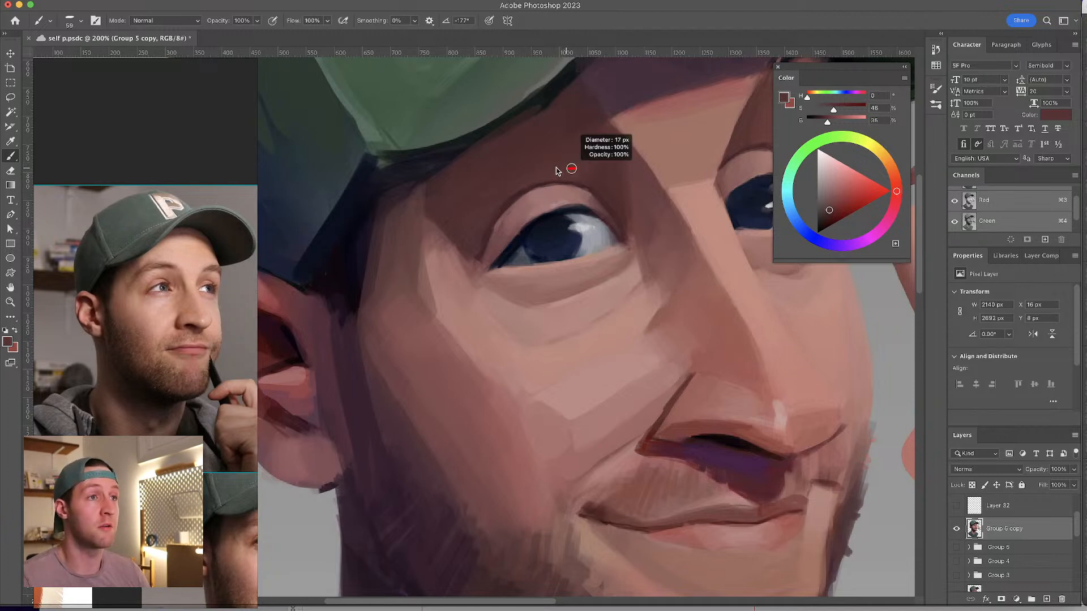
- Warm the edge between the lit brow plane and the far eye socket with a more saturated orange skin tone
{"action": "scroll", "coordinate": [557, 148], "scroll_direction": "right", "scroll_amount": 5}
{"action": "scroll", "coordinate": [557, 148], "scroll_direction": "down", "scroll_amount": 3}
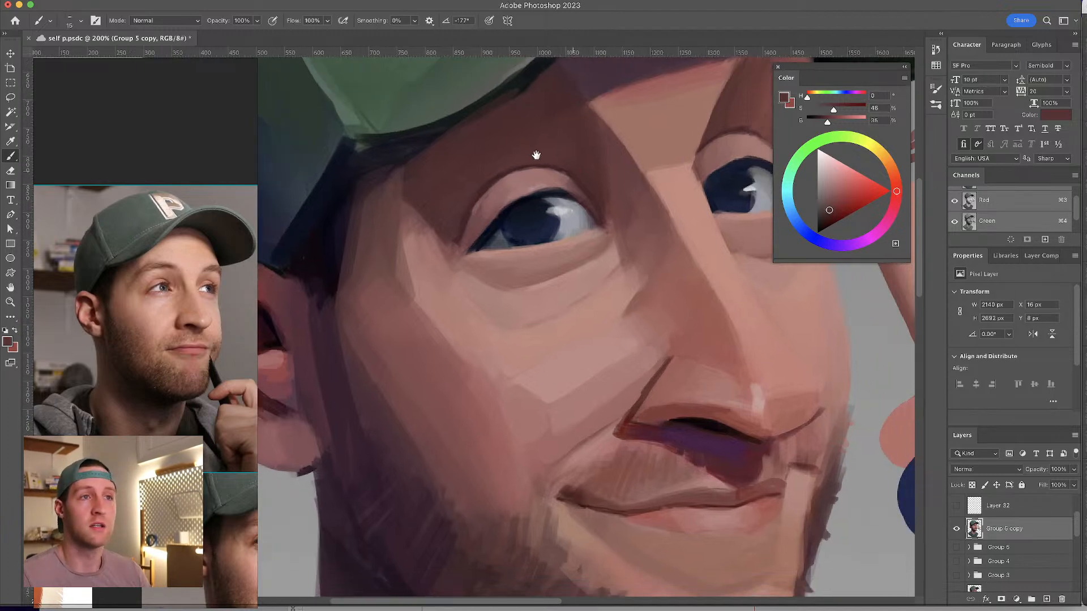
{"action": "left_click", "coordinate": [626, 161], "text": "alt"}
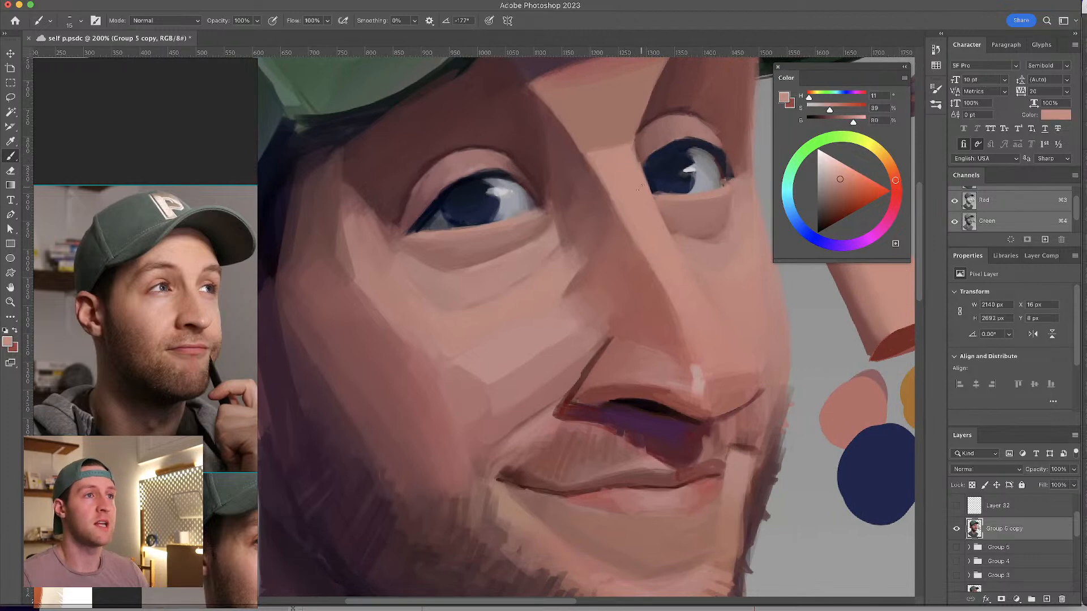
{"action": "scroll", "coordinate": [623, 207], "scroll_direction": "up", "scroll_amount": 3}
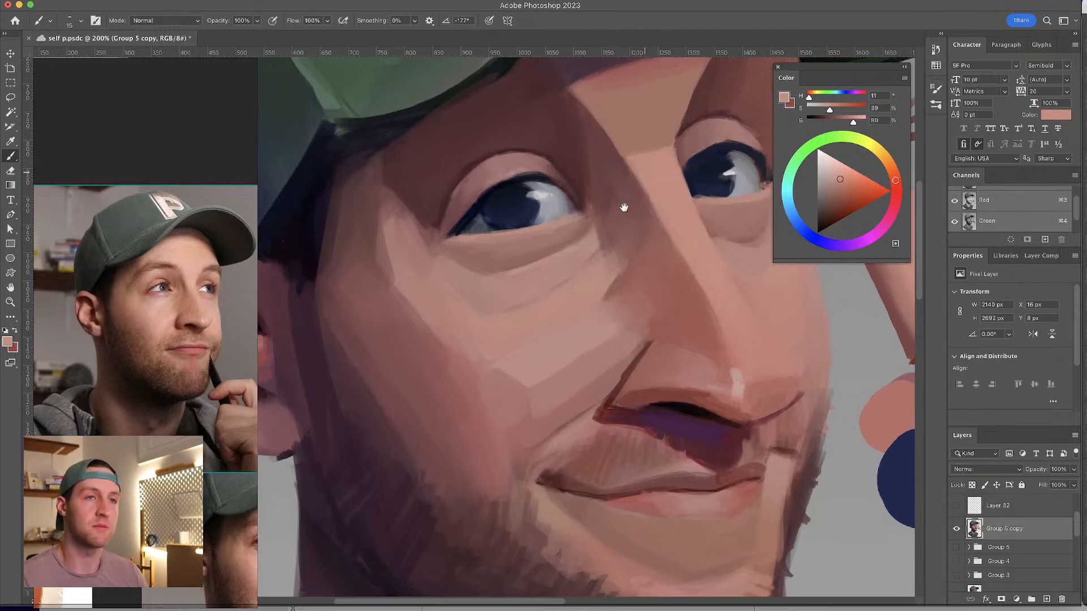
{"action": "left_click", "coordinate": [646, 145], "text": "alt"}
{"action": "left_click", "coordinate": [846, 188]}
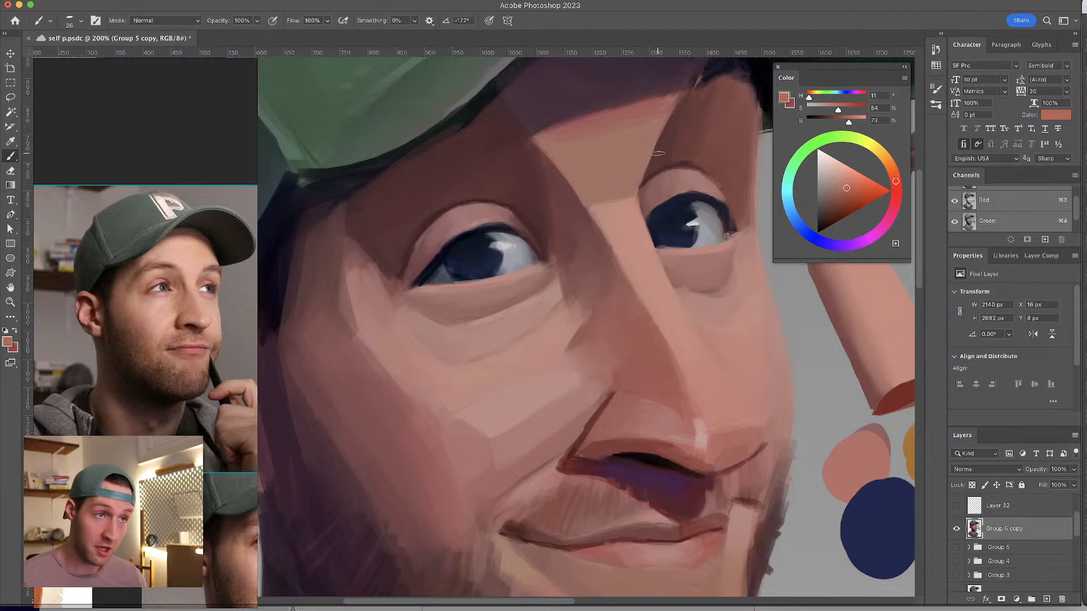
{"action": "left_click_drag", "start_coordinate": [642, 264], "coordinate": [672, 175]}
- Soften the plane transitions beside the nose and across the near cheek with sampled skin tones
{"action": "left_click", "coordinate": [647, 269], "text": "alt"}
{"action": "left_click_drag", "start_coordinate": [579, 305], "coordinate": [609, 307]}
{"action": "left_click", "coordinate": [450, 272], "text": "alt"}
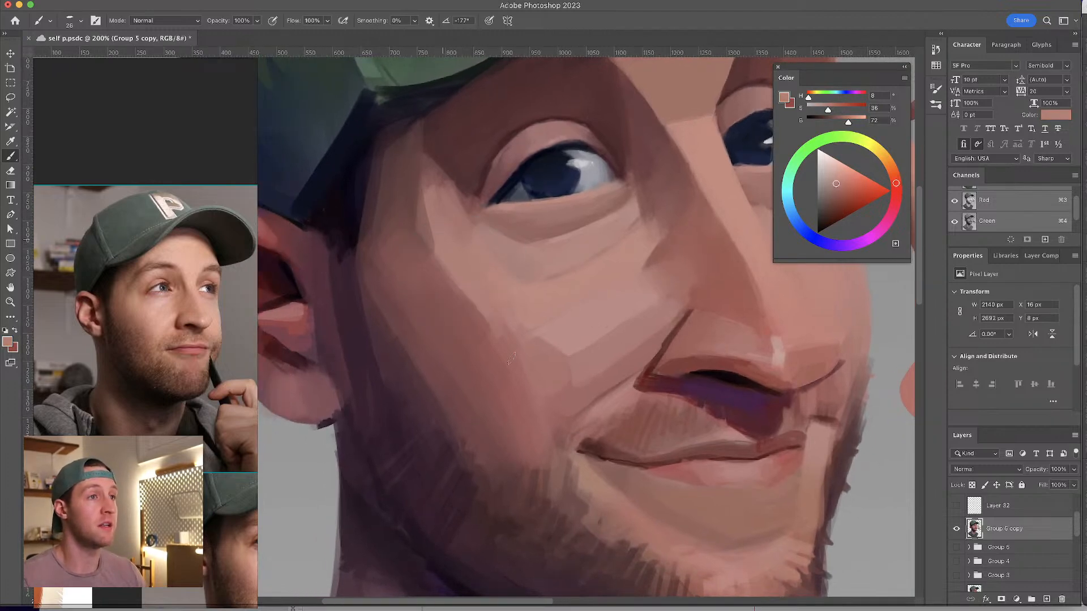
{"action": "left_click_drag", "start_coordinate": [557, 295], "coordinate": [480, 407]}
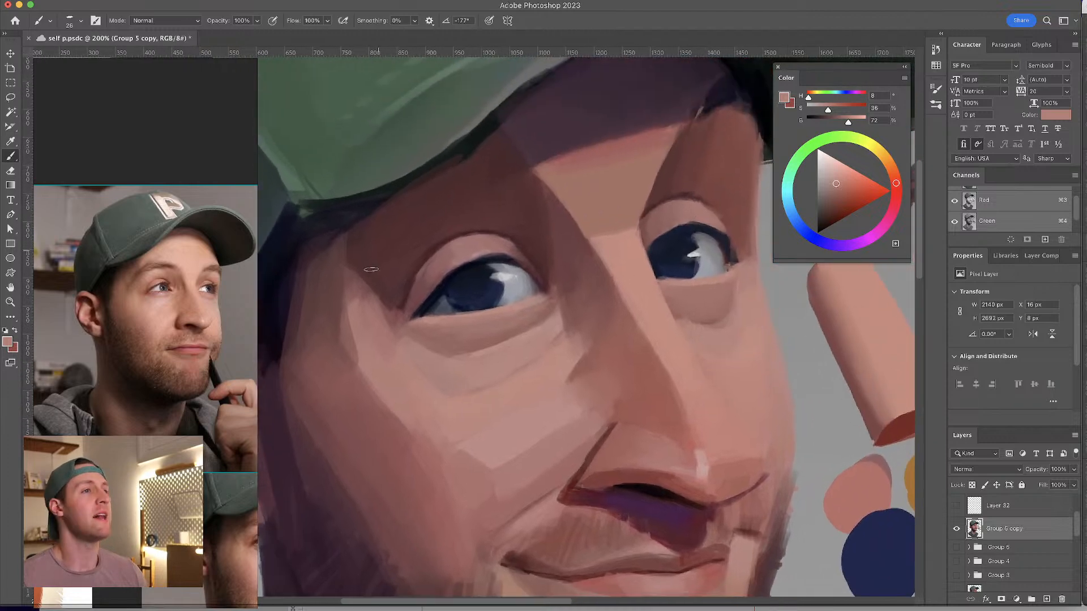
- Soften the edge between the near cheek's light plane and its shadow side using sampled pink and darker red skin tones
{"action": "left_click_drag", "start_coordinate": [389, 376], "coordinate": [439, 293]}
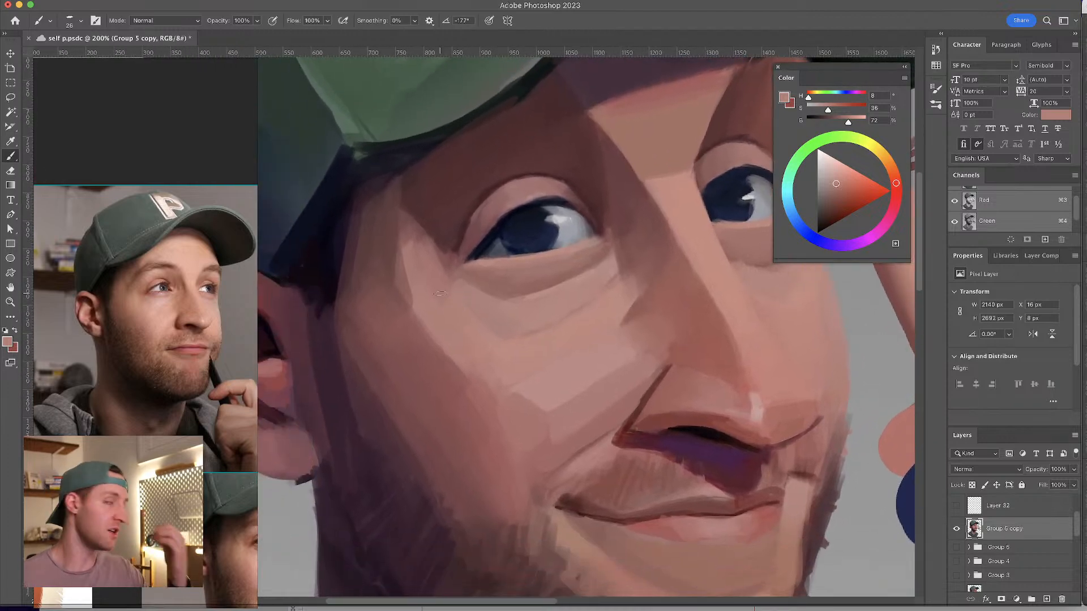
{"action": "left_click_drag", "start_coordinate": [457, 359], "coordinate": [459, 360]}
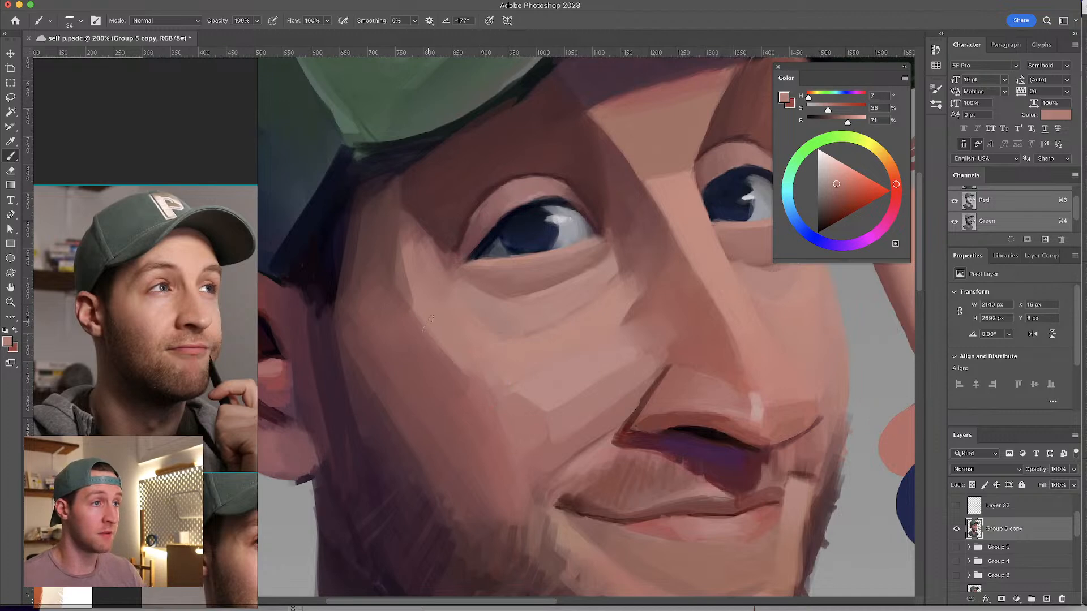
{"action": "left_click_drag", "start_coordinate": [466, 343], "coordinate": [444, 327]}
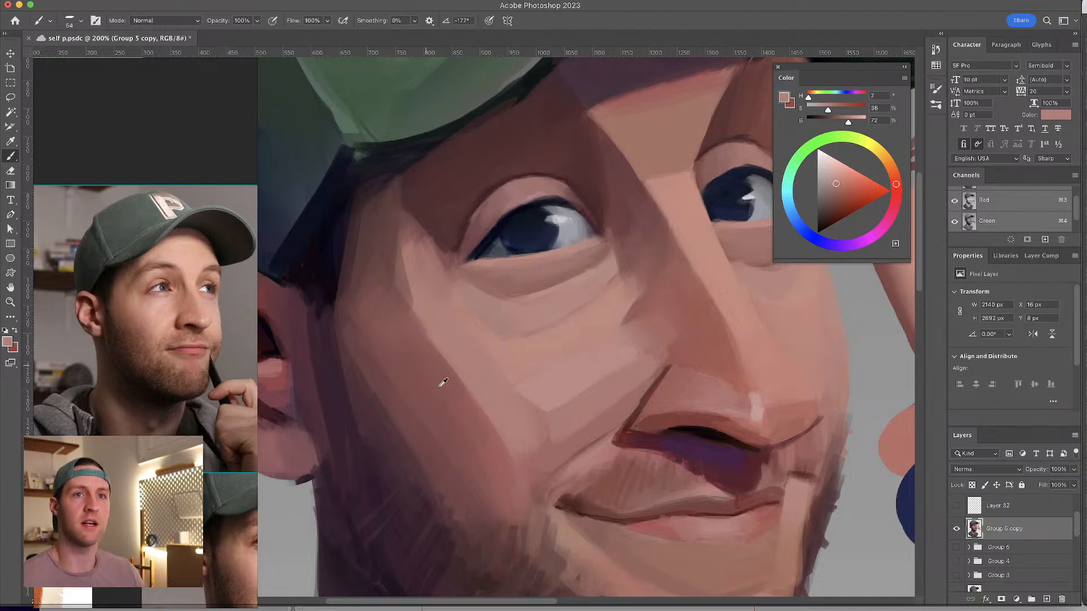
{"action": "left_click", "coordinate": [430, 361], "text": "alt"}
{"action": "left_click_drag", "start_coordinate": [506, 491], "coordinate": [515, 490]}
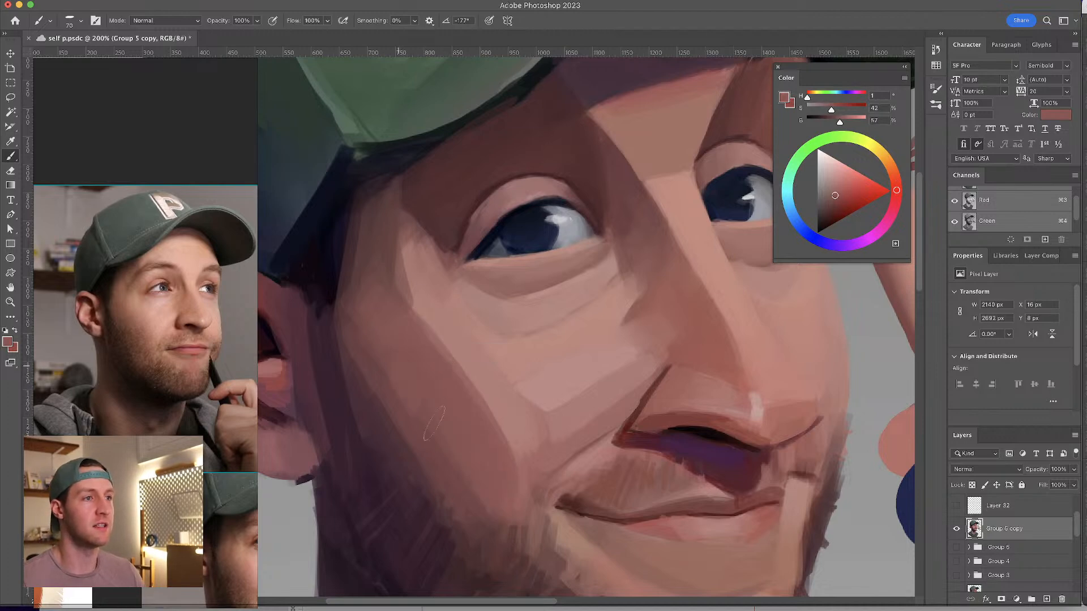
- Blend the upper cheek planes below the near eye with lighter skin tones sampled from the surrounding paint
{"action": "scroll", "coordinate": [529, 328], "scroll_direction": "down", "scroll_amount": 2}
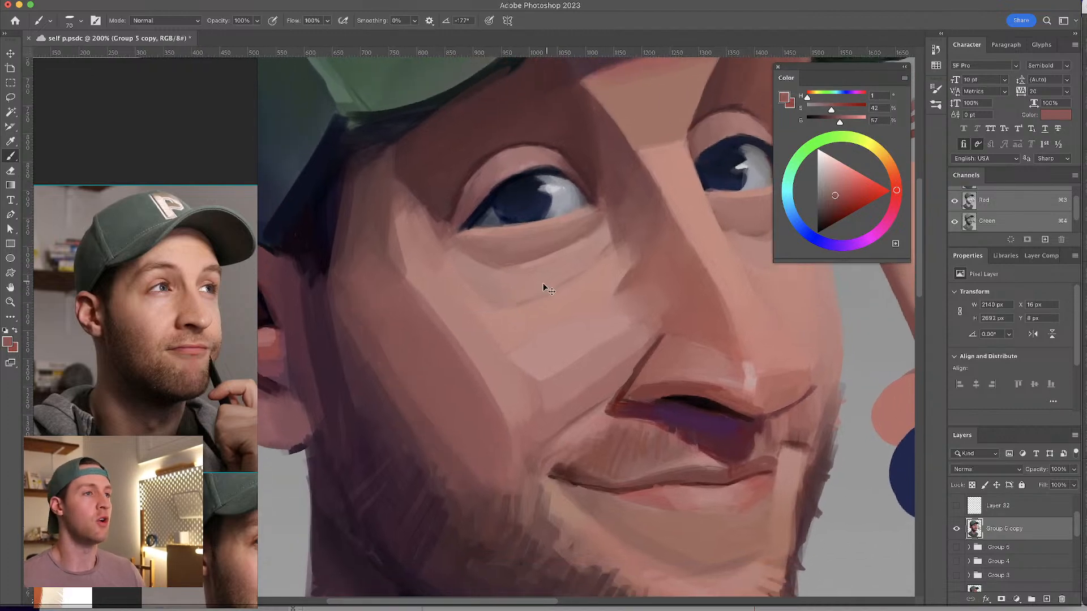
{"action": "left_click_drag", "start_coordinate": [470, 320], "coordinate": [461, 318]}
{"action": "left_click", "coordinate": [460, 328], "text": "alt"}
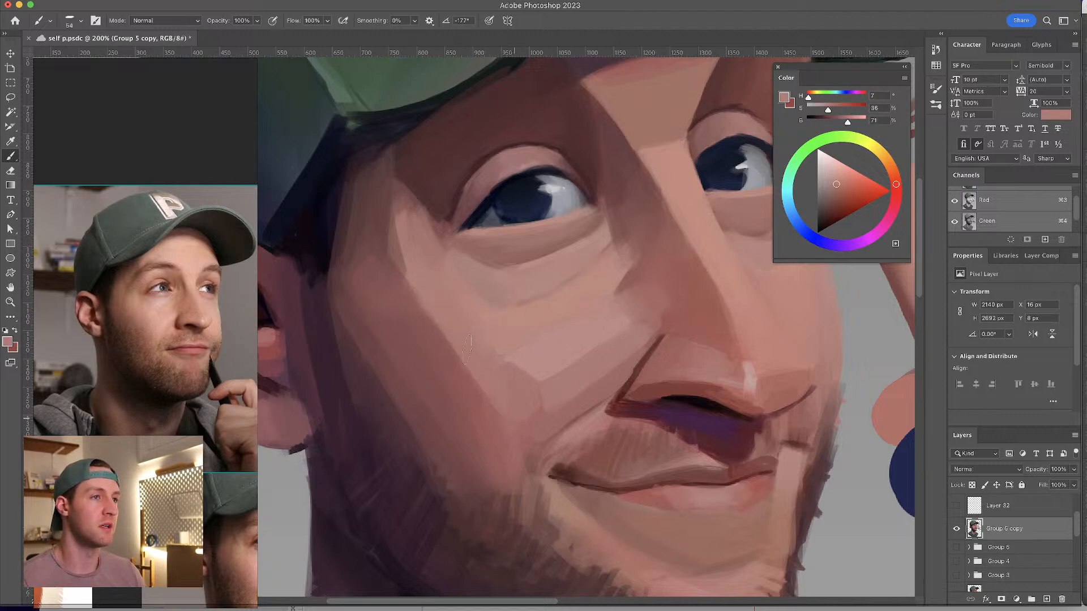
{"action": "left_click", "coordinate": [482, 321], "text": "alt"}
{"action": "left_click", "coordinate": [525, 321], "text": "alt"}
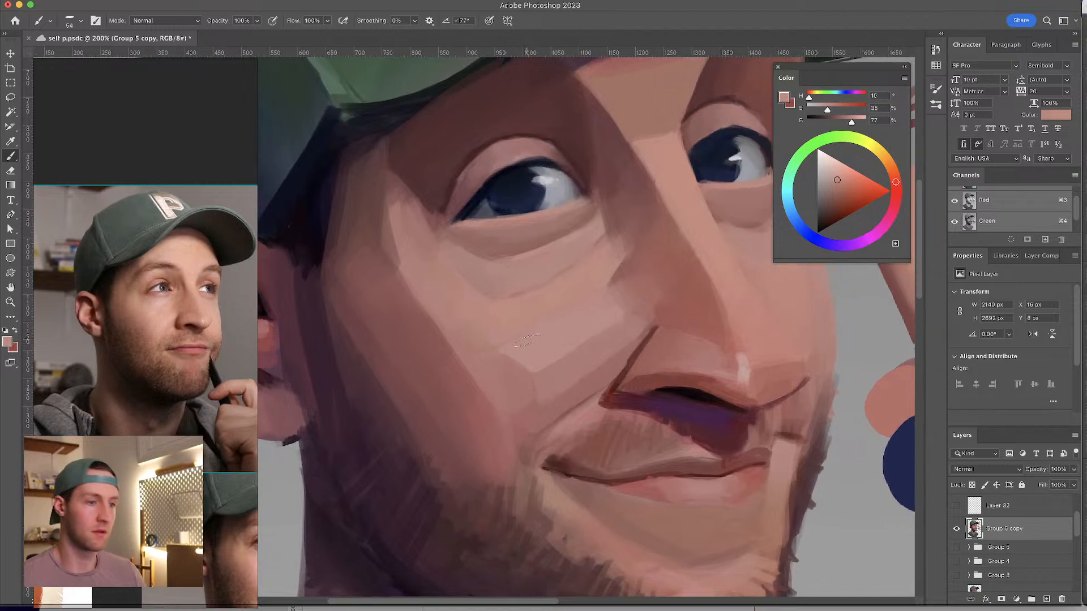
- Rework the transition around the near eye's outer corner with mid and dark reddish tones sampled from the eye socket
{"action": "key", "text": "super+minus"}
{"action": "key", "text": "super+minus"}
{"action": "key", "text": "super+plus"}
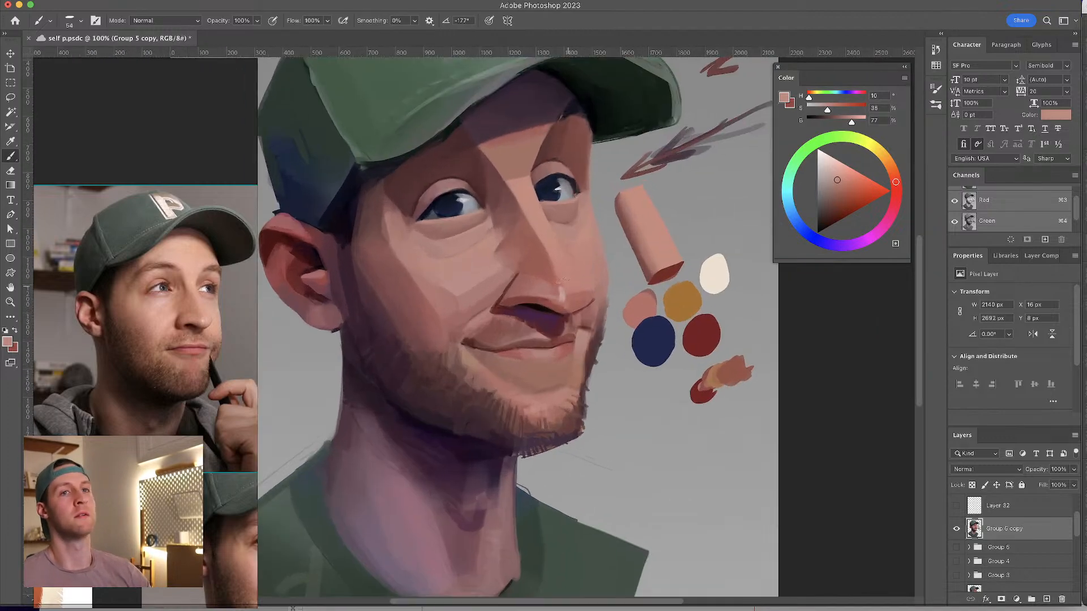
{"action": "left_click", "coordinate": [416, 256], "text": "alt"}
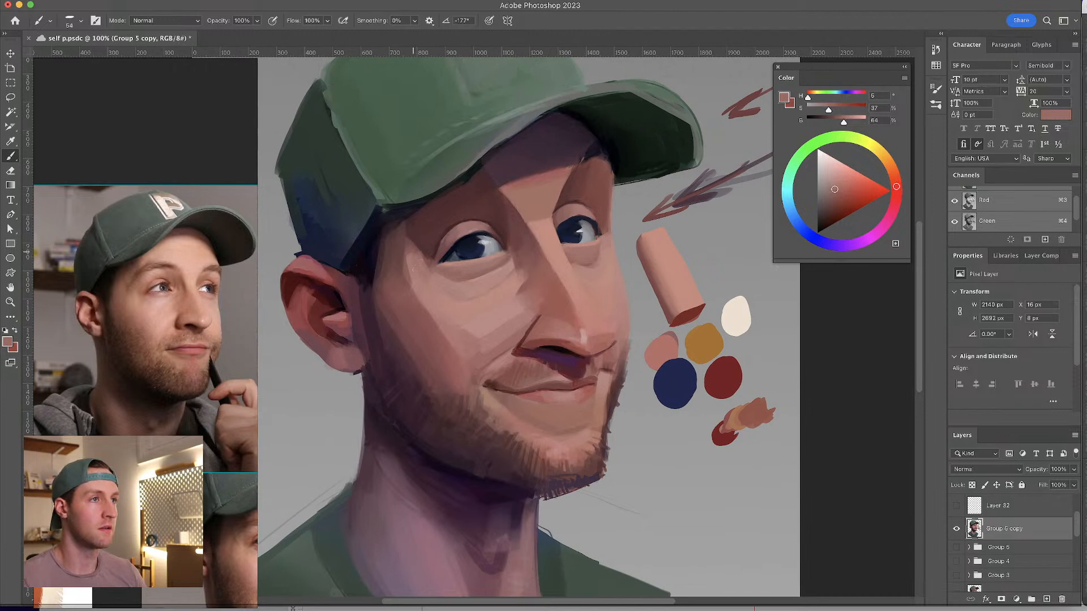
{"action": "left_click", "coordinate": [418, 242], "text": "alt"}
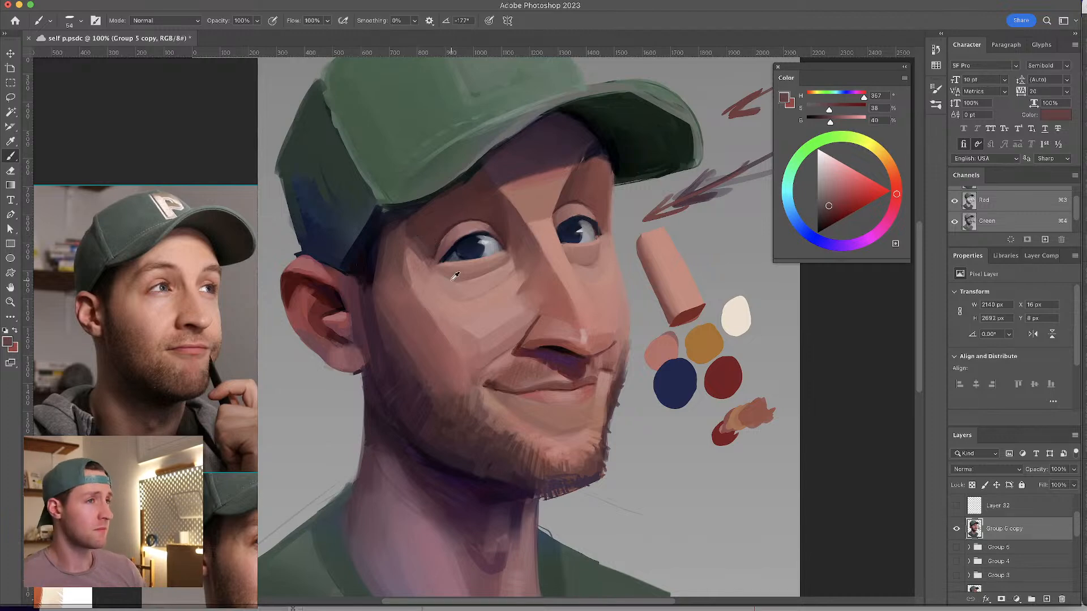
{"action": "left_click", "coordinate": [428, 251], "text": "alt"}
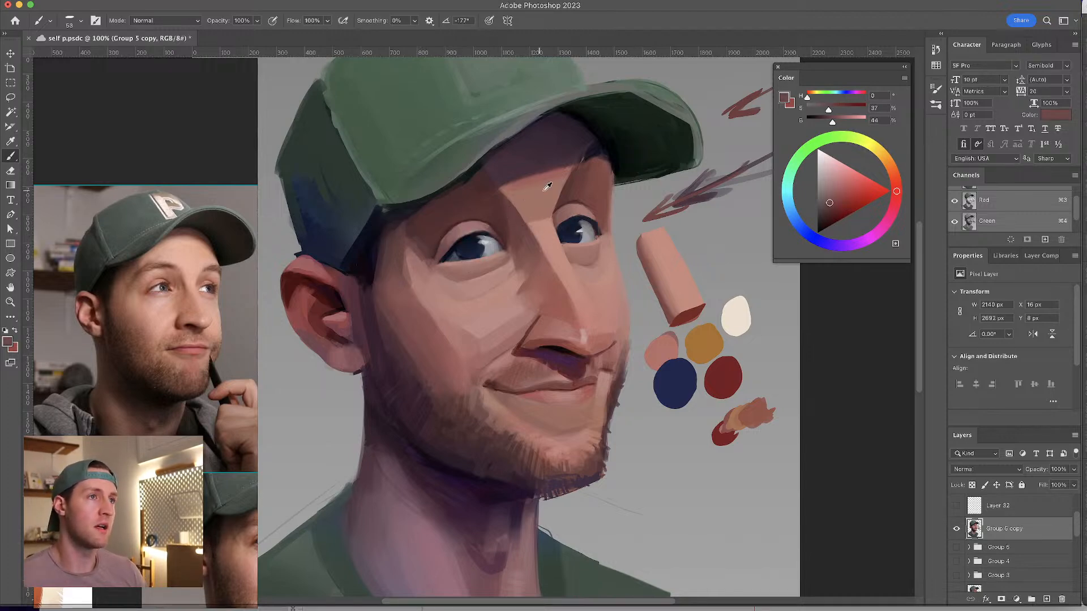
- Paint the near eye socket's shadow beside the nose bridge with a sampled dark tone, and shift the colour to a darker, more saturated red-brown
{"action": "scroll", "coordinate": [525, 204], "scroll_direction": "right", "scroll_amount": 2}
{"action": "scroll", "coordinate": [524, 204], "scroll_direction": "up", "scroll_amount": 1}
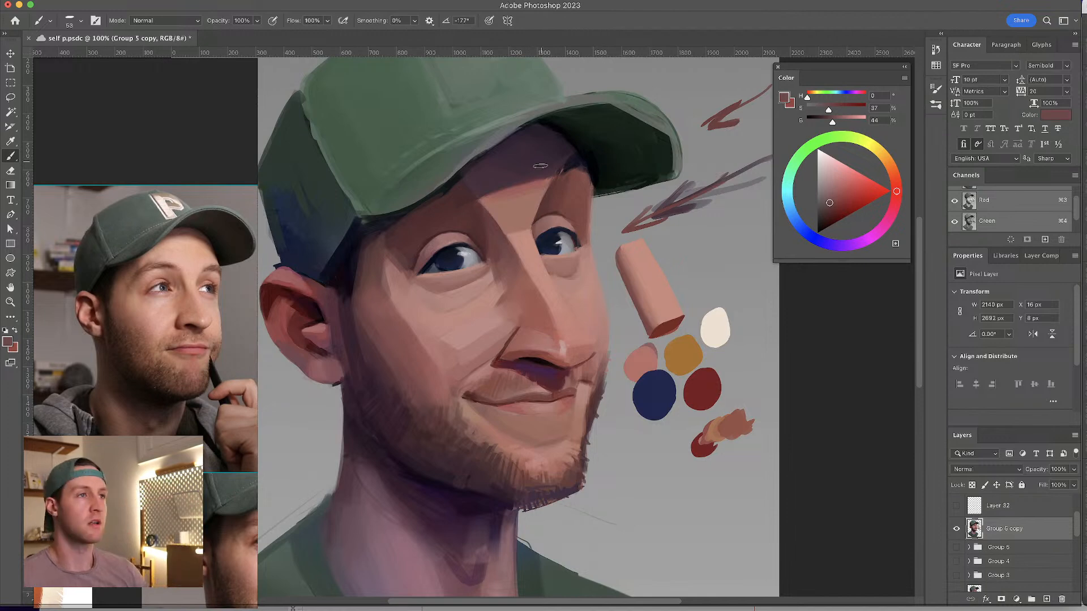
{"action": "left_click", "coordinate": [485, 241], "text": "alt"}
{"action": "left_click_drag", "start_coordinate": [479, 214], "coordinate": [466, 201]}
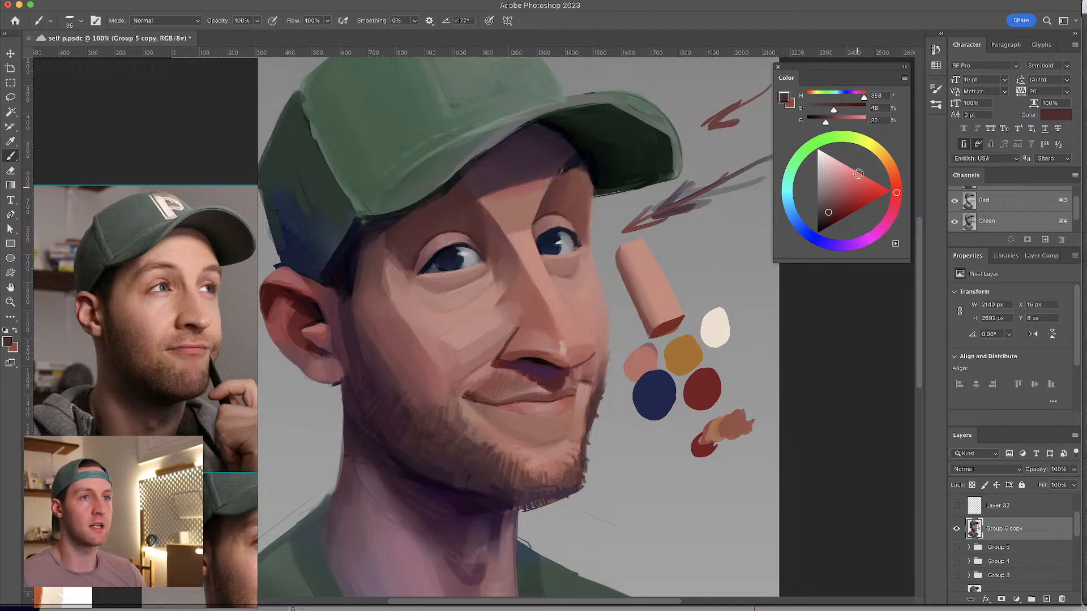
{"action": "left_click_drag", "start_coordinate": [829, 212], "coordinate": [829, 216]}
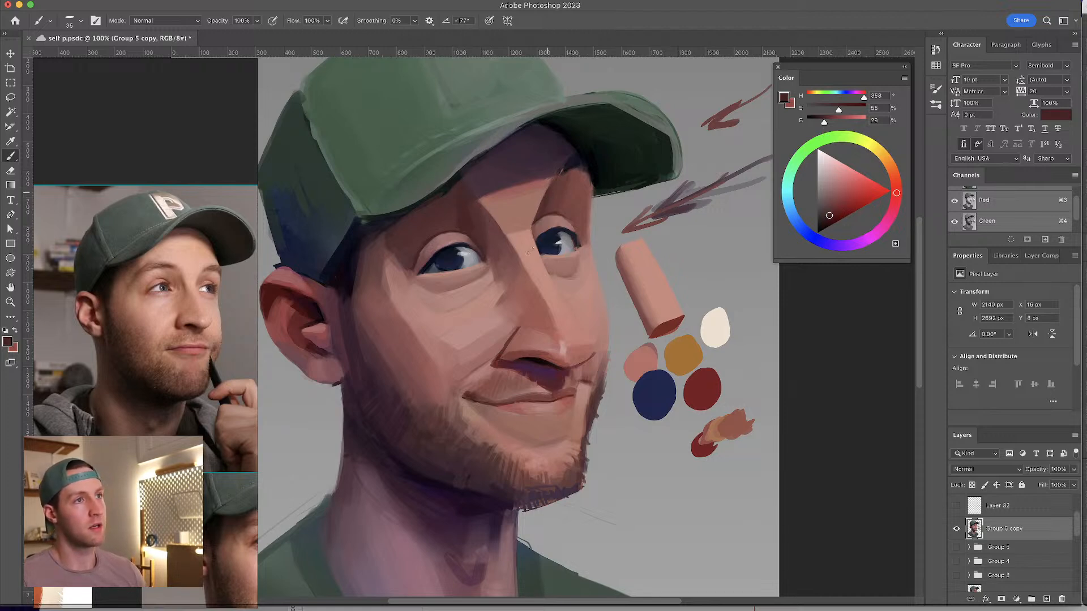
- Deepen the brow area above the near eye with red-brown shadow tones sampled from the socket
{"action": "left_click", "coordinate": [469, 213], "text": "alt"}
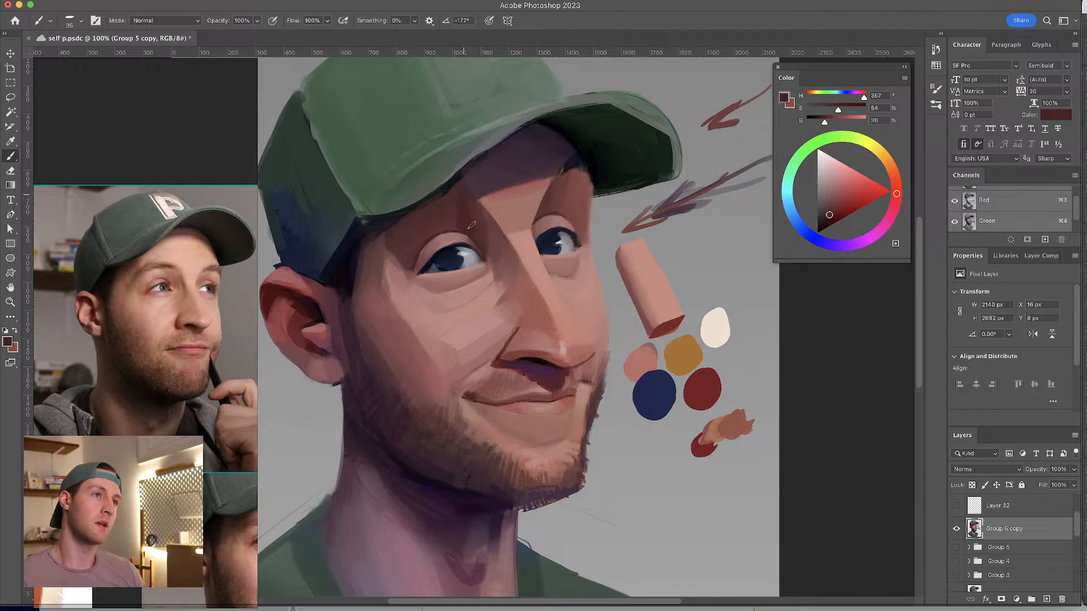
{"action": "left_click", "coordinate": [459, 206], "text": "alt"}
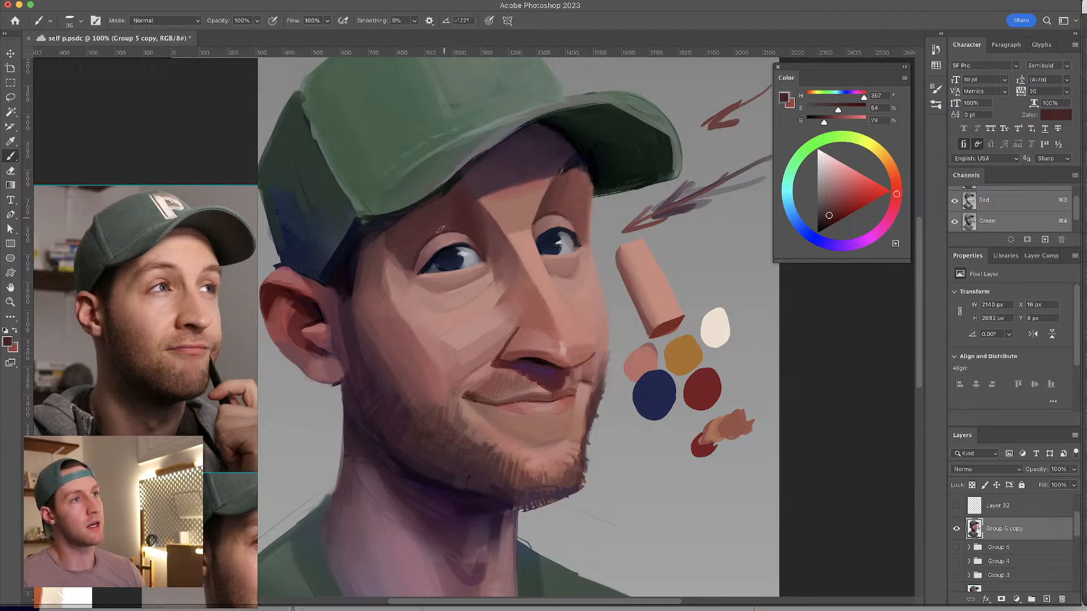
{"action": "left_click_drag", "start_coordinate": [433, 188], "coordinate": [447, 196]}
- Darken the cast shadow under the cap brim with a sampled near-black blue and blend it into the brow with dark plum tones
{"action": "key", "text": "bracketright"}
{"action": "left_click", "coordinate": [400, 224], "text": "alt"}
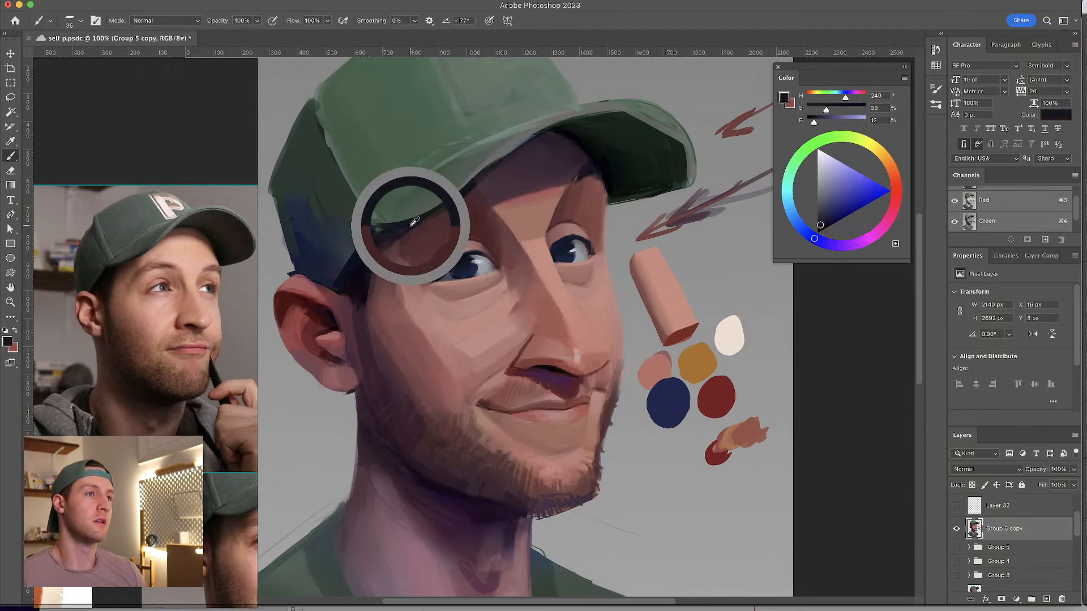
{"action": "mouse_move", "coordinate": [402, 228]}
{"action": "left_mouse_down"}
{"action": "mouse_move", "coordinate": [447, 210]}
{"action": "mouse_move", "coordinate": [428, 221]}
{"action": "mouse_move", "coordinate": [457, 218]}
{"action": "mouse_move", "coordinate": [416, 248]}
{"action": "left_mouse_up"}
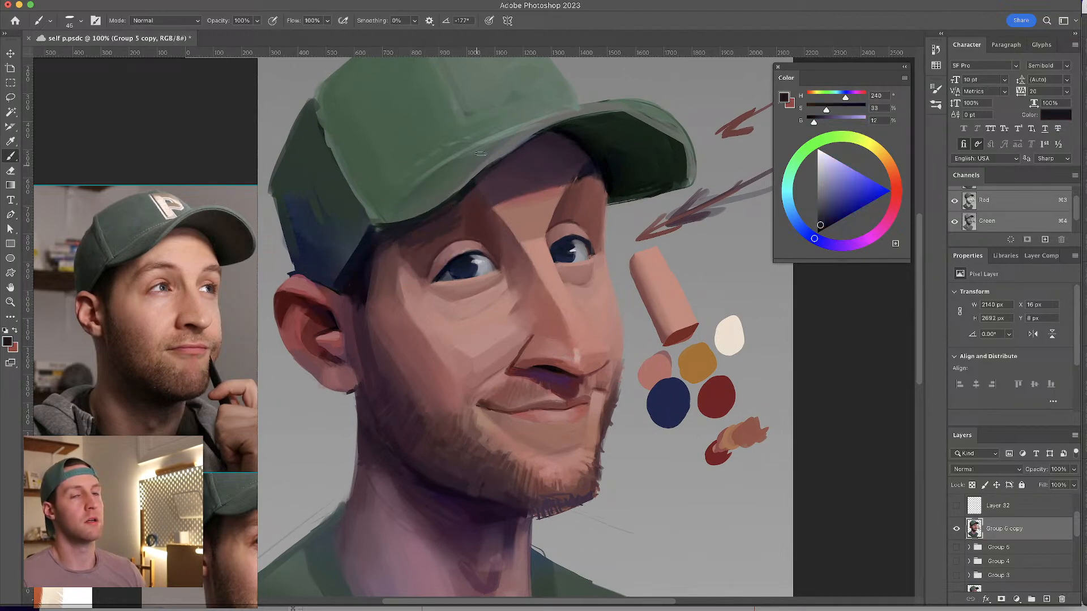
{"action": "left_click", "coordinate": [465, 222], "text": "alt"}
{"action": "key", "text": "bracketright"}
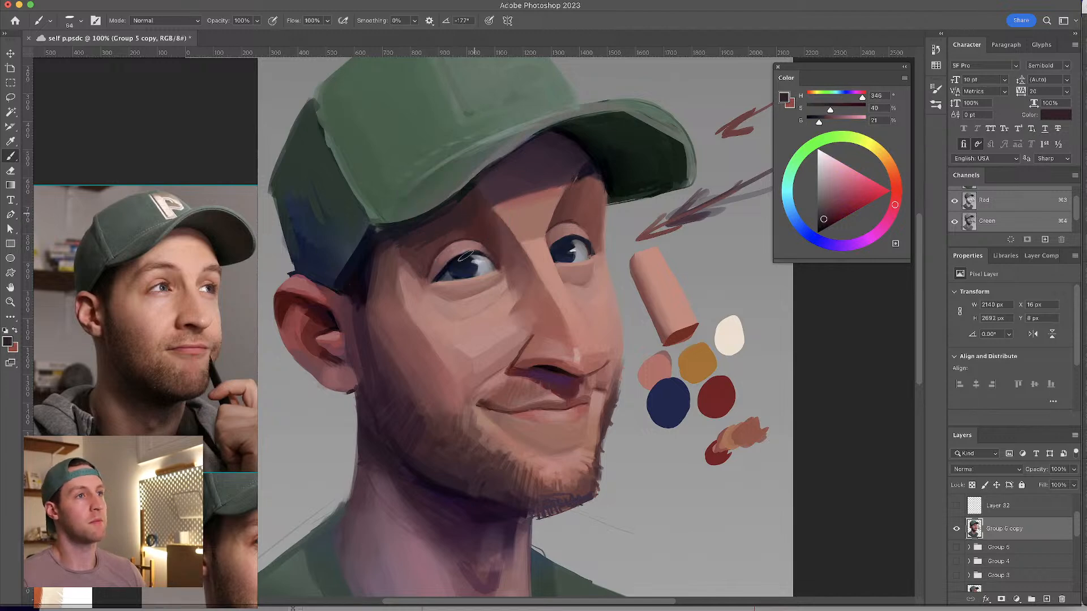
{"action": "left_click", "coordinate": [464, 217], "text": "alt"}
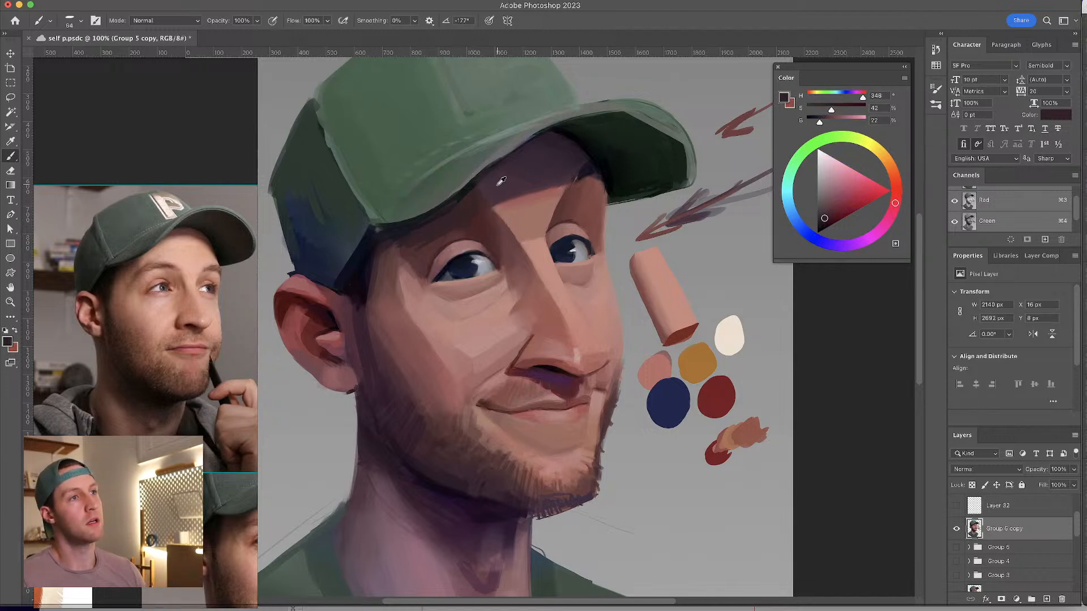
{"action": "left_click", "coordinate": [462, 207], "text": "alt"}
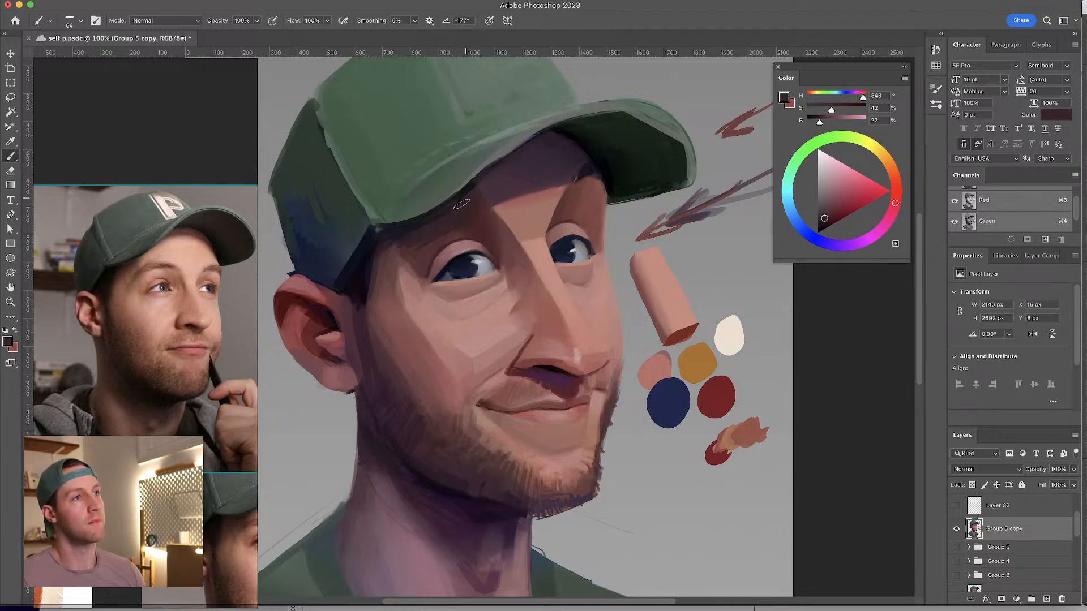
- Smooth the upper socket shadow from the near eye's outer corner to the brow with sampled dark red-brown tones
{"action": "left_click", "coordinate": [419, 257], "text": "alt"}
{"action": "left_click", "coordinate": [419, 269], "text": "alt"}
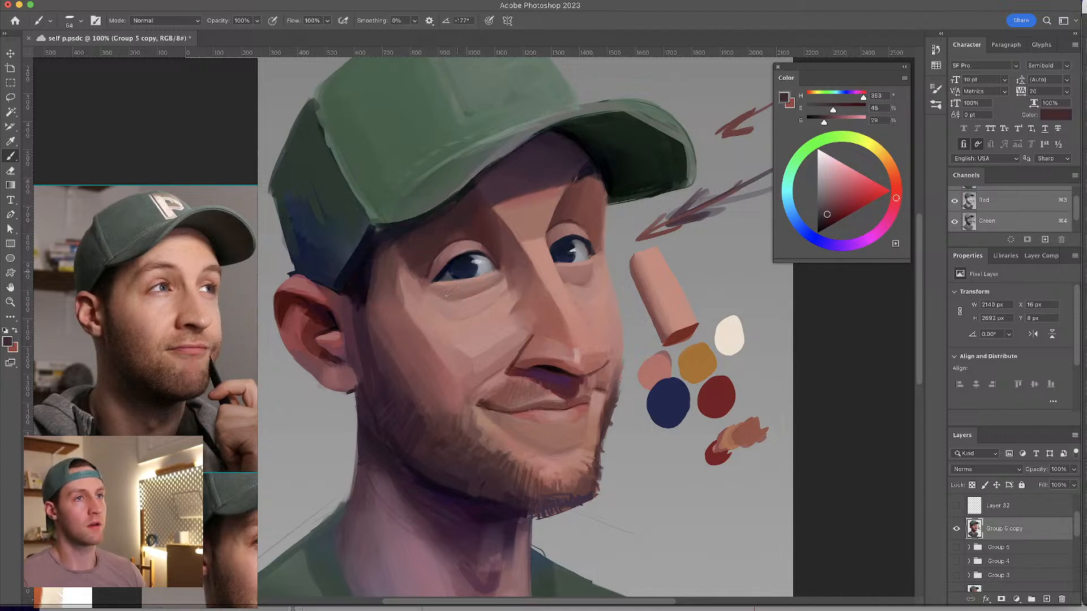
{"action": "left_click", "coordinate": [451, 227], "text": "alt"}
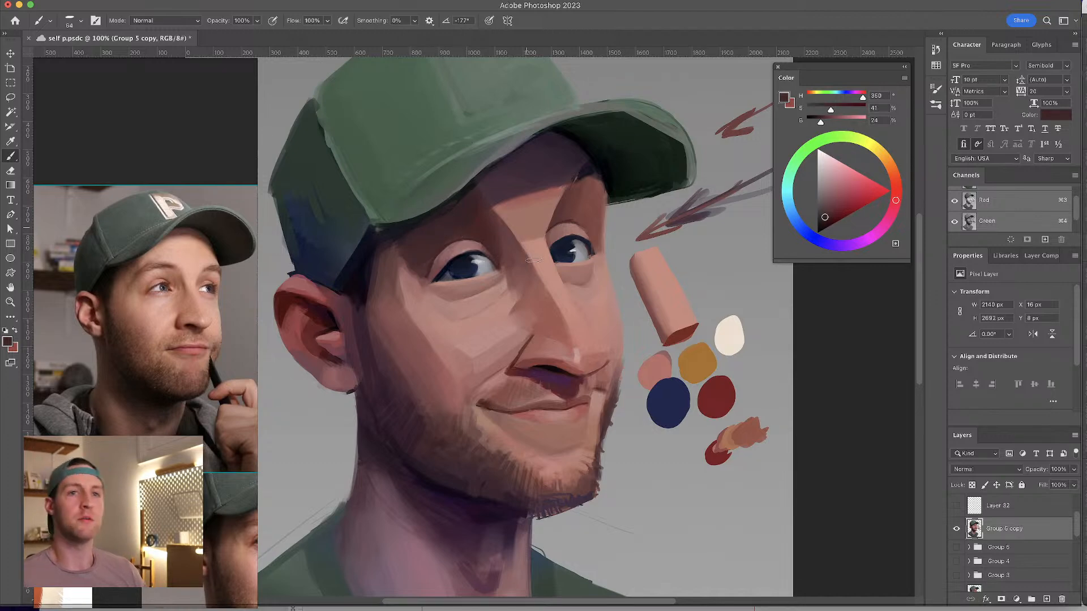
{"action": "left_click", "coordinate": [459, 228], "text": "alt"}
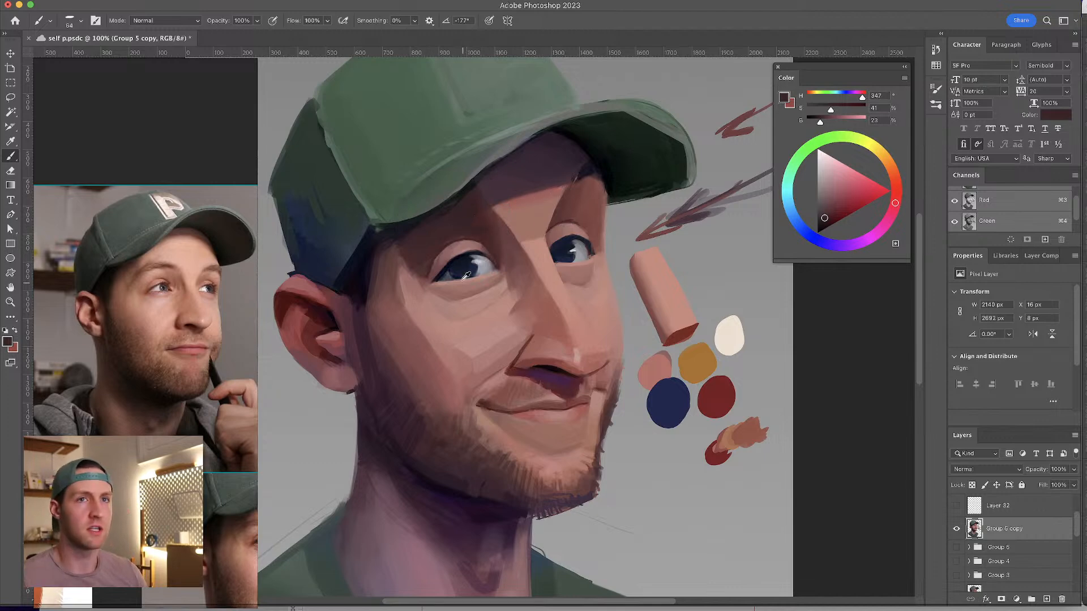
{"action": "left_click", "coordinate": [419, 266], "text": "alt"}
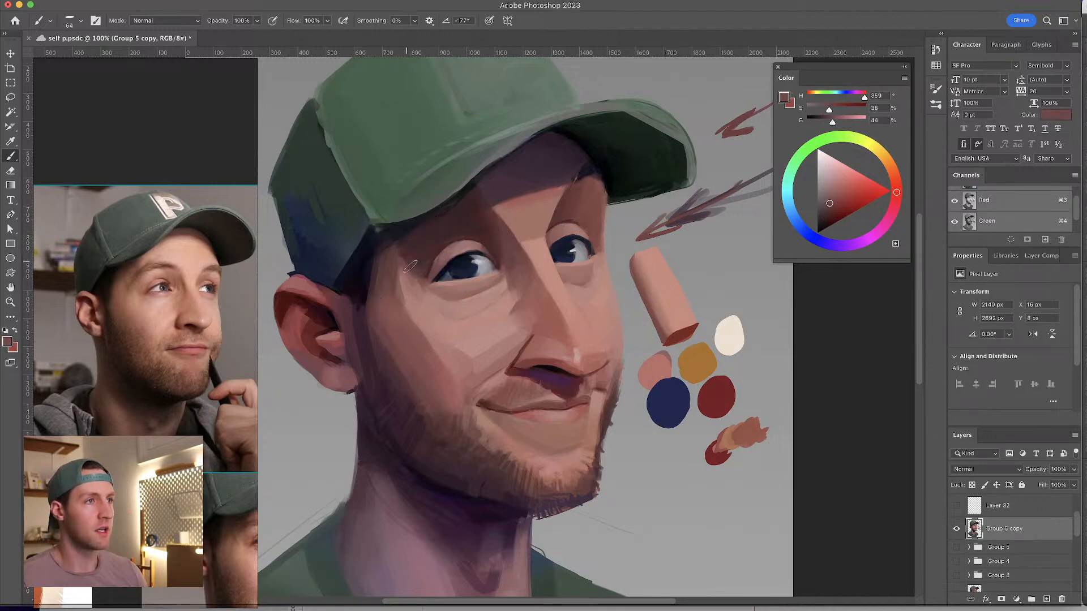
- Refine the edge between the light temple plane and the near eye's socket shadow with sampled light and dark skin tones
{"action": "left_click", "coordinate": [412, 300], "text": "alt"}
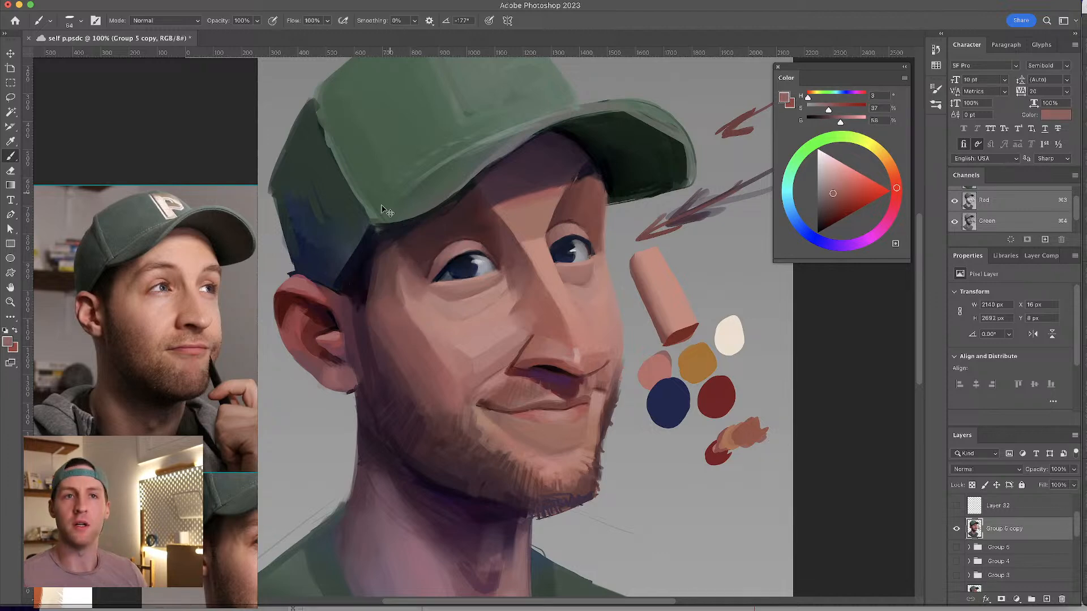
{"action": "left_click", "coordinate": [419, 295], "text": "alt"}
{"action": "left_click", "coordinate": [408, 272], "text": "alt"}
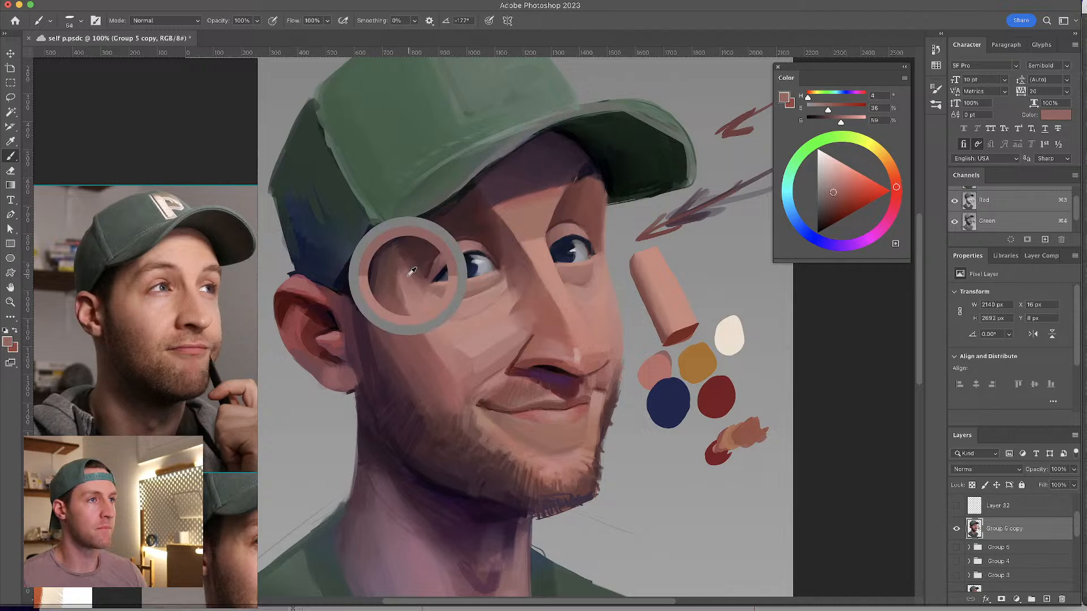
{"action": "left_click", "coordinate": [414, 264], "text": "alt"}
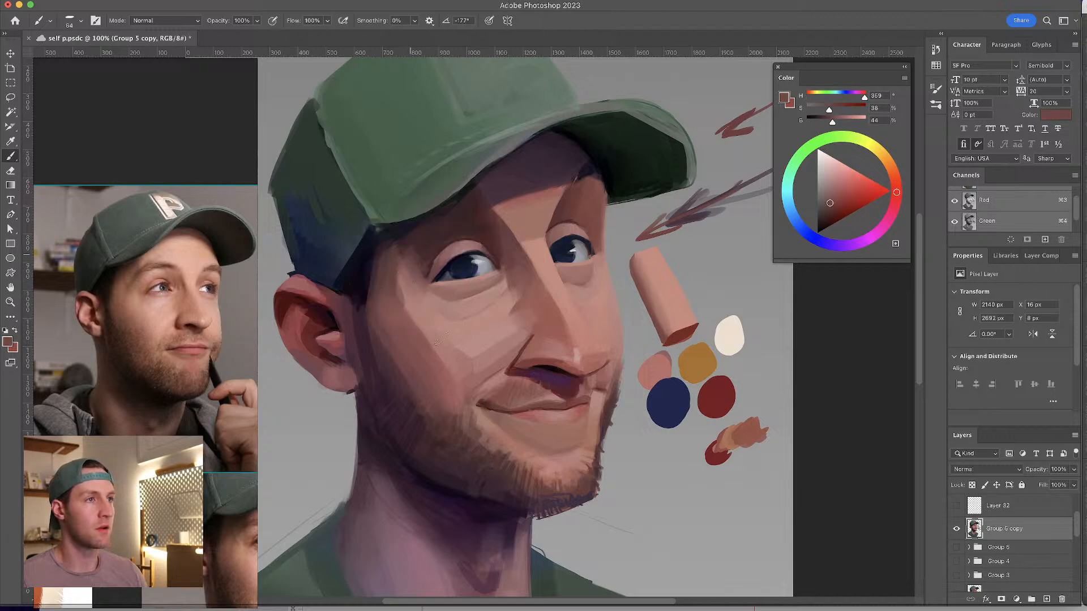
- Blend the temple into the shadow beneath the cap's edge using a muted mid red and sampled dark purplish tones
{"action": "left_click", "coordinate": [396, 291], "text": "alt"}
{"action": "left_click", "coordinate": [387, 270], "text": "alt"}
{"action": "left_click", "coordinate": [830, 199]}
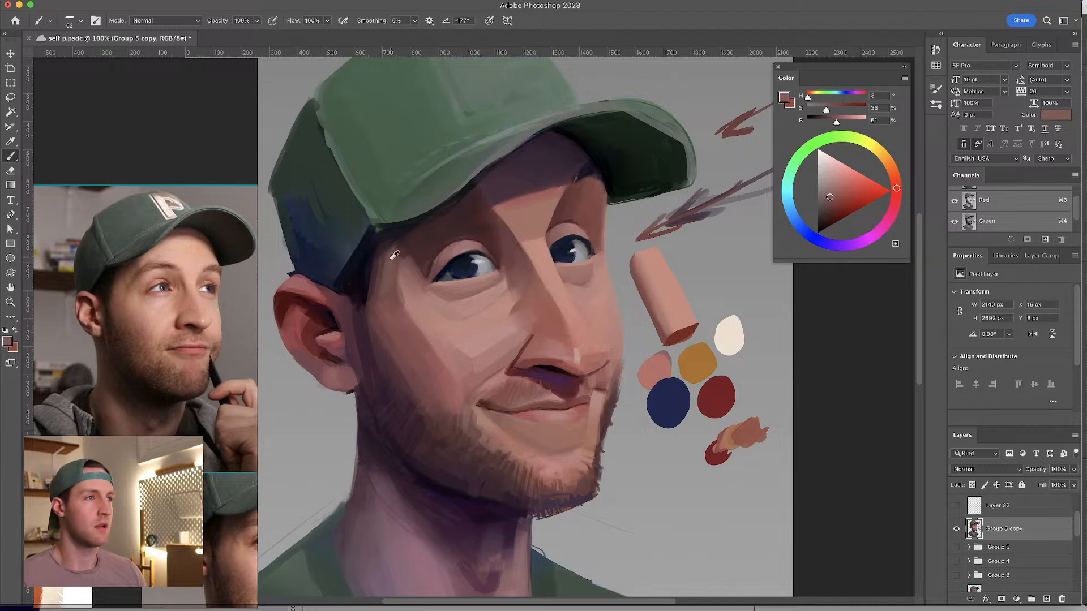
{"action": "left_click", "coordinate": [393, 256], "text": "alt"}
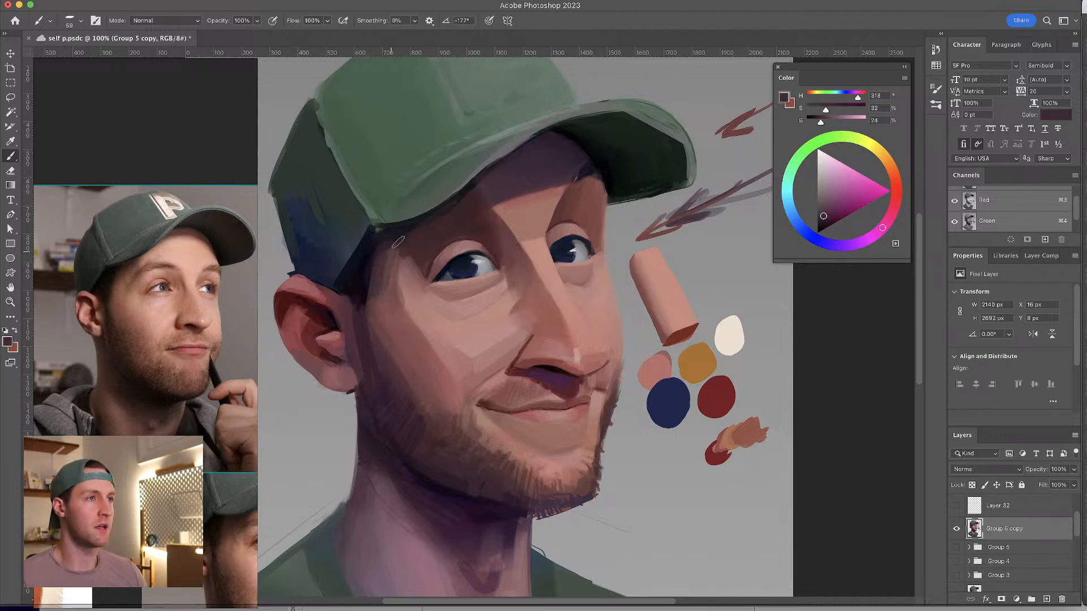
{"action": "left_click", "coordinate": [390, 253], "text": "alt"}
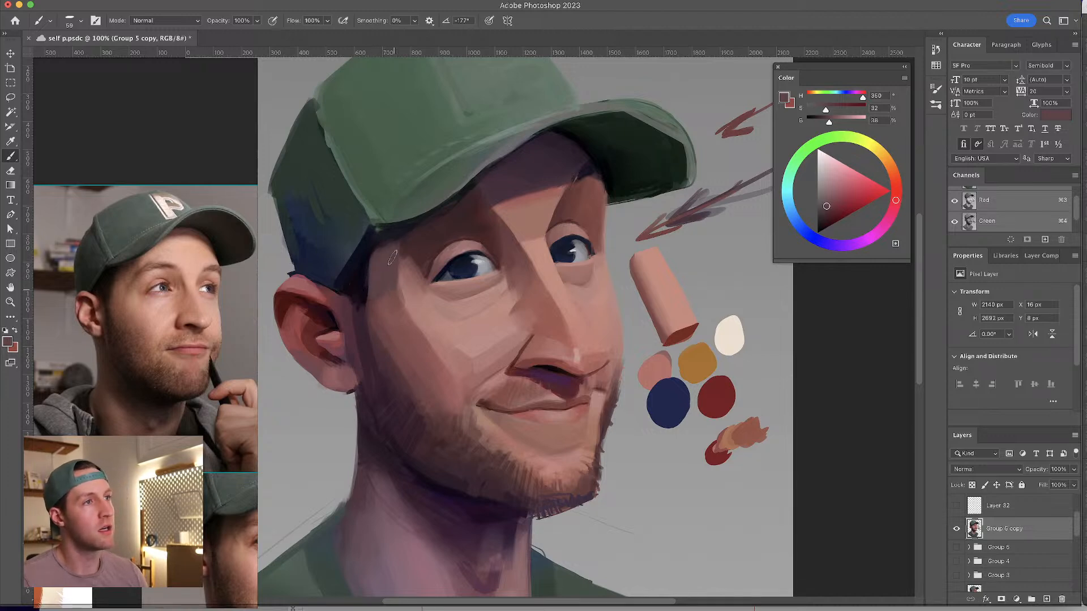
- Blend the shadowed side plane of the near cheek below the temple with sampled dark and mid red skin tones
{"action": "left_click", "coordinate": [387, 300], "text": "alt"}
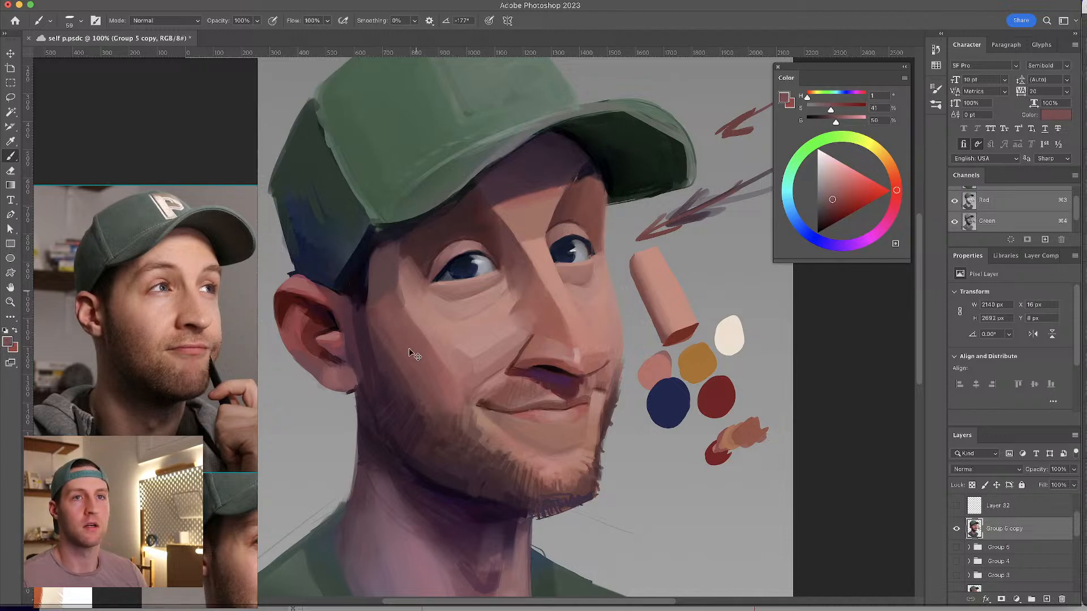
{"action": "left_click", "coordinate": [376, 320], "text": "alt"}
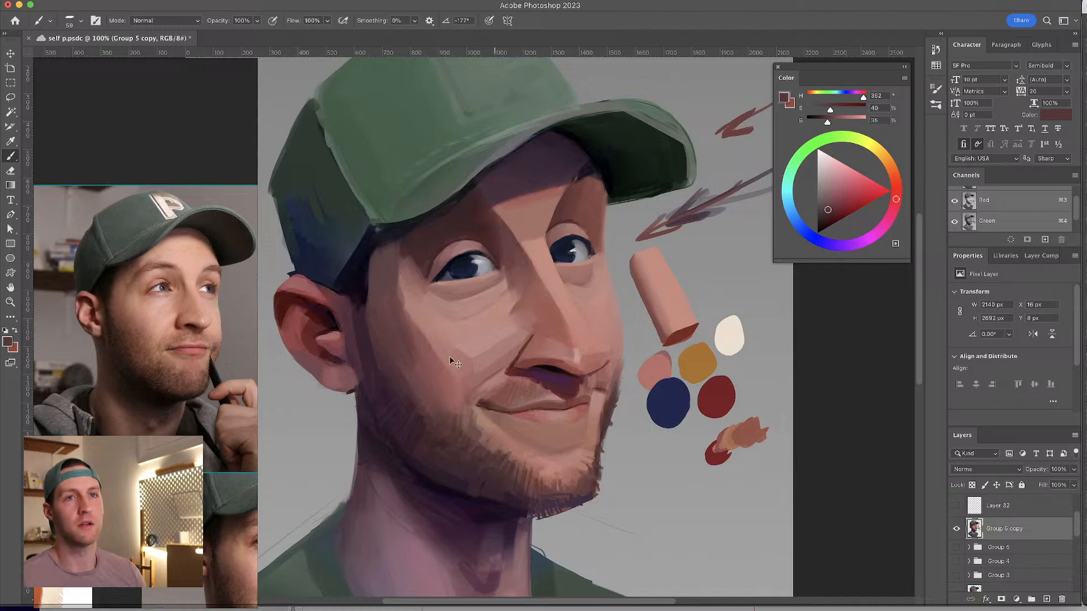
{"action": "left_click", "coordinate": [391, 326], "text": "alt"}
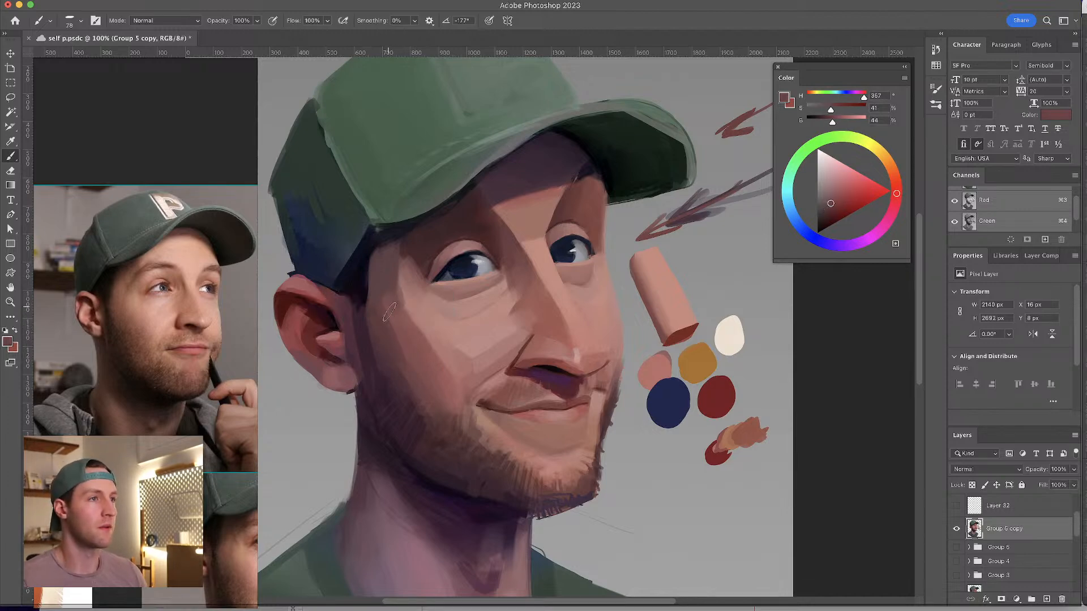
{"action": "left_click", "coordinate": [404, 311], "text": "alt"}
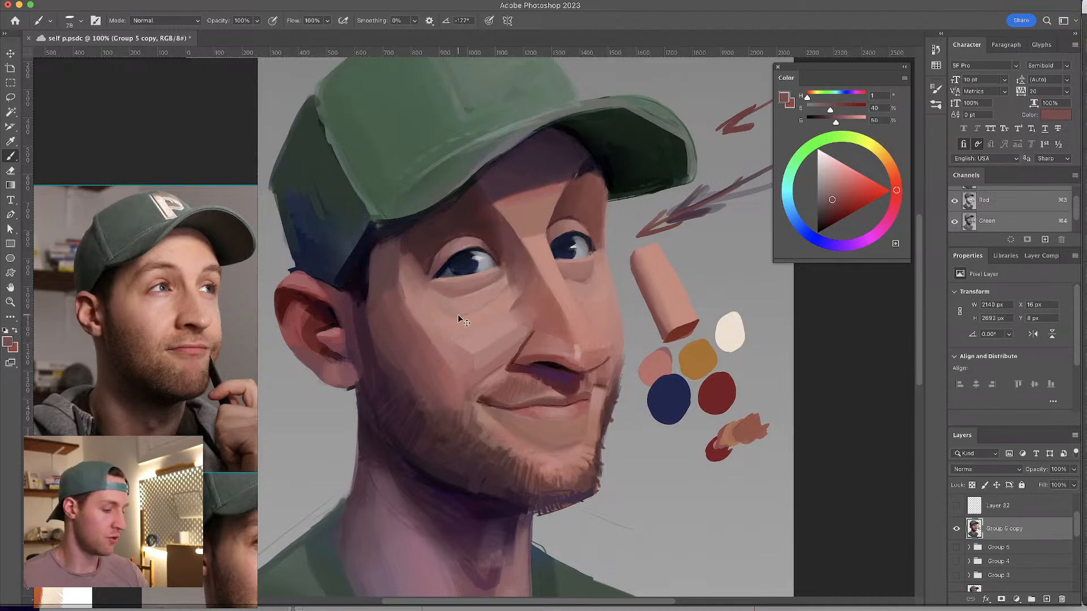
- Mirror the canvas view and blend the side plane between the near temple, cheek and ear with sampled muted red skin tones
{"action": "key", "text": "ctrl+shift+h"}
{"action": "left_click", "coordinate": [553, 315], "text": "alt"}
{"action": "left_click", "coordinate": [572, 292], "text": "alt"}
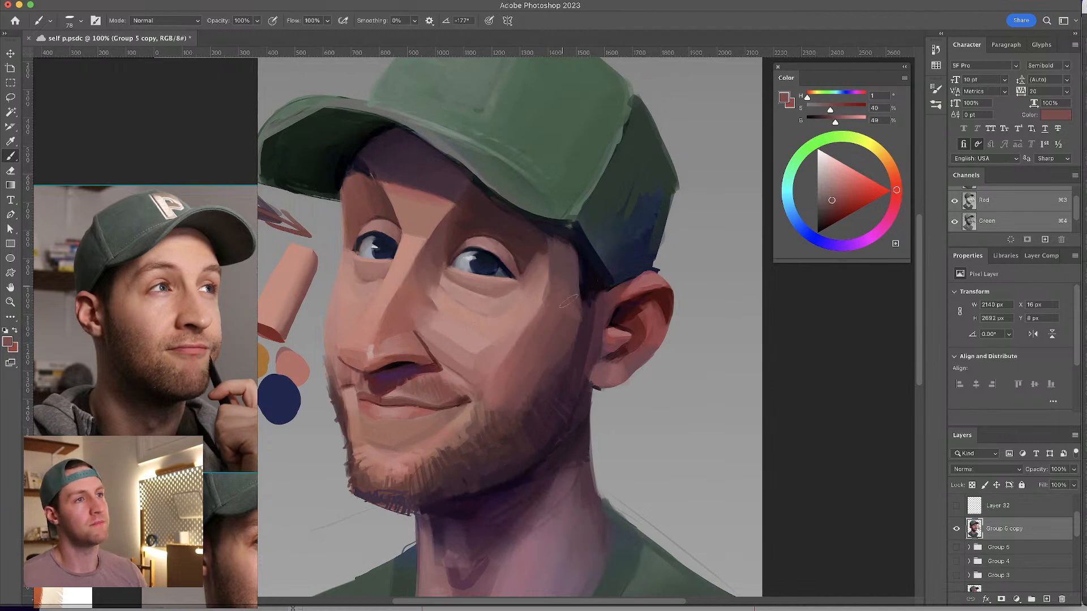
{"action": "left_click", "coordinate": [569, 298], "text": "alt"}
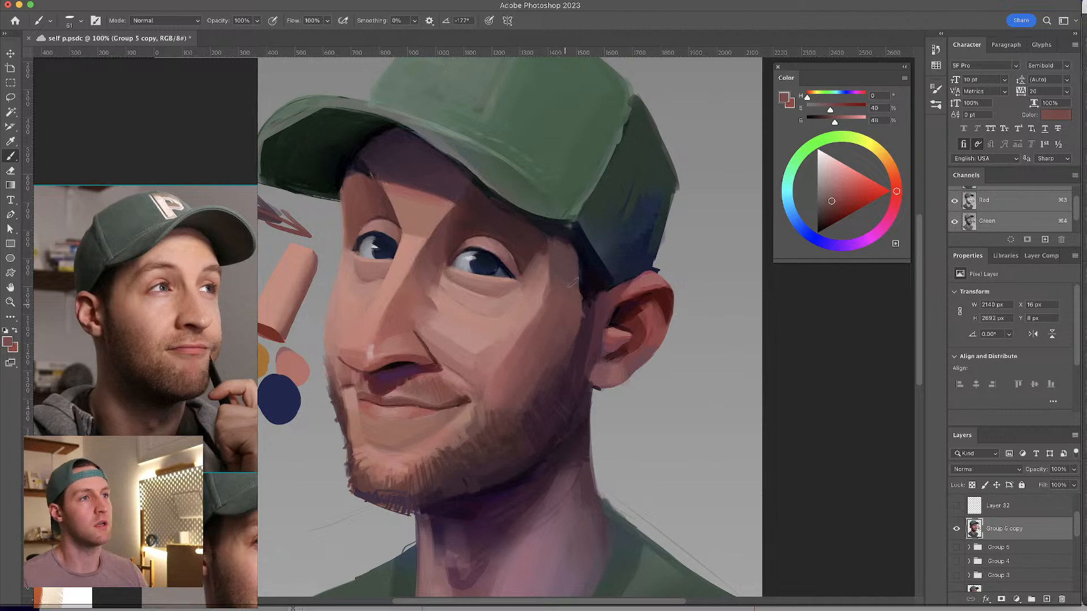
{"action": "left_click", "coordinate": [559, 365], "text": "alt"}
- Soften the shadow edge between the near eye's outer corner and the temple with sampled dark and mid red tones
{"action": "left_click_drag", "start_coordinate": [616, 286], "coordinate": [707, 267]}
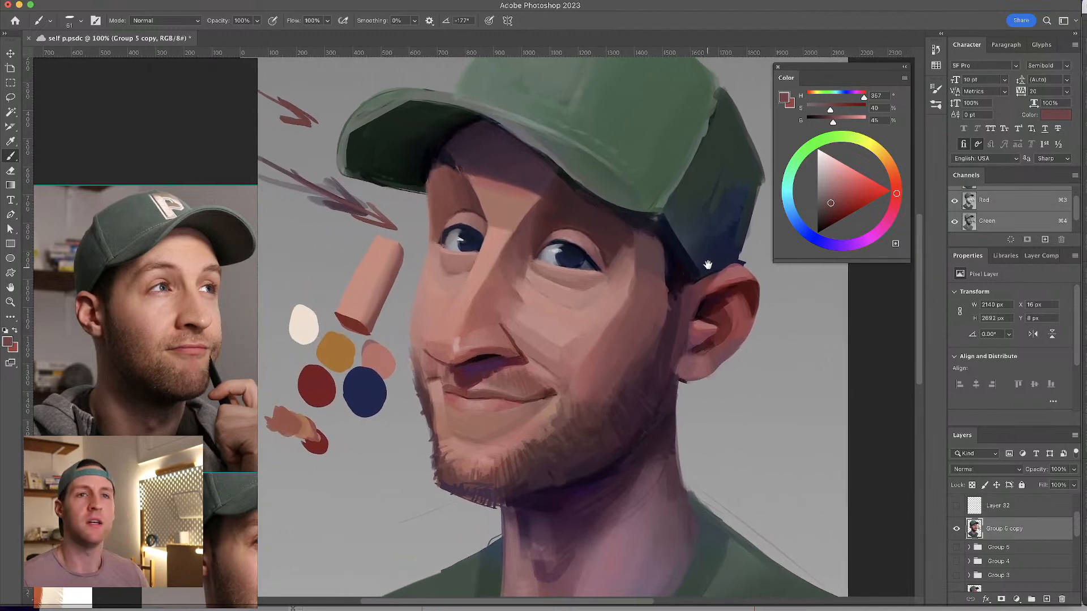
{"action": "left_click", "coordinate": [630, 242], "text": "alt"}
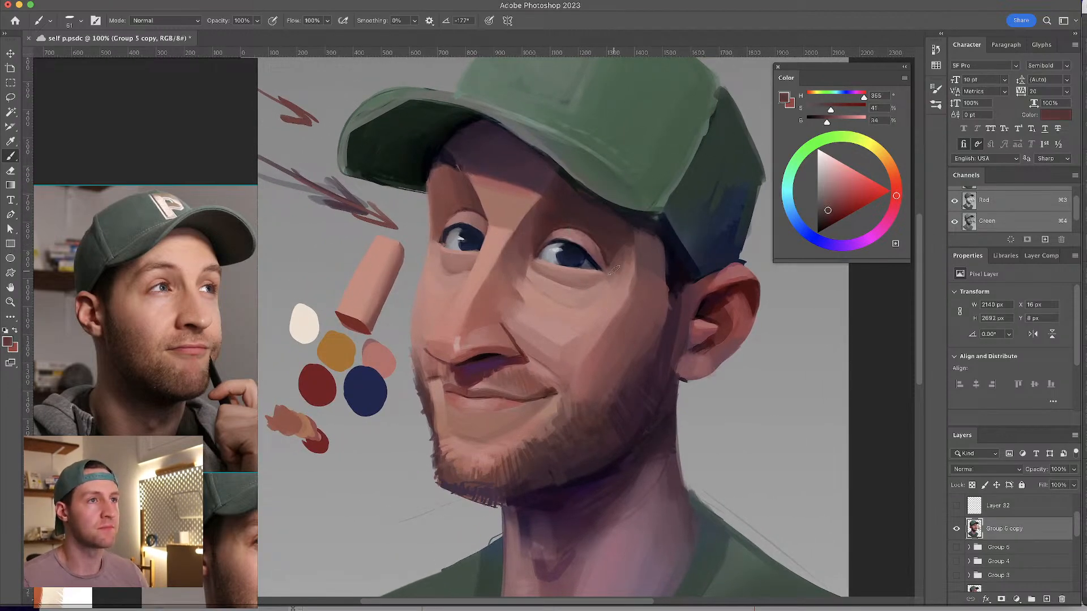
{"action": "left_click", "coordinate": [621, 266], "text": "alt"}
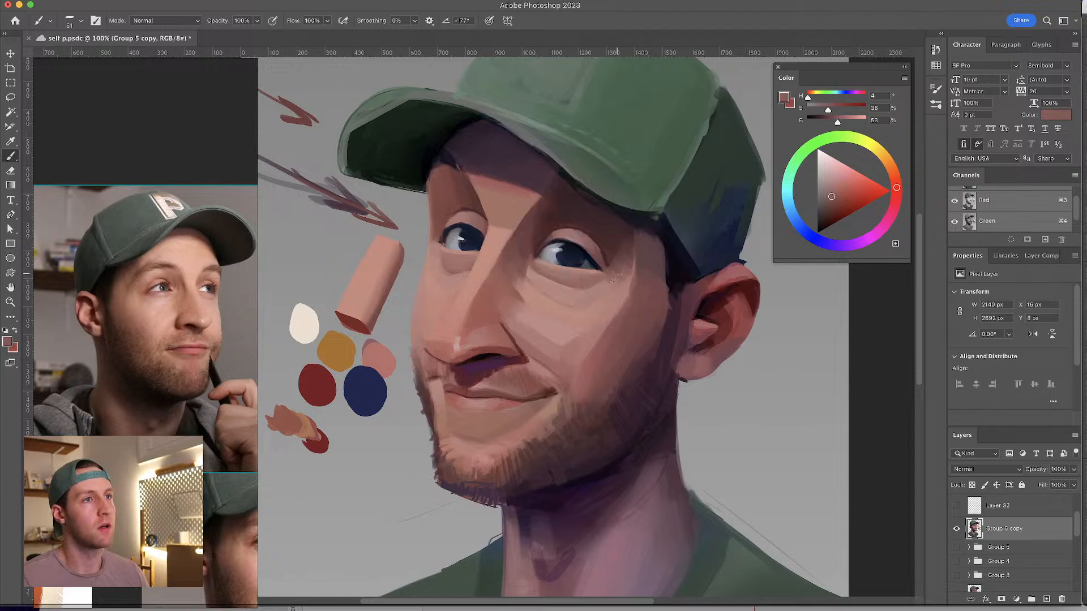
{"action": "left_click", "coordinate": [631, 243], "text": "alt"}
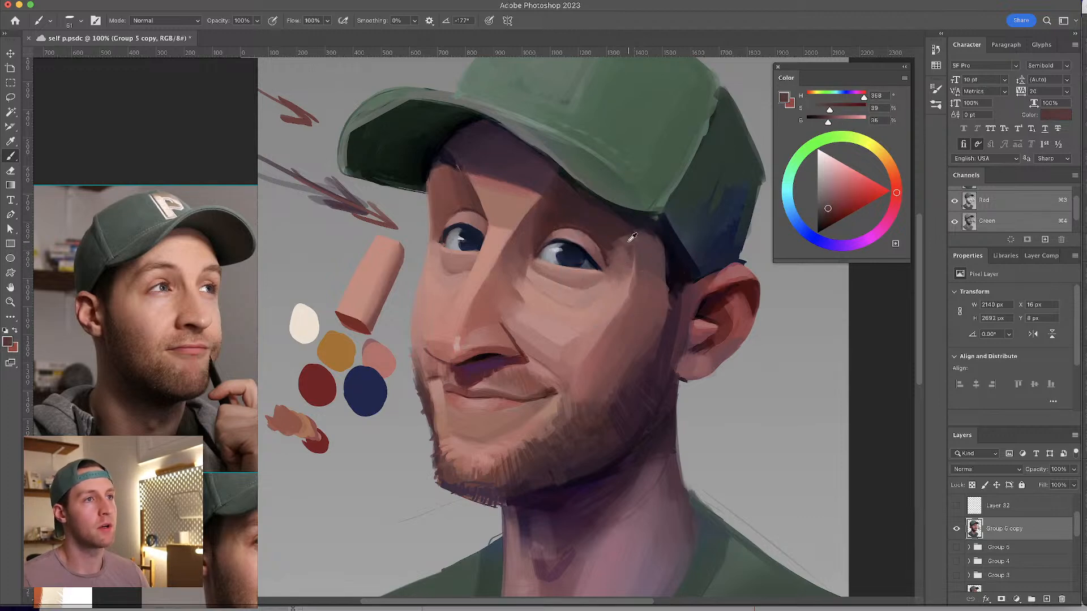
{"action": "left_click", "coordinate": [630, 243], "text": "alt"}
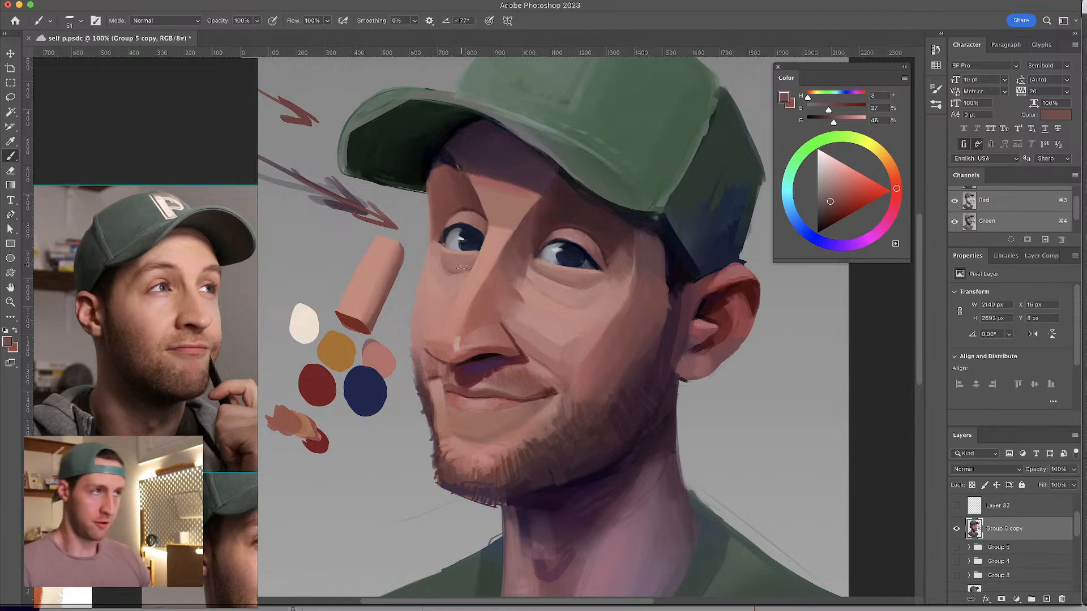
- Mirror the canvas view again and deepen the socket shadow above the near eye's outer corner with a sampled dark red-brown
{"action": "left_click_drag", "start_coordinate": [476, 233], "coordinate": [491, 226]}
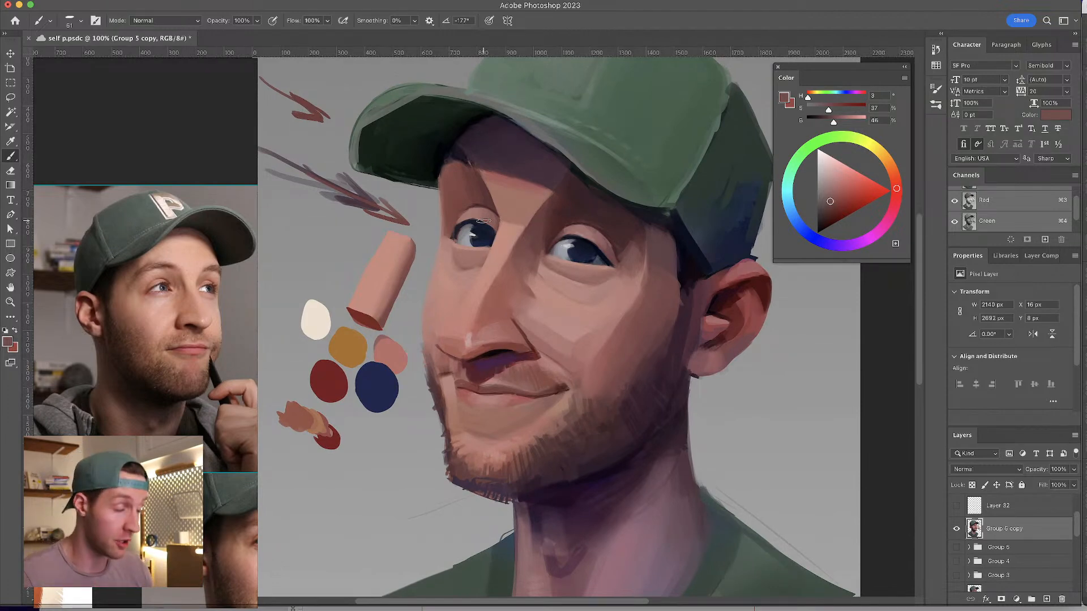
{"action": "key", "text": "ctrl+shift+h"}
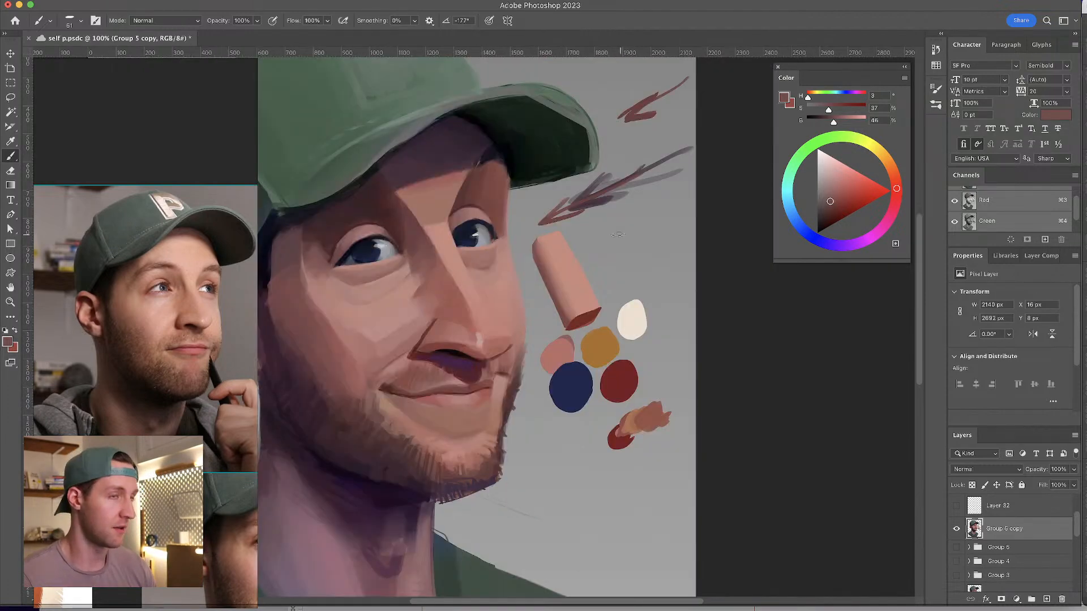
{"action": "scroll", "coordinate": [564, 235], "scroll_direction": "left", "scroll_amount": 3}
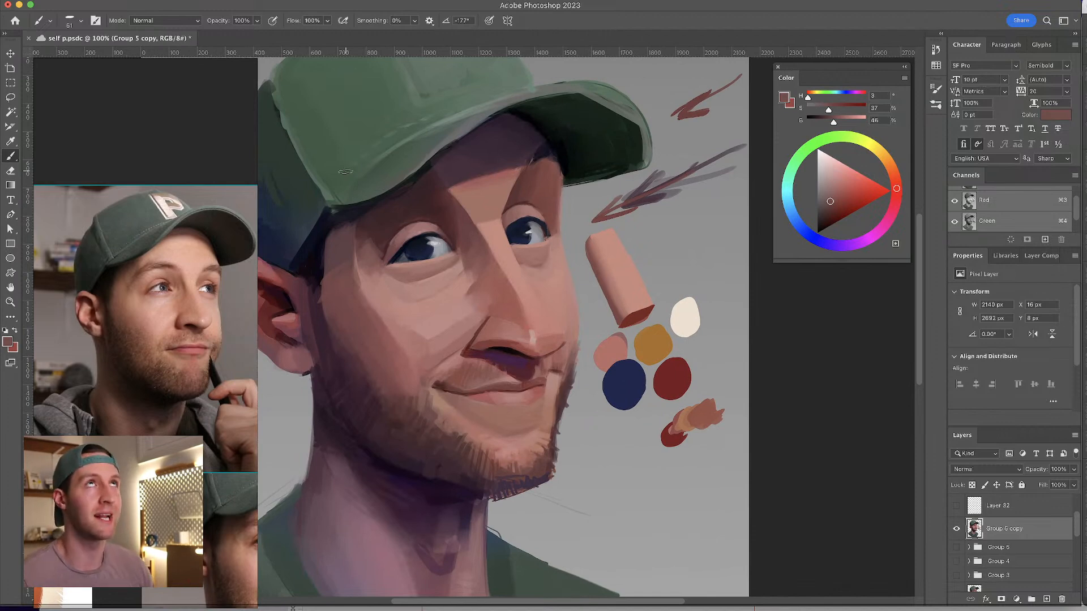
{"action": "left_click", "coordinate": [374, 241], "text": "alt"}
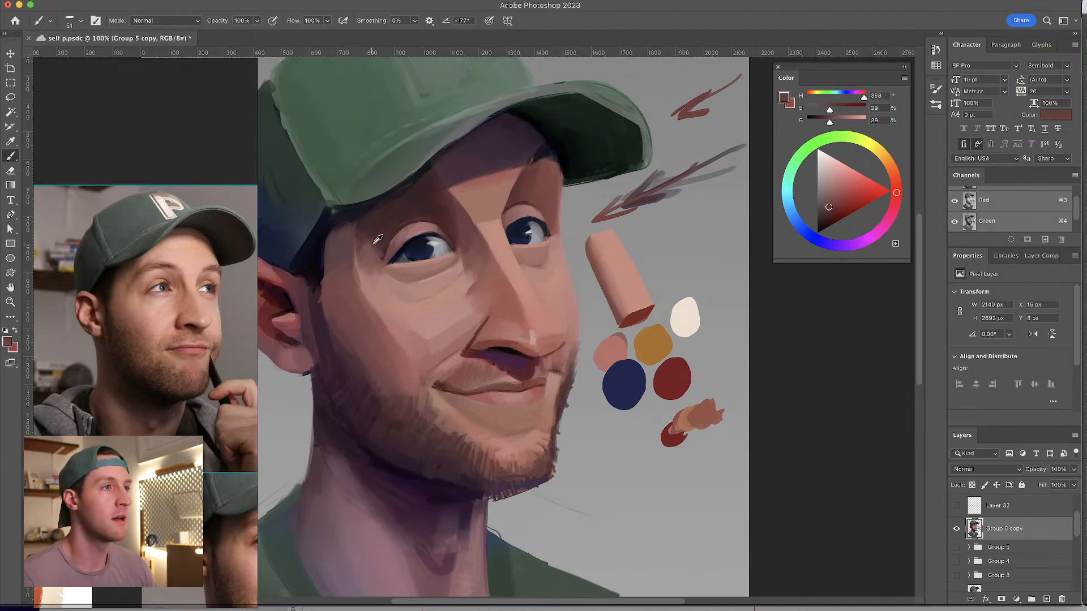
{"action": "left_click", "coordinate": [372, 239], "text": "alt"}
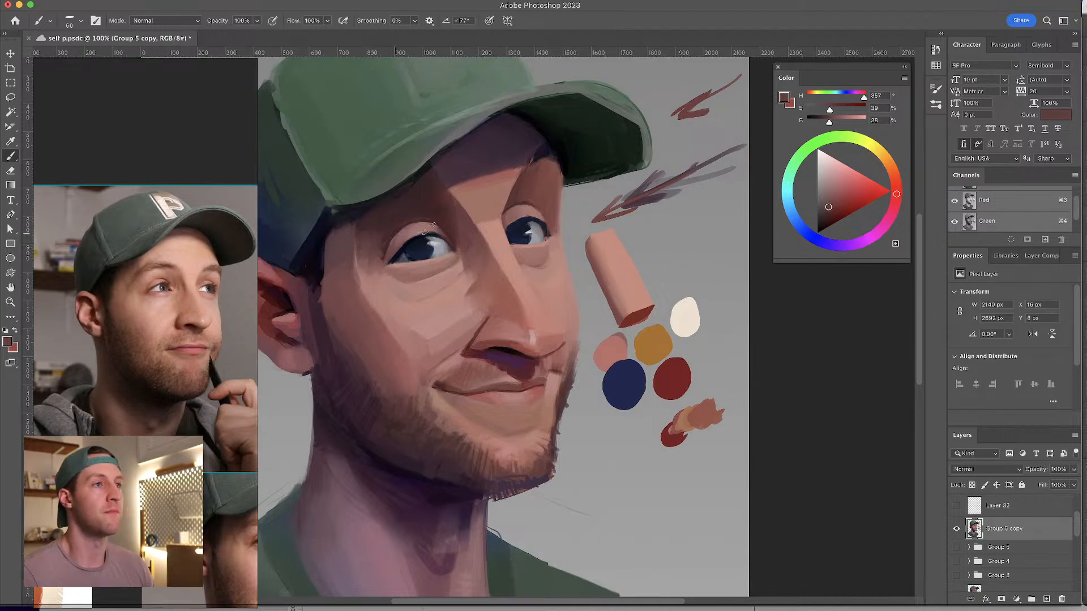
- Blend the socket shadow into the upper cheek at the near eye's outer corner with sampled mid red and lighter pink tones
{"action": "left_click_drag", "start_coordinate": [451, 226], "coordinate": [535, 227]}
{"action": "left_click", "coordinate": [450, 258], "text": "alt"}
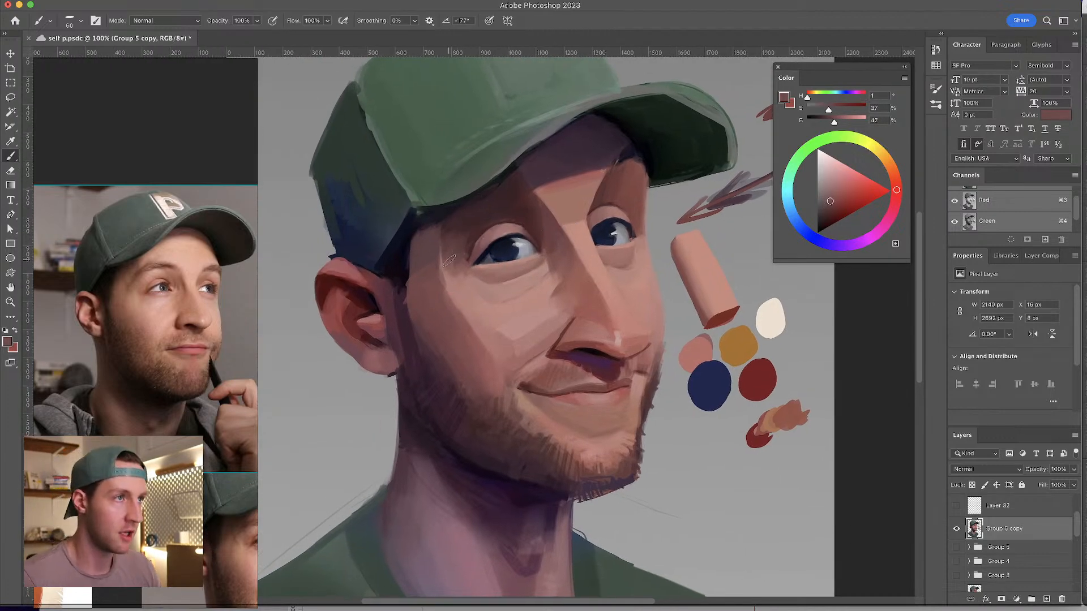
{"action": "left_click", "coordinate": [459, 271], "text": "alt"}
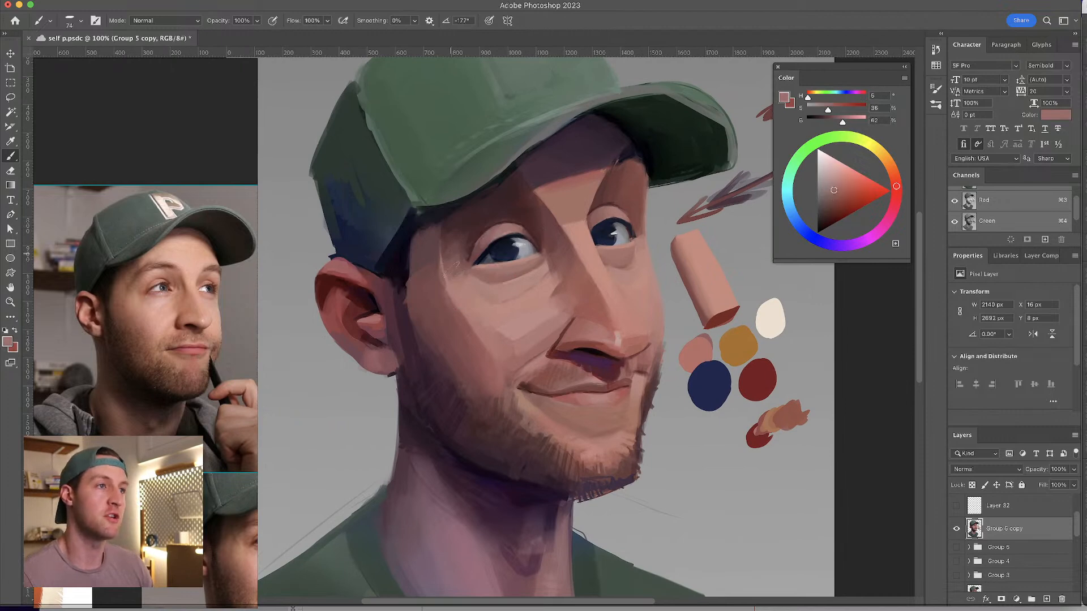
{"action": "left_click", "coordinate": [455, 257], "text": "alt"}
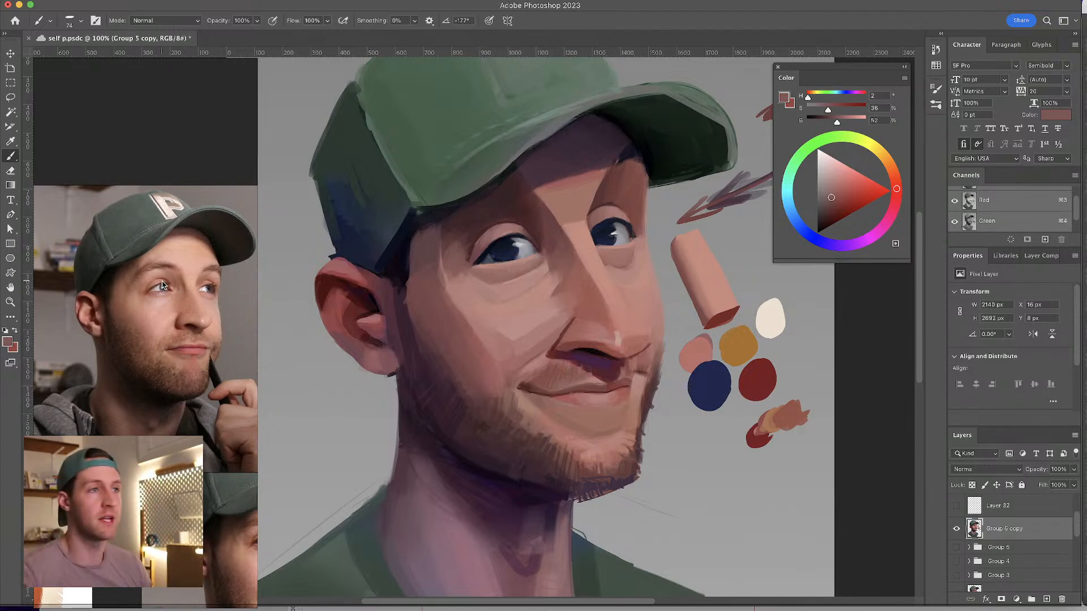
- Paint a muted red half-dome and a triangular shape on the gray background beside the portrait's chin and neck
{"action": "mouse_move", "coordinate": [686, 493]}
{"action": "left_mouse_down"}
{"action": "mouse_move", "coordinate": [741, 486]}
{"action": "mouse_move", "coordinate": [741, 470]}
{"action": "mouse_move", "coordinate": [705, 486]}
{"action": "mouse_move", "coordinate": [741, 485]}
{"action": "mouse_move", "coordinate": [704, 479]}
{"action": "mouse_move", "coordinate": [727, 476]}
{"action": "mouse_move", "coordinate": [724, 494]}
{"action": "mouse_move", "coordinate": [696, 493]}
{"action": "mouse_move", "coordinate": [706, 470]}
{"action": "mouse_move", "coordinate": [724, 493]}
{"action": "mouse_move", "coordinate": [701, 476]}
{"action": "left_mouse_up"}
{"action": "key", "text": "ctrl+z"}
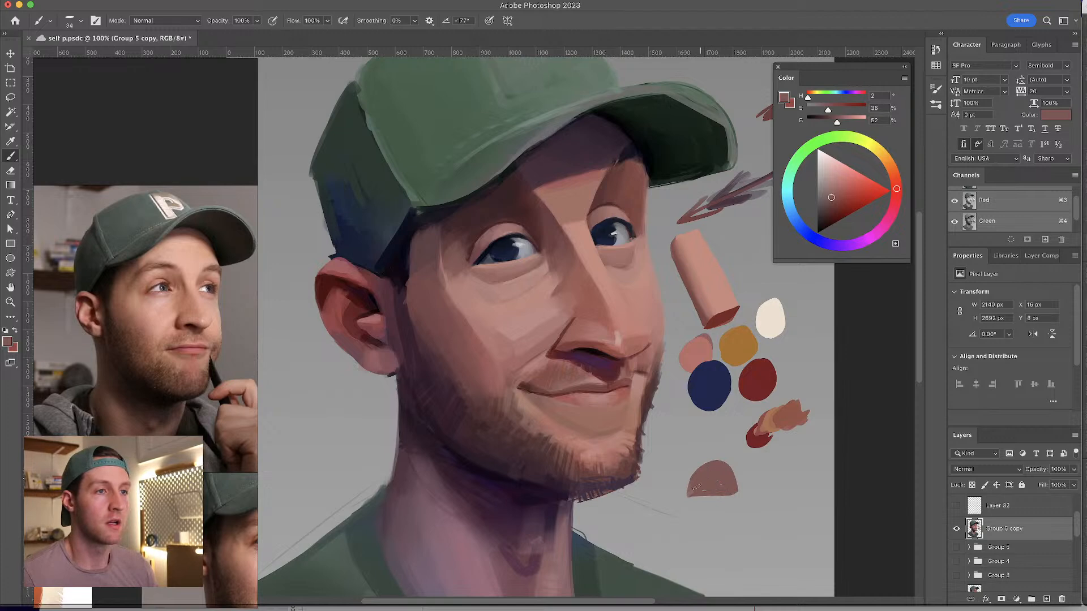
{"action": "mouse_move", "coordinate": [770, 493]}
{"action": "left_mouse_down"}
{"action": "mouse_move", "coordinate": [792, 578]}
{"action": "mouse_move", "coordinate": [758, 556]}
{"action": "mouse_move", "coordinate": [785, 550]}
{"action": "mouse_move", "coordinate": [772, 502]}
{"action": "mouse_move", "coordinate": [757, 552]}
{"action": "mouse_move", "coordinate": [766, 508]}
{"action": "mouse_move", "coordinate": [759, 539]}
{"action": "mouse_move", "coordinate": [790, 576]}
{"action": "mouse_move", "coordinate": [753, 558]}
{"action": "mouse_move", "coordinate": [761, 526]}
{"action": "mouse_move", "coordinate": [738, 559]}
{"action": "left_mouse_up"}
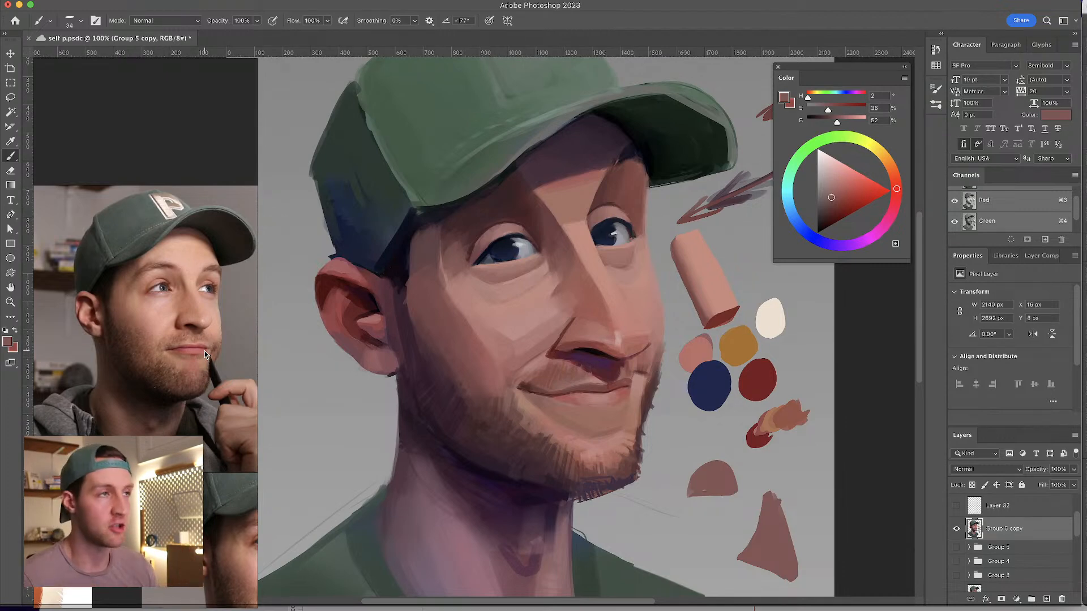
- Darken the socket shadow beside the near eye's upper lid with sampled dark red-brown strokes
{"action": "left_click", "coordinate": [461, 238], "text": "alt"}
{"action": "left_click_drag", "start_coordinate": [461, 238], "coordinate": [475, 238]}
{"action": "left_click", "coordinate": [461, 238], "text": "alt"}
{"action": "left_click", "coordinate": [449, 248], "text": "alt"}
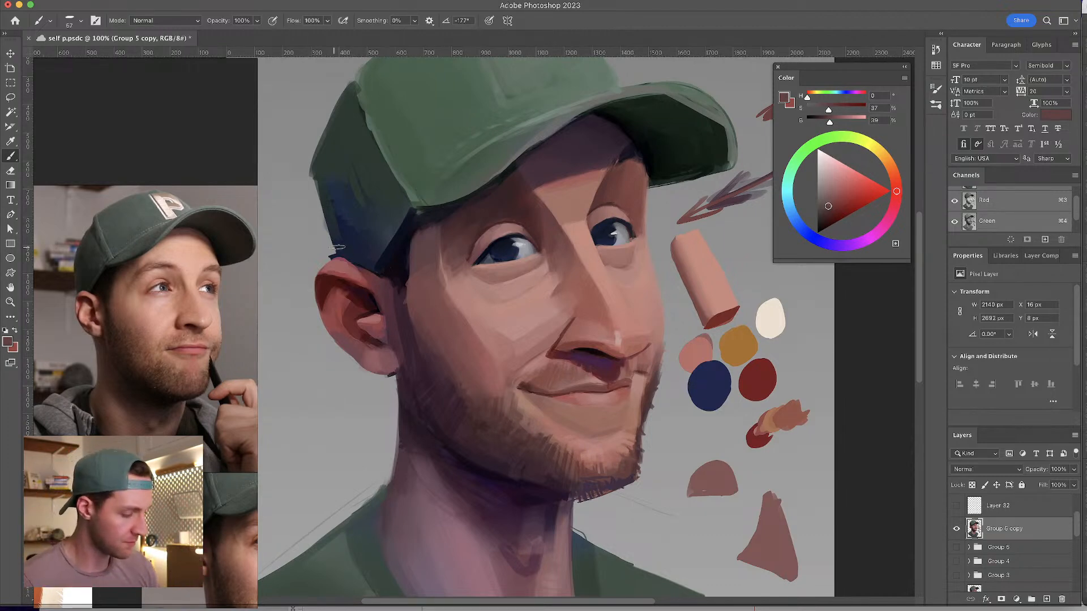
- Smooth the transition from the near eye's outer corner up to the brow shadow using sampled light, mid and dark red tones
{"action": "left_click", "coordinate": [456, 268], "text": "alt"}
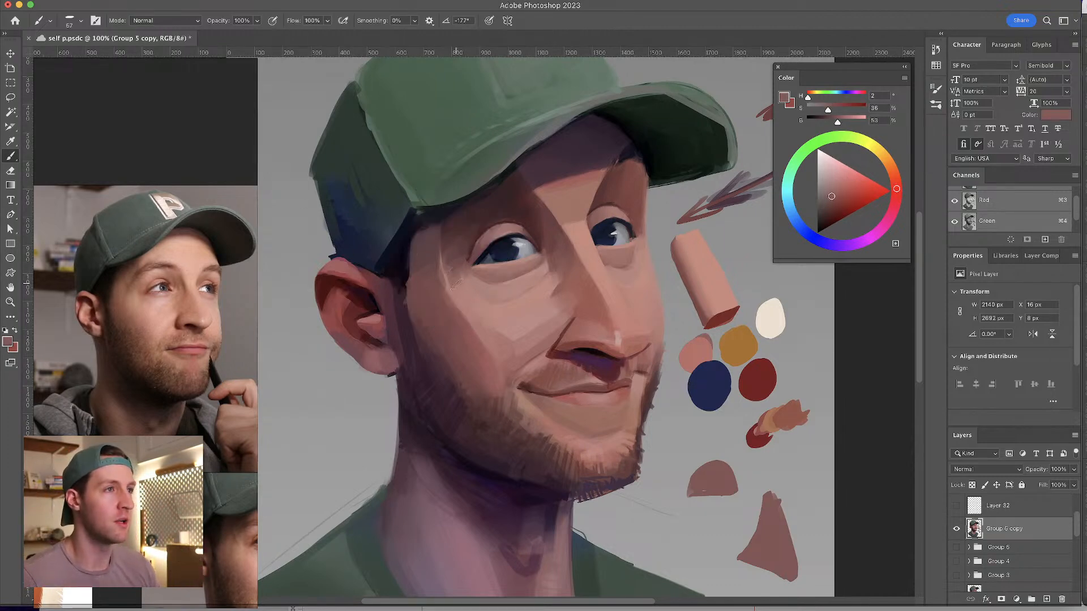
{"action": "left_click", "coordinate": [468, 282], "text": "alt"}
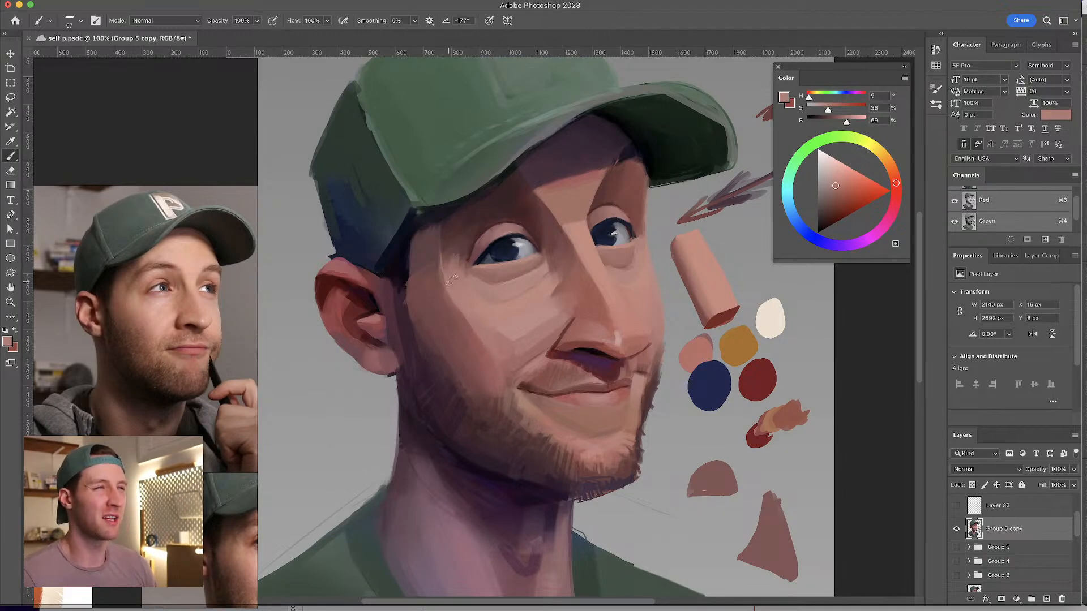
{"action": "left_click", "coordinate": [458, 258], "text": "alt"}
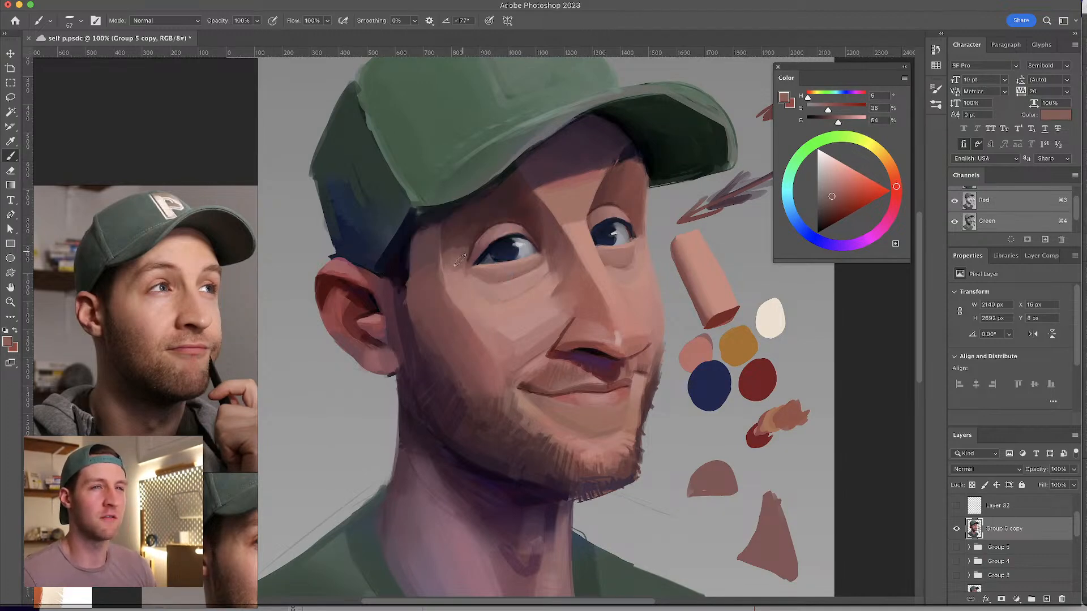
{"action": "left_click", "coordinate": [468, 243], "text": "alt"}
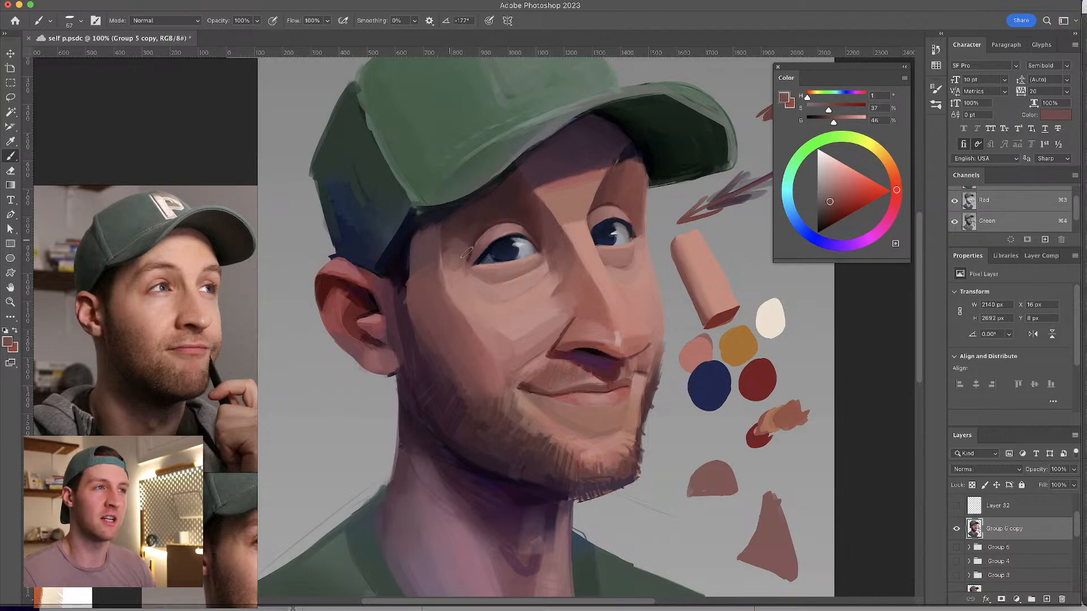
{"action": "left_click", "coordinate": [456, 237], "text": "alt"}
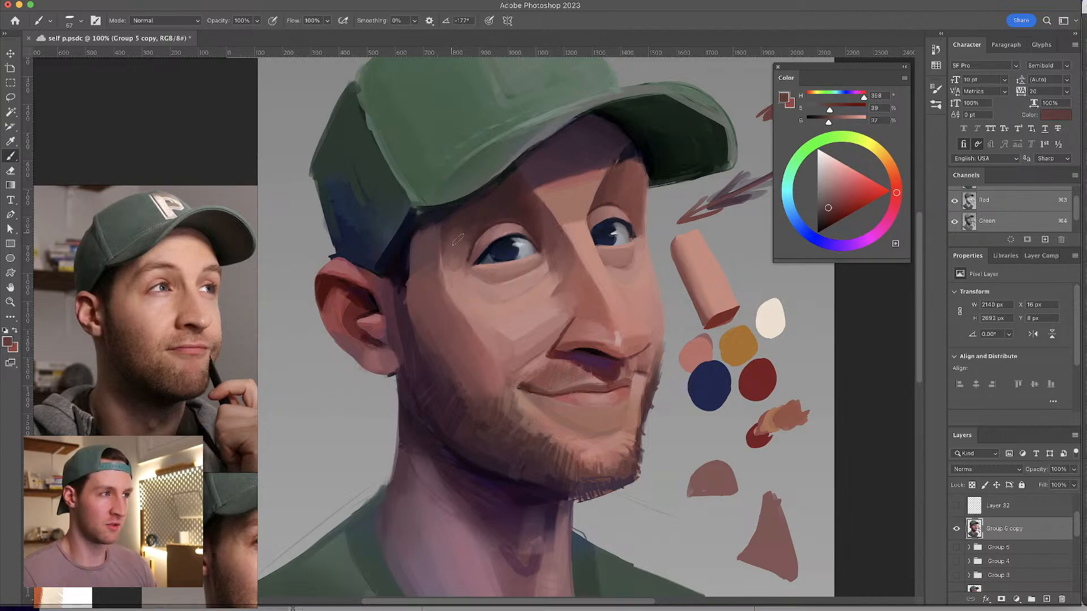
{"action": "left_click", "coordinate": [461, 226], "text": "alt"}
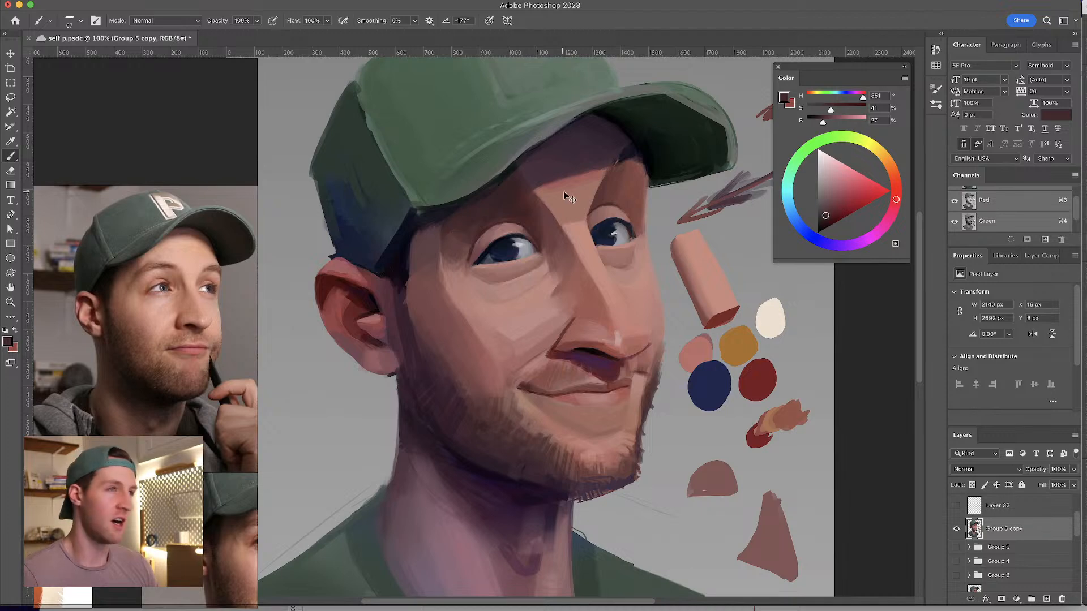
- Refine the crease above the far eye's upper lid with a smaller brush and sampled dark red-brown tones
{"action": "left_click", "coordinate": [603, 204], "text": "alt"}
{"action": "key", "text": "bracketleft"}
{"action": "key", "text": "bracketleft"}
{"action": "key", "text": "bracketleft"}
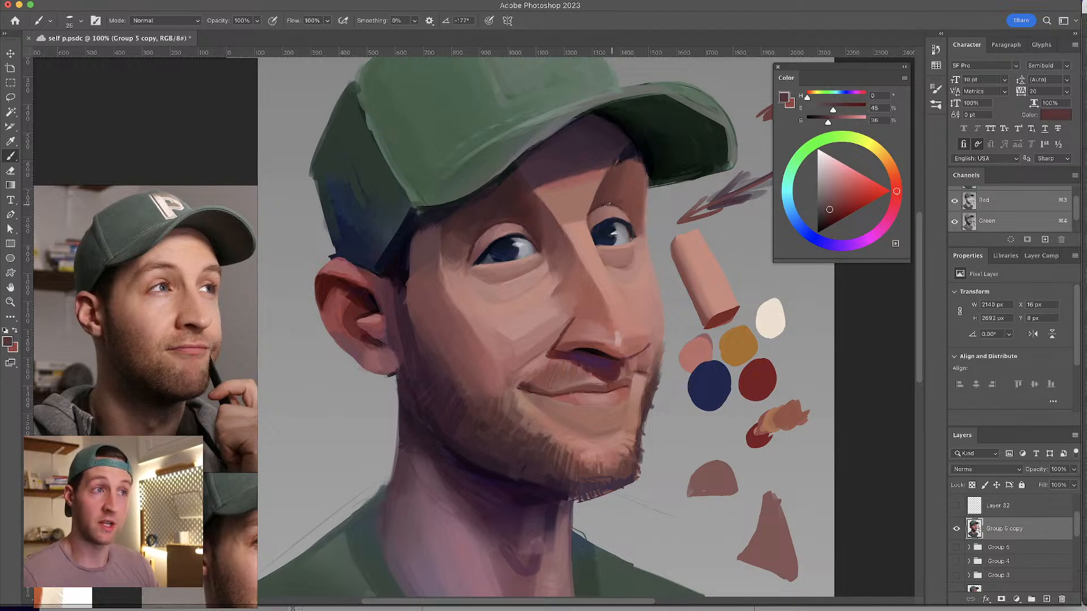
{"action": "left_click", "coordinate": [507, 207], "text": "alt"}
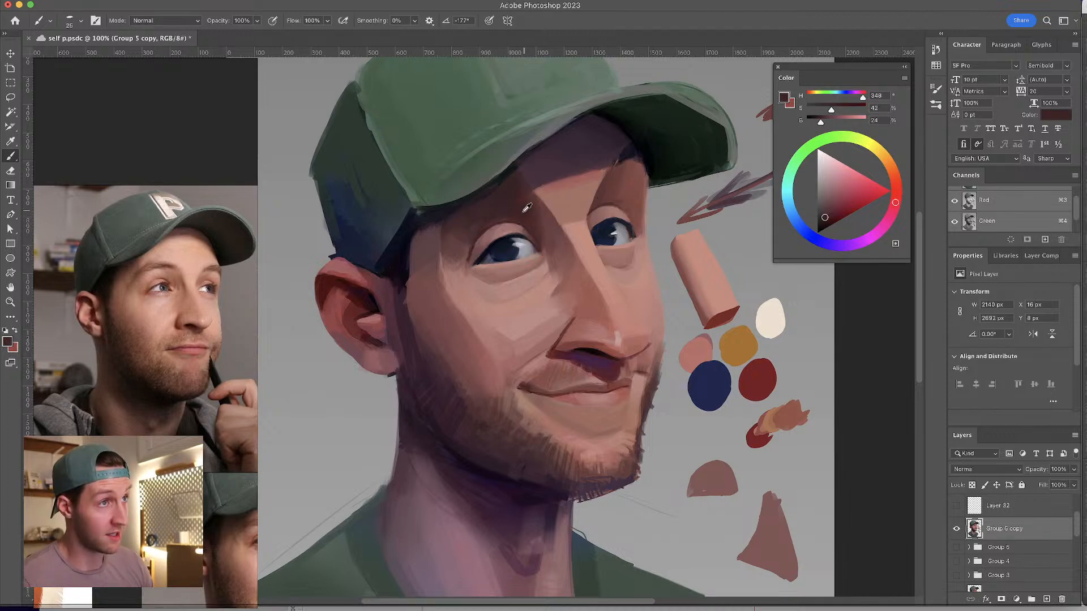
{"action": "left_click", "coordinate": [481, 230], "text": "alt"}
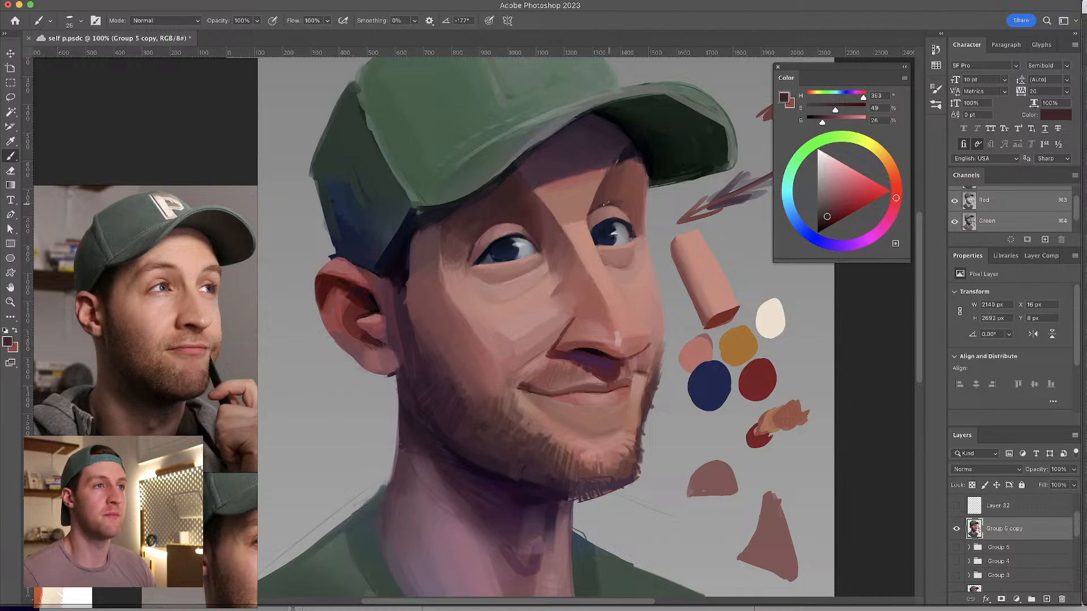
{"action": "left_click", "coordinate": [620, 204], "text": "alt"}
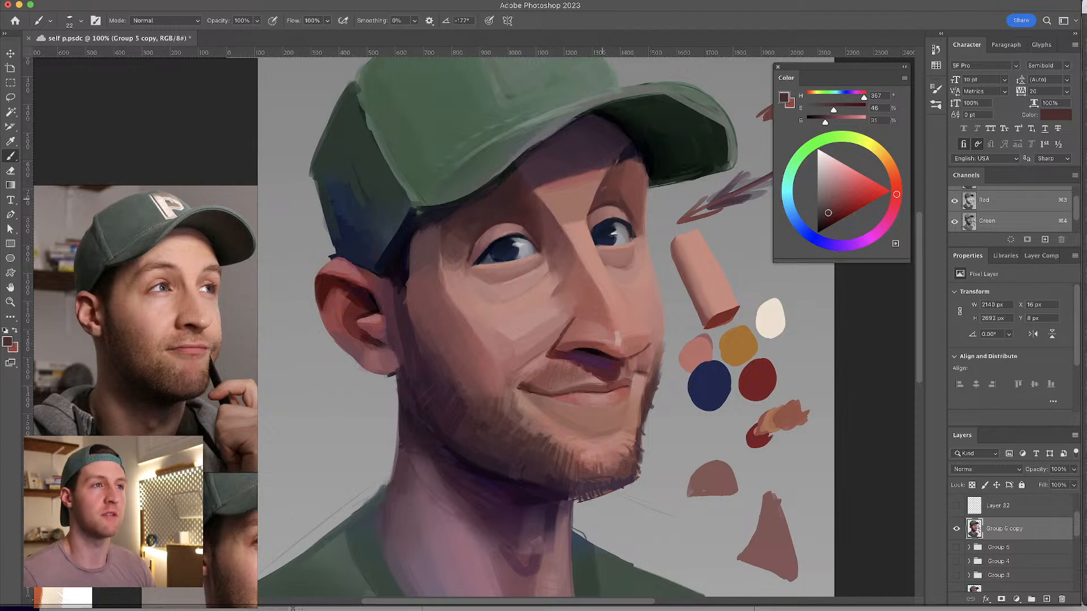
{"action": "key", "text": "bracketright"}
{"action": "left_click", "coordinate": [634, 203], "text": "alt"}
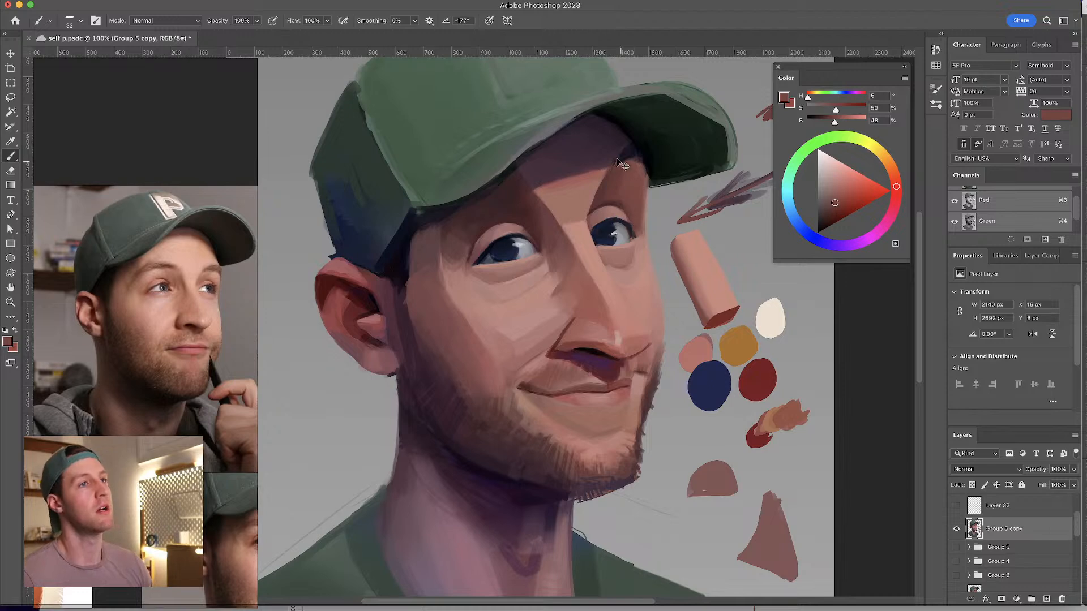
- Refine the near eye's upper lid crease with sampled dark and muted red tones
{"action": "left_click", "coordinate": [513, 227], "text": "alt"}
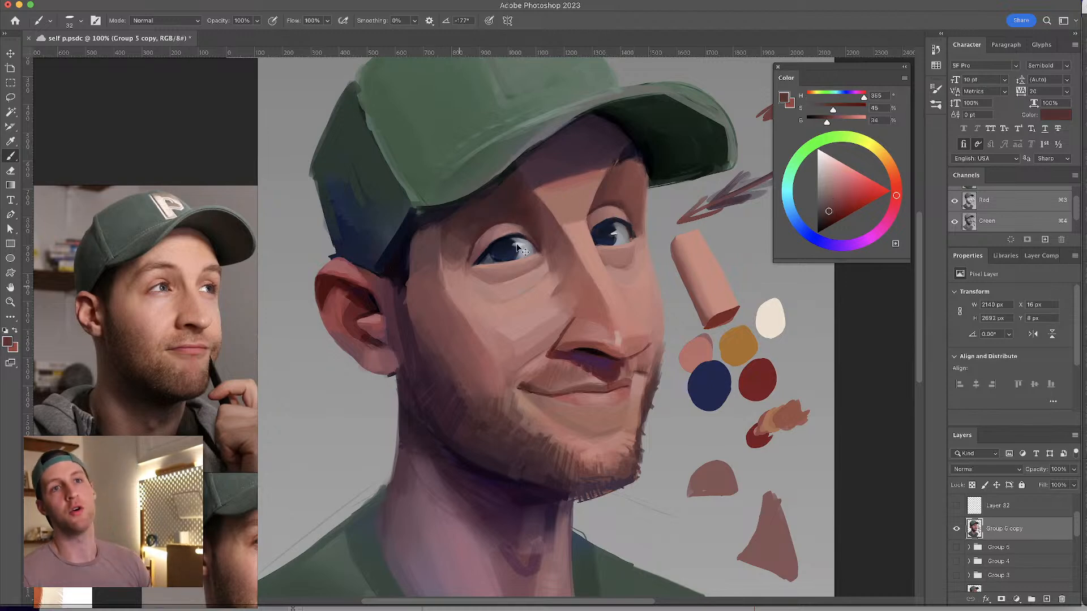
{"action": "left_click", "coordinate": [524, 228], "text": "alt"}
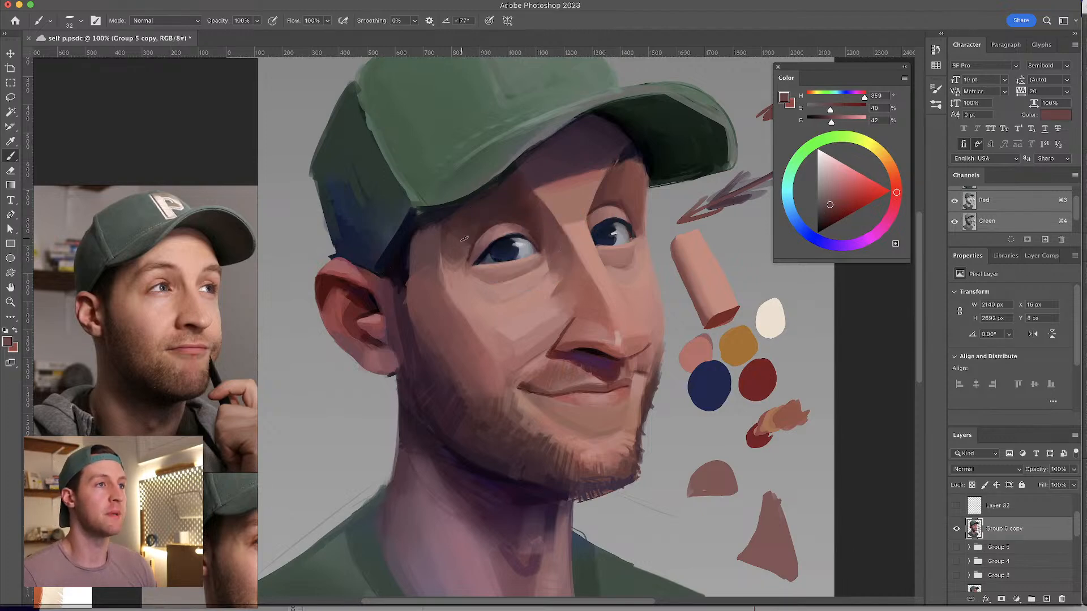
{"action": "left_click", "coordinate": [521, 228], "text": "alt"}
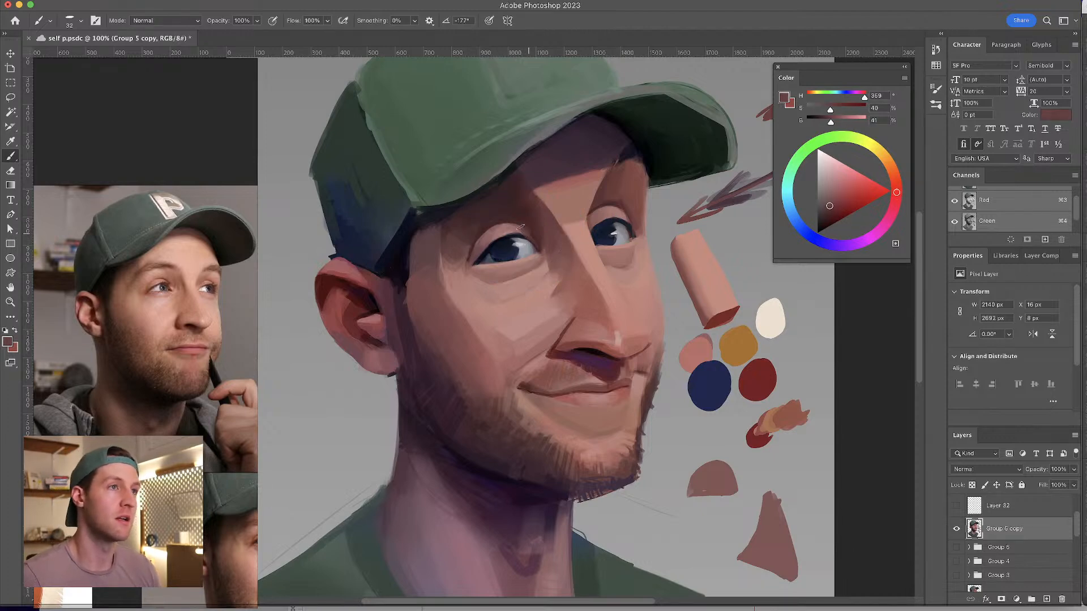
- Blend the shadow beside the near eye's outer corner into the temple and cheek with a larger brush and sampled muted reds
{"action": "scroll", "coordinate": [526, 240], "scroll_direction": "left", "scroll_amount": 1}
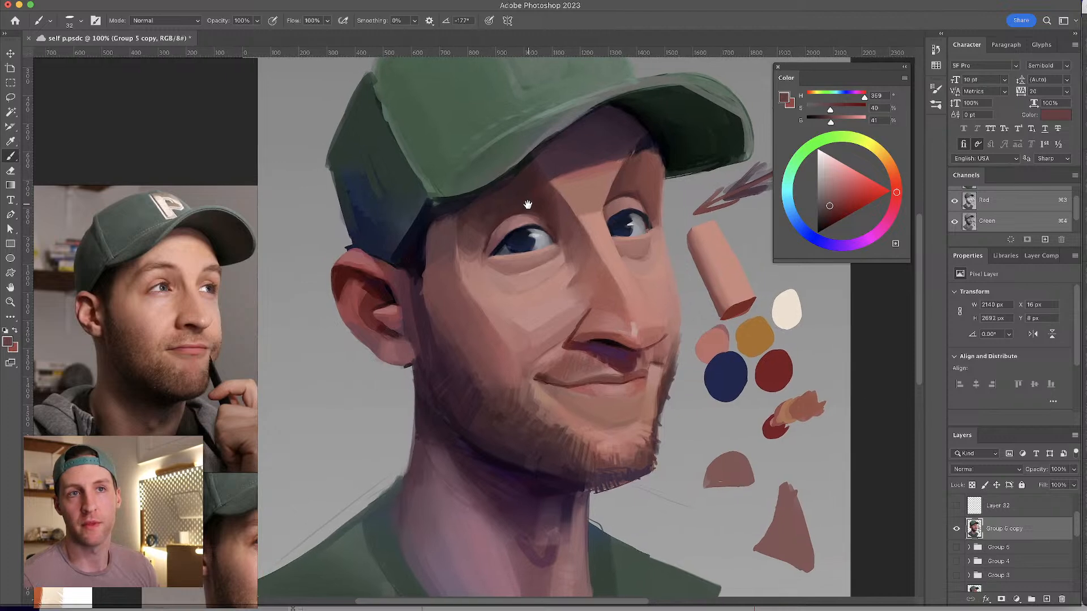
{"action": "left_click", "coordinate": [463, 244], "text": "alt"}
{"action": "left_click", "coordinate": [471, 238], "text": "alt"}
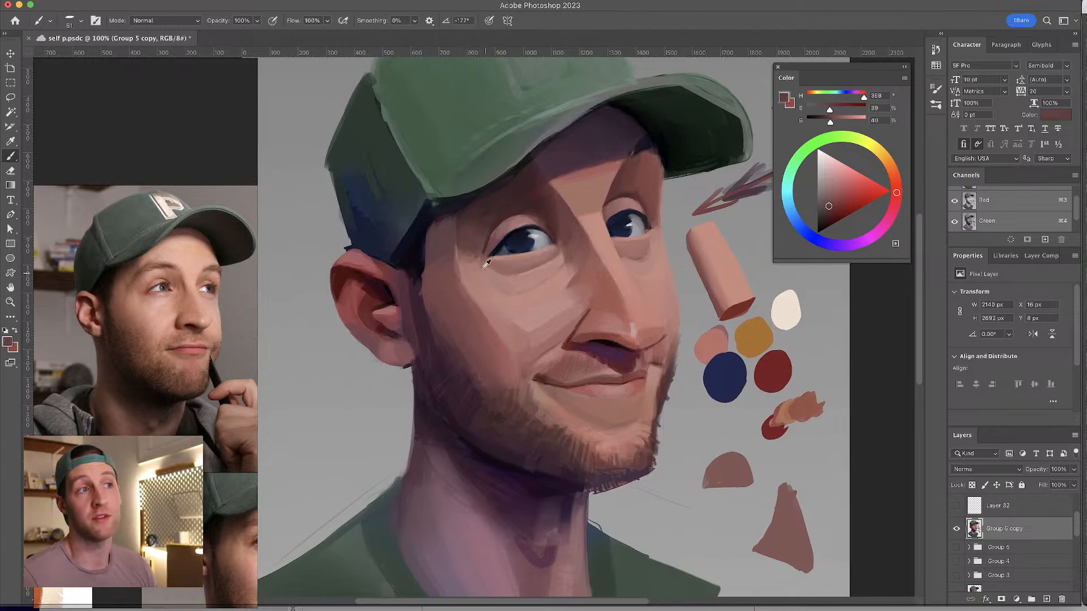
{"action": "left_click", "coordinate": [477, 254], "text": "alt"}
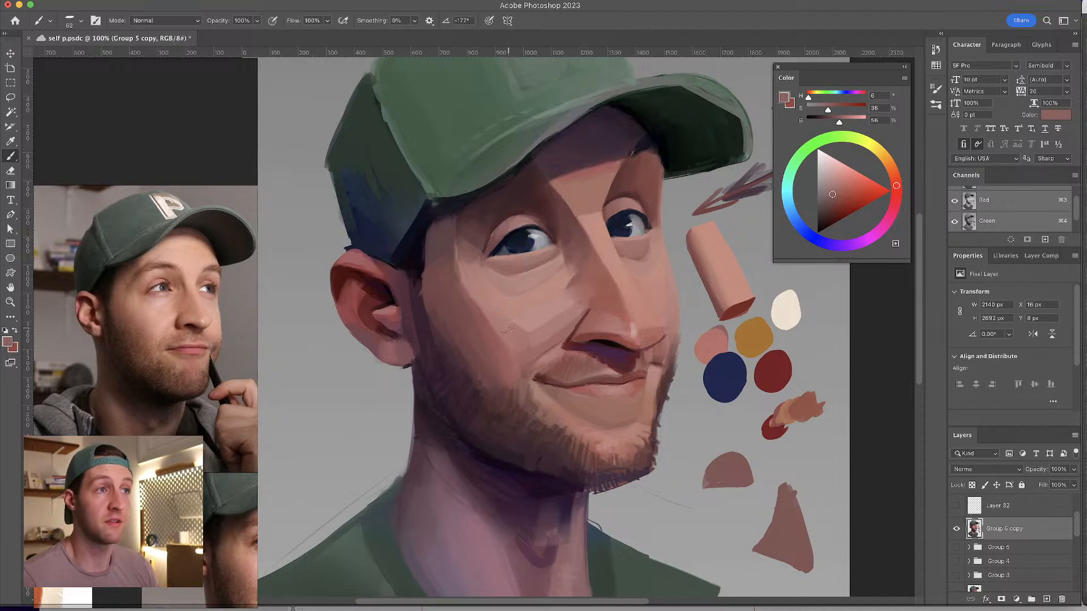
- Save the document and blend the skin plane beside the near eye's outer corner into the temple with sampled muted reds
{"action": "key", "text": "super+s"}
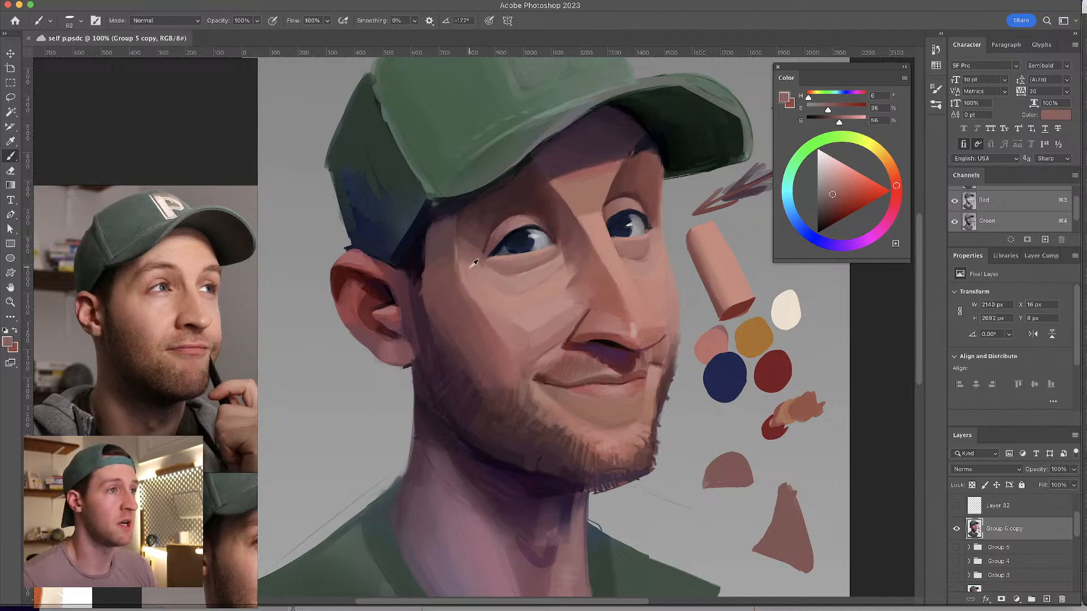
{"action": "left_click", "coordinate": [474, 264]}
{"action": "left_click", "coordinate": [474, 292], "text": "alt"}
{"action": "left_click_drag", "start_coordinate": [475, 292], "coordinate": [472, 290]}
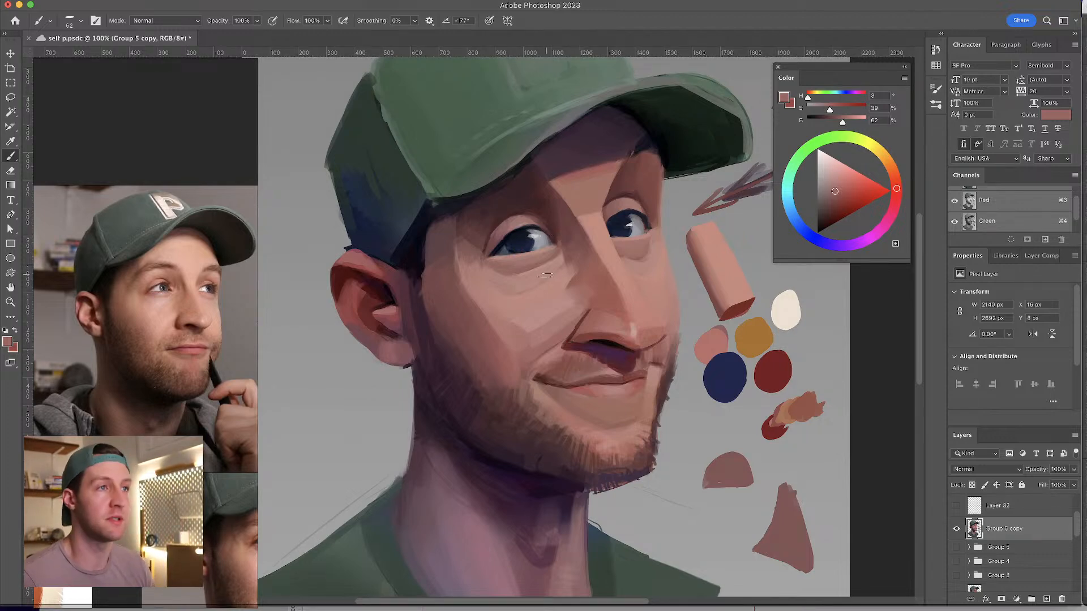
{"action": "left_click", "coordinate": [476, 258], "text": "alt"}
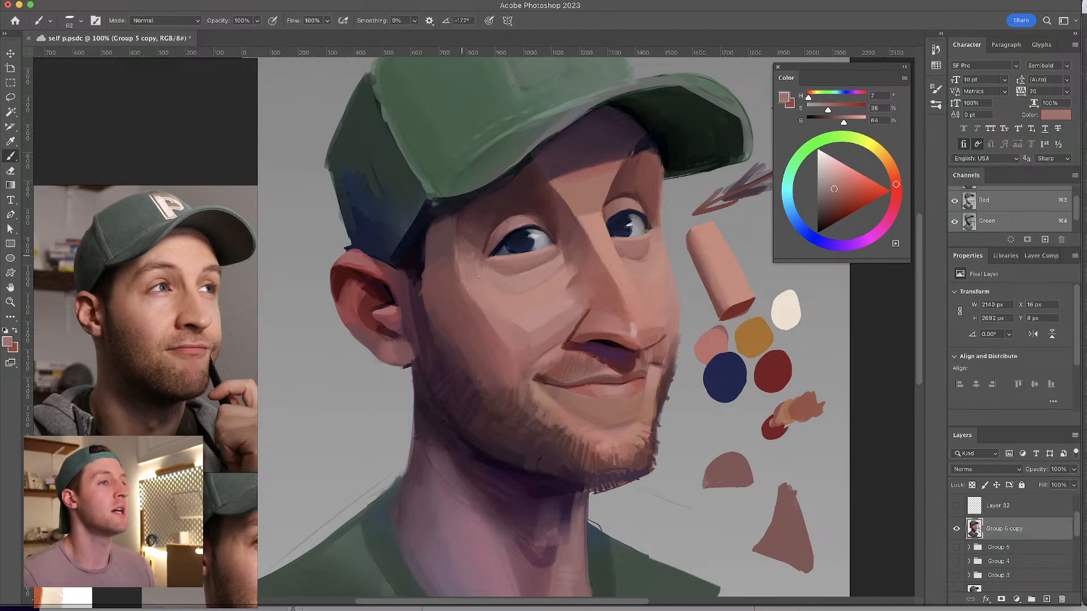
{"action": "left_click", "coordinate": [462, 252], "text": "alt"}
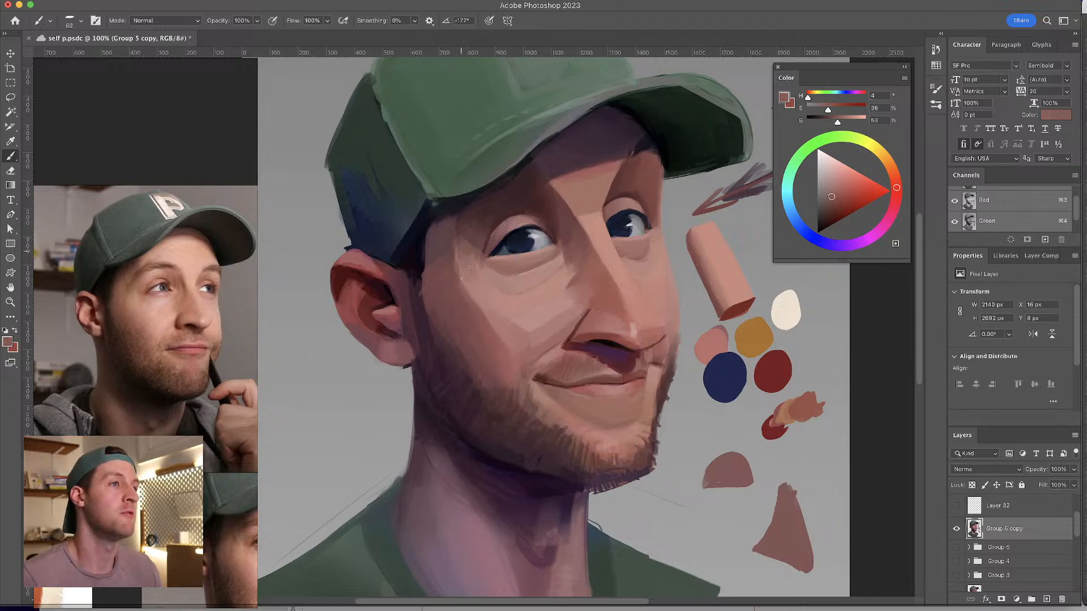
{"action": "left_click", "coordinate": [446, 239], "text": "alt"}
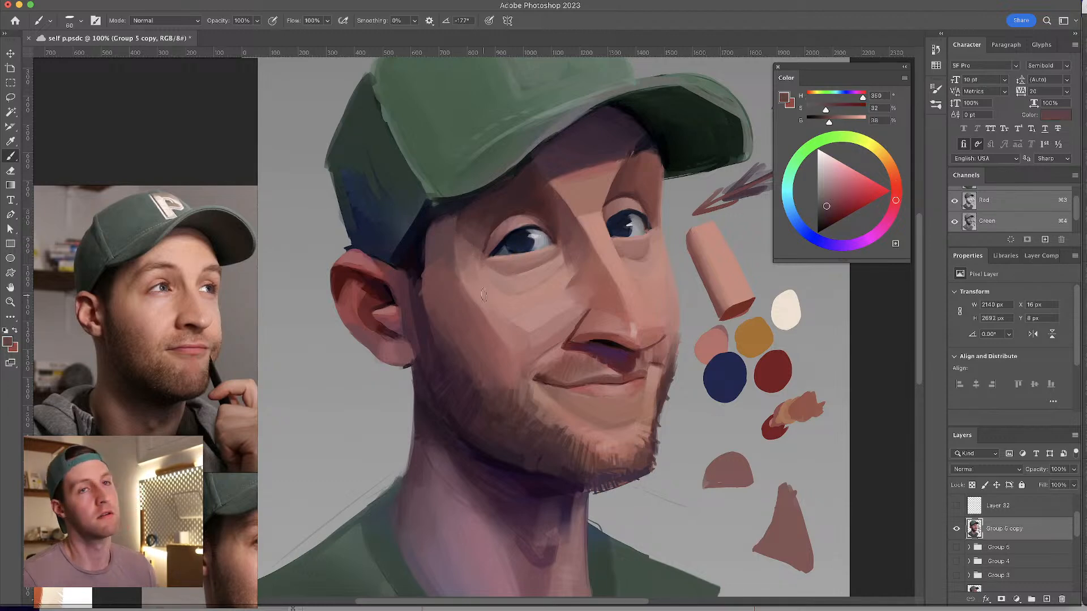
{"action": "left_click", "coordinate": [471, 240], "text": "alt"}
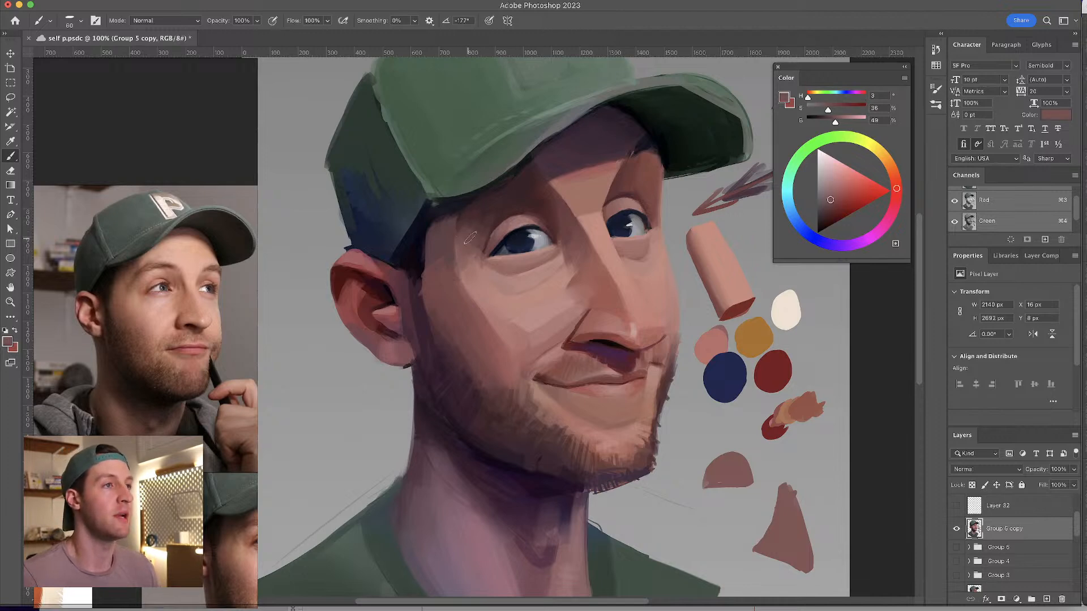
{"action": "left_click", "coordinate": [474, 254], "text": "alt"}
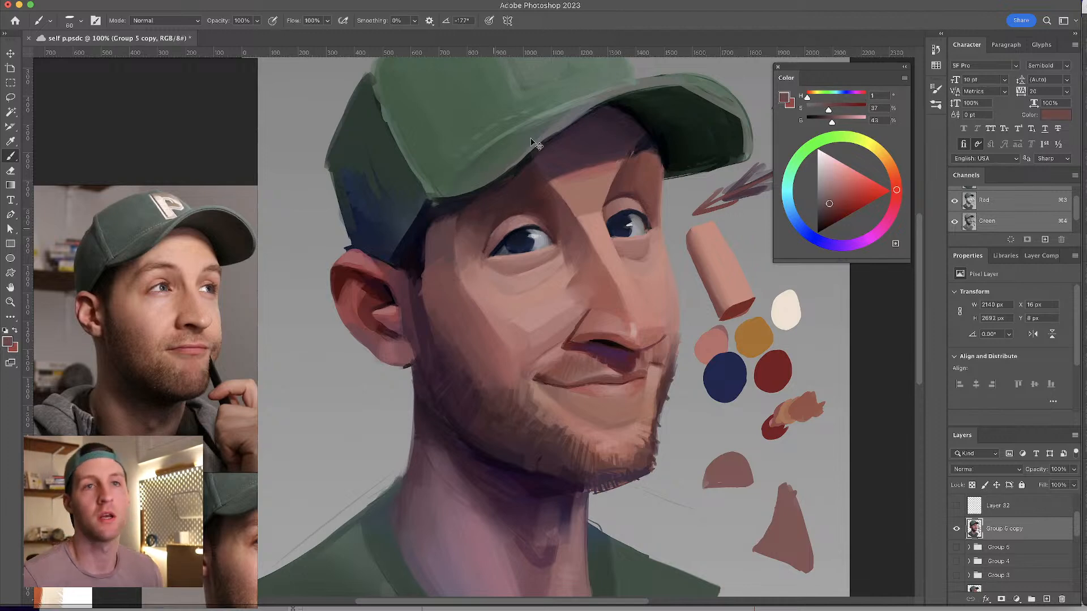
- Shape the outer end of the near brow shadow with a smaller brush and sampled dark red-brown tones
{"action": "left_click", "coordinate": [495, 226], "text": "alt"}
{"action": "left_click_drag", "start_coordinate": [495, 225], "coordinate": [471, 219]}
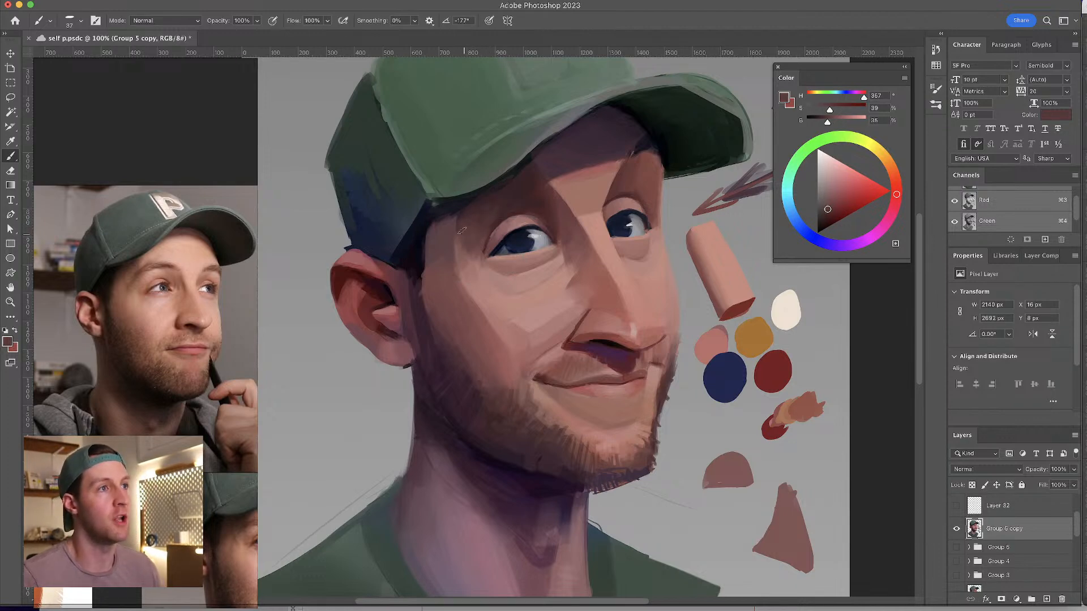
{"action": "left_click", "coordinate": [492, 215], "text": "alt"}
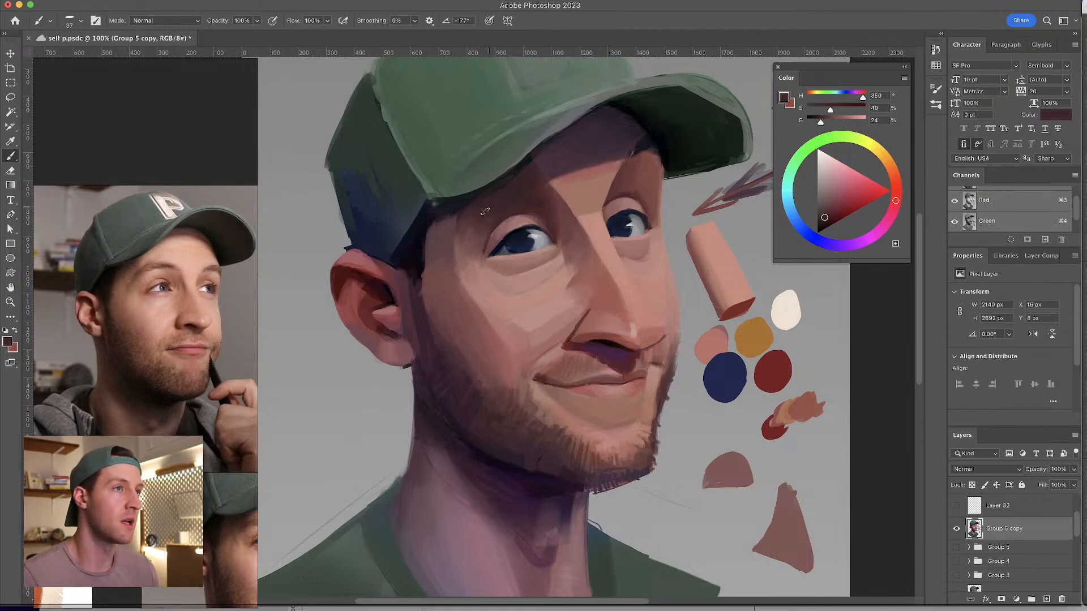
{"action": "left_click", "coordinate": [474, 220], "text": "alt"}
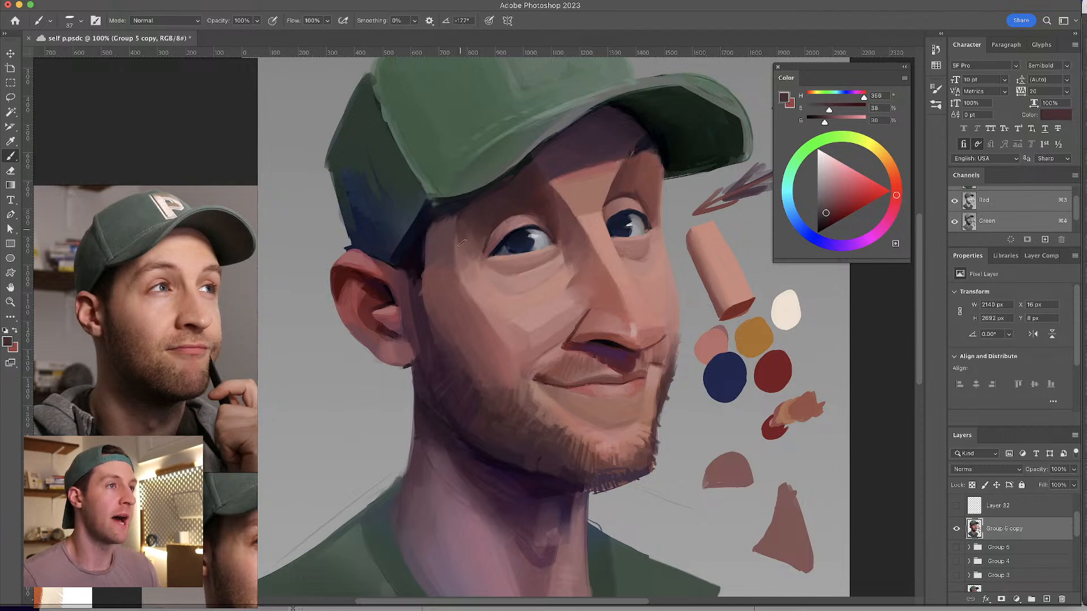
{"action": "left_click", "coordinate": [475, 238], "text": "alt"}
{"action": "left_click_drag", "start_coordinate": [476, 238], "coordinate": [462, 236]}
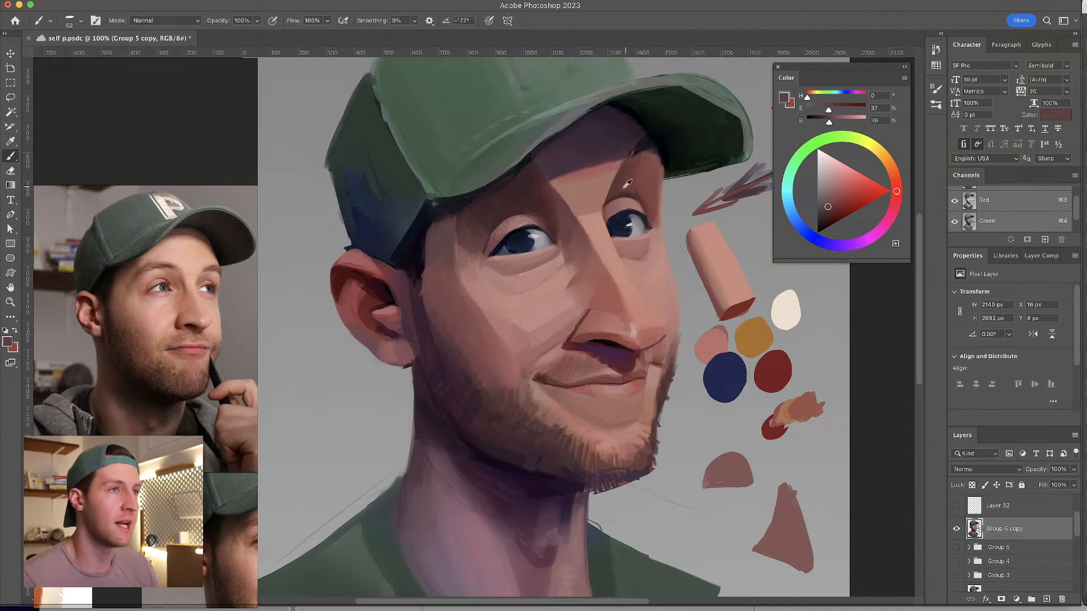
- Refine the inner edge of the near eye socket's shadow along the nose bridge and forehead with sampled dark and mid reds
{"action": "left_click", "coordinate": [554, 203], "text": "alt"}
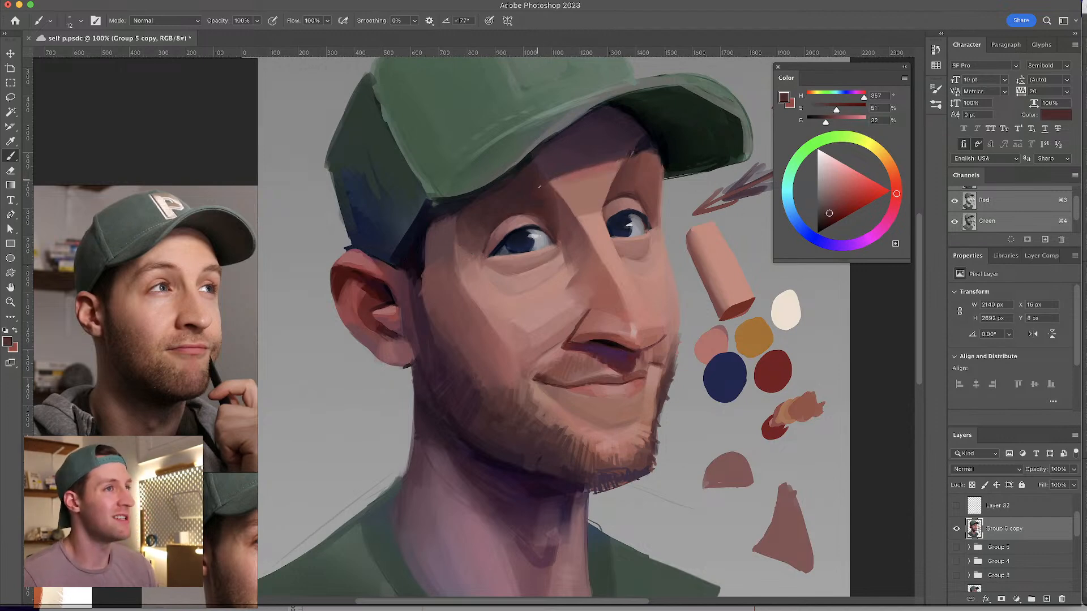
{"action": "left_click", "coordinate": [556, 197], "text": "alt"}
{"action": "key", "text": "bracketright"}
{"action": "key", "text": "bracketright"}
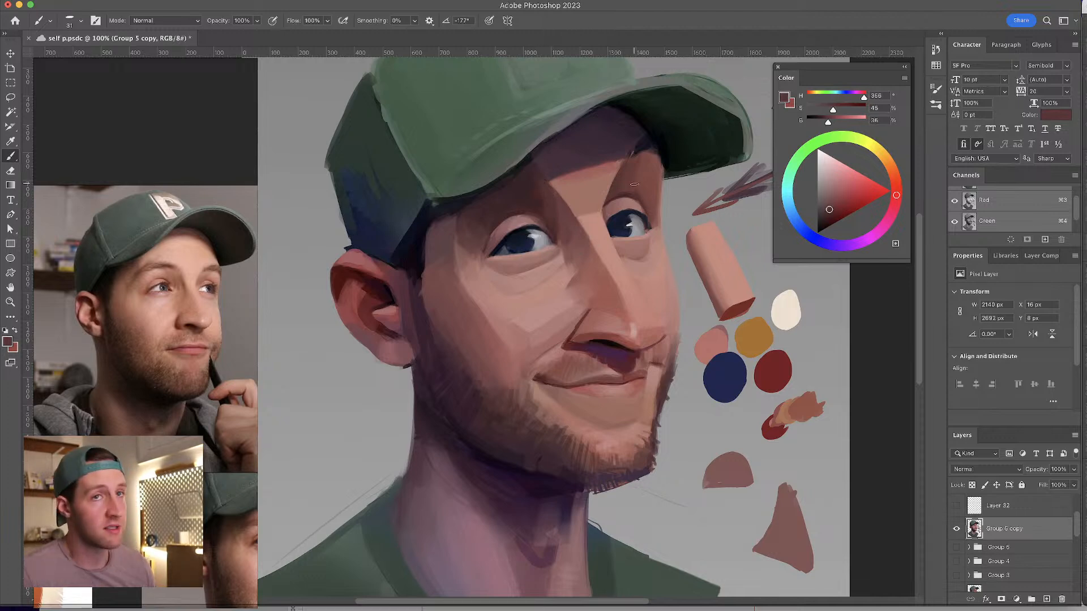
{"action": "left_click", "coordinate": [558, 199], "text": "alt"}
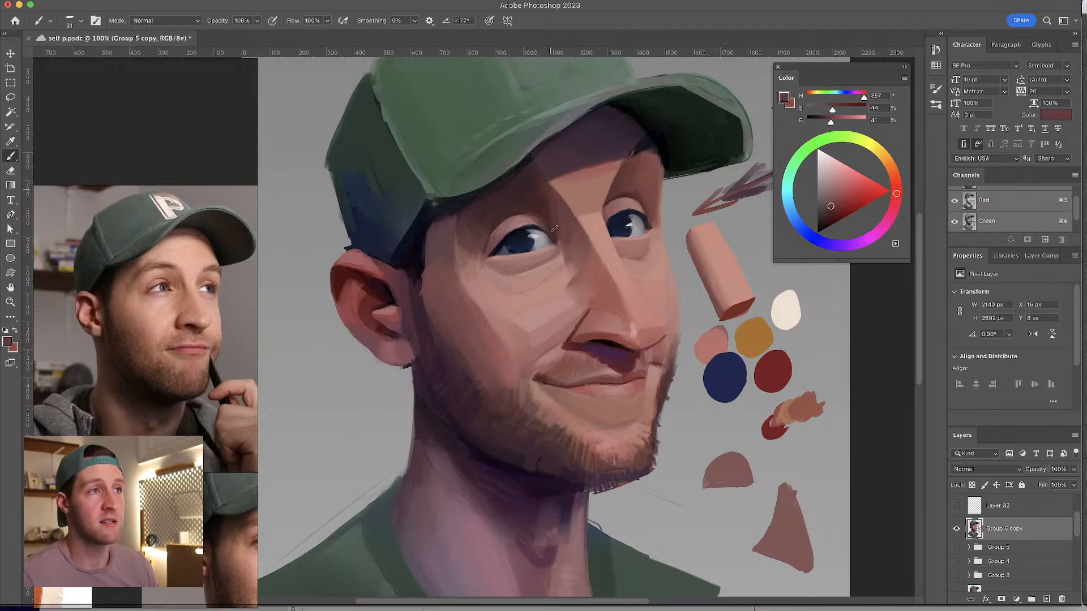
{"action": "left_click", "coordinate": [603, 166], "text": "alt"}
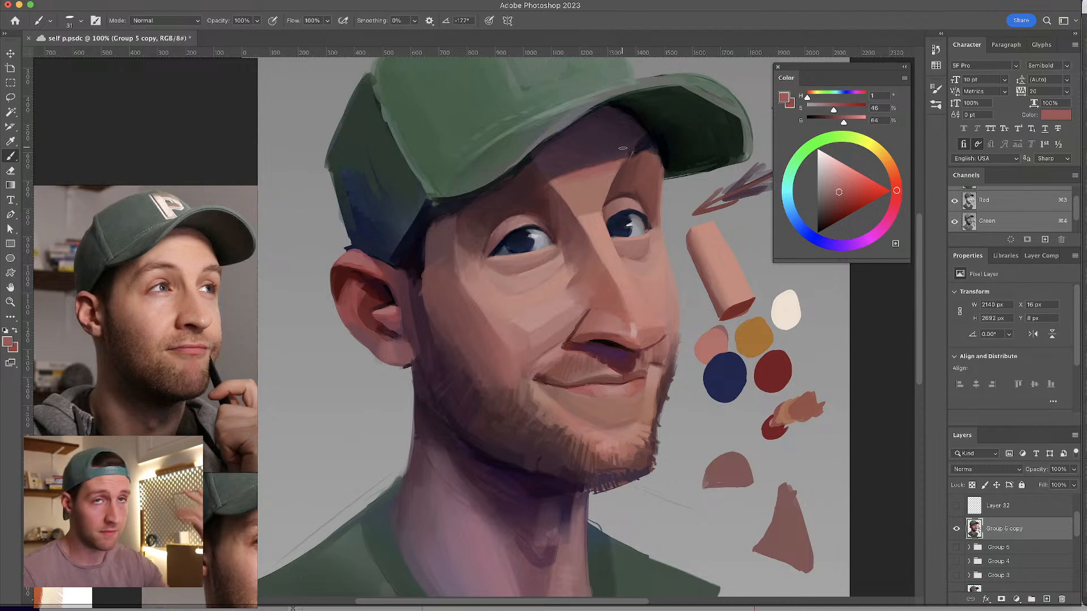
{"action": "left_click", "coordinate": [583, 319], "text": "alt"}
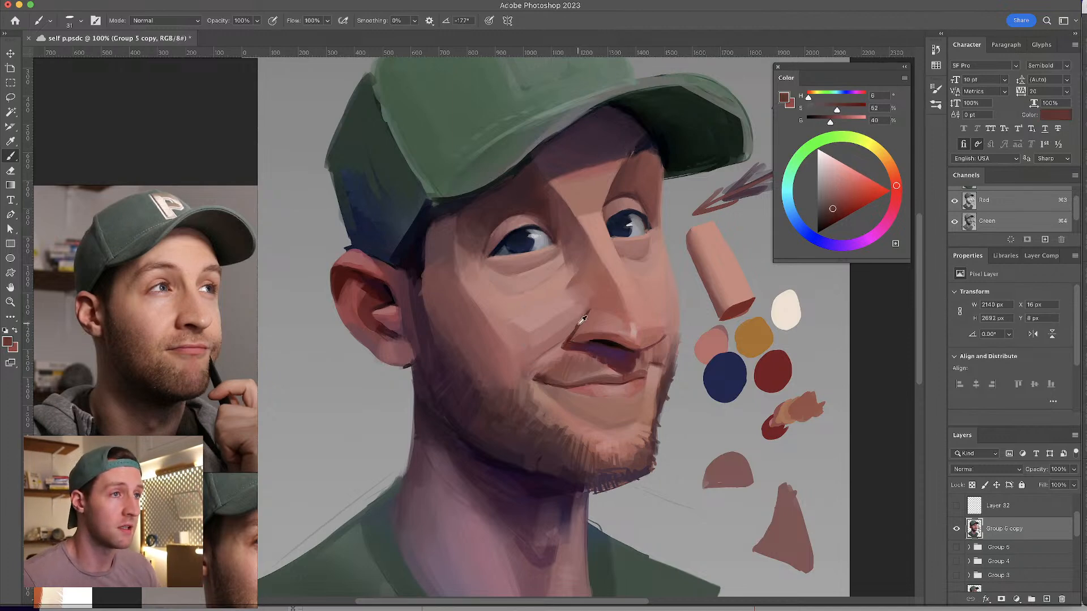
- Soften the near brow shadow toward the temple with a larger brush and sampled dark red-brown tones
{"action": "left_click", "coordinate": [475, 227], "text": "alt"}
{"action": "left_click_drag", "start_coordinate": [474, 229], "coordinate": [467, 220]}
{"action": "left_click", "coordinate": [481, 219], "text": "alt"}
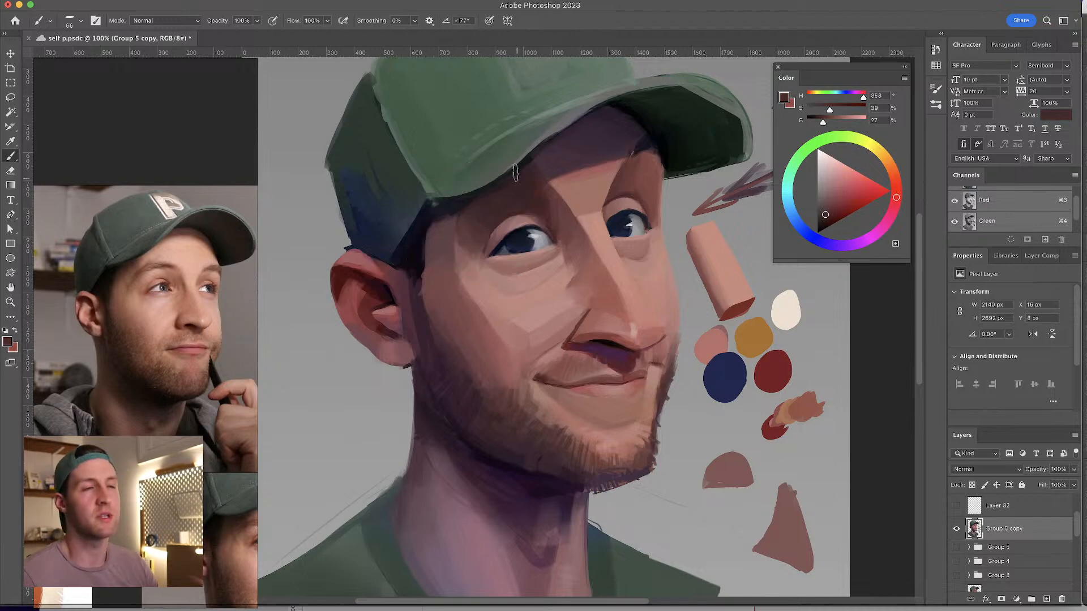
{"action": "left_click", "coordinate": [465, 239], "text": "alt"}
{"action": "left_click", "coordinate": [469, 223], "text": "alt"}
{"action": "left_click", "coordinate": [489, 205], "text": "alt"}
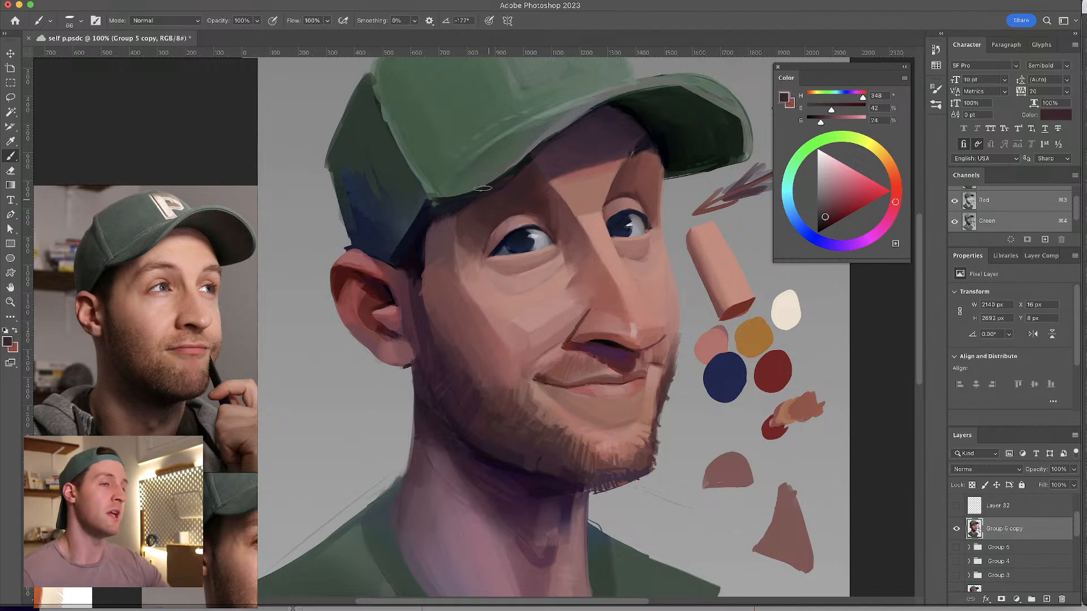
- Deepen the shadow under the cap brim above the near brow with a smaller brush and sampled dark purple-red and near-black green
{"action": "left_click", "coordinate": [519, 182], "text": "alt"}
{"action": "key", "text": "bracketleft"}
{"action": "key", "text": "bracketleft"}
{"action": "key", "text": "bracketleft"}
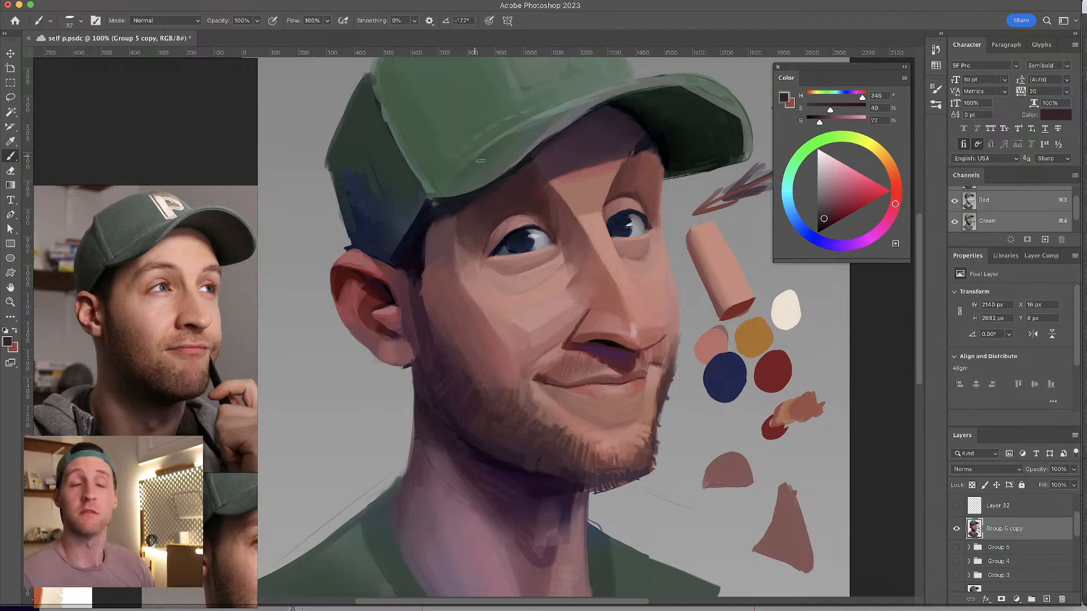
{"action": "left_click", "coordinate": [523, 161], "text": "alt"}
{"action": "left_click_drag", "start_coordinate": [520, 166], "coordinate": [529, 161]}
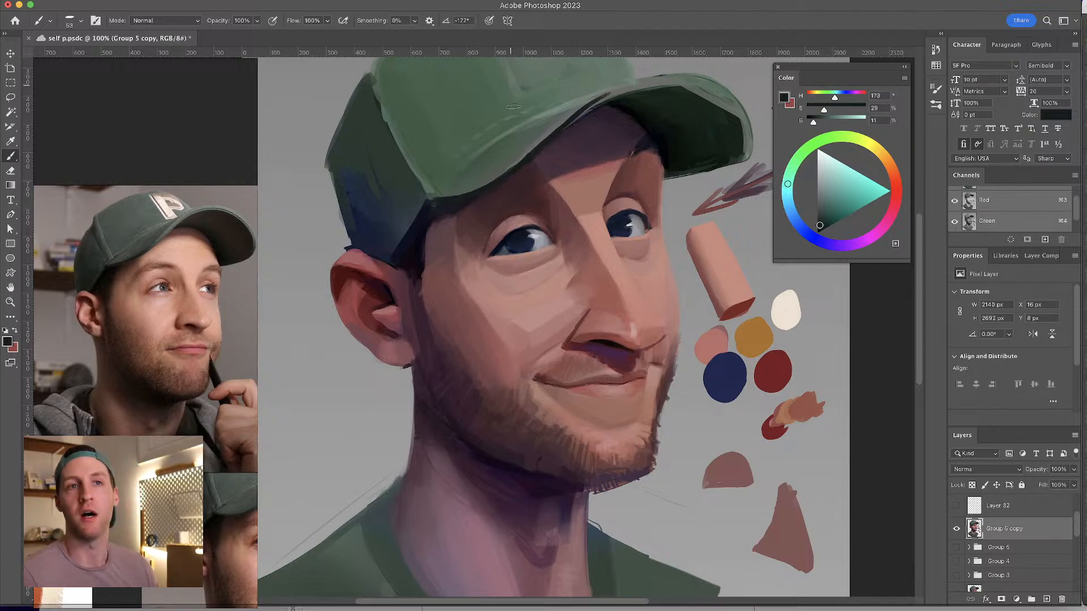
- Even out the brow shadow above the near eye's outer corner with sampled muted dark reds
{"action": "scroll", "coordinate": [527, 204], "scroll_direction": "down", "scroll_amount": 2}
{"action": "left_click", "coordinate": [493, 220], "text": "alt"}
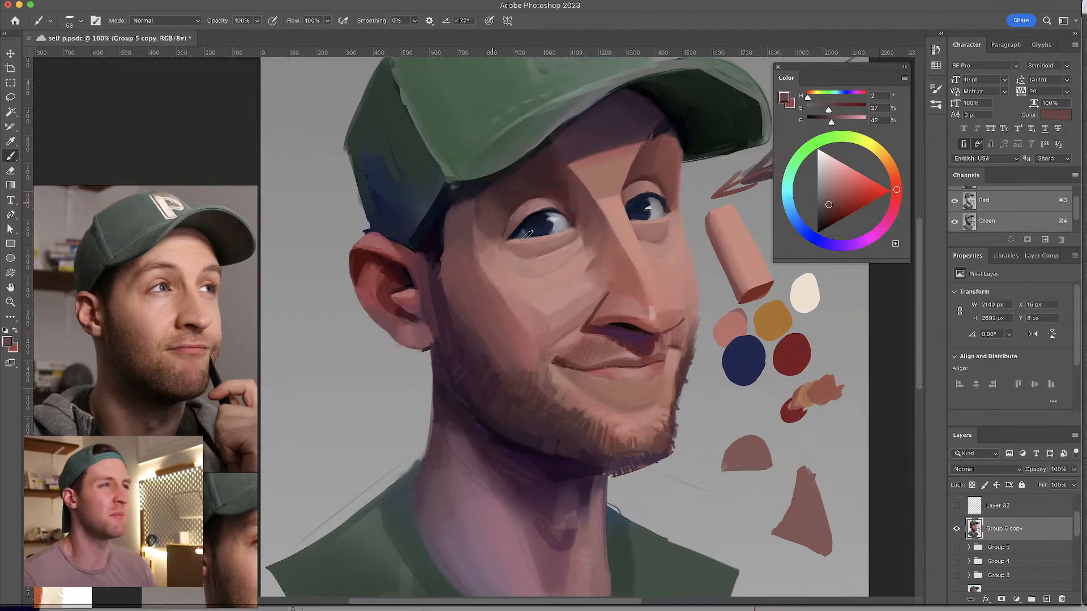
{"action": "left_click", "coordinate": [496, 220], "text": "alt"}
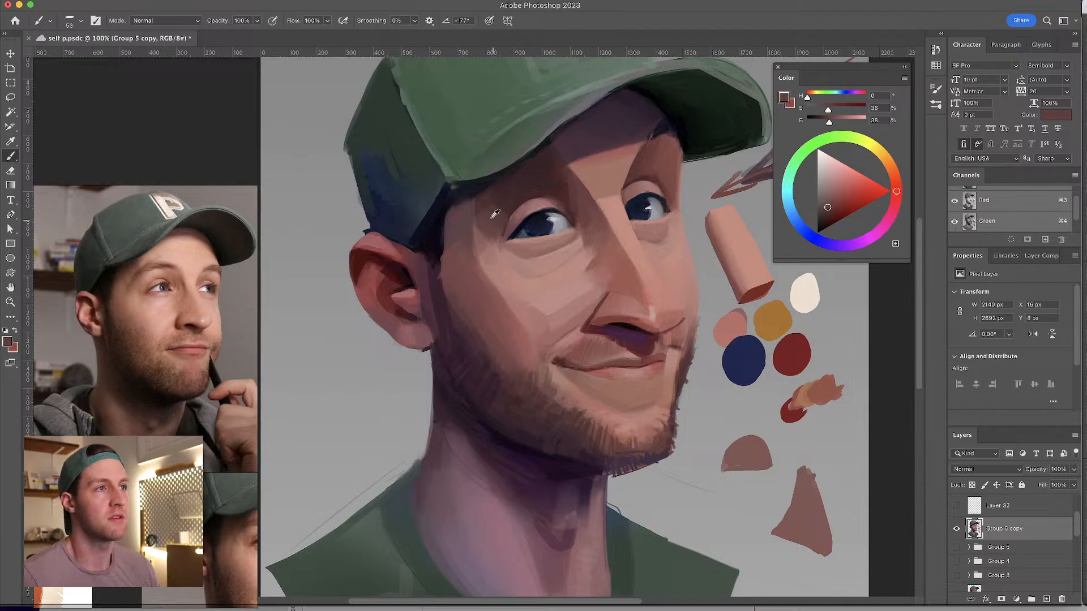
{"action": "left_click", "coordinate": [490, 210], "text": "alt"}
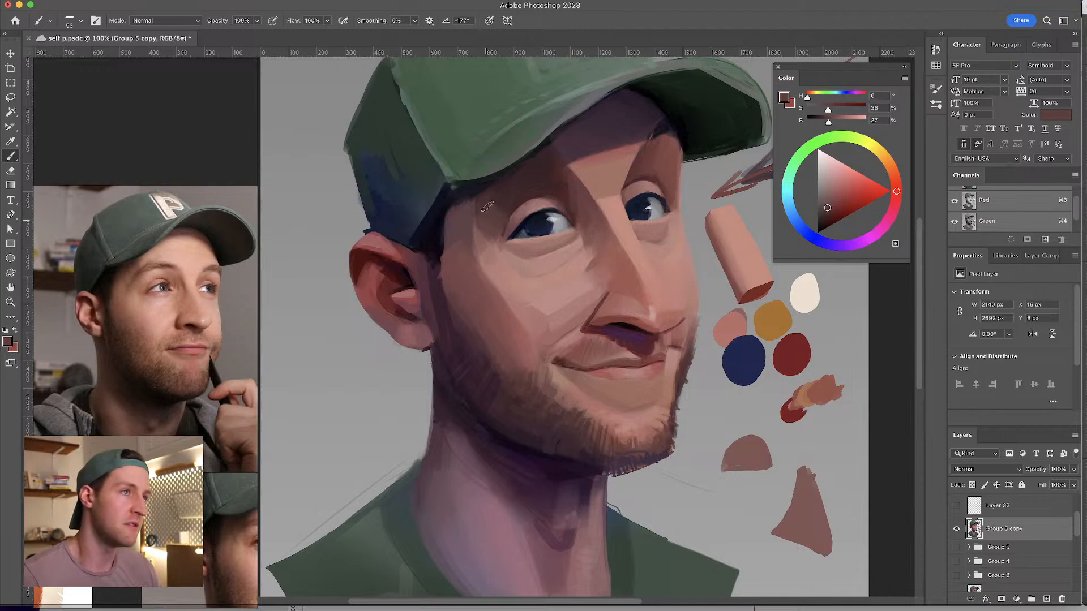
- Smooth the light-to-shadow transition beside the near eye's outer corner with a slightly smaller brush and sampled light and mid skin reds
{"action": "left_click", "coordinate": [494, 240], "text": "alt"}
{"action": "left_click", "coordinate": [494, 249], "text": "alt"}
{"action": "key", "text": "bracketleft"}
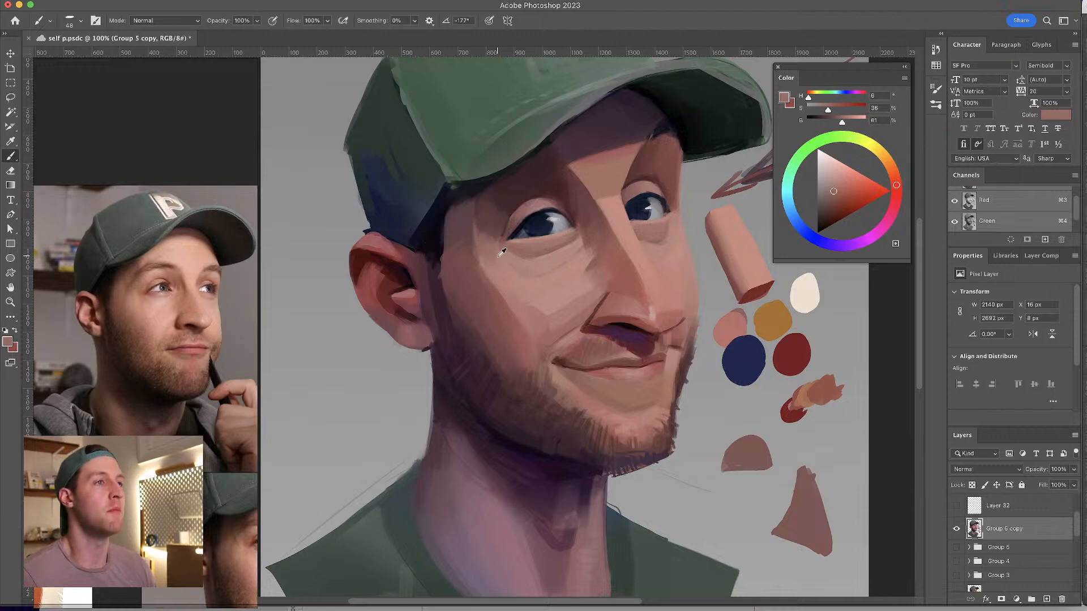
{"action": "left_click", "coordinate": [499, 256], "text": "alt"}
{"action": "left_click", "coordinate": [488, 236], "text": "alt"}
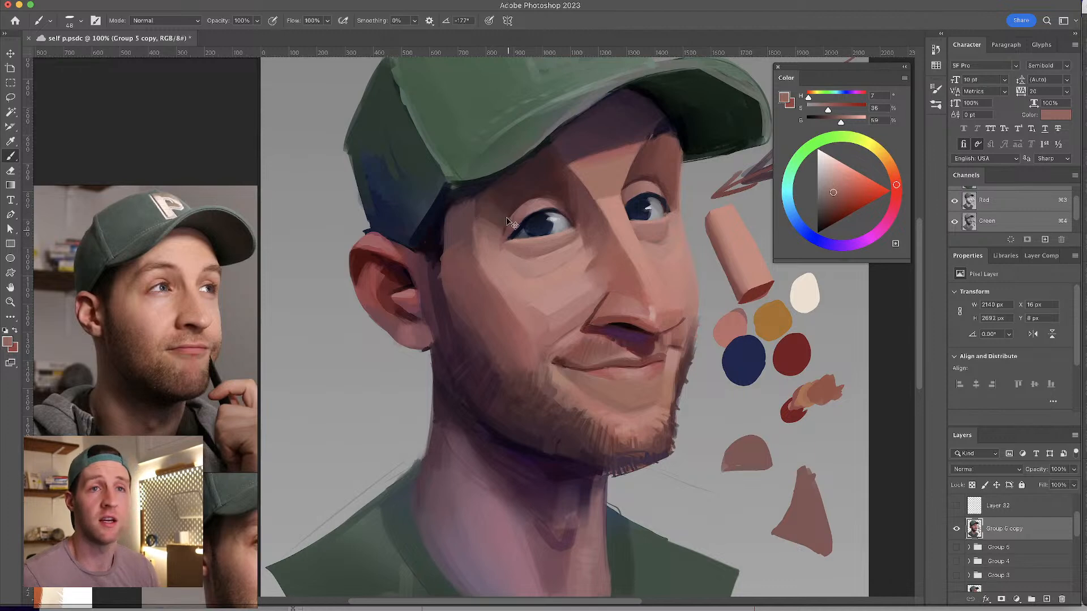
{"action": "left_click", "coordinate": [496, 225], "text": "alt"}
{"action": "left_click_drag", "start_coordinate": [495, 225], "coordinate": [496, 232]}
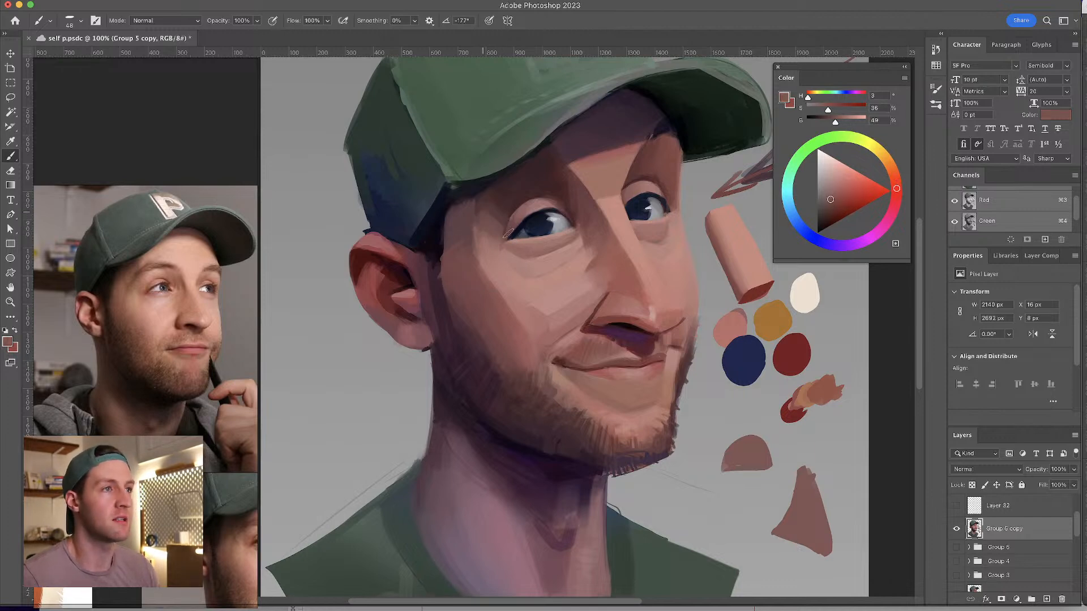
- Darken the lower edge of the cap brim above the near brow with long strokes of sampled near-black green
{"action": "left_click", "coordinate": [651, 141], "text": "alt"}
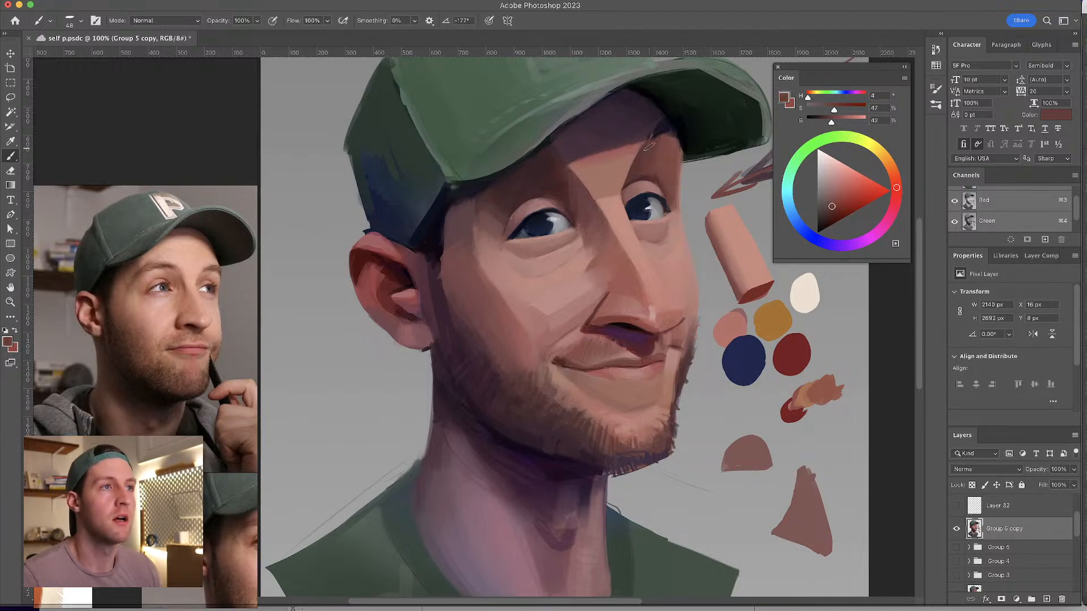
{"action": "left_click", "coordinate": [526, 162], "text": "alt"}
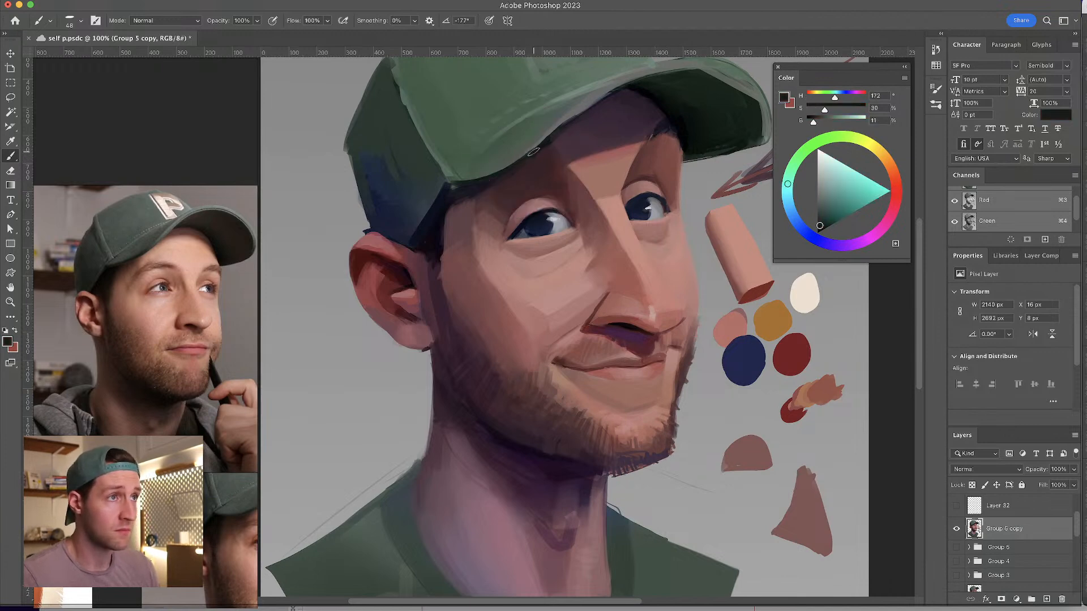
{"action": "left_click_drag", "start_coordinate": [518, 166], "coordinate": [466, 191]}
{"action": "left_click", "coordinate": [461, 191], "text": "alt"}
{"action": "left_click_drag", "start_coordinate": [514, 152], "coordinate": [586, 108]}
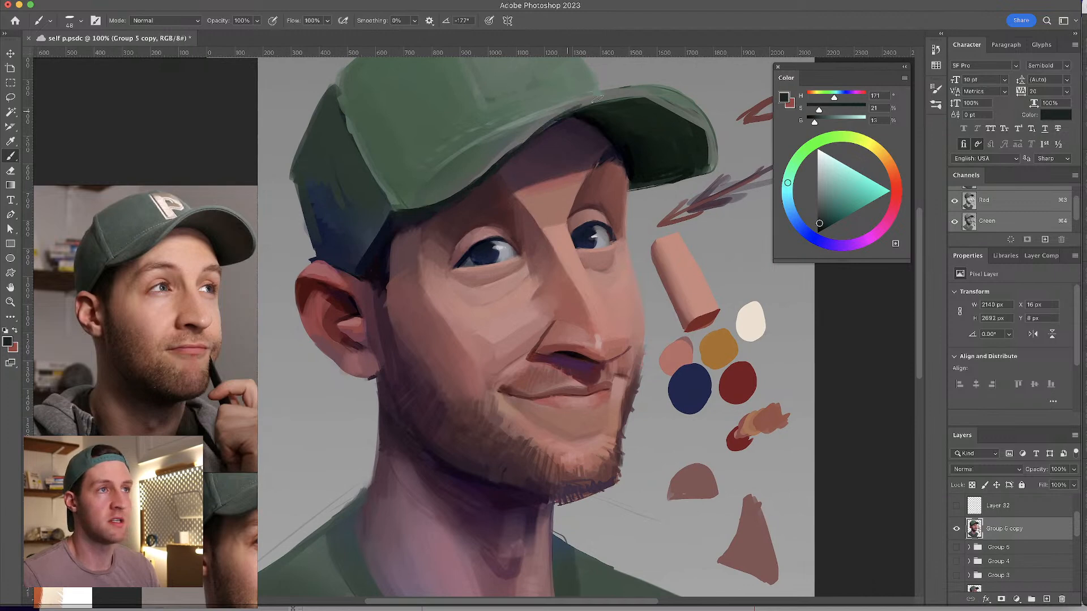
- Blend the top of the temple into the shadow beneath the cap with sampled muted purple-reds and a larger brush
{"action": "scroll", "coordinate": [447, 170], "scroll_direction": "left", "scroll_amount": 3}
{"action": "scroll", "coordinate": [448, 170], "scroll_direction": "down", "scroll_amount": 1}
{"action": "left_click", "coordinate": [446, 209], "text": "alt"}
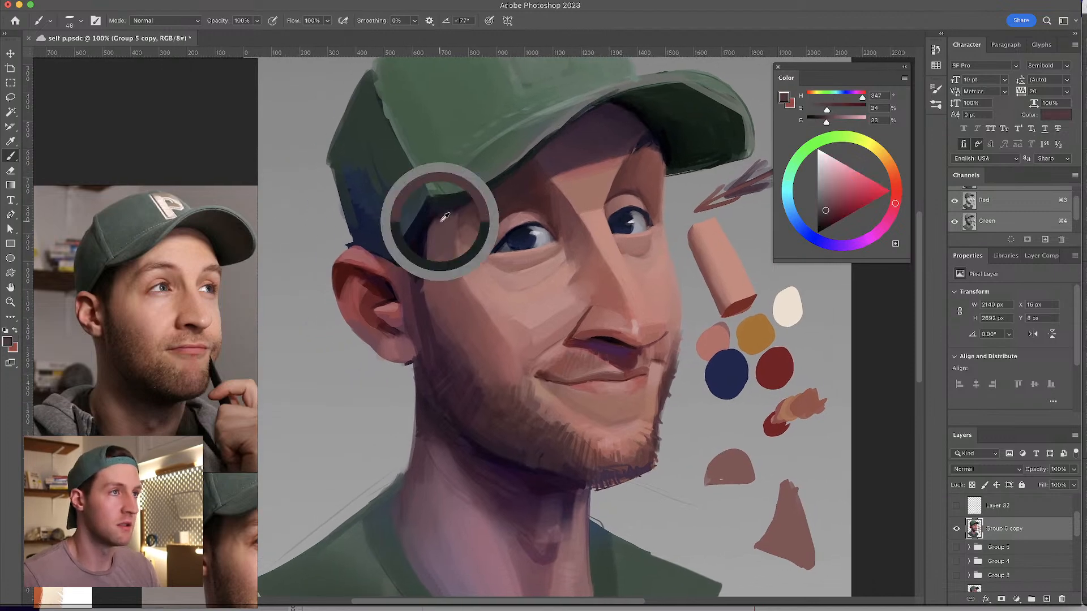
{"action": "left_click", "coordinate": [443, 213], "text": "alt"}
{"action": "left_click", "coordinate": [448, 210], "text": "alt"}
{"action": "left_click", "coordinate": [443, 229], "text": "alt"}
{"action": "left_click", "coordinate": [446, 236], "text": "alt"}
{"action": "key", "text": "bracketright"}
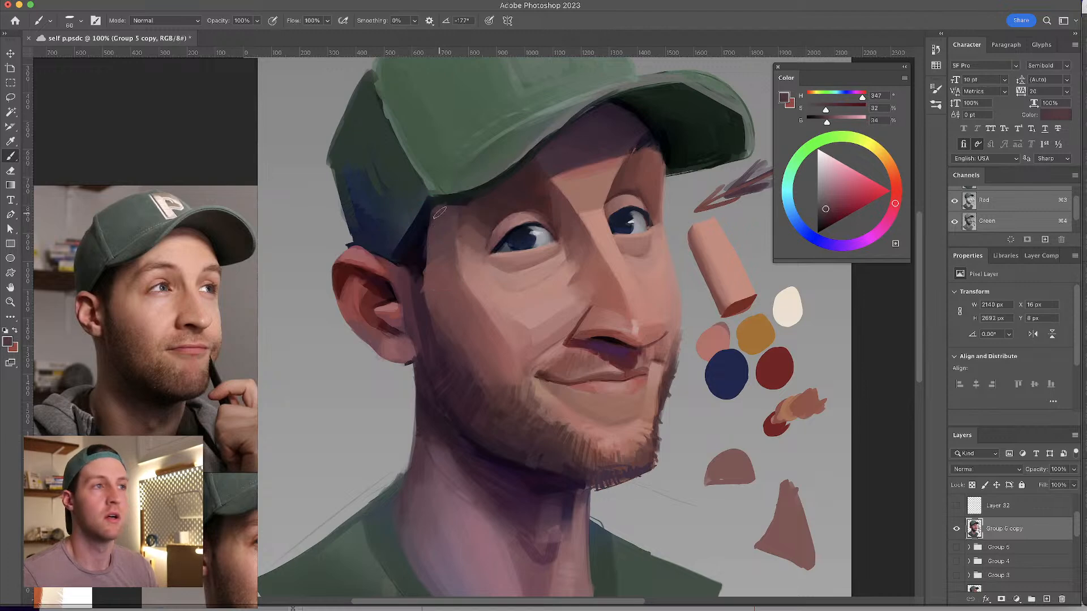
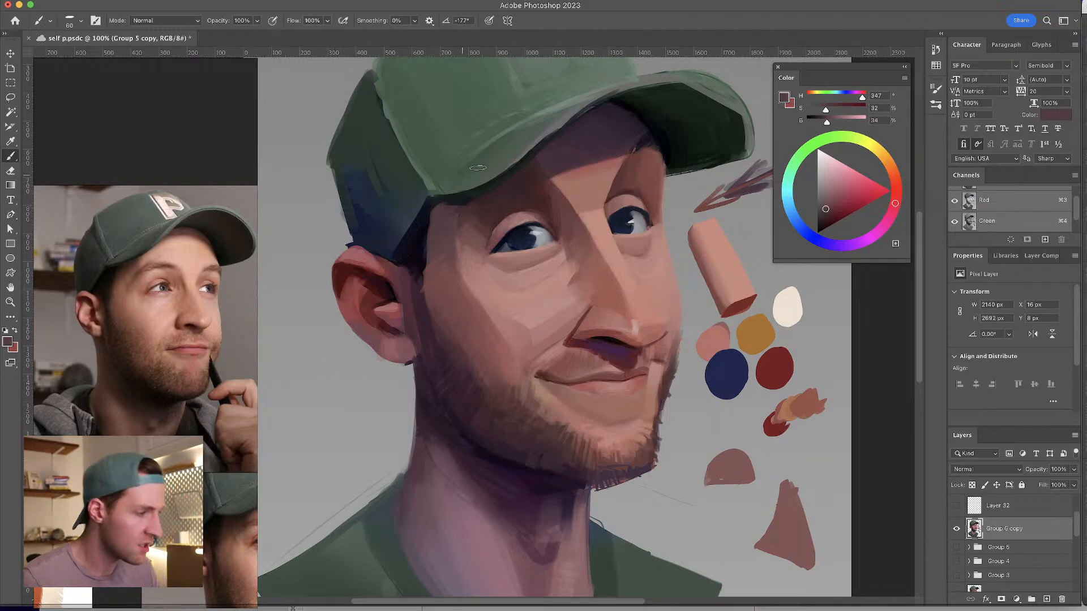
- Try out the brush's pen-pressure opacity Transfer settings with long test strokes on the grey background beside the face, and undo them
{"action": "mouse_move", "coordinate": [597, 245]}
{"action": "left_mouse_down"}
{"action": "mouse_move", "coordinate": [572, 259]}
{"action": "mouse_move", "coordinate": [585, 259]}
{"action": "left_mouse_up"}
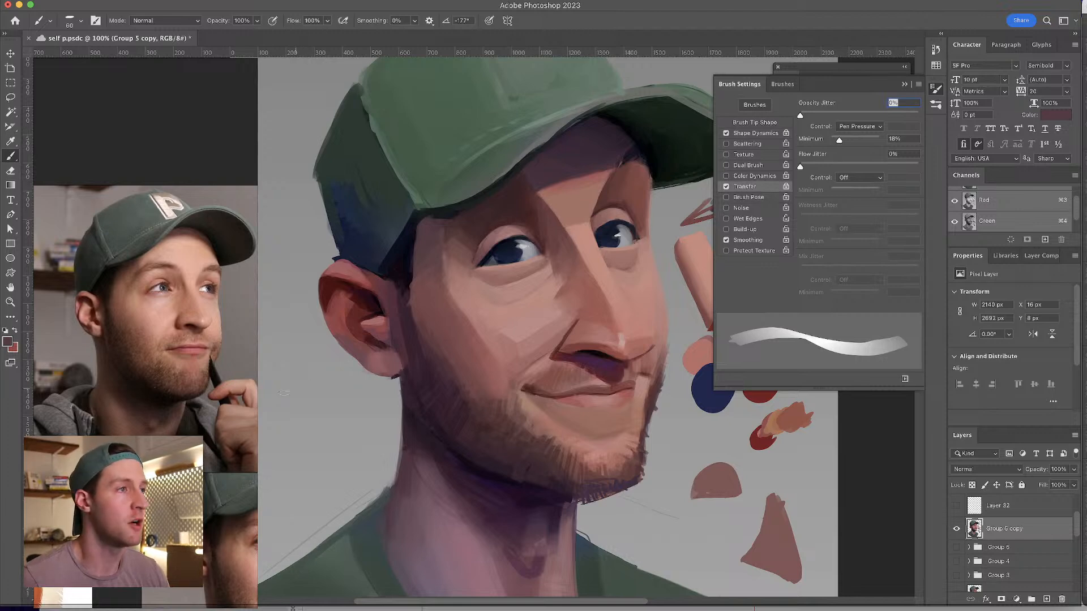
{"action": "mouse_move", "coordinate": [289, 232]}
{"action": "left_mouse_down"}
{"action": "mouse_move", "coordinate": [273, 282]}
{"action": "mouse_move", "coordinate": [312, 328]}
{"action": "mouse_move", "coordinate": [281, 386]}
{"action": "mouse_move", "coordinate": [347, 418]}
{"action": "mouse_move", "coordinate": [272, 470]}
{"action": "left_mouse_up"}
{"action": "key", "text": "ctrl+z"}
{"action": "mouse_move", "coordinate": [283, 248]}
{"action": "left_mouse_down"}
{"action": "mouse_move", "coordinate": [288, 344]}
{"action": "mouse_move", "coordinate": [304, 351]}
{"action": "mouse_move", "coordinate": [308, 397]}
{"action": "mouse_move", "coordinate": [405, 453]}
{"action": "left_mouse_up"}
{"action": "key", "text": "ctrl+z"}
{"action": "key", "text": "ctrl+z"}
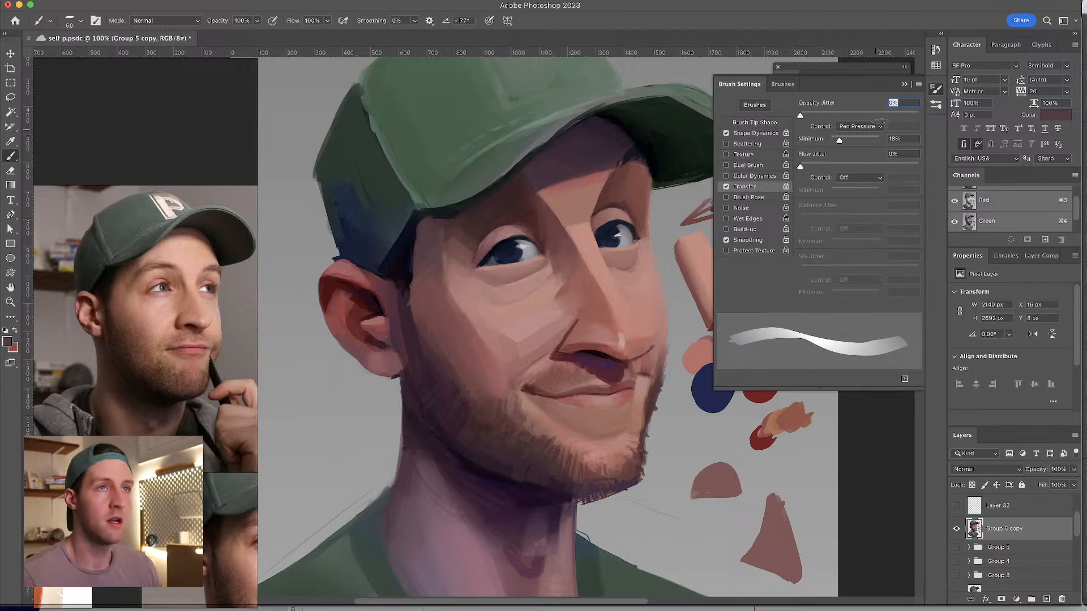
{"action": "left_click", "coordinate": [904, 84]}
{"action": "scroll", "coordinate": [419, 354], "scroll_direction": "up", "scroll_amount": 1}
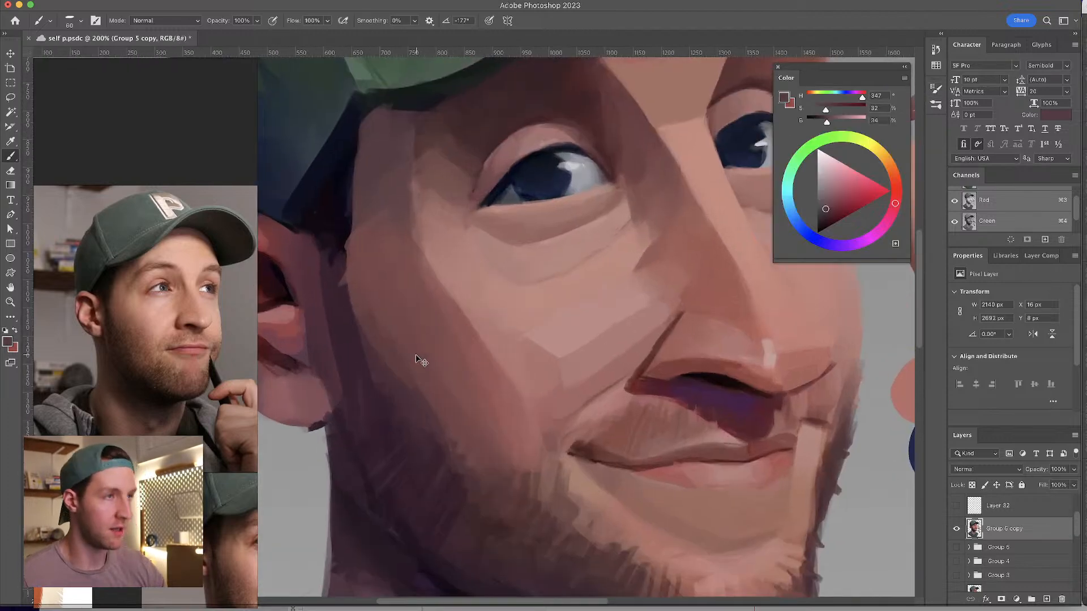
- Touch up the shaded skin beside the near eye's outer corner with a smaller brush and sampled mid and dark reds
{"action": "scroll", "coordinate": [456, 229], "scroll_direction": "up", "scroll_amount": 3}
{"action": "left_click_drag", "start_coordinate": [445, 249], "coordinate": [443, 245]}
{"action": "left_click", "coordinate": [443, 245], "text": "alt"}
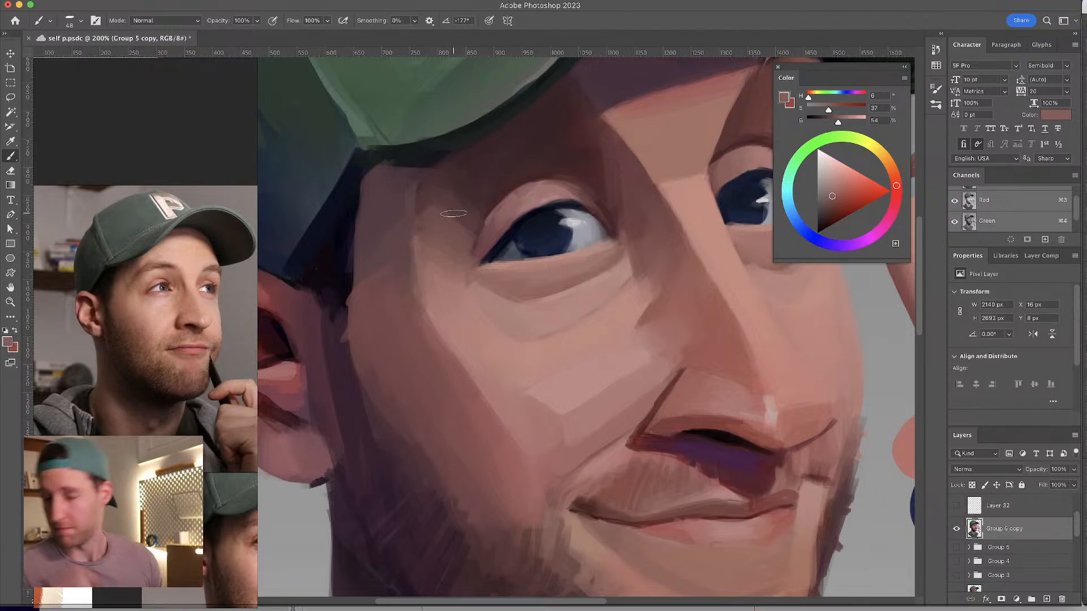
{"action": "left_click", "coordinate": [454, 204], "text": "alt"}
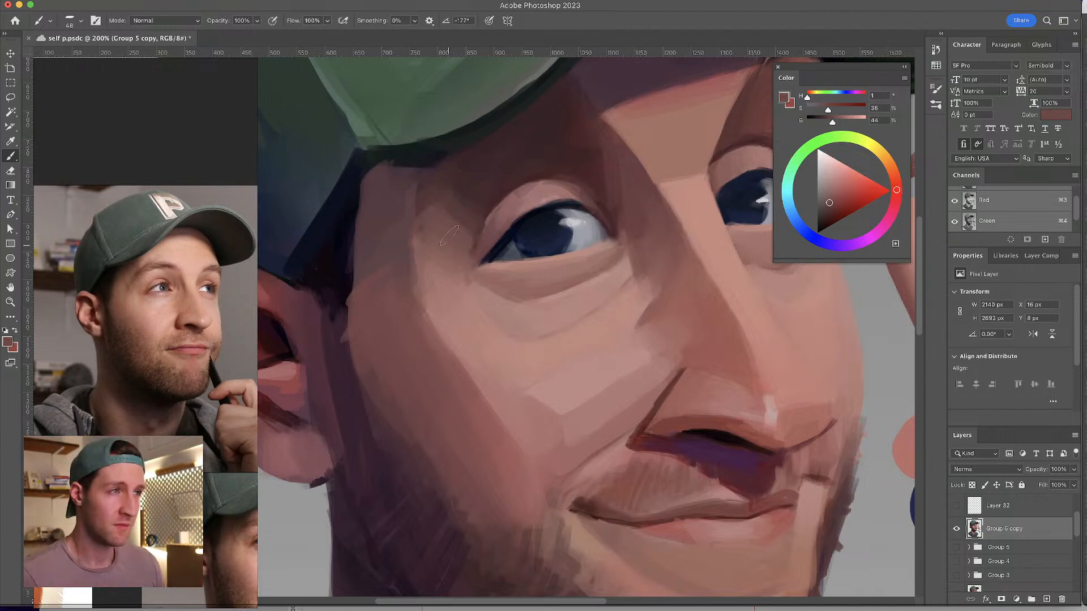
- Paint a dark red blob and an overlapping pink blob on the grey background below the blue swatch, using sampled swatch colors
{"action": "left_click_drag", "start_coordinate": [546, 297], "coordinate": [323, 226]}
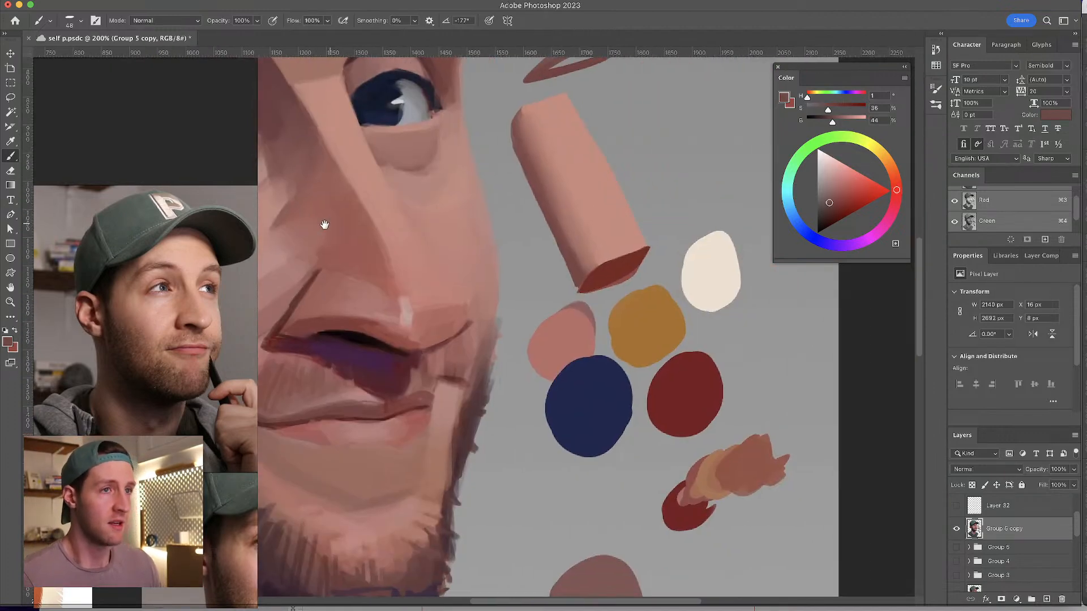
{"action": "left_click_drag", "start_coordinate": [589, 308], "coordinate": [487, 145]}
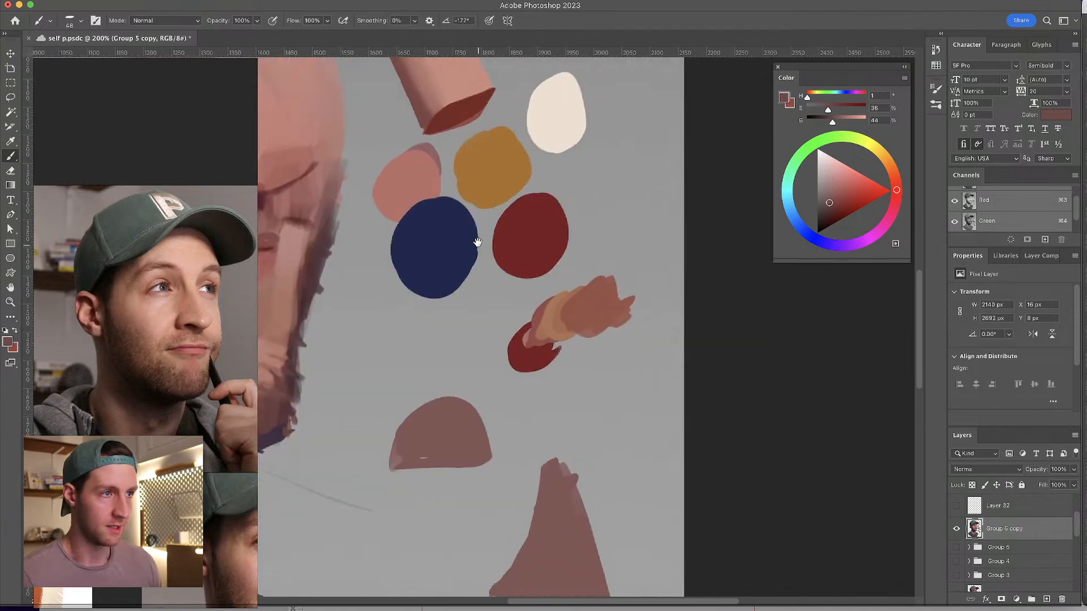
{"action": "left_click", "coordinate": [543, 246], "text": "alt"}
{"action": "mouse_move", "coordinate": [396, 340]}
{"action": "left_mouse_down"}
{"action": "mouse_move", "coordinate": [416, 351]}
{"action": "mouse_move", "coordinate": [397, 374]}
{"action": "mouse_move", "coordinate": [431, 340]}
{"action": "mouse_move", "coordinate": [436, 365]}
{"action": "left_mouse_up"}
{"action": "left_click", "coordinate": [437, 178], "text": "alt"}
{"action": "mouse_move", "coordinate": [470, 325]}
{"action": "left_mouse_down"}
{"action": "mouse_move", "coordinate": [473, 353]}
{"action": "mouse_move", "coordinate": [433, 314]}
{"action": "left_mouse_up"}
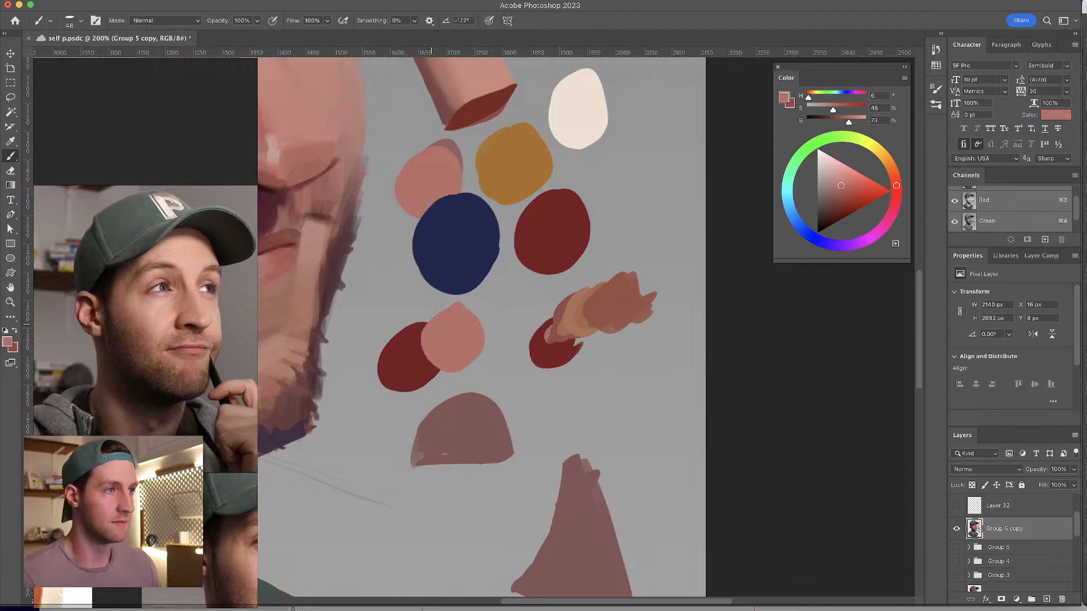
- Blend the dark red blob into the pink one with the hard elliptical brush, repeatedly sampling the in-between reds at their overlap
{"action": "left_click", "coordinate": [416, 346], "text": "alt"}
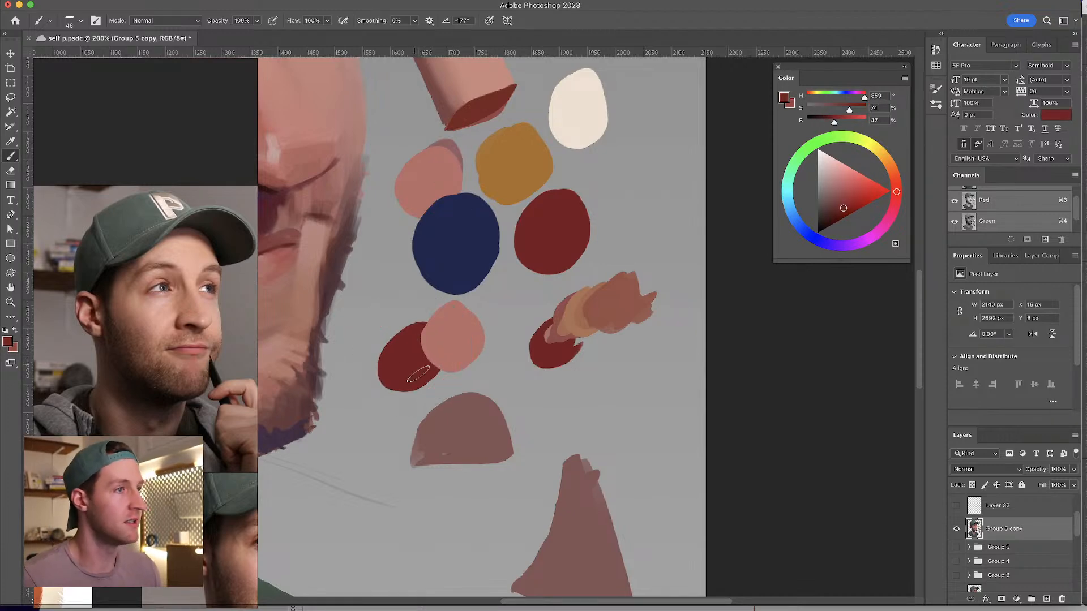
{"action": "mouse_move", "coordinate": [415, 327]}
{"action": "left_mouse_down"}
{"action": "mouse_move", "coordinate": [427, 371]}
{"action": "mouse_move", "coordinate": [418, 327]}
{"action": "mouse_move", "coordinate": [454, 386]}
{"action": "left_mouse_up"}
{"action": "key", "text": "super+z"}
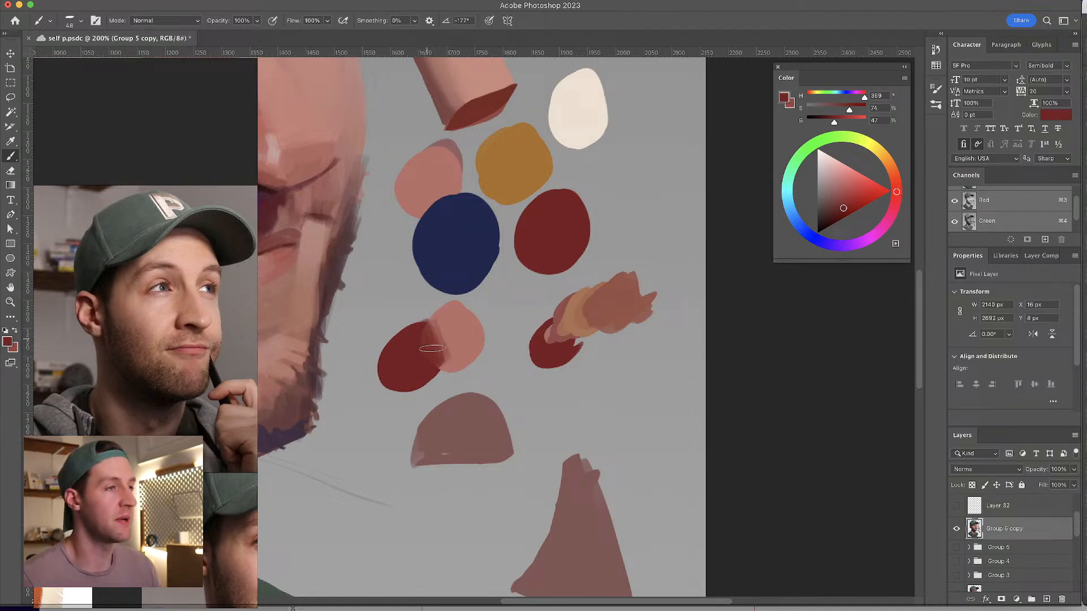
{"action": "left_click", "coordinate": [439, 336], "text": "alt"}
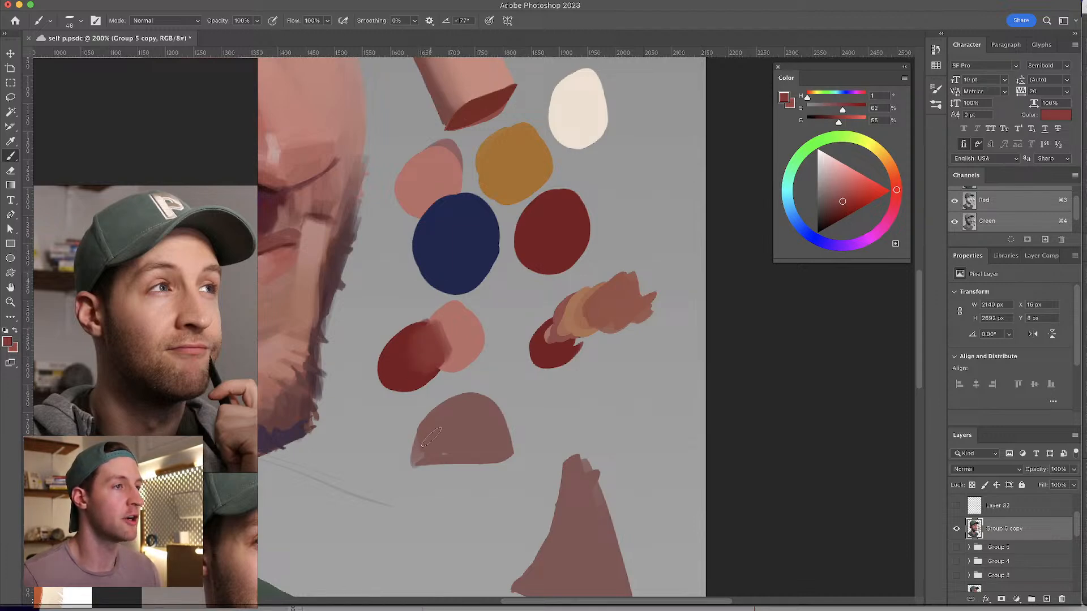
{"action": "left_click", "coordinate": [412, 350], "text": "alt"}
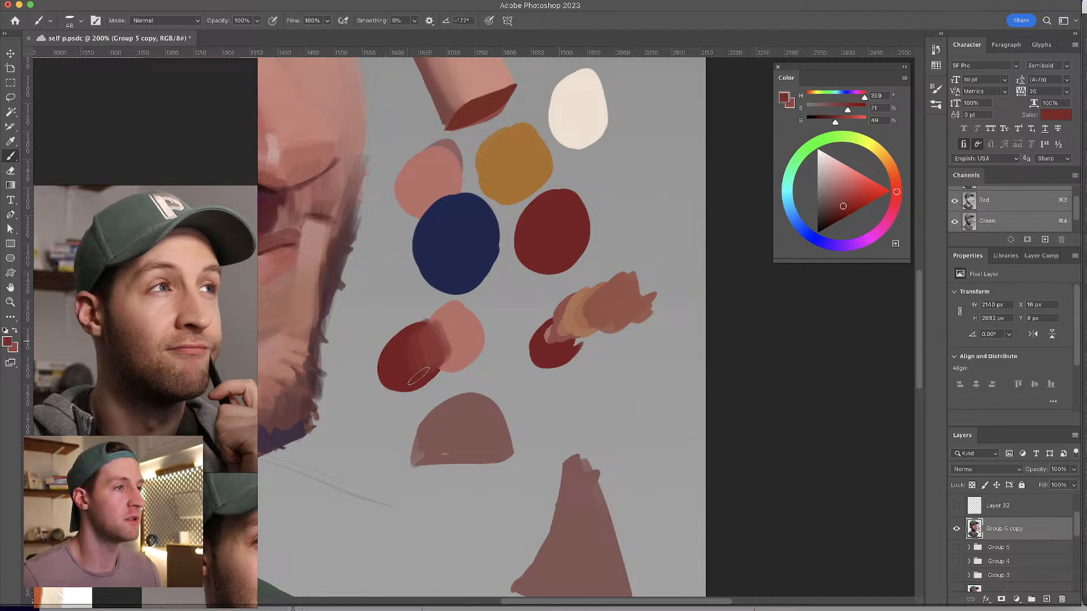
{"action": "left_click", "coordinate": [447, 337], "text": "alt"}
{"action": "left_click", "coordinate": [439, 336], "text": "alt"}
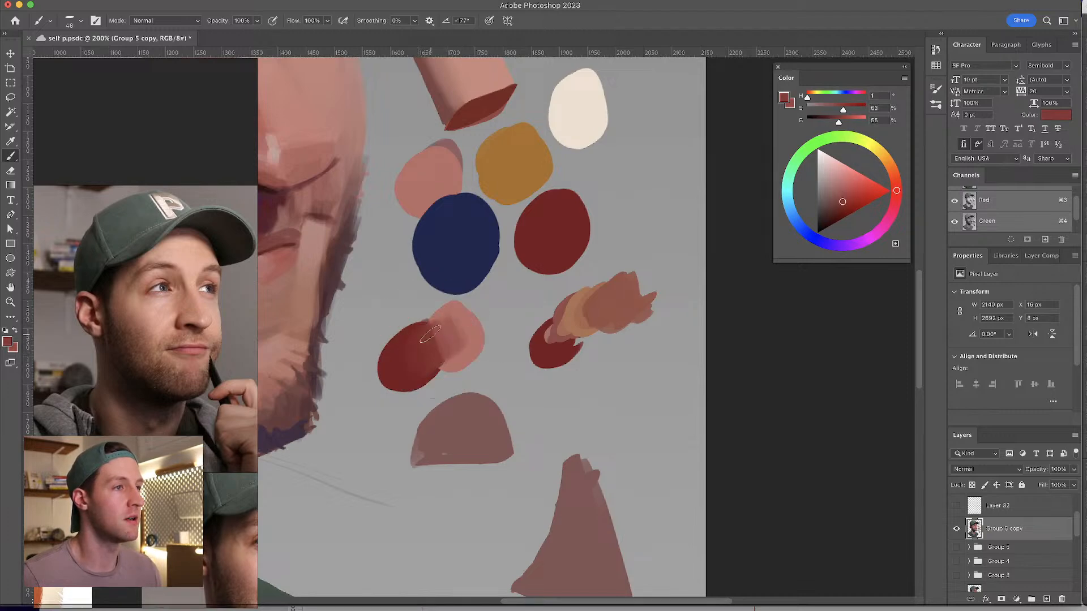
{"action": "left_click", "coordinate": [451, 326], "text": "alt"}
{"action": "left_click", "coordinate": [460, 324], "text": "alt"}
{"action": "left_click", "coordinate": [437, 329], "text": "alt"}
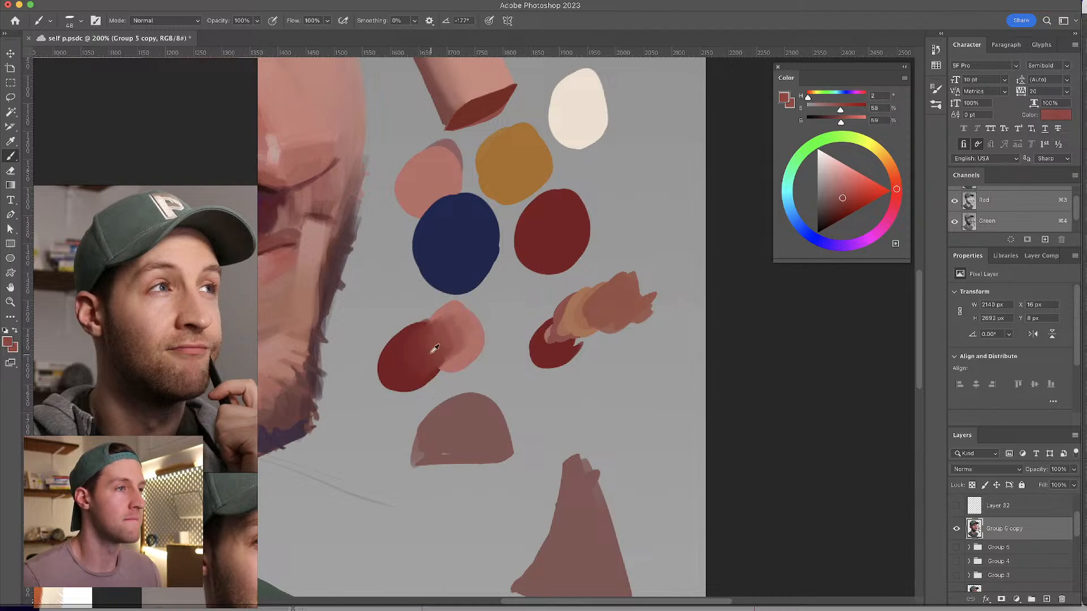
{"action": "left_click", "coordinate": [435, 338], "text": "alt"}
{"action": "left_click", "coordinate": [423, 356], "text": "alt"}
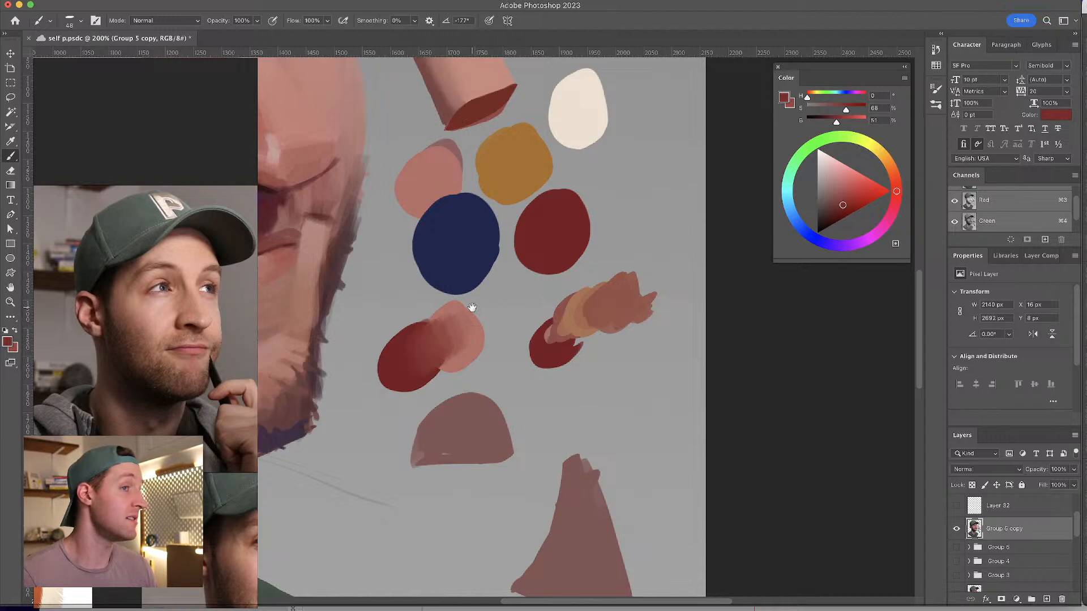
- Switch to the Soft Round 500 6 brush and reduce it to 64 px over the blended red and pink blobs
{"action": "left_click_drag", "start_coordinate": [450, 281], "coordinate": [656, 314]}
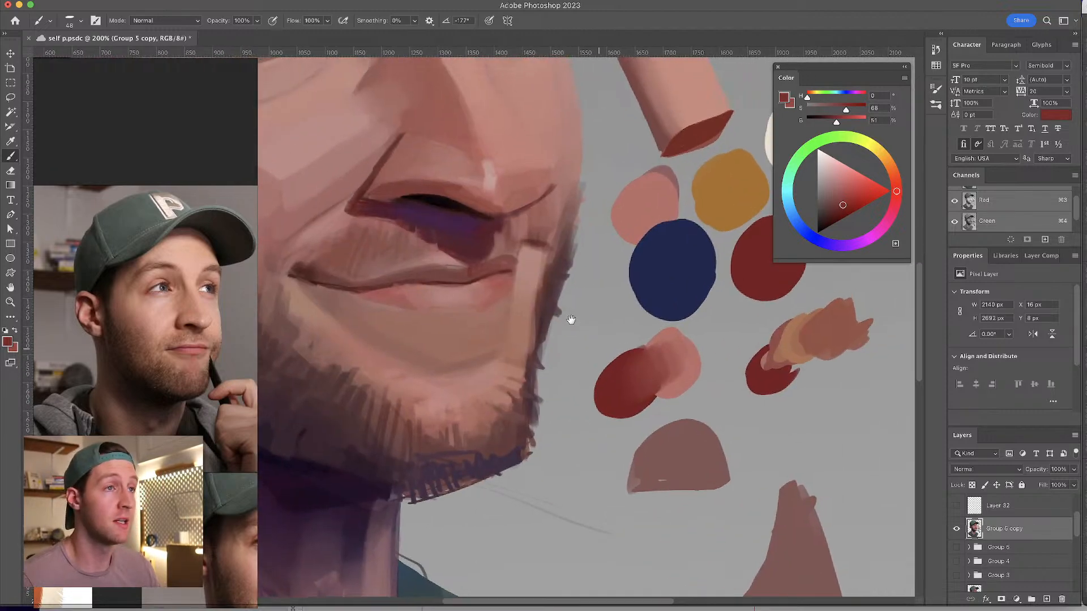
{"action": "left_click_drag", "start_coordinate": [597, 342], "coordinate": [476, 245]}
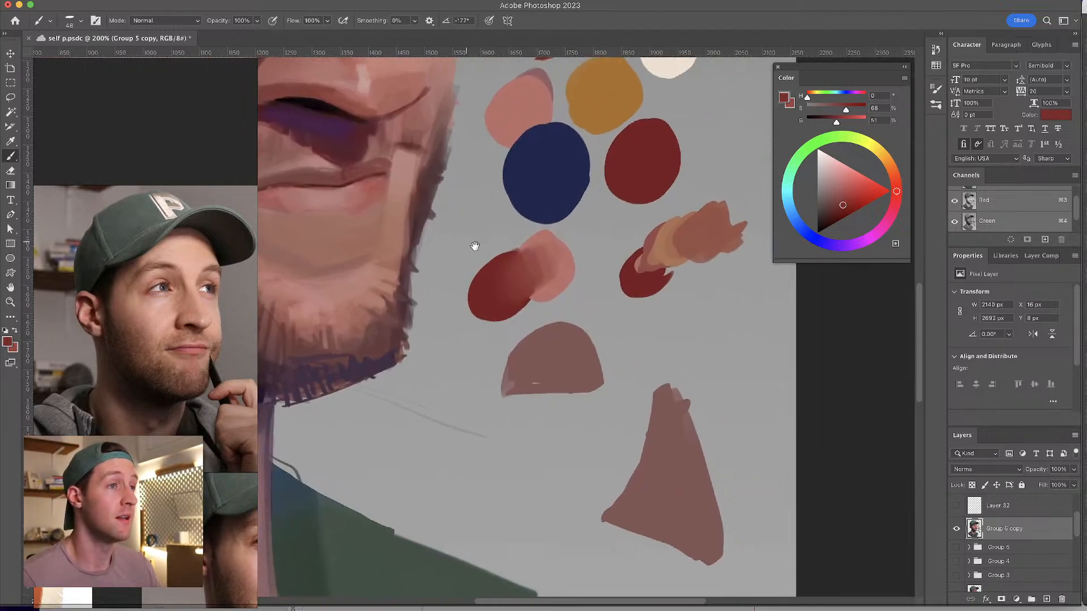
{"action": "left_click", "coordinate": [81, 23]}
{"action": "left_click", "coordinate": [88, 165]}
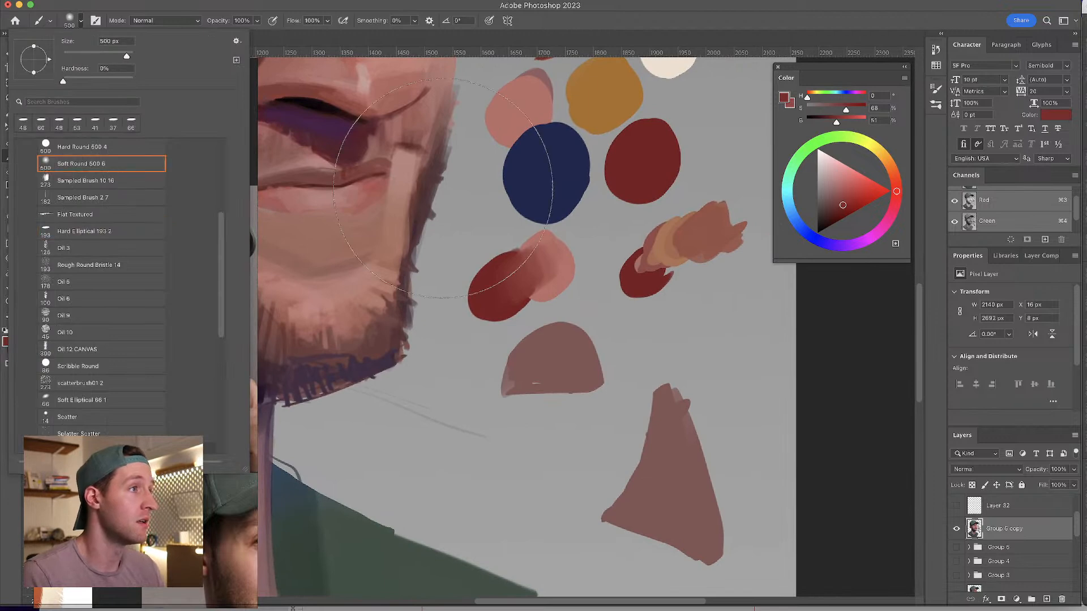
{"action": "key", "text": "Escape"}
{"action": "mouse_move", "coordinate": [555, 261]}
{"action": "left_mouse_down"}
{"action": "mouse_move", "coordinate": [471, 252]}
{"action": "mouse_move", "coordinate": [506, 278]}
{"action": "left_mouse_up"}
- Soften the red-to-pink gradient between the two blobs with the soft round brush and repeatedly sampled intermediate tones
{"action": "left_click", "coordinate": [510, 278], "text": "alt"}
{"action": "left_click", "coordinate": [524, 269], "text": "alt"}
{"action": "left_click", "coordinate": [538, 259], "text": "alt"}
{"action": "left_click", "coordinate": [557, 253], "text": "alt"}
{"action": "left_click", "coordinate": [539, 261], "text": "alt"}
{"action": "left_click", "coordinate": [515, 268], "text": "alt"}
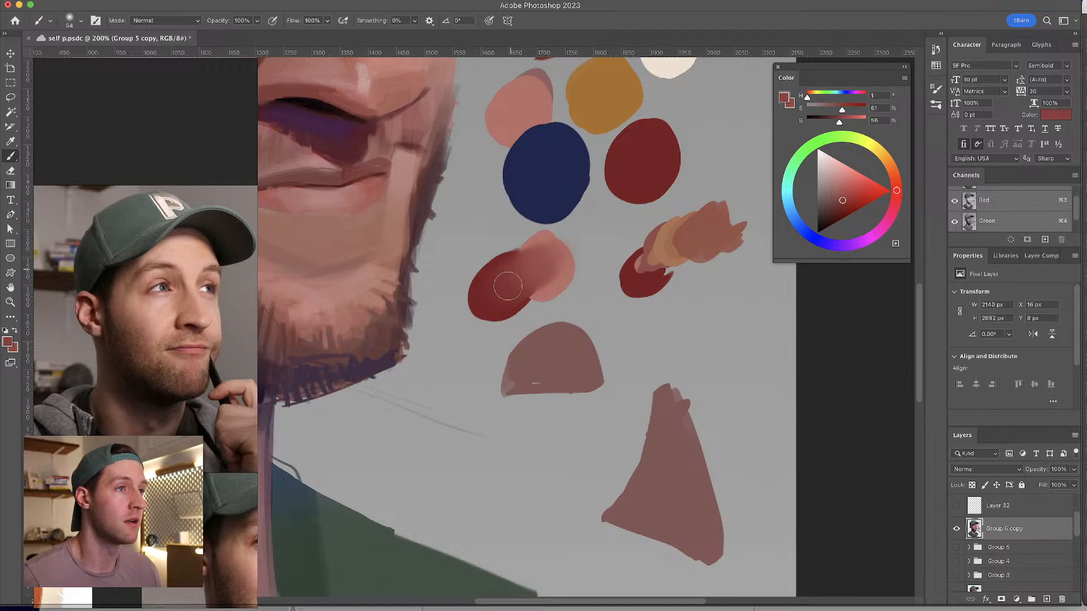
{"action": "left_click", "coordinate": [499, 286], "text": "alt"}
{"action": "left_click", "coordinate": [509, 273], "text": "alt"}
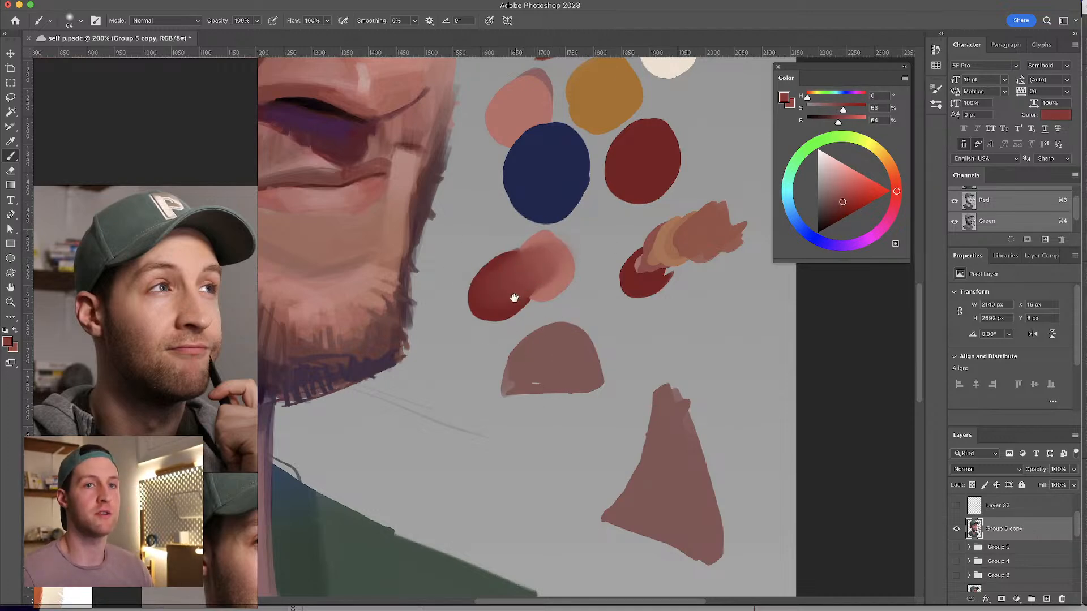
- Switch back to the Hard Elliptical 193 2 brush for painting the face
{"action": "left_click_drag", "start_coordinate": [516, 299], "coordinate": [610, 320]}
{"action": "scroll", "coordinate": [499, 278], "scroll_direction": "up", "scroll_amount": 5}
{"action": "scroll", "coordinate": [498, 277], "scroll_direction": "left", "scroll_amount": 5}
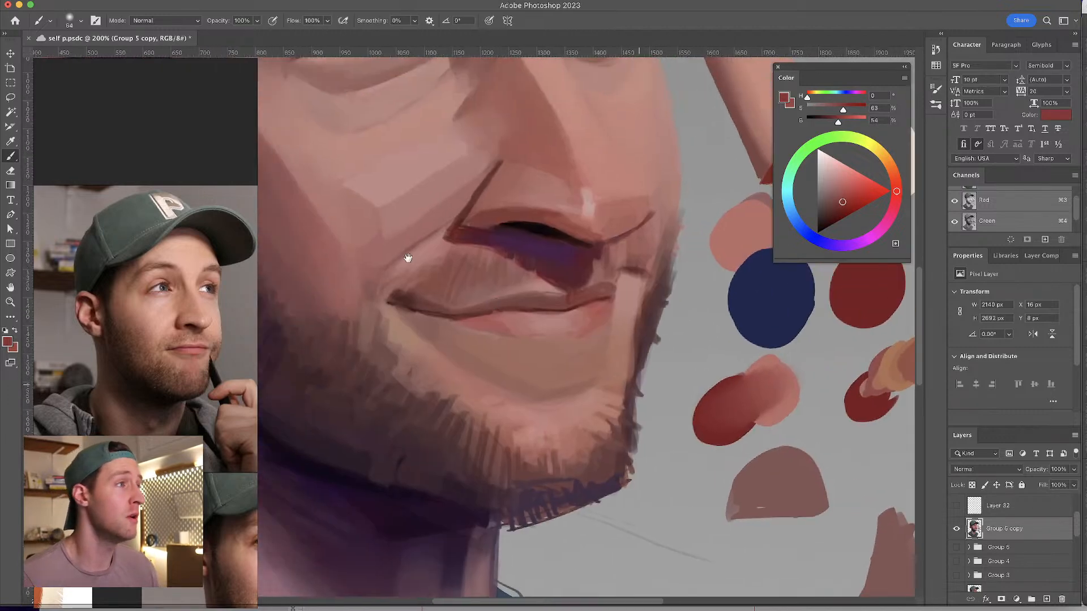
{"action": "left_click", "coordinate": [81, 20]}
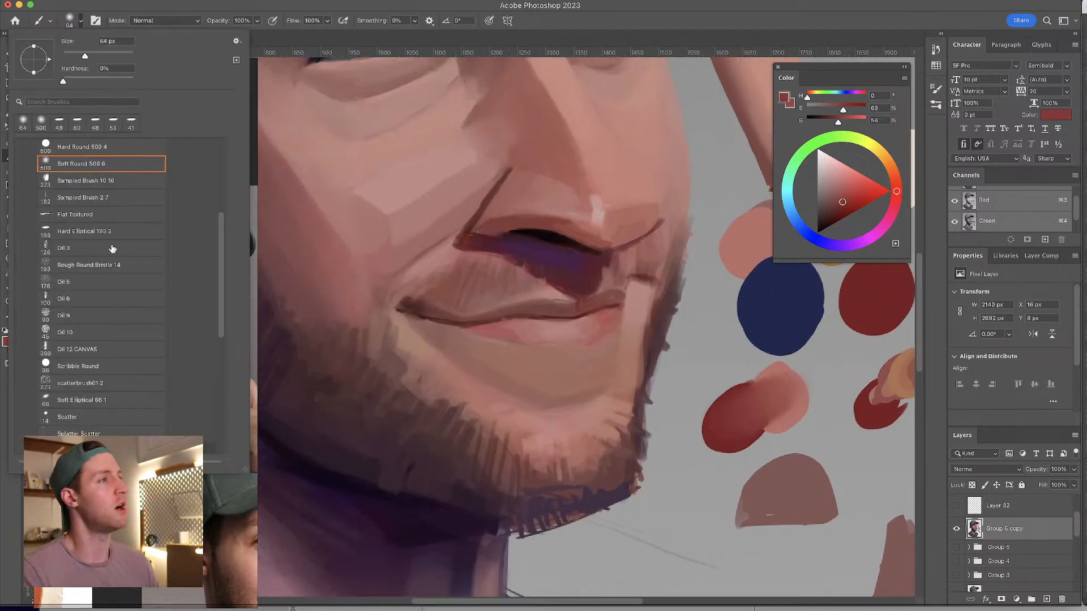
{"action": "left_click", "coordinate": [138, 230]}
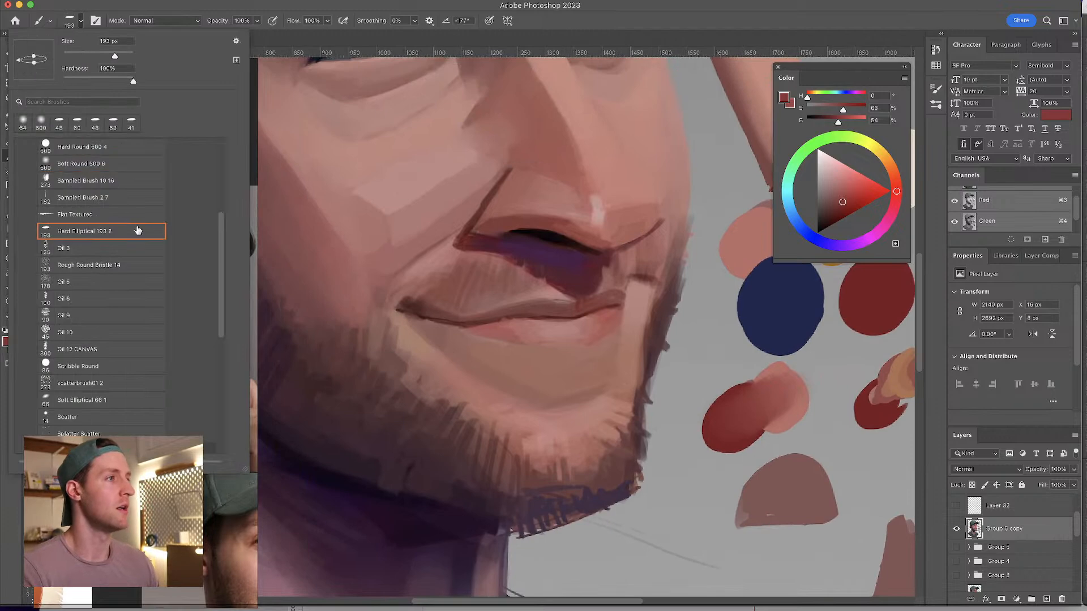
{"action": "left_click", "coordinate": [507, 188]}
- Blend the shadow between the near eye's upper lid and the temple with a 49 px brush and sampled muted reds
{"action": "scroll", "coordinate": [506, 189], "scroll_direction": "up", "scroll_amount": 6}
{"action": "scroll", "coordinate": [507, 189], "scroll_direction": "left", "scroll_amount": 5}
{"action": "scroll", "coordinate": [631, 417], "scroll_direction": "down", "scroll_amount": 1}
{"action": "left_click", "coordinate": [435, 202], "text": "alt"}
{"action": "left_click_drag", "start_coordinate": [435, 202], "coordinate": [428, 207]}
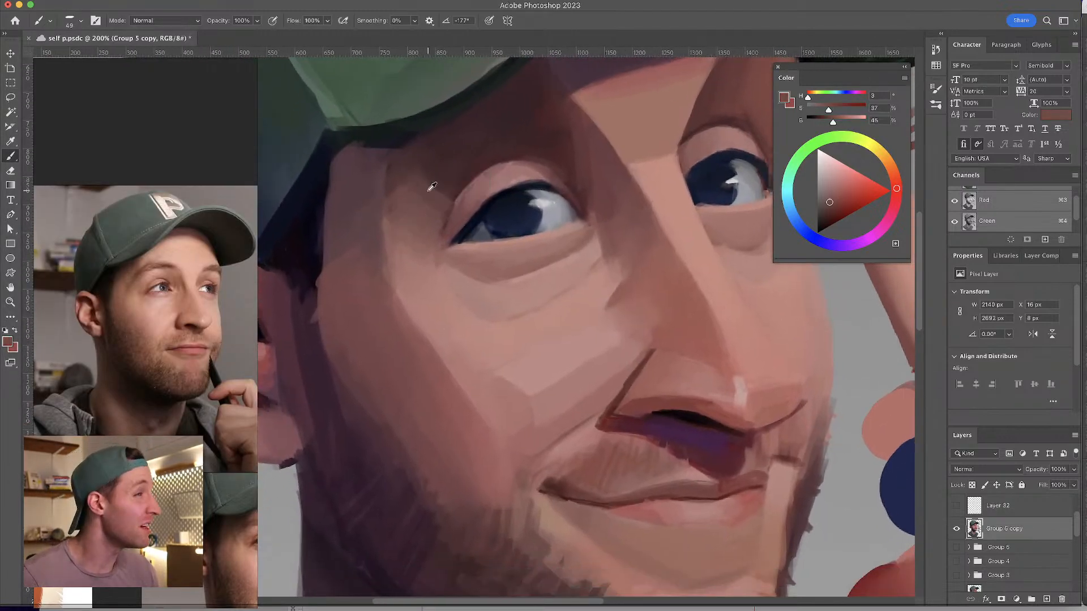
{"action": "left_click", "coordinate": [424, 194], "text": "alt"}
{"action": "left_click", "coordinate": [430, 190], "text": "alt"}
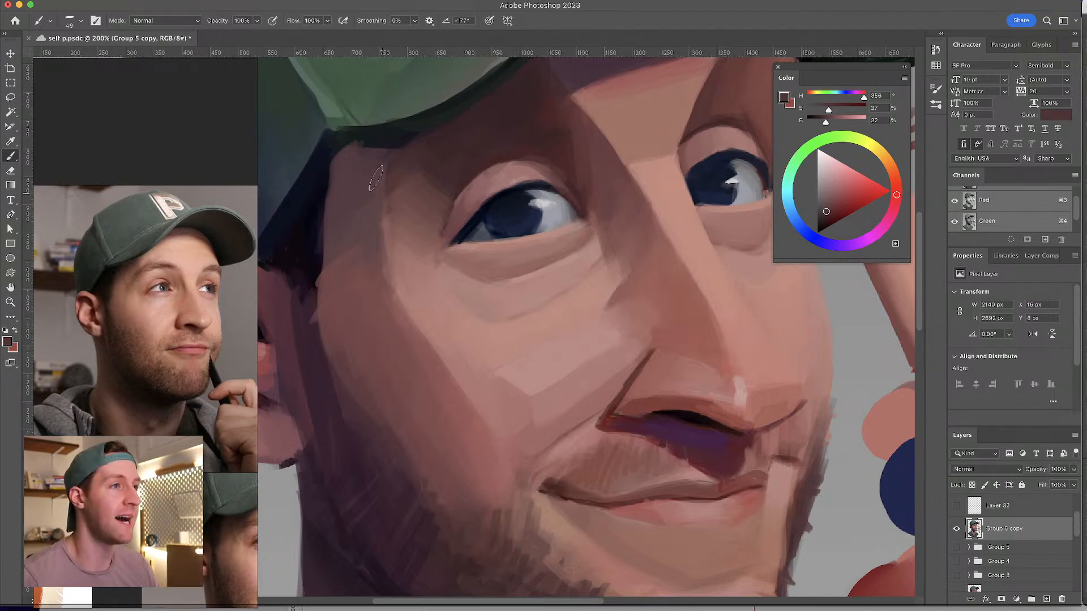
- Smooth the shadow-to-light transition outside the near eye's outer corner with a roughly 60 px brush and sampled dark-to-light skin tones
{"action": "left_click", "coordinate": [414, 233], "text": "alt"}
{"action": "left_click_drag", "start_coordinate": [414, 234], "coordinate": [430, 233]}
{"action": "left_click", "coordinate": [419, 201], "text": "alt"}
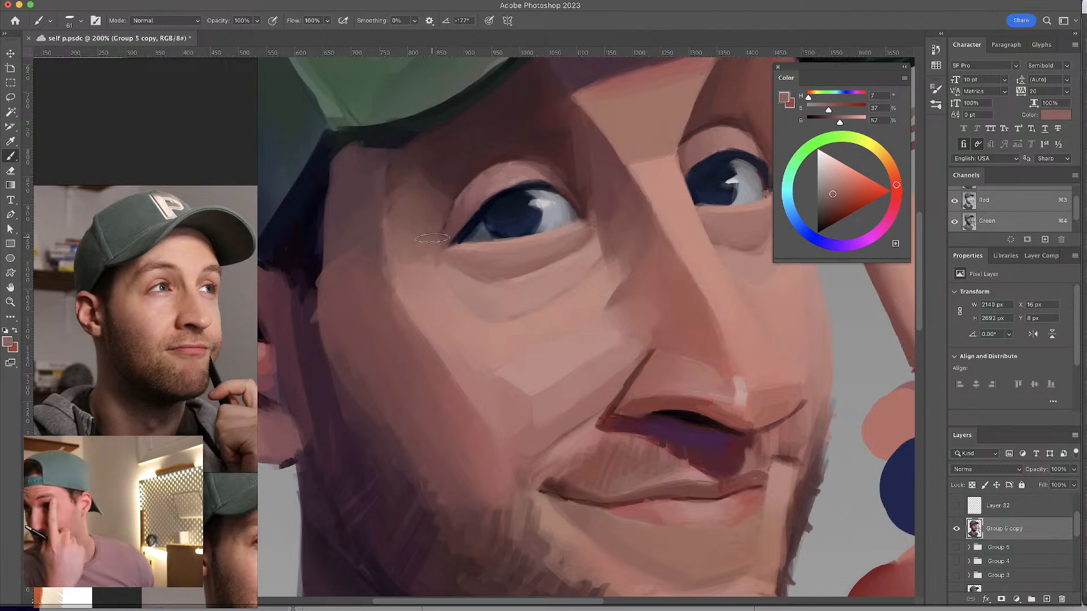
{"action": "left_click", "coordinate": [420, 233], "text": "alt"}
{"action": "left_click_drag", "start_coordinate": [422, 178], "coordinate": [408, 171]}
{"action": "left_click", "coordinate": [430, 185], "text": "alt"}
{"action": "left_click", "coordinate": [414, 194], "text": "alt"}
{"action": "left_click", "coordinate": [408, 222], "text": "alt"}
{"action": "left_click", "coordinate": [411, 259], "text": "alt"}
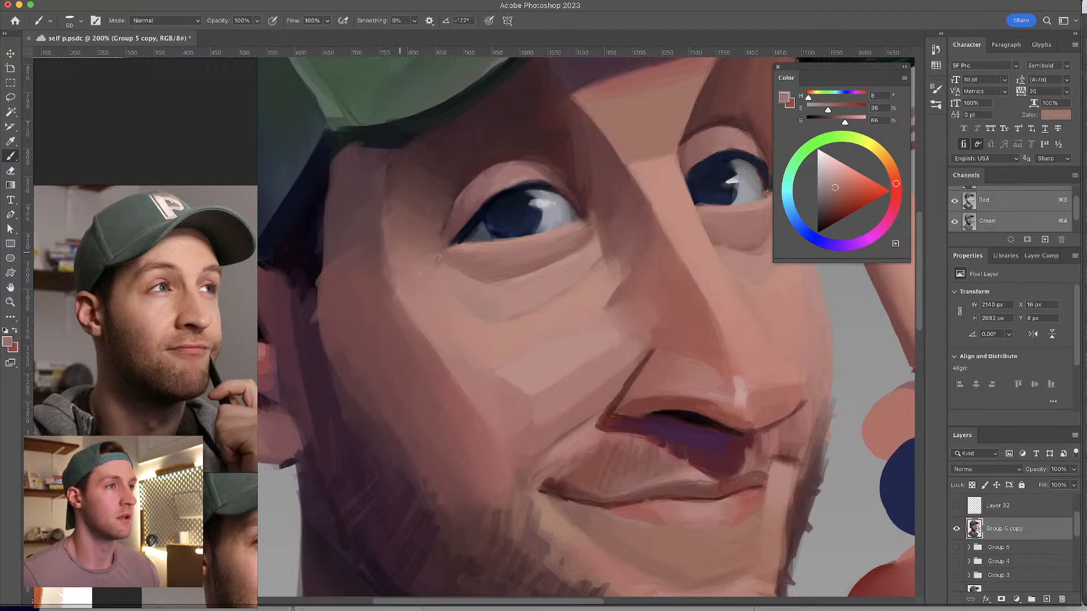
- Refine the edge between the light cheek plane and the shaded side of the face with a 40 to 46 px brush
{"action": "left_click", "coordinate": [413, 231], "text": "alt"}
{"action": "left_click_drag", "start_coordinate": [413, 310], "coordinate": [408, 306]}
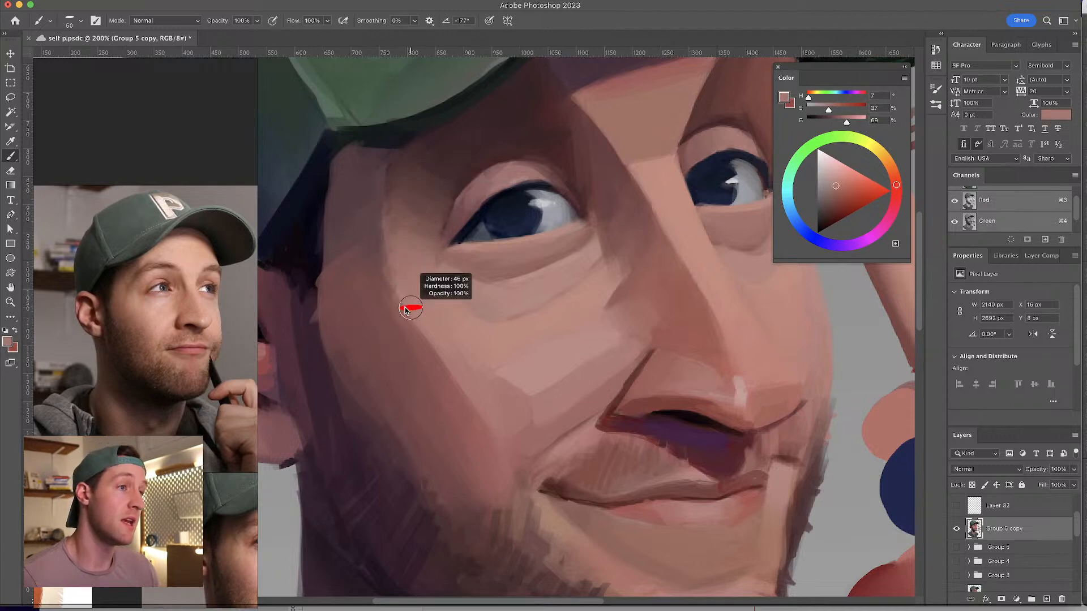
{"action": "left_click", "coordinate": [435, 297], "text": "alt"}
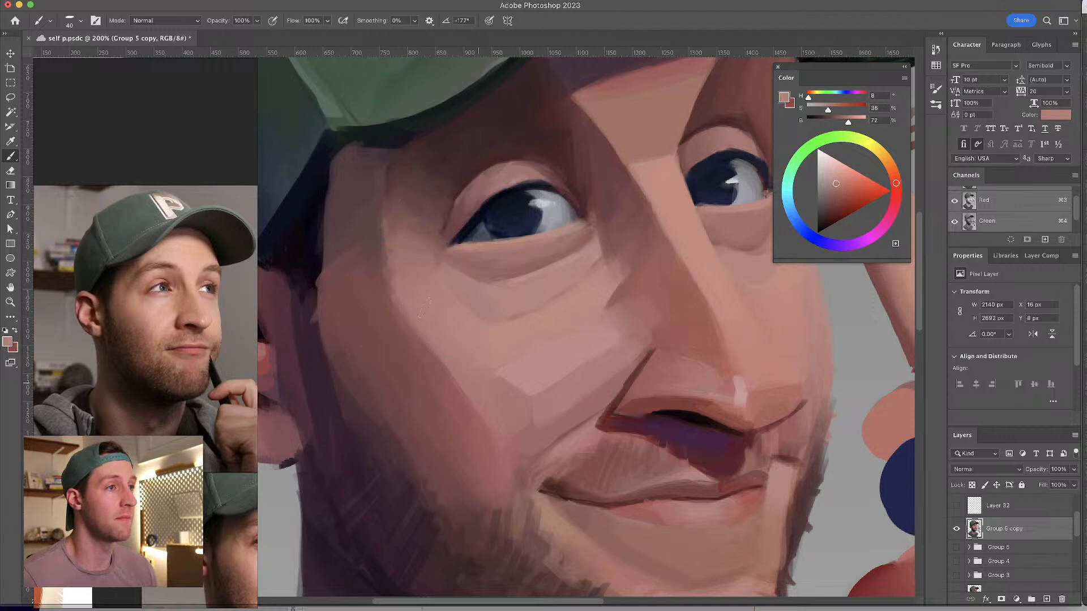
{"action": "left_click", "coordinate": [434, 339], "text": "alt"}
{"action": "left_click", "coordinate": [437, 334], "text": "alt"}
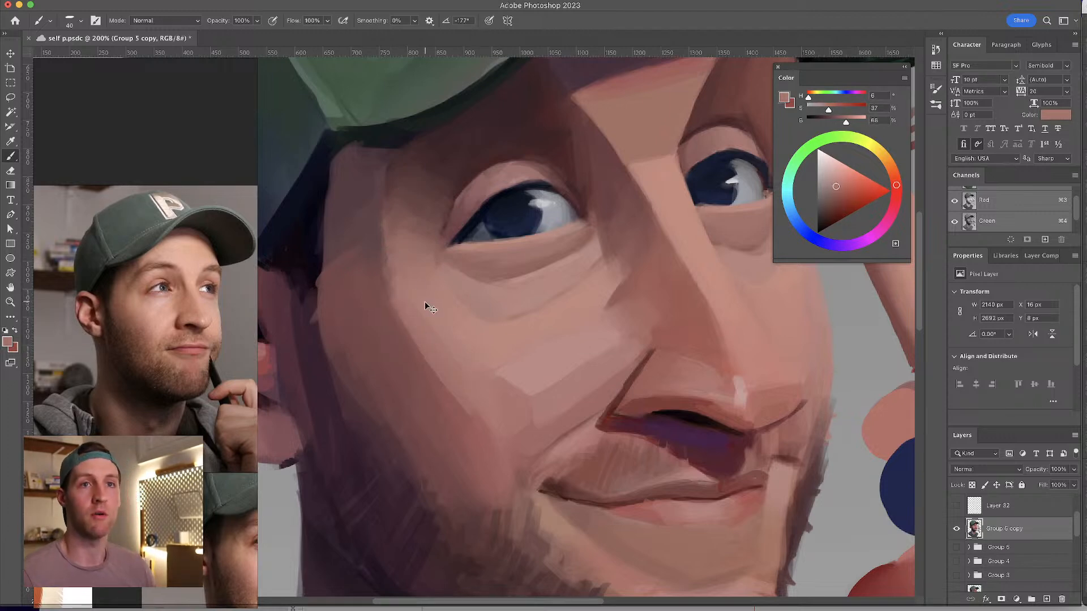
{"action": "left_click", "coordinate": [439, 342], "text": "alt"}
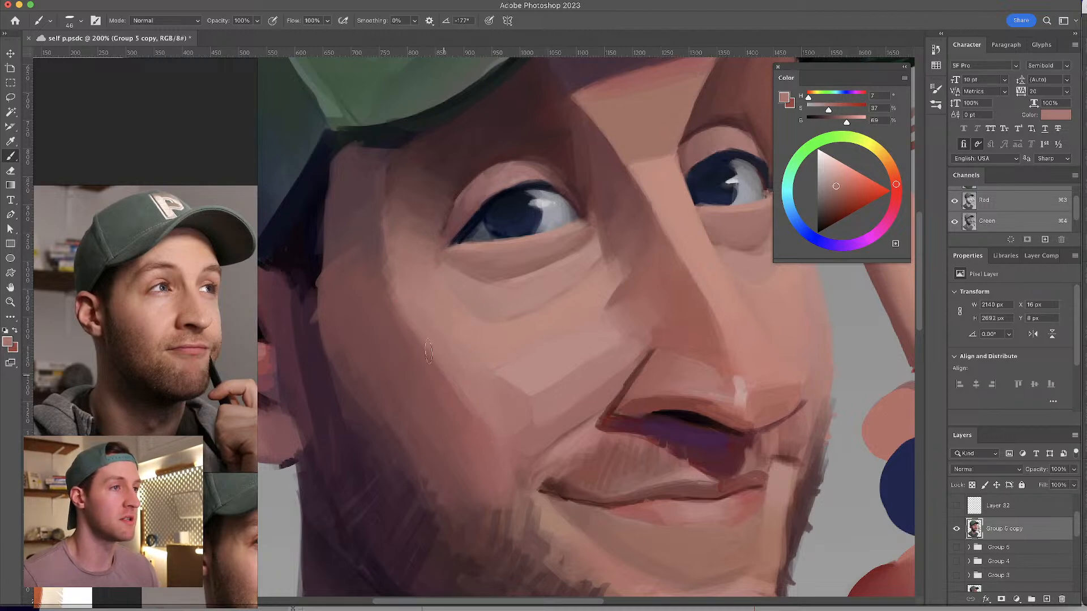
{"action": "left_click", "coordinate": [390, 309], "text": "alt"}
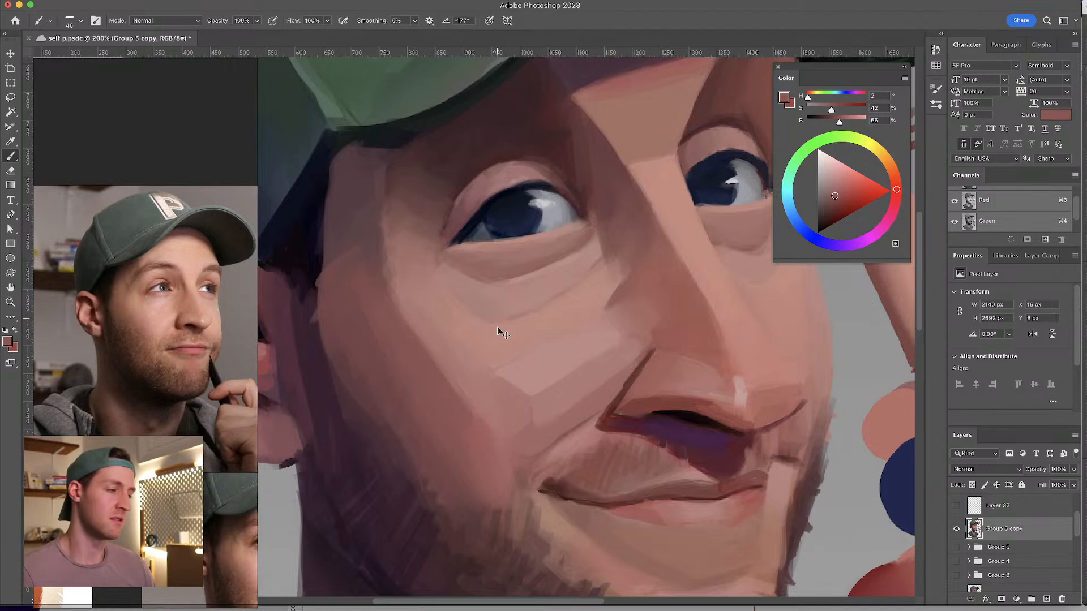
- Blend the outer part of the bag beneath the near eye with sampled light skin pinks and a 30 px brush
{"action": "left_click_drag", "start_coordinate": [501, 322], "coordinate": [487, 318]}
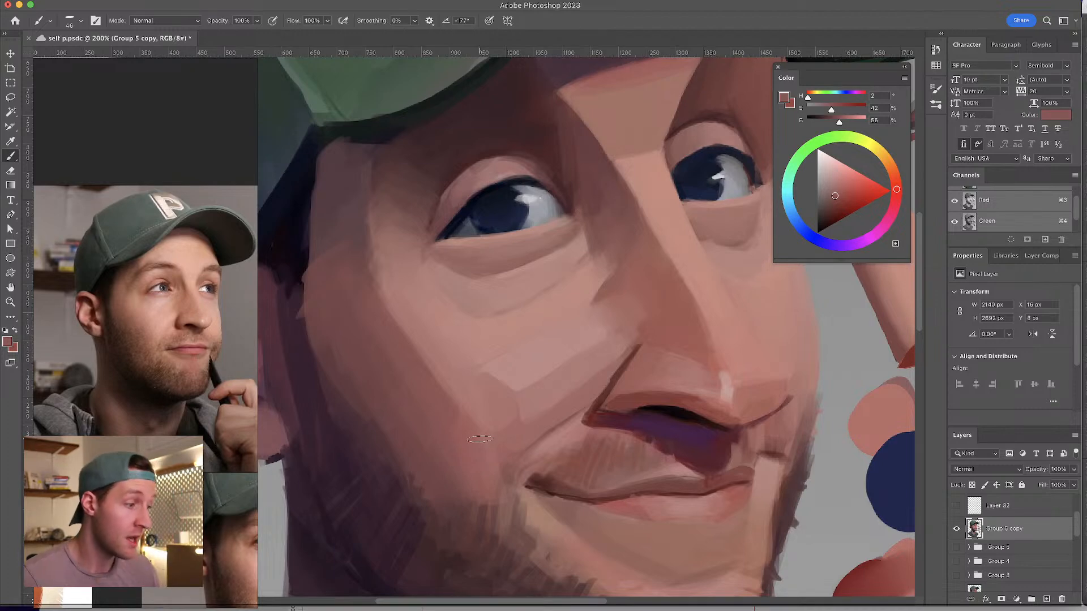
{"action": "scroll", "coordinate": [498, 202], "scroll_direction": "down", "scroll_amount": 3}
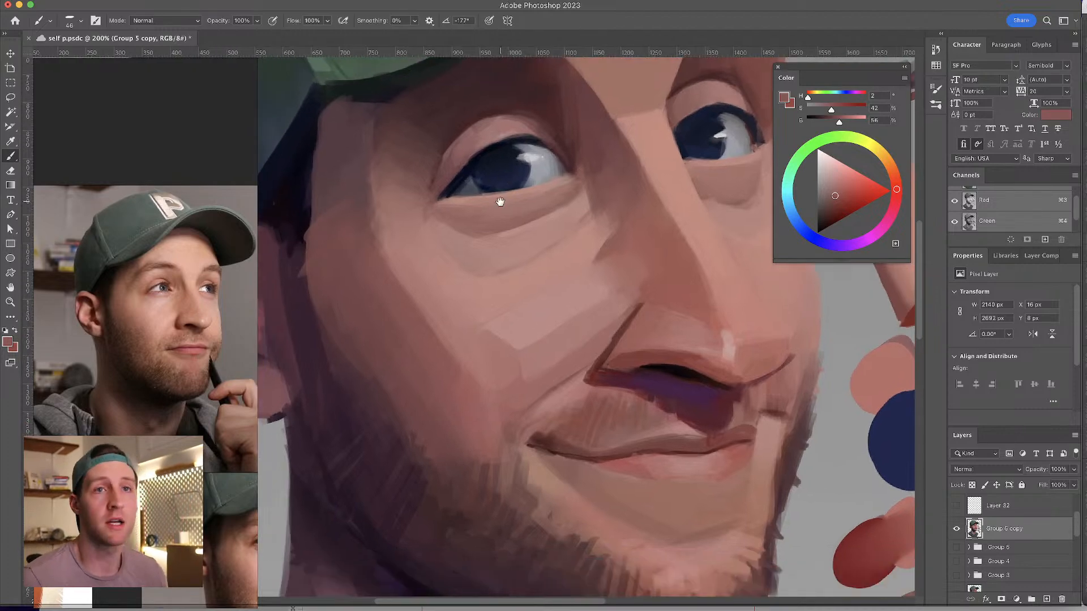
{"action": "left_click", "coordinate": [499, 239], "text": "alt"}
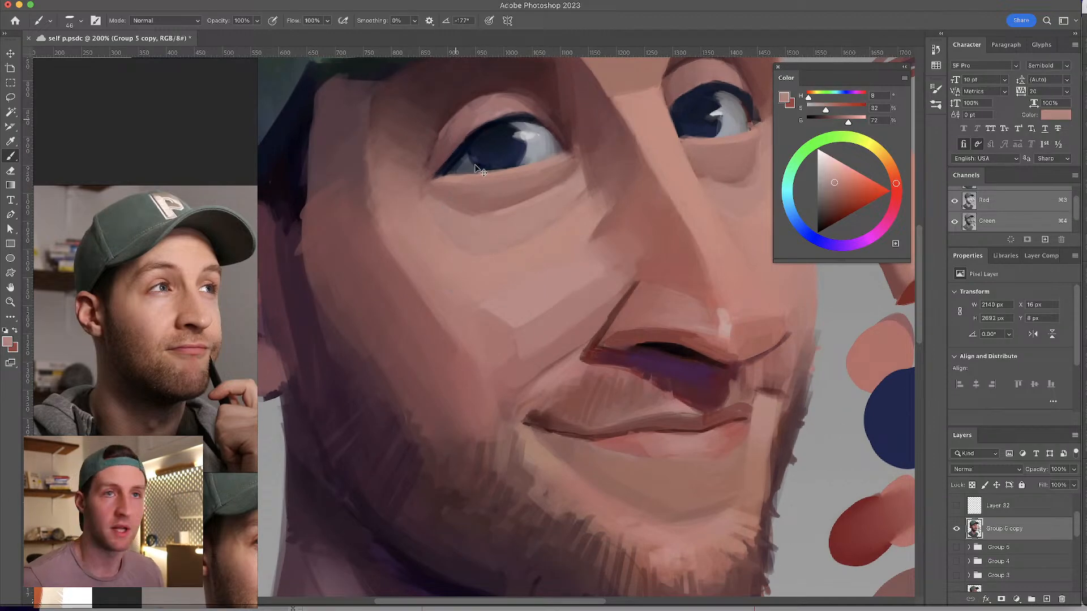
{"action": "left_click_drag", "start_coordinate": [459, 225], "coordinate": [448, 223]}
{"action": "left_click", "coordinate": [437, 202], "text": "alt"}
{"action": "left_click_drag", "start_coordinate": [420, 185], "coordinate": [436, 213]}
{"action": "left_click", "coordinate": [438, 206], "text": "alt"}
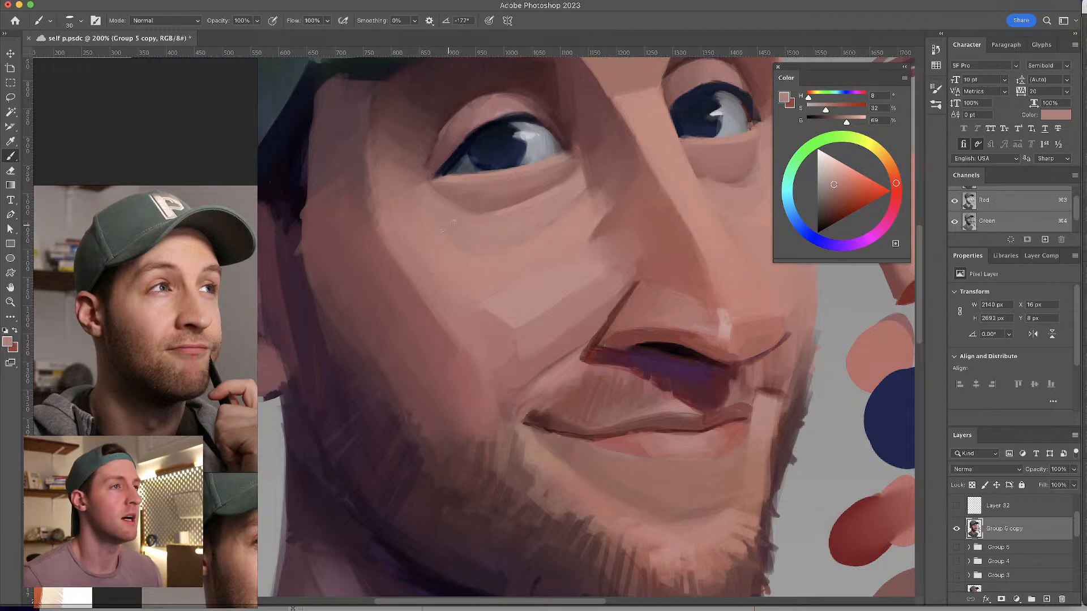
- Blend the lower edge of the bag beneath the far eye into the cheek with sampled skin pinks and a 21 to 36 px brush
{"action": "mouse_move", "coordinate": [586, 181]}
{"action": "left_mouse_down"}
{"action": "mouse_move", "coordinate": [514, 226]}
{"action": "mouse_move", "coordinate": [478, 265]}
{"action": "left_mouse_up"}
{"action": "left_click", "coordinate": [612, 277], "text": "alt"}
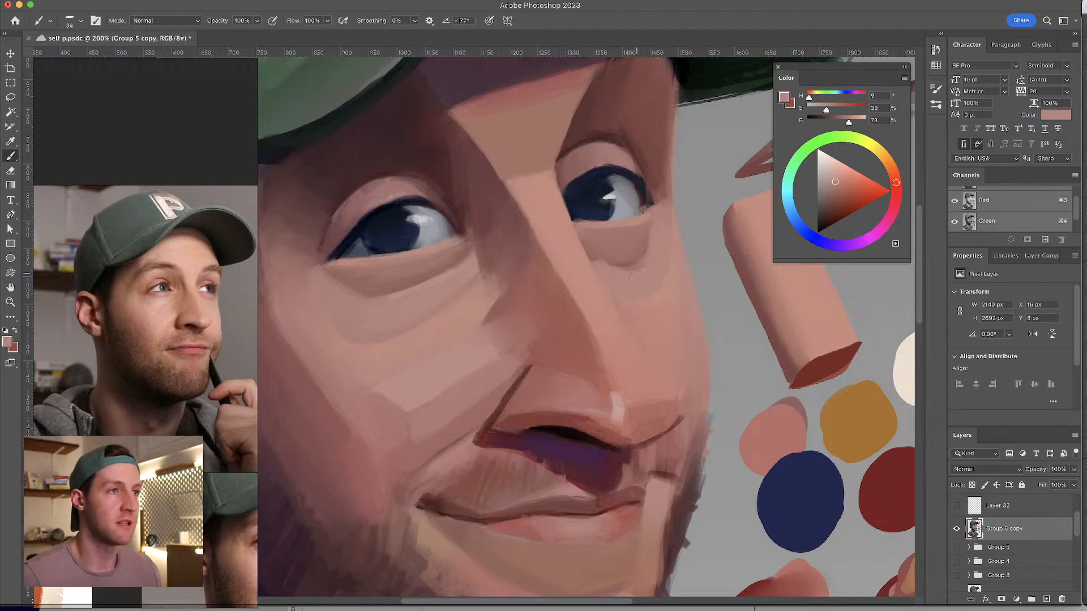
{"action": "left_click", "coordinate": [640, 275], "text": "alt"}
{"action": "mouse_move", "coordinate": [646, 274]}
{"action": "left_mouse_down"}
{"action": "mouse_move", "coordinate": [634, 276]}
{"action": "mouse_move", "coordinate": [674, 274]}
{"action": "mouse_move", "coordinate": [656, 274]}
{"action": "left_mouse_up"}
{"action": "left_click", "coordinate": [647, 263], "text": "alt"}
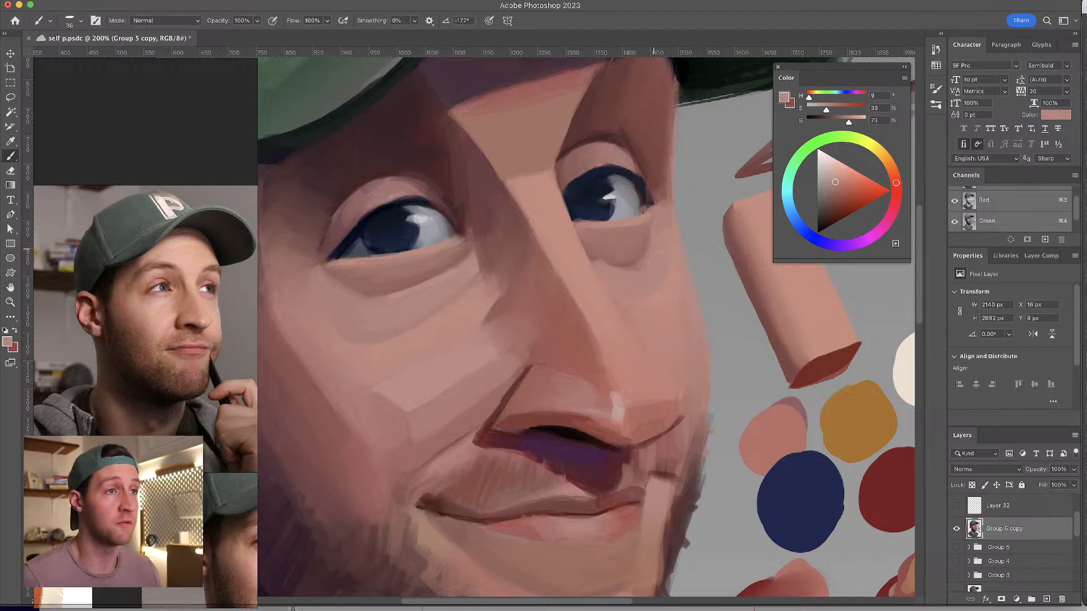
{"action": "left_click", "coordinate": [601, 246], "text": "alt"}
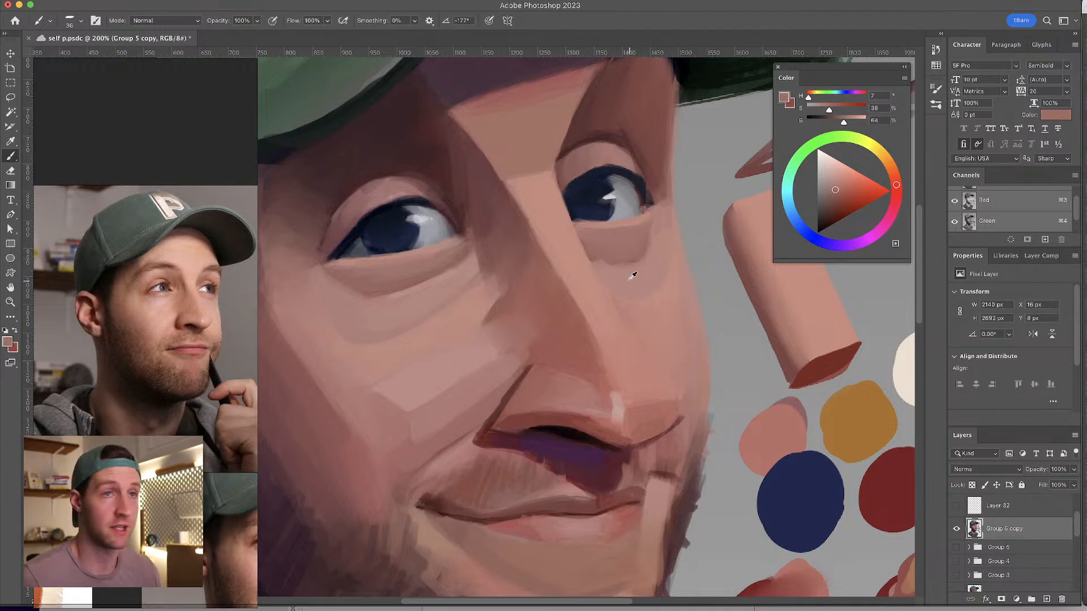
{"action": "left_click", "coordinate": [634, 276], "text": "alt"}
{"action": "mouse_move", "coordinate": [632, 275]}
{"action": "left_mouse_down"}
{"action": "mouse_move", "coordinate": [615, 275]}
{"action": "mouse_move", "coordinate": [607, 255]}
{"action": "mouse_move", "coordinate": [651, 248]}
{"action": "left_mouse_up"}
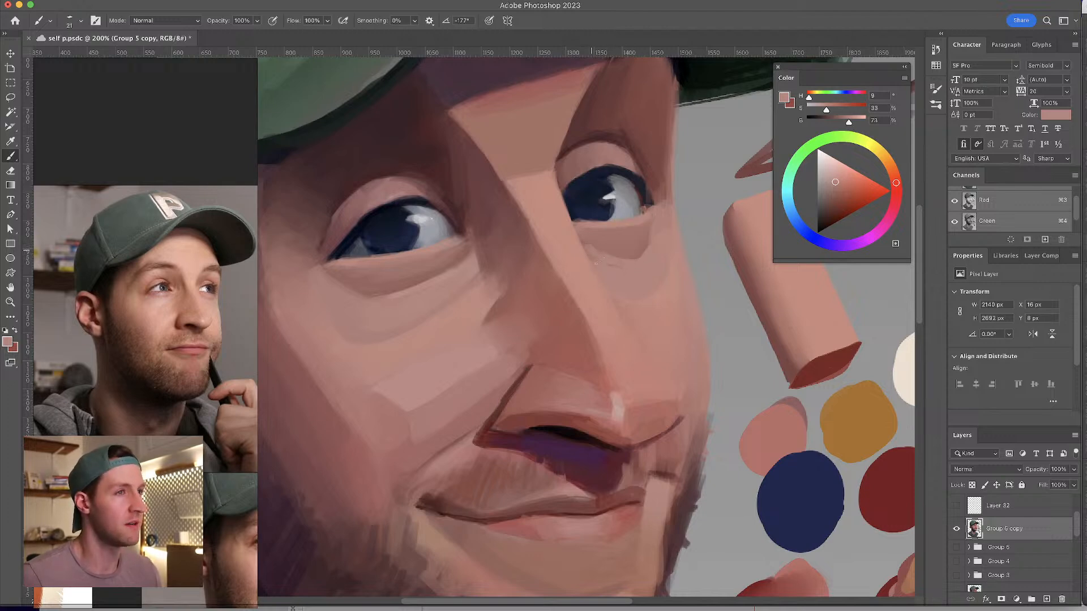
{"action": "left_click", "coordinate": [645, 300], "text": "alt"}
{"action": "left_click_drag", "start_coordinate": [610, 272], "coordinate": [603, 267], "text": "ctrl+alt"}
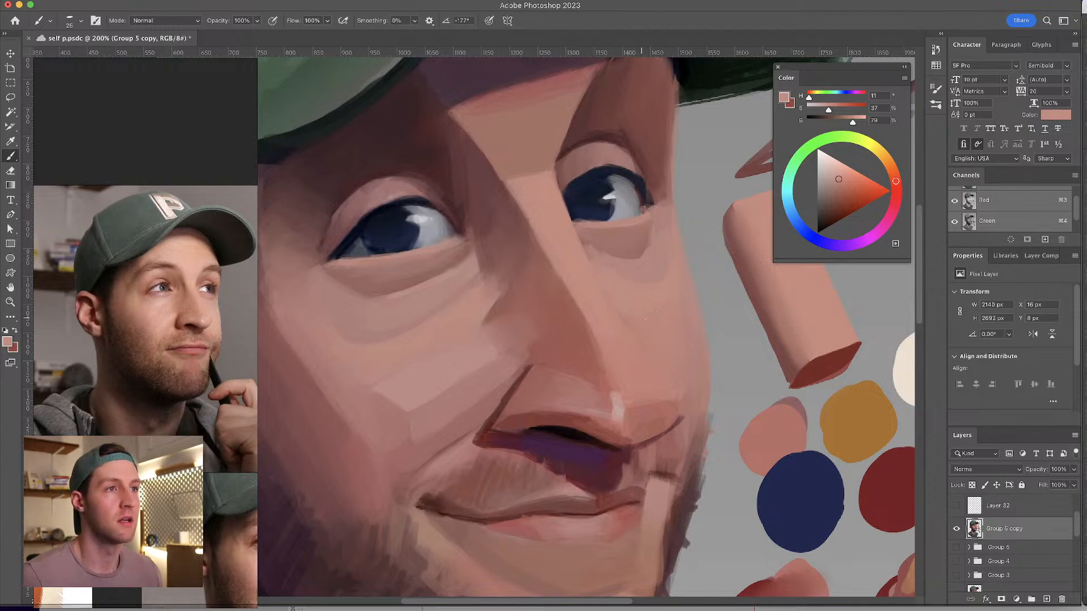
- Soften the lower edge of the near eye's bag into the cheek with a sampled light pink and a 34 px brush
{"action": "scroll", "coordinate": [675, 268], "scroll_direction": "down", "scroll_amount": 5}
{"action": "left_click", "coordinate": [427, 310], "text": "alt"}
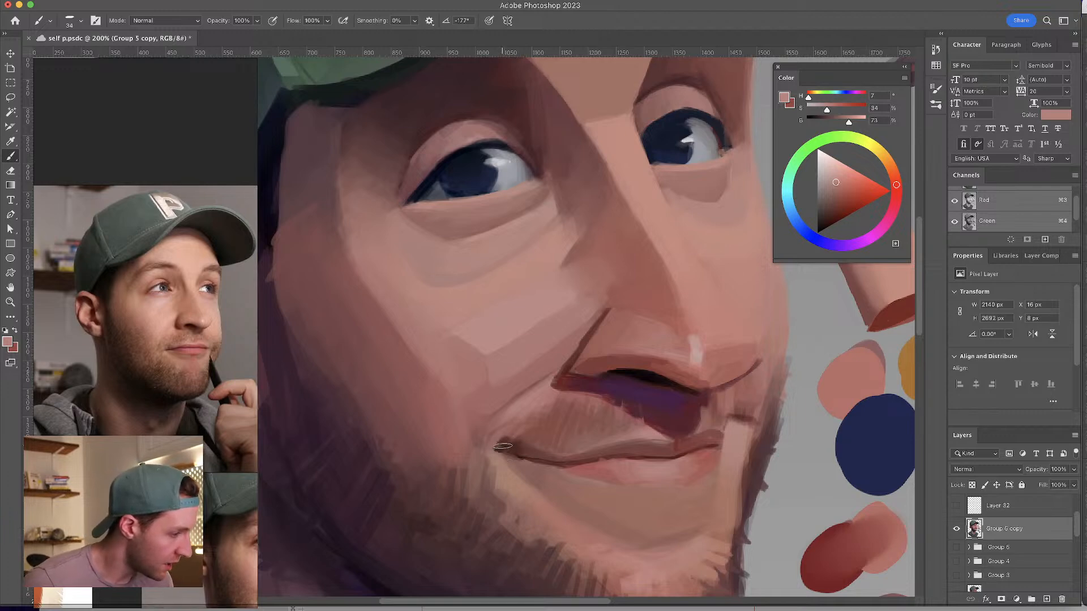
{"action": "left_click_drag", "start_coordinate": [504, 446], "coordinate": [506, 438]}
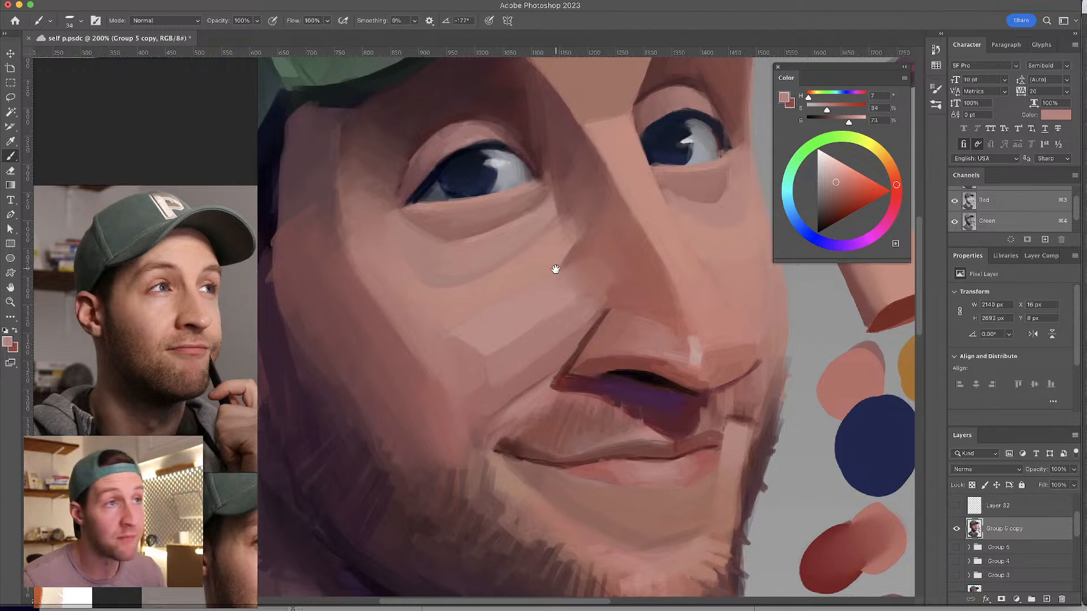
{"action": "left_click_drag", "start_coordinate": [559, 264], "coordinate": [560, 286]}
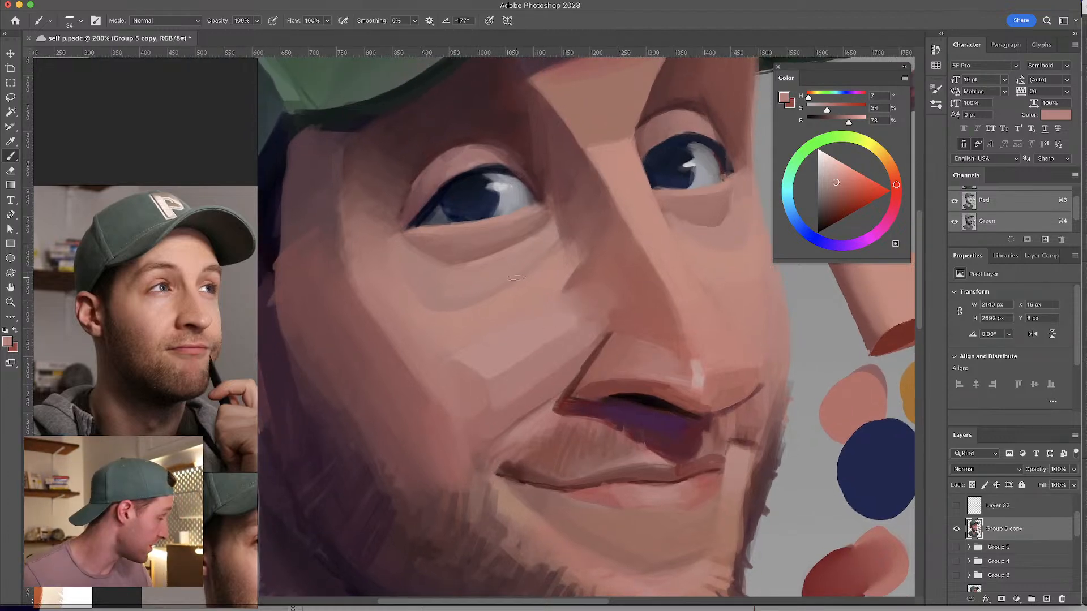
{"action": "left_click_drag", "start_coordinate": [566, 279], "coordinate": [586, 303]}
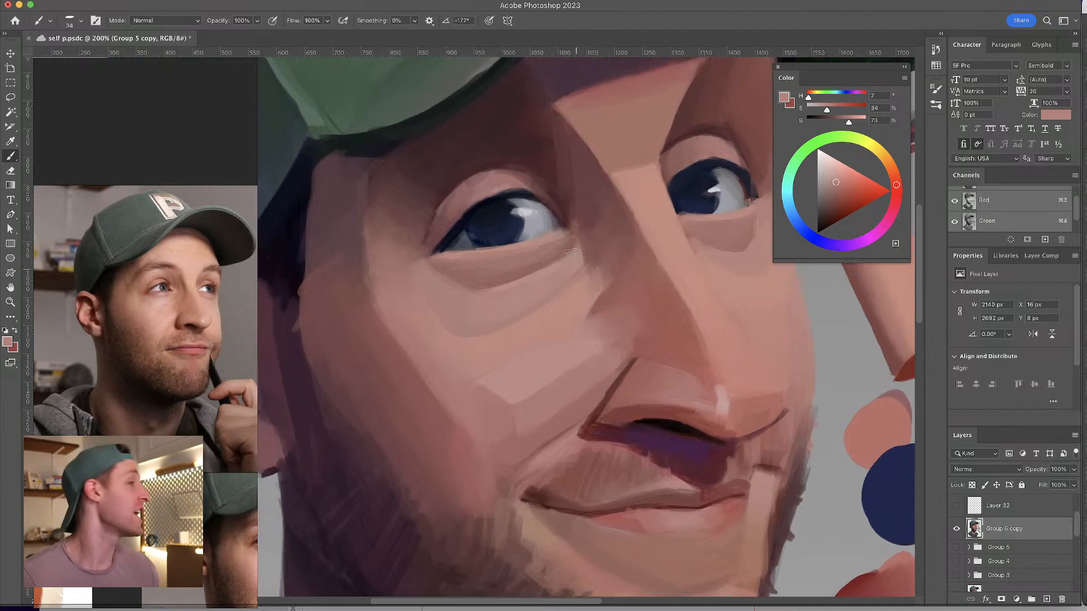
- Blend the dark socket shadow between the near eye's upper lid and the nose bridge with sampled dark reds and a 34 px brush
{"action": "left_click", "coordinate": [542, 135], "text": "alt"}
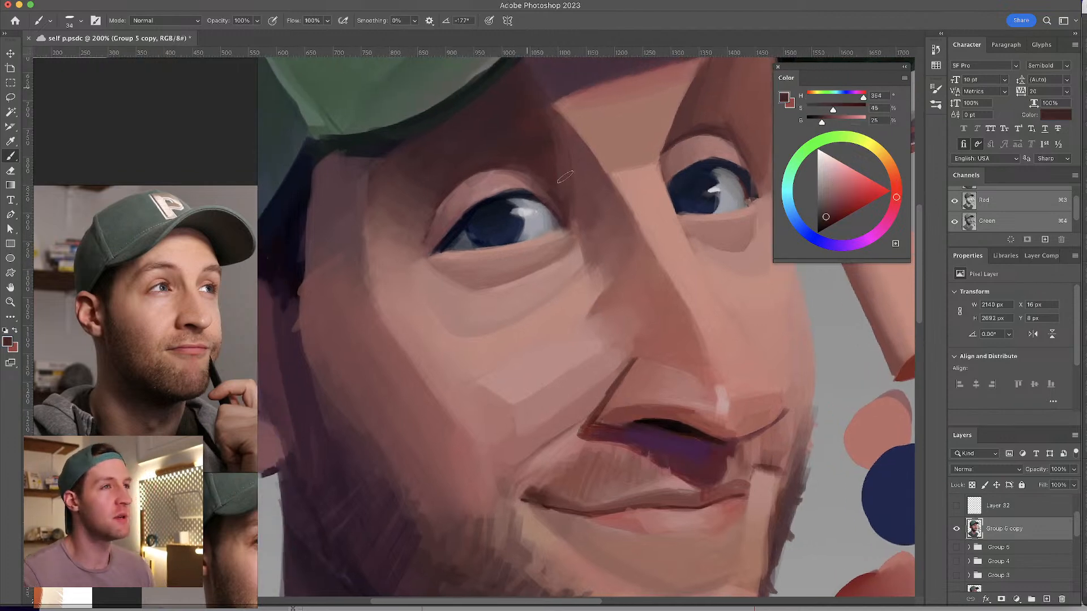
{"action": "left_click_drag", "start_coordinate": [643, 261], "coordinate": [724, 309]}
{"action": "left_click", "coordinate": [638, 185], "text": "alt"}
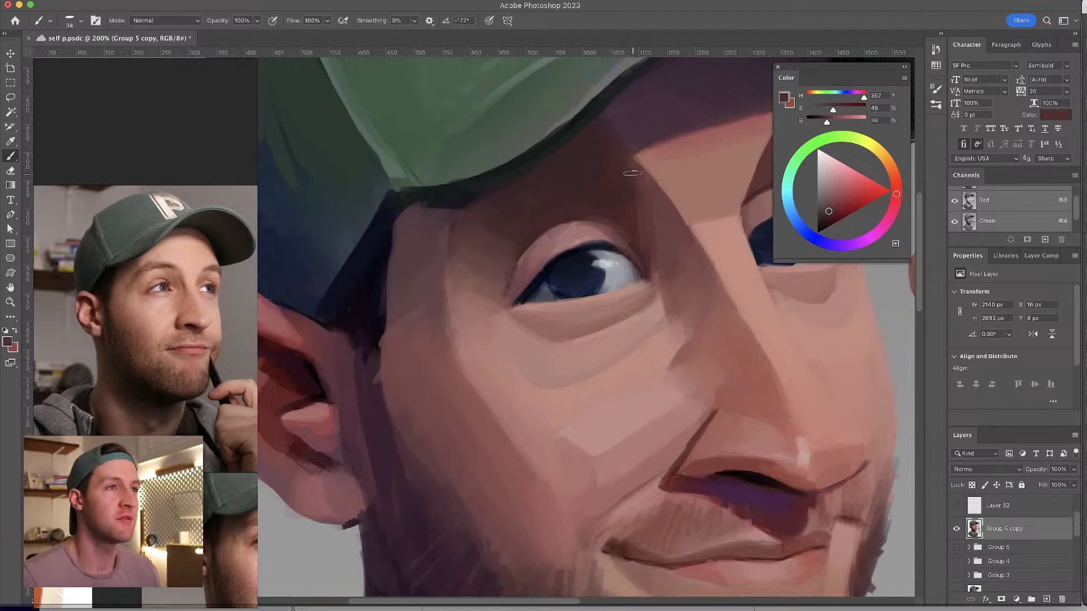
{"action": "left_click", "coordinate": [625, 175], "text": "alt"}
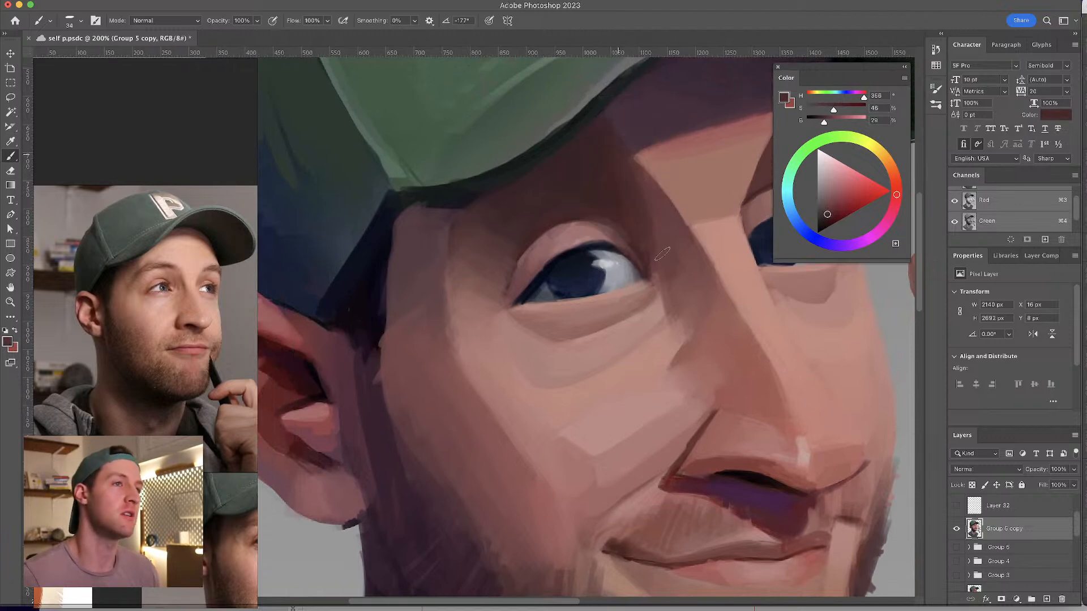
{"action": "left_click", "coordinate": [616, 177], "text": "alt"}
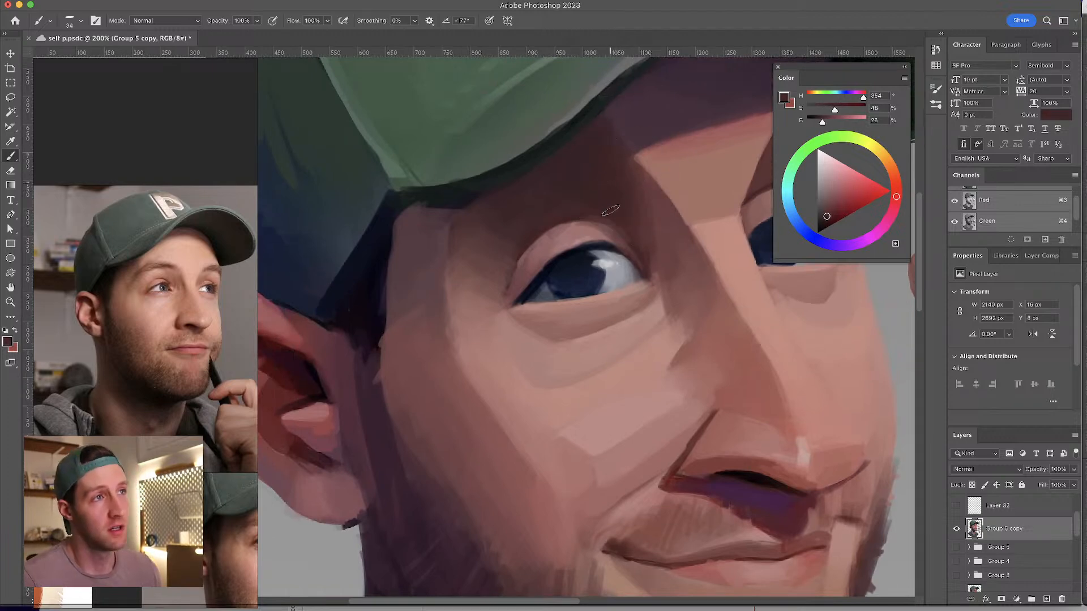
- Deepen and smooth the shadow above the far eye's upper lid with sampled dark reds, varying the brush from 13 to 36 px
{"action": "scroll", "coordinate": [597, 218], "scroll_direction": "up", "scroll_amount": 4}
{"action": "scroll", "coordinate": [597, 218], "scroll_direction": "right", "scroll_amount": 6}
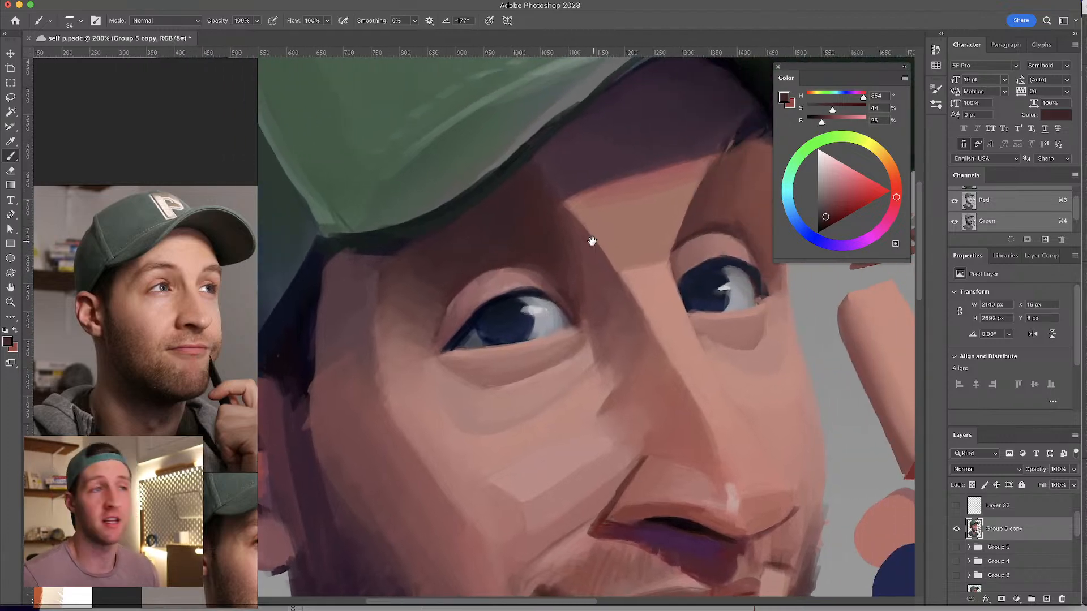
{"action": "scroll", "coordinate": [592, 240], "scroll_direction": "right", "scroll_amount": 4}
{"action": "left_click_drag", "start_coordinate": [594, 228], "coordinate": [590, 220]}
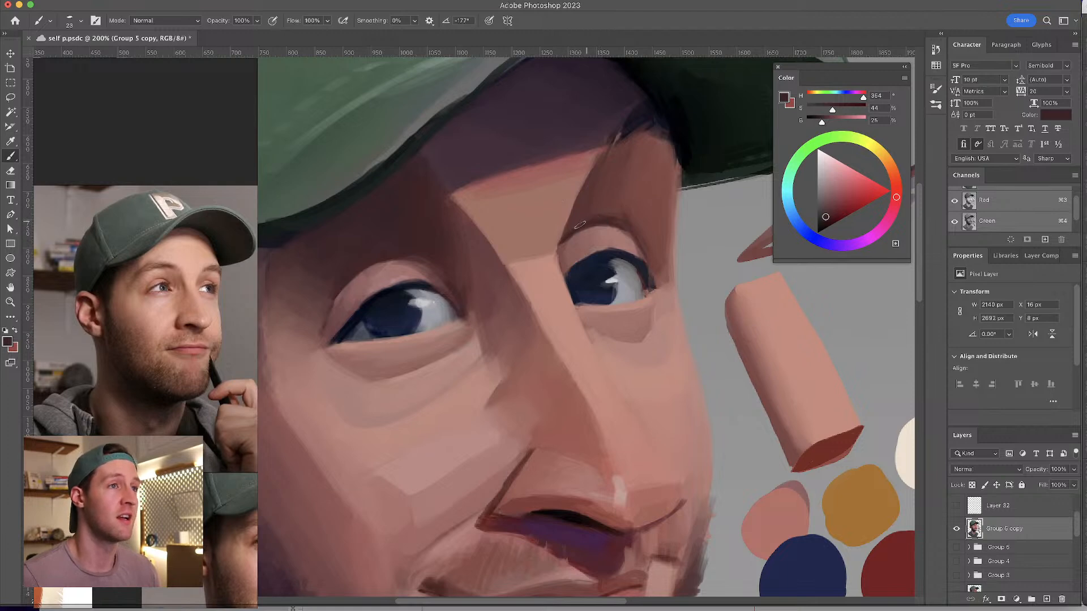
{"action": "left_click", "coordinate": [615, 206], "text": "alt"}
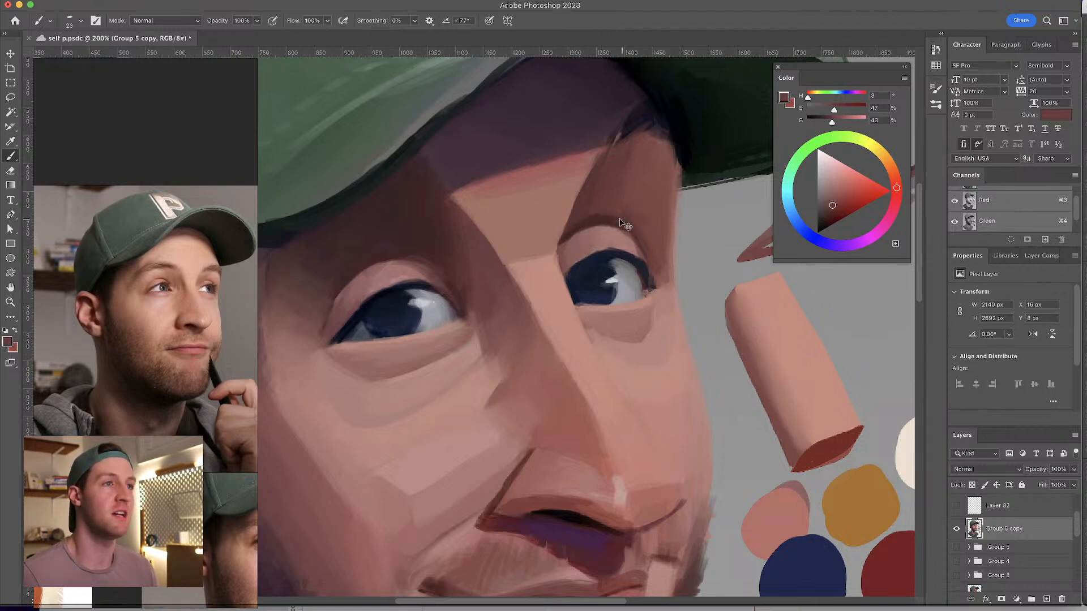
{"action": "left_click", "coordinate": [619, 215], "text": "alt"}
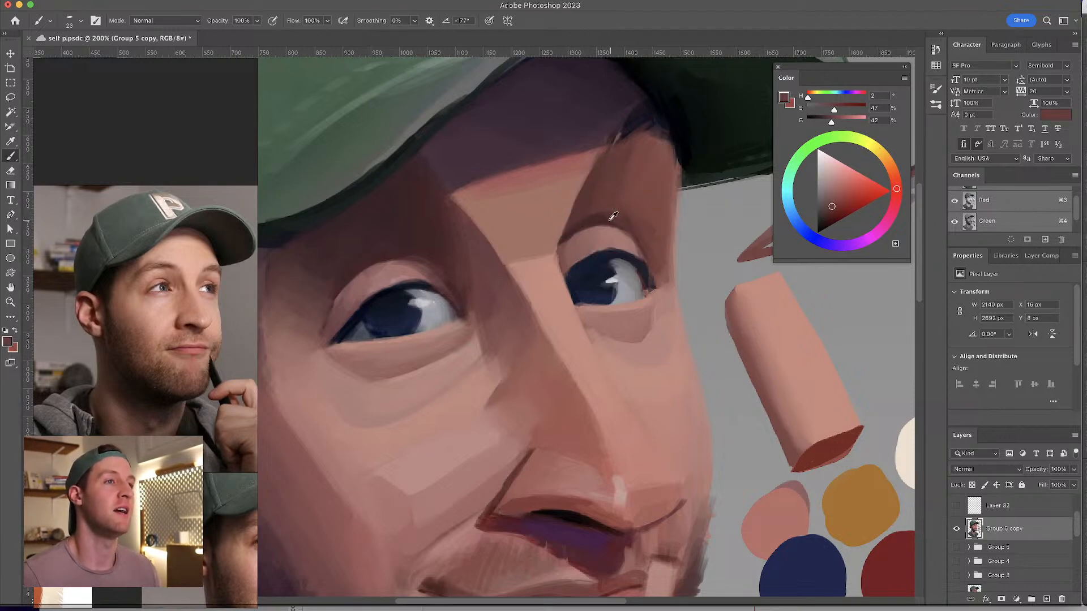
{"action": "left_click", "coordinate": [613, 217], "text": "alt"}
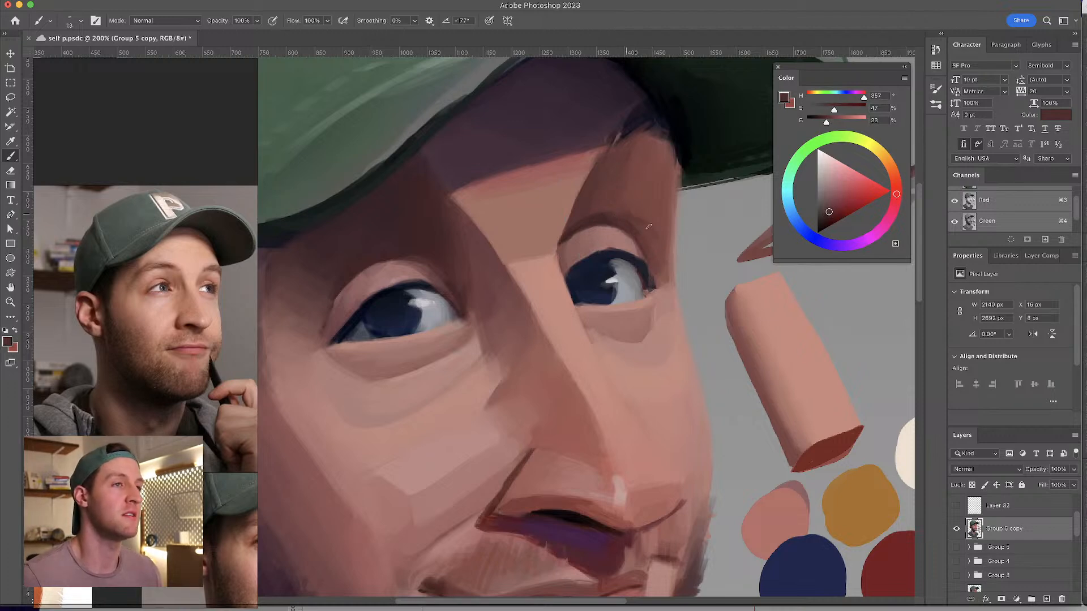
{"action": "left_click_drag", "start_coordinate": [625, 222], "coordinate": [624, 222]}
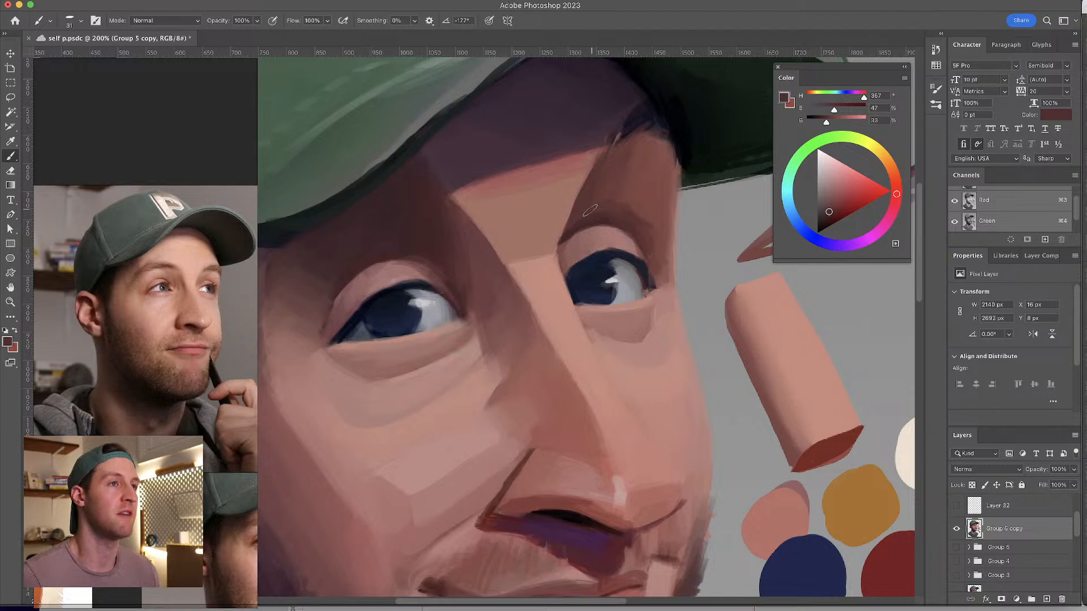
{"action": "left_click", "coordinate": [635, 202], "text": "alt"}
{"action": "left_click_drag", "start_coordinate": [634, 195], "coordinate": [640, 196]}
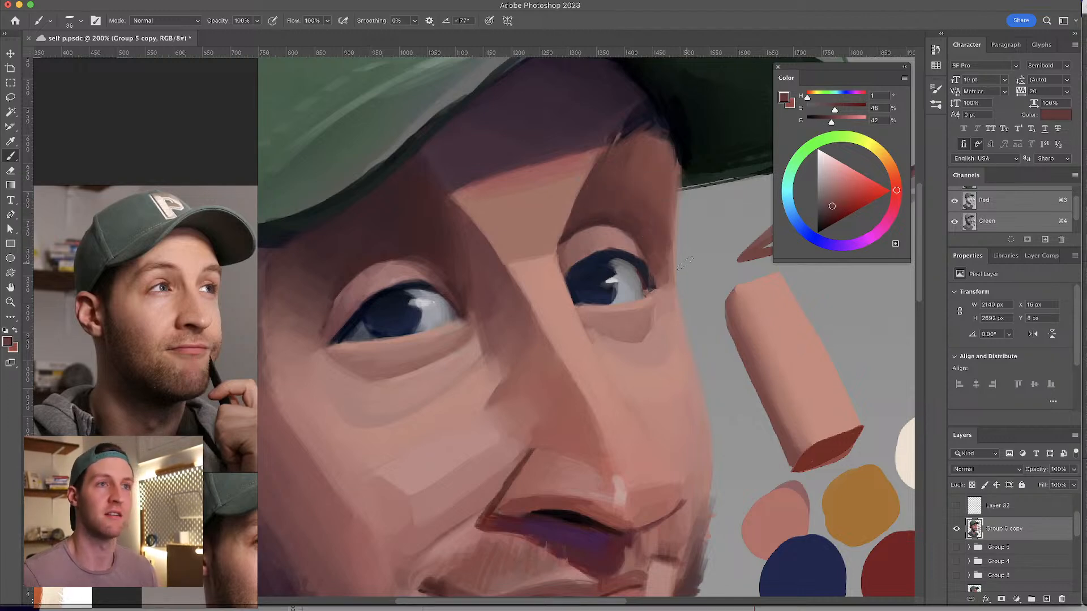
- Soften the outer part of the near eye's upper lid into the socket shadow with sampled muted reds and a 32 px brush
{"action": "scroll", "coordinate": [556, 189], "scroll_direction": "left", "scroll_amount": 5}
{"action": "scroll", "coordinate": [541, 185], "scroll_direction": "left", "scroll_amount": 8}
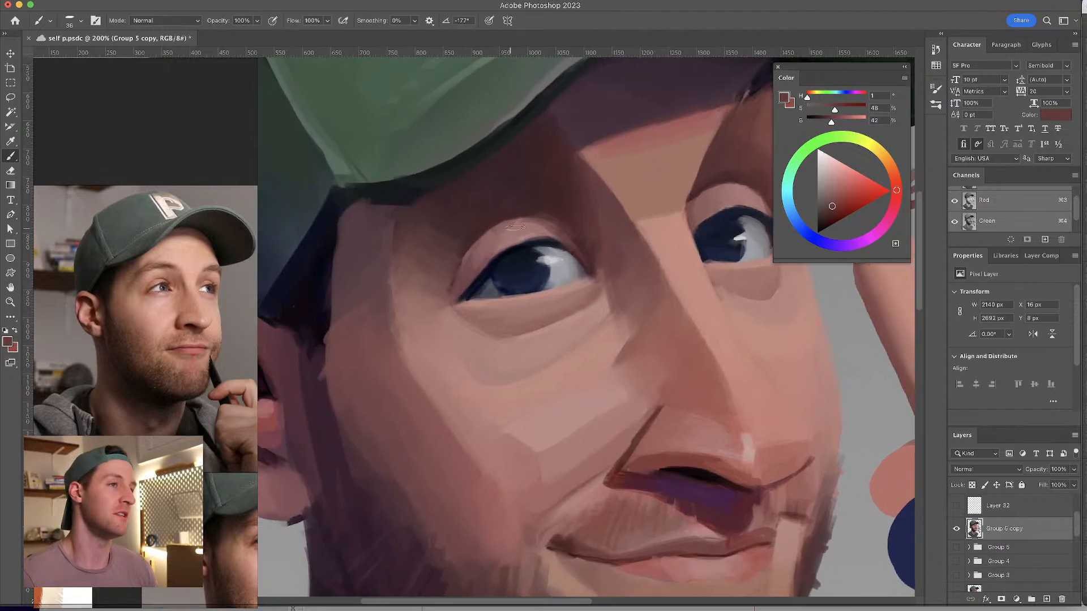
{"action": "left_click", "coordinate": [496, 226], "text": "alt"}
{"action": "left_click", "coordinate": [487, 202], "text": "alt"}
{"action": "left_click_drag", "start_coordinate": [463, 266], "coordinate": [459, 292]}
{"action": "key", "text": "super+z"}
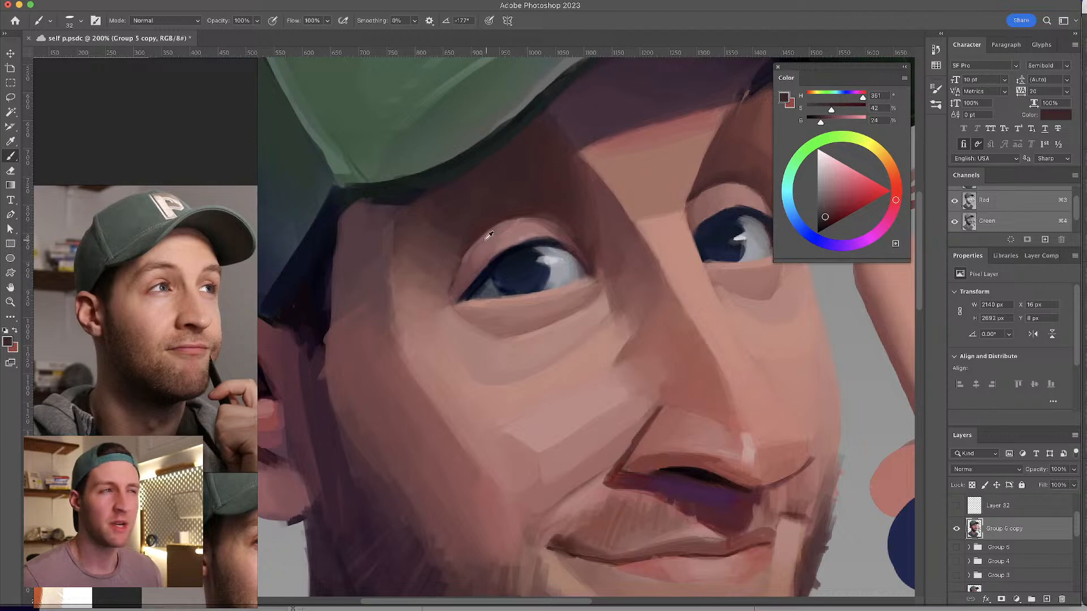
{"action": "left_click", "coordinate": [501, 234], "text": "alt"}
{"action": "left_click_drag", "start_coordinate": [502, 234], "coordinate": [498, 237]}
{"action": "left_click", "coordinate": [479, 247], "text": "alt"}
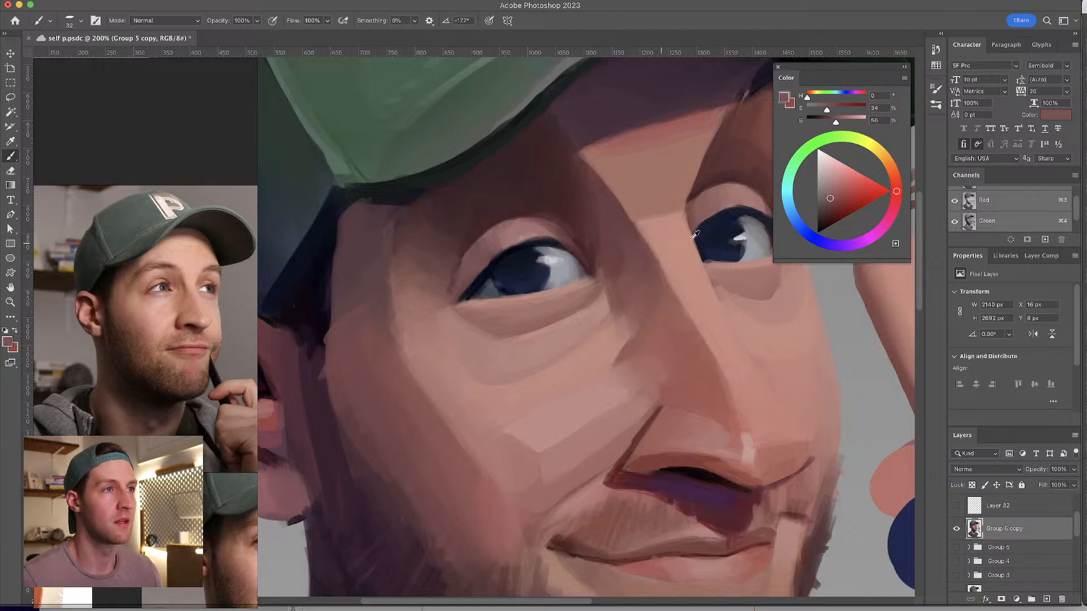
{"action": "left_click", "coordinate": [660, 118], "text": "alt"}
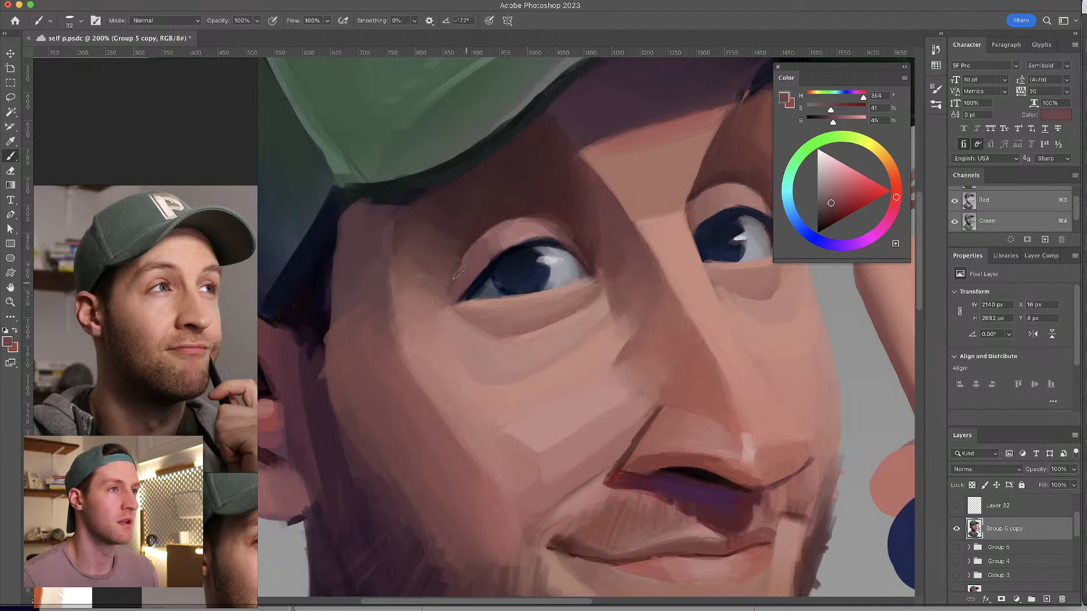
{"action": "left_click", "coordinate": [491, 235], "text": "alt"}
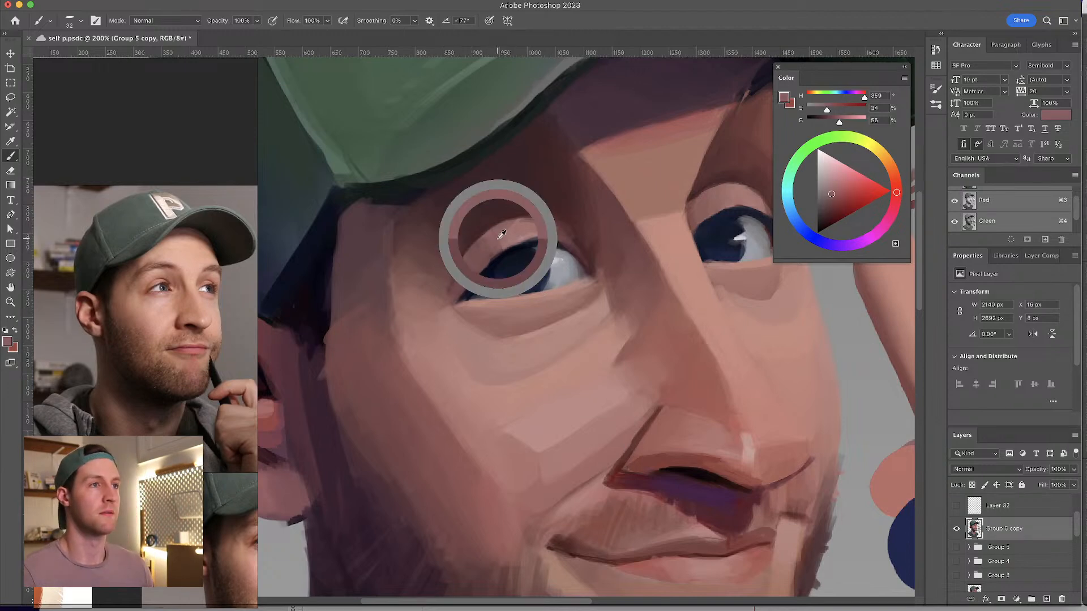
- Refine the lit top of the near eye's upper lid with sampled light pinks and a 20 px brush
{"action": "scroll", "coordinate": [510, 267], "scroll_direction": "right", "scroll_amount": 3}
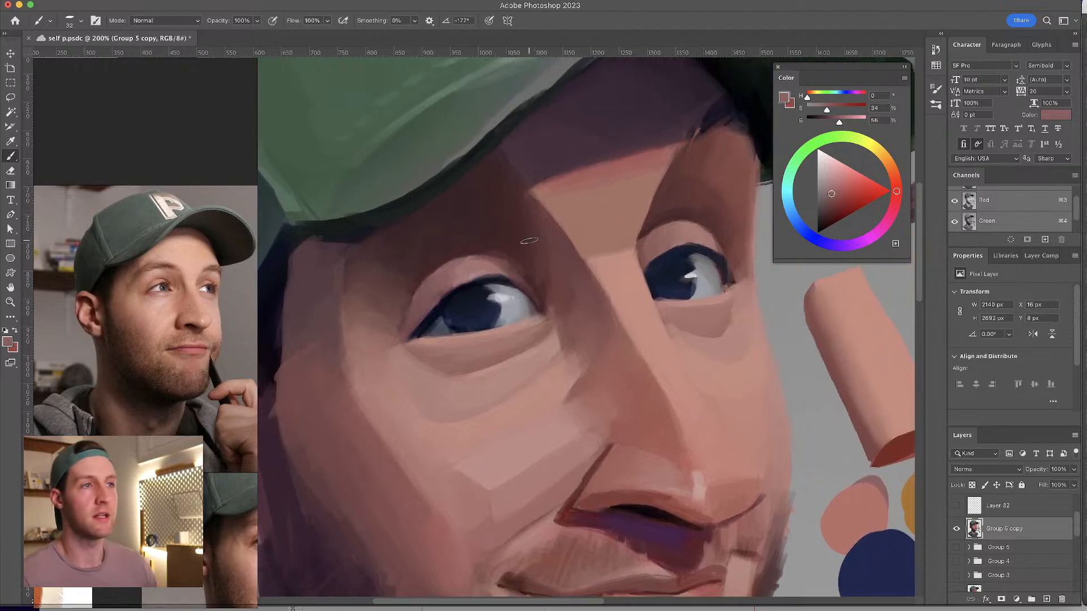
{"action": "scroll", "coordinate": [526, 243], "scroll_direction": "down", "scroll_amount": 3}
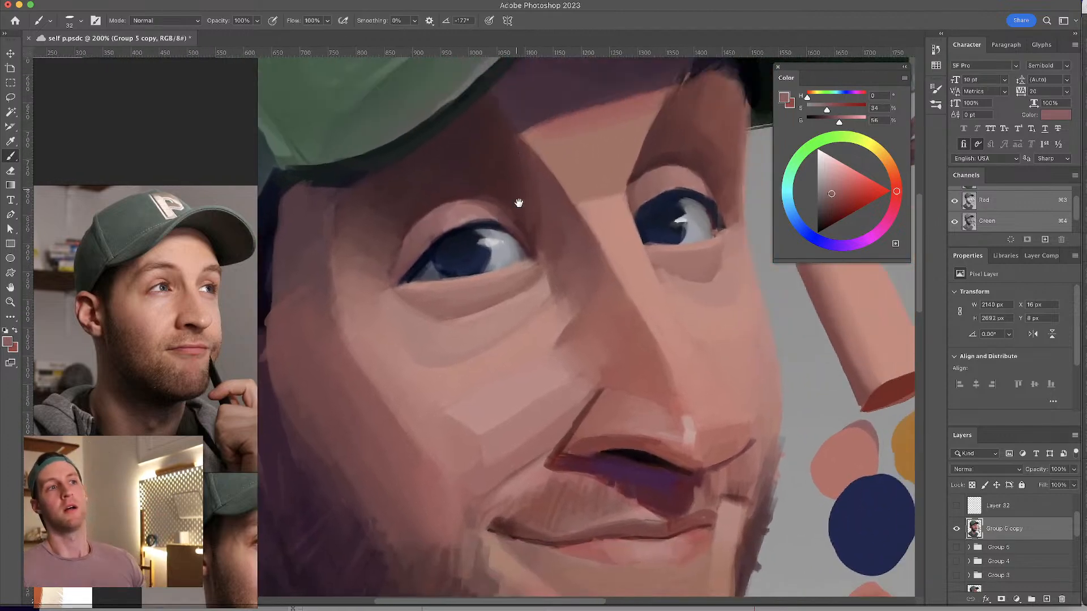
{"action": "key", "text": "z"}
{"action": "key", "text": "b"}
{"action": "left_click", "coordinate": [470, 226], "text": "alt"}
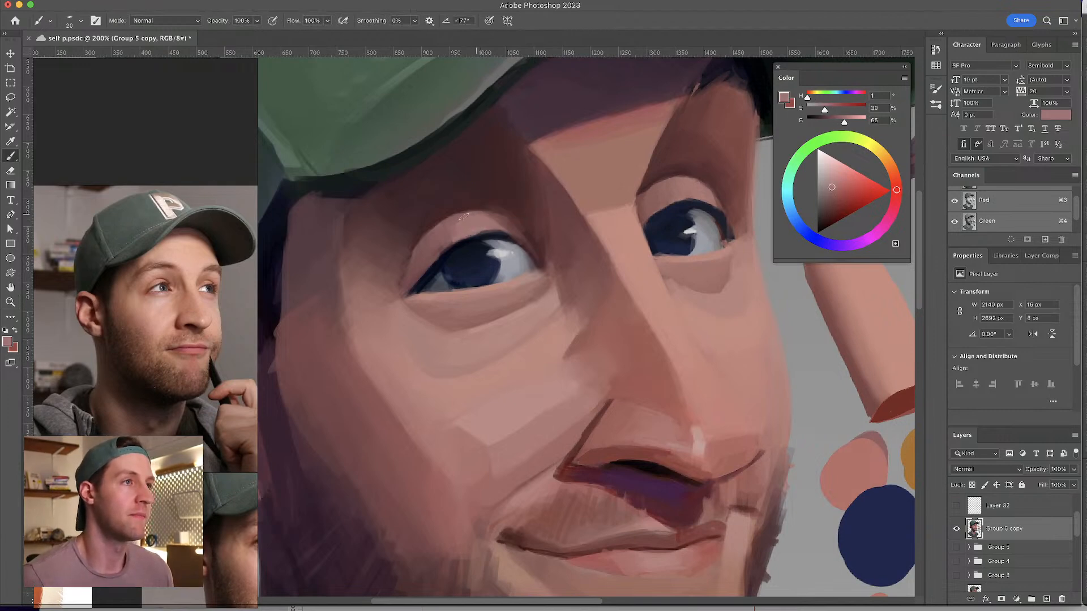
{"action": "left_click", "coordinate": [460, 217], "text": "alt"}
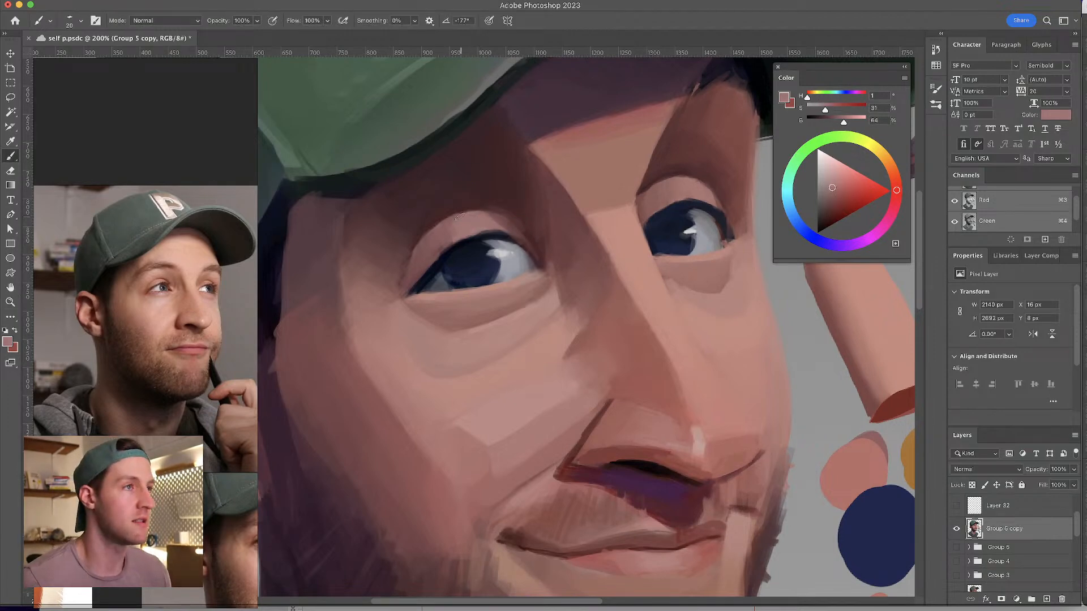
- Refine the upper edge of the near eye's upper lid with sampled muted reds, reducing the brush from 28 to 20 px
{"action": "scroll", "coordinate": [482, 229], "scroll_direction": "right", "scroll_amount": 5}
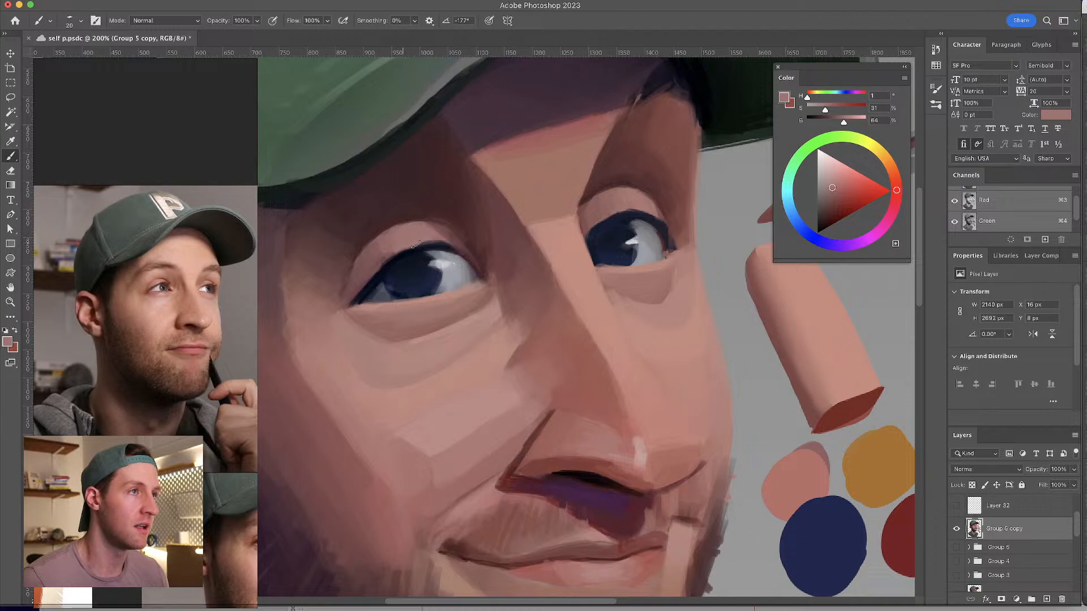
{"action": "left_click", "coordinate": [421, 225], "text": "alt"}
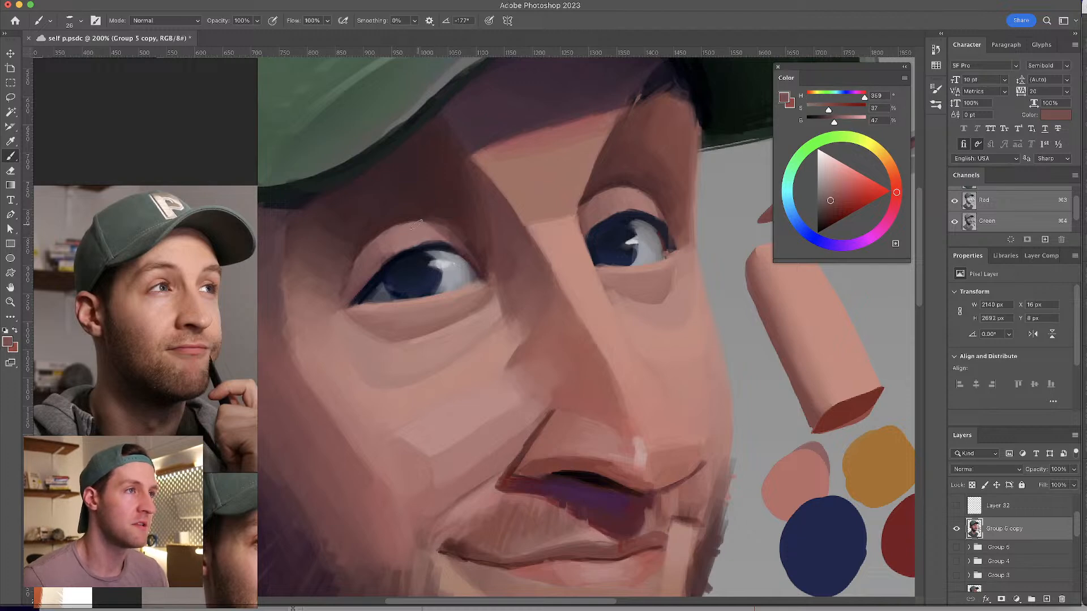
{"action": "left_click_drag", "start_coordinate": [412, 225], "coordinate": [420, 236]}
{"action": "left_click", "coordinate": [406, 227], "text": "alt"}
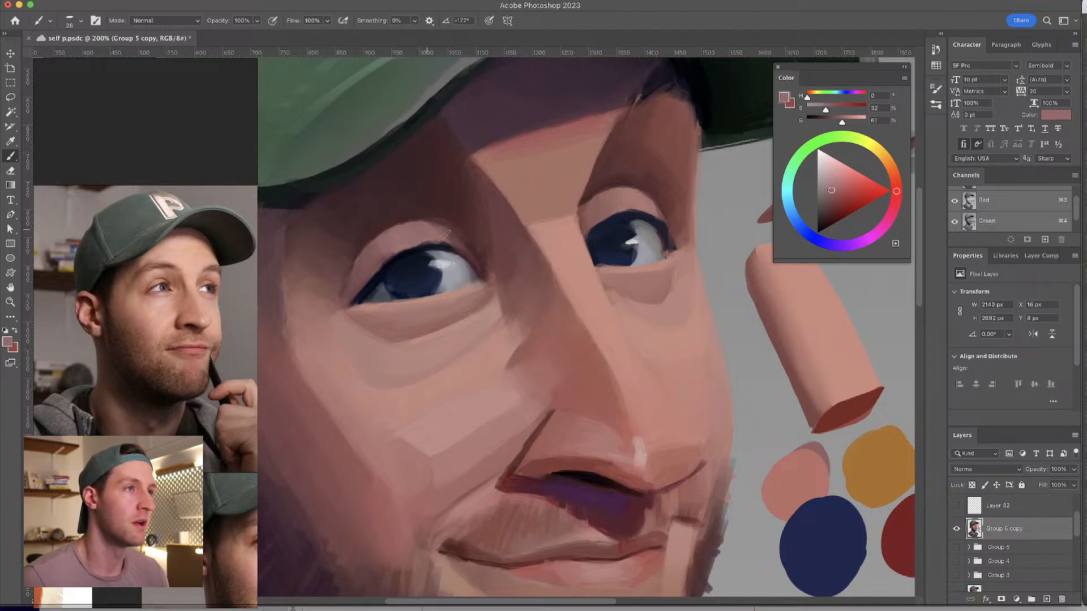
{"action": "key", "text": "bracketleft"}
{"action": "left_click", "coordinate": [408, 233], "text": "alt"}
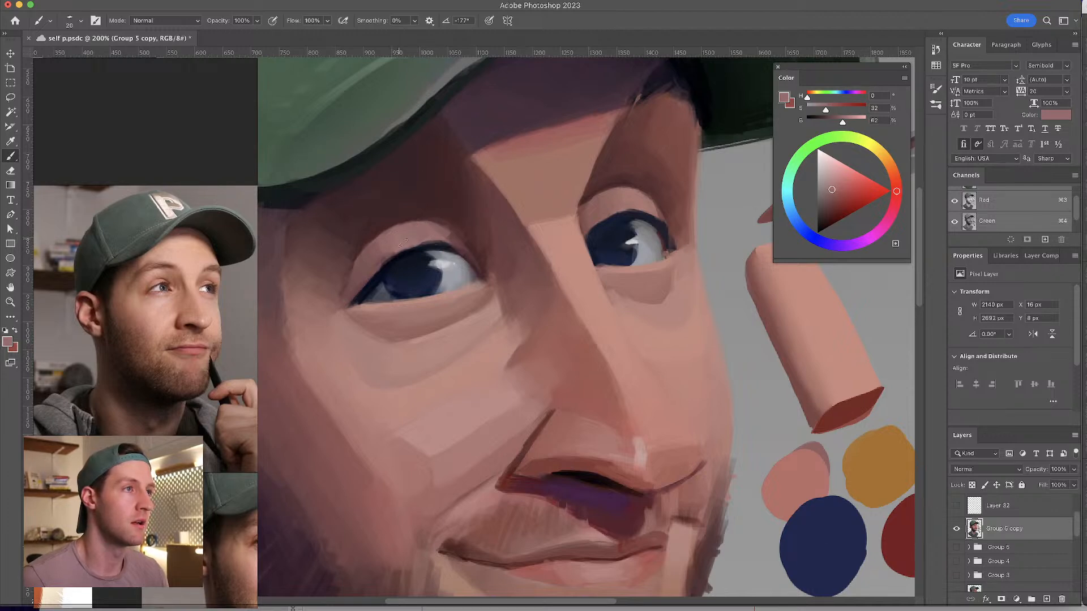
- Blend the outer half of the near eye's upper lid into the socket shadow with sampled reds and a 30 px brush
{"action": "left_click", "coordinate": [394, 238], "text": "alt"}
{"action": "key", "text": "bracketright"}
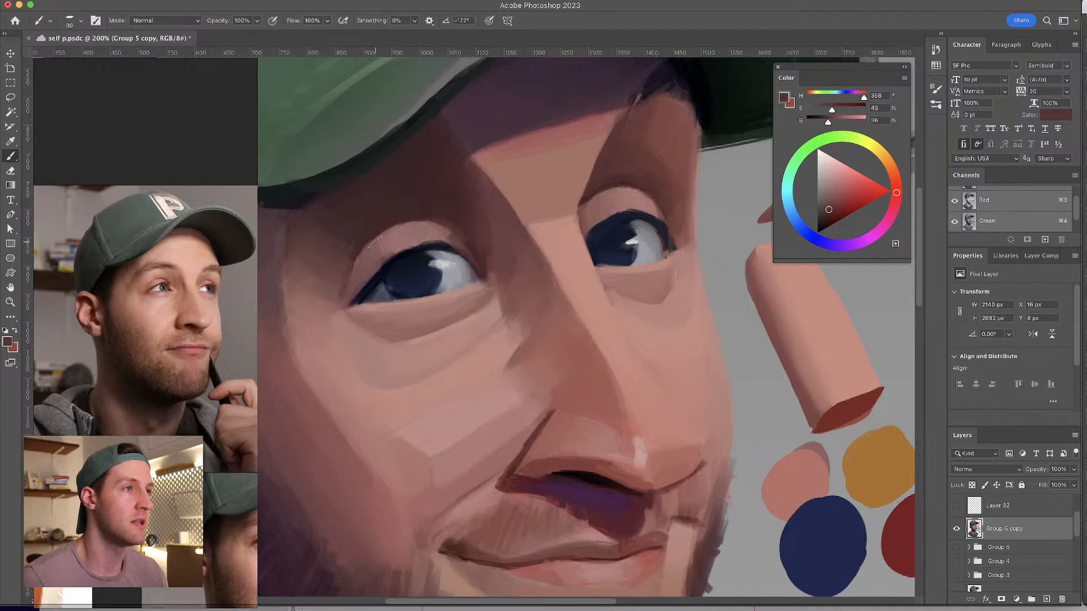
{"action": "left_click", "coordinate": [379, 245], "text": "alt"}
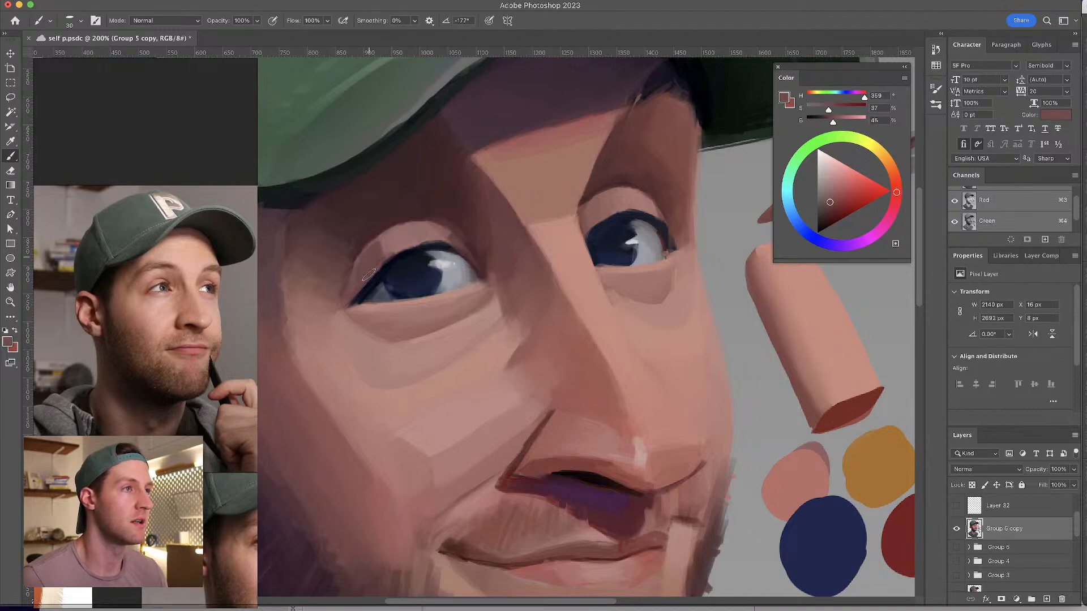
{"action": "left_click", "coordinate": [384, 242], "text": "alt"}
{"action": "left_click", "coordinate": [385, 237], "text": "alt"}
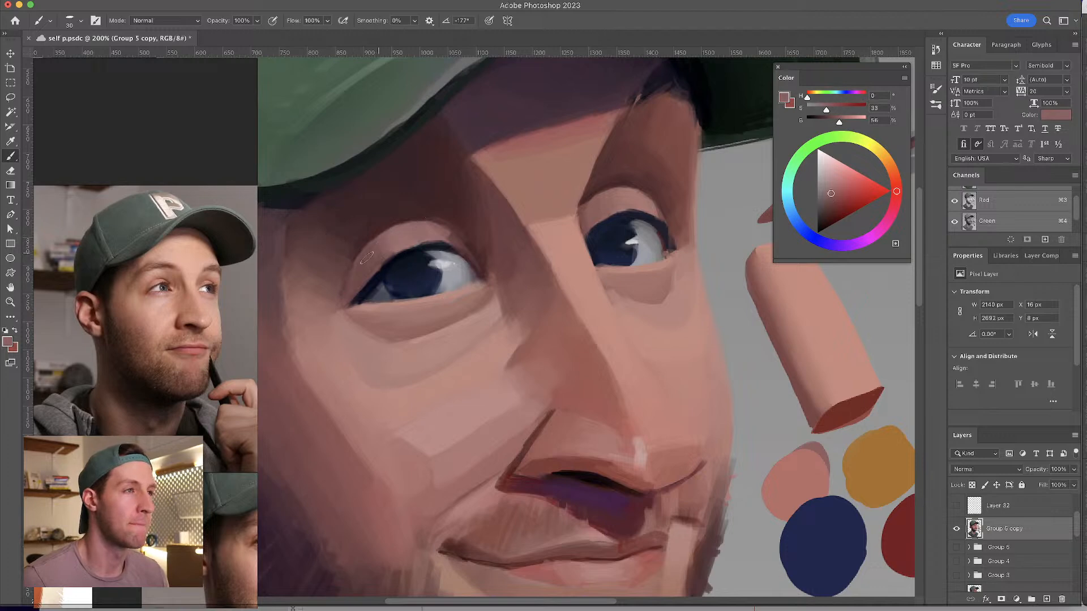
{"action": "left_click", "coordinate": [390, 236], "text": "alt"}
{"action": "left_click", "coordinate": [378, 245], "text": "alt"}
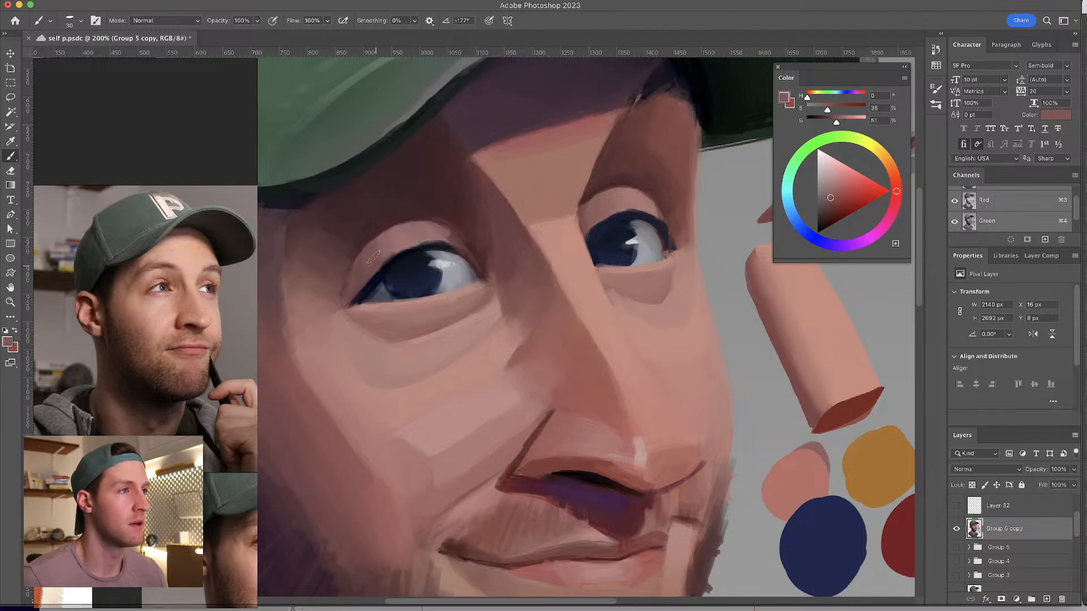
{"action": "left_click", "coordinate": [371, 255], "text": "alt"}
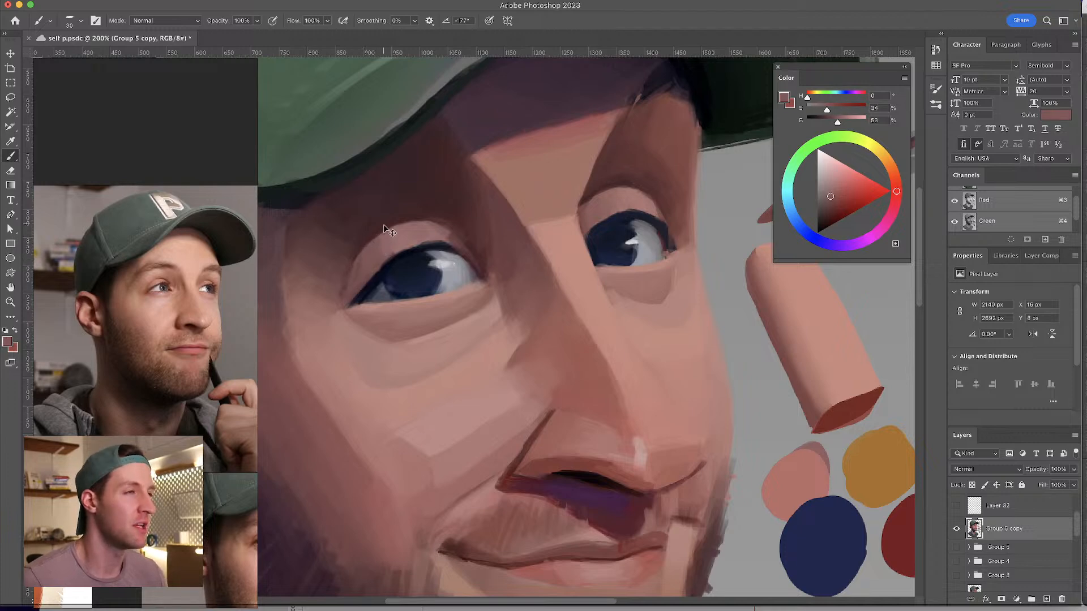
- Deepen the shadow around the near eye's outer lid corner with sampled dark reds and a 37 px brush
{"action": "left_click", "coordinate": [356, 247], "text": "alt"}
{"action": "left_click_drag", "start_coordinate": [355, 247], "coordinate": [366, 261]}
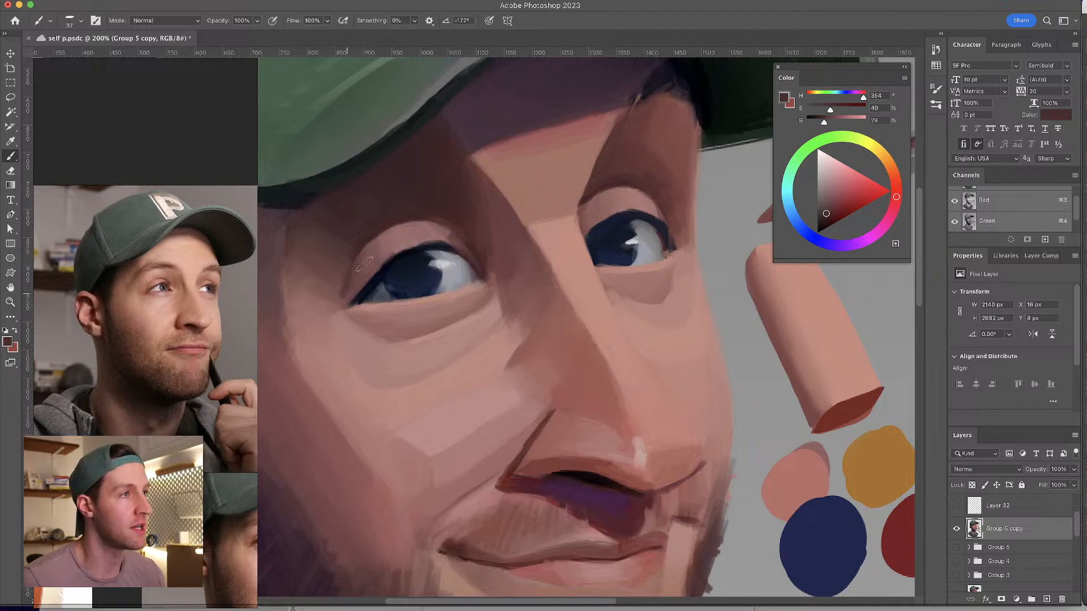
{"action": "left_click", "coordinate": [370, 253], "text": "alt"}
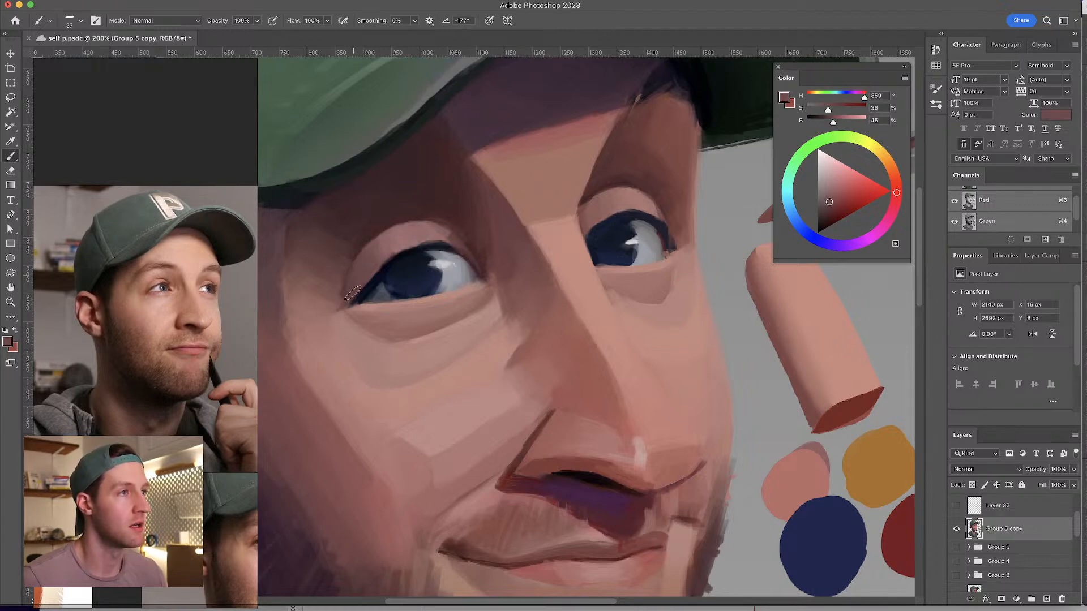
{"action": "left_click", "coordinate": [376, 249], "text": "alt"}
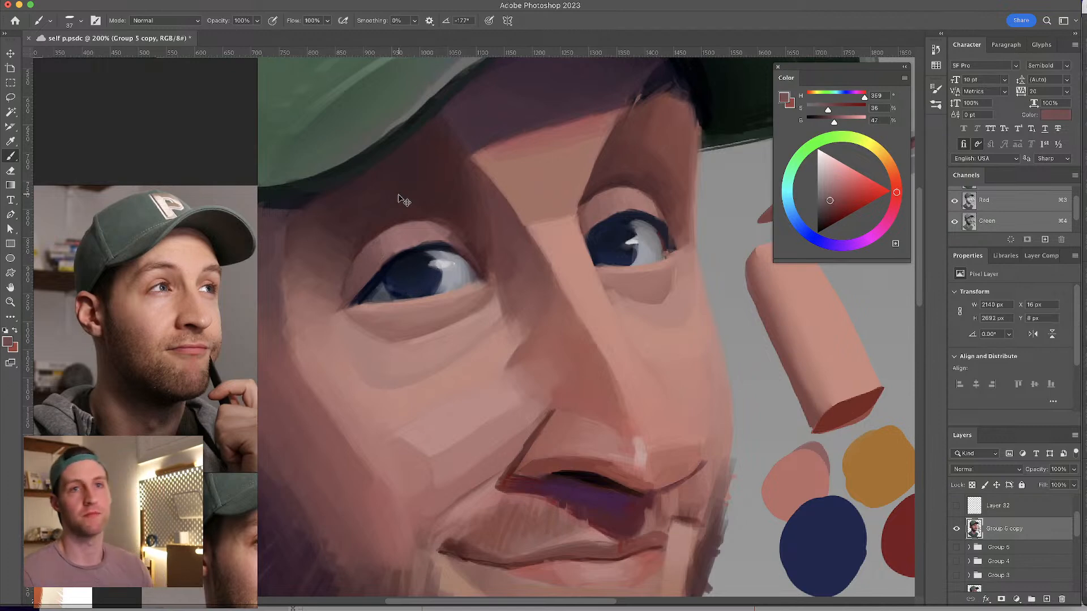
- Rework the socket shadow just above the far eye's upper lid with a sampled muted red and a 33 px brush
{"action": "key", "text": "z"}
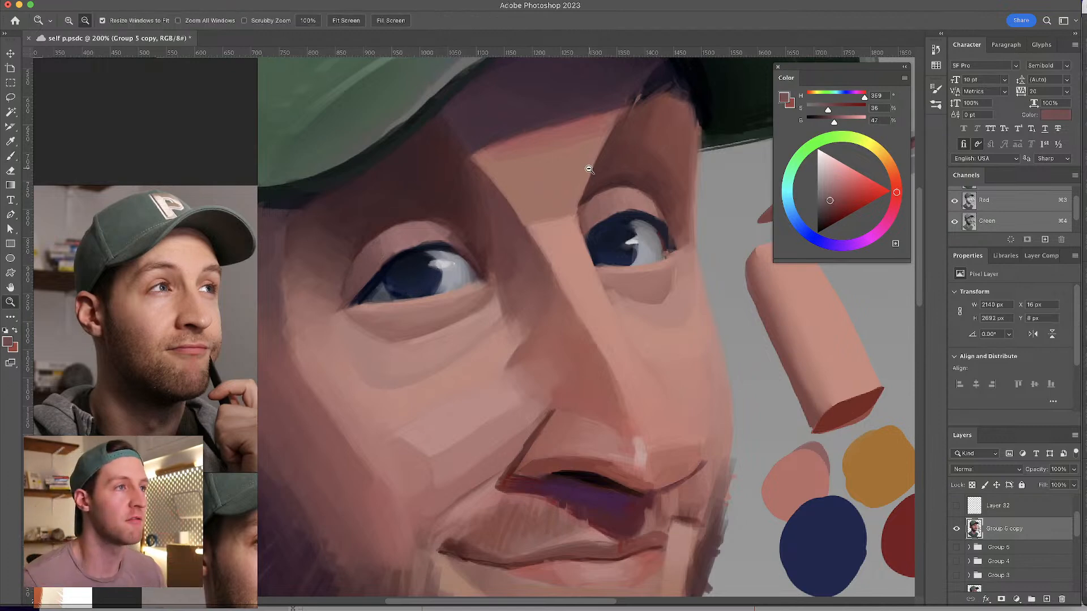
{"action": "key", "text": "b"}
{"action": "left_click_drag", "start_coordinate": [565, 254], "coordinate": [490, 266]}
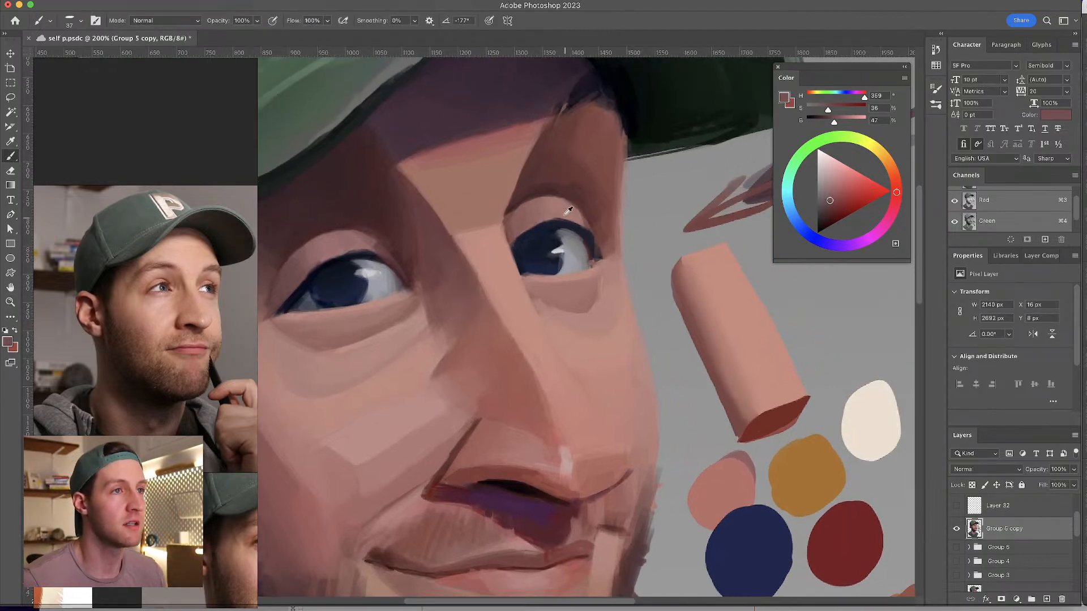
{"action": "left_click", "coordinate": [512, 215], "text": "alt"}
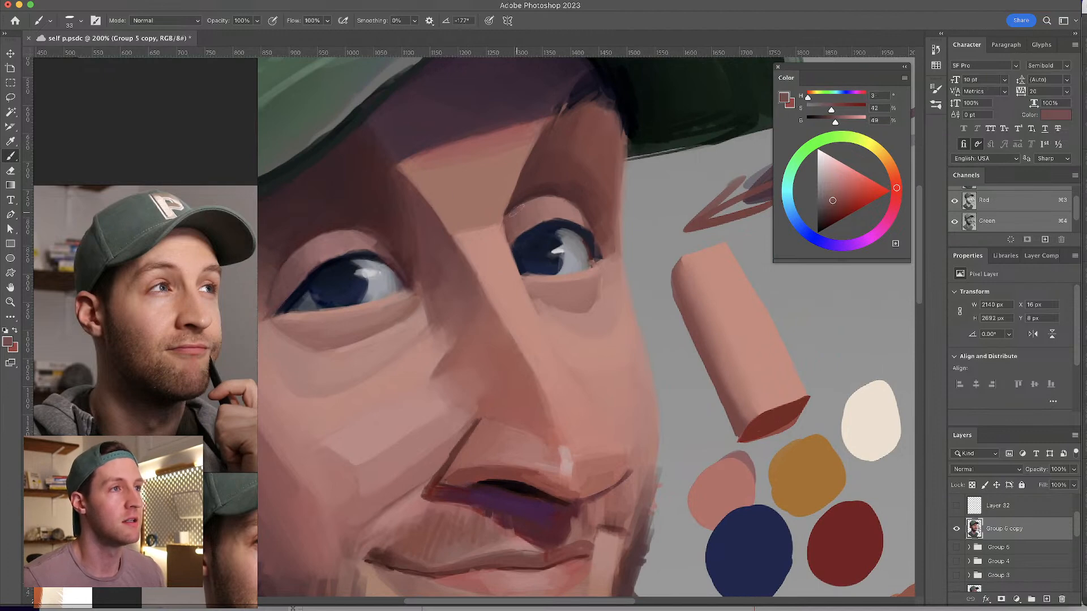
{"action": "left_click_drag", "start_coordinate": [570, 190], "coordinate": [585, 175]}
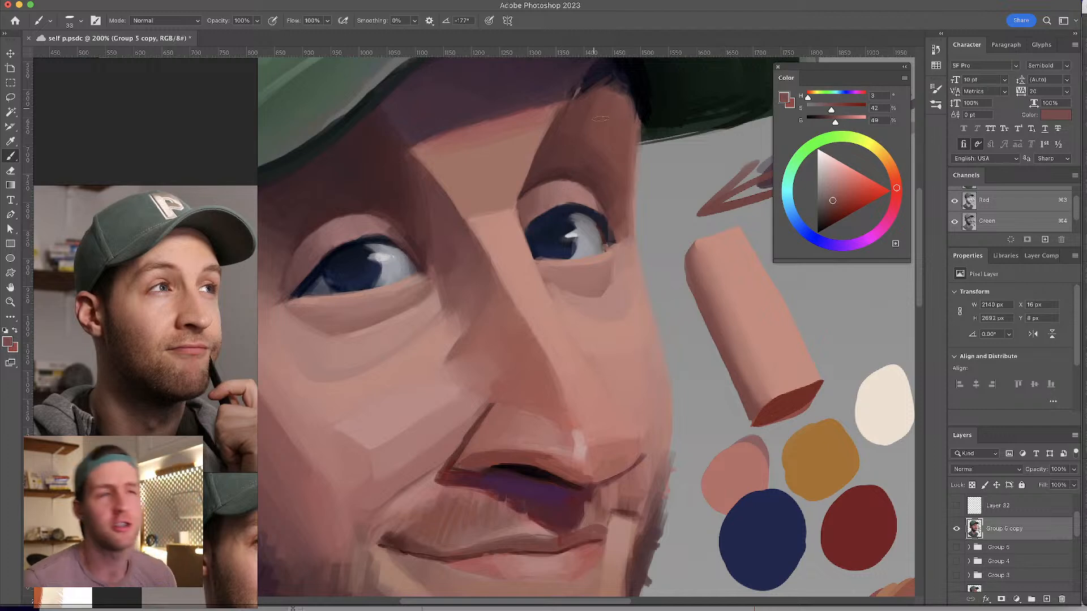
- Paint a thin near-black crease along the top of the far eye's upper lid with color sampled from the nostril, undoing the trial strokes
{"action": "scroll", "coordinate": [622, 214], "scroll_direction": "left", "scroll_amount": 2}
{"action": "left_click", "coordinate": [564, 479], "text": "alt"}
{"action": "mouse_move", "coordinate": [558, 184]}
{"action": "left_mouse_down"}
{"action": "mouse_move", "coordinate": [546, 204]}
{"action": "mouse_move", "coordinate": [596, 189]}
{"action": "mouse_move", "coordinate": [623, 226]}
{"action": "mouse_move", "coordinate": [617, 196]}
{"action": "mouse_move", "coordinate": [591, 183]}
{"action": "mouse_move", "coordinate": [551, 195]}
{"action": "left_mouse_up"}
{"action": "mouse_move", "coordinate": [400, 223]}
{"action": "left_mouse_down"}
{"action": "mouse_move", "coordinate": [368, 219]}
{"action": "mouse_move", "coordinate": [306, 271]}
{"action": "left_mouse_up"}
{"action": "key", "text": "ctrl+z"}
{"action": "key", "text": "ctrl+z"}
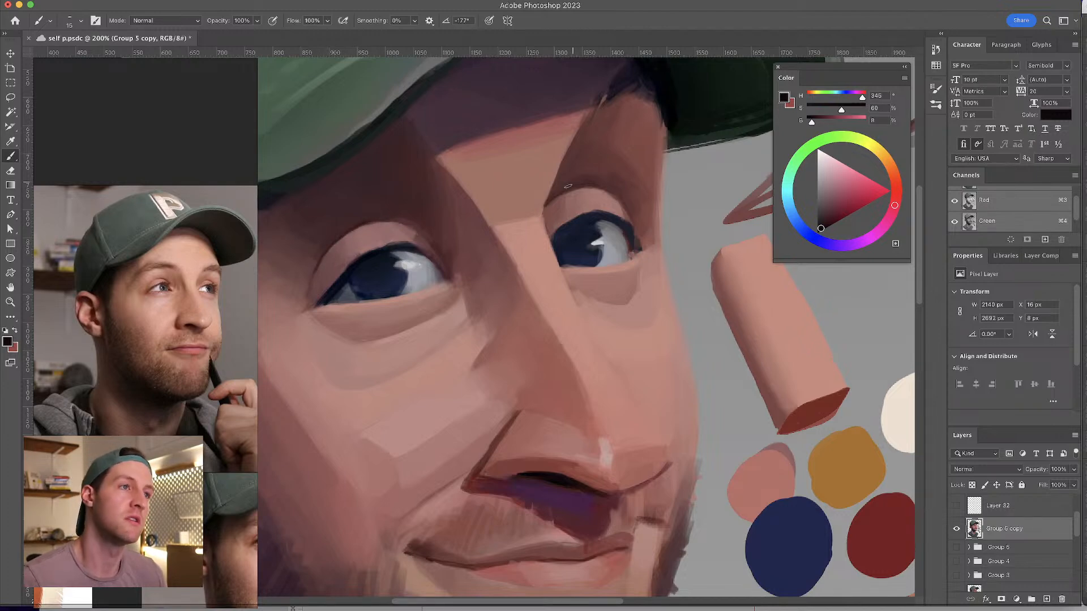
{"action": "left_click_drag", "start_coordinate": [569, 189], "coordinate": [607, 190]}
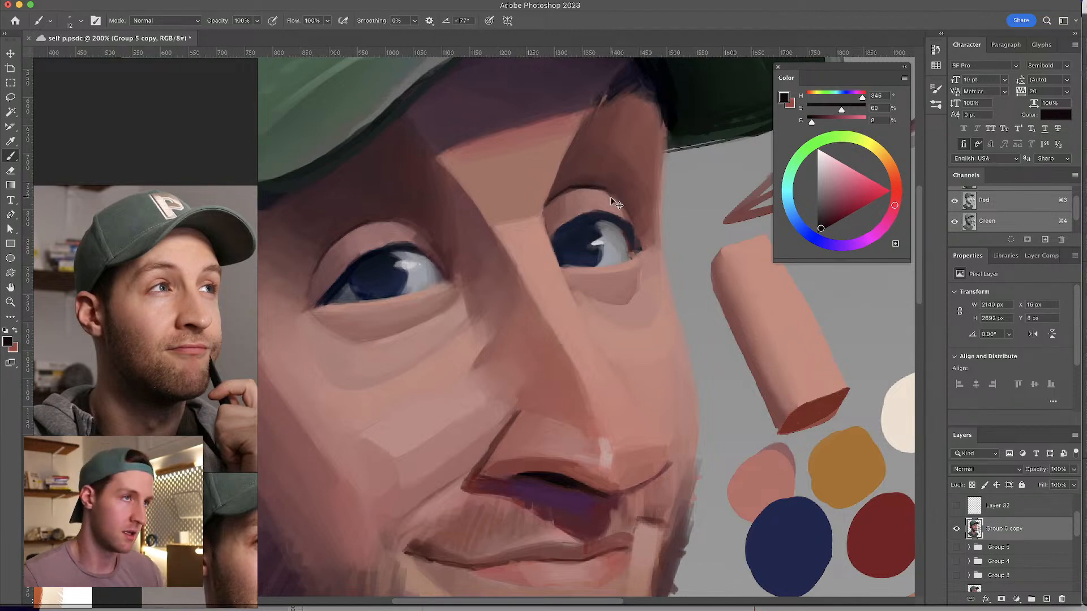
- Soften the dark crease at the top of the near nostril wing with sampled reds, undoing the last stroke
{"action": "scroll", "coordinate": [543, 151], "scroll_direction": "left", "scroll_amount": 3}
{"action": "scroll", "coordinate": [510, 97], "scroll_direction": "down", "scroll_amount": 3}
{"action": "scroll", "coordinate": [498, 170], "scroll_direction": "down", "scroll_amount": 2}
{"action": "scroll", "coordinate": [498, 170], "scroll_direction": "right", "scroll_amount": 1}
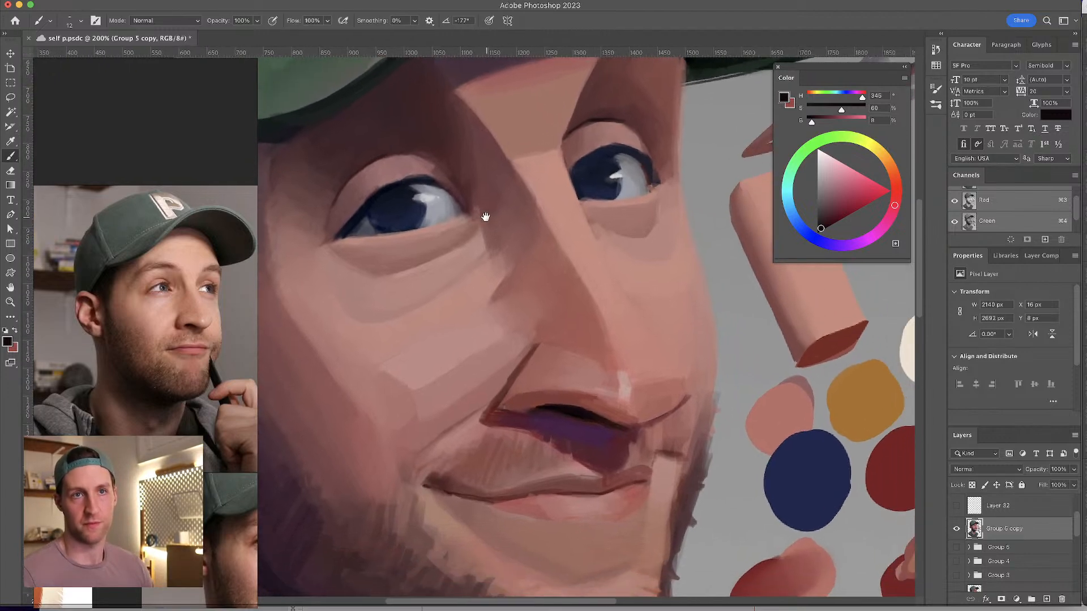
{"action": "left_click", "coordinate": [537, 344], "text": "alt"}
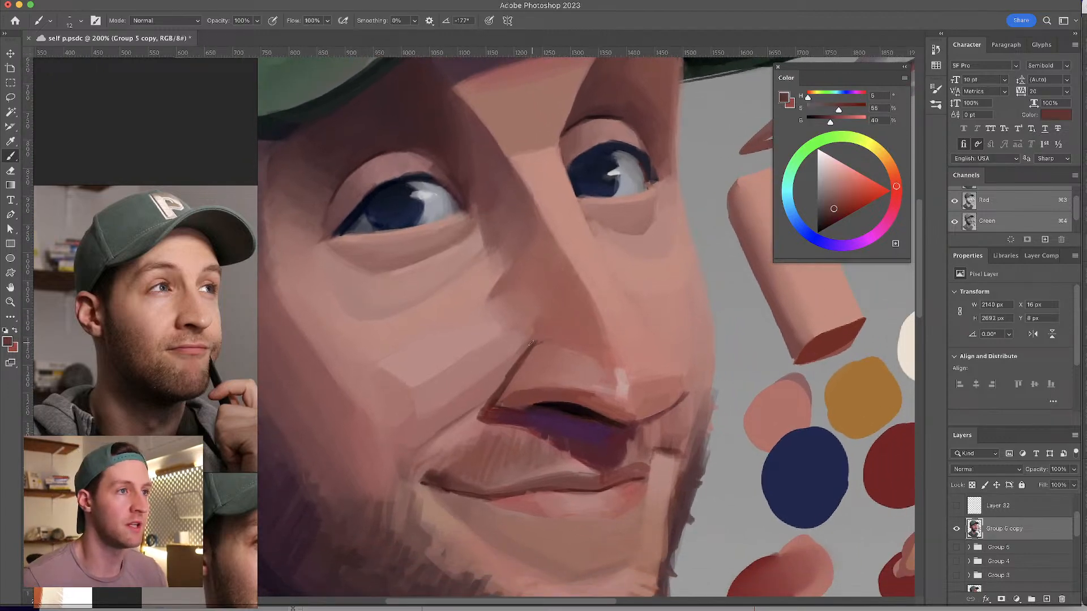
{"action": "left_click", "coordinate": [541, 336], "text": "alt"}
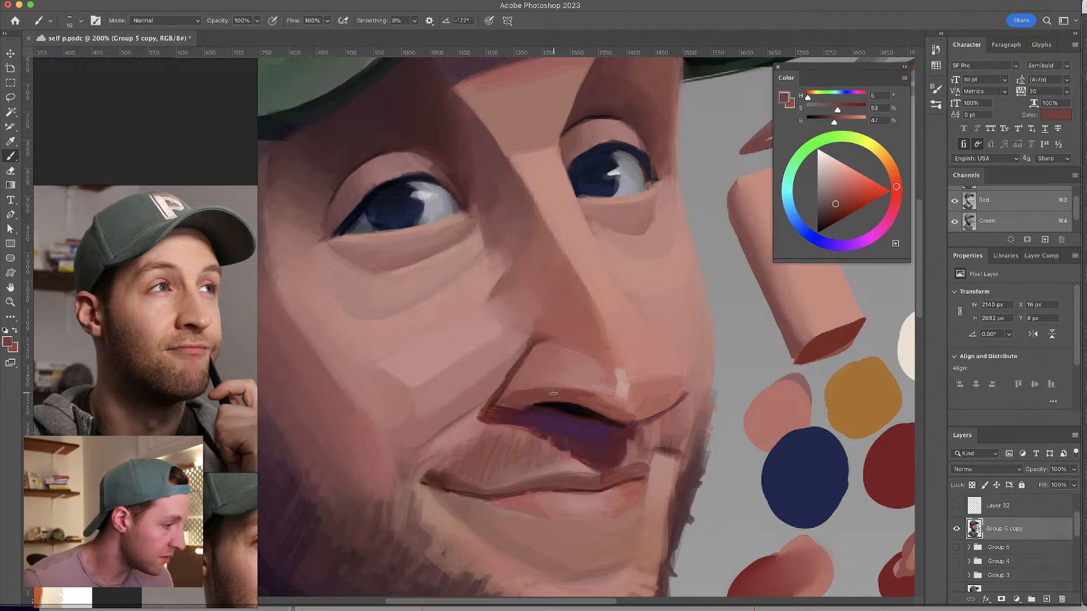
{"action": "mouse_move", "coordinate": [577, 313]}
{"action": "left_mouse_down"}
{"action": "mouse_move", "coordinate": [598, 297]}
{"action": "mouse_move", "coordinate": [621, 335]}
{"action": "left_mouse_up"}
{"action": "key", "text": "bracketright"}
{"action": "left_click", "coordinate": [569, 317], "text": "alt"}
{"action": "key", "text": "super+z"}
- Blend the top of the nostril wing into the shaded side of the nose with sampled reds, enlarging the brush to 33 px
{"action": "left_click", "coordinate": [577, 316], "text": "alt"}
{"action": "key", "text": "bracketright"}
{"action": "key", "text": "bracketright"}
{"action": "key", "text": "bracketright"}
{"action": "key", "text": "bracketright"}
{"action": "left_click", "coordinate": [585, 318], "text": "alt"}
{"action": "left_click_drag", "start_coordinate": [587, 319], "coordinate": [581, 318]}
{"action": "left_click_drag", "start_coordinate": [563, 306], "coordinate": [613, 334]}
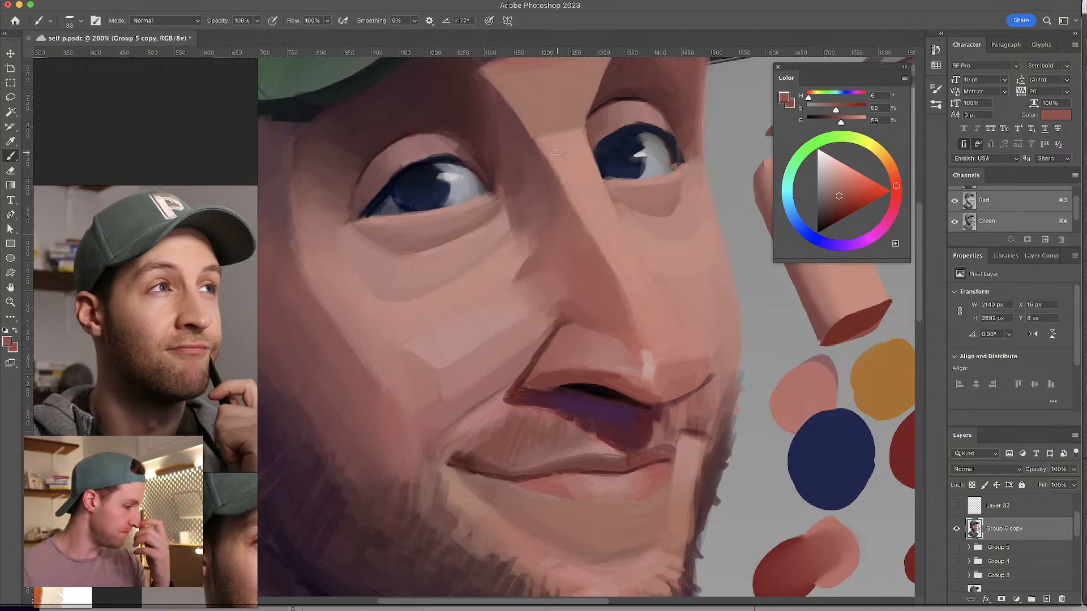
- Soften the edge between the nose's shaded side and the inner cheek with sampled warm pinks and a 40 px brush
{"action": "left_click", "coordinate": [547, 270], "text": "alt"}
{"action": "left_click_drag", "start_coordinate": [541, 272], "coordinate": [544, 272]}
{"action": "left_click", "coordinate": [533, 287], "text": "alt"}
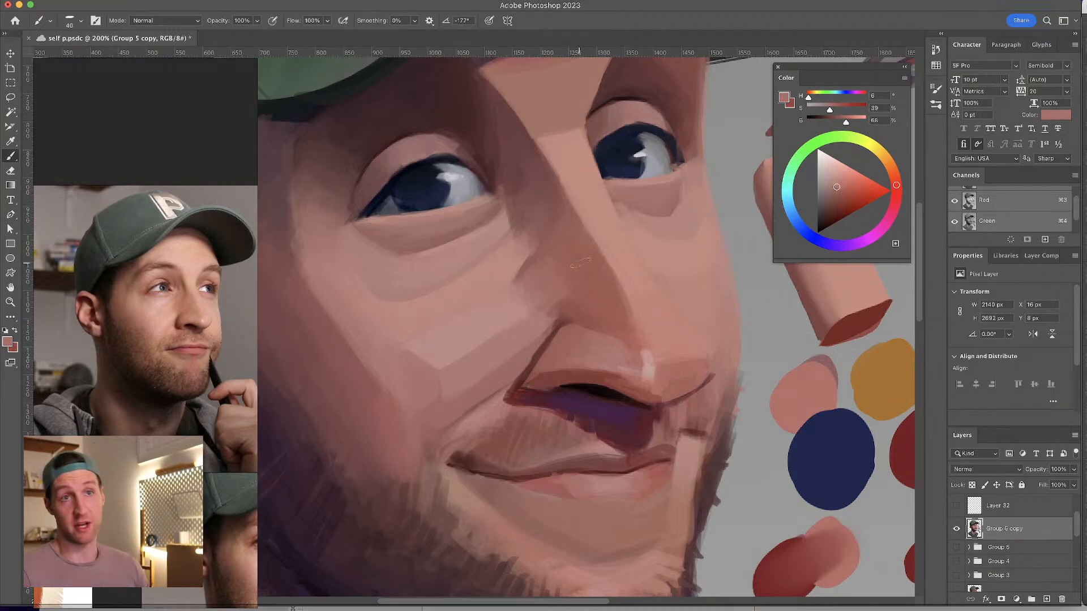
{"action": "left_click_drag", "start_coordinate": [543, 240], "coordinate": [578, 305]}
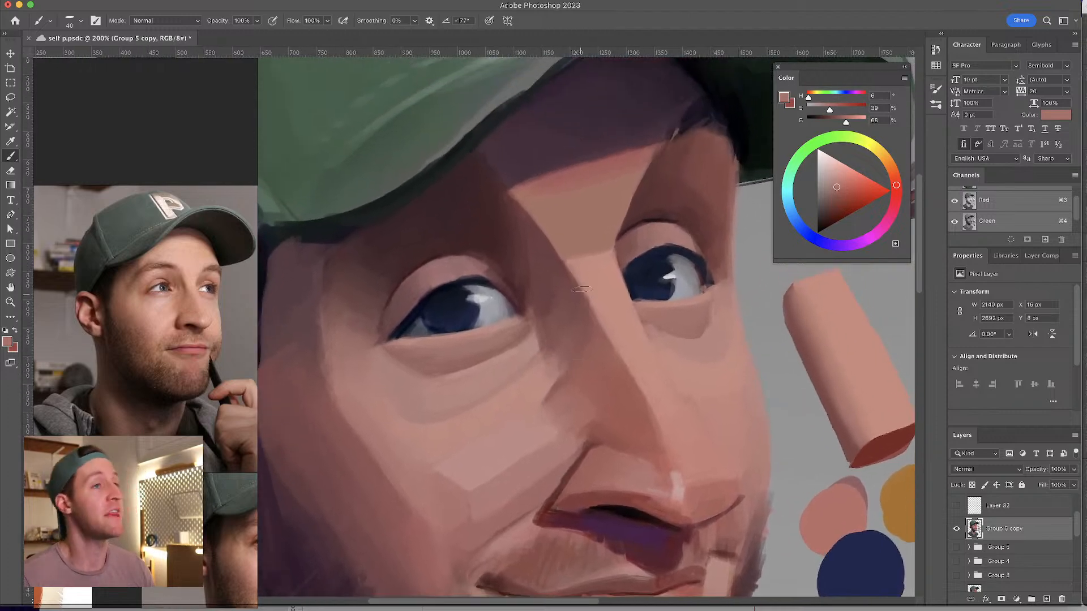
- Touch up the shadow edge where the near brow meets the forehead with a sampled dark red and a 25 px brush, and save the document
{"action": "left_click", "coordinate": [516, 200], "text": "alt"}
{"action": "left_click_drag", "start_coordinate": [516, 199], "coordinate": [508, 194]}
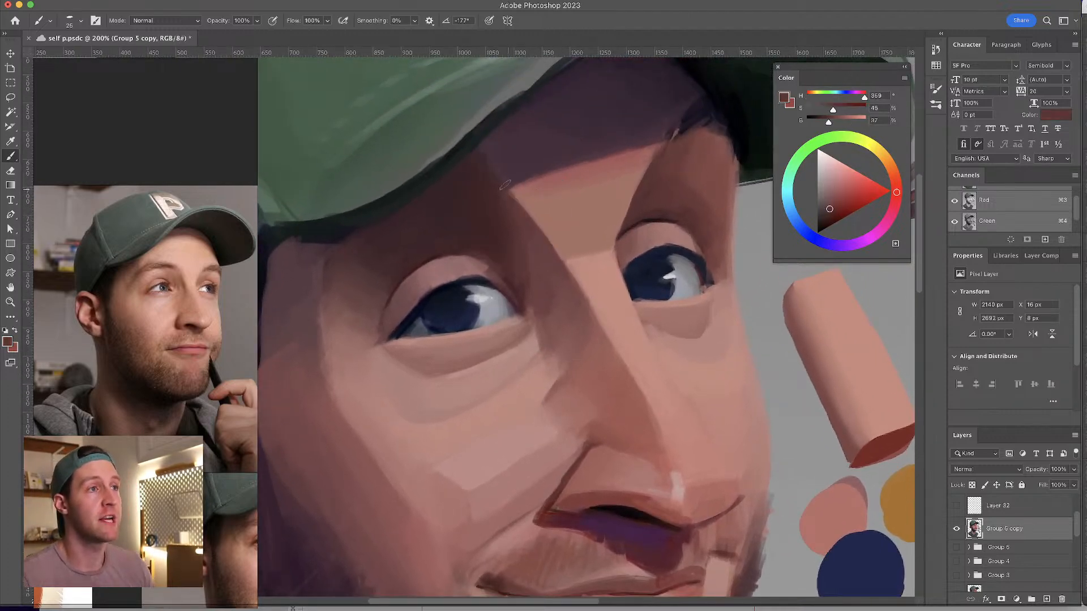
{"action": "key", "text": "ctrl+s"}
{"action": "left_click_drag", "start_coordinate": [558, 223], "coordinate": [570, 214]}
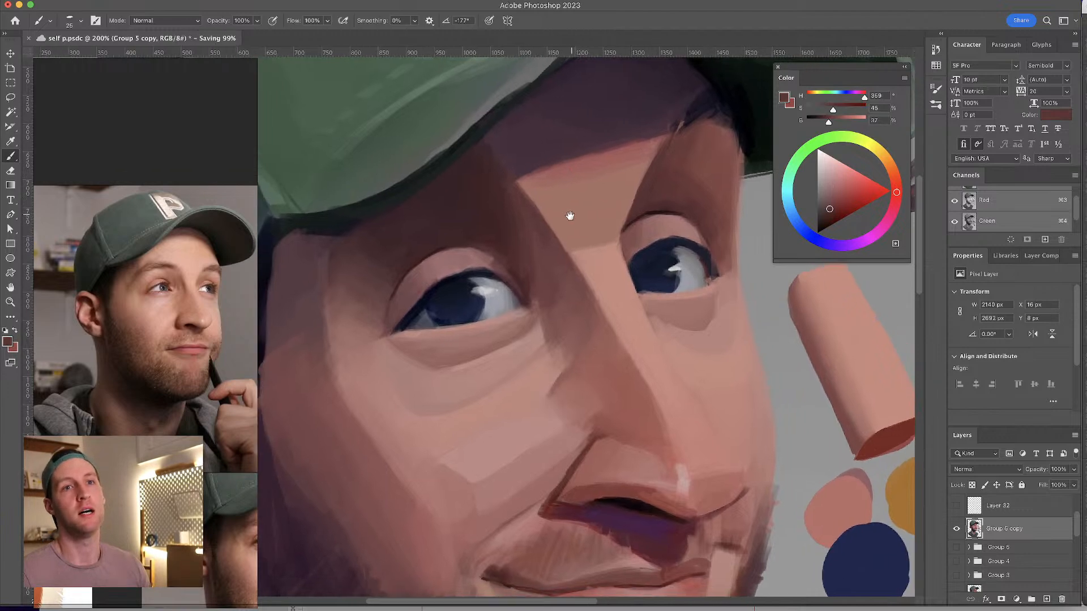
- Blend the skin below the near eye's inner corner with sampled pinks, enlarging the brush from 25 to 36 px
{"action": "scroll", "coordinate": [570, 215], "scroll_direction": "down", "scroll_amount": 5}
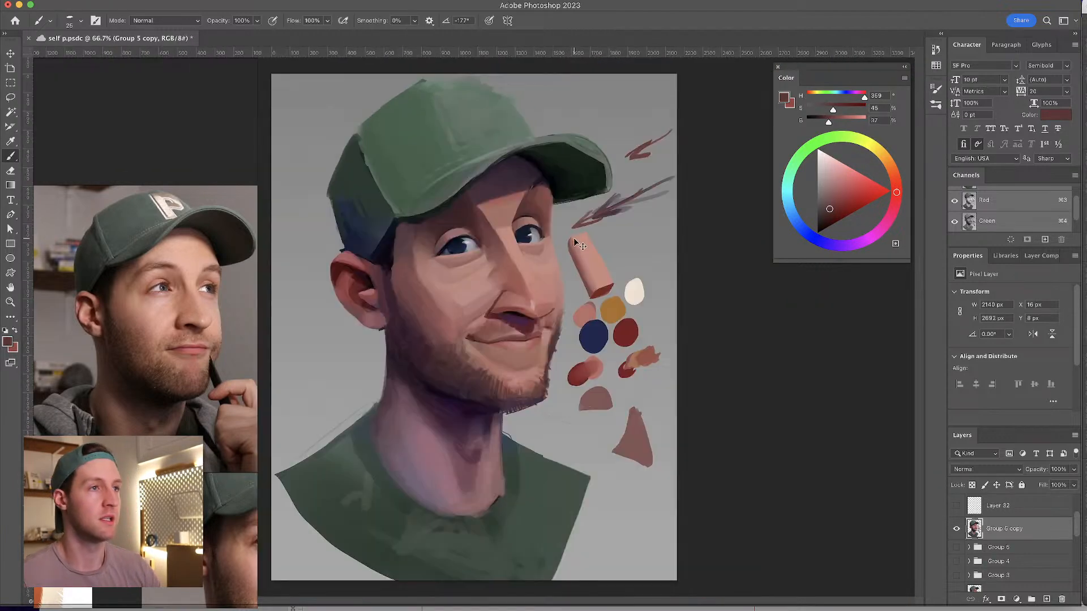
{"action": "scroll", "coordinate": [572, 247], "scroll_direction": "up", "scroll_amount": 2}
{"action": "scroll", "coordinate": [571, 247], "scroll_direction": "up", "scroll_amount": 4}
{"action": "left_click", "coordinate": [546, 287], "text": "alt"}
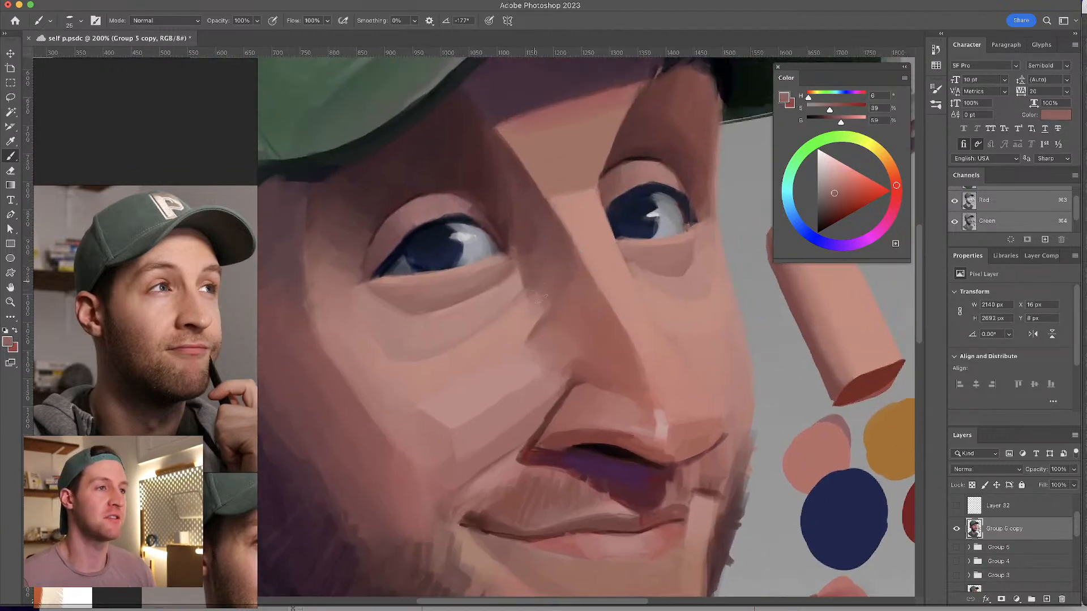
{"action": "left_click", "coordinate": [527, 308], "text": "alt"}
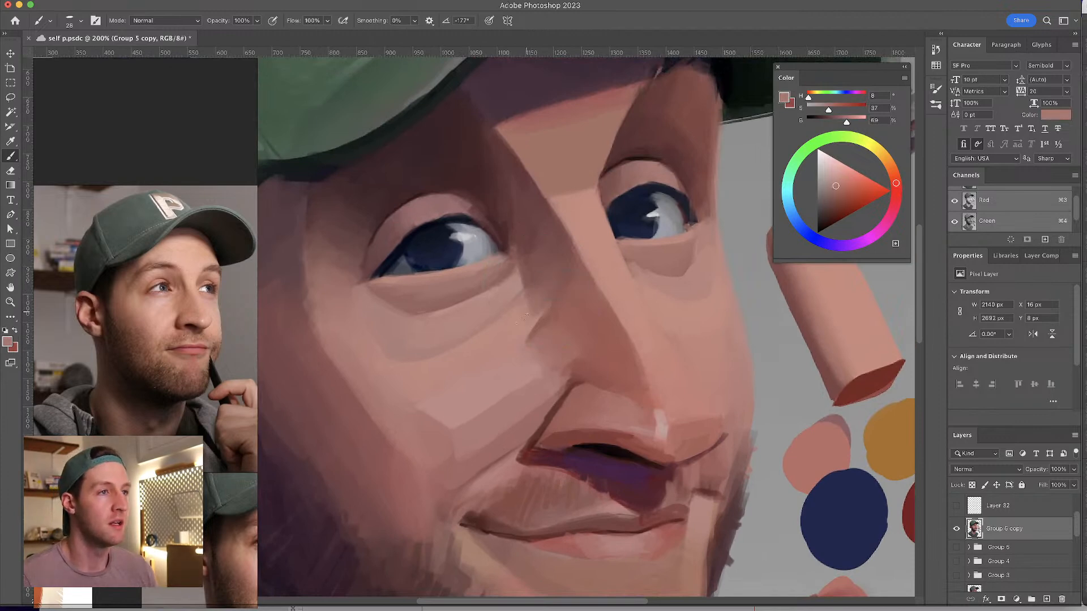
{"action": "left_click", "coordinate": [542, 299], "text": "alt"}
{"action": "key", "text": "]"}
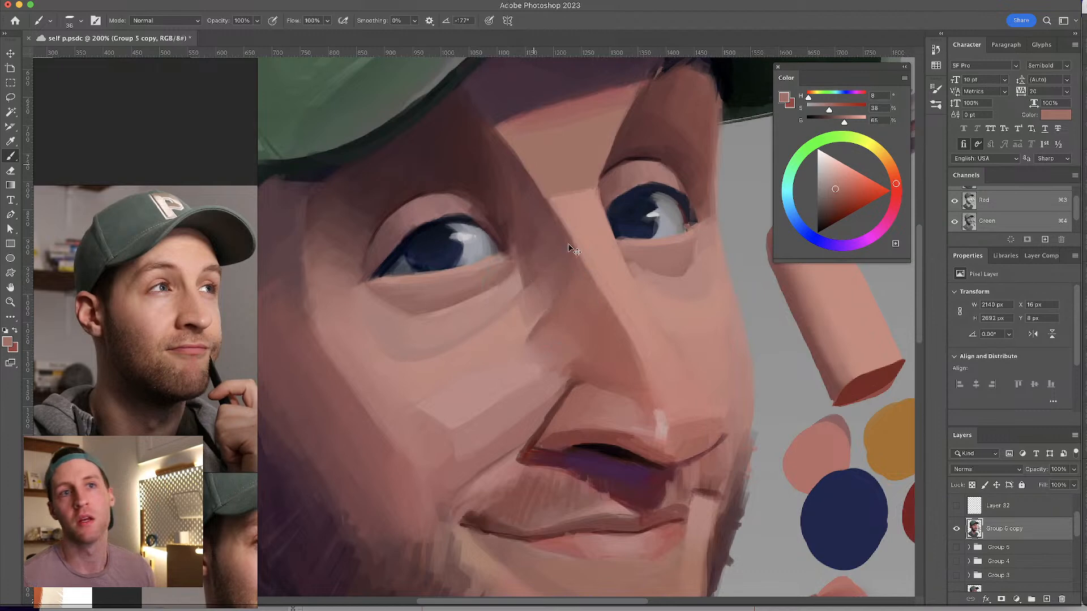
- Smooth the transition from the nose's shaded side to the lit inner cheek with sampled light and mid pinks
{"action": "left_click", "coordinate": [552, 276], "text": "alt"}
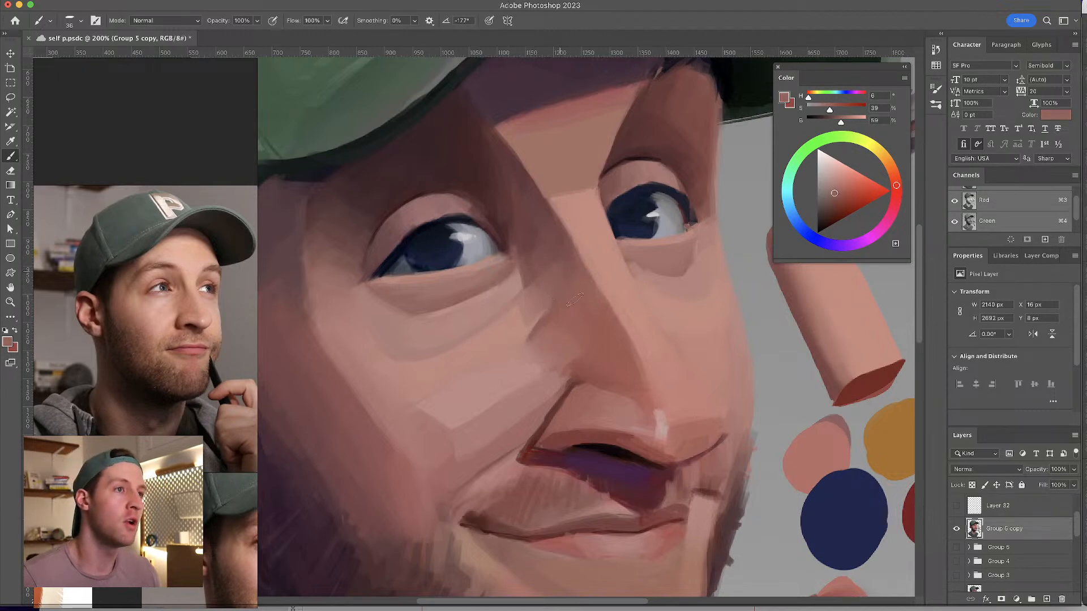
{"action": "left_click", "coordinate": [526, 310], "text": "alt"}
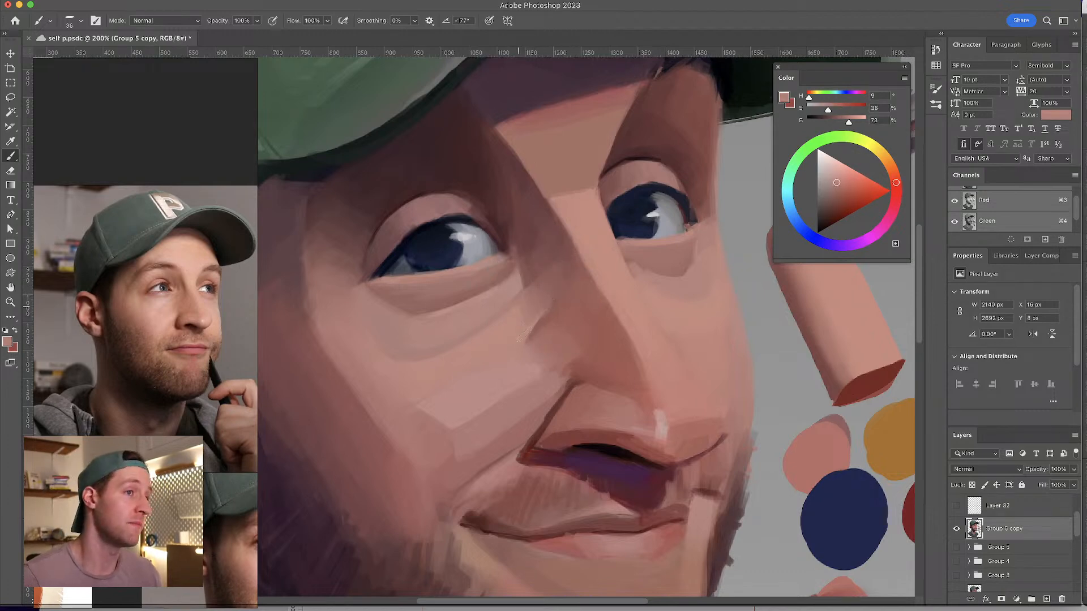
{"action": "left_click", "coordinate": [540, 294], "text": "alt"}
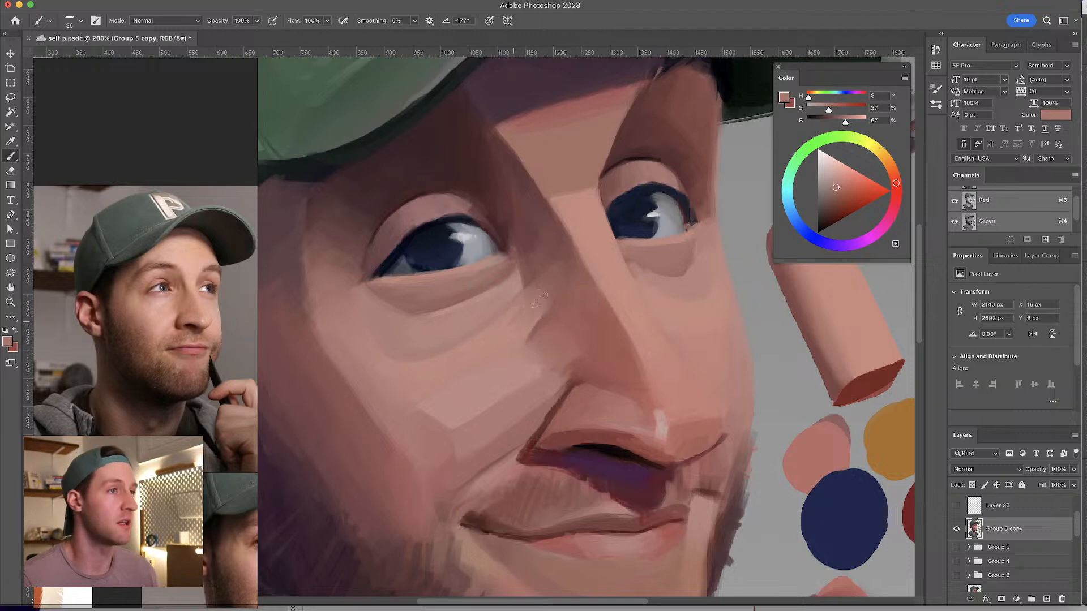
{"action": "left_click", "coordinate": [545, 300], "text": "alt"}
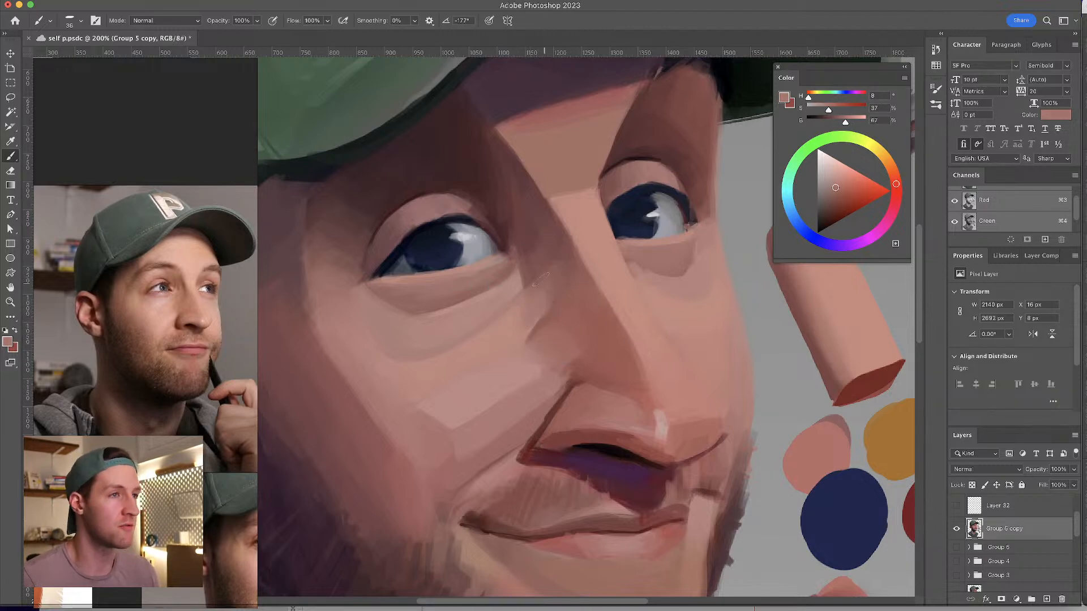
{"action": "left_click", "coordinate": [548, 281], "text": "alt"}
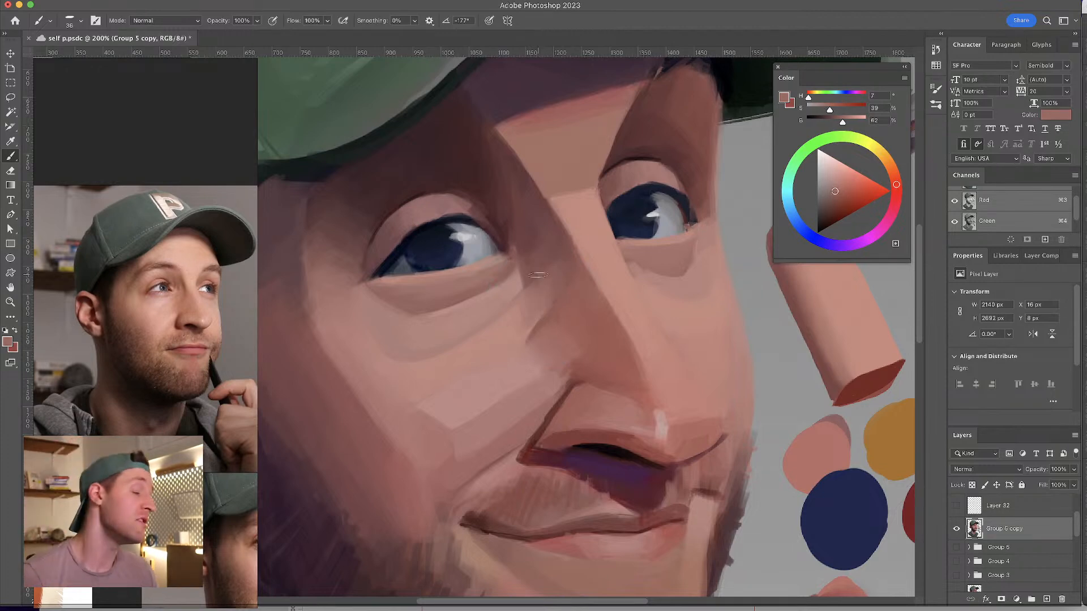
- Deepen the near eye's socket shadow above the upper lid with sampled dark reds, reducing the brush to 16 px
{"action": "left_click", "coordinate": [511, 175], "text": "alt"}
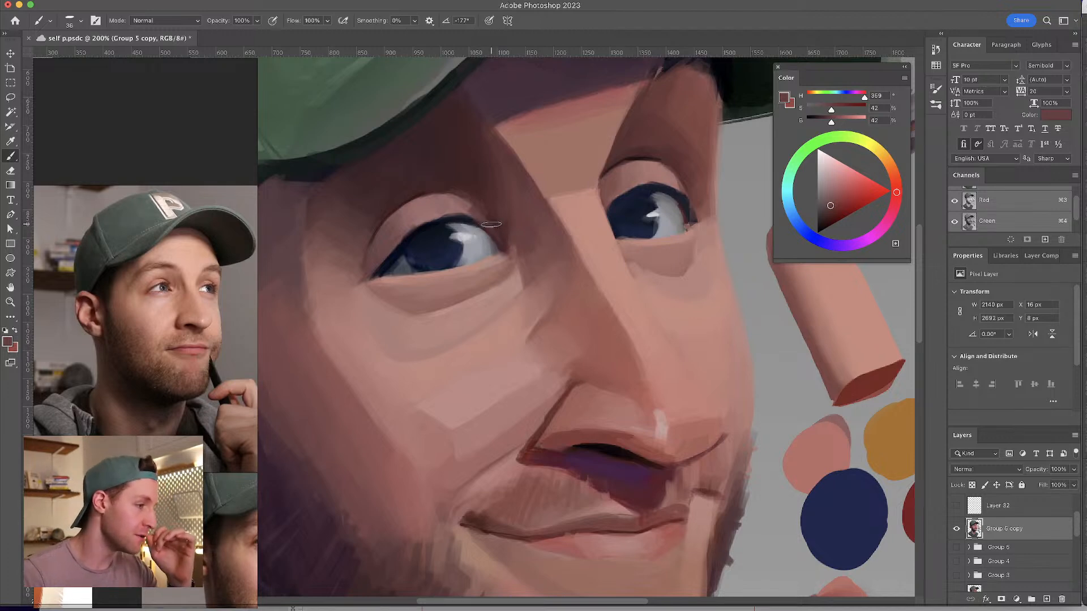
{"action": "left_click", "coordinate": [461, 143], "text": "alt"}
{"action": "left_click", "coordinate": [417, 193], "text": "alt"}
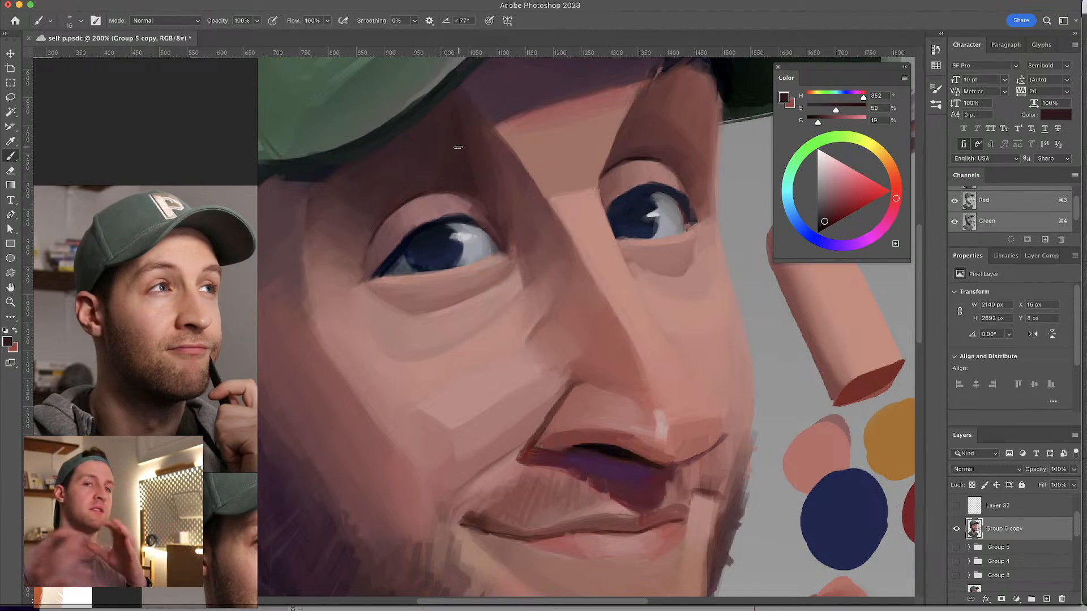
{"action": "scroll", "coordinate": [589, 152], "scroll_direction": "right", "scroll_amount": 2}
{"action": "mouse_move", "coordinate": [606, 122]}
{"action": "left_mouse_down"}
{"action": "mouse_move", "coordinate": [582, 177]}
{"action": "mouse_move", "coordinate": [608, 154]}
{"action": "mouse_move", "coordinate": [628, 89]}
{"action": "mouse_move", "coordinate": [589, 171]}
{"action": "mouse_move", "coordinate": [620, 92]}
{"action": "left_mouse_up"}
{"action": "key", "text": "ctrl+z"}
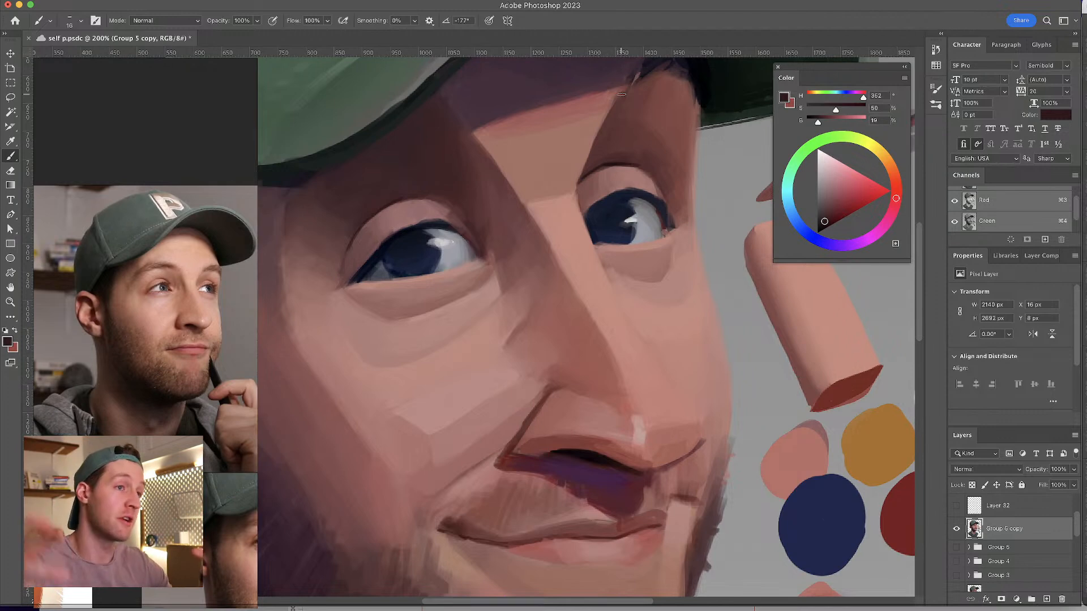
- Soften the upper edge of the near nostril wing where it meets the cheek with a sampled muted pink and a small brush
{"action": "left_click_drag", "start_coordinate": [442, 220], "coordinate": [472, 192]}
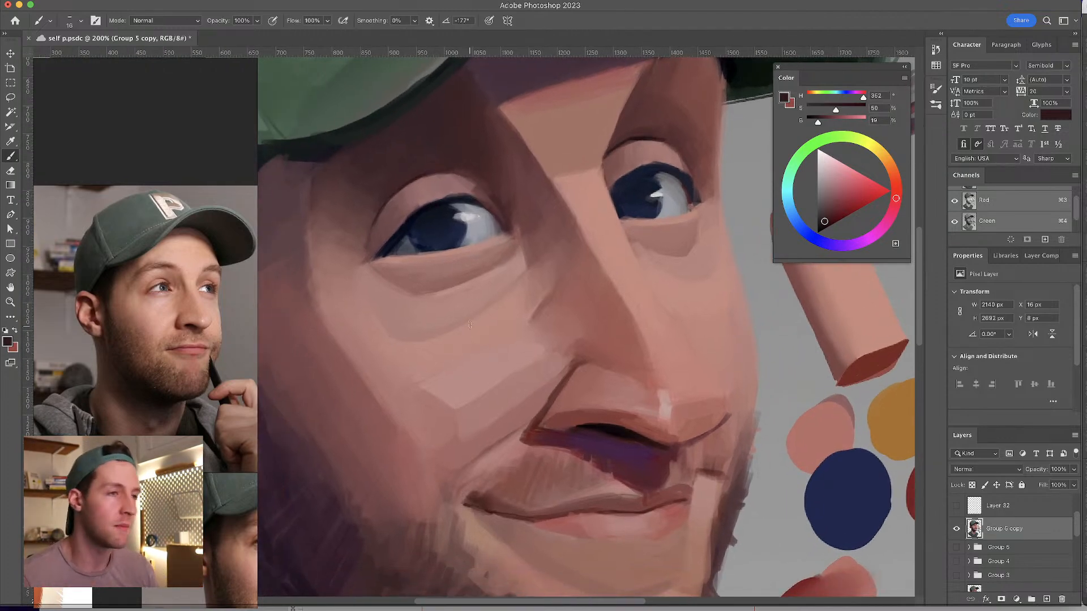
{"action": "left_click_drag", "start_coordinate": [497, 319], "coordinate": [504, 300]}
{"action": "left_click", "coordinate": [560, 365], "text": "alt"}
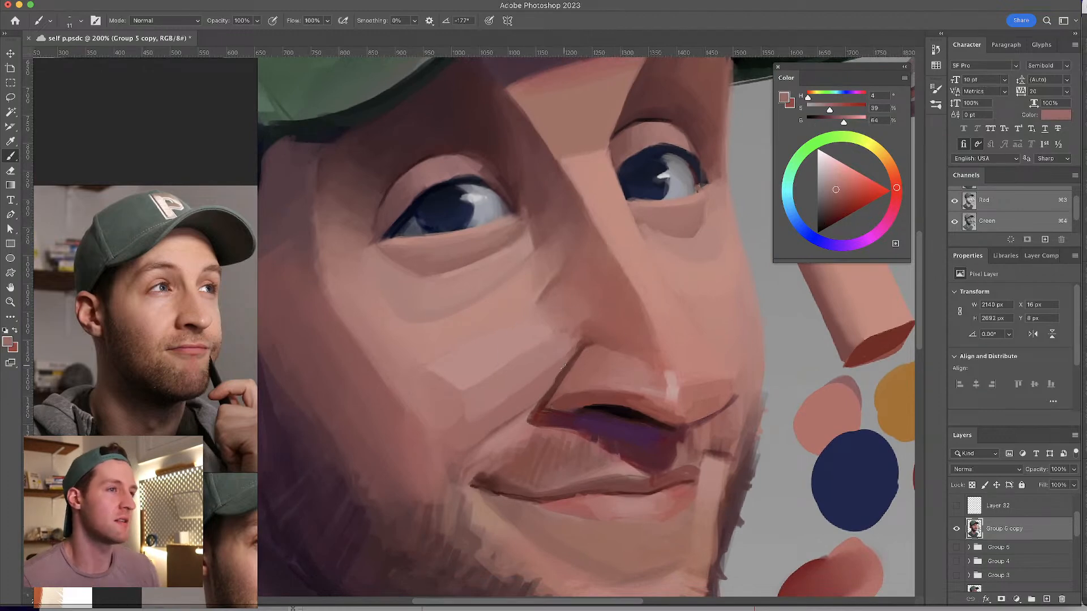
{"action": "left_click_drag", "start_coordinate": [569, 358], "coordinate": [575, 350]}
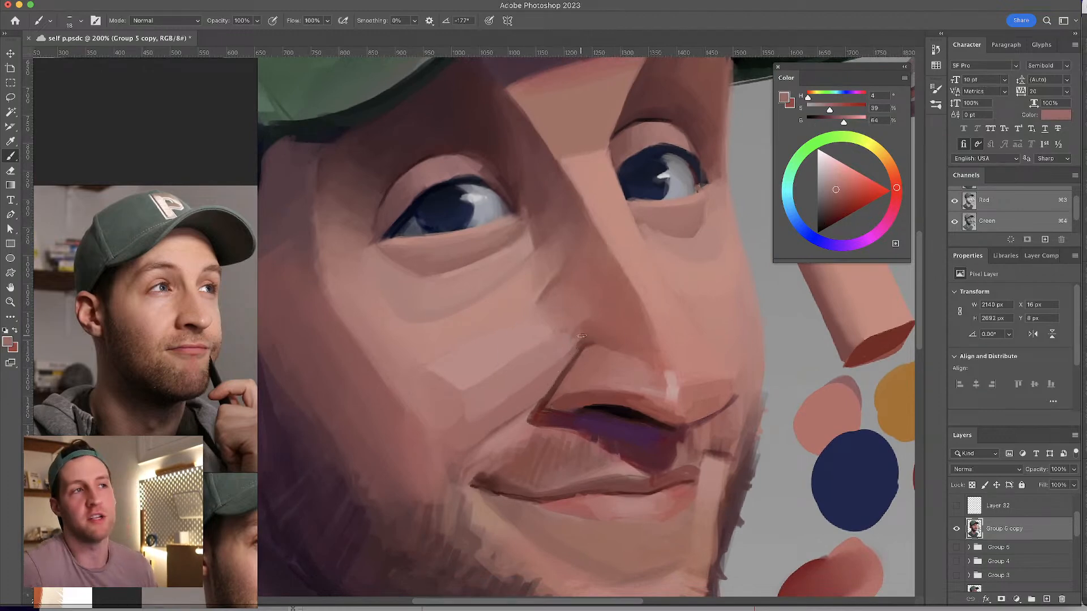
- Refine the upper lid creases of both eyes with sampled dark reds and a thin brush
{"action": "left_click_drag", "start_coordinate": [479, 214], "coordinate": [513, 220]}
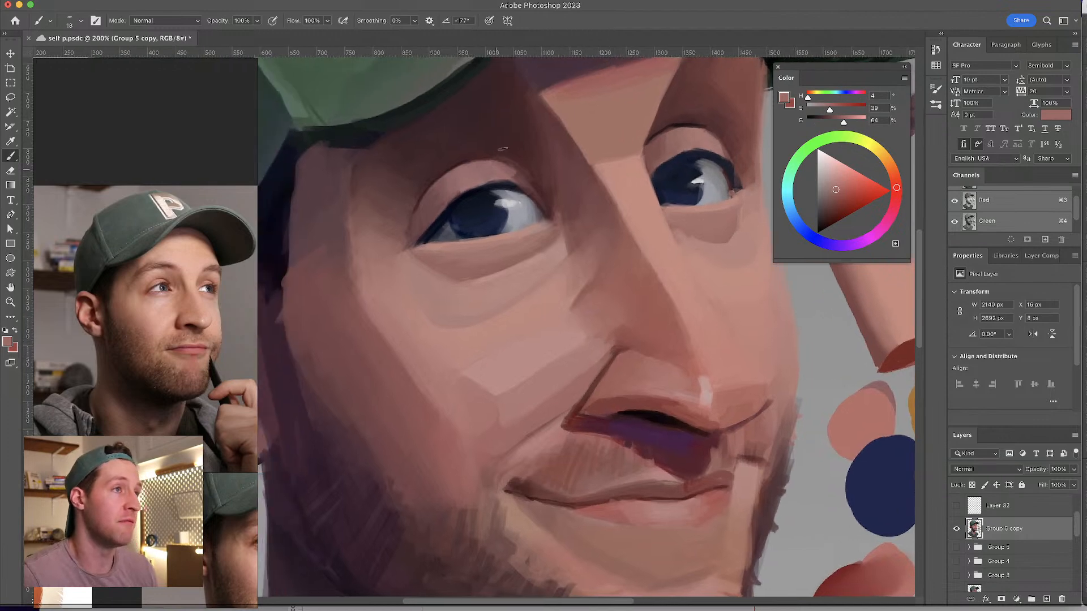
{"action": "left_click", "coordinate": [462, 161], "text": "alt"}
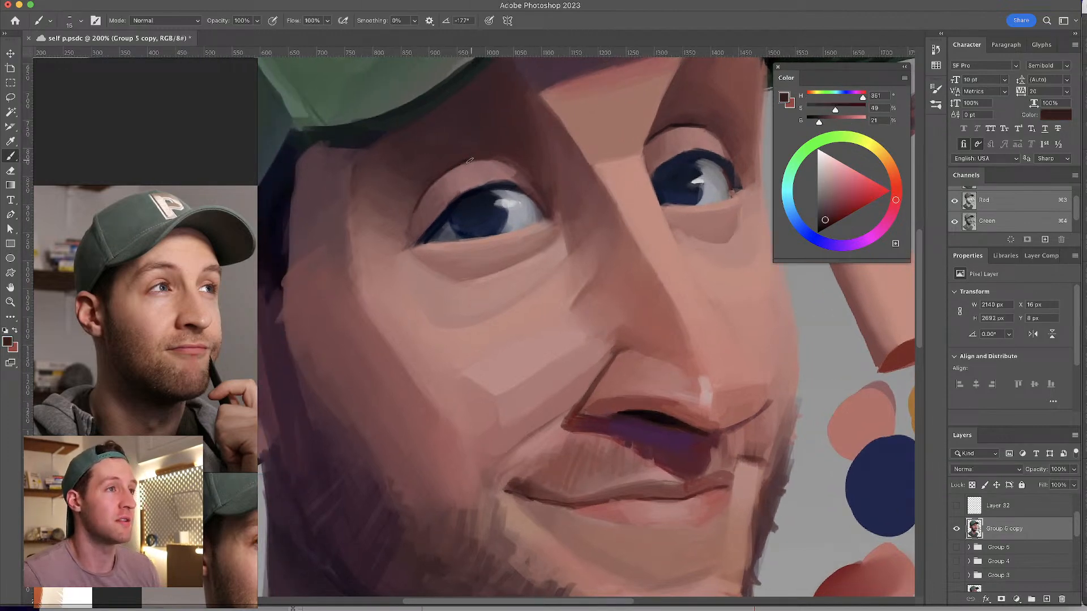
{"action": "left_click", "coordinate": [688, 121], "text": "alt"}
{"action": "left_click_drag", "start_coordinate": [715, 130], "coordinate": [711, 130]}
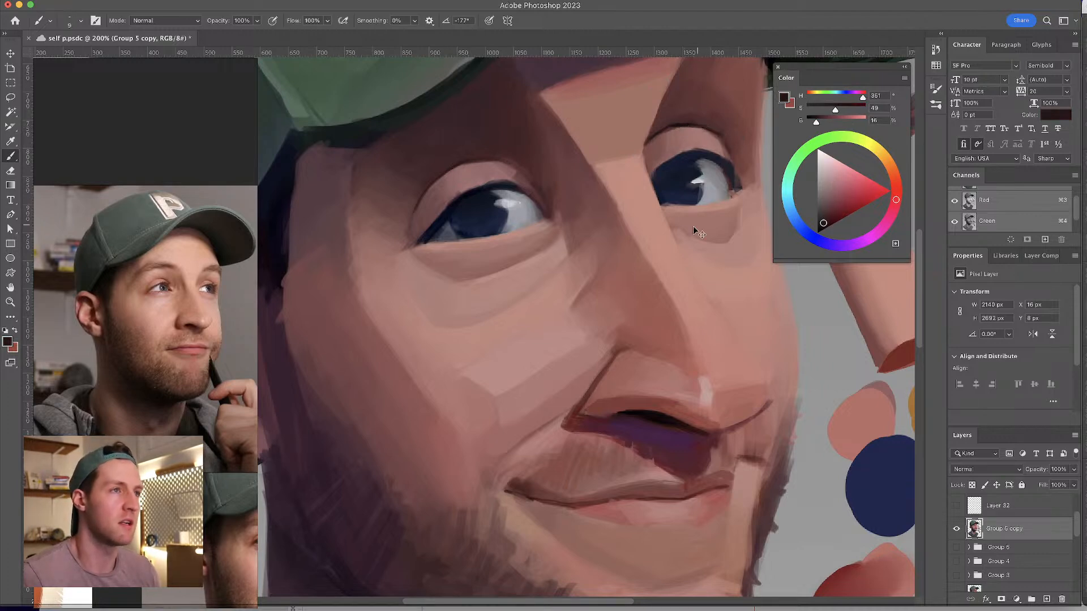
- Blend the near eye's upper lid into the socket toward the inner corner with sampled pinks and dark reds, using 14 and 19 px brushes
{"action": "scroll", "coordinate": [684, 167], "scroll_direction": "down", "scroll_amount": 2}
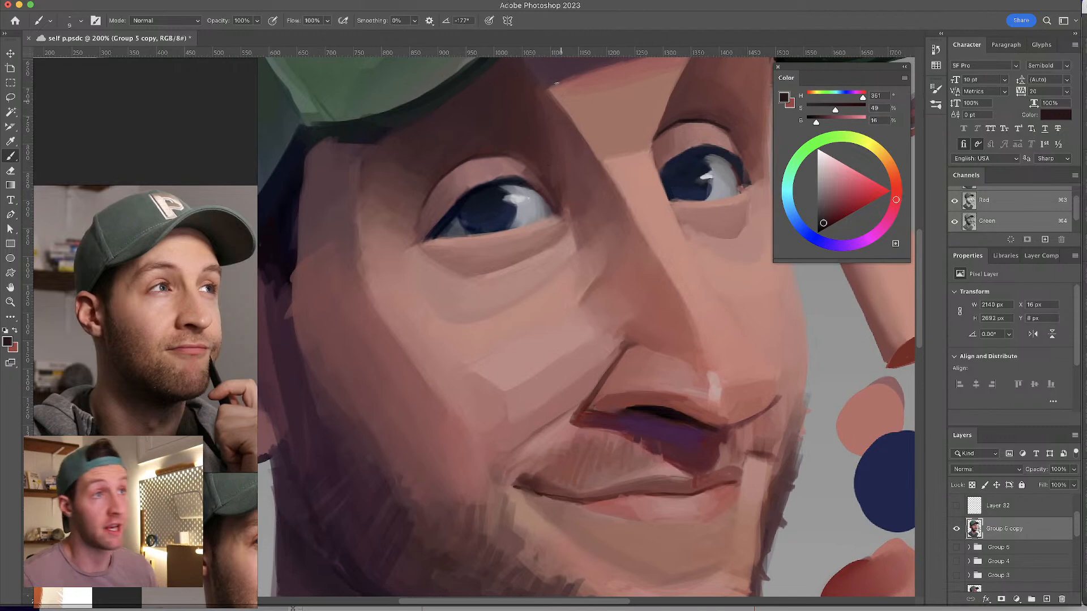
{"action": "left_click", "coordinate": [529, 163], "text": "alt"}
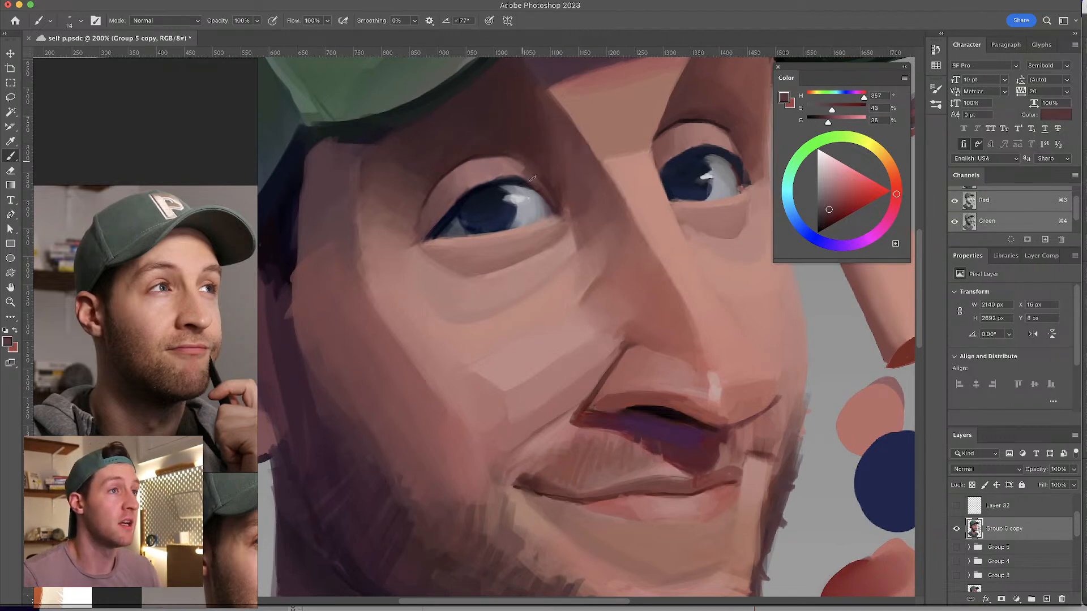
{"action": "left_click", "coordinate": [512, 164], "text": "alt"}
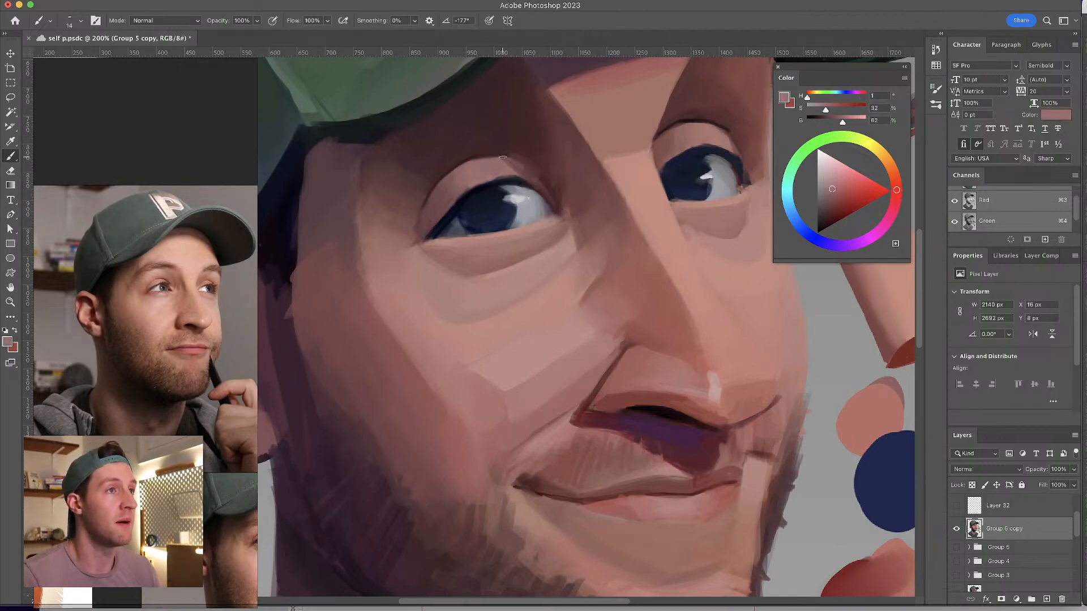
{"action": "left_click", "coordinate": [517, 166], "text": "alt"}
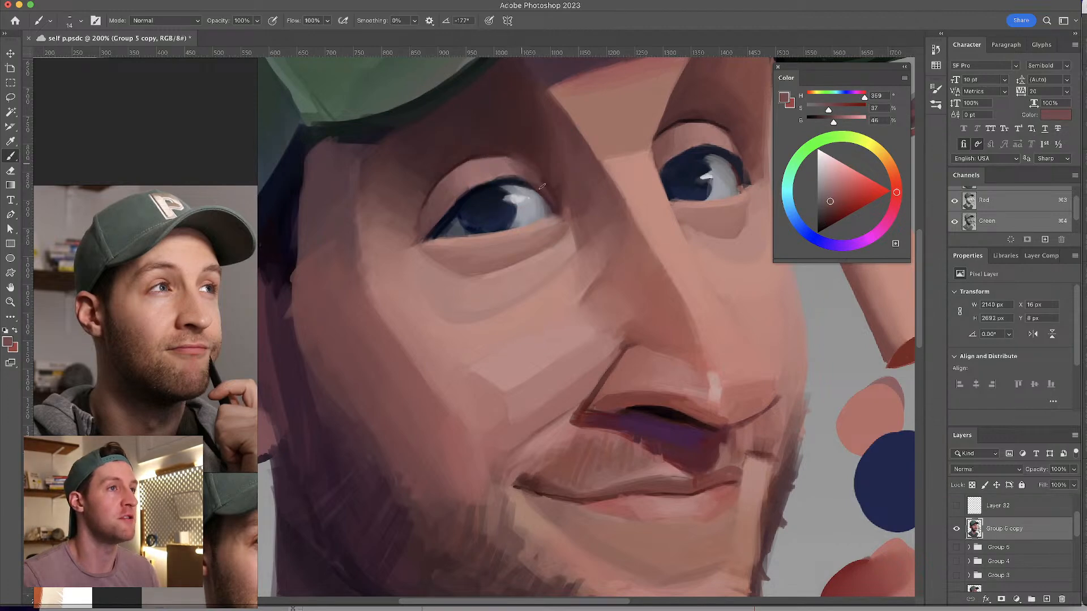
{"action": "left_click", "coordinate": [511, 145], "text": "alt"}
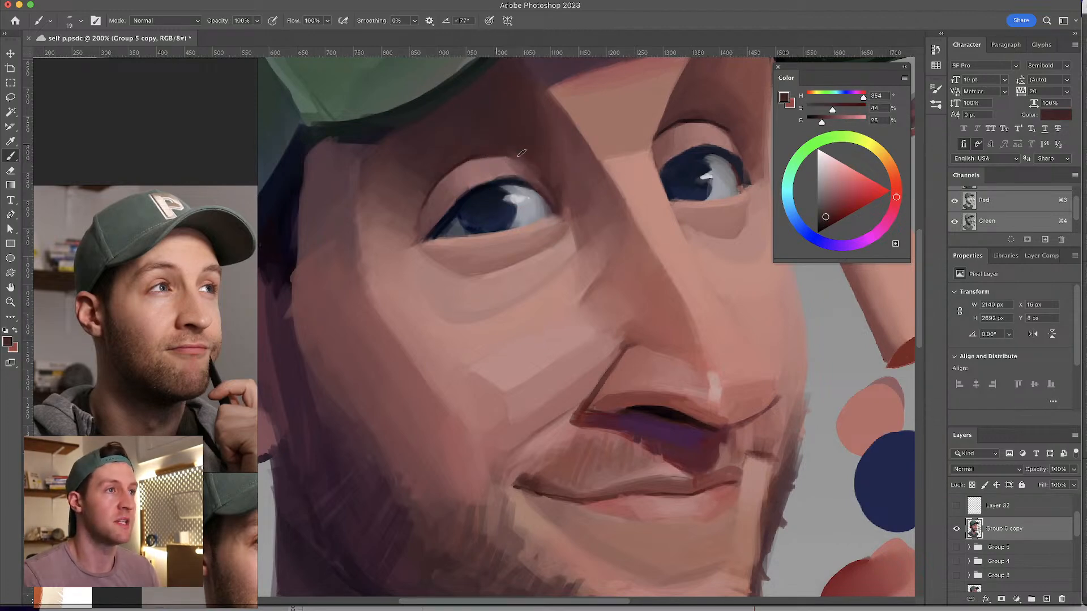
- Darken the far eye's iris area with a sampled near-black blue and a 20 px brush
{"action": "left_click_drag", "start_coordinate": [626, 232], "coordinate": [584, 286]}
{"action": "left_click", "coordinate": [646, 220], "text": "alt"}
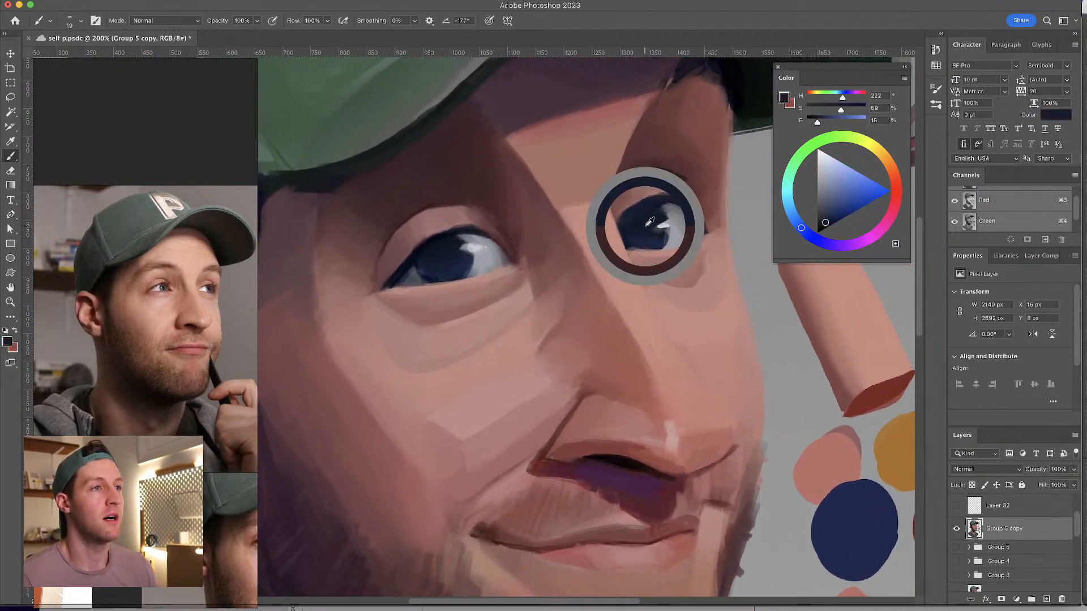
{"action": "left_click", "coordinate": [631, 209], "text": "alt"}
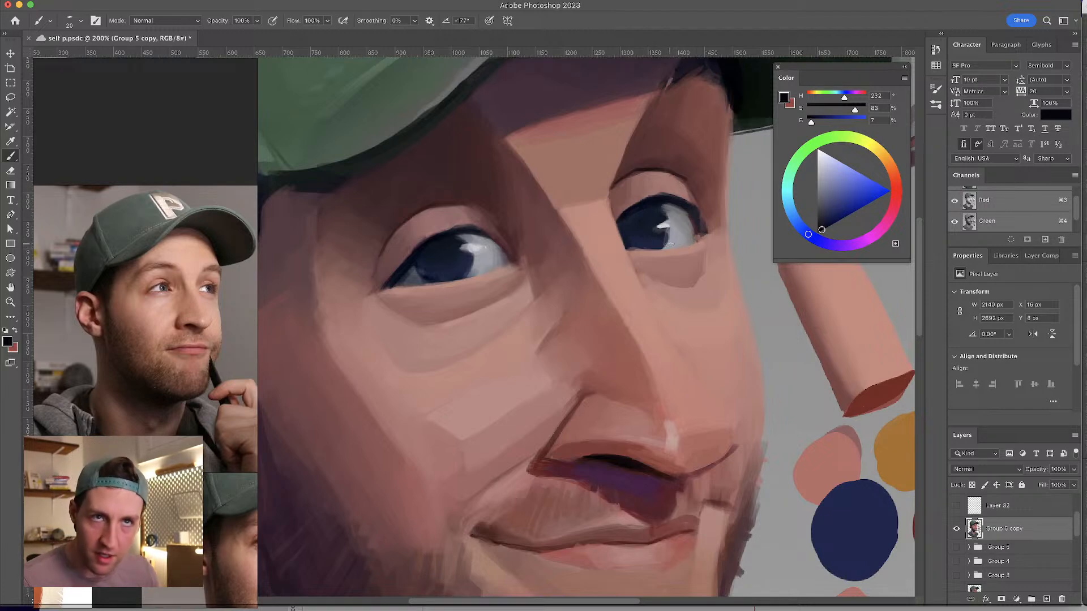
- Touch up the dark edge of the cap's brim with sampled dark greens, enlarging the brush to 47 px
{"action": "mouse_move", "coordinate": [630, 234]}
{"action": "left_mouse_down"}
{"action": "mouse_move", "coordinate": [624, 288]}
{"action": "mouse_move", "coordinate": [574, 305]}
{"action": "left_mouse_up"}
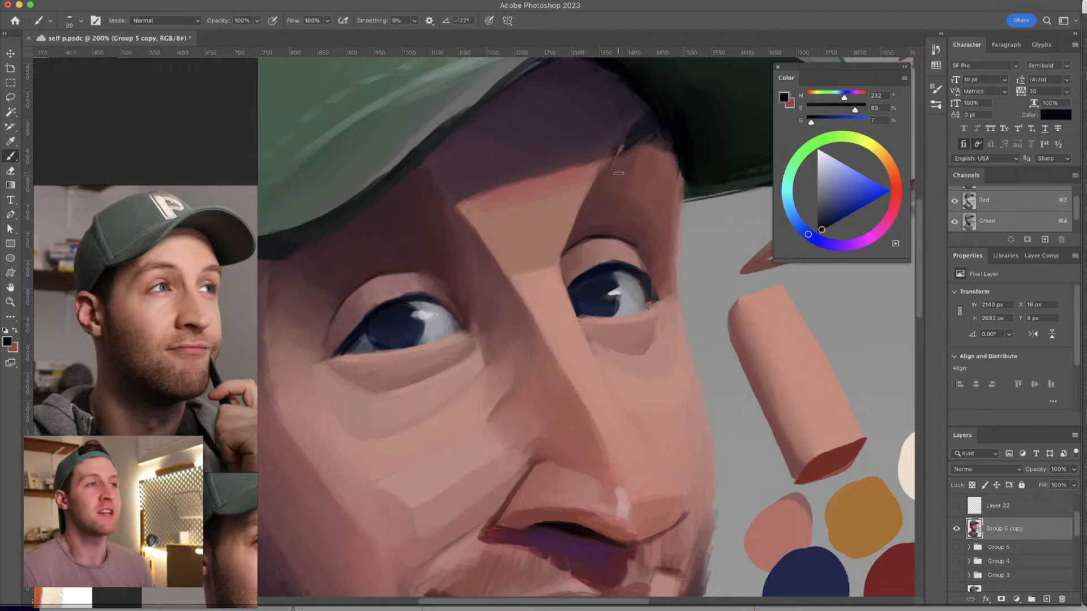
{"action": "scroll", "coordinate": [548, 208], "scroll_direction": "up", "scroll_amount": 5}
{"action": "left_click", "coordinate": [481, 196], "text": "alt"}
{"action": "left_click_drag", "start_coordinate": [481, 196], "coordinate": [498, 197]}
{"action": "left_click", "coordinate": [485, 189], "text": "alt"}
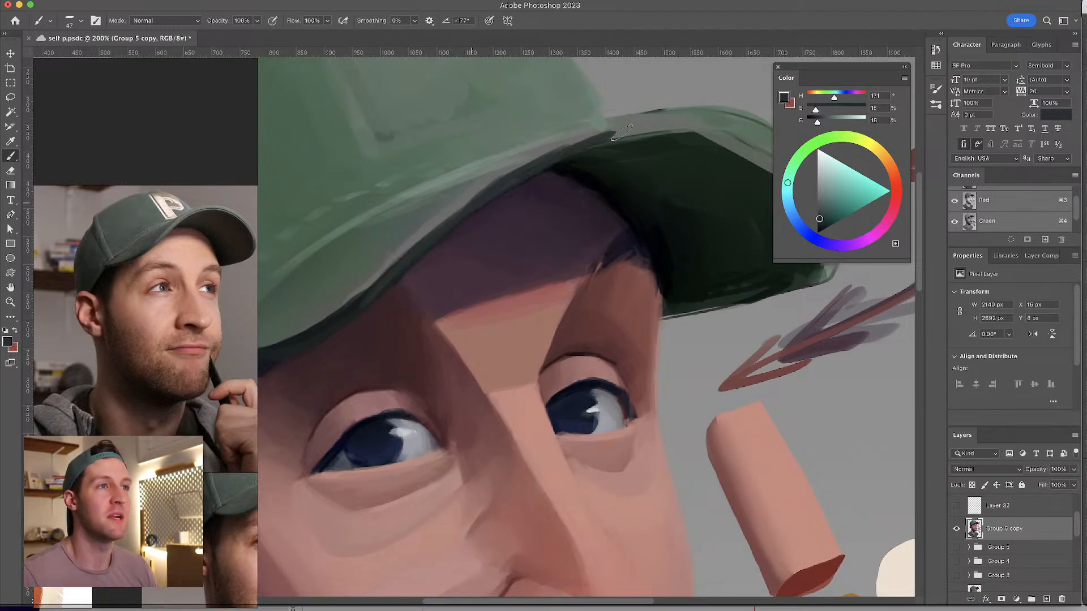
- Blend the lit side of the nose above the tip with sampled light and warm pinks, using 36 and 23 px brushes
{"action": "left_click_drag", "start_coordinate": [512, 238], "coordinate": [631, 80]}
{"action": "left_click_drag", "start_coordinate": [602, 175], "coordinate": [530, 126]}
{"action": "left_click", "coordinate": [604, 199], "text": "alt"}
{"action": "left_click_drag", "start_coordinate": [605, 199], "coordinate": [583, 172], "text": "ctrl+alt"}
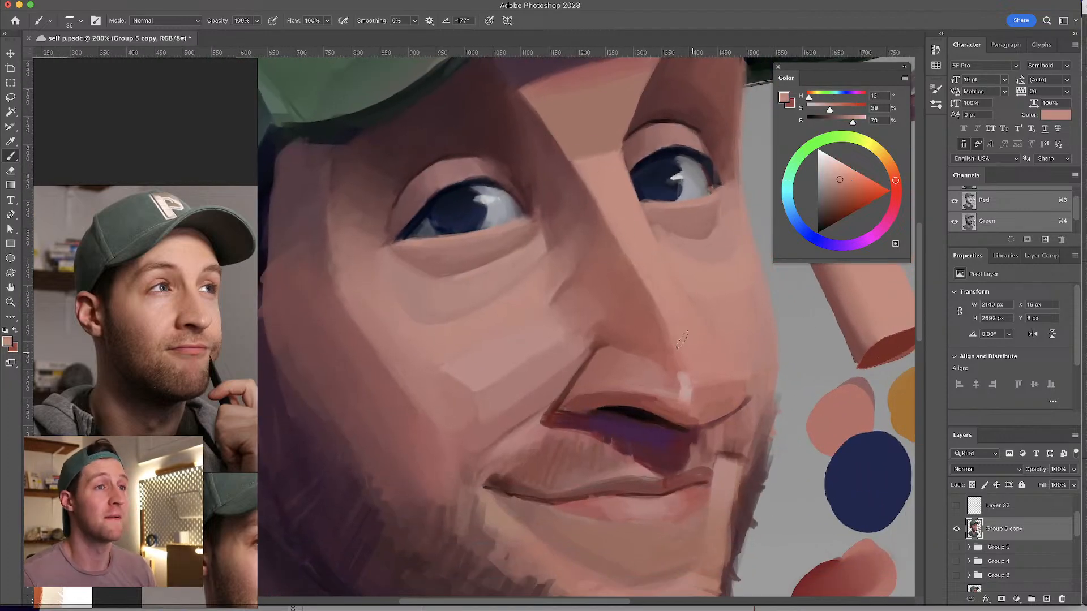
{"action": "left_click", "coordinate": [684, 350], "text": "alt"}
{"action": "left_click_drag", "start_coordinate": [684, 350], "coordinate": [687, 324], "text": "ctrl+alt"}
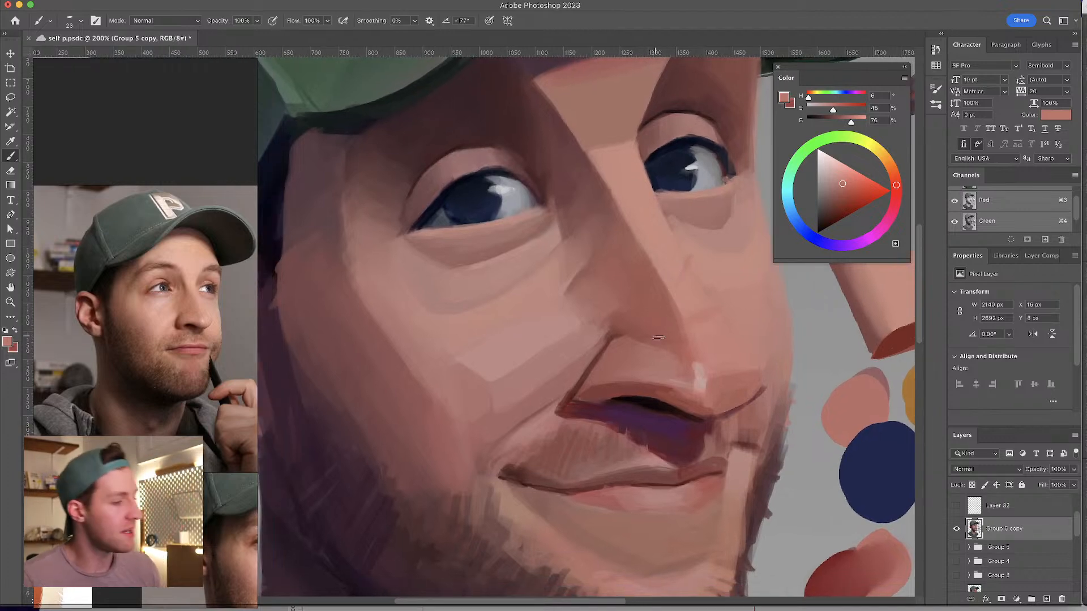
{"action": "left_click_drag", "start_coordinate": [633, 286], "coordinate": [610, 302]}
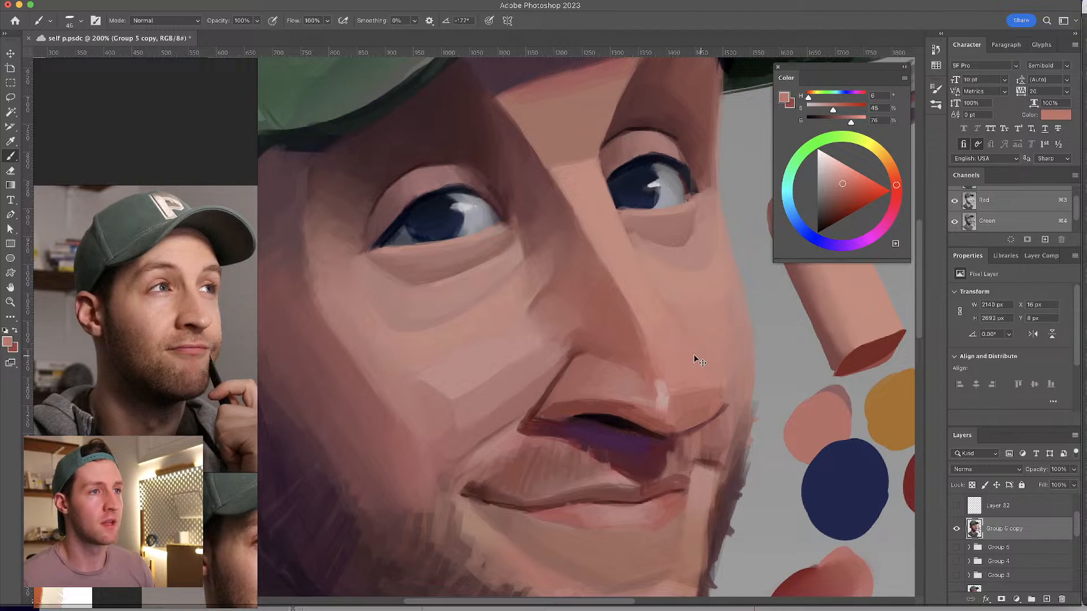
- Smooth the transition above the nose tip's highlight with sampled light and reddish pinks, using 45 and 36 px brushes
{"action": "left_click_drag", "start_coordinate": [652, 332], "coordinate": [667, 311]}
{"action": "left_click", "coordinate": [682, 322], "text": "alt"}
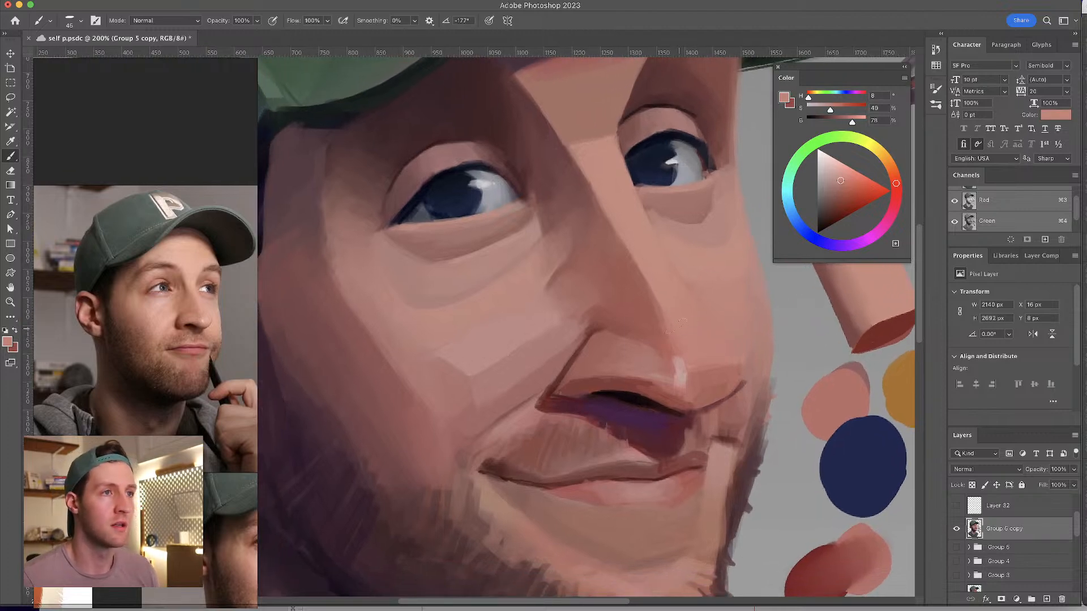
{"action": "left_click", "coordinate": [665, 344], "text": "alt"}
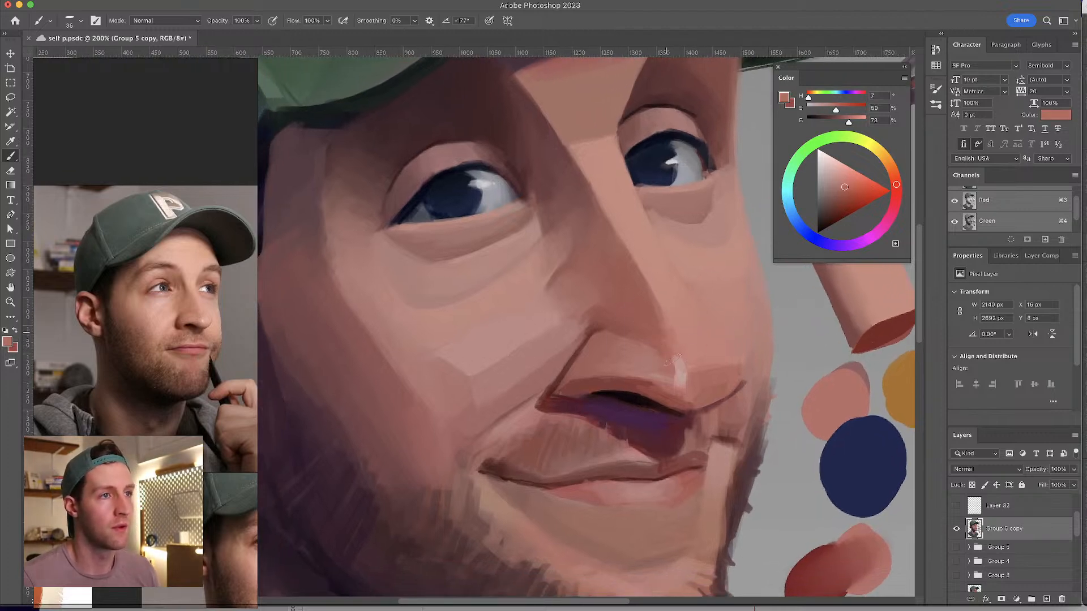
{"action": "left_click", "coordinate": [682, 336], "text": "alt"}
{"action": "left_click", "coordinate": [665, 337], "text": "alt"}
{"action": "left_click", "coordinate": [661, 352], "text": "alt"}
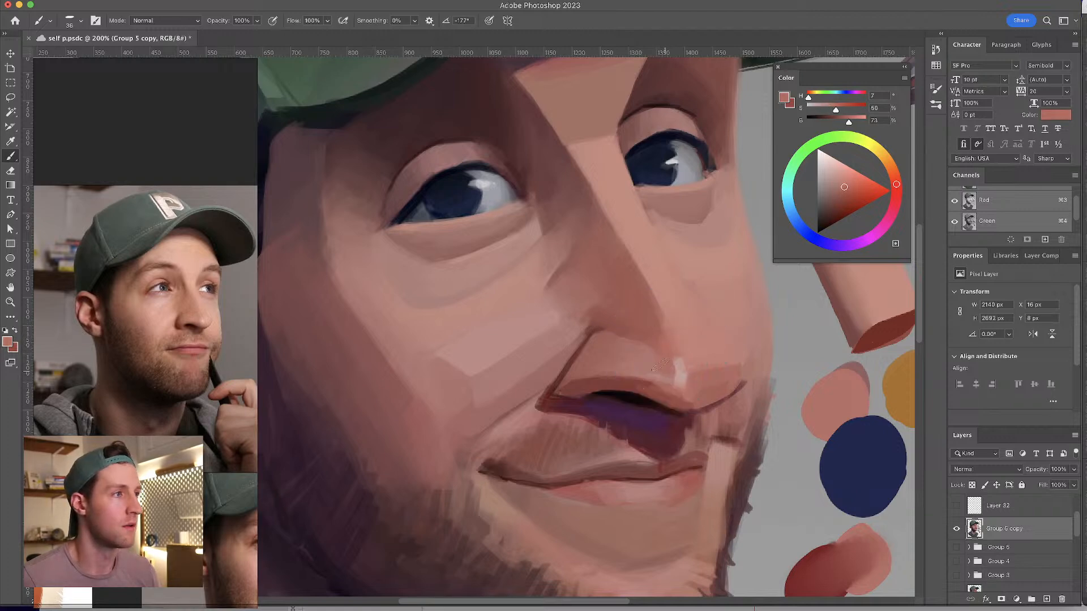
- Blend the top plane of the near nostril wing into the nose's shaded side with sampled muted pinks and a 23 px brush
{"action": "left_click", "coordinate": [642, 344], "text": "alt"}
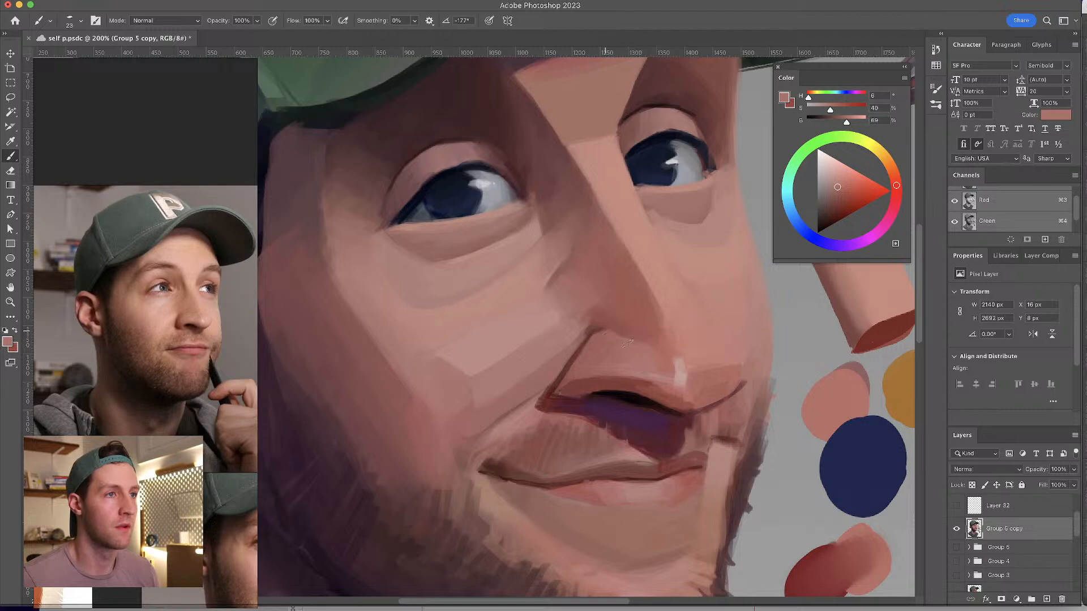
{"action": "left_click", "coordinate": [642, 342], "text": "alt"}
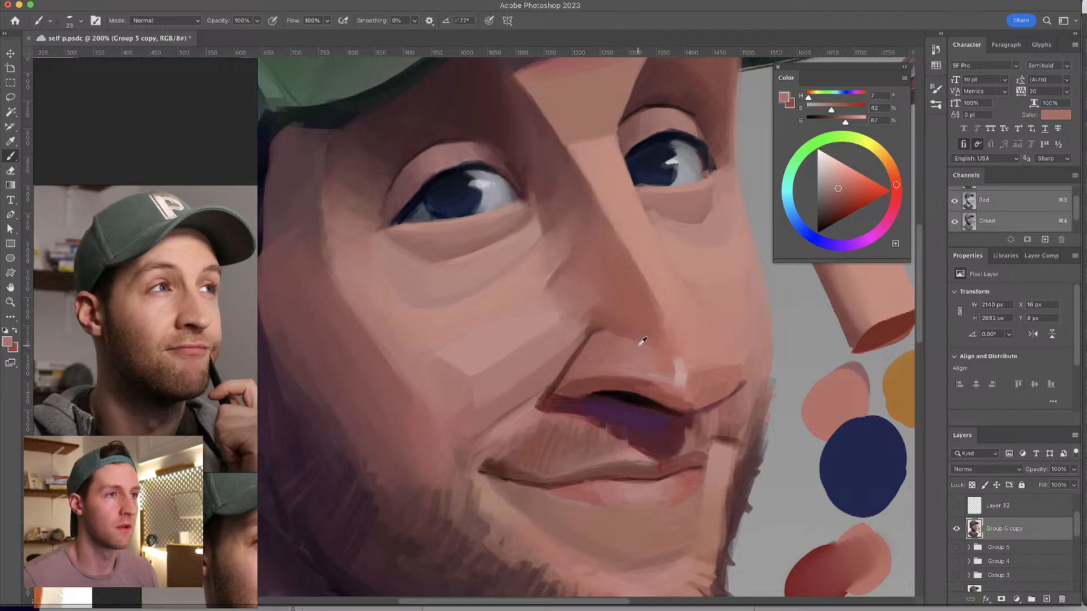
{"action": "left_click", "coordinate": [588, 338], "text": "alt"}
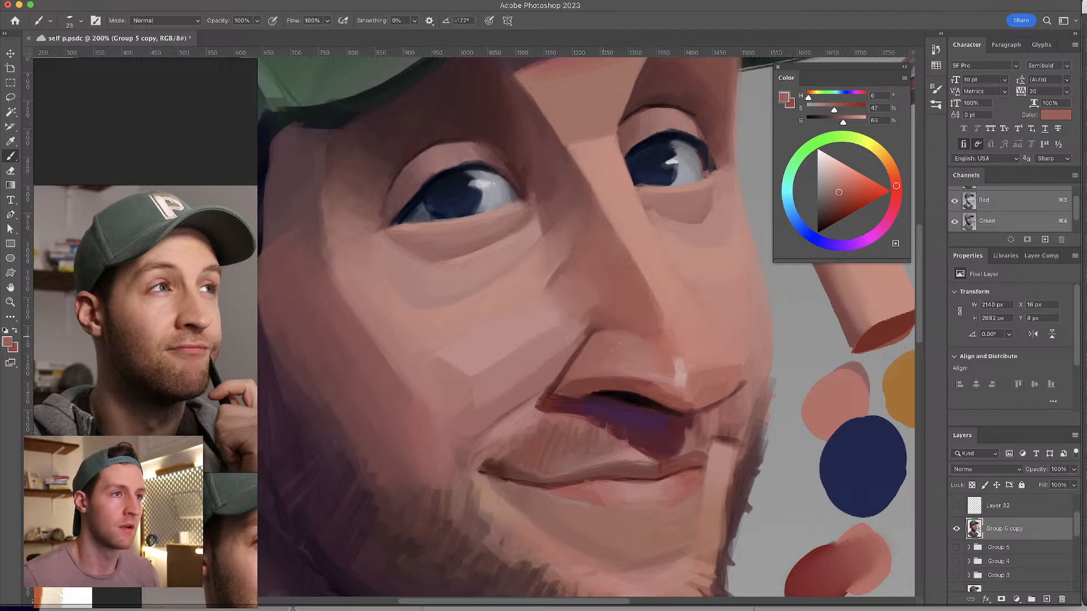
- Soften the lower nose ridge into its lit side plane with sampled light pinks and a 23 px brush
{"action": "scroll", "coordinate": [671, 303], "scroll_direction": "down", "scroll_amount": 1}
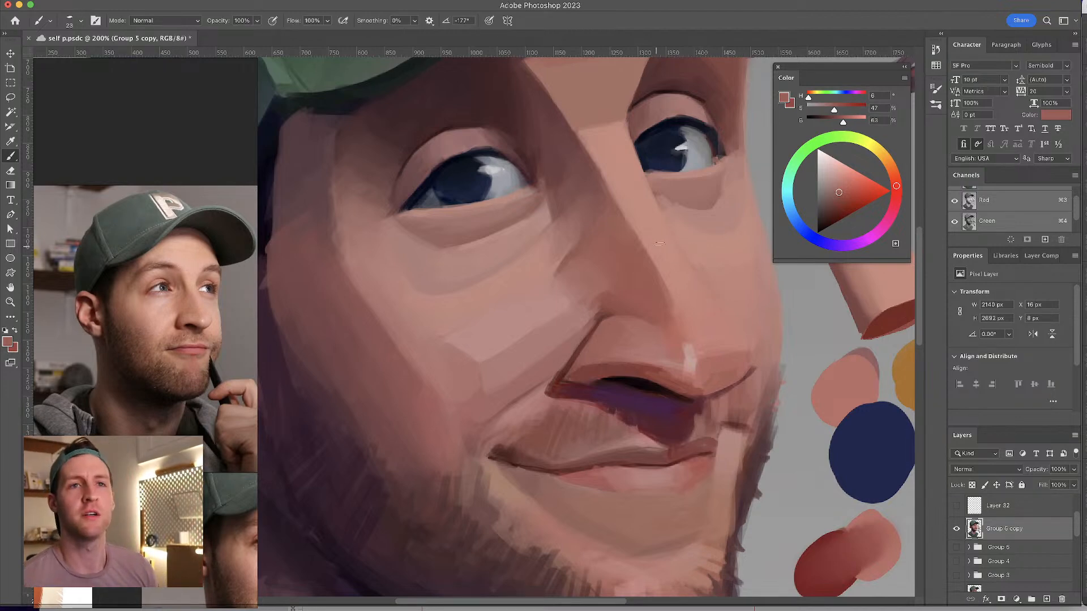
{"action": "left_click", "coordinate": [637, 218], "text": "alt"}
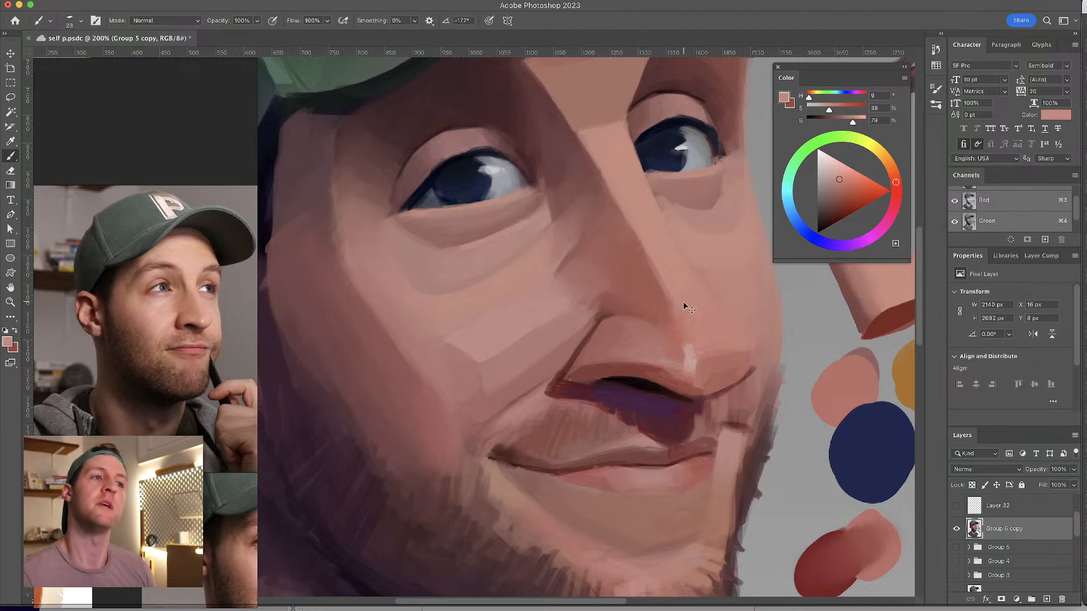
{"action": "left_click", "coordinate": [673, 241], "text": "alt"}
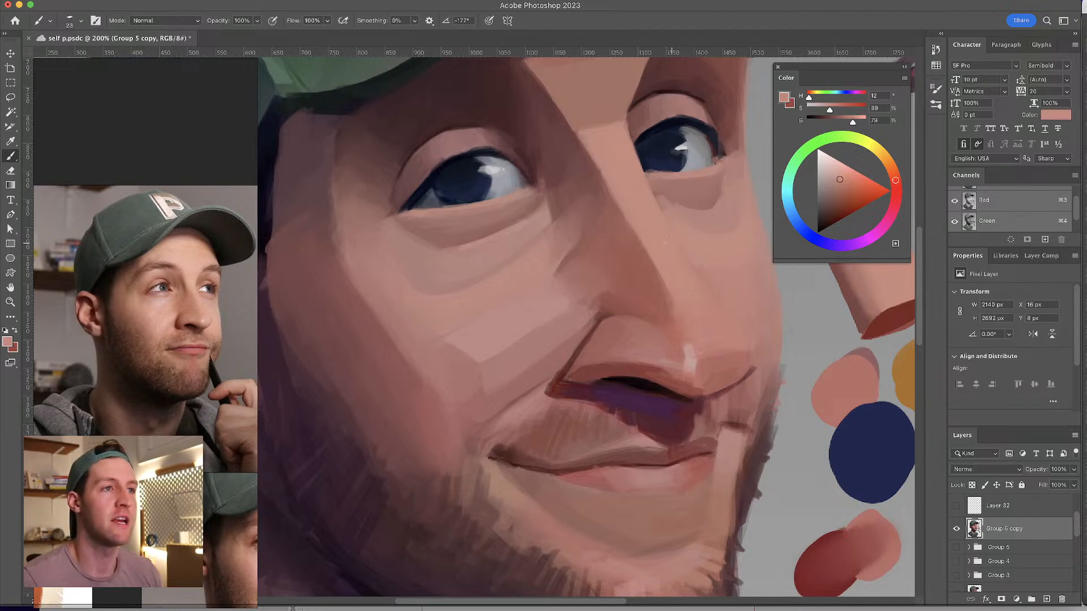
{"action": "left_click", "coordinate": [680, 258], "text": "alt"}
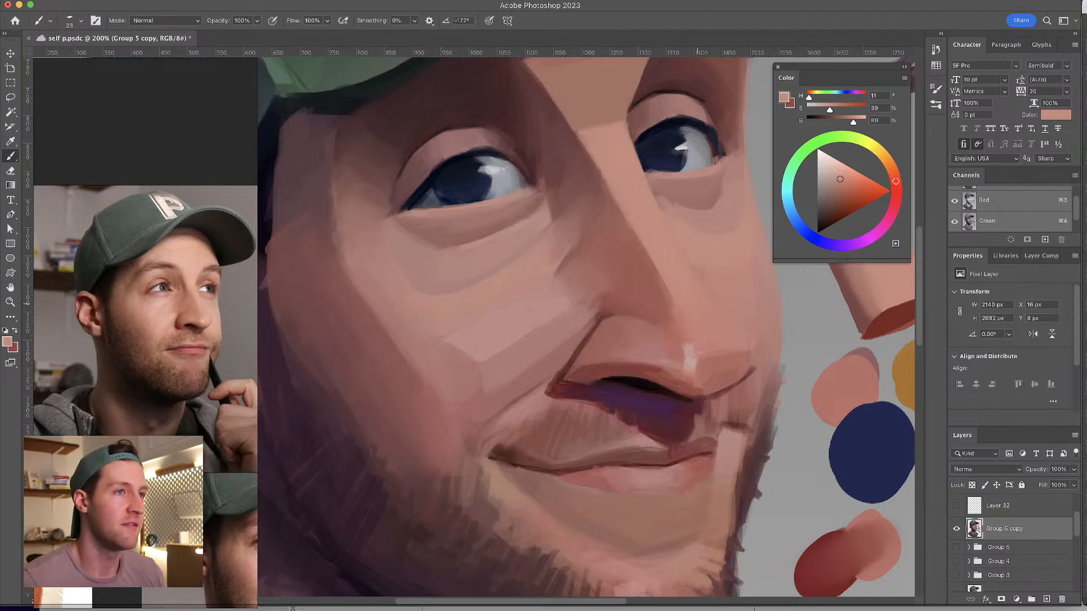
{"action": "left_click", "coordinate": [685, 261], "text": "alt"}
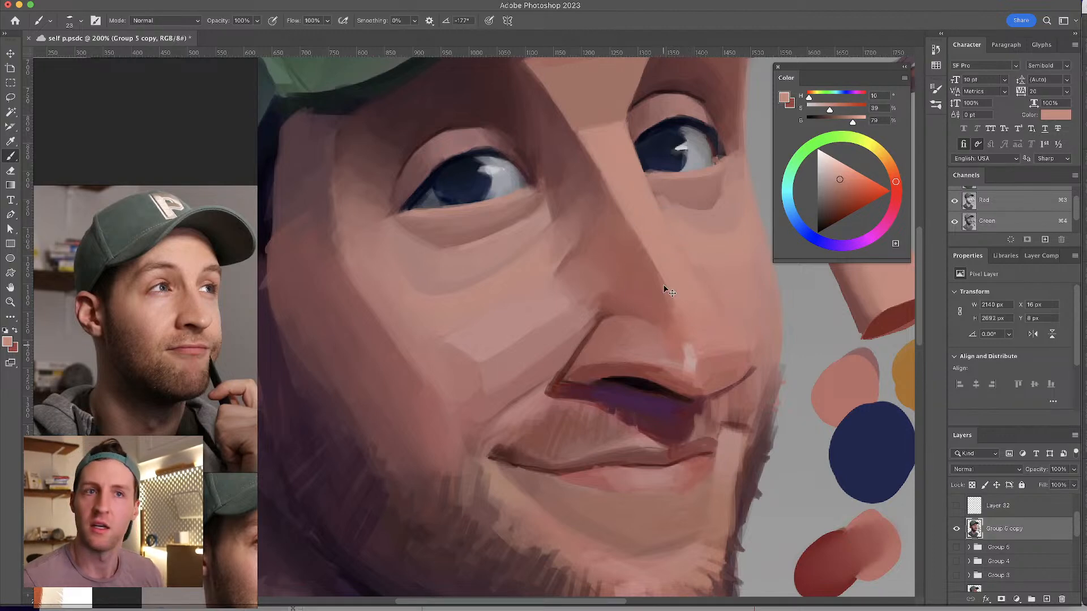
- Blend the top of the nose bridge between the eyes into the brow plane with sampled light and tan pinks
{"action": "scroll", "coordinate": [699, 286], "scroll_direction": "up", "scroll_amount": 3}
{"action": "left_click", "coordinate": [603, 206], "text": "alt"}
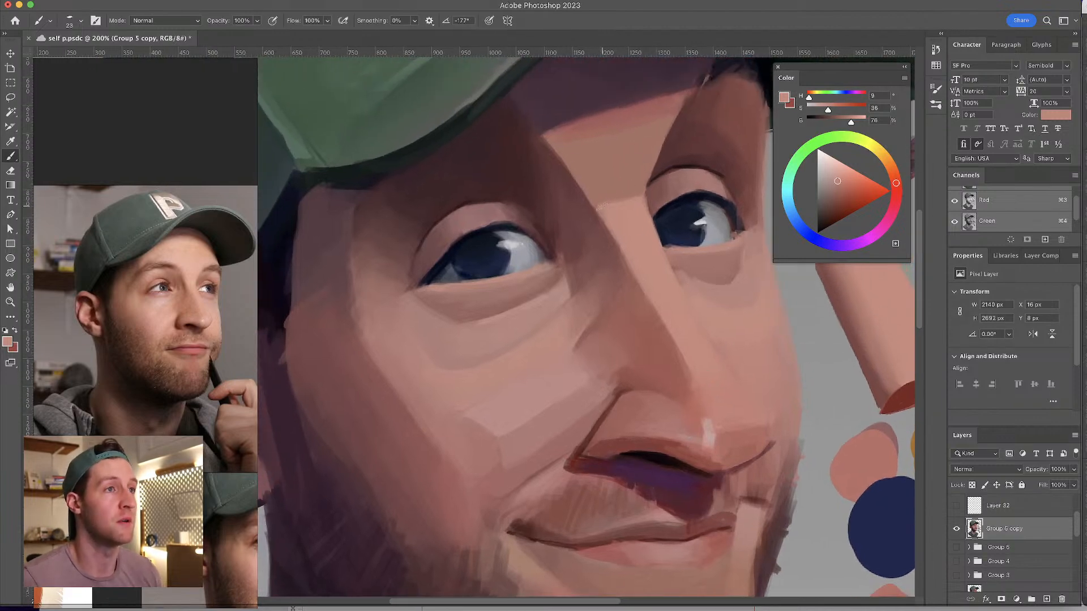
{"action": "left_click", "coordinate": [626, 182], "text": "alt"}
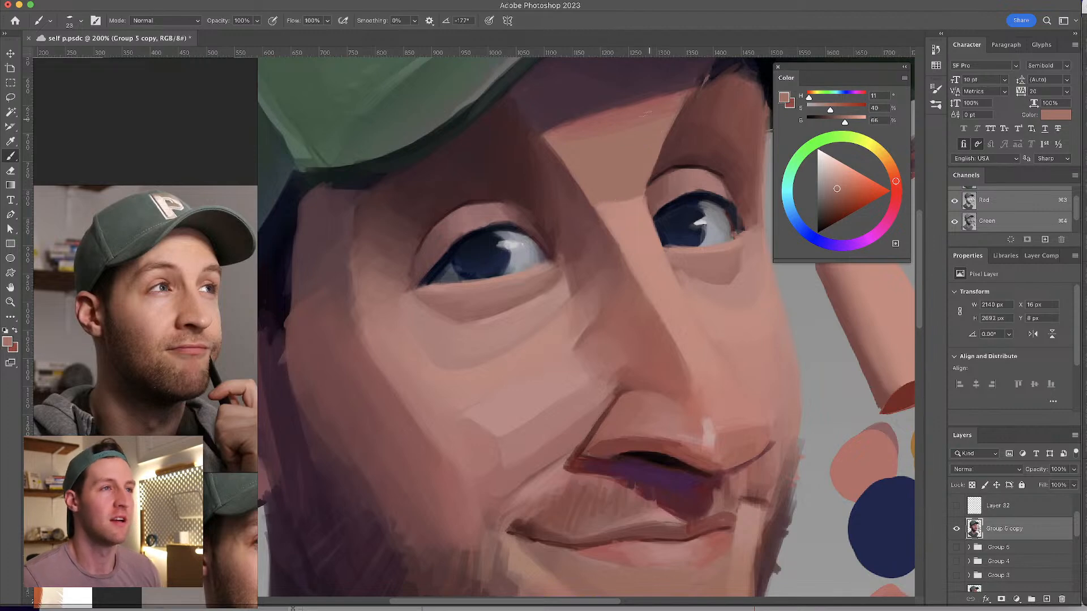
{"action": "left_click", "coordinate": [633, 196], "text": "alt"}
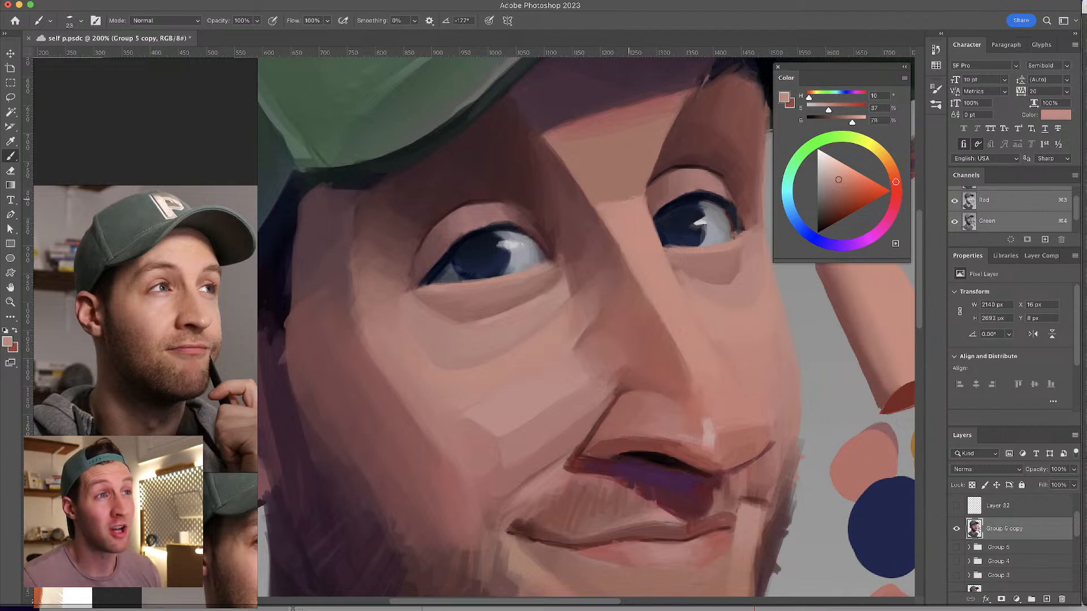
- Blend the edge where the nose bridge meets the brow plane with sampled light and reddish tans and a 34 px brush
{"action": "left_click", "coordinate": [626, 196], "text": "alt"}
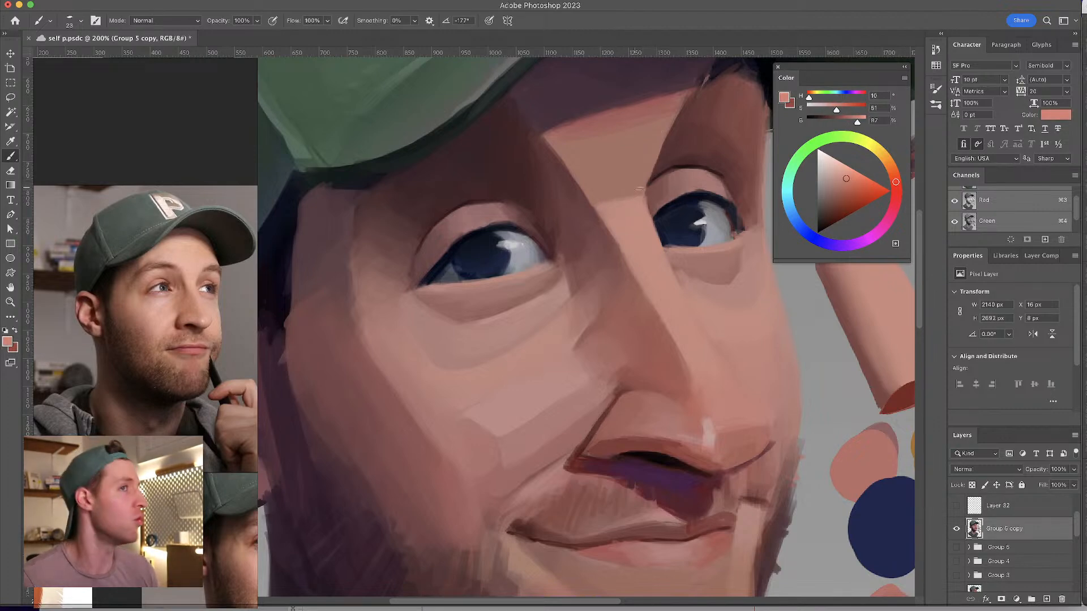
{"action": "key", "text": "bracketright"}
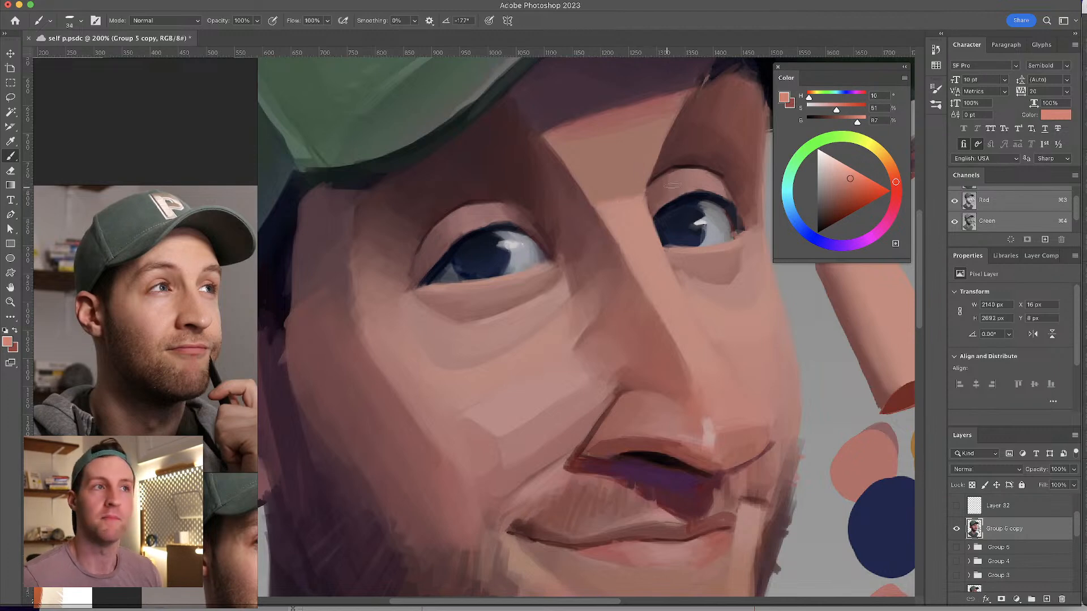
{"action": "left_click", "coordinate": [646, 189], "text": "alt"}
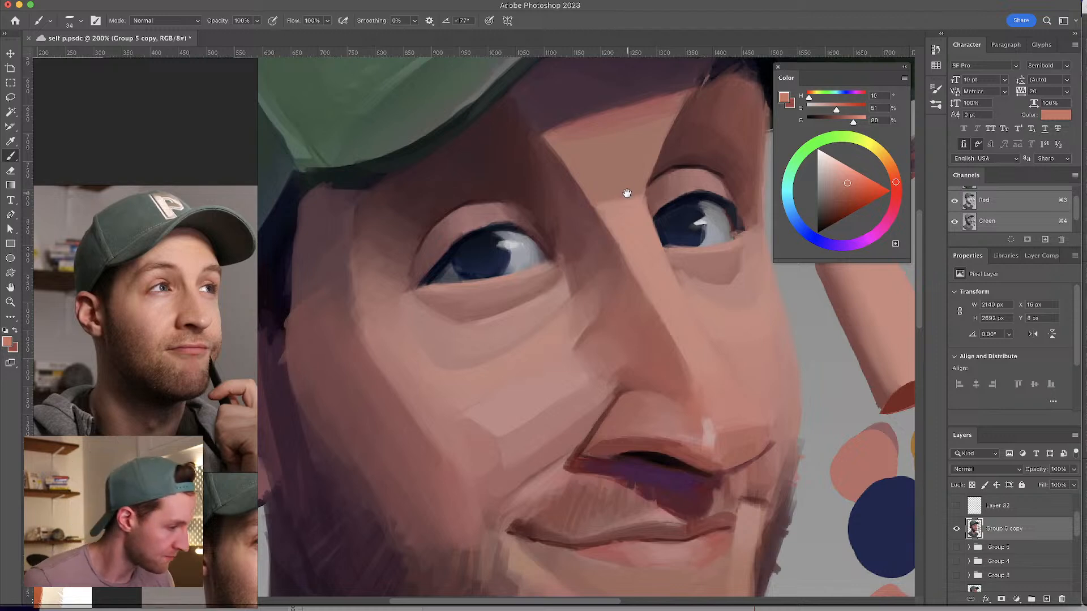
{"action": "scroll", "coordinate": [626, 189], "scroll_direction": "down", "scroll_amount": 1}
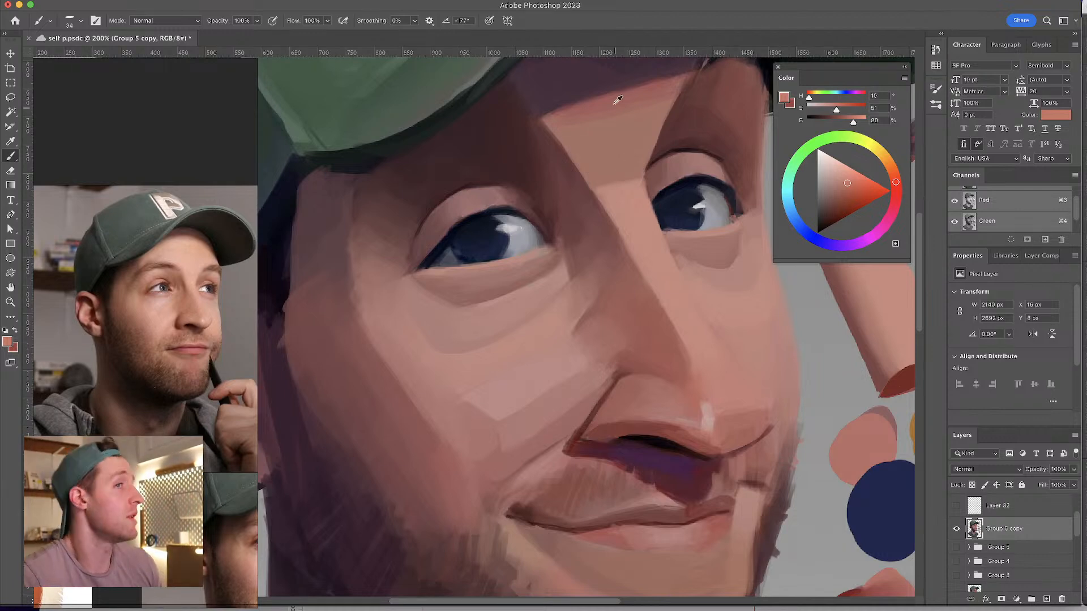
{"action": "left_click", "coordinate": [617, 185], "text": "alt"}
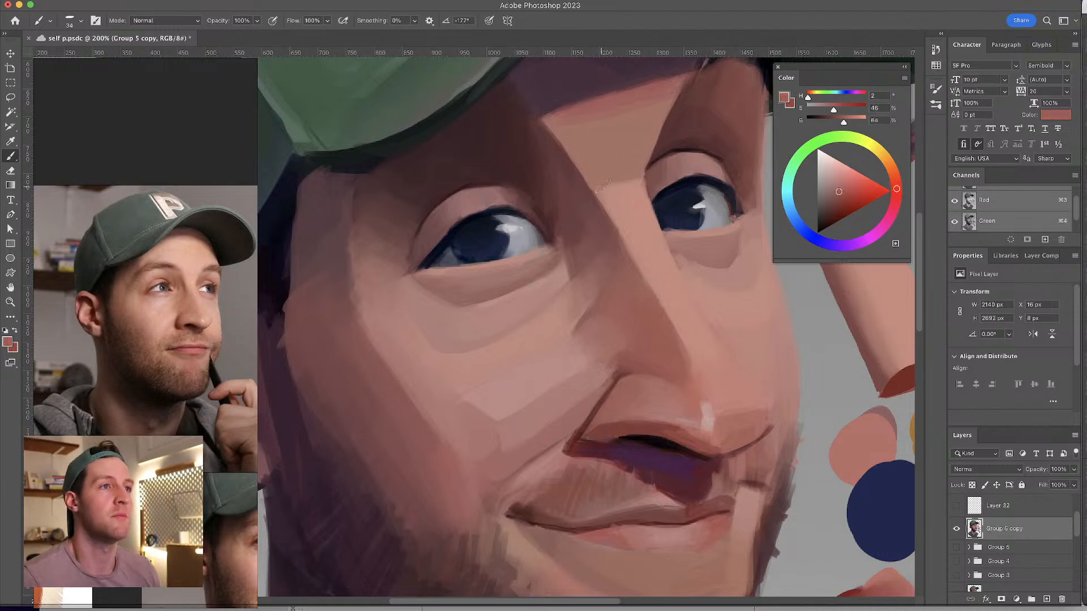
{"action": "left_click", "coordinate": [634, 171], "text": "alt"}
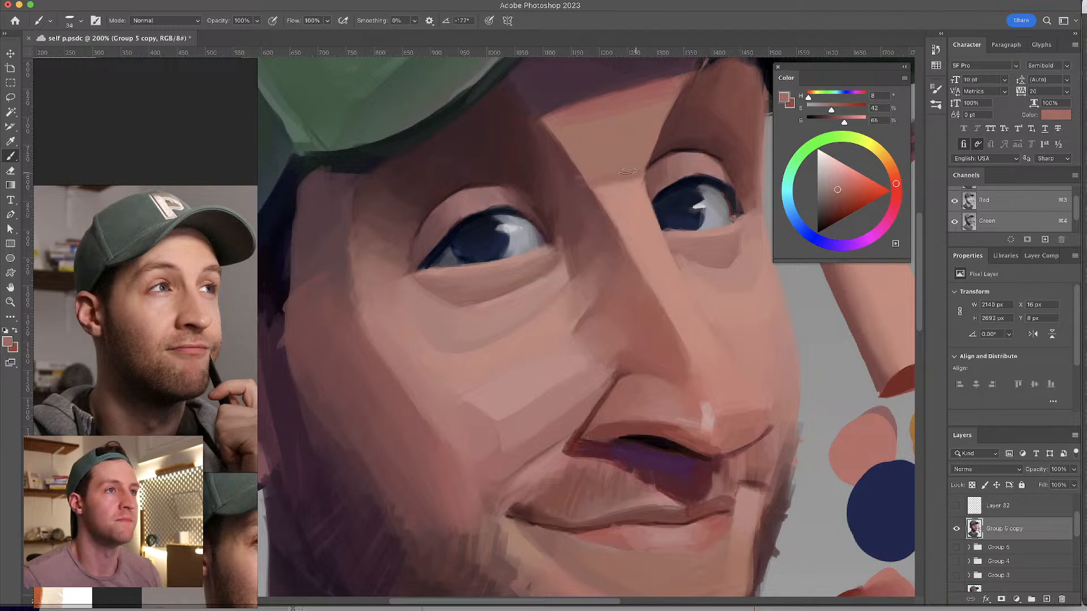
{"action": "left_click_drag", "start_coordinate": [659, 163], "coordinate": [626, 185]}
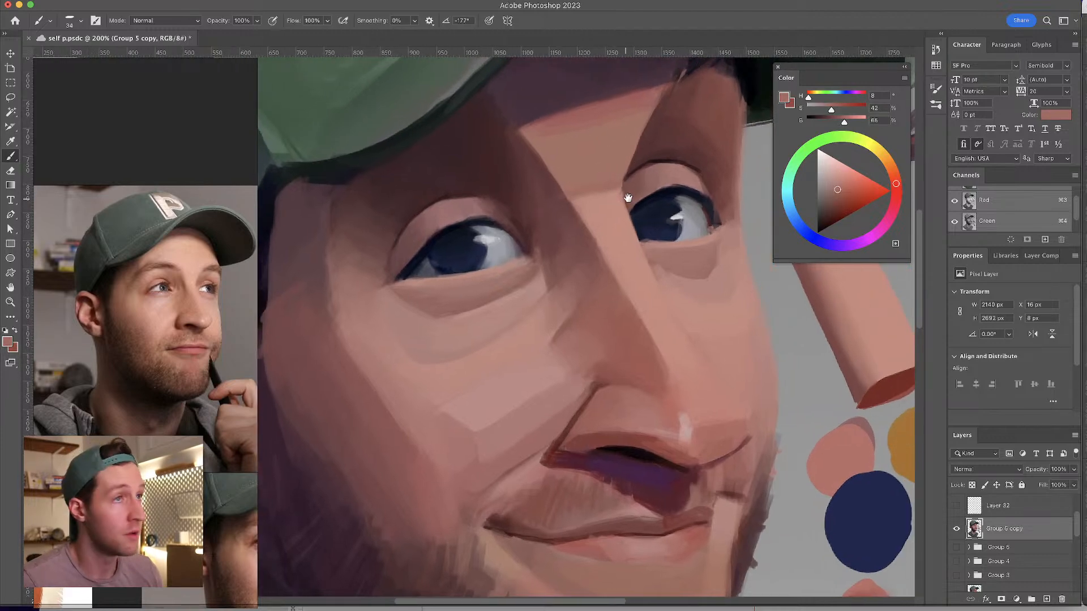
- Soften the shaded side of the upper nose bridge beside the near eye with sampled shadow tones and a smaller brush
{"action": "left_click", "coordinate": [552, 200], "text": "alt"}
{"action": "left_click", "coordinate": [559, 203], "text": "alt"}
{"action": "key", "text": "bracketleft"}
{"action": "key", "text": "bracketleft"}
{"action": "key", "text": "bracketleft"}
{"action": "left_click_drag", "start_coordinate": [566, 199], "coordinate": [583, 263]}
- Even out the brow plane between the eyes with sampled muted tan pinks
{"action": "left_click", "coordinate": [630, 182], "text": "alt"}
{"action": "left_click_drag", "start_coordinate": [619, 176], "coordinate": [627, 176]}
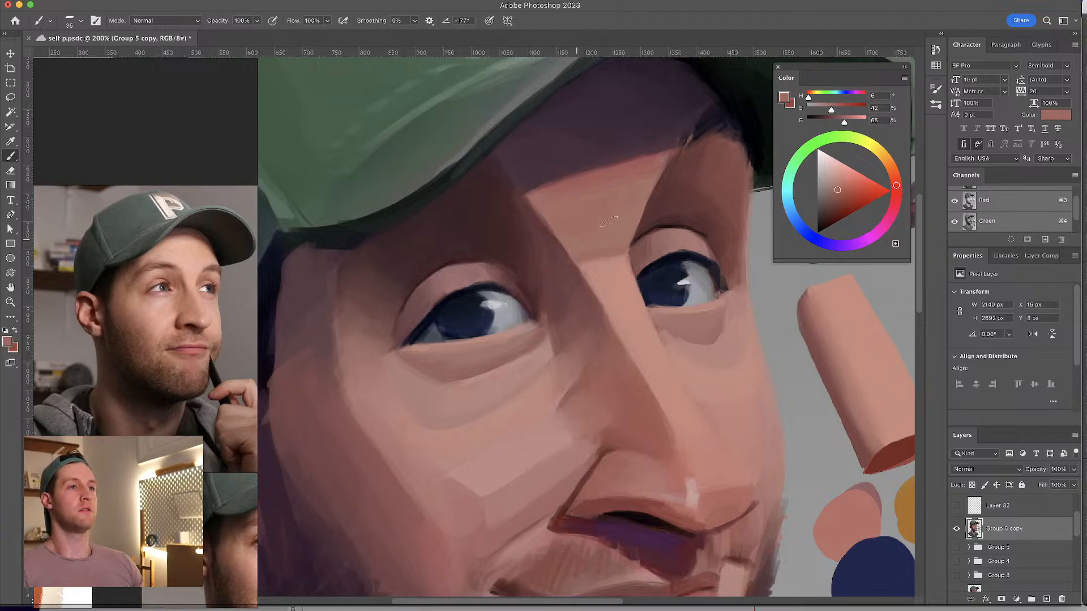
{"action": "left_click", "coordinate": [609, 232], "text": "alt"}
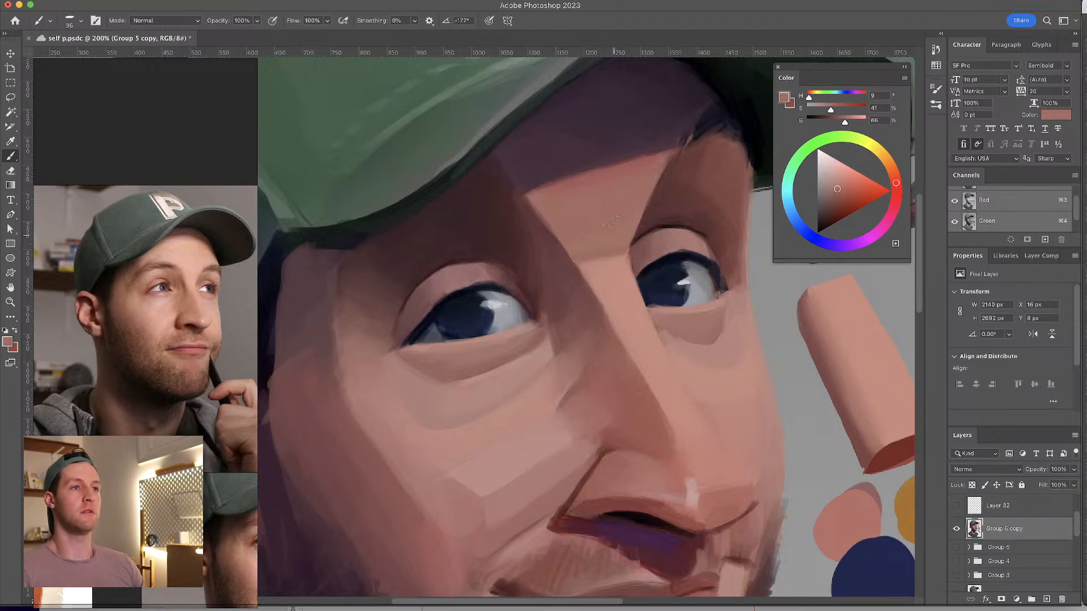
{"action": "left_click_drag", "start_coordinate": [638, 223], "coordinate": [651, 195]}
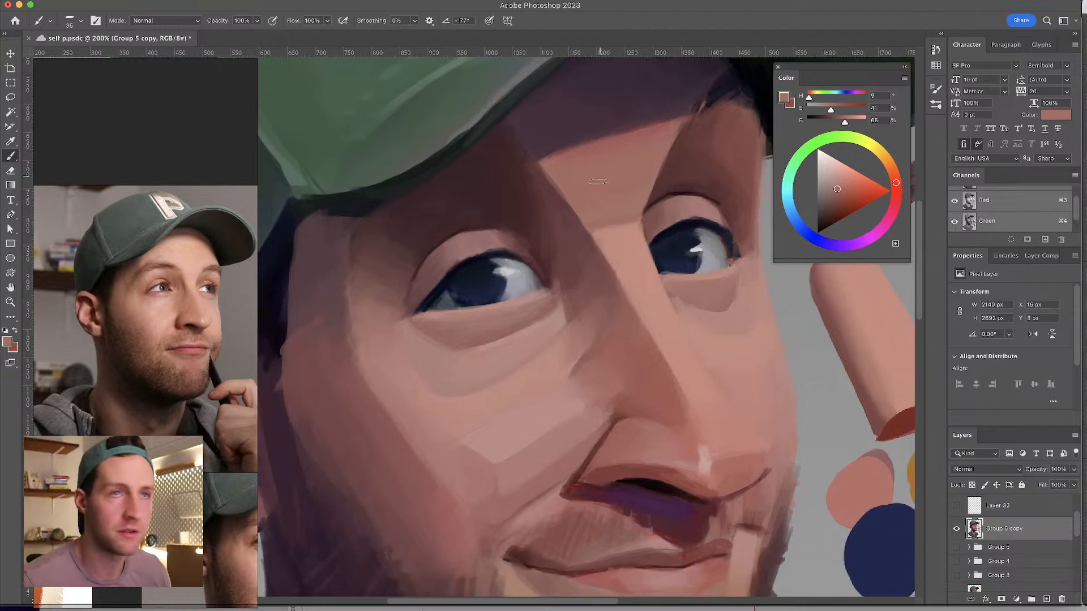
- Smooth the top of the nose bridge into the brow plane with lighter sampled pinks
{"action": "left_click", "coordinate": [619, 224], "text": "alt"}
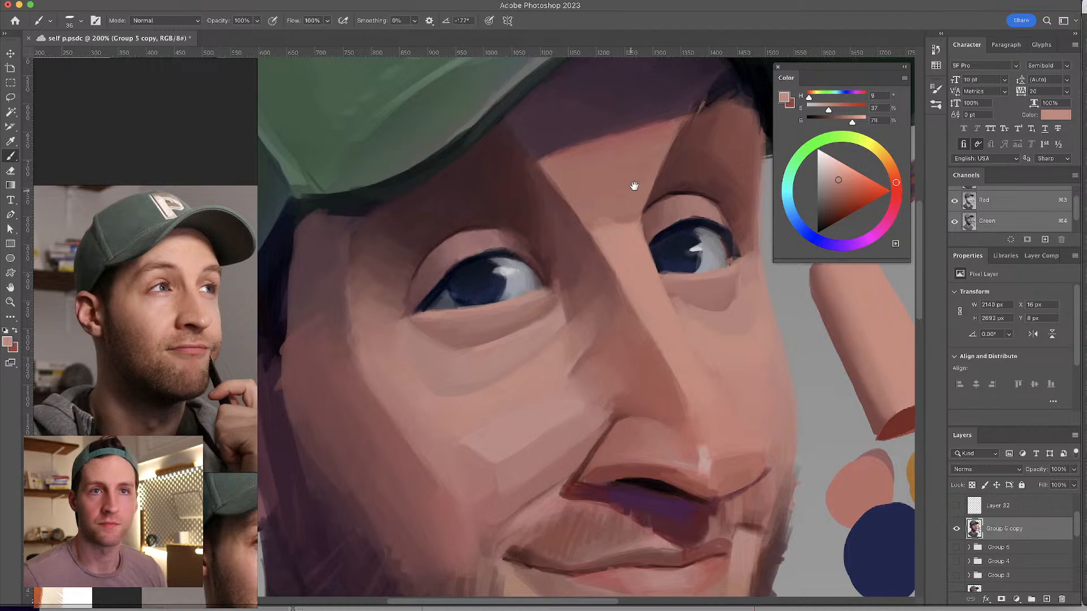
{"action": "left_click_drag", "start_coordinate": [626, 189], "coordinate": [630, 182]}
{"action": "left_click", "coordinate": [617, 218], "text": "alt"}
{"action": "left_click", "coordinate": [620, 204], "text": "alt"}
{"action": "left_click_drag", "start_coordinate": [604, 216], "coordinate": [645, 204]}
{"action": "left_click", "coordinate": [602, 221], "text": "alt"}
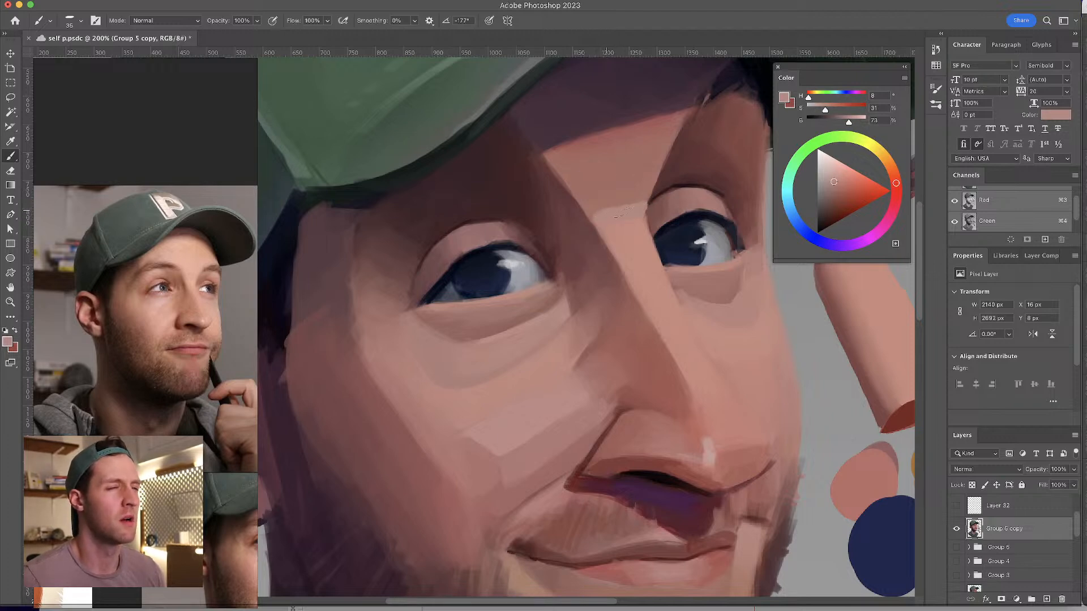
- Paint a pale highlight across the top of the nose bridge with desaturated warm pinks around hue 14°
{"action": "left_click", "coordinate": [832, 181]}
{"action": "left_click", "coordinate": [895, 177]}
{"action": "left_click", "coordinate": [830, 184]}
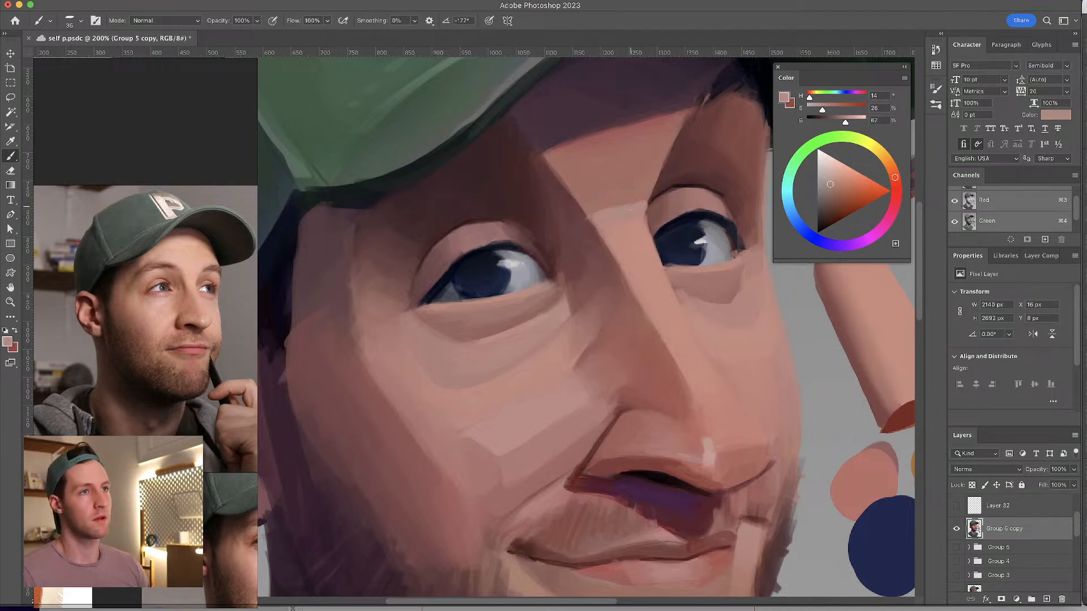
{"action": "left_click_drag", "start_coordinate": [651, 196], "coordinate": [603, 214]}
{"action": "left_click", "coordinate": [828, 178]}
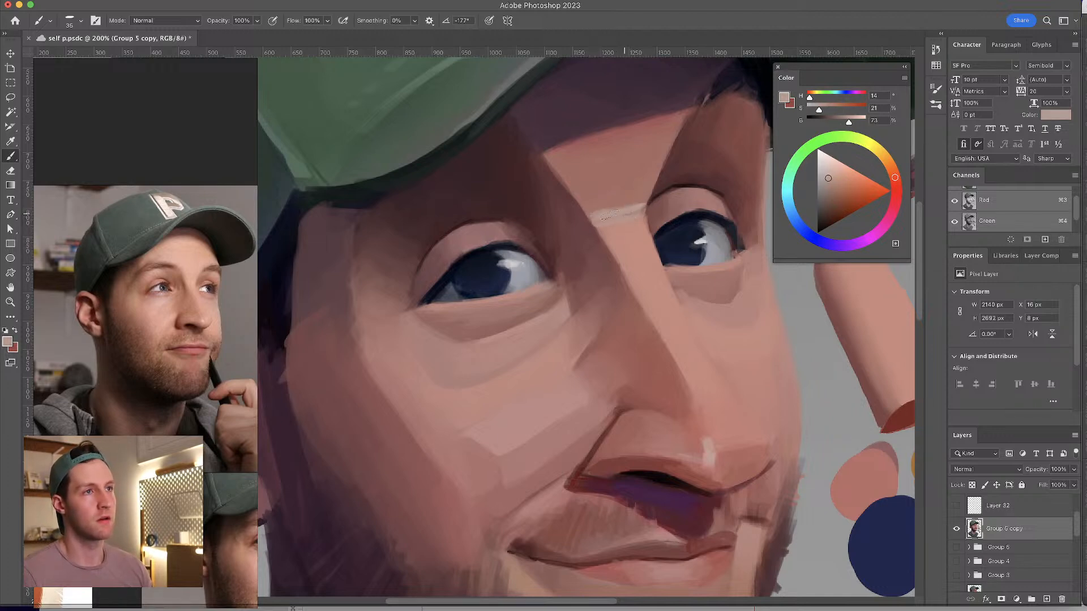
- Tone the nose bridge highlight into the brow plane with sampled tan pinks, working at 100% zoom
{"action": "scroll", "coordinate": [669, 185], "scroll_direction": "right", "scroll_amount": 3}
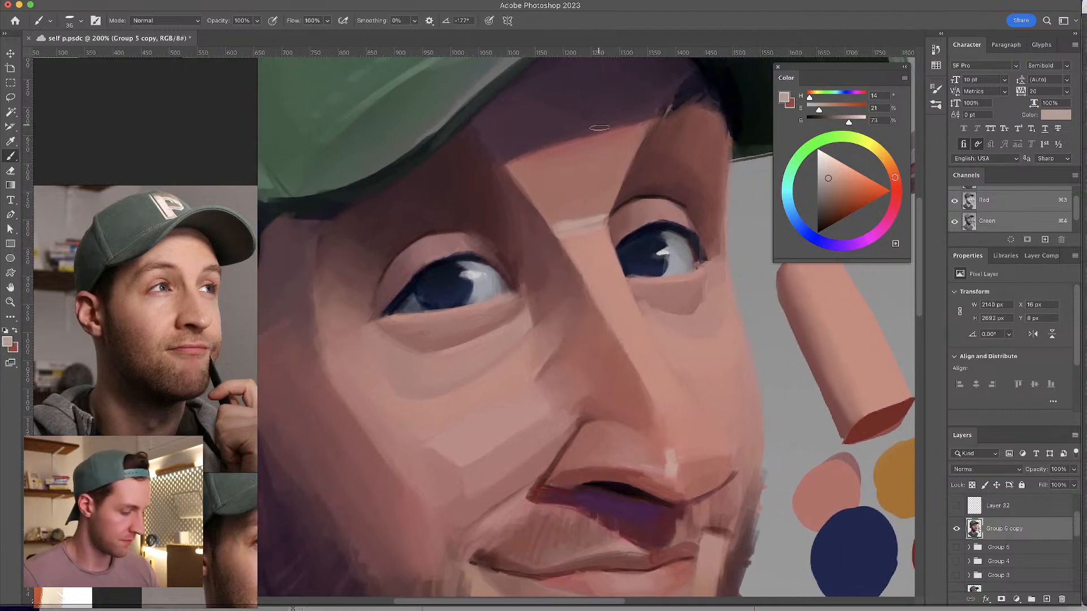
{"action": "scroll", "coordinate": [599, 124], "scroll_direction": "right", "scroll_amount": 1}
{"action": "key", "text": "super+minus"}
{"action": "scroll", "coordinate": [539, 251], "scroll_direction": "down", "scroll_amount": 1}
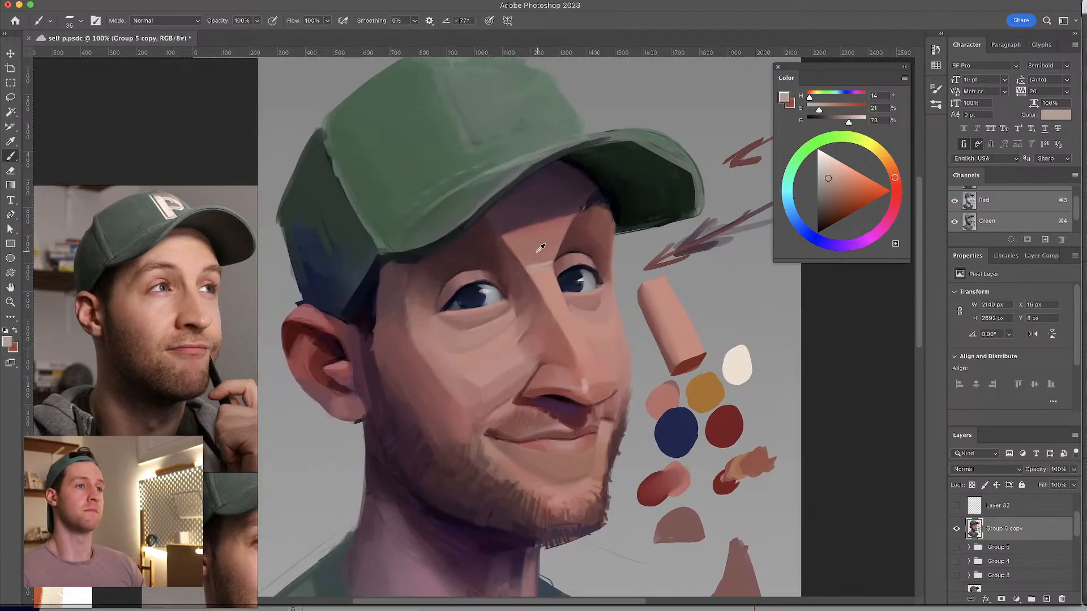
{"action": "left_click", "coordinate": [540, 252], "text": "alt"}
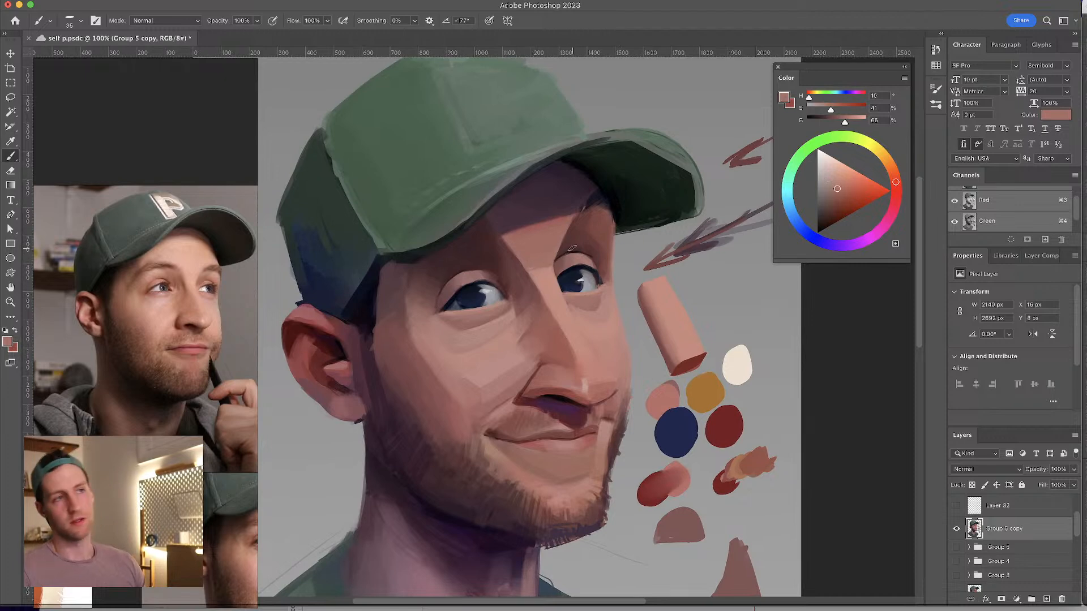
{"action": "left_click", "coordinate": [543, 264], "text": "alt"}
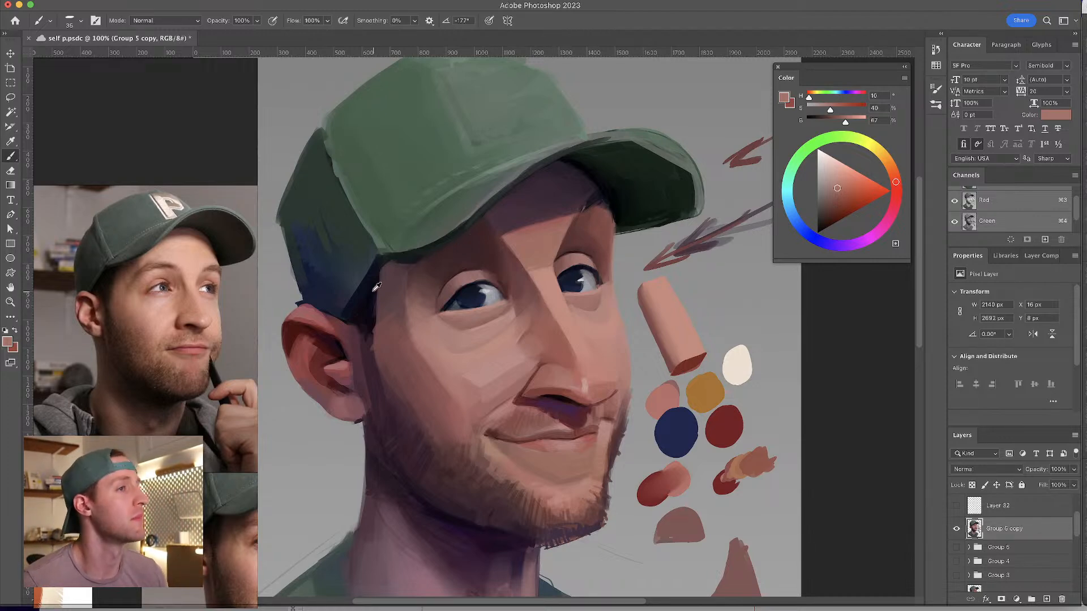
- Darken the lower edge of the cap brim with near-black blue and green tones sampled from its shadow
{"action": "left_click", "coordinate": [390, 266], "text": "alt"}
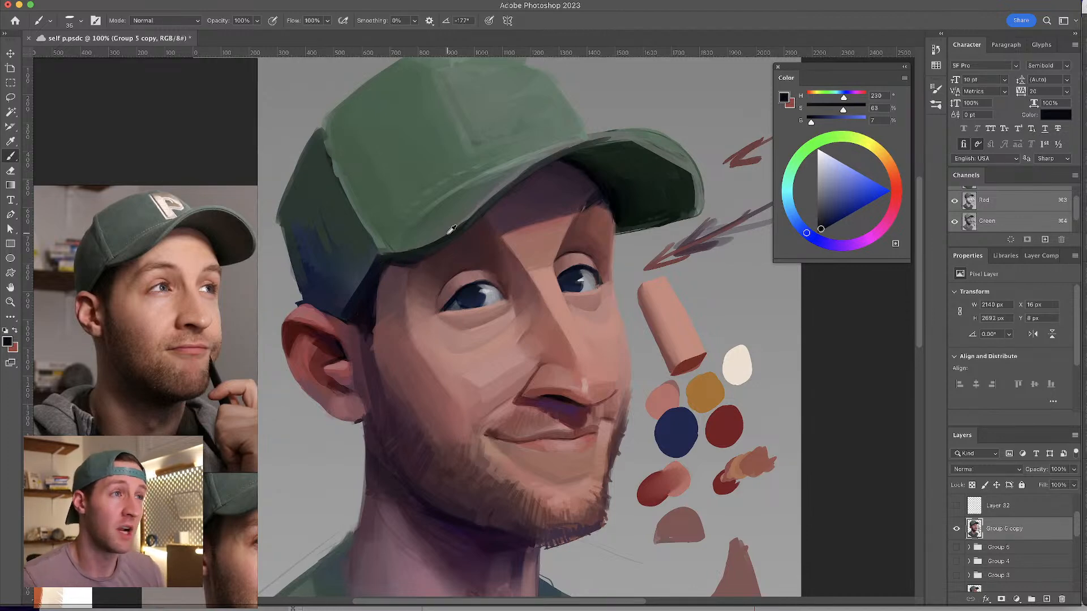
{"action": "left_click", "coordinate": [463, 226], "text": "alt"}
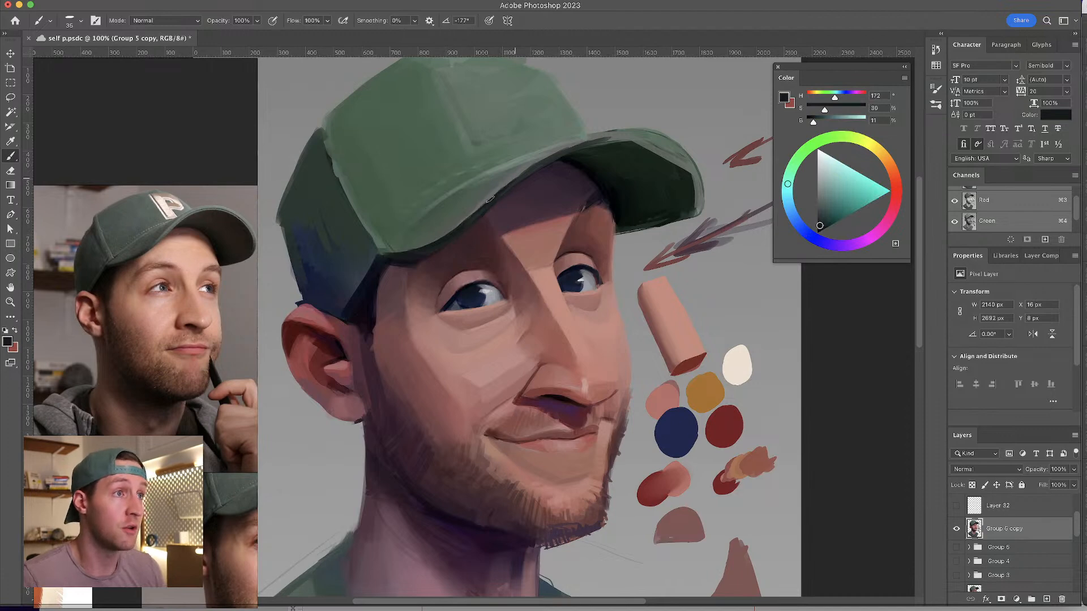
{"action": "left_click_drag", "start_coordinate": [500, 190], "coordinate": [512, 182]}
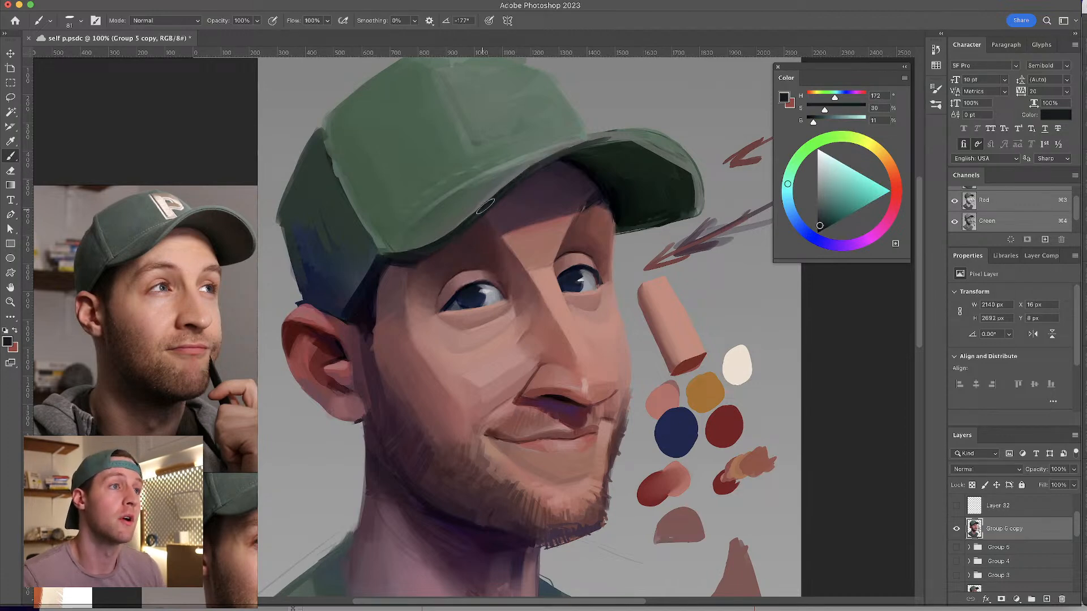
{"action": "mouse_move", "coordinate": [629, 139]}
{"action": "left_mouse_down"}
{"action": "mouse_move", "coordinate": [558, 149]}
{"action": "mouse_move", "coordinate": [640, 136]}
{"action": "left_mouse_up"}
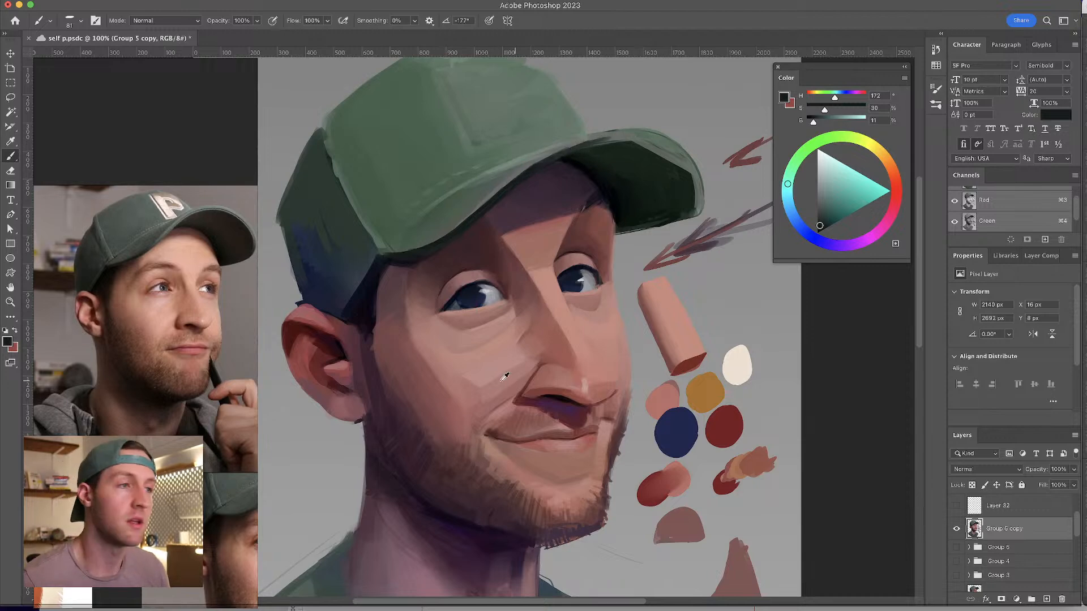
- Blend the near cheek into the beard beside the mouth corner with a sampled muted red-brown
{"action": "left_click", "coordinate": [475, 433], "text": "alt"}
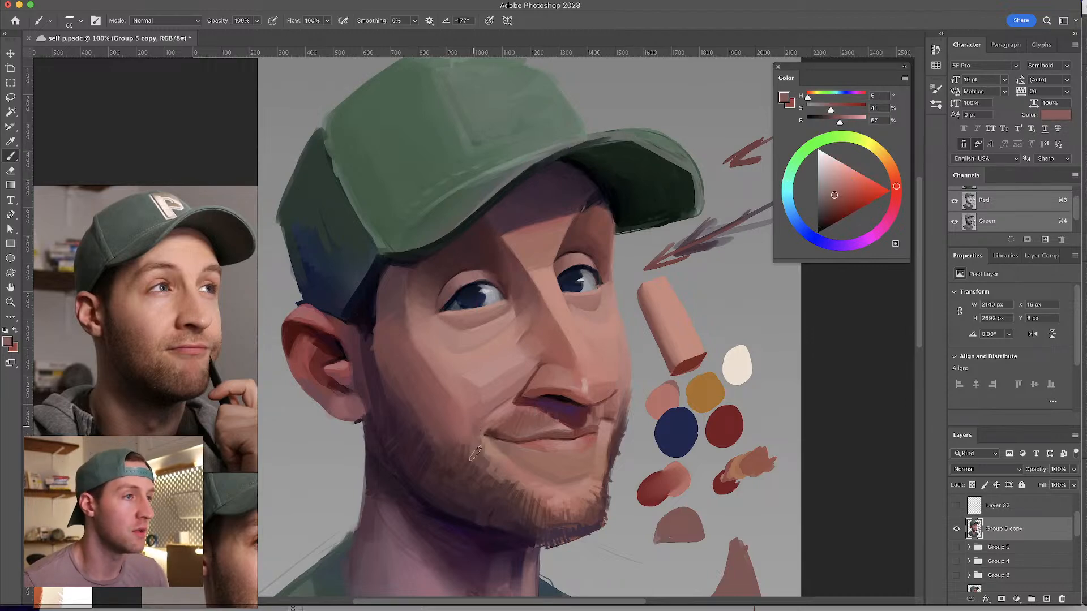
{"action": "left_click_drag", "start_coordinate": [475, 456], "coordinate": [484, 439]}
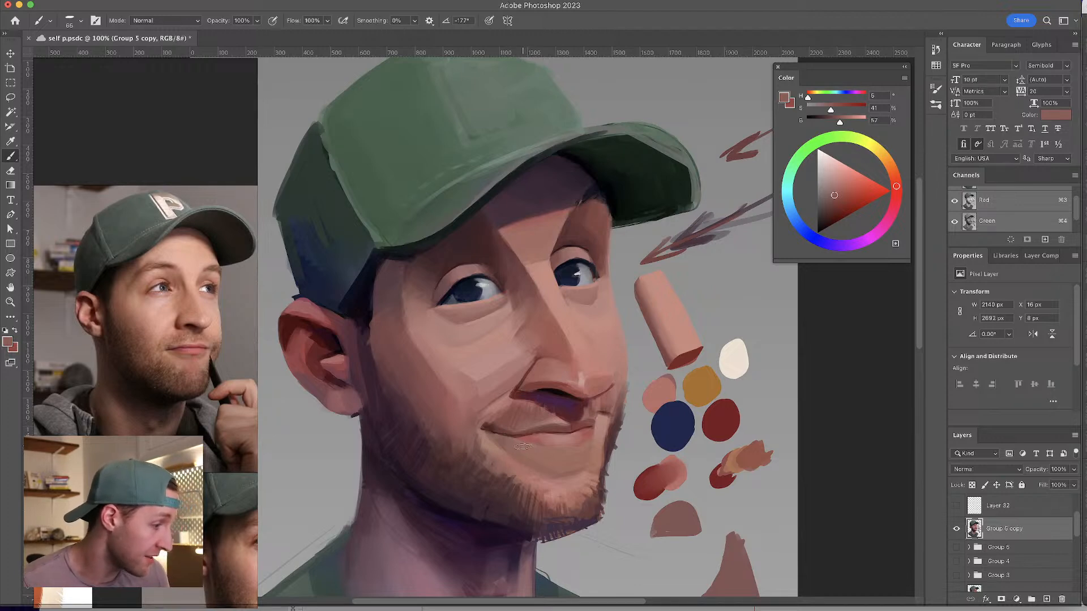
- Blend the shaded side plane of the near cheek toward the beard with sampled dark reds and a 77 px brush
{"action": "scroll", "coordinate": [510, 413], "scroll_direction": "down", "scroll_amount": 2}
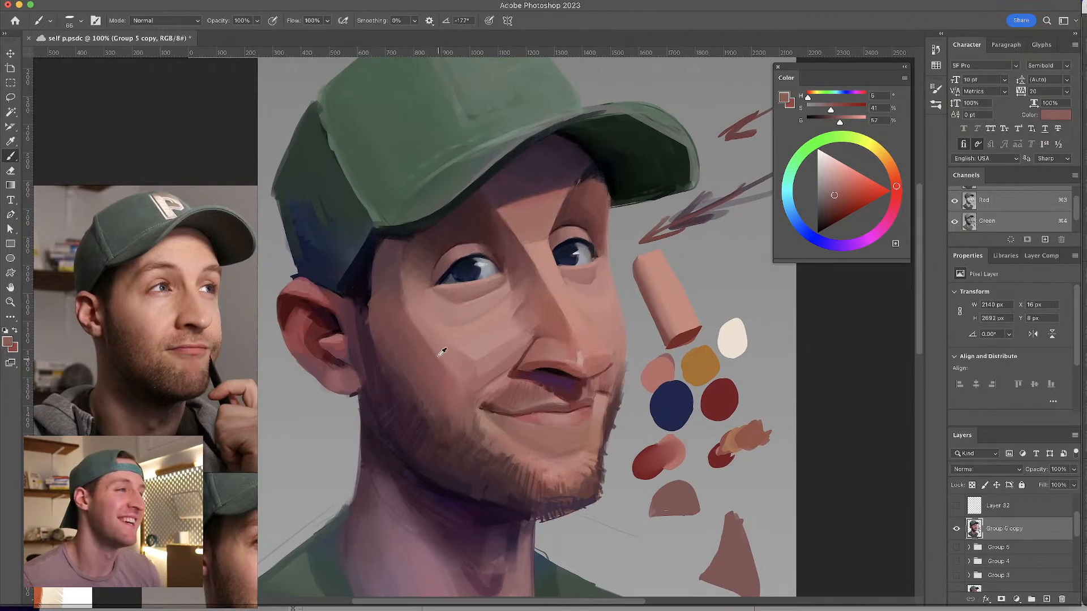
{"action": "left_click", "coordinate": [406, 330], "text": "alt"}
{"action": "left_click_drag", "start_coordinate": [406, 330], "coordinate": [418, 338]}
{"action": "left_click", "coordinate": [404, 337], "text": "alt"}
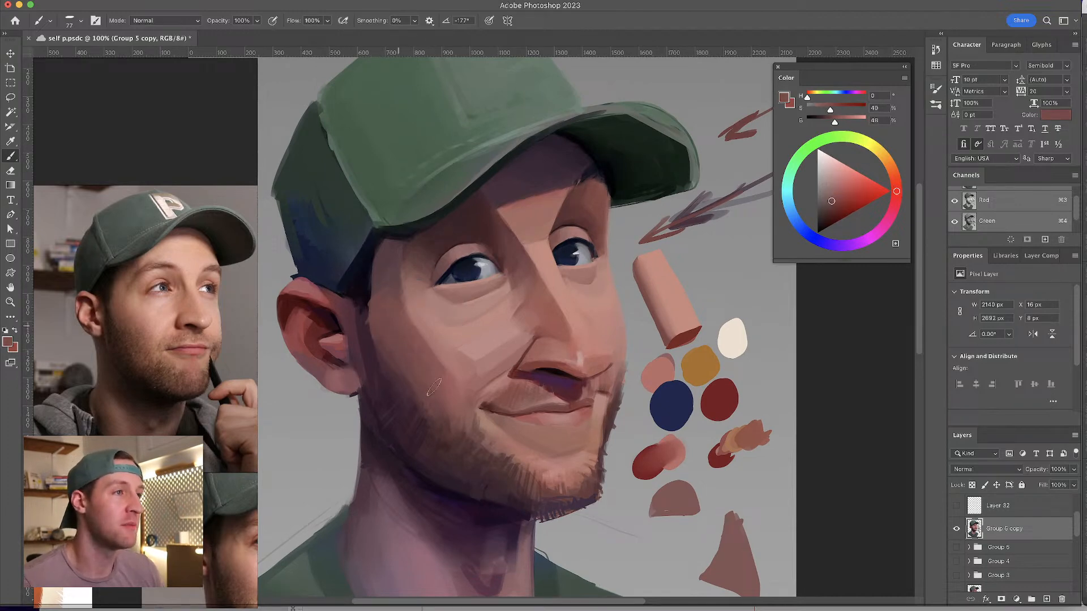
{"action": "left_click", "coordinate": [417, 346], "text": "alt"}
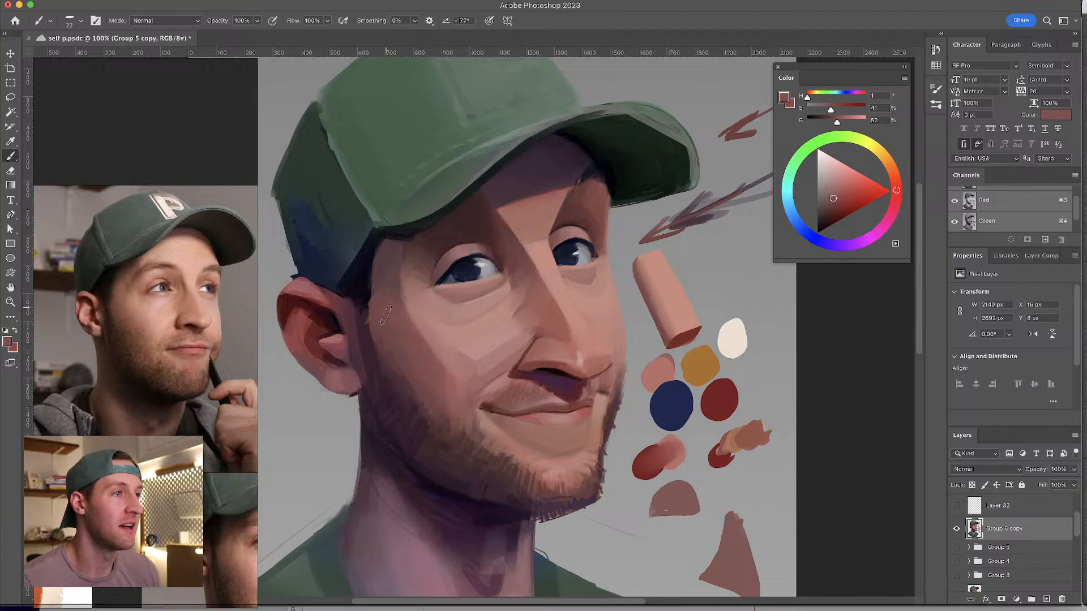
{"action": "left_click", "coordinate": [403, 366], "text": "alt"}
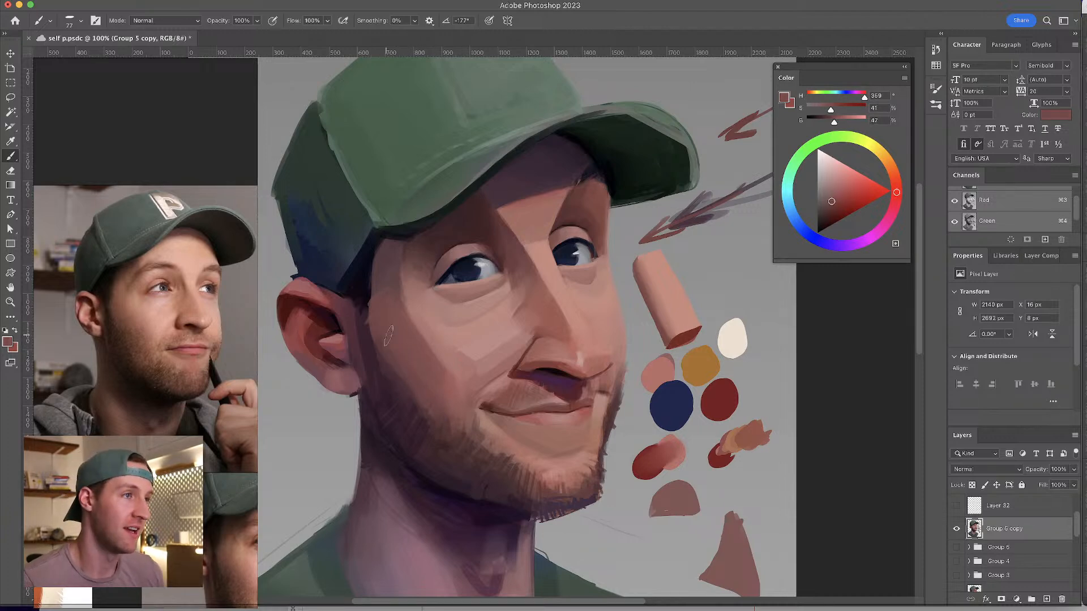
{"action": "left_click", "coordinate": [419, 394], "text": "alt"}
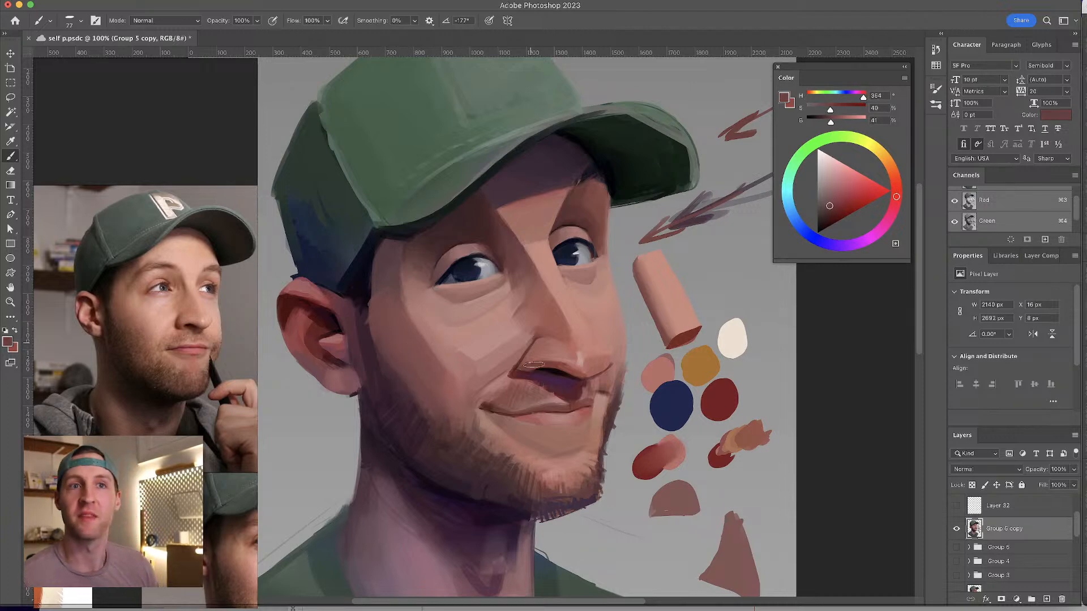
- Soften the edge between the near cheek's lit front and shaded side with sampled pinks and reds and a 70 px brush
{"action": "scroll", "coordinate": [531, 351], "scroll_direction": "right", "scroll_amount": 1}
{"action": "left_click", "coordinate": [407, 318], "text": "alt"}
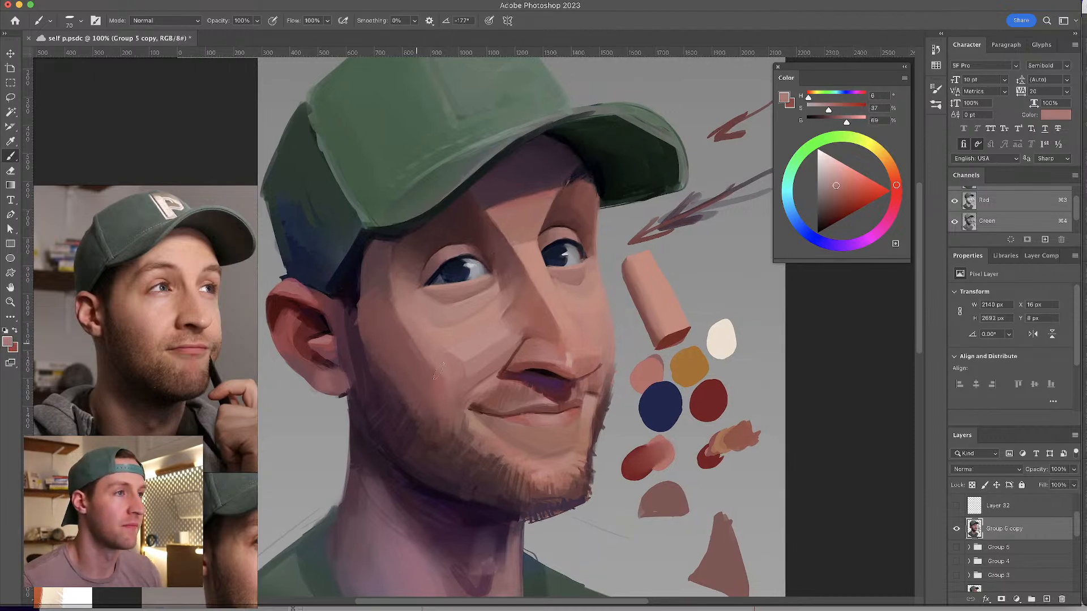
{"action": "left_click", "coordinate": [423, 340], "text": "alt"}
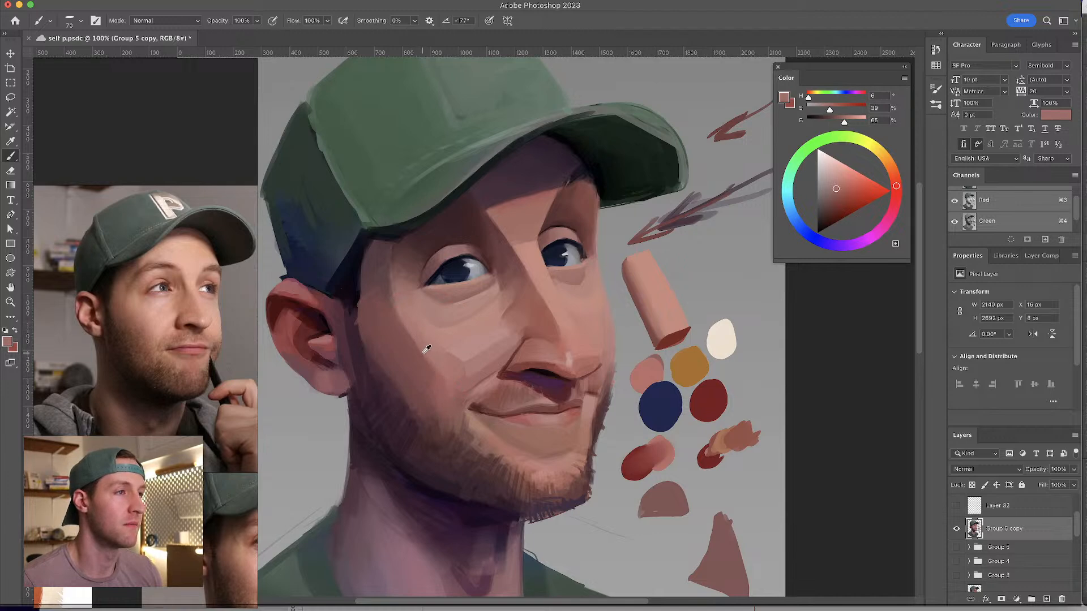
{"action": "left_click", "coordinate": [415, 340], "text": "alt"}
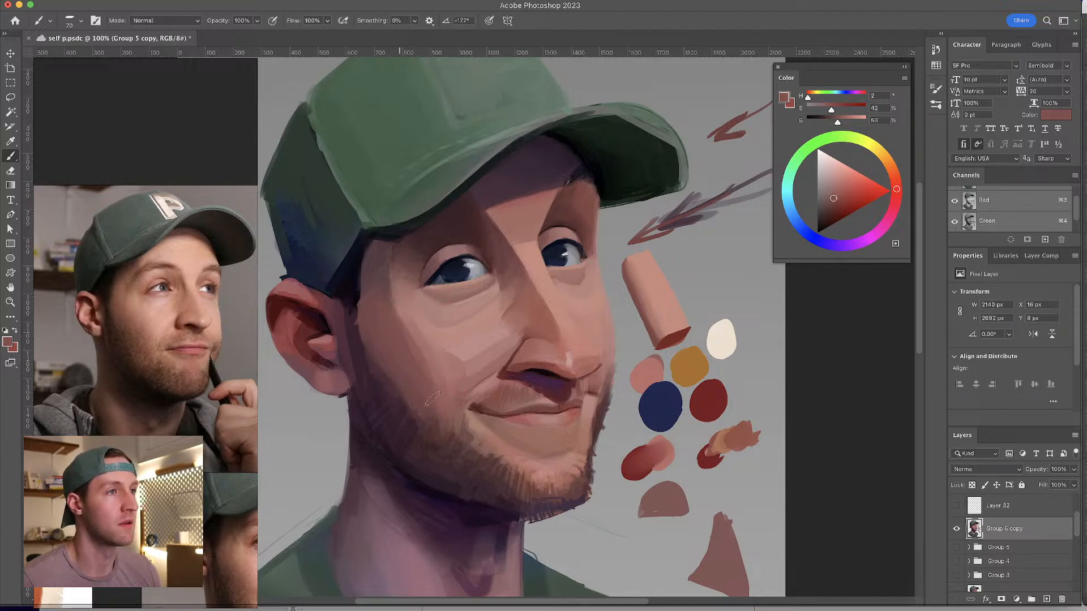
{"action": "left_click", "coordinate": [411, 339], "text": "alt"}
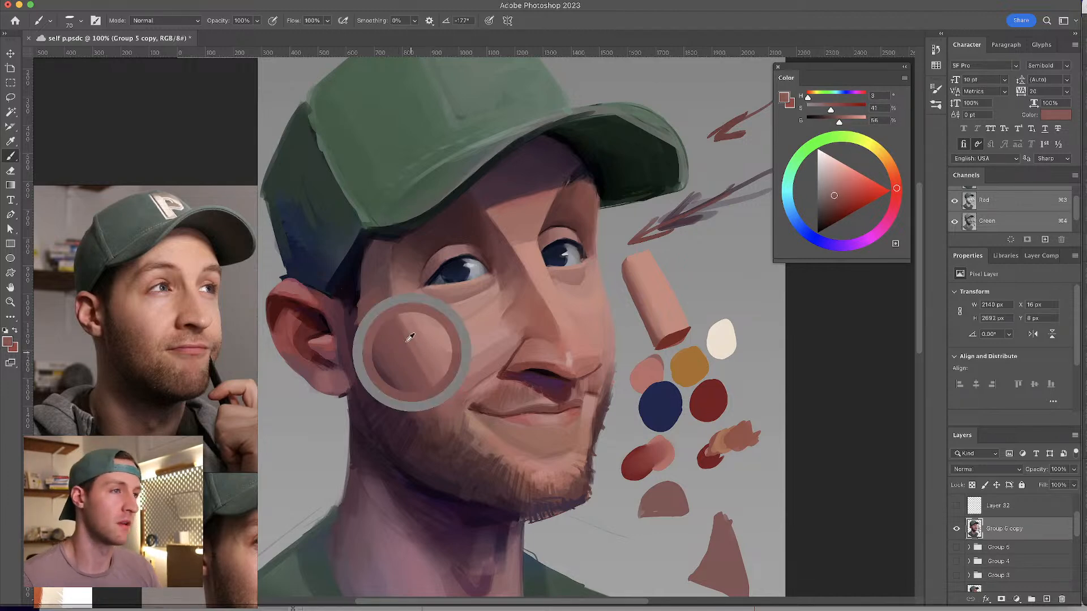
{"action": "scroll", "coordinate": [512, 334], "scroll_direction": "down", "scroll_amount": 2}
{"action": "left_click", "coordinate": [420, 337], "text": "alt"}
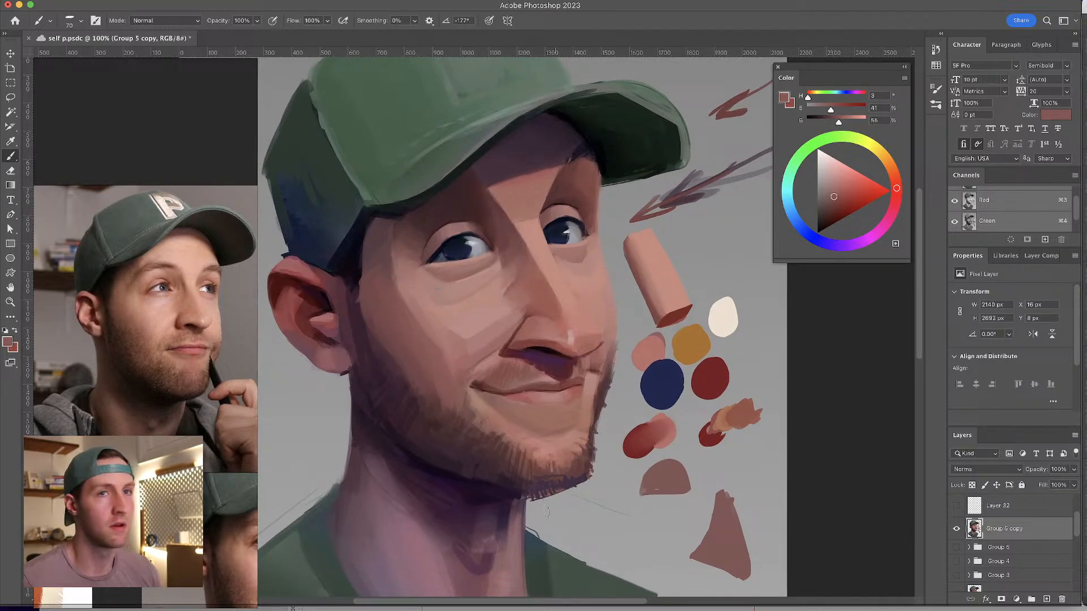
- Blend the transition between the near cheek and the beard with sampled dark browns and muted reds
{"action": "left_click", "coordinate": [444, 407], "text": "alt"}
{"action": "left_click", "coordinate": [454, 432], "text": "alt"}
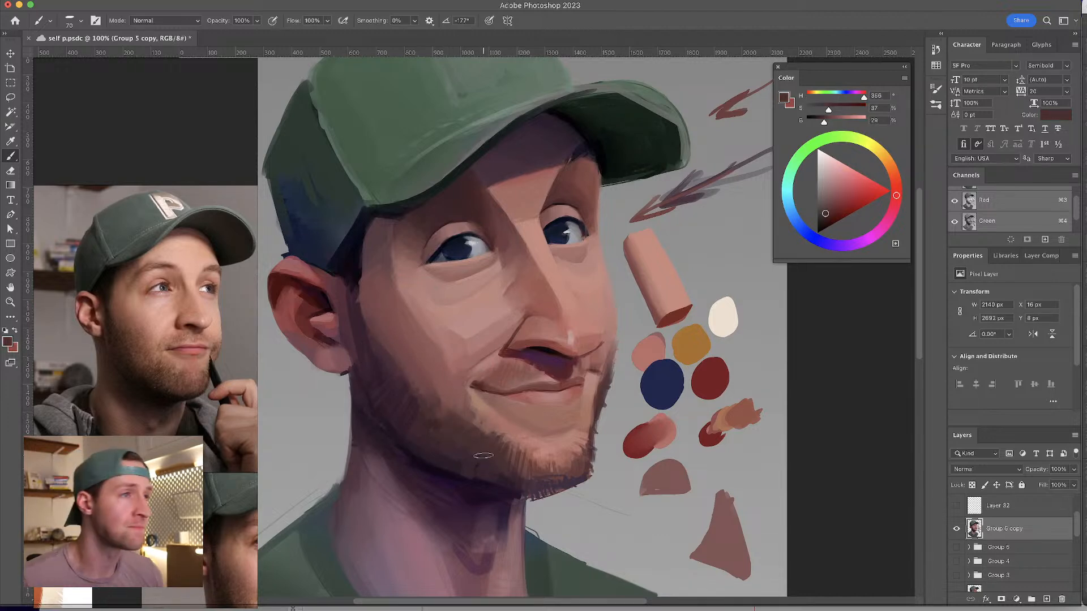
{"action": "left_click", "coordinate": [423, 392], "text": "alt"}
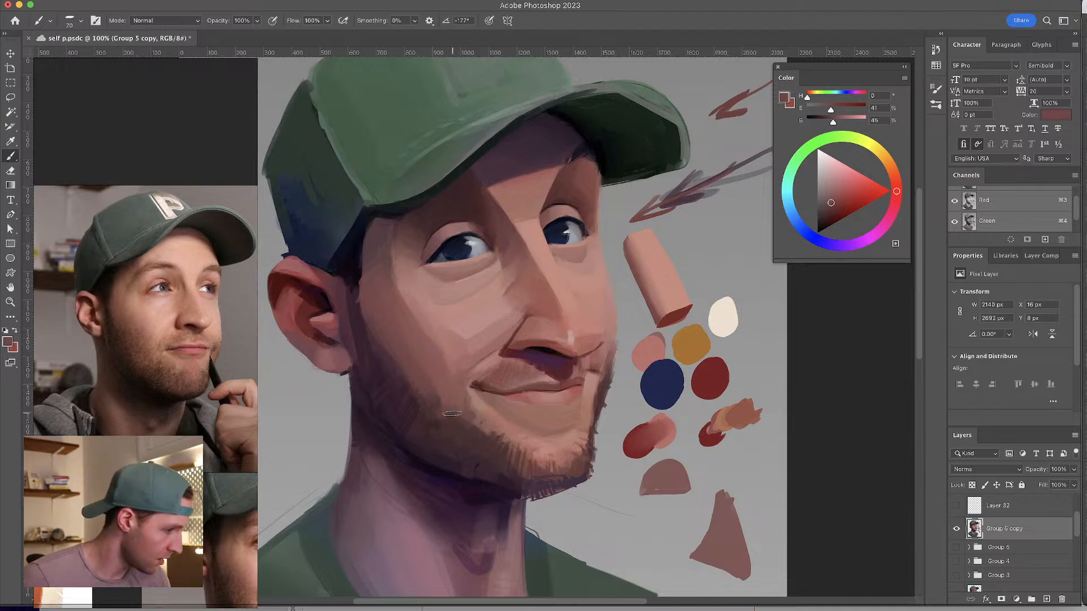
{"action": "scroll", "coordinate": [449, 402], "scroll_direction": "down", "scroll_amount": 1}
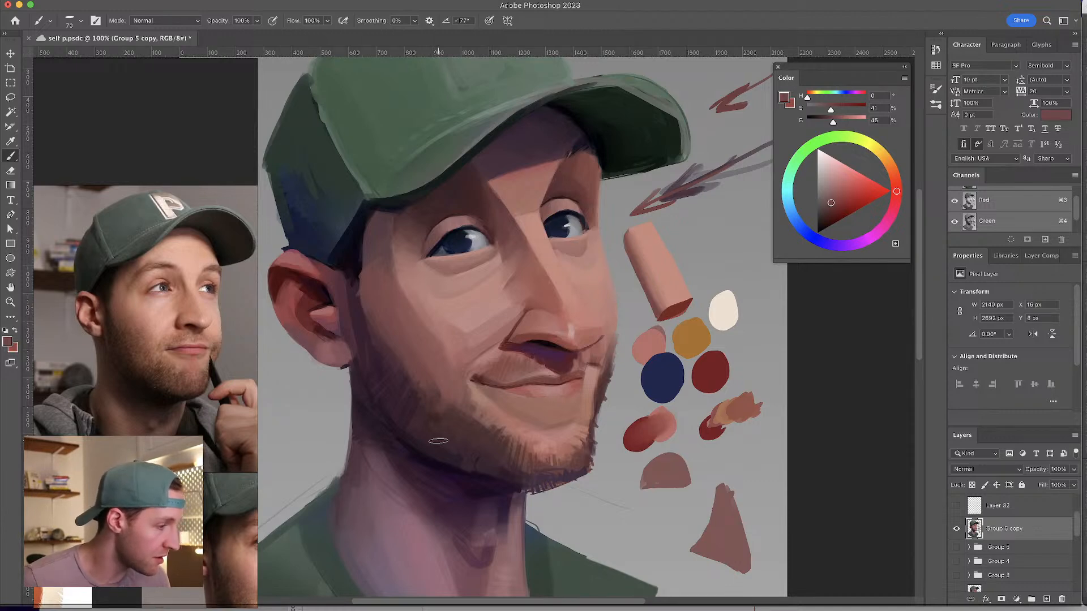
{"action": "left_click", "coordinate": [80, 23]}
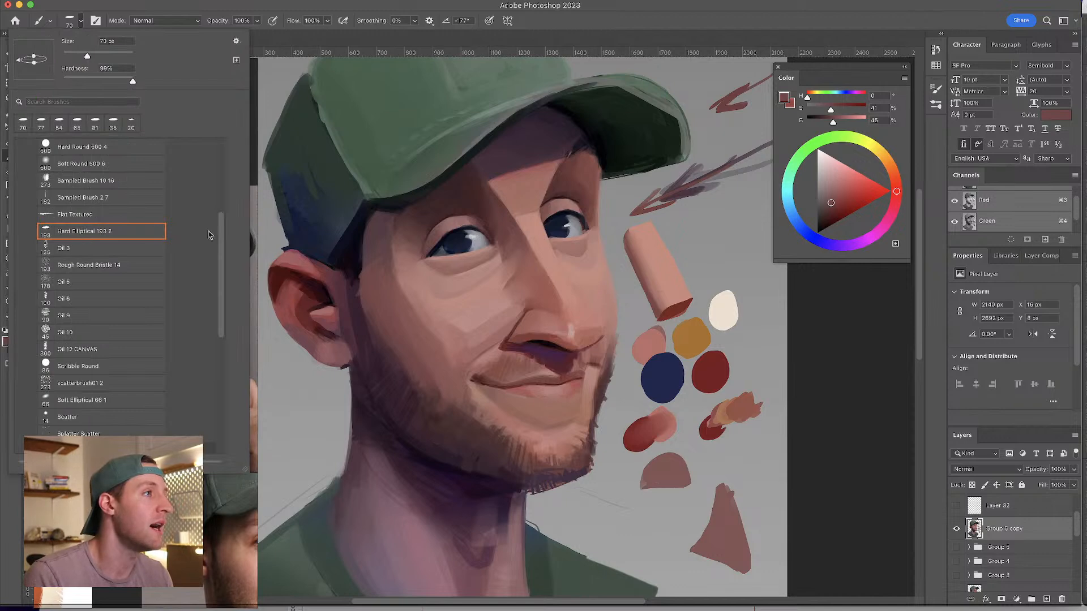
{"action": "mouse_move", "coordinate": [224, 244]}
{"action": "left_mouse_down"}
{"action": "mouse_move", "coordinate": [224, 193]}
{"action": "mouse_move", "coordinate": [226, 230]}
{"action": "left_mouse_up"}
{"action": "left_click", "coordinate": [514, 261]}
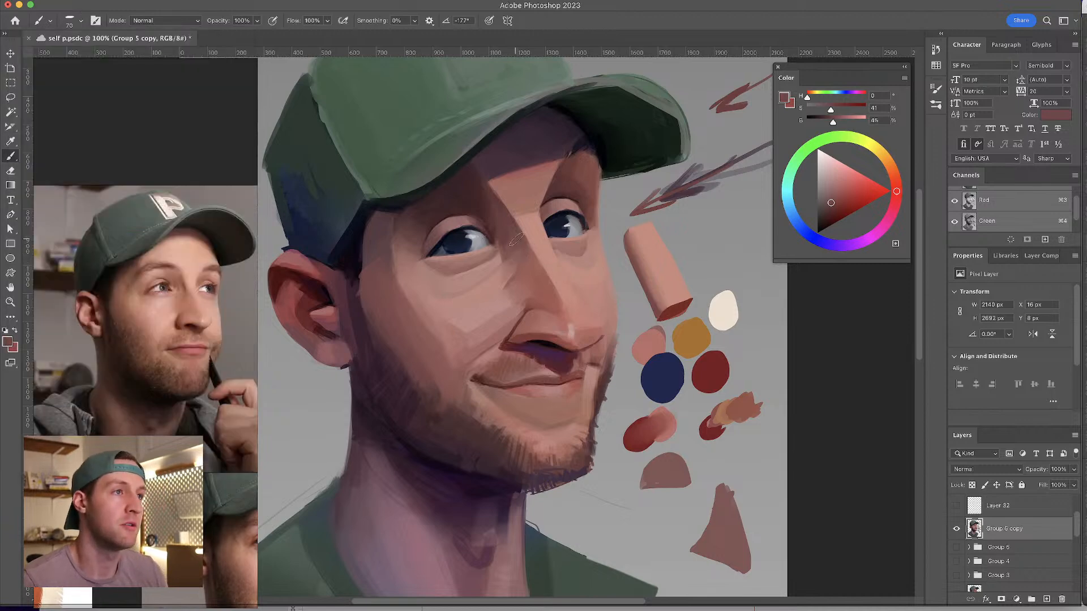
- Blend the shaded side of the nose into the near cheek with sampled dusty pinks and a 38 px brush
{"action": "left_click", "coordinate": [522, 286], "text": "alt"}
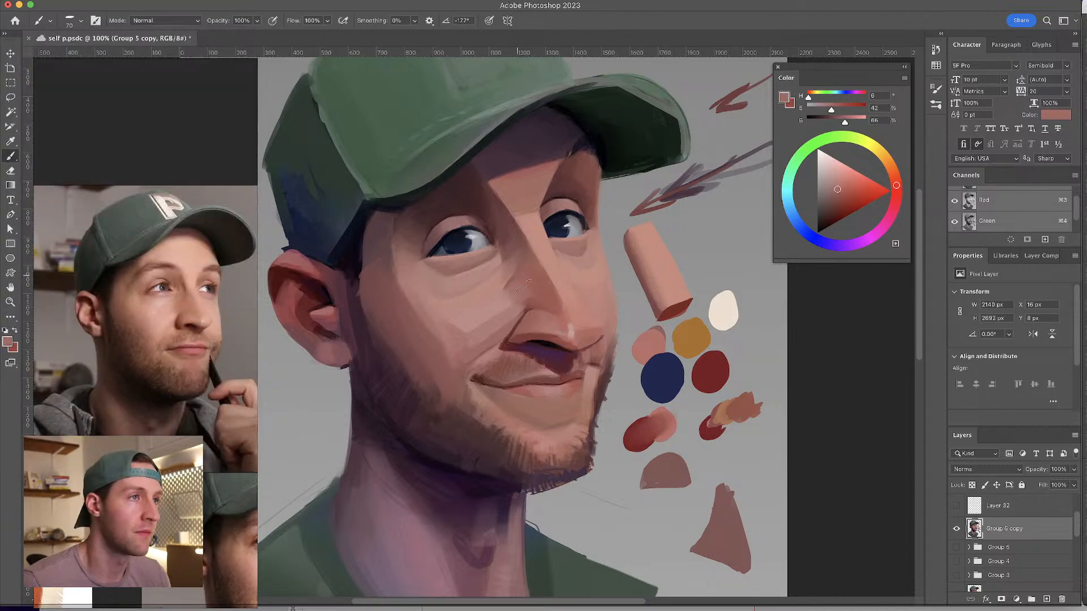
{"action": "left_click", "coordinate": [511, 292], "text": "alt"}
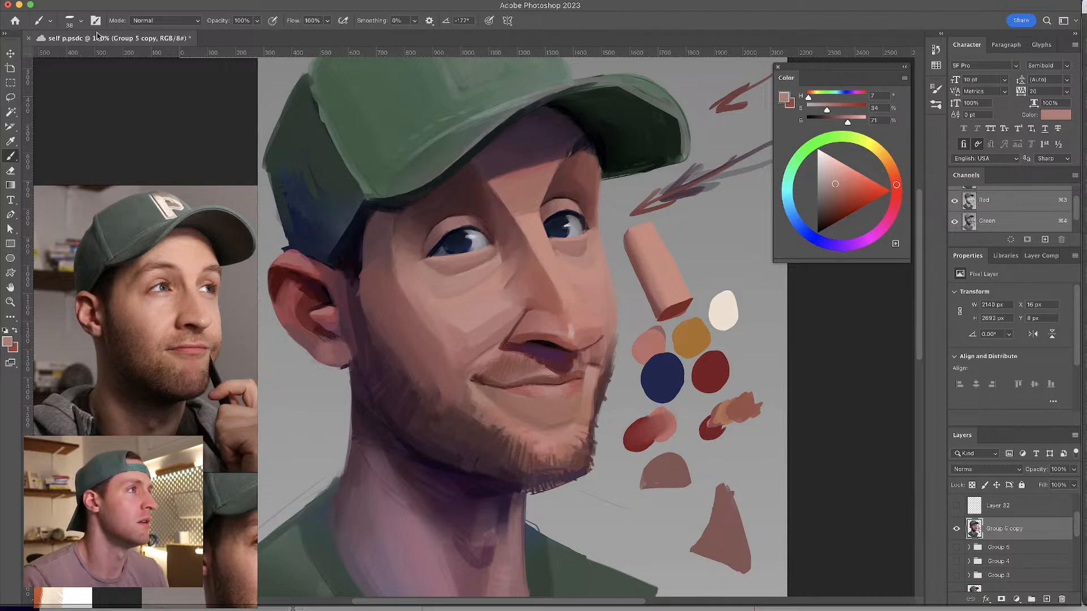
{"action": "left_click", "coordinate": [81, 21]}
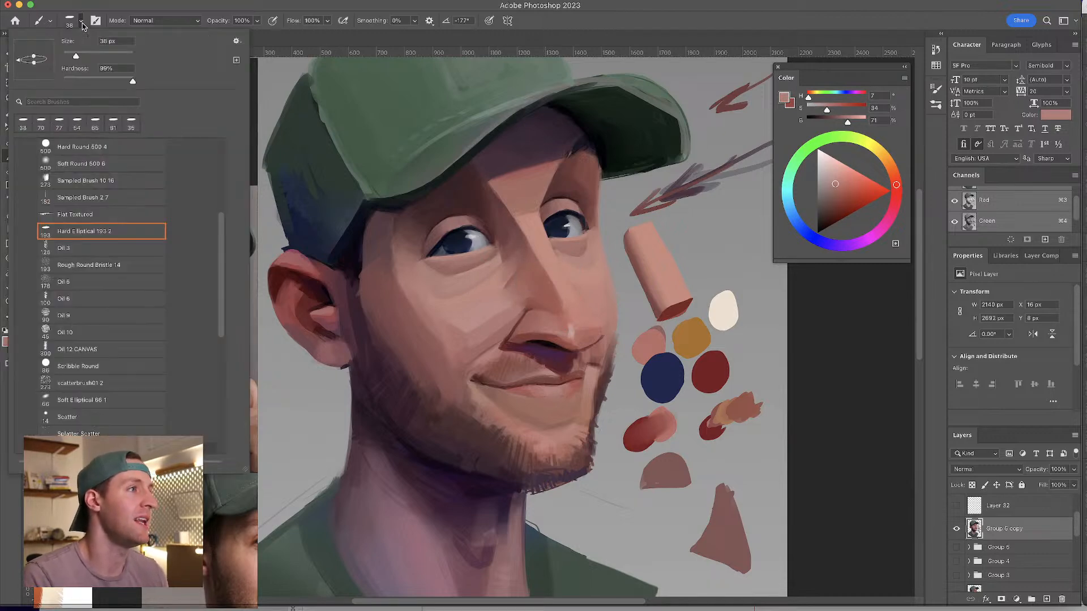
{"action": "left_click", "coordinate": [81, 21]}
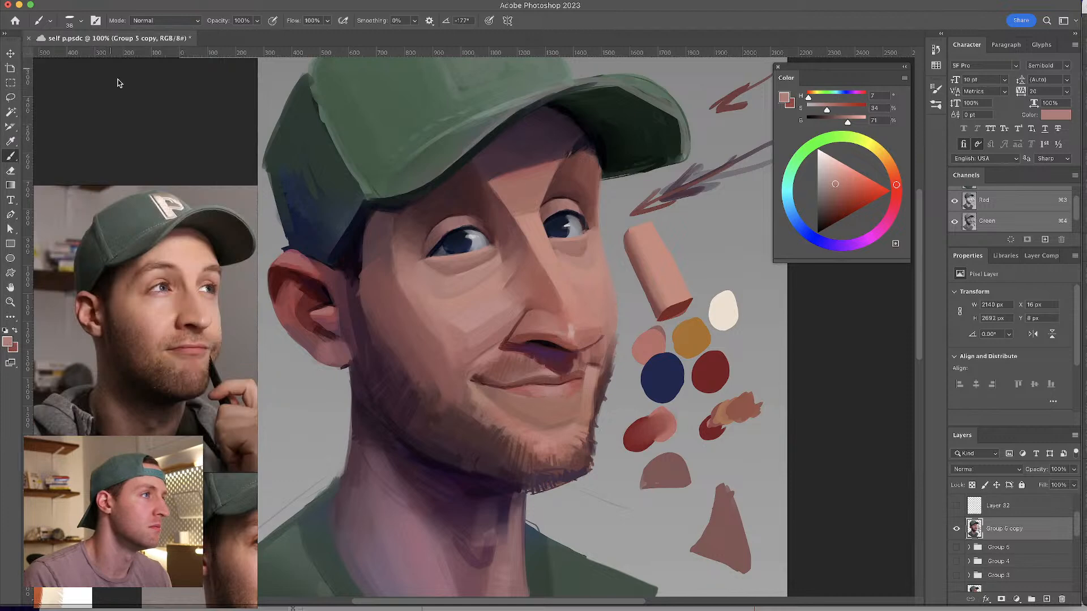
- Blend the shadow between the near eye socket and the brow with sampled dark reds and a 64 px brush
{"action": "left_click", "coordinate": [493, 218], "text": "alt"}
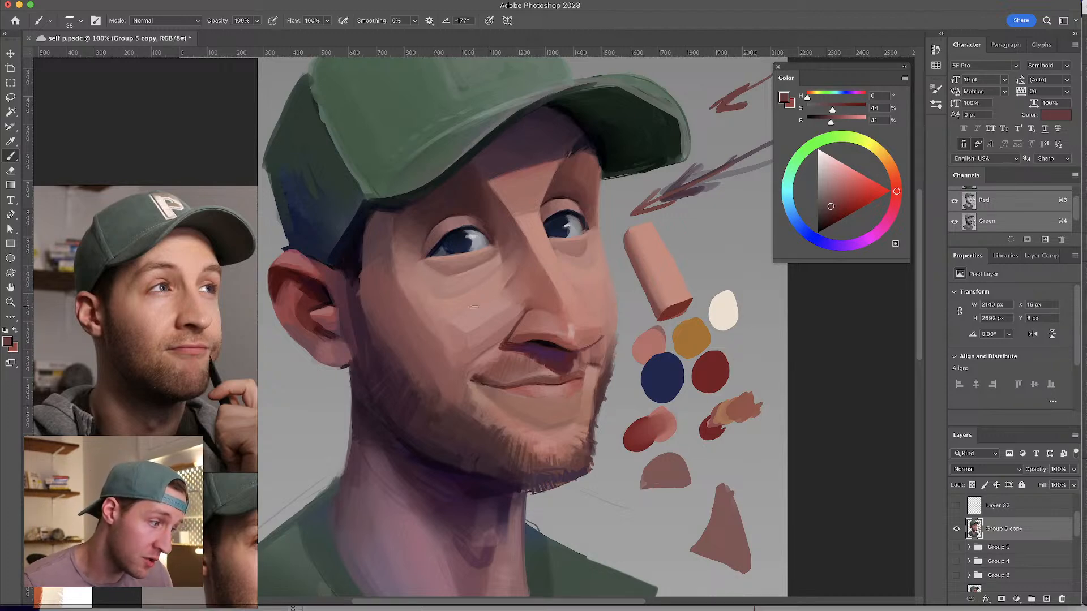
{"action": "left_click", "coordinate": [420, 223], "text": "alt"}
{"action": "key", "text": "bracketright"}
{"action": "key", "text": "bracketright"}
{"action": "key", "text": "bracketright"}
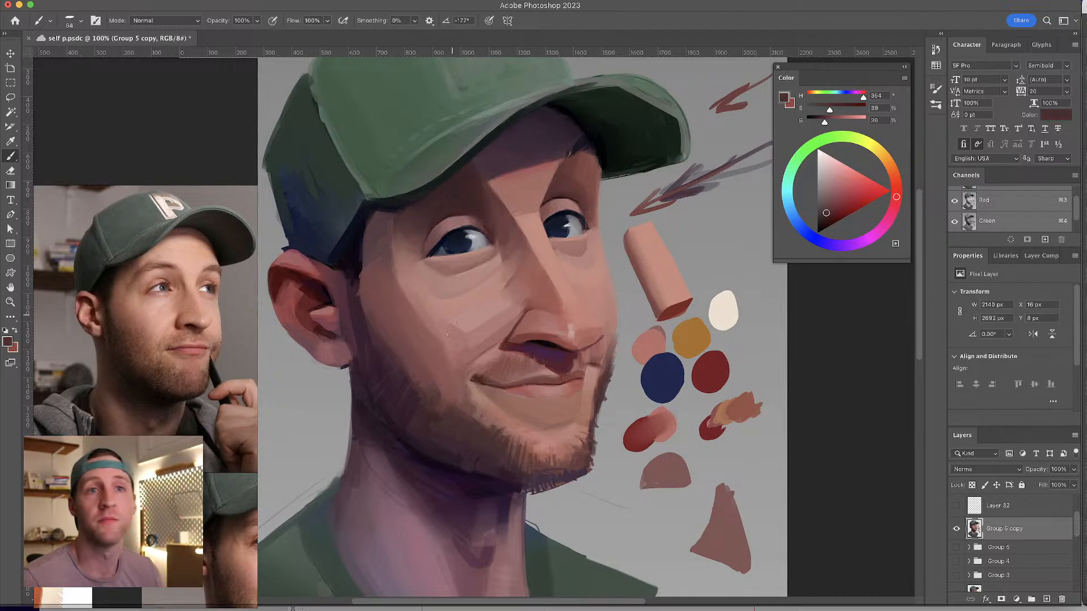
{"action": "left_click", "coordinate": [586, 261], "text": "alt"}
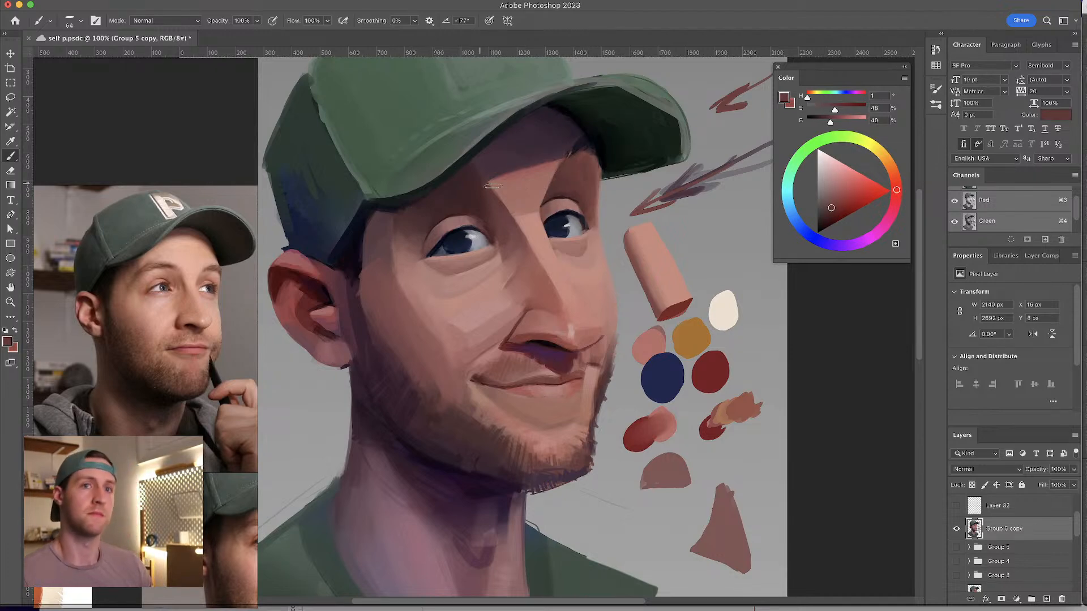
- Soften the far cheek beside the nose with sampled salmon pinks and a 38 px brush
{"action": "left_click", "coordinate": [583, 312], "text": "alt"}
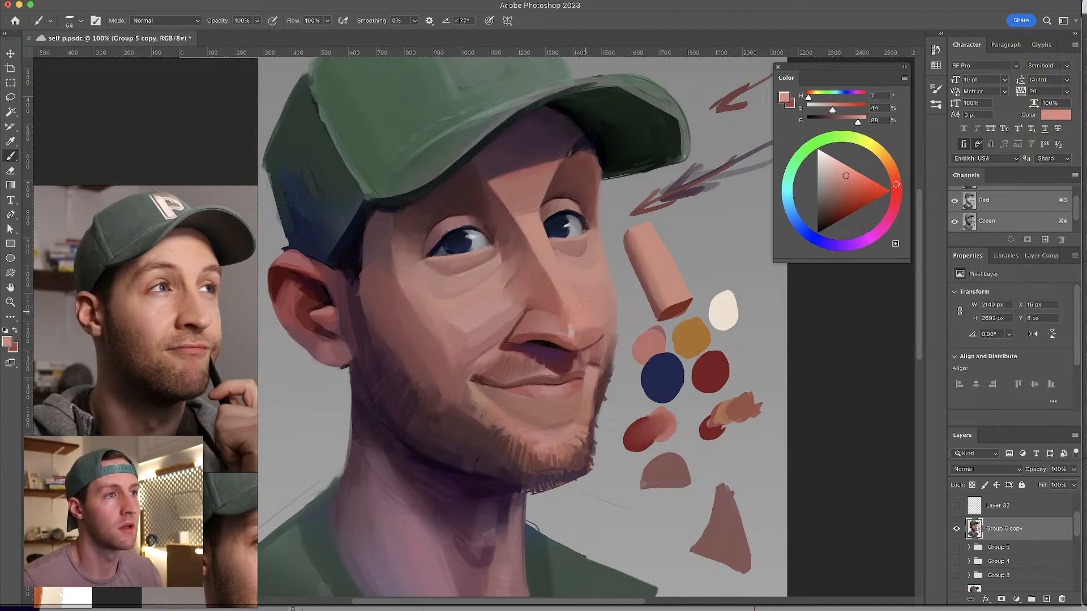
{"action": "left_click_drag", "start_coordinate": [585, 313], "coordinate": [565, 309]}
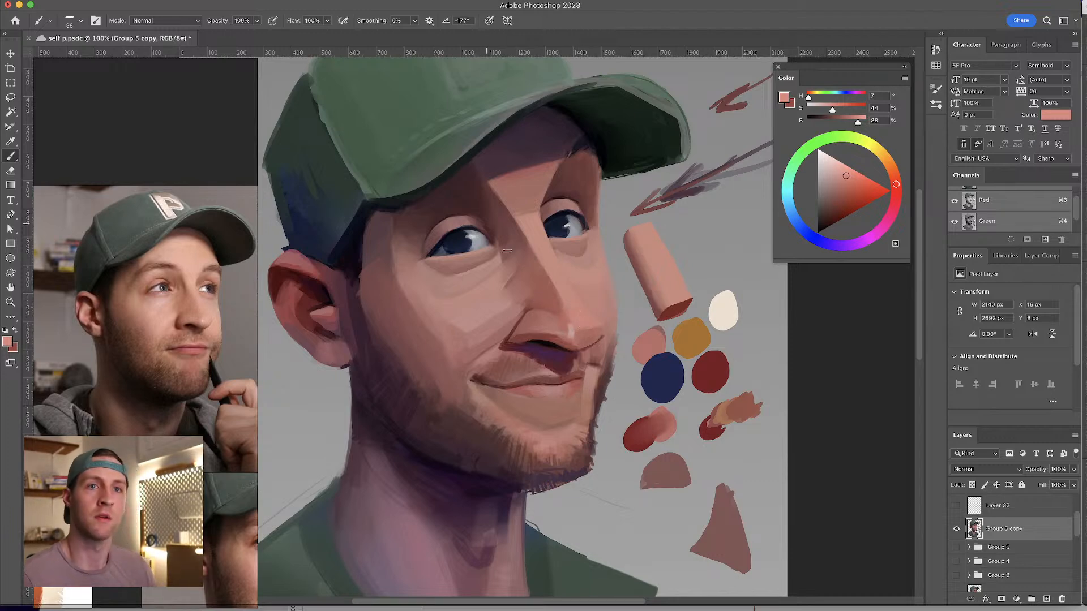
{"action": "left_click", "coordinate": [583, 309], "text": "alt"}
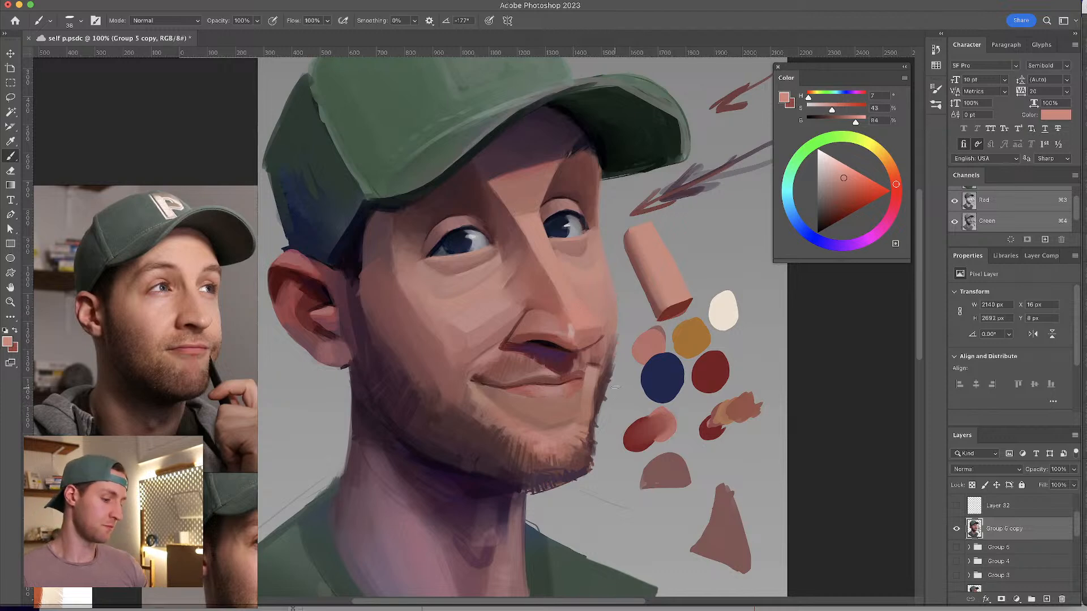
- Refine the far eye's upper lash line with sampled near-black blues and a 21 px brush, checking it in a horizontally flipped view
{"action": "key", "text": "ctrl+shift+h"}
{"action": "scroll", "coordinate": [583, 255], "scroll_direction": "left", "scroll_amount": 3}
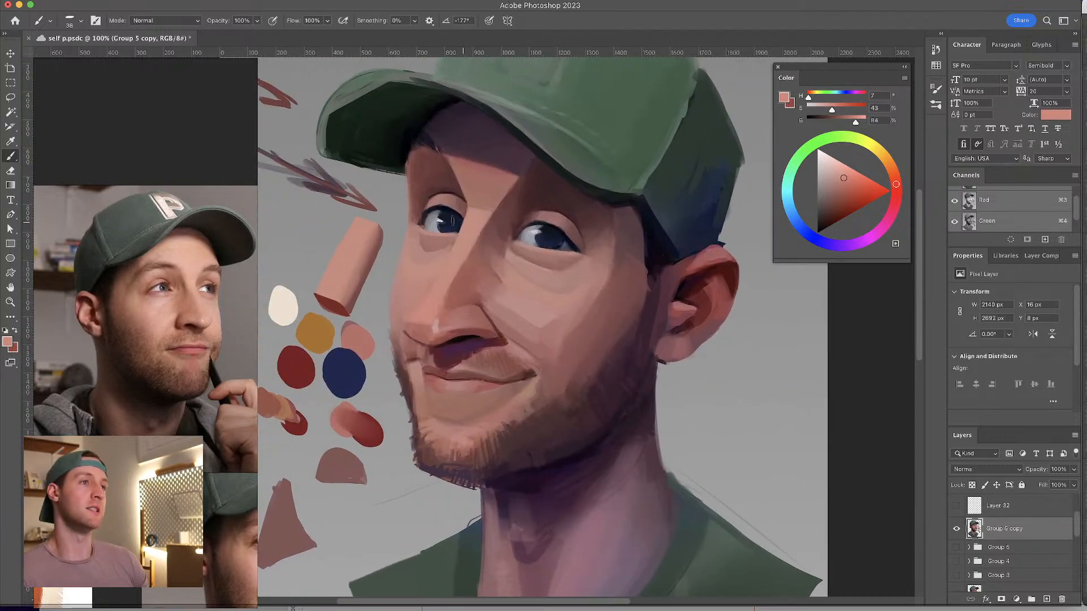
{"action": "left_click", "coordinate": [460, 212], "text": "alt"}
{"action": "left_click_drag", "start_coordinate": [460, 212], "coordinate": [453, 215]}
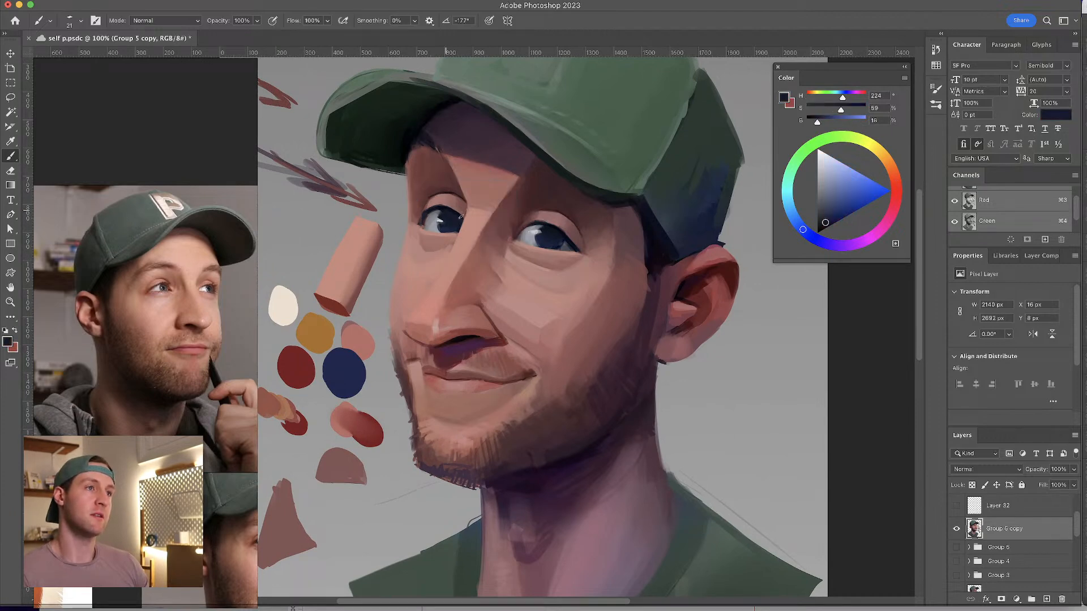
{"action": "left_click", "coordinate": [462, 215], "text": "alt"}
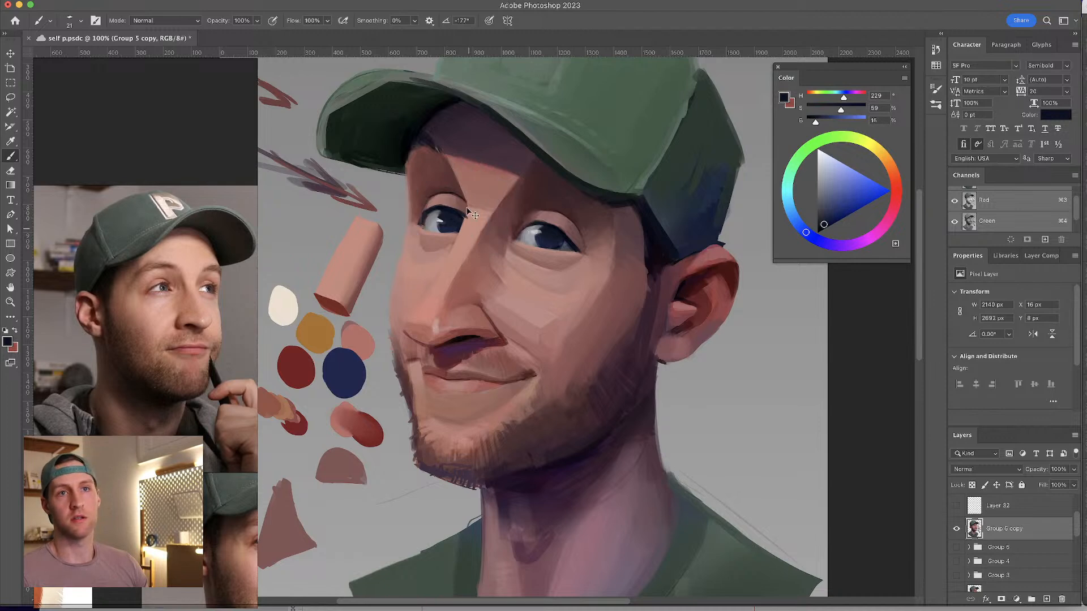
{"action": "key", "text": "ctrl+shift+h"}
{"action": "mouse_move", "coordinate": [512, 204]}
{"action": "left_mouse_down"}
{"action": "mouse_move", "coordinate": [532, 209]}
{"action": "mouse_move", "coordinate": [513, 219]}
{"action": "left_mouse_up"}
{"action": "left_click", "coordinate": [523, 215], "text": "alt"}
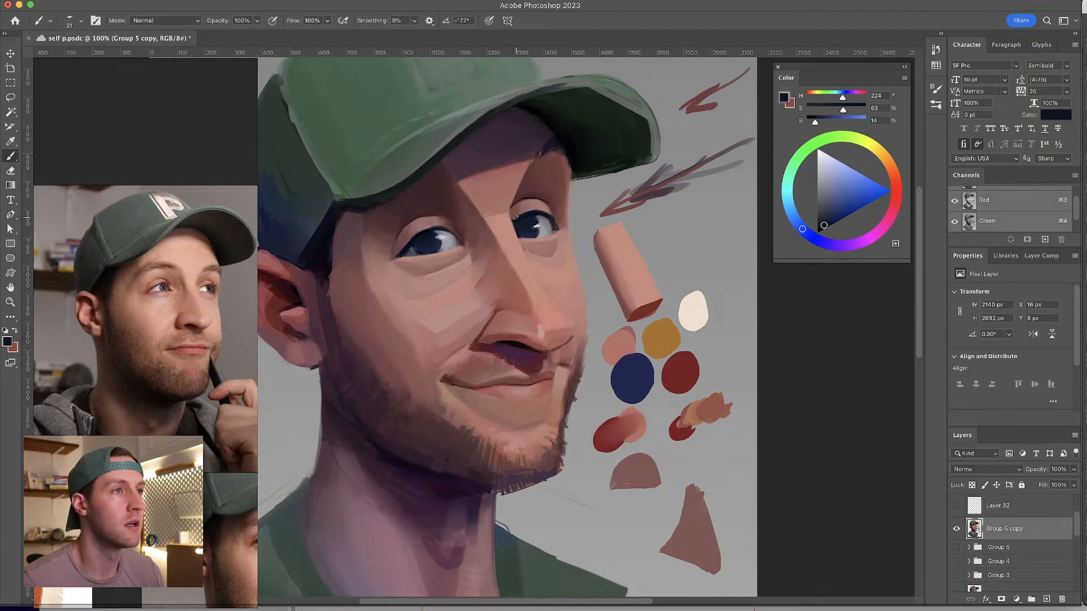
- Refine the far eye's upper eyelid crease with sampled dark reds and a fine brush
{"action": "left_click", "coordinate": [554, 201], "text": "alt"}
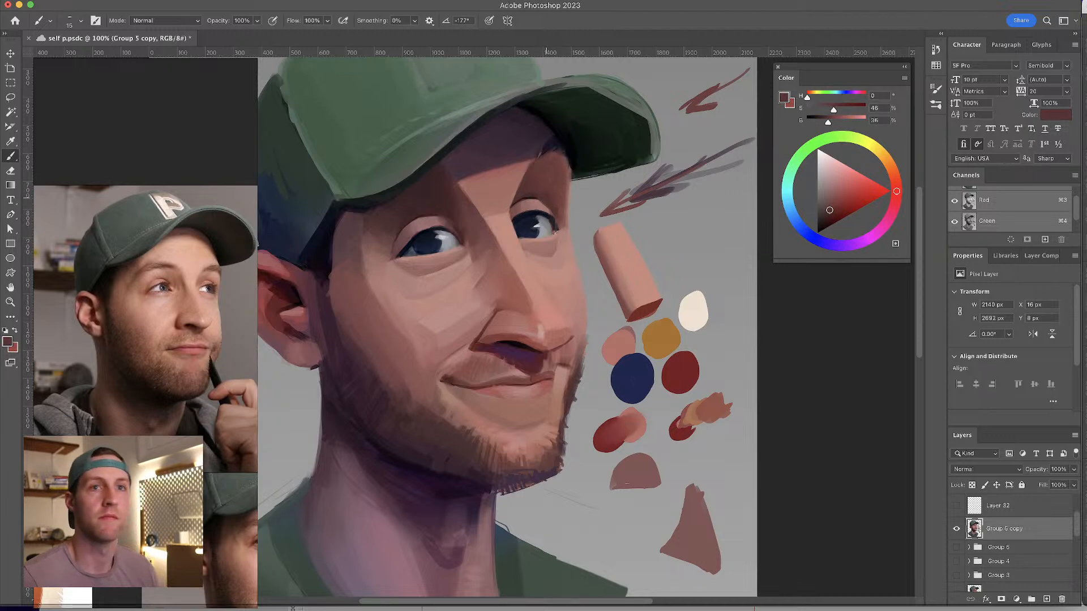
{"action": "left_click", "coordinate": [538, 195], "text": "alt"}
{"action": "left_click", "coordinate": [538, 194], "text": "alt"}
{"action": "left_click_drag", "start_coordinate": [542, 200], "coordinate": [549, 207]}
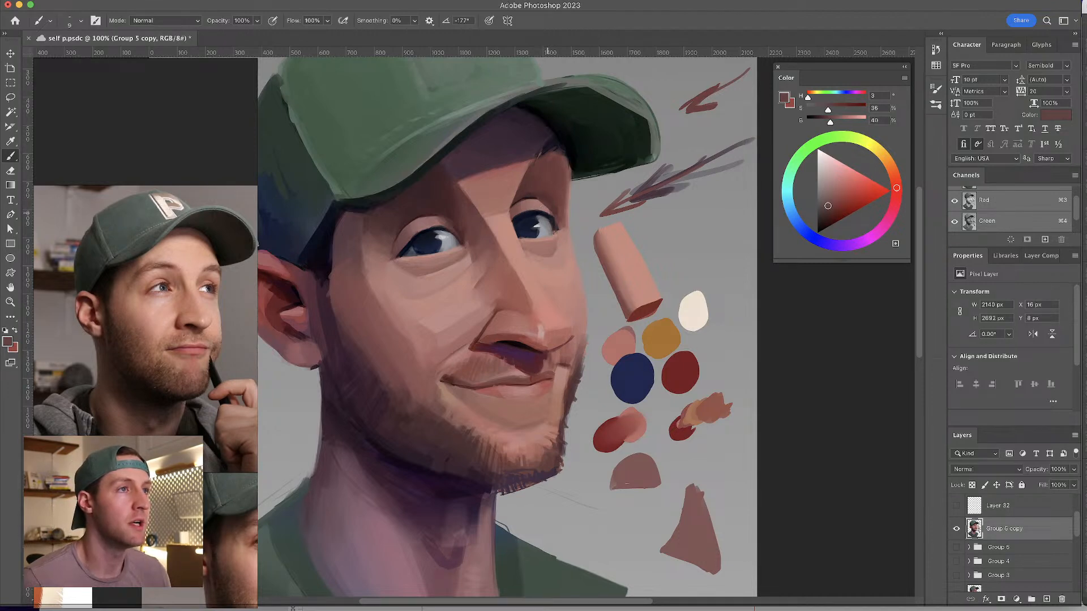
{"action": "left_click", "coordinate": [538, 194], "text": "alt"}
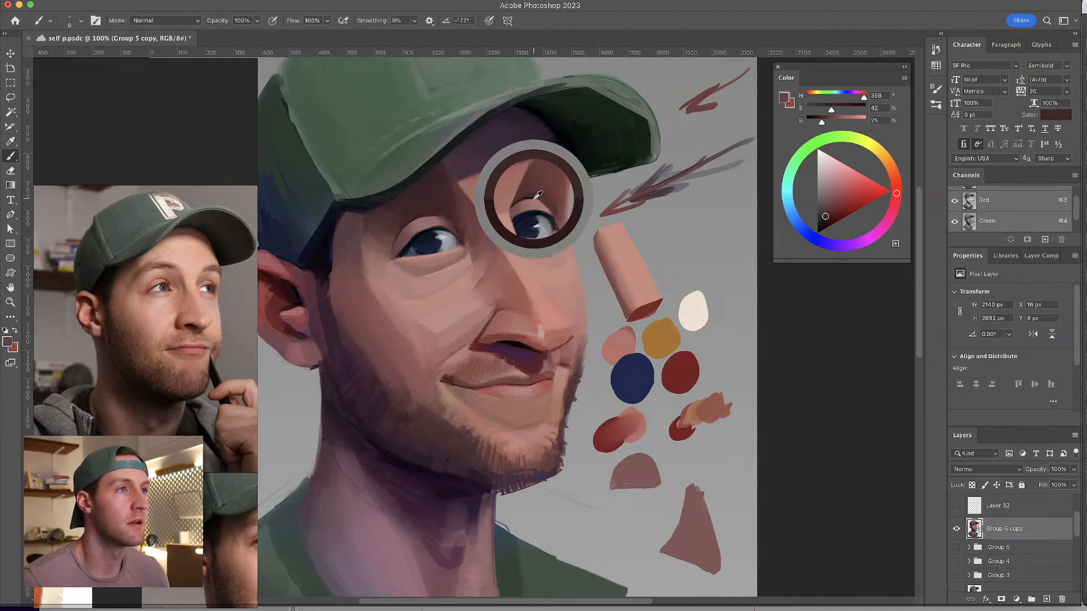
{"action": "left_click", "coordinate": [536, 197], "text": "alt"}
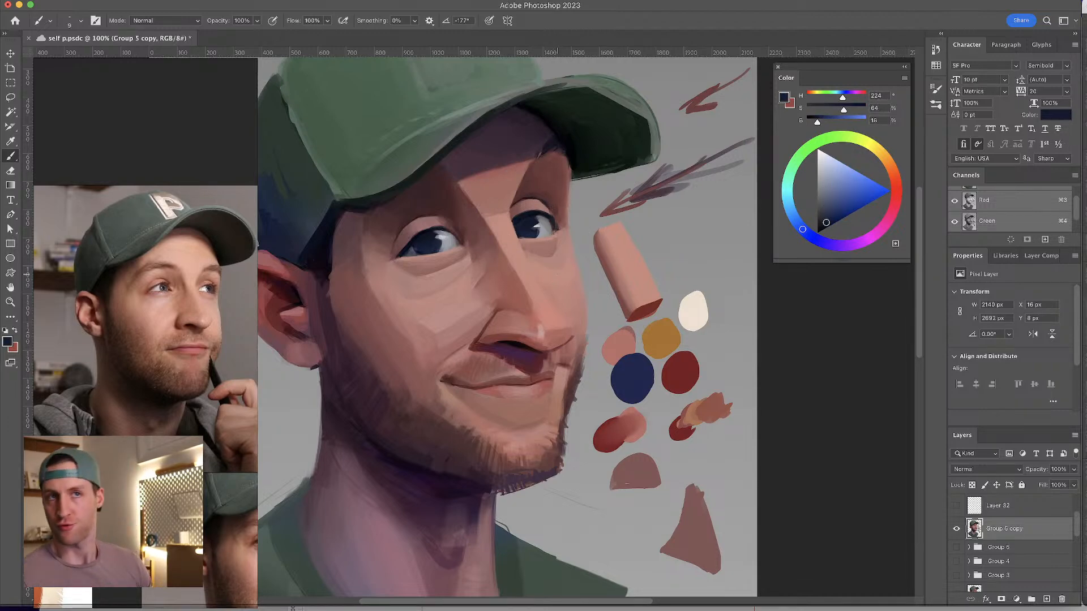
- Flip the canvas horizontally and shade the outer part of the far eye's upper lid with sampled reds and a 16 px brush
{"action": "key", "text": "h"}
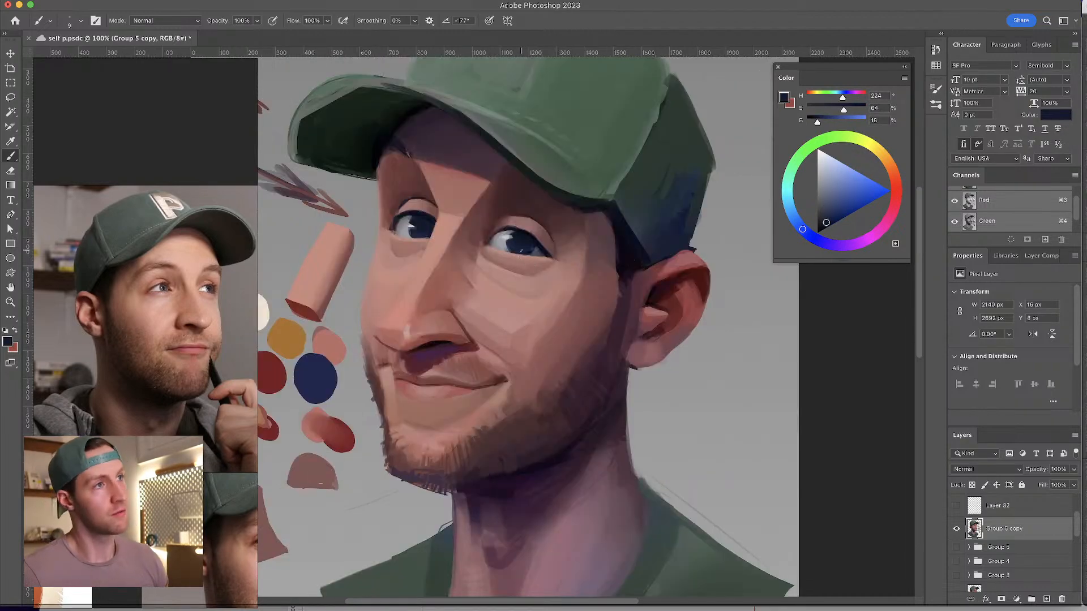
{"action": "left_click", "coordinate": [400, 202], "text": "alt"}
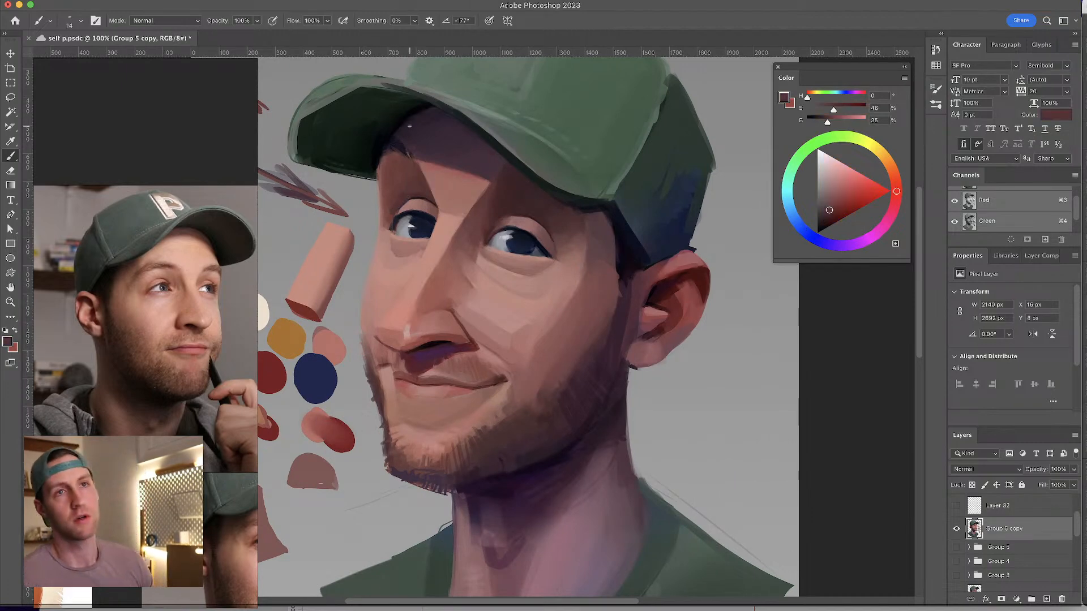
{"action": "left_click_drag", "start_coordinate": [395, 210], "coordinate": [398, 210]}
{"action": "left_click", "coordinate": [391, 220], "text": "alt"}
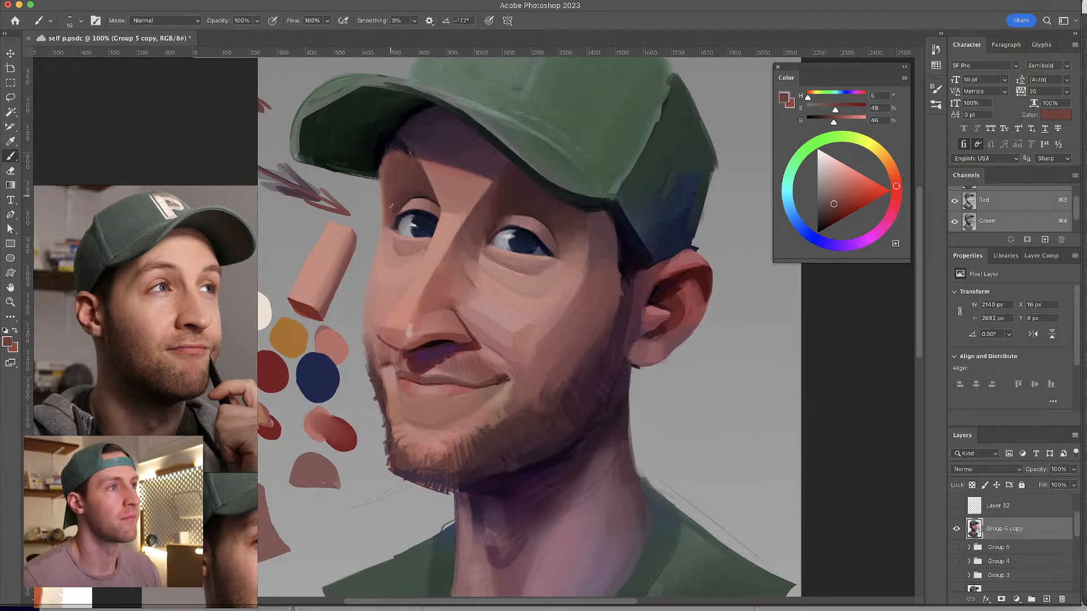
{"action": "left_click", "coordinate": [394, 205], "text": "alt"}
- Clean up the far eye's outer corner and lash line with sampled light pinks and a dark blue-gray
{"action": "left_click_drag", "start_coordinate": [380, 225], "coordinate": [386, 225]}
{"action": "left_click", "coordinate": [389, 229], "text": "alt"}
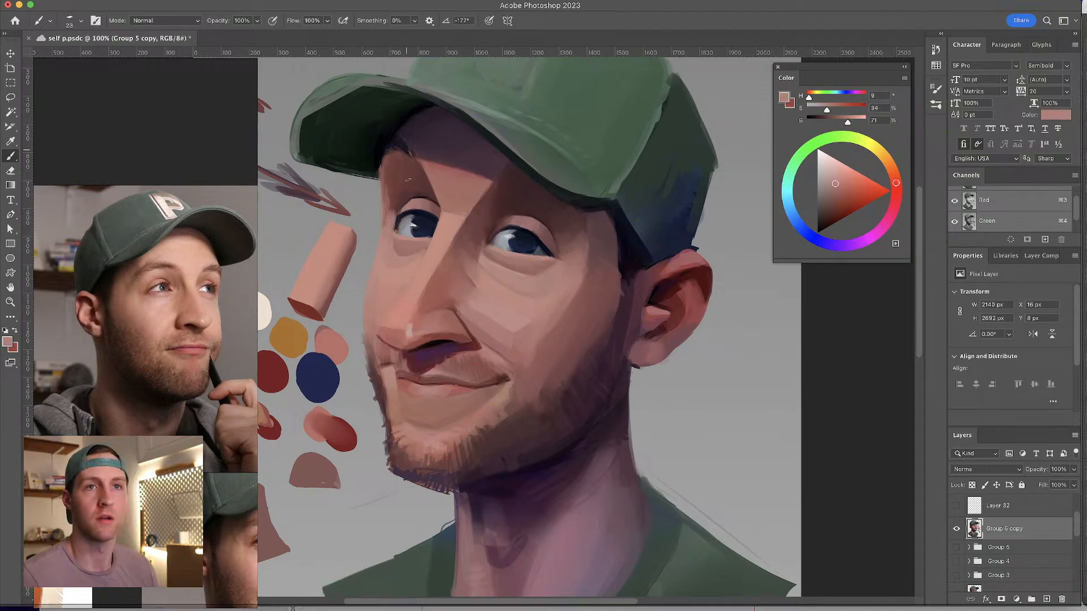
{"action": "left_click", "coordinate": [385, 218], "text": "alt"}
{"action": "left_click", "coordinate": [387, 232], "text": "alt"}
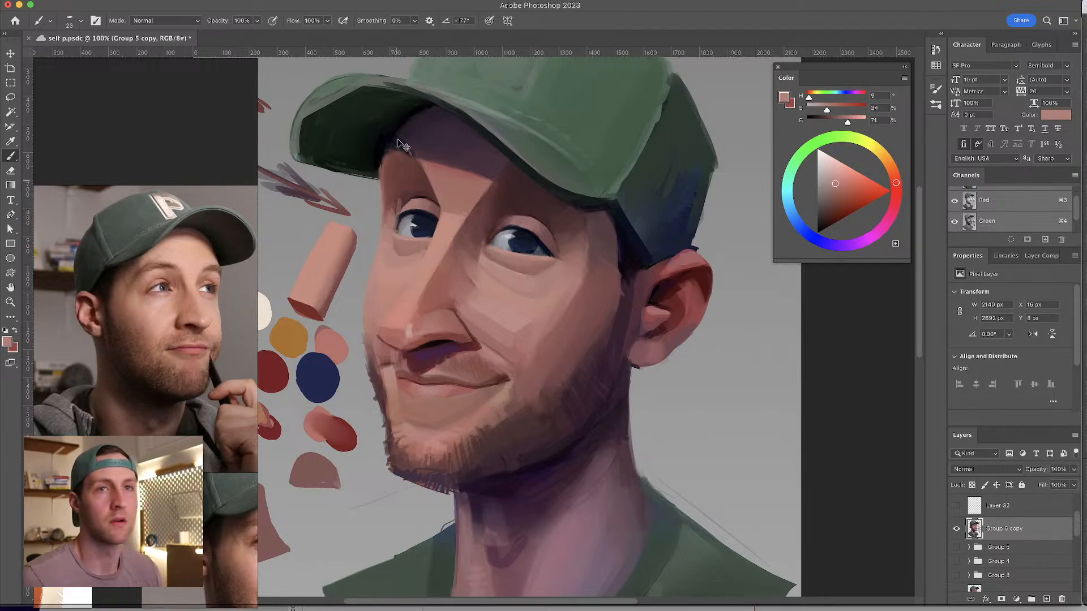
{"action": "left_click", "coordinate": [399, 218], "text": "alt"}
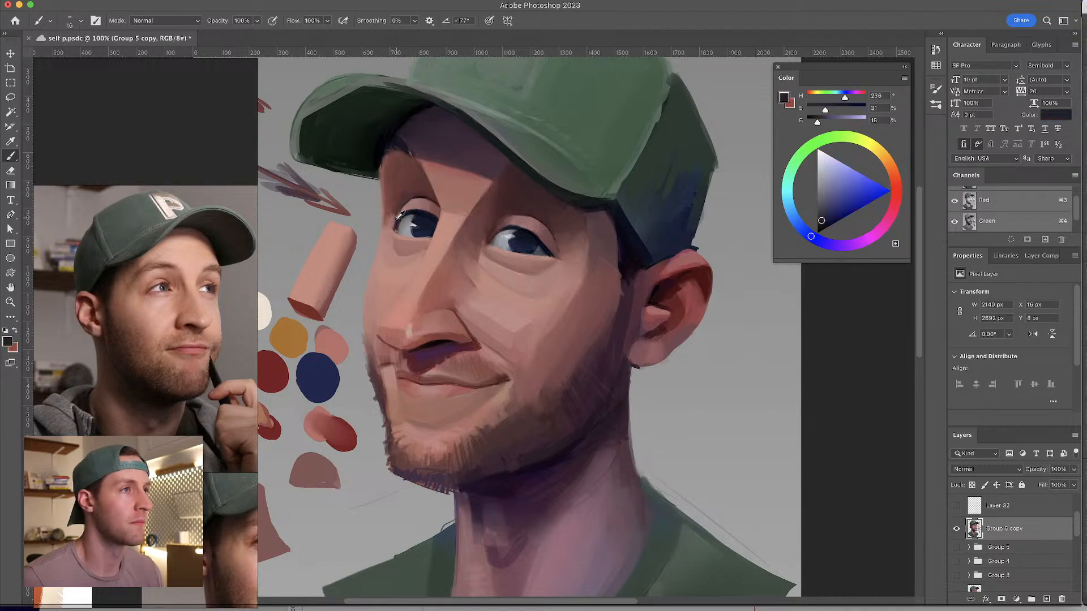
{"action": "left_click", "coordinate": [408, 208], "text": "alt"}
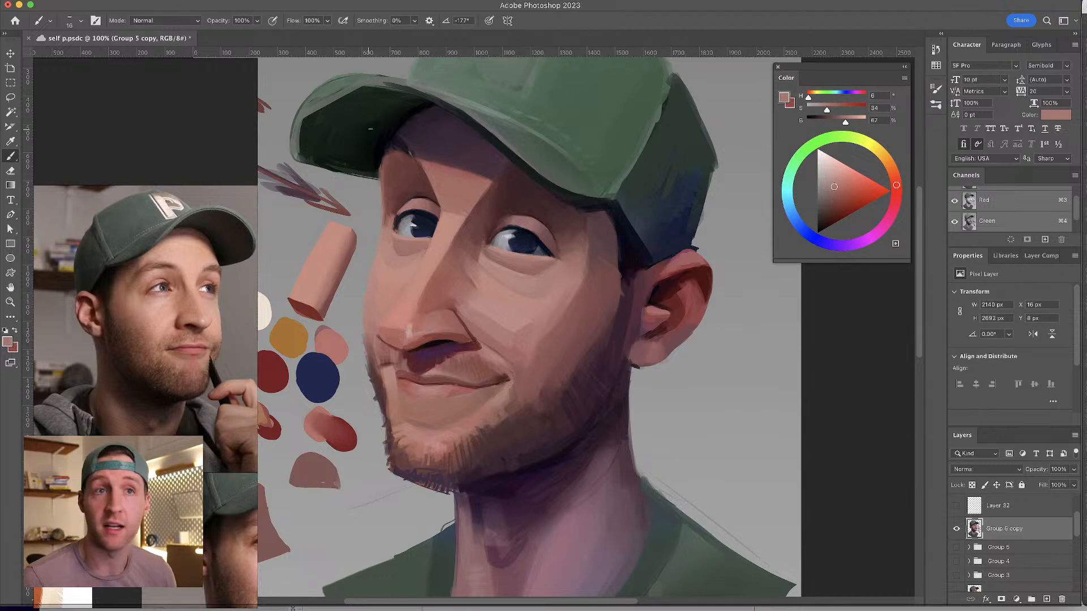
- Blend the far eye socket beneath the eyebrow with sampled red-browns and a 30 px brush
{"action": "left_click", "coordinate": [383, 168], "text": "alt"}
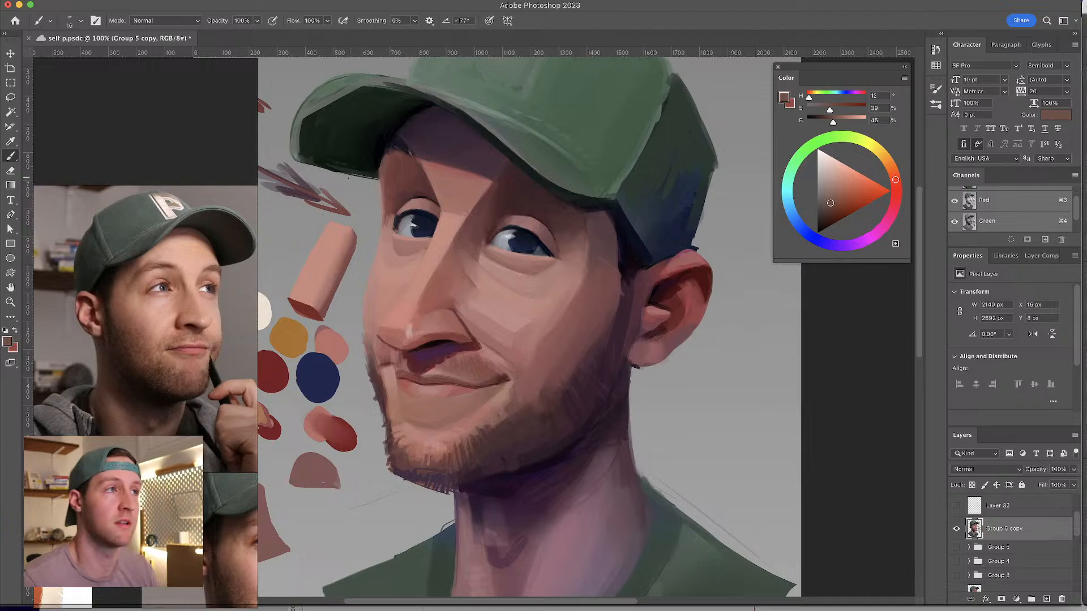
{"action": "left_click", "coordinate": [395, 163], "text": "alt"}
{"action": "left_click_drag", "start_coordinate": [395, 164], "coordinate": [387, 171]}
{"action": "key", "text": "bracketright"}
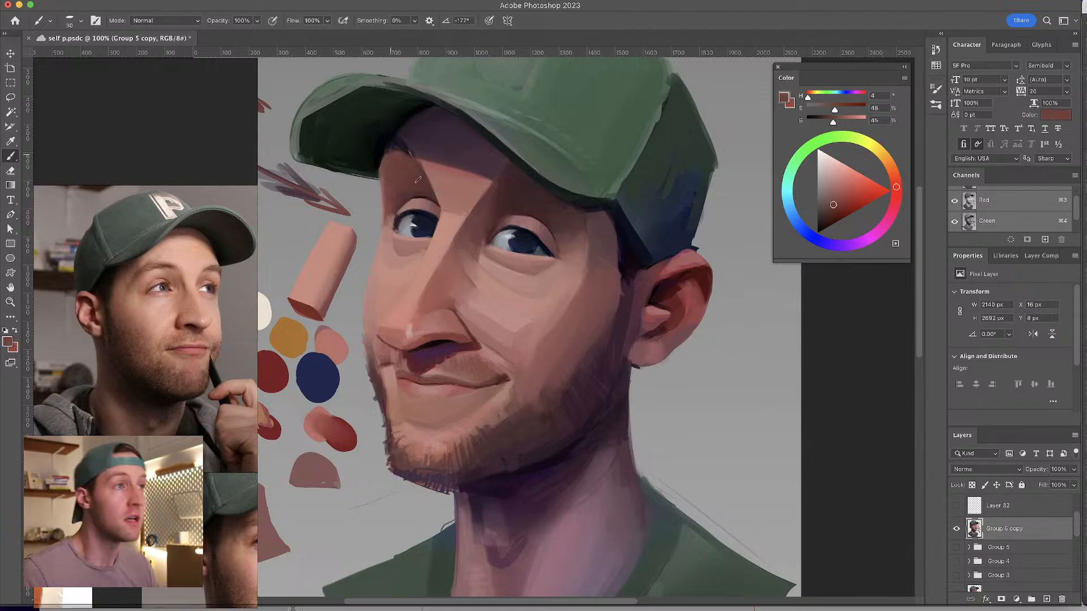
{"action": "left_click", "coordinate": [409, 157], "text": "alt"}
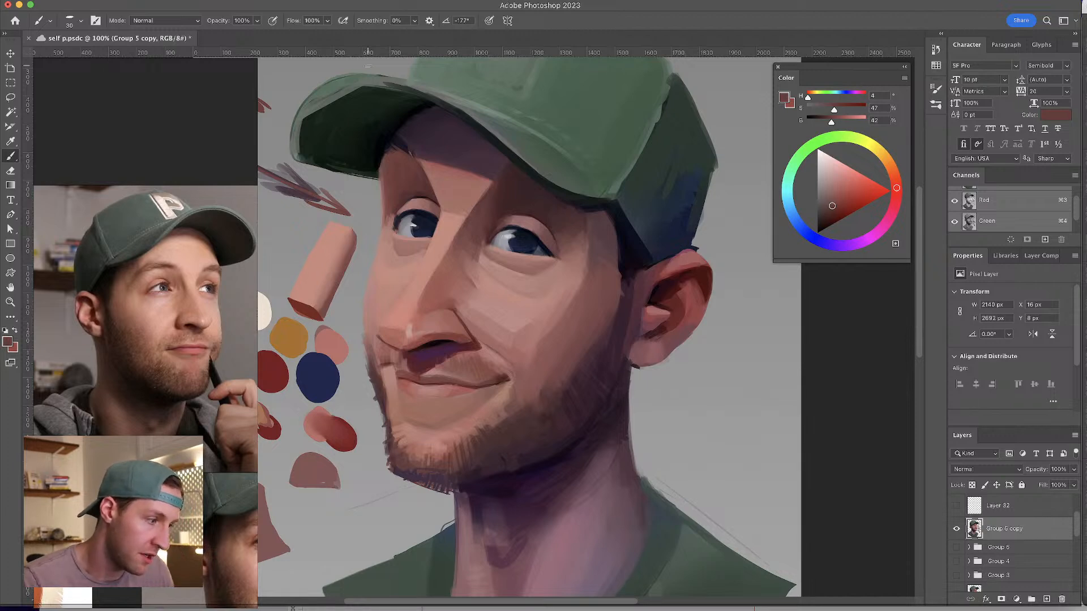
- Flip the canvas back and blend the side plane of the nose bridge with sampled muted reds and a 66 px brush
{"action": "key", "text": "bracketright"}
{"action": "left_click", "coordinate": [462, 252], "text": "alt"}
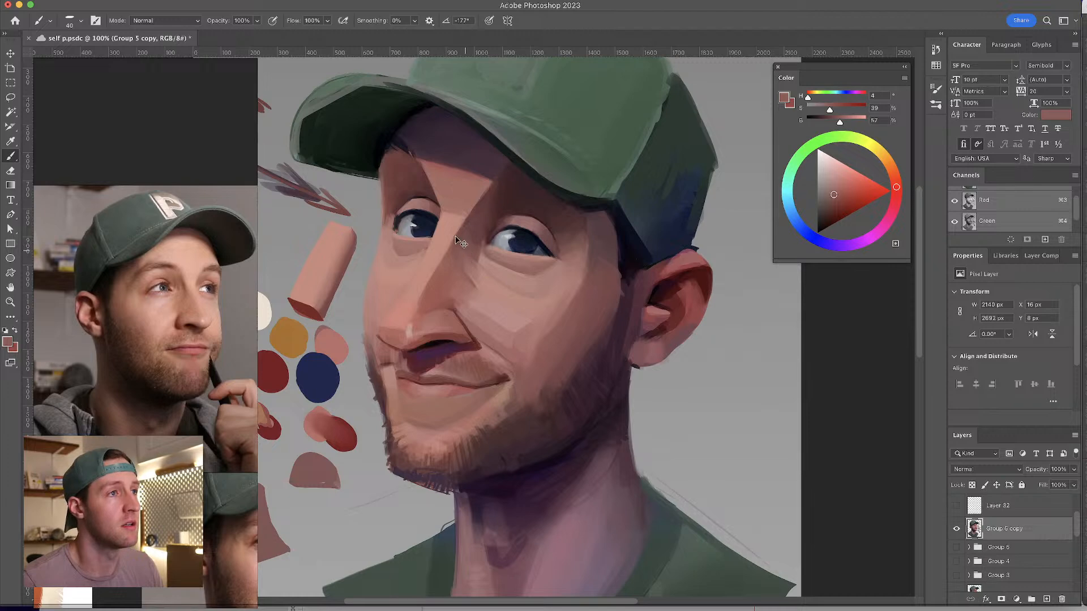
{"action": "key", "text": "super+shift+h"}
{"action": "mouse_move", "coordinate": [480, 229]}
{"action": "left_mouse_down"}
{"action": "mouse_move", "coordinate": [513, 221]}
{"action": "mouse_move", "coordinate": [528, 246]}
{"action": "left_mouse_up"}
{"action": "left_click", "coordinate": [519, 246], "text": "alt"}
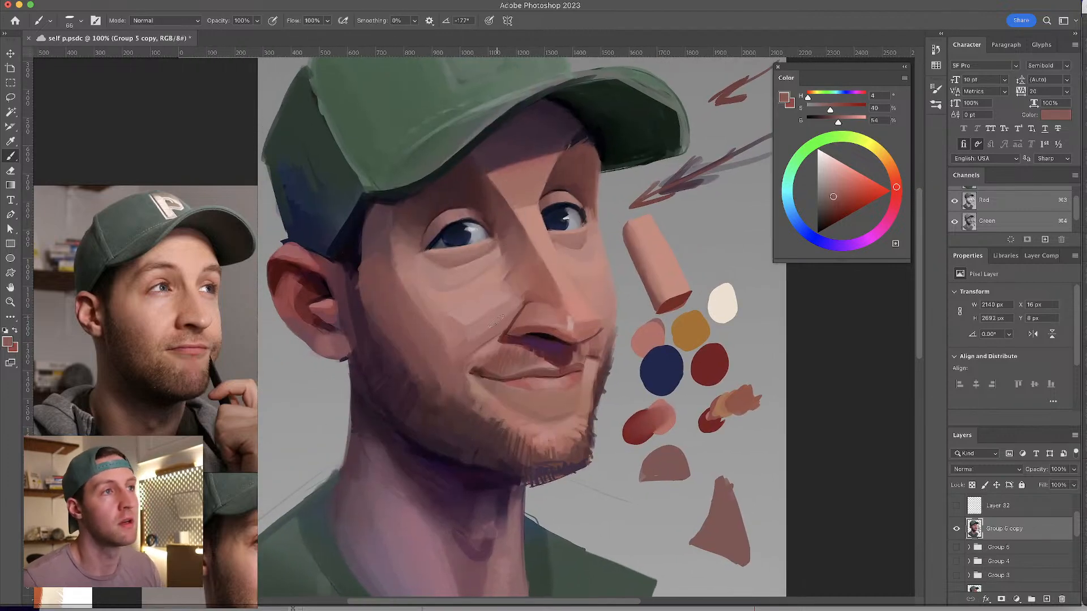
- Blend the side plane of the nose bridge beside the near eye with sampled muted pinks and a 46 px brush
{"action": "key", "text": "bracketleft"}
{"action": "key", "text": "bracketleft"}
{"action": "left_click", "coordinate": [512, 249], "text": "alt"}
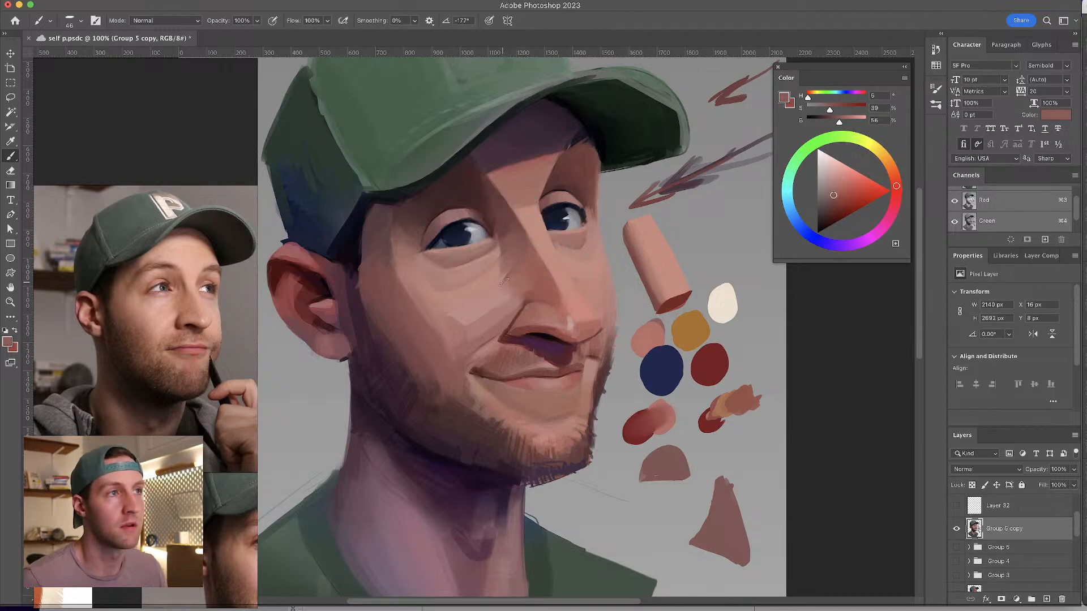
{"action": "left_click", "coordinate": [502, 260], "text": "alt"}
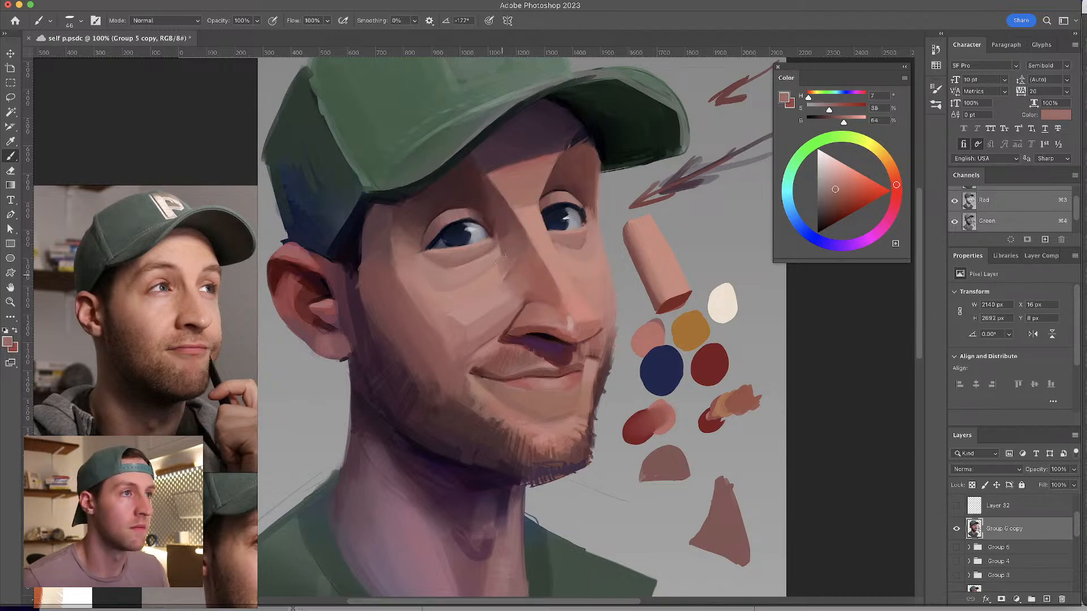
{"action": "left_click", "coordinate": [504, 261], "text": "alt"}
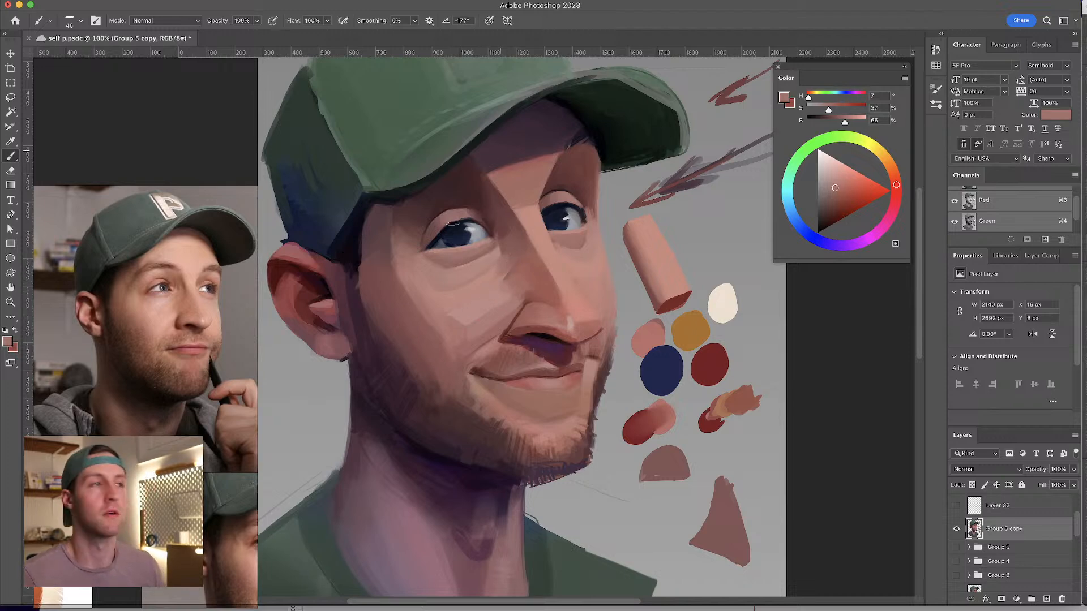
- Refine the near eye's highlight and pupil with sampled light gray-blue and dark navy tones
{"action": "left_click", "coordinate": [483, 227], "text": "alt"}
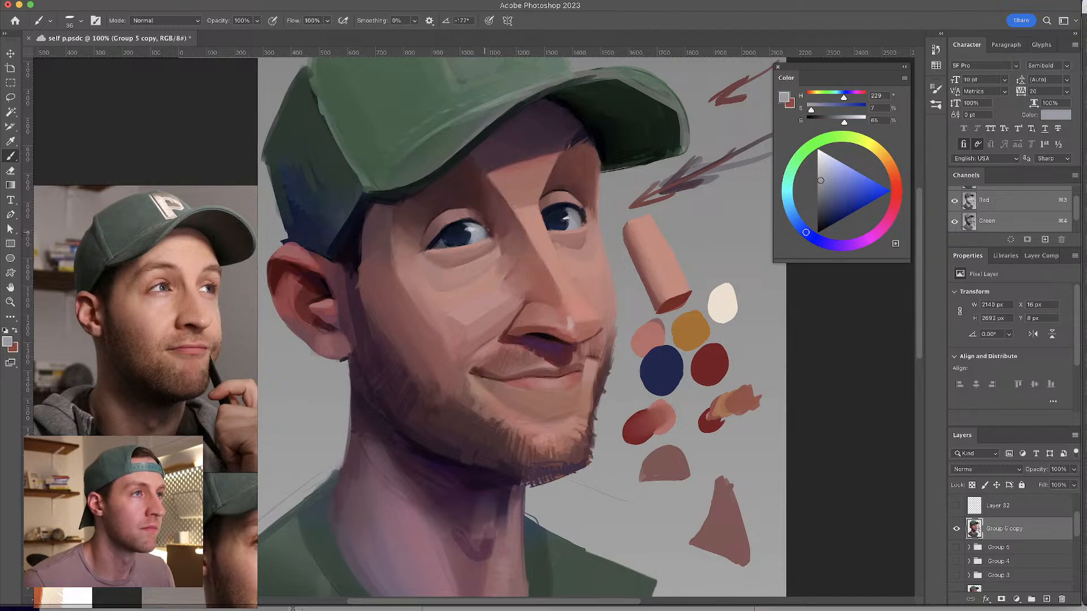
{"action": "left_click_drag", "start_coordinate": [472, 221], "coordinate": [474, 225]}
{"action": "left_click", "coordinate": [476, 224], "text": "alt"}
{"action": "left_click", "coordinate": [477, 226], "text": "alt"}
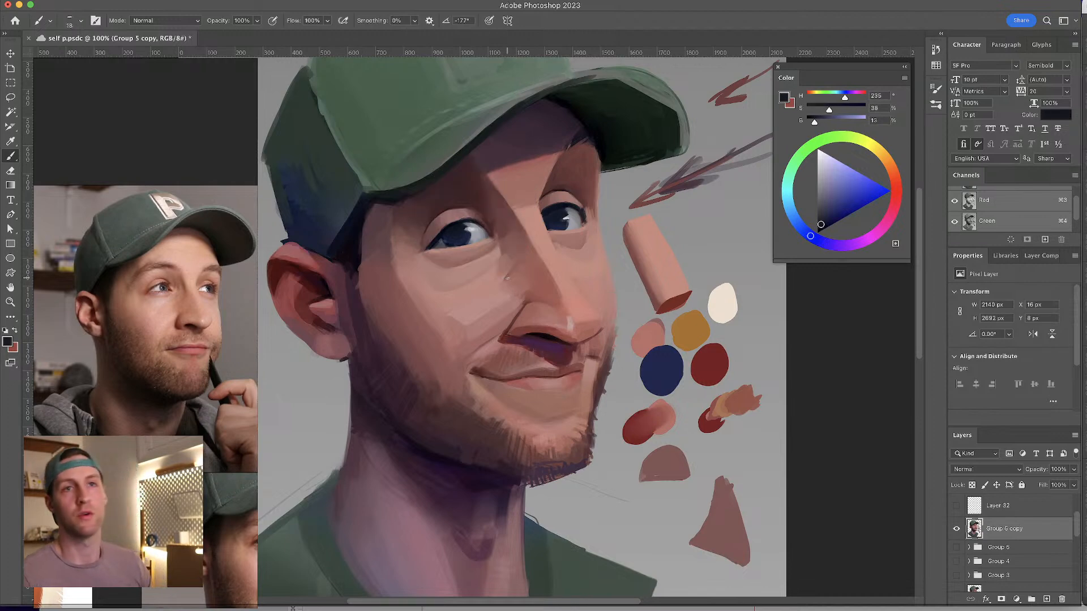
- Trim the far brow's outer edge with a sampled dark red-brown and hide Group 2 copy 3 and Group 2 copy 2
{"action": "left_click", "coordinate": [584, 207], "text": "alt"}
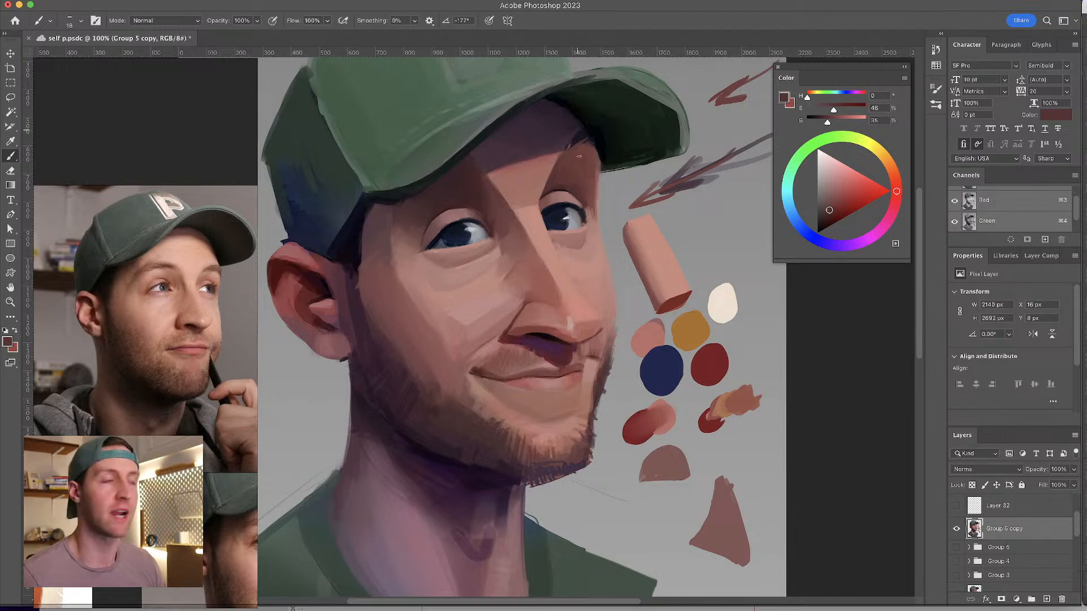
{"action": "left_click_drag", "start_coordinate": [596, 156], "coordinate": [595, 171]}
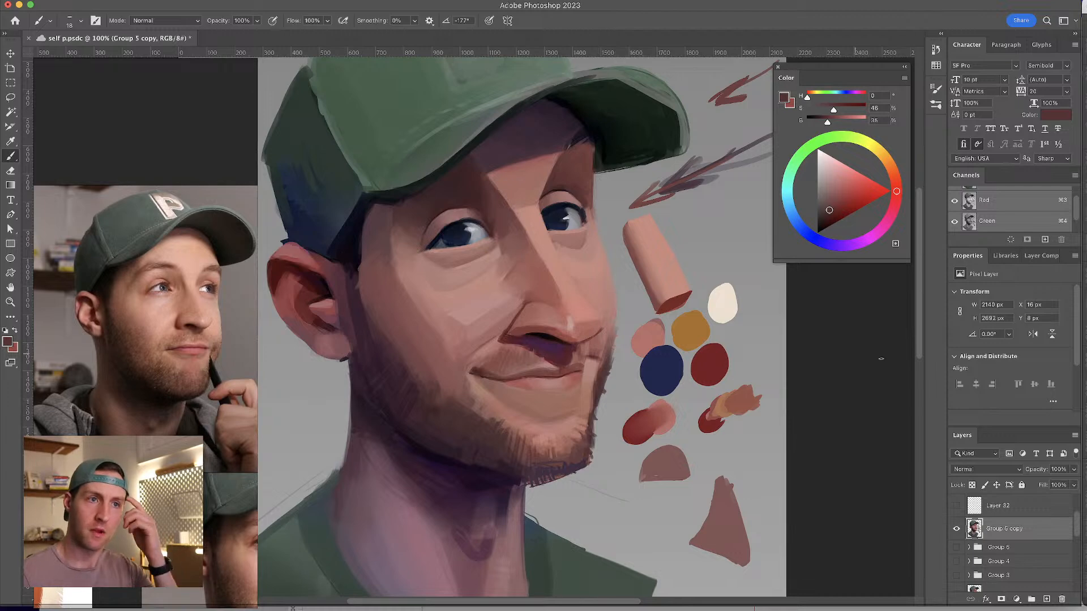
{"action": "left_click_drag", "start_coordinate": [1078, 527], "coordinate": [1072, 560]}
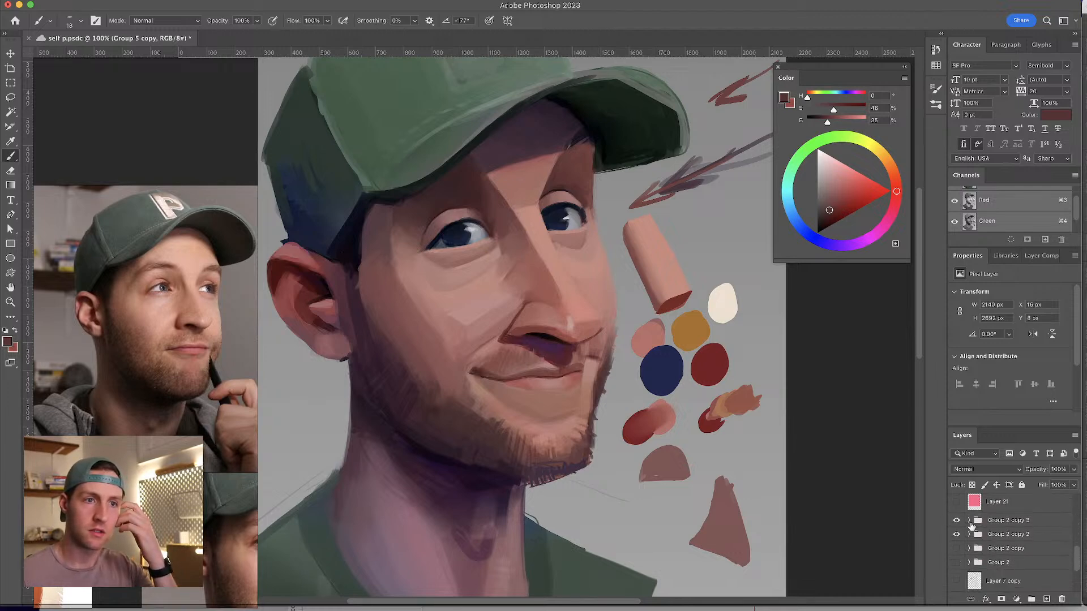
{"action": "left_click_drag", "start_coordinate": [956, 521], "coordinate": [956, 535]}
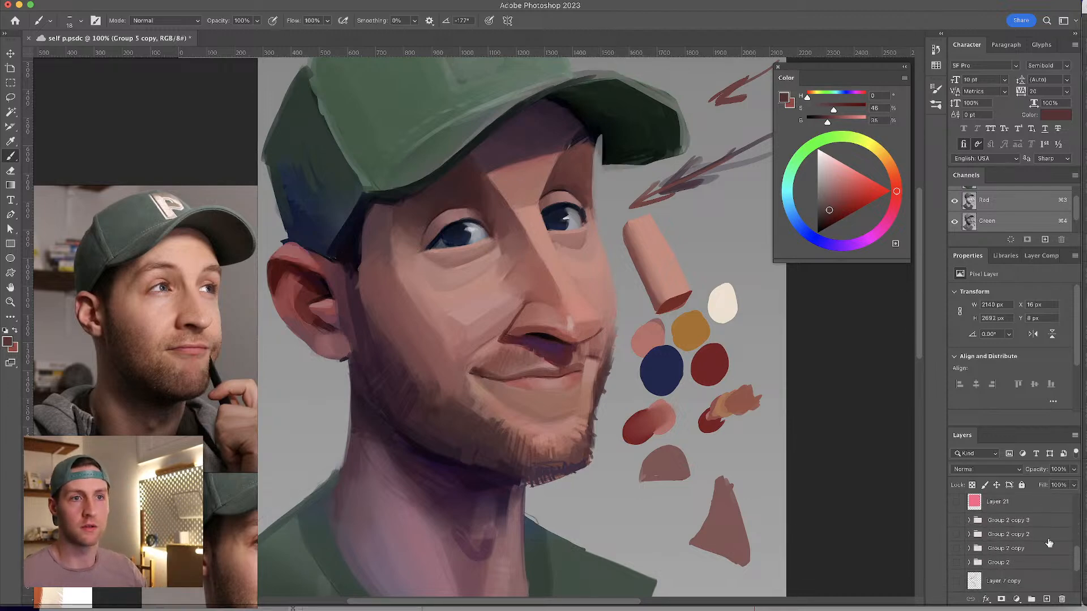
{"action": "left_click_drag", "start_coordinate": [1079, 562], "coordinate": [1077, 525]}
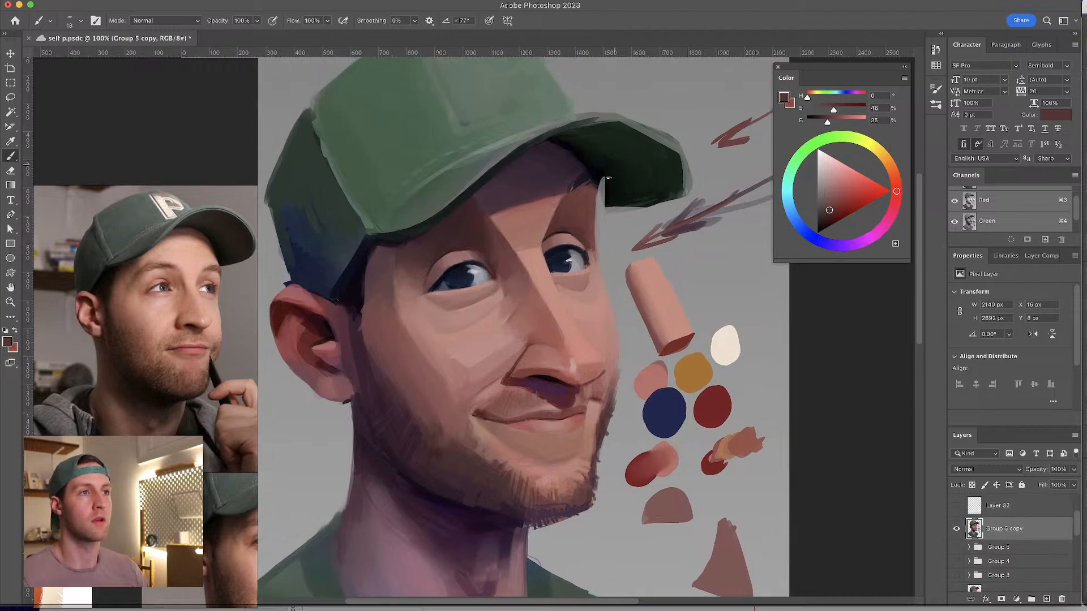
- Fill the gap between the cap brim's underside and the far temple with sampled dark greens and a small brush
{"action": "left_click", "coordinate": [623, 197], "text": "alt"}
{"action": "left_click_drag", "start_coordinate": [602, 181], "coordinate": [598, 204]}
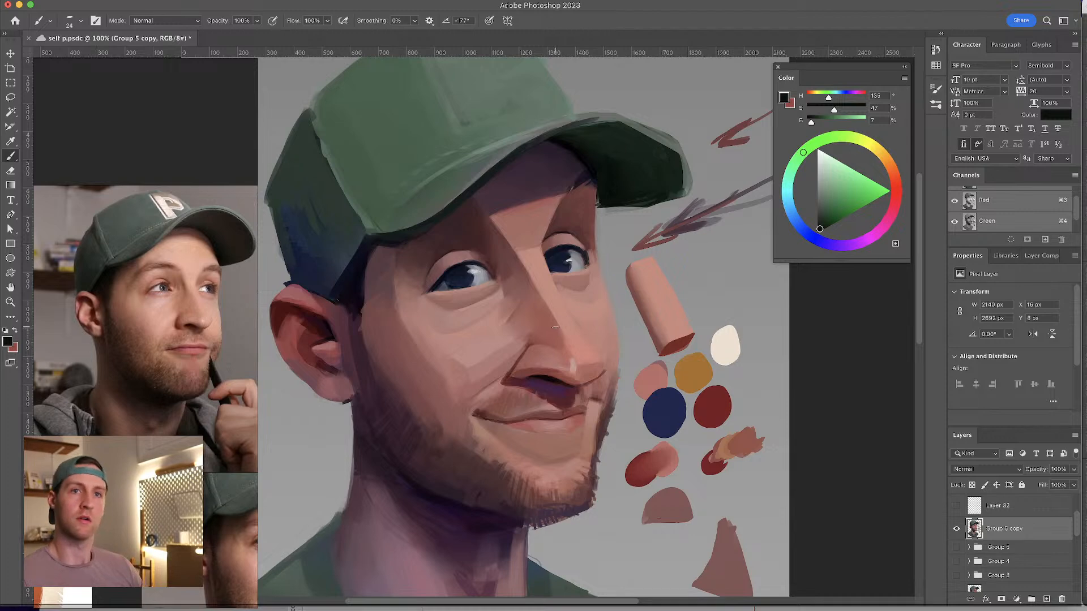
{"action": "key", "text": "h"}
{"action": "mouse_move", "coordinate": [535, 229]}
{"action": "left_mouse_down"}
{"action": "mouse_move", "coordinate": [568, 221]}
{"action": "mouse_move", "coordinate": [555, 227]}
{"action": "left_mouse_up"}
{"action": "key", "text": "h"}
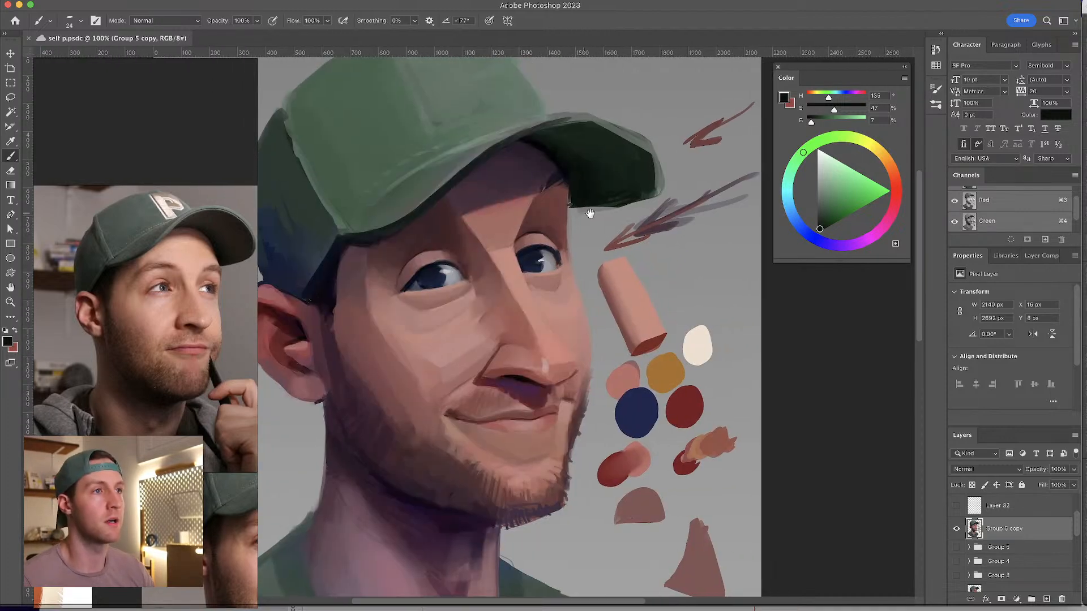
{"action": "mouse_move", "coordinate": [583, 194]}
{"action": "left_mouse_down"}
{"action": "mouse_move", "coordinate": [577, 208]}
{"action": "mouse_move", "coordinate": [628, 204]}
{"action": "mouse_move", "coordinate": [610, 207]}
{"action": "left_mouse_up"}
{"action": "key", "text": "ctrl+z"}
{"action": "left_click", "coordinate": [591, 205], "text": "alt"}
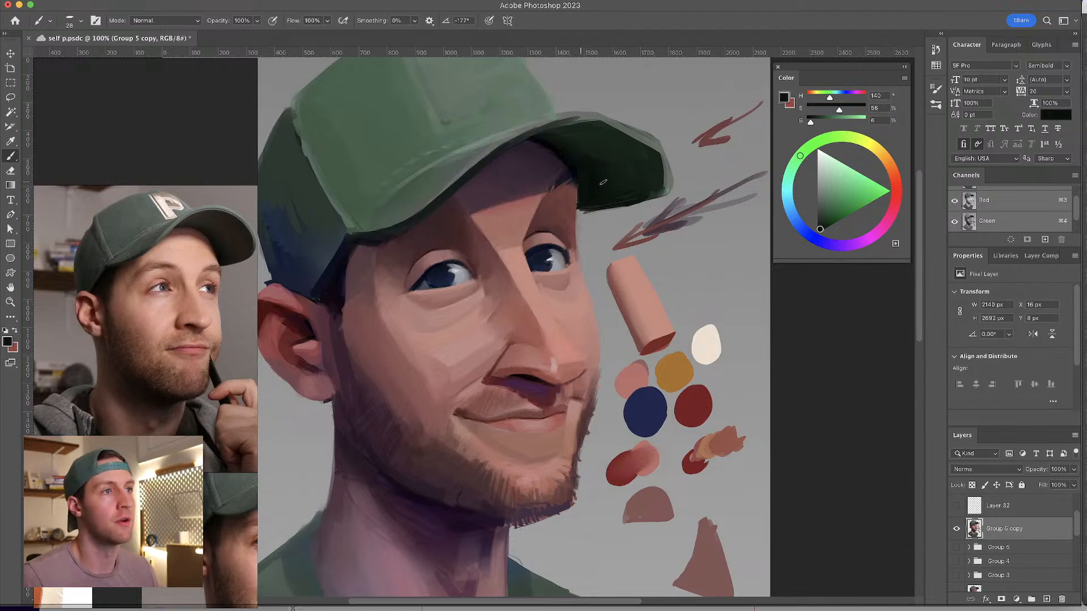
- Add a new layer above Group 5 copy and set the foreground color to a saturated red
{"action": "left_click", "coordinate": [1046, 599]}
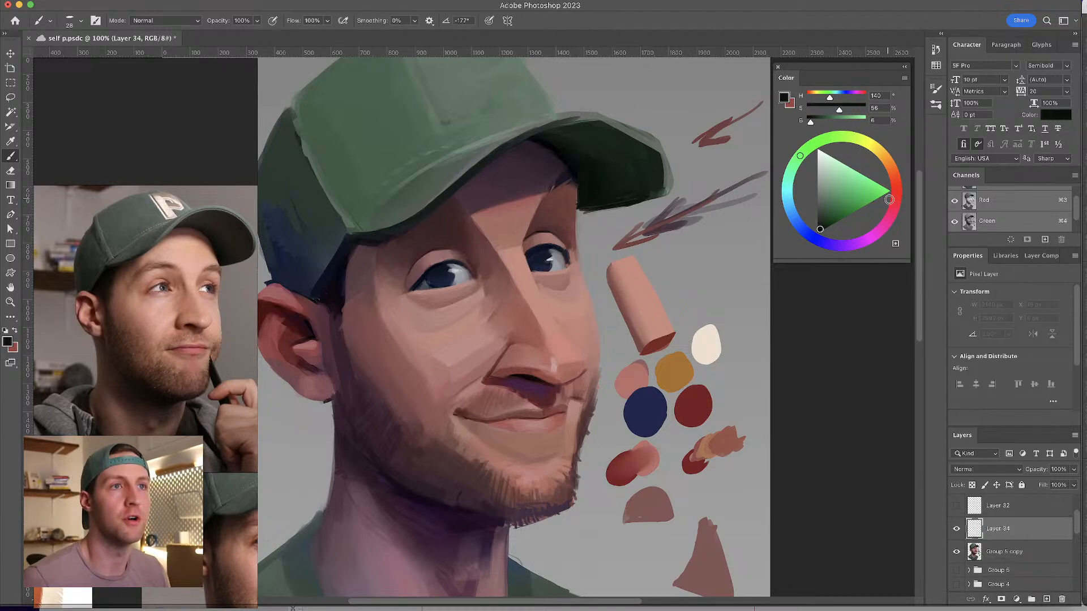
{"action": "left_click", "coordinate": [895, 200]}
{"action": "left_click_drag", "start_coordinate": [842, 202], "coordinate": [870, 193]}
- Sketch red guide lines on the new layer outlining the brow wedge above the nose and both eye-socket planes
{"action": "mouse_move", "coordinate": [505, 197]}
{"action": "left_mouse_down"}
{"action": "mouse_move", "coordinate": [472, 196]}
{"action": "mouse_move", "coordinate": [503, 256]}
{"action": "left_mouse_up"}
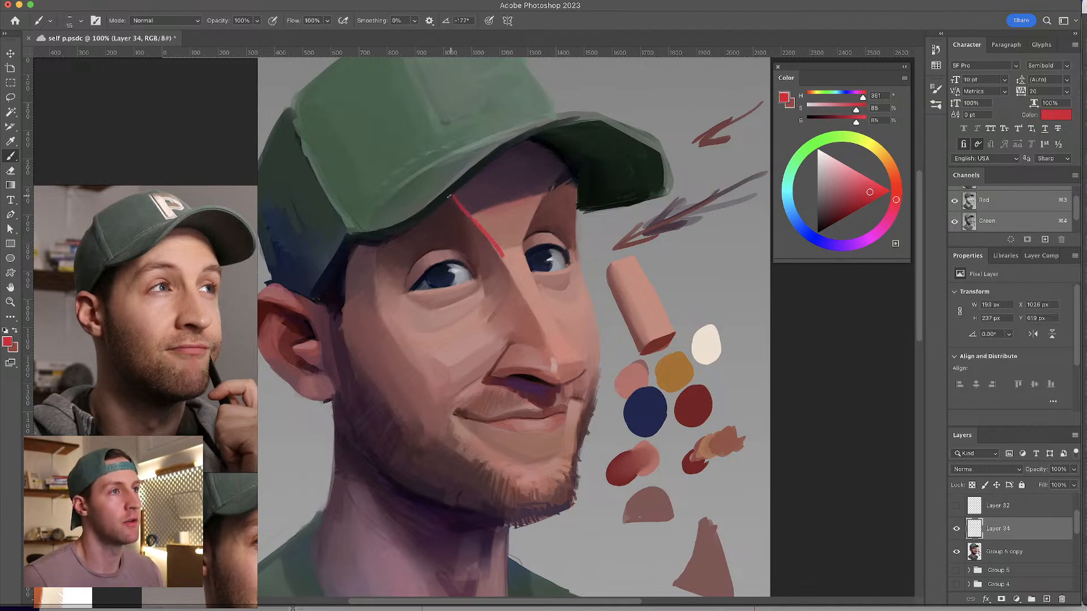
{"action": "left_click_drag", "start_coordinate": [565, 171], "coordinate": [521, 245]}
{"action": "left_click_drag", "start_coordinate": [453, 195], "coordinate": [565, 176]}
{"action": "mouse_move", "coordinate": [444, 196]}
{"action": "left_mouse_down"}
{"action": "mouse_move", "coordinate": [389, 204]}
{"action": "mouse_move", "coordinate": [376, 281]}
{"action": "left_mouse_up"}
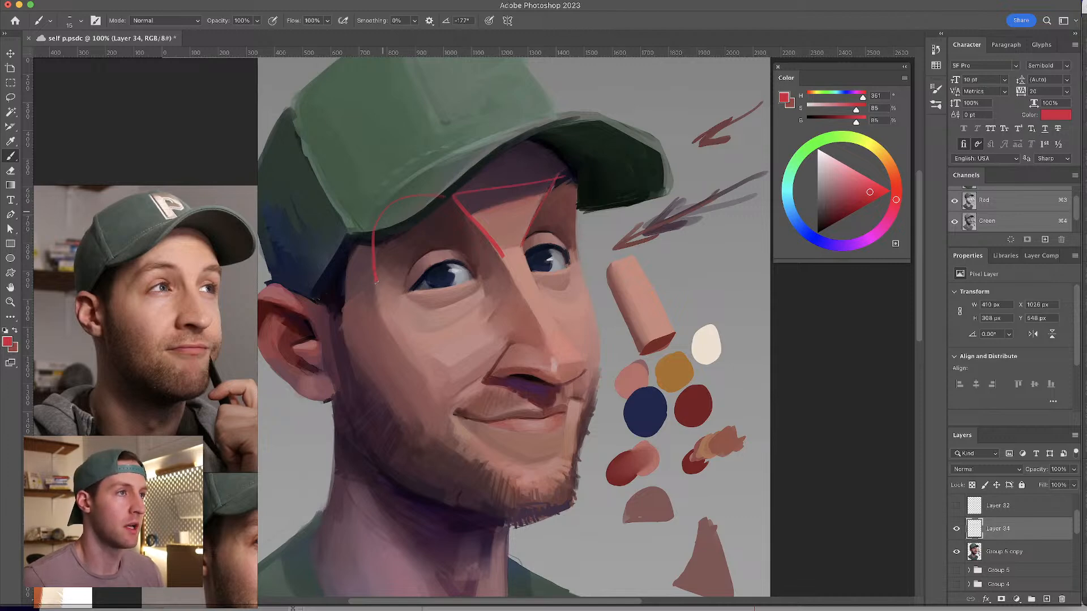
{"action": "key", "text": "ctrl+z"}
{"action": "mouse_move", "coordinate": [453, 195]}
{"action": "left_mouse_down"}
{"action": "mouse_move", "coordinate": [379, 226]}
{"action": "mouse_move", "coordinate": [385, 214]}
{"action": "mouse_move", "coordinate": [376, 286]}
{"action": "mouse_move", "coordinate": [401, 286]}
{"action": "left_mouse_up"}
{"action": "mouse_move", "coordinate": [553, 180]}
{"action": "left_mouse_down"}
{"action": "mouse_move", "coordinate": [574, 170]}
{"action": "mouse_move", "coordinate": [577, 210]}
{"action": "left_mouse_up"}
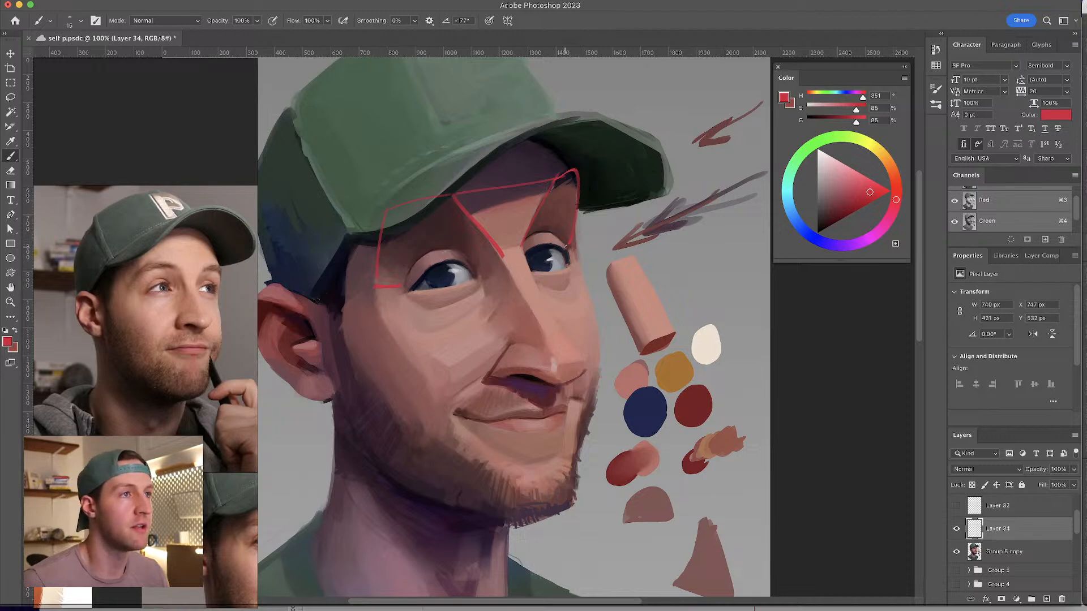
- Circle both eyeballs in red and try squarer outer corners for the eye-socket guide lines
{"action": "mouse_move", "coordinate": [552, 232]}
{"action": "left_mouse_down"}
{"action": "mouse_move", "coordinate": [566, 262]}
{"action": "mouse_move", "coordinate": [544, 288]}
{"action": "left_mouse_up"}
{"action": "mouse_move", "coordinate": [460, 248]}
{"action": "left_mouse_down"}
{"action": "mouse_move", "coordinate": [445, 307]}
{"action": "mouse_move", "coordinate": [413, 299]}
{"action": "mouse_move", "coordinate": [413, 265]}
{"action": "mouse_move", "coordinate": [447, 247]}
{"action": "left_mouse_up"}
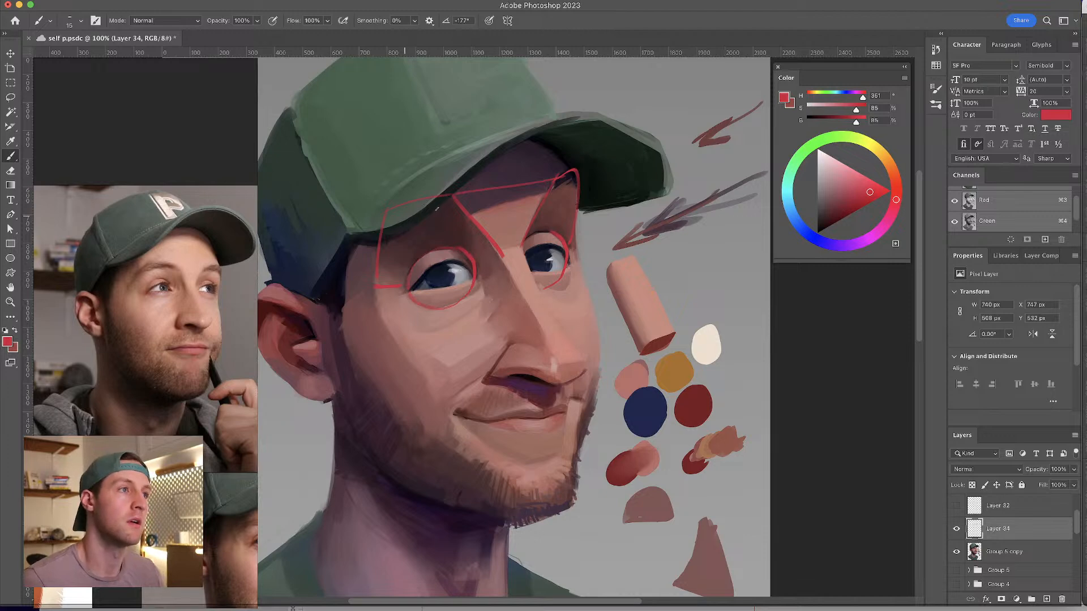
{"action": "mouse_move", "coordinate": [450, 196]}
{"action": "left_mouse_down"}
{"action": "mouse_move", "coordinate": [386, 197]}
{"action": "mouse_move", "coordinate": [379, 279]}
{"action": "left_mouse_up"}
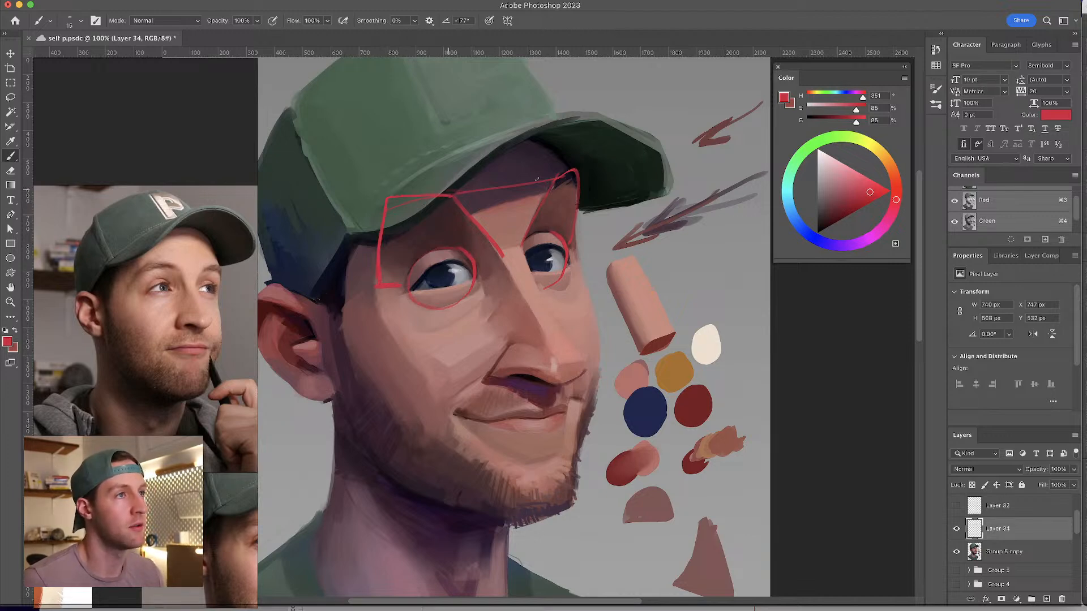
{"action": "left_click_drag", "start_coordinate": [576, 166], "coordinate": [577, 187]}
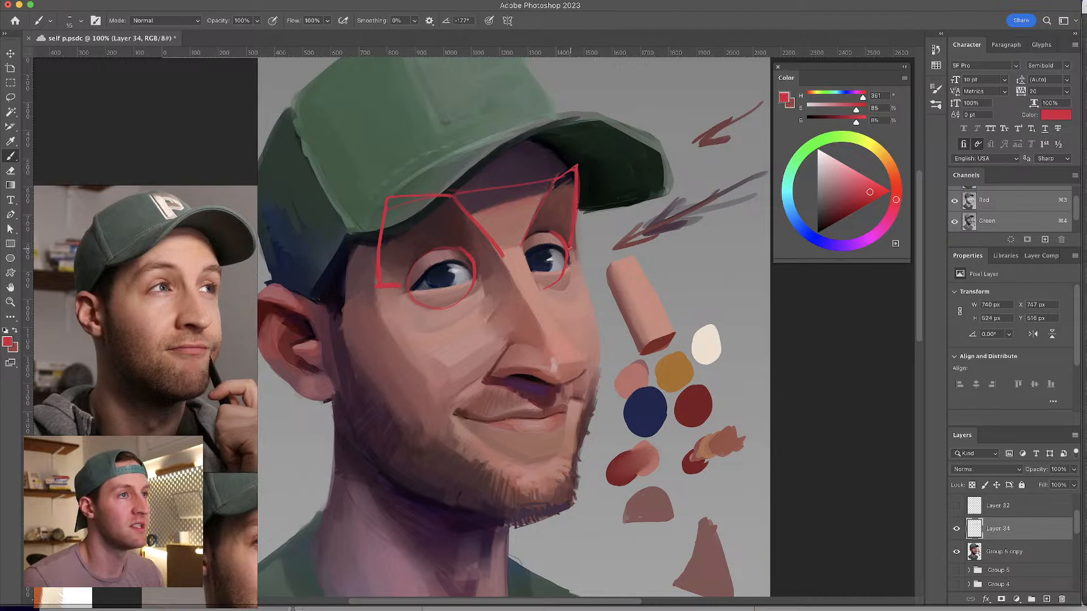
{"action": "key", "text": "ctrl+z"}
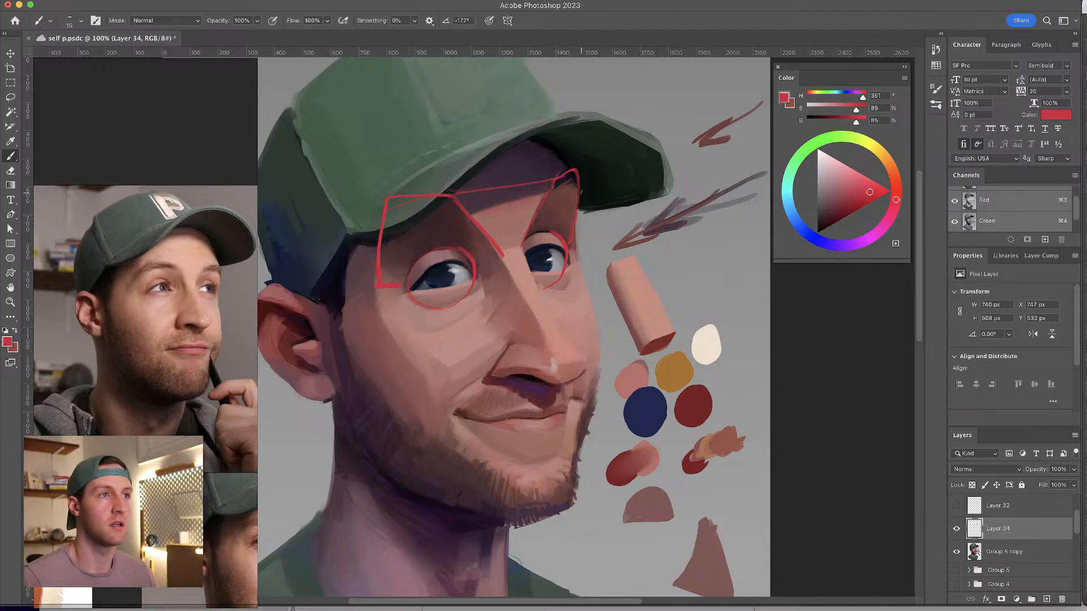
{"action": "left_click_drag", "start_coordinate": [591, 168], "coordinate": [584, 245]}
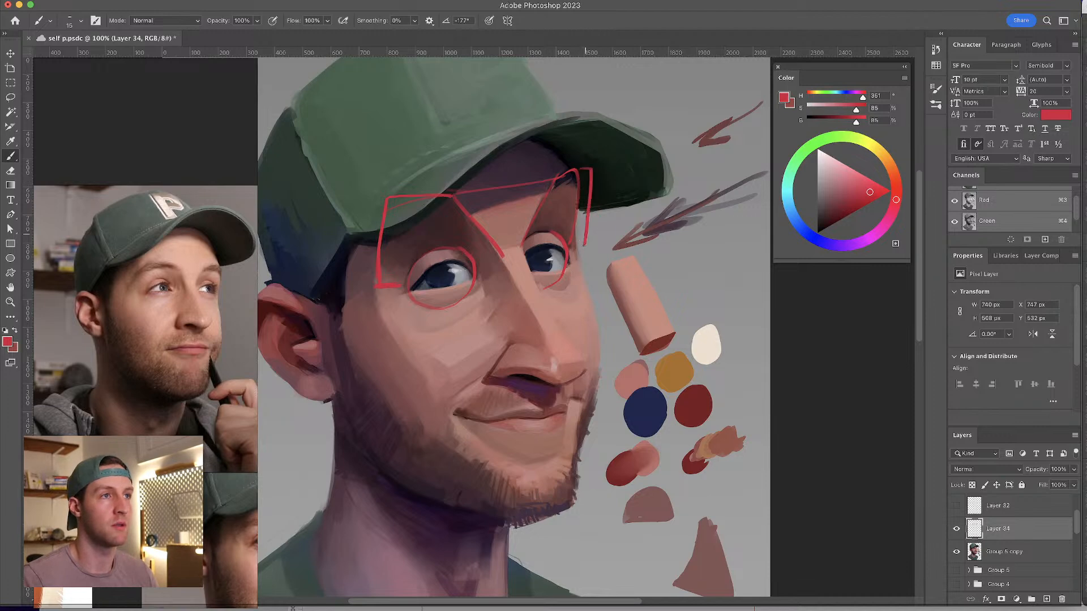
- Undo all the red guide lines drawn over the brow, eye sockets and eyes
{"action": "key", "text": "ctrl+z"}
{"action": "key", "text": "ctrl+z"}
{"action": "key", "text": "ctrl+z"}
{"action": "key", "text": "ctrl+z"}
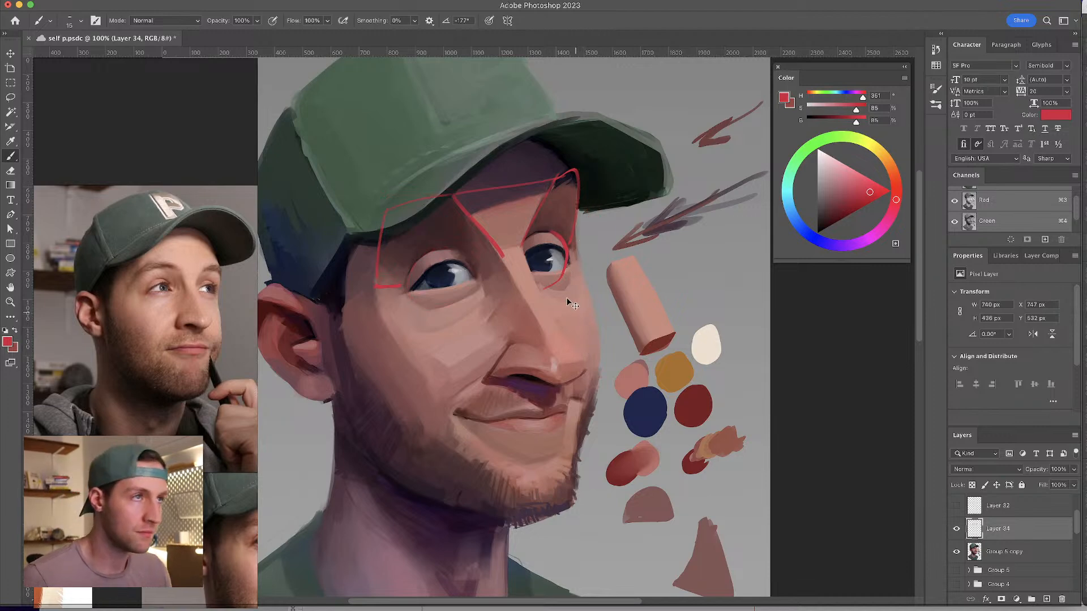
{"action": "key", "text": "ctrl+z"}
{"action": "key", "text": "ctrl+z"}
{"action": "key", "text": "ctrl+z"}
{"action": "key", "text": "ctrl+z"}
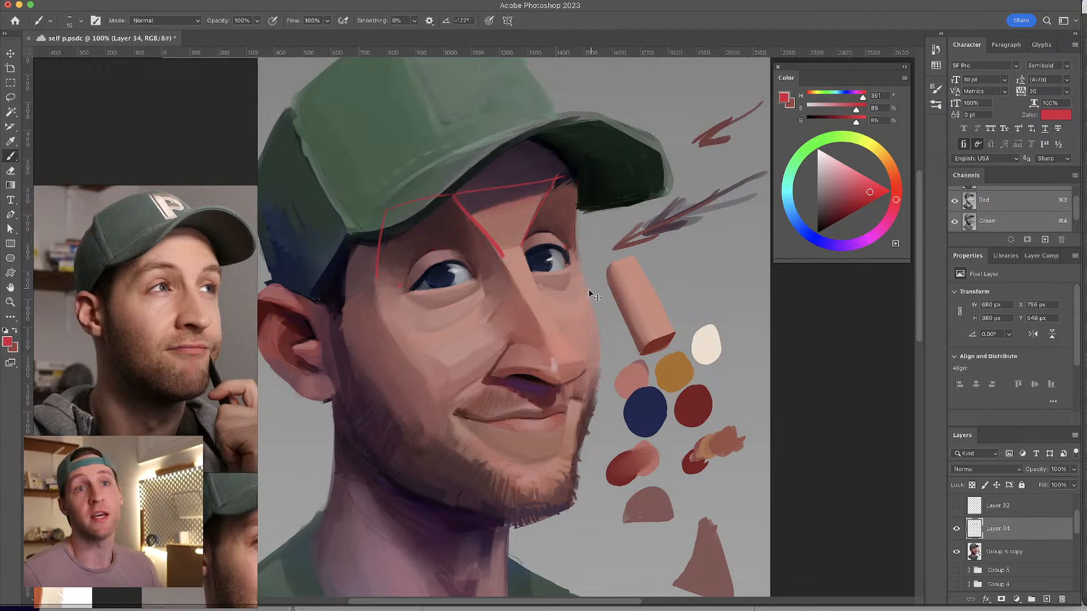
{"action": "key", "text": "ctrl+z"}
{"action": "key", "text": "ctrl+z"}
{"action": "key", "text": "ctrl+z"}
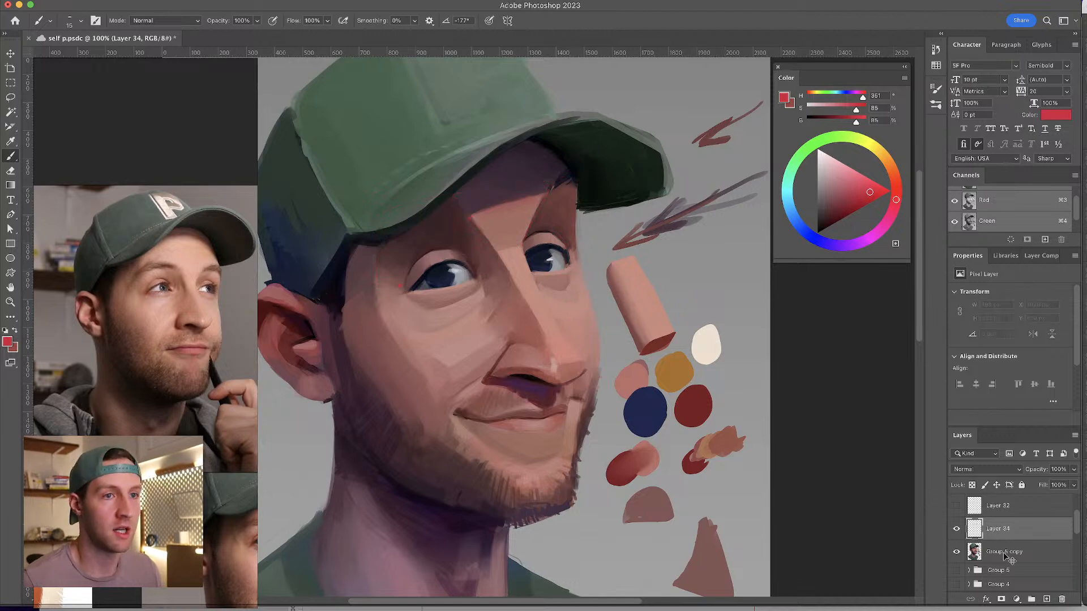
- Return to the Group 5 copy layer and blend the brow edge into the near eye socket with sampled reds and dark browns
{"action": "left_click", "coordinate": [1016, 555]}
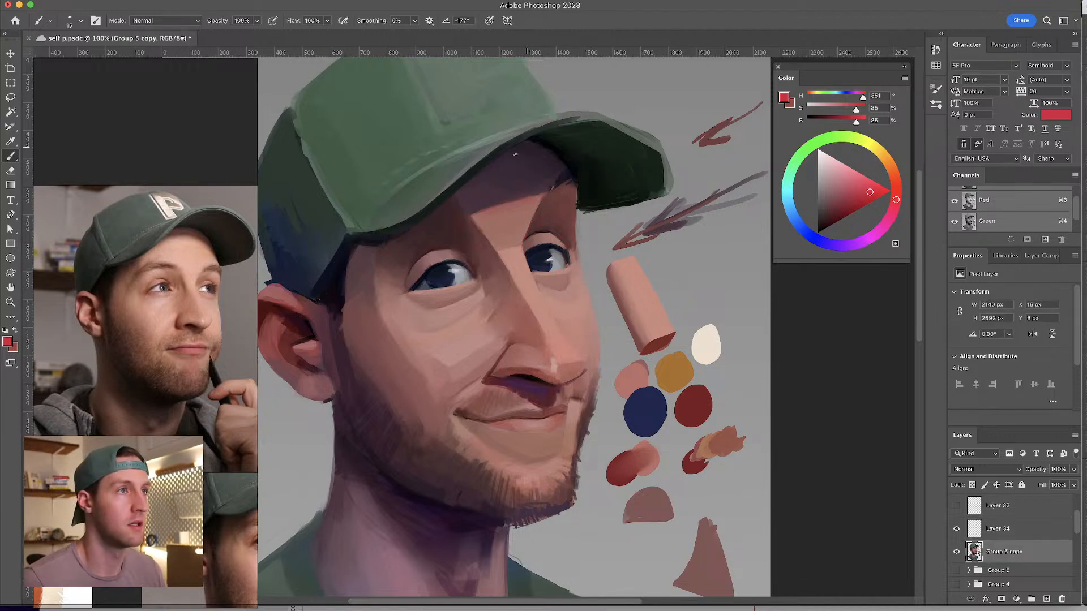
{"action": "left_click", "coordinate": [491, 210], "text": "alt"}
{"action": "left_click_drag", "start_coordinate": [492, 209], "coordinate": [489, 208]}
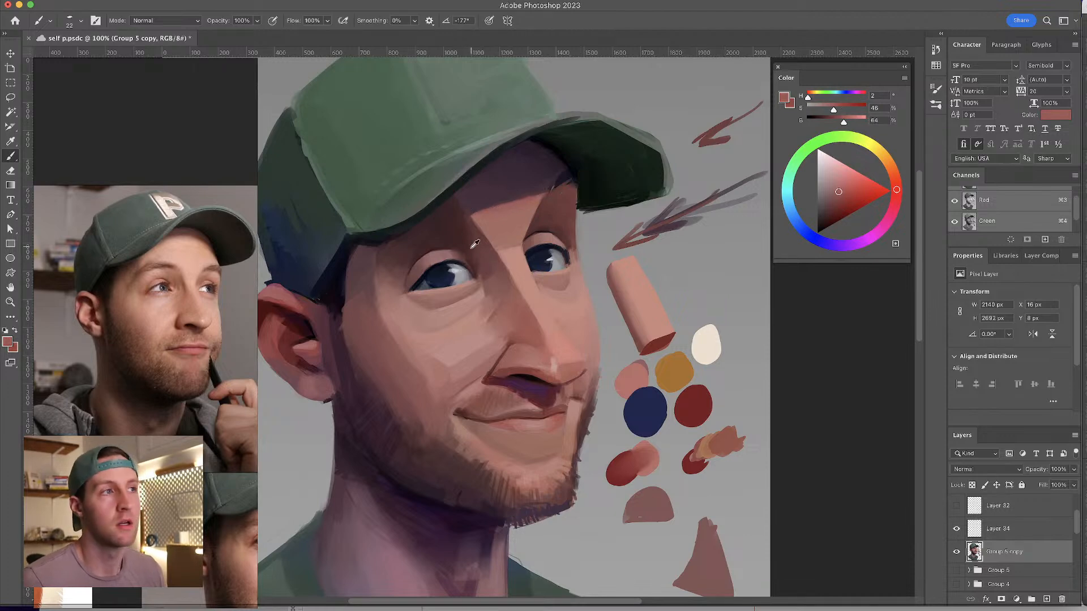
{"action": "left_click", "coordinate": [456, 233], "text": "alt"}
{"action": "left_click_drag", "start_coordinate": [455, 233], "coordinate": [453, 249]}
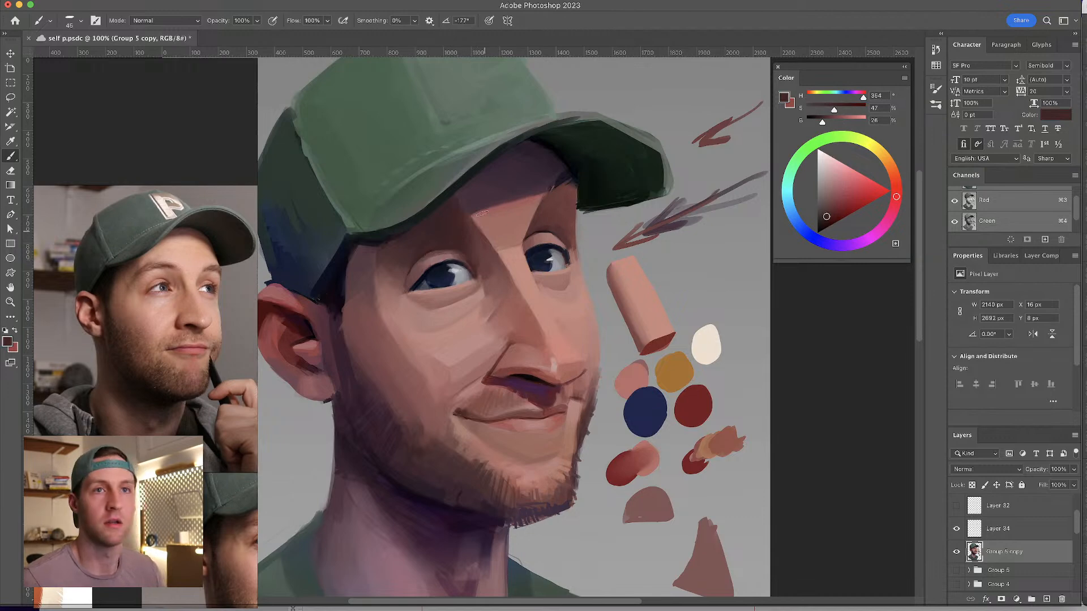
- Darken the crease above the near eye's upper lid with a dark plum sampled from the forehead shadow
{"action": "left_click", "coordinate": [501, 186], "text": "alt"}
{"action": "left_click_drag", "start_coordinate": [448, 255], "coordinate": [441, 256]}
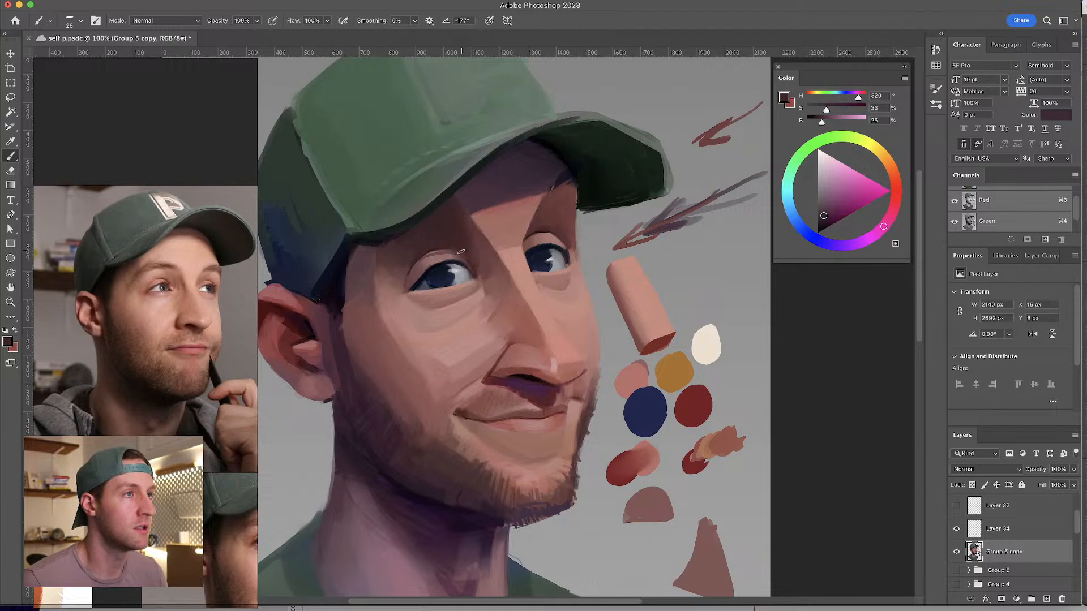
{"action": "left_click_drag", "start_coordinate": [450, 252], "coordinate": [457, 251]}
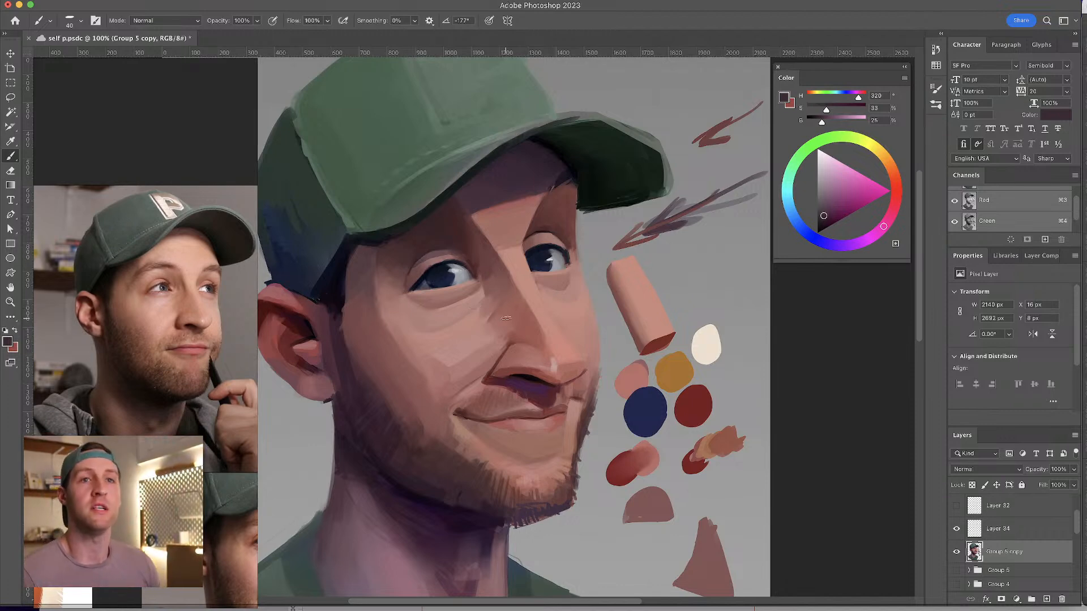
- Blend the skin between the near eye and nose bridge and around the near eye's outer socket with sampled muted reds
{"action": "left_click", "coordinate": [497, 298], "text": "alt"}
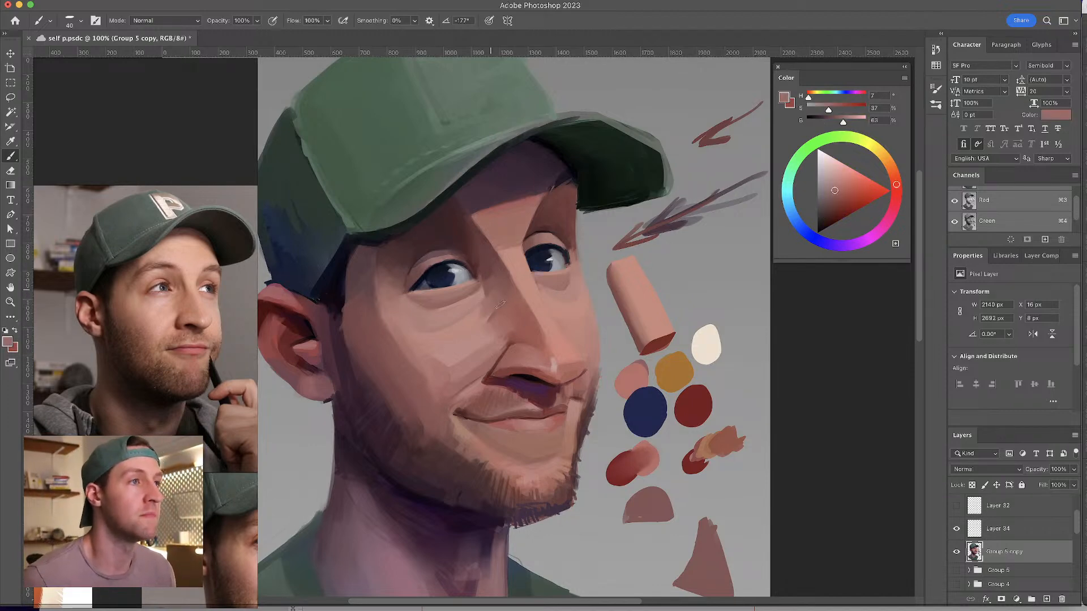
{"action": "left_click", "coordinate": [496, 283], "text": "alt"}
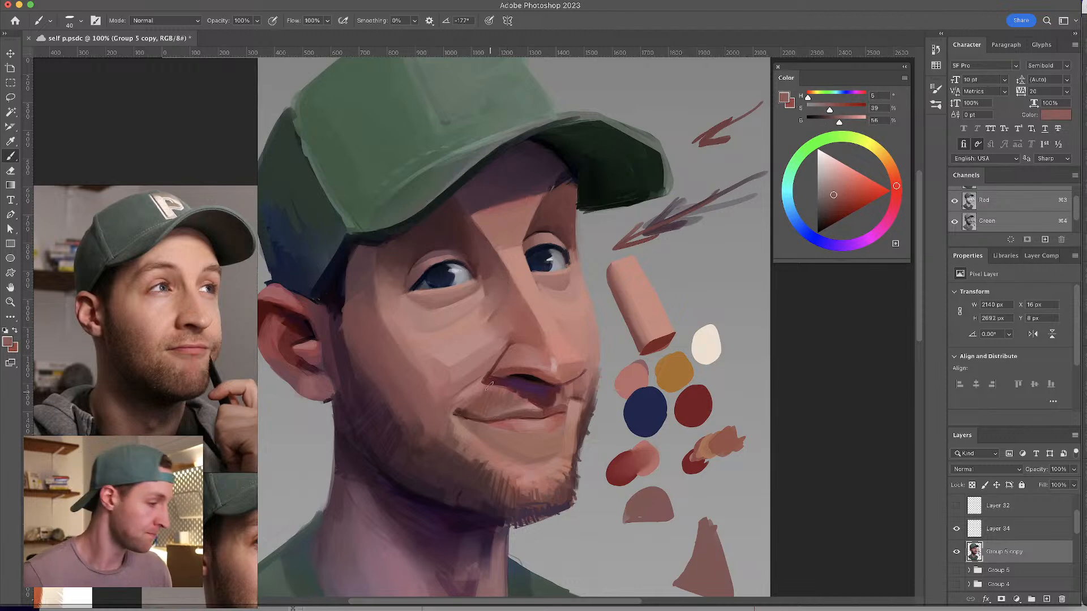
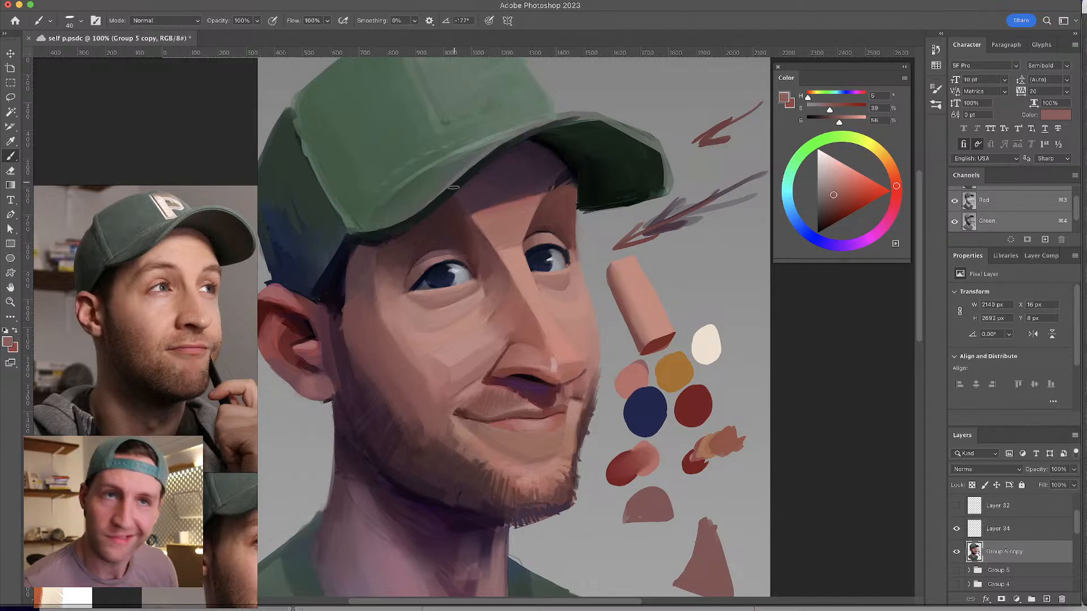
{"action": "left_click", "coordinate": [385, 271], "text": "alt"}
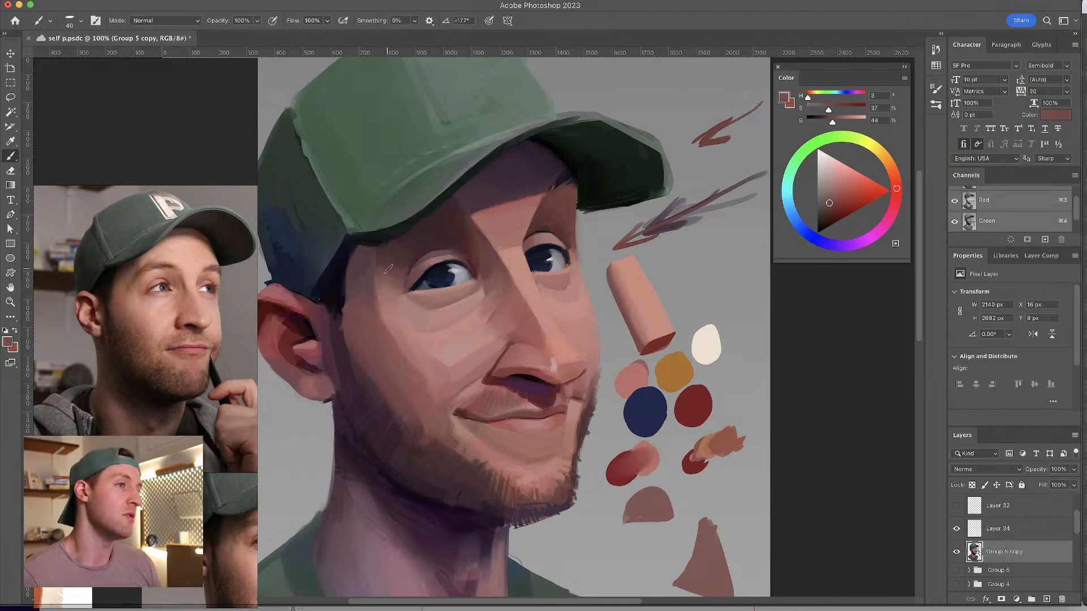
{"action": "key", "text": "bracketright"}
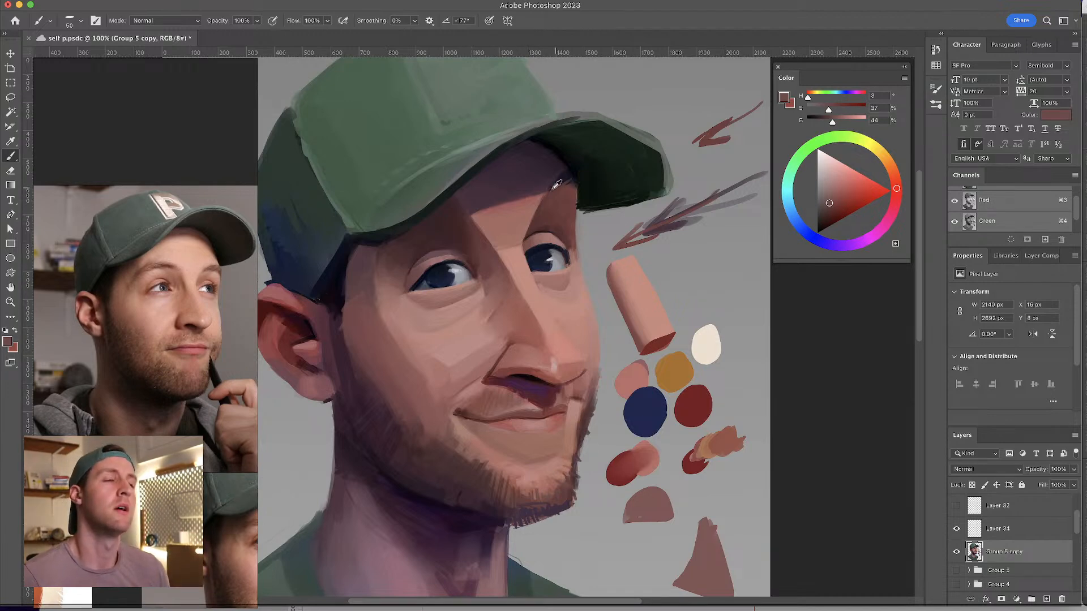
- Refine the far eye's upper lid and crease with small strokes of sampled skin pink and dark plum
{"action": "left_click", "coordinate": [558, 236], "text": "alt"}
{"action": "left_click_drag", "start_coordinate": [554, 234], "coordinate": [548, 234]}
{"action": "left_click", "coordinate": [553, 235], "text": "alt"}
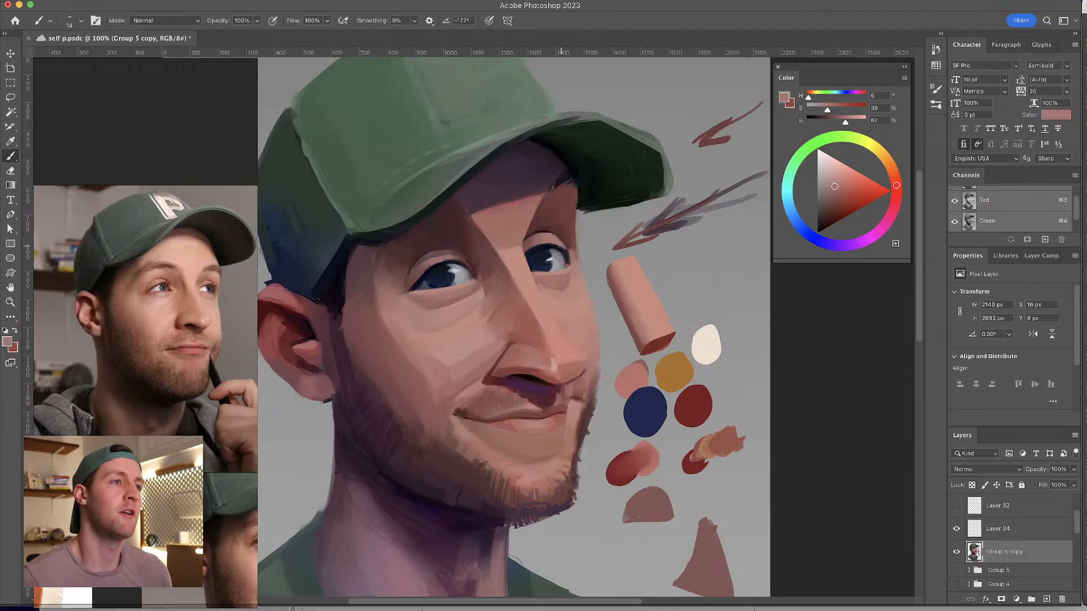
{"action": "left_click", "coordinate": [558, 238], "text": "alt"}
{"action": "left_click_drag", "start_coordinate": [558, 237], "coordinate": [559, 242]}
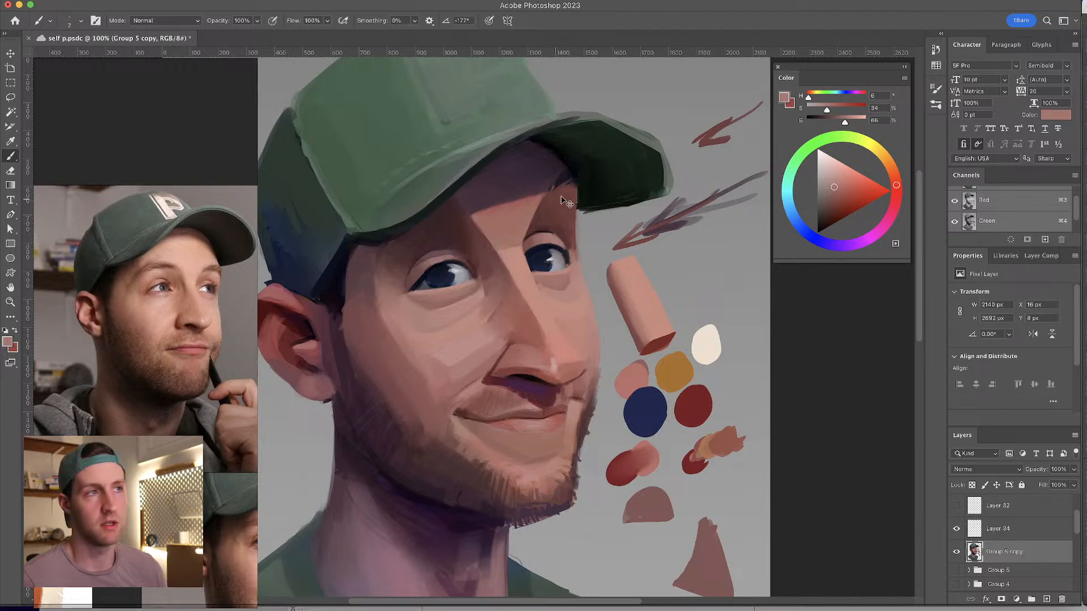
{"action": "left_click", "coordinate": [555, 231], "text": "alt"}
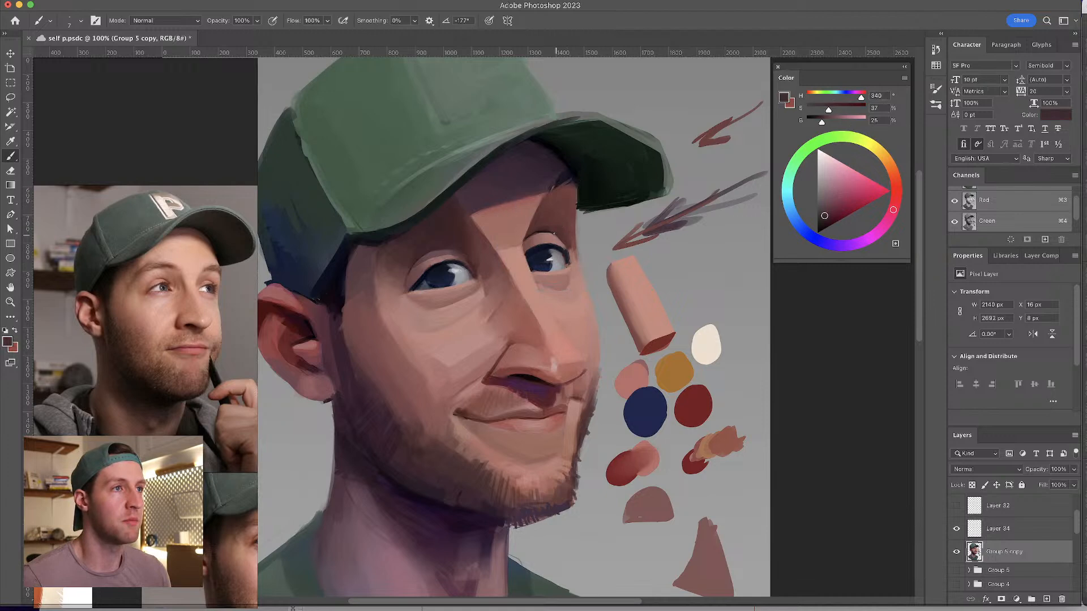
{"action": "left_click", "coordinate": [549, 231], "text": "alt"}
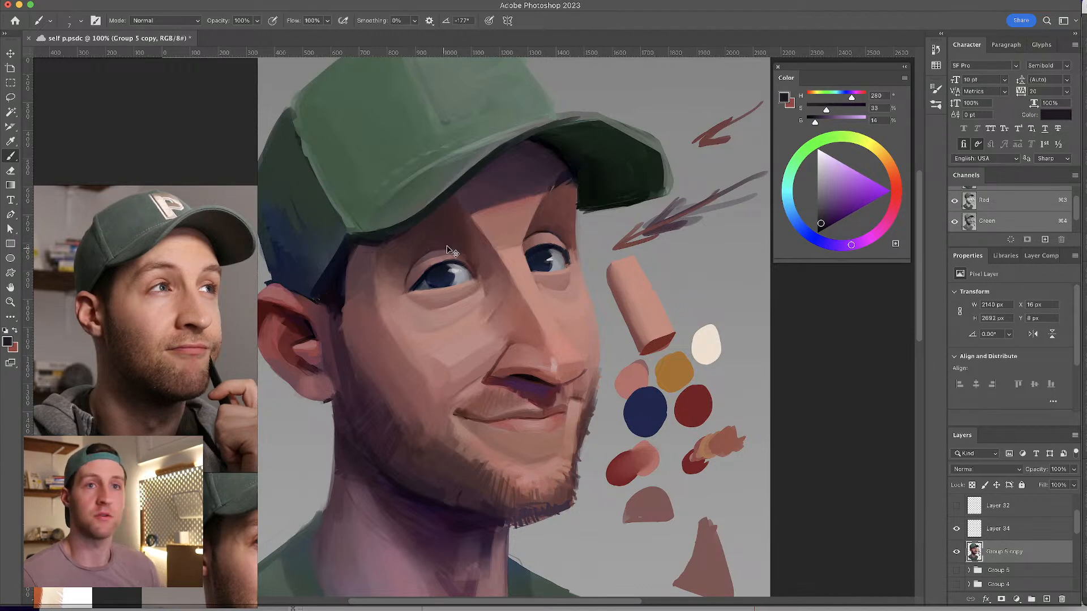
- Blend the near brow into the forehead shadow under the cap brim with sampled reddish brown and dark plum, using a larger brush
{"action": "left_click", "coordinate": [478, 250], "text": "alt"}
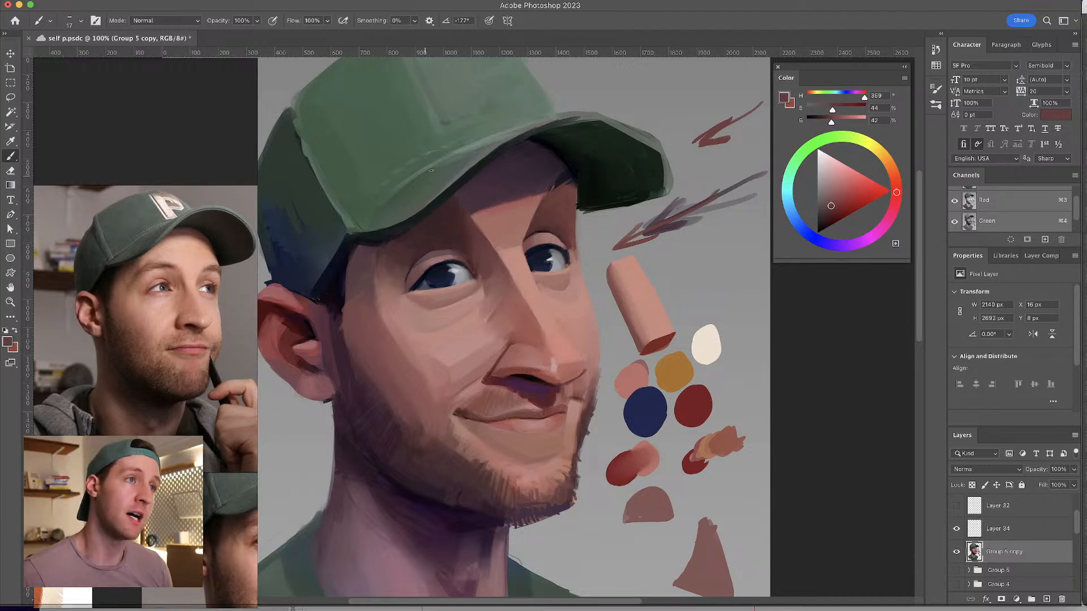
{"action": "left_click", "coordinate": [540, 170], "text": "alt"}
{"action": "key", "text": "bracketright"}
{"action": "key", "text": "bracketright"}
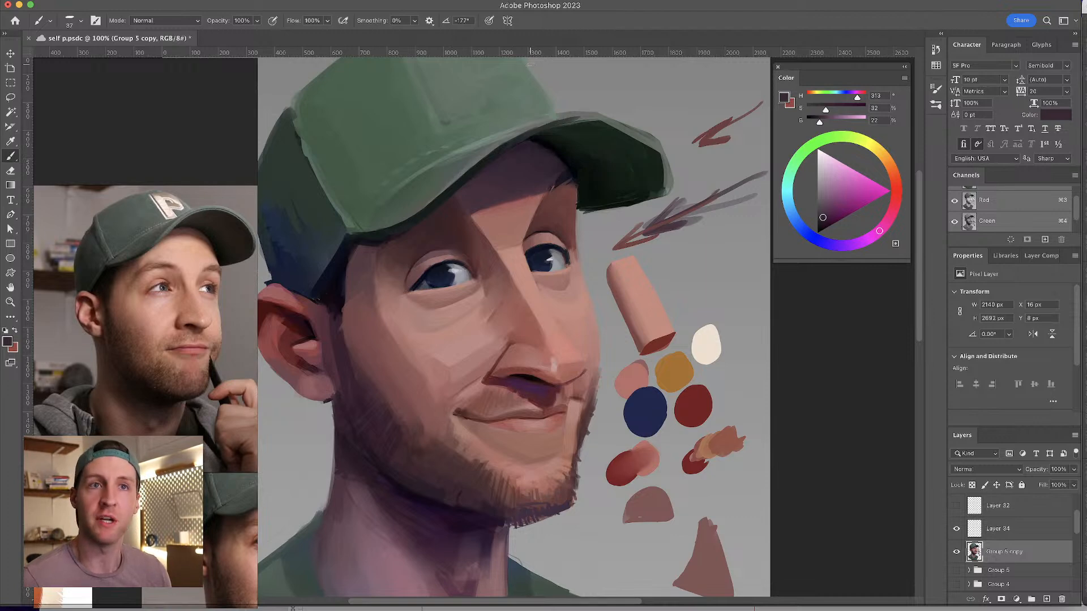
{"action": "left_click", "coordinate": [501, 187], "text": "alt"}
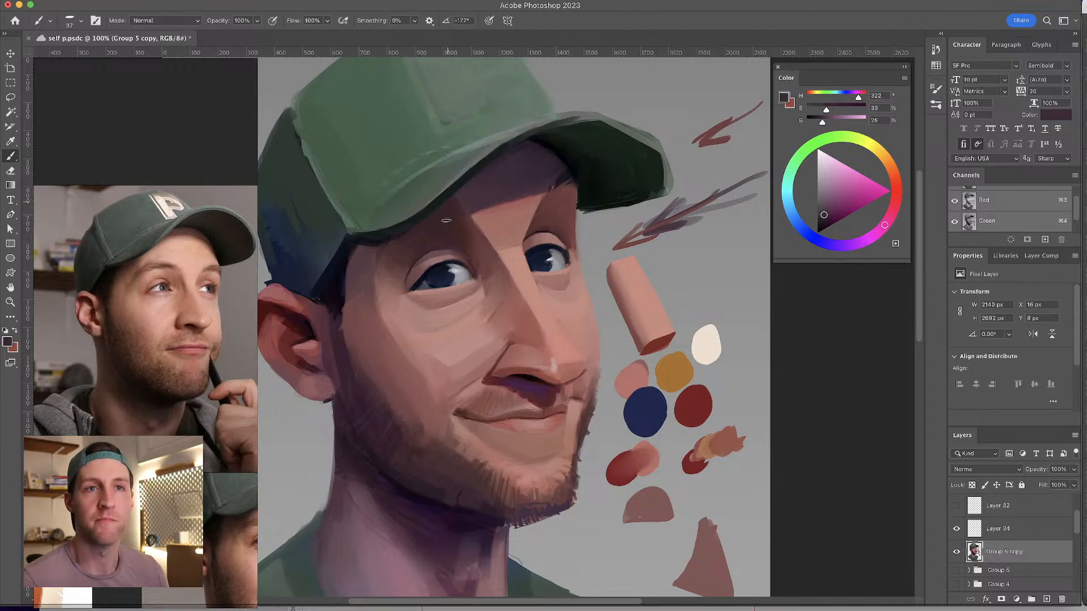
- Soften the near cheek below the eye with light pinks sampled from the cheek and beside the nose
{"action": "left_click", "coordinate": [448, 347], "text": "alt"}
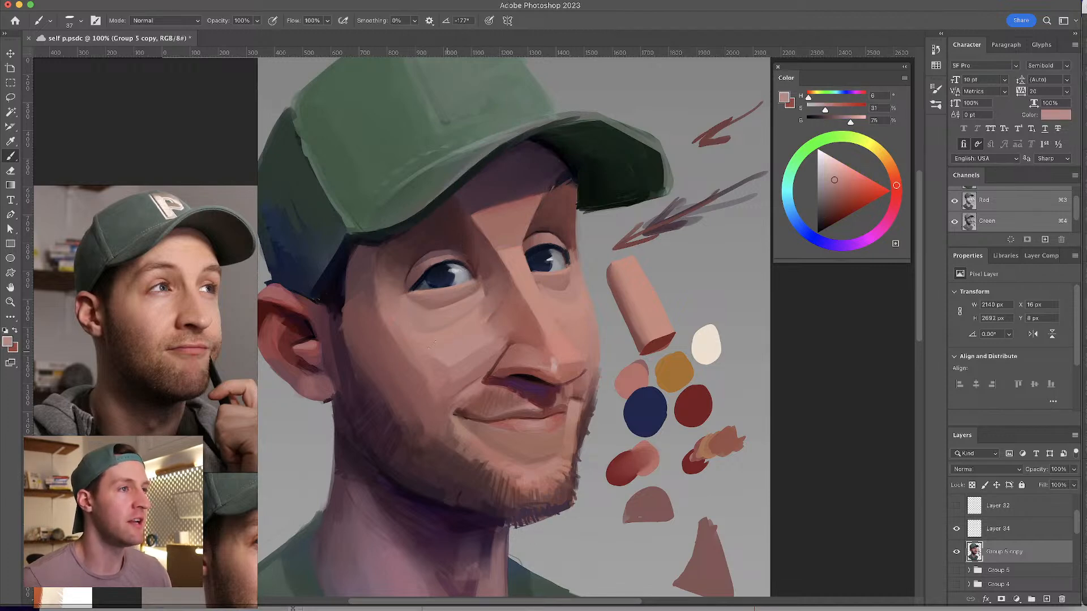
{"action": "left_click", "coordinate": [560, 313], "text": "alt"}
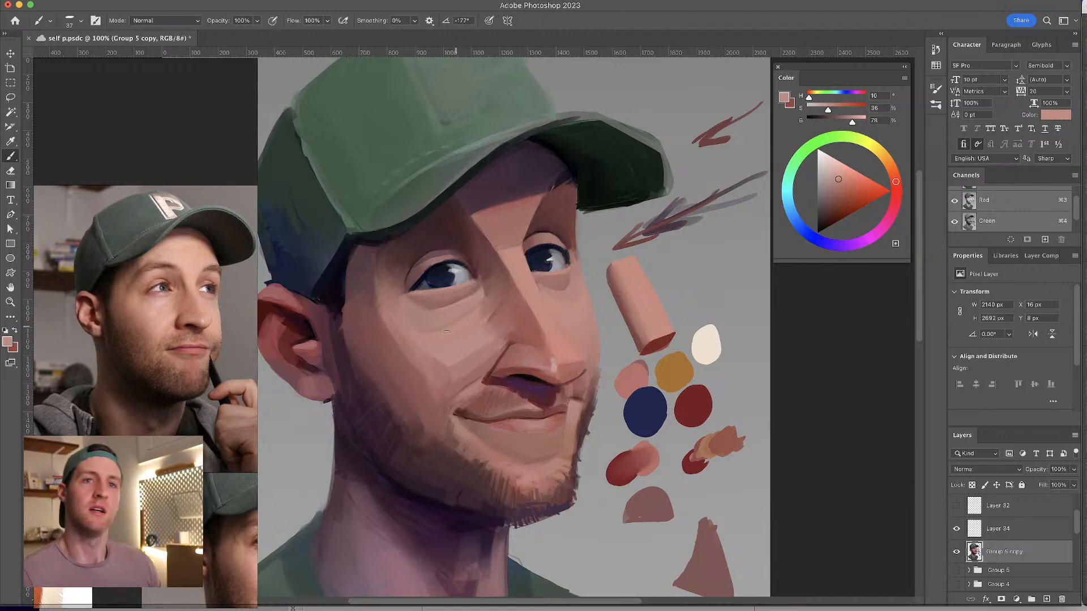
- Blend the skin around the far eye's outer corner with reddish-brown tones sampled from the surrounding skin
{"action": "left_click", "coordinate": [573, 249], "text": "alt"}
{"action": "left_click_drag", "start_coordinate": [570, 252], "coordinate": [577, 252]}
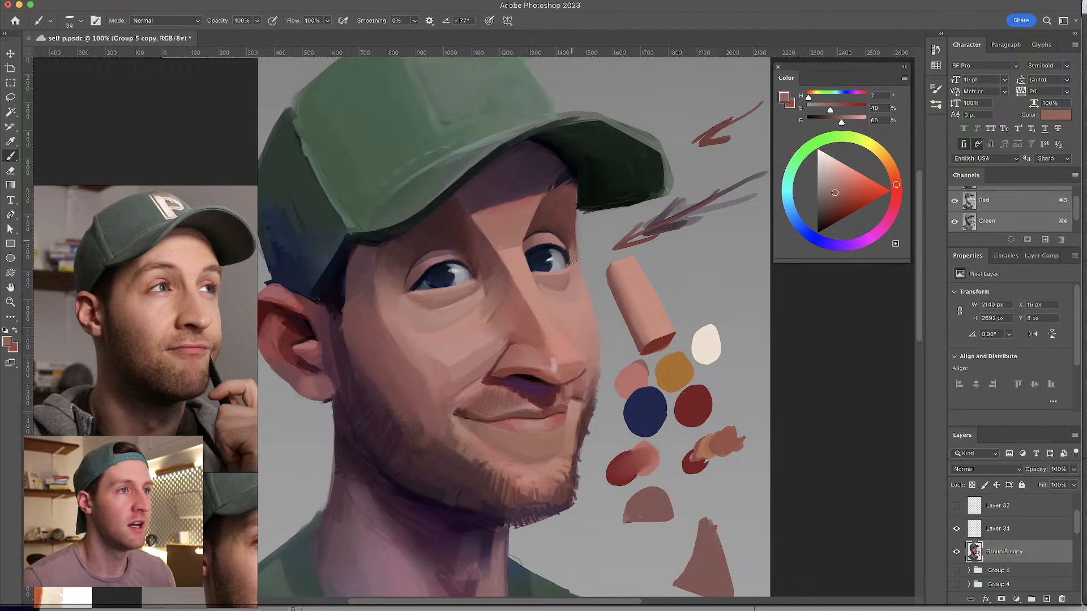
{"action": "left_click", "coordinate": [574, 238], "text": "alt"}
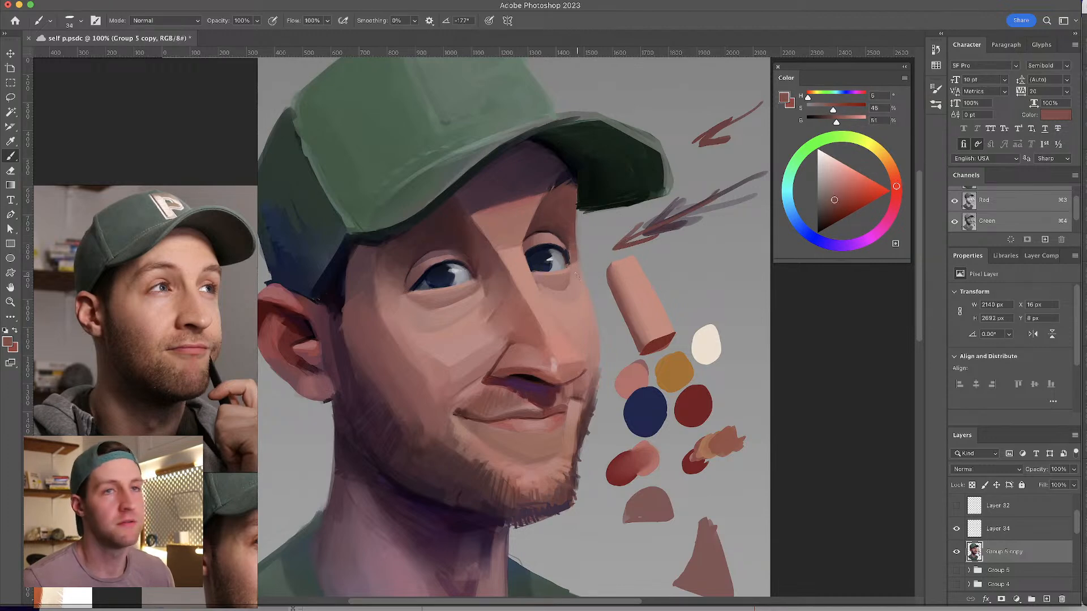
{"action": "left_click", "coordinate": [577, 260], "text": "alt"}
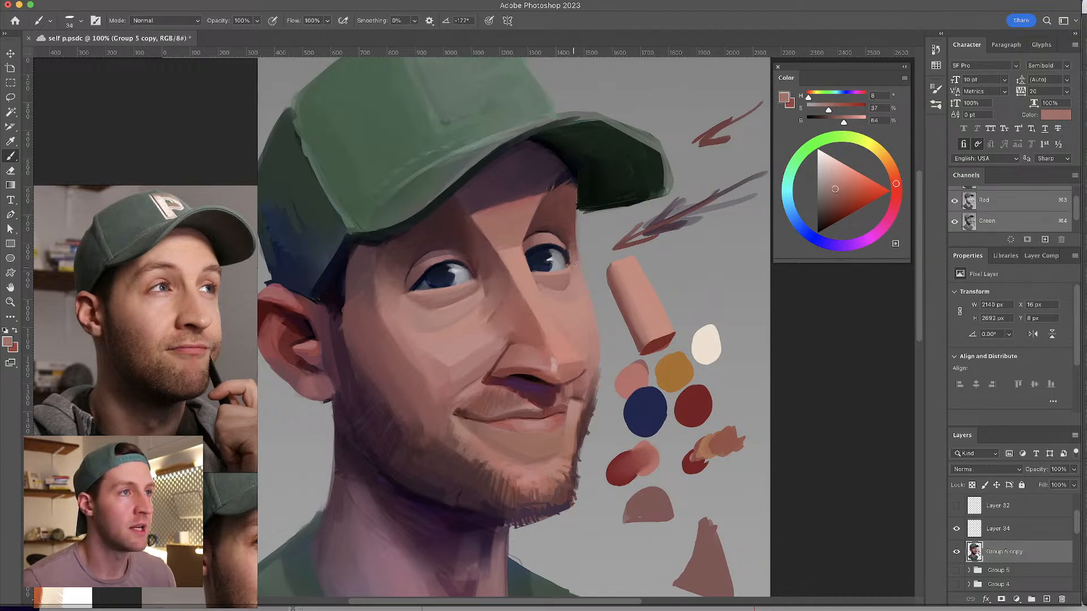
{"action": "left_click", "coordinate": [572, 232], "text": "alt"}
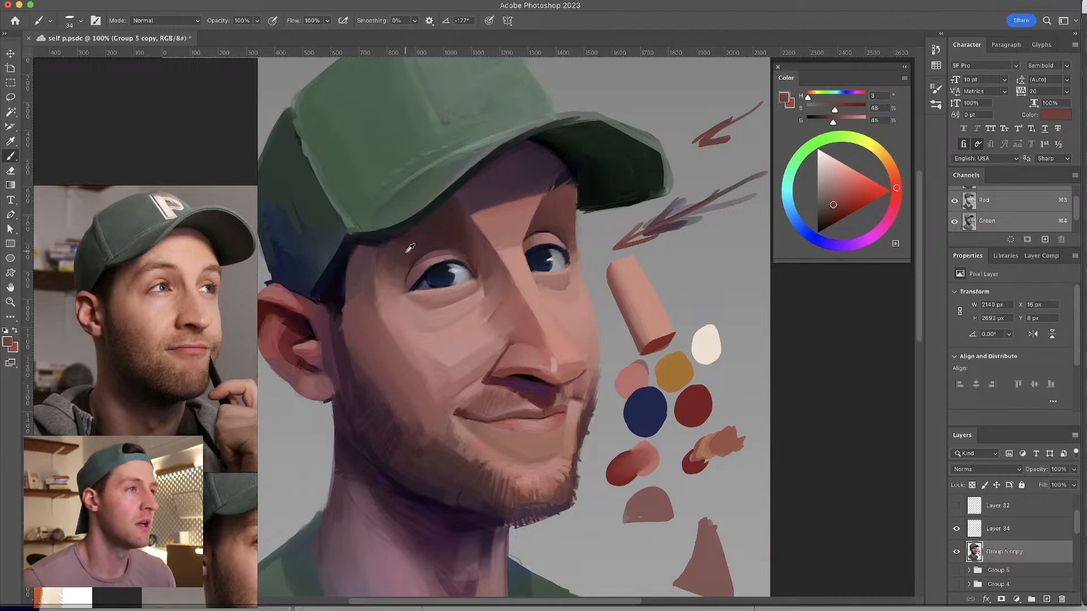
- Soften the shadow between the cap brim and the near eye with dark reddish browns sampled from the brow area
{"action": "left_click", "coordinate": [381, 250], "text": "alt"}
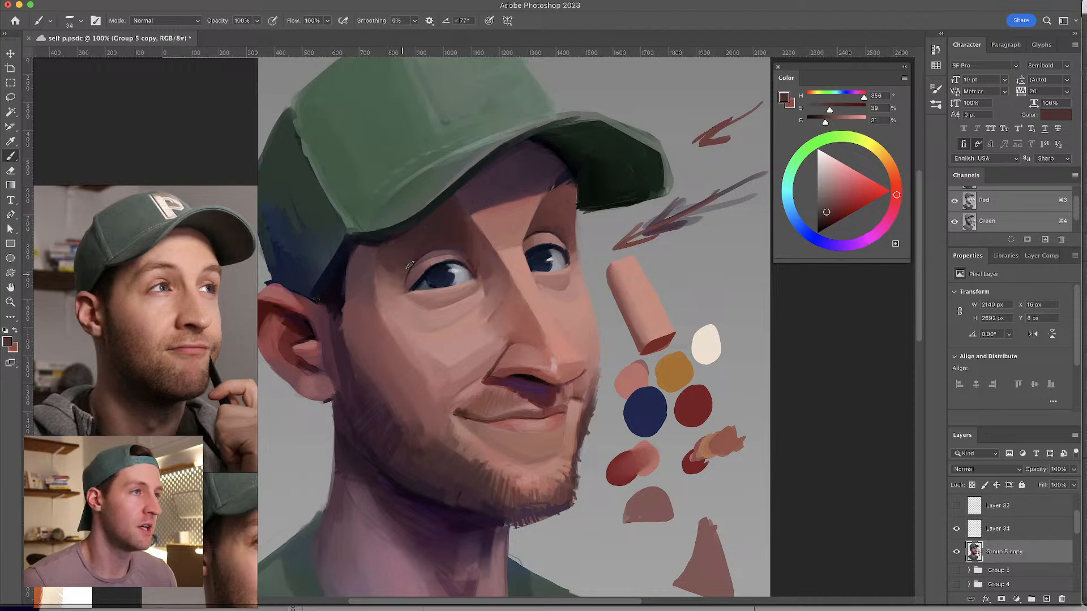
{"action": "left_click", "coordinate": [403, 236], "text": "alt"}
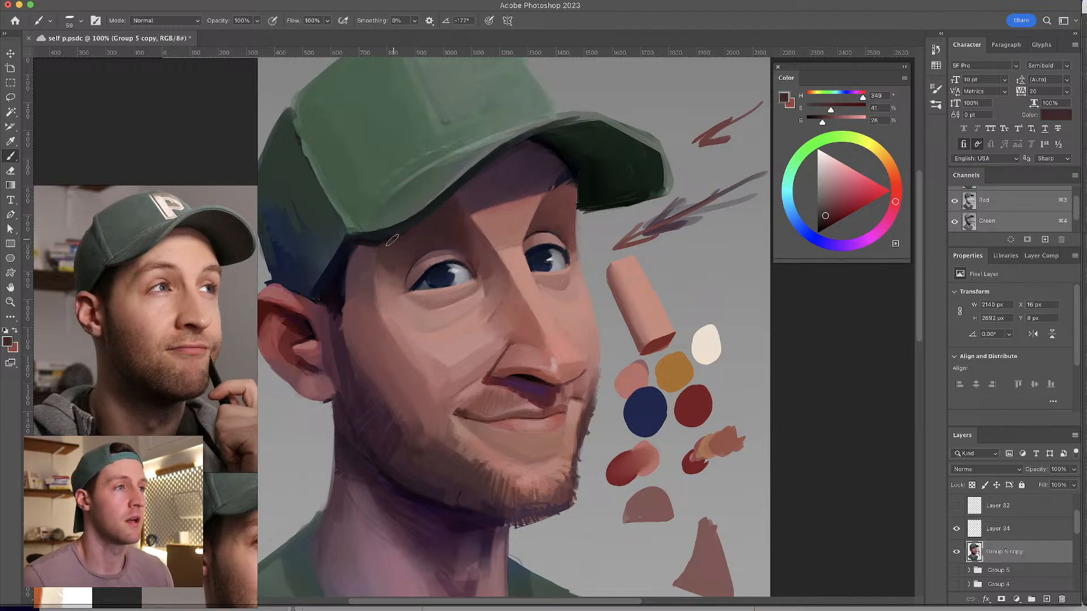
{"action": "left_click", "coordinate": [413, 249], "text": "alt"}
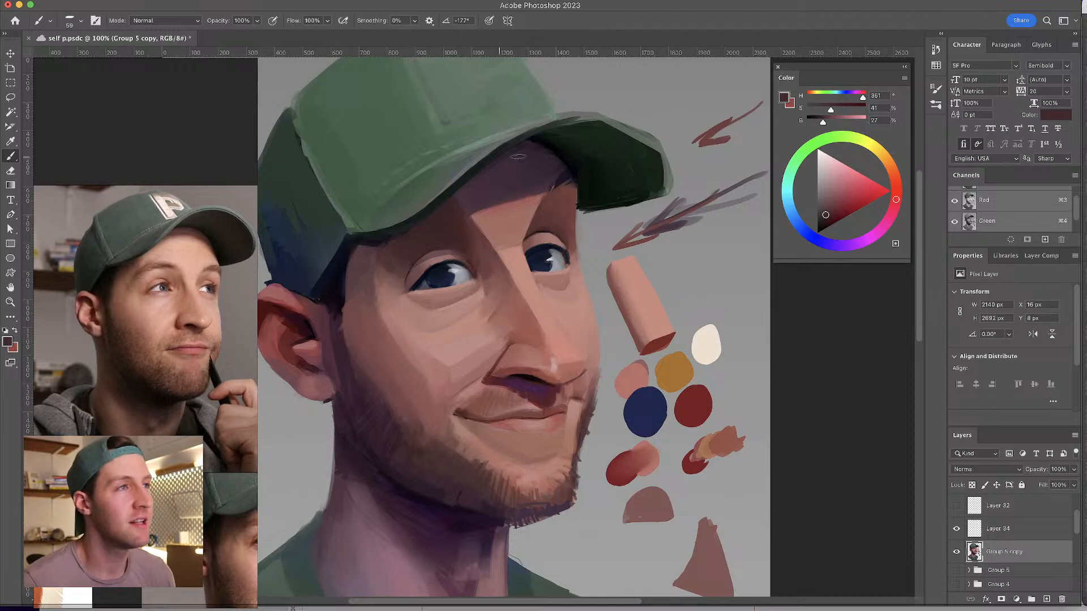
- Blend the shaded forehead beneath the brim with dark purples sampled from the cast shadow
{"action": "left_click", "coordinate": [525, 157], "text": "alt"}
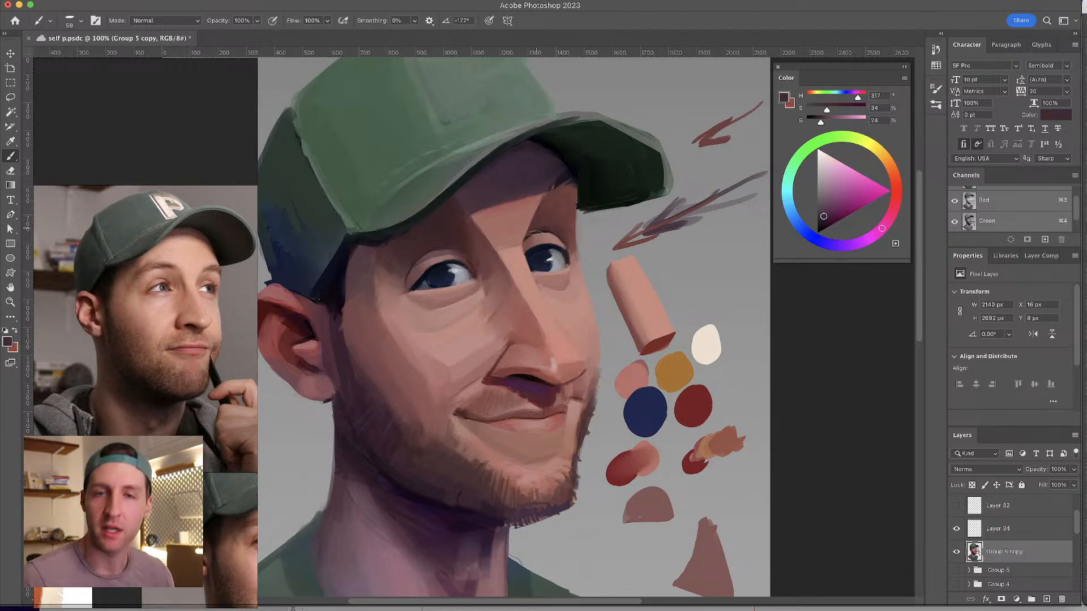
{"action": "left_click", "coordinate": [541, 151], "text": "alt"}
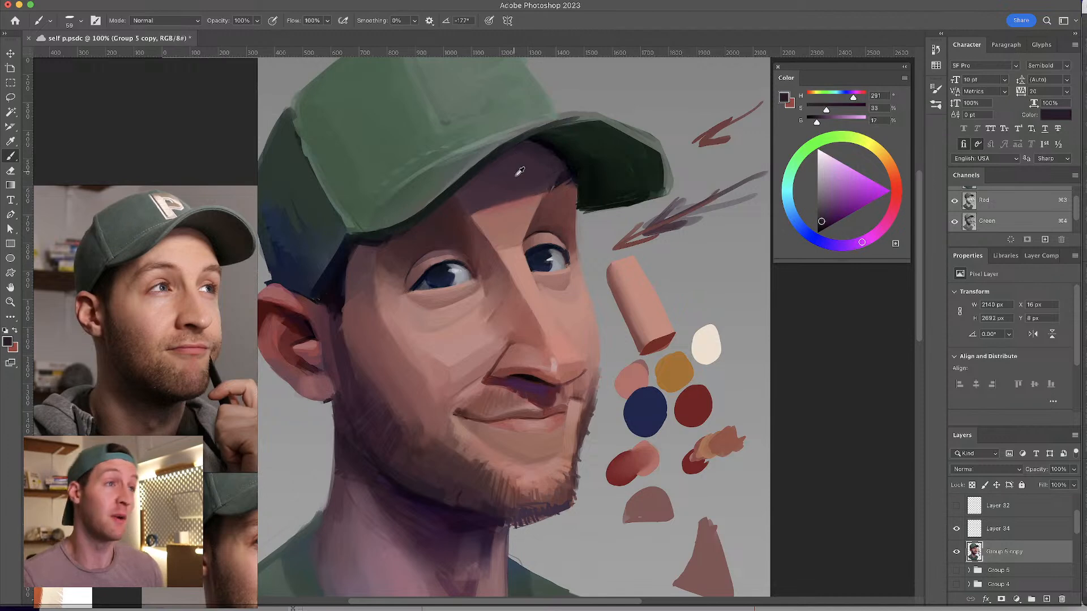
{"action": "left_click", "coordinate": [529, 160], "text": "alt"}
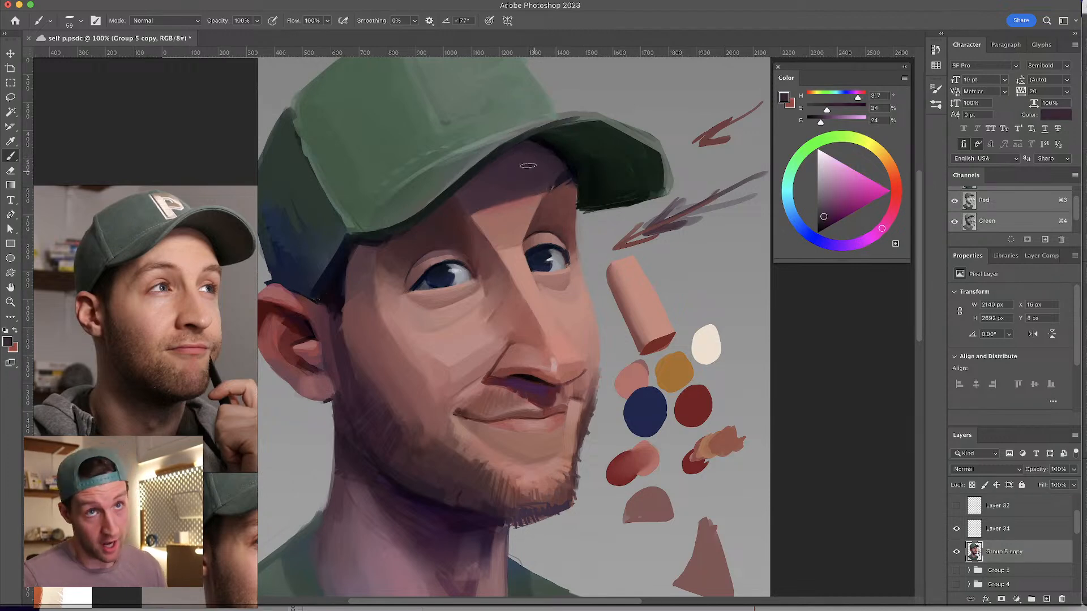
- Smooth the transition from the near brow's inner end into the forehead shadow using sampled plum tones
{"action": "left_click", "coordinate": [485, 189], "text": "alt"}
{"action": "left_click", "coordinate": [468, 200], "text": "alt"}
{"action": "left_click_drag", "start_coordinate": [468, 201], "coordinate": [475, 209]}
{"action": "left_click", "coordinate": [470, 196], "text": "alt"}
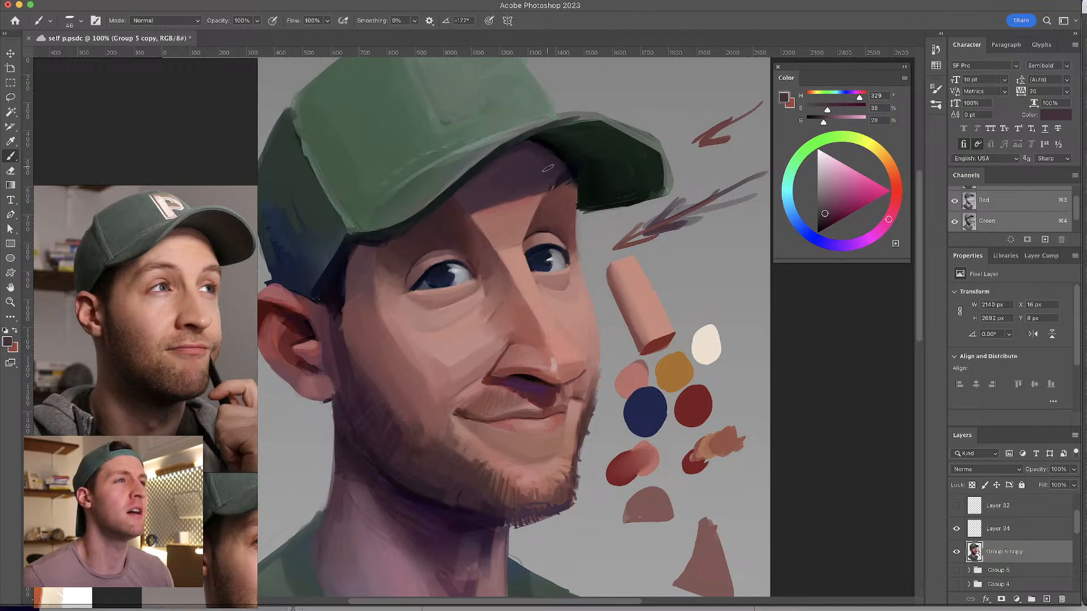
{"action": "left_click", "coordinate": [512, 155], "text": "alt"}
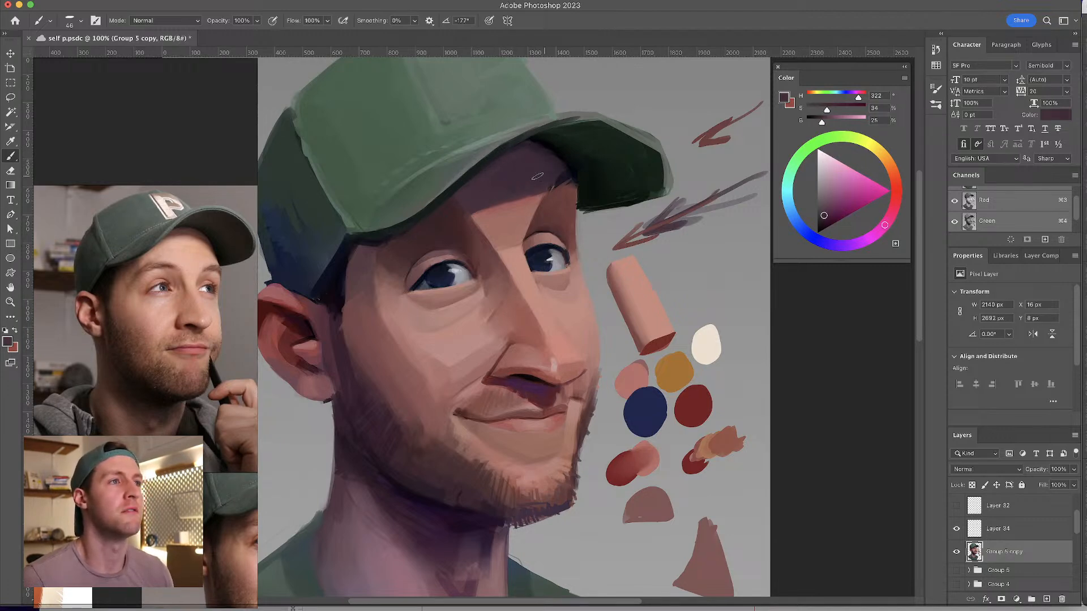
{"action": "left_click", "coordinate": [550, 156], "text": "alt"}
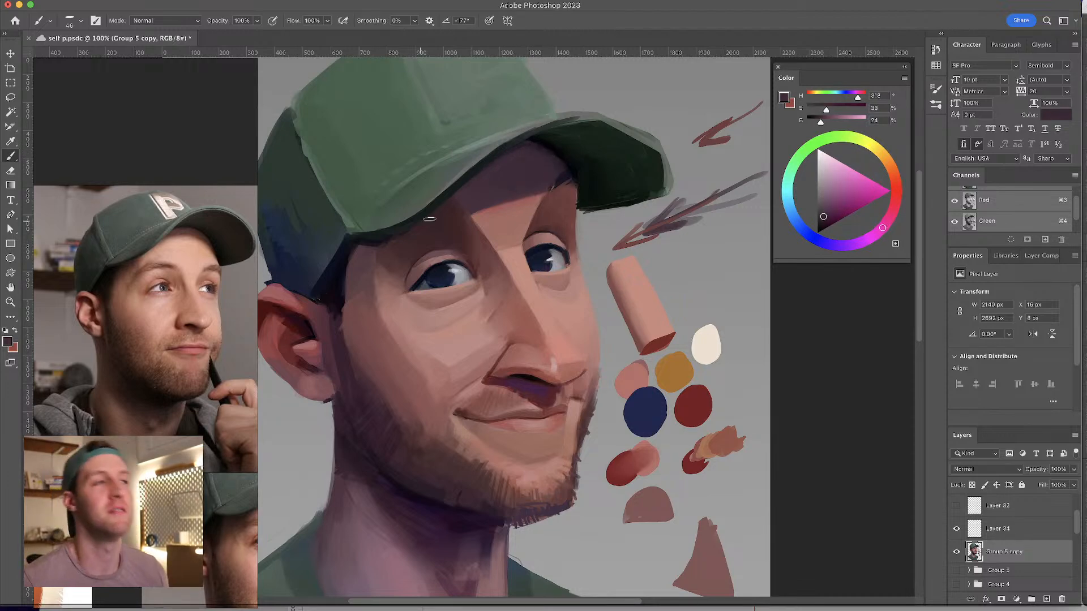
- Even out the shadows above both eyes with dark red-browns sampled from the brow areas
{"action": "left_click", "coordinate": [452, 205], "text": "alt"}
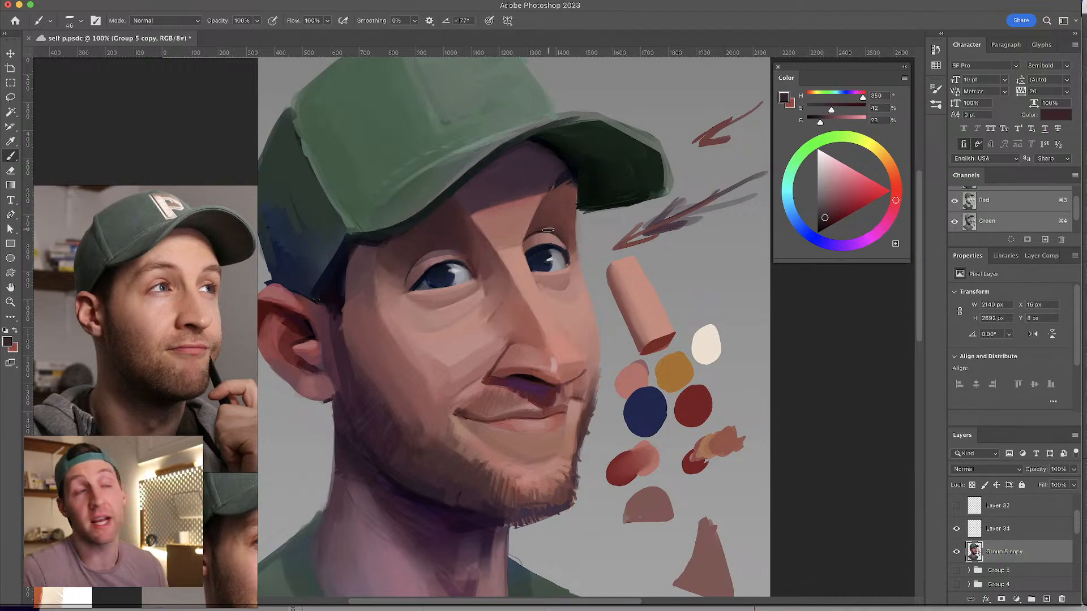
{"action": "left_click", "coordinate": [461, 218], "text": "alt"}
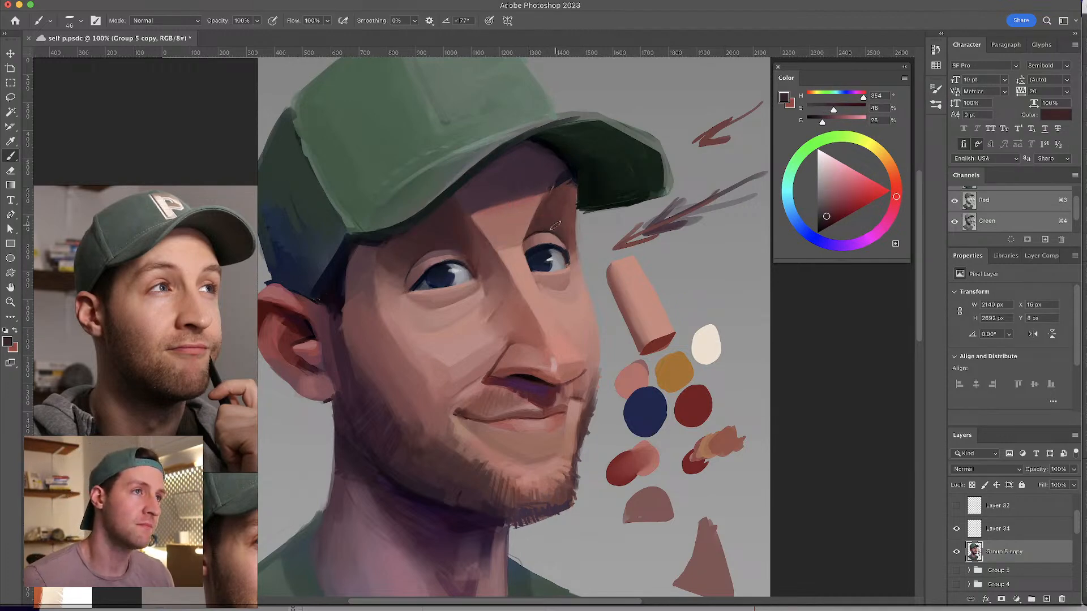
{"action": "left_click", "coordinate": [571, 199], "text": "alt"}
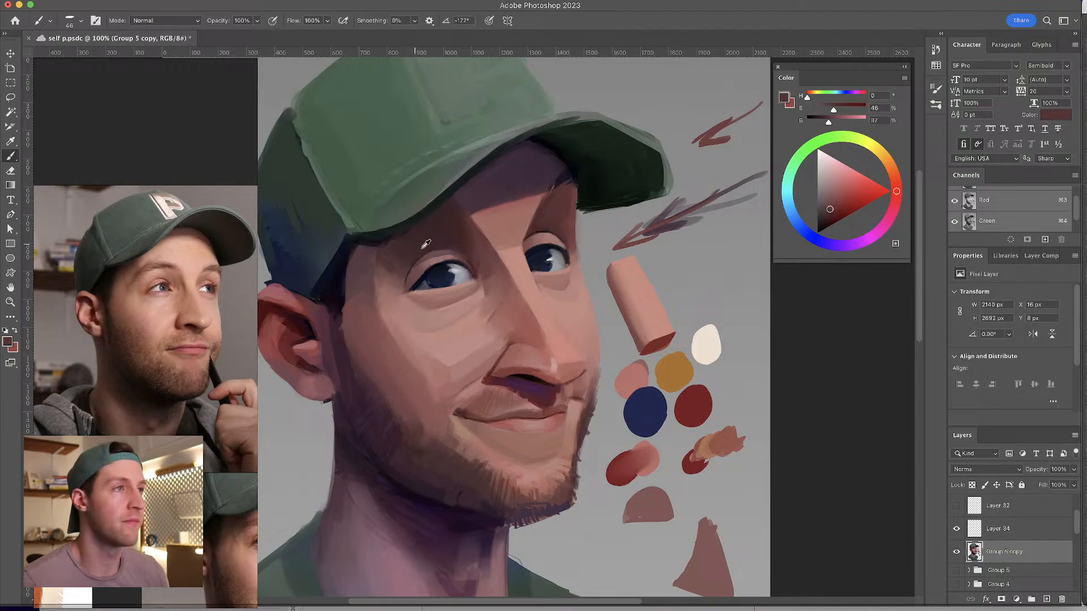
{"action": "left_click", "coordinate": [448, 229], "text": "alt"}
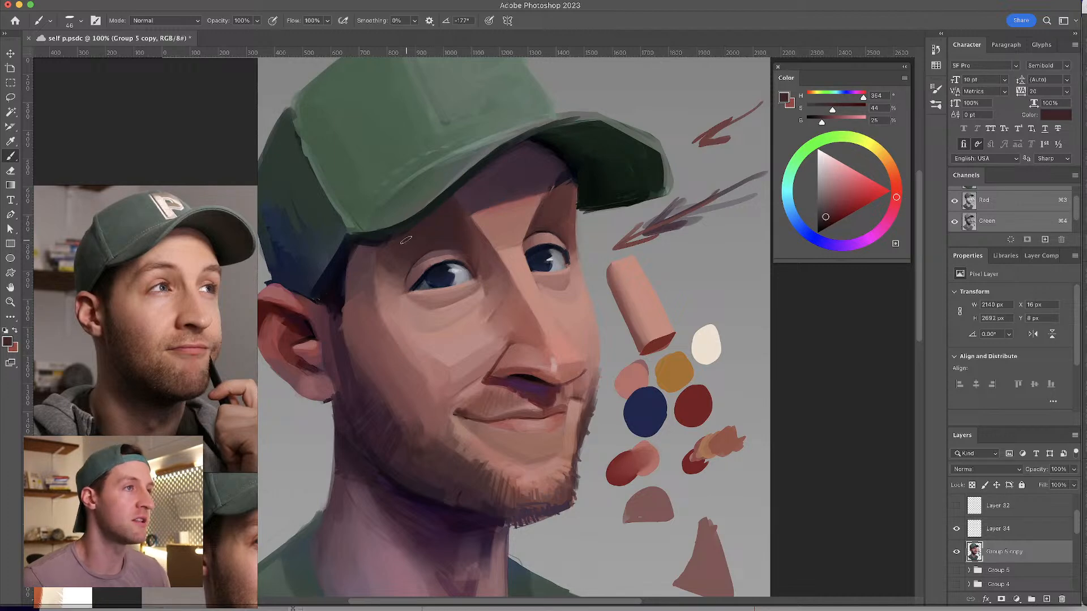
{"action": "left_click", "coordinate": [390, 255], "text": "alt"}
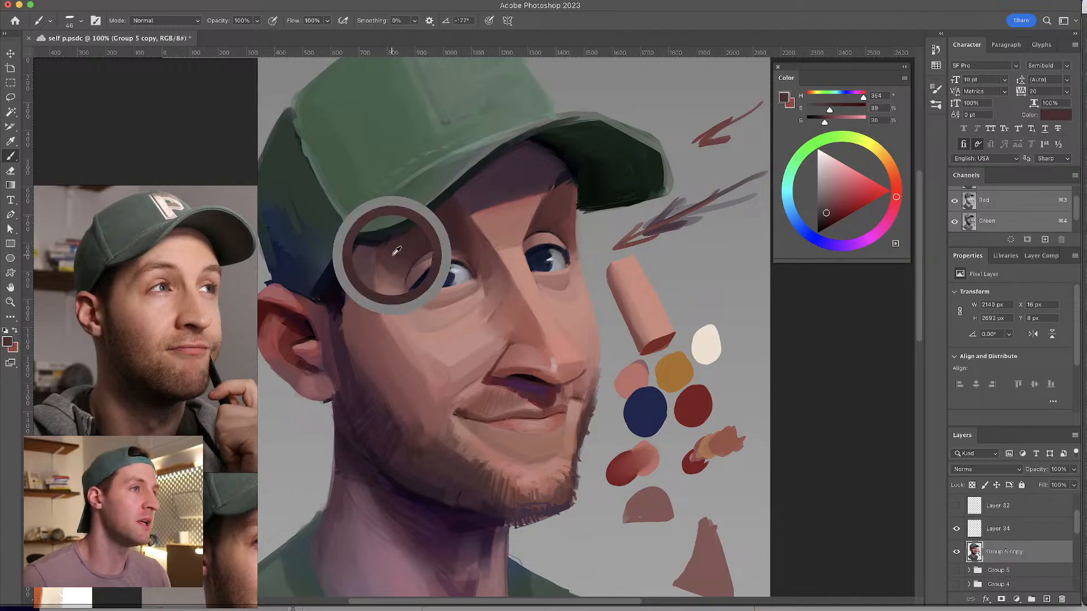
{"action": "left_click", "coordinate": [416, 239], "text": "alt"}
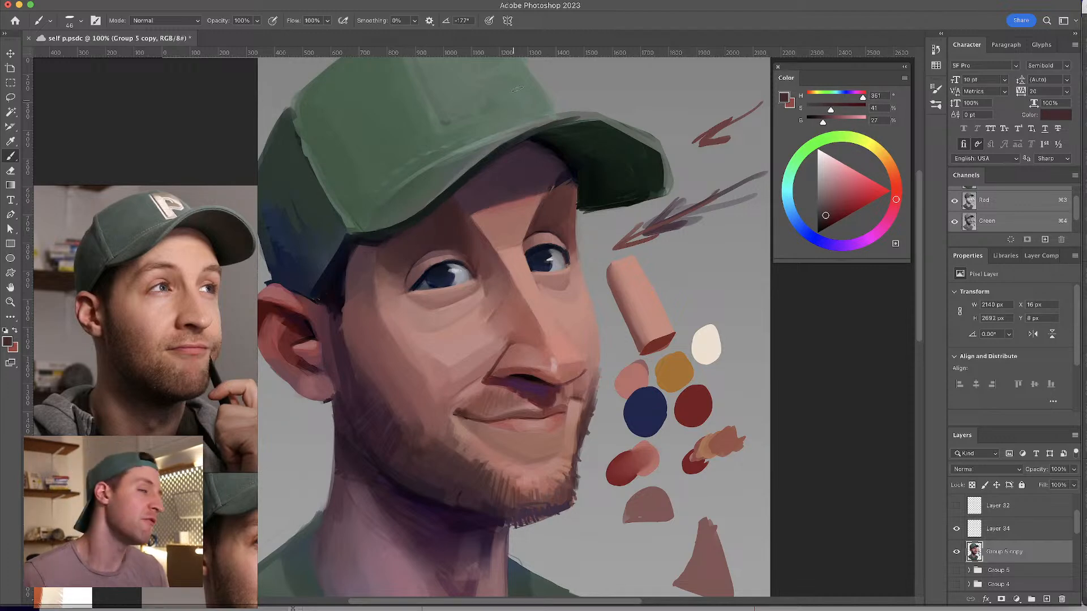
- Refine the skin above the far eye and deepen the forehead shadow just under the brim with dark purple
{"action": "left_click", "coordinate": [560, 208], "text": "alt"}
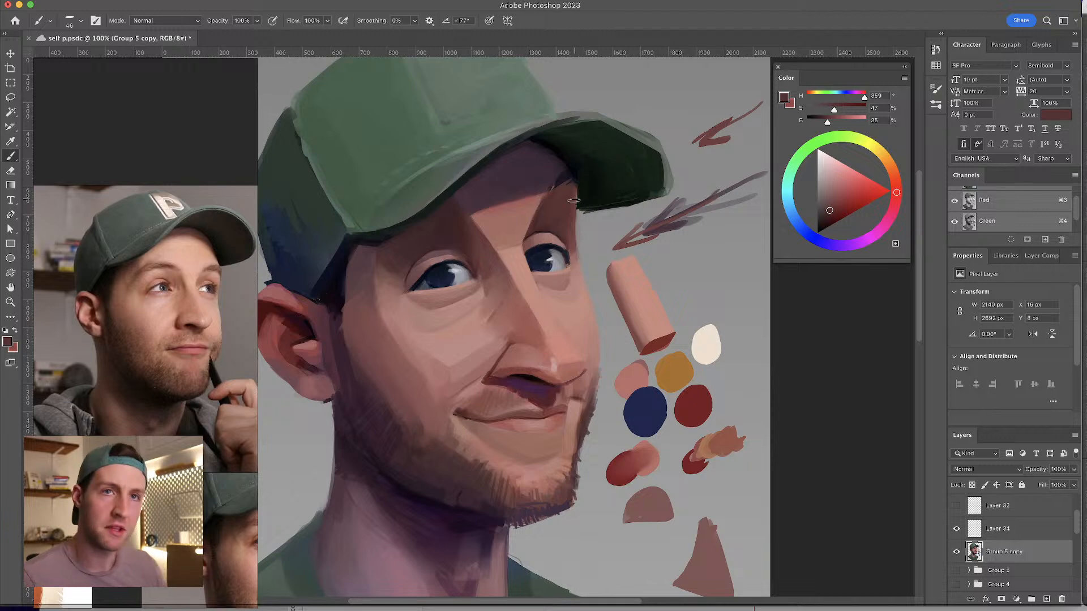
{"action": "left_click", "coordinate": [551, 146], "text": "alt"}
{"action": "left_click_drag", "start_coordinate": [550, 146], "coordinate": [535, 147]}
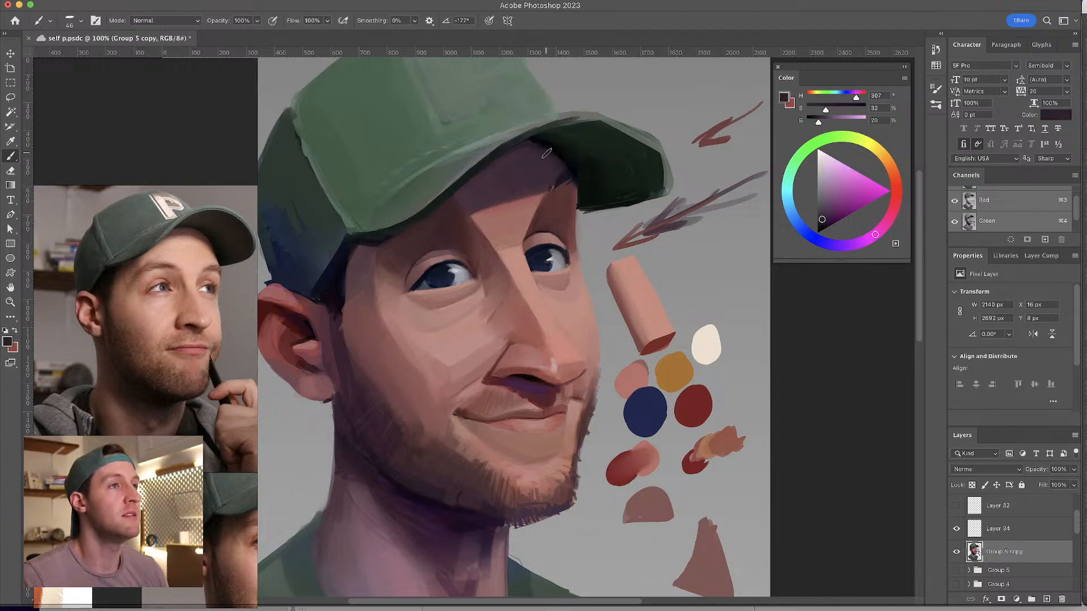
- Test the near-black under-brim colour with a size 20 brush scribble on the grey background, and undo it
{"action": "key", "text": "bracketleft"}
{"action": "key", "text": "bracketleft"}
{"action": "key", "text": "bracketleft"}
{"action": "key", "text": "bracketleft"}
{"action": "key", "text": "bracketleft"}
{"action": "key", "text": "bracketleft"}
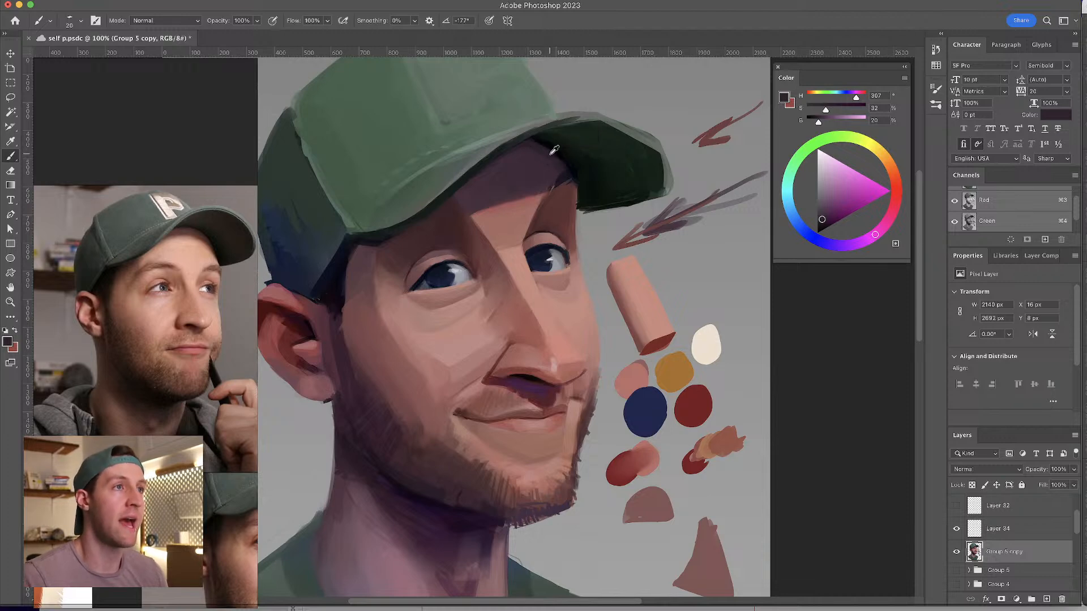
{"action": "left_click", "coordinate": [550, 152], "text": "alt"}
{"action": "left_click", "coordinate": [535, 142], "text": "alt"}
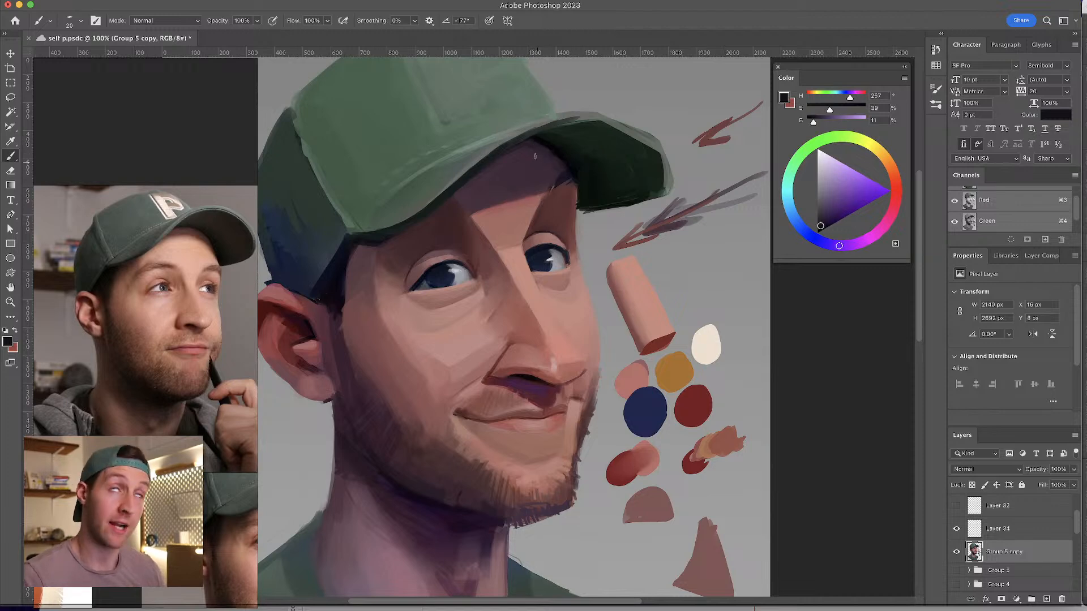
{"action": "mouse_move", "coordinate": [695, 251]}
{"action": "left_mouse_down"}
{"action": "mouse_move", "coordinate": [707, 276]}
{"action": "mouse_move", "coordinate": [675, 288]}
{"action": "mouse_move", "coordinate": [709, 280]}
{"action": "mouse_move", "coordinate": [707, 303]}
{"action": "mouse_move", "coordinate": [723, 294]}
{"action": "mouse_move", "coordinate": [694, 309]}
{"action": "mouse_move", "coordinate": [716, 305]}
{"action": "mouse_move", "coordinate": [723, 281]}
{"action": "mouse_move", "coordinate": [713, 257]}
{"action": "left_mouse_up"}
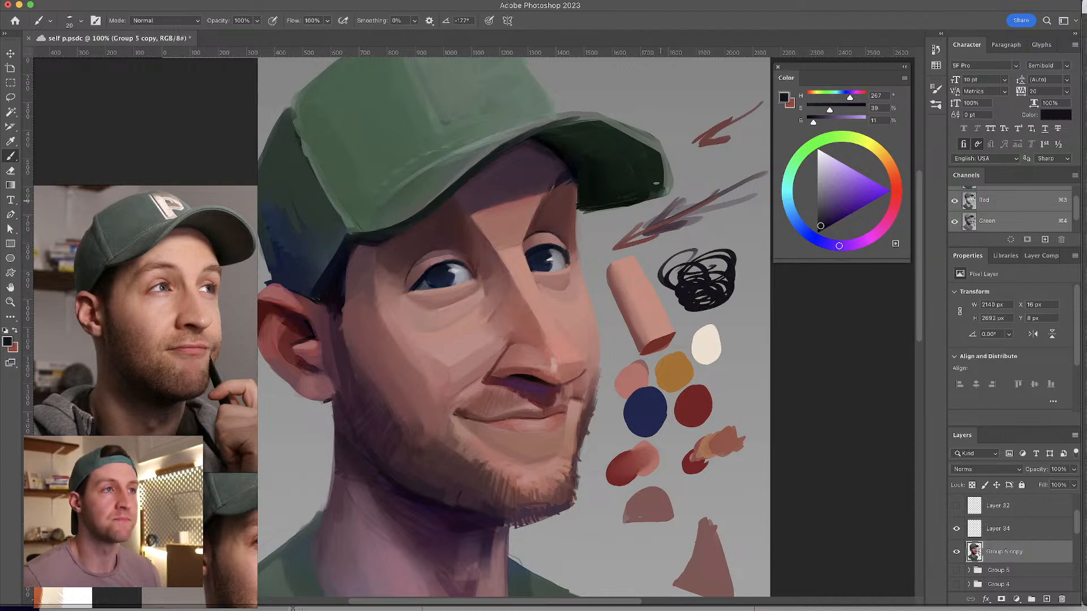
{"action": "key", "text": "super+z"}
- Blend the upper forehead with dark purples sampled from its own shadow, varying the brush size
{"action": "left_click", "coordinate": [544, 150], "text": "alt"}
{"action": "left_click_drag", "start_coordinate": [544, 151], "coordinate": [552, 165]}
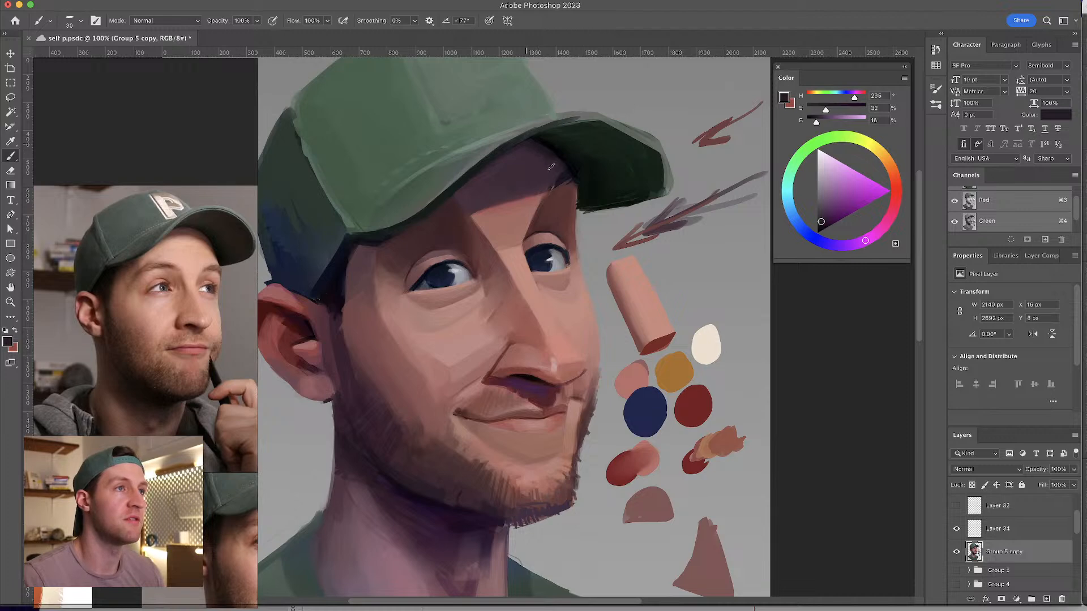
{"action": "left_click", "coordinate": [536, 159], "text": "alt"}
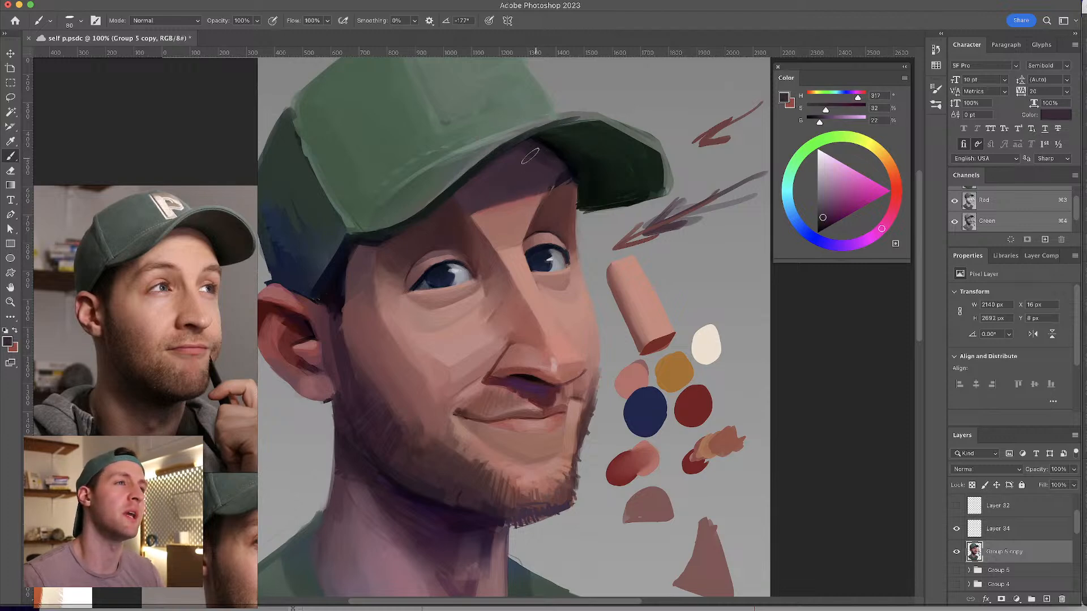
{"action": "left_click", "coordinate": [545, 161], "text": "alt"}
{"action": "mouse_move", "coordinate": [545, 157]}
{"action": "left_mouse_down"}
{"action": "mouse_move", "coordinate": [533, 149]}
{"action": "mouse_move", "coordinate": [543, 161]}
{"action": "left_mouse_up"}
{"action": "left_click", "coordinate": [541, 163], "text": "alt"}
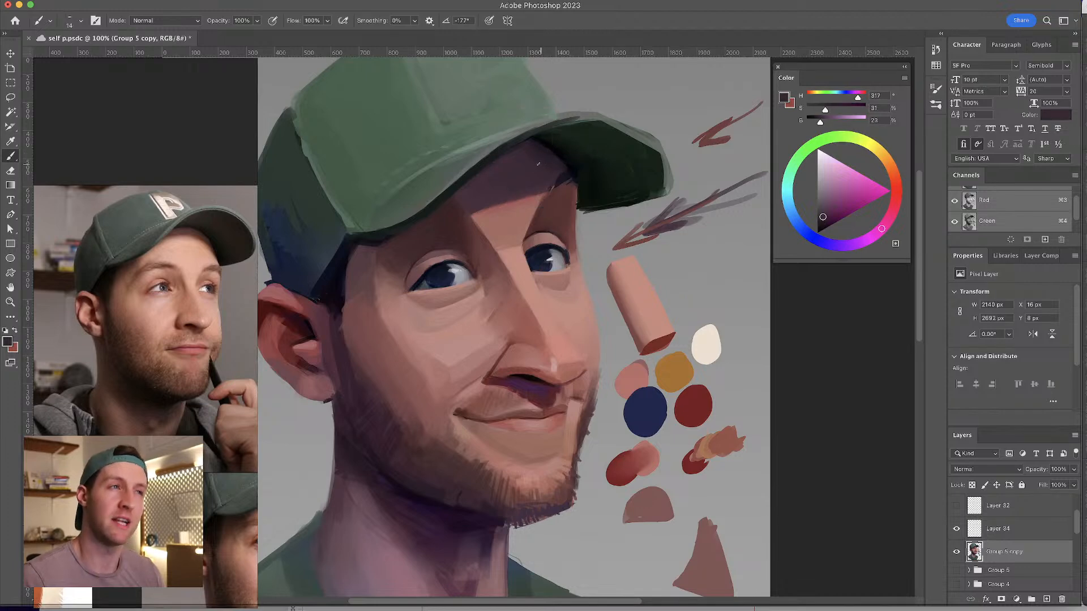
- Deepen the forehead's upper edge where it meets the underside of the brim, using sampled dark violet tones
{"action": "left_click", "coordinate": [549, 145], "text": "alt"}
{"action": "left_click_drag", "start_coordinate": [549, 145], "coordinate": [545, 151]}
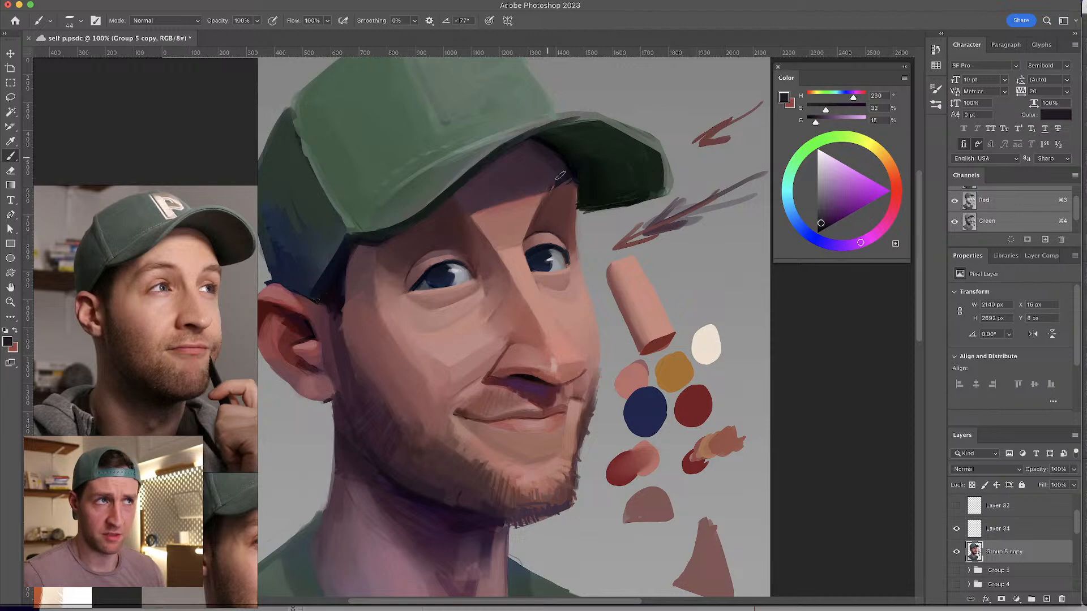
{"action": "left_click", "coordinate": [546, 162], "text": "alt"}
{"action": "left_click", "coordinate": [537, 145], "text": "alt"}
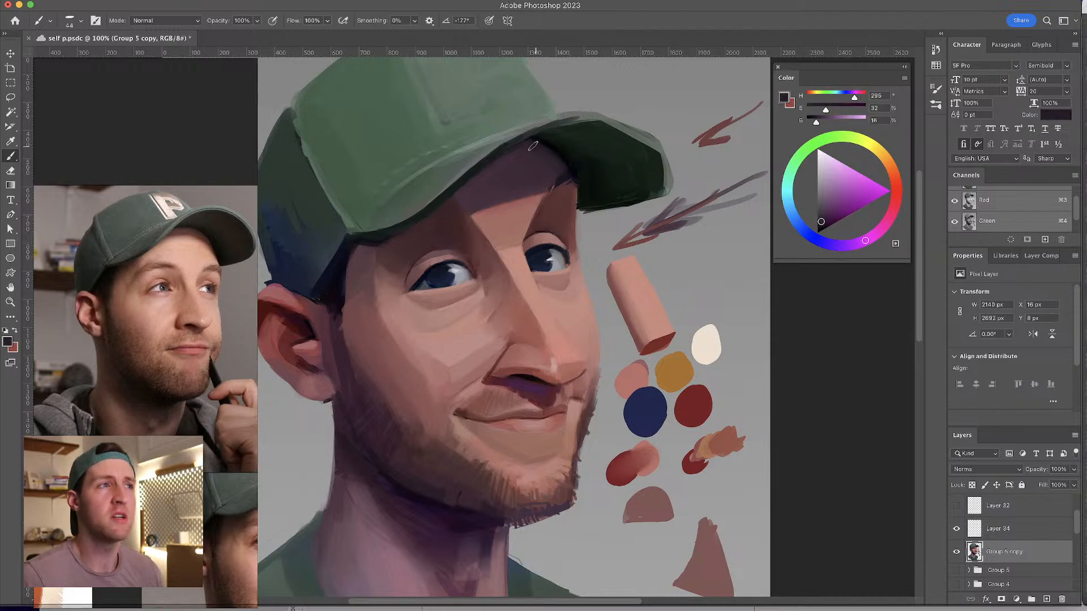
- Smooth the shaded underside of the cap brim with dark greens sampled from it
{"action": "left_click", "coordinate": [588, 154], "text": "alt"}
{"action": "left_click", "coordinate": [591, 140], "text": "alt"}
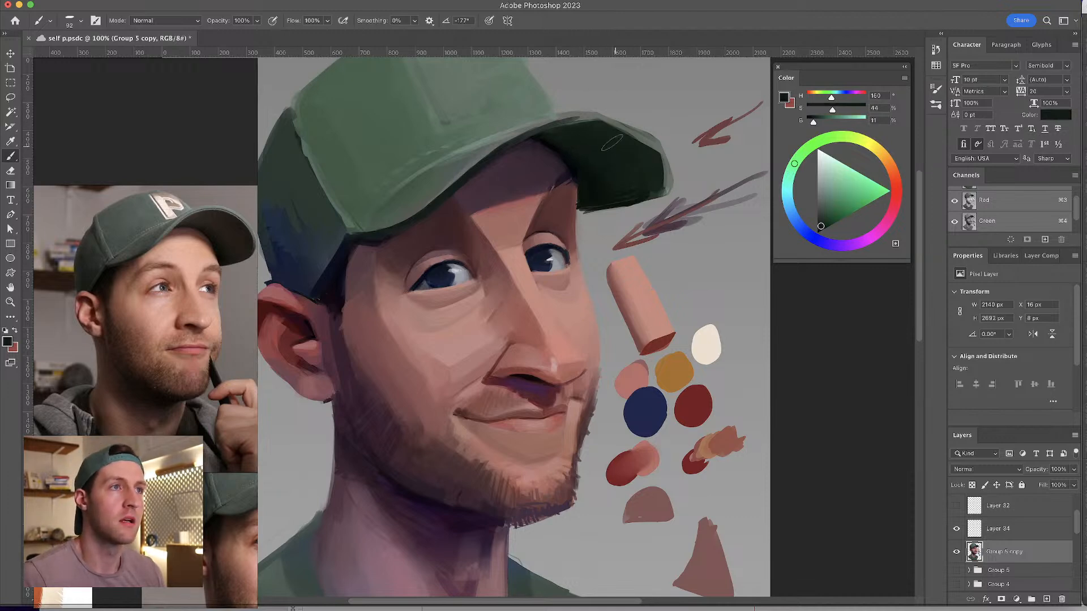
{"action": "left_click", "coordinate": [594, 168], "text": "alt"}
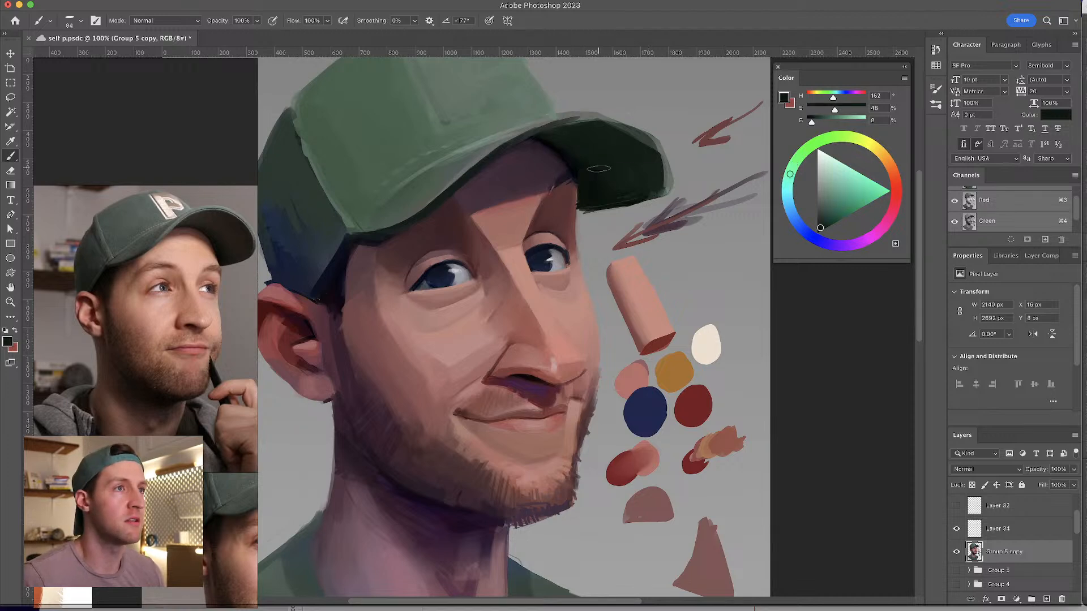
{"action": "left_click", "coordinate": [574, 148], "text": "alt"}
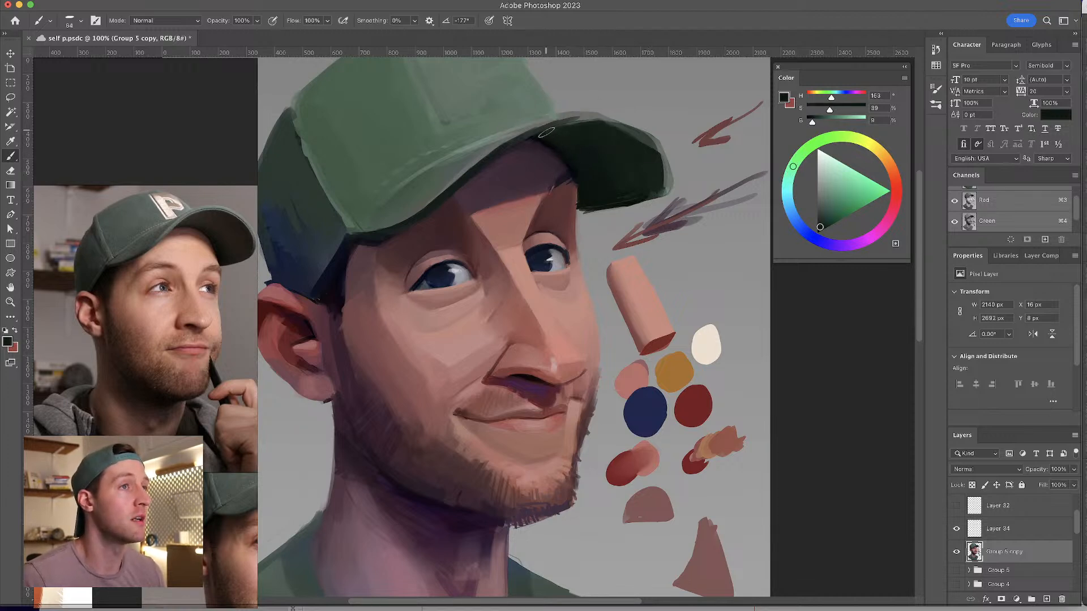
{"action": "left_click", "coordinate": [621, 167], "text": "alt"}
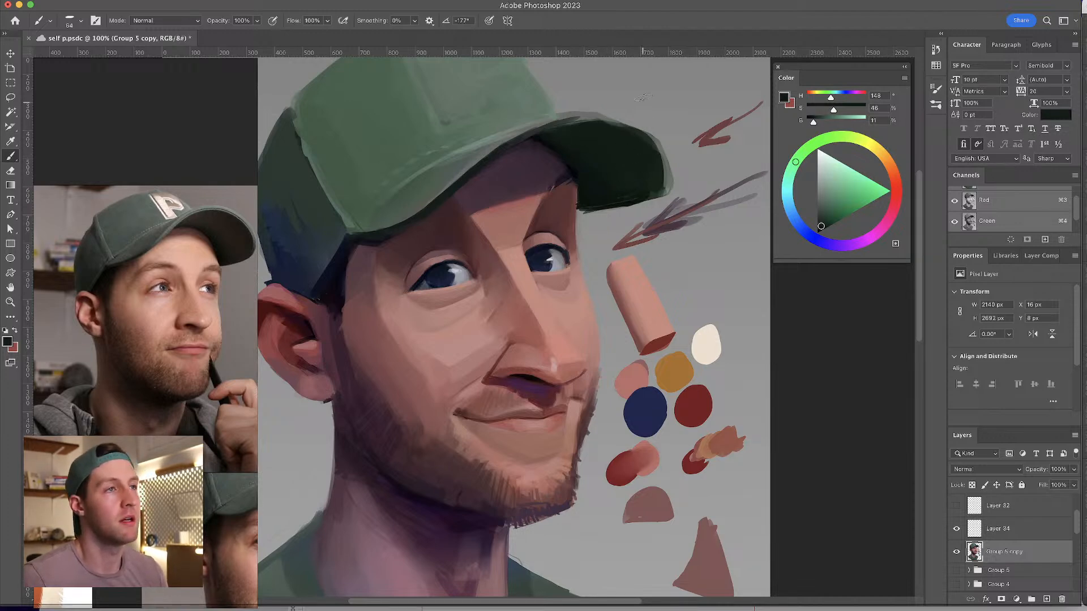
- Redefine the cap brim's edge with a long sweeping stroke in the dark grey-green sampled from the rim
{"action": "left_click", "coordinate": [532, 131], "text": "alt"}
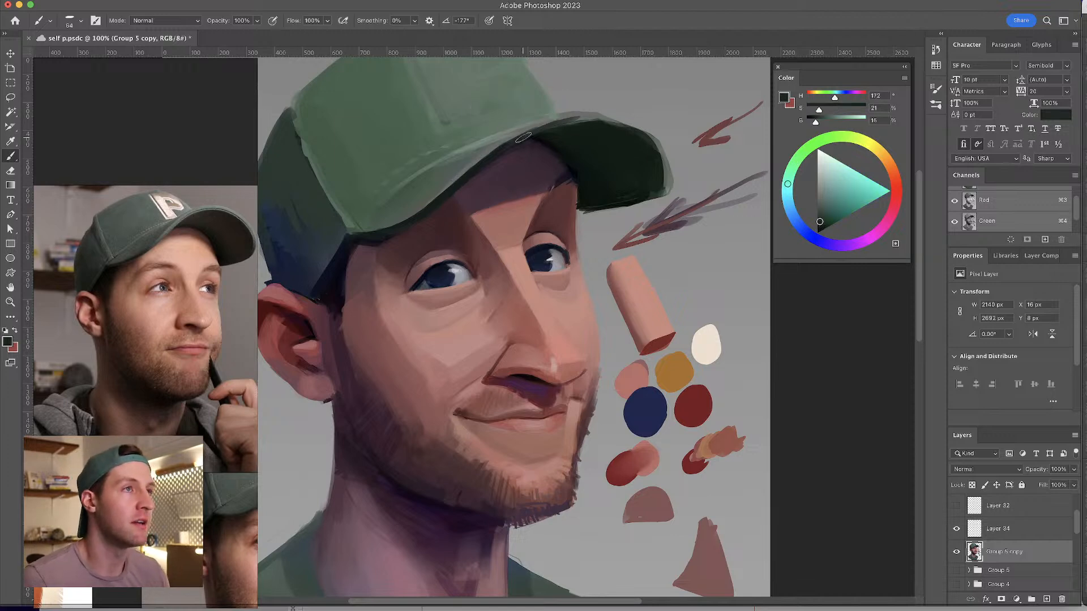
{"action": "mouse_move", "coordinate": [535, 130]}
{"action": "left_mouse_down"}
{"action": "mouse_move", "coordinate": [430, 203]}
{"action": "mouse_move", "coordinate": [479, 160]}
{"action": "mouse_move", "coordinate": [418, 204]}
{"action": "mouse_move", "coordinate": [475, 161]}
{"action": "mouse_move", "coordinate": [434, 182]}
{"action": "mouse_move", "coordinate": [464, 165]}
{"action": "mouse_move", "coordinate": [409, 214]}
{"action": "mouse_move", "coordinate": [358, 233]}
{"action": "mouse_move", "coordinate": [427, 207]}
{"action": "mouse_move", "coordinate": [532, 126]}
{"action": "left_mouse_up"}
{"action": "key", "text": "ctrl+z"}
{"action": "key", "text": "ctrl+z"}
{"action": "mouse_move", "coordinate": [379, 225]}
{"action": "left_mouse_down"}
{"action": "mouse_move", "coordinate": [535, 126]}
{"action": "mouse_move", "coordinate": [632, 120]}
{"action": "left_mouse_up"}
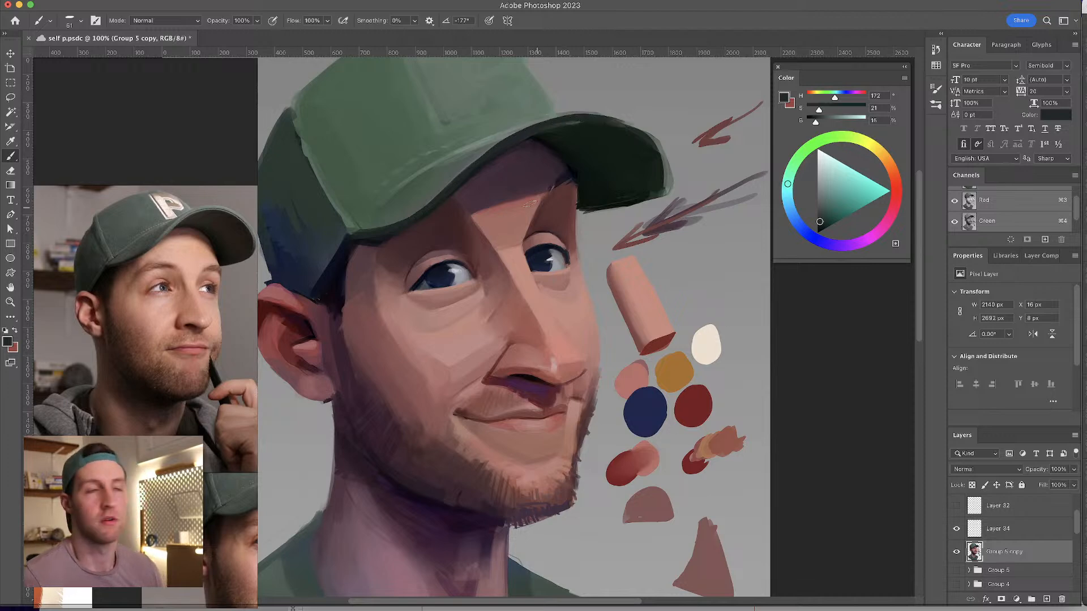
- Blend the brim's cast shadow across the top of the forehead and down the near temple with sampled dark purples and muted reds
{"action": "left_click", "coordinate": [533, 146], "text": "alt"}
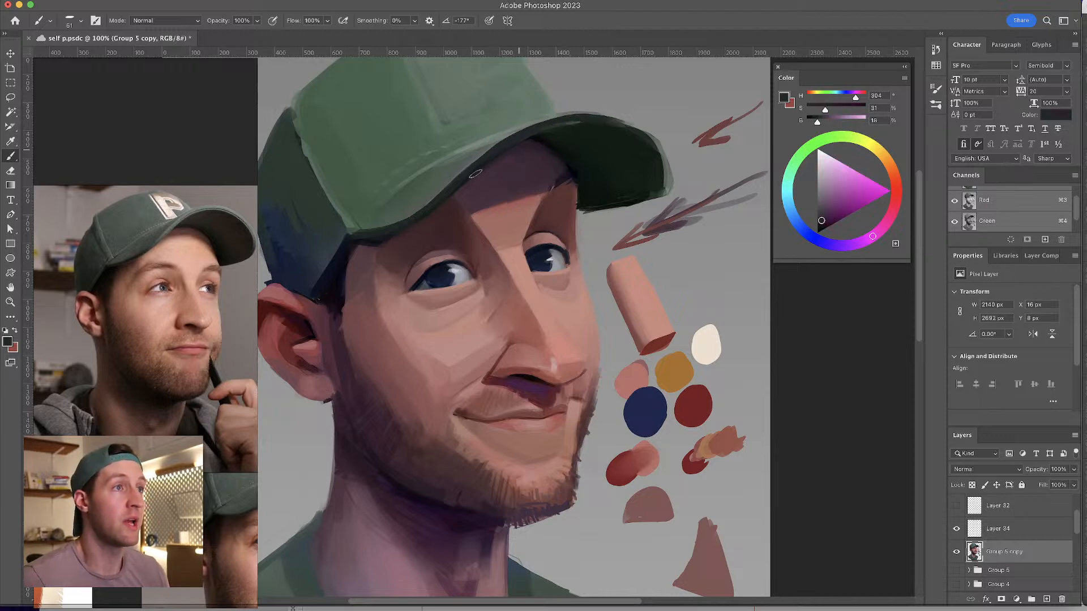
{"action": "left_click", "coordinate": [540, 153], "text": "alt"}
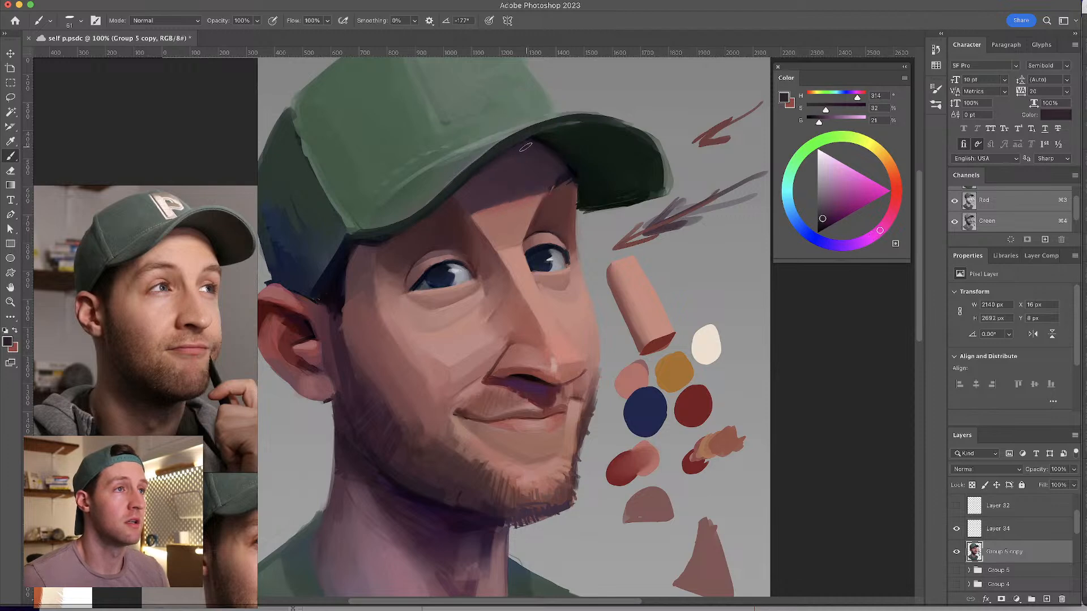
{"action": "left_click_drag", "start_coordinate": [485, 223], "coordinate": [513, 174]}
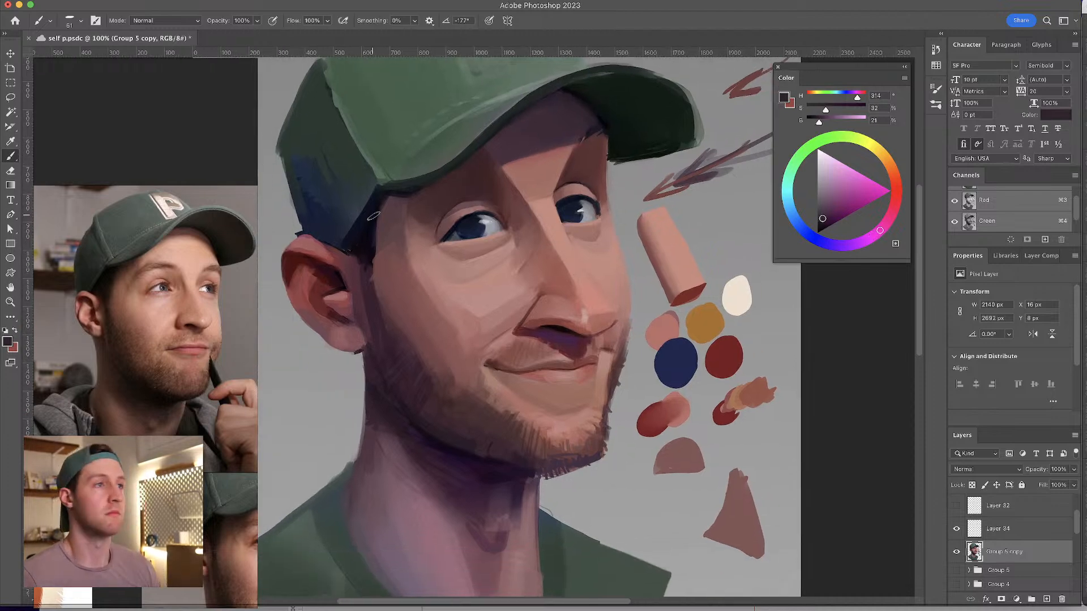
{"action": "left_click", "coordinate": [393, 216], "text": "alt"}
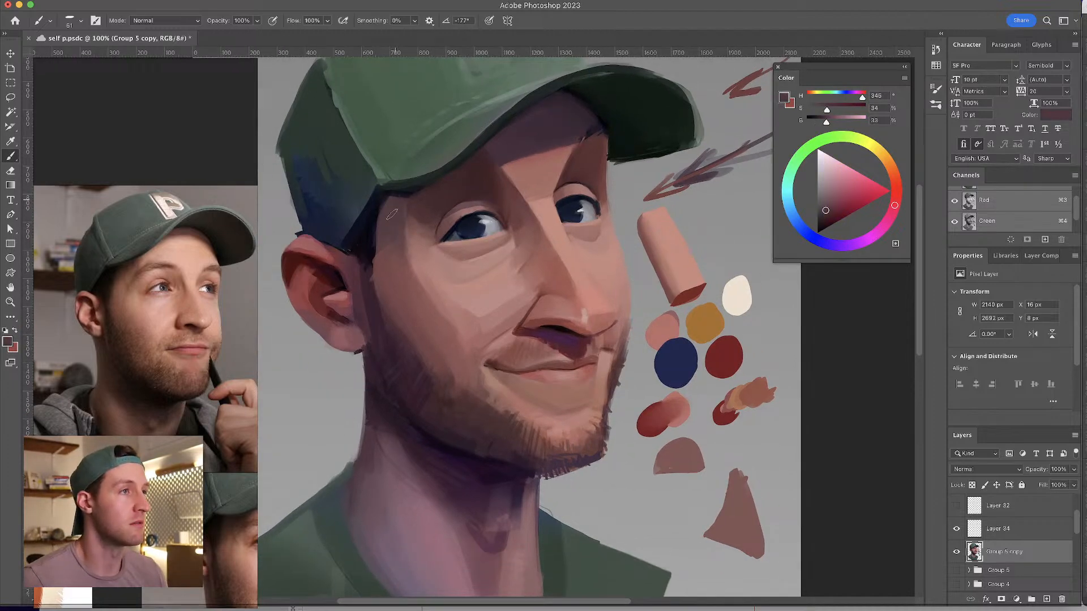
{"action": "left_click", "coordinate": [392, 240], "text": "alt"}
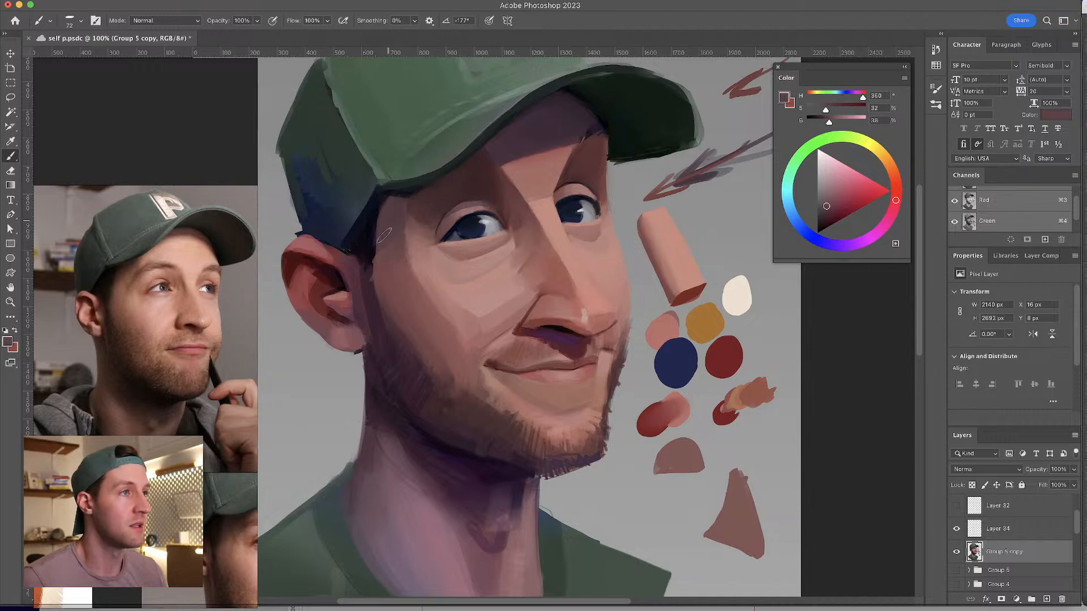
{"action": "left_click", "coordinate": [393, 255], "text": "alt"}
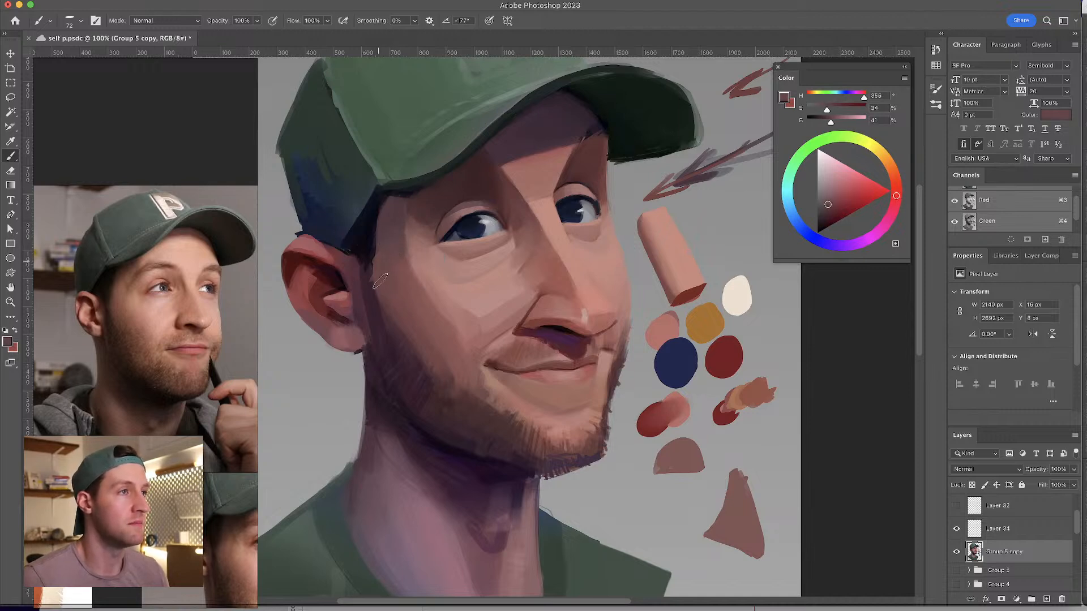
- Smooth the shadow between the near brow and the nose bridge with reddish browns sampled from it, using a brush around 45 px
{"action": "left_click", "coordinate": [505, 191], "text": "alt"}
{"action": "left_click_drag", "start_coordinate": [507, 190], "coordinate": [501, 190]}
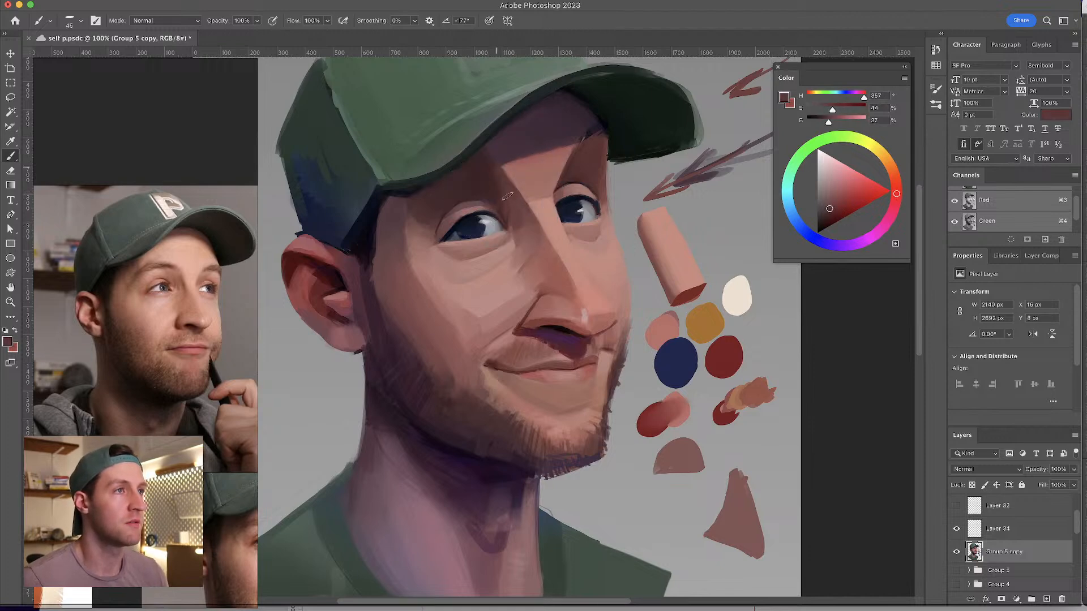
{"action": "left_click", "coordinate": [493, 167], "text": "alt"}
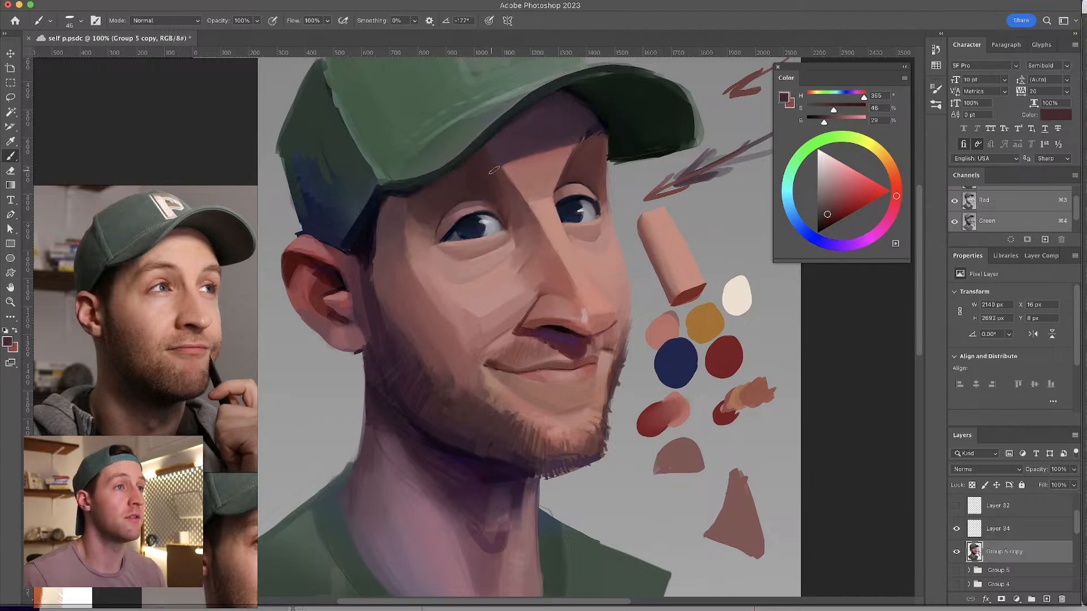
{"action": "left_click", "coordinate": [482, 179], "text": "alt"}
- Blend the shaded socket above the far eye with sampled dark reds at a 33 px brush, and touch up the near brow's shadow
{"action": "left_click_drag", "start_coordinate": [577, 159], "coordinate": [574, 157]}
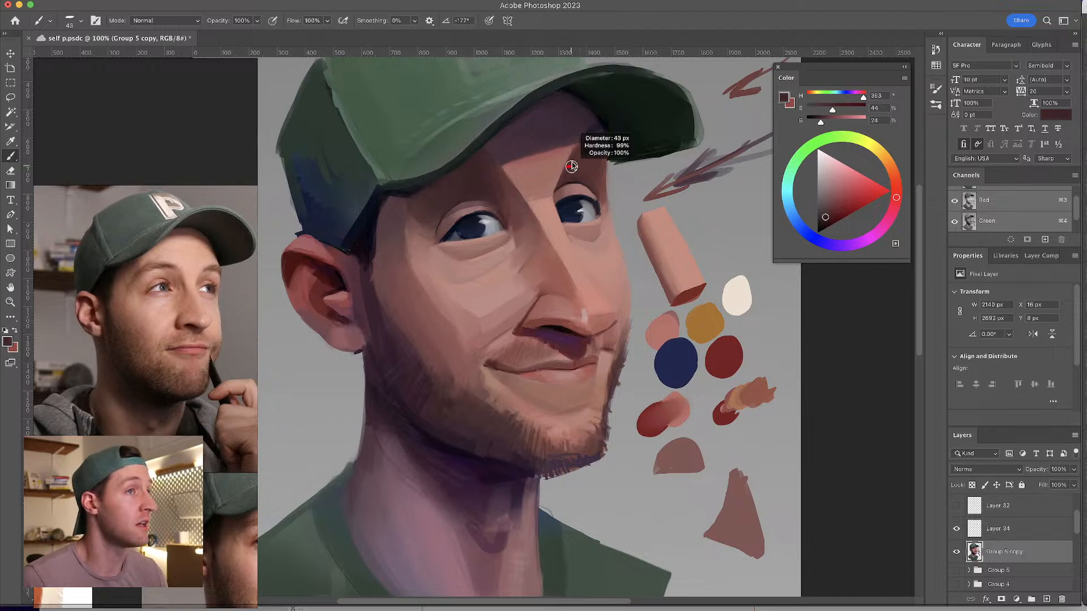
{"action": "key", "text": "bracketleft"}
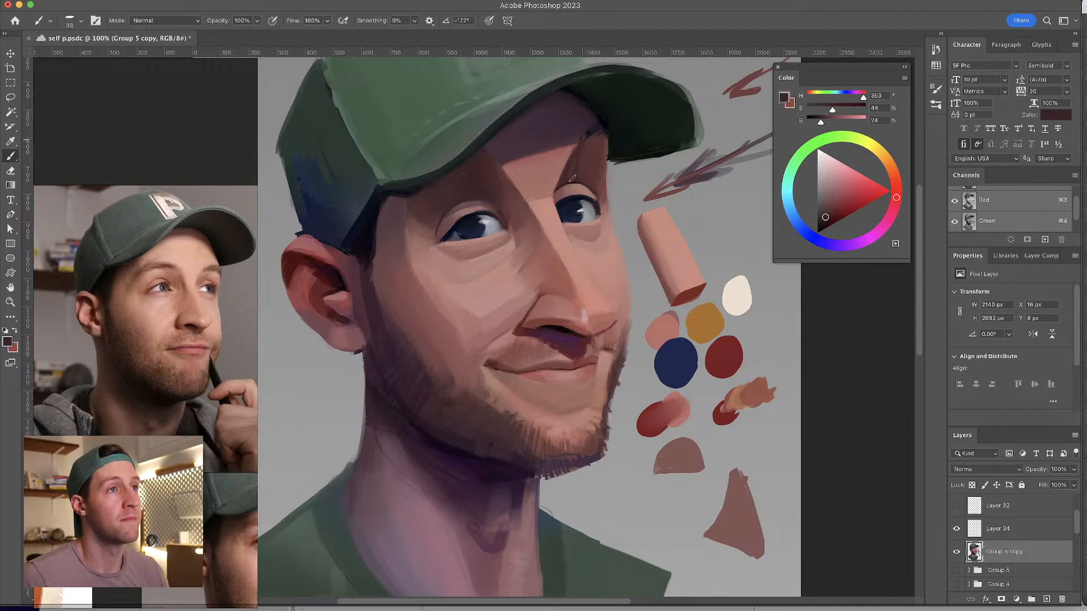
{"action": "left_click", "coordinate": [583, 151], "text": "alt"}
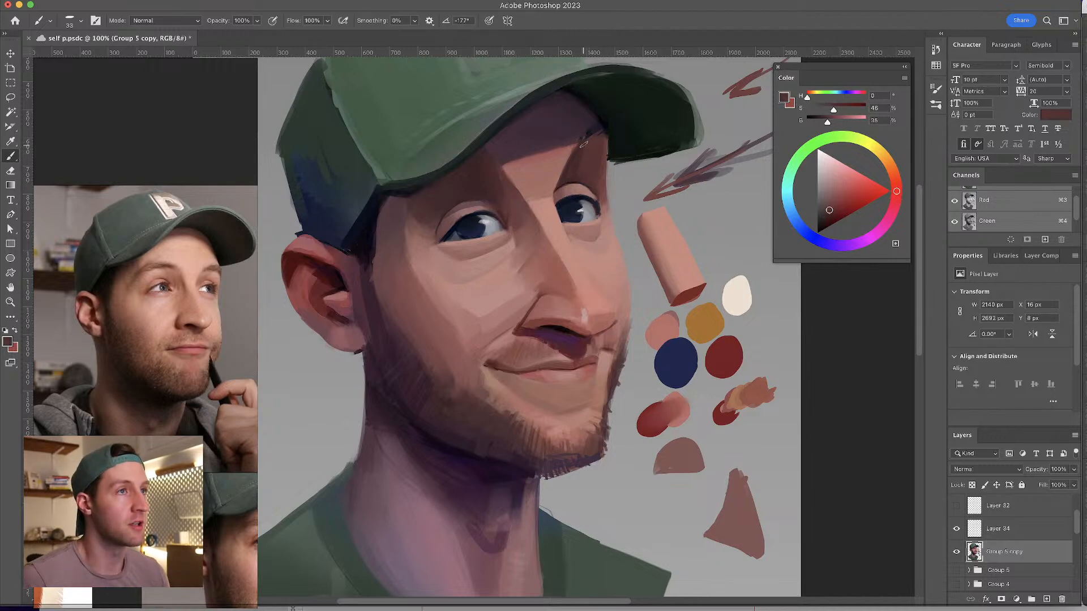
{"action": "left_click", "coordinate": [573, 160], "text": "alt"}
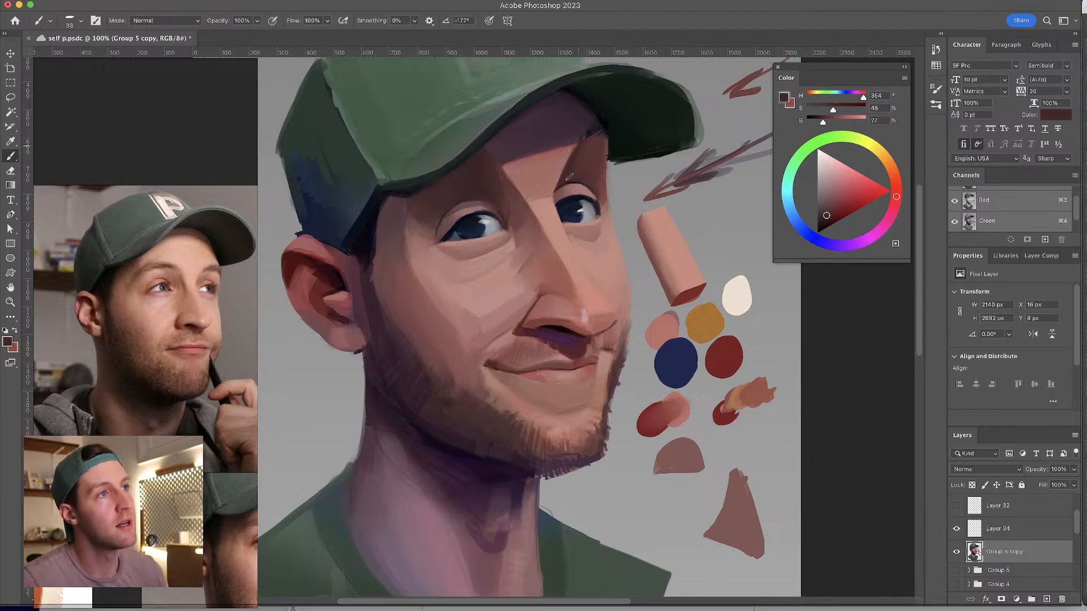
{"action": "left_click", "coordinate": [580, 153], "text": "alt"}
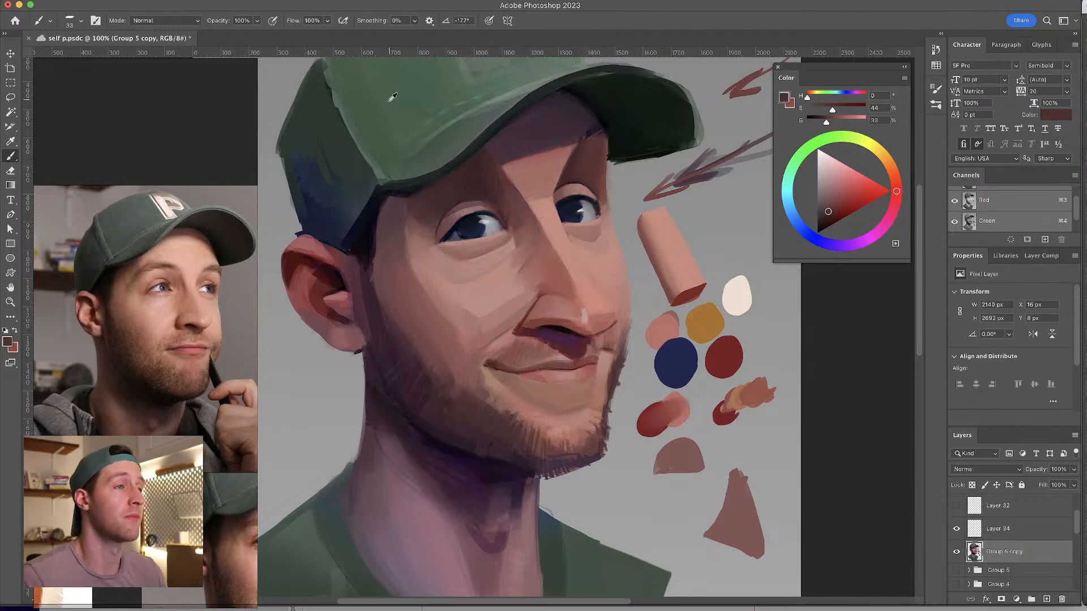
{"action": "left_click", "coordinate": [471, 171], "text": "alt"}
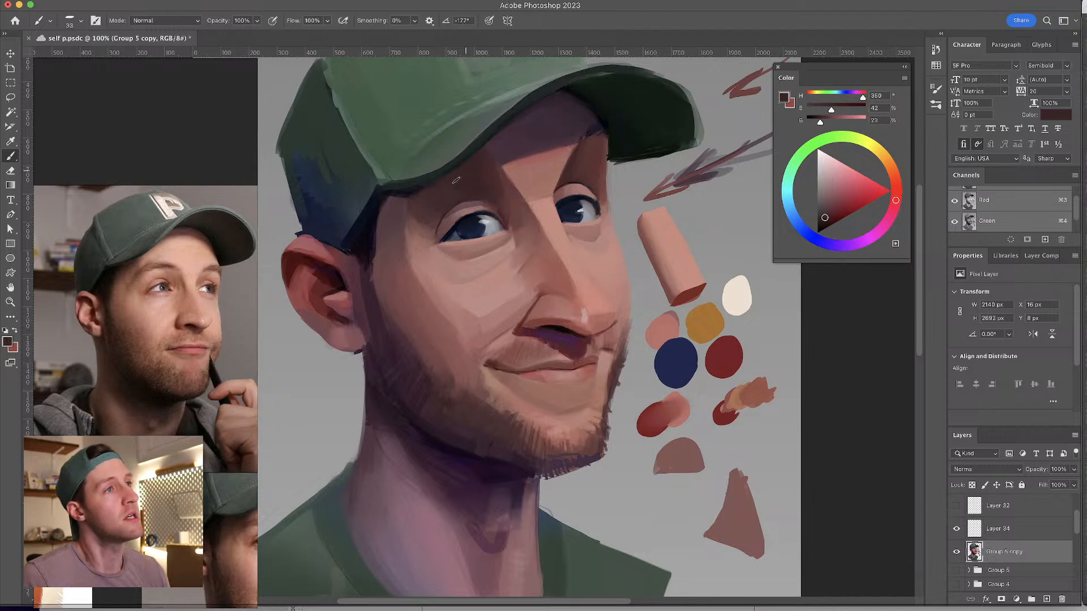
- Refine the far eye's upper lid crease with a 19 px brush, using dark purple from under the nose and sampled lid pinks
{"action": "left_click", "coordinate": [509, 218], "text": "alt"}
{"action": "left_click", "coordinate": [556, 336], "text": "alt"}
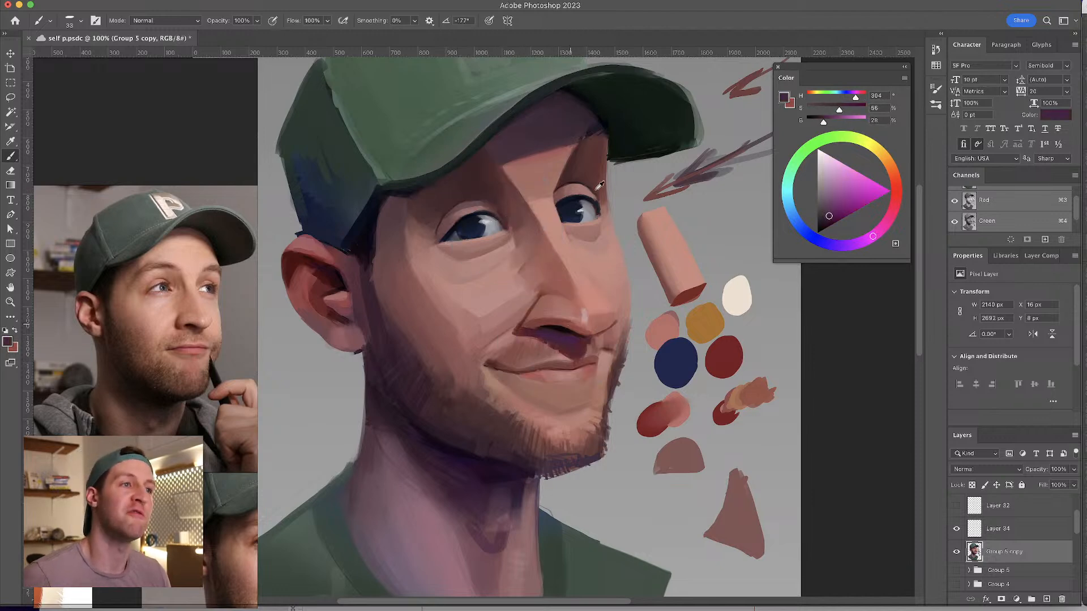
{"action": "mouse_move", "coordinate": [572, 184]}
{"action": "left_mouse_down"}
{"action": "mouse_move", "coordinate": [555, 199]}
{"action": "mouse_move", "coordinate": [566, 192]}
{"action": "left_mouse_up"}
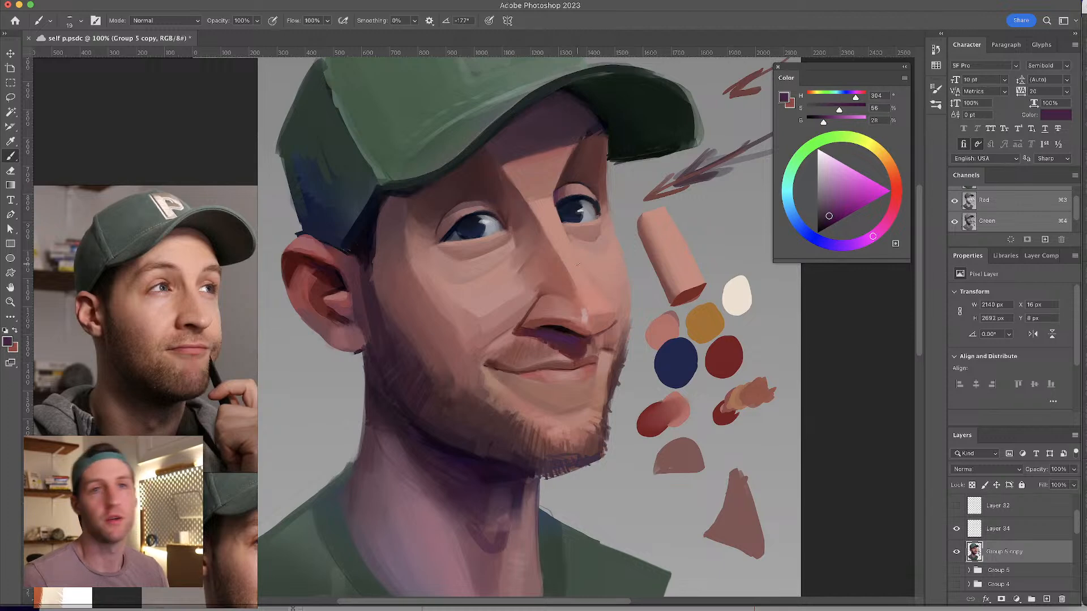
{"action": "left_click", "coordinate": [571, 187], "text": "alt"}
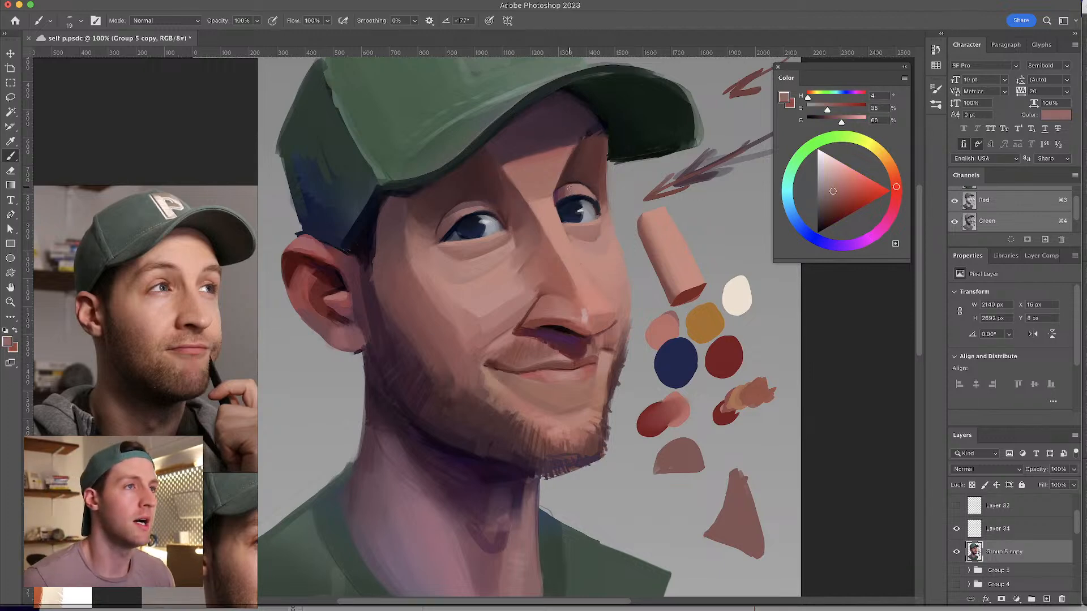
{"action": "left_click", "coordinate": [565, 193], "text": "alt"}
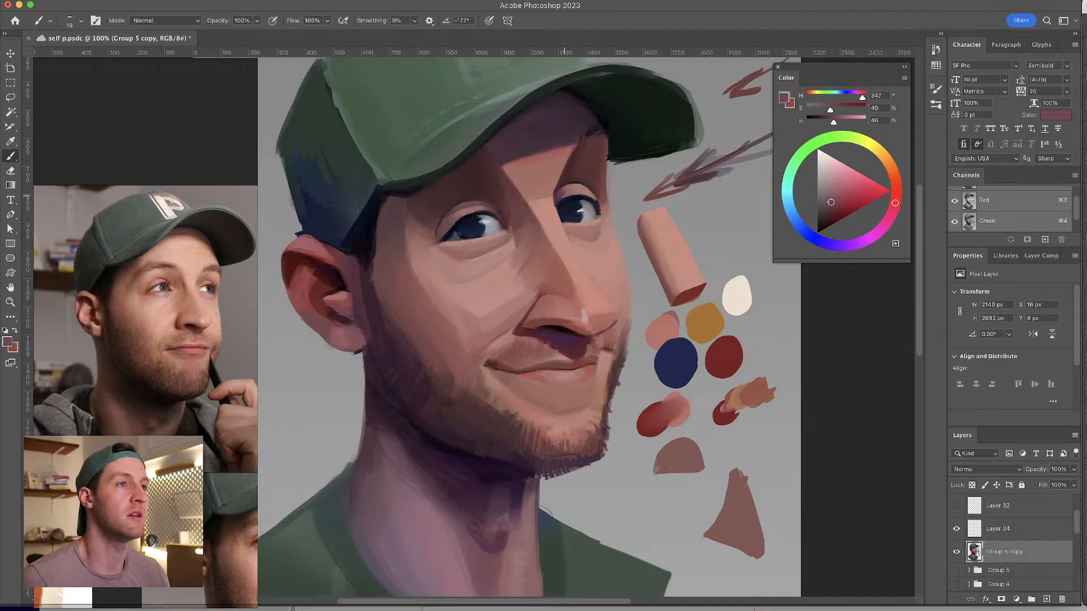
{"action": "left_click", "coordinate": [573, 185], "text": "alt"}
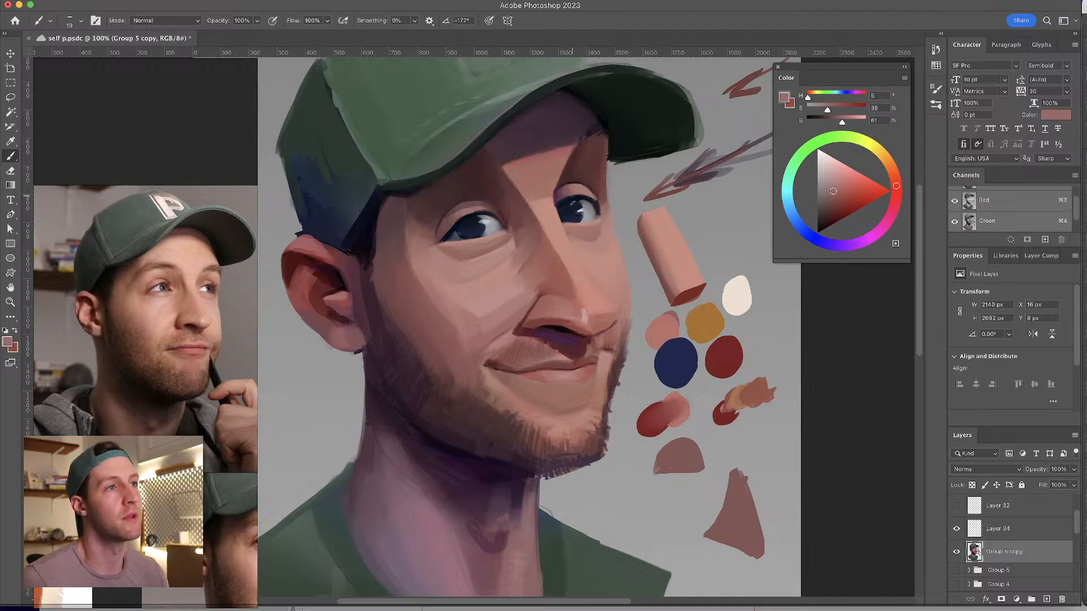
- Sharpen the inner end of the far eye's upper lash line with a short stroke of dark navy sampled from the eye
{"action": "left_click", "coordinate": [575, 198], "text": "alt"}
{"action": "left_click", "coordinate": [561, 205], "text": "alt"}
{"action": "left_click_drag", "start_coordinate": [560, 205], "coordinate": [556, 216]}
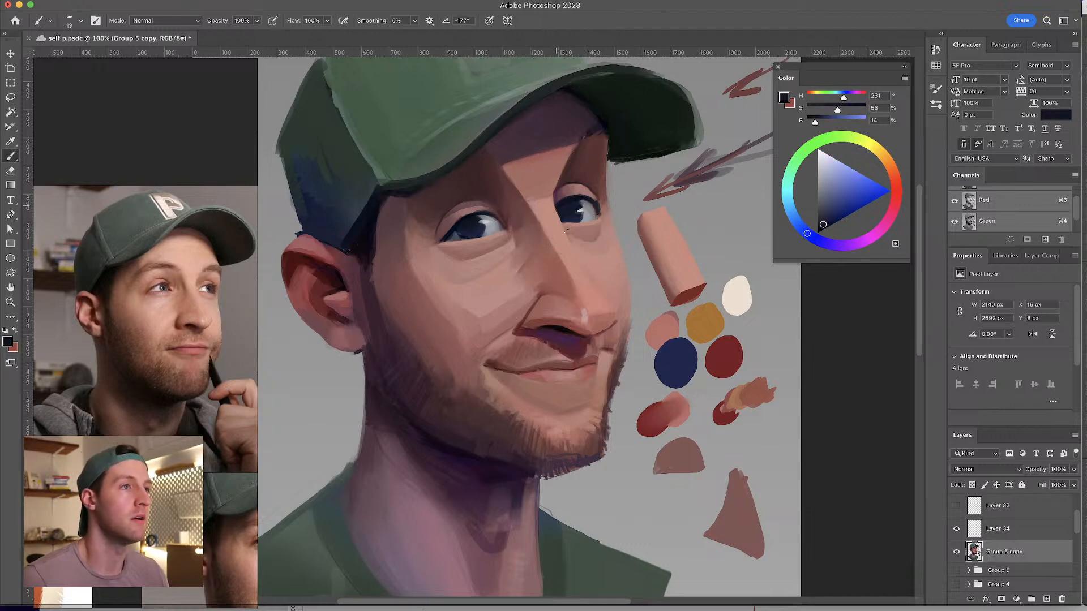
- Blend the shadow from the far brow down to the outer part of the eyelid with sampled reddish browns
{"action": "left_click", "coordinate": [587, 140], "text": "alt"}
{"action": "left_click", "coordinate": [603, 134], "text": "alt"}
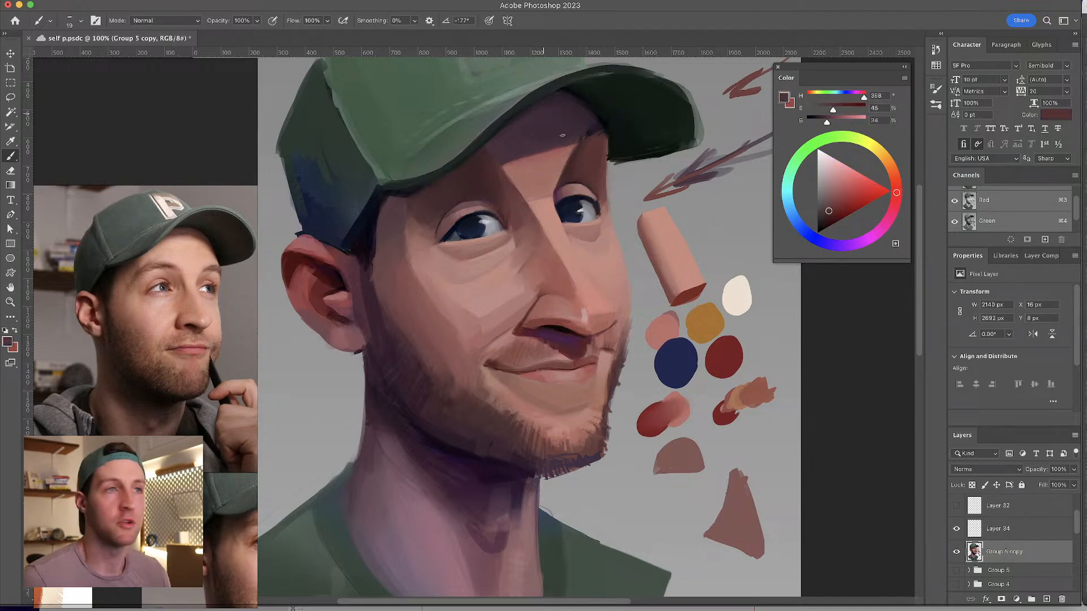
{"action": "left_click", "coordinate": [593, 187], "text": "alt"}
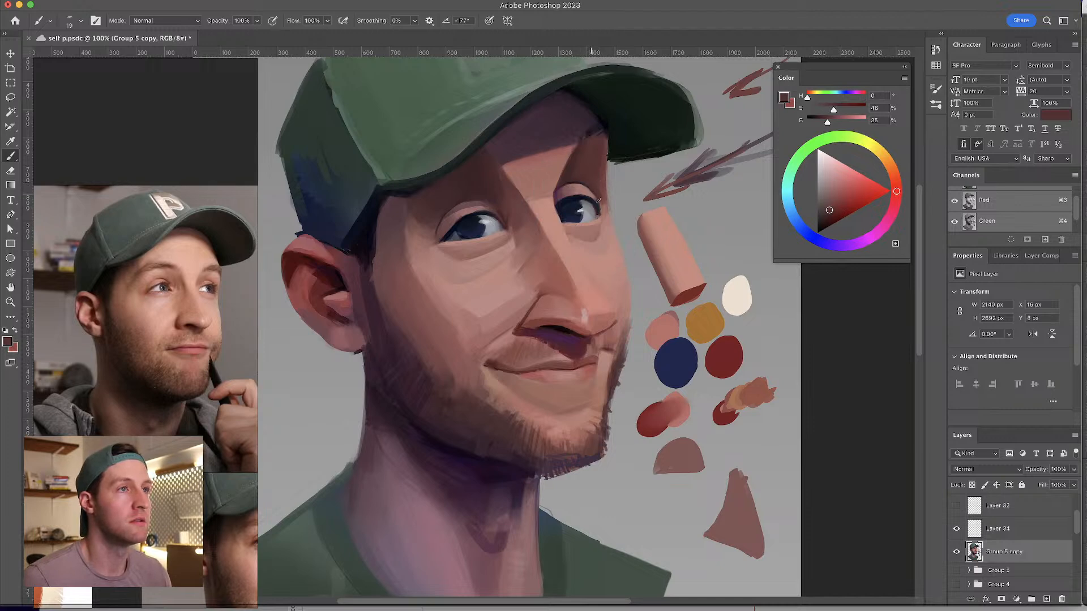
{"action": "left_click", "coordinate": [602, 195], "text": "alt"}
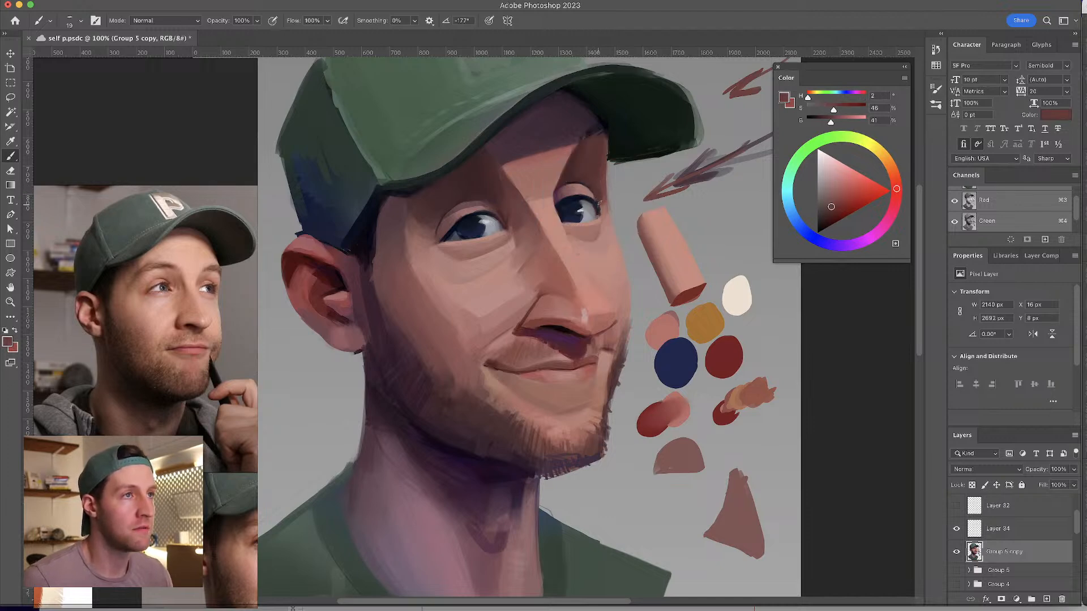
- Soften the outer corner of the far eye by alternating sampled skin pinks and dark reds around the lid
{"action": "left_click", "coordinate": [604, 212], "text": "alt"}
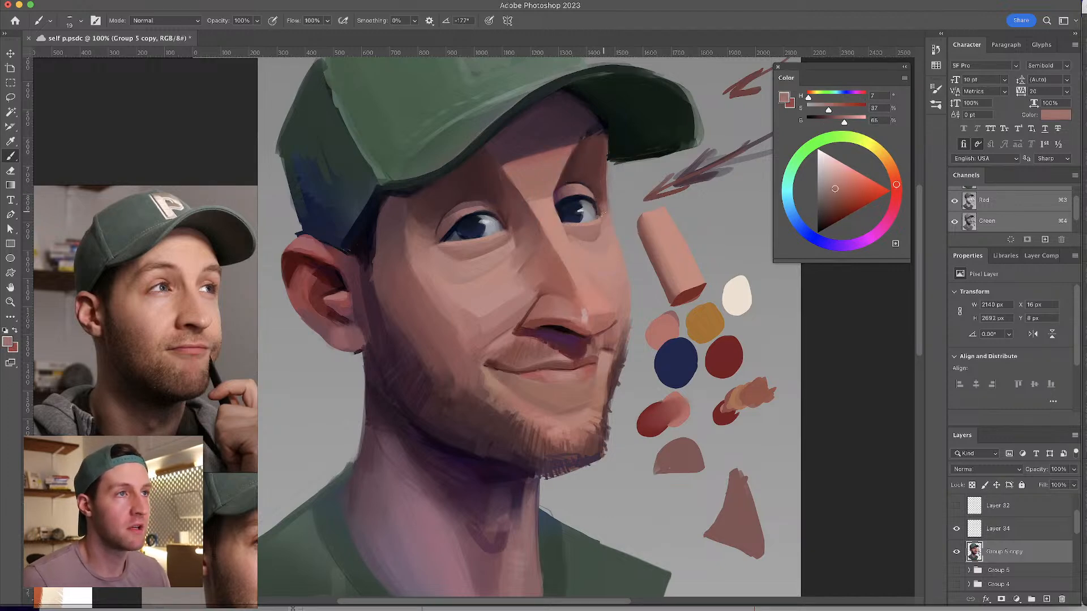
{"action": "left_click", "coordinate": [598, 210], "text": "alt"}
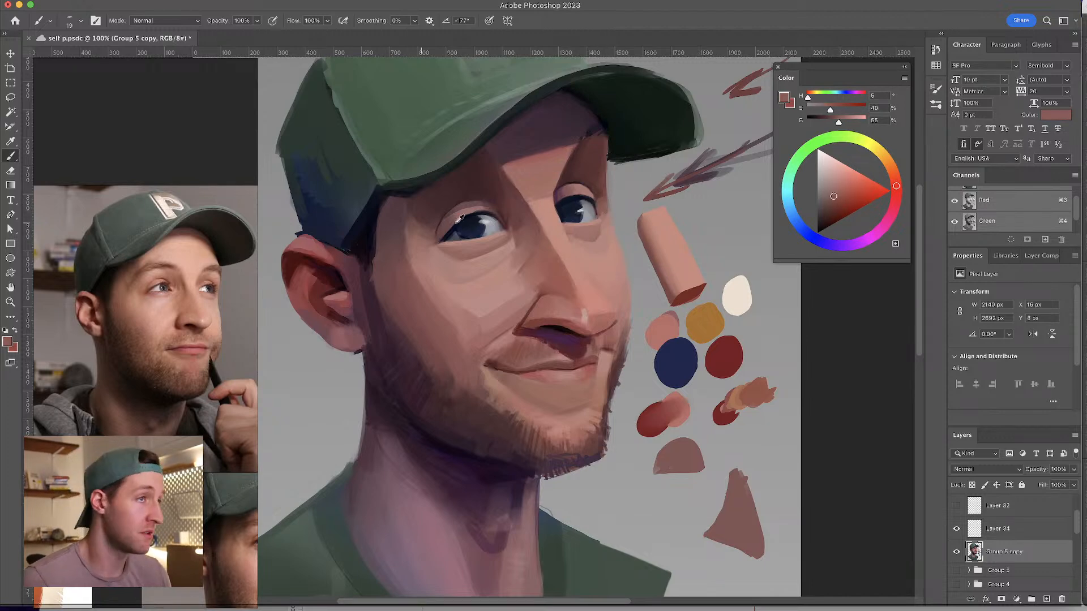
{"action": "left_click", "coordinate": [600, 200], "text": "alt"}
{"action": "left_click", "coordinate": [597, 196], "text": "alt"}
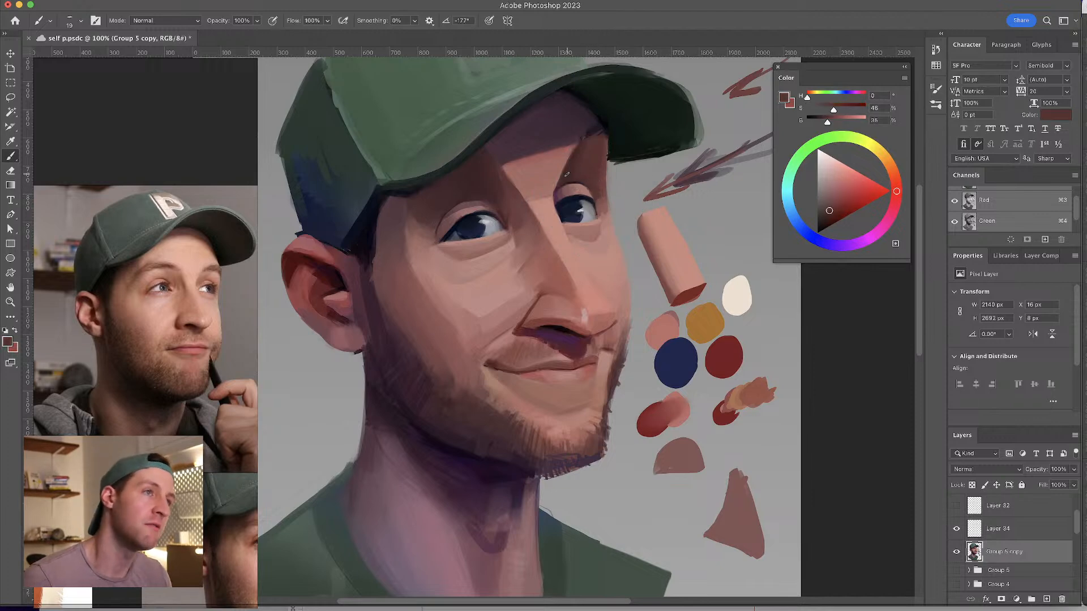
{"action": "left_click", "coordinate": [596, 207], "text": "alt"}
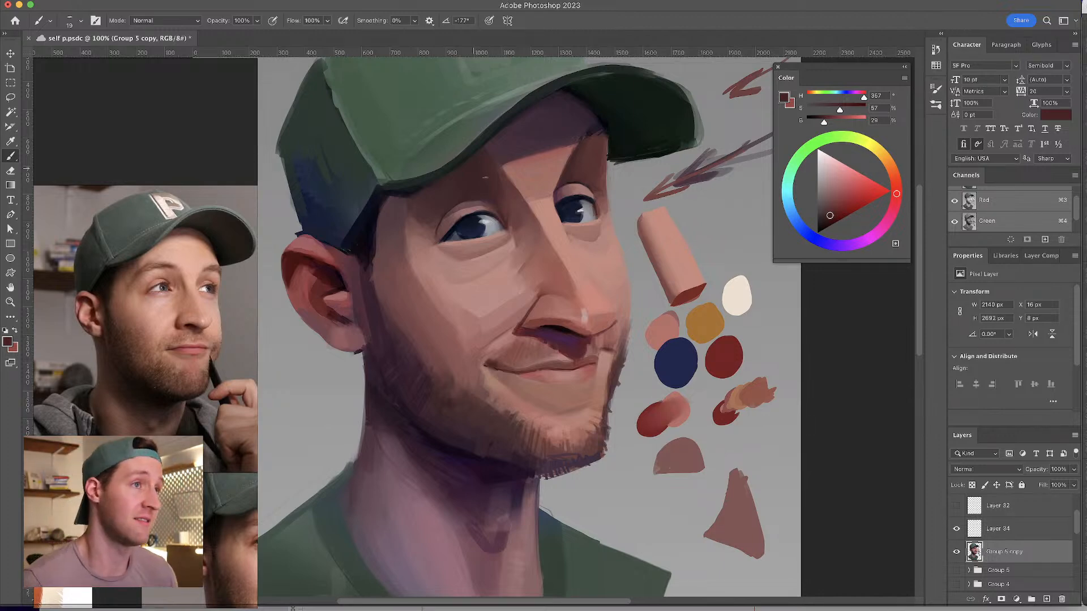
- Deepen the near brow's shadow with dark red, and blend the skin between the near eye and the nose with sampled pinks
{"action": "left_click_drag", "start_coordinate": [443, 181], "coordinate": [481, 177]}
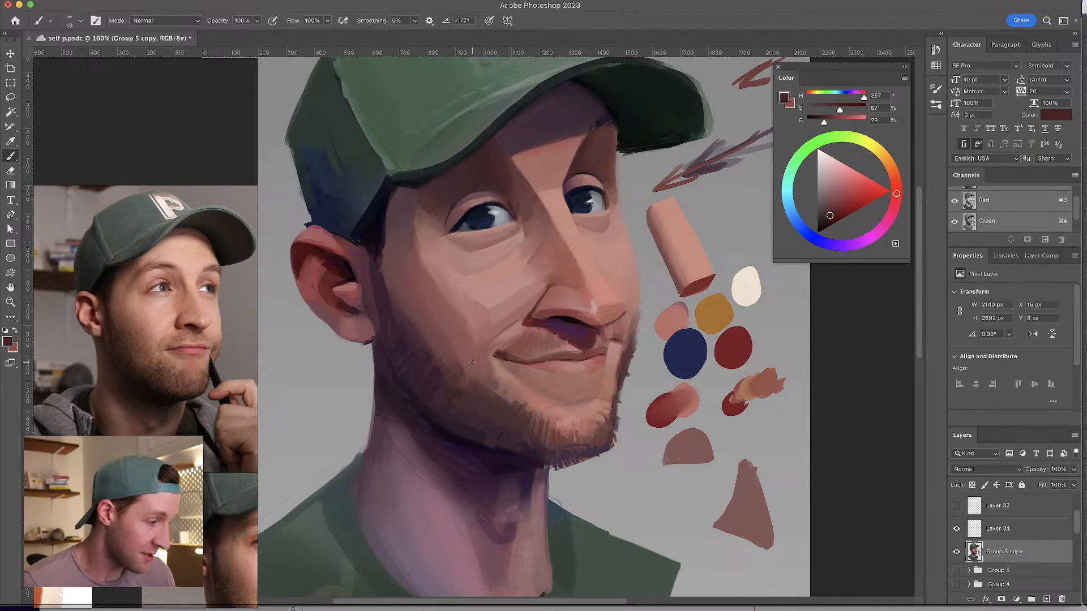
{"action": "left_click", "coordinate": [523, 250], "text": "alt"}
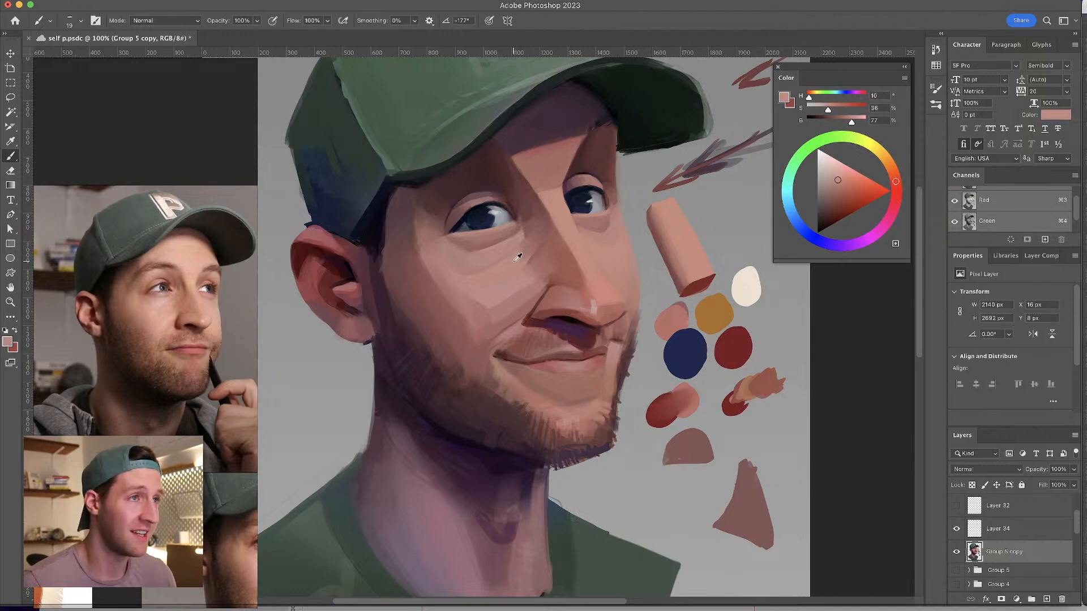
{"action": "left_click", "coordinate": [529, 246], "text": "alt"}
{"action": "left_click", "coordinate": [521, 258], "text": "alt"}
{"action": "left_click", "coordinate": [530, 238], "text": "alt"}
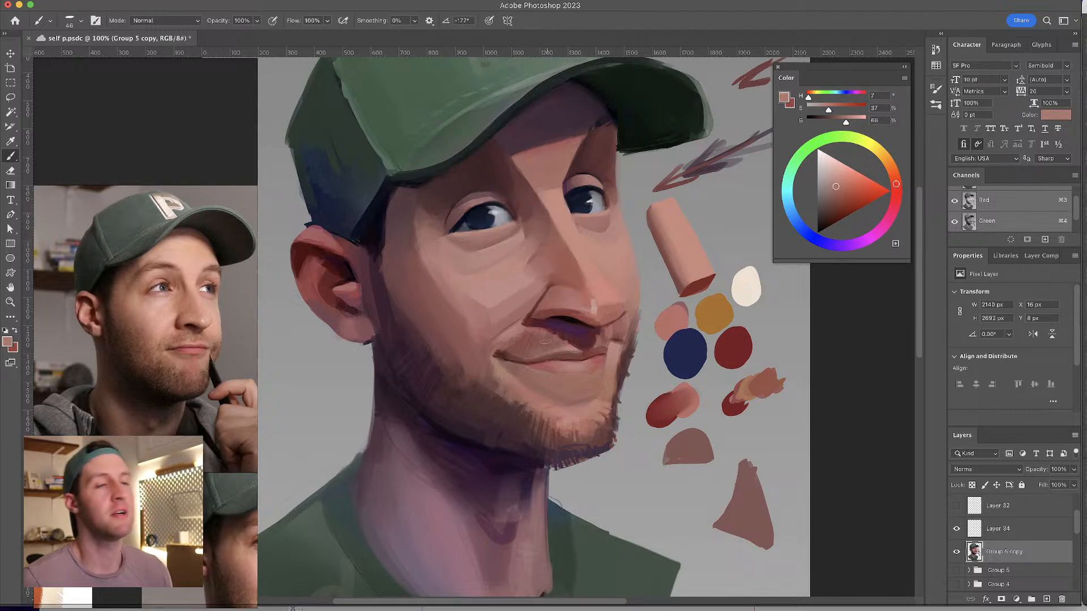
- Smooth the skin beneath the far eye with a 28 px brush, using light and mid pinks sampled from the cheek and lower lid
{"action": "left_click", "coordinate": [594, 236], "text": "alt"}
{"action": "left_click_drag", "start_coordinate": [594, 236], "coordinate": [586, 233]}
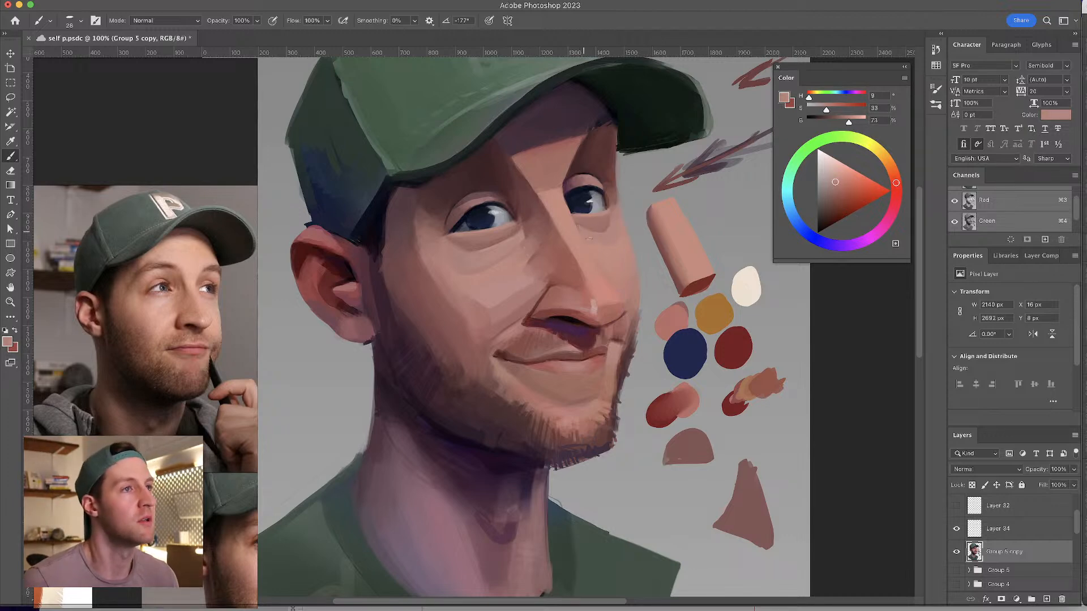
{"action": "left_click", "coordinate": [586, 225], "text": "alt"}
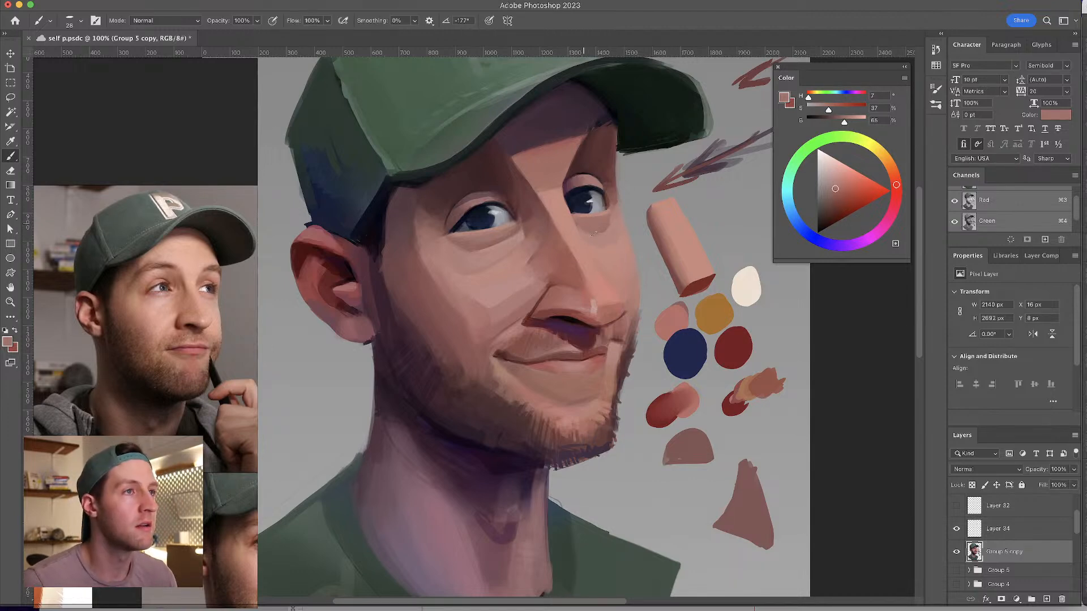
{"action": "left_click", "coordinate": [610, 232], "text": "alt"}
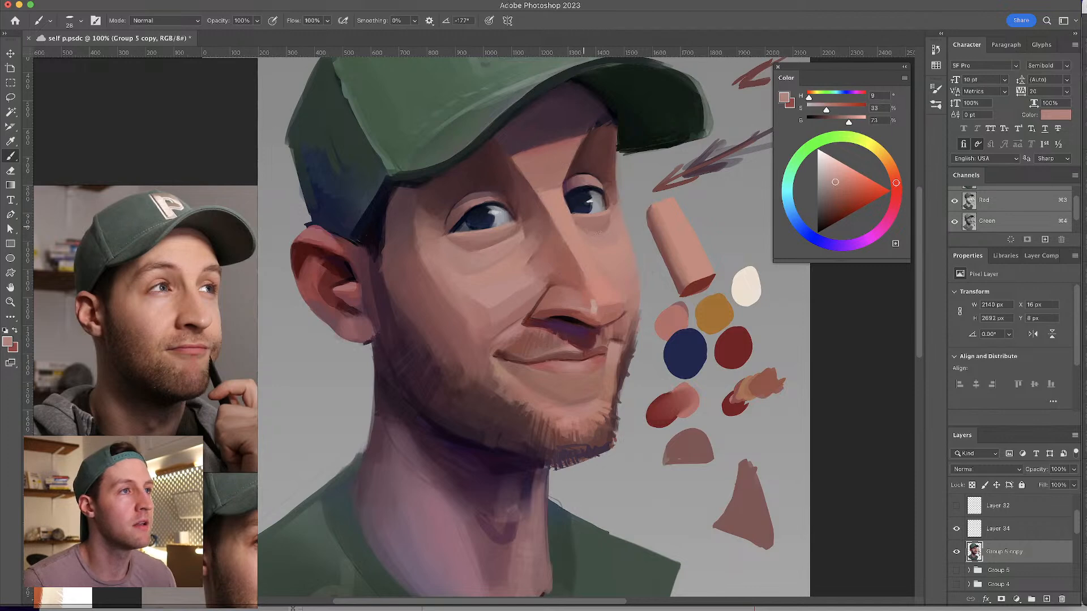
{"action": "left_click", "coordinate": [589, 227], "text": "alt"}
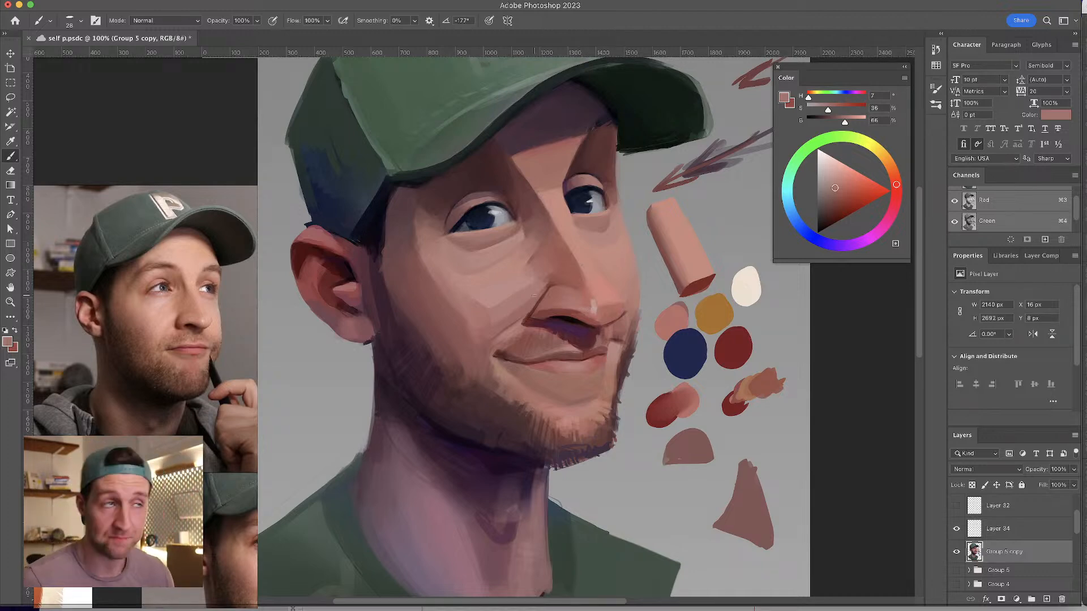
- Soften the far eye's upper eyelid with a 28 px brush, using pinks and dusky reds sampled from the lid and its crease
{"action": "left_click", "coordinate": [586, 173], "text": "alt"}
{"action": "left_click", "coordinate": [589, 175], "text": "alt"}
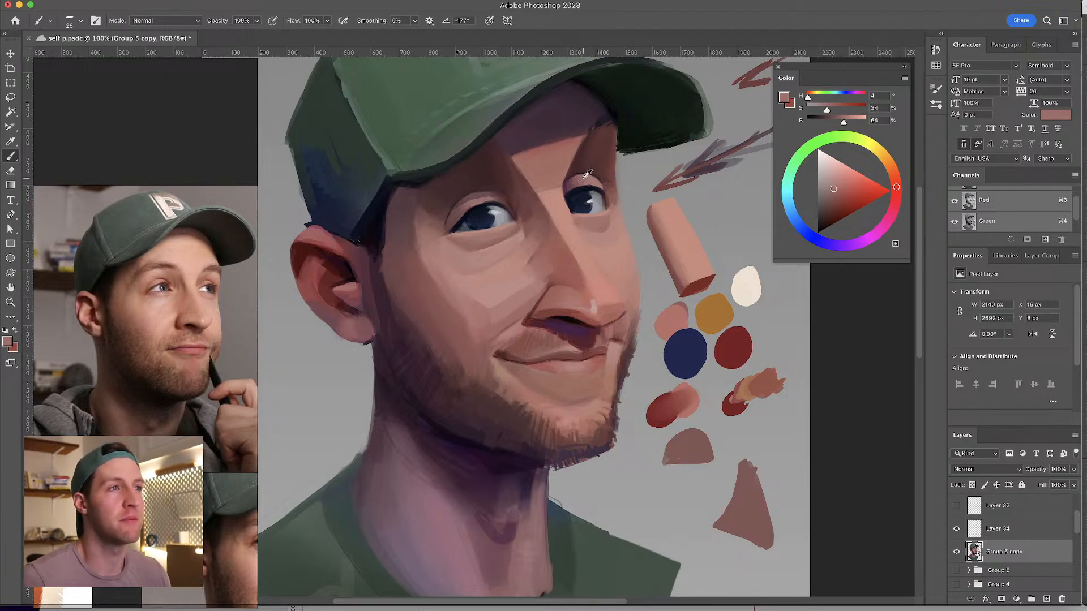
{"action": "left_click", "coordinate": [595, 179], "text": "alt"}
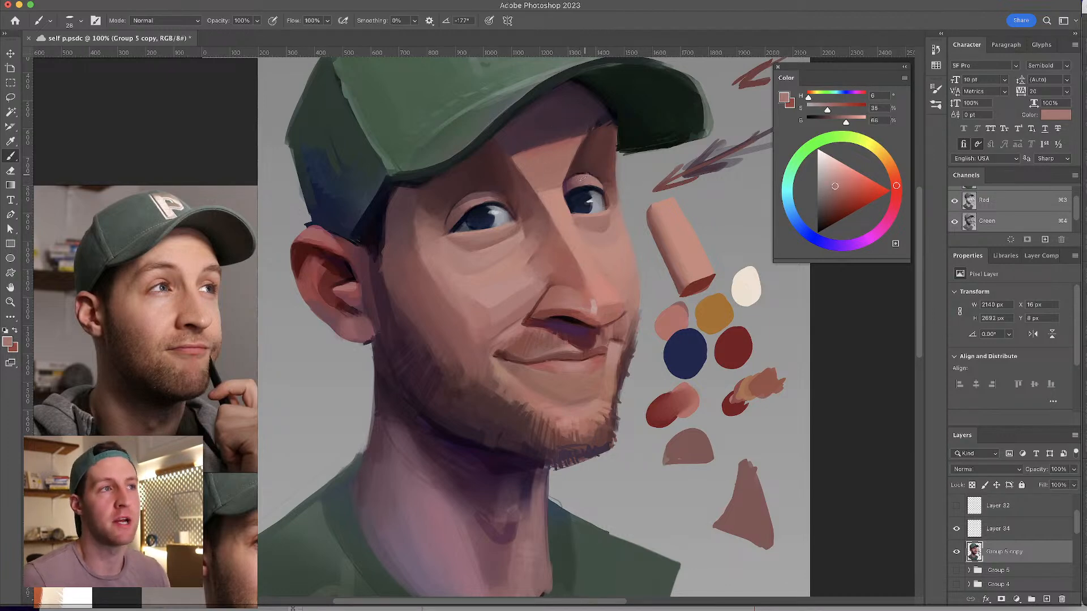
{"action": "left_click", "coordinate": [579, 181], "text": "alt"}
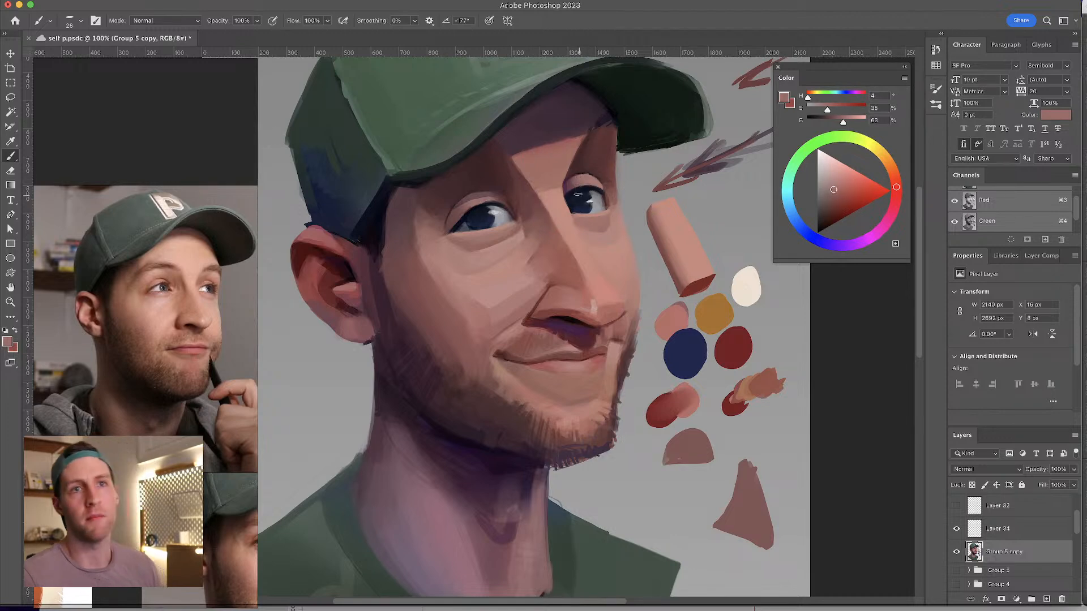
{"action": "left_click", "coordinate": [578, 177], "text": "alt"}
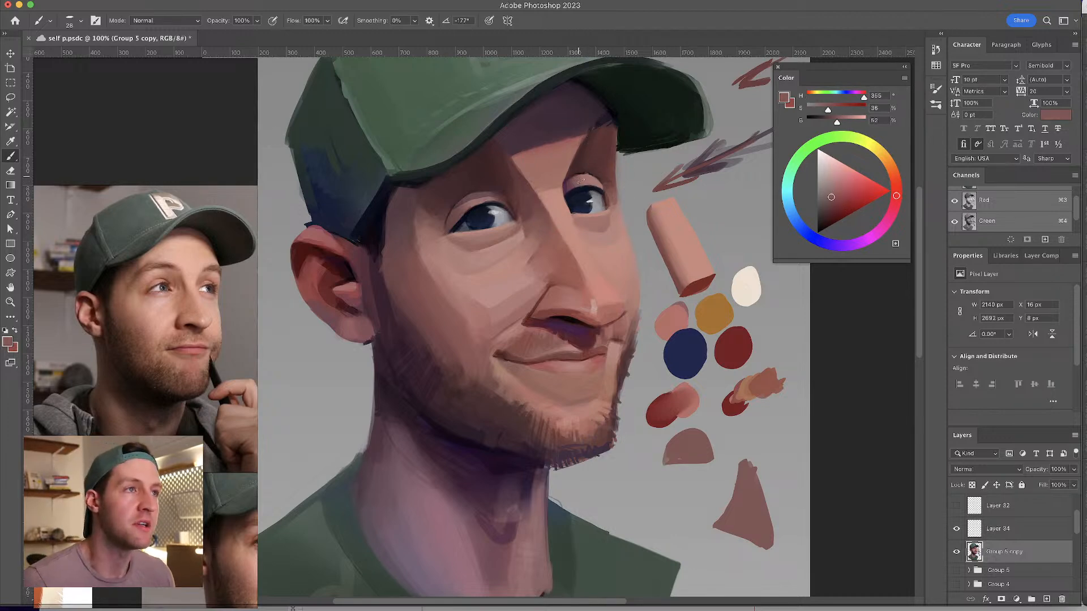
{"action": "left_click", "coordinate": [595, 170], "text": "alt"}
{"action": "left_click_drag", "start_coordinate": [596, 171], "coordinate": [588, 173]}
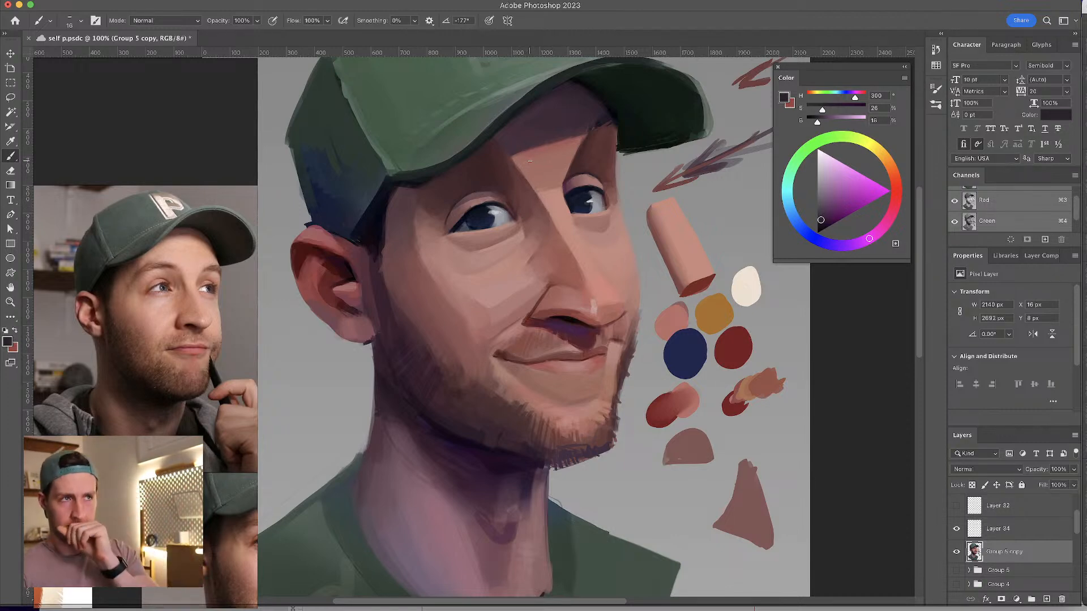
- Refine the inner corner and outer edge of the far eyelid with a 16 px brush, using sampled muted reds and dark red-browns
{"action": "left_click", "coordinate": [574, 183], "text": "alt"}
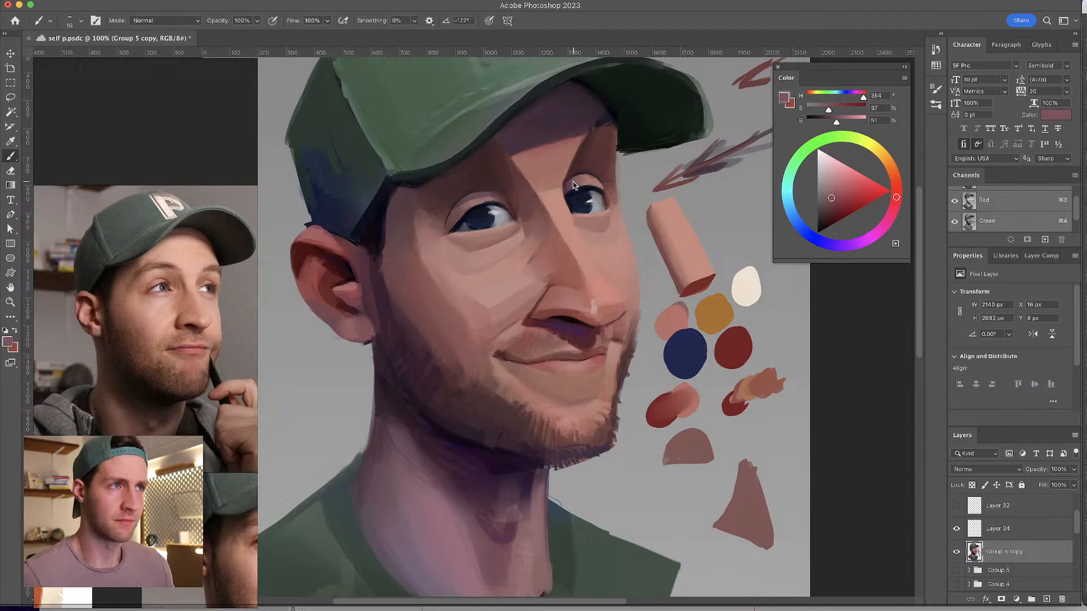
{"action": "left_click", "coordinate": [573, 183], "text": "alt"}
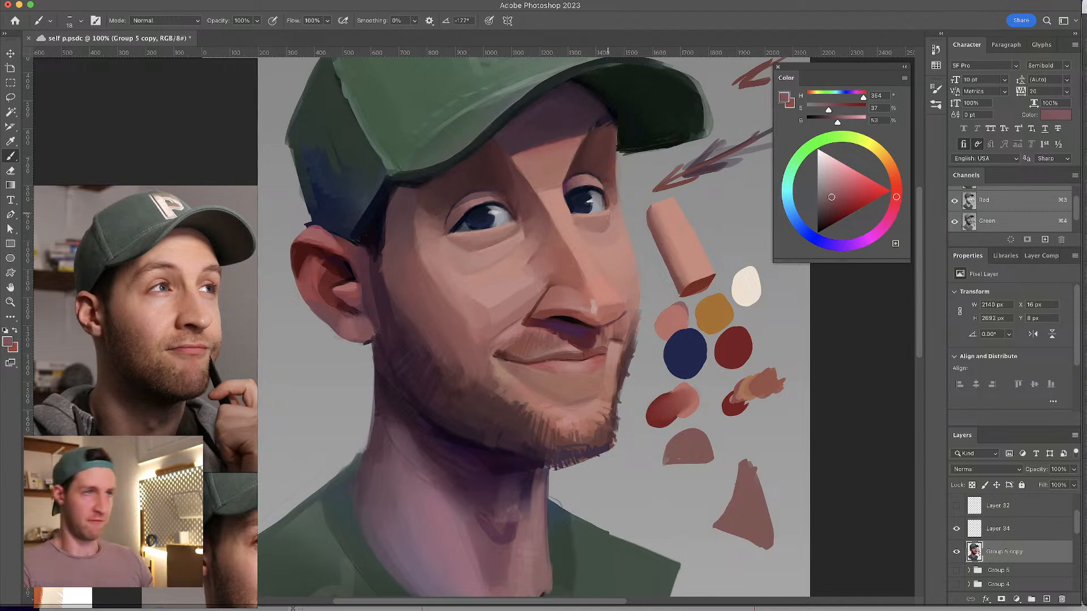
{"action": "left_click", "coordinate": [606, 180], "text": "alt"}
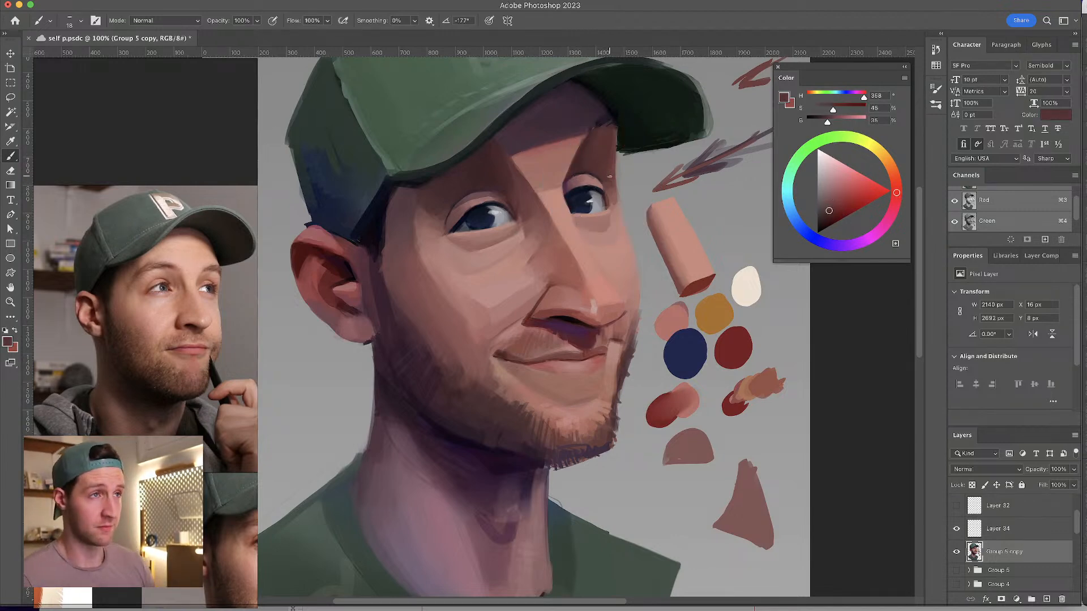
{"action": "left_click", "coordinate": [600, 176], "text": "alt"}
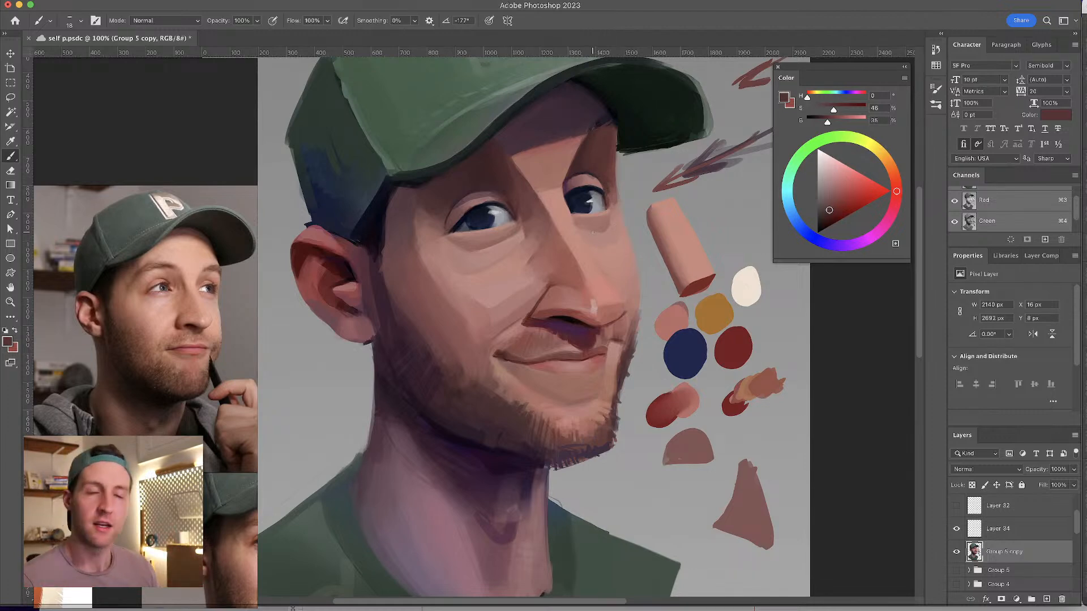
{"action": "left_click", "coordinate": [573, 182], "text": "alt"}
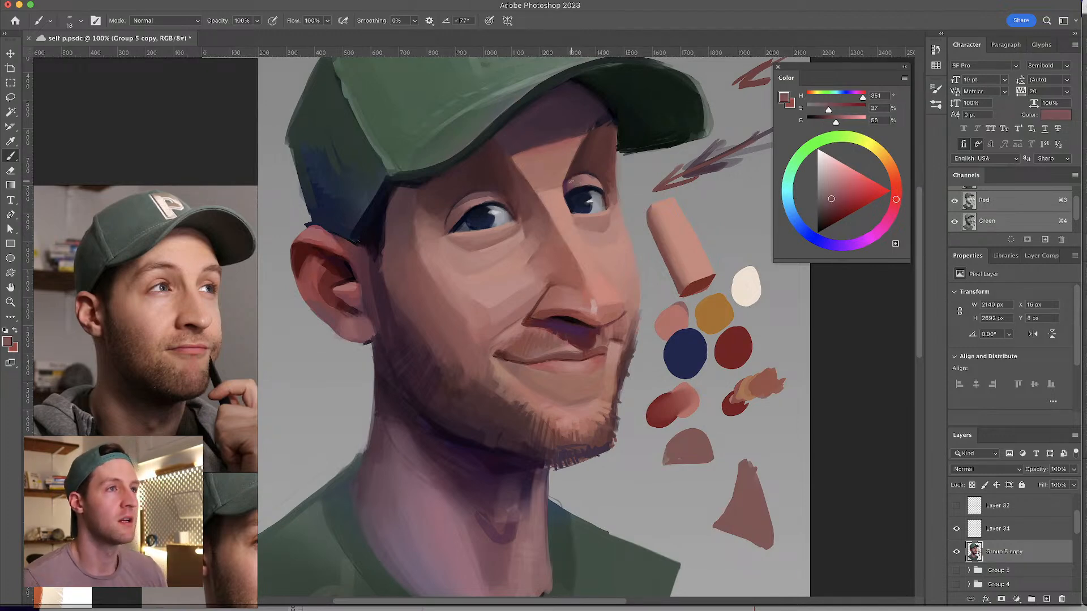
{"action": "left_click", "coordinate": [568, 187], "text": "alt"}
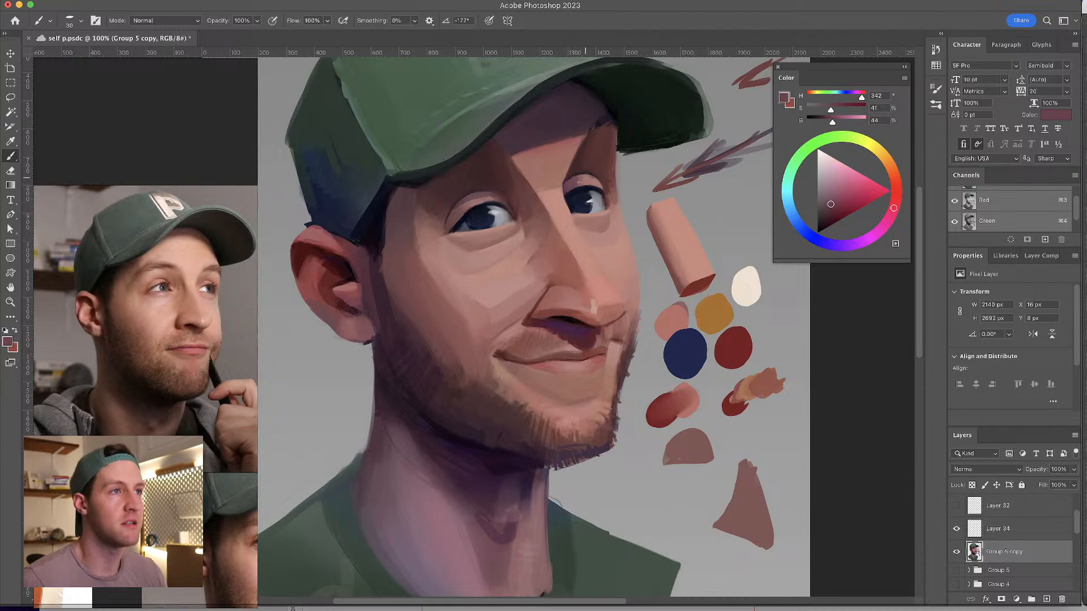
- Blend the far eyelid's inner shadow into its lit centre with a 30 px brush and neighbouring pinks sampled along the lid
{"action": "left_click", "coordinate": [582, 181], "text": "alt"}
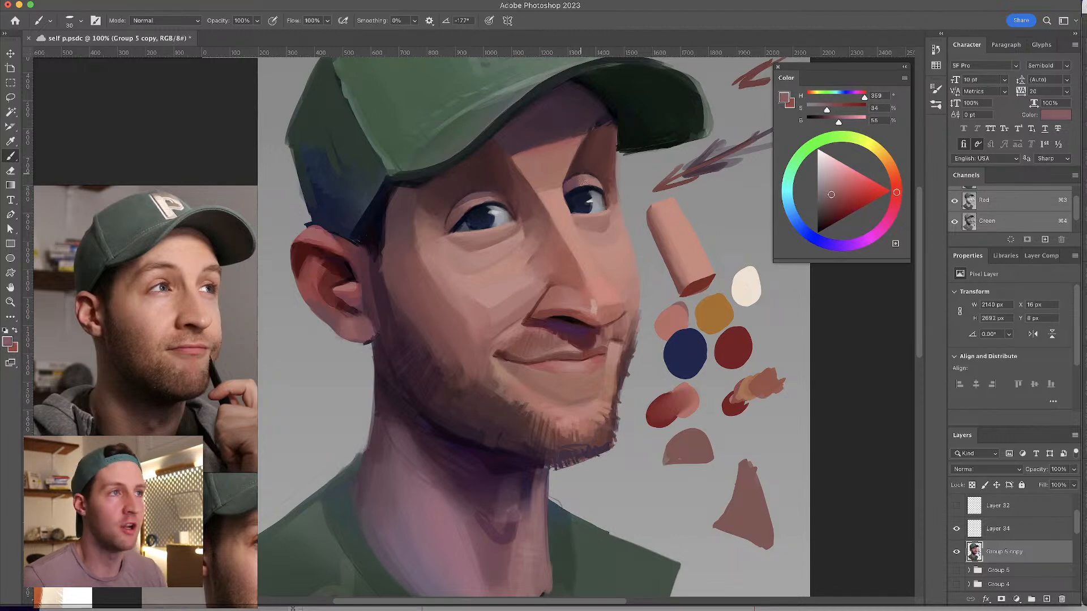
{"action": "left_click", "coordinate": [578, 179], "text": "alt"}
{"action": "left_click", "coordinate": [581, 179], "text": "alt"}
{"action": "left_click", "coordinate": [591, 178], "text": "alt"}
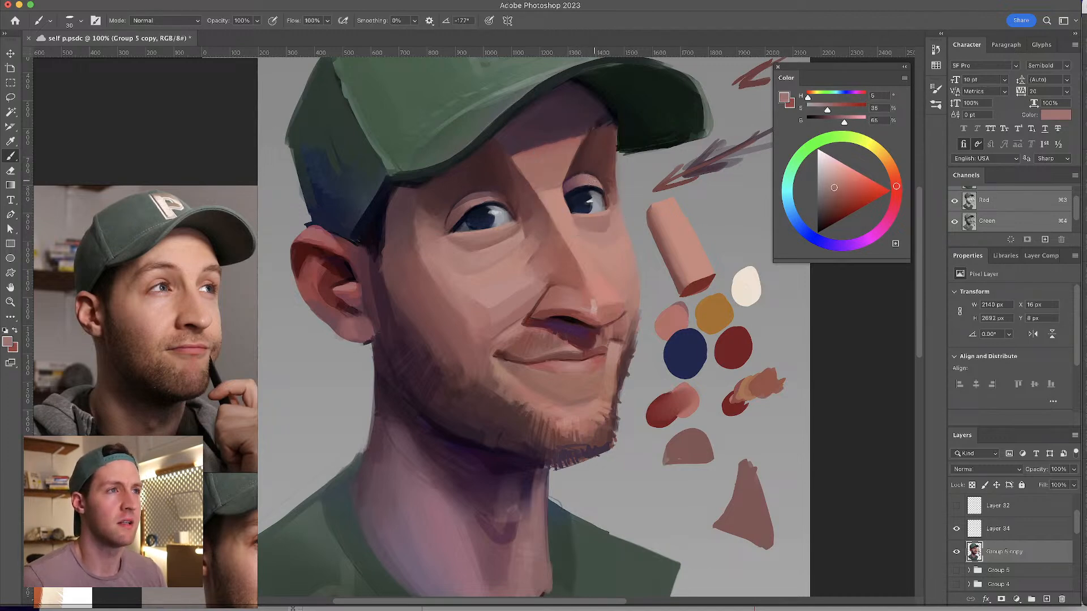
{"action": "left_click", "coordinate": [583, 179], "text": "alt"}
{"action": "left_click", "coordinate": [569, 182], "text": "alt"}
{"action": "left_click_drag", "start_coordinate": [600, 179], "coordinate": [595, 179]}
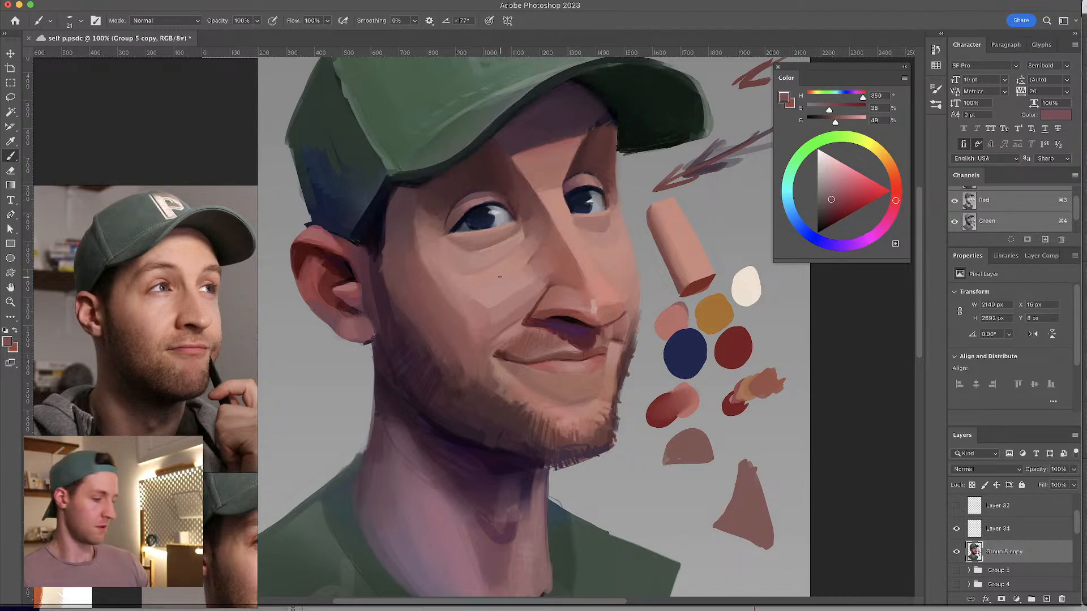
- Flip the portrait horizontally, centre the mirrored face in view and save the document
{"action": "key", "text": "shift+super+h"}
{"action": "left_click_drag", "start_coordinate": [496, 203], "coordinate": [615, 172]}
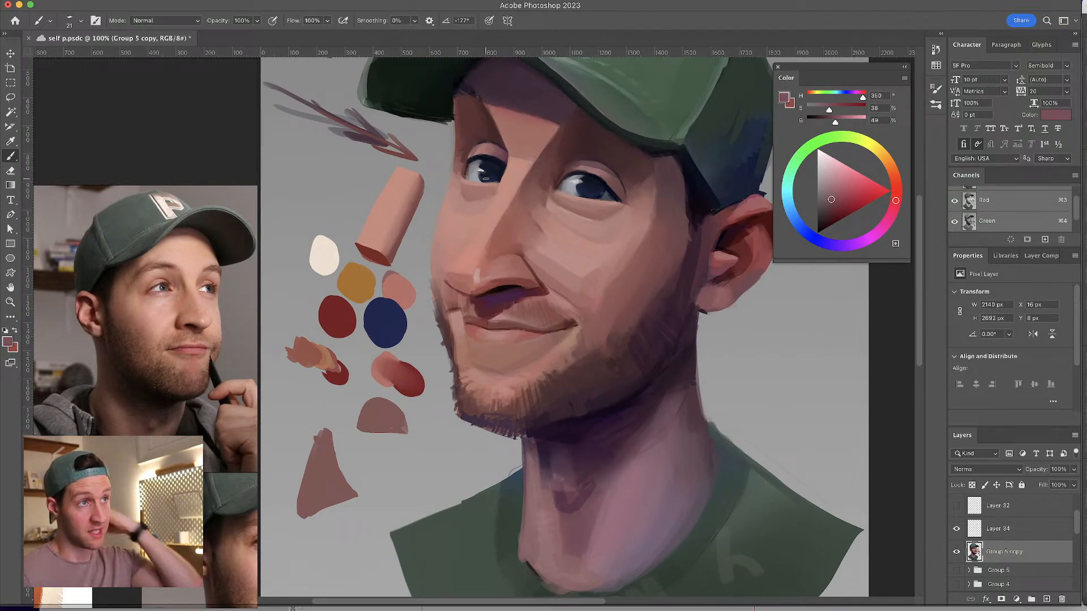
{"action": "key", "text": "super+s"}
- Retouch the skin around the far eye on the mirrored portrait with light and mid pinks sampled near the lid
{"action": "left_click", "coordinate": [471, 183], "text": "alt"}
{"action": "left_click_drag", "start_coordinate": [479, 185], "coordinate": [500, 181]}
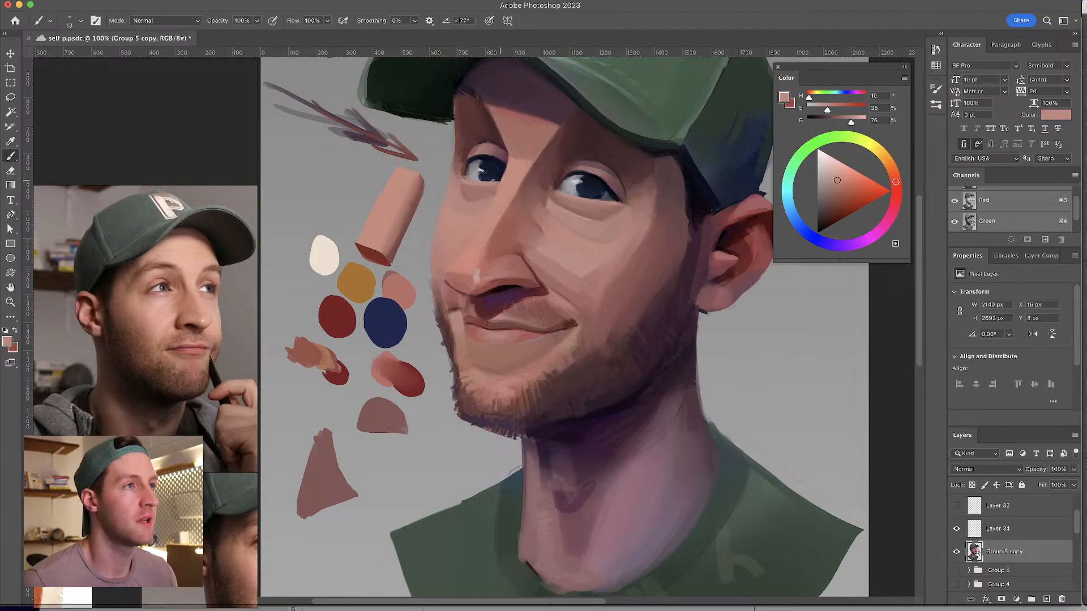
{"action": "key", "text": "bracketright"}
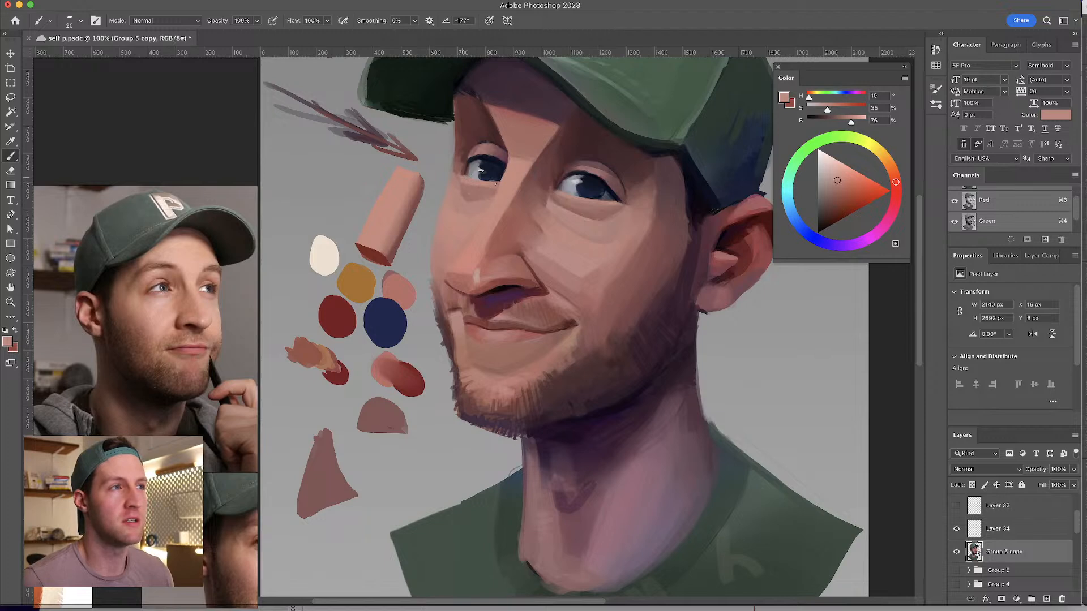
{"action": "left_click", "coordinate": [473, 178], "text": "alt"}
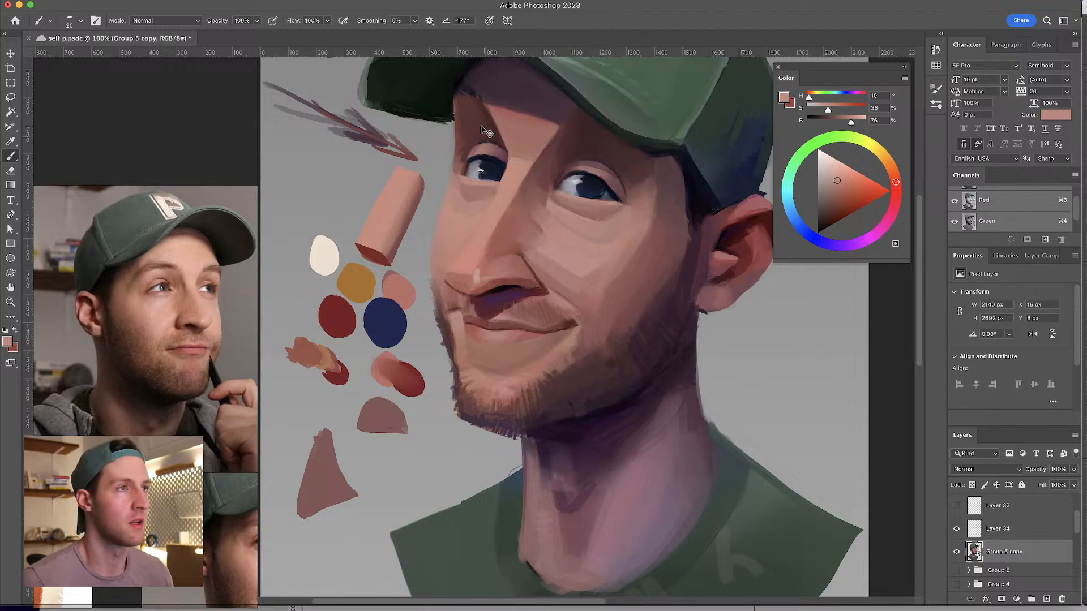
{"action": "left_click", "coordinate": [480, 180], "text": "alt"}
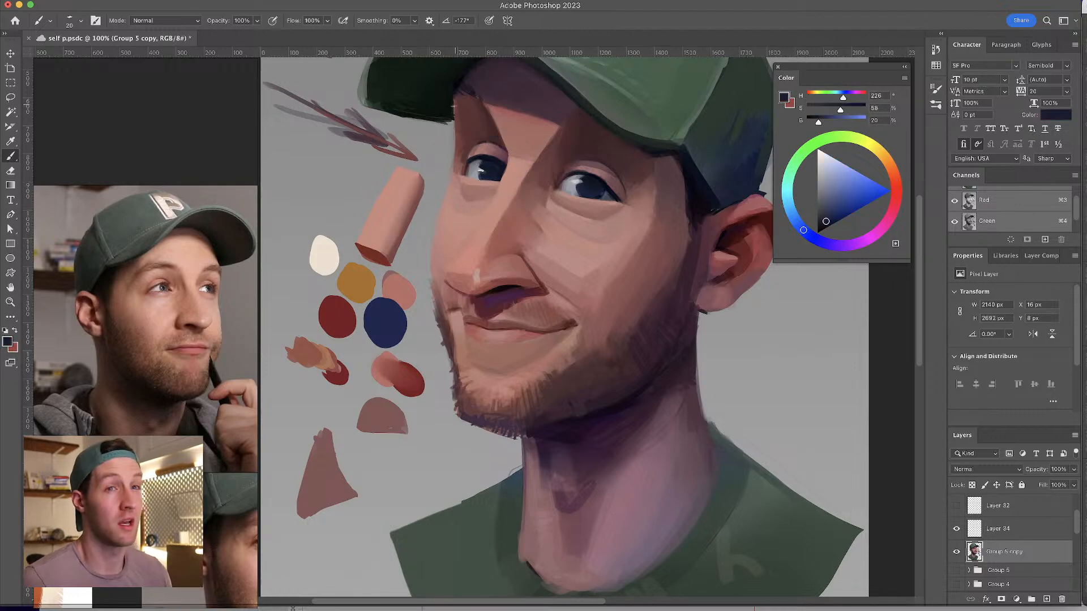
{"action": "left_click", "coordinate": [463, 179], "text": "alt"}
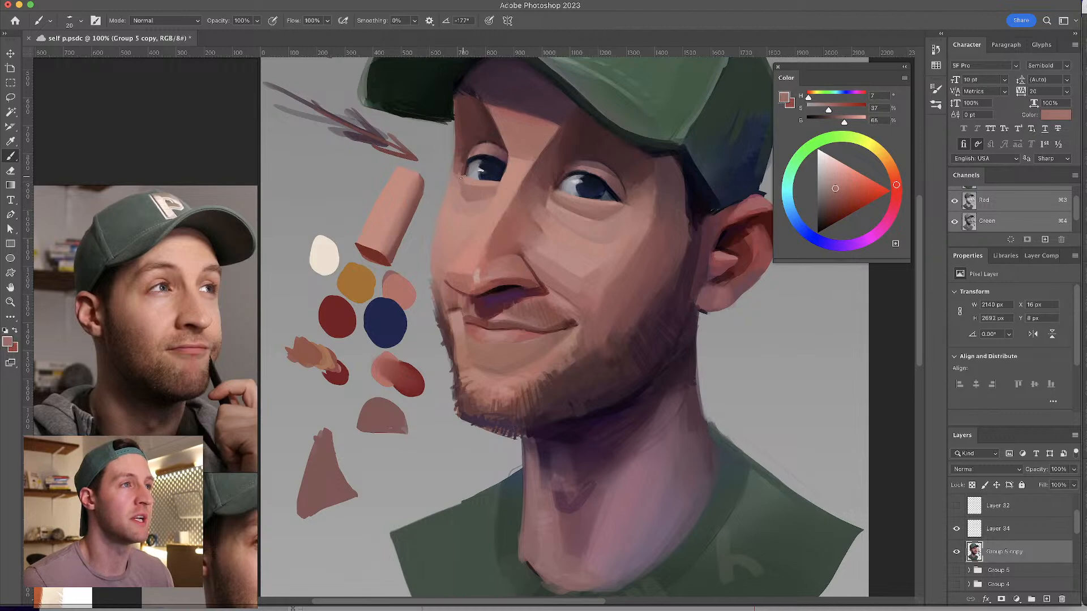
{"action": "left_click_drag", "start_coordinate": [465, 179], "coordinate": [489, 186]}
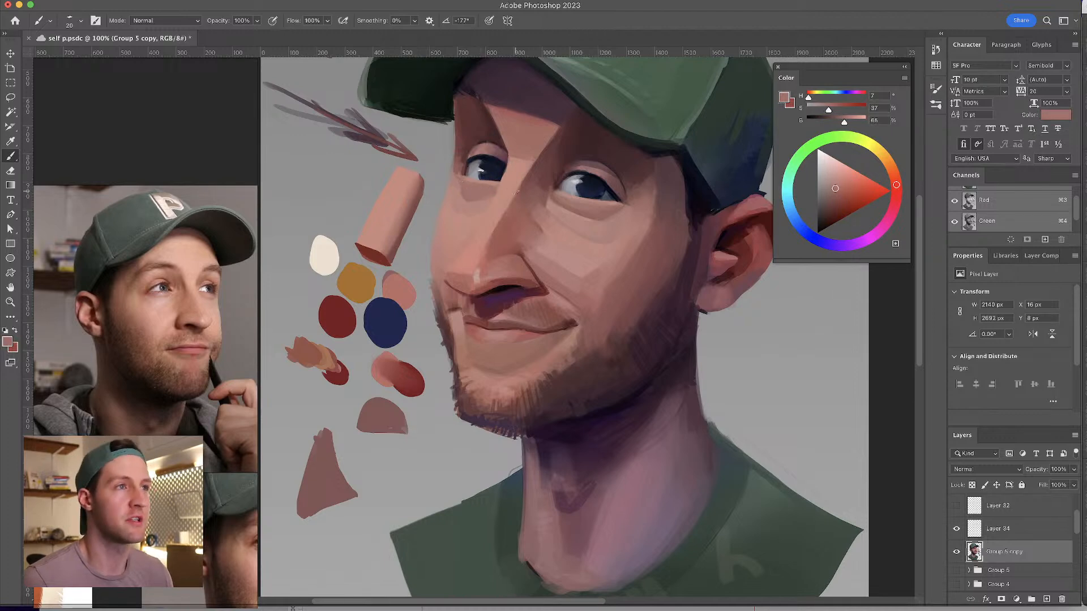
- Flip the portrait back and darken the far eyelid's crease with a 13 px brush, using dark tones sampled from the nostril and brow shadow
{"action": "key", "text": "ctrl+shift+h"}
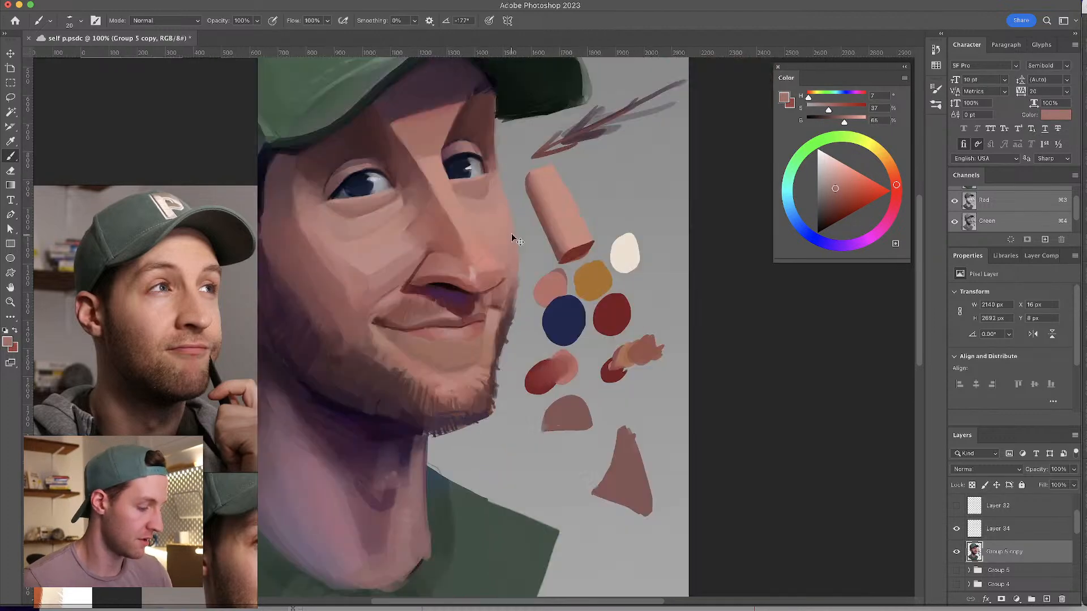
{"action": "mouse_move", "coordinate": [445, 176]}
{"action": "left_mouse_down"}
{"action": "mouse_move", "coordinate": [541, 182]}
{"action": "mouse_move", "coordinate": [533, 192]}
{"action": "mouse_move", "coordinate": [561, 168]}
{"action": "left_mouse_up"}
{"action": "left_click", "coordinate": [564, 170], "text": "alt"}
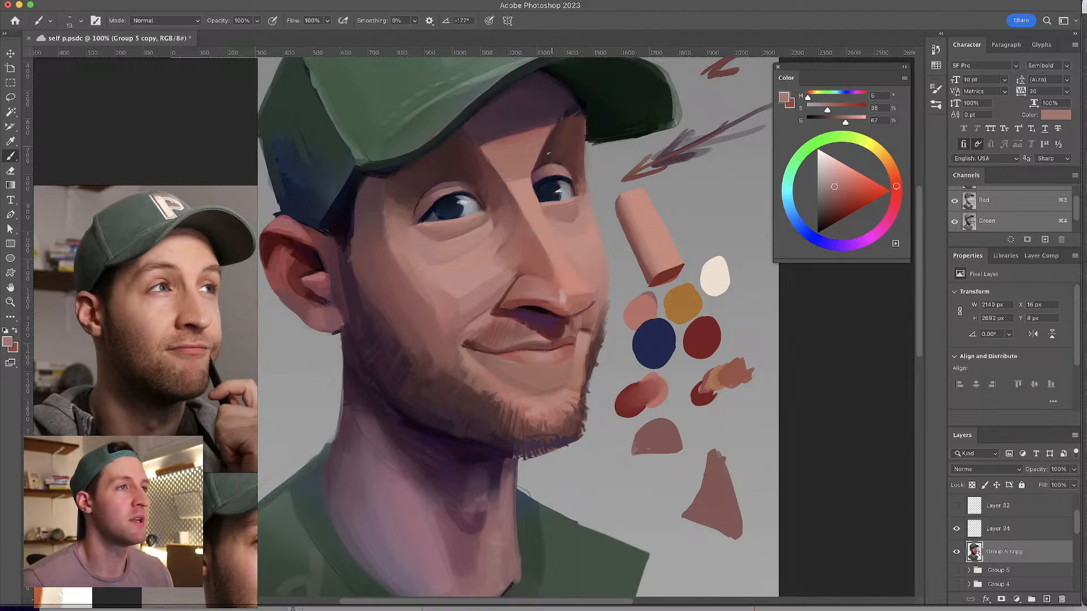
{"action": "left_click", "coordinate": [540, 311], "text": "alt"}
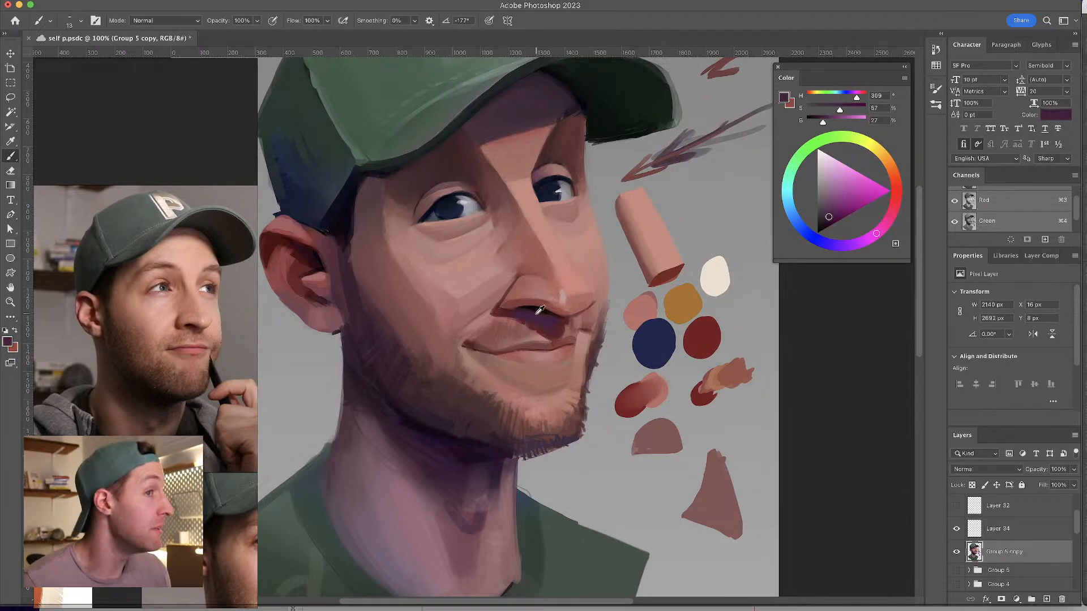
{"action": "left_click", "coordinate": [525, 308], "text": "alt"}
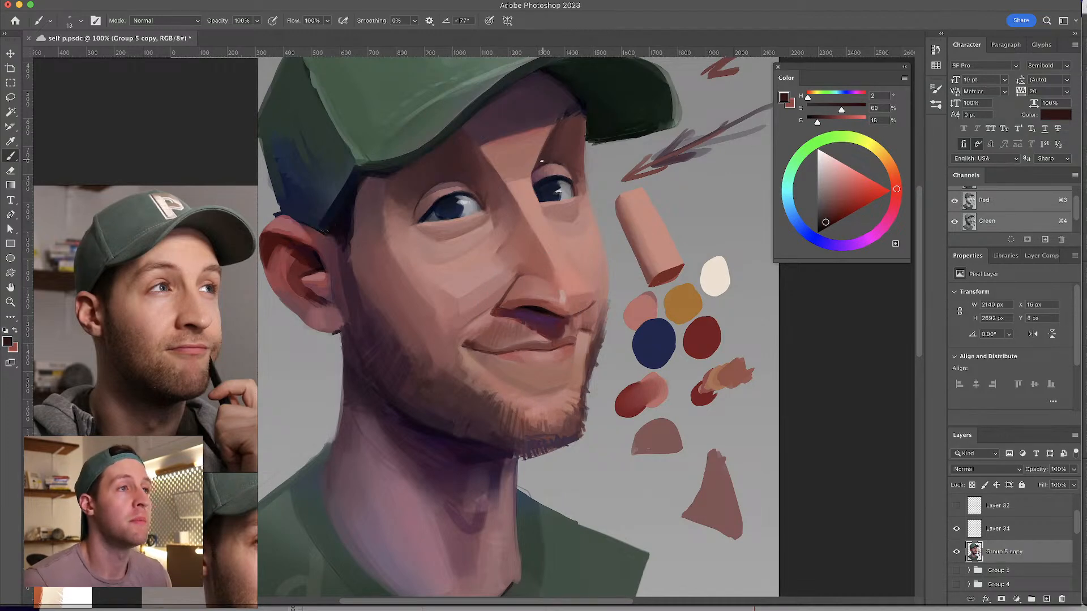
{"action": "left_click", "coordinate": [573, 159], "text": "alt"}
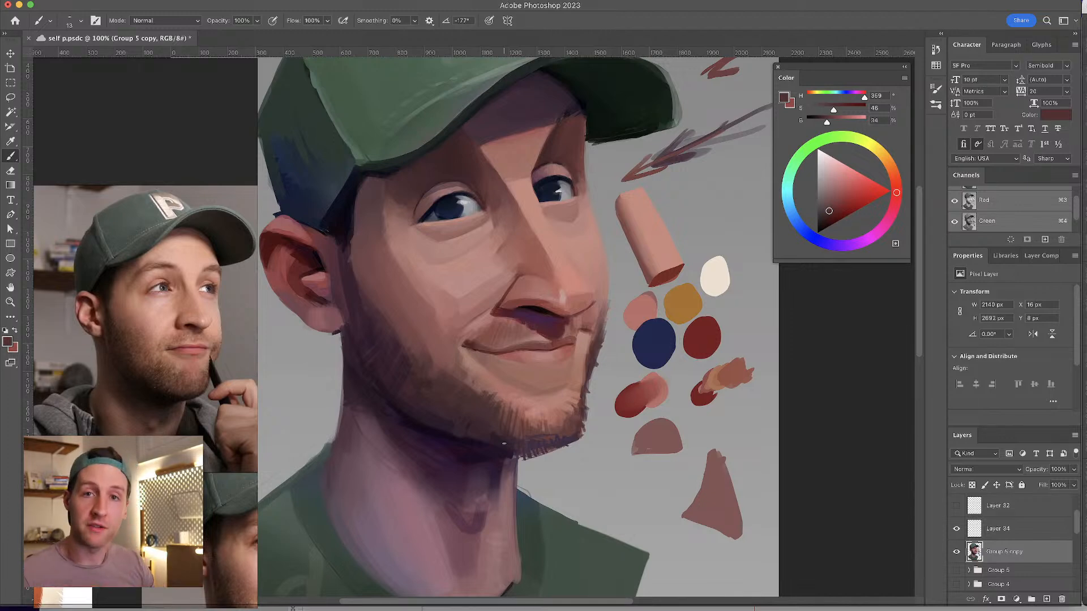
- Blend the skin from the near eye's outer corner into the upper cheek with a 52 px brush and sampled pinks
{"action": "left_click", "coordinate": [394, 224], "text": "alt"}
{"action": "left_click_drag", "start_coordinate": [391, 230], "coordinate": [400, 247]}
{"action": "left_click", "coordinate": [404, 244], "text": "alt"}
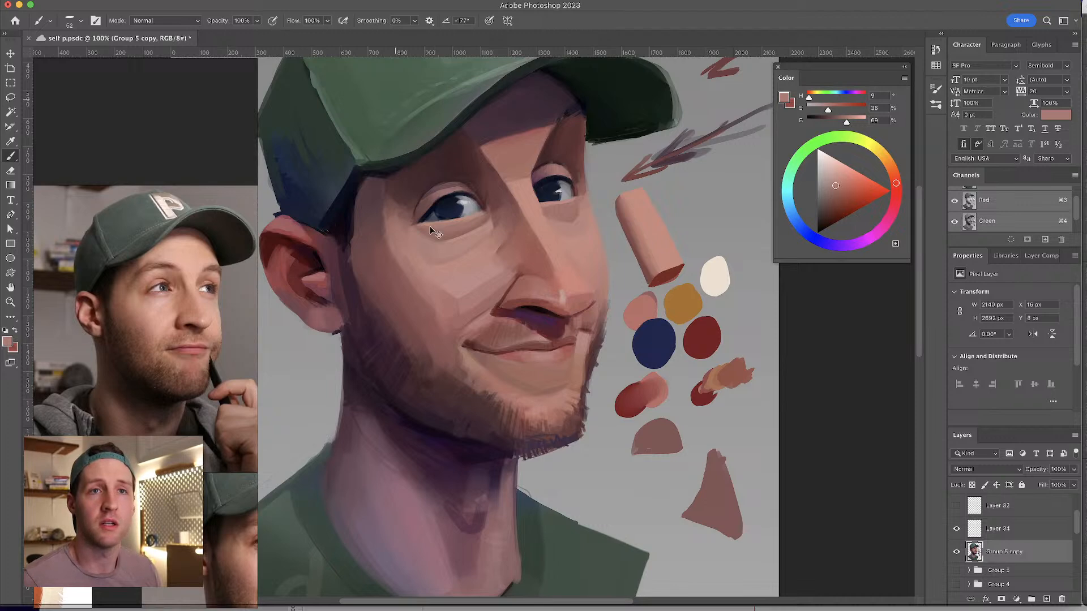
{"action": "left_click", "coordinate": [394, 250], "text": "alt"}
{"action": "left_click_drag", "start_coordinate": [393, 250], "coordinate": [408, 249]}
{"action": "left_click", "coordinate": [418, 256], "text": "alt"}
- Smooth the plane changes on the near cheek below the eye with a 39 px brush and sampled light pinks
{"action": "left_click", "coordinate": [453, 288], "text": "alt"}
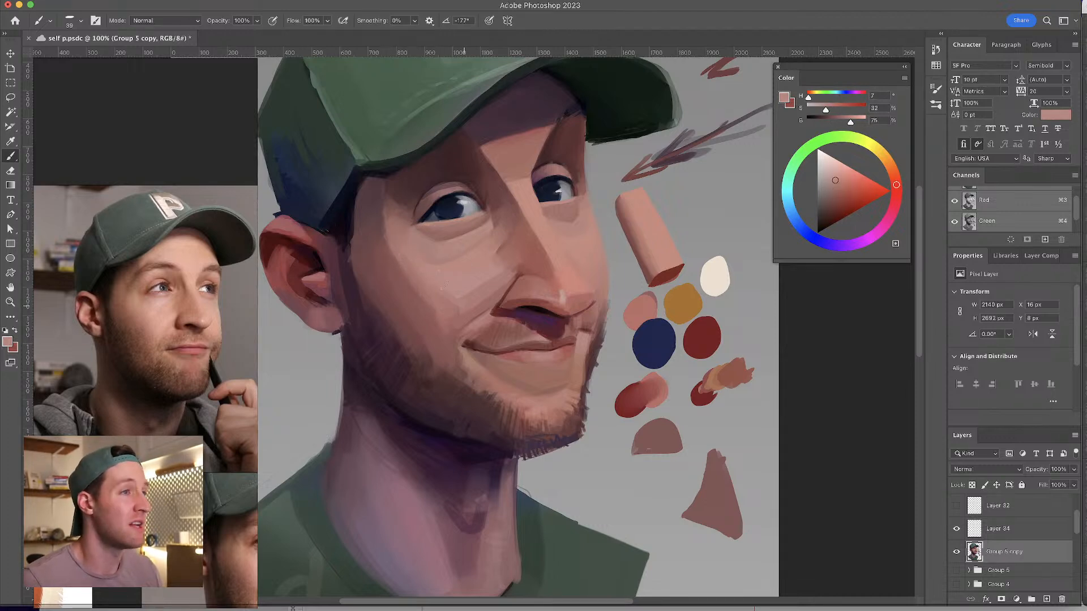
{"action": "left_click", "coordinate": [445, 281], "text": "alt"}
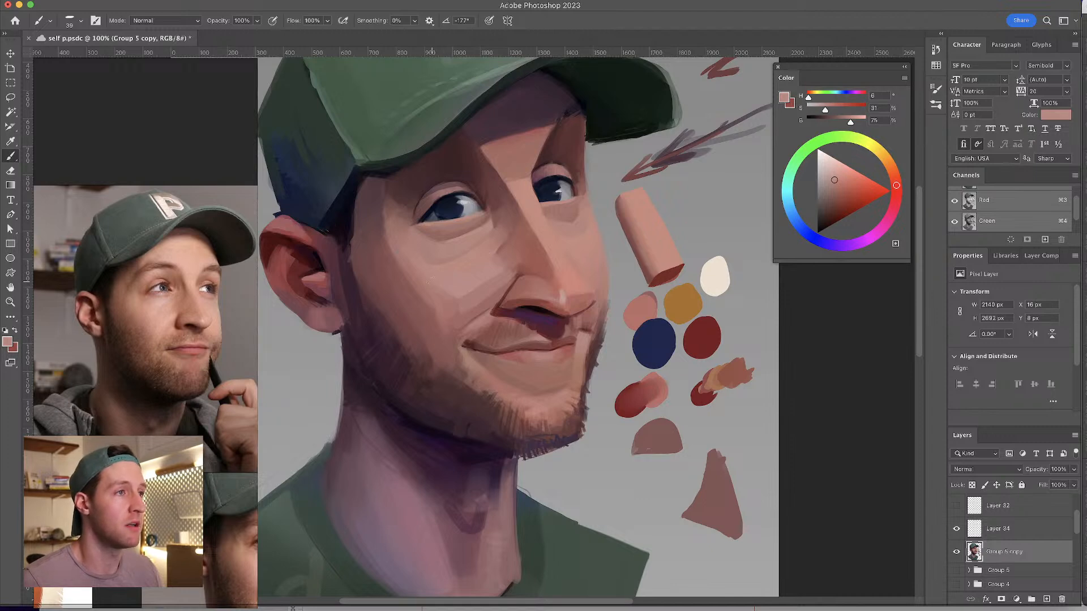
{"action": "left_click", "coordinate": [453, 291], "text": "alt"}
{"action": "left_click", "coordinate": [450, 286], "text": "alt"}
{"action": "left_click", "coordinate": [463, 291], "text": "alt"}
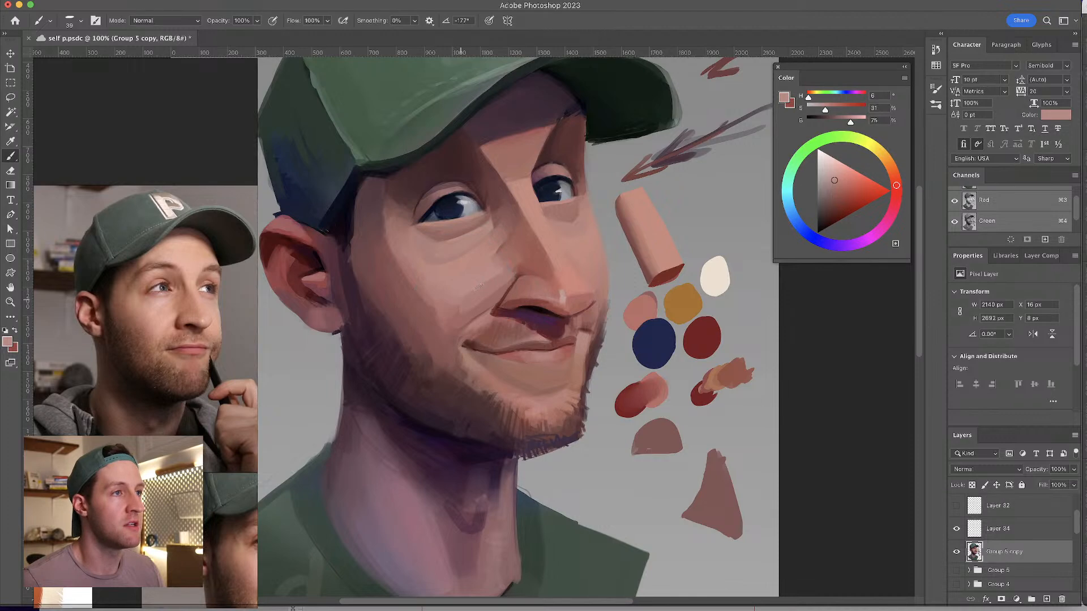
{"action": "left_click", "coordinate": [426, 261], "text": "alt"}
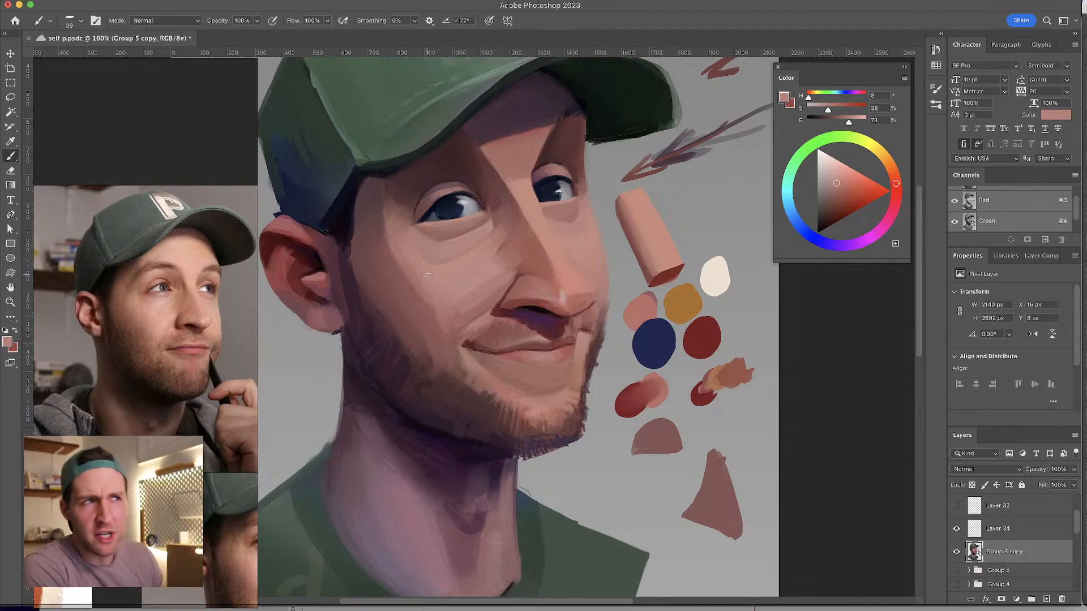
- Retouch the far upper eyelid and its crease with a 13 px brush, using pinks from the lid and dark red from the brow shadow
{"action": "left_click", "coordinate": [555, 166], "text": "alt"}
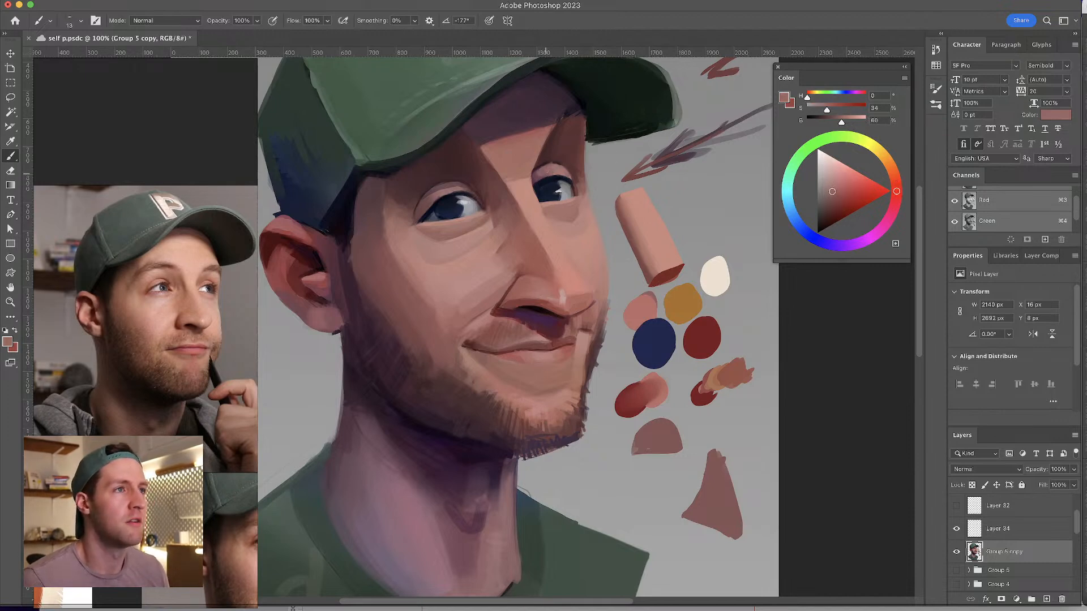
{"action": "left_click", "coordinate": [554, 168], "text": "alt"}
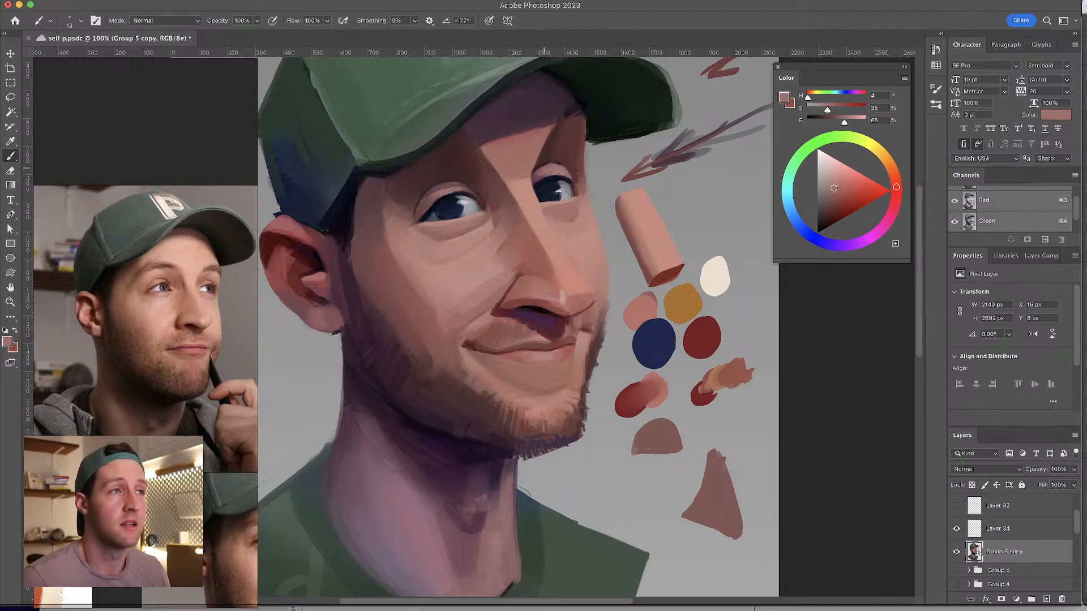
{"action": "left_click", "coordinate": [537, 173], "text": "alt"}
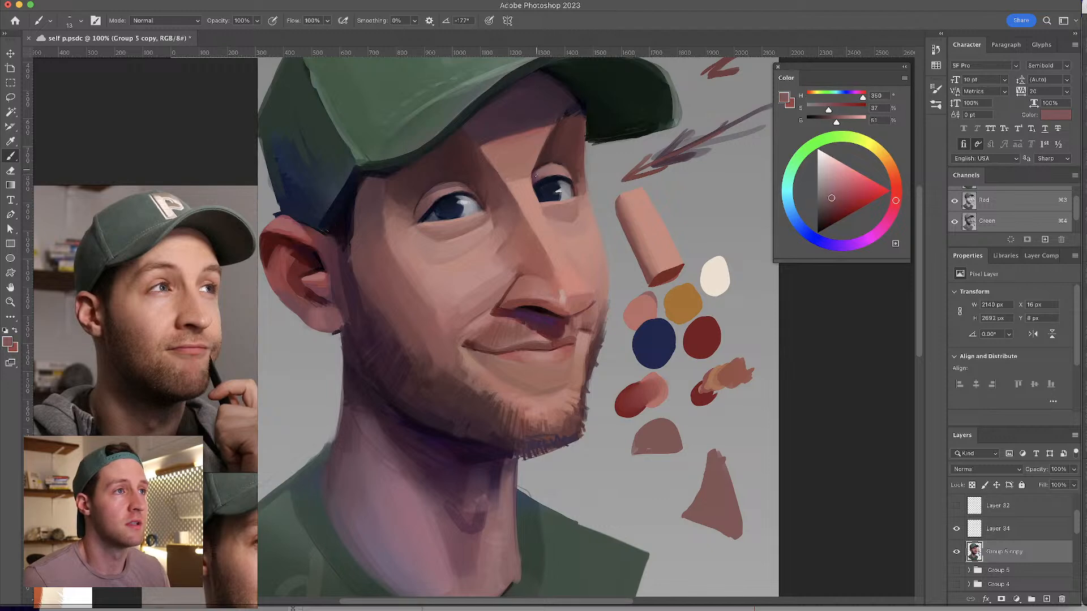
{"action": "left_click", "coordinate": [547, 167], "text": "alt"}
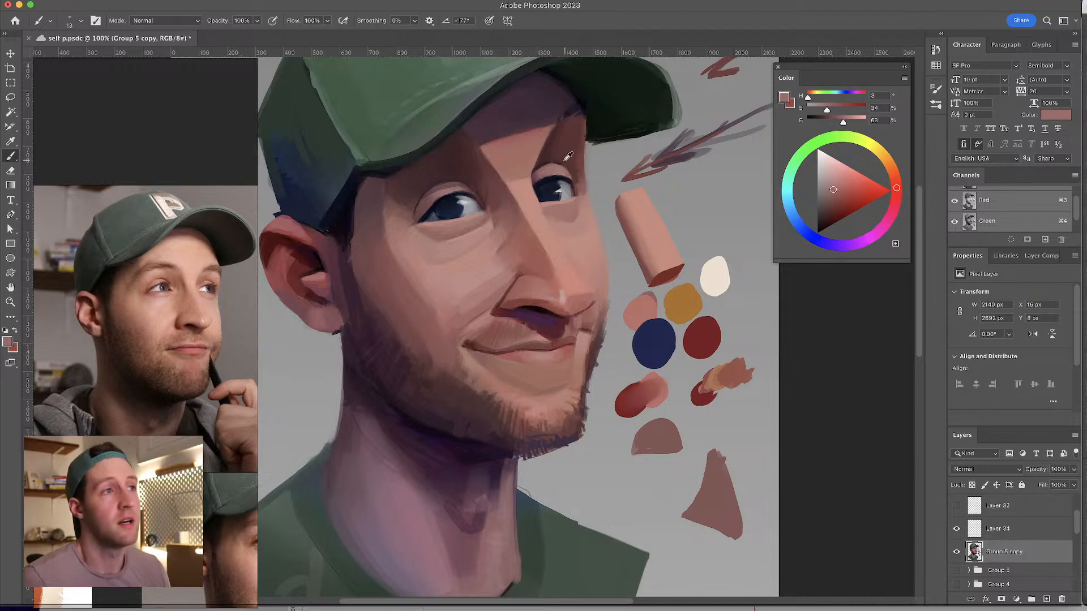
{"action": "left_click", "coordinate": [563, 159], "text": "alt"}
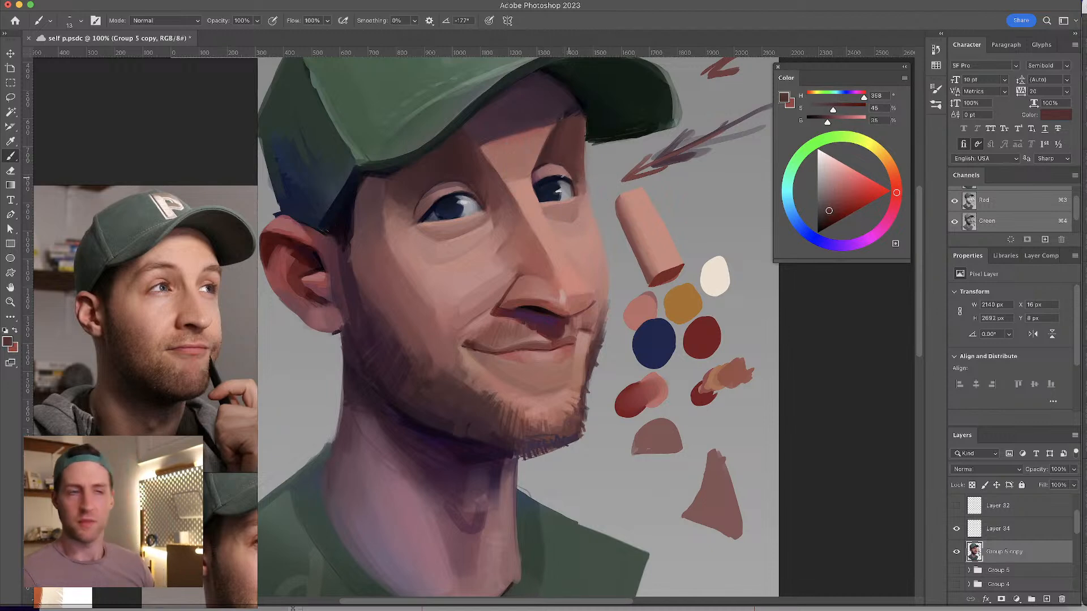
- Flip the portrait and define the far eye's outer corner and upper lash line with sampled dark reds and blue-blacks
{"action": "key", "text": "h"}
{"action": "scroll", "coordinate": [427, 162], "scroll_direction": "left", "scroll_amount": 1}
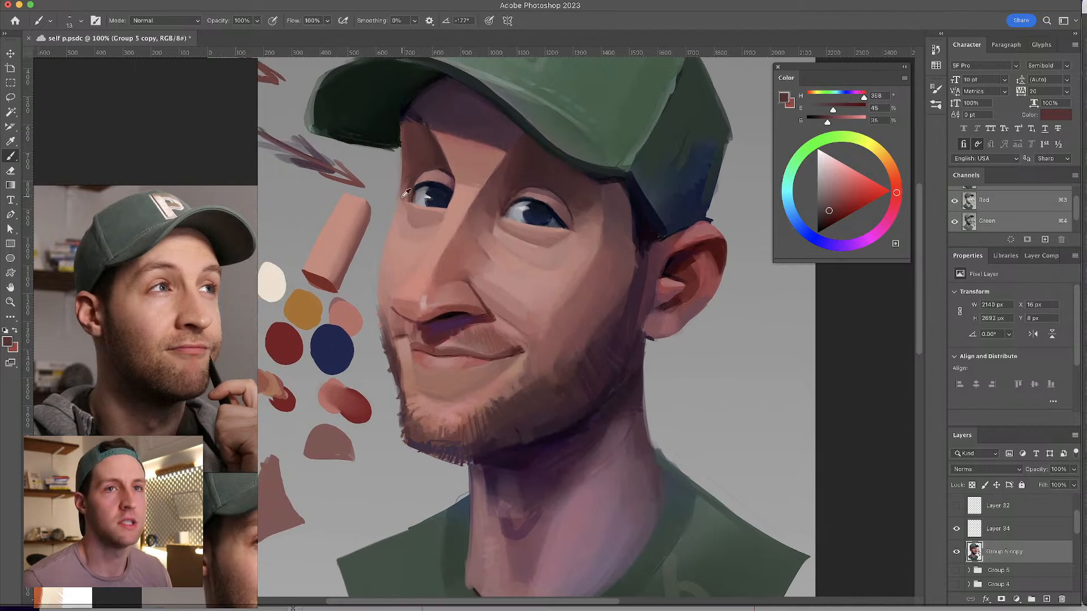
{"action": "left_click", "coordinate": [443, 170], "text": "alt"}
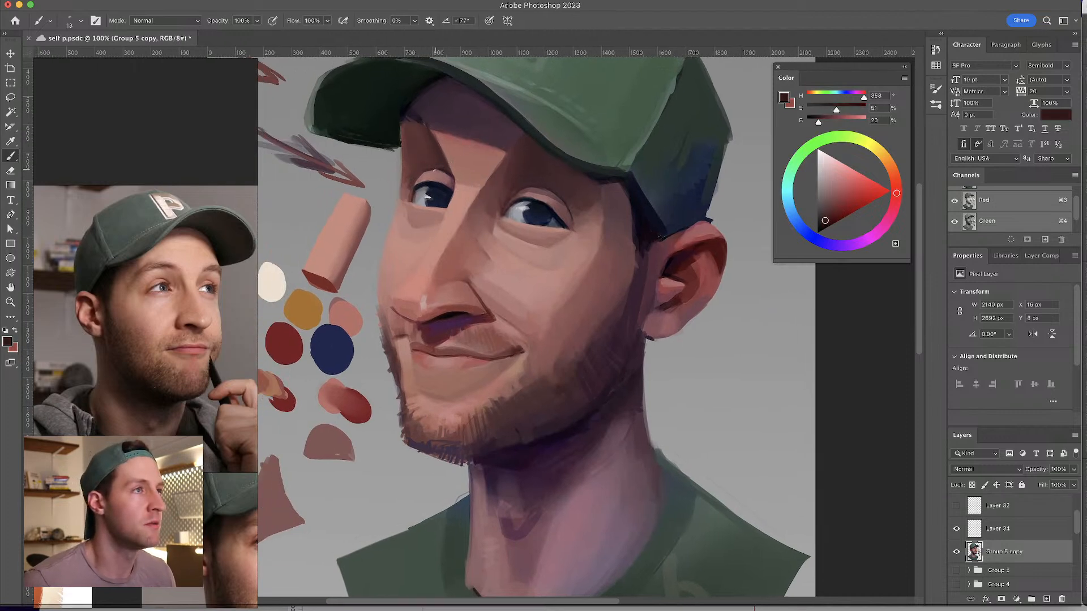
{"action": "left_click", "coordinate": [417, 187], "text": "alt"}
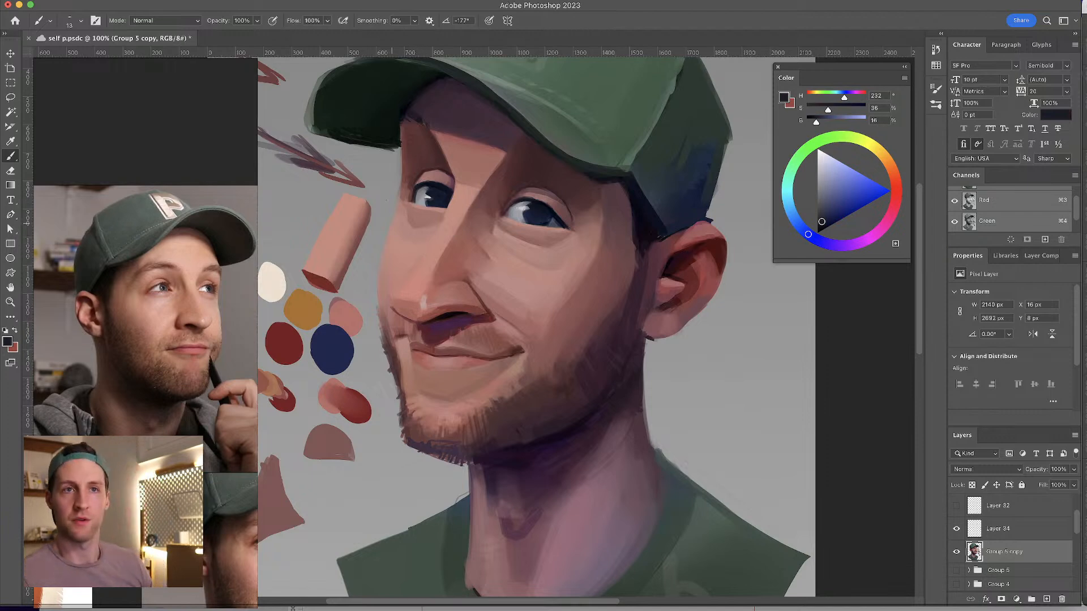
{"action": "left_click", "coordinate": [418, 188], "text": "alt"}
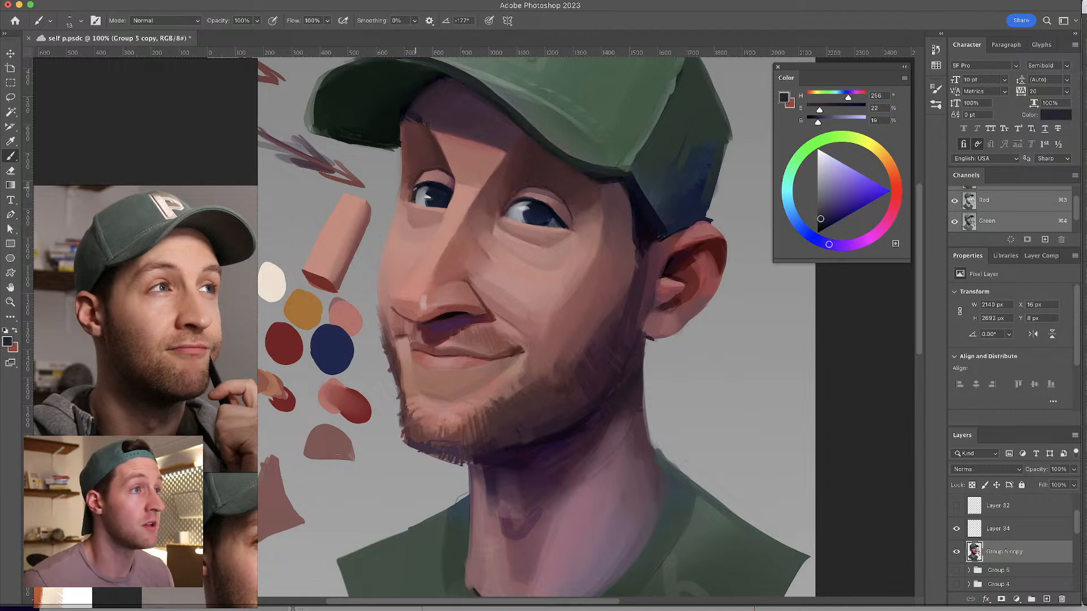
{"action": "left_click", "coordinate": [415, 194], "text": "alt"}
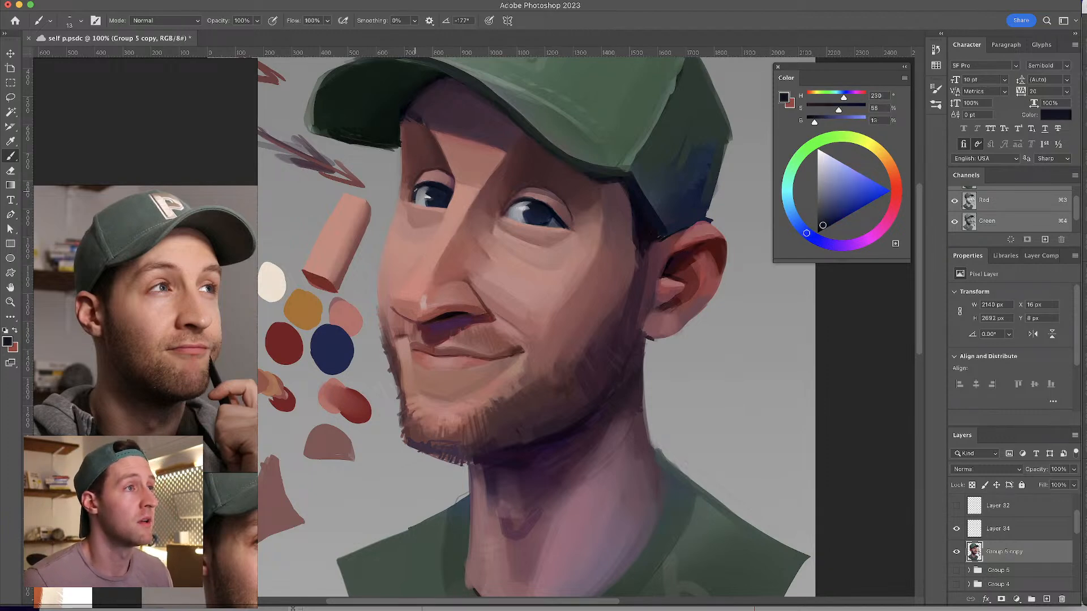
{"action": "left_click", "coordinate": [420, 184], "text": "alt"}
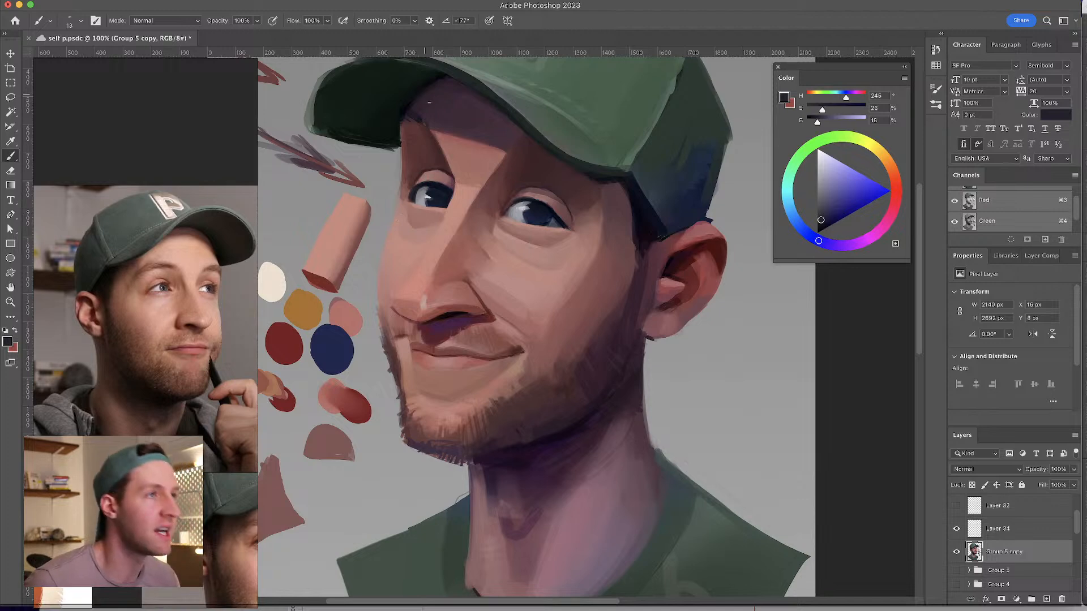
- Refine the far eye's lash line and lid crease with a 13 px brush, using near-black blues and dark reds sampled around the eye
{"action": "scroll", "coordinate": [495, 218], "scroll_direction": "up", "scroll_amount": 1}
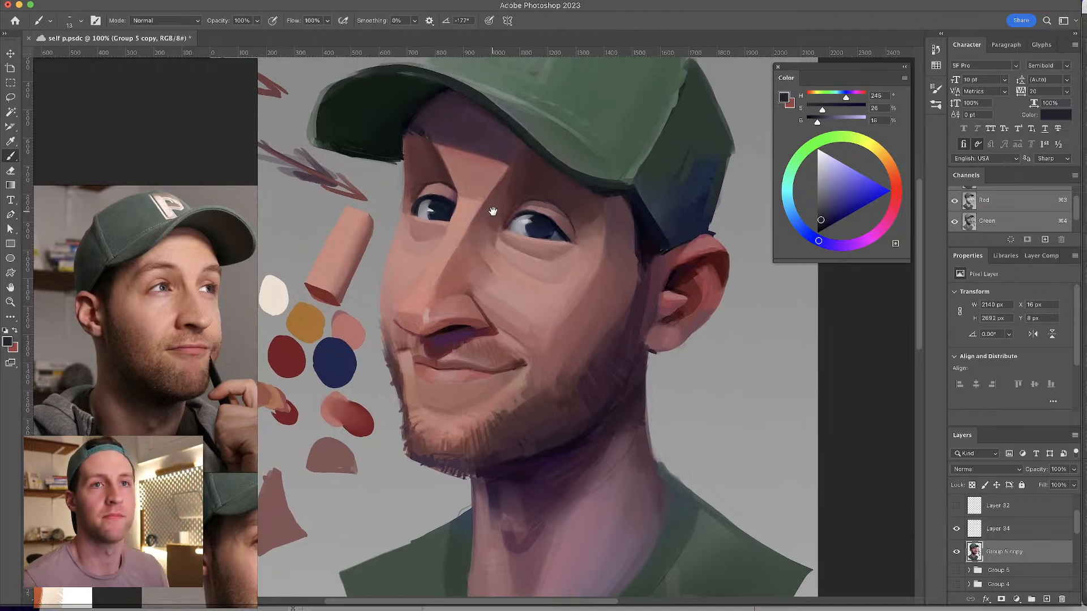
{"action": "left_click", "coordinate": [428, 194], "text": "alt"}
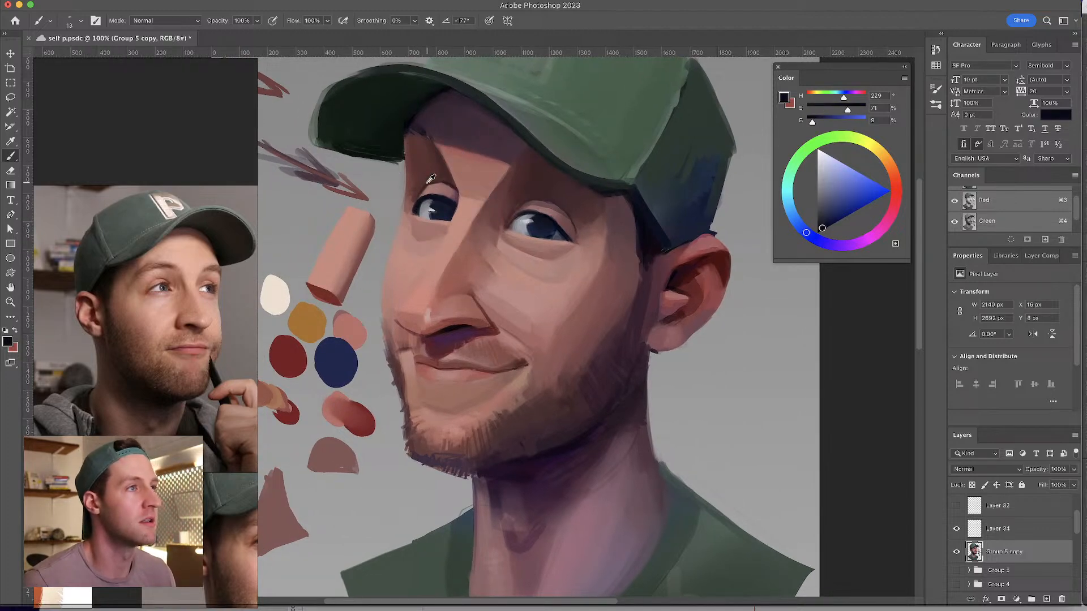
{"action": "left_click", "coordinate": [430, 193], "text": "alt"}
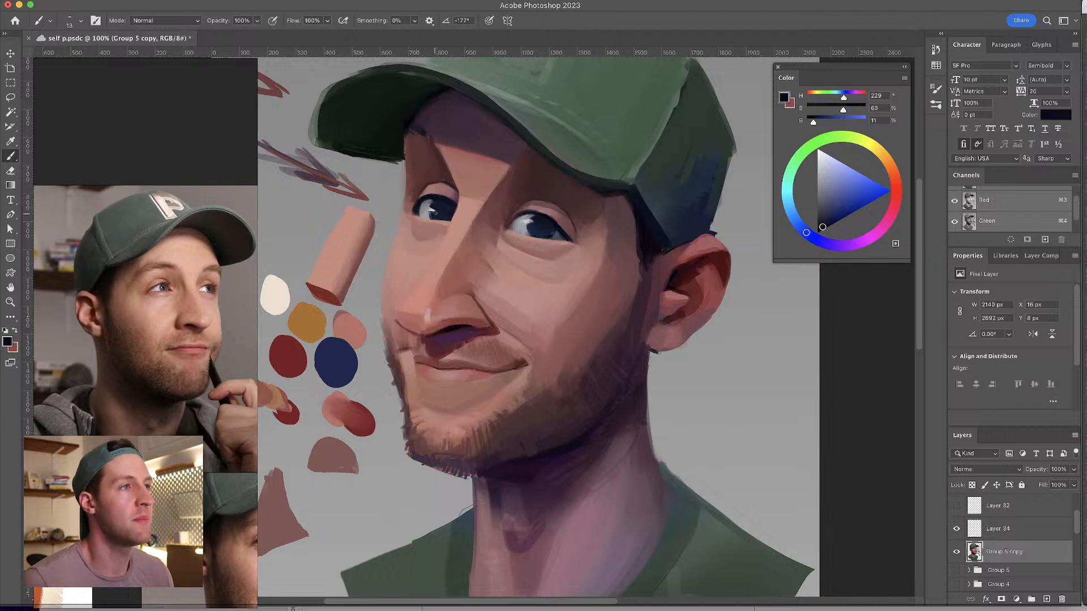
{"action": "left_click", "coordinate": [421, 186], "text": "alt"}
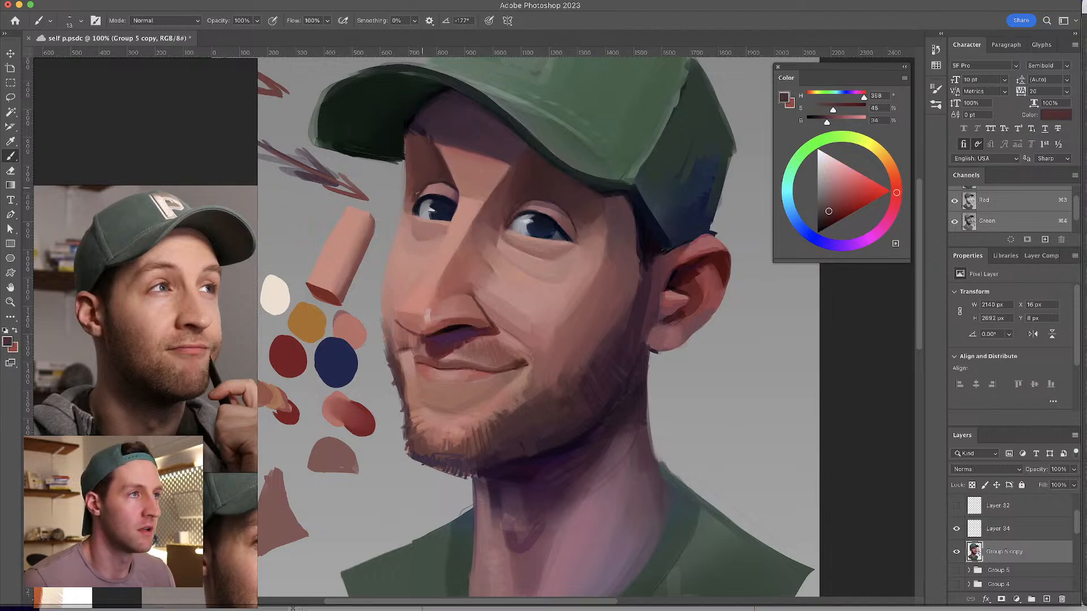
{"action": "left_click", "coordinate": [446, 181], "text": "alt"}
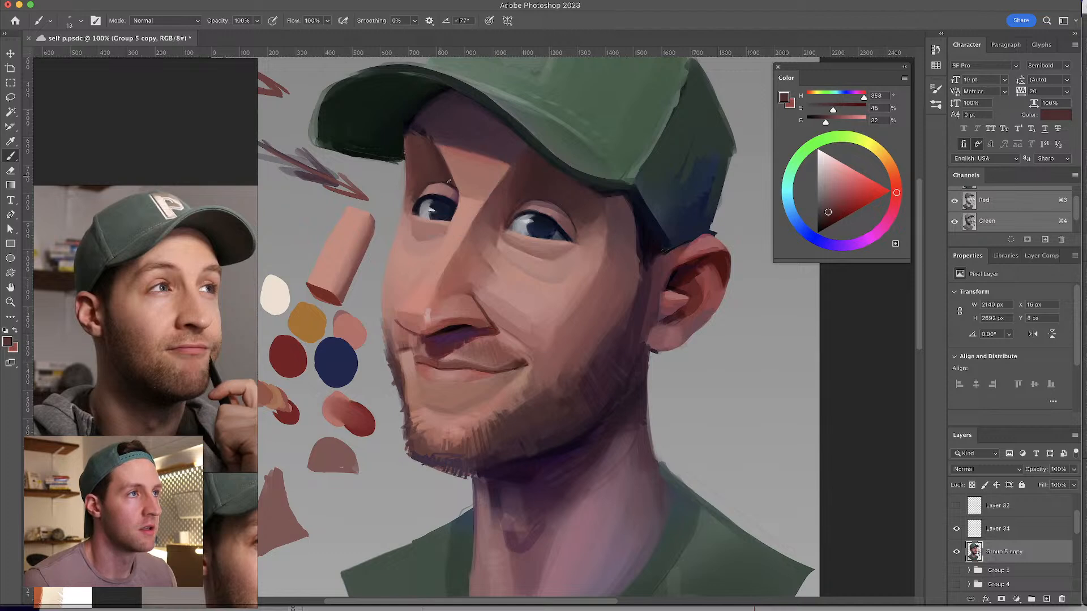
{"action": "mouse_move", "coordinate": [538, 279]}
{"action": "left_mouse_down"}
{"action": "mouse_move", "coordinate": [546, 238]}
{"action": "mouse_move", "coordinate": [520, 272]}
{"action": "left_mouse_up"}
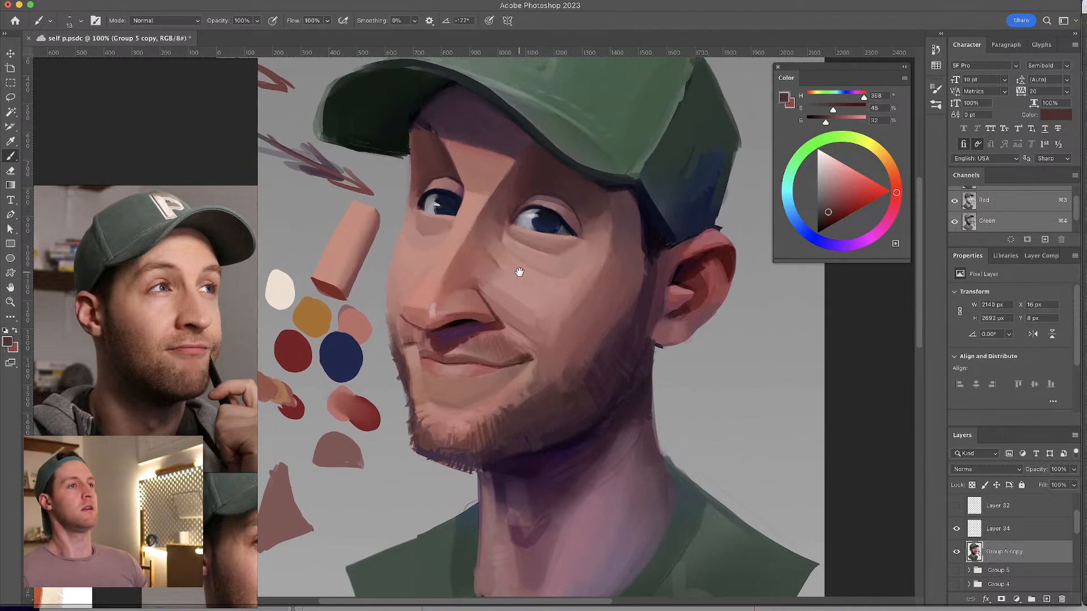
{"action": "left_click", "coordinate": [430, 199], "text": "alt"}
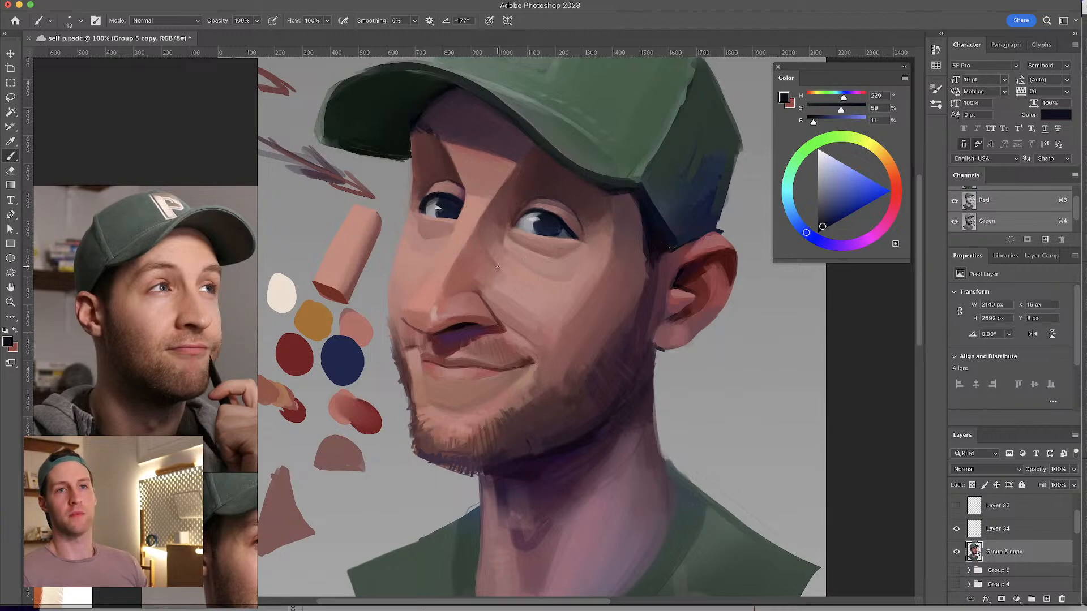
- Move the portrait layer down on the canvas to about X -6 px, Y 113 px while viewing the whole composition
{"action": "key", "text": "super+minus"}
{"action": "key", "text": "super+minus"}
{"action": "key", "text": "super+minus"}
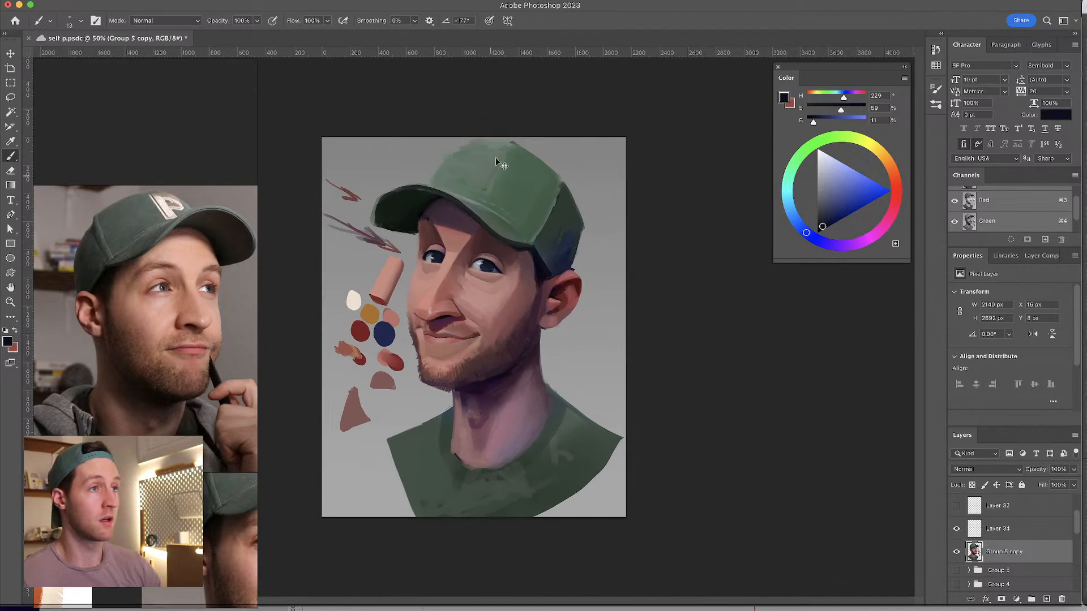
{"action": "key", "text": "super+plus"}
{"action": "key", "text": "super+plus"}
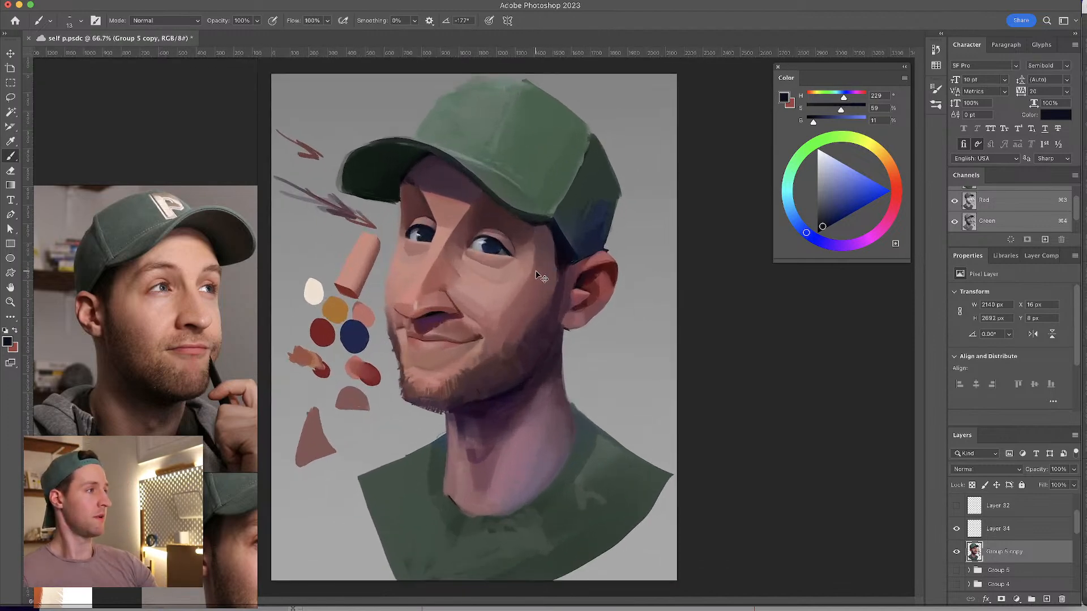
{"action": "left_click_drag", "start_coordinate": [518, 244], "coordinate": [522, 266]}
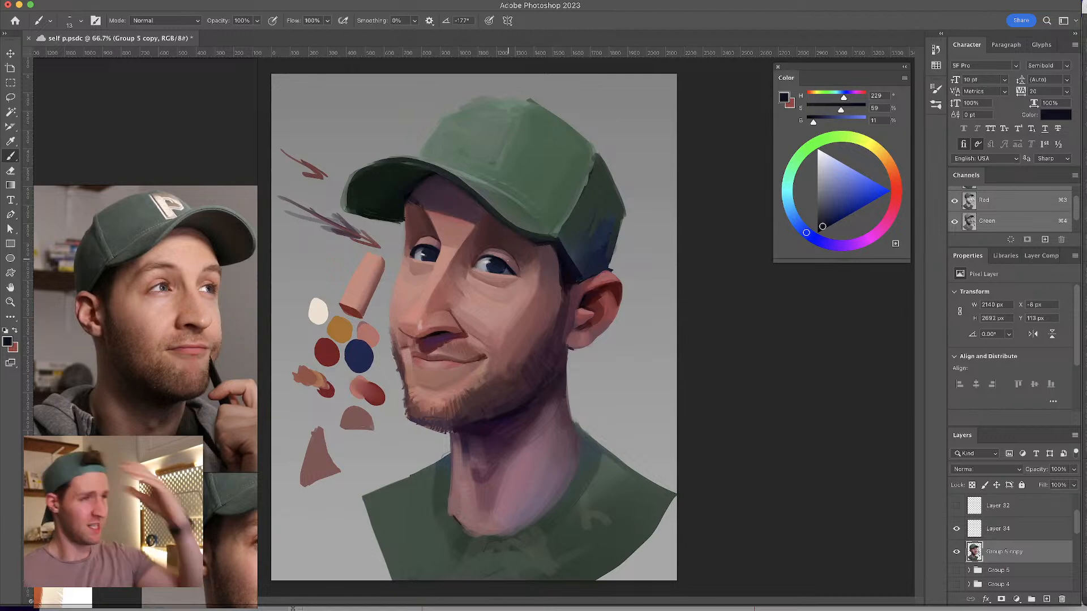
- Flip the portrait back and refine the edge of the far brow shadow with an 11 px brush and sampled dark reds and skin tones
{"action": "key", "text": "z"}
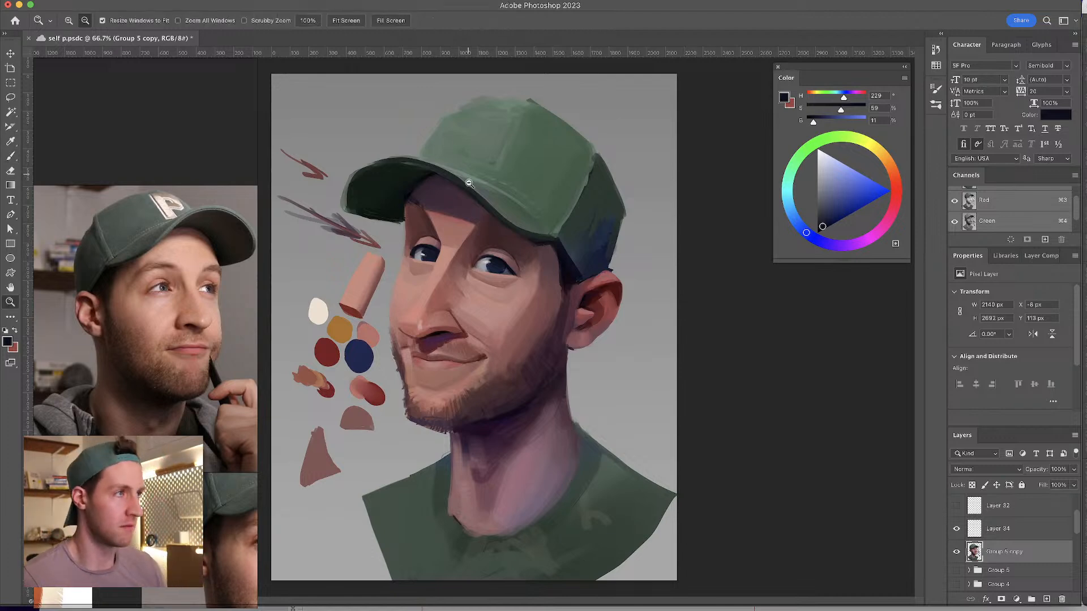
{"action": "left_click", "coordinate": [463, 220]}
{"action": "key", "text": "b"}
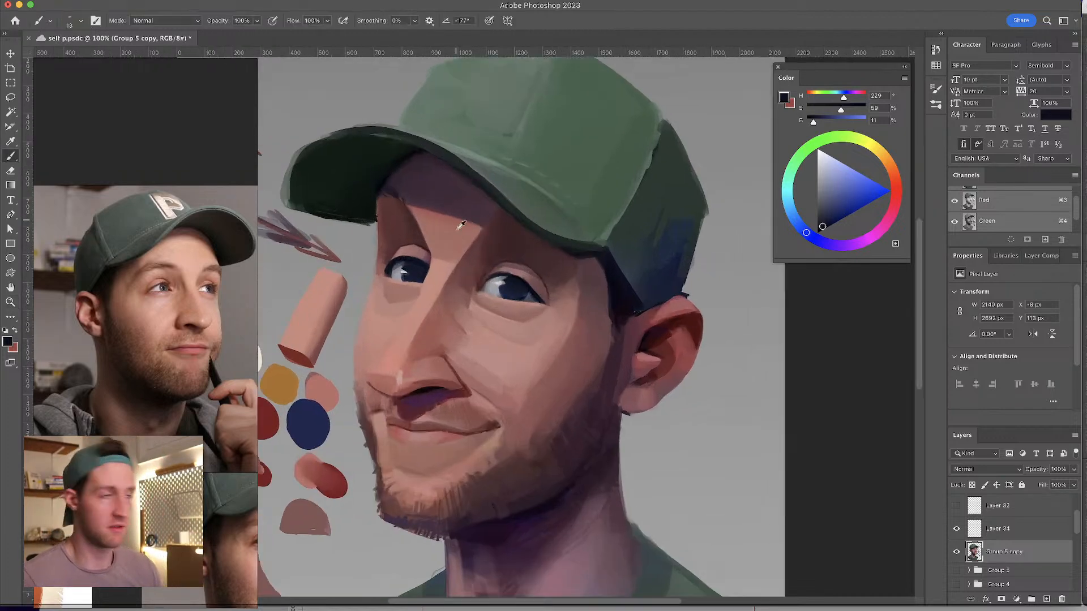
{"action": "left_click", "coordinate": [419, 232], "text": "alt"}
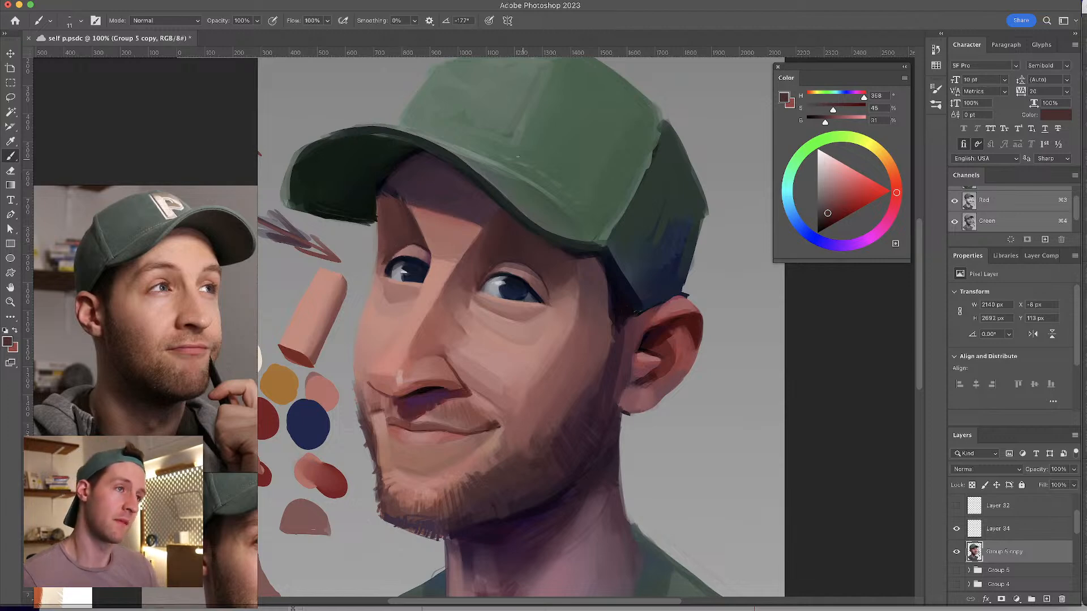
{"action": "key", "text": "ctrl+shift+h"}
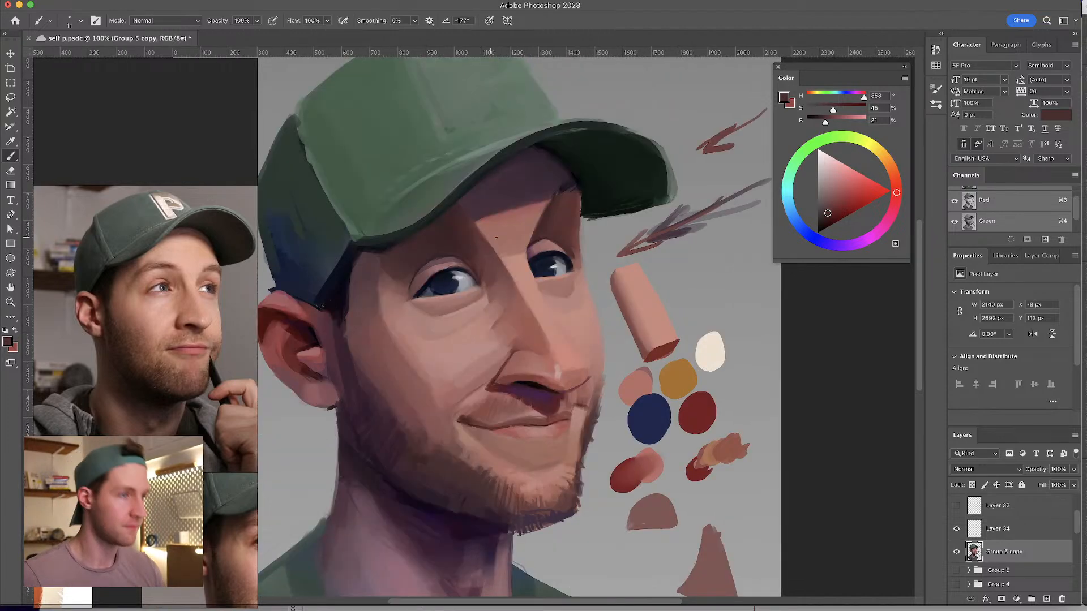
{"action": "left_click_drag", "start_coordinate": [533, 229], "coordinate": [543, 201]}
{"action": "left_click", "coordinate": [553, 214], "text": "alt"}
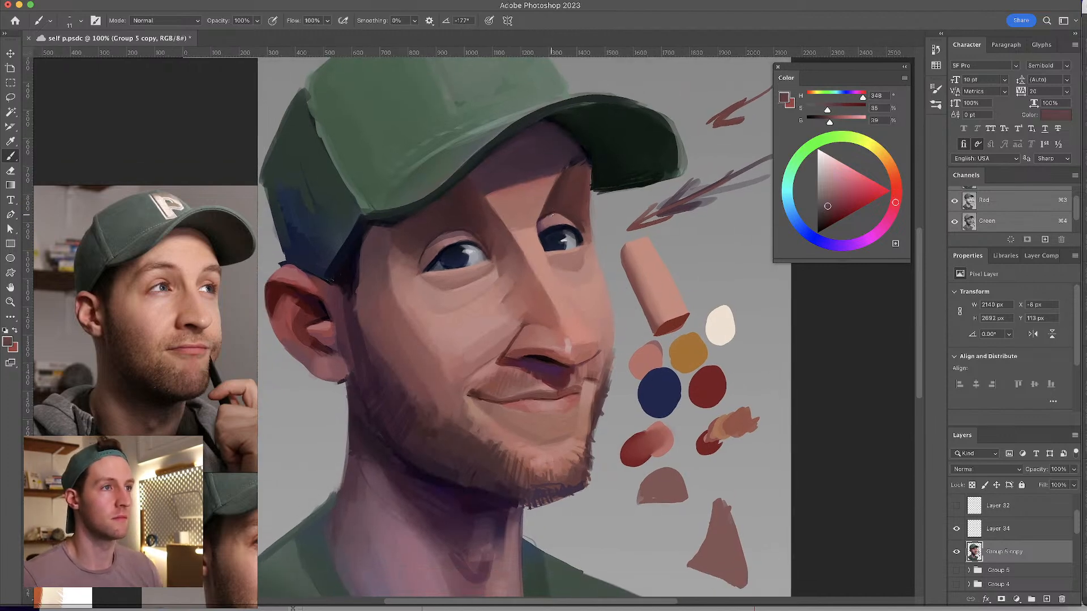
{"action": "left_click", "coordinate": [545, 183], "text": "alt"}
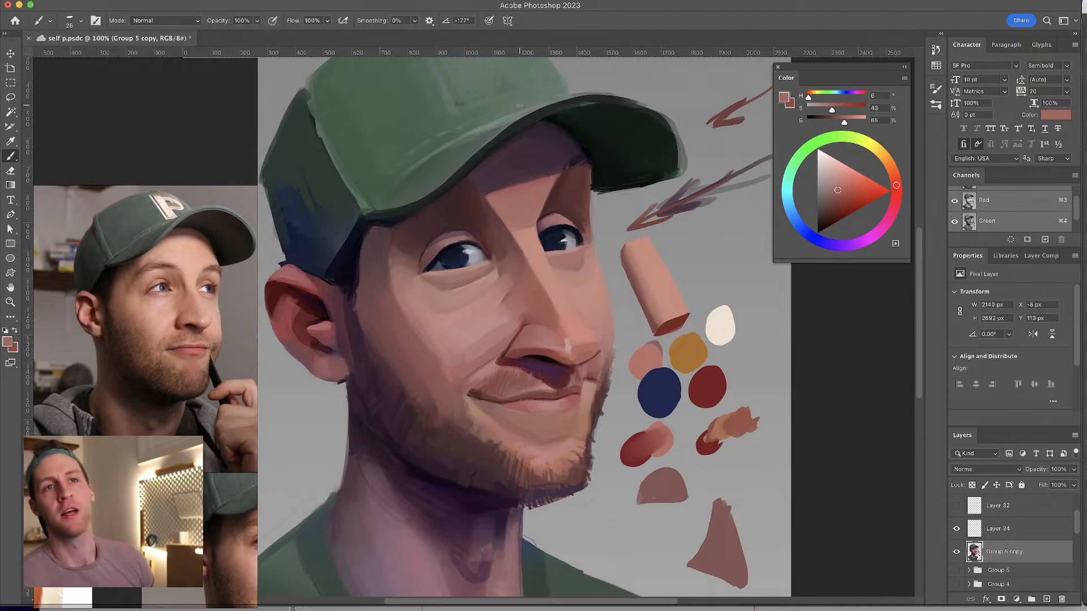
- Deepen the inner part of the near brow shadow with a 30 px brush and dark red sampled from around the brow
{"action": "left_click", "coordinate": [484, 208], "text": "alt"}
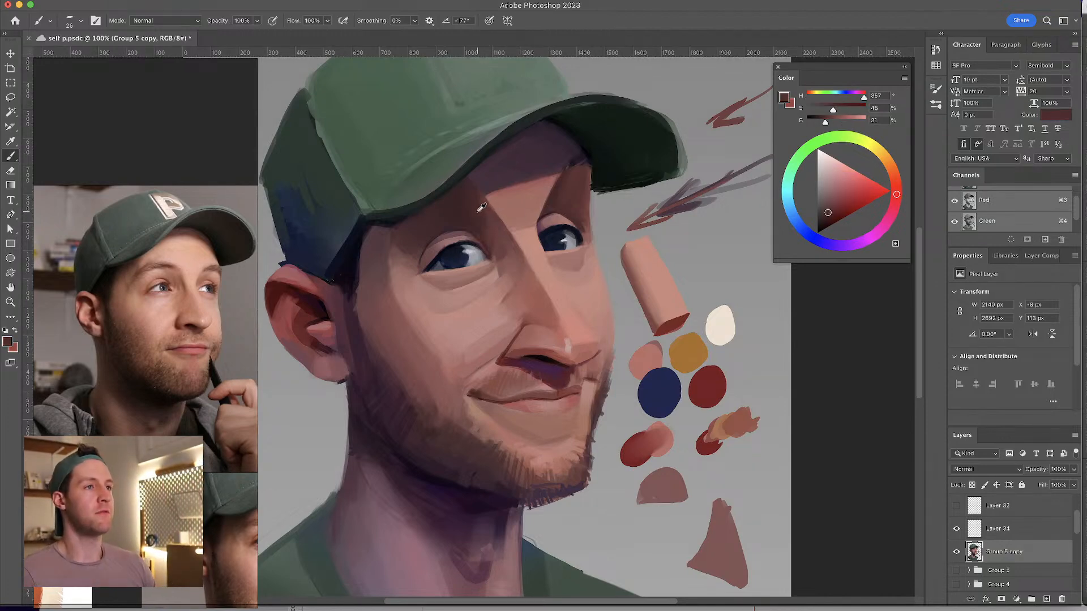
{"action": "left_click", "coordinate": [490, 248], "text": "alt"}
{"action": "left_click_drag", "start_coordinate": [470, 218], "coordinate": [472, 218]}
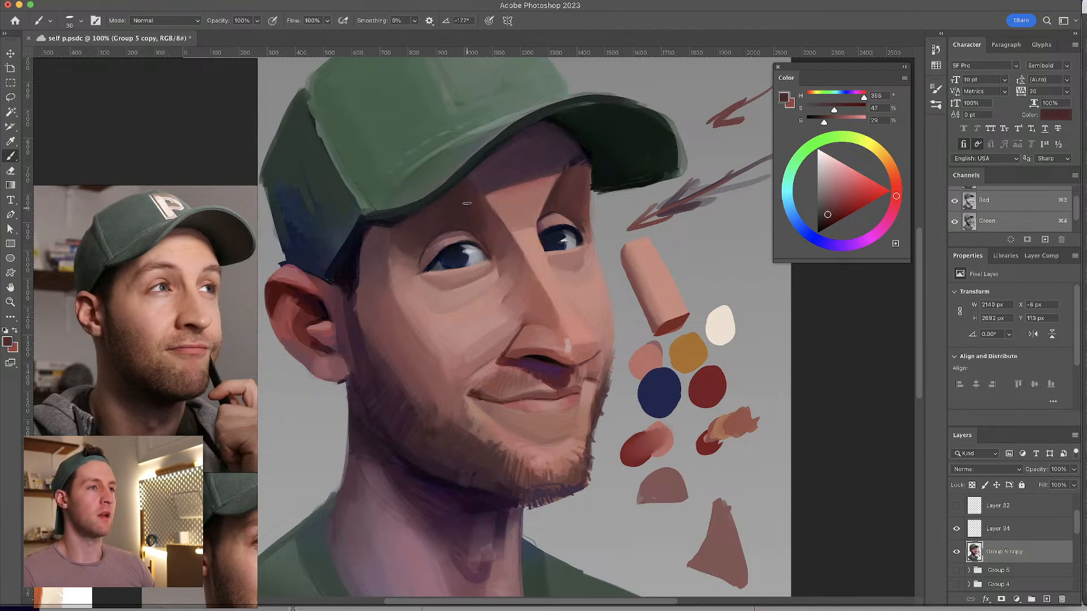
- Blend the skin between the brows and along the upper nose bridge with 21 to 34 px brushes and sampled pinks
{"action": "left_click", "coordinate": [542, 215], "text": "alt"}
{"action": "left_click_drag", "start_coordinate": [541, 216], "coordinate": [536, 220]}
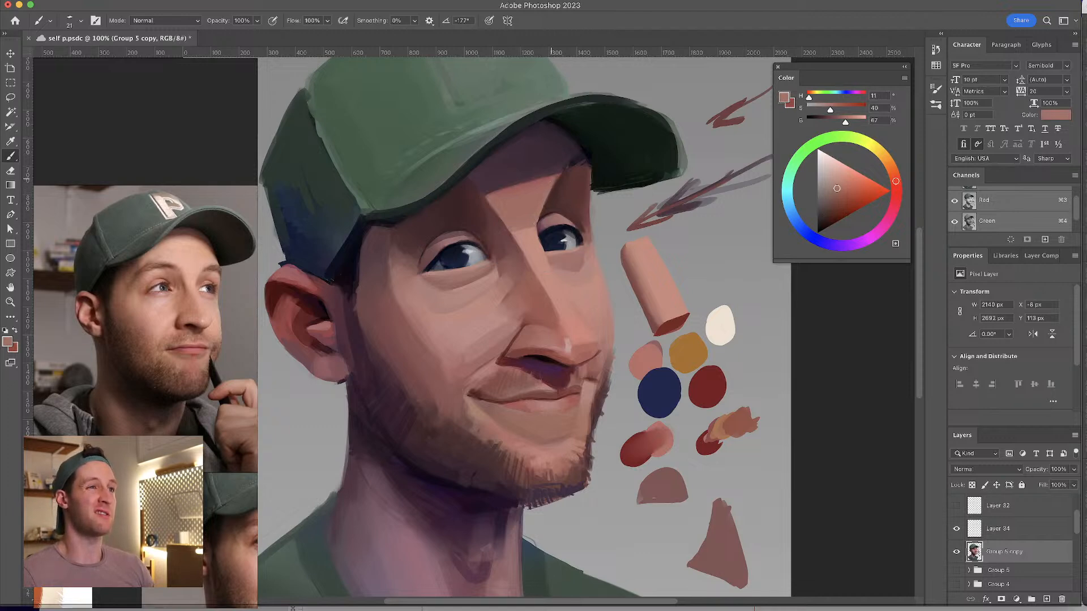
{"action": "left_click", "coordinate": [535, 203], "text": "alt"}
{"action": "left_click_drag", "start_coordinate": [536, 203], "coordinate": [542, 203]}
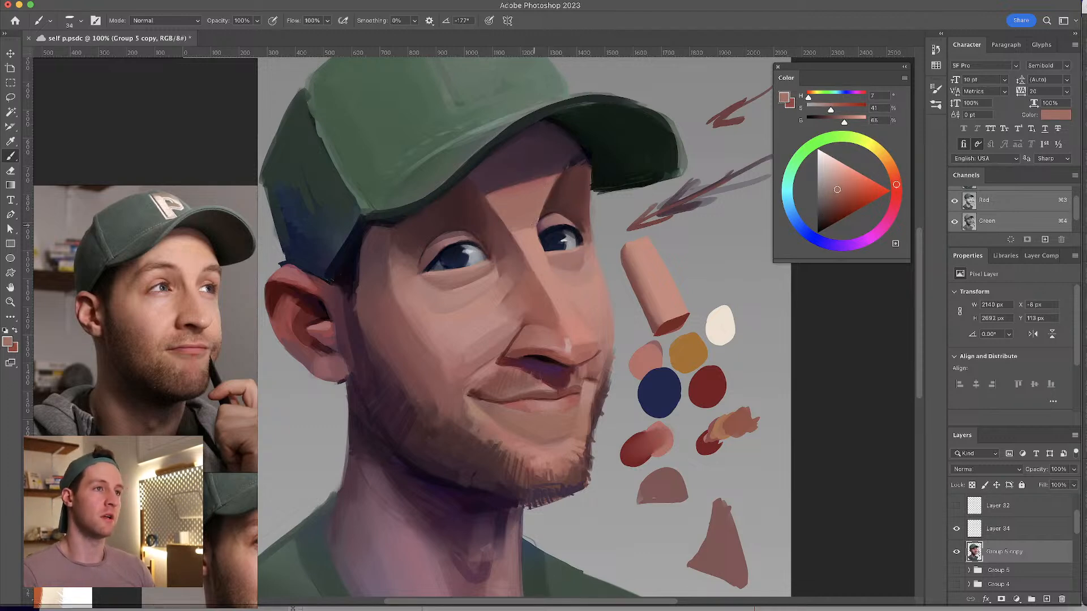
{"action": "left_click", "coordinate": [537, 220], "text": "alt"}
{"action": "mouse_move", "coordinate": [537, 220]}
{"action": "left_mouse_down"}
{"action": "mouse_move", "coordinate": [520, 226]}
{"action": "mouse_move", "coordinate": [493, 201]}
{"action": "left_mouse_up"}
{"action": "left_click", "coordinate": [493, 202], "text": "alt"}
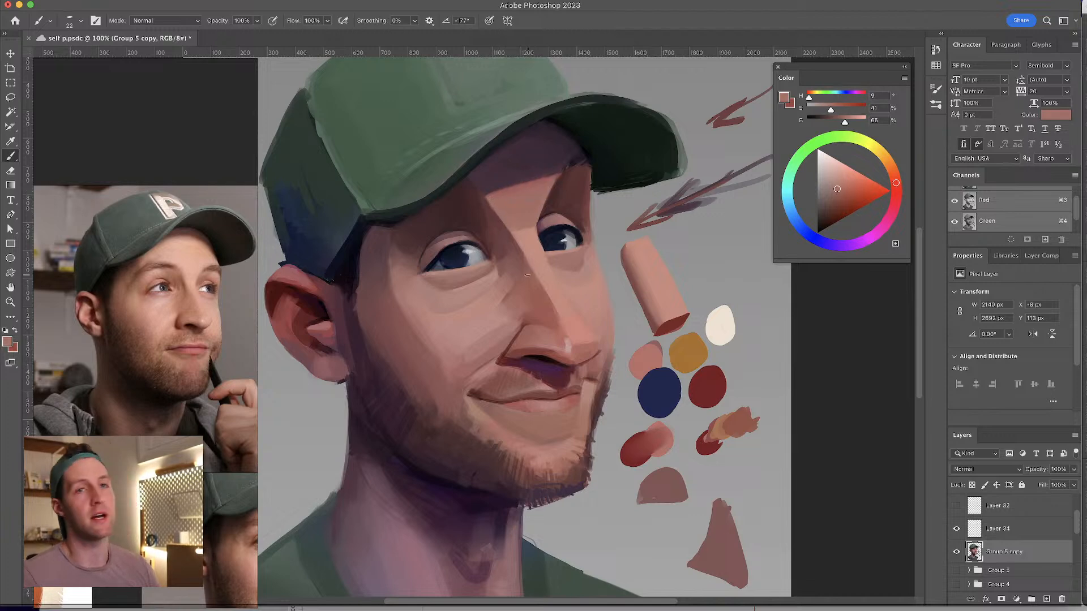
- Smooth the shaded side of the nose from the bridge toward the nostril with a 33 px brush and sampled reddish pinks
{"action": "scroll", "coordinate": [527, 208], "scroll_direction": "down", "scroll_amount": 1}
{"action": "left_click", "coordinate": [520, 293], "text": "alt"}
{"action": "left_click_drag", "start_coordinate": [520, 292], "coordinate": [512, 286]}
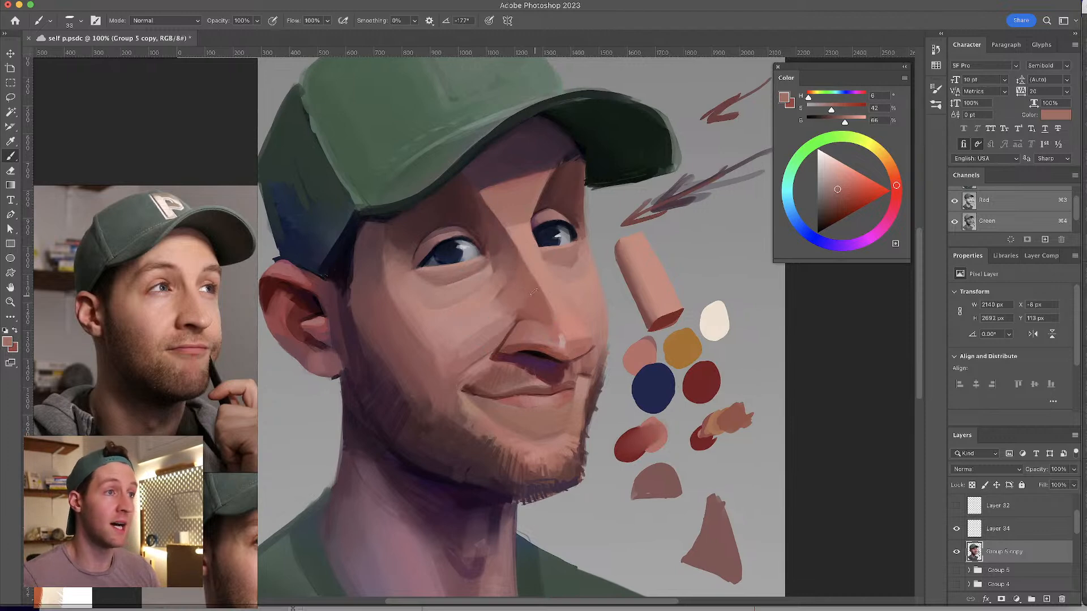
{"action": "left_click", "coordinate": [532, 278], "text": "alt"}
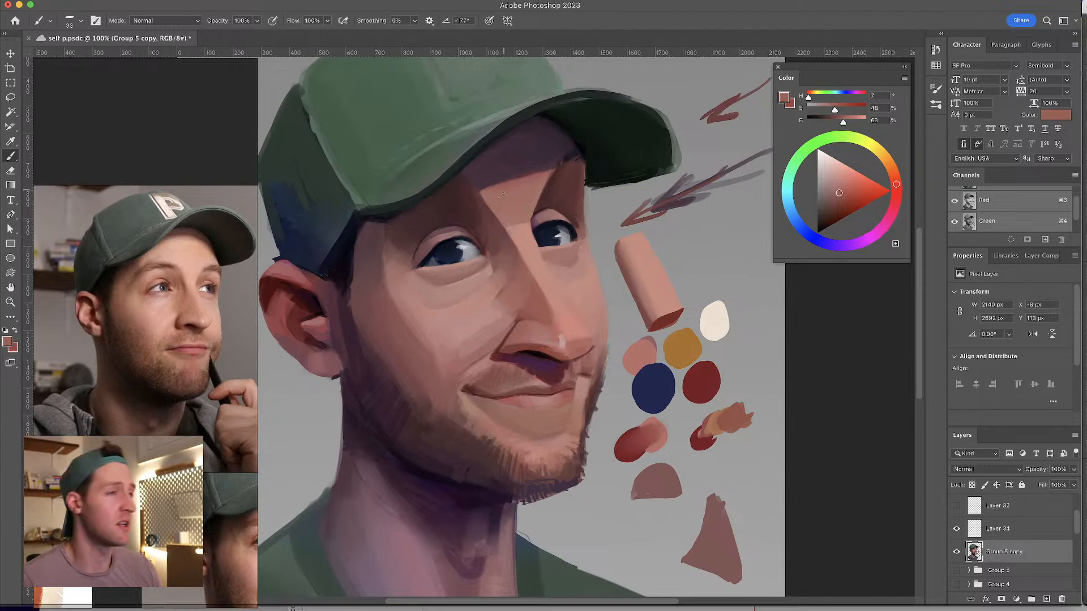
{"action": "left_click", "coordinate": [542, 308], "text": "alt"}
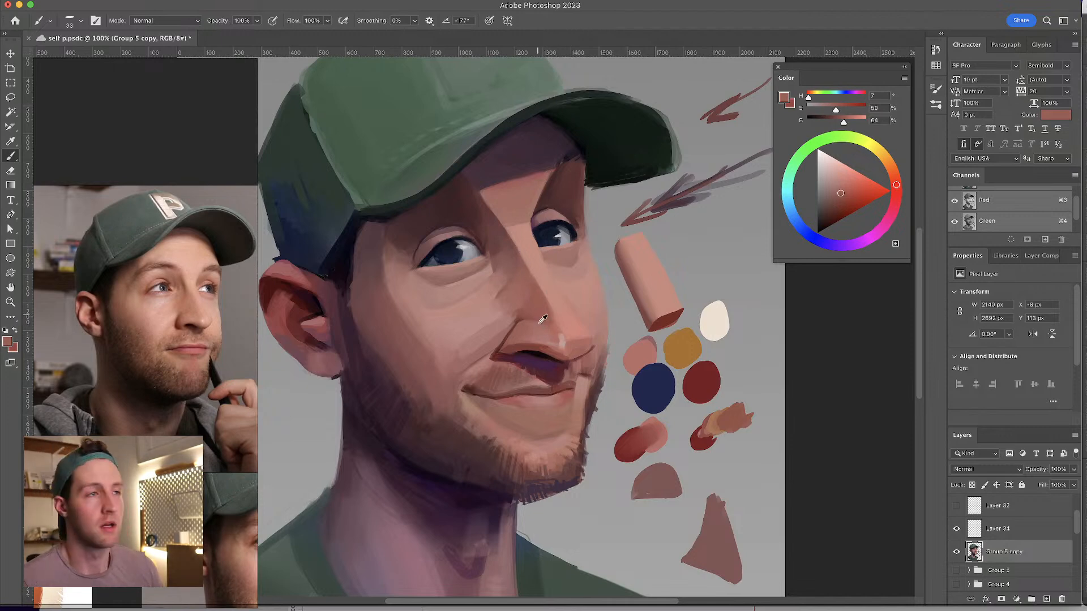
- Blend the lower nose bridge into the nose tip with a 33 px brush and pinks sampled beside the highlight
{"action": "left_click", "coordinate": [560, 324], "text": "alt"}
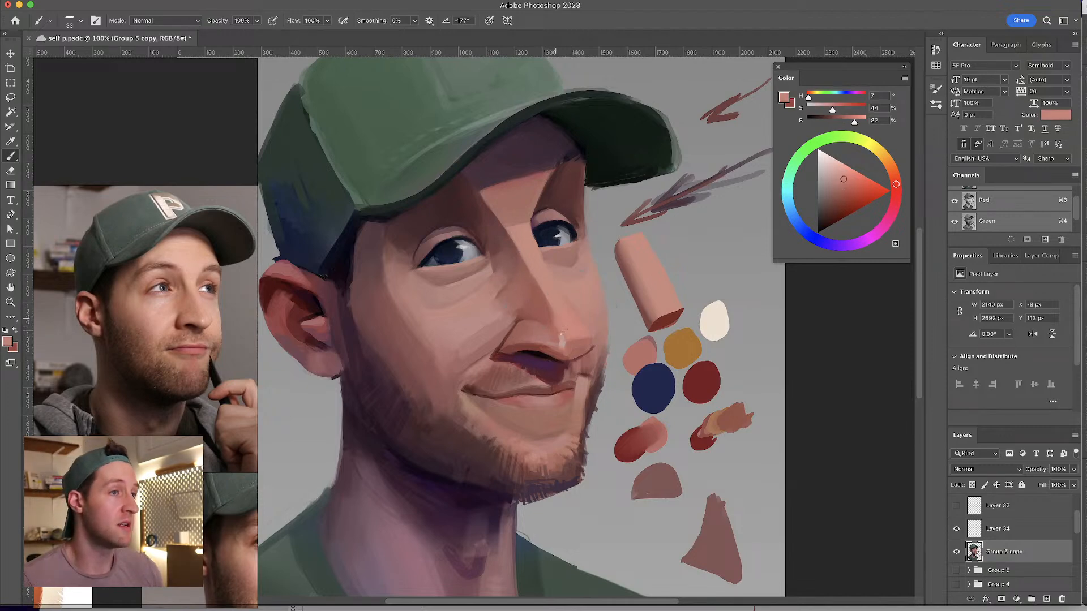
{"action": "left_click", "coordinate": [557, 326], "text": "alt"}
{"action": "left_click", "coordinate": [560, 325], "text": "alt"}
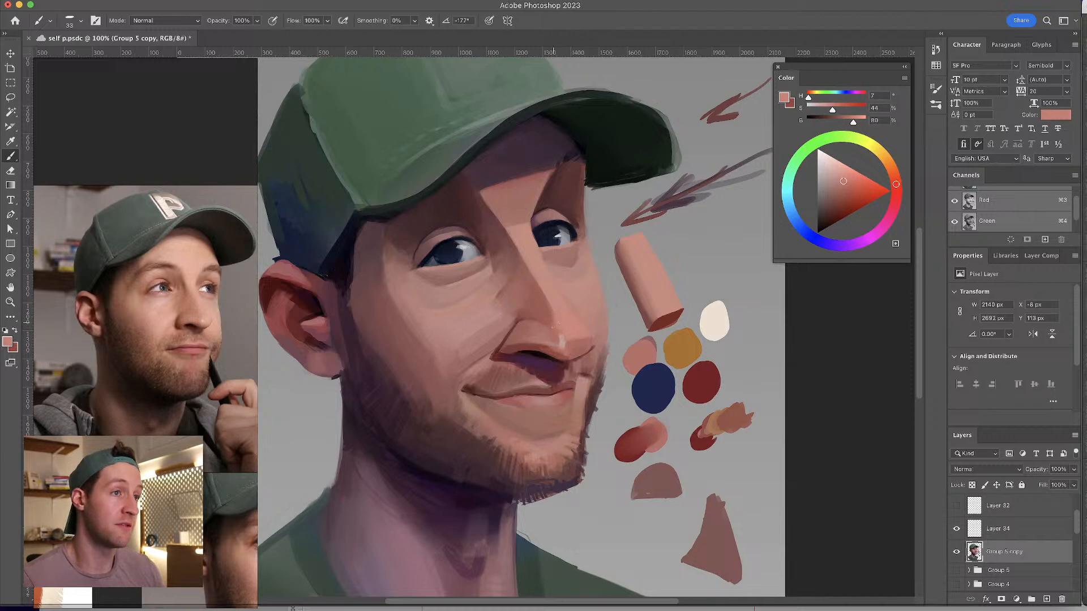
{"action": "left_click", "coordinate": [559, 325], "text": "alt"}
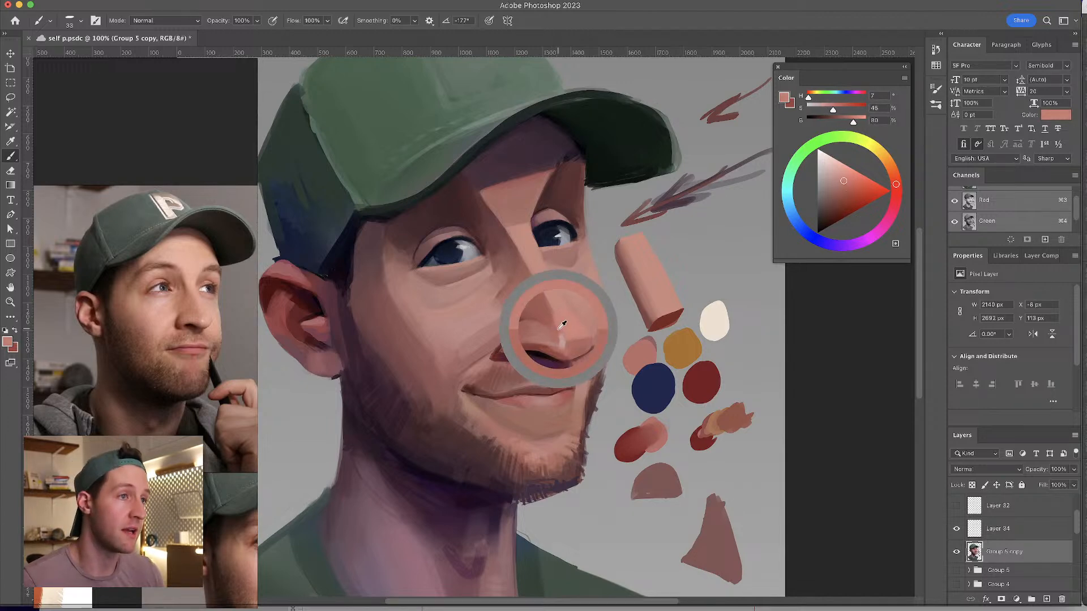
{"action": "left_click", "coordinate": [560, 326], "text": "alt"}
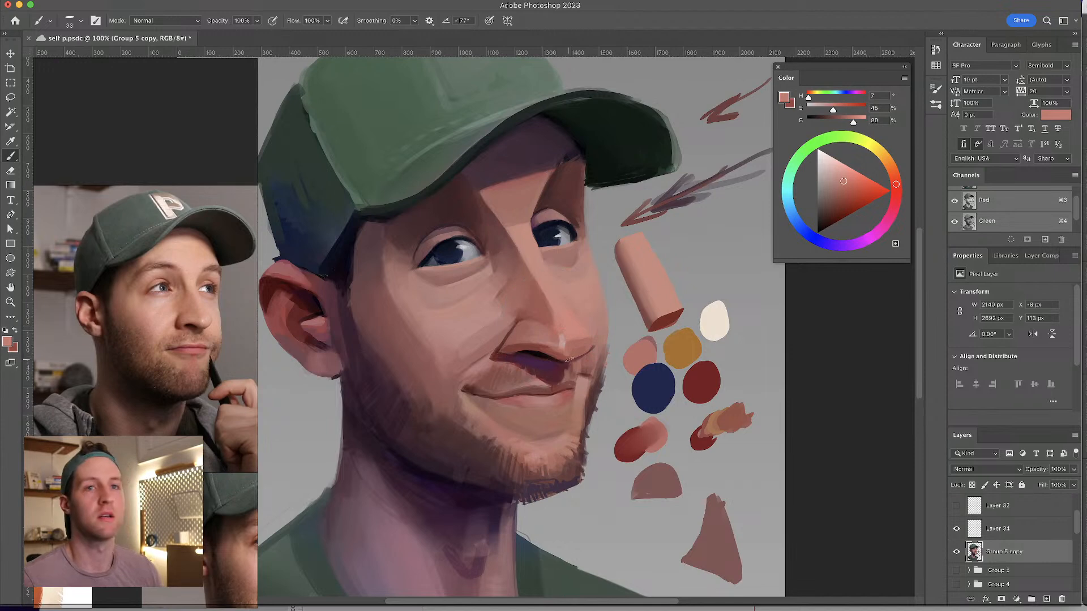
- Soften the shading on the far side of the nose tip with sampled reddish pinks and a 33 px brush
{"action": "left_click", "coordinate": [578, 337], "text": "alt"}
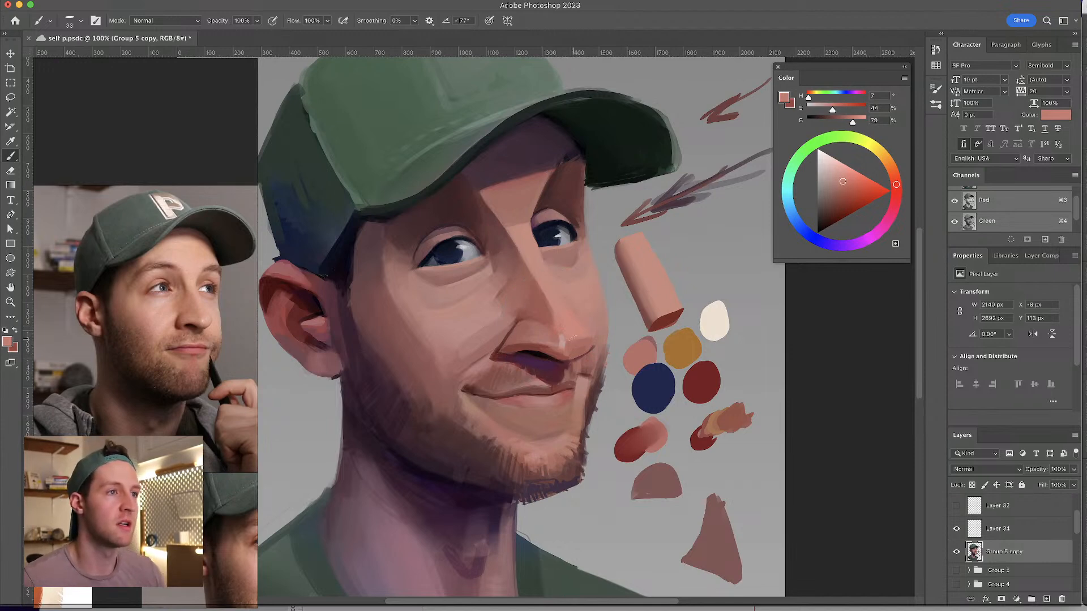
{"action": "left_click", "coordinate": [583, 342], "text": "alt"}
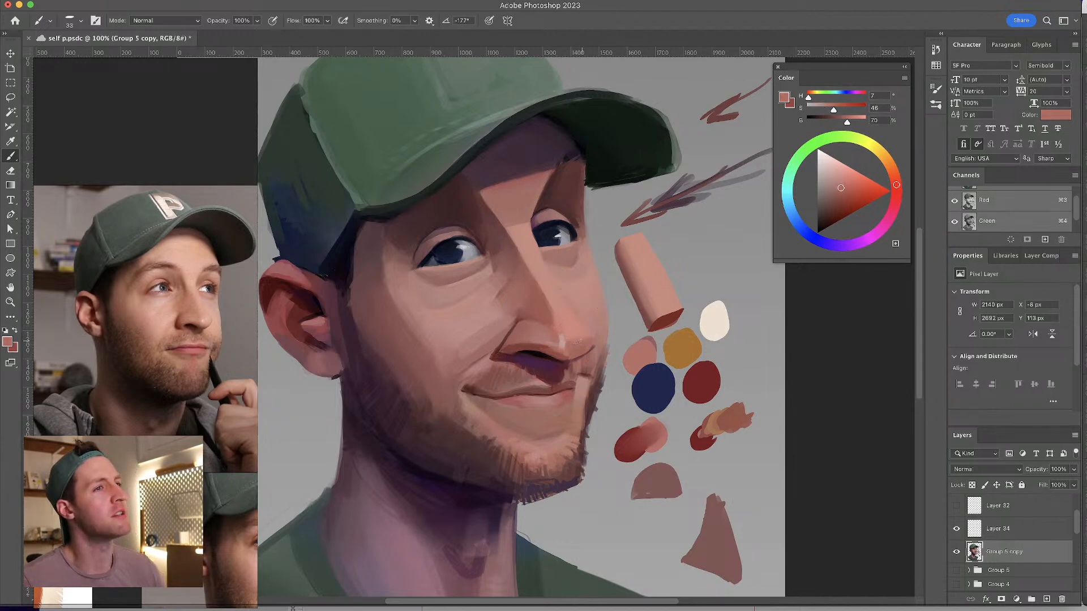
{"action": "left_click", "coordinate": [578, 336], "text": "alt"}
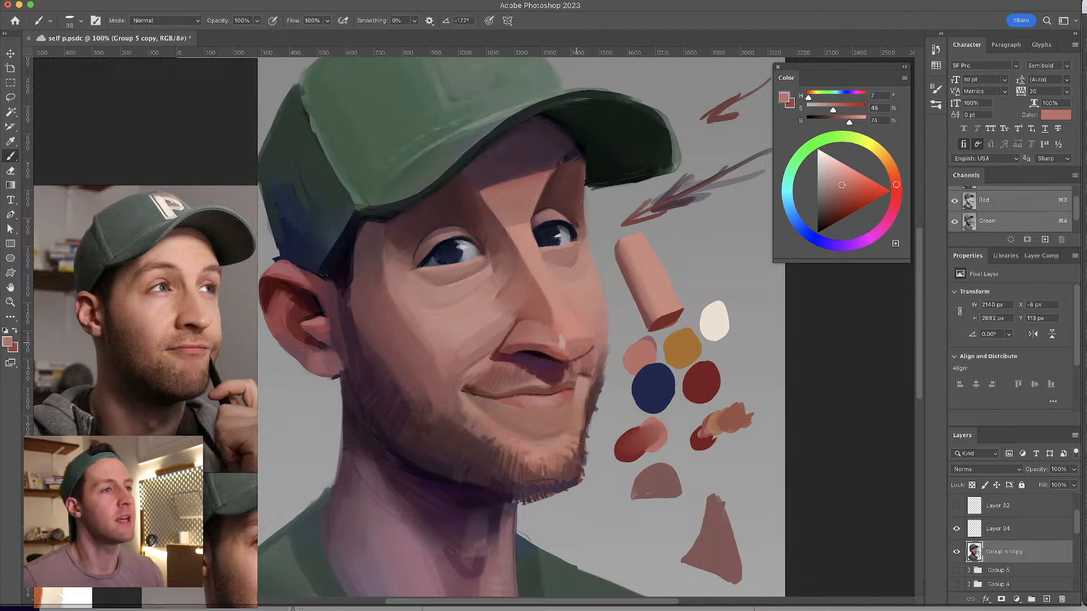
{"action": "left_click", "coordinate": [573, 344], "text": "alt"}
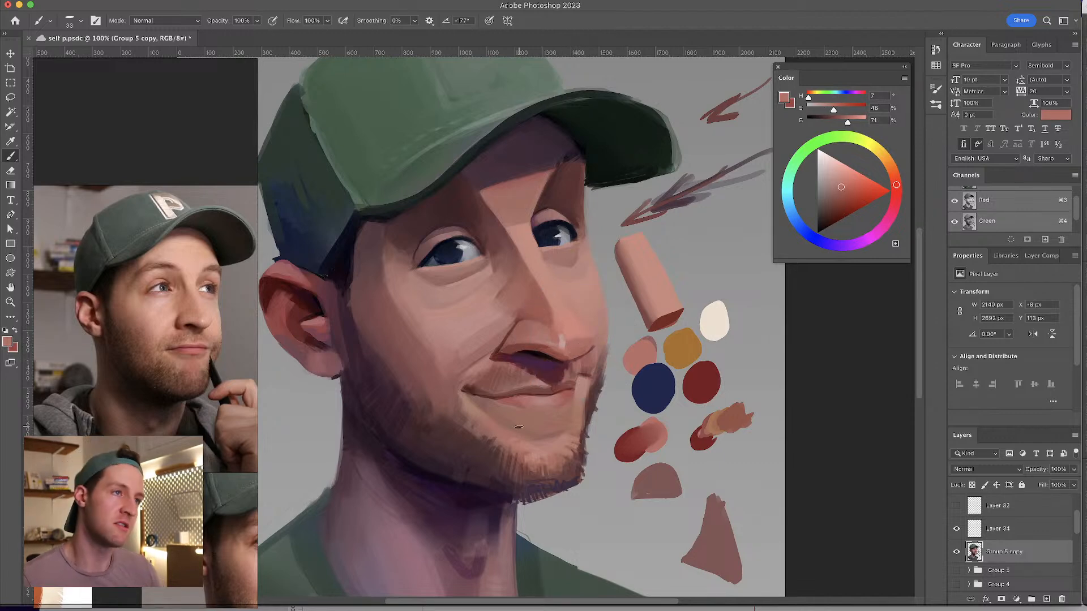
- Repaint the cap seam between the side and front panels with a 24 px brush and sampled muted green, undoing unsatisfactory strokes
{"action": "left_click_drag", "start_coordinate": [395, 223], "coordinate": [416, 248]}
{"action": "left_click", "coordinate": [341, 153], "text": "alt"}
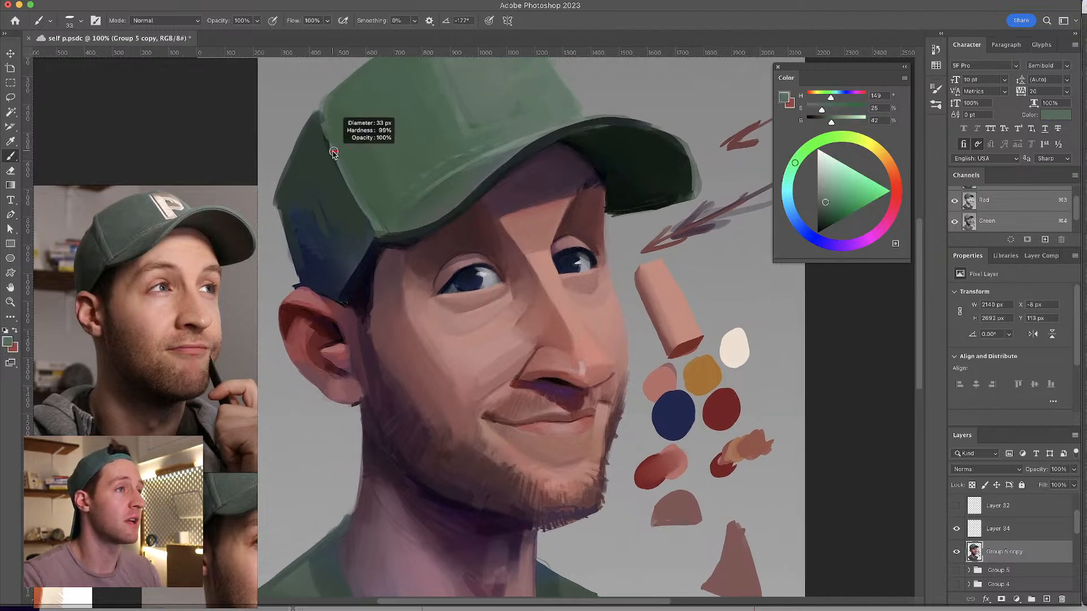
{"action": "left_click_drag", "start_coordinate": [327, 128], "coordinate": [380, 218]}
{"action": "key", "text": "super+z"}
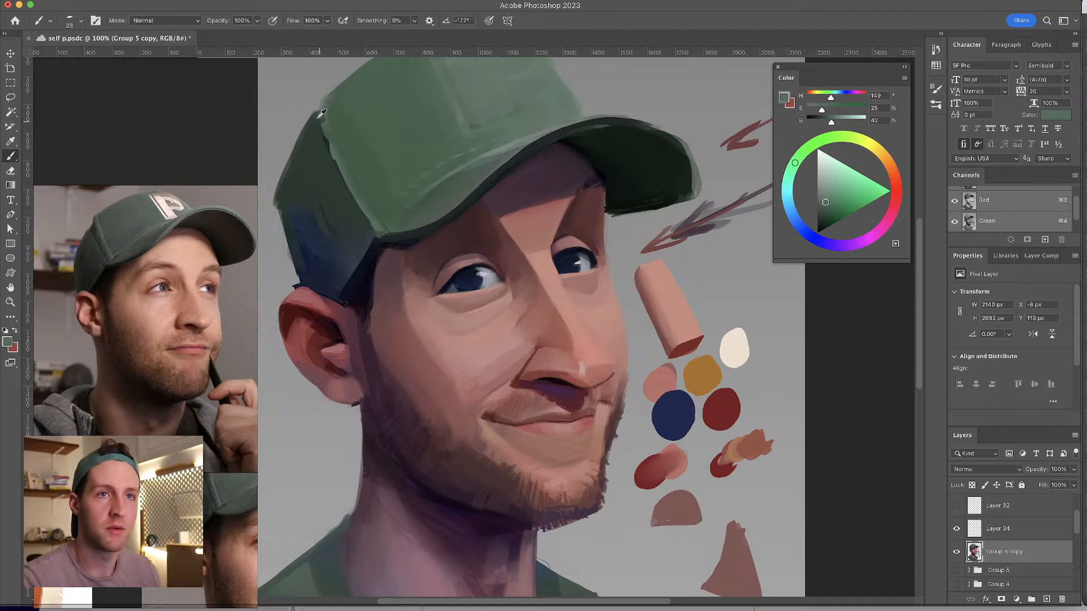
{"action": "left_click", "coordinate": [337, 144], "text": "alt"}
{"action": "mouse_move", "coordinate": [332, 149]}
{"action": "left_mouse_down"}
{"action": "mouse_move", "coordinate": [318, 121]}
{"action": "mouse_move", "coordinate": [383, 231]}
{"action": "left_mouse_up"}
{"action": "mouse_move", "coordinate": [329, 129]}
{"action": "left_mouse_down"}
{"action": "mouse_move", "coordinate": [339, 129]}
{"action": "mouse_move", "coordinate": [350, 204]}
{"action": "left_mouse_up"}
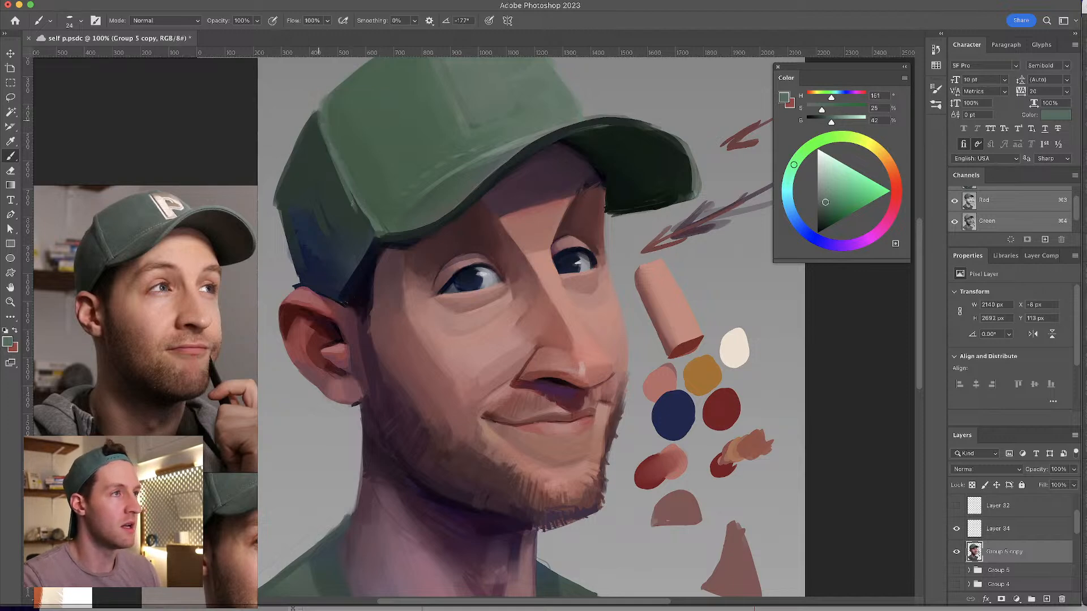
{"action": "key", "text": "super+z"}
{"action": "mouse_move", "coordinate": [338, 165]}
{"action": "left_mouse_down"}
{"action": "mouse_move", "coordinate": [365, 222]}
{"action": "mouse_move", "coordinate": [361, 208]}
{"action": "left_mouse_up"}
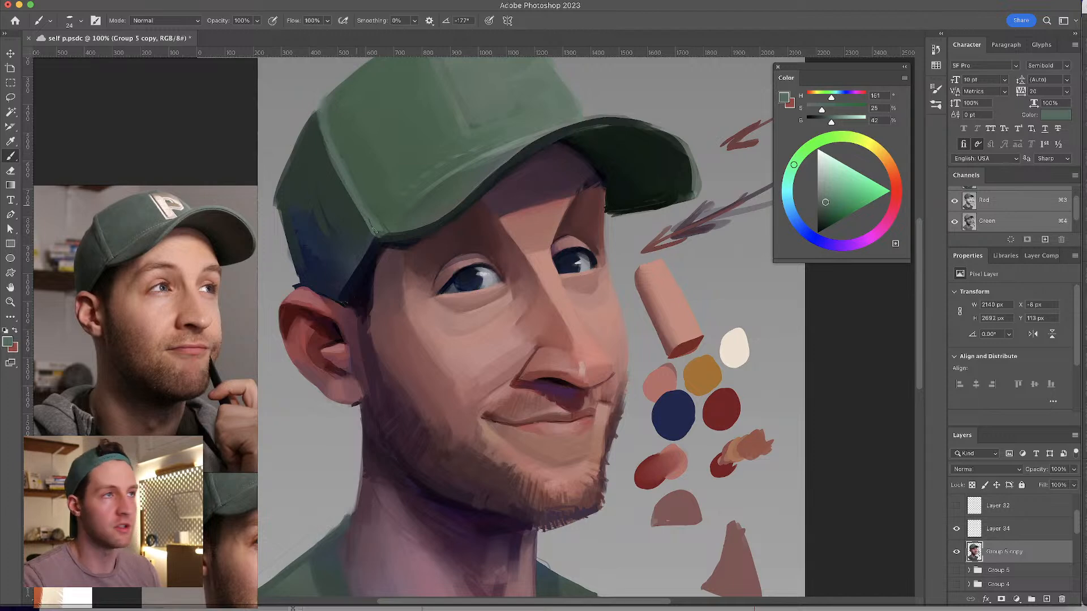
- Blend the upper end of the cap seam into the front panel using greens sampled on both sides of it
{"action": "left_click", "coordinate": [353, 147], "text": "alt"}
{"action": "mouse_move", "coordinate": [349, 146]}
{"action": "left_mouse_down"}
{"action": "mouse_move", "coordinate": [338, 141]}
{"action": "mouse_move", "coordinate": [350, 154]}
{"action": "left_mouse_up"}
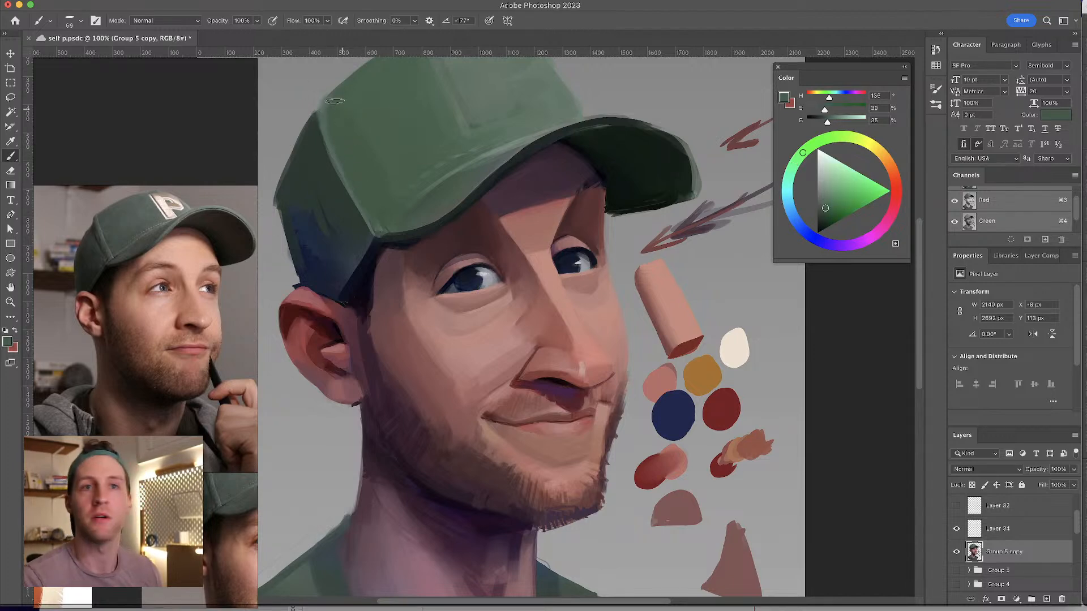
{"action": "left_click", "coordinate": [321, 117], "text": "alt"}
{"action": "left_click_drag", "start_coordinate": [322, 115], "coordinate": [320, 103]}
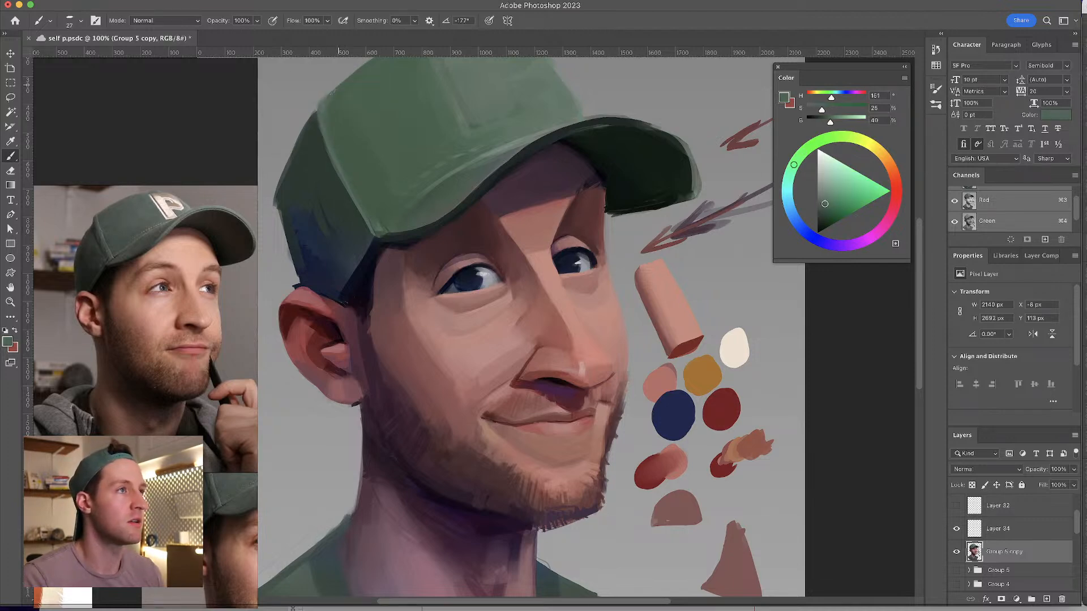
{"action": "left_click", "coordinate": [334, 113], "text": "alt"}
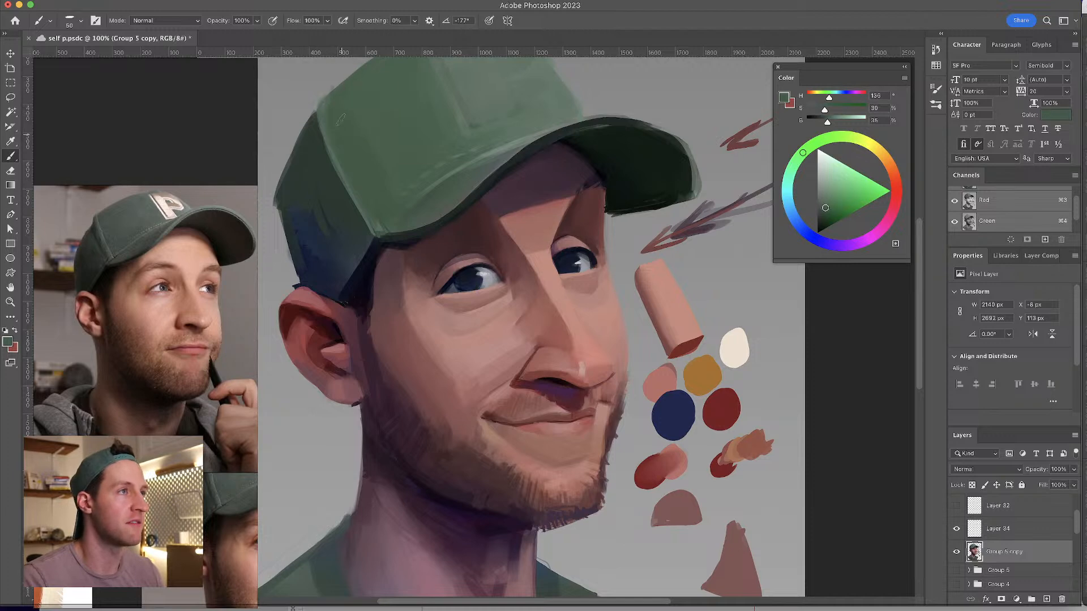
{"action": "left_click", "coordinate": [337, 95], "text": "alt"}
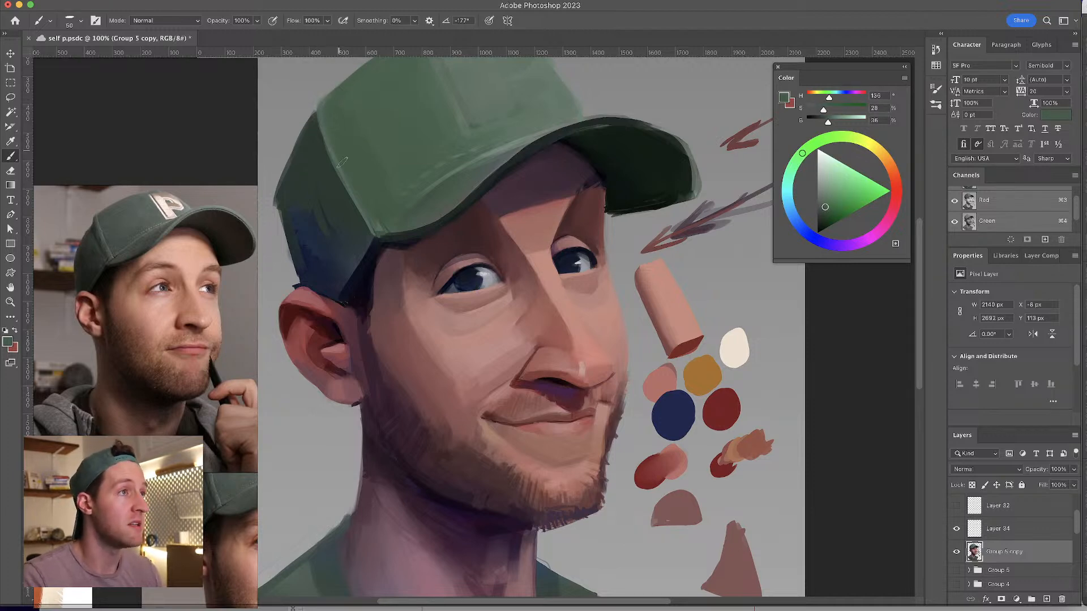
{"action": "left_click", "coordinate": [327, 100], "text": "alt"}
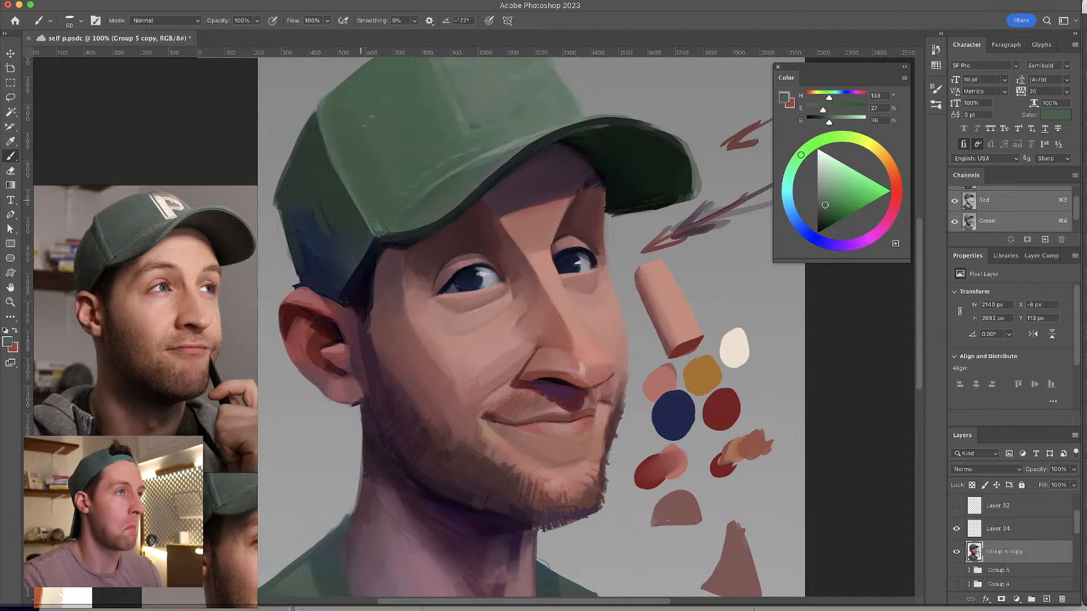
- Smooth the near half of the cap's front panel with a 100 px brush and greens sampled from the panel
{"action": "left_click", "coordinate": [340, 97], "text": "alt"}
{"action": "key", "text": "bracketright"}
{"action": "key", "text": "bracketright"}
{"action": "key", "text": "bracketright"}
{"action": "key", "text": "bracketright"}
{"action": "key", "text": "bracketright"}
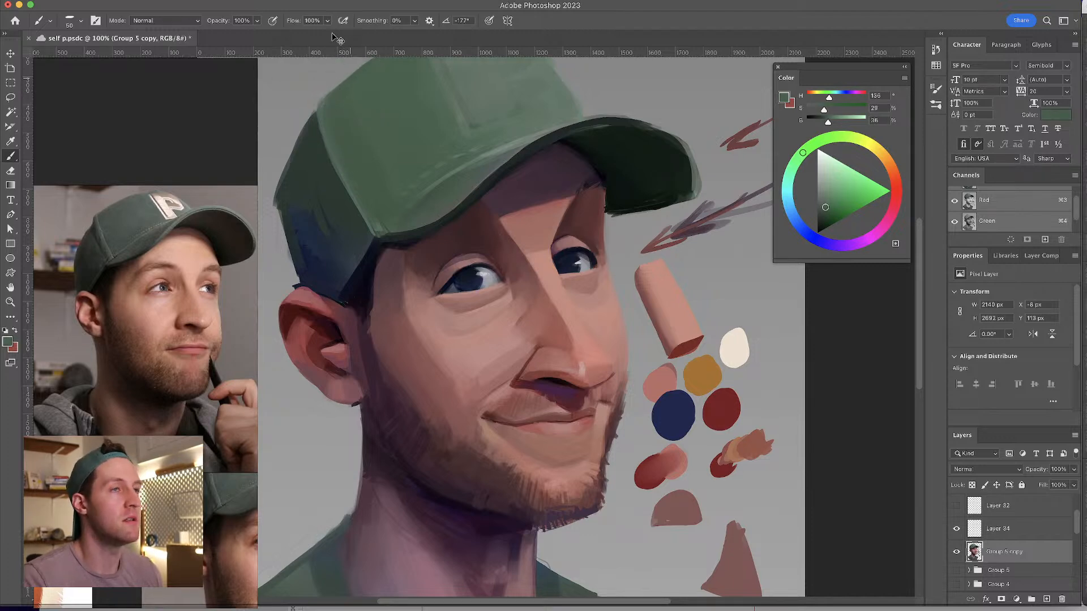
{"action": "left_click", "coordinate": [359, 113], "text": "alt"}
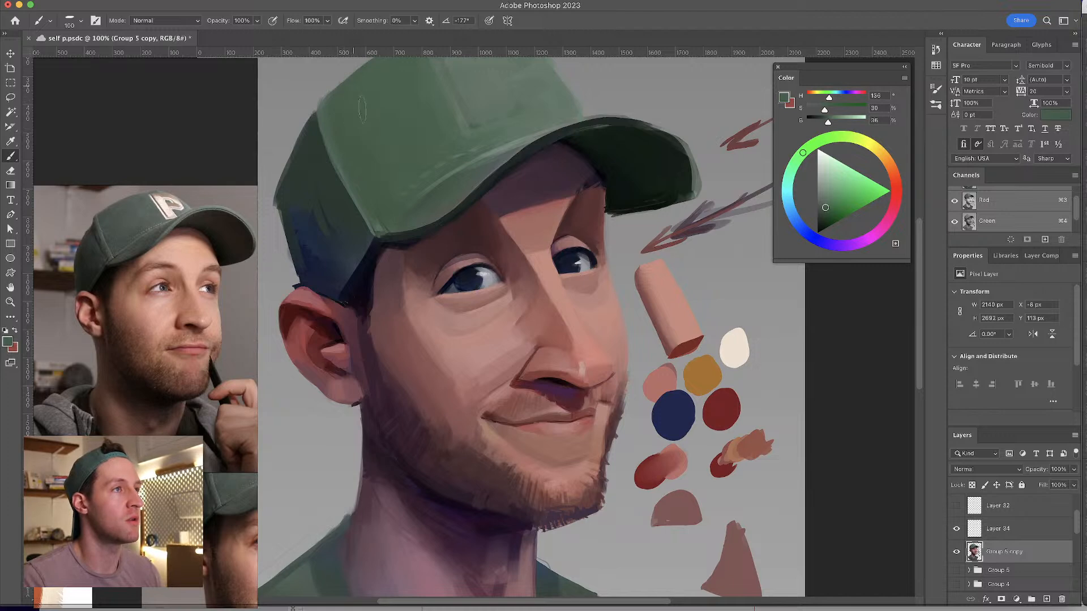
{"action": "scroll", "coordinate": [410, 152], "scroll_direction": "up", "scroll_amount": 2}
{"action": "left_click", "coordinate": [417, 180], "text": "alt"}
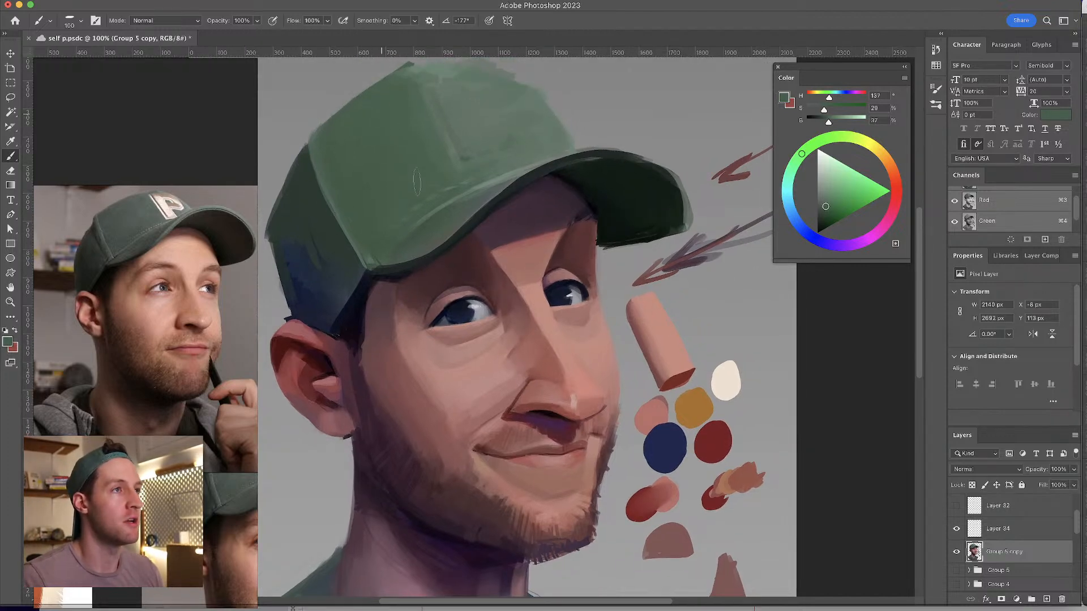
- Blend away the cap's centre crease and smooth the crown around it with brushes up to 129 px and sampled lighter greens
{"action": "left_click", "coordinate": [440, 121], "text": "alt"}
{"action": "key", "text": "bracketleft"}
{"action": "key", "text": "bracketleft"}
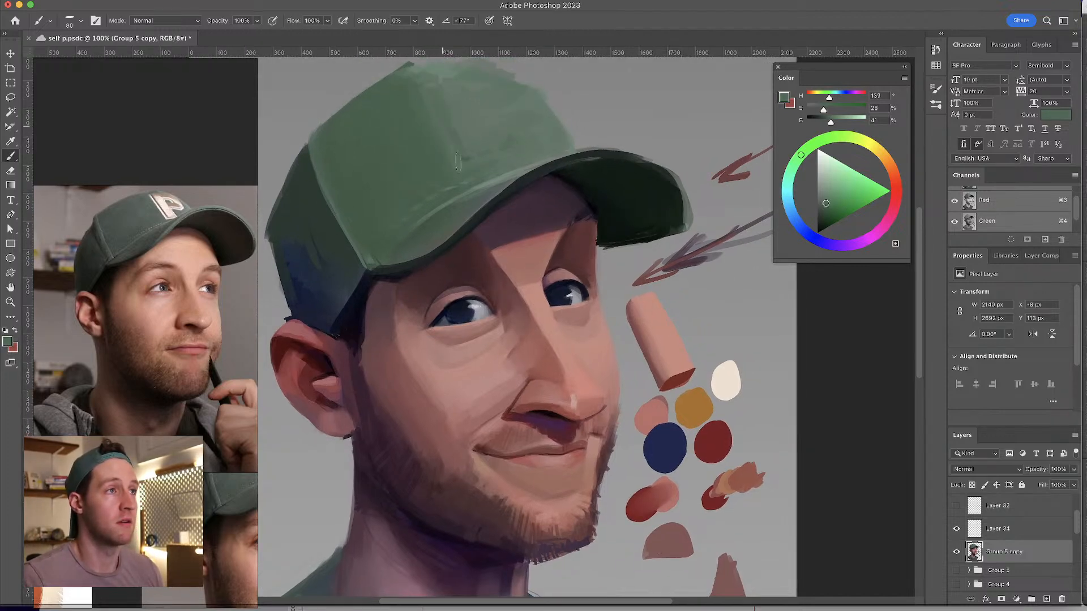
{"action": "left_click", "coordinate": [515, 140], "text": "alt"}
{"action": "left_click_drag", "start_coordinate": [504, 138], "coordinate": [516, 138]}
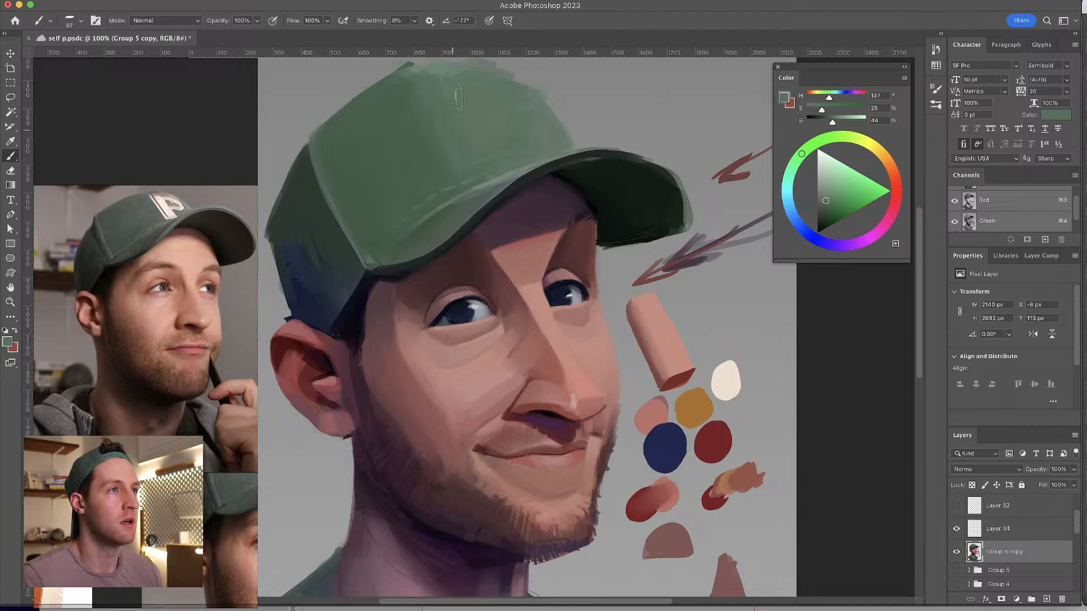
{"action": "left_click", "coordinate": [420, 112], "text": "alt"}
{"action": "left_click_drag", "start_coordinate": [420, 110], "coordinate": [436, 110]}
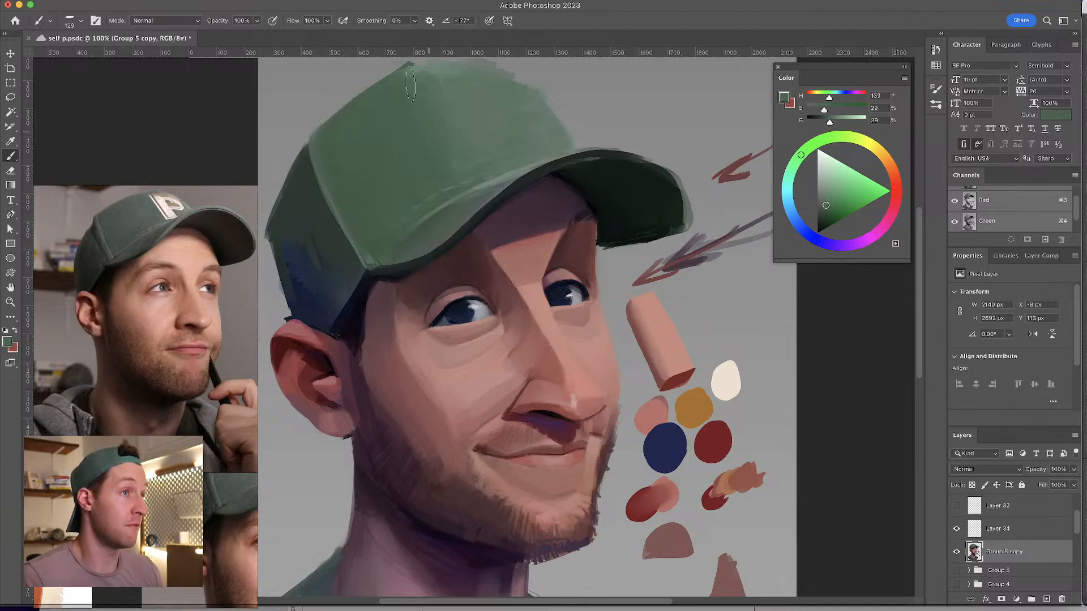
- Paint over the blue patch on the cap's side panel with dark blue-greens sampled nearby, using brushes of 82 down to 32 px
{"action": "scroll", "coordinate": [429, 136], "scroll_direction": "down", "scroll_amount": 2}
{"action": "scroll", "coordinate": [429, 136], "scroll_direction": "left", "scroll_amount": 2}
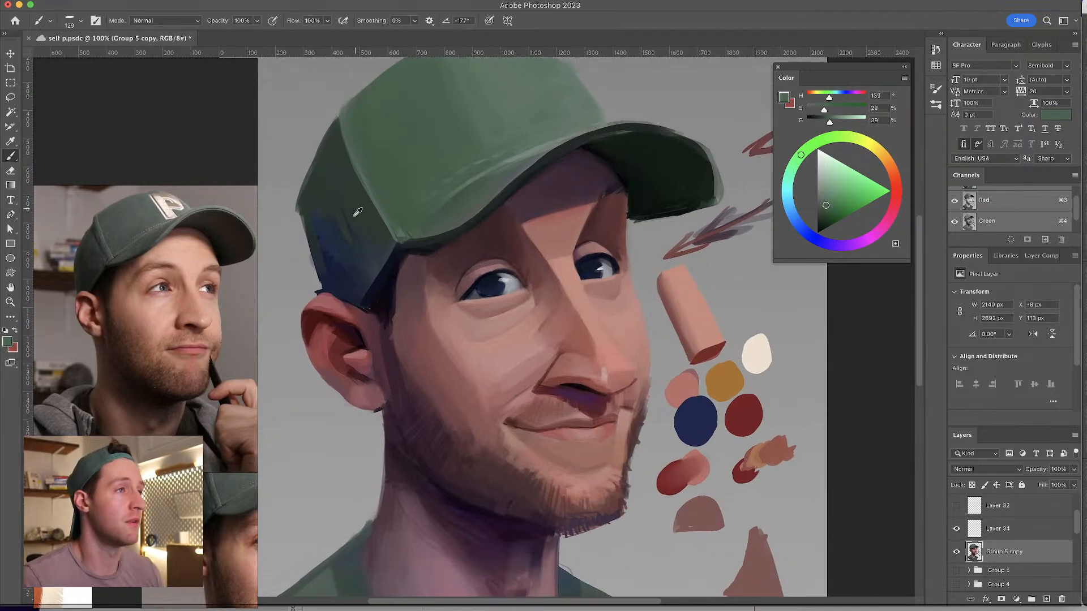
{"action": "left_click", "coordinate": [355, 228], "text": "alt"}
{"action": "left_click_drag", "start_coordinate": [355, 229], "coordinate": [334, 228]}
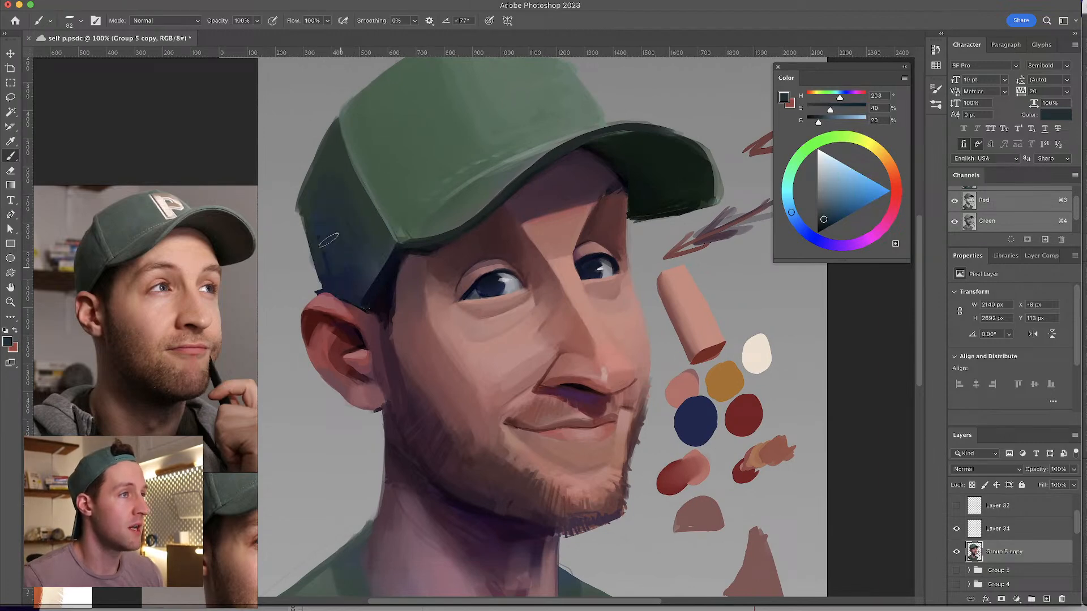
{"action": "left_click", "coordinate": [335, 178], "text": "alt"}
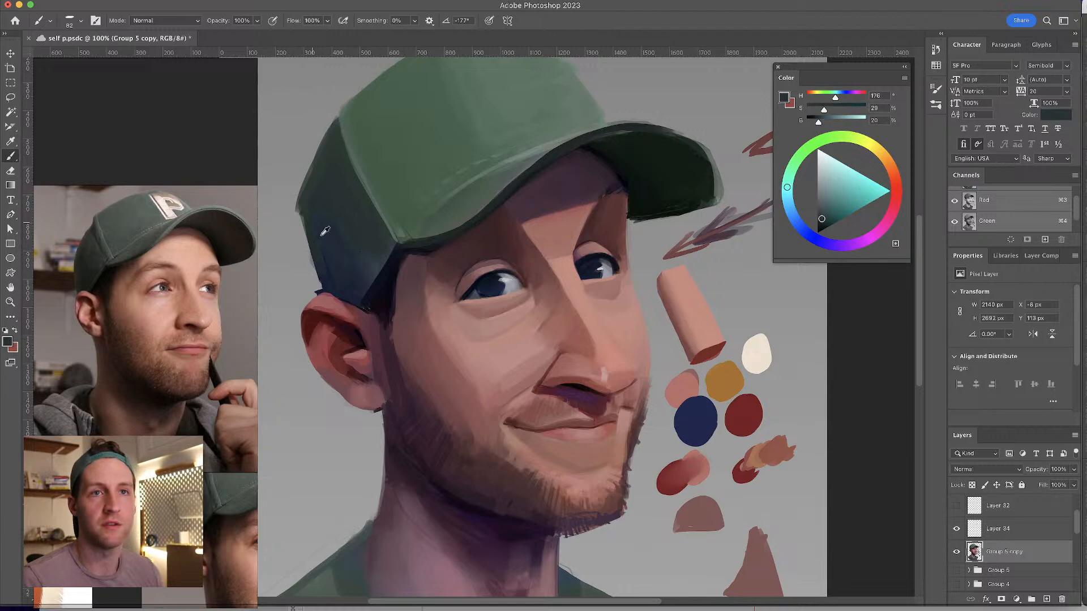
{"action": "left_click", "coordinate": [352, 180], "text": "alt"}
{"action": "mouse_move", "coordinate": [351, 180]}
{"action": "left_mouse_down"}
{"action": "mouse_move", "coordinate": [340, 180]}
{"action": "mouse_move", "coordinate": [368, 165]}
{"action": "left_mouse_up"}
{"action": "left_click", "coordinate": [356, 166], "text": "alt"}
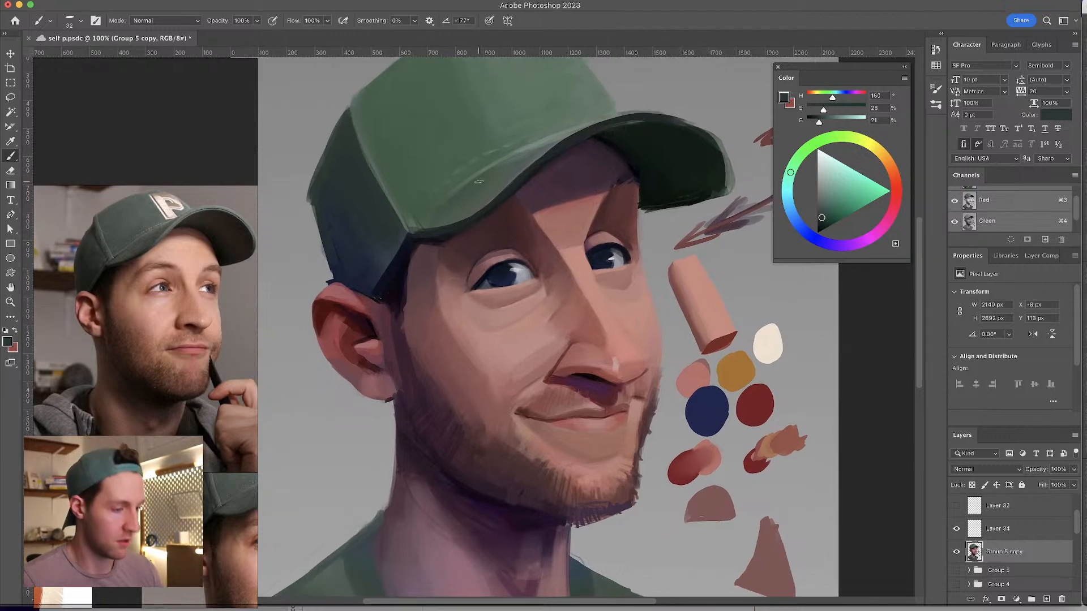
- Even out the top of the cap's front panel with a 113 px brush and greens sampled across the crown
{"action": "key", "text": "ctrl+minus"}
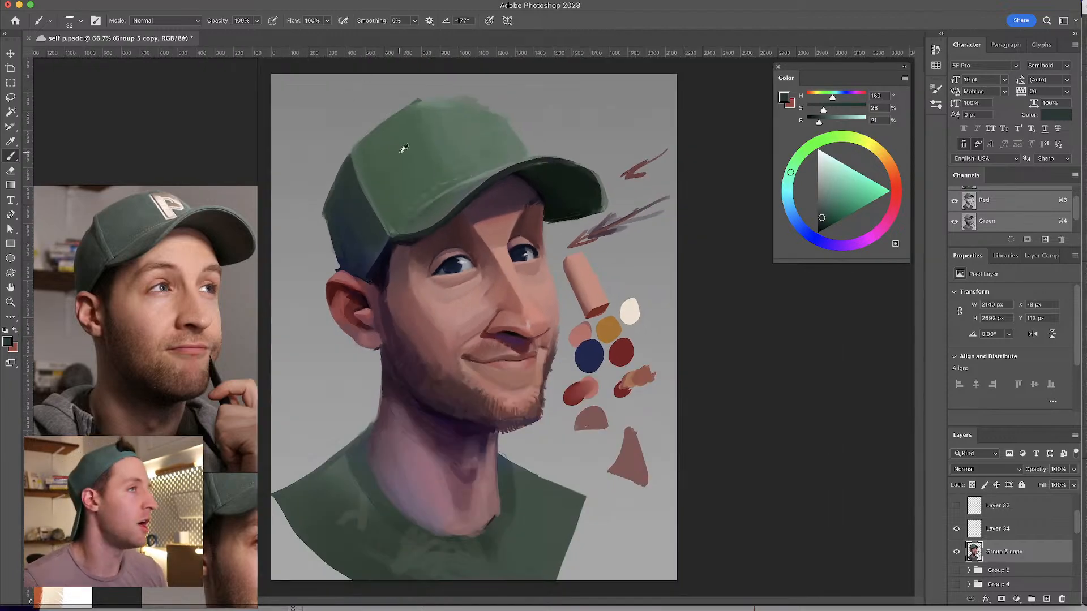
{"action": "left_click", "coordinate": [417, 122], "text": "alt"}
{"action": "left_click_drag", "start_coordinate": [417, 122], "coordinate": [411, 115]}
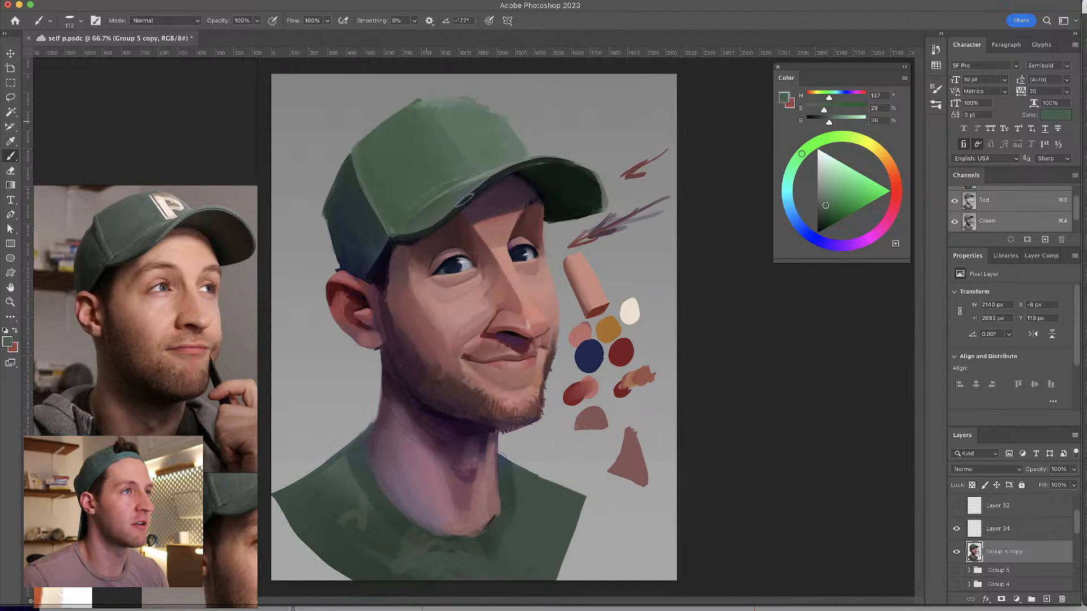
{"action": "left_click", "coordinate": [426, 116], "text": "alt"}
{"action": "left_click", "coordinate": [457, 131], "text": "alt"}
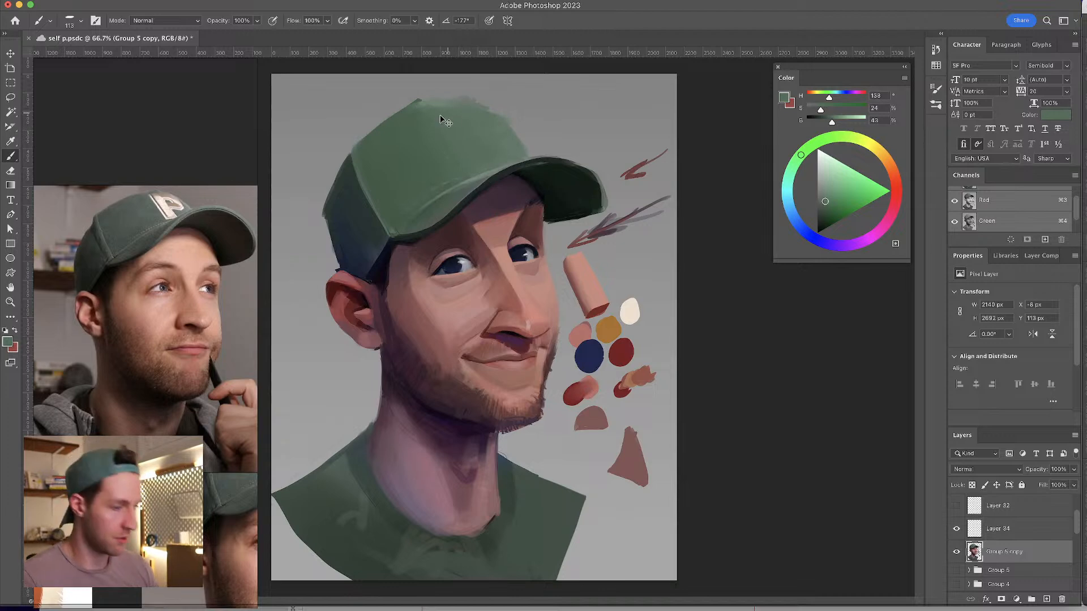
- Round off the top outline of the cap's crown with the sampled light green, reducing the brush to 61 px
{"action": "left_click_drag", "start_coordinate": [418, 100], "coordinate": [384, 120]}
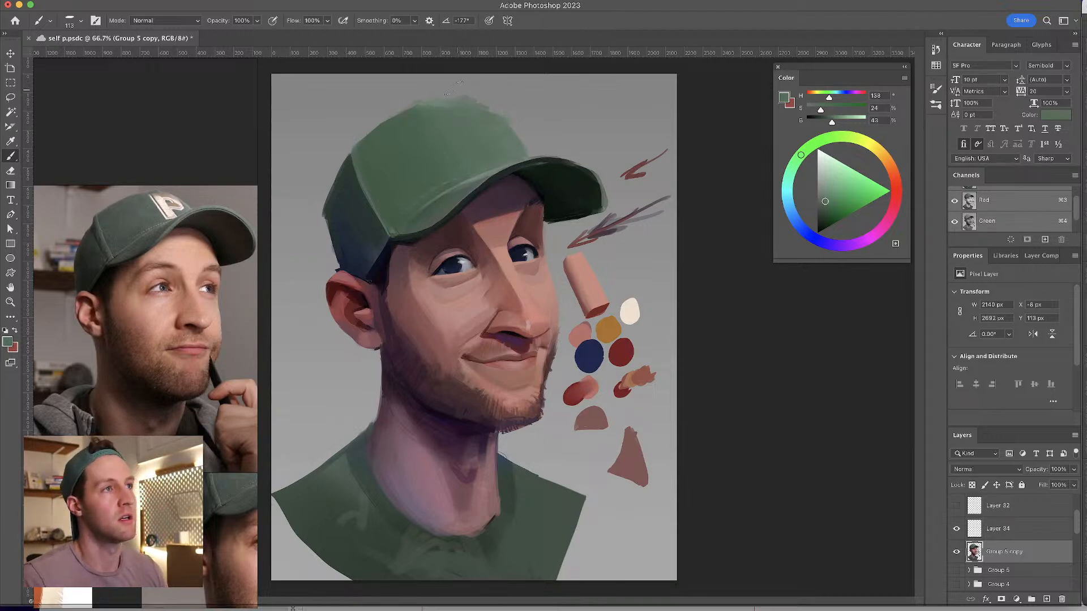
{"action": "left_click_drag", "start_coordinate": [436, 102], "coordinate": [422, 86], "text": "ctrl+alt"}
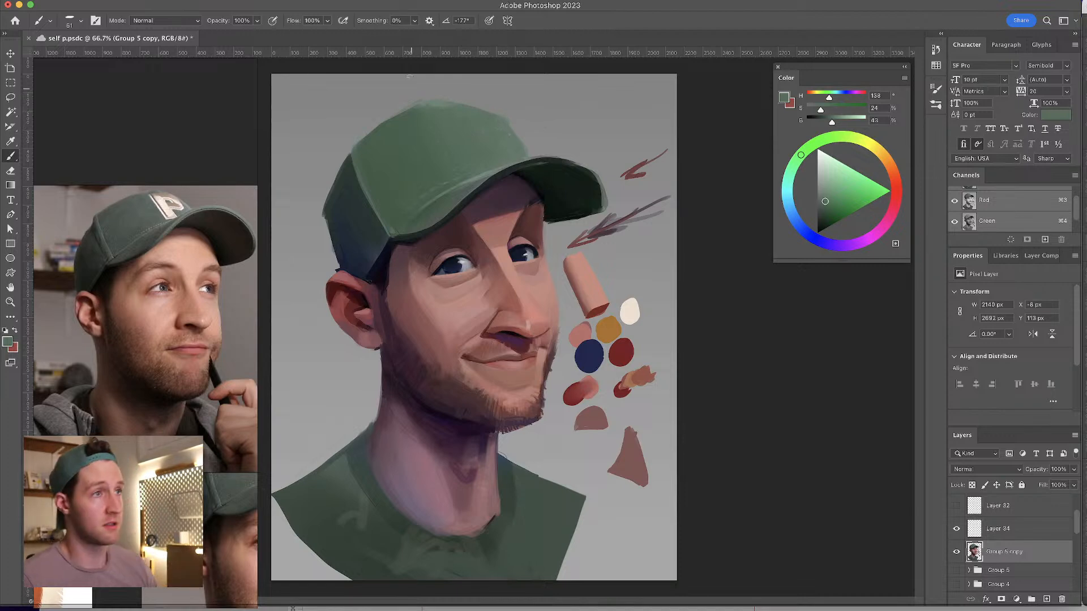
{"action": "left_click_drag", "start_coordinate": [460, 104], "coordinate": [480, 102]}
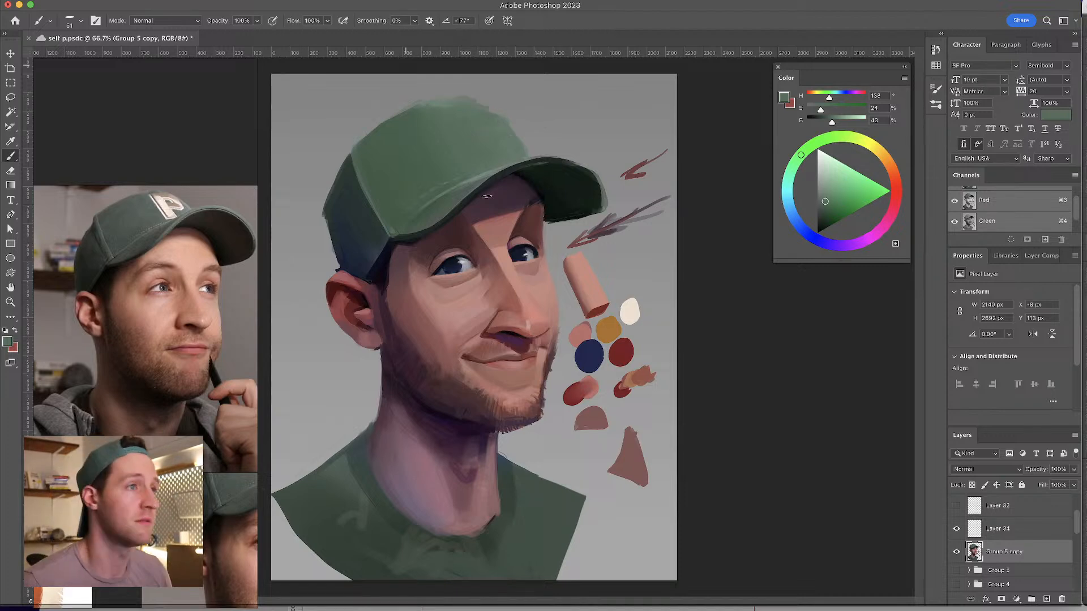
- Touch up the cap's side seam with sampled greens and its lower edge above the temple with sampled dark blue, using brushes of 39 to 67 px
{"action": "left_click", "coordinate": [368, 182], "text": "alt"}
{"action": "left_click_drag", "start_coordinate": [368, 161], "coordinate": [358, 157], "text": "ctrl+alt"}
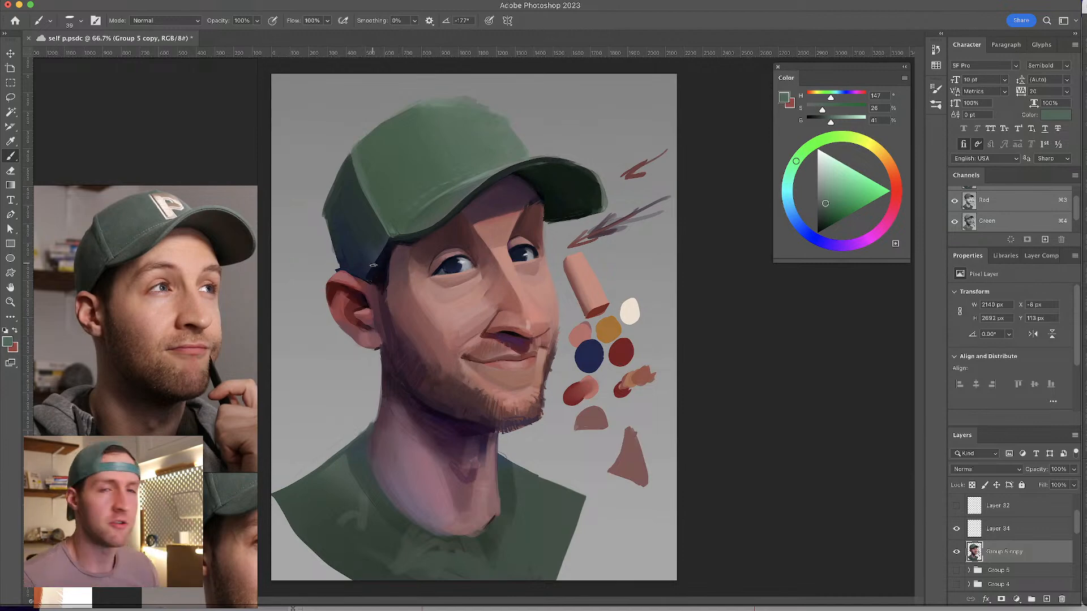
{"action": "left_click", "coordinate": [365, 172], "text": "alt"}
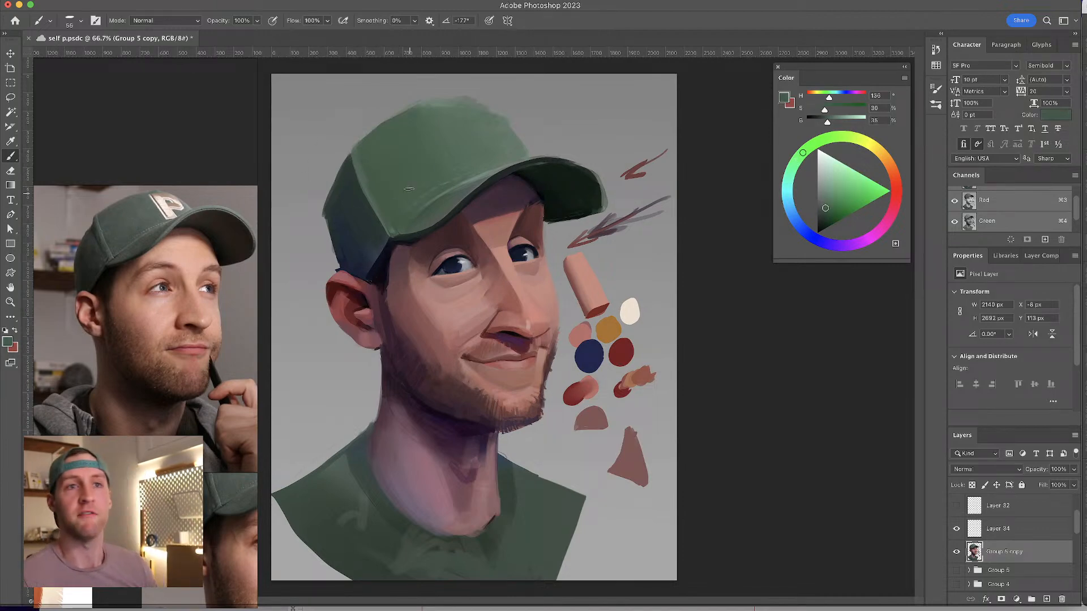
{"action": "left_click", "coordinate": [364, 253], "text": "alt"}
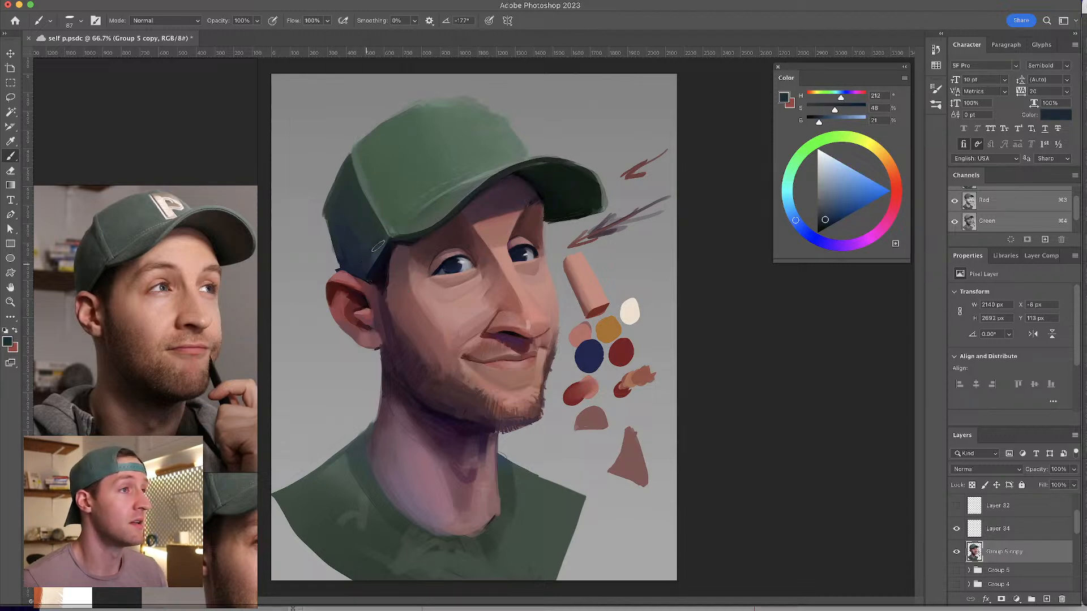
{"action": "left_click_drag", "start_coordinate": [367, 267], "coordinate": [374, 268]}
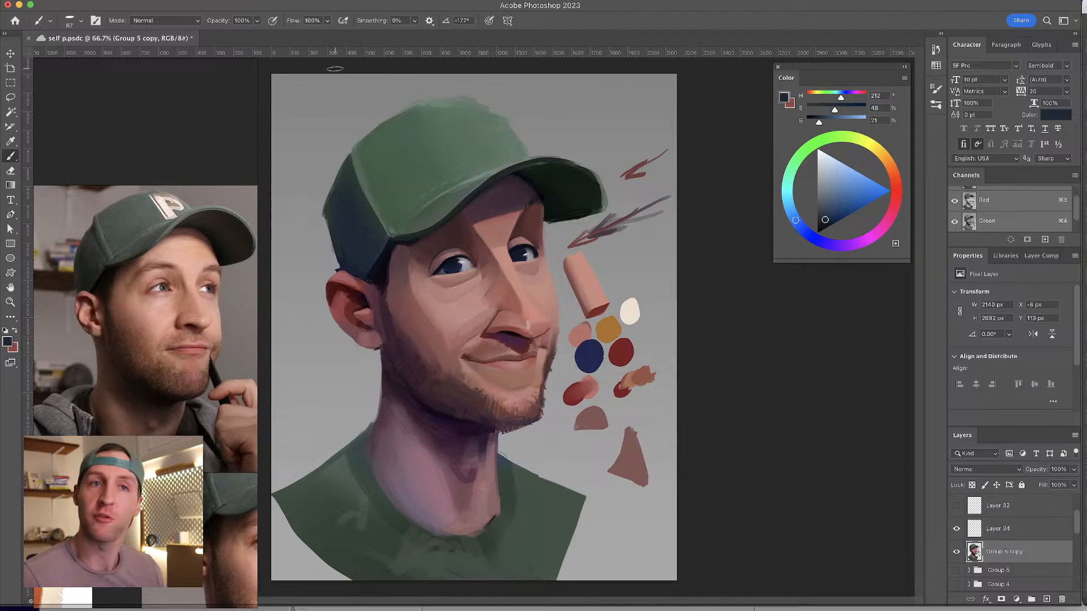
- Refine the ear's edges with a 54 px brush and blend the near cheek with sampled skin tones at 74 px
{"action": "left_click", "coordinate": [355, 275], "text": "alt"}
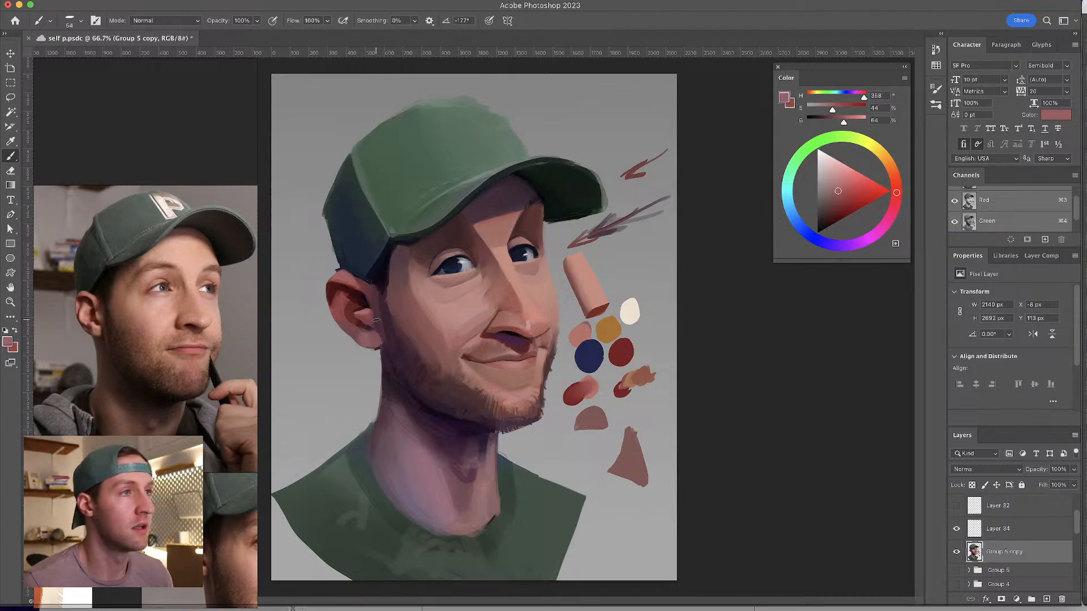
{"action": "left_click", "coordinate": [369, 292], "text": "alt"}
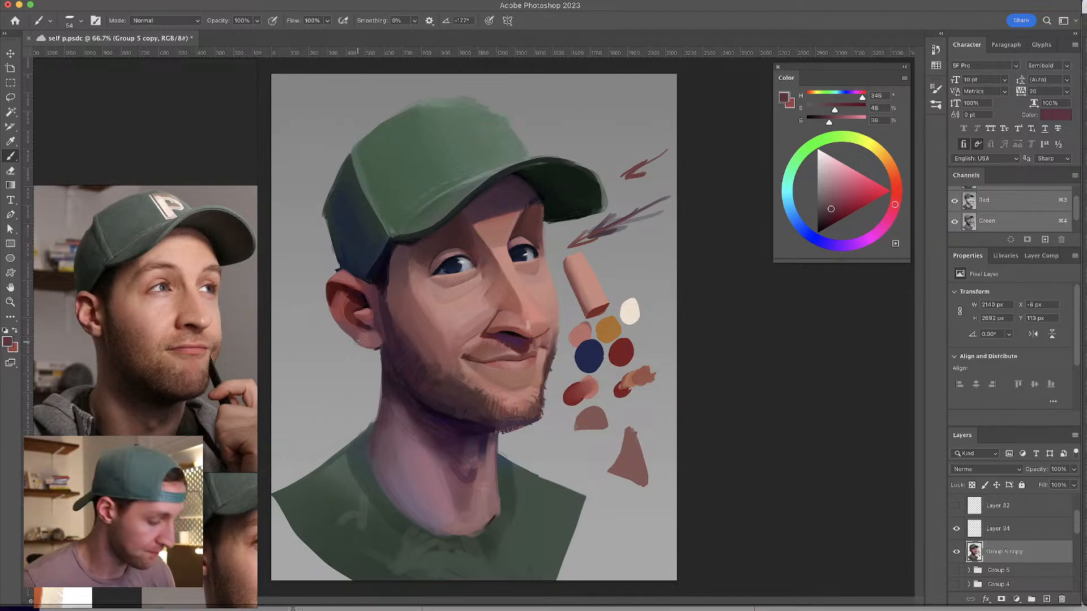
{"action": "left_click", "coordinate": [427, 310], "text": "alt"}
{"action": "left_click_drag", "start_coordinate": [427, 310], "coordinate": [436, 313]}
{"action": "left_click", "coordinate": [434, 315], "text": "alt"}
{"action": "left_click_drag", "start_coordinate": [434, 316], "coordinate": [441, 321]}
{"action": "left_click", "coordinate": [432, 322], "text": "alt"}
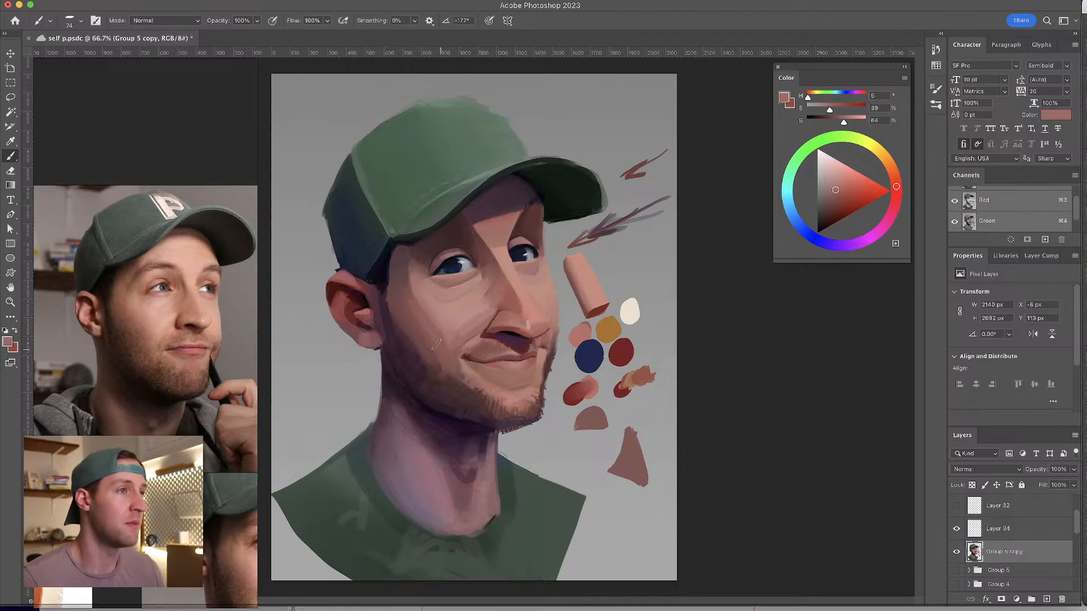
{"action": "left_click", "coordinate": [432, 327], "text": "alt"}
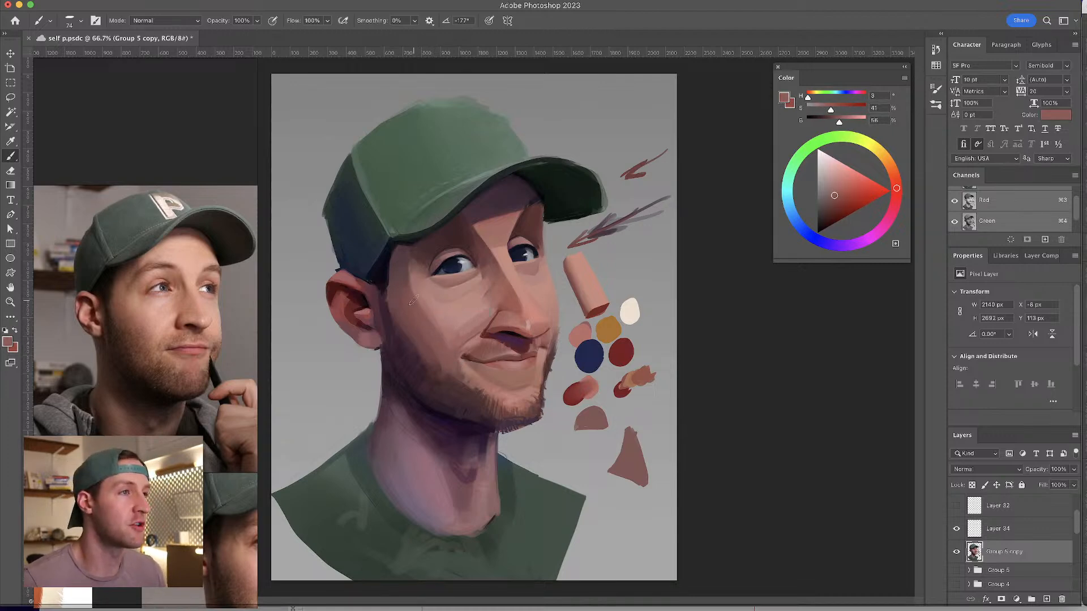
{"action": "left_click", "coordinate": [437, 325], "text": "alt"}
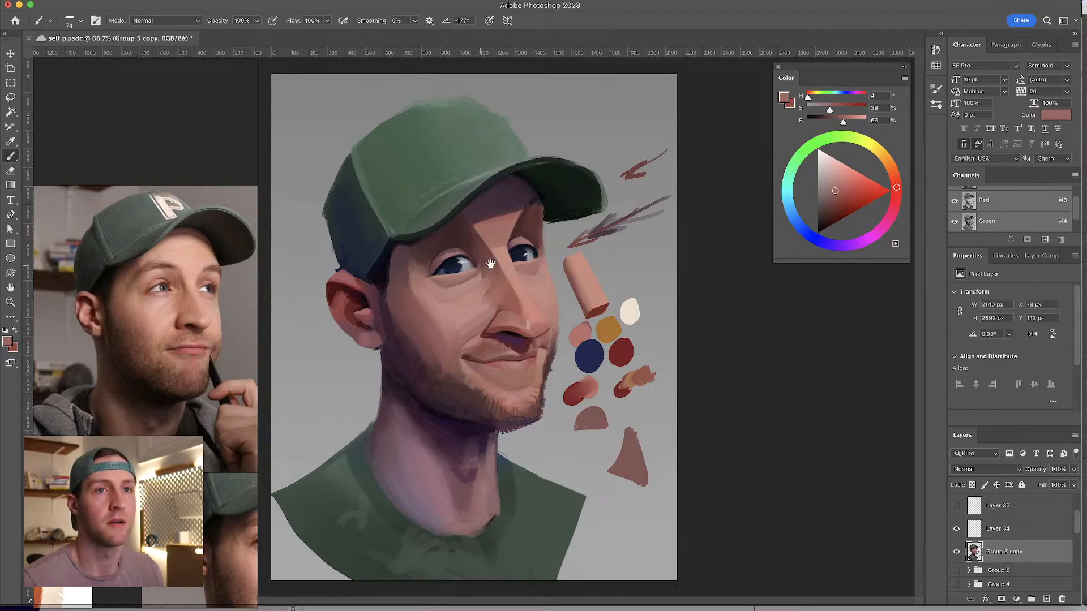
- Touch up both eyes with sampled grey, dark blue and lid tones using a 16 px brush, and sample the upper lid's dark red at 40 px
{"action": "left_click", "coordinate": [532, 250], "text": "alt"}
{"action": "left_click_drag", "start_coordinate": [532, 250], "coordinate": [526, 252]}
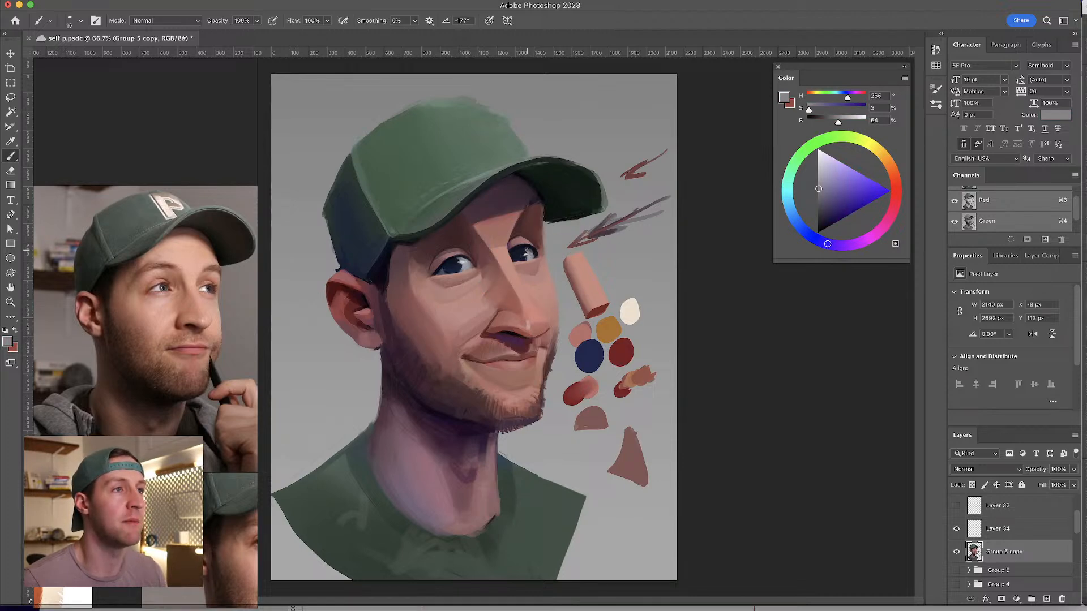
{"action": "left_click", "coordinate": [458, 253], "text": "alt"}
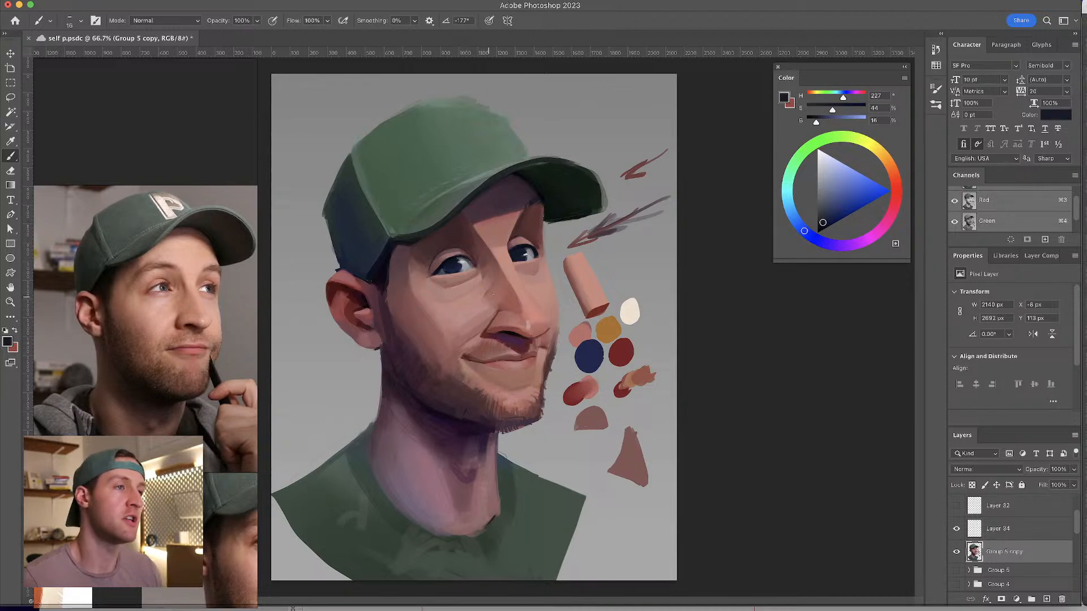
{"action": "left_click", "coordinate": [454, 252], "text": "alt"}
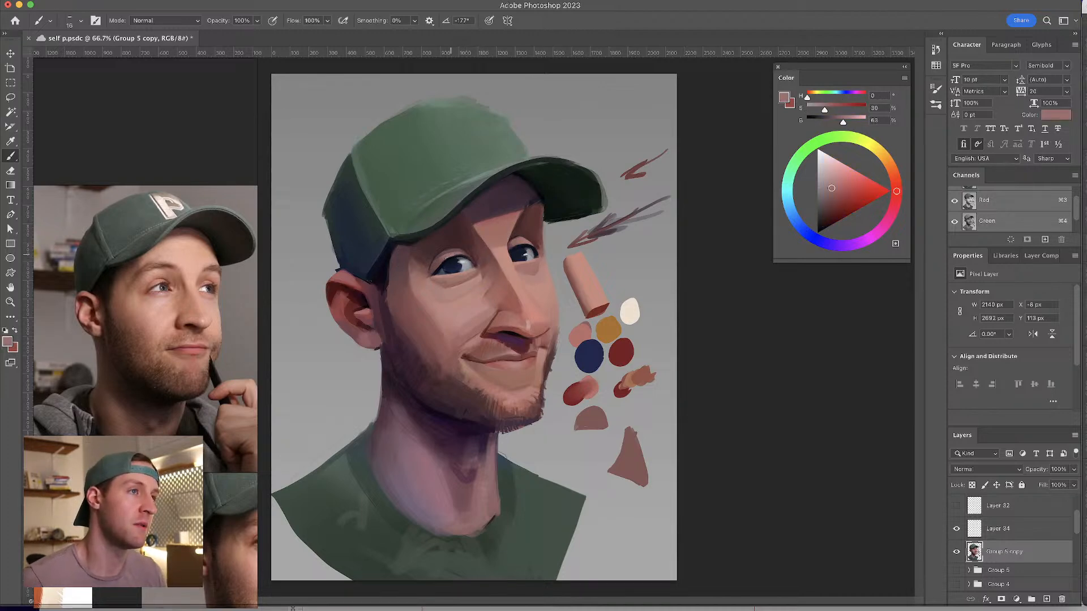
{"action": "left_click", "coordinate": [463, 242], "text": "alt"}
{"action": "key", "text": "bracketright"}
{"action": "key", "text": "bracketright"}
{"action": "key", "text": "bracketright"}
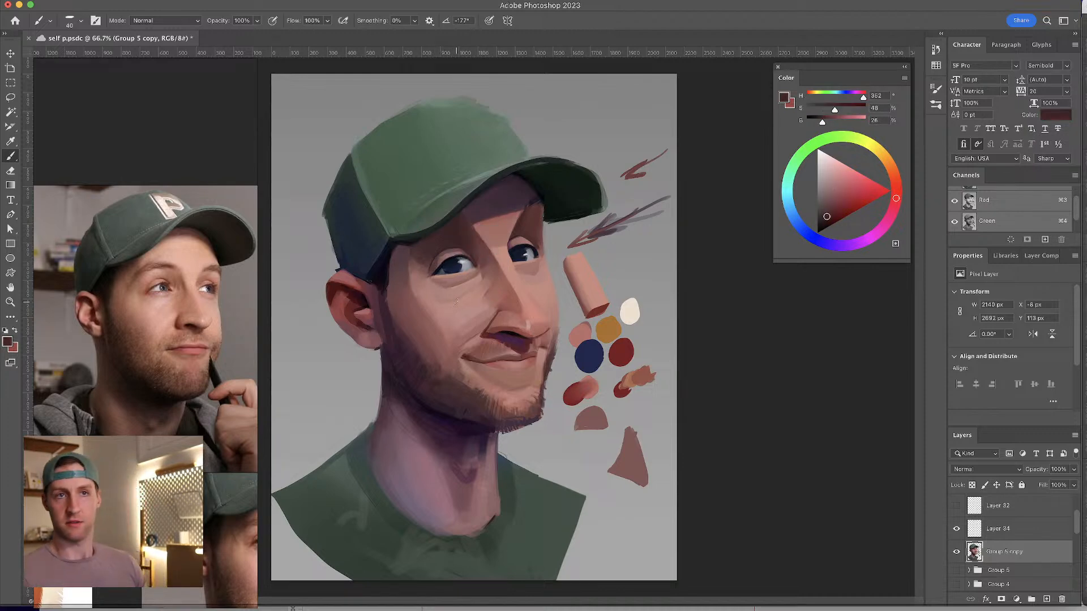
- Blend the skin at the outer corner of the near eye with a 53 px brush and muted reds sampled there
{"action": "left_click", "coordinate": [408, 267], "text": "alt"}
{"action": "left_click_drag", "start_coordinate": [408, 266], "coordinate": [420, 274]}
{"action": "left_click", "coordinate": [410, 268], "text": "alt"}
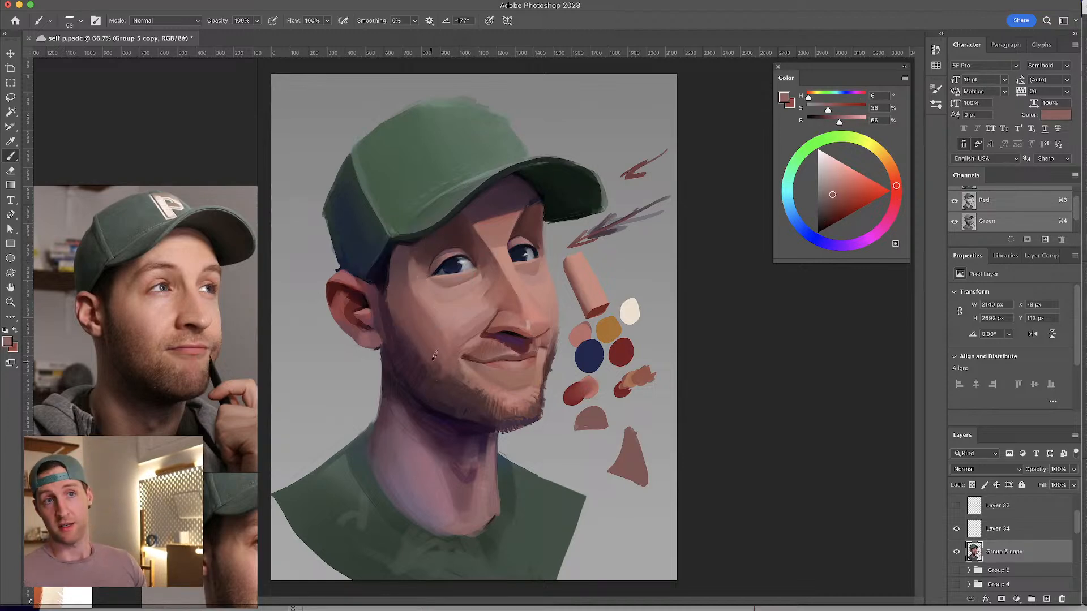
- Refine the far brow and eye socket shadow with sampled dark reds, reducing the brush from 53 to 23 px
{"action": "left_click", "coordinate": [546, 246], "text": "alt"}
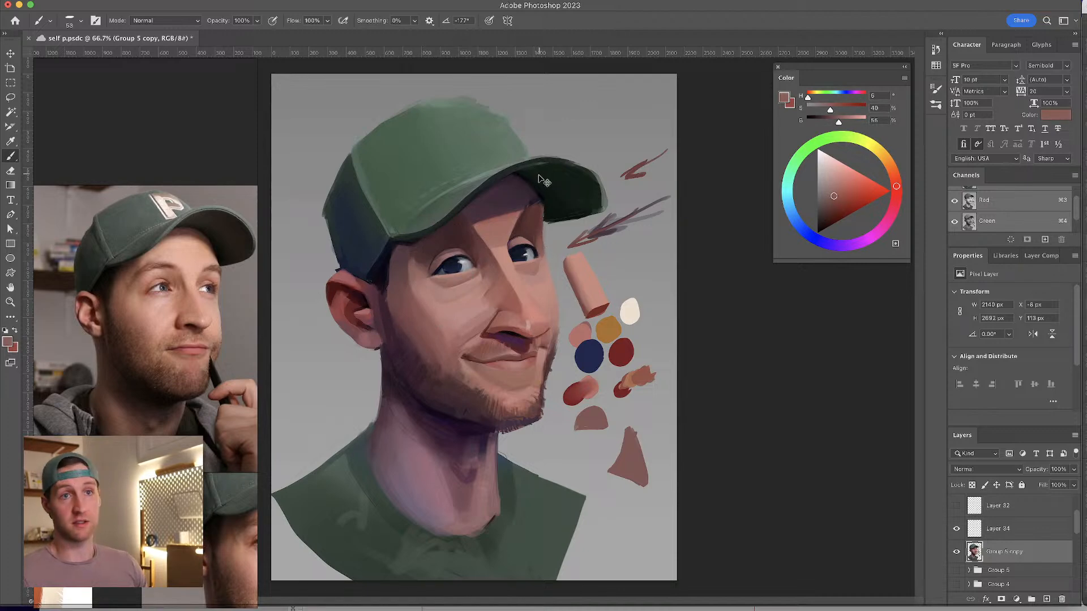
{"action": "left_click", "coordinate": [545, 243], "text": "alt"}
{"action": "left_click", "coordinate": [540, 244], "text": "alt"}
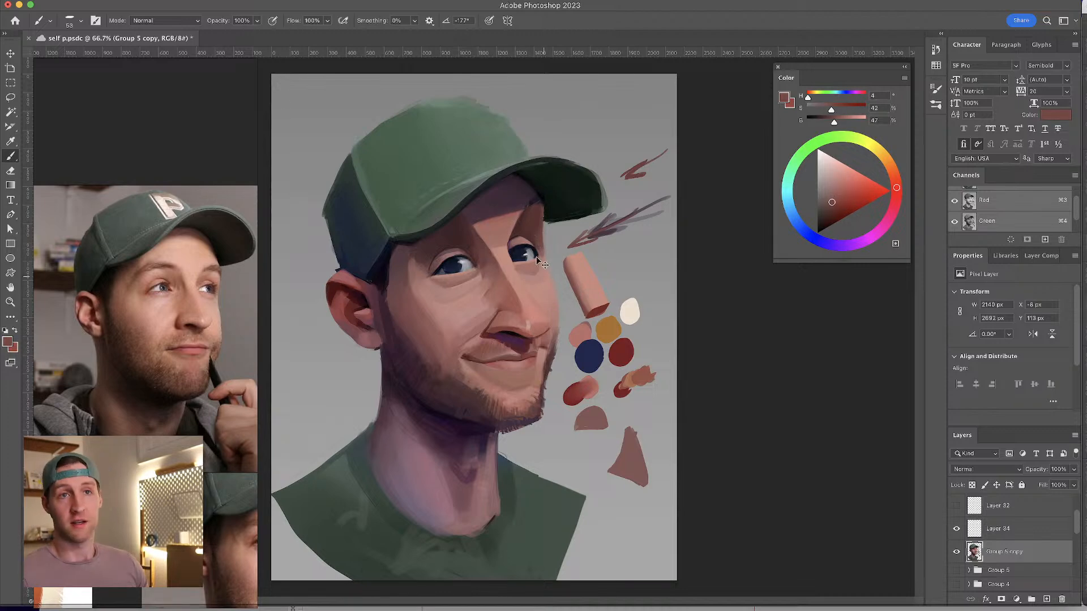
{"action": "left_click", "coordinate": [523, 236], "text": "alt"}
{"action": "left_click_drag", "start_coordinate": [523, 235], "coordinate": [524, 235]}
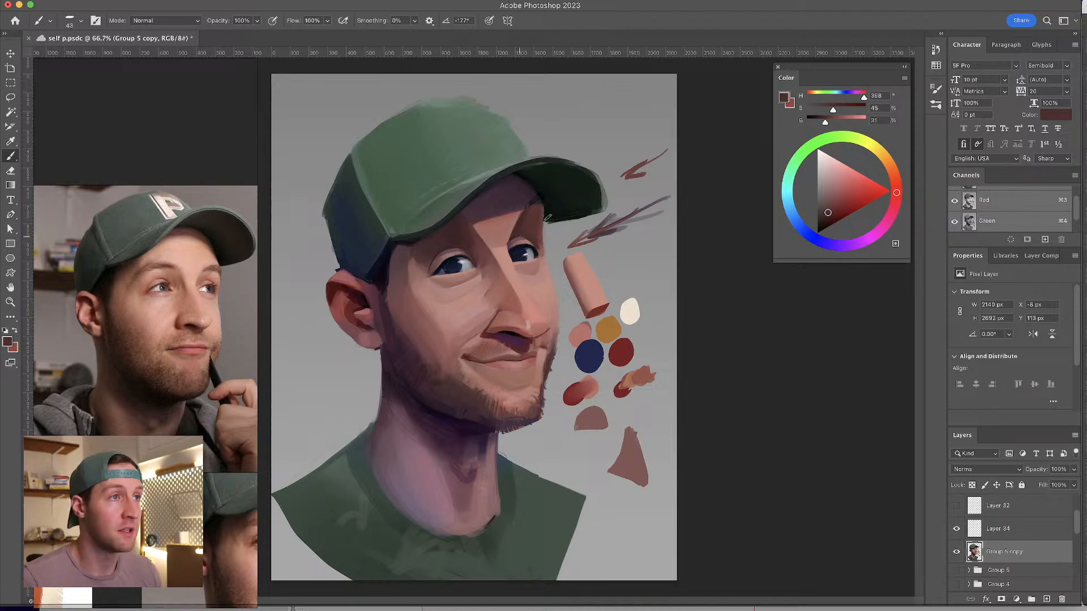
{"action": "left_click", "coordinate": [514, 232], "text": "alt"}
{"action": "left_click_drag", "start_coordinate": [514, 232], "coordinate": [520, 223]}
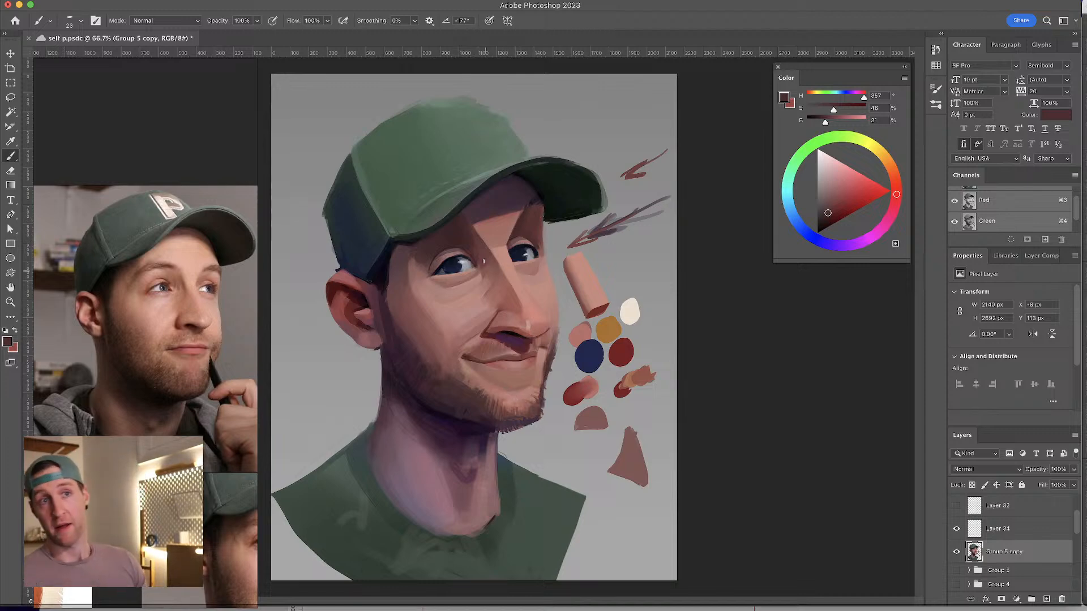
- Smooth the near cheek beside the nose with pinks sampled around it, using brushes of 53 to 79 px
{"action": "left_click", "coordinate": [484, 321], "text": "alt"}
{"action": "left_click_drag", "start_coordinate": [484, 322], "coordinate": [470, 332]}
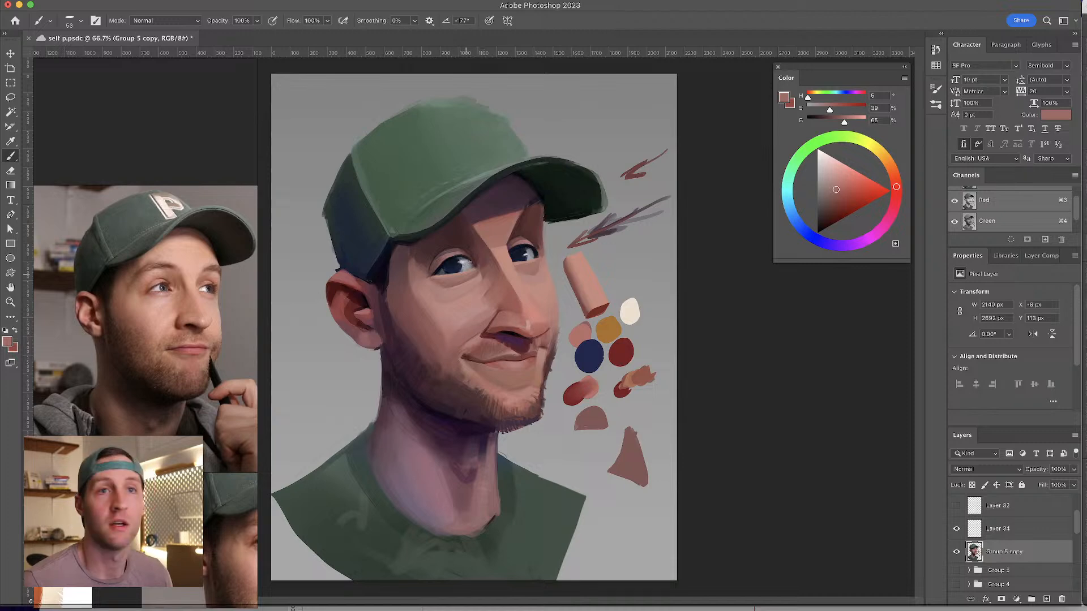
{"action": "left_click", "coordinate": [466, 327], "text": "alt"}
{"action": "left_click_drag", "start_coordinate": [466, 327], "coordinate": [447, 329]}
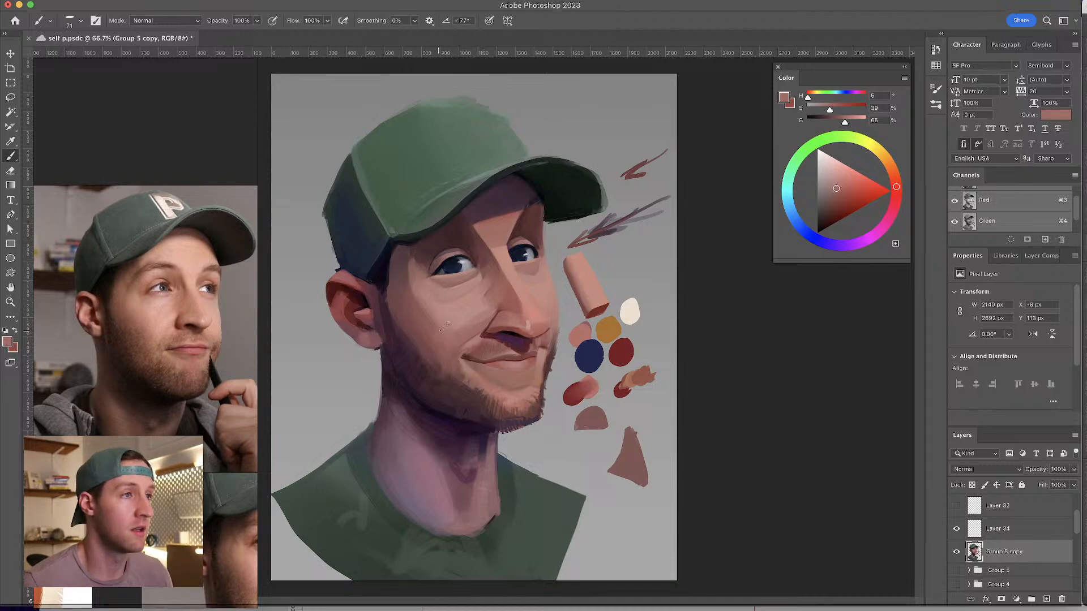
{"action": "left_click", "coordinate": [474, 321], "text": "alt"}
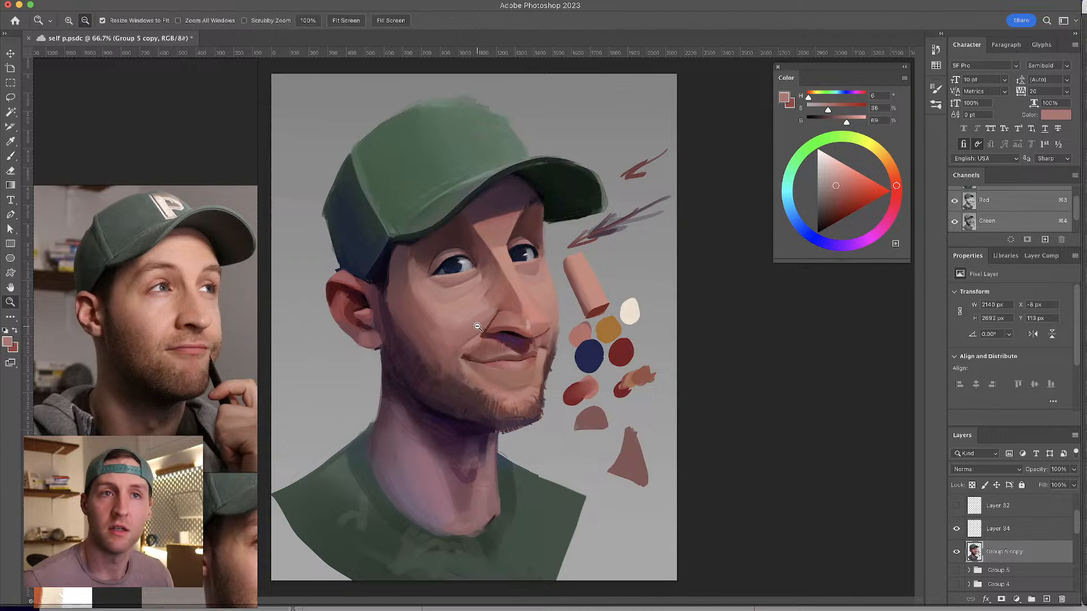
{"action": "left_click", "coordinate": [482, 318], "text": "alt"}
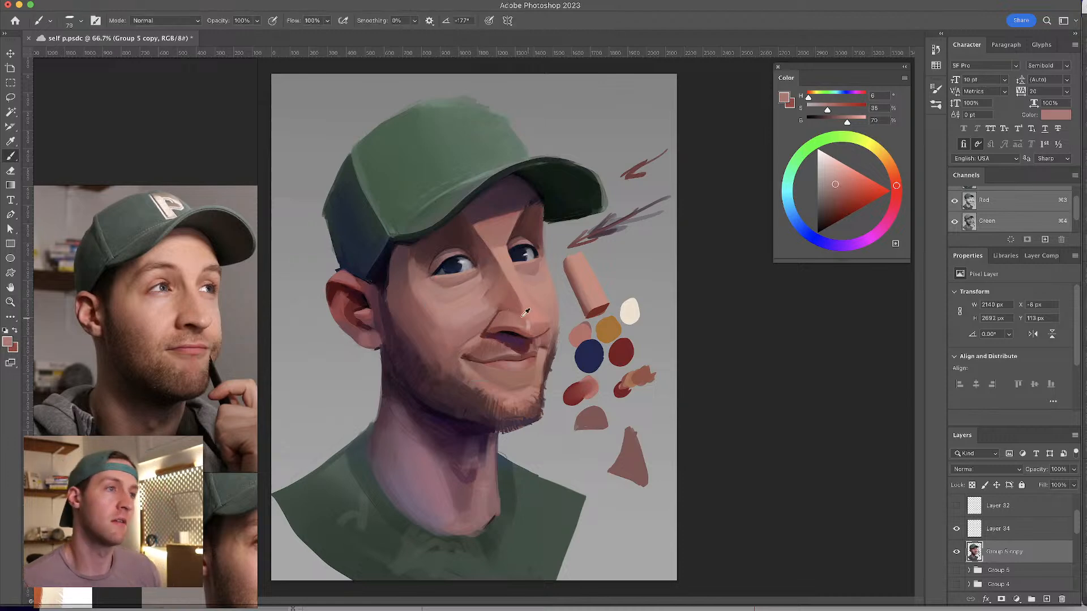
{"action": "left_click", "coordinate": [484, 321], "text": "alt"}
- Blend the far cheek's edge and the skin at the far mouth corner with lighter sampled tones, using 58 and 44 px brushes
{"action": "left_click_drag", "start_coordinate": [554, 333], "coordinate": [550, 333]}
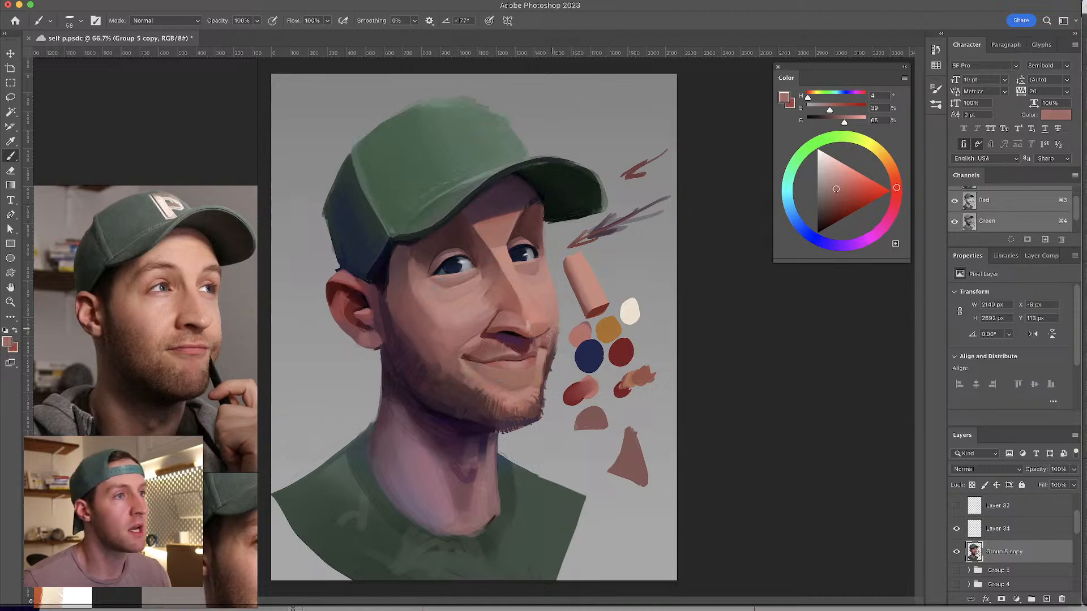
{"action": "left_click", "coordinate": [543, 358], "text": "alt"}
{"action": "left_click", "coordinate": [540, 286], "text": "alt"}
{"action": "left_click", "coordinate": [469, 296], "text": "alt"}
{"action": "left_click_drag", "start_coordinate": [542, 358], "coordinate": [539, 359]}
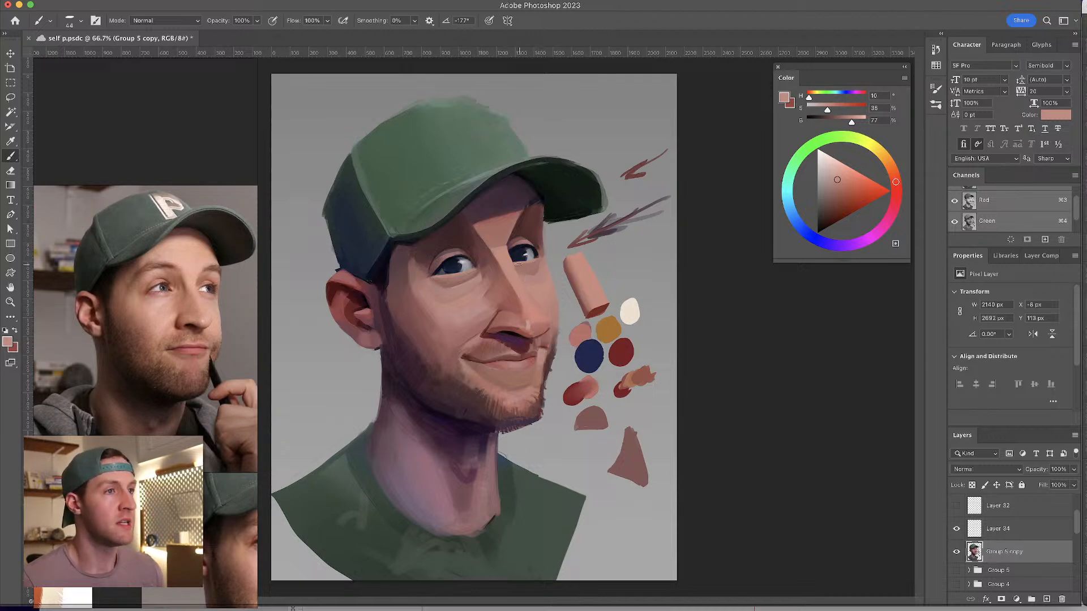
- Add a light skin-tone highlight beside the far mouth corner with a 23 px brush, and choose a slightly paler pink with 33% saturation
{"action": "key", "text": "ctrl+plus"}
{"action": "left_click_drag", "start_coordinate": [527, 300], "coordinate": [474, 301]}
{"action": "left_click", "coordinate": [441, 287], "text": "alt"}
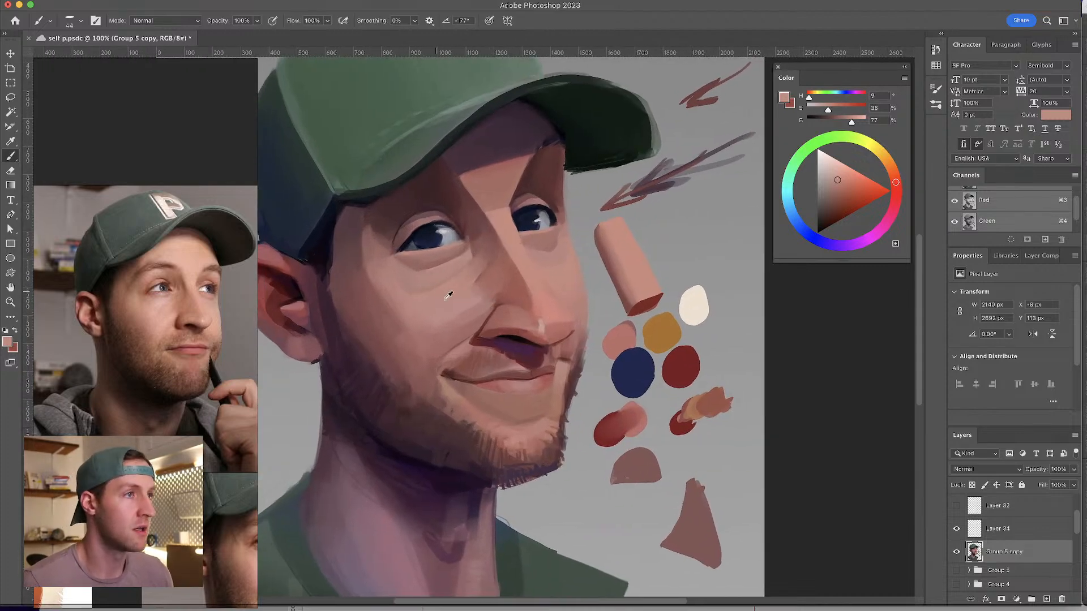
{"action": "left_click_drag", "start_coordinate": [563, 365], "coordinate": [556, 365]}
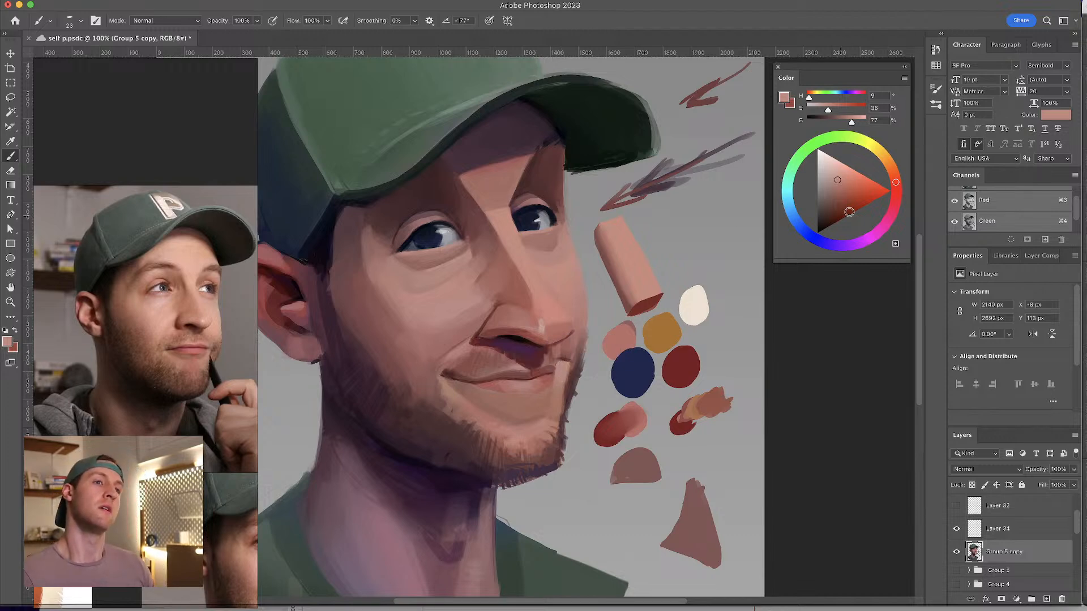
{"action": "left_click", "coordinate": [836, 178]}
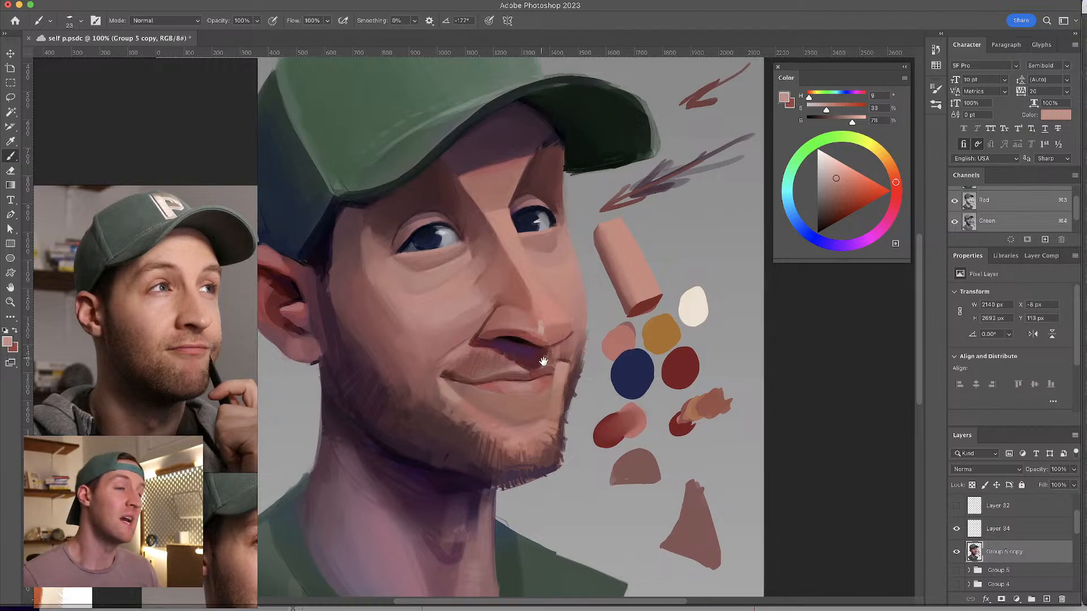
- Examine the whole portrait from a distance at 33.3% for its overall balance of light and shadow
{"action": "scroll", "coordinate": [561, 356], "scroll_direction": "left", "scroll_amount": 1}
{"action": "key", "text": "super+minus"}
{"action": "key", "text": "super+minus"}
{"action": "key", "text": "super+minus"}
{"action": "key", "text": "super+minus"}
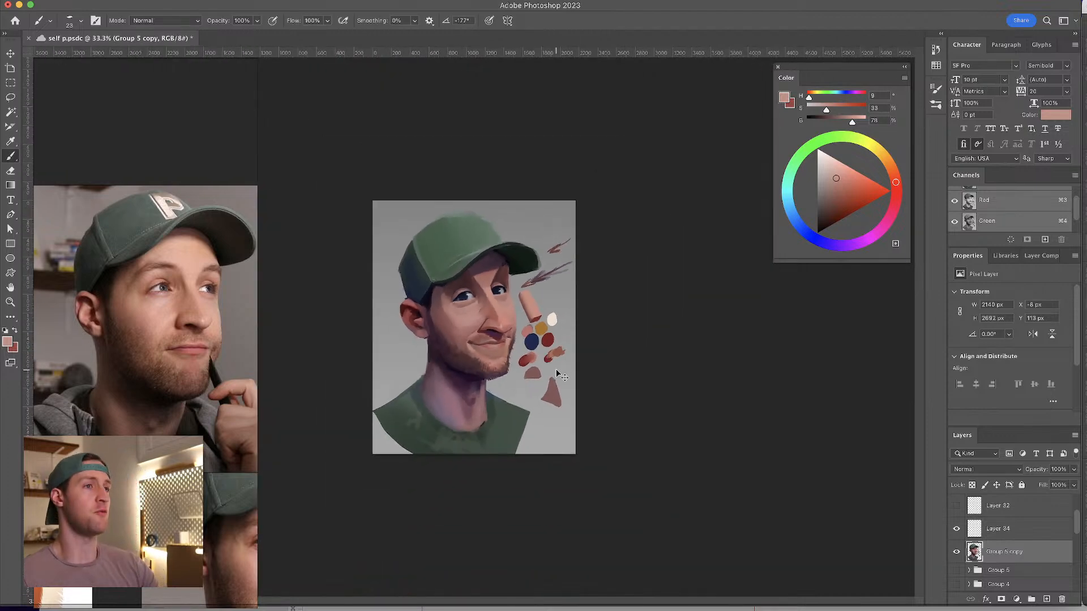
{"action": "key", "text": "super+plus"}
{"action": "key", "text": "super+plus"}
{"action": "key", "text": "super+plus"}
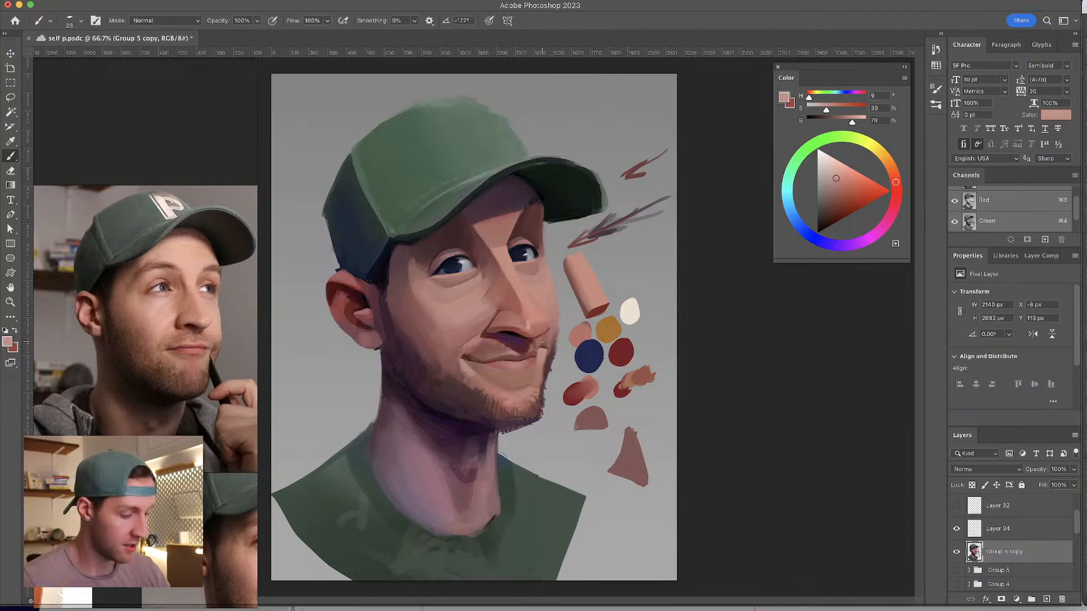
- Draw a thin diagonal light-pink stroke above the skin-tone cylinder swatch and reduce the brush to 16 px
{"action": "key", "text": "super+plus"}
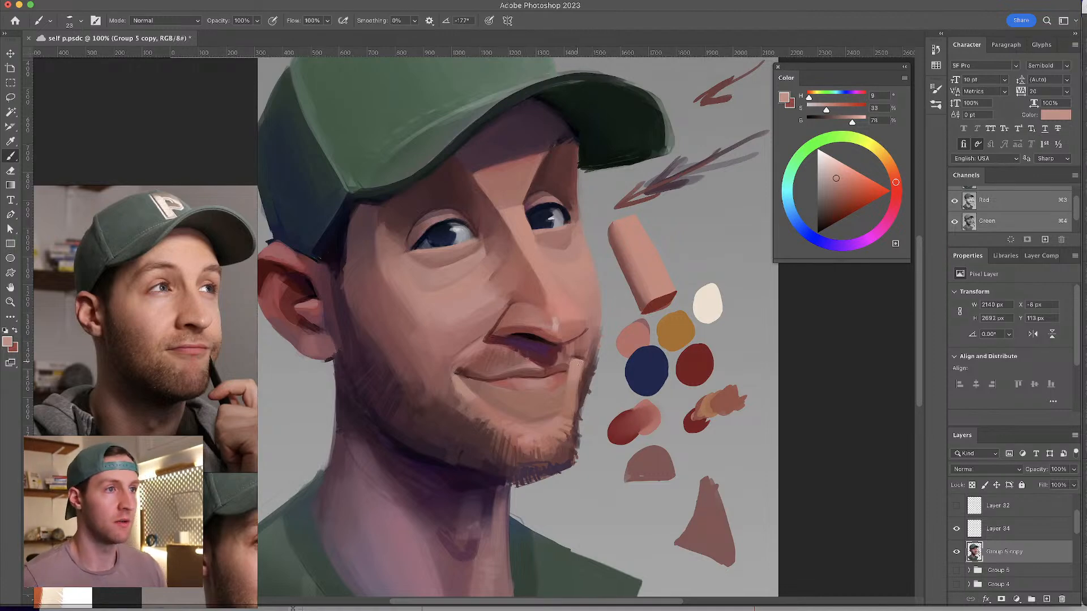
{"action": "left_click_drag", "start_coordinate": [634, 222], "coordinate": [753, 167]}
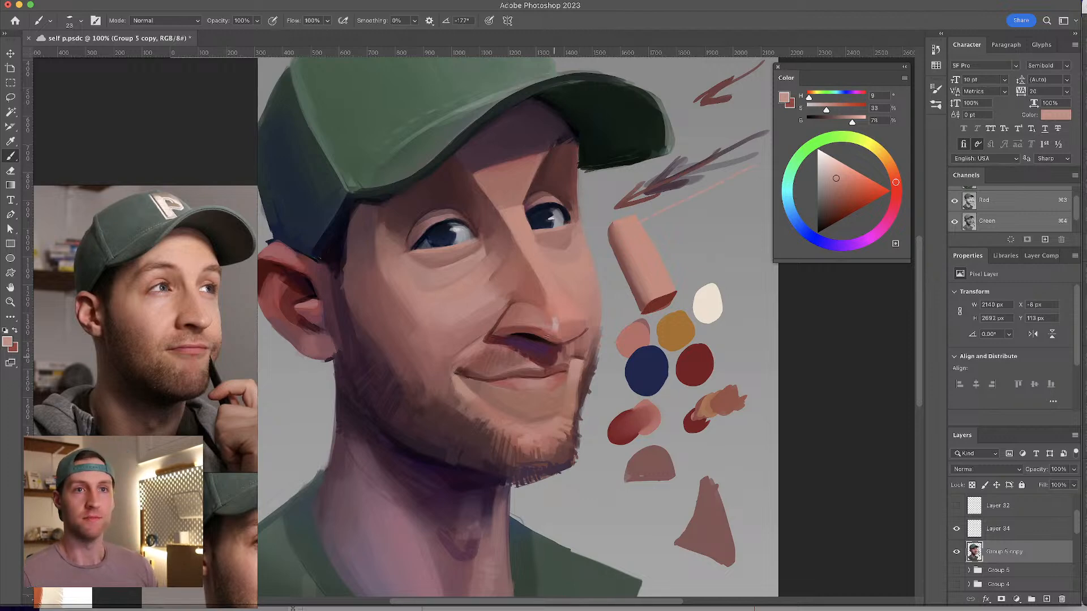
{"action": "left_click_drag", "start_coordinate": [577, 467], "coordinate": [547, 437]}
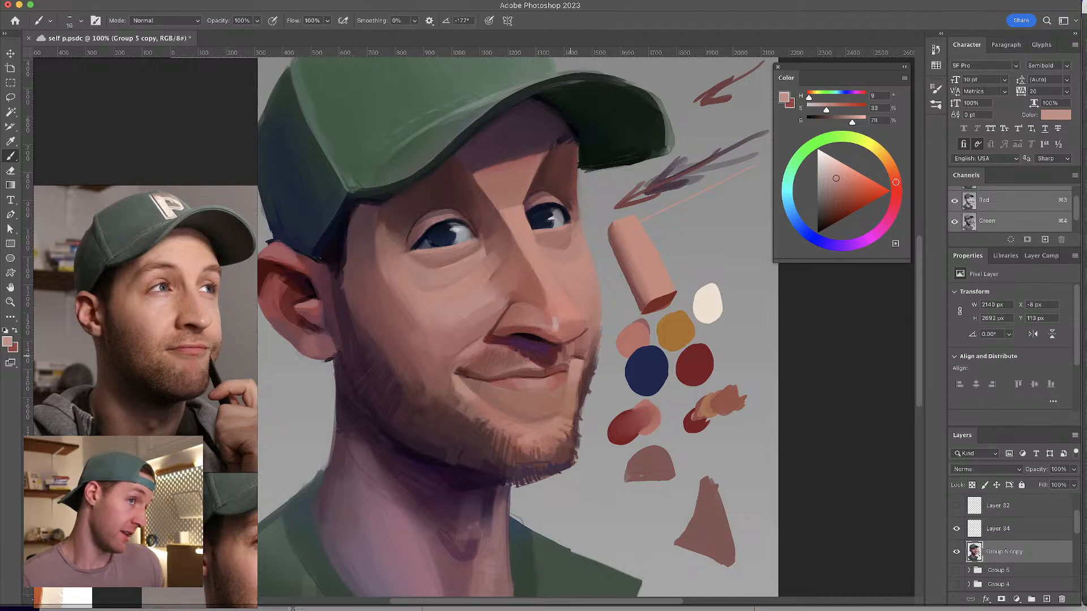
- Refine the shading on the tip and side of the nose with sampled skin tones, using 24 and 19 px brushes
{"action": "left_click", "coordinate": [581, 359], "text": "alt"}
{"action": "left_click_drag", "start_coordinate": [570, 318], "coordinate": [569, 320]}
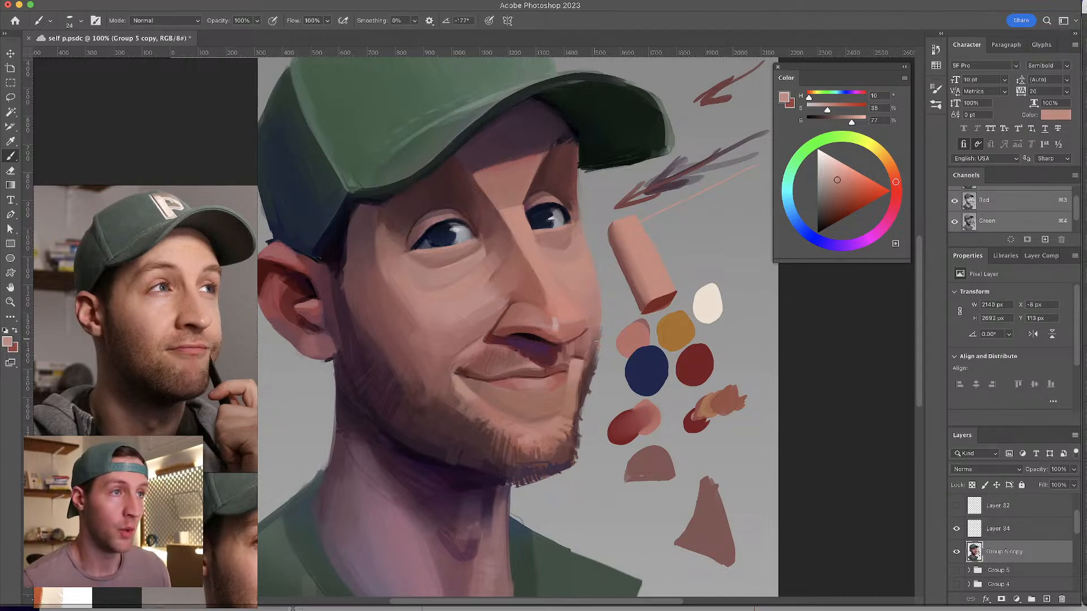
{"action": "left_click", "coordinate": [560, 324], "text": "alt"}
{"action": "left_click_drag", "start_coordinate": [560, 324], "coordinate": [555, 310]}
{"action": "left_click", "coordinate": [563, 307], "text": "alt"}
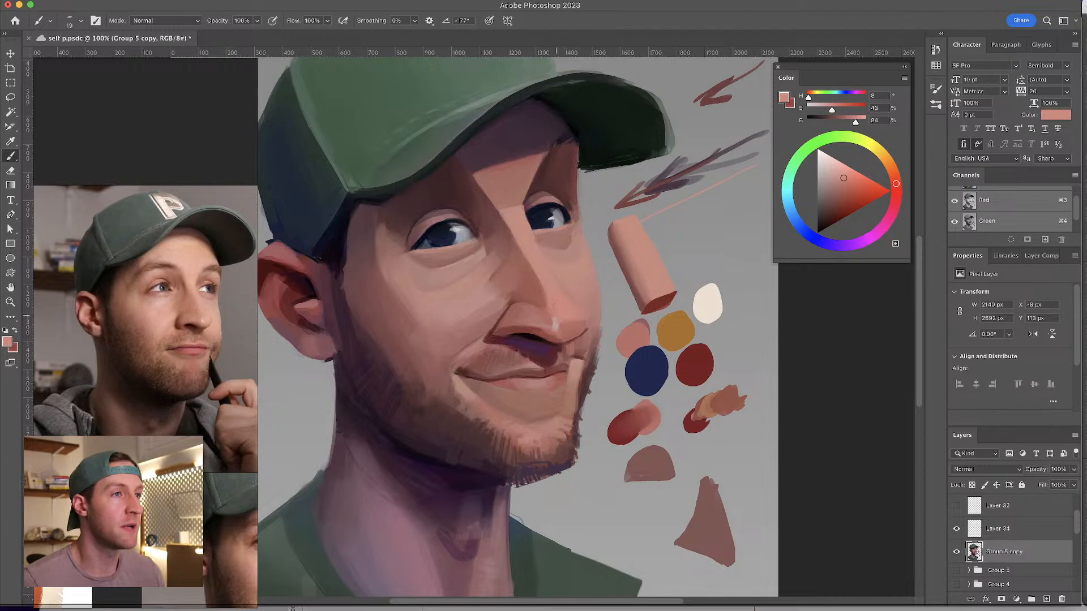
{"action": "left_click", "coordinate": [553, 307], "text": "alt"}
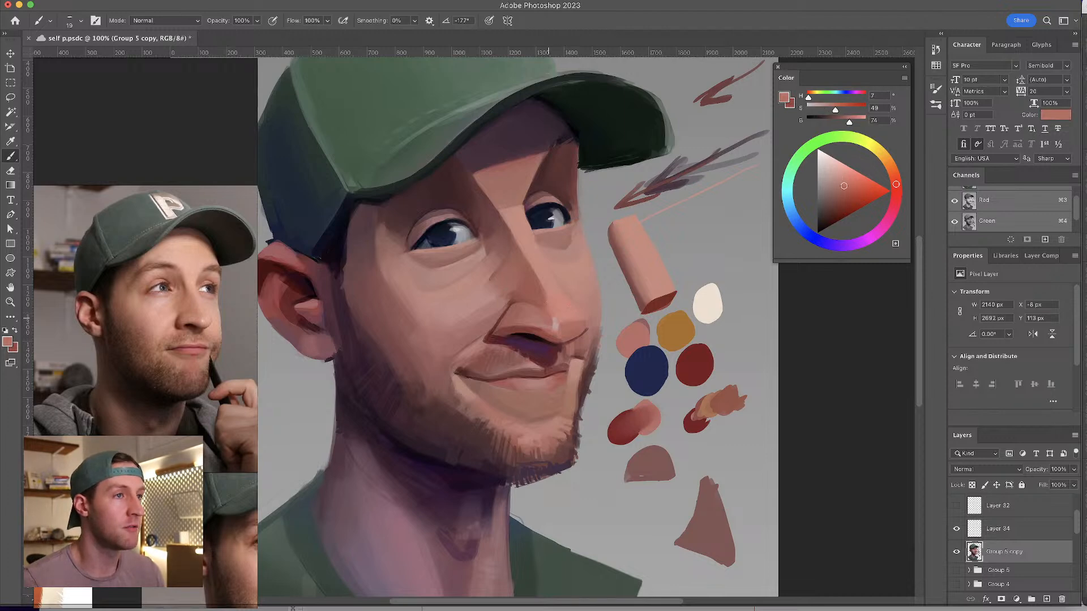
{"action": "left_click", "coordinate": [460, 232], "text": "alt"}
{"action": "left_click", "coordinate": [553, 317], "text": "alt"}
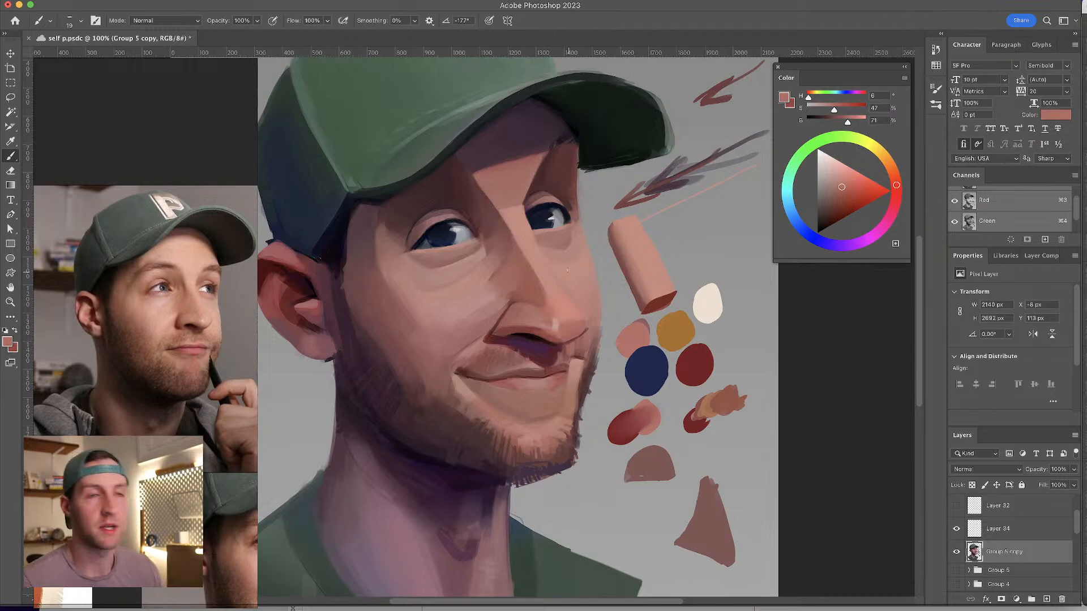
- Blend the near temple and the upper cheek beside the eye with sampled tones, using 47 and 62 px brushes
{"action": "scroll", "coordinate": [528, 273], "scroll_direction": "left", "scroll_amount": 3}
{"action": "left_click", "coordinate": [431, 263], "text": "alt"}
{"action": "left_click_drag", "start_coordinate": [431, 263], "coordinate": [443, 292]}
{"action": "left_click", "coordinate": [443, 297], "text": "alt"}
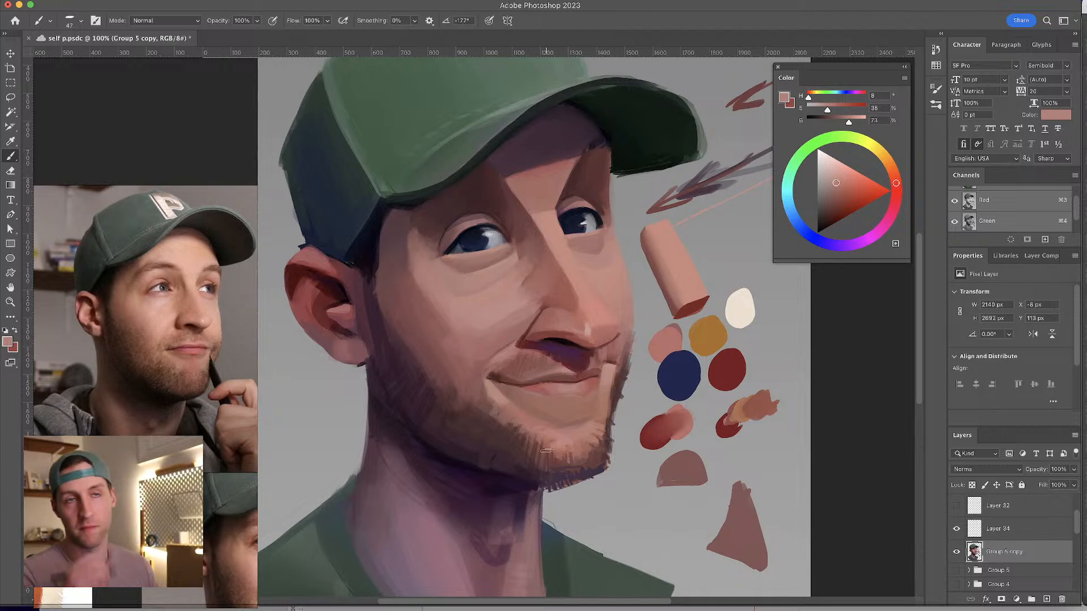
{"action": "left_click", "coordinate": [396, 242], "text": "alt"}
{"action": "left_click_drag", "start_coordinate": [395, 243], "coordinate": [404, 221]}
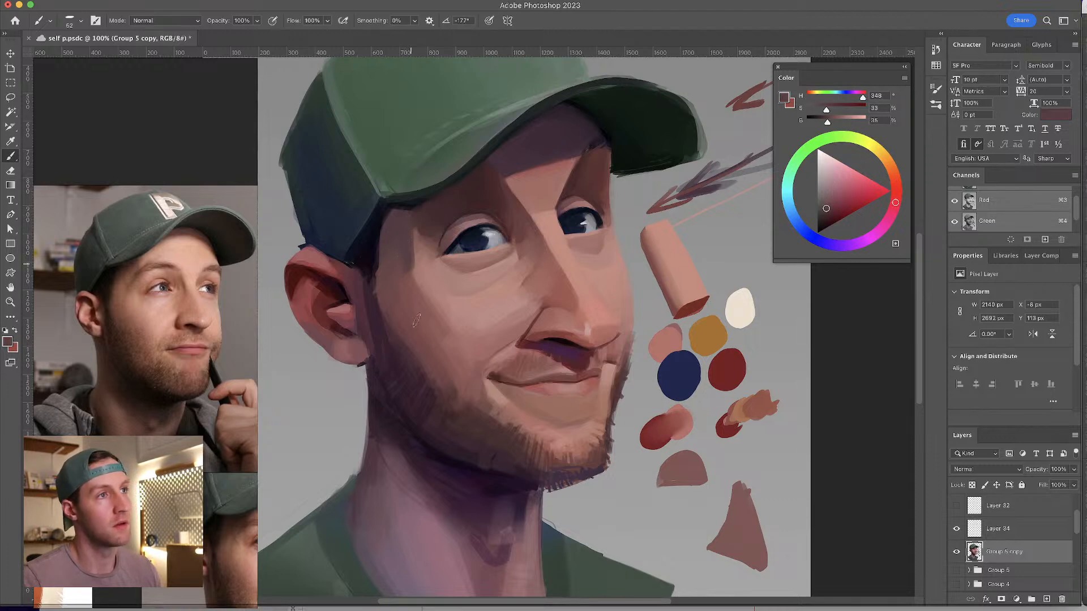
{"action": "left_click", "coordinate": [400, 252], "text": "alt"}
{"action": "left_click", "coordinate": [407, 287], "text": "alt"}
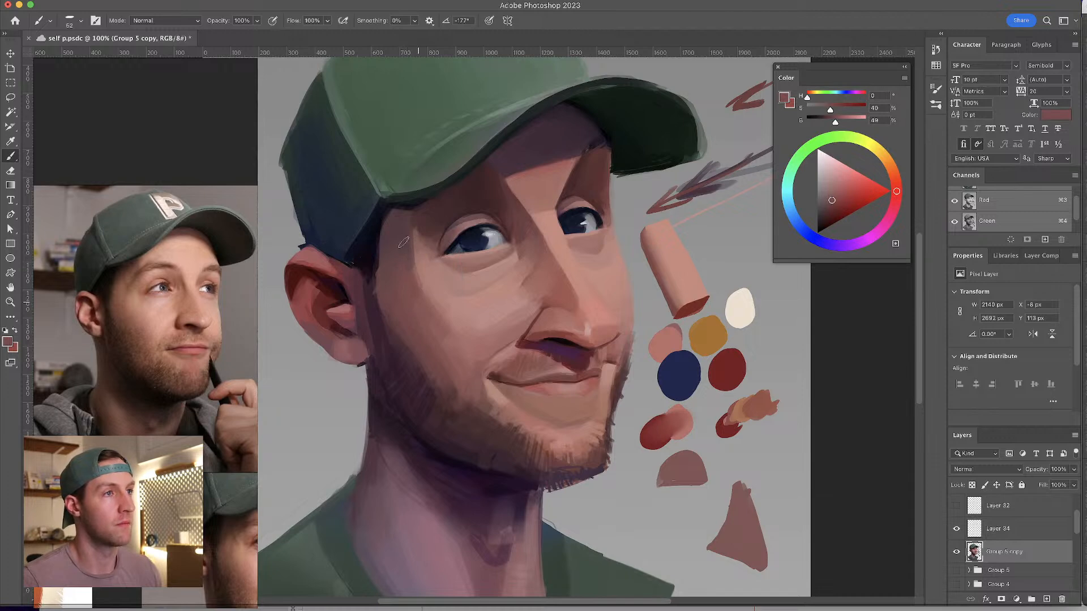
- Soften the plane change on the near cheek below the eye with sampled pinks and a 62 px brush
{"action": "left_click", "coordinate": [427, 291], "text": "alt"}
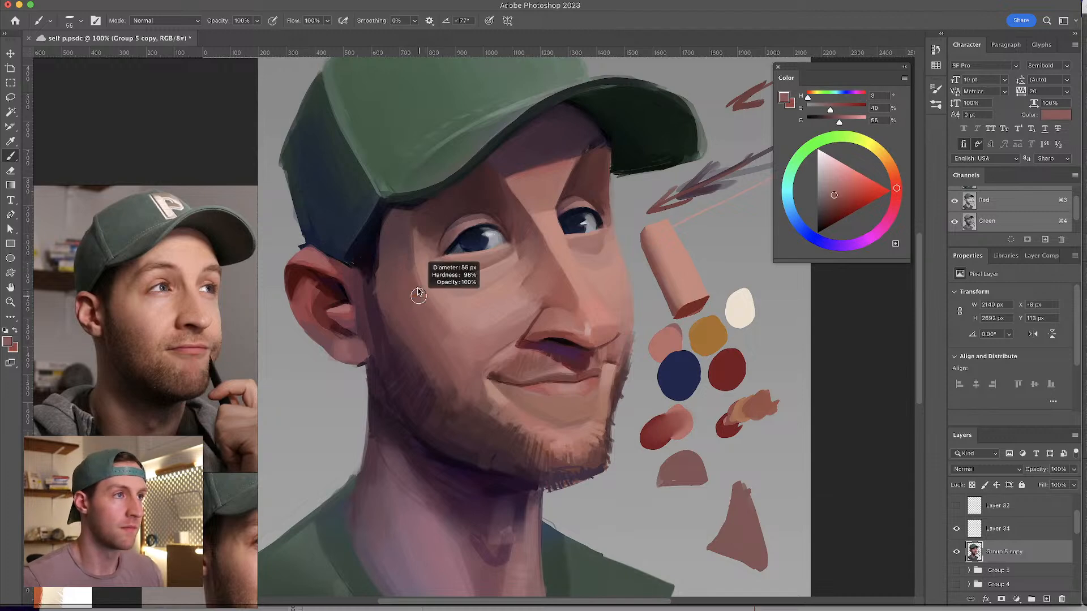
{"action": "mouse_move", "coordinate": [422, 286]}
{"action": "left_mouse_down"}
{"action": "mouse_move", "coordinate": [449, 306]}
{"action": "mouse_move", "coordinate": [435, 290]}
{"action": "left_mouse_up"}
{"action": "left_click", "coordinate": [441, 313], "text": "alt"}
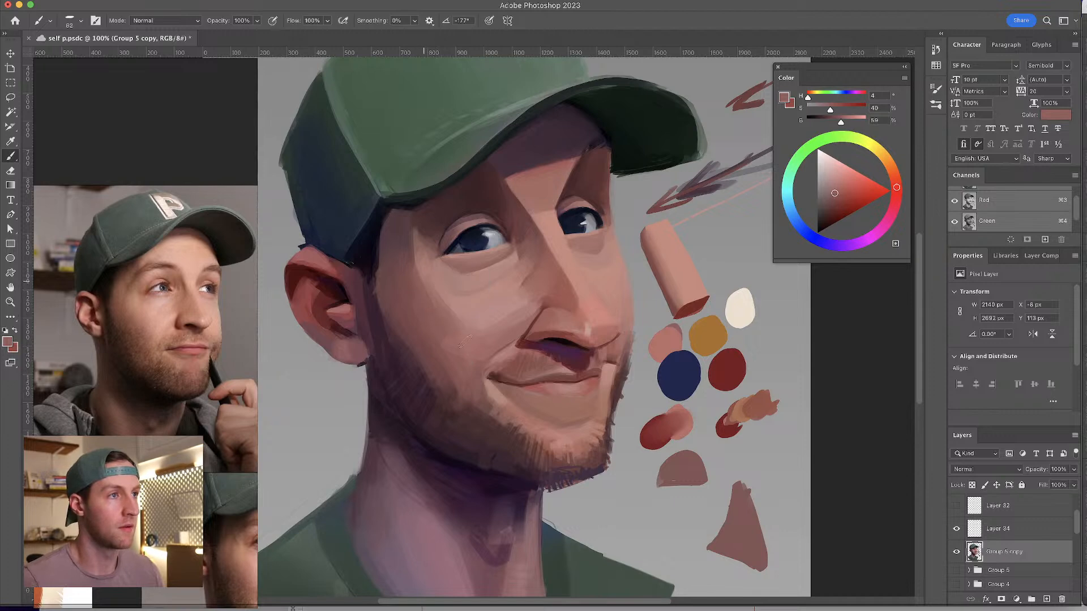
{"action": "left_click", "coordinate": [447, 299], "text": "alt"}
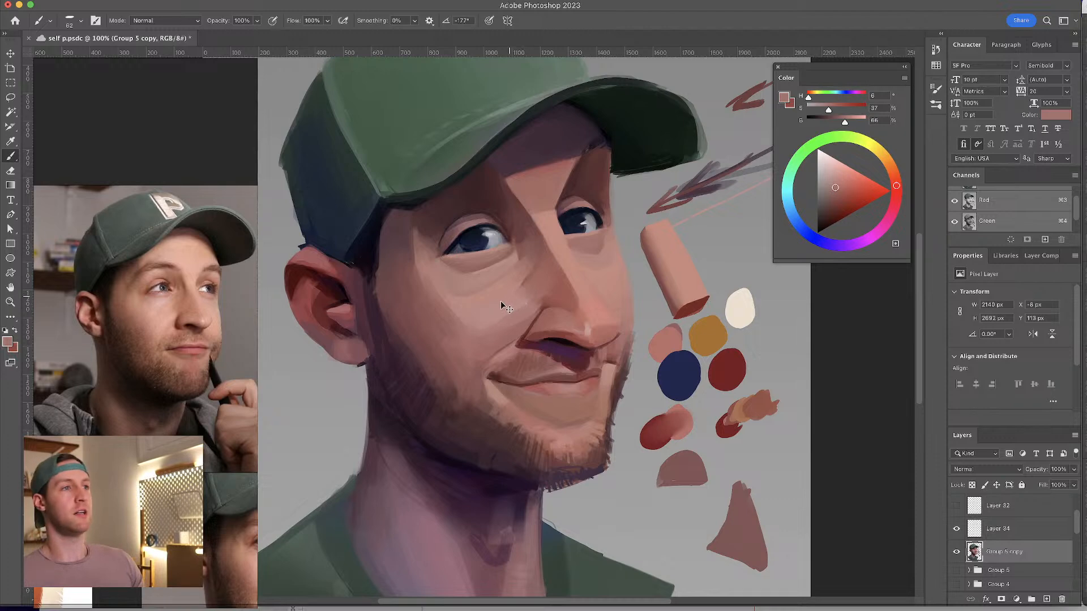
{"action": "left_click", "coordinate": [436, 322], "text": "alt"}
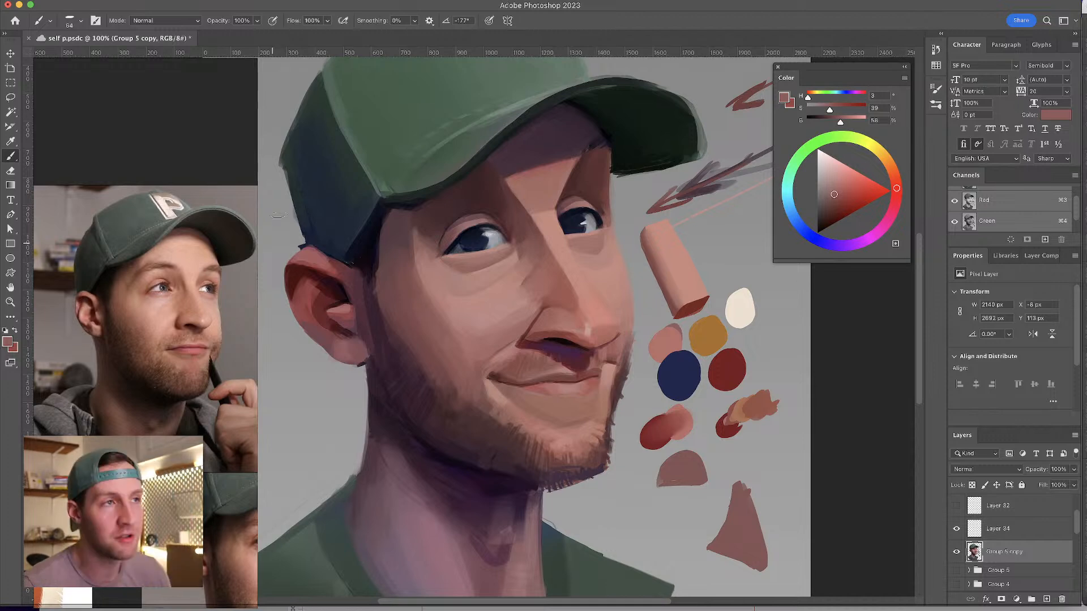
- Blend the lower near cheek towards the beard with sampled reddish tones and a 63 px brush
{"action": "left_click", "coordinate": [431, 322], "text": "alt"}
{"action": "left_click_drag", "start_coordinate": [430, 327], "coordinate": [428, 330]}
{"action": "left_click", "coordinate": [429, 339], "text": "alt"}
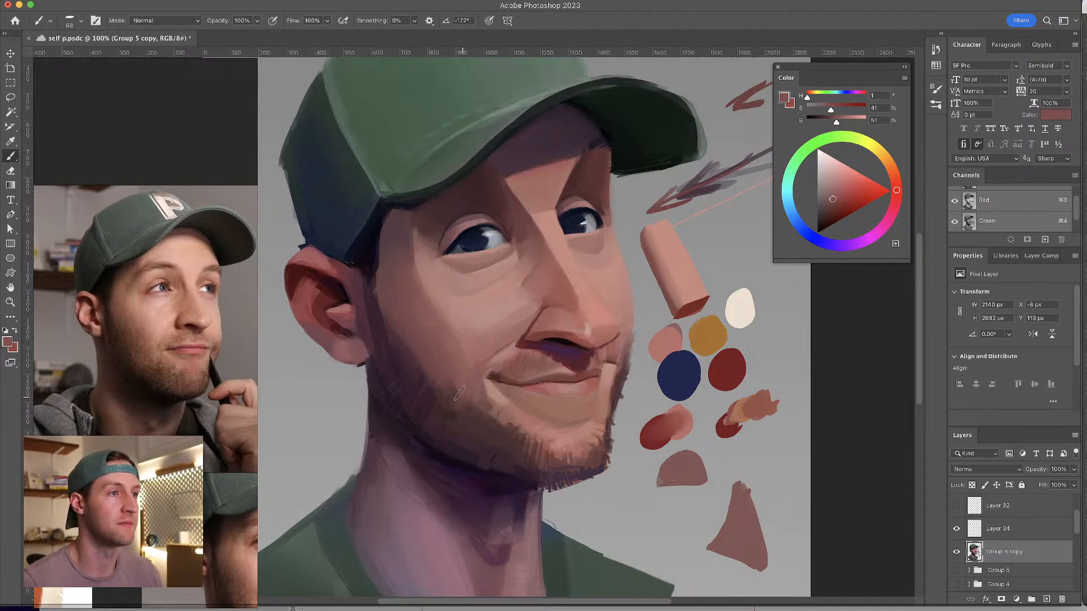
{"action": "left_click", "coordinate": [450, 350], "text": "alt"}
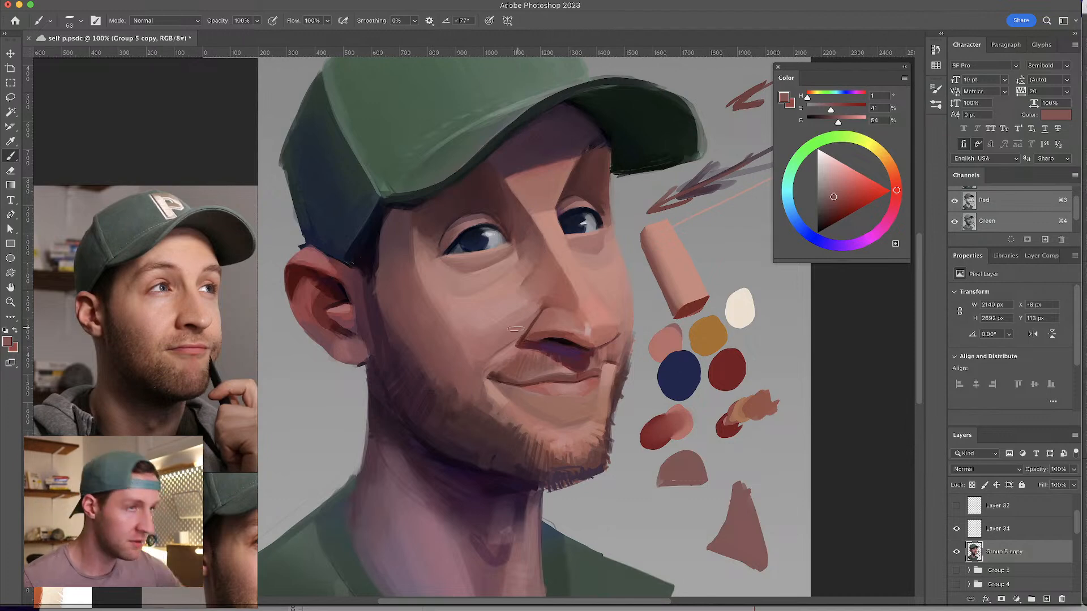
- Smooth the shaded side of the face in front of the ear with sampled tones, using 98 and 70 px brushes
{"action": "left_click", "coordinate": [405, 261], "text": "alt"}
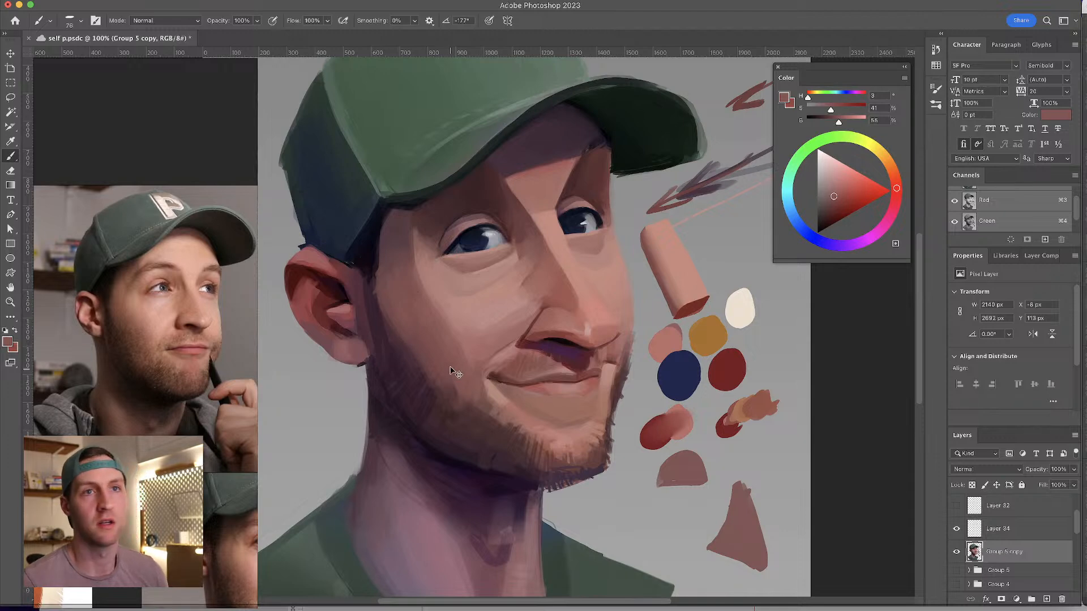
{"action": "left_click", "coordinate": [413, 320], "text": "alt"}
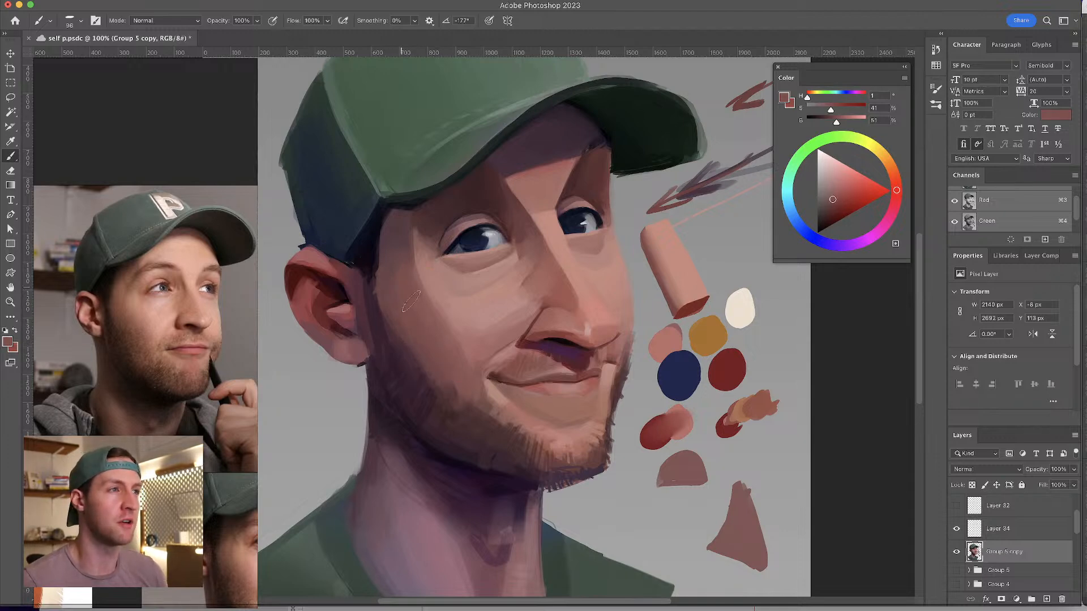
{"action": "left_click", "coordinate": [407, 328], "text": "alt"}
{"action": "key", "text": "bracketleft"}
{"action": "key", "text": "bracketleft"}
{"action": "key", "text": "bracketleft"}
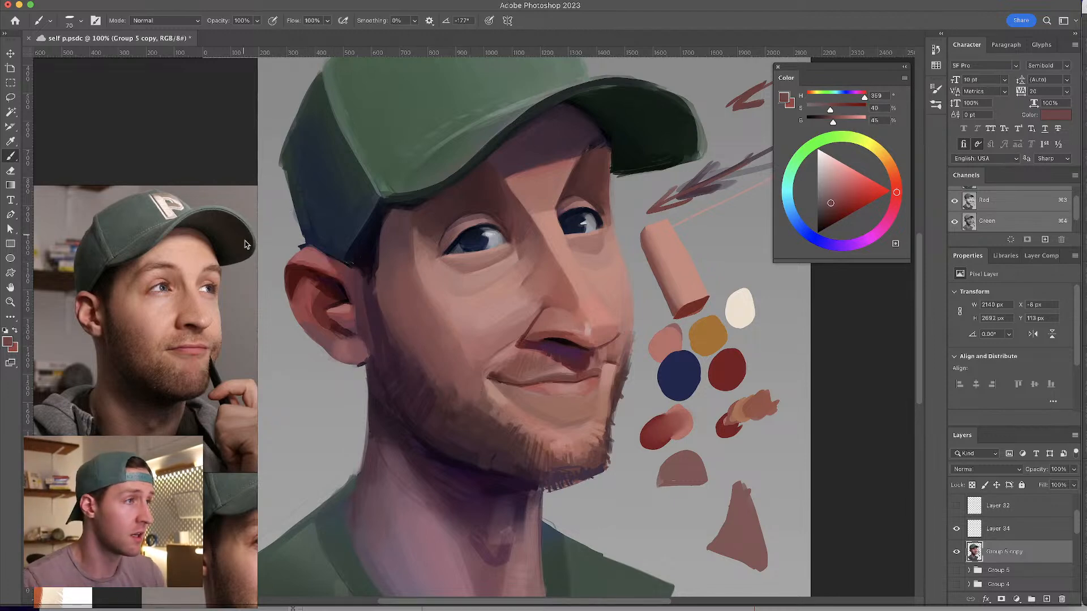
- Blend the earlobe's shading with sampled pinks and a 61 px brush, and save the document
{"action": "left_click", "coordinate": [340, 344], "text": "alt"}
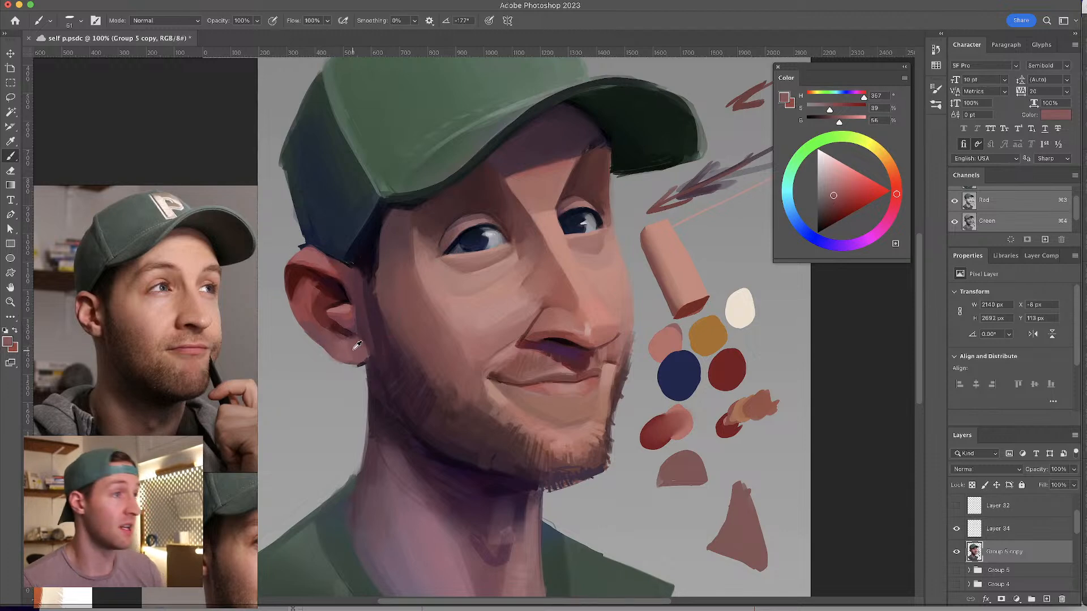
{"action": "left_click", "coordinate": [341, 345], "text": "alt"}
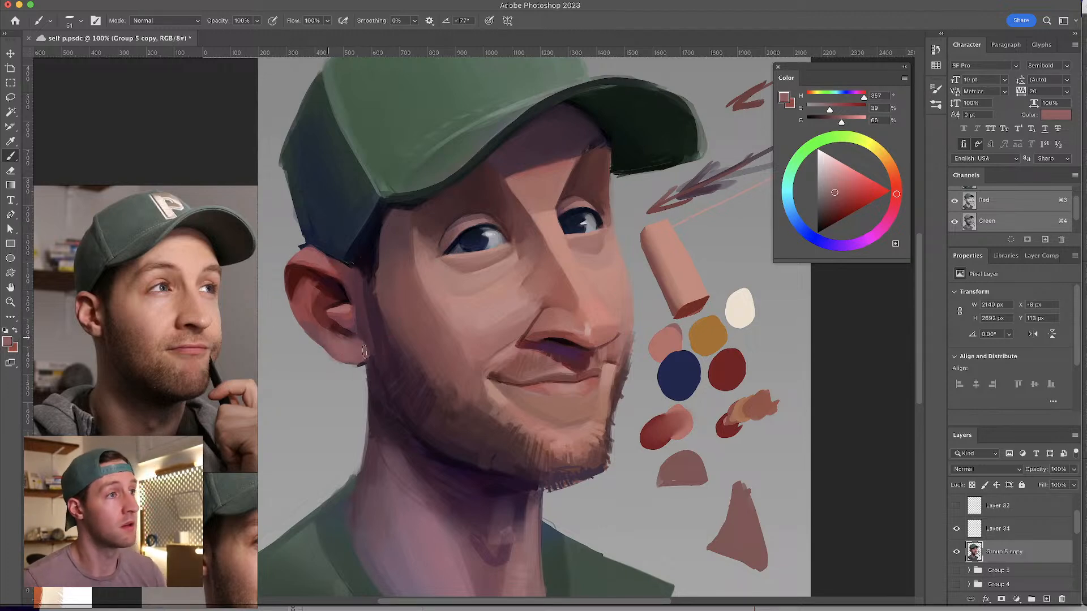
{"action": "key", "text": "super+s"}
- Smooth the mauve shading on the near side of the neck with sampled tones, using 62 and 72 px brushes
{"action": "scroll", "coordinate": [464, 266], "scroll_direction": "down", "scroll_amount": 5}
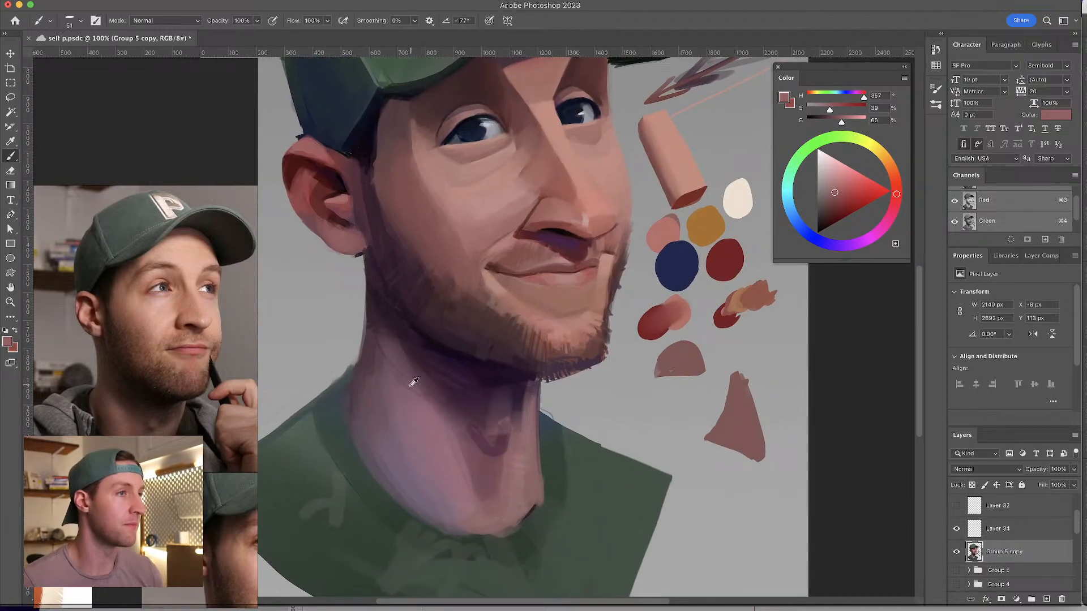
{"action": "left_click", "coordinate": [410, 403], "text": "alt"}
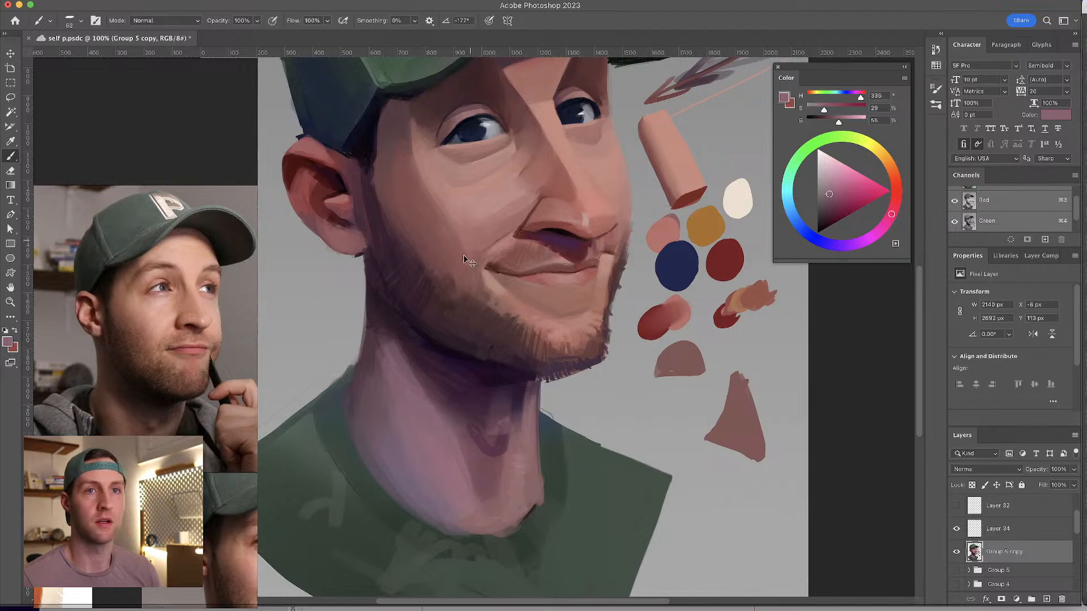
{"action": "left_click", "coordinate": [416, 416], "text": "alt"}
{"action": "key", "text": "bracketright"}
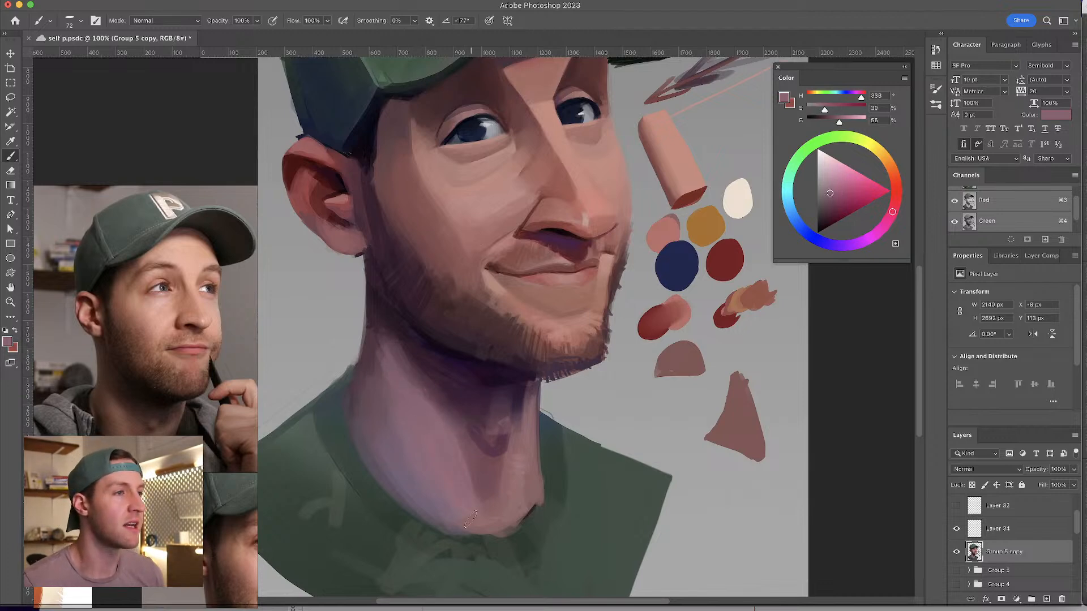
- Paint a lighter pink plane down the front of the neck with a cheek-sampled skin tone, using 127 and 112 px brushes
{"action": "left_click", "coordinate": [442, 467], "text": "alt"}
{"action": "left_click_drag", "start_coordinate": [442, 467], "coordinate": [460, 469], "text": "ctrl+alt"}
{"action": "left_click", "coordinate": [486, 214], "text": "alt"}
{"action": "mouse_move", "coordinate": [436, 431]}
{"action": "left_mouse_down"}
{"action": "mouse_move", "coordinate": [454, 507]}
{"action": "mouse_move", "coordinate": [450, 442]}
{"action": "mouse_move", "coordinate": [482, 525]}
{"action": "mouse_move", "coordinate": [503, 414]}
{"action": "mouse_move", "coordinate": [525, 437]}
{"action": "left_mouse_up"}
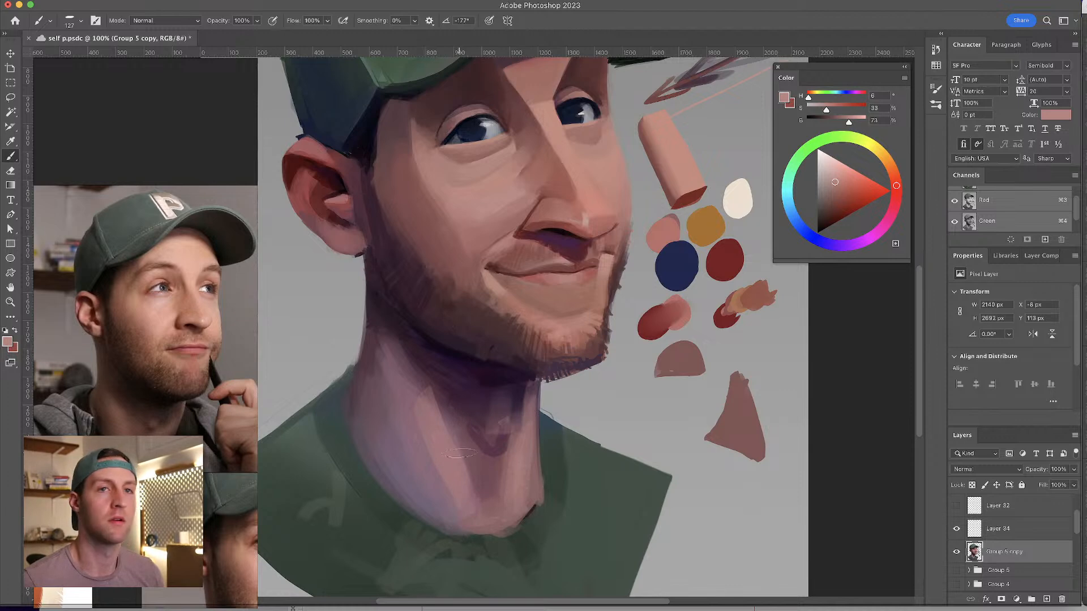
{"action": "left_click", "coordinate": [458, 457], "text": "alt"}
{"action": "key", "text": "bracketleft"}
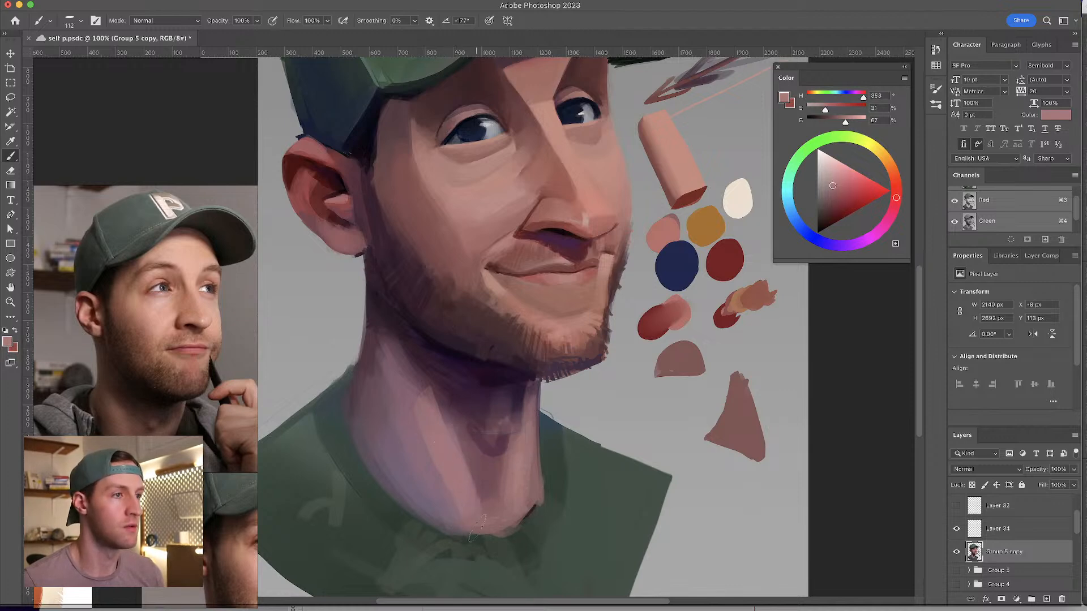
- Blend the neck around and beyond the Adam's apple with a sampled pink and a 70 px brush
{"action": "left_click_drag", "start_coordinate": [451, 468], "coordinate": [437, 469]}
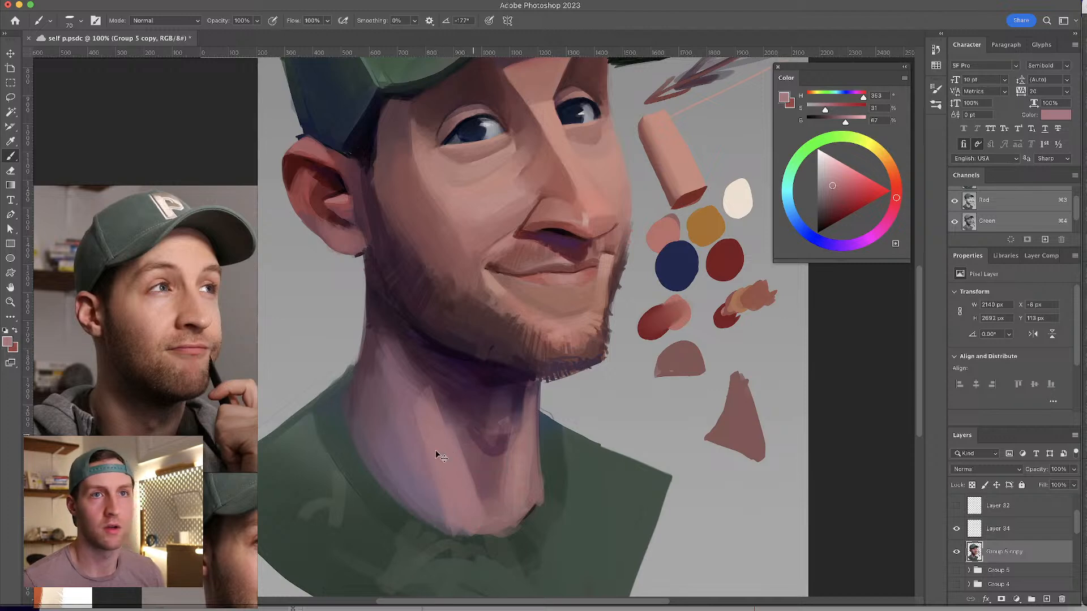
{"action": "left_click", "coordinate": [516, 451], "text": "alt"}
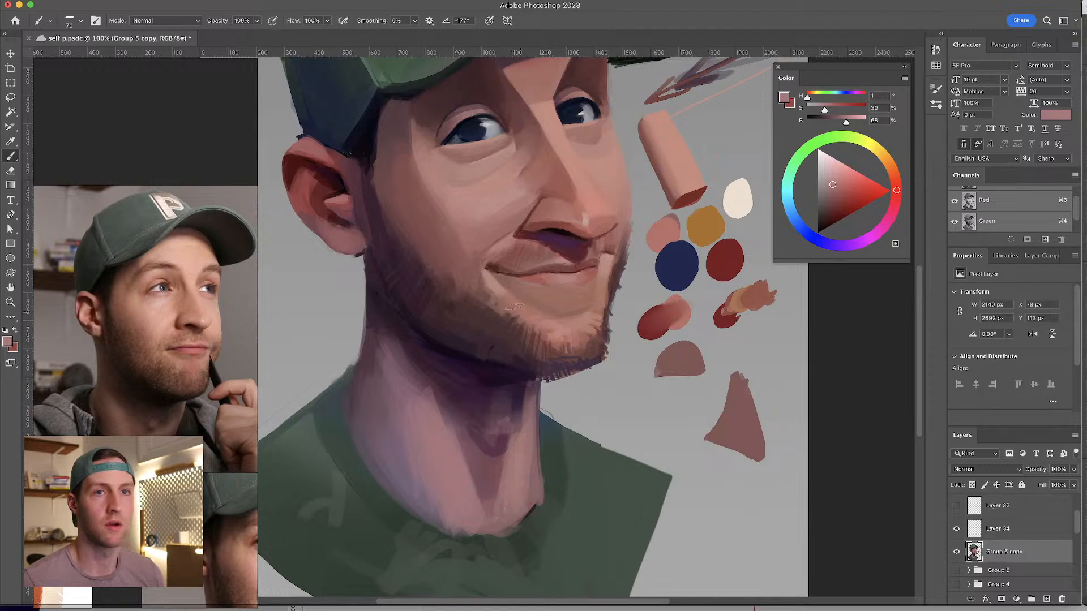
{"action": "left_click_drag", "start_coordinate": [494, 422], "coordinate": [521, 484]}
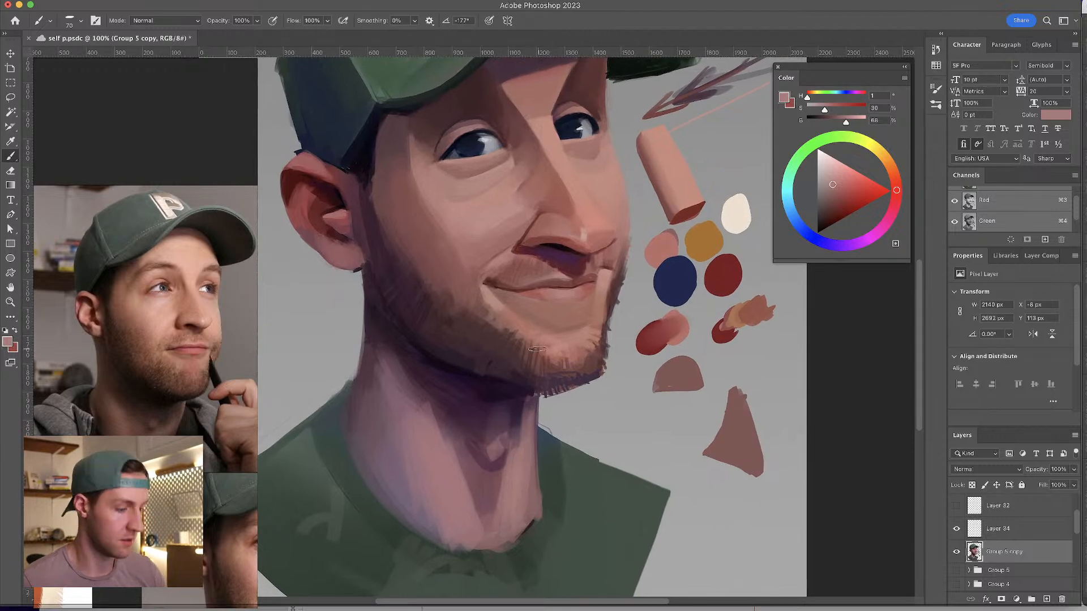
{"action": "key", "text": "ctrl+minus"}
{"action": "left_click_drag", "start_coordinate": [474, 479], "coordinate": [480, 462]}
- Even out the front of the neck above the collar with sampled pinks and a darker mauve
{"action": "left_click", "coordinate": [486, 493], "text": "alt"}
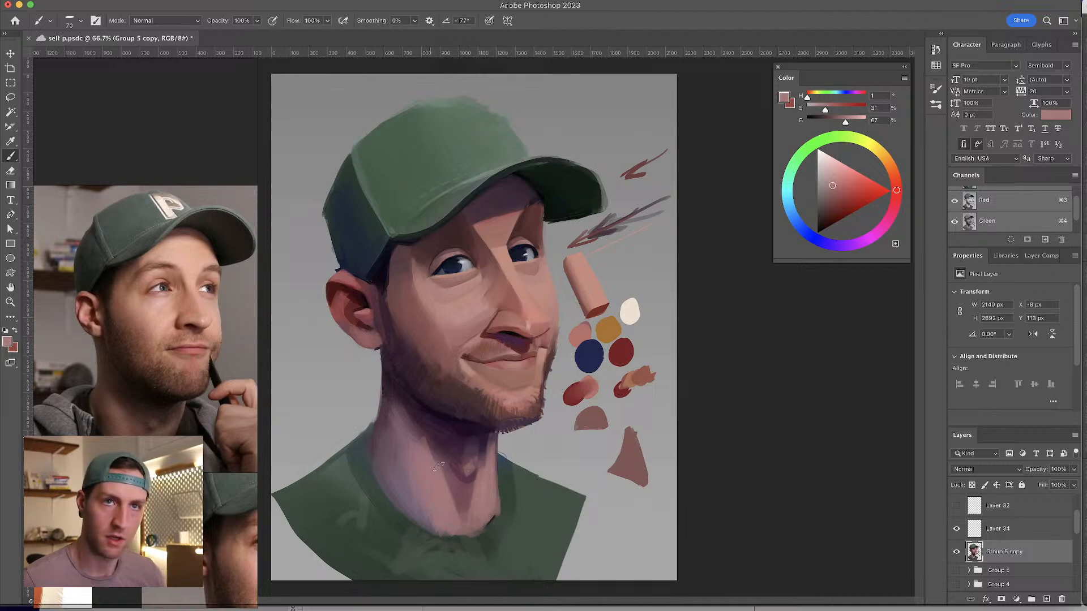
{"action": "left_click", "coordinate": [483, 486], "text": "alt"}
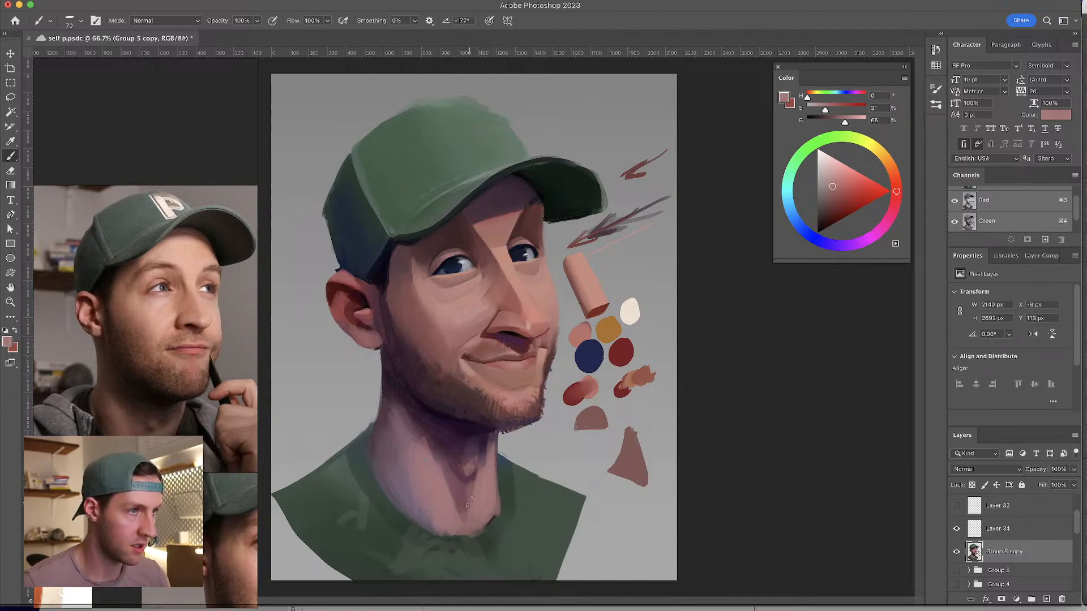
{"action": "left_click", "coordinate": [462, 489], "text": "alt"}
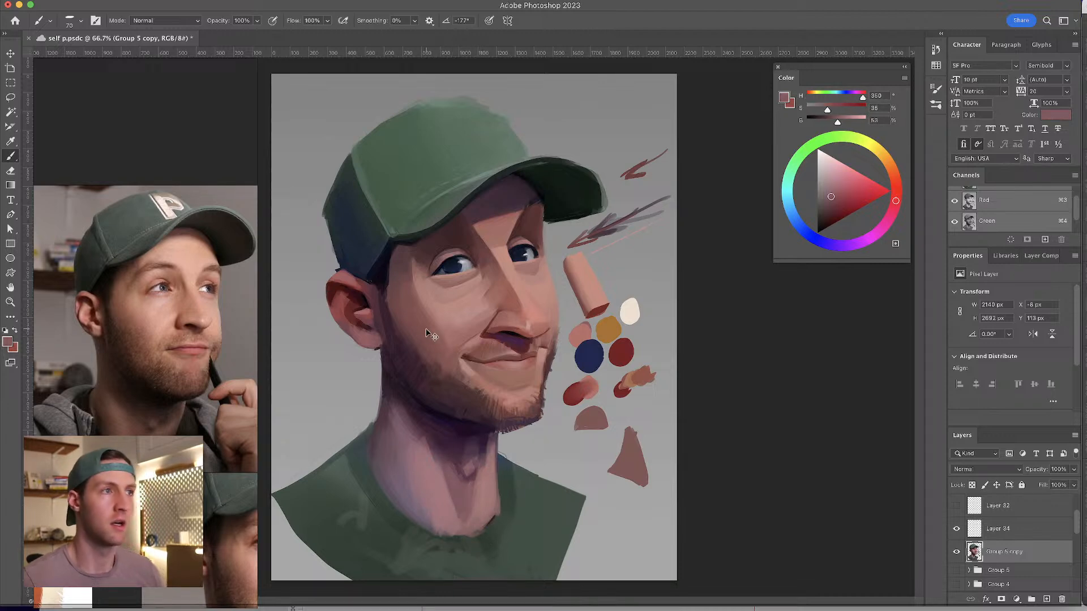
{"action": "left_click", "coordinate": [442, 464], "text": "alt"}
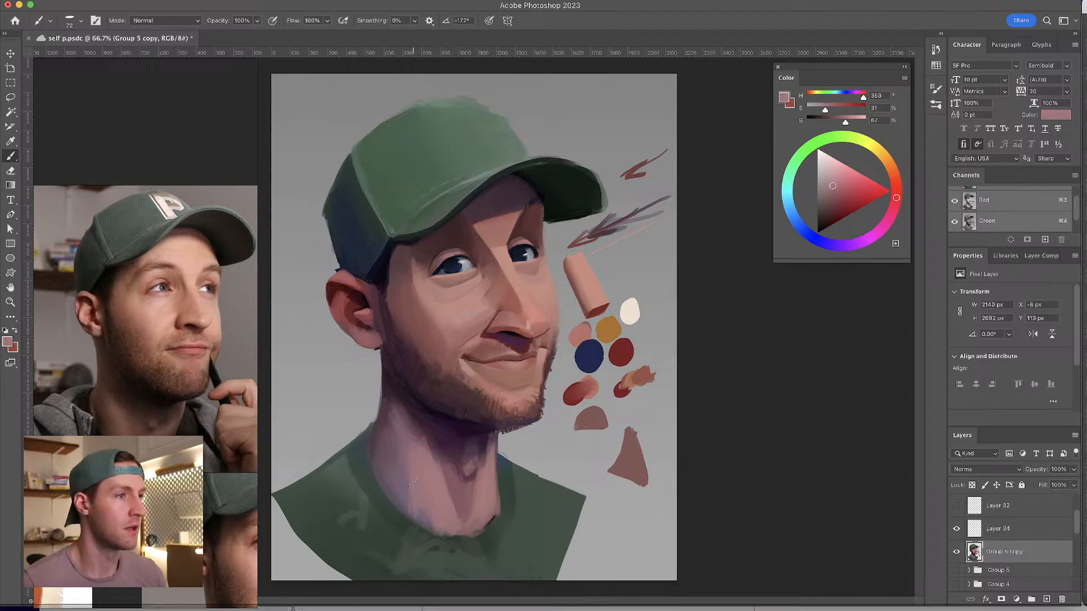
- Touch up the shirt's near shoulder and collar with a sampled dark green and a 180 px brush
{"action": "left_click", "coordinate": [368, 445], "text": "alt"}
{"action": "left_click_drag", "start_coordinate": [266, 492], "coordinate": [292, 492]}
{"action": "left_click", "coordinate": [315, 467], "text": "alt"}
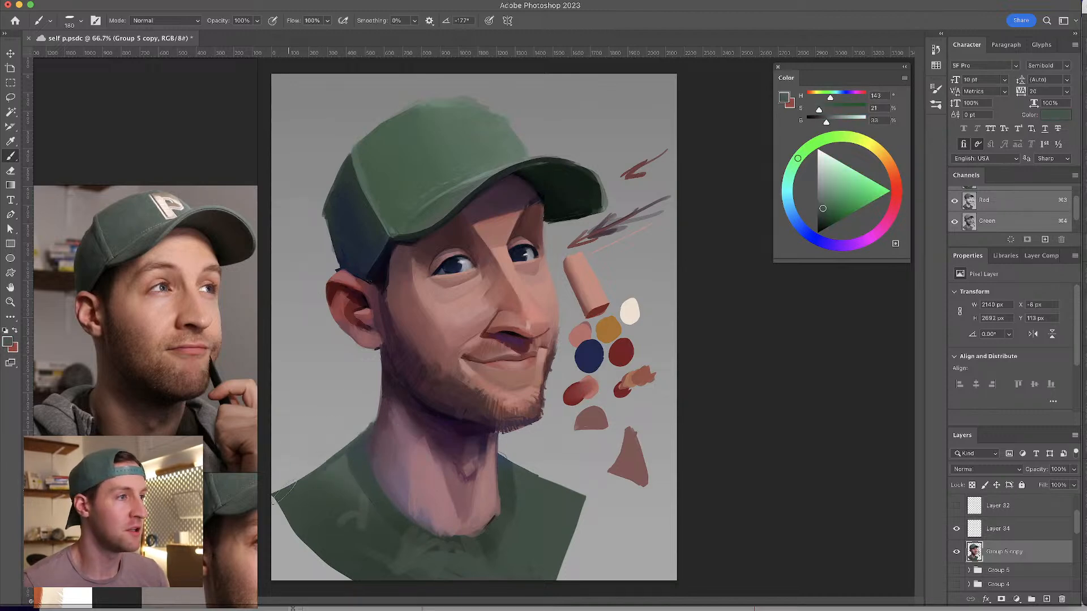
- Blend the near side of the neck with sampled muted pinks and a 119 px brush
{"action": "left_click", "coordinate": [419, 461], "text": "alt"}
{"action": "left_click_drag", "start_coordinate": [419, 461], "coordinate": [403, 461]}
{"action": "left_click", "coordinate": [398, 456], "text": "alt"}
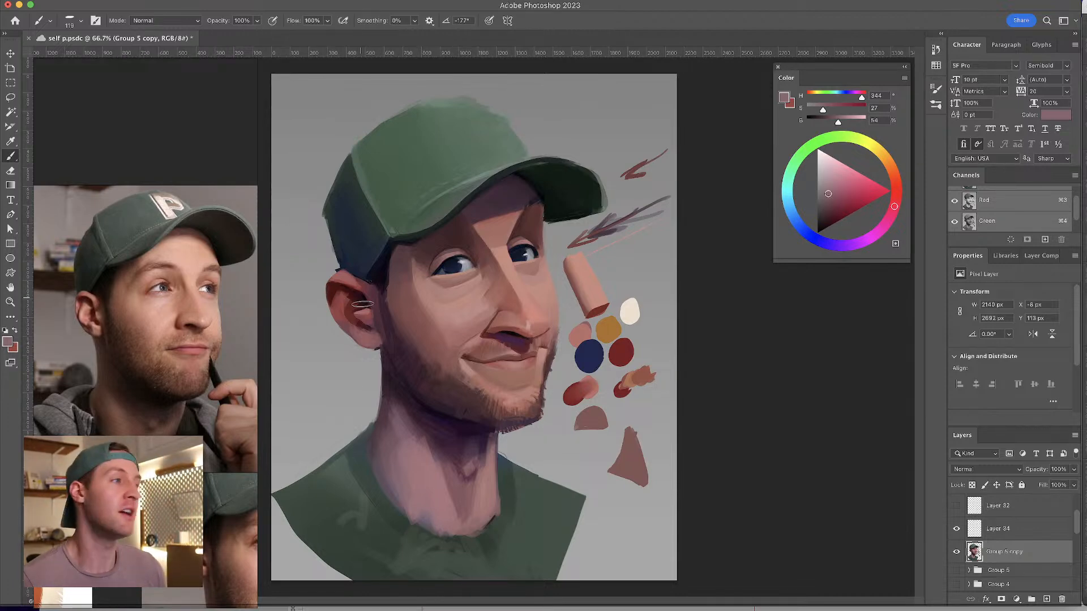
- Darken the neck's near edge along the collar with sampled dark mauves, using brushes of 92, 67 and 68 px
{"action": "left_click", "coordinate": [390, 431], "text": "alt"}
{"action": "left_click_drag", "start_coordinate": [390, 429], "coordinate": [381, 432]}
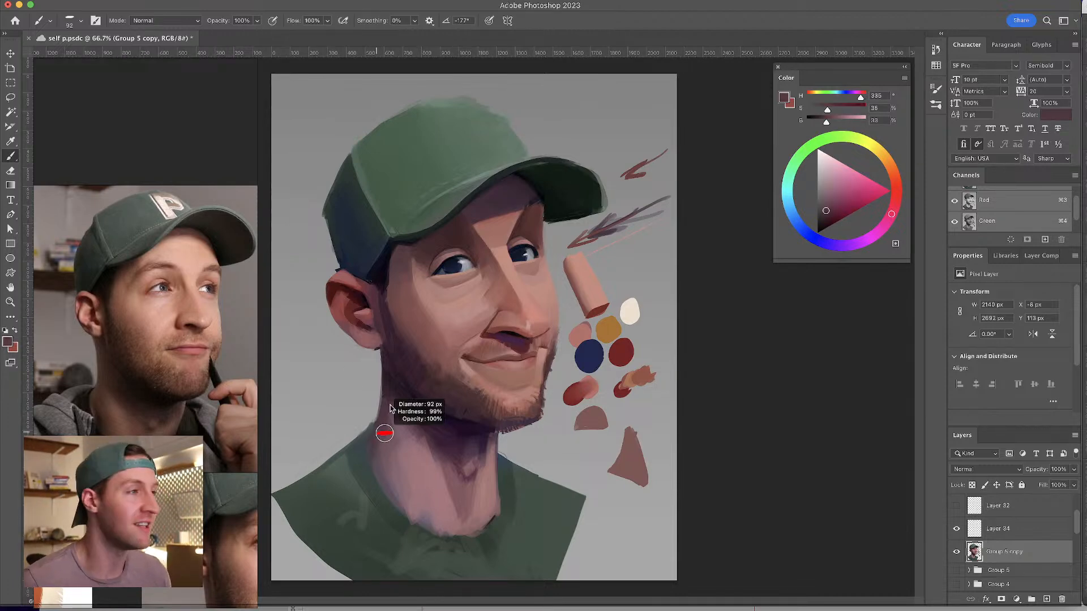
{"action": "mouse_move", "coordinate": [385, 474]}
{"action": "left_mouse_down"}
{"action": "mouse_move", "coordinate": [381, 460]}
{"action": "mouse_move", "coordinate": [396, 488]}
{"action": "left_mouse_up"}
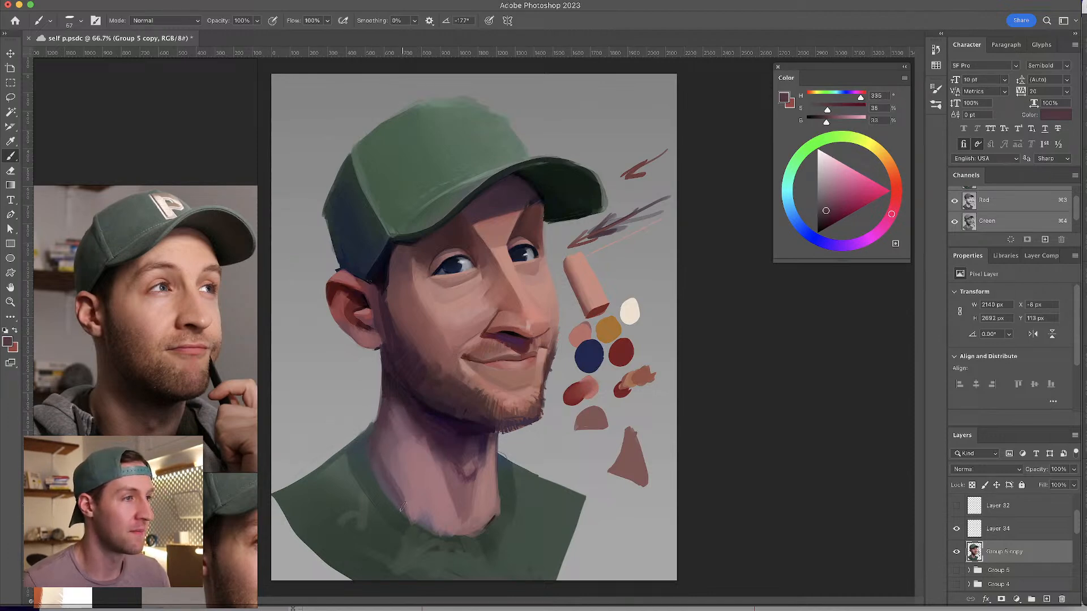
{"action": "left_click", "coordinate": [390, 468], "text": "alt"}
{"action": "left_click_drag", "start_coordinate": [390, 468], "coordinate": [393, 475]}
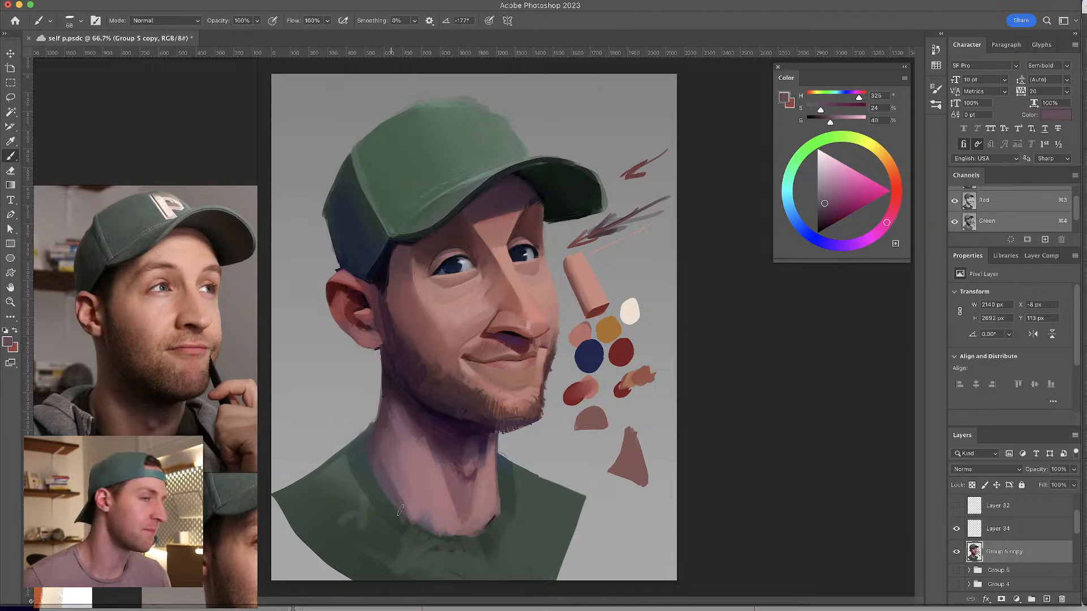
- Even out the near side of the neck above the collar with sampled muted mauves, using 75 and 119 px brushes
{"action": "left_click", "coordinate": [393, 459], "text": "alt"}
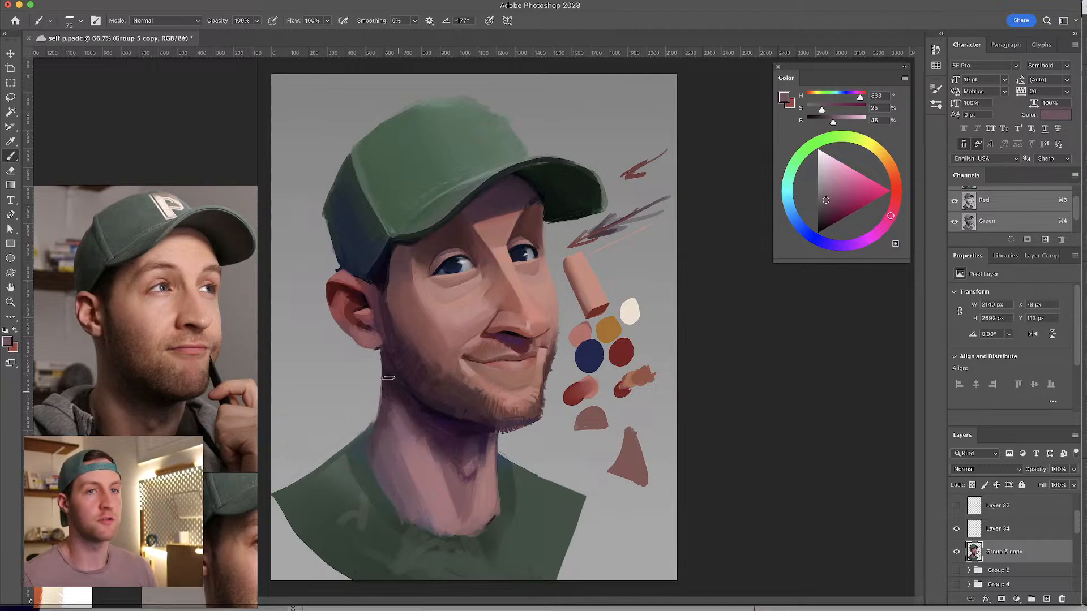
{"action": "left_click", "coordinate": [411, 471], "text": "alt"}
{"action": "left_click", "coordinate": [421, 496], "text": "alt"}
{"action": "left_click_drag", "start_coordinate": [421, 495], "coordinate": [423, 502]}
{"action": "left_click", "coordinate": [384, 432], "text": "alt"}
{"action": "key", "text": "bracketright"}
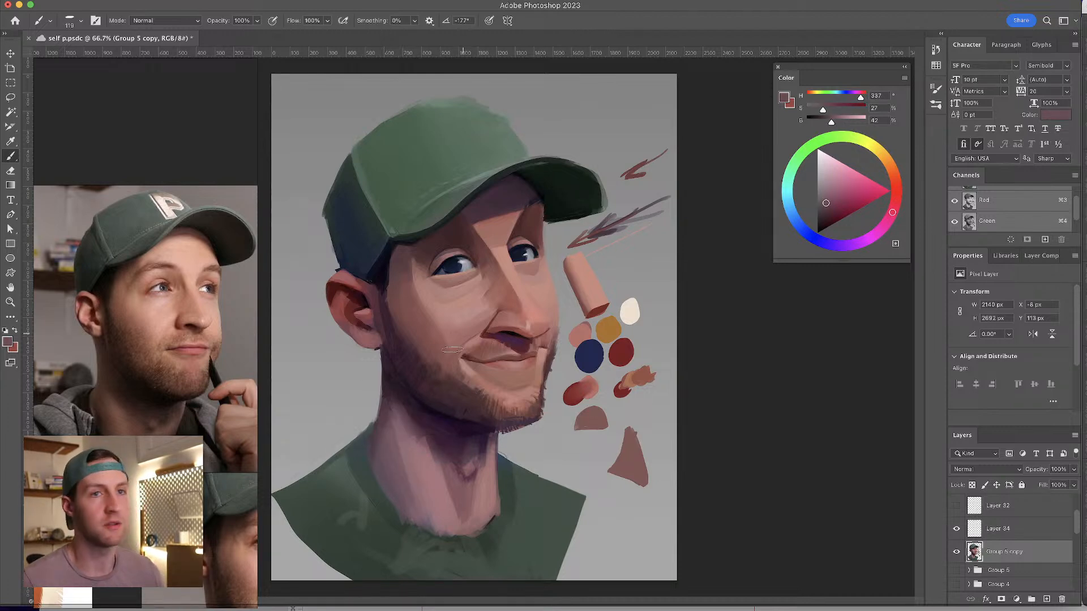
- Blend the shadow under the jaw into the near side of the neck with a sampled dark plum and a muted mauve
{"action": "left_click", "coordinate": [441, 425], "text": "alt"}
{"action": "left_click_drag", "start_coordinate": [441, 425], "coordinate": [415, 418]}
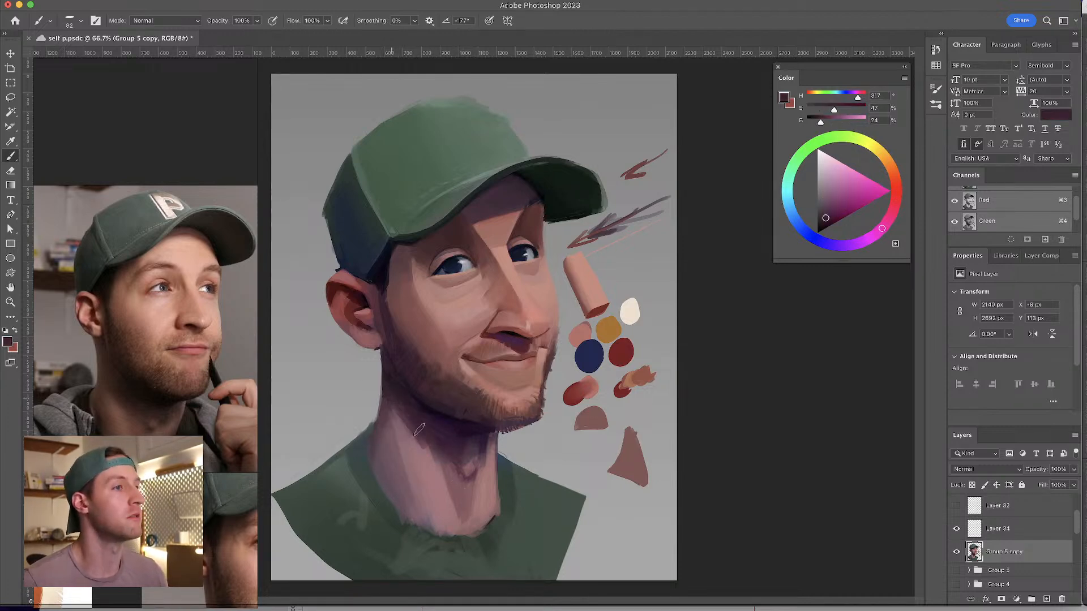
{"action": "left_click", "coordinate": [407, 423], "text": "alt"}
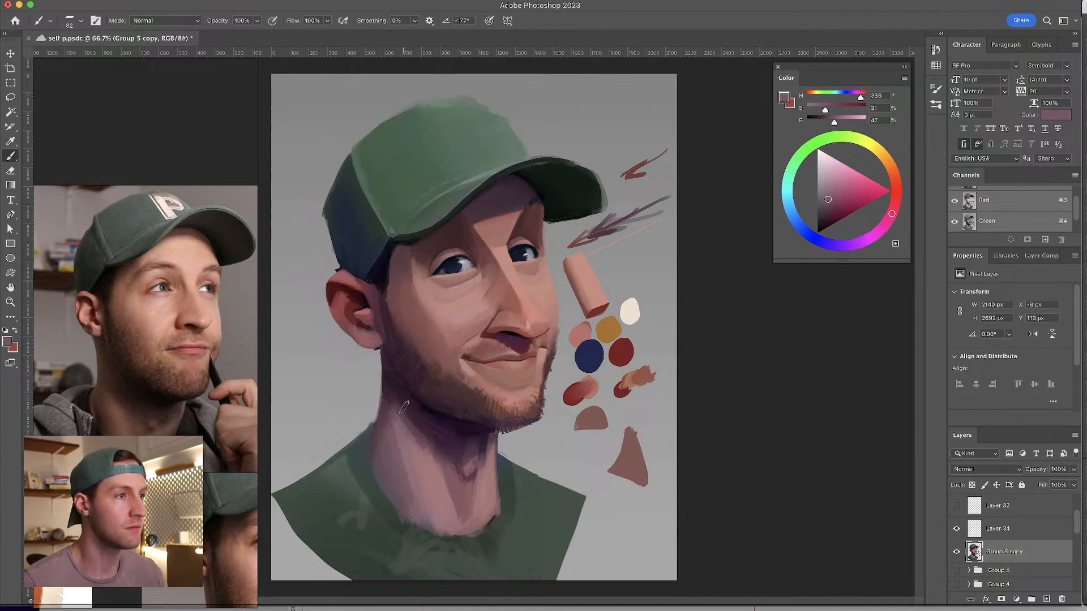
- Flip the portrait horizontally and frame both eyes at 200% zoom
{"action": "key", "text": "ctrl+shift+h"}
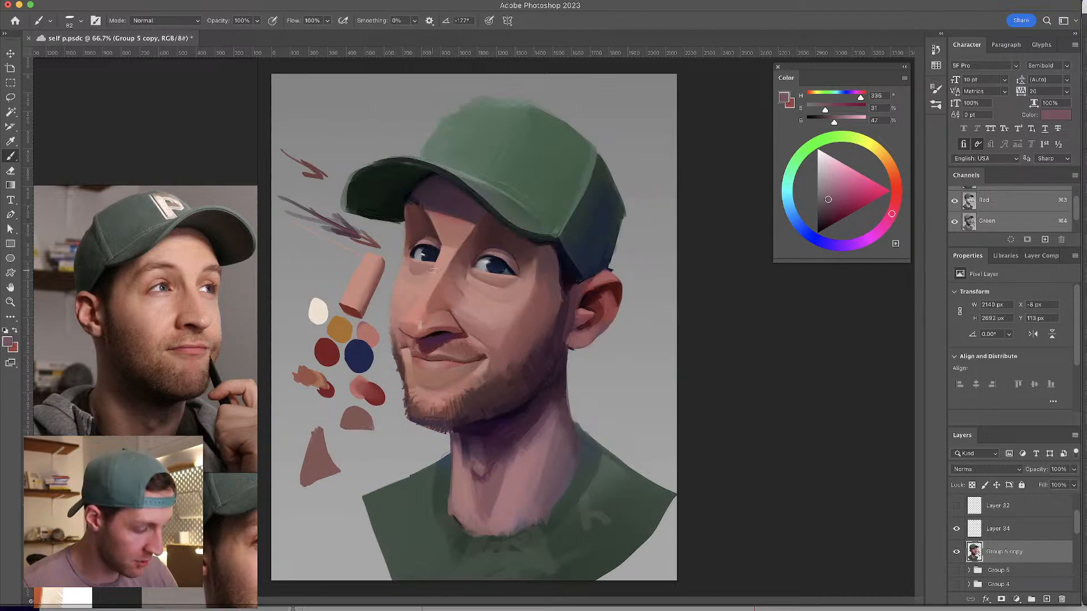
{"action": "scroll", "coordinate": [431, 270], "scroll_direction": "up", "scroll_amount": 4}
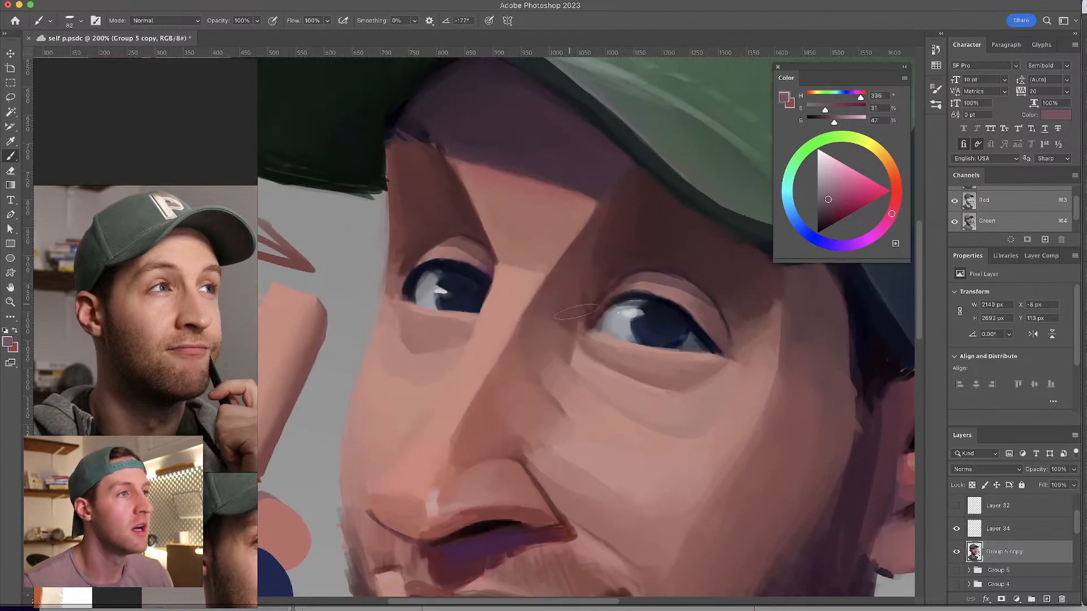
{"action": "left_click_drag", "start_coordinate": [486, 286], "coordinate": [472, 286]}
{"action": "mouse_move", "coordinate": [648, 304]}
{"action": "left_mouse_down"}
{"action": "mouse_move", "coordinate": [651, 347]}
{"action": "mouse_move", "coordinate": [670, 308]}
{"action": "left_mouse_up"}
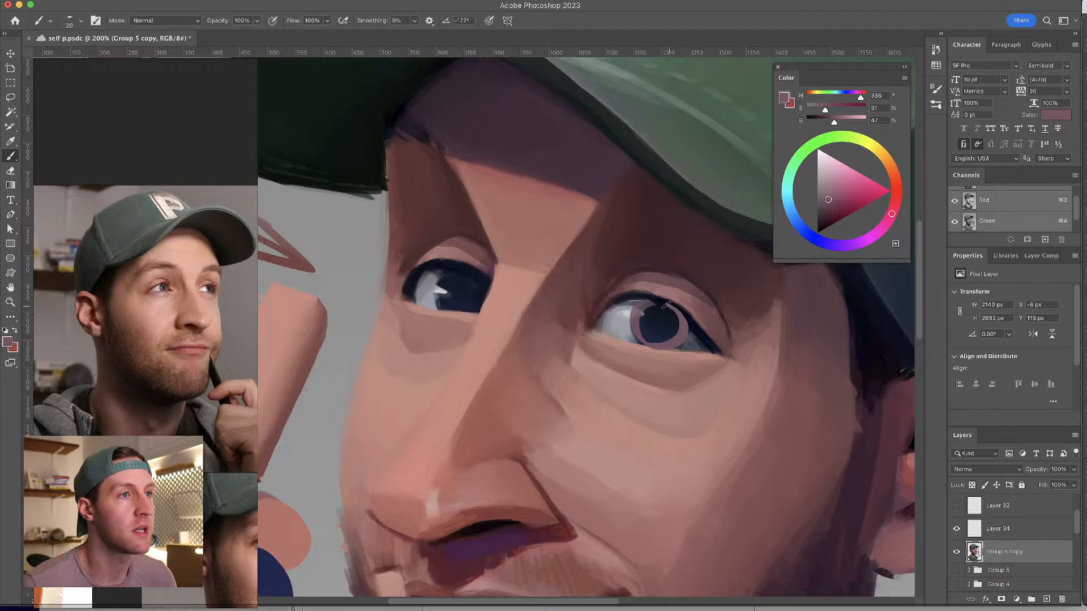
{"action": "key", "text": "ctrl+z"}
- Add a new layer directly above Group 5 copy and undo the trial marks made over the eyes
{"action": "left_click", "coordinate": [1046, 599]}
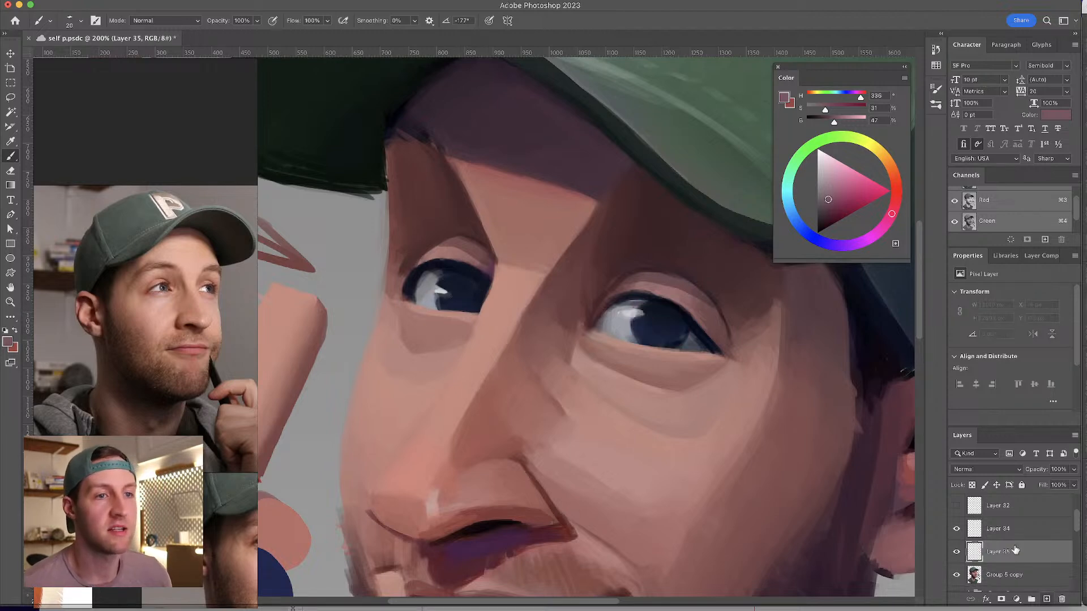
{"action": "mouse_move", "coordinate": [643, 304]}
{"action": "left_mouse_down"}
{"action": "mouse_move", "coordinate": [668, 345]}
{"action": "mouse_move", "coordinate": [682, 313]}
{"action": "mouse_move", "coordinate": [654, 297]}
{"action": "mouse_move", "coordinate": [635, 334]}
{"action": "mouse_move", "coordinate": [656, 356]}
{"action": "mouse_move", "coordinate": [685, 329]}
{"action": "mouse_move", "coordinate": [660, 300]}
{"action": "mouse_move", "coordinate": [646, 338]}
{"action": "mouse_move", "coordinate": [577, 293]}
{"action": "mouse_move", "coordinate": [473, 286]}
{"action": "left_mouse_up"}
{"action": "key", "text": "v"}
{"action": "key", "text": "super+z"}
{"action": "key", "text": "super+z"}
{"action": "key", "text": "b"}
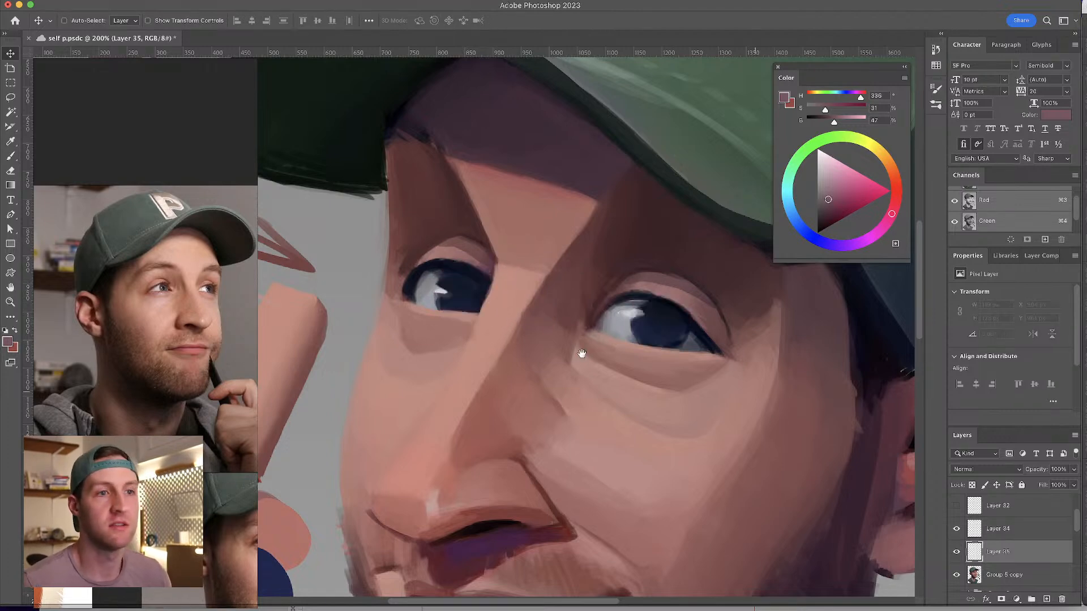
- Repaint the white of the far eye on the new layer with sampled light blue-grey and a 14 px brush
{"action": "scroll", "coordinate": [638, 382], "scroll_direction": "left", "scroll_amount": 3}
{"action": "left_click", "coordinate": [457, 275], "text": "alt"}
{"action": "mouse_move", "coordinate": [462, 276]}
{"action": "left_mouse_down"}
{"action": "mouse_move", "coordinate": [468, 301]}
{"action": "mouse_move", "coordinate": [458, 274]}
{"action": "left_mouse_up"}
{"action": "key", "text": "ctrl+z"}
{"action": "left_click", "coordinate": [457, 274], "text": "alt"}
{"action": "mouse_move", "coordinate": [464, 268]}
{"action": "left_mouse_down"}
{"action": "mouse_move", "coordinate": [454, 272]}
{"action": "mouse_move", "coordinate": [461, 305]}
{"action": "mouse_move", "coordinate": [467, 264]}
{"action": "left_mouse_up"}
{"action": "left_click", "coordinate": [463, 286], "text": "alt"}
{"action": "left_click", "coordinate": [453, 291], "text": "alt"}
{"action": "scroll", "coordinate": [527, 242], "scroll_direction": "down", "scroll_amount": 6}
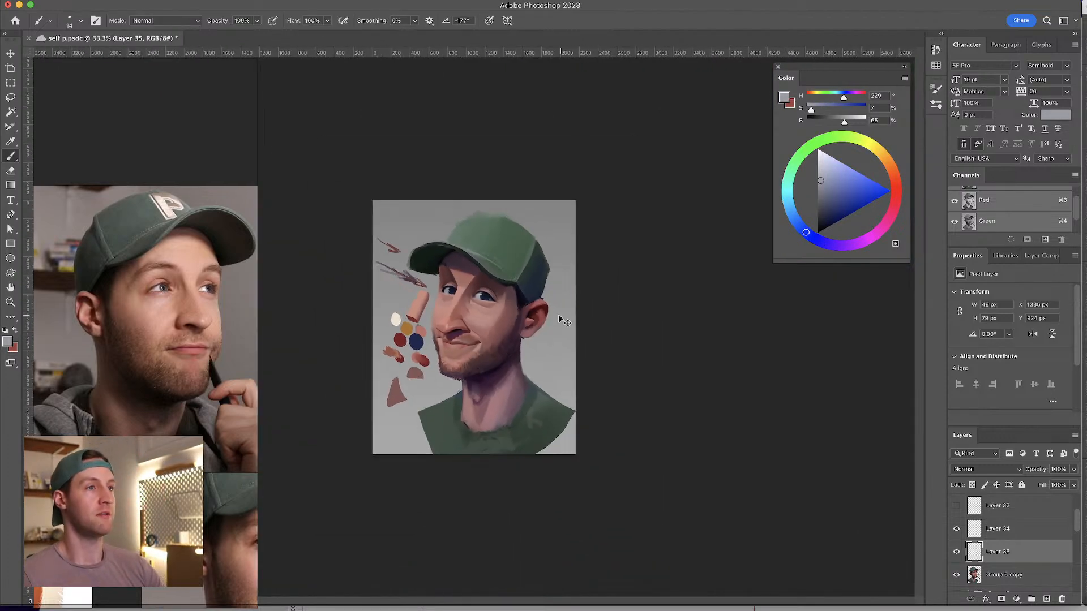
- Paint over the highlight in the far eye's iris with a sampled dark navy and a 14 px brush
{"action": "scroll", "coordinate": [467, 288], "scroll_direction": "up", "scroll_amount": 4}
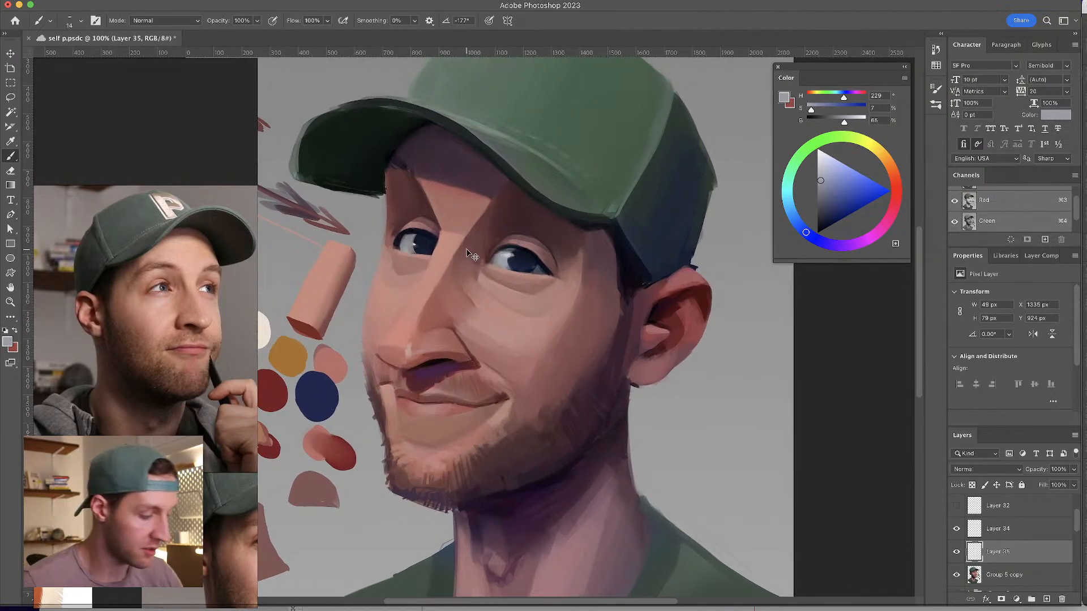
{"action": "scroll", "coordinate": [468, 254], "scroll_direction": "up", "scroll_amount": 2}
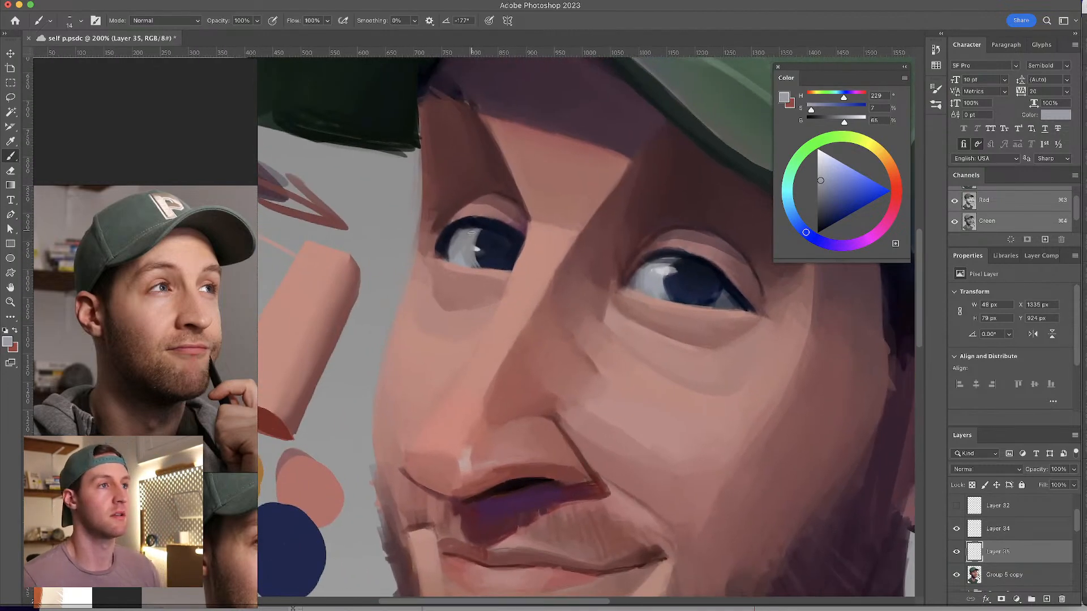
{"action": "left_click", "coordinate": [481, 241], "text": "alt"}
{"action": "mouse_move", "coordinate": [478, 231]}
{"action": "left_mouse_down"}
{"action": "mouse_move", "coordinate": [485, 260]}
{"action": "mouse_move", "coordinate": [478, 254]}
{"action": "mouse_move", "coordinate": [488, 237]}
{"action": "mouse_move", "coordinate": [491, 265]}
{"action": "mouse_move", "coordinate": [506, 246]}
{"action": "left_mouse_up"}
{"action": "scroll", "coordinate": [516, 264], "scroll_direction": "down", "scroll_amount": 2}
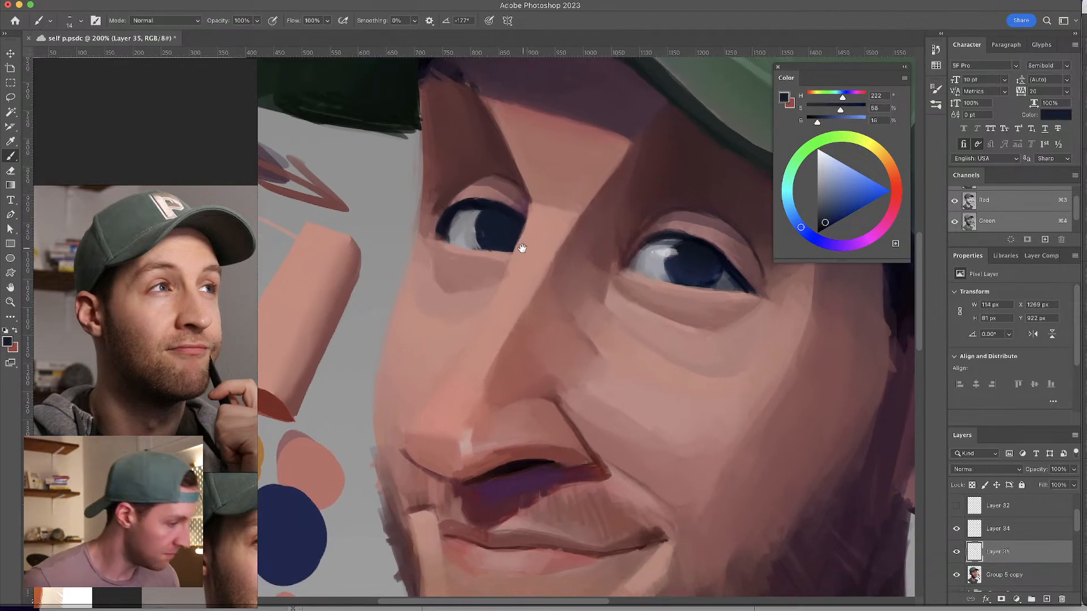
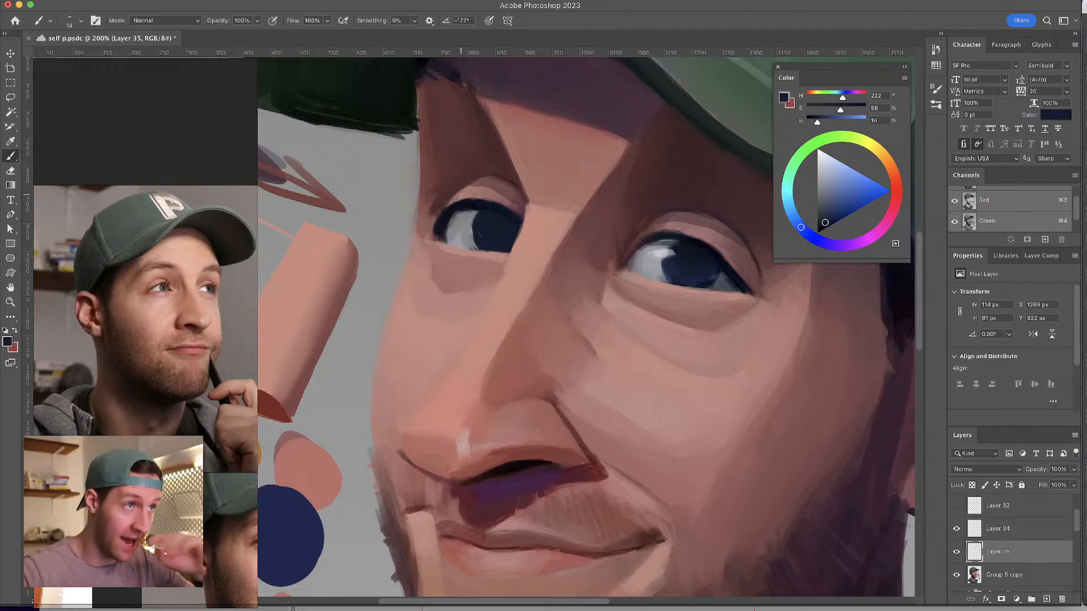
{"action": "left_click", "coordinate": [456, 247], "text": "alt"}
{"action": "mouse_move", "coordinate": [469, 249]}
{"action": "left_mouse_down"}
{"action": "mouse_move", "coordinate": [489, 251]}
{"action": "mouse_move", "coordinate": [463, 254]}
{"action": "mouse_move", "coordinate": [499, 252]}
{"action": "left_mouse_up"}
{"action": "left_click", "coordinate": [459, 242], "text": "alt"}
{"action": "key", "text": "super+z"}
{"action": "key", "text": "super+z"}
{"action": "left_click", "coordinate": [454, 249], "text": "alt"}
{"action": "key", "text": "super+z"}
{"action": "key", "text": "super+z"}
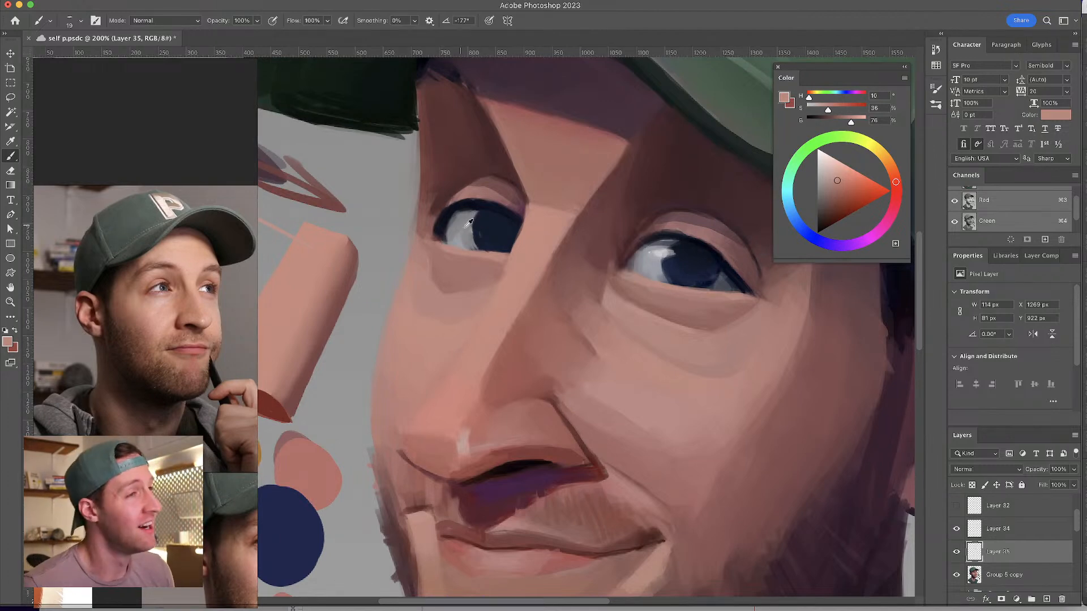
- Clean up the far eye's lower lid edge with a sampled light peach and a 14 px brush
{"action": "mouse_move", "coordinate": [478, 253]}
{"action": "left_mouse_down"}
{"action": "mouse_move", "coordinate": [465, 249]}
{"action": "mouse_move", "coordinate": [486, 249]}
{"action": "left_mouse_up"}
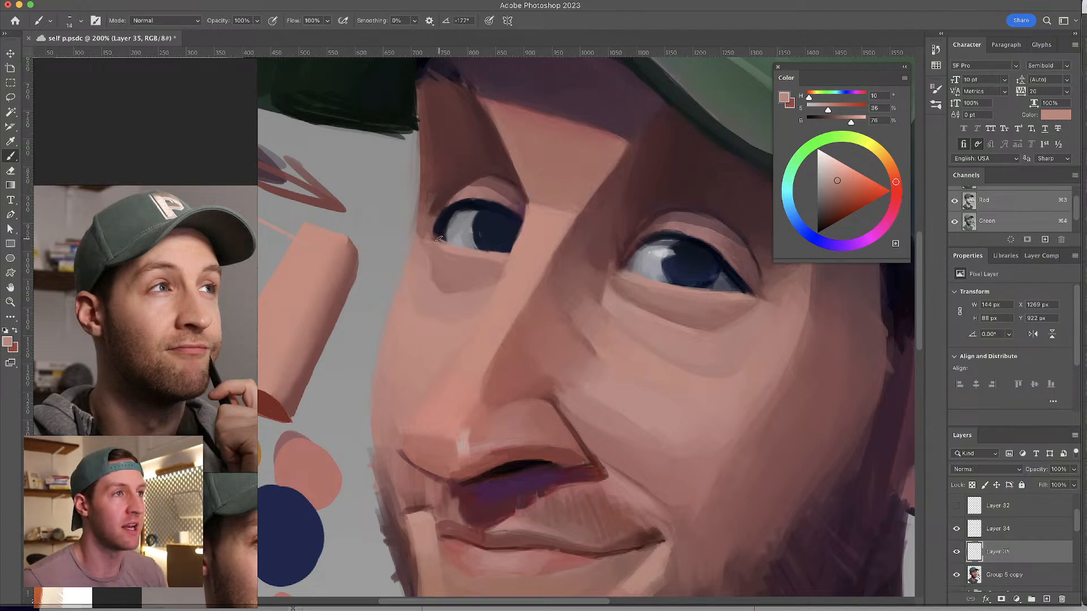
{"action": "left_click", "coordinate": [456, 242], "text": "alt"}
{"action": "left_click_drag", "start_coordinate": [470, 250], "coordinate": [481, 247]}
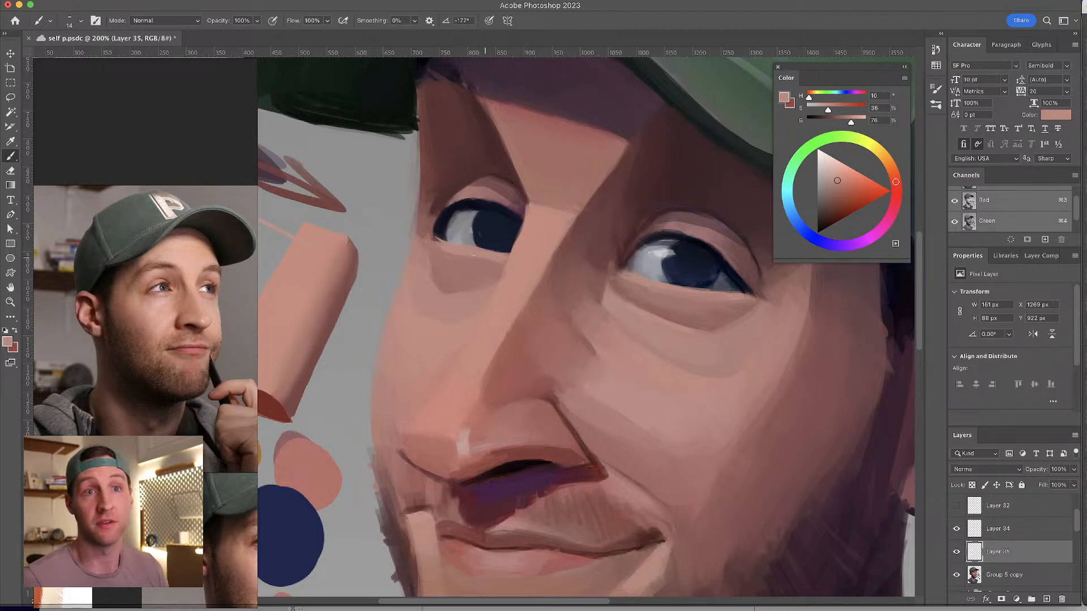
{"action": "key", "text": "ctrl+z"}
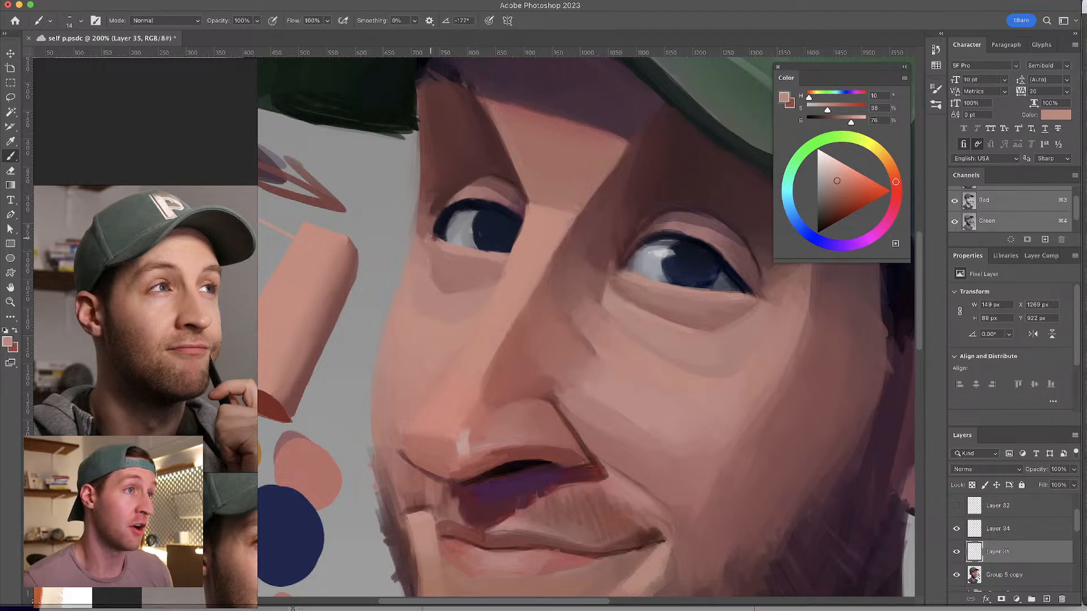
{"action": "left_click_drag", "start_coordinate": [474, 251], "coordinate": [500, 251]}
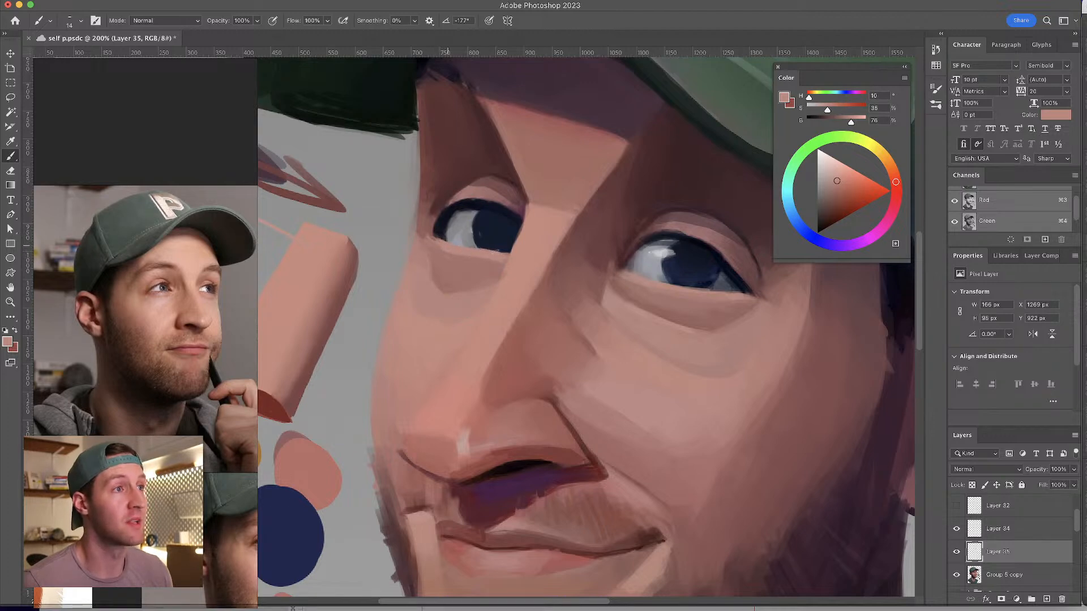
- Soften the bag under the far eye towards the nose with sampled peaches, using 32 and 21 px brushes
{"action": "left_click", "coordinate": [453, 301], "text": "alt"}
{"action": "left_click_drag", "start_coordinate": [482, 282], "coordinate": [446, 288]}
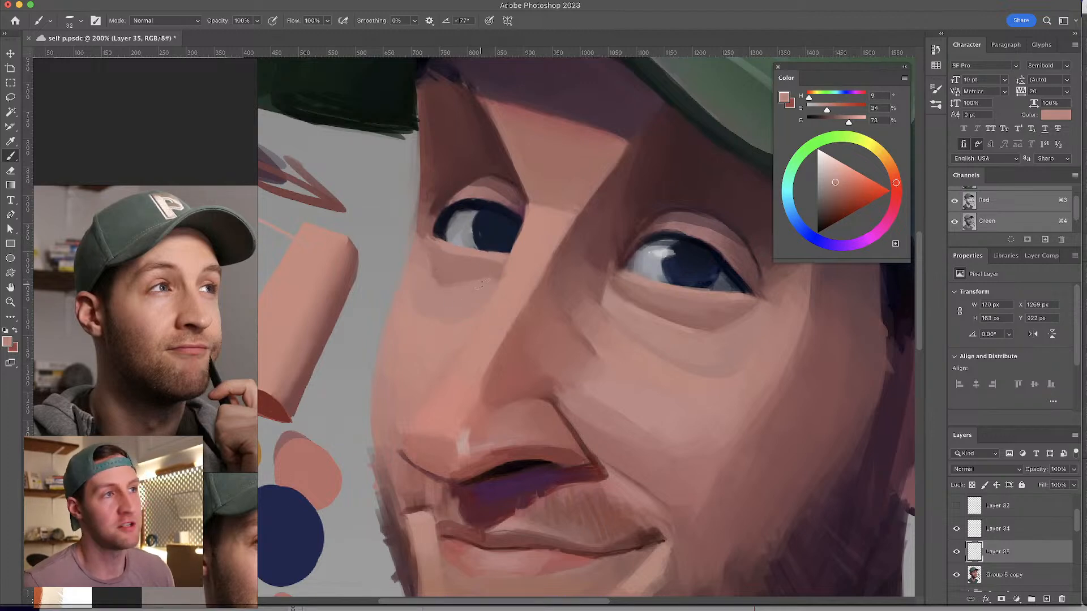
{"action": "left_click", "coordinate": [499, 274], "text": "alt"}
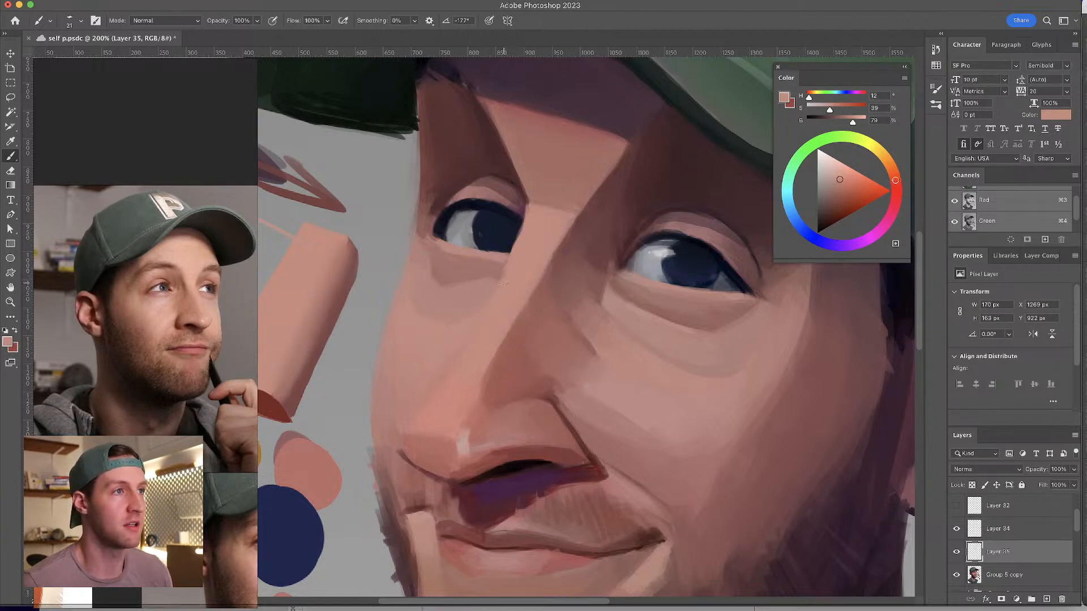
{"action": "left_click_drag", "start_coordinate": [509, 274], "coordinate": [479, 293]}
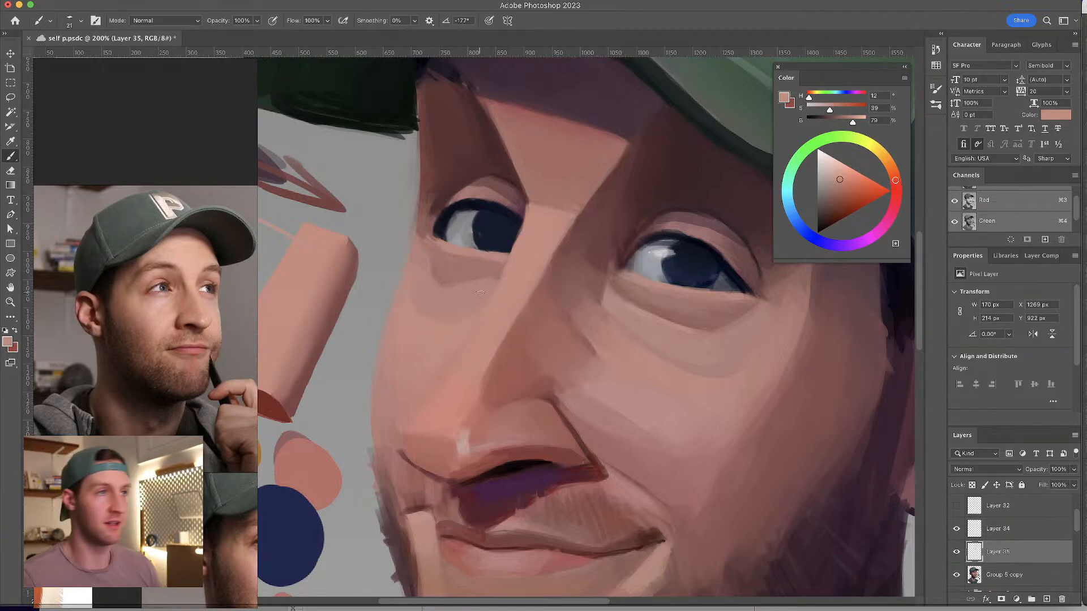
- Blend the outer edge and underside of the far eye's bag into the cheek with sampled pinks
{"action": "left_click", "coordinate": [429, 281], "text": "alt"}
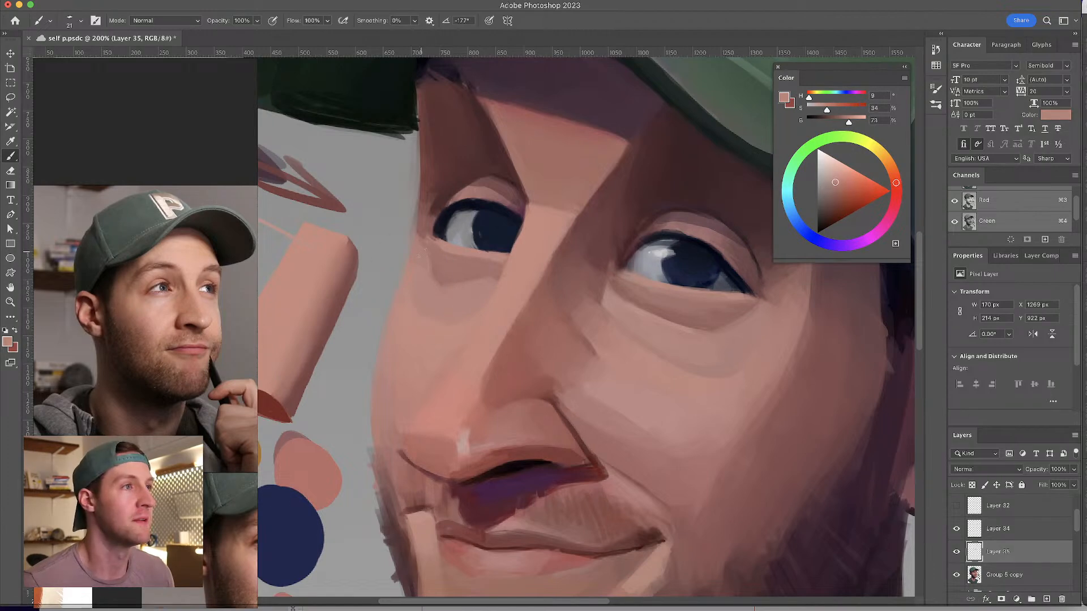
{"action": "left_click_drag", "start_coordinate": [424, 262], "coordinate": [420, 303]}
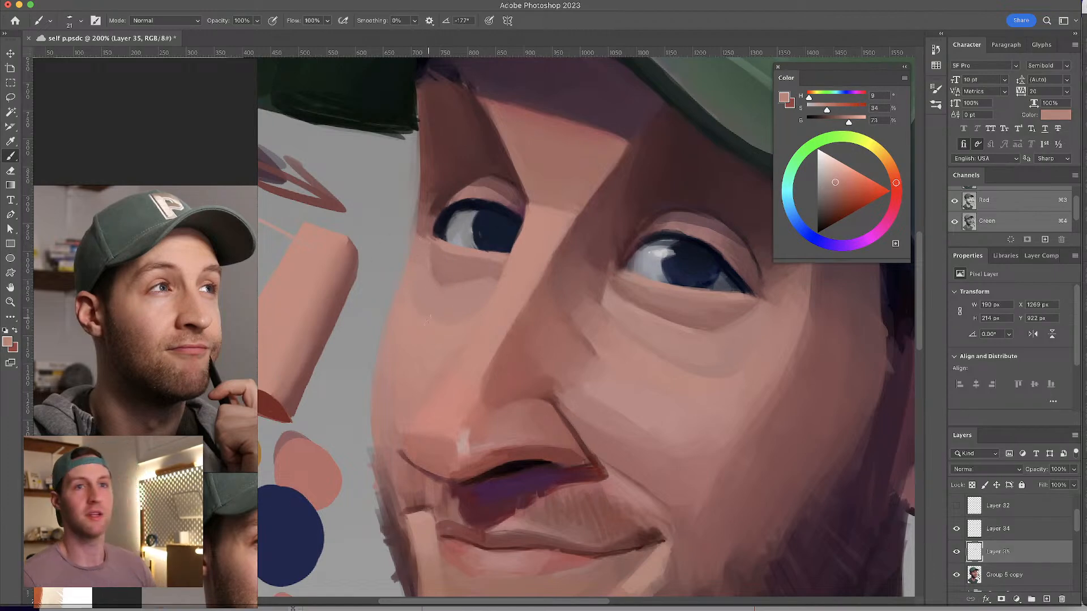
{"action": "left_click", "coordinate": [468, 271], "text": "alt"}
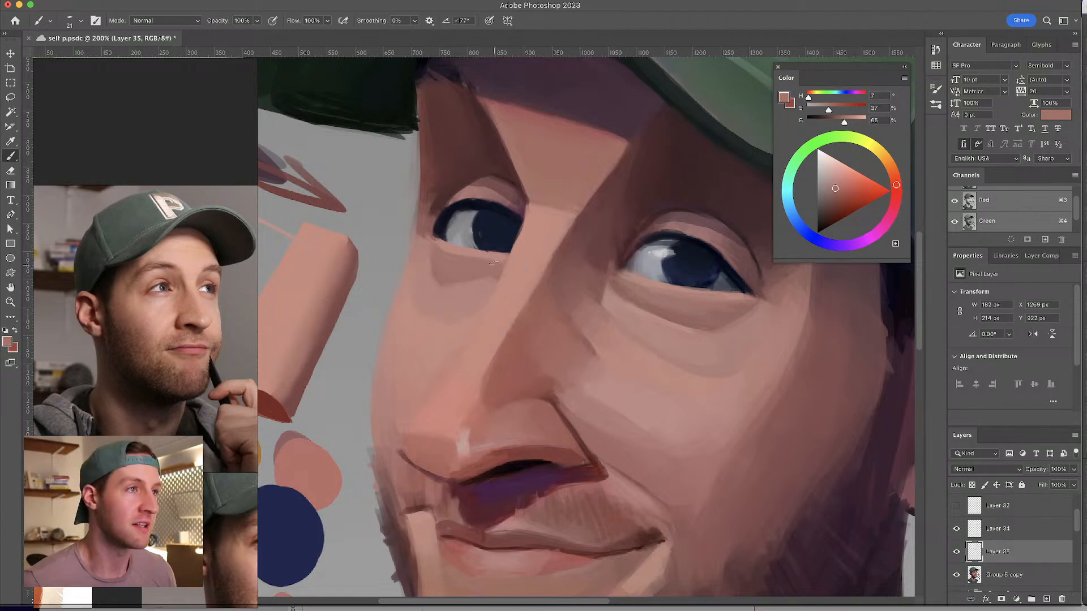
{"action": "left_click", "coordinate": [488, 283], "text": "alt"}
{"action": "left_click_drag", "start_coordinate": [493, 283], "coordinate": [488, 286]}
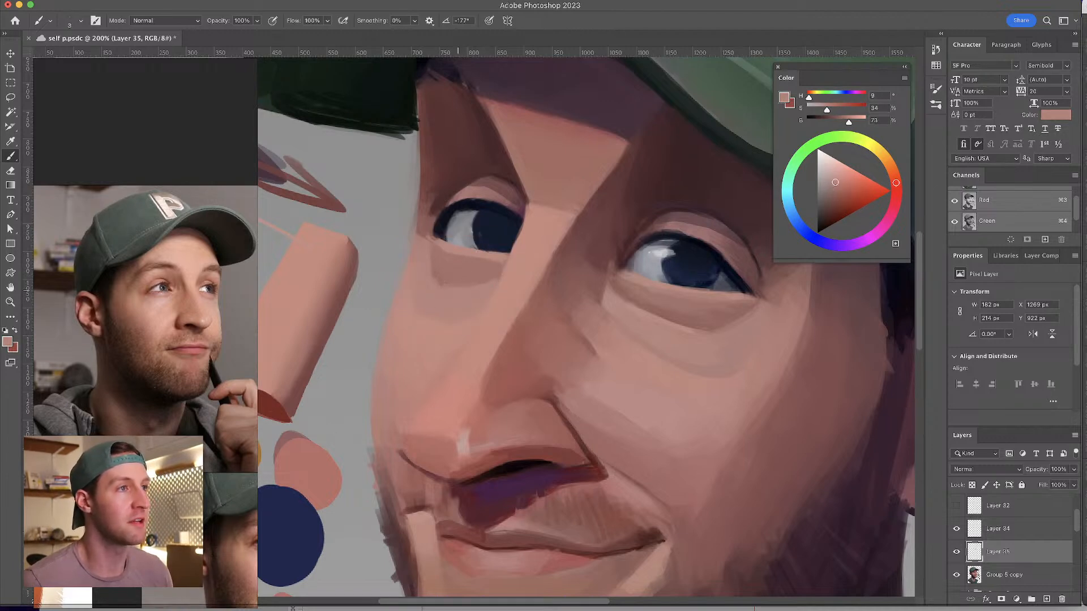
- Retouch the far eye's upper lash line with a dark navy sampled from it
{"action": "scroll", "coordinate": [511, 286], "scroll_direction": "down", "scroll_amount": 3}
{"action": "scroll", "coordinate": [512, 286], "scroll_direction": "left", "scroll_amount": 3}
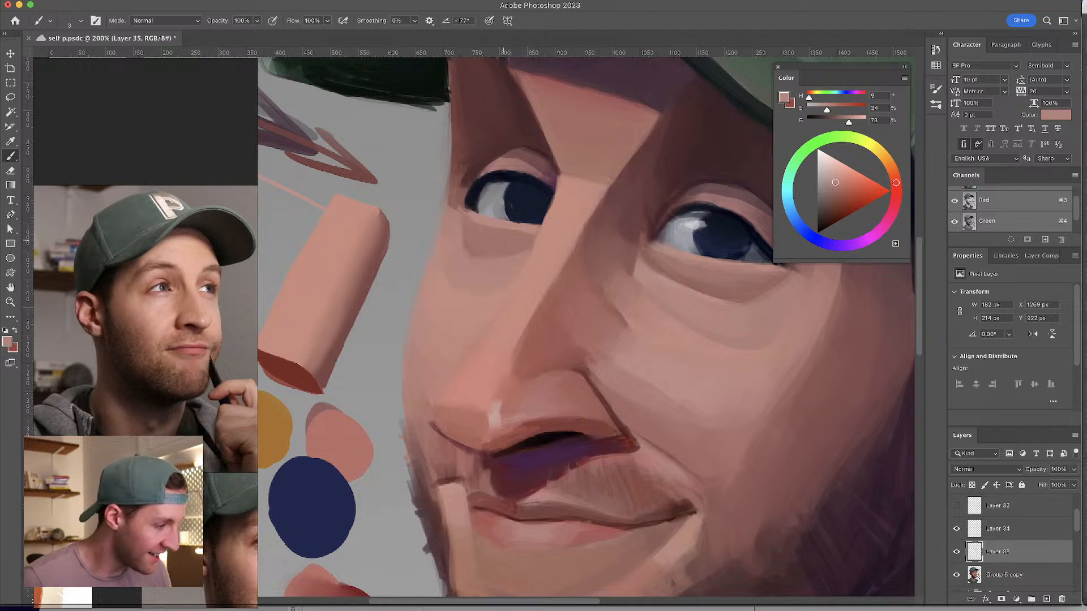
{"action": "mouse_move", "coordinate": [560, 239]}
{"action": "left_mouse_down"}
{"action": "mouse_move", "coordinate": [570, 231]}
{"action": "mouse_move", "coordinate": [560, 258]}
{"action": "left_mouse_up"}
{"action": "left_click", "coordinate": [497, 193], "text": "alt"}
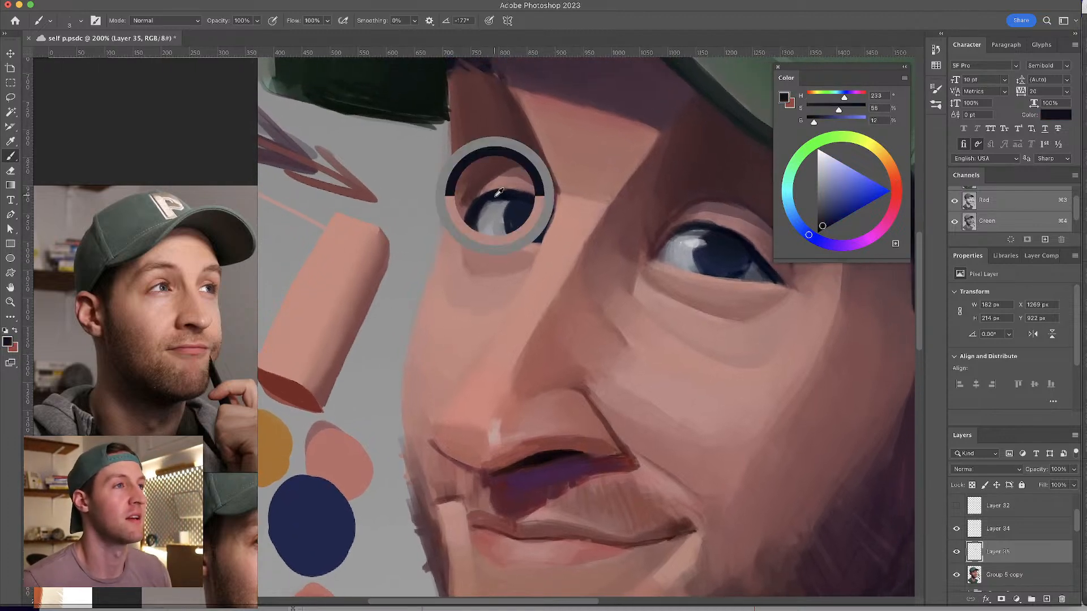
{"action": "mouse_move", "coordinate": [475, 229]}
{"action": "left_mouse_down"}
{"action": "mouse_move", "coordinate": [389, 322]}
{"action": "mouse_move", "coordinate": [372, 291]}
{"action": "left_mouse_up"}
- Paint the outer end of the far eye's upper lid with a sampled reddish brown and a 16 px brush
{"action": "left_click", "coordinate": [361, 263], "text": "alt"}
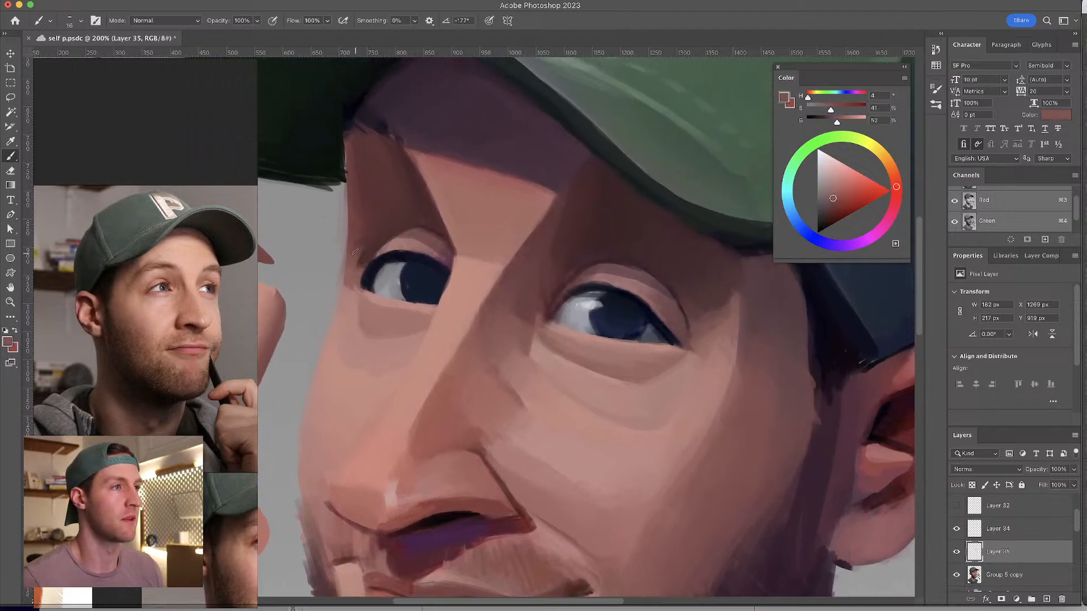
{"action": "key", "text": "bracketright"}
{"action": "key", "text": "bracketright"}
{"action": "key", "text": "bracketright"}
{"action": "key", "text": "bracketright"}
{"action": "key", "text": "bracketright"}
{"action": "left_click_drag", "start_coordinate": [355, 266], "coordinate": [361, 257]}
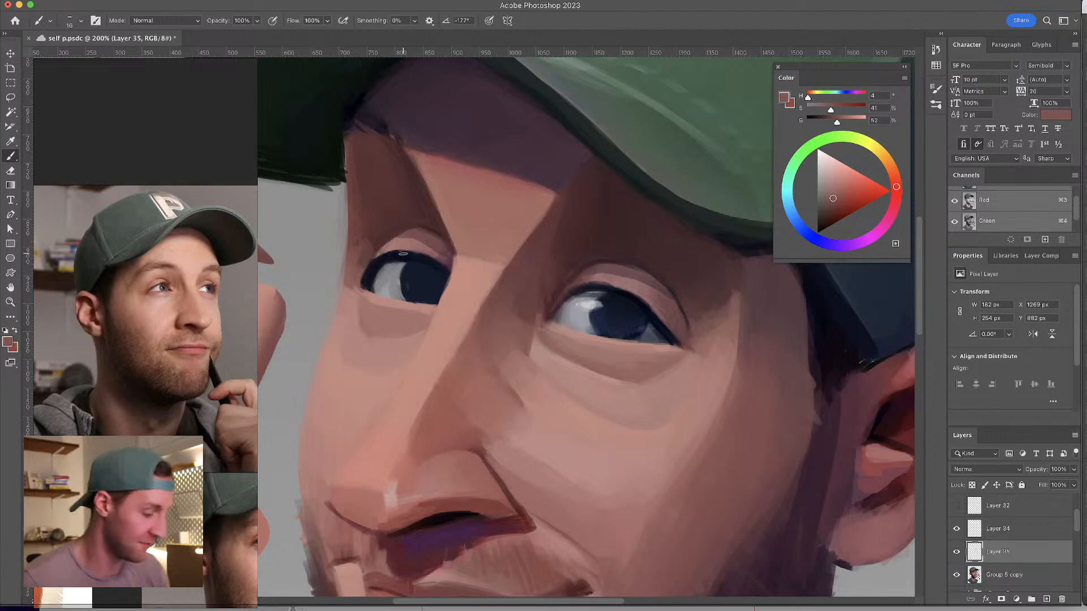
- Define the crease above the far eye's upper lid with a sampled dark maroon
{"action": "scroll", "coordinate": [424, 232], "scroll_direction": "down", "scroll_amount": 1}
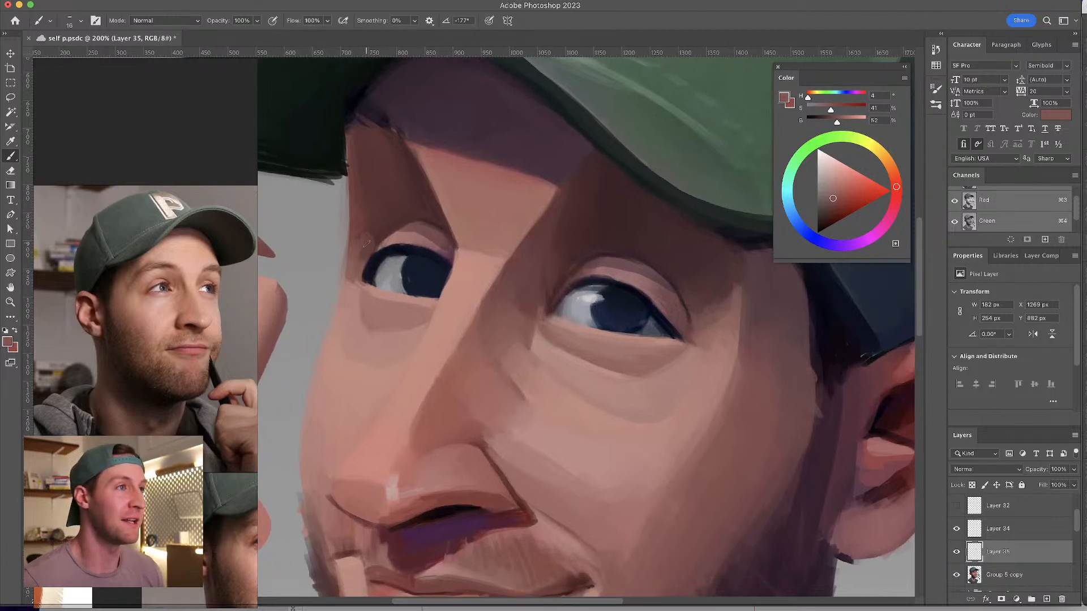
{"action": "left_click", "coordinate": [445, 223], "text": "alt"}
{"action": "mouse_move", "coordinate": [411, 226]}
{"action": "left_mouse_down"}
{"action": "mouse_move", "coordinate": [372, 252]}
{"action": "mouse_move", "coordinate": [389, 232]}
{"action": "left_mouse_up"}
{"action": "scroll", "coordinate": [382, 243], "scroll_direction": "right", "scroll_amount": 2}
{"action": "scroll", "coordinate": [382, 243], "scroll_direction": "down", "scroll_amount": 1}
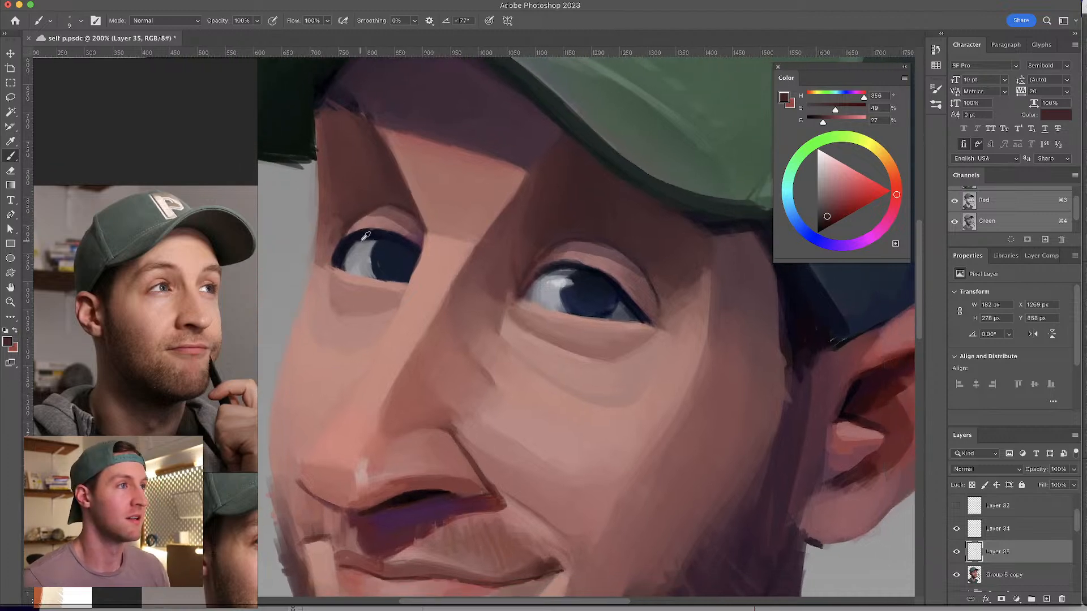
- Turn on Scrubby Zoom for the Zoom tool and zoom out to 143% to view the whole face
{"action": "left_click", "coordinate": [381, 233], "text": "alt"}
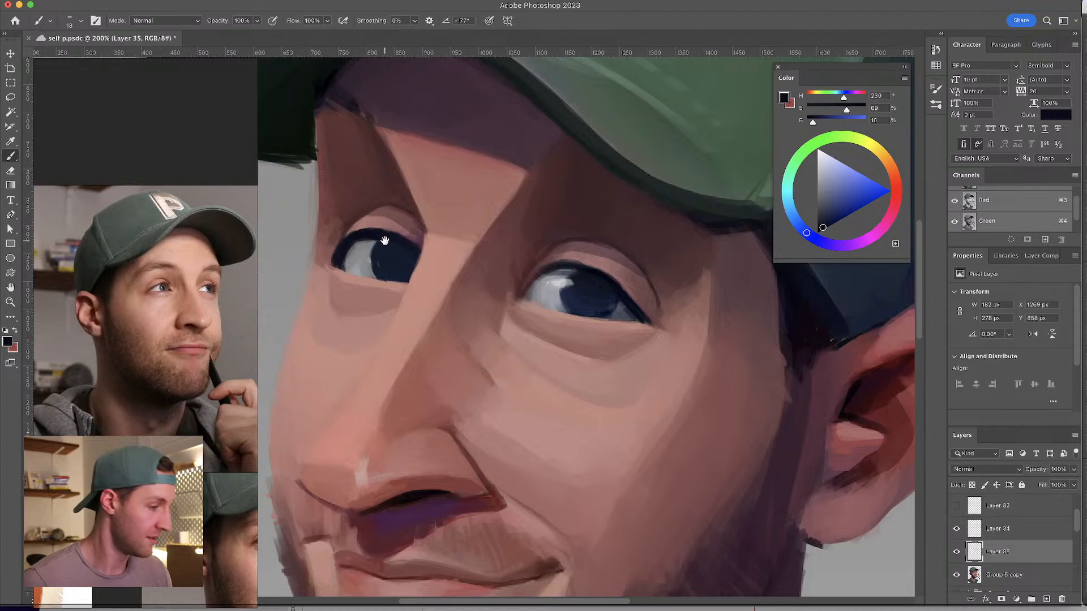
{"action": "scroll", "coordinate": [373, 232], "scroll_direction": "down", "scroll_amount": 1}
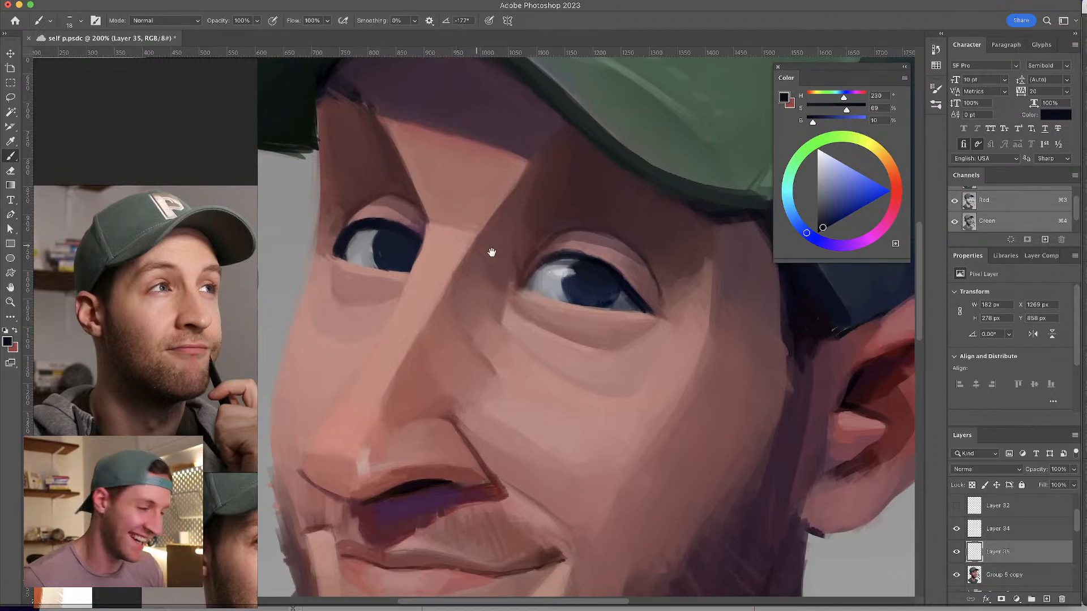
{"action": "scroll", "coordinate": [504, 263], "scroll_direction": "down", "scroll_amount": 1}
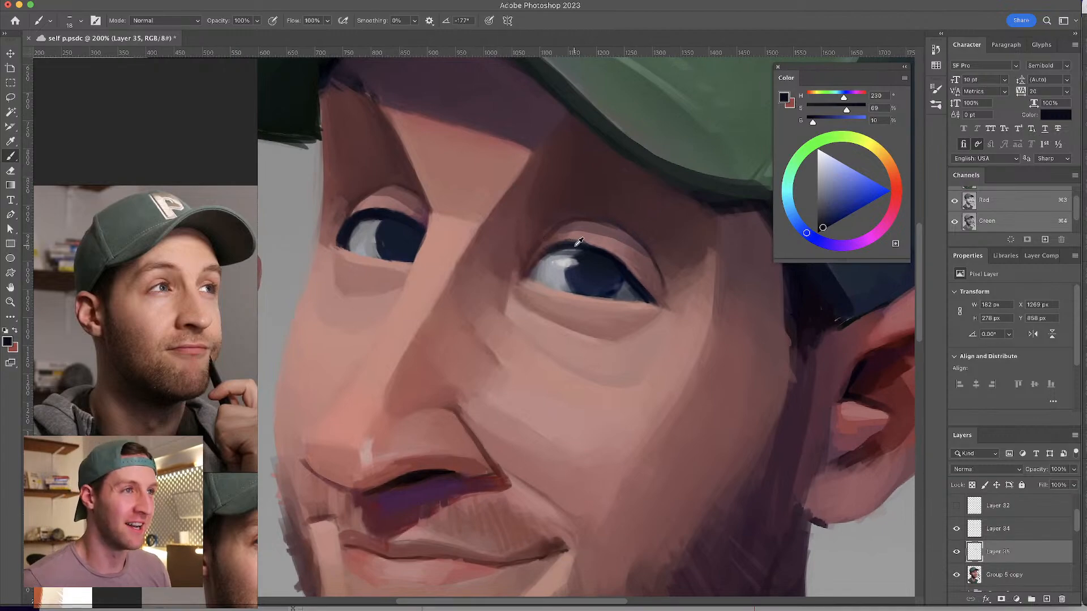
{"action": "key", "text": "z"}
{"action": "left_click_drag", "start_coordinate": [525, 249], "coordinate": [589, 226]}
{"action": "left_click", "coordinate": [512, 242], "text": "alt"}
{"action": "left_click", "coordinate": [493, 232], "text": "alt"}
{"action": "left_click", "coordinate": [488, 233], "text": "alt"}
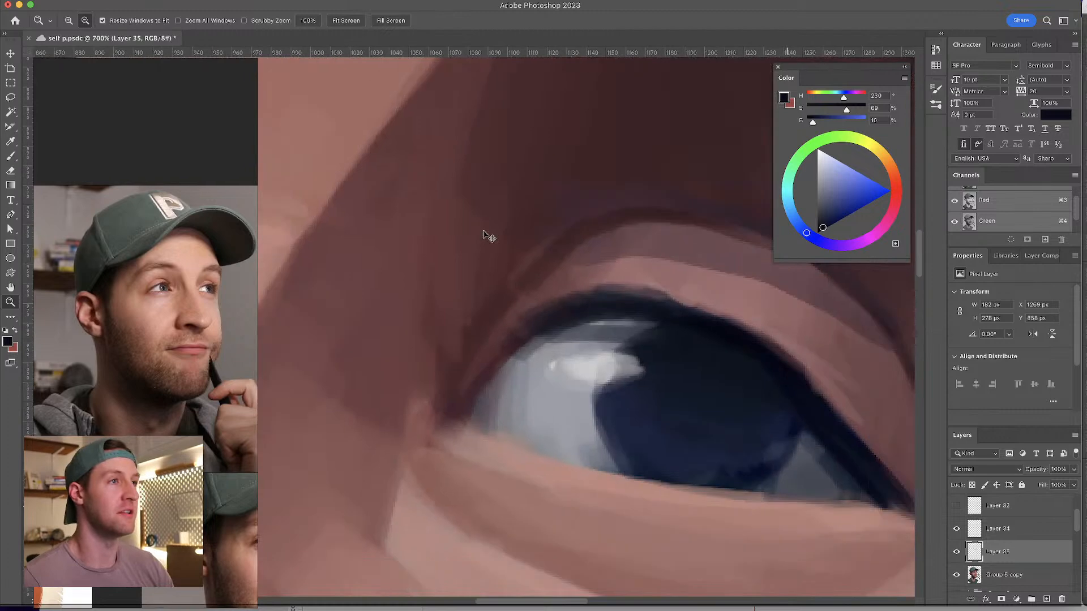
{"action": "left_click", "coordinate": [487, 234], "text": "alt"}
{"action": "left_click", "coordinate": [490, 236], "text": "alt"}
{"action": "left_click", "coordinate": [484, 229]}
{"action": "left_click_drag", "start_coordinate": [453, 284], "coordinate": [516, 257]}
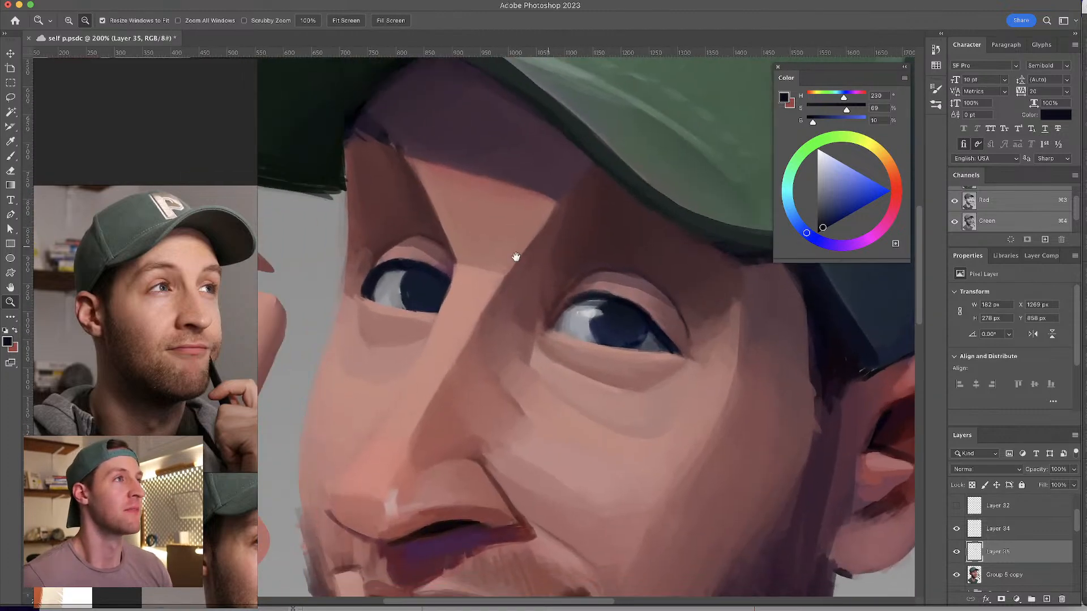
{"action": "left_click", "coordinate": [244, 20]}
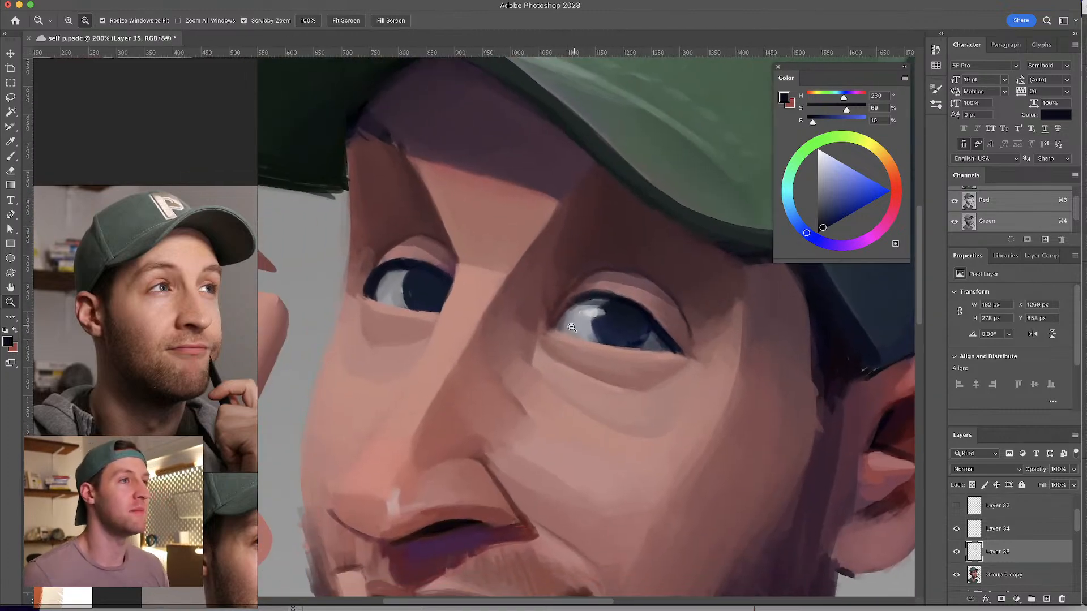
{"action": "scroll", "coordinate": [558, 362], "scroll_direction": "down", "scroll_amount": 5}
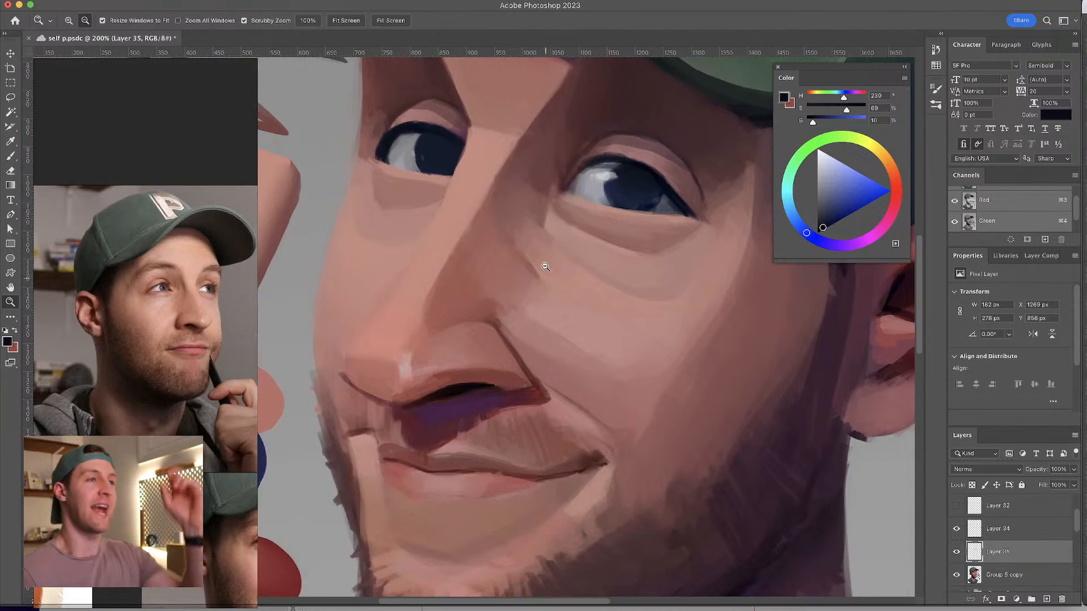
{"action": "mouse_move", "coordinate": [613, 308]}
{"action": "left_mouse_down"}
{"action": "mouse_move", "coordinate": [468, 321]}
{"action": "mouse_move", "coordinate": [566, 315]}
{"action": "mouse_move", "coordinate": [503, 314]}
{"action": "mouse_move", "coordinate": [566, 306]}
{"action": "mouse_move", "coordinate": [517, 314]}
{"action": "mouse_move", "coordinate": [544, 316]}
{"action": "mouse_move", "coordinate": [537, 323]}
{"action": "mouse_move", "coordinate": [568, 311]}
{"action": "mouse_move", "coordinate": [558, 319]}
{"action": "mouse_move", "coordinate": [513, 318]}
{"action": "mouse_move", "coordinate": [566, 314]}
{"action": "mouse_move", "coordinate": [557, 314]}
{"action": "left_mouse_up"}
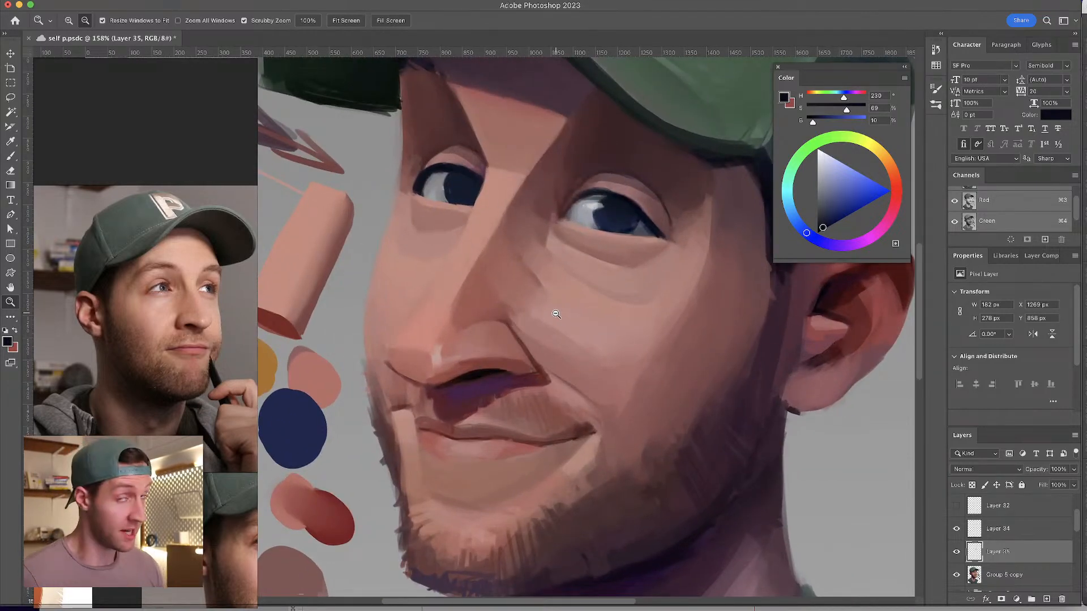
{"action": "left_click_drag", "start_coordinate": [490, 321], "coordinate": [473, 318]}
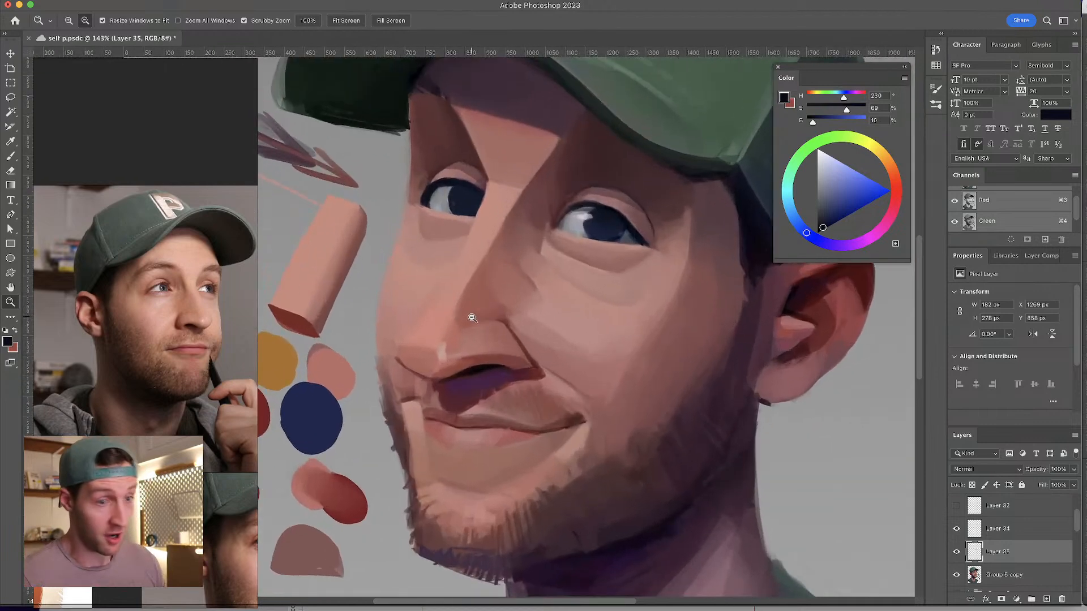
- Retouch the upper lash lines of both eyes with sampled dark navies and a 12 px brush
{"action": "key", "text": "b"}
{"action": "mouse_move", "coordinate": [421, 192]}
{"action": "left_mouse_down"}
{"action": "mouse_move", "coordinate": [398, 212]}
{"action": "mouse_move", "coordinate": [429, 209]}
{"action": "left_mouse_up"}
{"action": "left_click", "coordinate": [437, 199], "text": "alt"}
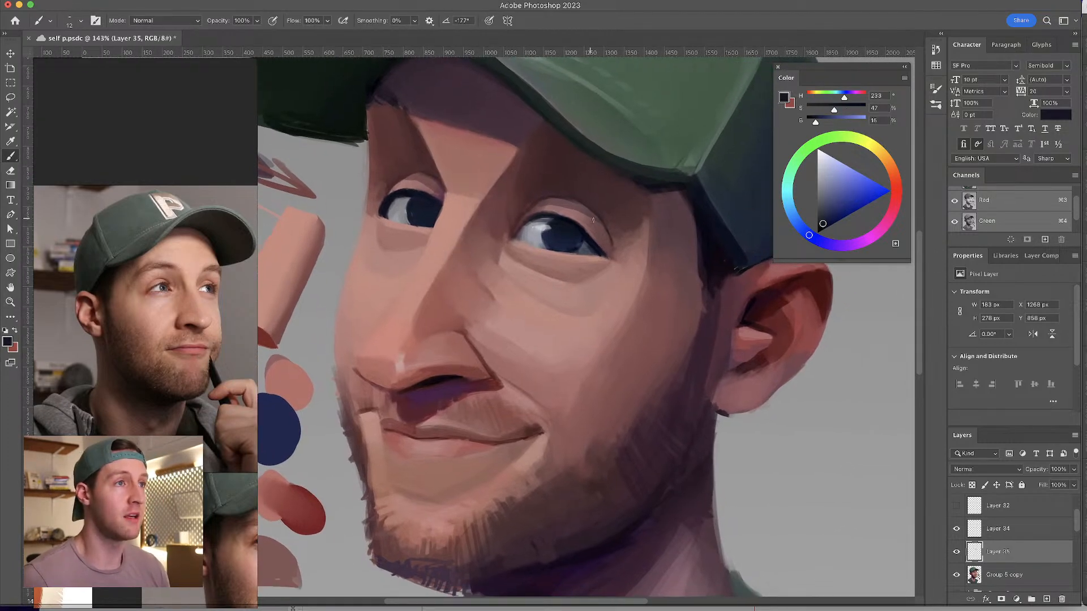
{"action": "left_click", "coordinate": [559, 218], "text": "alt"}
{"action": "mouse_move", "coordinate": [559, 218]}
{"action": "left_mouse_down"}
{"action": "mouse_move", "coordinate": [547, 220]}
{"action": "mouse_move", "coordinate": [561, 219]}
{"action": "left_mouse_up"}
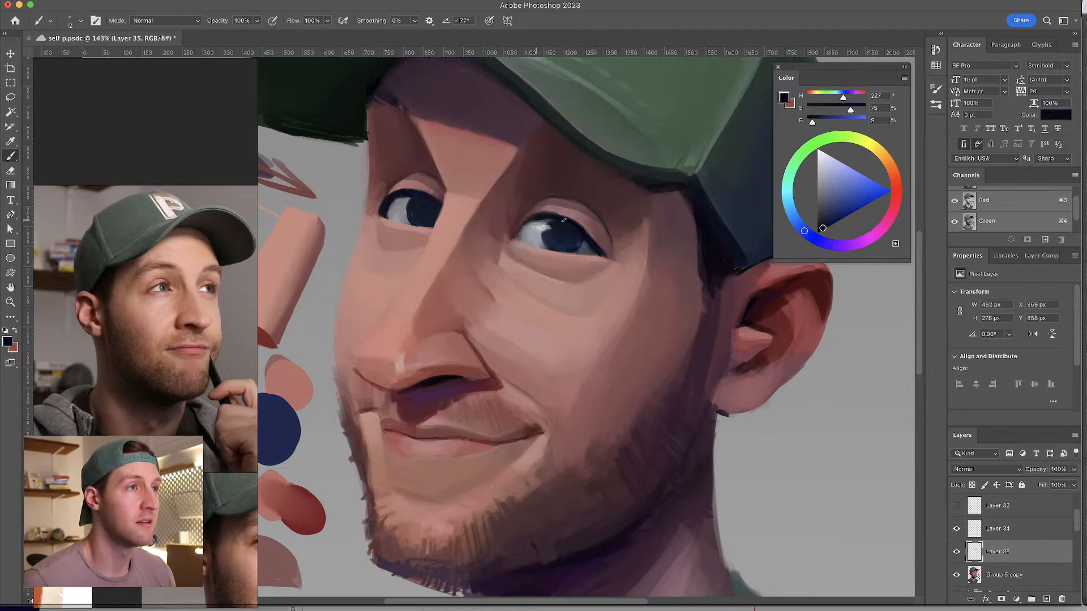
{"action": "scroll", "coordinate": [532, 212], "scroll_direction": "right", "scroll_amount": 2}
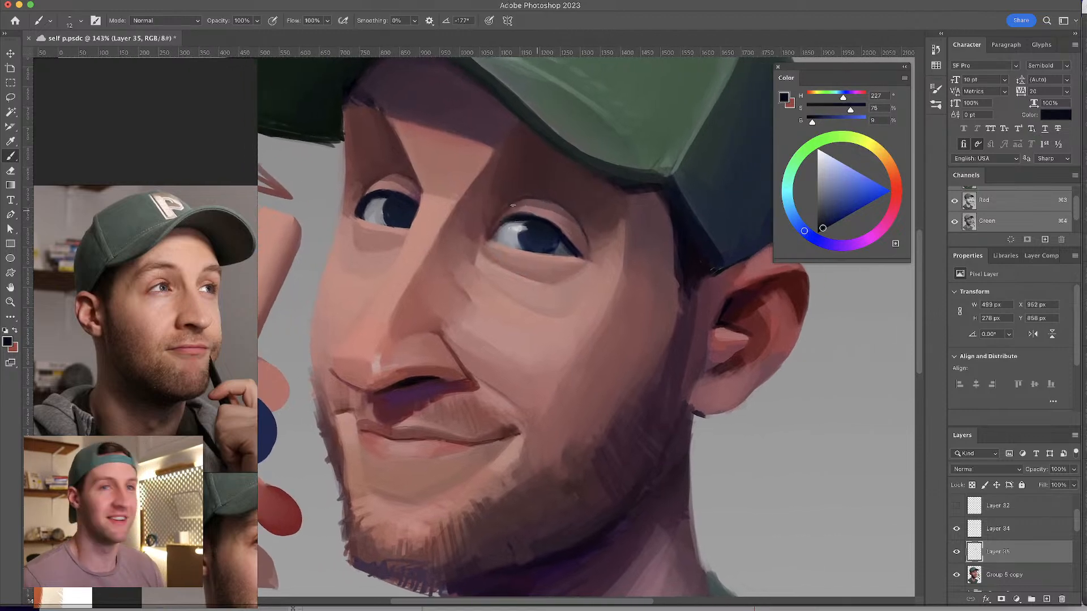
{"action": "left_click", "coordinate": [385, 192], "text": "alt"}
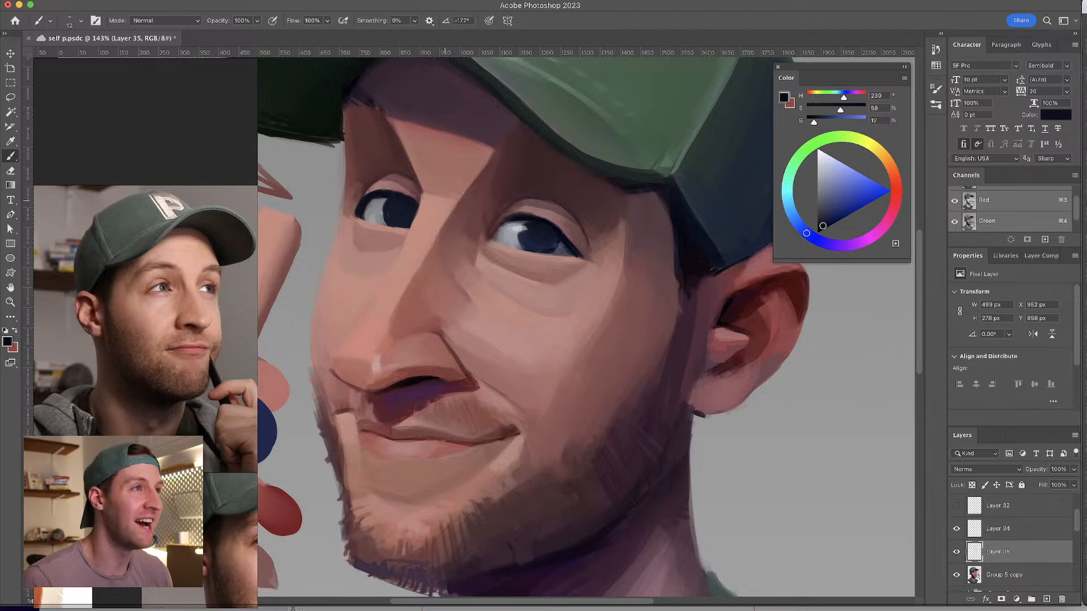
- Paint the outer side of the far eye socket, above the lid, with sampled reddish browns
{"action": "scroll", "coordinate": [485, 228], "scroll_direction": "left", "scroll_amount": 2}
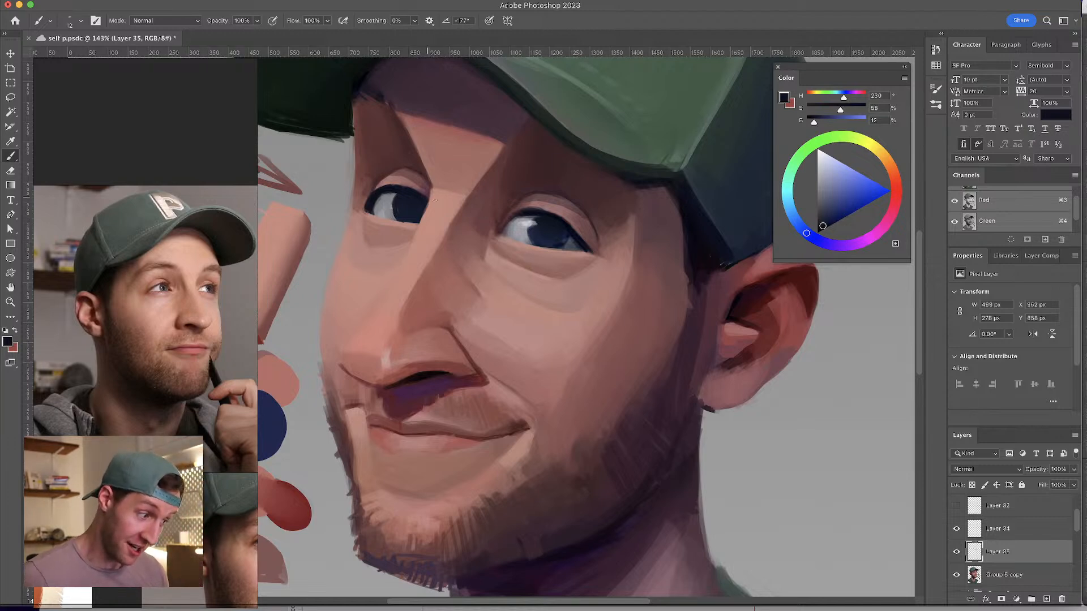
{"action": "scroll", "coordinate": [490, 218], "scroll_direction": "up", "scroll_amount": 2}
{"action": "scroll", "coordinate": [490, 218], "scroll_direction": "left", "scroll_amount": 2}
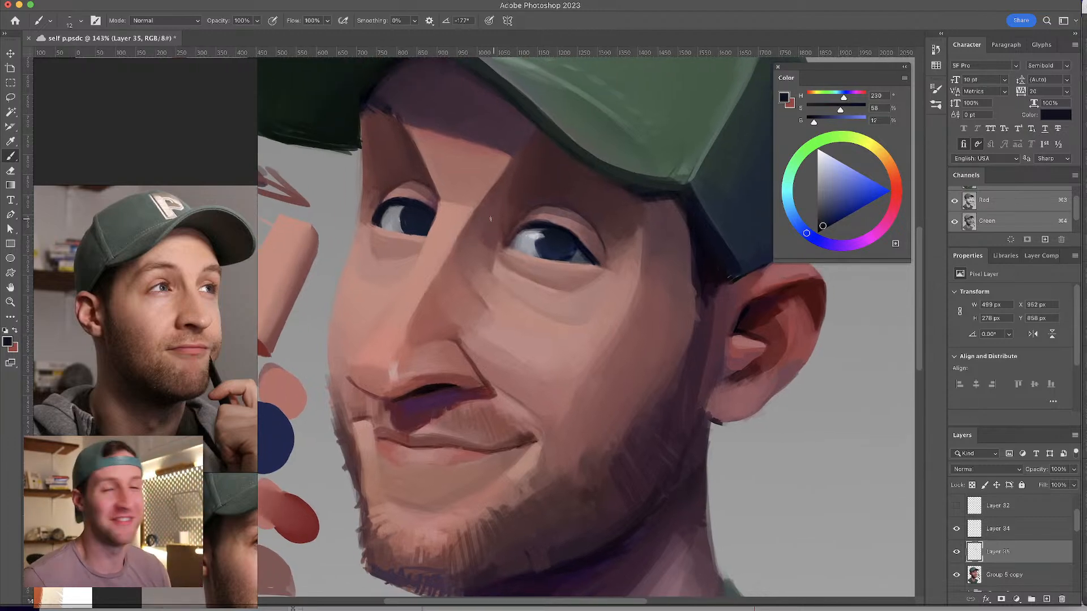
{"action": "left_click", "coordinate": [376, 226], "text": "alt"}
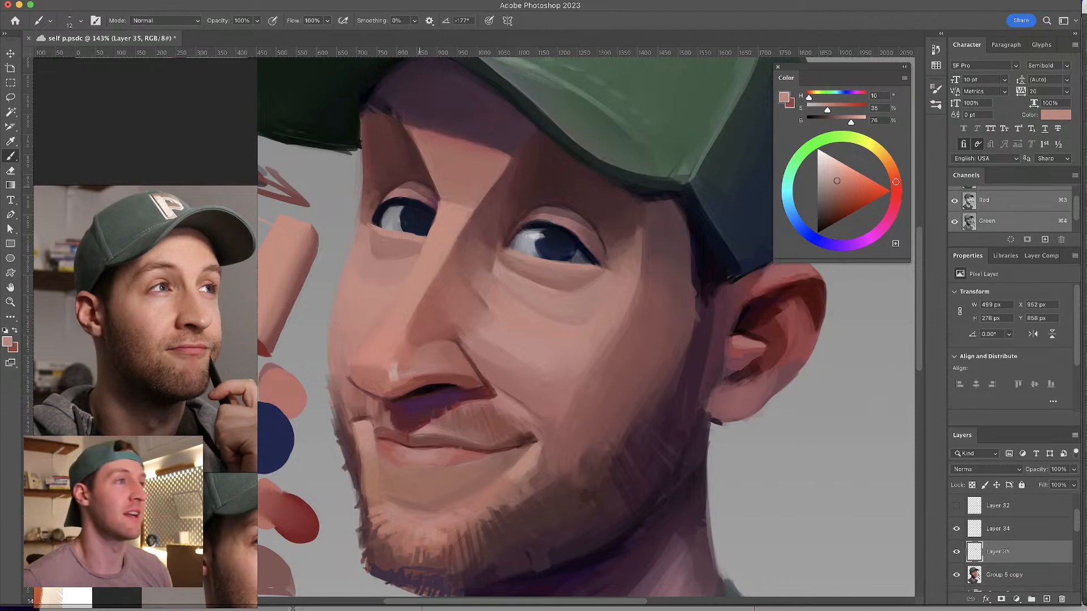
{"action": "left_click", "coordinate": [372, 195], "text": "alt"}
{"action": "mouse_move", "coordinate": [372, 195]}
{"action": "left_mouse_down"}
{"action": "mouse_move", "coordinate": [368, 184]}
{"action": "mouse_move", "coordinate": [374, 202]}
{"action": "left_mouse_up"}
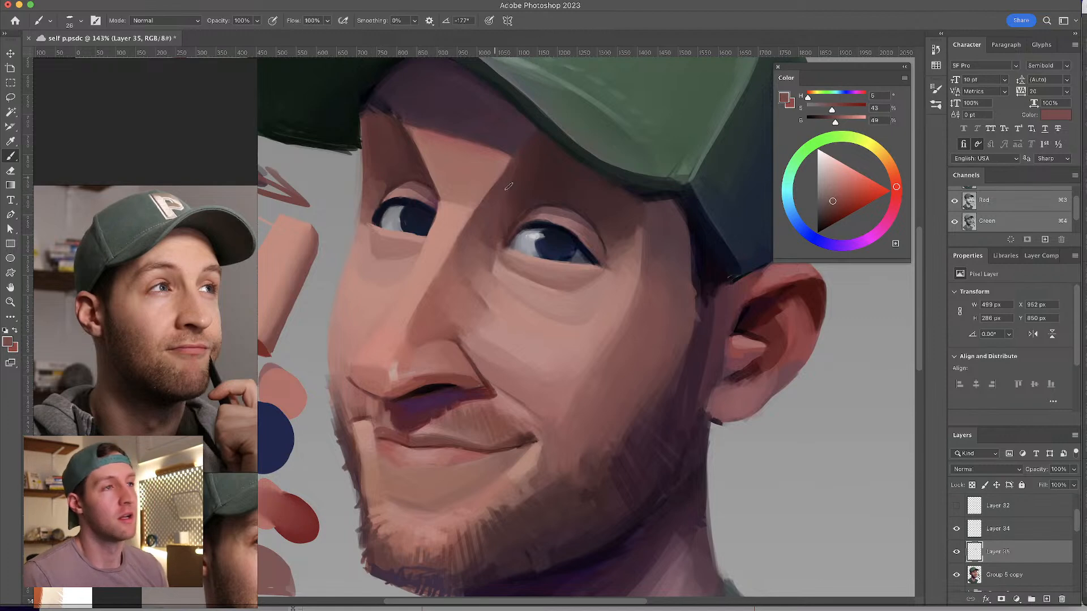
{"action": "scroll", "coordinate": [505, 181], "scroll_direction": "up", "scroll_amount": 2}
{"action": "left_click", "coordinate": [390, 194], "text": "alt"}
{"action": "mouse_move", "coordinate": [390, 194]}
{"action": "left_mouse_down"}
{"action": "mouse_move", "coordinate": [380, 196]}
{"action": "mouse_move", "coordinate": [391, 174]}
{"action": "left_mouse_up"}
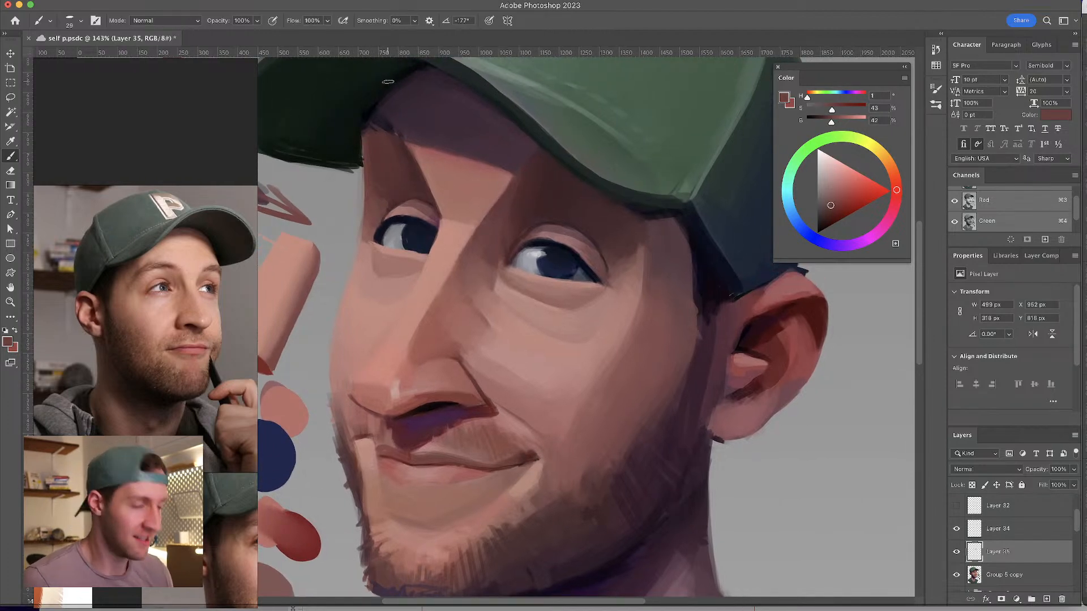
- Flip the view horizontally and extend the reddish-brown shading up the far socket's outer edge with a 29 px brush
{"action": "key", "text": "ctrl+shift+h"}
{"action": "scroll", "coordinate": [485, 182], "scroll_direction": "right", "scroll_amount": 1}
{"action": "left_click", "coordinate": [550, 204], "text": "alt"}
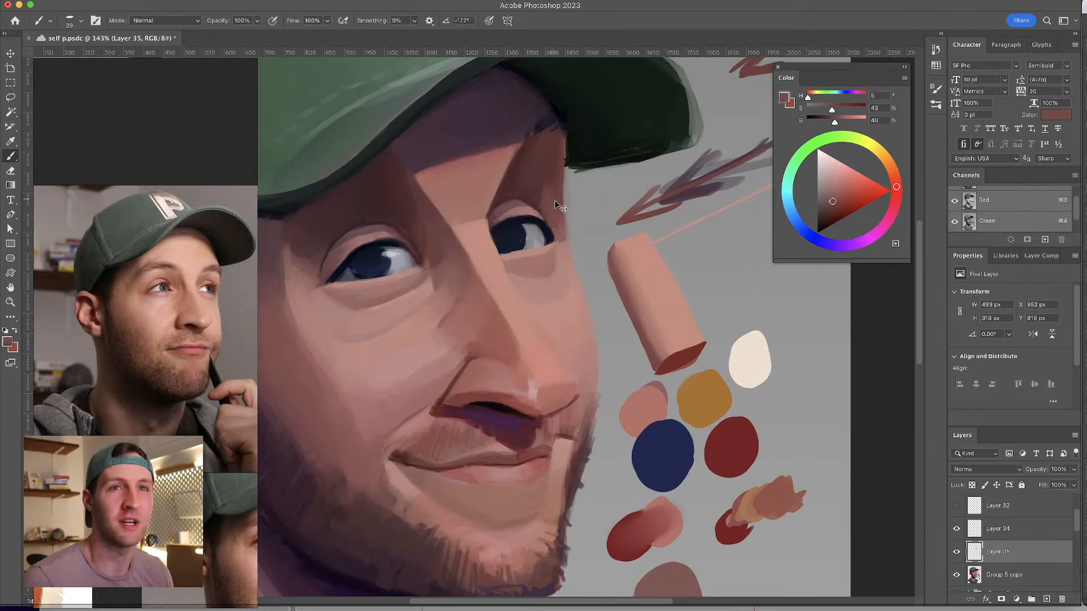
{"action": "left_click", "coordinate": [549, 193], "text": "alt"}
{"action": "mouse_move", "coordinate": [549, 194]}
{"action": "left_mouse_down"}
{"action": "mouse_move", "coordinate": [553, 163]}
{"action": "mouse_move", "coordinate": [540, 188]}
{"action": "left_mouse_up"}
{"action": "left_click", "coordinate": [548, 192], "text": "alt"}
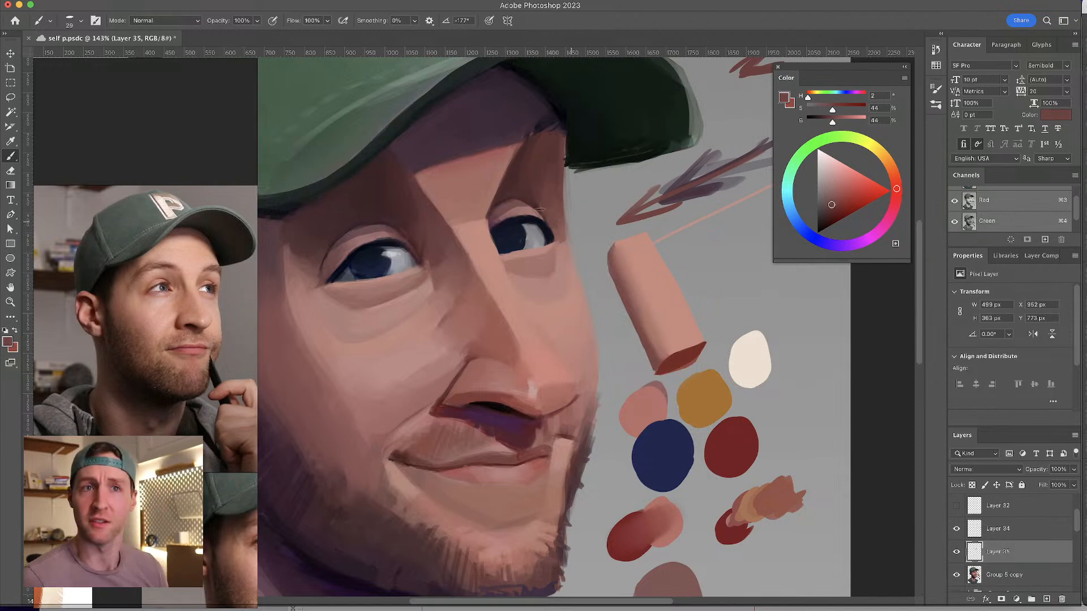
- Touch up the skin along the far eye's lower lid with a sampled light pink and a 13 px brush
{"action": "scroll", "coordinate": [526, 192], "scroll_direction": "left", "scroll_amount": 2}
{"action": "left_click", "coordinate": [537, 252], "text": "alt"}
{"action": "left_click_drag", "start_coordinate": [539, 250], "coordinate": [537, 251]}
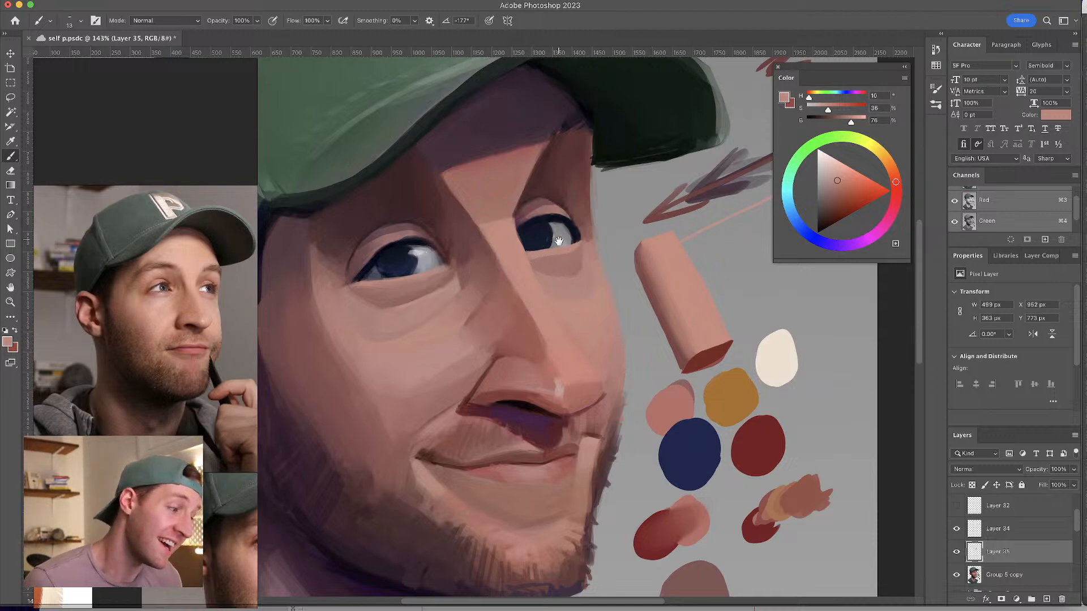
{"action": "scroll", "coordinate": [552, 238], "scroll_direction": "up", "scroll_amount": 1}
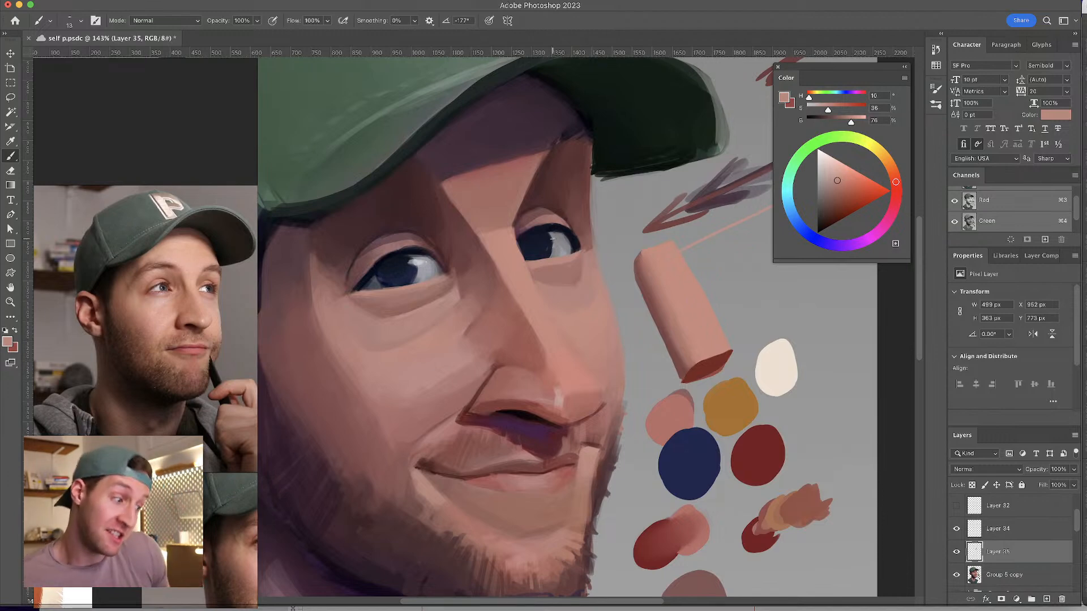
{"action": "scroll", "coordinate": [548, 196], "scroll_direction": "up", "scroll_amount": 1}
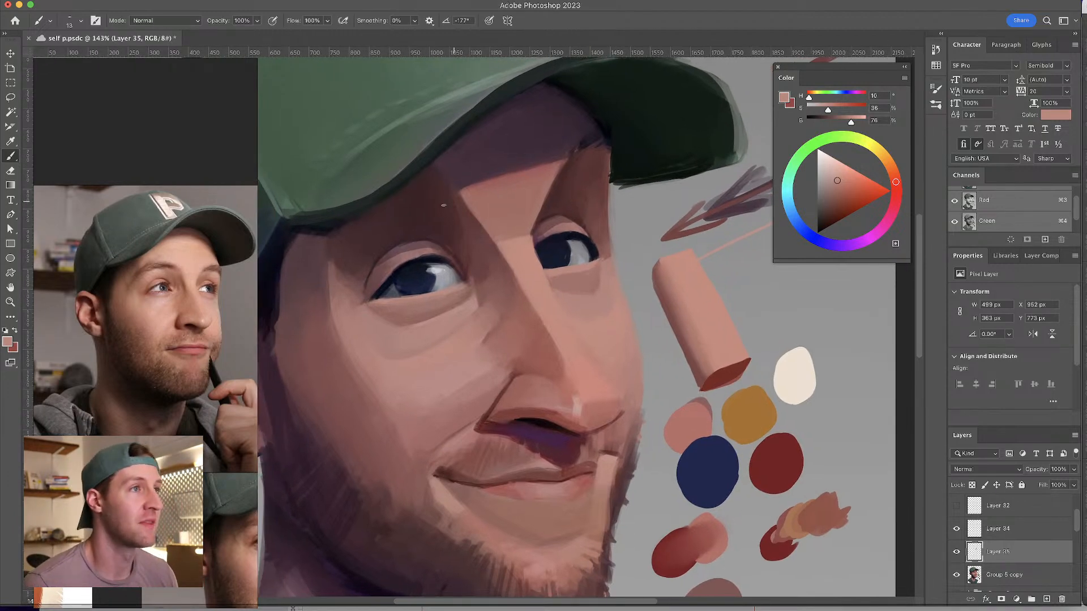
{"action": "left_click", "coordinate": [428, 249], "text": "alt"}
{"action": "left_click", "coordinate": [547, 231], "text": "alt"}
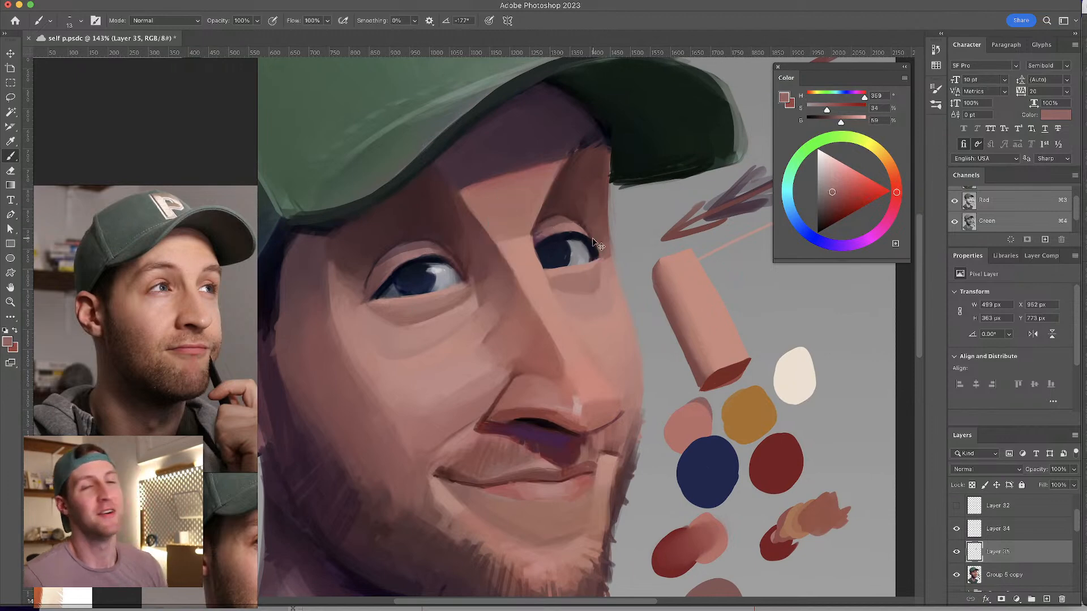
- Refine the near eye's white where it meets the iris with sampled light grey and navy, using a 17 px brush
{"action": "scroll", "coordinate": [542, 127], "scroll_direction": "down", "scroll_amount": 1}
{"action": "left_click", "coordinate": [448, 265], "text": "alt"}
{"action": "left_click_drag", "start_coordinate": [449, 264], "coordinate": [450, 263]}
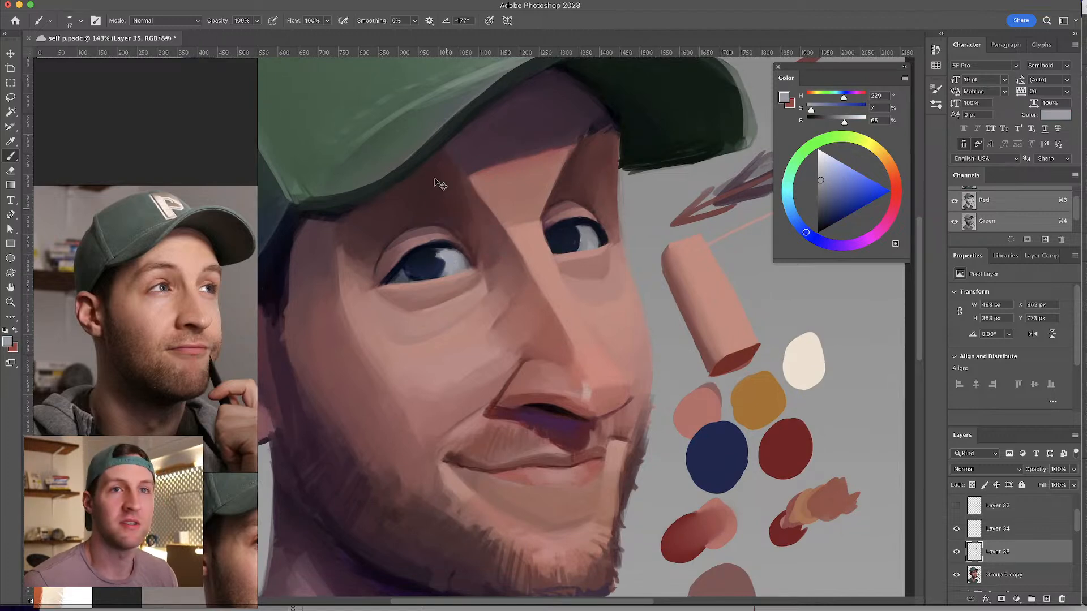
{"action": "left_click", "coordinate": [438, 258], "text": "alt"}
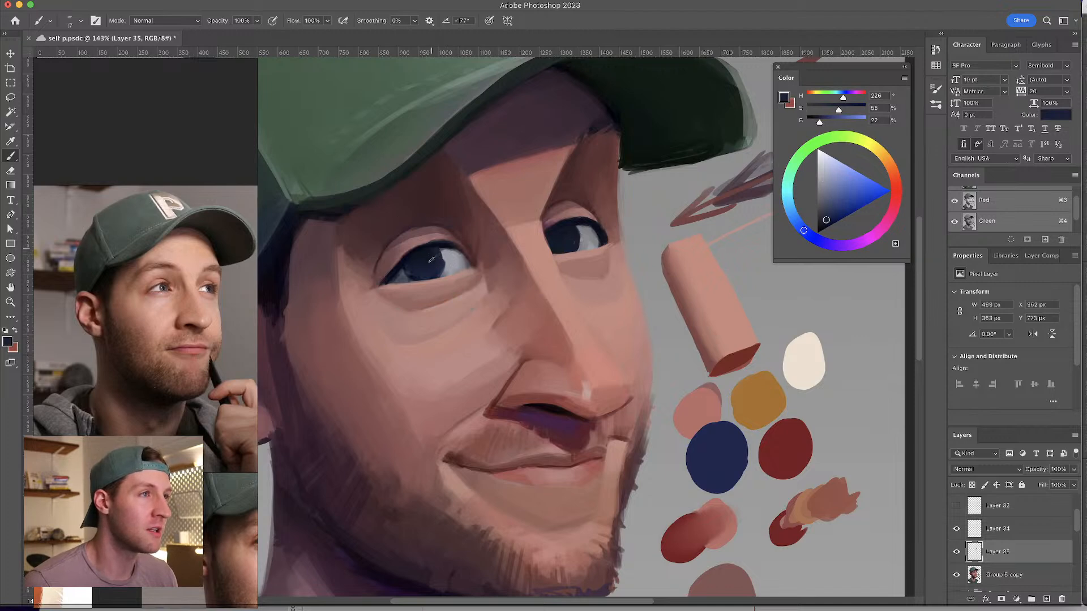
{"action": "left_click", "coordinate": [448, 259], "text": "alt"}
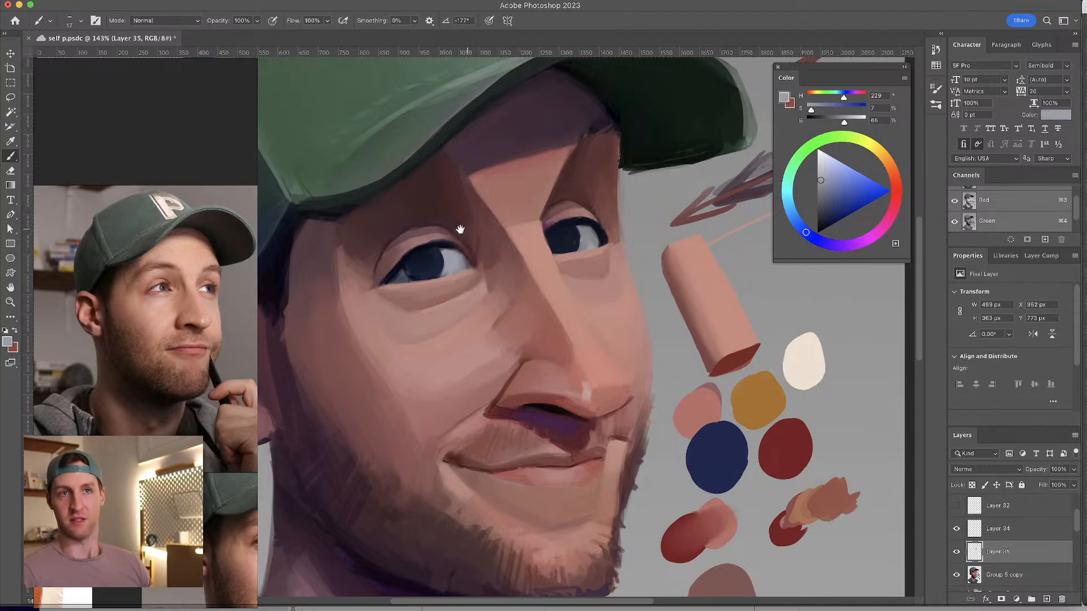
- Rework the near eye's iris and upper lash line with sampled dark navies, and undo the last stroke
{"action": "scroll", "coordinate": [469, 229], "scroll_direction": "left", "scroll_amount": 1}
{"action": "left_click", "coordinate": [435, 251], "text": "alt"}
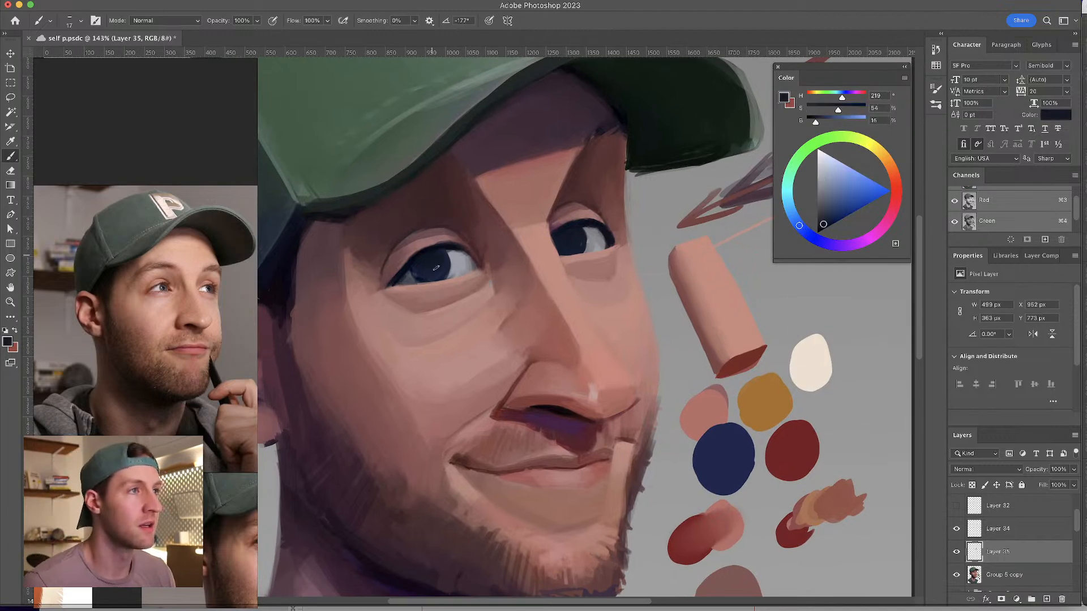
{"action": "left_click_drag", "start_coordinate": [438, 262], "coordinate": [414, 258]}
{"action": "left_click", "coordinate": [415, 257], "text": "alt"}
{"action": "mouse_move", "coordinate": [418, 255]}
{"action": "left_mouse_down"}
{"action": "mouse_move", "coordinate": [394, 277]}
{"action": "mouse_move", "coordinate": [420, 252]}
{"action": "mouse_move", "coordinate": [386, 288]}
{"action": "left_mouse_up"}
{"action": "left_click", "coordinate": [399, 267], "text": "alt"}
{"action": "mouse_move", "coordinate": [389, 281]}
{"action": "left_mouse_down"}
{"action": "mouse_move", "coordinate": [423, 245]}
{"action": "mouse_move", "coordinate": [396, 276]}
{"action": "mouse_move", "coordinate": [447, 241]}
{"action": "mouse_move", "coordinate": [407, 261]}
{"action": "mouse_move", "coordinate": [445, 243]}
{"action": "left_mouse_up"}
{"action": "key", "text": "super+z"}
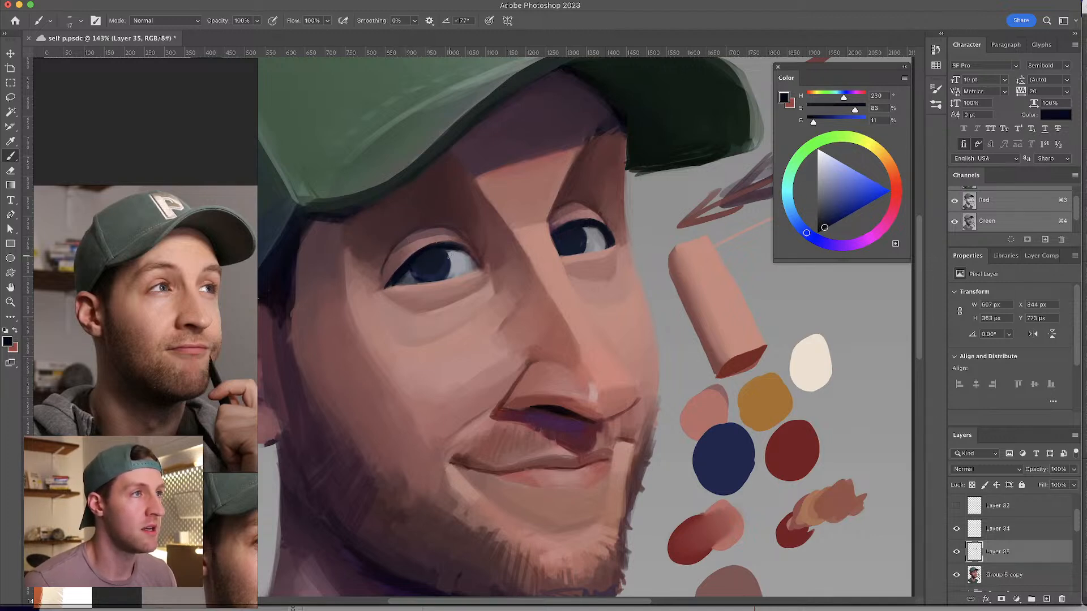
- Smooth the far eye socket's shading up to the cap brim with sampled dark reddish browns and 33 px and 25 px brushes
{"action": "left_click_drag", "start_coordinate": [531, 219], "coordinate": [535, 216]}
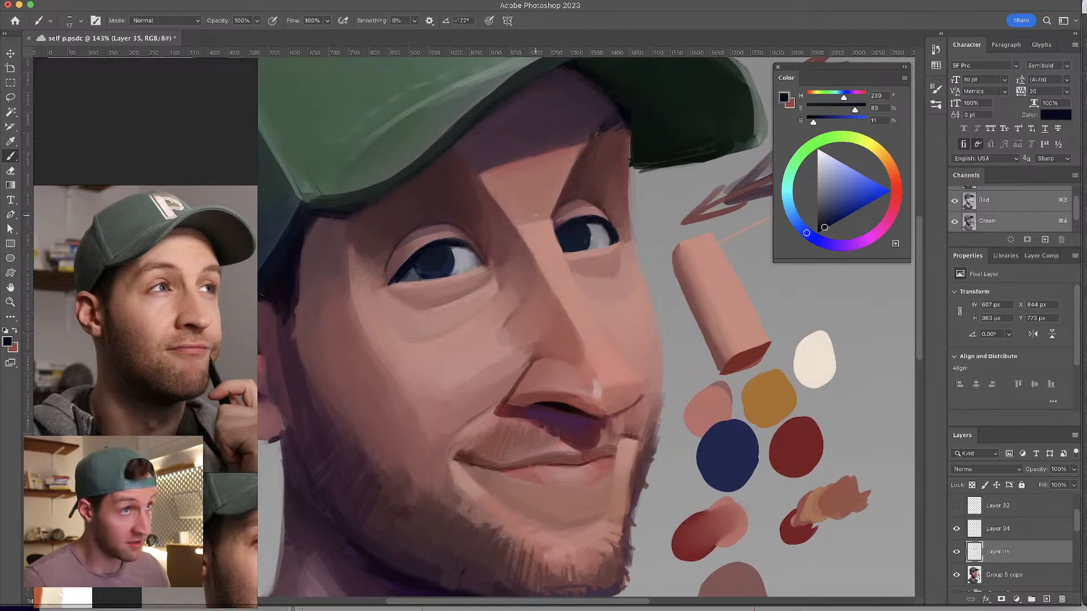
{"action": "left_click", "coordinate": [616, 164], "text": "alt"}
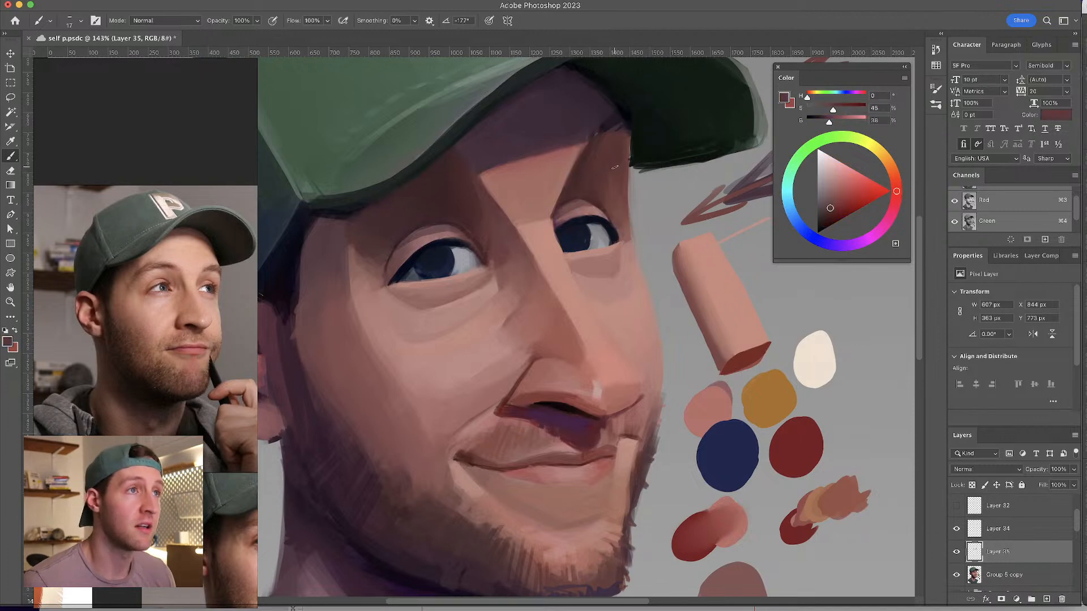
{"action": "mouse_move", "coordinate": [605, 162]}
{"action": "left_mouse_down"}
{"action": "mouse_move", "coordinate": [598, 168]}
{"action": "mouse_move", "coordinate": [626, 196]}
{"action": "mouse_move", "coordinate": [596, 172]}
{"action": "left_mouse_up"}
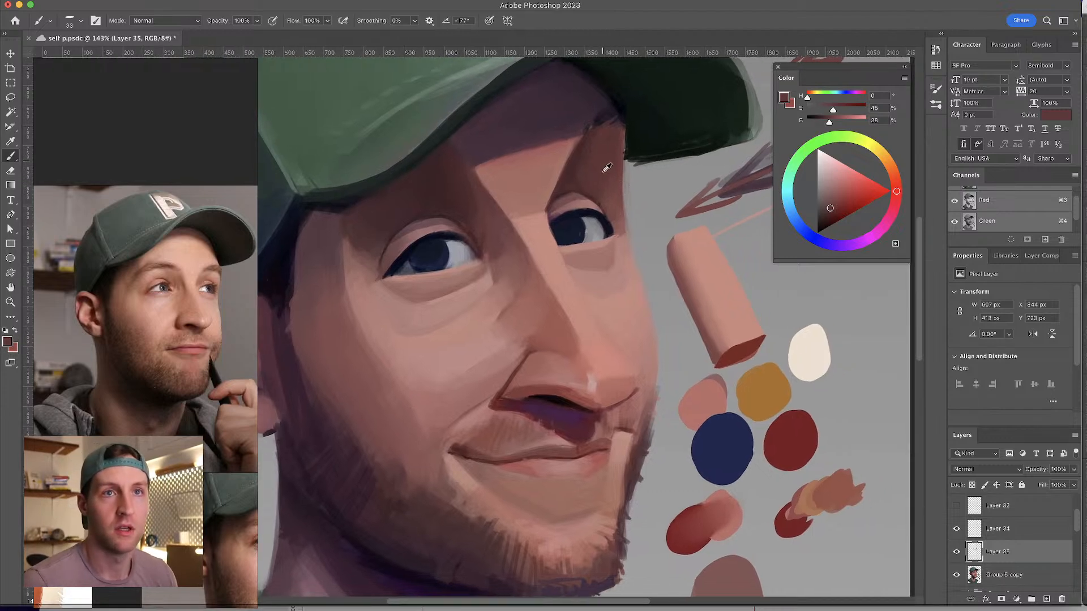
{"action": "left_click_drag", "start_coordinate": [623, 117], "coordinate": [614, 201]}
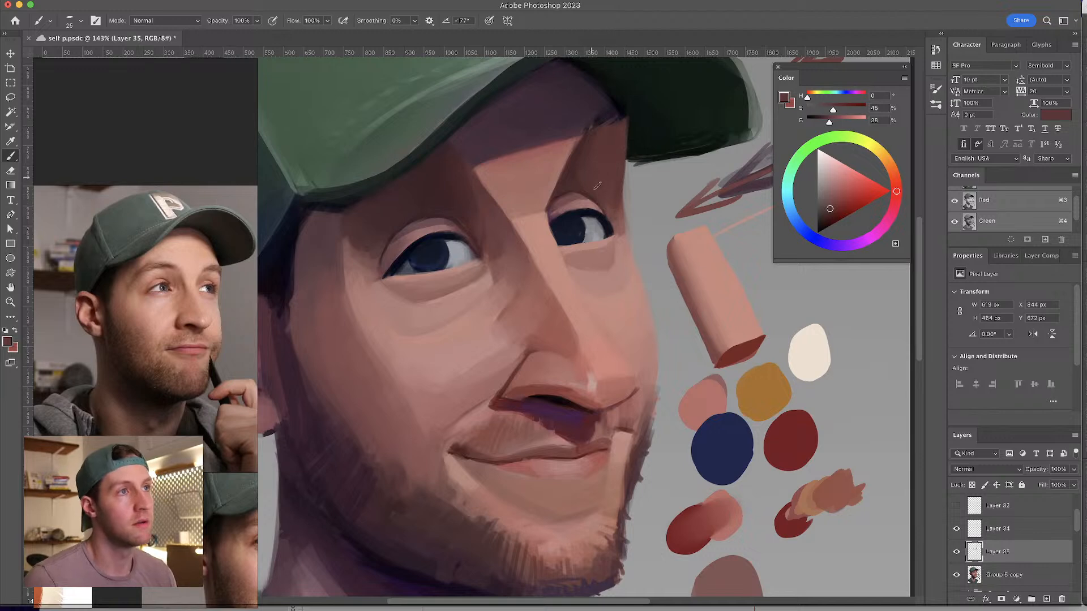
{"action": "left_click_drag", "start_coordinate": [594, 145], "coordinate": [591, 167]}
{"action": "left_click", "coordinate": [610, 149], "text": "alt"}
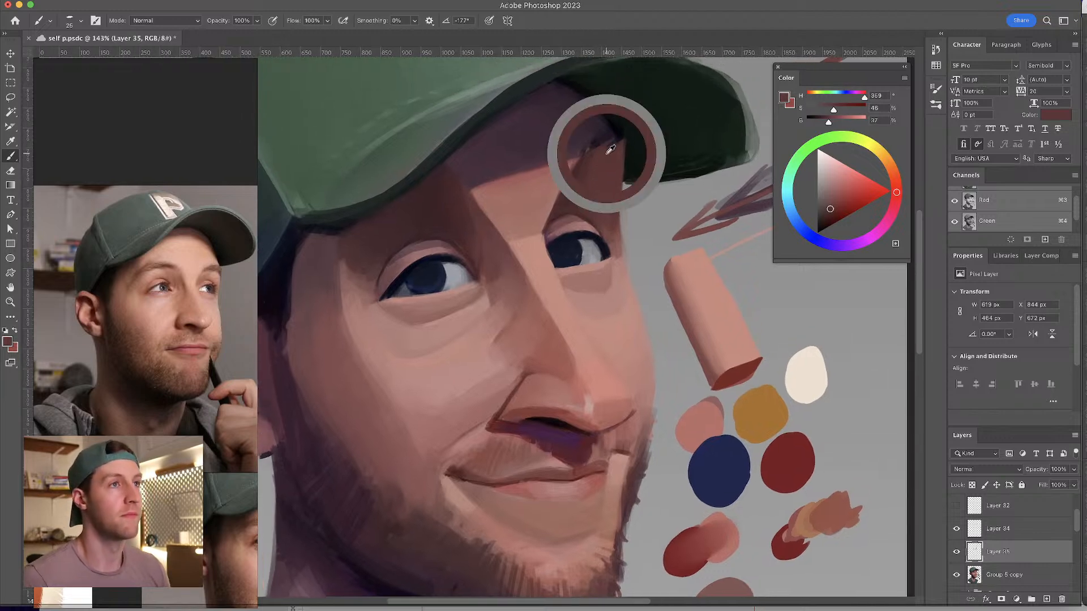
{"action": "left_click", "coordinate": [595, 147], "text": "alt"}
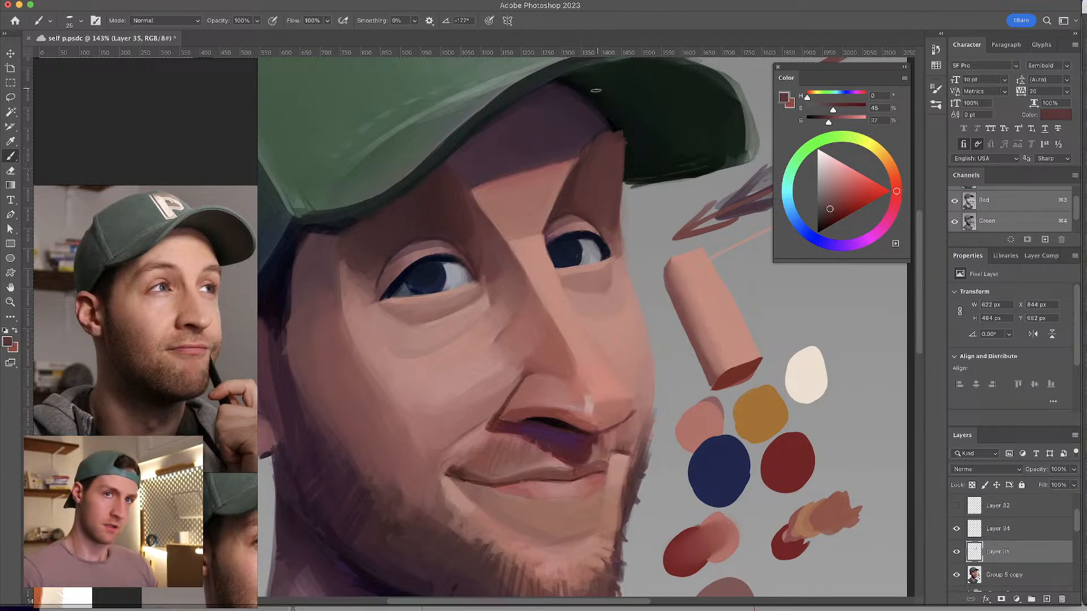
- Blend the middle of the far eye socket with sampled dark reddish browns and a 35 px brush
{"action": "left_click", "coordinate": [572, 205], "text": "alt"}
{"action": "left_click_drag", "start_coordinate": [570, 205], "coordinate": [576, 189]}
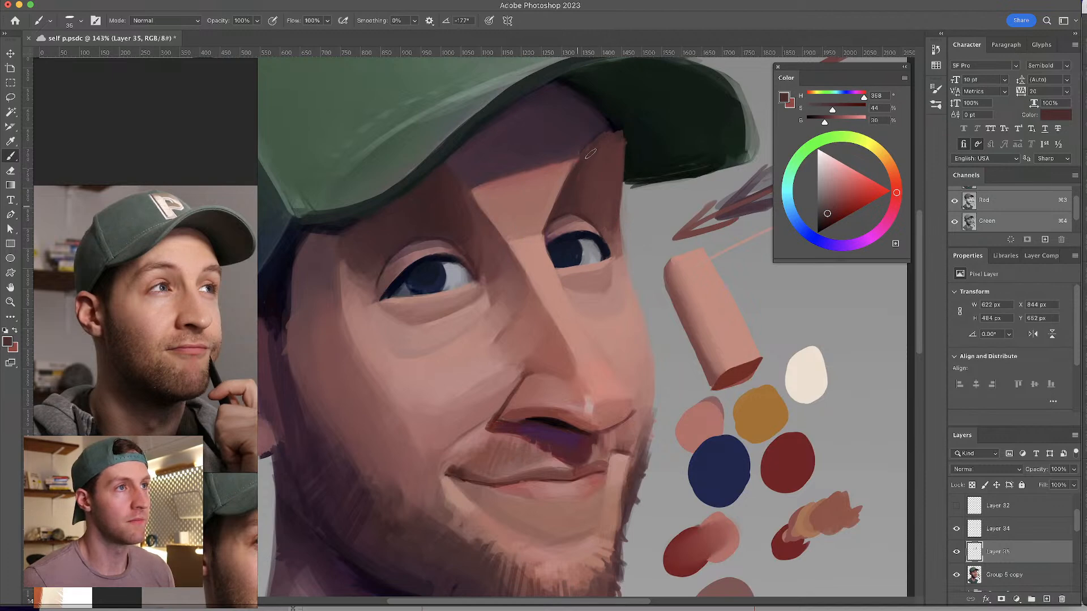
{"action": "left_click", "coordinate": [586, 188], "text": "alt"}
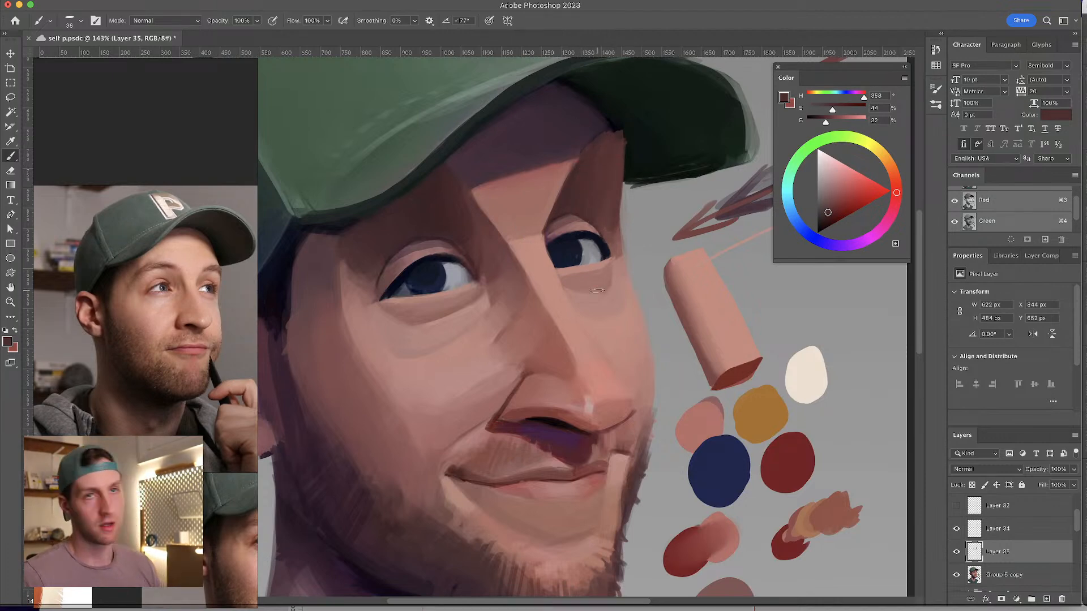
- Try extending the far eye socket's corner up to the cap brim in mirrored and normal views, and undo the last strokes
{"action": "key", "text": "h"}
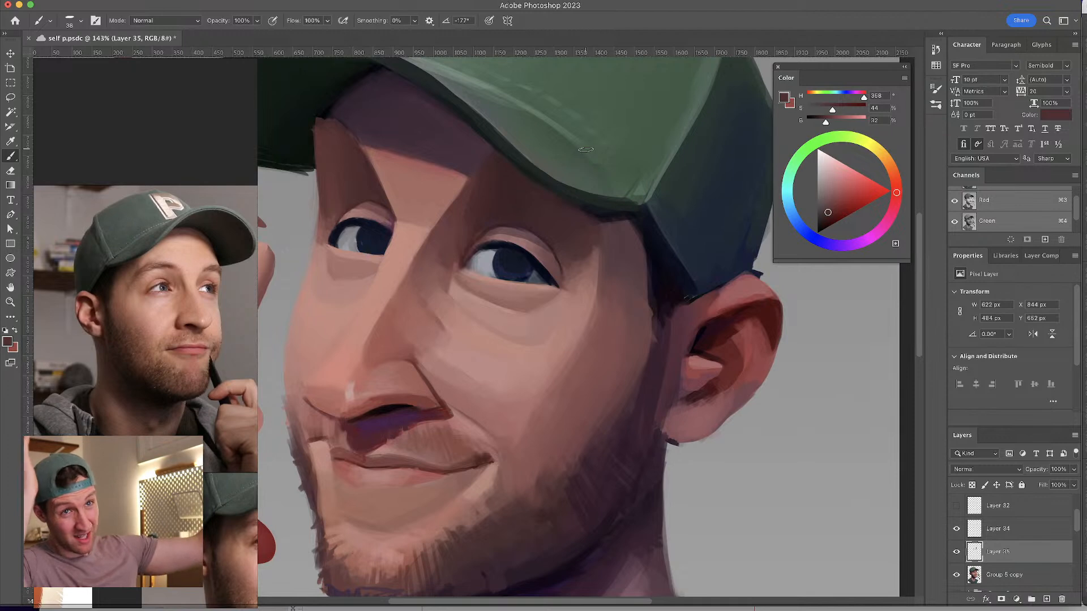
{"action": "left_click_drag", "start_coordinate": [467, 212], "coordinate": [502, 235]}
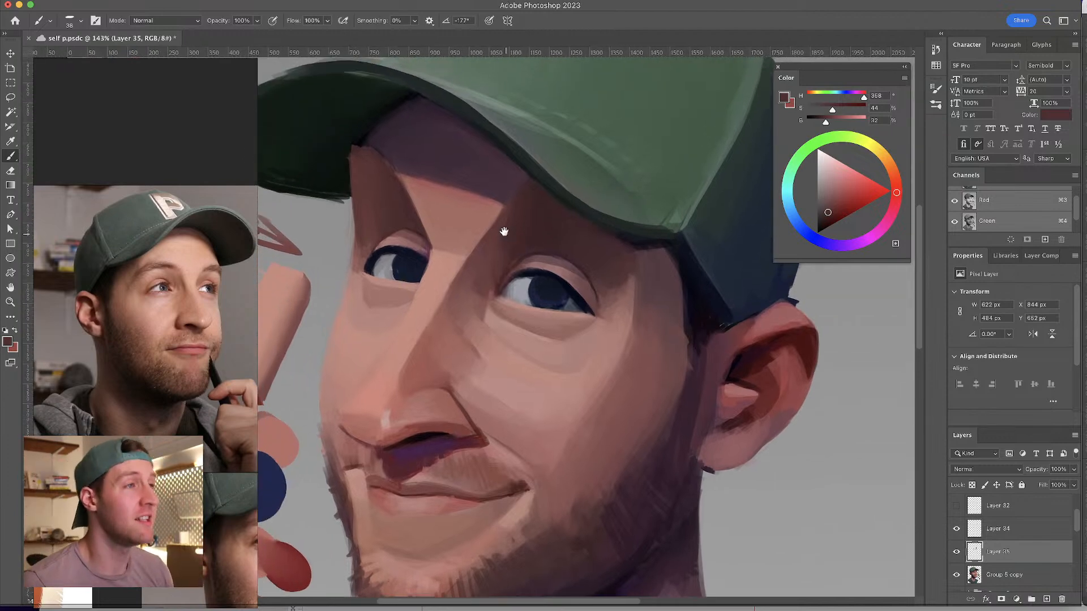
{"action": "left_click", "coordinate": [384, 174], "text": "alt"}
{"action": "left_click_drag", "start_coordinate": [396, 168], "coordinate": [444, 142]}
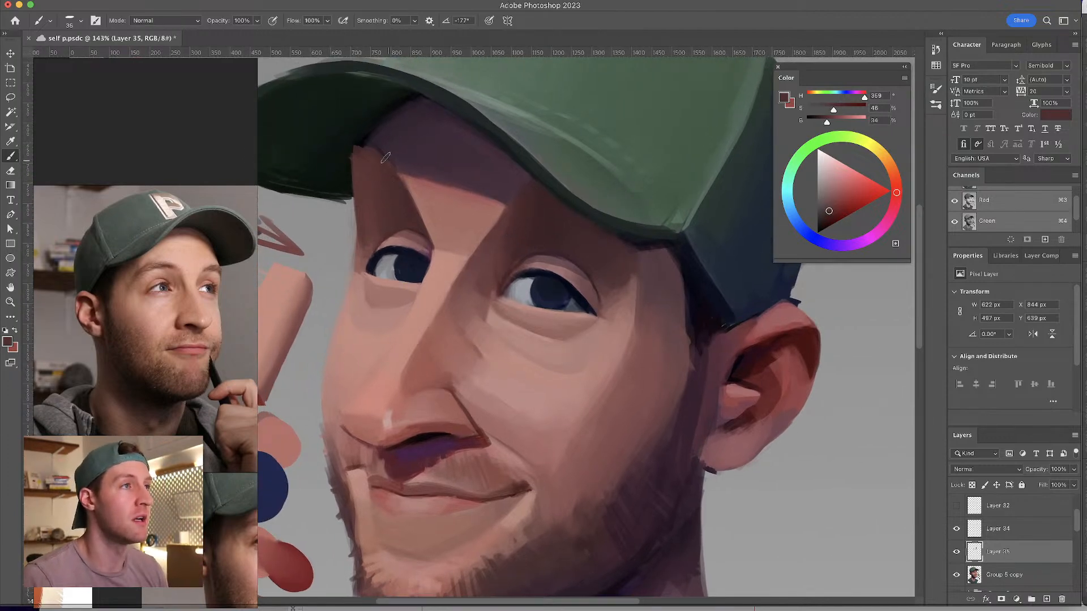
{"action": "key", "text": "super+shift+h"}
{"action": "left_click_drag", "start_coordinate": [557, 122], "coordinate": [529, 141]}
{"action": "left_click", "coordinate": [548, 180], "text": "alt"}
{"action": "left_click_drag", "start_coordinate": [530, 181], "coordinate": [554, 160]}
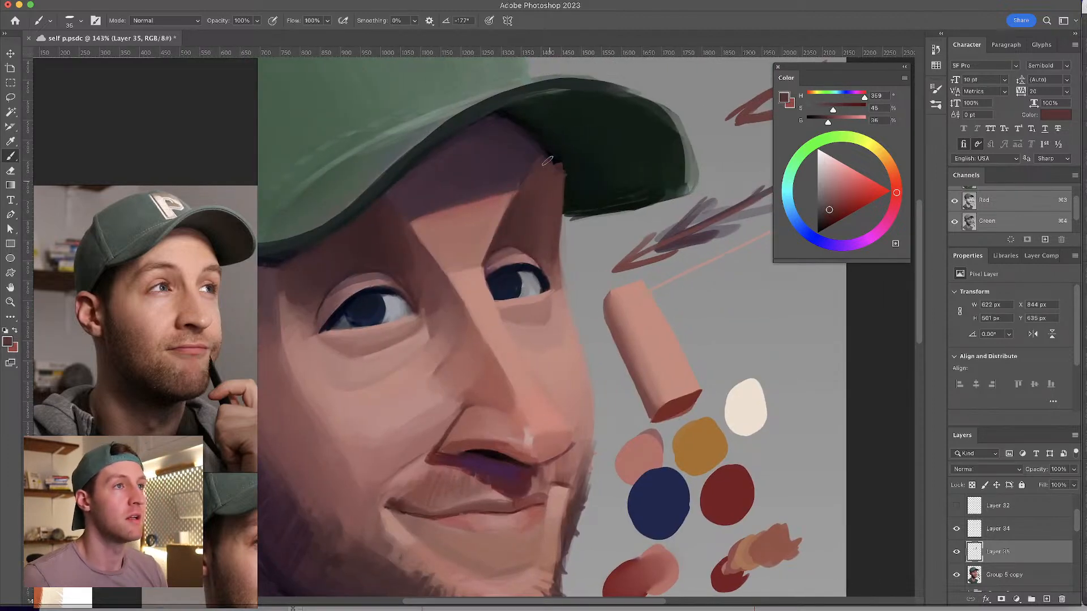
{"action": "left_click", "coordinate": [550, 179], "text": "alt"}
{"action": "key", "text": "super+z"}
{"action": "key", "text": "super+z"}
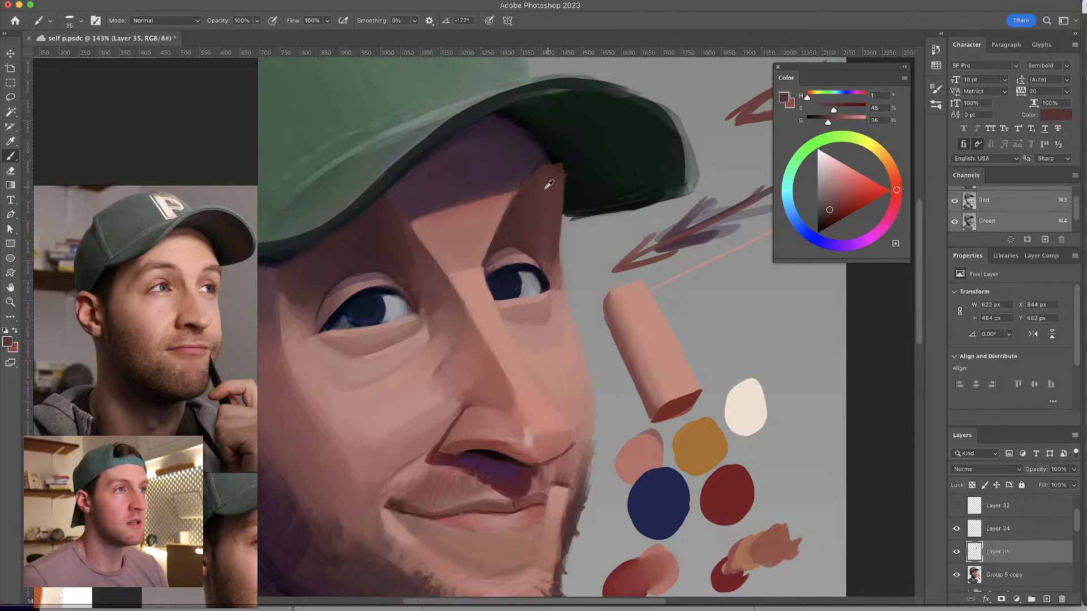
- Extend the far socket's corner up to the brim with sampled reddish brown, and clean the forehead shadow's edge with 24 px dark purple
{"action": "left_click", "coordinate": [544, 187], "text": "alt"}
{"action": "left_click_drag", "start_coordinate": [545, 173], "coordinate": [554, 154]}
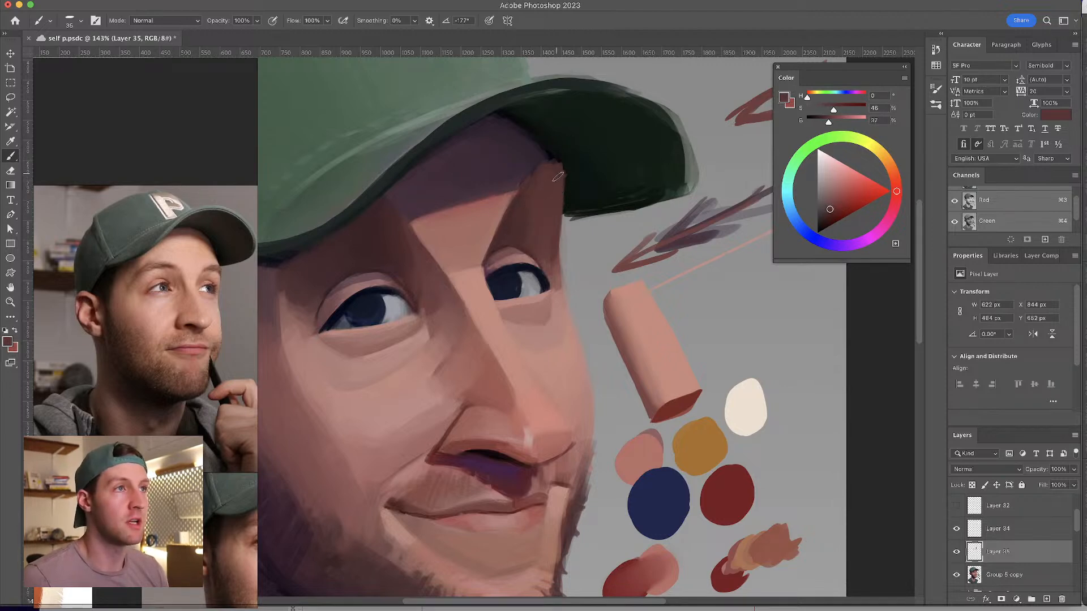
{"action": "key", "text": "bracketleft"}
{"action": "key", "text": "bracketleft"}
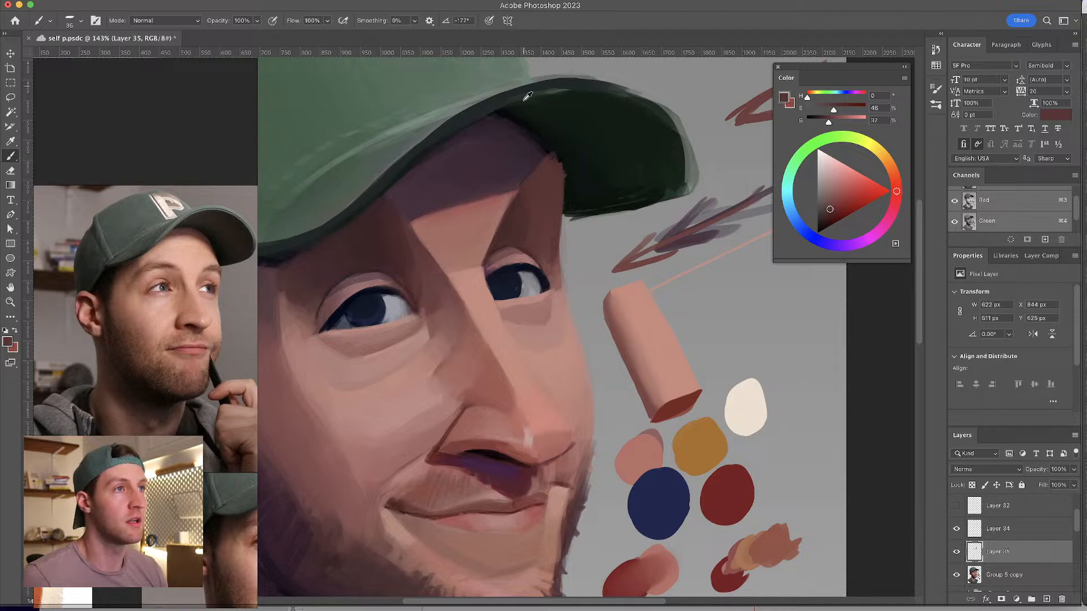
{"action": "left_click", "coordinate": [526, 145], "text": "alt"}
{"action": "mouse_move", "coordinate": [506, 124]}
{"action": "left_mouse_down"}
{"action": "mouse_move", "coordinate": [545, 155]}
{"action": "mouse_move", "coordinate": [496, 114]}
{"action": "mouse_move", "coordinate": [563, 146]}
{"action": "left_mouse_up"}
{"action": "scroll", "coordinate": [563, 146], "scroll_direction": "left", "scroll_amount": 3}
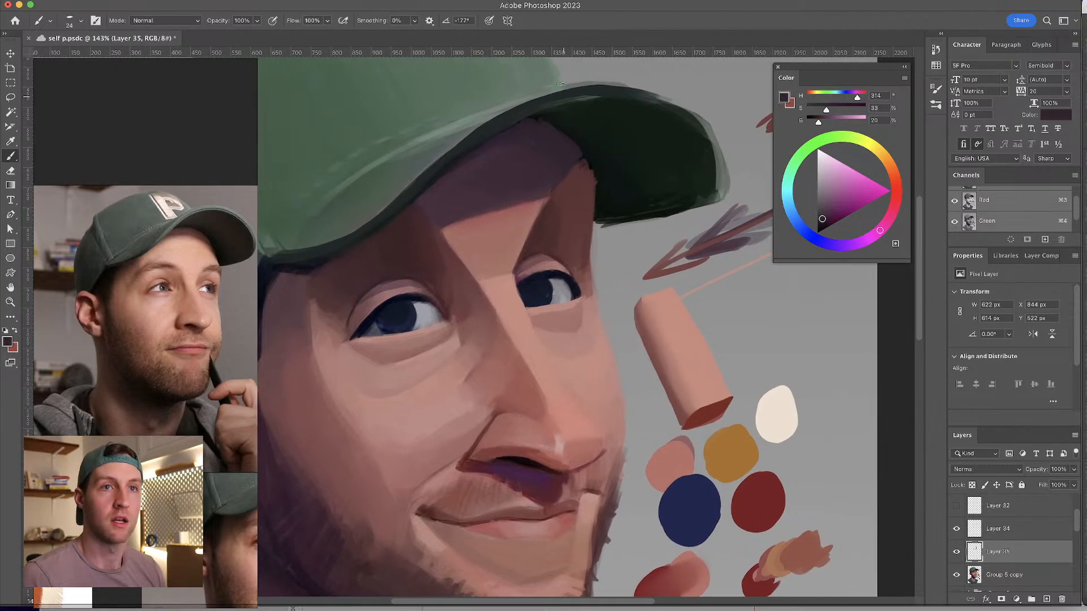
- Define the brim's dark underside along the forehead and brow corner with a sampled near-black green and a 24 px brush
{"action": "left_click", "coordinate": [532, 133], "text": "alt"}
{"action": "left_click", "coordinate": [591, 146], "text": "alt"}
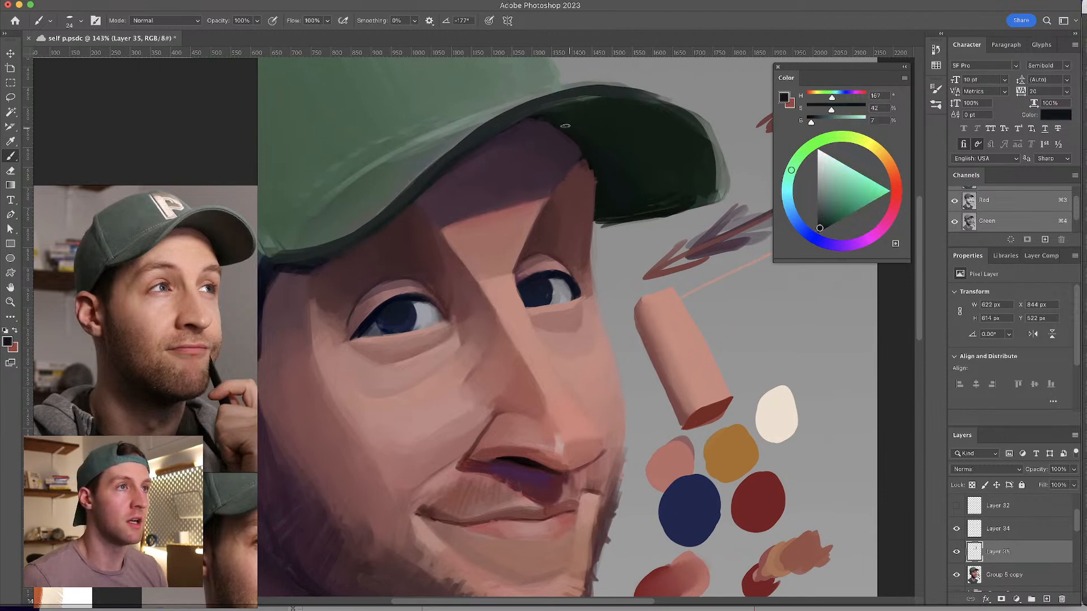
{"action": "mouse_move", "coordinate": [552, 124]}
{"action": "left_mouse_down"}
{"action": "mouse_move", "coordinate": [593, 165]}
{"action": "mouse_move", "coordinate": [561, 126]}
{"action": "mouse_move", "coordinate": [598, 184]}
{"action": "mouse_move", "coordinate": [587, 155]}
{"action": "mouse_move", "coordinate": [600, 204]}
{"action": "mouse_move", "coordinate": [586, 150]}
{"action": "mouse_move", "coordinate": [593, 194]}
{"action": "mouse_move", "coordinate": [587, 153]}
{"action": "mouse_move", "coordinate": [595, 163]}
{"action": "mouse_move", "coordinate": [599, 180]}
{"action": "mouse_move", "coordinate": [587, 152]}
{"action": "mouse_move", "coordinate": [603, 216]}
{"action": "mouse_move", "coordinate": [596, 171]}
{"action": "left_mouse_up"}
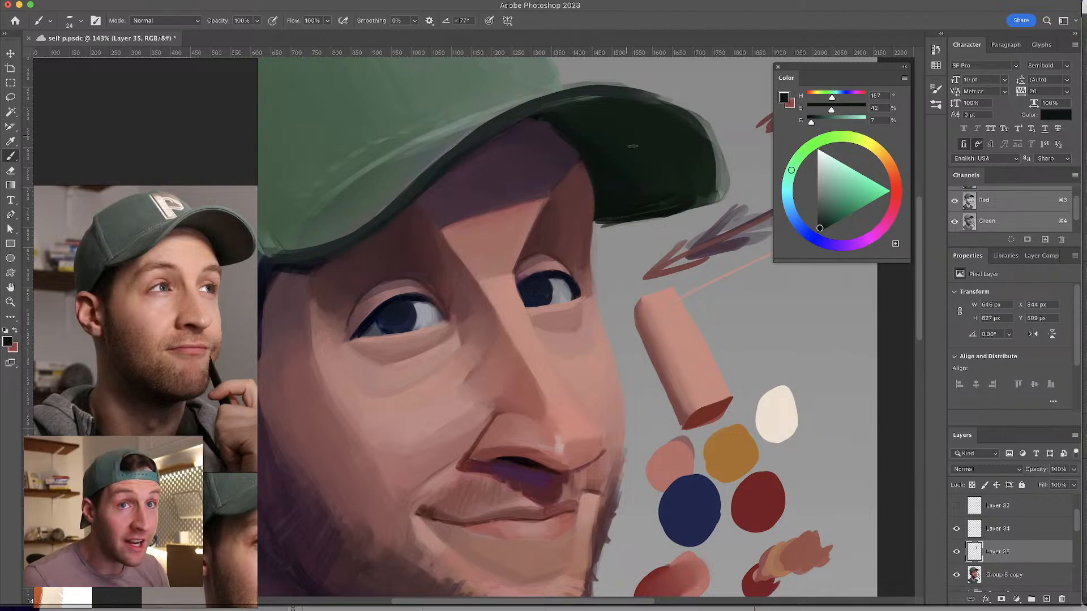
{"action": "scroll", "coordinate": [606, 141], "scroll_direction": "up", "scroll_amount": 1}
- Soften the far eye socket's outer edge with sampled dark and mid reddish browns, using 24 px and 33 px brushes
{"action": "left_click", "coordinate": [557, 228], "text": "alt"}
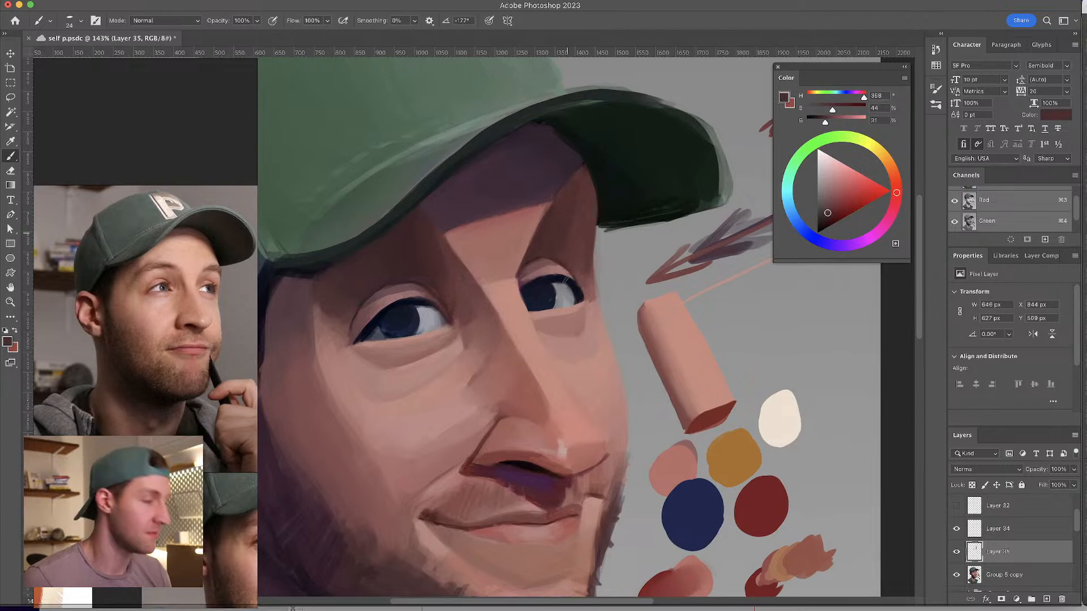
{"action": "scroll", "coordinate": [566, 279], "scroll_direction": "down", "scroll_amount": 2}
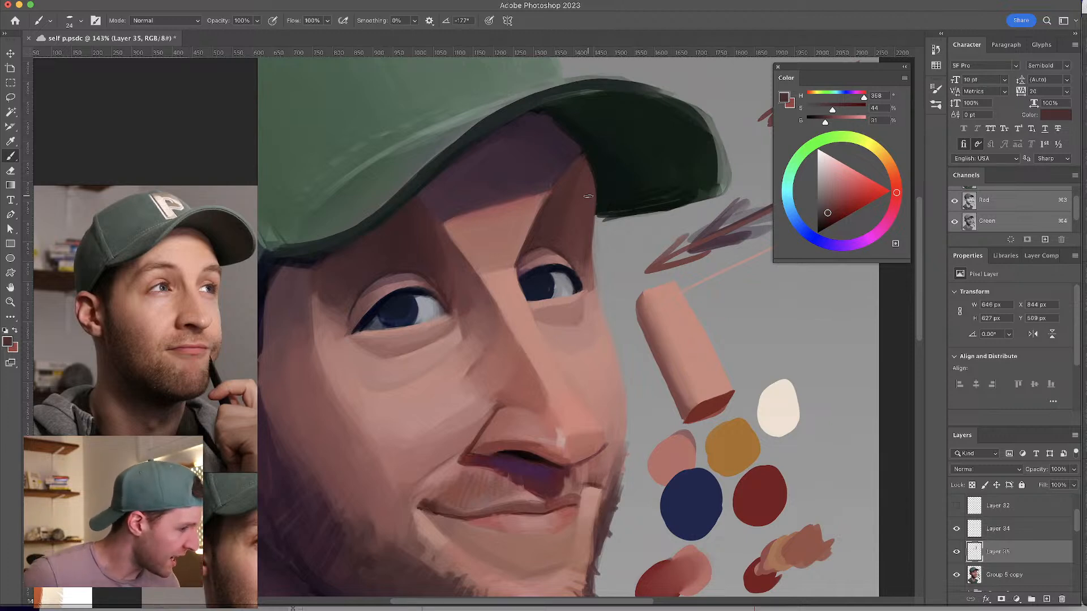
{"action": "left_click_drag", "start_coordinate": [517, 211], "coordinate": [549, 213]}
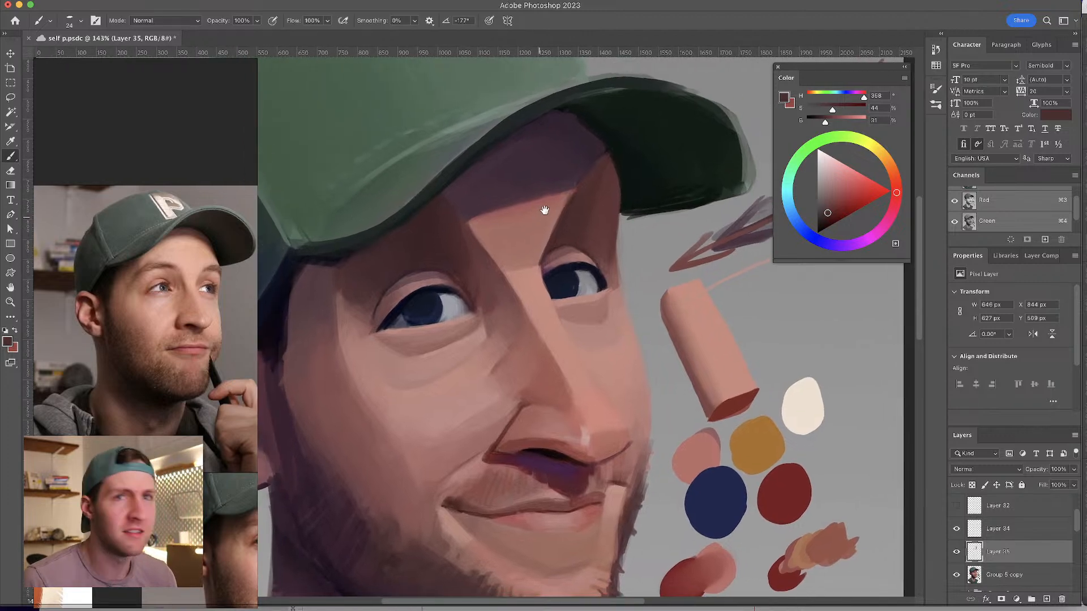
{"action": "left_click", "coordinate": [609, 255], "text": "alt"}
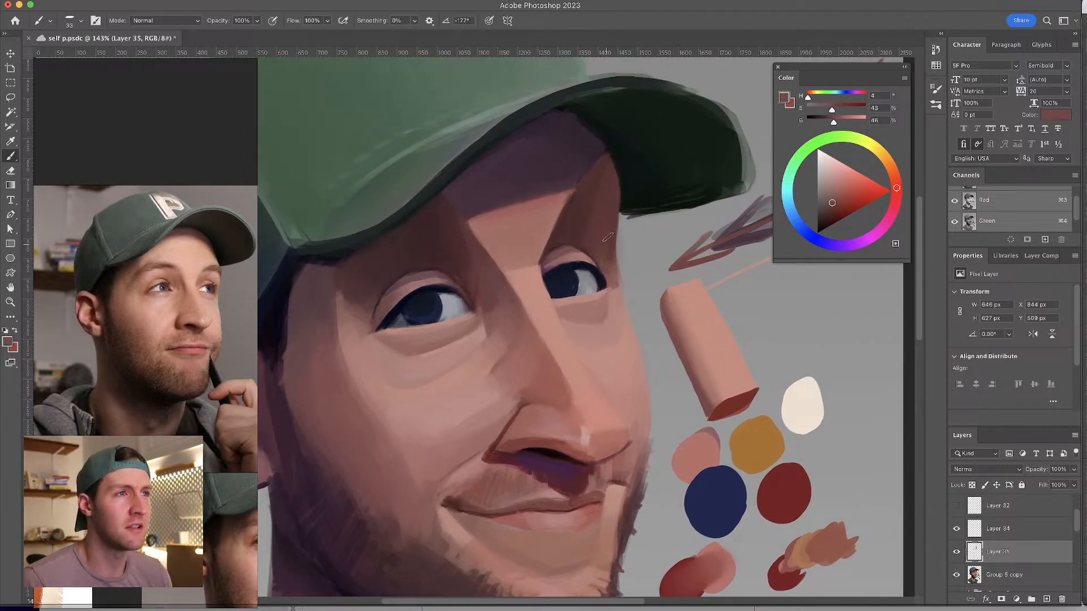
{"action": "left_click", "coordinate": [609, 272], "text": "alt"}
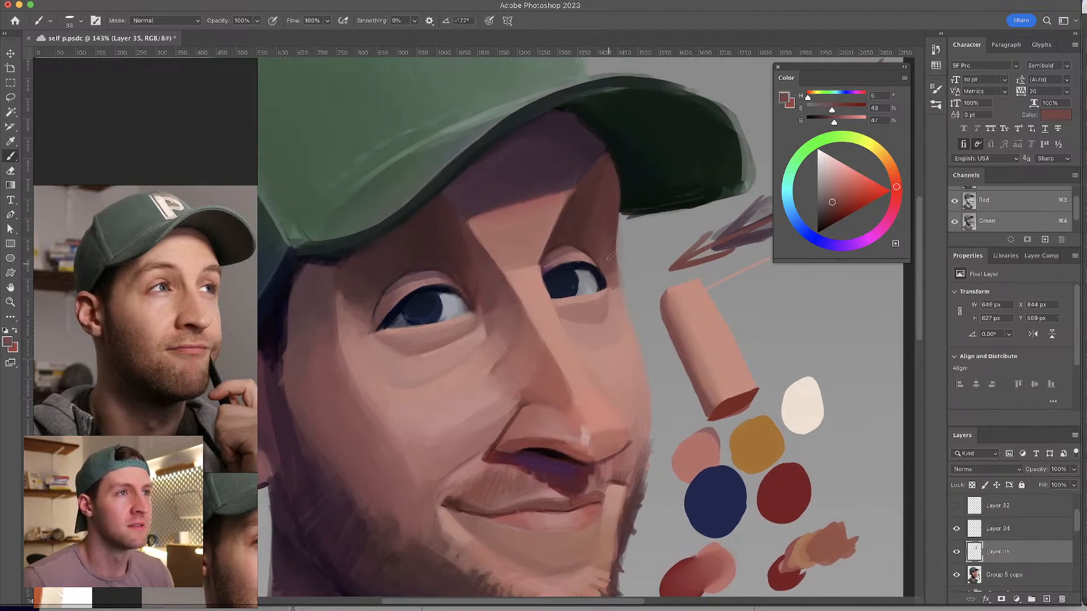
- Refine the far socket's inner edge beside the nose bridge with sampled muted pink, dark brown and light skin tones at 28 px and 21 px
{"action": "left_click", "coordinate": [555, 262], "text": "alt"}
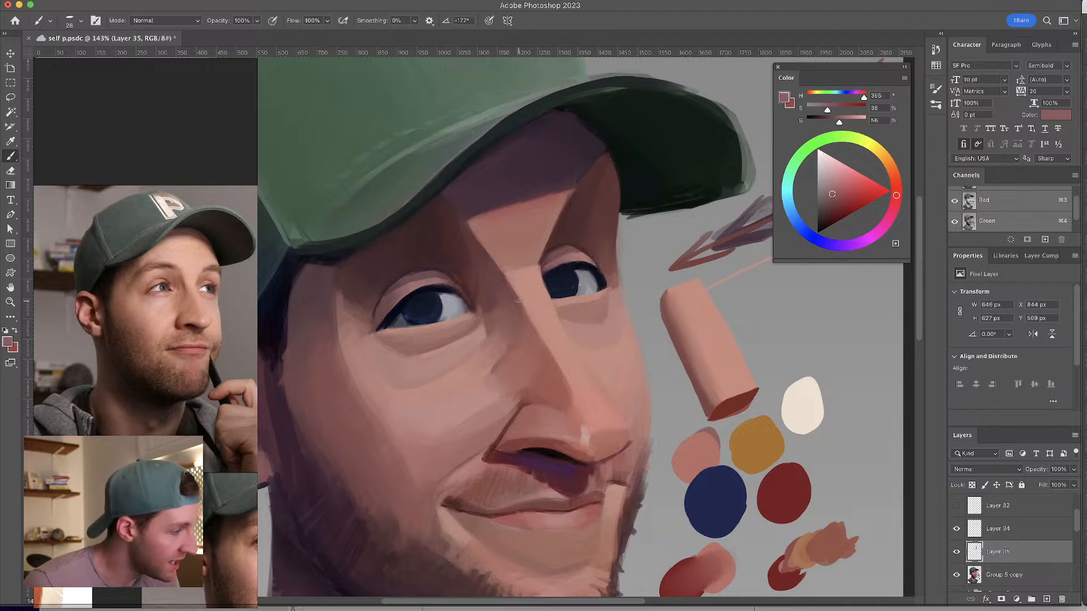
{"action": "scroll", "coordinate": [476, 275], "scroll_direction": "left", "scroll_amount": 2}
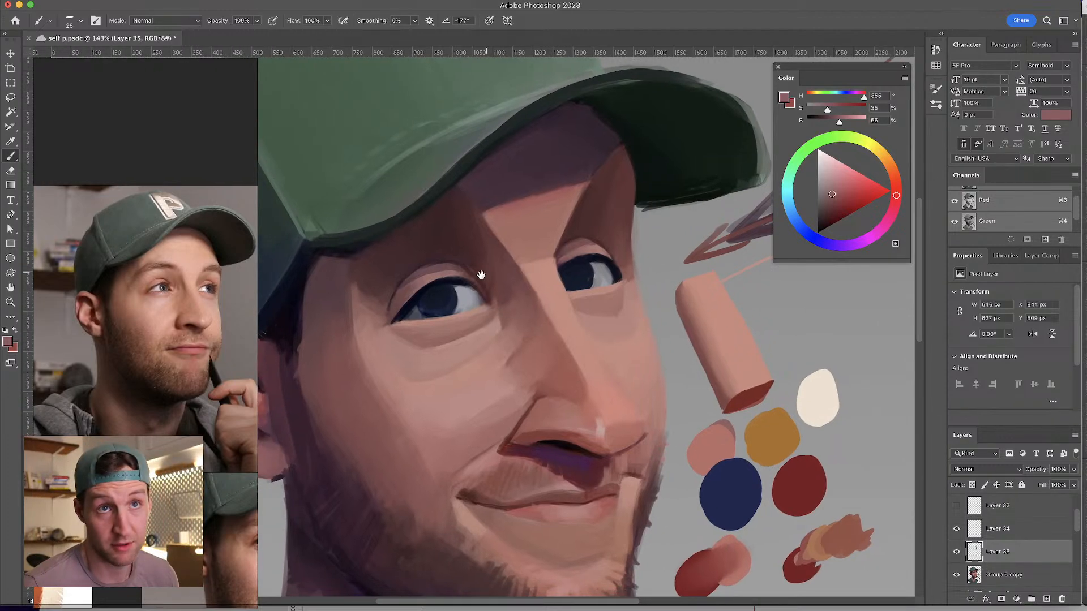
{"action": "left_click", "coordinate": [566, 242], "text": "alt"}
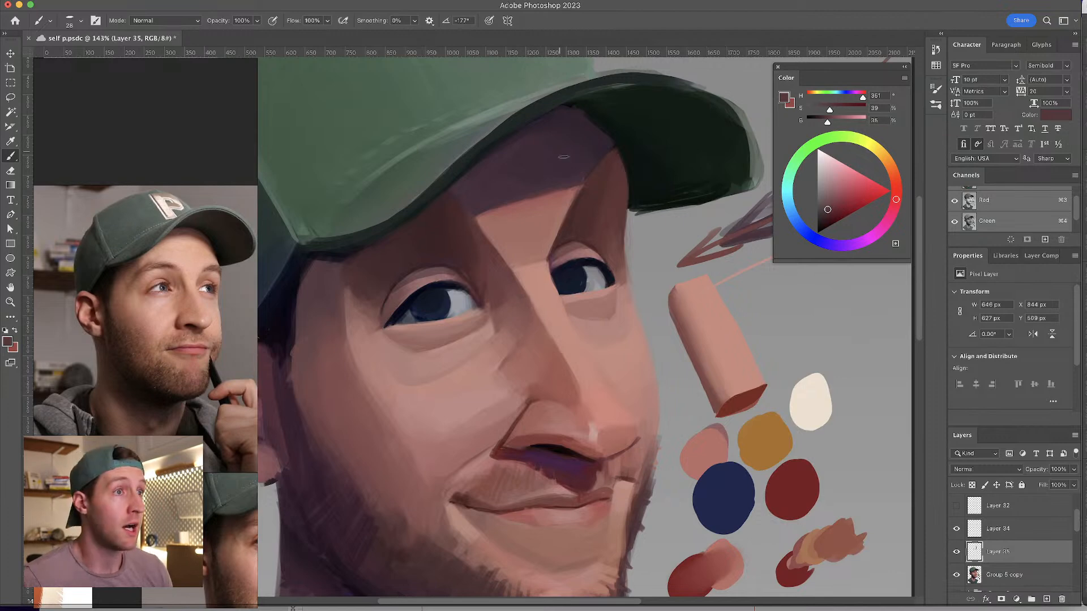
{"action": "left_click", "coordinate": [559, 247], "text": "alt"}
{"action": "left_click_drag", "start_coordinate": [559, 246], "coordinate": [552, 246]}
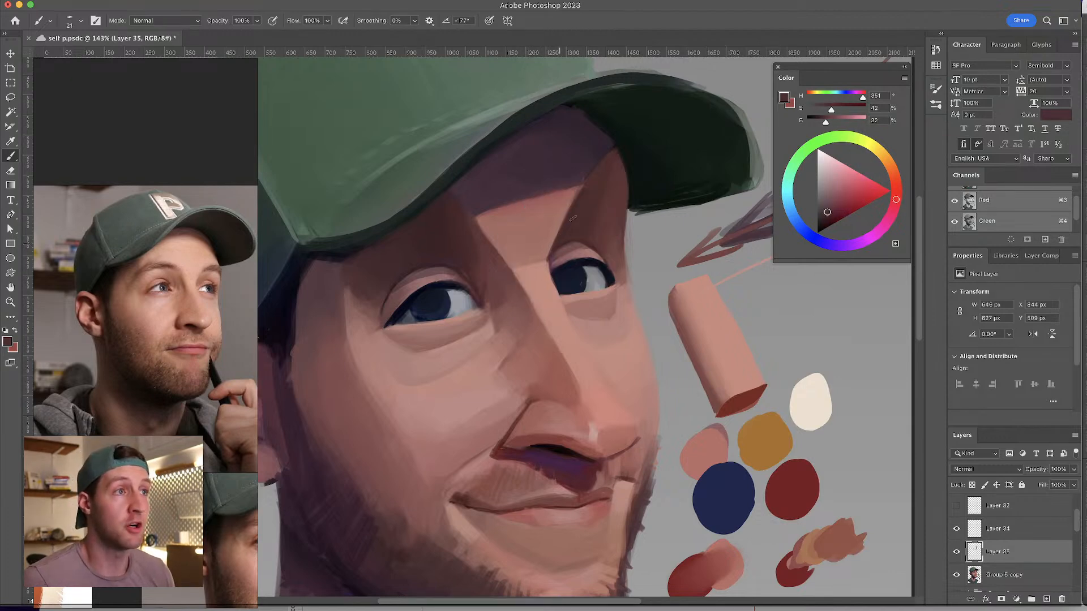
{"action": "left_click", "coordinate": [546, 249], "text": "alt"}
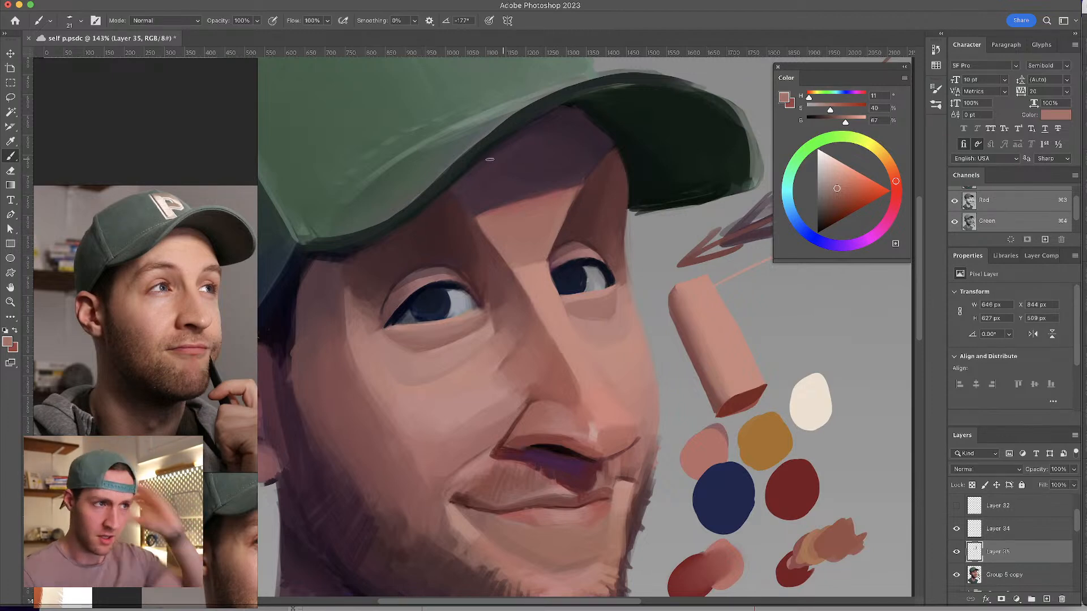
- Smooth the far socket's shading down to the eye's outer corner with sampled reddish browns and 40 px and 35 px brushes
{"action": "scroll", "coordinate": [532, 244], "scroll_direction": "left", "scroll_amount": 1}
{"action": "left_click", "coordinate": [498, 250], "text": "alt"}
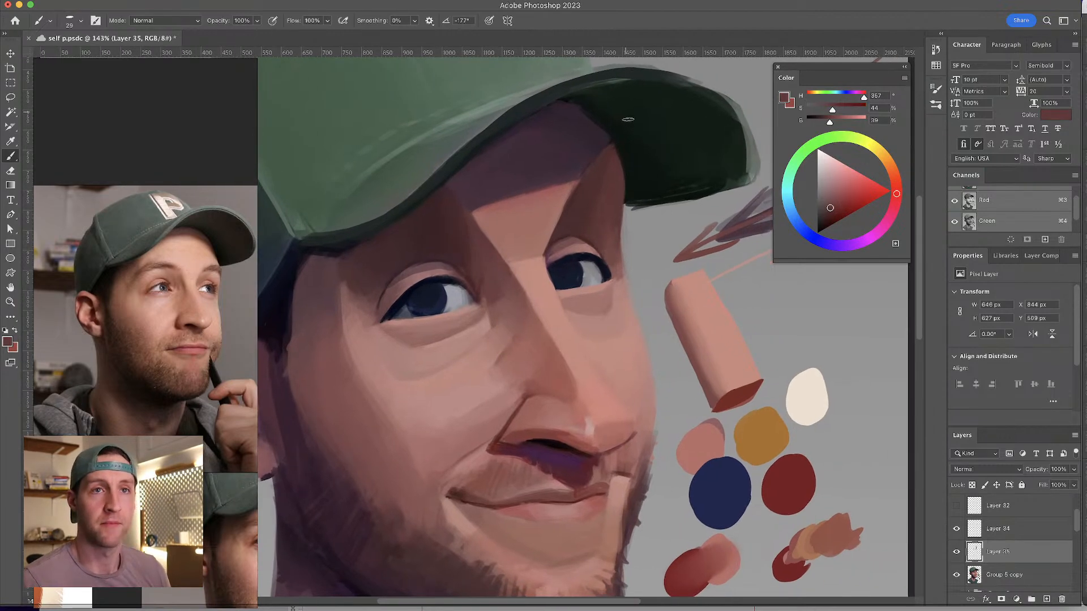
{"action": "key", "text": "bracketright"}
{"action": "key", "text": "bracketright"}
{"action": "left_click", "coordinate": [600, 194], "text": "alt"}
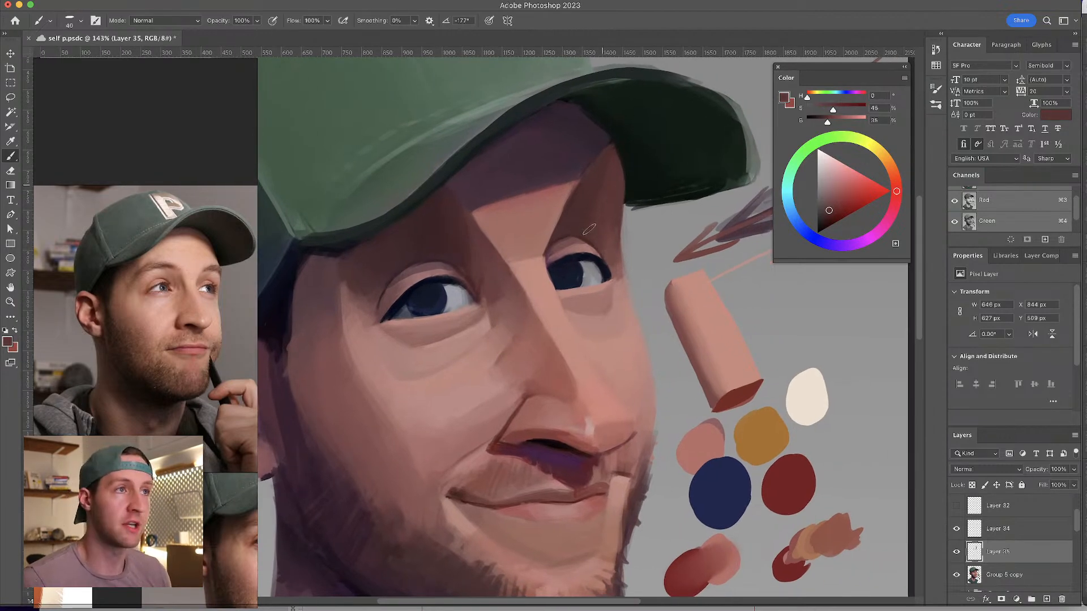
{"action": "left_click", "coordinate": [614, 241], "text": "alt"}
{"action": "key", "text": "bracketleft"}
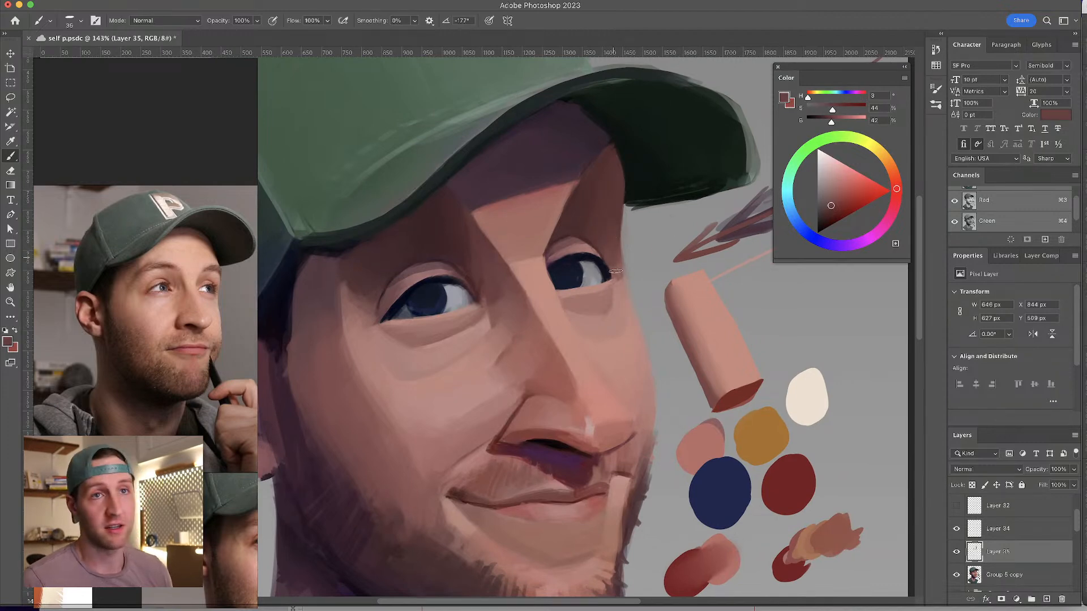
- Repaint the far eye's upper lid and crease with sampled light pinks and a reddish brown, using 12 px to 17 px brushes
{"action": "left_click", "coordinate": [593, 244], "text": "alt"}
{"action": "left_click_drag", "start_coordinate": [593, 243], "coordinate": [583, 240]}
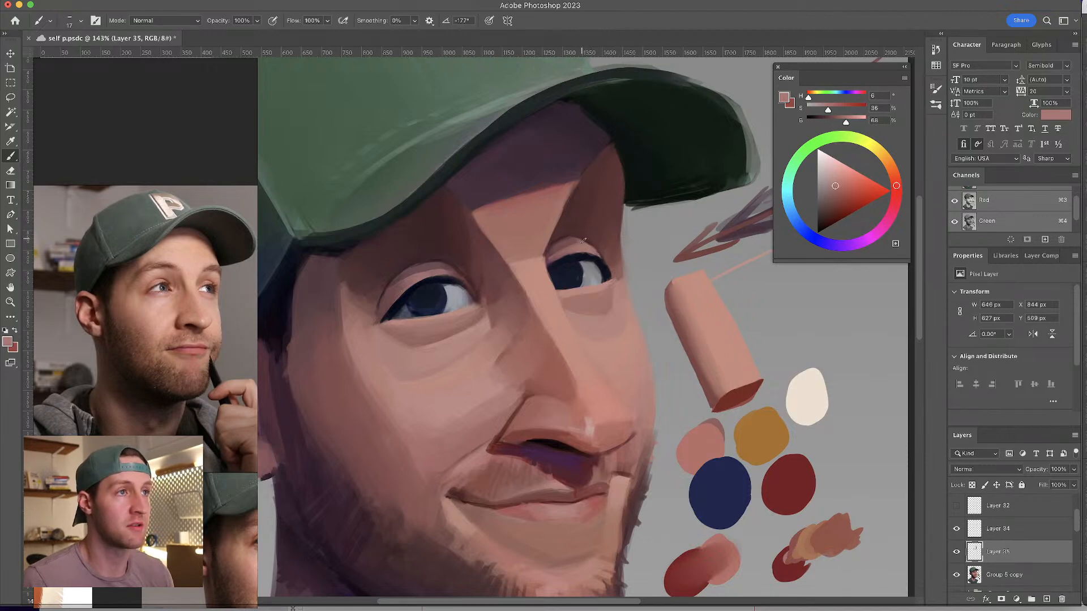
{"action": "left_click", "coordinate": [592, 245], "text": "alt"}
{"action": "left_click_drag", "start_coordinate": [593, 244], "coordinate": [587, 243]}
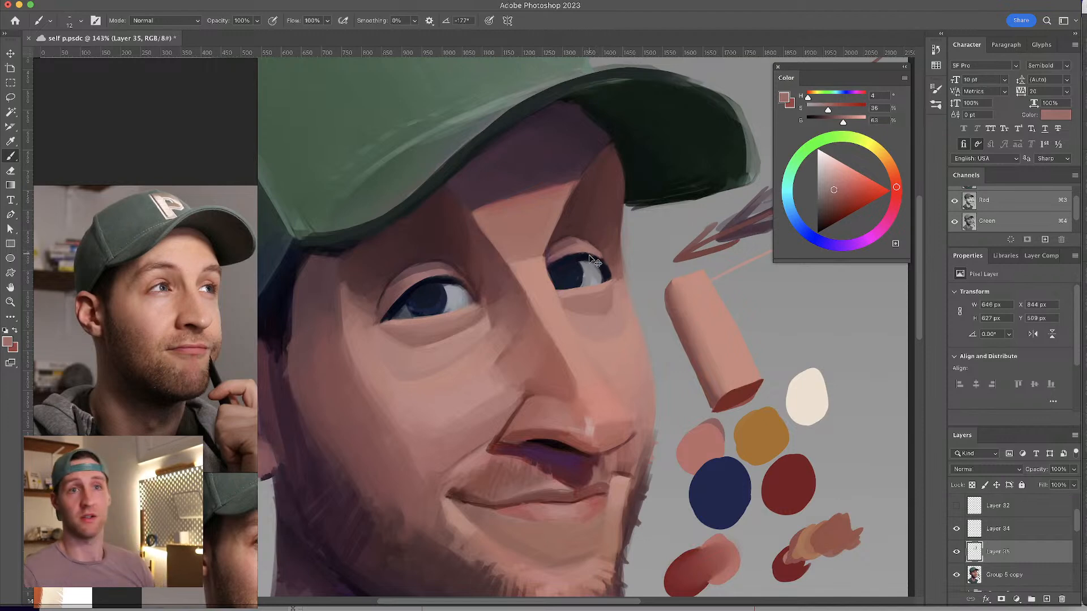
{"action": "left_click", "coordinate": [595, 245], "text": "alt"}
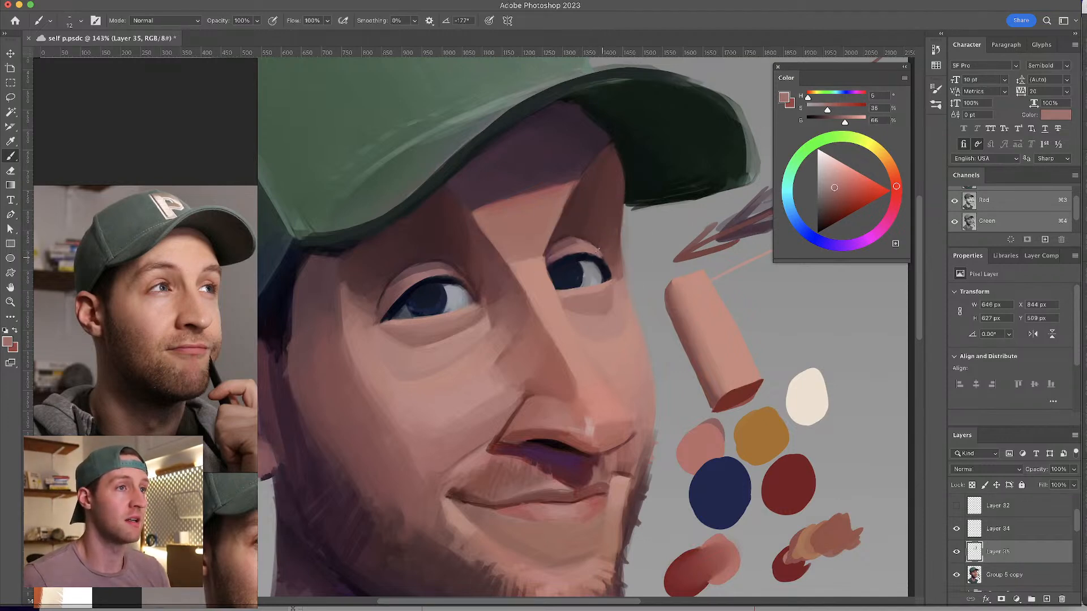
{"action": "left_click", "coordinate": [587, 243], "text": "alt"}
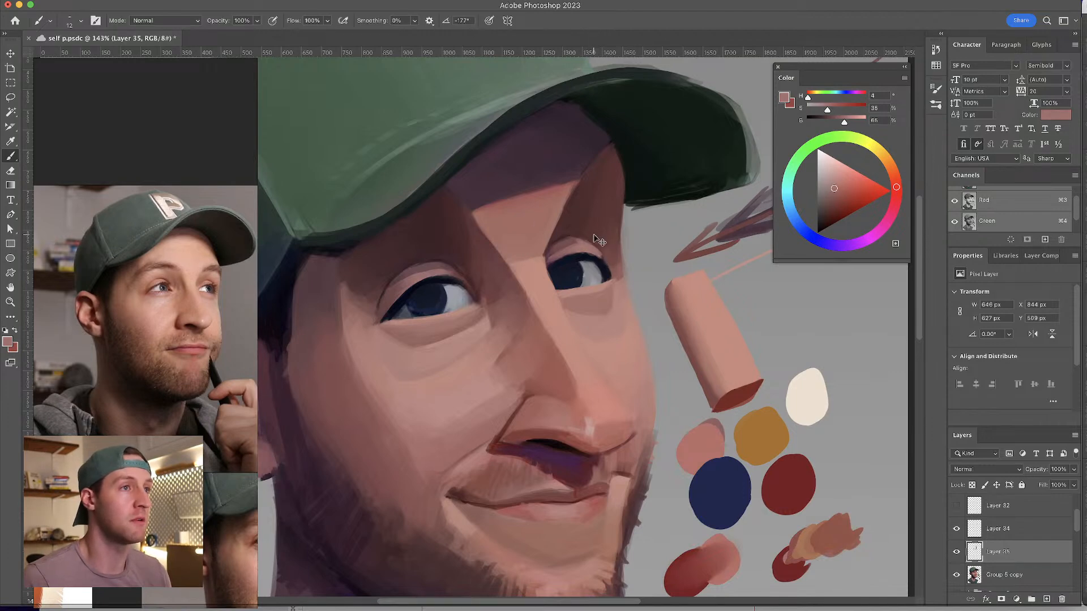
{"action": "left_click", "coordinate": [571, 243], "text": "alt"}
{"action": "left_click_drag", "start_coordinate": [572, 243], "coordinate": [569, 242]}
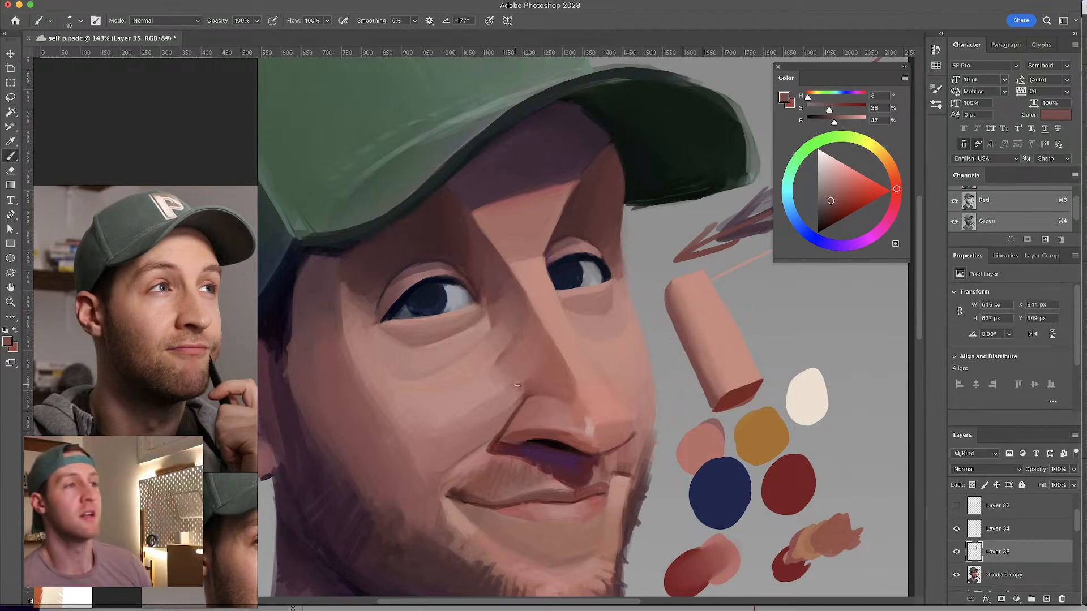
- Sharpen the far eye's upper lash line toward the outer corner with sampled dark navies and a 12 px brush
{"action": "left_click", "coordinate": [600, 260], "text": "alt"}
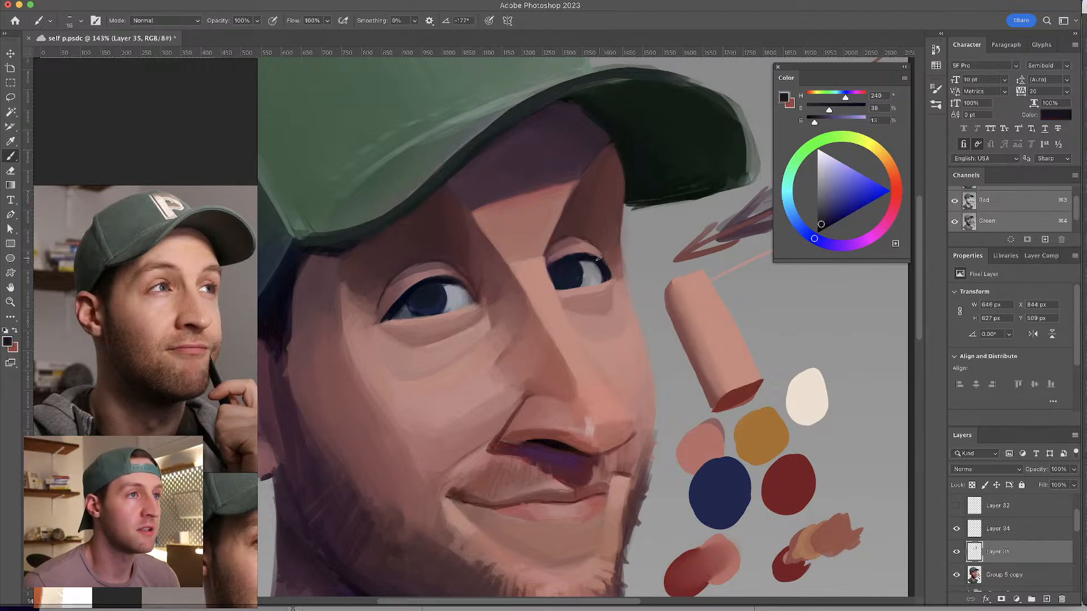
{"action": "left_click", "coordinate": [598, 261], "text": "alt"}
{"action": "left_click_drag", "start_coordinate": [600, 262], "coordinate": [598, 262]}
{"action": "left_click", "coordinate": [605, 270], "text": "alt"}
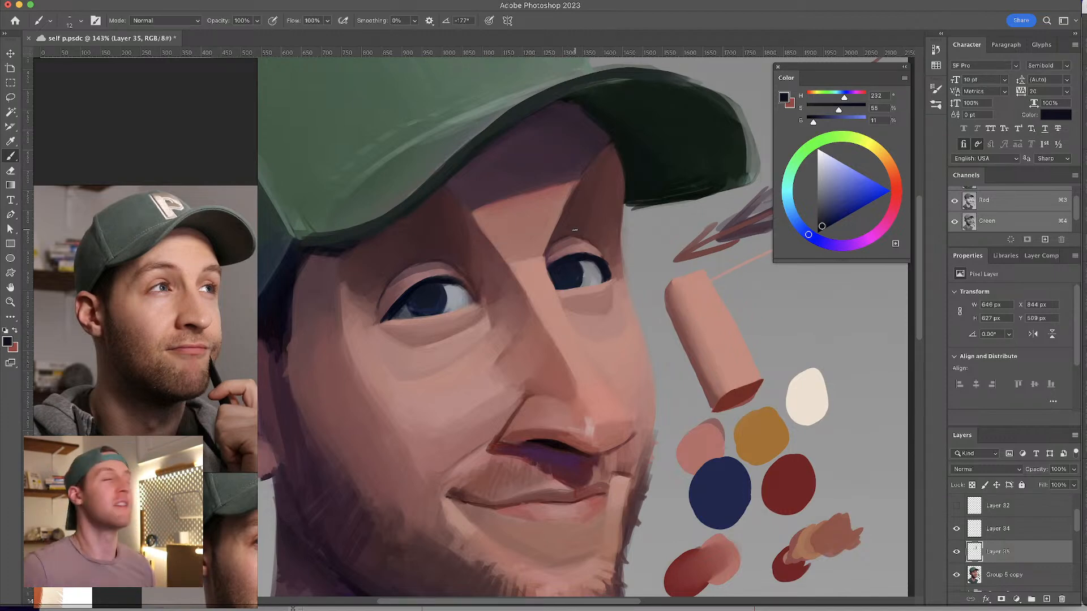
- Darken the shadow where the cap meets the near temple with a sampled near-black purple and a 29 px brush
{"action": "left_click_drag", "start_coordinate": [518, 182], "coordinate": [544, 184]}
{"action": "key", "text": "bracketright"}
{"action": "key", "text": "bracketright"}
{"action": "key", "text": "bracketright"}
{"action": "left_click", "coordinate": [349, 255], "text": "alt"}
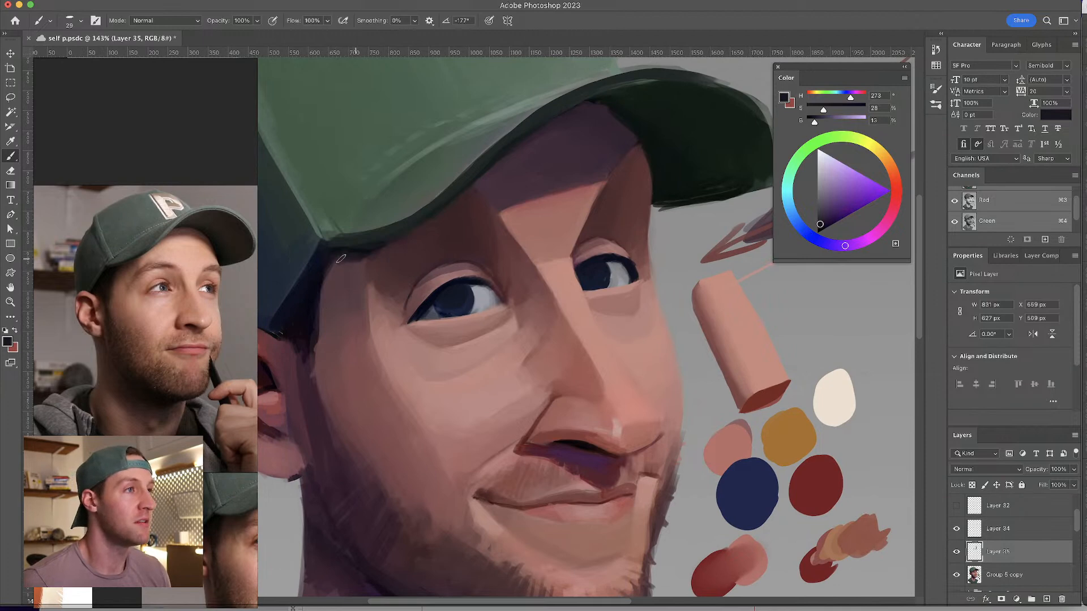
- Paint a soft dark hair patch on the near temple below the cap with sampled dark purples and an enlarged brush
{"action": "left_click", "coordinate": [348, 252], "text": "alt"}
{"action": "key", "text": "bracketright"}
{"action": "key", "text": "bracketright"}
{"action": "key", "text": "bracketright"}
{"action": "mouse_move", "coordinate": [309, 301]}
{"action": "left_mouse_down"}
{"action": "mouse_move", "coordinate": [342, 300]}
{"action": "mouse_move", "coordinate": [355, 275]}
{"action": "mouse_move", "coordinate": [357, 334]}
{"action": "left_mouse_up"}
{"action": "left_click", "coordinate": [339, 295], "text": "alt"}
{"action": "key", "text": "bracketright"}
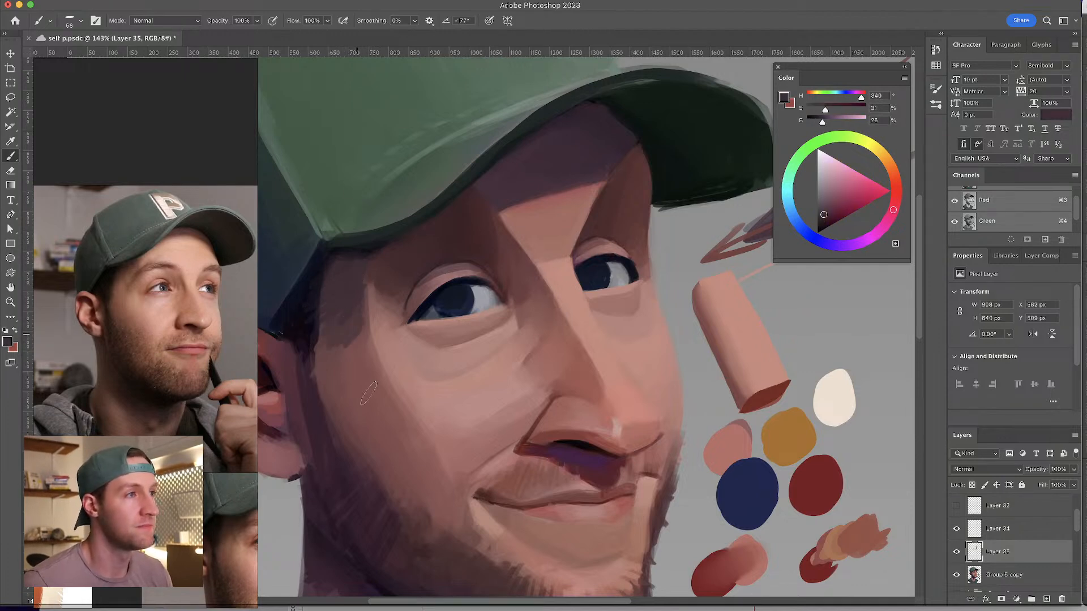
{"action": "scroll", "coordinate": [456, 260], "scroll_direction": "down", "scroll_amount": 1}
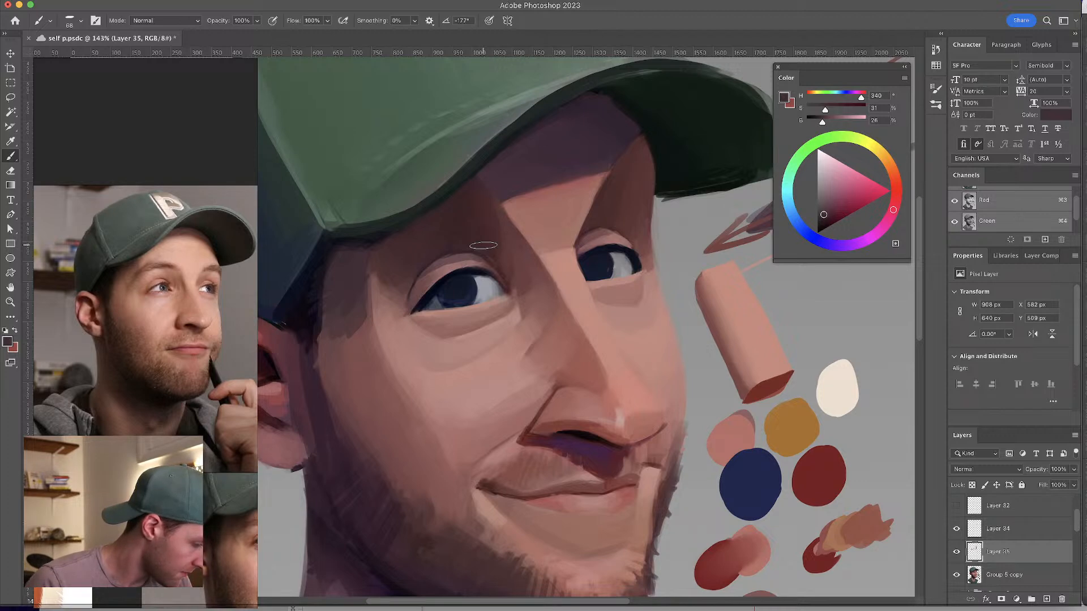
- Save the file, and refine the edge between the nose bridge and far eye socket with sampled pinks, using 24 px and 16 px brushes
{"action": "key", "text": "super+s"}
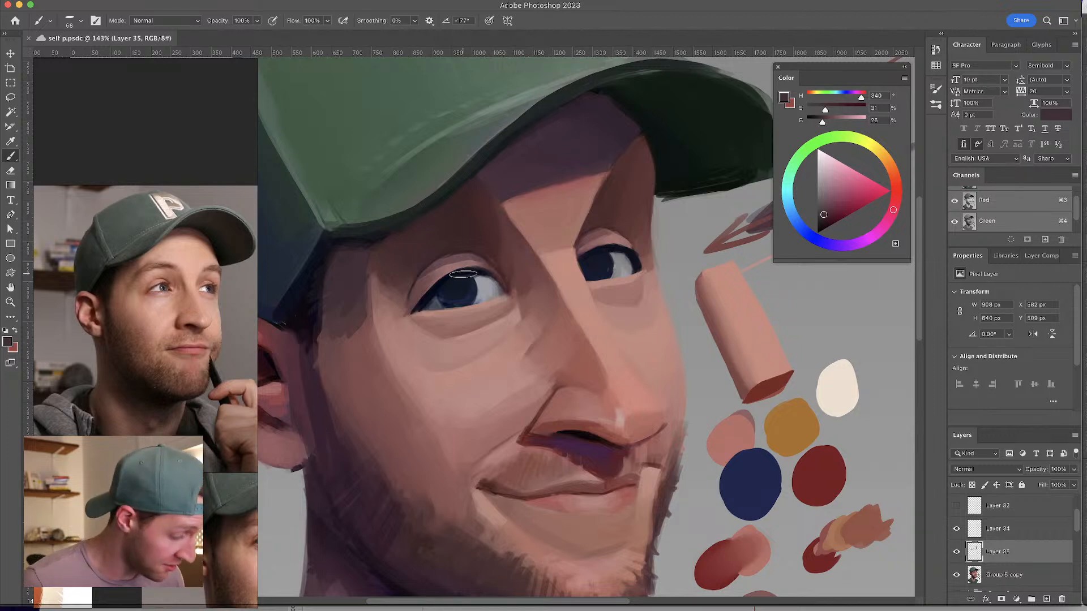
{"action": "left_click", "coordinate": [572, 225], "text": "alt"}
{"action": "left_click_drag", "start_coordinate": [571, 225], "coordinate": [558, 225]}
{"action": "left_click", "coordinate": [573, 240]}
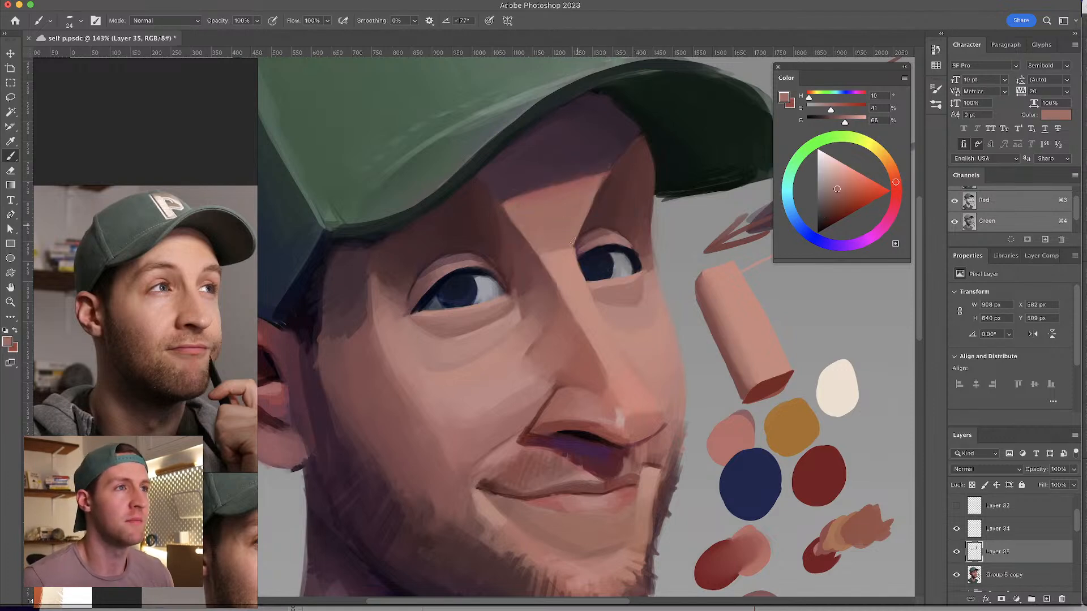
{"action": "left_click", "coordinate": [580, 228], "text": "alt"}
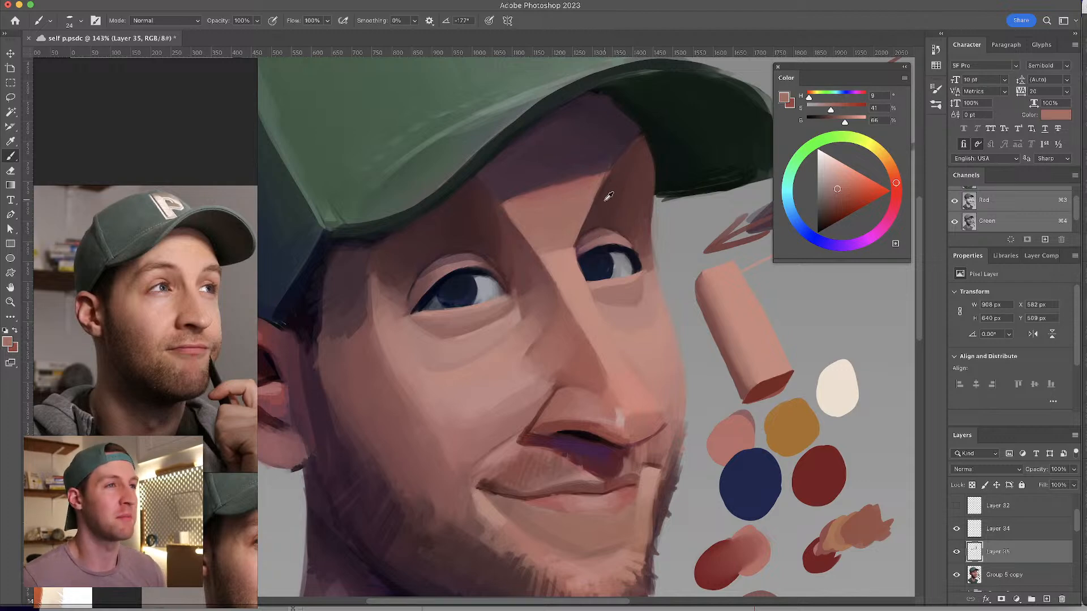
{"action": "left_click", "coordinate": [586, 222], "text": "alt"}
{"action": "left_click_drag", "start_coordinate": [601, 176], "coordinate": [573, 241]}
{"action": "left_click", "coordinate": [587, 202], "text": "alt"}
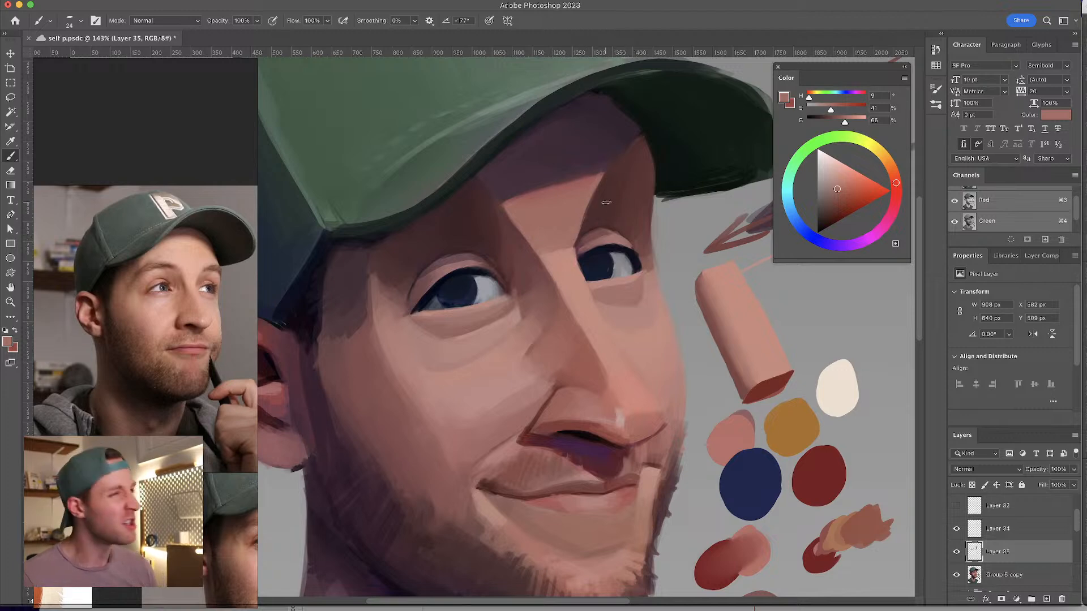
{"action": "left_click", "coordinate": [583, 234], "text": "alt"}
{"action": "key", "text": "bracketleft"}
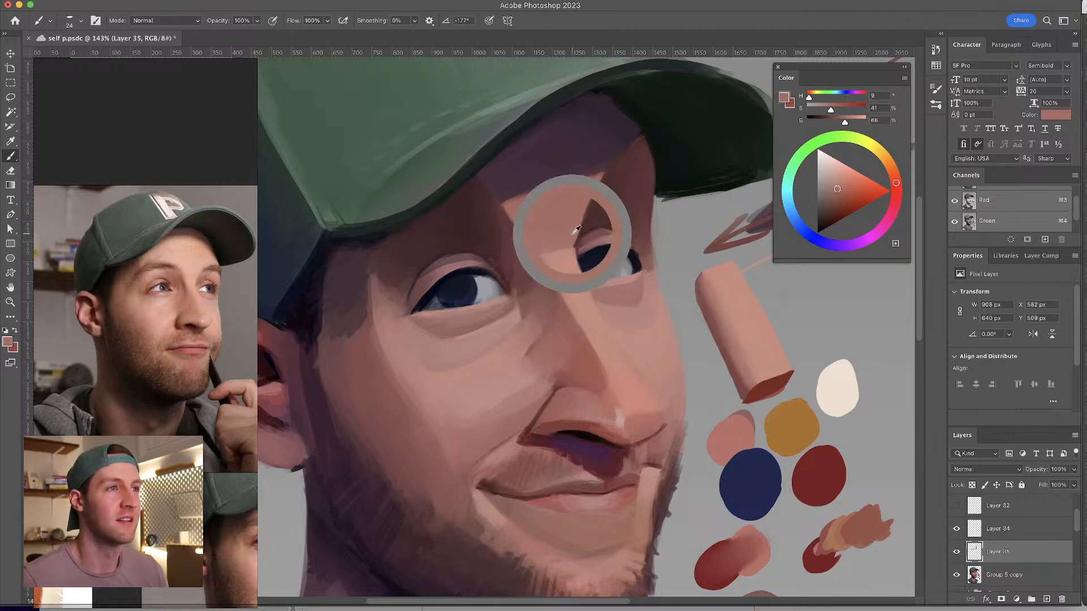
{"action": "left_click", "coordinate": [584, 214], "text": "alt"}
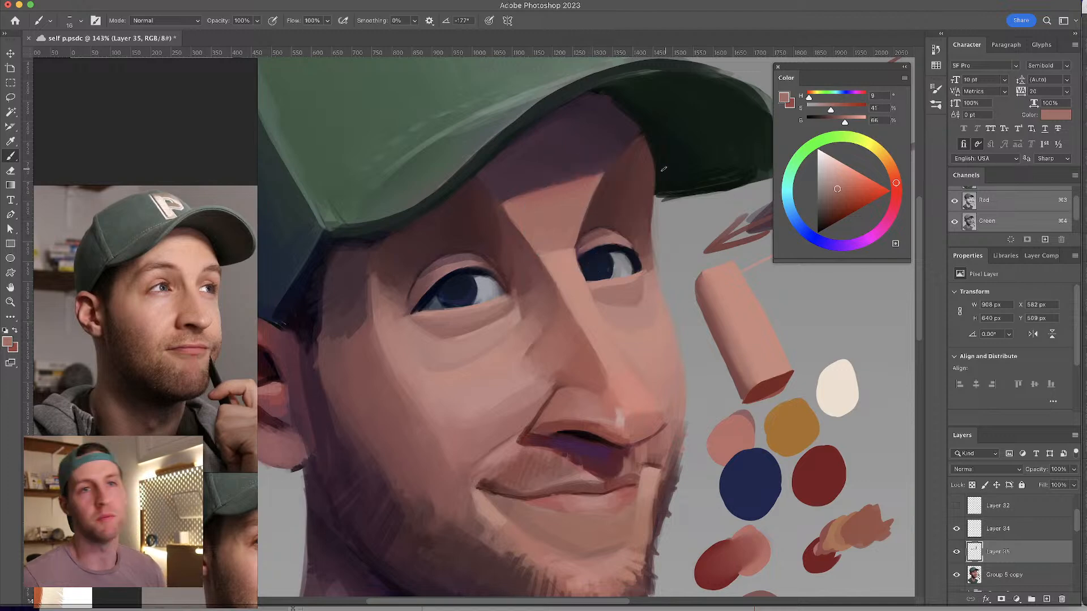
- Flip the canvas horizontally and touch up the shadows at both brows with a sampled dark plum and reddish brown, using a 22 px brush
{"action": "left_click_drag", "start_coordinate": [643, 79], "coordinate": [630, 213]}
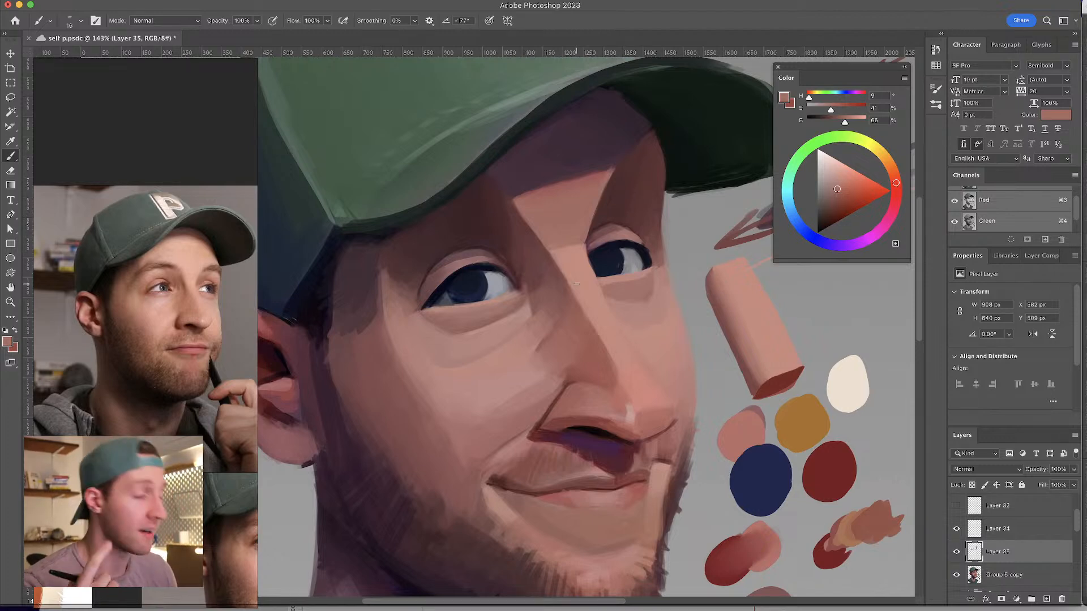
{"action": "key", "text": "ctrl+shift+h"}
{"action": "left_click_drag", "start_coordinate": [514, 241], "coordinate": [607, 242]}
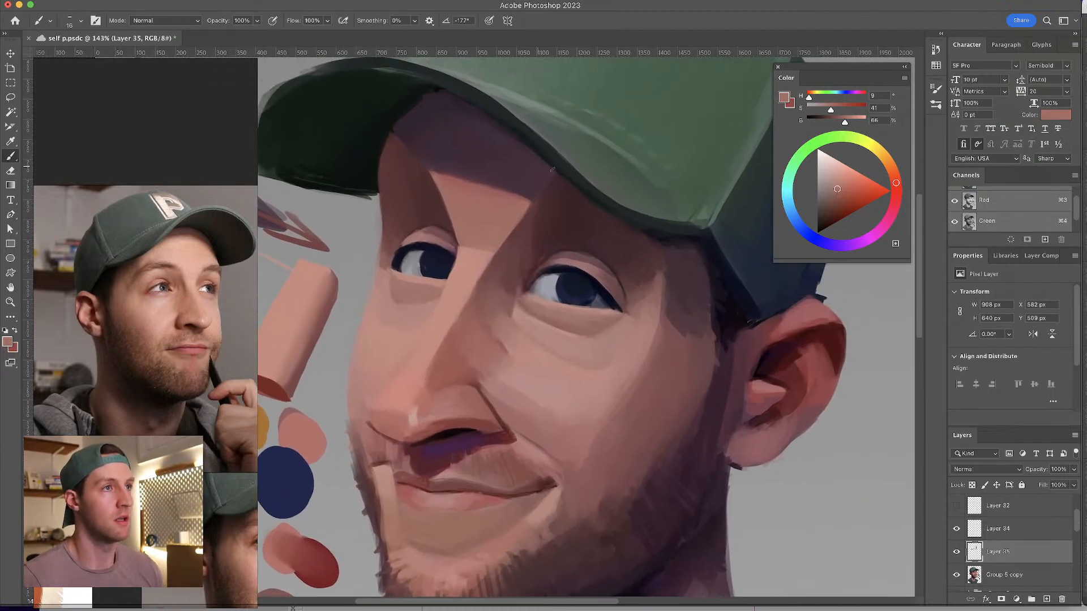
{"action": "left_click", "coordinate": [540, 187], "text": "alt"}
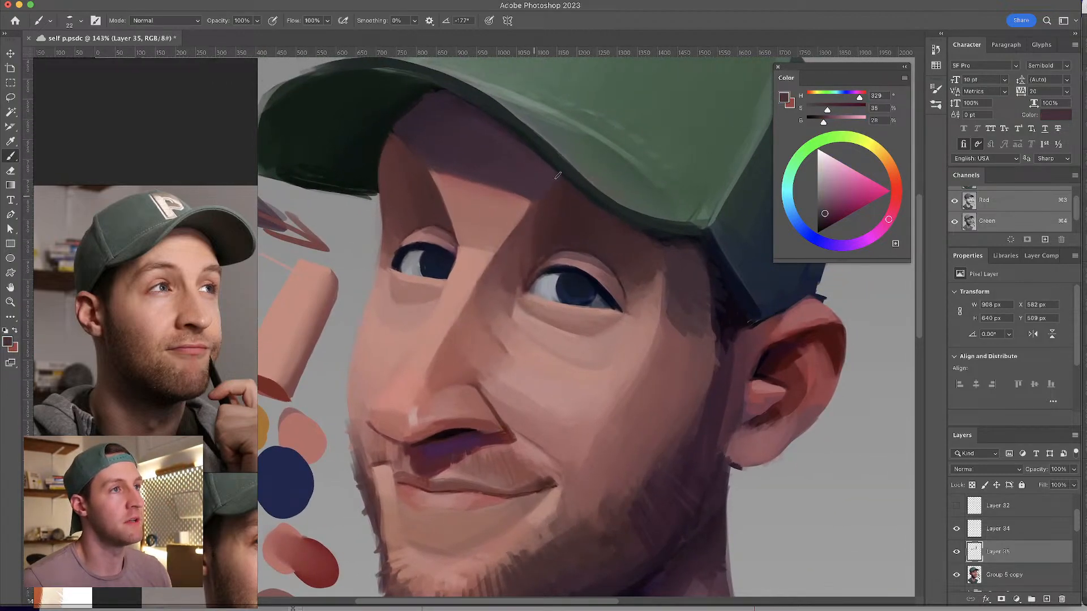
{"action": "left_click", "coordinate": [411, 150], "text": "alt"}
{"action": "left_click", "coordinate": [394, 173], "text": "alt"}
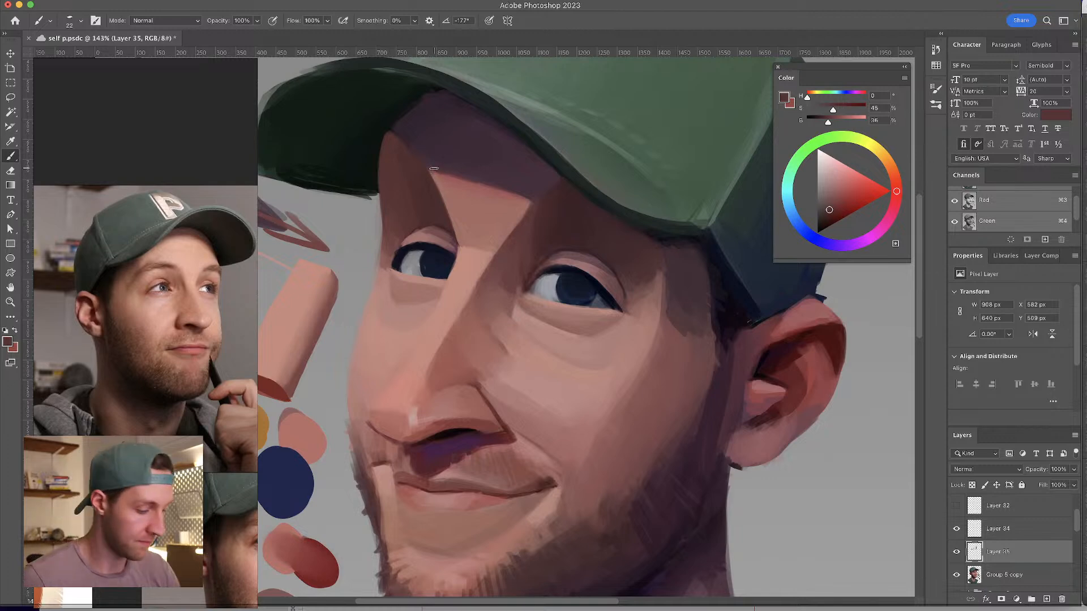
- Check the whole portrait at reduced size and touch up the cap brim's dark edge with a sampled near-black green and a 22 px brush
{"action": "key", "text": "ctrl+minus"}
{"action": "key", "text": "ctrl+minus"}
{"action": "key", "text": "ctrl+minus"}
{"action": "key", "text": "ctrl+minus"}
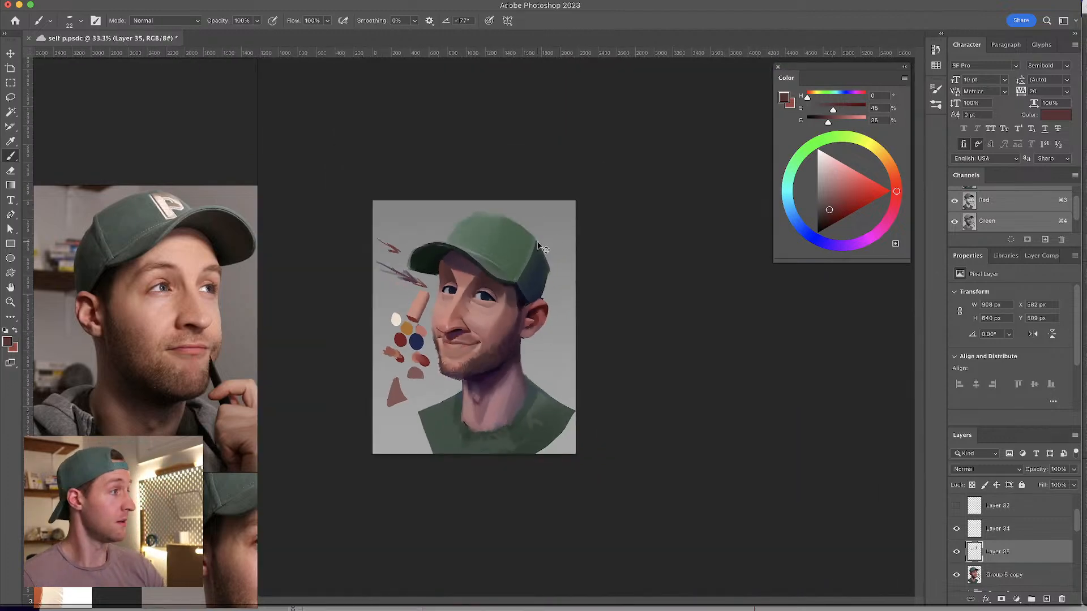
{"action": "key", "text": "ctrl+plus"}
{"action": "key", "text": "ctrl+plus"}
{"action": "key", "text": "ctrl+plus"}
{"action": "left_click_drag", "start_coordinate": [421, 196], "coordinate": [428, 219]}
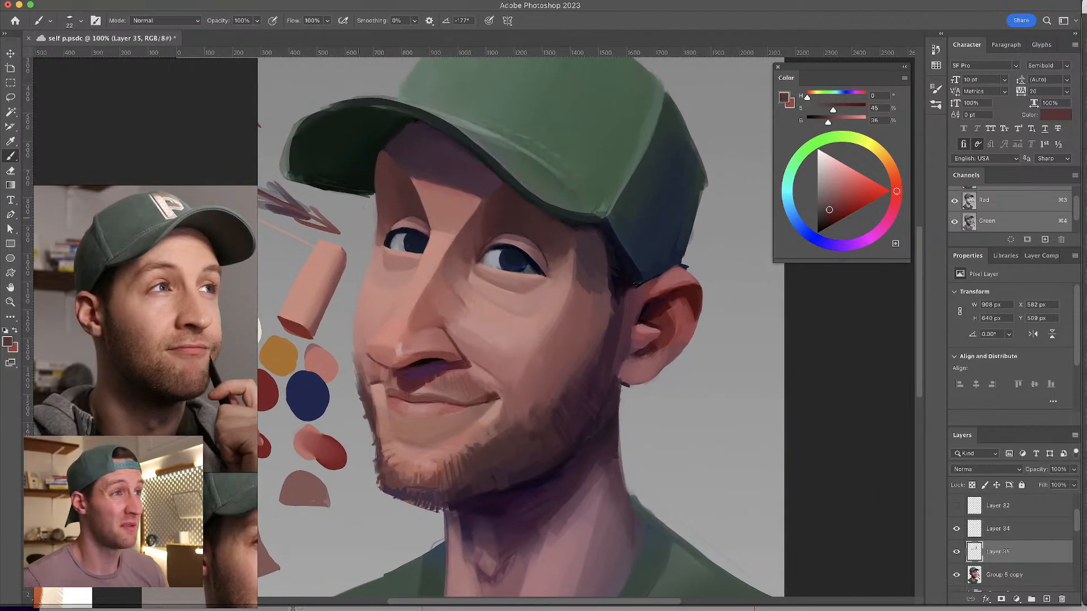
{"action": "left_click", "coordinate": [376, 163], "text": "alt"}
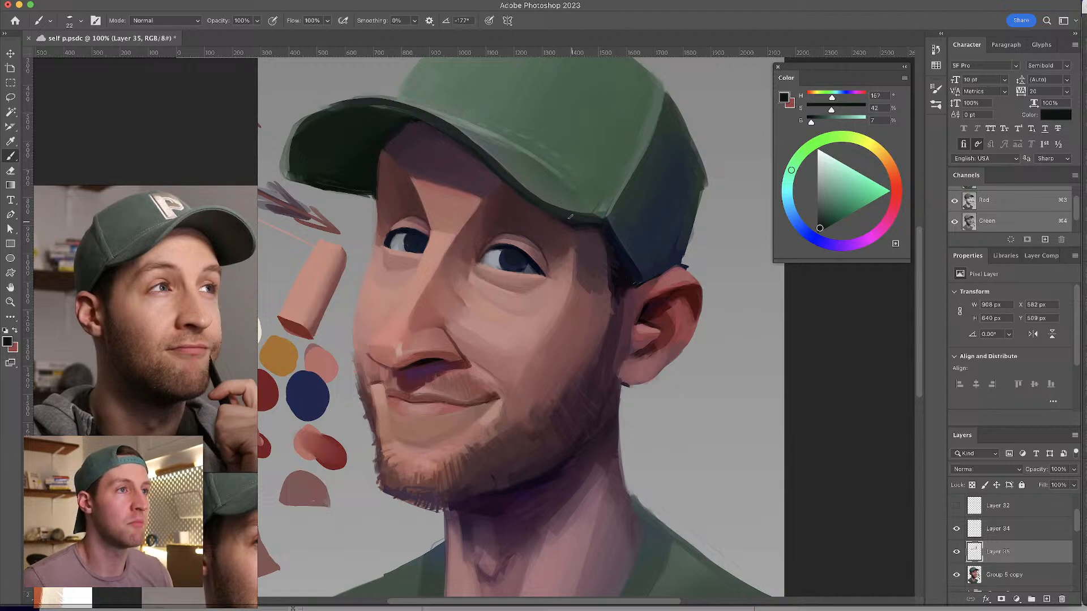
{"action": "mouse_move", "coordinate": [522, 176]}
{"action": "left_mouse_down"}
{"action": "mouse_move", "coordinate": [568, 247]}
{"action": "mouse_move", "coordinate": [559, 192]}
{"action": "left_mouse_up"}
{"action": "left_click_drag", "start_coordinate": [387, 143], "coordinate": [416, 198]}
{"action": "mouse_move", "coordinate": [388, 154]}
{"action": "left_mouse_down"}
{"action": "mouse_move", "coordinate": [379, 209]}
{"action": "mouse_move", "coordinate": [407, 212]}
{"action": "left_mouse_up"}
{"action": "key", "text": "super+z"}
{"action": "key", "text": "super+z"}
{"action": "key", "text": "super+z"}
- Paint the far eyebrow under the cap brim with dark purple tones sampled from the brim shadow and the sideburn hair
{"action": "left_click", "coordinate": [398, 137], "text": "alt"}
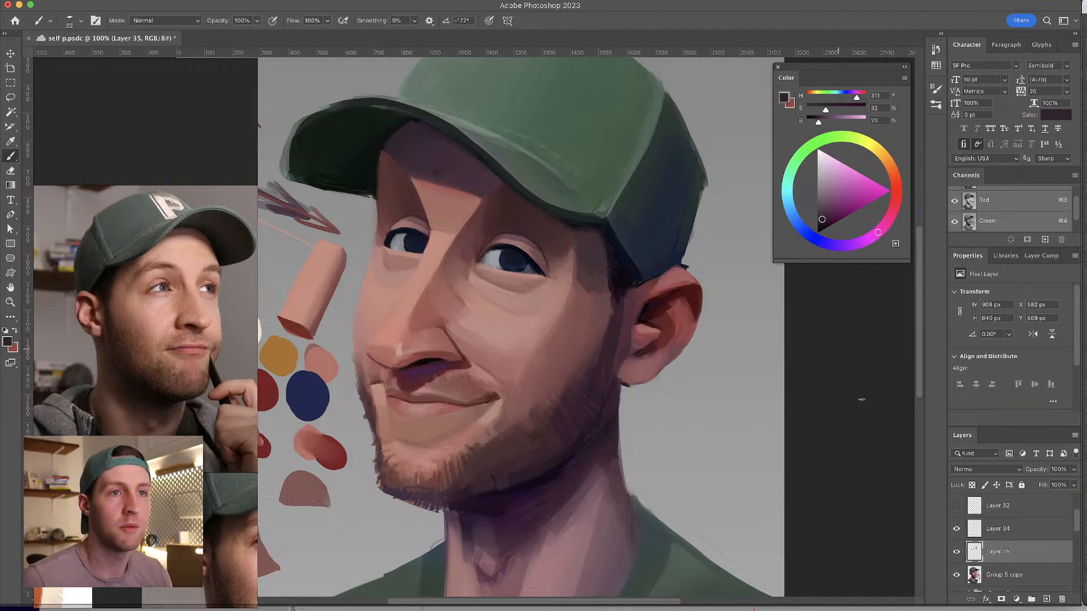
{"action": "left_click_drag", "start_coordinate": [420, 152], "coordinate": [431, 182]}
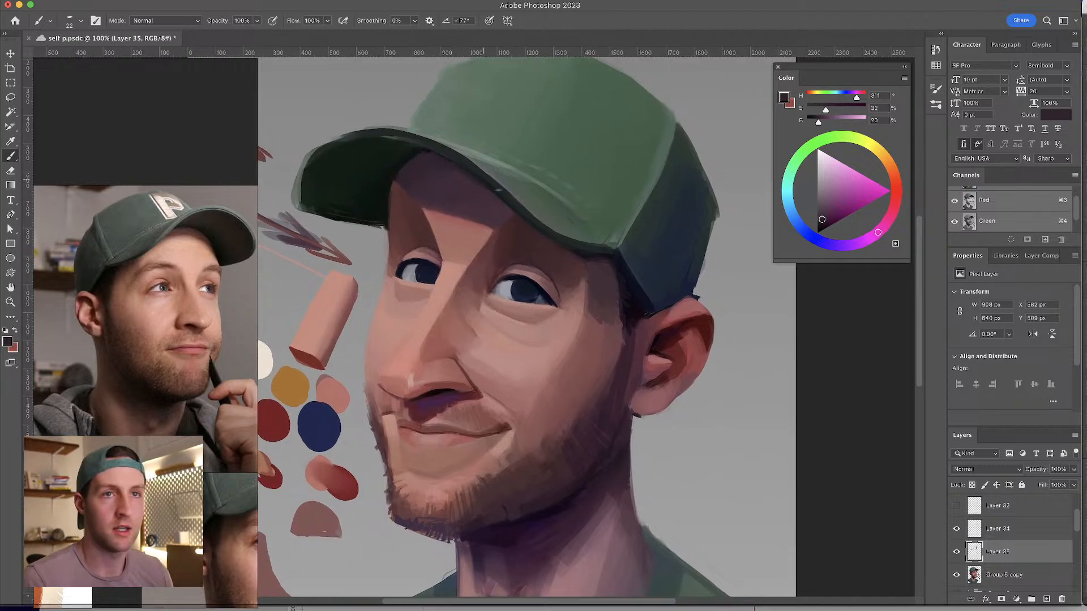
{"action": "left_click", "coordinate": [634, 290], "text": "alt"}
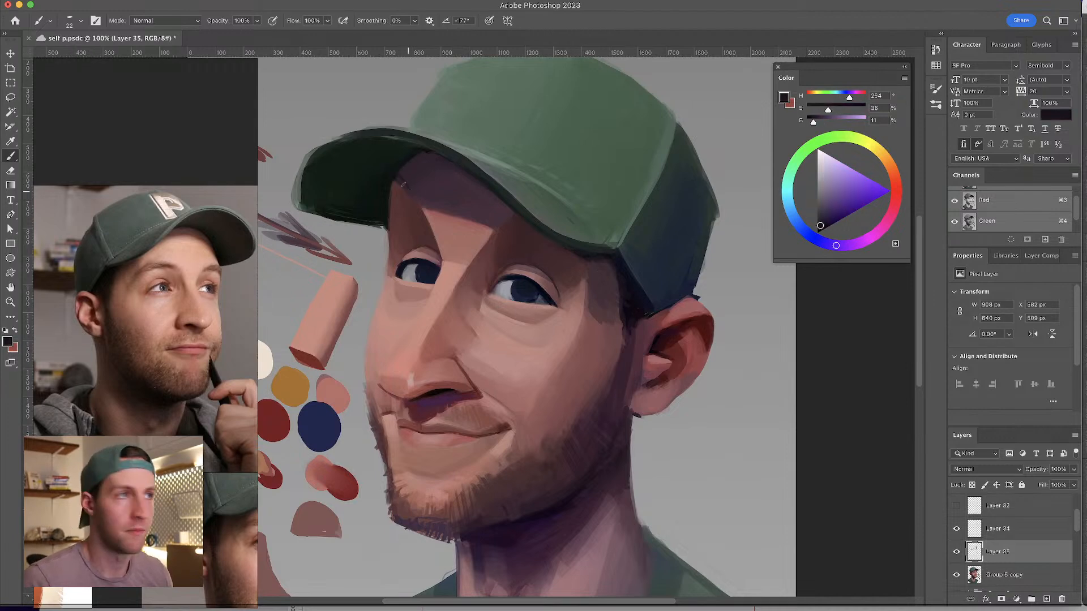
{"action": "left_click_drag", "start_coordinate": [415, 199], "coordinate": [407, 180]}
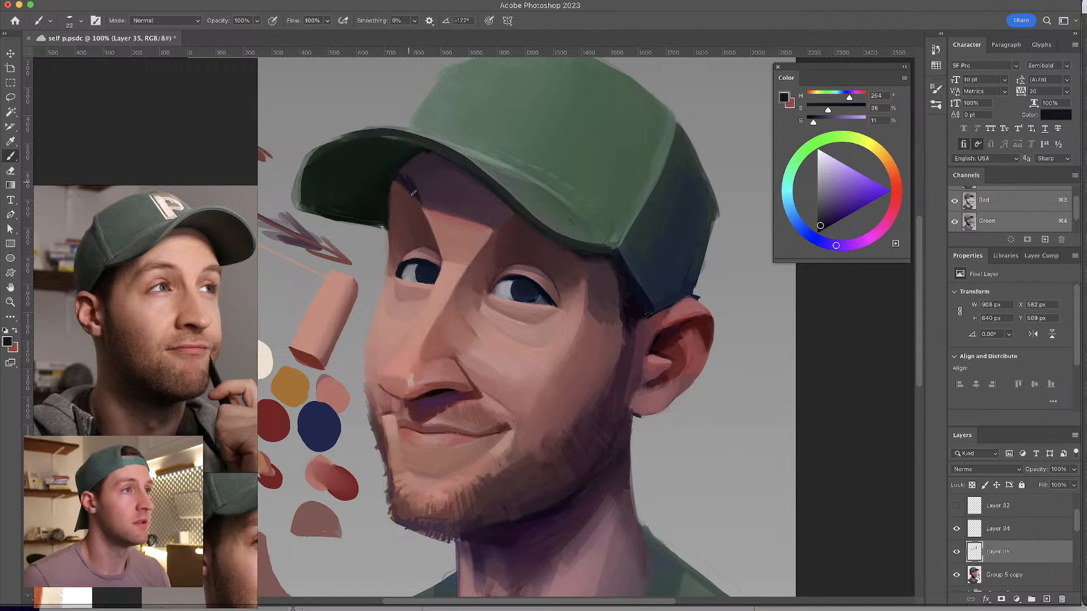
{"action": "left_click_drag", "start_coordinate": [413, 197], "coordinate": [416, 186]}
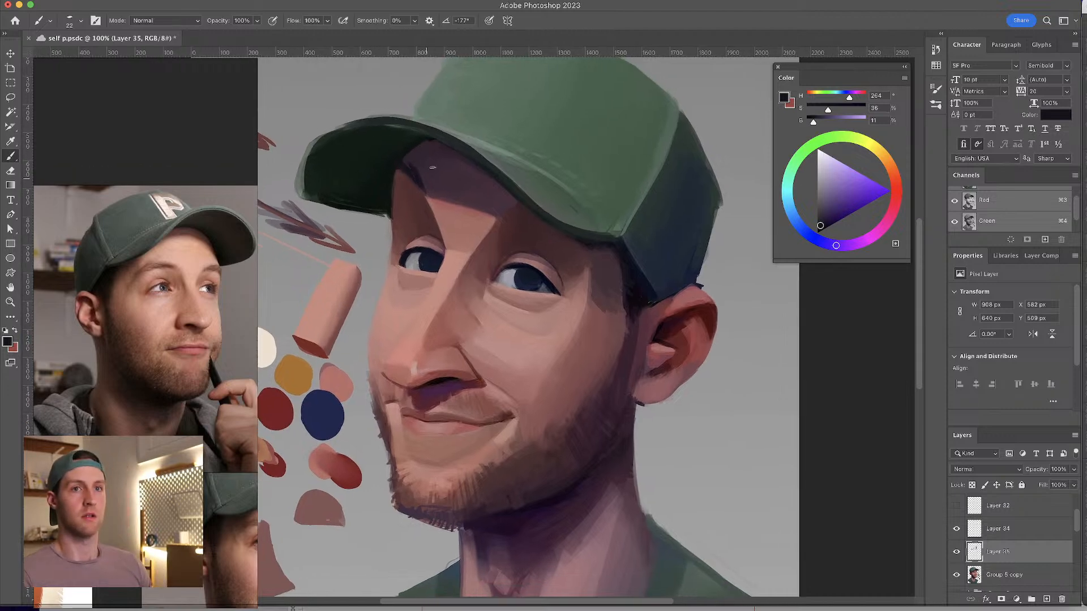
- Refine the temple beside the sideburn with a muted reddish skin tone sampled from that area
{"action": "left_click", "coordinate": [417, 243], "text": "alt"}
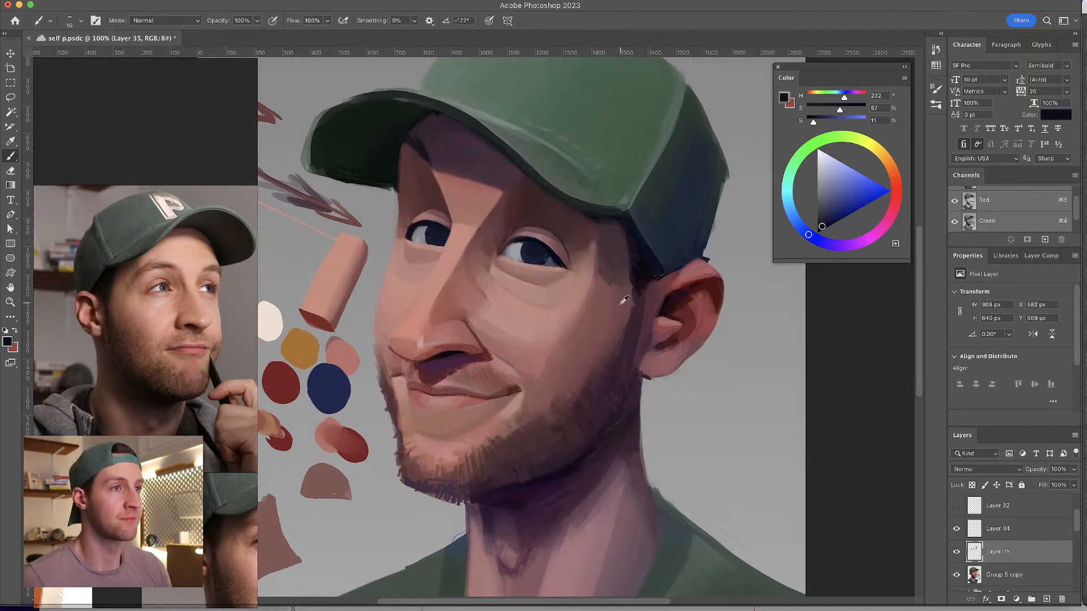
{"action": "left_click", "coordinate": [611, 283], "text": "alt"}
{"action": "mouse_move", "coordinate": [611, 283]}
{"action": "left_mouse_down"}
{"action": "mouse_move", "coordinate": [625, 301]}
{"action": "mouse_move", "coordinate": [602, 298]}
{"action": "left_mouse_up"}
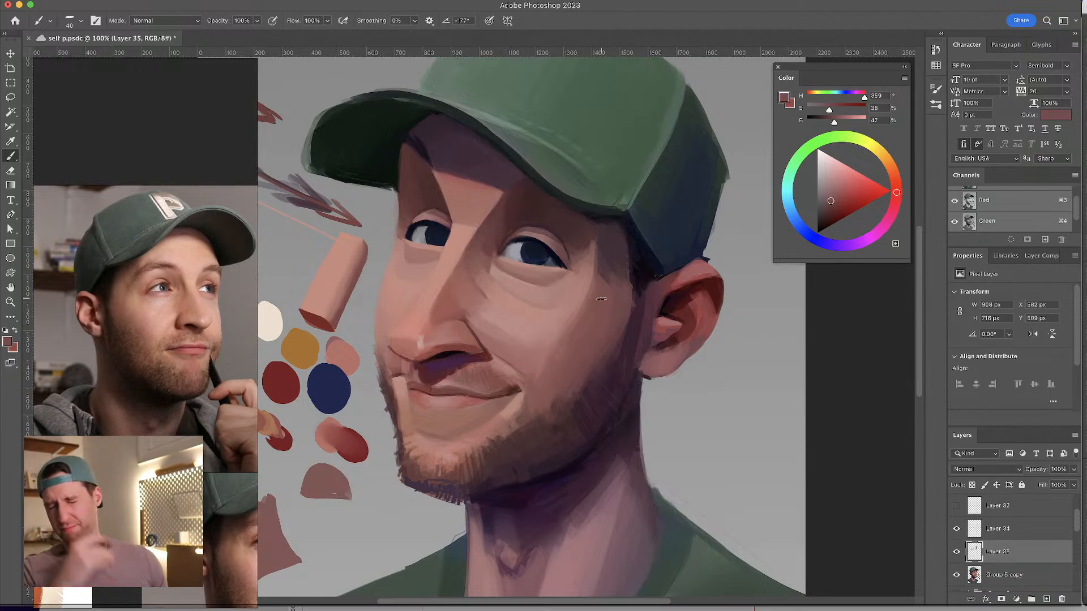
- Darken the edge where the forehead meets the cap brim above the far eyebrow with a sampled near-black tone
{"action": "left_click", "coordinate": [423, 187], "text": "alt"}
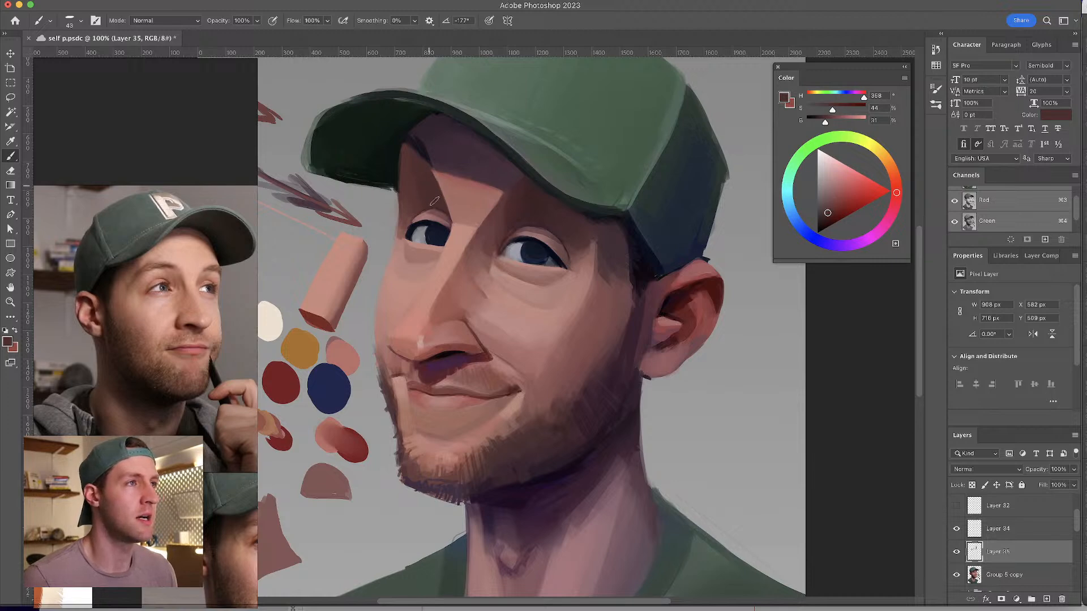
{"action": "left_click", "coordinate": [408, 160], "text": "alt"}
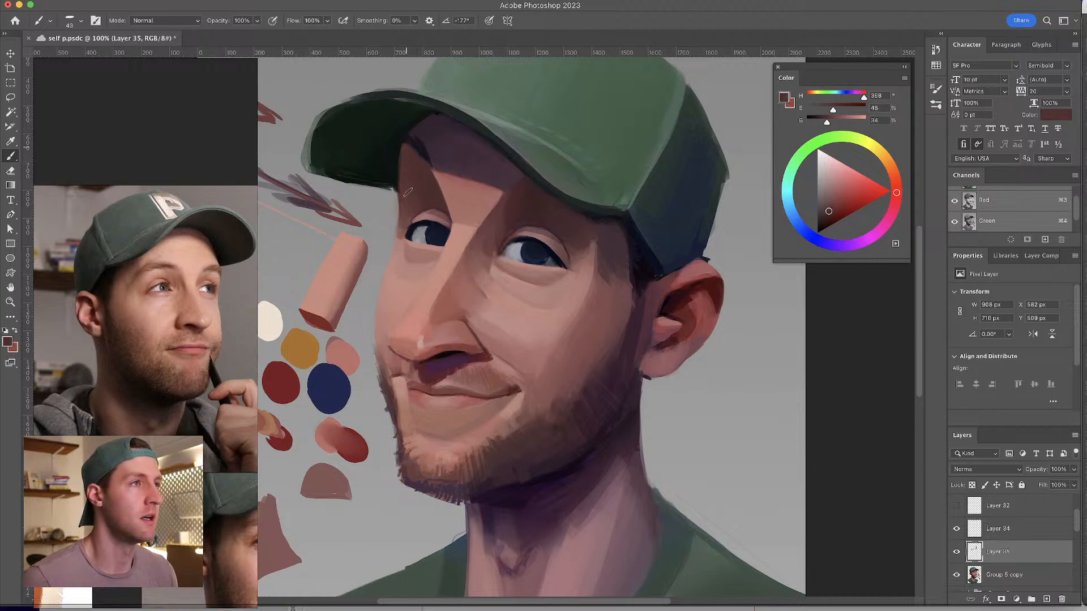
{"action": "left_click", "coordinate": [433, 121], "text": "alt"}
{"action": "left_click_drag", "start_coordinate": [436, 116], "coordinate": [428, 114]}
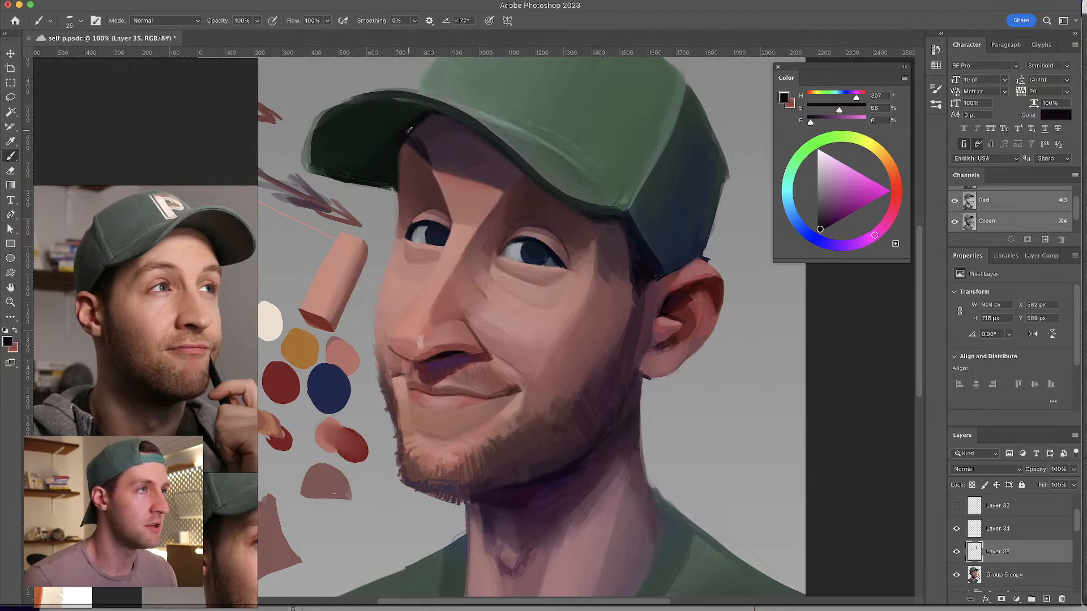
- Refine the skin around the outer edge and underside of the far eye with light skin tones sampled nearby
{"action": "scroll", "coordinate": [497, 226], "scroll_direction": "up", "scroll_amount": 2}
{"action": "scroll", "coordinate": [497, 226], "scroll_direction": "right", "scroll_amount": 2}
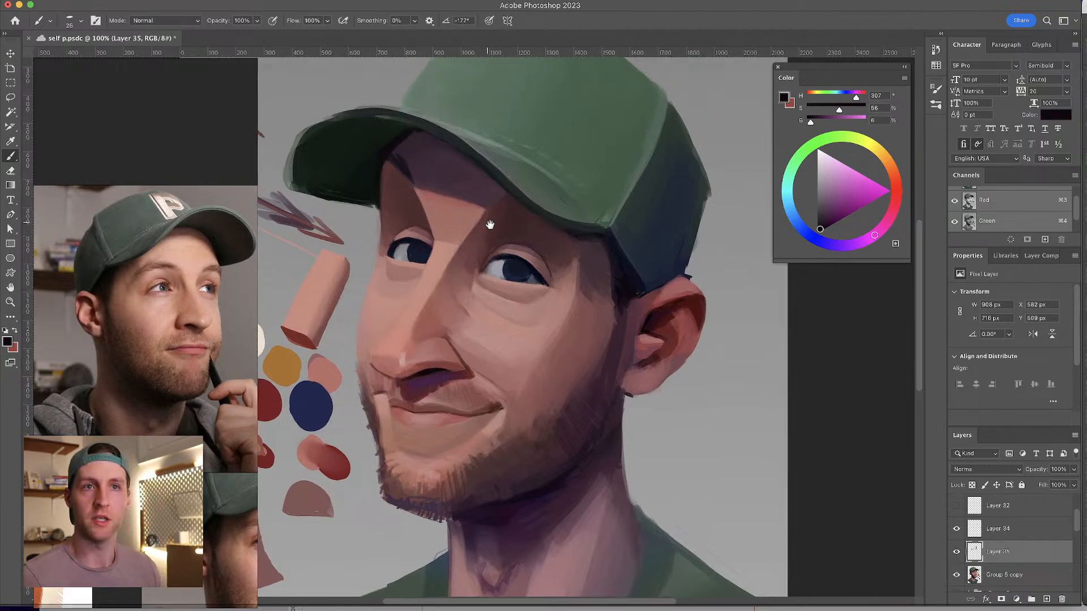
{"action": "key", "text": "h"}
{"action": "left_click_drag", "start_coordinate": [503, 213], "coordinate": [486, 182]}
{"action": "left_click", "coordinate": [384, 236], "text": "alt"}
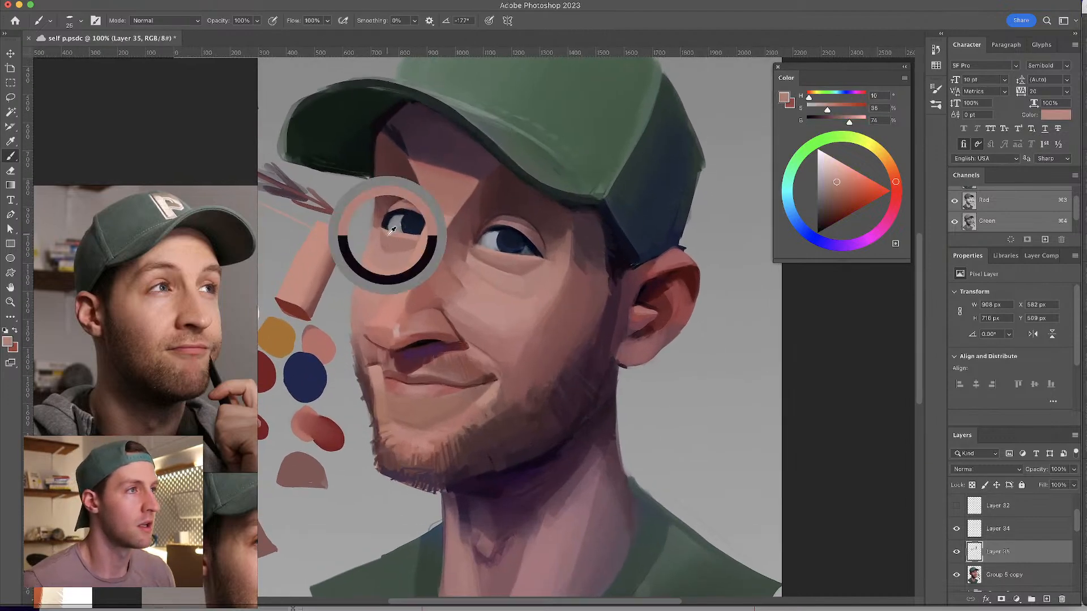
{"action": "left_click_drag", "start_coordinate": [383, 234], "coordinate": [380, 252]}
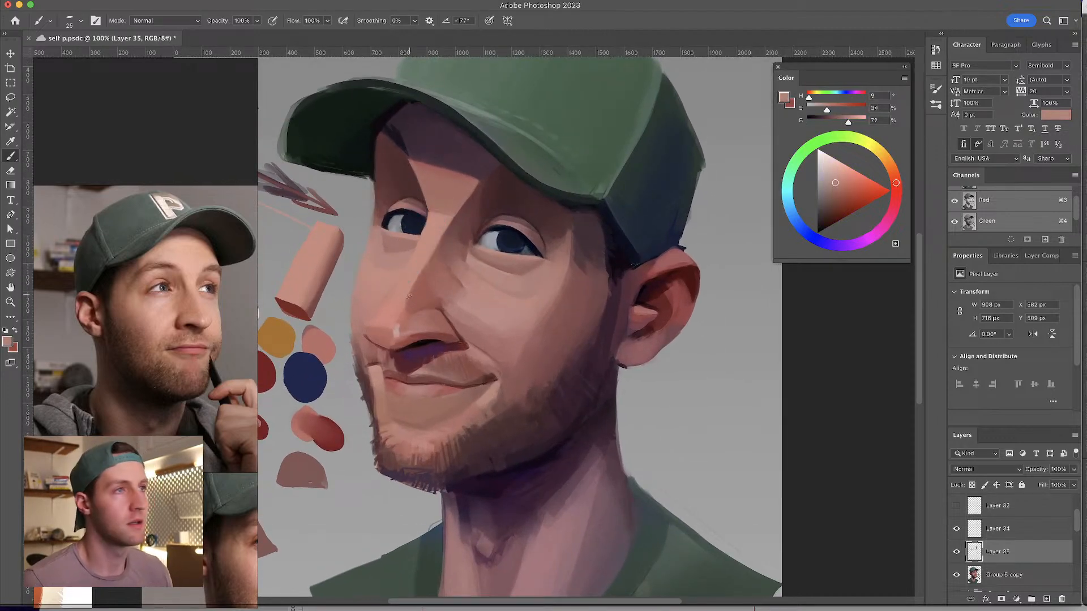
{"action": "left_click", "coordinate": [378, 248], "text": "alt"}
{"action": "left_click", "coordinate": [379, 267], "text": "alt"}
{"action": "left_click_drag", "start_coordinate": [379, 267], "coordinate": [376, 270]}
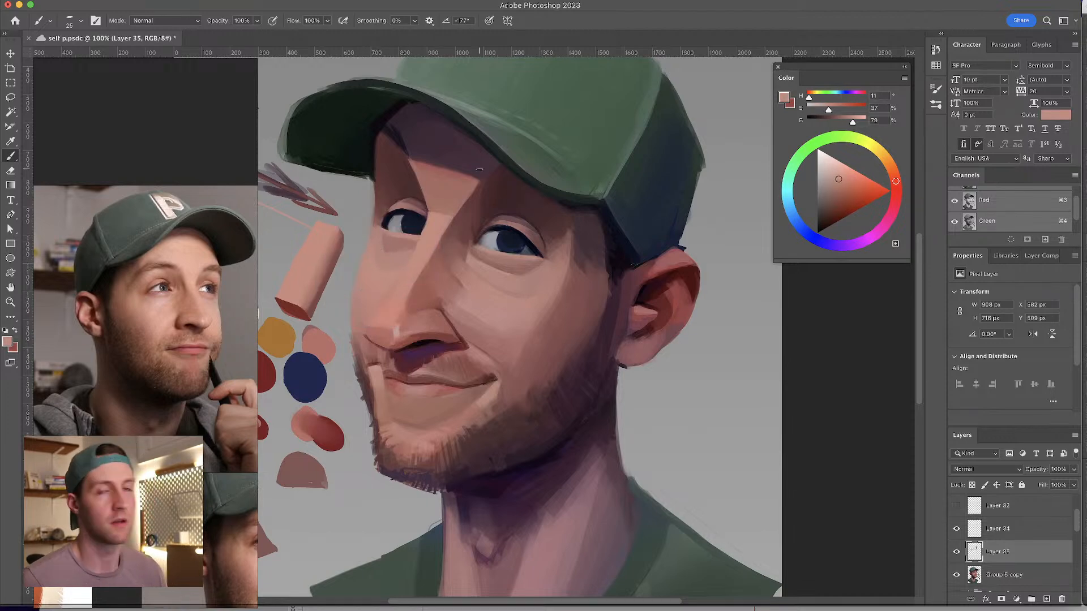
- Toggle the visibility of Layer 35 repeatedly to compare the portrait with and without its paint strokes
{"action": "scroll", "coordinate": [566, 328], "scroll_direction": "left", "scroll_amount": 2}
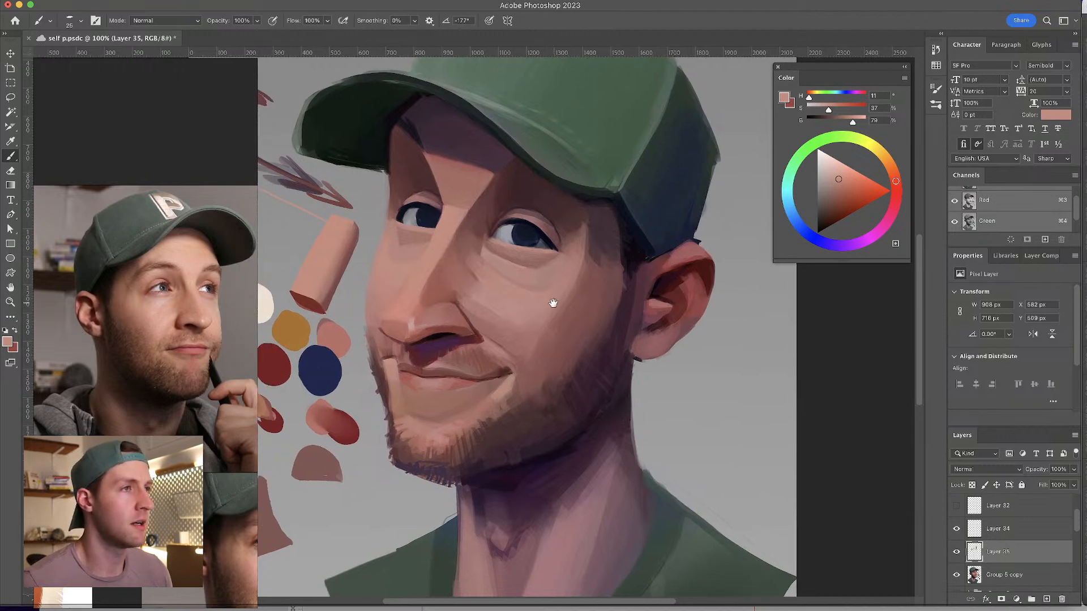
{"action": "left_click", "coordinate": [957, 555]}
{"action": "left_click", "coordinate": [957, 556]}
{"action": "left_click", "coordinate": [958, 557]}
{"action": "left_click", "coordinate": [956, 557]}
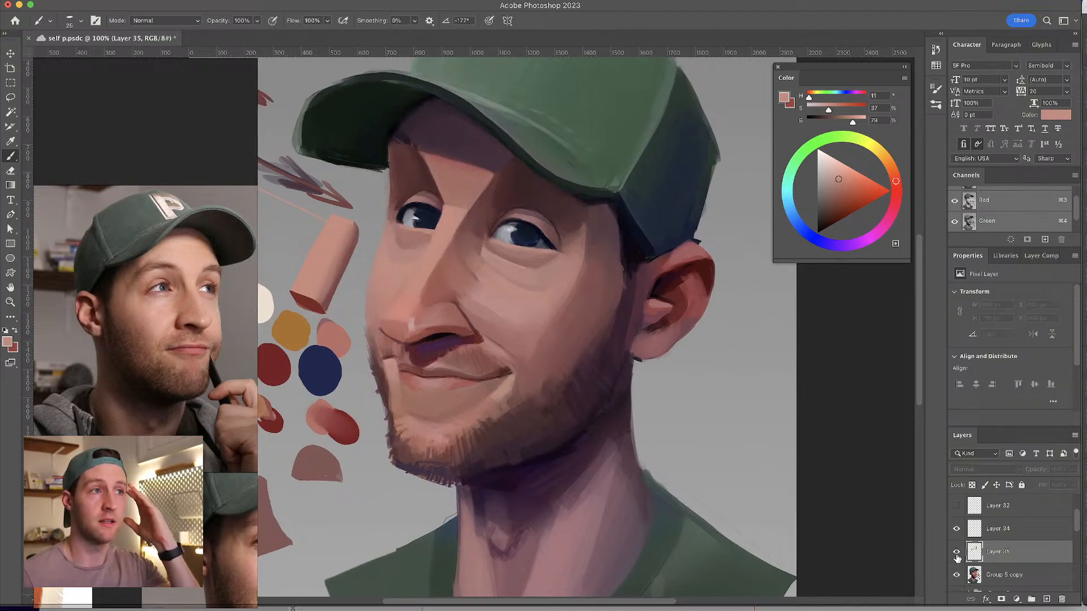
{"action": "left_click", "coordinate": [957, 558]}
{"action": "left_click", "coordinate": [957, 557]}
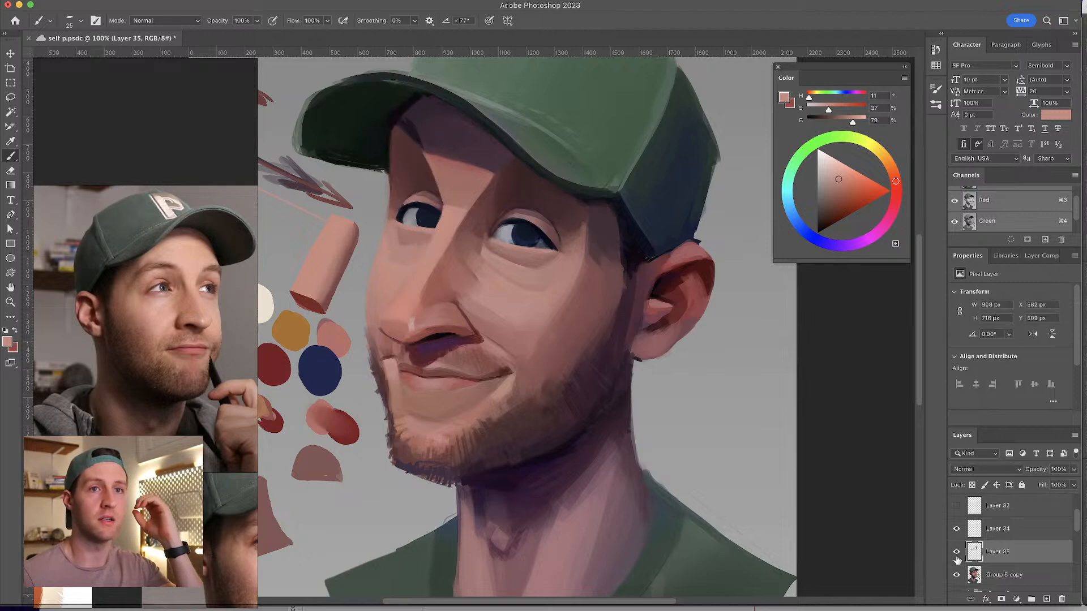
{"action": "left_click", "coordinate": [957, 557]}
{"action": "left_click", "coordinate": [957, 558]}
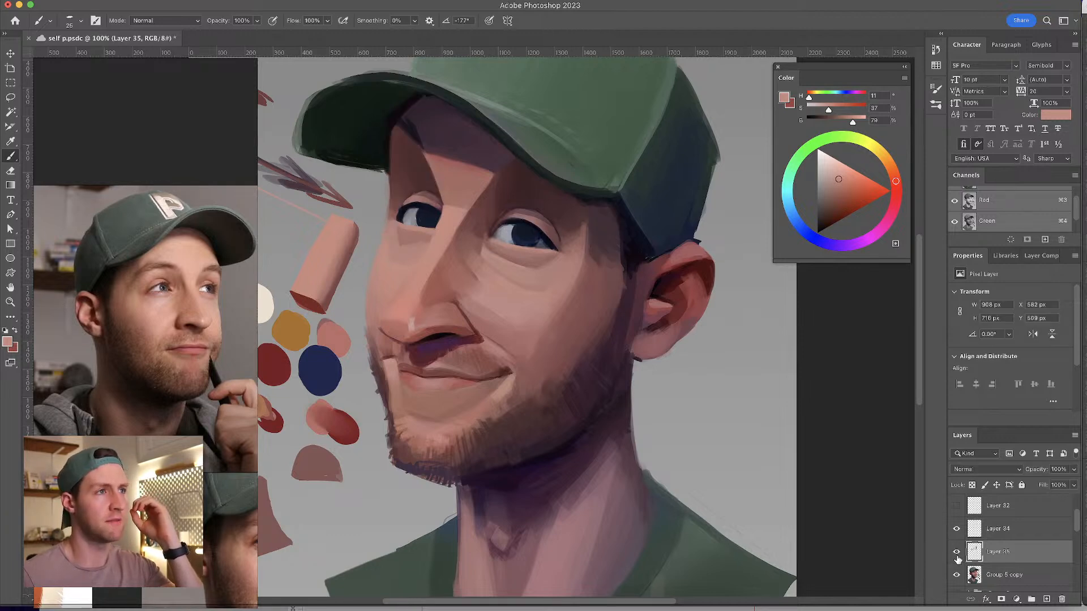
{"action": "left_click", "coordinate": [956, 557]}
{"action": "left_click", "coordinate": [957, 558]}
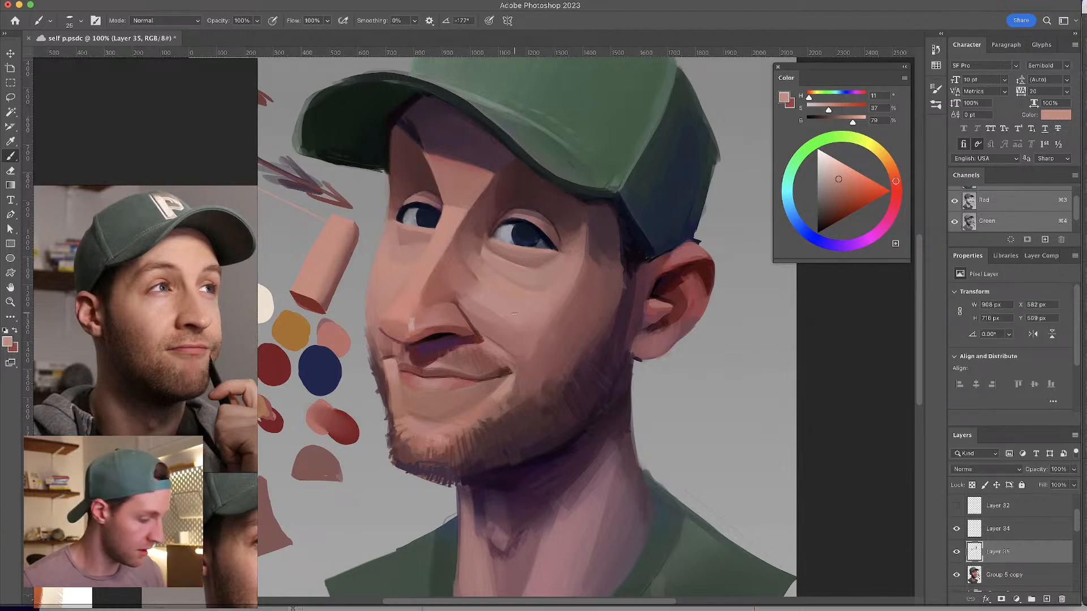
- Rework the temple shadow in front of the ear with dark reddish tones sampled from it
{"action": "left_click", "coordinate": [600, 252], "text": "alt"}
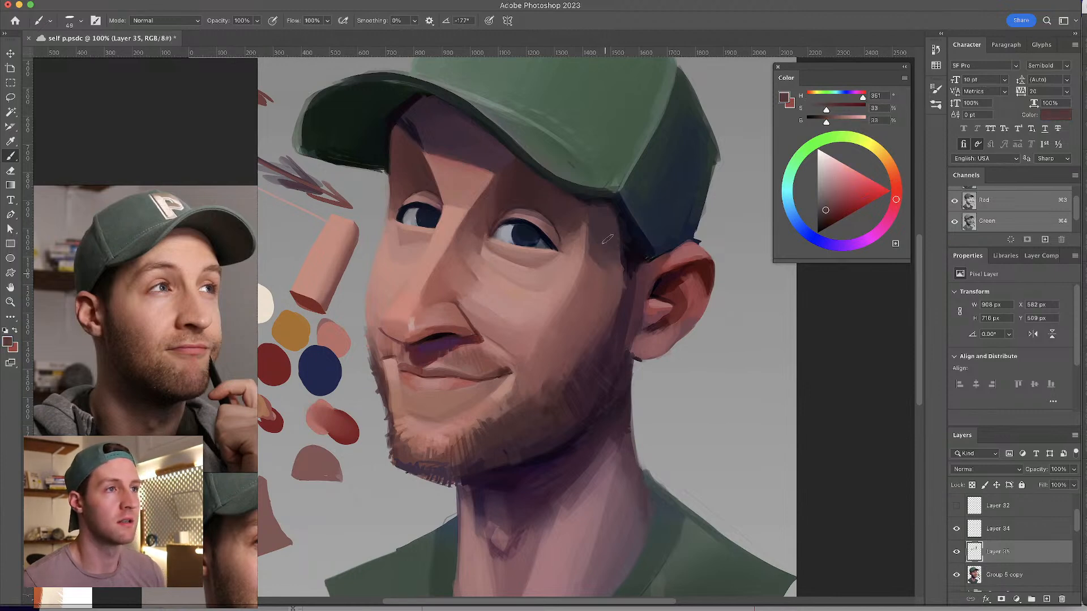
{"action": "left_click", "coordinate": [602, 262], "text": "alt"}
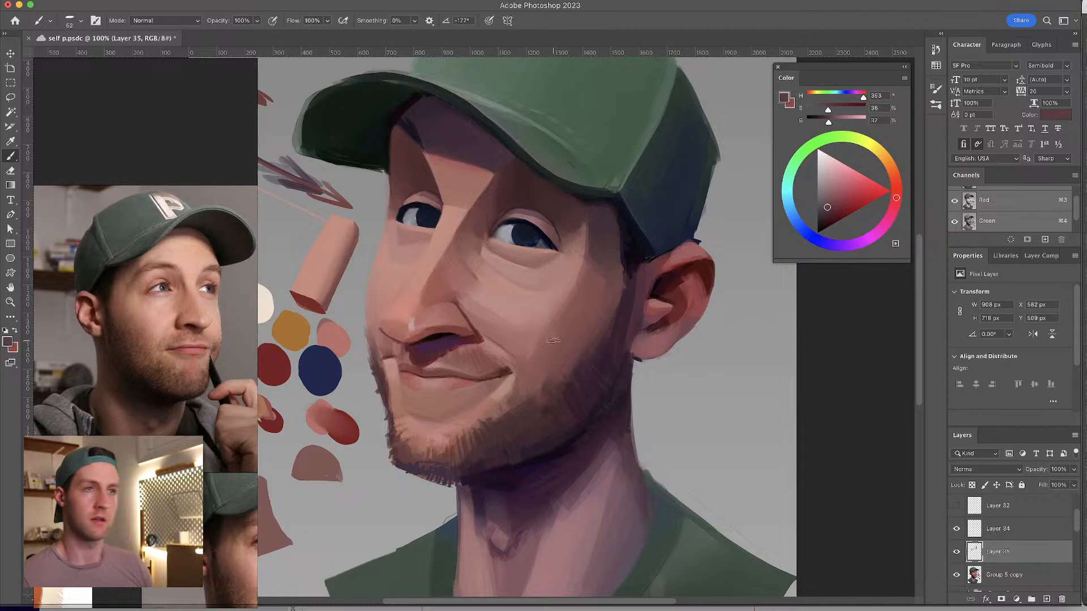
{"action": "left_click_drag", "start_coordinate": [562, 330], "coordinate": [560, 327]}
- Paint the base of the neck at the shirt collar with a sampled mauve skin tone, and flip the canvas horizontally
{"action": "key", "text": "super+minus"}
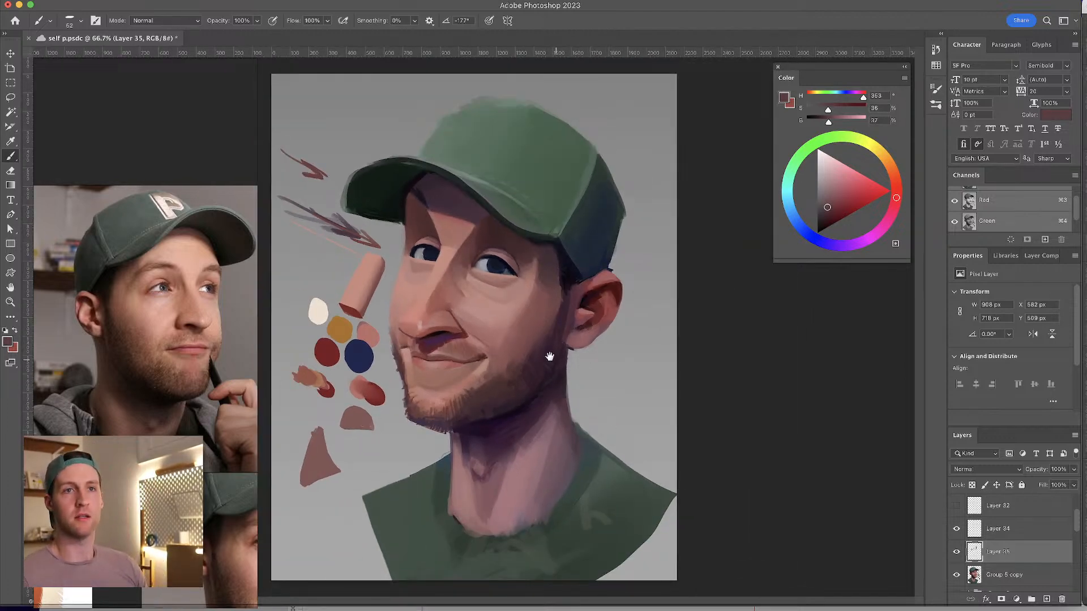
{"action": "left_click", "coordinate": [534, 469], "text": "alt"}
{"action": "left_click_drag", "start_coordinate": [535, 469], "coordinate": [551, 485]}
{"action": "key", "text": "super+f"}
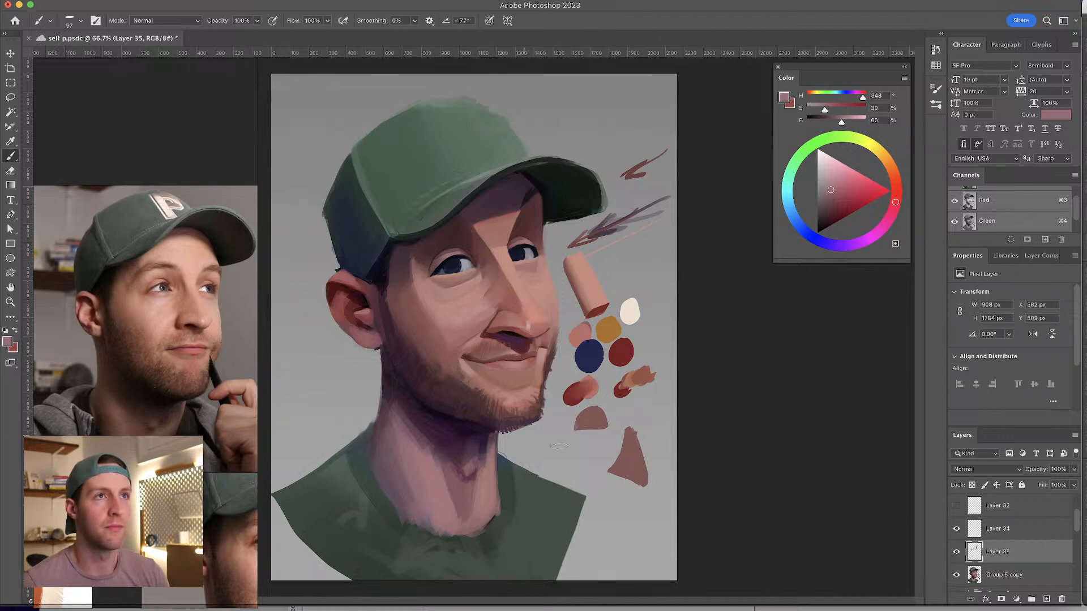
{"action": "left_click", "coordinate": [893, 10]}
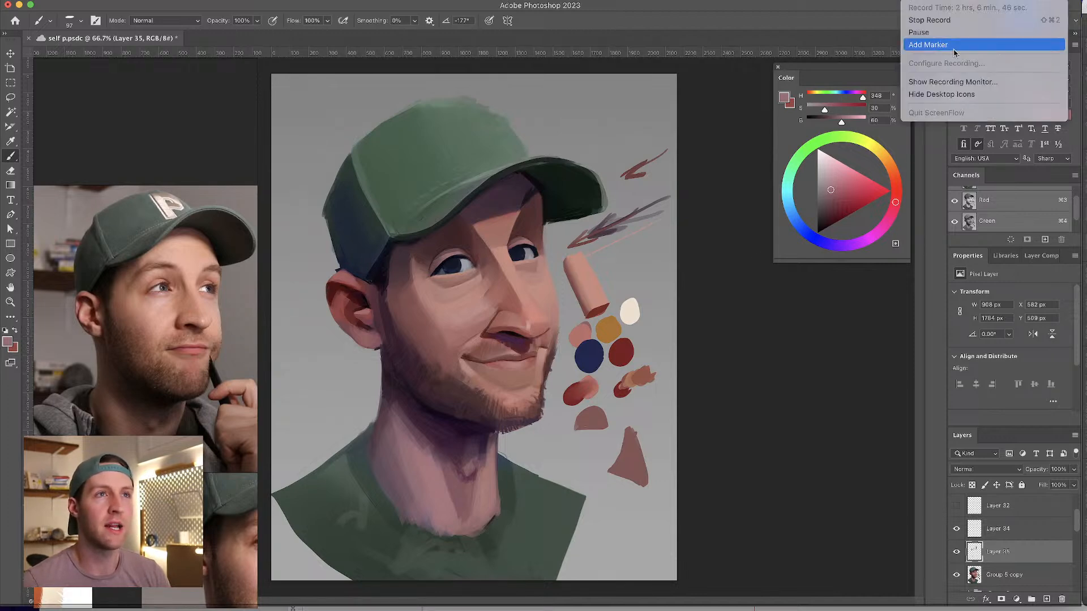
{"action": "left_click", "coordinate": [982, 30]}
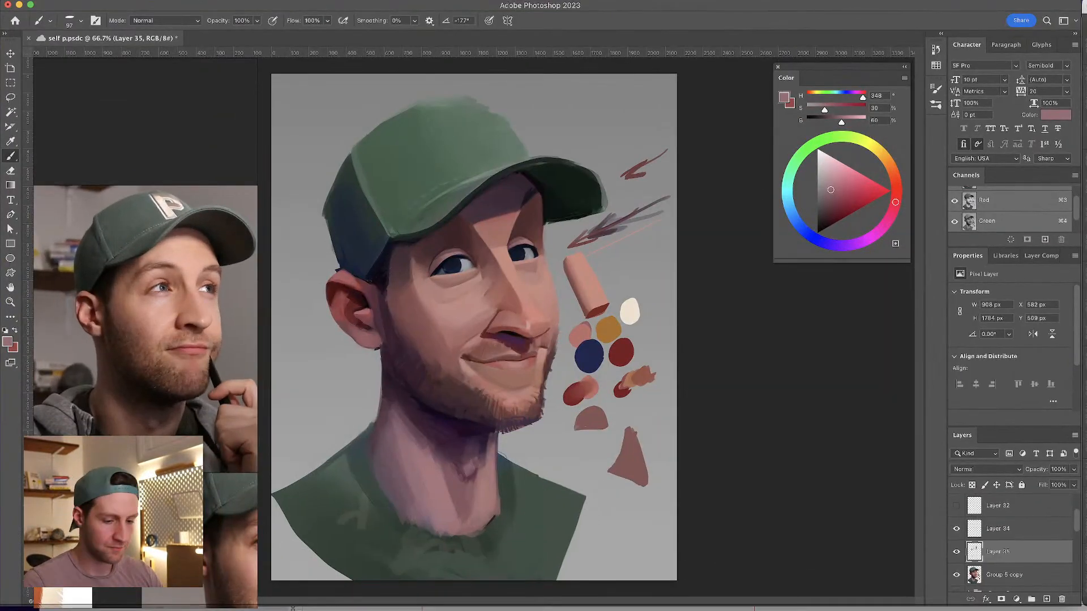
- Switch to Visual Studio Code and move its window so the blog project's code and terminal are accessible
{"action": "key", "text": "super+space"}
{"action": "type", "text": "visua"}
{"action": "key", "text": "BackSpace"}
{"action": "type", "text": "isu"}
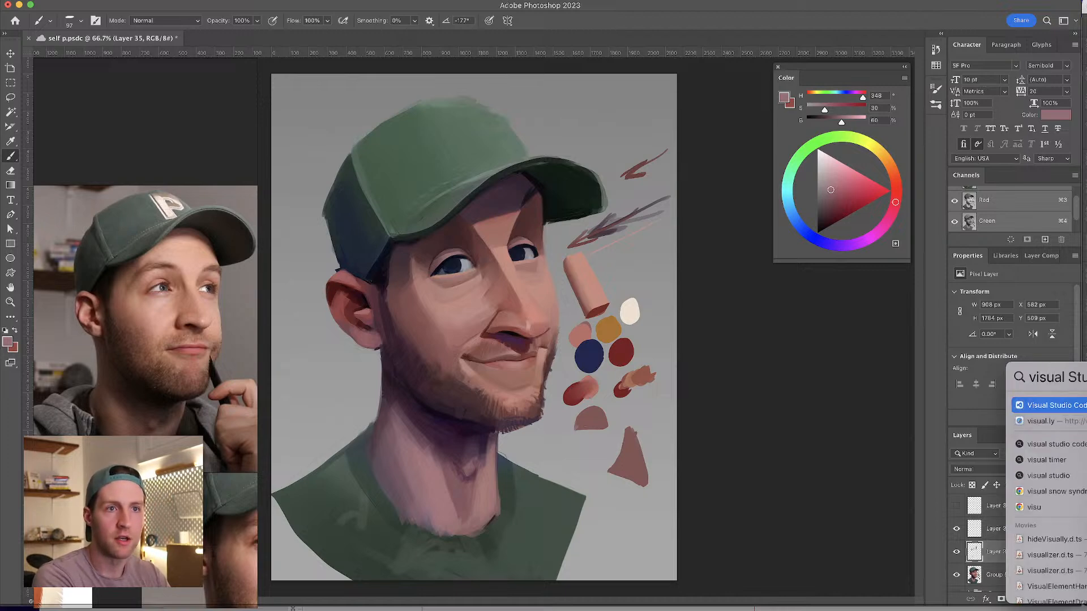
{"action": "key", "text": "Return"}
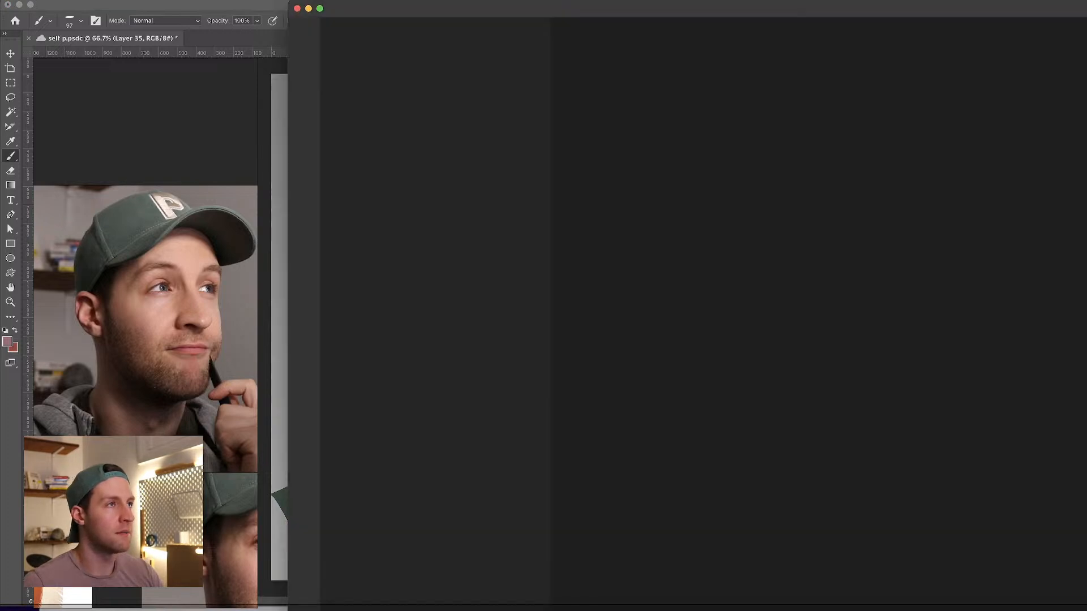
{"action": "left_click_drag", "start_coordinate": [517, 12], "coordinate": [960, 318]}
{"action": "key", "text": "ctrl+alt+Right"}
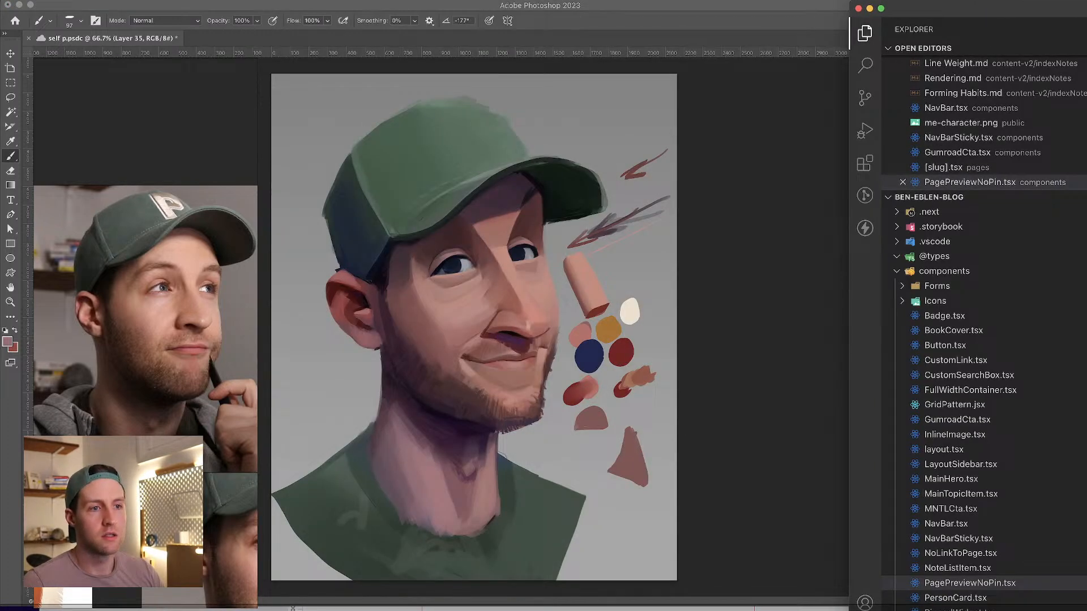
{"action": "left_click_drag", "start_coordinate": [988, 15], "coordinate": [487, 101]}
- Start the blog's development server by running npm run dev in the terminal
{"action": "left_click", "coordinate": [797, 559]}
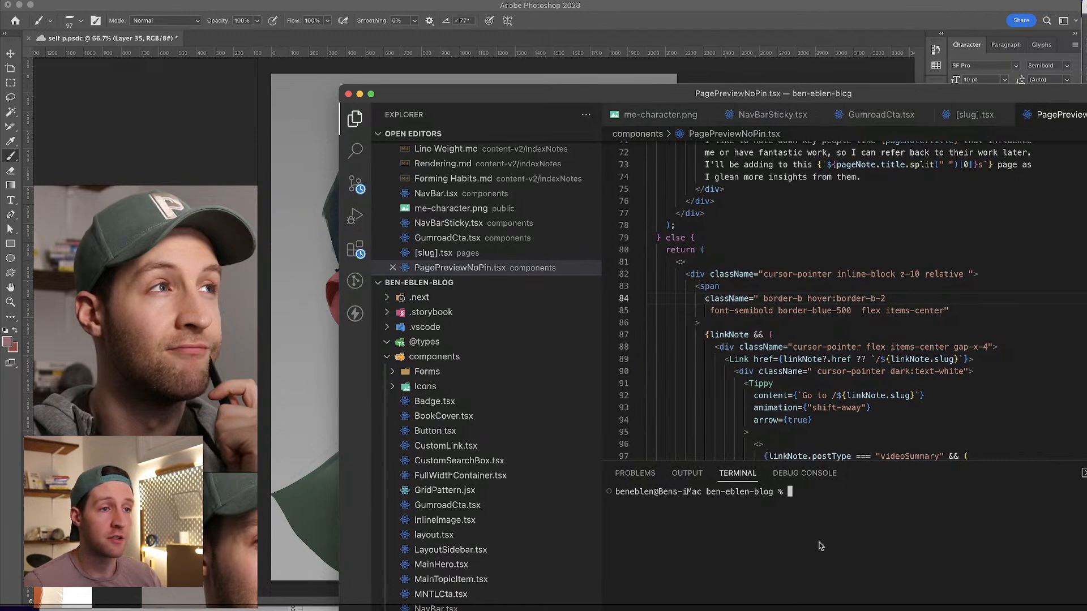
{"action": "type", "text": "npm run dev"}
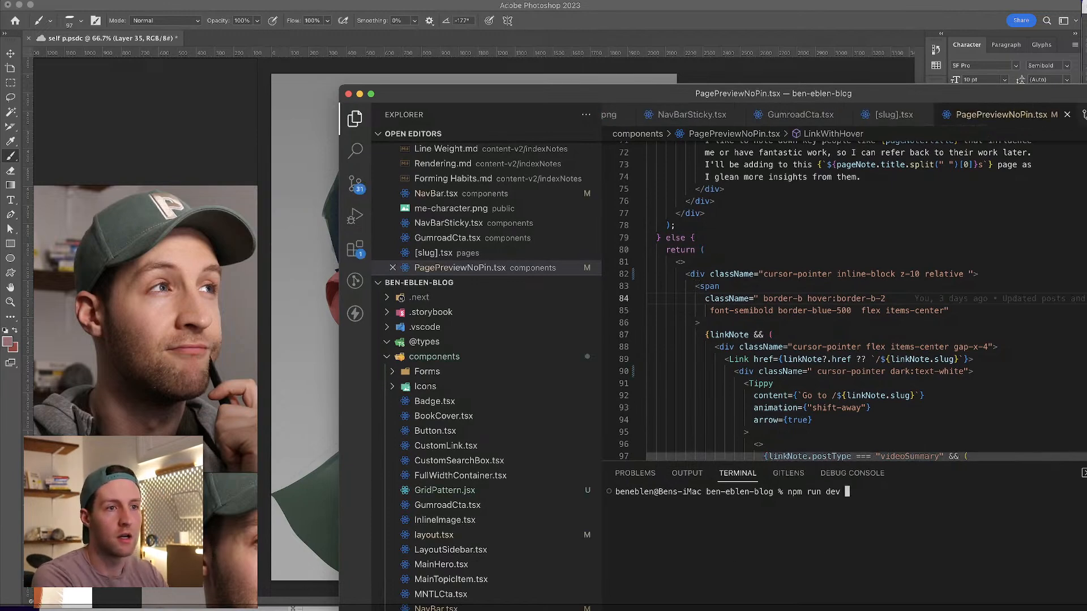
{"action": "key", "text": "Return"}
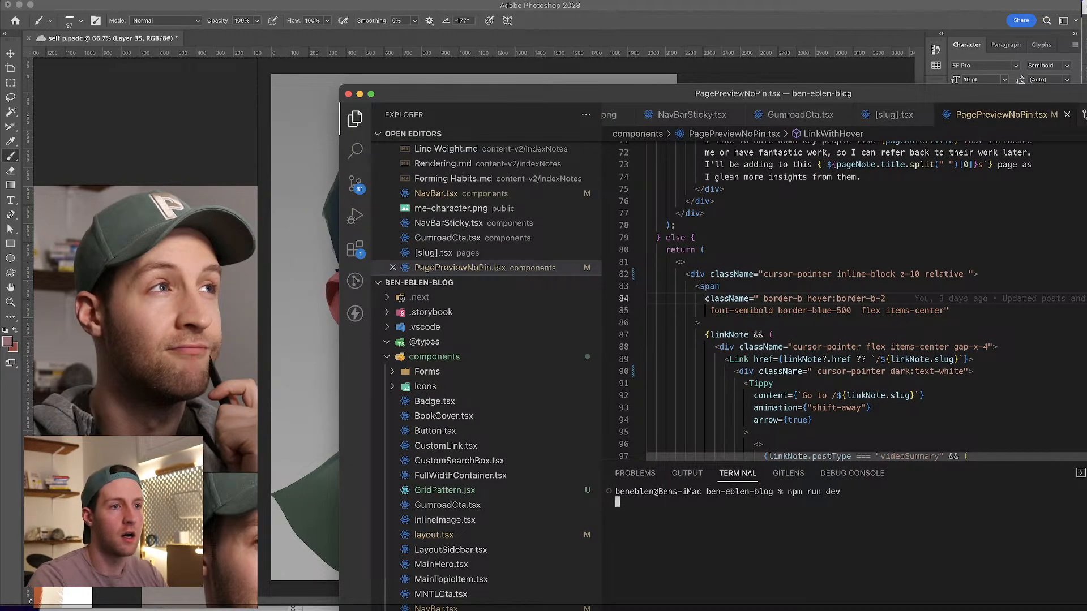
{"action": "key", "text": "ctrl+alt+Right"}
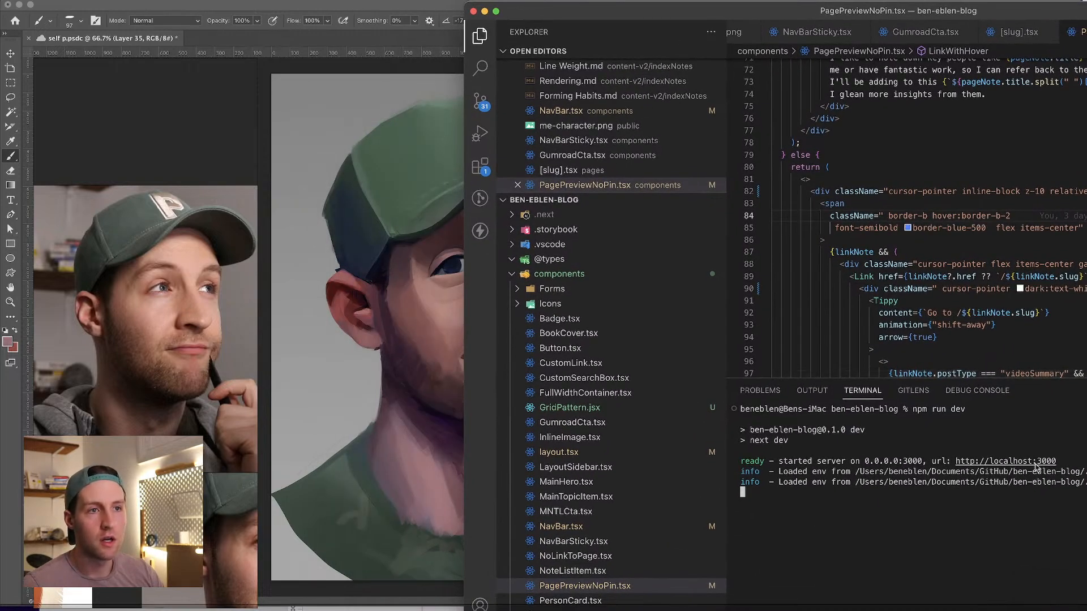
{"action": "left_click", "coordinate": [1028, 465], "text": "super"}
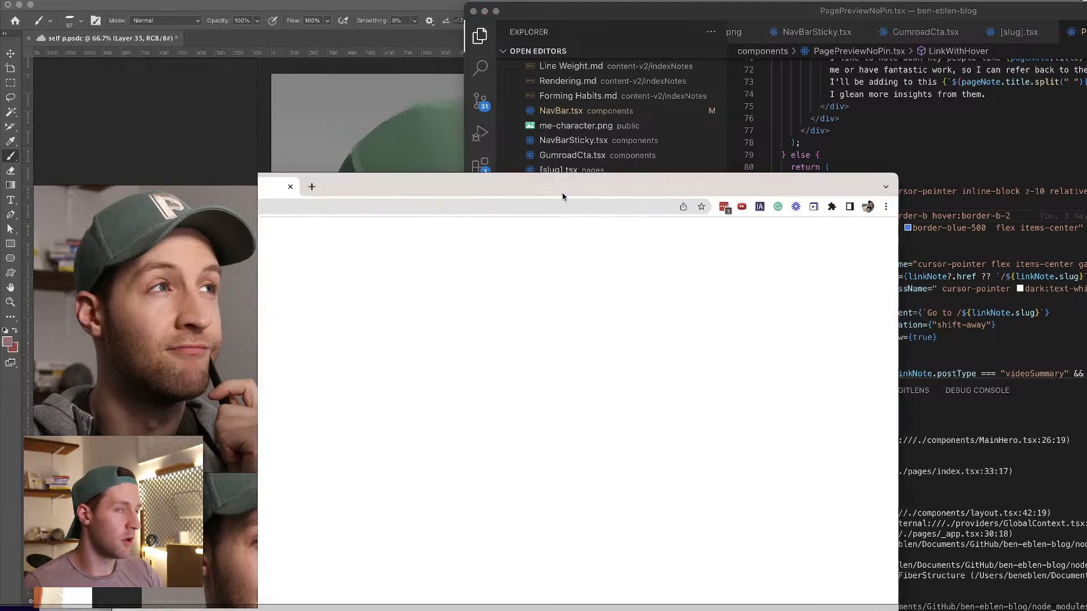
{"action": "key", "text": "super+Tab"}
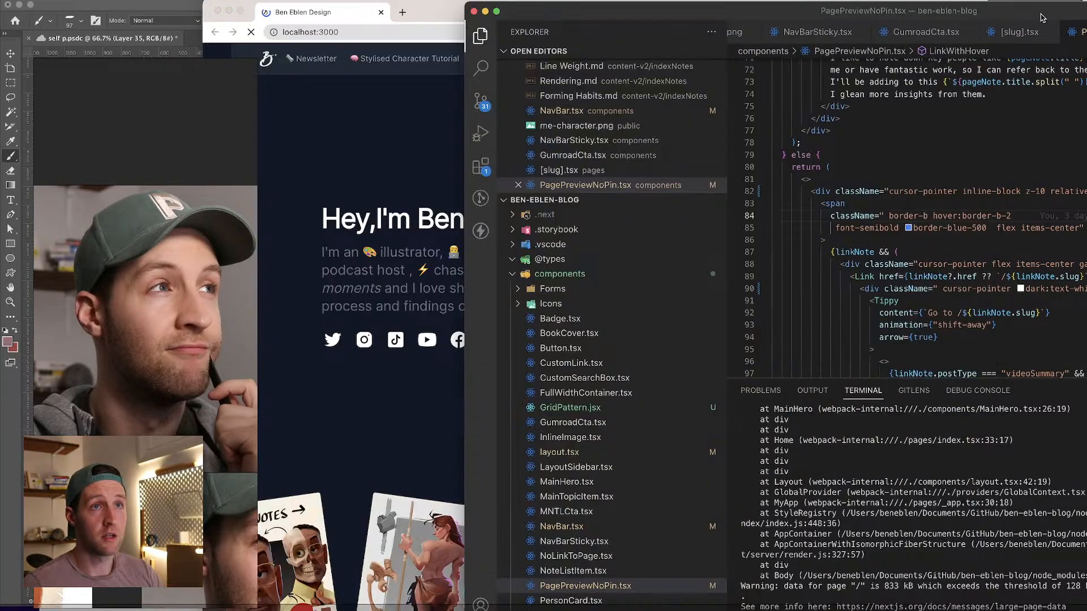
{"action": "left_click_drag", "start_coordinate": [519, 28], "coordinate": [616, 137]}
{"action": "left_click", "coordinate": [602, 119]}
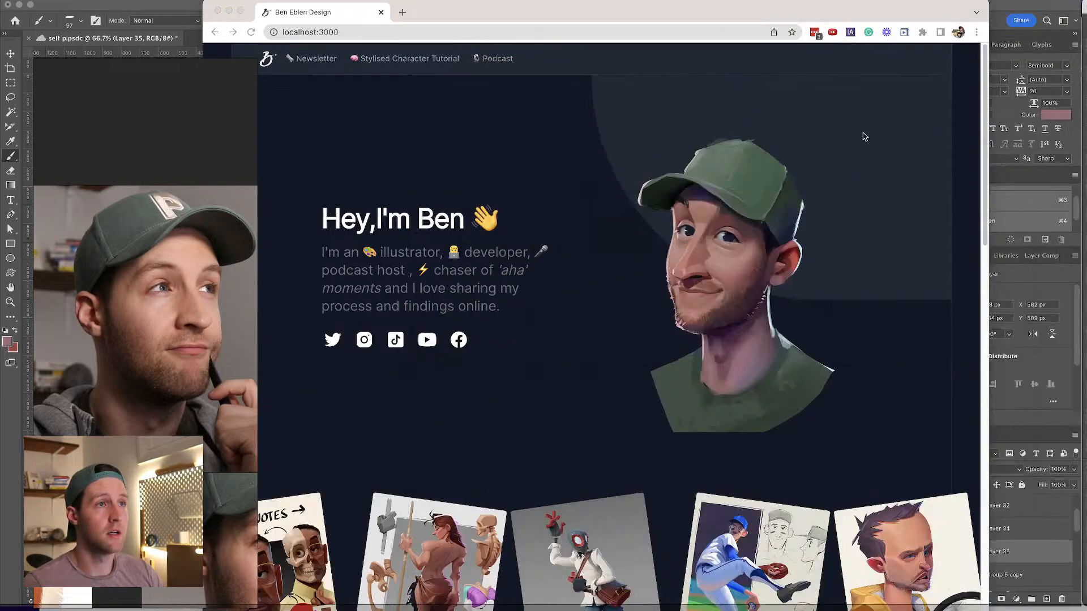
- Reposition and widen the browser window to fill the screen so the home page with the character portrait shows in full
{"action": "left_click_drag", "start_coordinate": [719, 4], "coordinate": [517, 2]}
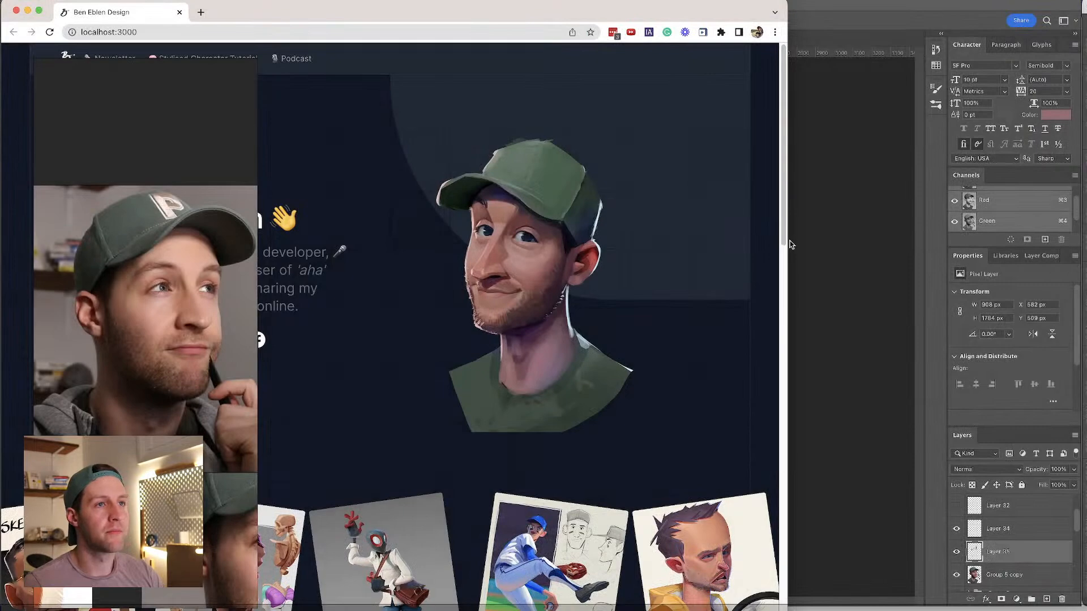
{"action": "left_click_drag", "start_coordinate": [787, 244], "coordinate": [1085, 245]}
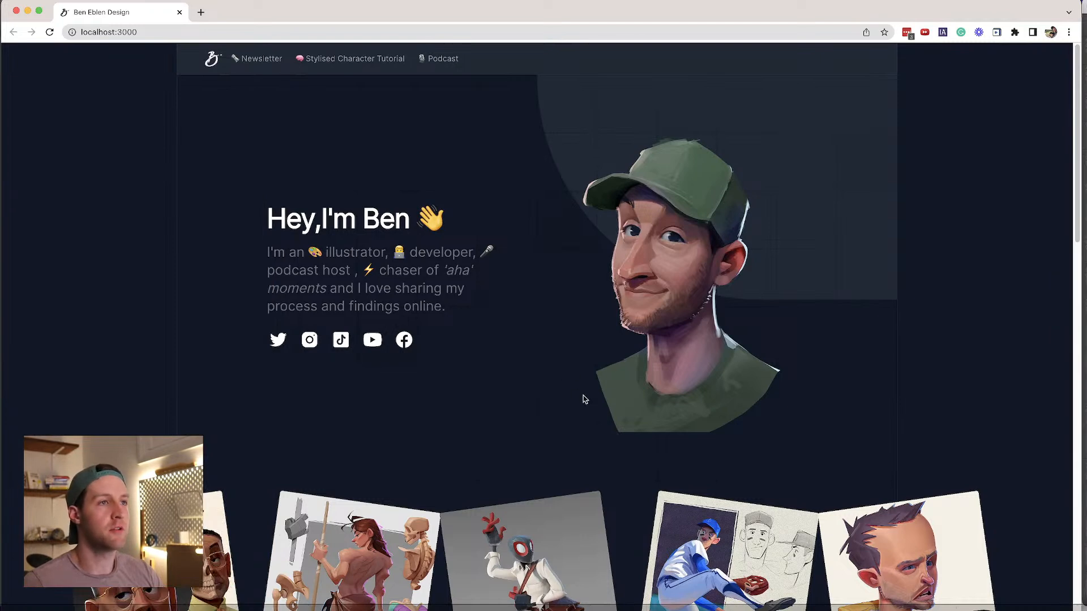
{"action": "scroll", "coordinate": [585, 399], "scroll_direction": "down", "scroll_amount": 2}
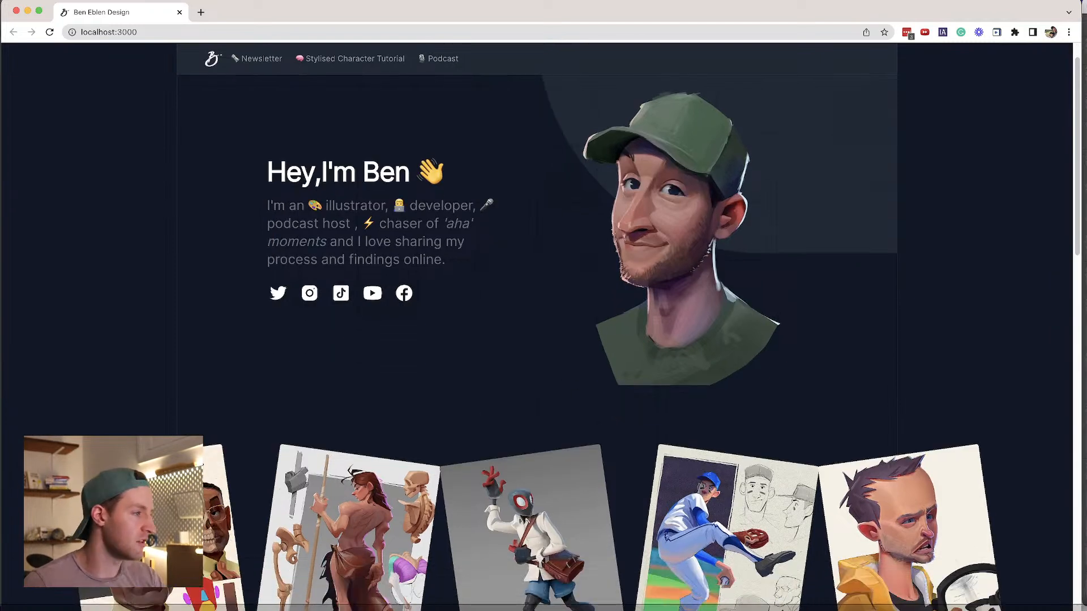
{"action": "key", "text": "super+Tab"}
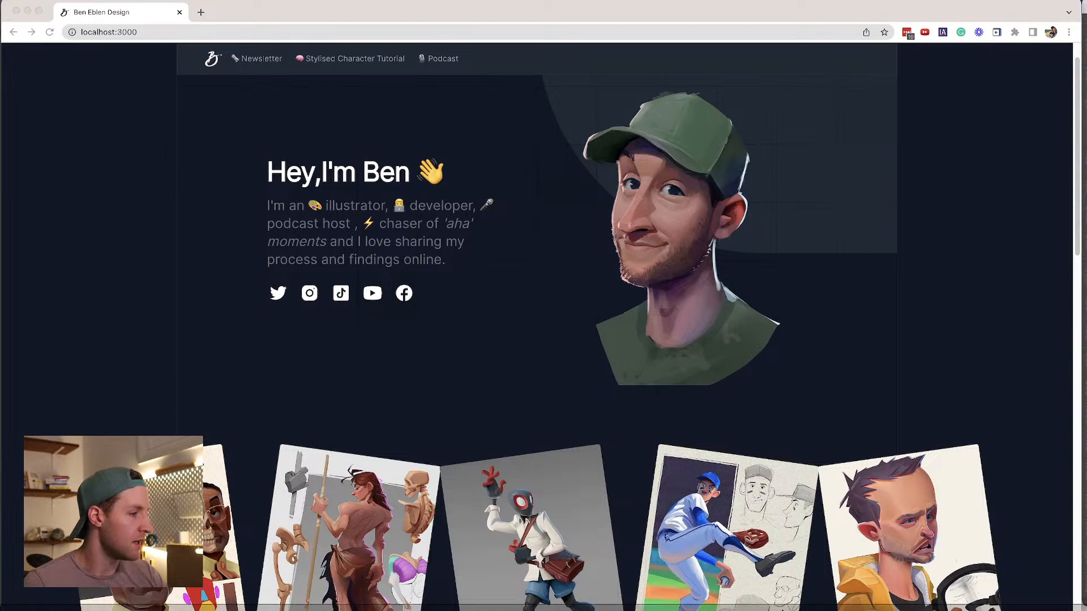
- Look through the home page's artwork, article and podcast sections, return to the portrait header, and minimise the browser window
{"action": "scroll", "coordinate": [493, 339], "scroll_direction": "down", "scroll_amount": 3}
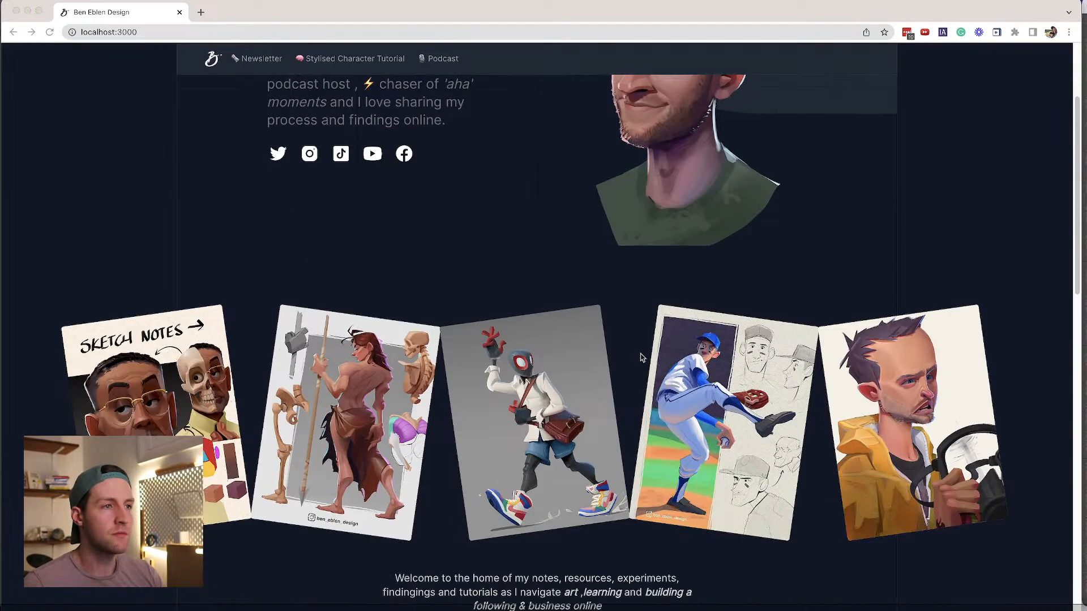
{"action": "scroll", "coordinate": [642, 357], "scroll_direction": "down", "scroll_amount": 10}
{"action": "scroll", "coordinate": [647, 359], "scroll_direction": "down", "scroll_amount": 5}
{"action": "scroll", "coordinate": [646, 362], "scroll_direction": "down", "scroll_amount": 5}
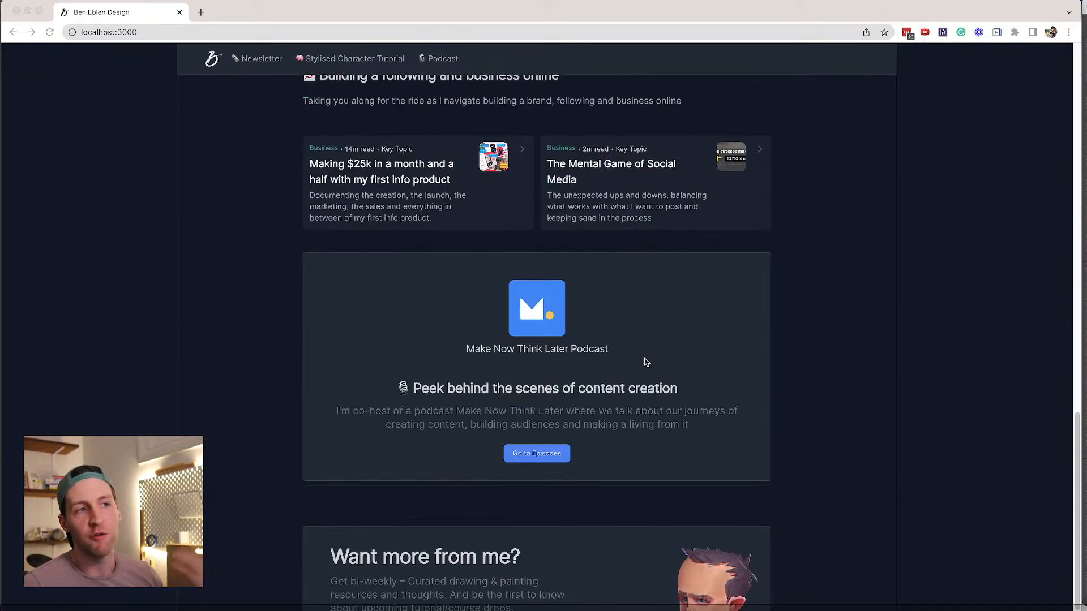
{"action": "scroll", "coordinate": [615, 360], "scroll_direction": "up", "scroll_amount": 4}
{"action": "scroll", "coordinate": [606, 401], "scroll_direction": "up", "scroll_amount": 4}
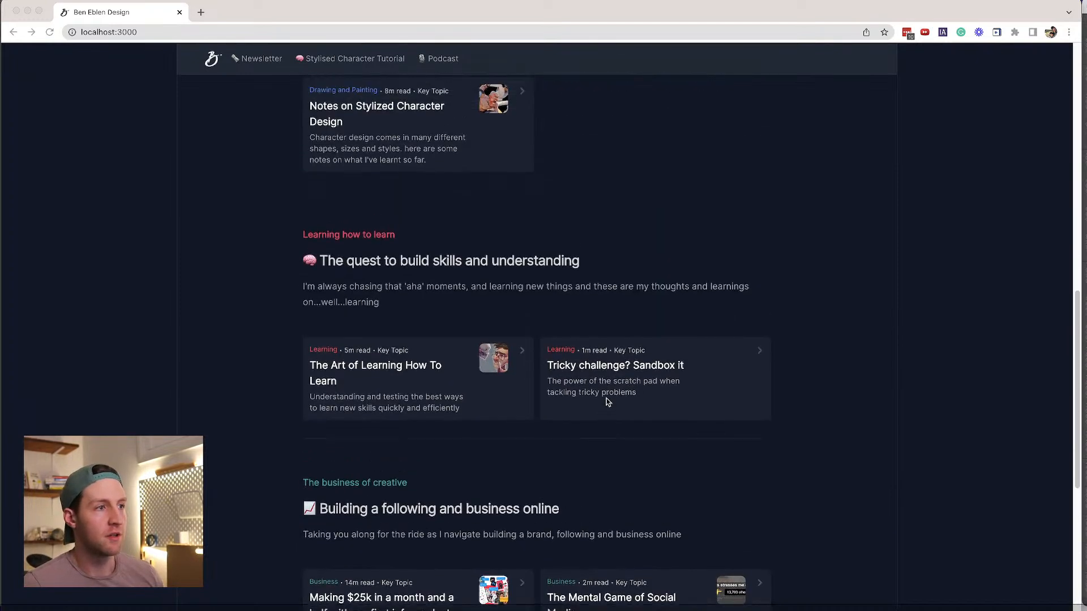
{"action": "scroll", "coordinate": [538, 546], "scroll_direction": "up", "scroll_amount": 3}
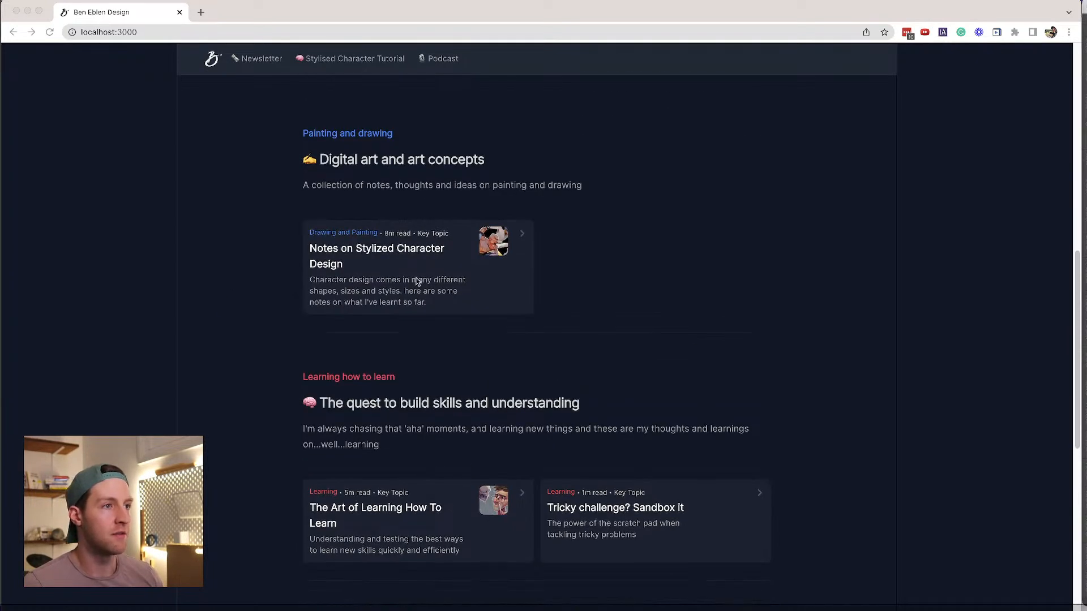
{"action": "scroll", "coordinate": [483, 357], "scroll_direction": "up", "scroll_amount": 3}
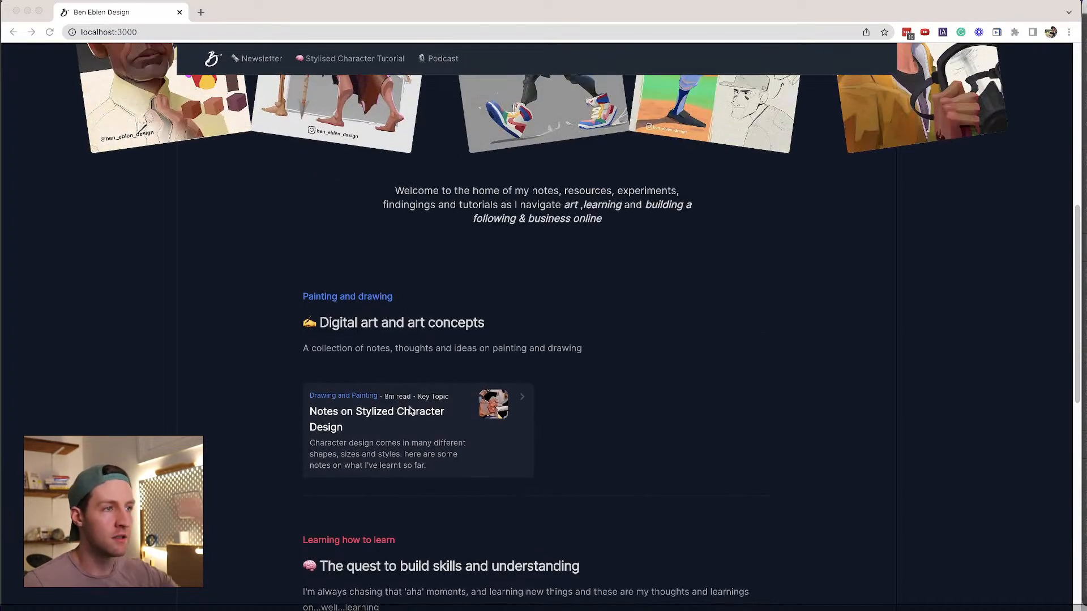
{"action": "scroll", "coordinate": [589, 363], "scroll_direction": "up", "scroll_amount": 9}
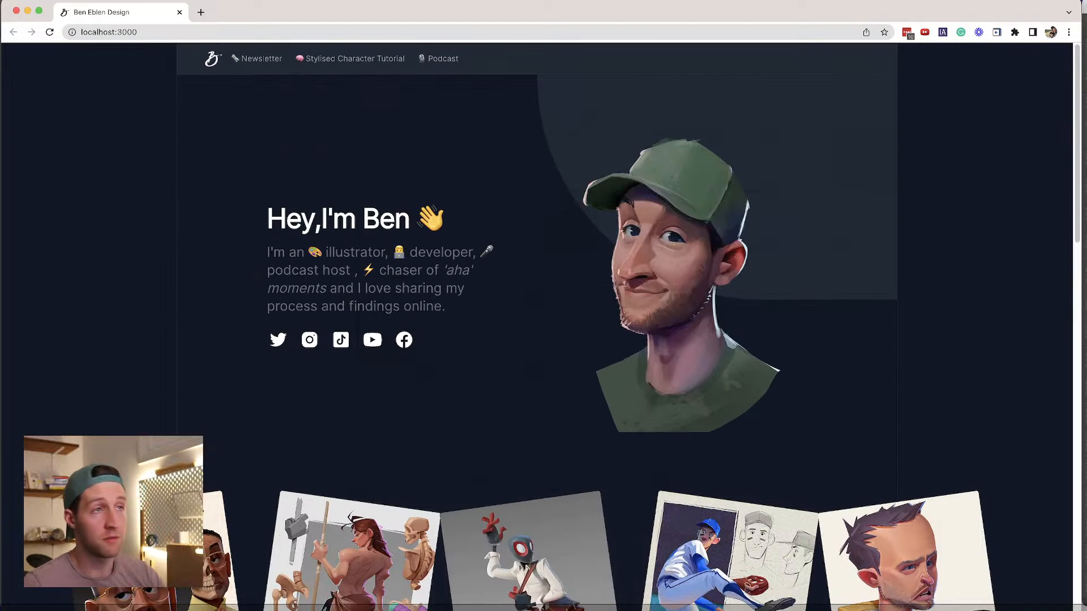
{"action": "scroll", "coordinate": [587, 290], "scroll_direction": "down", "scroll_amount": 3}
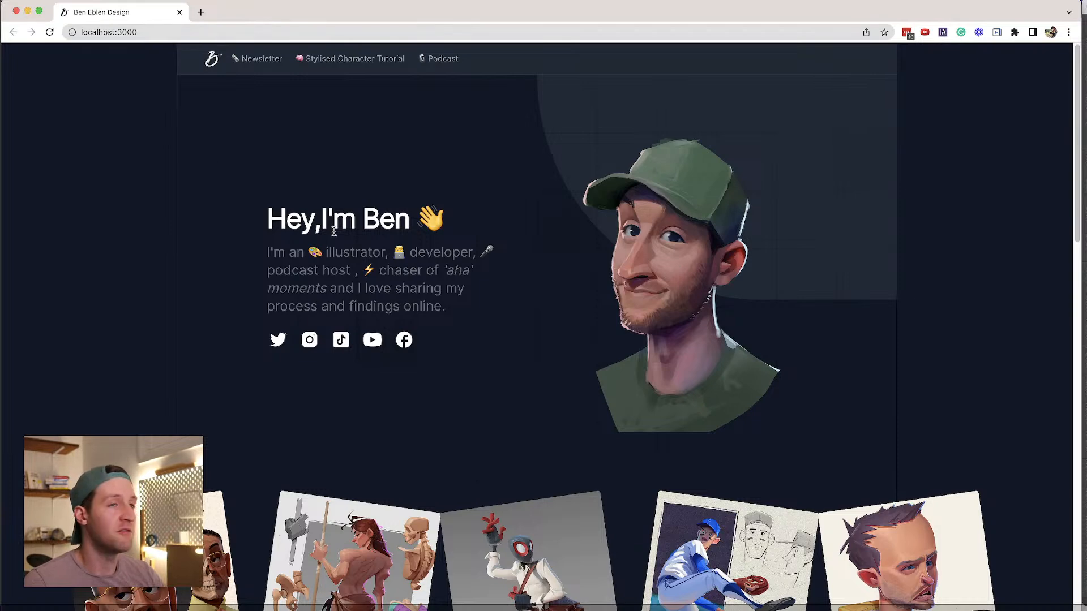
{"action": "scroll", "coordinate": [173, 180], "scroll_direction": "down", "scroll_amount": 1}
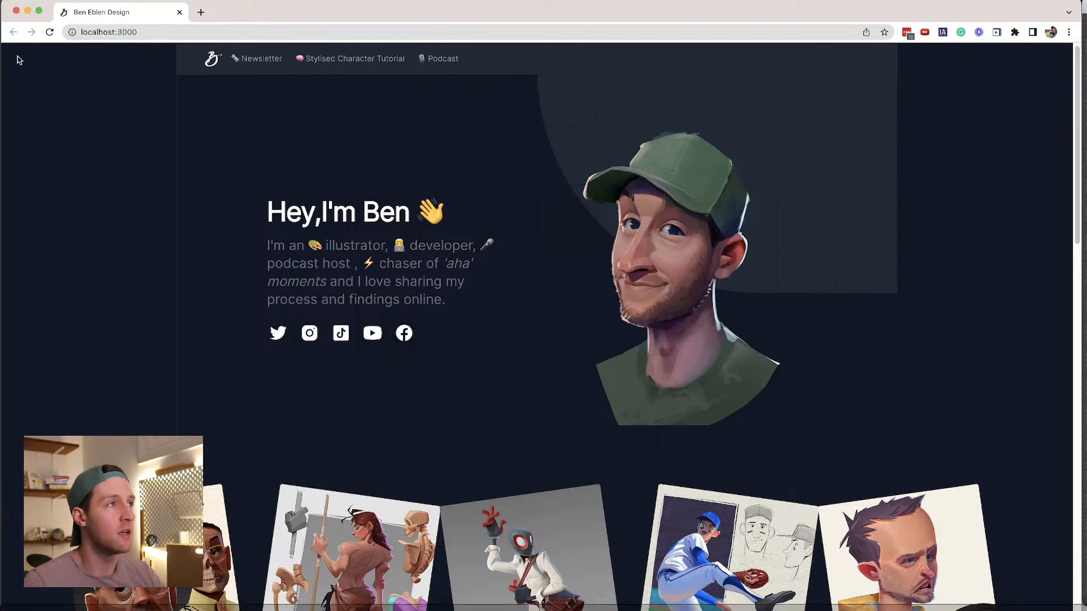
{"action": "left_click", "coordinate": [28, 11]}
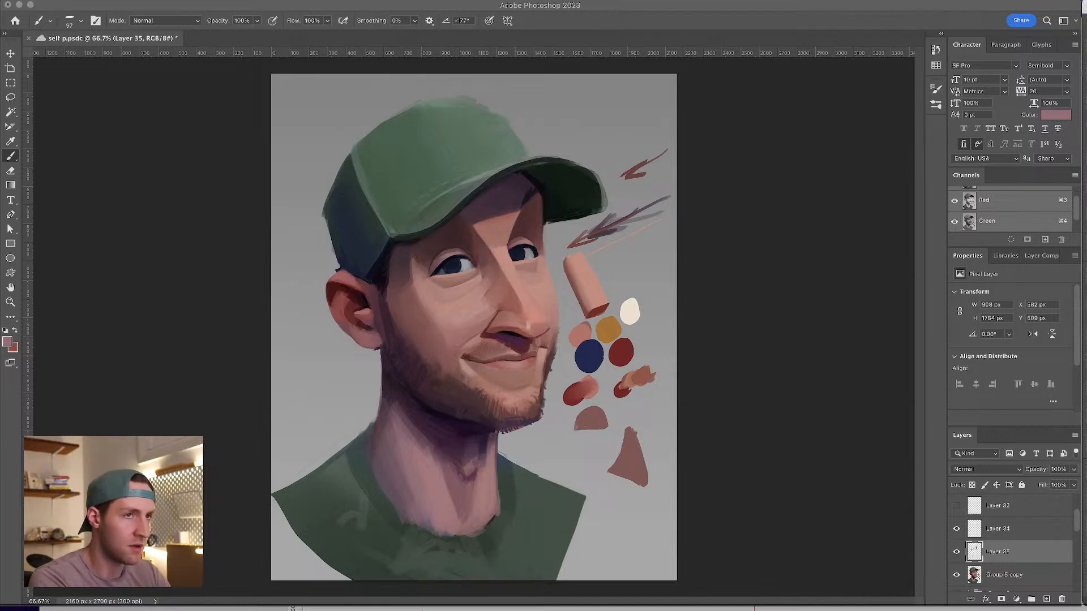
- Launch Obsidian, open the content-v2 vault, and move its window so more of the note area is visible
{"action": "key", "text": "super+Tab"}
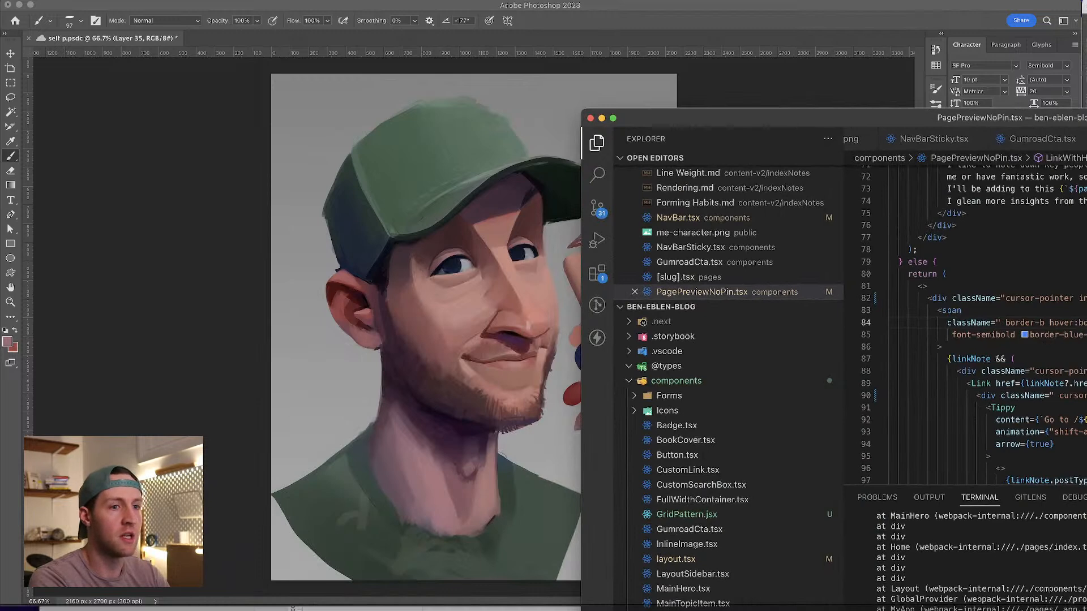
{"action": "key", "text": "super+space"}
{"action": "type", "text": "obsidian"}
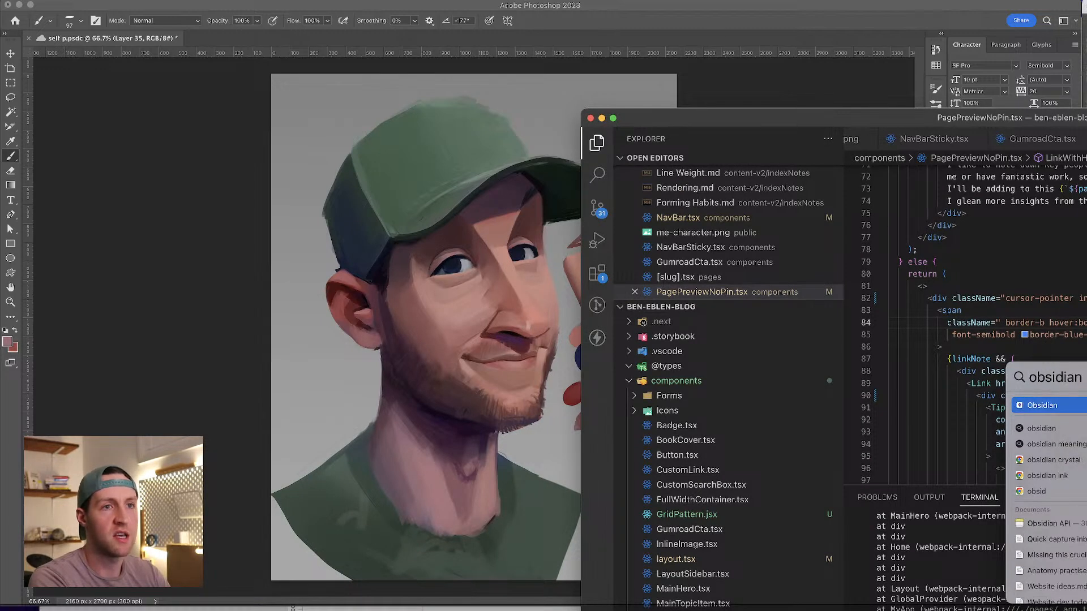
{"action": "key", "text": "Return"}
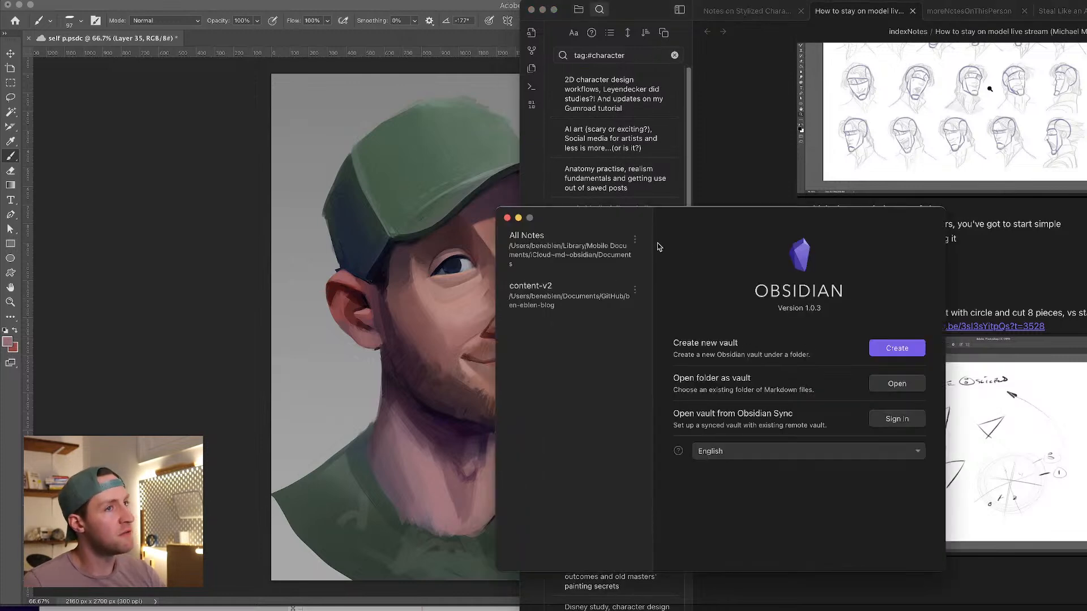
{"action": "left_click", "coordinate": [586, 307]}
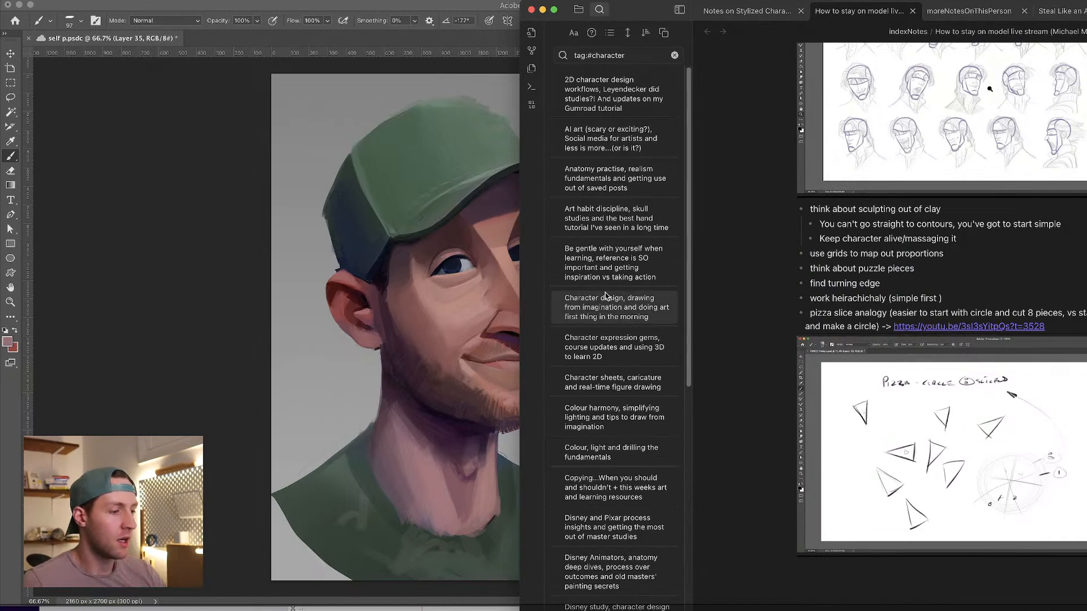
{"action": "left_click_drag", "start_coordinate": [637, 18], "coordinate": [553, 19]}
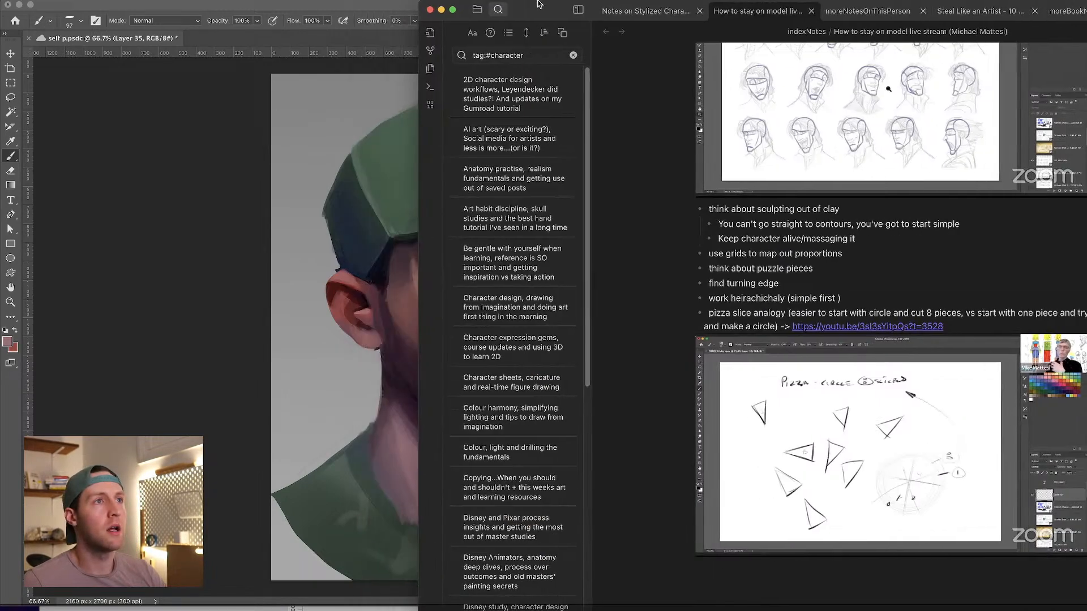
- Open the note "Notes on Stylized Character Design" and examine its properties and the "Staying on model" section
{"action": "scroll", "coordinate": [765, 213], "scroll_direction": "up", "scroll_amount": 15}
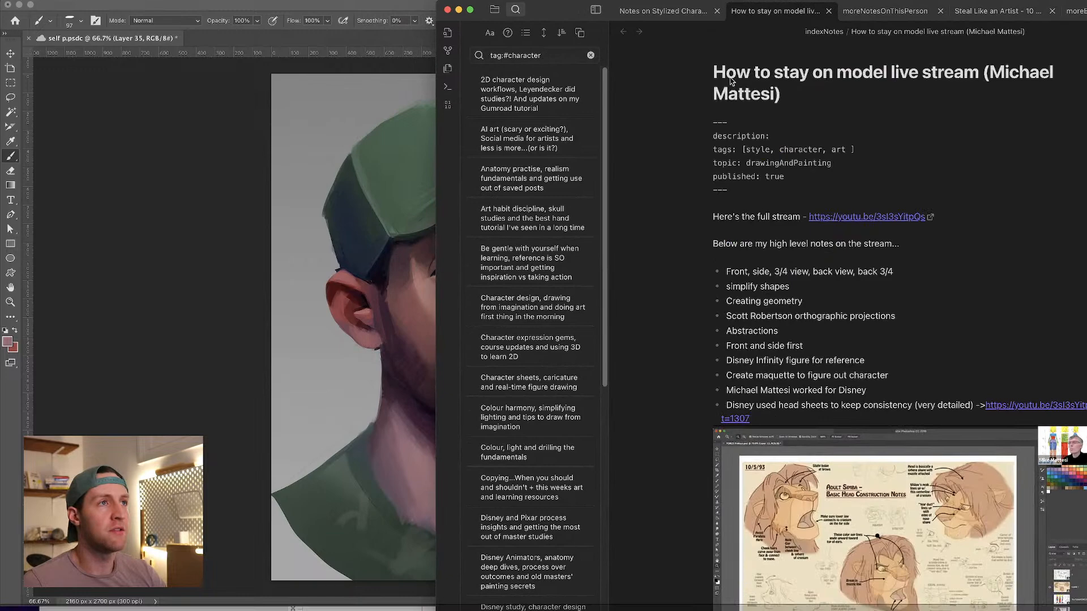
{"action": "left_click", "coordinate": [677, 11]}
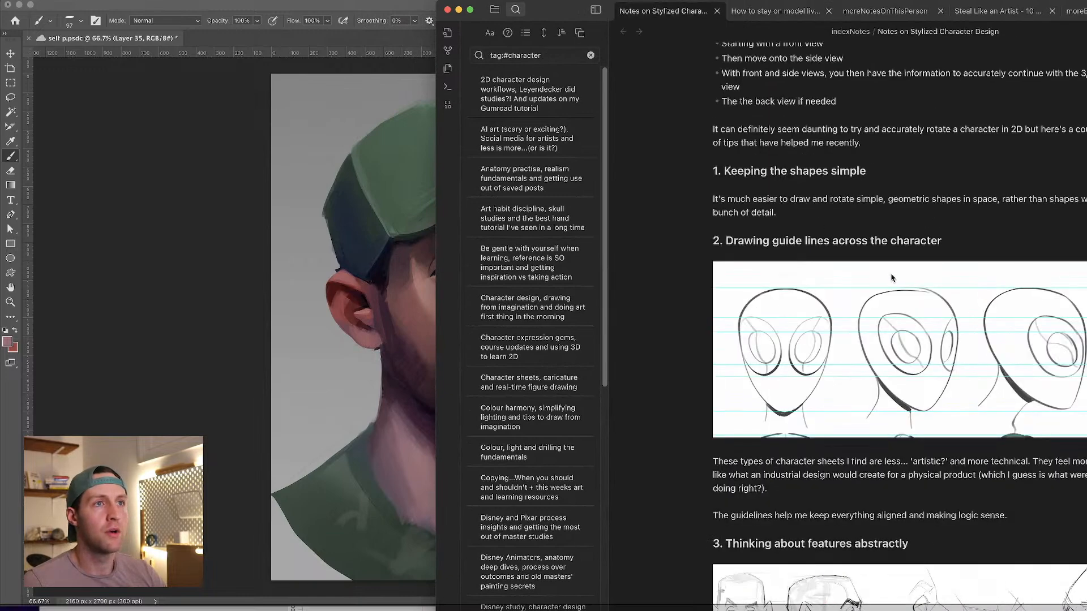
{"action": "scroll", "coordinate": [893, 277], "scroll_direction": "up", "scroll_amount": 15}
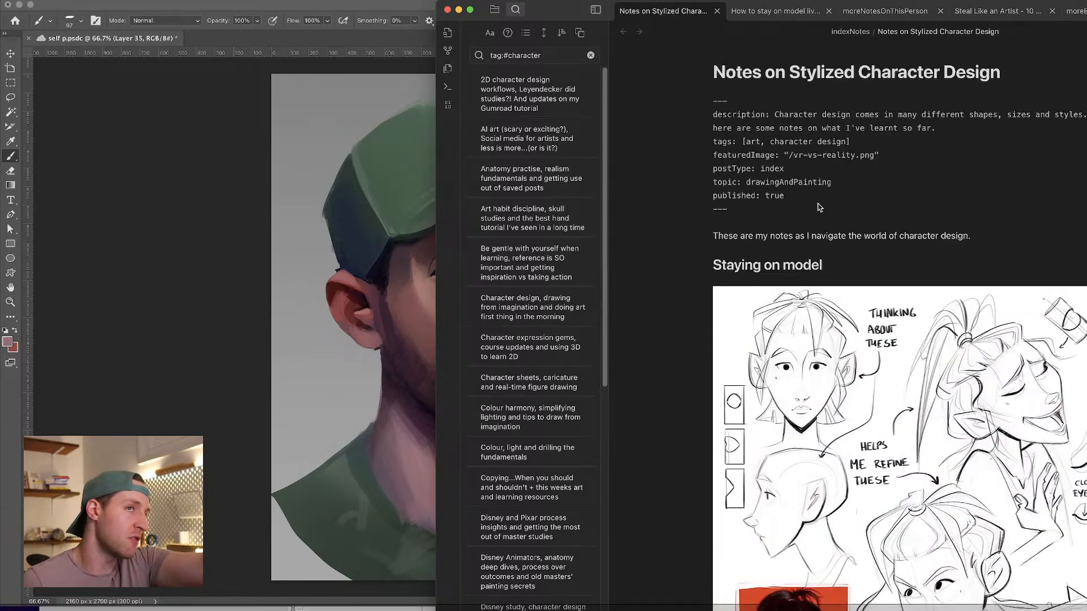
{"action": "scroll", "coordinate": [819, 208], "scroll_direction": "down", "scroll_amount": 3}
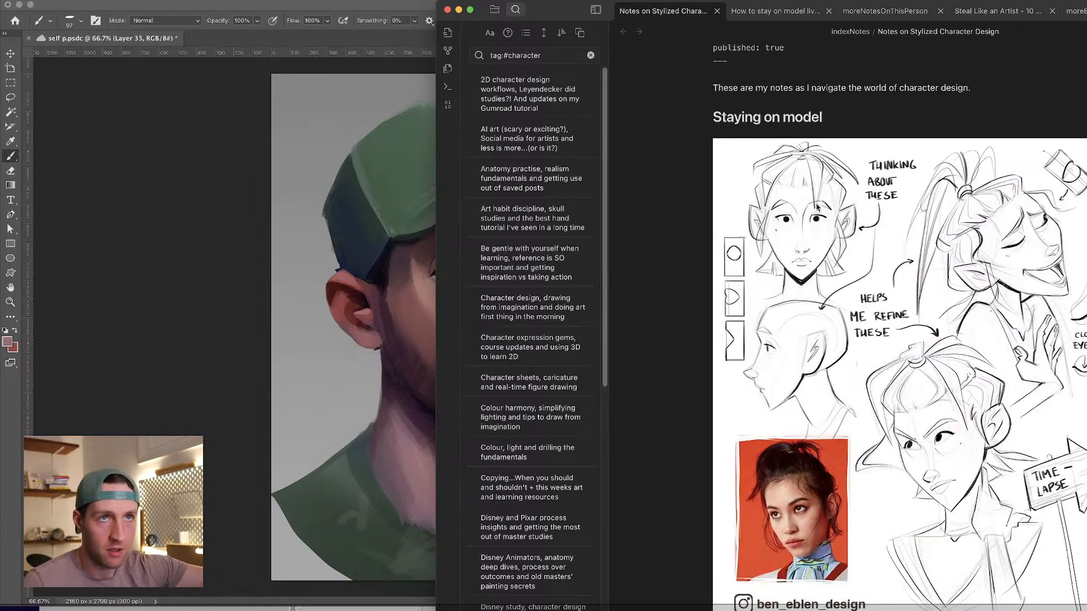
{"action": "scroll", "coordinate": [818, 207], "scroll_direction": "down", "scroll_amount": 7}
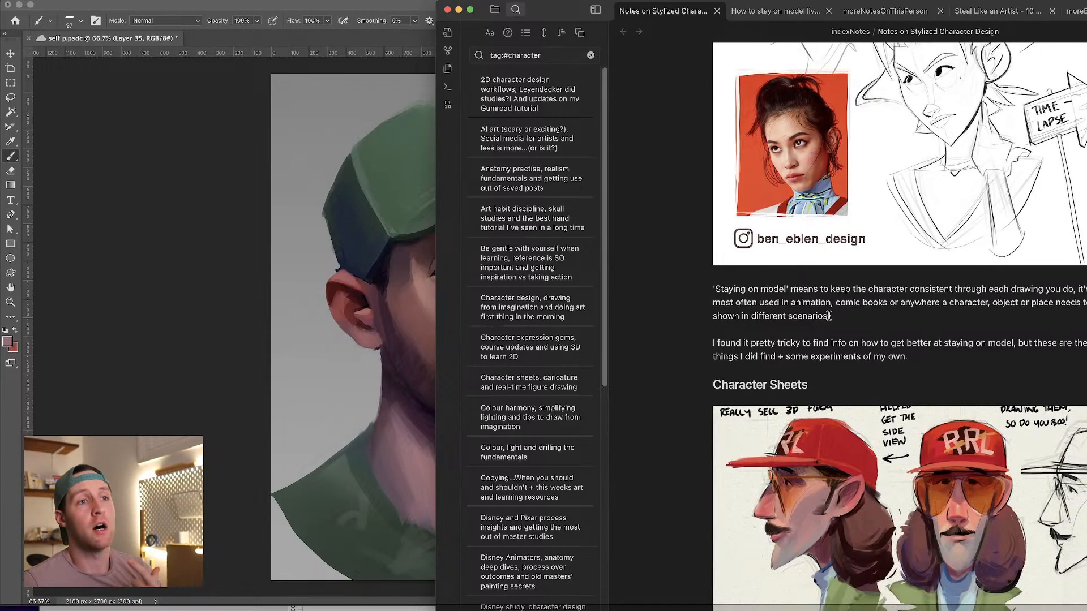
{"action": "left_click_drag", "start_coordinate": [829, 316], "coordinate": [643, 256]}
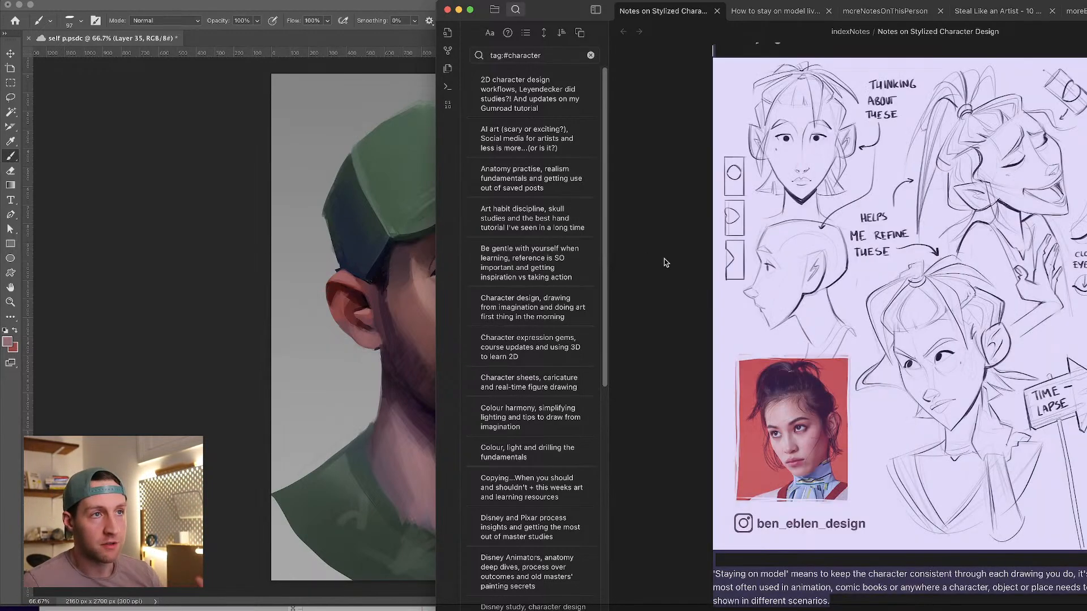
{"action": "left_click", "coordinate": [837, 604]}
{"action": "scroll", "coordinate": [809, 577], "scroll_direction": "up", "scroll_amount": 4}
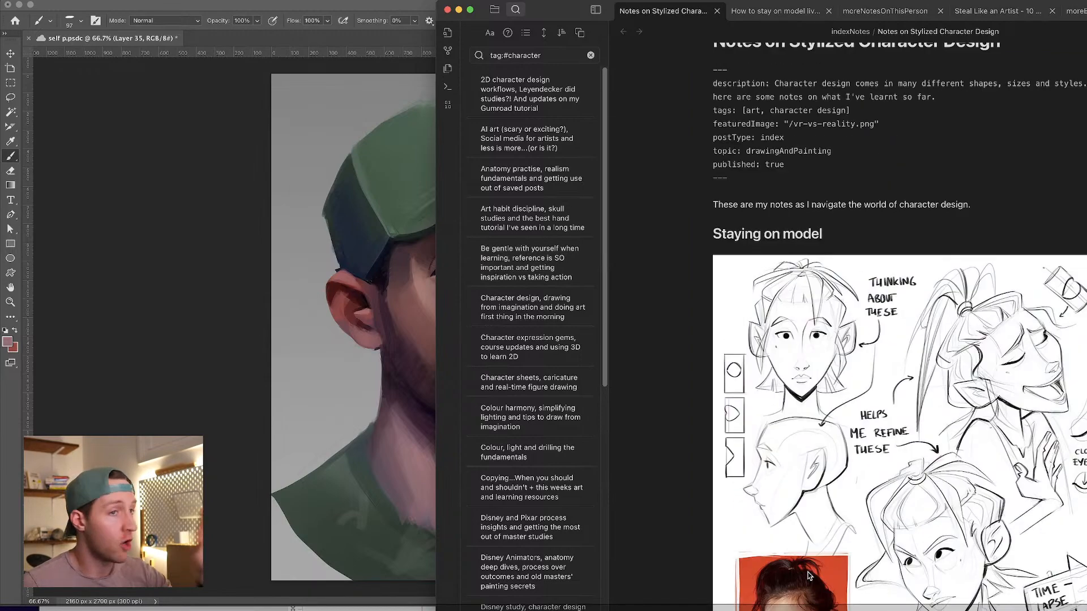
- Read on through the character sheet tips, the staying on model resources, and the "Style and Stylisation" section of the note
{"action": "scroll", "coordinate": [810, 576], "scroll_direction": "down", "scroll_amount": 10}
{"action": "scroll", "coordinate": [867, 464], "scroll_direction": "down", "scroll_amount": 8}
{"action": "scroll", "coordinate": [882, 320], "scroll_direction": "down", "scroll_amount": 2}
{"action": "scroll", "coordinate": [882, 320], "scroll_direction": "down", "scroll_amount": 8}
{"action": "left_click", "coordinate": [882, 306]}
{"action": "scroll", "coordinate": [883, 306], "scroll_direction": "down", "scroll_amount": 3}
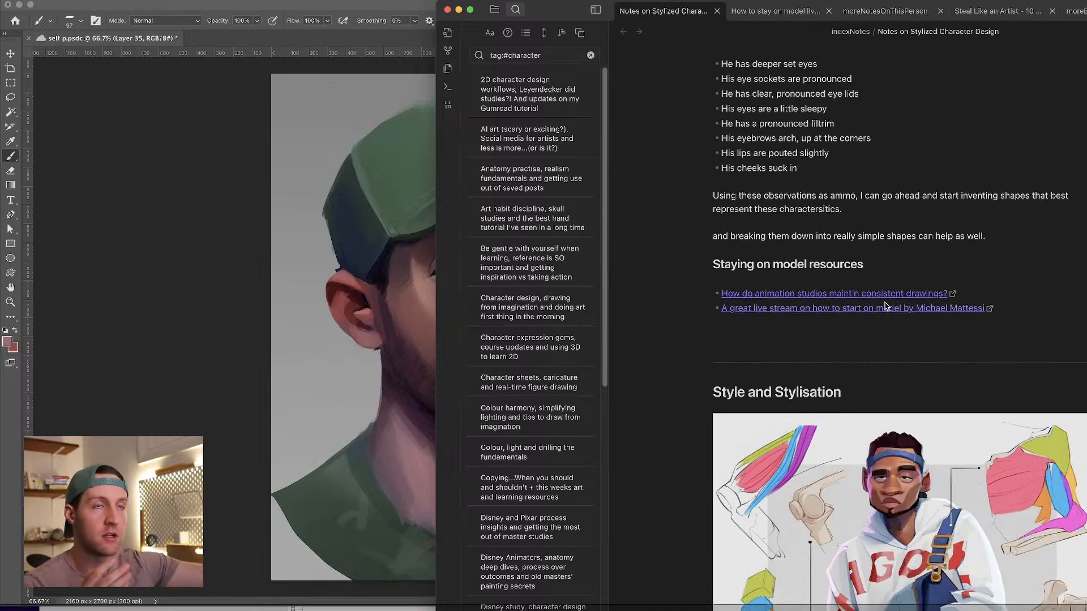
{"action": "scroll", "coordinate": [886, 305], "scroll_direction": "down", "scroll_amount": 5}
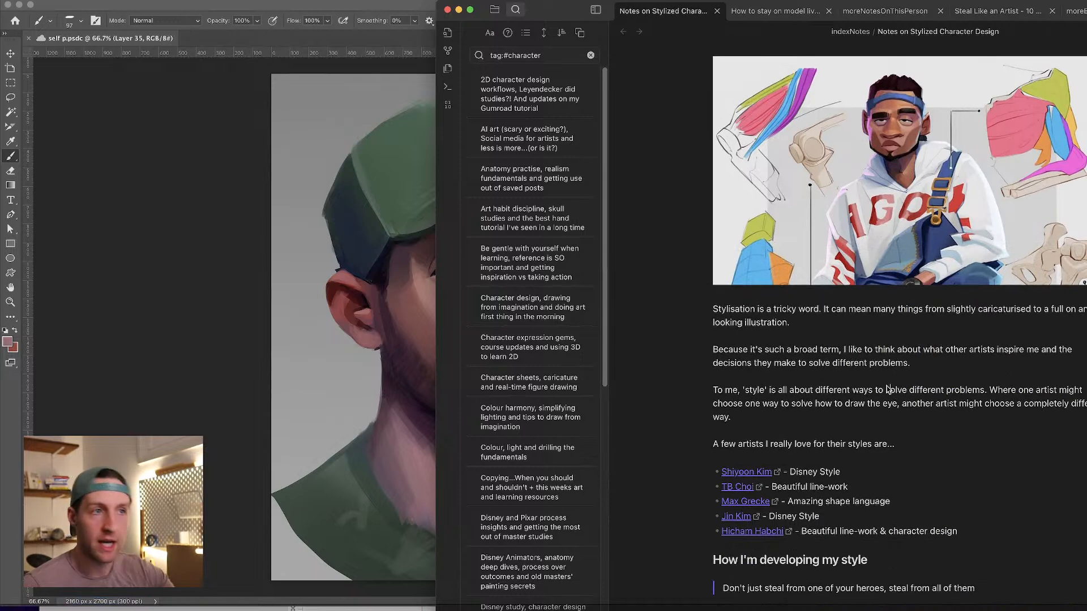
{"action": "scroll", "coordinate": [891, 391], "scroll_direction": "down", "scroll_amount": 2}
{"action": "scroll", "coordinate": [891, 361], "scroll_direction": "down", "scroll_amount": 1}
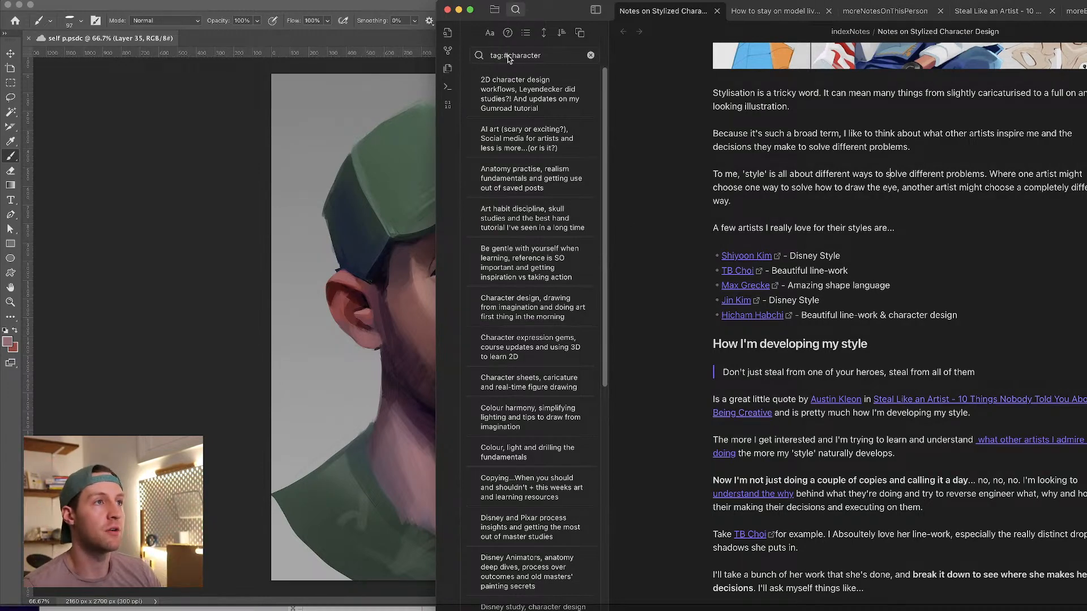
- Open the vault's graph view and examine the notes linked around the Rendering node
{"action": "left_click", "coordinate": [452, 53]}
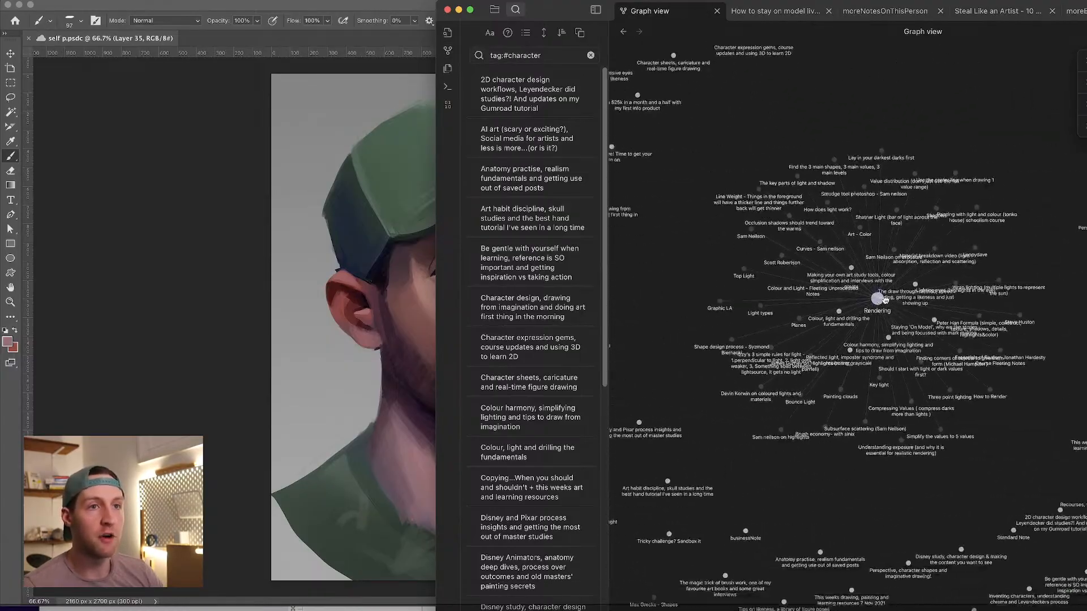
{"action": "left_click_drag", "start_coordinate": [1037, 190], "coordinate": [861, 223]}
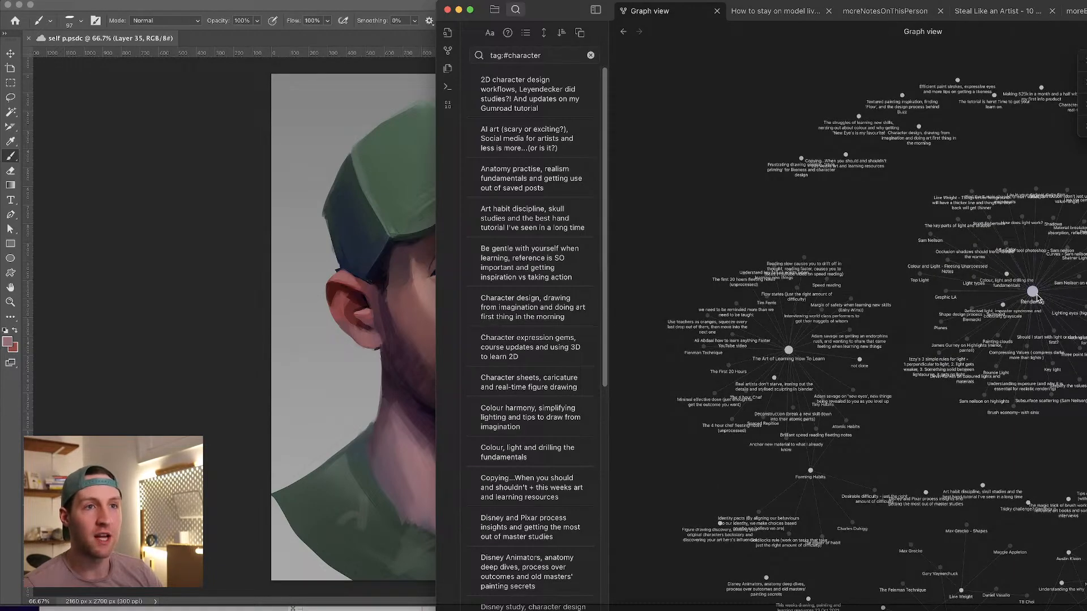
{"action": "left_click_drag", "start_coordinate": [1032, 291], "coordinate": [929, 249]}
{"action": "scroll", "coordinate": [1081, 300], "scroll_direction": "up", "scroll_amount": 10}
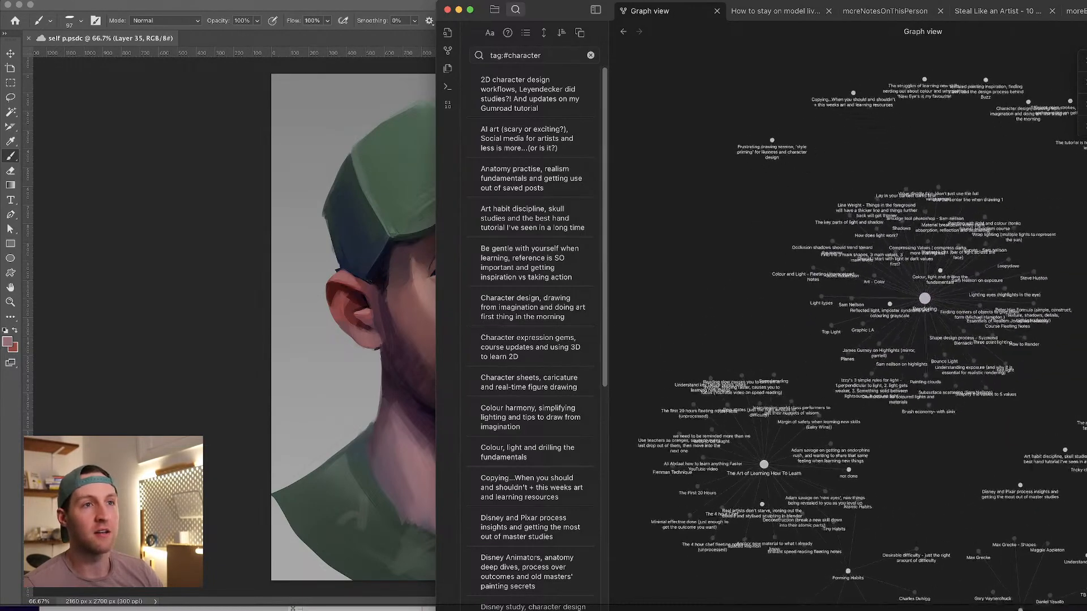
{"action": "scroll", "coordinate": [943, 436], "scroll_direction": "down", "scroll_amount": 10}
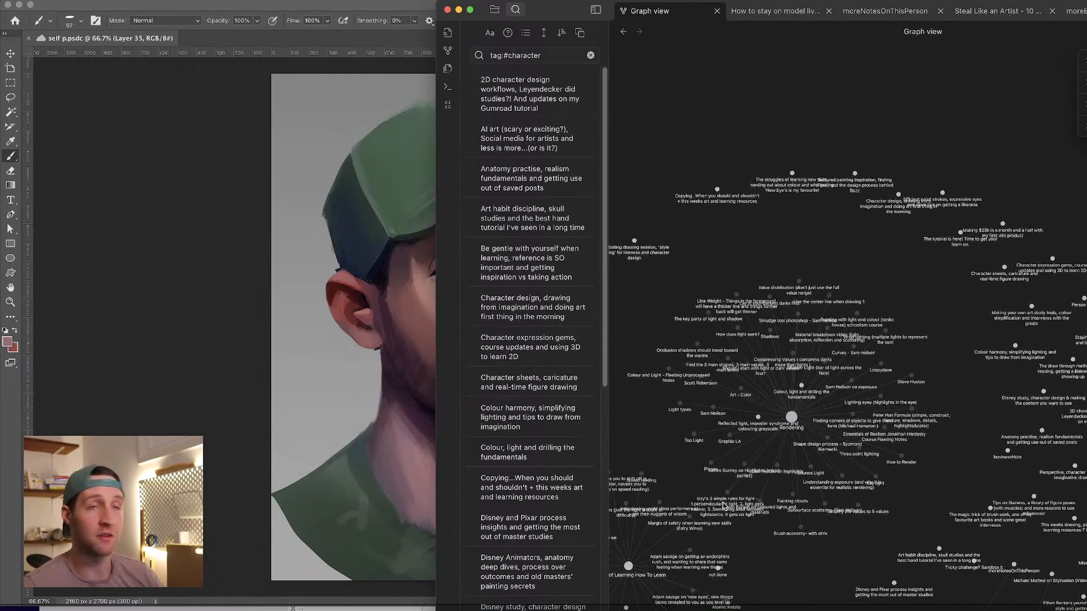
{"action": "scroll", "coordinate": [726, 500], "scroll_direction": "up", "scroll_amount": 5}
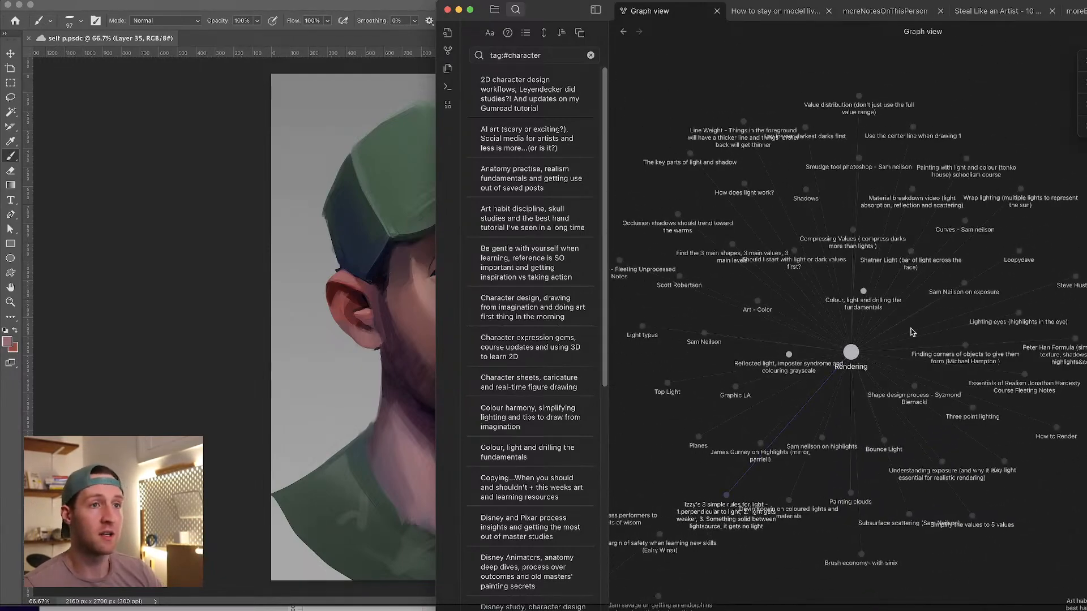
{"action": "left_click_drag", "start_coordinate": [846, 356], "coordinate": [910, 285]}
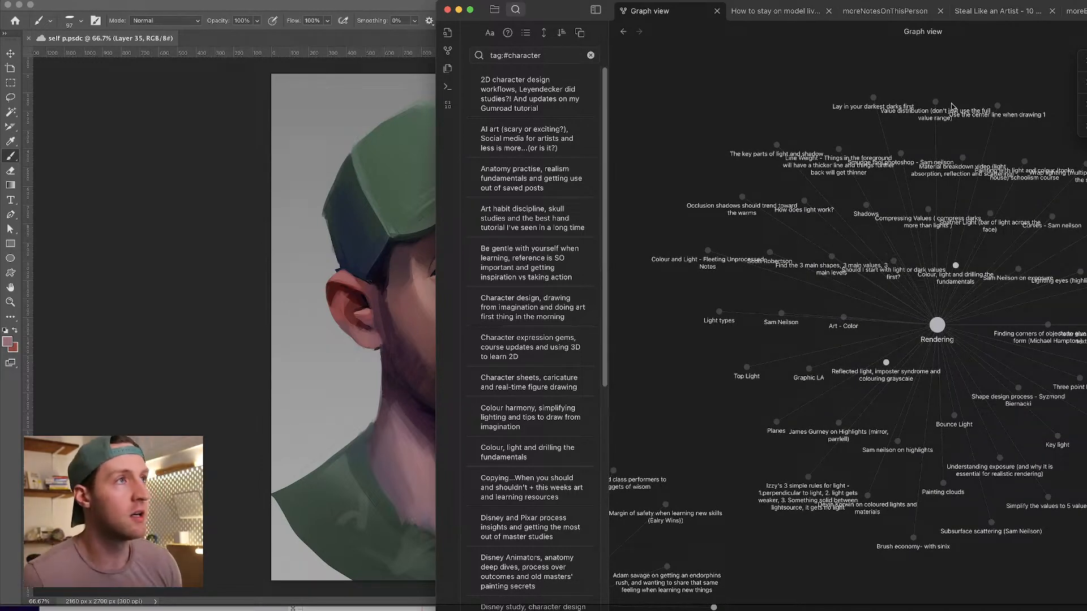
- Minimise the Obsidian window and return to the self-portrait in Photoshop
{"action": "left_click", "coordinate": [459, 9]}
{"action": "left_click_drag", "start_coordinate": [722, 120], "coordinate": [610, 102]}
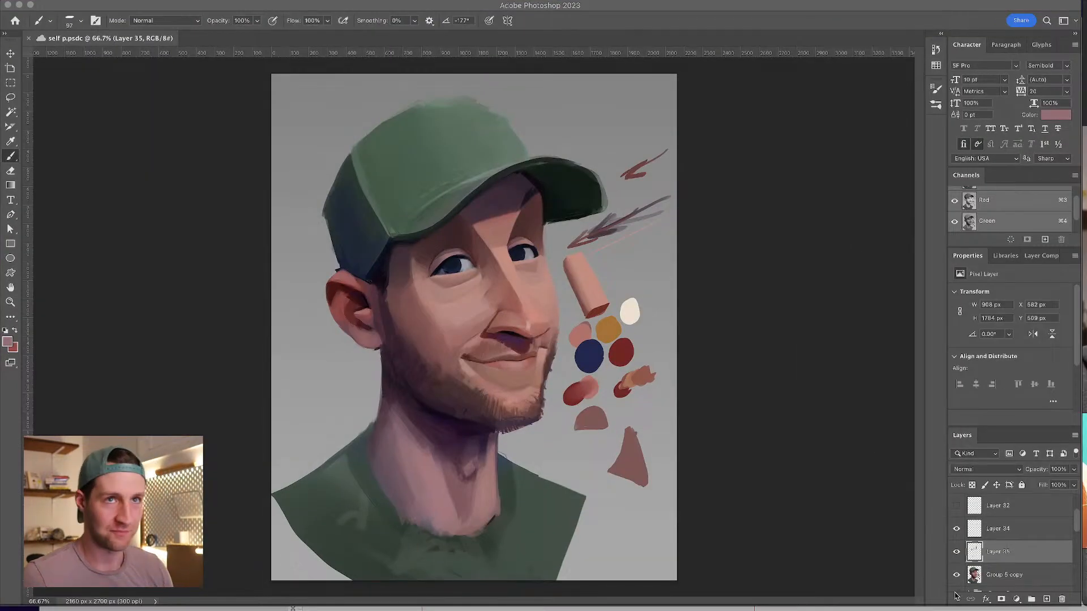
- Switch to Safari and load the local website at localhost:3000
{"action": "key", "text": "F6"}
{"action": "key", "text": "super+space"}
{"action": "type", "text": "safari"}
{"action": "key", "text": "Return"}
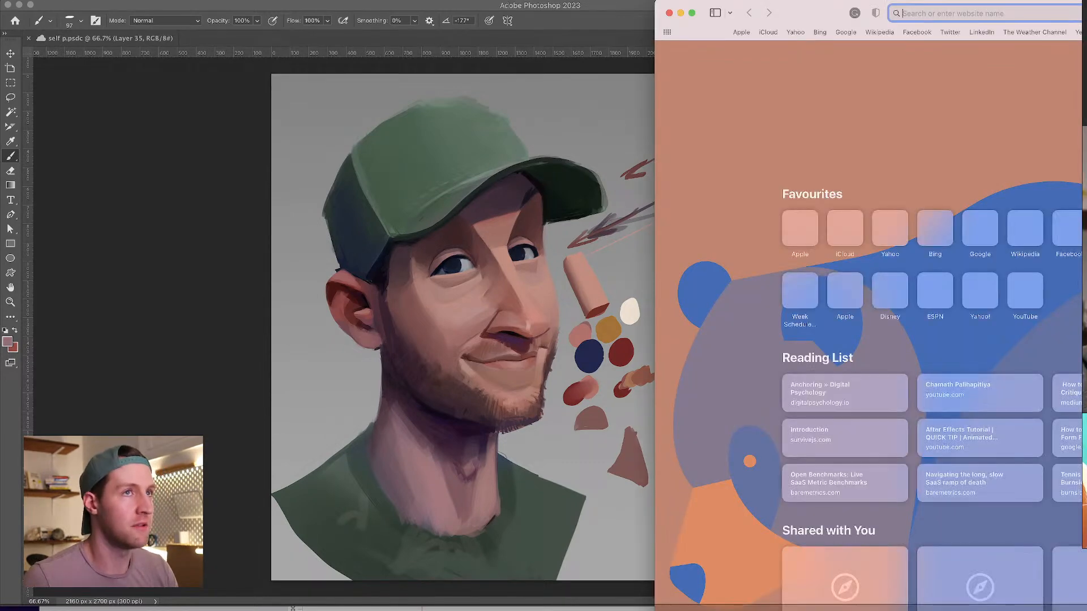
{"action": "type", "text": "localhost:3000"}
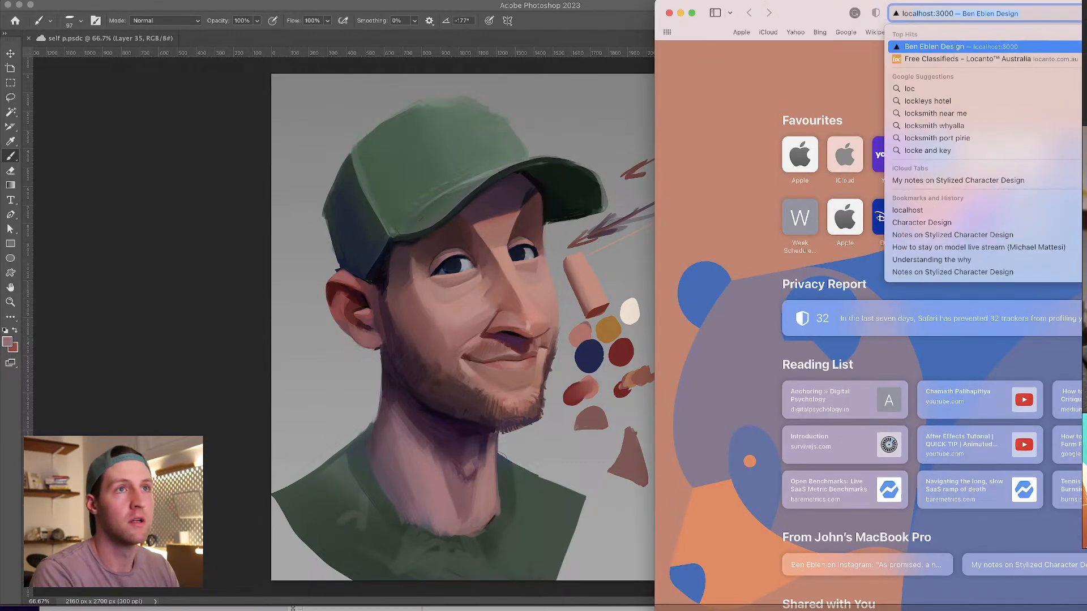
{"action": "key", "text": "Return"}
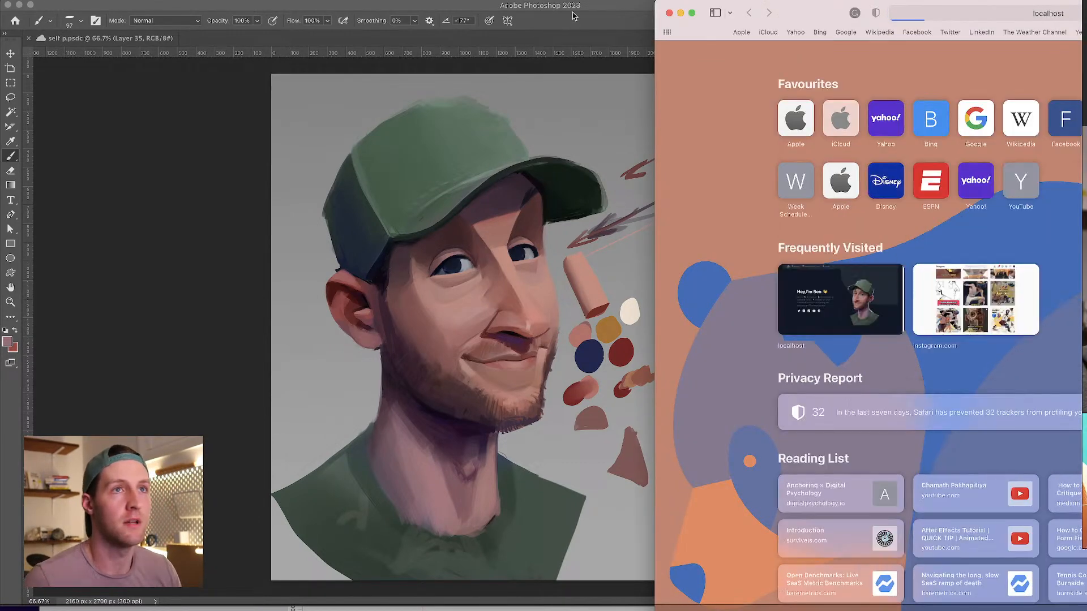
- Enlarge the Safari window and look over the site's home page, from the self-portrait header to the artwork gallery
{"action": "double_click", "coordinate": [845, 8]}
{"action": "left_click_drag", "start_coordinate": [391, 25], "coordinate": [276, 22]}
{"action": "scroll", "coordinate": [732, 513], "scroll_direction": "down", "scroll_amount": 2}
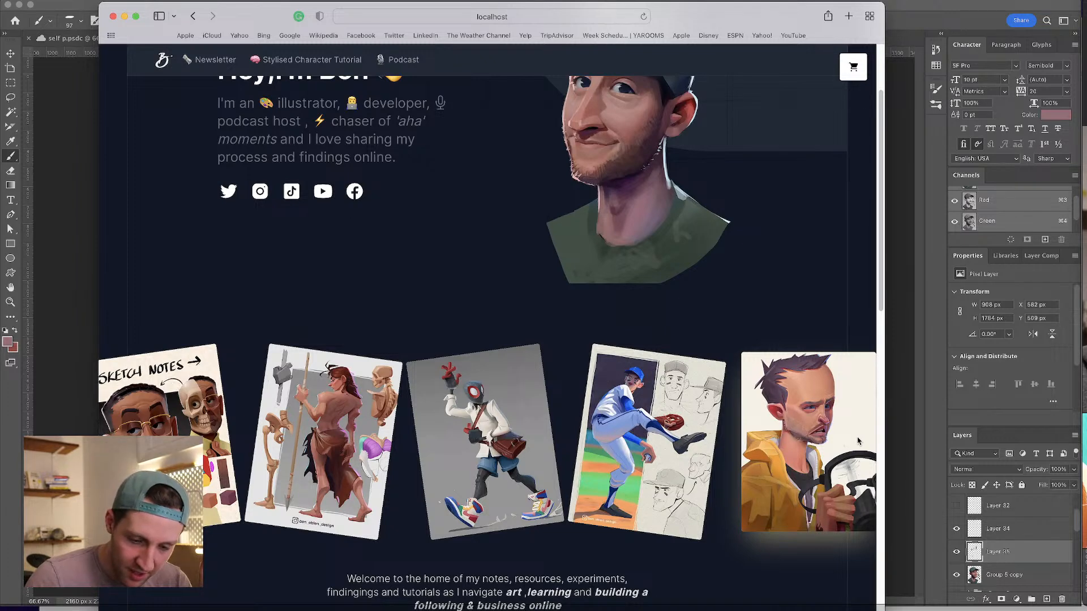
{"action": "scroll", "coordinate": [859, 441], "scroll_direction": "down", "scroll_amount": 2}
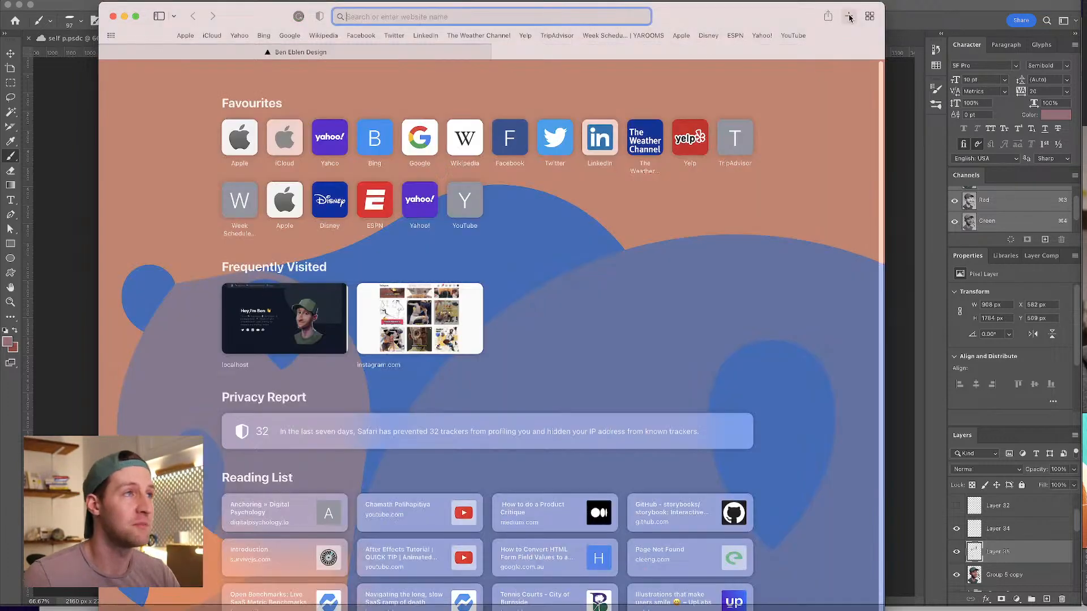
- Load instagram.com in a new tab and go to the artist's own profile
{"action": "left_click", "coordinate": [849, 17]}
{"action": "type", "text": "instagram.com"}
{"action": "key", "text": "Return"}
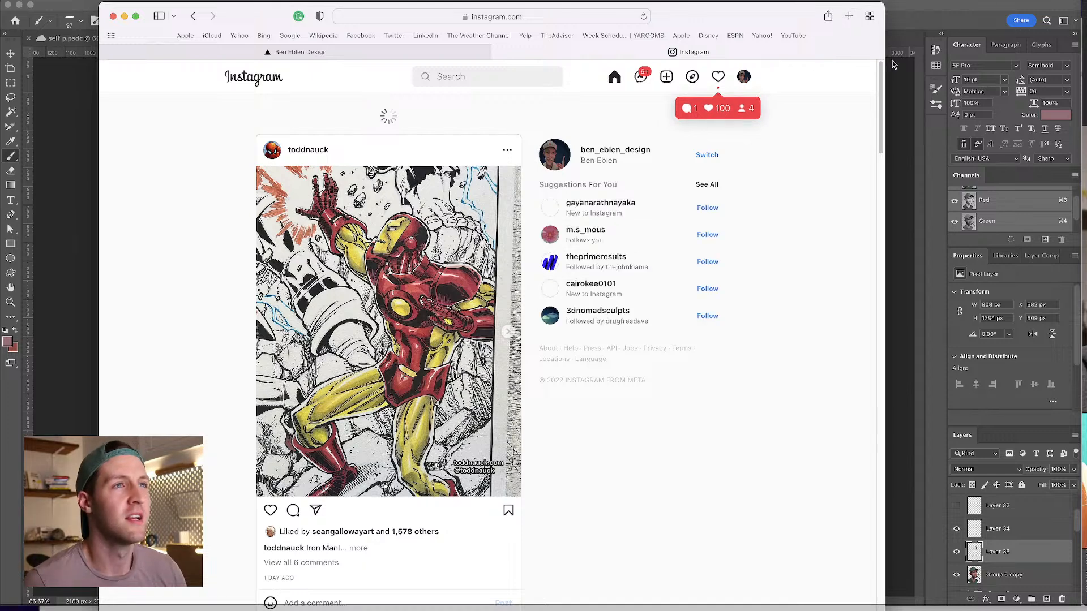
{"action": "left_click", "coordinate": [750, 79]}
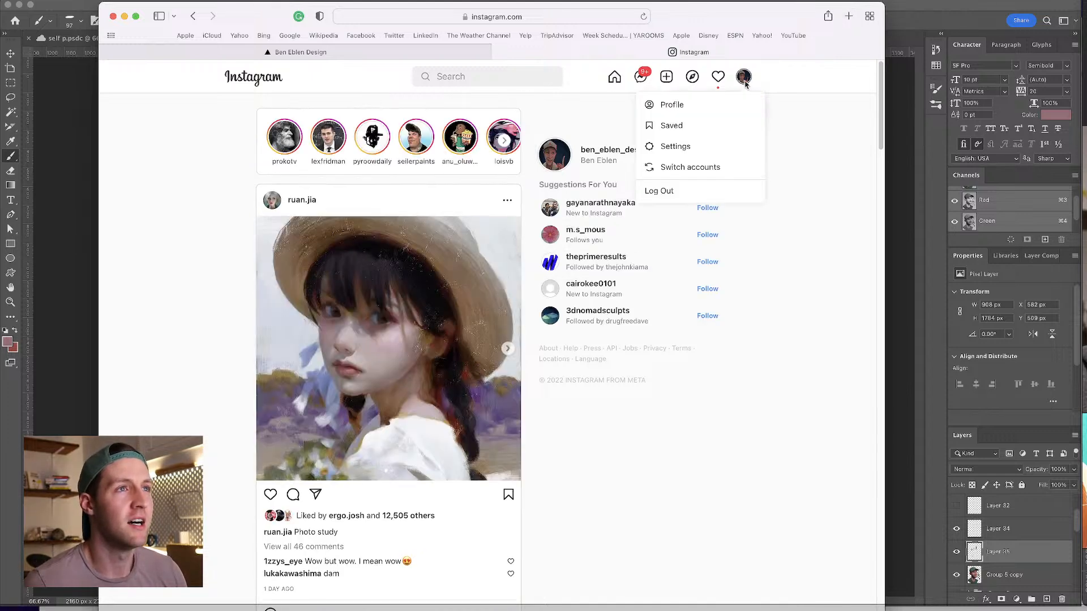
{"action": "left_click", "coordinate": [691, 107]}
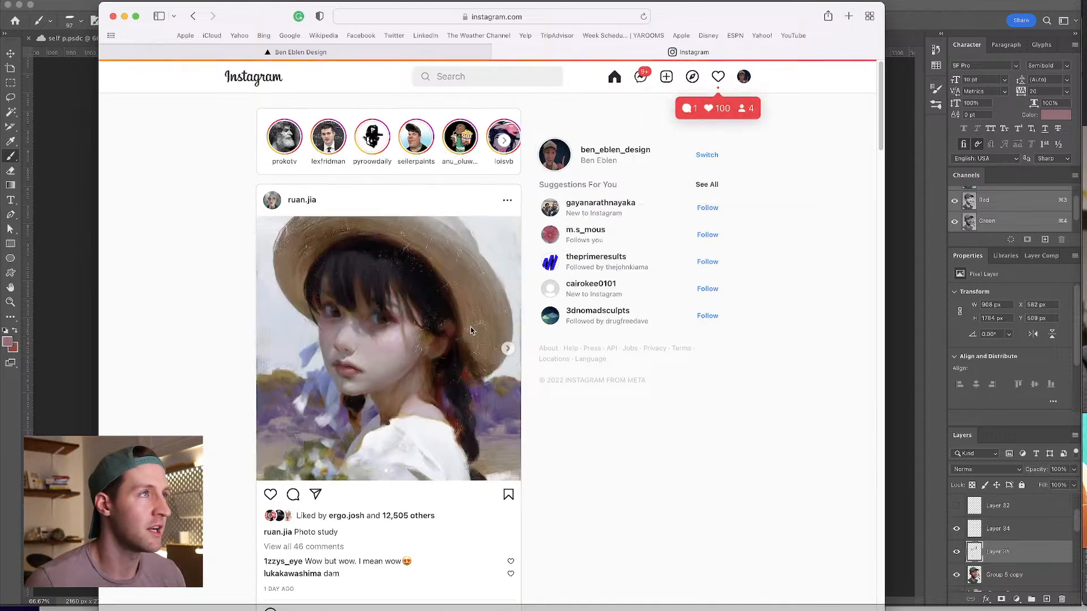
- Find the Jesse Pinkman and Walter White sketch note among the profile's posts and page to its "Jesse's likeness Shapes" slide
{"action": "scroll", "coordinate": [471, 331], "scroll_direction": "down", "scroll_amount": 15}
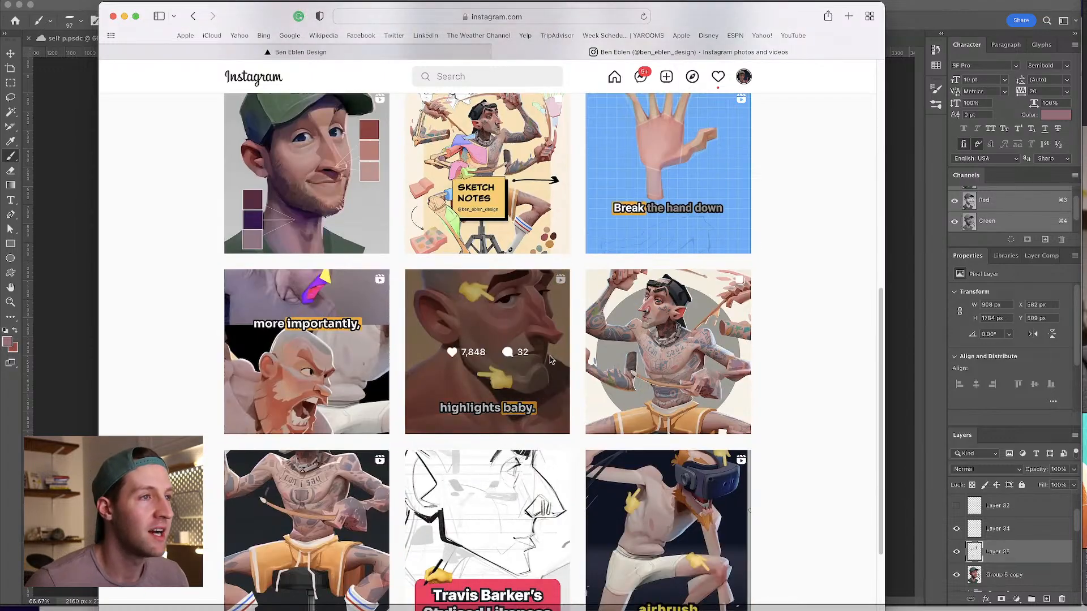
{"action": "scroll", "coordinate": [672, 430], "scroll_direction": "down", "scroll_amount": 15}
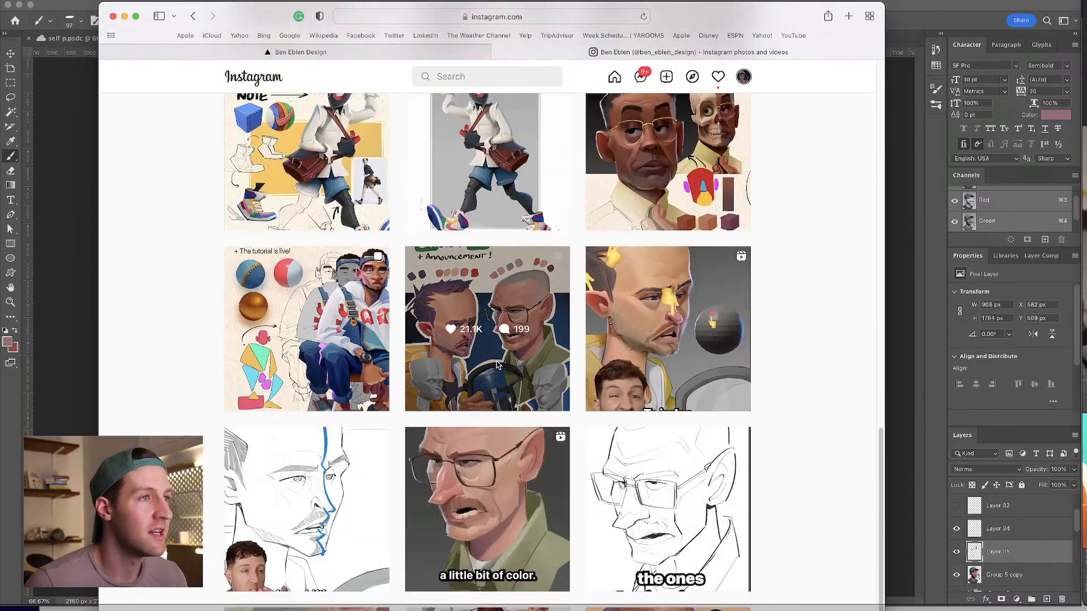
{"action": "left_click", "coordinate": [498, 366]}
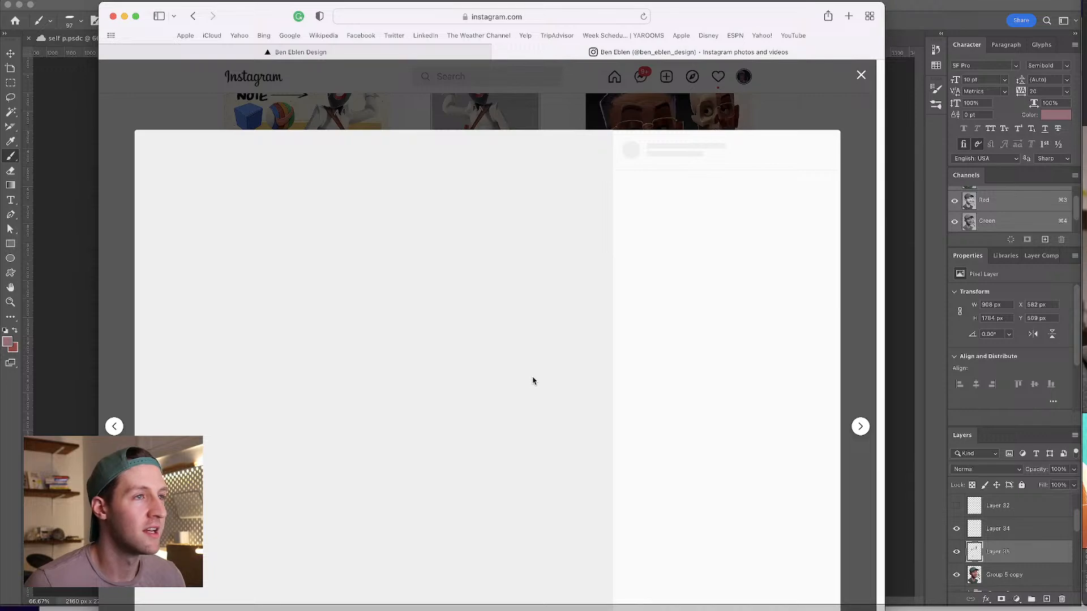
{"action": "left_click", "coordinate": [555, 430]}
{"action": "left_click", "coordinate": [555, 430]}
{"action": "left_click", "coordinate": [555, 430]}
{"action": "left_click", "coordinate": [555, 430]}
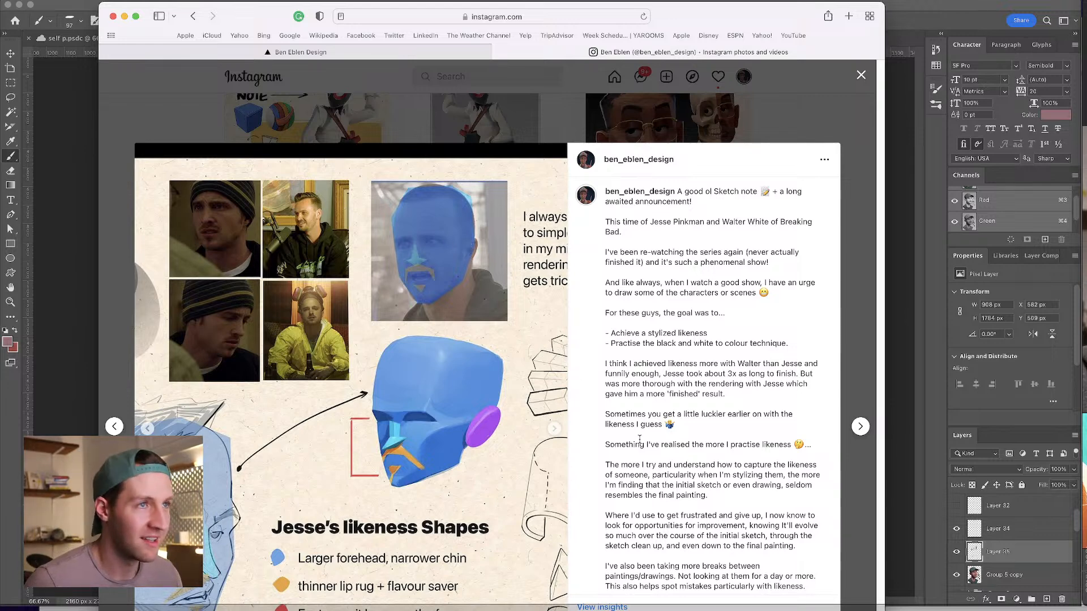
- Read the sketch note post's caption and its first batch of comments
{"action": "scroll", "coordinate": [639, 441], "scroll_direction": "down", "scroll_amount": 5}
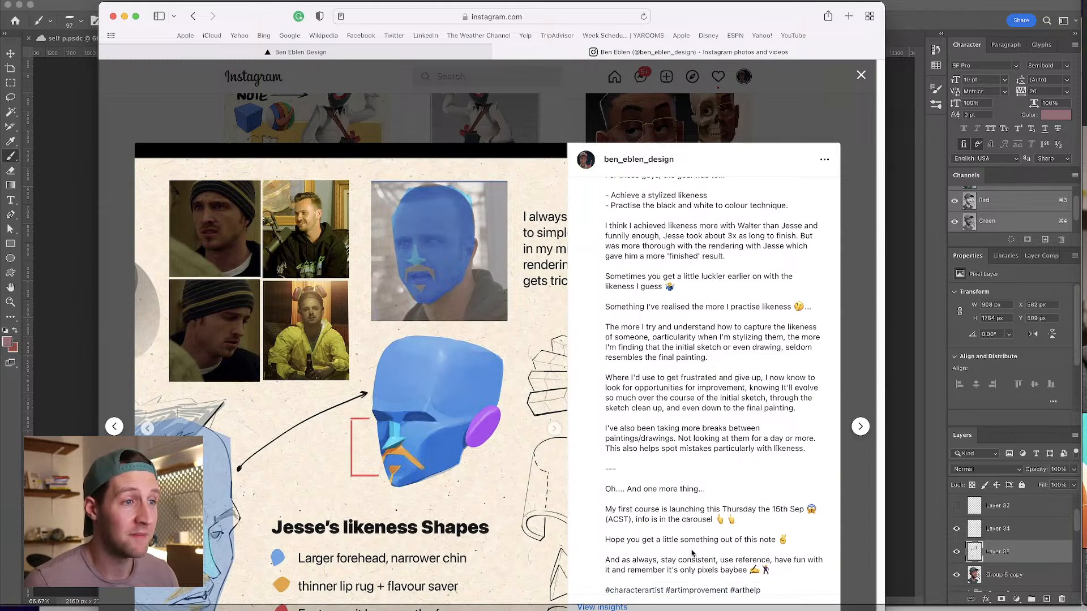
{"action": "scroll", "coordinate": [692, 542], "scroll_direction": "down", "scroll_amount": 10}
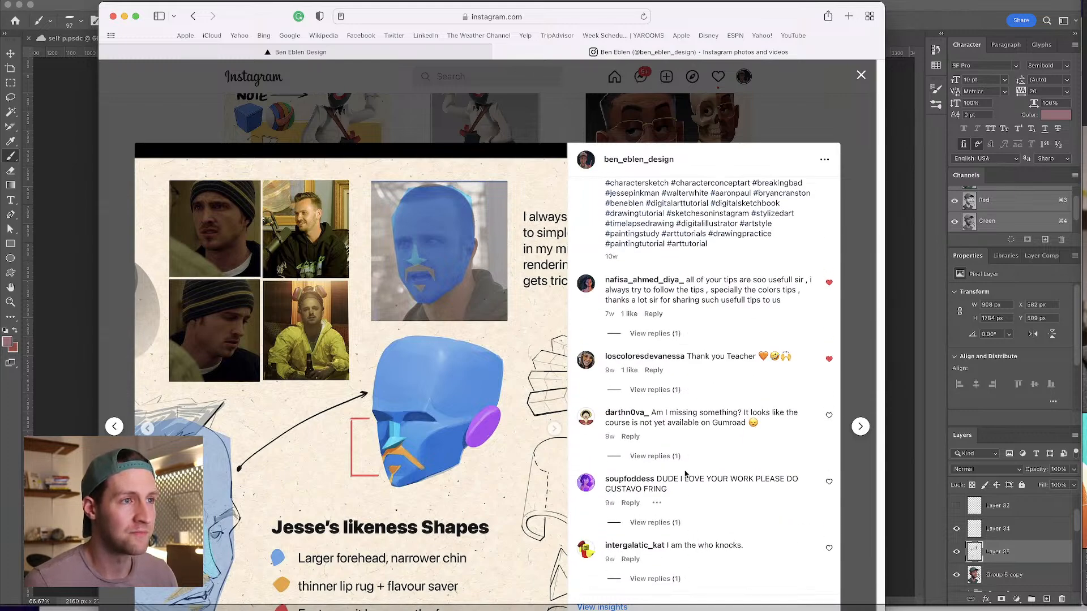
{"action": "scroll", "coordinate": [685, 462], "scroll_direction": "down", "scroll_amount": 5}
{"action": "scroll", "coordinate": [685, 460], "scroll_direction": "down", "scroll_amount": 6}
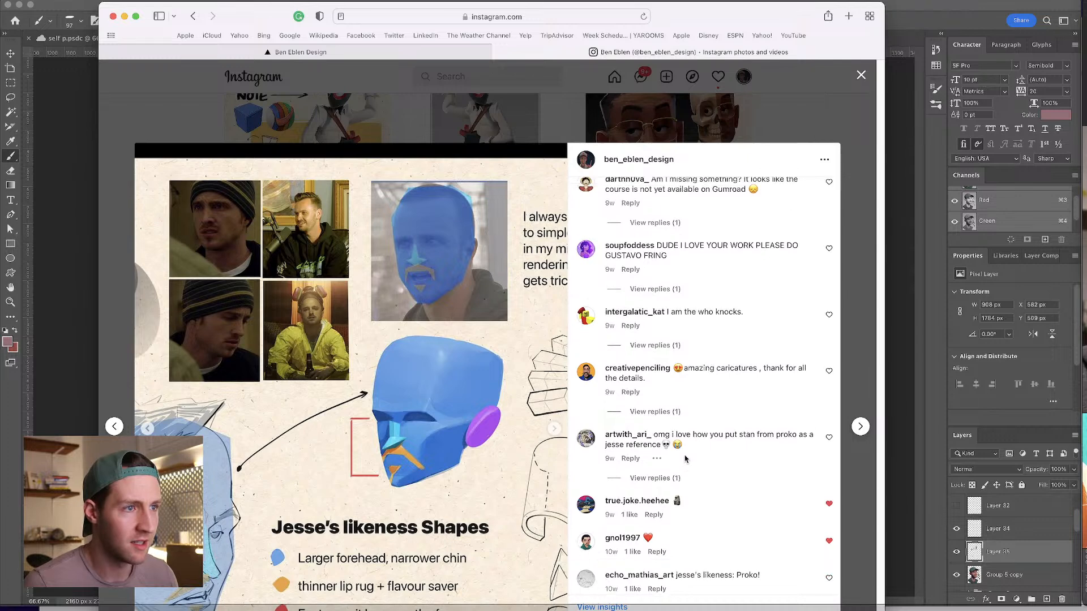
{"action": "scroll", "coordinate": [686, 459], "scroll_direction": "down", "scroll_amount": 4}
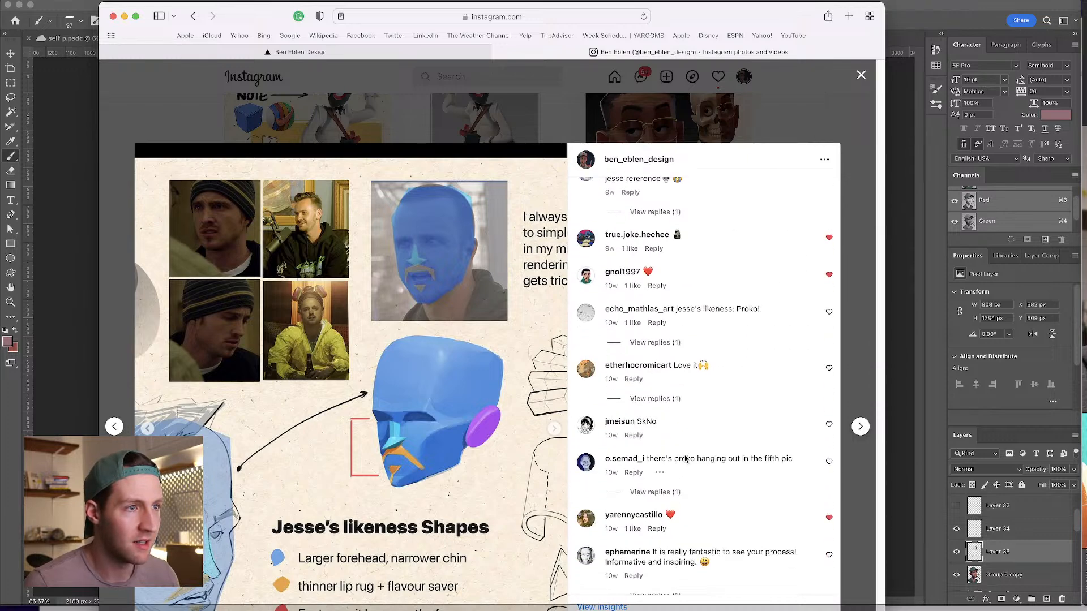
- Load two further batches of comments on the sketch note post and read through them
{"action": "left_click", "coordinate": [704, 575]}
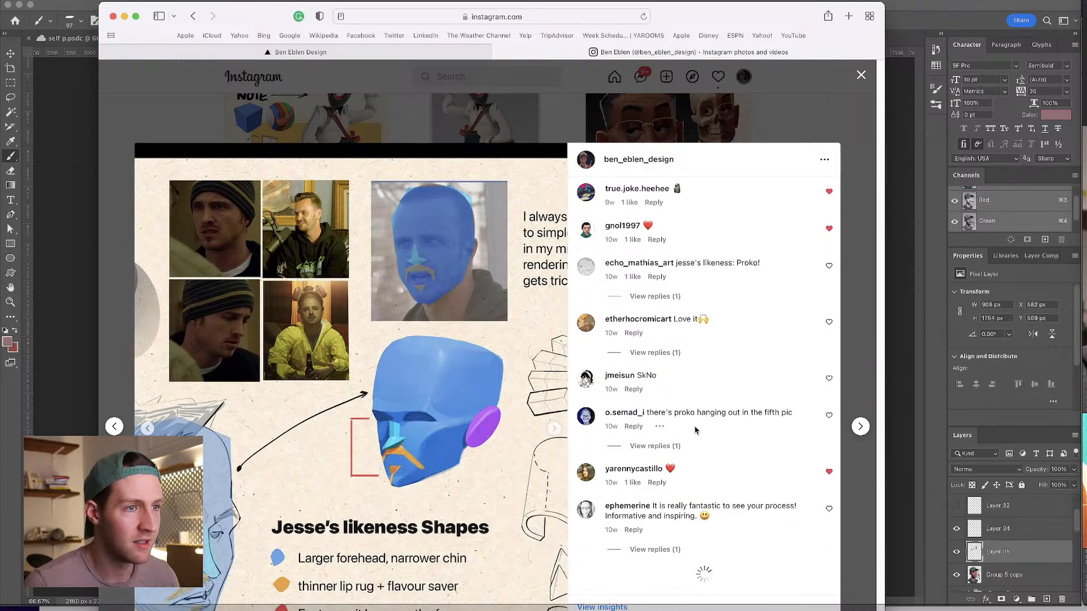
{"action": "scroll", "coordinate": [696, 391], "scroll_direction": "down", "scroll_amount": 3}
{"action": "scroll", "coordinate": [696, 391], "scroll_direction": "down", "scroll_amount": 10}
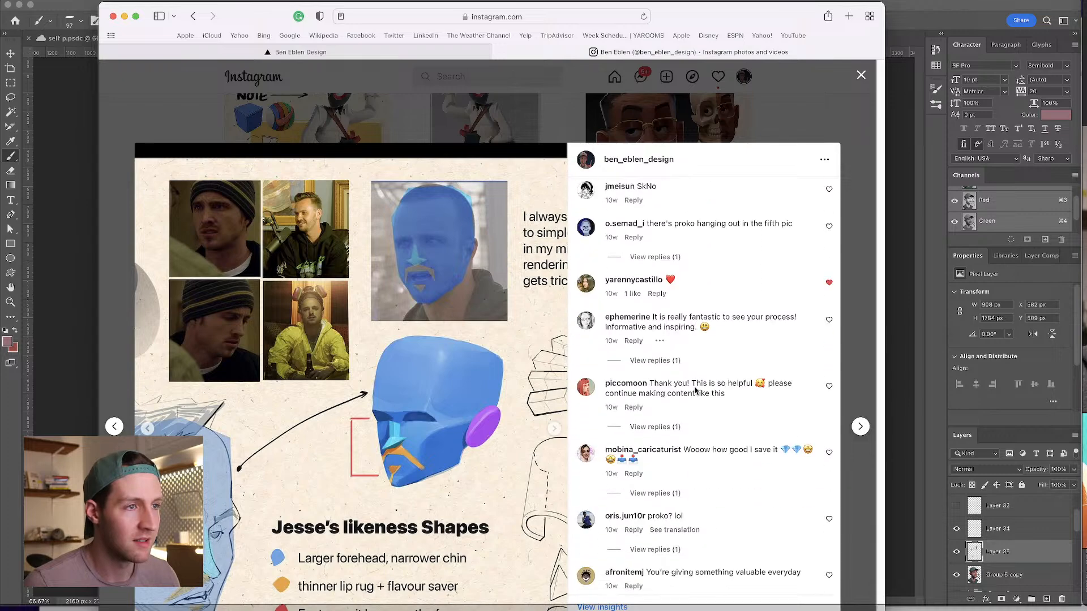
{"action": "scroll", "coordinate": [694, 394], "scroll_direction": "down", "scroll_amount": 8}
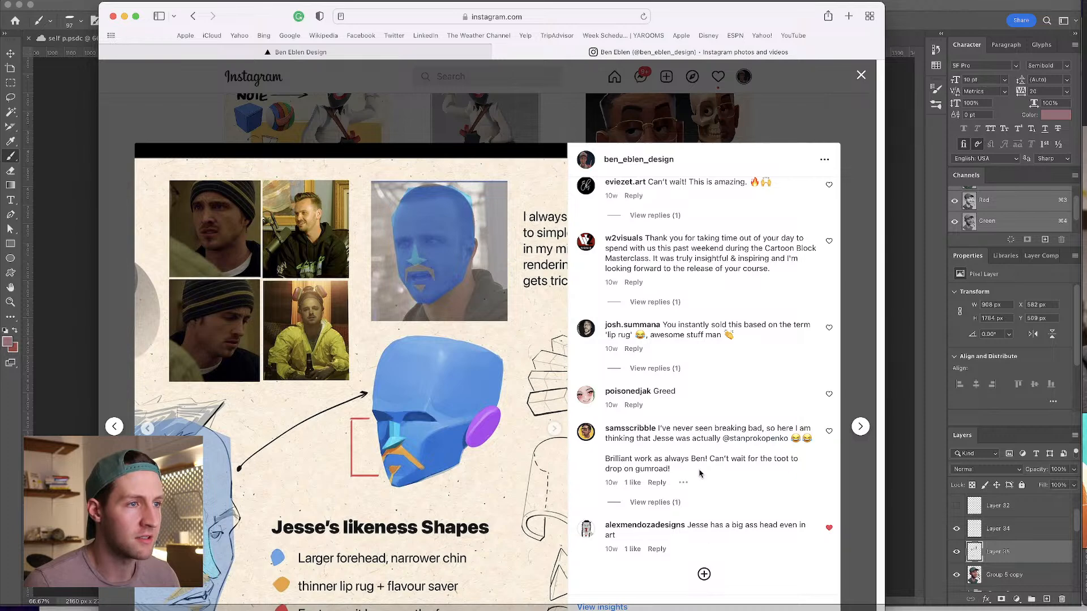
{"action": "left_click", "coordinate": [704, 575]}
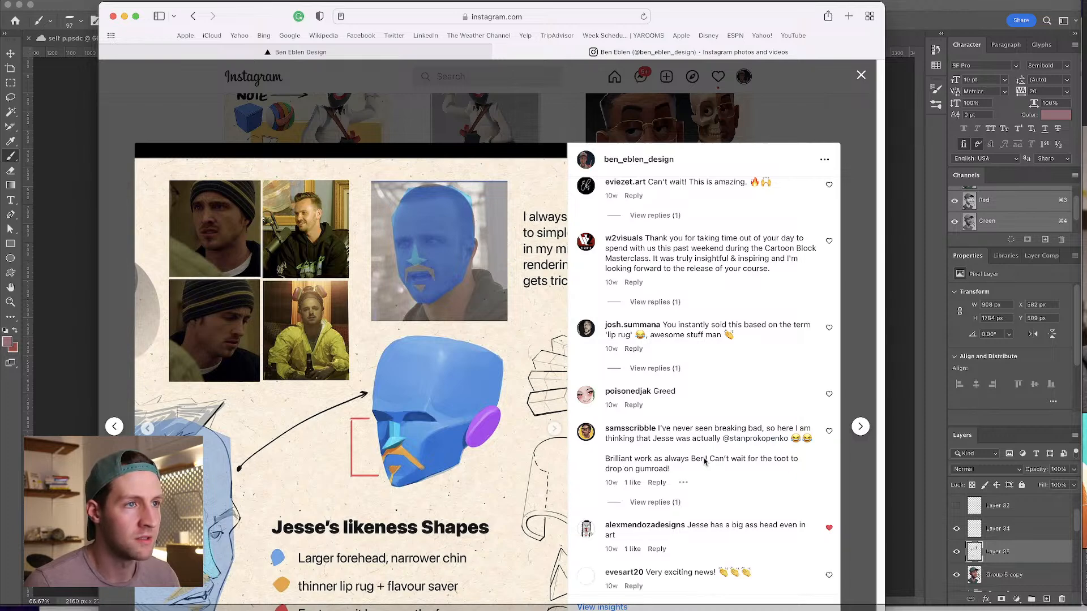
{"action": "scroll", "coordinate": [707, 453], "scroll_direction": "down", "scroll_amount": 5}
{"action": "scroll", "coordinate": [704, 461], "scroll_direction": "down", "scroll_amount": 6}
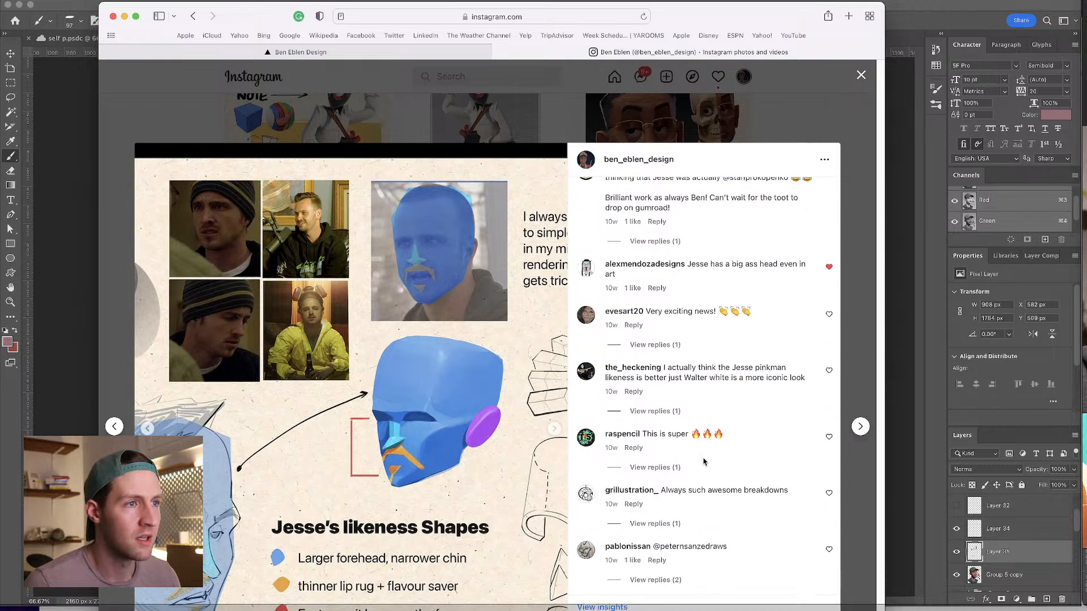
{"action": "scroll", "coordinate": [682, 478], "scroll_direction": "up", "scroll_amount": 12}
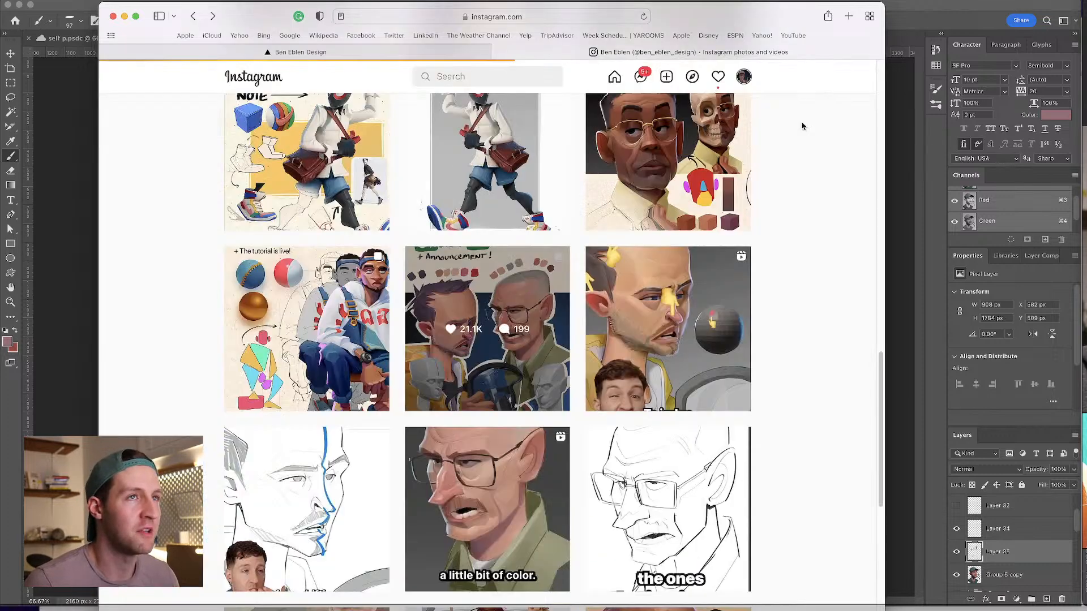
- Leave the Instagram post and switch back to the self-portrait in Photoshop
{"action": "left_click", "coordinate": [800, 127]}
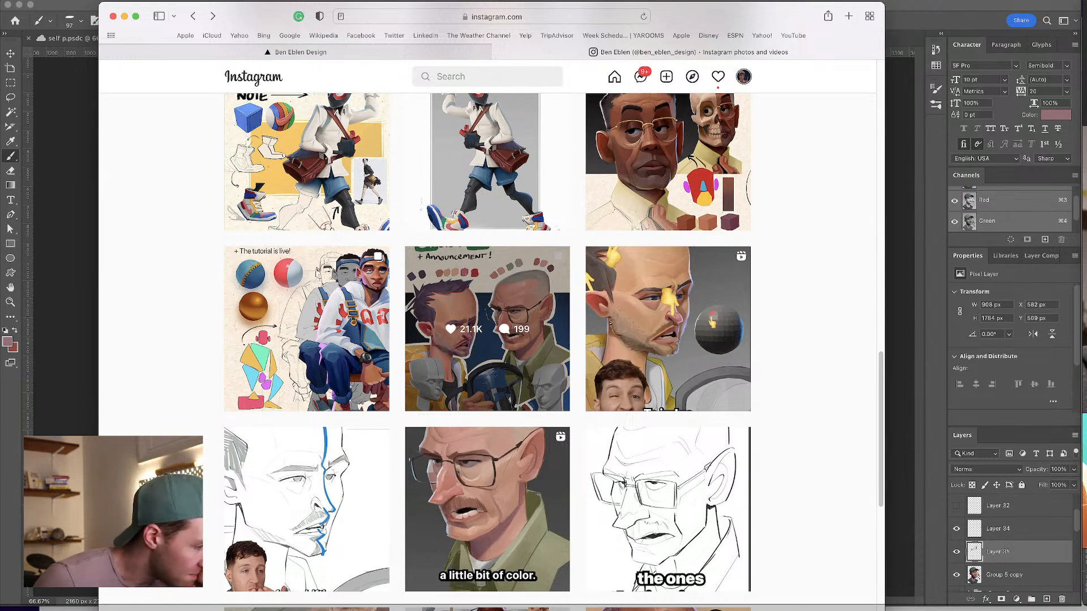
{"action": "key", "text": "super+Tab"}
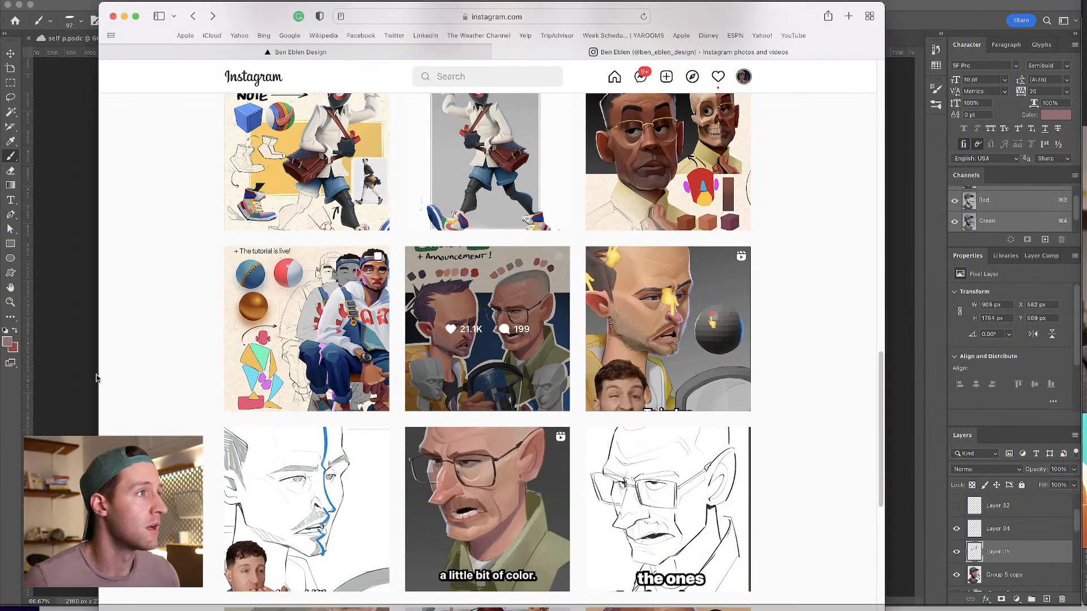
{"action": "left_click", "coordinate": [77, 375]}
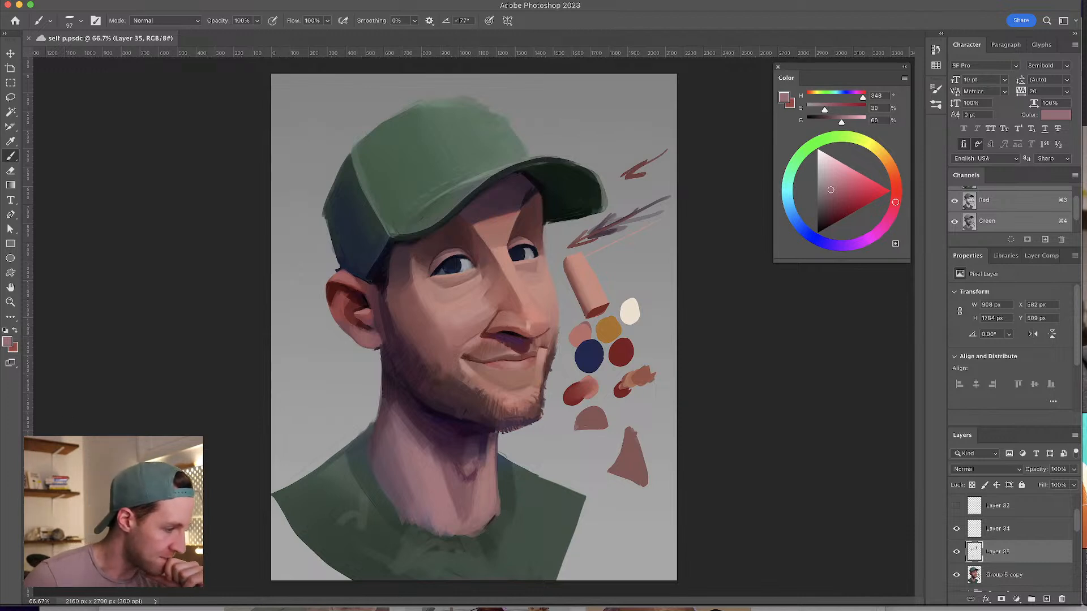
- Bring back the colour wheel and toggle Layer 35's visibility to compare the portrait with and without its paint
{"action": "key", "text": "F6"}
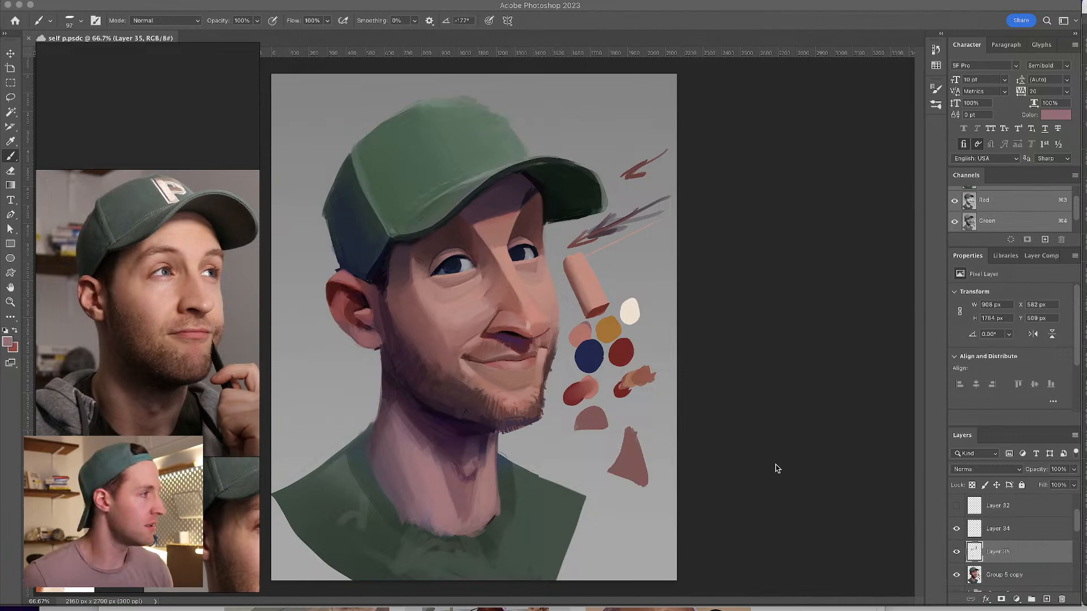
{"action": "key", "text": "F6"}
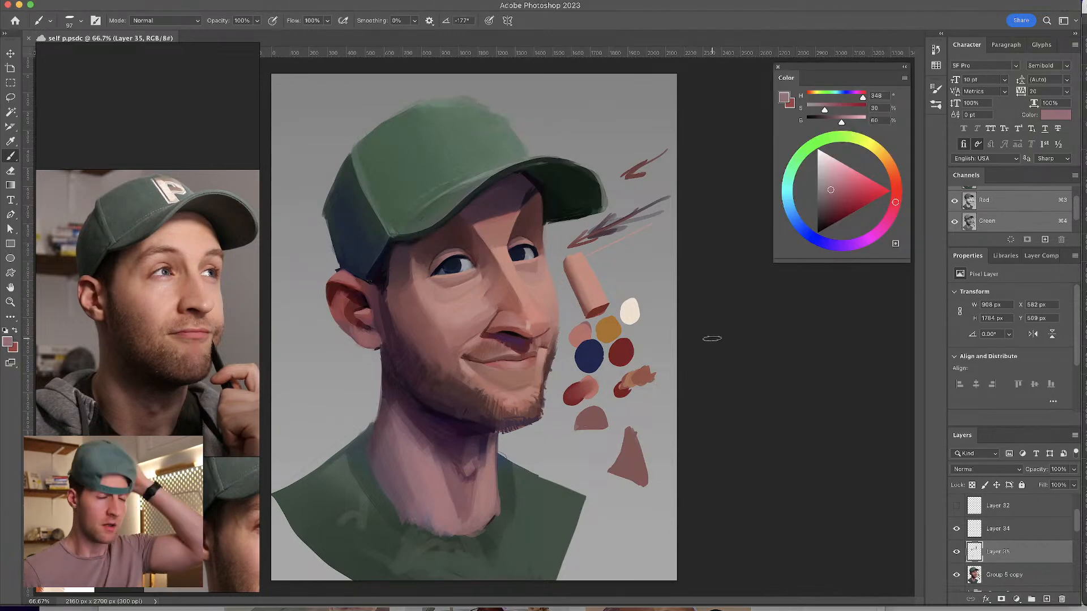
{"action": "left_click_drag", "start_coordinate": [1077, 525], "coordinate": [1077, 527]}
{"action": "left_click", "coordinate": [957, 556]}
{"action": "left_click", "coordinate": [956, 553]}
{"action": "left_click", "coordinate": [957, 552]}
{"action": "left_click", "coordinate": [957, 553]}
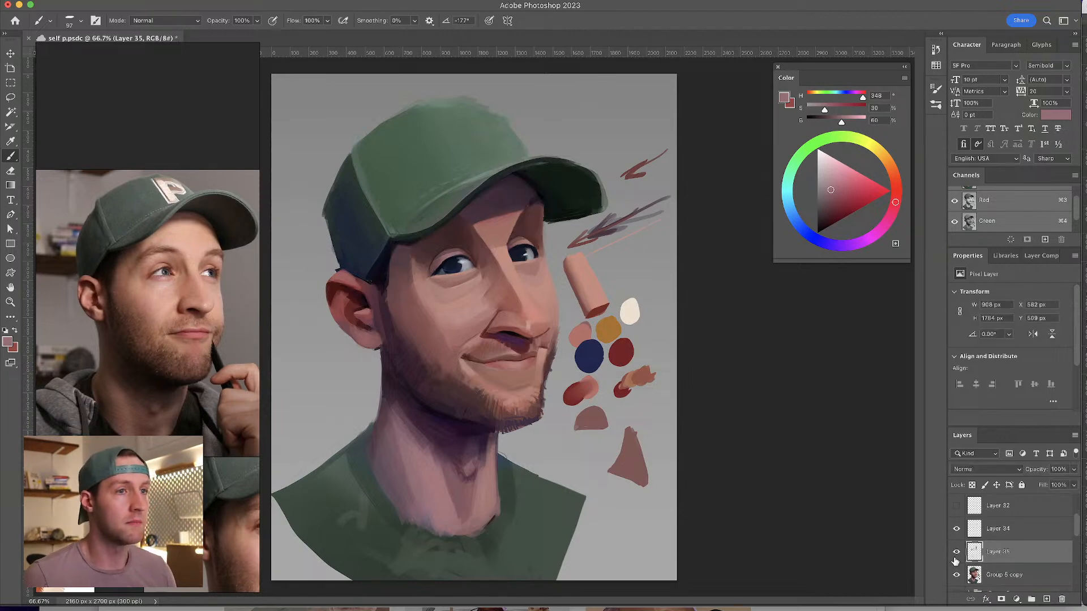
- Group Layer 35 with the Group 6 copy portrait layer and duplicate the new group
{"action": "left_click_drag", "start_coordinate": [1077, 527], "coordinate": [1077, 535]}
{"action": "left_click", "coordinate": [1026, 534], "text": "shift"}
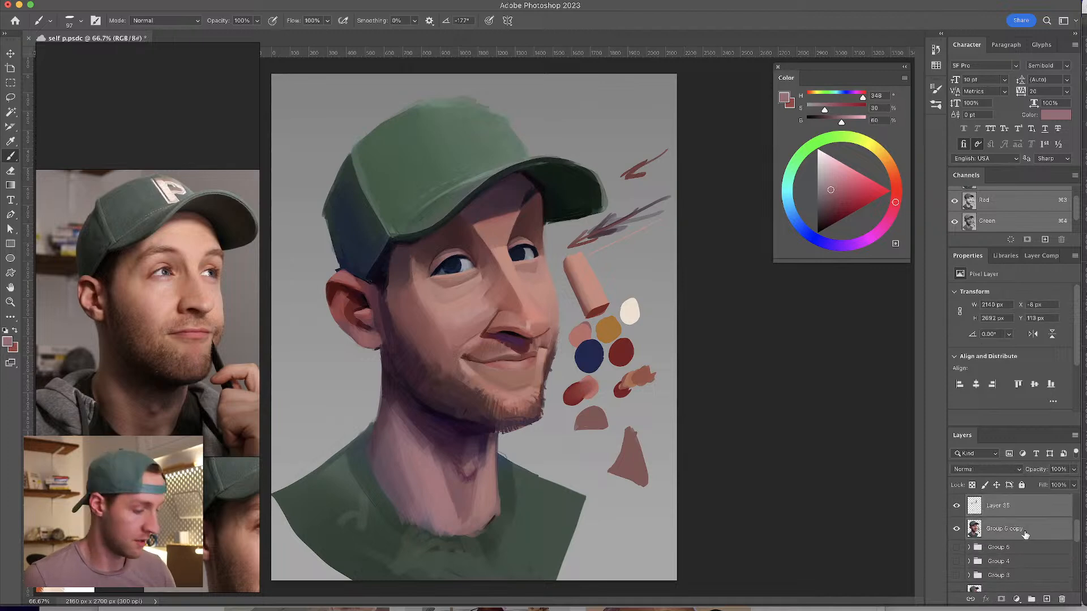
{"action": "key", "text": "super+g"}
{"action": "key", "text": "super+j"}
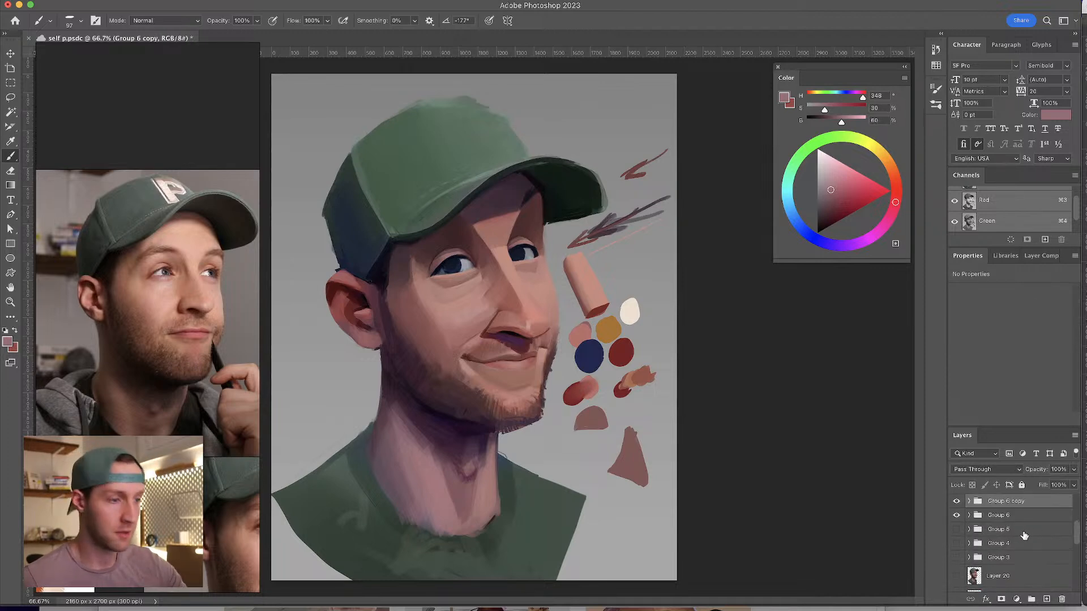
- Merge the duplicated group into a single layer and hide the original Group 6
{"action": "key", "text": "super+e"}
{"action": "left_click", "coordinate": [956, 524]}
{"action": "left_click", "coordinate": [956, 507]}
{"action": "left_click", "coordinate": [956, 507]}
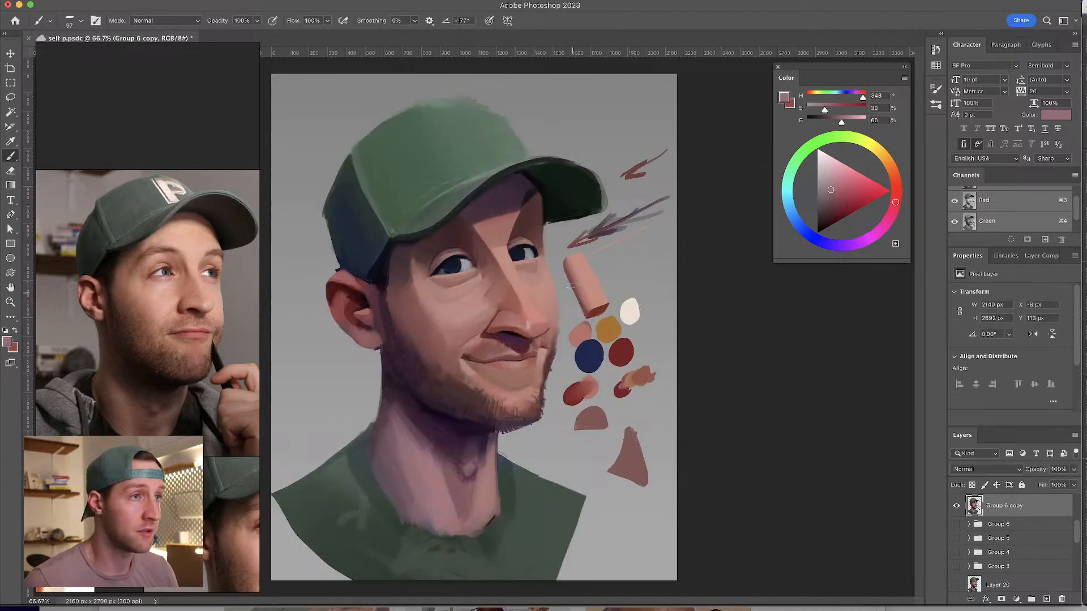
{"action": "key", "text": "super+plus"}
{"action": "mouse_move", "coordinate": [520, 358]}
{"action": "left_mouse_down"}
{"action": "mouse_move", "coordinate": [594, 139]}
{"action": "mouse_move", "coordinate": [589, 205]}
{"action": "mouse_move", "coordinate": [608, 242]}
{"action": "left_mouse_up"}
{"action": "key", "text": "super+minus"}
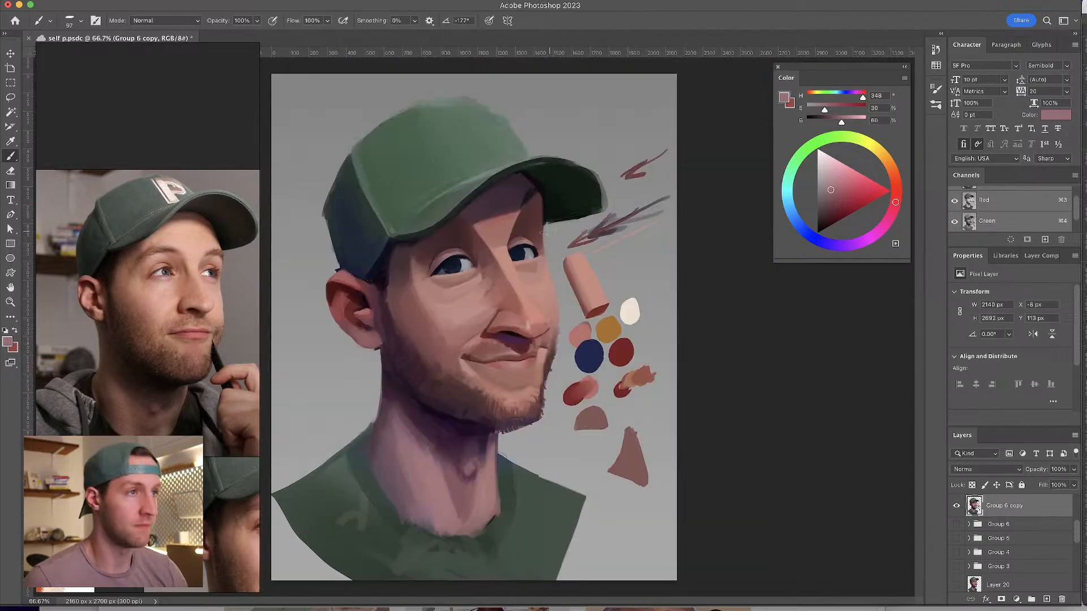
{"action": "left_click", "coordinate": [912, 2]}
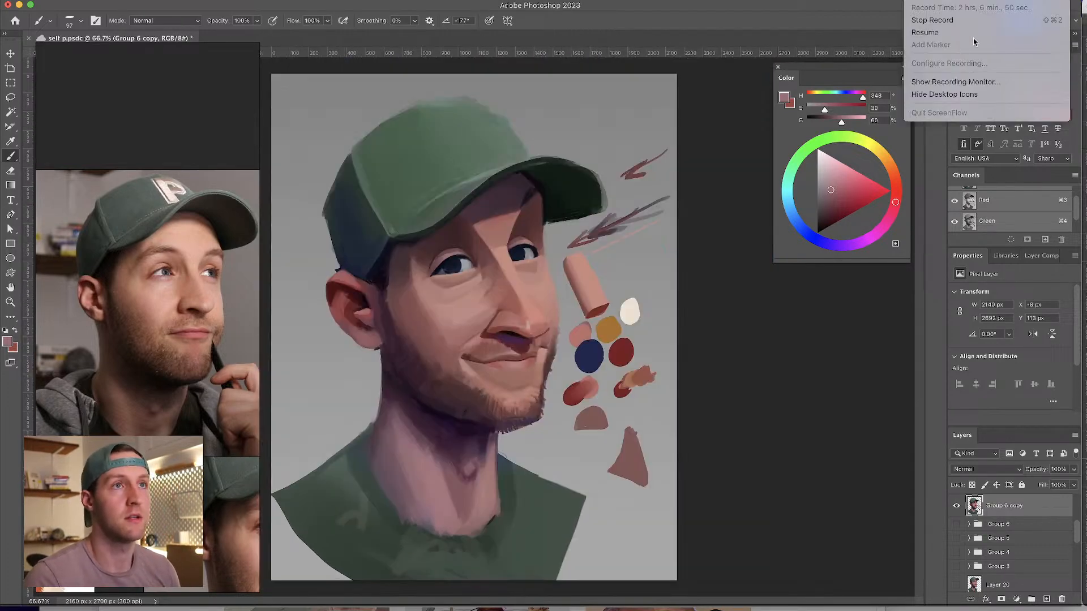
{"action": "left_click", "coordinate": [969, 34]}
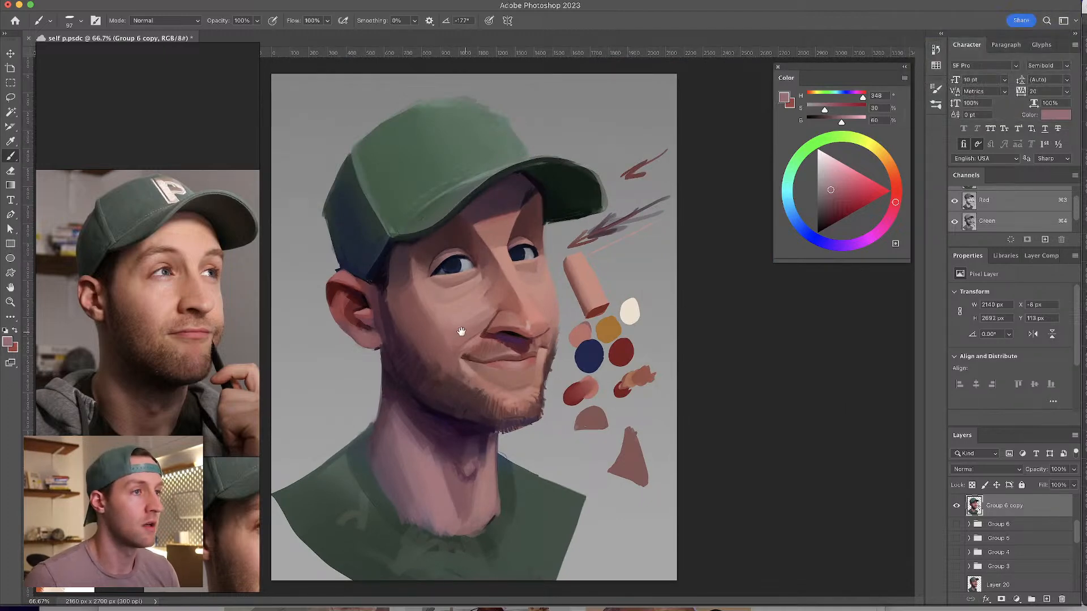
- Blend the earlobe, the shadow beneath the jaw and the upper neck with skin tones sampled from the portrait
{"action": "left_click", "coordinate": [361, 326], "text": "alt"}
{"action": "left_click_drag", "start_coordinate": [358, 327], "coordinate": [347, 329]}
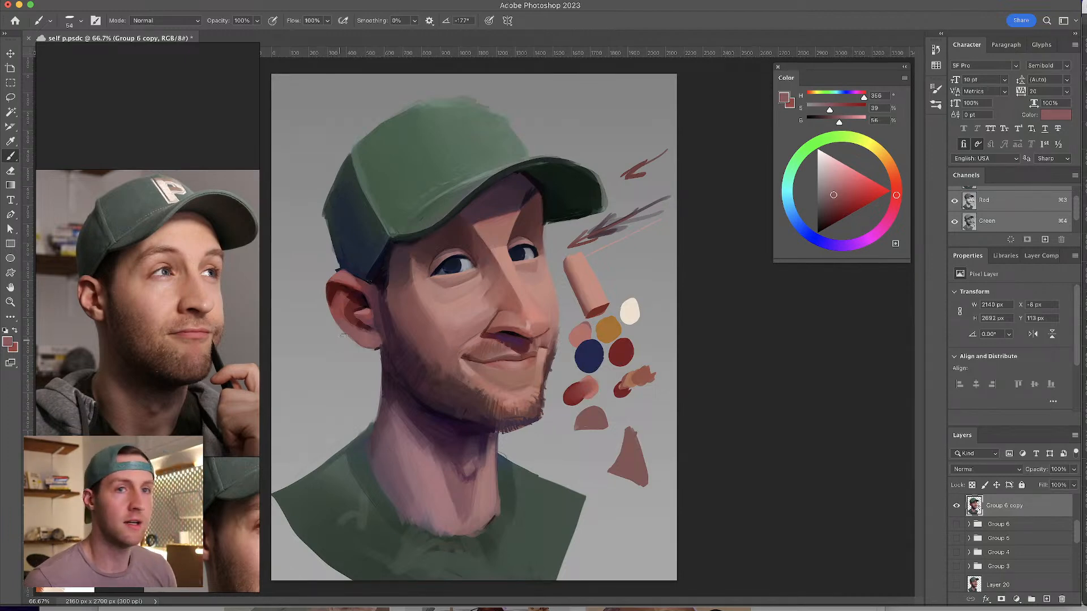
{"action": "left_click", "coordinate": [410, 407], "text": "alt"}
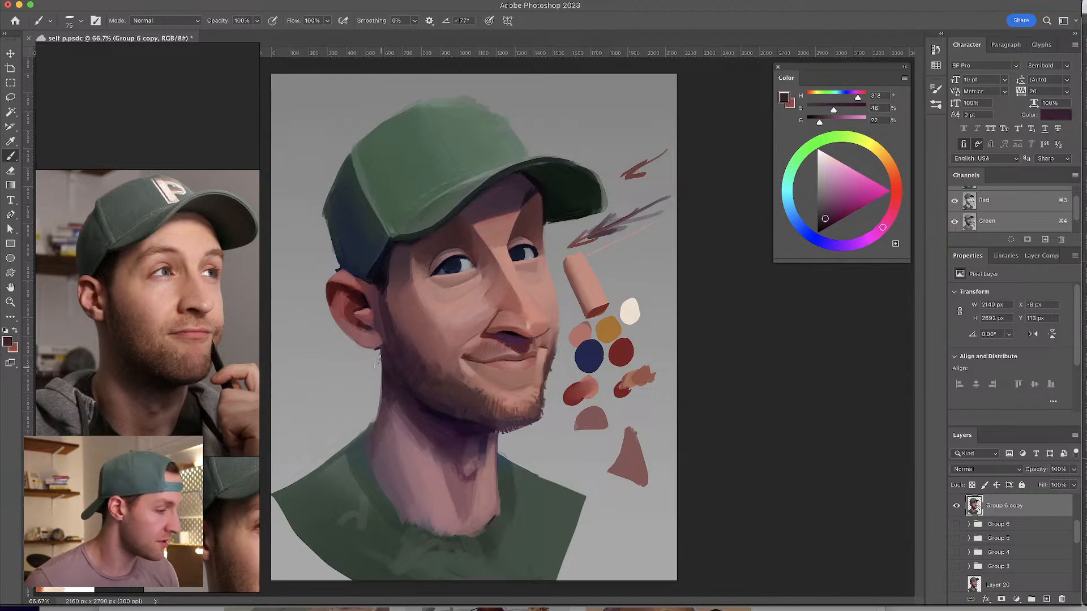
{"action": "left_click", "coordinate": [405, 428], "text": "alt"}
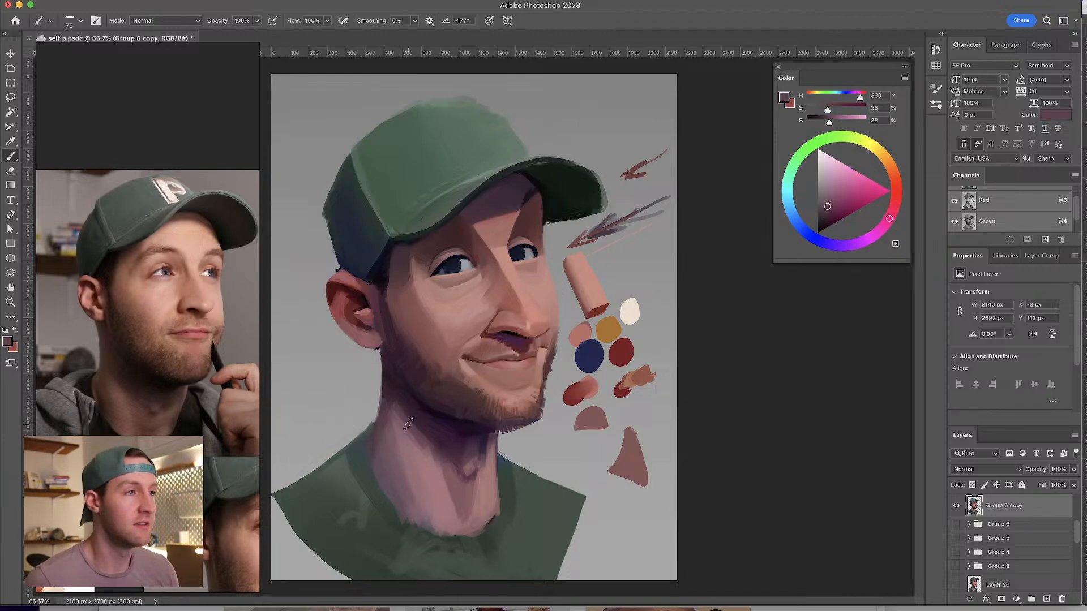
{"action": "left_click", "coordinate": [414, 411], "text": "alt"}
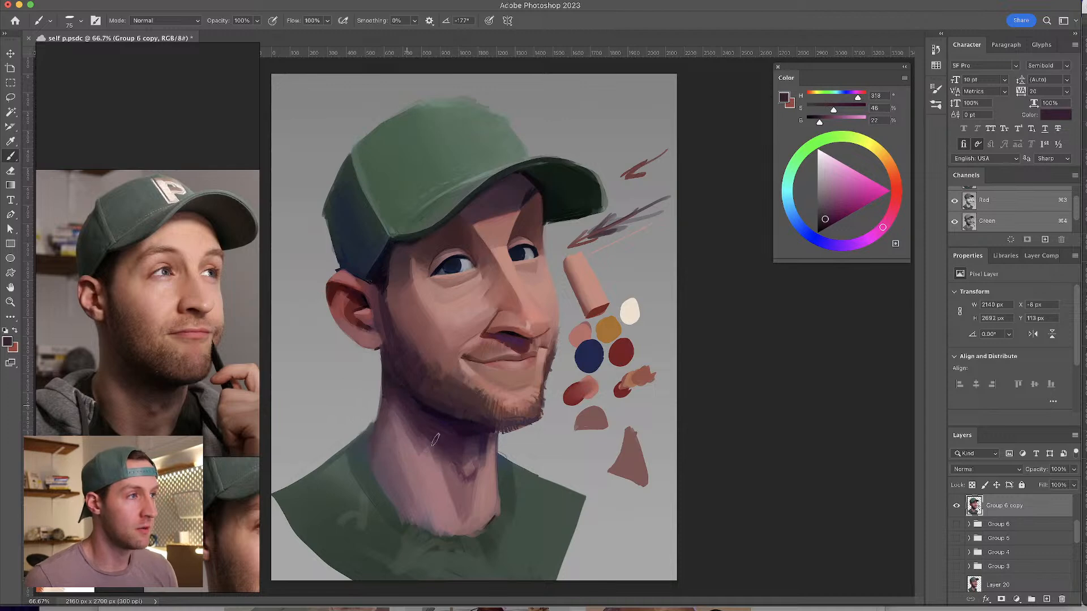
{"action": "left_click", "coordinate": [440, 477], "text": "alt"}
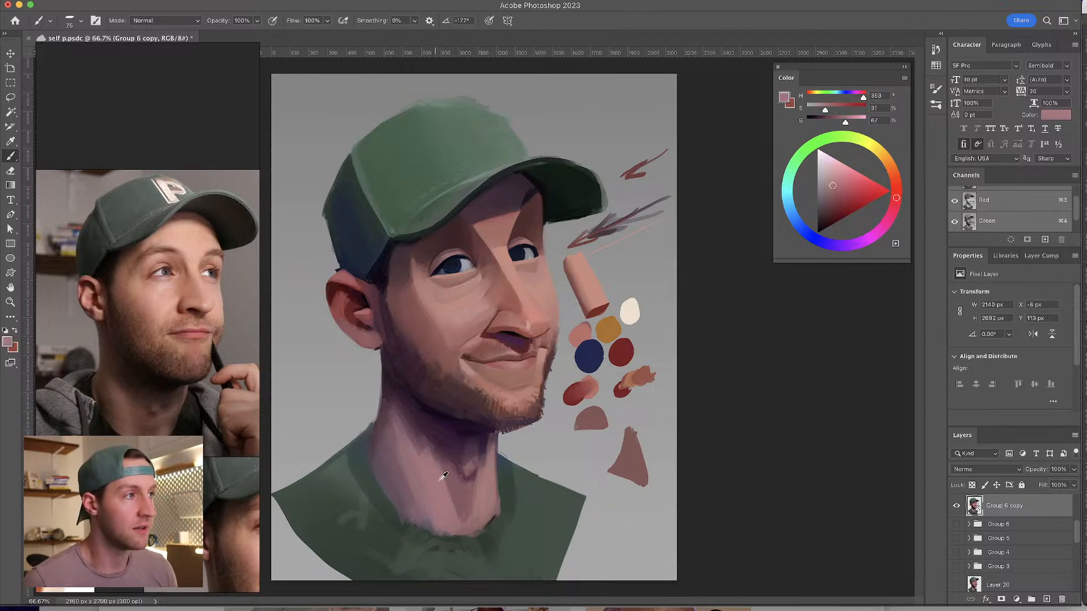
{"action": "left_click", "coordinate": [488, 469], "text": "alt"}
{"action": "left_click_drag", "start_coordinate": [507, 470], "coordinate": [464, 476]}
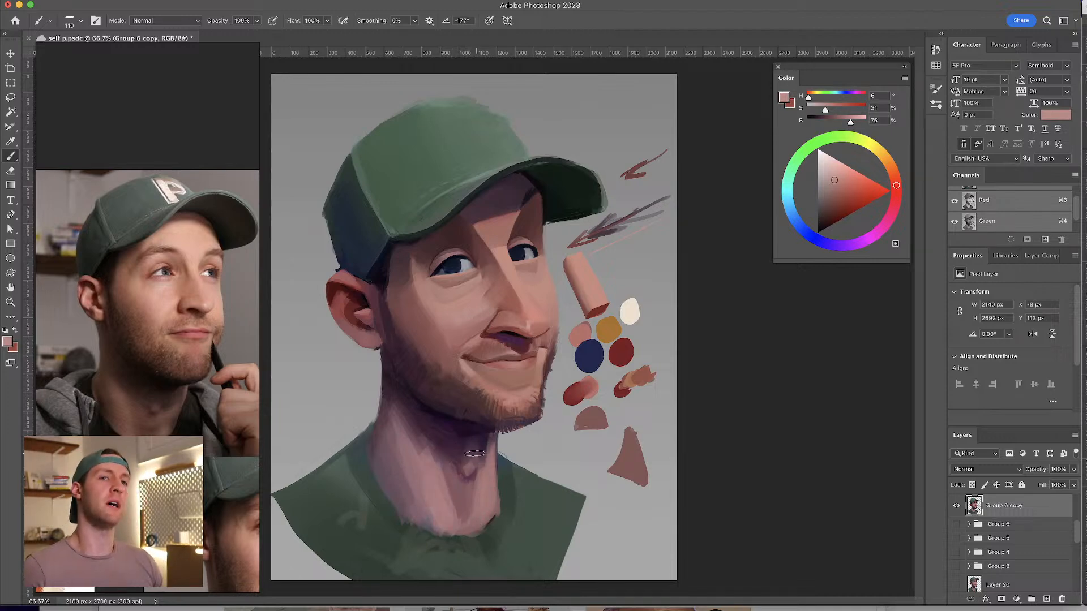
- Smooth the lower neck with sampled pink skin tones between the Adam's apple and the shirt collar
{"action": "left_click", "coordinate": [489, 498], "text": "alt"}
{"action": "left_click_drag", "start_coordinate": [490, 498], "coordinate": [478, 499]}
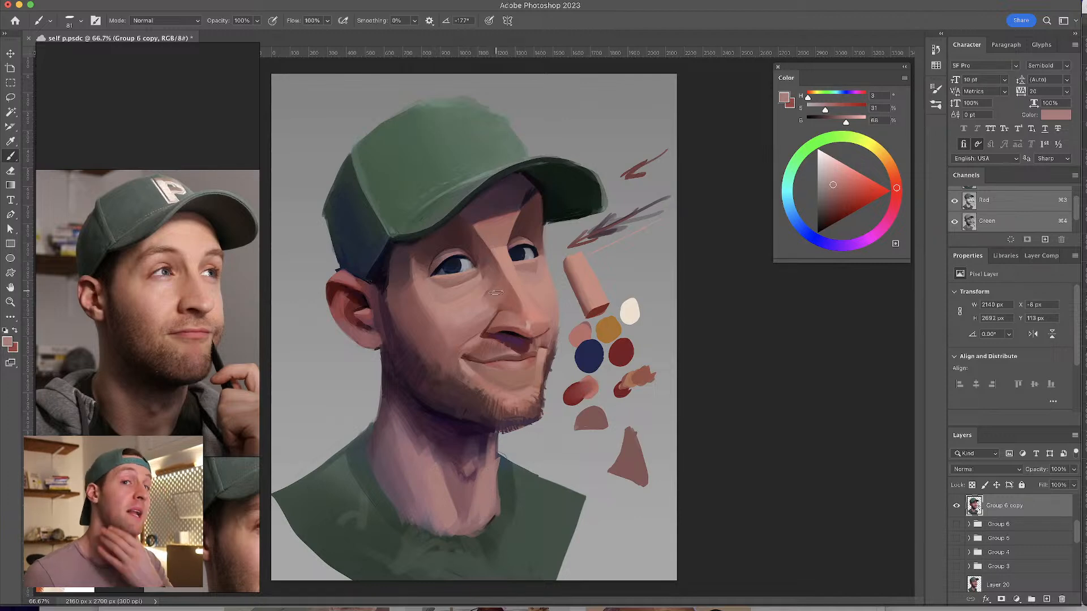
{"action": "left_click", "coordinate": [449, 482], "text": "alt"}
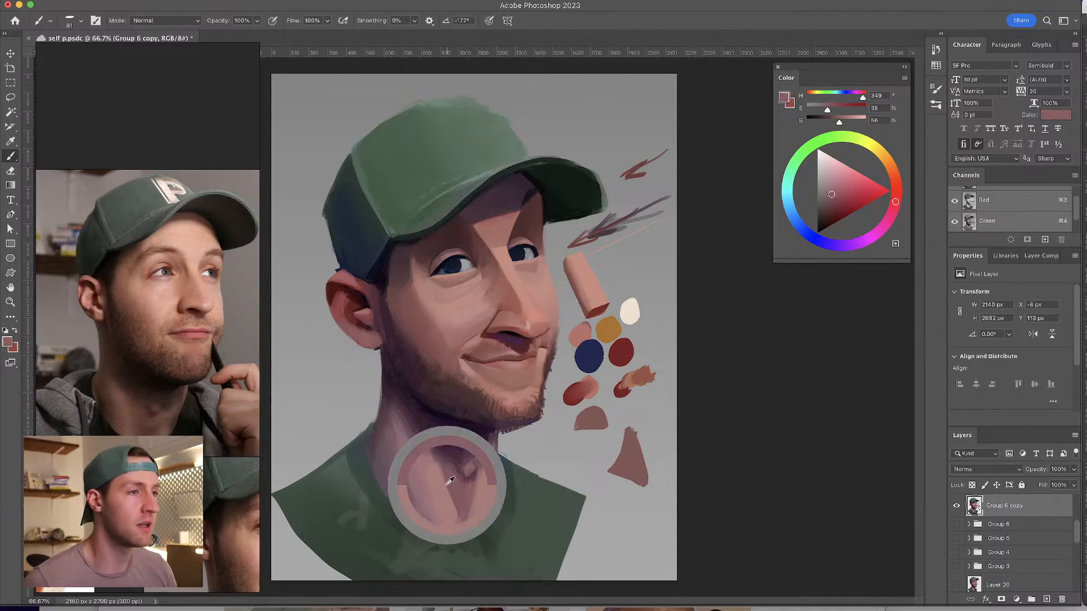
{"action": "mouse_move", "coordinate": [448, 491]}
{"action": "left_mouse_down"}
{"action": "mouse_move", "coordinate": [458, 518]}
{"action": "mouse_move", "coordinate": [448, 466]}
{"action": "mouse_move", "coordinate": [477, 506]}
{"action": "mouse_move", "coordinate": [444, 477]}
{"action": "mouse_move", "coordinate": [464, 494]}
{"action": "left_mouse_up"}
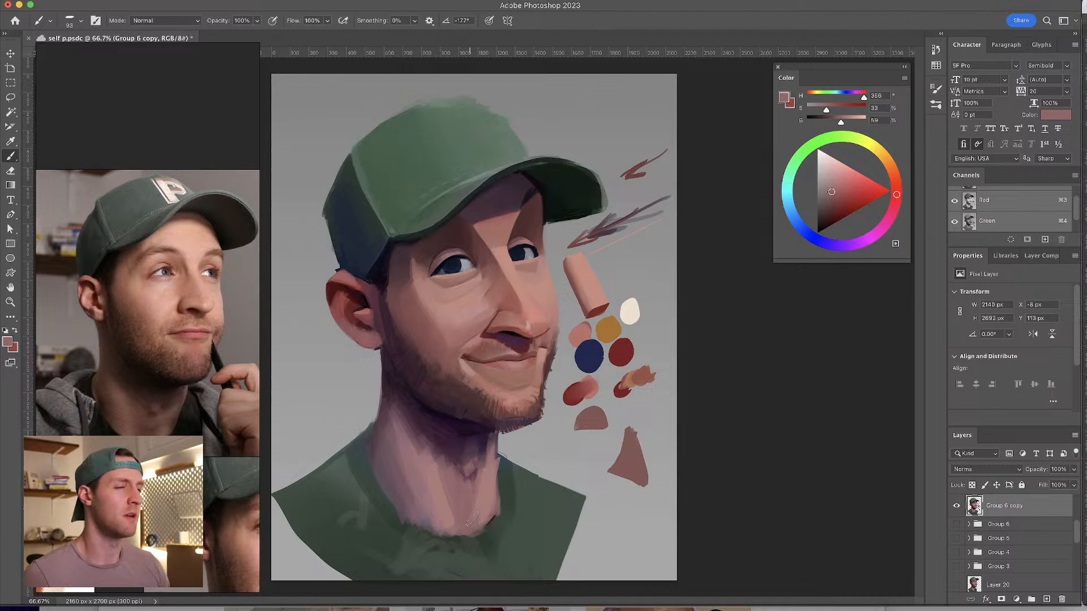
{"action": "left_click", "coordinate": [425, 486], "text": "alt"}
{"action": "left_click_drag", "start_coordinate": [448, 487], "coordinate": [434, 486]}
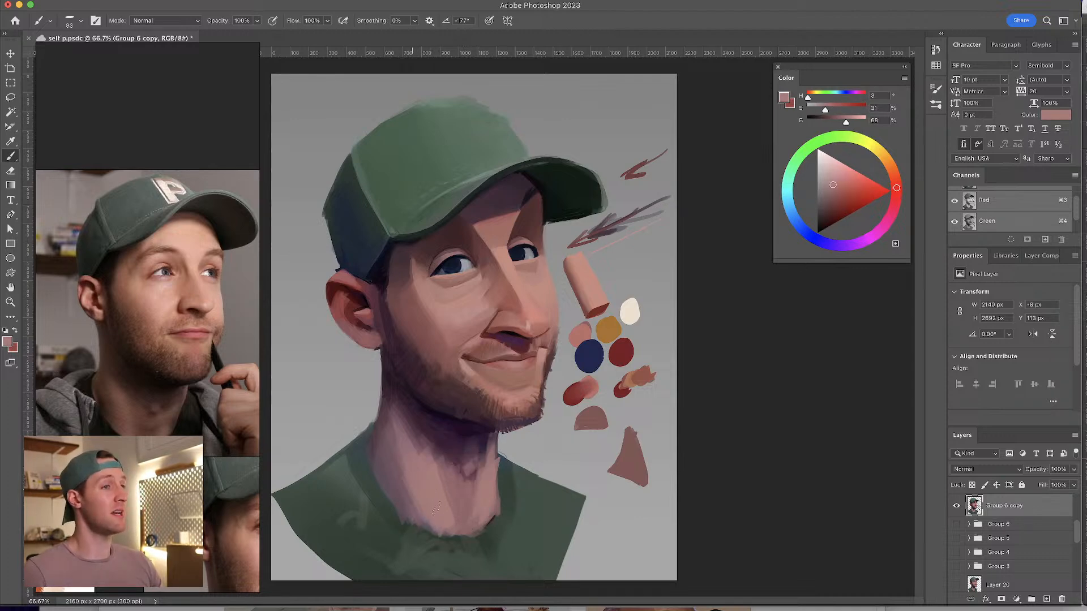
- Clean up the shirt edge beside the front of the neck with sampled dark green
{"action": "left_click", "coordinate": [258, 388], "text": "alt"}
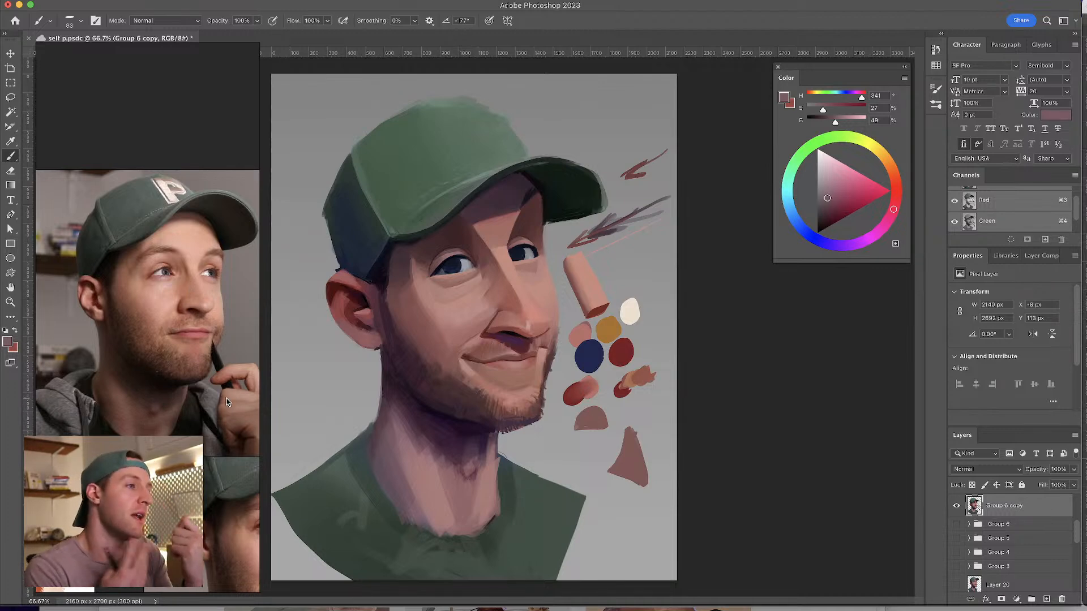
{"action": "left_click", "coordinate": [504, 471], "text": "alt"}
{"action": "mouse_move", "coordinate": [503, 472]}
{"action": "left_mouse_down"}
{"action": "mouse_move", "coordinate": [498, 510]}
{"action": "mouse_move", "coordinate": [498, 457]}
{"action": "left_mouse_up"}
{"action": "left_click", "coordinate": [499, 472], "text": "alt"}
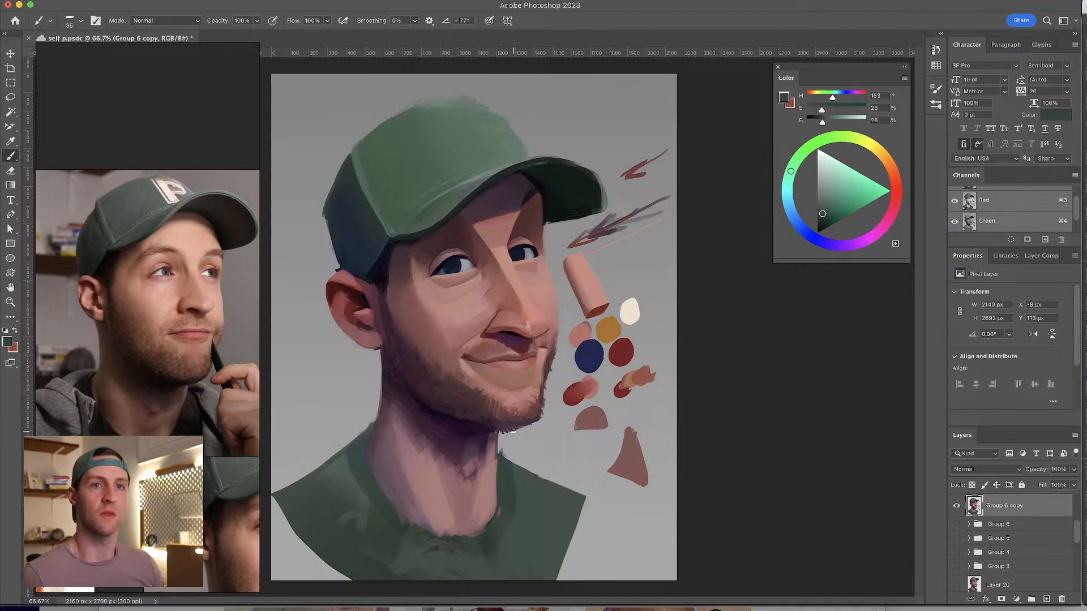
- Paint a thin near-black shadow line along the front and bottom of the neckline, where the neck meets the shirt
{"action": "left_click", "coordinate": [545, 188], "text": "alt"}
{"action": "mouse_move", "coordinate": [500, 497]}
{"action": "left_mouse_down"}
{"action": "mouse_move", "coordinate": [491, 521]}
{"action": "mouse_move", "coordinate": [453, 538]}
{"action": "left_mouse_up"}
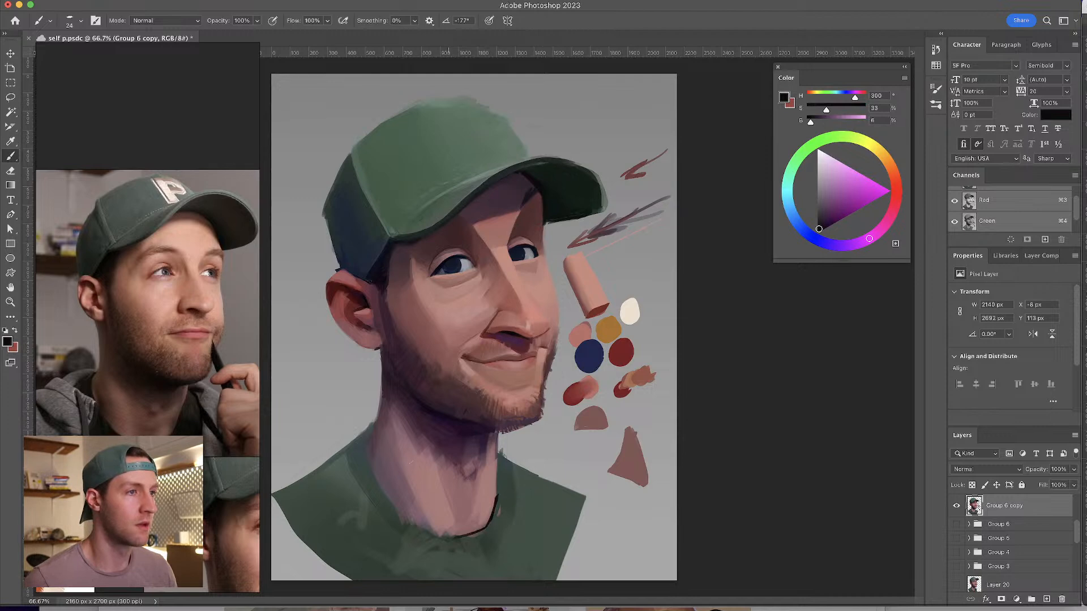
{"action": "left_click_drag", "start_coordinate": [408, 484], "coordinate": [407, 485]}
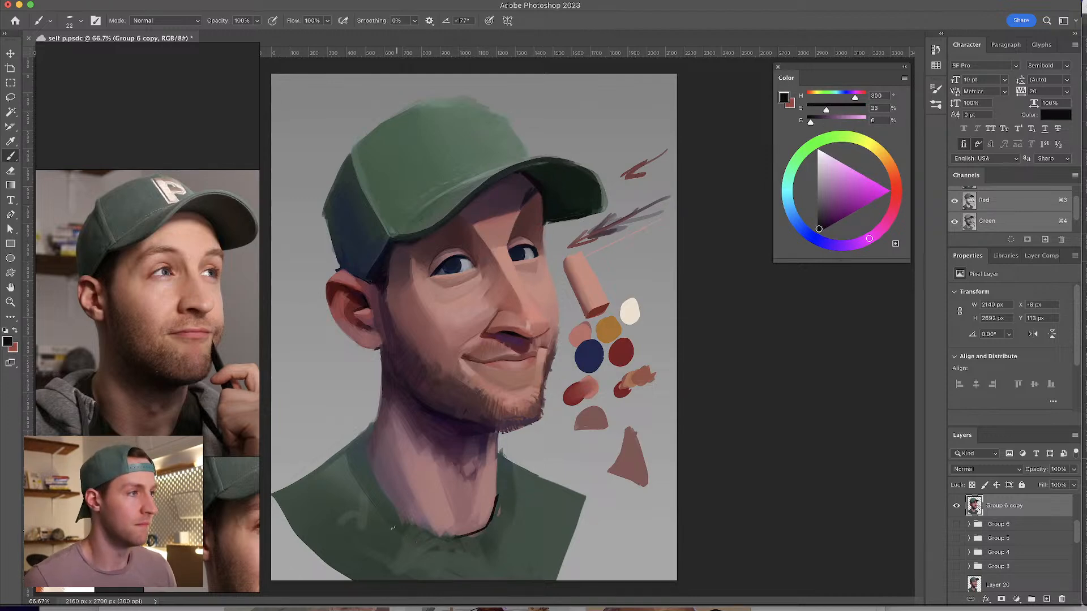
{"action": "left_click_drag", "start_coordinate": [409, 522], "coordinate": [453, 540]}
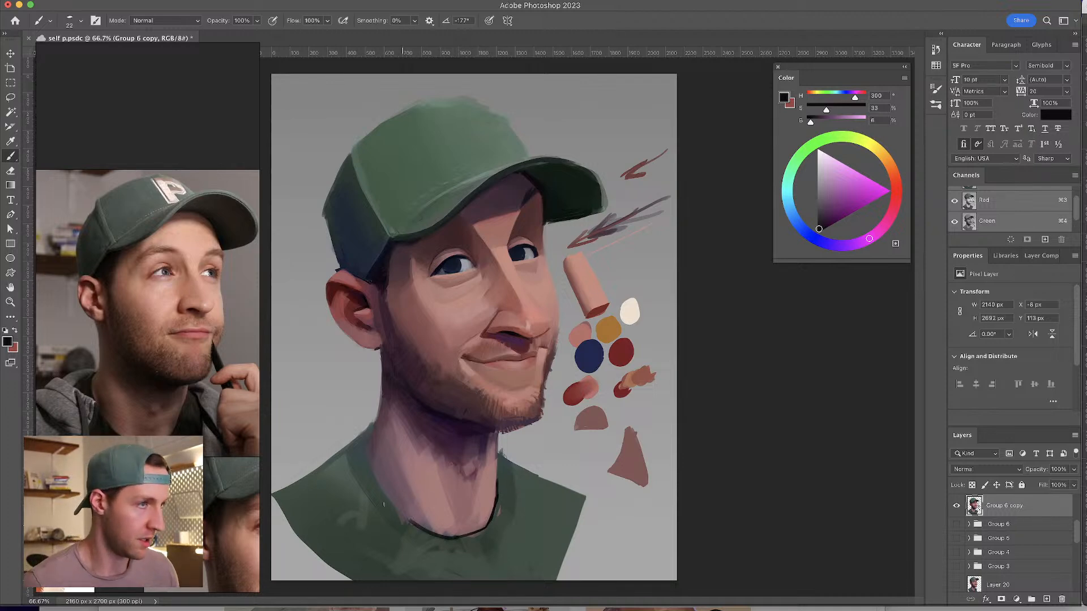
- Extend the dark collar line up the back side of the neck to the shoulder, redoing the stroke that misses
{"action": "left_click_drag", "start_coordinate": [385, 495], "coordinate": [408, 518]}
{"action": "left_click_drag", "start_coordinate": [371, 476], "coordinate": [409, 520]}
{"action": "key", "text": "ctrl+z"}
{"action": "left_click_drag", "start_coordinate": [374, 475], "coordinate": [411, 520]}
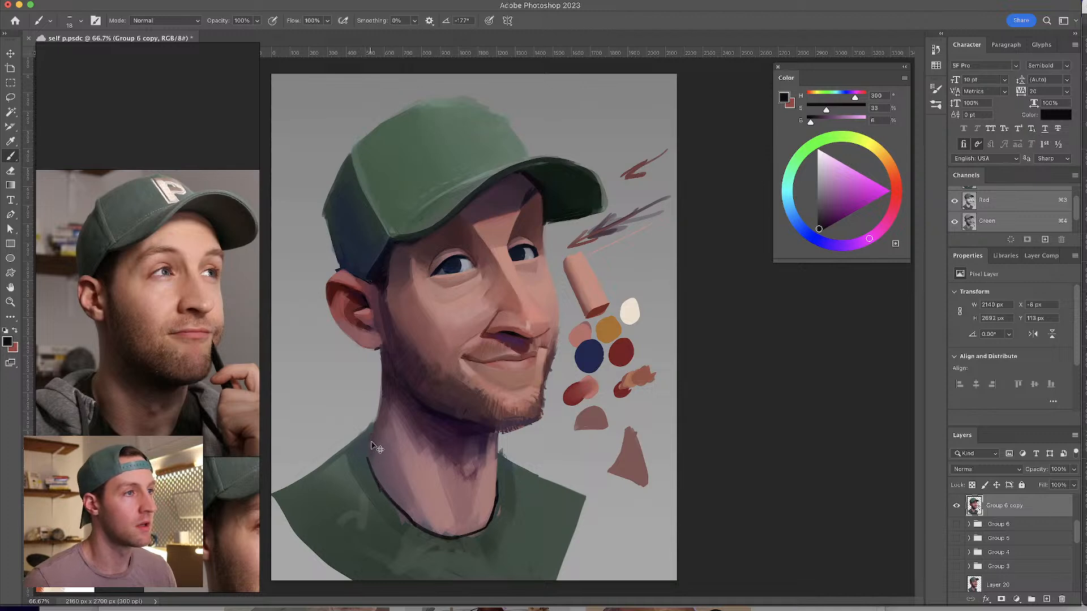
{"action": "left_click_drag", "start_coordinate": [371, 437], "coordinate": [383, 488]}
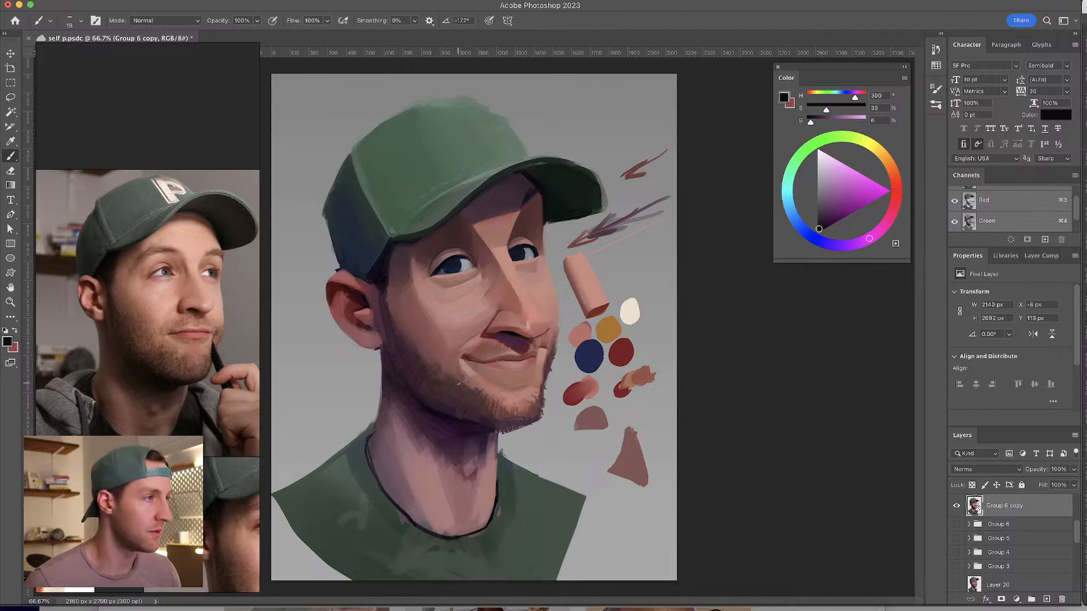
- Soften the Adam's apple and the surrounding neck tones with colours sampled from the adjacent skin and shadow
{"action": "left_click", "coordinate": [474, 474], "text": "alt"}
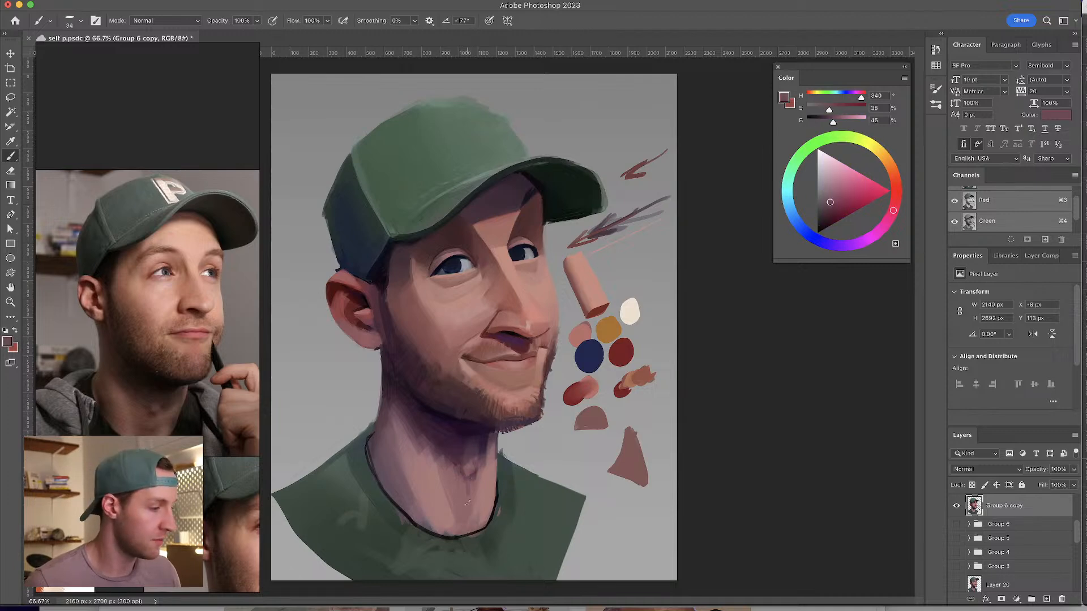
{"action": "left_click", "coordinate": [461, 480], "text": "alt"}
{"action": "left_click_drag", "start_coordinate": [461, 480], "coordinate": [470, 480]}
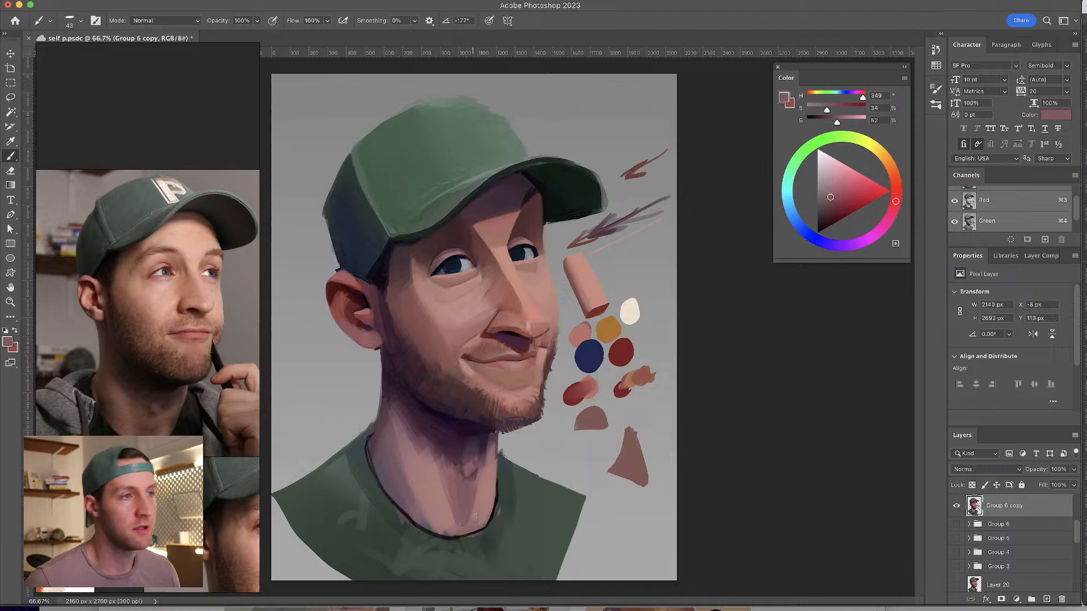
{"action": "left_click", "coordinate": [480, 497], "text": "alt"}
{"action": "left_click_drag", "start_coordinate": [480, 497], "coordinate": [488, 499]}
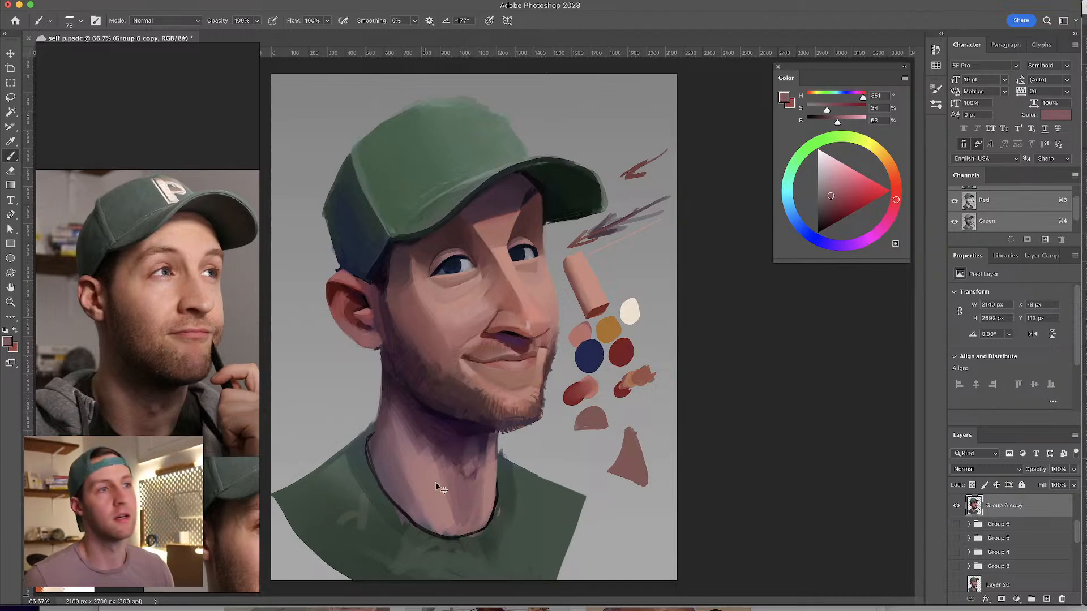
{"action": "left_click", "coordinate": [463, 452], "text": "alt"}
{"action": "left_click_drag", "start_coordinate": [465, 452], "coordinate": [464, 451]}
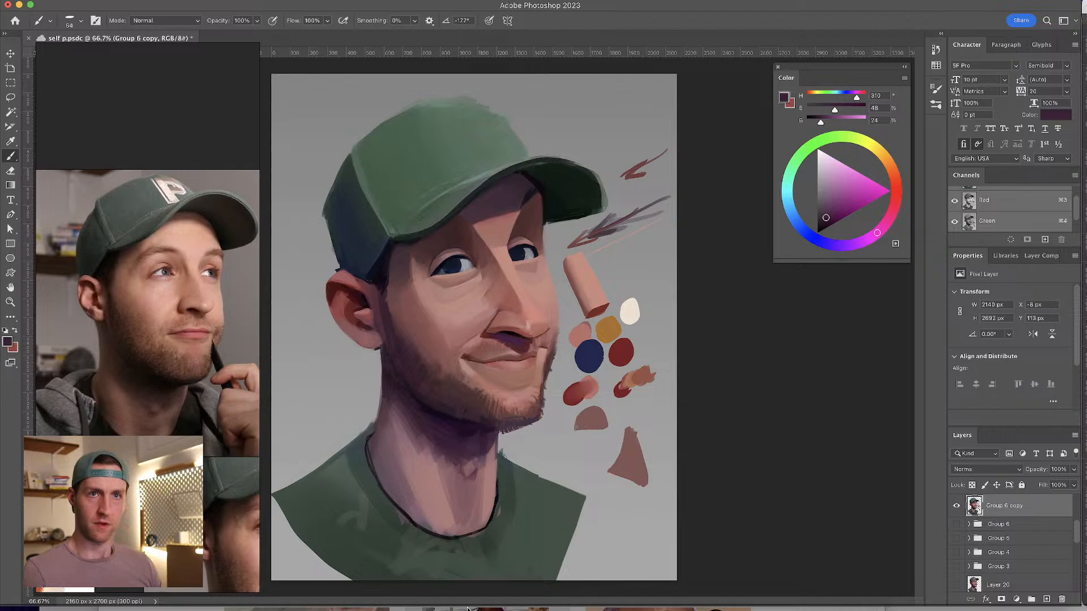
- Flip the canvas horizontally back and forth to check the portrait's likeness and balance
{"action": "key", "text": "h"}
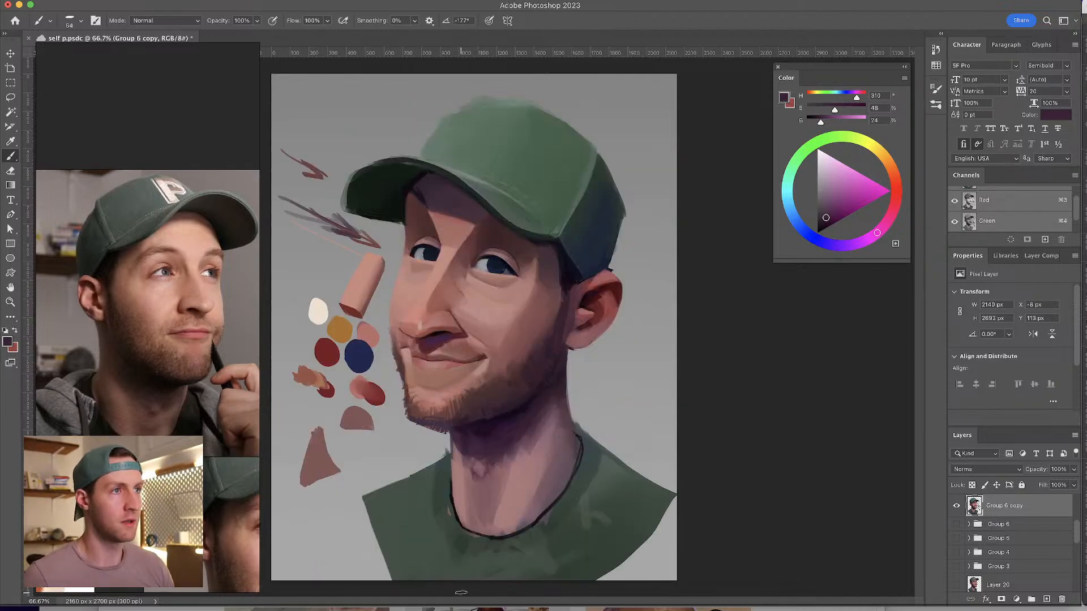
{"action": "key", "text": "h"}
{"action": "key", "text": "h"}
{"action": "key", "text": "h"}
{"action": "key", "text": "h"}
{"action": "key", "text": "h"}
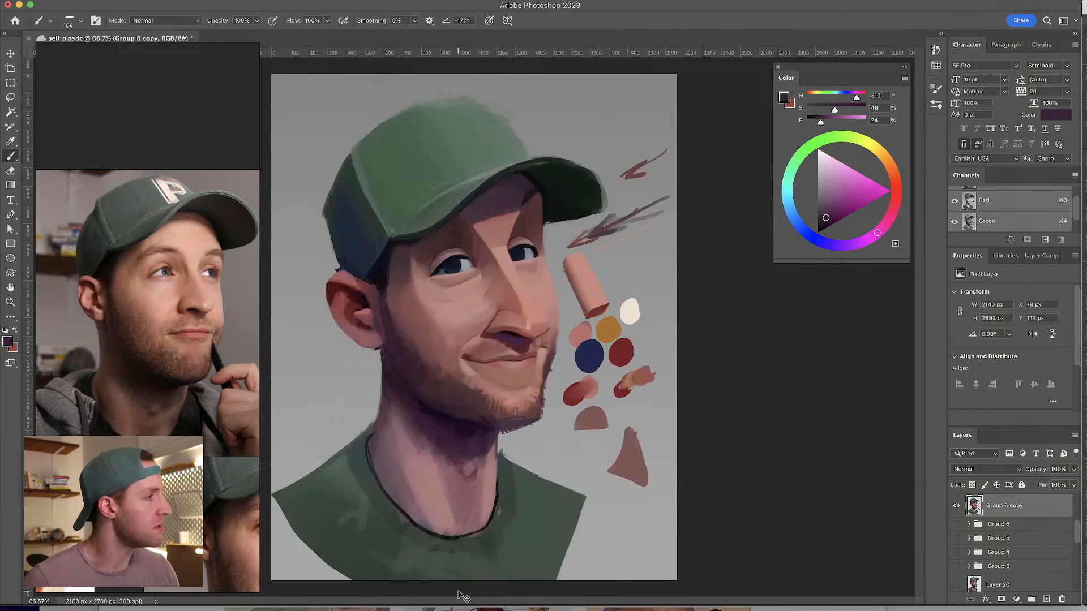
- Blend the back side of the neck into the jaw shadow with sampled skin and dark purple tones
{"action": "left_click", "coordinate": [414, 449], "text": "alt"}
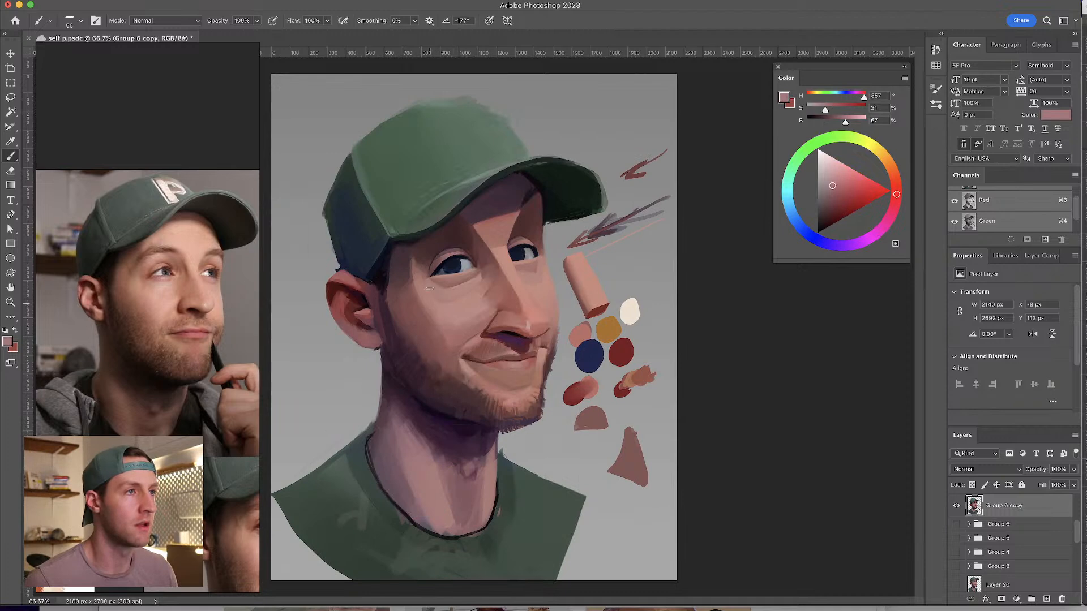
{"action": "left_click", "coordinate": [400, 436], "text": "alt"}
{"action": "left_click", "coordinate": [401, 462], "text": "alt"}
{"action": "left_click", "coordinate": [418, 461], "text": "alt"}
{"action": "left_click_drag", "start_coordinate": [417, 460], "coordinate": [415, 460]}
{"action": "left_click", "coordinate": [412, 418], "text": "alt"}
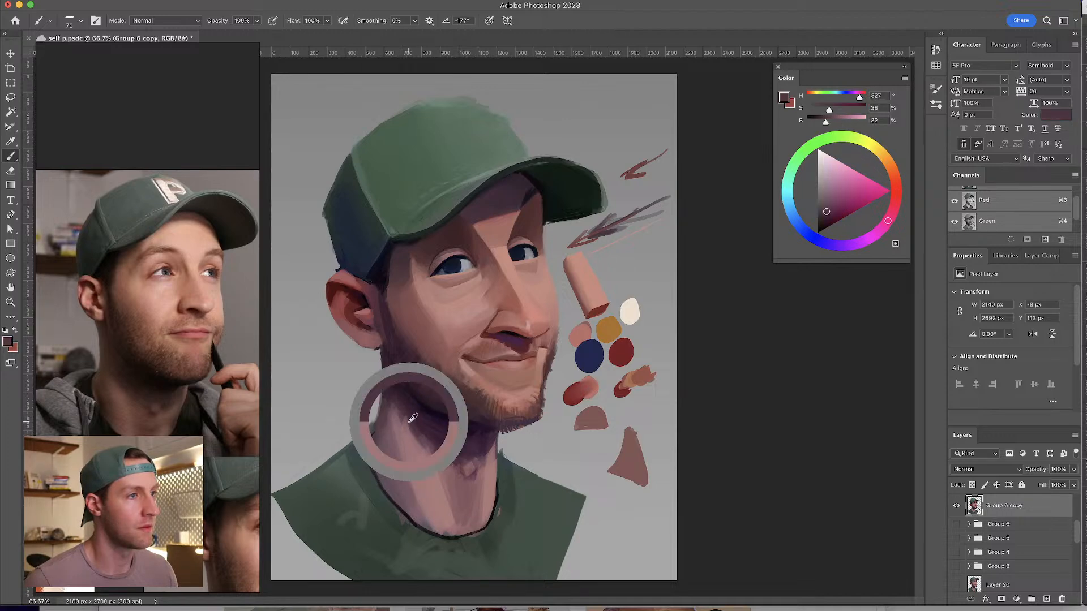
{"action": "left_click", "coordinate": [432, 422], "text": "alt"}
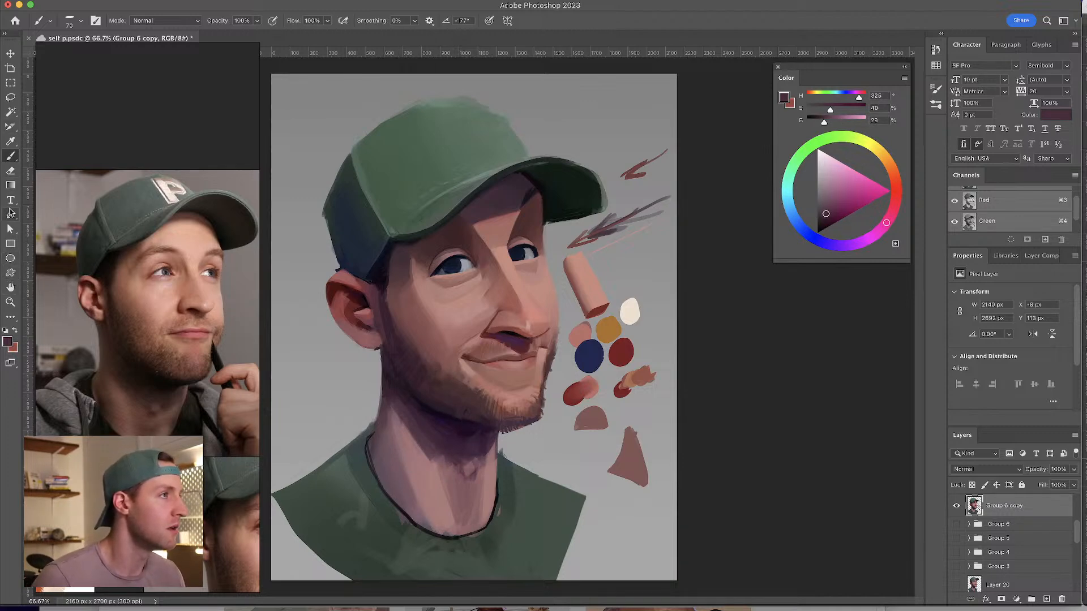
{"action": "left_click", "coordinate": [10, 215]}
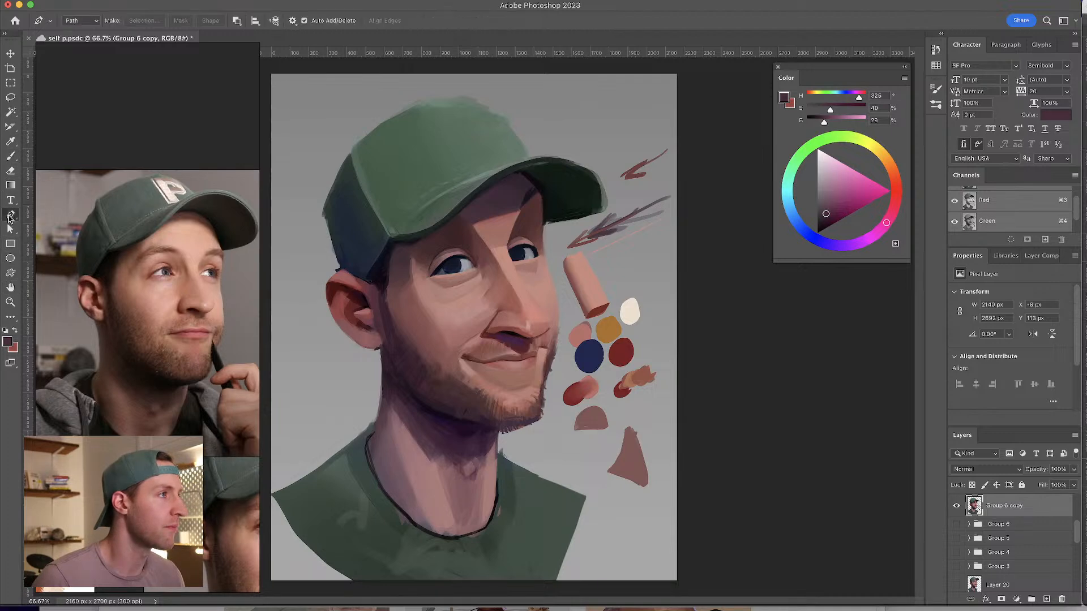
{"action": "right_click", "coordinate": [9, 217]}
{"action": "left_click", "coordinate": [10, 171]}
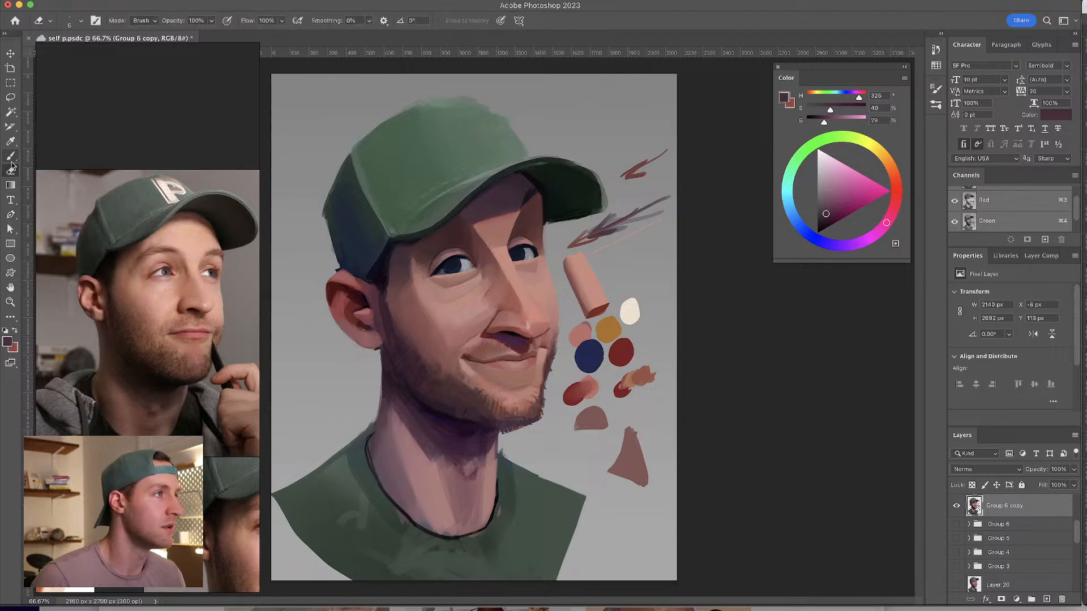
{"action": "left_click", "coordinate": [10, 228]}
{"action": "right_click", "coordinate": [10, 228]}
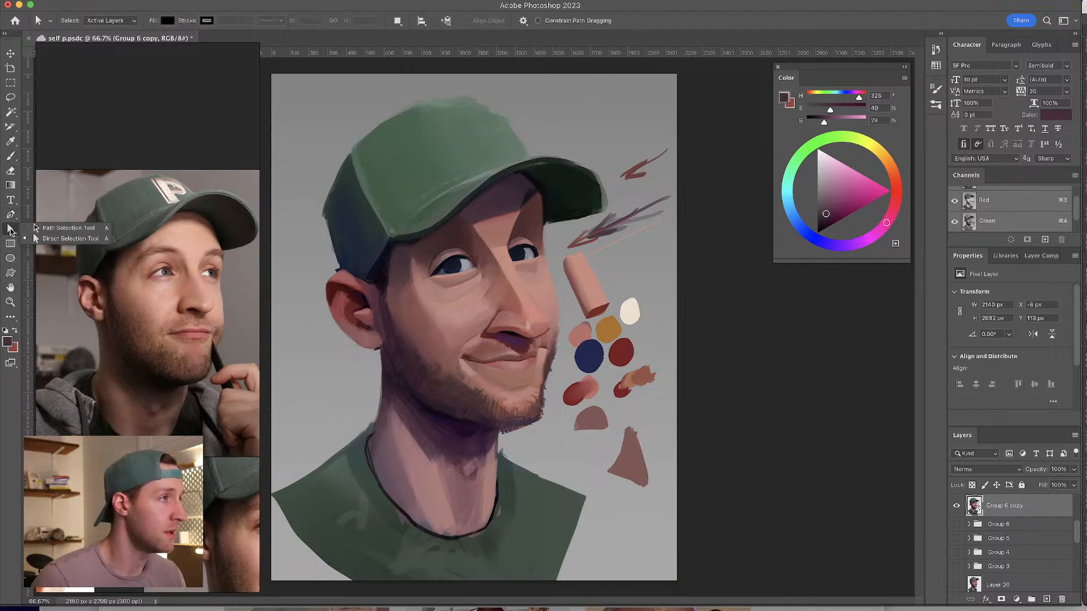
{"action": "left_click", "coordinate": [35, 228]}
{"action": "key", "text": "r"}
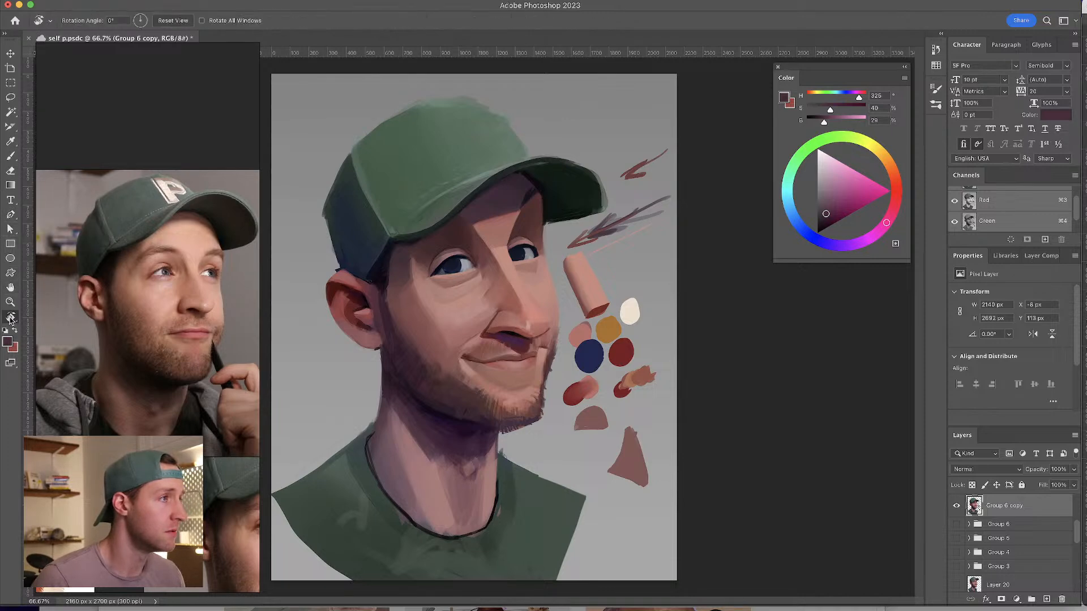
- Use the Smudge tool at 6% strength to soften the shadow edge under the jaw
{"action": "right_click", "coordinate": [10, 317]}
{"action": "left_click", "coordinate": [54, 515]}
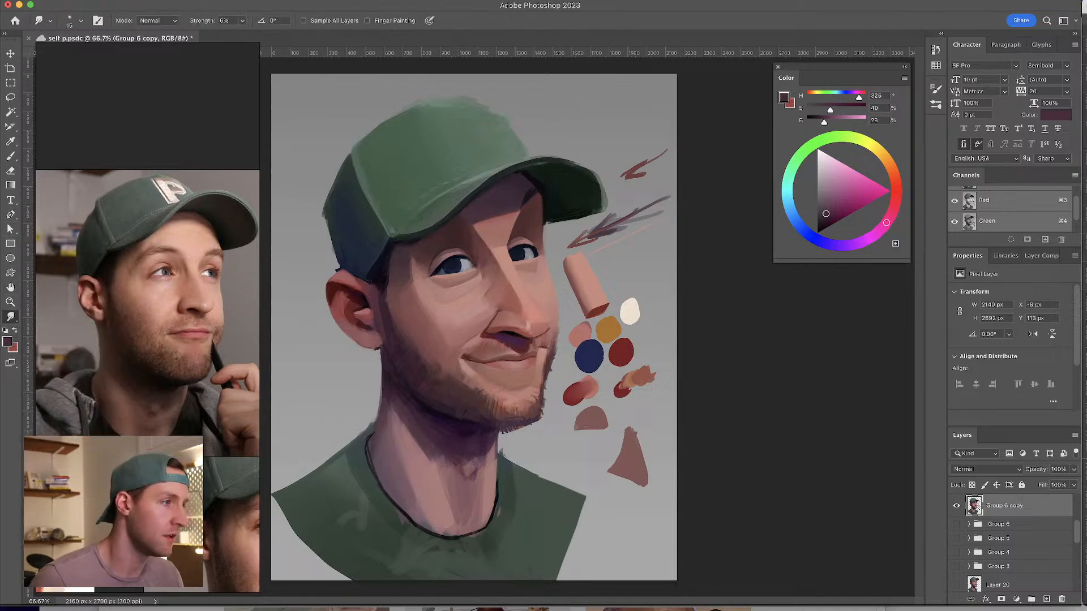
{"action": "left_click_drag", "start_coordinate": [423, 426], "coordinate": [458, 426]}
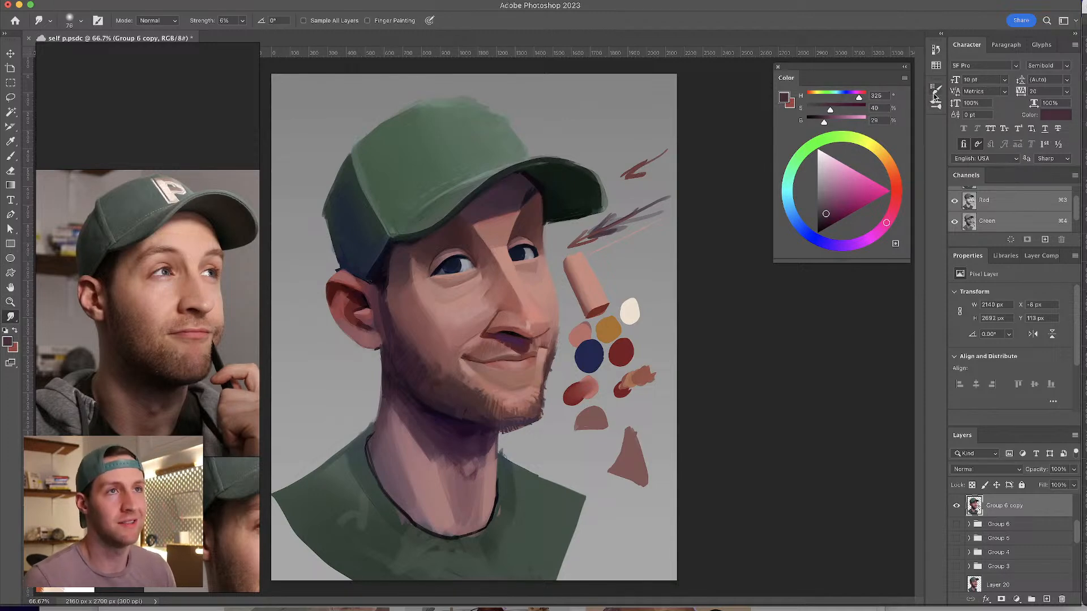
- Set the Smudge brush's scatter to 95% and smudge the brushwork down the neck towards the collar
{"action": "left_click", "coordinate": [937, 90]}
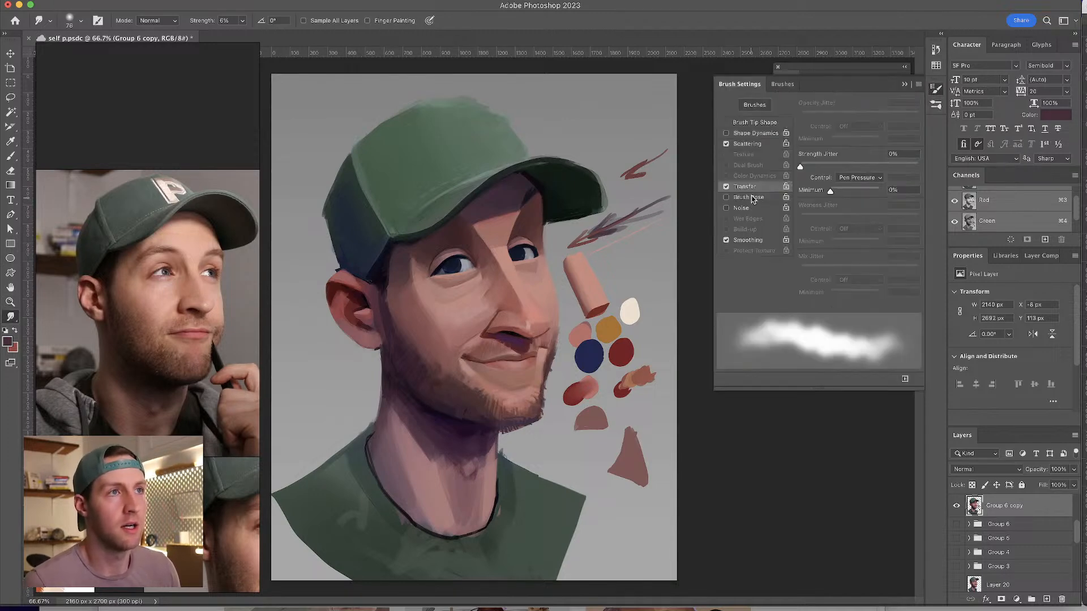
{"action": "left_click", "coordinate": [748, 145]}
{"action": "mouse_move", "coordinate": [802, 113]}
{"action": "left_mouse_down"}
{"action": "mouse_move", "coordinate": [821, 116]}
{"action": "mouse_move", "coordinate": [811, 117]}
{"action": "left_mouse_up"}
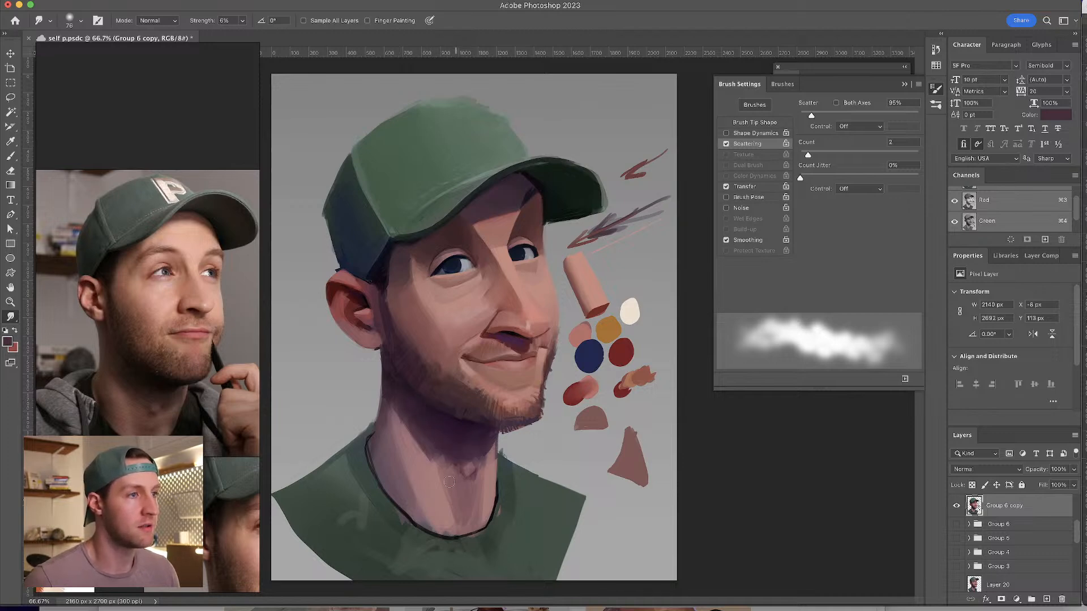
{"action": "left_click_drag", "start_coordinate": [406, 463], "coordinate": [421, 506]}
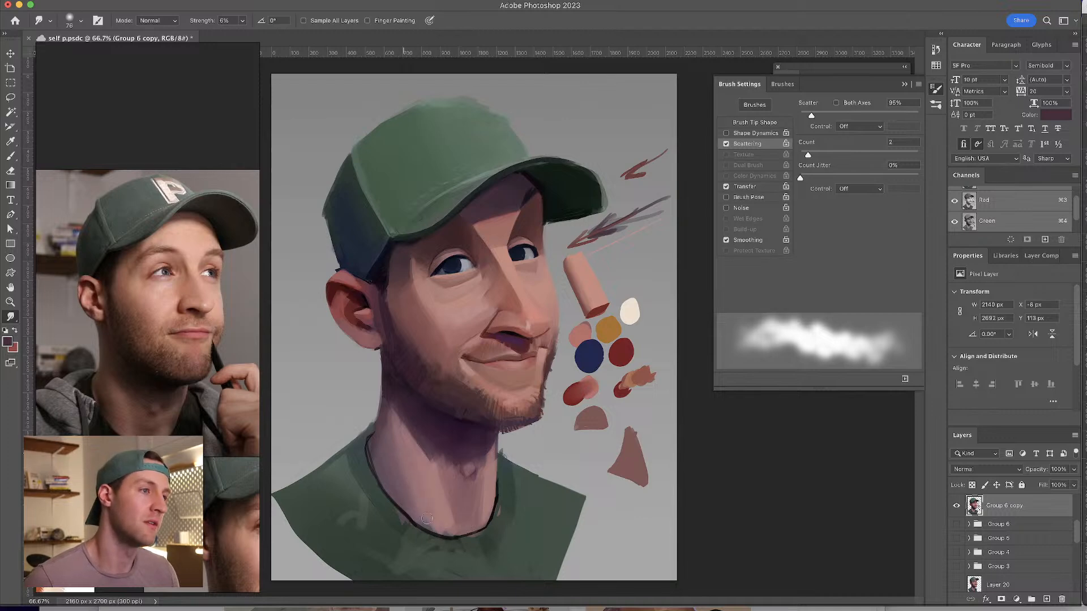
- Collapse the brush settings and smudge the back, centre and front of the neck to soften the shadow transitions
{"action": "left_click", "coordinate": [905, 85]}
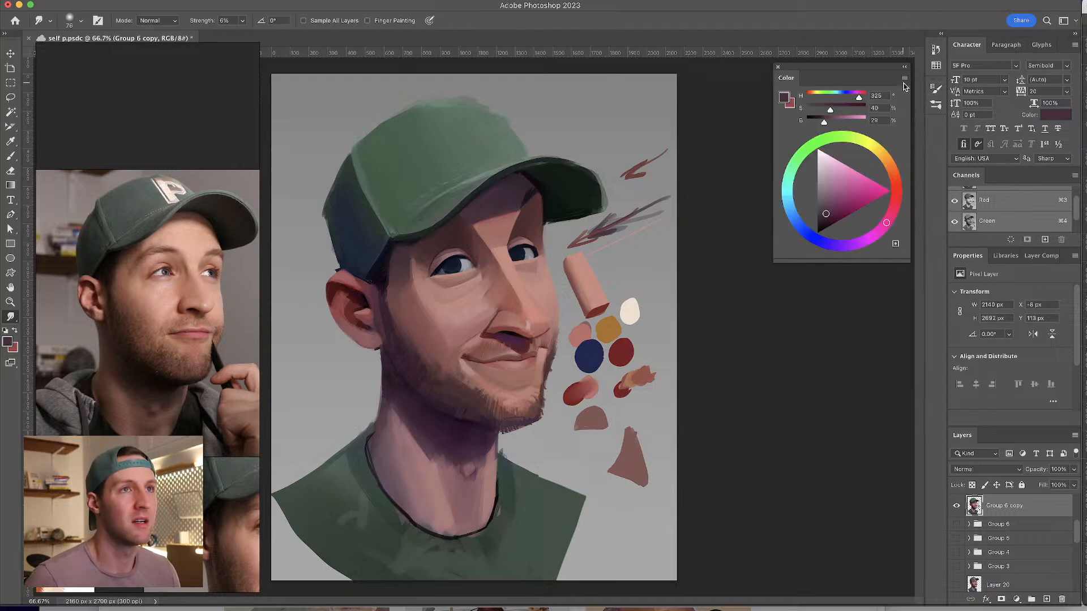
{"action": "left_click_drag", "start_coordinate": [402, 463], "coordinate": [406, 433]}
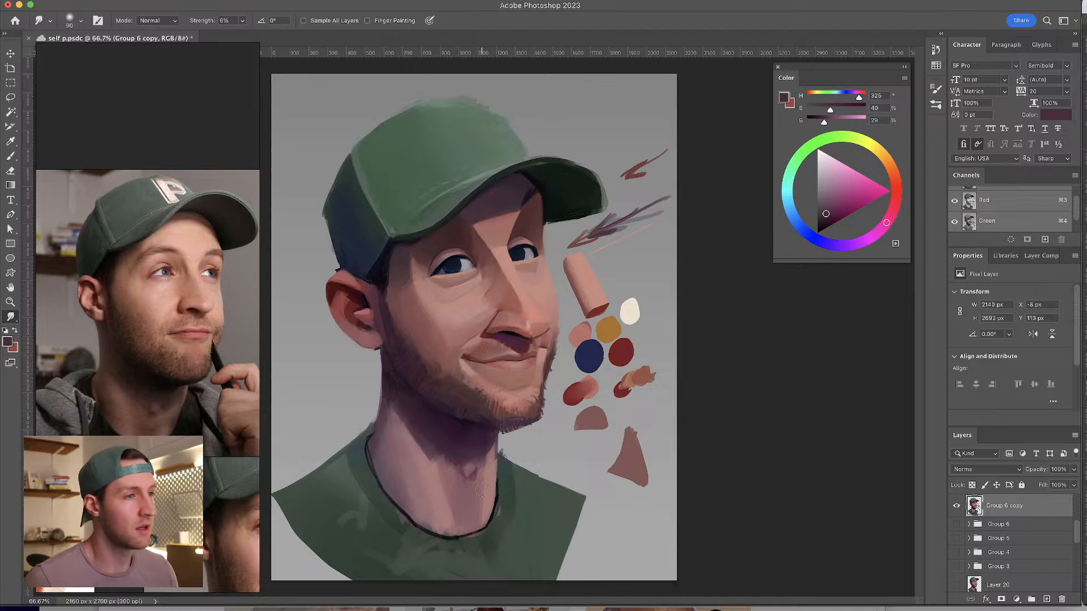
{"action": "left_click_drag", "start_coordinate": [480, 452], "coordinate": [461, 488]}
{"action": "left_click_drag", "start_coordinate": [451, 437], "coordinate": [448, 449]}
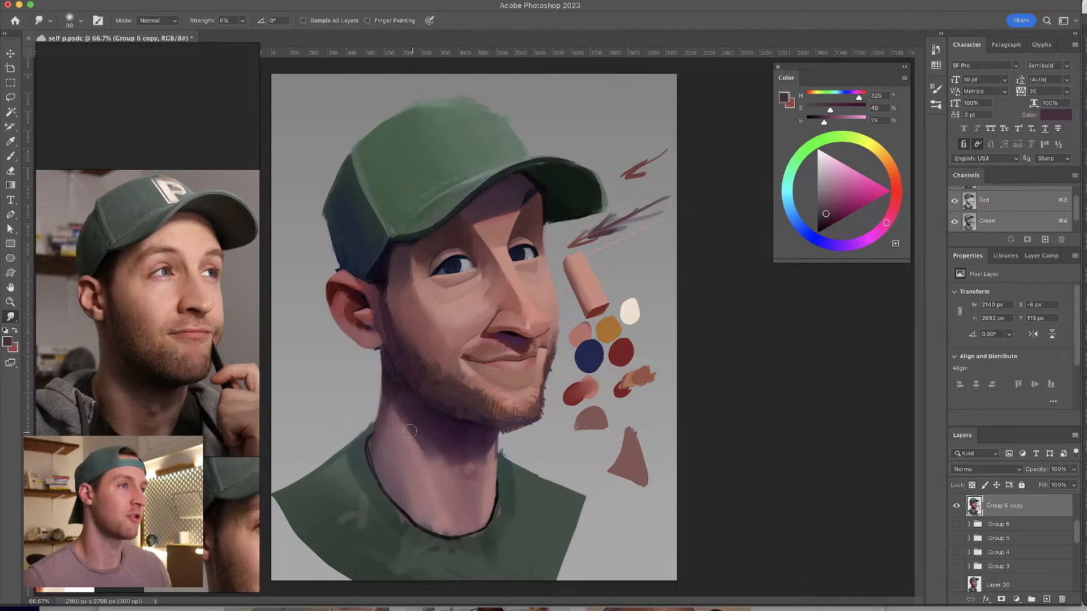
{"action": "left_click_drag", "start_coordinate": [426, 328], "coordinate": [419, 327]}
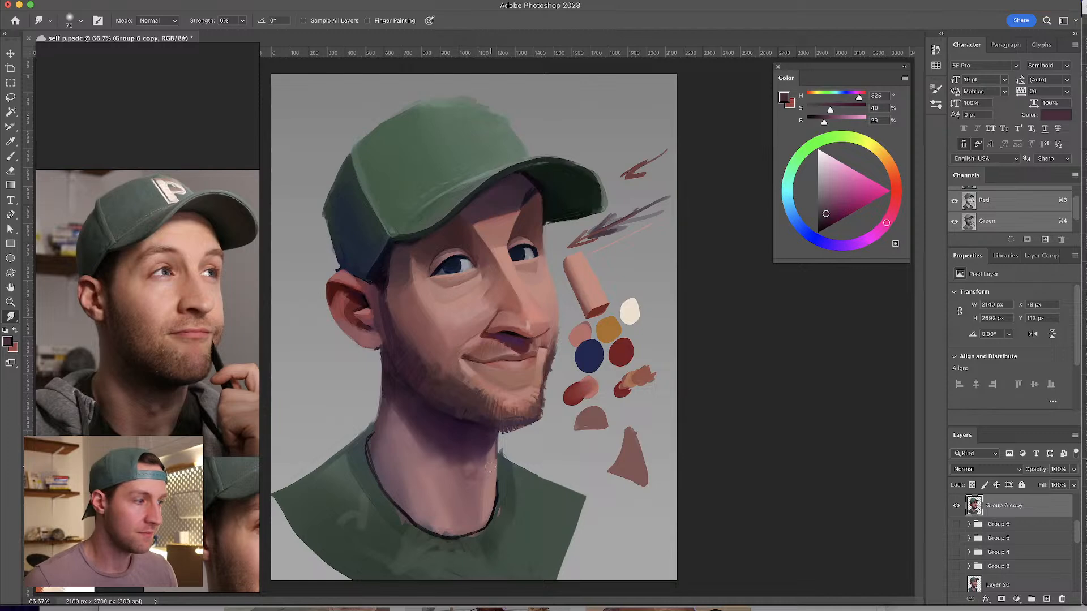
- Paint the front and centre of the neck with the Brush tool, using skin tones sampled from the neck
{"action": "left_click", "coordinate": [10, 156]}
{"action": "left_click_drag", "start_coordinate": [494, 470], "coordinate": [491, 470]}
{"action": "left_click", "coordinate": [497, 431], "text": "alt"}
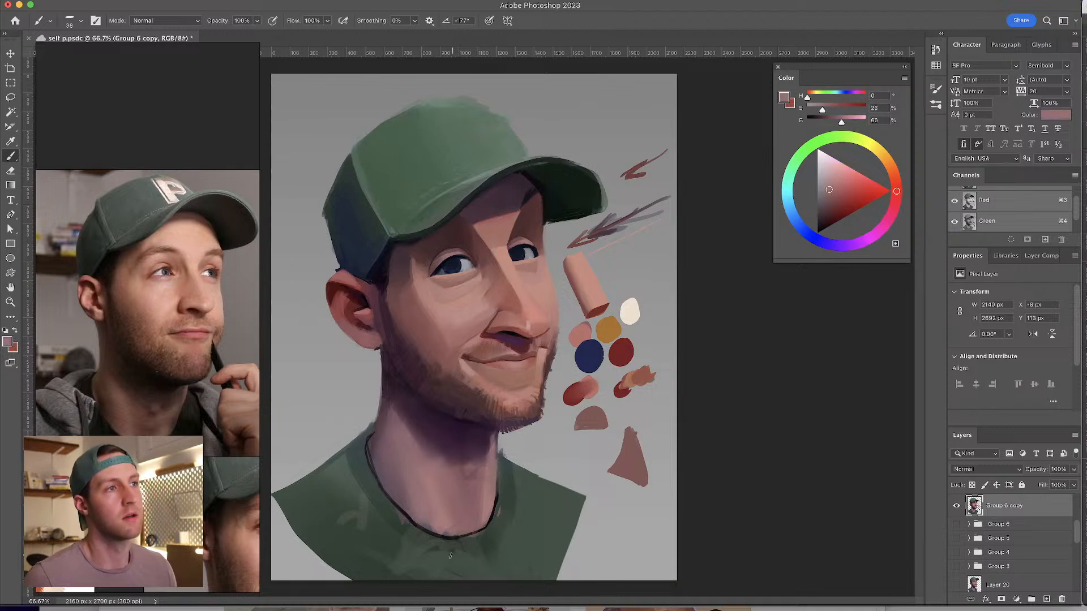
{"action": "left_click_drag", "start_coordinate": [456, 491], "coordinate": [458, 491]}
{"action": "left_click", "coordinate": [425, 475], "text": "alt"}
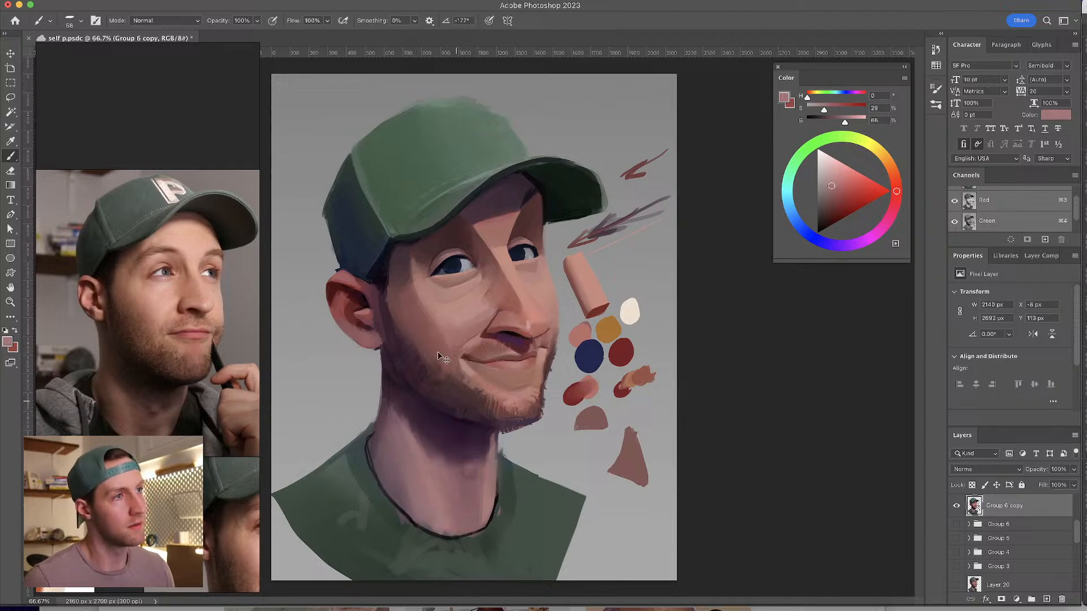
- Refine the back of the neck with sampled skin tones and pick up dark plum from the shadow under the nose
{"action": "left_click_drag", "start_coordinate": [426, 445], "coordinate": [416, 433]}
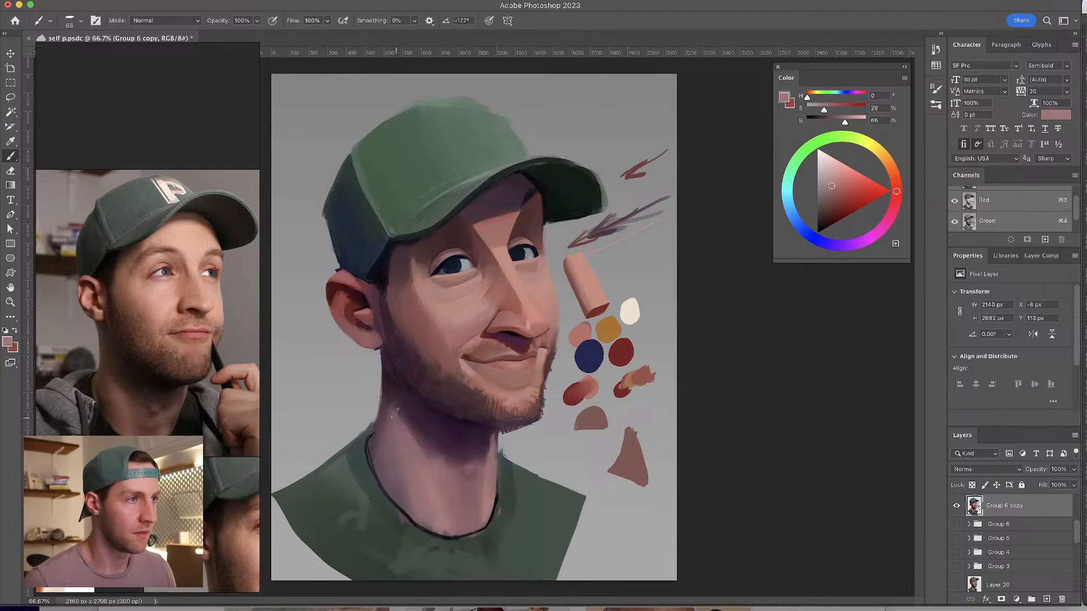
{"action": "left_click", "coordinate": [422, 442], "text": "alt"}
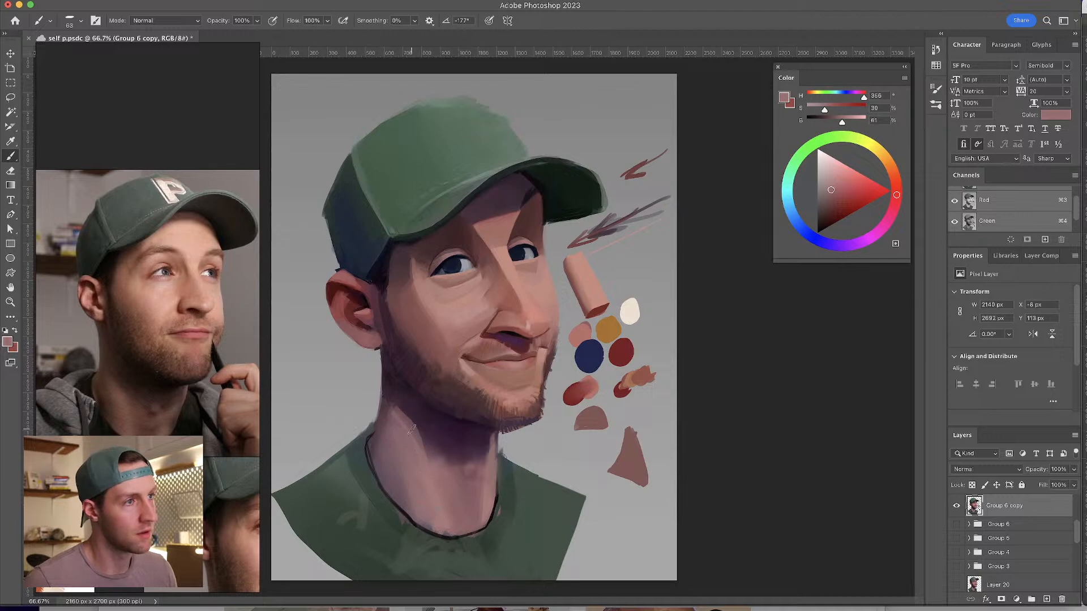
{"action": "left_click", "coordinate": [437, 487], "text": "alt"}
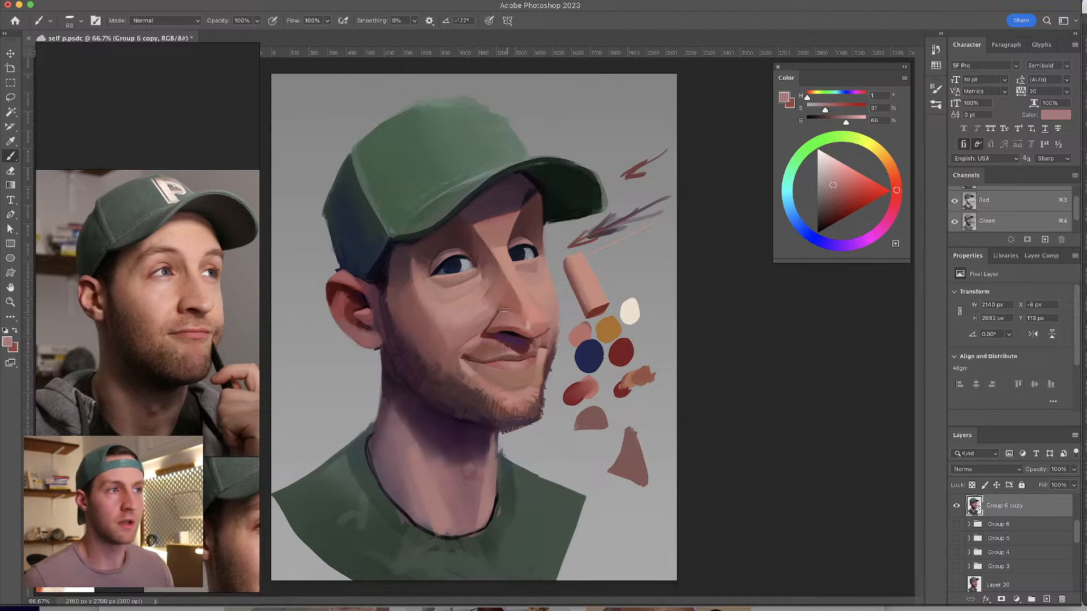
{"action": "left_click", "coordinate": [528, 340], "text": "alt"}
{"action": "left_click_drag", "start_coordinate": [437, 501], "coordinate": [441, 501]}
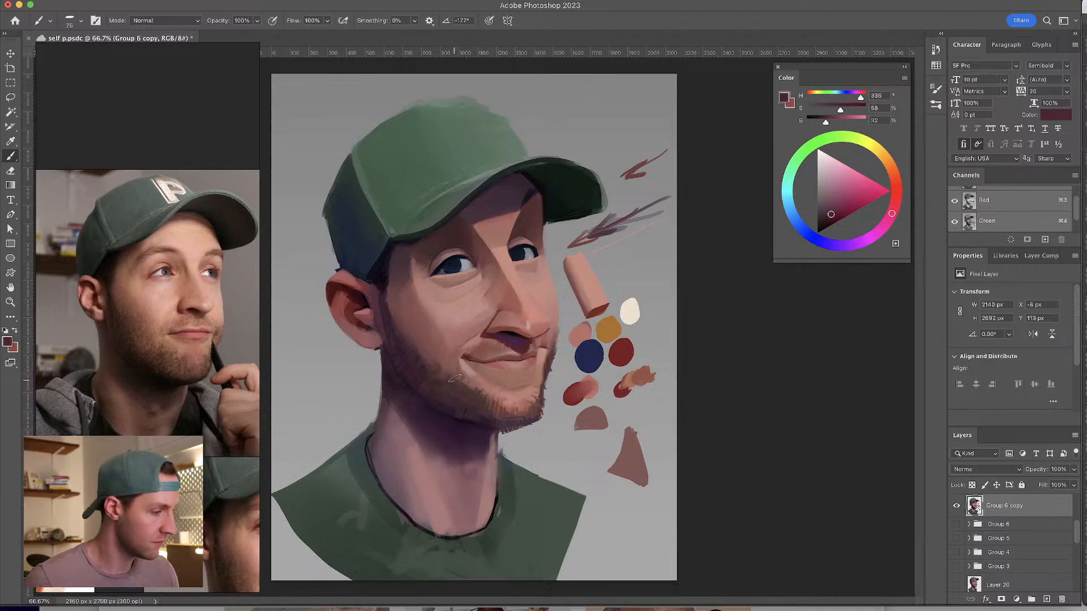
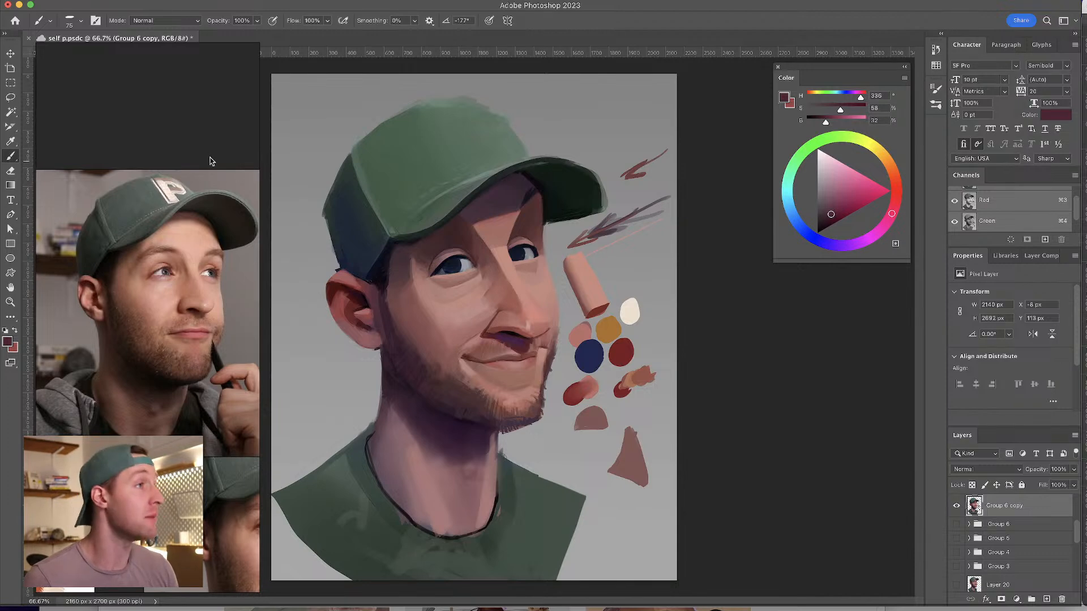
- Examine the self-portrait photo and the elf character illustration on the reference board, comparing their shading and edges
{"action": "key", "text": "F6"}
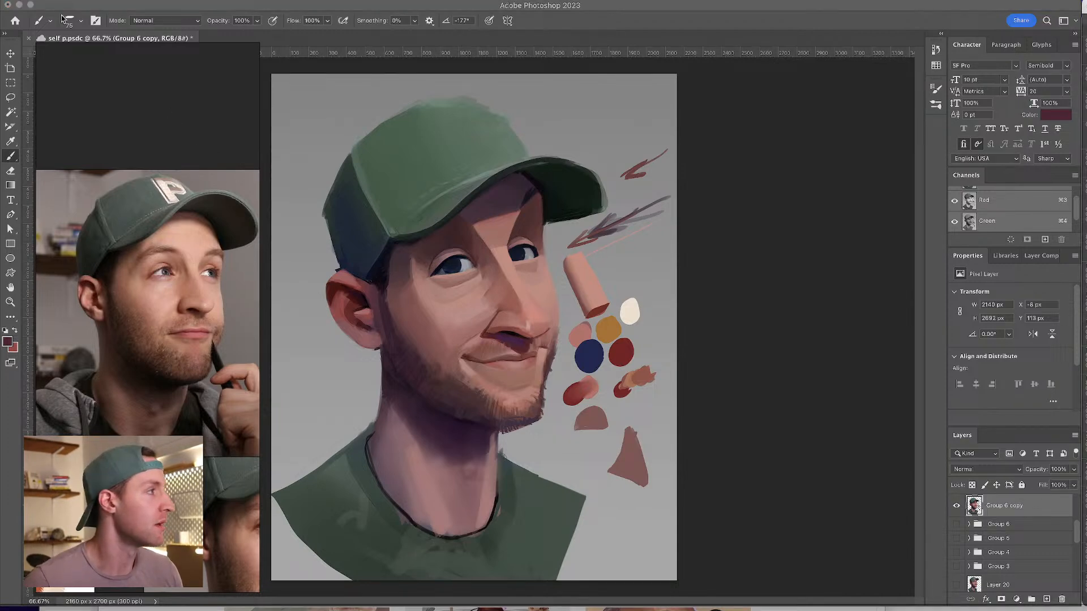
{"action": "mouse_move", "coordinate": [101, 75]}
{"action": "left_mouse_down"}
{"action": "mouse_move", "coordinate": [63, 271]}
{"action": "mouse_move", "coordinate": [568, 59]}
{"action": "mouse_move", "coordinate": [104, 96]}
{"action": "mouse_move", "coordinate": [121, 76]}
{"action": "mouse_move", "coordinate": [92, 86]}
{"action": "left_mouse_up"}
{"action": "scroll", "coordinate": [205, 276], "scroll_direction": "down", "scroll_amount": 6}
{"action": "scroll", "coordinate": [204, 277], "scroll_direction": "up", "scroll_amount": 2}
{"action": "scroll", "coordinate": [205, 277], "scroll_direction": "up", "scroll_amount": 5}
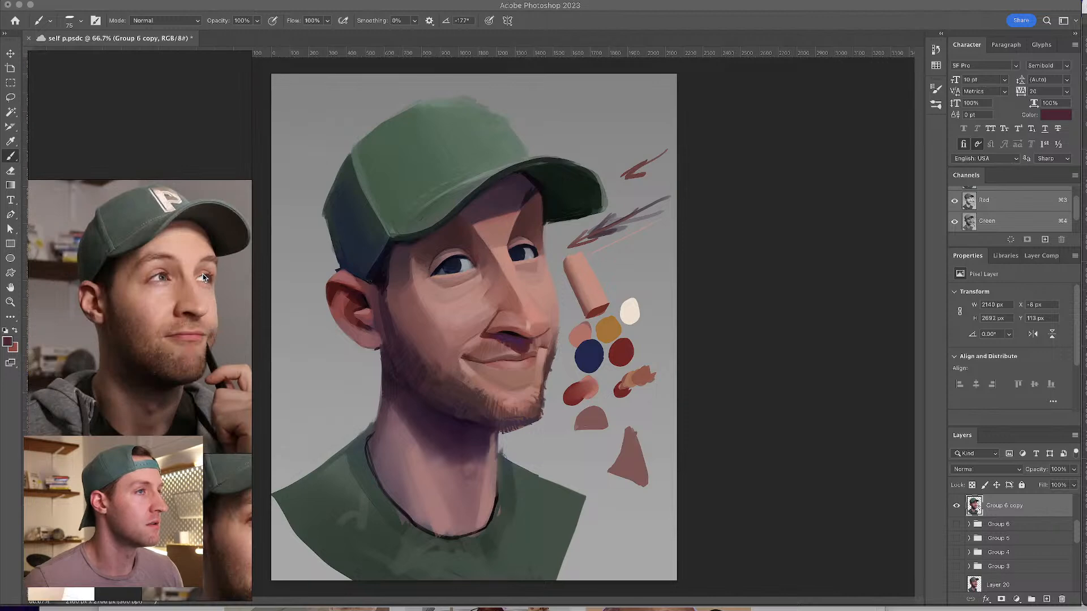
{"action": "scroll", "coordinate": [203, 276], "scroll_direction": "up", "scroll_amount": 1}
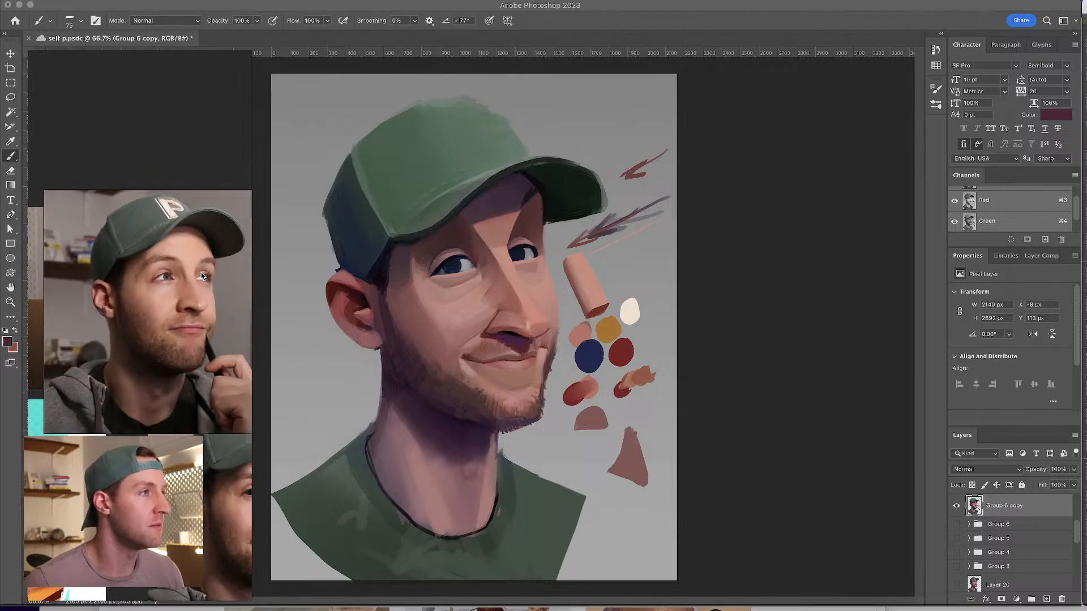
{"action": "scroll", "coordinate": [202, 275], "scroll_direction": "down", "scroll_amount": 5}
{"action": "scroll", "coordinate": [86, 209], "scroll_direction": "up", "scroll_amount": 1}
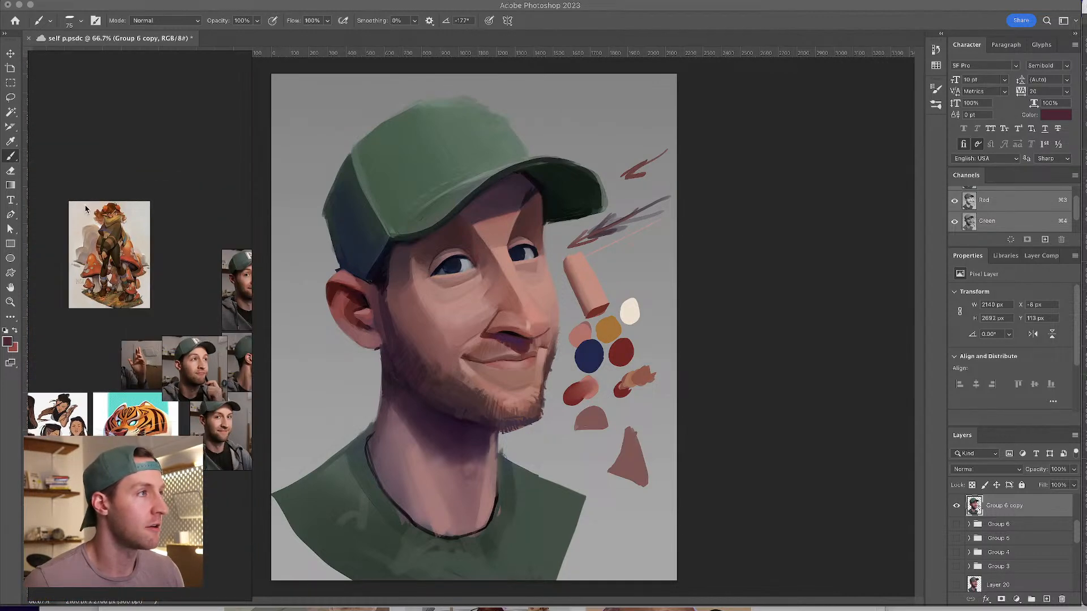
{"action": "scroll", "coordinate": [86, 210], "scroll_direction": "up", "scroll_amount": 3}
{"action": "scroll", "coordinate": [187, 283], "scroll_direction": "up", "scroll_amount": 3}
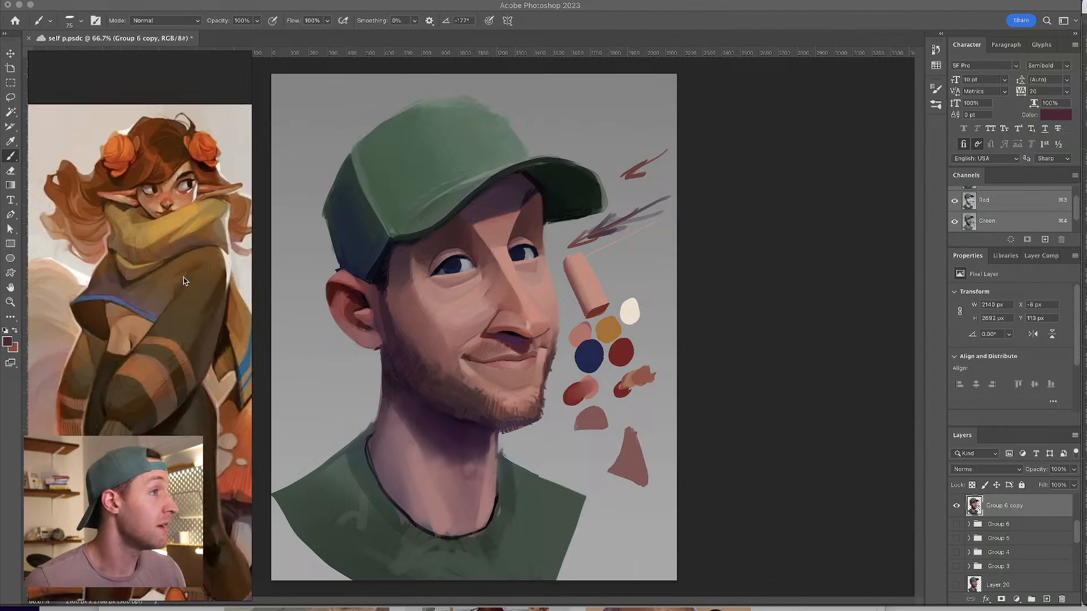
{"action": "scroll", "coordinate": [183, 280], "scroll_direction": "up", "scroll_amount": 2}
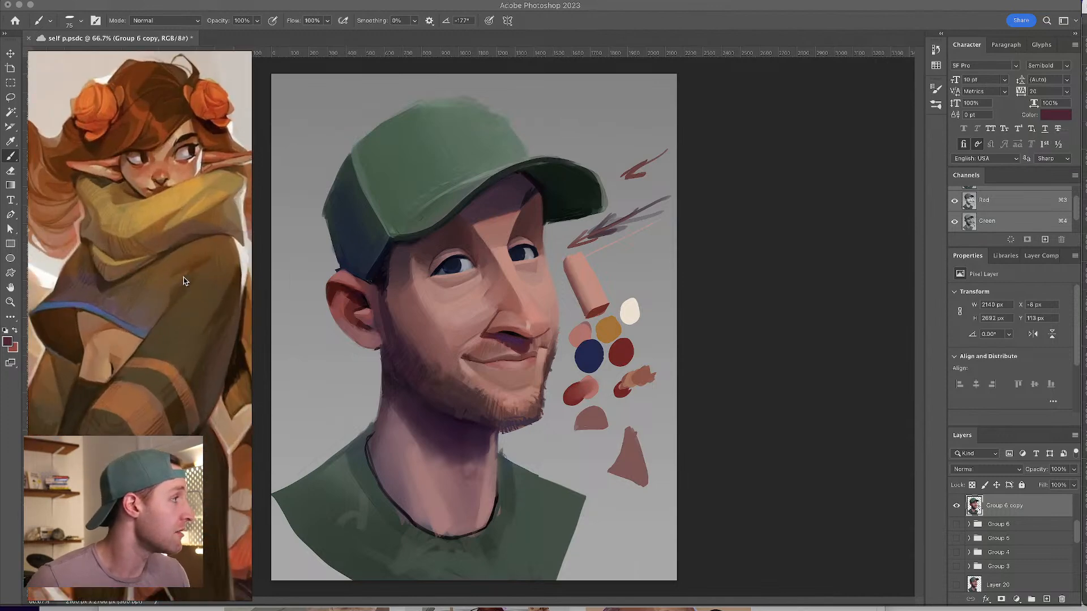
{"action": "scroll", "coordinate": [182, 281], "scroll_direction": "down", "scroll_amount": 3}
{"action": "scroll", "coordinate": [183, 280], "scroll_direction": "up", "scroll_amount": 4}
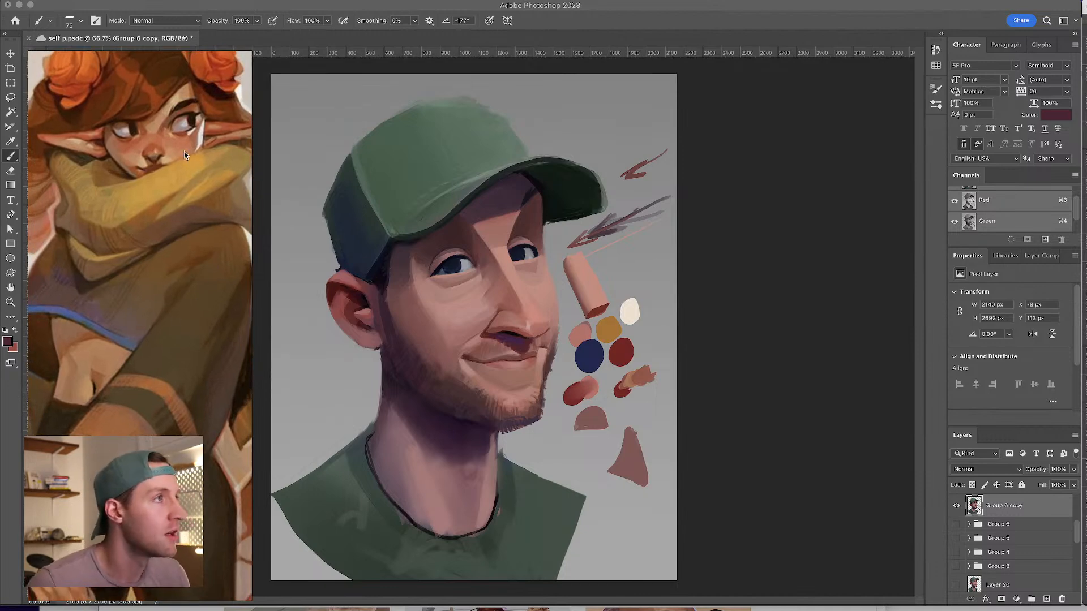
{"action": "scroll", "coordinate": [88, 220], "scroll_direction": "down", "scroll_amount": 3}
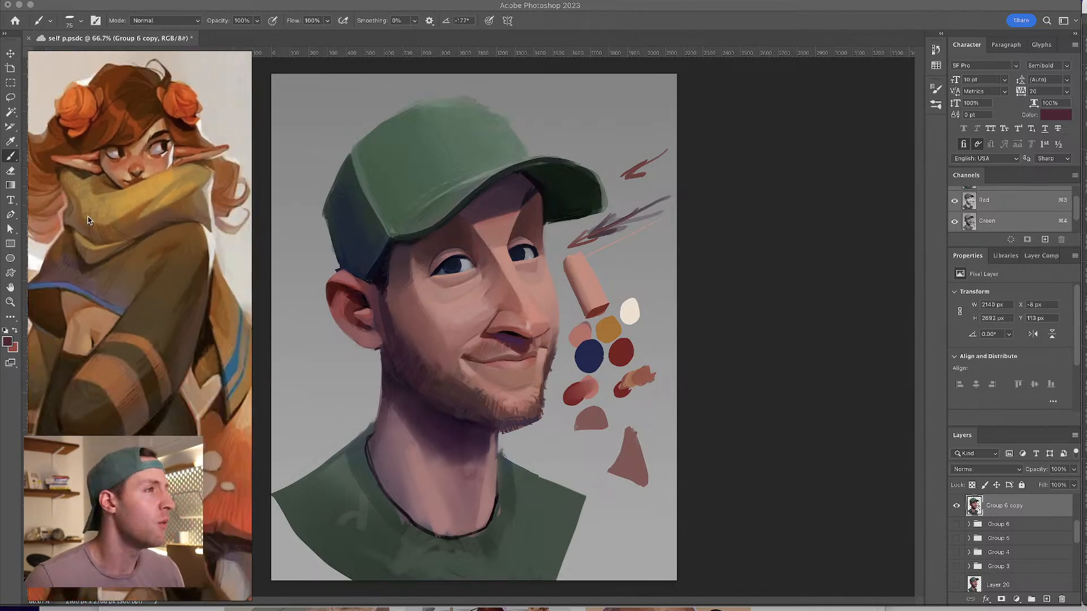
{"action": "scroll", "coordinate": [87, 220], "scroll_direction": "up", "scroll_amount": 2}
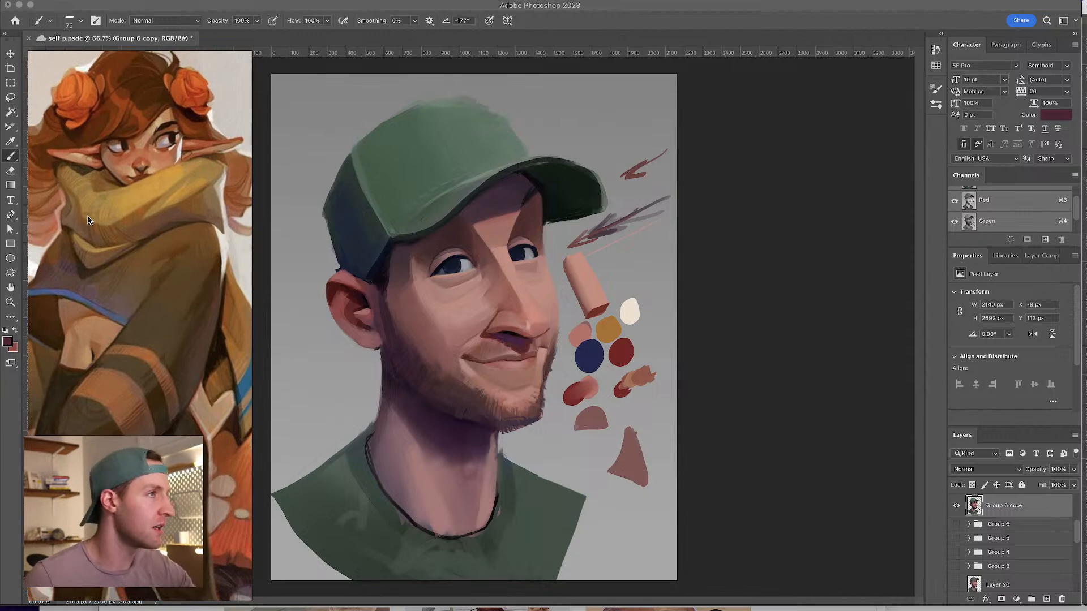
{"action": "scroll", "coordinate": [88, 220], "scroll_direction": "down", "scroll_amount": 4}
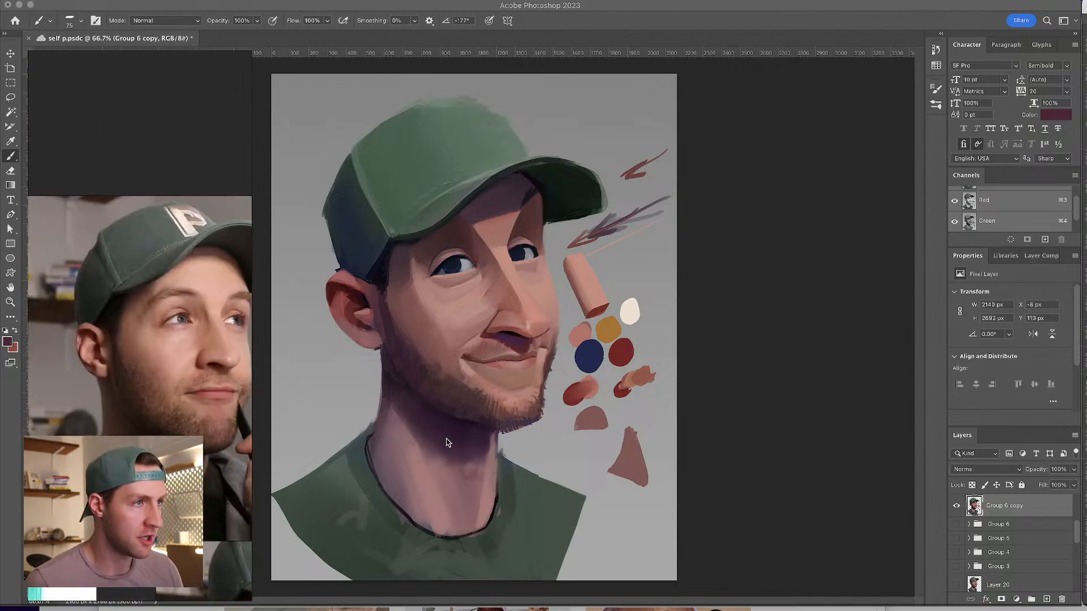
- Restore the colour controls and blend the back of the neck with sampled pink skin and dark purple shadow tones
{"action": "key", "text": "F6"}
{"action": "left_click", "coordinate": [419, 451], "text": "alt"}
{"action": "left_click_drag", "start_coordinate": [420, 452], "coordinate": [413, 453]}
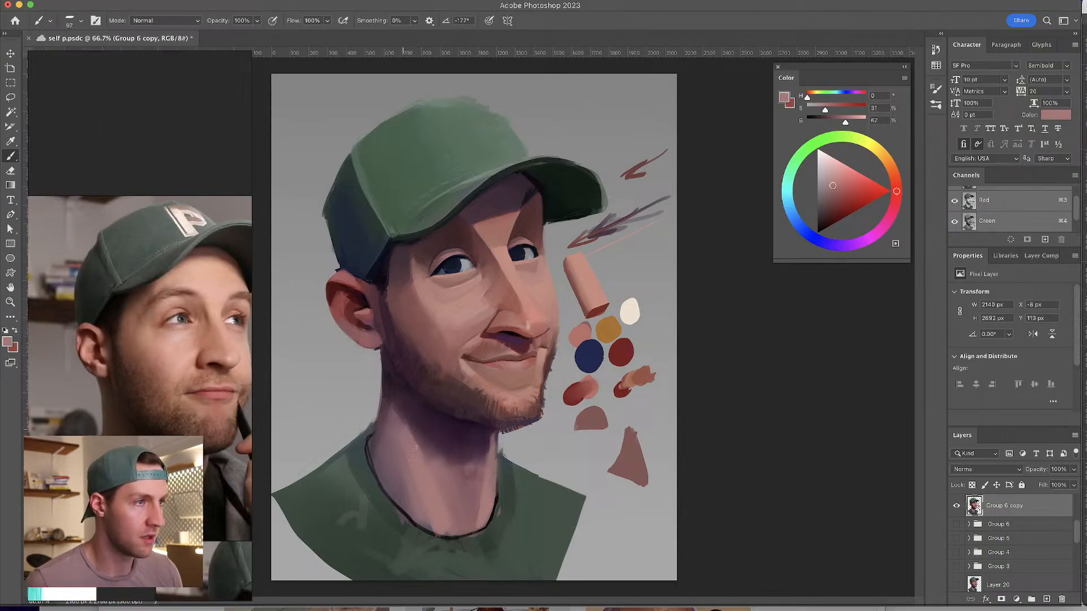
{"action": "left_click", "coordinate": [411, 459], "text": "alt"}
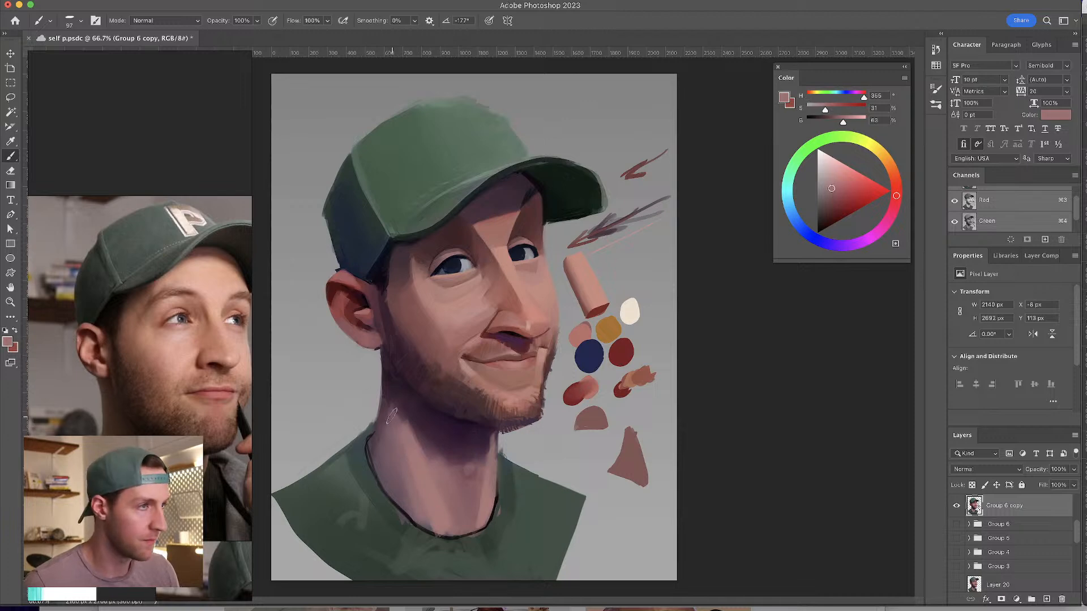
{"action": "left_click", "coordinate": [422, 431], "text": "alt"}
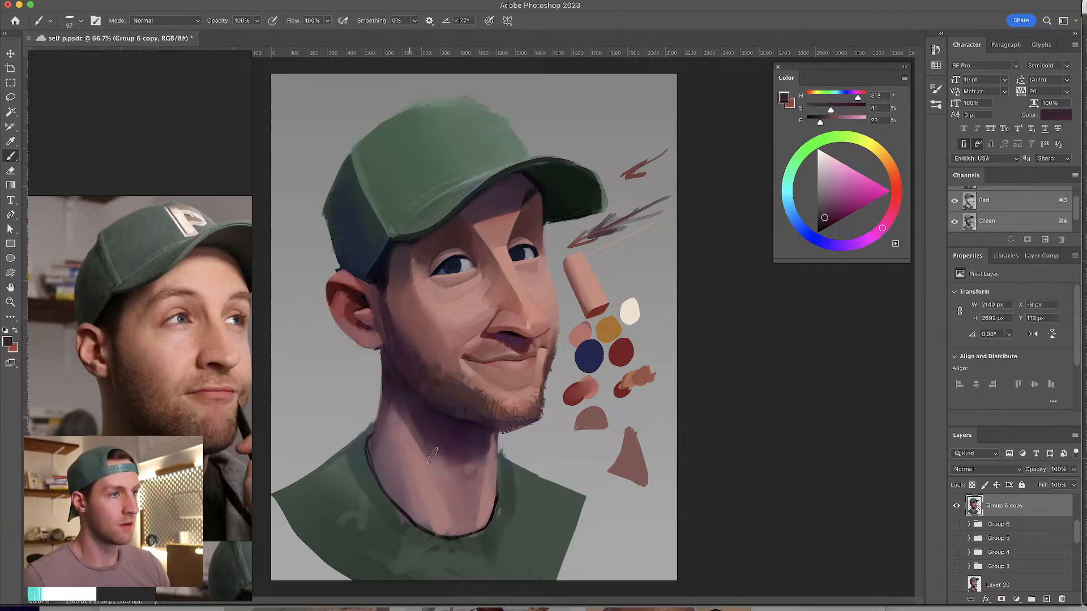
- Blend the lower edge of the jaw shadow into the middle of the neck with sampled mid and dark tones
{"action": "left_click", "coordinate": [447, 453], "text": "alt"}
{"action": "mouse_move", "coordinate": [447, 453]}
{"action": "left_mouse_down"}
{"action": "mouse_move", "coordinate": [419, 452]}
{"action": "mouse_move", "coordinate": [458, 474]}
{"action": "left_mouse_up"}
{"action": "left_click", "coordinate": [449, 473], "text": "alt"}
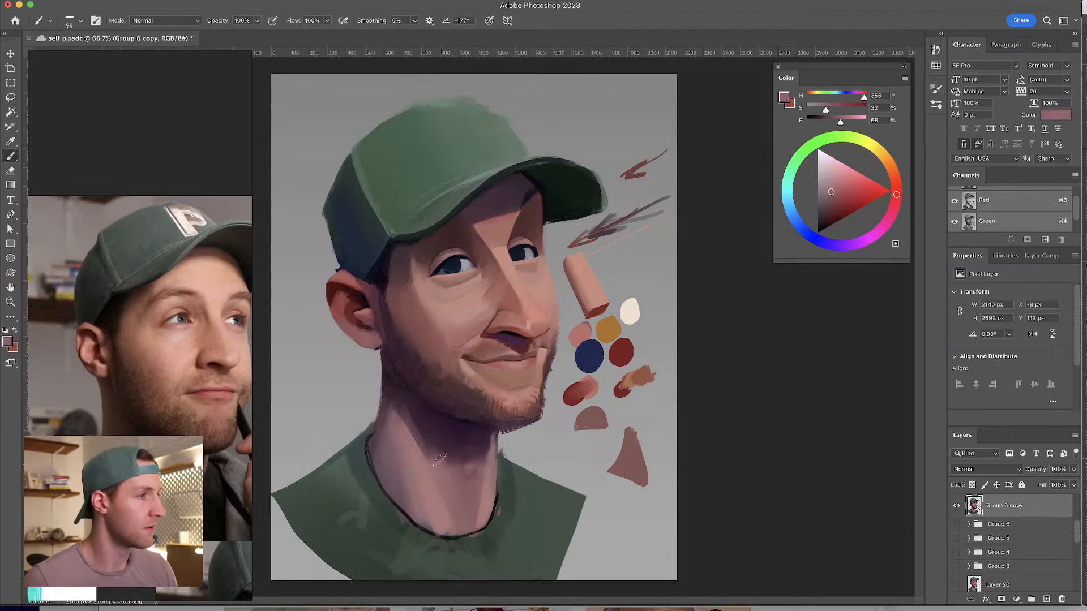
{"action": "left_click", "coordinate": [447, 442], "text": "alt"}
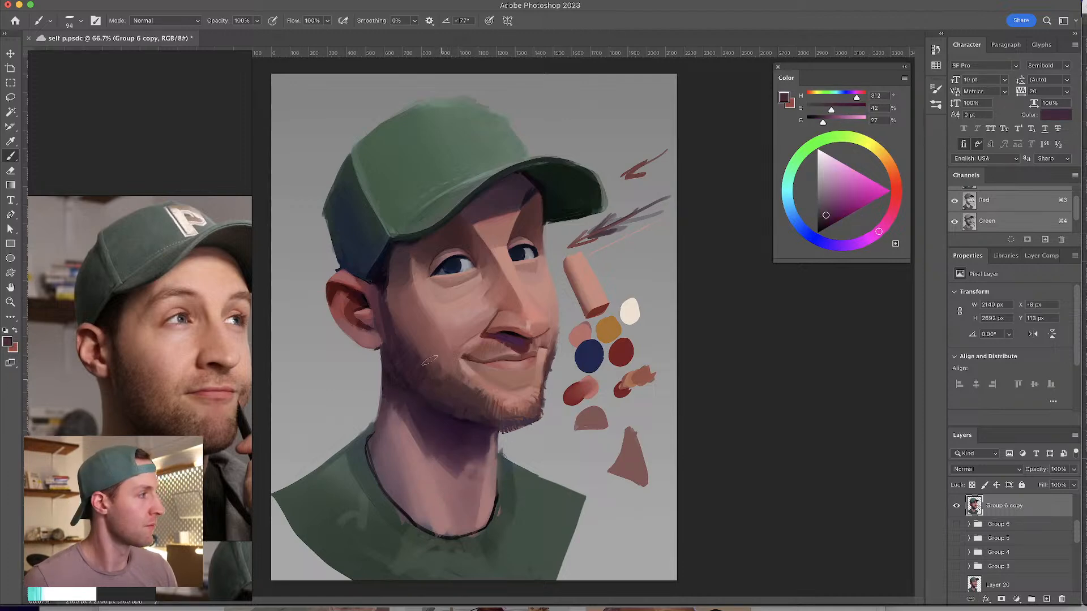
- Shape the Adam's apple with a smaller brush, using sampled dark purple and lighter skin tones around it
{"action": "left_click_drag", "start_coordinate": [467, 485], "coordinate": [457, 478]}
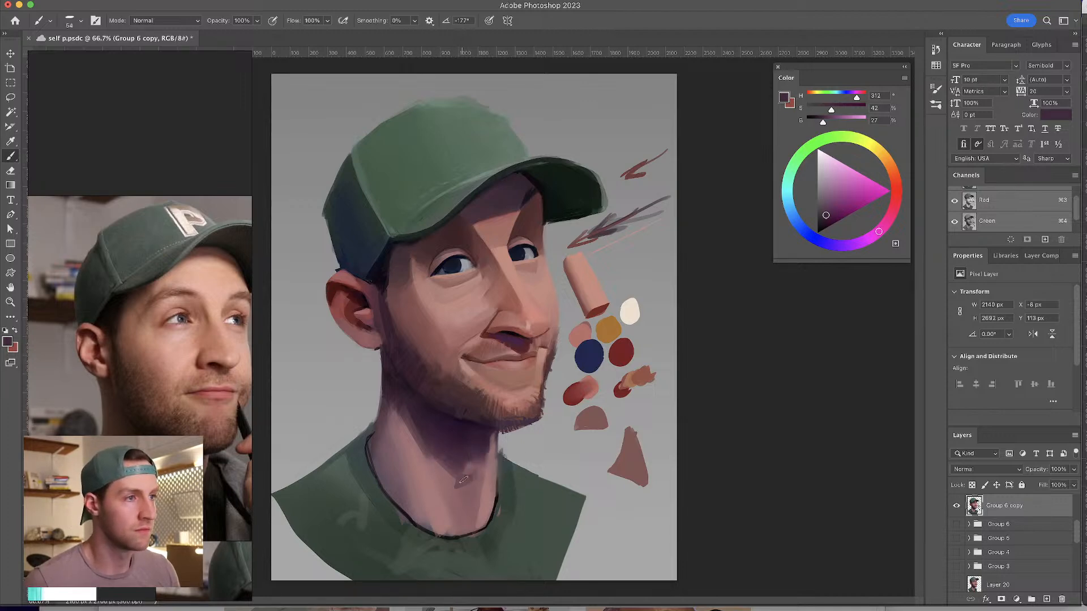
{"action": "left_click", "coordinate": [463, 470], "text": "alt"}
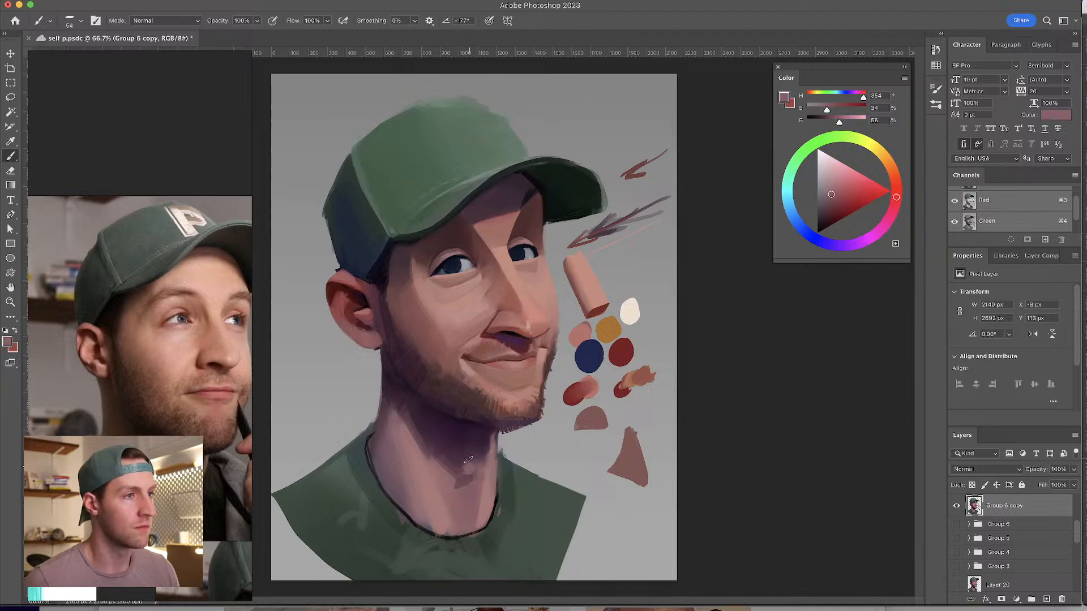
{"action": "left_click", "coordinate": [483, 468], "text": "alt"}
{"action": "left_click", "coordinate": [486, 448], "text": "alt"}
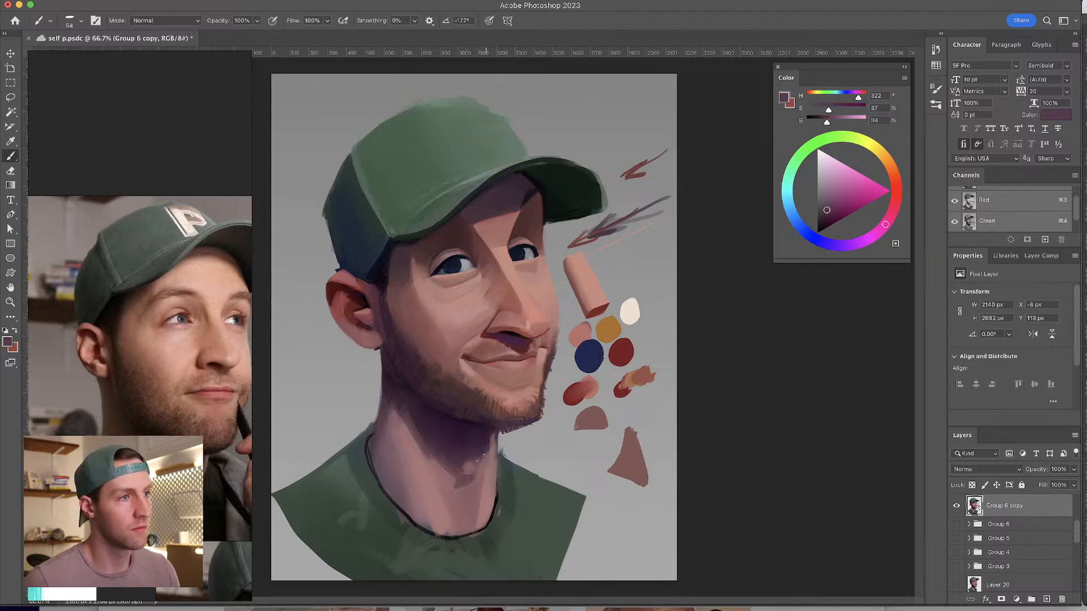
{"action": "left_click", "coordinate": [482, 437], "text": "alt"}
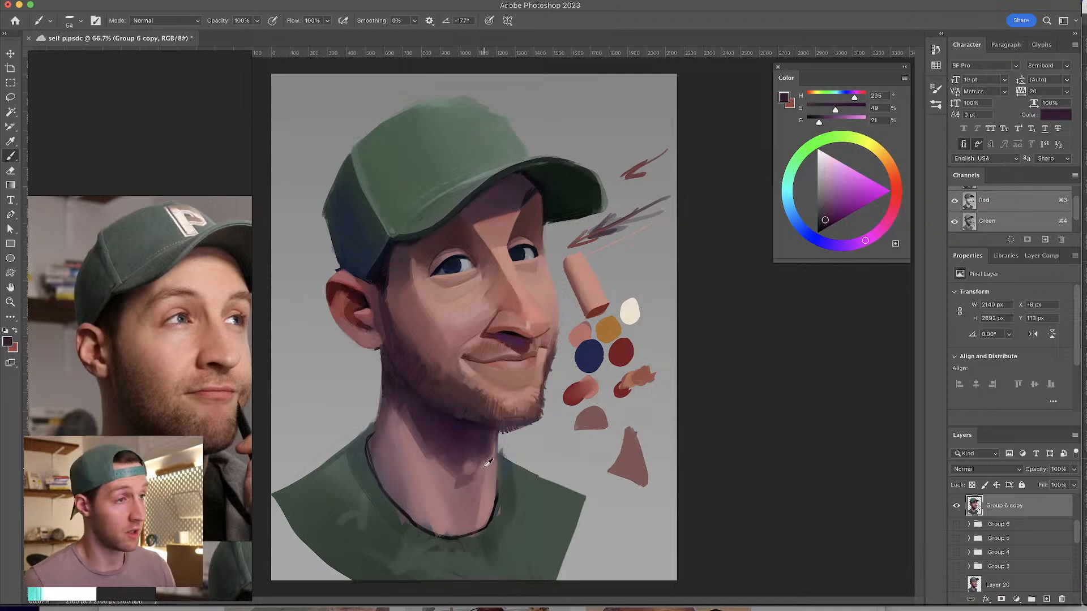
{"action": "left_click", "coordinate": [489, 463], "text": "alt"}
{"action": "left_click", "coordinate": [488, 497], "text": "alt"}
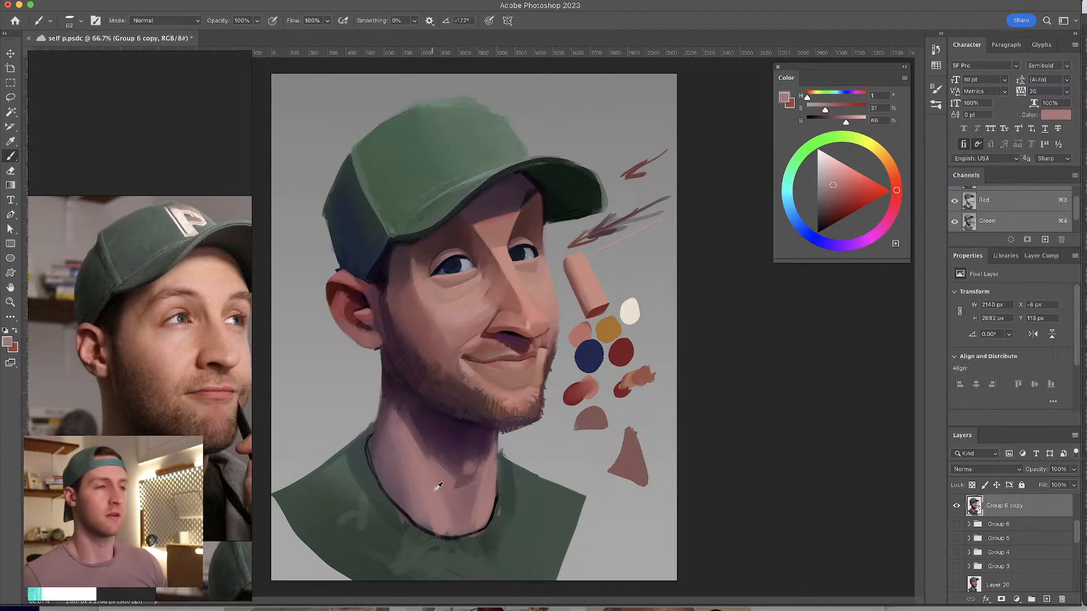
- Enlarge the brush and rework the shirt edge beside the front of the neck with sampled dark green
{"action": "left_click", "coordinate": [499, 531], "text": "alt"}
{"action": "key", "text": "bracketright"}
{"action": "key", "text": "bracketright"}
{"action": "key", "text": "bracketright"}
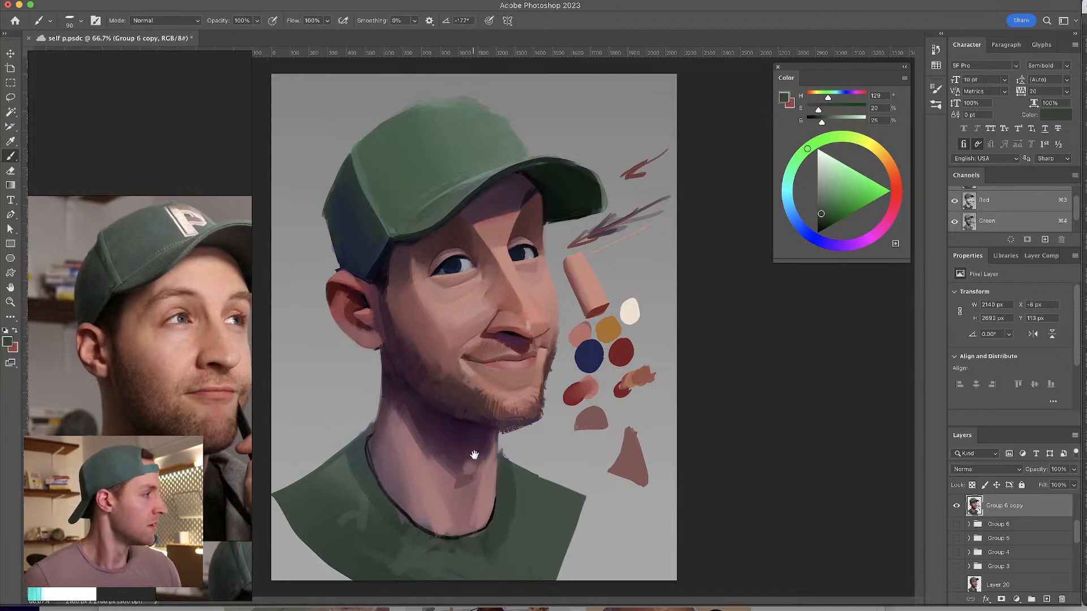
- Redraw the collar's dark inner edge along the front of the neck with sampled near-black, undoing unsatisfactory strokes
{"action": "left_click", "coordinate": [411, 517], "text": "alt"}
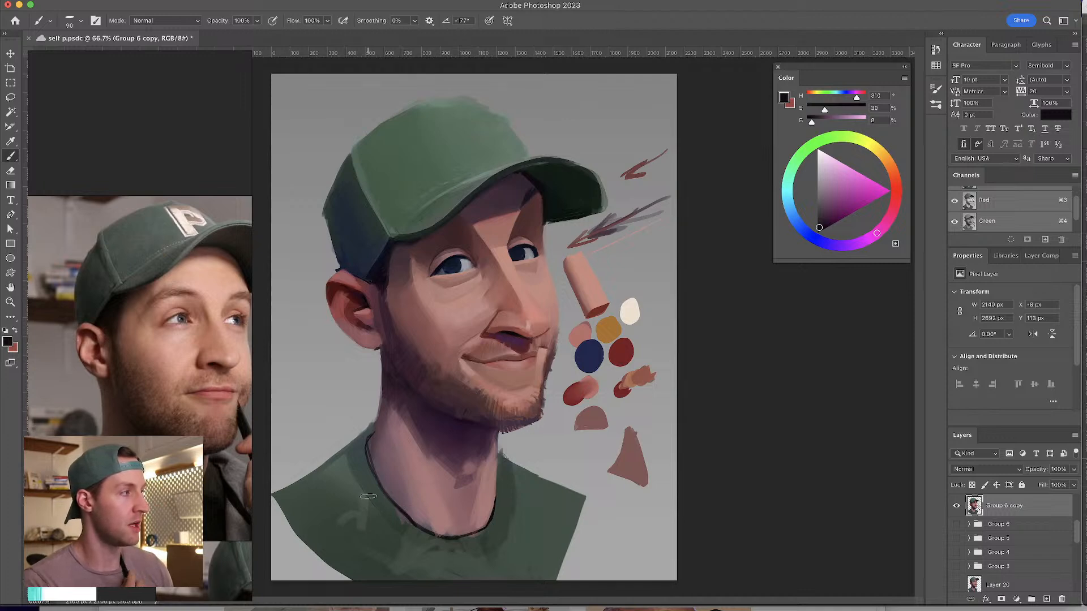
{"action": "left_click_drag", "start_coordinate": [495, 489], "coordinate": [504, 509]}
{"action": "key", "text": "ctrl+z"}
{"action": "mouse_move", "coordinate": [499, 470]}
{"action": "left_mouse_down"}
{"action": "mouse_move", "coordinate": [503, 496]}
{"action": "mouse_move", "coordinate": [490, 519]}
{"action": "left_mouse_up"}
{"action": "key", "text": "ctrl+z"}
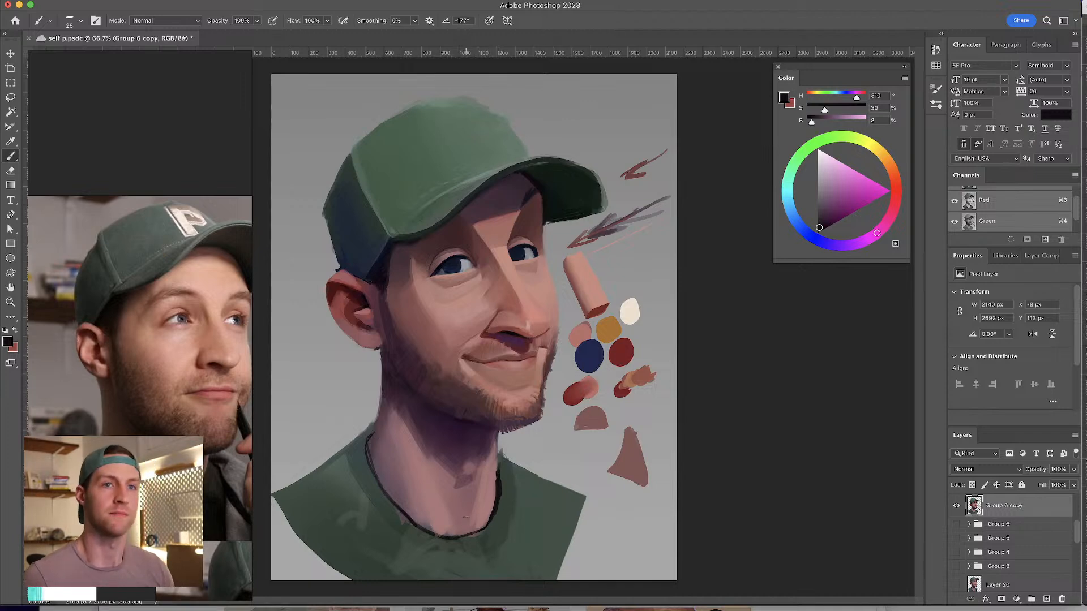
- Enlarge the brush and cover the lighter patches on the shirt's shoulder and chest with sampled mid green
{"action": "left_click", "coordinate": [399, 532], "text": "alt"}
{"action": "key", "text": "bracketright"}
{"action": "key", "text": "bracketright"}
{"action": "key", "text": "bracketright"}
{"action": "key", "text": "bracketright"}
{"action": "key", "text": "bracketright"}
{"action": "left_click", "coordinate": [351, 476], "text": "alt"}
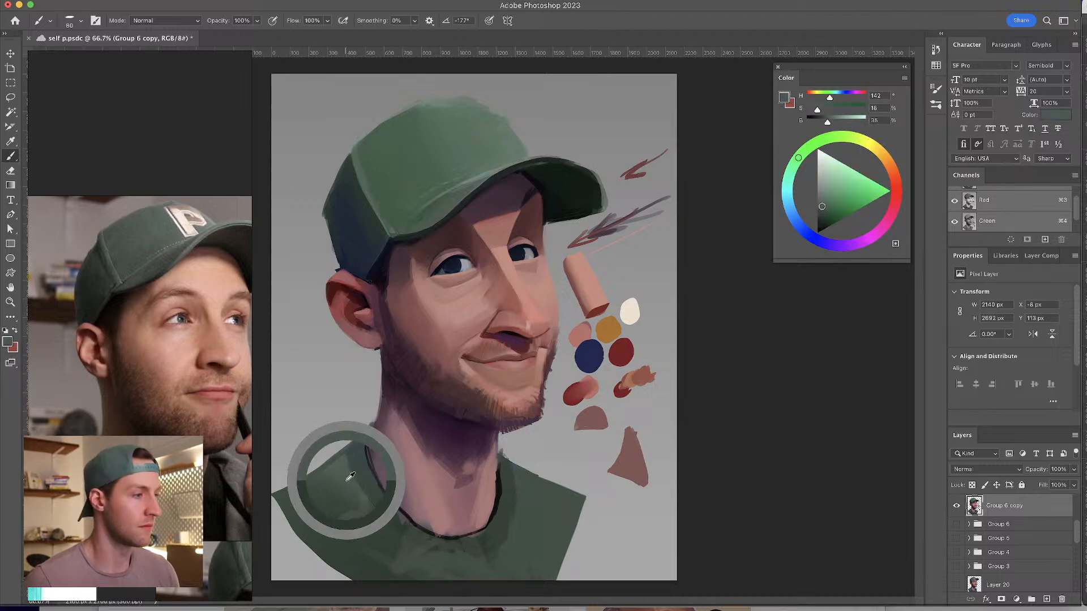
{"action": "mouse_move", "coordinate": [362, 491]}
{"action": "left_mouse_down"}
{"action": "mouse_move", "coordinate": [389, 531]}
{"action": "mouse_move", "coordinate": [376, 534]}
{"action": "mouse_move", "coordinate": [533, 567]}
{"action": "left_mouse_up"}
- Enlarge the brush further and even out the green below the collar and along the shirt's outer sleeve edge
{"action": "key", "text": "bracketright"}
{"action": "key", "text": "bracketright"}
{"action": "key", "text": "bracketright"}
{"action": "key", "text": "bracketright"}
{"action": "mouse_move", "coordinate": [430, 546]}
{"action": "left_mouse_down"}
{"action": "mouse_move", "coordinate": [501, 535]}
{"action": "mouse_move", "coordinate": [498, 522]}
{"action": "left_mouse_up"}
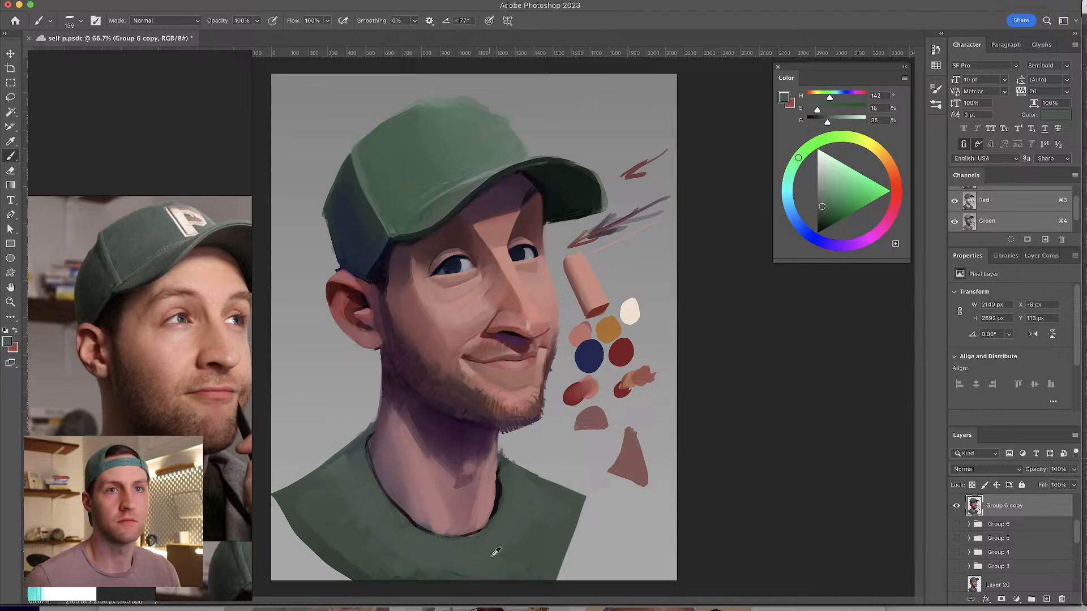
{"action": "left_click", "coordinate": [556, 537], "text": "alt"}
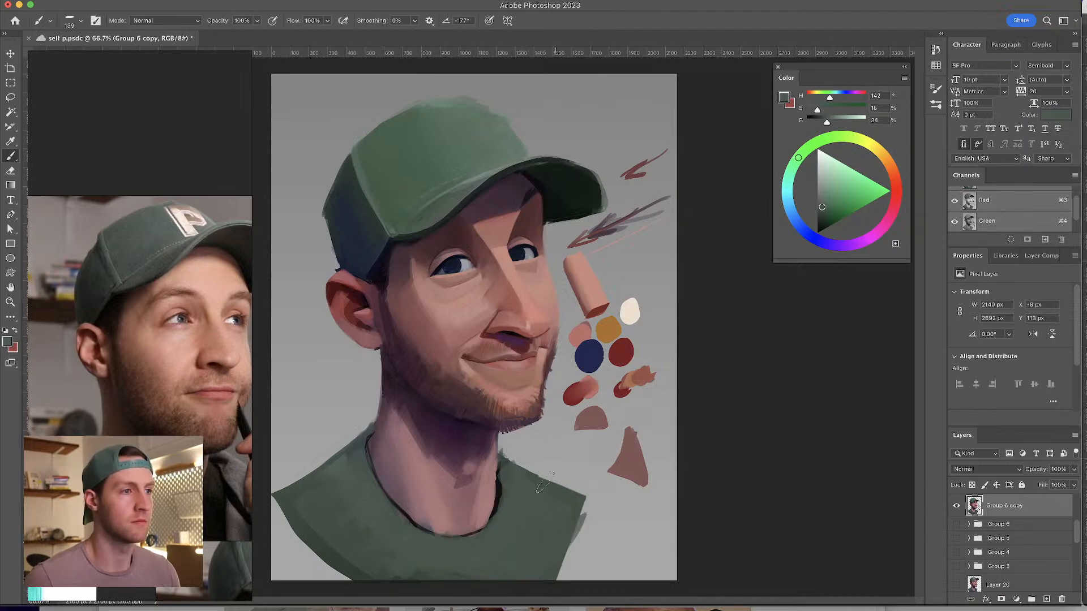
- Blend the lower neck just above the collar with sampled mauve and lighter pink skin tones, reducing the brush size
{"action": "left_click", "coordinate": [434, 524], "text": "alt"}
{"action": "left_click_drag", "start_coordinate": [434, 522], "coordinate": [418, 509]}
{"action": "left_click", "coordinate": [406, 509], "text": "alt"}
{"action": "left_click", "coordinate": [407, 493], "text": "alt"}
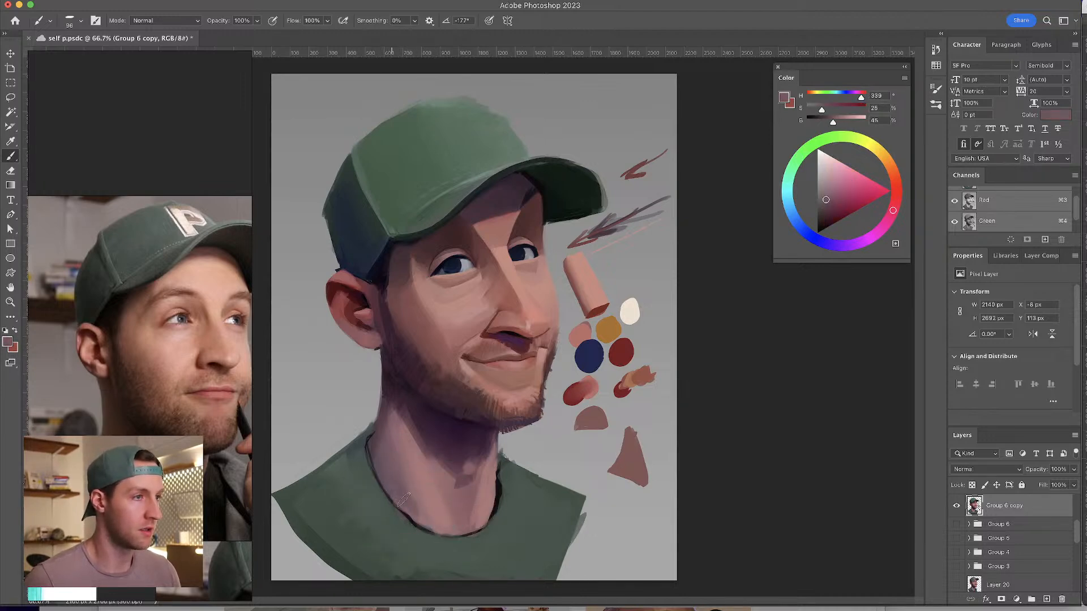
{"action": "left_click", "coordinate": [425, 506], "text": "alt"}
{"action": "left_click_drag", "start_coordinate": [436, 506], "coordinate": [450, 504]}
{"action": "left_click", "coordinate": [419, 480], "text": "alt"}
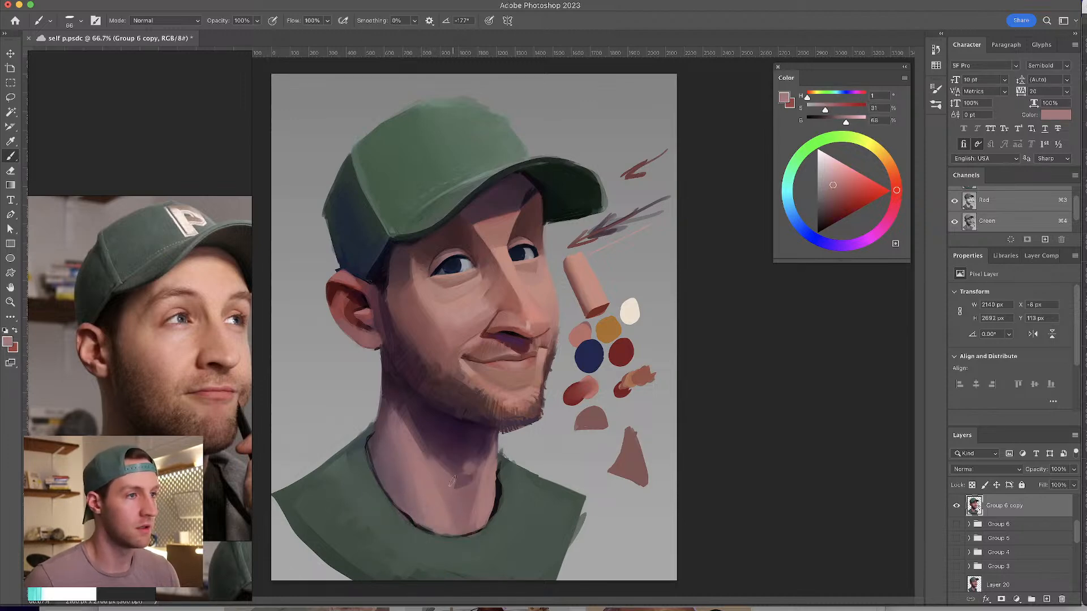
{"action": "left_click", "coordinate": [427, 484], "text": "alt"}
{"action": "left_click", "coordinate": [457, 499], "text": "alt"}
{"action": "left_click_drag", "start_coordinate": [457, 498], "coordinate": [451, 504]}
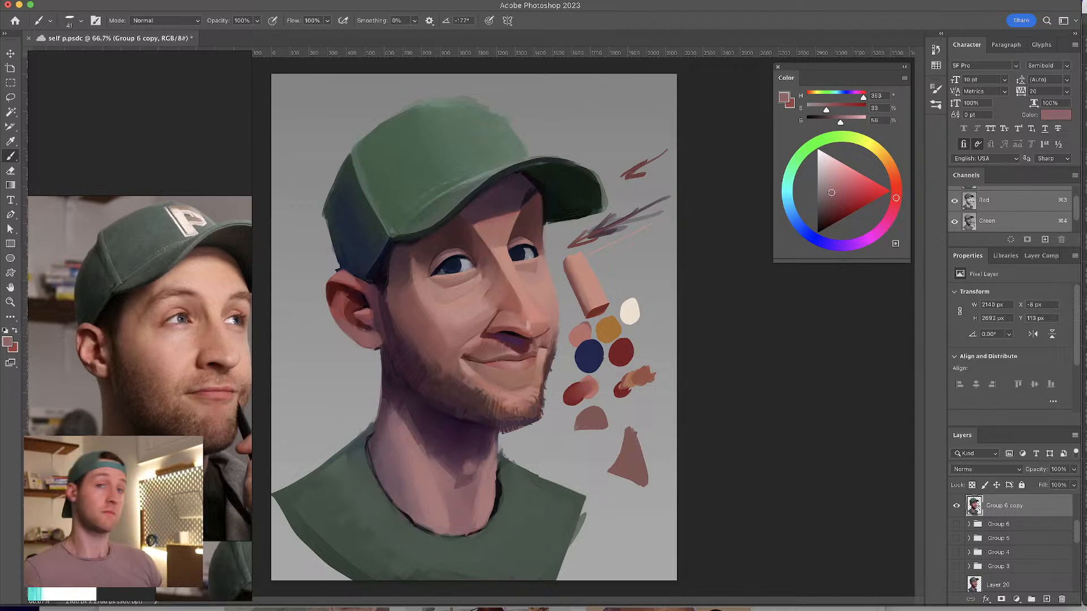
- Smooth the side of the neck below the ear with sampled muted purple and pink skin tones
{"action": "left_click", "coordinate": [402, 486], "text": "alt"}
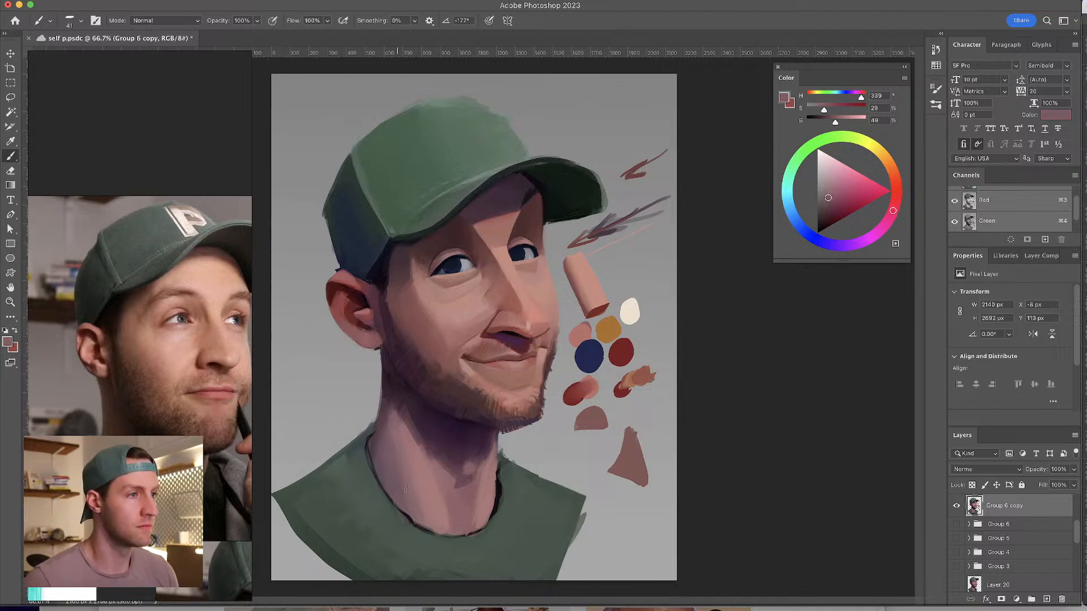
{"action": "left_click", "coordinate": [414, 457], "text": "alt"}
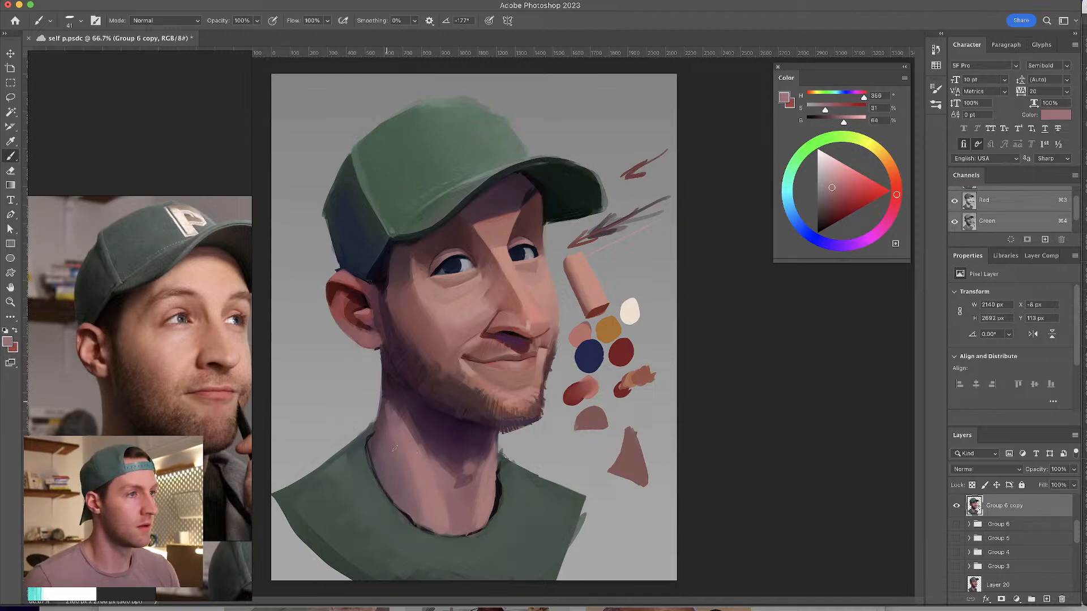
{"action": "left_click", "coordinate": [392, 438], "text": "alt"}
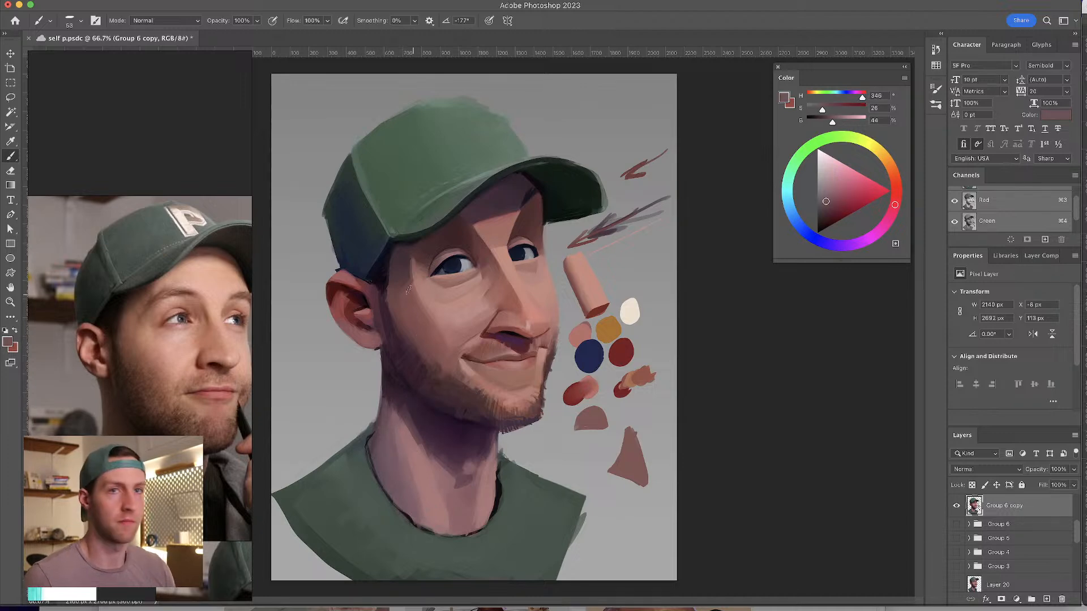
{"action": "left_click", "coordinate": [399, 449], "text": "alt"}
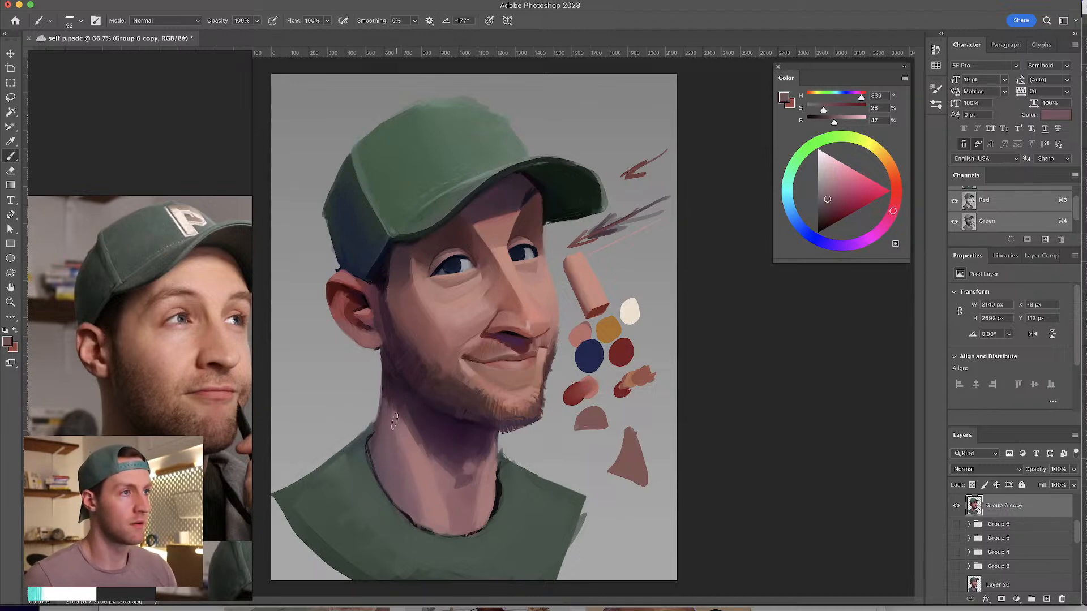
{"action": "left_click", "coordinate": [411, 479], "text": "alt"}
{"action": "left_click", "coordinate": [414, 466], "text": "alt"}
- Deepen the jaw shadow on the neck with sampled dark purple and touch up the skin beside the collar with mauve
{"action": "left_click", "coordinate": [430, 439], "text": "alt"}
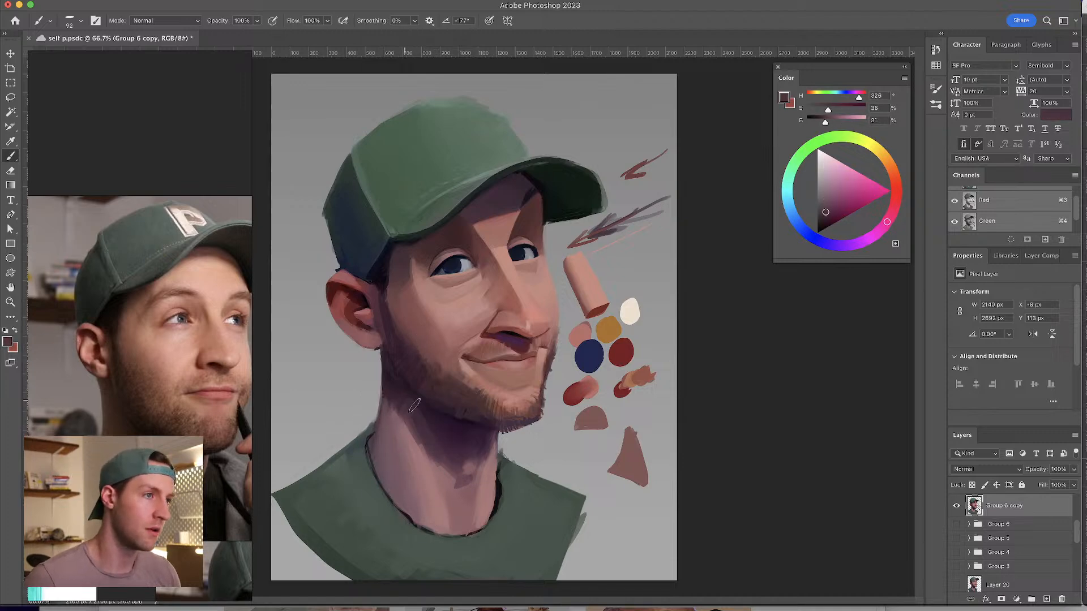
{"action": "left_click", "coordinate": [427, 425], "text": "alt"}
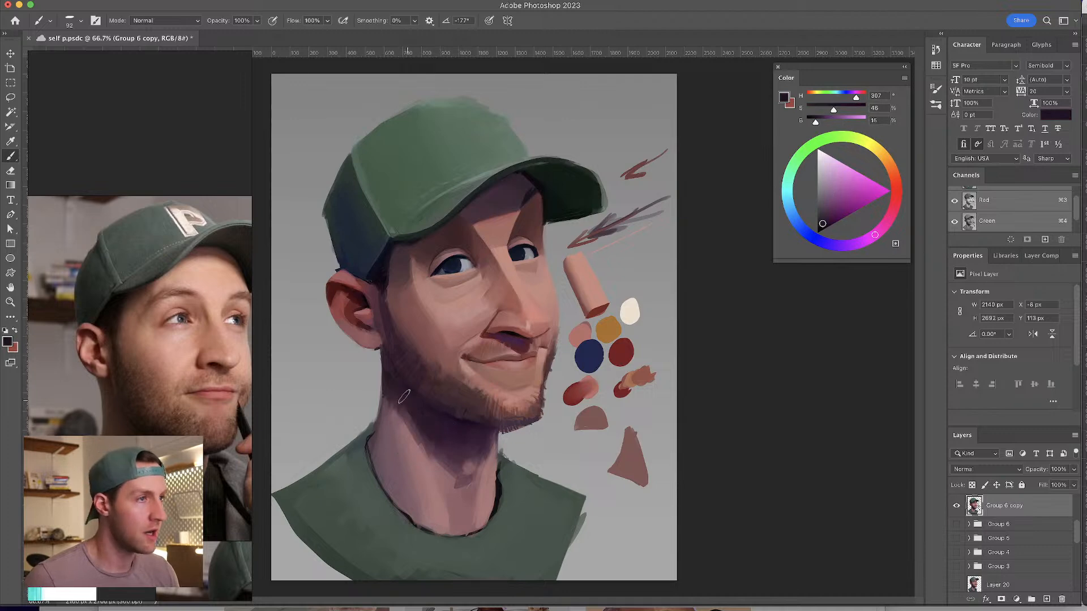
{"action": "left_click", "coordinate": [419, 422], "text": "alt"}
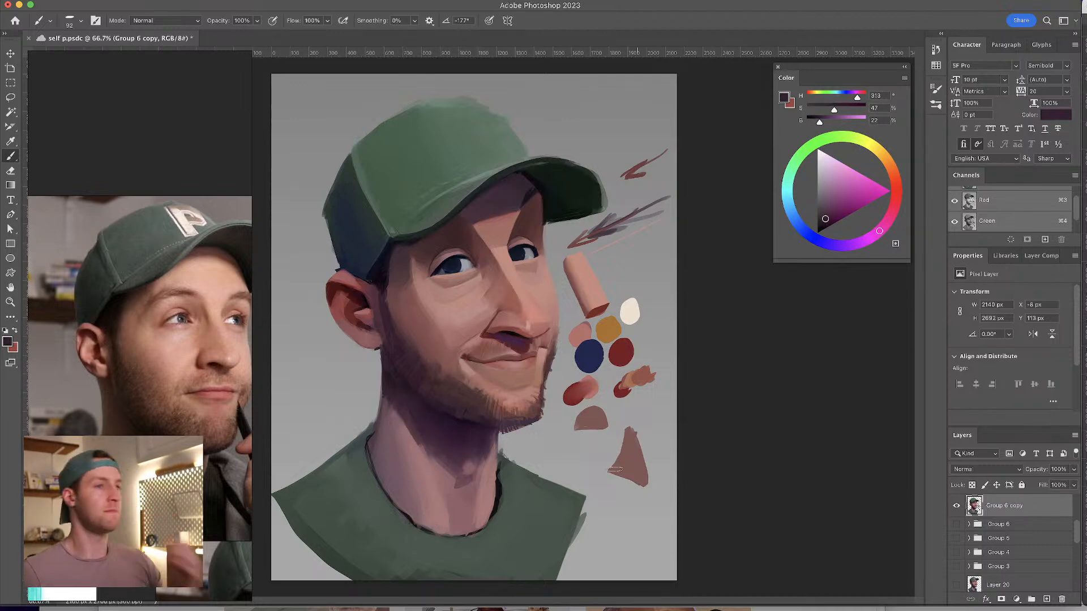
{"action": "left_click", "coordinate": [413, 513], "text": "alt"}
{"action": "left_click_drag", "start_coordinate": [400, 508], "coordinate": [397, 495]}
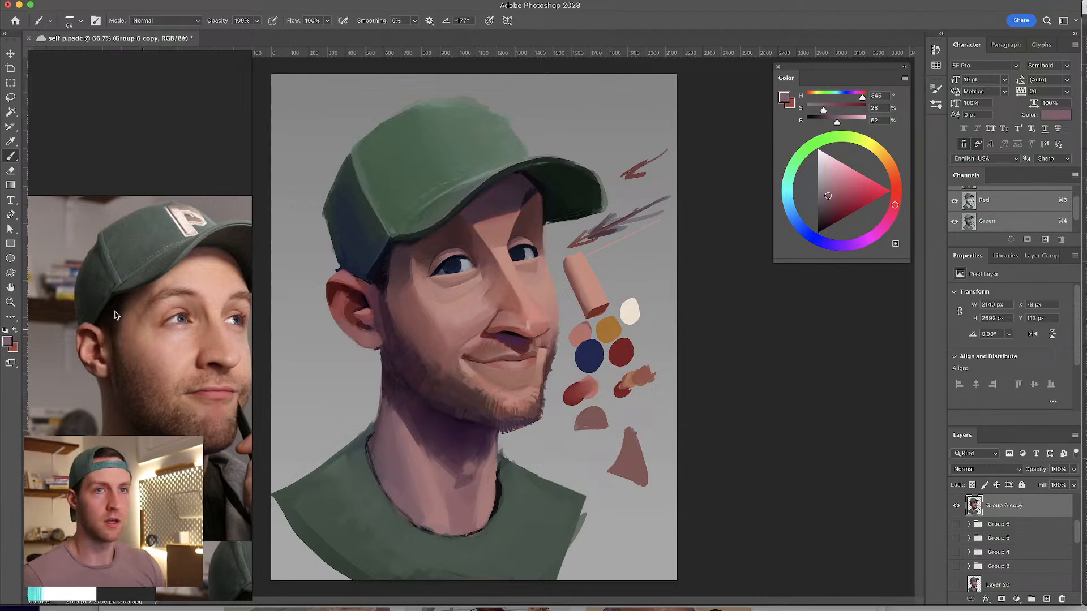
- Lasso the shirt area along the curved neckline and paint a clean collar edge inside it with sampled green
{"action": "left_click", "coordinate": [10, 98]}
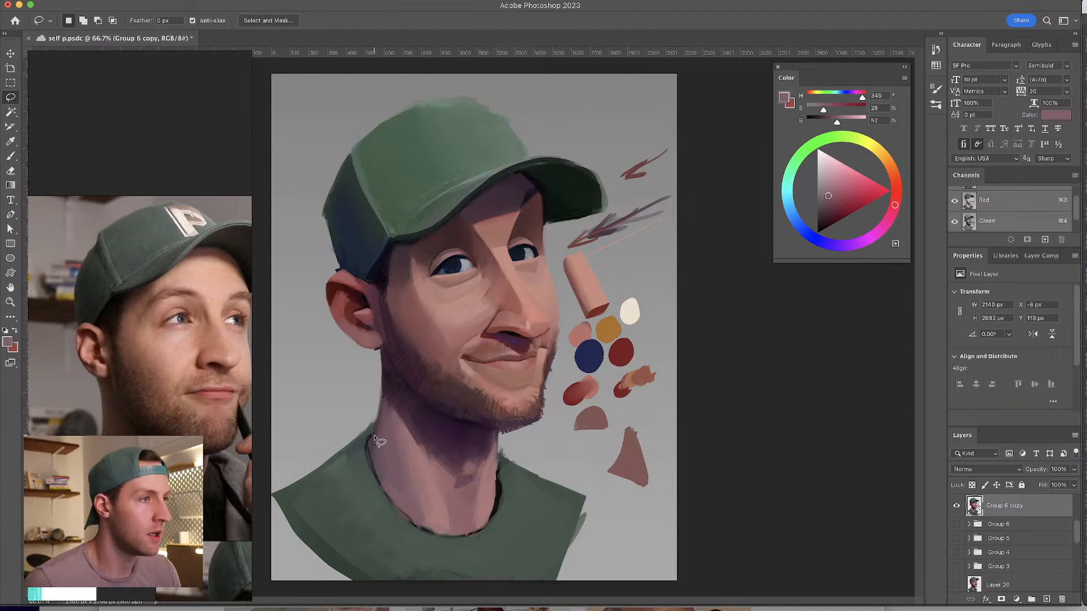
{"action": "mouse_move", "coordinate": [371, 447]}
{"action": "left_mouse_down"}
{"action": "mouse_move", "coordinate": [388, 498]}
{"action": "mouse_move", "coordinate": [435, 536]}
{"action": "mouse_move", "coordinate": [473, 538]}
{"action": "mouse_move", "coordinate": [494, 525]}
{"action": "mouse_move", "coordinate": [515, 538]}
{"action": "mouse_move", "coordinate": [391, 569]}
{"action": "mouse_move", "coordinate": [339, 428]}
{"action": "mouse_move", "coordinate": [356, 448]}
{"action": "left_mouse_up"}
{"action": "key", "text": "b"}
{"action": "left_click", "coordinate": [369, 452], "text": "alt"}
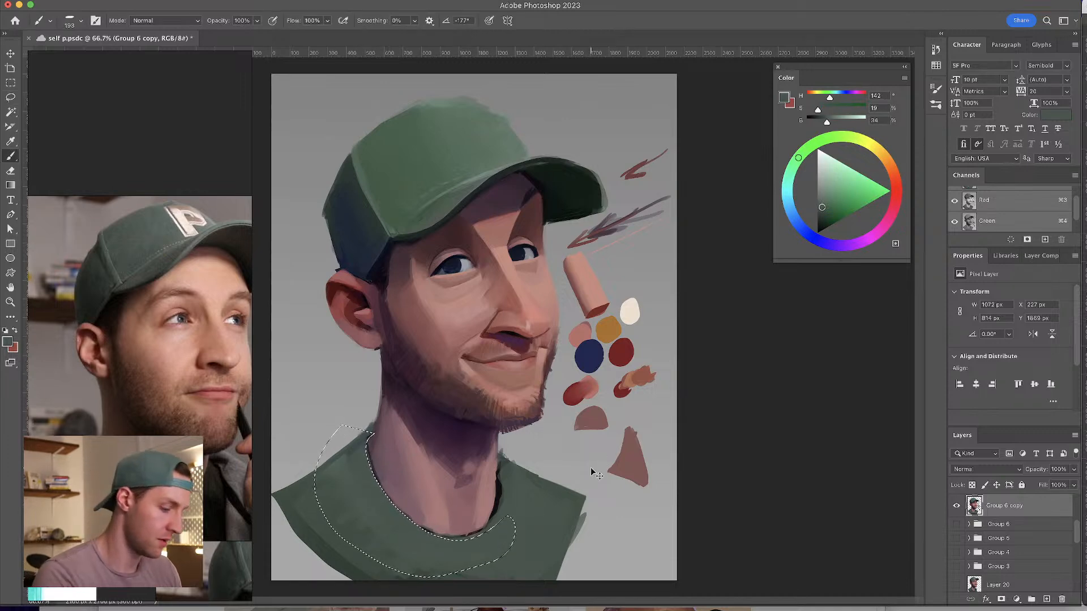
- Invert the selection and paint the neck skin up to the collar edge with sampled mauve and pink tones
{"action": "key", "text": "super+shift+i"}
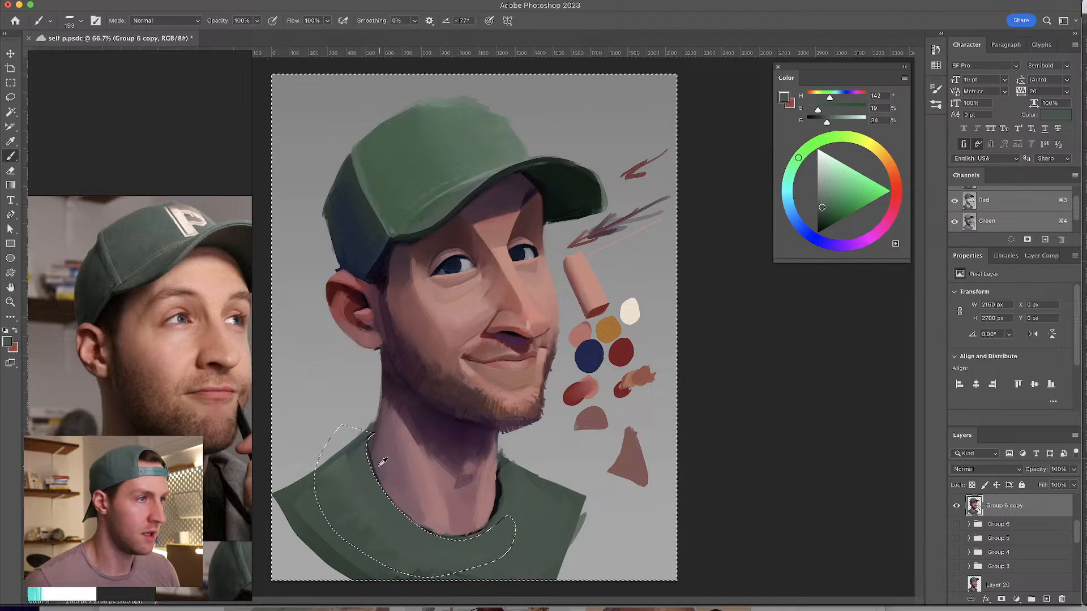
{"action": "left_click", "coordinate": [380, 462], "text": "alt"}
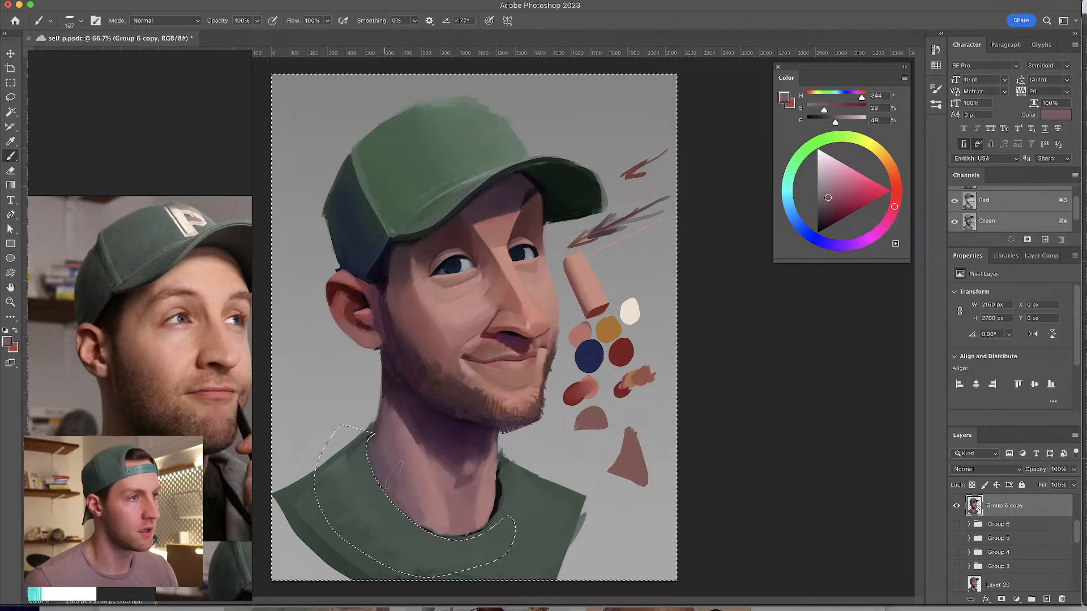
{"action": "left_click", "coordinate": [440, 515], "text": "alt"}
{"action": "left_click", "coordinate": [430, 492], "text": "alt"}
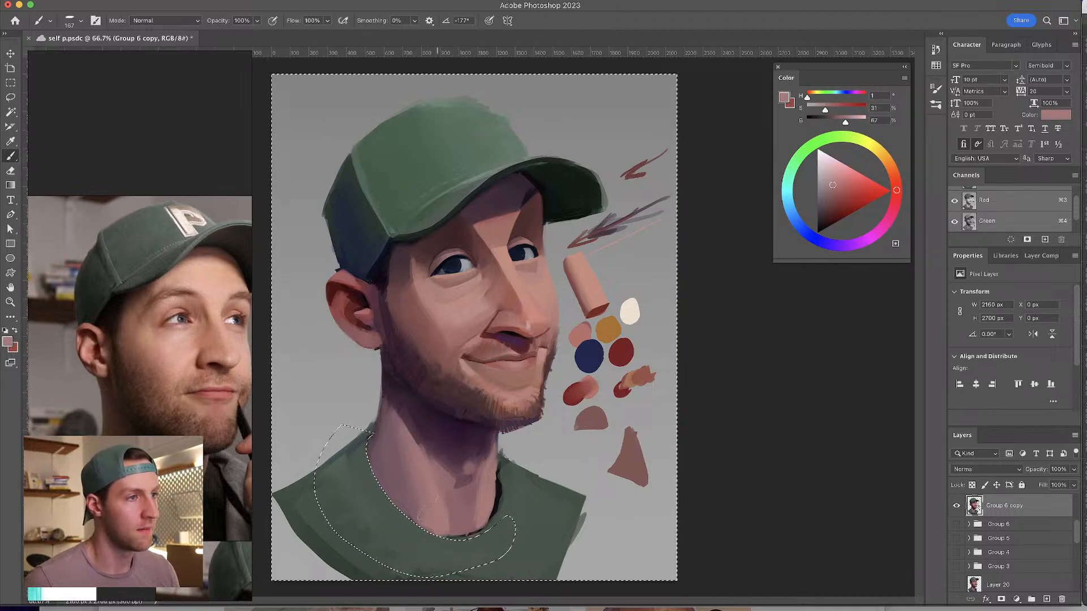
{"action": "left_click", "coordinate": [430, 495], "text": "alt"}
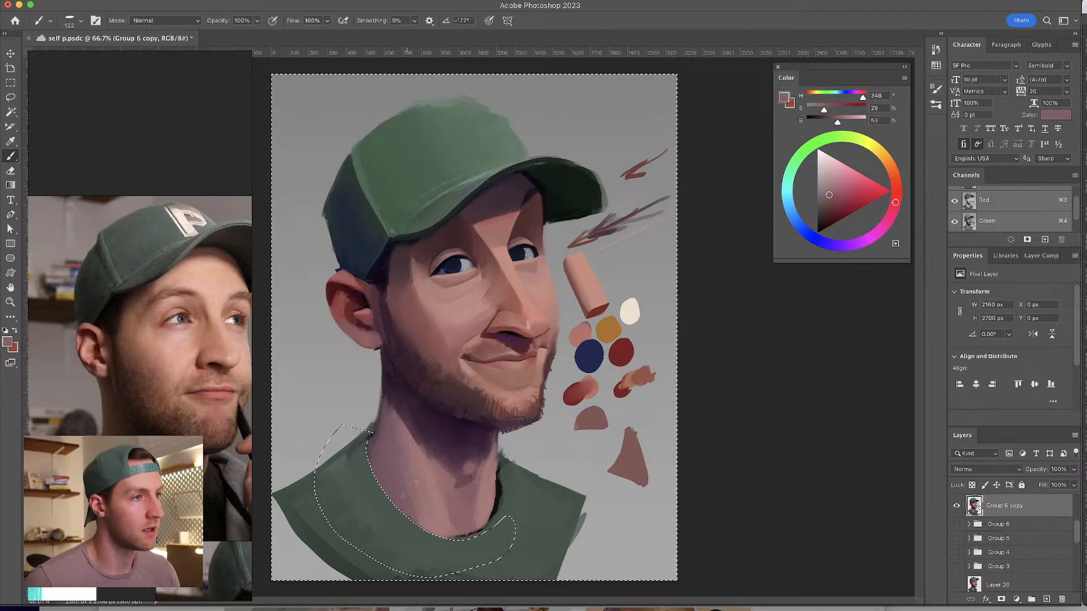
- Blend the lower front of the neck above the collar with a smaller brush and sampled reddish skin tones
{"action": "left_click", "coordinate": [458, 520], "text": "alt"}
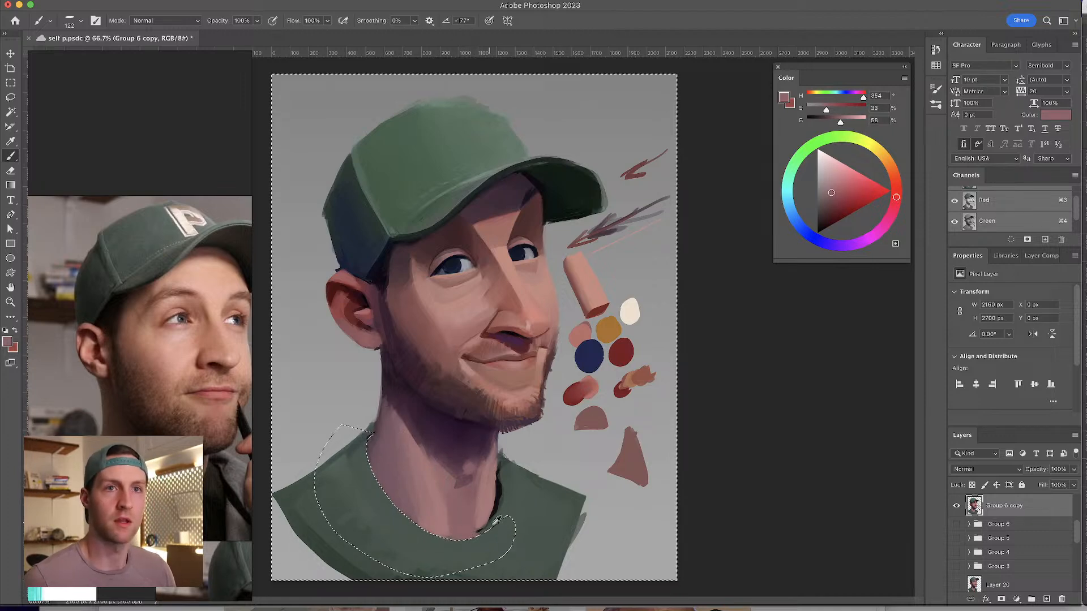
{"action": "left_click", "coordinate": [478, 508], "text": "alt"}
{"action": "key", "text": "bracketleft"}
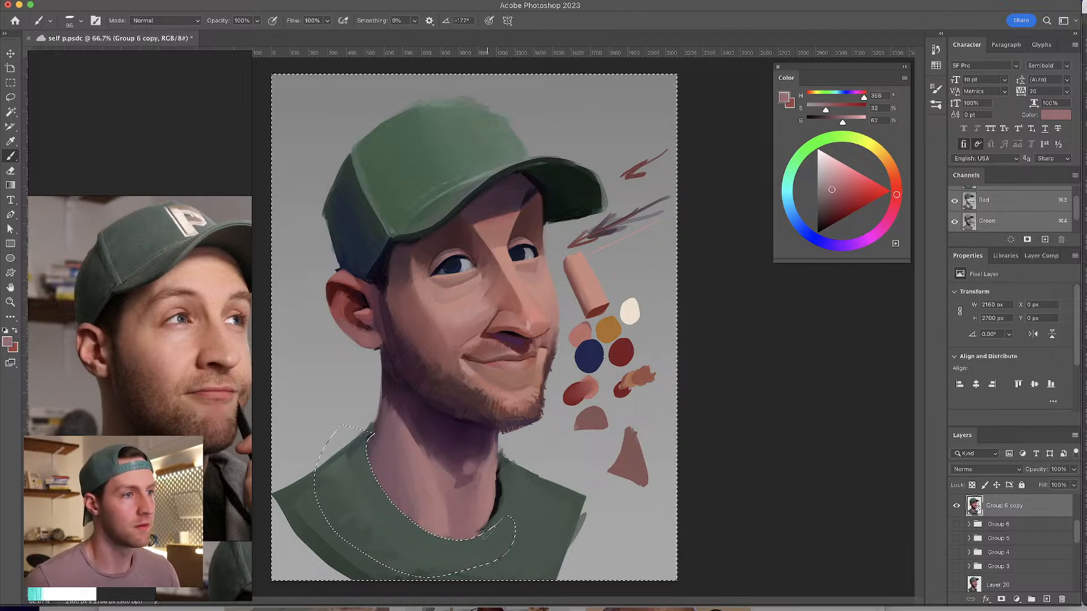
{"action": "left_click", "coordinate": [456, 501], "text": "alt"}
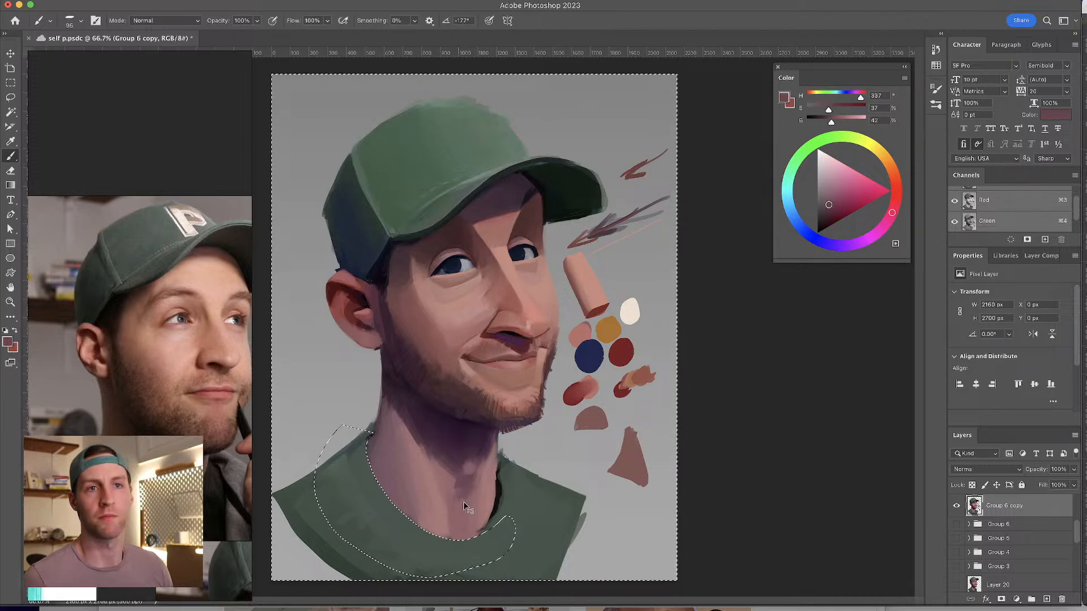
- Refine the Adam's apple and the shadow around it with sampled skin tones and dark purples
{"action": "left_click", "coordinate": [471, 501], "text": "alt"}
{"action": "left_click", "coordinate": [469, 480], "text": "alt"}
{"action": "left_click", "coordinate": [462, 488], "text": "alt"}
{"action": "left_click", "coordinate": [468, 460], "text": "alt"}
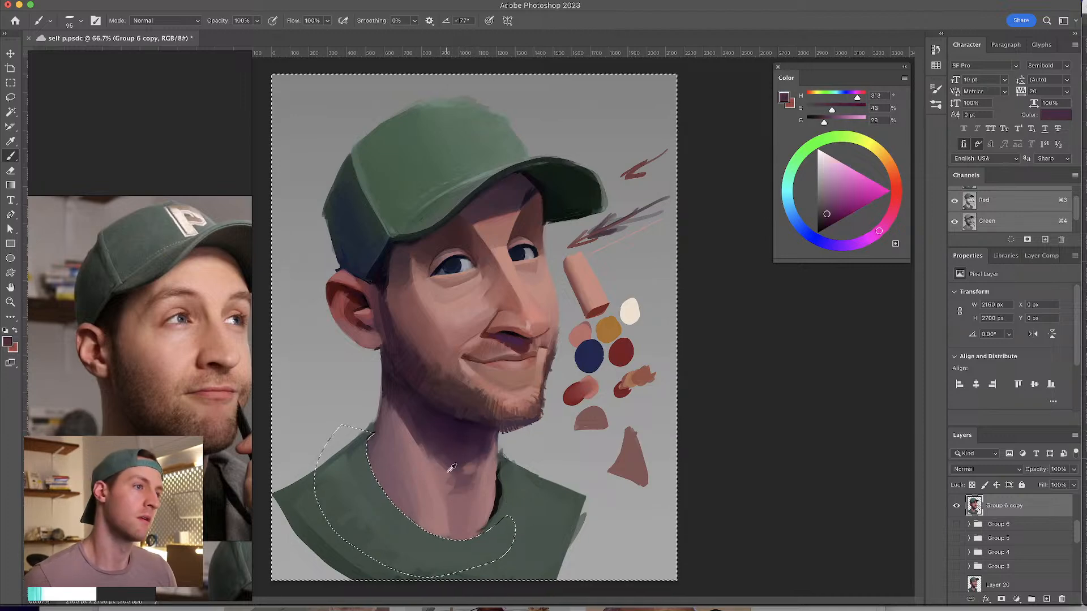
{"action": "left_click", "coordinate": [452, 467], "text": "alt"}
{"action": "left_click", "coordinate": [438, 437], "text": "alt"}
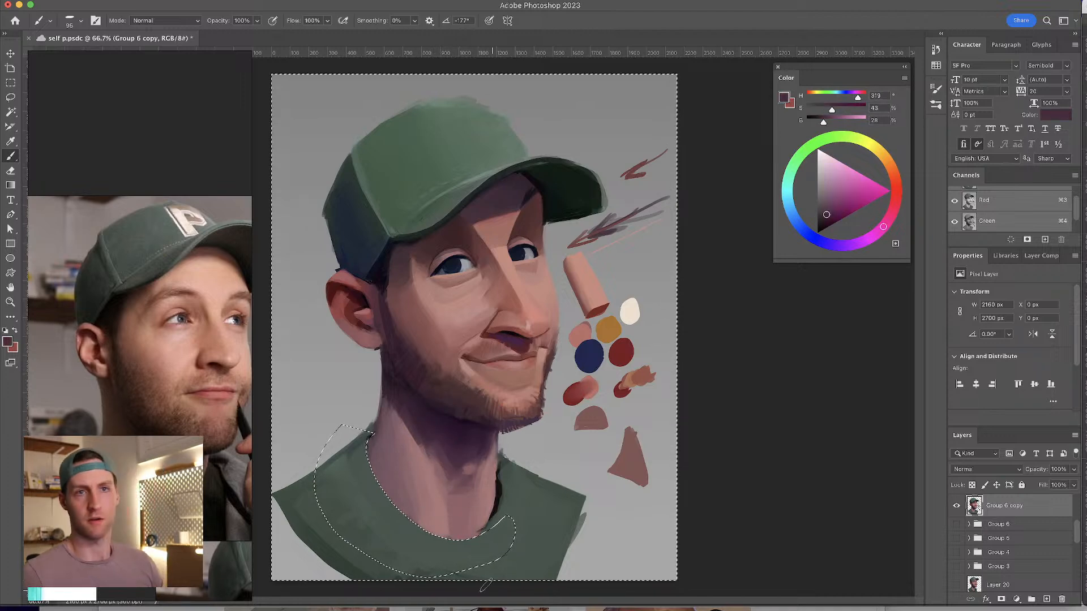
- Soften the side of the neck below the ear with a larger brush and sampled pink and dark mauve
{"action": "left_click", "coordinate": [422, 447], "text": "alt"}
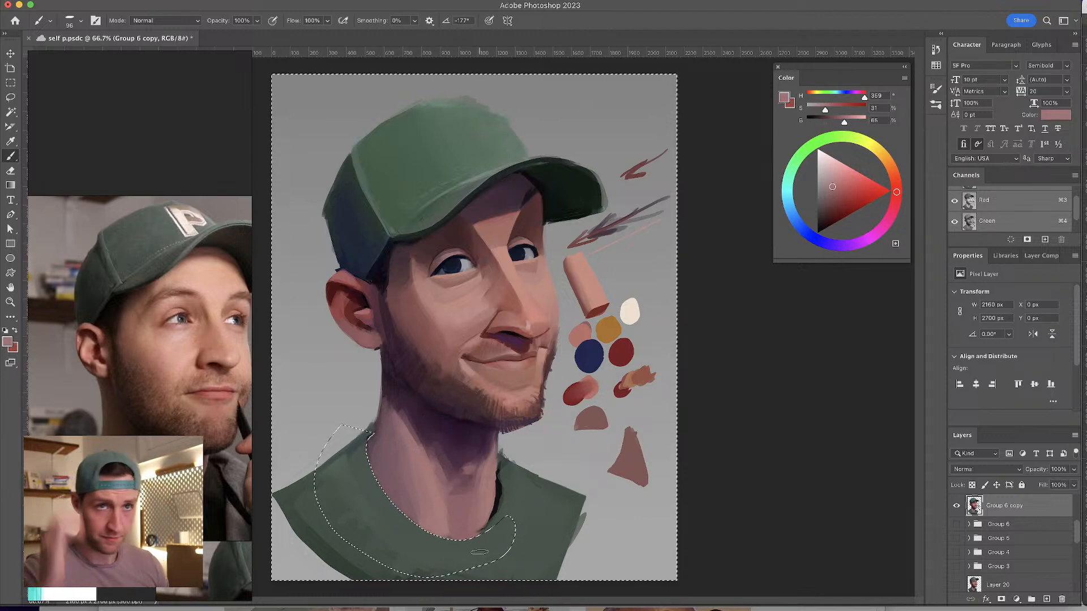
{"action": "left_click", "coordinate": [390, 393], "text": "alt"}
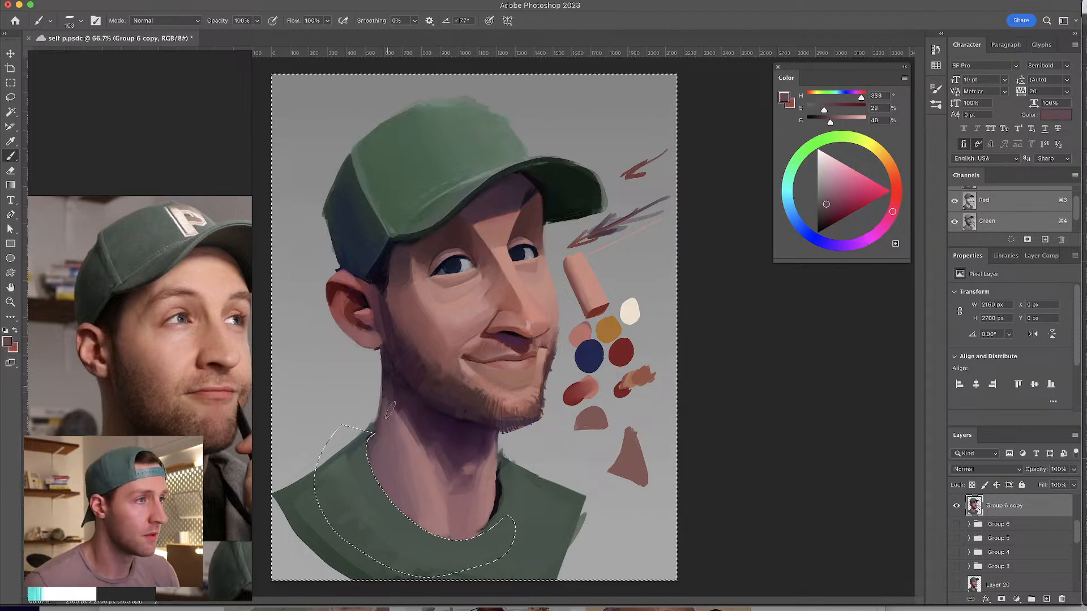
{"action": "left_click", "coordinate": [392, 394], "text": "alt"}
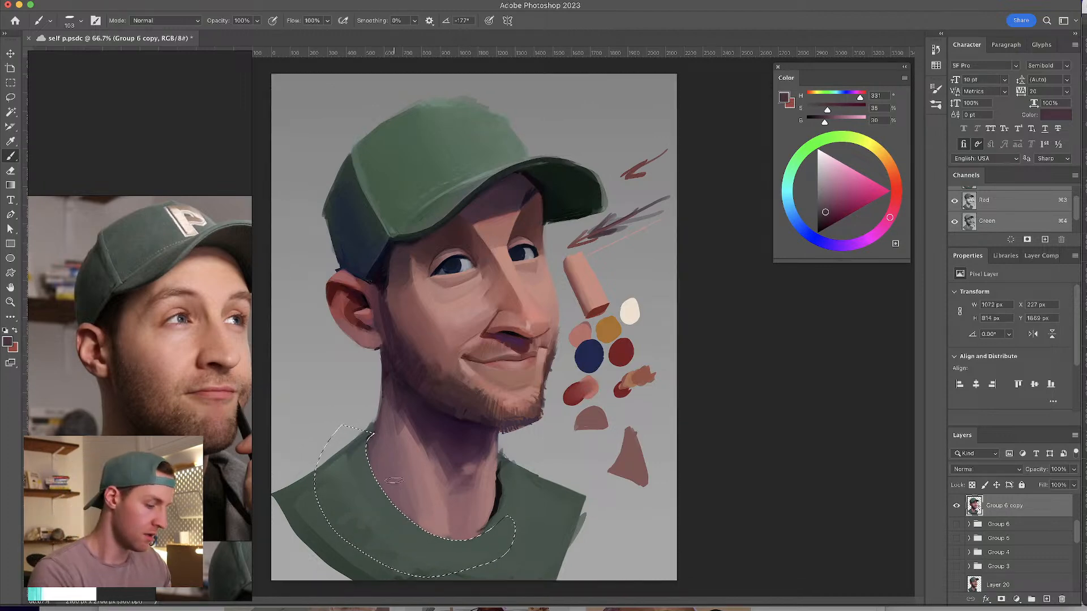
- Restore the collar selection, shade the shirt inside it with sampled dark green, and deselect
{"action": "key", "text": "v"}
{"action": "key", "text": "b"}
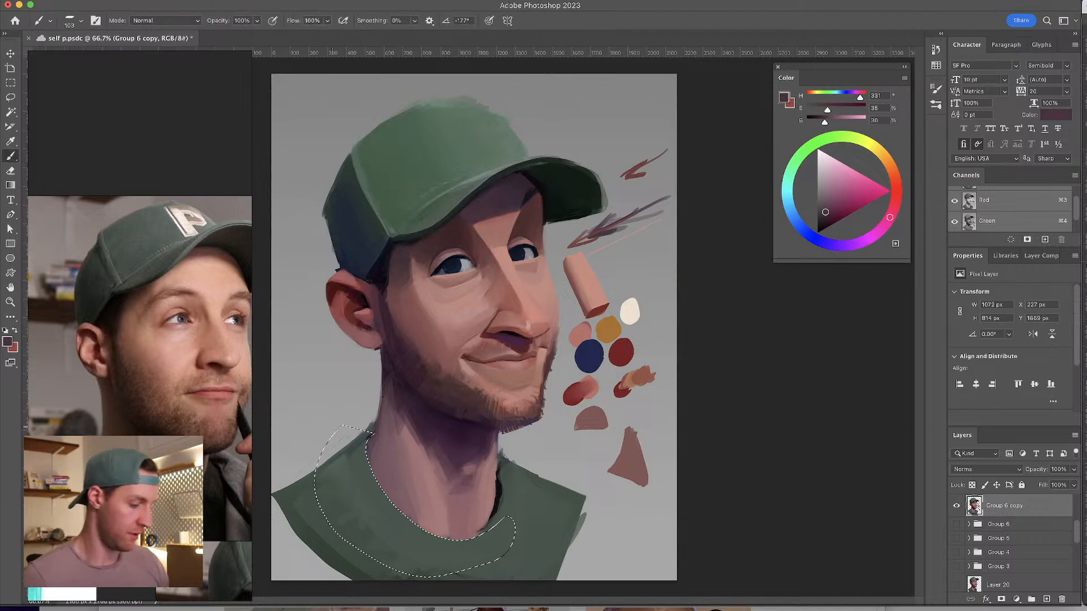
{"action": "left_click", "coordinate": [358, 440], "text": "alt"}
{"action": "left_click", "coordinate": [351, 445], "text": "alt"}
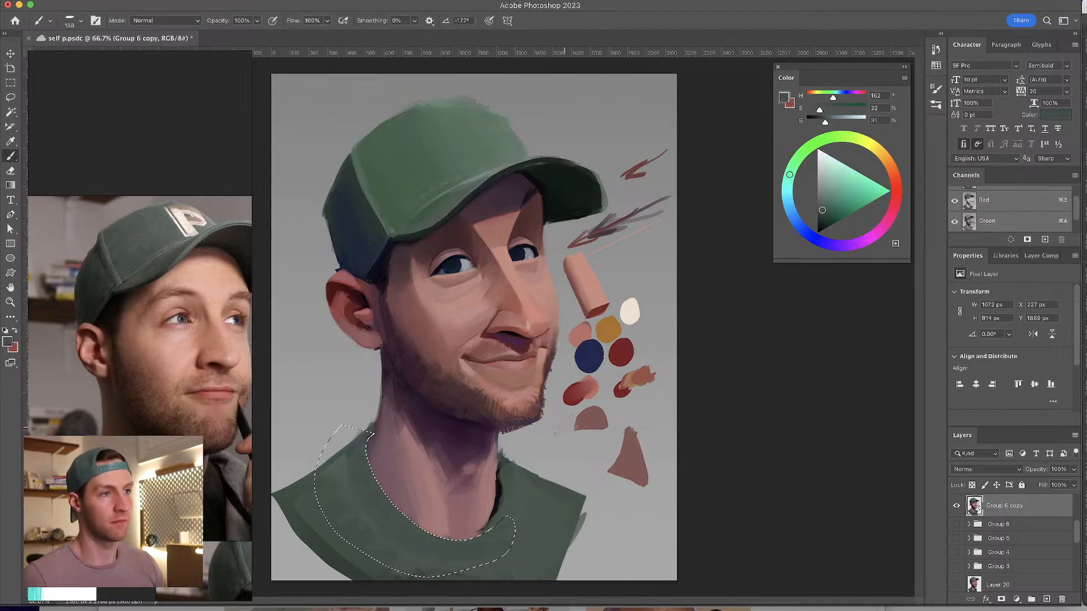
{"action": "key", "text": "ctrl+d"}
- Flip the image horizontally and back twice to check the portrait's balance
{"action": "key", "text": "ctrl+shift+h"}
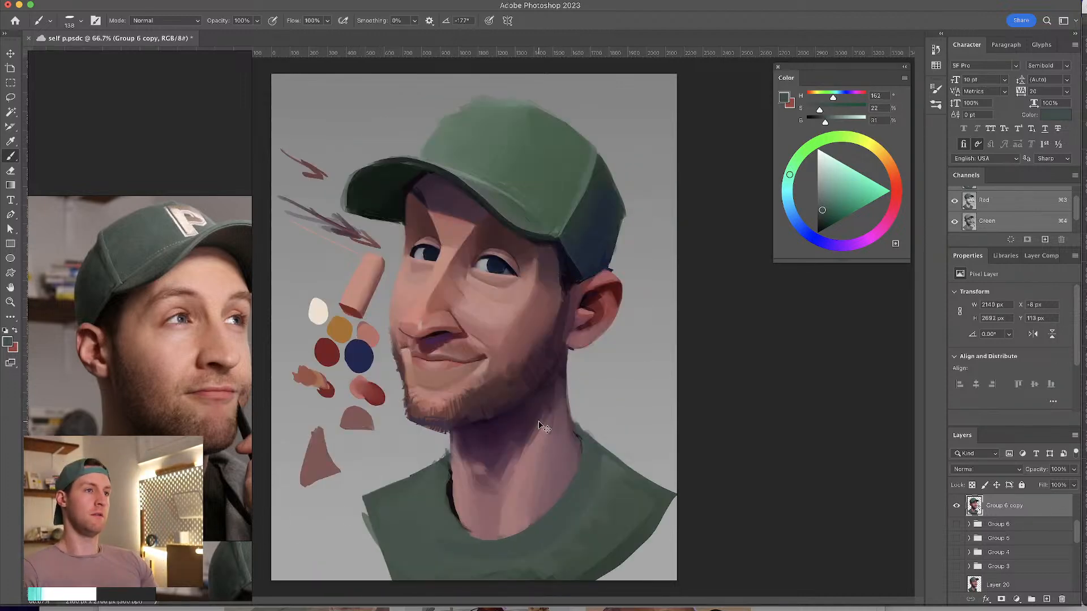
{"action": "key", "text": "ctrl+shift+h"}
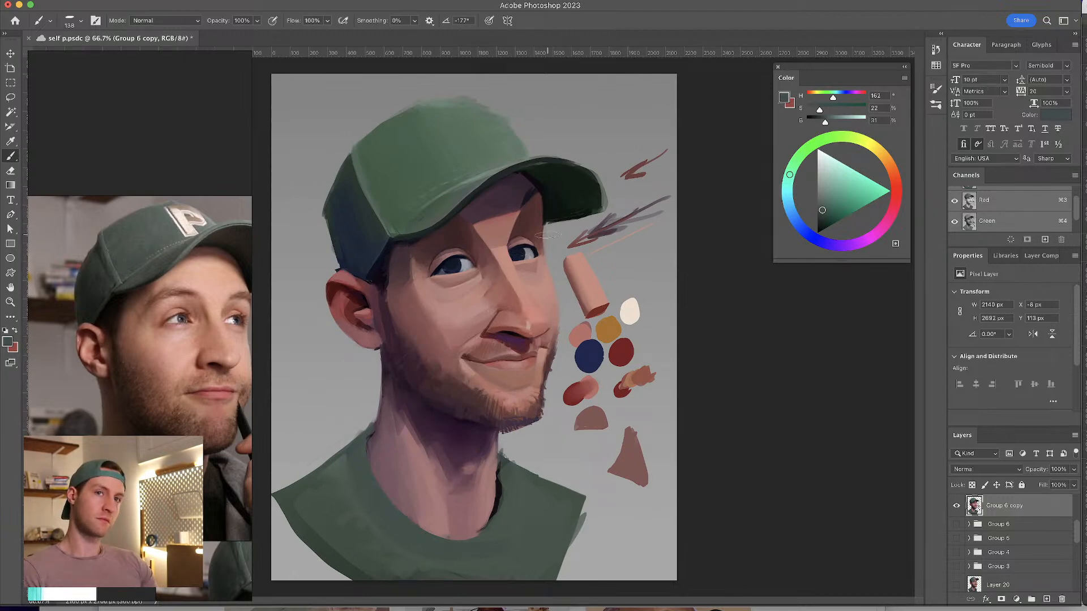
{"action": "key", "text": "ctrl+shift+h"}
{"action": "key", "text": "ctrl+shift+h"}
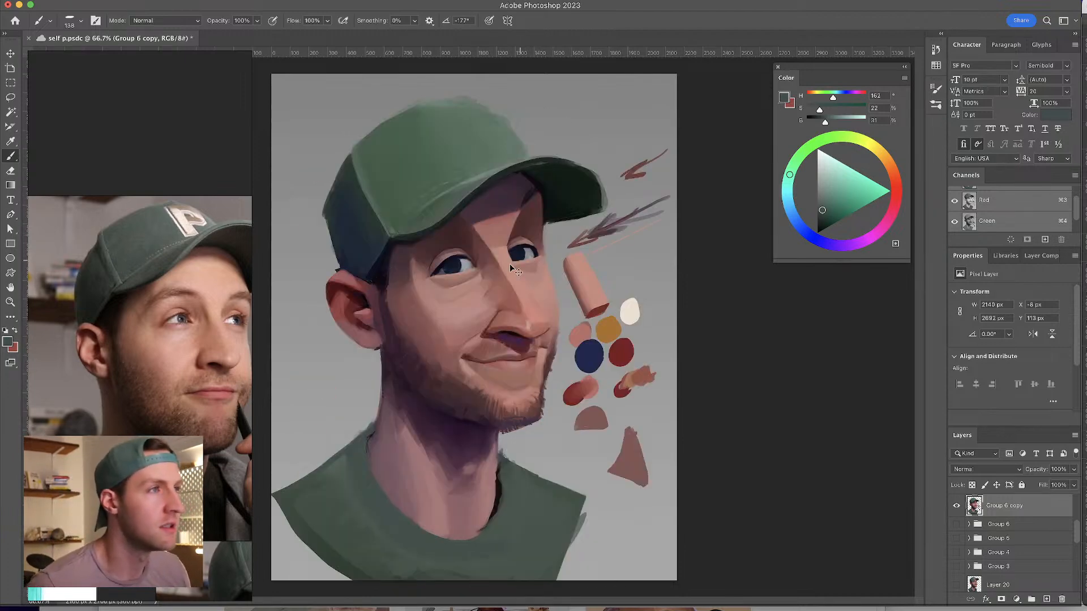
- Refine the iris and pupil of the far eye with a small brush, using sampled dark navy and grey
{"action": "key", "text": "ctrl+plus"}
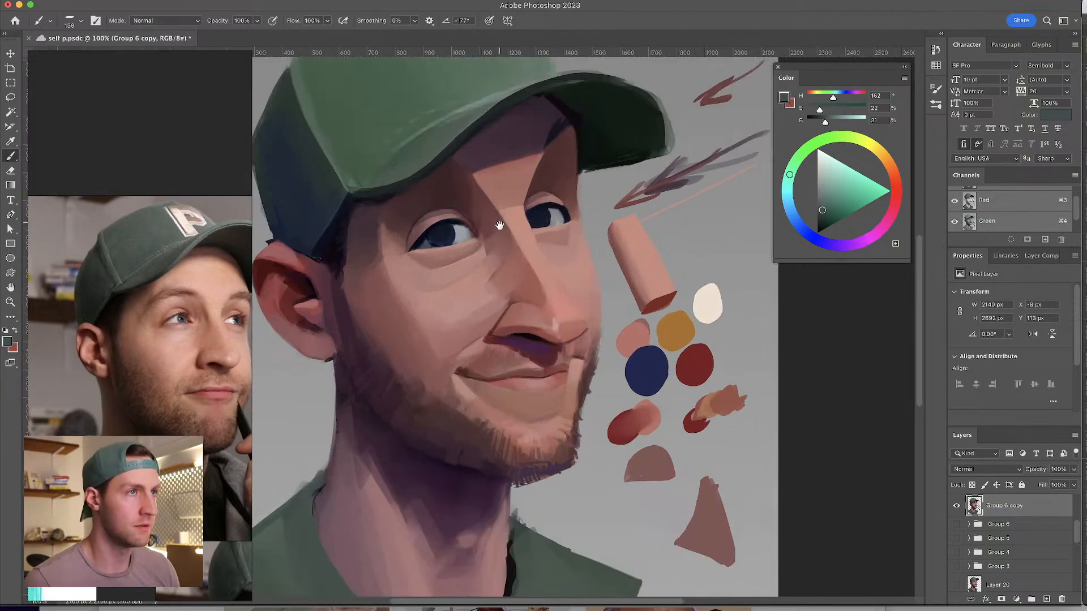
{"action": "scroll", "coordinate": [498, 230], "scroll_direction": "up", "scroll_amount": 1}
{"action": "left_click", "coordinate": [541, 238], "text": "alt"}
{"action": "left_click_drag", "start_coordinate": [541, 238], "coordinate": [524, 244]}
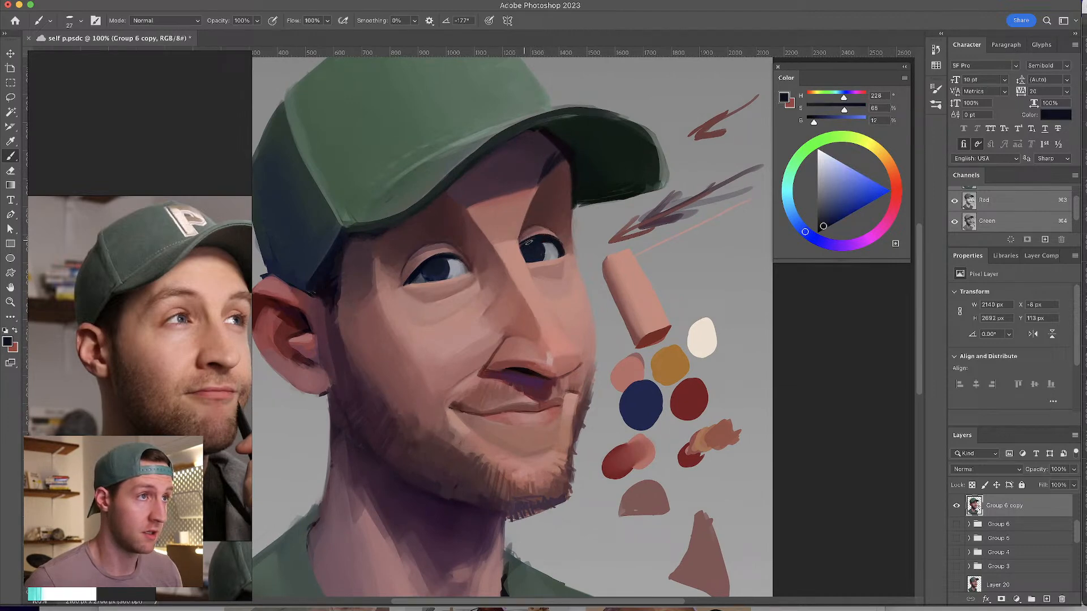
{"action": "left_click", "coordinate": [553, 242], "text": "alt"}
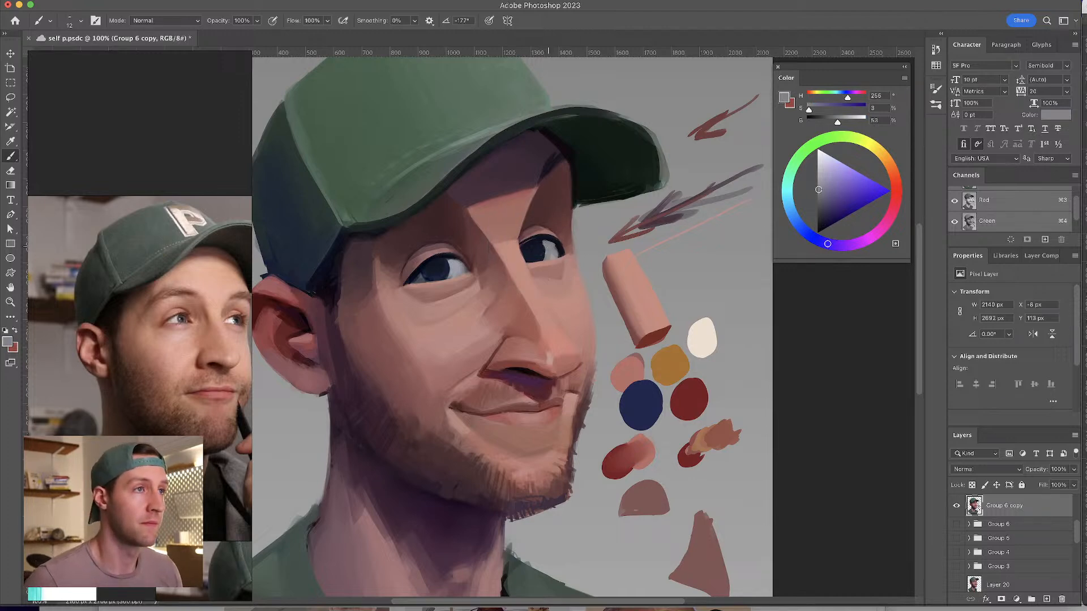
{"action": "left_click", "coordinate": [557, 239], "text": "alt"}
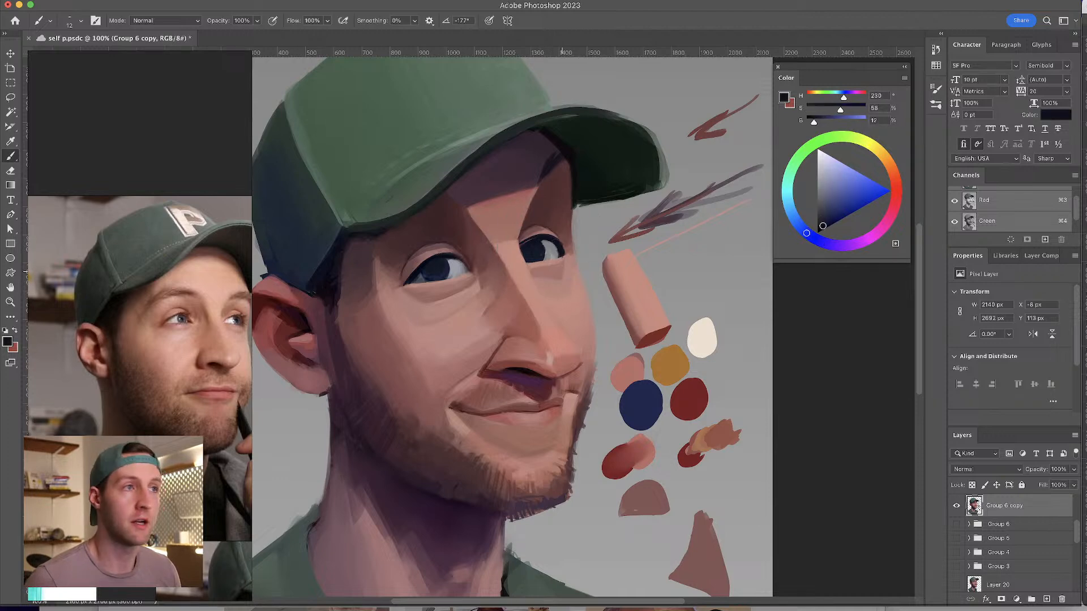
{"action": "left_click", "coordinate": [538, 242], "text": "alt"}
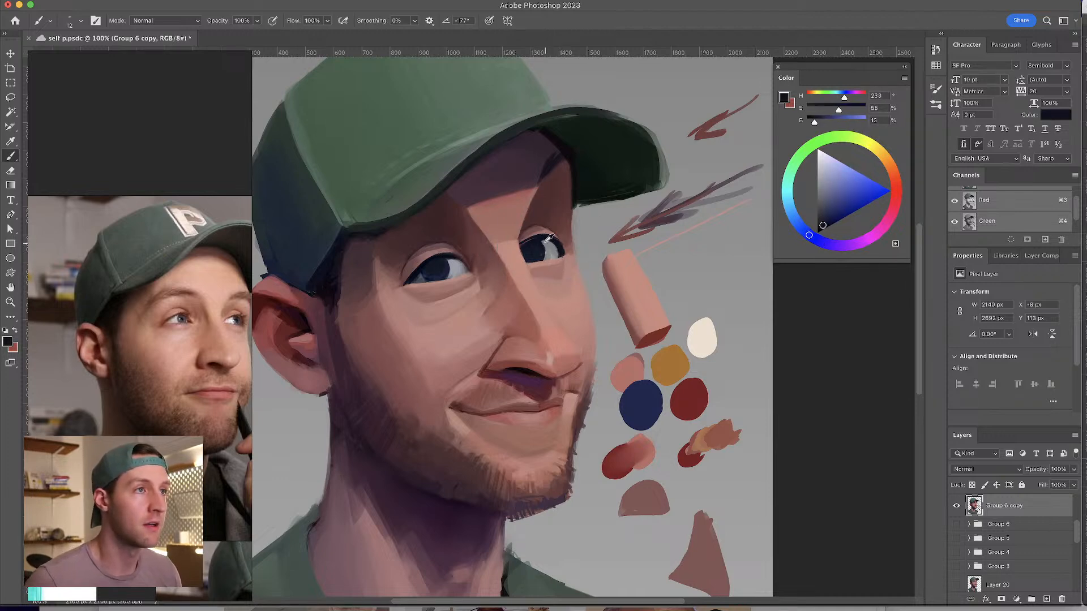
{"action": "left_click", "coordinate": [544, 242], "text": "alt"}
{"action": "left_click", "coordinate": [533, 239], "text": "alt"}
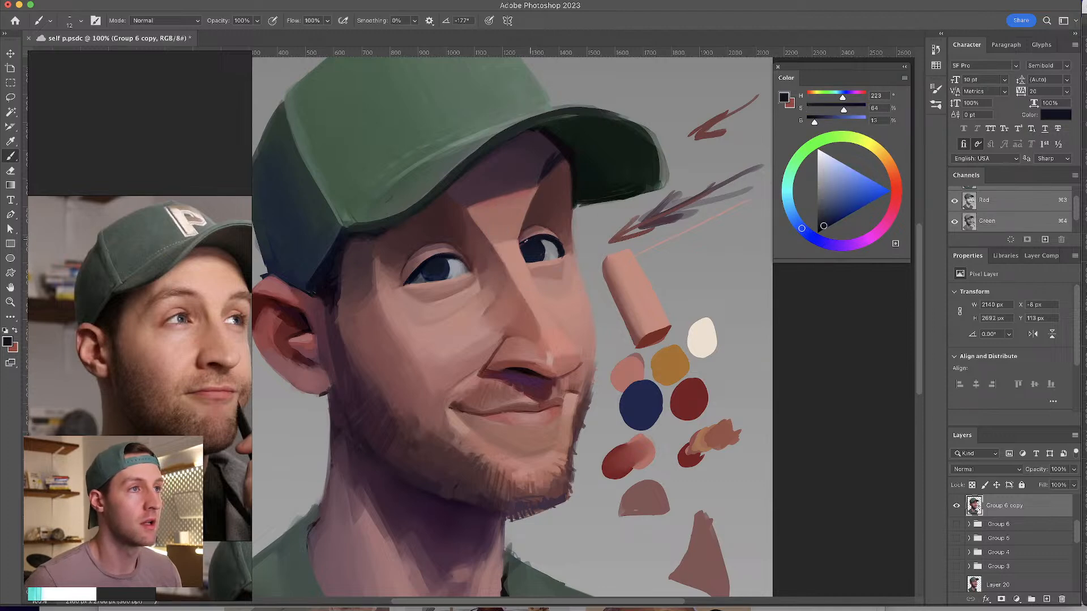
- Flip the image horizontally and touch up the far eye's upper edge with sampled near-black navy and grey
{"action": "scroll", "coordinate": [567, 215], "scroll_direction": "down", "scroll_amount": 2}
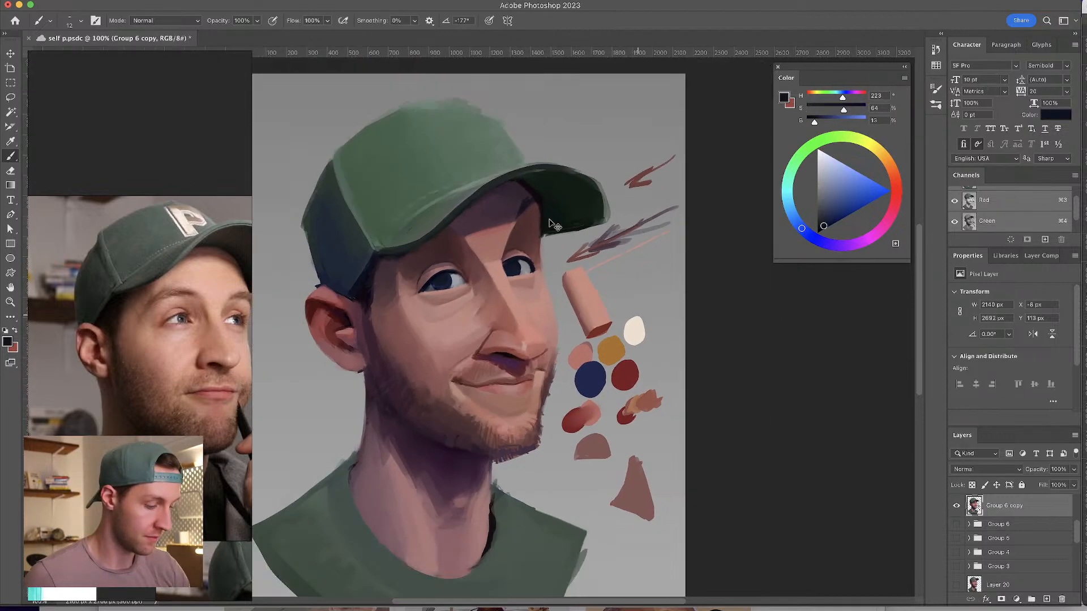
{"action": "key", "text": "shift+h"}
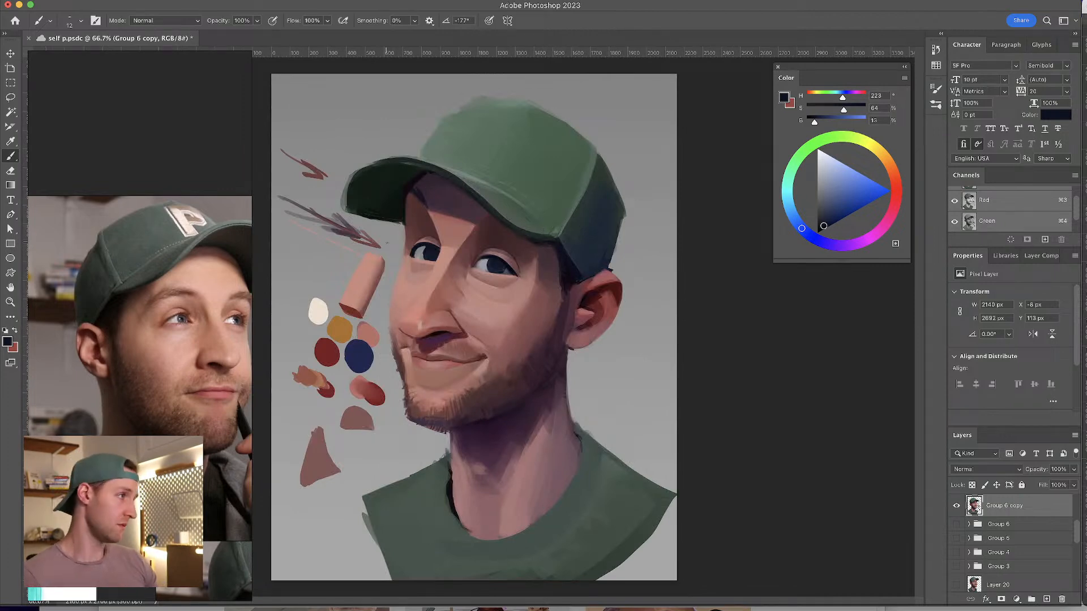
{"action": "left_click", "coordinate": [432, 243], "text": "alt"}
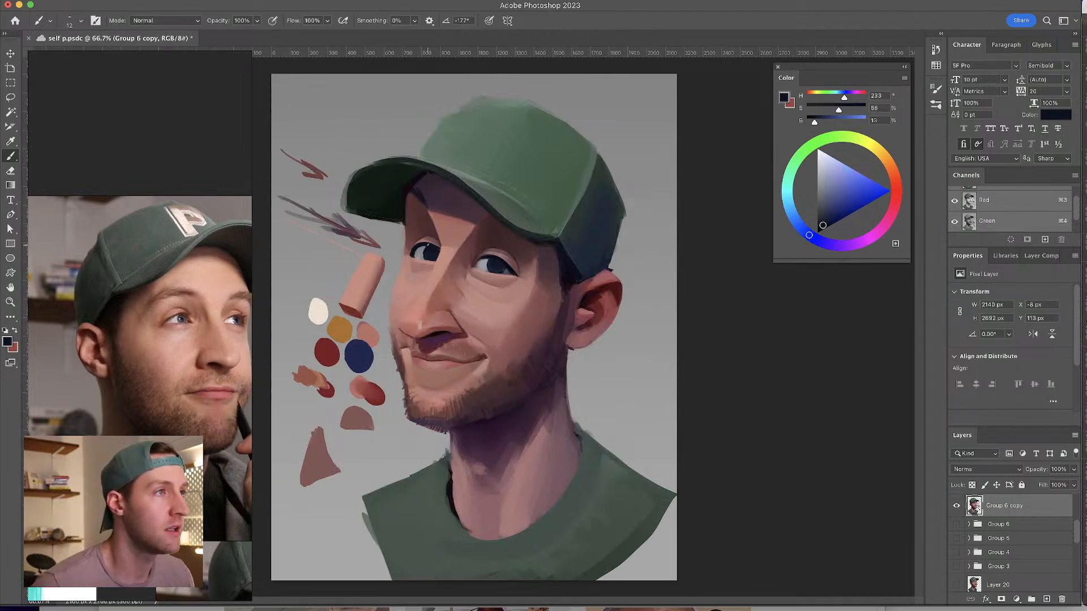
{"action": "left_click", "coordinate": [429, 241], "text": "alt"}
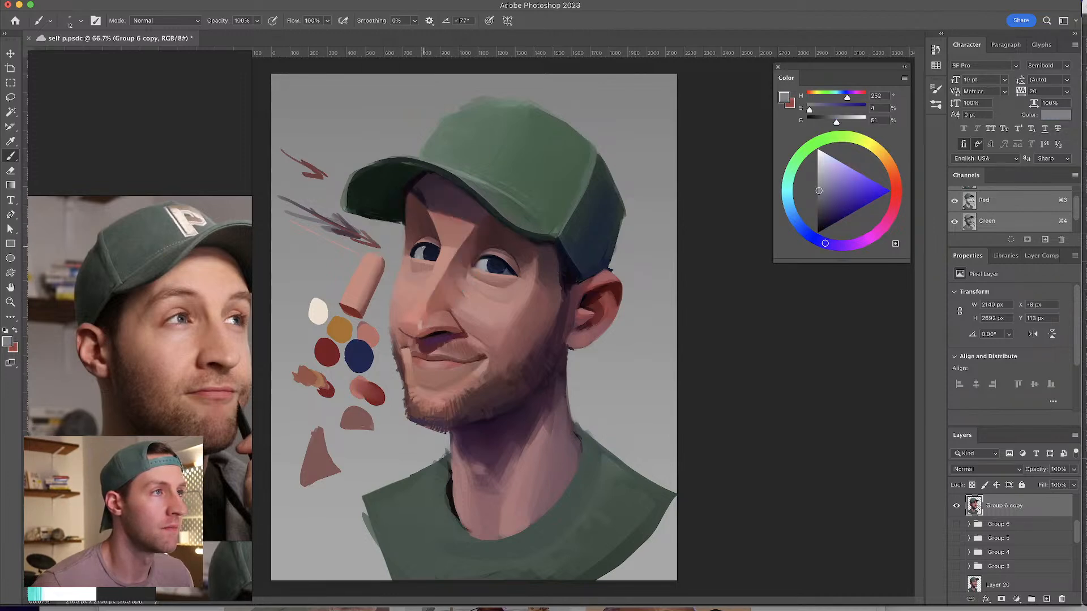
{"action": "left_click", "coordinate": [430, 245], "text": "alt"}
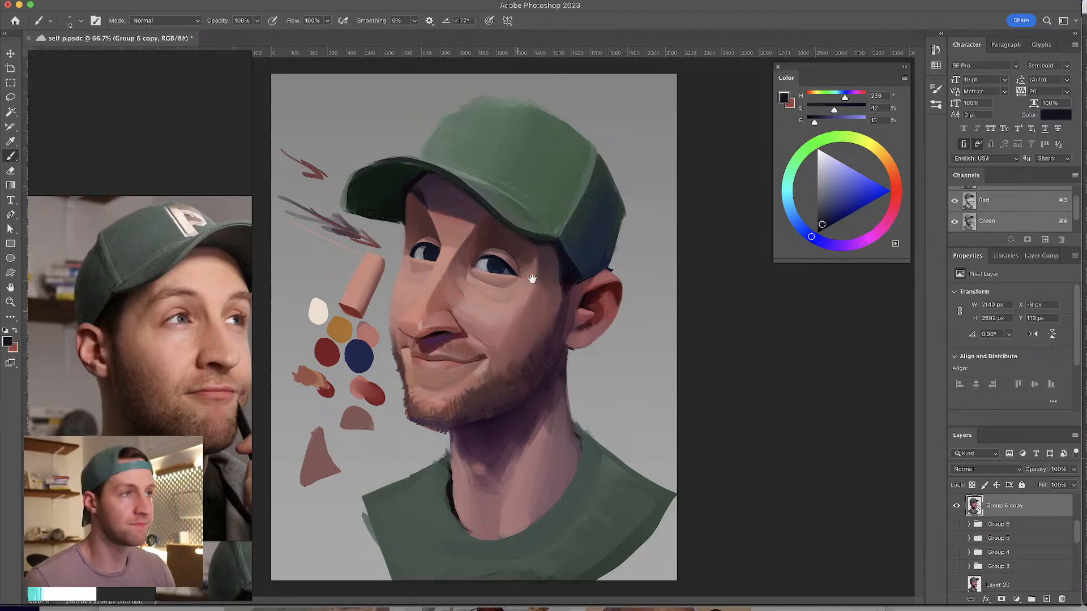
- Refine the iris details and eye whites of both eyes with sampled grey and slate blue
{"action": "key", "text": "super+plus"}
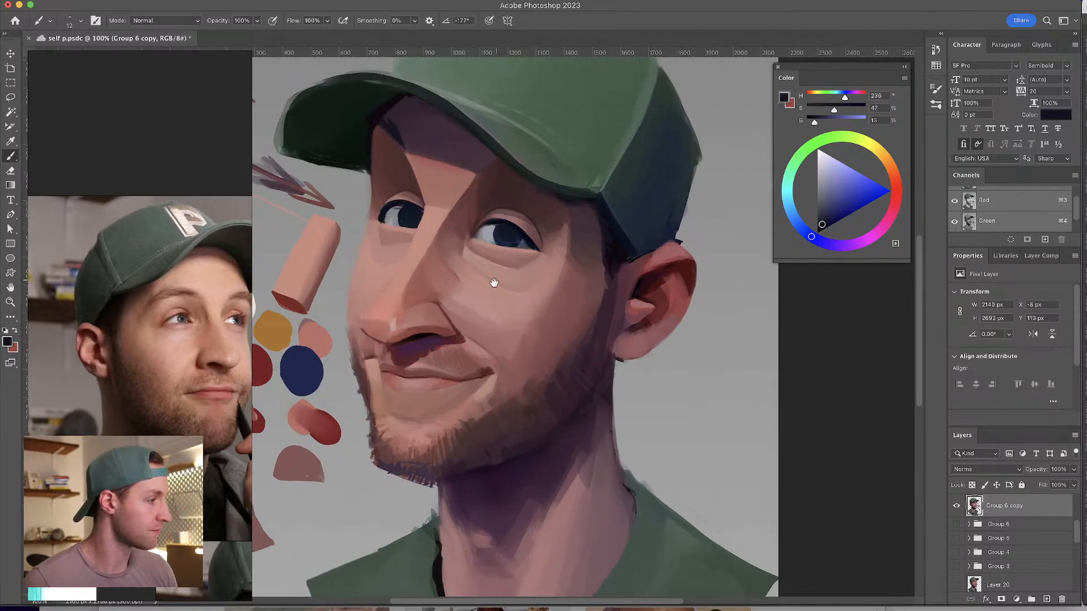
{"action": "left_click_drag", "start_coordinate": [497, 279], "coordinate": [500, 253]}
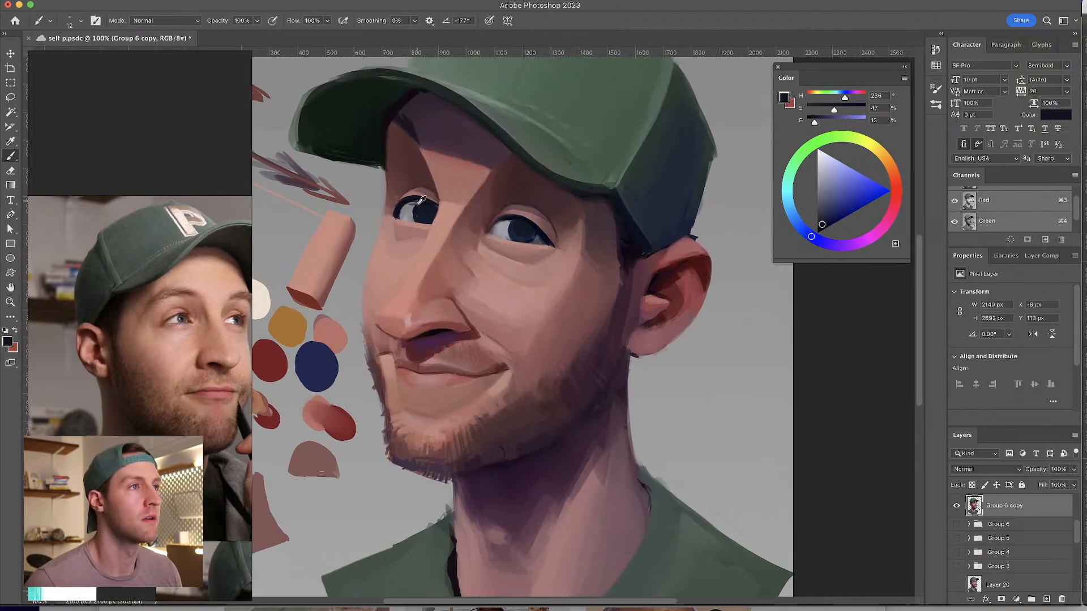
{"action": "left_click", "coordinate": [417, 199], "text": "alt"}
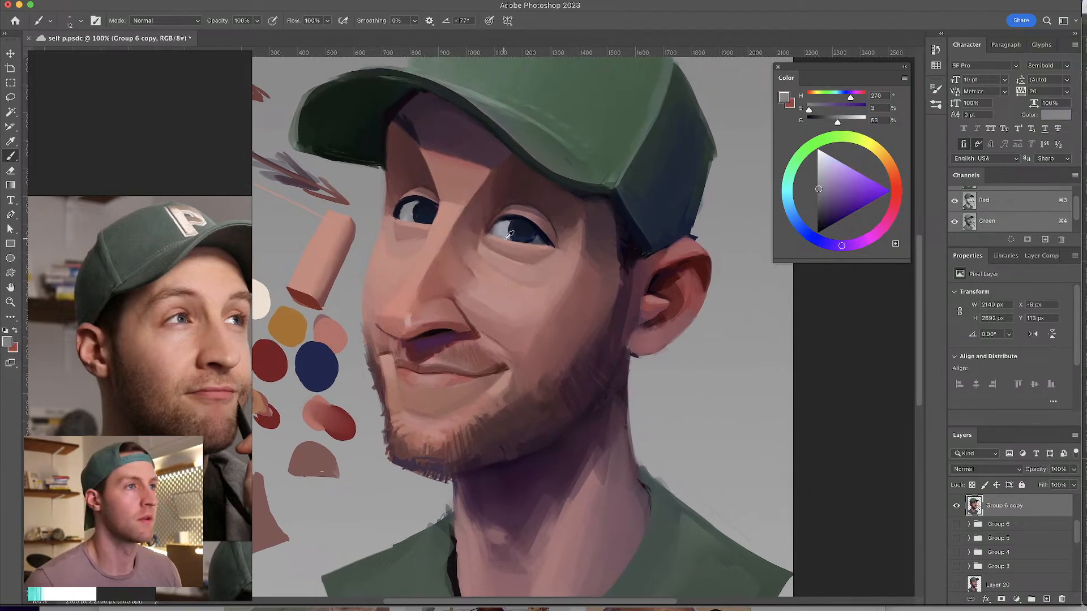
{"action": "left_click", "coordinate": [545, 236], "text": "alt"}
{"action": "mouse_move", "coordinate": [406, 206]}
{"action": "left_mouse_down"}
{"action": "mouse_move", "coordinate": [435, 200]}
{"action": "mouse_move", "coordinate": [417, 208]}
{"action": "left_mouse_up"}
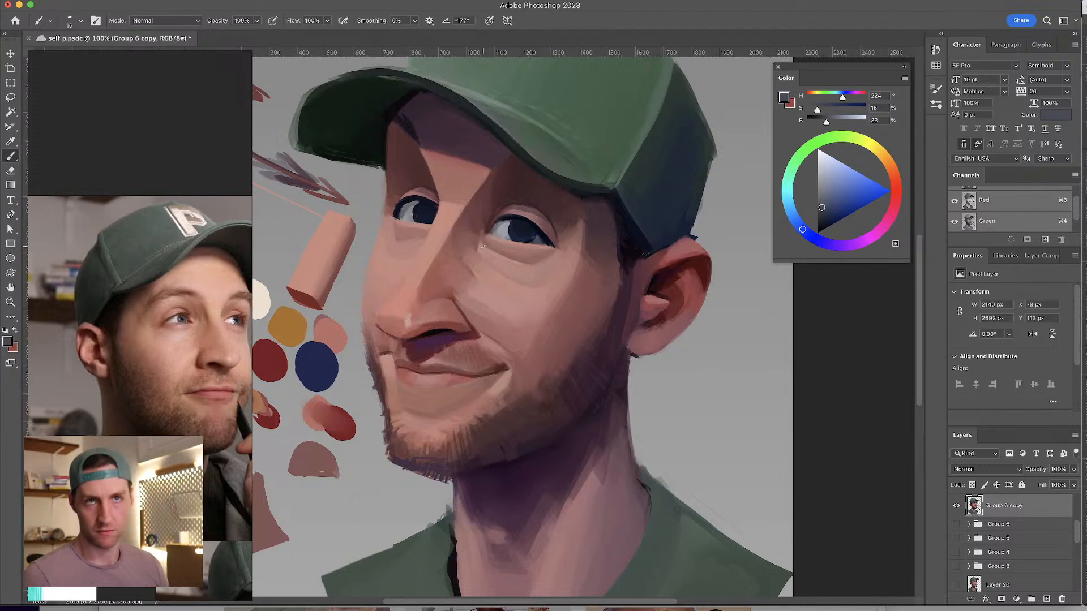
- Reshape the dark gap between the neck and the shirt collar with sampled shirt green and near-black
{"action": "mouse_move", "coordinate": [484, 243]}
{"action": "left_mouse_down"}
{"action": "mouse_move", "coordinate": [453, 204]}
{"action": "mouse_move", "coordinate": [432, 73]}
{"action": "mouse_move", "coordinate": [390, 93]}
{"action": "left_mouse_up"}
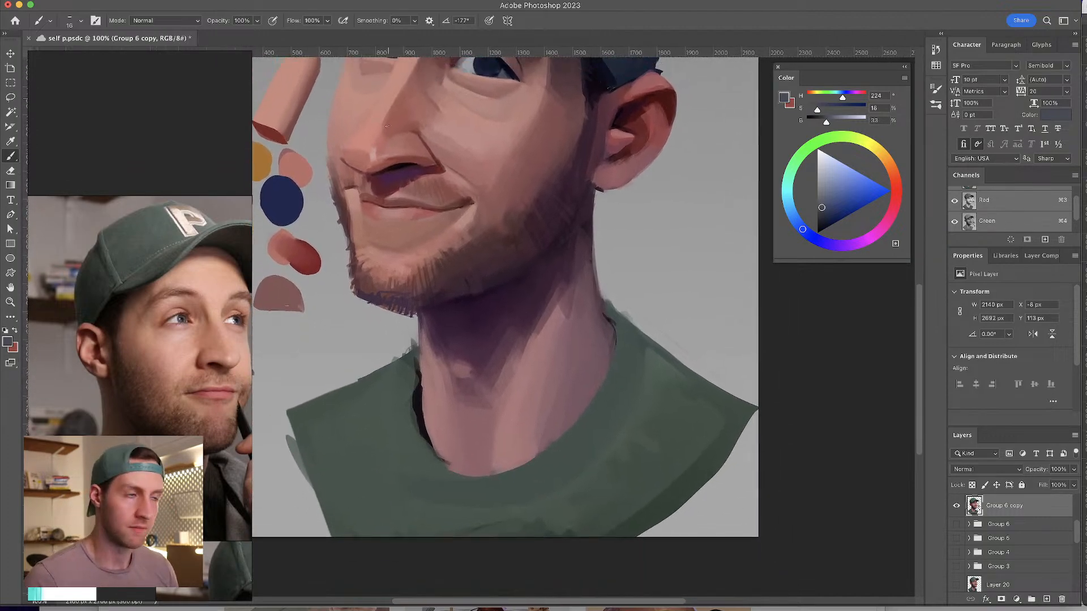
{"action": "left_click", "coordinate": [412, 392], "text": "alt"}
{"action": "left_click_drag", "start_coordinate": [409, 365], "coordinate": [427, 472]}
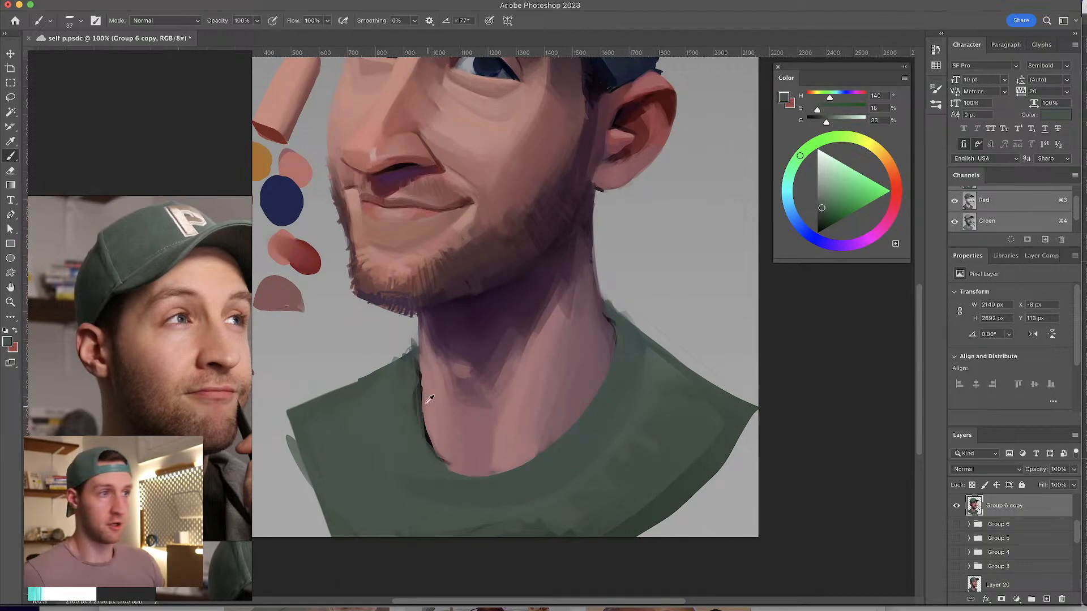
{"action": "left_click", "coordinate": [434, 435], "text": "alt"}
{"action": "left_click_drag", "start_coordinate": [434, 435], "coordinate": [427, 436]}
{"action": "left_click_drag", "start_coordinate": [417, 391], "coordinate": [416, 461]}
{"action": "key", "text": "super+z"}
{"action": "mouse_move", "coordinate": [412, 413]}
{"action": "left_mouse_down"}
{"action": "mouse_move", "coordinate": [444, 475]}
{"action": "mouse_move", "coordinate": [429, 448]}
{"action": "left_mouse_up"}
- Flip the image back and extend the near-black shadow along the lower inside edge of the collar
{"action": "left_click_drag", "start_coordinate": [481, 360], "coordinate": [479, 336]}
{"action": "key", "text": "super+f"}
{"action": "left_click", "coordinate": [496, 443], "text": "alt"}
{"action": "left_click_drag", "start_coordinate": [496, 429], "coordinate": [444, 460]}
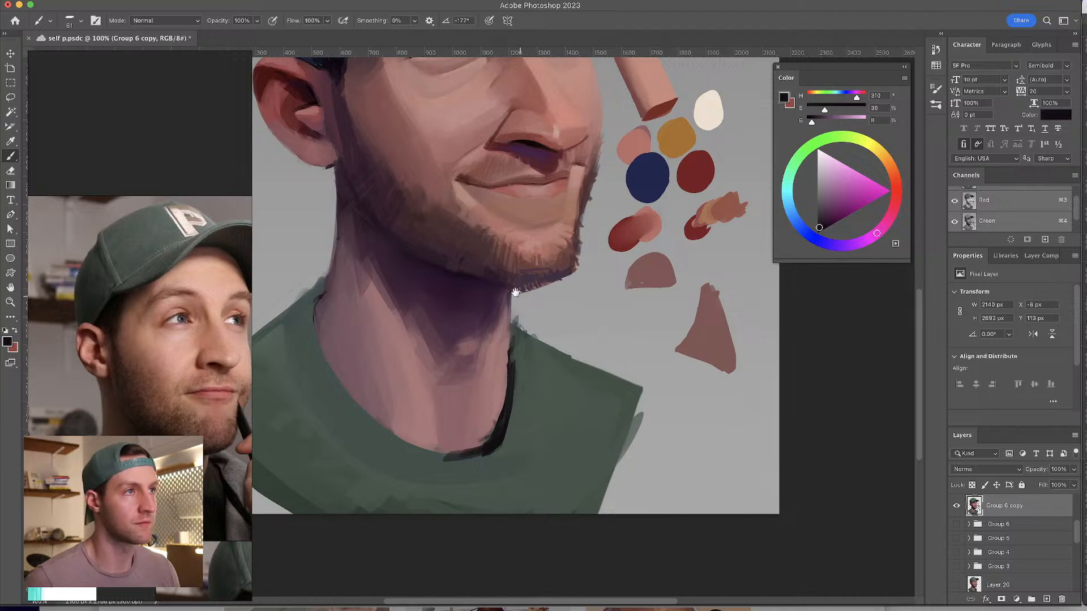
- Smooth the shirt fabric on both sides of the collar with a larger brush and sampled greens
{"action": "left_click_drag", "start_coordinate": [428, 212], "coordinate": [484, 240]}
{"action": "left_click", "coordinate": [426, 326], "text": "alt"}
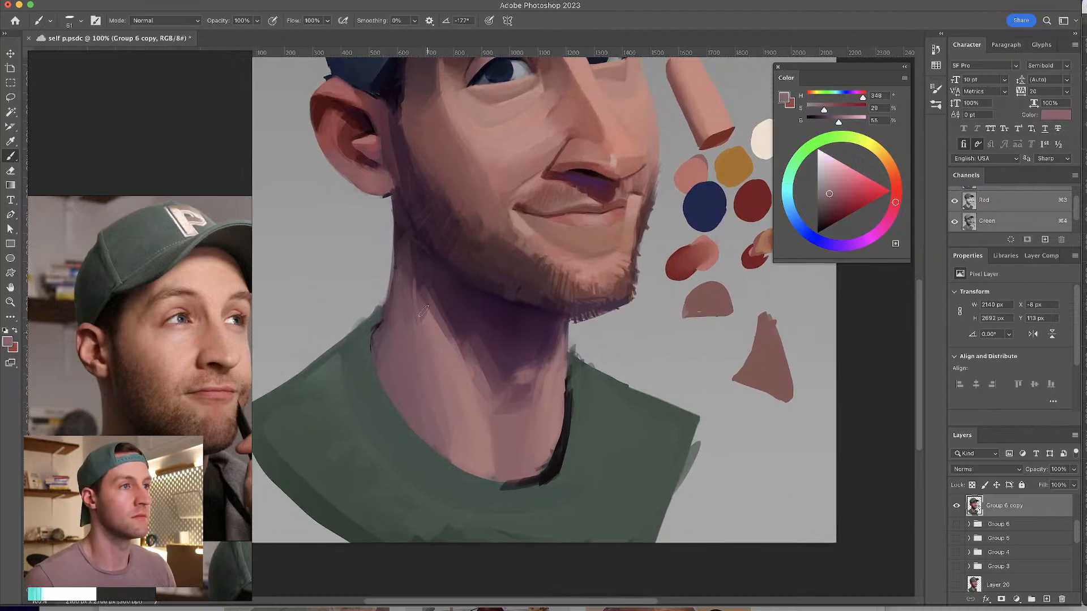
{"action": "scroll", "coordinate": [485, 291], "scroll_direction": "down", "scroll_amount": 3}
{"action": "left_click", "coordinate": [371, 385], "text": "alt"}
{"action": "left_click", "coordinate": [330, 351], "text": "alt"}
{"action": "left_click_drag", "start_coordinate": [365, 365], "coordinate": [378, 363]}
{"action": "left_click_drag", "start_coordinate": [355, 319], "coordinate": [373, 318]}
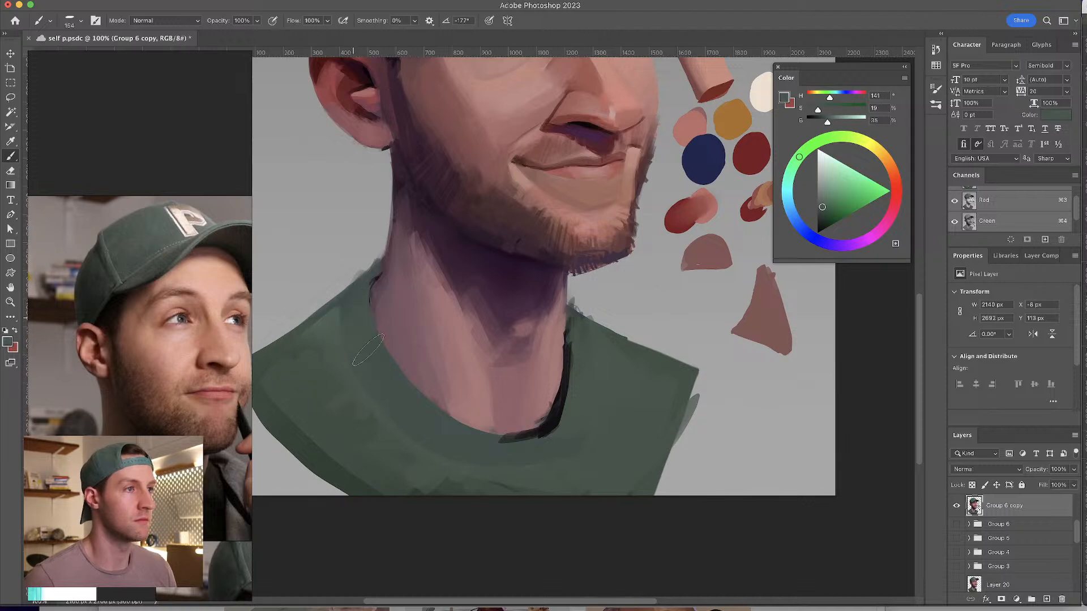
{"action": "left_click", "coordinate": [590, 390], "text": "alt"}
{"action": "left_click_drag", "start_coordinate": [571, 437], "coordinate": [532, 437]}
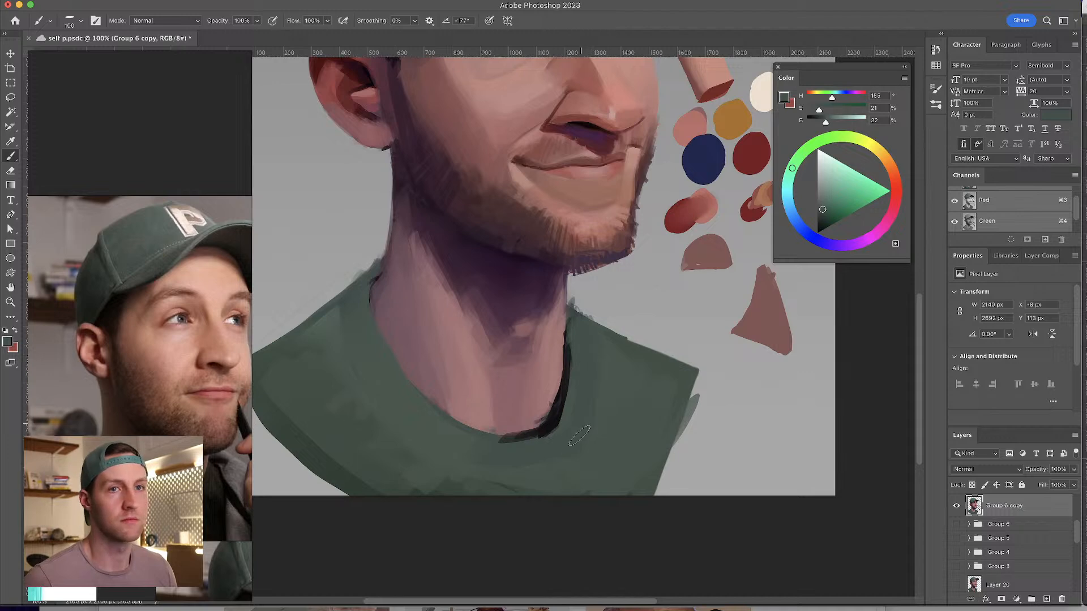
- Lasso the shirt along the neckline and add a new layer above the portrait in Color blend mode
{"action": "scroll", "coordinate": [590, 352], "scroll_direction": "down", "scroll_amount": 1}
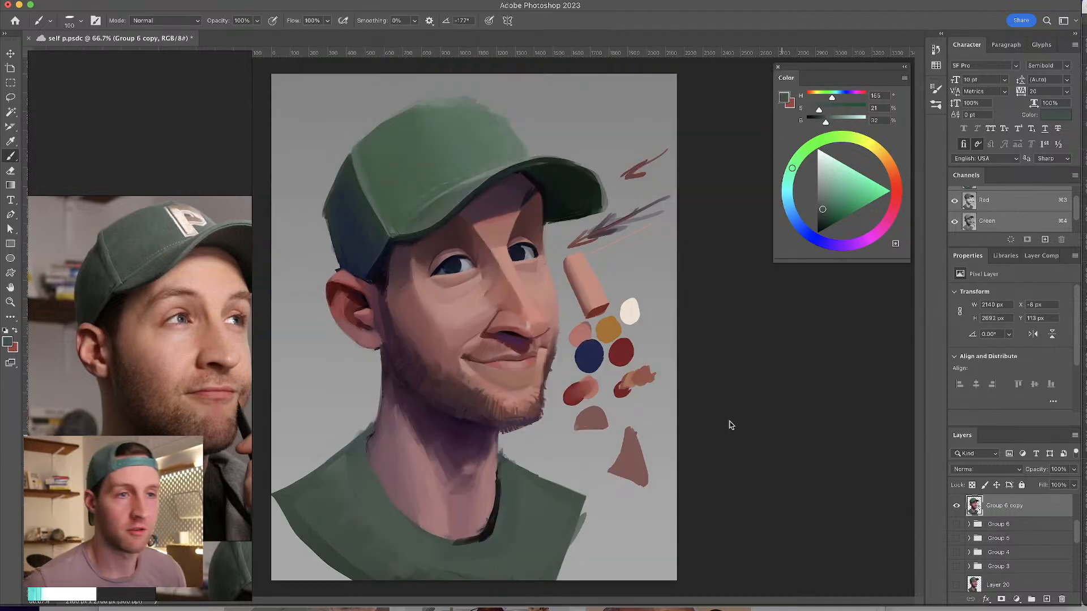
{"action": "left_click", "coordinate": [10, 97]}
{"action": "mouse_move", "coordinate": [375, 434]}
{"action": "left_mouse_down"}
{"action": "mouse_move", "coordinate": [393, 507]}
{"action": "mouse_move", "coordinate": [460, 538]}
{"action": "mouse_move", "coordinate": [491, 527]}
{"action": "mouse_move", "coordinate": [508, 445]}
{"action": "mouse_move", "coordinate": [613, 568]}
{"action": "mouse_move", "coordinate": [488, 580]}
{"action": "mouse_move", "coordinate": [321, 572]}
{"action": "mouse_move", "coordinate": [270, 540]}
{"action": "mouse_move", "coordinate": [259, 449]}
{"action": "mouse_move", "coordinate": [326, 383]}
{"action": "mouse_move", "coordinate": [368, 396]}
{"action": "mouse_move", "coordinate": [375, 433]}
{"action": "left_mouse_up"}
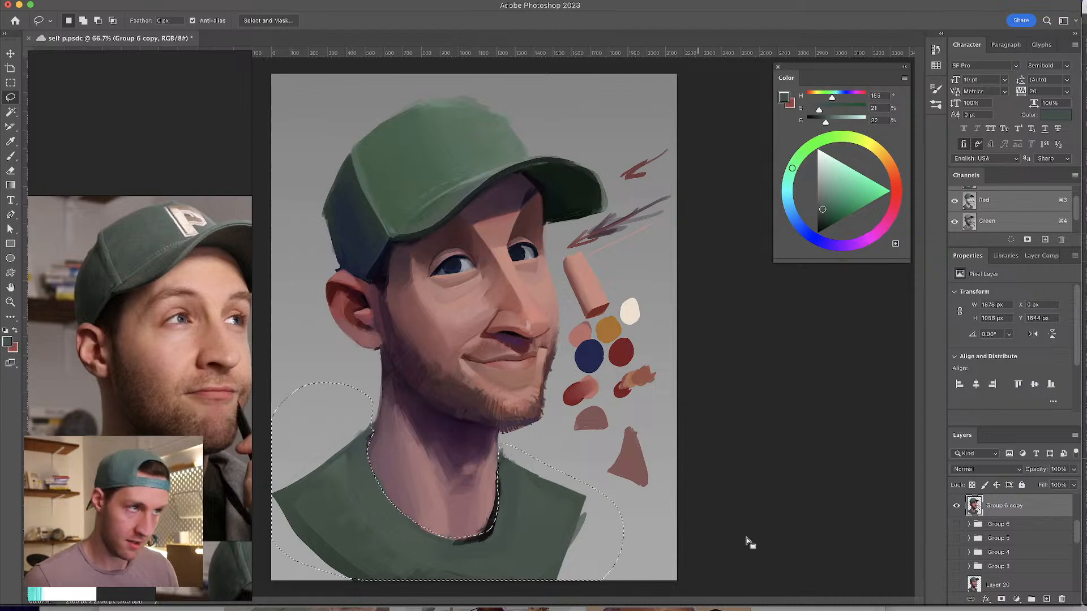
{"action": "left_click", "coordinate": [1046, 599]}
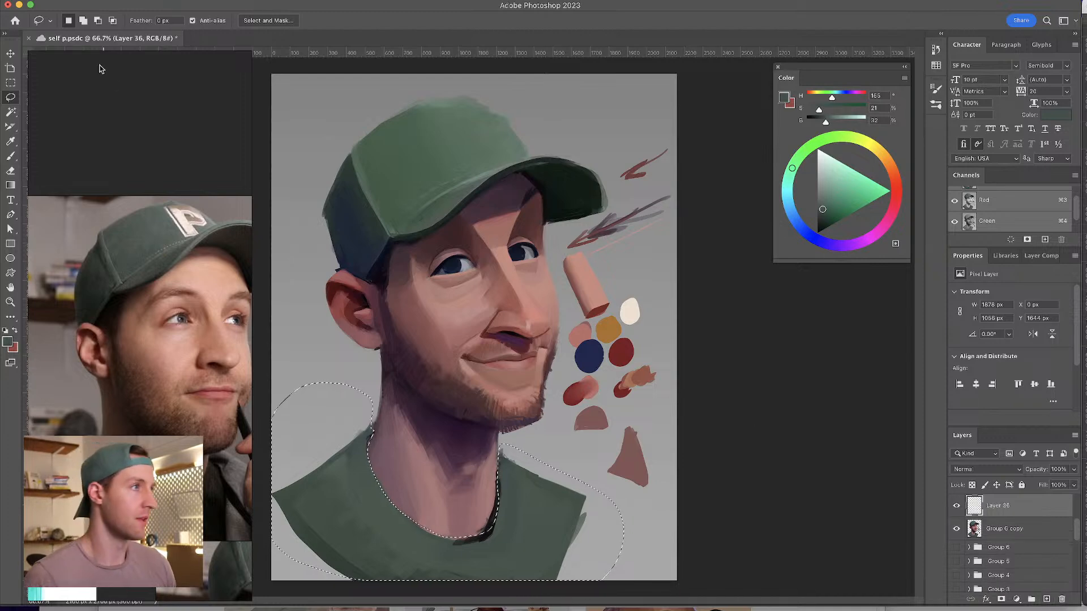
{"action": "left_click", "coordinate": [1005, 470]}
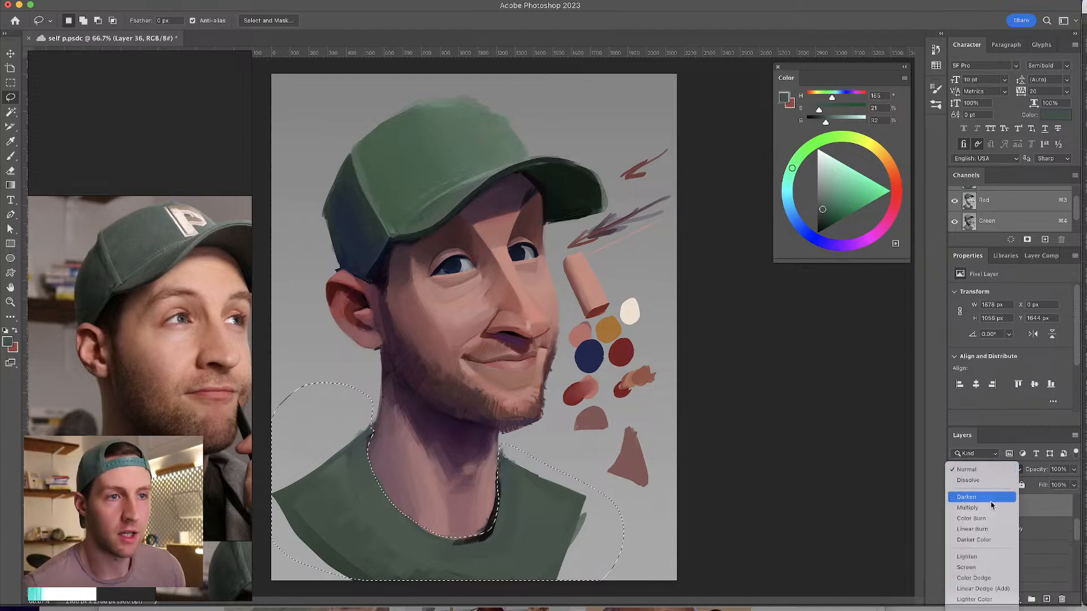
{"action": "left_click", "coordinate": [966, 610]}
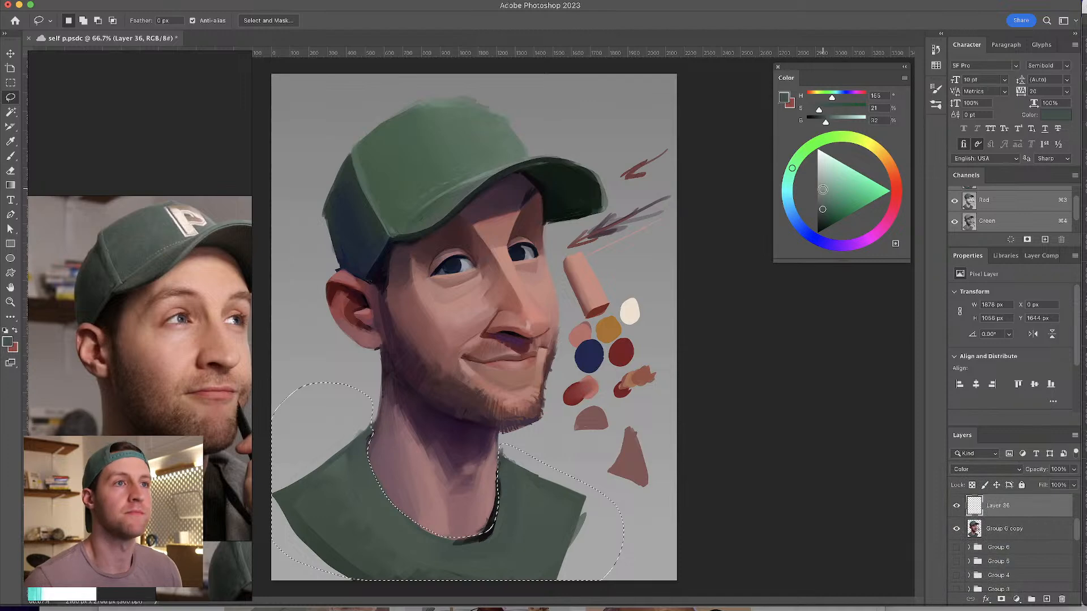
- Clip the new layer to the portrait, tint the selected shirt a muted blue with a large brush, and deselect
{"action": "mouse_move", "coordinate": [789, 171]}
{"action": "left_mouse_down"}
{"action": "mouse_move", "coordinate": [785, 208]}
{"action": "mouse_move", "coordinate": [830, 203]}
{"action": "mouse_move", "coordinate": [836, 190]}
{"action": "left_mouse_up"}
{"action": "key", "text": "b"}
{"action": "mouse_move", "coordinate": [340, 396]}
{"action": "left_mouse_down"}
{"action": "mouse_move", "coordinate": [317, 510]}
{"action": "mouse_move", "coordinate": [396, 543]}
{"action": "mouse_move", "coordinate": [490, 399]}
{"action": "left_mouse_up"}
{"action": "key", "text": "super+z"}
{"action": "left_click", "coordinate": [1043, 516], "text": "alt"}
{"action": "mouse_move", "coordinate": [379, 458]}
{"action": "left_mouse_down"}
{"action": "mouse_move", "coordinate": [328, 527]}
{"action": "mouse_move", "coordinate": [374, 543]}
{"action": "mouse_move", "coordinate": [595, 323]}
{"action": "left_mouse_up"}
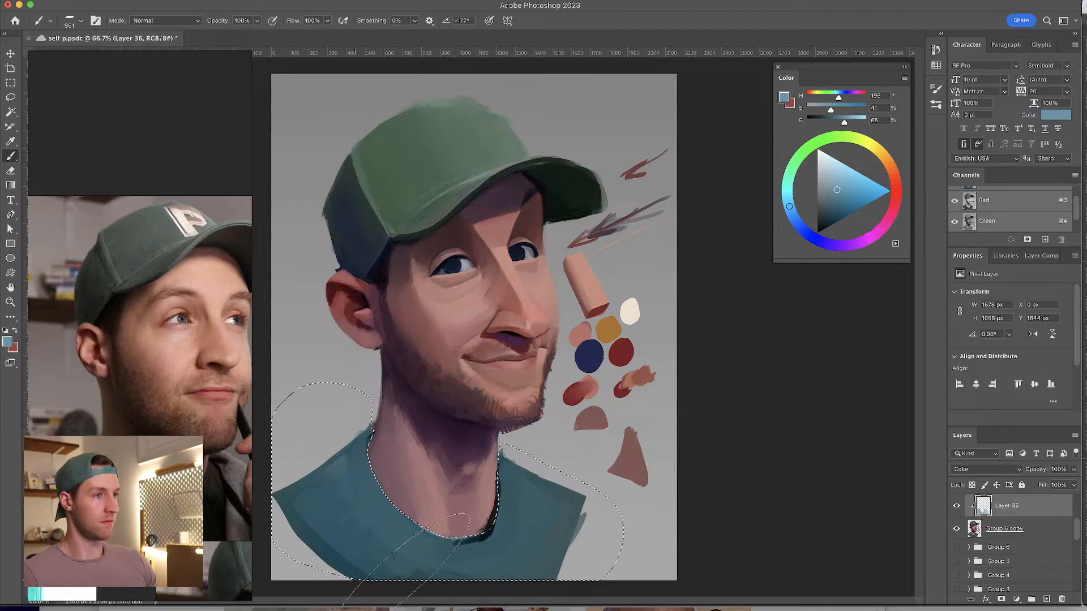
{"action": "key", "text": "ctrl+d"}
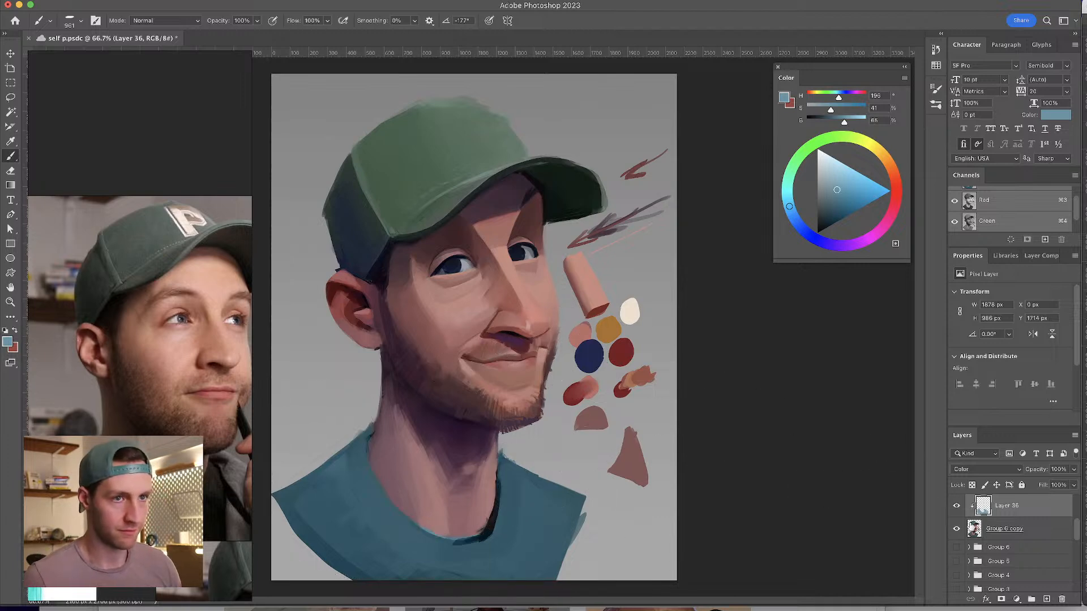
- Group the tint layer with the portrait layer, hide that group, and merge a duplicate of it into one layer
{"action": "left_click", "coordinate": [1029, 535]}
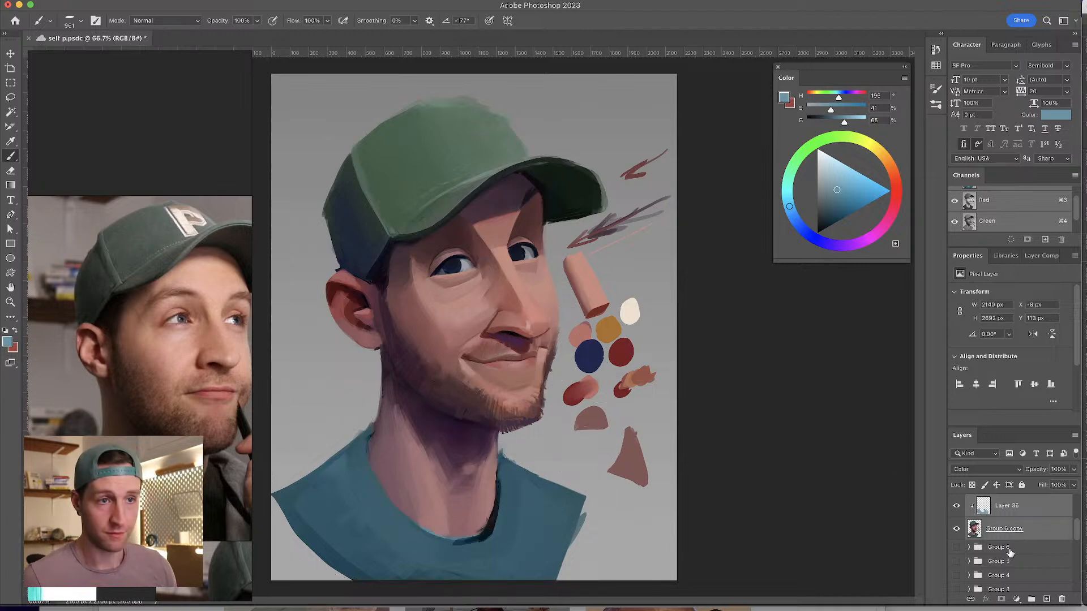
{"action": "key", "text": "ctrl+g"}
{"action": "key", "text": "ctrl+j"}
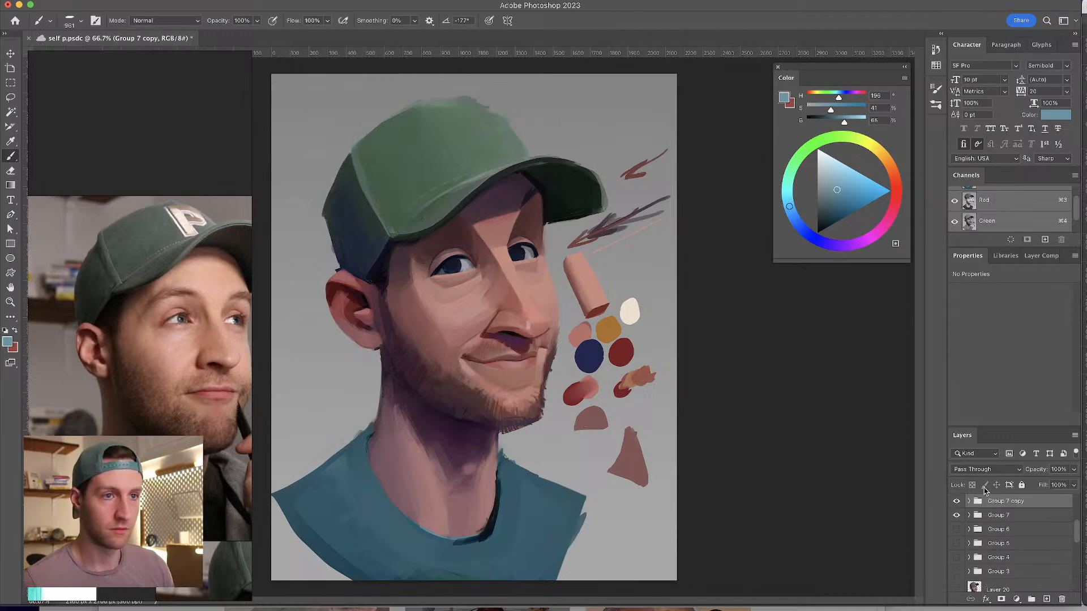
{"action": "left_click", "coordinate": [956, 516]}
{"action": "key", "text": "ctrl+e"}
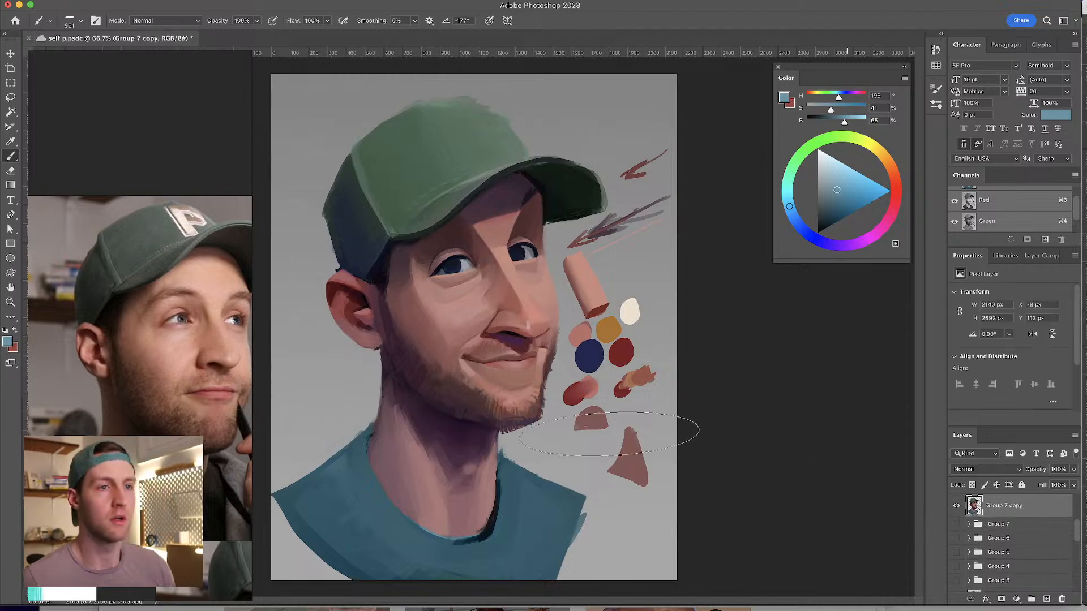
- Extend the shirt's shoulders outward and down to the canvas's lower edge with sampled blues
{"action": "left_click", "coordinate": [342, 482], "text": "alt"}
{"action": "left_click_drag", "start_coordinate": [343, 482], "coordinate": [295, 493]}
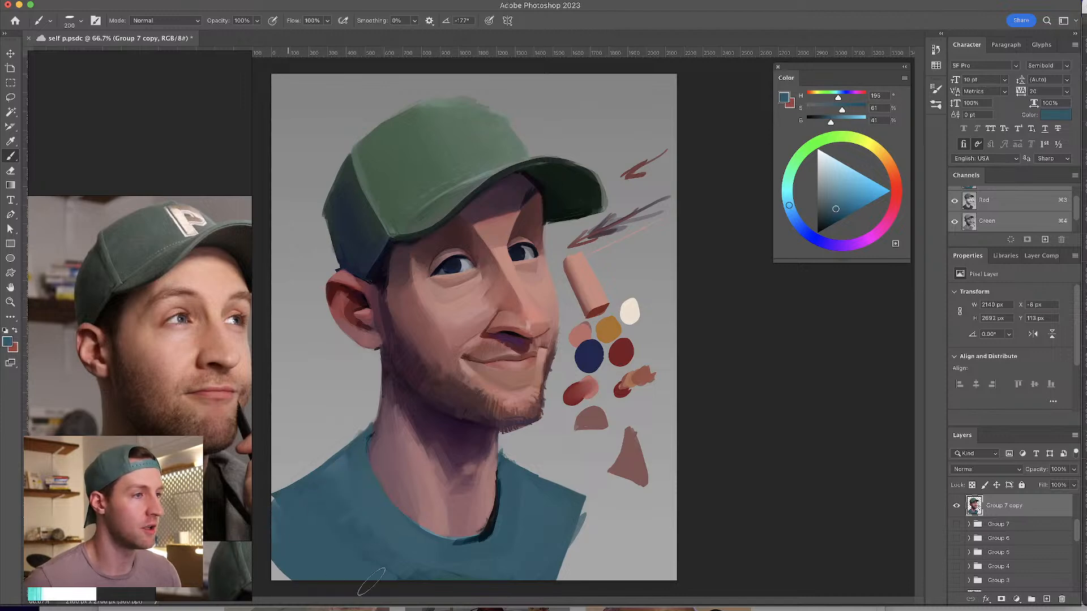
{"action": "left_click", "coordinate": [546, 517], "text": "alt"}
{"action": "mouse_move", "coordinate": [586, 521]}
{"action": "left_mouse_down"}
{"action": "mouse_move", "coordinate": [583, 585]}
{"action": "mouse_move", "coordinate": [575, 543]}
{"action": "mouse_move", "coordinate": [558, 570]}
{"action": "mouse_move", "coordinate": [588, 538]}
{"action": "mouse_move", "coordinate": [570, 516]}
{"action": "mouse_move", "coordinate": [607, 539]}
{"action": "mouse_move", "coordinate": [609, 592]}
{"action": "left_mouse_up"}
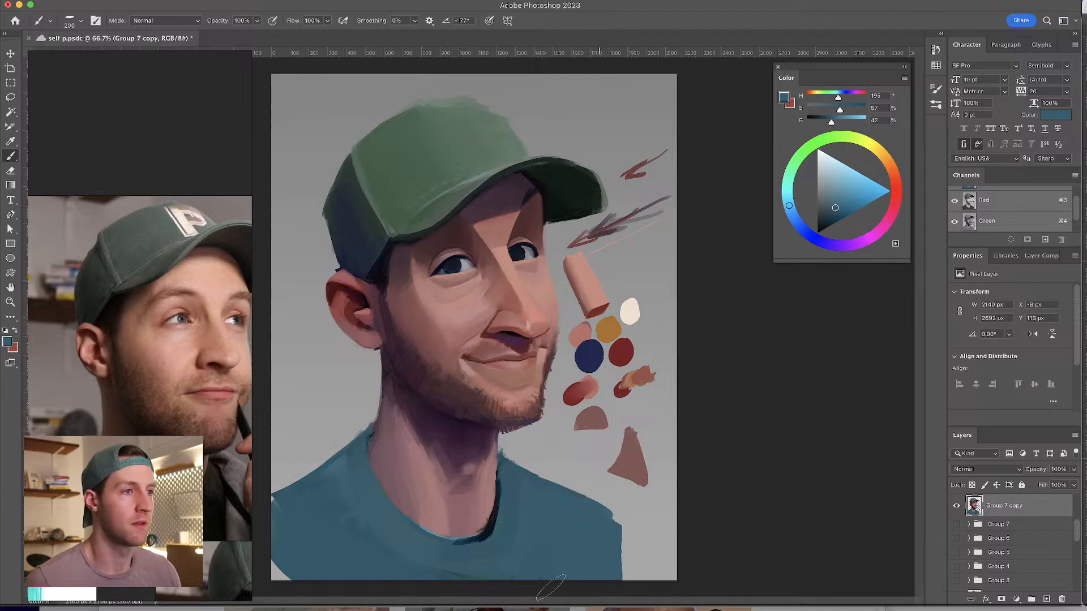
{"action": "left_click", "coordinate": [298, 500], "text": "alt"}
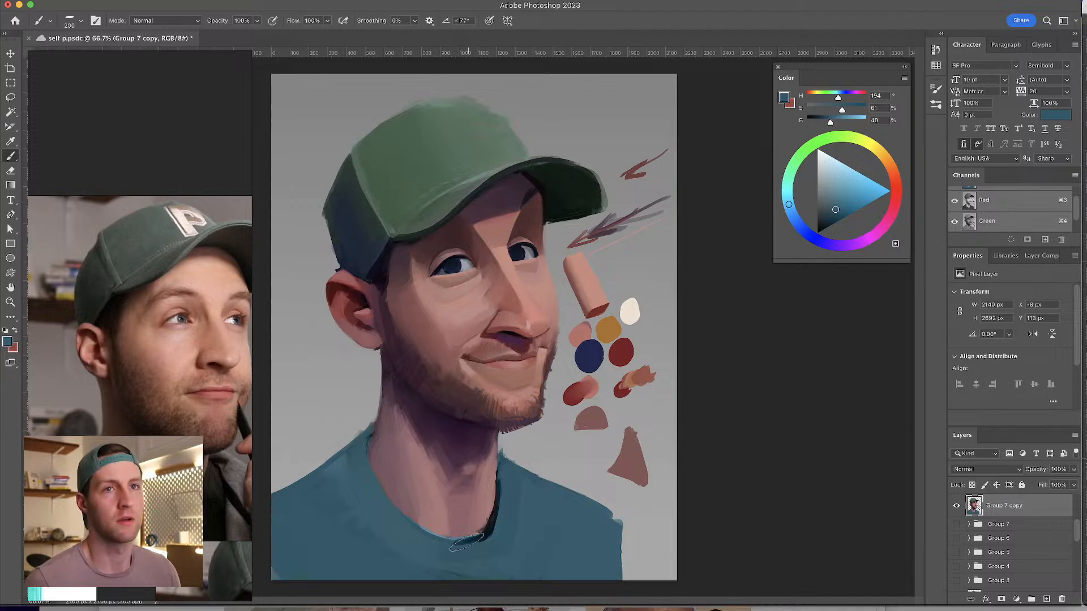
{"action": "left_click", "coordinate": [543, 498], "text": "alt"}
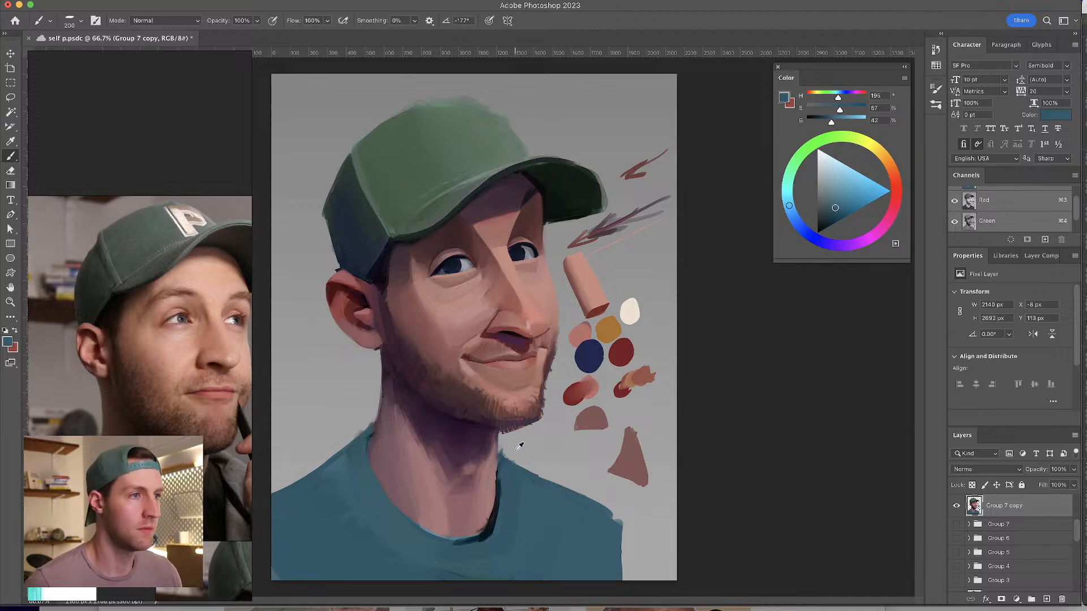
- Clean the silhouette beside the neck and behind the ear, and touch up the jaw shadow with a sampled dark purple
{"action": "left_click_drag", "start_coordinate": [521, 454], "coordinate": [486, 454]}
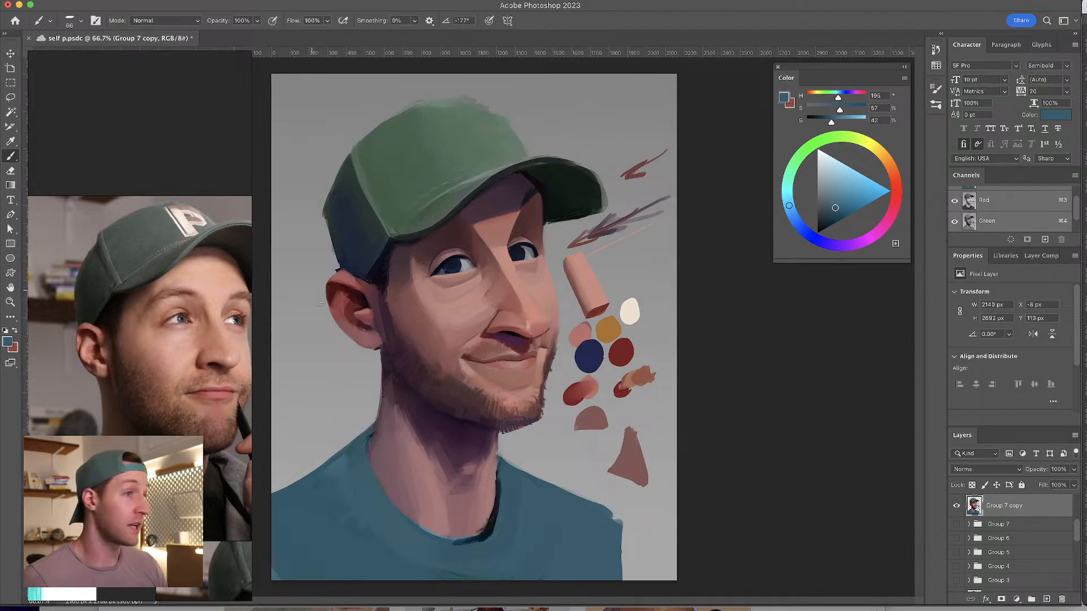
{"action": "left_click_drag", "start_coordinate": [327, 278], "coordinate": [261, 199]}
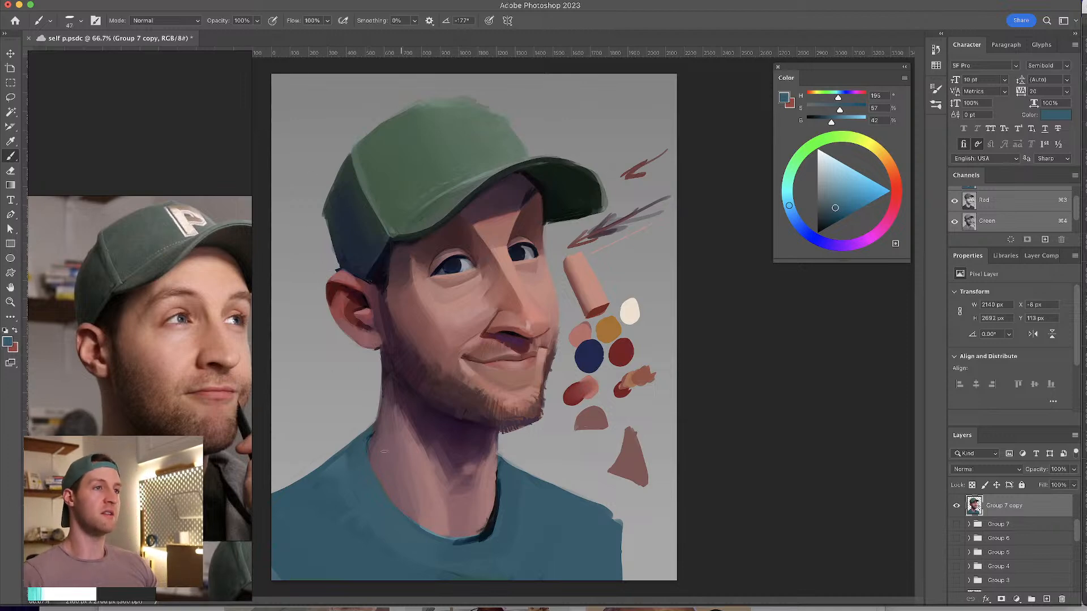
{"action": "left_click", "coordinate": [455, 418], "text": "alt"}
{"action": "left_click_drag", "start_coordinate": [404, 396], "coordinate": [407, 396]}
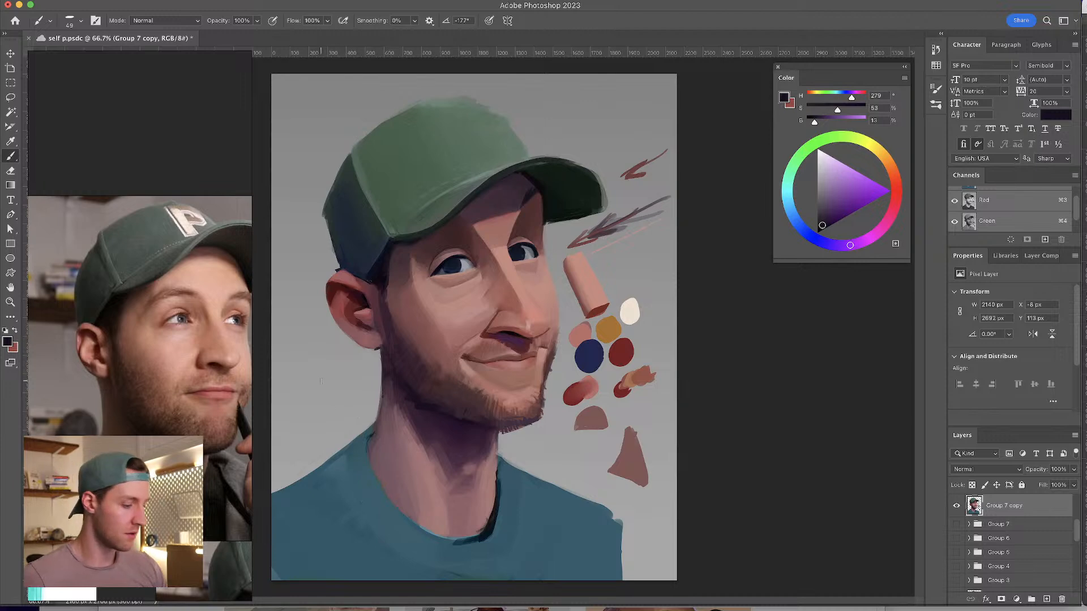
- Refine the boundary between neck and collar with colours sampled from the skin and the blue shirt
{"action": "mouse_move", "coordinate": [354, 425]}
{"action": "left_mouse_down"}
{"action": "mouse_move", "coordinate": [375, 441]}
{"action": "mouse_move", "coordinate": [380, 420]}
{"action": "mouse_move", "coordinate": [362, 455]}
{"action": "mouse_move", "coordinate": [385, 480]}
{"action": "mouse_move", "coordinate": [372, 440]}
{"action": "mouse_move", "coordinate": [398, 503]}
{"action": "mouse_move", "coordinate": [371, 475]}
{"action": "mouse_move", "coordinate": [377, 443]}
{"action": "left_mouse_up"}
{"action": "left_click", "coordinate": [377, 437], "text": "alt"}
{"action": "left_click", "coordinate": [392, 469], "text": "alt"}
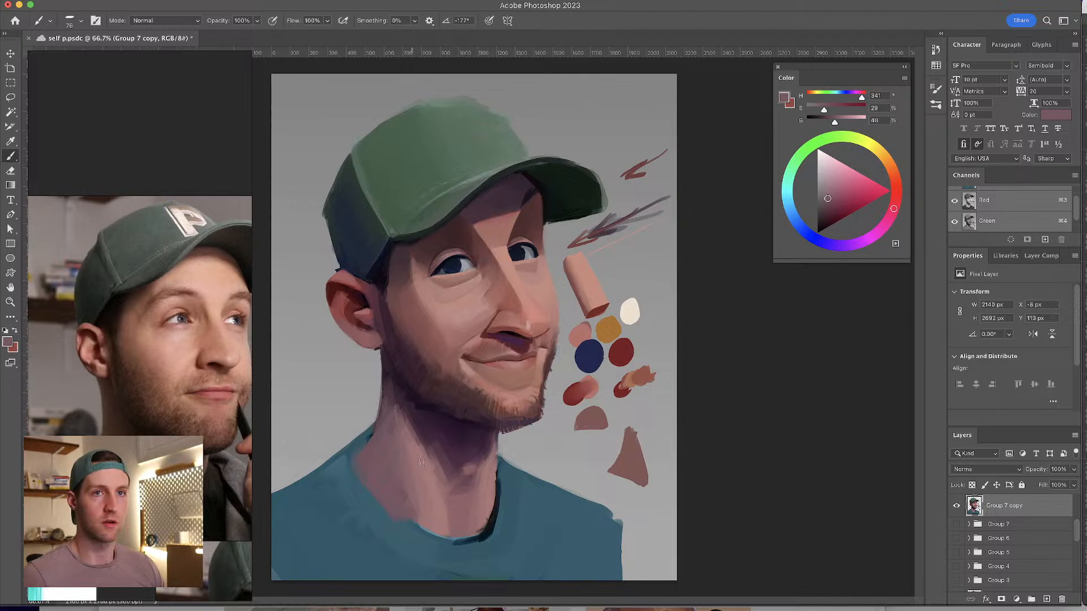
{"action": "left_click", "coordinate": [396, 482], "text": "alt"}
{"action": "left_click", "coordinate": [399, 529], "text": "alt"}
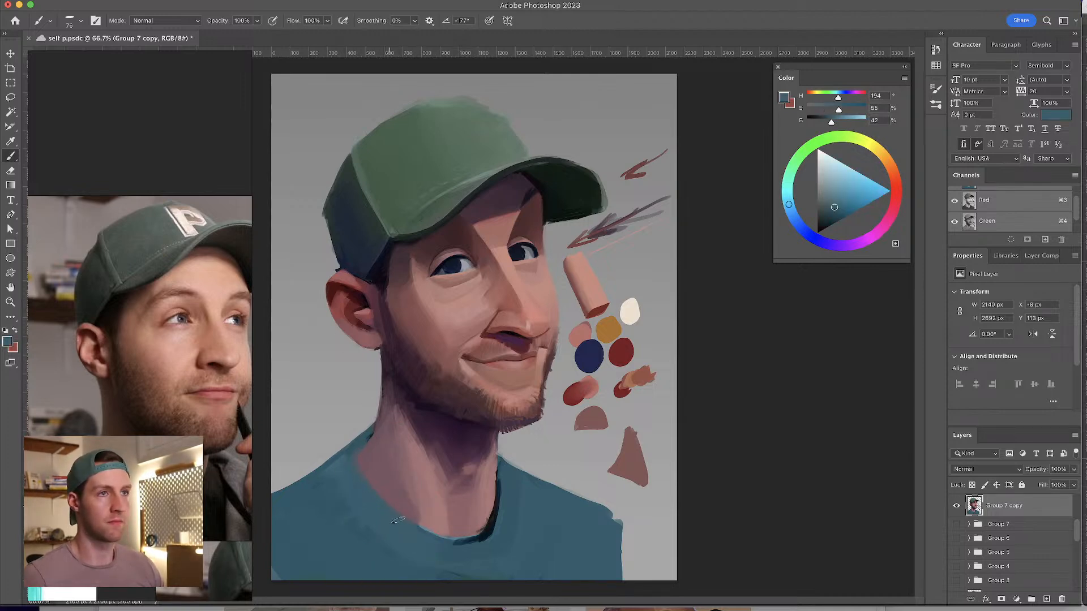
{"action": "left_click", "coordinate": [354, 483], "text": "alt"}
{"action": "left_click", "coordinate": [355, 485], "text": "ctrl+alt"}
{"action": "left_click_drag", "start_coordinate": [355, 485], "coordinate": [348, 484]}
{"action": "left_click", "coordinate": [412, 484], "text": "alt"}
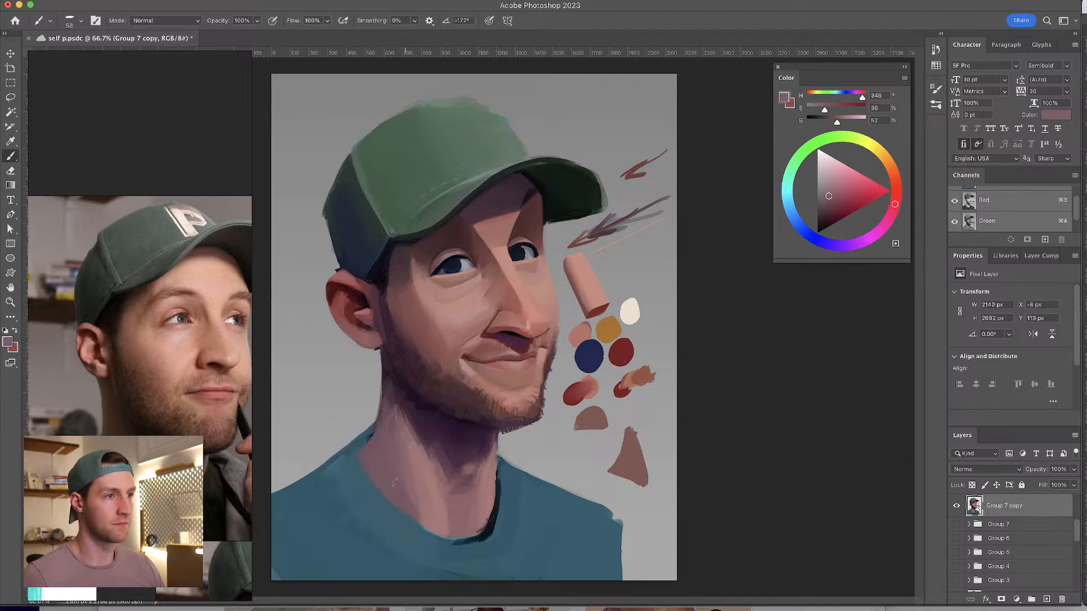
{"action": "left_click", "coordinate": [433, 518], "text": "alt"}
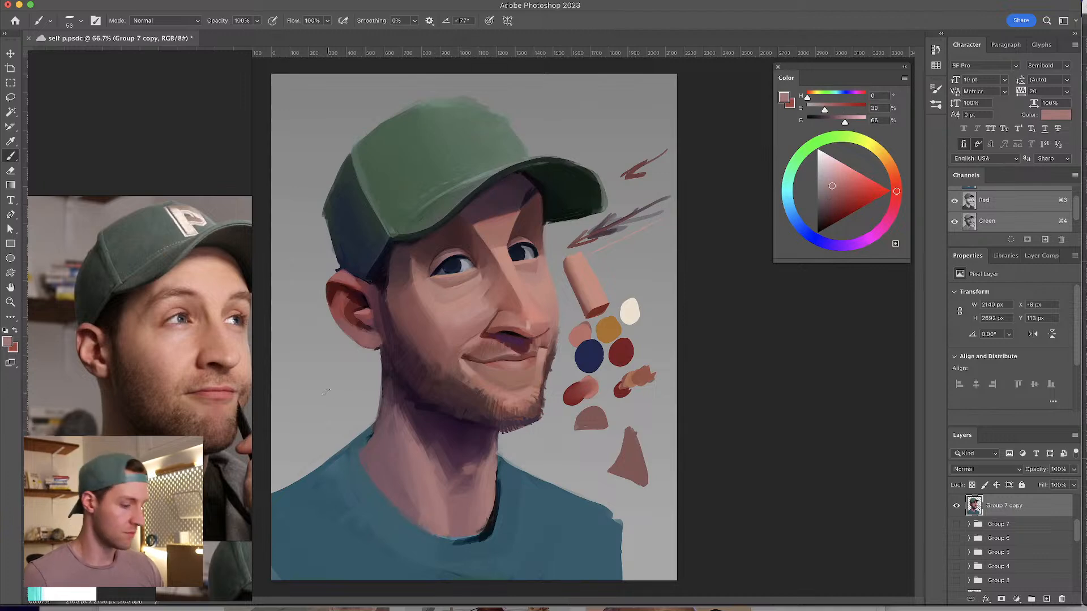
- Tidy the outline of the neck, collar top and shoulder slope against the grey background
{"action": "mouse_move", "coordinate": [357, 431]}
{"action": "left_mouse_down"}
{"action": "mouse_move", "coordinate": [342, 453]}
{"action": "mouse_move", "coordinate": [368, 425]}
{"action": "left_mouse_up"}
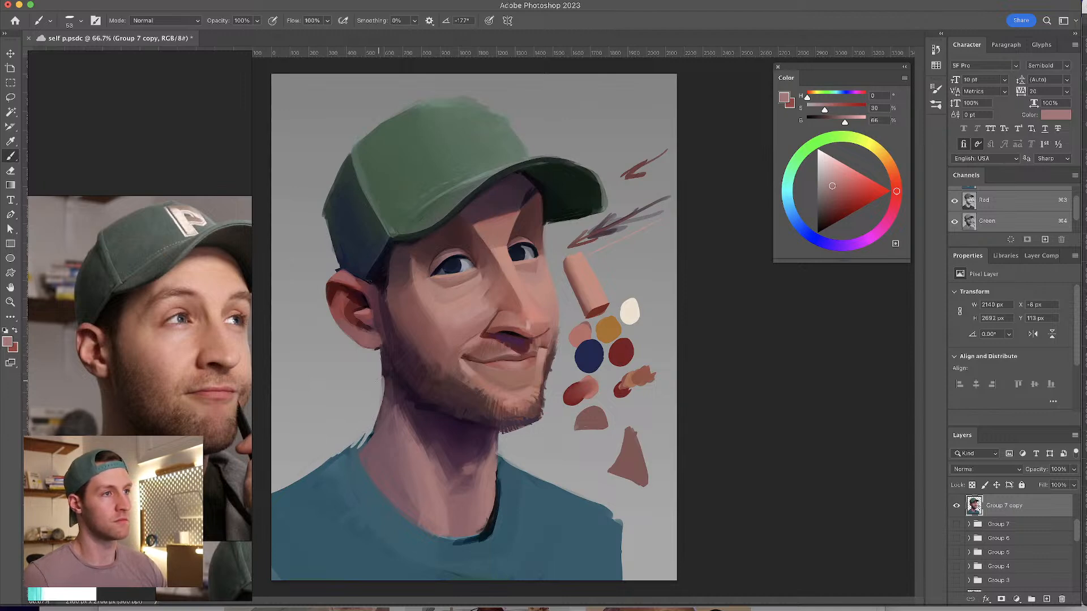
{"action": "mouse_move", "coordinate": [379, 352]}
{"action": "left_mouse_down"}
{"action": "mouse_move", "coordinate": [379, 406]}
{"action": "mouse_move", "coordinate": [373, 370]}
{"action": "left_mouse_up"}
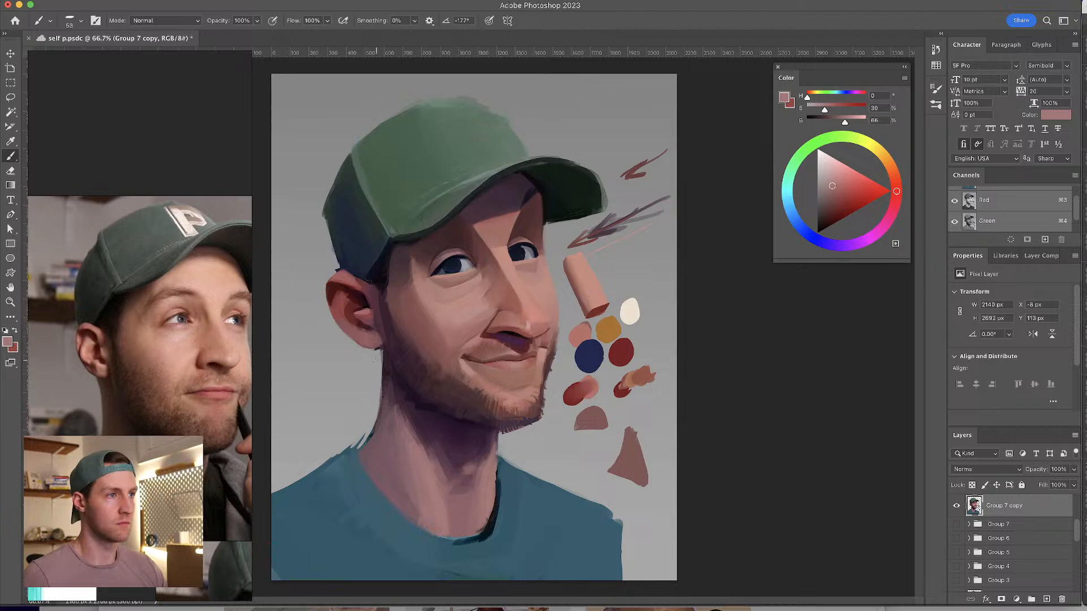
{"action": "left_click_drag", "start_coordinate": [370, 442], "coordinate": [275, 495]}
- Paint a thin near-black shadow line along the collar's inner edge, undoing and redrawing the strokes that are too heavy
{"action": "mouse_move", "coordinate": [359, 466]}
{"action": "left_mouse_down"}
{"action": "mouse_move", "coordinate": [353, 459]}
{"action": "mouse_move", "coordinate": [380, 425]}
{"action": "mouse_move", "coordinate": [331, 461]}
{"action": "mouse_move", "coordinate": [368, 448]}
{"action": "mouse_move", "coordinate": [351, 465]}
{"action": "mouse_move", "coordinate": [365, 465]}
{"action": "mouse_move", "coordinate": [399, 516]}
{"action": "left_mouse_up"}
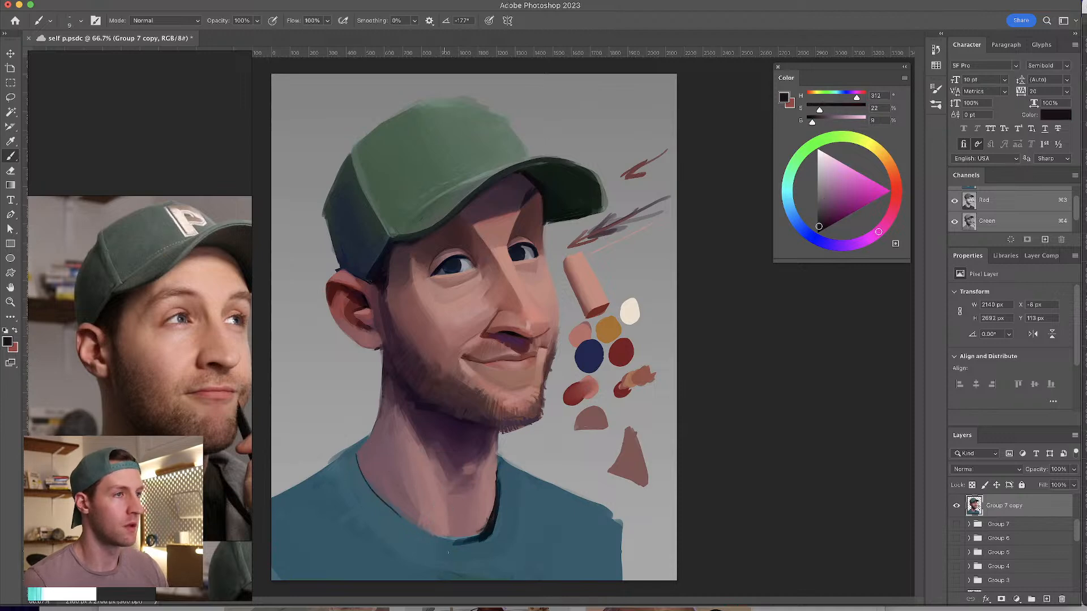
{"action": "left_click_drag", "start_coordinate": [357, 463], "coordinate": [435, 539]}
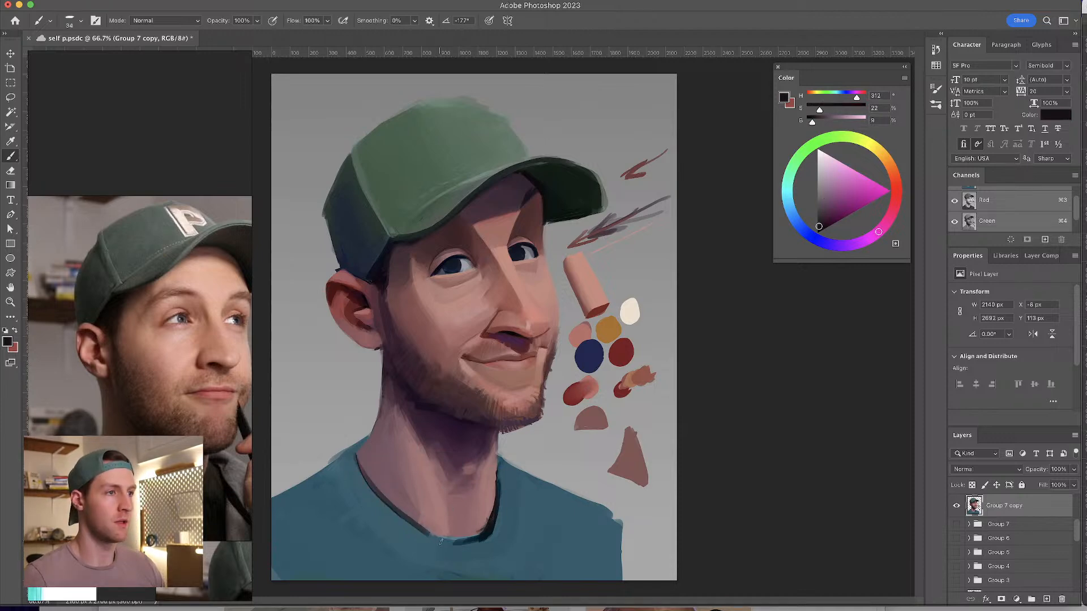
{"action": "key", "text": "super+z"}
{"action": "left_click_drag", "start_coordinate": [396, 496], "coordinate": [442, 538]}
{"action": "key", "text": "super+z"}
{"action": "mouse_move", "coordinate": [432, 495]}
{"action": "left_mouse_down"}
{"action": "mouse_move", "coordinate": [441, 537]}
{"action": "mouse_move", "coordinate": [400, 526]}
{"action": "mouse_move", "coordinate": [476, 541]}
{"action": "left_mouse_up"}
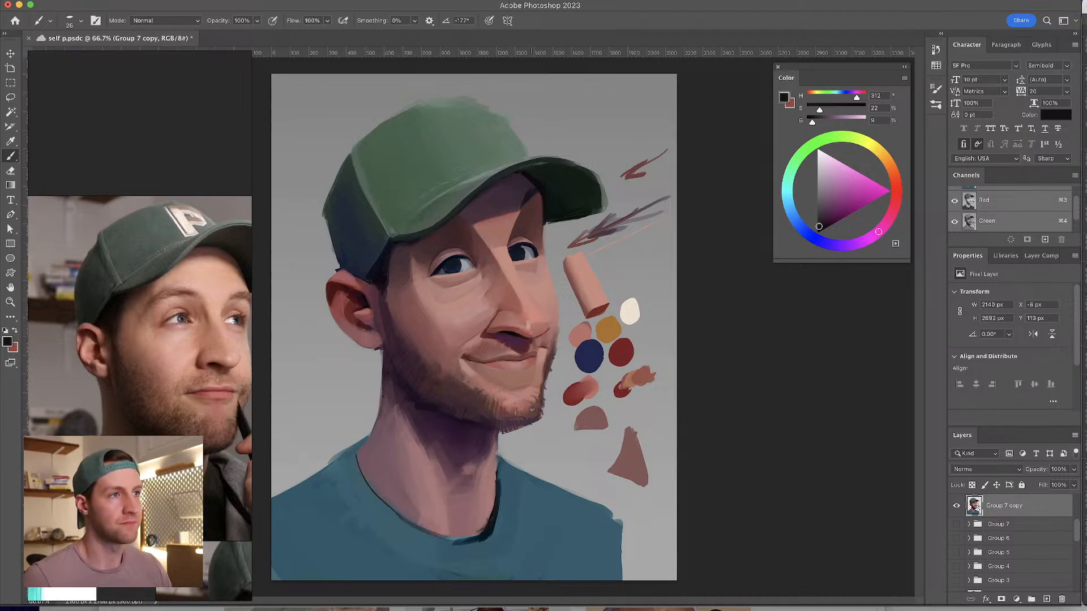
- Pick a dark muted blue with hue 226 and draw the collar's outer seam around the neckline
{"action": "left_click", "coordinate": [804, 230]}
{"action": "left_click", "coordinate": [829, 209]}
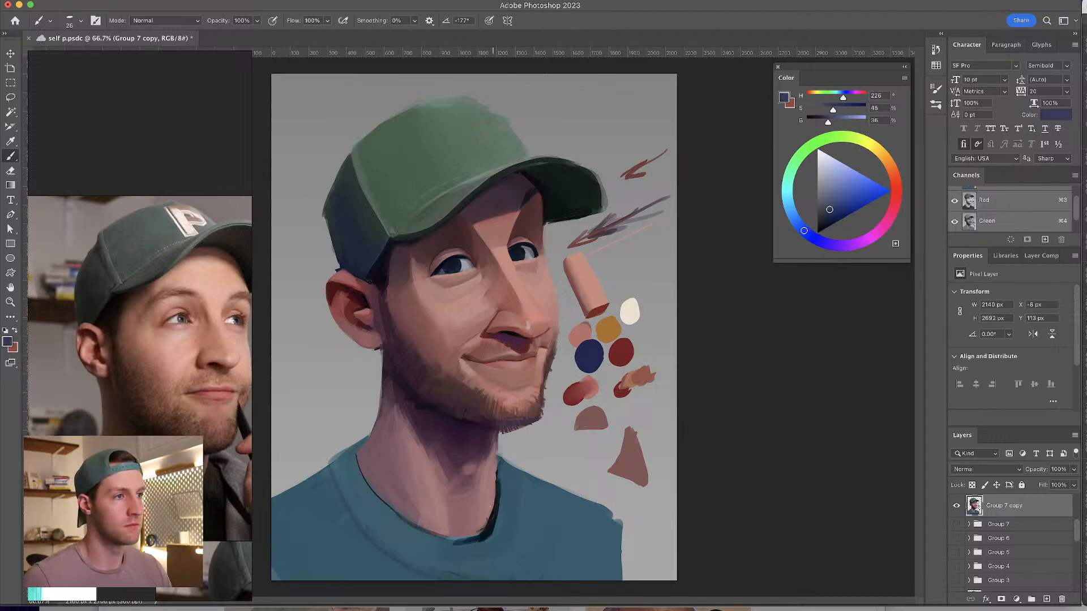
{"action": "left_click_drag", "start_coordinate": [521, 549], "coordinate": [515, 505]}
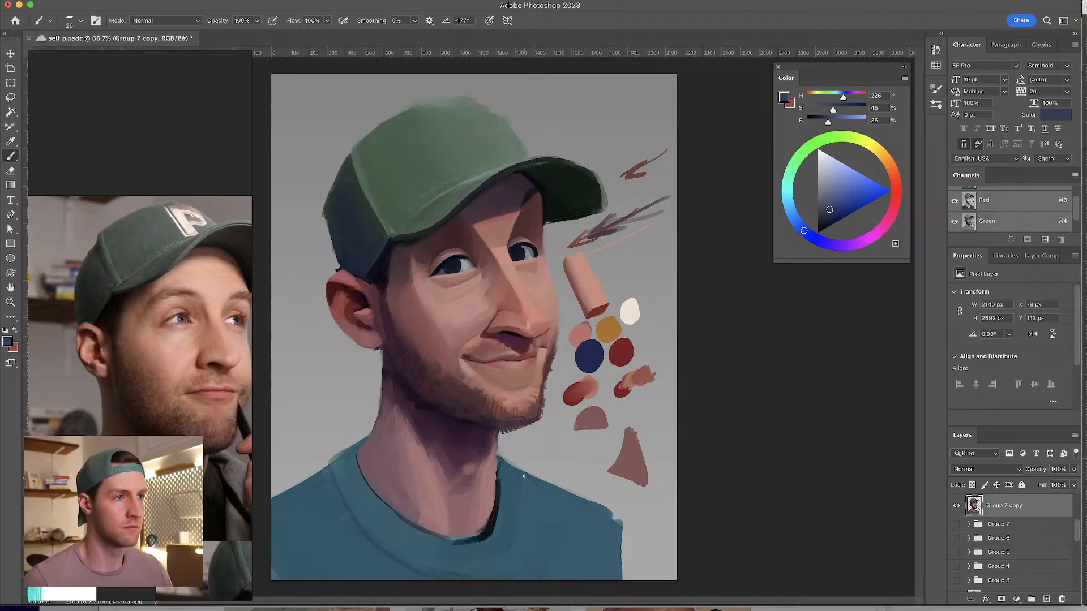
{"action": "left_click_drag", "start_coordinate": [522, 470], "coordinate": [501, 571]}
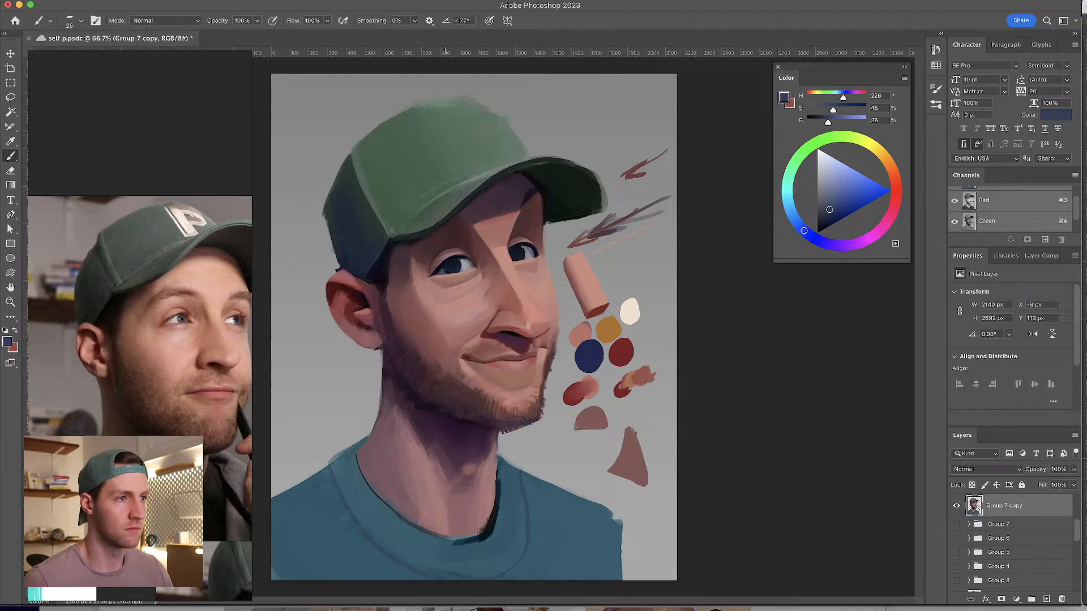
{"action": "left_click_drag", "start_coordinate": [338, 453], "coordinate": [371, 433]}
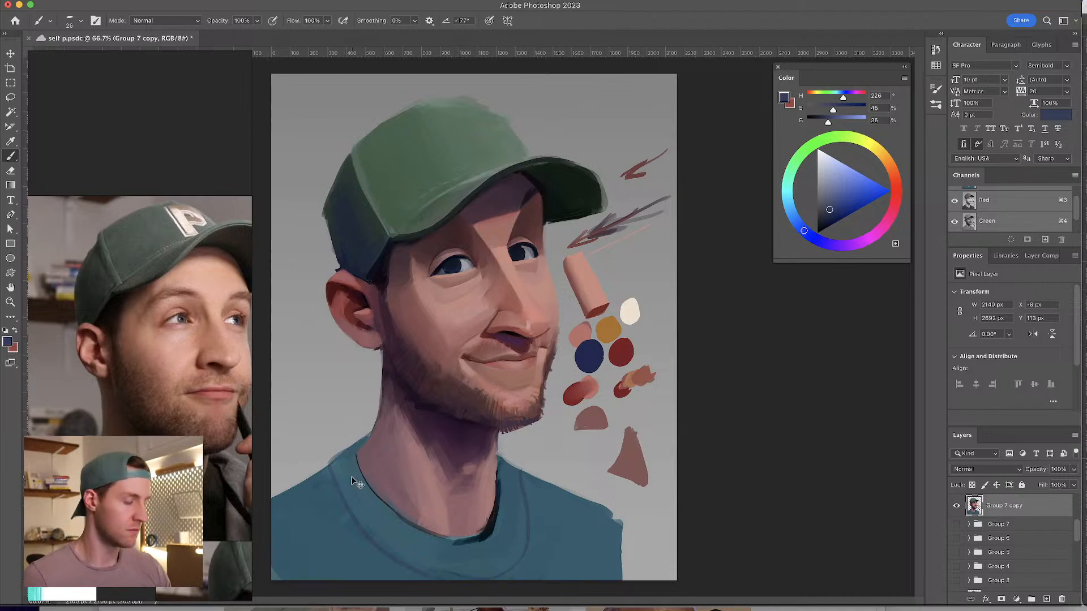
{"action": "key", "text": "super+f"}
{"action": "key", "text": "super+f"}
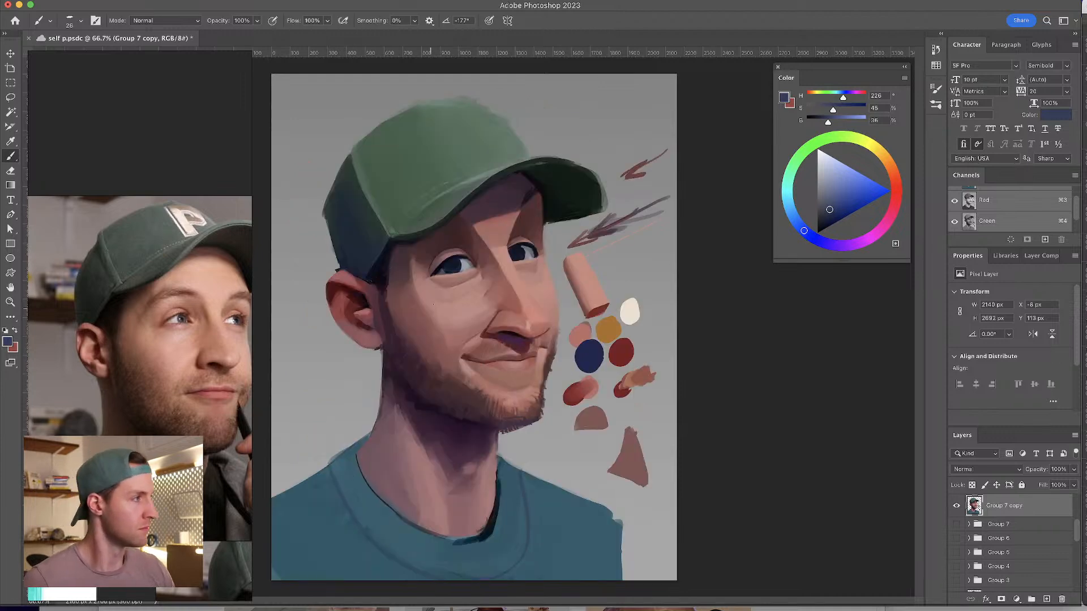
- Try cutting the shirt's outer sleeve corner away with a curved stroke, and undo it
{"action": "mouse_move", "coordinate": [562, 499]}
{"action": "left_mouse_down"}
{"action": "mouse_move", "coordinate": [600, 495]}
{"action": "mouse_move", "coordinate": [622, 538]}
{"action": "mouse_move", "coordinate": [582, 581]}
{"action": "mouse_move", "coordinate": [621, 552]}
{"action": "left_mouse_up"}
{"action": "key", "text": "super+z"}
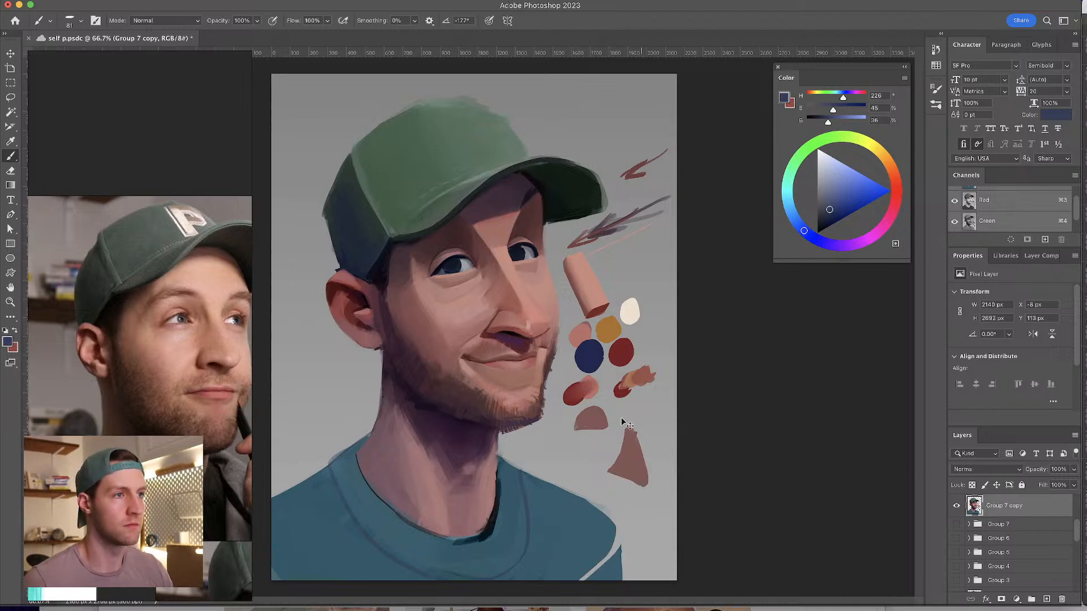
- Scale the portrait layer to 89.43% and reposition it so the whole bust sits inside the canvas
{"action": "key", "text": "v"}
{"action": "left_click_drag", "start_coordinate": [491, 391], "coordinate": [502, 359]}
{"action": "key", "text": "super+t"}
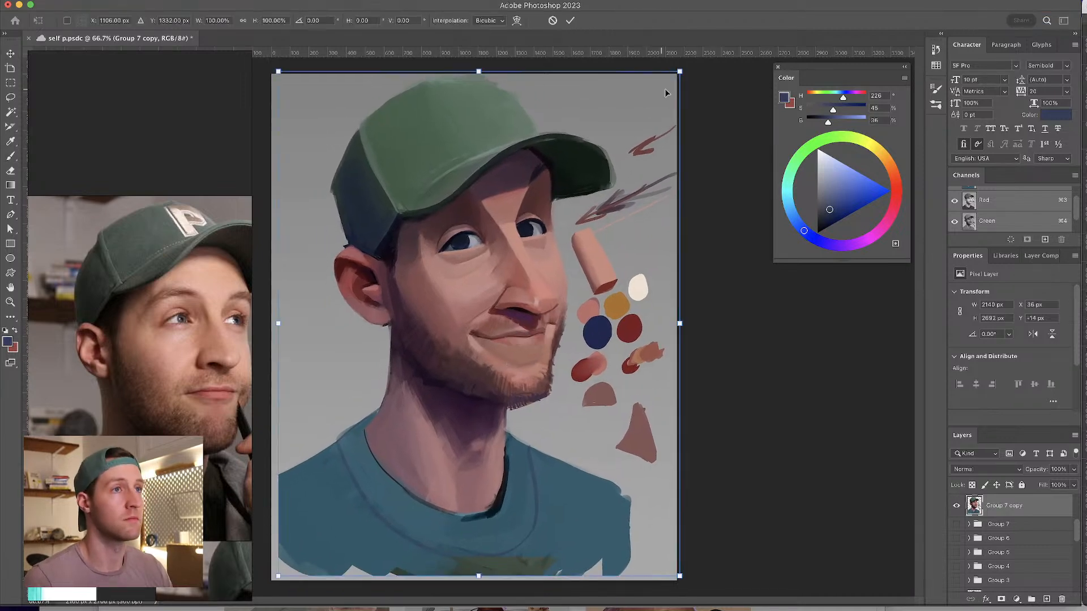
{"action": "left_click_drag", "start_coordinate": [680, 71], "coordinate": [658, 97]}
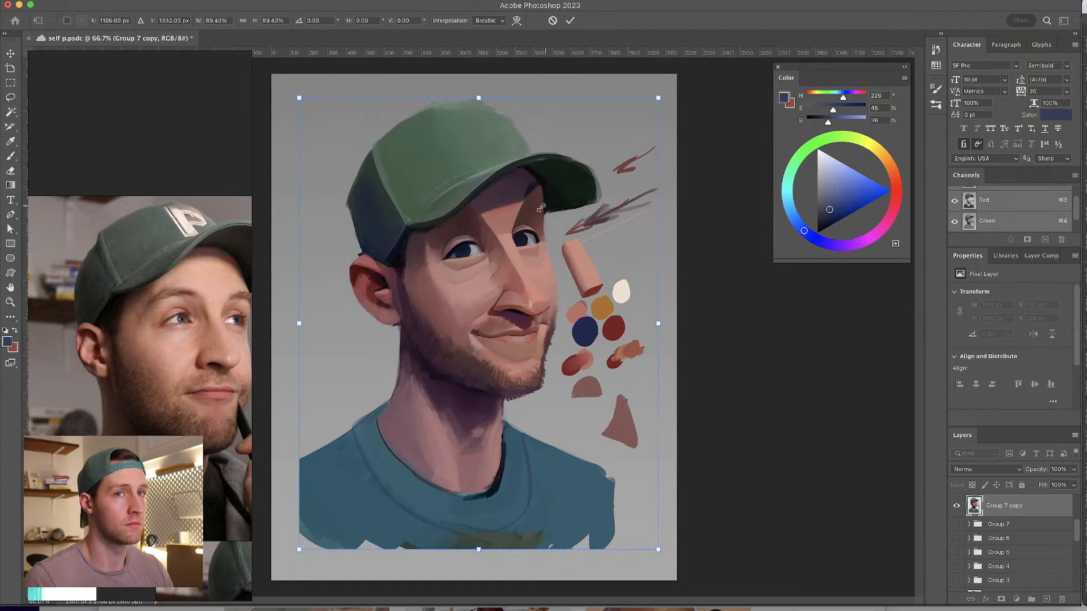
{"action": "key", "text": "shift+Left"}
{"action": "key", "text": "shift+Left"}
{"action": "key", "text": "shift+Left"}
{"action": "key", "text": "shift+Down"}
{"action": "key", "text": "shift+Down"}
{"action": "left_click_drag", "start_coordinate": [609, 144], "coordinate": [565, 184]}
{"action": "key", "text": "Return"}
- Erase the colour swatches and test strokes beside the face with a large brush
{"action": "key", "text": "b"}
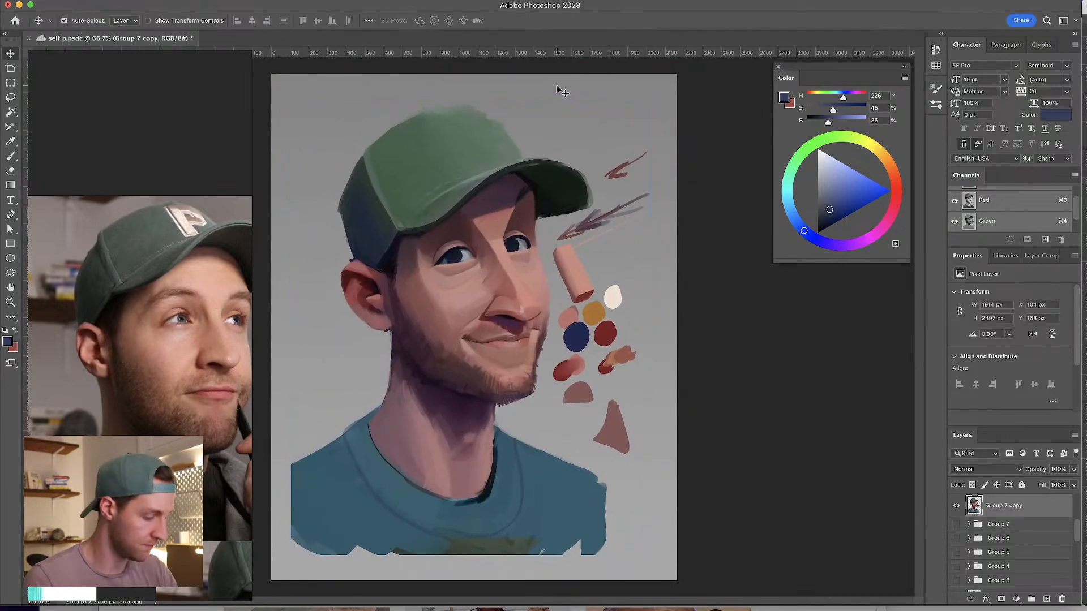
{"action": "left_click_drag", "start_coordinate": [526, 235], "coordinate": [566, 229]}
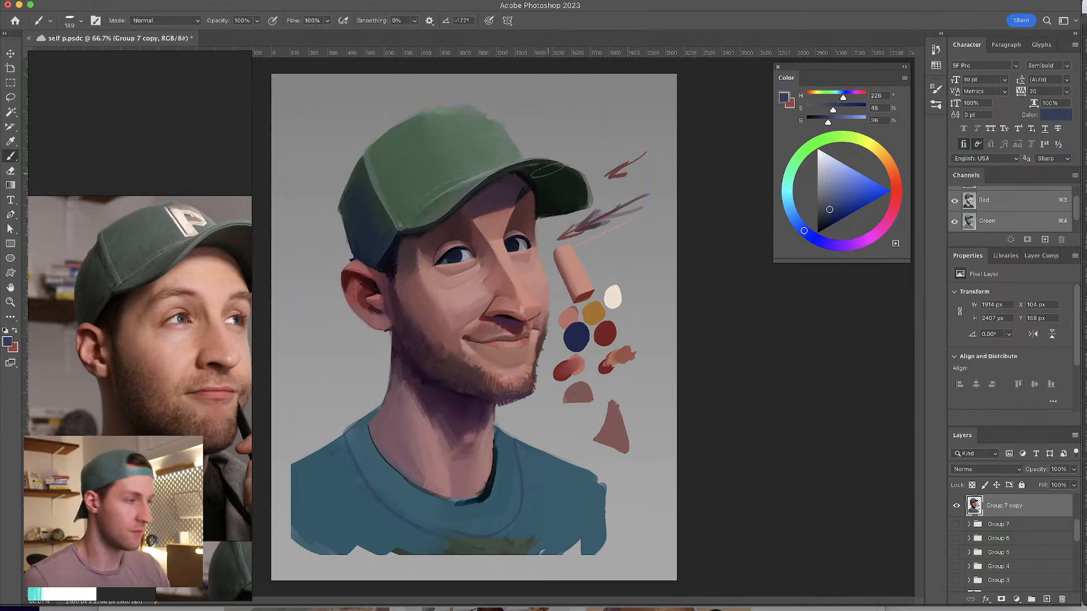
{"action": "mouse_move", "coordinate": [656, 162]}
{"action": "left_mouse_down"}
{"action": "mouse_move", "coordinate": [617, 139]}
{"action": "mouse_move", "coordinate": [638, 151]}
{"action": "mouse_move", "coordinate": [625, 219]}
{"action": "mouse_move", "coordinate": [628, 202]}
{"action": "mouse_move", "coordinate": [569, 241]}
{"action": "mouse_move", "coordinate": [595, 213]}
{"action": "mouse_move", "coordinate": [571, 221]}
{"action": "mouse_move", "coordinate": [577, 291]}
{"action": "mouse_move", "coordinate": [562, 251]}
{"action": "mouse_move", "coordinate": [581, 300]}
{"action": "mouse_move", "coordinate": [555, 377]}
{"action": "mouse_move", "coordinate": [572, 313]}
{"action": "mouse_move", "coordinate": [599, 298]}
{"action": "mouse_move", "coordinate": [588, 354]}
{"action": "mouse_move", "coordinate": [593, 374]}
{"action": "mouse_move", "coordinate": [603, 365]}
{"action": "mouse_move", "coordinate": [620, 419]}
{"action": "left_mouse_up"}
{"action": "mouse_move", "coordinate": [625, 354]}
{"action": "left_mouse_down"}
{"action": "mouse_move", "coordinate": [608, 422]}
{"action": "mouse_move", "coordinate": [627, 441]}
{"action": "left_mouse_up"}
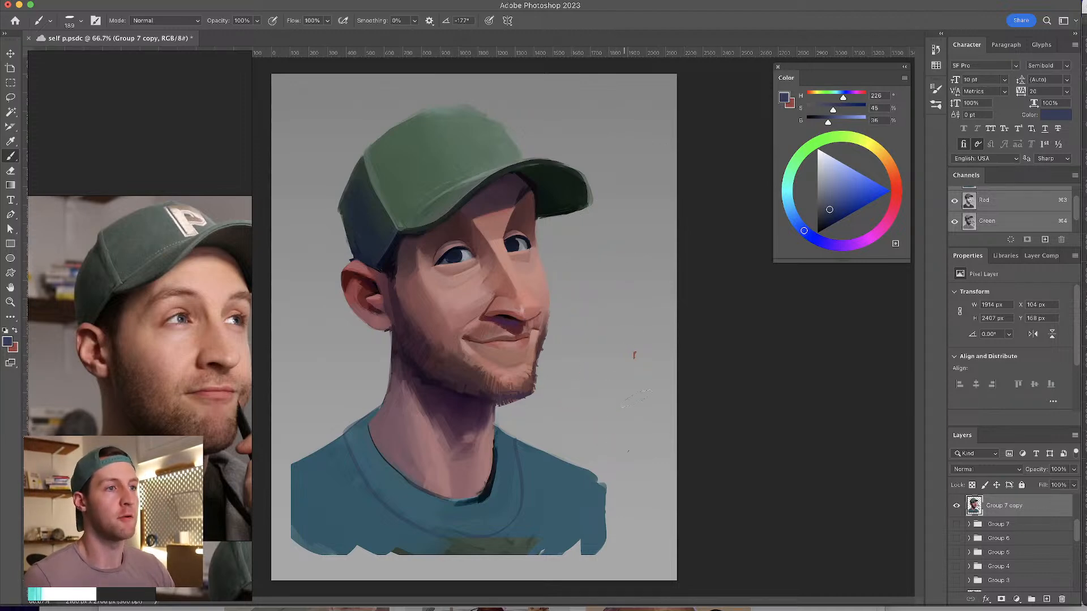
- Trim the shirt's sides and lower edge into a tapered bust shape, undoing the curved cut across the chest
{"action": "mouse_move", "coordinate": [605, 486]}
{"action": "left_mouse_down"}
{"action": "mouse_move", "coordinate": [572, 527]}
{"action": "mouse_move", "coordinate": [526, 546]}
{"action": "mouse_move", "coordinate": [436, 553]}
{"action": "mouse_move", "coordinate": [291, 517]}
{"action": "mouse_move", "coordinate": [301, 493]}
{"action": "left_mouse_up"}
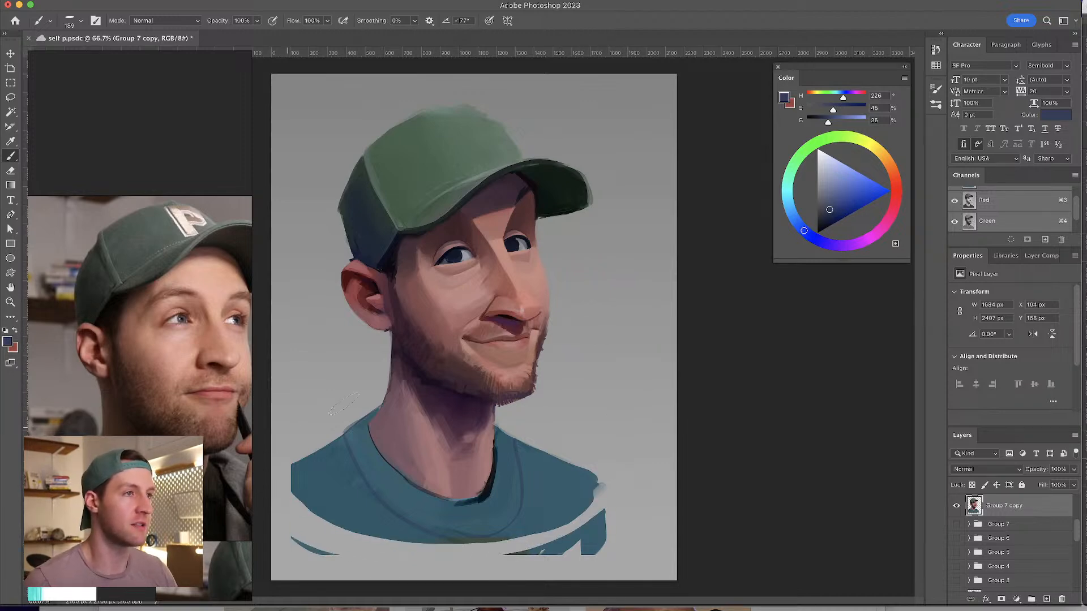
{"action": "key", "text": "ctrl+z"}
{"action": "left_click_drag", "start_coordinate": [601, 485], "coordinate": [582, 583]}
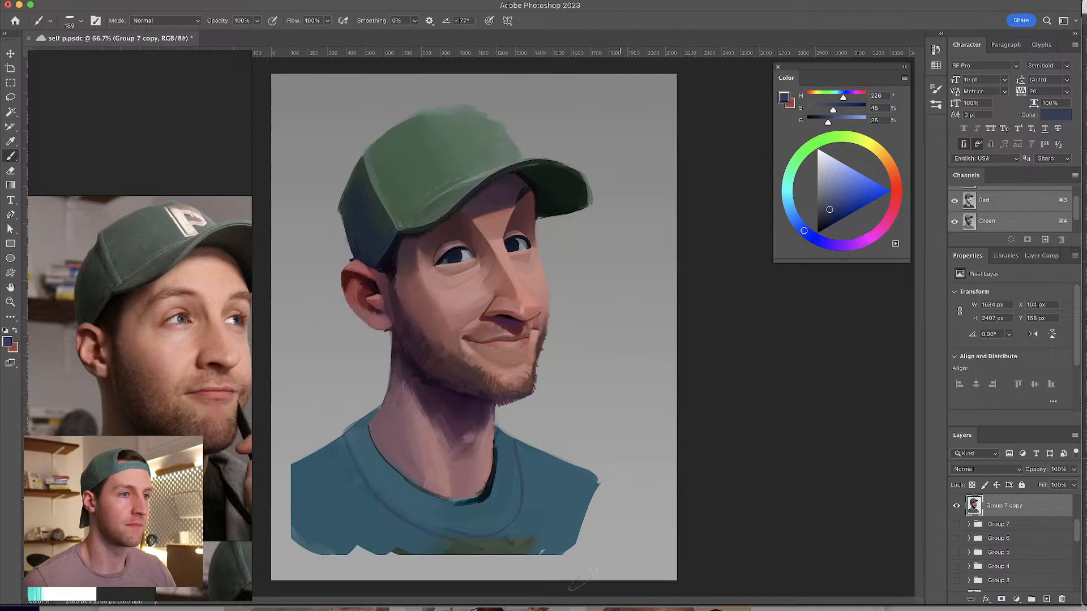
{"action": "left_click_drag", "start_coordinate": [589, 517], "coordinate": [546, 558]}
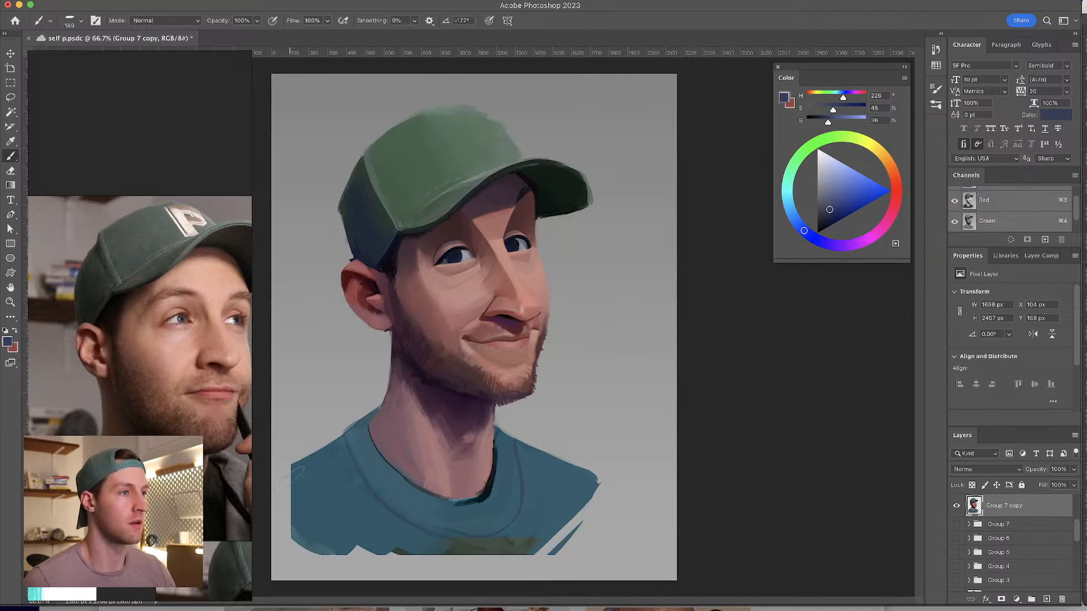
{"action": "mouse_move", "coordinate": [303, 524]}
{"action": "left_mouse_down"}
{"action": "mouse_move", "coordinate": [334, 544]}
{"action": "mouse_move", "coordinate": [318, 546]}
{"action": "mouse_move", "coordinate": [569, 542]}
{"action": "mouse_move", "coordinate": [517, 556]}
{"action": "left_mouse_up"}
- Touch up the top of the cap, sample its green, and save the document
{"action": "left_click_drag", "start_coordinate": [474, 166], "coordinate": [476, 117]}
{"action": "left_click", "coordinate": [486, 109], "text": "alt"}
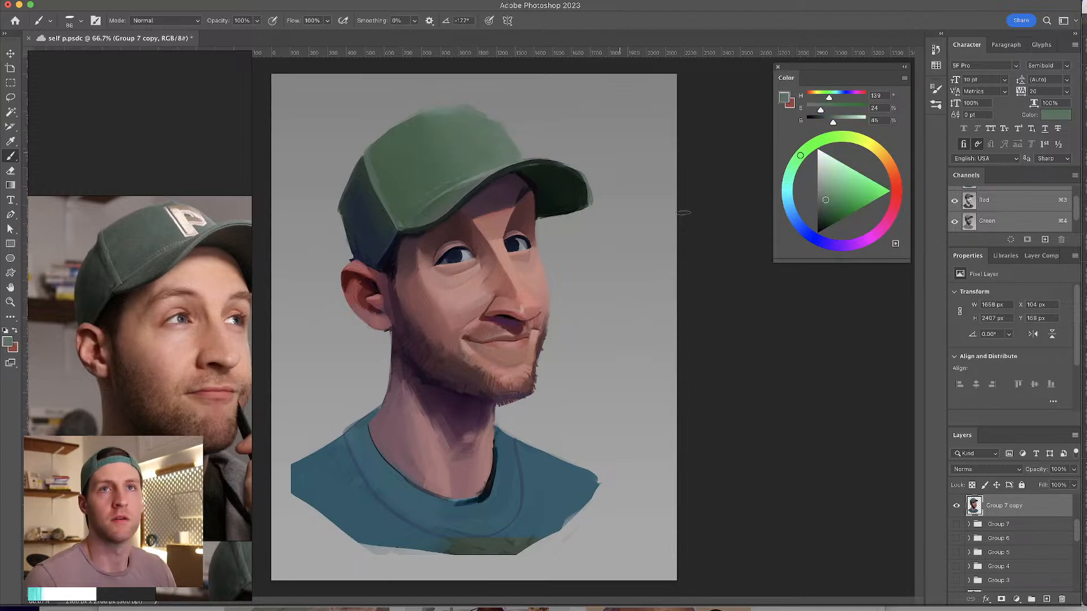
{"action": "key", "text": "super+s"}
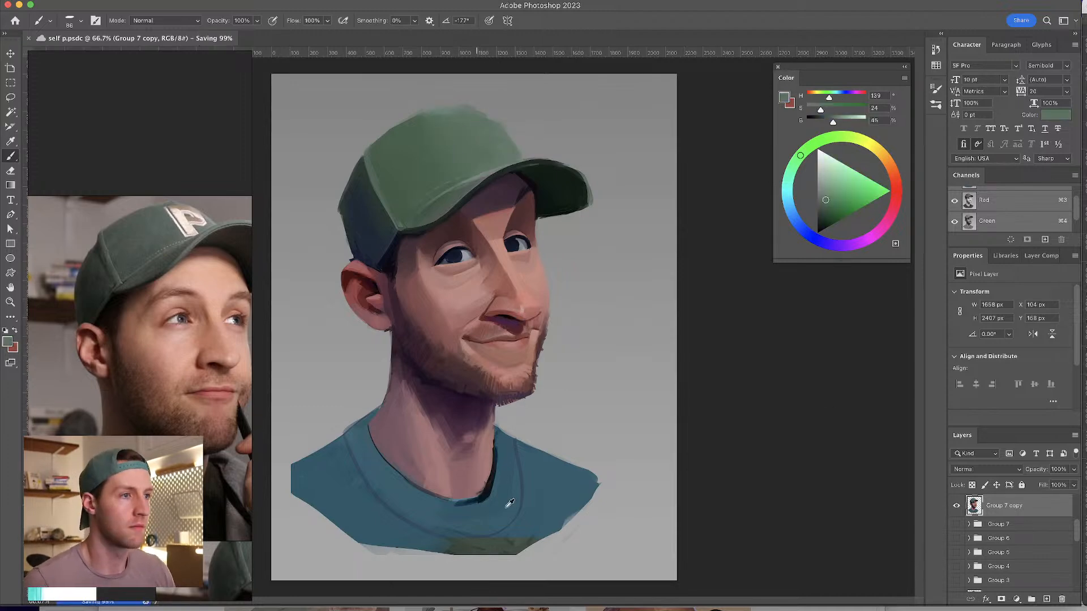
- Fill out the shirt's chest and lower edge into a wide curved bust with a blue sampled from the shirt
{"action": "left_click", "coordinate": [494, 496], "text": "alt"}
{"action": "left_click_drag", "start_coordinate": [543, 520], "coordinate": [558, 518]}
{"action": "left_click_drag", "start_coordinate": [504, 546], "coordinate": [400, 544]}
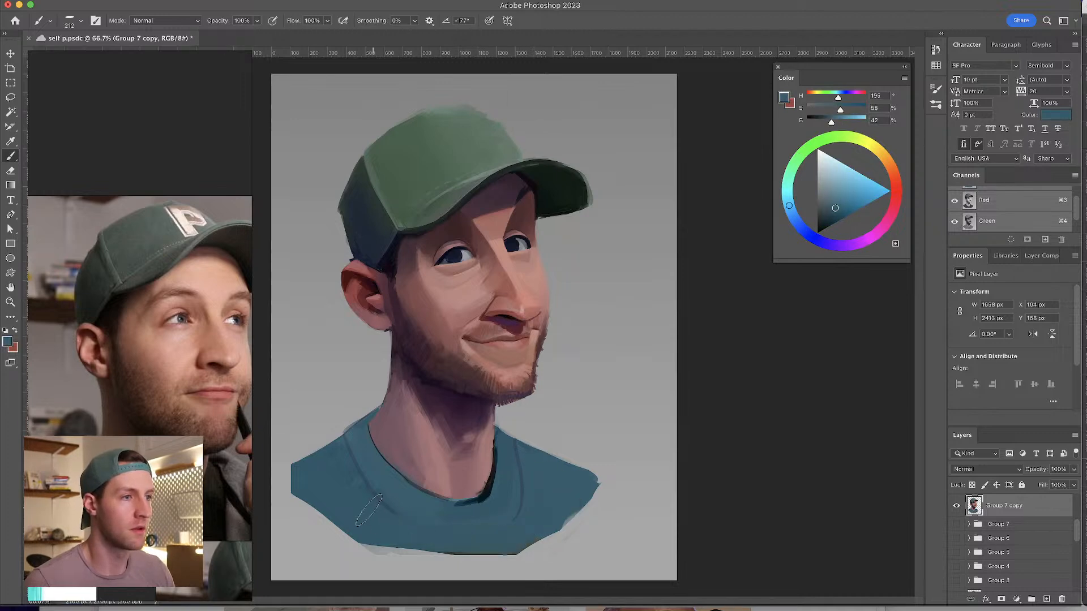
{"action": "mouse_move", "coordinate": [488, 546]}
{"action": "left_mouse_down"}
{"action": "mouse_move", "coordinate": [454, 545]}
{"action": "mouse_move", "coordinate": [360, 519]}
{"action": "mouse_move", "coordinate": [294, 476]}
{"action": "mouse_move", "coordinate": [386, 529]}
{"action": "mouse_move", "coordinate": [447, 548]}
{"action": "mouse_move", "coordinate": [545, 516]}
{"action": "mouse_move", "coordinate": [575, 487]}
{"action": "mouse_move", "coordinate": [505, 551]}
{"action": "mouse_move", "coordinate": [462, 558]}
{"action": "mouse_move", "coordinate": [335, 522]}
{"action": "mouse_move", "coordinate": [294, 478]}
{"action": "left_mouse_up"}
{"action": "mouse_move", "coordinate": [388, 558]}
{"action": "left_mouse_down"}
{"action": "mouse_move", "coordinate": [505, 569]}
{"action": "mouse_move", "coordinate": [603, 481]}
{"action": "left_mouse_up"}
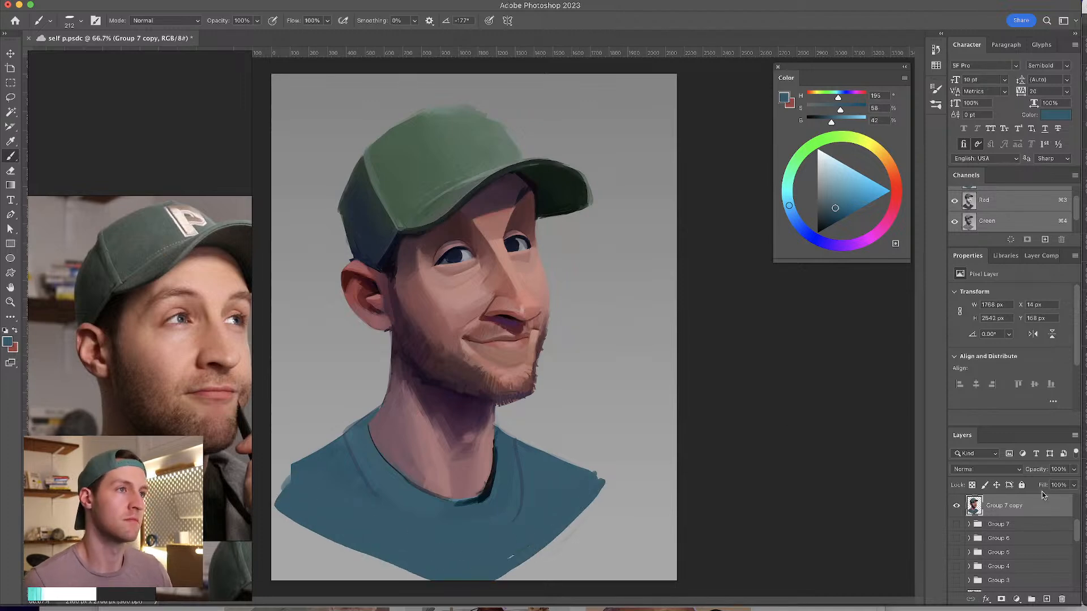
- Clip a new layer to the portrait and brush a lighter blue (H 195, S 51, B 47) across the shirt's shoulders, collar and chest
{"action": "left_click", "coordinate": [1047, 599]}
{"action": "left_click", "coordinate": [957, 497], "text": "alt"}
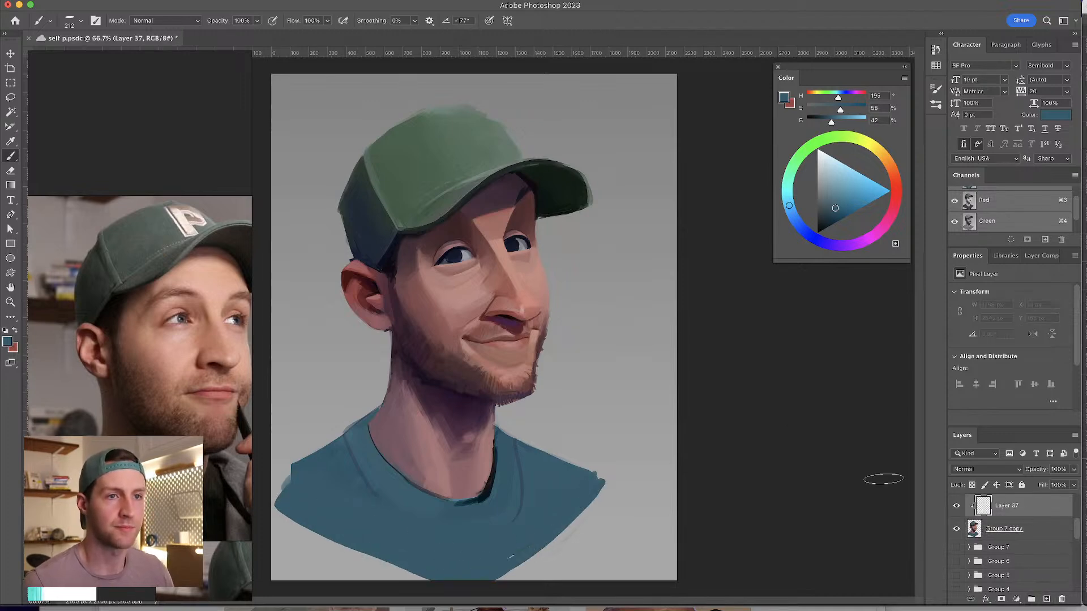
{"action": "left_click", "coordinate": [531, 479], "text": "alt"}
{"action": "left_click", "coordinate": [7, 341]}
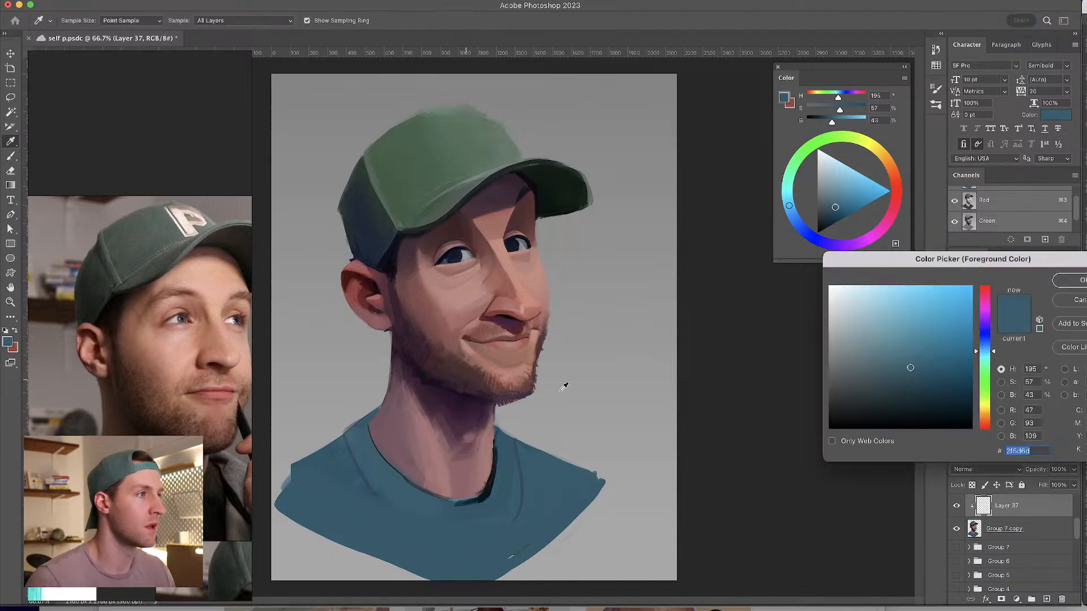
{"action": "left_click", "coordinate": [902, 361]}
{"action": "left_click", "coordinate": [1071, 280]}
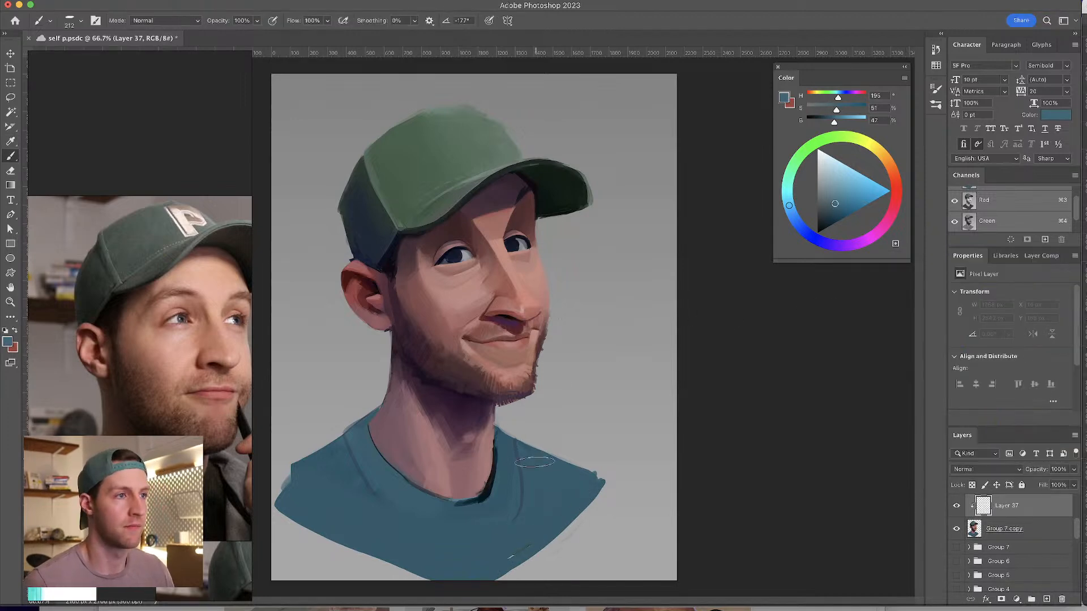
{"action": "mouse_move", "coordinate": [512, 456]}
{"action": "left_mouse_down"}
{"action": "mouse_move", "coordinate": [521, 498]}
{"action": "mouse_move", "coordinate": [557, 465]}
{"action": "left_mouse_up"}
{"action": "mouse_move", "coordinate": [315, 433]}
{"action": "left_mouse_down"}
{"action": "mouse_move", "coordinate": [332, 433]}
{"action": "mouse_move", "coordinate": [340, 470]}
{"action": "mouse_move", "coordinate": [356, 453]}
{"action": "mouse_move", "coordinate": [338, 407]}
{"action": "mouse_move", "coordinate": [363, 447]}
{"action": "left_mouse_up"}
{"action": "left_click_drag", "start_coordinate": [349, 500], "coordinate": [364, 499]}
{"action": "mouse_move", "coordinate": [447, 518]}
{"action": "left_mouse_down"}
{"action": "mouse_move", "coordinate": [521, 509]}
{"action": "mouse_move", "coordinate": [459, 532]}
{"action": "mouse_move", "coordinate": [548, 515]}
{"action": "mouse_move", "coordinate": [594, 485]}
{"action": "mouse_move", "coordinate": [504, 550]}
{"action": "mouse_move", "coordinate": [453, 564]}
{"action": "left_mouse_up"}
{"action": "left_click_drag", "start_coordinate": [324, 475], "coordinate": [490, 587]}
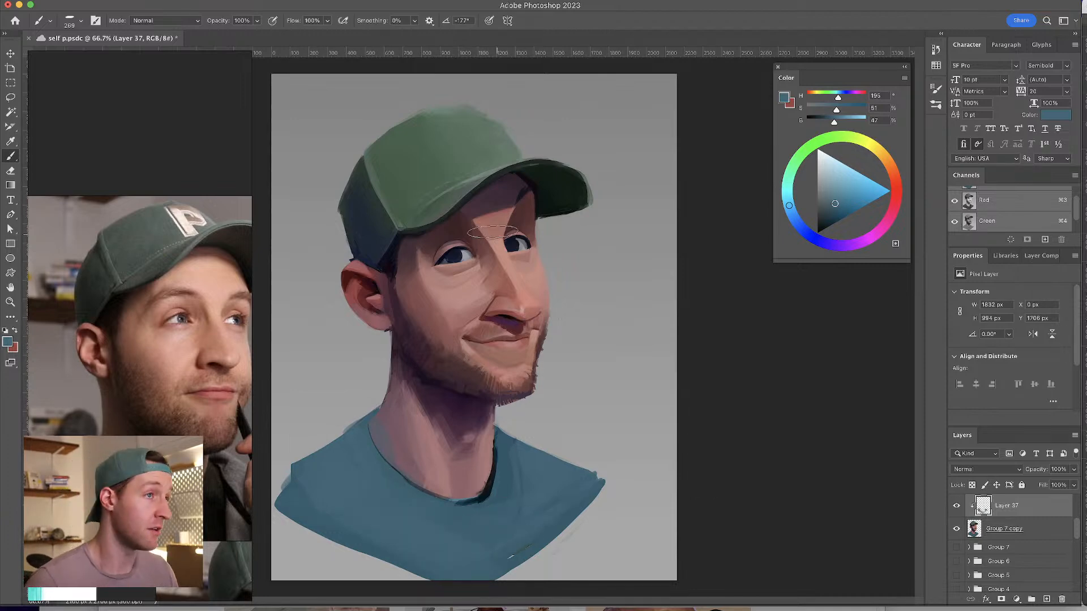
- Add a new layer on top, merge the clipped shirt layer with the portrait beneath it, and select the merged Layer 37
{"action": "left_click", "coordinate": [1046, 599]}
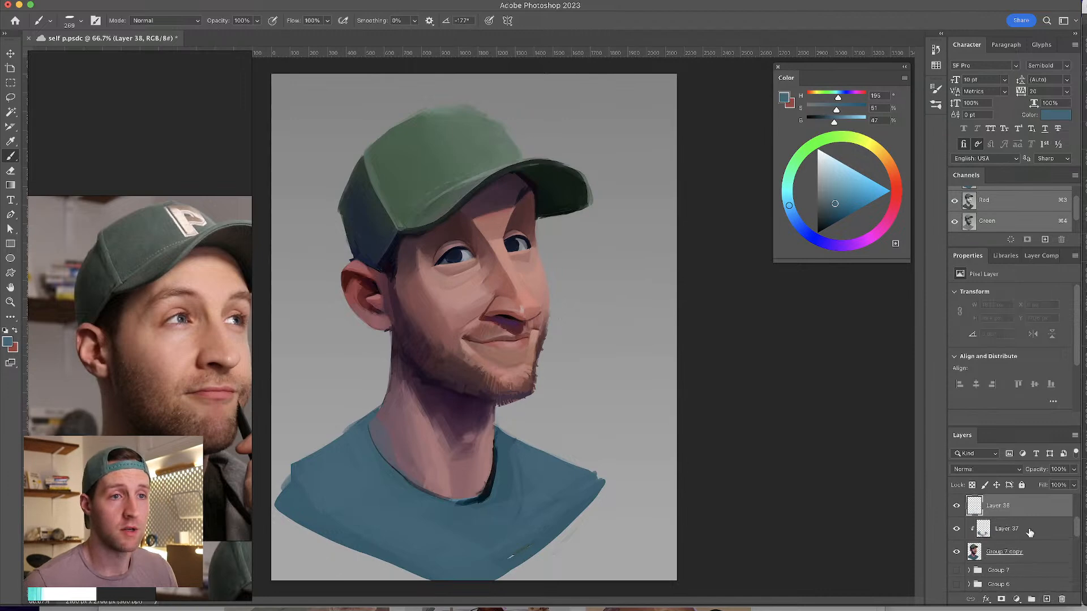
{"action": "left_click_drag", "start_coordinate": [329, 190], "coordinate": [305, 190]}
{"action": "left_click", "coordinate": [1030, 530]}
{"action": "left_click", "coordinate": [1040, 552]}
{"action": "key", "text": "ctrl+e"}
{"action": "left_click", "coordinate": [1014, 508]}
{"action": "left_click", "coordinate": [1024, 532]}
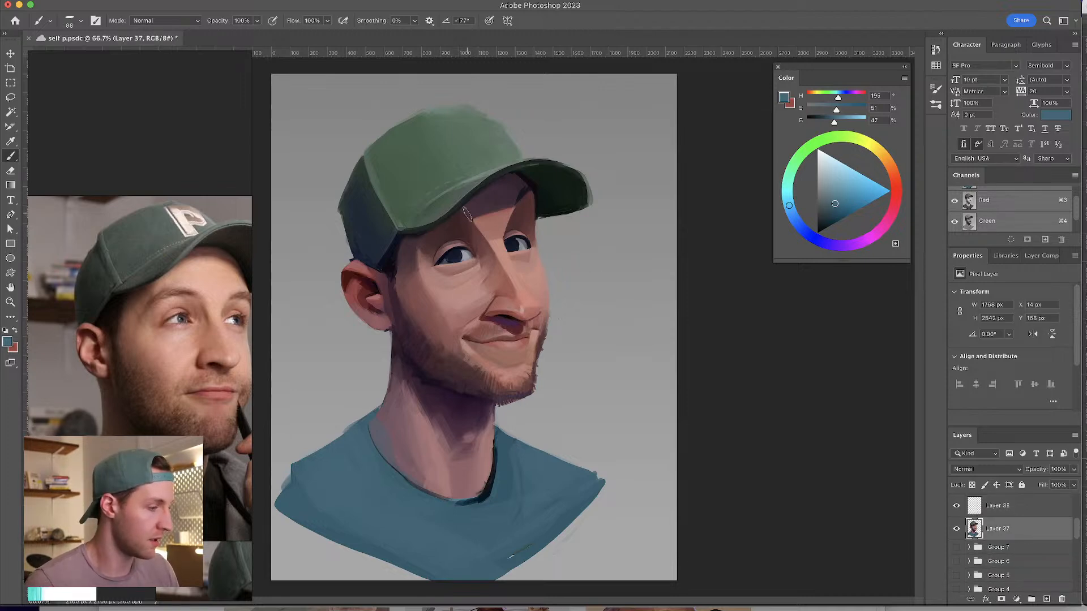
- Clean up the rear edge of the cap and repaint it with dark green and navy sampled from its side panel
{"action": "left_click_drag", "start_coordinate": [334, 192], "coordinate": [315, 192]}
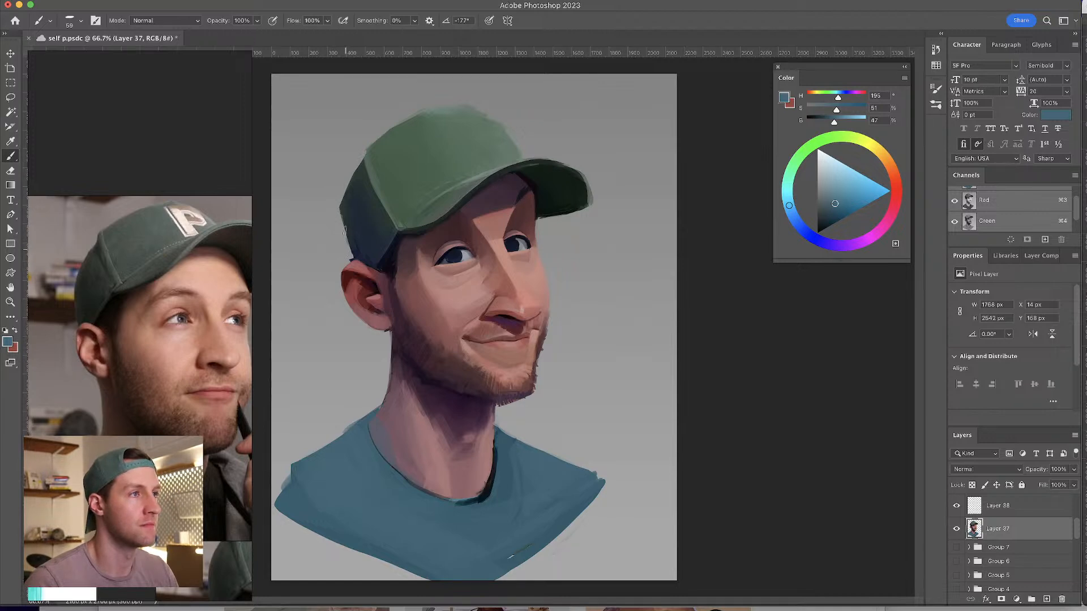
{"action": "left_click_drag", "start_coordinate": [343, 264], "coordinate": [334, 264]}
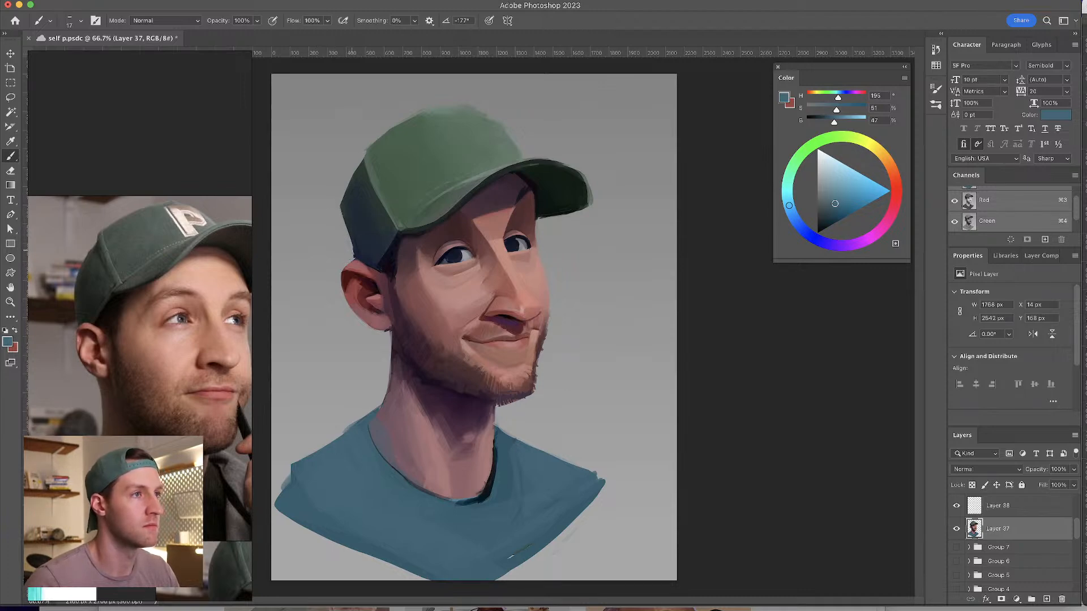
{"action": "left_click", "coordinate": [347, 218], "text": "alt"}
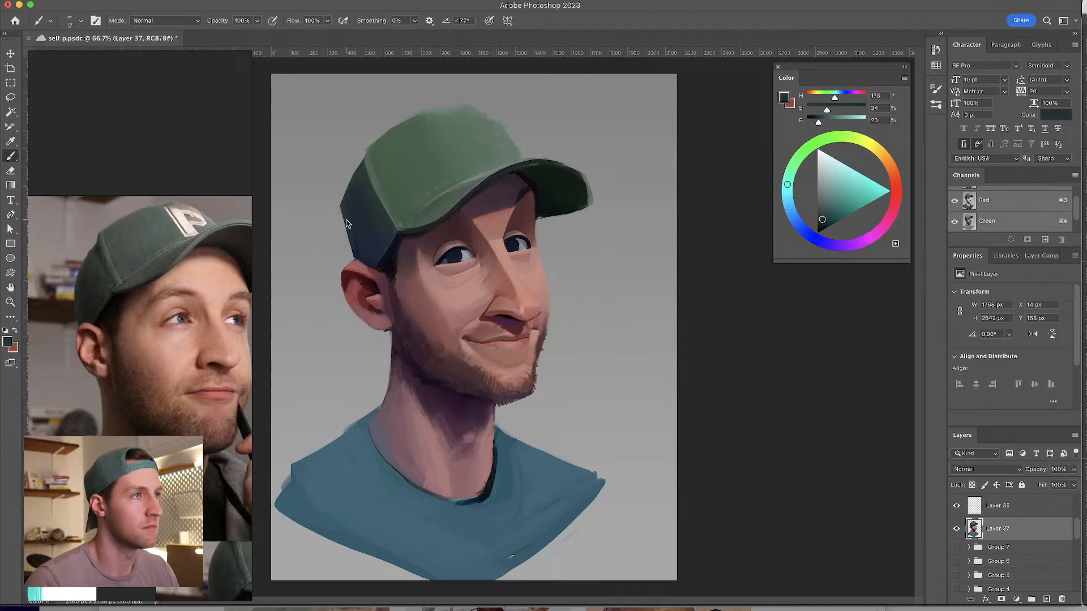
{"action": "left_click", "coordinate": [359, 250], "text": "alt"}
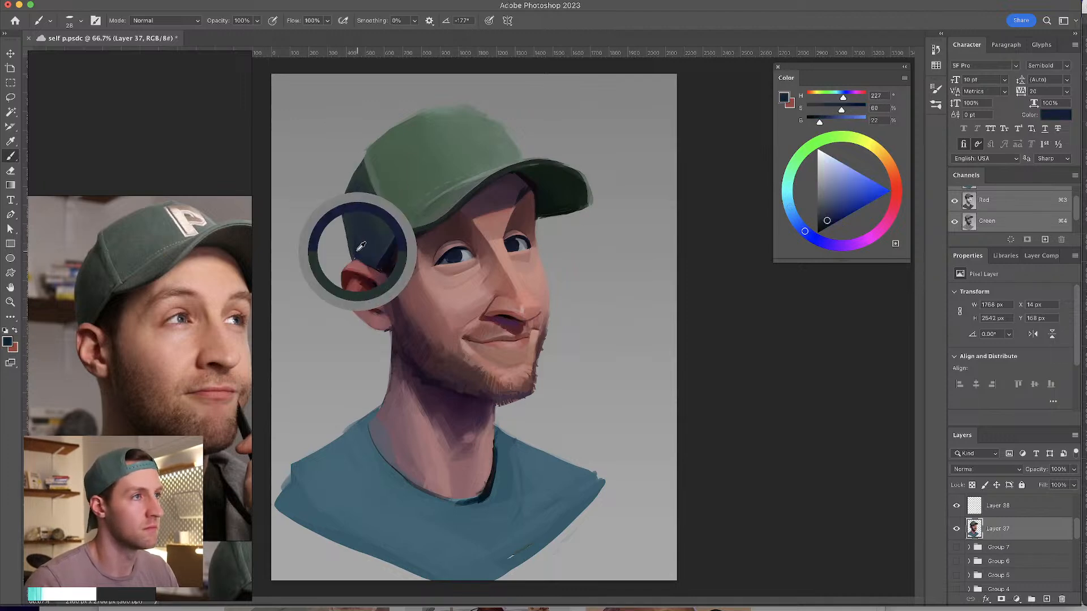
{"action": "left_click_drag", "start_coordinate": [342, 207], "coordinate": [351, 256]}
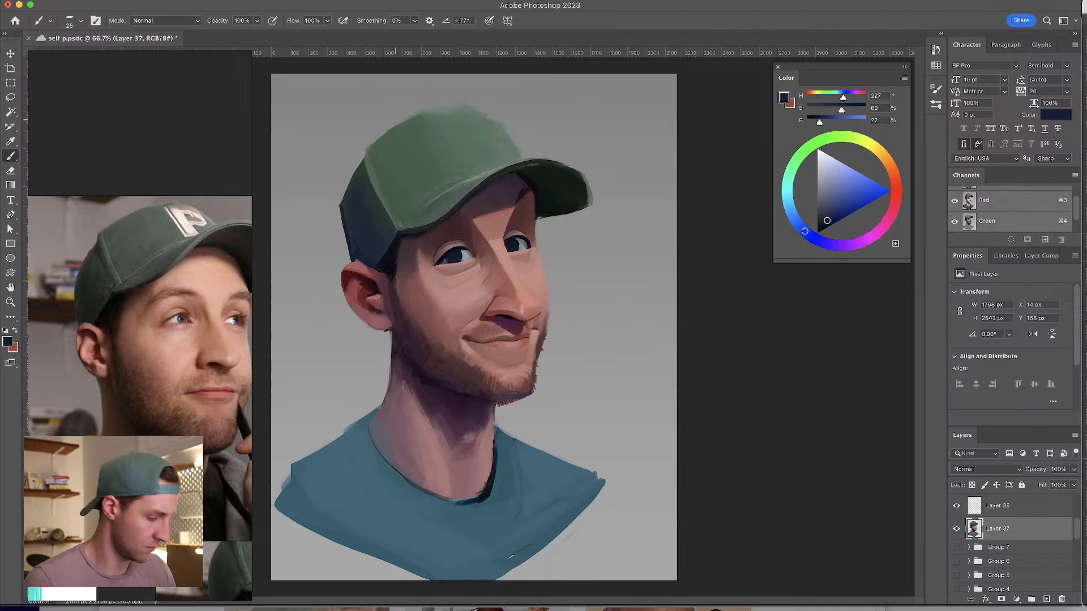
{"action": "left_click_drag", "start_coordinate": [378, 136], "coordinate": [385, 136]}
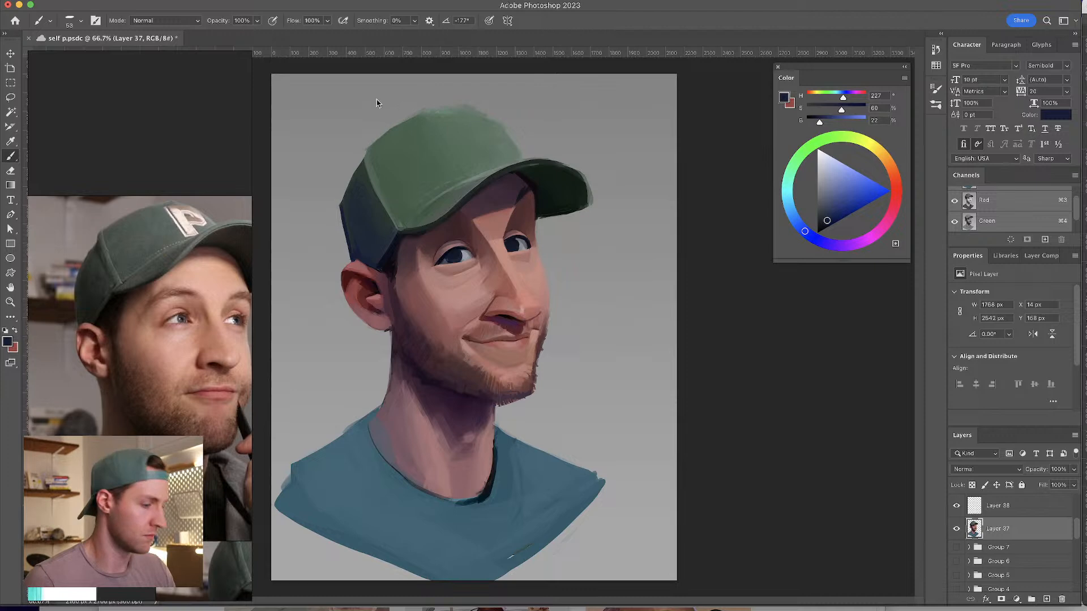
{"action": "key", "text": "bracketright"}
{"action": "key", "text": "bracketright"}
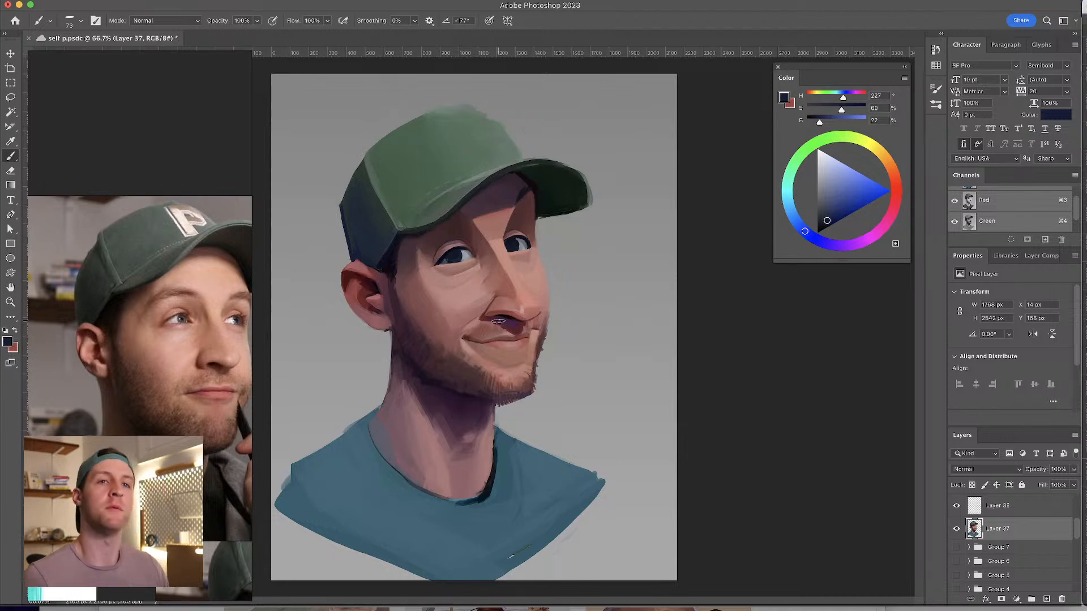
{"action": "key", "text": "g"}
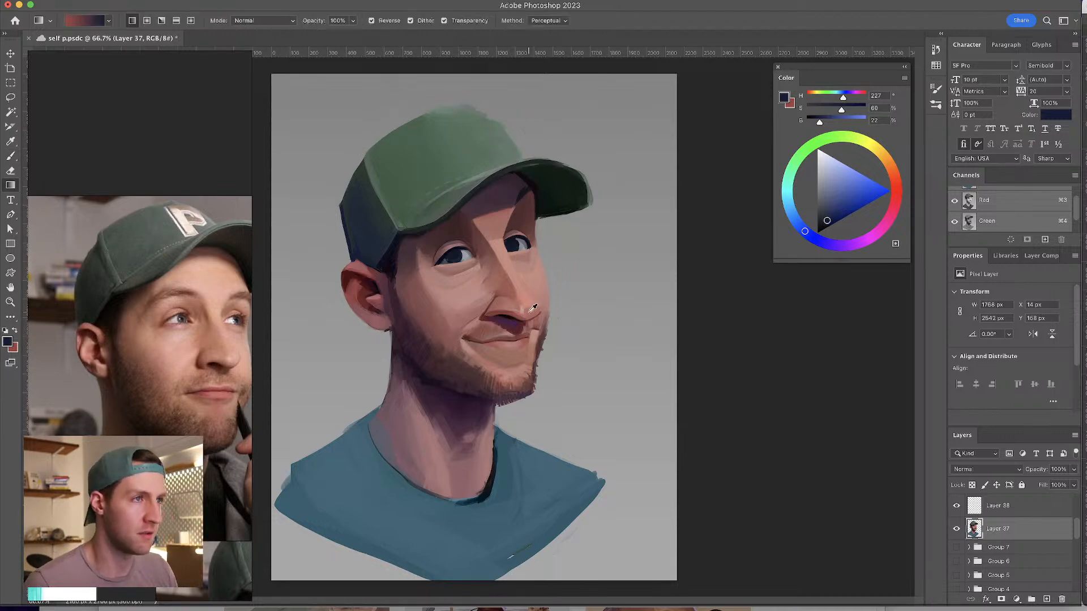
{"action": "left_click", "coordinate": [529, 305], "text": "alt"}
{"action": "right_click", "coordinate": [525, 307]}
{"action": "left_click_drag", "start_coordinate": [528, 308], "coordinate": [529, 313]}
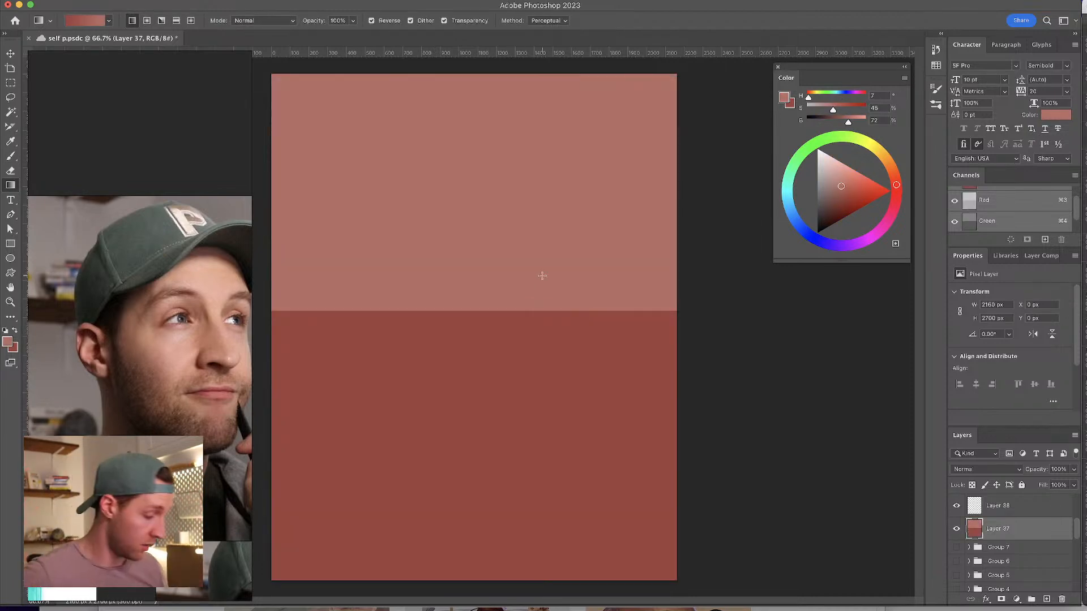
{"action": "key", "text": "super+z"}
- Trim the rough paint along the top of the cap's crown into a clean curve with a small brush
{"action": "key", "text": "b"}
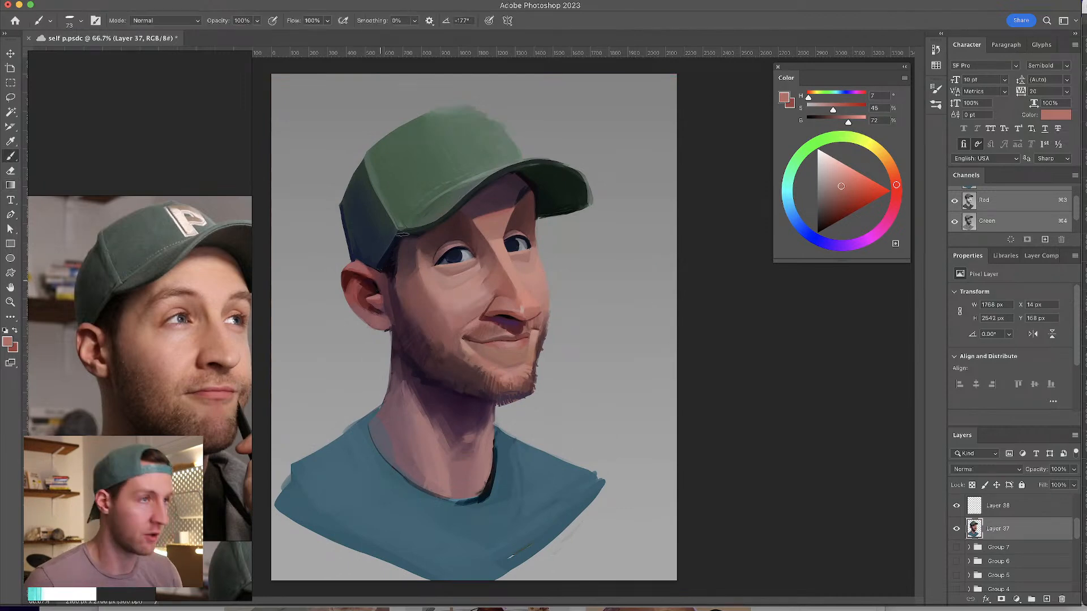
{"action": "left_click_drag", "start_coordinate": [480, 187], "coordinate": [462, 187]}
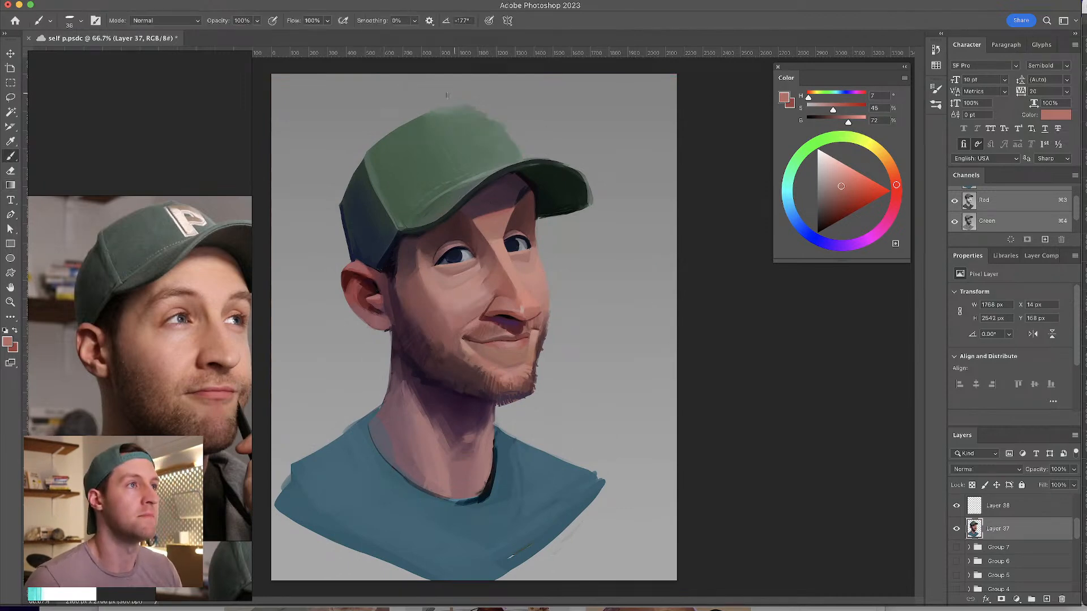
{"action": "left_click_drag", "start_coordinate": [435, 95], "coordinate": [516, 137]}
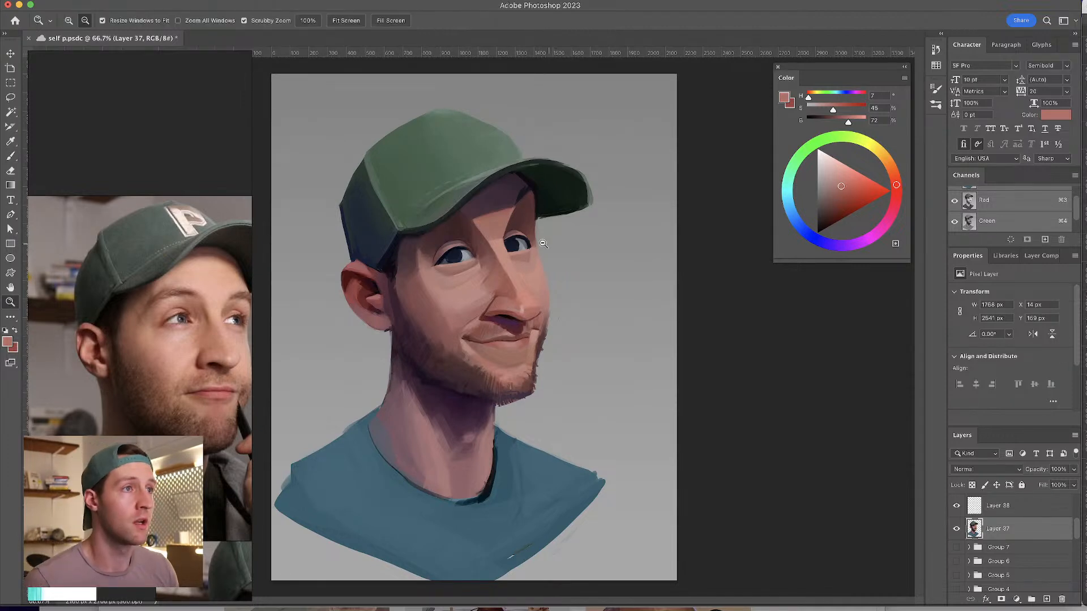
- Touch up the tip and side of the nose with sampled skin reds, and sample the grey of the eye white
{"action": "left_click", "coordinate": [532, 307], "text": "alt"}
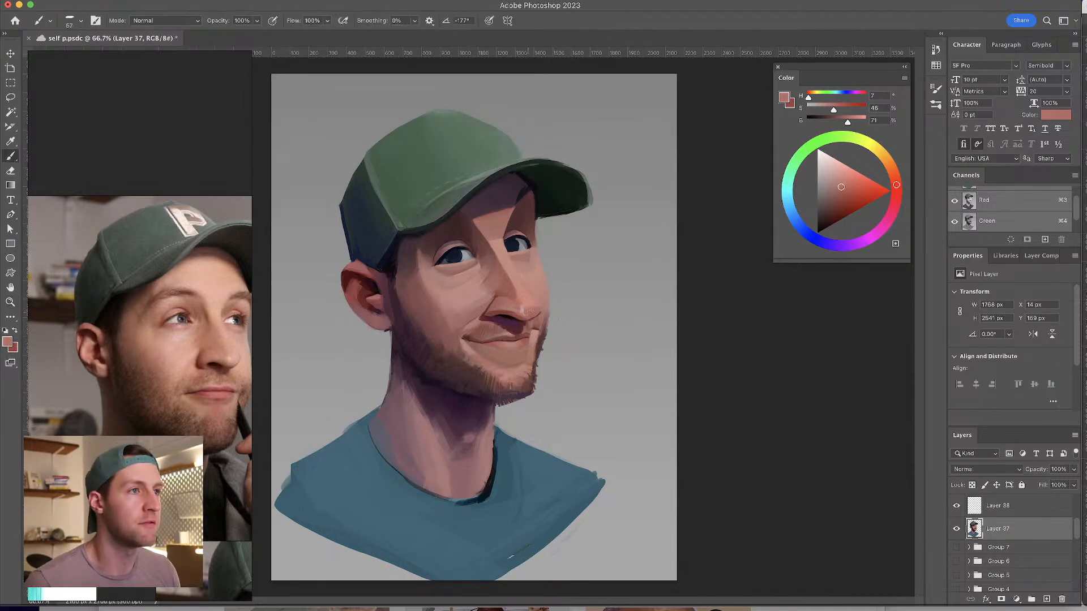
{"action": "mouse_move", "coordinate": [520, 305]}
{"action": "left_mouse_down"}
{"action": "mouse_move", "coordinate": [566, 305]}
{"action": "mouse_move", "coordinate": [519, 307]}
{"action": "left_mouse_up"}
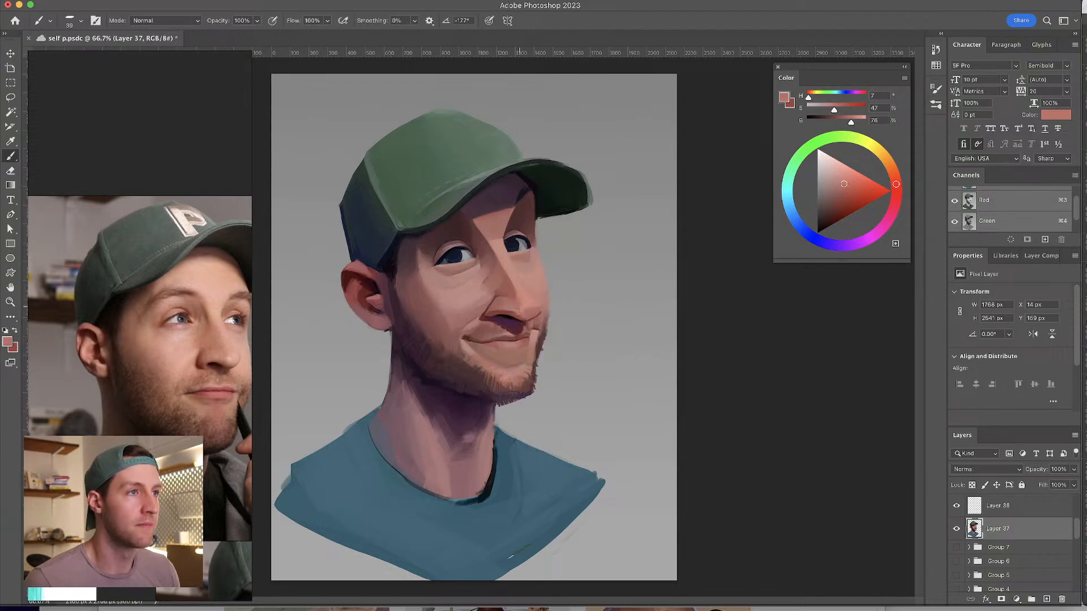
{"action": "left_click", "coordinate": [521, 296], "text": "alt"}
{"action": "left_click", "coordinate": [533, 308], "text": "alt"}
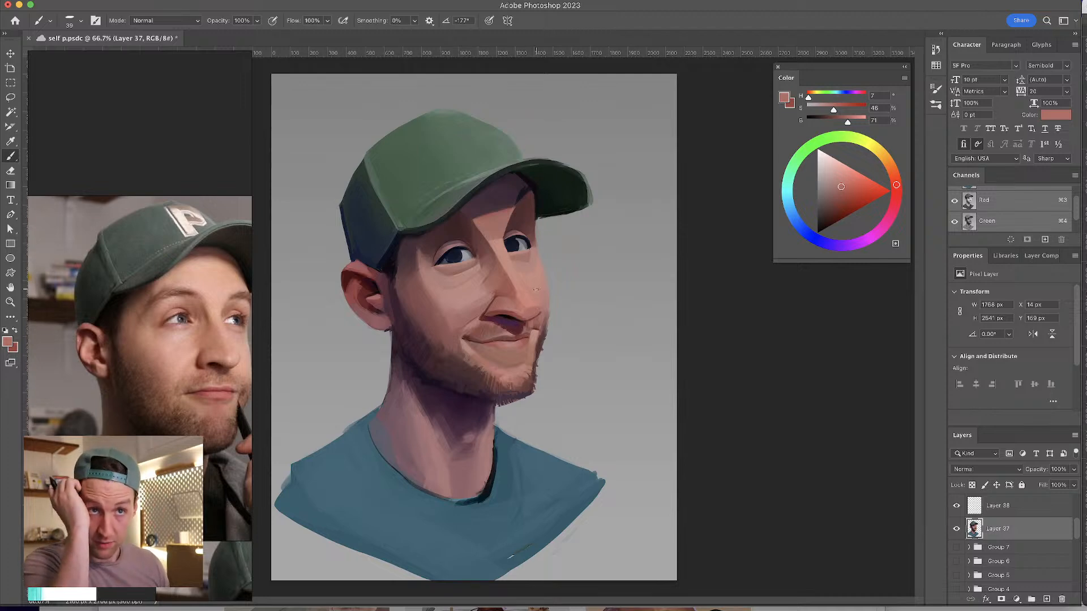
{"action": "left_click", "coordinate": [466, 253], "text": "alt"}
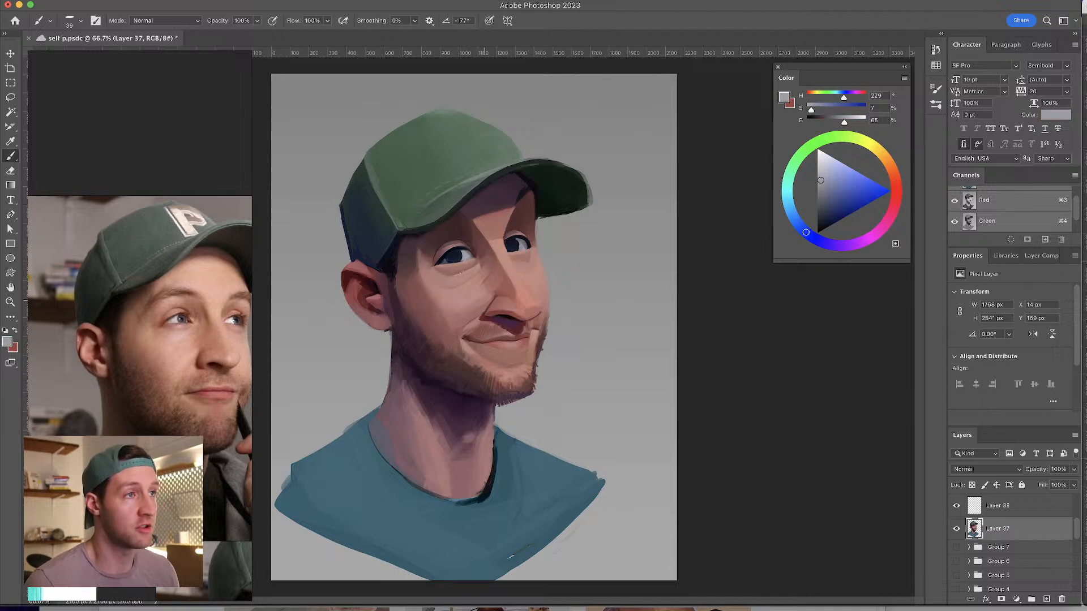
- Blend the cheek beside the nose and mouth with repeatedly sampled pink skin tones
{"action": "left_click", "coordinate": [470, 304], "text": "alt"}
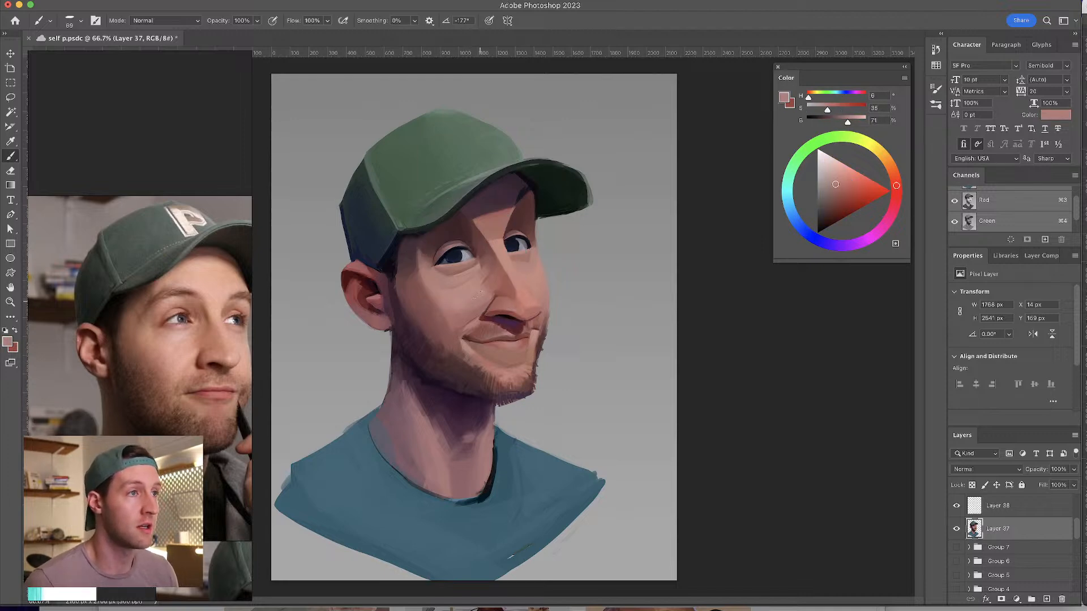
{"action": "left_click", "coordinate": [463, 295], "text": "alt"}
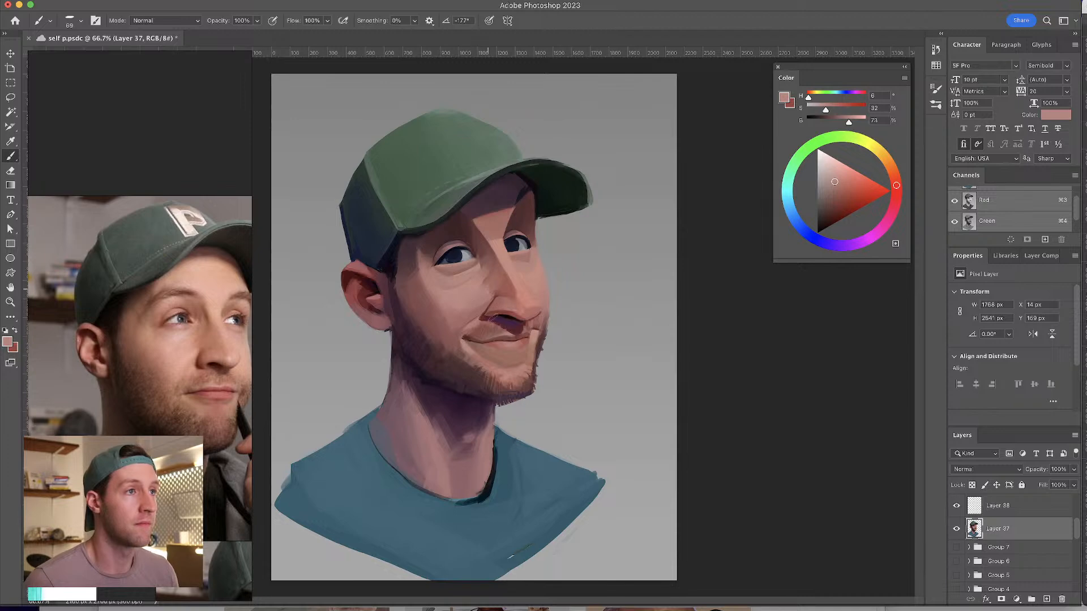
{"action": "left_click", "coordinate": [468, 306], "text": "alt"}
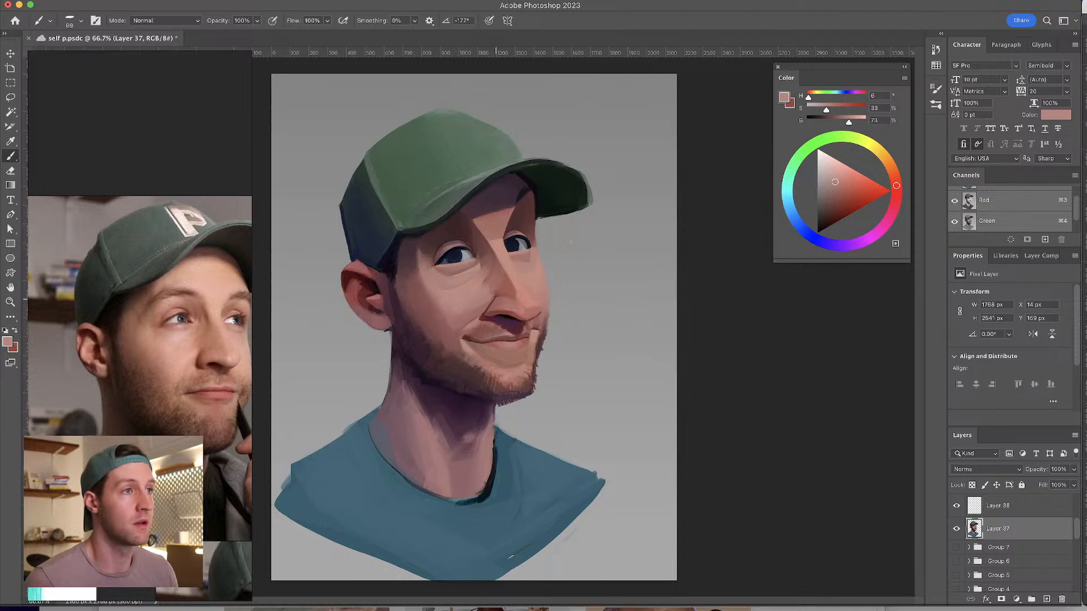
{"action": "left_click", "coordinate": [460, 310], "text": "alt"}
{"action": "left_click", "coordinate": [469, 315], "text": "alt"}
{"action": "left_click", "coordinate": [457, 307], "text": "alt"}
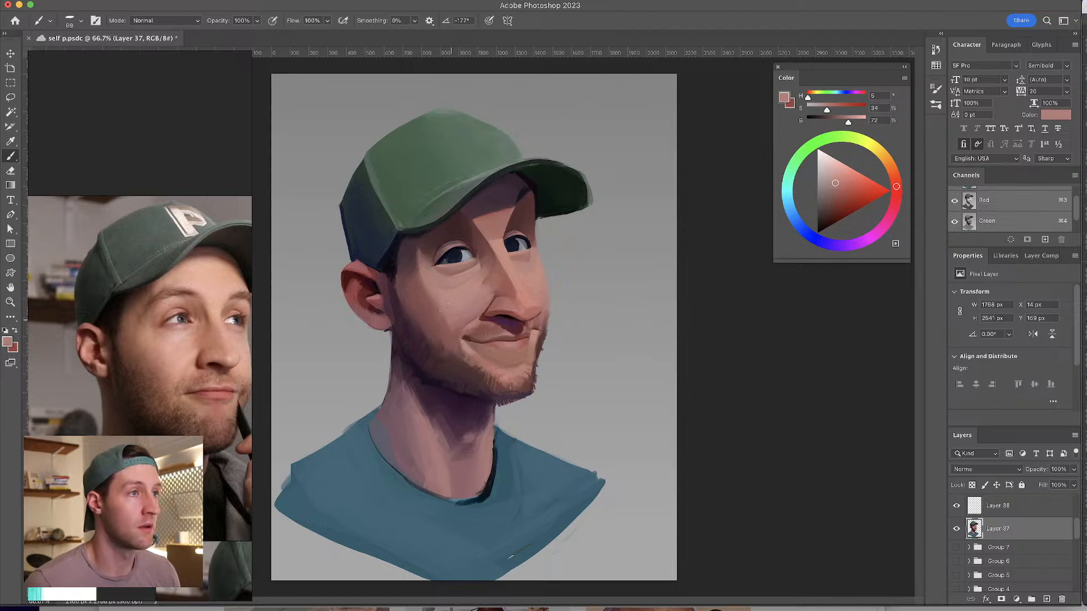
{"action": "left_click", "coordinate": [442, 315], "text": "alt"}
{"action": "left_click", "coordinate": [452, 305], "text": "alt"}
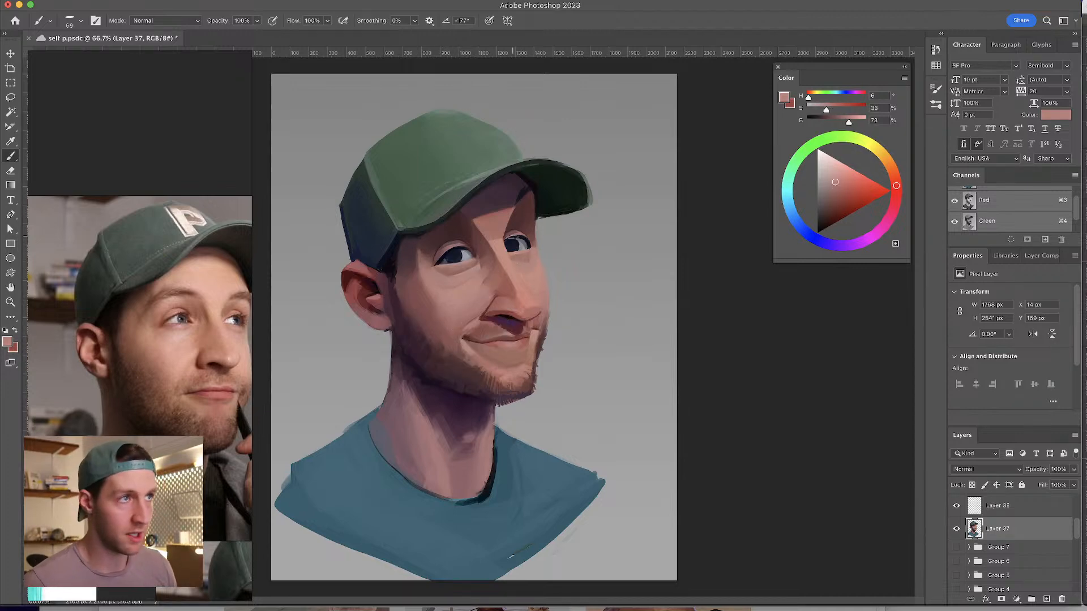
- Refine the bridge of the nose and the area between the brows with sampled light skin and dark brown tones
{"action": "left_click", "coordinate": [498, 241], "text": "alt"}
{"action": "left_click_drag", "start_coordinate": [499, 242], "coordinate": [493, 242]}
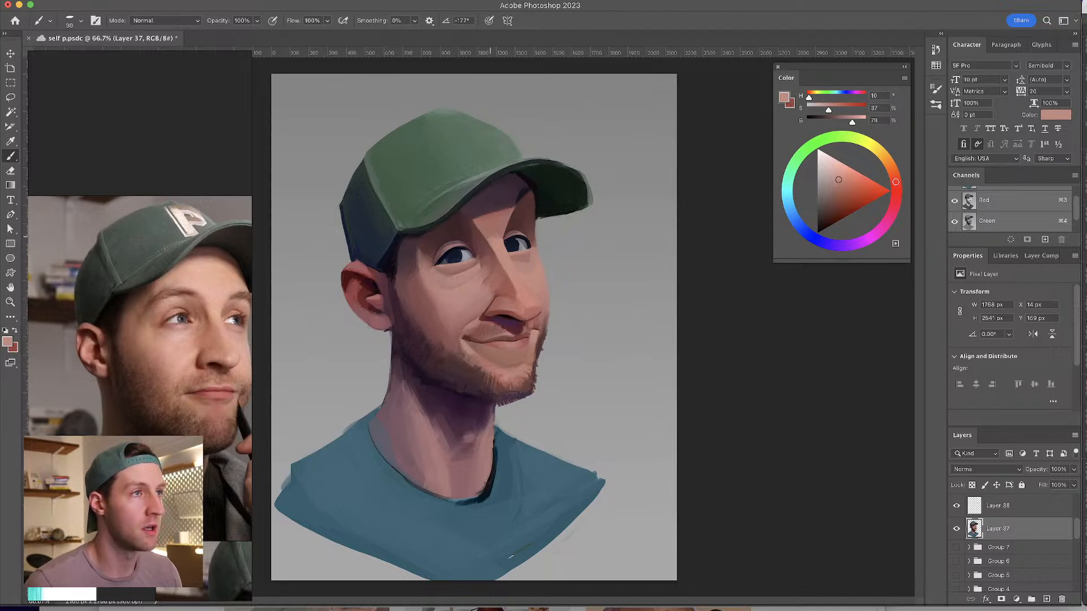
{"action": "left_click", "coordinate": [494, 241], "text": "alt"}
{"action": "left_click_drag", "start_coordinate": [494, 242], "coordinate": [497, 242]}
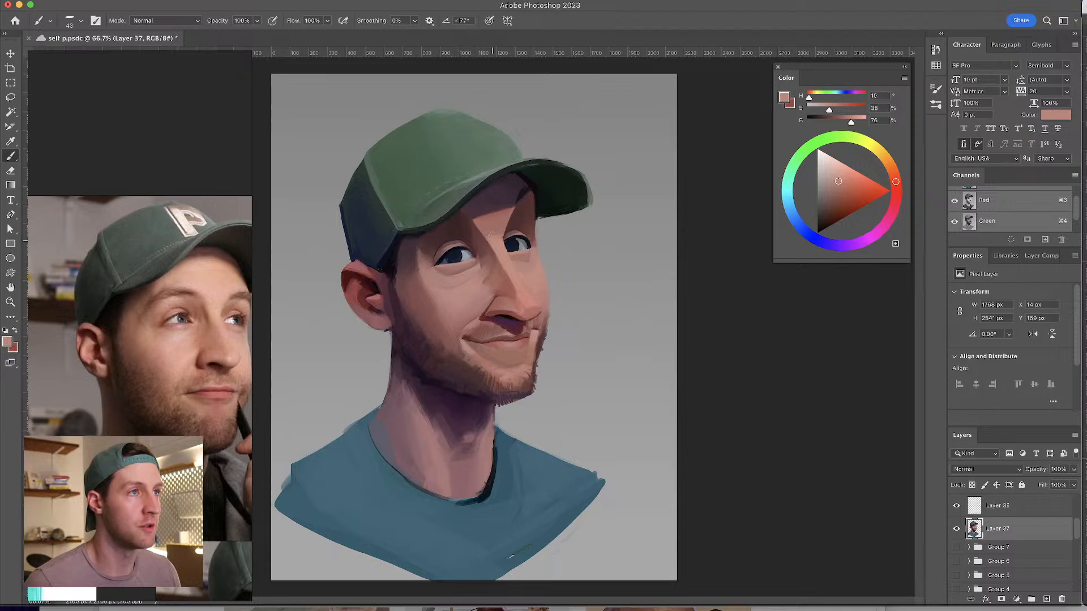
{"action": "left_click", "coordinate": [494, 227], "text": "alt"}
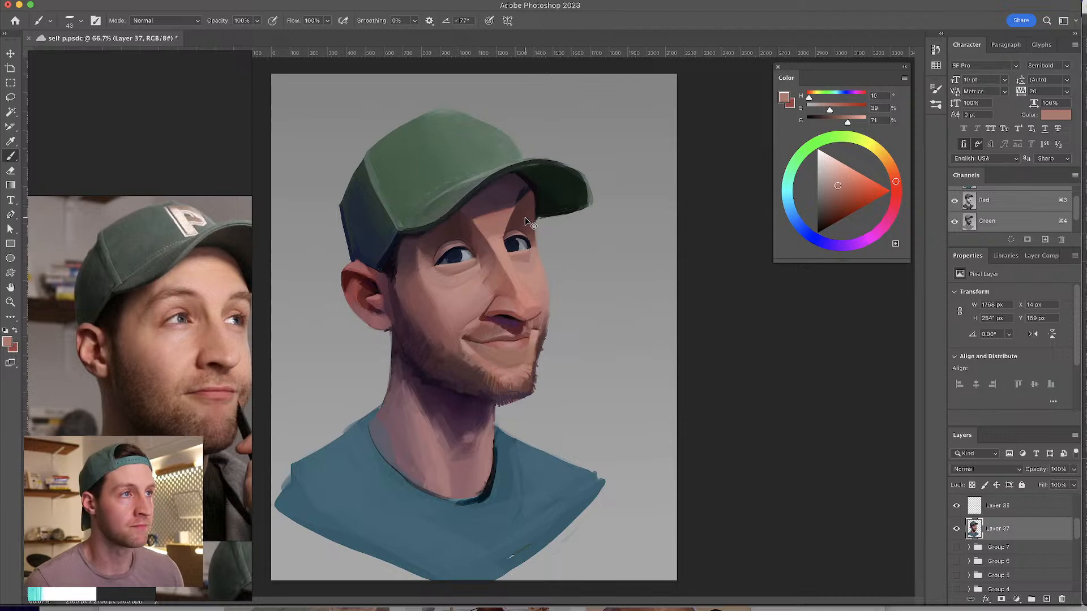
{"action": "left_click", "coordinate": [482, 240], "text": "alt"}
{"action": "key", "text": "bracketleft"}
{"action": "key", "text": "bracketleft"}
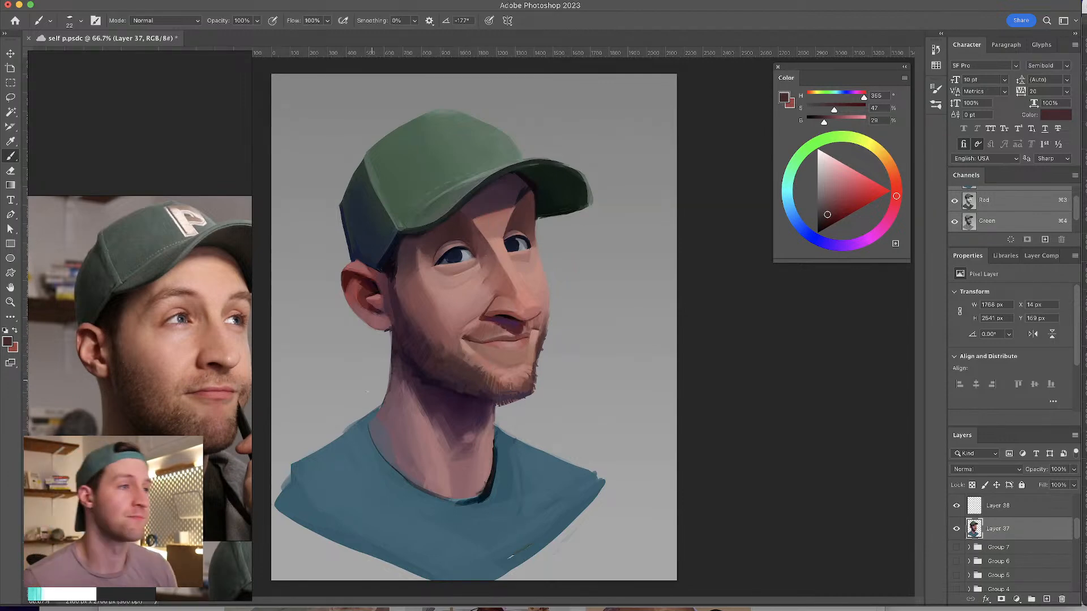
- Paint dark purple beard strokes along the underside of the jaw and chin with a small brush
{"action": "left_click", "coordinate": [437, 378], "text": "alt"}
{"action": "key", "text": "bracketleft"}
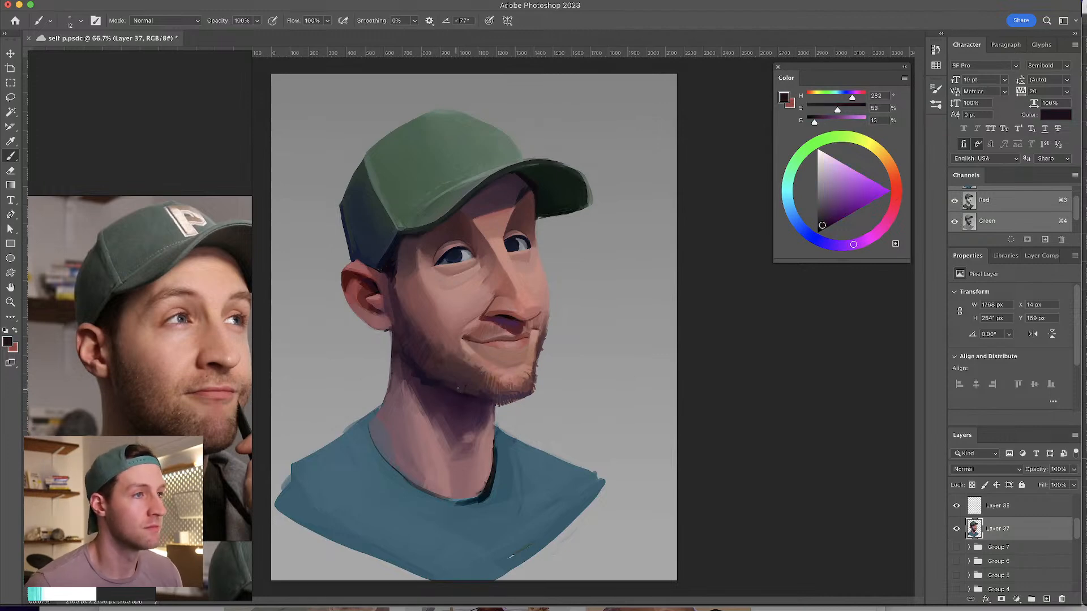
{"action": "left_click_drag", "start_coordinate": [464, 388], "coordinate": [482, 396]}
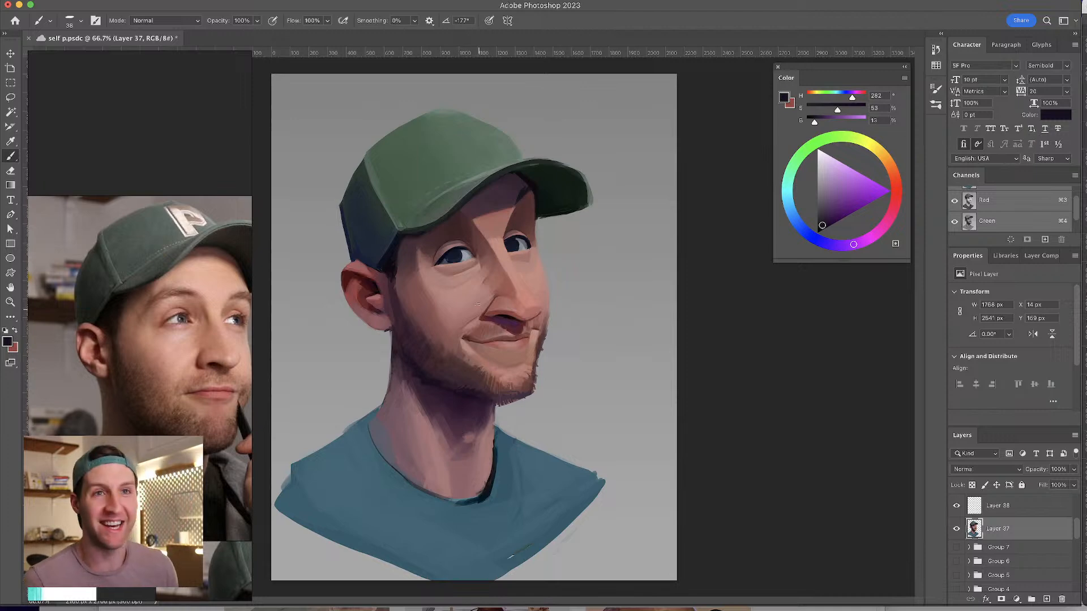
{"action": "left_click_drag", "start_coordinate": [476, 402], "coordinate": [482, 398]}
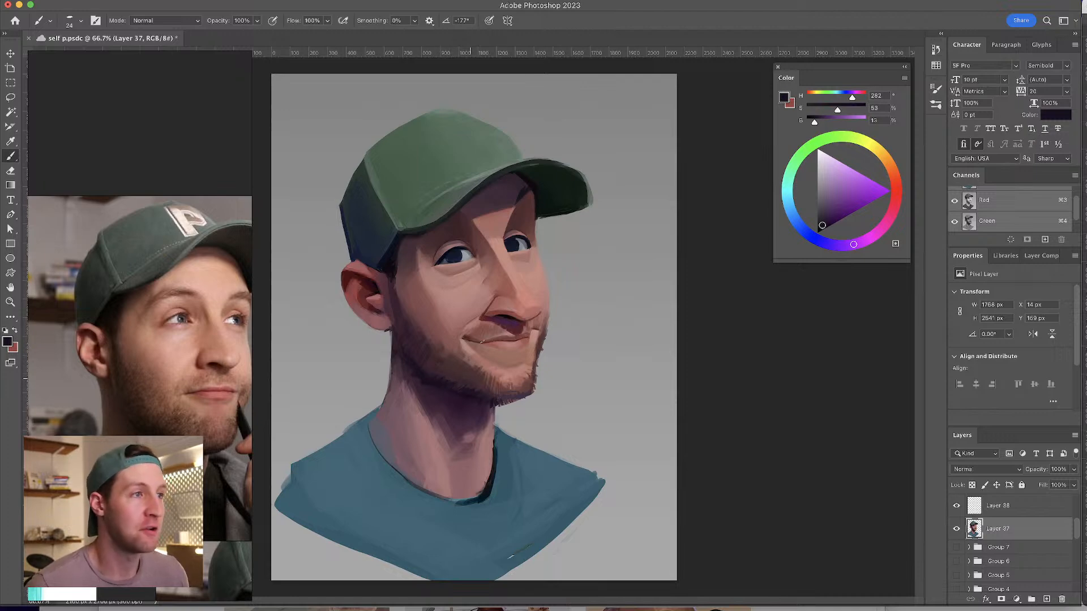
{"action": "left_click_drag", "start_coordinate": [420, 391], "coordinate": [427, 386]}
{"action": "left_click", "coordinate": [425, 387], "text": "alt"}
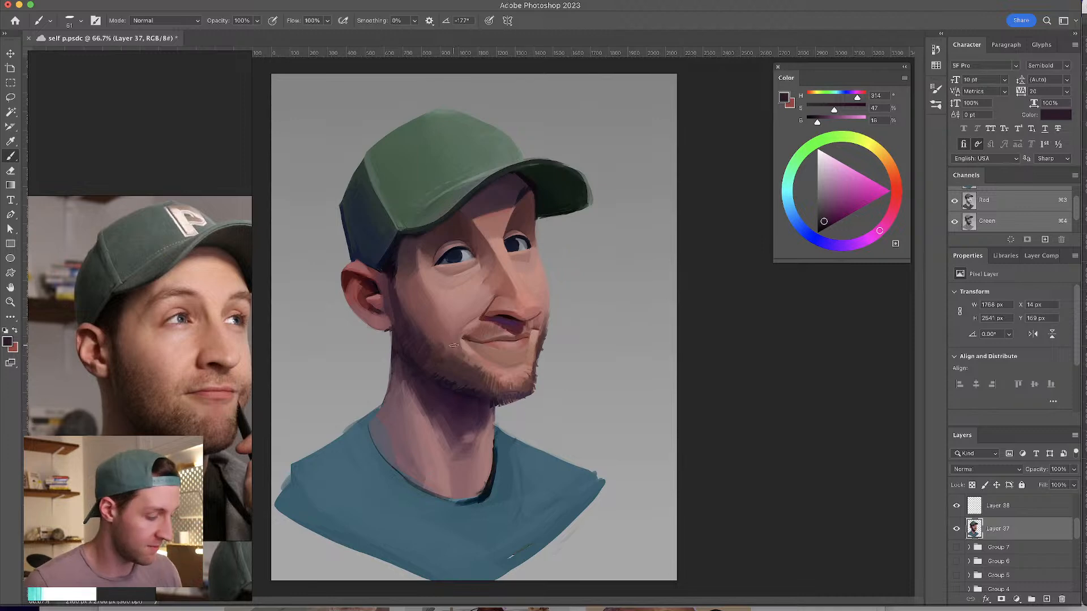
- Darken the sideburn beside the ear and the shadow beneath the cap brim with sampled near-black purples
{"action": "left_click", "coordinate": [391, 270], "text": "alt"}
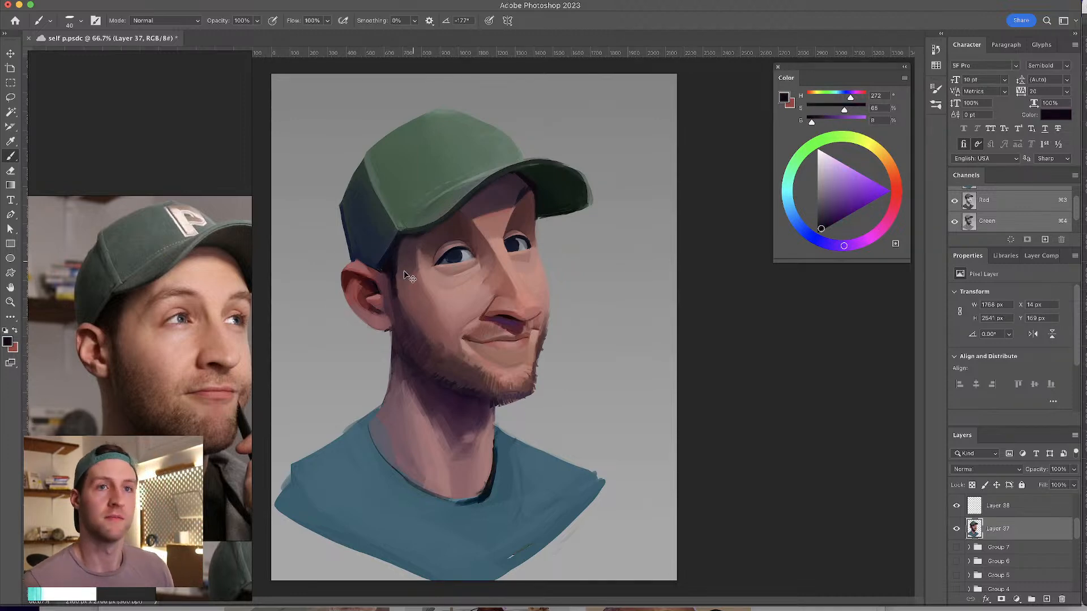
{"action": "left_click", "coordinate": [394, 275], "text": "alt"}
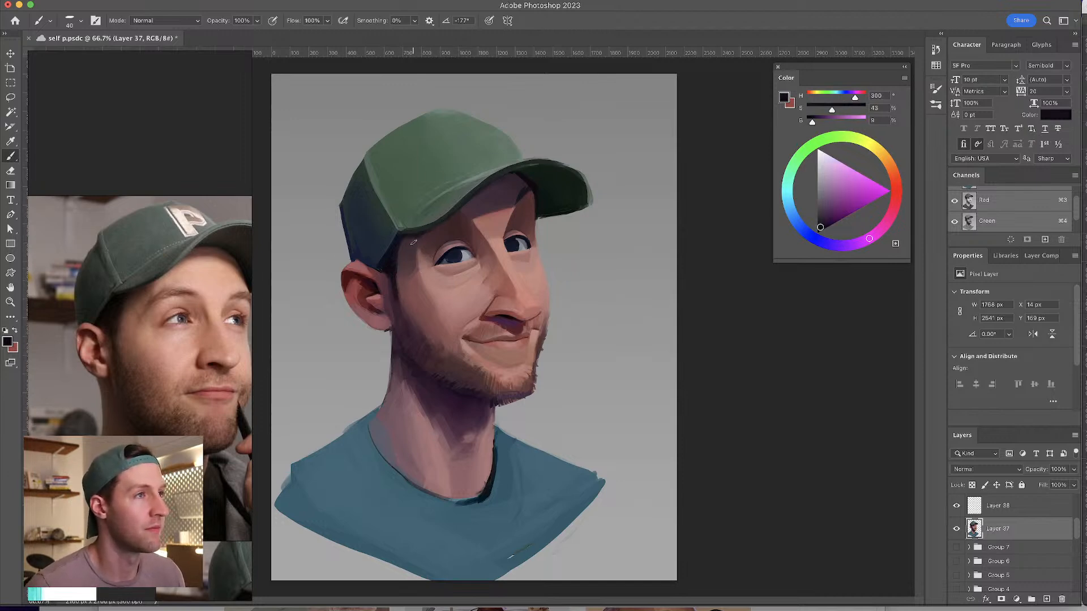
{"action": "left_click", "coordinate": [526, 193], "text": "alt"}
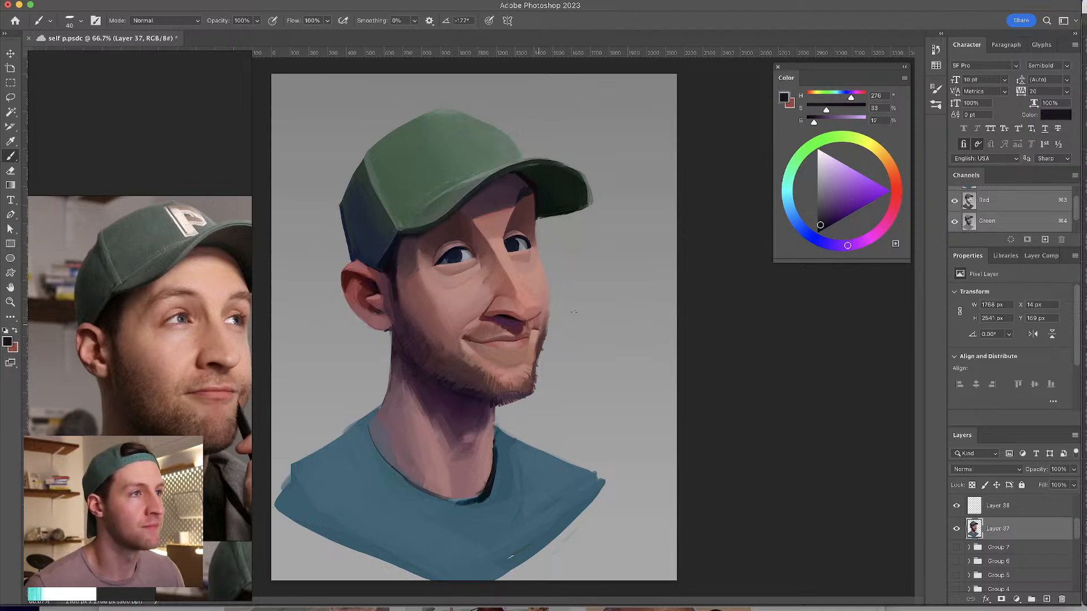
- Refine the shadow where the chin meets the neck with dark purples sampled from under the beard
{"action": "left_click", "coordinate": [446, 414], "text": "alt"}
{"action": "left_click", "coordinate": [490, 397], "text": "alt"}
{"action": "left_click_drag", "start_coordinate": [490, 397], "coordinate": [488, 398]}
{"action": "left_click", "coordinate": [492, 401], "text": "alt"}
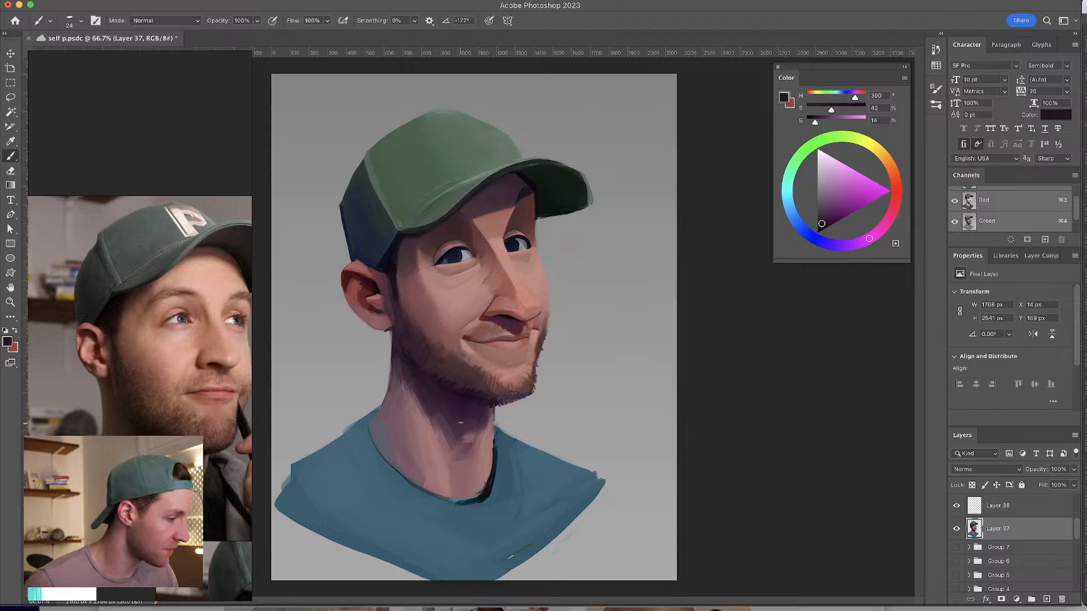
- Refine the neck shadow beneath the chin with small strokes of sampled dark purples and muted neck skin tones
{"action": "left_click_drag", "start_coordinate": [444, 392], "coordinate": [440, 392]}
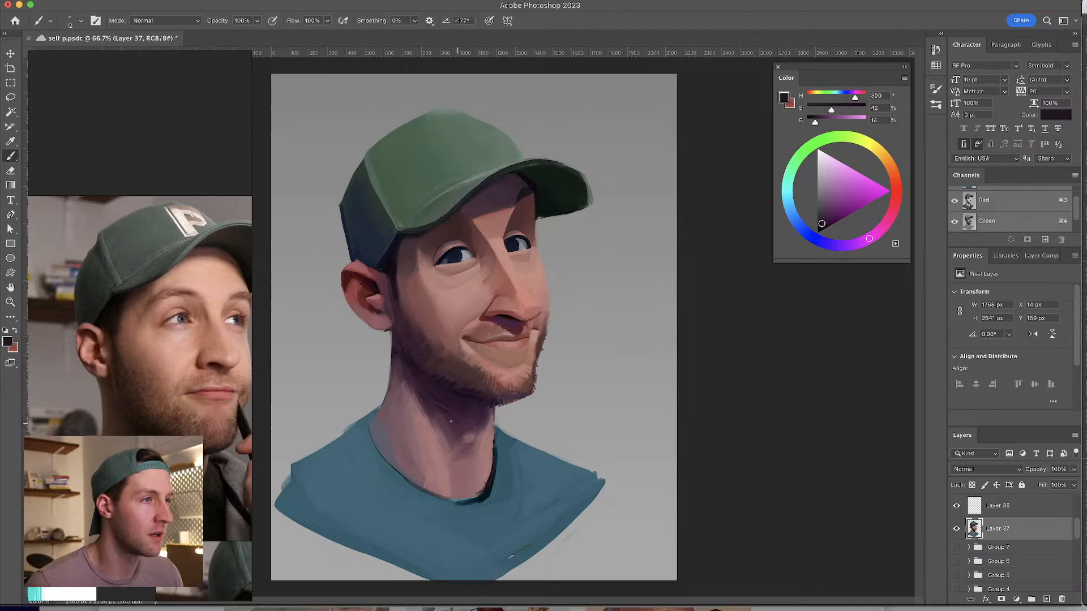
{"action": "left_click_drag", "start_coordinate": [471, 332], "coordinate": [540, 328]}
{"action": "key", "text": "super+z"}
{"action": "mouse_move", "coordinate": [456, 409]}
{"action": "left_mouse_down"}
{"action": "mouse_move", "coordinate": [434, 430]}
{"action": "mouse_move", "coordinate": [464, 425]}
{"action": "left_mouse_up"}
{"action": "left_click", "coordinate": [444, 426], "text": "alt"}
{"action": "left_click", "coordinate": [442, 427], "text": "alt"}
{"action": "left_click", "coordinate": [477, 430], "text": "alt"}
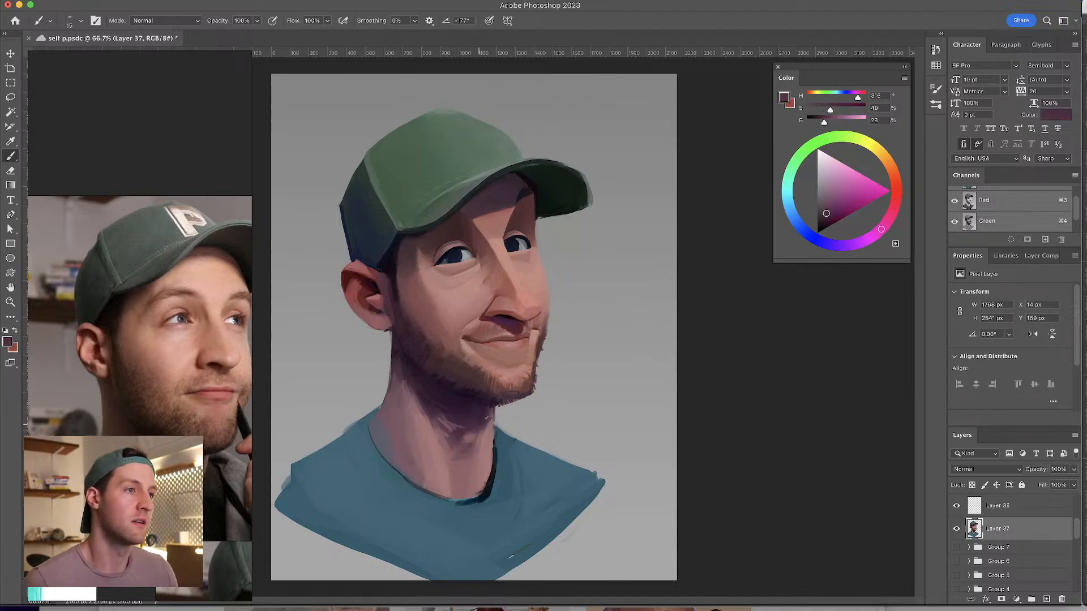
{"action": "left_click", "coordinate": [487, 419], "text": "alt"}
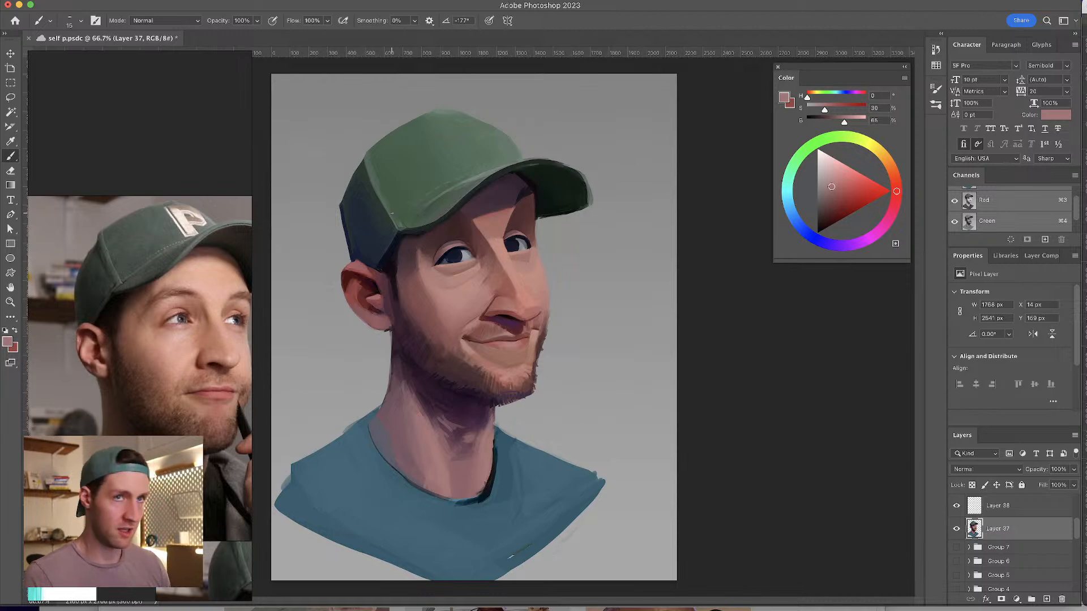
- Touch up the shading above the eye nearer the ear and beside the sideburn with sampled reddish browns
{"action": "left_click", "coordinate": [474, 229], "text": "alt"}
{"action": "left_click_drag", "start_coordinate": [474, 229], "coordinate": [471, 234]}
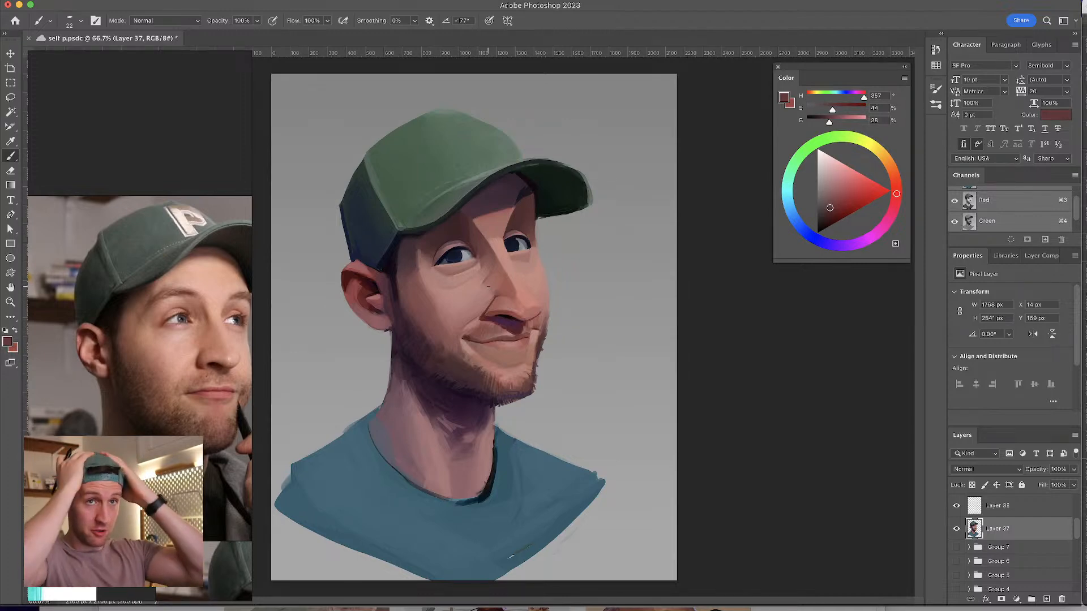
{"action": "left_click", "coordinate": [416, 320], "text": "alt"}
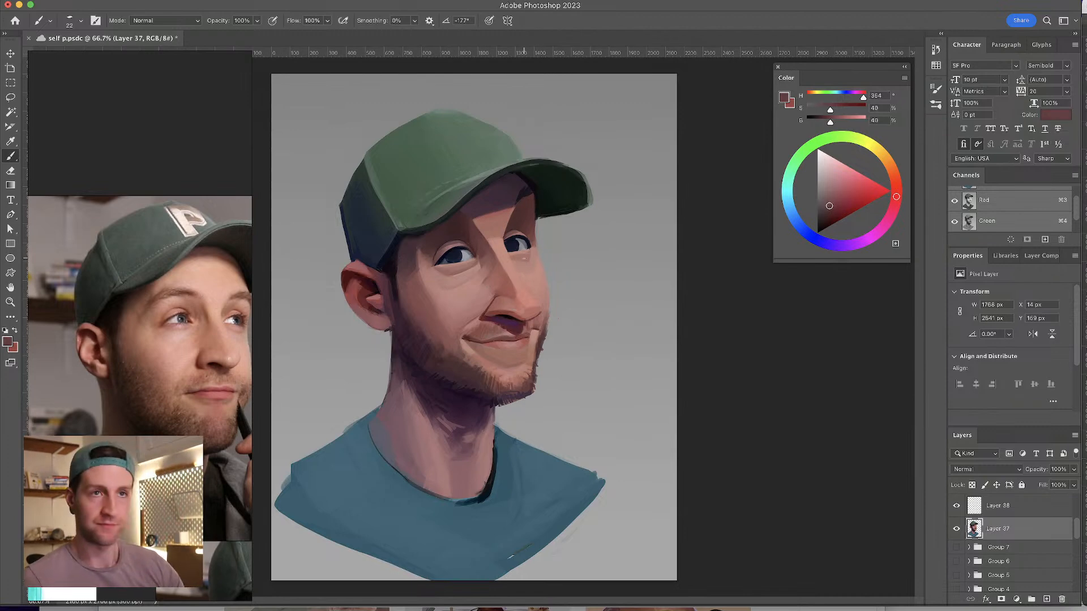
- Try reddish-brown strokes along the upper edge of the cheek beard with sampled tones, and undo the latest ones
{"action": "key", "text": "super+equal"}
{"action": "scroll", "coordinate": [521, 340], "scroll_direction": "left", "scroll_amount": 2}
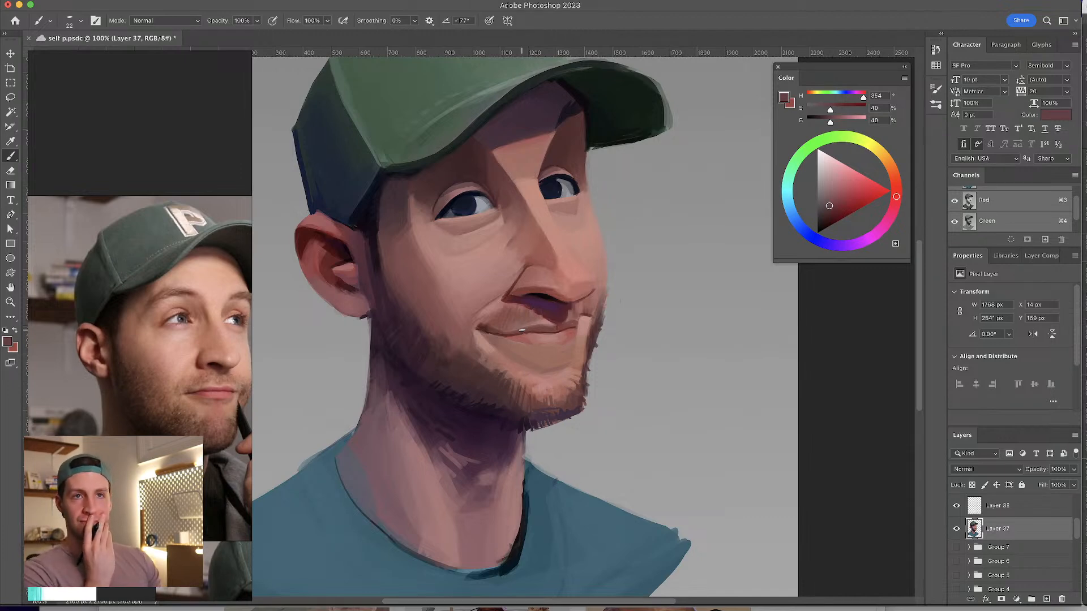
{"action": "left_click", "coordinate": [412, 316], "text": "alt"}
{"action": "mouse_move", "coordinate": [398, 294]}
{"action": "left_mouse_down"}
{"action": "mouse_move", "coordinate": [385, 290]}
{"action": "mouse_move", "coordinate": [436, 337]}
{"action": "mouse_move", "coordinate": [498, 371]}
{"action": "left_mouse_up"}
{"action": "mouse_move", "coordinate": [464, 326]}
{"action": "left_mouse_down"}
{"action": "mouse_move", "coordinate": [392, 293]}
{"action": "mouse_move", "coordinate": [492, 378]}
{"action": "mouse_move", "coordinate": [452, 374]}
{"action": "mouse_move", "coordinate": [381, 288]}
{"action": "mouse_move", "coordinate": [419, 348]}
{"action": "mouse_move", "coordinate": [381, 293]}
{"action": "mouse_move", "coordinate": [422, 298]}
{"action": "mouse_move", "coordinate": [403, 276]}
{"action": "mouse_move", "coordinate": [400, 296]}
{"action": "mouse_move", "coordinate": [428, 291]}
{"action": "mouse_move", "coordinate": [502, 319]}
{"action": "left_mouse_up"}
{"action": "left_click", "coordinate": [426, 304], "text": "alt"}
{"action": "left_click", "coordinate": [412, 340], "text": "alt"}
{"action": "key", "text": "super+z"}
{"action": "key", "text": "super+z"}
{"action": "key", "text": "super+z"}
{"action": "key", "text": "super+shift+z"}
{"action": "key", "text": "super+minus"}
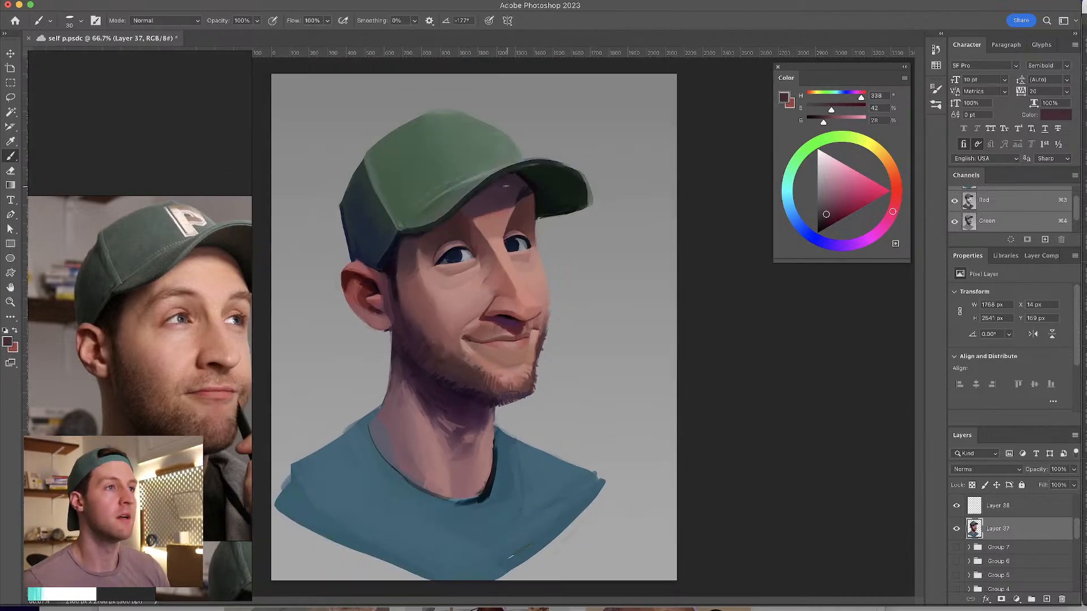
- Shade the neck along the collar with dark purple, and darken the cap's side panel with a sampled dark blue-green
{"action": "mouse_move", "coordinate": [407, 403]}
{"action": "left_mouse_down"}
{"action": "mouse_move", "coordinate": [379, 445]}
{"action": "mouse_move", "coordinate": [365, 445]}
{"action": "mouse_move", "coordinate": [406, 478]}
{"action": "mouse_move", "coordinate": [392, 462]}
{"action": "left_mouse_up"}
{"action": "left_click", "coordinate": [385, 416], "text": "alt"}
{"action": "left_click", "coordinate": [453, 408], "text": "alt"}
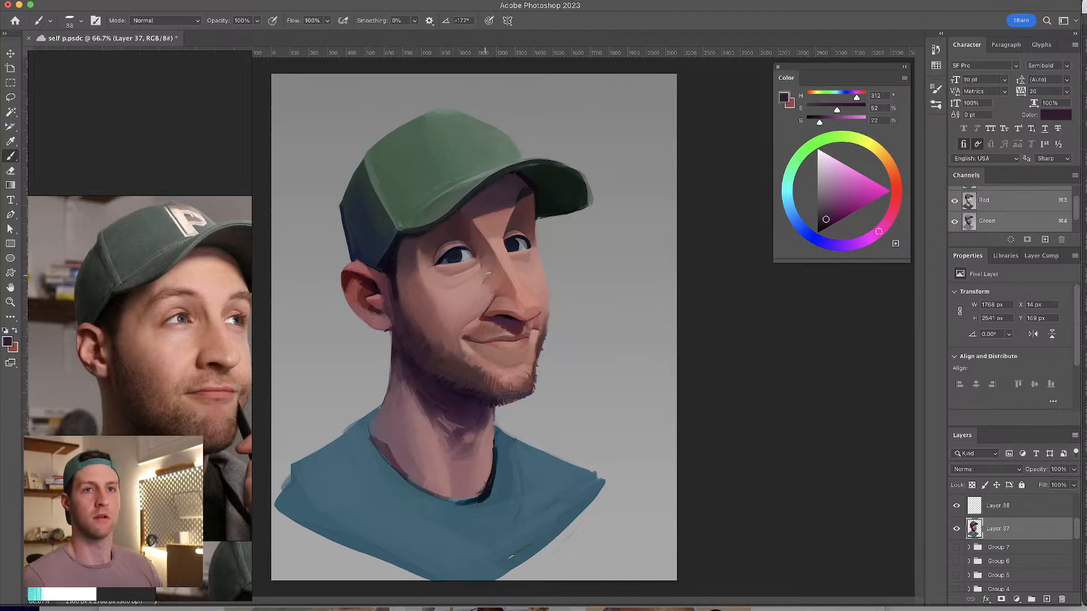
{"action": "left_click", "coordinate": [367, 204], "text": "alt"}
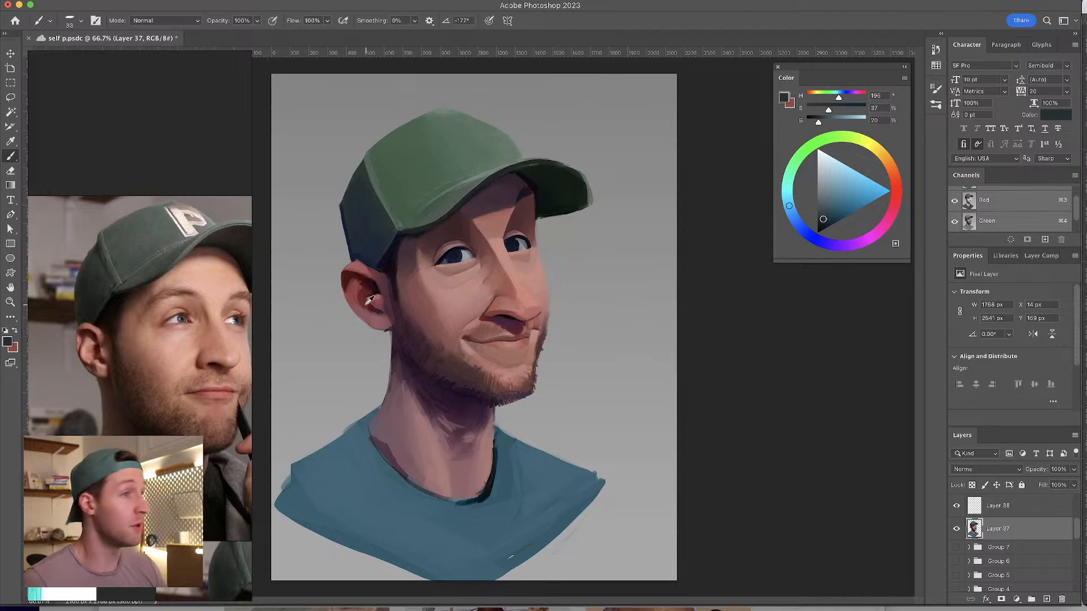
- Refine the ear's rim and inner hollow with sampled muted reds and very dark reddish purples
{"action": "left_click", "coordinate": [356, 308], "text": "alt"}
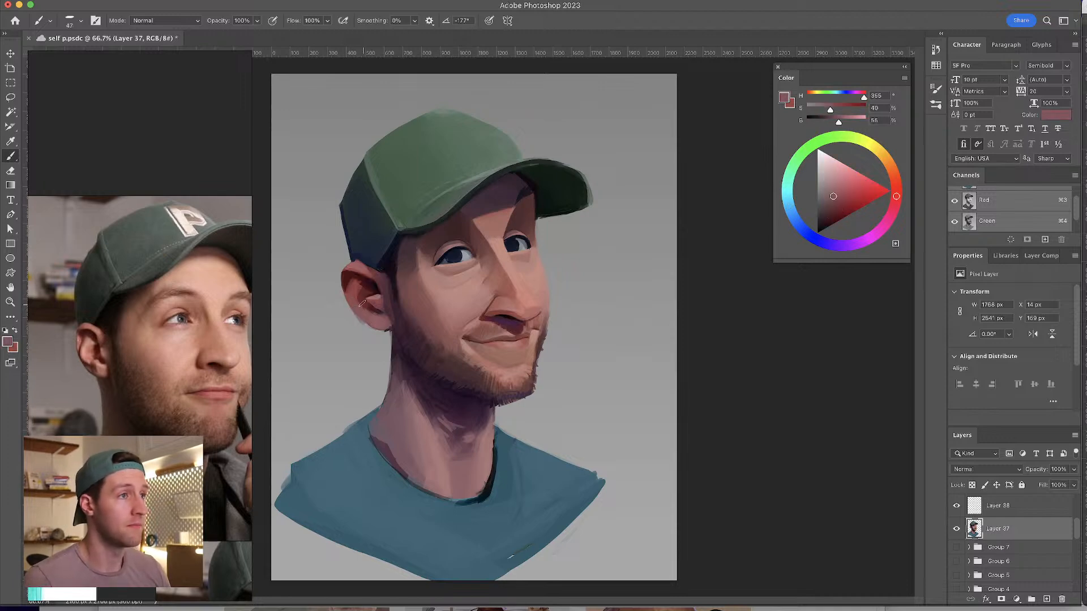
{"action": "left_click", "coordinate": [349, 291], "text": "alt"}
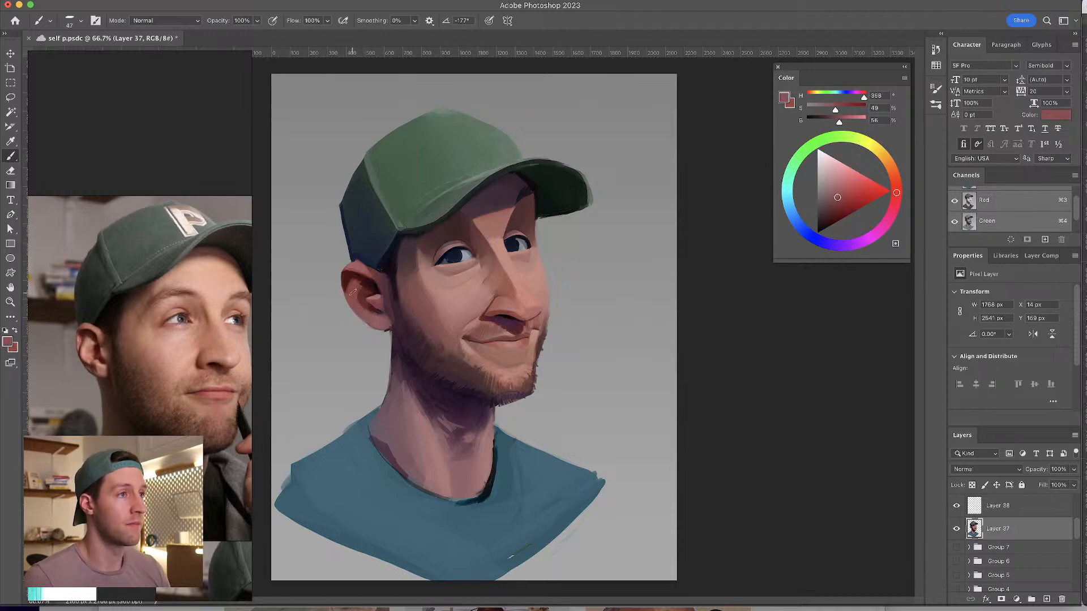
{"action": "left_click", "coordinate": [366, 279], "text": "alt"}
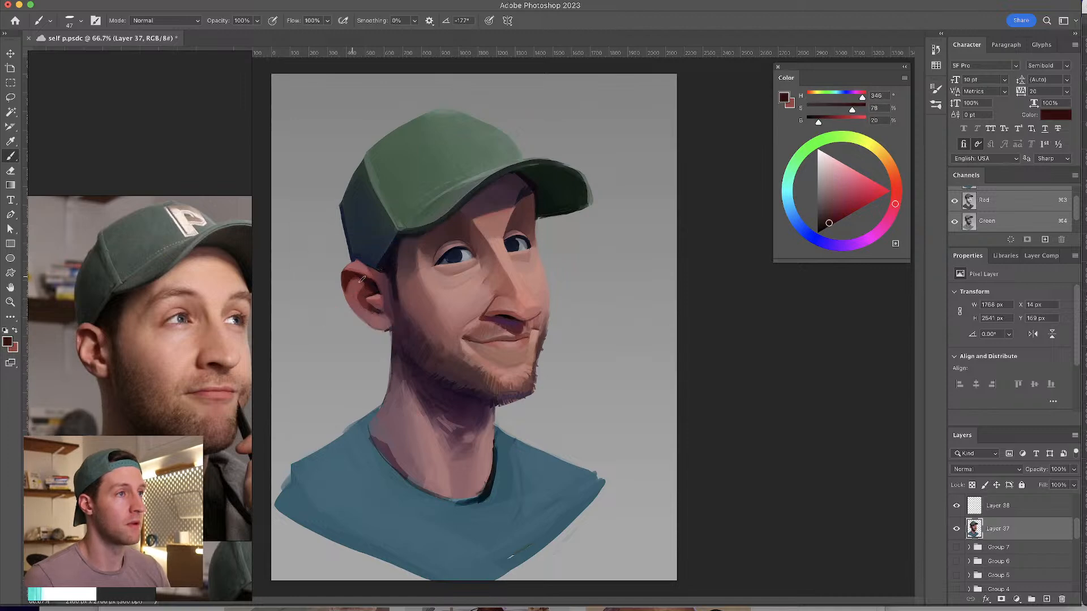
{"action": "left_click", "coordinate": [367, 284], "text": "alt"}
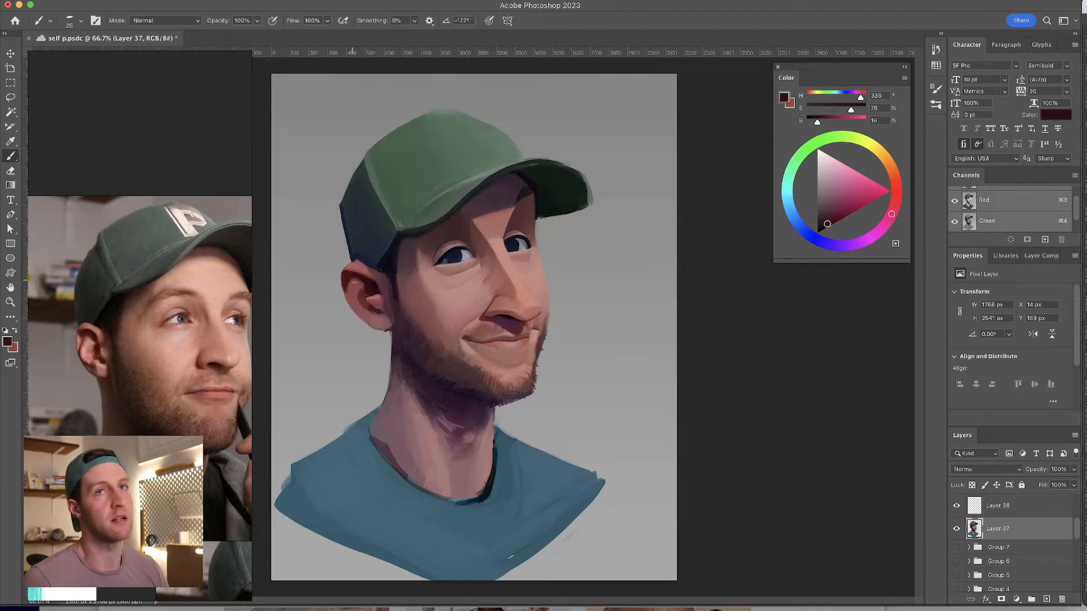
{"action": "left_click", "coordinate": [367, 286], "text": "alt"}
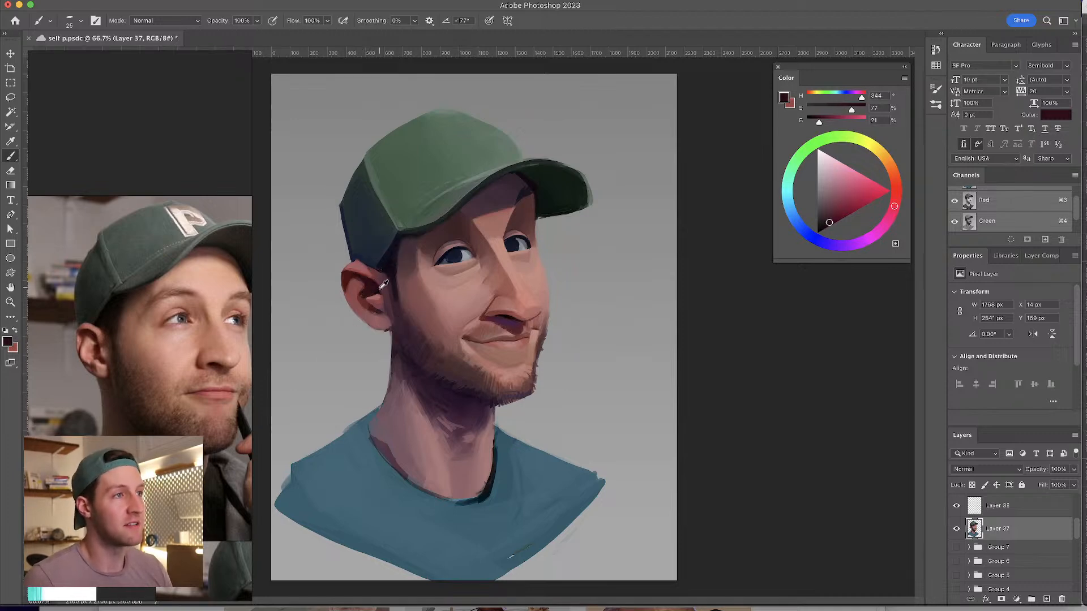
{"action": "left_click", "coordinate": [373, 283], "text": "alt"}
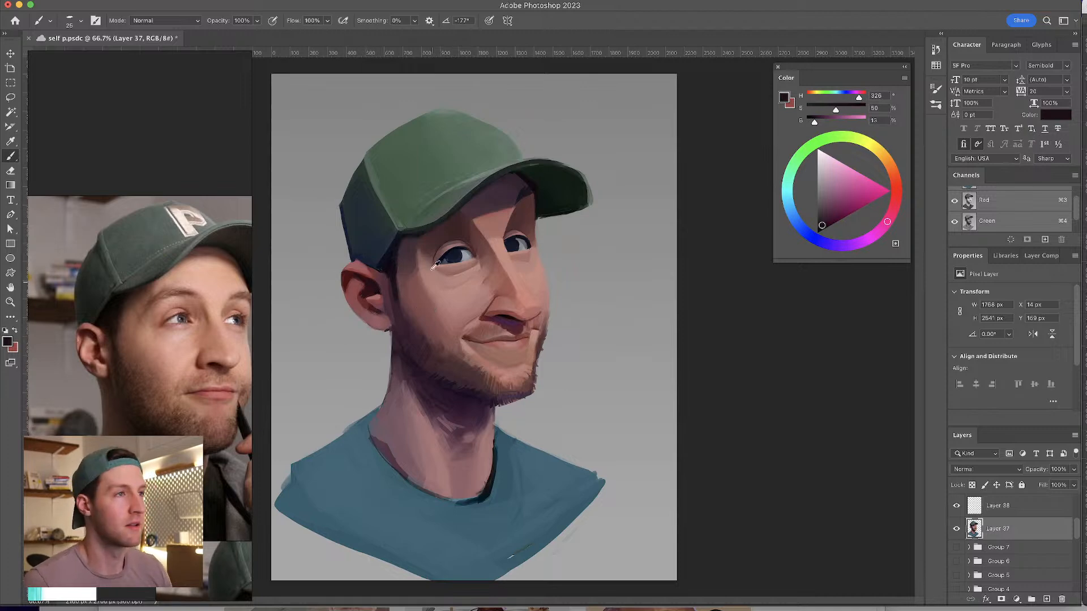
- Darken the eyebrows and the shading above the eyes with sampled dark browns and the ear's deep shadow colour
{"action": "left_click", "coordinate": [472, 248], "text": "alt"}
{"action": "left_click_drag", "start_coordinate": [472, 248], "coordinate": [470, 235]}
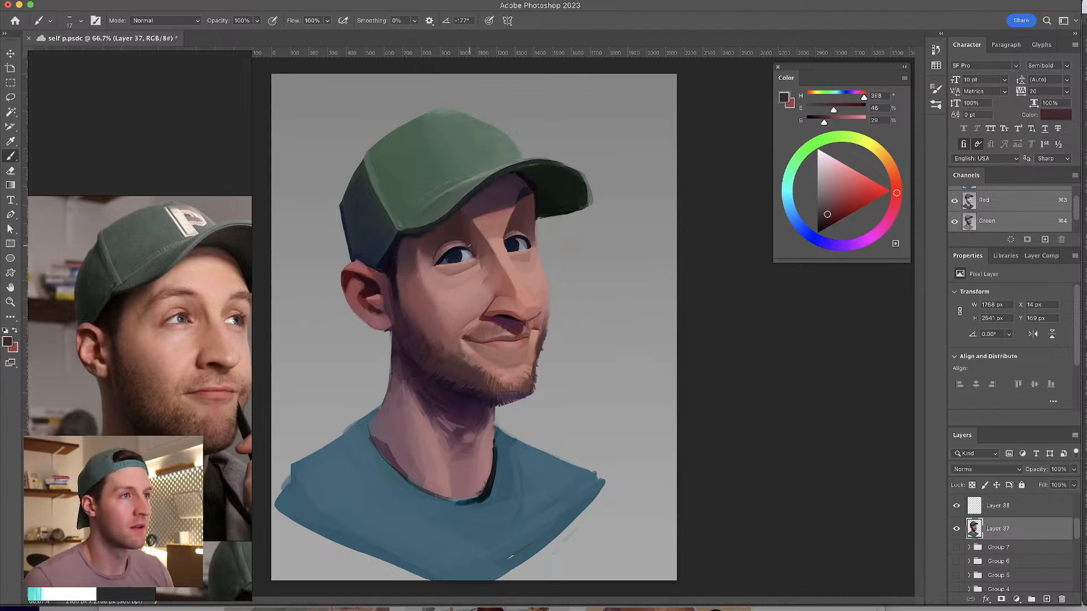
{"action": "left_click", "coordinate": [468, 231], "text": "alt"}
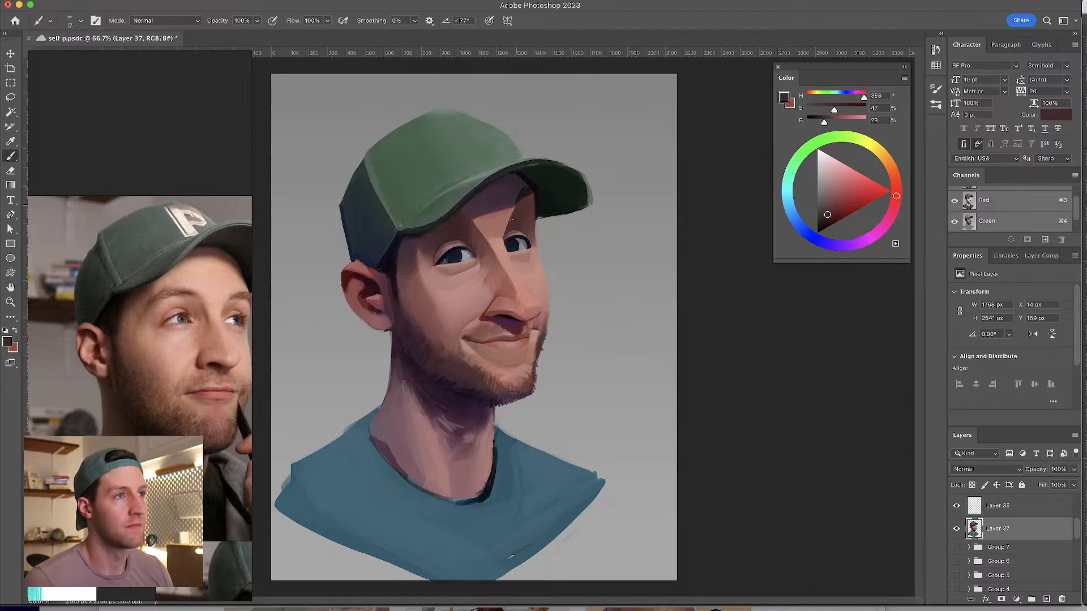
{"action": "left_click", "coordinate": [470, 224], "text": "alt"}
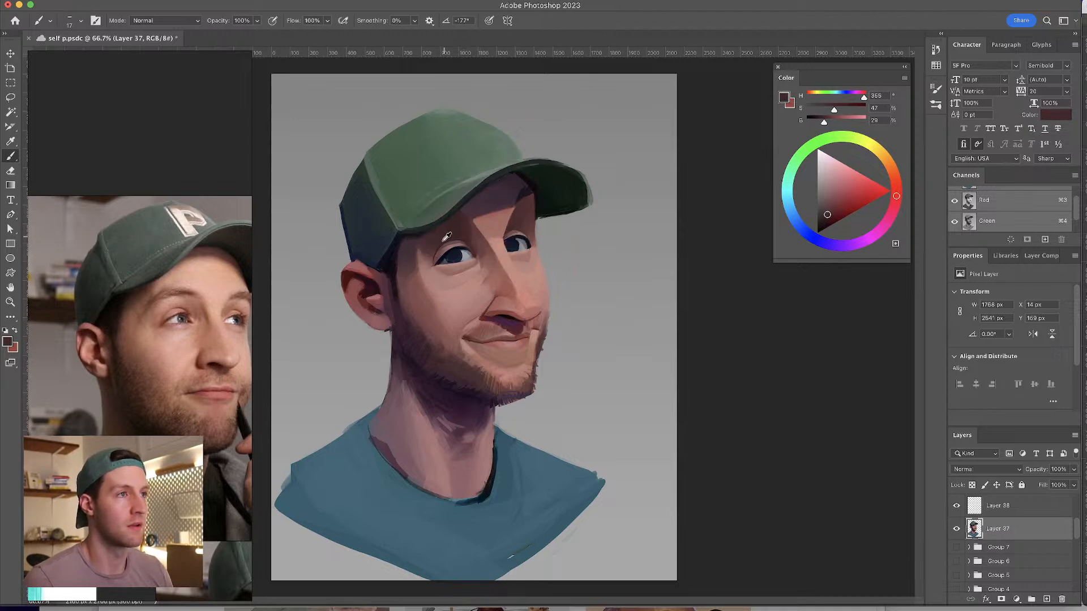
{"action": "left_click", "coordinate": [375, 283], "text": "alt"}
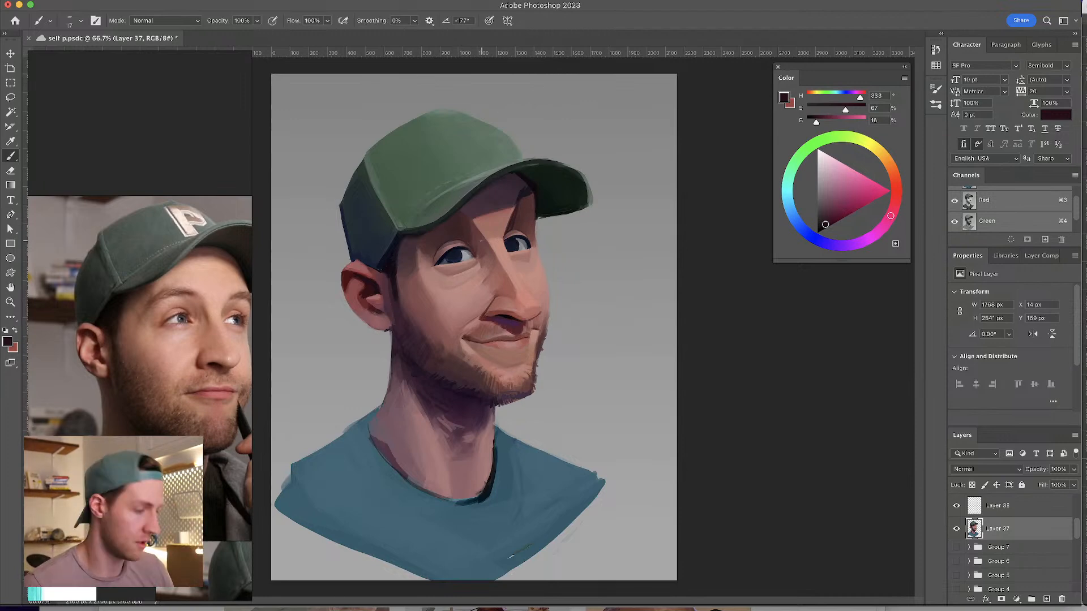
- Check the portrait mirrored and restore the view, and touch up the far eye, mouth corner and neck with sampled tones
{"action": "key", "text": "h"}
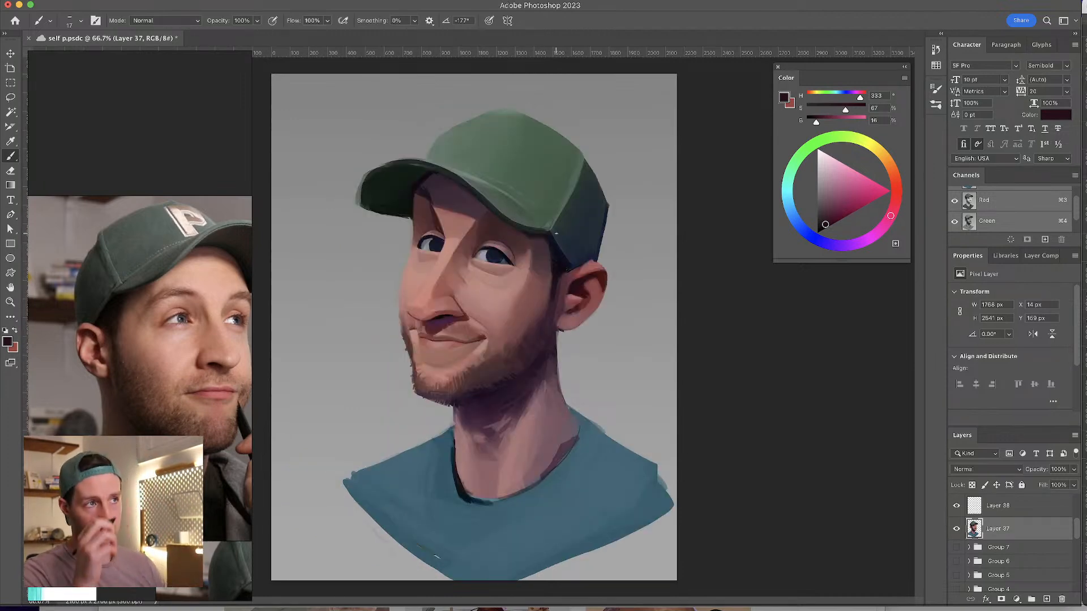
{"action": "key", "text": "h"}
{"action": "left_click", "coordinate": [514, 239], "text": "alt"}
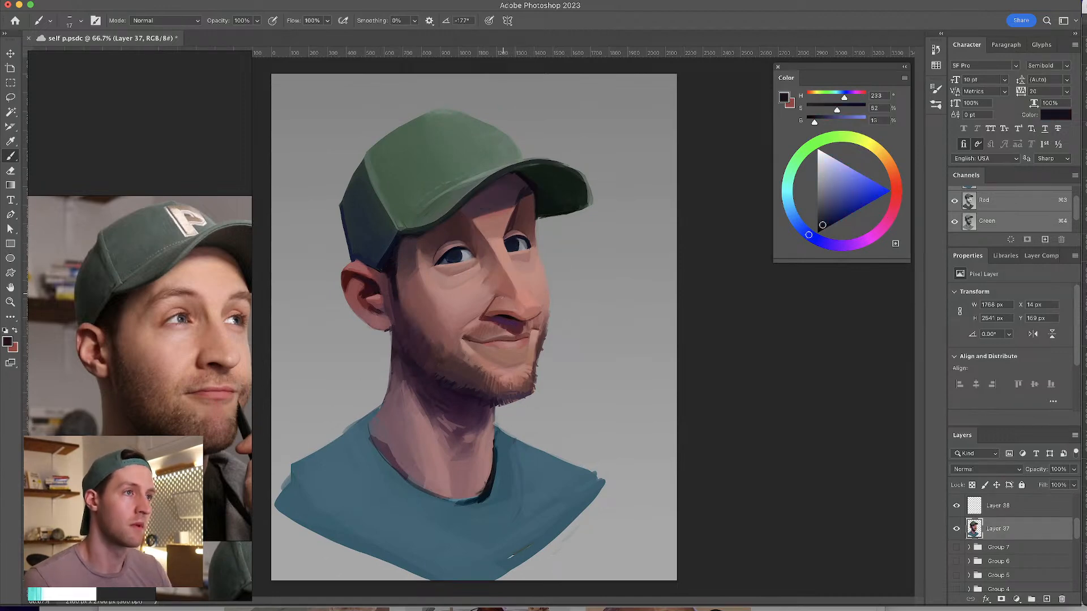
{"action": "left_click", "coordinate": [475, 350], "text": "alt"}
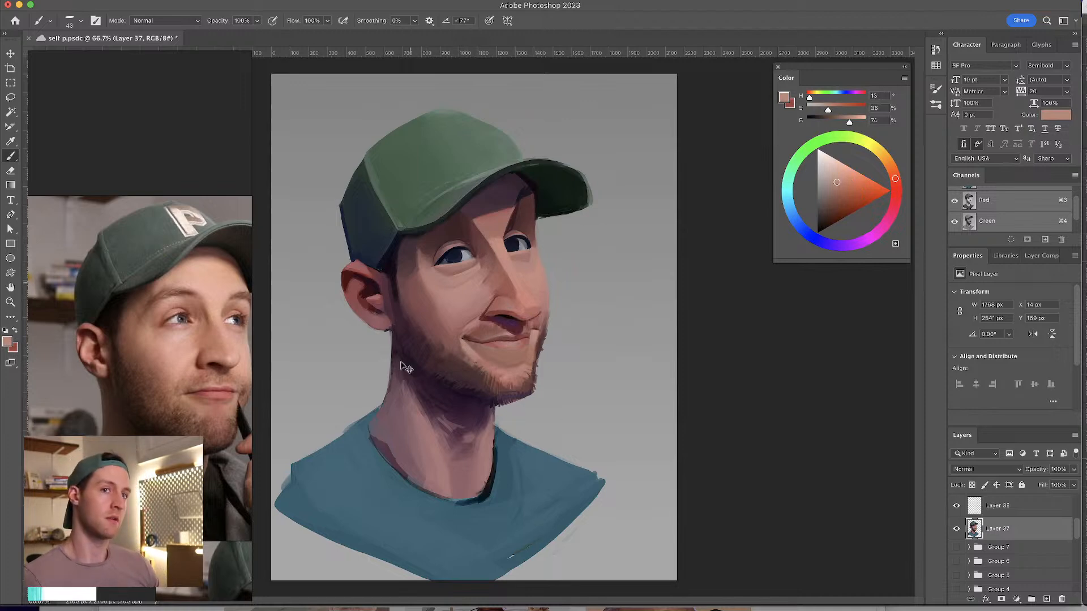
{"action": "left_click", "coordinate": [402, 461], "text": "alt"}
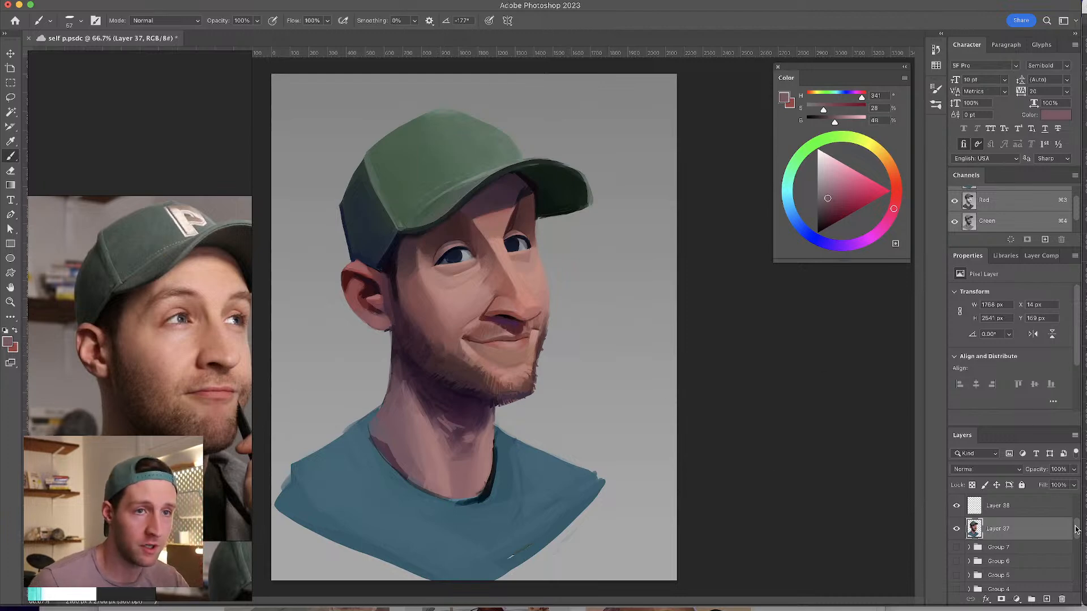
- Hide the painted Layer 37 and compare the early sketches Layer 6 and Layer 4 inside Group 1
{"action": "left_click", "coordinate": [957, 530]}
{"action": "left_click_drag", "start_coordinate": [1077, 529], "coordinate": [1075, 598]}
{"action": "left_click", "coordinate": [956, 538]}
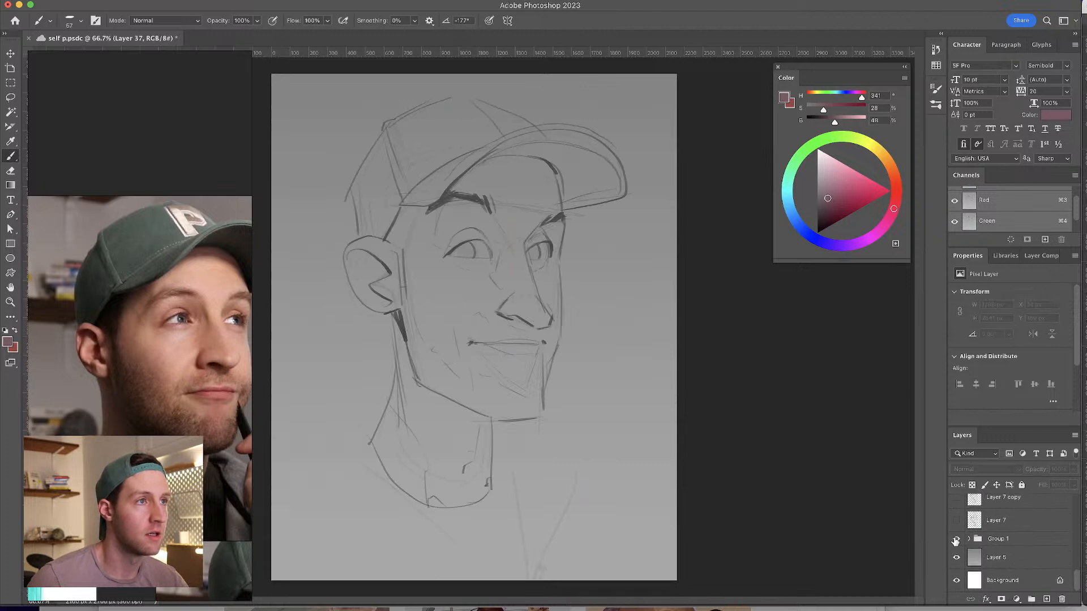
{"action": "left_click", "coordinate": [969, 539]}
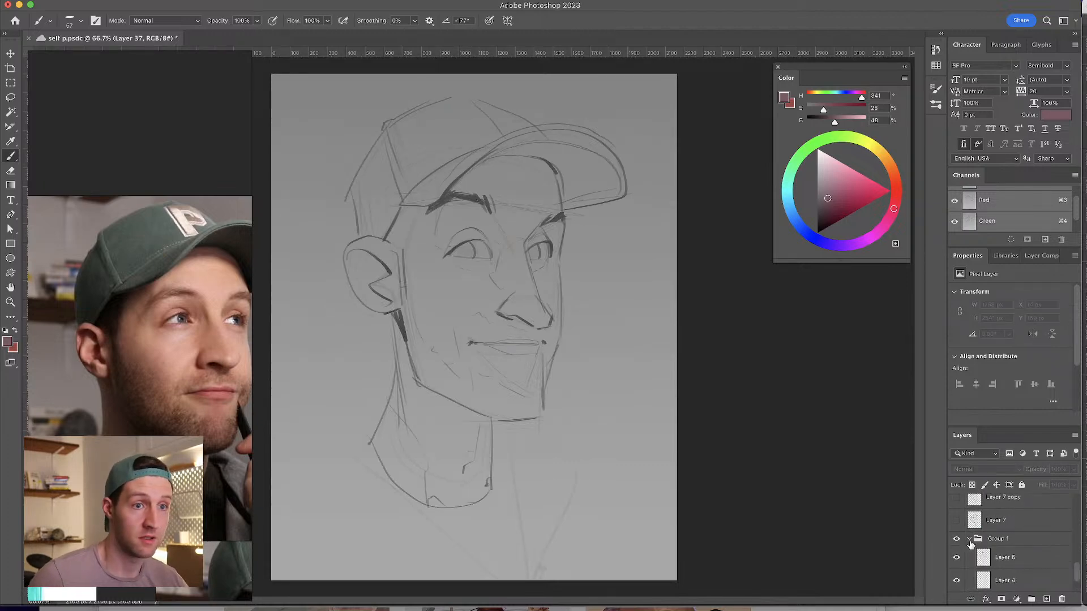
{"action": "scroll", "coordinate": [1077, 589], "scroll_direction": "down", "scroll_amount": 2}
{"action": "scroll", "coordinate": [1077, 589], "scroll_direction": "up", "scroll_amount": 2}
{"action": "left_click", "coordinate": [956, 554]}
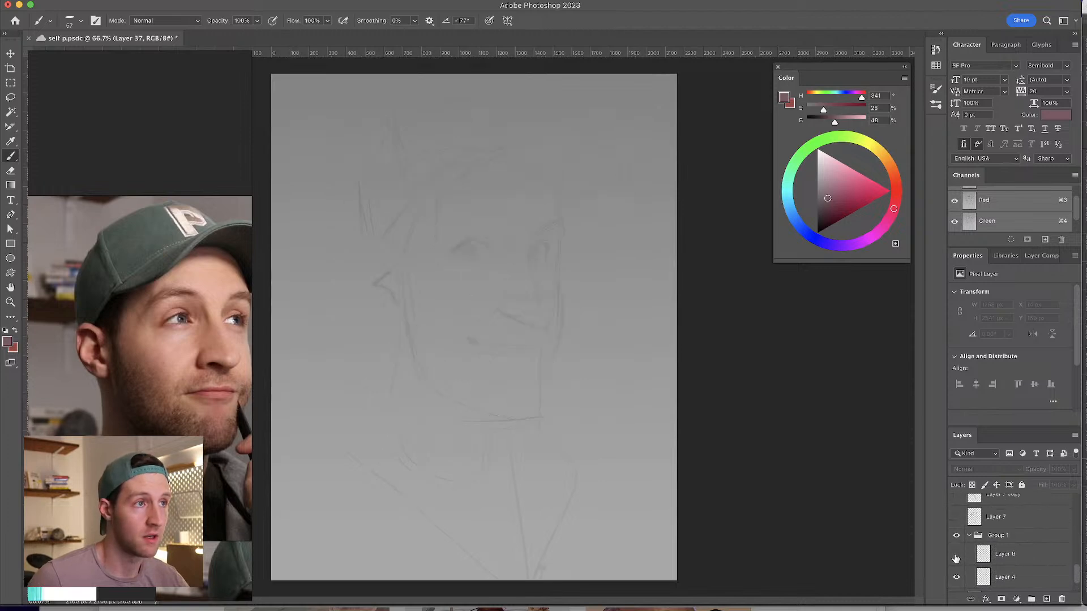
{"action": "left_click", "coordinate": [1007, 577]}
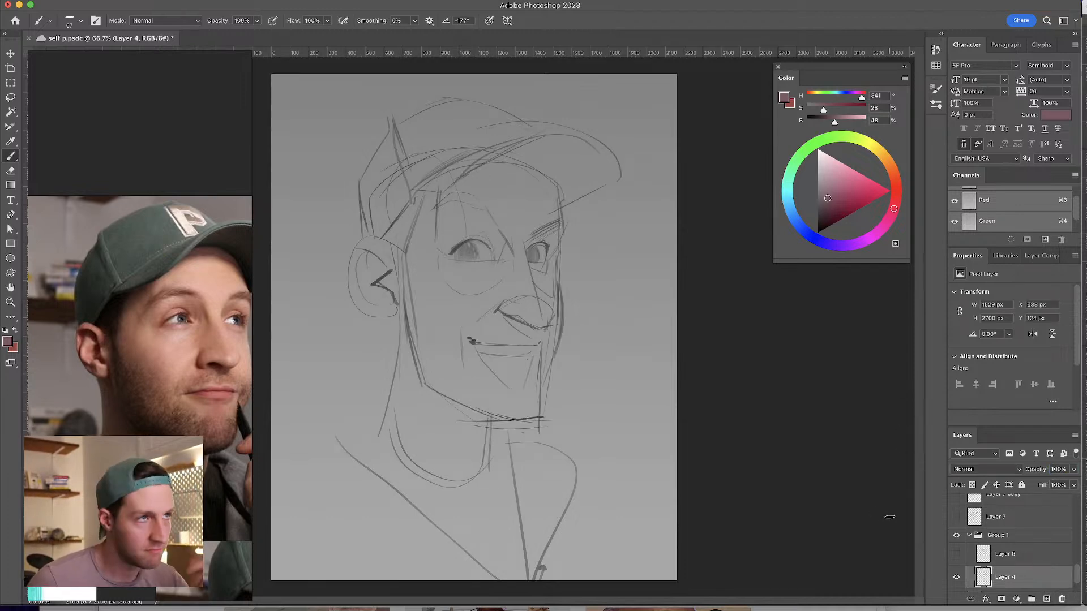
{"action": "left_click", "coordinate": [958, 577]}
{"action": "left_click", "coordinate": [958, 555]}
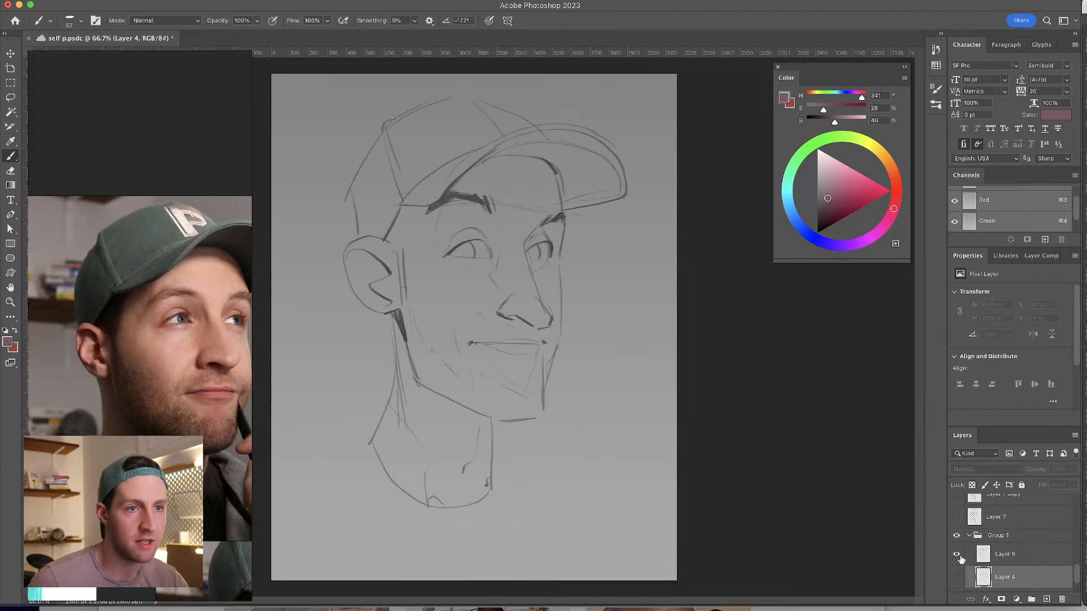
{"action": "left_click", "coordinate": [957, 576]}
{"action": "left_click", "coordinate": [969, 536]}
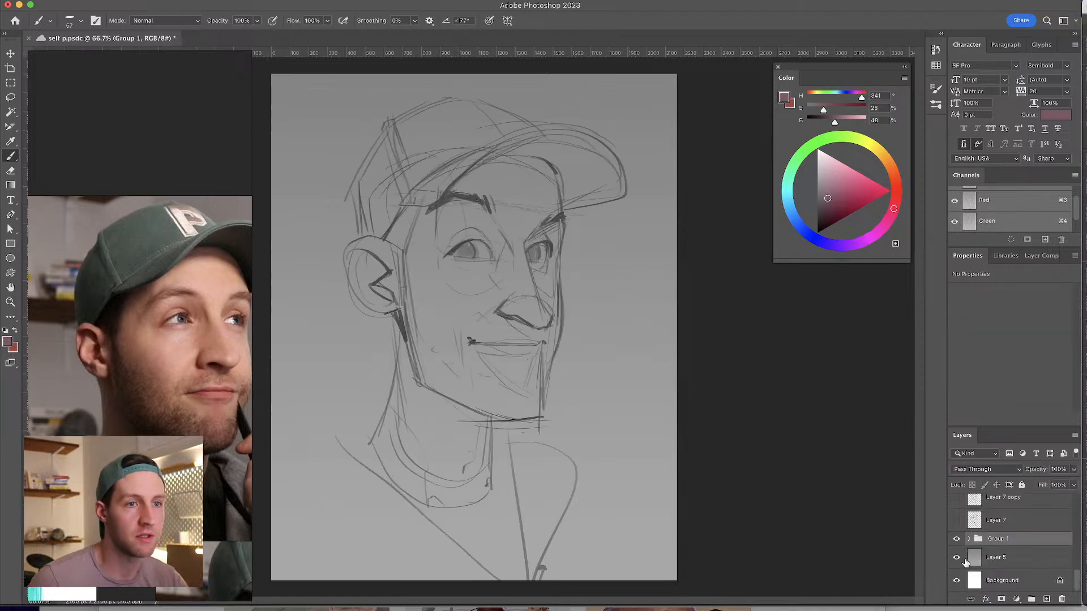
- Hide Group 1 and review the more developed line sketches on Layer 7 and Layer 7 copy
{"action": "left_click", "coordinate": [957, 539]}
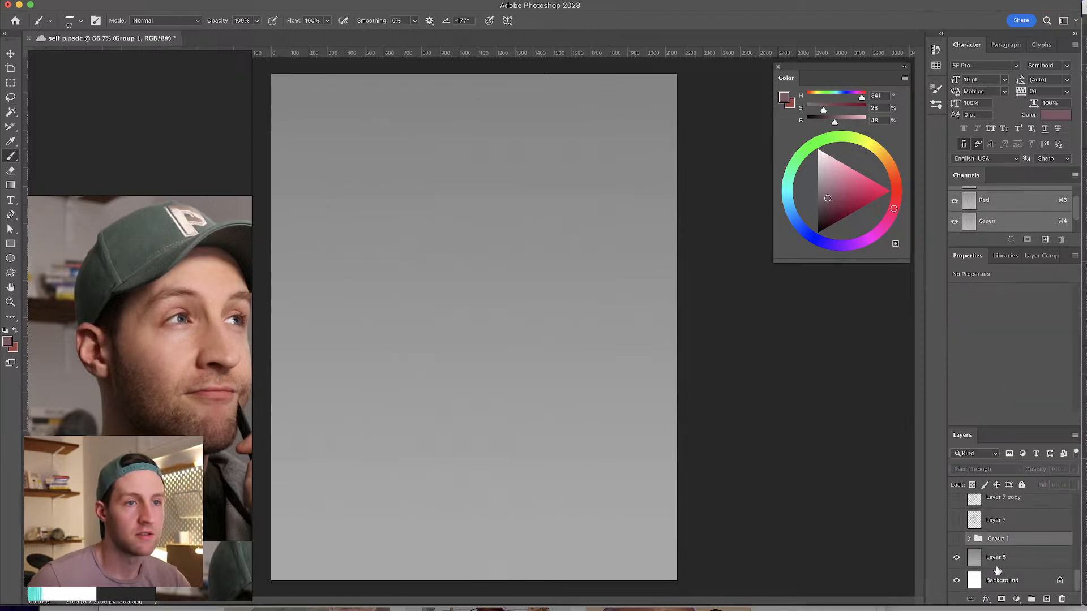
{"action": "left_click", "coordinate": [957, 520]}
{"action": "scroll", "coordinate": [1081, 576], "scroll_direction": "up", "scroll_amount": 3}
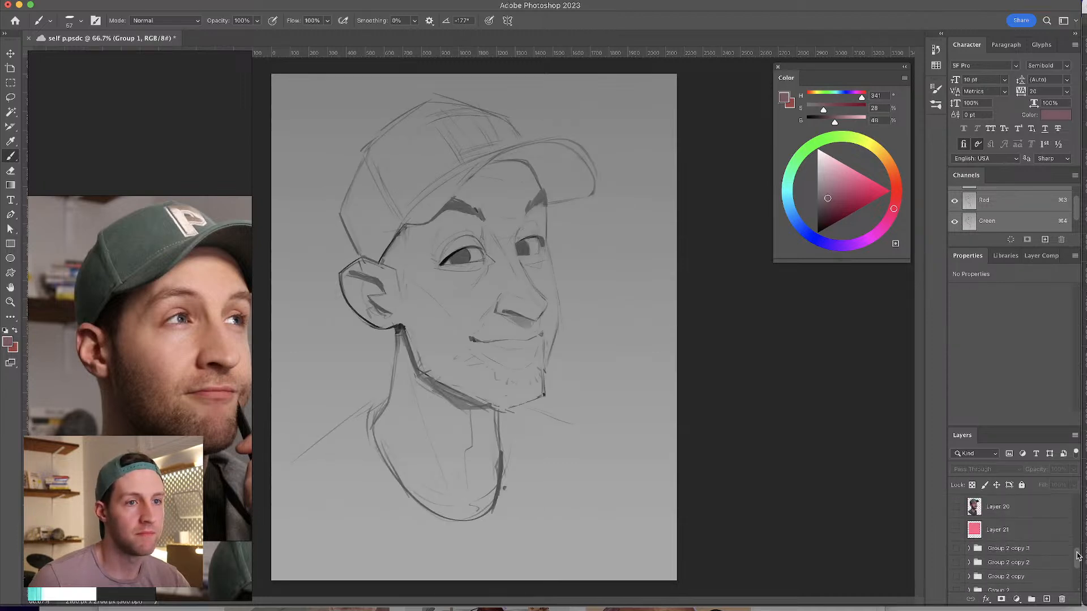
{"action": "left_click", "coordinate": [957, 540]}
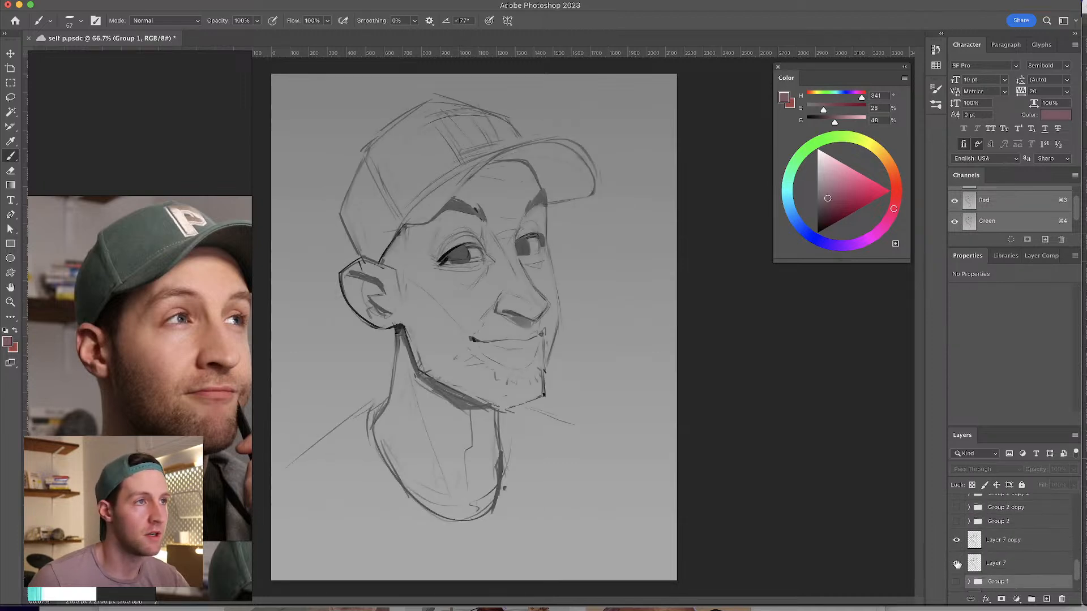
{"action": "left_click", "coordinate": [957, 564]}
{"action": "scroll", "coordinate": [1079, 568], "scroll_direction": "up", "scroll_amount": 2}
{"action": "left_click", "coordinate": [956, 586]}
- Compare the cleaned-up line drawing and greyscale value studies in Group 2 and its copies, and hide them again
{"action": "left_click", "coordinate": [957, 567]}
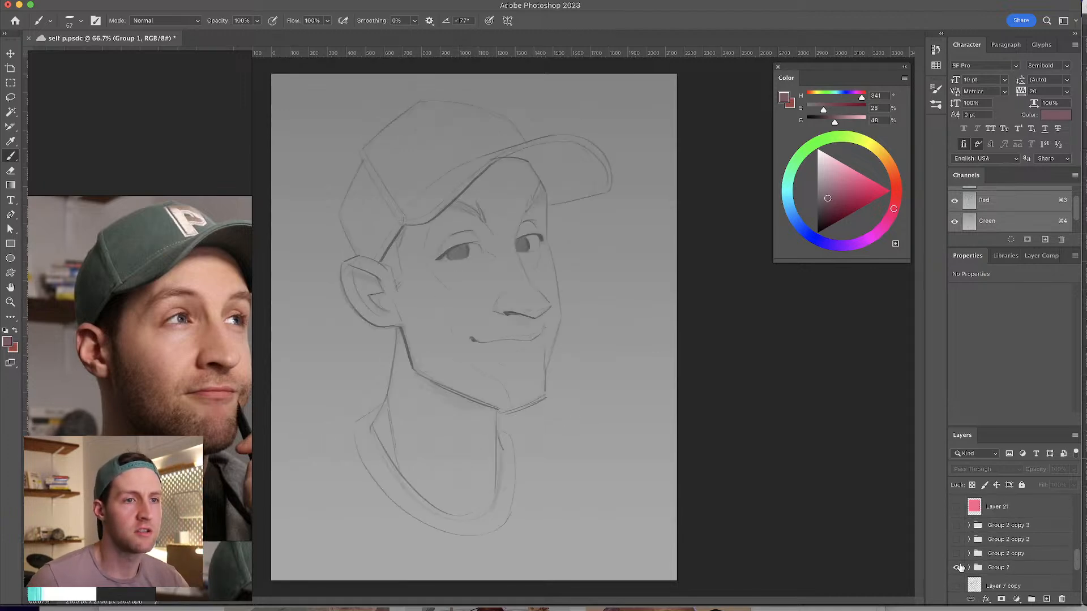
{"action": "left_click", "coordinate": [957, 540]}
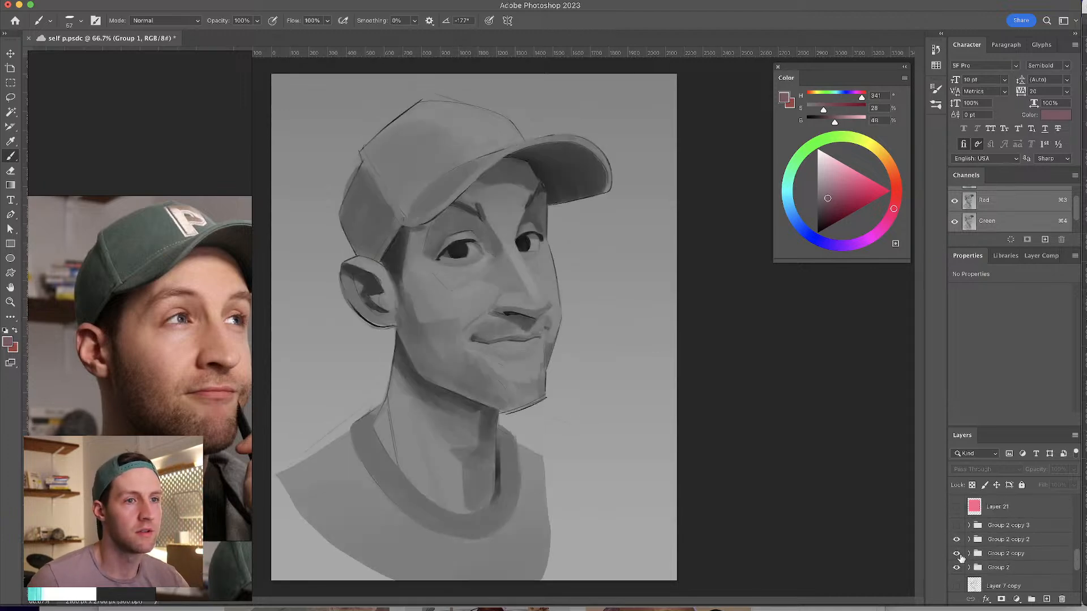
{"action": "left_click_drag", "start_coordinate": [956, 540], "coordinate": [957, 553]}
{"action": "left_click", "coordinate": [957, 526]}
{"action": "left_click", "coordinate": [957, 526]}
{"action": "left_click", "coordinate": [956, 540]}
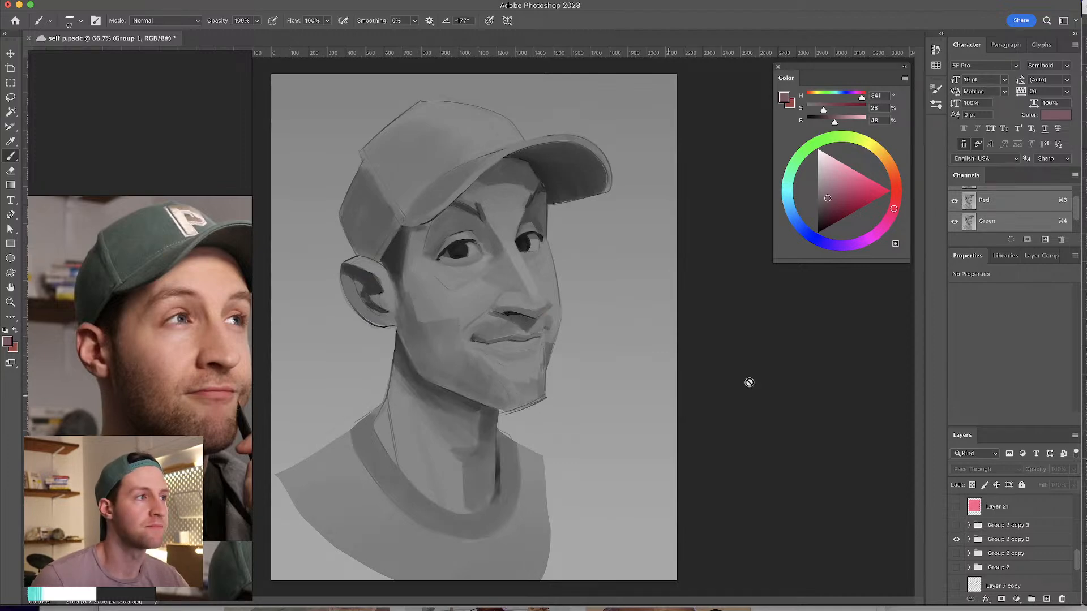
{"action": "left_click", "coordinate": [956, 539]}
- Show the painted portrait on Layer 37 again and make it the active layer
{"action": "left_click_drag", "start_coordinate": [1078, 558], "coordinate": [1078, 526]}
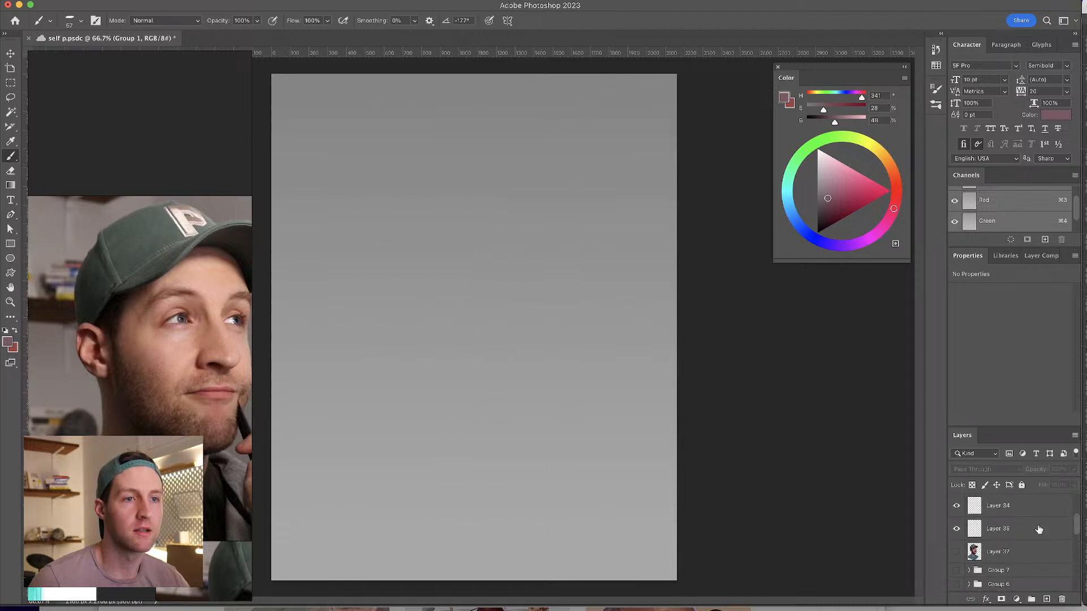
{"action": "left_click", "coordinate": [956, 551]}
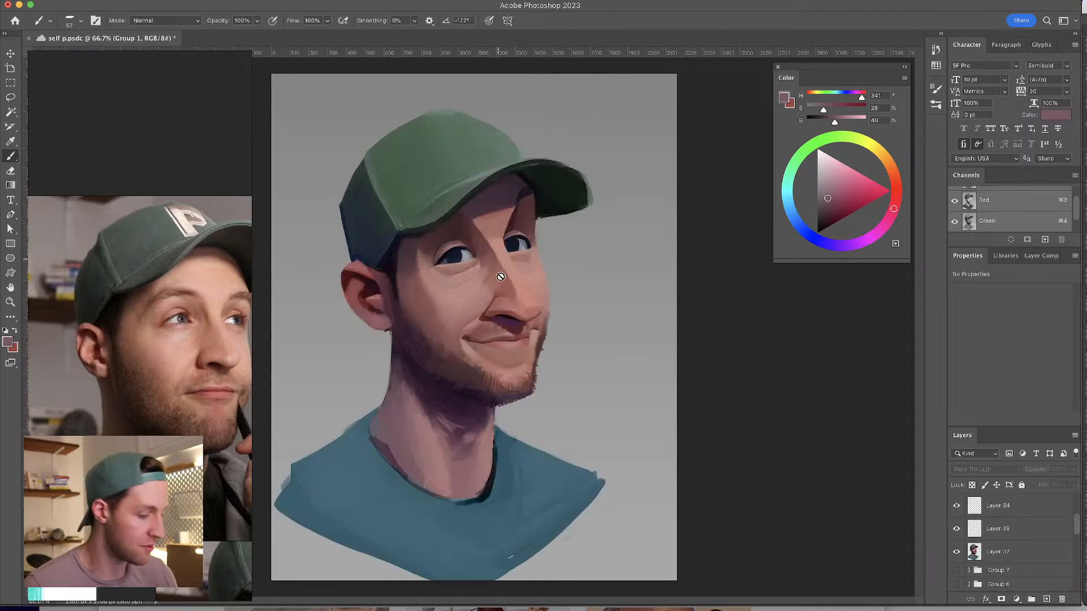
{"action": "left_click", "coordinate": [1019, 552]}
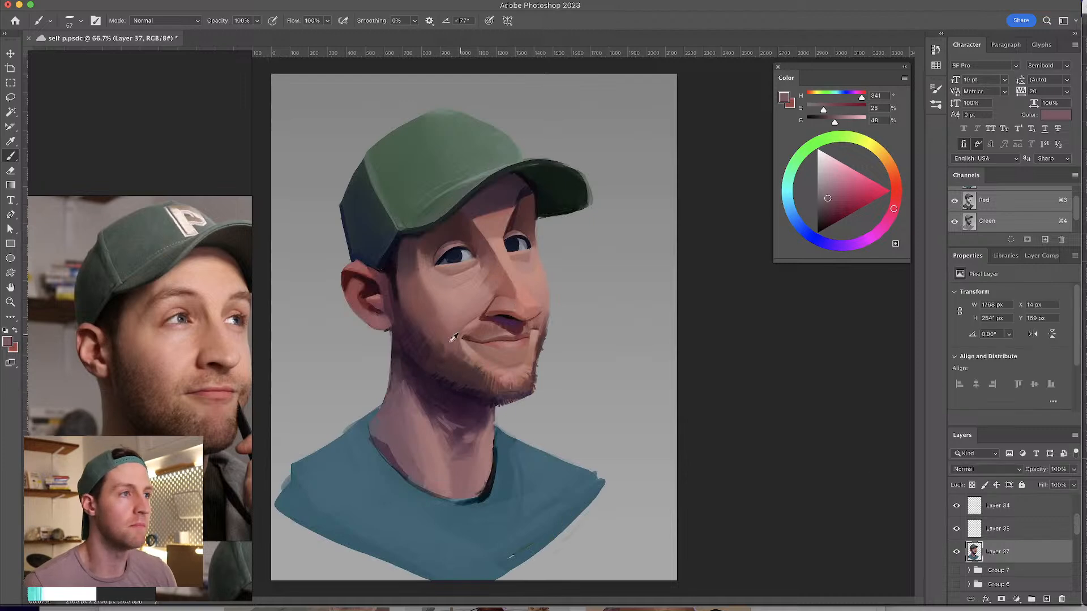
- Paint fine stubble strokes on the cheek between the sideburn and mouth with a dark reddish brown sampled from the beard
{"action": "left_click", "coordinate": [451, 360], "text": "alt"}
{"action": "key", "text": "bracketright"}
{"action": "left_click_drag", "start_coordinate": [442, 350], "coordinate": [445, 350]}
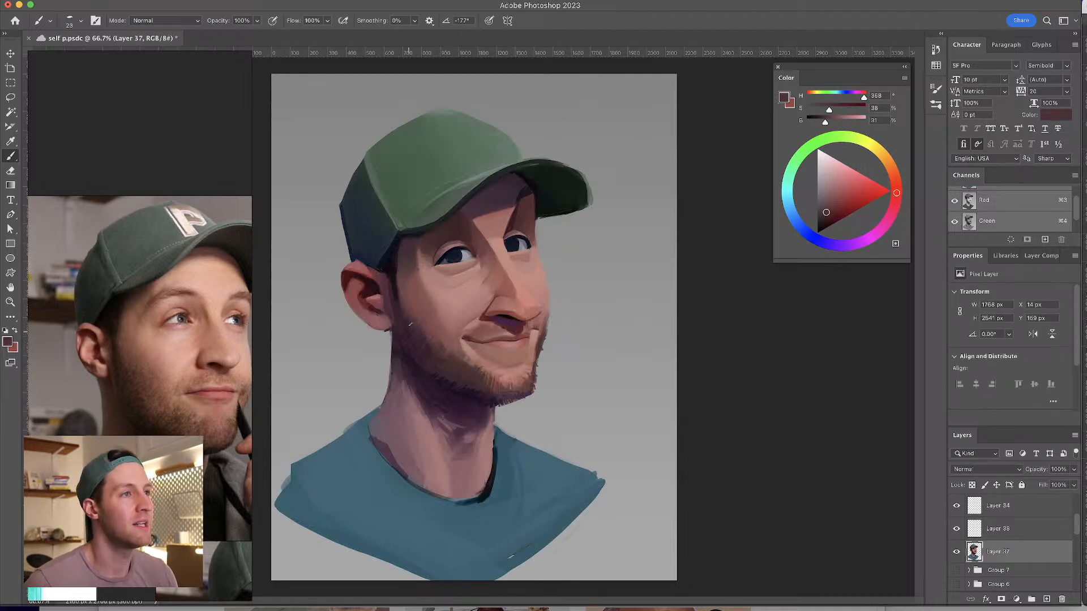
{"action": "left_click_drag", "start_coordinate": [419, 305], "coordinate": [424, 323]}
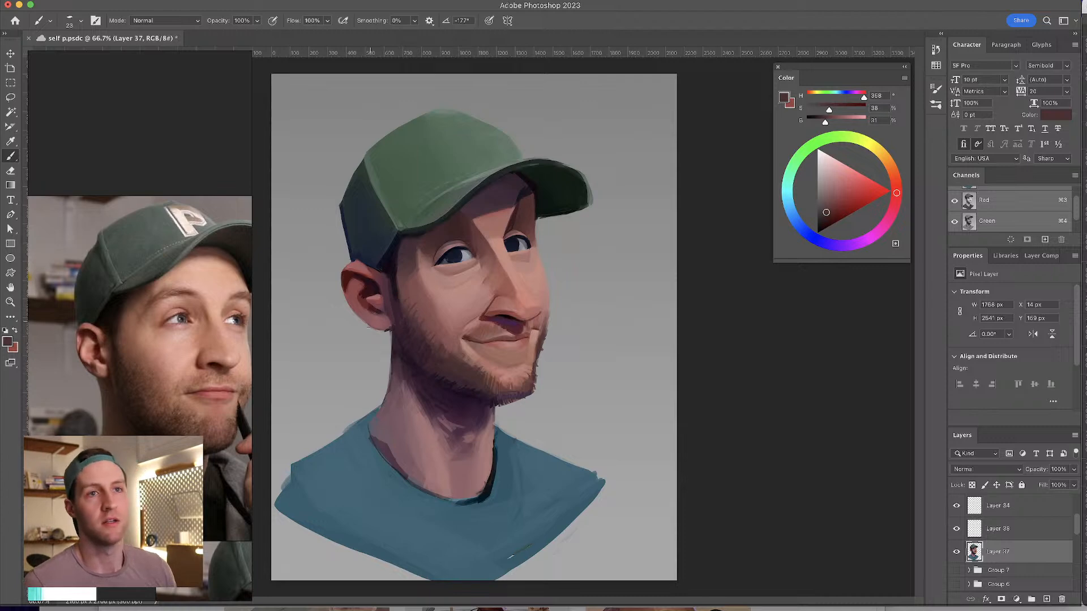
- Refine the lower edge of the earlobe with skin tones sampled from the portrait
{"action": "left_click", "coordinate": [386, 324], "text": "alt"}
{"action": "left_click_drag", "start_coordinate": [379, 327], "coordinate": [391, 330]}
{"action": "left_click", "coordinate": [387, 320], "text": "alt"}
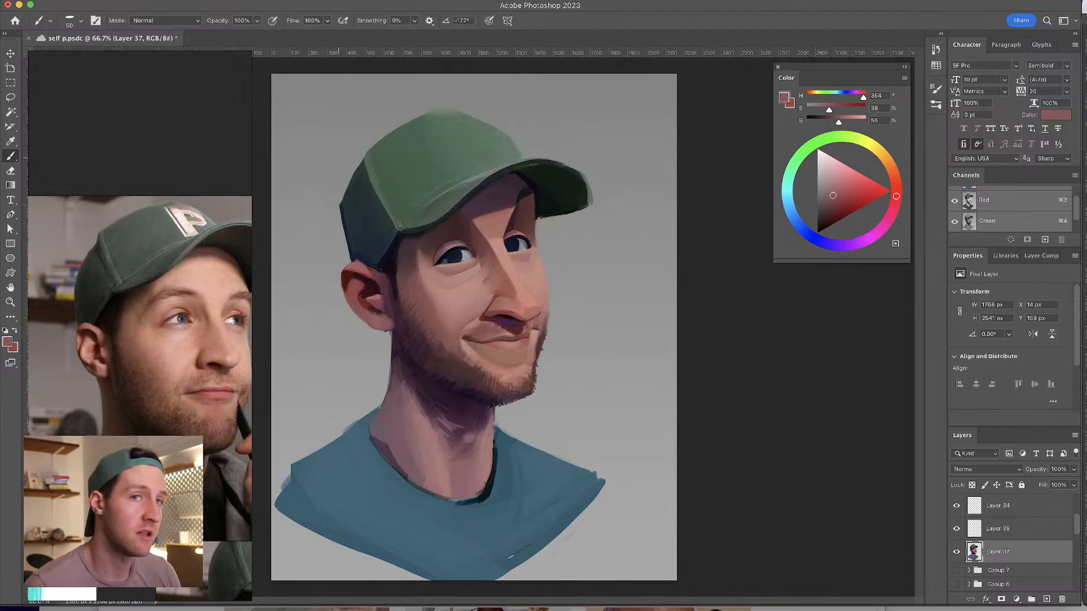
- Blend the area between the earlobe and the sideburn with red, mauve and dark purple tones sampled from around it
{"action": "left_click", "coordinate": [403, 295], "text": "alt"}
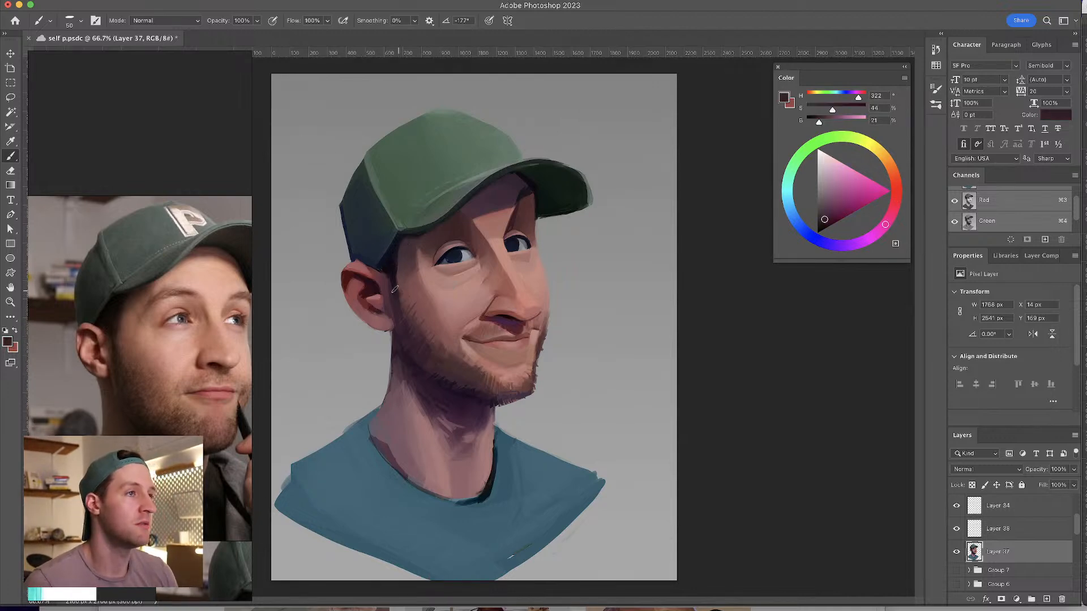
{"action": "left_click", "coordinate": [403, 287], "text": "alt"}
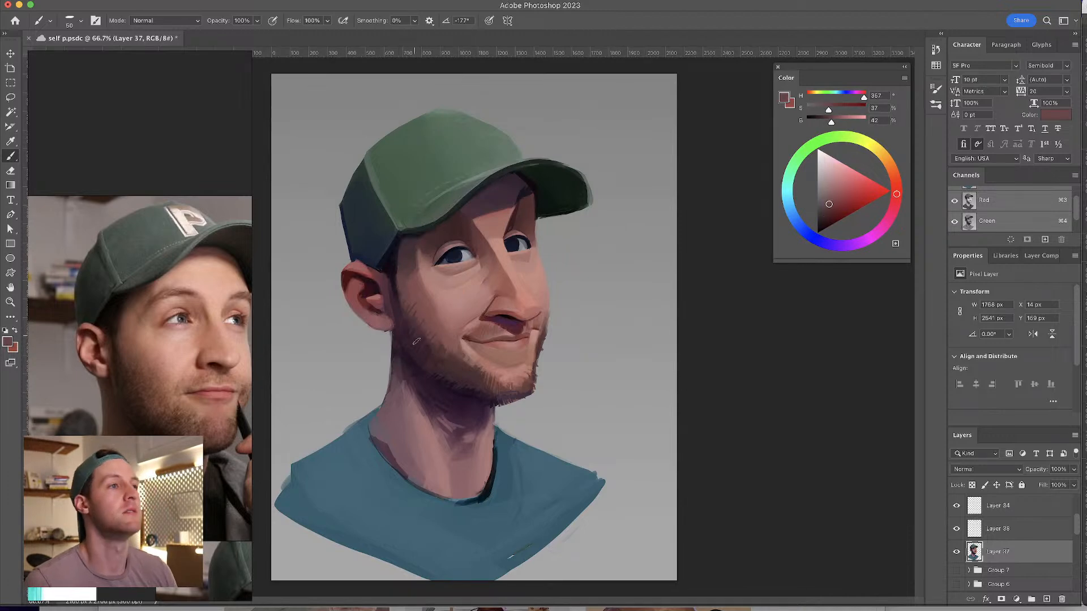
{"action": "left_click", "coordinate": [385, 293], "text": "alt"}
{"action": "left_click", "coordinate": [380, 306], "text": "alt"}
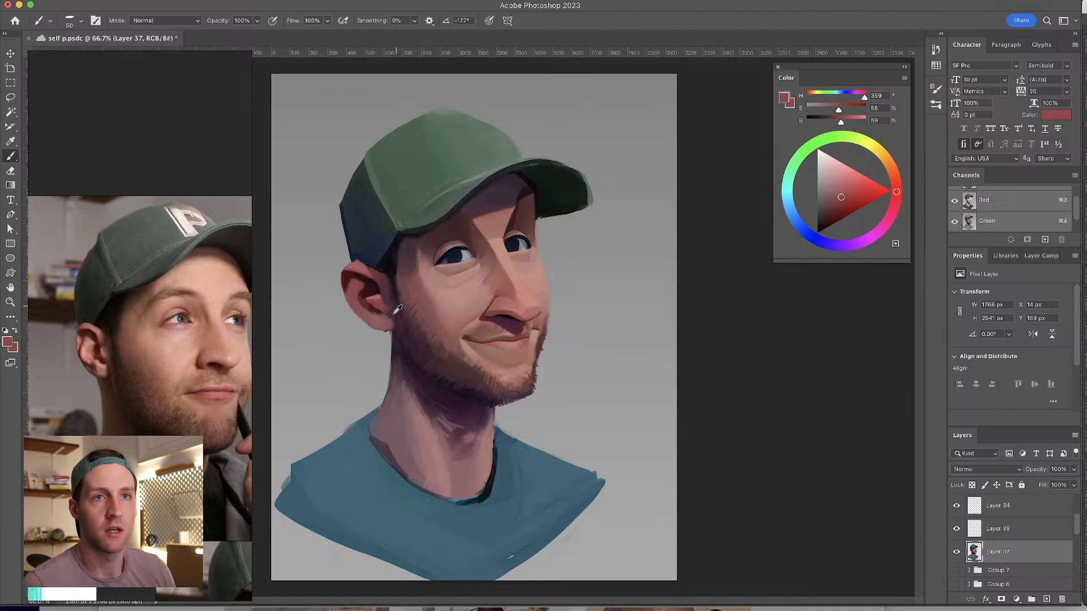
{"action": "left_click", "coordinate": [387, 311], "text": "alt"}
{"action": "left_click", "coordinate": [388, 324], "text": "alt"}
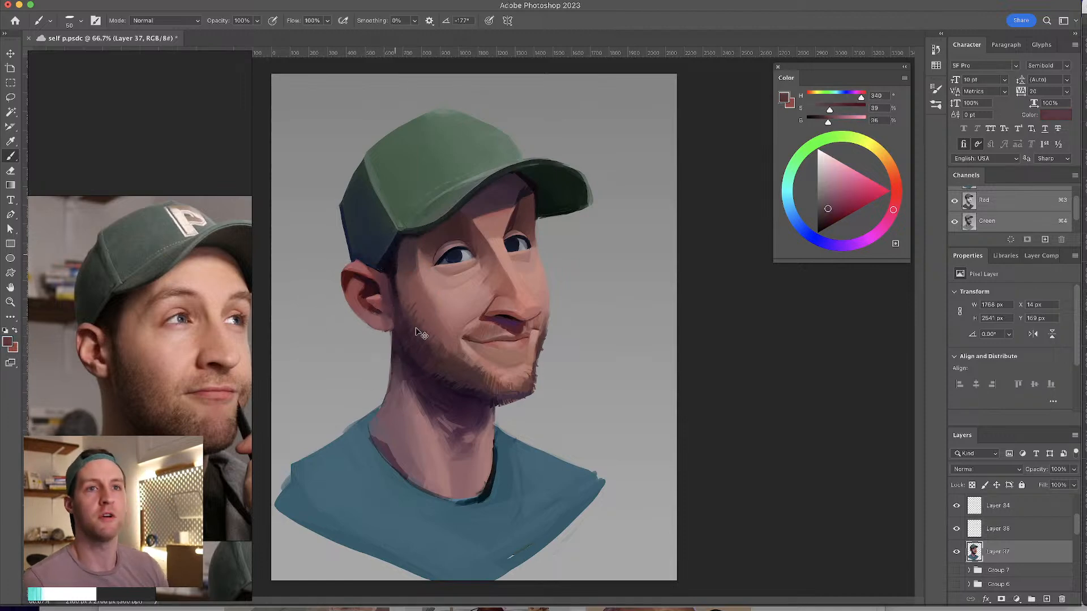
{"action": "left_click", "coordinate": [386, 317], "text": "alt"}
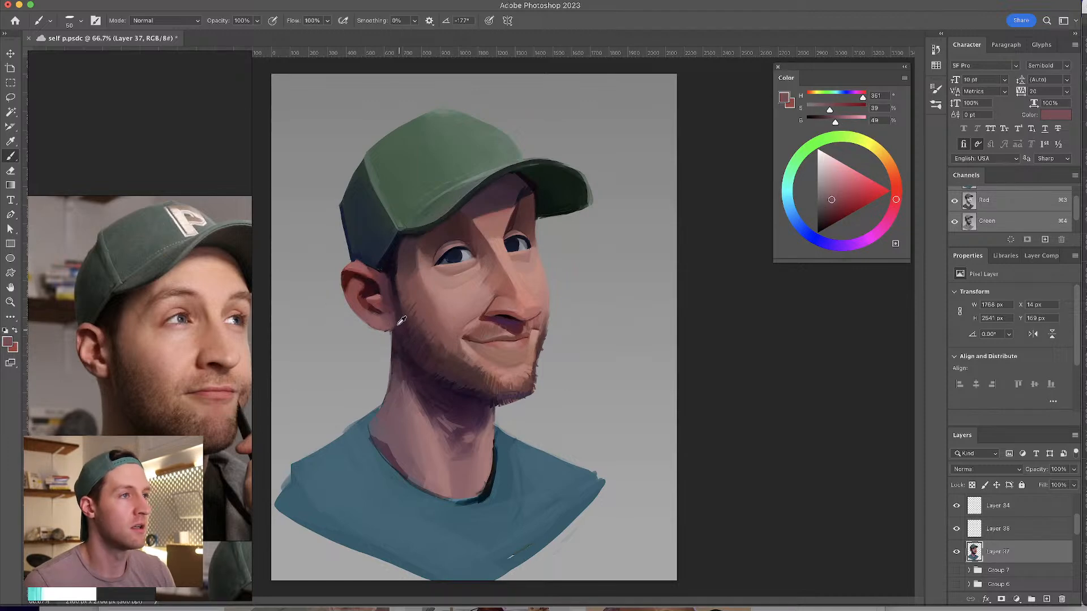
{"action": "left_click", "coordinate": [397, 303], "text": "alt"}
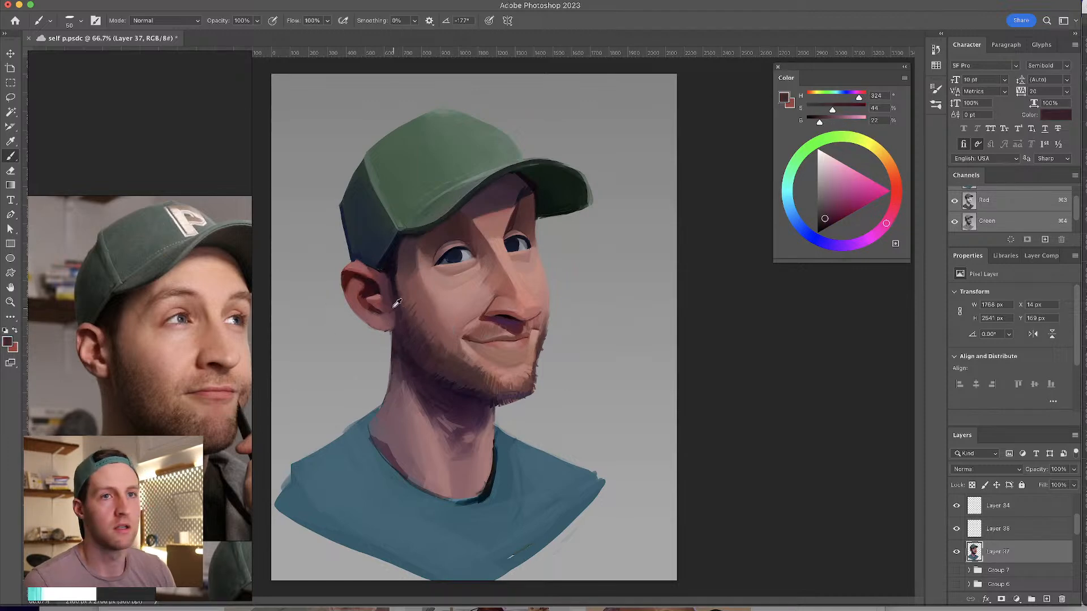
- Deepen the shadow under the earlobe along the jaw and back of the neck with sampled dark purples, enlarging the brush to 66
{"action": "left_click", "coordinate": [396, 271], "text": "alt"}
{"action": "left_click_drag", "start_coordinate": [396, 334], "coordinate": [392, 332]}
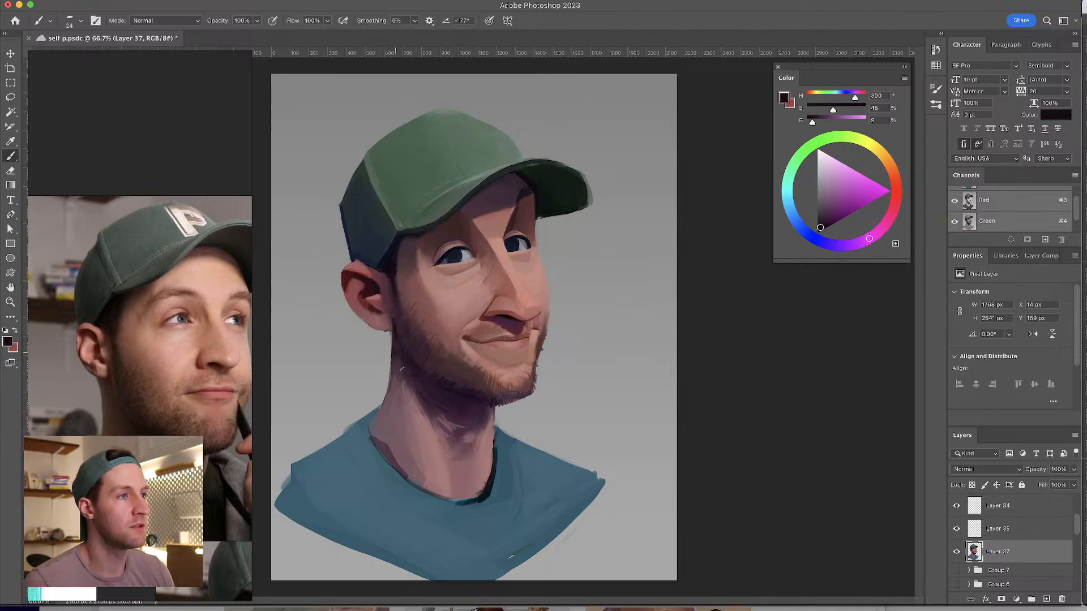
{"action": "left_click", "coordinate": [393, 338], "text": "alt"}
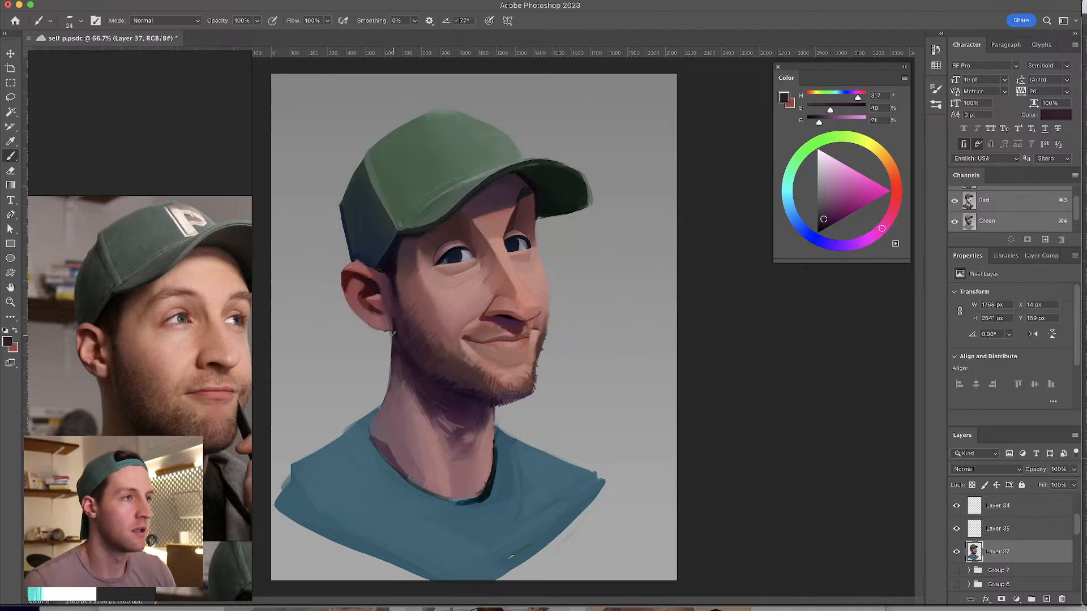
{"action": "left_click", "coordinate": [403, 348], "text": "alt"}
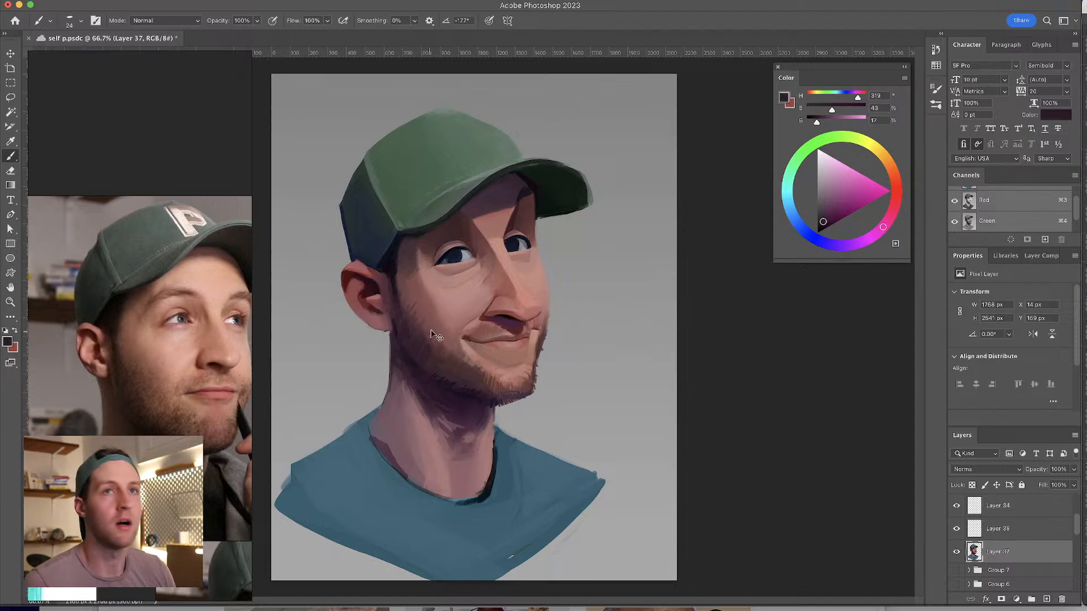
{"action": "left_click", "coordinate": [401, 351], "text": "alt"}
{"action": "key", "text": "bracketright"}
{"action": "key", "text": "bracketright"}
{"action": "key", "text": "bracketright"}
{"action": "key", "text": "bracketright"}
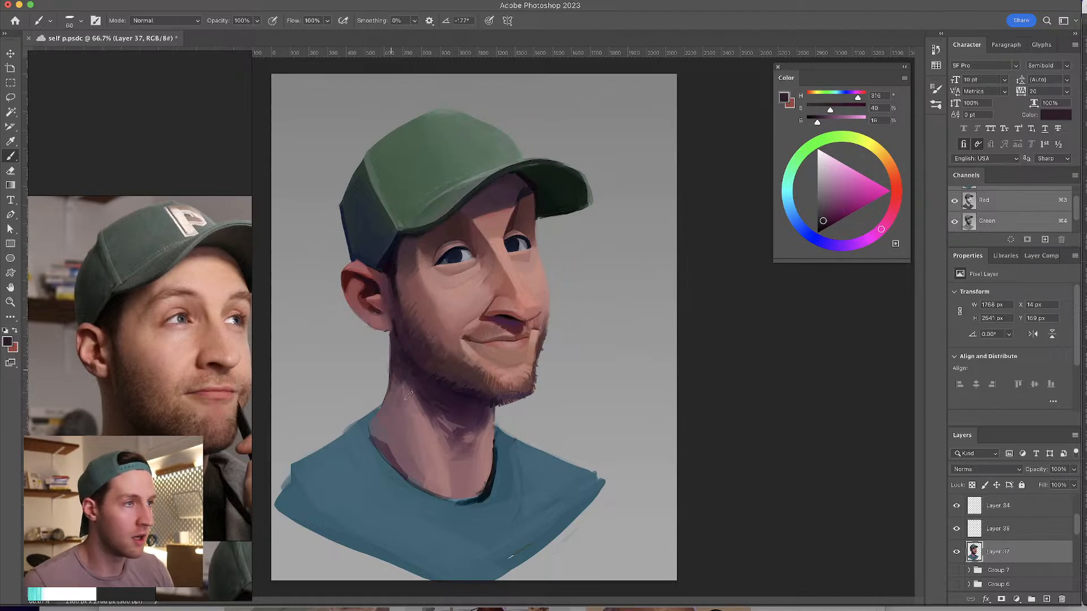
- Refine the neck shadow along the shirt collar with mauve tones sampled there, reducing the brush size to 25
{"action": "left_click", "coordinate": [387, 449], "text": "alt"}
{"action": "left_click", "coordinate": [398, 450], "text": "alt"}
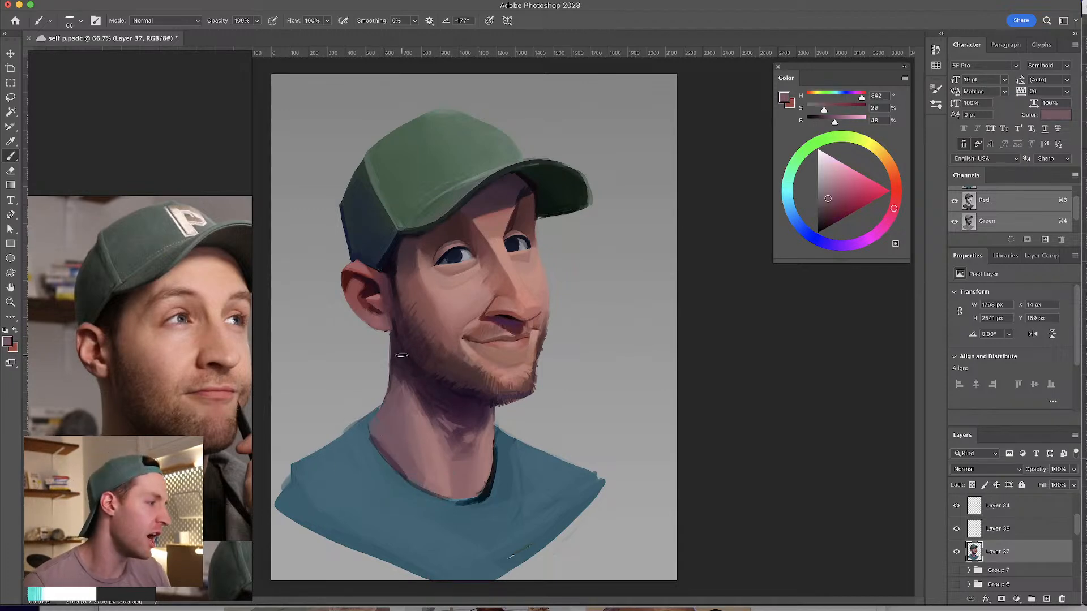
{"action": "key", "text": "bracketleft"}
{"action": "key", "text": "bracketleft"}
{"action": "key", "text": "bracketleft"}
{"action": "key", "text": "bracketleft"}
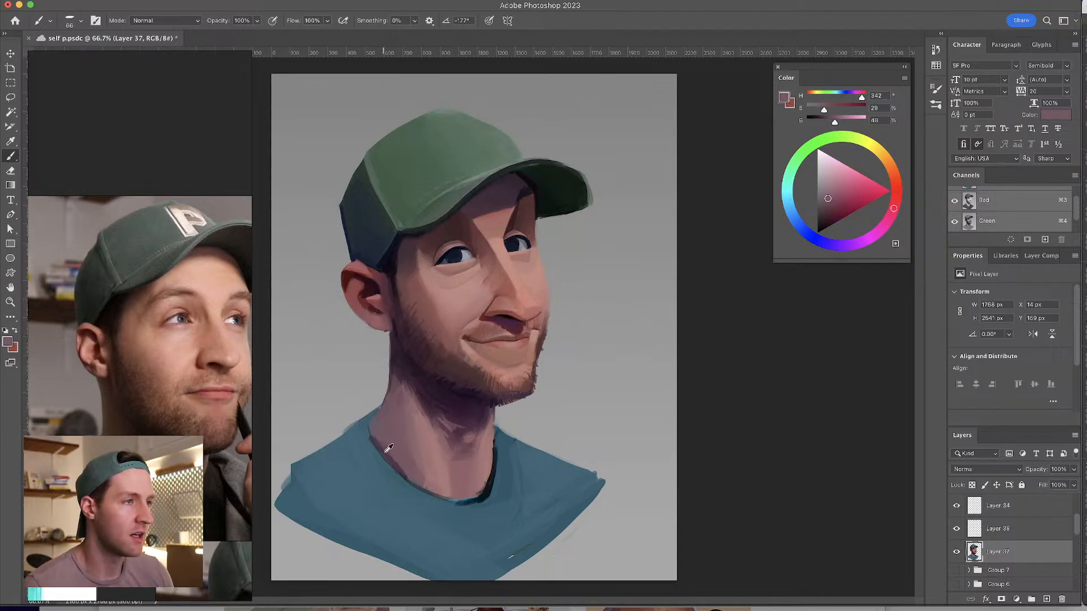
{"action": "left_click", "coordinate": [384, 451], "text": "alt"}
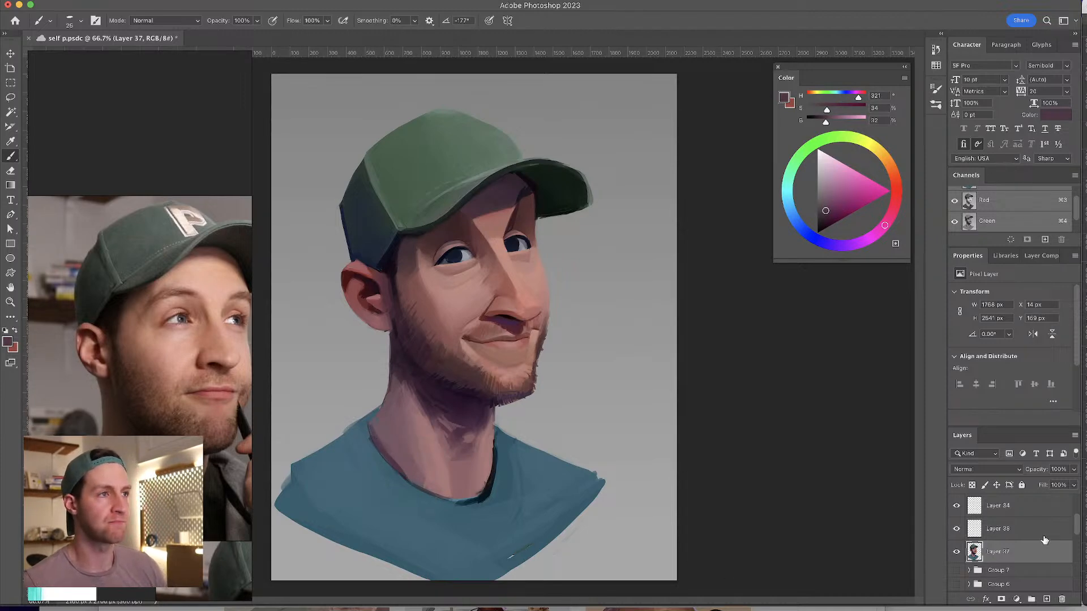
- Hide Layer 34 and Layer 38, the two visible layers directly above the painted portrait layer
{"action": "scroll", "coordinate": [1077, 528], "scroll_direction": "down", "scroll_amount": 2}
{"action": "scroll", "coordinate": [1077, 528], "scroll_direction": "up", "scroll_amount": 2}
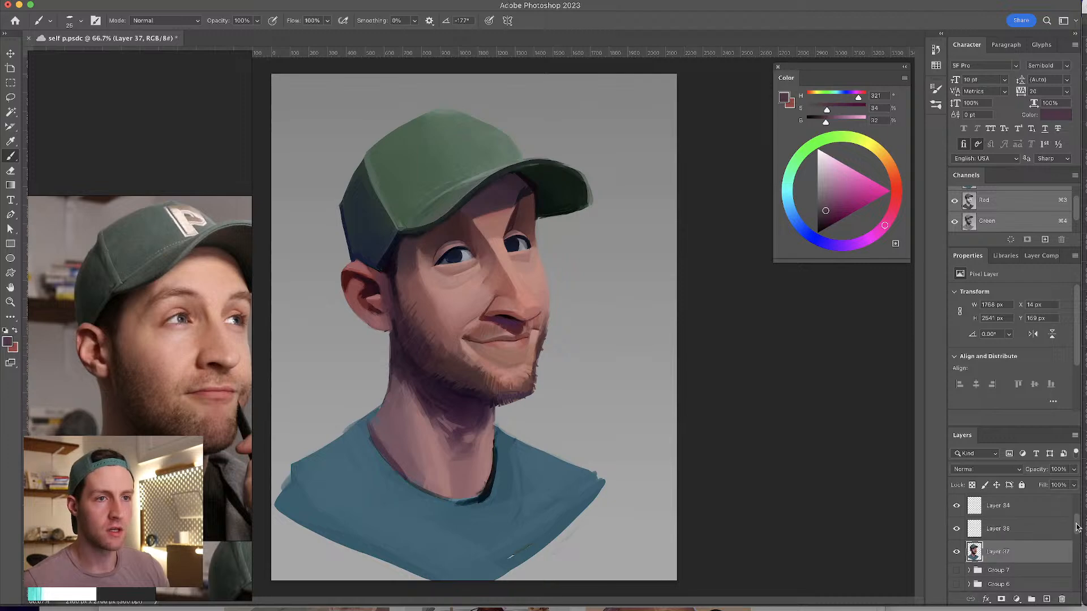
{"action": "scroll", "coordinate": [1077, 527], "scroll_direction": "up", "scroll_amount": 1}
{"action": "left_click", "coordinate": [957, 529]}
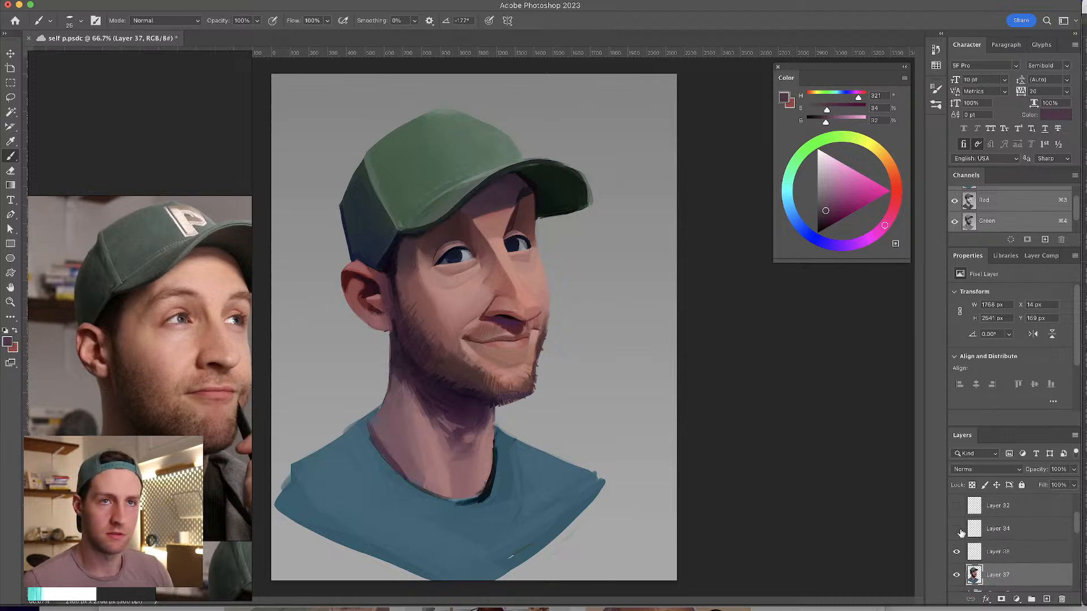
{"action": "left_click", "coordinate": [956, 552]}
- Add a new layer above Layer 37, clip it to the portrait and set its blend mode to Screen
{"action": "left_click", "coordinate": [1047, 599]}
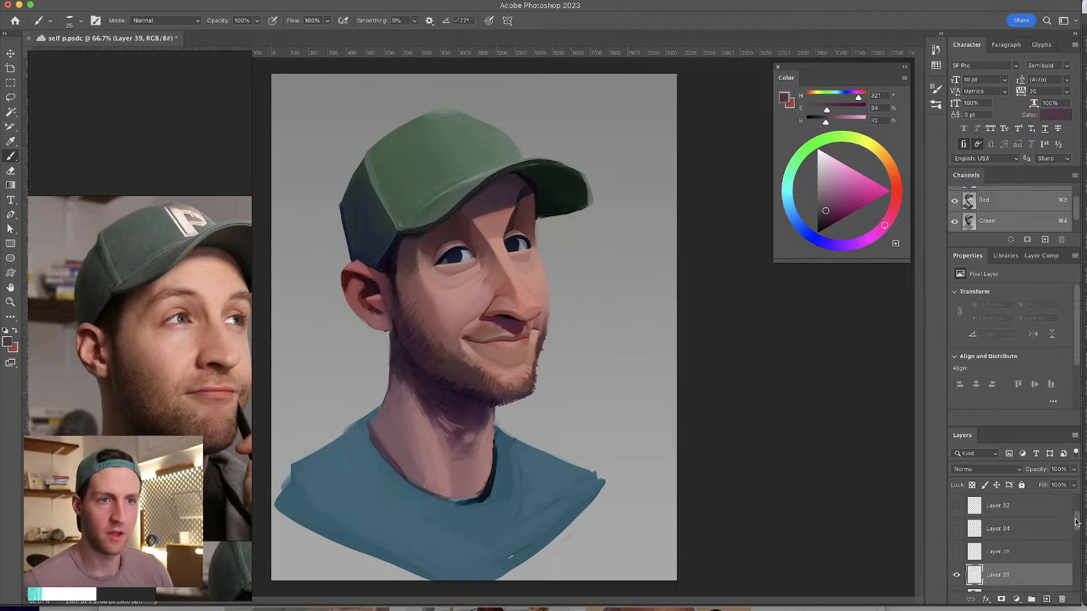
{"action": "scroll", "coordinate": [1077, 522], "scroll_direction": "down", "scroll_amount": 3}
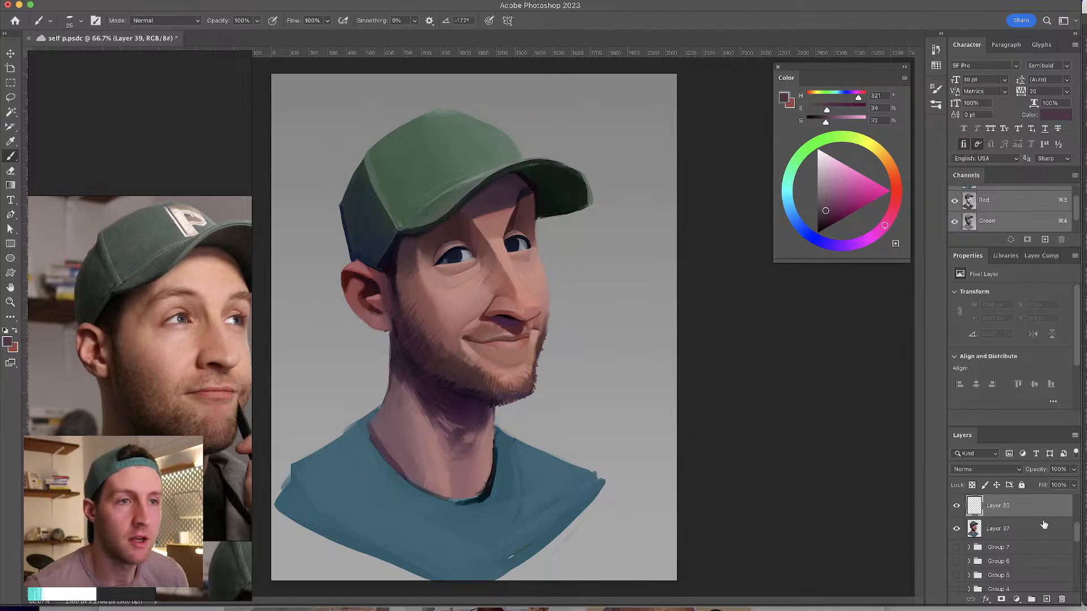
{"action": "key", "text": "super+alt+g"}
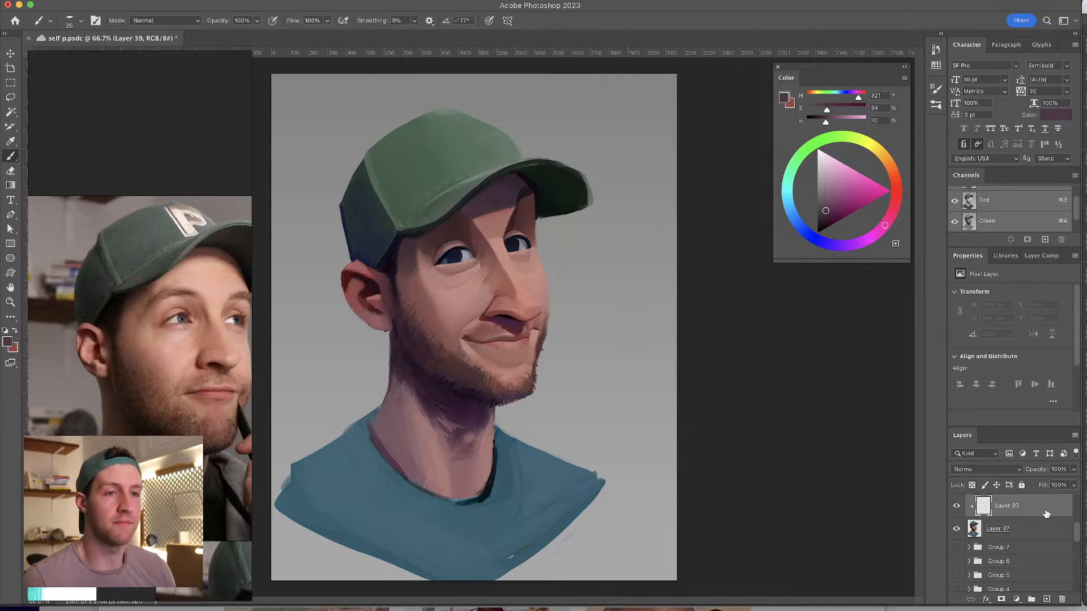
{"action": "left_click", "coordinate": [981, 471]}
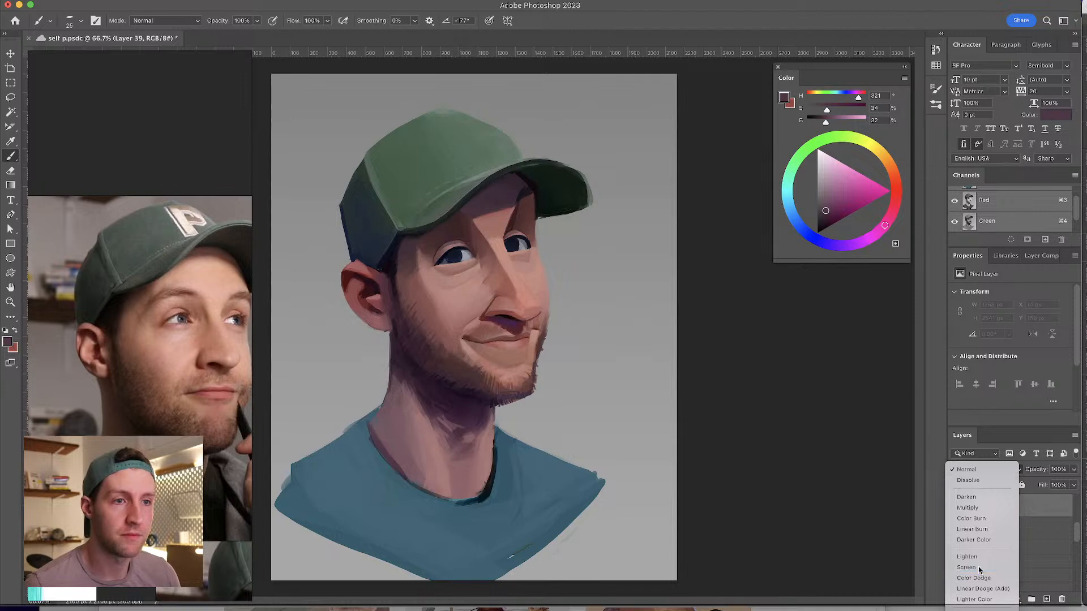
{"action": "left_click", "coordinate": [979, 568]}
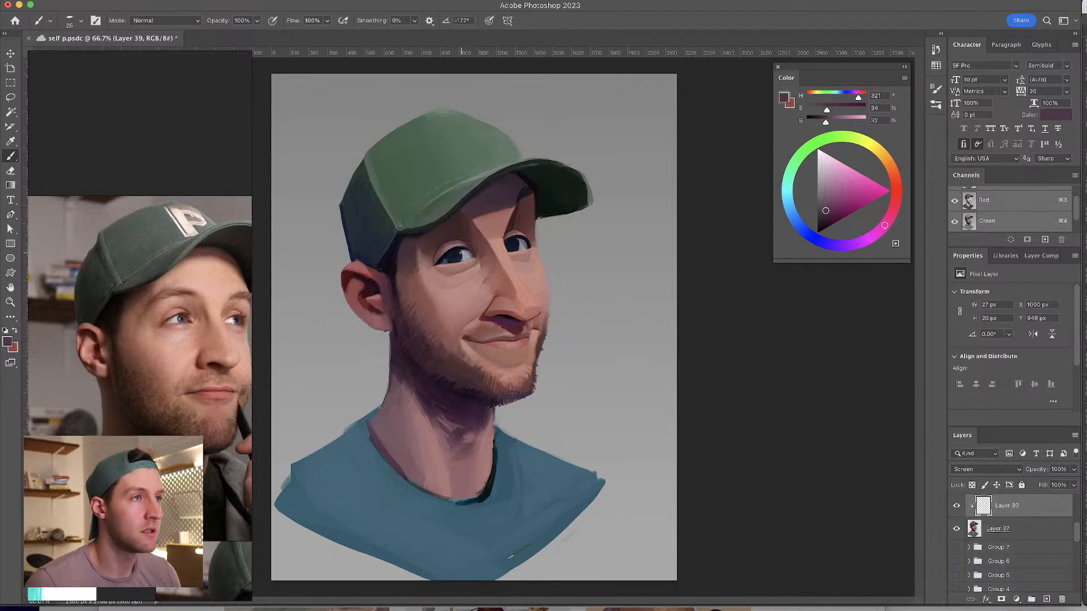
- Dab highlights on both eyes with a size 13 brush in pale blue, hue 213 and saturation 19%, undoing the unwanted strokes
{"action": "left_click_drag", "start_coordinate": [826, 210], "coordinate": [829, 156]}
{"action": "left_click", "coordinate": [796, 221]}
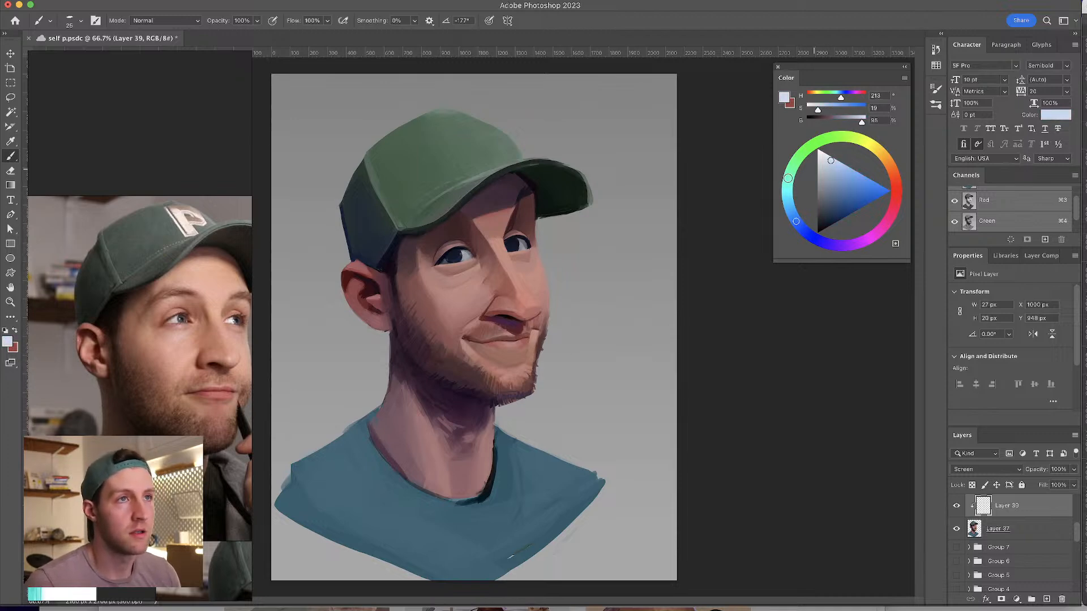
{"action": "key", "text": "super+z"}
{"action": "left_click_drag", "start_coordinate": [462, 256], "coordinate": [461, 258]}
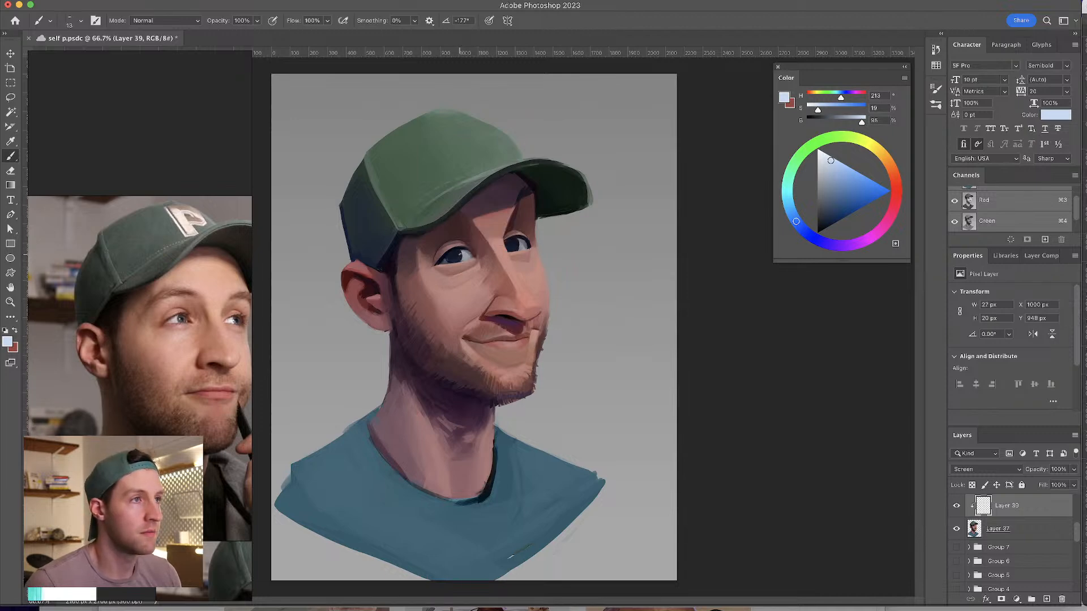
{"action": "left_click", "coordinate": [460, 258]}
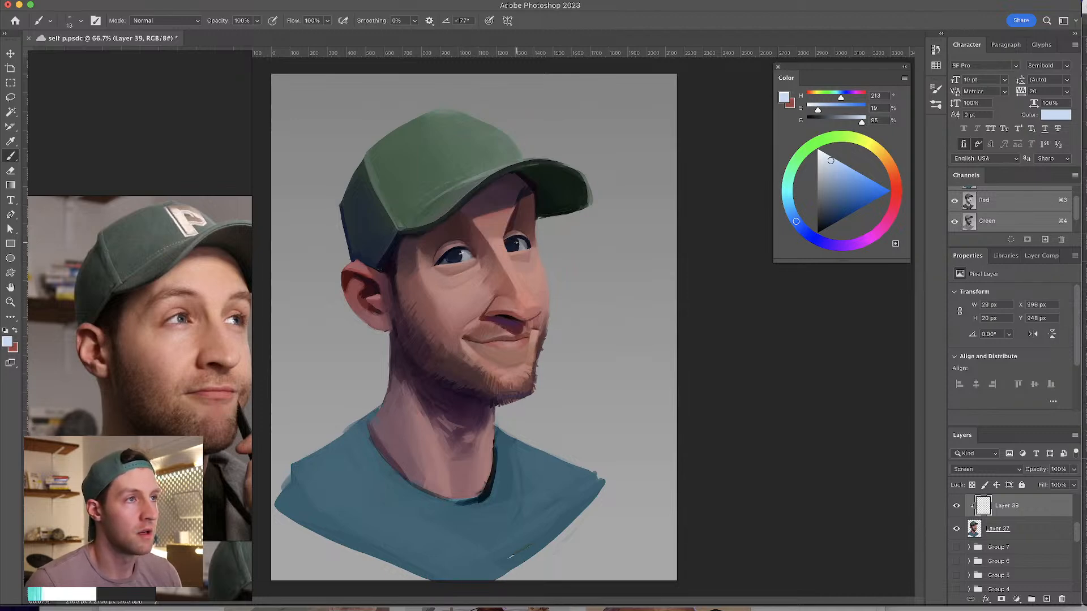
{"action": "left_click_drag", "start_coordinate": [516, 243], "coordinate": [465, 256]}
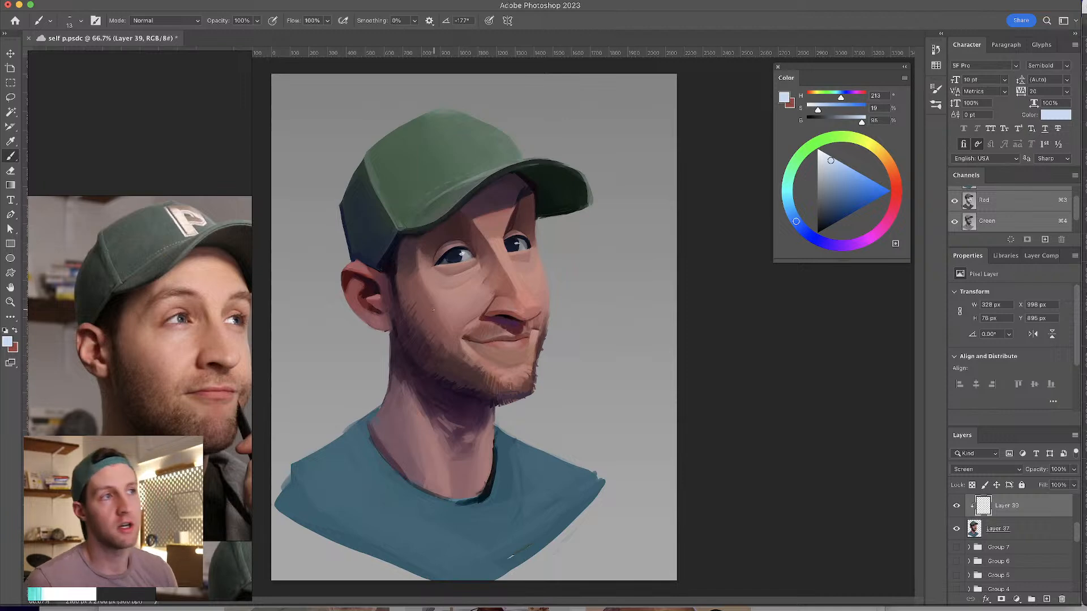
{"action": "key", "text": "super+z"}
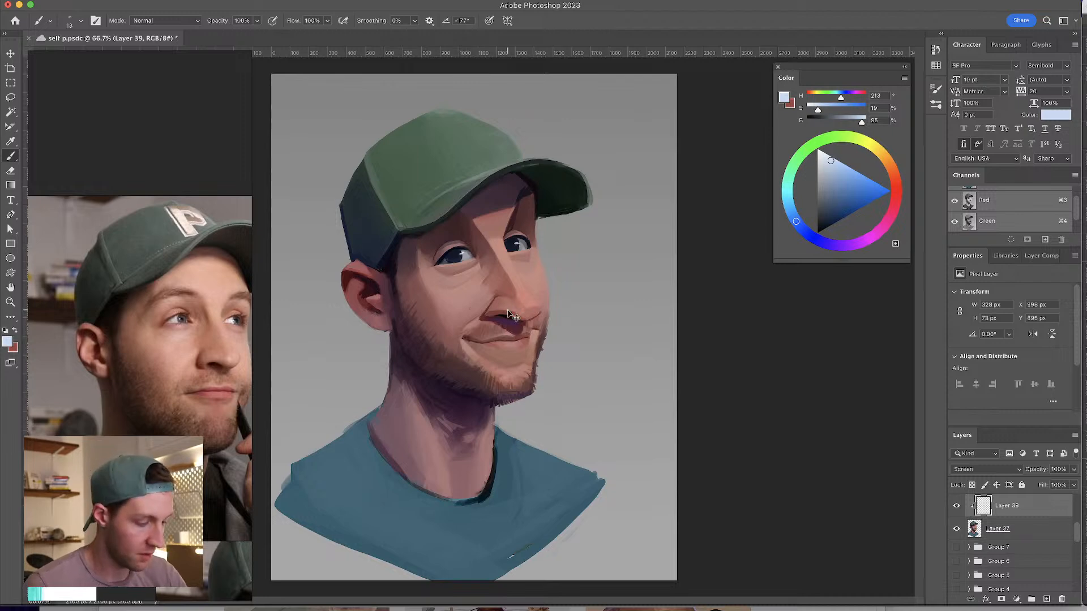
- Touch up the pale blue highlight in the eye beneath the cap's brim, on the far side of the nose
{"action": "scroll", "coordinate": [513, 316], "scroll_direction": "up", "scroll_amount": 1}
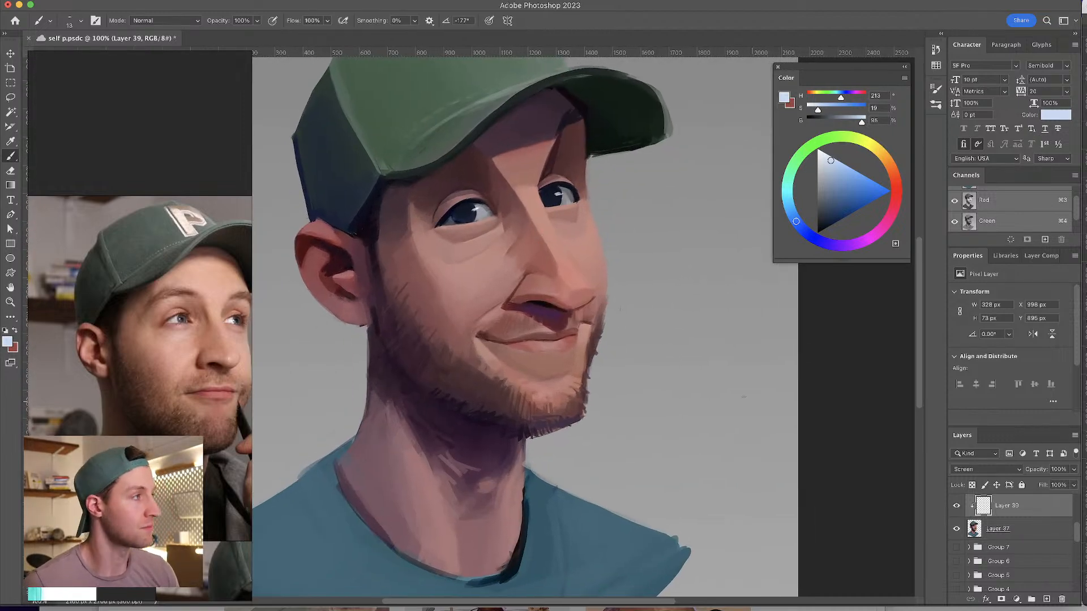
{"action": "scroll", "coordinate": [578, 229], "scroll_direction": "up", "scroll_amount": 2}
{"action": "key", "text": "e"}
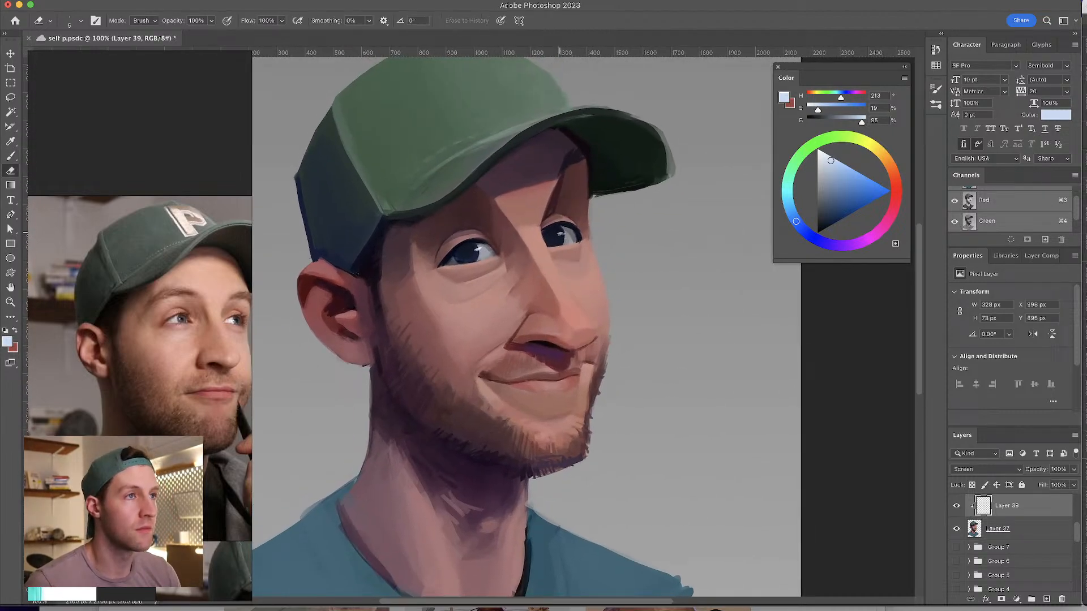
{"action": "key", "text": "b"}
{"action": "left_click", "coordinate": [564, 233]}
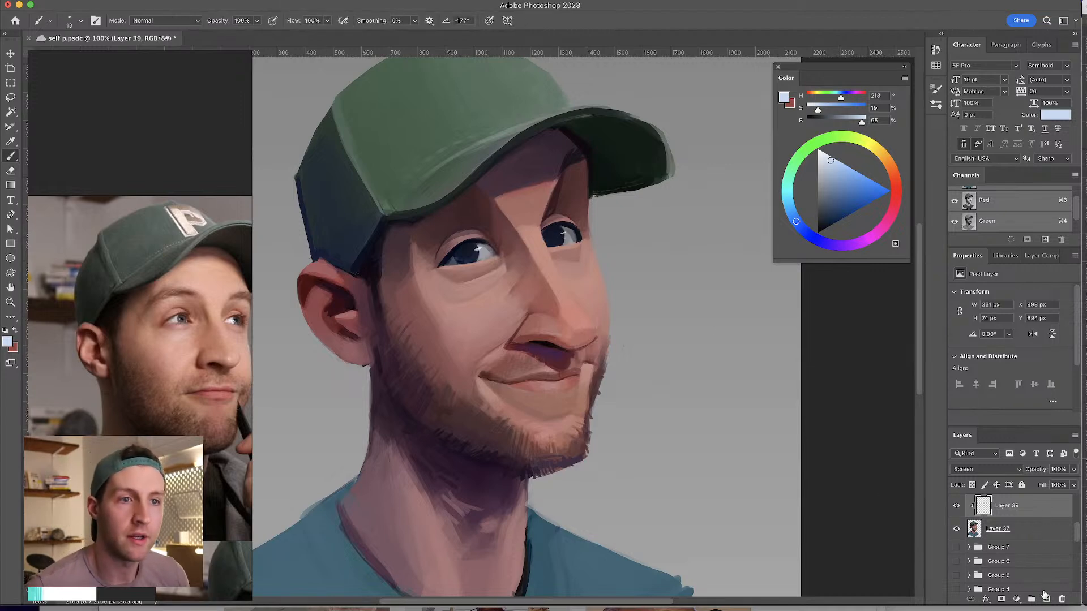
- Add another new layer clipped to the portrait and try a pale blue highlight on the tip of the nose
{"action": "left_click", "coordinate": [1047, 599]}
{"action": "left_click", "coordinate": [1044, 516], "text": "alt"}
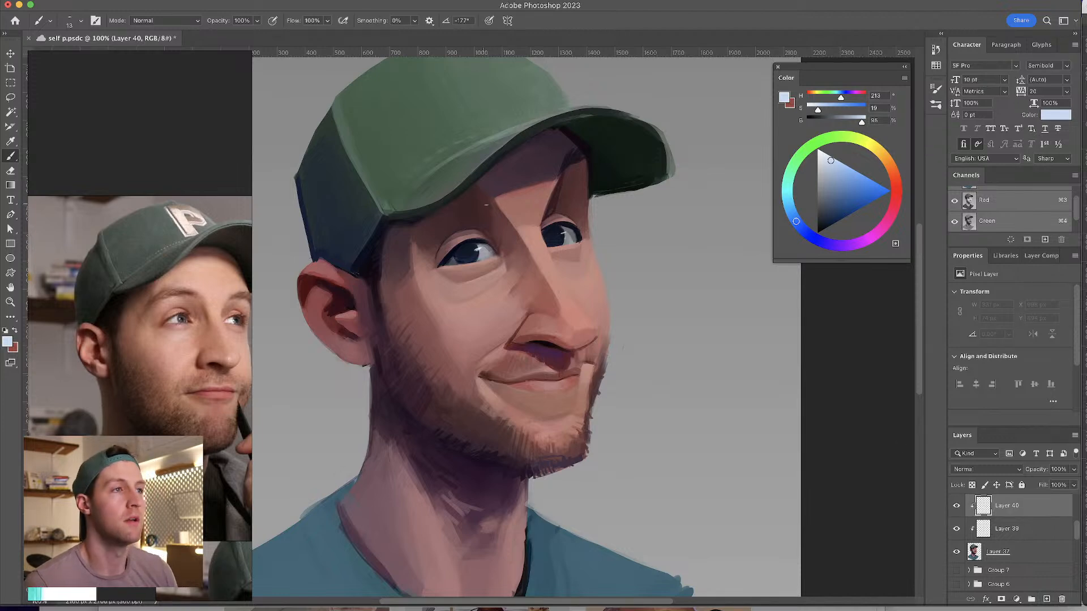
{"action": "left_click_drag", "start_coordinate": [466, 249], "coordinate": [569, 202]}
{"action": "left_click_drag", "start_coordinate": [565, 333], "coordinate": [572, 332]}
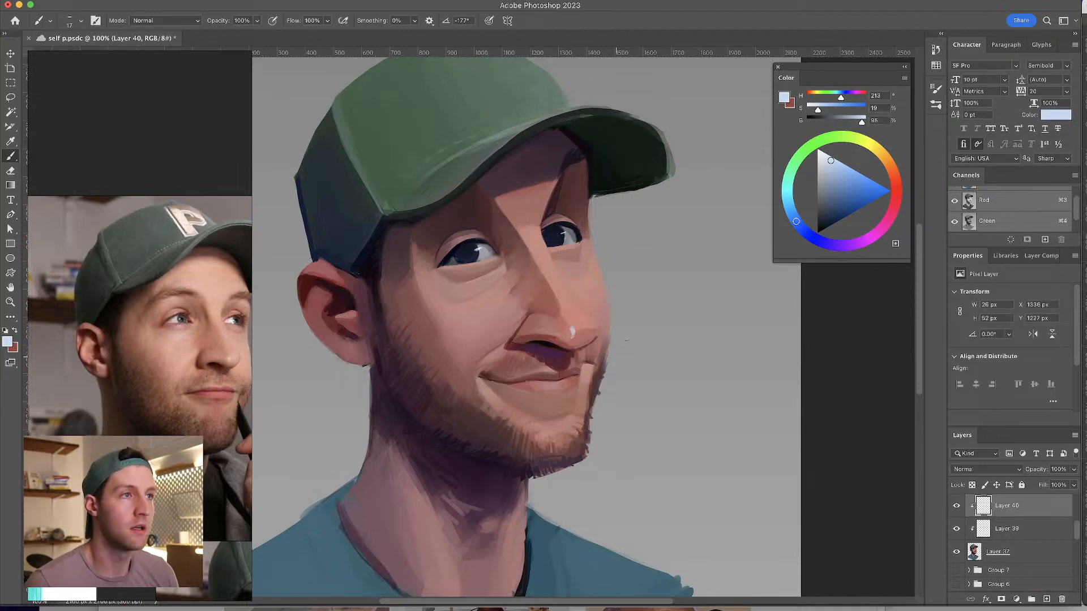
- Paint a small highlight on the nose tip in pale pink, hue 345, saturation 18%, brightness 94%
{"action": "left_click_drag", "start_coordinate": [904, 211], "coordinate": [895, 206]}
{"action": "left_click_drag", "start_coordinate": [853, 167], "coordinate": [841, 166]}
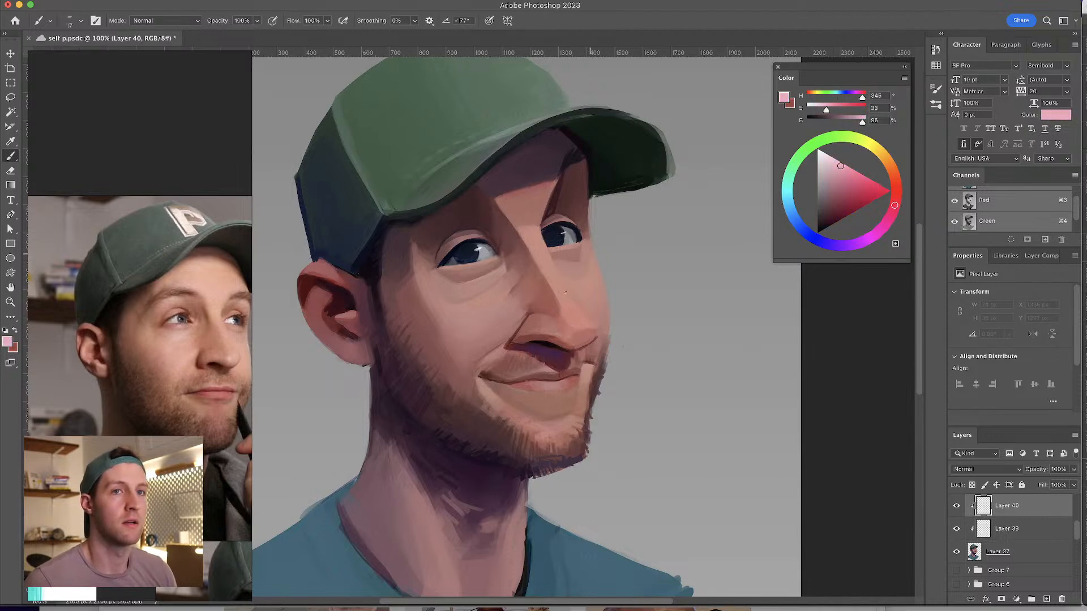
{"action": "left_click_drag", "start_coordinate": [569, 328], "coordinate": [570, 333]}
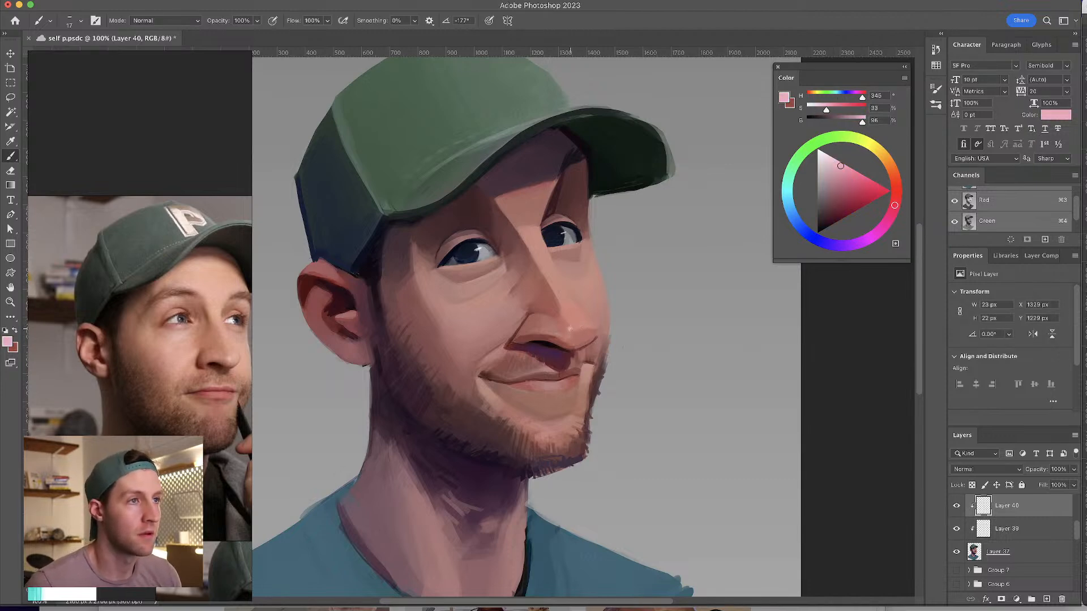
{"action": "left_click", "coordinate": [830, 162]}
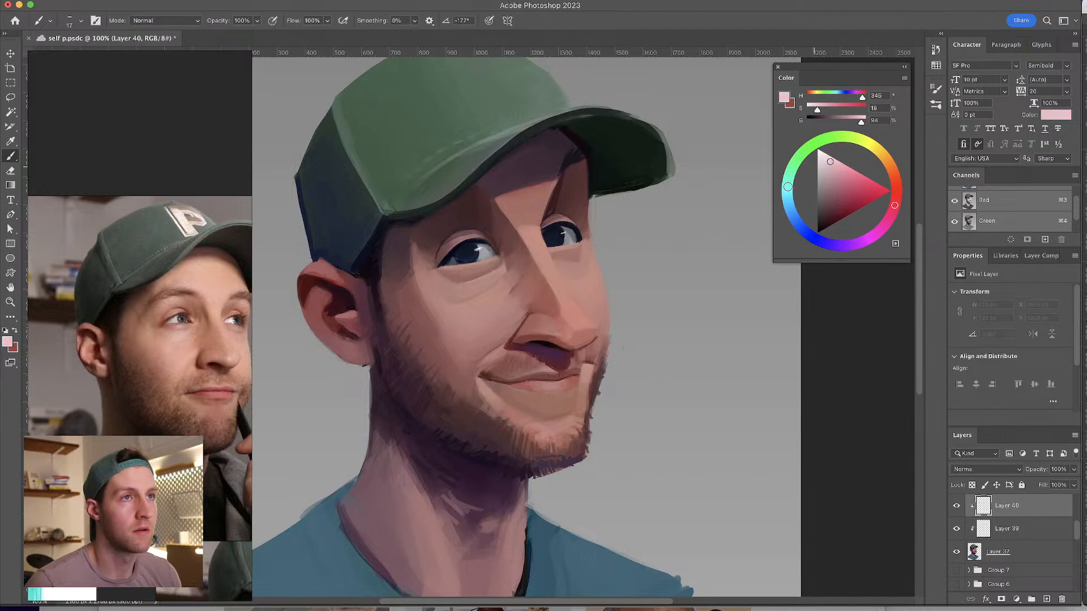
{"action": "left_click_drag", "start_coordinate": [570, 324], "coordinate": [572, 331]}
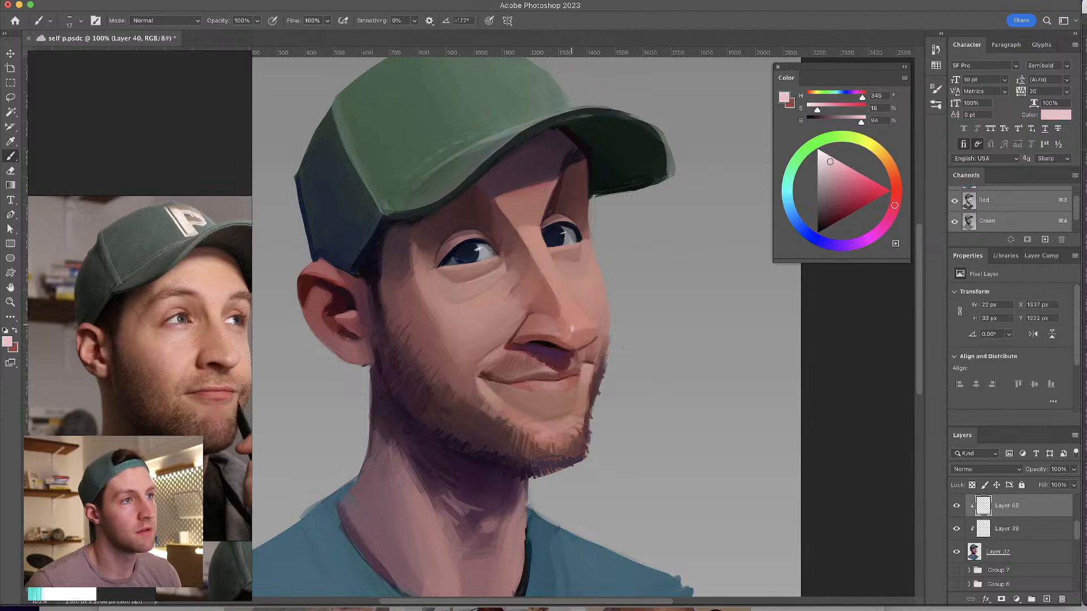
- Repaint the pale pink highlight on the nose tip and add faint highlights around the lids of the eye nearer the ear
{"action": "key", "text": "ctrl+z"}
{"action": "left_click_drag", "start_coordinate": [570, 326], "coordinate": [572, 331]}
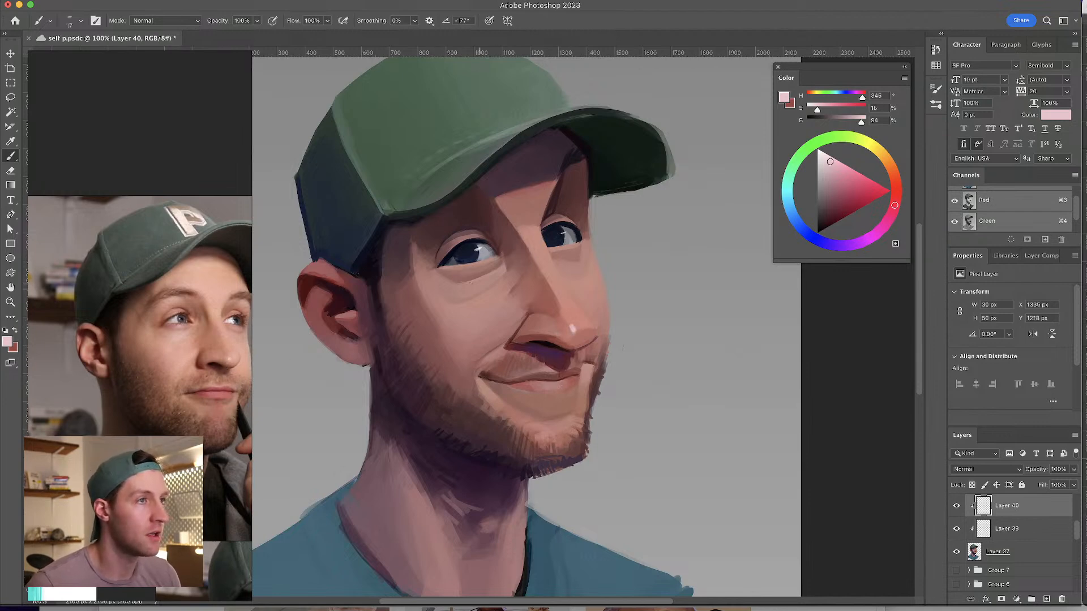
{"action": "left_click_drag", "start_coordinate": [481, 297], "coordinate": [469, 283]}
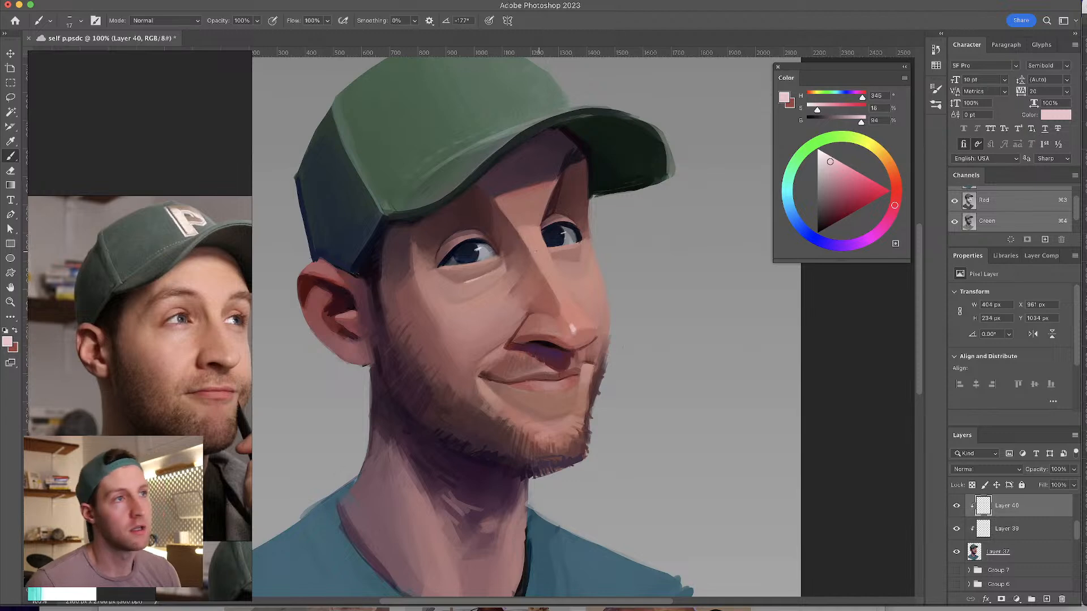
{"action": "key", "text": "bracketright"}
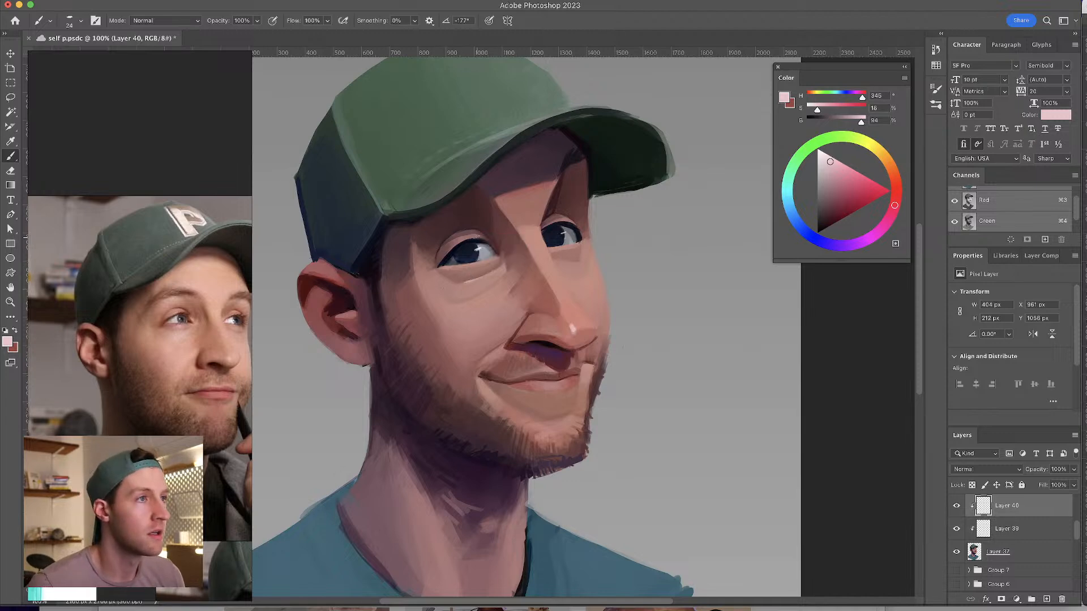
{"action": "left_click_drag", "start_coordinate": [468, 235], "coordinate": [467, 238]}
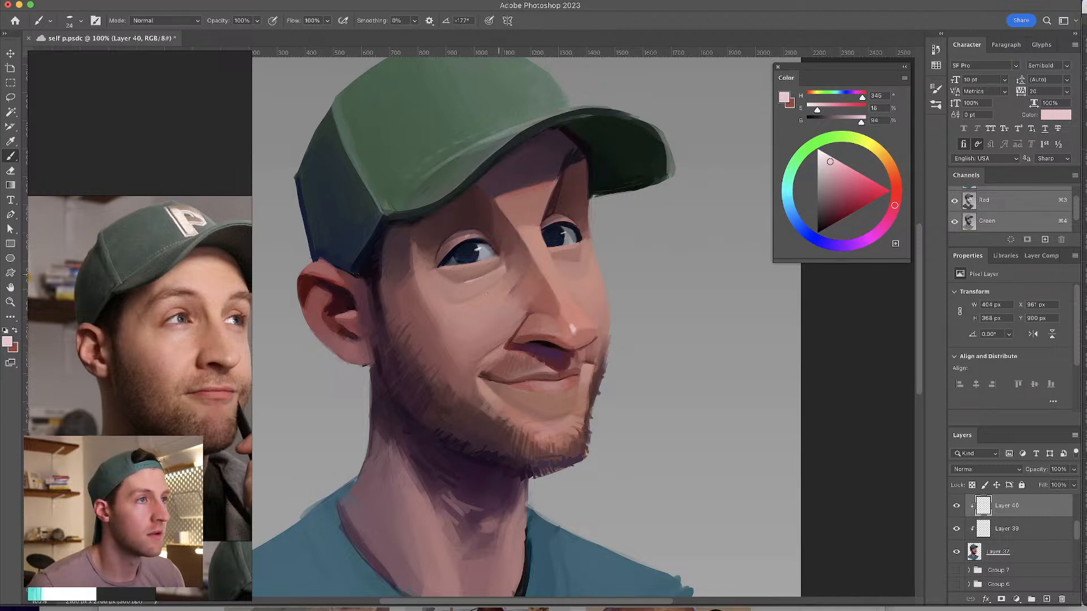
- Paint a pale pink highlight below the eye nearer the ear with a size 33 brush and soften it with the eraser
{"action": "key", "text": "bracketright"}
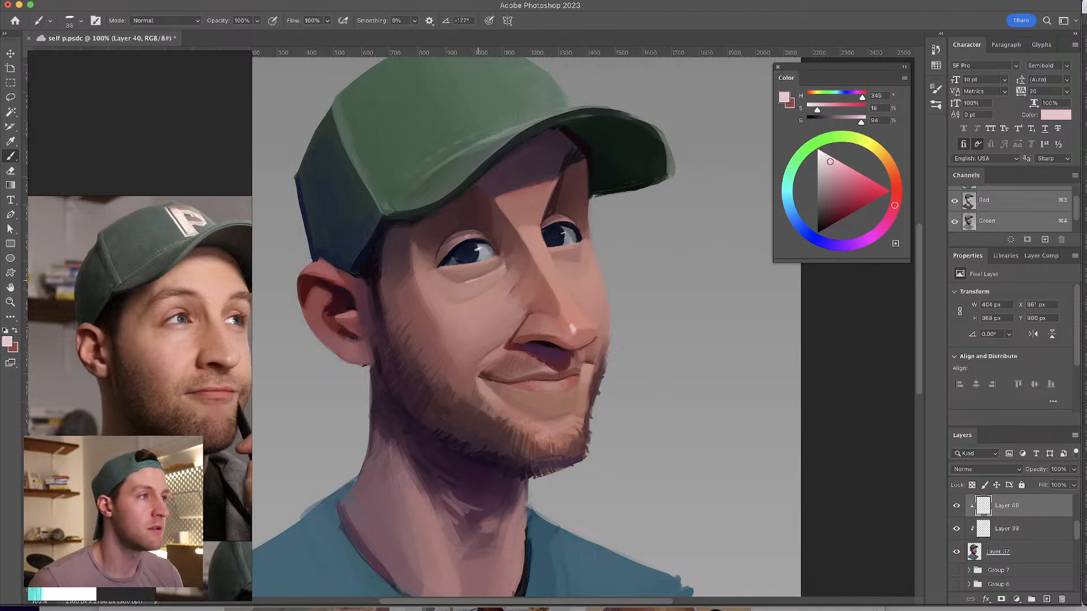
{"action": "mouse_move", "coordinate": [478, 279]}
{"action": "left_mouse_down"}
{"action": "mouse_move", "coordinate": [482, 289]}
{"action": "mouse_move", "coordinate": [465, 291]}
{"action": "mouse_move", "coordinate": [496, 279]}
{"action": "left_mouse_up"}
{"action": "key", "text": "e"}
{"action": "left_click_drag", "start_coordinate": [459, 288], "coordinate": [435, 299]}
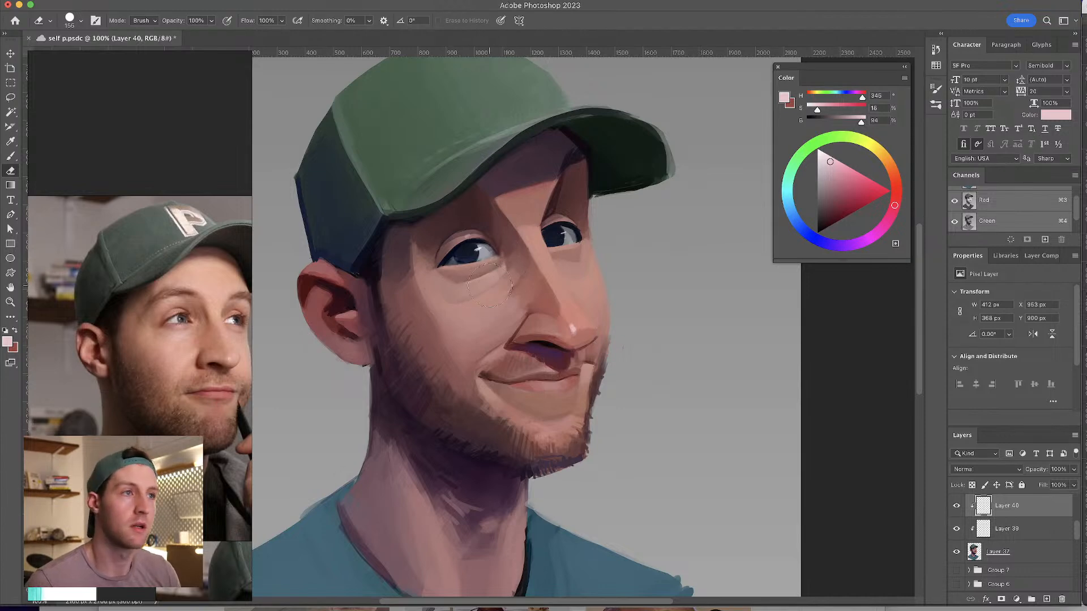
{"action": "key", "text": "b"}
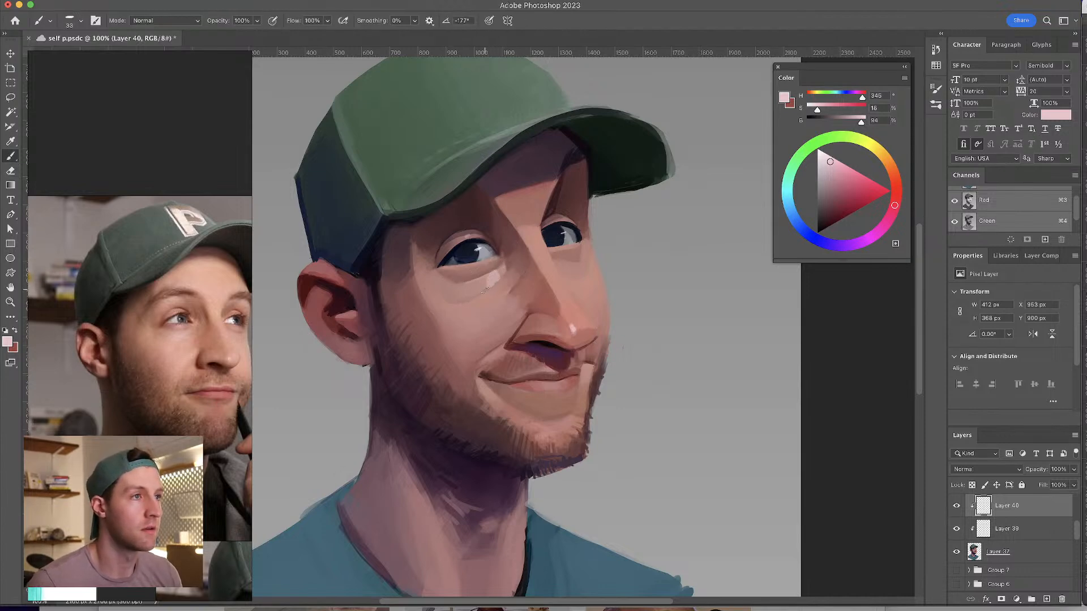
{"action": "key", "text": "d"}
{"action": "key", "text": "e"}
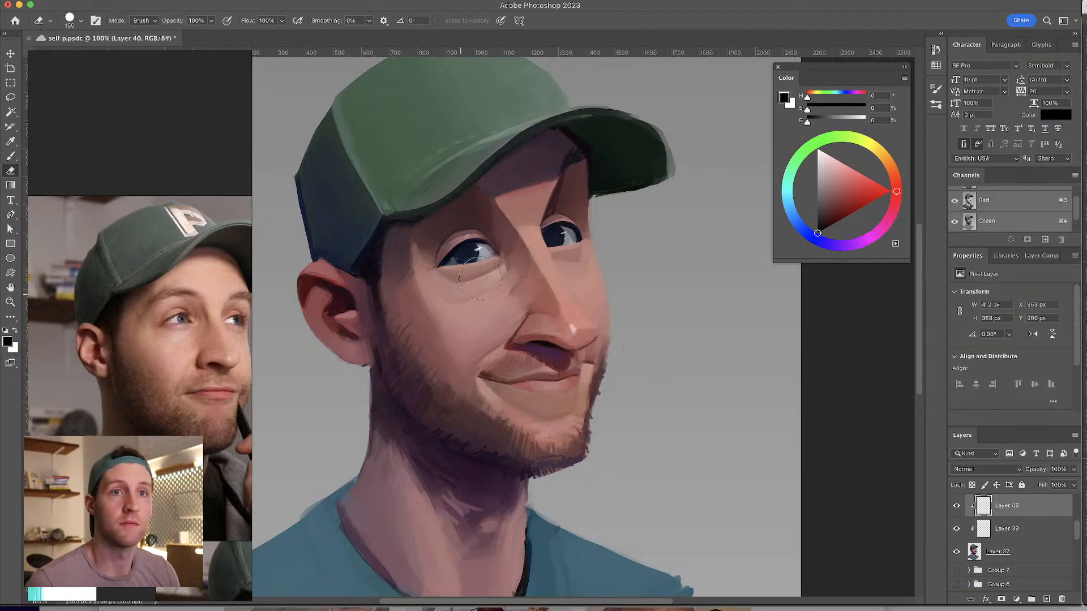
{"action": "key", "text": "b"}
{"action": "mouse_move", "coordinate": [499, 301]}
{"action": "left_mouse_down"}
{"action": "mouse_move", "coordinate": [493, 309]}
{"action": "mouse_move", "coordinate": [514, 307]}
{"action": "mouse_move", "coordinate": [500, 315]}
{"action": "left_mouse_up"}
{"action": "key", "text": "ctrl+z"}
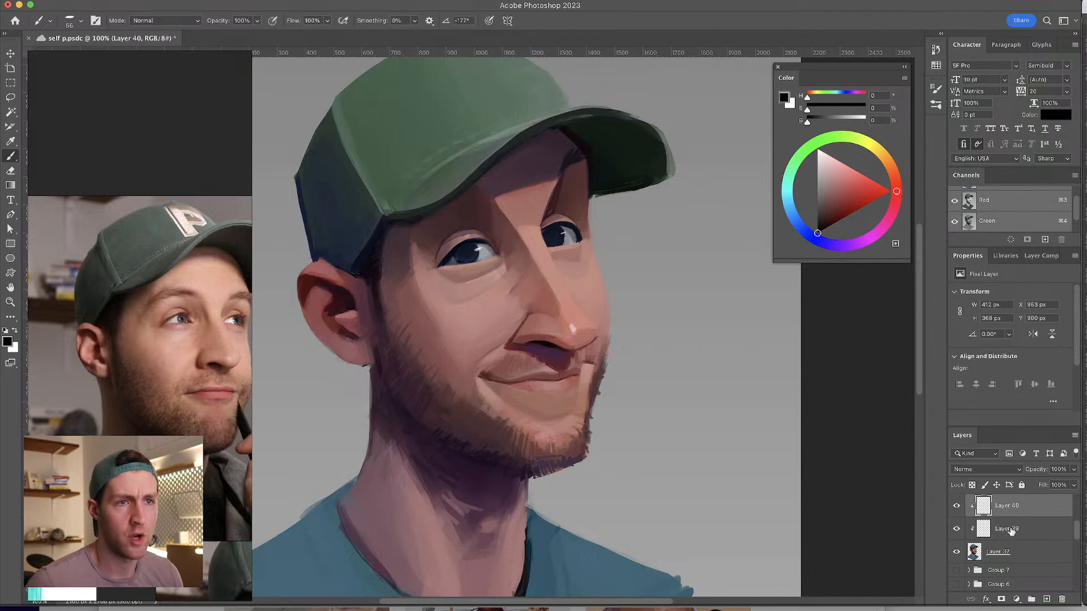
- Set the highlight layer's blend mode to Screen and erase back the nose-tip highlight with a size 22 eraser
{"action": "left_click", "coordinate": [996, 470]}
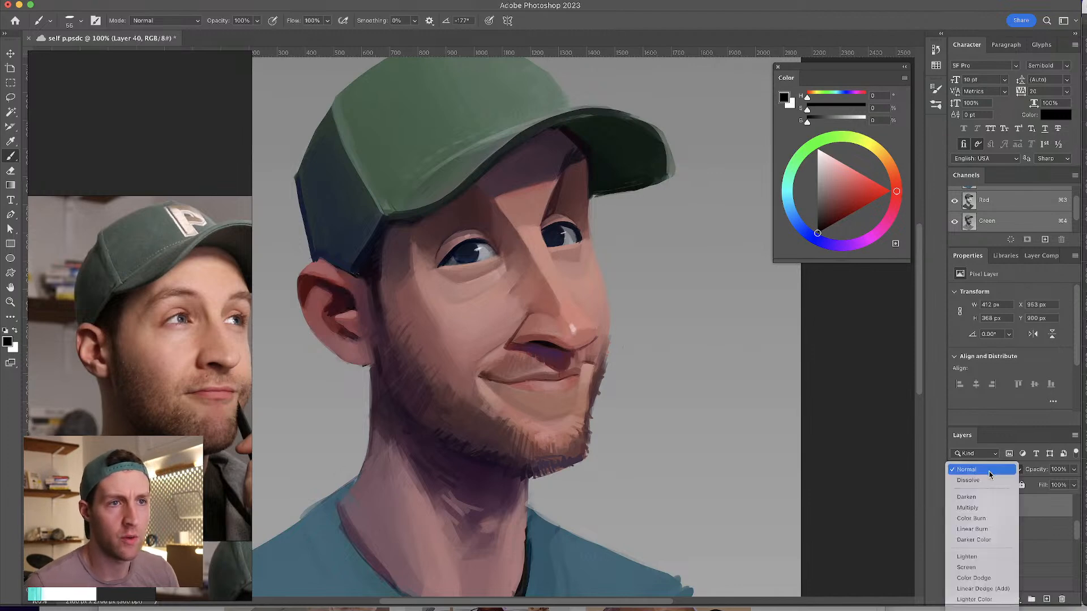
{"action": "left_click", "coordinate": [985, 568]}
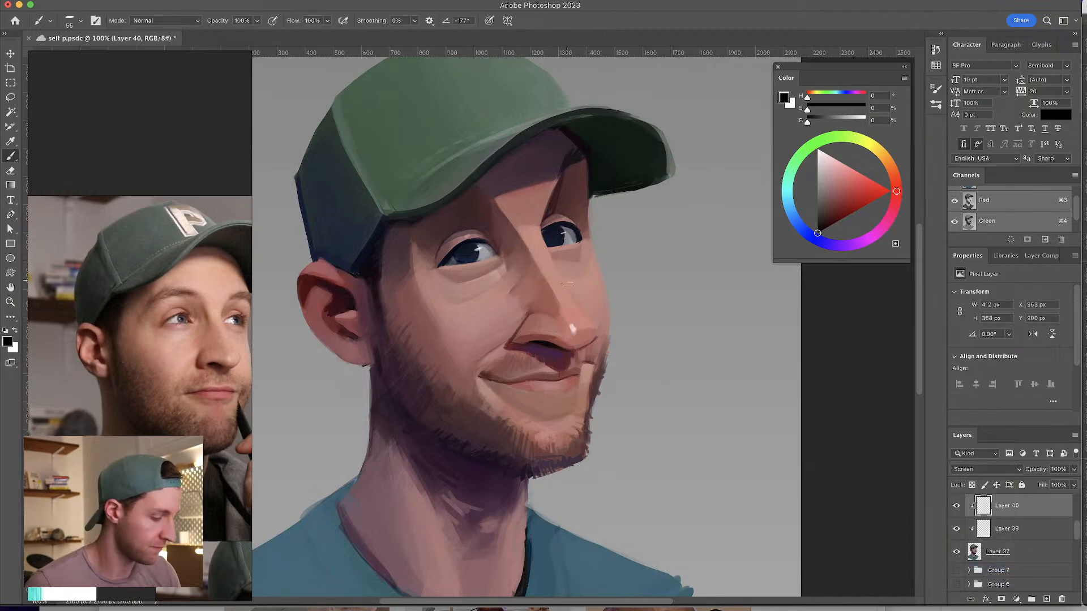
{"action": "key", "text": "e"}
{"action": "left_click_drag", "start_coordinate": [586, 326], "coordinate": [552, 323]}
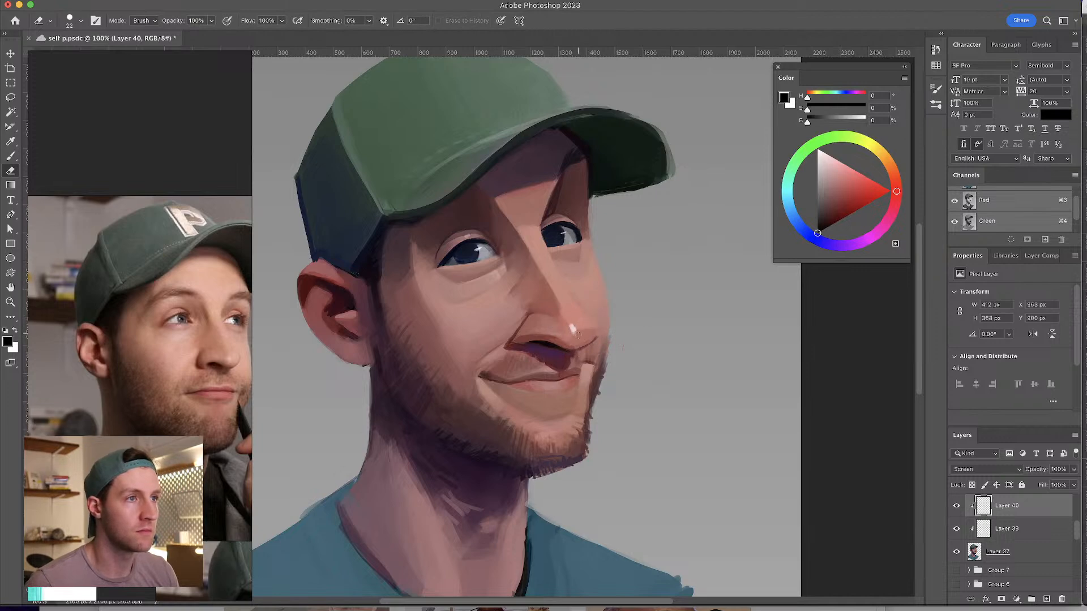
{"action": "left_click", "coordinate": [572, 328]}
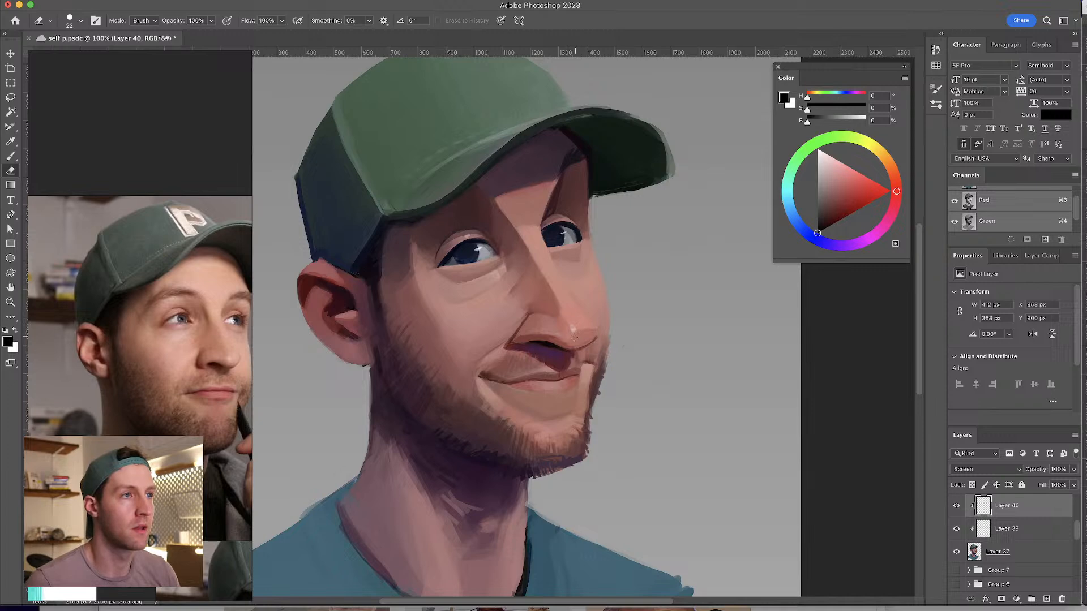
- Paint a nose-tip highlight with a size 12 brush in light pink, hue 0, saturation 30%, brightness 100%, and soften it with the eraser
{"action": "key", "text": "b"}
{"action": "mouse_move", "coordinate": [577, 331]}
{"action": "left_mouse_down"}
{"action": "mouse_move", "coordinate": [563, 328]}
{"action": "mouse_move", "coordinate": [579, 333]}
{"action": "left_mouse_up"}
{"action": "left_click", "coordinate": [572, 328]}
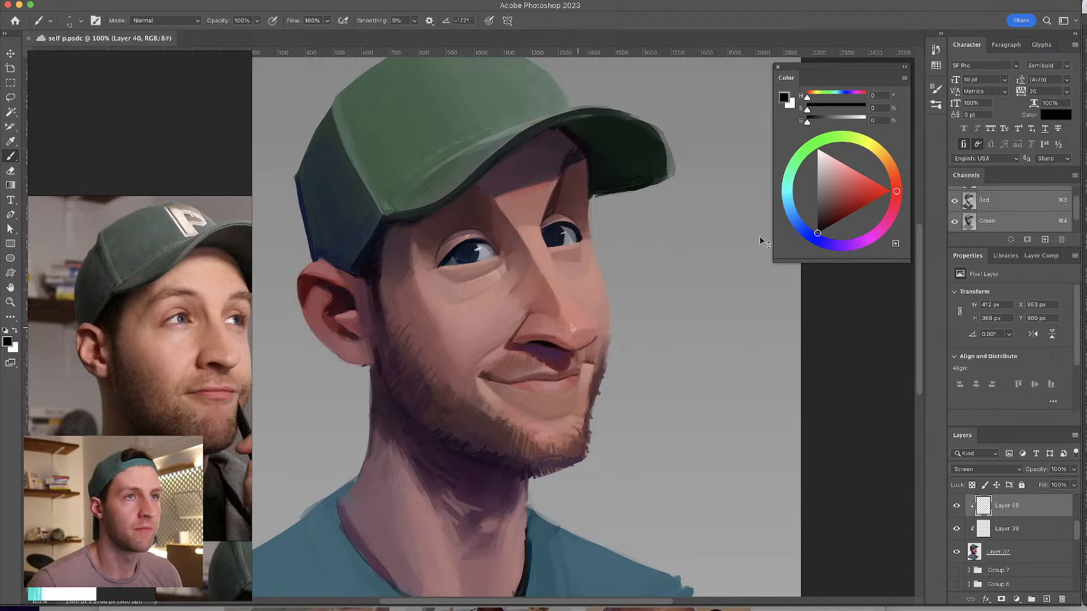
{"action": "left_click_drag", "start_coordinate": [816, 238], "coordinate": [839, 161]}
{"action": "left_click", "coordinate": [572, 329]}
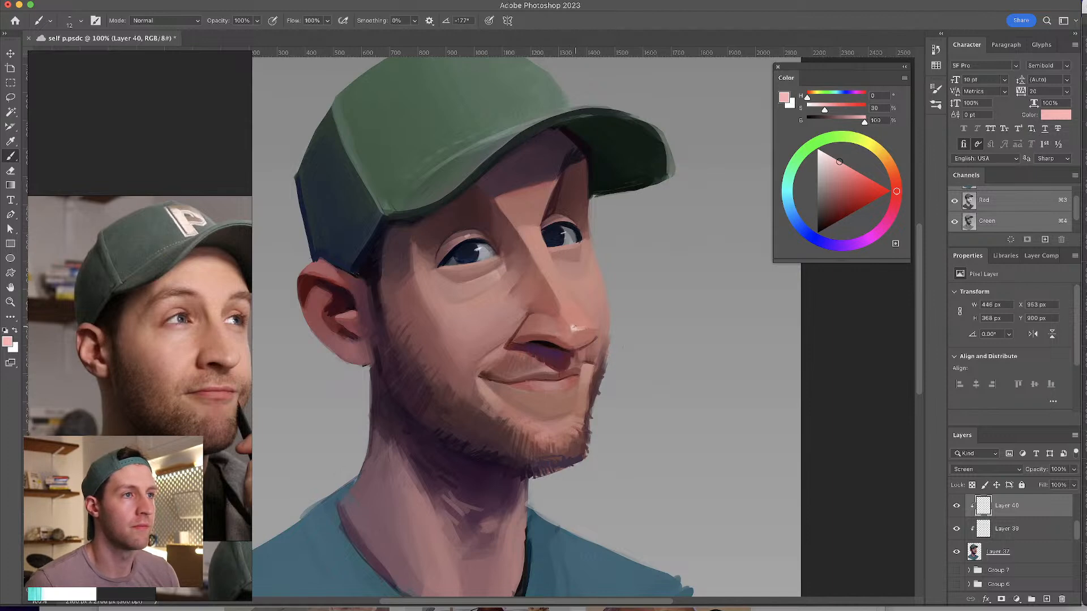
{"action": "key", "text": "e"}
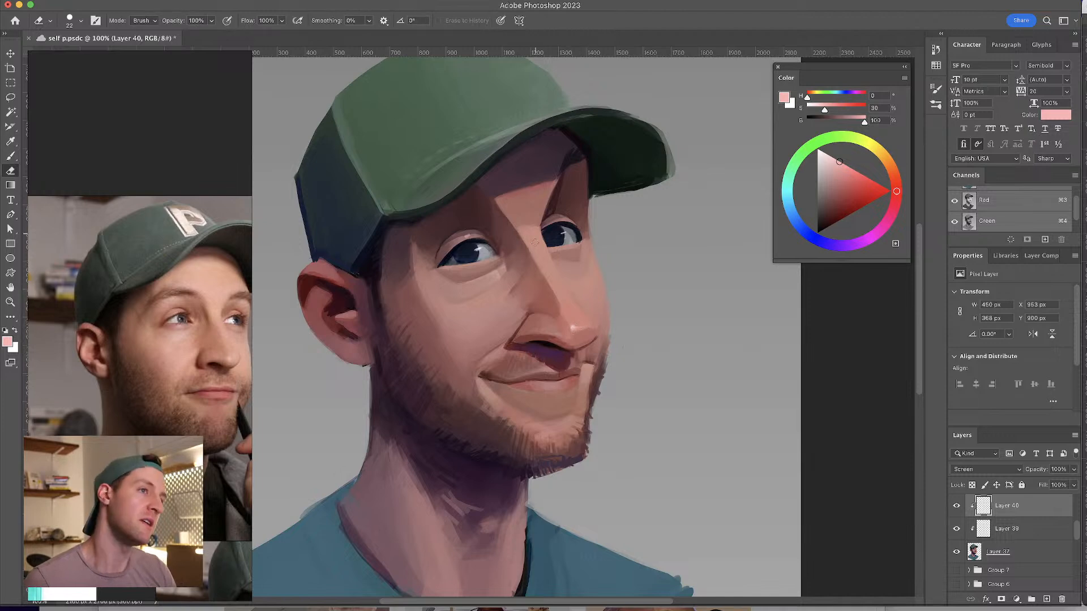
- Paint a light pink highlight on the cheek beside the nostril with a size 24 brush, undoing the first dab, and fade it with the eraser
{"action": "key", "text": "b"}
{"action": "mouse_move", "coordinate": [576, 318]}
{"action": "left_mouse_down"}
{"action": "mouse_move", "coordinate": [497, 326]}
{"action": "mouse_move", "coordinate": [517, 320]}
{"action": "left_mouse_up"}
{"action": "left_click", "coordinate": [517, 314]}
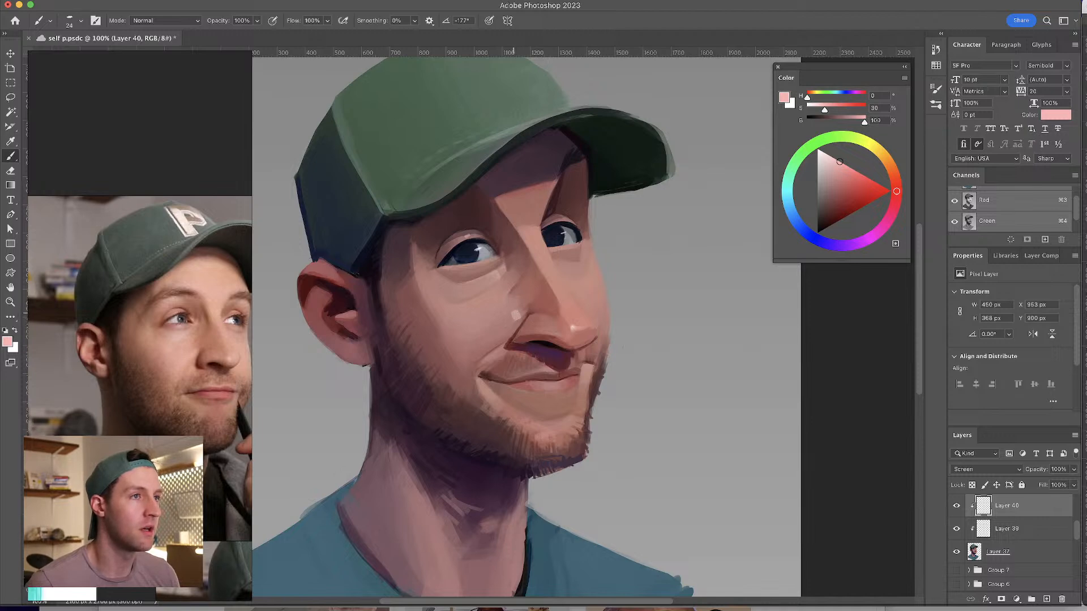
{"action": "key", "text": "super+z"}
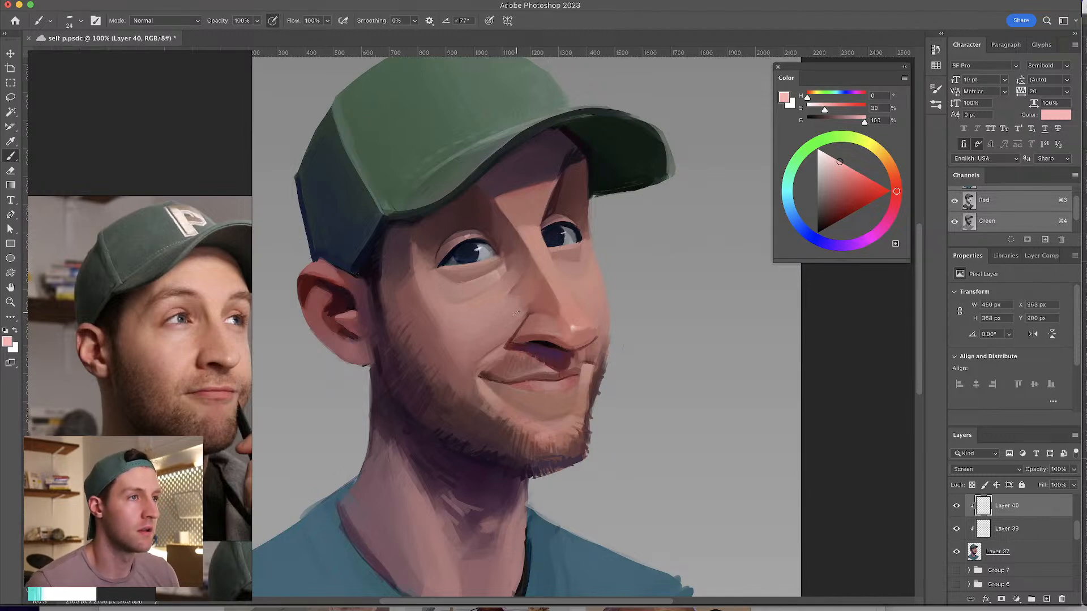
{"action": "mouse_move", "coordinate": [508, 321]}
{"action": "left_mouse_down"}
{"action": "mouse_move", "coordinate": [488, 336]}
{"action": "mouse_move", "coordinate": [535, 316]}
{"action": "mouse_move", "coordinate": [477, 342]}
{"action": "mouse_move", "coordinate": [527, 331]}
{"action": "left_mouse_up"}
{"action": "key", "text": "e"}
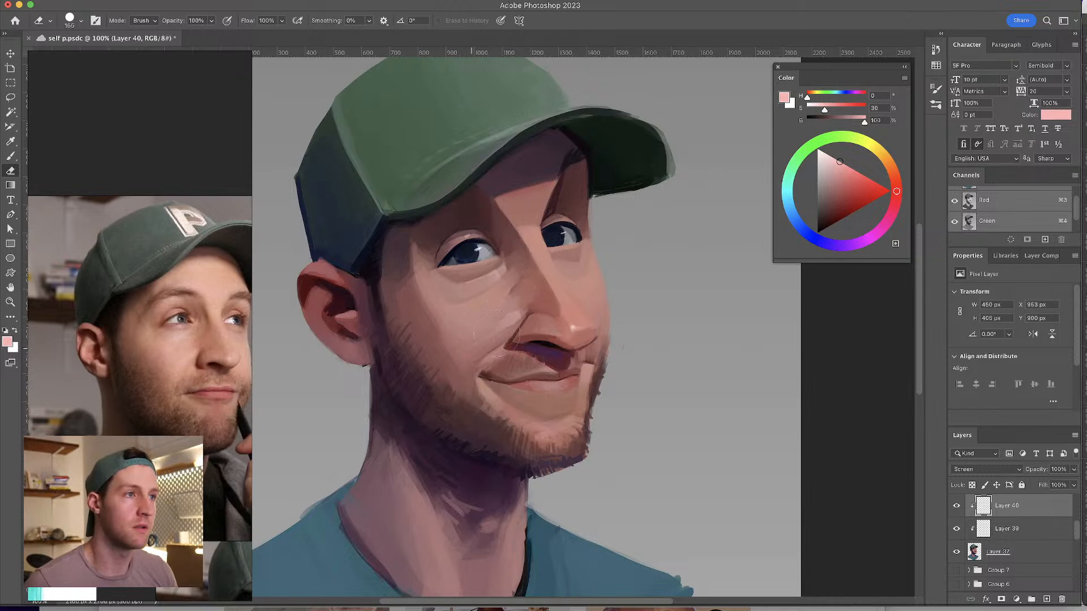
- Brush light pink highlights down the bridge of the nose between the eyes with a size 17 brush
{"action": "key", "text": "b"}
{"action": "mouse_move", "coordinate": [540, 245]}
{"action": "left_mouse_down"}
{"action": "mouse_move", "coordinate": [531, 253]}
{"action": "mouse_move", "coordinate": [552, 290]}
{"action": "left_mouse_up"}
{"action": "left_click_drag", "start_coordinate": [549, 251], "coordinate": [533, 256]}
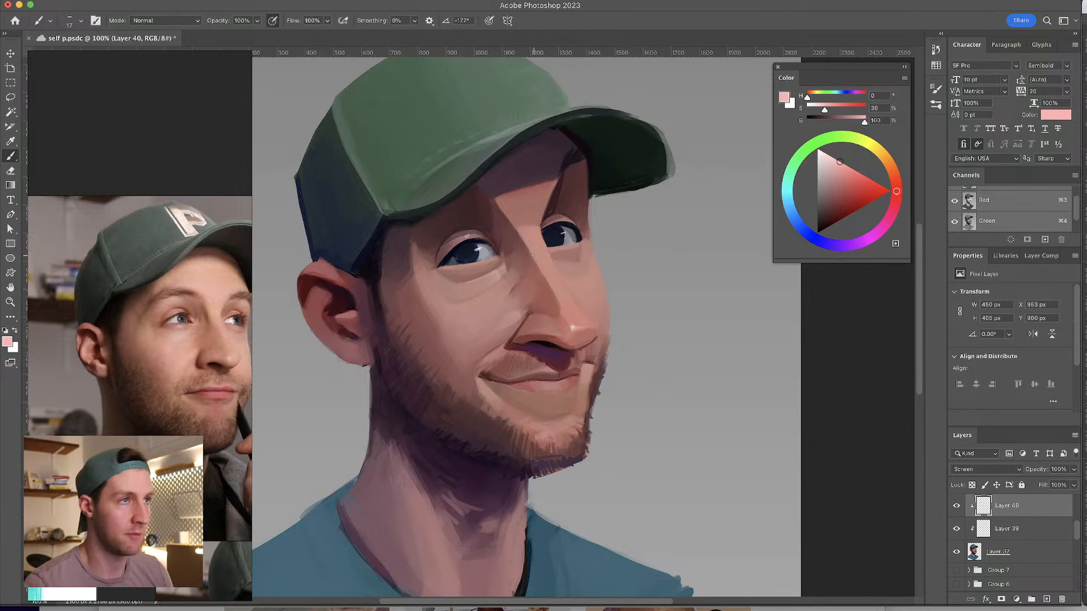
{"action": "left_click_drag", "start_coordinate": [538, 266], "coordinate": [549, 292]}
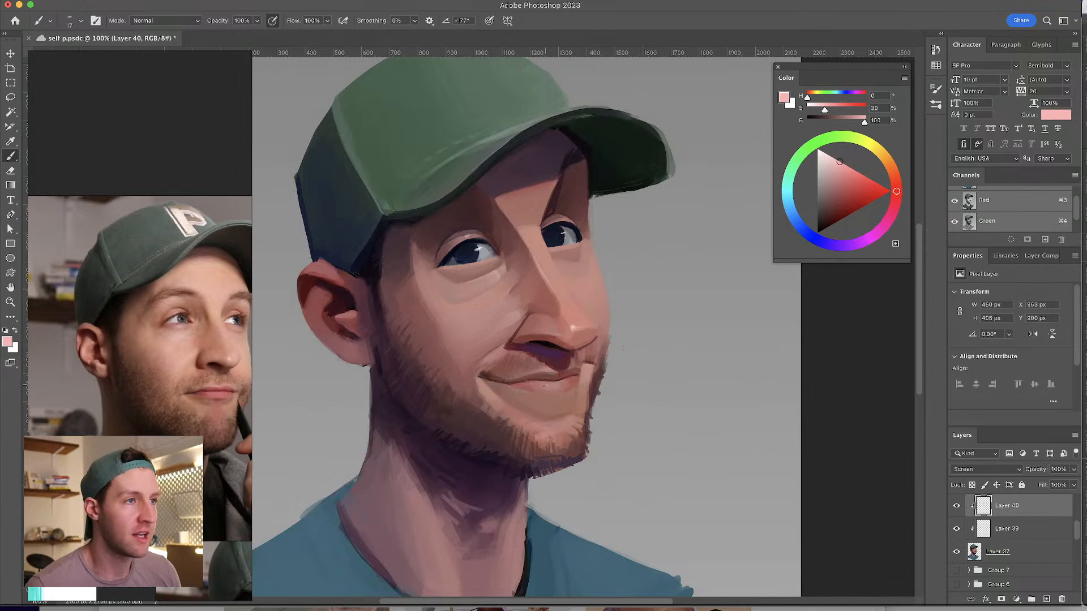
- Paint a light pink highlight on the lower lip, undoing the first stroke and repainting it with a size 24 brush
{"action": "left_click_drag", "start_coordinate": [544, 384], "coordinate": [559, 386]}
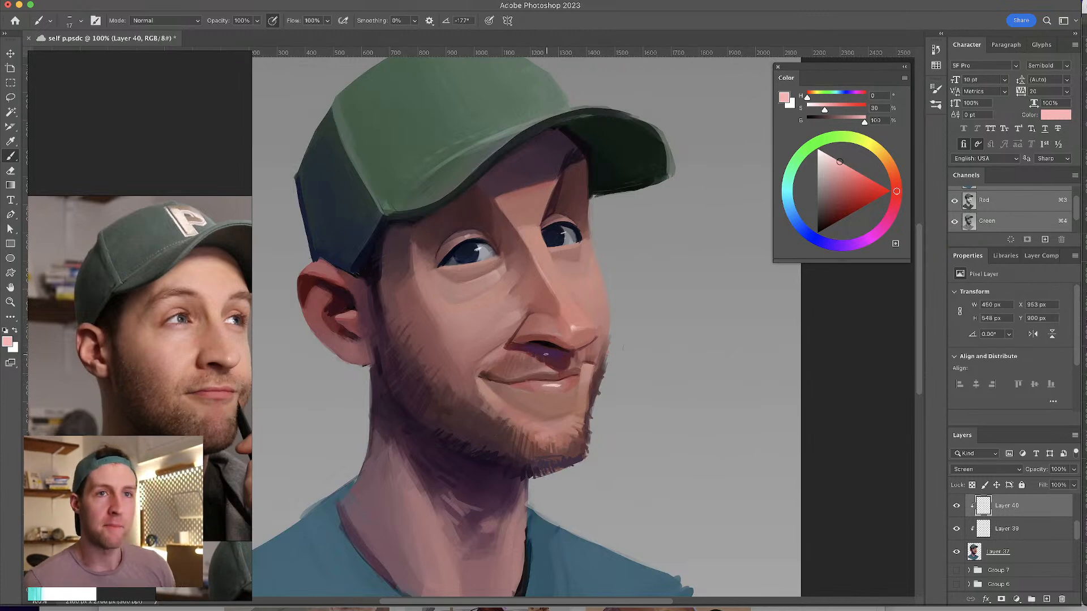
{"action": "key", "text": "super+z"}
{"action": "left_click_drag", "start_coordinate": [542, 386], "coordinate": [555, 392]}
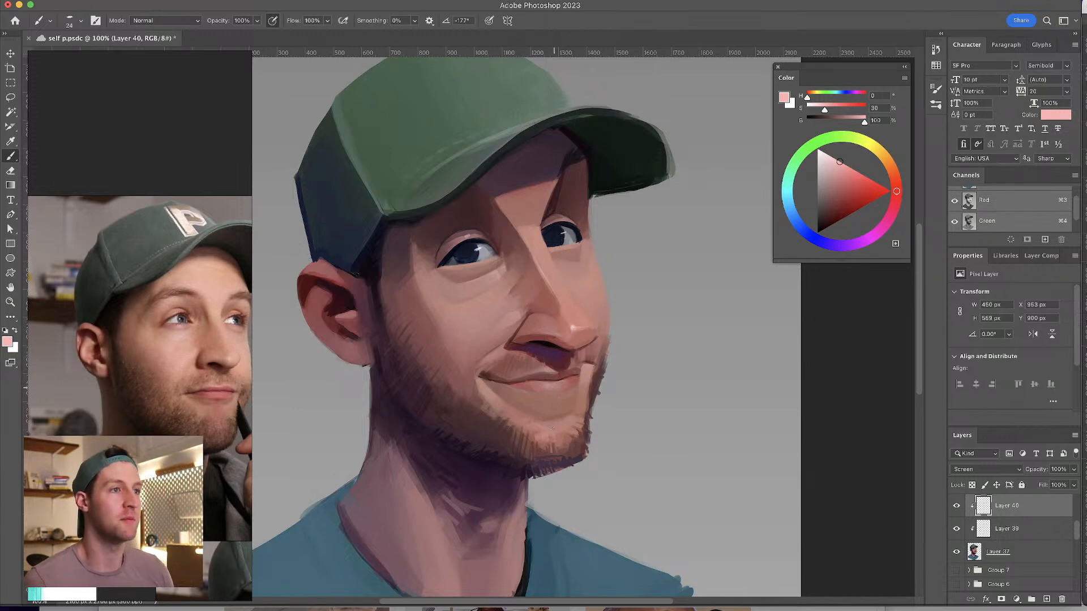
- Add soft pink highlights above the eye nearer the ear and along the smile fold beside the mouth, blending them with the eraser
{"action": "mouse_move", "coordinate": [459, 214]}
{"action": "left_mouse_down"}
{"action": "mouse_move", "coordinate": [472, 229]}
{"action": "mouse_move", "coordinate": [510, 225]}
{"action": "left_mouse_up"}
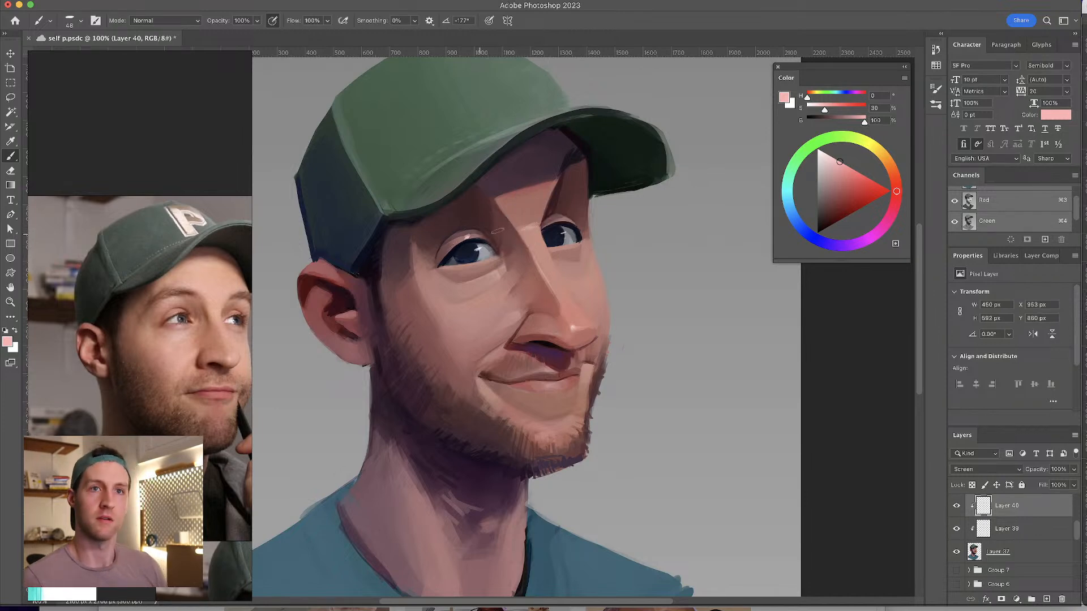
{"action": "left_click_drag", "start_coordinate": [512, 337], "coordinate": [494, 356]}
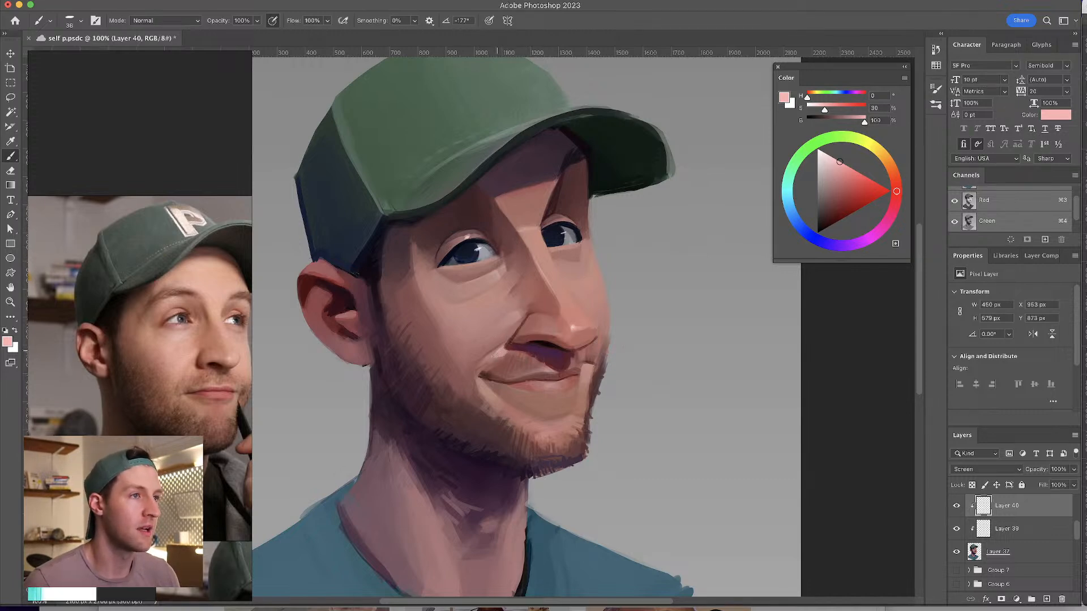
{"action": "left_click_drag", "start_coordinate": [492, 355], "coordinate": [496, 355]}
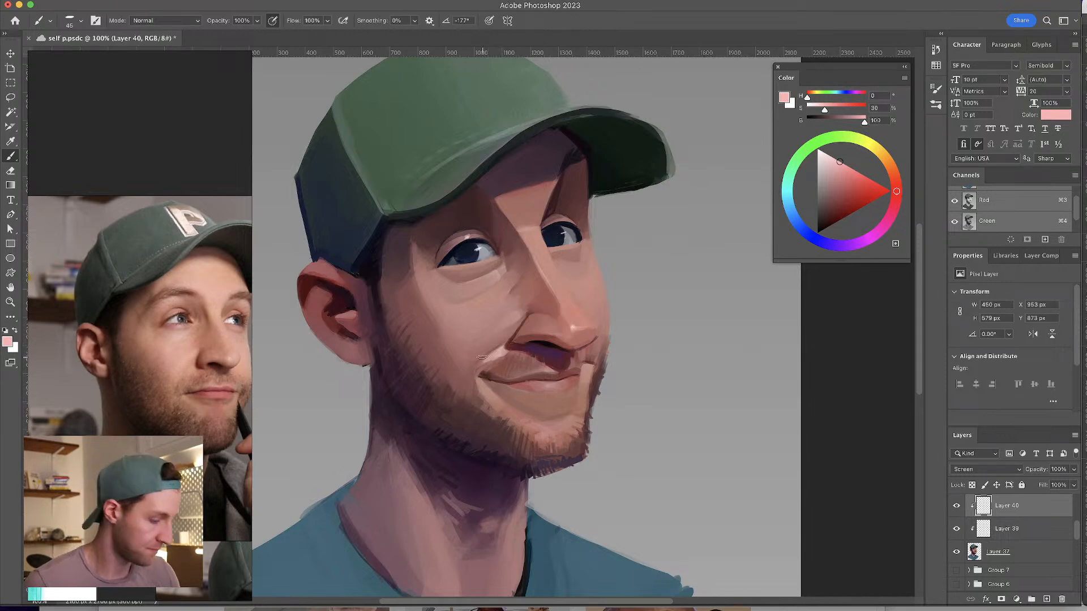
{"action": "key", "text": "e"}
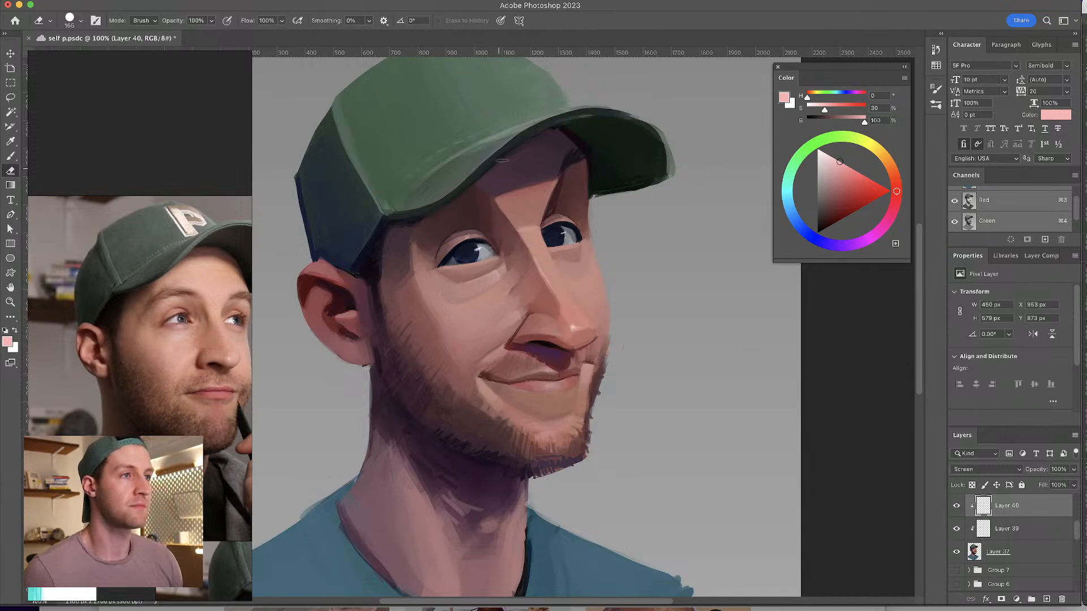
- Dab a light pink highlight on the lower lid of the eye nearer the ear with a size 32 brush and soften it with the eraser
{"action": "key", "text": "b"}
{"action": "left_click_drag", "start_coordinate": [478, 281], "coordinate": [477, 272]}
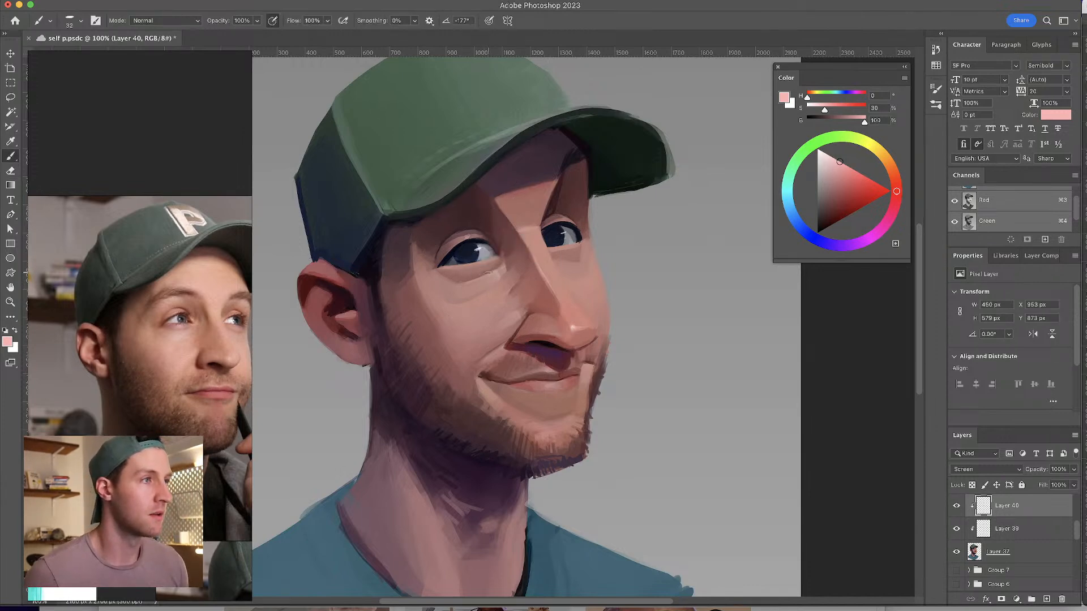
{"action": "left_click", "coordinate": [479, 270]}
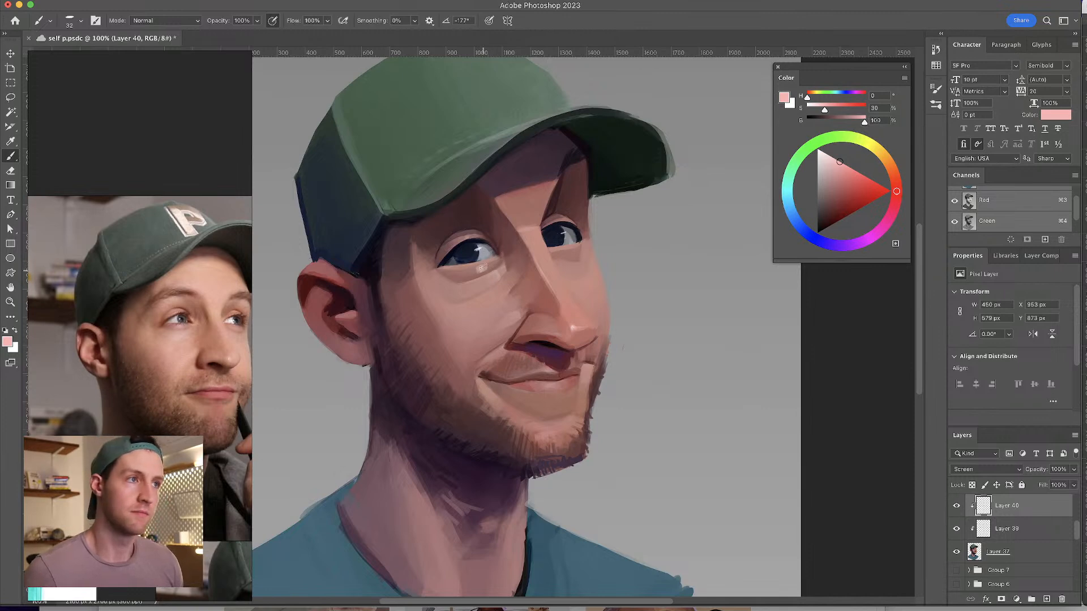
{"action": "mouse_move", "coordinate": [479, 270]}
{"action": "left_mouse_down"}
{"action": "mouse_move", "coordinate": [467, 273]}
{"action": "mouse_move", "coordinate": [480, 274]}
{"action": "left_mouse_up"}
{"action": "key", "text": "e"}
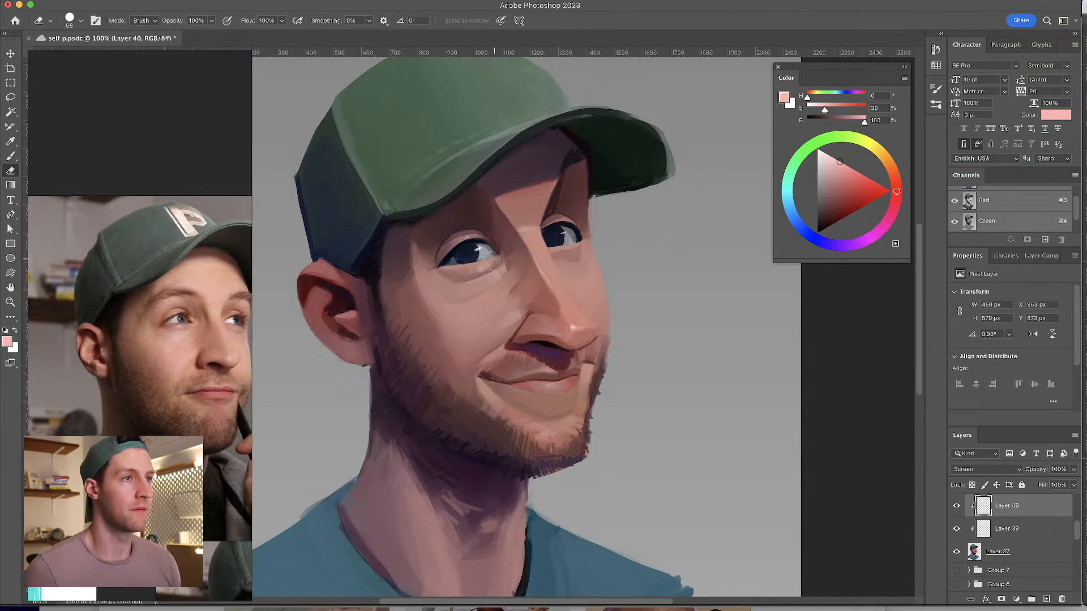
- Add a light pink highlight under the eye on the far side of the nose with a size 23 brush and soften it with the eraser
{"action": "key", "text": "b"}
{"action": "left_click_drag", "start_coordinate": [560, 260], "coordinate": [559, 260]}
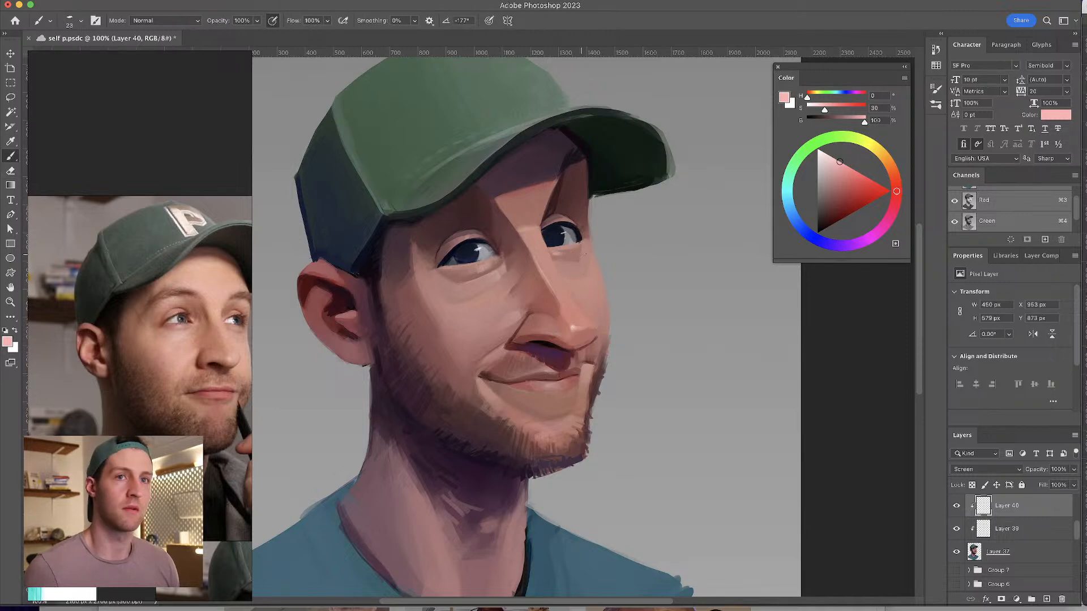
{"action": "key", "text": "e"}
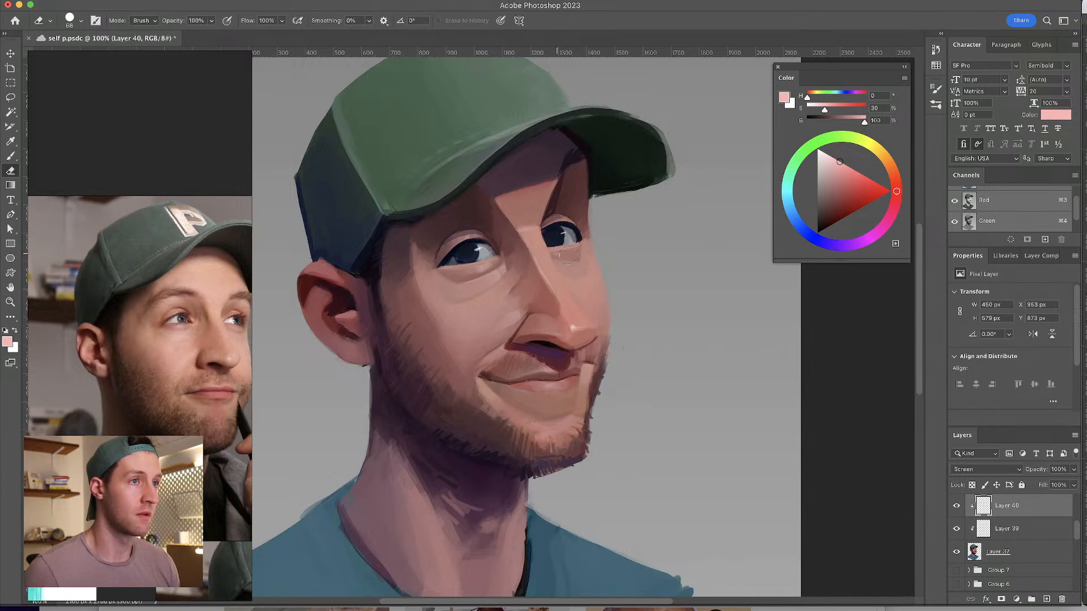
- Paint further highlights along the lower lid and inner corner of the eye nearer the ear, using brush sizes 14 and 41, and soften them with the eraser
{"action": "key", "text": "b"}
{"action": "left_click_drag", "start_coordinate": [458, 274], "coordinate": [475, 276]}
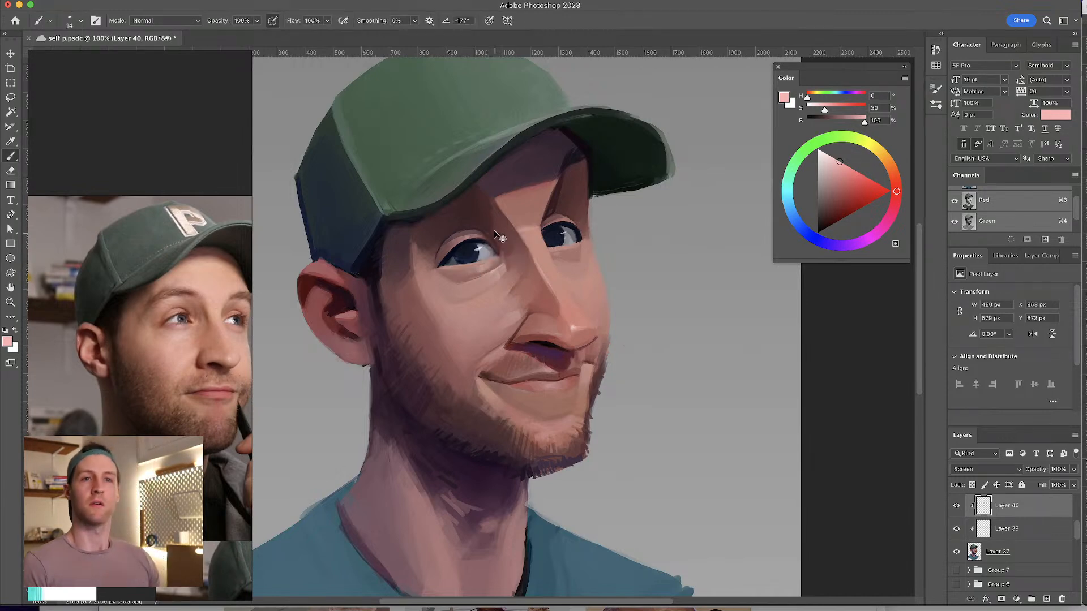
{"action": "left_click_drag", "start_coordinate": [496, 259], "coordinate": [496, 278]}
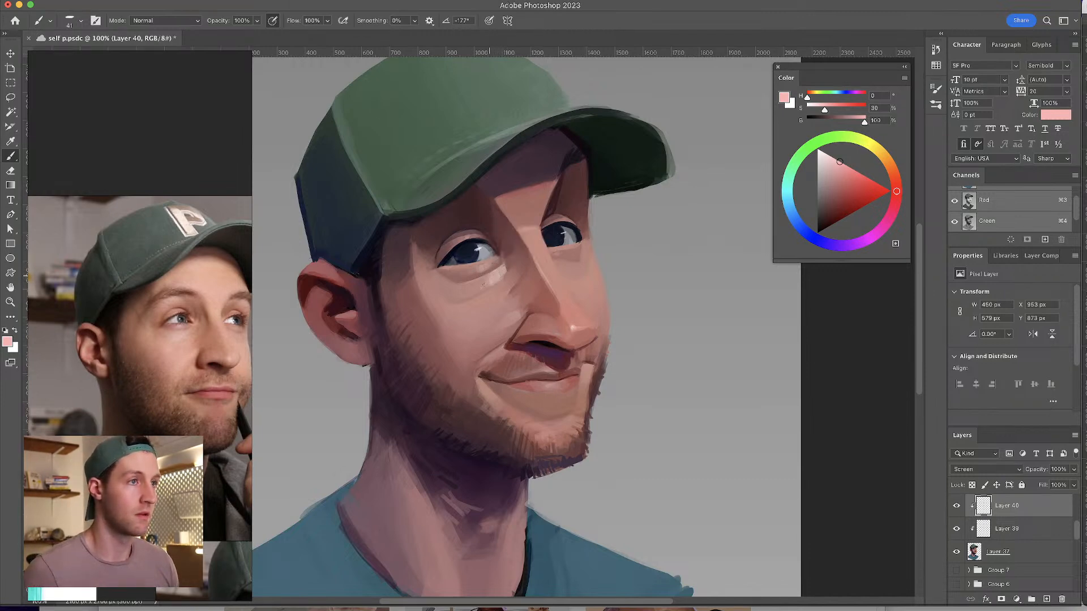
{"action": "key", "text": "e"}
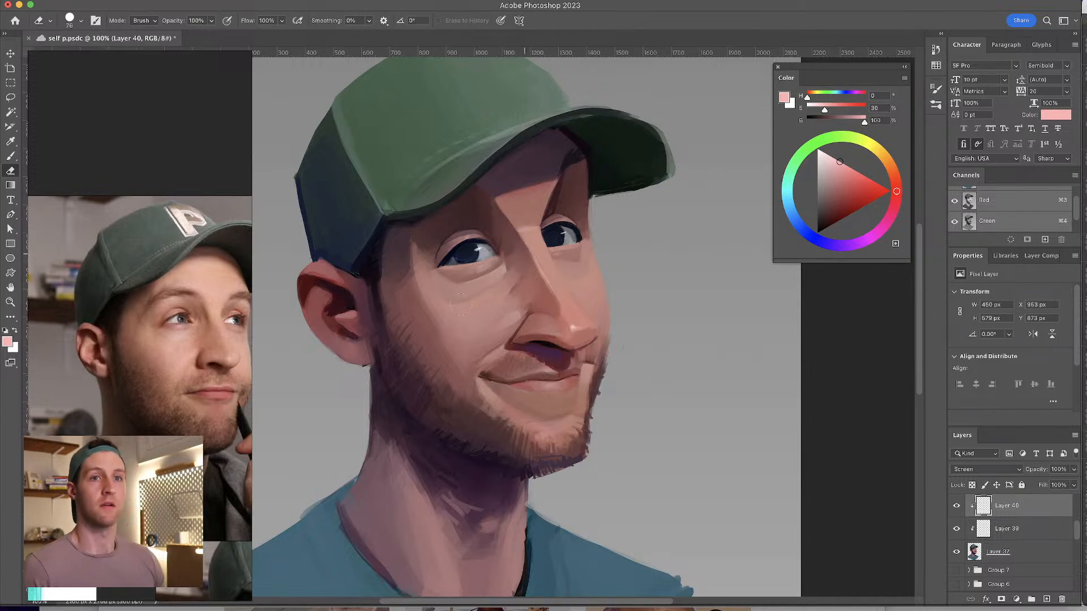
- Paint a fine light pink highlight on the cheek under the eye nearer the ear with a size 13 brush
{"action": "key", "text": "b"}
{"action": "left_click_drag", "start_coordinate": [504, 261], "coordinate": [494, 261]}
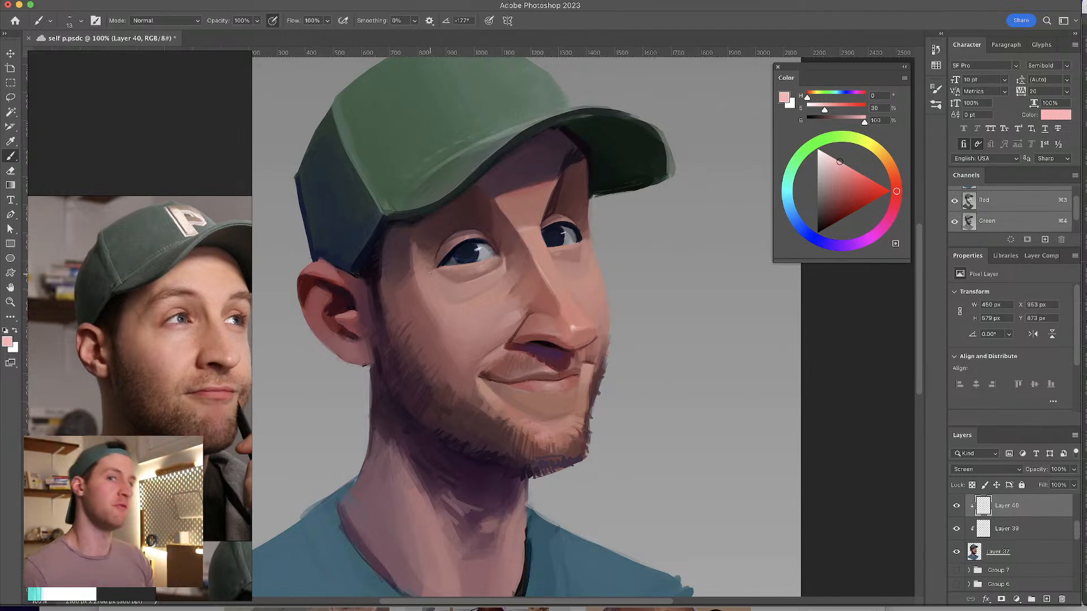
{"action": "left_click_drag", "start_coordinate": [449, 282], "coordinate": [446, 304]}
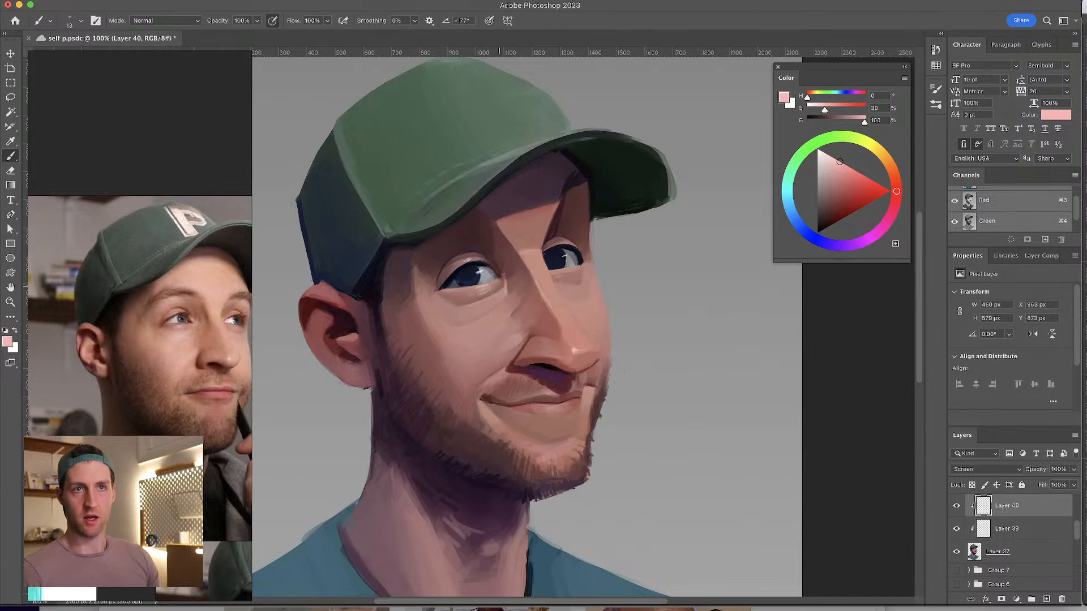
- Add a light pink highlight between the brows at the top of the nose with a size 47 brush and trim it with the eraser
{"action": "left_click", "coordinate": [529, 244]}
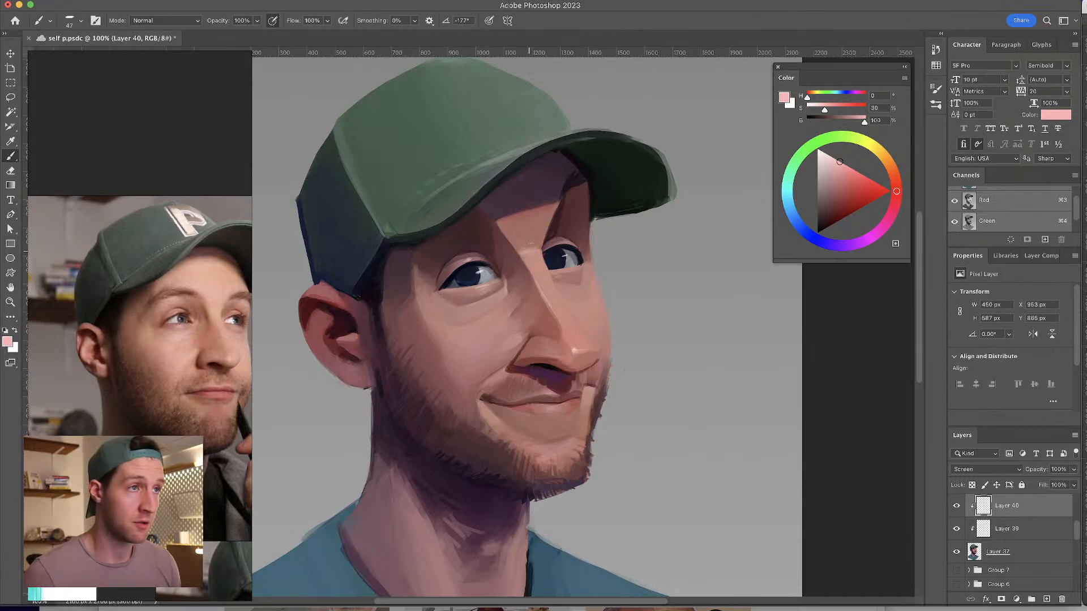
{"action": "left_click", "coordinate": [530, 246]}
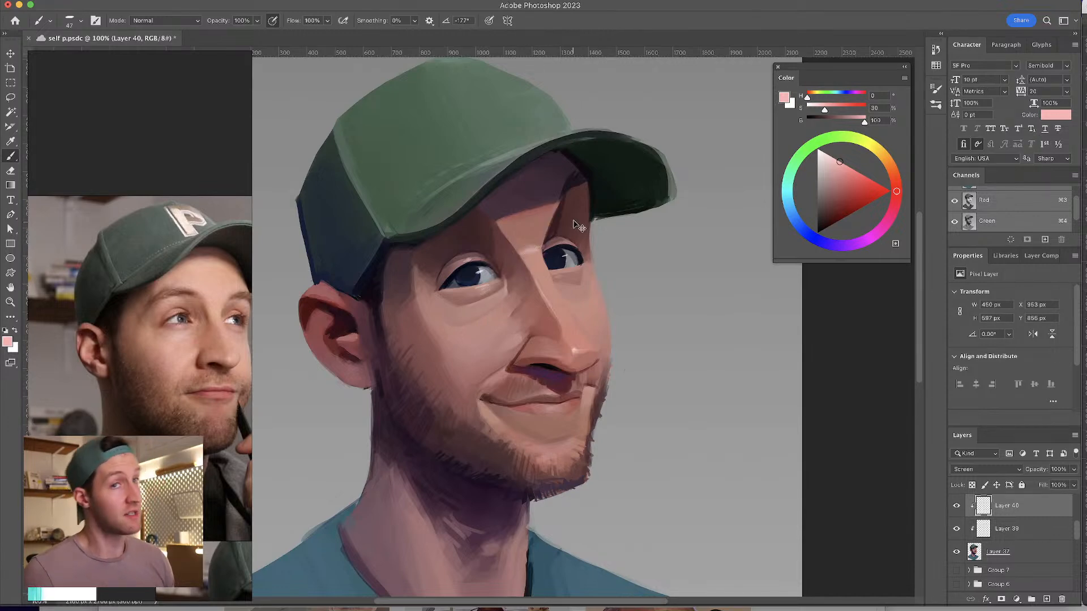
{"action": "key", "text": "e"}
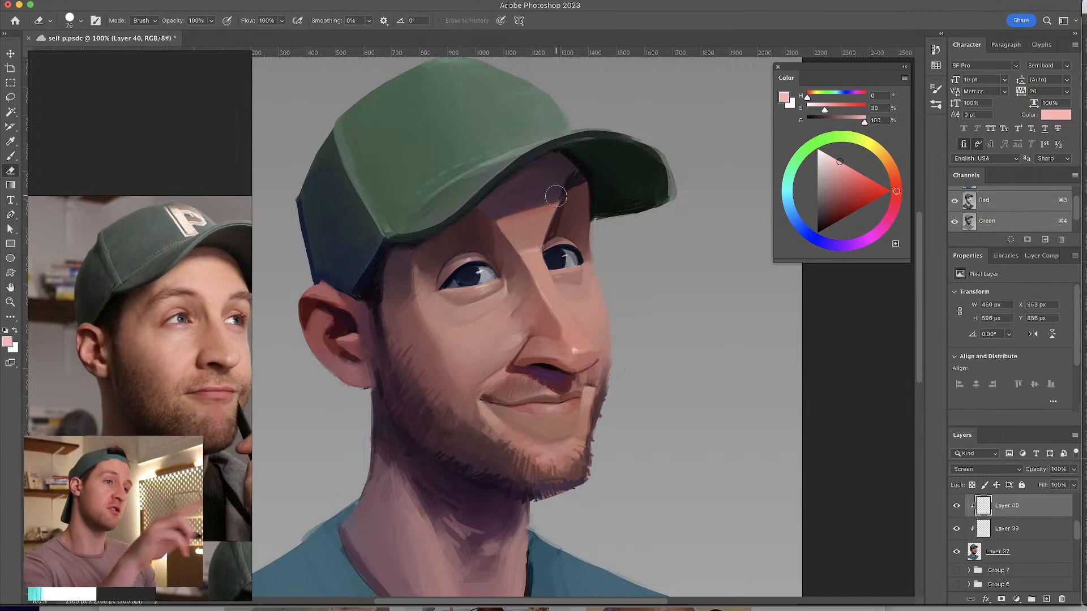
{"action": "key", "text": "b"}
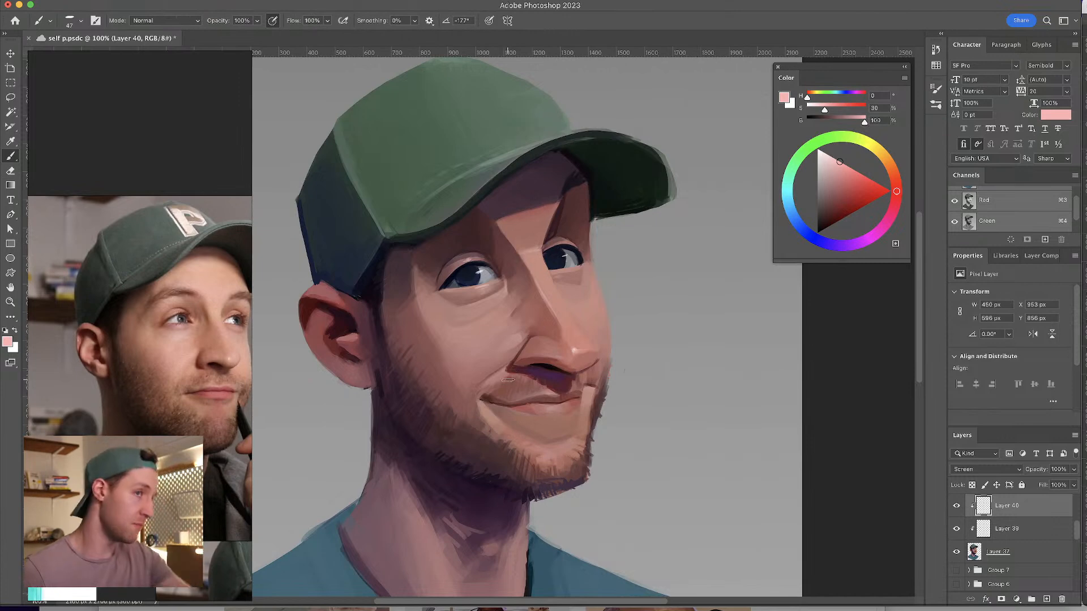
- Paint light pink highlights along the upper rim and lower part of the ear with brush sizes 24 and 28
{"action": "left_click_drag", "start_coordinate": [537, 236], "coordinate": [526, 237]}
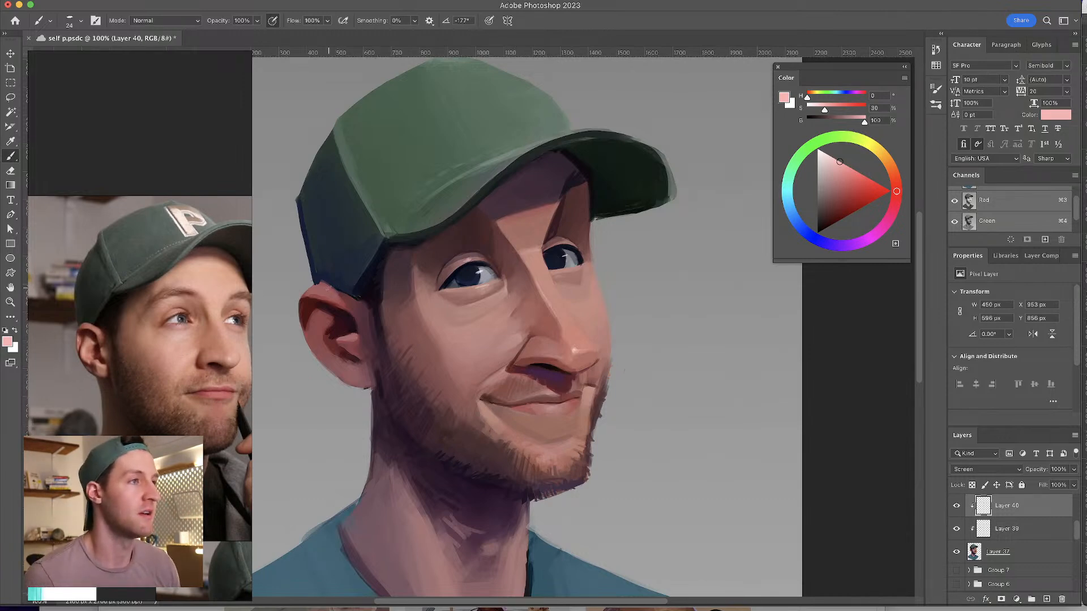
{"action": "left_click_drag", "start_coordinate": [318, 290], "coordinate": [332, 299]}
{"action": "left_click_drag", "start_coordinate": [337, 350], "coordinate": [330, 358]}
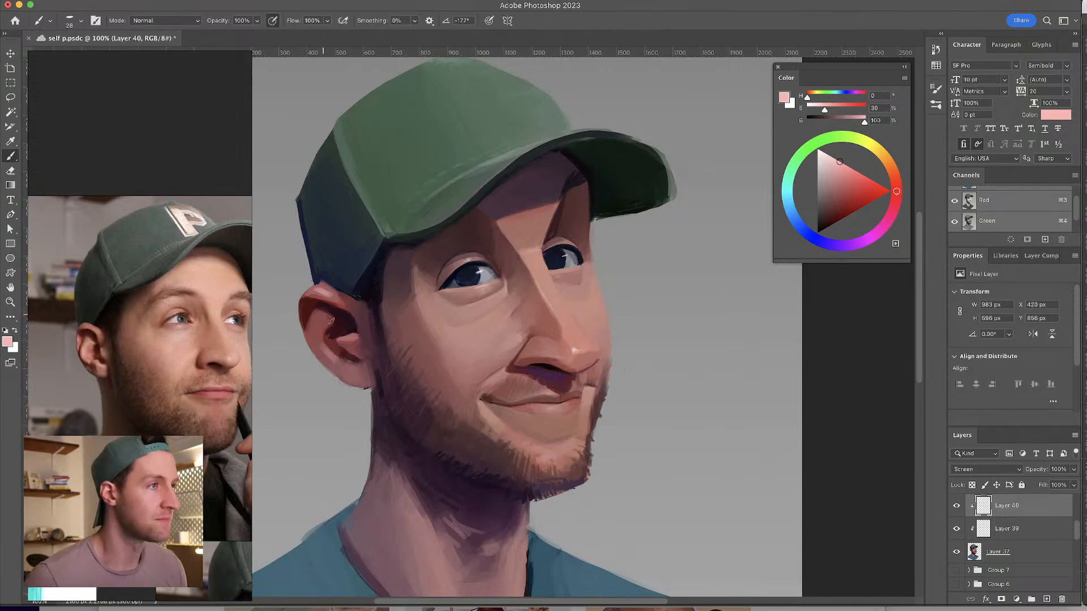
- Add highlights on the cheek fold beside the nose and on the upper lid of the eye nearer the ear, softening the lid with the eraser
{"action": "left_click_drag", "start_coordinate": [526, 341], "coordinate": [516, 348]}
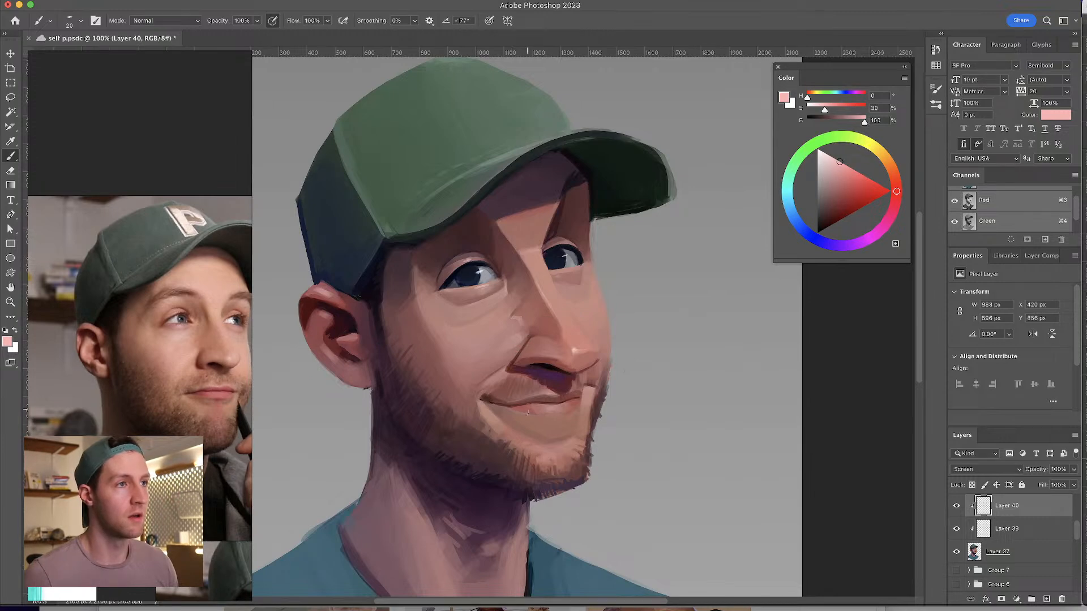
{"action": "left_click_drag", "start_coordinate": [506, 290], "coordinate": [506, 290]}
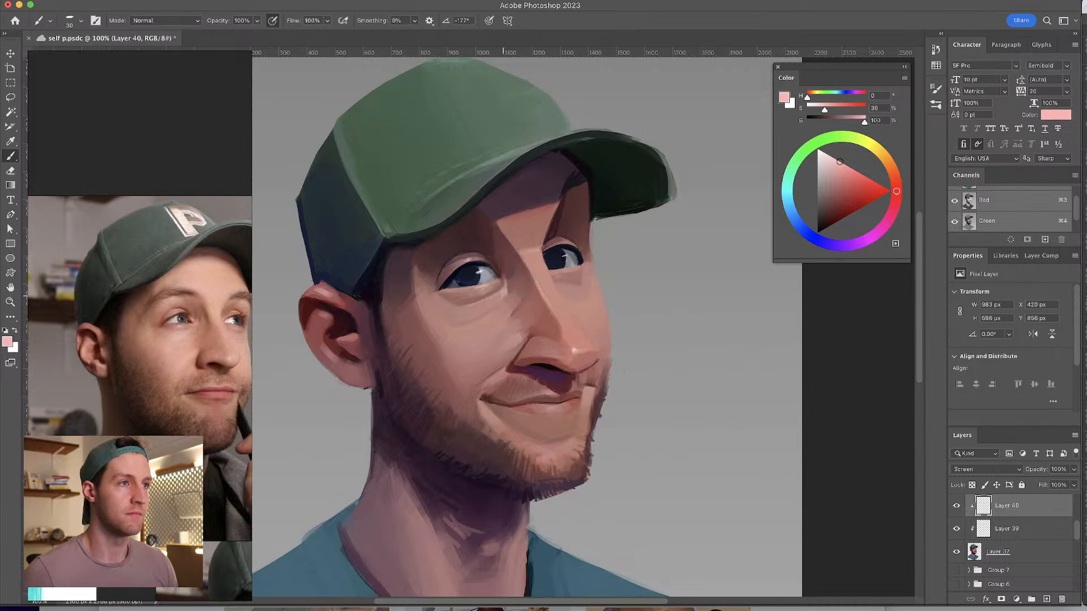
{"action": "left_click_drag", "start_coordinate": [461, 272], "coordinate": [467, 269]}
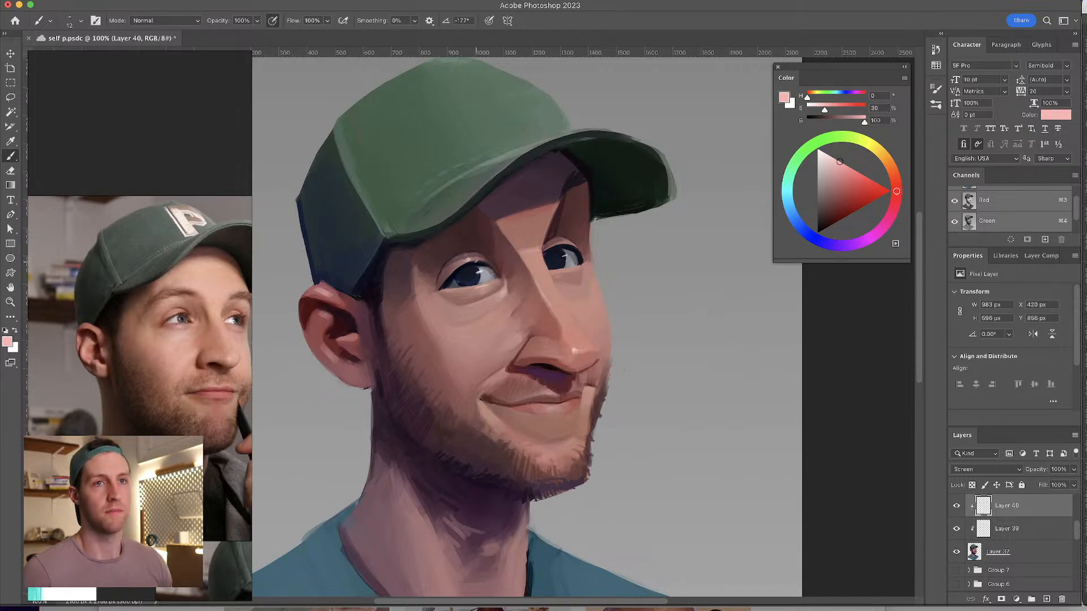
{"action": "left_click_drag", "start_coordinate": [464, 253], "coordinate": [473, 257]}
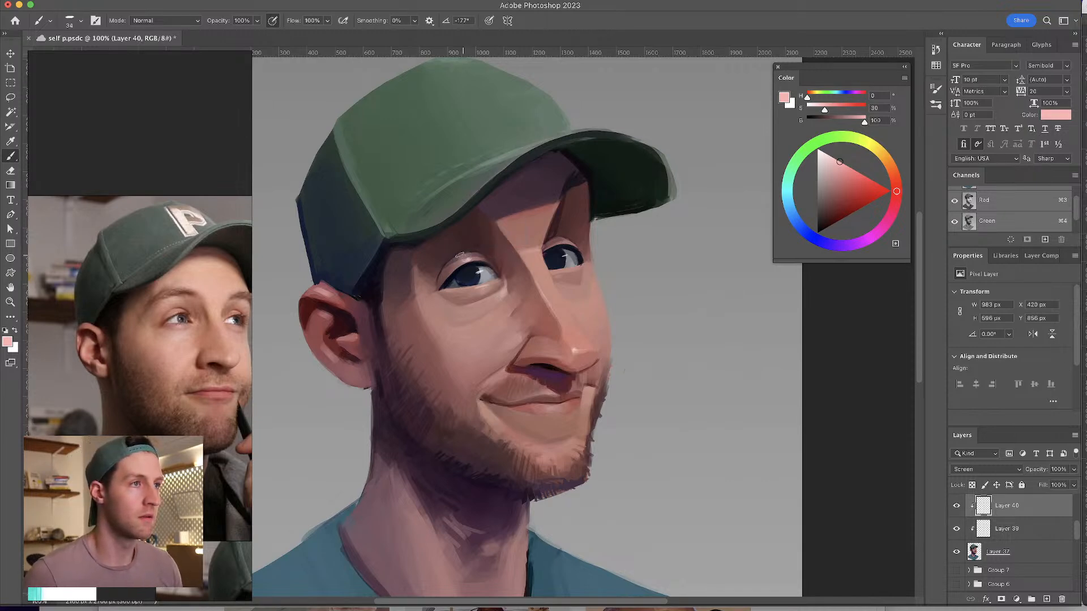
{"action": "mouse_move", "coordinate": [475, 259]}
{"action": "left_mouse_down"}
{"action": "mouse_move", "coordinate": [461, 250]}
{"action": "mouse_move", "coordinate": [515, 256]}
{"action": "left_mouse_up"}
{"action": "key", "text": "e"}
{"action": "key", "text": "b"}
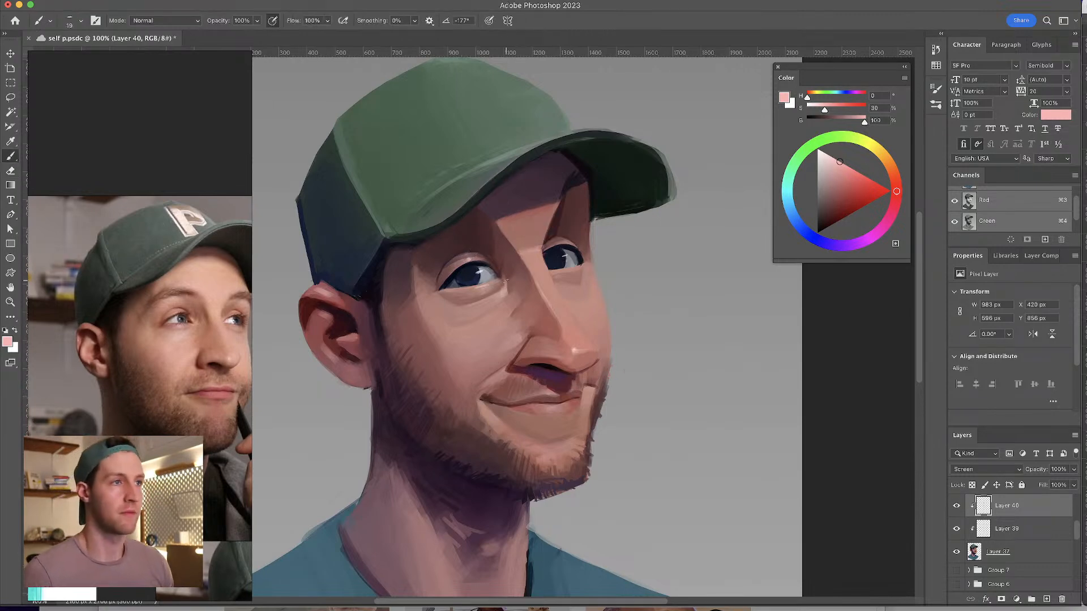
- Lasso the area beneath the eye nearer the ear, paint a highlight inside it, soften it with the eraser and deselect
{"action": "left_click_drag", "start_coordinate": [506, 282], "coordinate": [512, 280]}
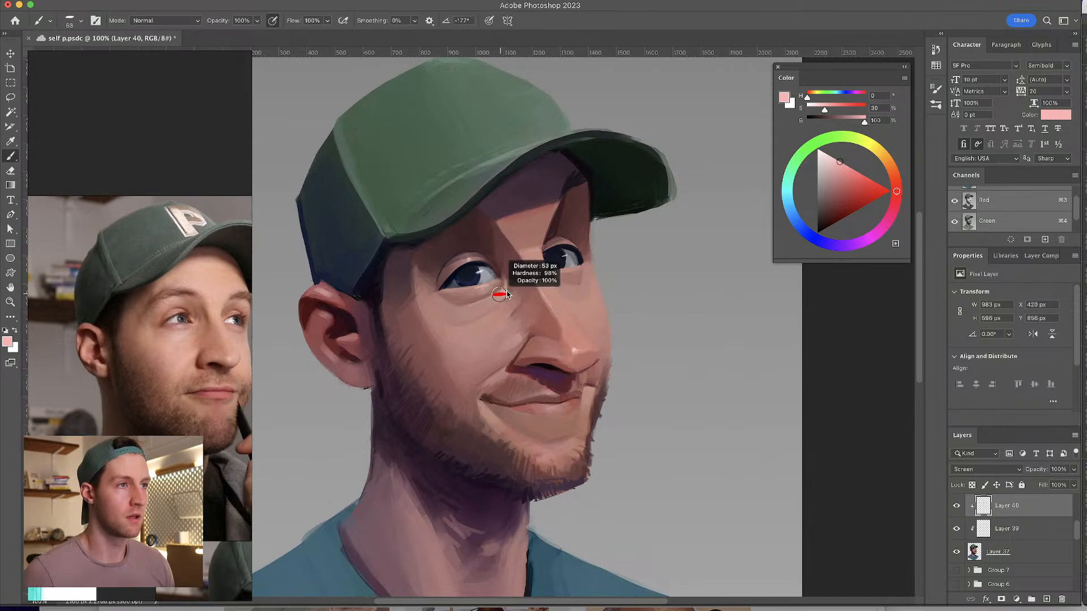
{"action": "left_click", "coordinate": [11, 96]}
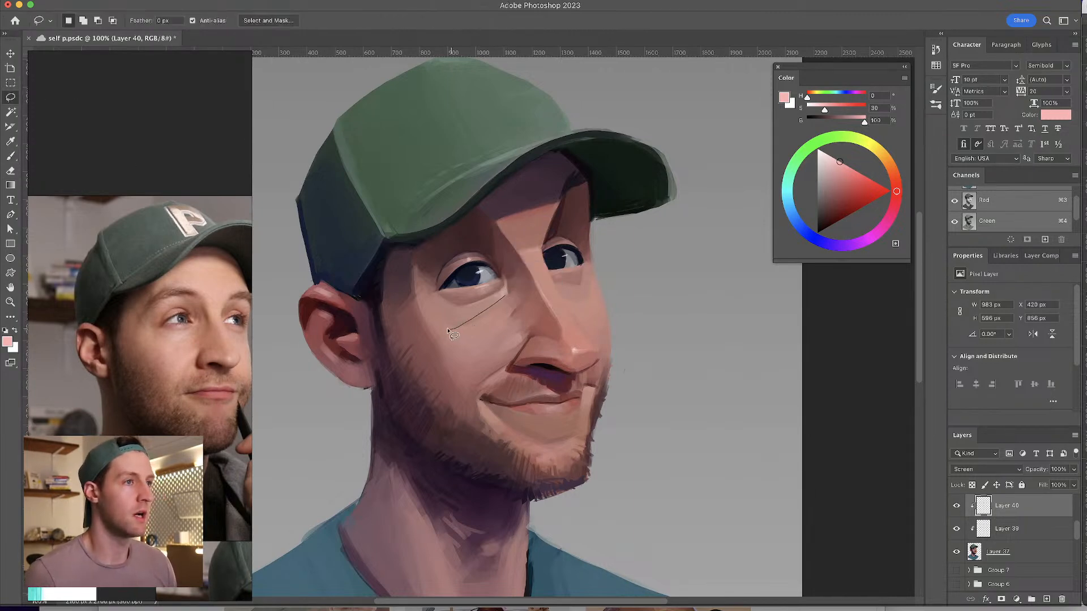
{"action": "mouse_move", "coordinate": [507, 294]}
{"action": "left_mouse_down"}
{"action": "mouse_move", "coordinate": [473, 318]}
{"action": "mouse_move", "coordinate": [441, 317]}
{"action": "mouse_move", "coordinate": [529, 280]}
{"action": "mouse_move", "coordinate": [482, 282]}
{"action": "mouse_move", "coordinate": [485, 318]}
{"action": "mouse_move", "coordinate": [469, 315]}
{"action": "mouse_move", "coordinate": [480, 350]}
{"action": "mouse_move", "coordinate": [482, 223]}
{"action": "mouse_move", "coordinate": [449, 288]}
{"action": "mouse_move", "coordinate": [471, 318]}
{"action": "mouse_move", "coordinate": [480, 310]}
{"action": "mouse_move", "coordinate": [450, 310]}
{"action": "left_mouse_up"}
{"action": "key", "text": "b"}
{"action": "key", "text": "e"}
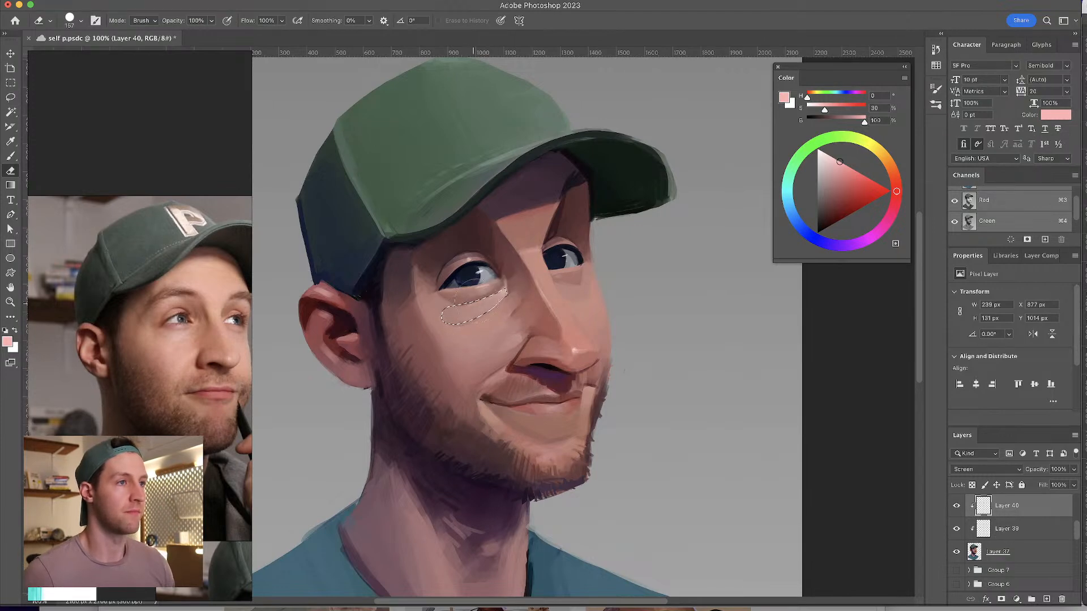
{"action": "scroll", "coordinate": [509, 266], "scroll_direction": "down", "scroll_amount": 2}
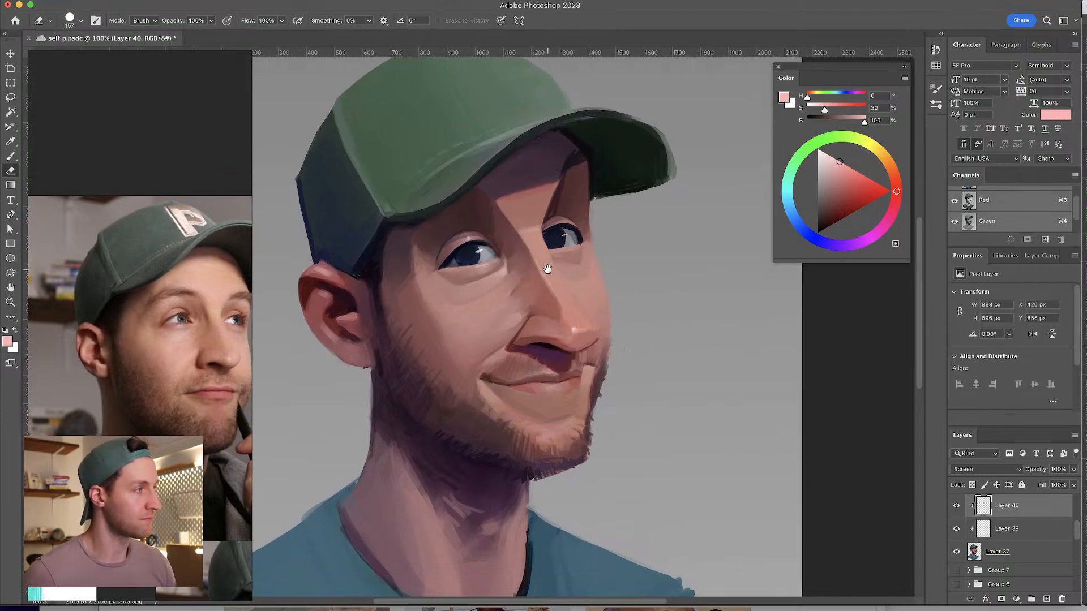
- Dab a pink highlight on the throat and paint thin highlight strokes down the neck to the collar with a size 11 brush, undoing unwanted strokes
{"action": "key", "text": "b"}
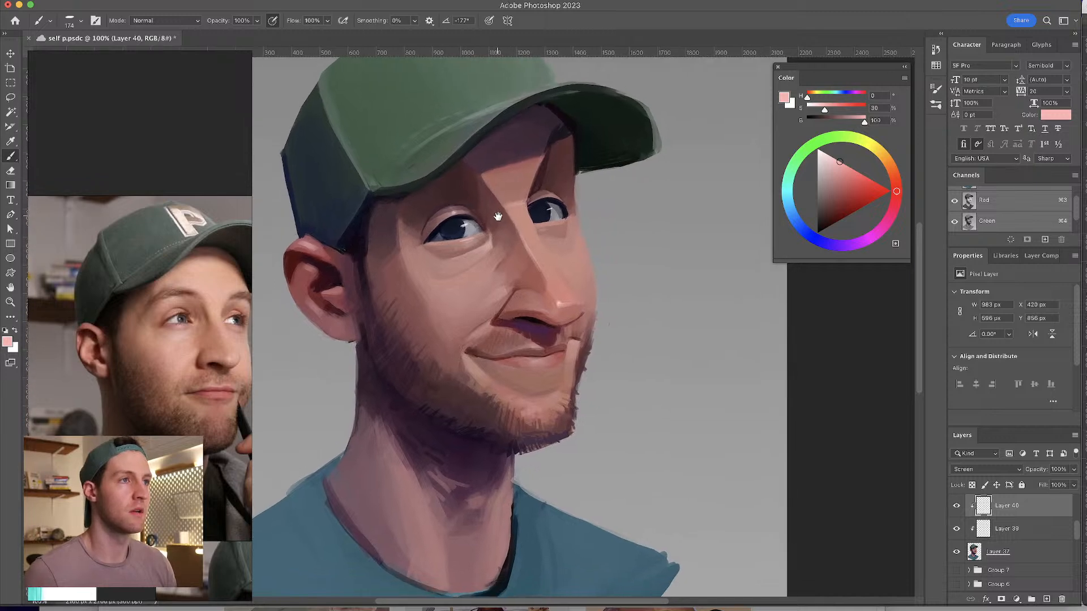
{"action": "scroll", "coordinate": [504, 249], "scroll_direction": "down", "scroll_amount": 5}
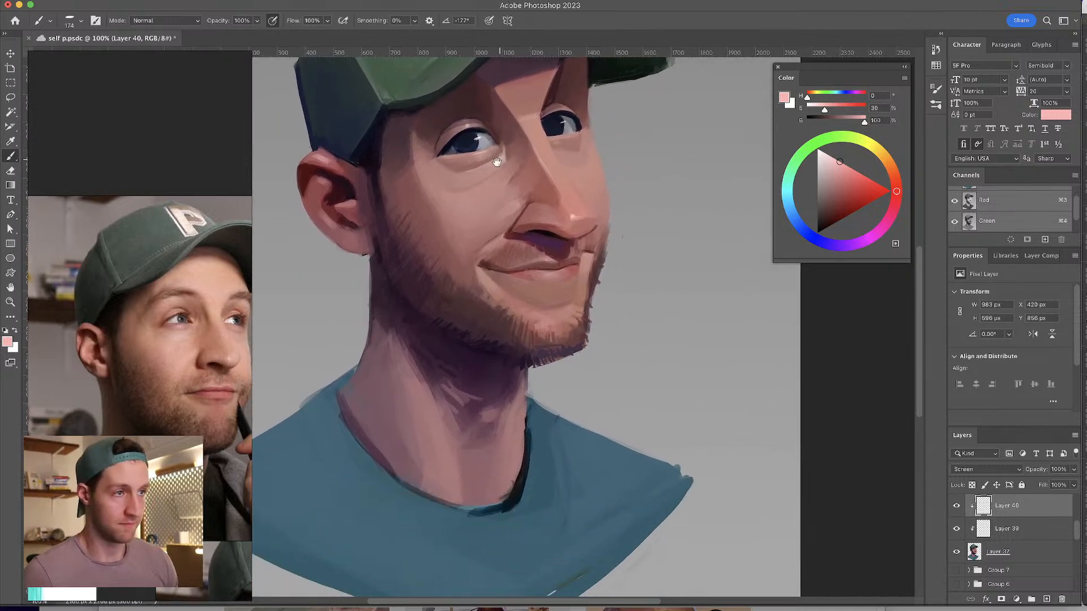
{"action": "mouse_move", "coordinate": [472, 415]}
{"action": "left_mouse_down"}
{"action": "mouse_move", "coordinate": [439, 412]}
{"action": "mouse_move", "coordinate": [473, 405]}
{"action": "mouse_move", "coordinate": [494, 418]}
{"action": "left_mouse_up"}
{"action": "key", "text": "ctrl+z"}
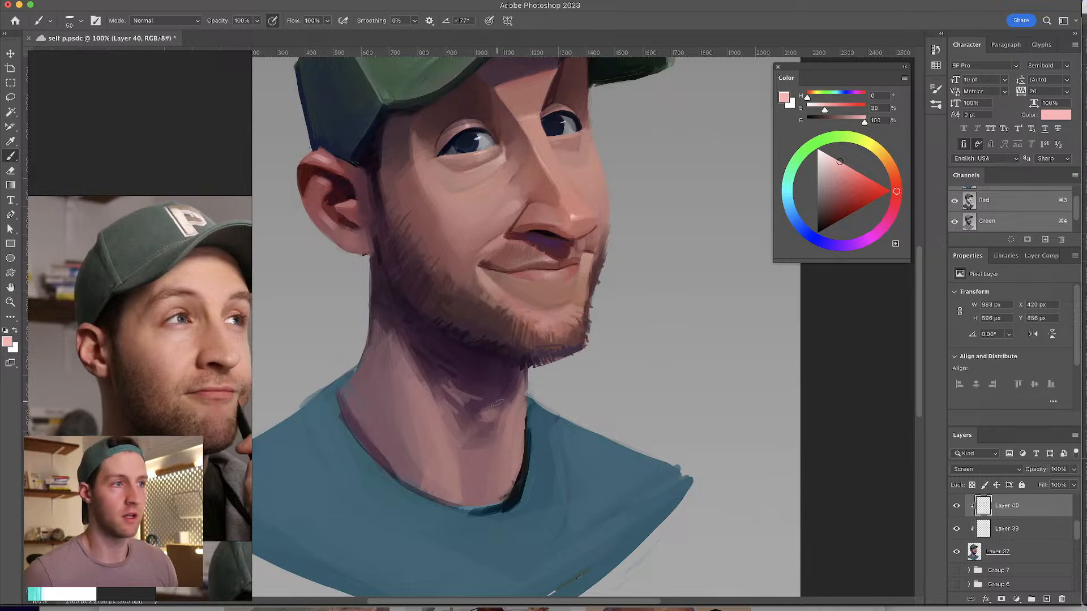
{"action": "left_click", "coordinate": [487, 413]}
{"action": "left_click_drag", "start_coordinate": [489, 496], "coordinate": [495, 460]}
{"action": "left_click_drag", "start_coordinate": [485, 510], "coordinate": [495, 446]}
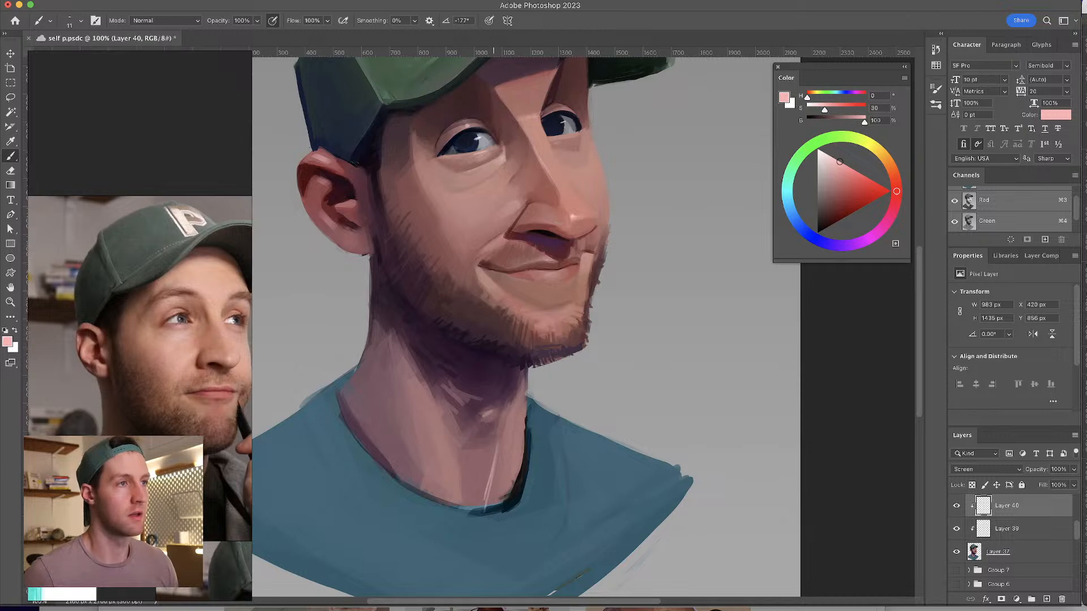
{"action": "key", "text": "ctrl+z"}
{"action": "scroll", "coordinate": [497, 461], "scroll_direction": "up", "scroll_amount": 1}
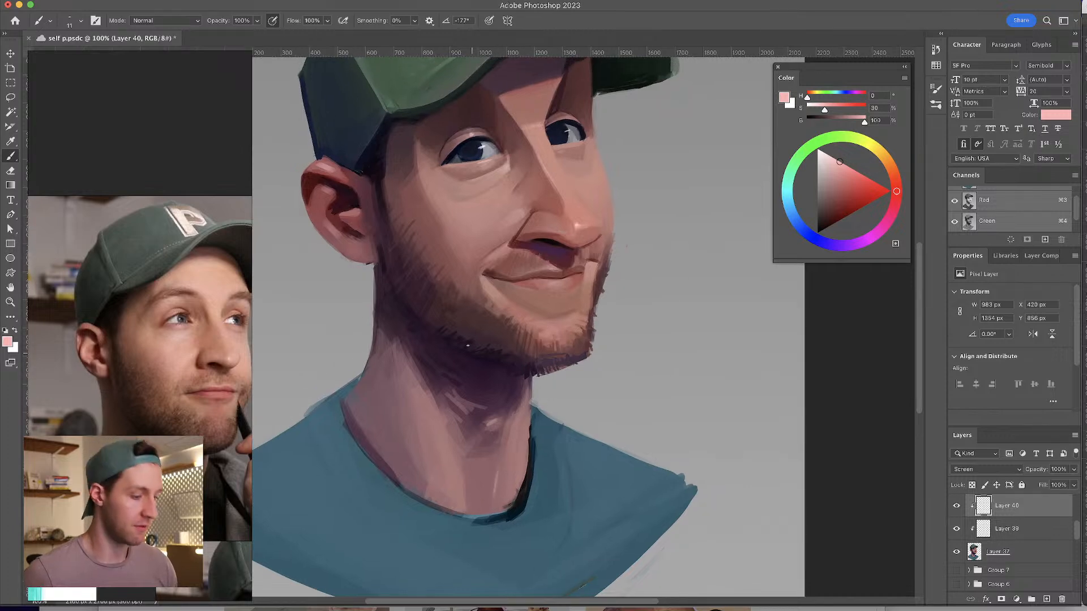
- Paint a highlight along the top edge of the ear with a size 17 brush and soften it with a size 45 eraser
{"action": "key", "text": "ctrl+minus"}
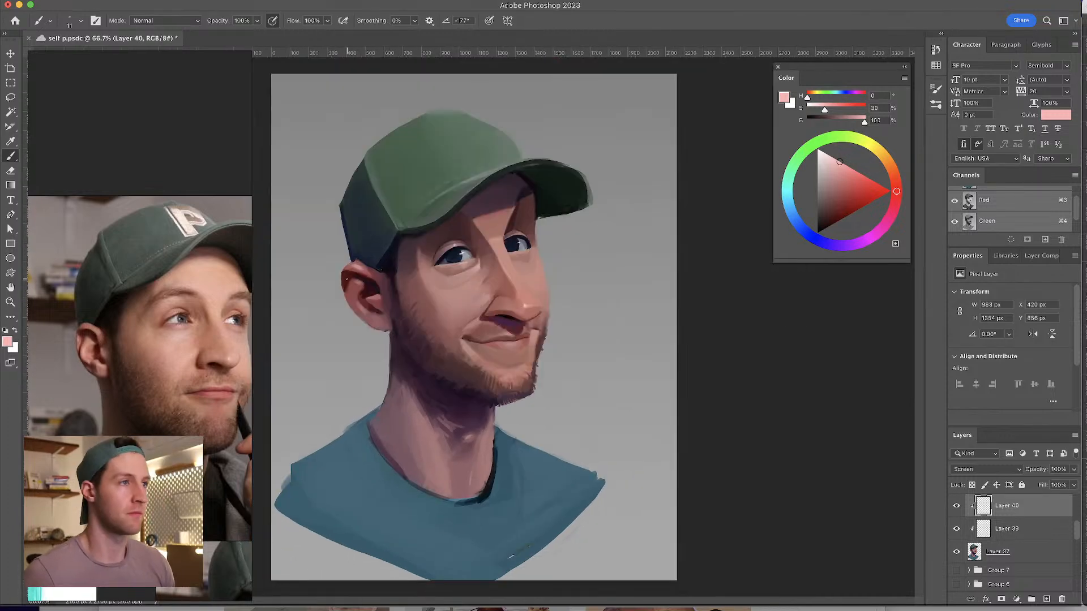
{"action": "left_click_drag", "start_coordinate": [347, 261], "coordinate": [351, 261]}
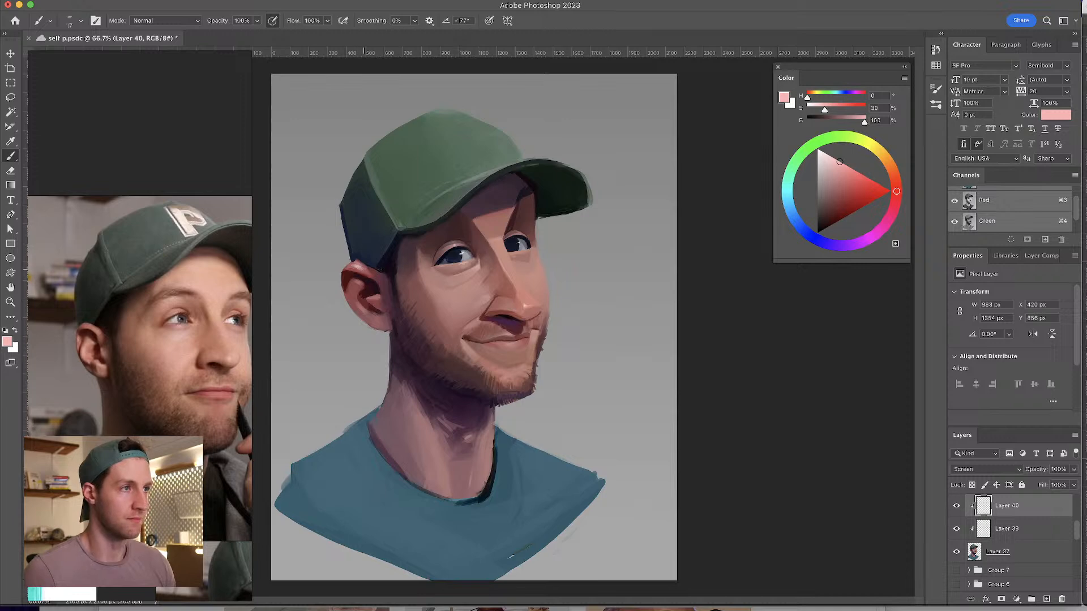
{"action": "key", "text": "e"}
{"action": "left_click_drag", "start_coordinate": [351, 261], "coordinate": [353, 261]}
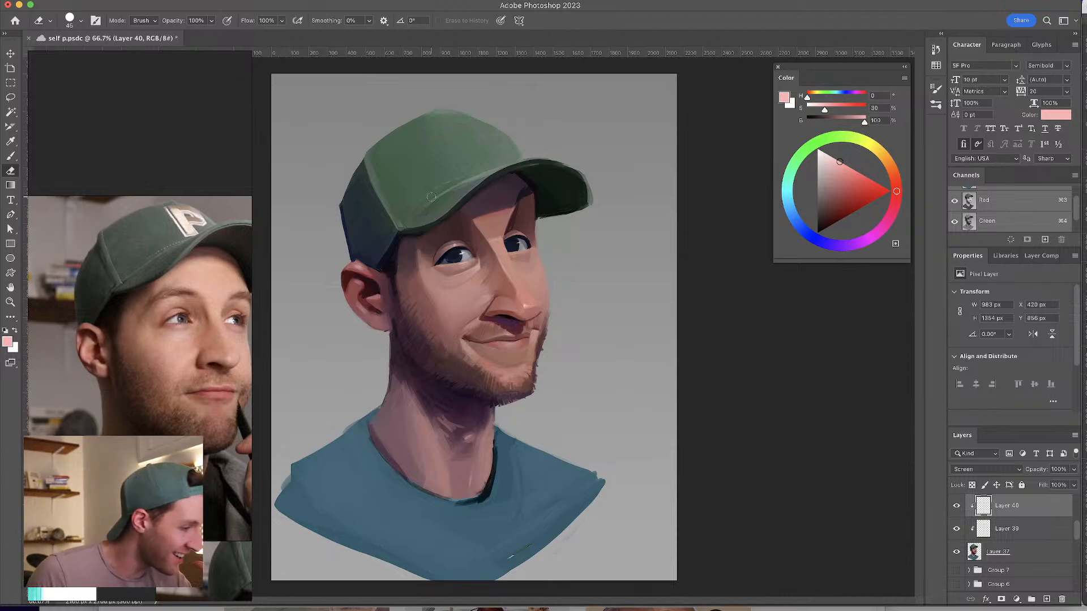
- Reduce the brush to below size 20 and dab a light pink highlight on the tip of the nose
{"action": "key", "text": "b"}
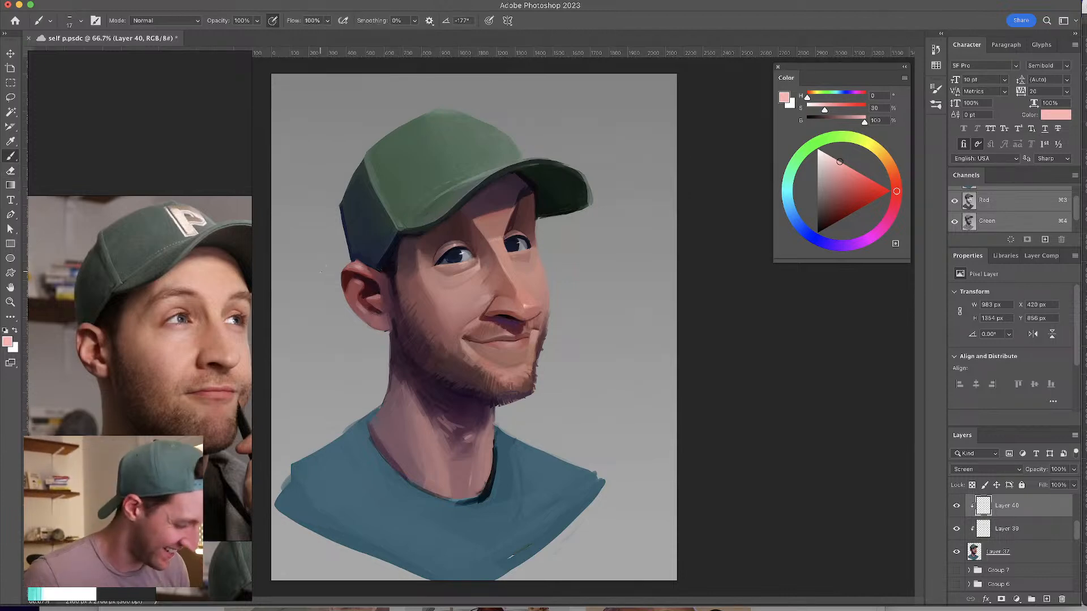
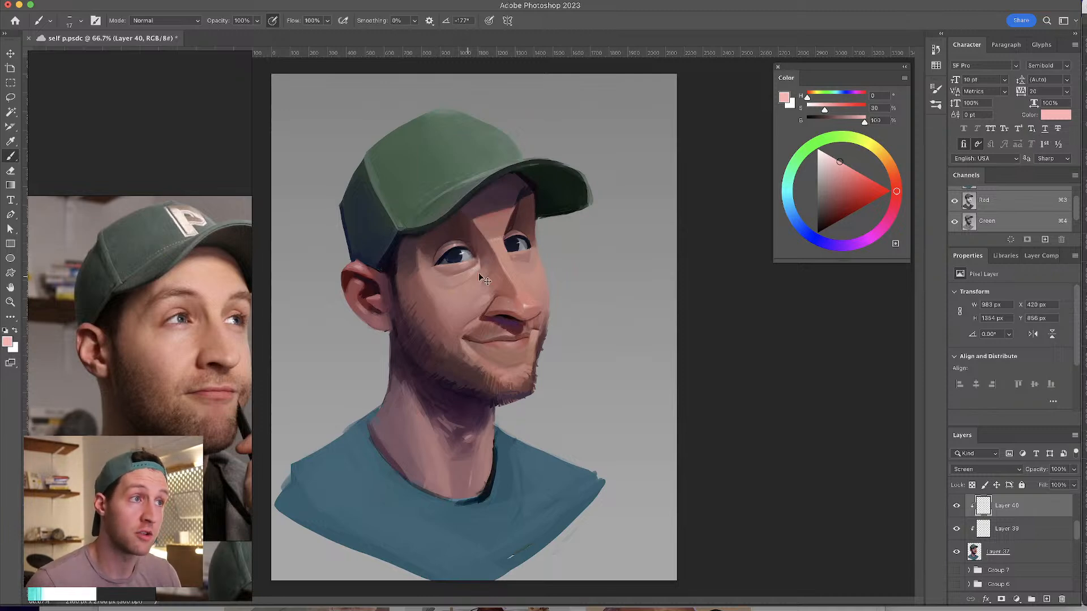
{"action": "left_click_drag", "start_coordinate": [481, 271], "coordinate": [488, 270], "text": "ctrl+alt"}
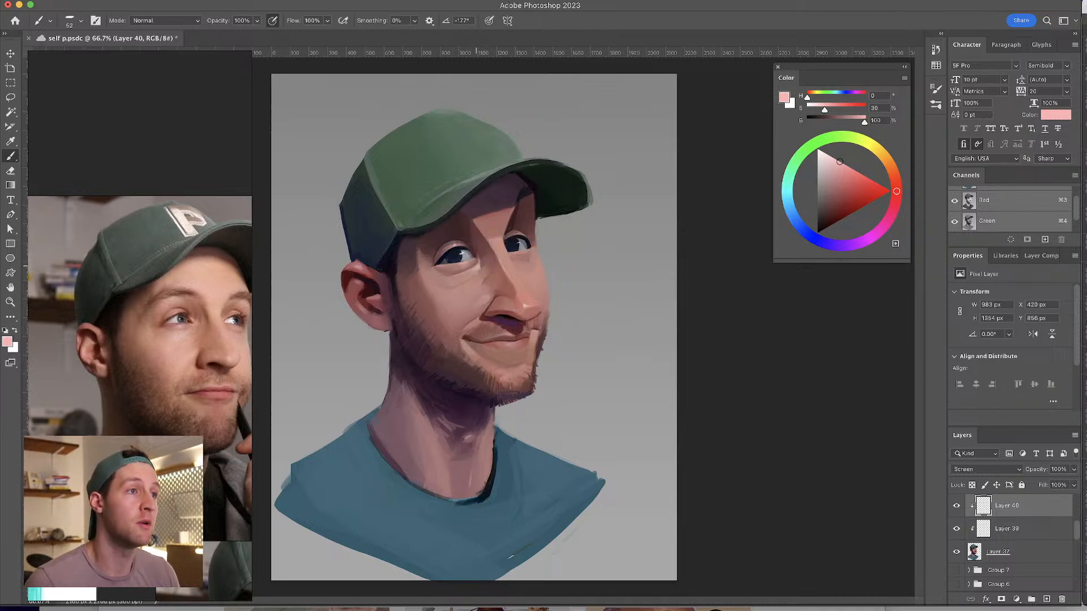
{"action": "left_click_drag", "start_coordinate": [442, 275], "coordinate": [423, 265], "text": "ctrl+alt"}
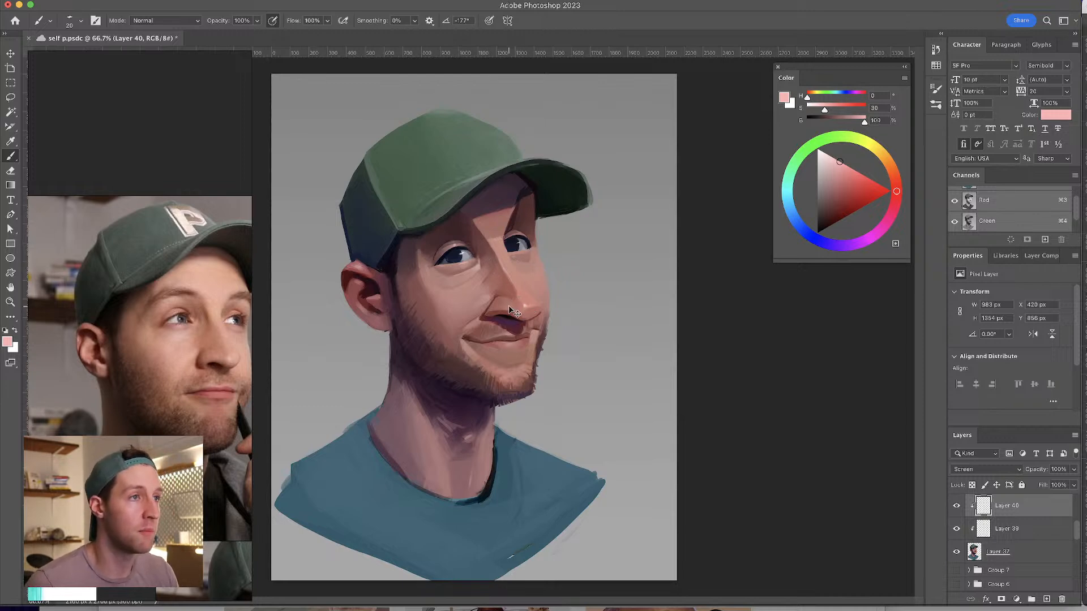
{"action": "key", "text": "bracketleft"}
{"action": "left_click", "coordinate": [526, 307]}
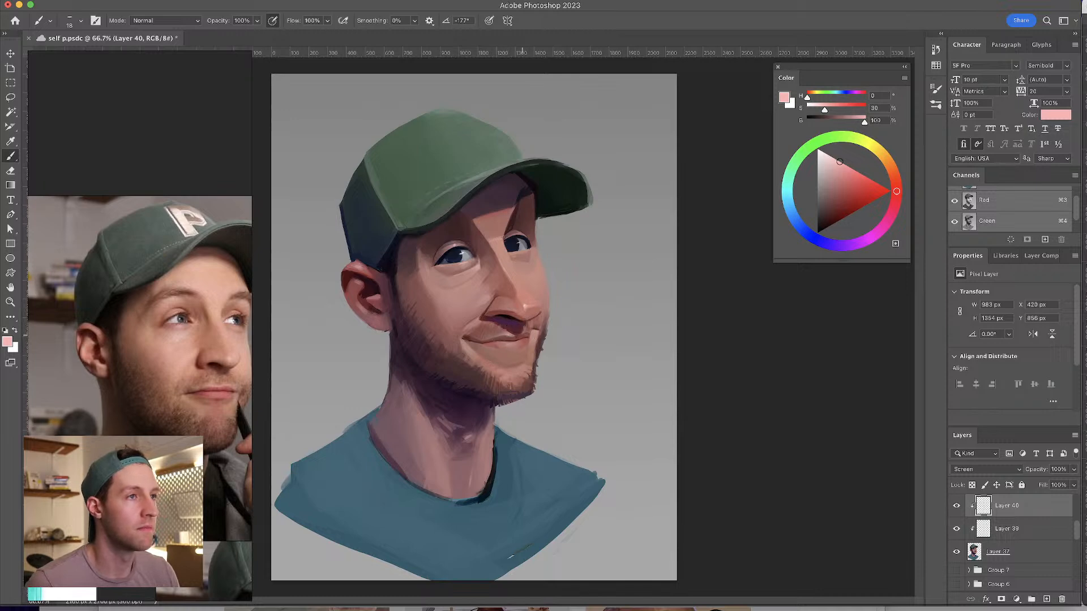
- Add a light pink highlight on the chin with a size 29 brush and soften it with a large eraser
{"action": "left_click_drag", "start_coordinate": [518, 345], "coordinate": [511, 338]}
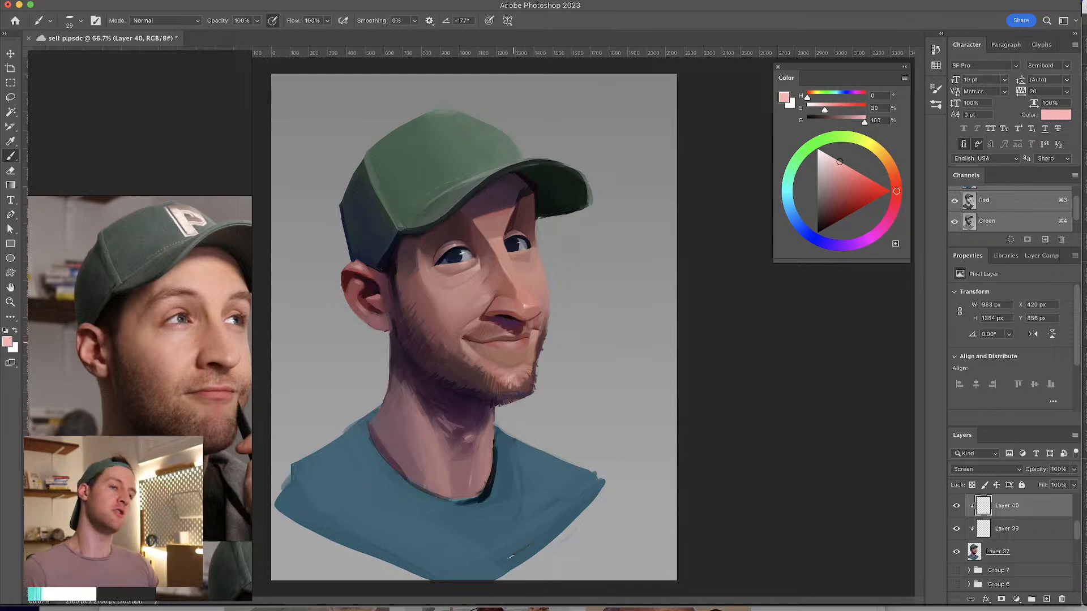
{"action": "key", "text": "e"}
{"action": "left_click_drag", "start_coordinate": [497, 371], "coordinate": [512, 385]}
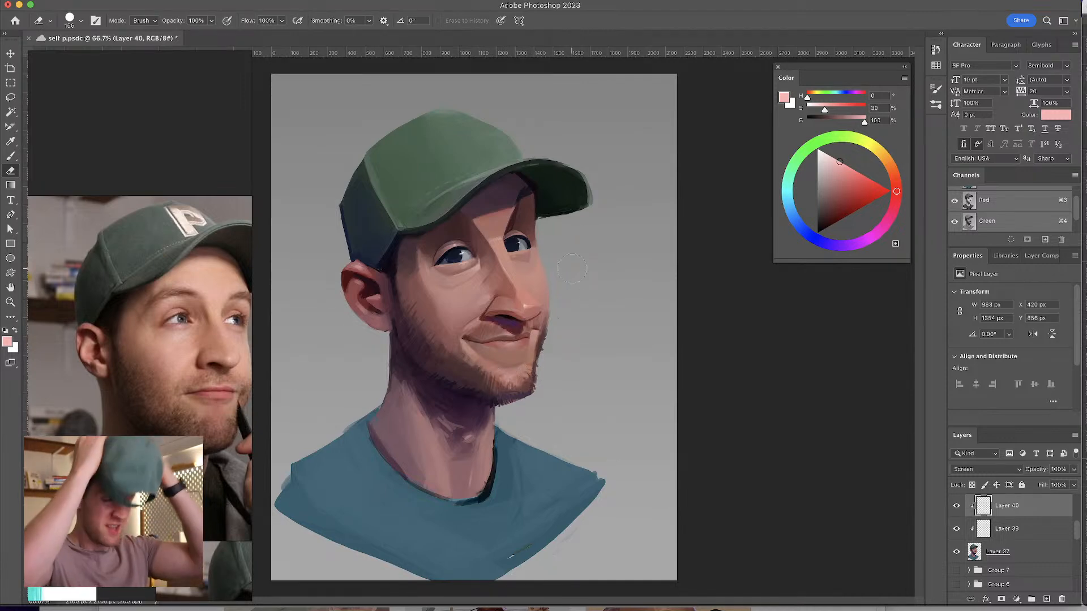
{"action": "key", "text": "b"}
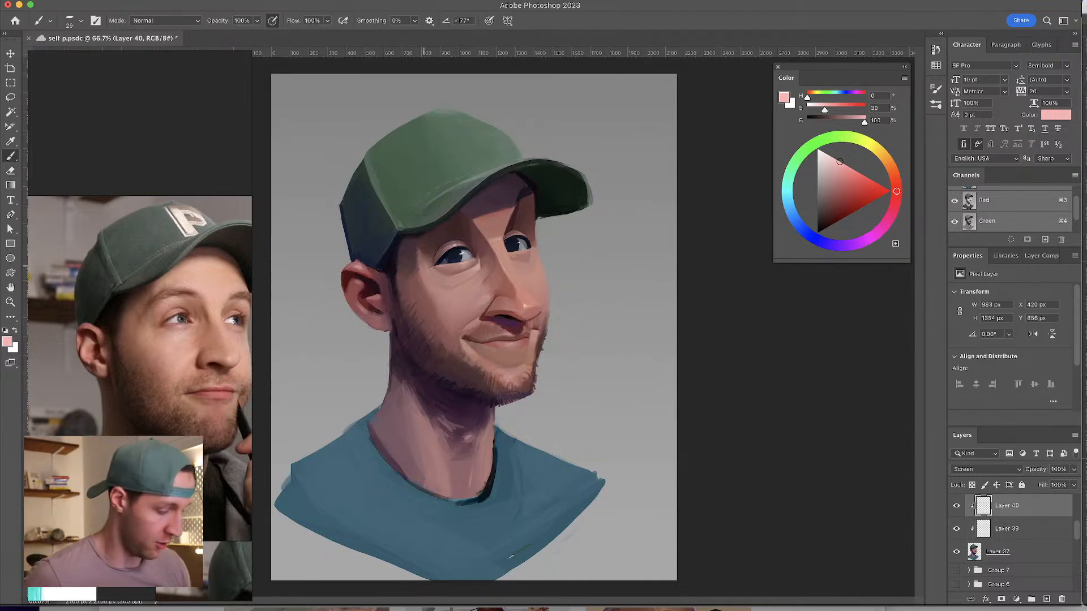
- Add a new layer clipped above the skin highlights layer and pick a pale blue with hue 211, saturation 30 and brightness 100
{"action": "left_click", "coordinate": [1046, 599]}
{"action": "left_click", "coordinate": [1040, 517], "text": "alt"}
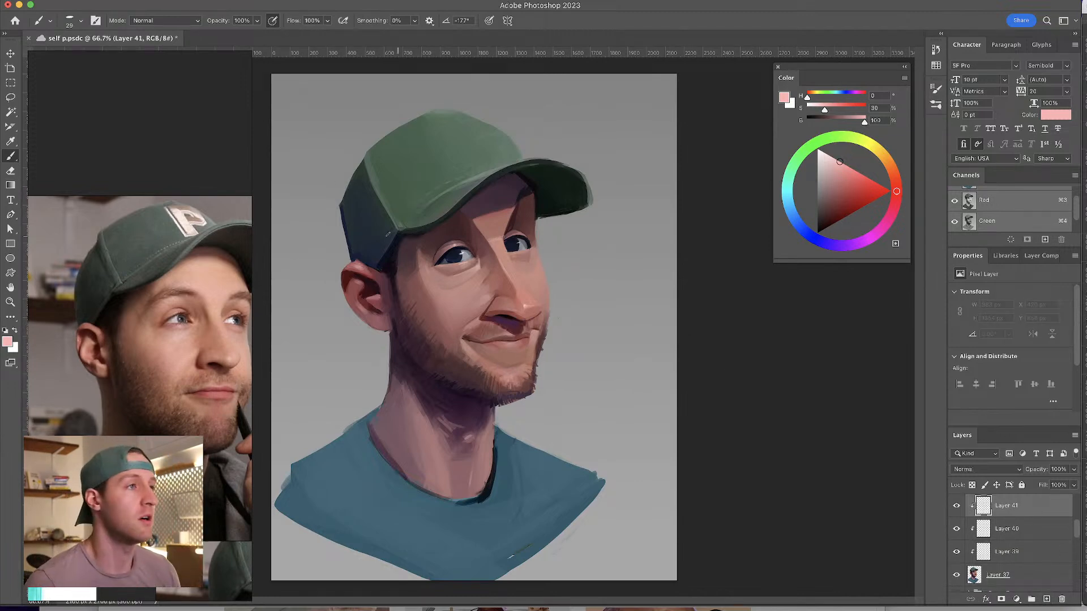
{"action": "left_click_drag", "start_coordinate": [328, 213], "coordinate": [332, 221]}
{"action": "left_click", "coordinate": [795, 219]}
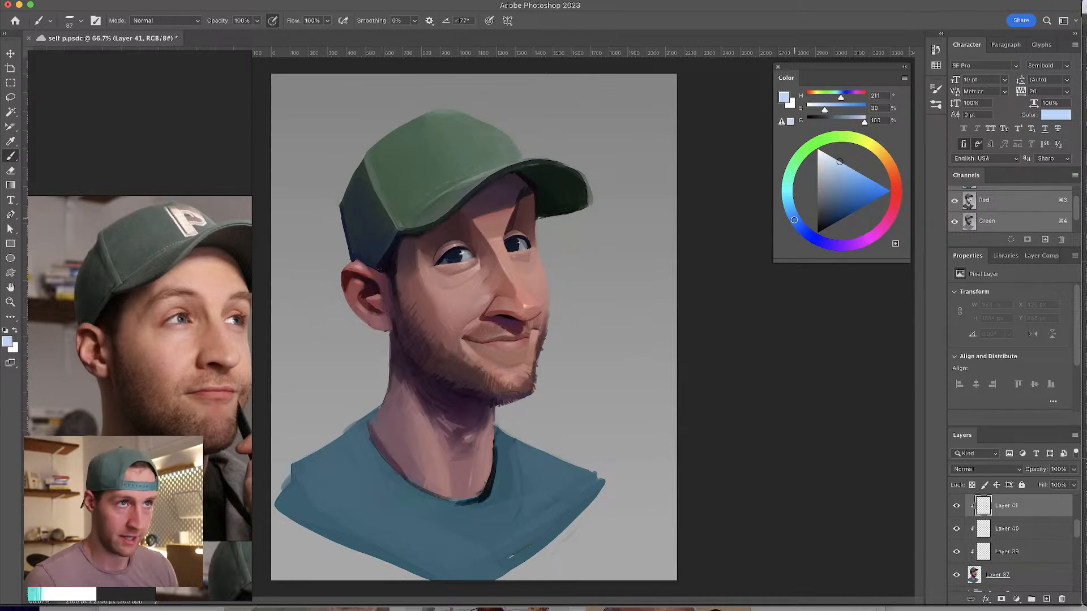
{"action": "left_click", "coordinate": [861, 174]}
{"action": "left_click_drag", "start_coordinate": [342, 202], "coordinate": [350, 252]}
{"action": "left_click_drag", "start_coordinate": [343, 204], "coordinate": [354, 260]}
{"action": "key", "text": "super+z"}
{"action": "key", "text": "super+z"}
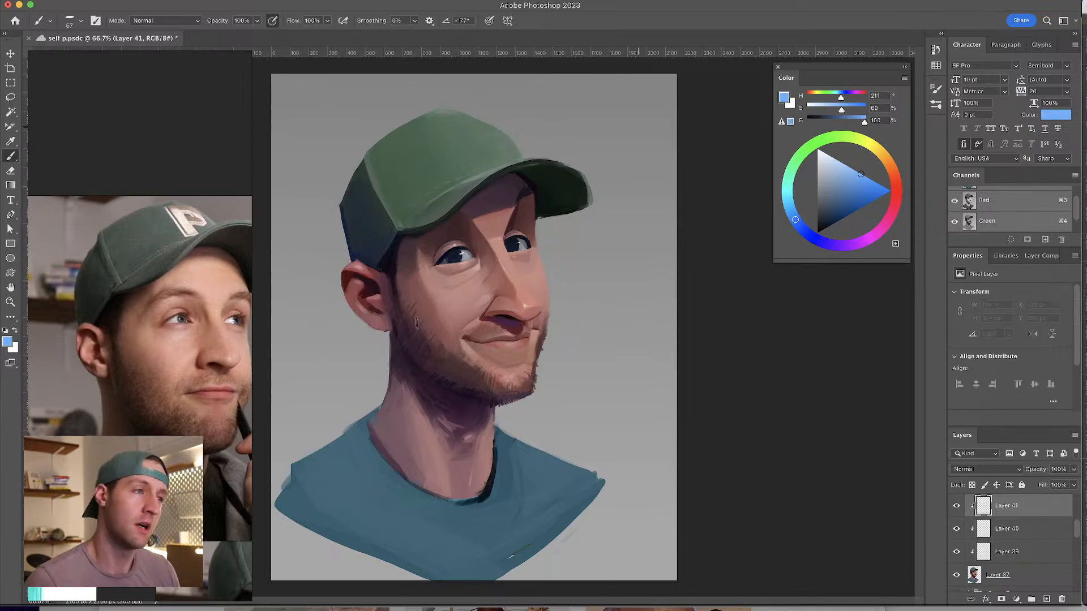
- Paint a light pink rim light along the back edge of the cap, using hue 333, saturation 31 and brightness 98
{"action": "left_click", "coordinate": [891, 215]}
{"action": "left_click", "coordinate": [862, 178]}
{"action": "left_click_drag", "start_coordinate": [860, 179], "coordinate": [847, 165]}
{"action": "mouse_move", "coordinate": [352, 215]}
{"action": "left_mouse_down"}
{"action": "mouse_move", "coordinate": [335, 233]}
{"action": "mouse_move", "coordinate": [334, 194]}
{"action": "mouse_move", "coordinate": [344, 244]}
{"action": "mouse_move", "coordinate": [341, 206]}
{"action": "left_mouse_up"}
{"action": "left_click_drag", "start_coordinate": [342, 257], "coordinate": [342, 197]}
{"action": "left_click_drag", "start_coordinate": [847, 165], "coordinate": [837, 161]}
- Set the layer's blend mode to Screen and erase the inner side of the pink stroke on the cap
{"action": "left_click", "coordinate": [985, 471]}
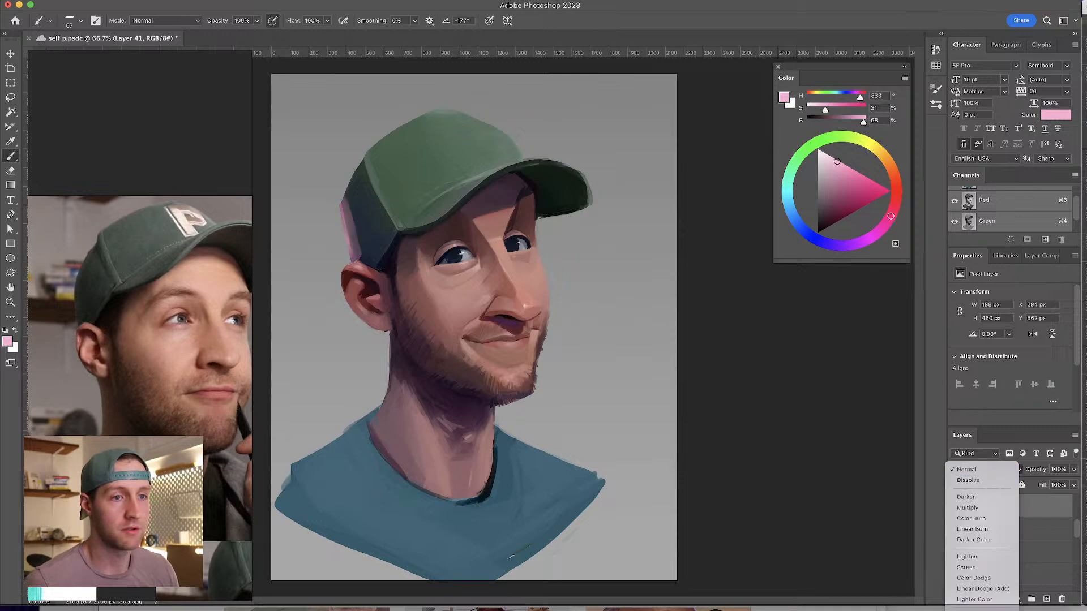
{"action": "left_click", "coordinate": [992, 570]}
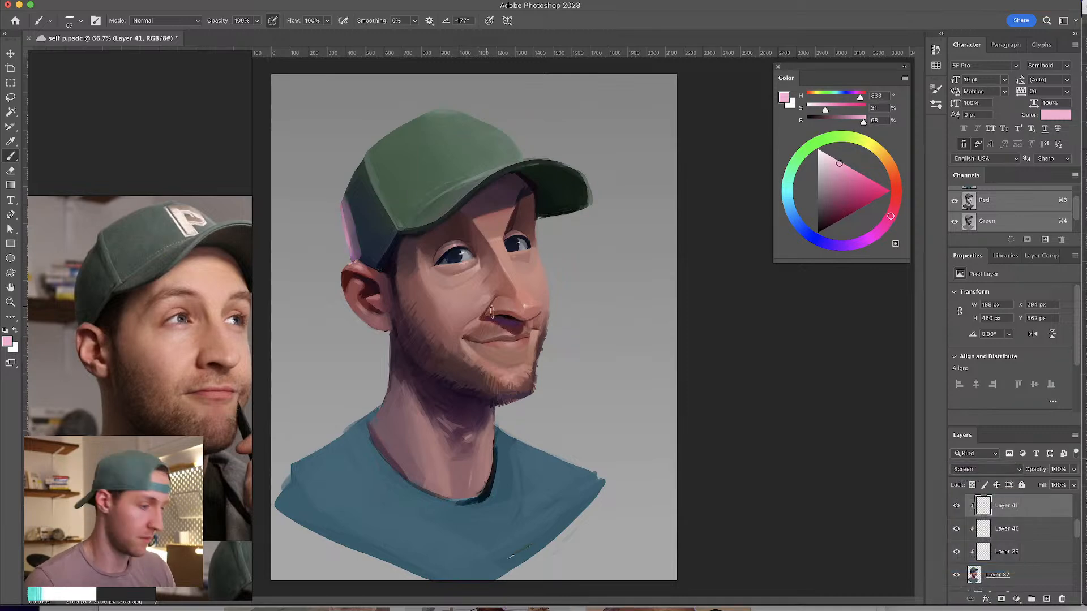
{"action": "key", "text": "e"}
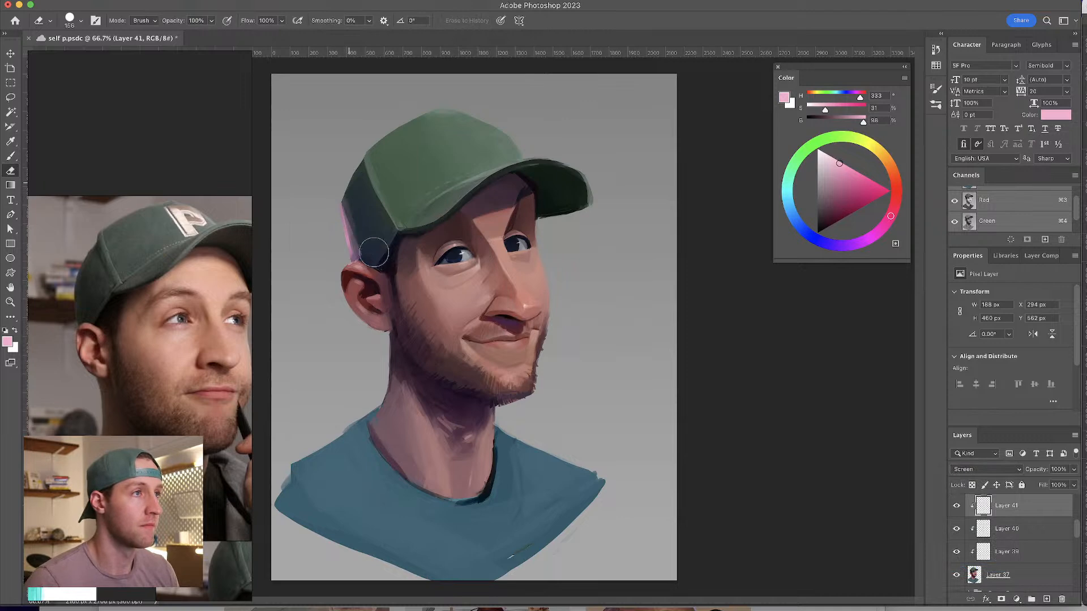
{"action": "left_click_drag", "start_coordinate": [371, 261], "coordinate": [360, 214]}
- Paint a thin pink rim light along the outer edge of the ear, starting with a size 13 brush
{"action": "key", "text": "b"}
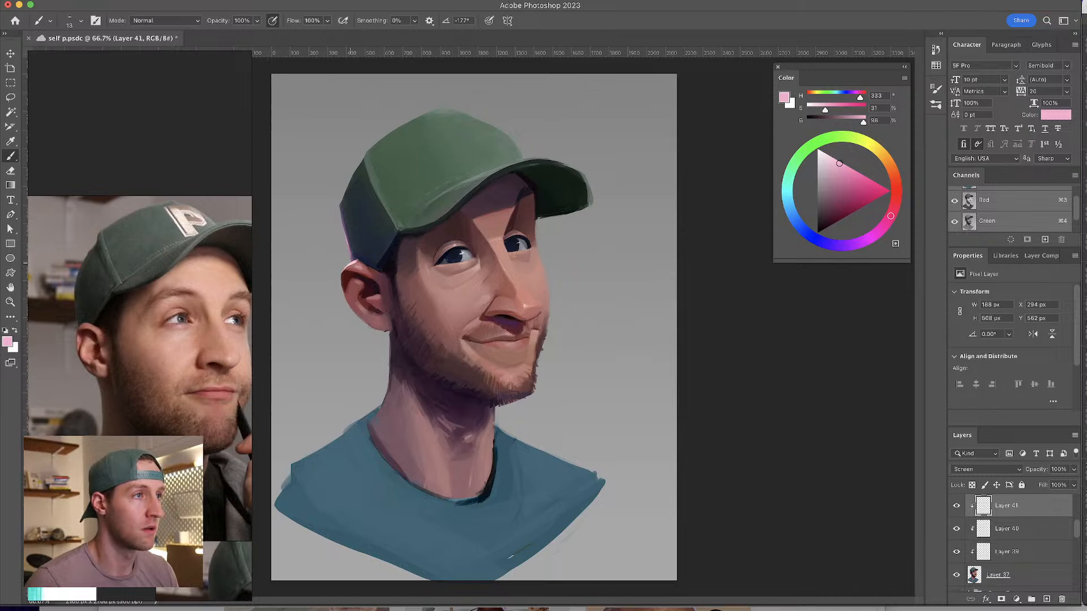
{"action": "left_click_drag", "start_coordinate": [346, 267], "coordinate": [344, 306]}
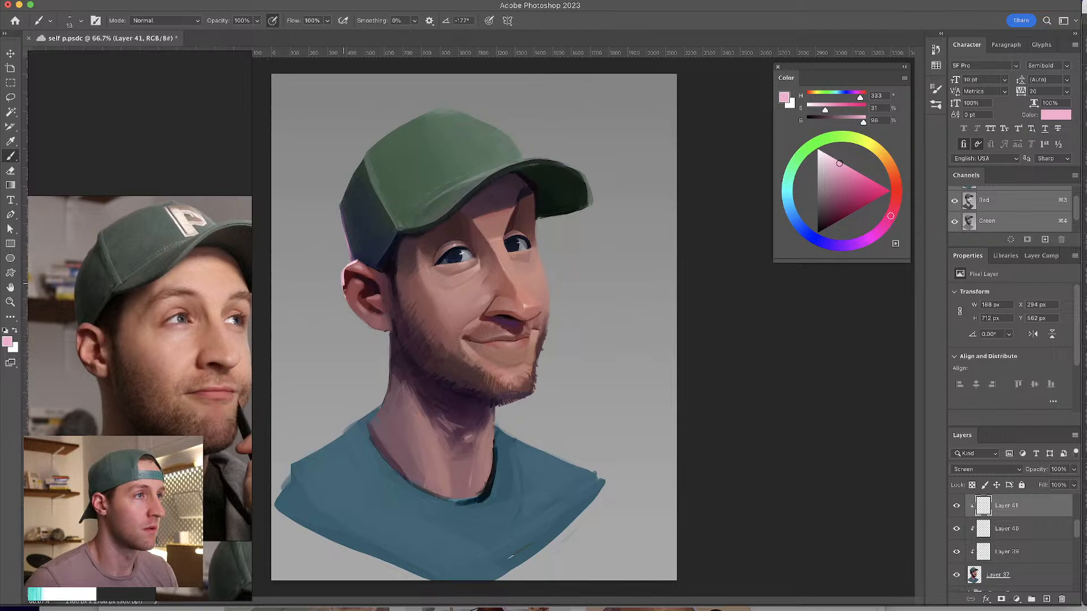
{"action": "mouse_move", "coordinate": [346, 272]}
{"action": "left_mouse_down"}
{"action": "mouse_move", "coordinate": [345, 311]}
{"action": "mouse_move", "coordinate": [361, 322]}
{"action": "left_mouse_up"}
{"action": "key", "text": "super+z"}
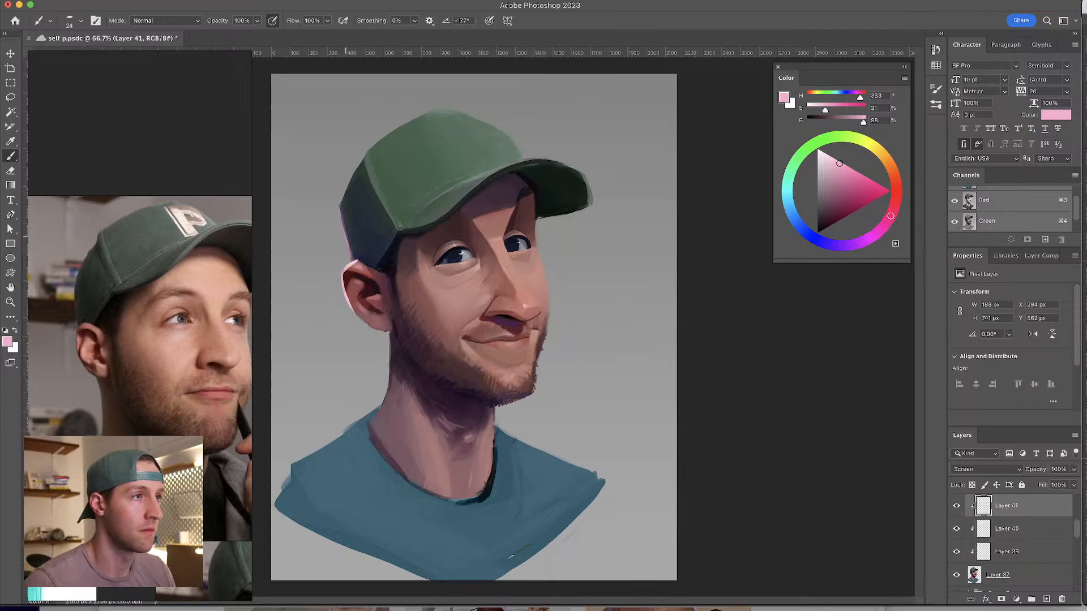
- Add more pink along the back edge of the cap and trim its inner side with the eraser
{"action": "mouse_move", "coordinate": [353, 261]}
{"action": "left_mouse_down"}
{"action": "mouse_move", "coordinate": [341, 220]}
{"action": "mouse_move", "coordinate": [362, 227]}
{"action": "mouse_move", "coordinate": [343, 216]}
{"action": "mouse_move", "coordinate": [359, 262]}
{"action": "mouse_move", "coordinate": [342, 210]}
{"action": "mouse_move", "coordinate": [365, 248]}
{"action": "left_mouse_up"}
{"action": "key", "text": "super+z"}
{"action": "mouse_move", "coordinate": [345, 191]}
{"action": "left_mouse_down"}
{"action": "mouse_move", "coordinate": [370, 237]}
{"action": "mouse_move", "coordinate": [382, 233]}
{"action": "left_mouse_up"}
{"action": "key", "text": "e"}
{"action": "mouse_move", "coordinate": [364, 191]}
{"action": "left_mouse_down"}
{"action": "mouse_move", "coordinate": [353, 195]}
{"action": "mouse_move", "coordinate": [377, 237]}
{"action": "mouse_move", "coordinate": [391, 226]}
{"action": "mouse_move", "coordinate": [376, 247]}
{"action": "mouse_move", "coordinate": [346, 218]}
{"action": "mouse_move", "coordinate": [365, 227]}
{"action": "mouse_move", "coordinate": [374, 249]}
{"action": "mouse_move", "coordinate": [346, 216]}
{"action": "mouse_move", "coordinate": [363, 257]}
{"action": "left_mouse_up"}
{"action": "key", "text": "]"}
- Paint a pink rim light down the back edge of the neck below the ear
{"action": "key", "text": "b"}
{"action": "mouse_move", "coordinate": [393, 335]}
{"action": "left_mouse_down"}
{"action": "mouse_move", "coordinate": [378, 337]}
{"action": "mouse_move", "coordinate": [388, 395]}
{"action": "mouse_move", "coordinate": [392, 353]}
{"action": "left_mouse_up"}
{"action": "left_click_drag", "start_coordinate": [335, 199], "coordinate": [355, 163]}
{"action": "left_click_drag", "start_coordinate": [343, 224], "coordinate": [341, 199]}
{"action": "left_click_drag", "start_coordinate": [351, 247], "coordinate": [341, 201]}
{"action": "key", "text": "super+z"}
{"action": "key", "text": "super+z"}
{"action": "key", "text": "super+z"}
{"action": "key", "text": "super+z"}
- Extend the pink rim light up the back of the cap toward the crown, undoing the excess strokes
{"action": "left_click_drag", "start_coordinate": [354, 266], "coordinate": [351, 253]}
{"action": "mouse_move", "coordinate": [345, 198]}
{"action": "left_mouse_down"}
{"action": "mouse_move", "coordinate": [362, 154]}
{"action": "mouse_move", "coordinate": [355, 161]}
{"action": "mouse_move", "coordinate": [396, 117]}
{"action": "left_mouse_up"}
{"action": "left_click_drag", "start_coordinate": [369, 151], "coordinate": [417, 113]}
{"action": "key", "text": "super+z"}
{"action": "key", "text": "super+z"}
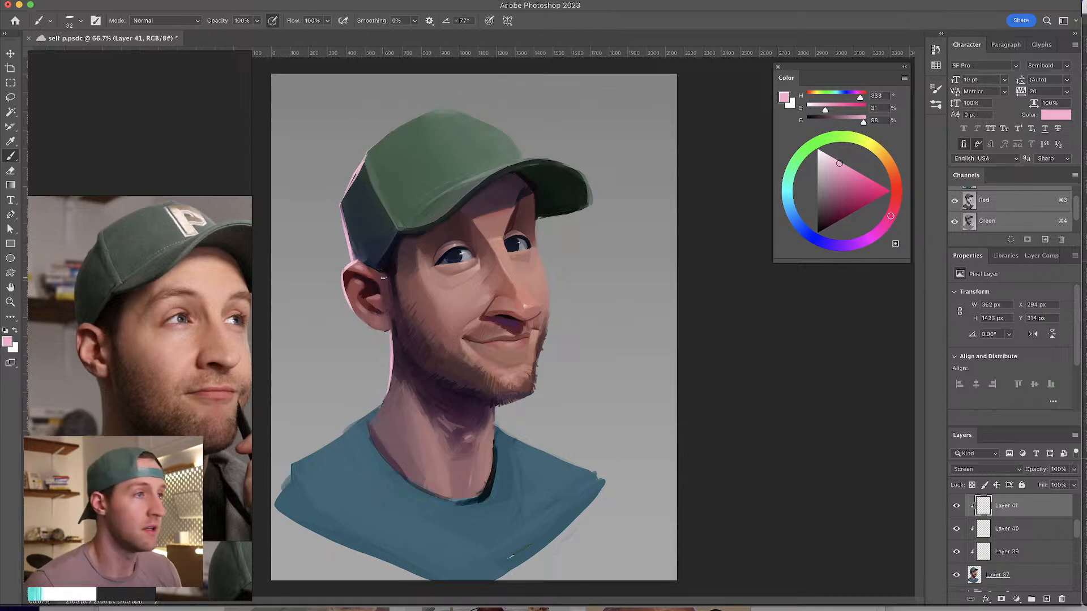
- Flick small pink hair strokes along the beard edge below the ear with a size 14 brush
{"action": "left_click_drag", "start_coordinate": [396, 341], "coordinate": [390, 340]}
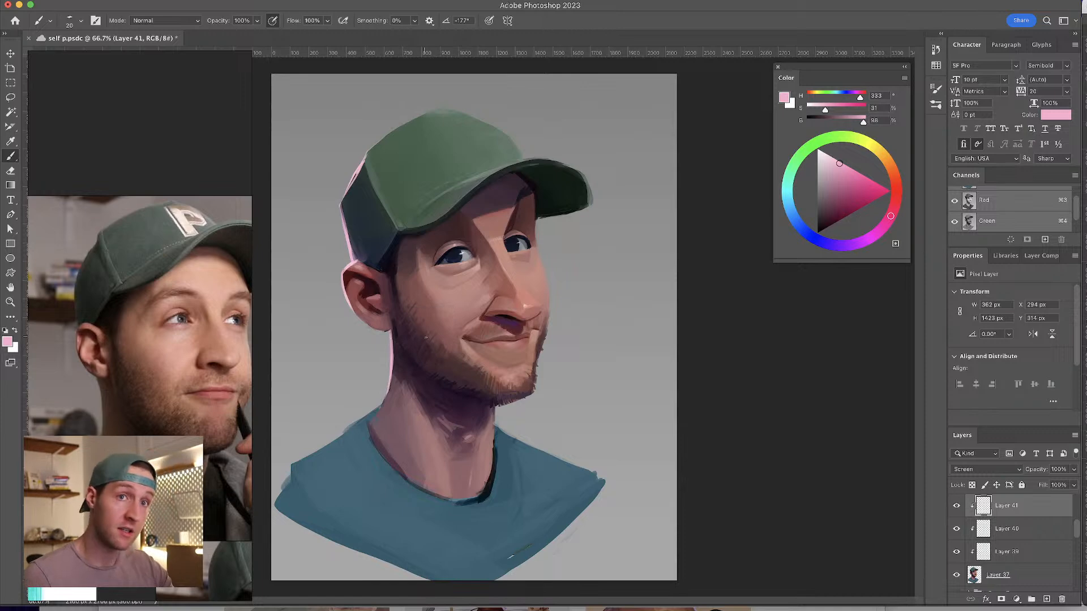
{"action": "key", "text": "super+plus"}
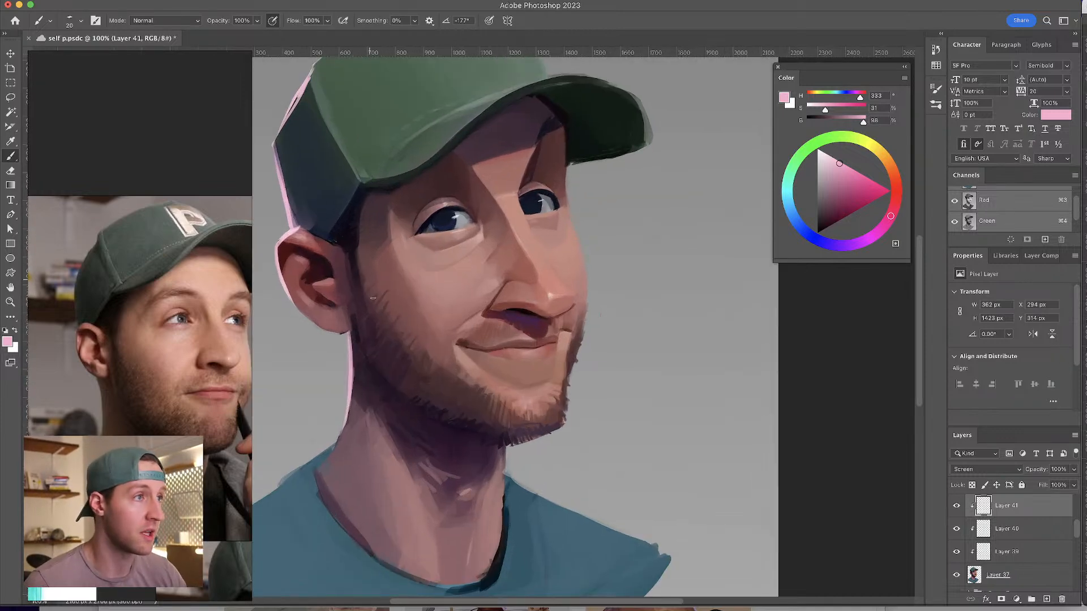
{"action": "scroll", "coordinate": [360, 294], "scroll_direction": "left", "scroll_amount": 3}
{"action": "left_click_drag", "start_coordinate": [315, 241], "coordinate": [315, 246]}
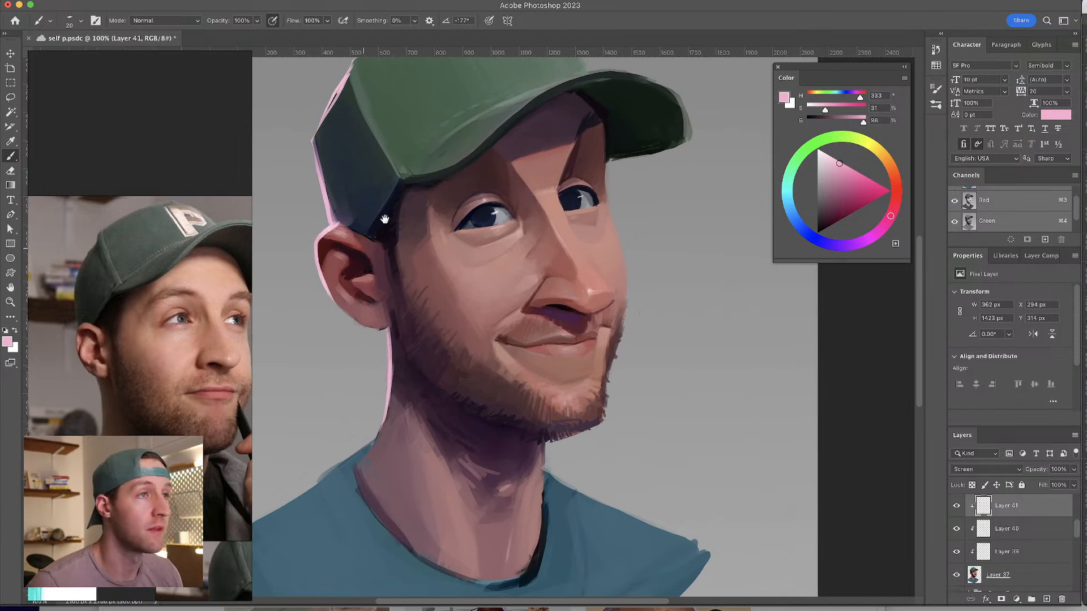
{"action": "scroll", "coordinate": [386, 163], "scroll_direction": "down", "scroll_amount": 5}
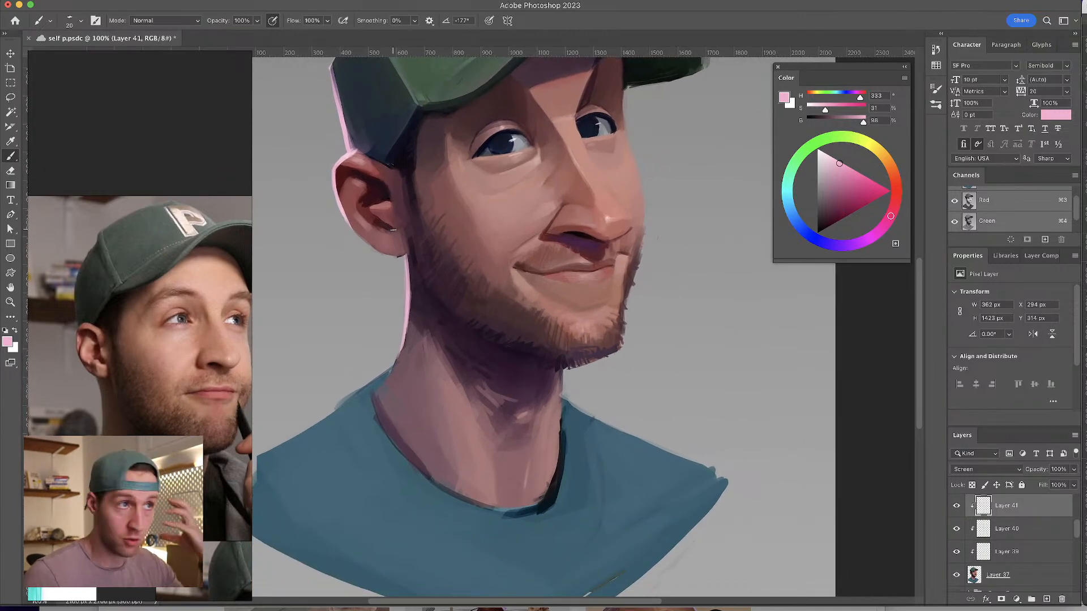
{"action": "left_click_drag", "start_coordinate": [412, 261], "coordinate": [444, 311]}
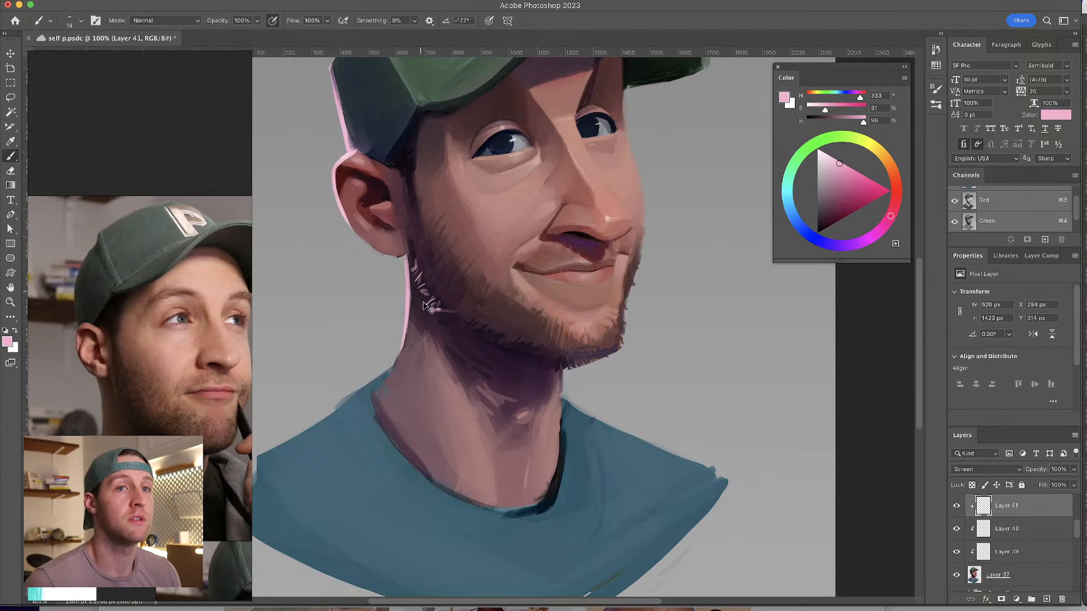
{"action": "key", "text": "super+z"}
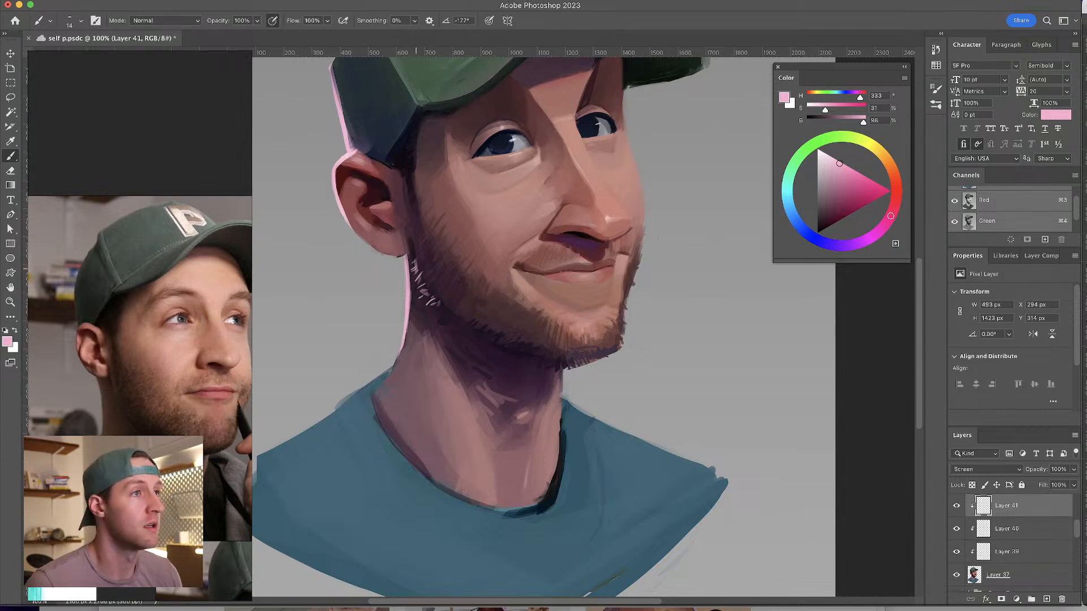
- Paint a pink rim light from the base of the neck along the top of the shoulder with a size 28 brush
{"action": "key", "text": "bracketright"}
{"action": "mouse_move", "coordinate": [402, 342]}
{"action": "left_mouse_down"}
{"action": "mouse_move", "coordinate": [383, 387]}
{"action": "mouse_move", "coordinate": [260, 456]}
{"action": "mouse_move", "coordinate": [265, 443]}
{"action": "left_mouse_up"}
{"action": "left_click_drag", "start_coordinate": [334, 404], "coordinate": [395, 369]}
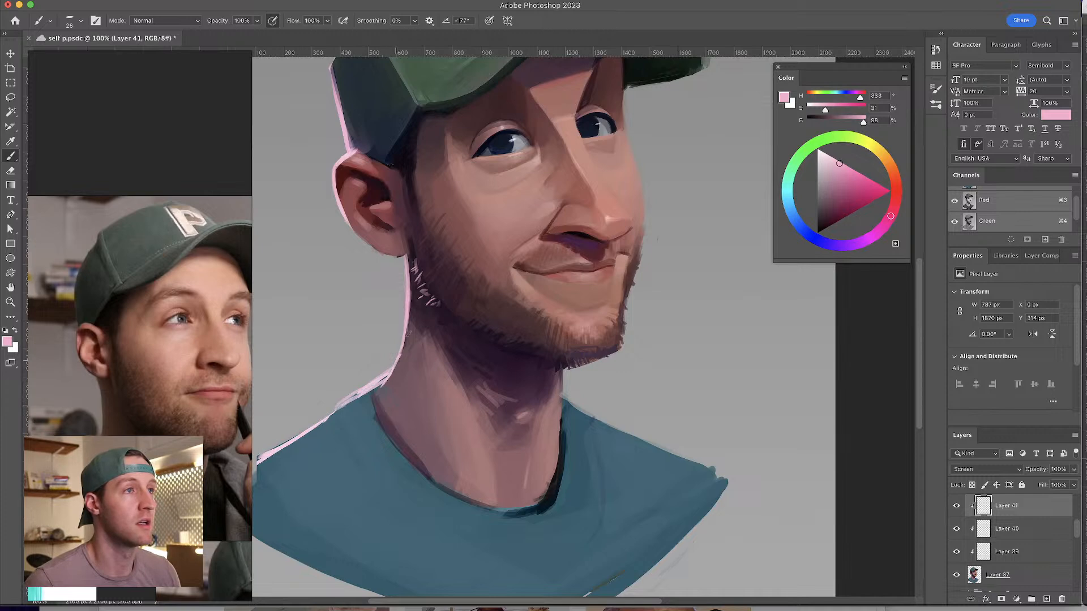
{"action": "scroll", "coordinate": [479, 292], "scroll_direction": "down", "scroll_amount": 5}
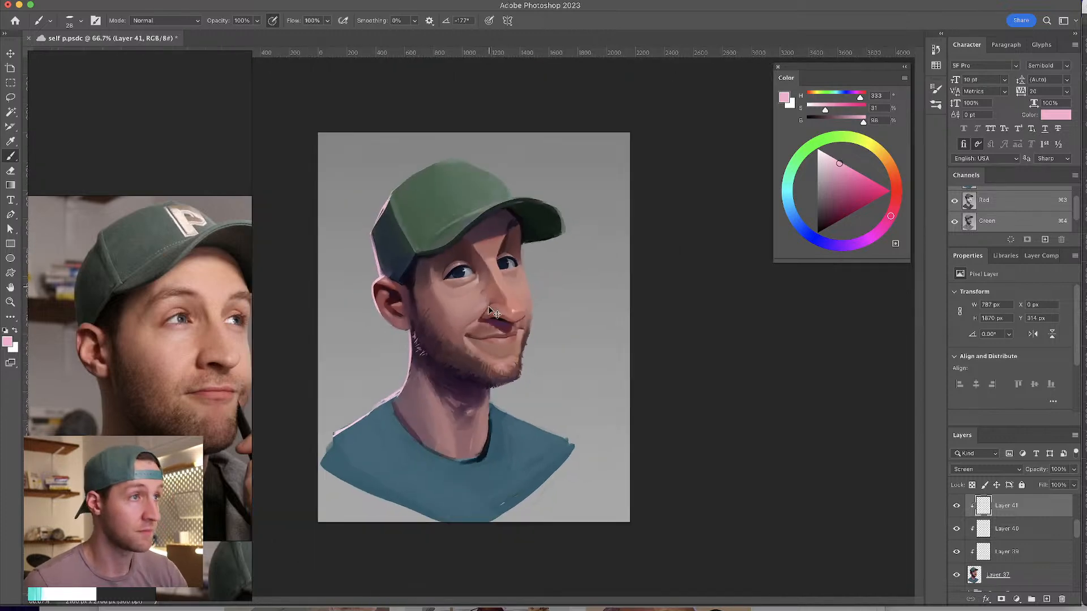
{"action": "scroll", "coordinate": [473, 345], "scroll_direction": "up", "scroll_amount": 2}
{"action": "scroll", "coordinate": [472, 345], "scroll_direction": "up", "scroll_amount": 1}
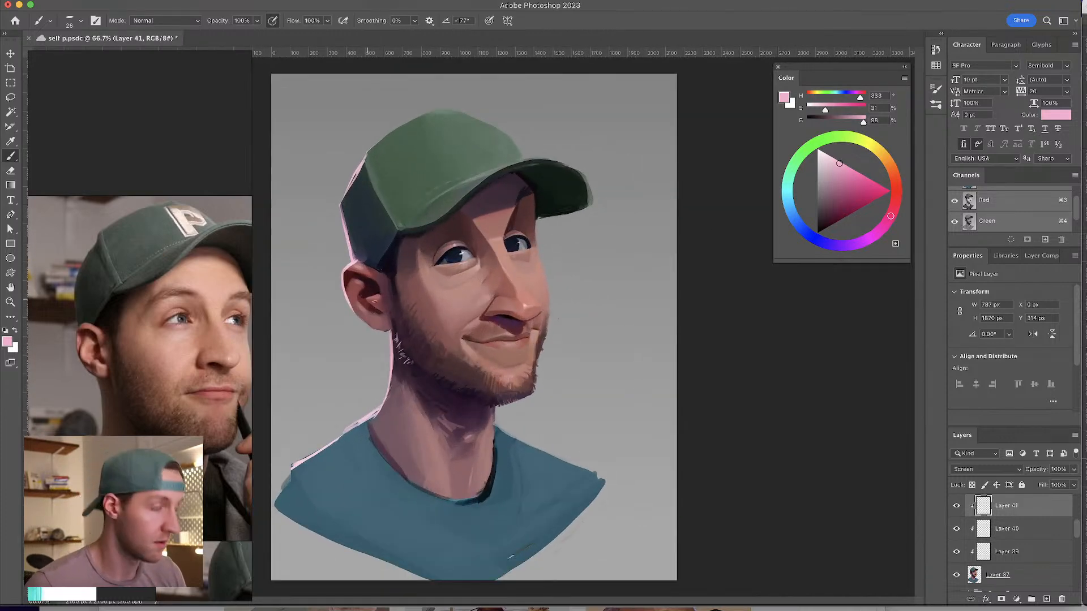
{"action": "key", "text": "bracketleft"}
{"action": "key", "text": "bracketleft"}
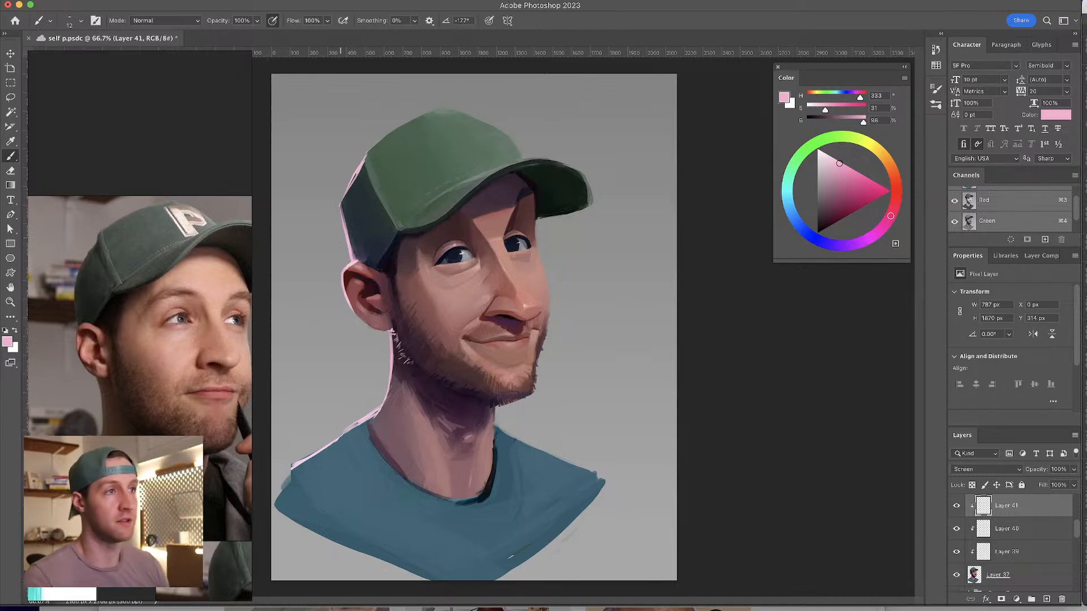
{"action": "left_click_drag", "start_coordinate": [347, 216], "coordinate": [357, 247]}
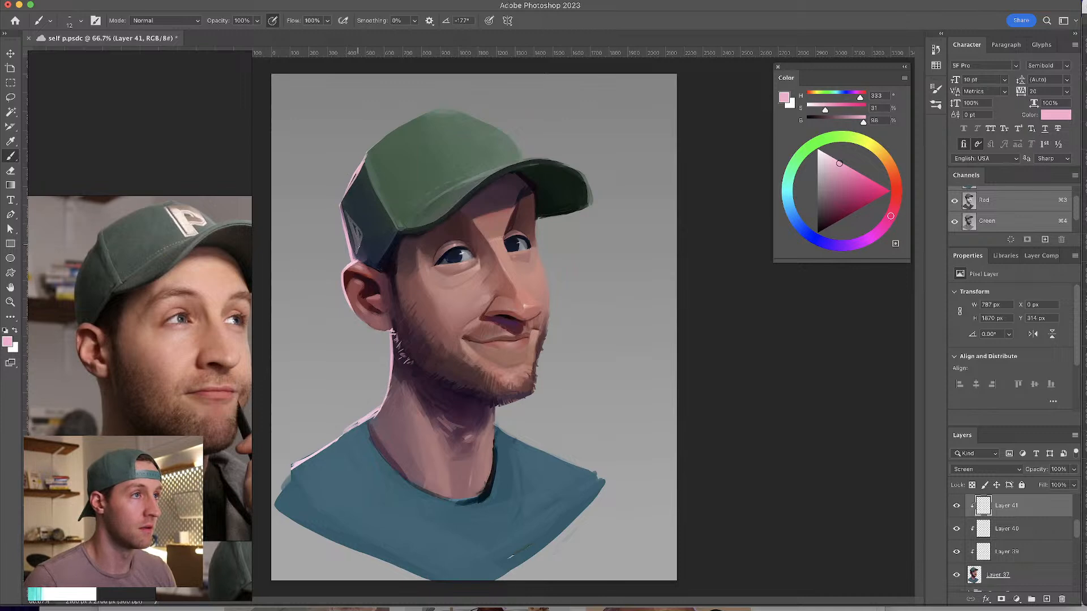
{"action": "key", "text": "ctrl+z"}
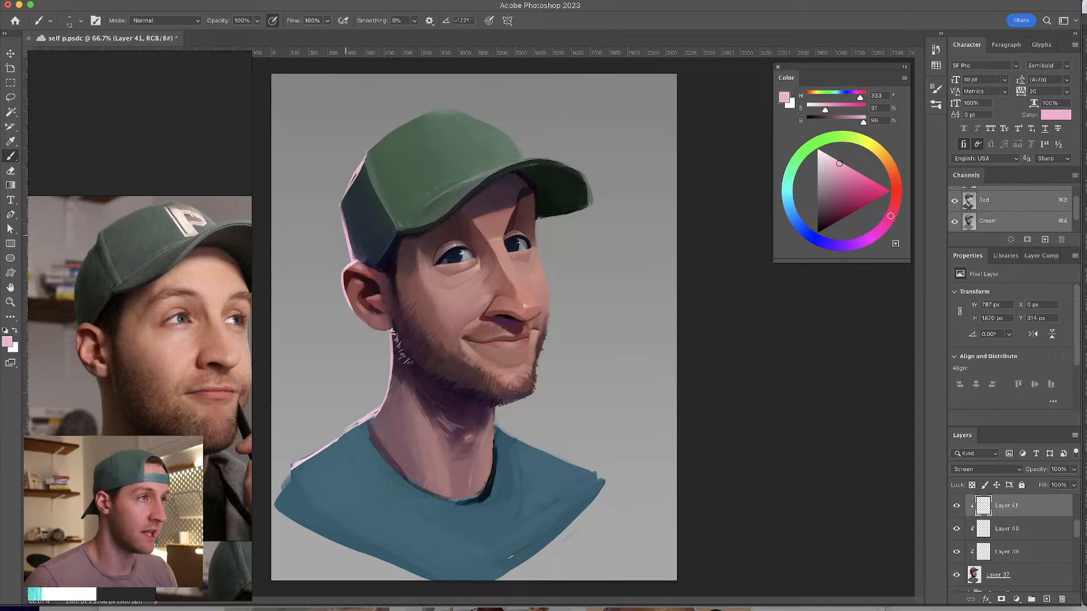
{"action": "mouse_move", "coordinate": [347, 208]}
{"action": "left_mouse_down"}
{"action": "mouse_move", "coordinate": [349, 229]}
{"action": "mouse_move", "coordinate": [358, 220]}
{"action": "left_mouse_up"}
{"action": "key", "text": "ctrl+z"}
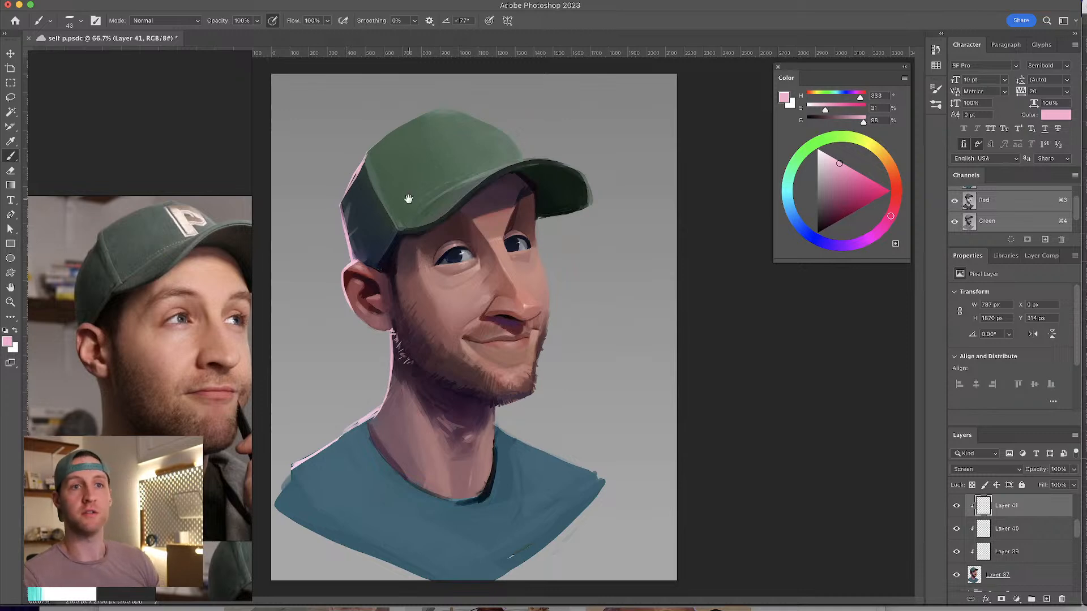
- Strengthen the pink rim on the shoulder and add strokes where the neck meets the collar
{"action": "left_click_drag", "start_coordinate": [543, 248], "coordinate": [545, 248]}
{"action": "left_click_drag", "start_coordinate": [322, 440], "coordinate": [291, 473]}
{"action": "left_click_drag", "start_coordinate": [378, 410], "coordinate": [376, 409]}
{"action": "left_click_drag", "start_coordinate": [387, 391], "coordinate": [371, 434]}
{"action": "left_click_drag", "start_coordinate": [385, 405], "coordinate": [373, 436]}
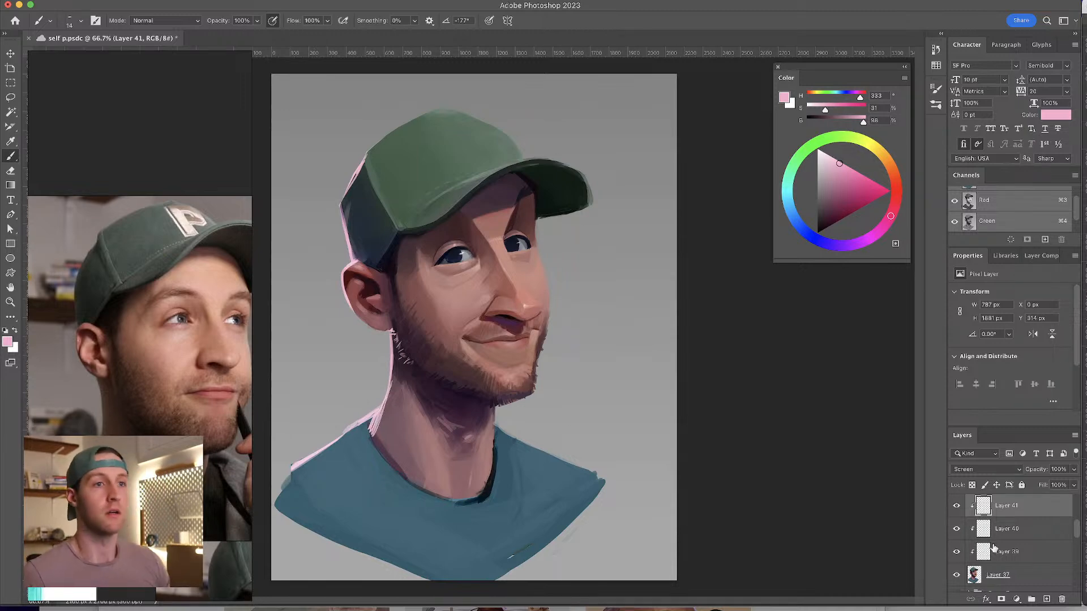
- Add a new clipped layer in Screen mode and pick a light blue with hue 204, saturation 50 and brightness 91
{"action": "left_click", "coordinate": [1047, 599]}
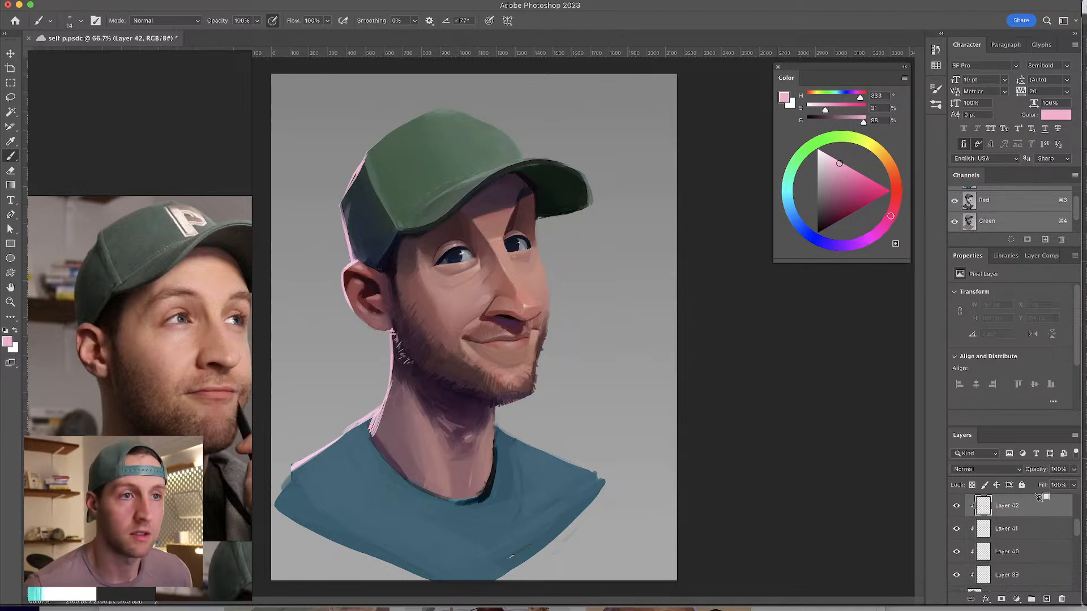
{"action": "left_click", "coordinate": [1007, 470]}
{"action": "left_click", "coordinate": [967, 567]}
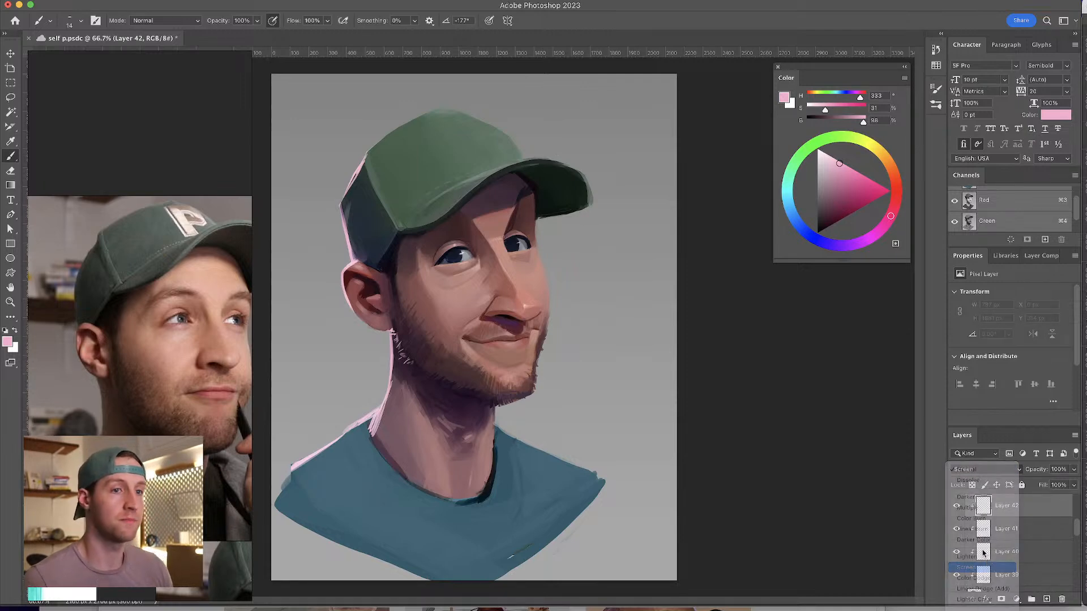
{"action": "left_click", "coordinate": [793, 214]}
{"action": "left_click", "coordinate": [848, 169]}
{"action": "left_click", "coordinate": [850, 175]}
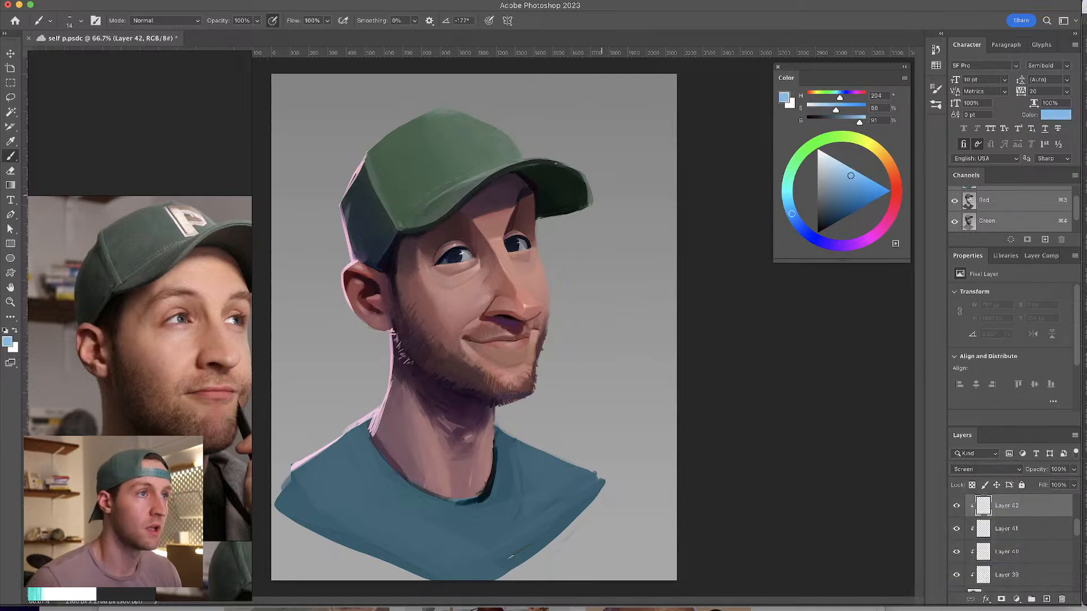
- Paint a thin light blue rim light down the outer edge of the far cheek
{"action": "mouse_move", "coordinate": [537, 233]}
{"action": "left_mouse_down"}
{"action": "mouse_move", "coordinate": [548, 233]}
{"action": "mouse_move", "coordinate": [545, 300]}
{"action": "left_mouse_up"}
{"action": "key", "text": "super+z"}
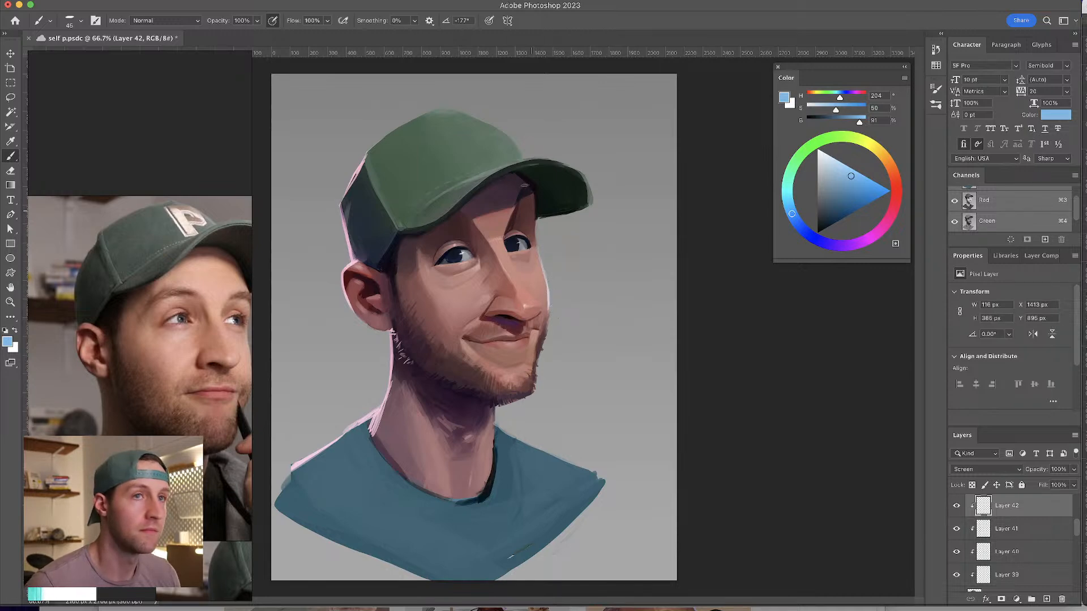
{"action": "left_click_drag", "start_coordinate": [503, 263], "coordinate": [506, 243]}
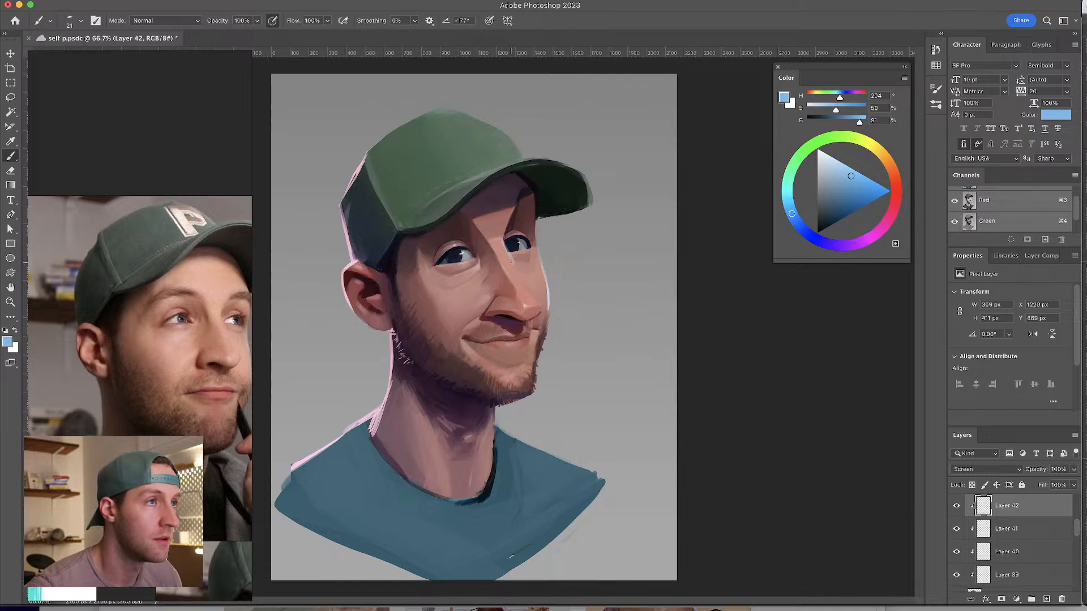
- Paint a light blue highlight along the far side of the nose tip with a size 11 brush and save the document
{"action": "key", "text": "super+plus"}
{"action": "scroll", "coordinate": [525, 229], "scroll_direction": "up", "scroll_amount": 3}
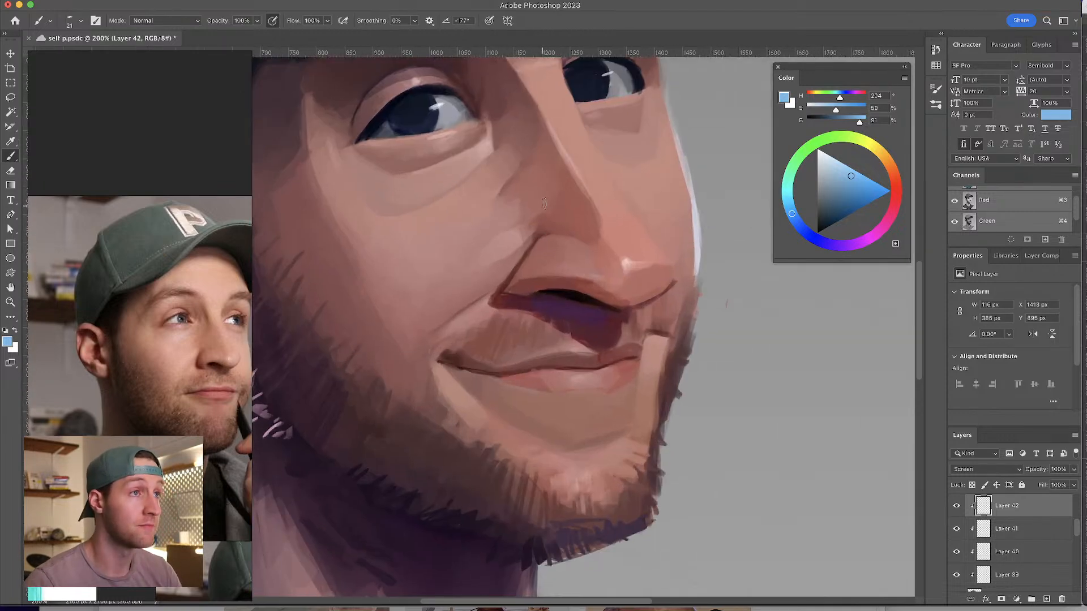
{"action": "left_click_drag", "start_coordinate": [436, 207], "coordinate": [428, 207]}
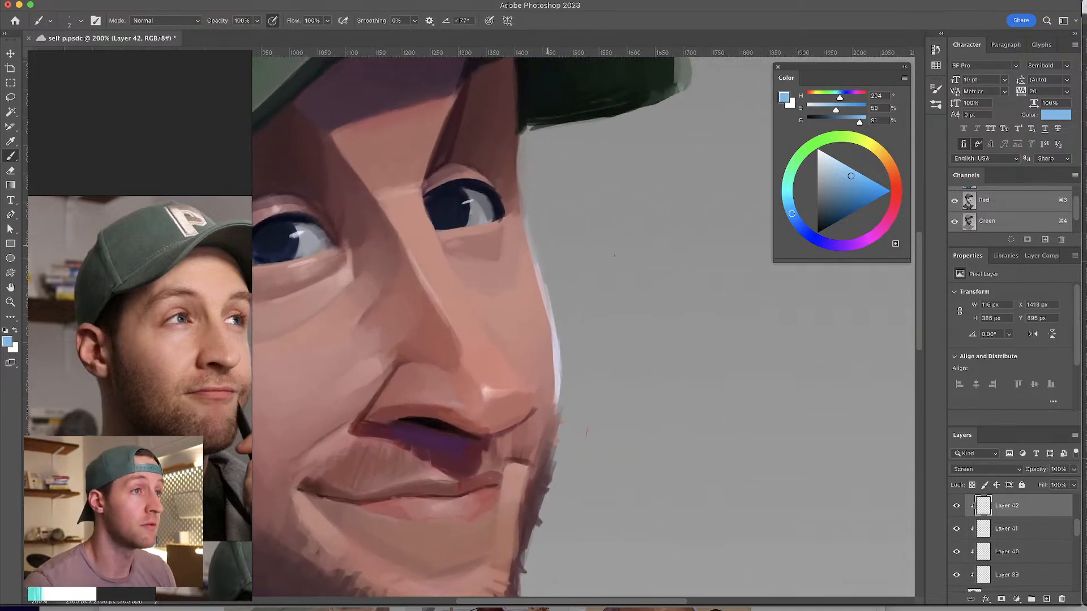
{"action": "left_click_drag", "start_coordinate": [513, 356], "coordinate": [526, 384]}
{"action": "mouse_move", "coordinate": [492, 339]}
{"action": "left_mouse_down"}
{"action": "mouse_move", "coordinate": [535, 398]}
{"action": "mouse_move", "coordinate": [528, 414]}
{"action": "left_mouse_up"}
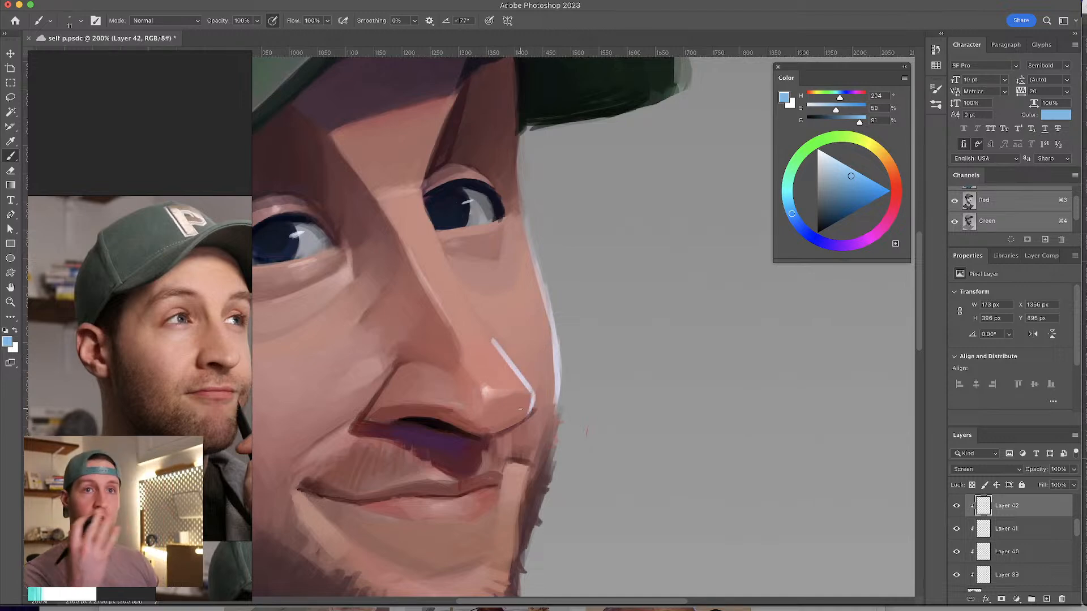
{"action": "key", "text": "super+s"}
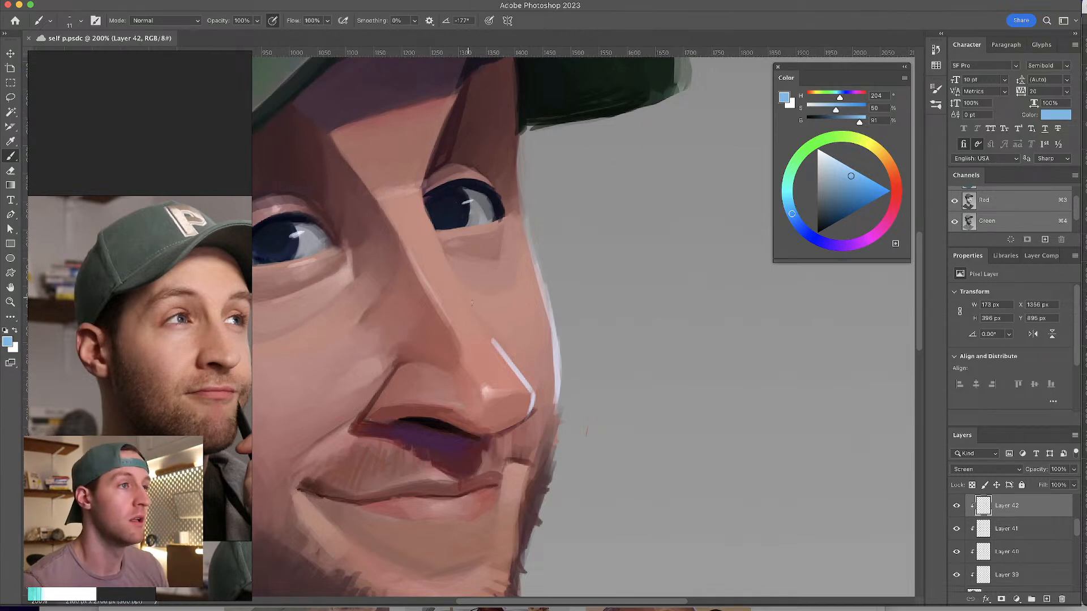
- Extend the light blue highlight up the far side of the nose bridge to the inner corner of the eye
{"action": "left_click_drag", "start_coordinate": [464, 292], "coordinate": [495, 344]}
{"action": "mouse_move", "coordinate": [467, 300]}
{"action": "left_mouse_down"}
{"action": "mouse_move", "coordinate": [439, 240]}
{"action": "mouse_move", "coordinate": [463, 286]}
{"action": "left_mouse_up"}
{"action": "left_click_drag", "start_coordinate": [427, 201], "coordinate": [456, 272]}
{"action": "key", "text": "super+z"}
{"action": "key", "text": "super+z"}
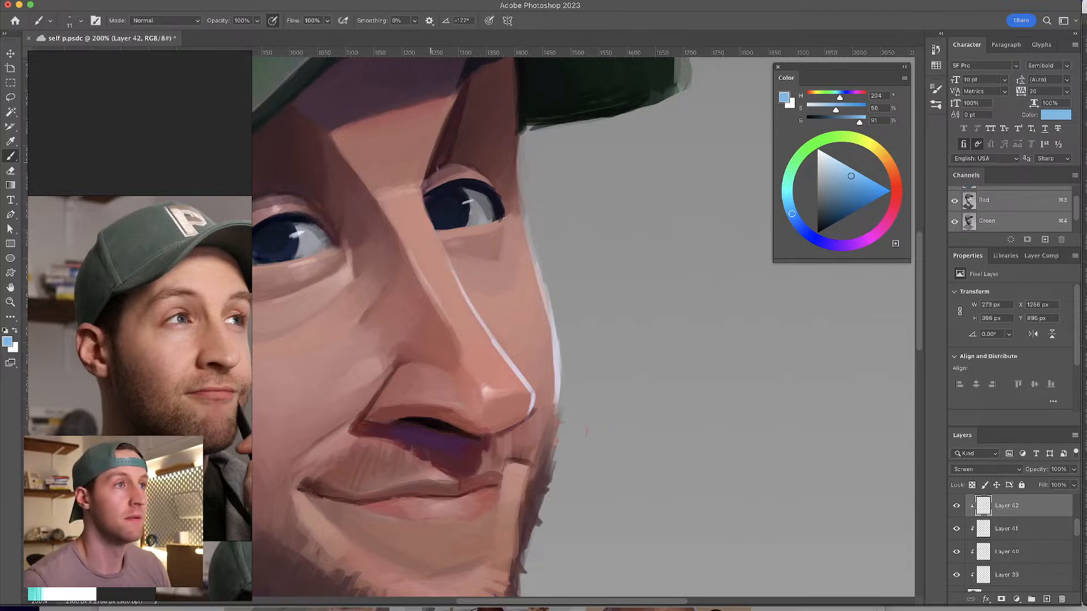
{"action": "mouse_move", "coordinate": [427, 196]}
{"action": "left_mouse_down"}
{"action": "mouse_move", "coordinate": [424, 222]}
{"action": "mouse_move", "coordinate": [438, 237]}
{"action": "left_mouse_up"}
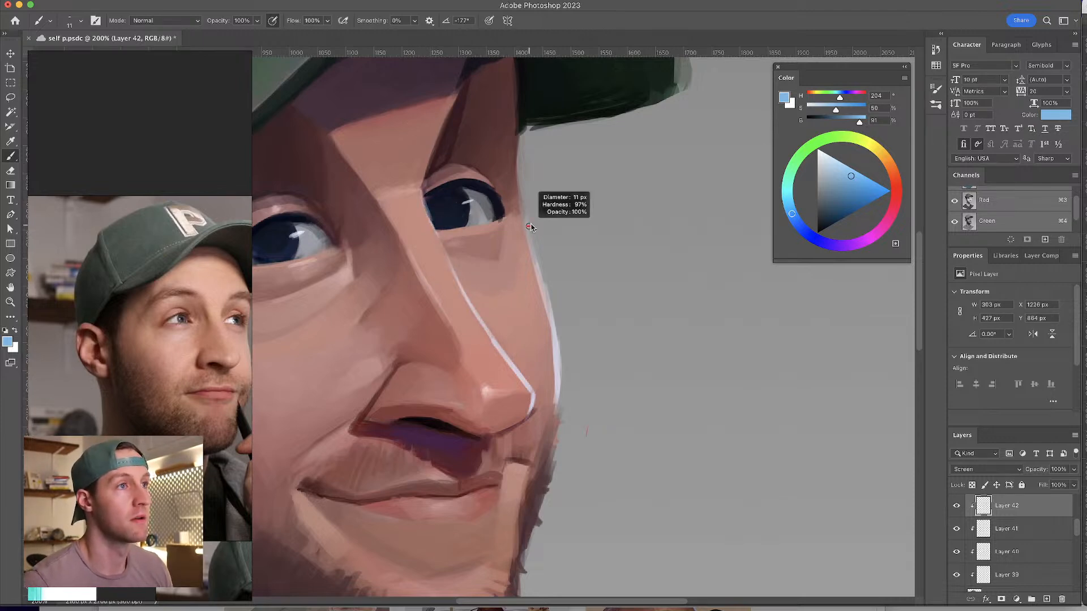
- Enlarge the brush and extend the light blue rim on the far cheek up beside the eye
{"action": "left_click_drag", "start_coordinate": [521, 202], "coordinate": [543, 302]}
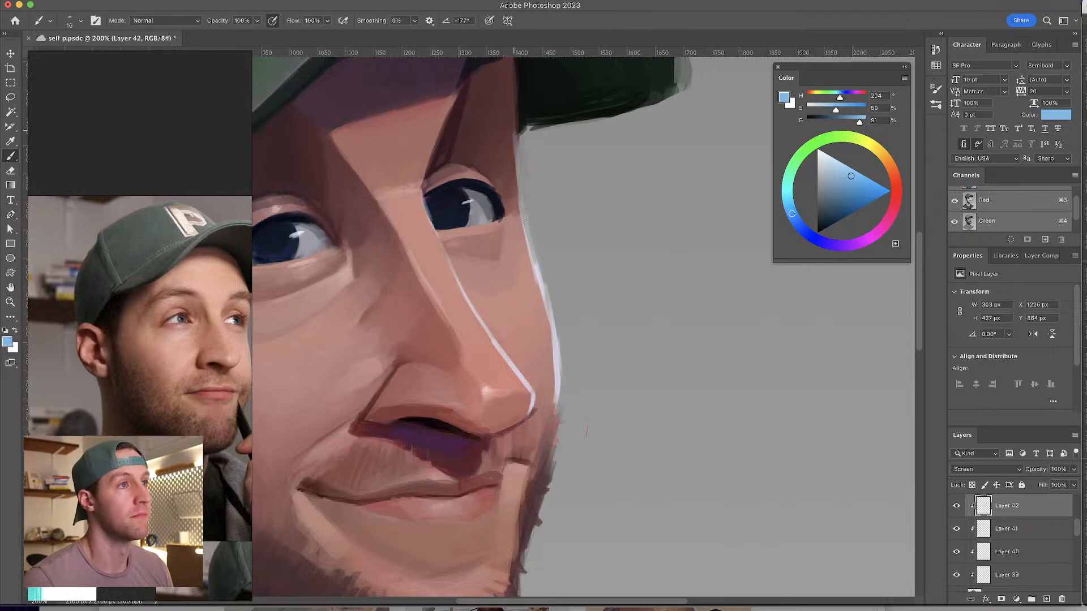
{"action": "left_click_drag", "start_coordinate": [539, 242], "coordinate": [505, 151]}
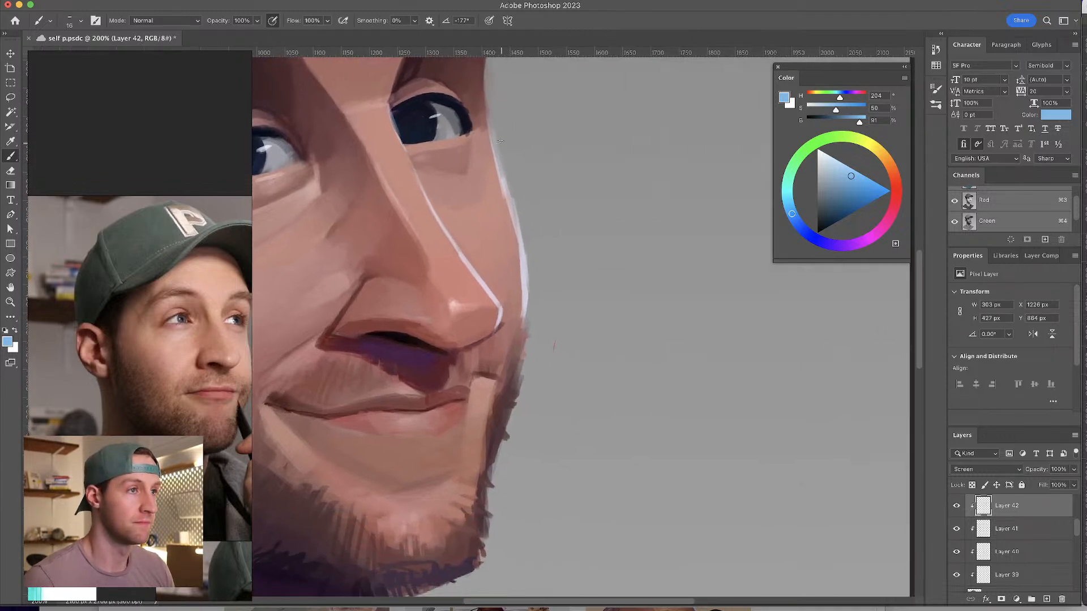
- Paint short light blue rim strokes down the outer edge of the beard from below the far cheek to the chin
{"action": "left_click_drag", "start_coordinate": [488, 368], "coordinate": [473, 385]}
{"action": "left_click_drag", "start_coordinate": [499, 378], "coordinate": [468, 372]}
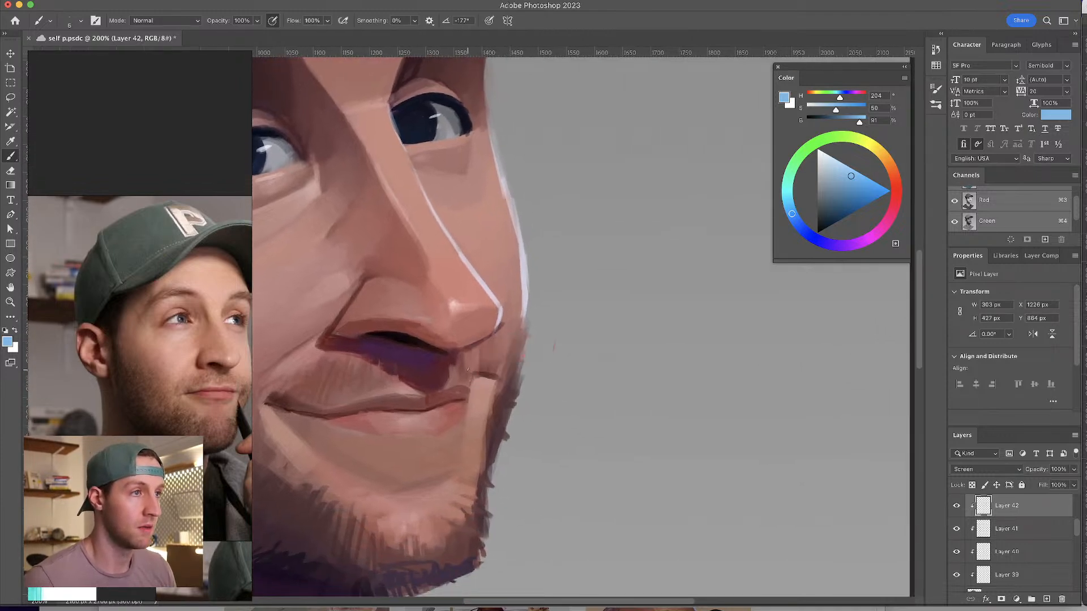
{"action": "mouse_move", "coordinate": [525, 324]}
{"action": "left_mouse_down"}
{"action": "mouse_move", "coordinate": [518, 396]}
{"action": "mouse_move", "coordinate": [523, 367]}
{"action": "mouse_move", "coordinate": [509, 399]}
{"action": "left_mouse_up"}
{"action": "left_click_drag", "start_coordinate": [516, 401], "coordinate": [507, 406]}
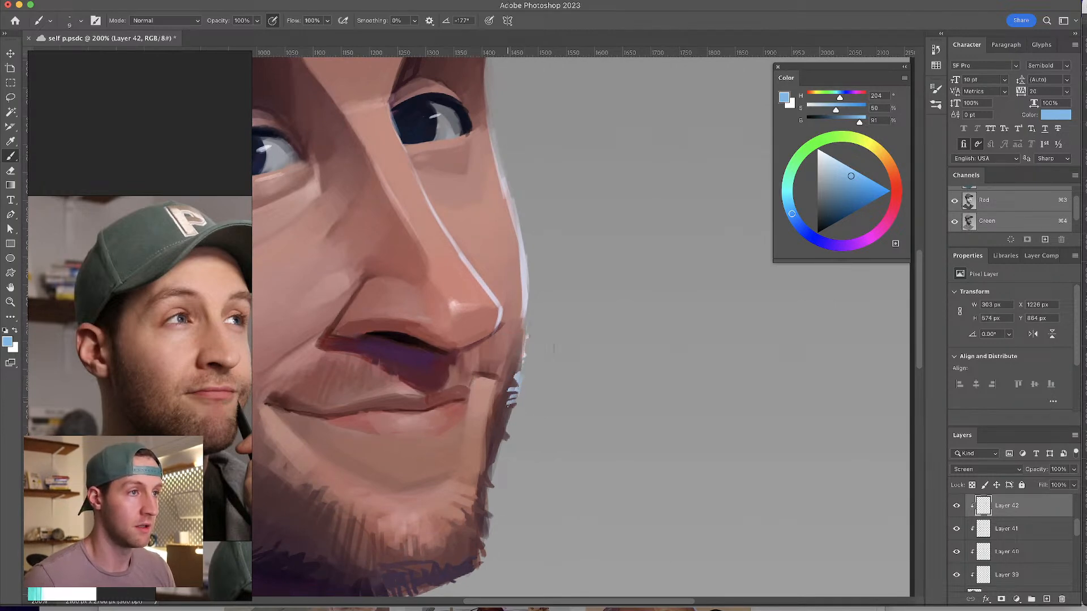
{"action": "scroll", "coordinate": [523, 358], "scroll_direction": "down", "scroll_amount": 3}
{"action": "left_click_drag", "start_coordinate": [517, 352], "coordinate": [505, 394]}
{"action": "mouse_move", "coordinate": [505, 402]}
{"action": "left_mouse_down"}
{"action": "mouse_move", "coordinate": [485, 511]}
{"action": "mouse_move", "coordinate": [493, 446]}
{"action": "left_mouse_up"}
{"action": "left_click_drag", "start_coordinate": [536, 358], "coordinate": [567, 330]}
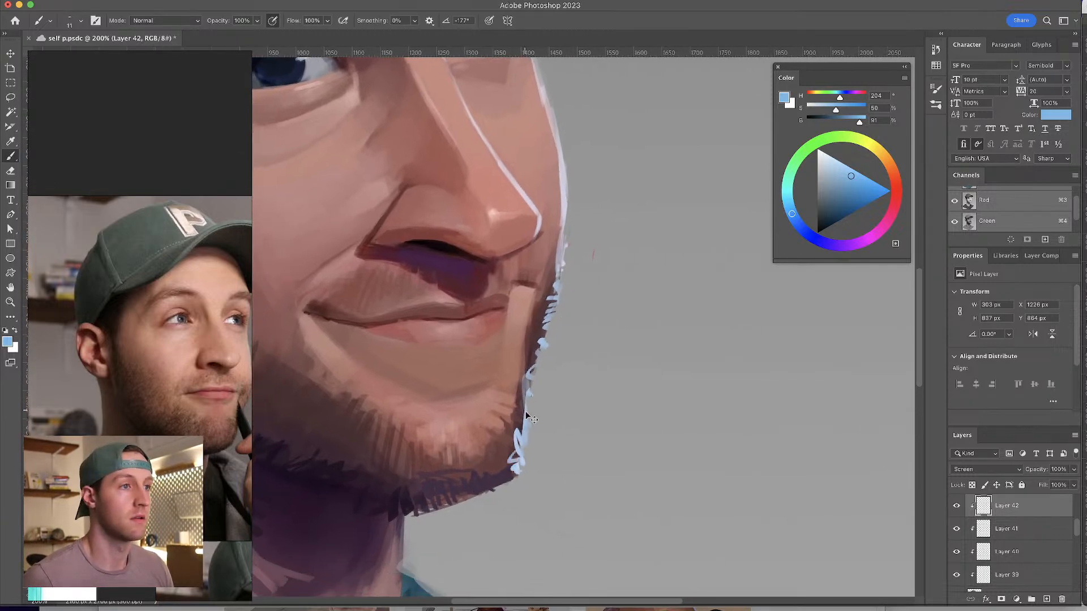
- Shrink the brush and add fine light blue hair strokes angling inward along the far edge of the beard near the chin
{"action": "key", "text": "bracketleft"}
{"action": "key", "text": "bracketleft"}
{"action": "key", "text": "bracketleft"}
{"action": "key", "text": "bracketleft"}
{"action": "key", "text": "bracketleft"}
{"action": "key", "text": "bracketleft"}
{"action": "left_click_drag", "start_coordinate": [527, 418], "coordinate": [514, 409]}
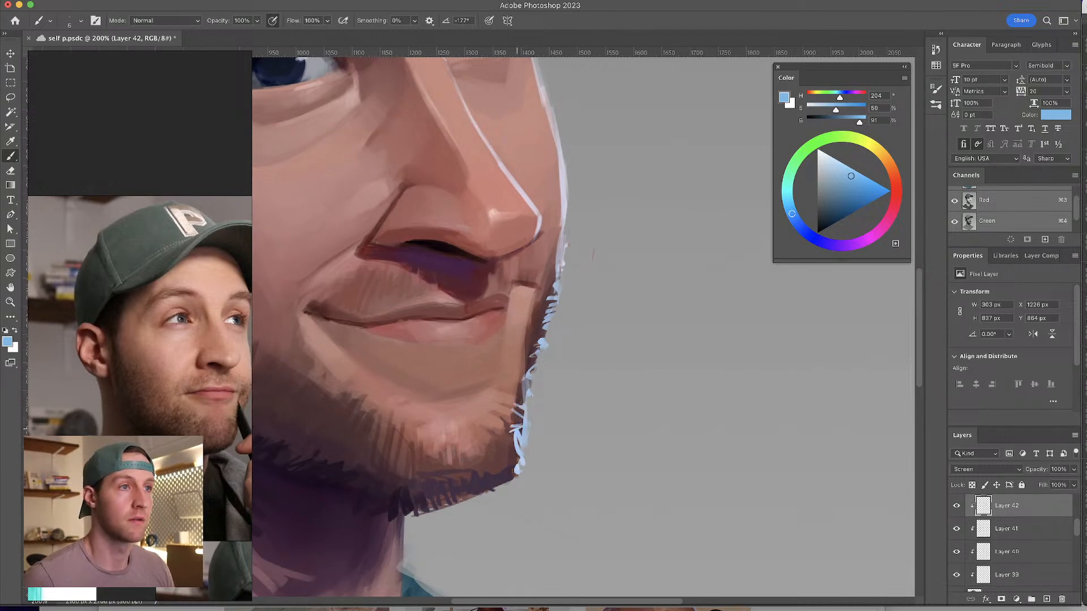
- Paint a small light blue highlight beside the far corner of the mouth and enlarge the brush to size 10
{"action": "left_click_drag", "start_coordinate": [505, 311], "coordinate": [507, 331]}
{"action": "key", "text": "bracketright"}
{"action": "key", "text": "bracketright"}
{"action": "key", "text": "bracketright"}
{"action": "key", "text": "bracketright"}
{"action": "key", "text": "bracketright"}
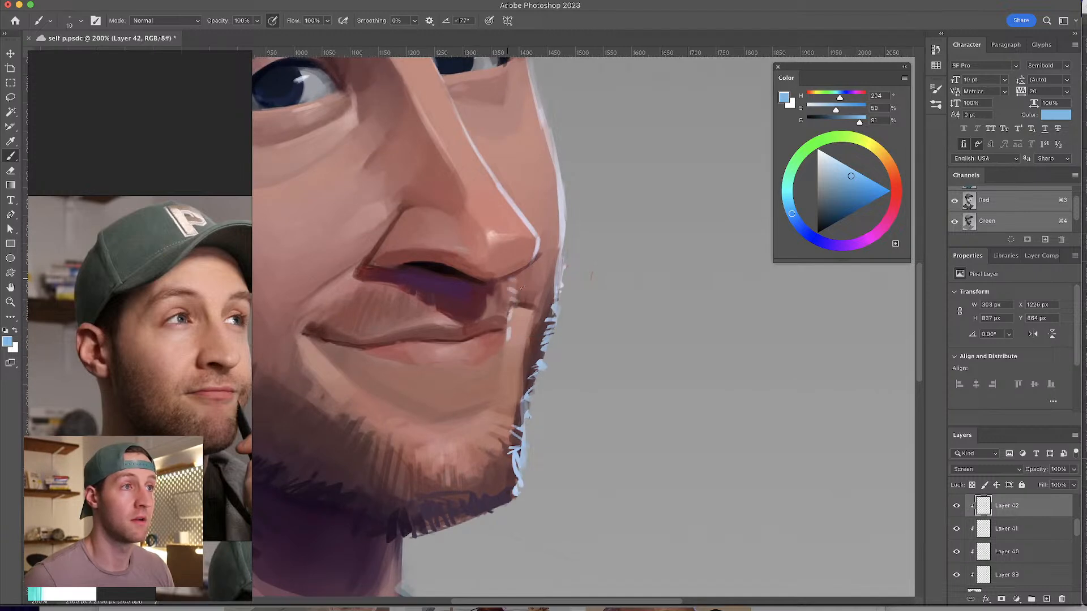
{"action": "left_click_drag", "start_coordinate": [552, 249], "coordinate": [560, 266]}
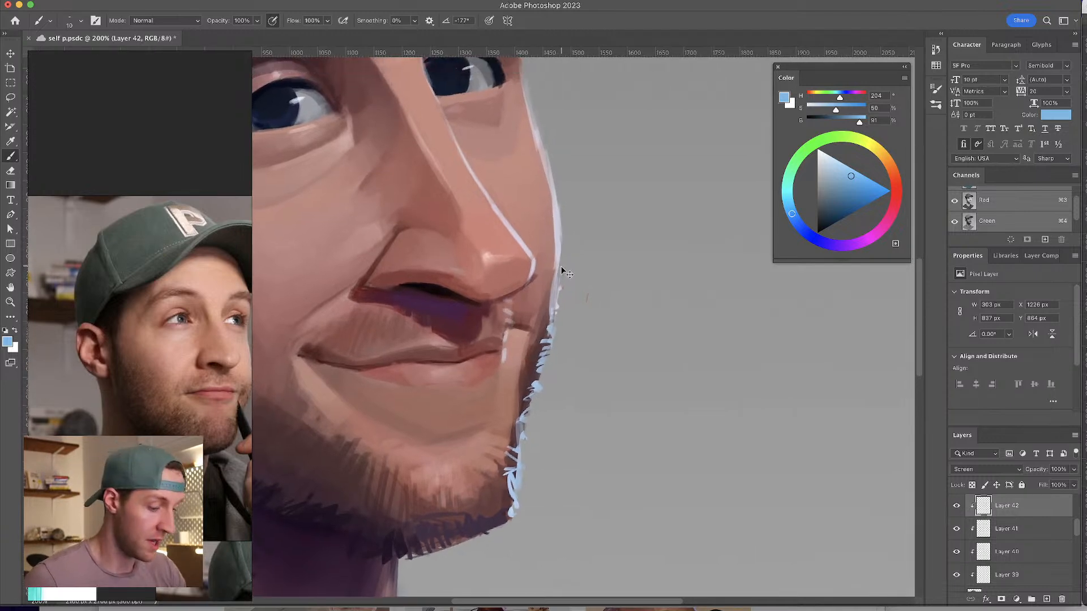
- Extend the light blue nose bridge highlight from the inner corner of the far eye up along the brow ridge with a smaller brush
{"action": "scroll", "coordinate": [554, 339], "scroll_direction": "down", "scroll_amount": 3}
{"action": "scroll", "coordinate": [585, 359], "scroll_direction": "up", "scroll_amount": 3}
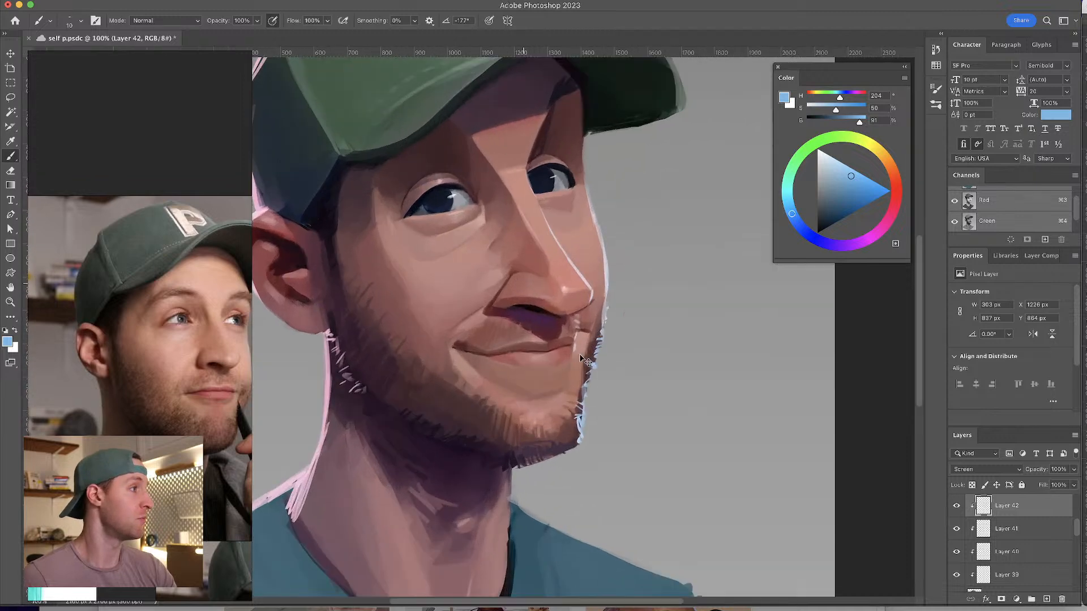
{"action": "left_click_drag", "start_coordinate": [581, 258], "coordinate": [507, 468]}
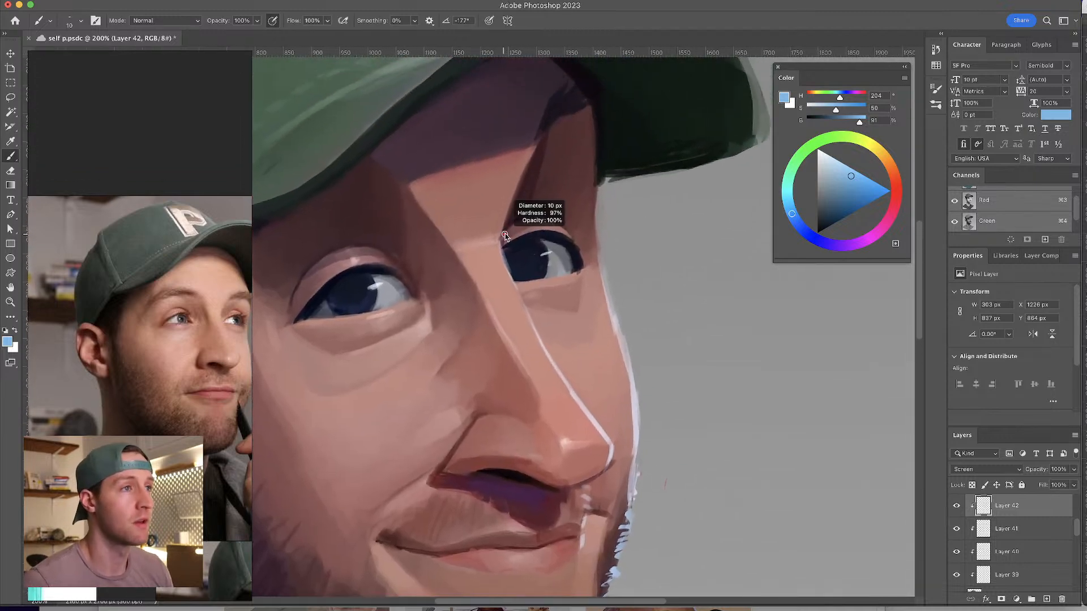
{"action": "mouse_move", "coordinate": [514, 201]}
{"action": "left_mouse_down"}
{"action": "mouse_move", "coordinate": [501, 241]}
{"action": "mouse_move", "coordinate": [516, 170]}
{"action": "mouse_move", "coordinate": [499, 248]}
{"action": "mouse_move", "coordinate": [518, 300]}
{"action": "left_mouse_up"}
{"action": "key", "text": "bracketleft"}
{"action": "key", "text": "bracketleft"}
{"action": "left_click_drag", "start_coordinate": [502, 248], "coordinate": [527, 315]}
{"action": "left_click_drag", "start_coordinate": [510, 275], "coordinate": [536, 336]}
{"action": "left_click_drag", "start_coordinate": [505, 253], "coordinate": [545, 352]}
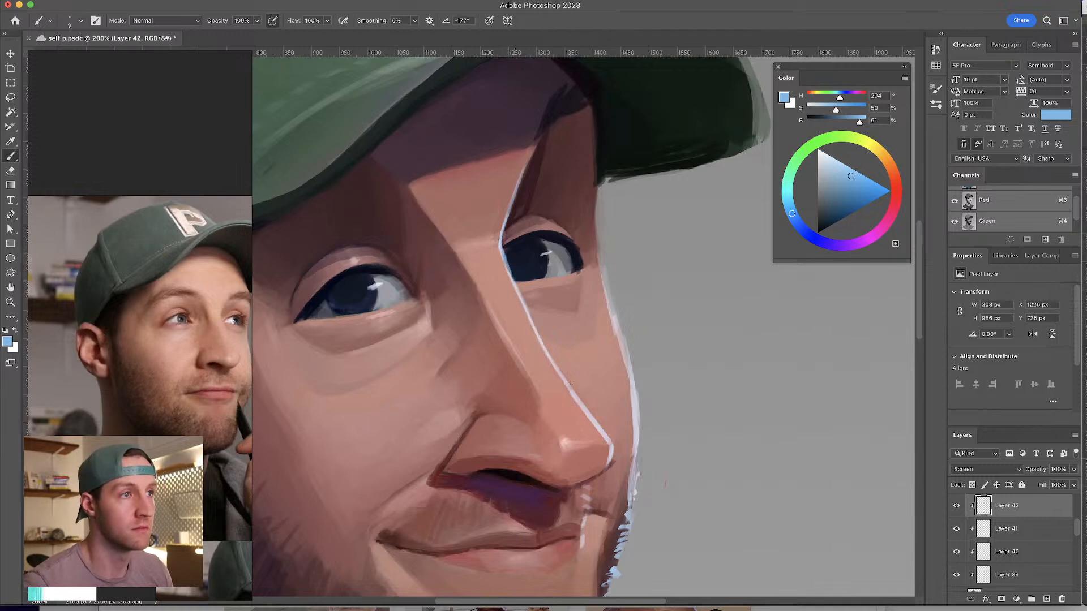
{"action": "mouse_move", "coordinate": [535, 243]}
{"action": "left_mouse_down"}
{"action": "mouse_move", "coordinate": [543, 227]}
{"action": "mouse_move", "coordinate": [530, 249]}
{"action": "left_mouse_up"}
- Strengthen the light blue rim beside the far eye and add a small highlight beneath that eye's outer corner
{"action": "key", "text": "ctrl+minus"}
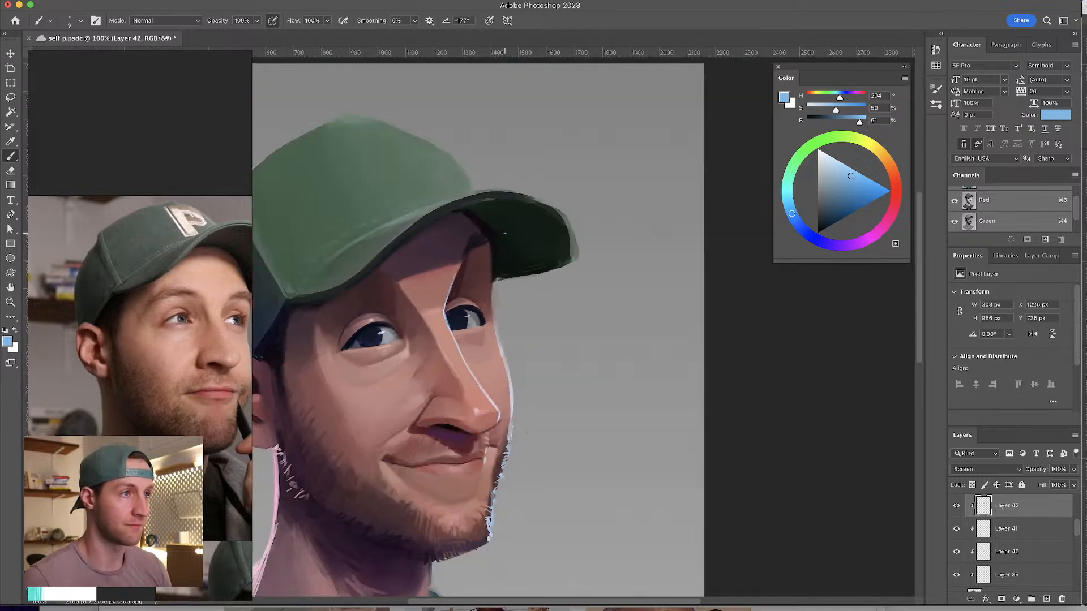
{"action": "scroll", "coordinate": [497, 280], "scroll_direction": "up", "scroll_amount": 3}
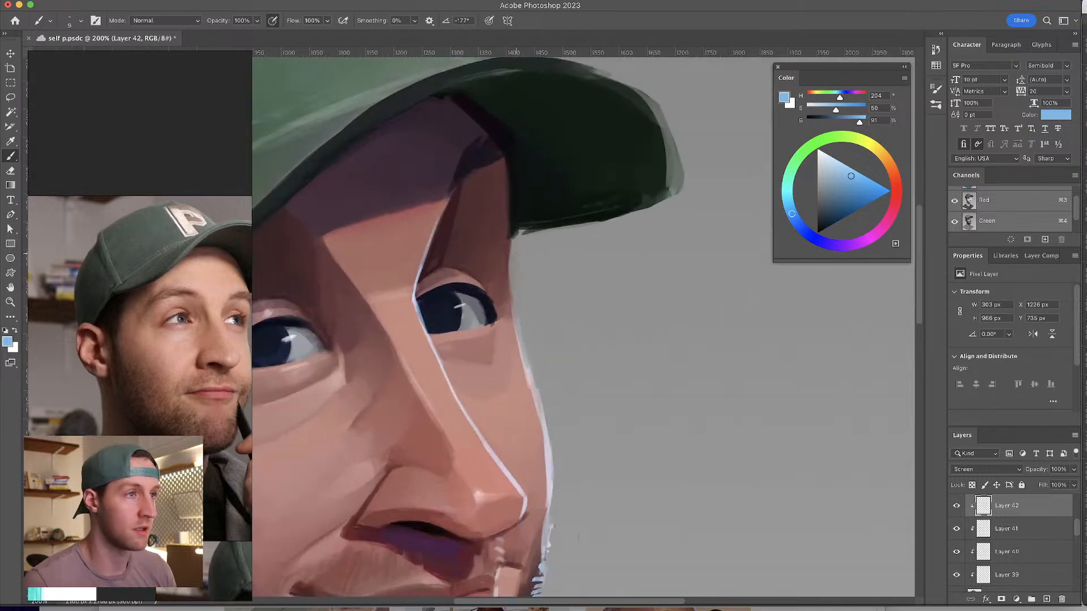
{"action": "left_click_drag", "start_coordinate": [509, 286], "coordinate": [520, 355]}
{"action": "left_click_drag", "start_coordinate": [515, 315], "coordinate": [527, 382]}
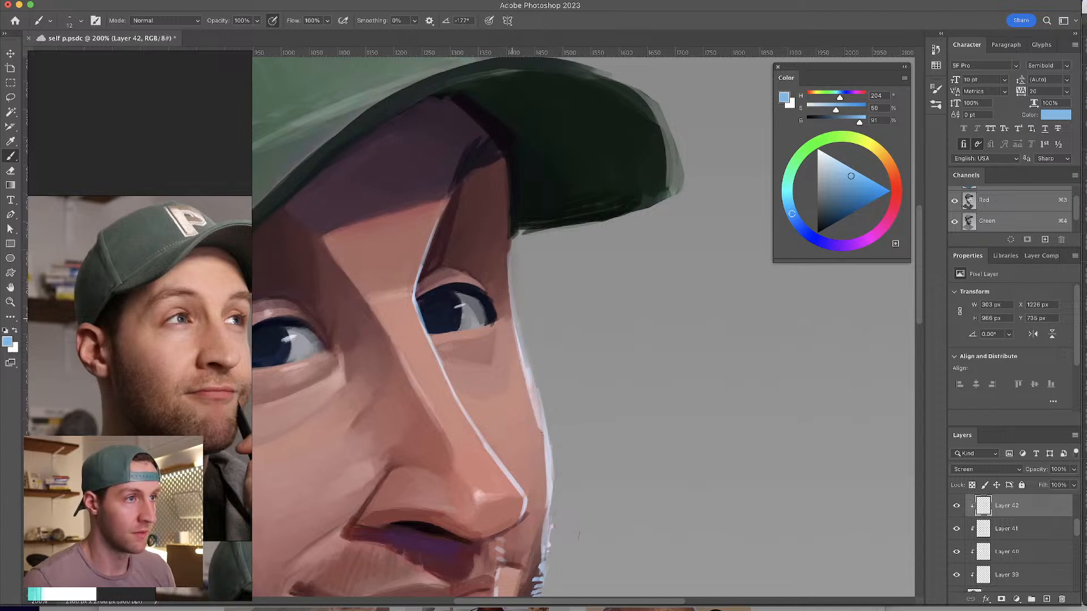
{"action": "key", "text": "bracketleft"}
{"action": "key", "text": "bracketleft"}
{"action": "key", "text": "bracketleft"}
{"action": "mouse_move", "coordinate": [493, 327]}
{"action": "left_mouse_down"}
{"action": "mouse_move", "coordinate": [489, 354]}
{"action": "mouse_move", "coordinate": [501, 321]}
{"action": "mouse_move", "coordinate": [491, 317]}
{"action": "left_mouse_up"}
- Paint a thin light blue highlight on the upper eyelid of the far eye, adjusting the brush size
{"action": "key", "text": "bracketright"}
{"action": "key", "text": "bracketright"}
{"action": "key", "text": "bracketright"}
{"action": "key", "text": "bracketright"}
{"action": "key", "text": "bracketright"}
{"action": "key", "text": "bracketright"}
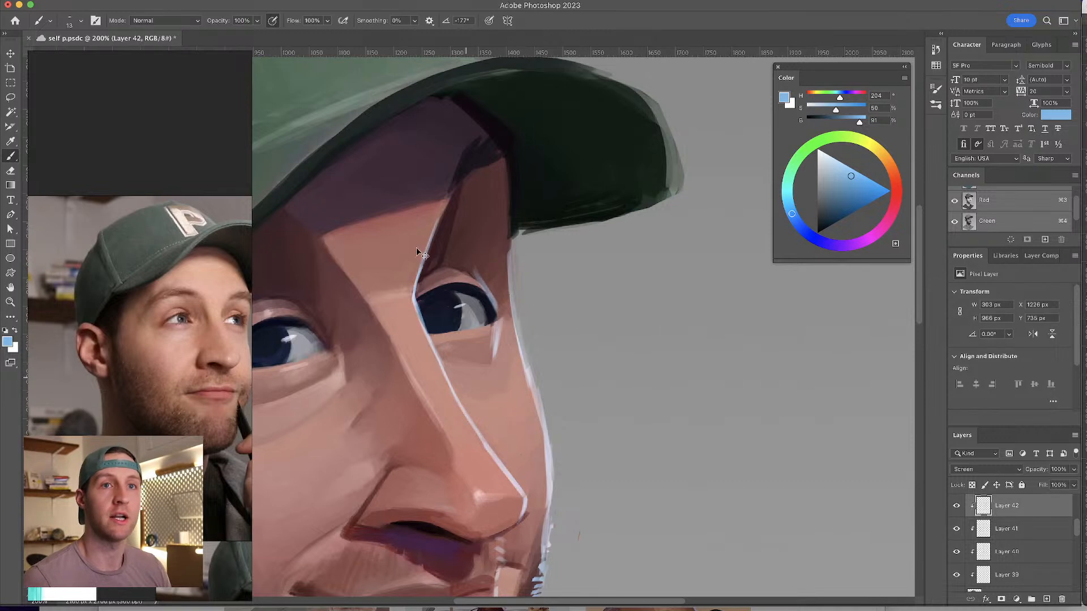
{"action": "left_click_drag", "start_coordinate": [478, 286], "coordinate": [475, 286]}
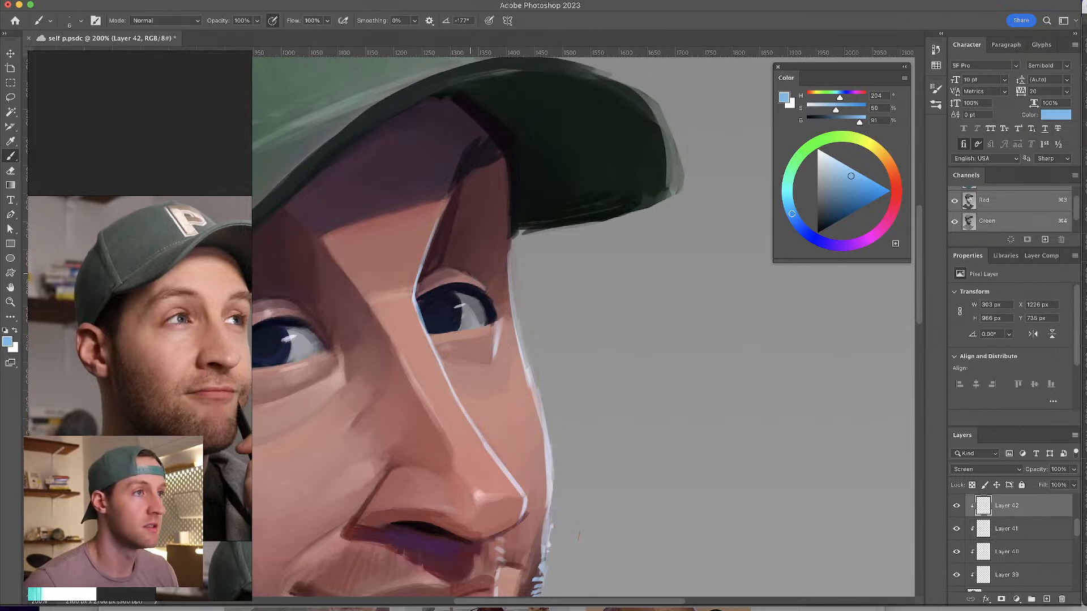
{"action": "left_click_drag", "start_coordinate": [468, 275], "coordinate": [476, 274]}
- Thicken the light blue highlight between the inner corner of the far eye and the brow, undoing unwanted strokes
{"action": "left_click_drag", "start_coordinate": [443, 215], "coordinate": [419, 286]}
{"action": "key", "text": "super+z"}
{"action": "key", "text": "super+z"}
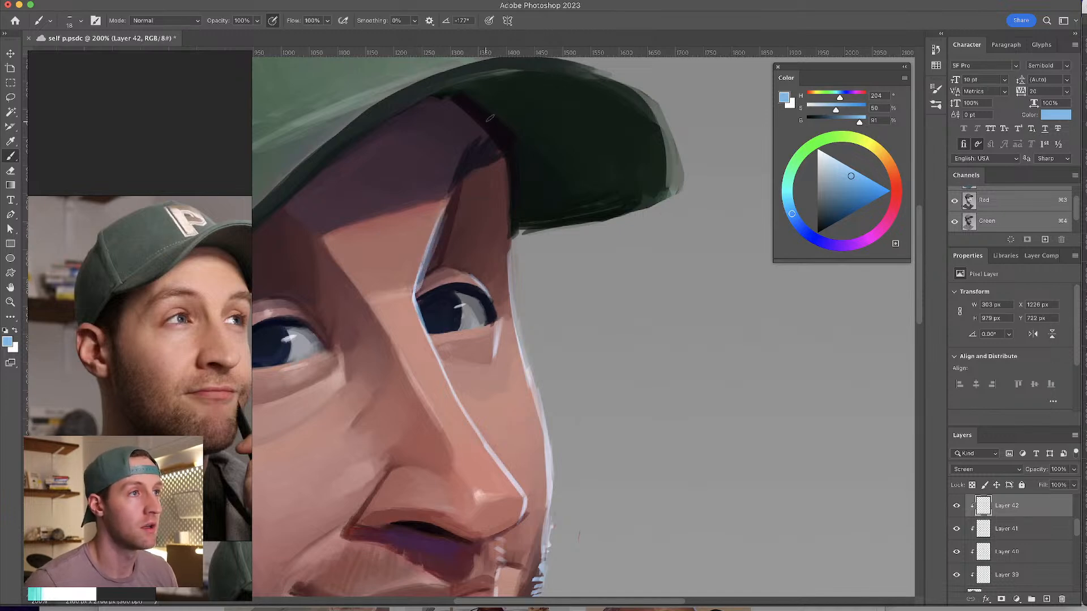
{"action": "left_click_drag", "start_coordinate": [446, 208], "coordinate": [419, 282]}
{"action": "left_click_drag", "start_coordinate": [453, 187], "coordinate": [417, 279]}
{"action": "key", "text": "super+z"}
{"action": "left_click_drag", "start_coordinate": [448, 195], "coordinate": [419, 283]}
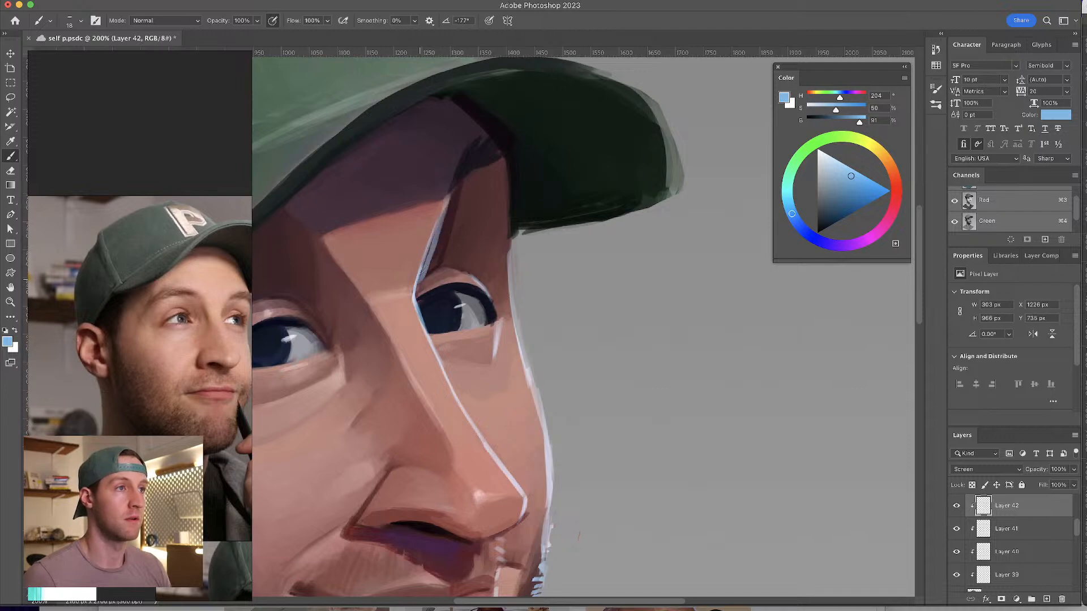
- Undo the last brow highlight stroke and paint a light blue rim along the front edge of the cap brim with a larger brush
{"action": "key", "text": "super+minus"}
{"action": "key", "text": "super+minus"}
{"action": "key", "text": "super+minus"}
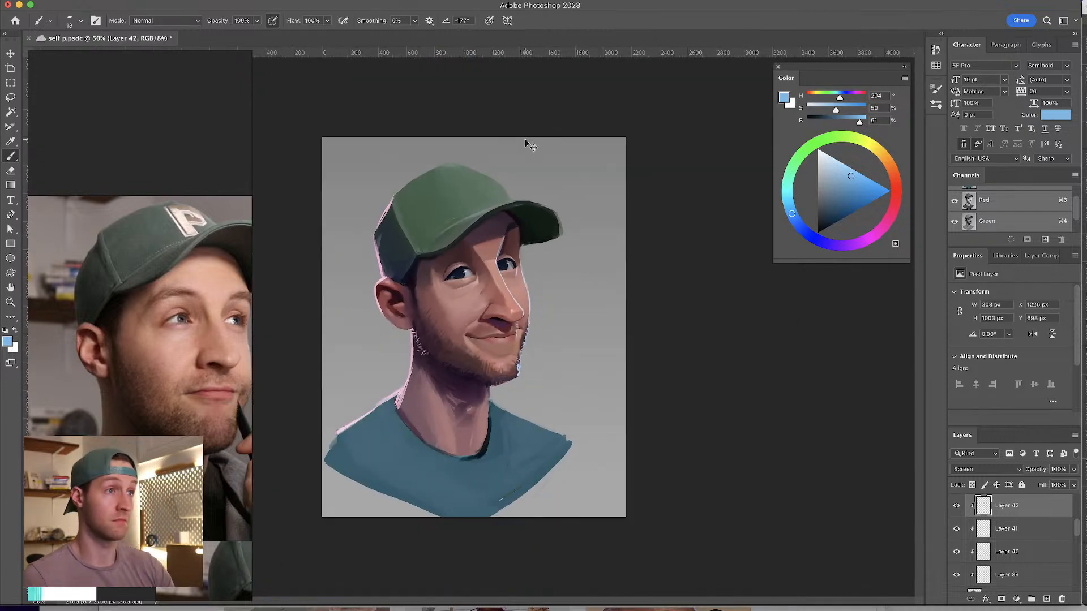
{"action": "key", "text": "super+plus"}
{"action": "key", "text": "super+z"}
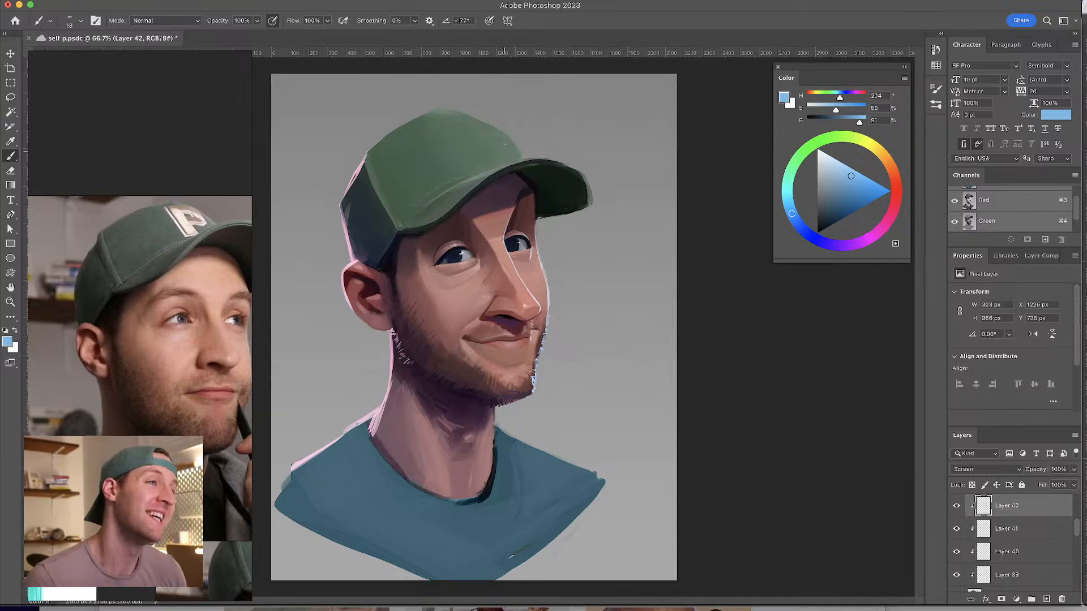
{"action": "left_click_drag", "start_coordinate": [589, 176], "coordinate": [592, 202]}
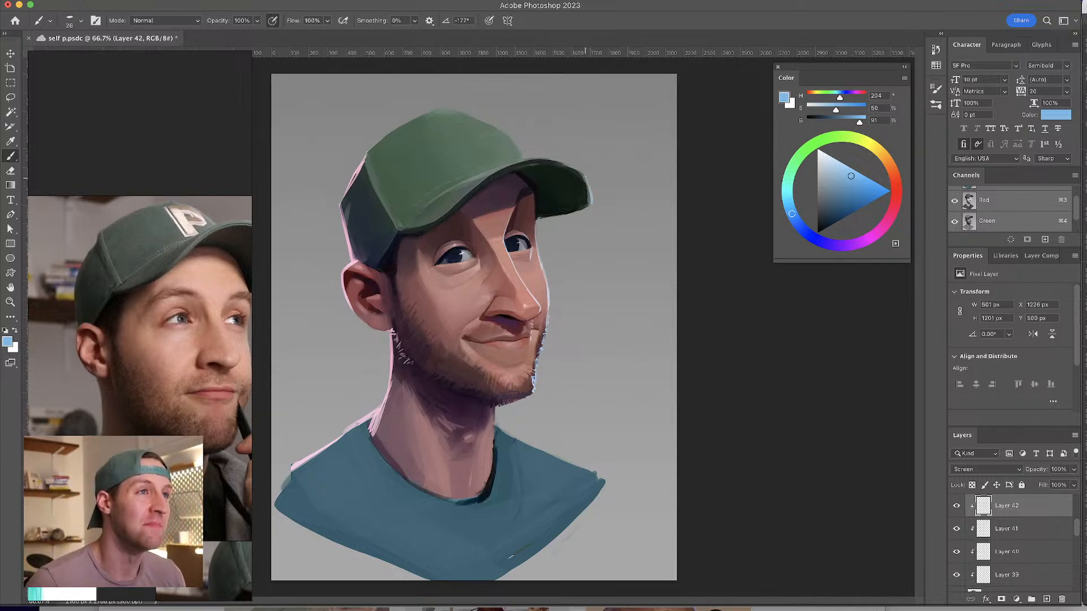
{"action": "left_click_drag", "start_coordinate": [566, 163], "coordinate": [590, 182]}
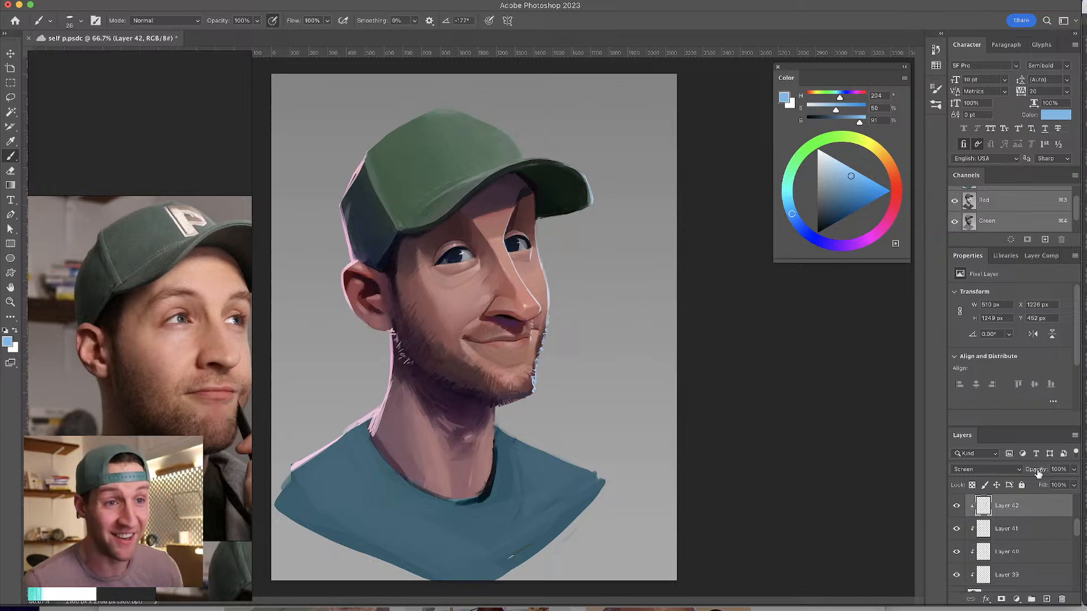
{"action": "left_click_drag", "start_coordinate": [1077, 536], "coordinate": [1075, 589]}
{"action": "left_click", "coordinate": [1038, 566]}
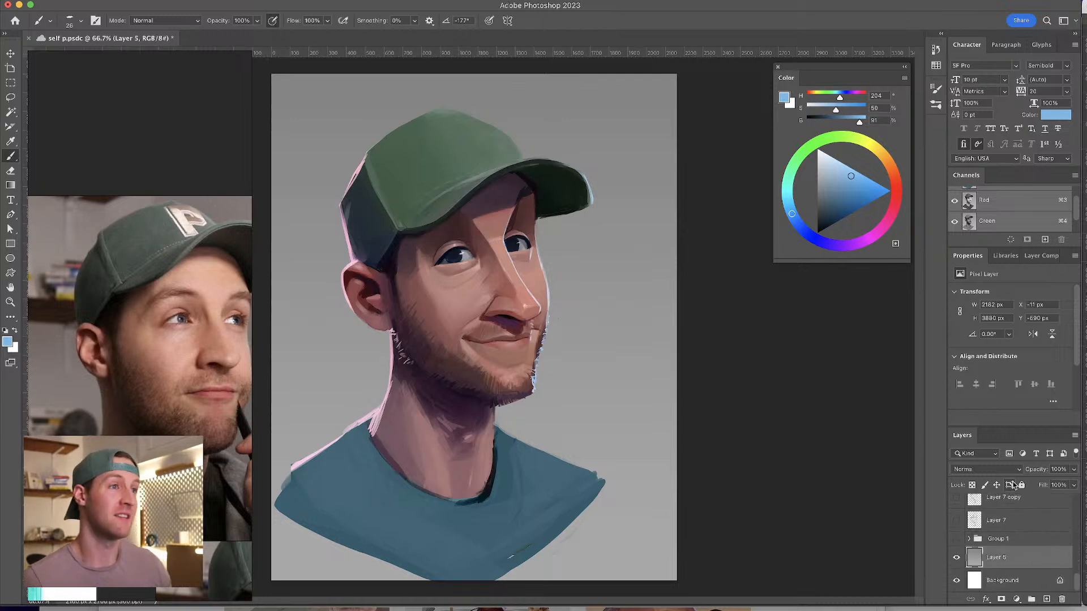
{"action": "key", "text": "super+l"}
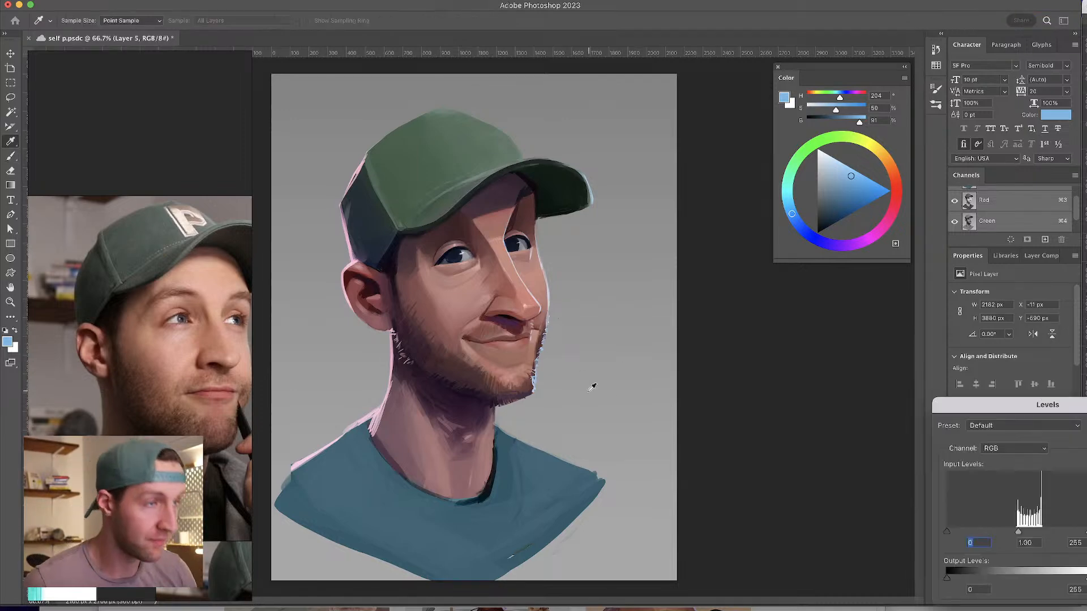
{"action": "mouse_move", "coordinate": [950, 580]}
{"action": "left_mouse_down"}
{"action": "mouse_move", "coordinate": [963, 575]}
{"action": "mouse_move", "coordinate": [948, 580]}
{"action": "left_mouse_up"}
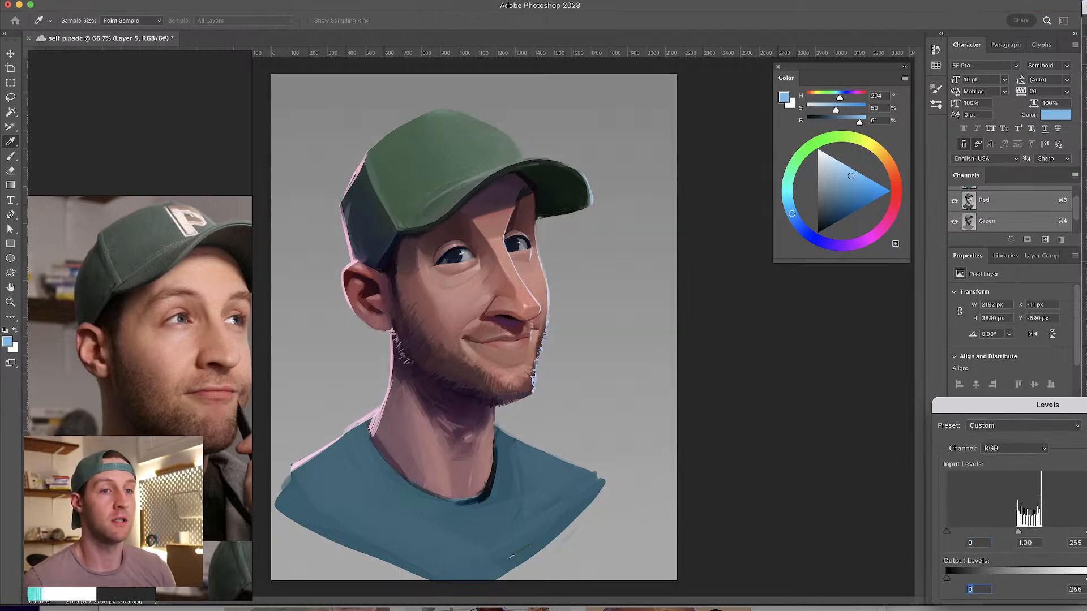
{"action": "left_click_drag", "start_coordinate": [1084, 578], "coordinate": [1043, 579]}
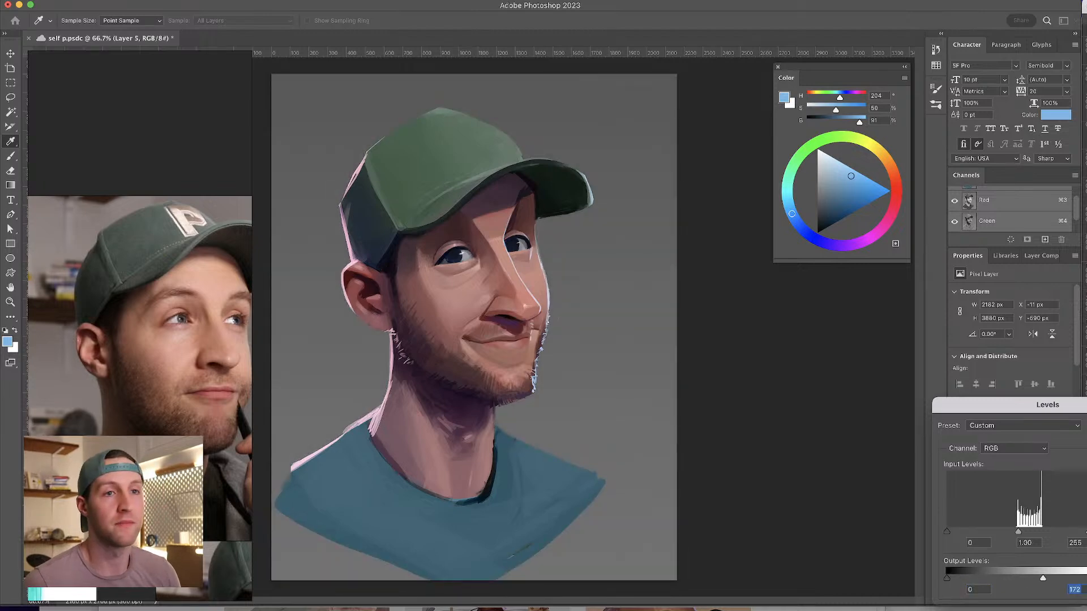
{"action": "key", "text": "Escape"}
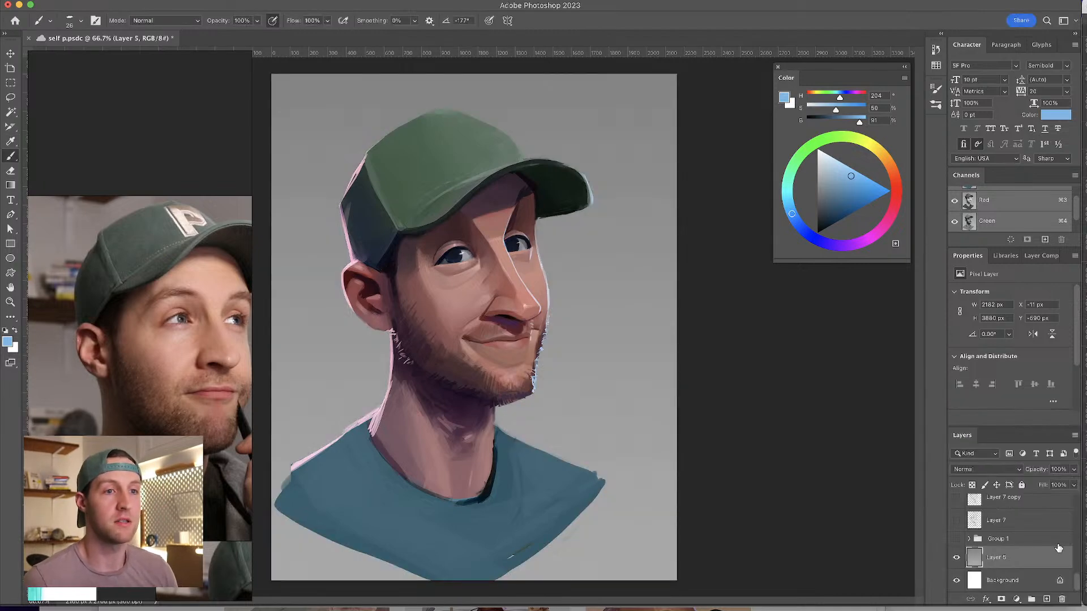
- Add a new empty layer directly above Group 7, beneath the portrait on Layer 37
{"action": "left_click_drag", "start_coordinate": [1077, 586], "coordinate": [1079, 521]}
{"action": "scroll", "coordinate": [1056, 547], "scroll_direction": "down", "scroll_amount": 5}
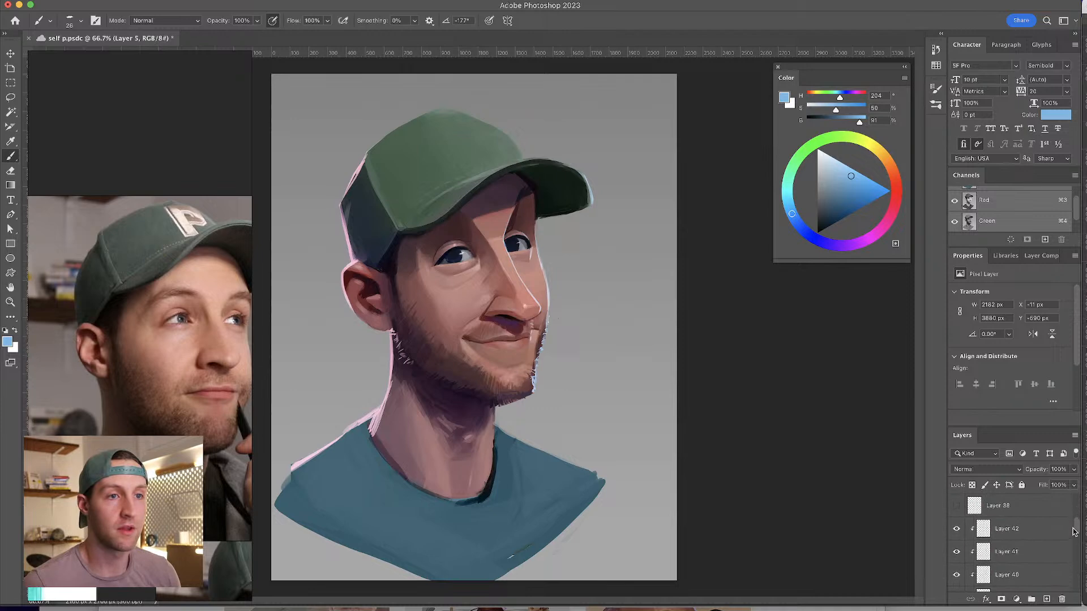
{"action": "left_click", "coordinate": [1056, 547]}
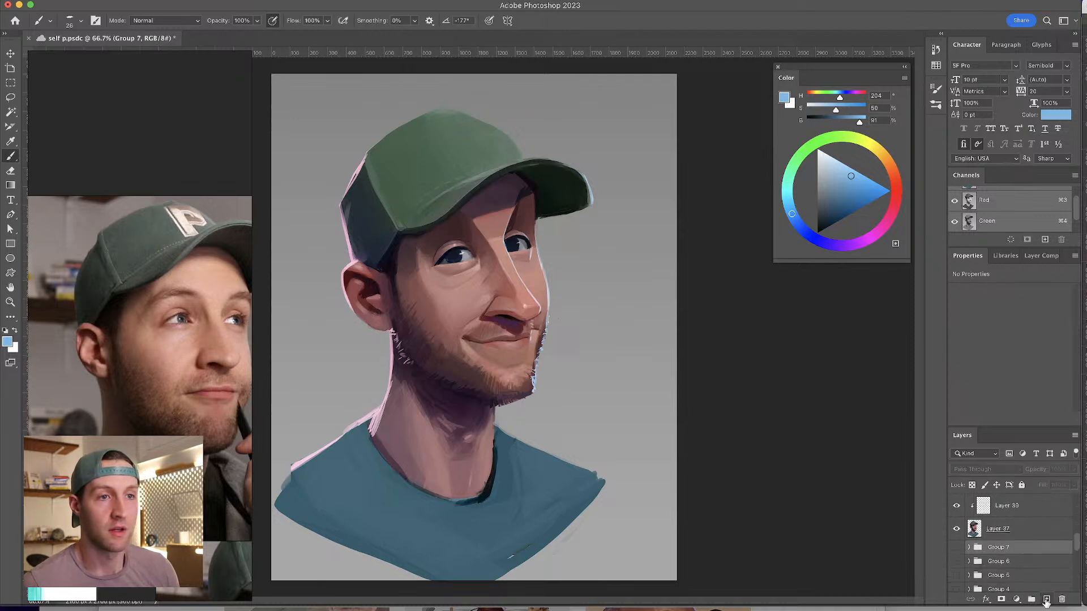
{"action": "left_click", "coordinate": [1046, 599]}
- Set the foreground color to the very dark blue #0f161b and activate the Gradient tool
{"action": "left_click", "coordinate": [11, 142]}
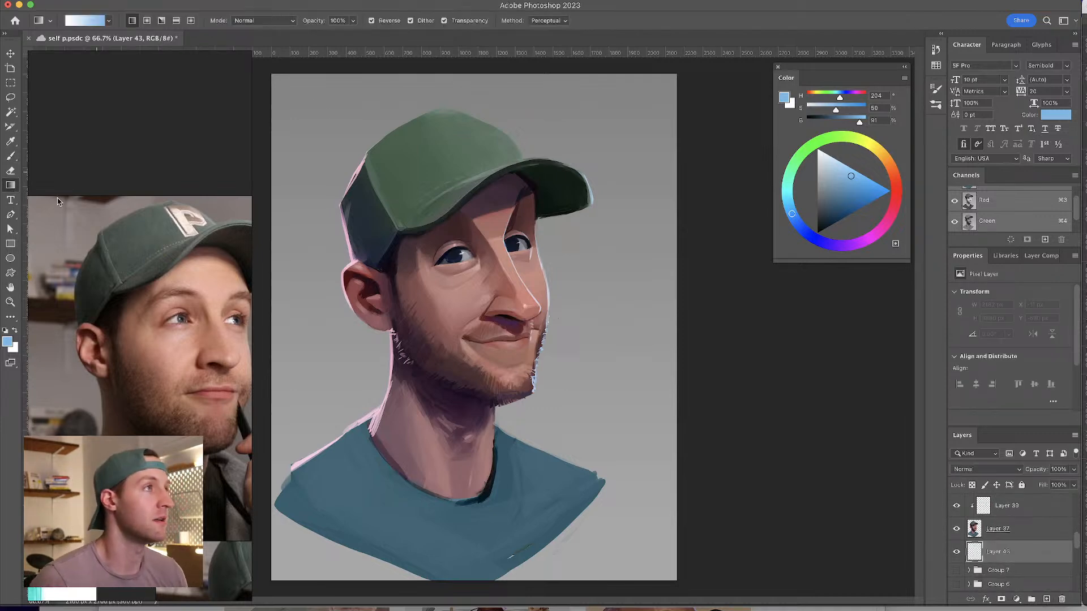
{"action": "left_click", "coordinate": [7, 341]}
{"action": "left_click_drag", "start_coordinate": [847, 394], "coordinate": [891, 414]}
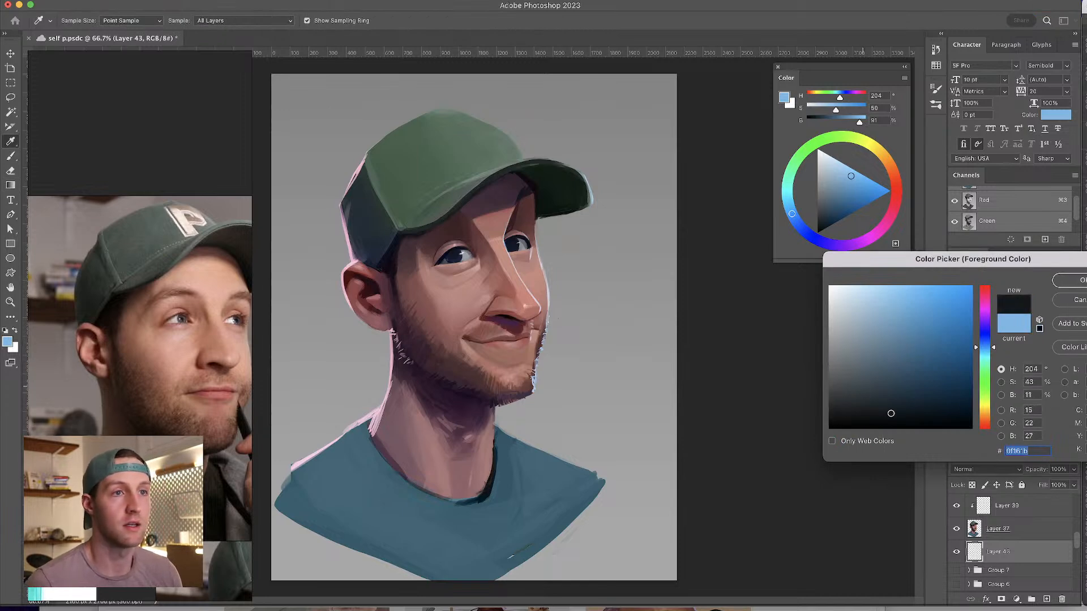
{"action": "left_click", "coordinate": [1078, 280]}
{"action": "key", "text": "g"}
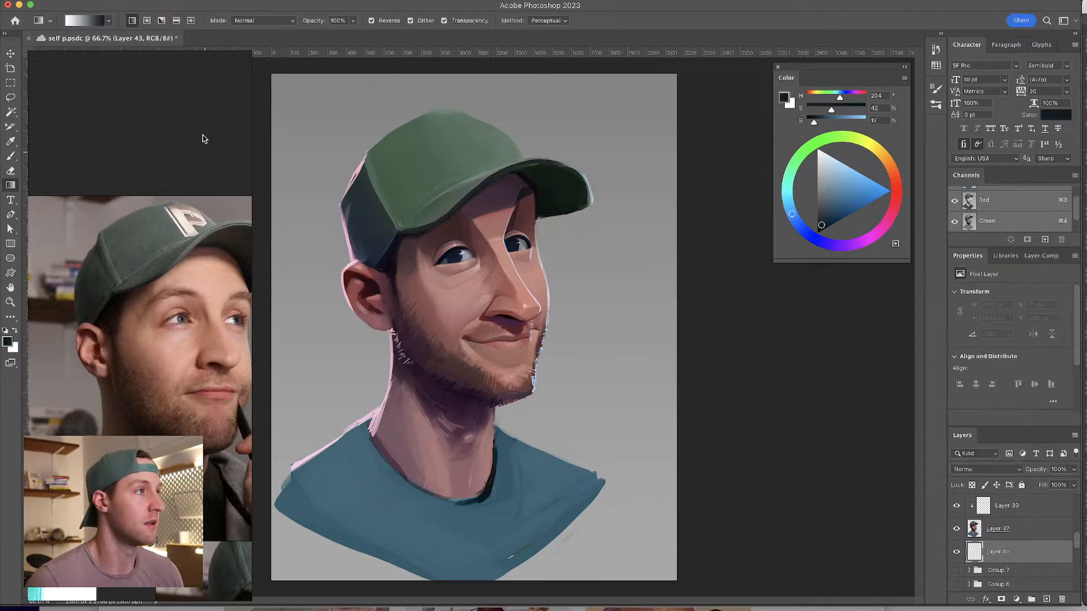
- Swap the colors, set the foreground to #424242, and fill the new layer with a vertical gradient from dark blue above to grey below
{"action": "left_click", "coordinate": [14, 330]}
{"action": "left_click", "coordinate": [8, 342]}
{"action": "mouse_move", "coordinate": [838, 408]}
{"action": "left_mouse_down"}
{"action": "mouse_move", "coordinate": [826, 412]}
{"action": "mouse_move", "coordinate": [827, 391]}
{"action": "left_mouse_up"}
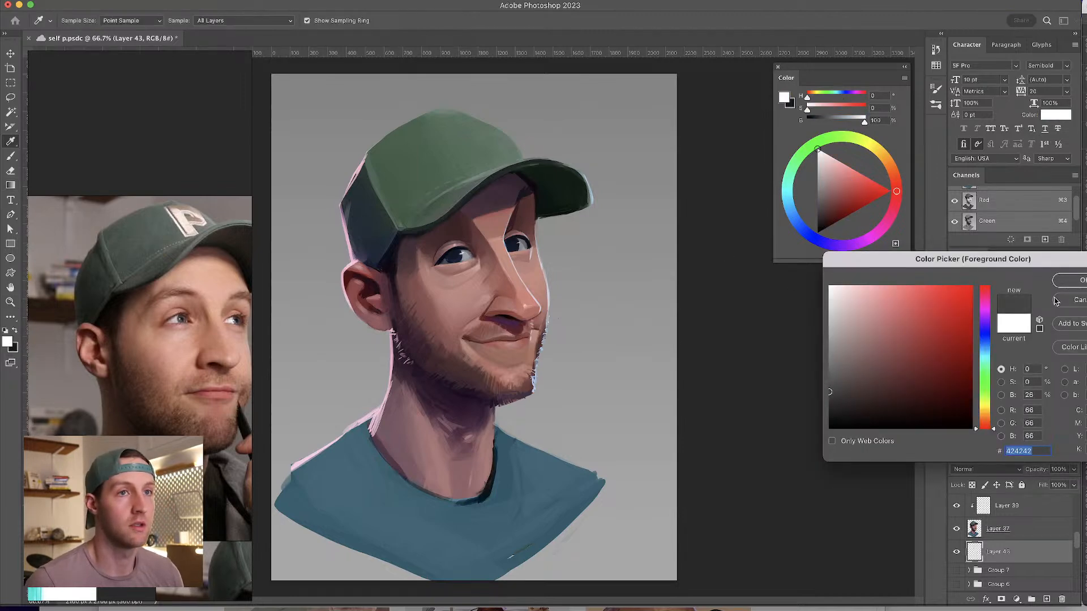
{"action": "left_click", "coordinate": [1079, 281]}
{"action": "left_click_drag", "start_coordinate": [455, 151], "coordinate": [459, 598]}
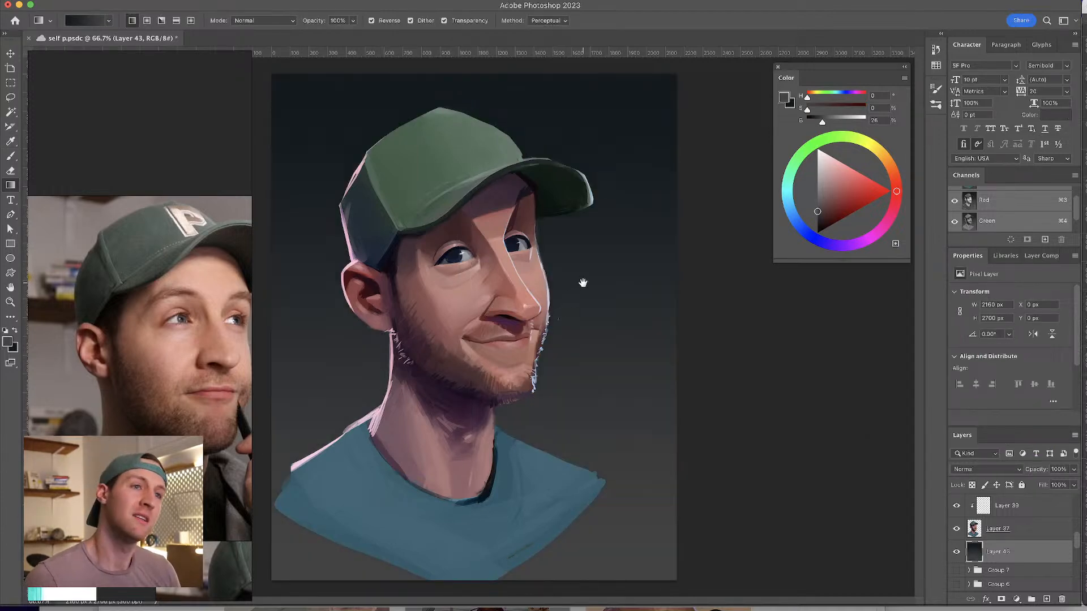
- On the portrait layer, Layer 37, clean up the stray paint along the face's outer edge beside the far eye using a small brush
{"action": "left_click_drag", "start_coordinate": [1077, 549], "coordinate": [1077, 536]}
{"action": "left_click", "coordinate": [1056, 535]}
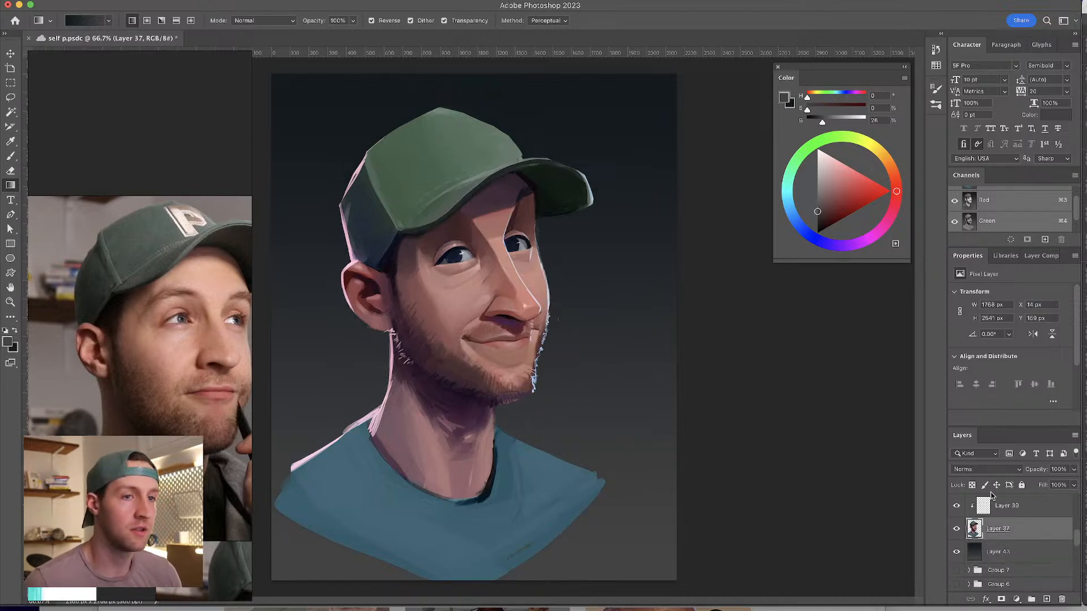
{"action": "key", "text": "super+plus"}
{"action": "left_click_drag", "start_coordinate": [544, 239], "coordinate": [522, 237]}
{"action": "key", "text": "b"}
{"action": "key", "text": "e"}
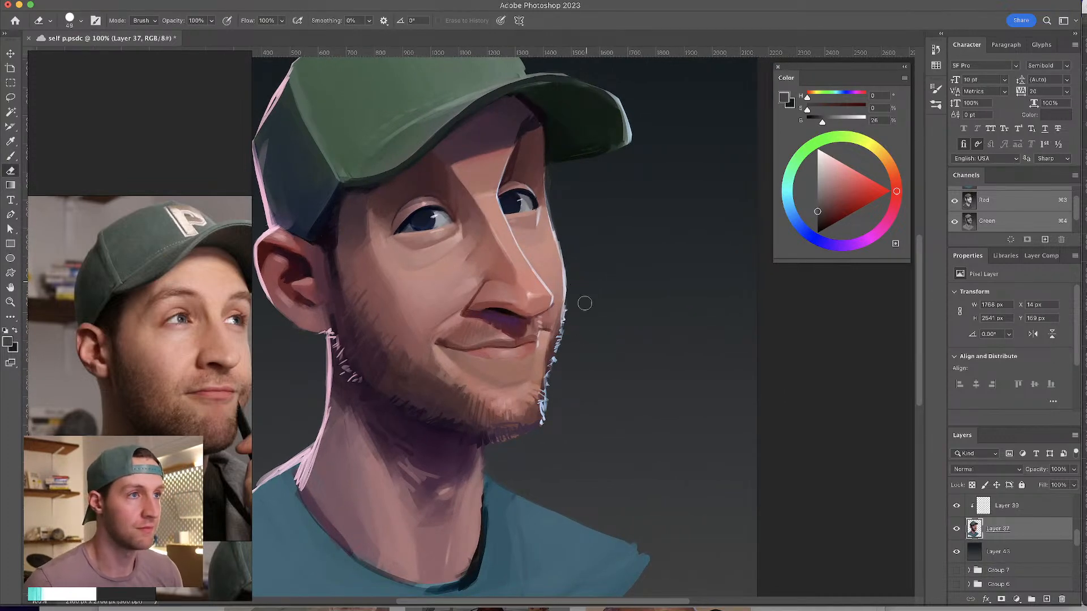
{"action": "key", "text": "b"}
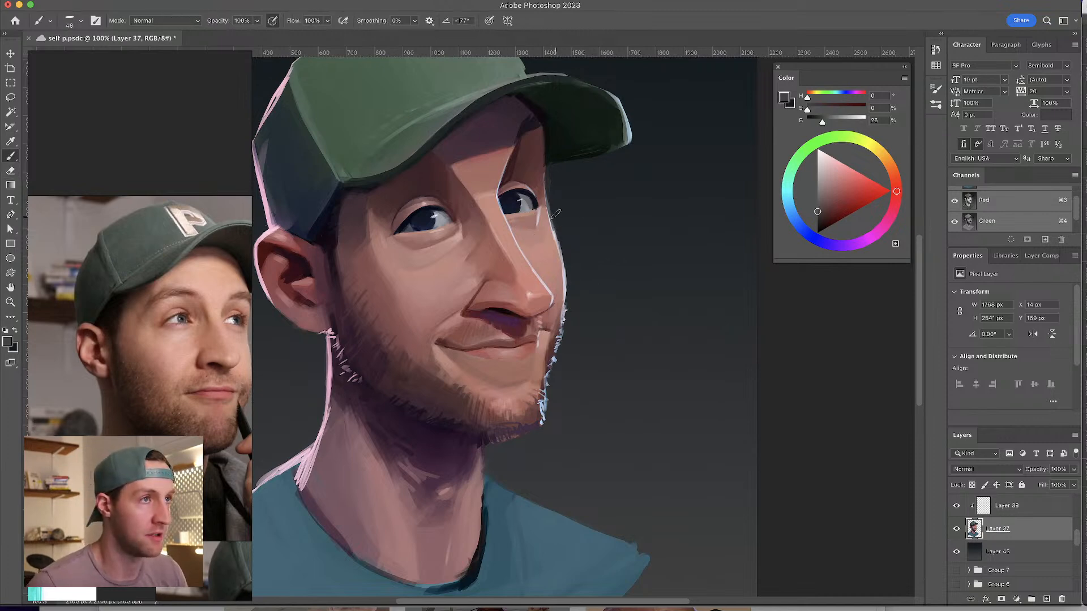
{"action": "key", "text": "super+equal"}
{"action": "scroll", "coordinate": [626, 213], "scroll_direction": "up", "scroll_amount": 5}
{"action": "scroll", "coordinate": [627, 213], "scroll_direction": "right", "scroll_amount": 4}
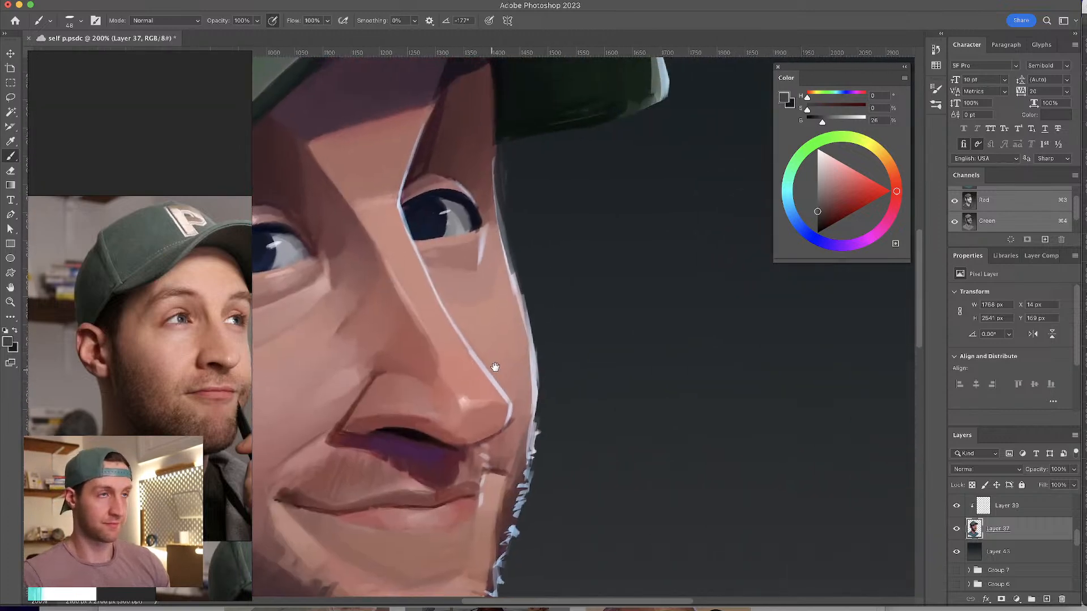
{"action": "left_click_drag", "start_coordinate": [517, 219], "coordinate": [509, 218]}
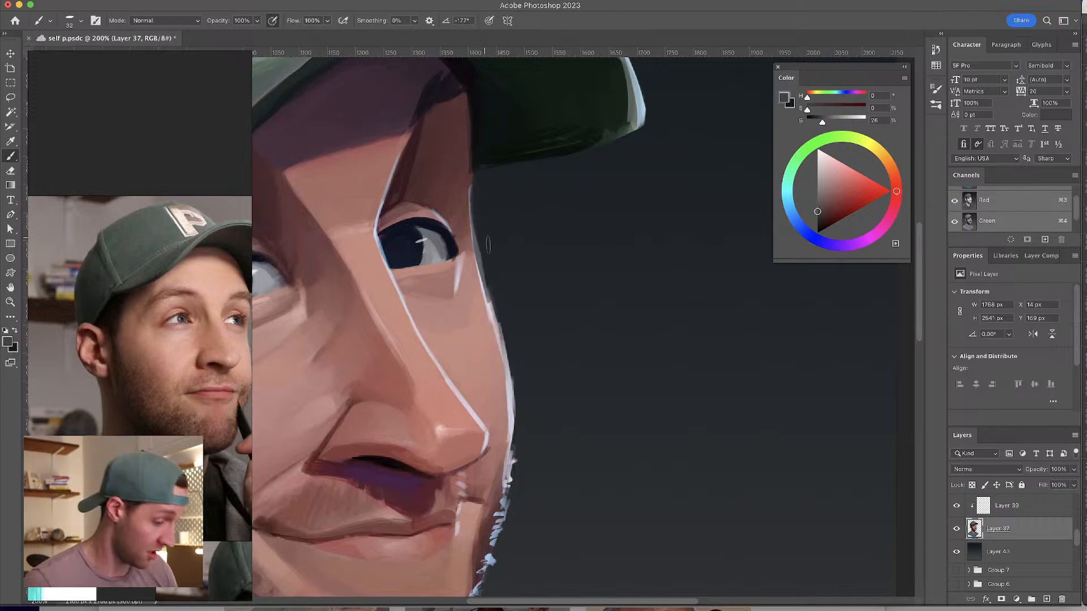
{"action": "key", "text": "bracketleft"}
{"action": "key", "text": "bracketleft"}
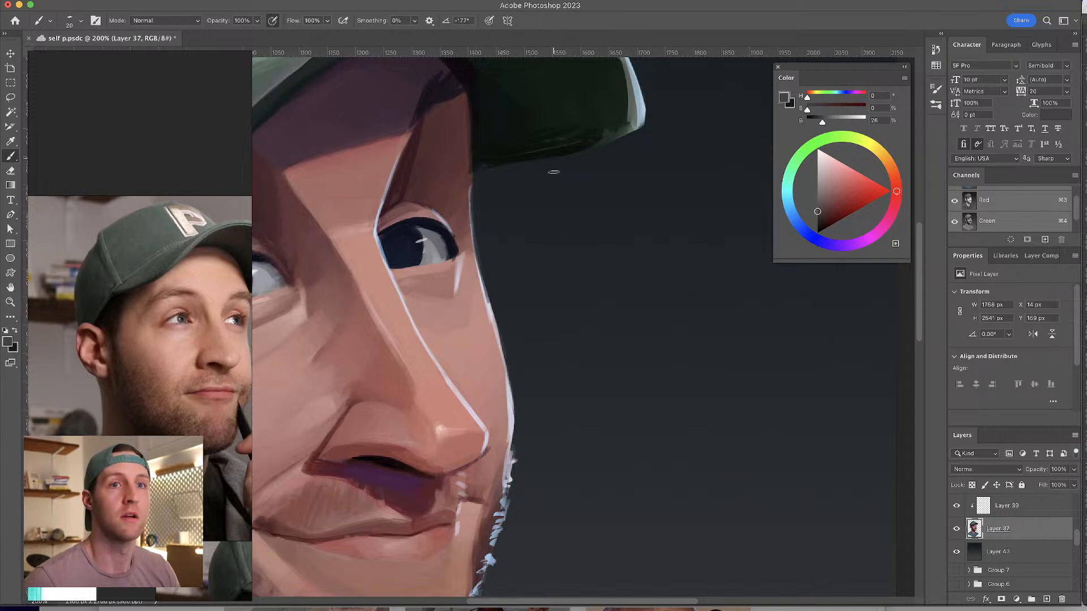
{"action": "left_click_drag", "start_coordinate": [551, 243], "coordinate": [555, 237]}
{"action": "left_click_drag", "start_coordinate": [471, 262], "coordinate": [465, 262]}
- On Layer 42, sample the light blue rim color and paint a thin highlight at the far eye's outer corner and lower lid
{"action": "scroll", "coordinate": [1007, 538], "scroll_direction": "up", "scroll_amount": 3}
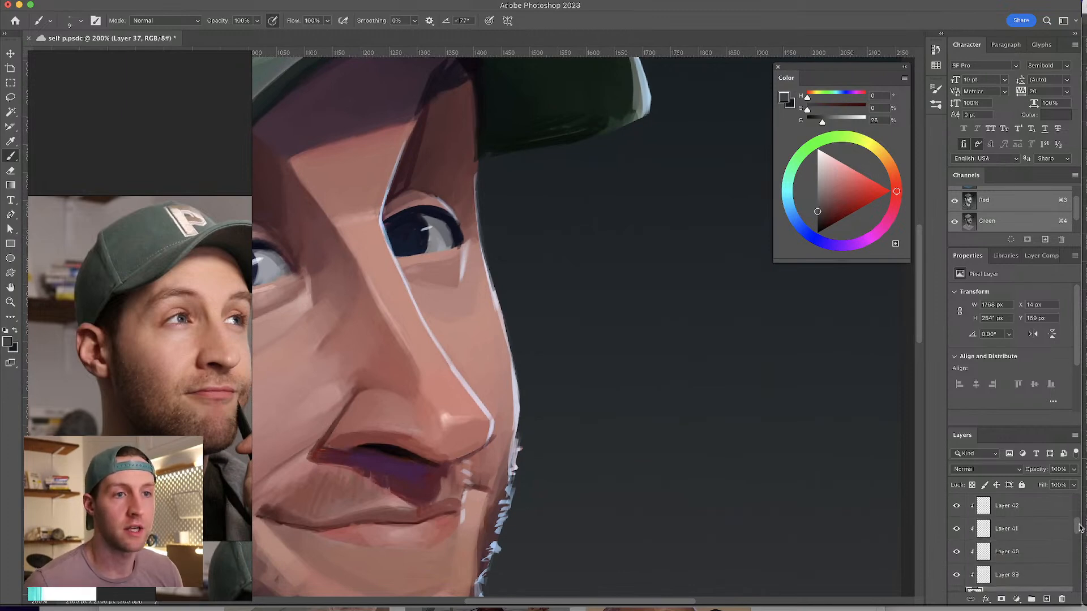
{"action": "left_click", "coordinate": [1007, 529]}
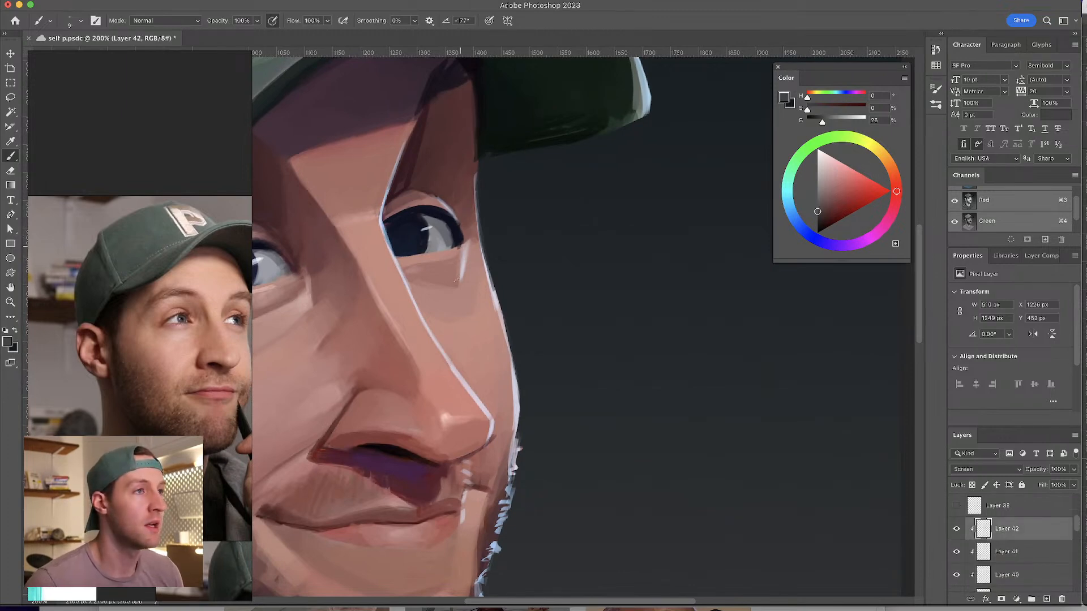
{"action": "left_click", "coordinate": [481, 241], "text": "alt"}
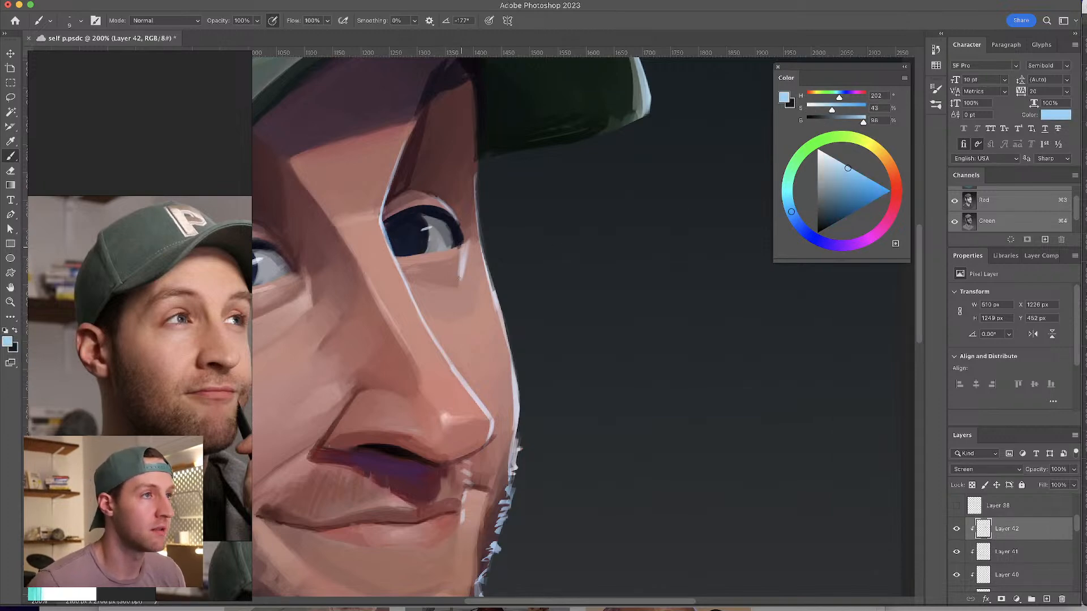
{"action": "left_click_drag", "start_coordinate": [464, 251], "coordinate": [457, 285]}
{"action": "left_click_drag", "start_coordinate": [461, 259], "coordinate": [460, 275]}
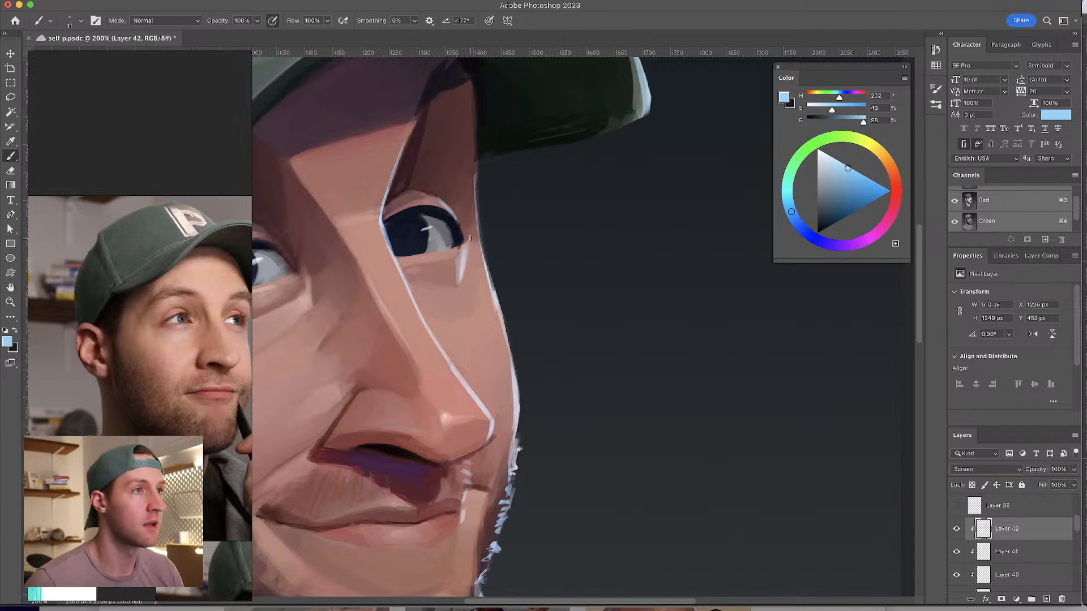
{"action": "left_click_drag", "start_coordinate": [460, 212], "coordinate": [465, 234]}
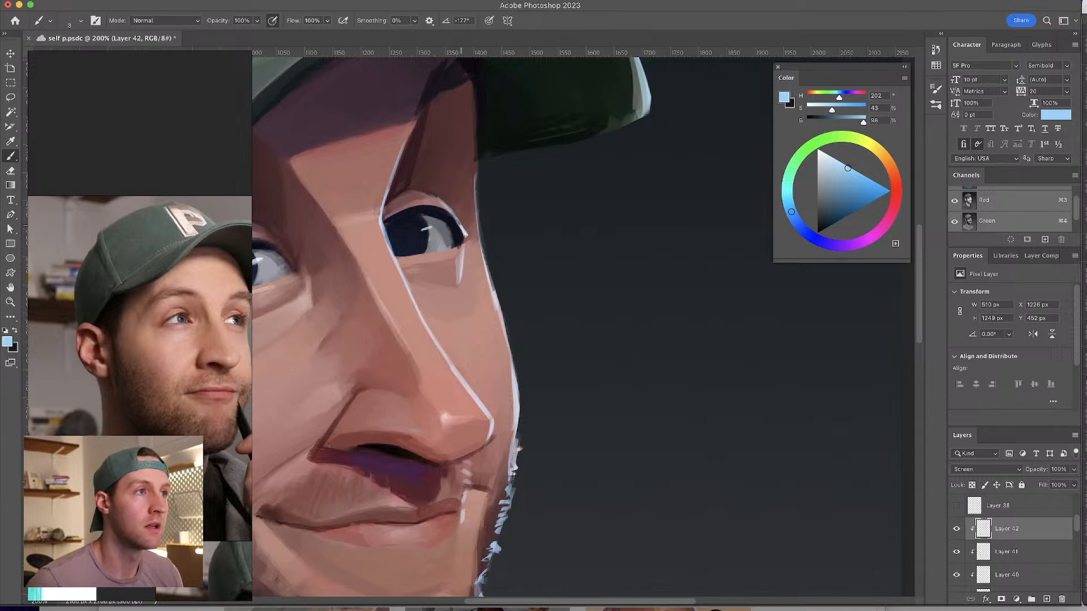
{"action": "key", "text": "super+z"}
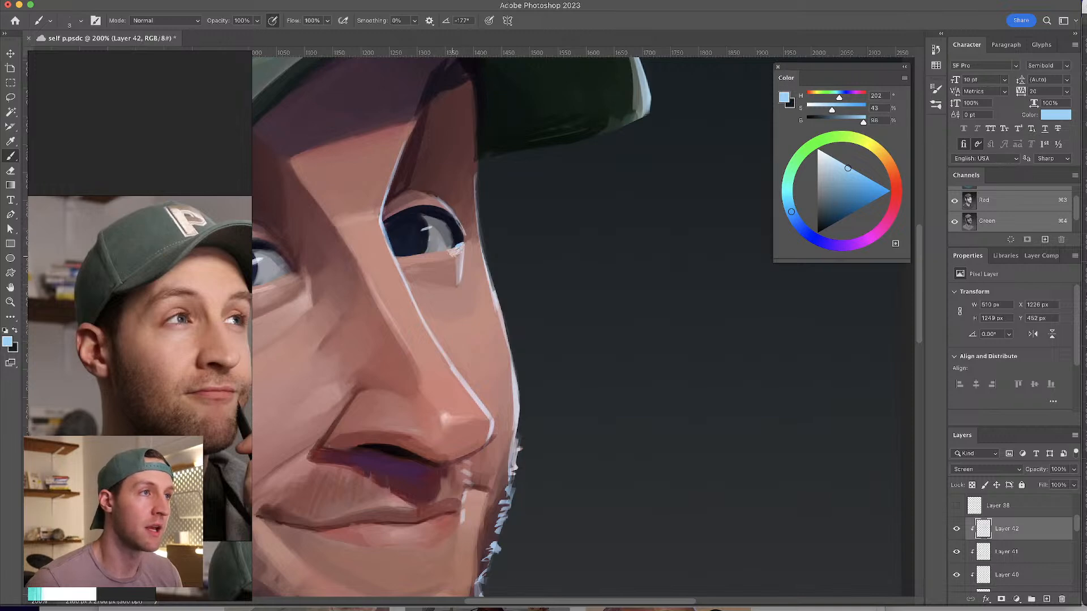
- Thicken the light blue rim at the tip of the nose
{"action": "scroll", "coordinate": [583, 326], "scroll_direction": "down", "scroll_amount": 2}
{"action": "scroll", "coordinate": [583, 326], "scroll_direction": "right", "scroll_amount": 2}
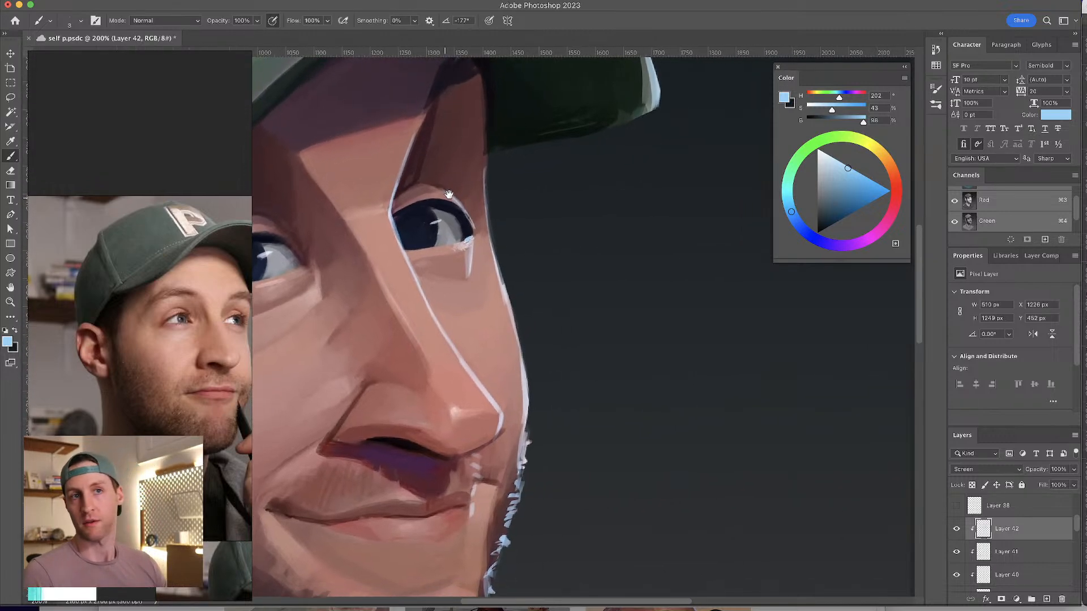
{"action": "left_click_drag", "start_coordinate": [454, 366], "coordinate": [453, 379]}
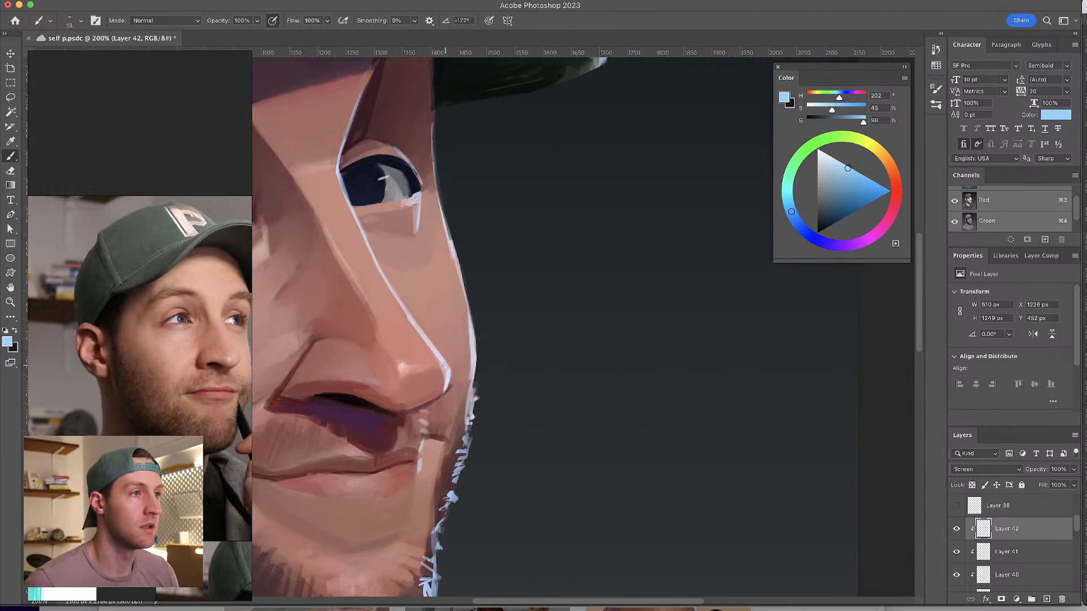
{"action": "left_click_drag", "start_coordinate": [472, 265], "coordinate": [492, 264]}
{"action": "scroll", "coordinate": [493, 263], "scroll_direction": "down", "scroll_amount": 5}
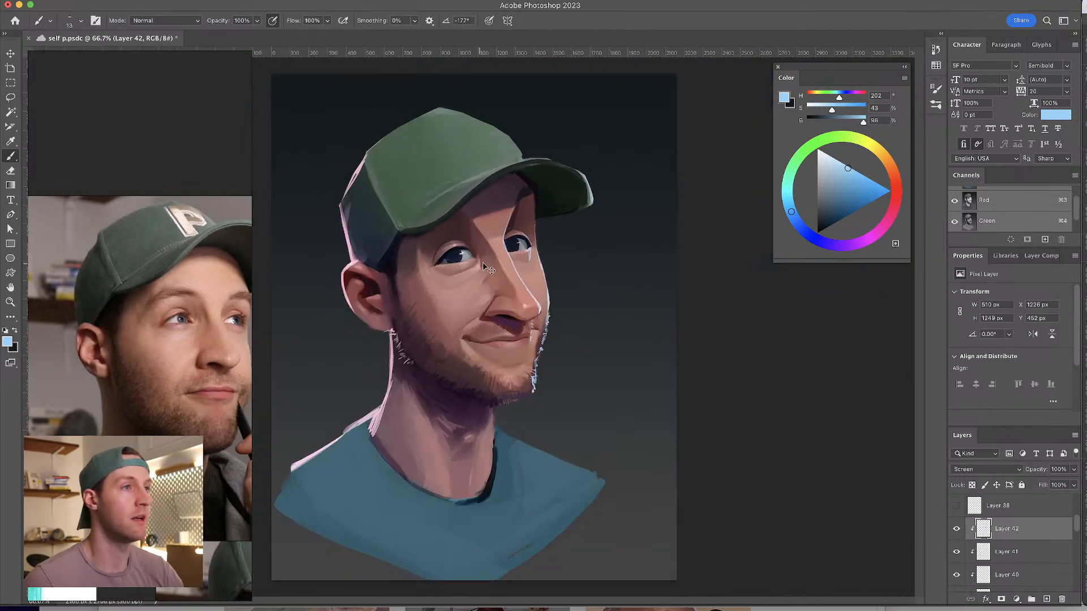
{"action": "scroll", "coordinate": [569, 324], "scroll_direction": "up", "scroll_amount": 3}
{"action": "scroll", "coordinate": [569, 325], "scroll_direction": "down", "scroll_amount": 2}
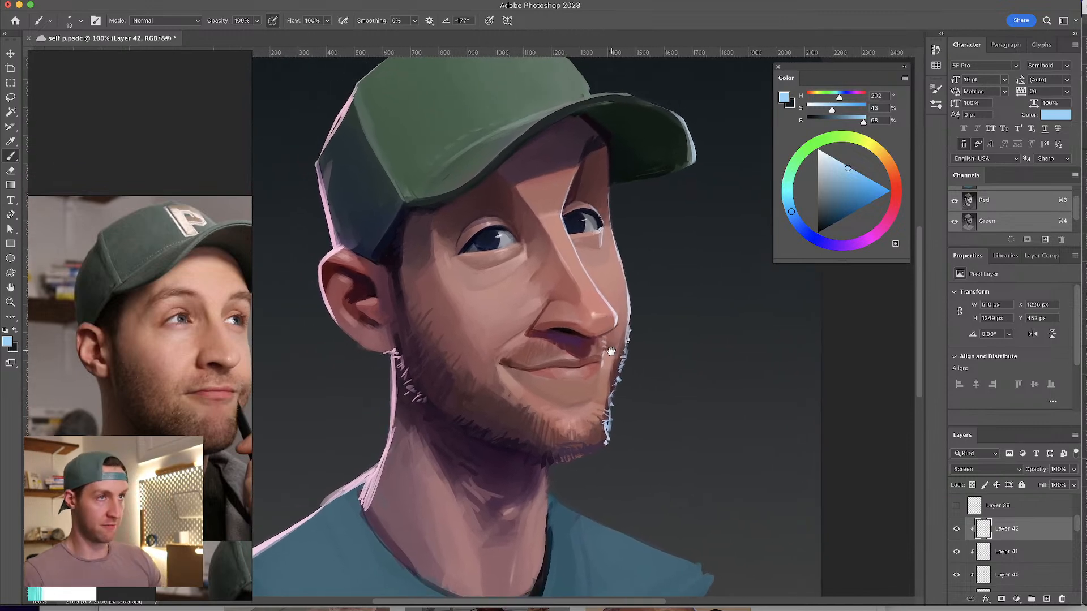
{"action": "scroll", "coordinate": [609, 346], "scroll_direction": "down", "scroll_amount": 1}
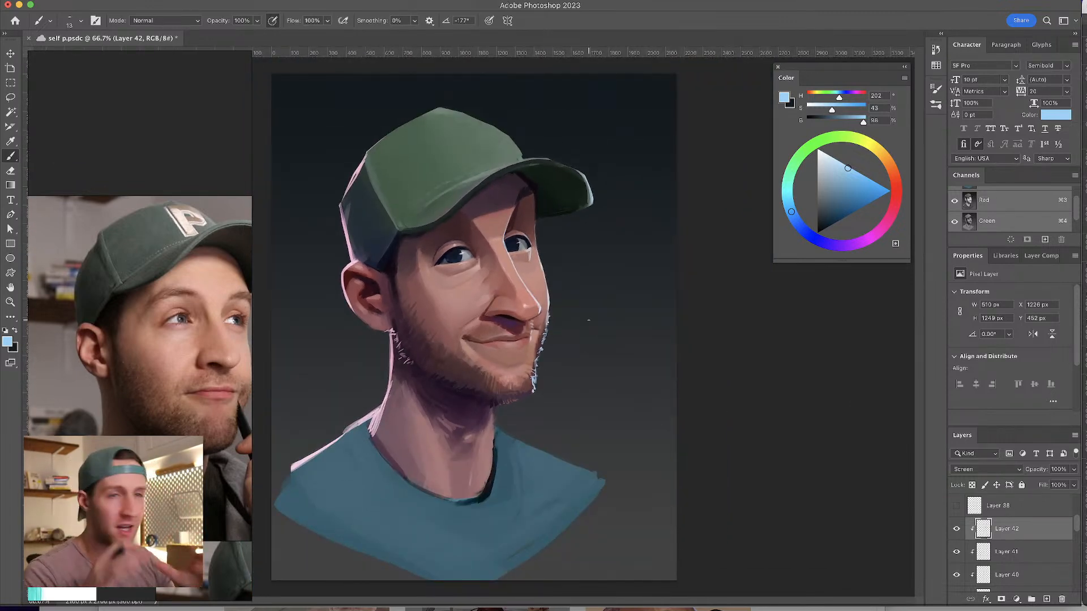
- Add a new empty layer directly above Layer 42
{"action": "left_click_drag", "start_coordinate": [1078, 527], "coordinate": [1055, 528]}
{"action": "left_click", "coordinate": [1046, 599]}
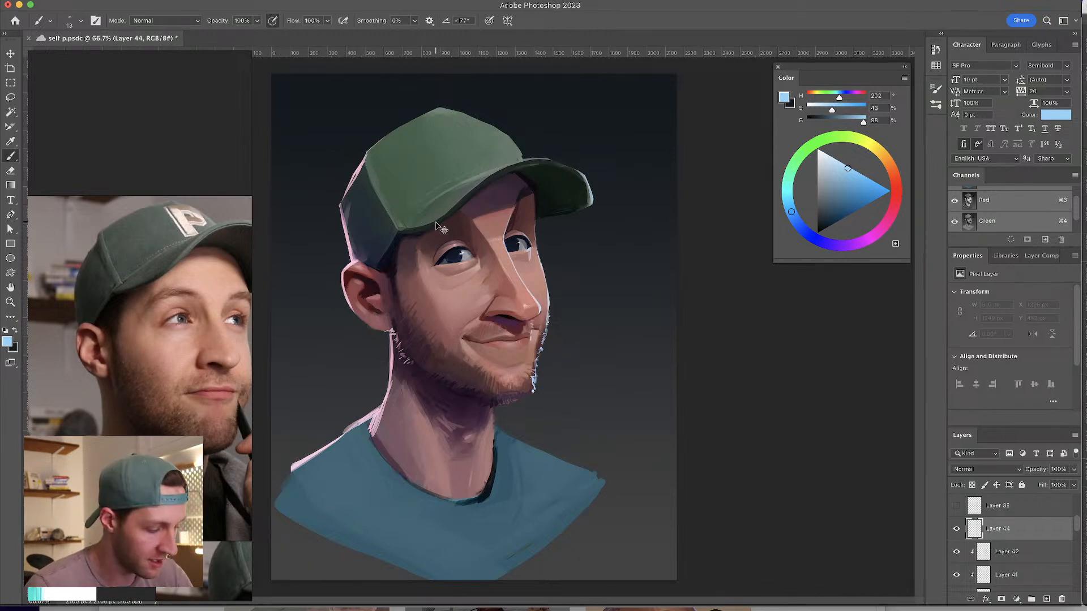
{"action": "key", "text": "super+plus"}
{"action": "scroll", "coordinate": [492, 238], "scroll_direction": "down", "scroll_amount": 1}
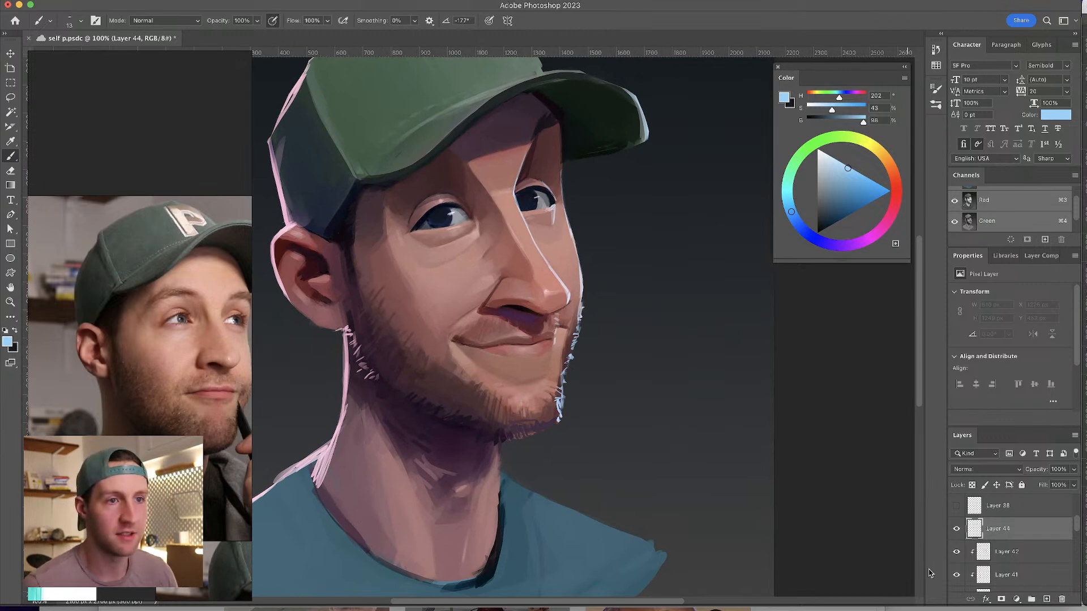
- On Layer 42, paint light blue beard hairs beneath the chin and a rim down the front edge of the neck
{"action": "left_click", "coordinate": [1019, 552]}
{"action": "left_click", "coordinate": [957, 553]}
{"action": "left_click", "coordinate": [956, 553]}
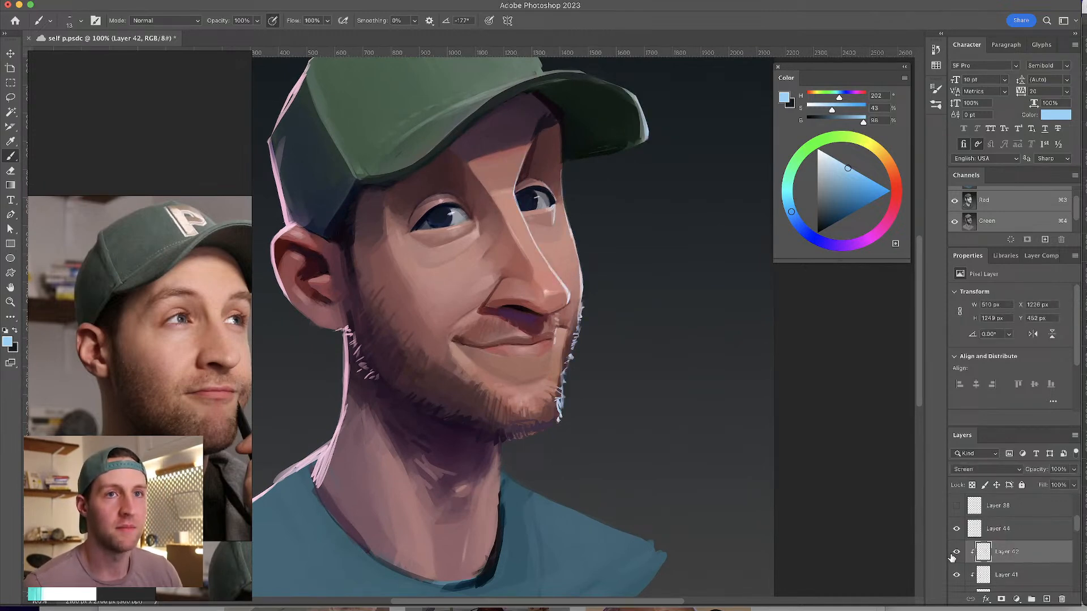
{"action": "mouse_move", "coordinate": [559, 412]}
{"action": "left_mouse_down"}
{"action": "mouse_move", "coordinate": [502, 489]}
{"action": "mouse_move", "coordinate": [509, 457]}
{"action": "mouse_move", "coordinate": [498, 488]}
{"action": "left_mouse_up"}
{"action": "key", "text": "super+z"}
{"action": "key", "text": "super+z"}
{"action": "key", "text": "super+z"}
{"action": "mouse_move", "coordinate": [501, 447]}
{"action": "left_mouse_down"}
{"action": "mouse_move", "coordinate": [490, 533]}
{"action": "mouse_move", "coordinate": [498, 566]}
{"action": "left_mouse_up"}
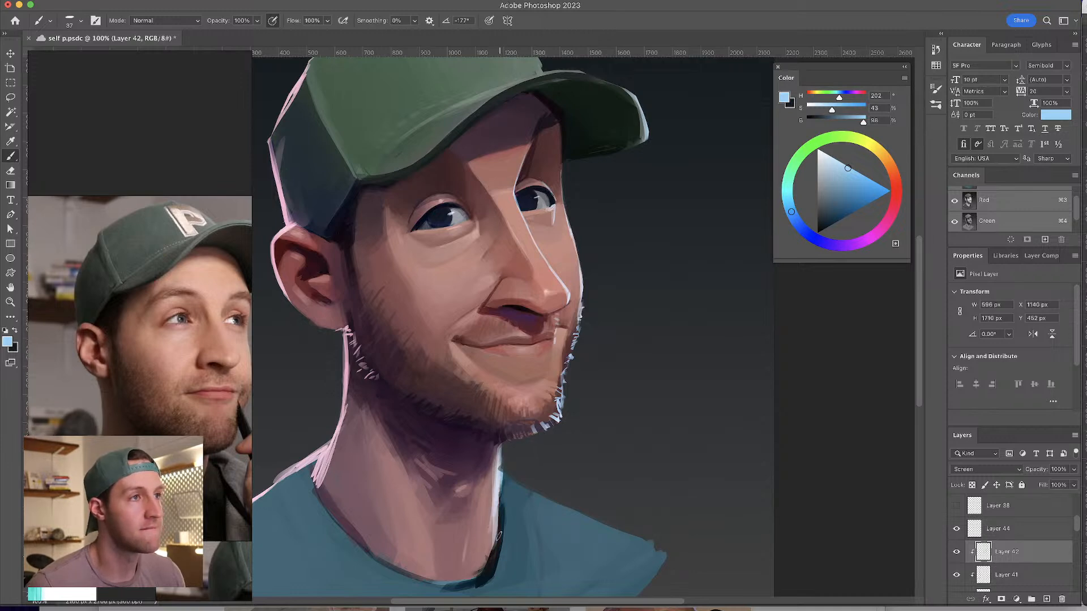
- Undo the last neck rim strokes and repaint the neck's front edge with a smaller light blue brush
{"action": "key", "text": "super+z"}
{"action": "key", "text": "super+z"}
{"action": "key", "text": "super+z"}
{"action": "mouse_move", "coordinate": [507, 462]}
{"action": "left_mouse_down"}
{"action": "mouse_move", "coordinate": [496, 543]}
{"action": "mouse_move", "coordinate": [495, 508]}
{"action": "left_mouse_up"}
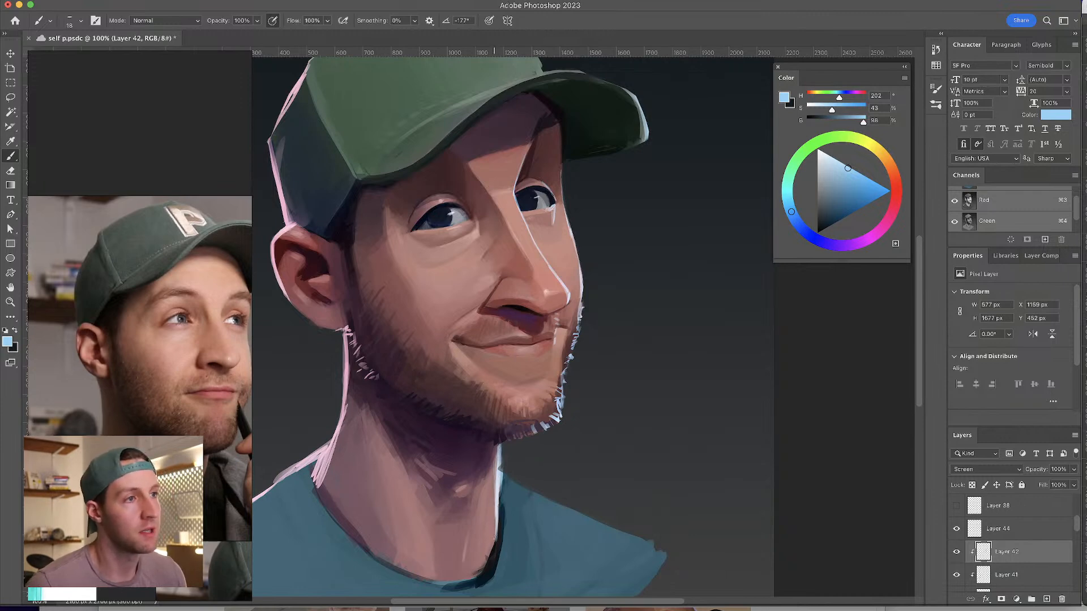
- Paint light blue streaks down the neck just under the jaw, undoing the excess strokes
{"action": "mouse_move", "coordinate": [496, 439]}
{"action": "left_mouse_down"}
{"action": "mouse_move", "coordinate": [493, 485]}
{"action": "mouse_move", "coordinate": [475, 486]}
{"action": "mouse_move", "coordinate": [485, 452]}
{"action": "mouse_move", "coordinate": [477, 485]}
{"action": "left_mouse_up"}
{"action": "left_click_drag", "start_coordinate": [490, 443], "coordinate": [465, 528]}
{"action": "key", "text": "ctrl+z"}
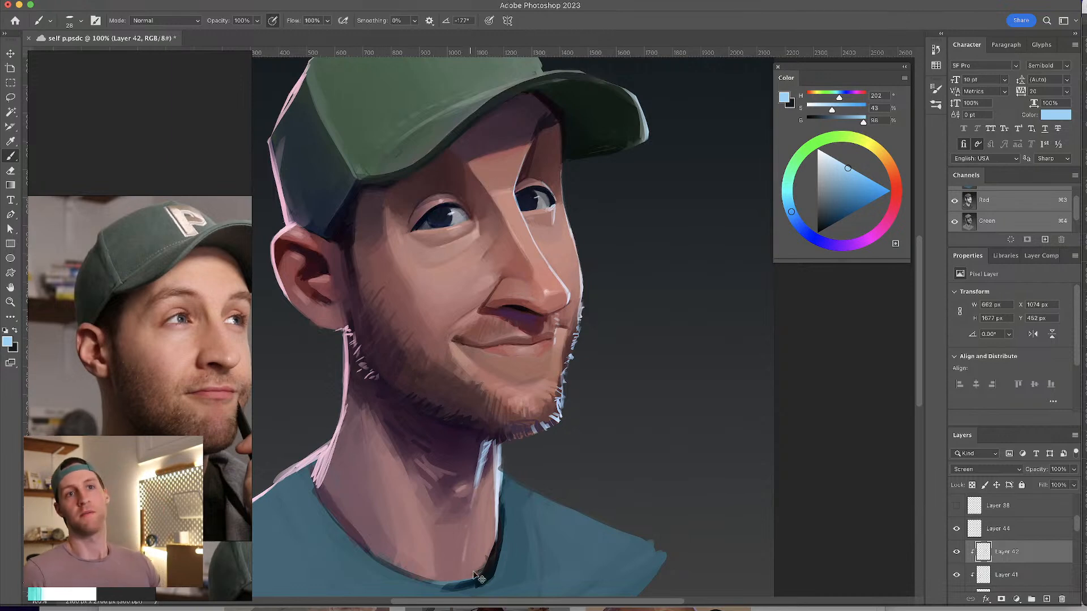
{"action": "key", "text": "ctrl+z"}
{"action": "key", "text": "ctrl+minus"}
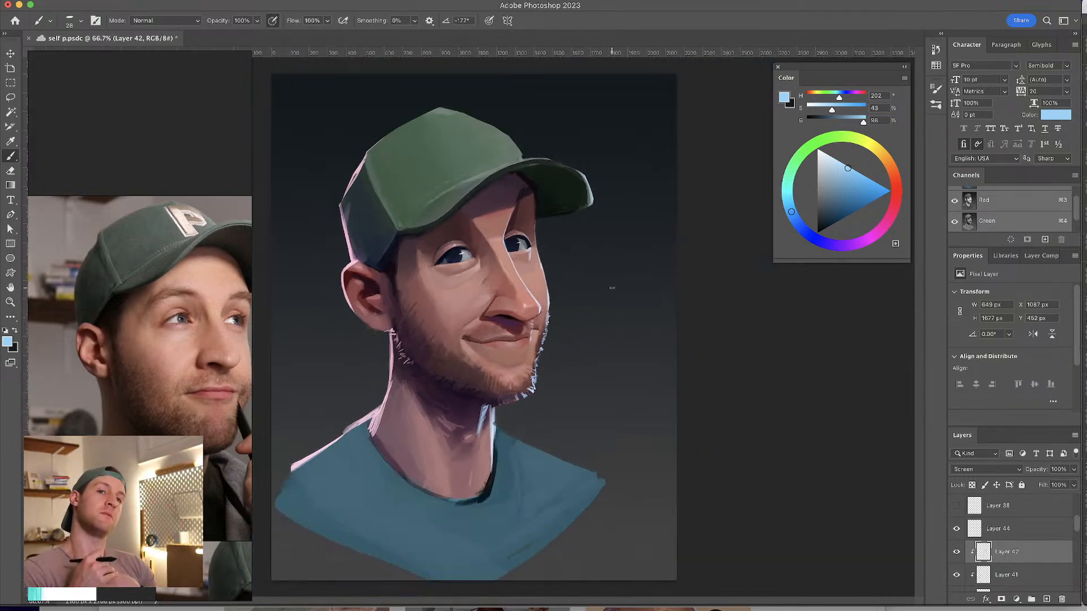
- Undo the trial shoulder strokes and paint a light blue rim along the shirt's shoulder from the neck to its outer end
{"action": "mouse_move", "coordinate": [534, 461]}
{"action": "left_mouse_down"}
{"action": "mouse_move", "coordinate": [510, 434]}
{"action": "mouse_move", "coordinate": [593, 471]}
{"action": "left_mouse_up"}
{"action": "key", "text": "ctrl+z"}
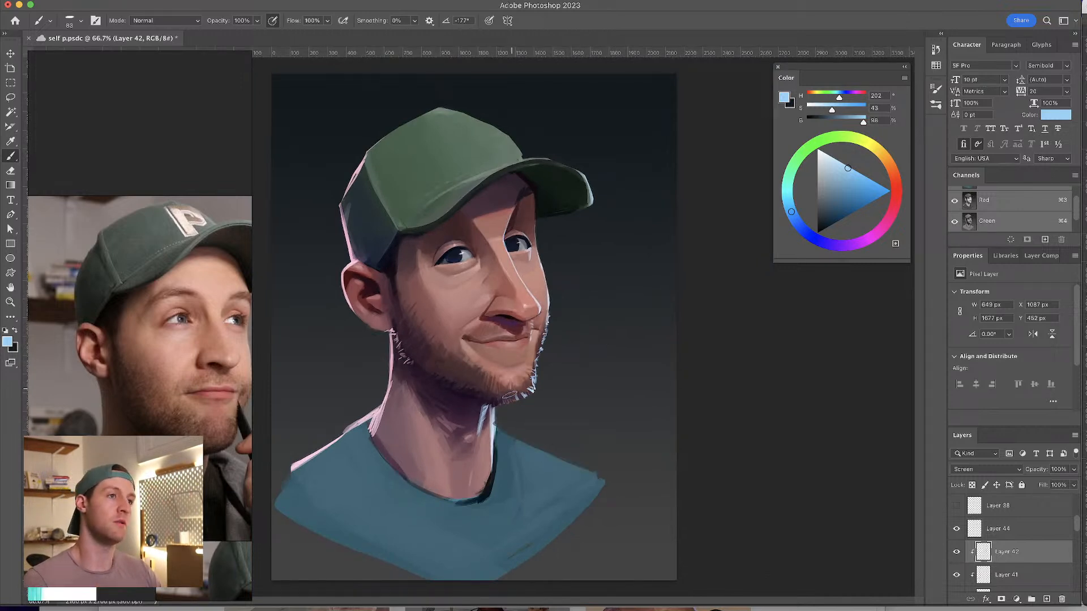
{"action": "key", "text": "ctrl+shift+z"}
{"action": "key", "text": "ctrl+z"}
{"action": "left_click_drag", "start_coordinate": [501, 432], "coordinate": [600, 475]}
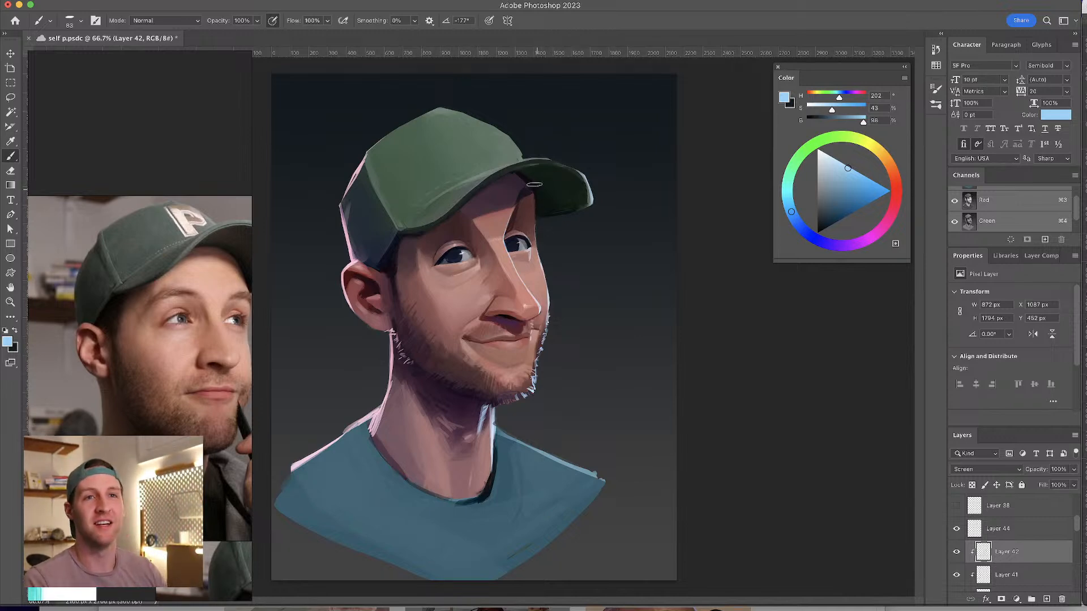
- Undo the trial strokes on the cap brim and paint a light blue rim along its upper and lower edges
{"action": "mouse_move", "coordinate": [546, 189]}
{"action": "left_mouse_down"}
{"action": "mouse_move", "coordinate": [587, 181]}
{"action": "mouse_move", "coordinate": [582, 173]}
{"action": "left_mouse_up"}
{"action": "key", "text": "super+z"}
{"action": "mouse_move", "coordinate": [552, 160]}
{"action": "left_mouse_down"}
{"action": "mouse_move", "coordinate": [589, 175]}
{"action": "mouse_move", "coordinate": [596, 201]}
{"action": "mouse_move", "coordinate": [583, 171]}
{"action": "mouse_move", "coordinate": [538, 159]}
{"action": "left_mouse_up"}
{"action": "key", "text": "super+z"}
{"action": "key", "text": "super+z"}
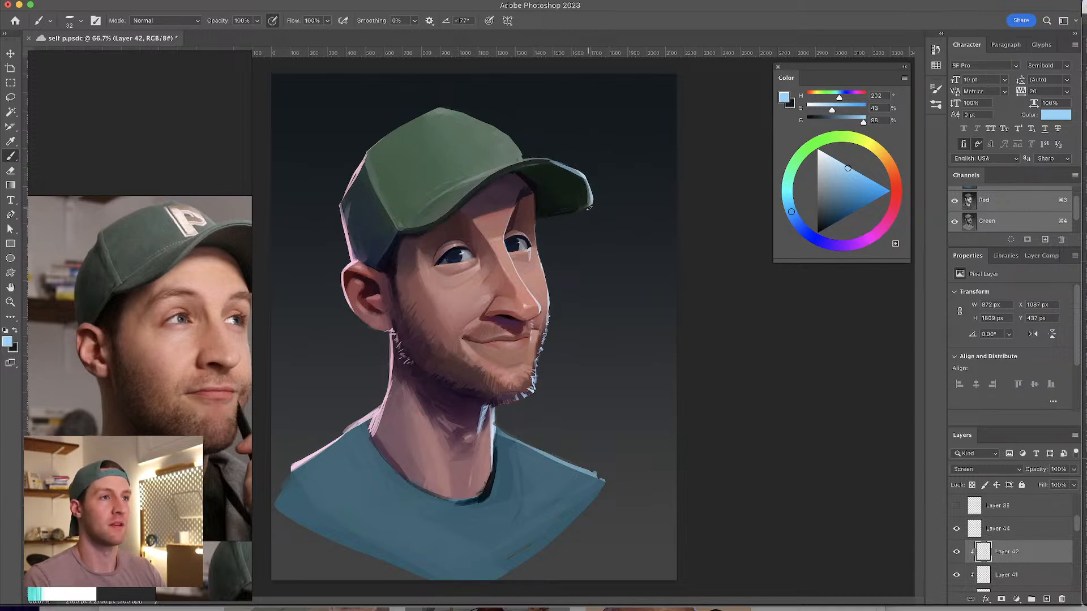
{"action": "left_click_drag", "start_coordinate": [574, 210], "coordinate": [539, 218]}
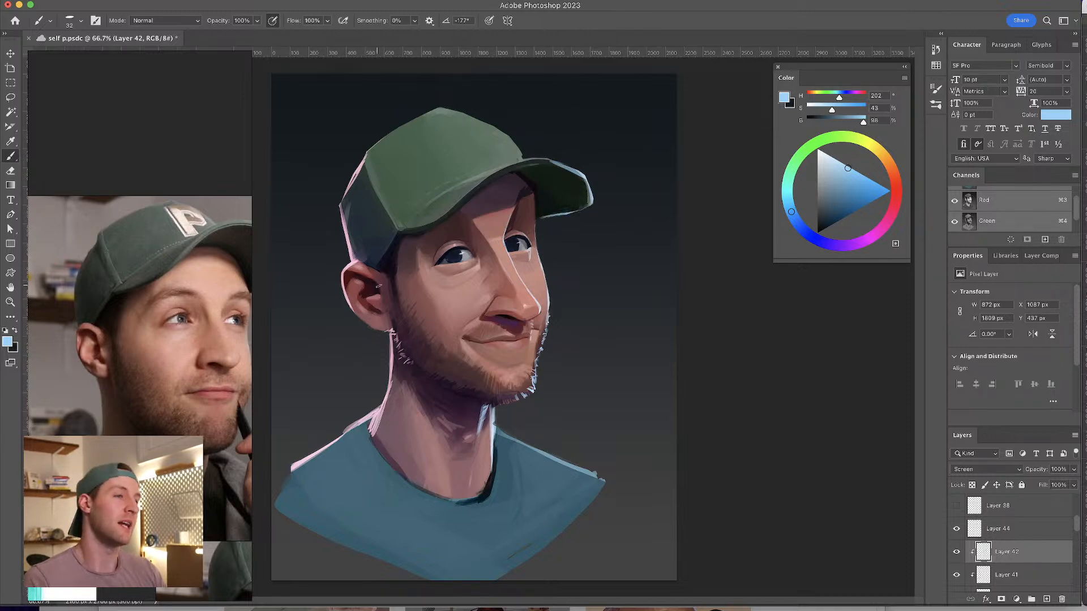
- Select Layer 41, change the brush color to light purple with hue 285, and try a stroke along the ear's edge before undoing it
{"action": "left_click", "coordinate": [1019, 577]}
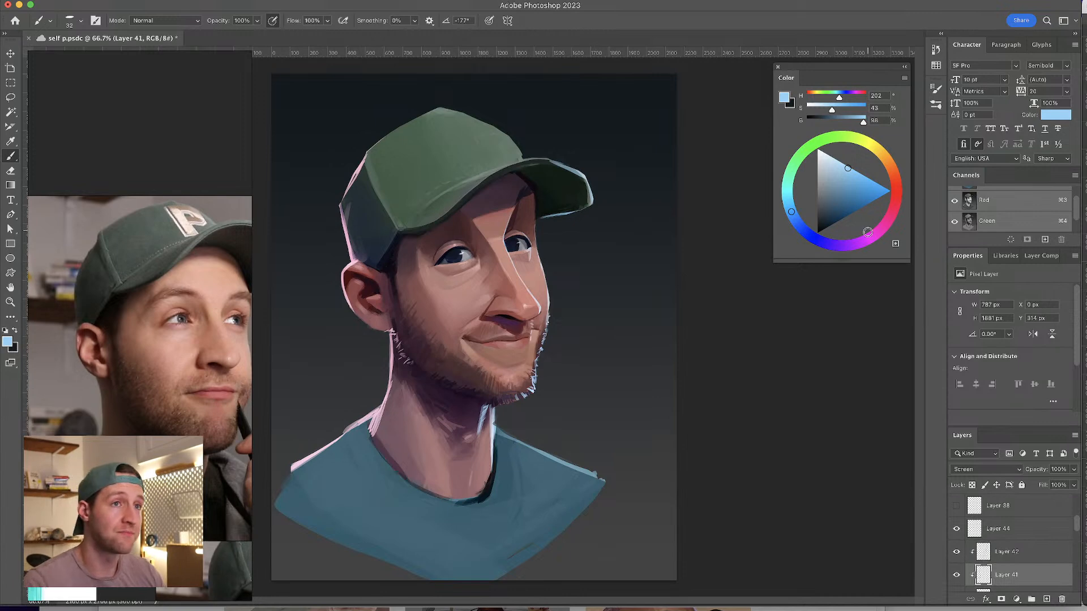
{"action": "left_click", "coordinate": [856, 244]}
{"action": "left_click_drag", "start_coordinate": [345, 281], "coordinate": [356, 321]}
{"action": "key", "text": "super+z"}
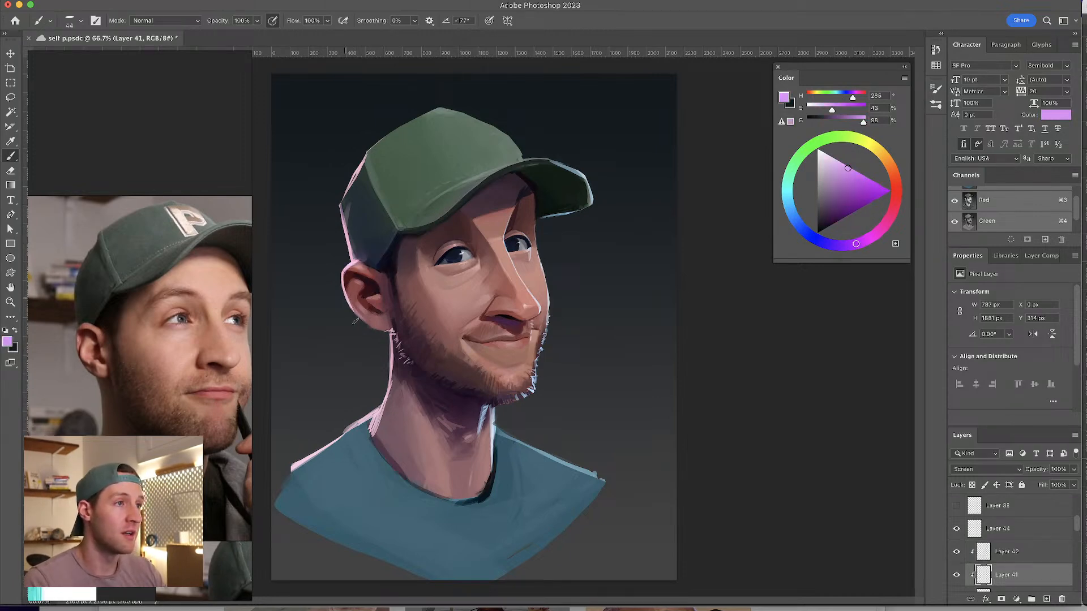
- Add a new clipped layer above Layer 42 and choose the Soft Round 500 6 brush
{"action": "left_click", "coordinate": [1046, 599]}
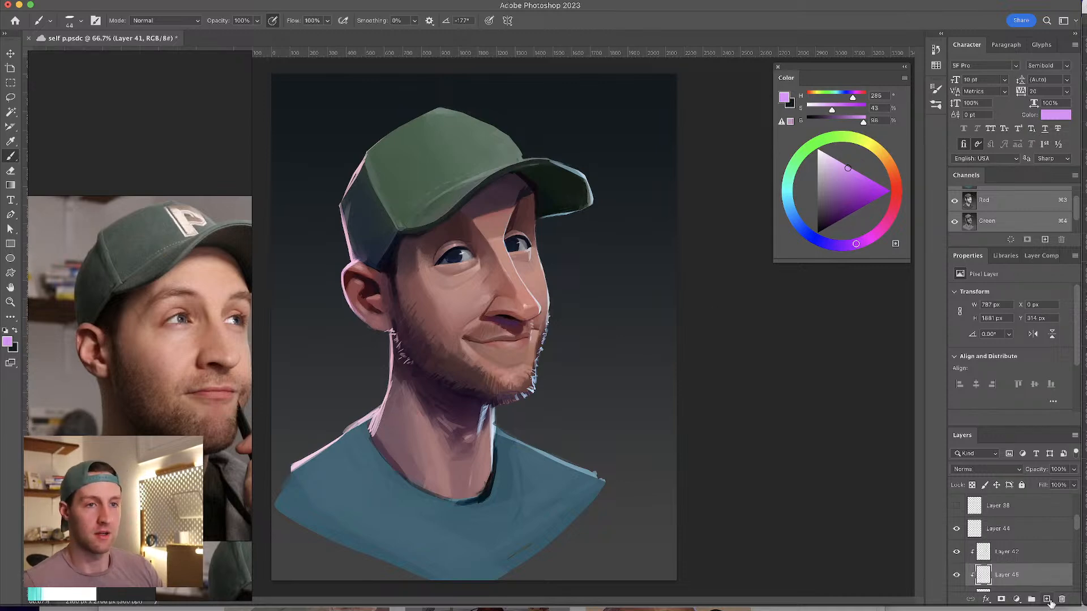
{"action": "left_click_drag", "start_coordinate": [1036, 562], "coordinate": [1045, 522]}
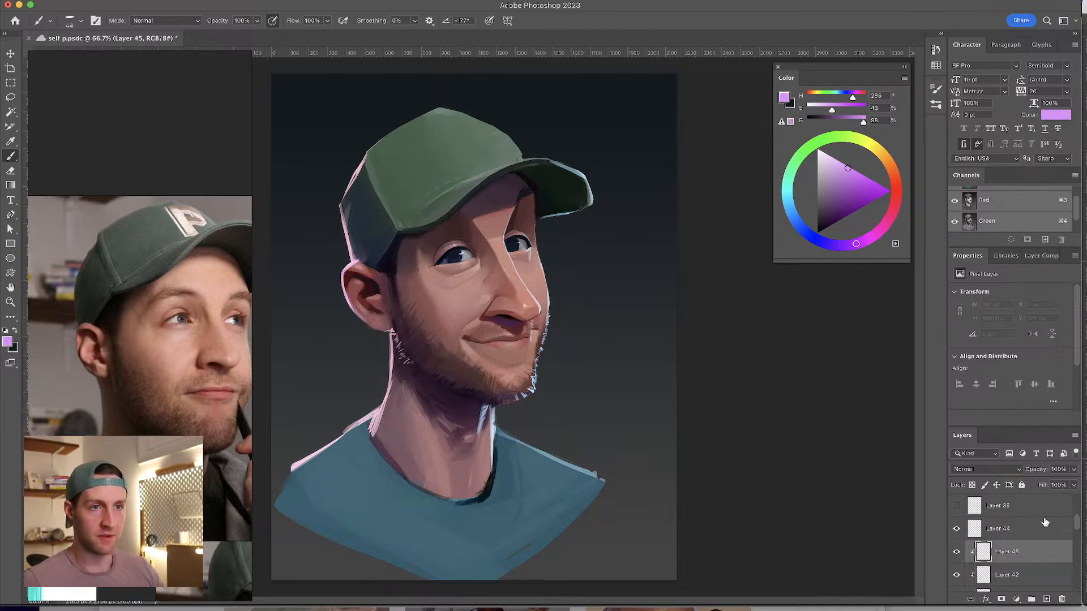
{"action": "left_click", "coordinate": [81, 22]}
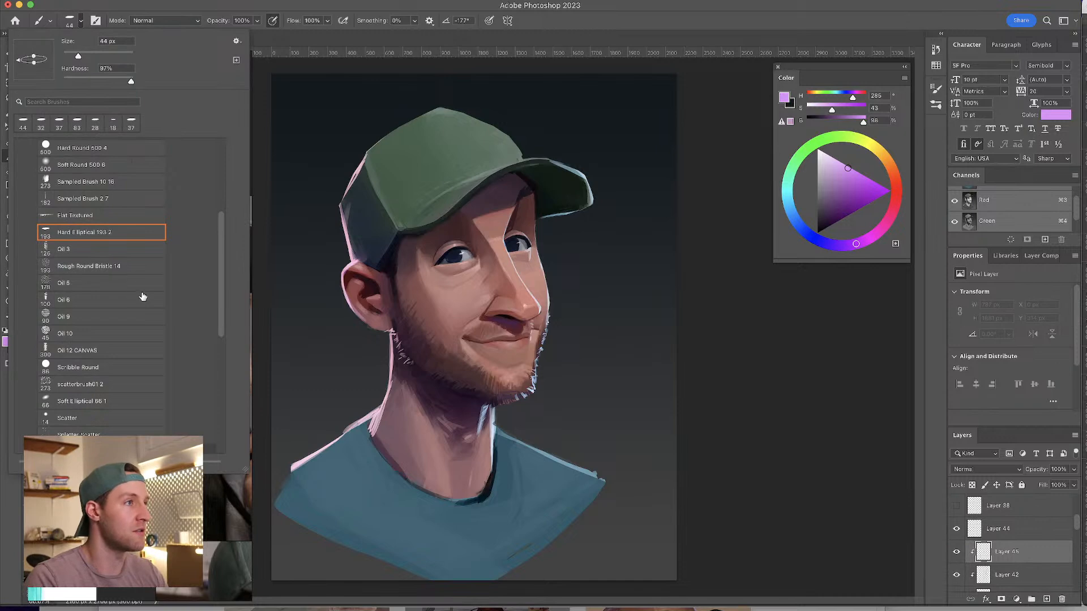
{"action": "left_click", "coordinate": [105, 166]}
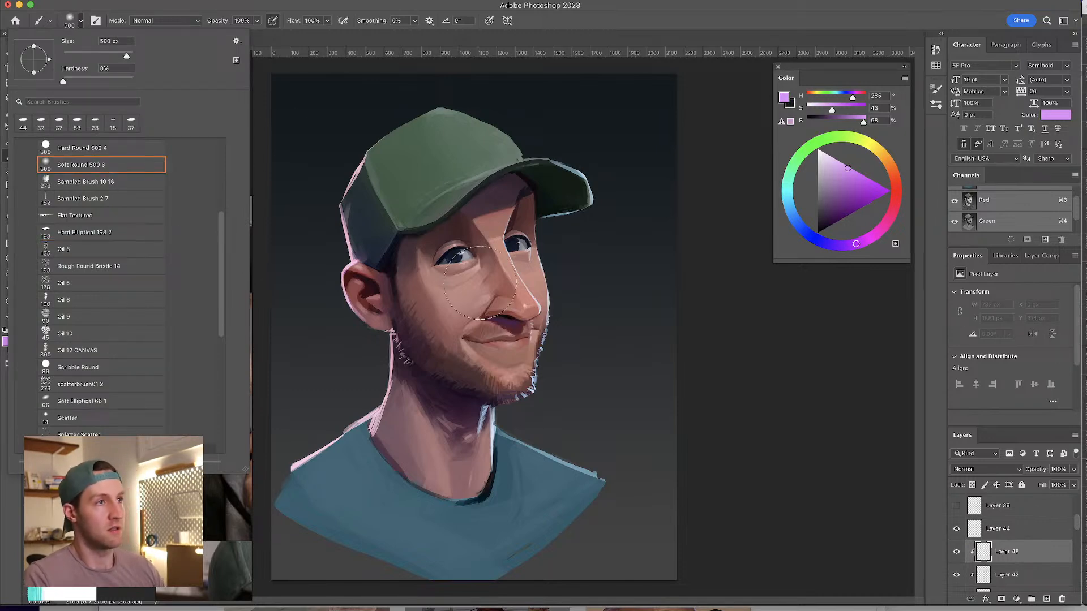
- Resize the soft brush and set the clipped Layer 45 to the Color Dodge blend mode
{"action": "left_click", "coordinate": [460, 309]}
{"action": "left_click_drag", "start_coordinate": [393, 283], "coordinate": [467, 306]}
{"action": "left_click", "coordinate": [991, 469]}
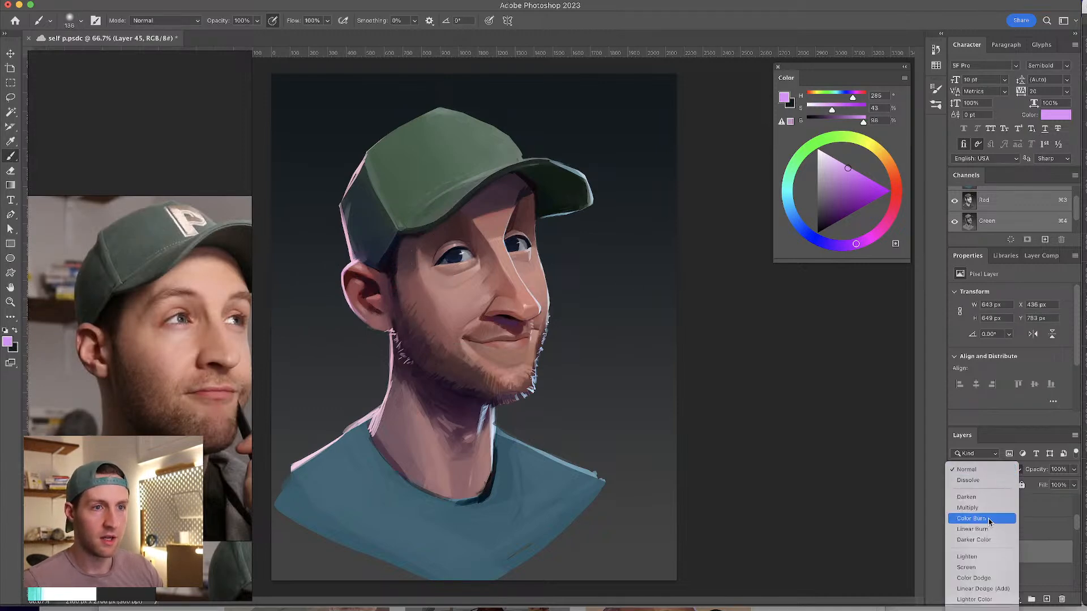
{"action": "left_click", "coordinate": [985, 578]}
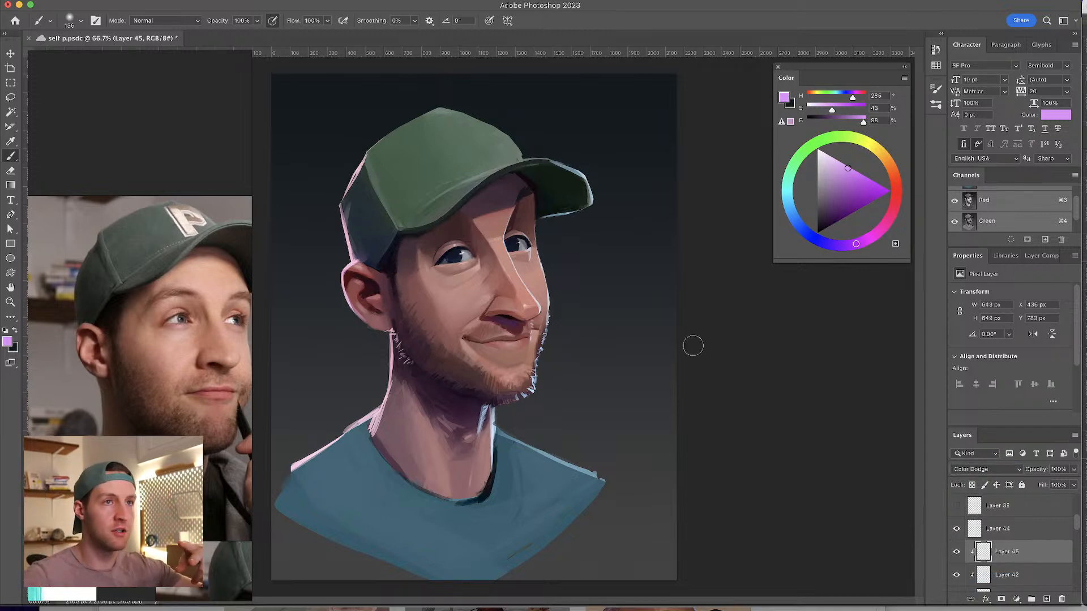
- Set the brush color to saturated pink with hue 336, saturation 72 and brightness 94, and paint a glow inside the ear
{"action": "left_click", "coordinate": [879, 211]}
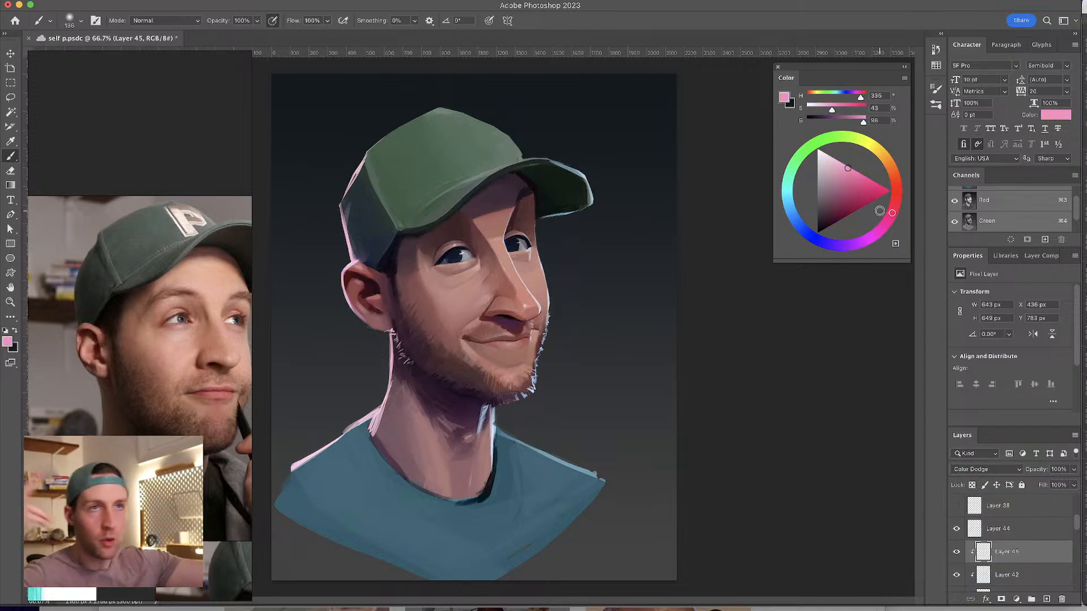
{"action": "left_click", "coordinate": [867, 183]}
{"action": "mouse_move", "coordinate": [365, 280]}
{"action": "left_mouse_down"}
{"action": "mouse_move", "coordinate": [347, 270]}
{"action": "mouse_move", "coordinate": [355, 292]}
{"action": "left_mouse_up"}
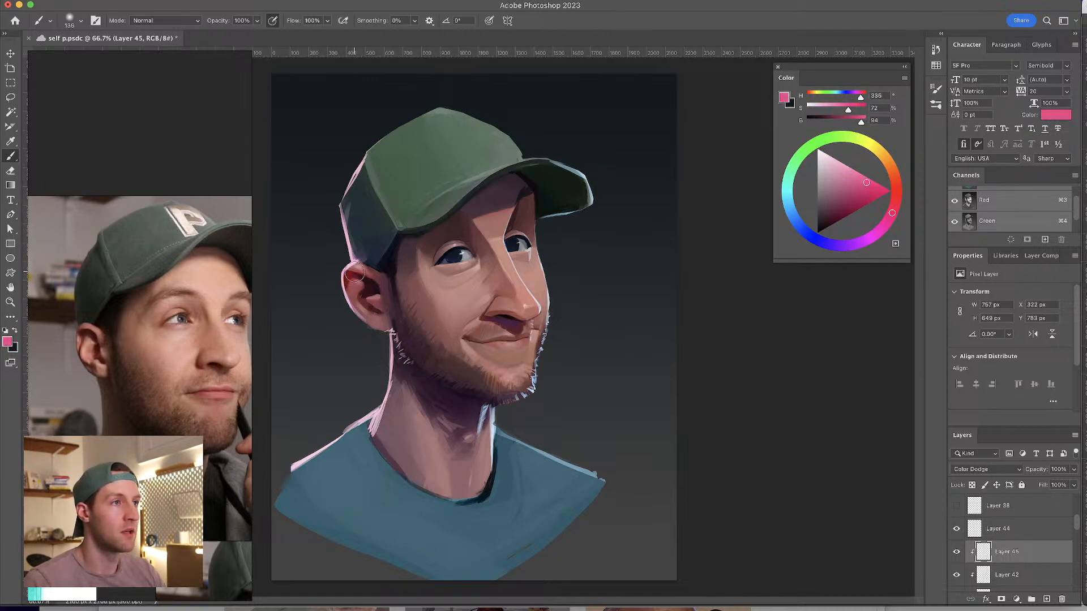
{"action": "left_click", "coordinate": [357, 283], "text": "ctrl+alt"}
{"action": "mouse_move", "coordinate": [358, 283]}
{"action": "left_mouse_down"}
{"action": "mouse_move", "coordinate": [340, 283]}
{"action": "mouse_move", "coordinate": [348, 293]}
{"action": "mouse_move", "coordinate": [352, 278]}
{"action": "left_mouse_up"}
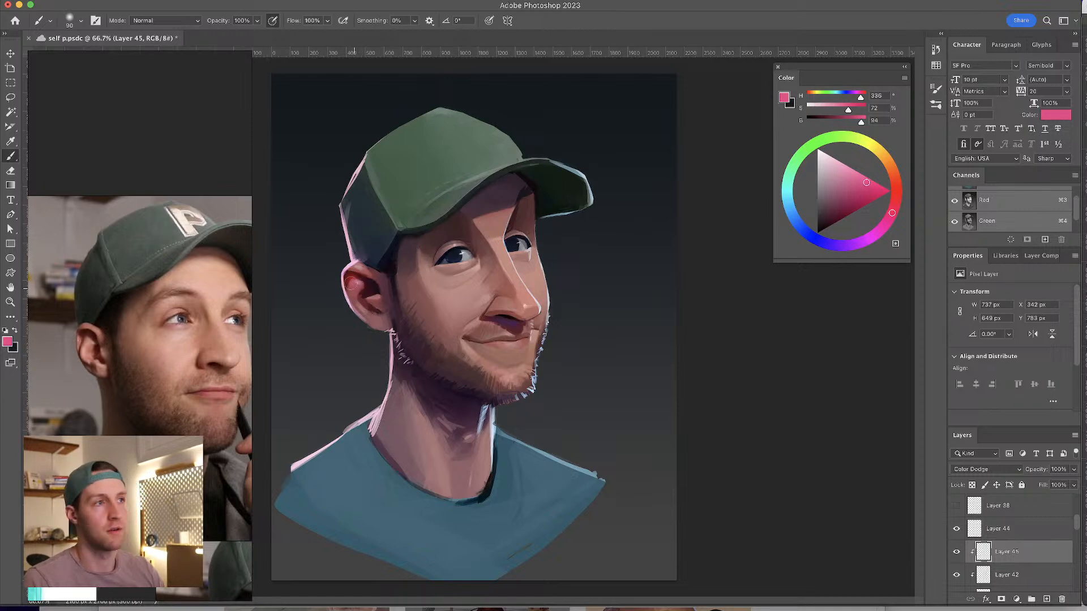
{"action": "left_click_drag", "start_coordinate": [351, 279], "coordinate": [349, 281]}
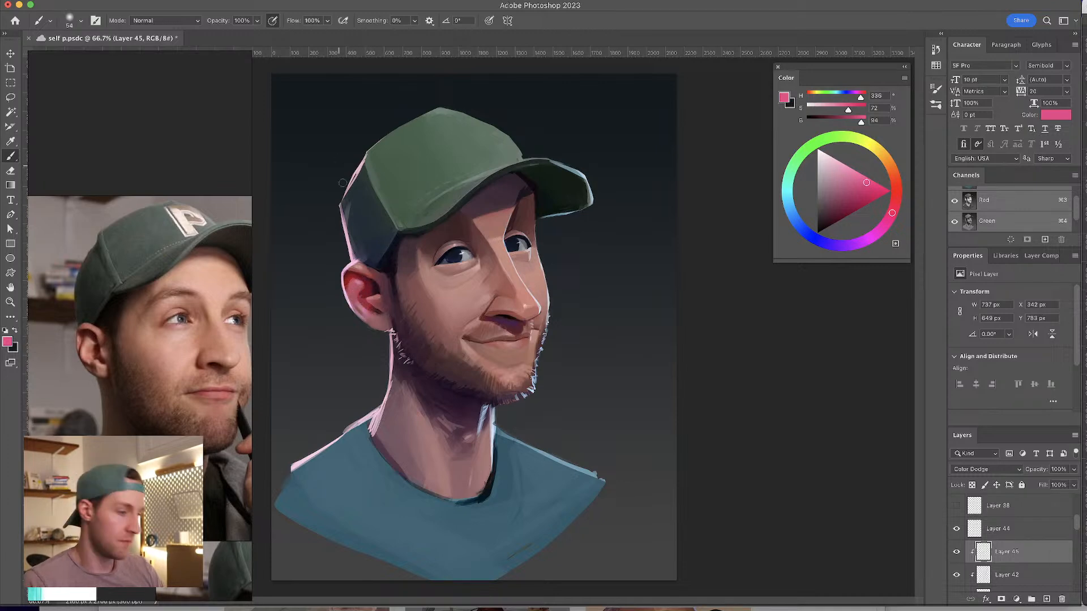
- Erase the excess pink glow inside the ear and return to the Brush tool
{"action": "key", "text": "e"}
{"action": "mouse_move", "coordinate": [354, 285]}
{"action": "left_mouse_down"}
{"action": "mouse_move", "coordinate": [375, 292]}
{"action": "mouse_move", "coordinate": [360, 285]}
{"action": "left_mouse_up"}
{"action": "key", "text": "b"}
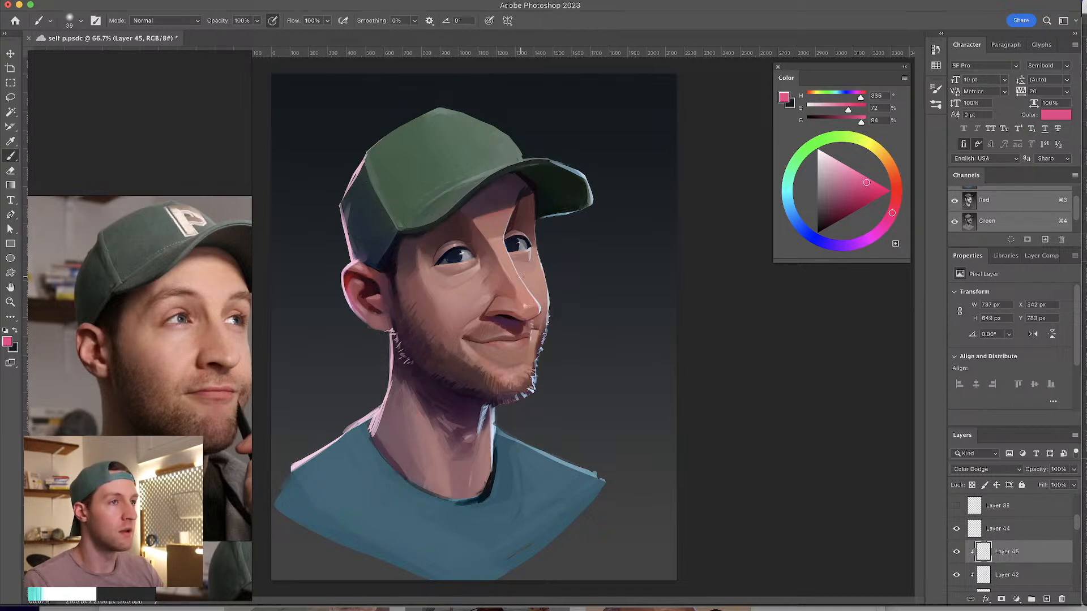
- Add a new clipped layer above Layer 45 and set its blend mode to Multiply
{"action": "left_click_drag", "start_coordinate": [516, 273], "coordinate": [524, 273]}
{"action": "left_click", "coordinate": [1046, 599]}
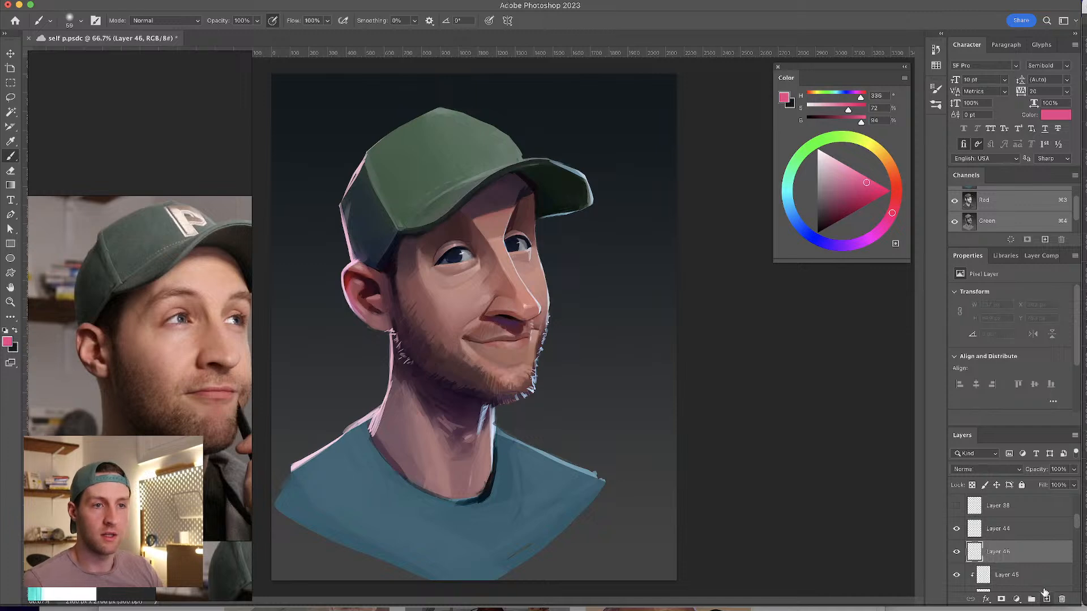
{"action": "left_click", "coordinate": [1041, 558], "text": "alt"}
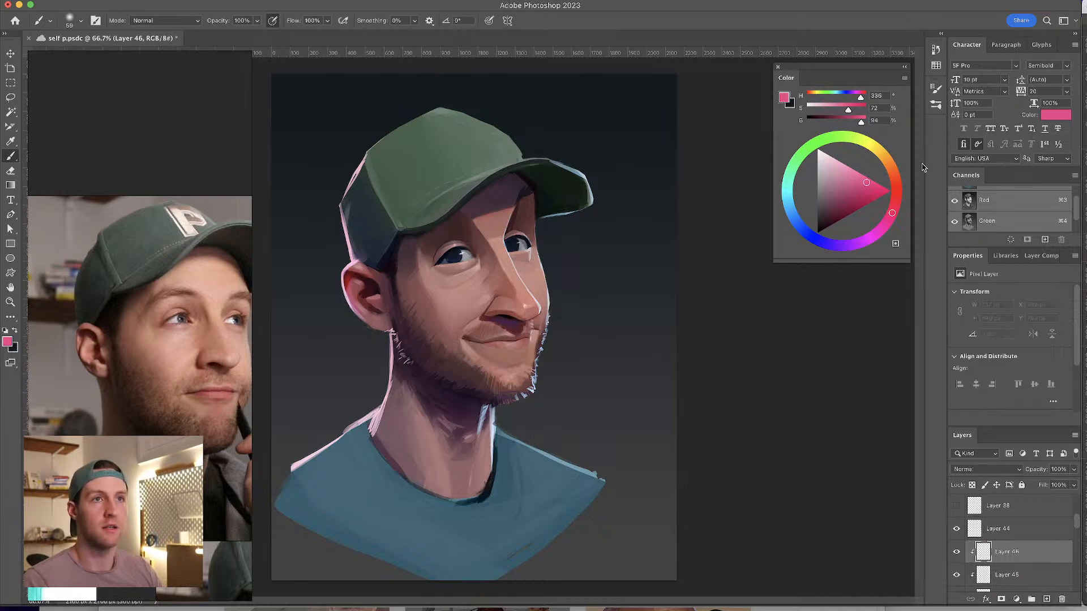
{"action": "left_click", "coordinate": [997, 470]}
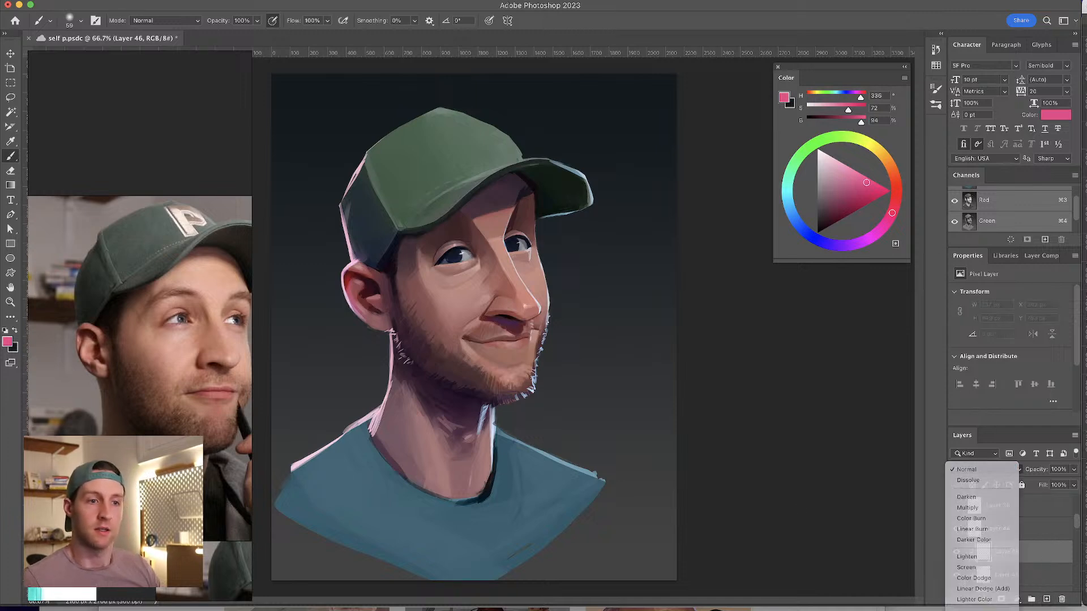
{"action": "left_click", "coordinate": [969, 592]}
{"action": "left_click", "coordinate": [999, 471]}
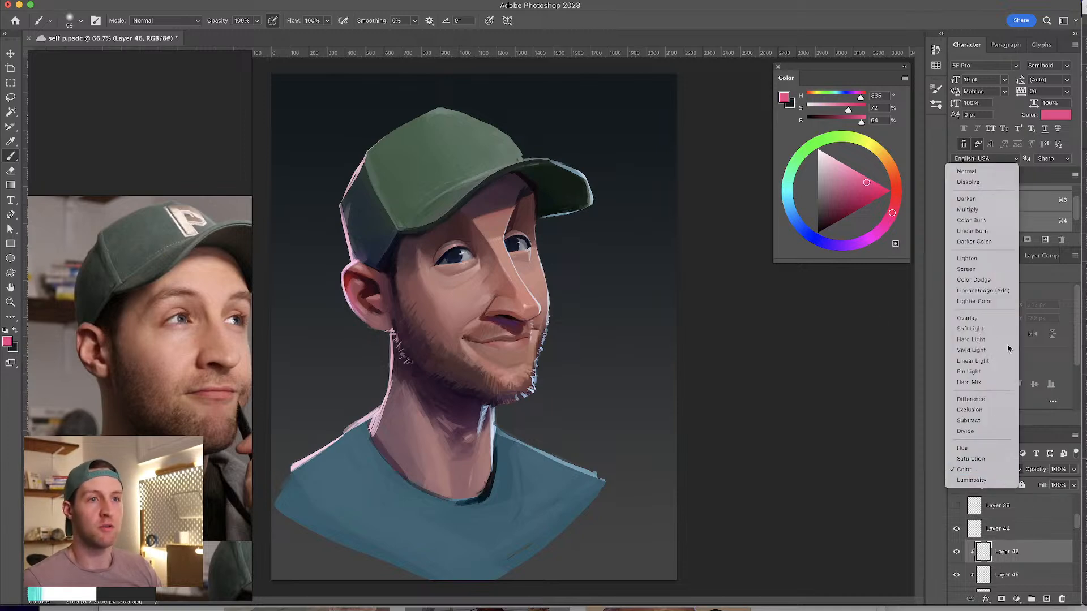
{"action": "left_click", "coordinate": [995, 209]}
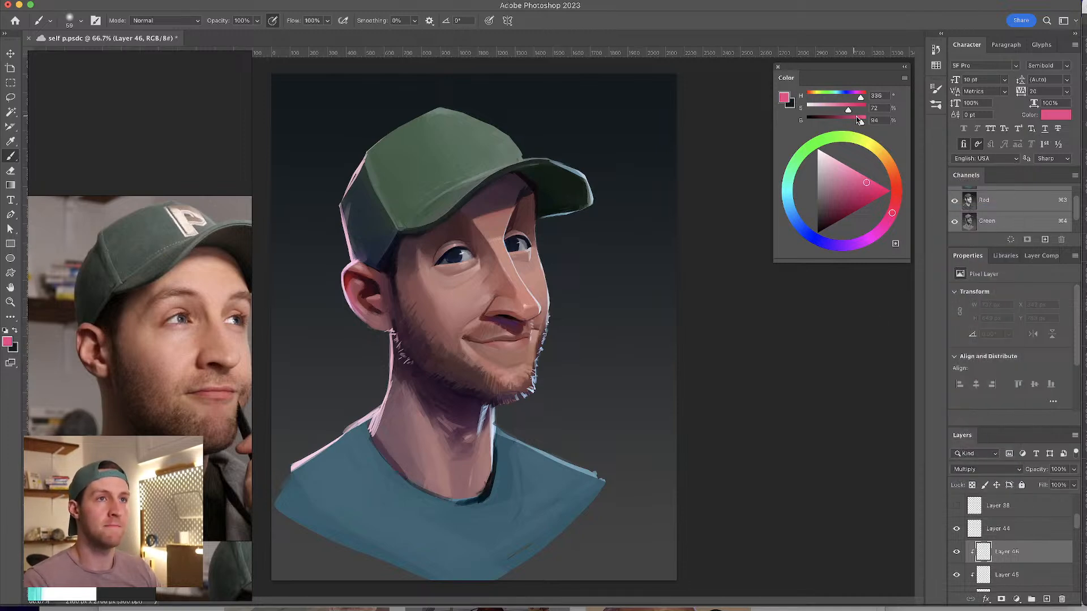
- Lighten the pink to saturation 40 and brightness 100, and softly tint the nose, the area around the eyes and the ear
{"action": "mouse_move", "coordinate": [848, 110]}
{"action": "left_mouse_down"}
{"action": "mouse_move", "coordinate": [830, 108]}
{"action": "mouse_move", "coordinate": [894, 117]}
{"action": "mouse_move", "coordinate": [830, 112]}
{"action": "left_mouse_up"}
{"action": "mouse_move", "coordinate": [495, 319]}
{"action": "left_mouse_down"}
{"action": "mouse_move", "coordinate": [544, 319]}
{"action": "mouse_move", "coordinate": [482, 316]}
{"action": "mouse_move", "coordinate": [518, 313]}
{"action": "mouse_move", "coordinate": [504, 311]}
{"action": "left_mouse_up"}
{"action": "left_click_drag", "start_coordinate": [496, 262], "coordinate": [482, 262]}
{"action": "mouse_move", "coordinate": [454, 242]}
{"action": "left_mouse_down"}
{"action": "mouse_move", "coordinate": [433, 261]}
{"action": "mouse_move", "coordinate": [455, 243]}
{"action": "mouse_move", "coordinate": [542, 236]}
{"action": "mouse_move", "coordinate": [514, 230]}
{"action": "mouse_move", "coordinate": [442, 245]}
{"action": "mouse_move", "coordinate": [533, 233]}
{"action": "left_mouse_up"}
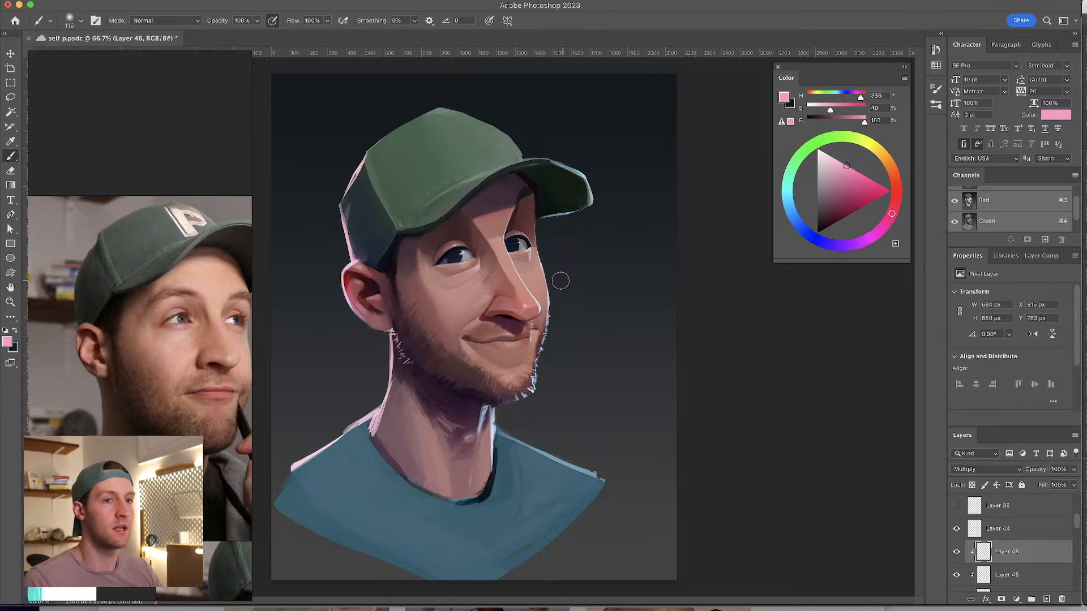
{"action": "mouse_move", "coordinate": [387, 283]}
{"action": "left_mouse_down"}
{"action": "mouse_move", "coordinate": [358, 270]}
{"action": "mouse_move", "coordinate": [385, 282]}
{"action": "mouse_move", "coordinate": [371, 315]}
{"action": "left_mouse_up"}
- Tint the far edge of the face beside the mouth in light pink and undo the trial stroke on the near cheek
{"action": "left_click_drag", "start_coordinate": [449, 418], "coordinate": [464, 424]}
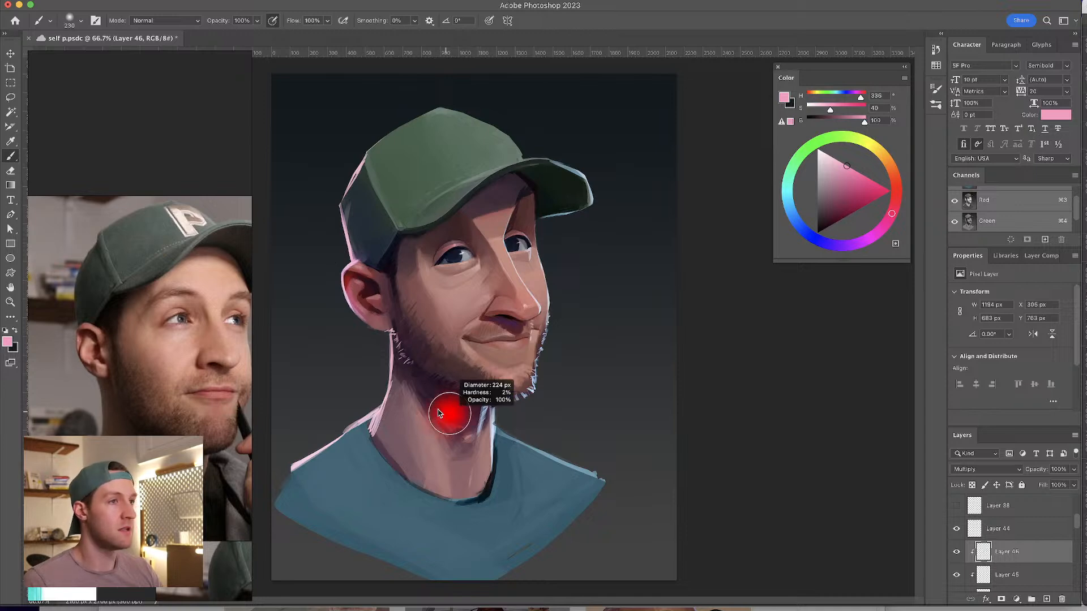
{"action": "left_click_drag", "start_coordinate": [430, 265], "coordinate": [414, 264]}
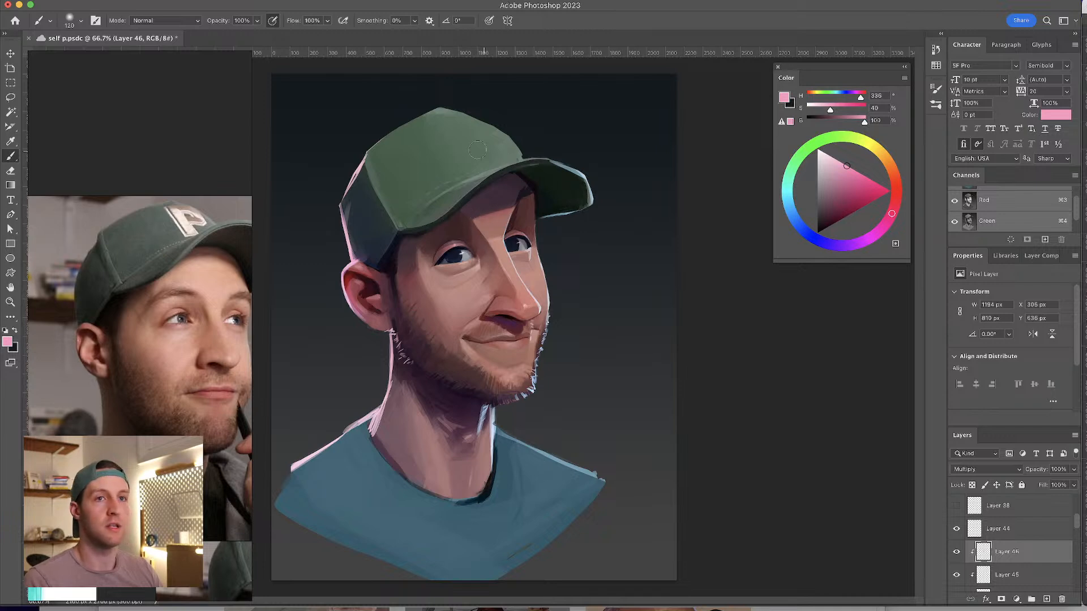
{"action": "left_click_drag", "start_coordinate": [416, 259], "coordinate": [437, 259]}
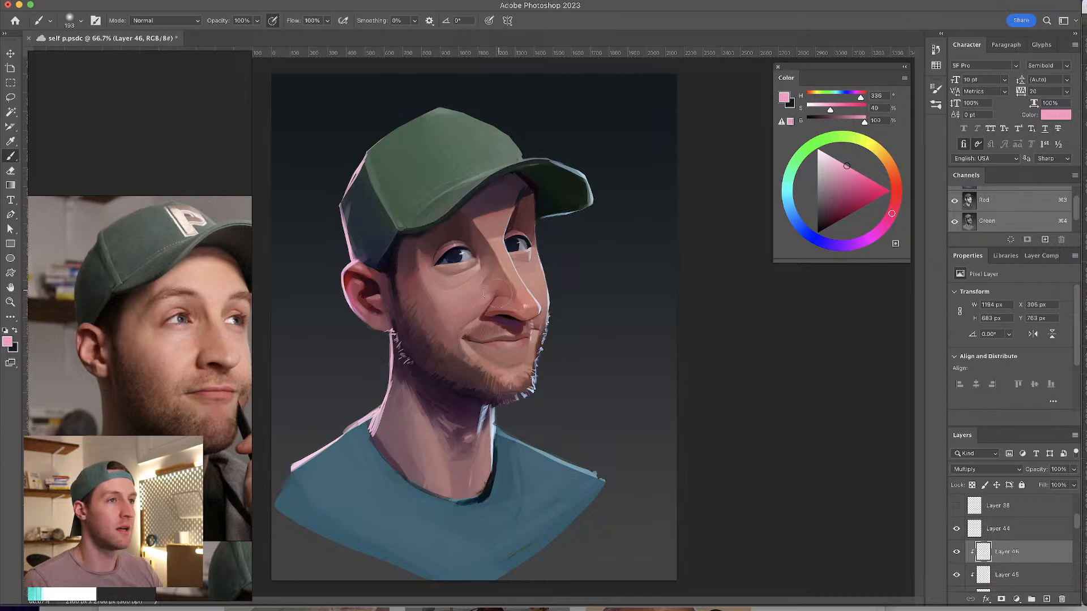
{"action": "left_click_drag", "start_coordinate": [553, 296], "coordinate": [535, 351]}
{"action": "mouse_move", "coordinate": [463, 324]}
{"action": "left_mouse_down"}
{"action": "mouse_move", "coordinate": [426, 295]}
{"action": "mouse_move", "coordinate": [456, 380]}
{"action": "left_mouse_up"}
{"action": "key", "text": "ctrl+z"}
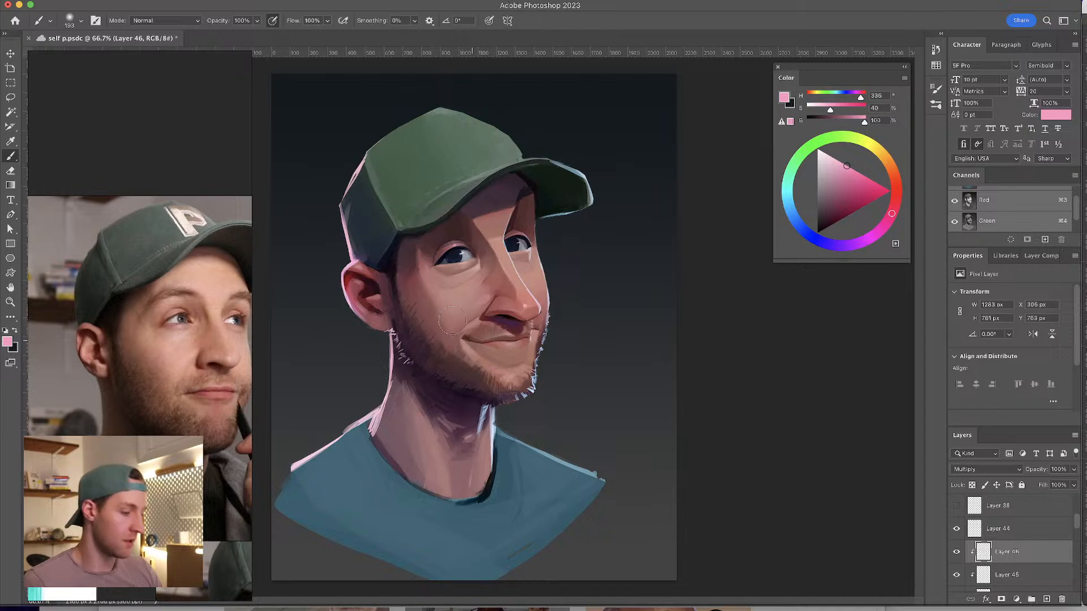
- Brush soft light pink shading down the neck below the jaw on Layer 46
{"action": "key", "text": "e"}
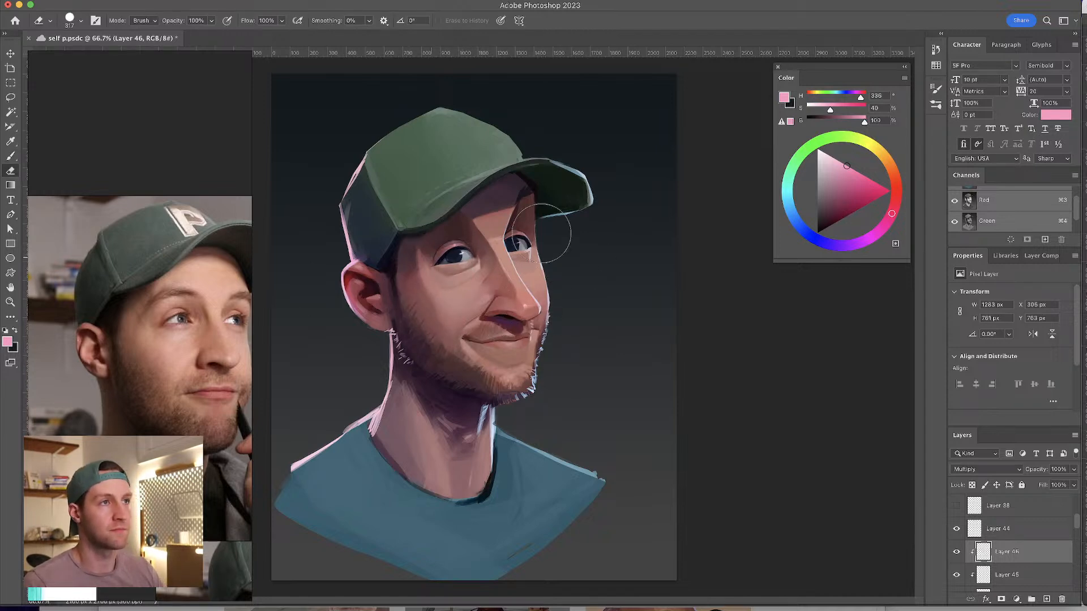
{"action": "key", "text": "b"}
{"action": "left_click_drag", "start_coordinate": [498, 220], "coordinate": [541, 205]}
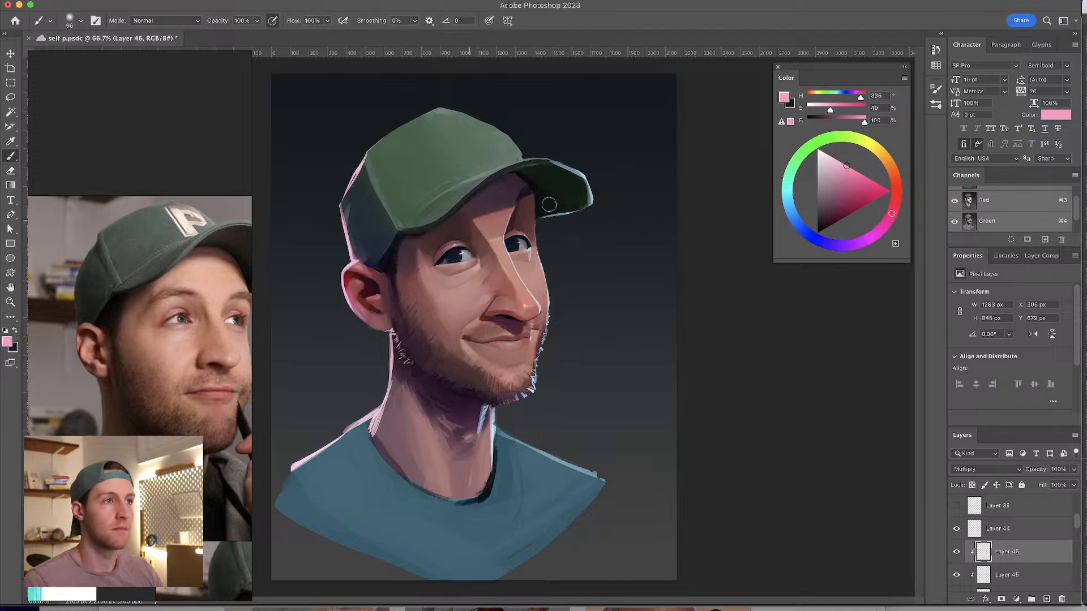
{"action": "left_click_drag", "start_coordinate": [496, 343], "coordinate": [491, 342]}
{"action": "left_click_drag", "start_coordinate": [463, 400], "coordinate": [440, 453]}
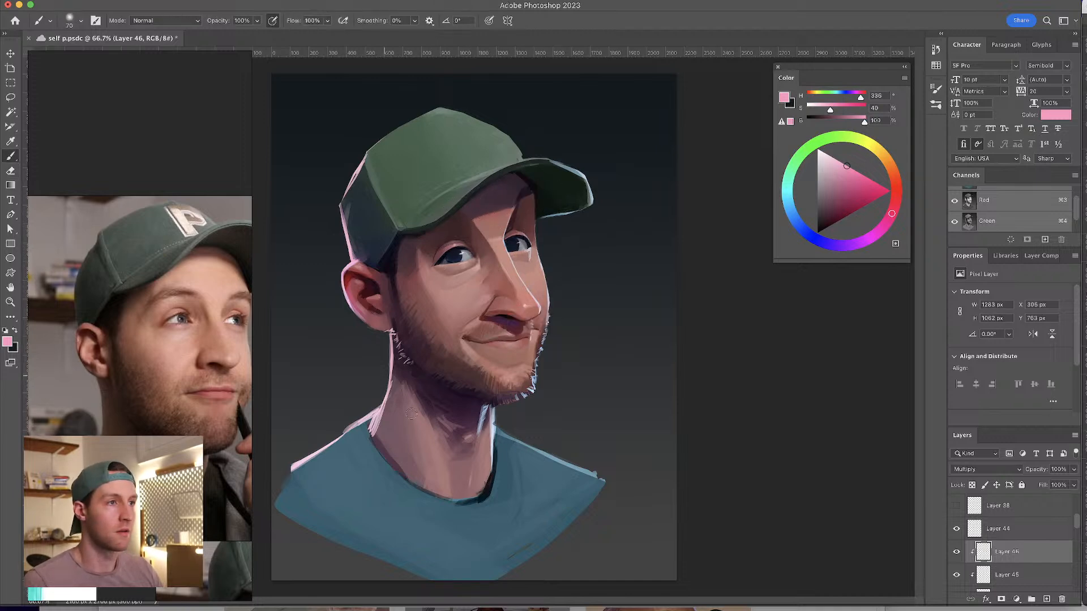
{"action": "mouse_move", "coordinate": [406, 397]}
{"action": "left_mouse_down"}
{"action": "mouse_move", "coordinate": [473, 459]}
{"action": "mouse_move", "coordinate": [444, 428]}
{"action": "left_mouse_up"}
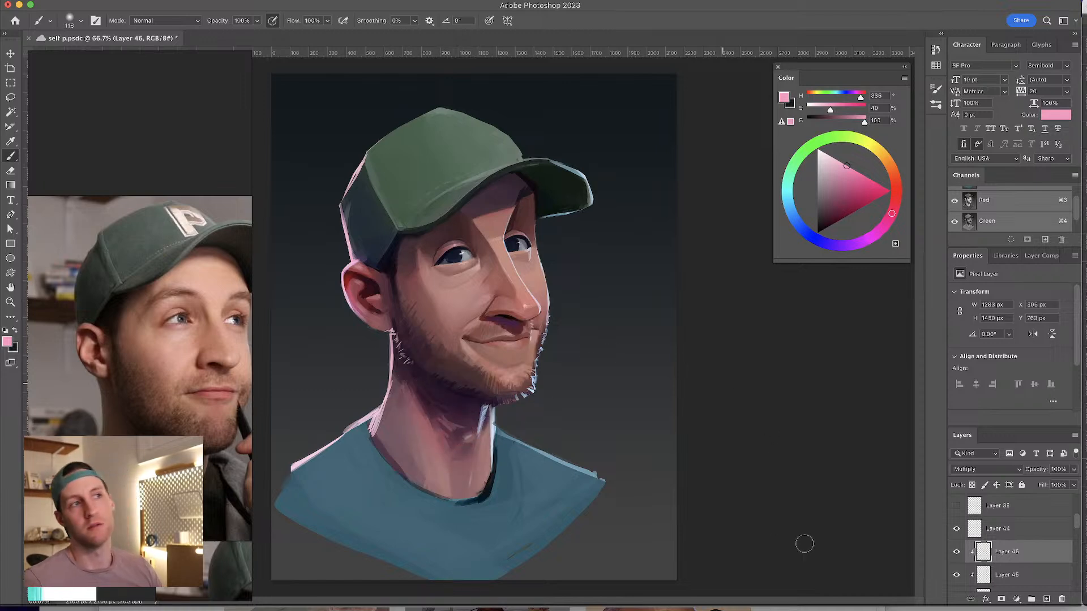
- Sample the skin color beside the nose, add a clipped layer above Layer 46 and set its blend mode to Color
{"action": "left_click", "coordinate": [485, 288], "text": "alt"}
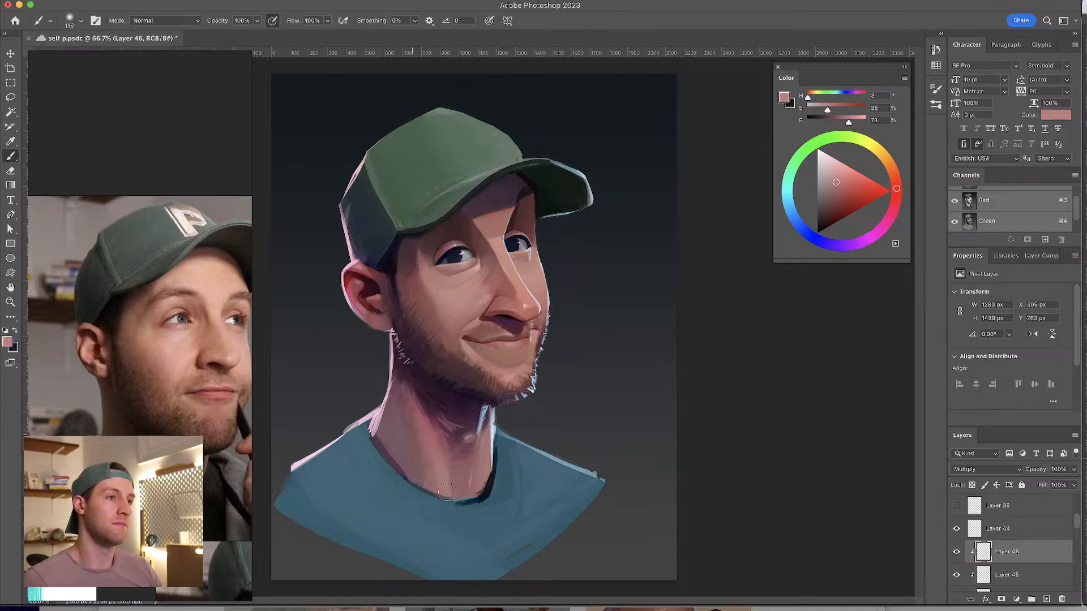
{"action": "left_click", "coordinate": [1047, 599]}
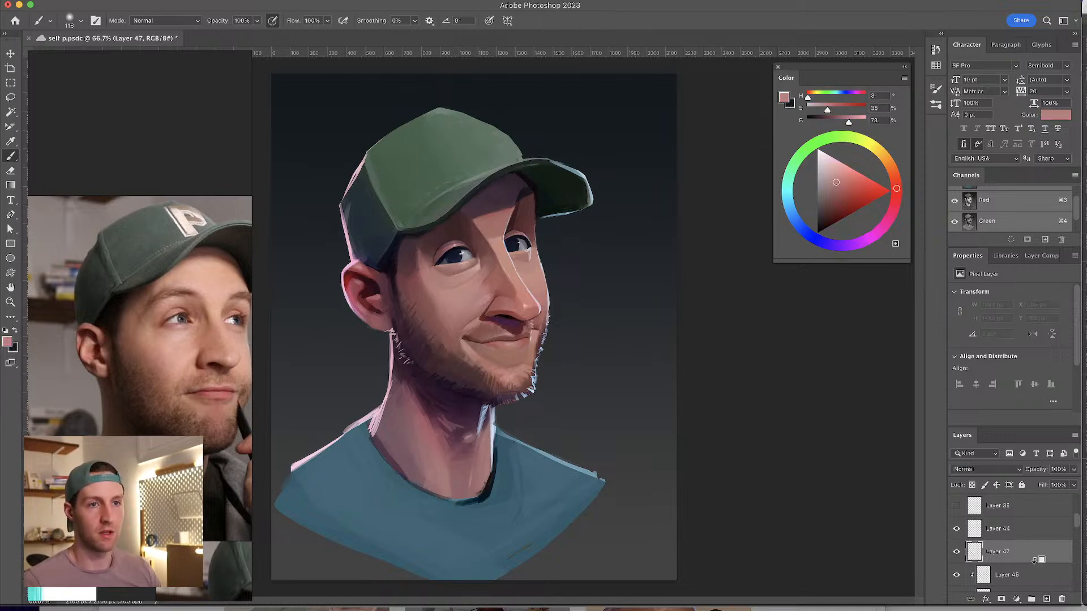
{"action": "left_click", "coordinate": [983, 470]}
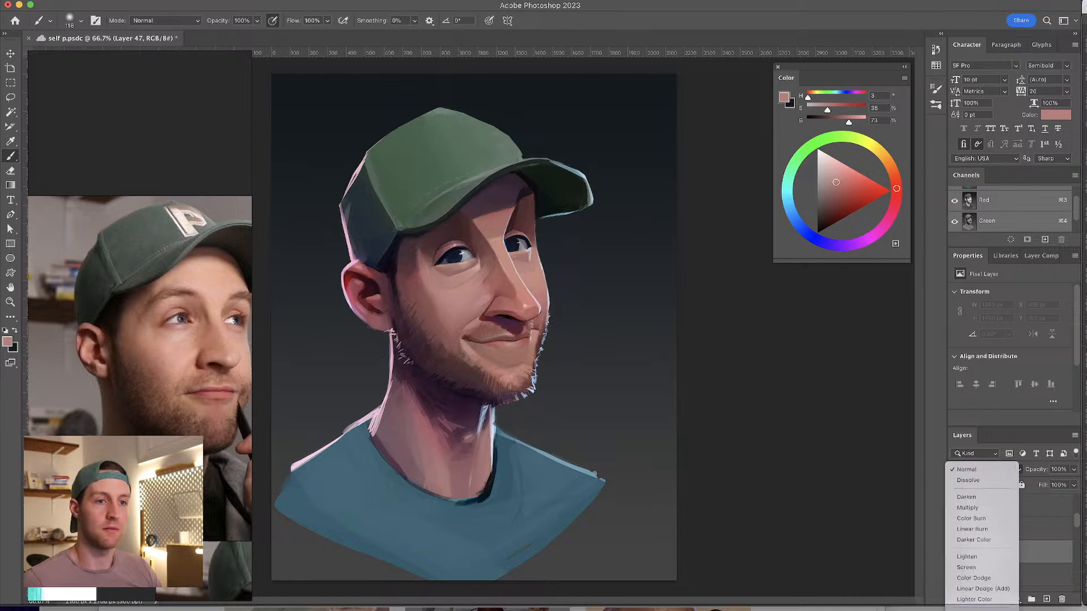
{"action": "left_click", "coordinate": [968, 603]}
{"action": "key", "text": "v"}
- Brighten the brush color to a salmon with saturation 45, reselect Layer 47 and tint the near side of the neck
{"action": "left_click", "coordinate": [845, 174]}
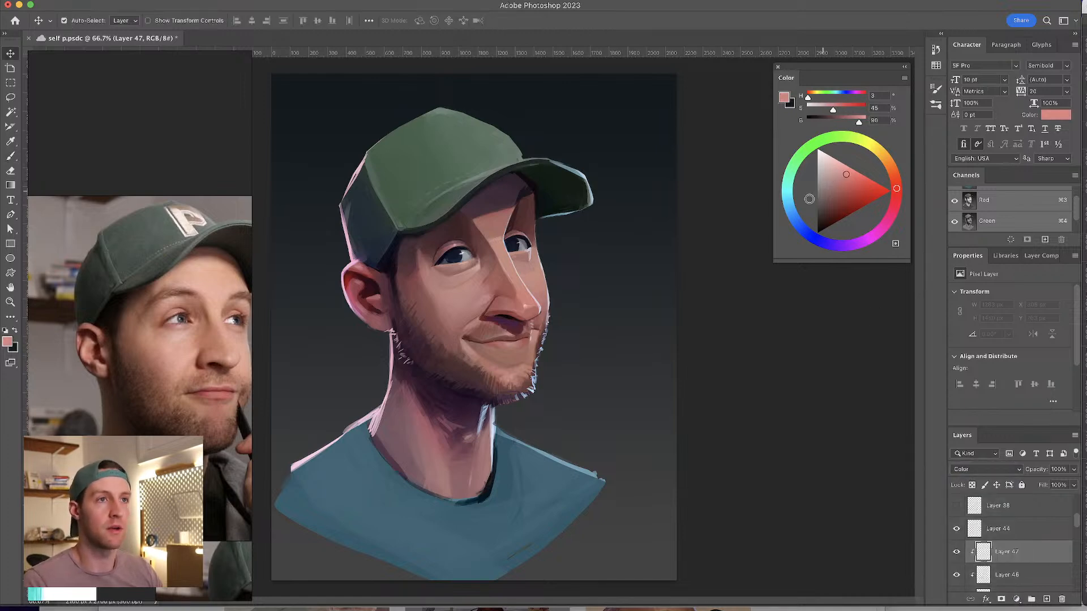
{"action": "left_click", "coordinate": [384, 447]}
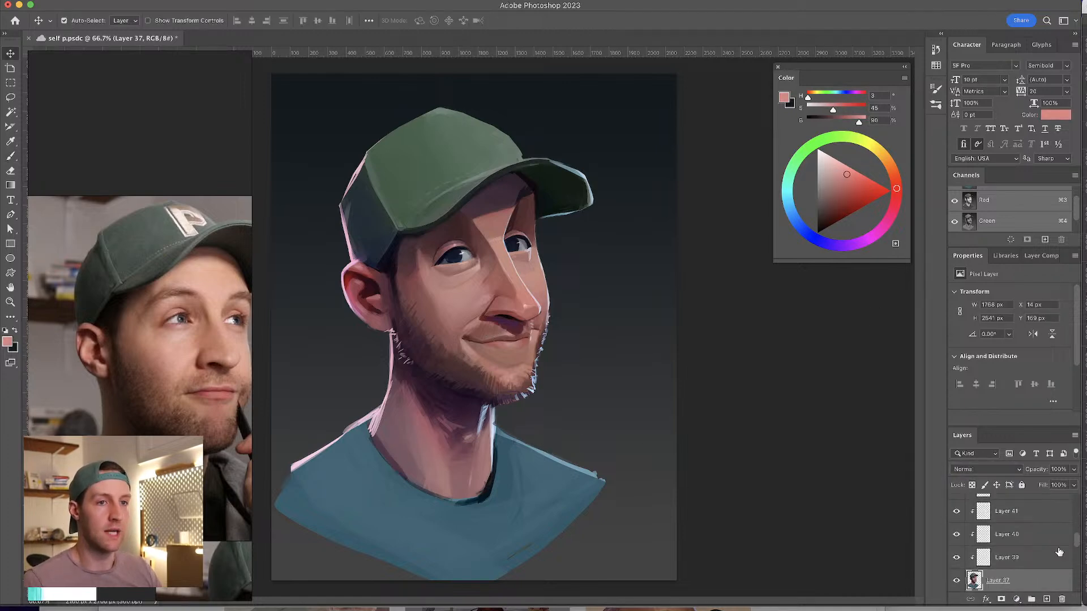
{"action": "scroll", "coordinate": [1077, 540], "scroll_direction": "up", "scroll_amount": 3}
{"action": "left_click", "coordinate": [1008, 551]}
{"action": "key", "text": "b"}
{"action": "left_click_drag", "start_coordinate": [397, 408], "coordinate": [417, 408]}
{"action": "left_click_drag", "start_coordinate": [398, 409], "coordinate": [409, 453]}
{"action": "left_click_drag", "start_coordinate": [393, 396], "coordinate": [424, 482]}
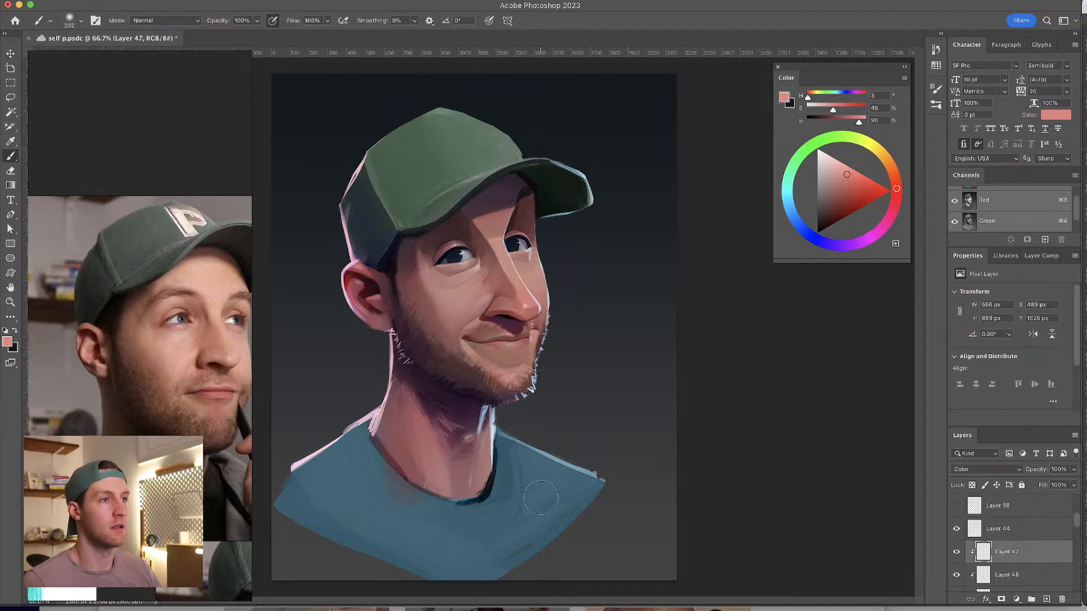
- Replace the last neck stroke with a salmon tint across the whole neck and erase the spill over the shirt collar
{"action": "key", "text": "super+z"}
{"action": "mouse_move", "coordinate": [442, 432]}
{"action": "left_mouse_down"}
{"action": "mouse_move", "coordinate": [406, 410]}
{"action": "mouse_move", "coordinate": [430, 490]}
{"action": "mouse_move", "coordinate": [480, 439]}
{"action": "mouse_move", "coordinate": [464, 514]}
{"action": "left_mouse_up"}
{"action": "left_click_drag", "start_coordinate": [467, 453], "coordinate": [605, 500]}
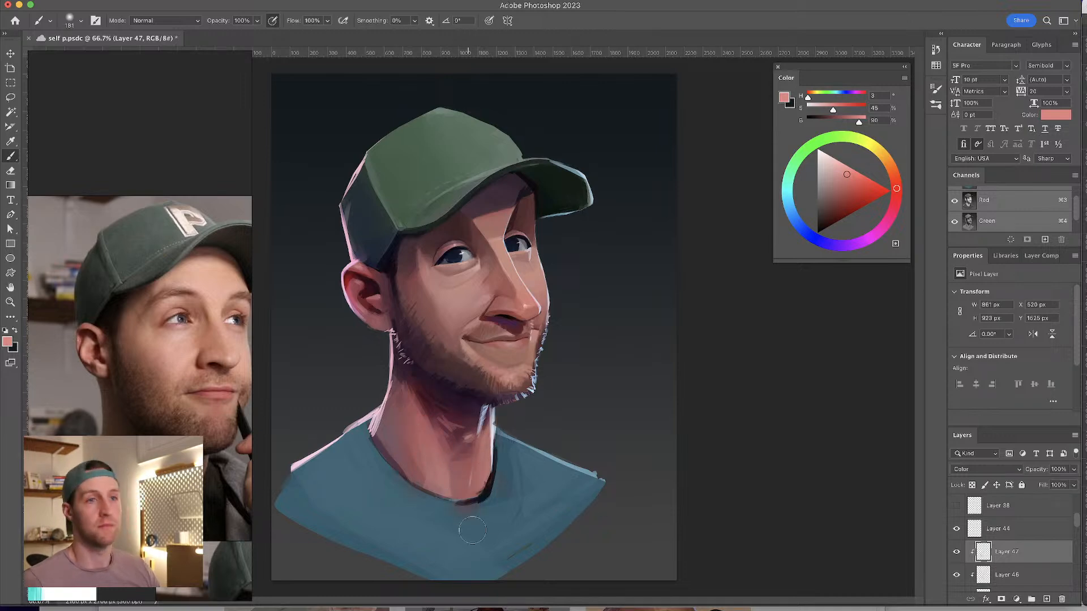
{"action": "key", "text": "e"}
{"action": "left_click_drag", "start_coordinate": [457, 510], "coordinate": [478, 516]}
- Add a new layer above Layer 47, choose the Hard Elliptical 193 2 brush and sample the shirt's blue
{"action": "left_click", "coordinate": [1047, 599]}
{"action": "key", "text": "b"}
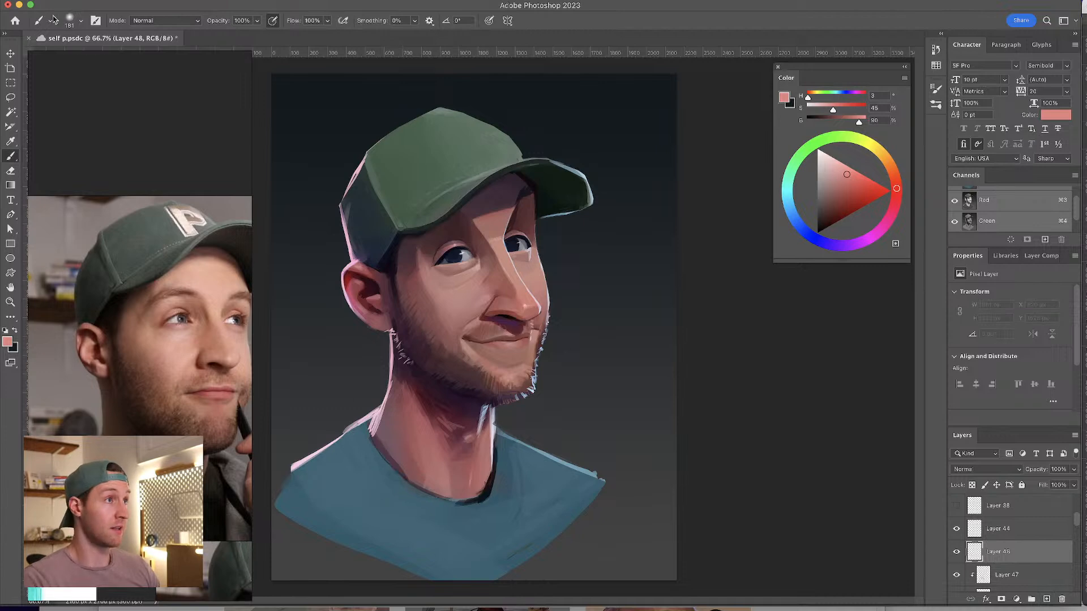
{"action": "left_click", "coordinate": [81, 21]}
{"action": "left_click", "coordinate": [120, 232]}
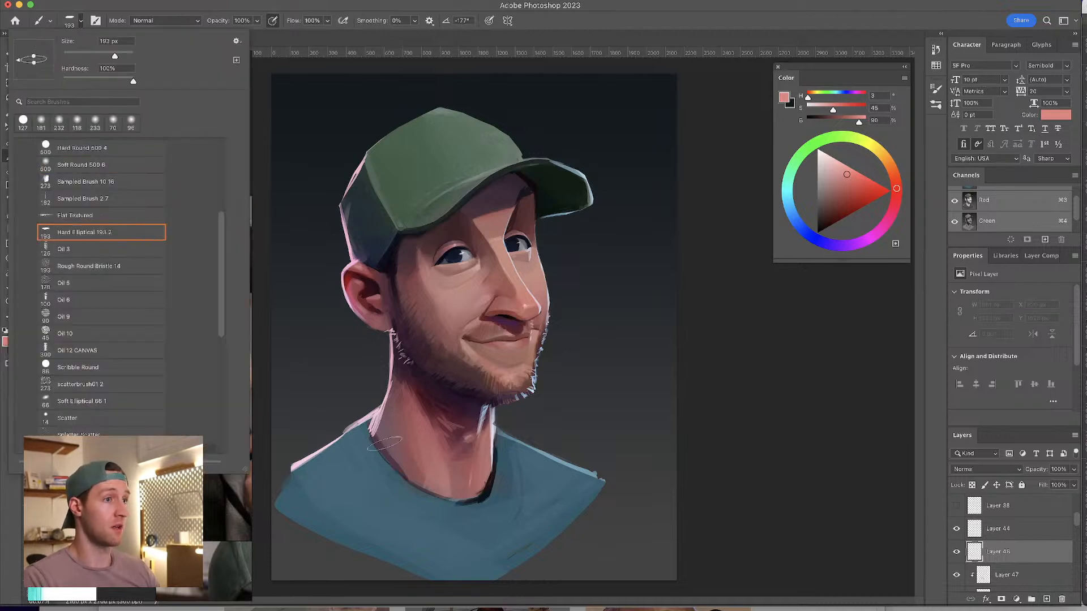
{"action": "left_click", "coordinate": [401, 509]}
{"action": "left_click", "coordinate": [400, 510], "text": "alt"}
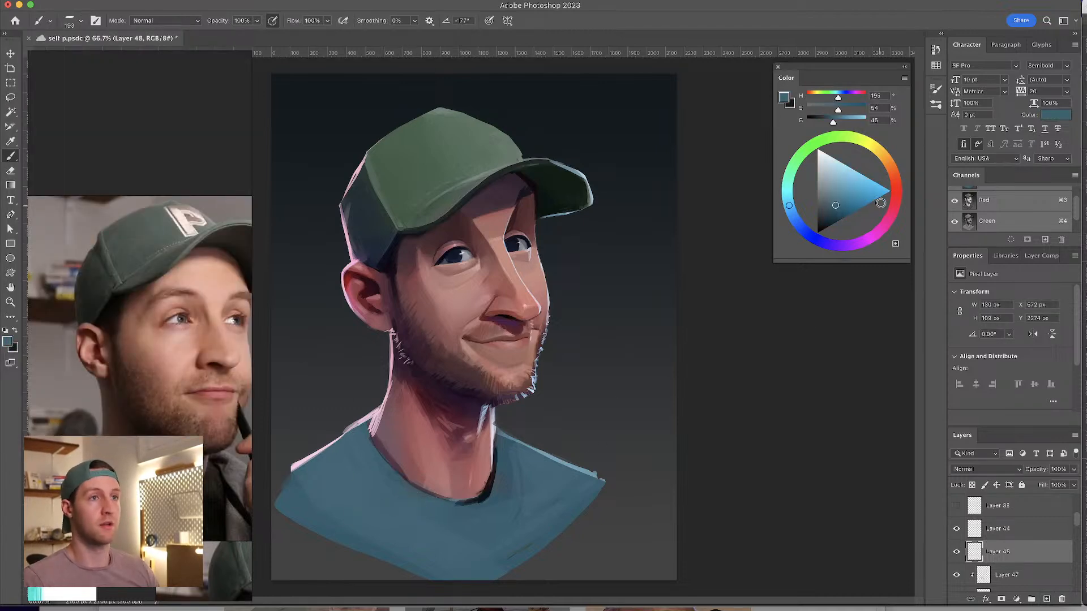
- Paint a lighter blue collar band around the shirt's neckline using hue 195, saturation 57 and brightness 62
{"action": "left_click_drag", "start_coordinate": [401, 503], "coordinate": [380, 504]}
{"action": "left_click_drag", "start_coordinate": [356, 443], "coordinate": [362, 443]}
{"action": "mouse_move", "coordinate": [357, 439]}
{"action": "left_mouse_down"}
{"action": "mouse_move", "coordinate": [381, 478]}
{"action": "mouse_move", "coordinate": [353, 432]}
{"action": "mouse_move", "coordinate": [370, 470]}
{"action": "mouse_move", "coordinate": [413, 505]}
{"action": "mouse_move", "coordinate": [492, 518]}
{"action": "left_mouse_up"}
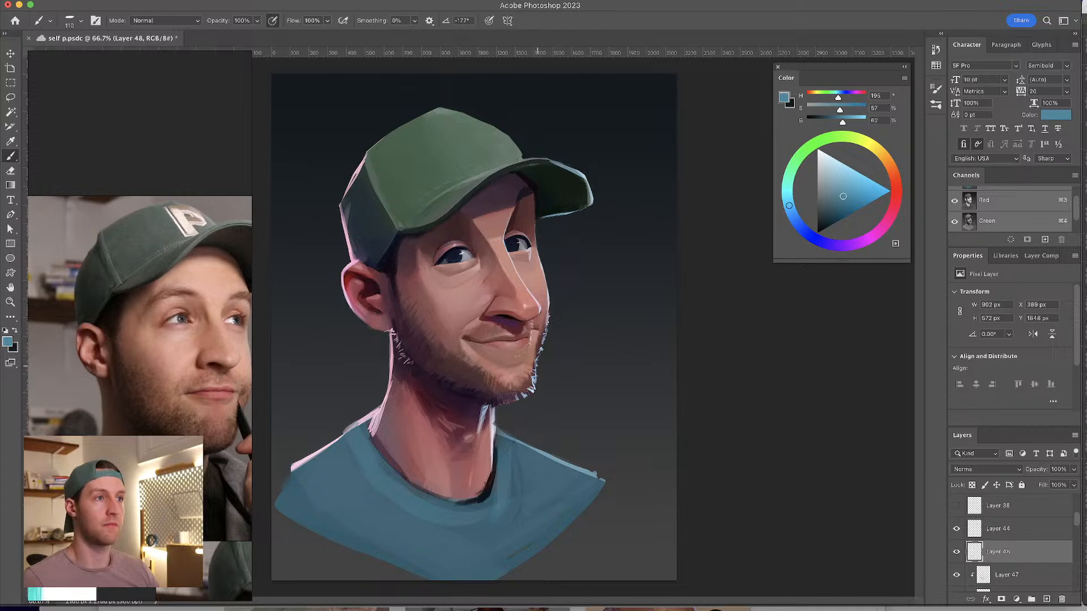
- Shrink the brush, darken the blue to brightness 28, and draw thin seam lines along the collar band's outer edge
{"action": "left_click_drag", "start_coordinate": [481, 465], "coordinate": [461, 466]}
{"action": "left_click", "coordinate": [829, 206]}
{"action": "left_click_drag", "start_coordinate": [417, 520], "coordinate": [413, 521]}
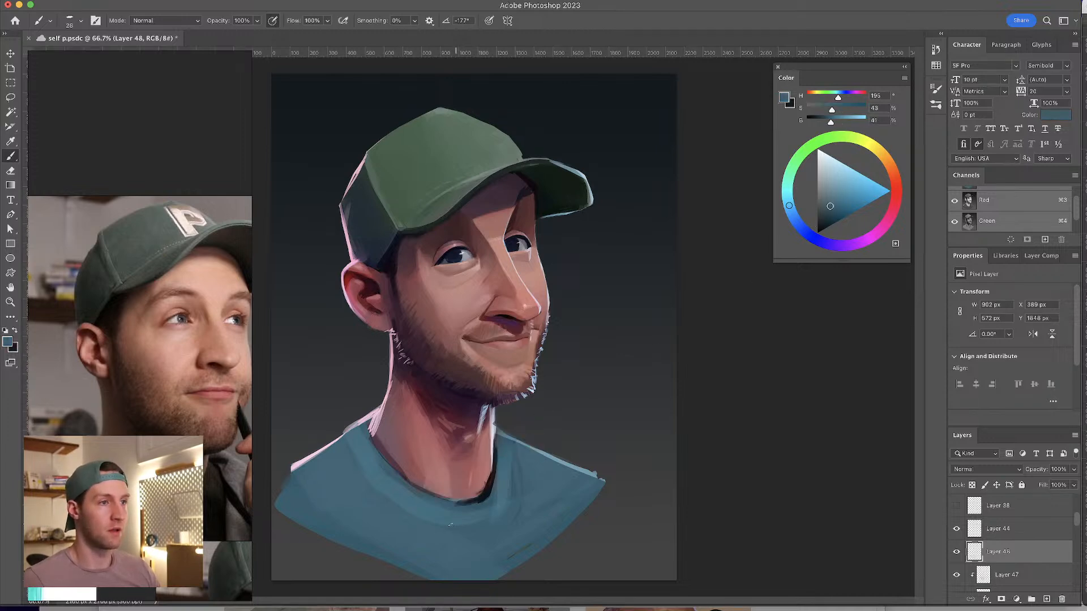
{"action": "left_click", "coordinate": [830, 216]}
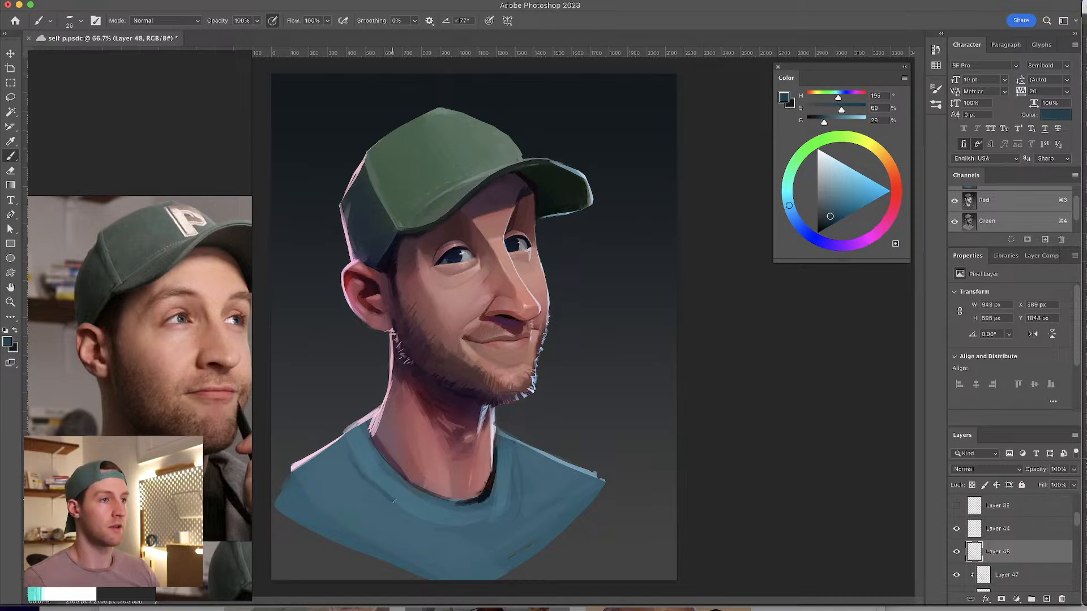
{"action": "mouse_move", "coordinate": [350, 456]}
{"action": "left_mouse_down"}
{"action": "mouse_move", "coordinate": [457, 531]}
{"action": "mouse_move", "coordinate": [436, 534]}
{"action": "mouse_move", "coordinate": [501, 521]}
{"action": "left_mouse_up"}
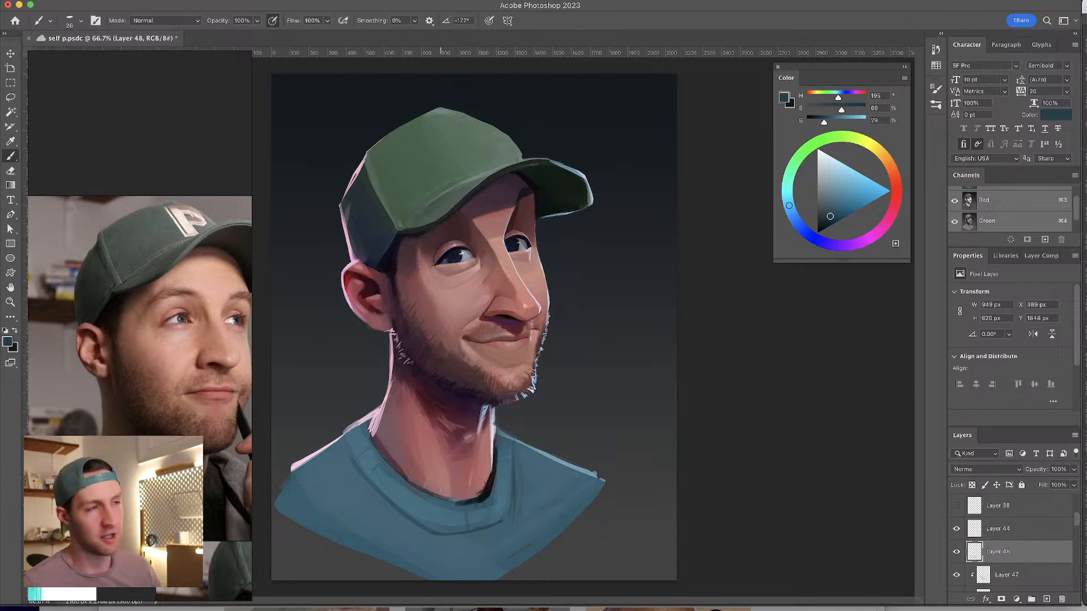
- Select Layer 37, sample the shirt's blue and extend the shirt's shoulder outward to the canvas edge on the pink-lit side
{"action": "left_click_drag", "start_coordinate": [1074, 520], "coordinate": [1075, 547]}
{"action": "left_click", "coordinate": [1057, 530]}
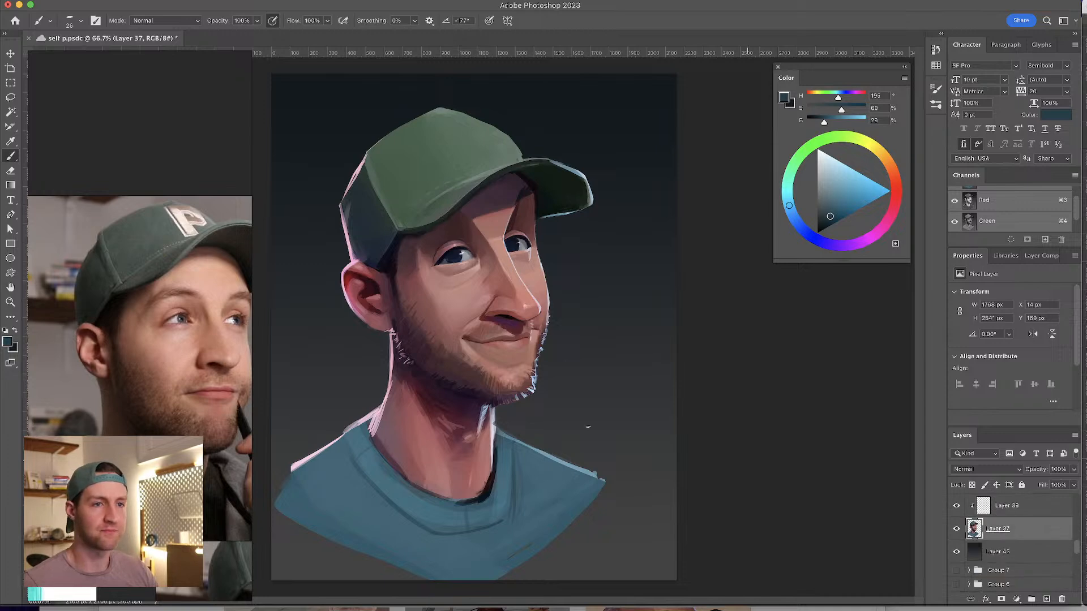
{"action": "left_click", "coordinate": [346, 451], "text": "alt"}
{"action": "mouse_move", "coordinate": [360, 417]}
{"action": "left_mouse_down"}
{"action": "mouse_move", "coordinate": [292, 464]}
{"action": "mouse_move", "coordinate": [279, 480]}
{"action": "mouse_move", "coordinate": [292, 486]}
{"action": "left_mouse_up"}
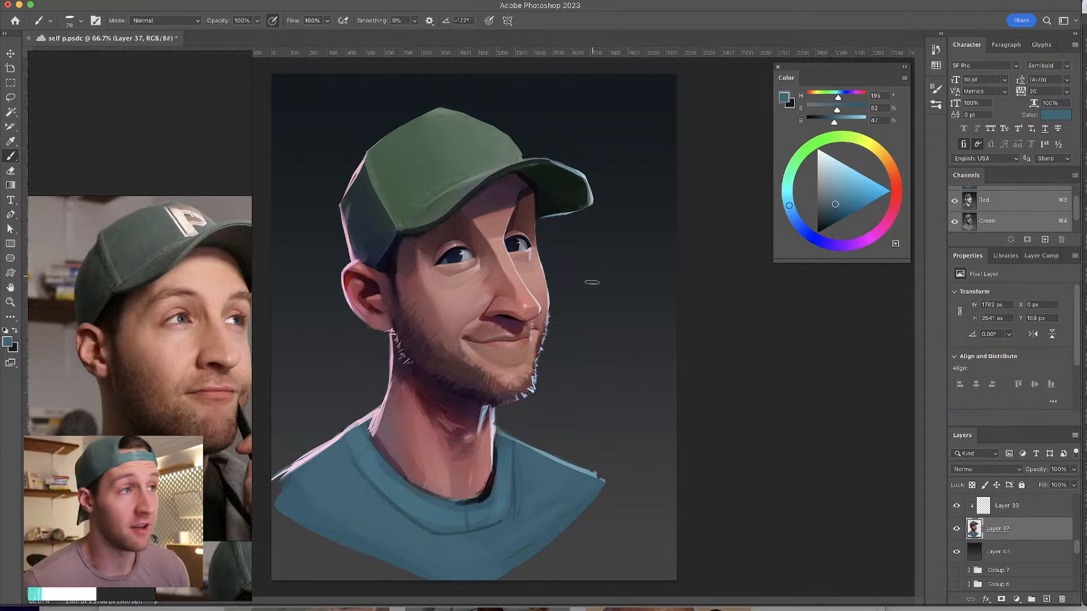
- Enlarge the layer list, hide the clipped Layers 39 to 47 and select Layer 37
{"action": "scroll", "coordinate": [1076, 533], "scroll_direction": "up", "scroll_amount": 3}
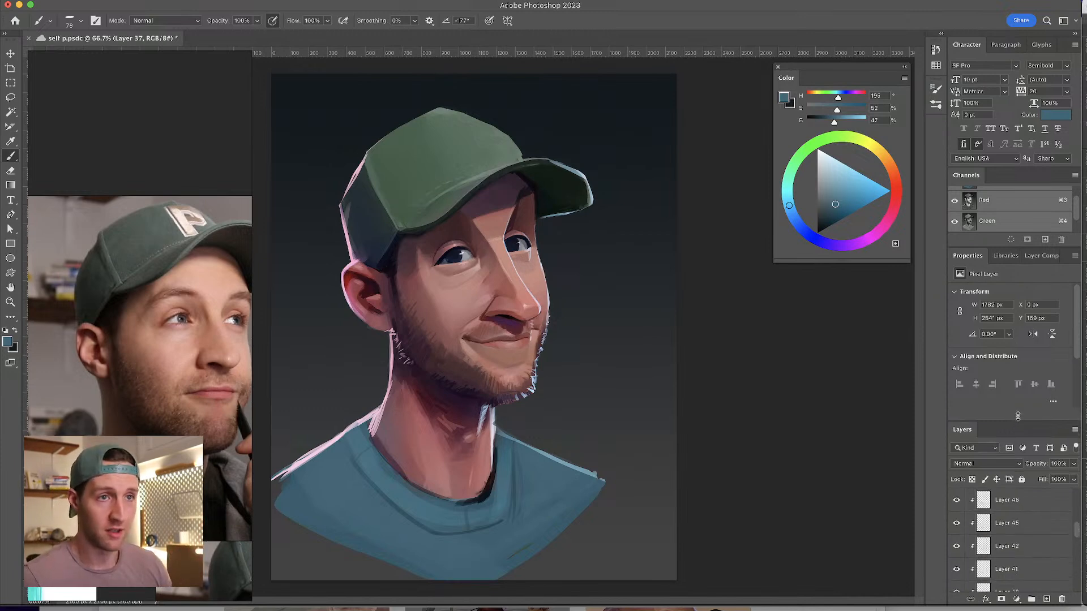
{"action": "left_click_drag", "start_coordinate": [1015, 426], "coordinate": [1017, 387]}
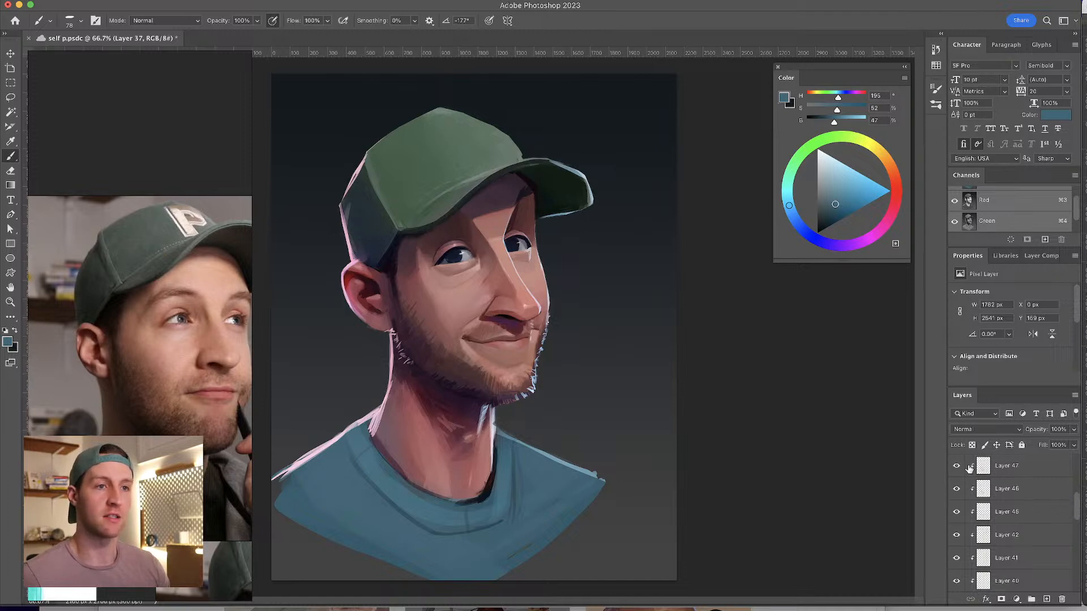
{"action": "left_click_drag", "start_coordinate": [951, 496], "coordinate": [956, 578]}
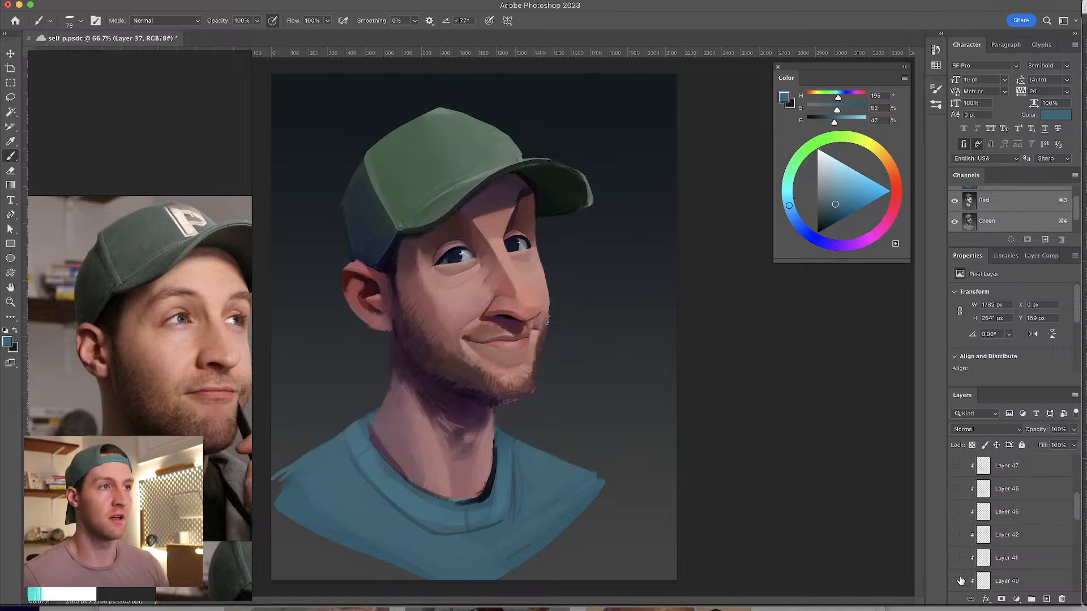
{"action": "scroll", "coordinate": [1078, 517], "scroll_direction": "down", "scroll_amount": 1}
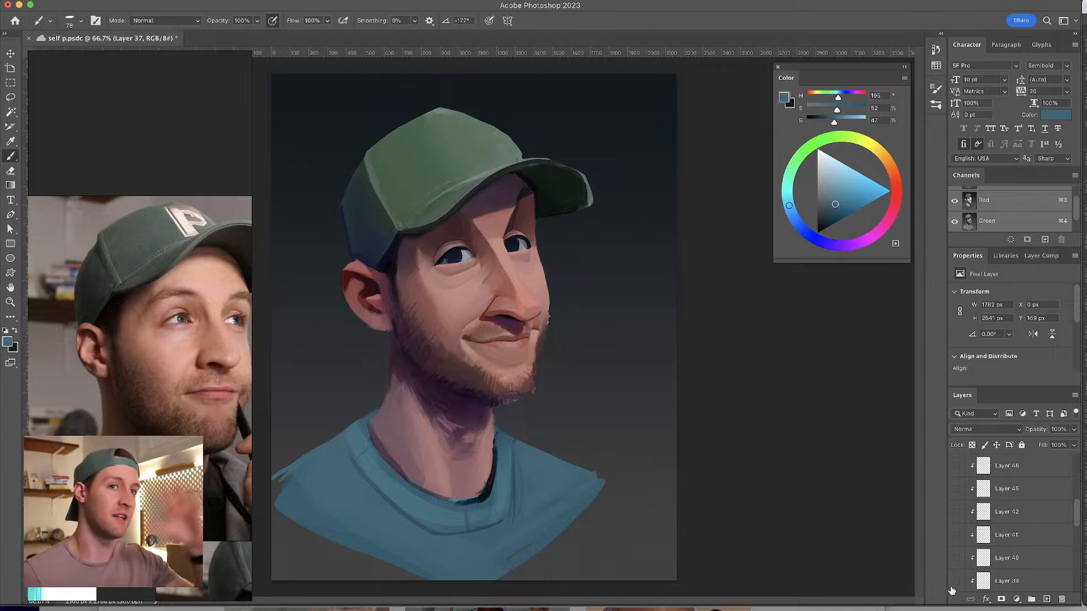
{"action": "left_click", "coordinate": [1070, 533]}
{"action": "scroll", "coordinate": [1080, 522], "scroll_direction": "down", "scroll_amount": 2}
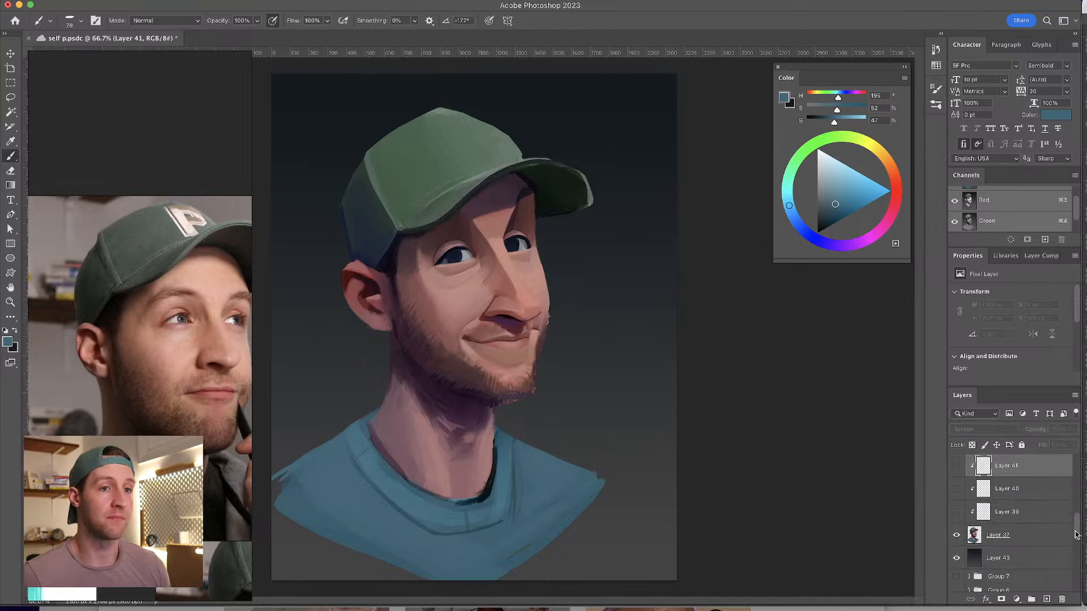
{"action": "left_click", "coordinate": [1011, 560]}
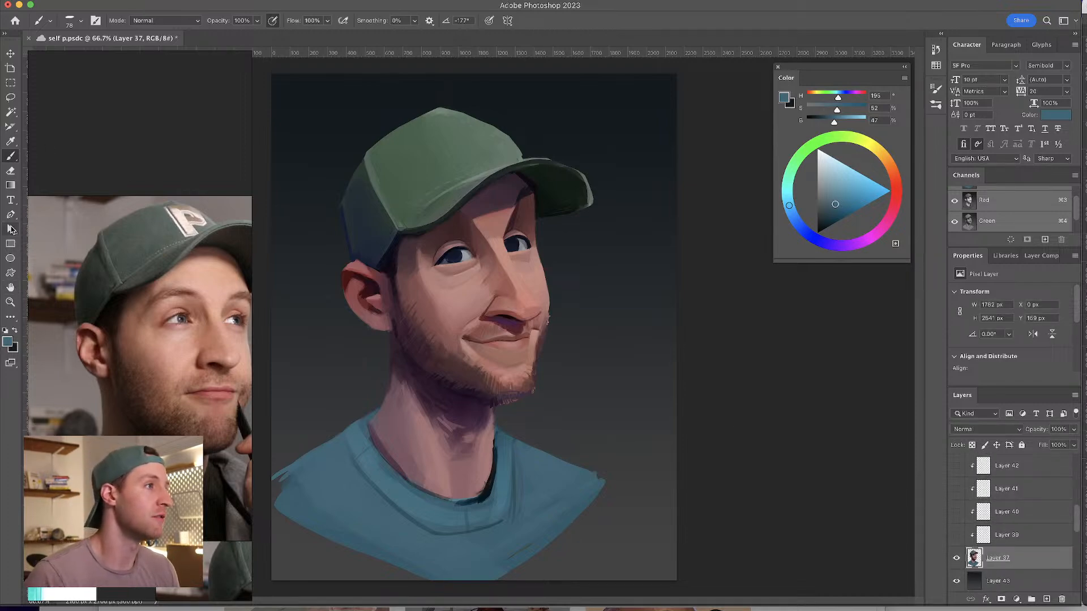
- Smudge the shading in the middle of the neck at 6% strength, and return to the Hard Elliptical 193 2 brush
{"action": "left_click", "coordinate": [12, 317]}
{"action": "mouse_move", "coordinate": [473, 451]}
{"action": "left_mouse_down"}
{"action": "mouse_move", "coordinate": [428, 439]}
{"action": "mouse_move", "coordinate": [425, 468]}
{"action": "left_mouse_up"}
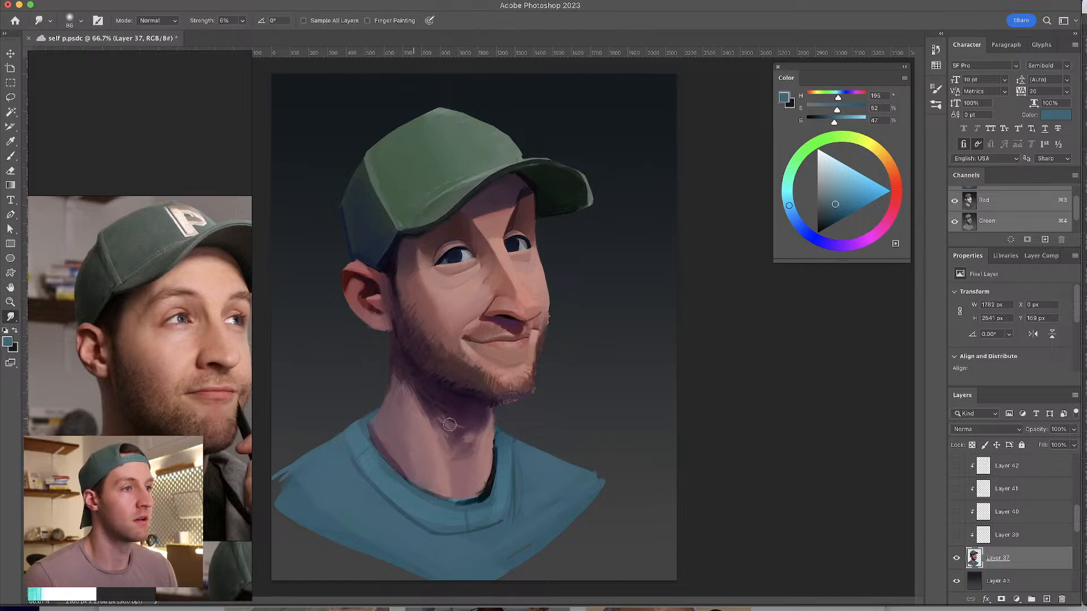
{"action": "left_click", "coordinate": [12, 156]}
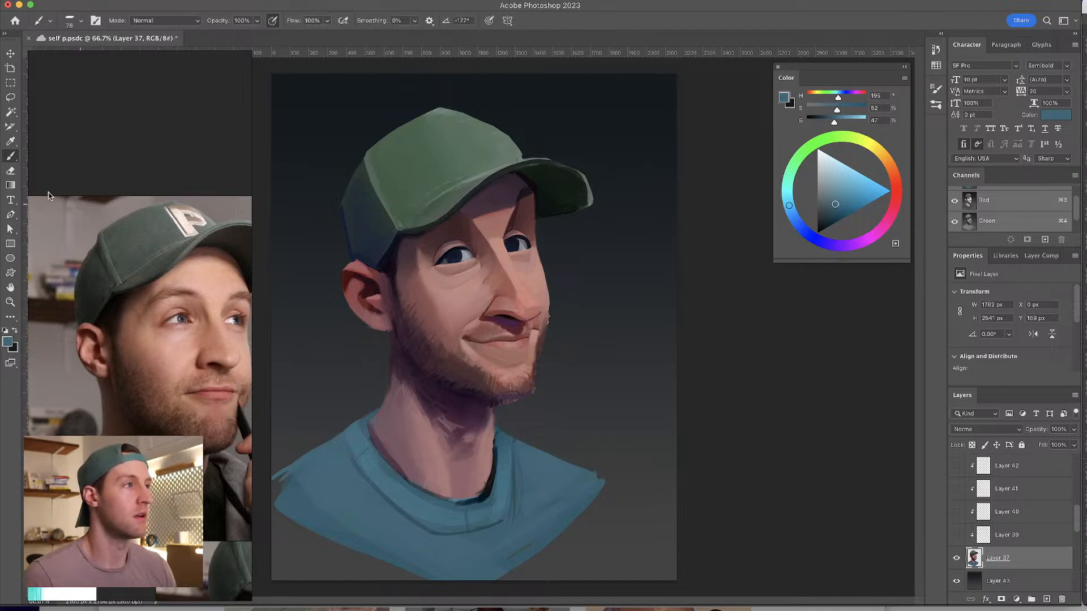
{"action": "left_click", "coordinate": [81, 21]}
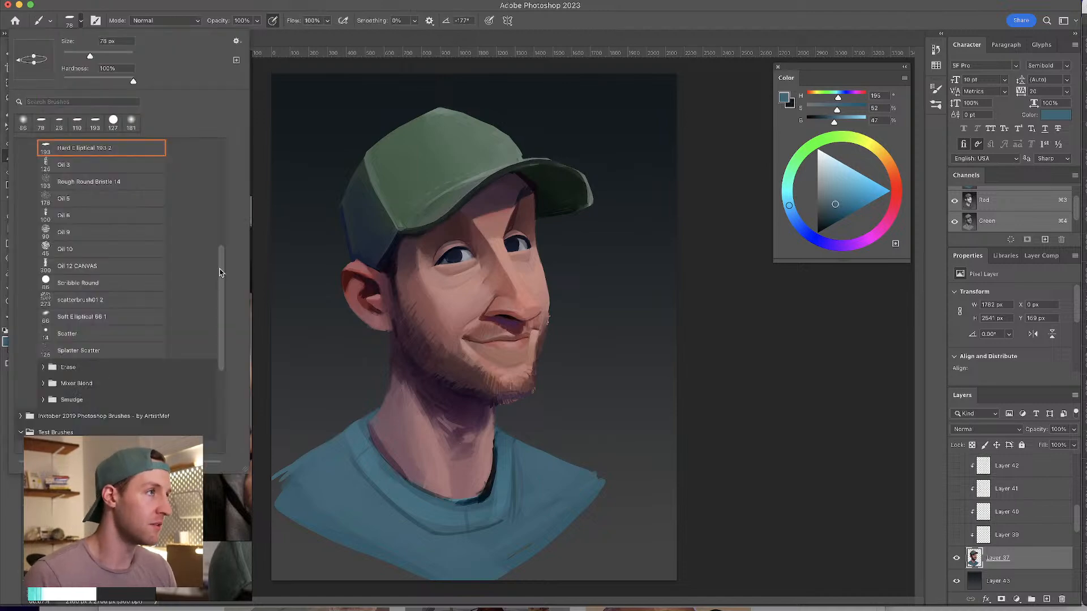
{"action": "scroll", "coordinate": [221, 273], "scroll_direction": "up", "scroll_amount": 2}
{"action": "left_click", "coordinate": [455, 348]}
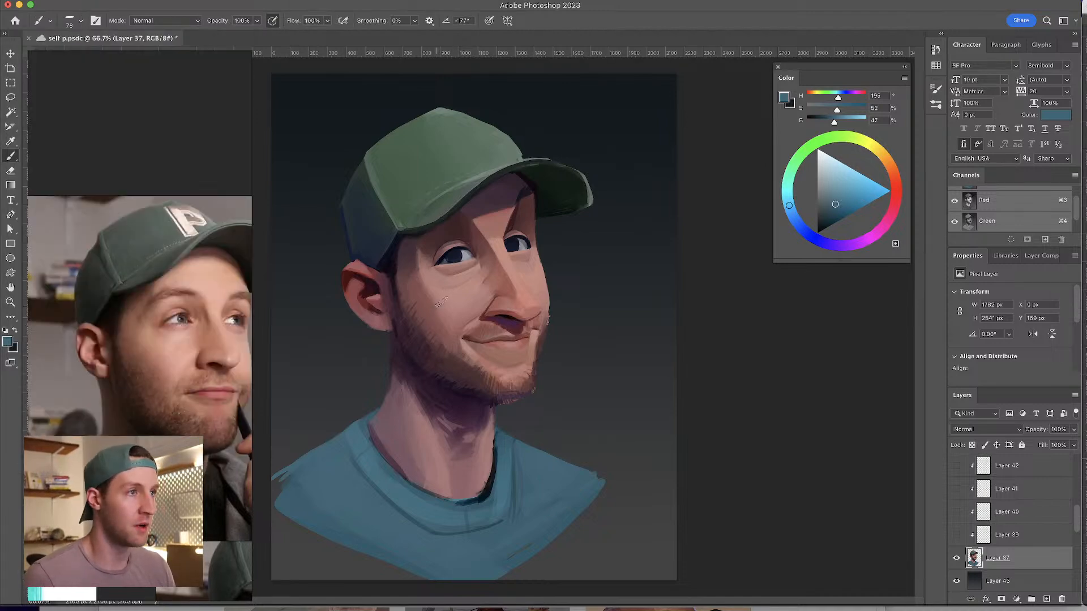
- Sample skin tones from the cheek and neck and paint blending strokes over the neck down to the collar
{"action": "left_click", "coordinate": [433, 290], "text": "alt"}
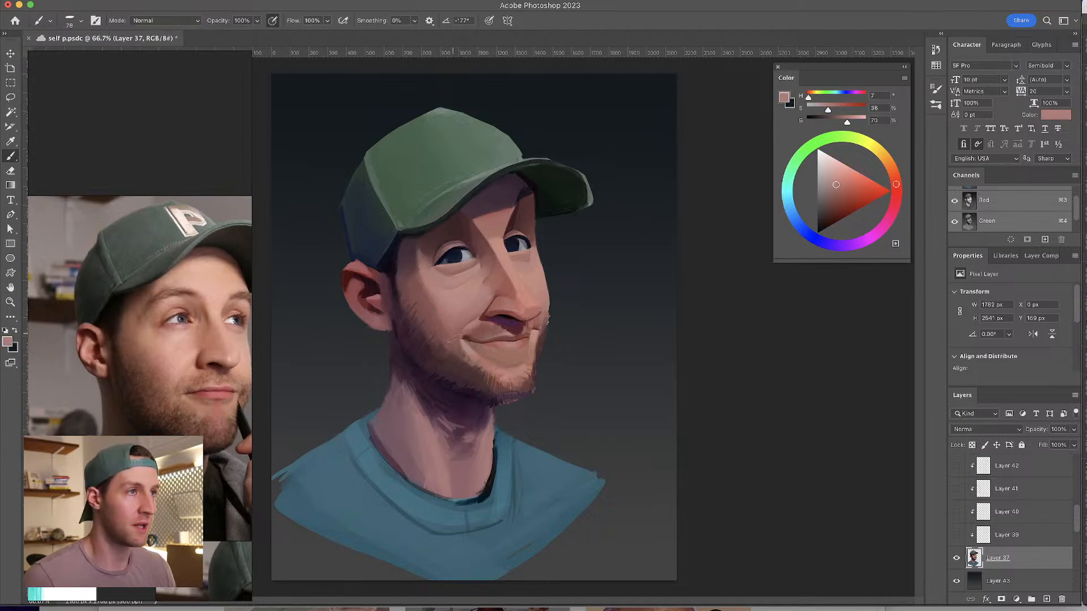
{"action": "left_click", "coordinate": [428, 439], "text": "alt"}
{"action": "left_click", "coordinate": [411, 463], "text": "alt"}
{"action": "left_click", "coordinate": [404, 439], "text": "alt"}
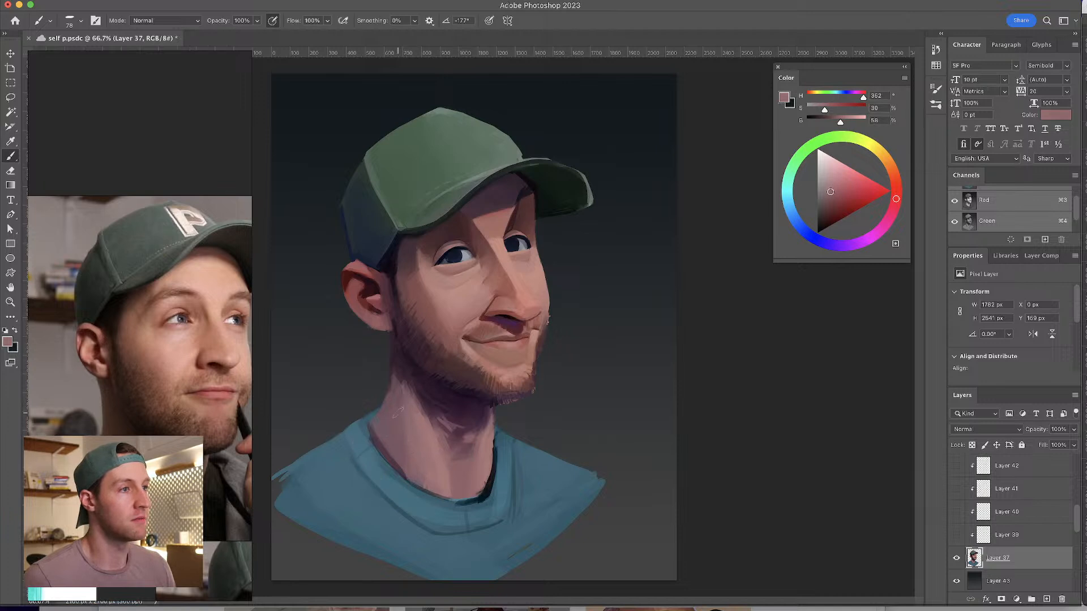
{"action": "left_click", "coordinate": [444, 455], "text": "alt"}
{"action": "left_click", "coordinate": [458, 469], "text": "alt"}
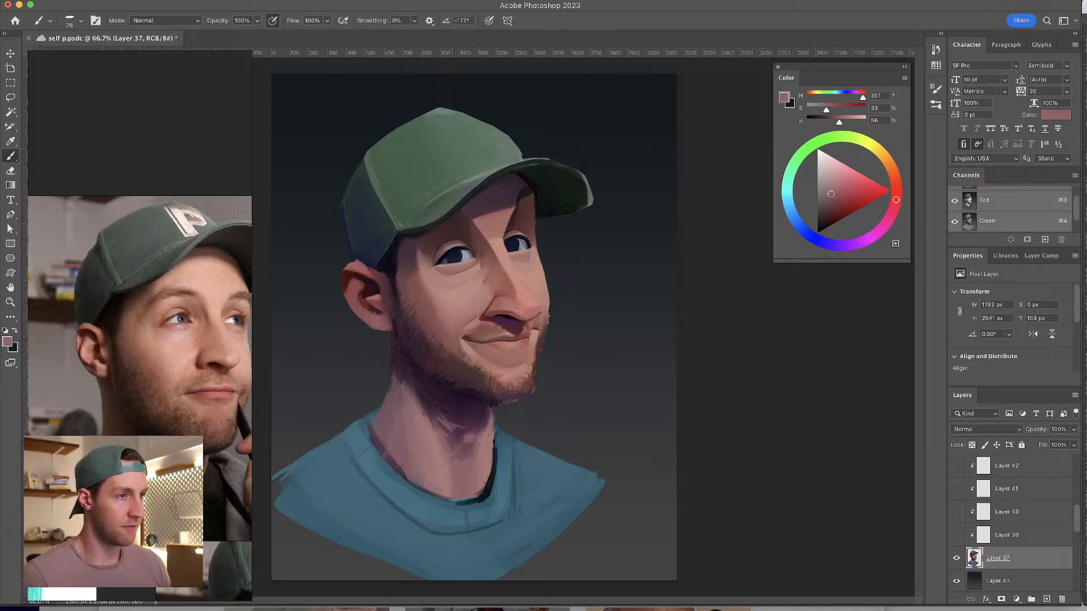
{"action": "left_click", "coordinate": [459, 492], "text": "alt"}
{"action": "left_click", "coordinate": [463, 478], "text": "alt"}
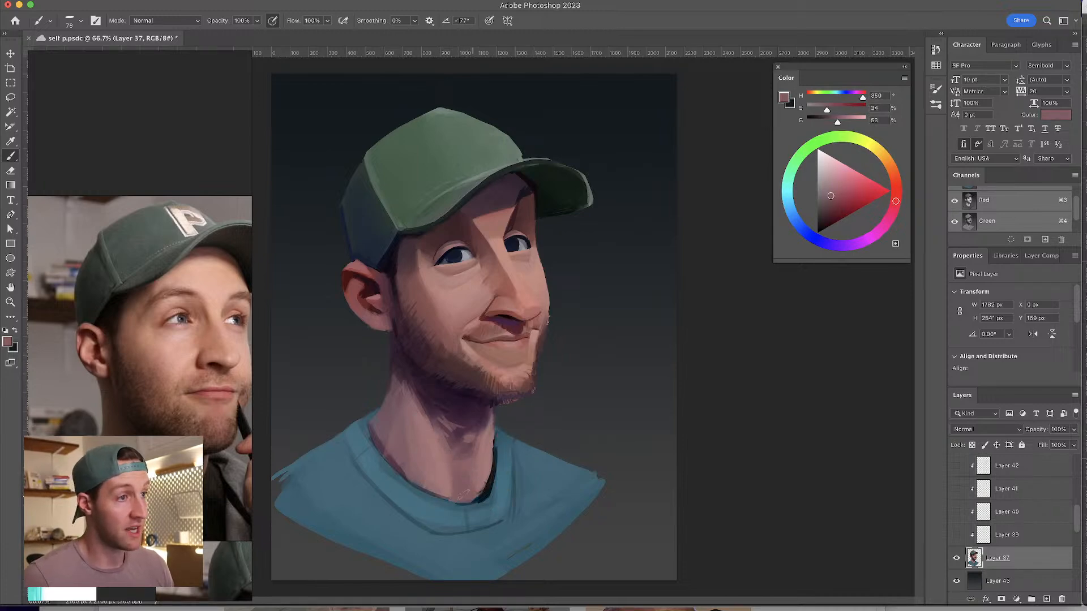
{"action": "left_click", "coordinate": [469, 475], "text": "alt"}
{"action": "left_click_drag", "start_coordinate": [470, 474], "coordinate": [466, 485]}
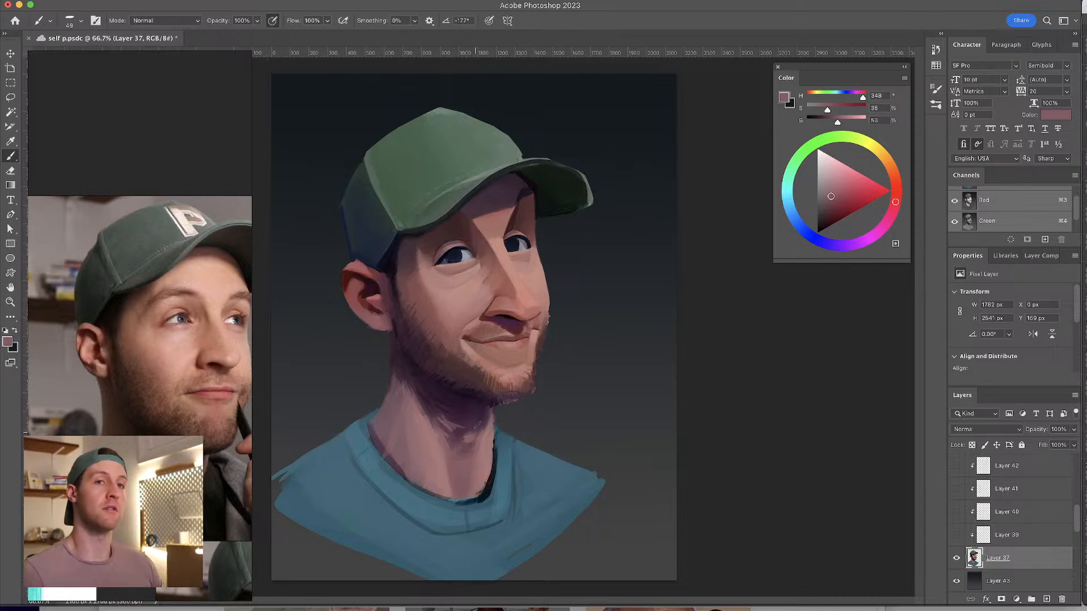
- Show the clipped Layers 39 to 47 again and set Layer 47's opacity to 33%
{"action": "left_click_drag", "start_coordinate": [958, 539], "coordinate": [957, 469]}
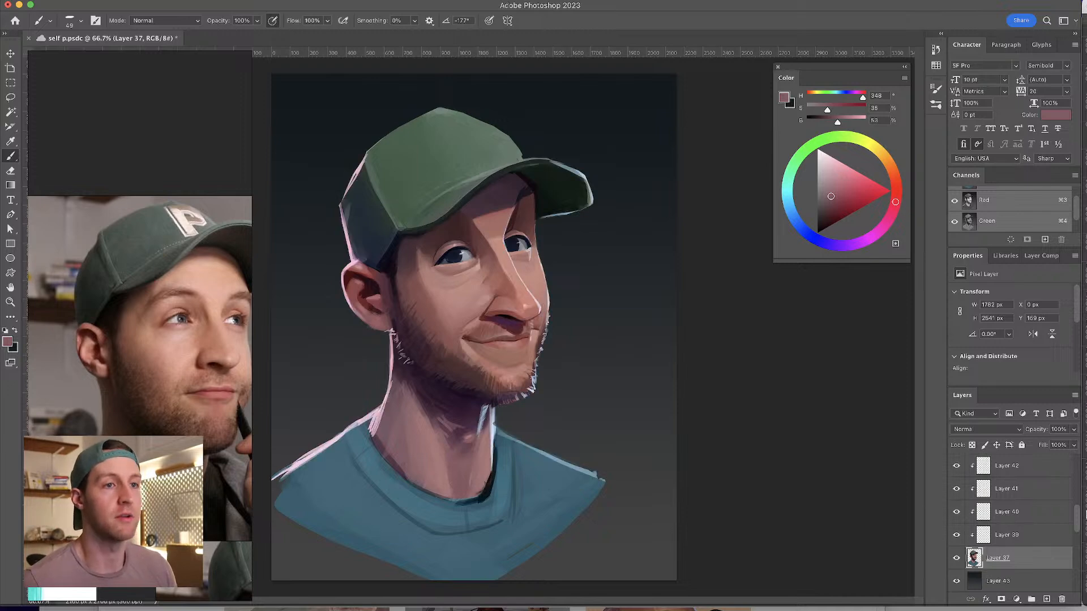
{"action": "scroll", "coordinate": [1080, 499], "scroll_direction": "up", "scroll_amount": 3}
{"action": "left_click_drag", "start_coordinate": [956, 535], "coordinate": [956, 489]}
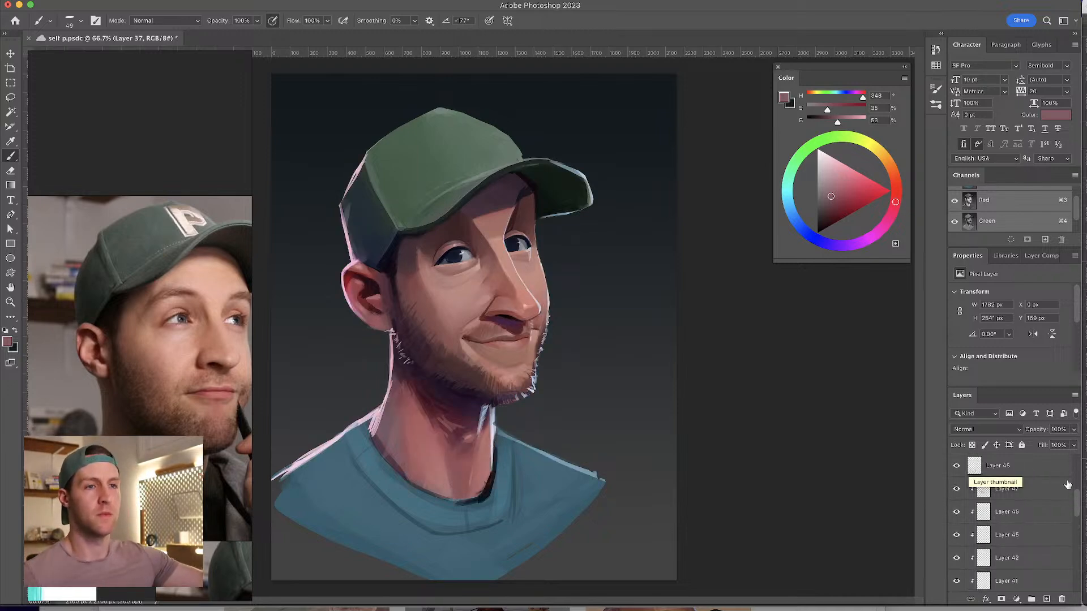
{"action": "left_click", "coordinate": [1013, 488]}
{"action": "mouse_move", "coordinate": [1040, 433]}
{"action": "left_mouse_down"}
{"action": "mouse_move", "coordinate": [1025, 434]}
{"action": "mouse_move", "coordinate": [1051, 431]}
{"action": "left_mouse_up"}
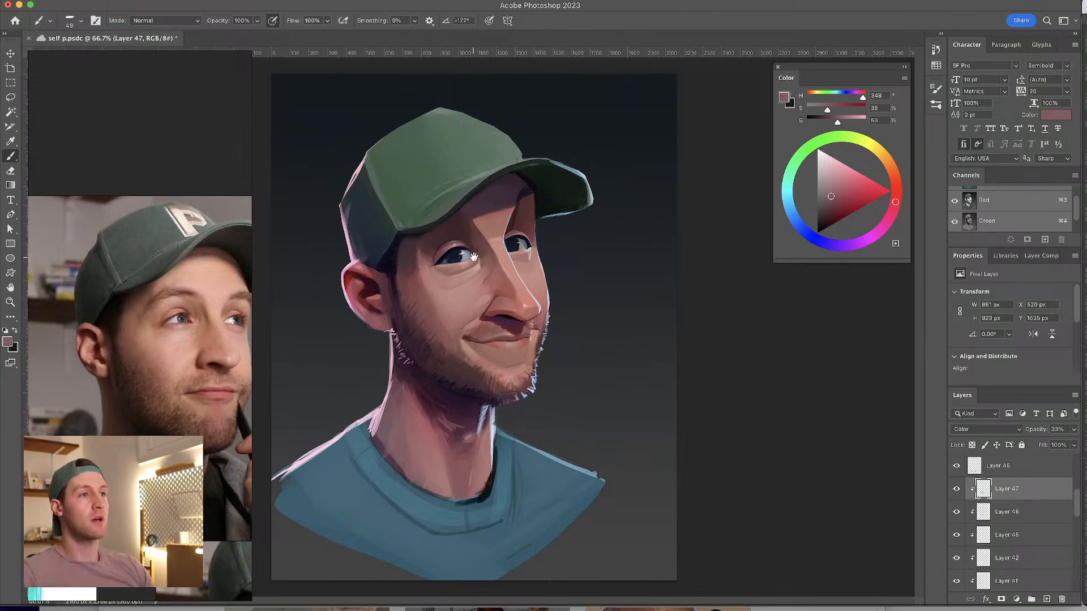
- Group all the portrait layers from Layer 44 down to the gradient background Layer 43
{"action": "scroll", "coordinate": [971, 525], "scroll_direction": "up", "scroll_amount": 10}
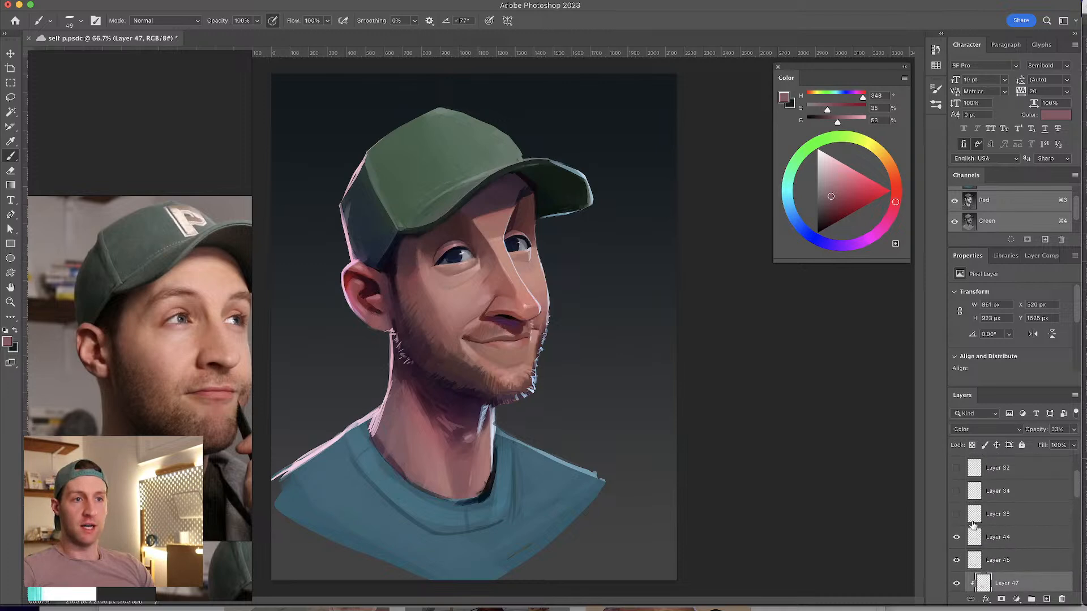
{"action": "scroll", "coordinate": [972, 526], "scroll_direction": "down", "scroll_amount": 8}
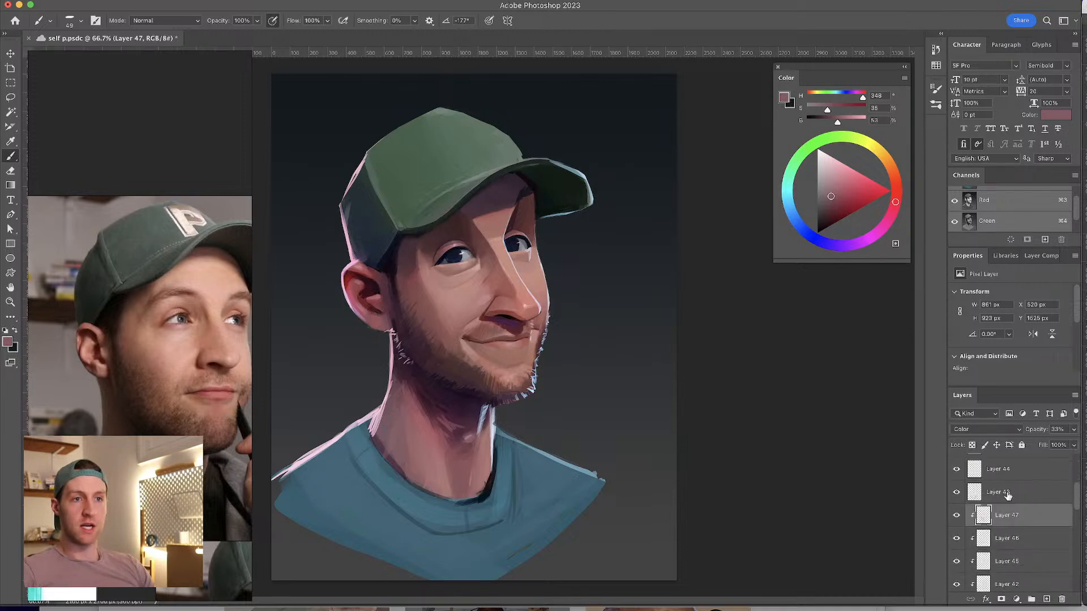
{"action": "left_click", "coordinate": [1010, 478]}
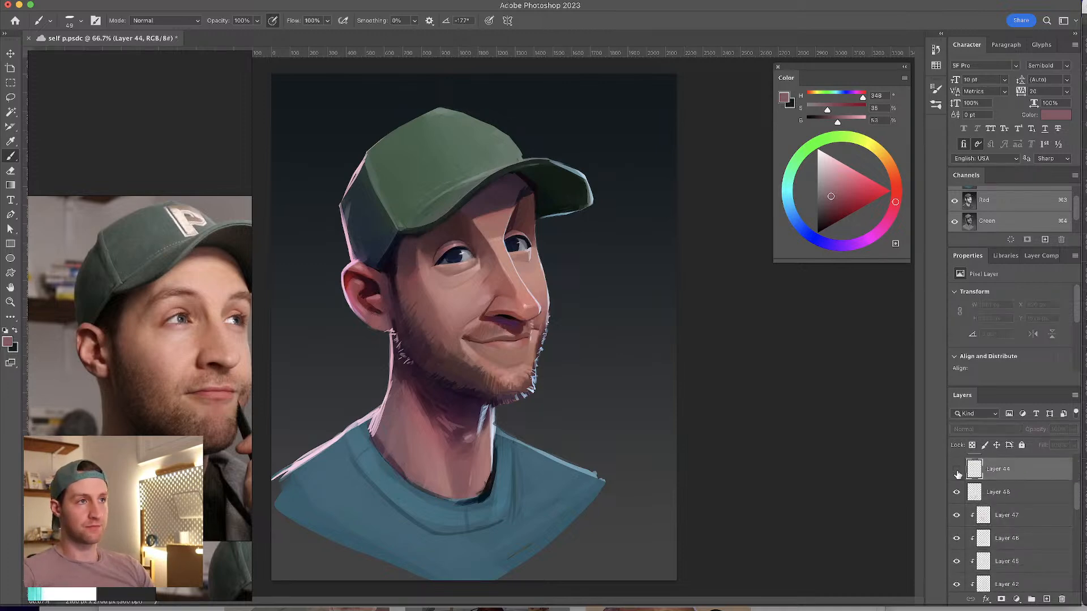
{"action": "scroll", "coordinate": [994, 480], "scroll_direction": "down", "scroll_amount": 4}
{"action": "scroll", "coordinate": [992, 478], "scroll_direction": "down", "scroll_amount": 2}
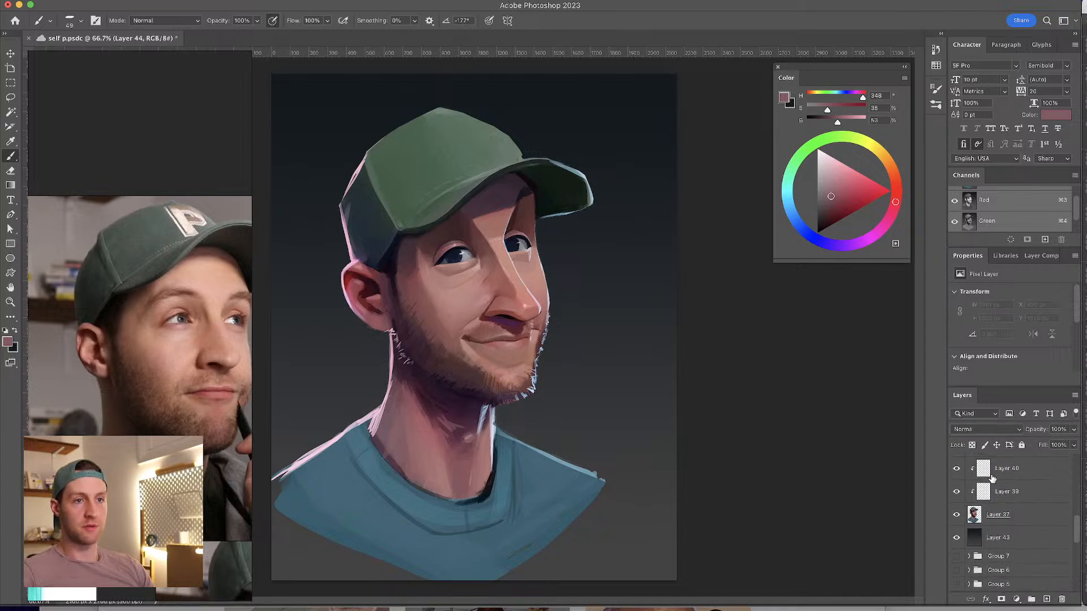
{"action": "key", "text": "ctrl+g"}
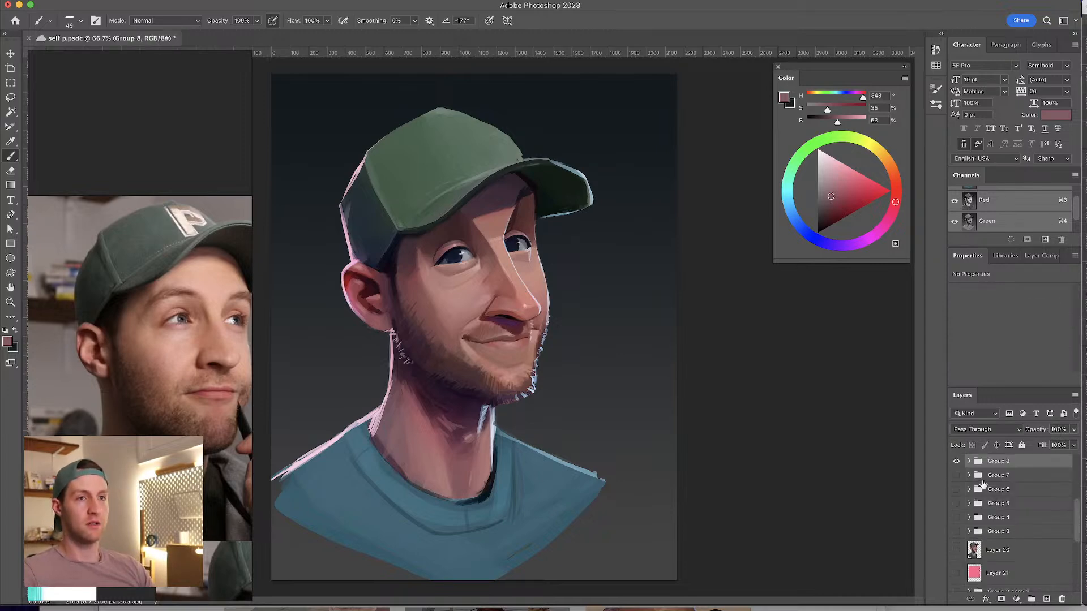
- Try lightening the gradient background Layer 43 with Levels, using midtone 1.18 and output black 44
{"action": "left_click", "coordinate": [969, 463]}
{"action": "scroll", "coordinate": [1023, 510], "scroll_direction": "down", "scroll_amount": 5}
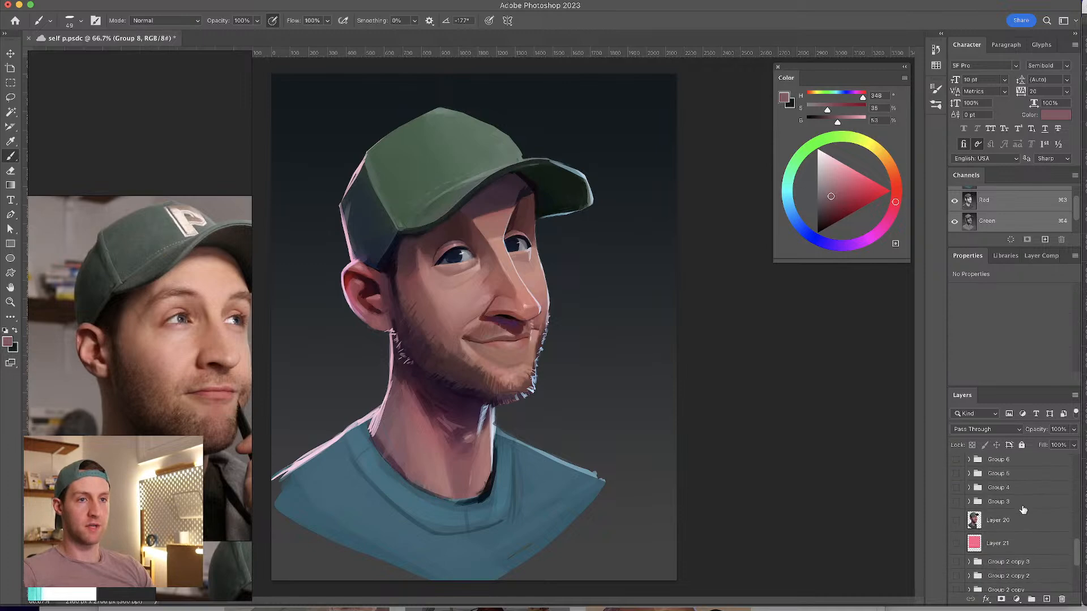
{"action": "scroll", "coordinate": [1023, 511], "scroll_direction": "up", "scroll_amount": 2}
{"action": "left_click", "coordinate": [1029, 549]}
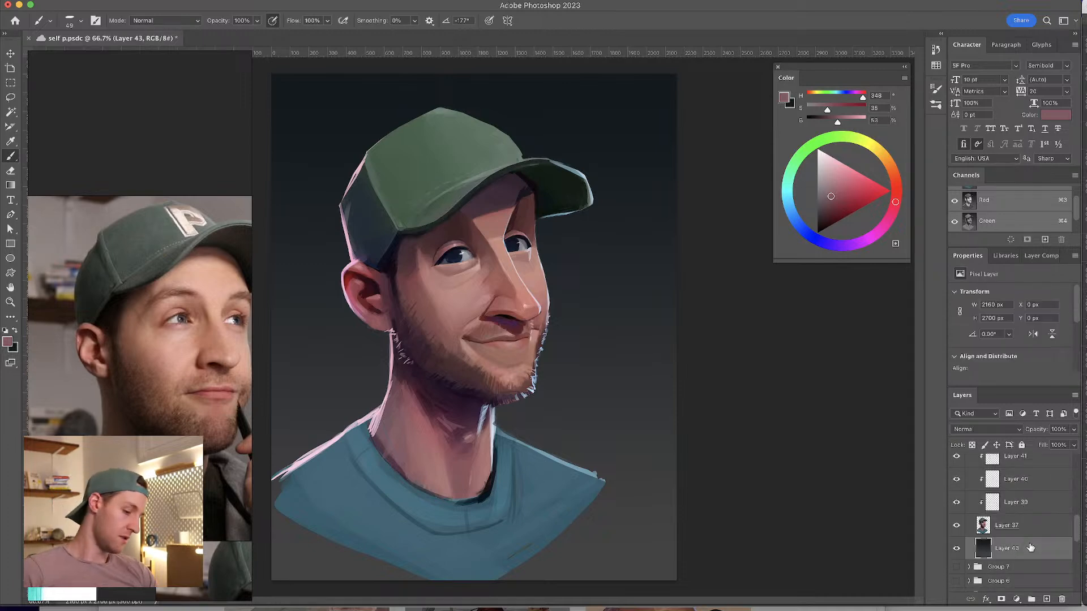
{"action": "key", "text": "ctrl+l"}
{"action": "left_click_drag", "start_coordinate": [949, 573], "coordinate": [972, 573]}
{"action": "left_click_drag", "start_coordinate": [1018, 532], "coordinate": [1011, 535]}
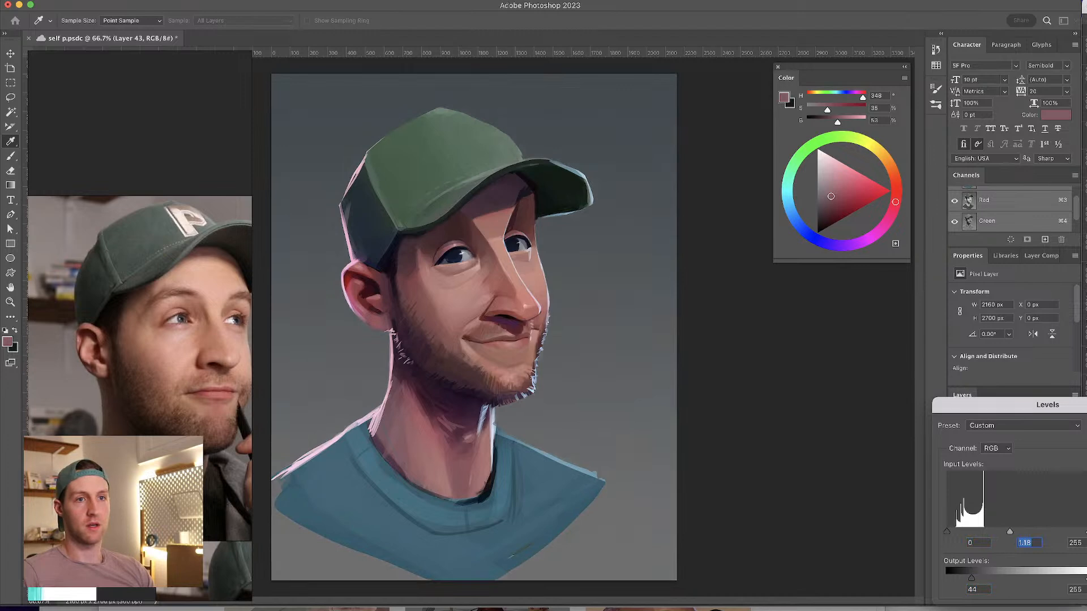
{"action": "key", "text": "Escape"}
{"action": "key", "text": "ctrl+z"}
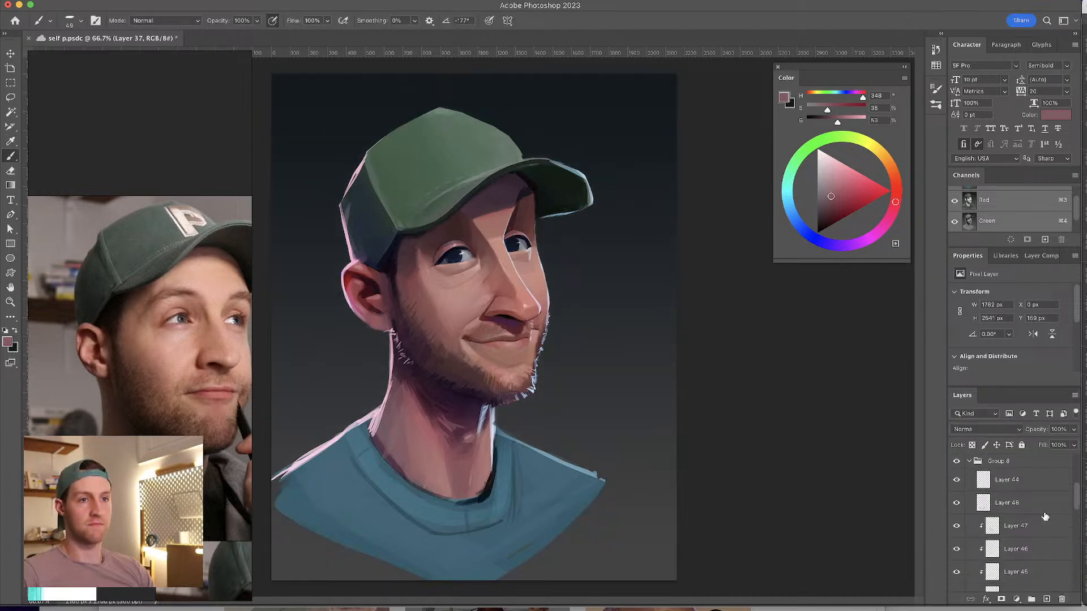
- Toggle the shirt collar layer off and on, collapse Group 8, duplicate it and hide the original group
{"action": "left_click", "coordinate": [957, 504]}
{"action": "left_click", "coordinate": [957, 504]}
{"action": "left_click", "coordinate": [969, 461]}
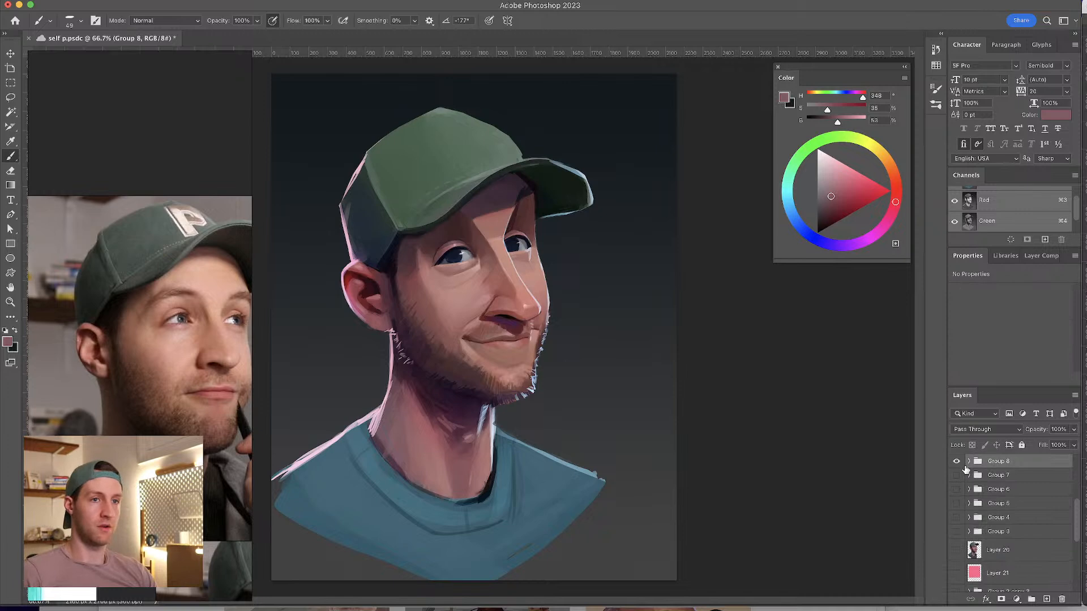
{"action": "key", "text": "super+j"}
{"action": "left_click", "coordinate": [957, 476]}
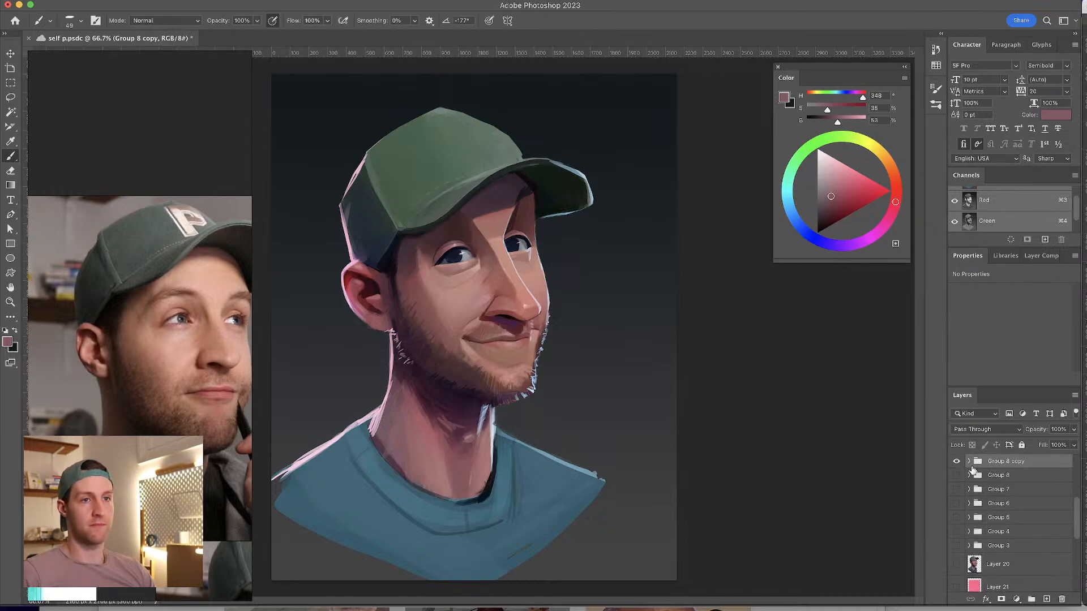
- Expand Group 8 copy and look through its portrait layers from Layer 44 down to the gradient background Layer 43
{"action": "left_click", "coordinate": [969, 463]}
{"action": "scroll", "coordinate": [1008, 510], "scroll_direction": "down", "scroll_amount": 3}
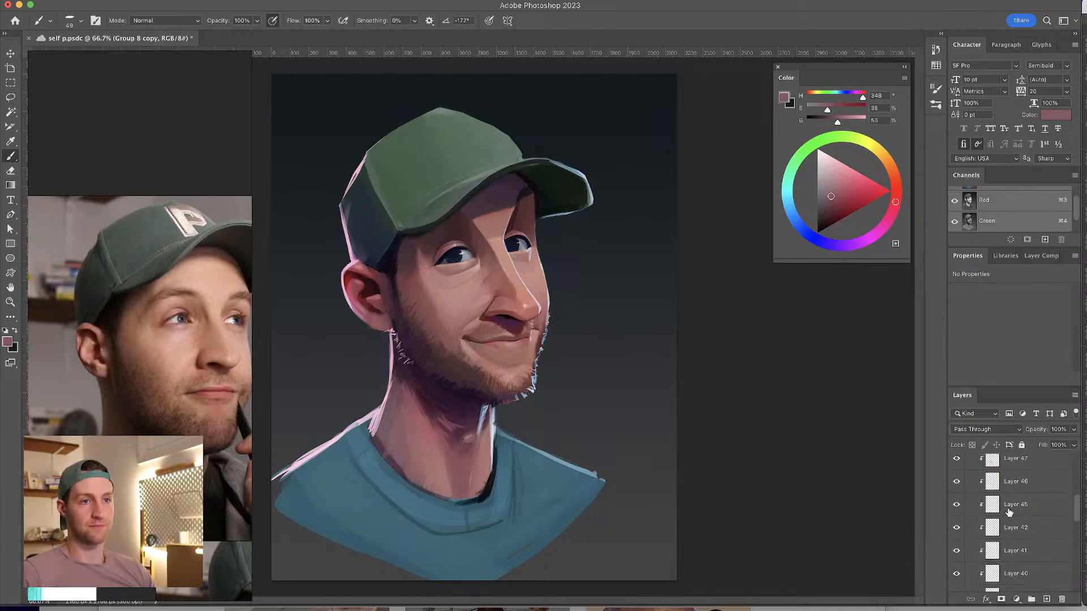
{"action": "left_click", "coordinate": [1025, 487]}
{"action": "scroll", "coordinate": [1020, 498], "scroll_direction": "down", "scroll_amount": 5}
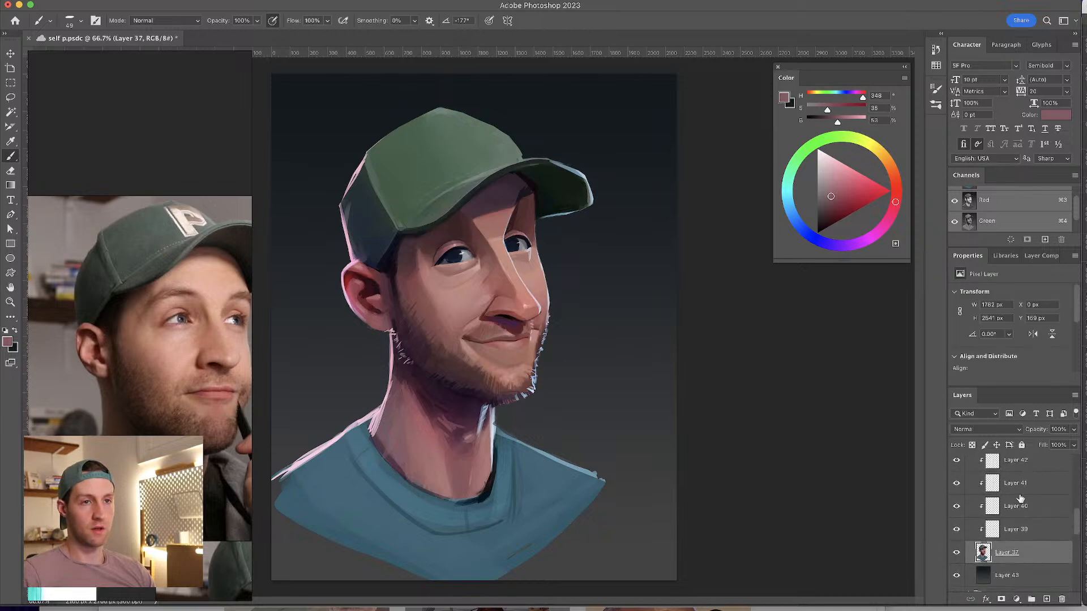
{"action": "scroll", "coordinate": [1021, 499], "scroll_direction": "down", "scroll_amount": 6}
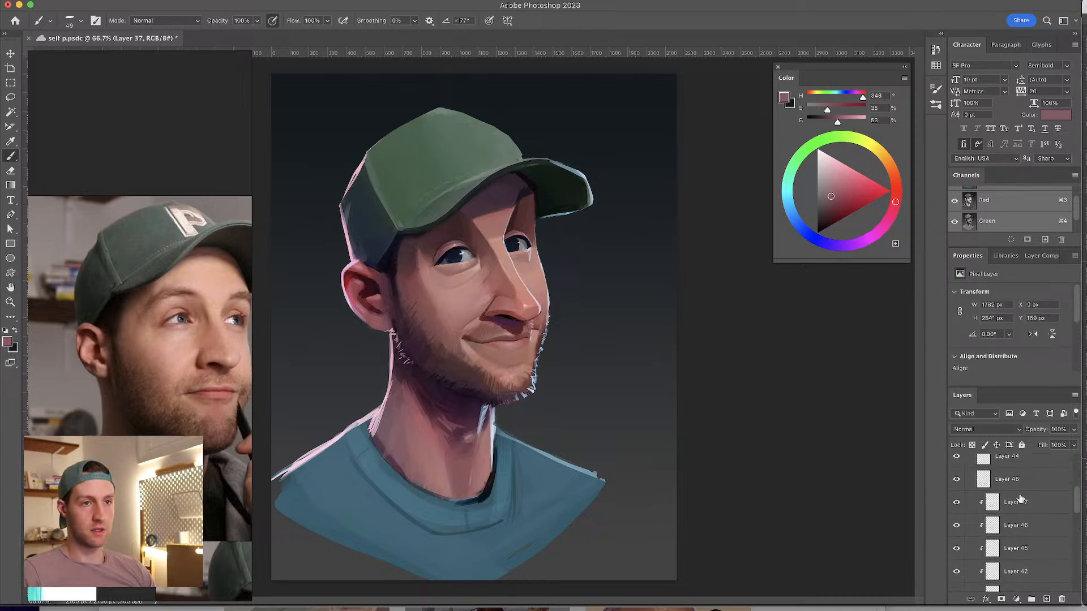
{"action": "scroll", "coordinate": [1023, 535], "scroll_direction": "down", "scroll_amount": 3}
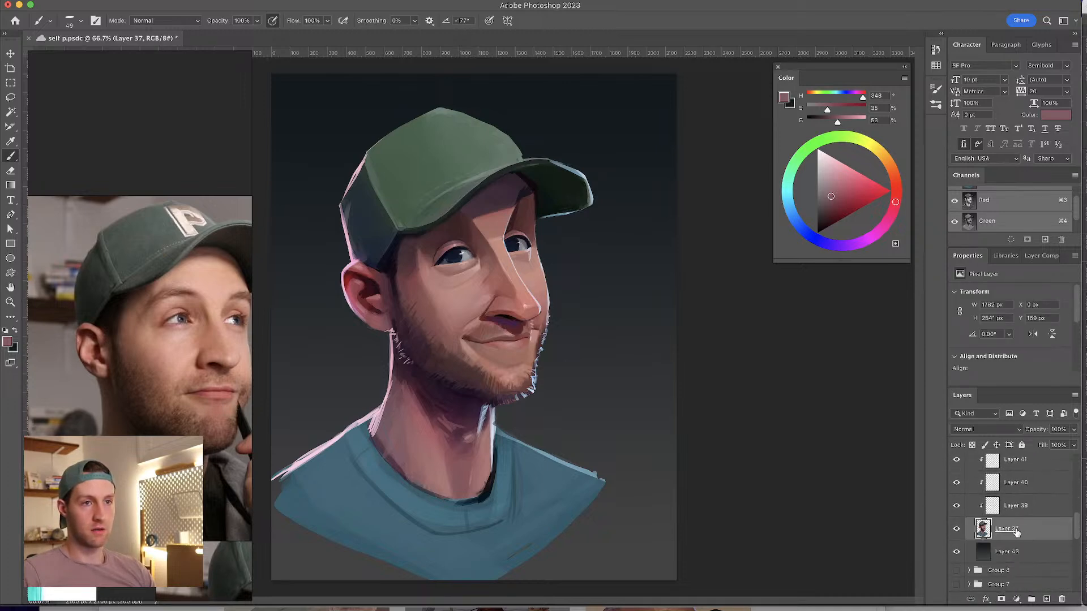
{"action": "left_click", "coordinate": [1020, 507]}
{"action": "scroll", "coordinate": [1021, 512], "scroll_direction": "up", "scroll_amount": 5}
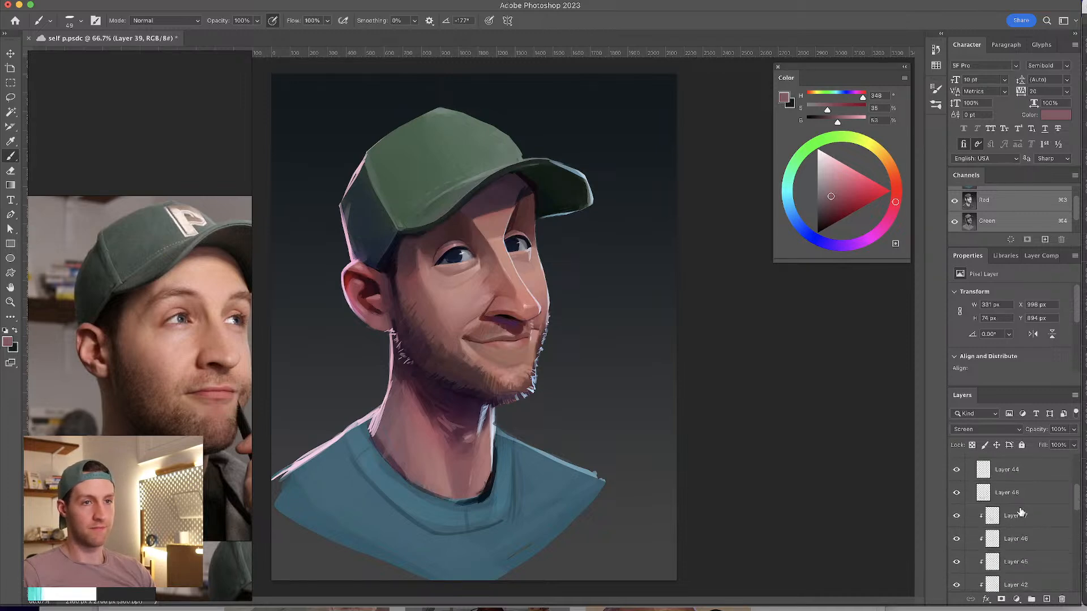
- Toggle the shirt collar Layer 48 and move it down the stack so it is clipped directly above Layer 37
{"action": "left_click", "coordinate": [956, 494]}
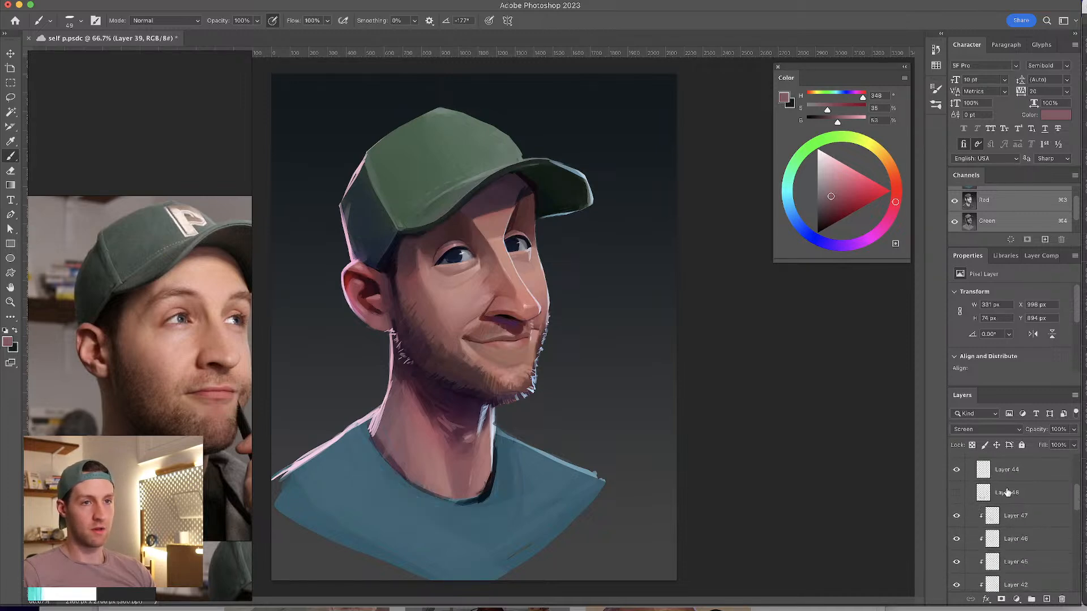
{"action": "left_click", "coordinate": [1006, 493]}
{"action": "scroll", "coordinate": [1008, 496], "scroll_direction": "down", "scroll_amount": 5}
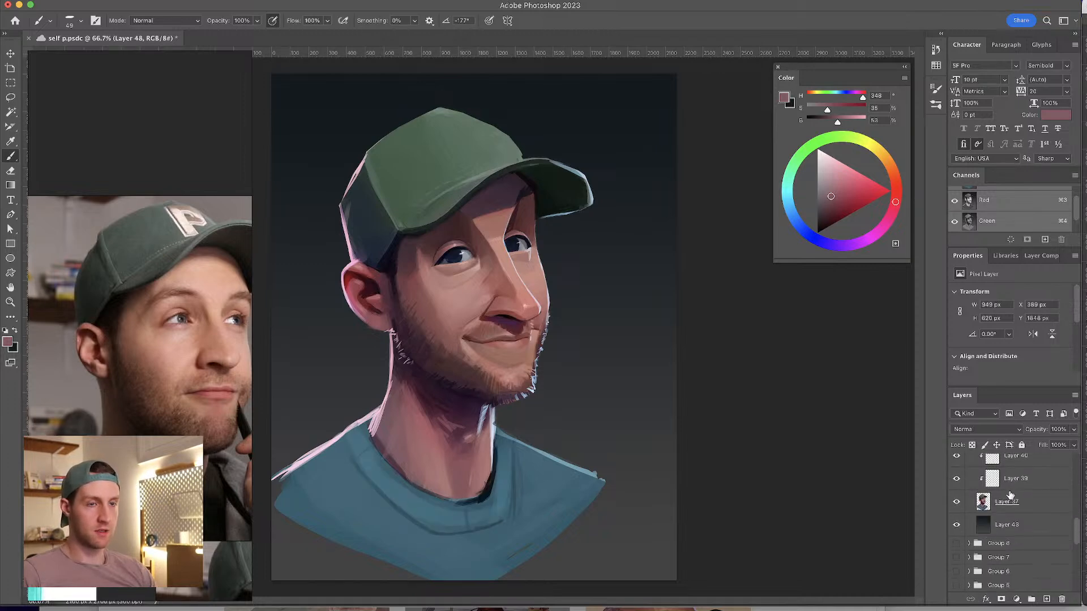
{"action": "scroll", "coordinate": [1011, 495], "scroll_direction": "up", "scroll_amount": 5}
{"action": "key", "text": "ctrl+bracketleft"}
{"action": "key", "text": "ctrl+bracketleft"}
{"action": "key", "text": "ctrl+bracketleft"}
{"action": "key", "text": "ctrl+bracketleft"}
{"action": "key", "text": "ctrl+bracketleft"}
{"action": "key", "text": "ctrl+bracketleft"}
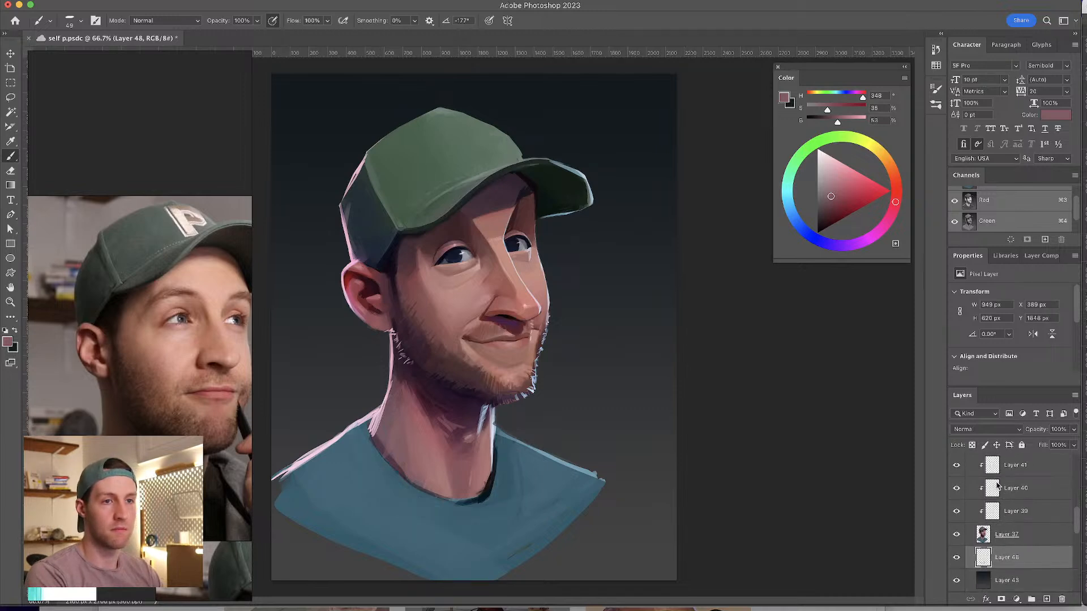
{"action": "key", "text": "ctrl+bracketright"}
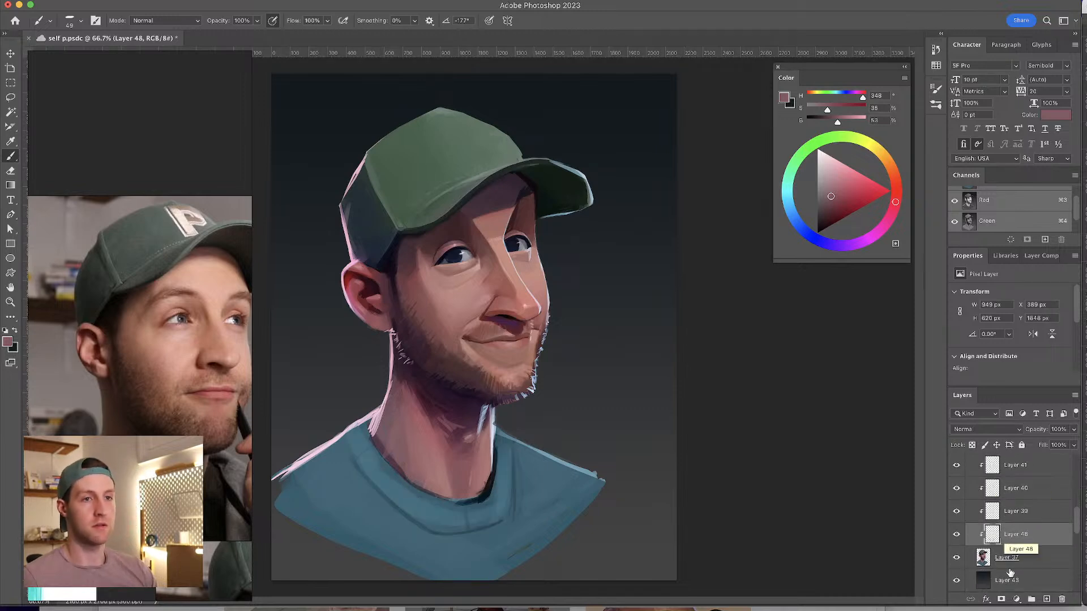
- Delete the shirt collar Layer 48 from Group 8 copy
{"action": "left_click", "coordinate": [1032, 556], "text": "shift"}
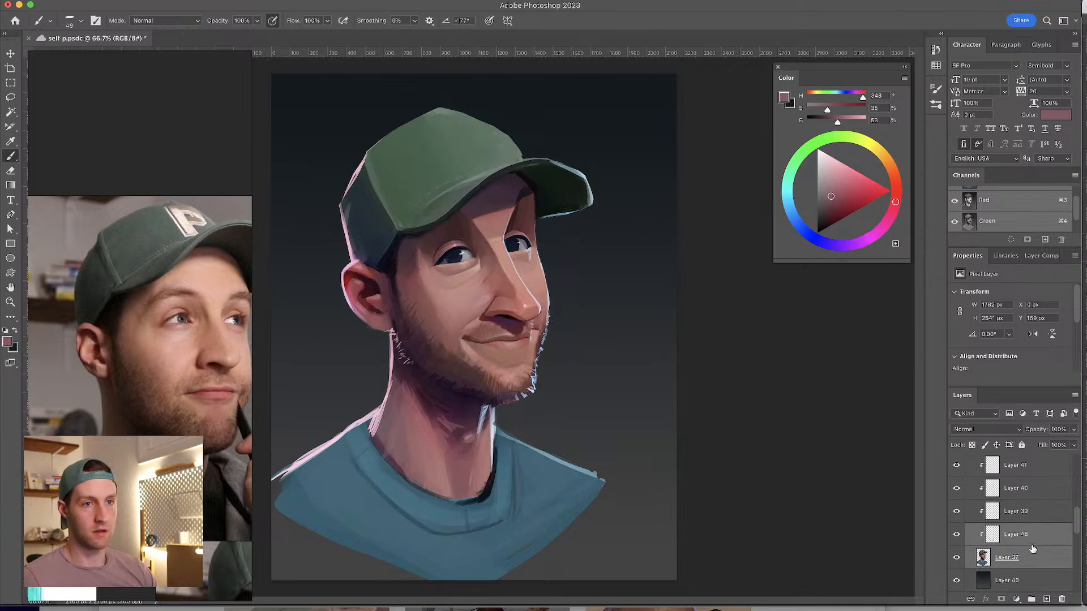
{"action": "left_click", "coordinate": [1027, 541]}
{"action": "mouse_move", "coordinate": [1028, 536]}
{"action": "left_mouse_down"}
{"action": "mouse_move", "coordinate": [1022, 560]}
{"action": "mouse_move", "coordinate": [1023, 535]}
{"action": "left_mouse_up"}
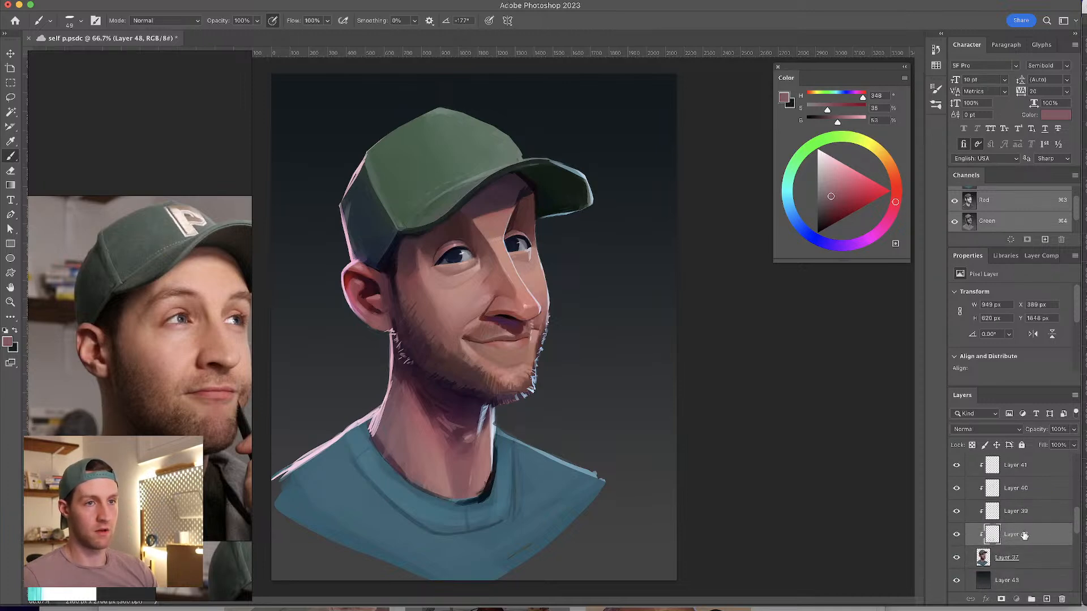
{"action": "key", "text": "Delete"}
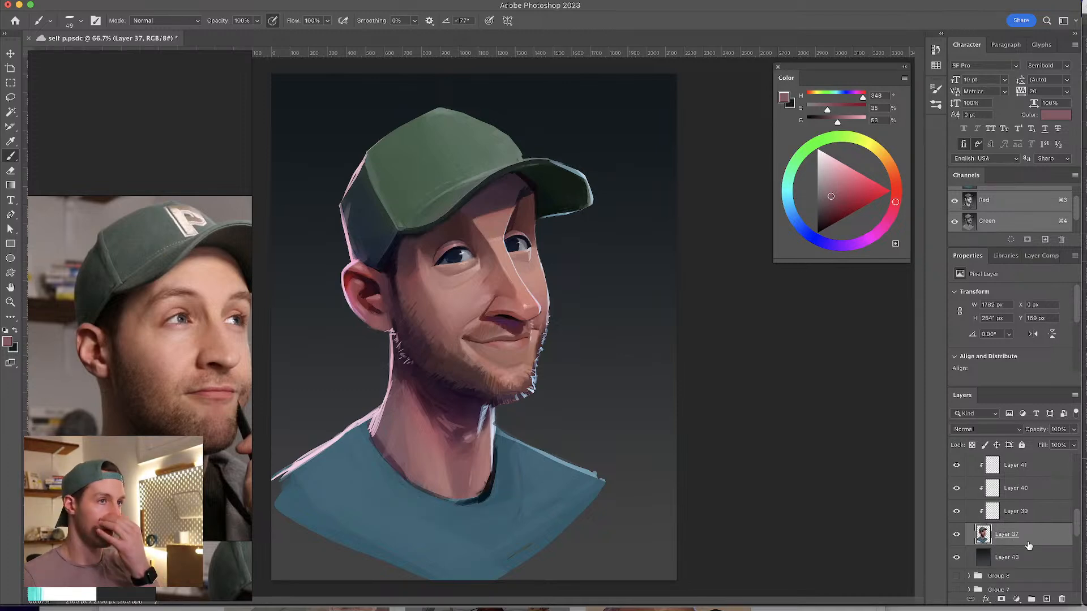
- Hide Layer 44 to check its effect and delete it from Group 8 copy
{"action": "left_click_drag", "start_coordinate": [1075, 523], "coordinate": [1075, 501]}
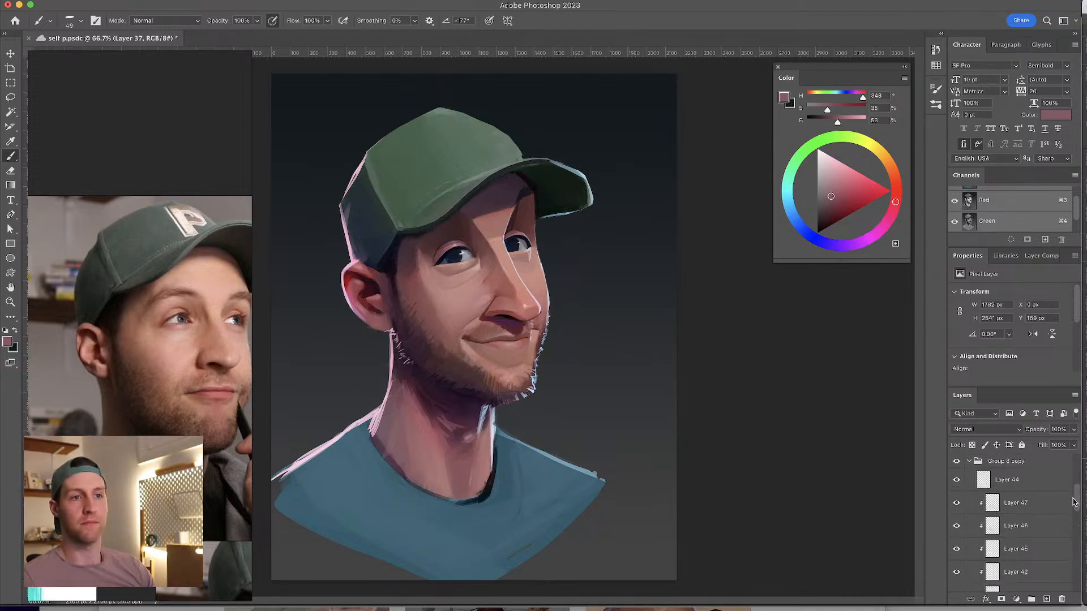
{"action": "left_click", "coordinate": [958, 481]}
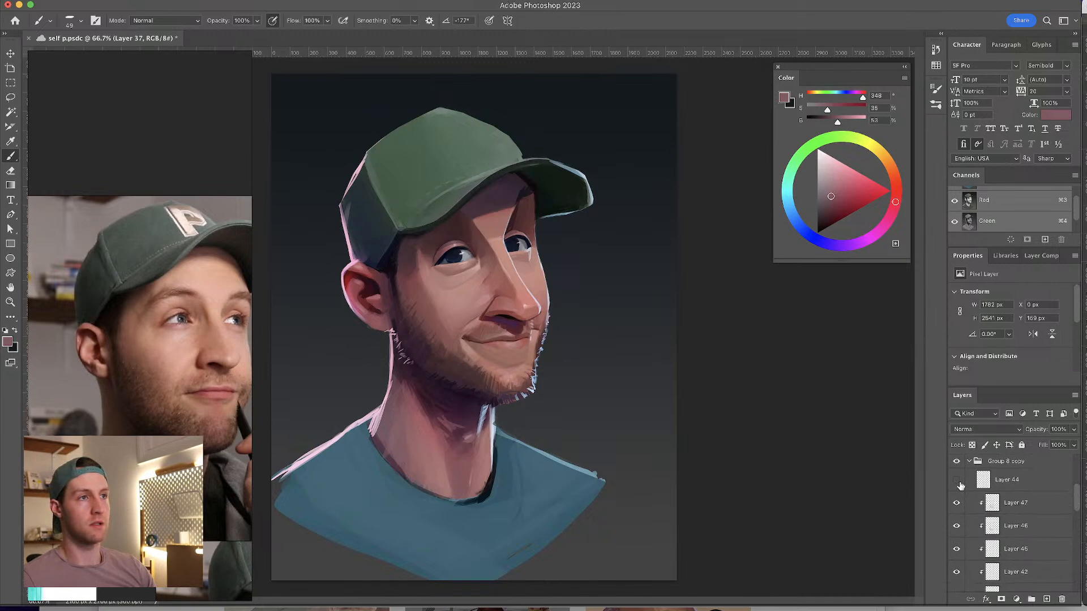
{"action": "left_click", "coordinate": [1021, 486]}
{"action": "key", "text": "Delete"}
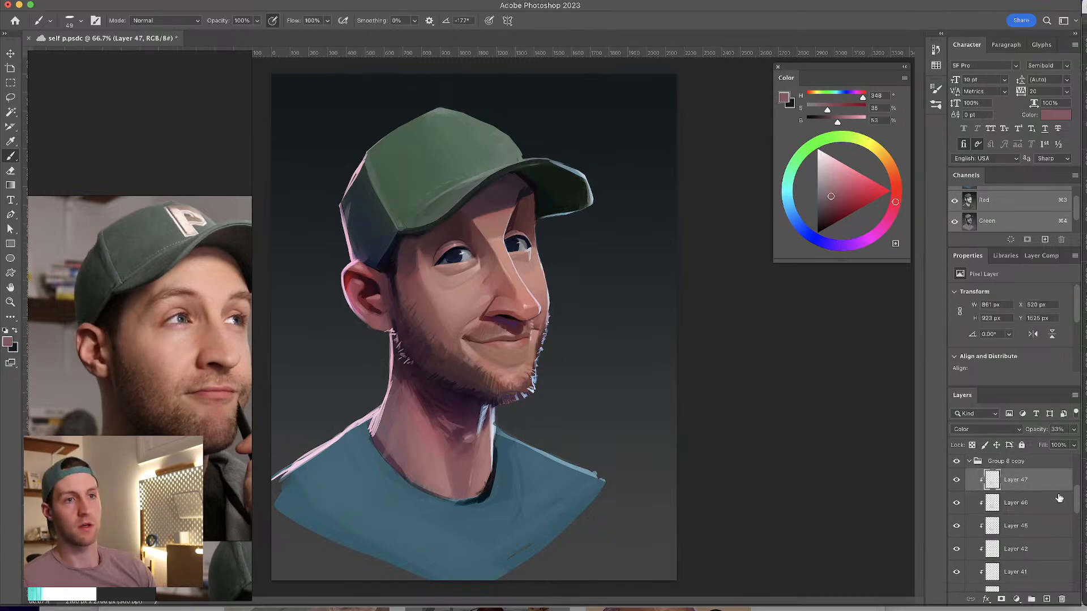
- Group the portrait Layer 37 with its clipped layers up to Layer 47, leaving the gradient background outside the group
{"action": "mouse_move", "coordinate": [1077, 500]}
{"action": "left_mouse_down"}
{"action": "mouse_move", "coordinate": [1076, 521]}
{"action": "mouse_move", "coordinate": [1078, 486]}
{"action": "left_mouse_up"}
{"action": "left_click", "coordinate": [1053, 567]}
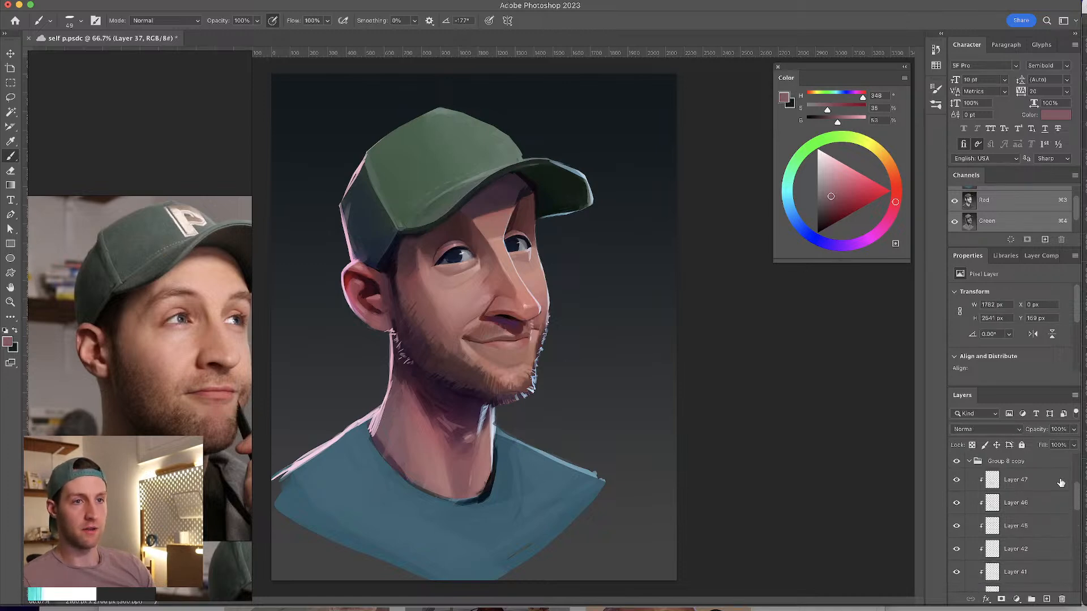
{"action": "left_click", "coordinate": [1061, 482], "text": "shift"}
{"action": "key", "text": "ctrl+g"}
- Move the grouped portrait slightly up and to the right on the gradient background, and collapse Group 9 and Group 8 copy
{"action": "key", "text": "v"}
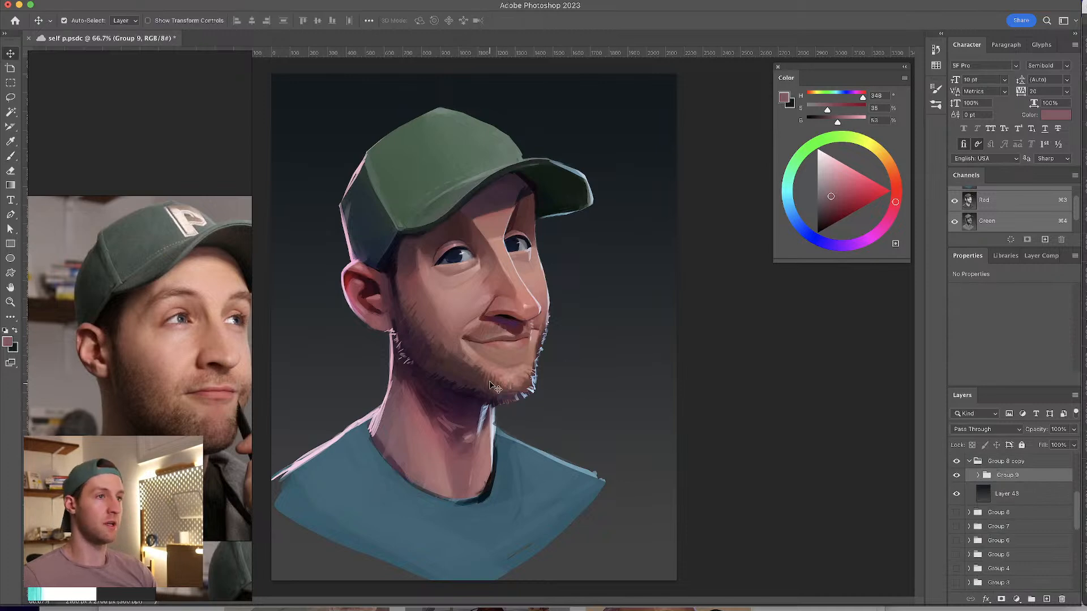
{"action": "mouse_move", "coordinate": [494, 369]}
{"action": "left_mouse_down"}
{"action": "mouse_move", "coordinate": [516, 366]}
{"action": "mouse_move", "coordinate": [492, 342]}
{"action": "mouse_move", "coordinate": [495, 351]}
{"action": "left_mouse_up"}
{"action": "left_click", "coordinate": [753, 370]}
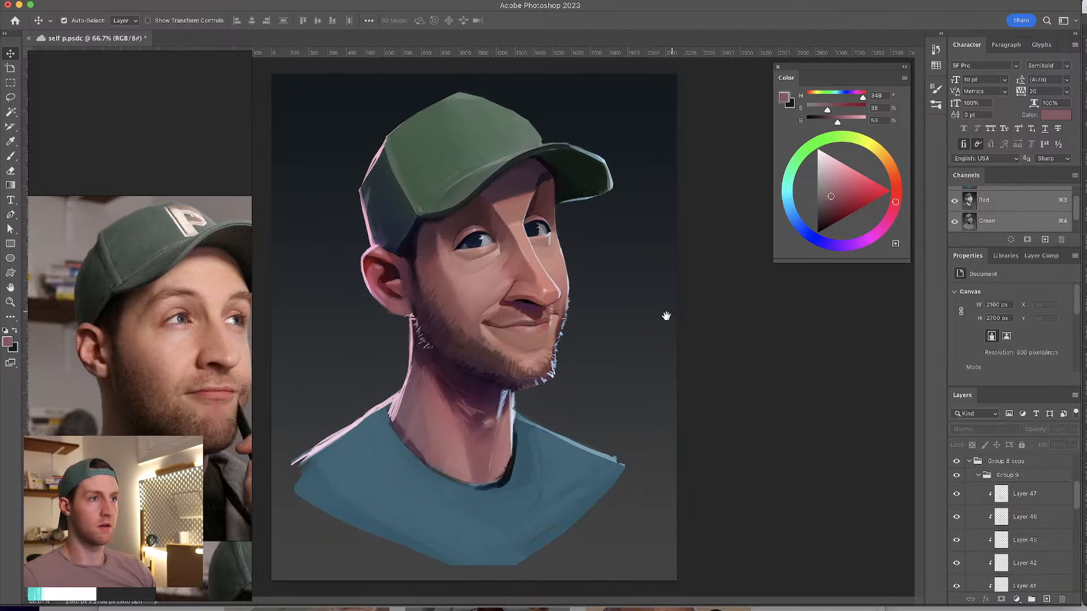
{"action": "key", "text": "super+minus"}
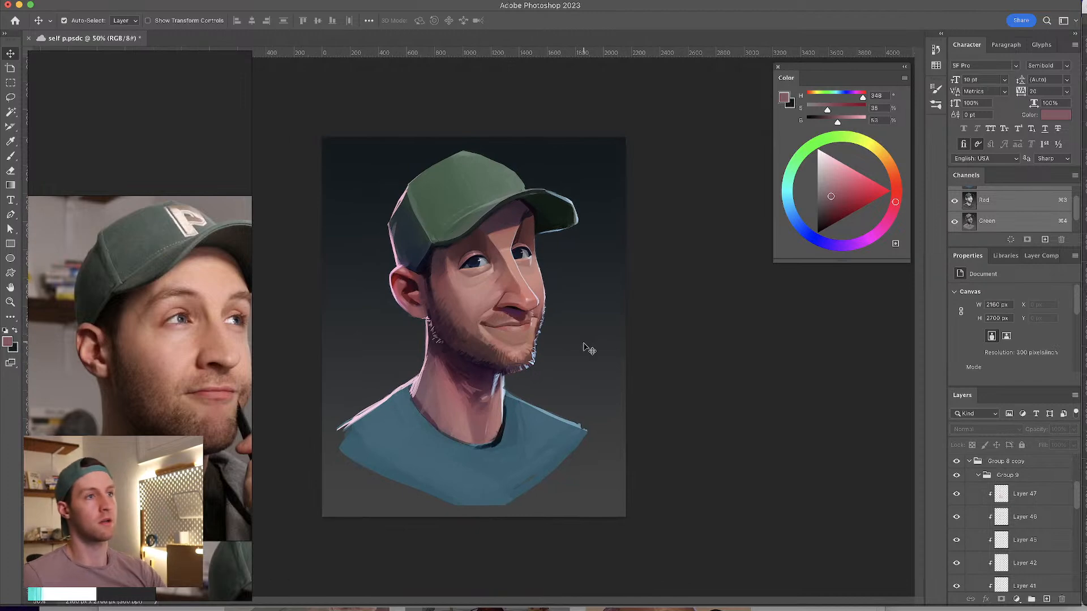
{"action": "key", "text": "super+plus"}
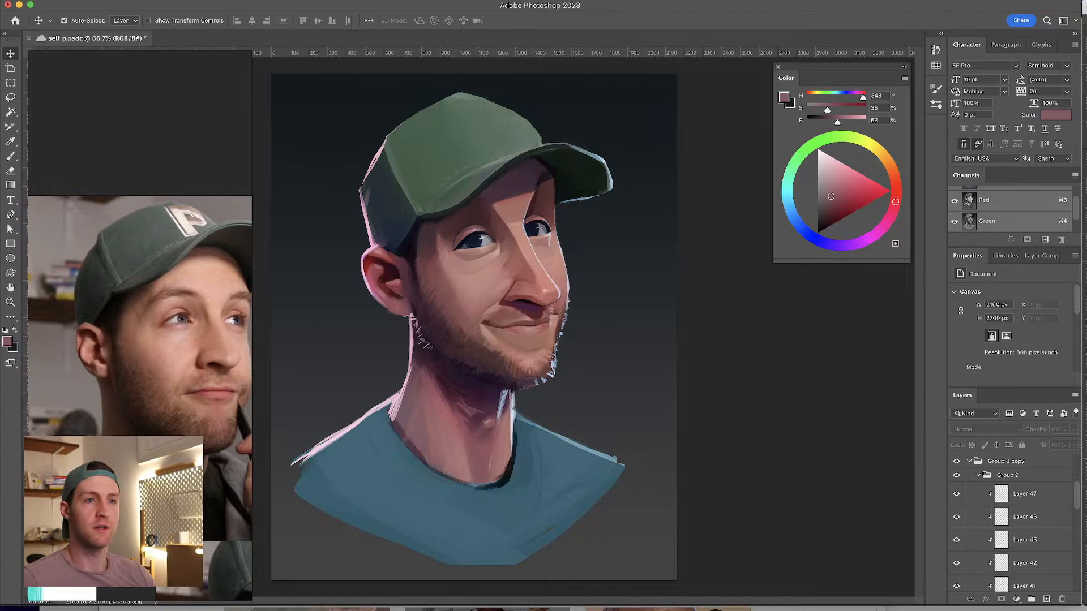
{"action": "left_click", "coordinate": [977, 479]}
{"action": "left_click", "coordinate": [969, 461]}
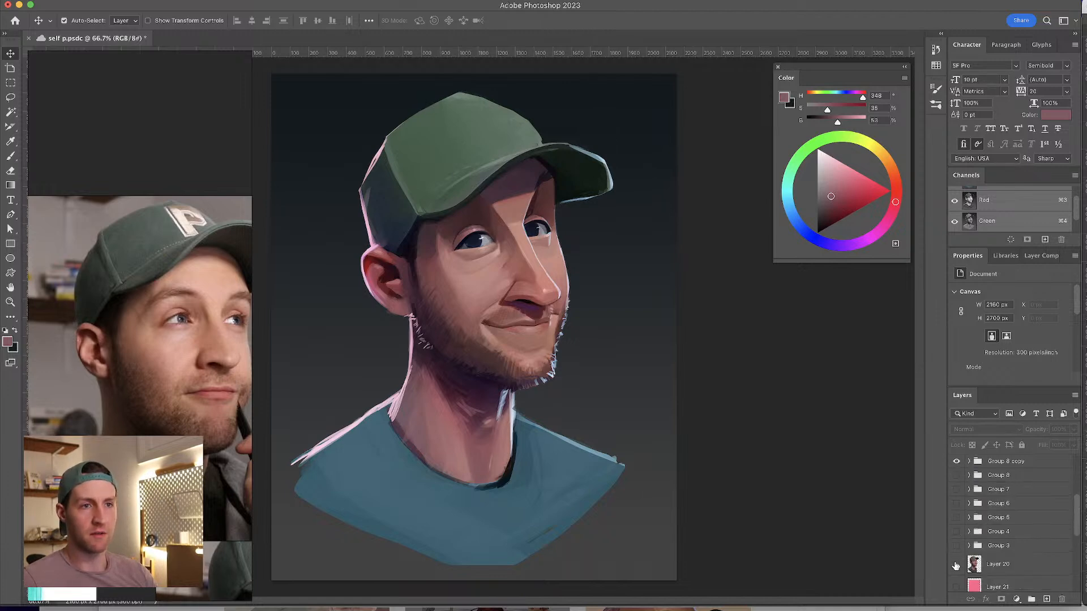
- Hide Group 8 copy and view the earlier portrait versions in Layer 20, Group 3 and Group 4 one at a time
{"action": "left_click", "coordinate": [955, 564]}
{"action": "left_click", "coordinate": [956, 461]}
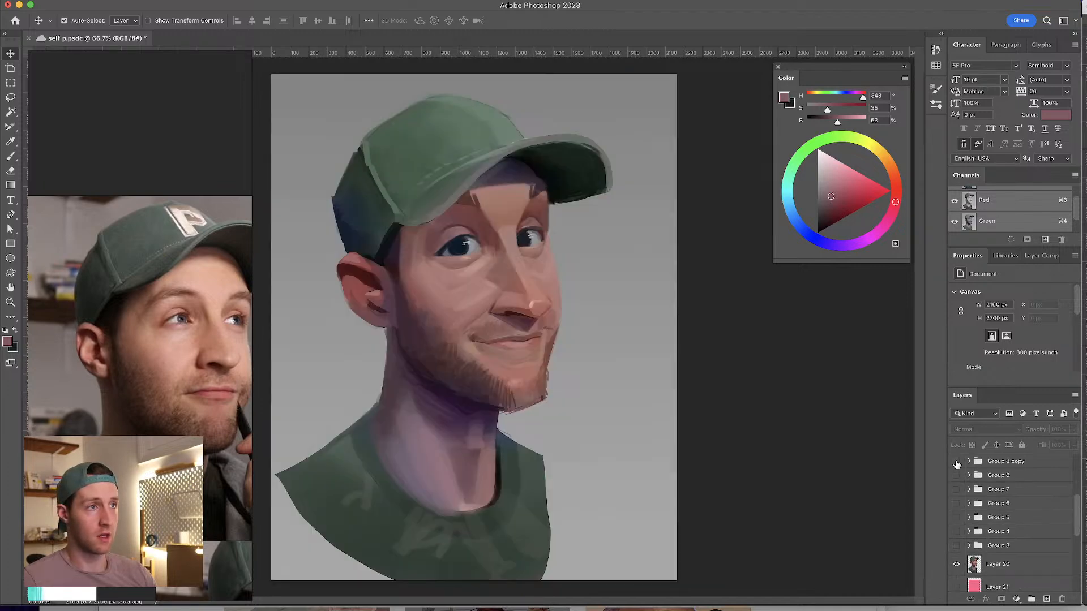
{"action": "left_click", "coordinate": [956, 564]}
{"action": "left_click", "coordinate": [956, 545]}
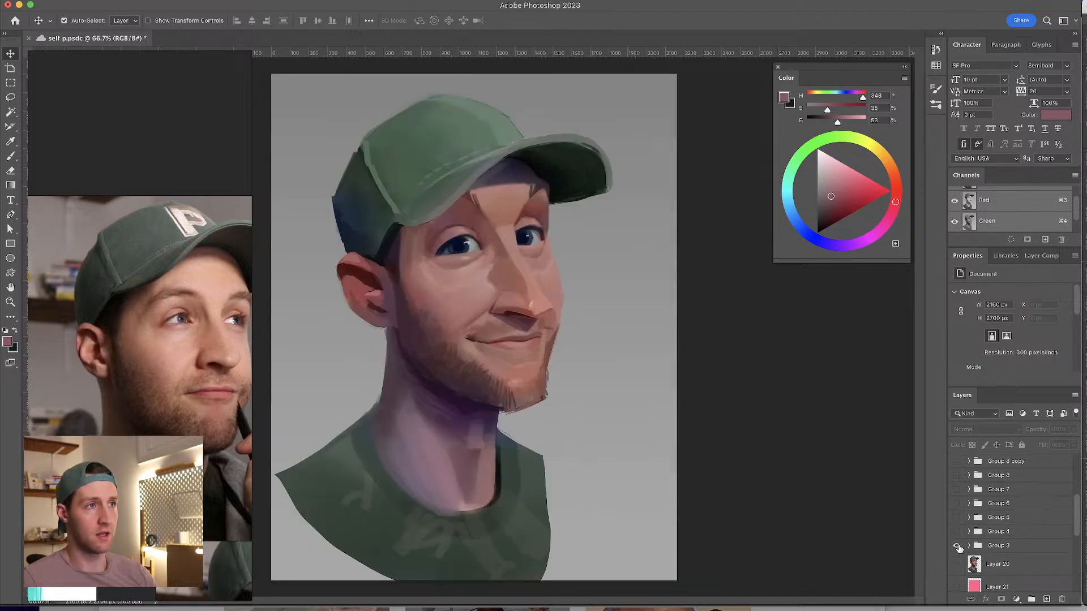
{"action": "left_click", "coordinate": [956, 545]}
{"action": "left_click", "coordinate": [956, 532]}
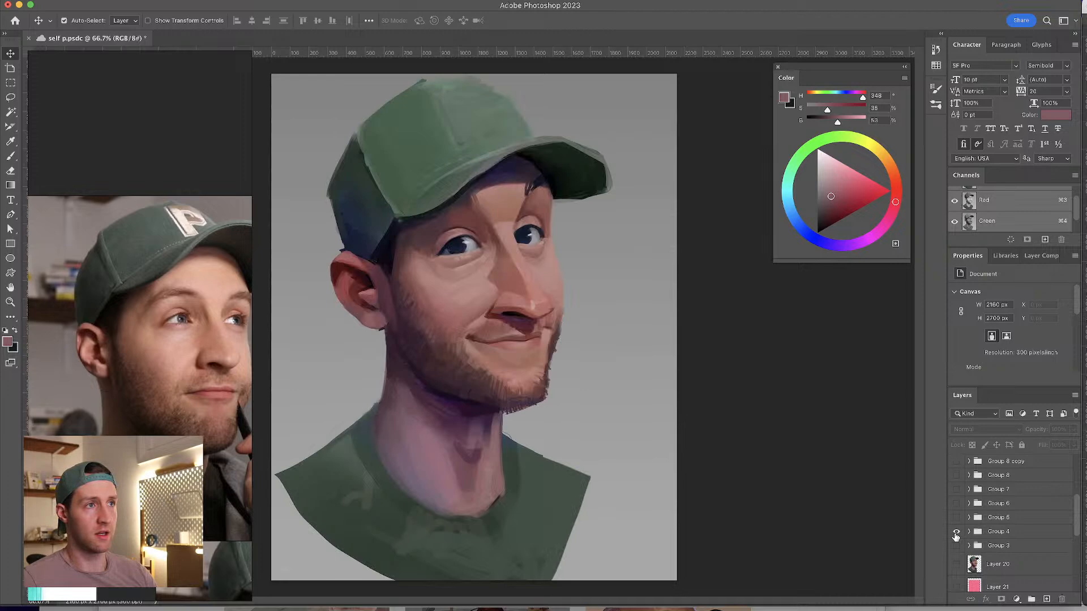
{"action": "left_click", "coordinate": [997, 533]}
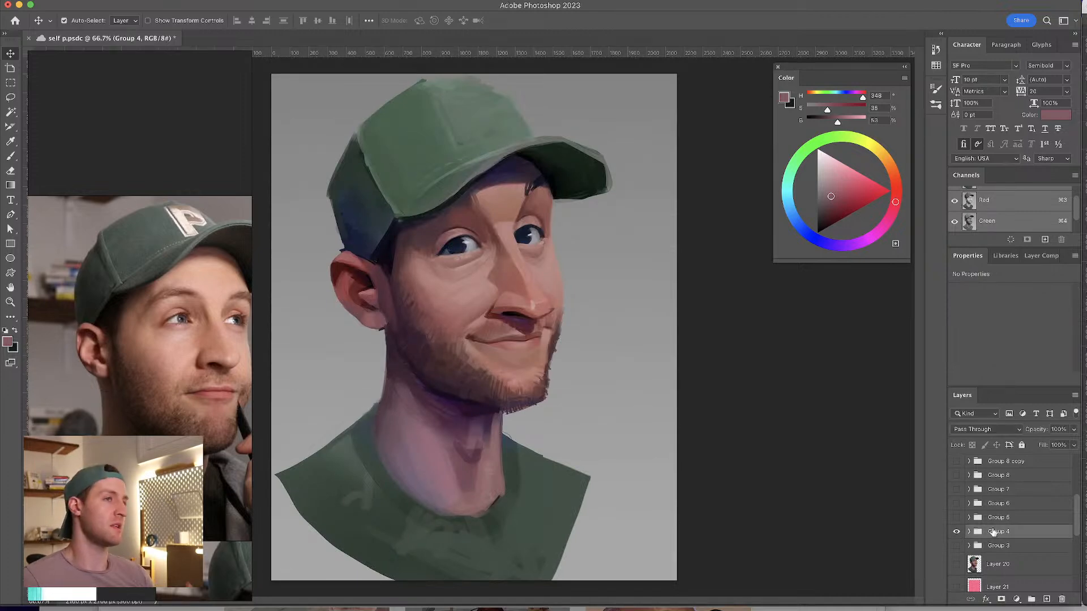
{"action": "scroll", "coordinate": [977, 519], "scroll_direction": "up", "scroll_amount": 3}
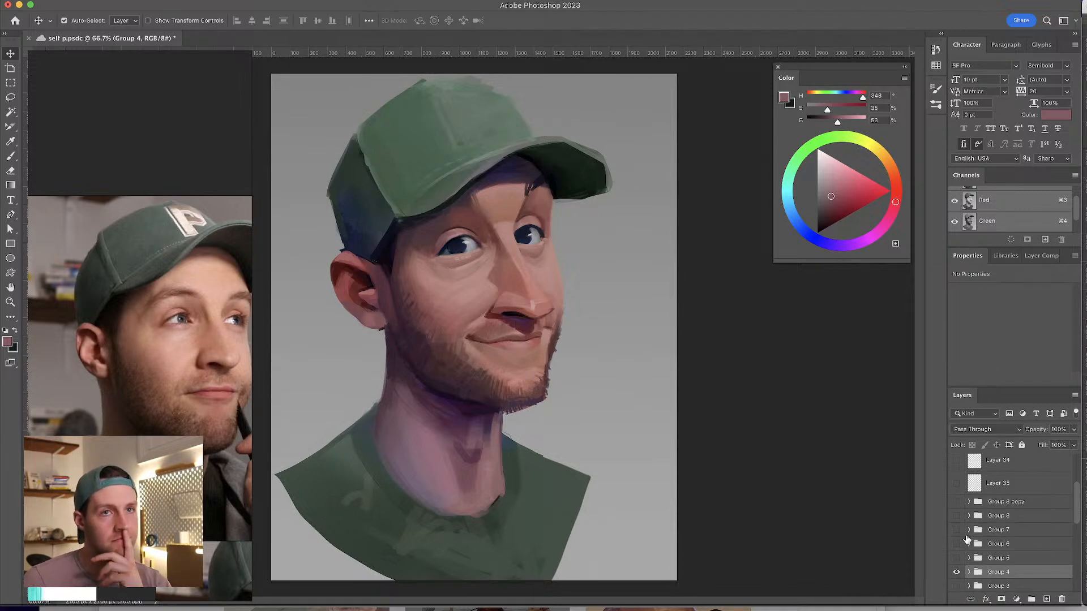
- Toggle Group 8 copy on and off over Group 4 to compare the final portrait with the earlier version, leaving it visible
{"action": "left_click", "coordinate": [957, 503]}
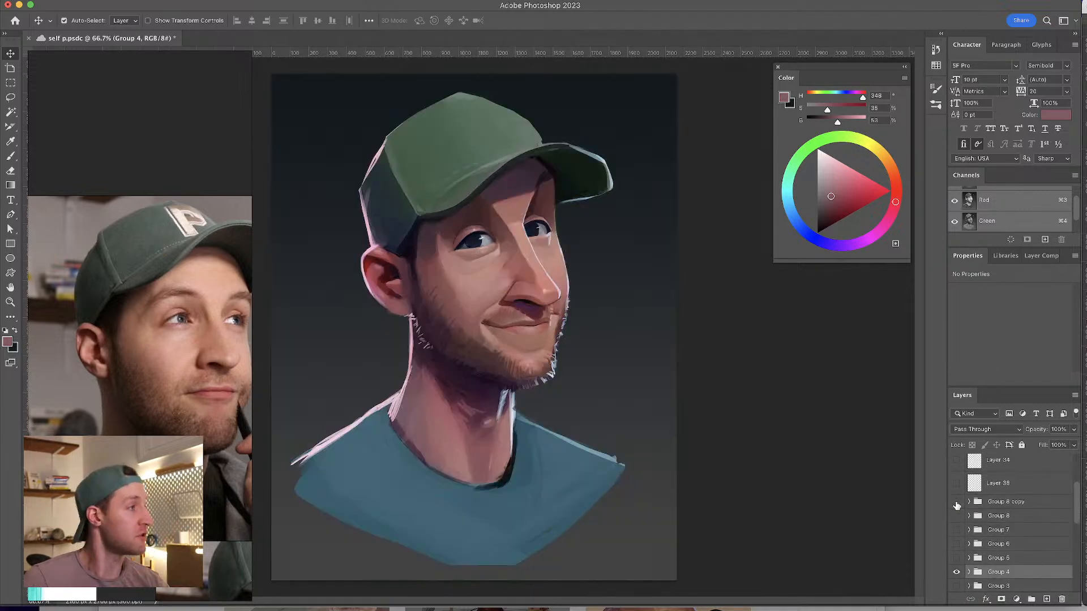
{"action": "left_click", "coordinate": [957, 504]}
{"action": "left_click", "coordinate": [957, 504]}
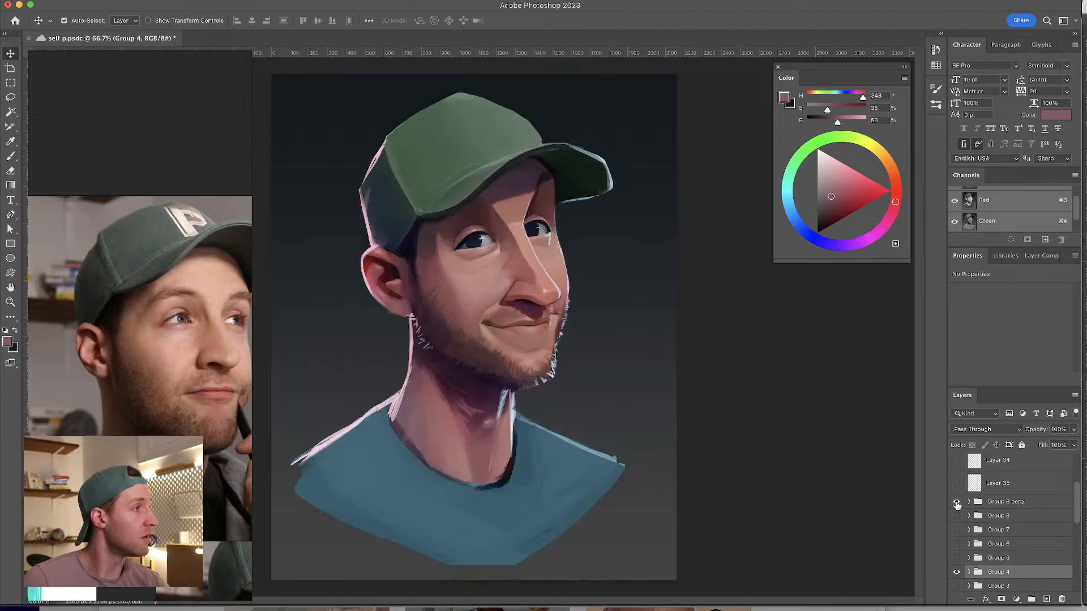
{"action": "left_click", "coordinate": [956, 504]}
{"action": "left_click", "coordinate": [957, 504]}
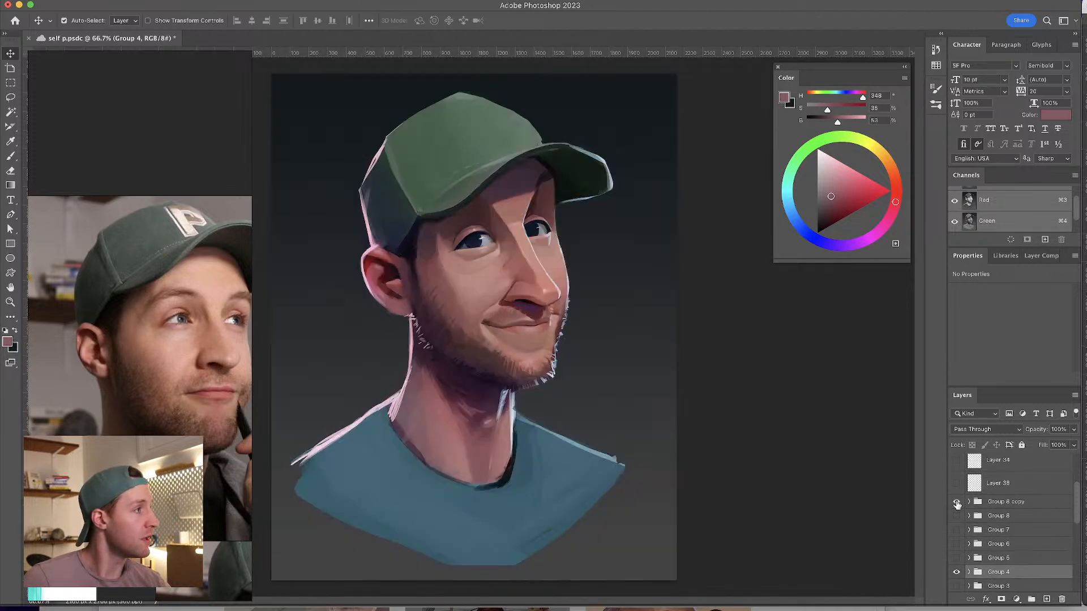
{"action": "left_click", "coordinate": [957, 503]}
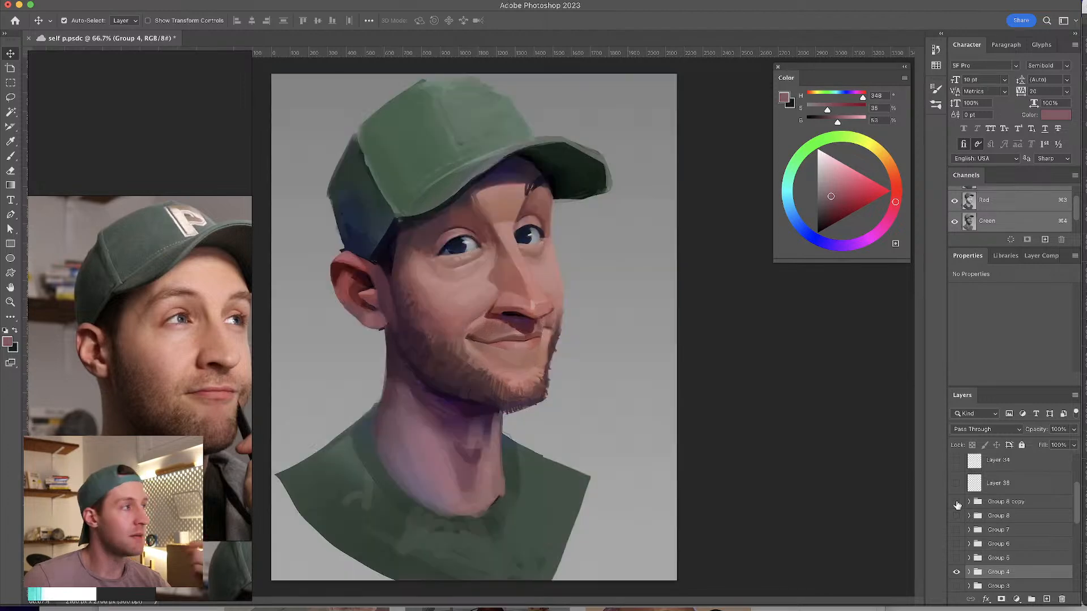
{"action": "left_click", "coordinate": [956, 503]}
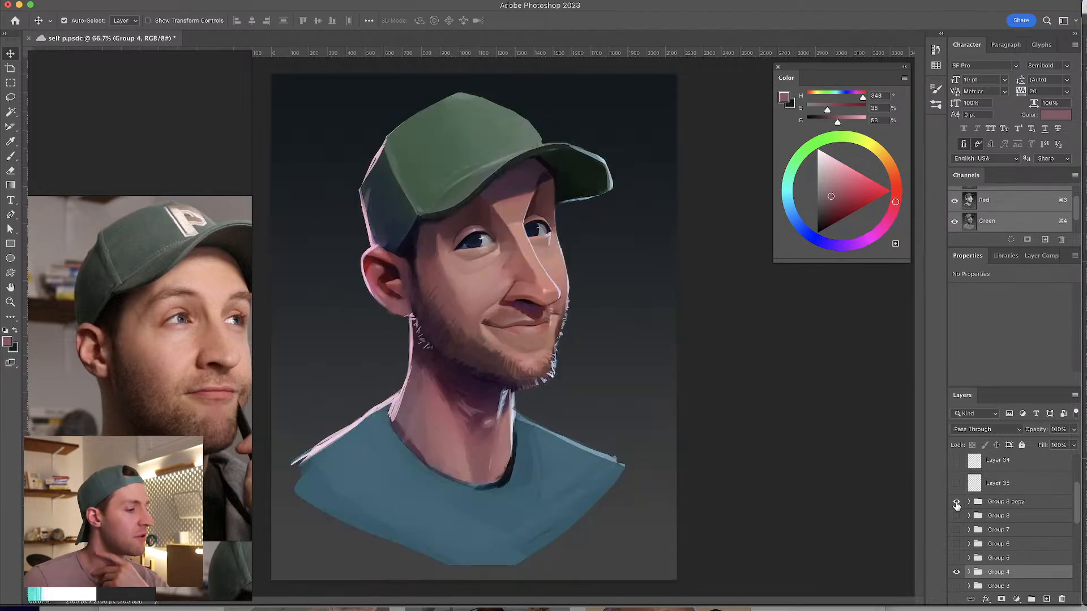
{"action": "left_click", "coordinate": [956, 504]}
{"action": "left_click", "coordinate": [956, 504]}
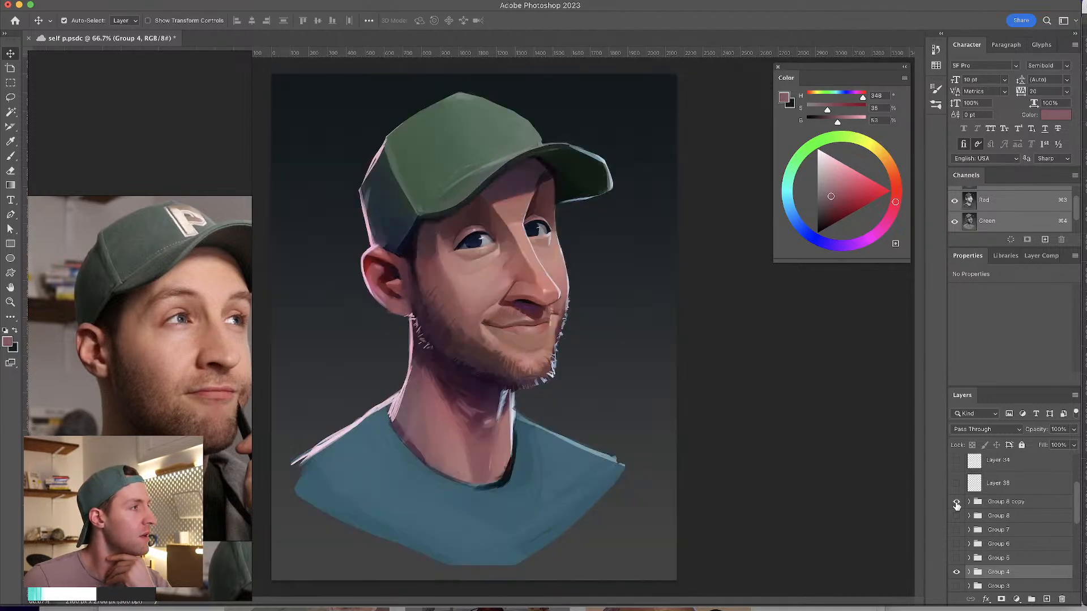
{"action": "left_click", "coordinate": [957, 503]}
{"action": "left_click", "coordinate": [957, 504]}
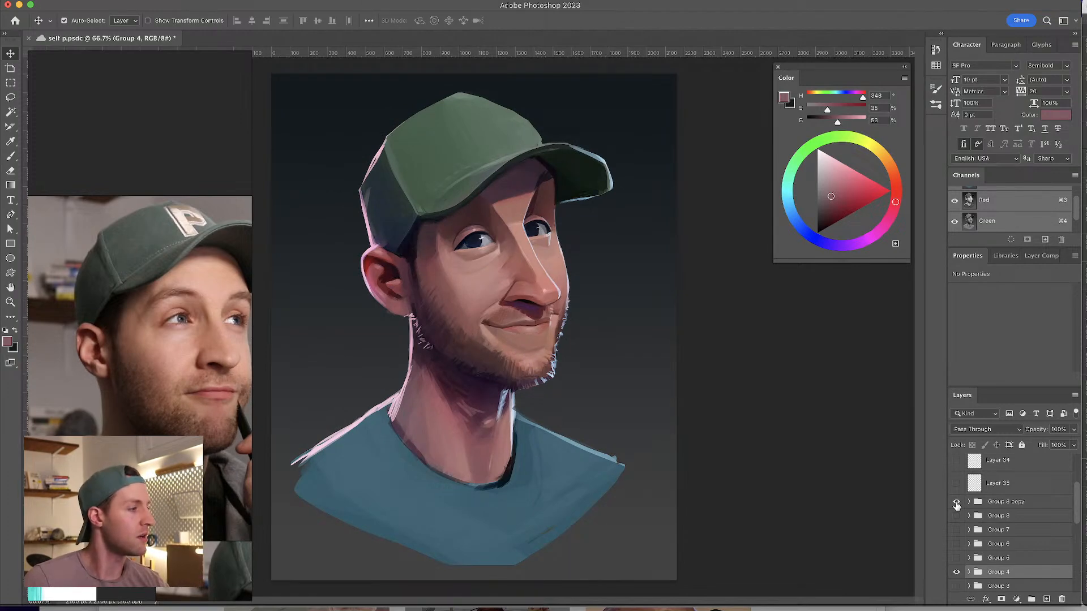
{"action": "left_click", "coordinate": [957, 504]}
{"action": "left_click", "coordinate": [957, 503]}
{"action": "left_click", "coordinate": [957, 504]}
{"action": "left_click", "coordinate": [957, 504]}
{"action": "left_click", "coordinate": [957, 504]}
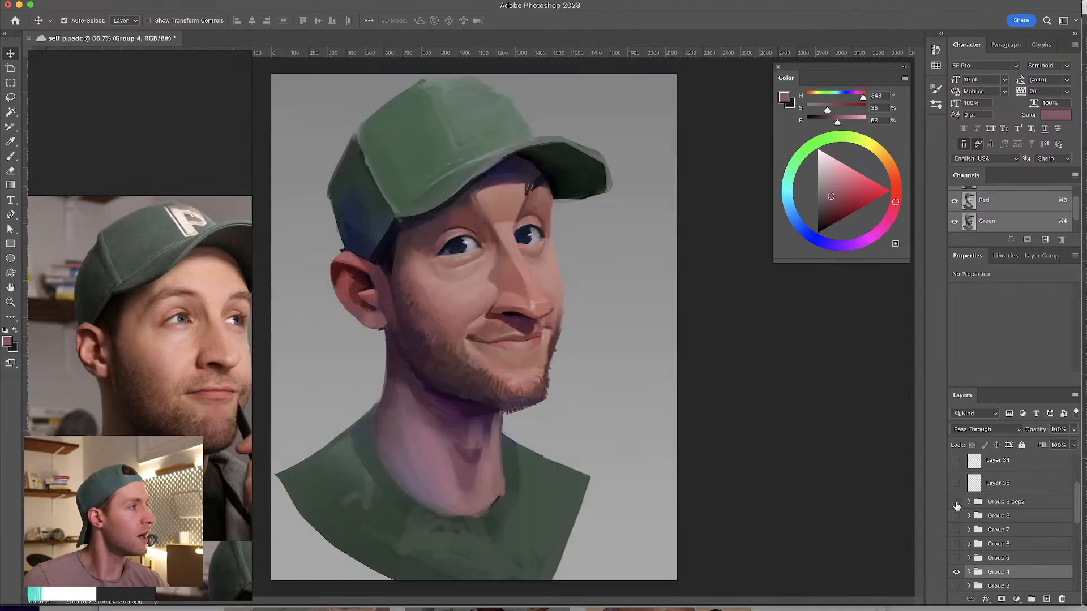
{"action": "left_click", "coordinate": [956, 504]}
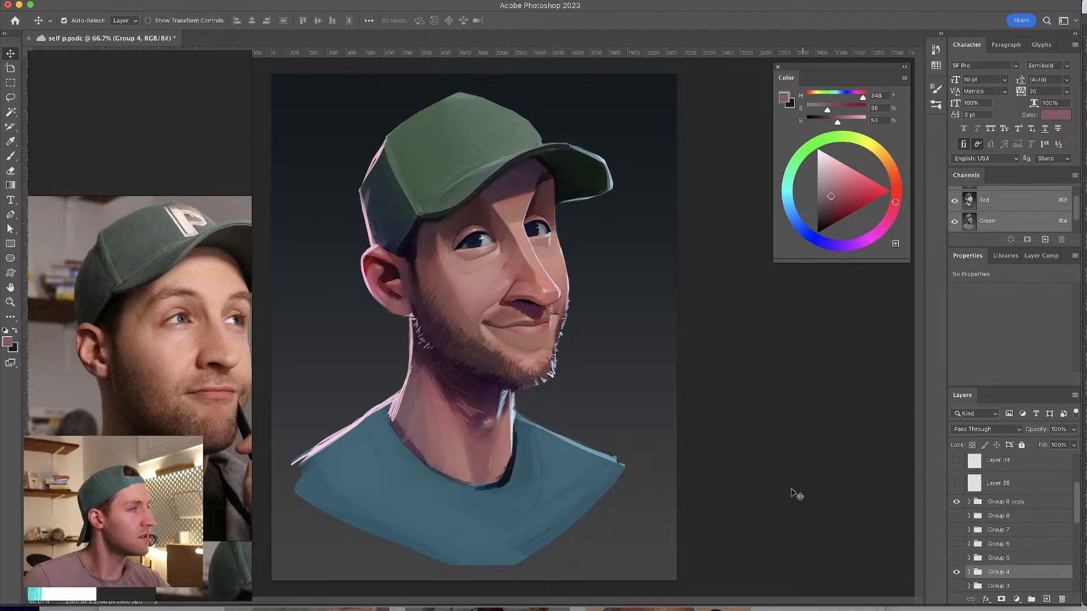
- Flip the canvas view horizontally and back to check the finished portrait in mirror image
{"action": "key", "text": "h"}
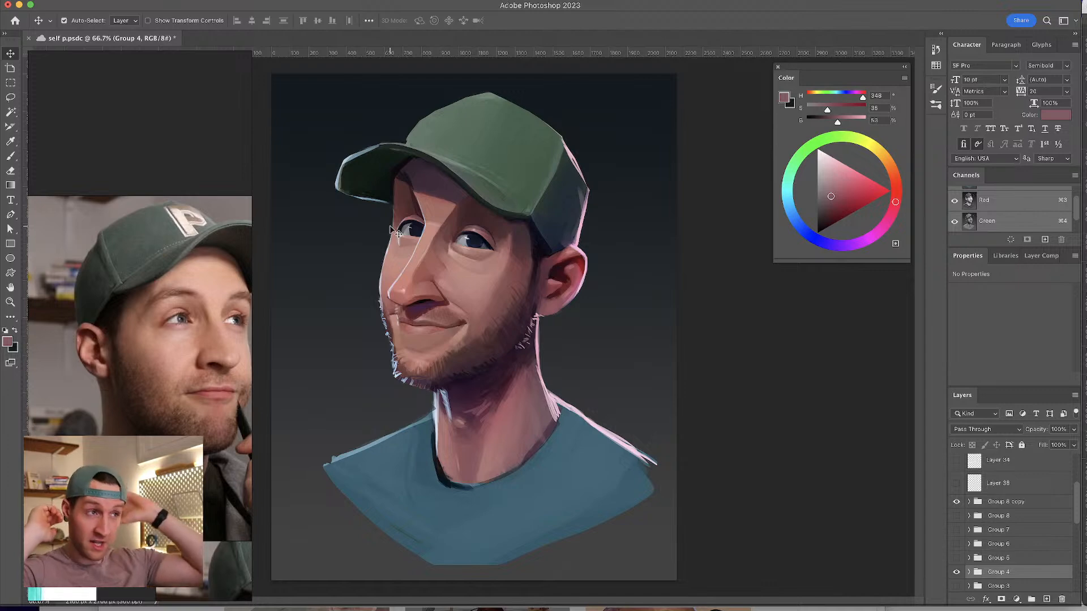
{"action": "key", "text": "h"}
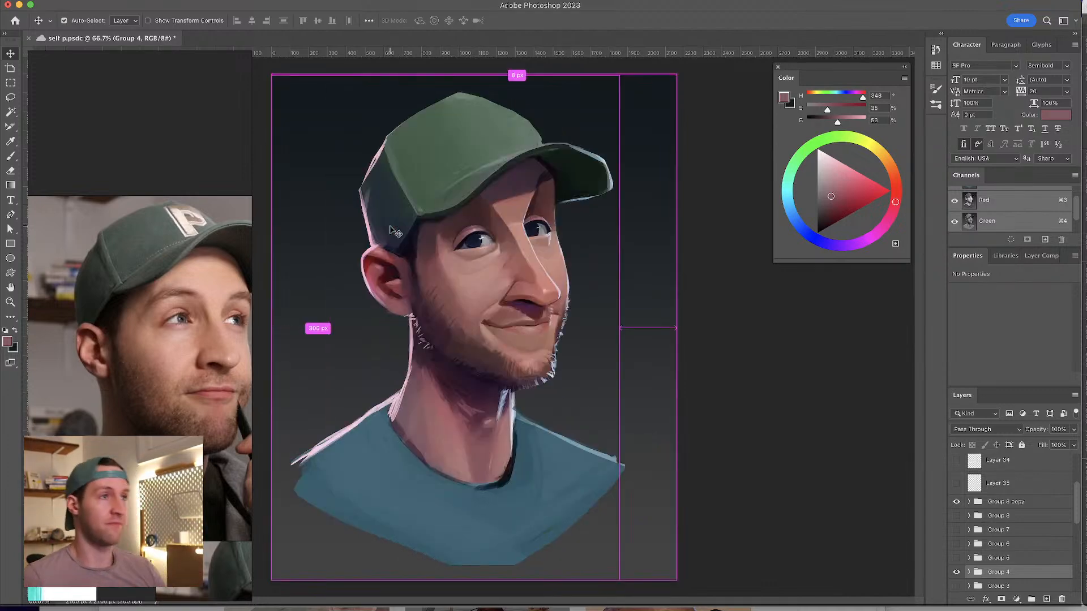
{"action": "key", "text": "super+h"}
{"action": "key", "text": "super+h"}
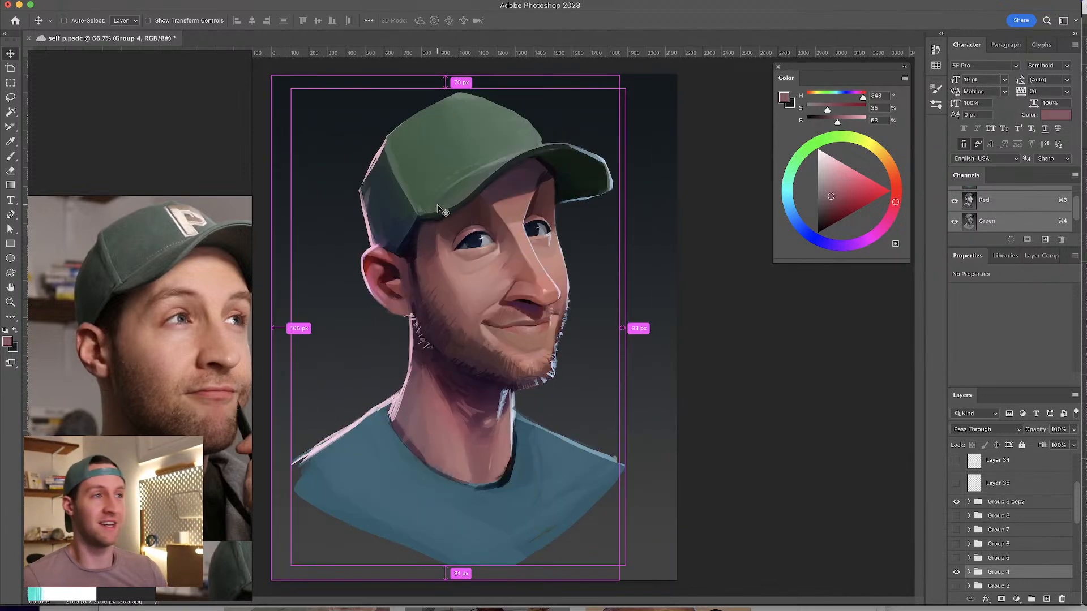
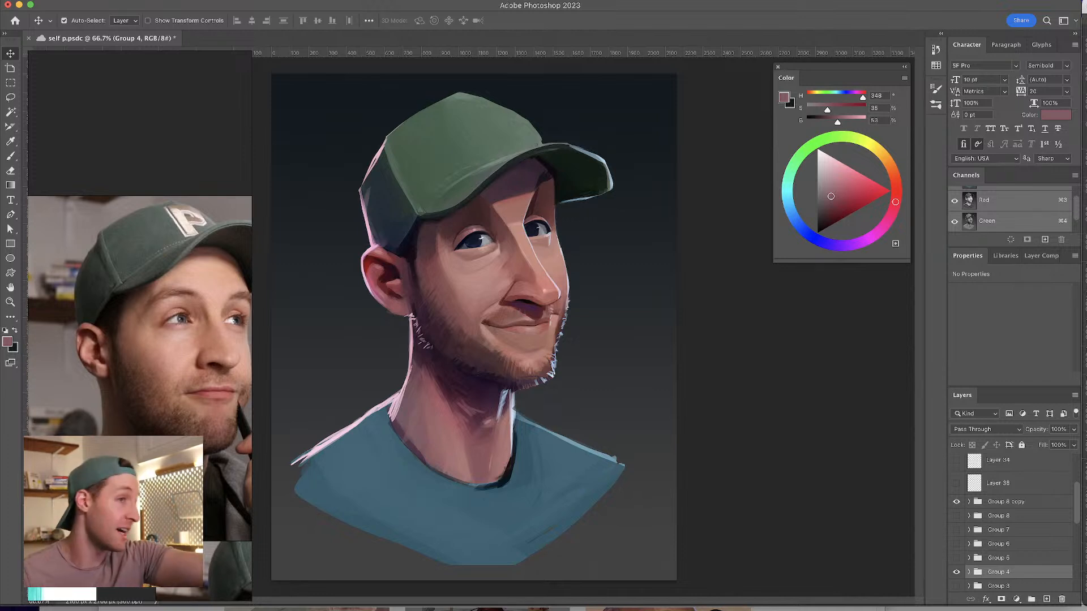
- Select rim-light Layer 41 from its strokes on the jaw, and toggle its visibility to check what it contains
{"action": "key", "text": "super+equal"}
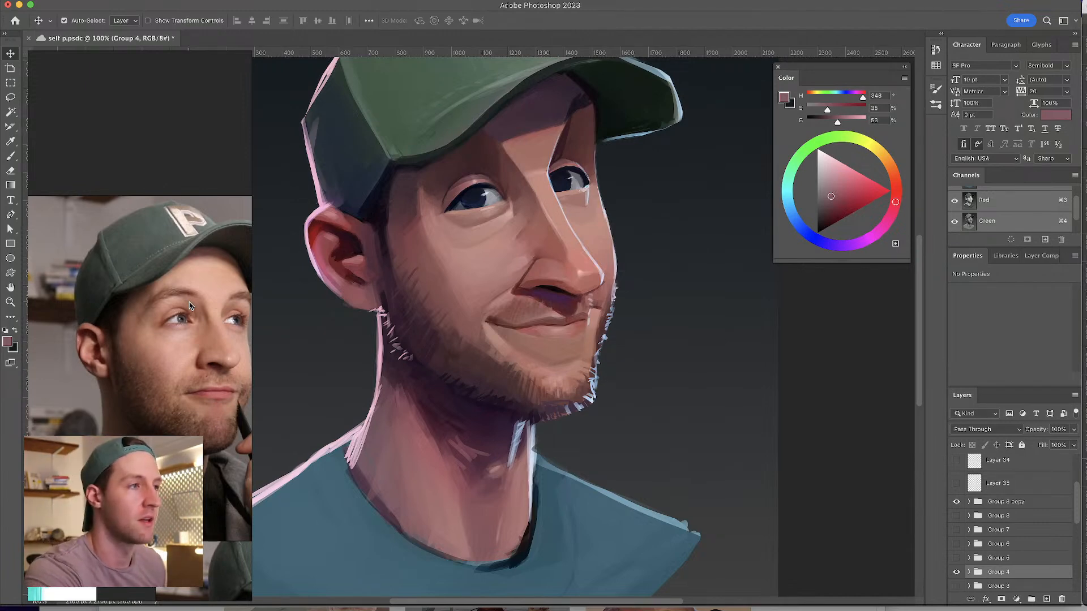
{"action": "scroll", "coordinate": [461, 280], "scroll_direction": "left", "scroll_amount": 3}
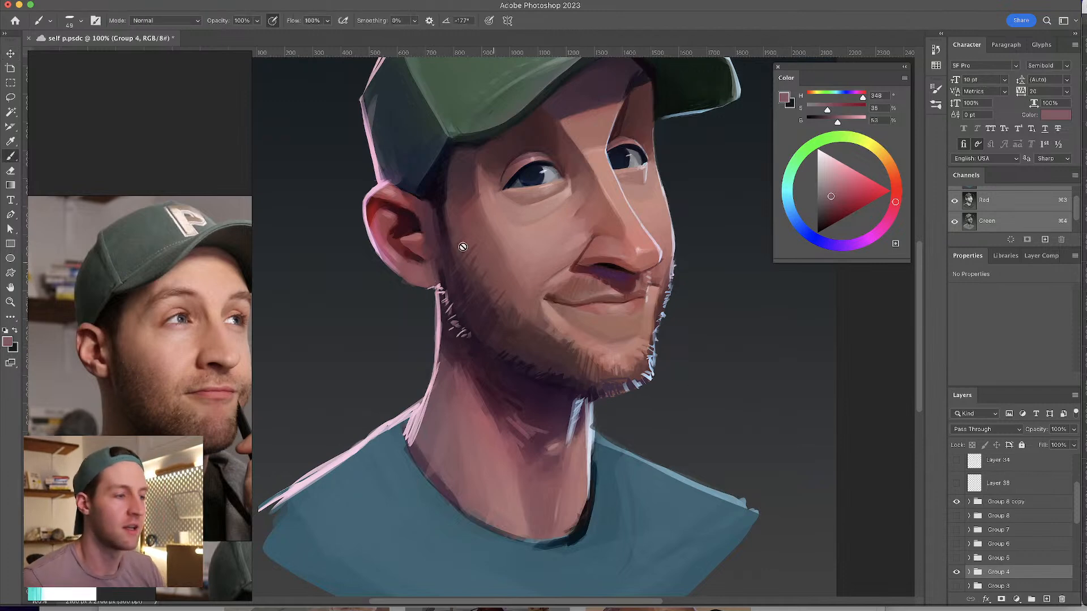
{"action": "left_click", "coordinate": [443, 311]}
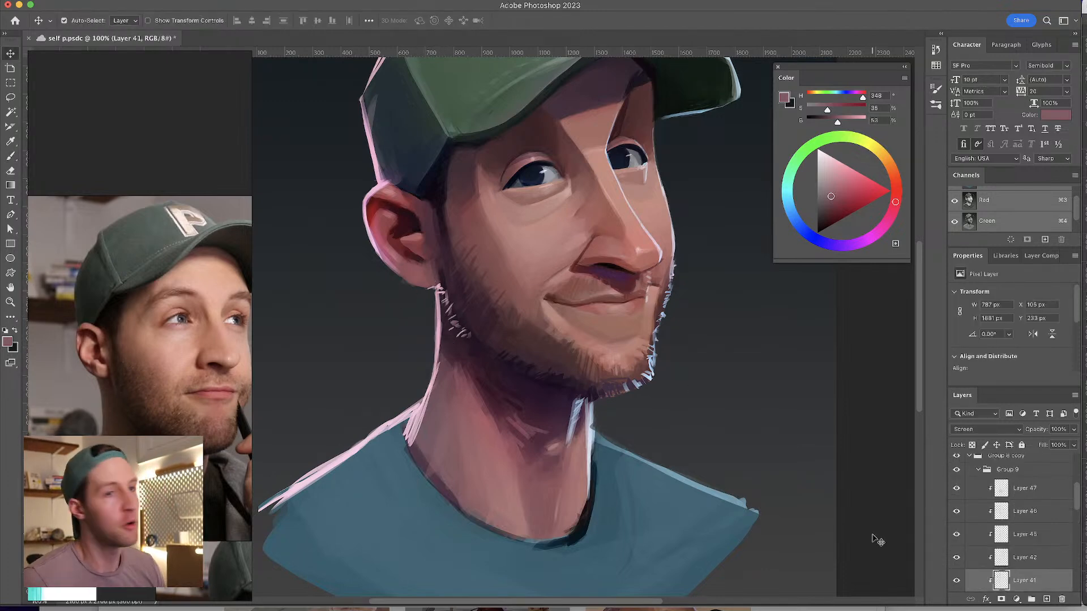
{"action": "left_click", "coordinate": [957, 581]}
{"action": "left_click", "coordinate": [956, 580]}
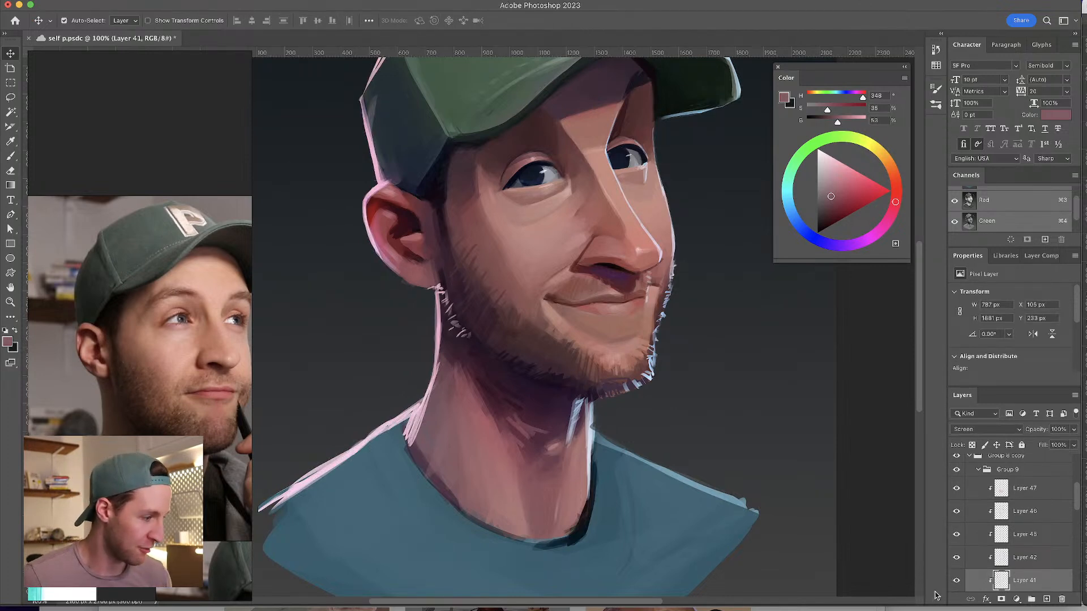
- Paint fine hair strokes with a small brush on Layer 41, along the beard edge below the ear and under the jaw
{"action": "key", "text": "b"}
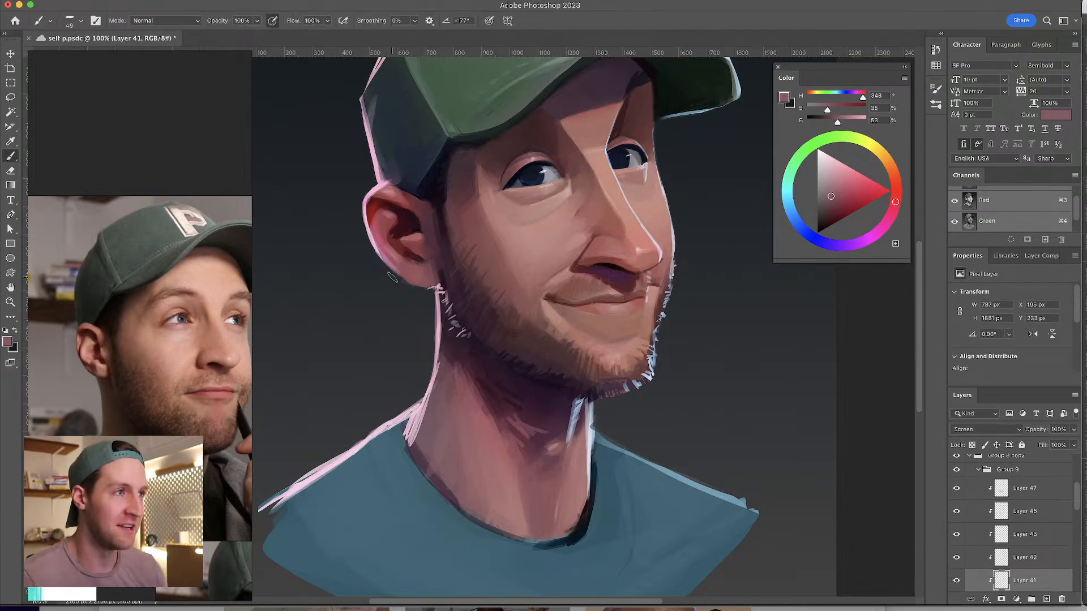
{"action": "left_click_drag", "start_coordinate": [378, 255], "coordinate": [407, 278]}
{"action": "key", "text": "super+z"}
{"action": "key", "text": "bracketleft"}
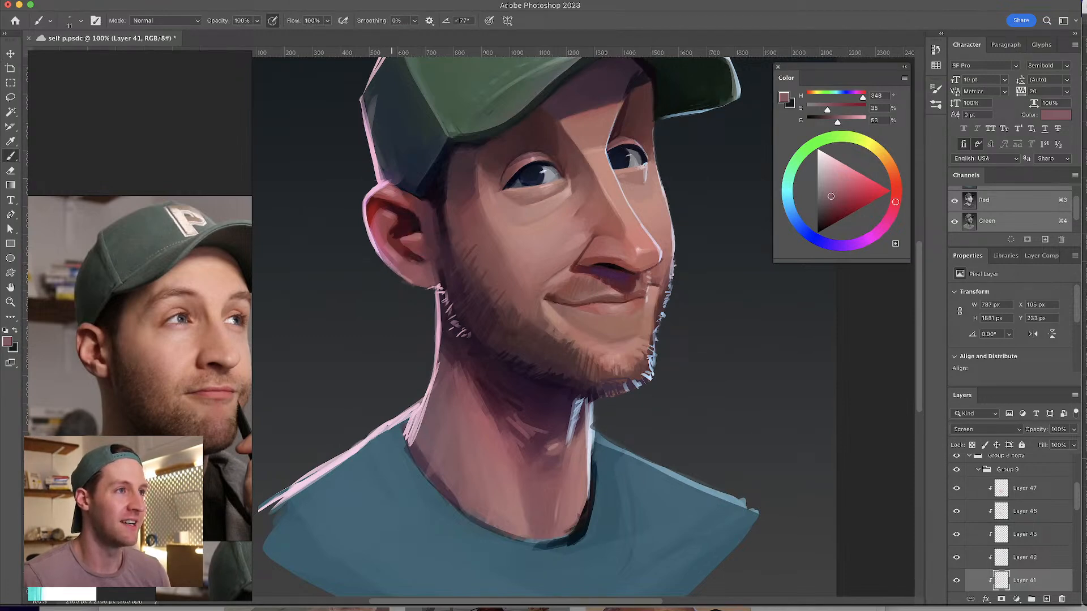
{"action": "key", "text": "bracketright"}
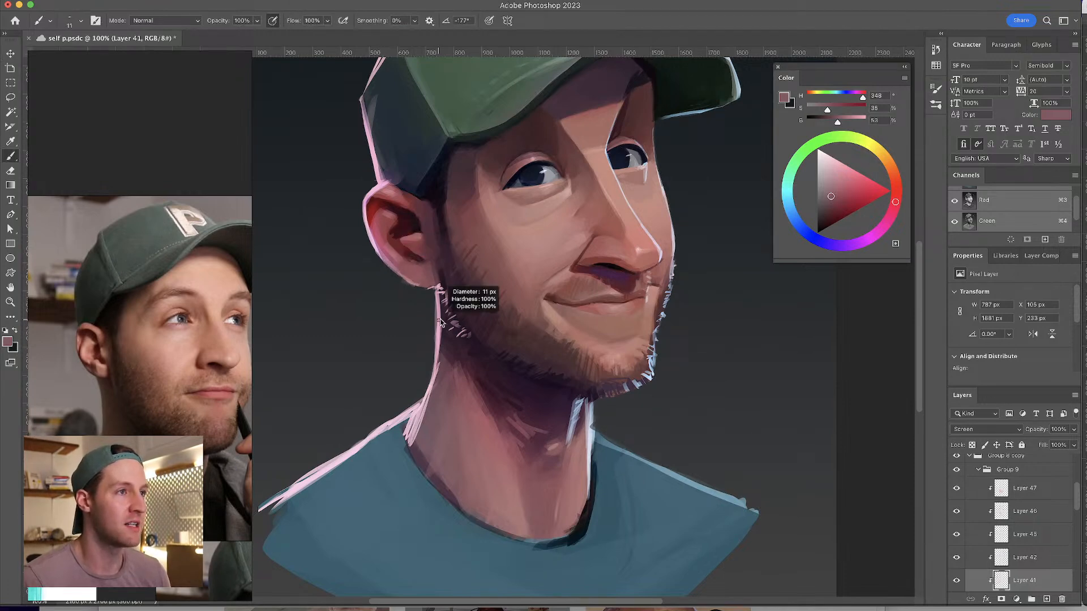
{"action": "left_click_drag", "start_coordinate": [441, 306], "coordinate": [440, 348]}
{"action": "mouse_move", "coordinate": [444, 309]}
{"action": "left_mouse_down"}
{"action": "mouse_move", "coordinate": [456, 317]}
{"action": "mouse_move", "coordinate": [446, 298]}
{"action": "left_mouse_up"}
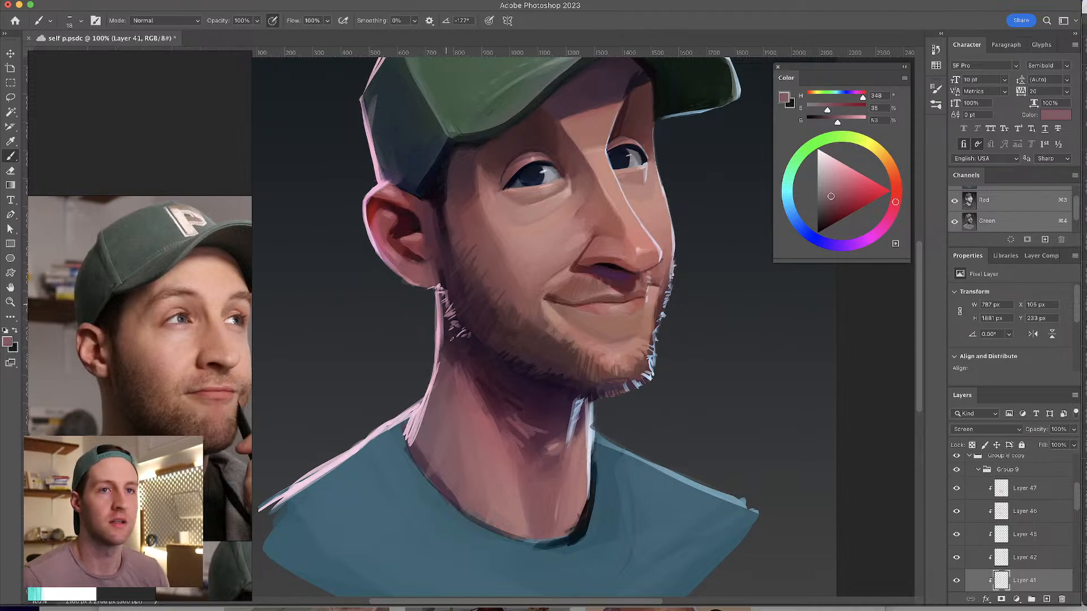
{"action": "left_click_drag", "start_coordinate": [461, 335], "coordinate": [488, 358]}
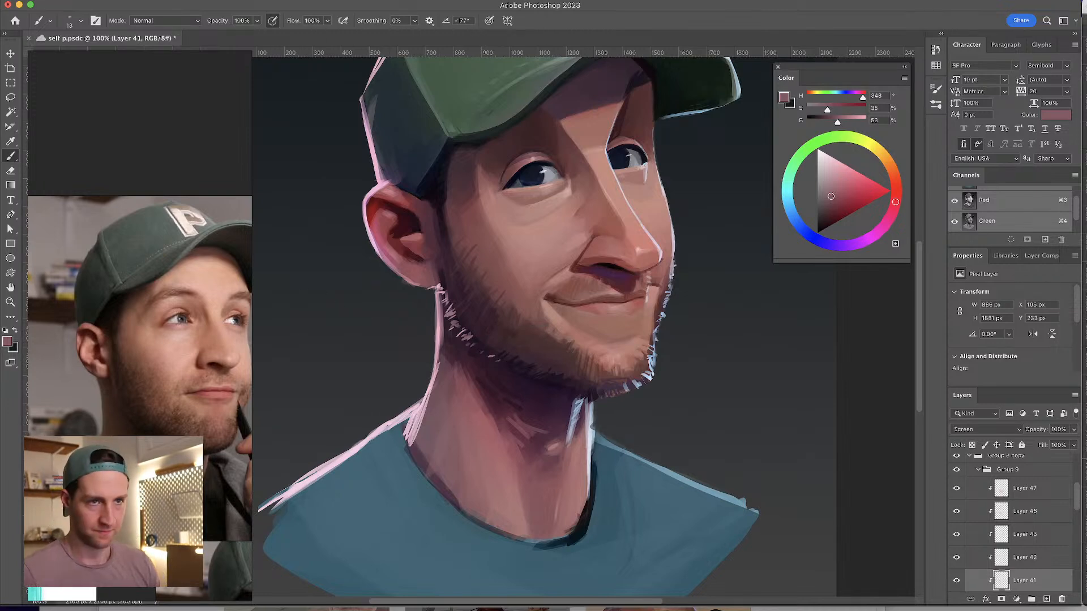
- On a new layer, paint a pale pink arrow toward the jaw plus hair flecks under the beard, and save the document
{"action": "left_click", "coordinate": [1047, 496]}
{"action": "left_click", "coordinate": [1046, 600]}
{"action": "mouse_move", "coordinate": [292, 306]}
{"action": "left_mouse_down"}
{"action": "mouse_move", "coordinate": [382, 337]}
{"action": "mouse_move", "coordinate": [418, 405]}
{"action": "mouse_move", "coordinate": [346, 327]}
{"action": "mouse_move", "coordinate": [382, 336]}
{"action": "left_mouse_up"}
{"action": "key", "text": "super+z"}
{"action": "left_click", "coordinate": [412, 412], "text": "alt"}
{"action": "key", "text": "super+z"}
{"action": "left_click", "coordinate": [391, 422], "text": "alt"}
{"action": "mouse_move", "coordinate": [309, 286]}
{"action": "left_mouse_down"}
{"action": "mouse_move", "coordinate": [387, 328]}
{"action": "mouse_move", "coordinate": [372, 336]}
{"action": "mouse_move", "coordinate": [410, 334]}
{"action": "left_mouse_up"}
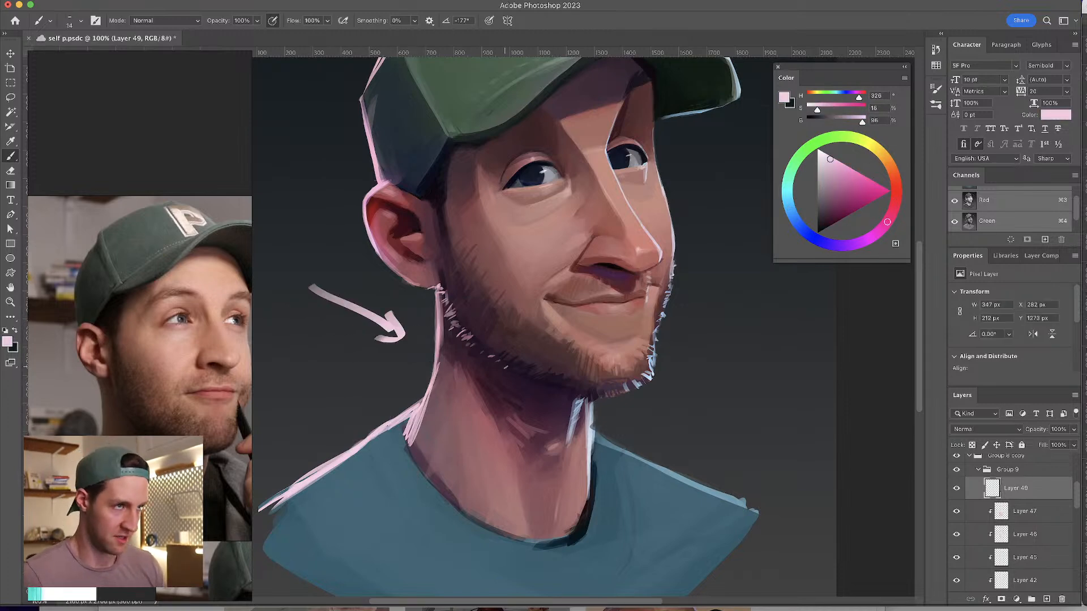
{"action": "left_click_drag", "start_coordinate": [505, 367], "coordinate": [513, 373]}
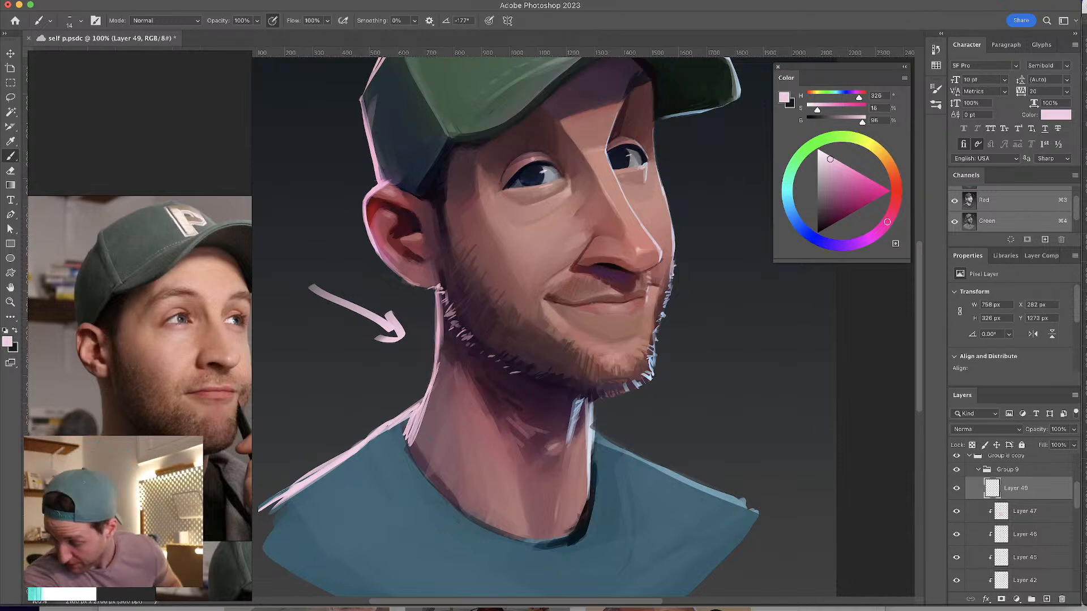
{"action": "key", "text": "super+s"}
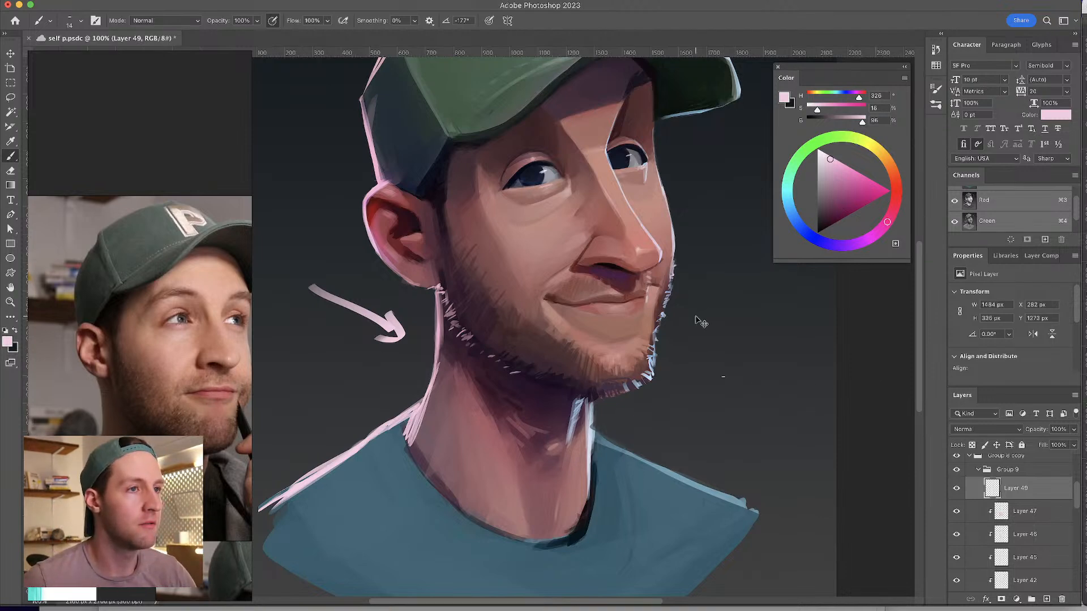
- Collapse Group 9, add a new layer above it, and circle the cap's corner at the temple in red
{"action": "key", "text": "super+minus"}
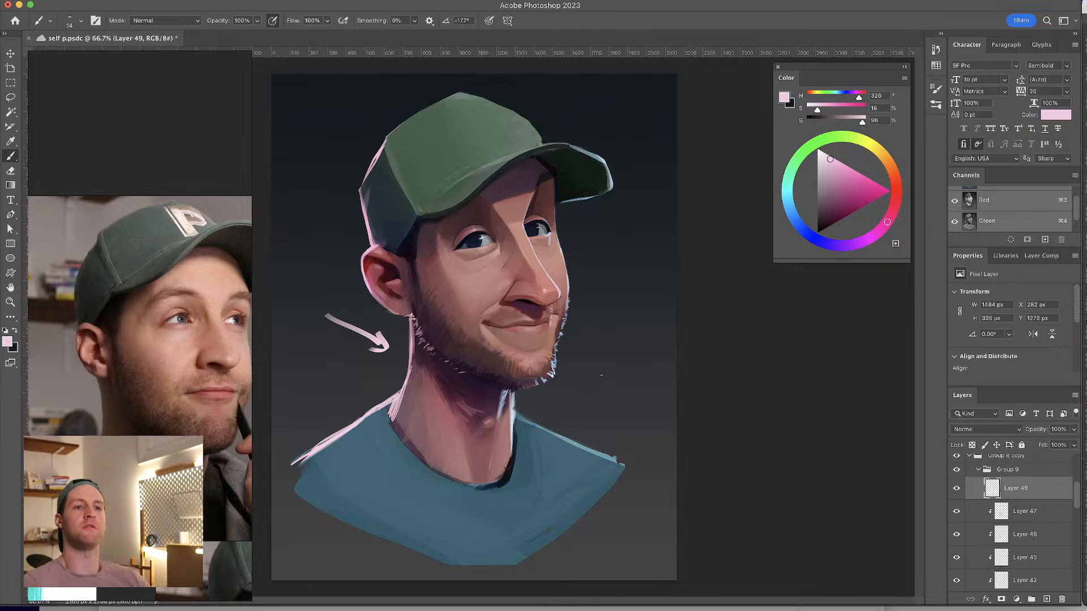
{"action": "left_click", "coordinate": [979, 470]}
{"action": "scroll", "coordinate": [1075, 498], "scroll_direction": "up", "scroll_amount": 2}
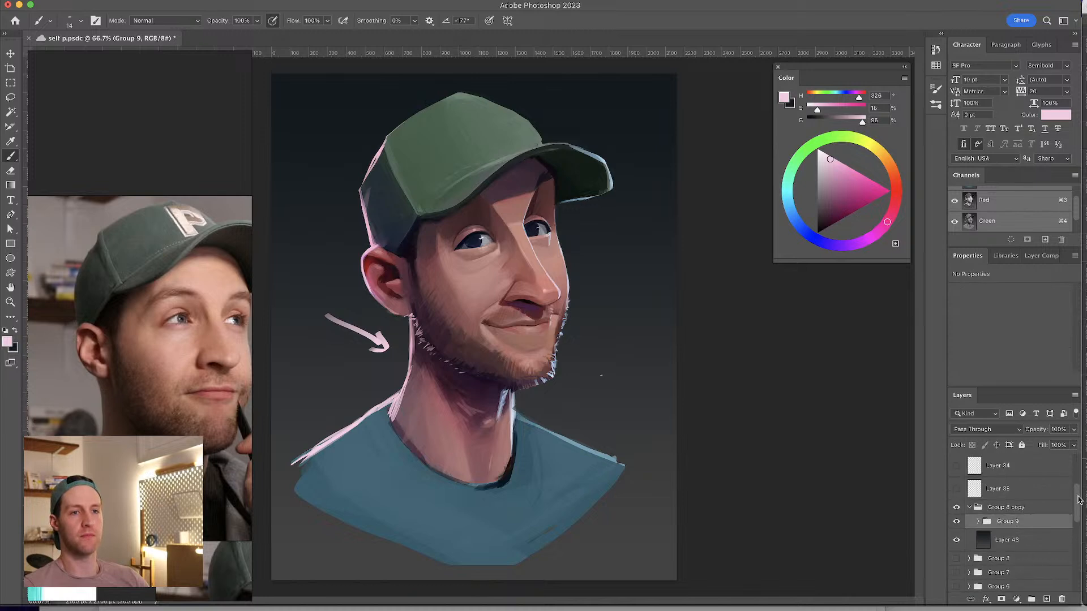
{"action": "left_click", "coordinate": [1046, 599]}
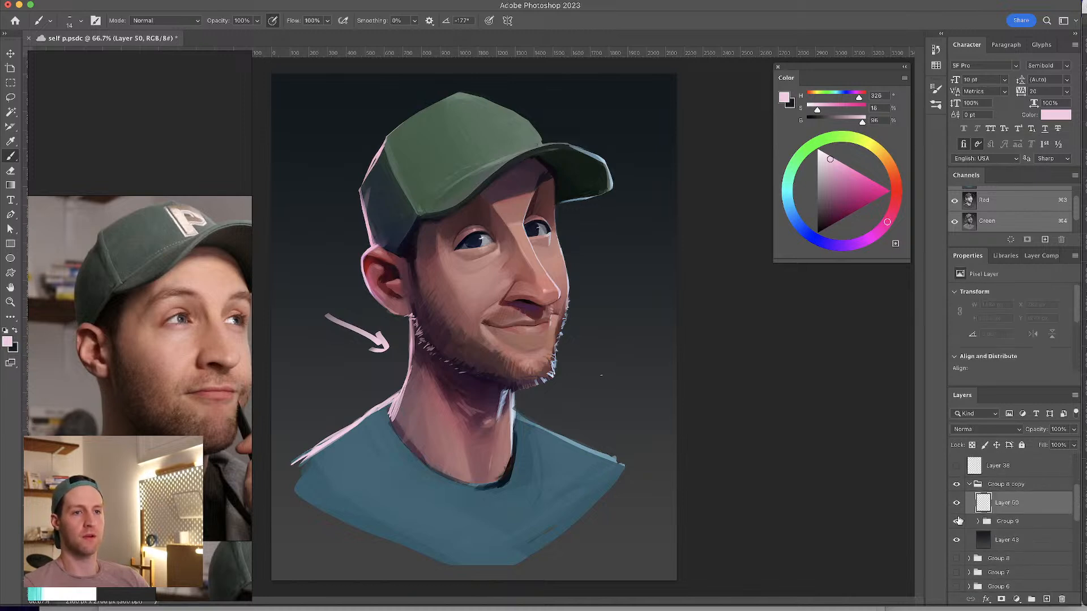
{"action": "mouse_move", "coordinate": [886, 219]}
{"action": "left_mouse_down"}
{"action": "mouse_move", "coordinate": [895, 201]}
{"action": "mouse_move", "coordinate": [867, 192]}
{"action": "left_mouse_up"}
{"action": "left_click", "coordinate": [865, 184]}
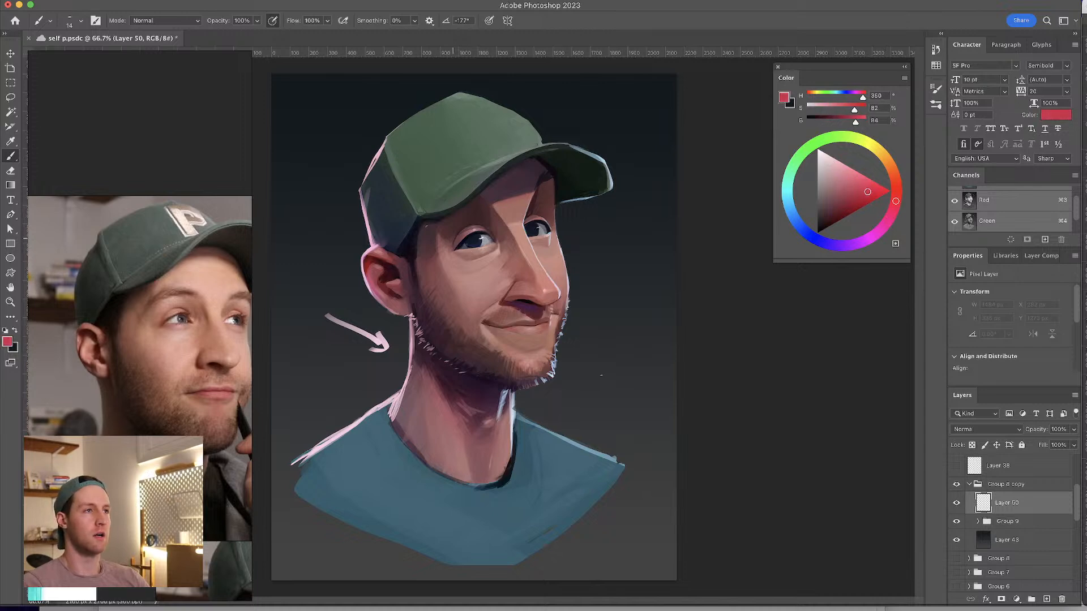
{"action": "mouse_move", "coordinate": [423, 198]}
{"action": "left_mouse_down"}
{"action": "mouse_move", "coordinate": [424, 261]}
{"action": "mouse_move", "coordinate": [433, 195]}
{"action": "left_mouse_up"}
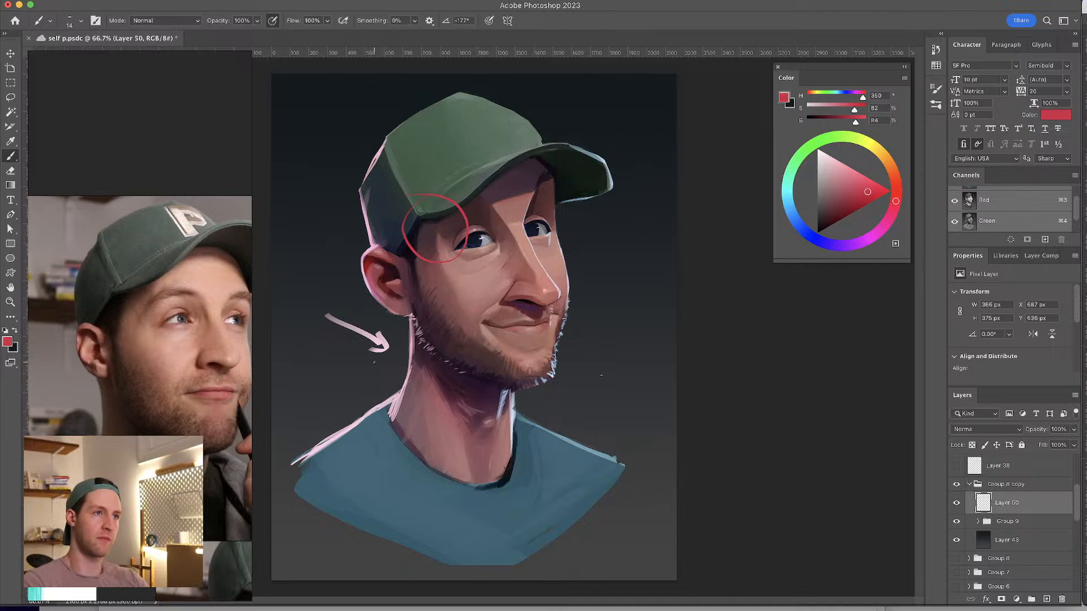
- Draw red pointer lines to the far eye and handwrite the note "FIX THIS EYE" beside them
{"action": "left_click_drag", "start_coordinate": [608, 201], "coordinate": [550, 220]}
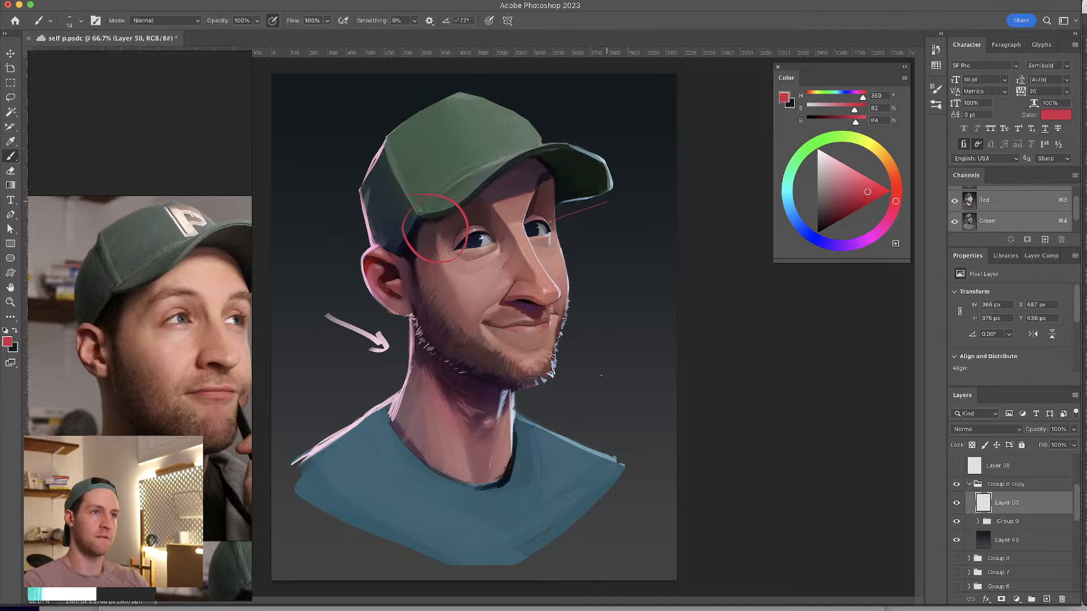
{"action": "mouse_move", "coordinate": [621, 189]}
{"action": "left_mouse_down"}
{"action": "mouse_move", "coordinate": [619, 204]}
{"action": "mouse_move", "coordinate": [630, 187]}
{"action": "left_mouse_up"}
{"action": "left_click_drag", "start_coordinate": [620, 197], "coordinate": [647, 203]}
{"action": "left_click_drag", "start_coordinate": [647, 189], "coordinate": [621, 216]}
{"action": "left_click_drag", "start_coordinate": [615, 218], "coordinate": [622, 228]}
{"action": "mouse_move", "coordinate": [622, 222]}
{"action": "left_mouse_down"}
{"action": "mouse_move", "coordinate": [631, 215]}
{"action": "mouse_move", "coordinate": [632, 227]}
{"action": "left_mouse_up"}
{"action": "left_click_drag", "start_coordinate": [637, 215], "coordinate": [627, 252]}
{"action": "left_click_drag", "start_coordinate": [632, 239], "coordinate": [637, 254]}
{"action": "left_click_drag", "start_coordinate": [645, 238], "coordinate": [645, 253]}
{"action": "left_click_drag", "start_coordinate": [645, 238], "coordinate": [654, 253]}
{"action": "left_click_drag", "start_coordinate": [646, 245], "coordinate": [653, 247]}
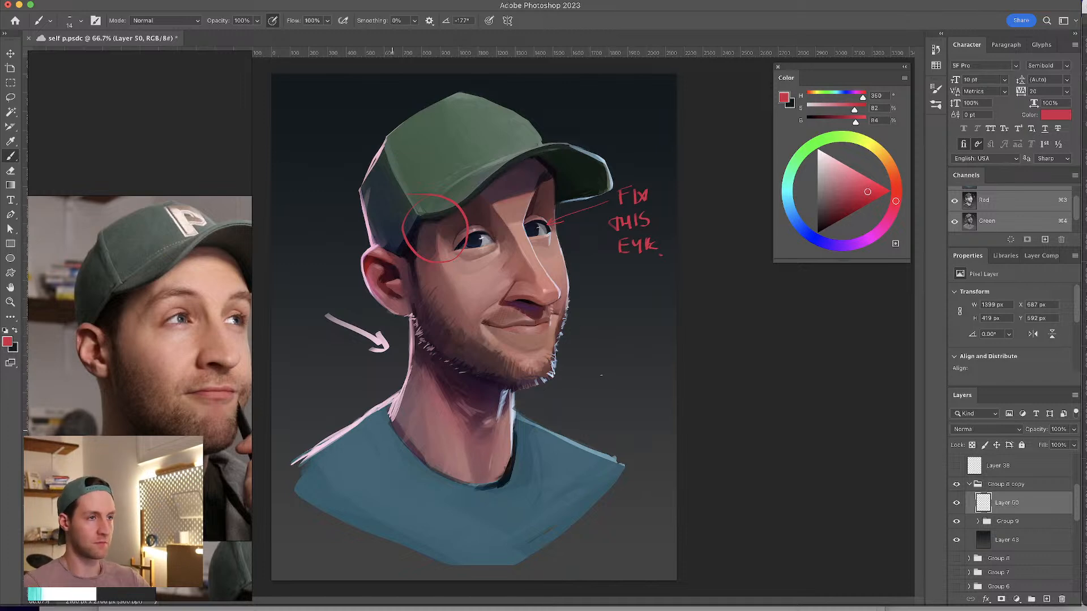
- Draw a red arrow to the neck and handwrite the note "CLEAN UP NECK SHAPE" beside it
{"action": "mouse_move", "coordinate": [593, 384]}
{"action": "left_mouse_down"}
{"action": "mouse_move", "coordinate": [497, 440]}
{"action": "mouse_move", "coordinate": [512, 447]}
{"action": "left_mouse_up"}
{"action": "left_click_drag", "start_coordinate": [604, 372], "coordinate": [663, 359]}
{"action": "left_click_drag", "start_coordinate": [606, 385], "coordinate": [643, 384]}
{"action": "mouse_move", "coordinate": [646, 397]}
{"action": "left_mouse_down"}
{"action": "mouse_move", "coordinate": [653, 385]}
{"action": "mouse_move", "coordinate": [660, 395]}
{"action": "left_mouse_up"}
{"action": "left_click_drag", "start_coordinate": [669, 396], "coordinate": [669, 383]}
{"action": "mouse_move", "coordinate": [674, 375]}
{"action": "left_mouse_down"}
{"action": "mouse_move", "coordinate": [672, 395]}
{"action": "mouse_move", "coordinate": [613, 420]}
{"action": "mouse_move", "coordinate": [660, 402]}
{"action": "mouse_move", "coordinate": [661, 419]}
{"action": "left_mouse_up"}
{"action": "left_click_drag", "start_coordinate": [661, 400], "coordinate": [670, 400]}
{"action": "left_click_drag", "start_coordinate": [660, 409], "coordinate": [670, 409]}
- Draw a red arrow to the shirt's shoulder and handwrite the note "CHOOSE BETTER SHIRT" beside it
{"action": "left_click_drag", "start_coordinate": [327, 375], "coordinate": [380, 453]}
{"action": "mouse_move", "coordinate": [290, 340]}
{"action": "left_mouse_down"}
{"action": "mouse_move", "coordinate": [290, 355]}
{"action": "mouse_move", "coordinate": [332, 351]}
{"action": "left_mouse_up"}
{"action": "left_click_drag", "start_coordinate": [332, 338], "coordinate": [340, 336]}
{"action": "left_click_drag", "start_coordinate": [333, 344], "coordinate": [339, 343]}
{"action": "mouse_move", "coordinate": [281, 362]}
{"action": "left_mouse_down"}
{"action": "mouse_move", "coordinate": [287, 379]}
{"action": "mouse_move", "coordinate": [316, 358]}
{"action": "mouse_move", "coordinate": [323, 371]}
{"action": "mouse_move", "coordinate": [346, 370]}
{"action": "left_mouse_up"}
{"action": "mouse_move", "coordinate": [292, 393]}
{"action": "left_mouse_down"}
{"action": "mouse_move", "coordinate": [283, 403]}
{"action": "mouse_move", "coordinate": [322, 394]}
{"action": "mouse_move", "coordinate": [332, 379]}
{"action": "left_mouse_up"}
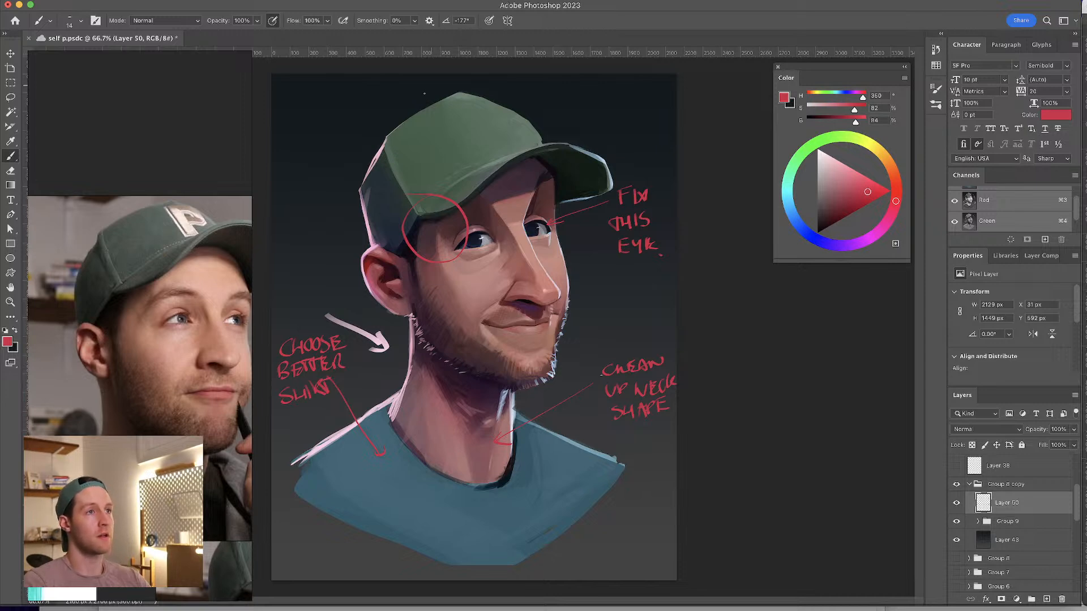
- Draw a red arrow to the cap's peak and handwrite the note "LENGTHEN PEAK" above it
{"action": "mouse_move", "coordinate": [588, 107]}
{"action": "left_mouse_down"}
{"action": "mouse_move", "coordinate": [581, 139]}
{"action": "mouse_move", "coordinate": [587, 130]}
{"action": "left_mouse_up"}
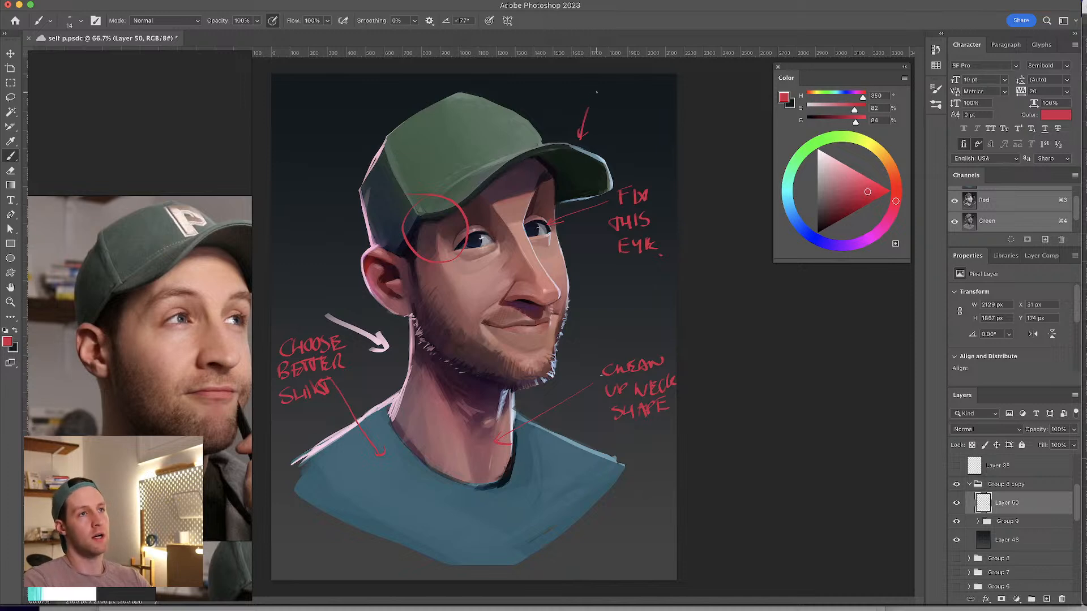
{"action": "mouse_move", "coordinate": [597, 90]}
{"action": "left_mouse_down"}
{"action": "mouse_move", "coordinate": [598, 104]}
{"action": "mouse_move", "coordinate": [610, 96]}
{"action": "left_mouse_up"}
{"action": "mouse_move", "coordinate": [615, 94]}
{"action": "left_mouse_down"}
{"action": "mouse_move", "coordinate": [639, 102]}
{"action": "mouse_move", "coordinate": [647, 90]}
{"action": "left_mouse_up"}
{"action": "left_click_drag", "start_coordinate": [642, 92], "coordinate": [653, 103]}
{"action": "mouse_move", "coordinate": [651, 96]}
{"action": "left_mouse_down"}
{"action": "mouse_move", "coordinate": [659, 90]}
{"action": "mouse_move", "coordinate": [658, 103]}
{"action": "left_mouse_up"}
{"action": "mouse_move", "coordinate": [660, 92]}
{"action": "left_mouse_down"}
{"action": "mouse_move", "coordinate": [667, 99]}
{"action": "mouse_move", "coordinate": [675, 87]}
{"action": "left_mouse_up"}
{"action": "mouse_move", "coordinate": [602, 116]}
{"action": "left_mouse_down"}
{"action": "mouse_move", "coordinate": [602, 130]}
{"action": "mouse_move", "coordinate": [606, 122]}
{"action": "left_mouse_up"}
{"action": "mouse_move", "coordinate": [614, 115]}
{"action": "left_mouse_down"}
{"action": "mouse_move", "coordinate": [614, 127]}
{"action": "mouse_move", "coordinate": [628, 113]}
{"action": "left_mouse_up"}
{"action": "left_click_drag", "start_coordinate": [627, 113], "coordinate": [641, 121]}
{"action": "left_click_drag", "start_coordinate": [643, 120], "coordinate": [653, 127]}
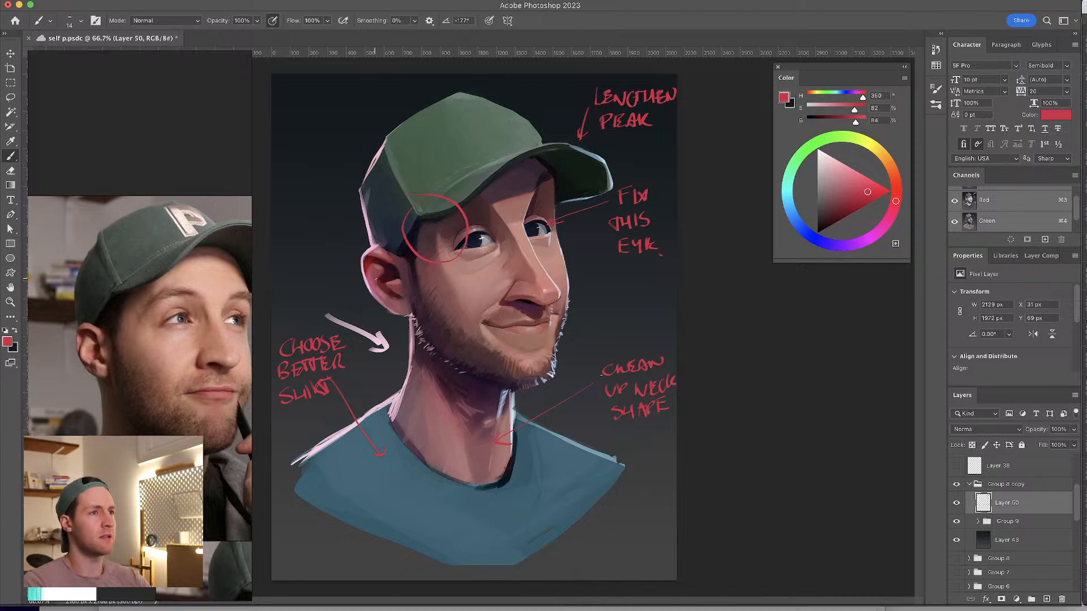
- Draw a red arrow to the ear with the handwritten note "MAKE MORE STYLIZED", and toggle the notes layer to compare
{"action": "mouse_move", "coordinate": [345, 292]}
{"action": "left_mouse_down"}
{"action": "mouse_move", "coordinate": [360, 288]}
{"action": "mouse_move", "coordinate": [311, 232]}
{"action": "mouse_move", "coordinate": [292, 190]}
{"action": "mouse_move", "coordinate": [309, 170]}
{"action": "mouse_move", "coordinate": [300, 171]}
{"action": "left_mouse_up"}
{"action": "key", "text": "super+z"}
{"action": "key", "text": "super+z"}
{"action": "key", "text": "super+z"}
{"action": "left_click_drag", "start_coordinate": [300, 171], "coordinate": [304, 182]}
{"action": "mouse_move", "coordinate": [310, 171]}
{"action": "left_mouse_down"}
{"action": "mouse_move", "coordinate": [309, 190]}
{"action": "mouse_move", "coordinate": [320, 189]}
{"action": "left_mouse_up"}
{"action": "left_click_drag", "start_coordinate": [320, 180], "coordinate": [328, 179]}
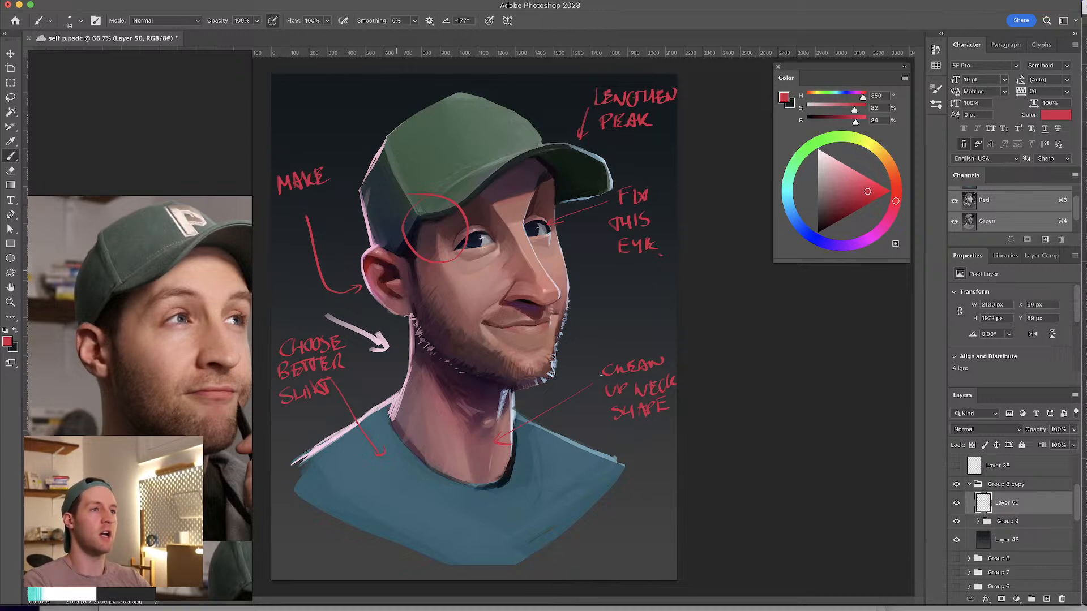
{"action": "mouse_move", "coordinate": [279, 214]}
{"action": "left_mouse_down"}
{"action": "mouse_move", "coordinate": [323, 192]}
{"action": "mouse_move", "coordinate": [286, 233]}
{"action": "mouse_move", "coordinate": [309, 222]}
{"action": "mouse_move", "coordinate": [309, 237]}
{"action": "mouse_move", "coordinate": [293, 235]}
{"action": "mouse_move", "coordinate": [301, 219]}
{"action": "mouse_move", "coordinate": [348, 221]}
{"action": "left_mouse_up"}
{"action": "key", "text": "e"}
{"action": "key", "text": "b"}
{"action": "left_click", "coordinate": [359, 223]}
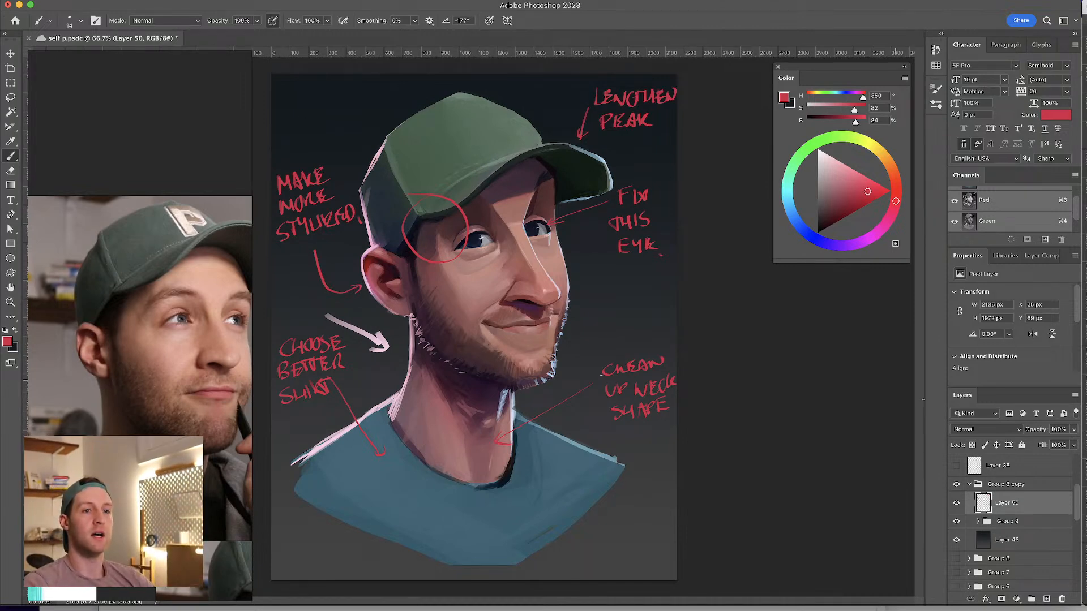
{"action": "left_click", "coordinate": [956, 502]}
{"action": "left_click", "coordinate": [956, 503]}
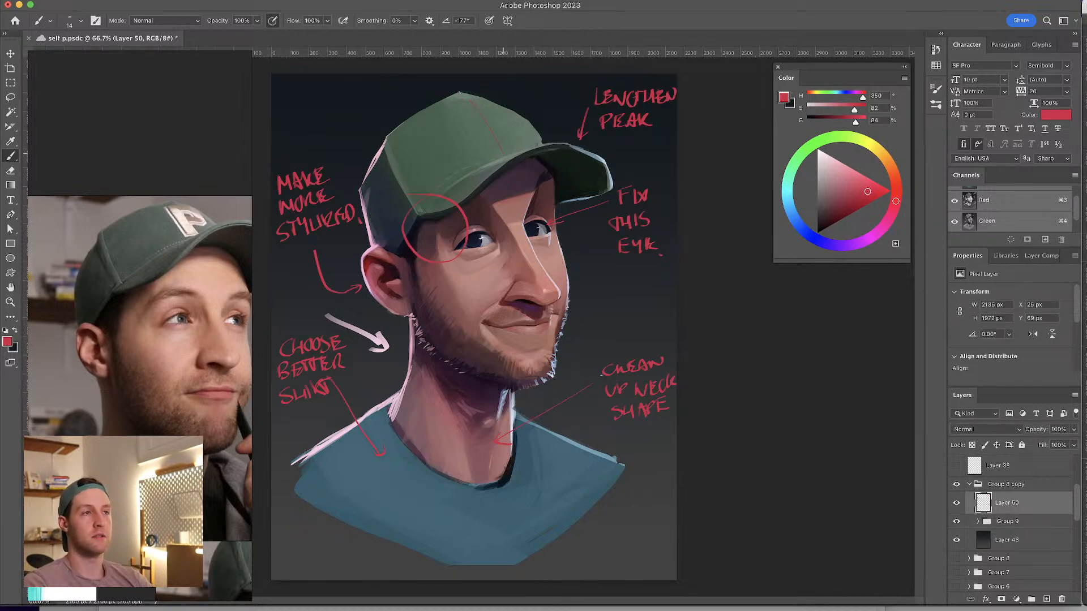
- Draw a red centre seam down the cap's crown and a curved contour line across it, redoing unsatisfactory strokes
{"action": "left_click_drag", "start_coordinate": [450, 92], "coordinate": [497, 154]}
{"action": "key", "text": "ctrl+z"}
{"action": "left_click_drag", "start_coordinate": [470, 97], "coordinate": [510, 154]}
{"action": "key", "text": "ctrl+z"}
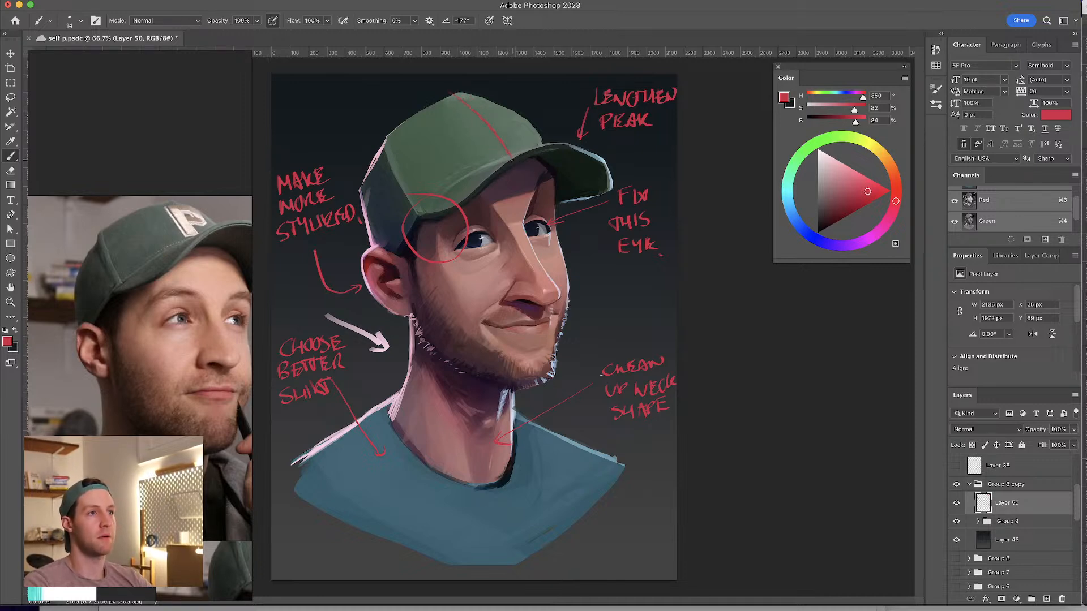
{"action": "left_click_drag", "start_coordinate": [452, 93], "coordinate": [494, 158]}
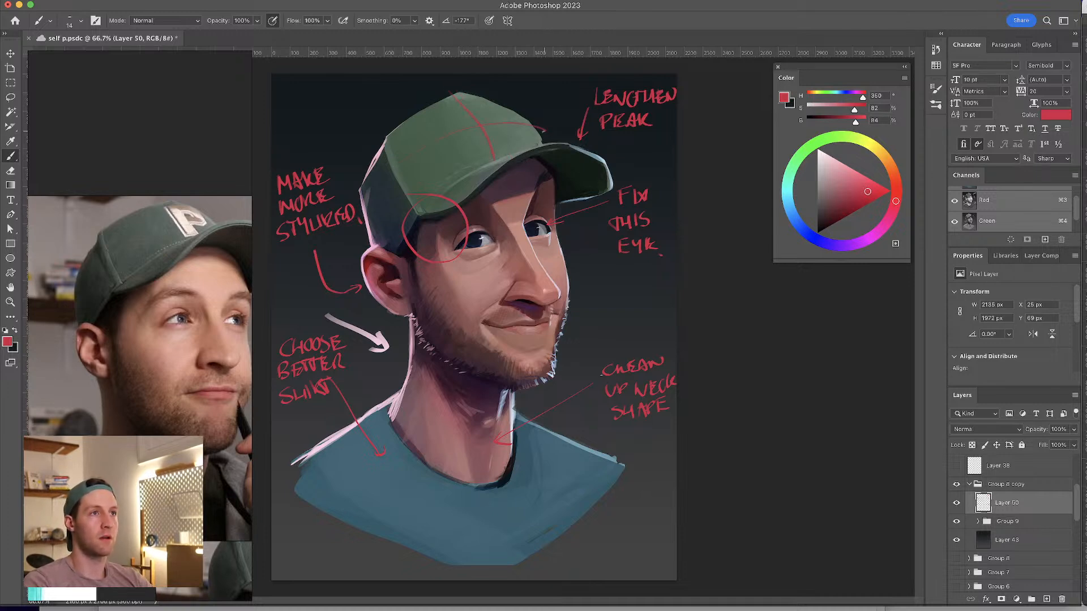
{"action": "mouse_move", "coordinate": [403, 168]}
{"action": "left_mouse_down"}
{"action": "mouse_move", "coordinate": [468, 120]}
{"action": "mouse_move", "coordinate": [527, 121]}
{"action": "left_mouse_up"}
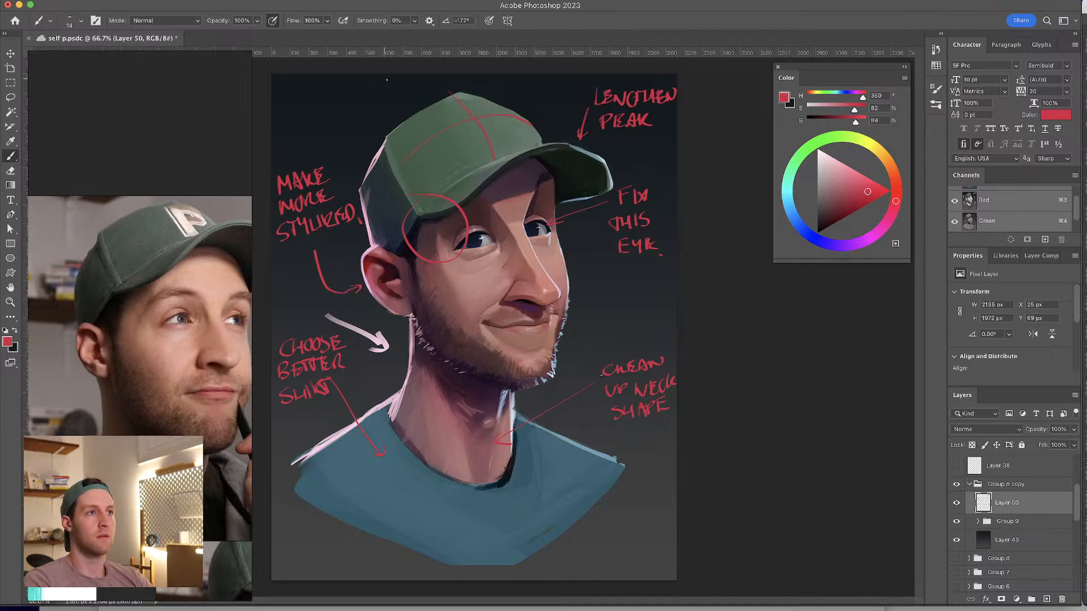
- Draw a red arrow to the cap's crown and handwrite the note "MAKE CAP MORE CONSISTENT" beside it
{"action": "left_click_drag", "start_coordinate": [406, 83], "coordinate": [430, 94]}
{"action": "mouse_move", "coordinate": [296, 100]}
{"action": "left_mouse_down"}
{"action": "mouse_move", "coordinate": [301, 87]}
{"action": "mouse_move", "coordinate": [314, 99]}
{"action": "mouse_move", "coordinate": [331, 86]}
{"action": "mouse_move", "coordinate": [342, 97]}
{"action": "mouse_move", "coordinate": [399, 85]}
{"action": "left_mouse_up"}
{"action": "mouse_move", "coordinate": [296, 126]}
{"action": "left_mouse_down"}
{"action": "mouse_move", "coordinate": [301, 113]}
{"action": "mouse_move", "coordinate": [321, 124]}
{"action": "left_mouse_up"}
{"action": "mouse_move", "coordinate": [322, 124]}
{"action": "left_mouse_down"}
{"action": "mouse_move", "coordinate": [341, 106]}
{"action": "mouse_move", "coordinate": [348, 118]}
{"action": "mouse_move", "coordinate": [374, 116]}
{"action": "left_mouse_up"}
{"action": "key", "text": "super+z"}
{"action": "key", "text": "super+z"}
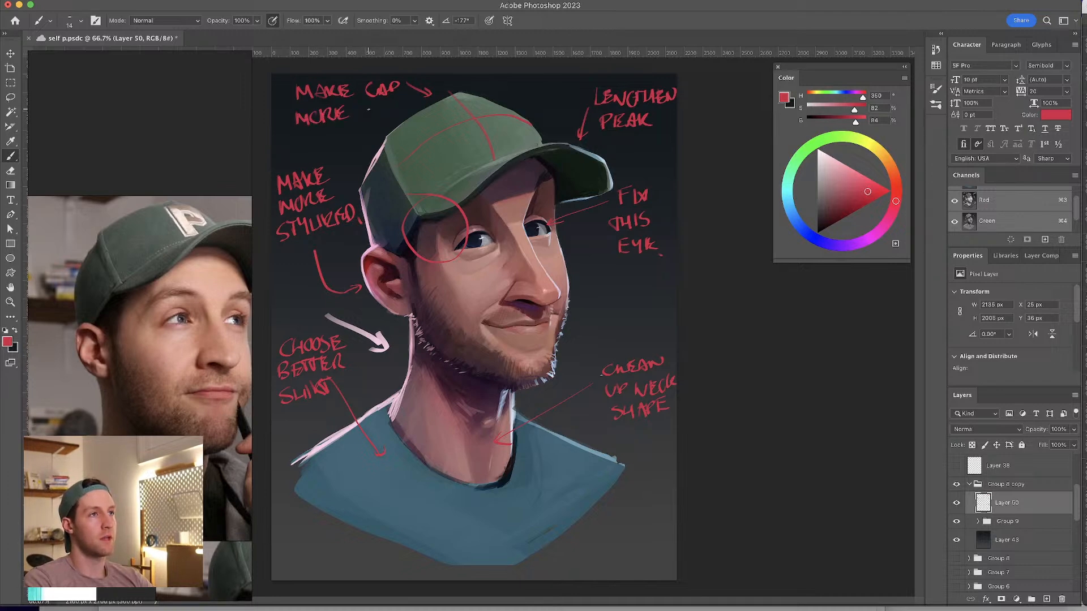
{"action": "mouse_move", "coordinate": [367, 108]}
{"action": "left_mouse_down"}
{"action": "mouse_move", "coordinate": [365, 117]}
{"action": "mouse_move", "coordinate": [372, 108]}
{"action": "left_mouse_up"}
{"action": "left_click_drag", "start_coordinate": [380, 116], "coordinate": [406, 110]}
{"action": "left_click_drag", "start_coordinate": [417, 99], "coordinate": [423, 107]}
{"action": "left_click_drag", "start_coordinate": [426, 107], "coordinate": [431, 100]}
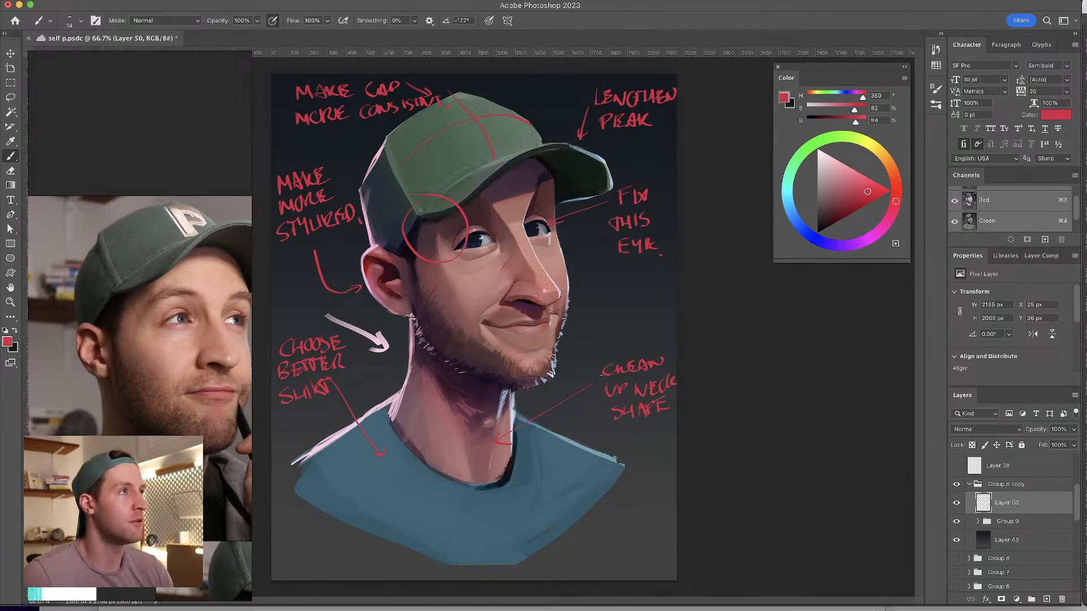
- Open the document vr vs reality 2.psdc alongside the portrait
{"action": "left_click", "coordinate": [90, 1]}
{"action": "mouse_move", "coordinate": [141, 47]}
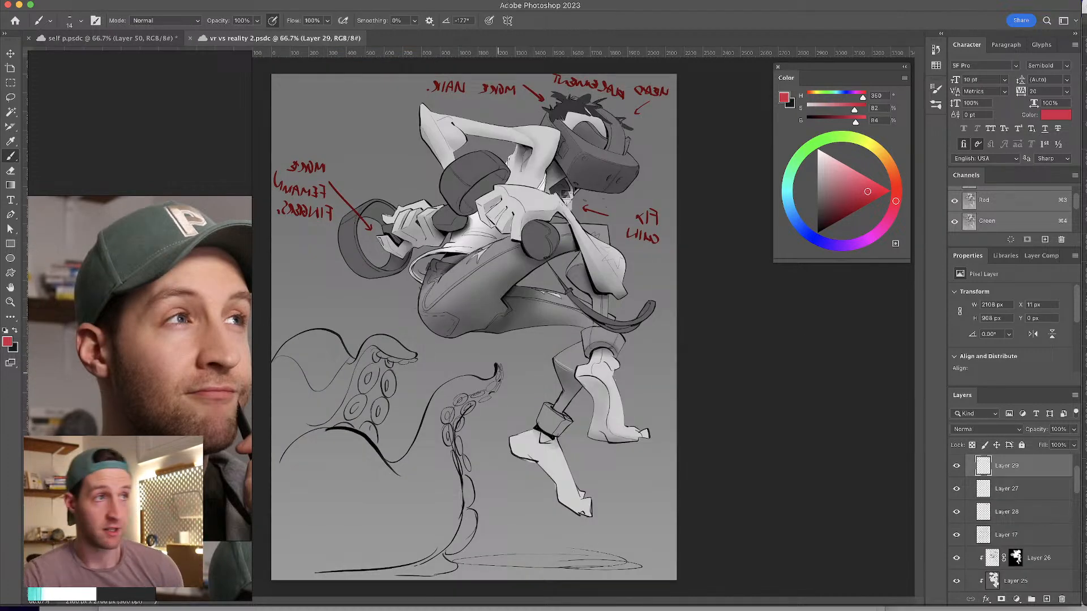
- Flip the annotated VR drawing horizontally
{"action": "key", "text": "ctrl+shift+h"}
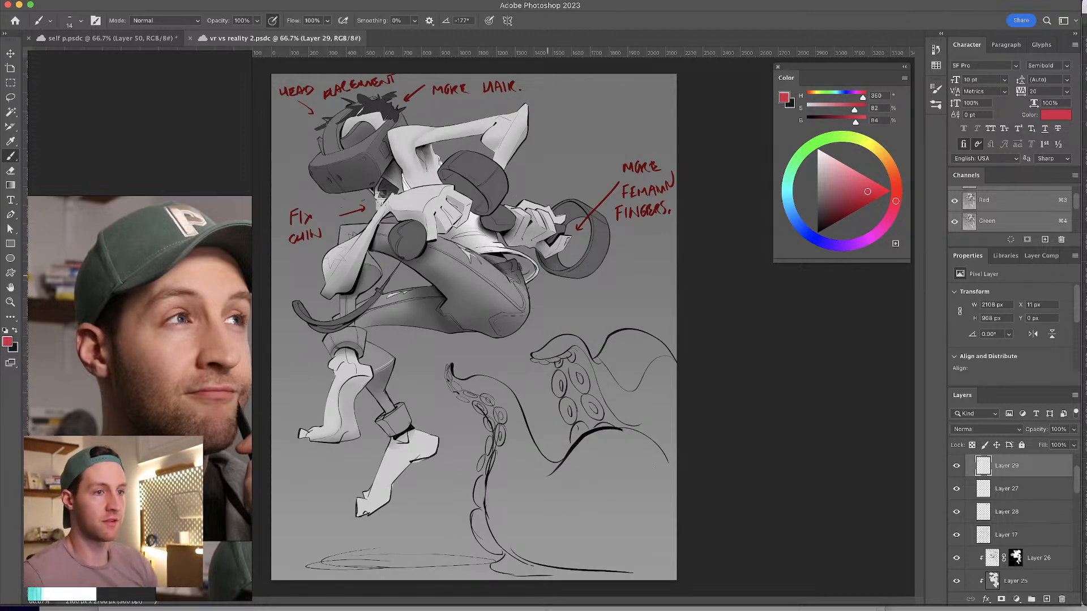
- Switch to the Instagram profile in the web browser and move the floating reference photo clear of the page
{"action": "key", "text": "super+Tab"}
{"action": "left_click_drag", "start_coordinate": [164, 129], "coordinate": [936, 122]}
{"action": "left_click", "coordinate": [929, 6]}
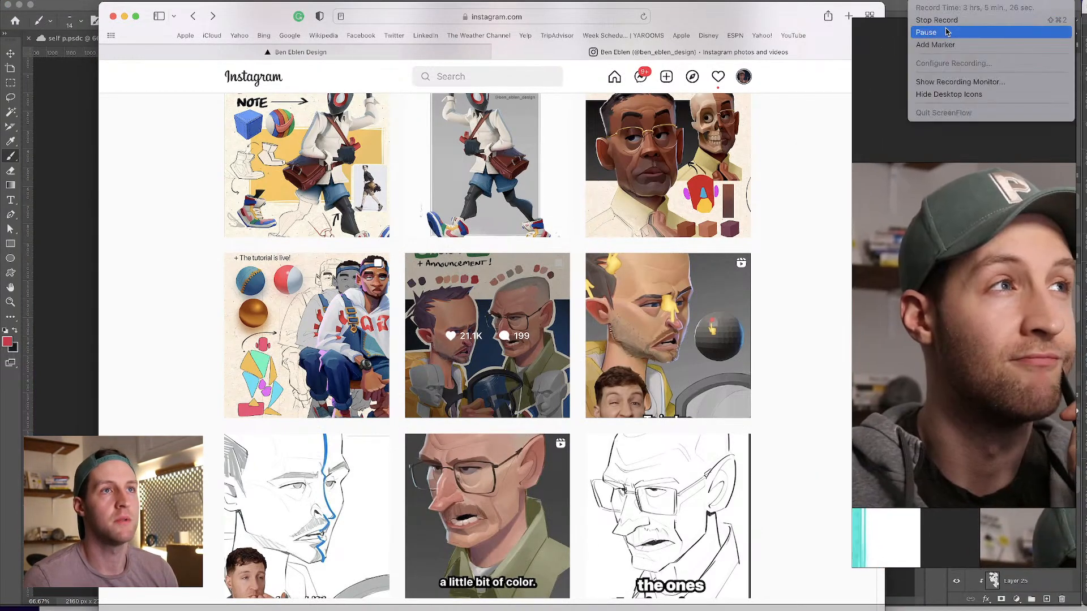
{"action": "left_click", "coordinate": [953, 32]}
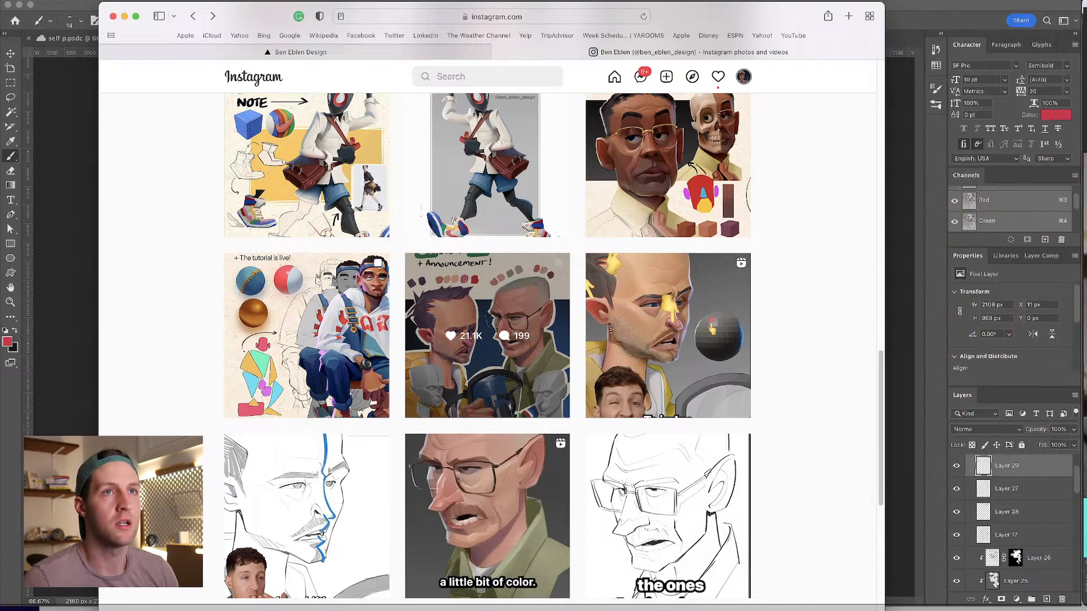
- Find and open the VR vs Reality post in the profile's grid, and return to the annotated drawing in Photoshop
{"action": "scroll", "coordinate": [445, 278], "scroll_direction": "up", "scroll_amount": 10}
{"action": "scroll", "coordinate": [445, 278], "scroll_direction": "down", "scroll_amount": 10}
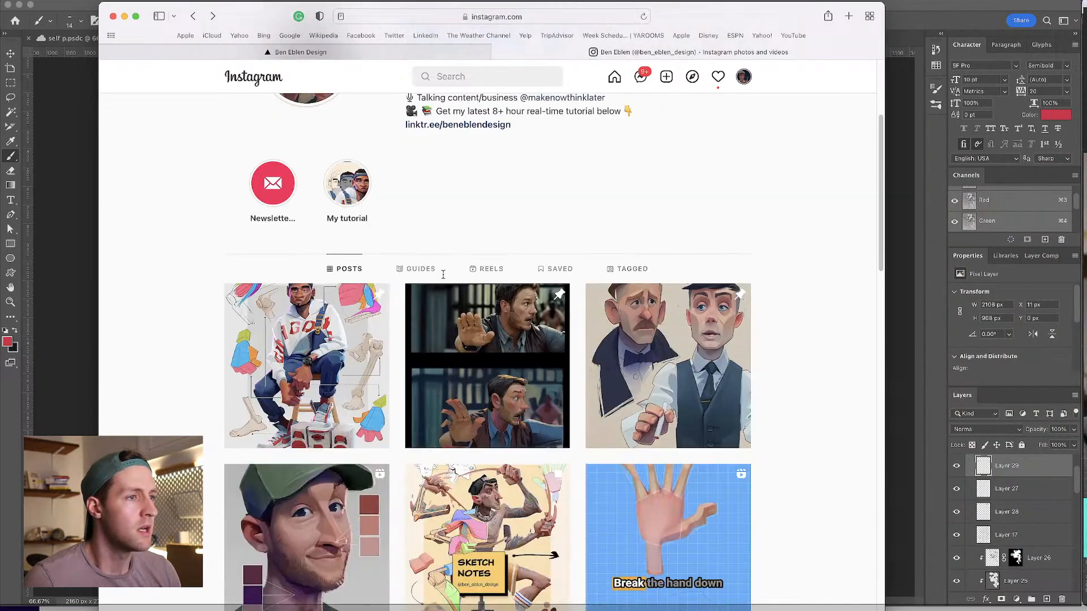
{"action": "scroll", "coordinate": [445, 277], "scroll_direction": "down", "scroll_amount": 6}
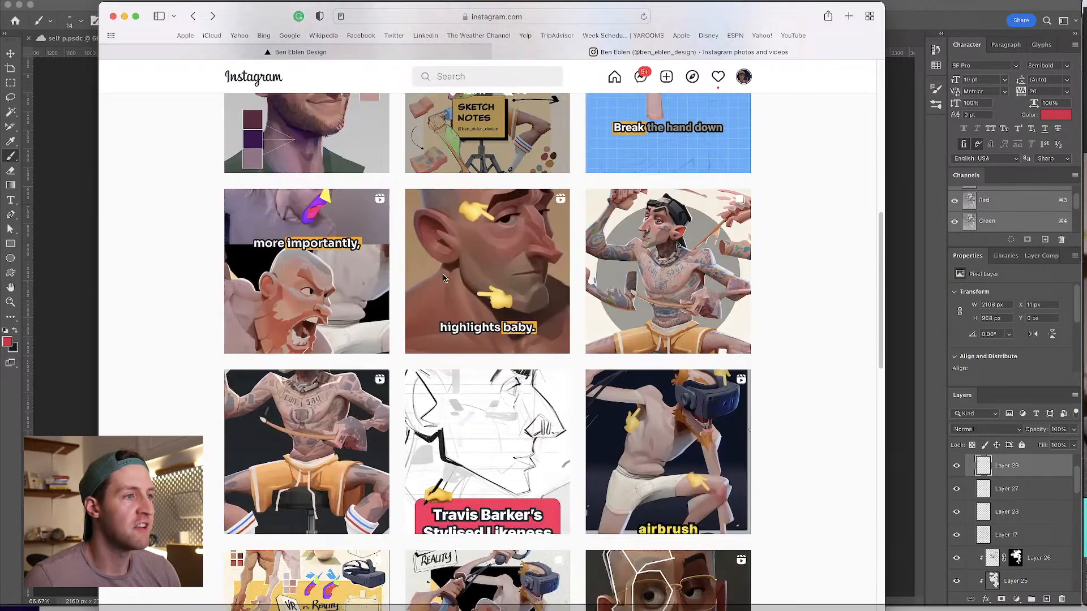
{"action": "left_click", "coordinate": [499, 398]}
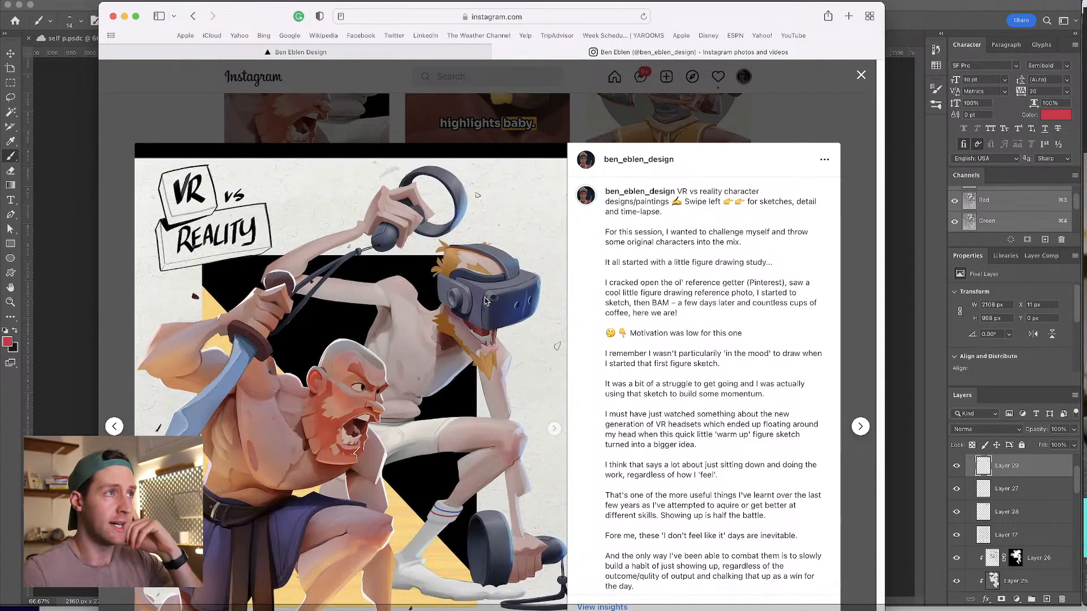
{"action": "left_click", "coordinate": [57, 205]}
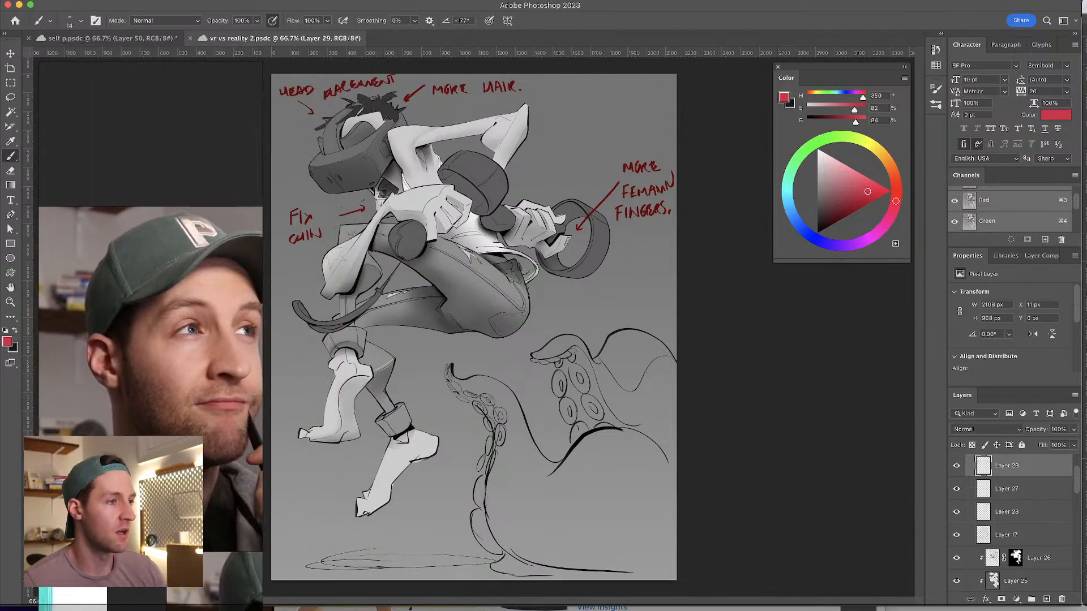
{"action": "left_click", "coordinate": [252, 610]}
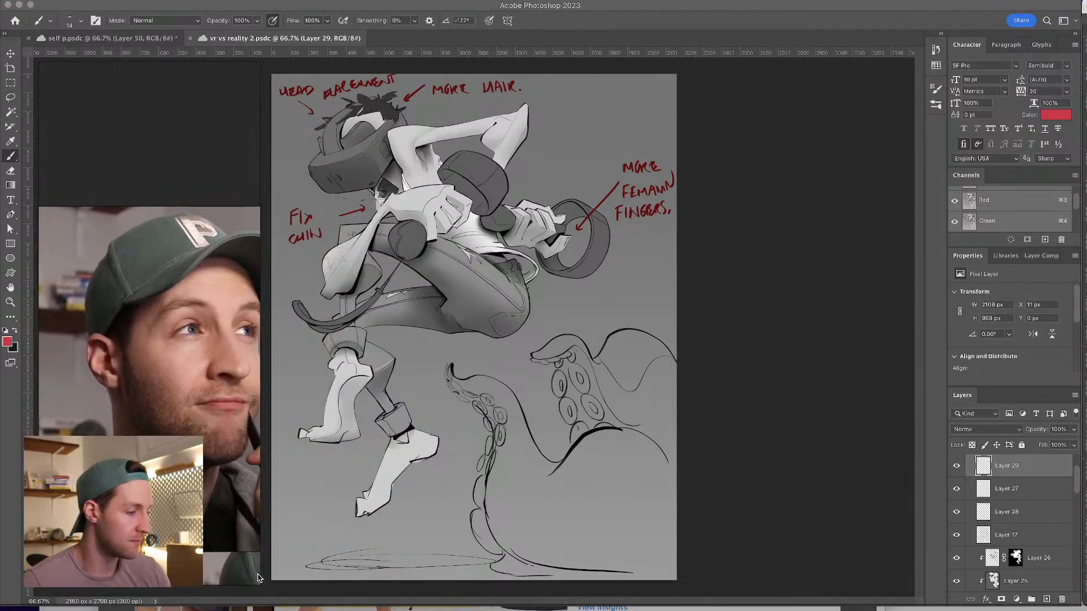